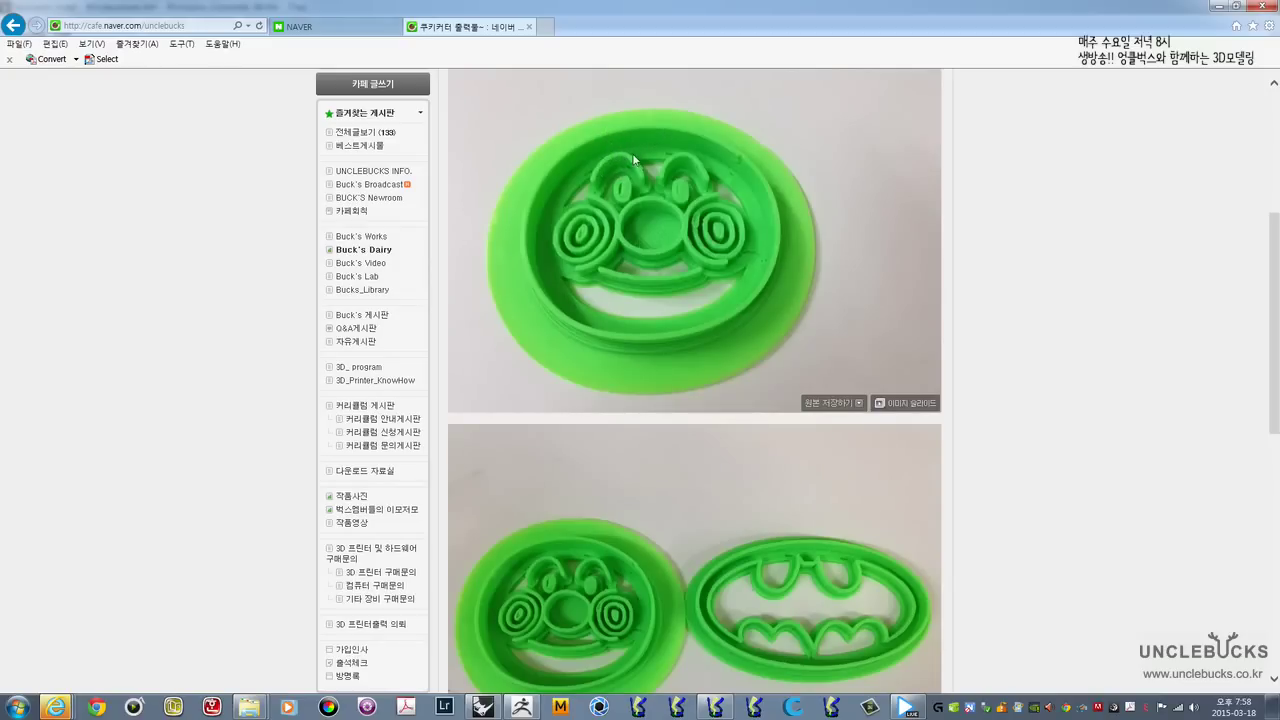
Step: Look through the cookie cutter photos and view the attached files of the March 11 cookie cutter modelling post in the download board
scroll(651, 195, down, 2)
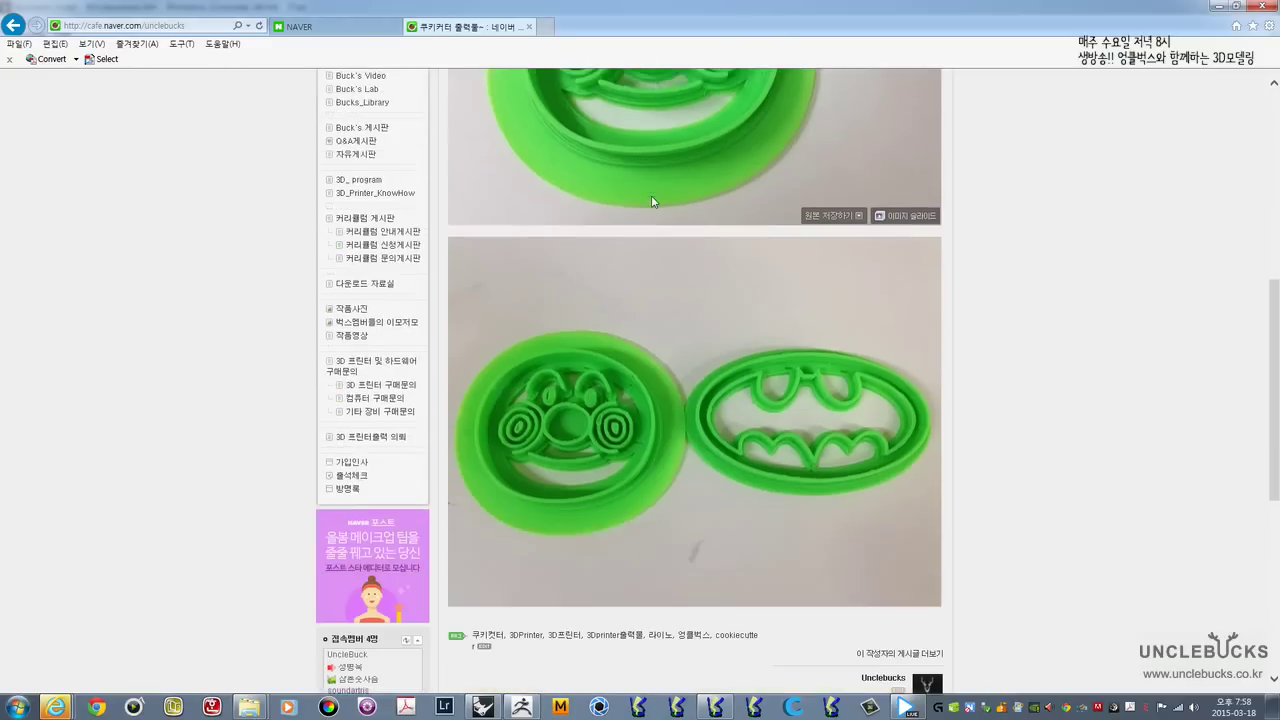
scroll(651, 197, down, 2)
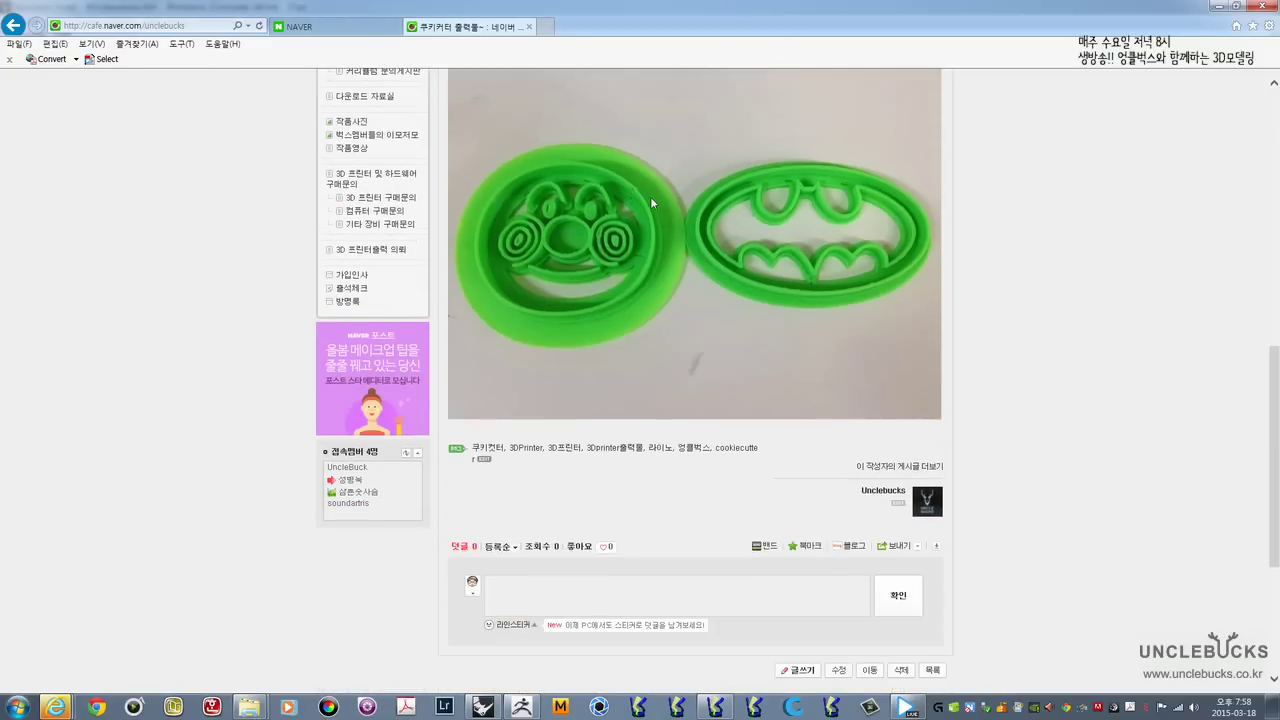
scroll(651, 197, up, 3)
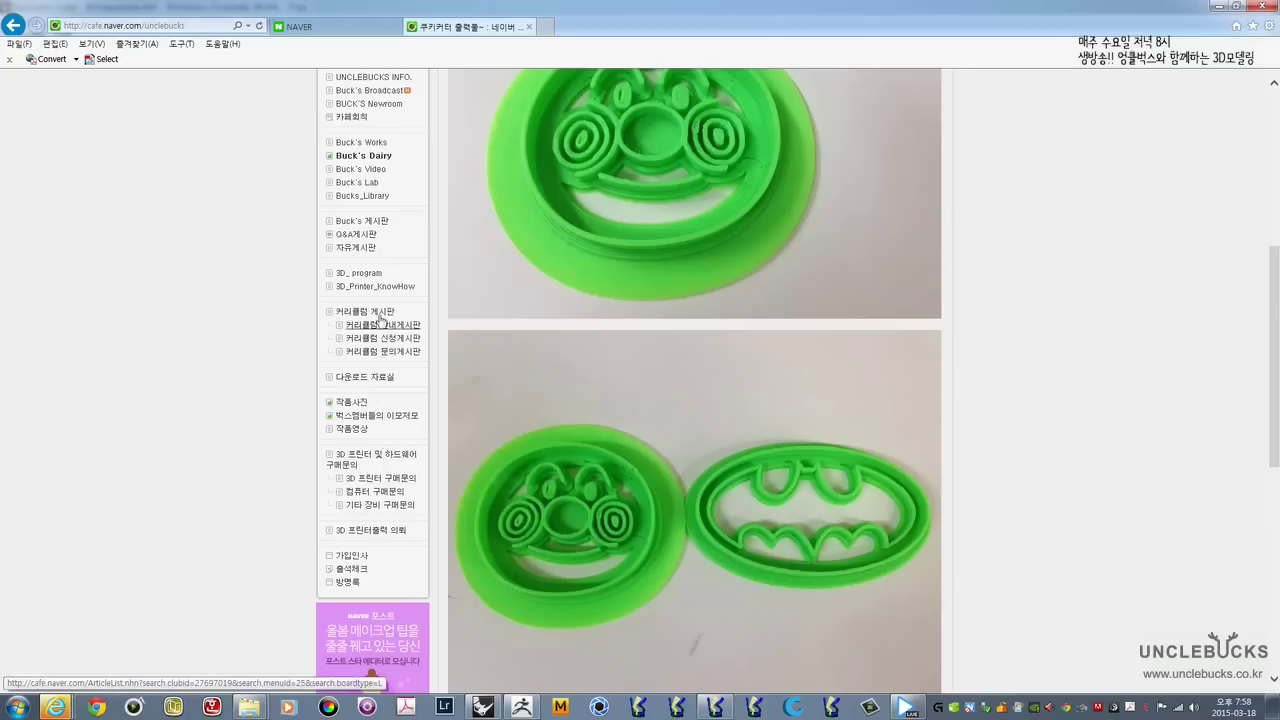
click(380, 378)
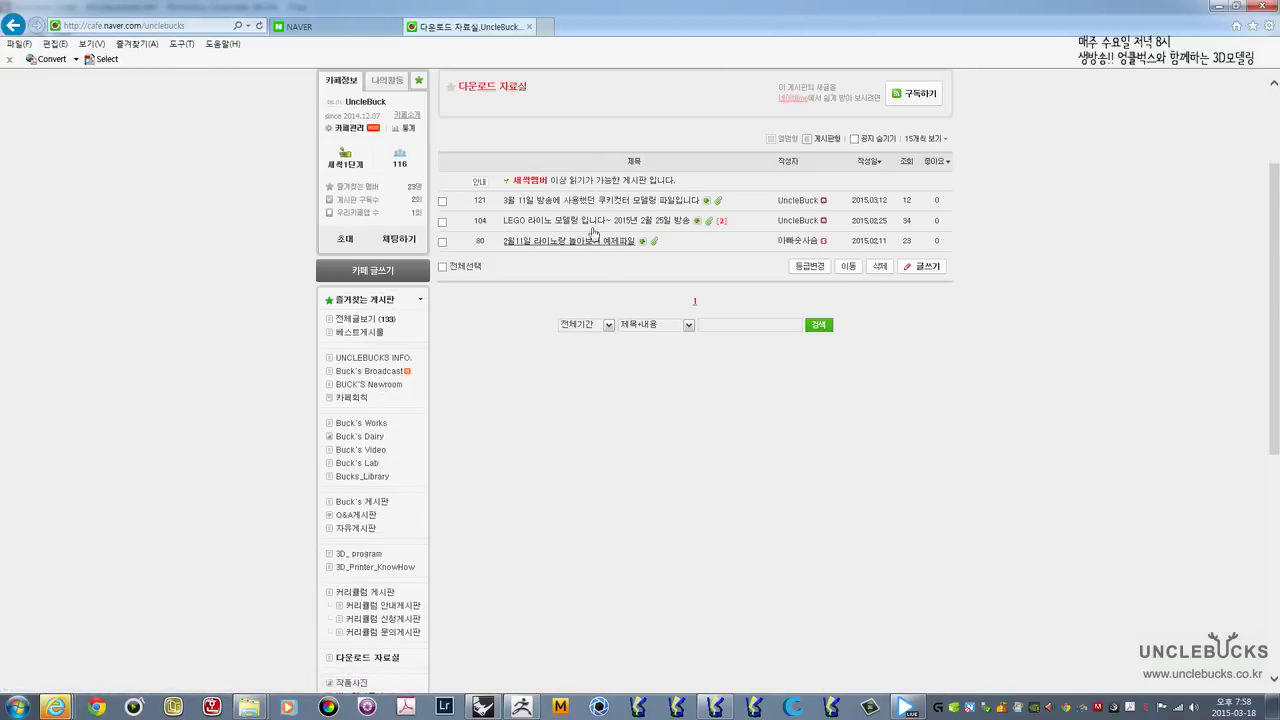
click(629, 203)
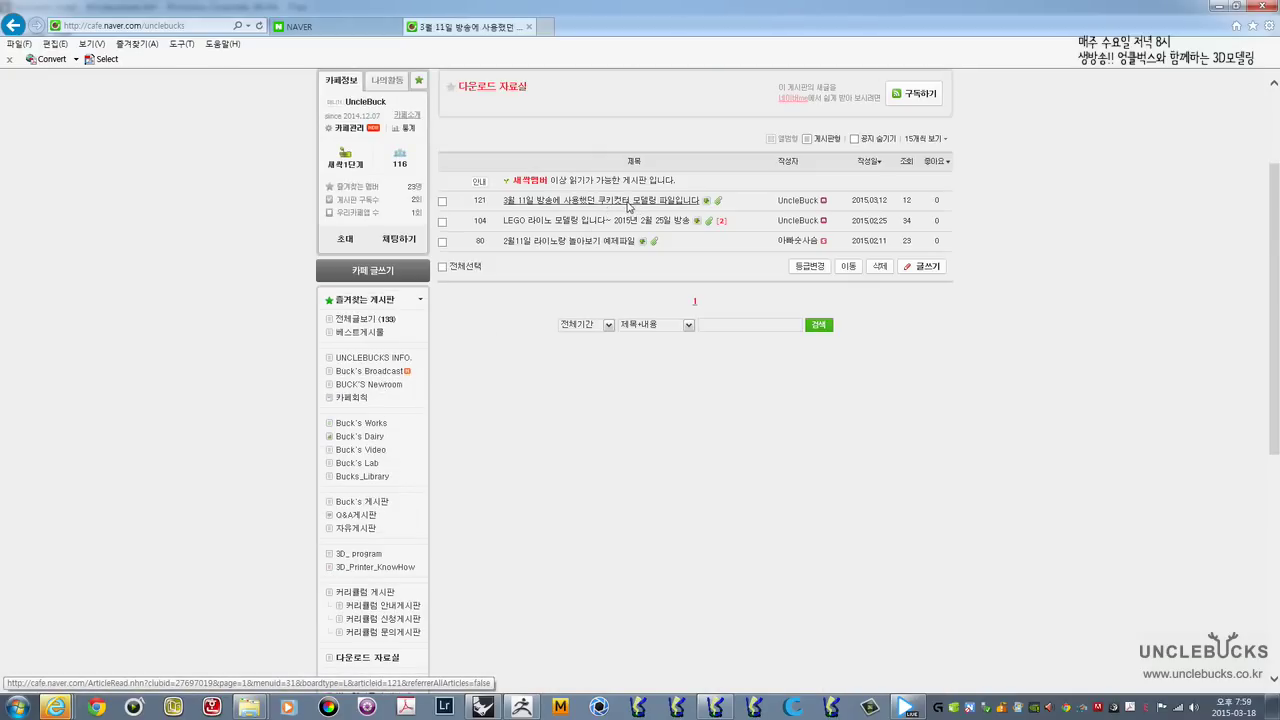
scroll(622, 322, down, 1)
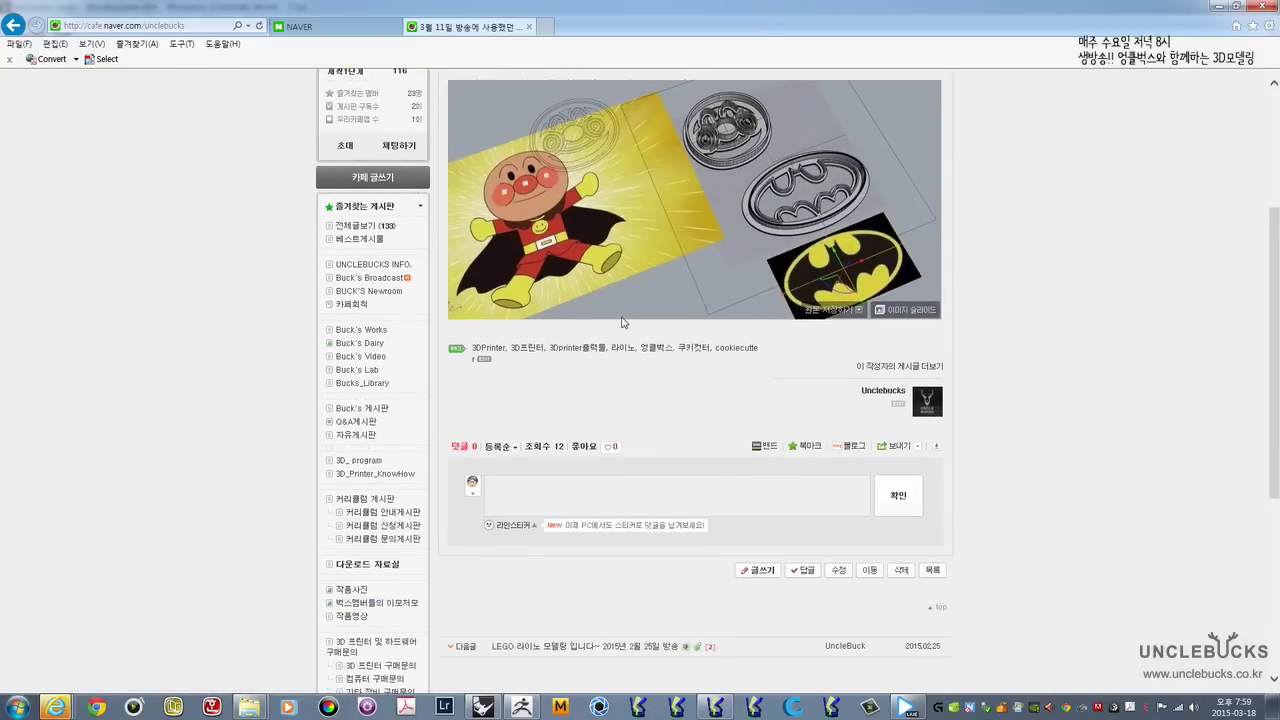
scroll(647, 281, up, 1)
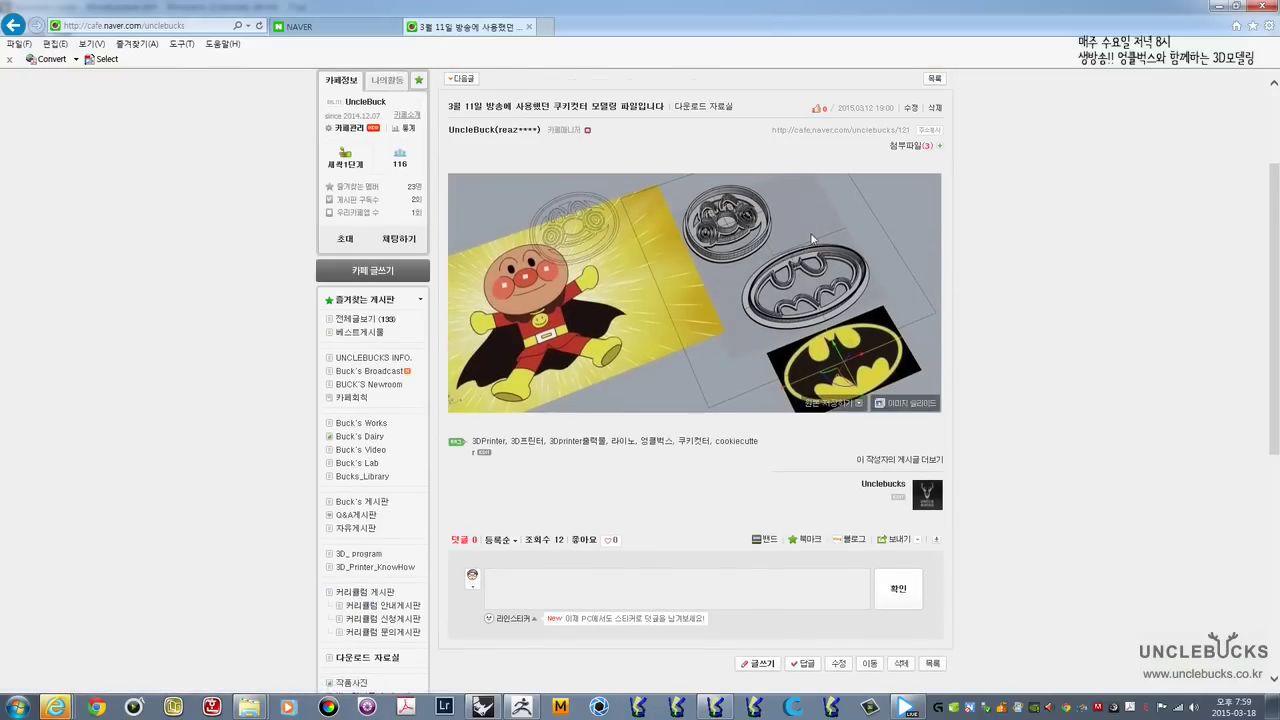
click(941, 148)
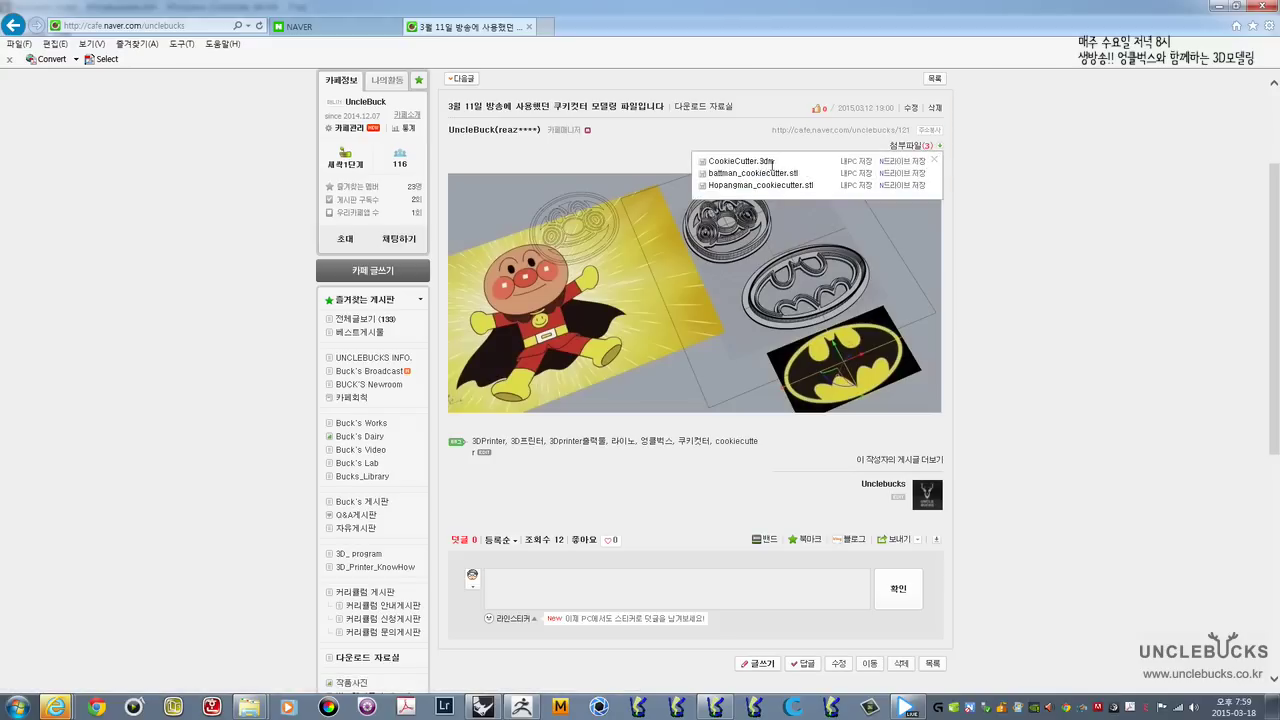
click(933, 160)
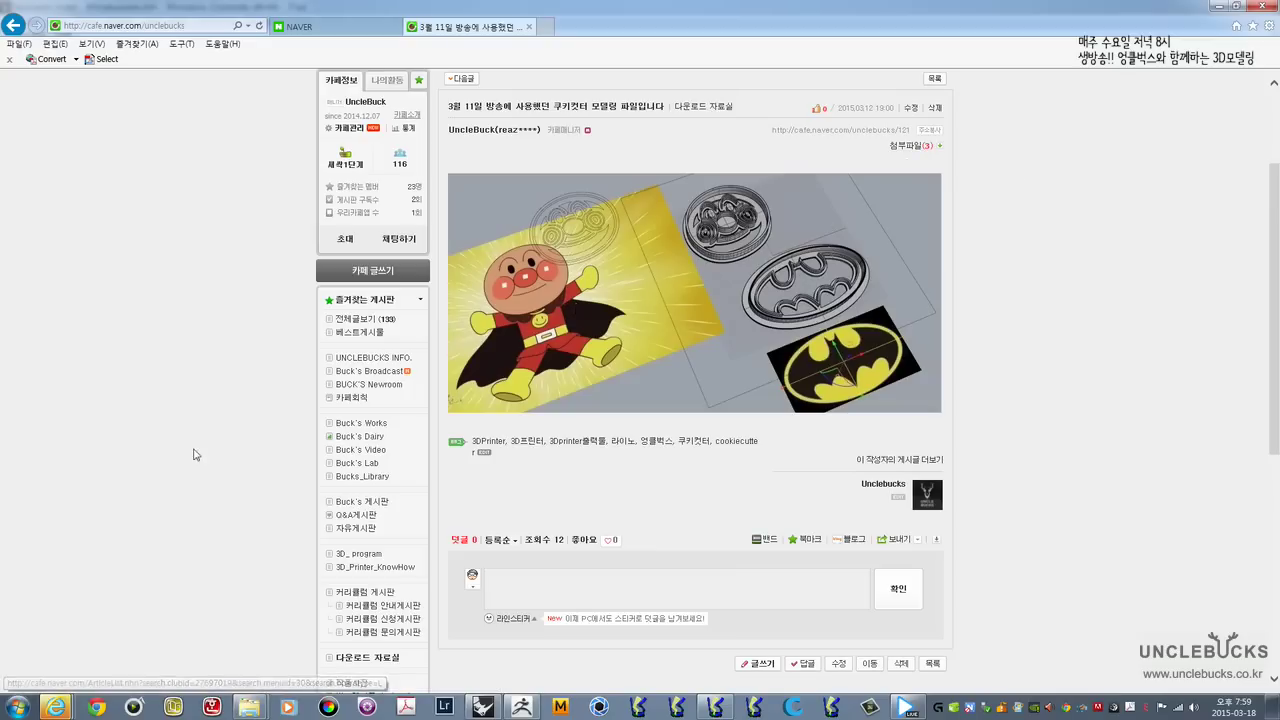
Step: View the post list of the Buck's Broadcast board, and close the browser and the leftover message window to return to Rhinoceros
click(390, 375)
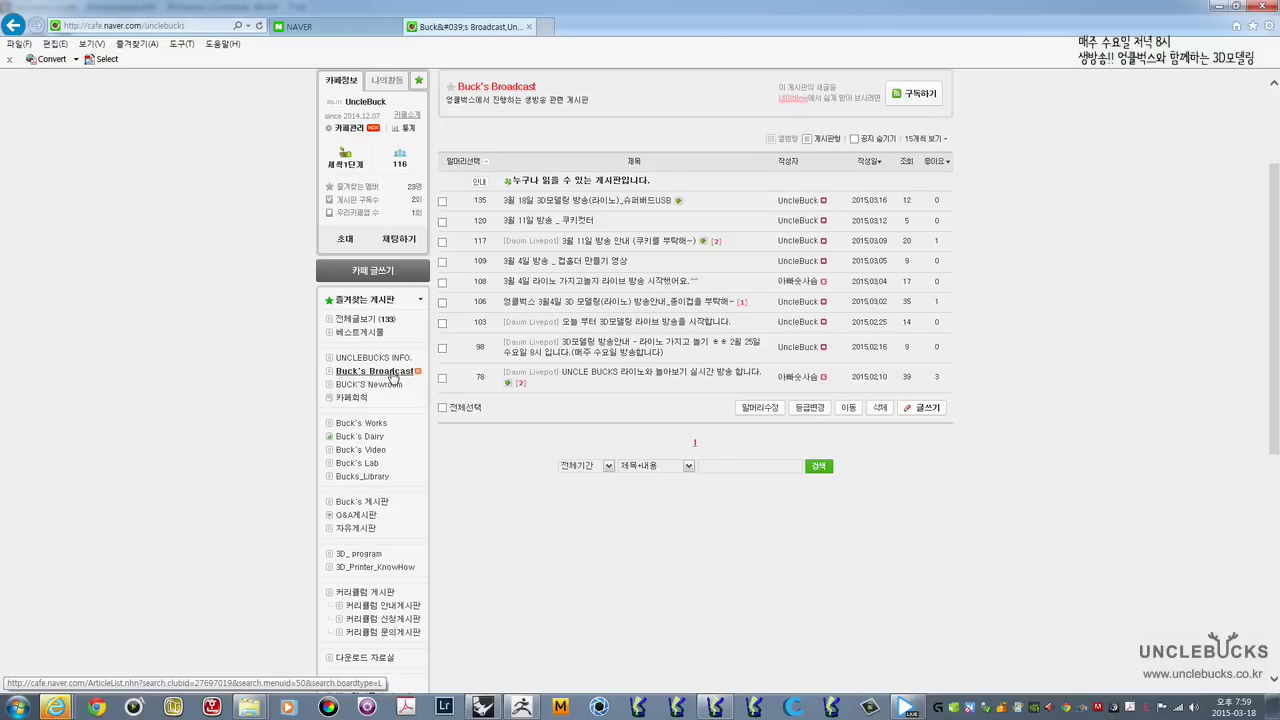
scroll(313, 302, up, 2)
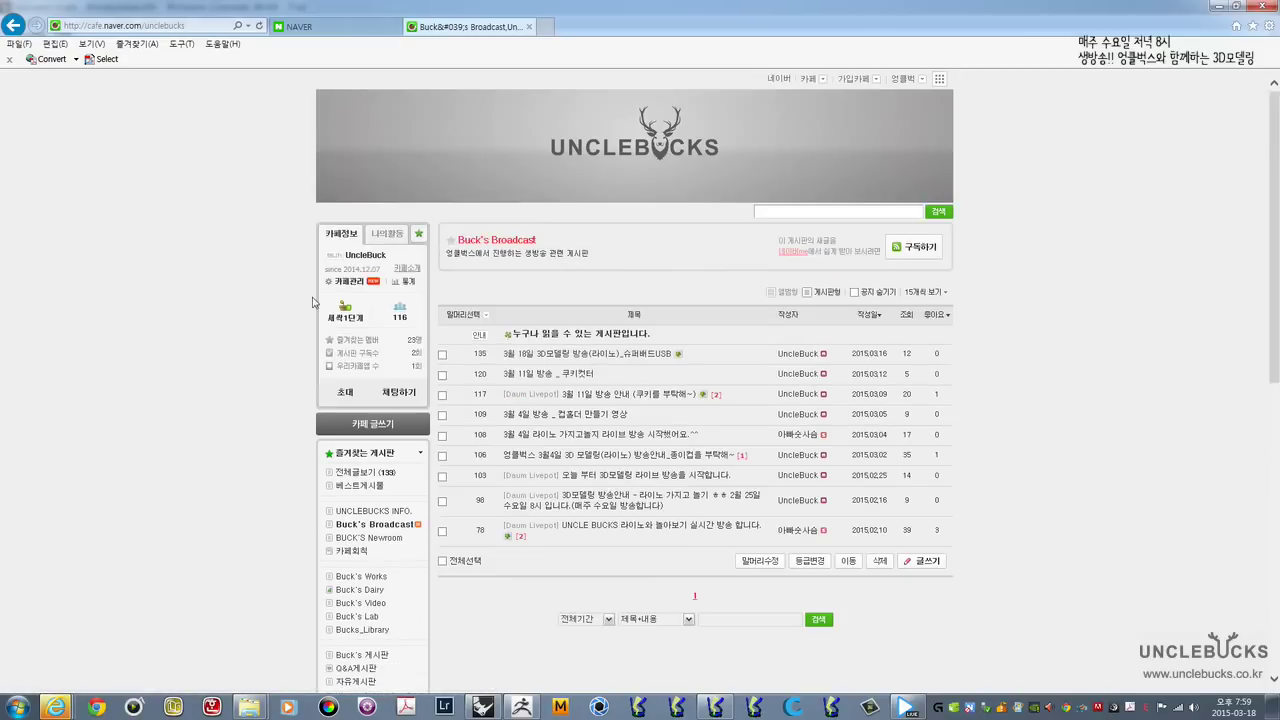
click(530, 27)
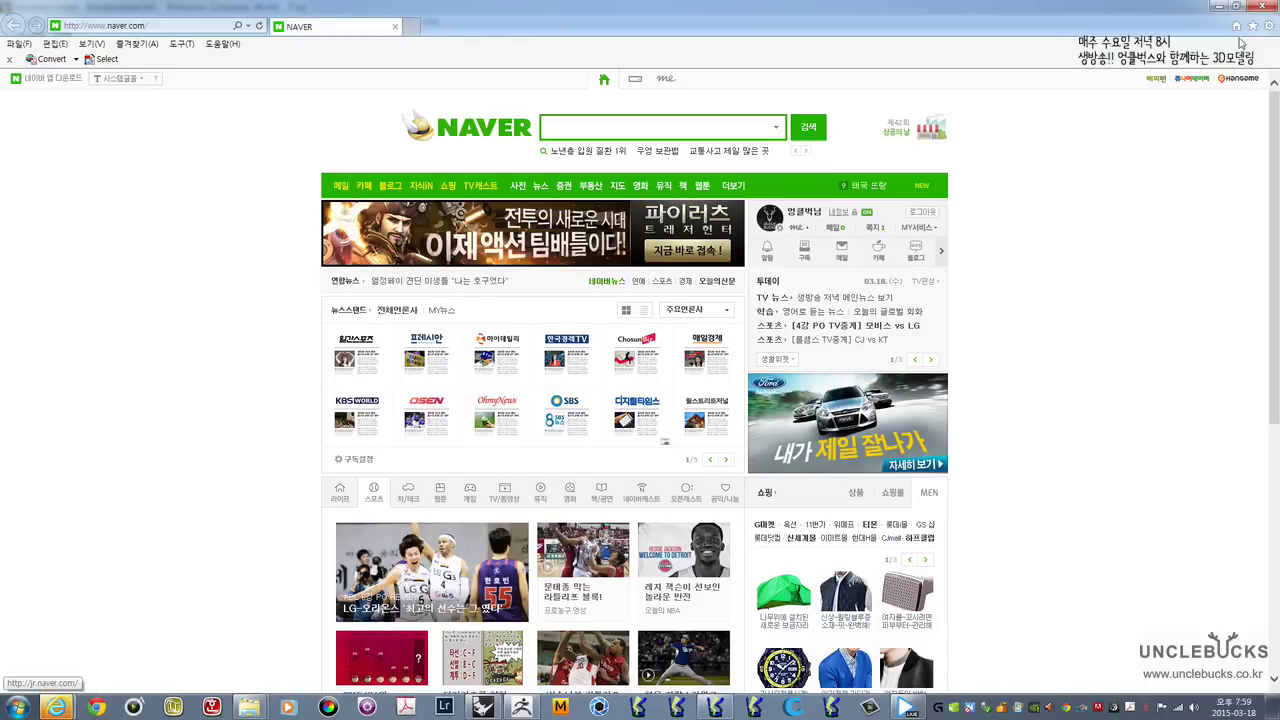
click(1263, 5)
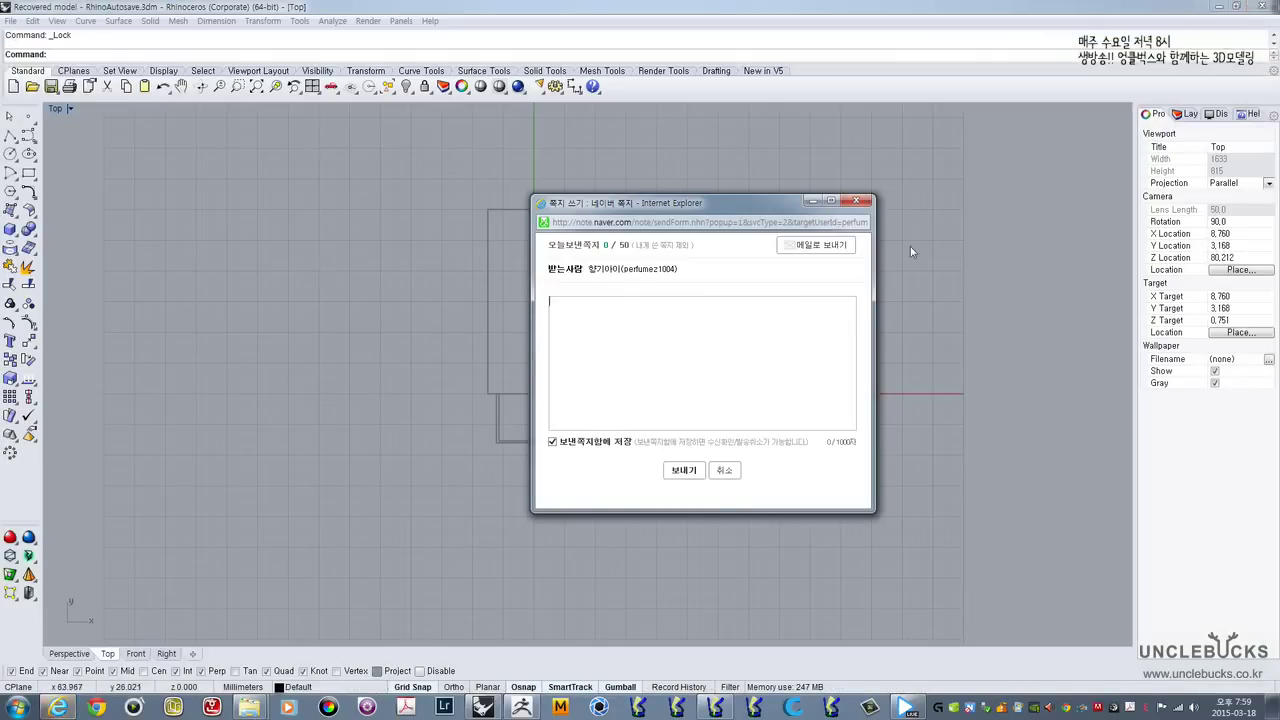
click(857, 201)
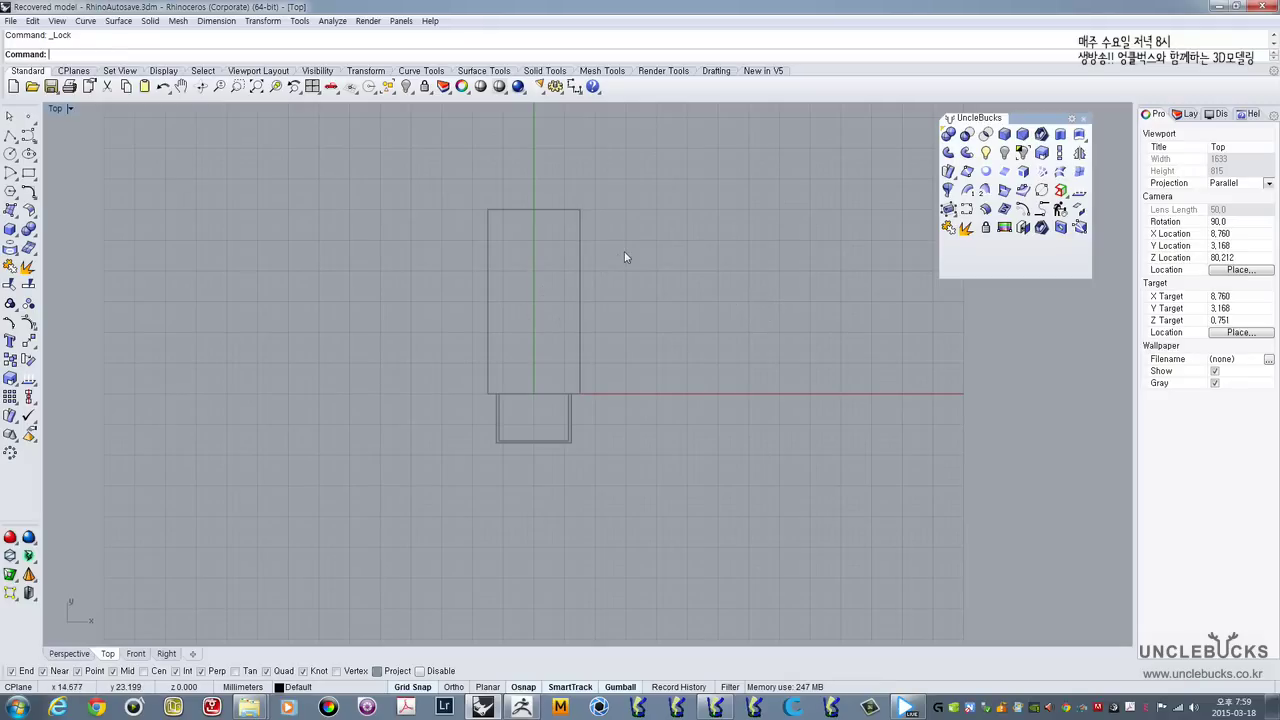
right_drag(620, 257, 711, 271)
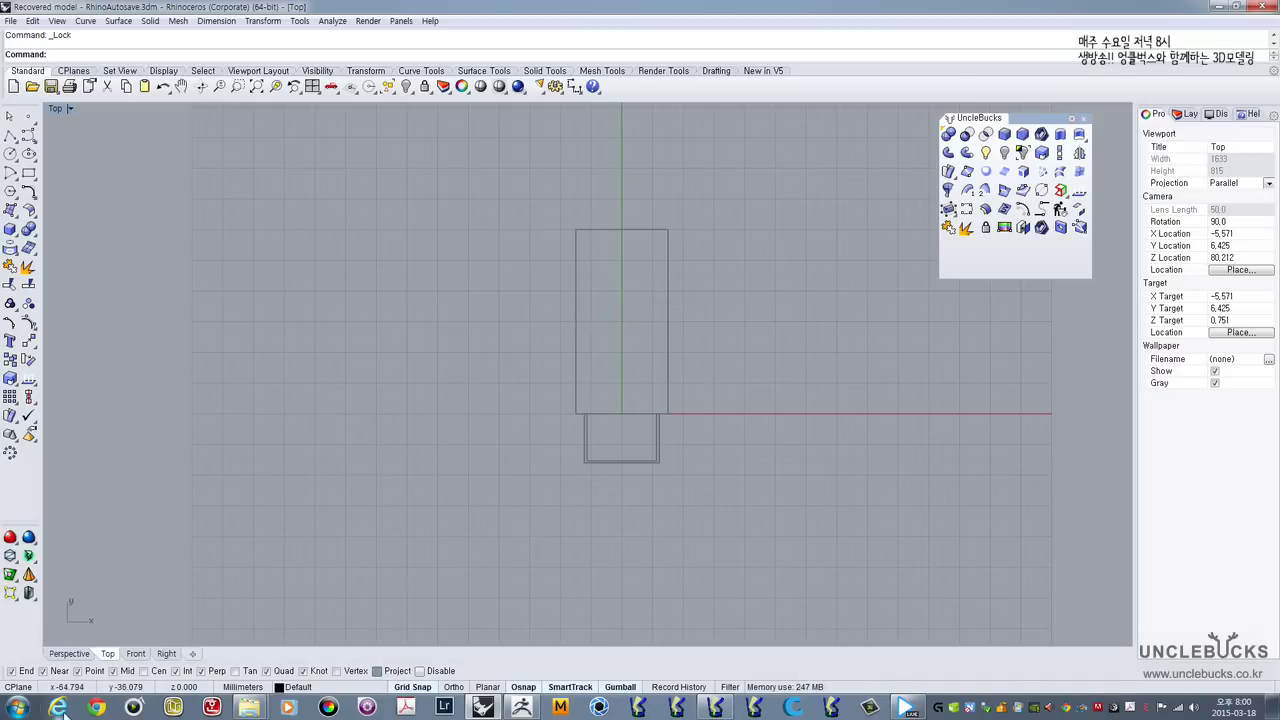
Step: Switch to Chrome and open the UncleBucks cafe from the cafe list on the Naver home page
click(95, 707)
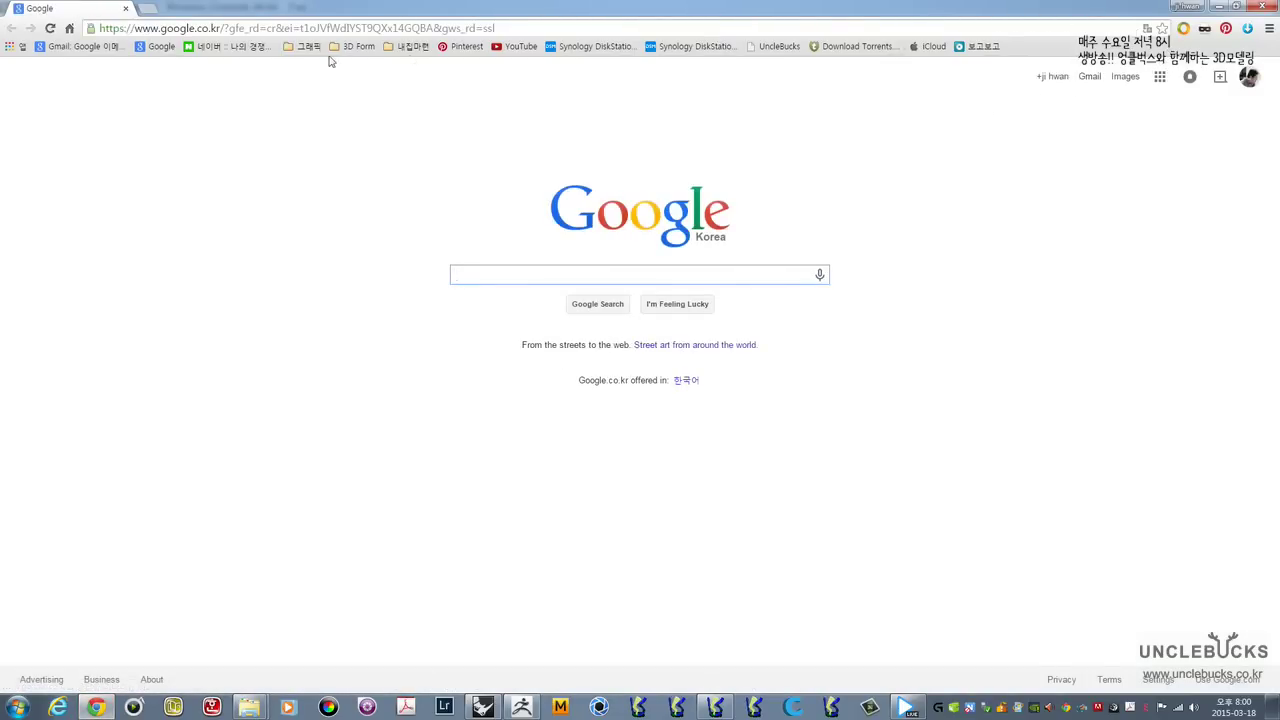
click(254, 47)
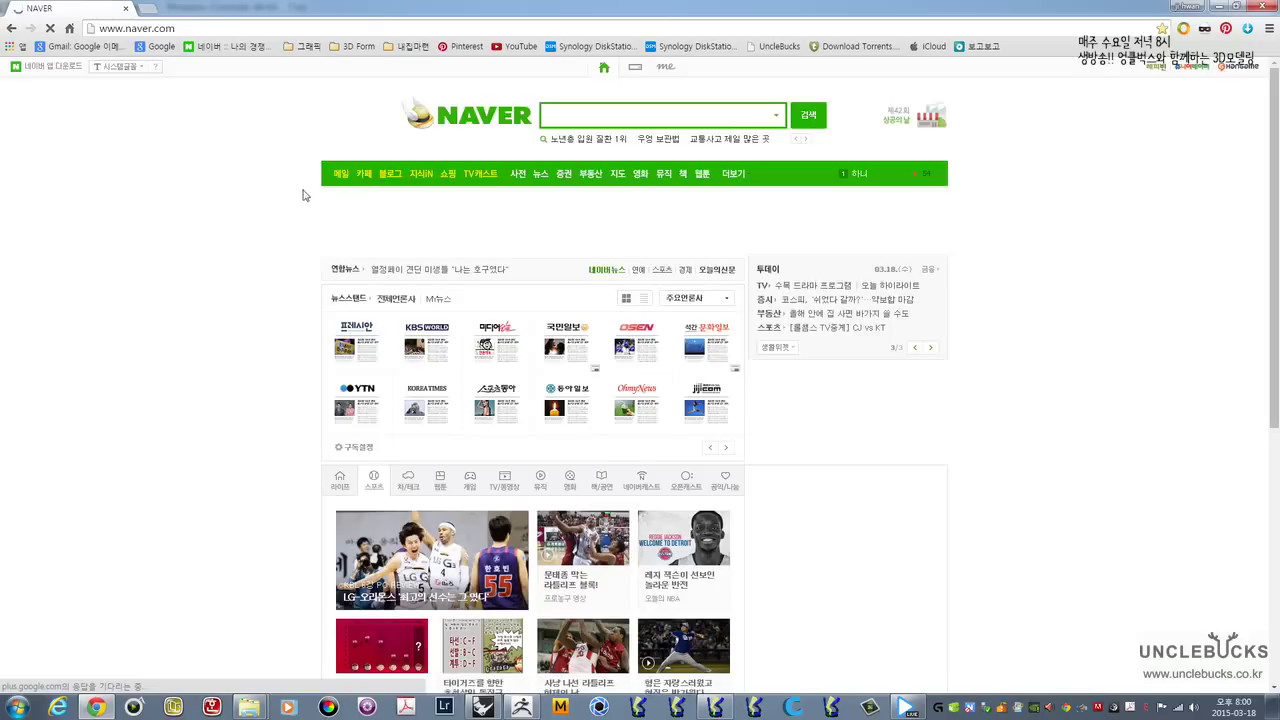
click(893, 246)
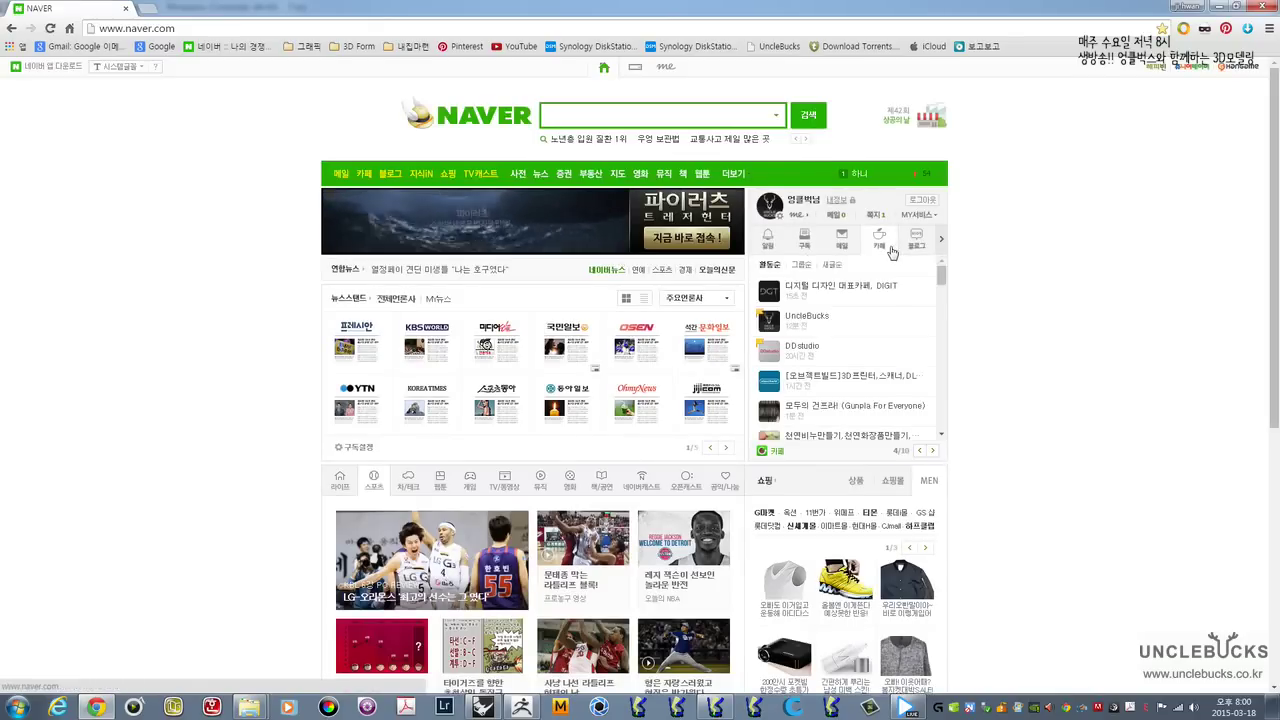
click(820, 317)
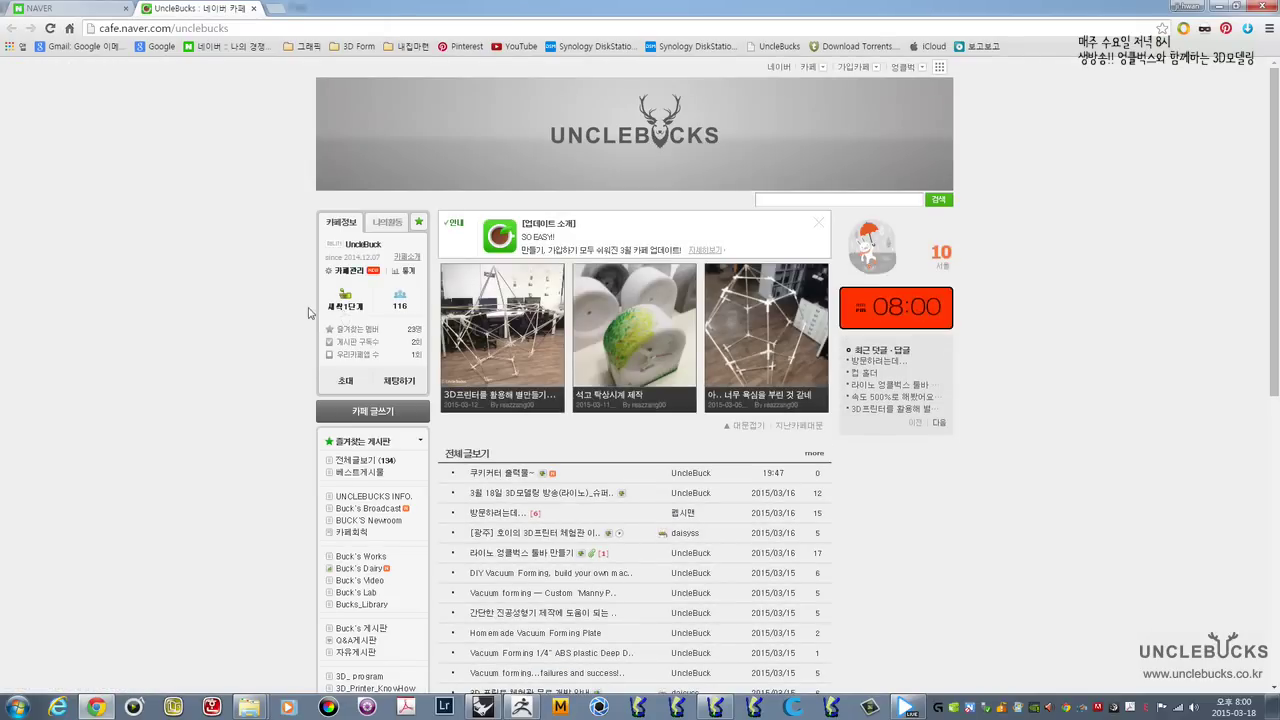
Step: Dismiss the cafe's update notice, view the Buck's Broadcast board, and close Chrome to return to Rhinoceros
click(823, 228)
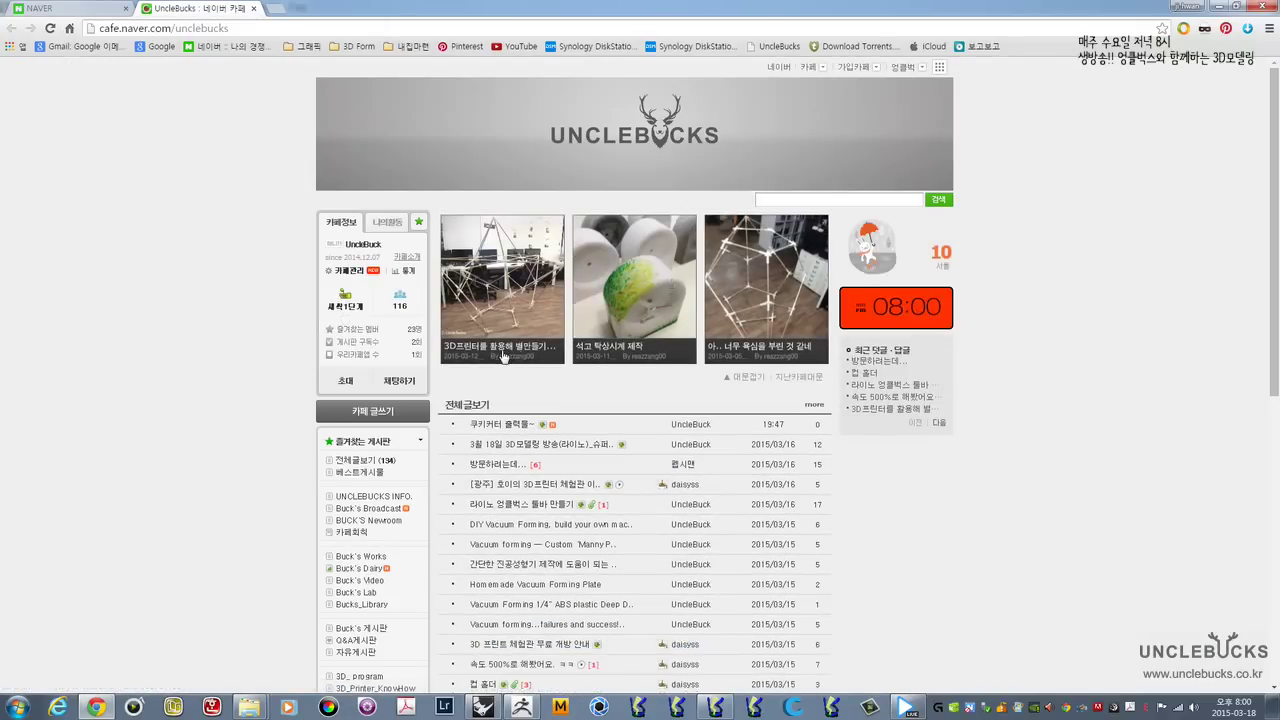
scroll(390, 405, down, 1)
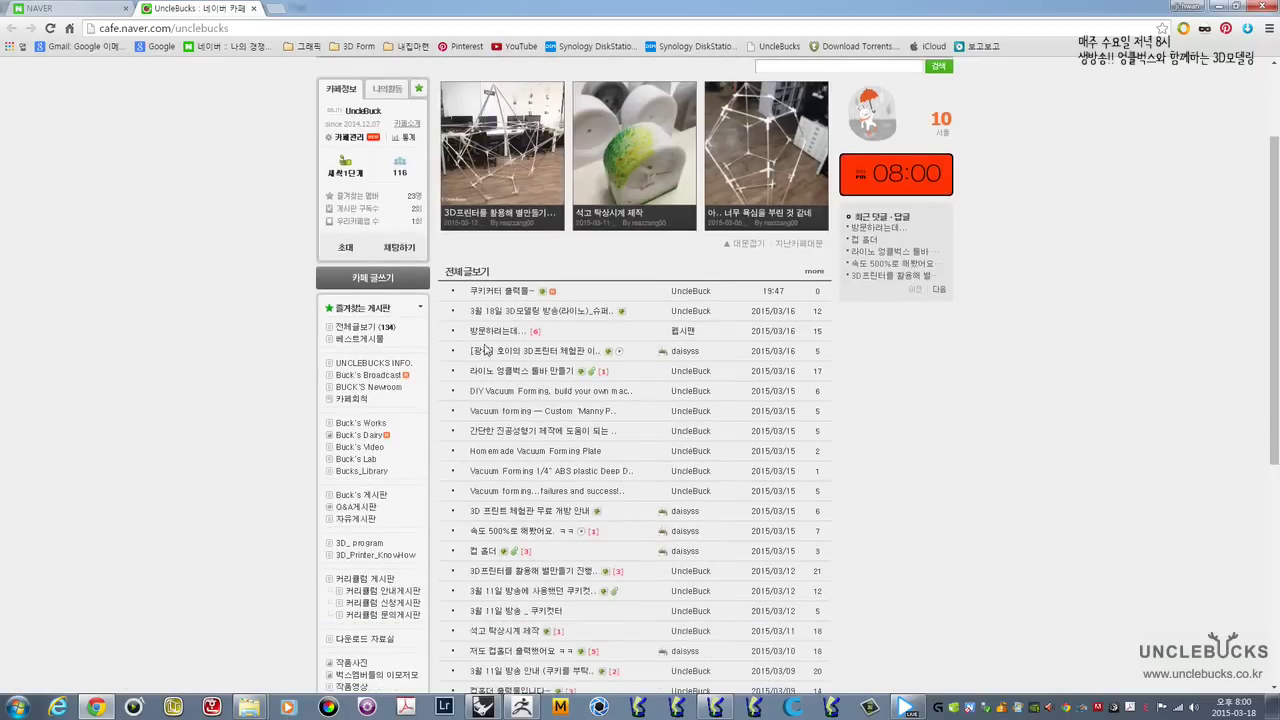
click(379, 380)
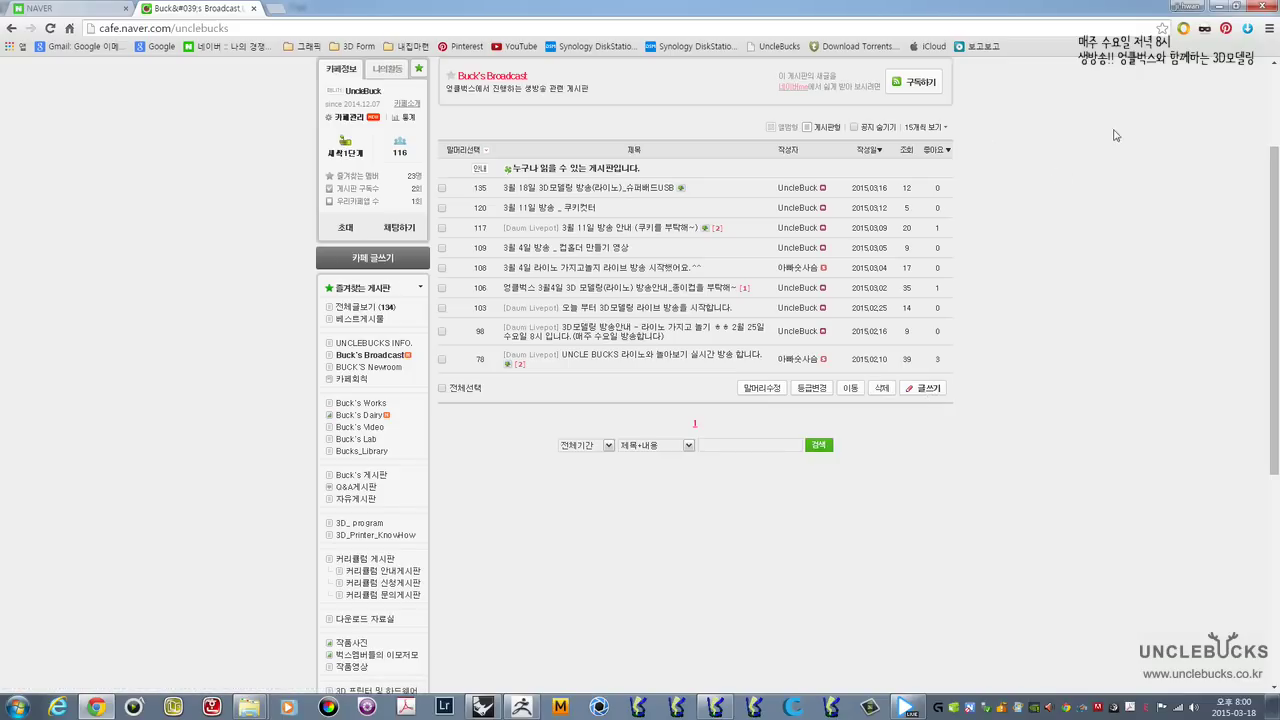
click(1264, 10)
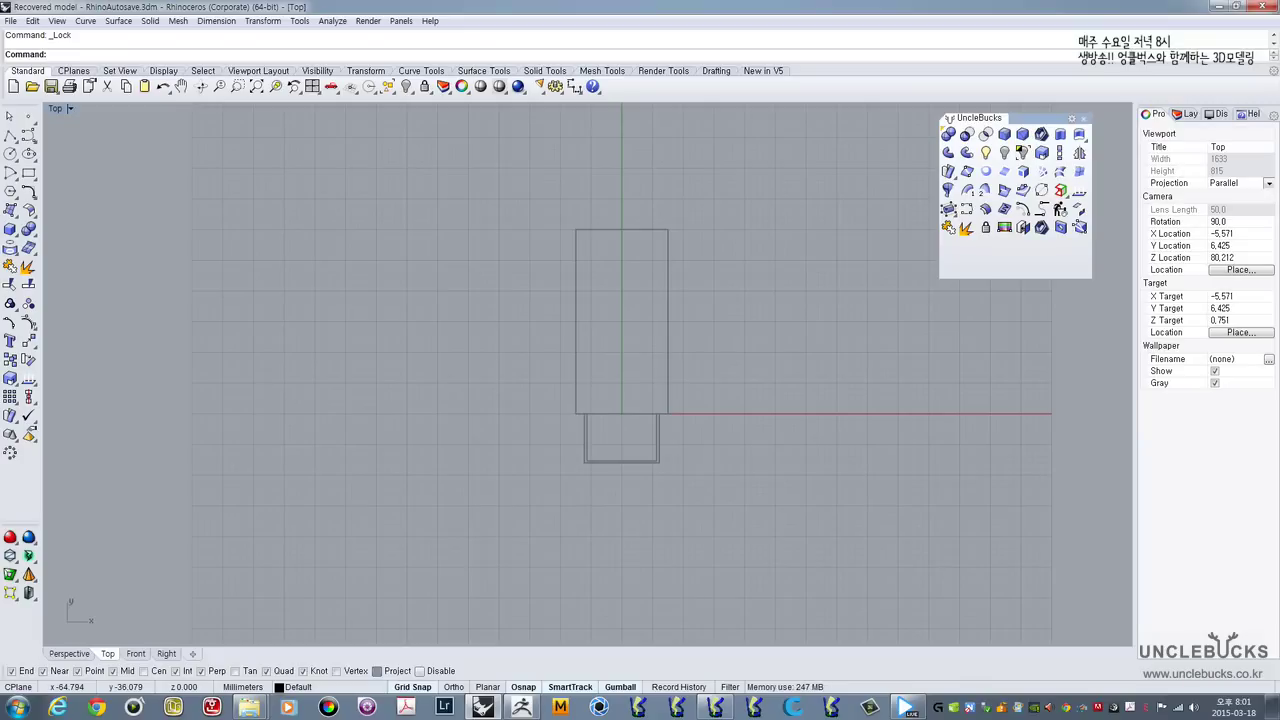
right_drag(882, 342, 793, 397)
scroll(793, 397, down, 2)
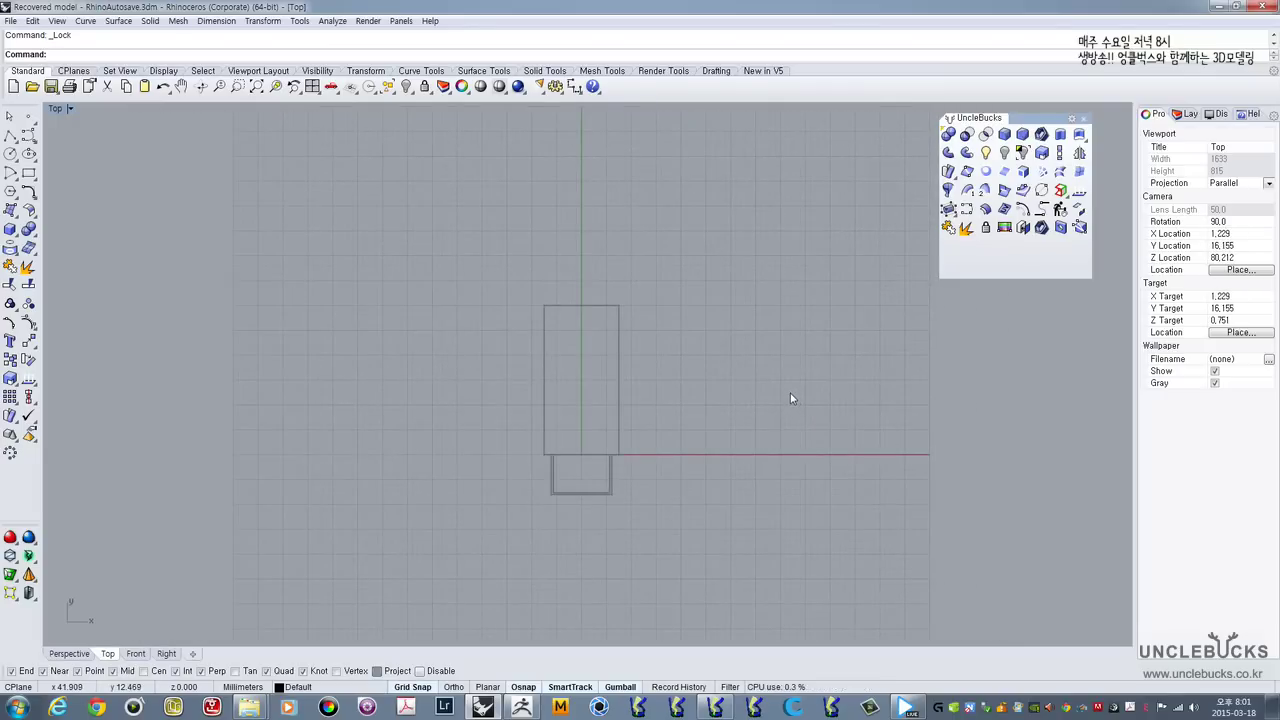
scroll(790, 398, up, 1)
right_drag(697, 431, 735, 405)
scroll(681, 416, up, 2)
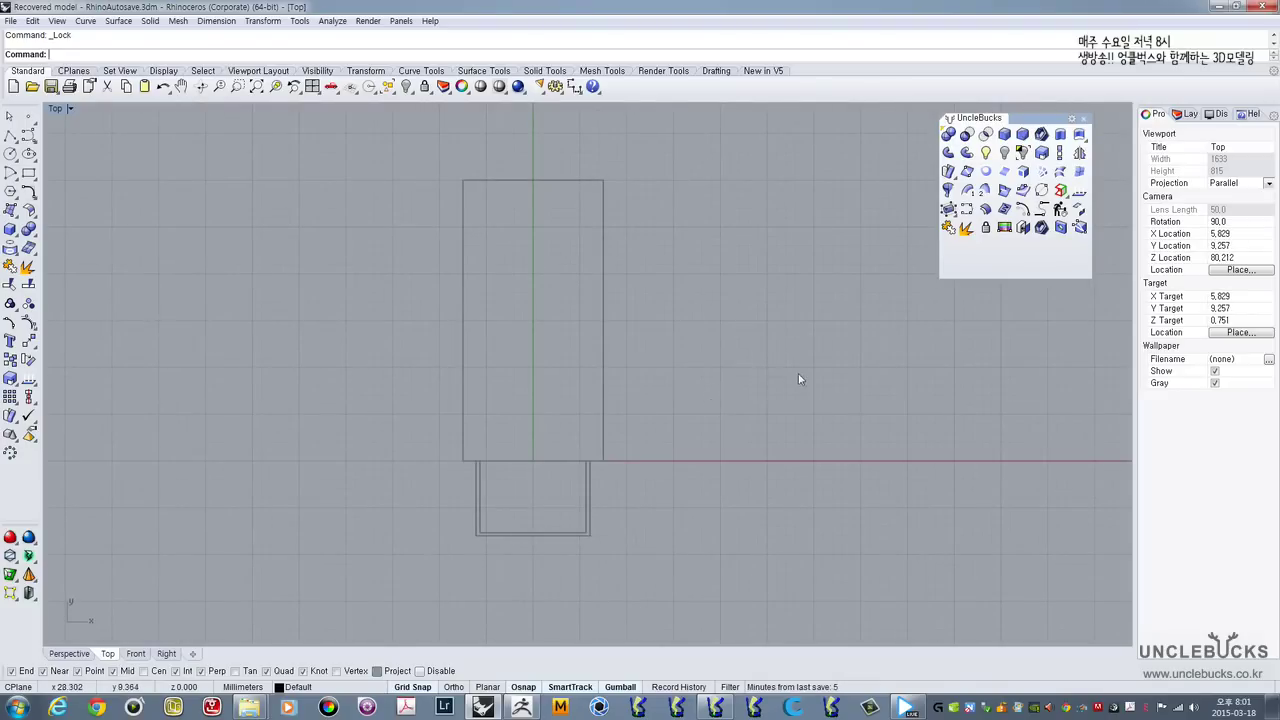
right_drag(803, 377, 768, 393)
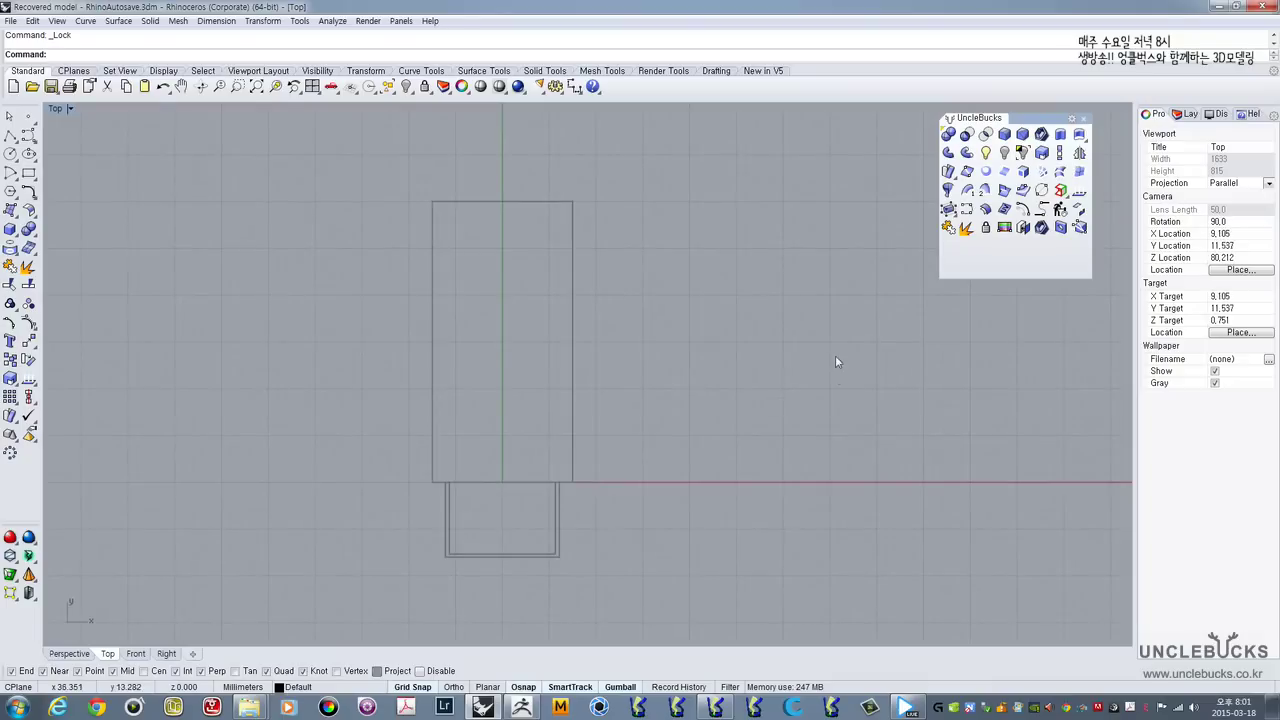
right_drag(837, 360, 777, 351)
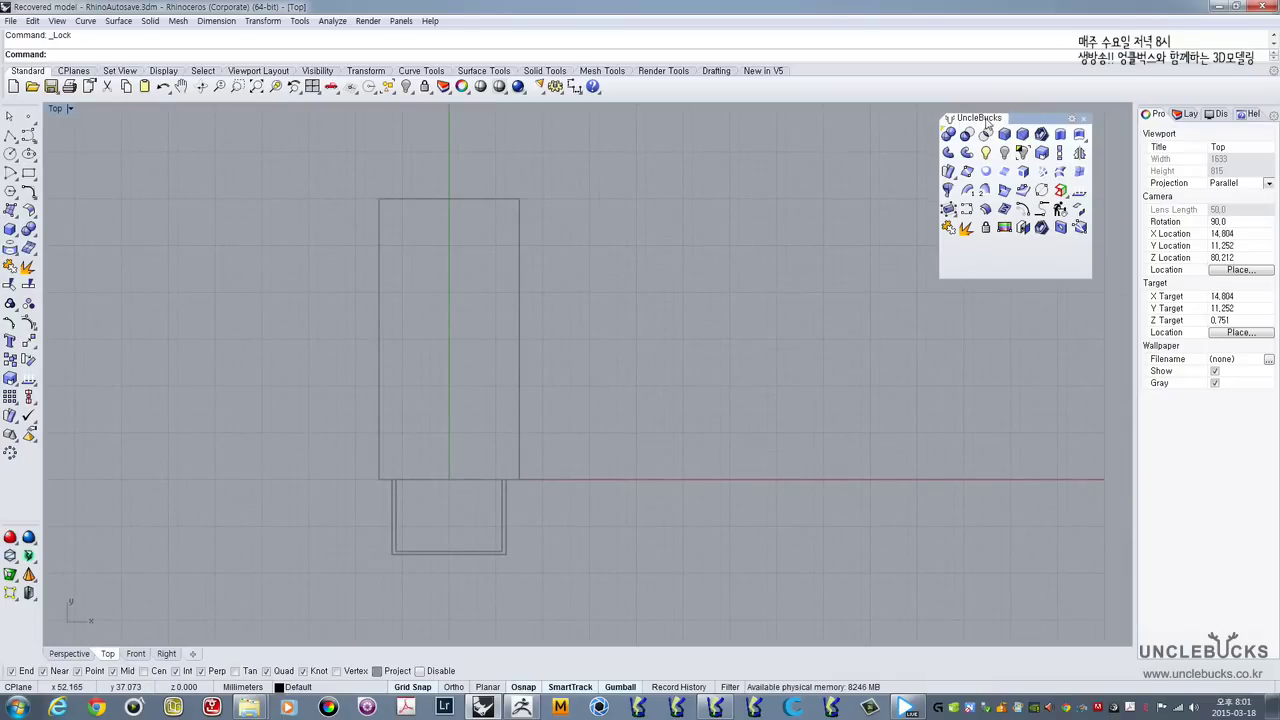
drag(1008, 119, 1009, 137)
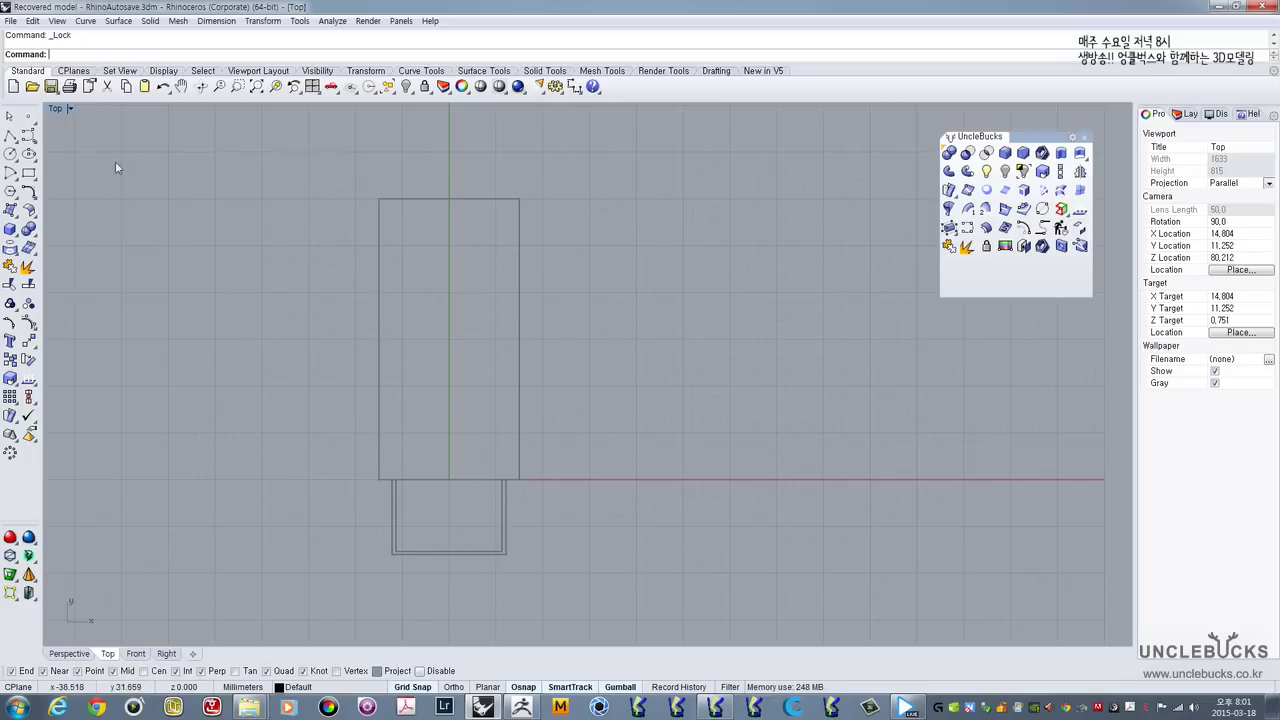
click(120, 71)
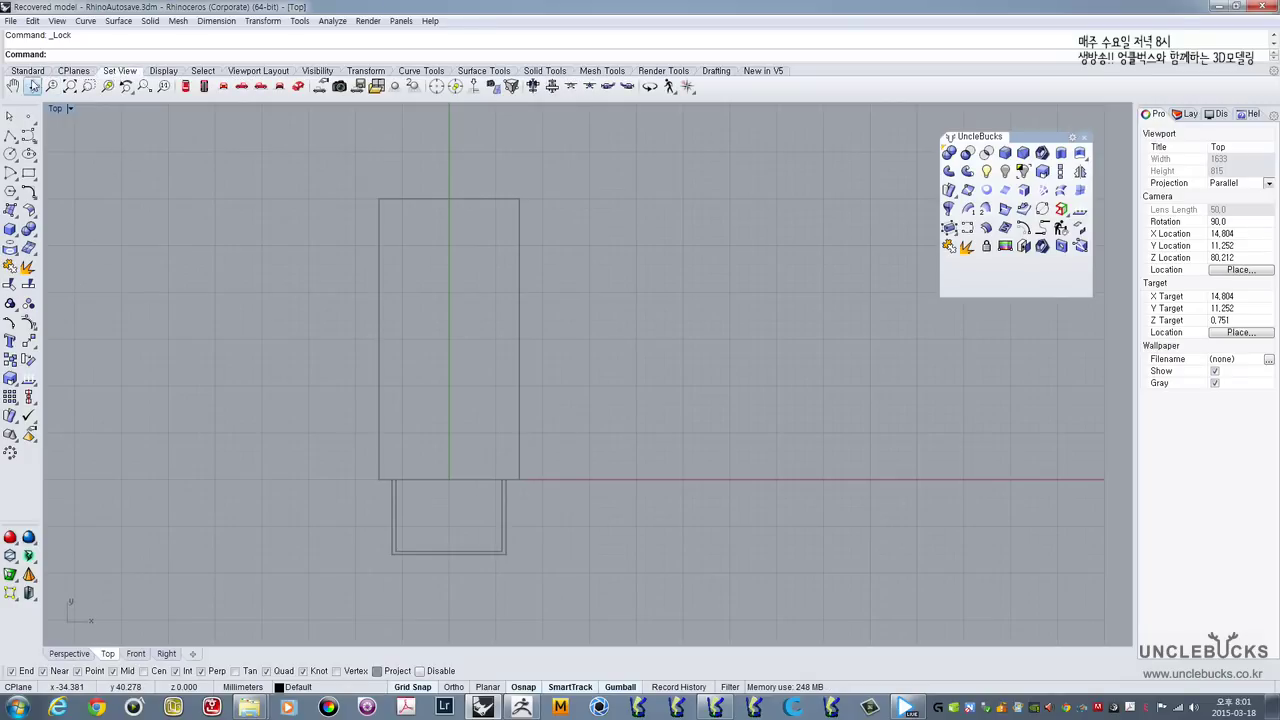
click(27, 71)
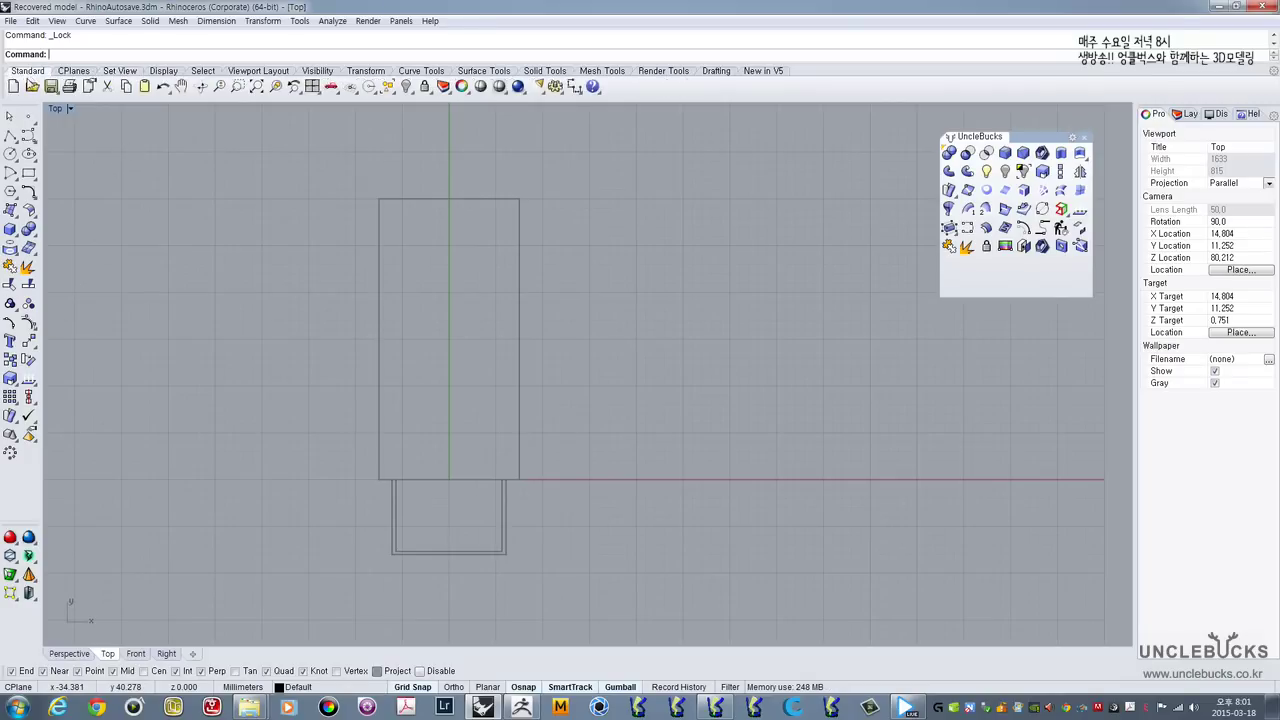
click(9, 249)
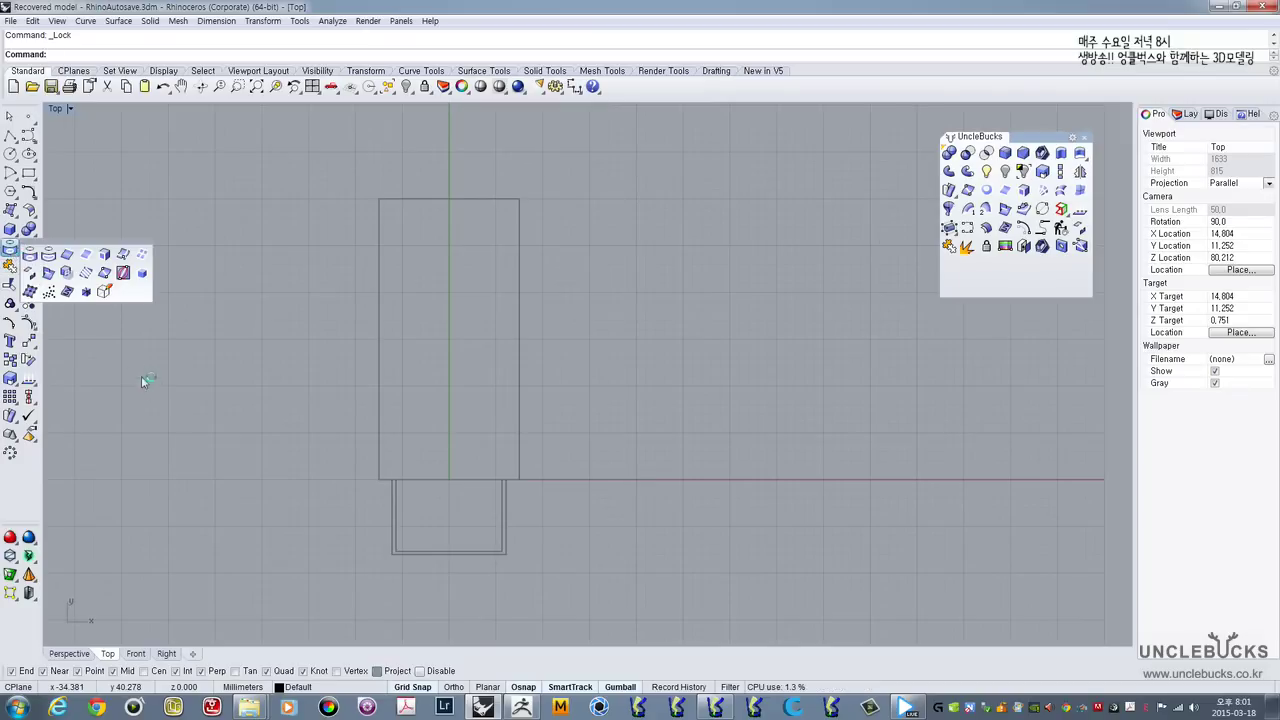
click(10, 211)
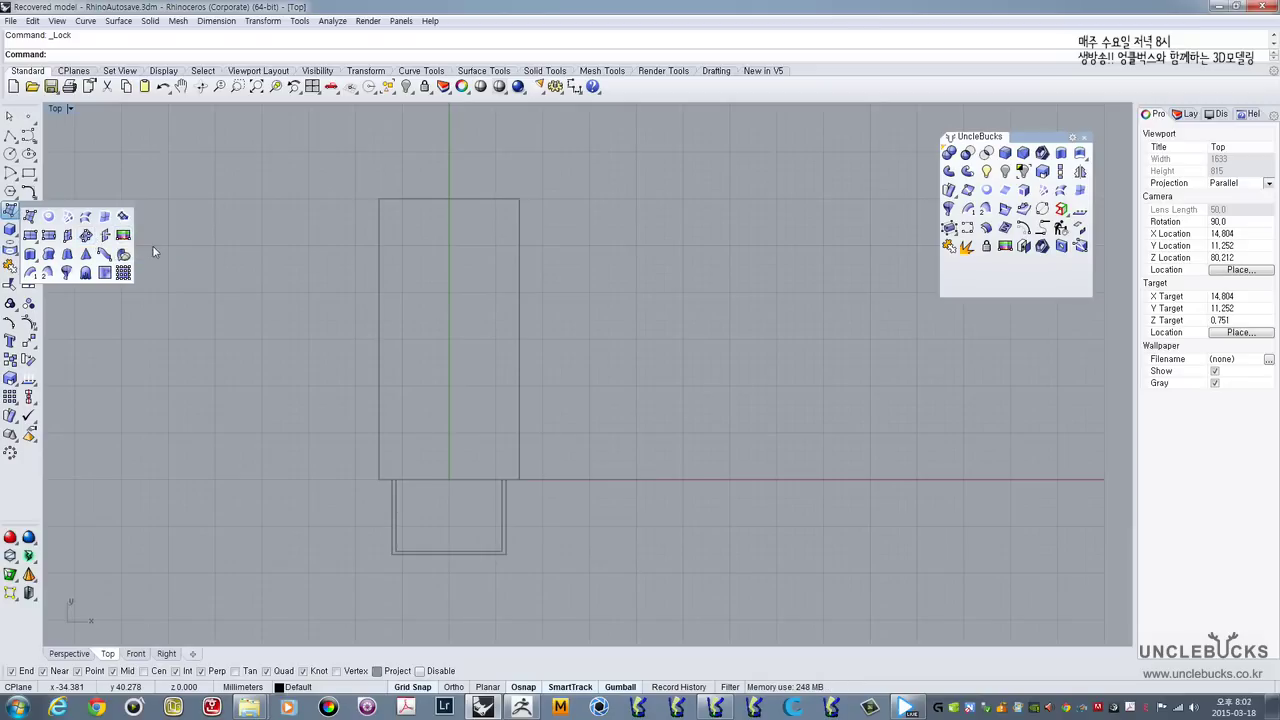
Step: Place BATTMAN_LOGO.jpg as a picture frame in the Top view, in the empty area above the grid
click(1004, 245)
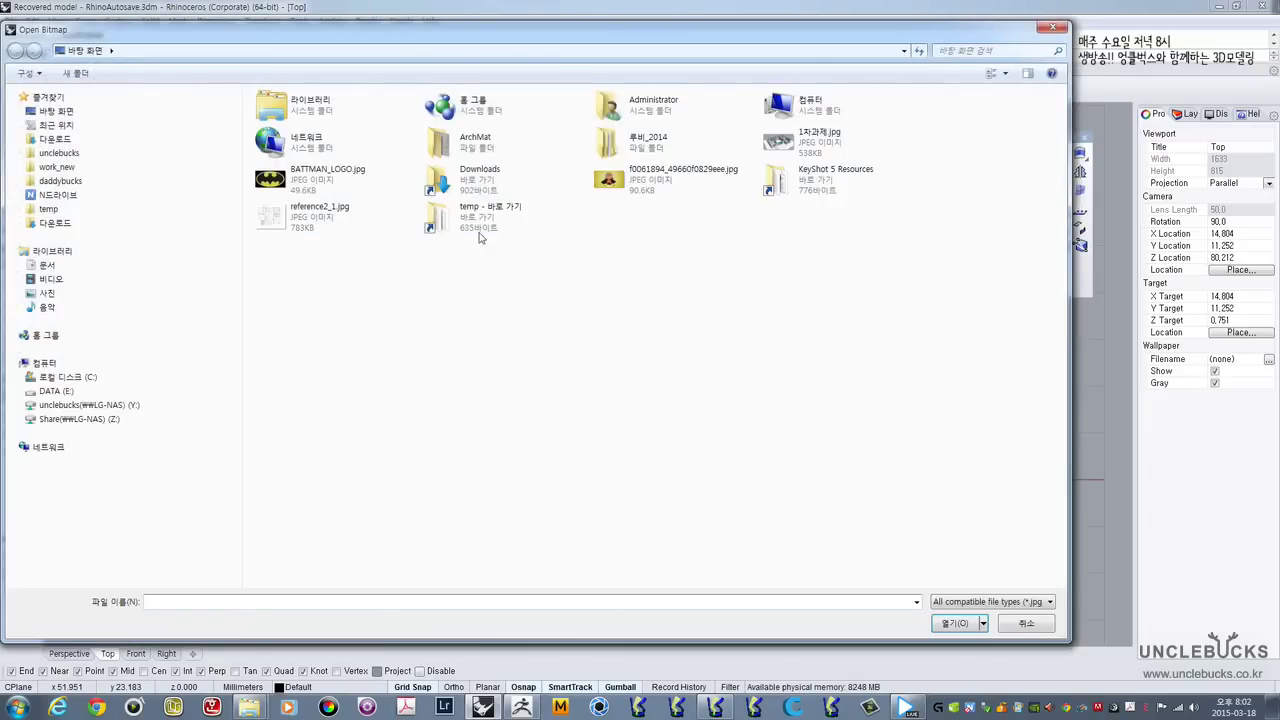
click(284, 187)
click(953, 622)
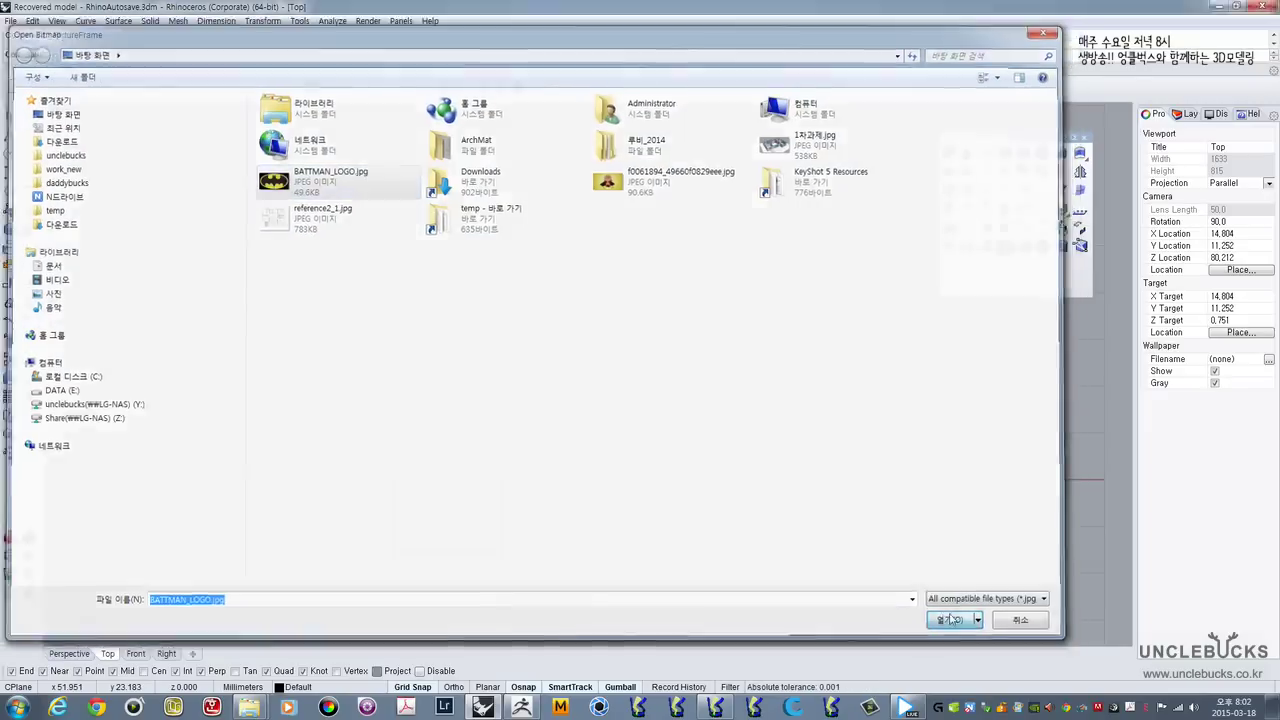
right_drag(612, 298, 466, 391)
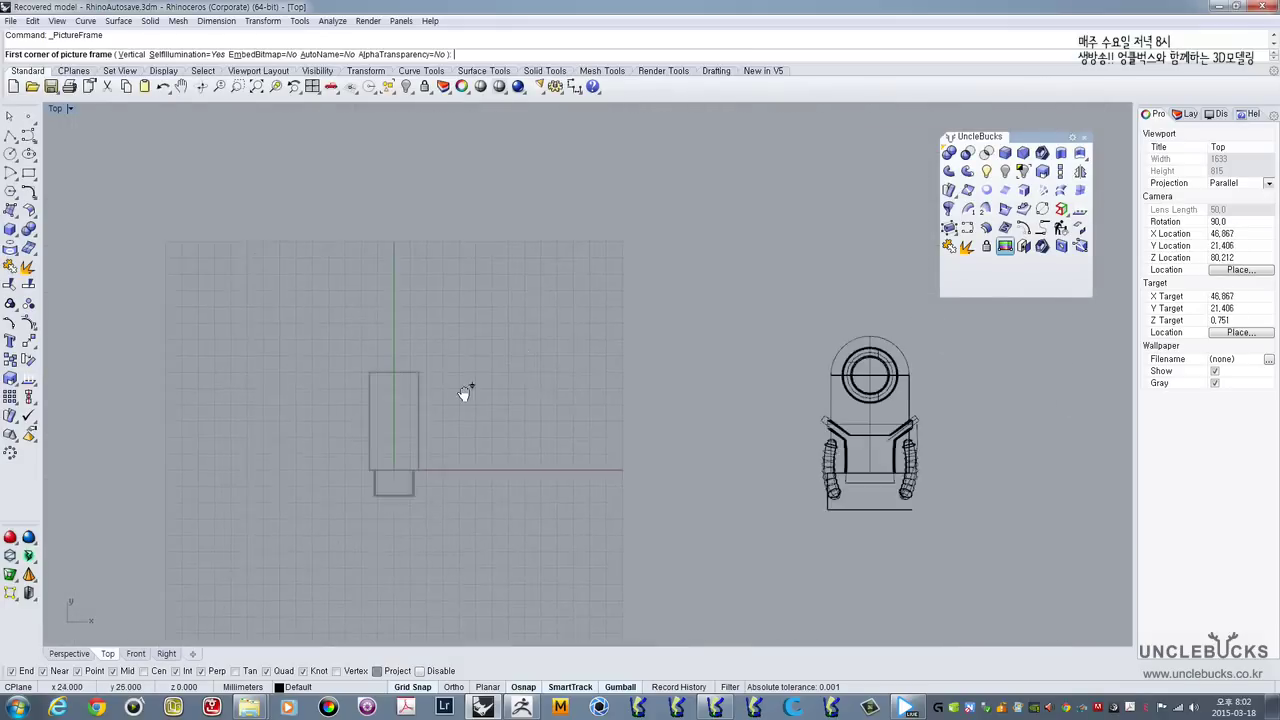
click(340, 165)
scroll(591, 357, down, 10)
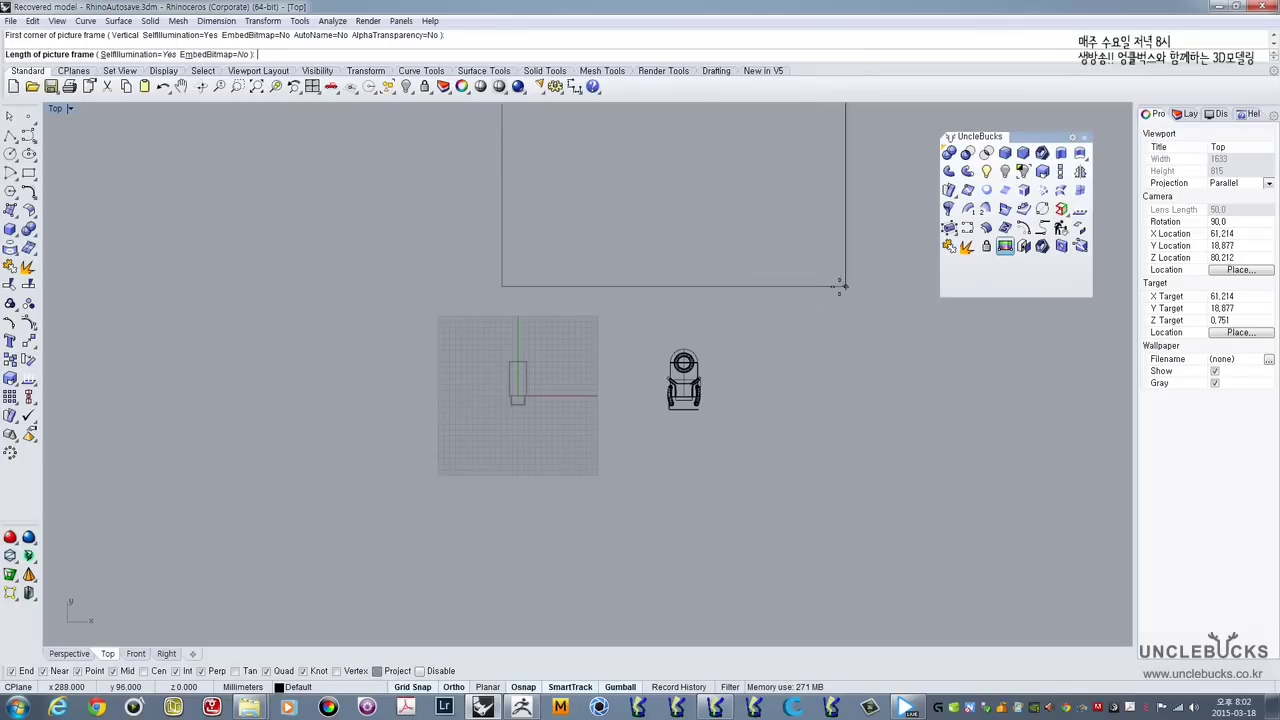
click(843, 286)
right_drag(641, 162, 602, 317)
scroll(603, 322, up, 5)
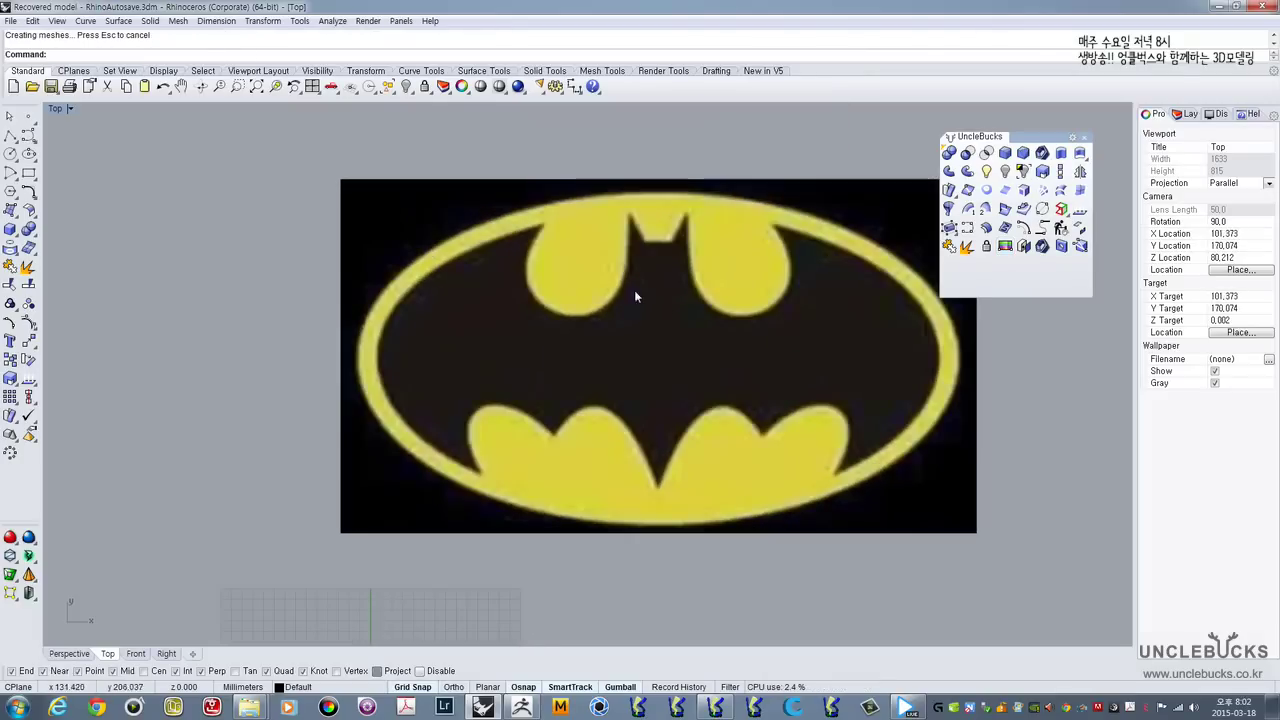
Step: Draw a three-point, degree 3 control point curve along the upper-left inner edge of the logo's yellow oval
click(28, 135)
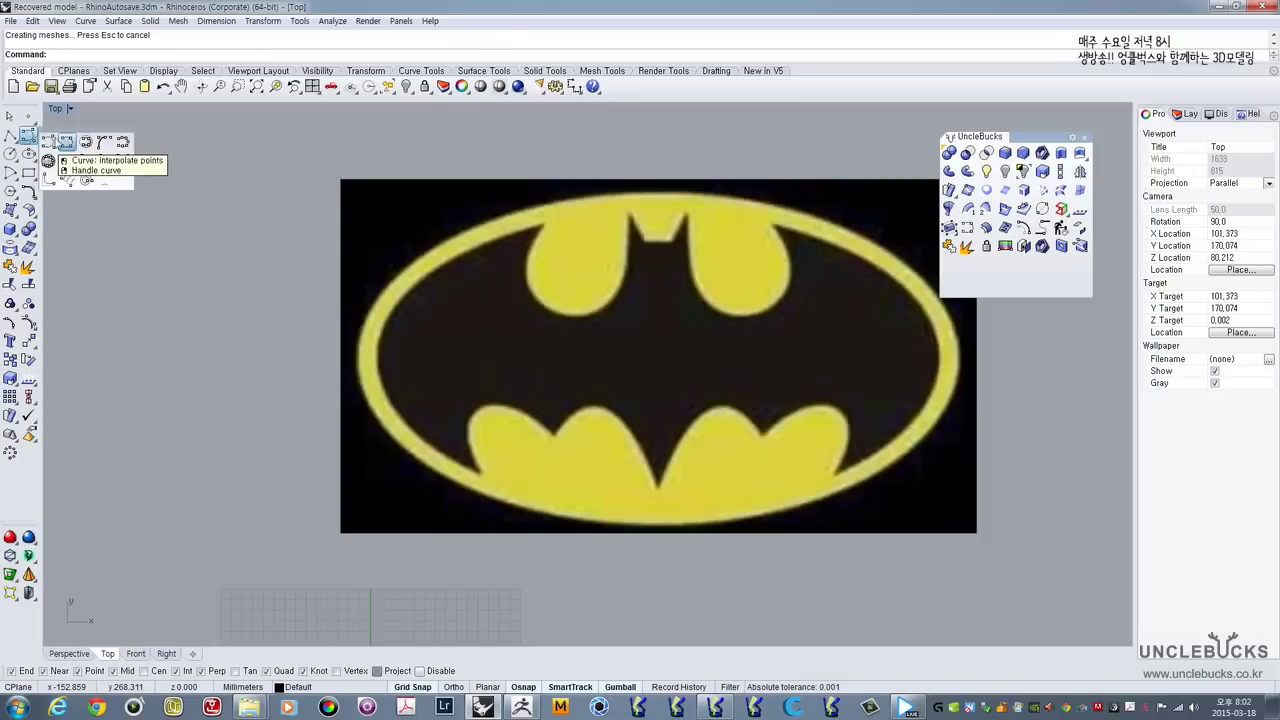
click(49, 143)
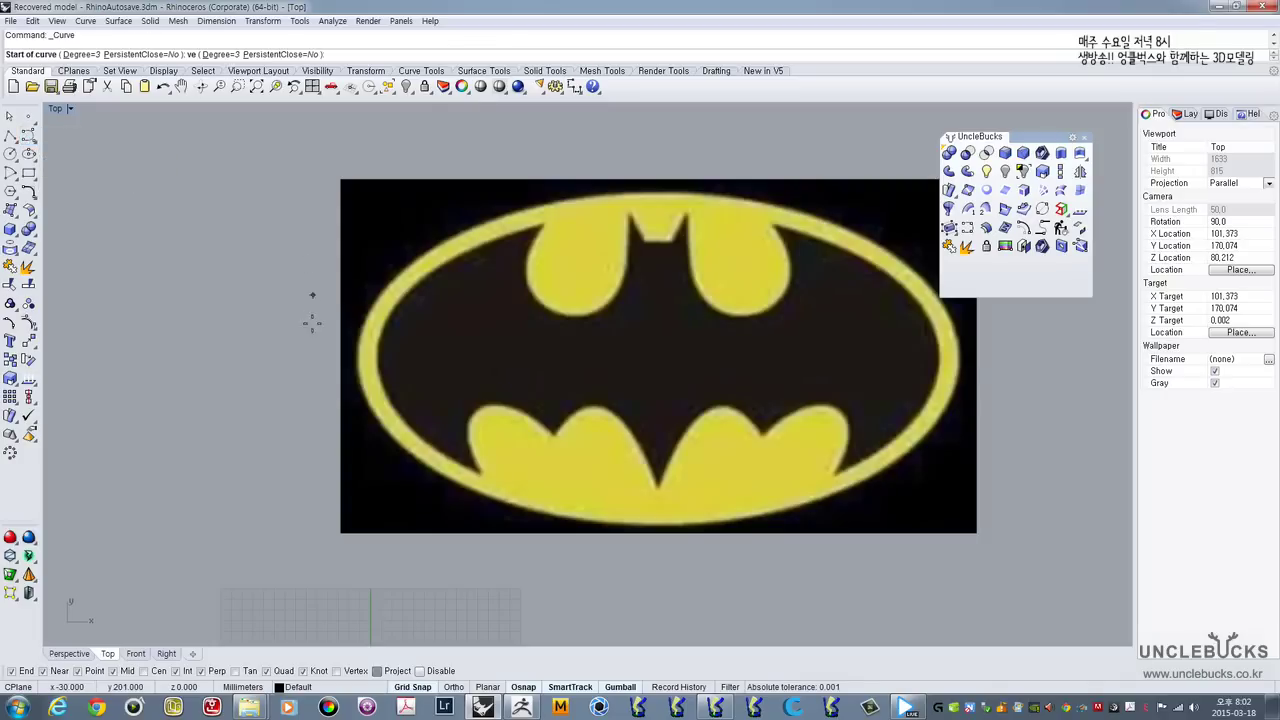
click(378, 376)
click(422, 262)
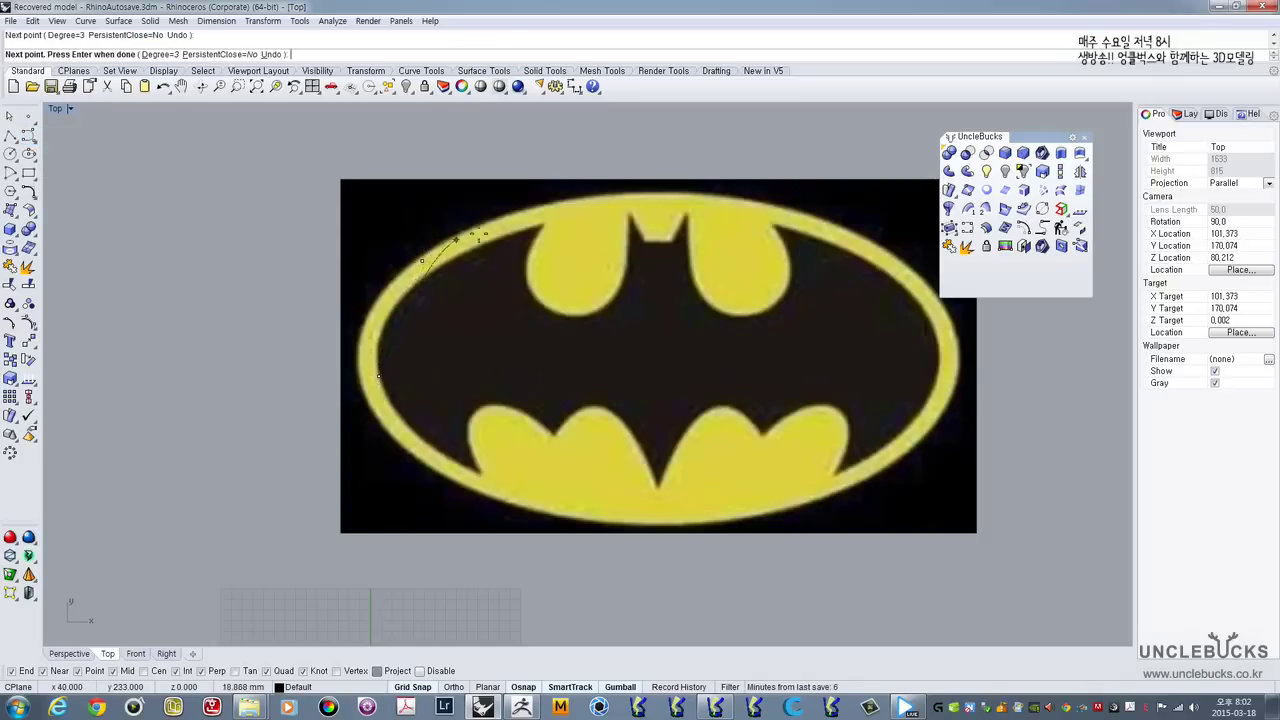
click(539, 220)
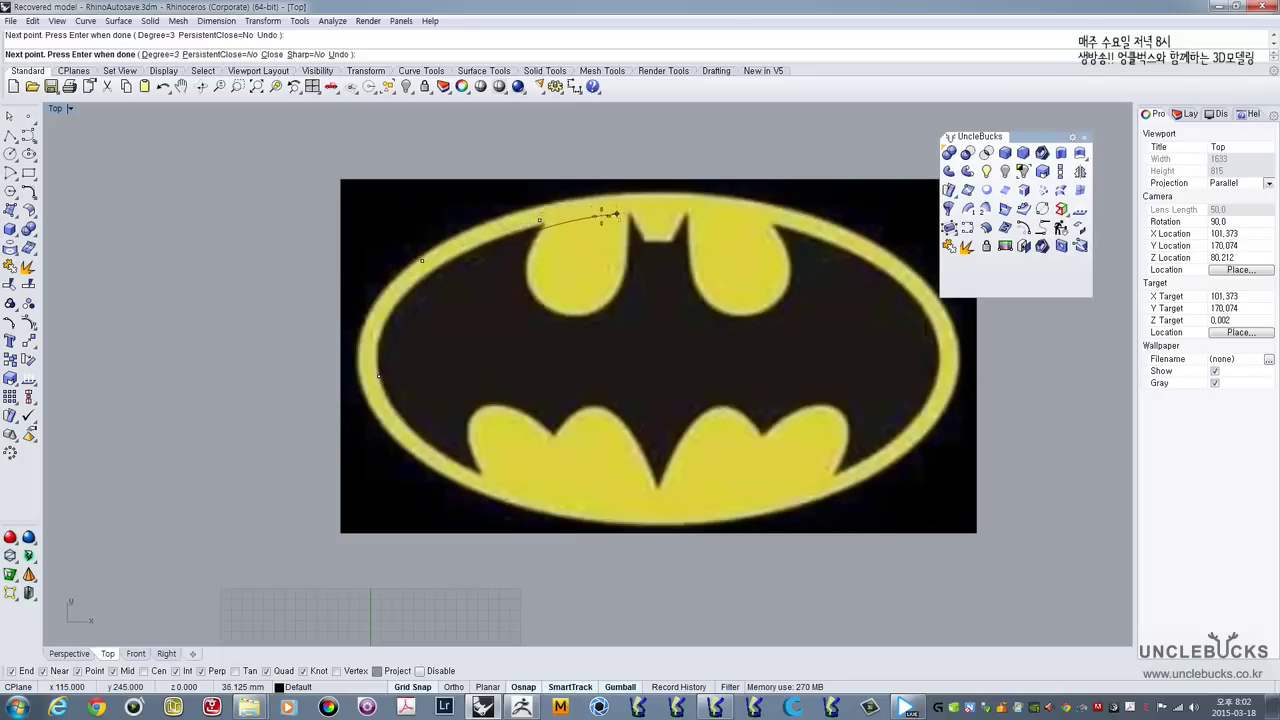
right_click(565, 225)
Step: Reshape the new curve with its edit points so its middle follows the logo's inner oval edge
click(447, 270)
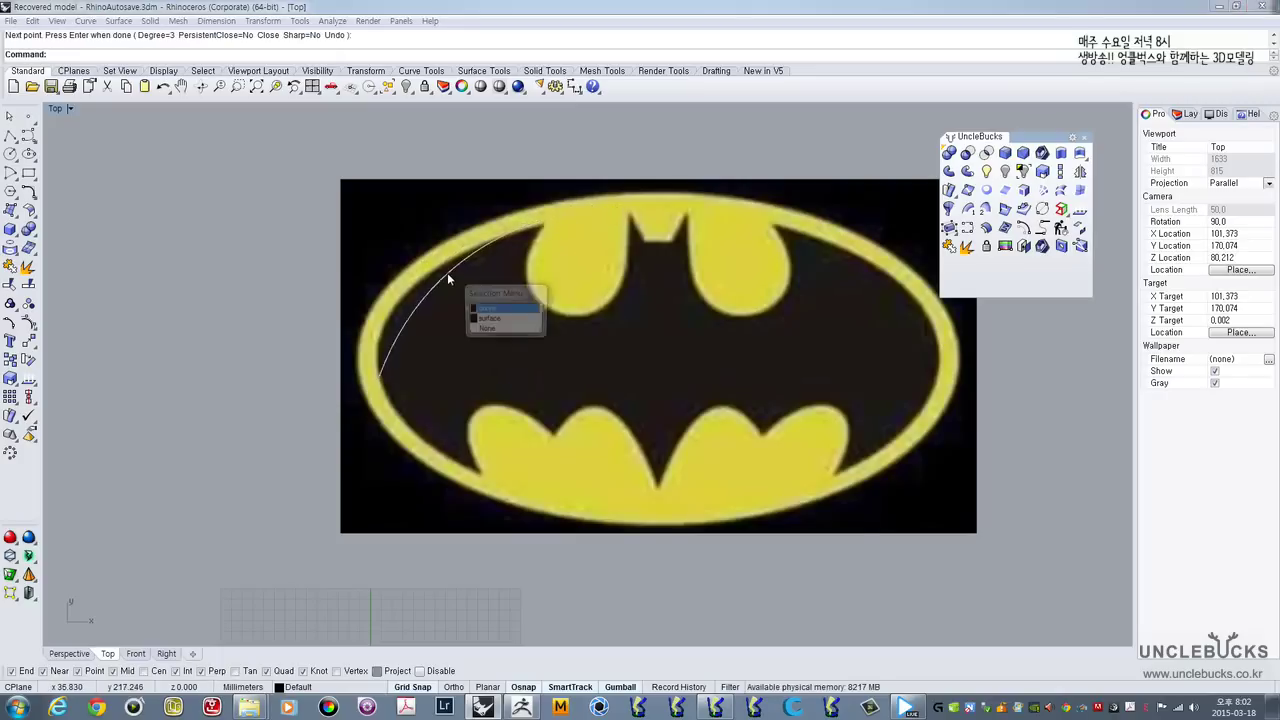
click(485, 306)
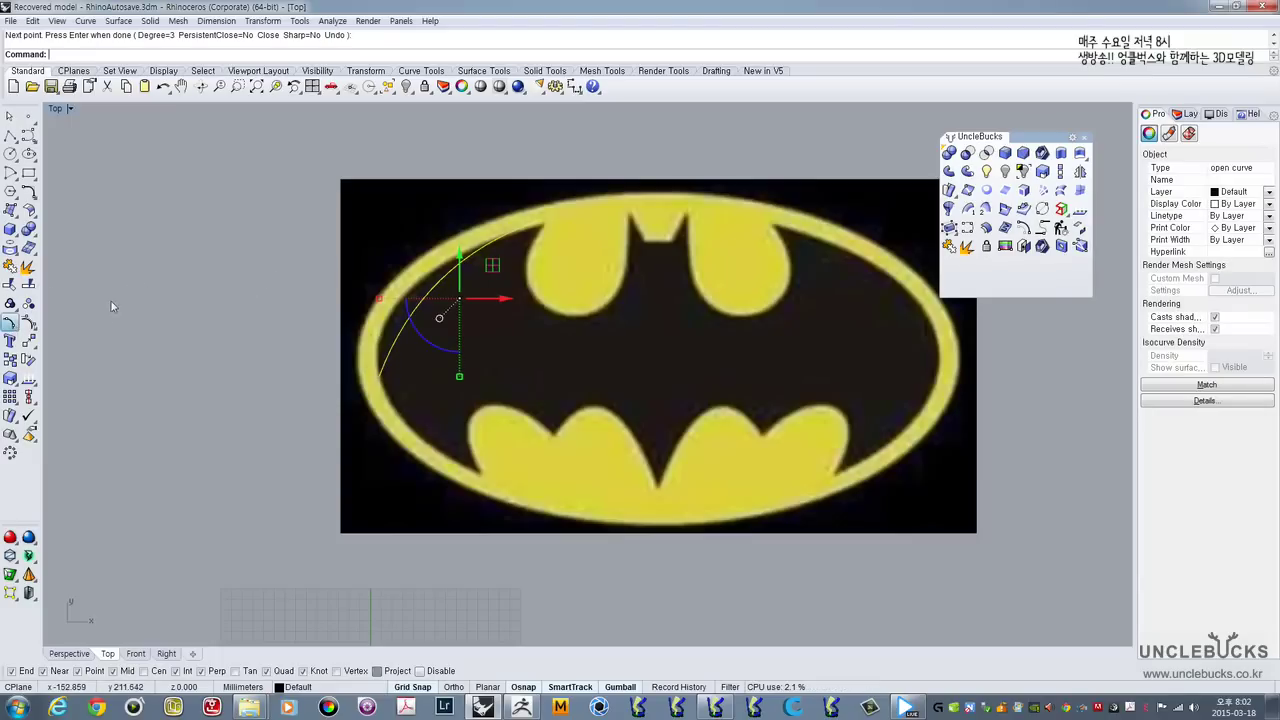
drag(413, 257, 445, 255)
mouse_move(557, 189)
mouse_down()
mouse_move(525, 236)
mouse_move(573, 190)
mouse_up()
click(453, 139)
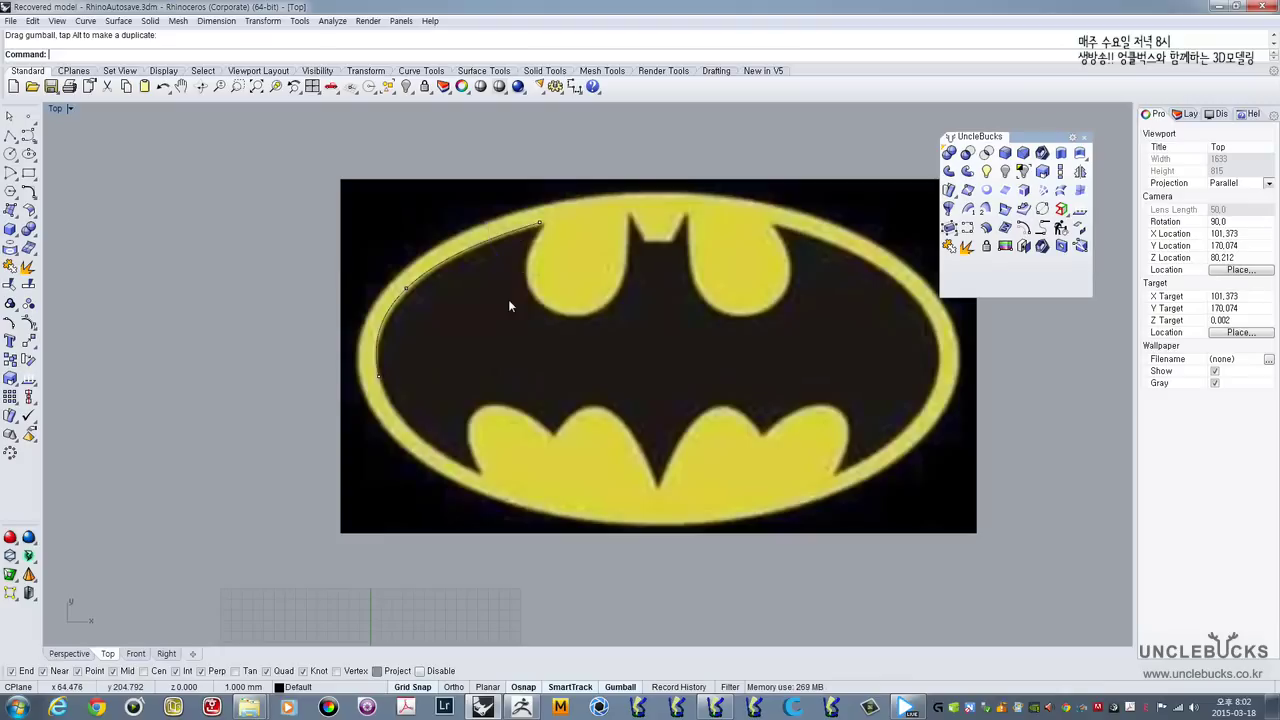
key(Escape)
Step: Copy the traced curve 50 mm straight up above the original in the Perspective view
click(466, 251)
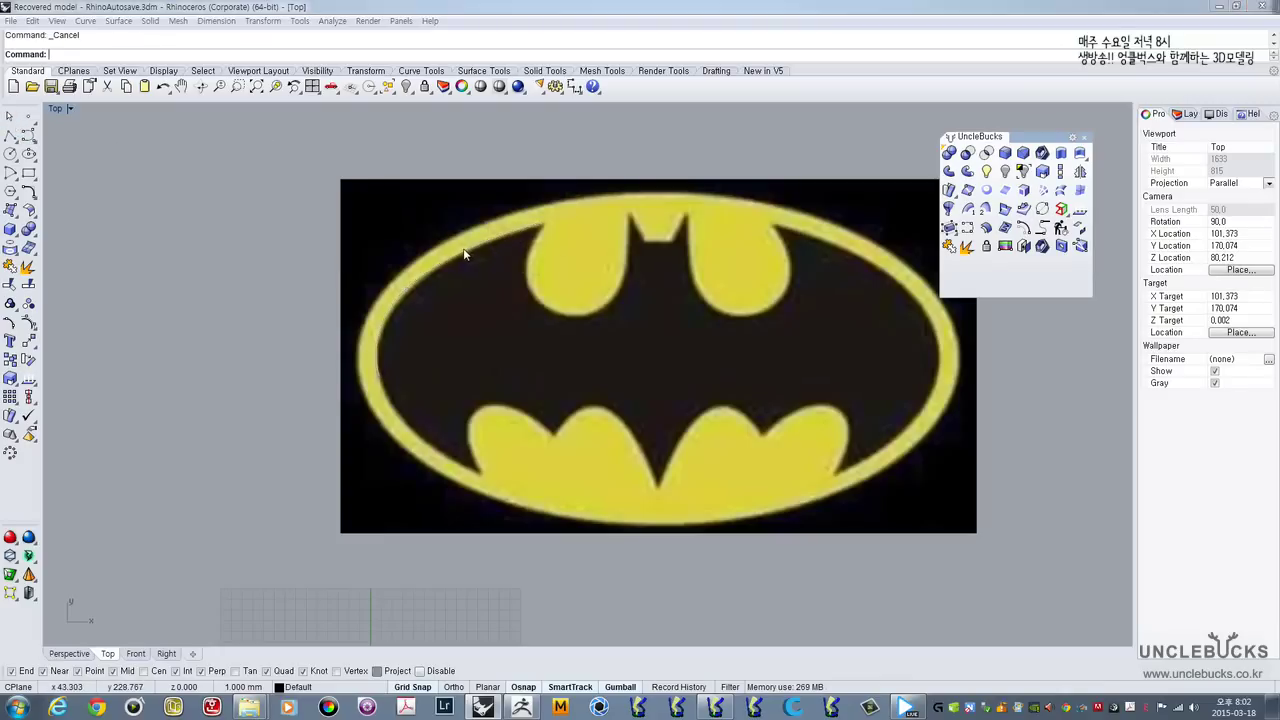
click(517, 288)
key(ctrl+m)
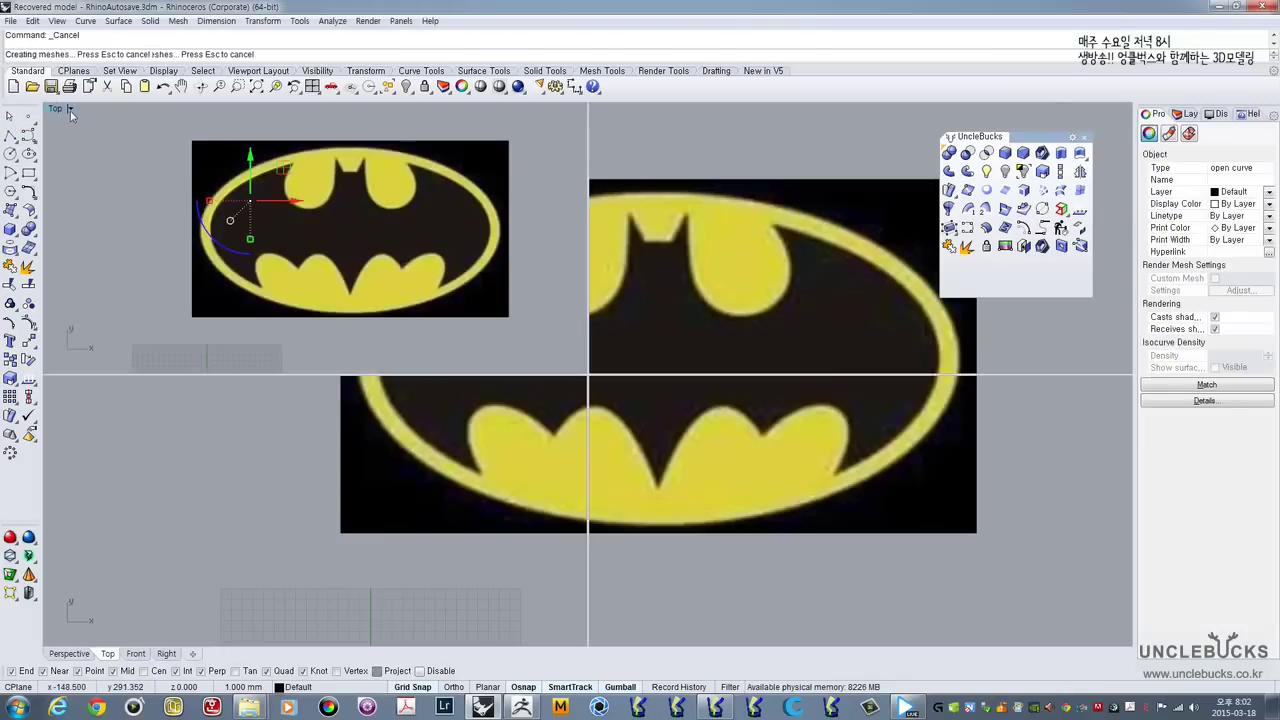
double_click(618, 111)
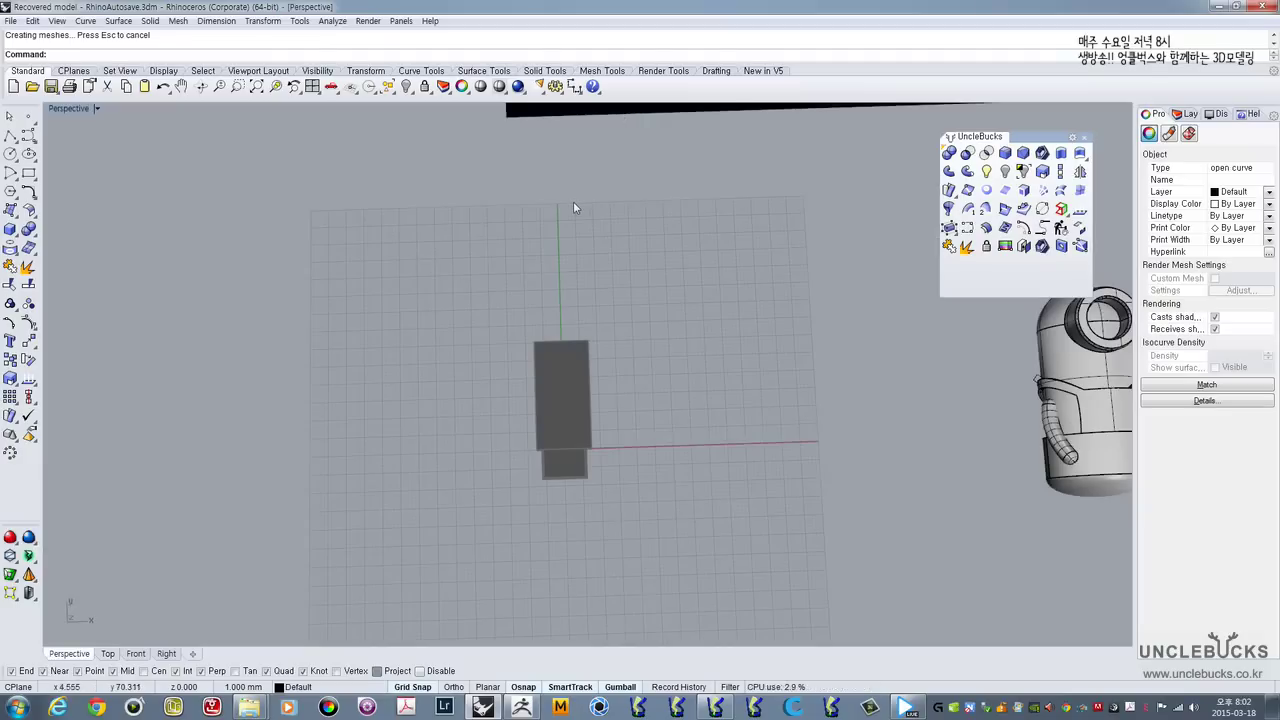
scroll(573, 201, down, 4)
shift+right_drag(573, 201, 552, 411)
right_drag(552, 411, 585, 500)
right_drag(585, 500, 547, 332)
drag(546, 333, 547, 179)
right_drag(543, 220, 396, 221)
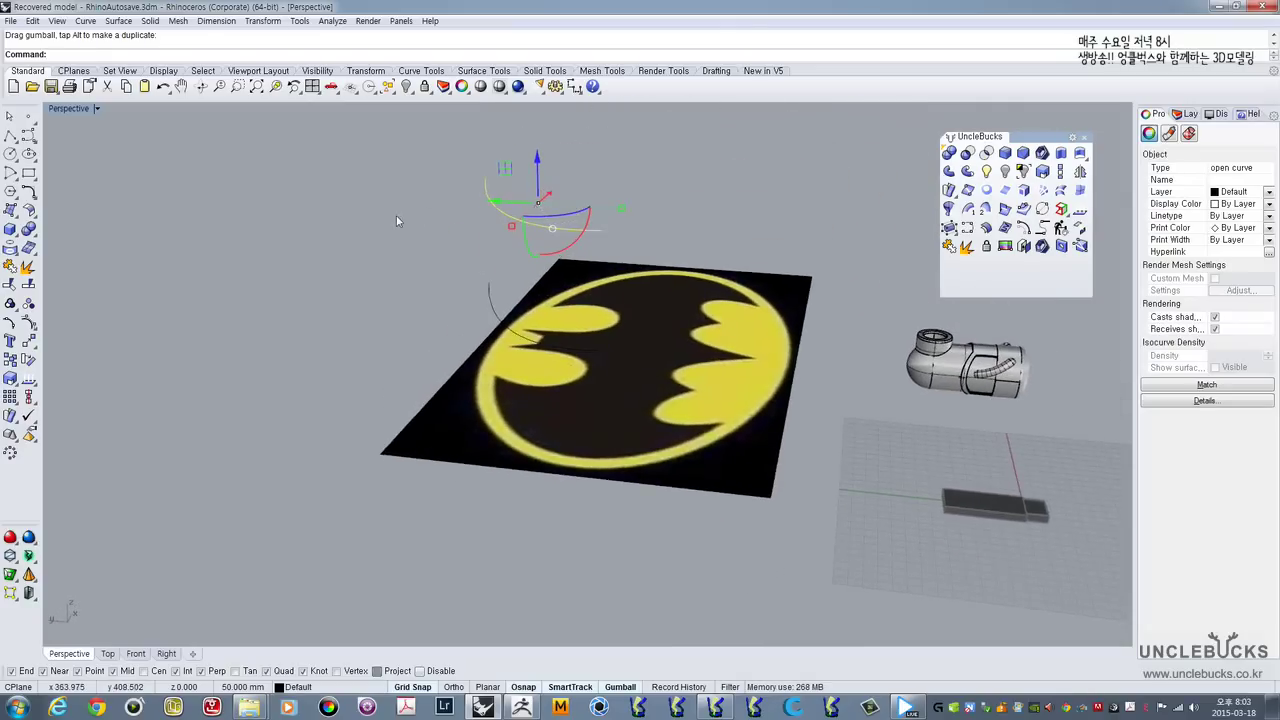
scroll(436, 209, up, 2)
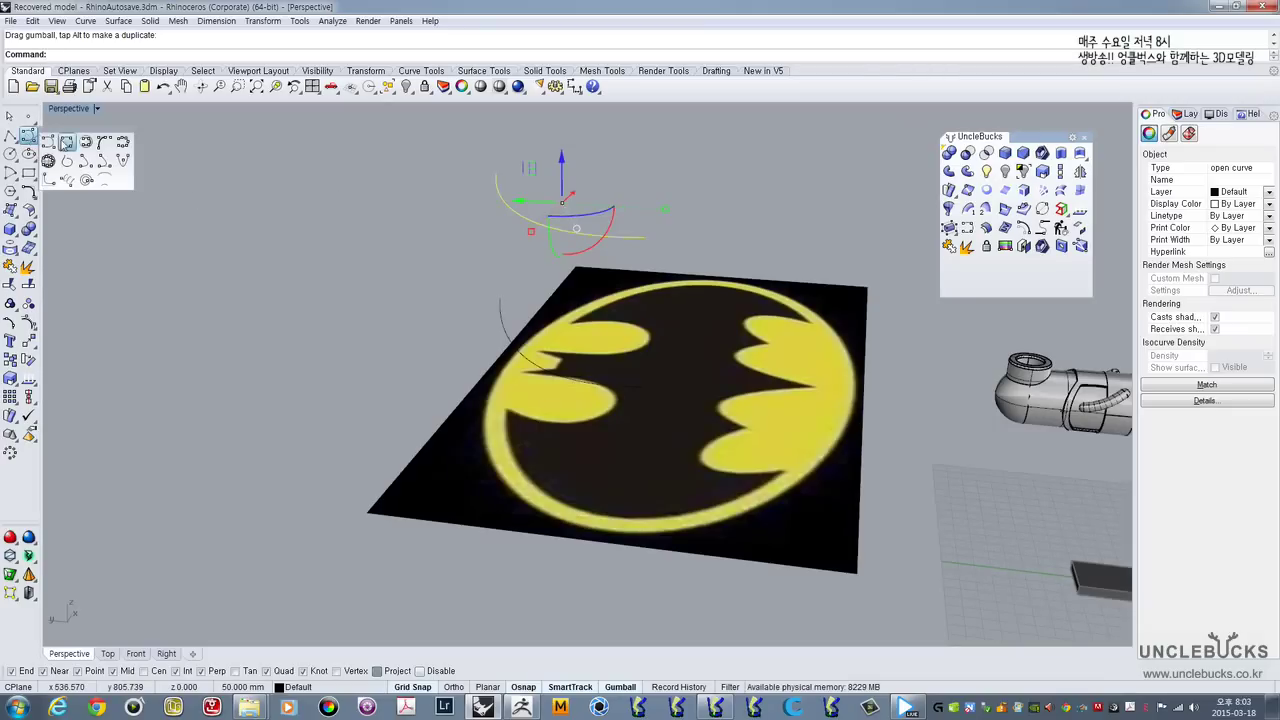
Step: Connect the matching ends of the upper and lower curves with two vertical interpolated curves
click(28, 134)
right_drag(471, 177, 506, 175)
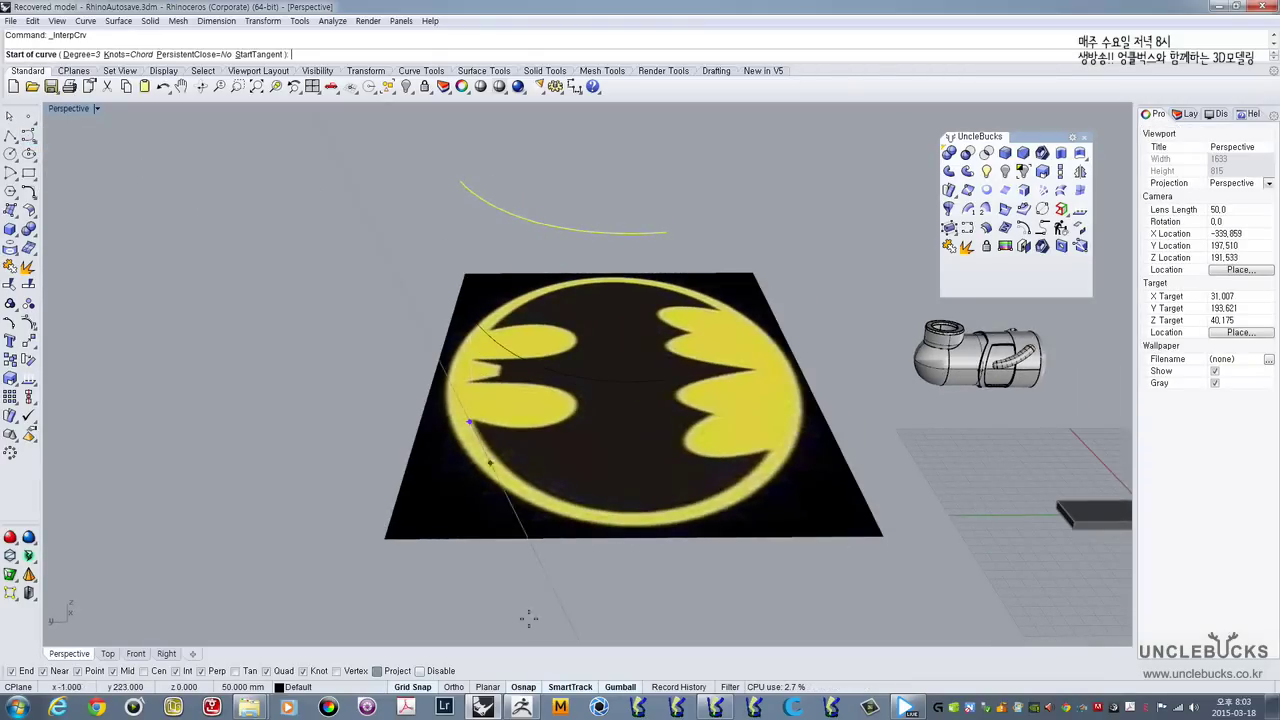
right_drag(398, 402, 463, 209)
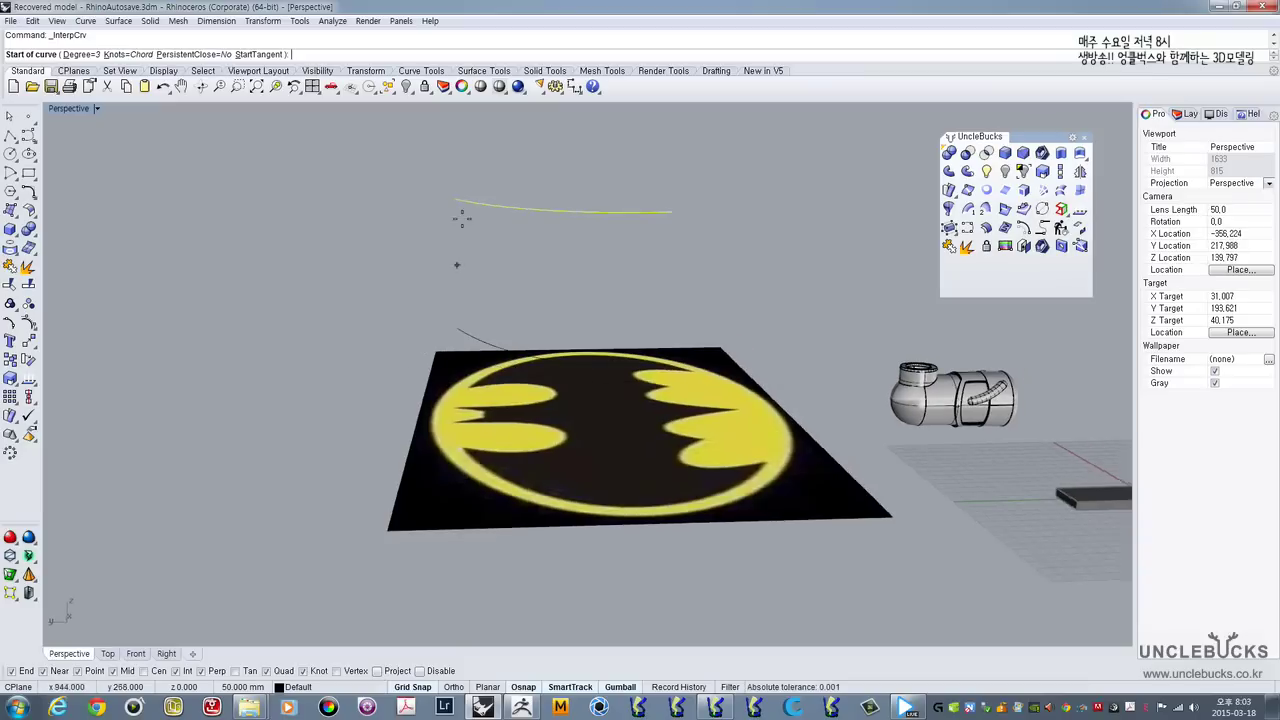
click(453, 200)
click(451, 328)
right_click(537, 274)
right_drag(630, 271, 430, 274)
right_click(430, 274)
click(439, 222)
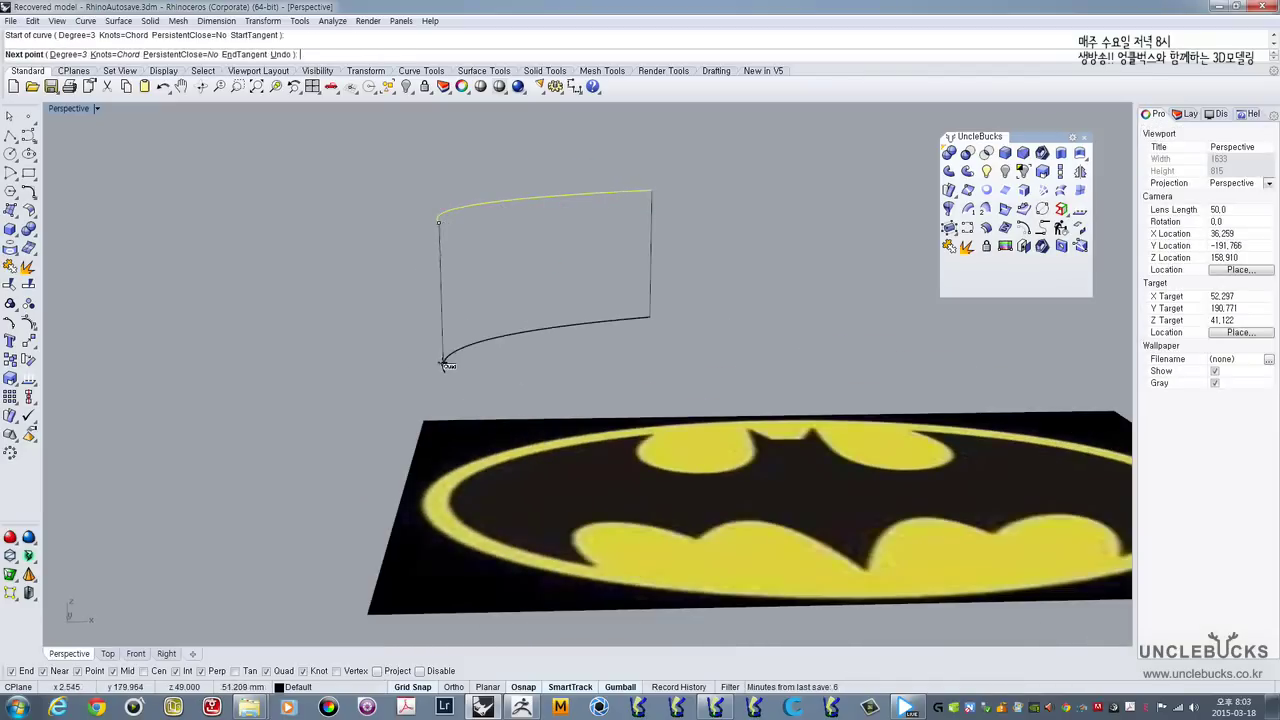
click(444, 371)
key(Return)
Step: Turn on edit points for the two vertical curves and move their middle points to bow both curves
right_drag(537, 286, 497, 327)
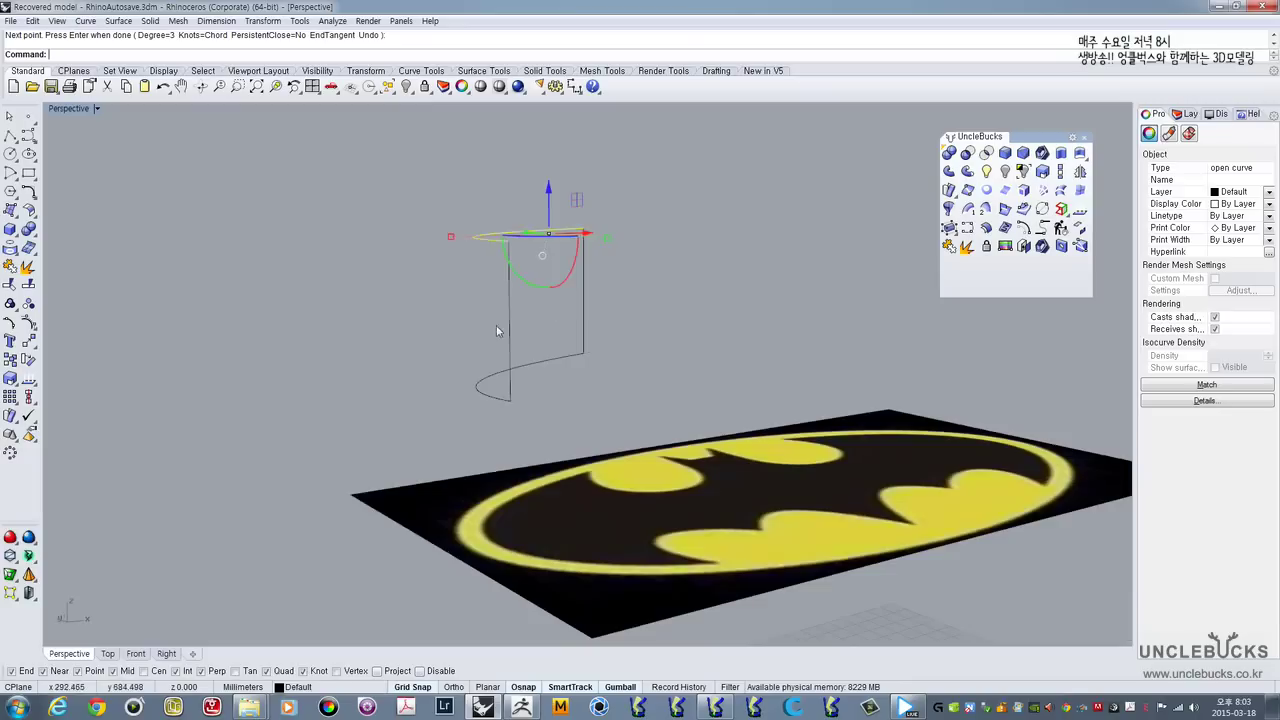
drag(609, 291, 444, 300)
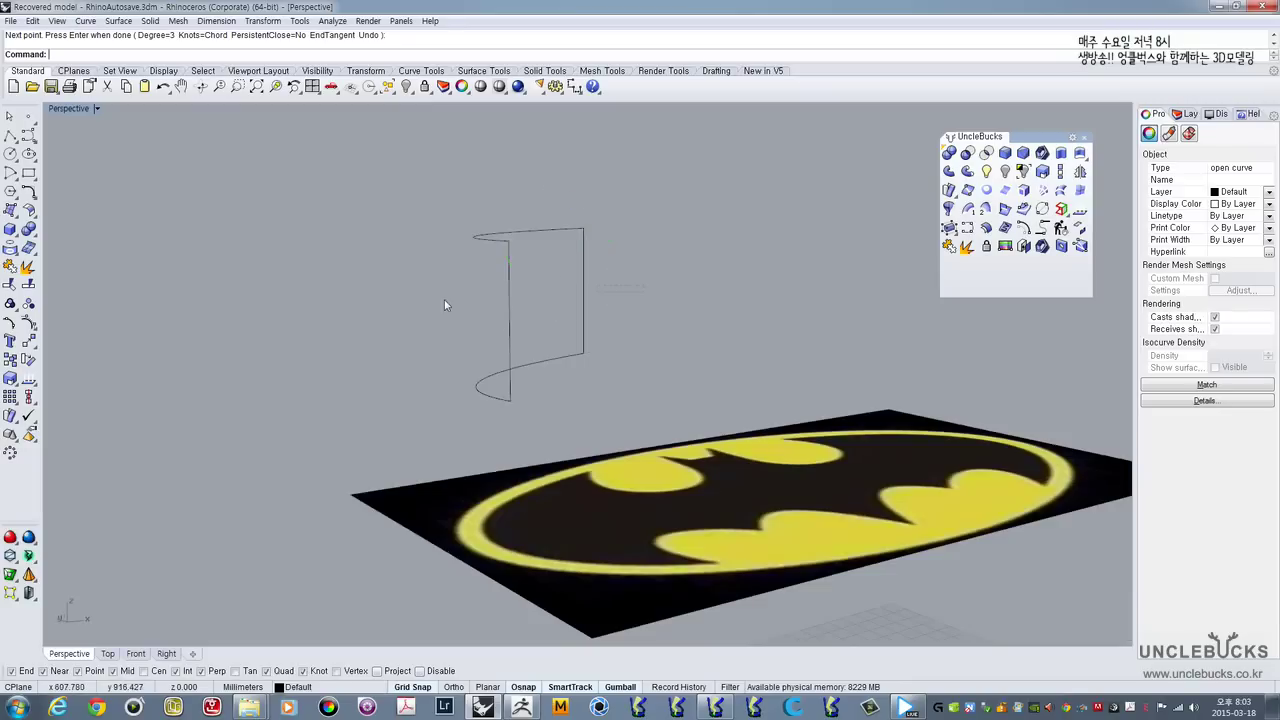
click(12, 324)
drag(519, 347, 527, 362)
right_drag(534, 352, 507, 388)
drag(537, 323, 530, 324)
drag(651, 184, 689, 250)
right_drag(702, 262, 630, 248)
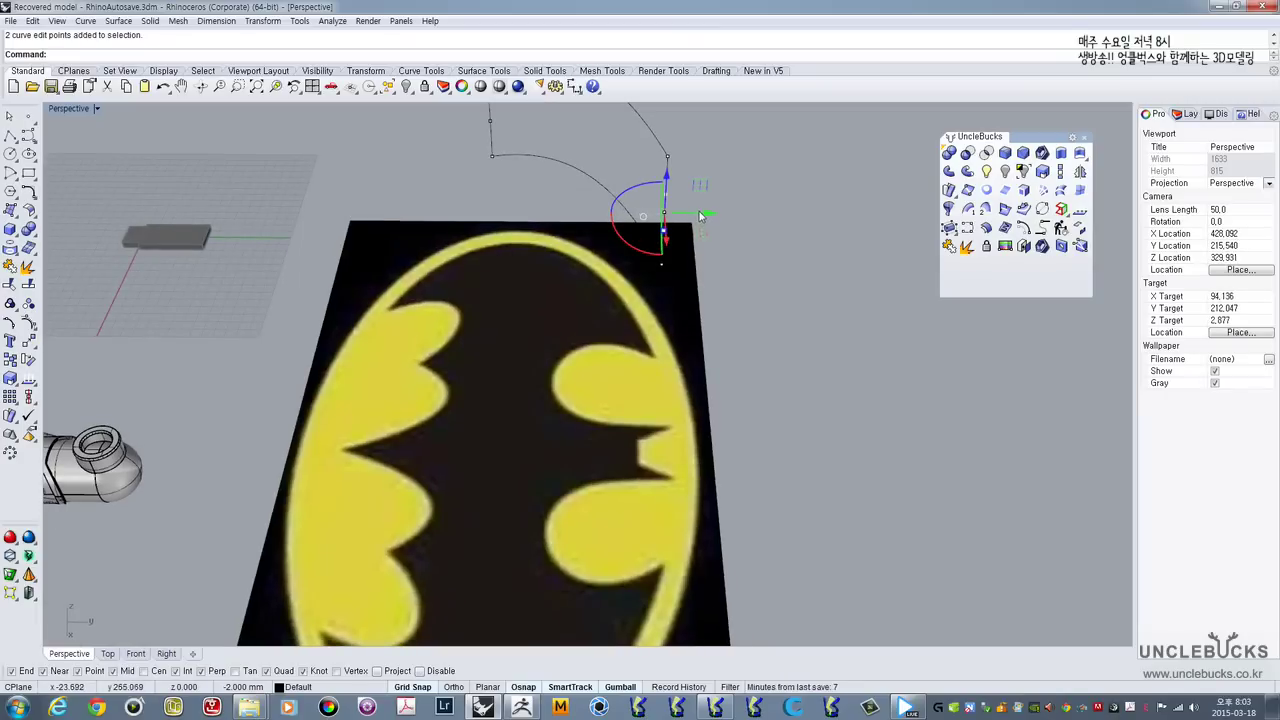
drag(704, 216, 733, 238)
right_drag(733, 238, 615, 247)
Step: Reshape the upper curve by moving its edit point about 14.3 mm outward
click(572, 197)
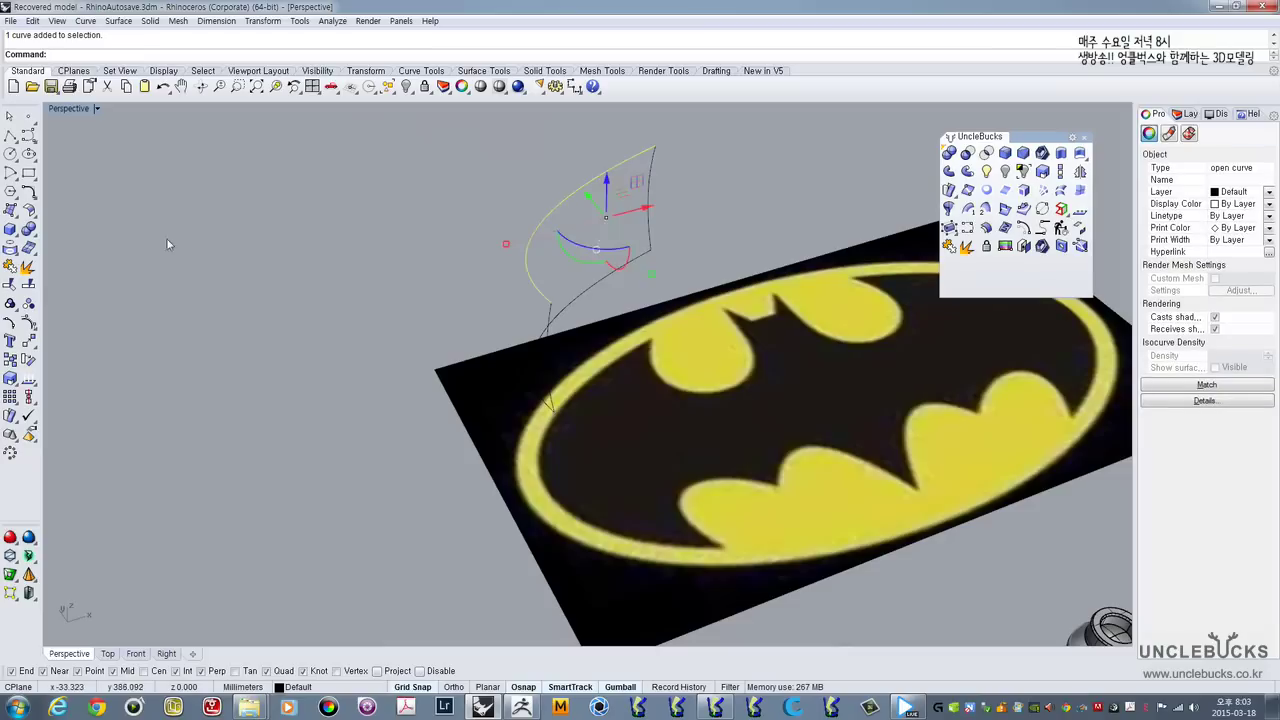
click(10, 322)
drag(407, 163, 570, 255)
right_drag(572, 253, 614, 252)
drag(547, 198, 514, 186)
right_drag(514, 186, 707, 201)
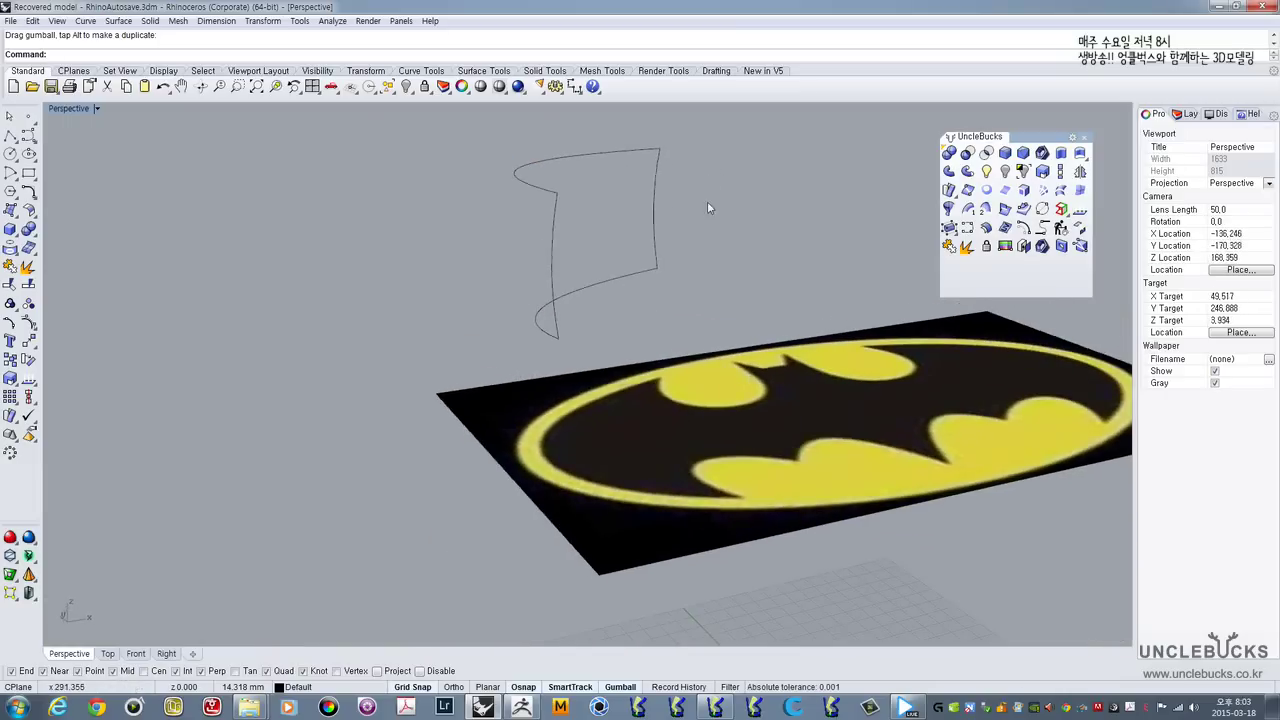
Step: Set up a Sweep 2 Rails with the upper and lower curves as rails and the two vertical curves as cross sections
click(985, 209)
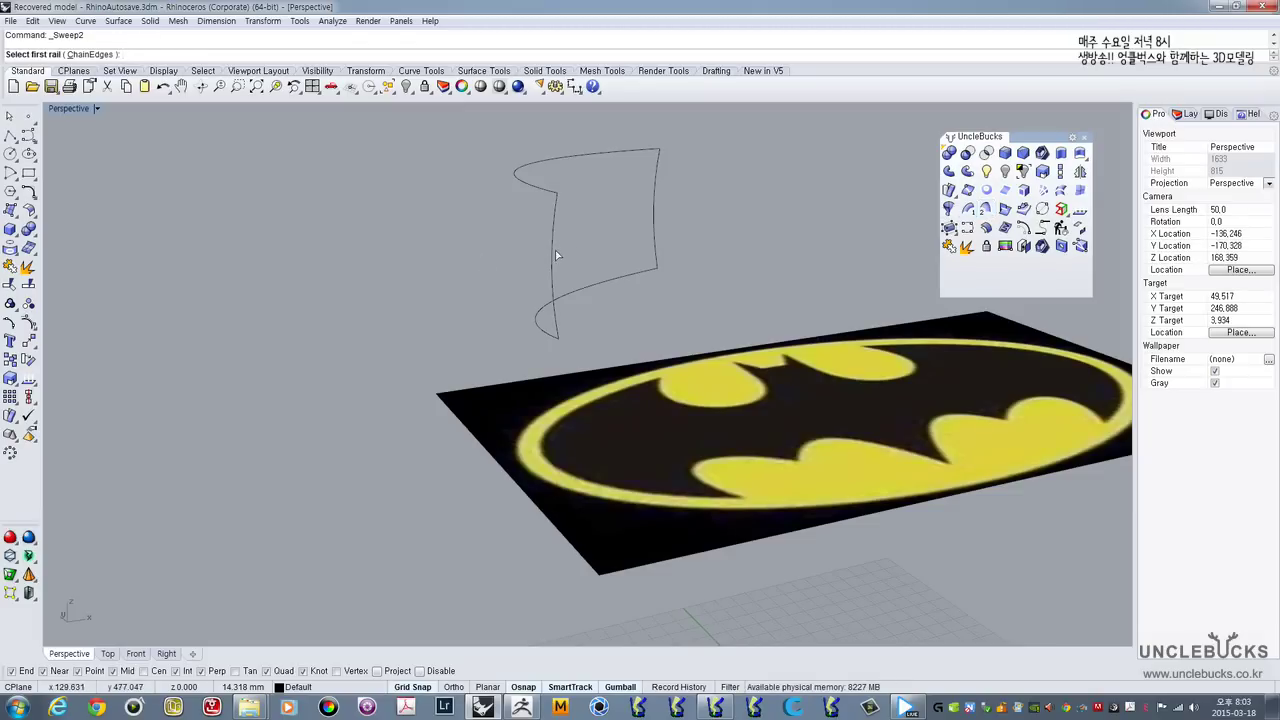
click(549, 163)
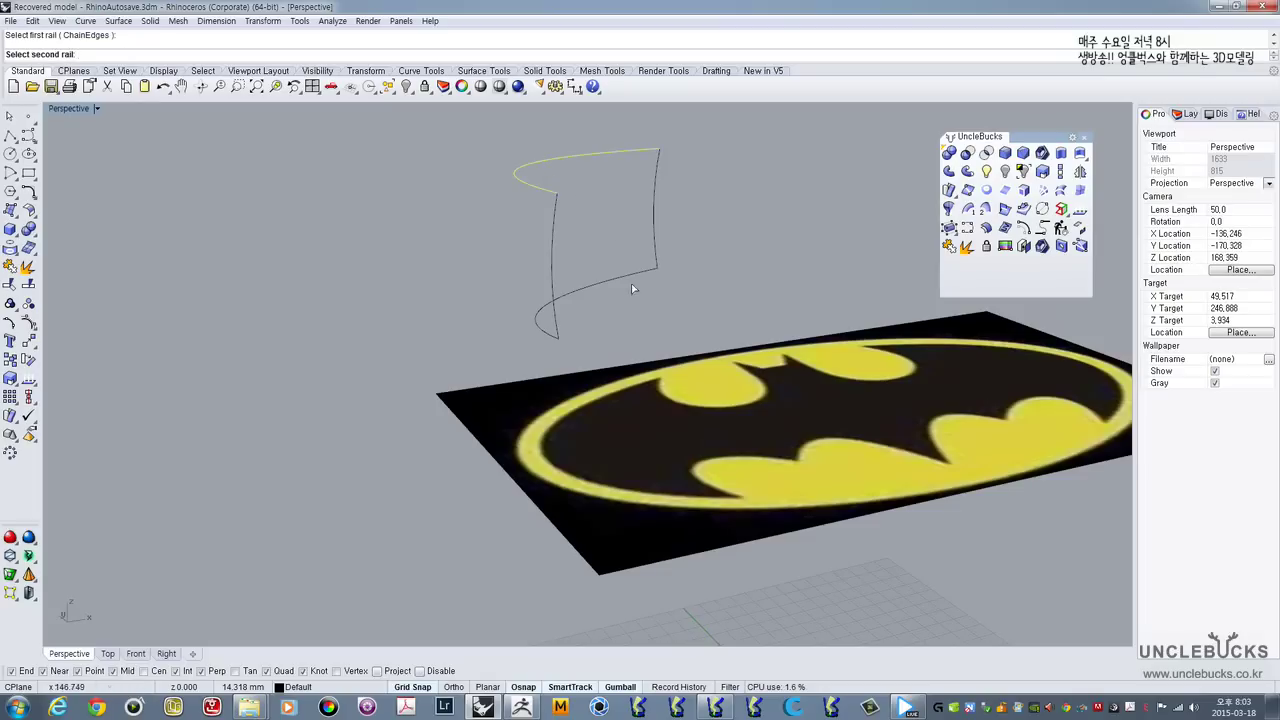
click(593, 290)
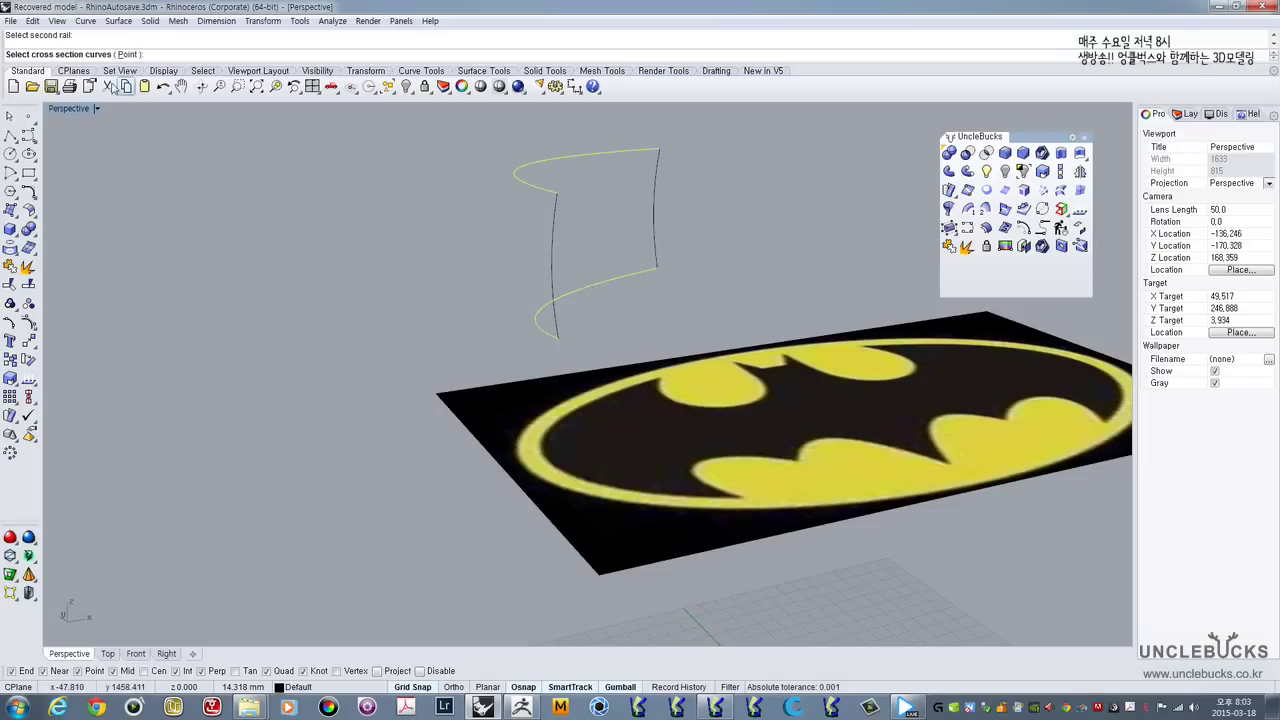
click(553, 240)
right_drag(633, 224, 519, 175)
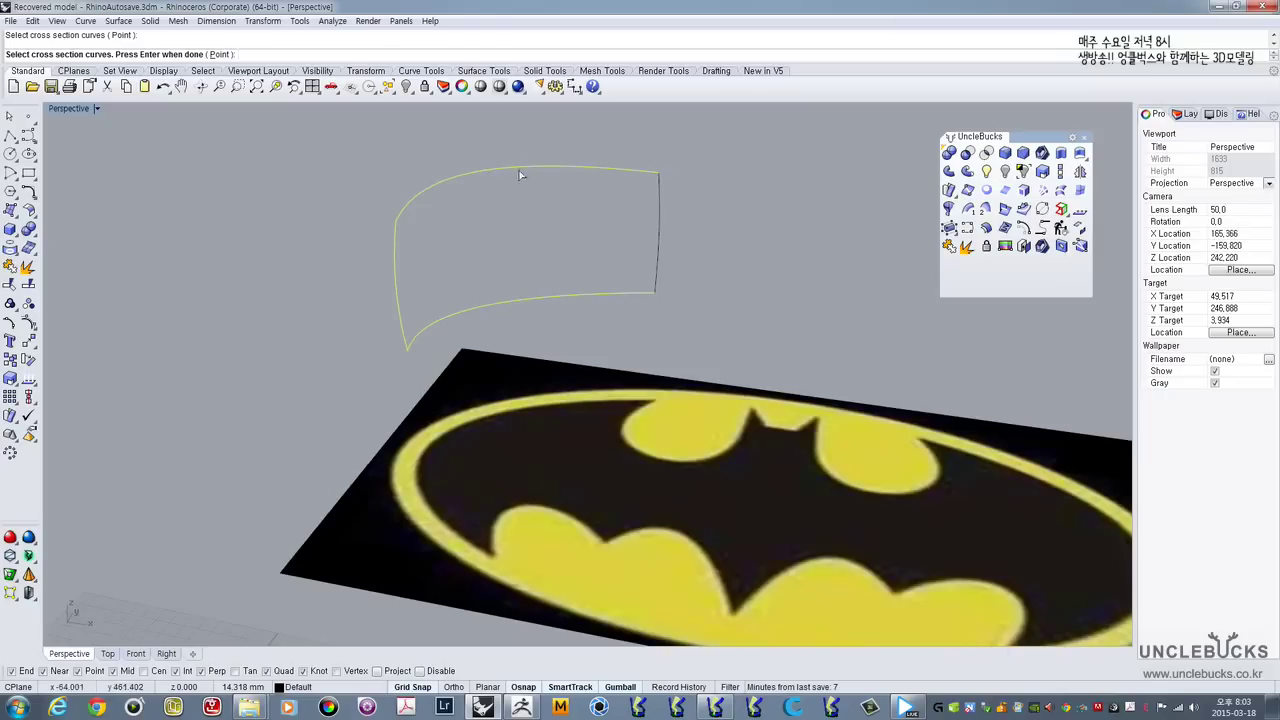
click(658, 233)
right_drag(658, 233, 284, 143)
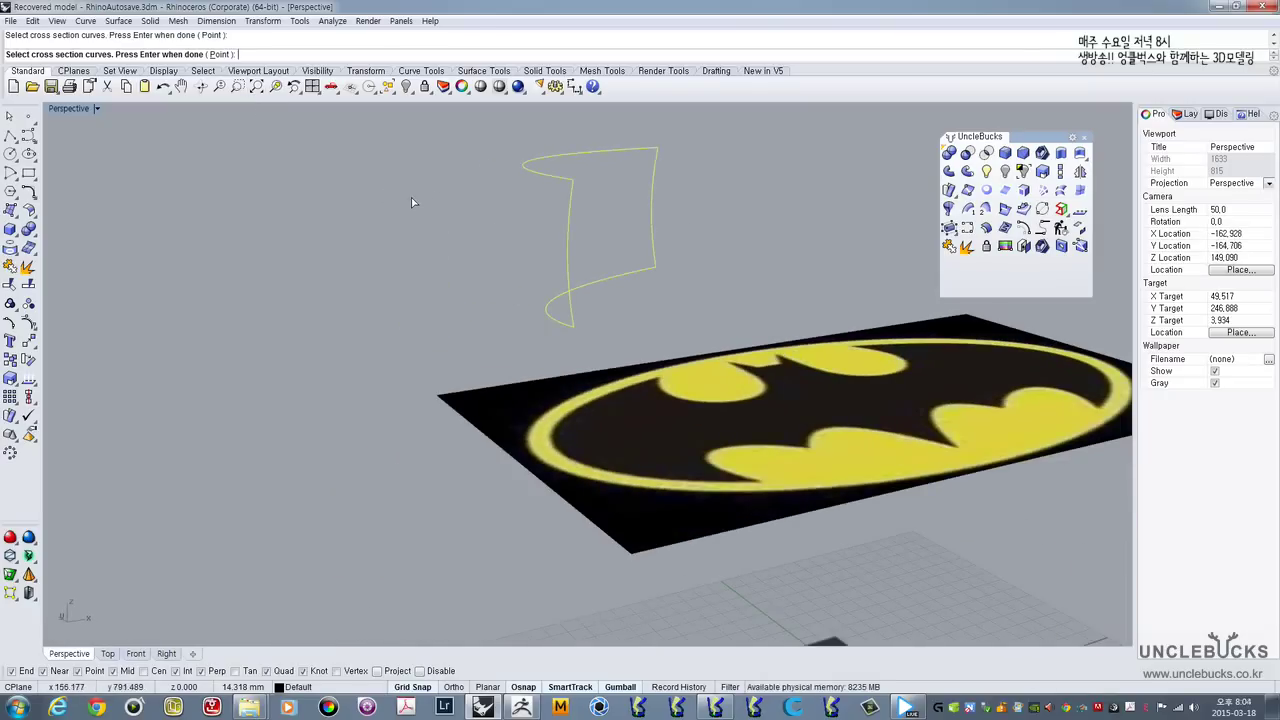
key(Return)
right_drag(443, 217, 608, 204)
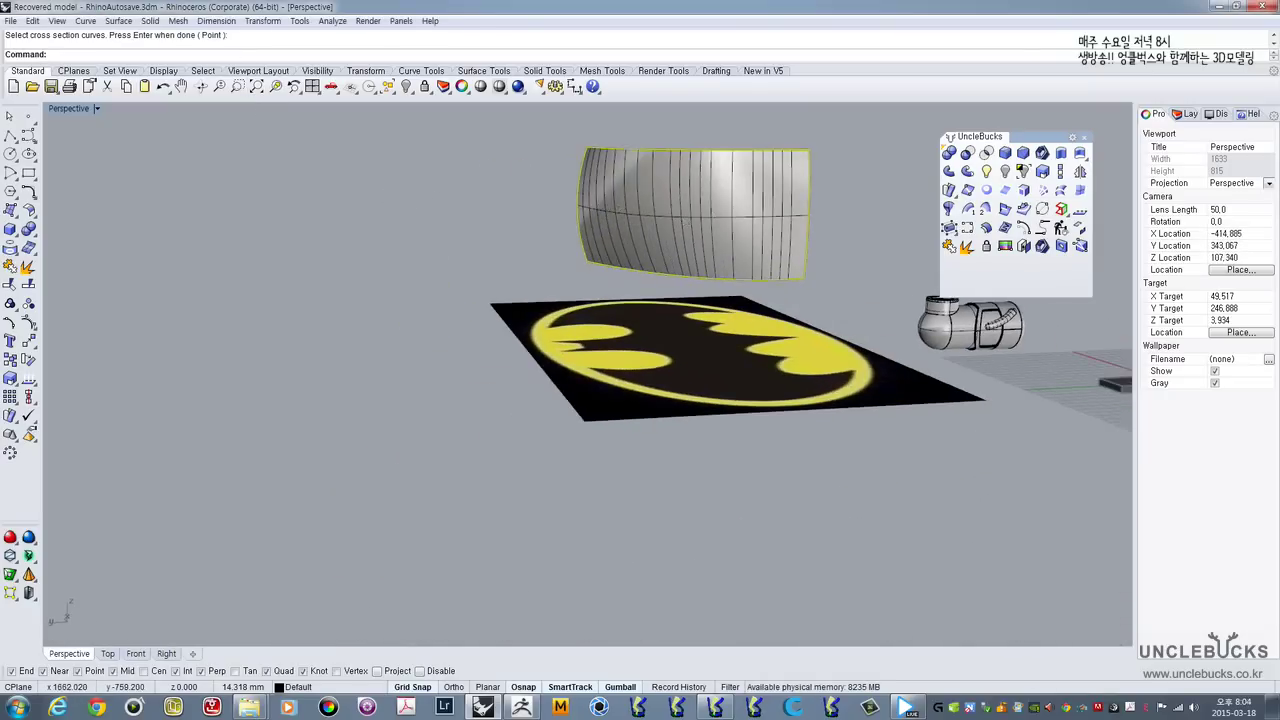
key(Return)
Step: Preview the two-rail sweep with Maintain height and with Simple sweep enabled, and cancel the sweep
drag(967, 201, 293, 183)
right_drag(449, 189, 310, 290)
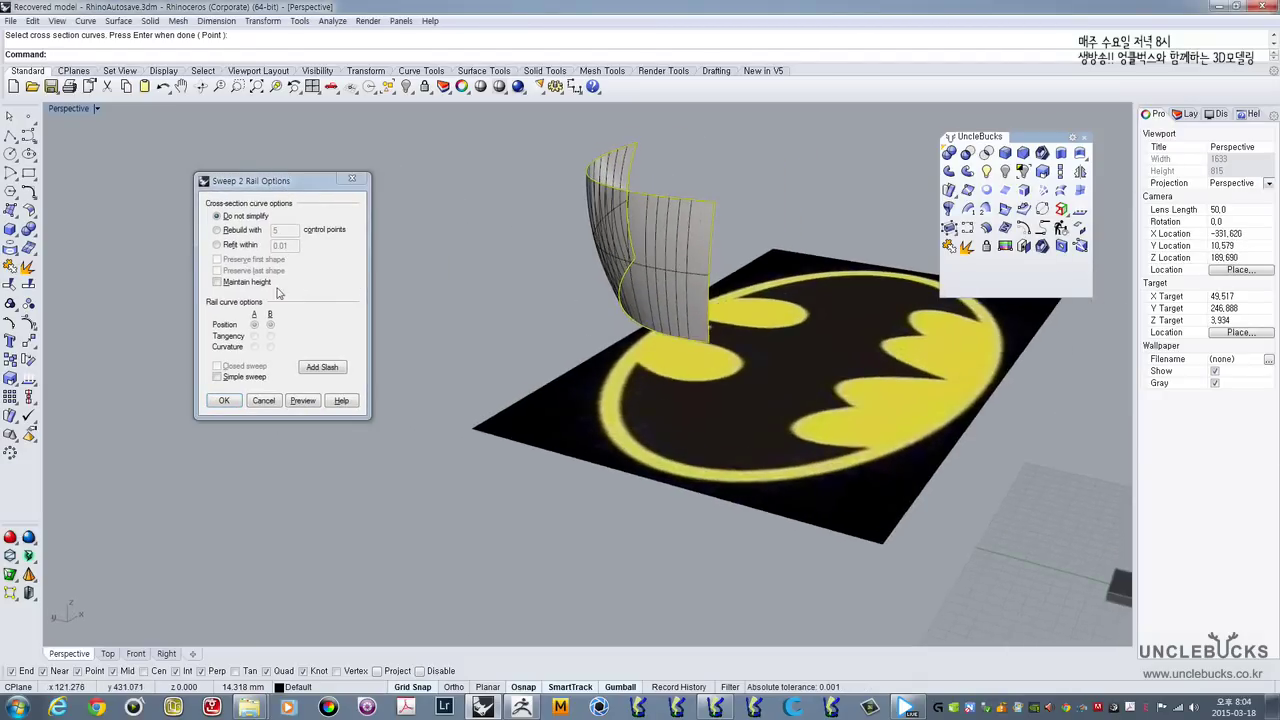
click(217, 283)
click(306, 402)
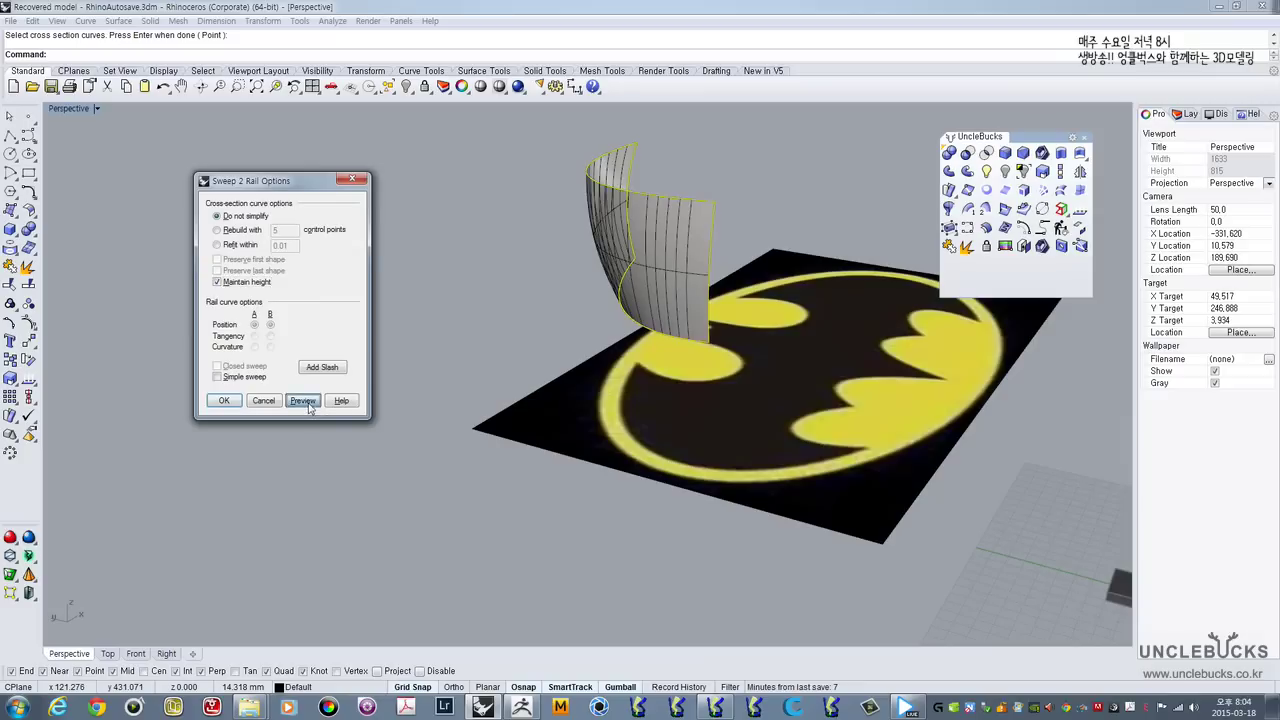
click(217, 377)
click(302, 401)
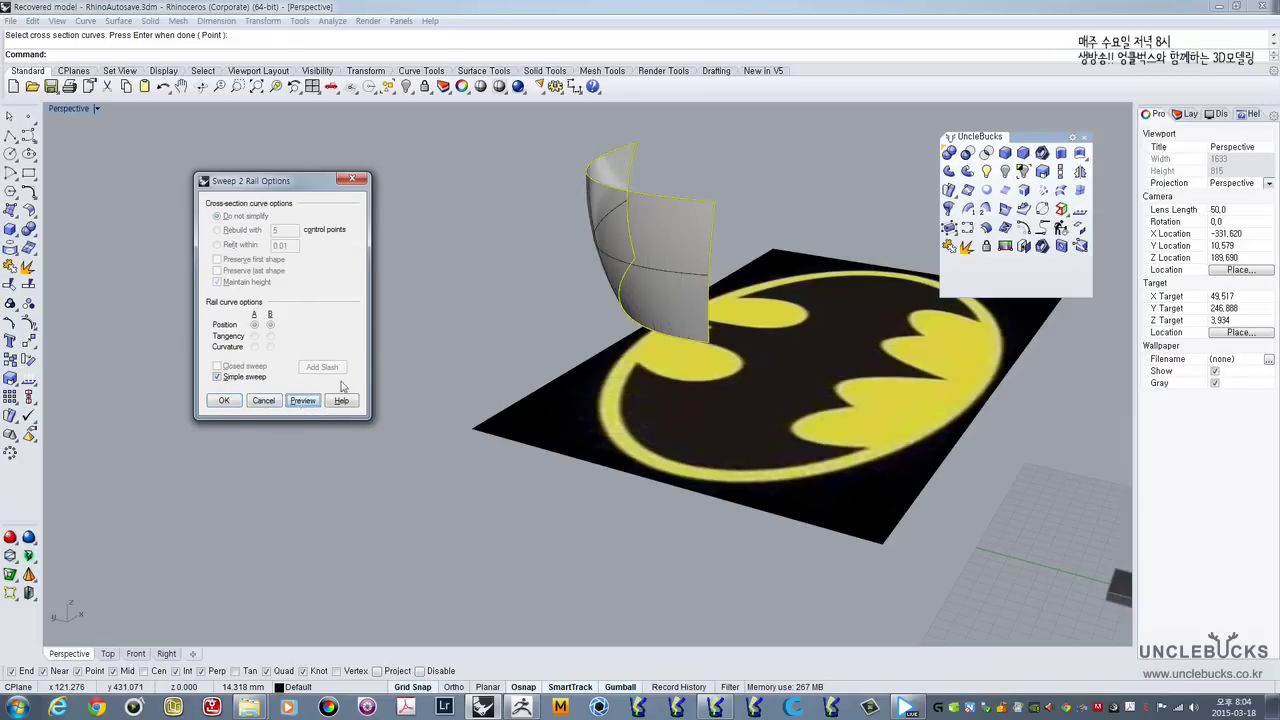
click(265, 402)
right_drag(268, 409, 437, 274)
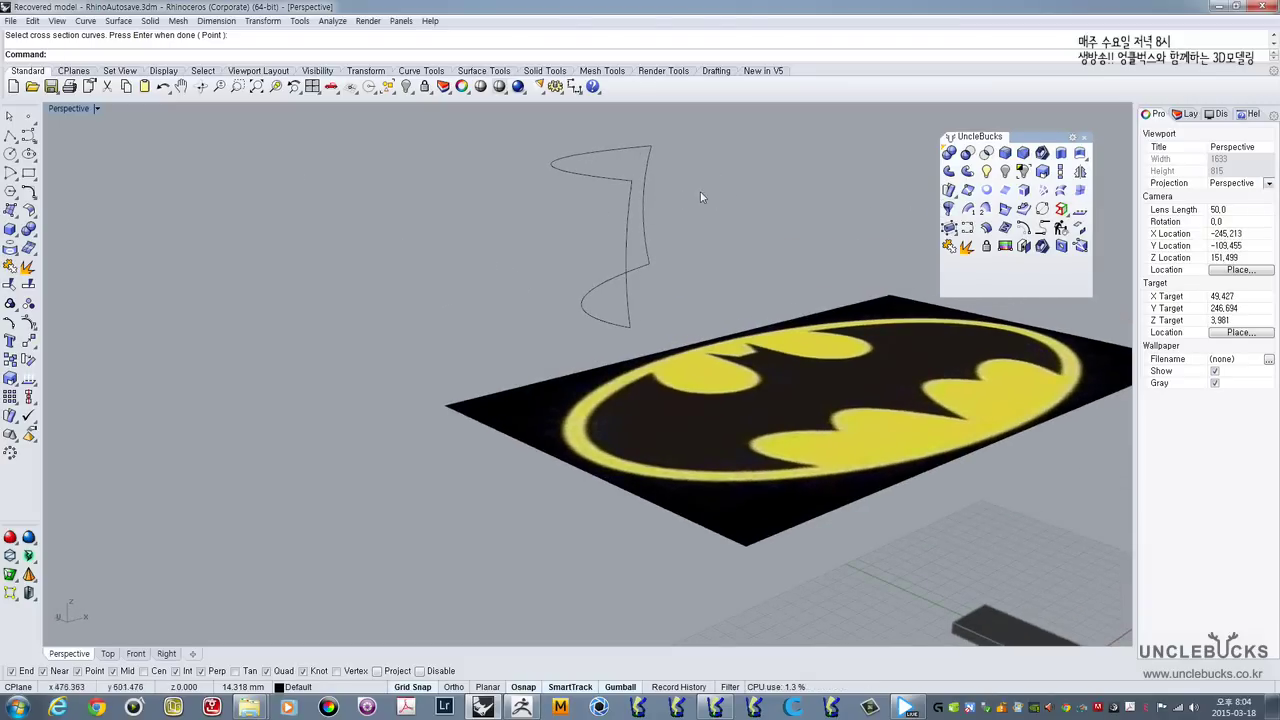
Step: Create a Sweep 2 Rails surface using the upper and lower curves as rails and the two vertical curves as cross sections
right_drag(762, 214, 940, 222)
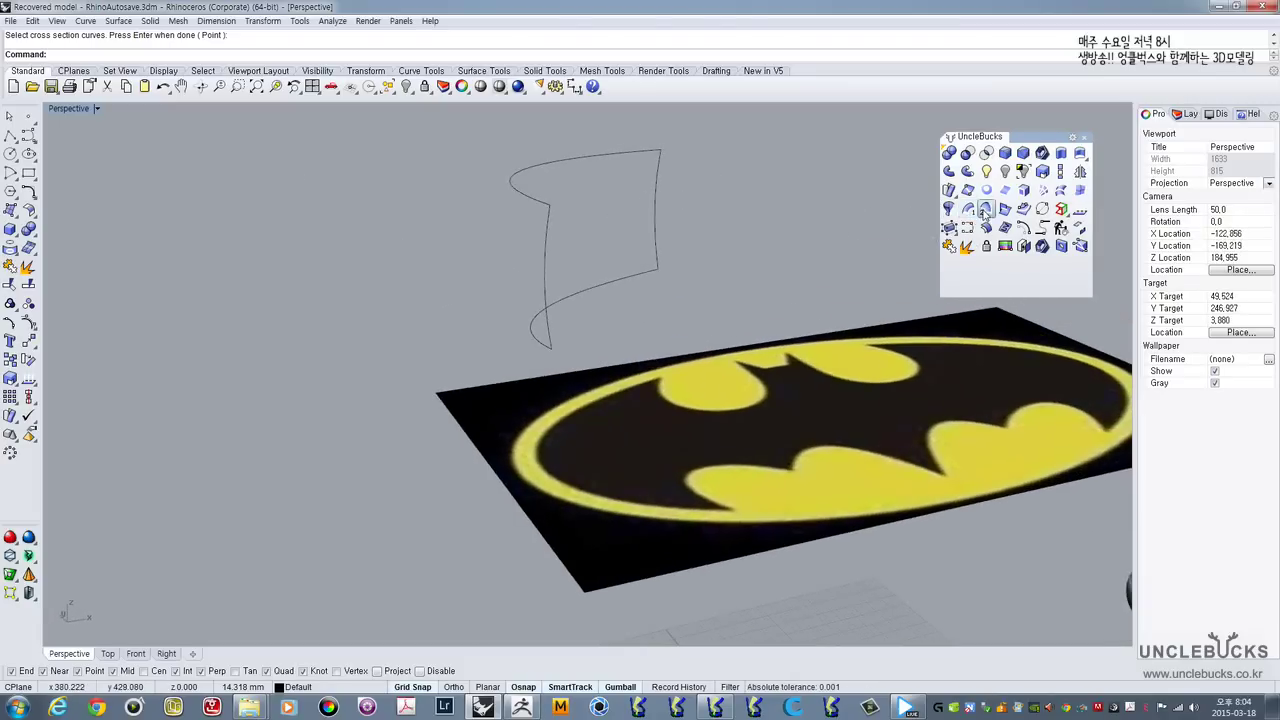
click(986, 208)
click(557, 165)
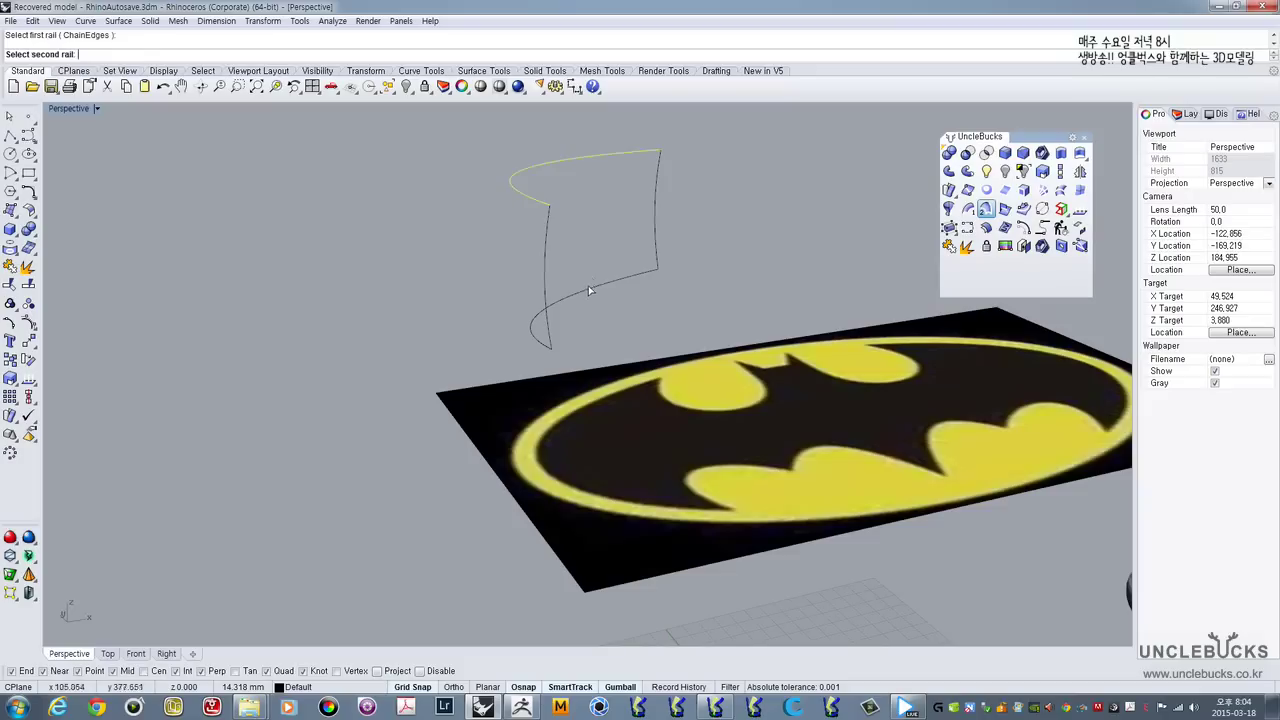
click(588, 287)
click(545, 260)
click(657, 220)
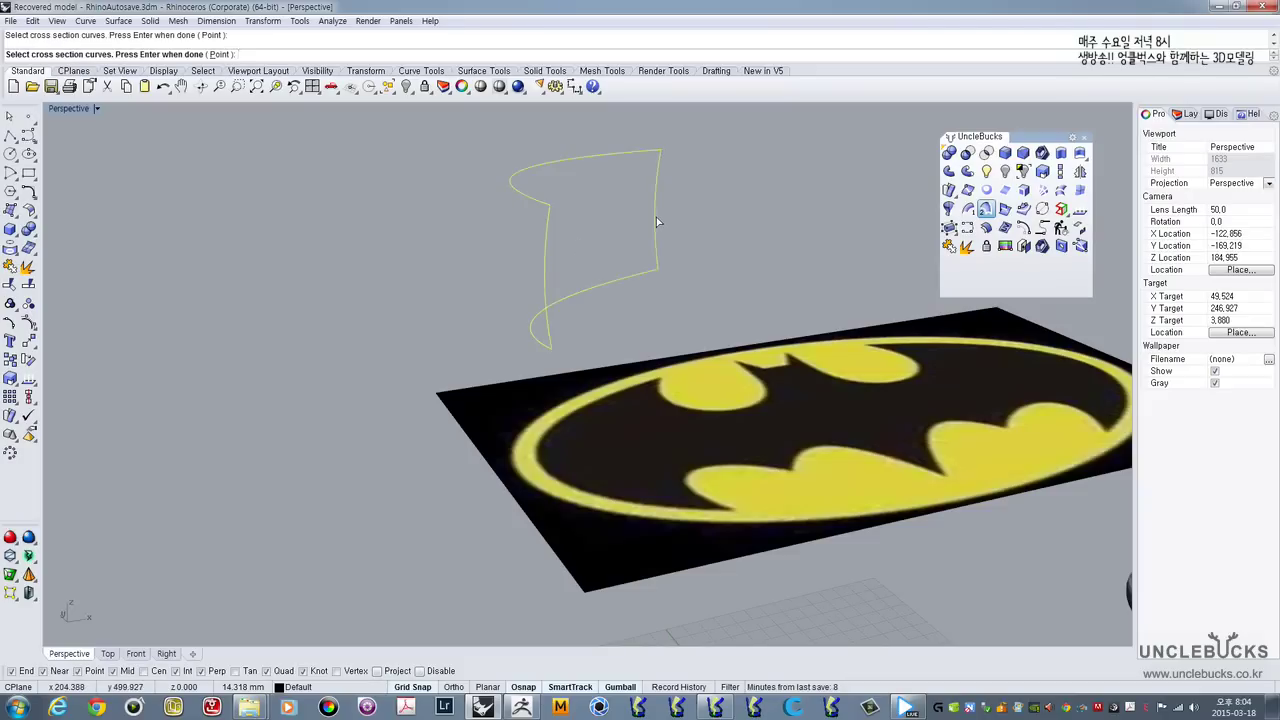
key(Return)
click(224, 398)
right_drag(258, 388, 605, 175)
click(609, 168)
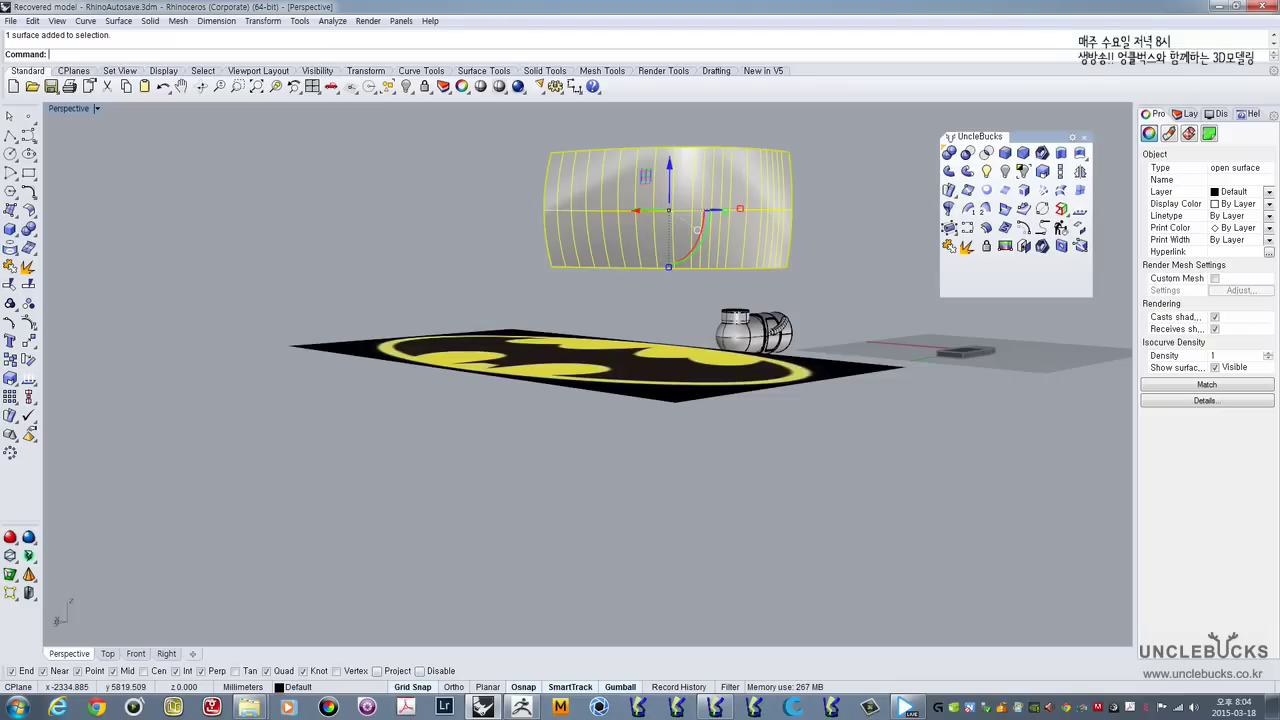
Step: Open the system volume control and toggle the speaker mute
key(alt+Tab)
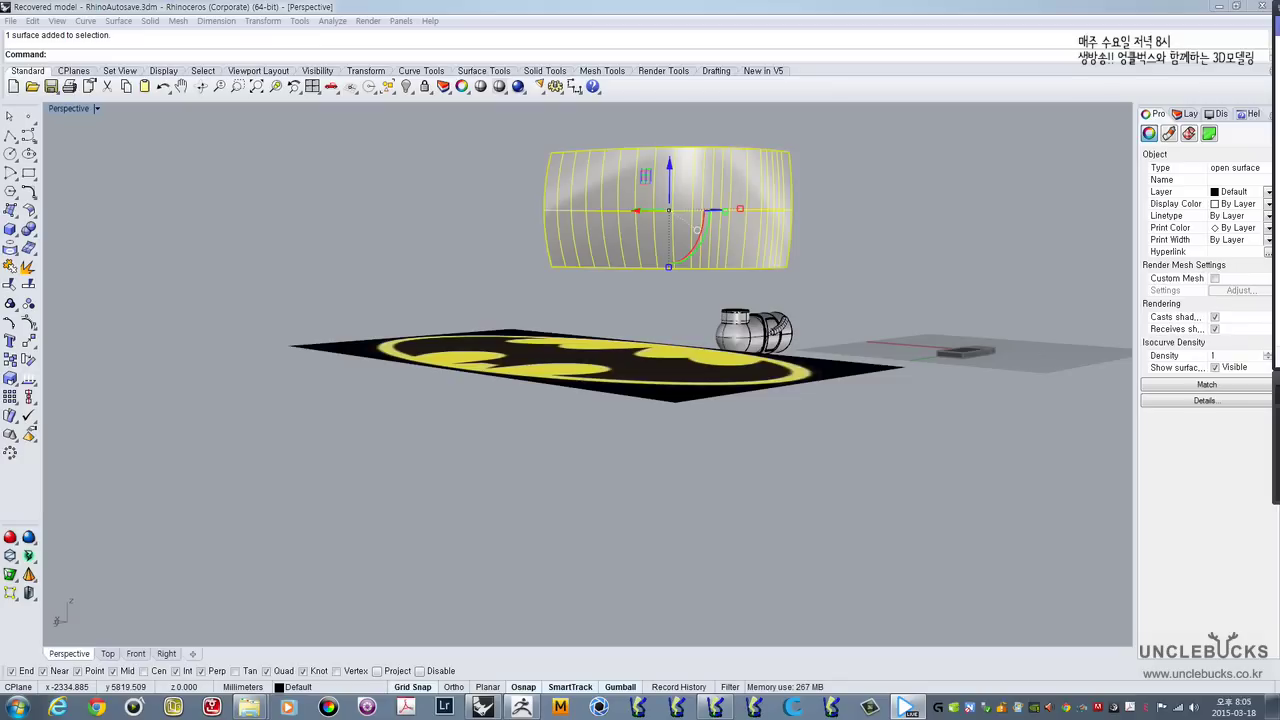
click(1196, 708)
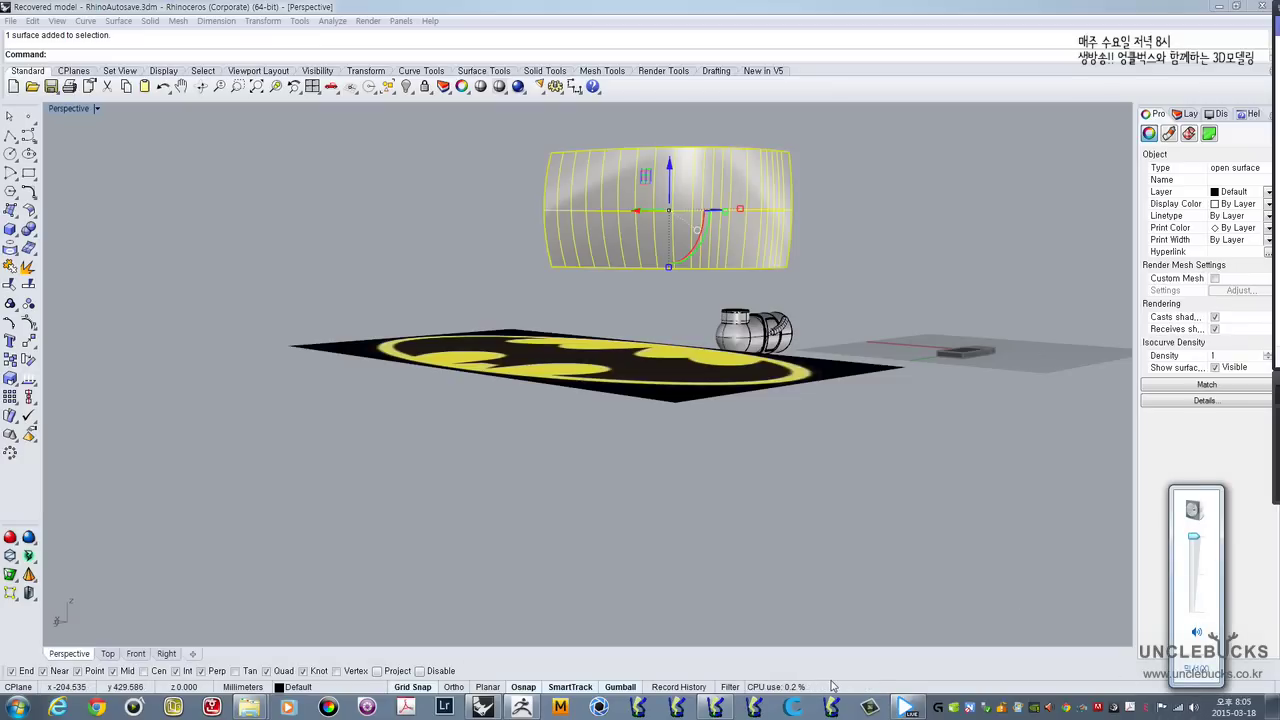
click(1197, 633)
Step: Delete the swept surface together with the vertical cross-section curve at its open end
right_drag(879, 426, 640, 445)
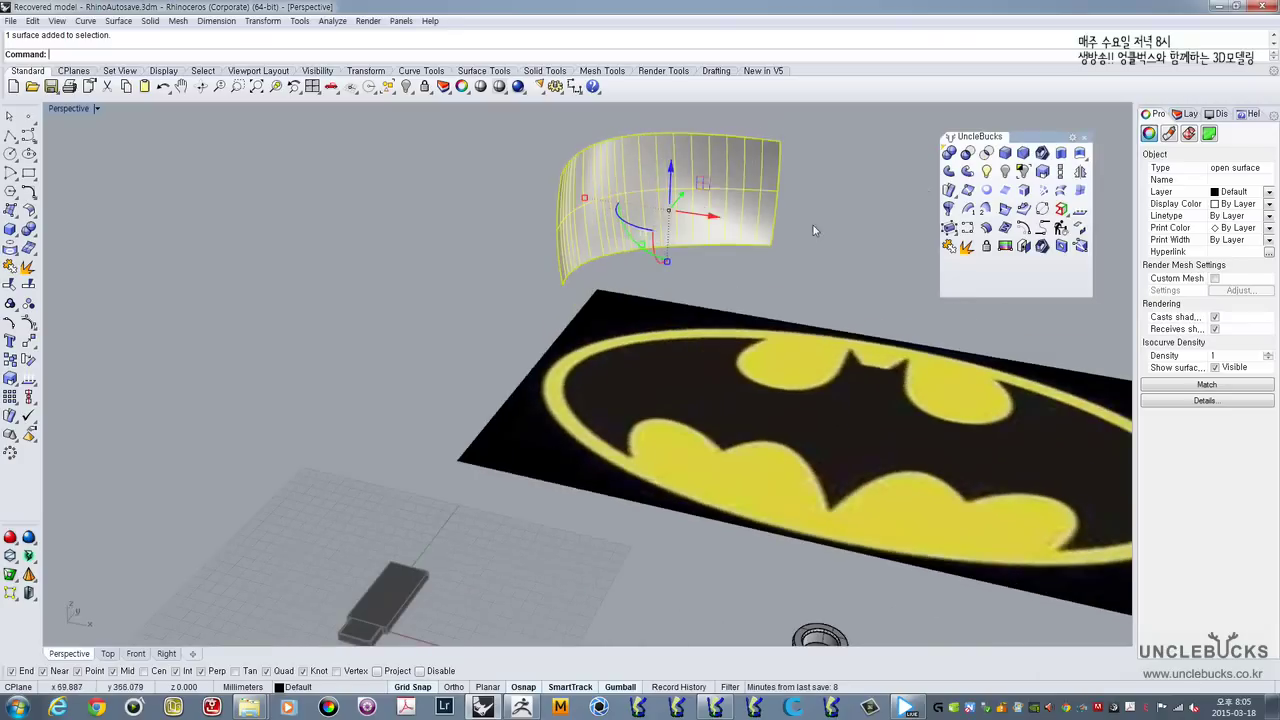
drag(838, 157, 713, 204)
click(712, 204)
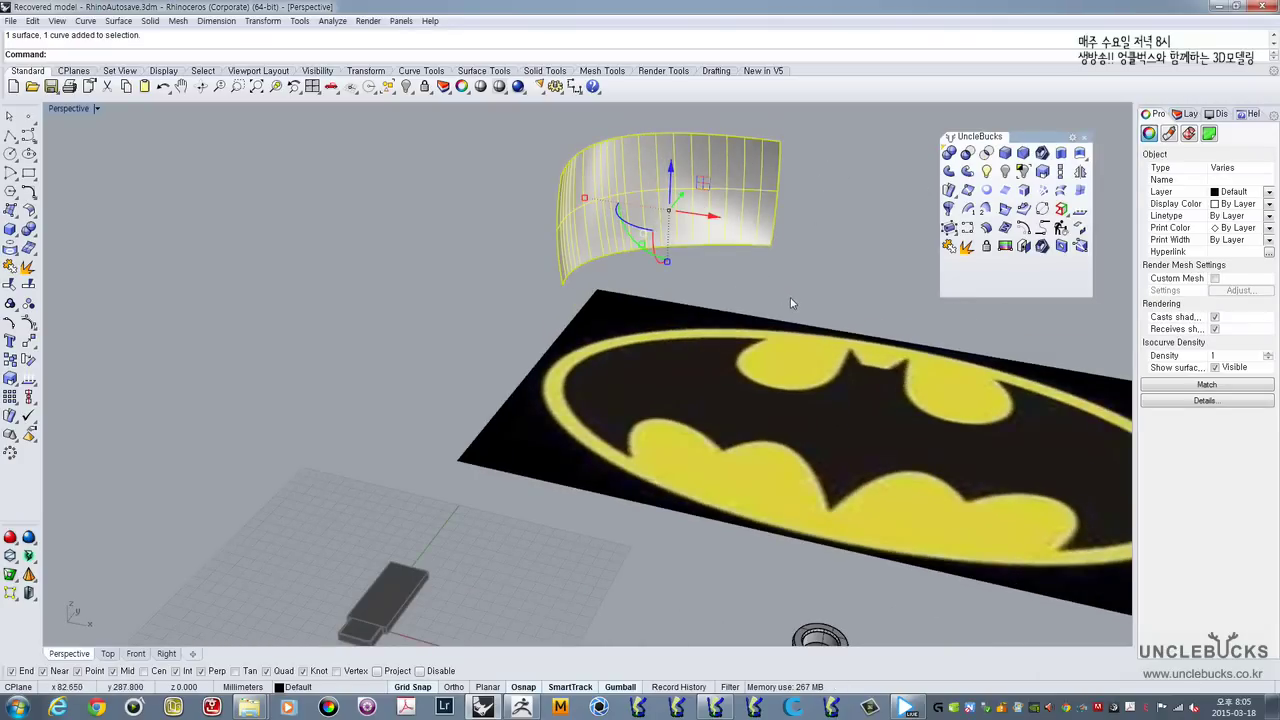
key(Delete)
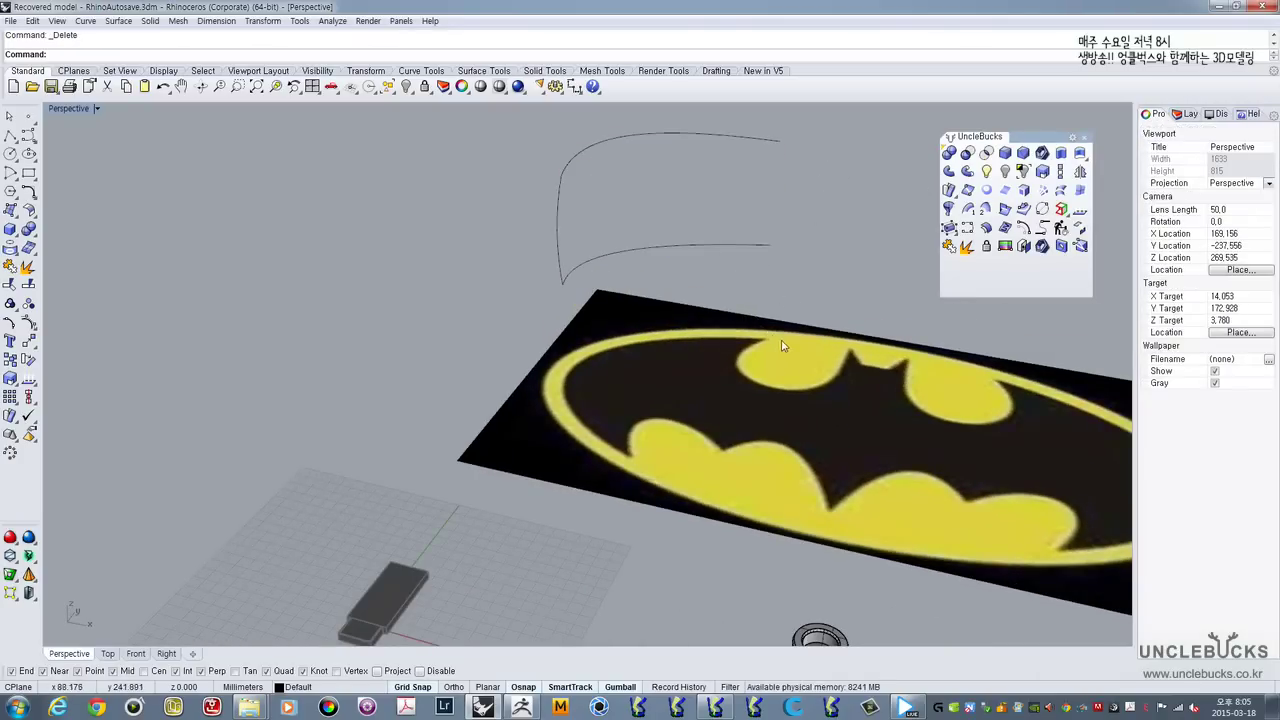
Step: Delete the remaining sweep curves and the Batman reference image
shift+right_drag(778, 339, 767, 335)
shift+right_drag(624, 316, 588, 300)
drag(329, 128, 643, 320)
right_drag(651, 326, 729, 358)
key(Delete)
click(729, 358)
key(Delete)
right_drag(571, 353, 628, 388)
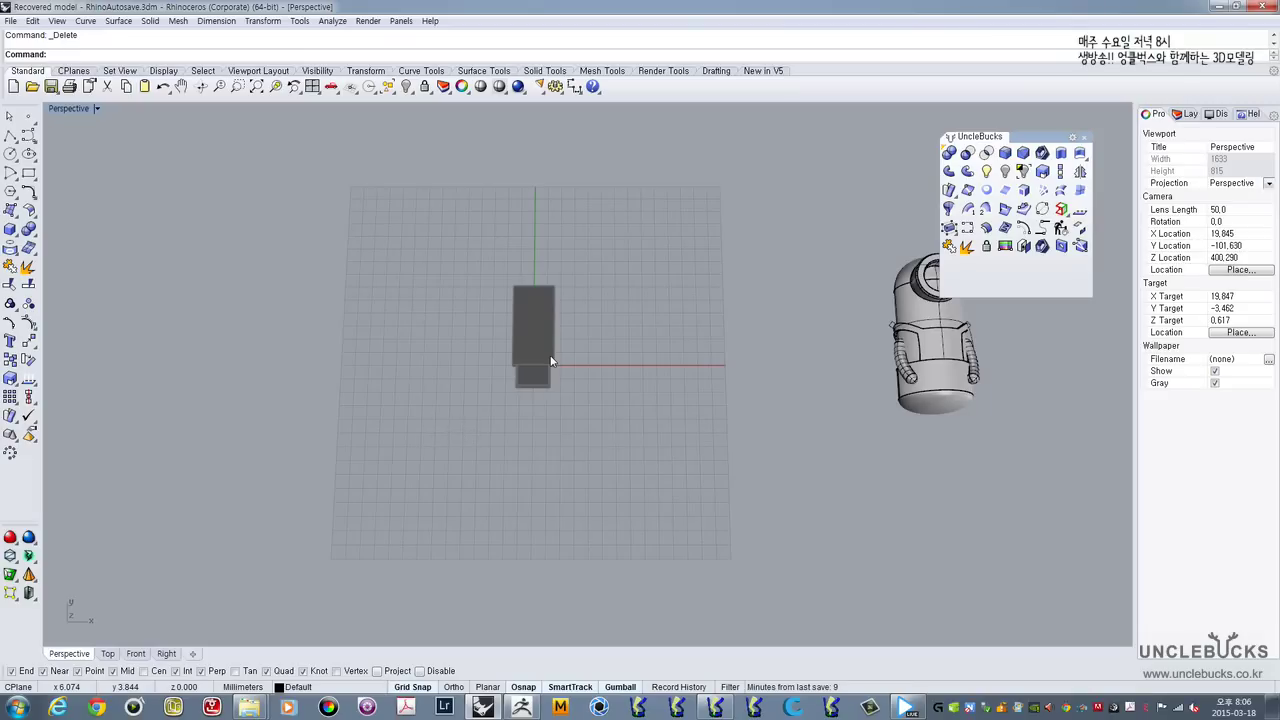
Step: Examine the USB stick block on the construction grid from above
right_drag(573, 334, 557, 354)
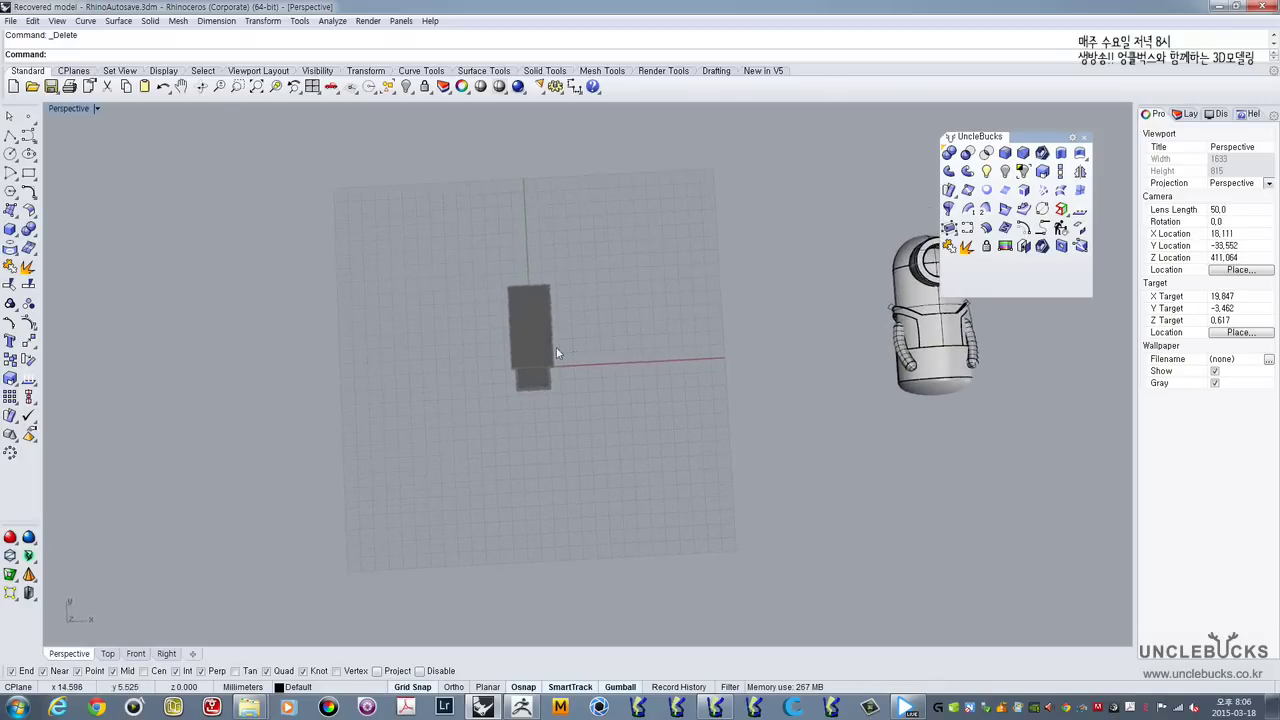
scroll(533, 325, up, 2)
scroll(537, 322, up, 5)
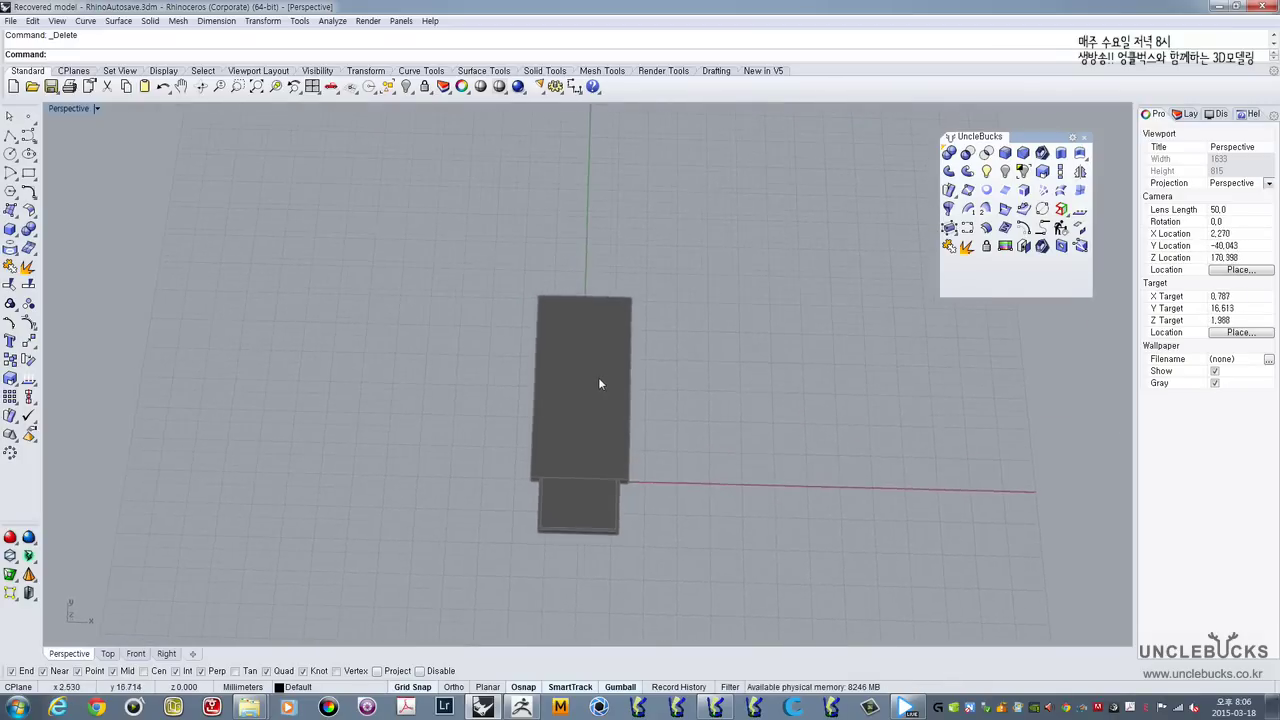
shift+right_drag(598, 377, 659, 372)
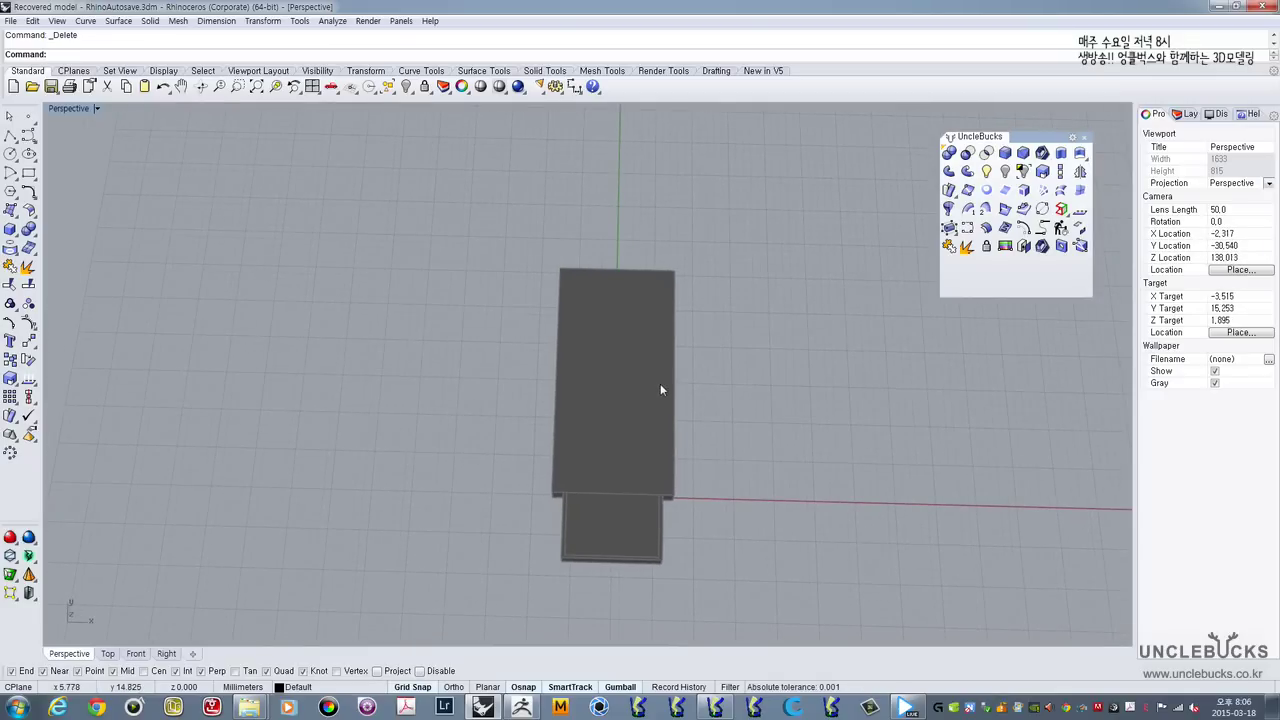
shift+right_drag(675, 376, 469, 366)
scroll(655, 366, down, 6)
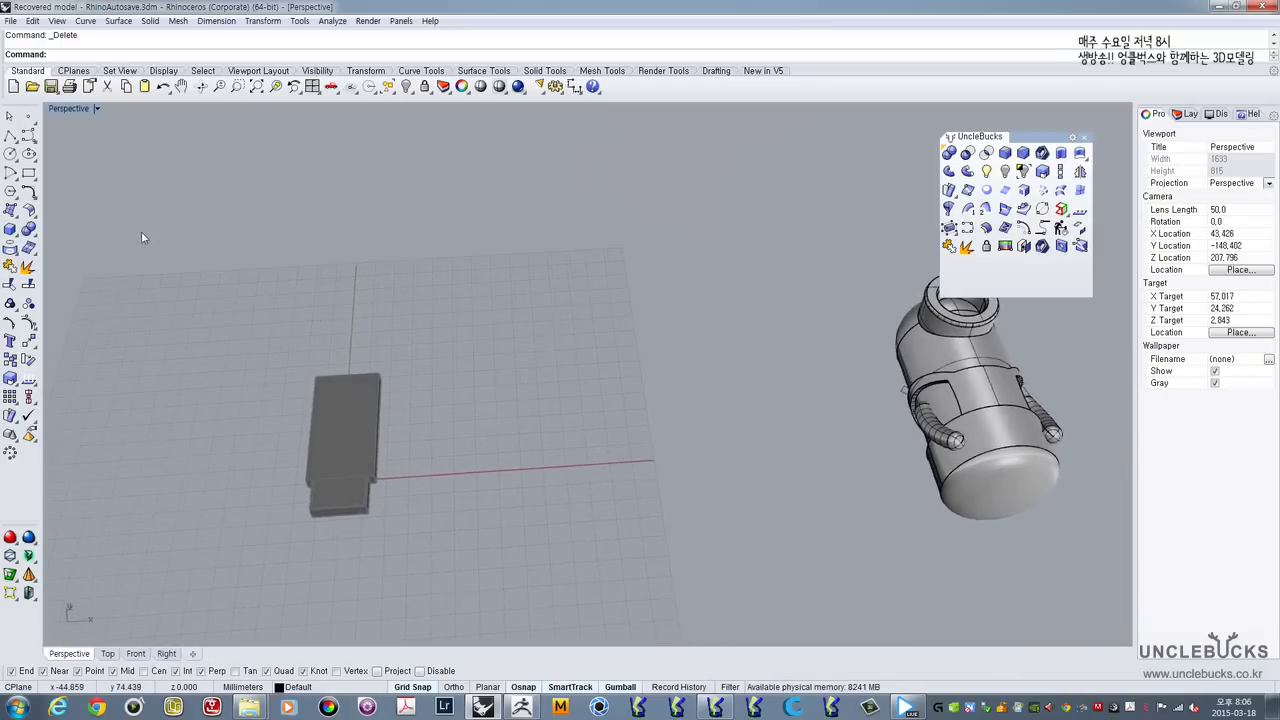
Step: Switch to the Top view and examine the USB block and the character model beside it
double_click(60, 109)
double_click(58, 109)
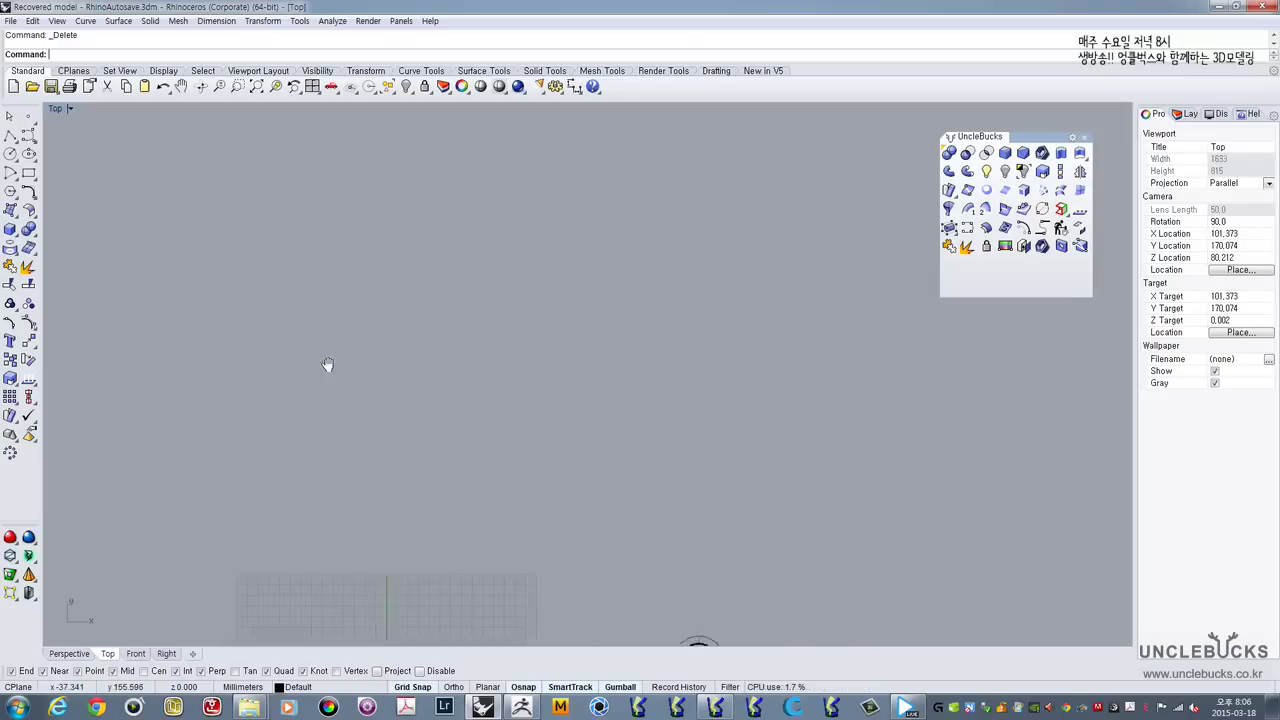
right_drag(328, 365, 389, 308)
scroll(399, 315, down, 10)
scroll(428, 437, up, 14)
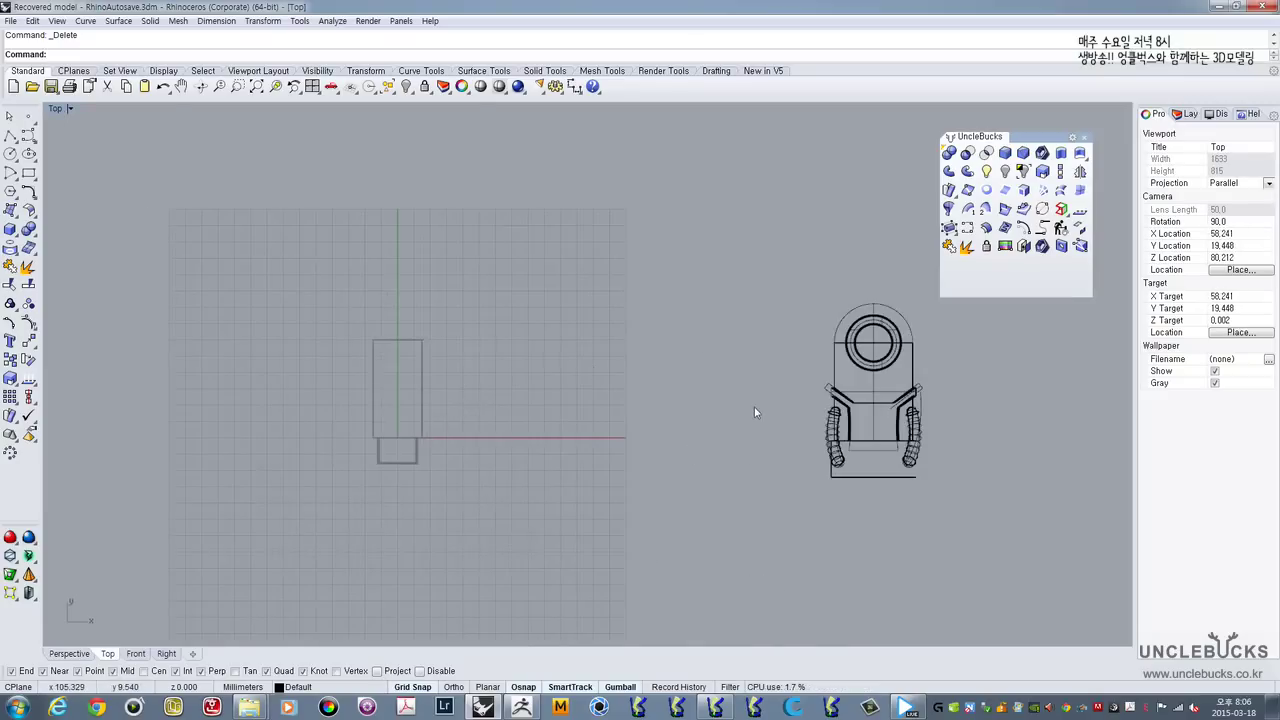
scroll(849, 435, up, 6)
scroll(849, 435, down, 2)
right_drag(791, 384, 679, 389)
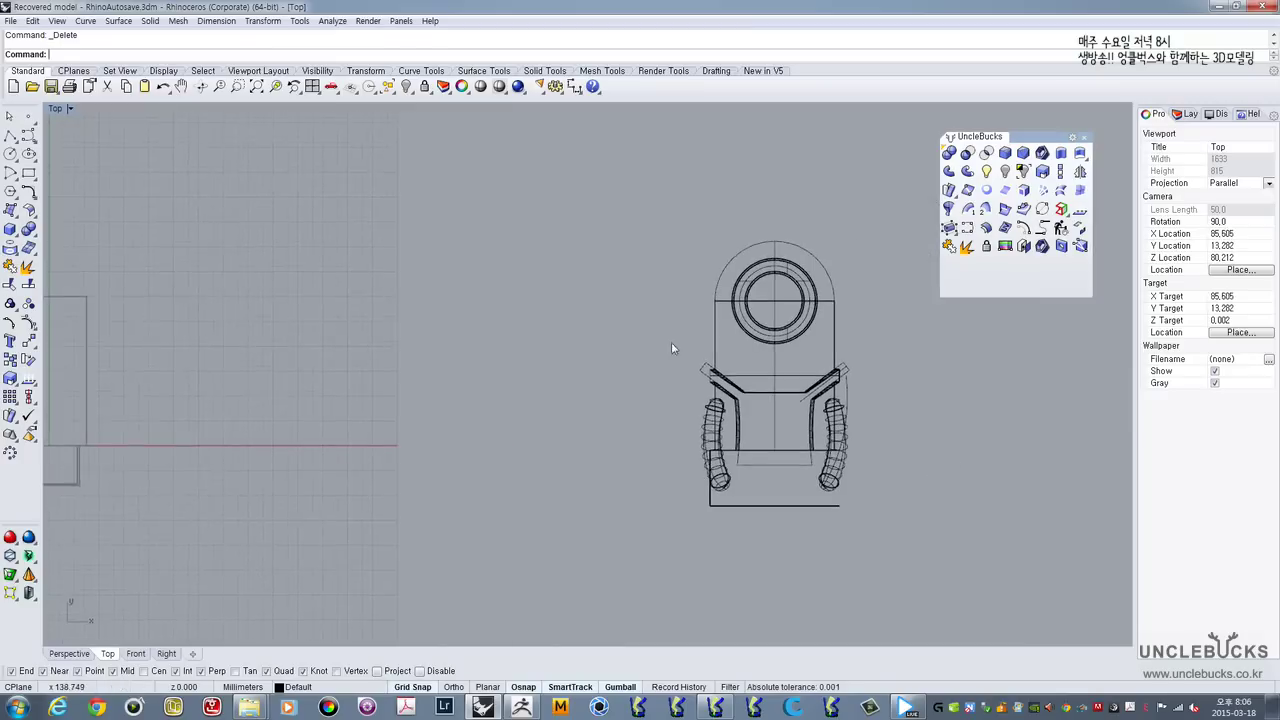
Step: Return to the Perspective view and inspect the character model and the USB block from several angles
double_click(55, 109)
double_click(606, 108)
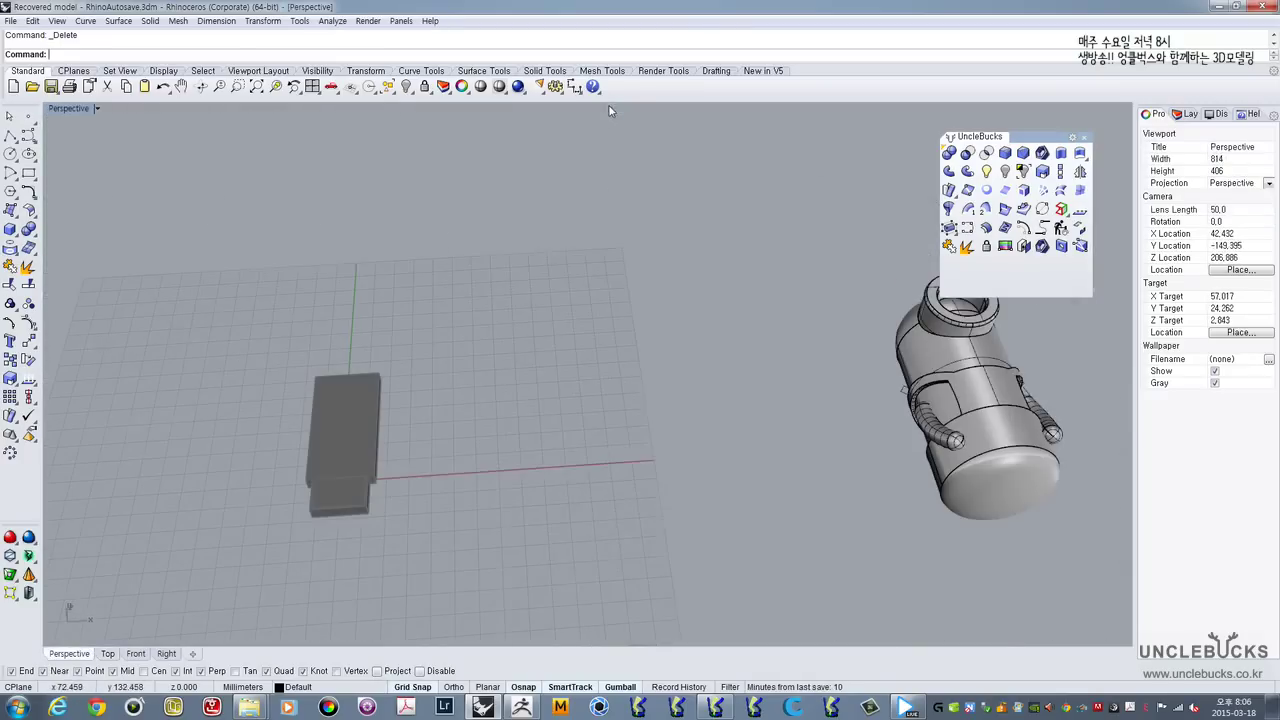
shift+right_drag(797, 294, 662, 278)
scroll(679, 307, up, 8)
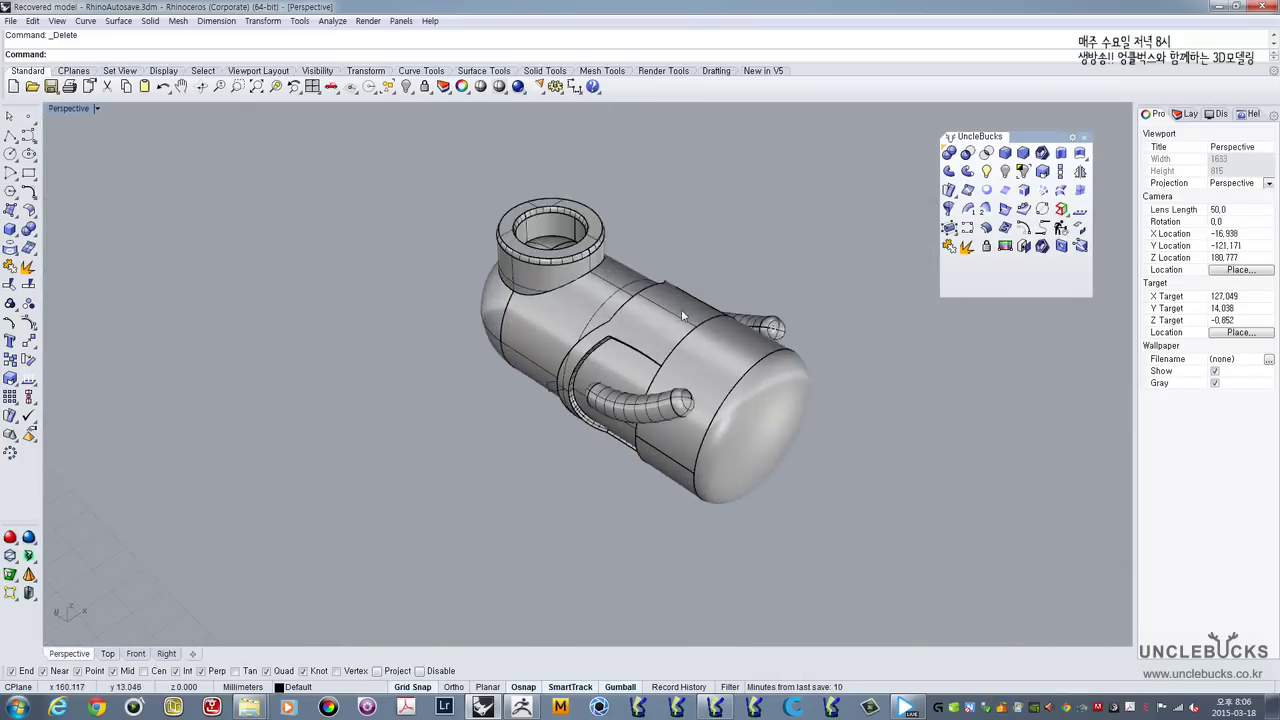
right_drag(727, 333, 660, 406)
scroll(660, 406, down, 15)
shift+right_drag(541, 530, 581, 434)
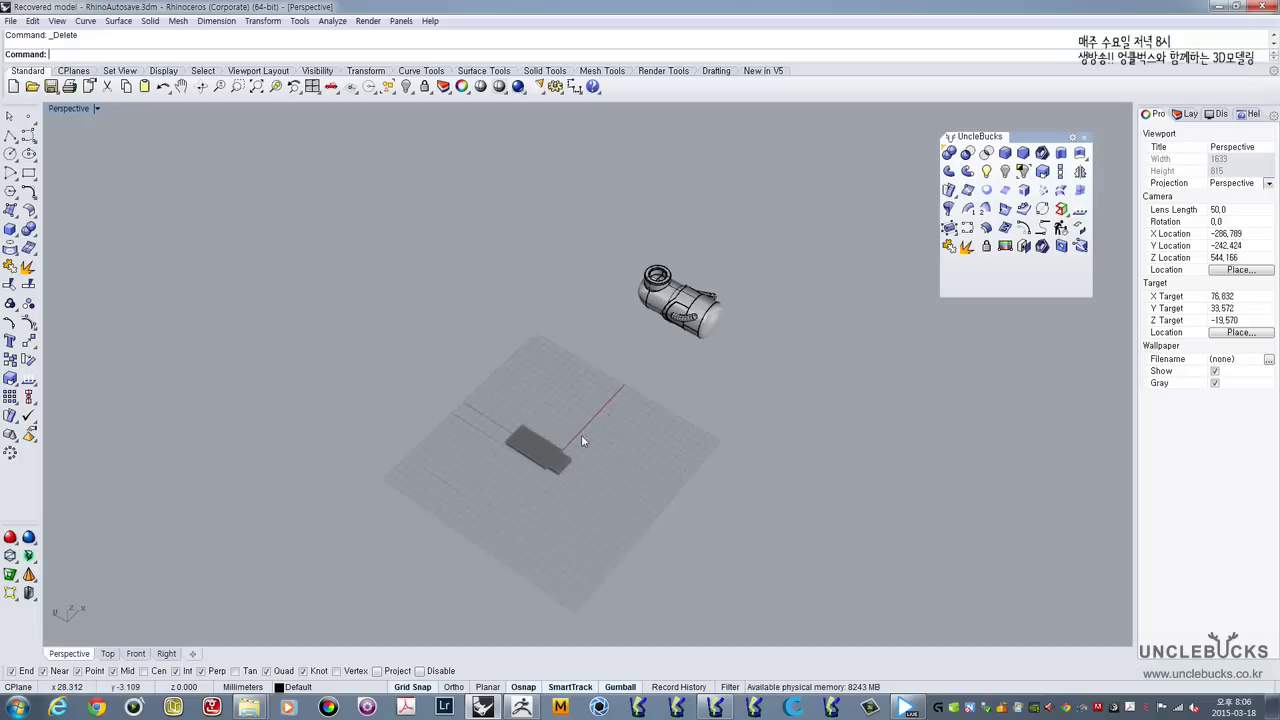
scroll(581, 434, up, 7)
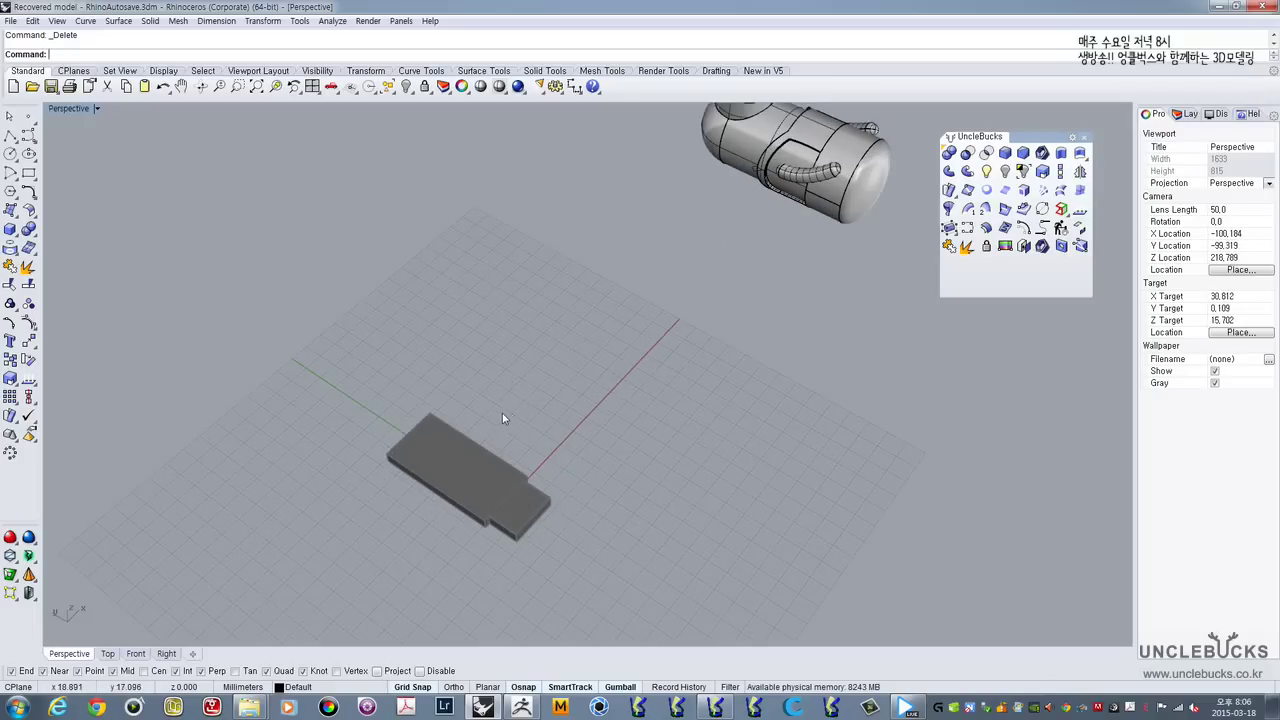
mouse_move(491, 429)
right_down()
mouse_move(463, 480)
mouse_move(412, 416)
mouse_move(506, 466)
mouse_move(505, 400)
mouse_move(508, 414)
mouse_move(443, 463)
mouse_move(466, 480)
mouse_move(514, 471)
mouse_move(381, 526)
mouse_move(497, 451)
right_up()
scroll(394, 490, up, 9)
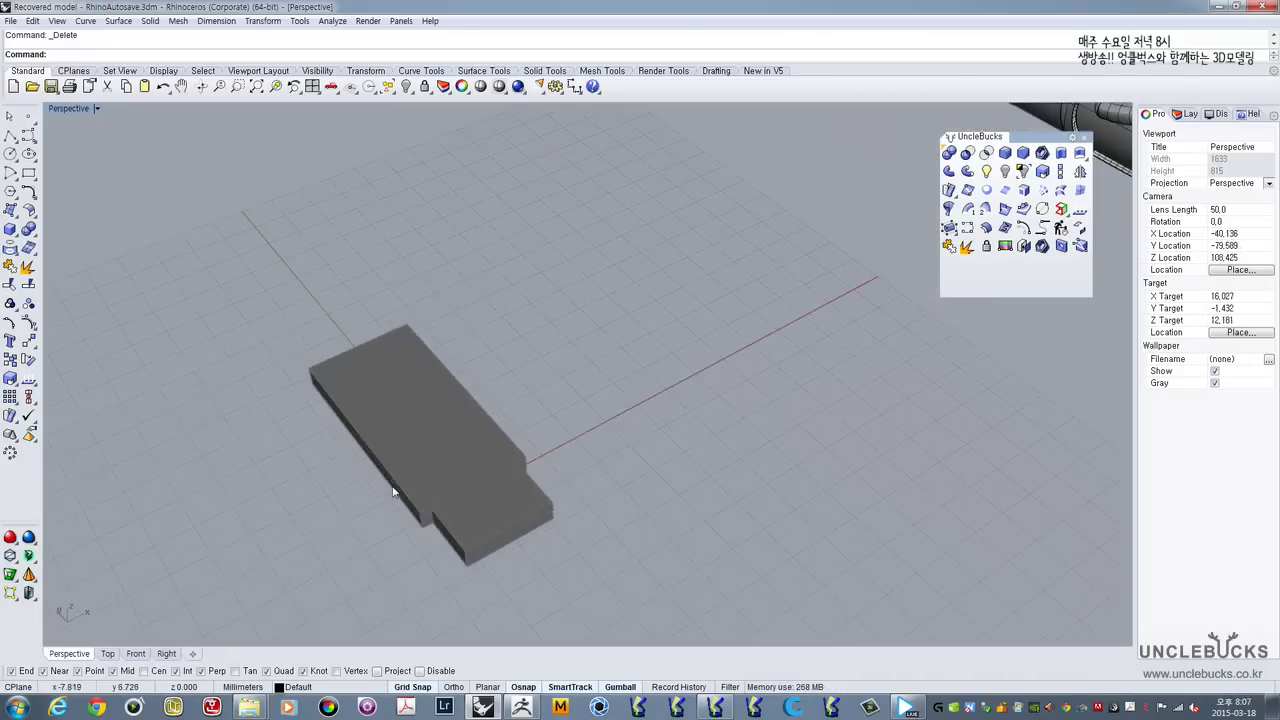
right_drag(404, 480, 417, 465)
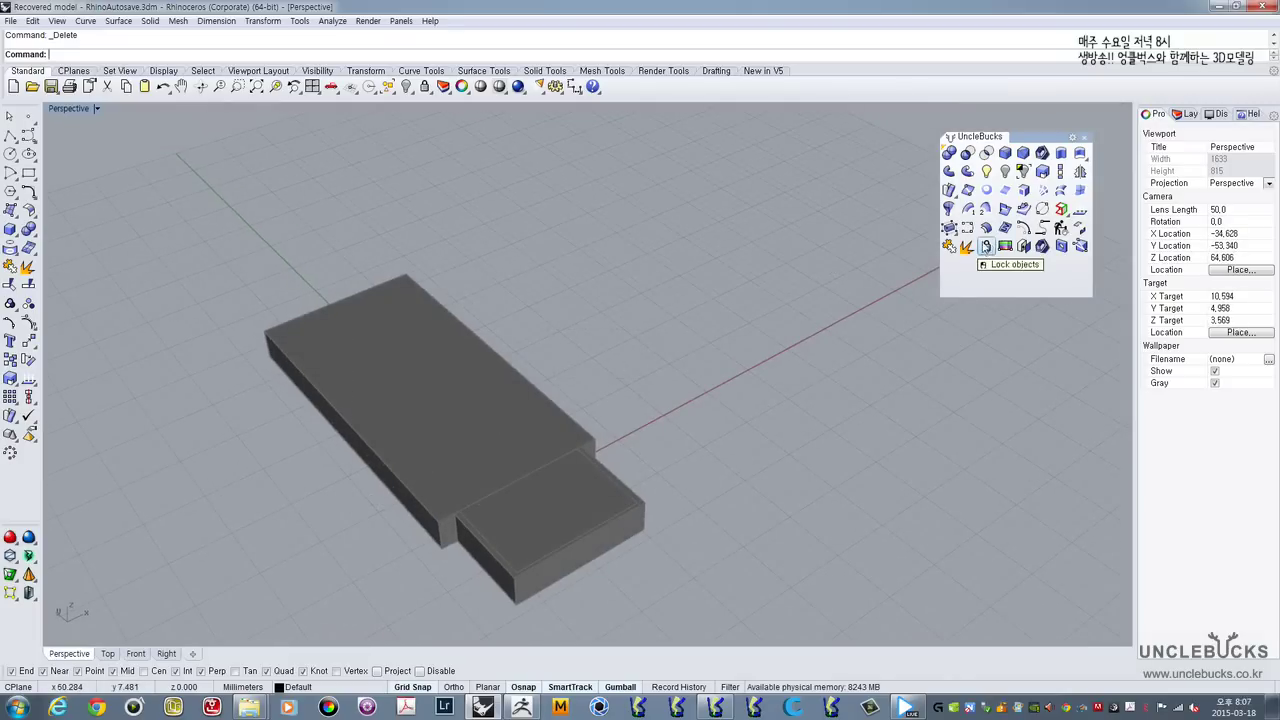
Step: Move the character's rounded bottom section 25 mm away from the upper body along the body's axis
right_drag(637, 383, 813, 393)
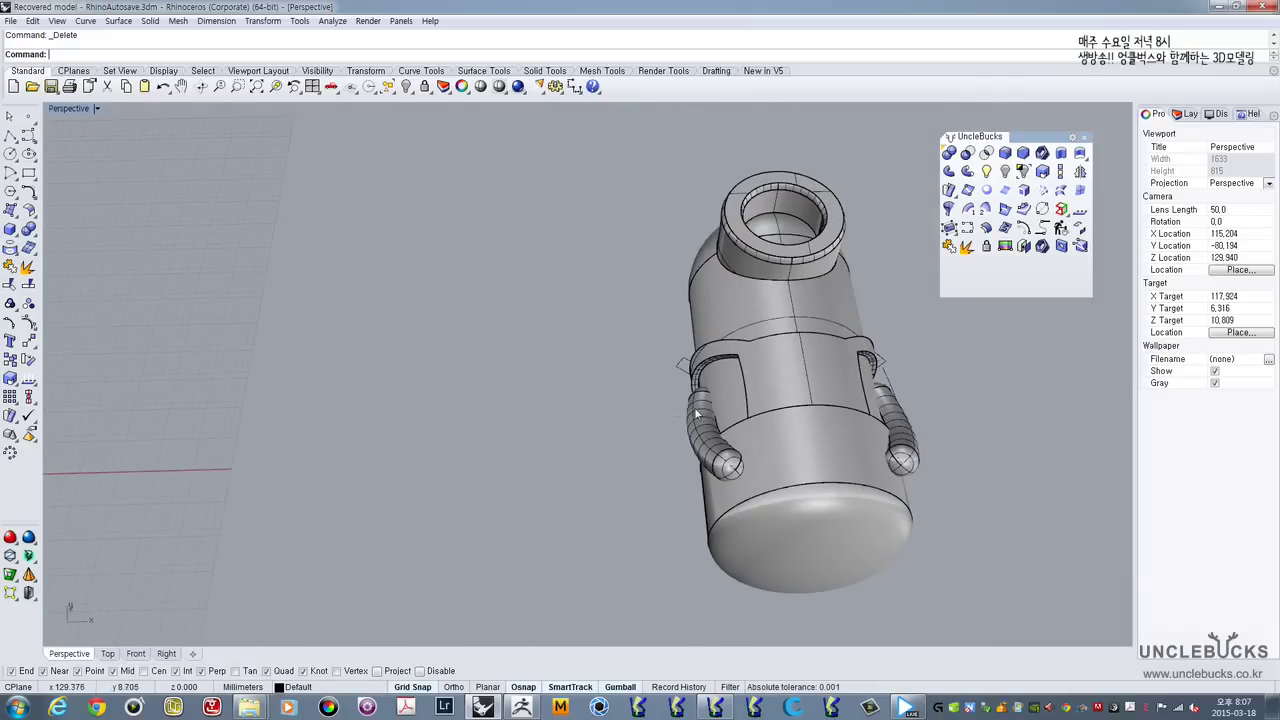
click(767, 386)
right_drag(768, 386, 609, 287)
scroll(632, 294, up, 5)
click(577, 238)
scroll(577, 238, down, 3)
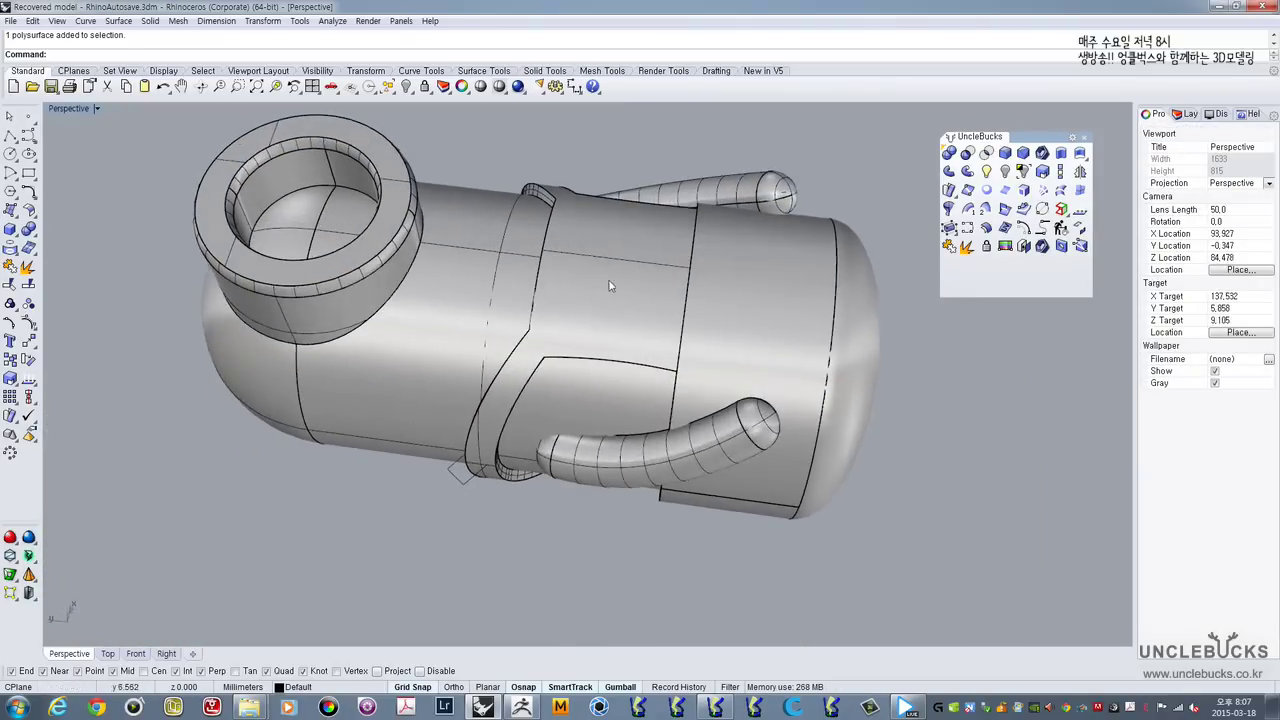
scroll(642, 279, down, 4)
shift+right_drag(757, 296, 597, 347)
click(661, 321)
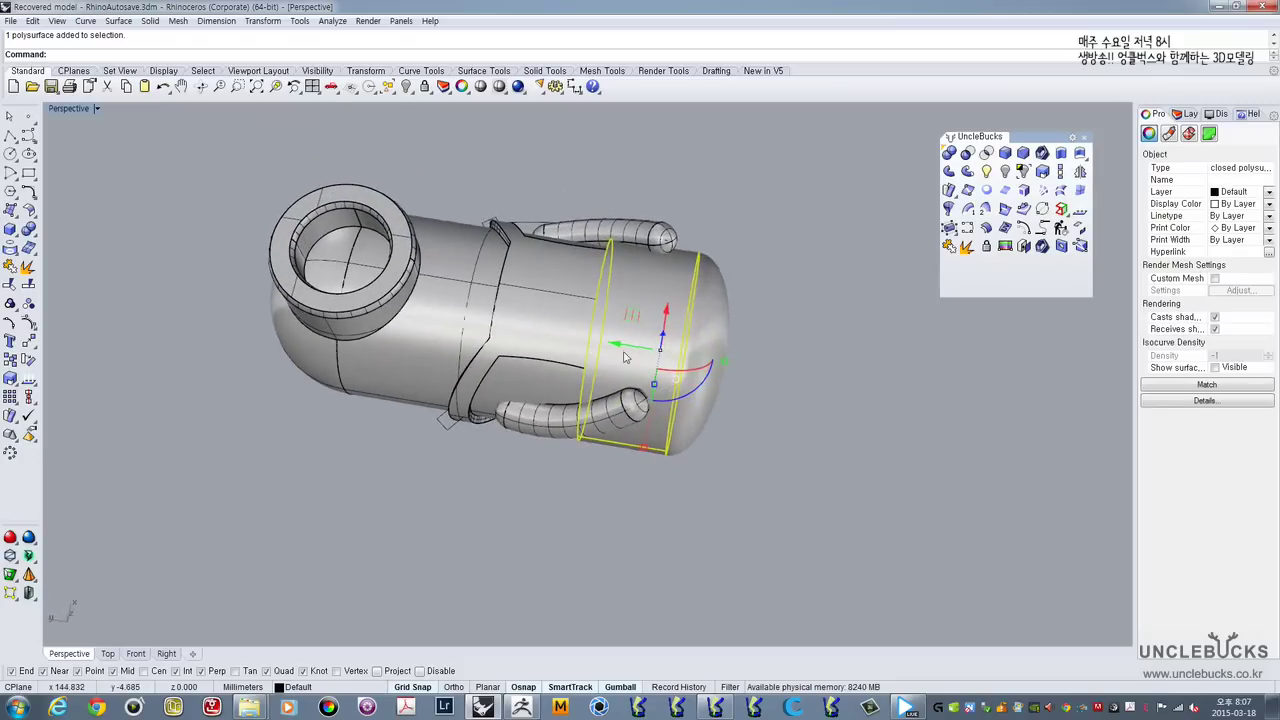
drag(624, 345, 817, 378)
Step: Inspect the separated upper body and bottom section, and undo the section's move
right_drag(790, 388, 548, 405)
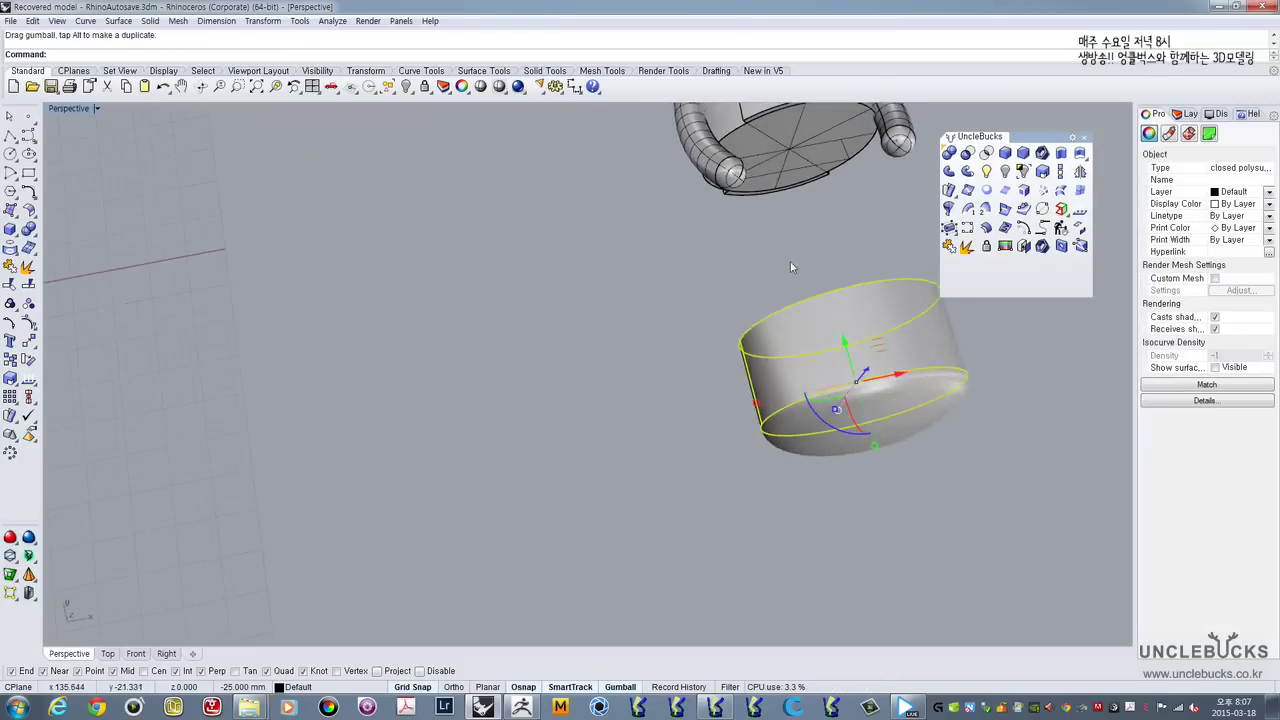
shift+right_drag(791, 266, 625, 458)
right_drag(697, 400, 636, 522)
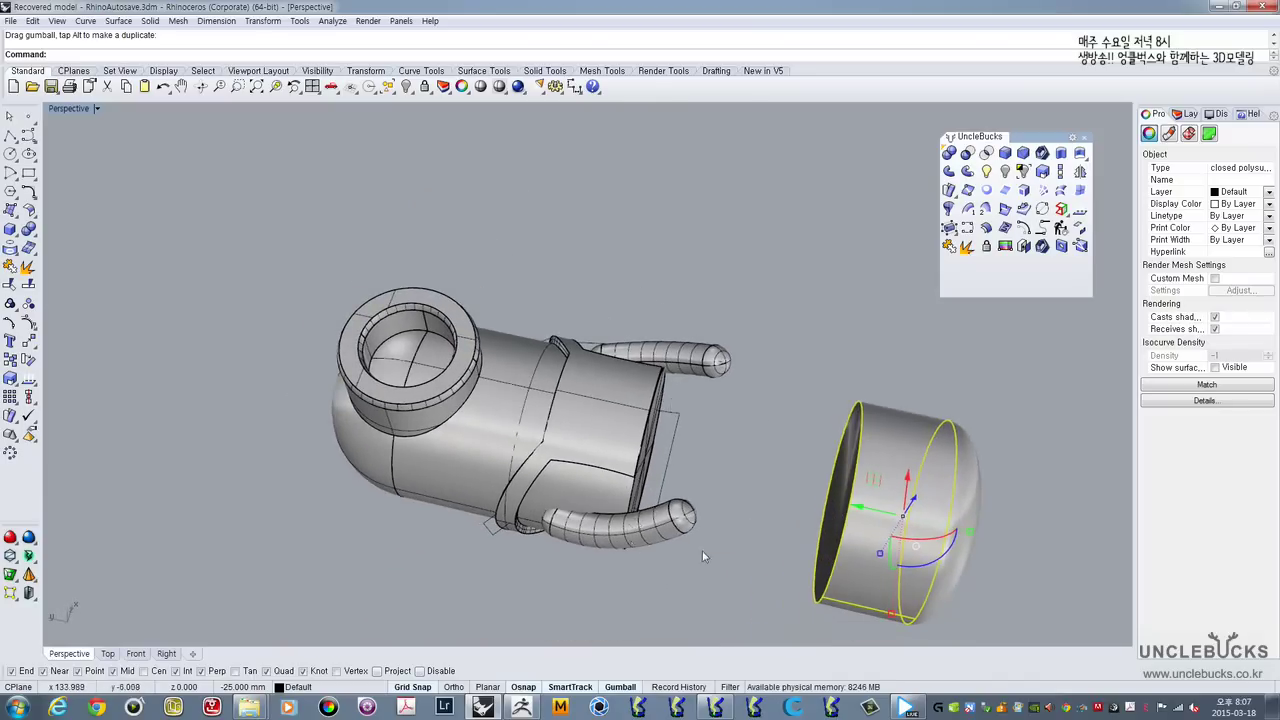
right_drag(760, 544, 777, 463)
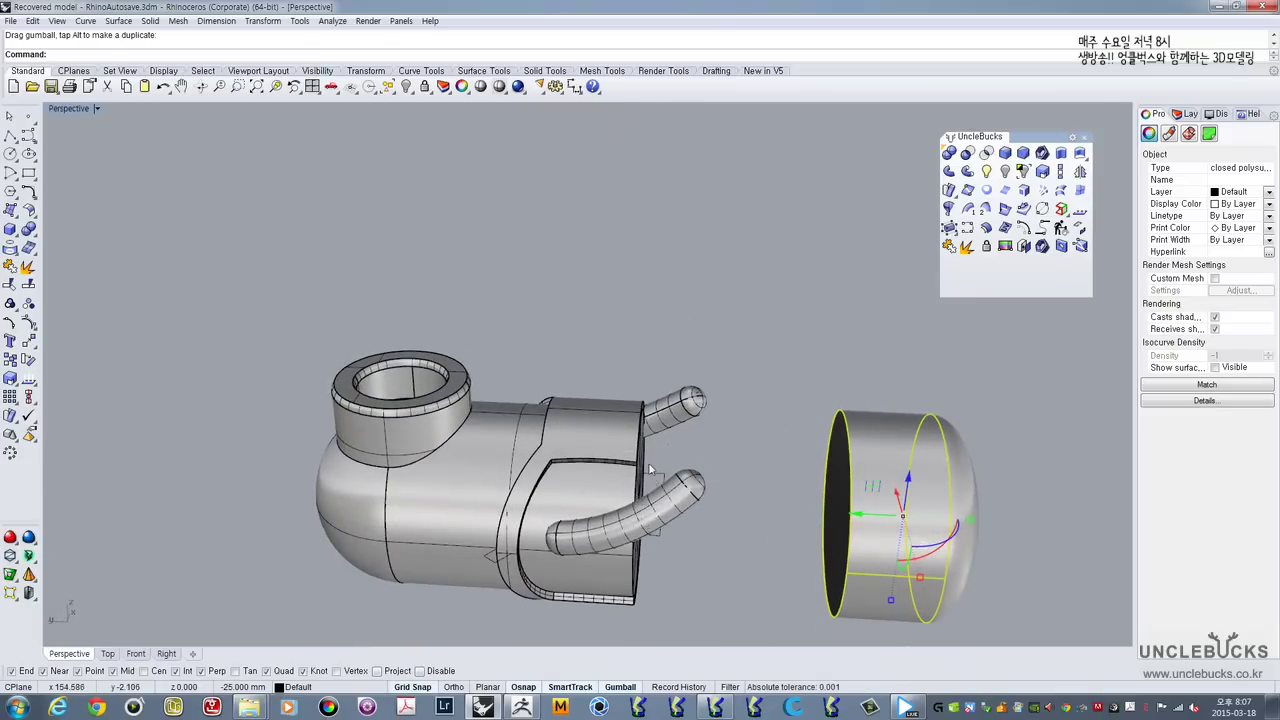
right_drag(645, 497, 570, 455)
key(ctrl+z)
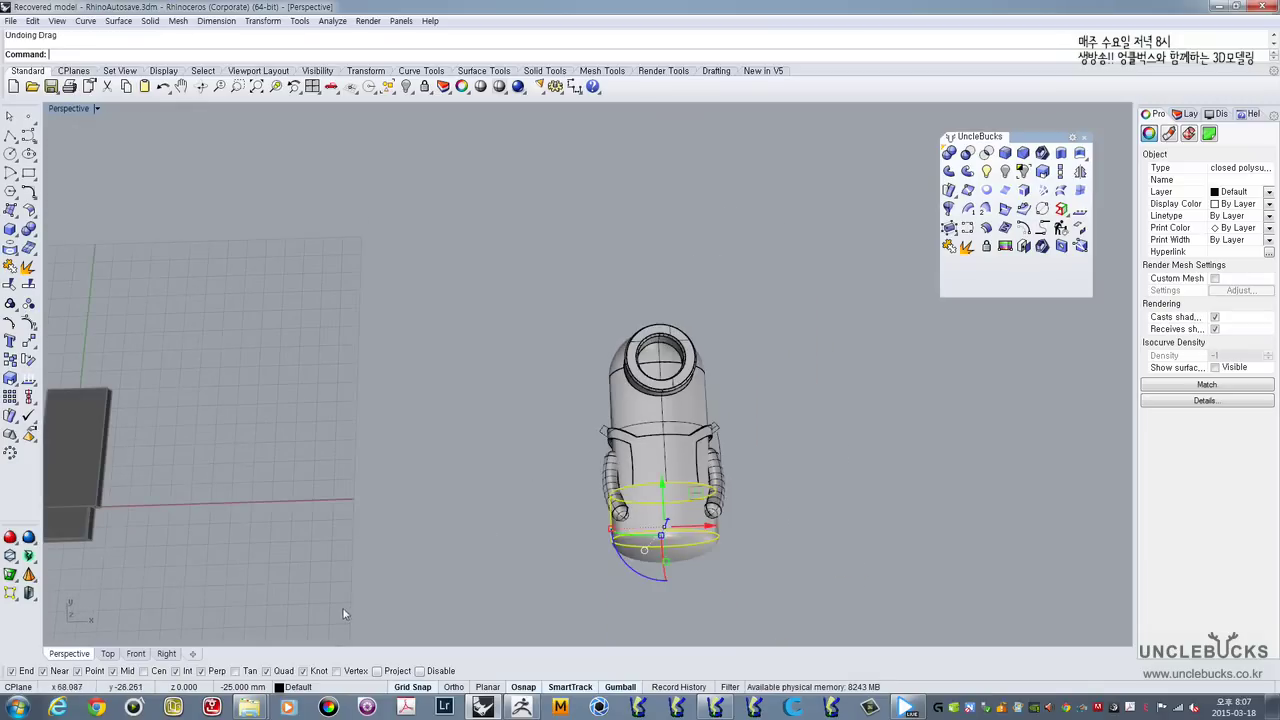
Step: Switch to Internet Explorer and open the "3월 18일 3D모델링 방송(라이노)_슈퍼배드USB" post on the UncleBucks Naver cafe's Buck's Broadcast board
click(62, 708)
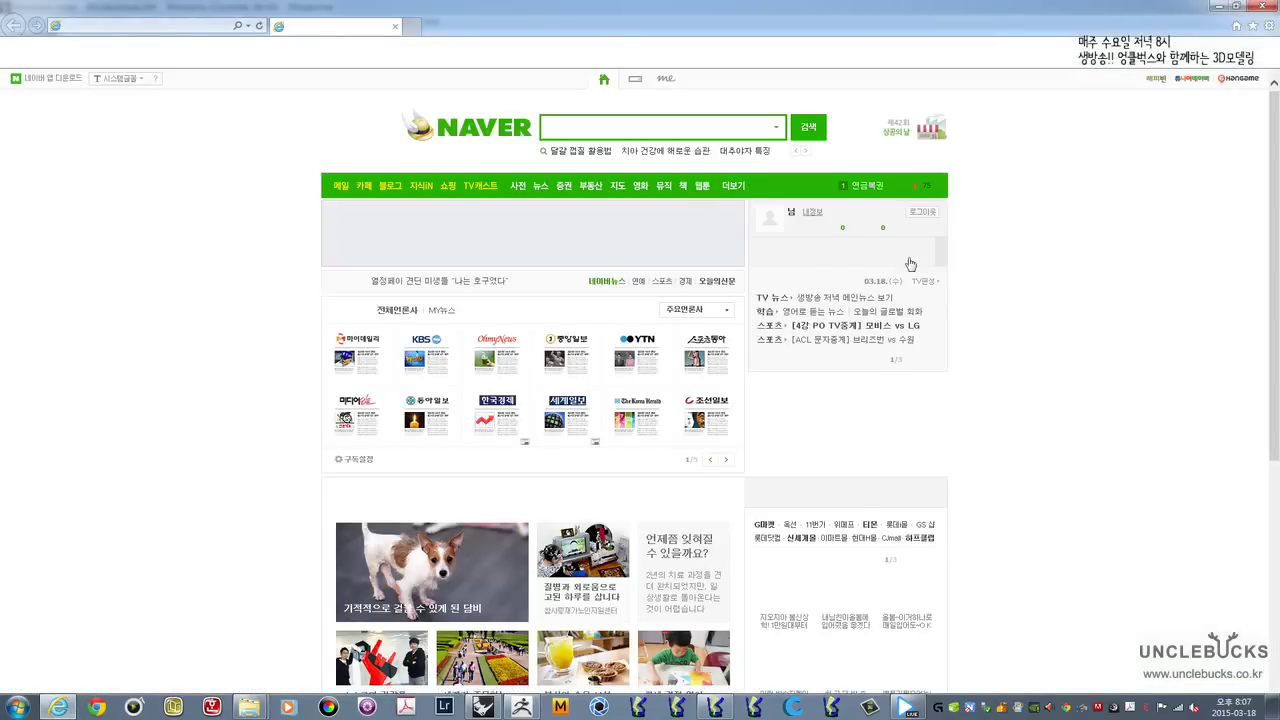
click(879, 253)
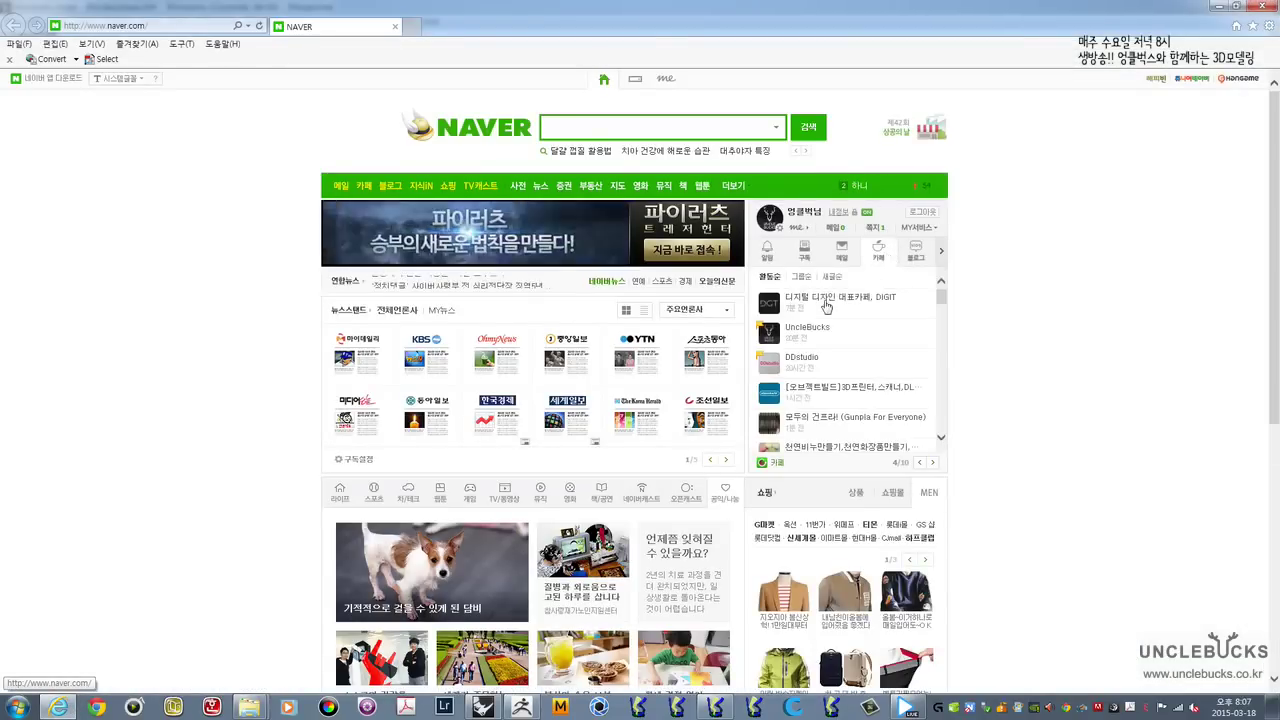
click(808, 329)
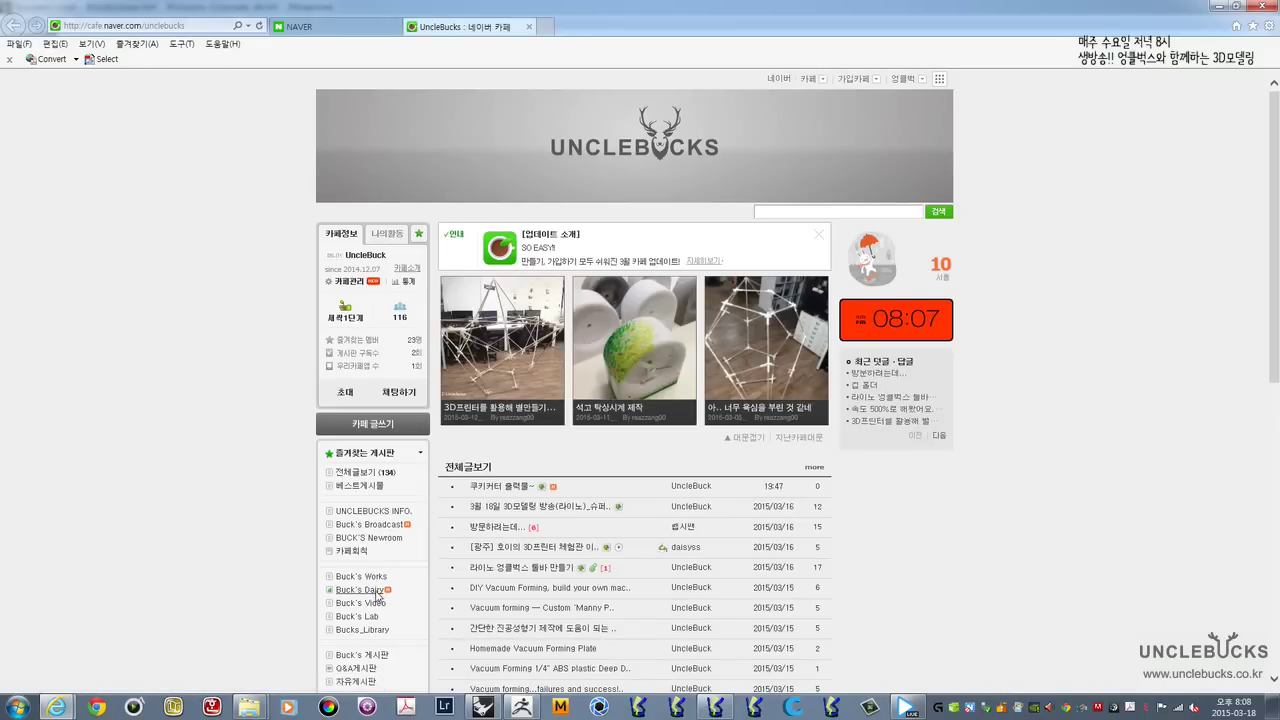
click(372, 526)
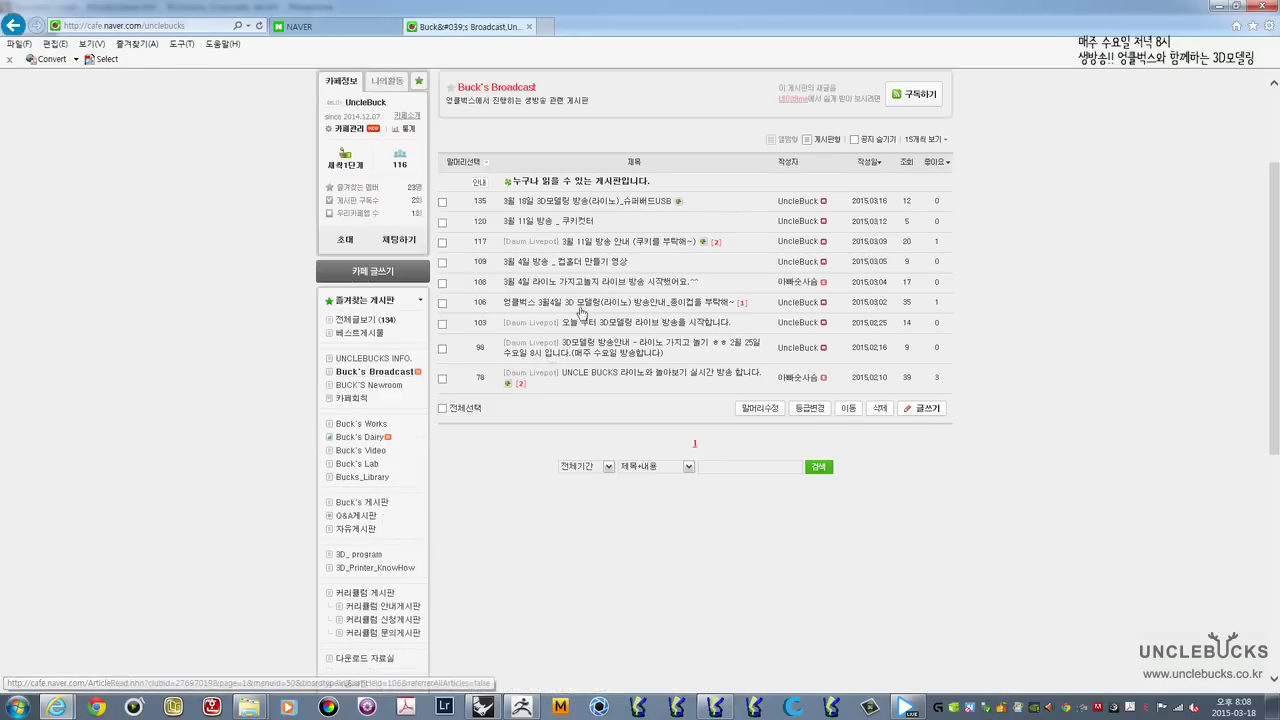
click(634, 204)
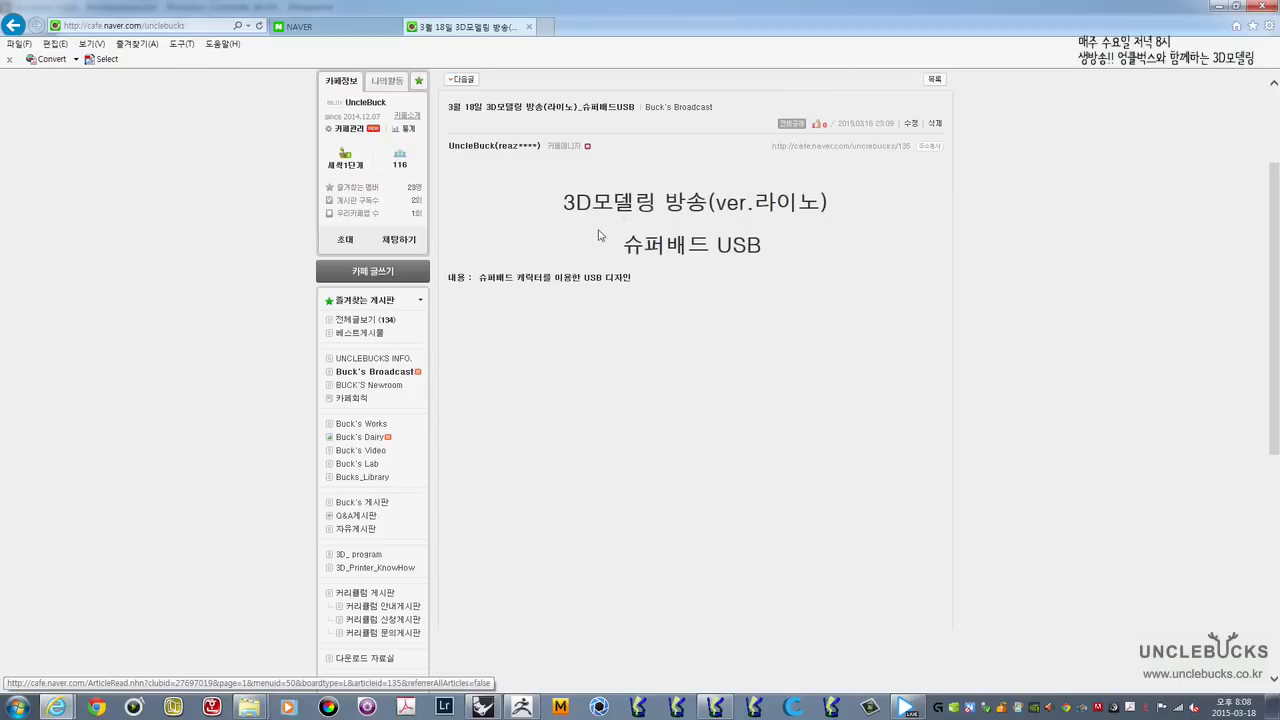
Step: Look through the reference photo of the character USB and the Minion images in the broadcast post
scroll(587, 390, down, 1)
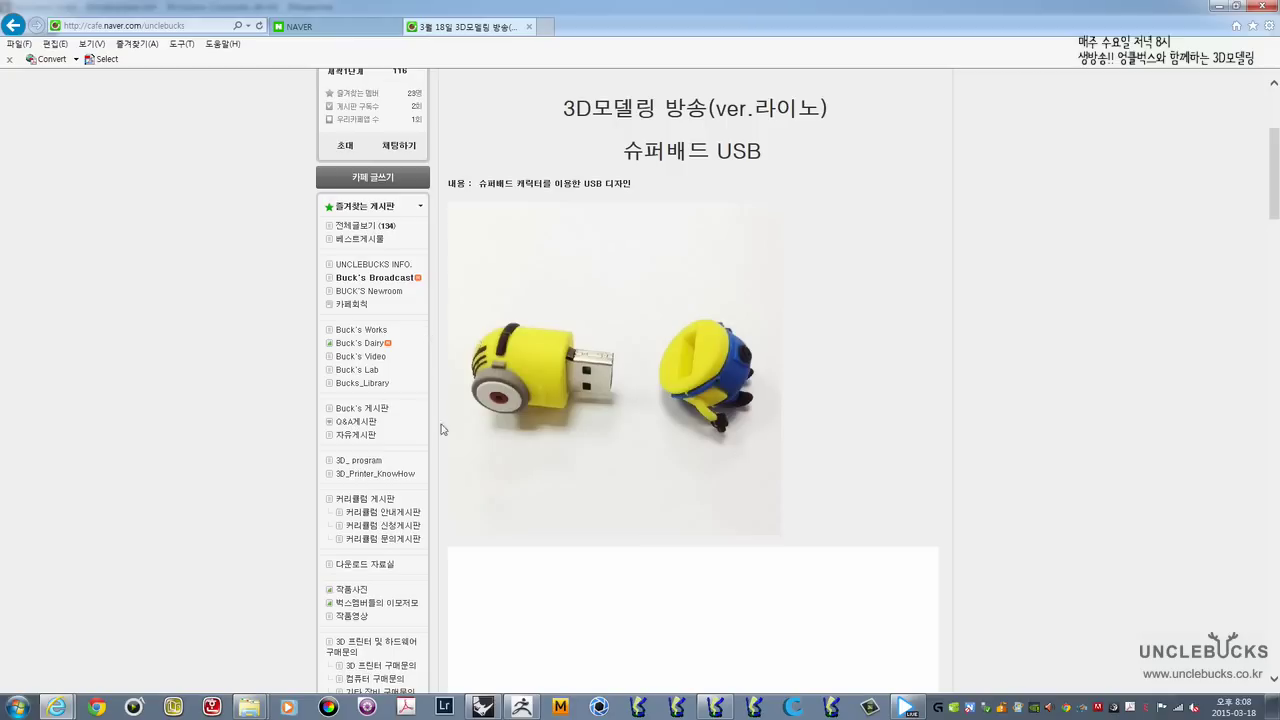
scroll(520, 383, down, 6)
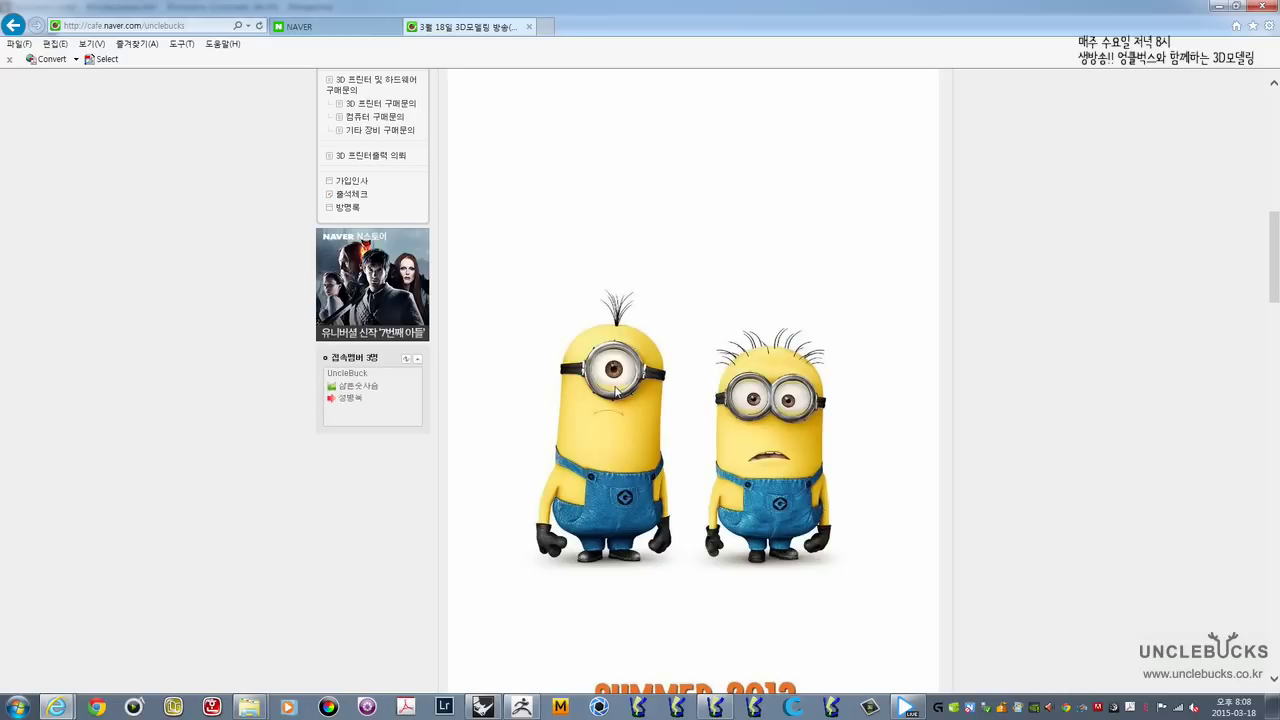
scroll(615, 390, down, 2)
scroll(615, 391, down, 2)
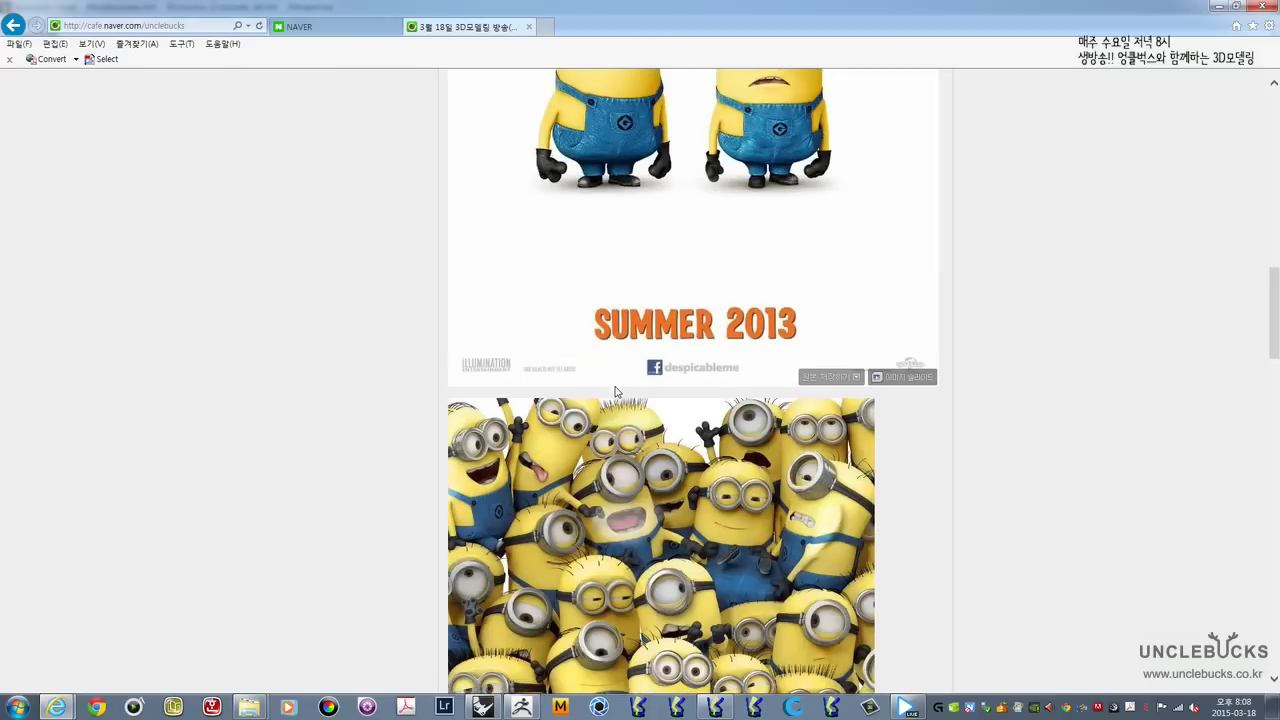
scroll(615, 391, up, 5)
scroll(615, 391, up, 15)
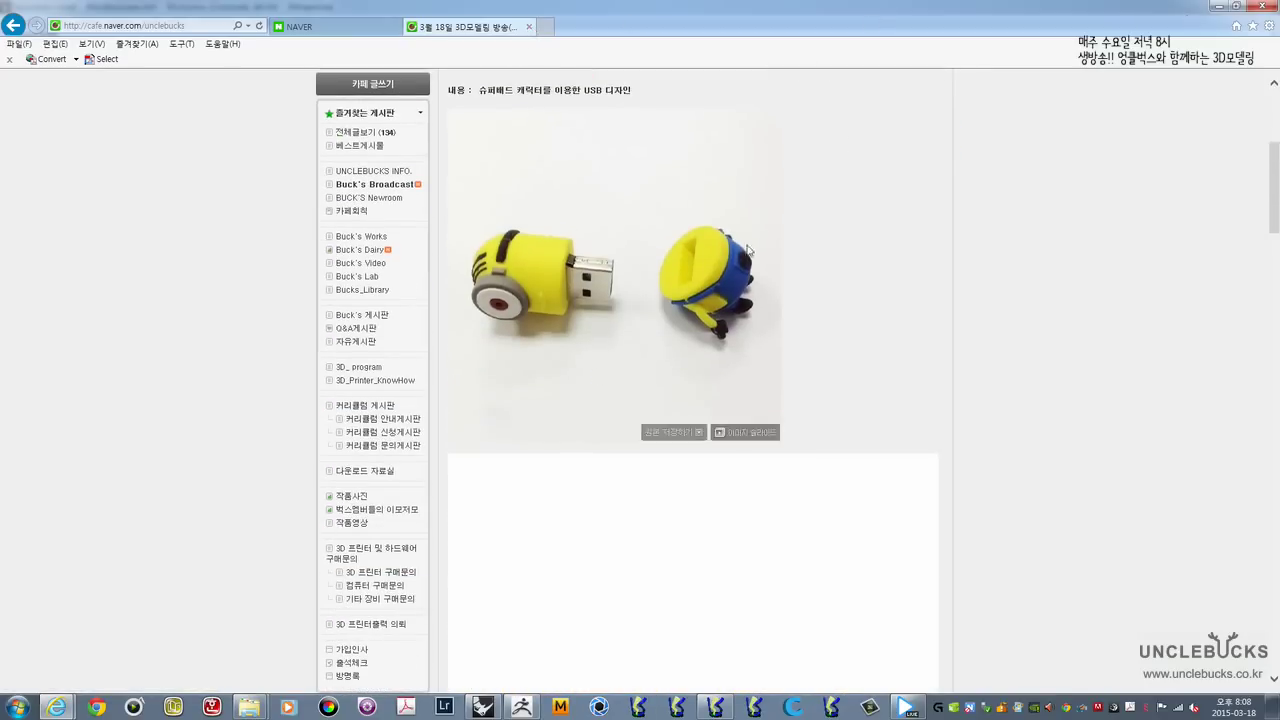
scroll(668, 338, down, 5)
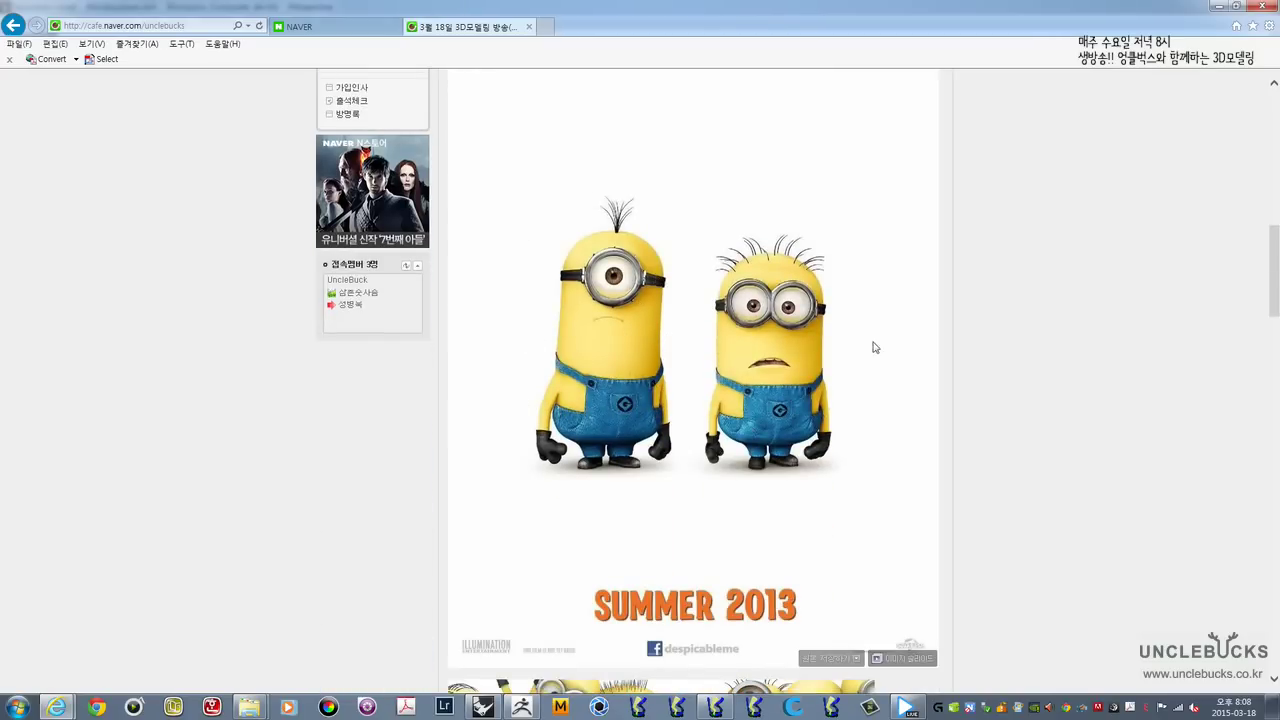
Step: Switch back to Rhinoceros and show the USB block close up in the maximized Top view
click(1215, 8)
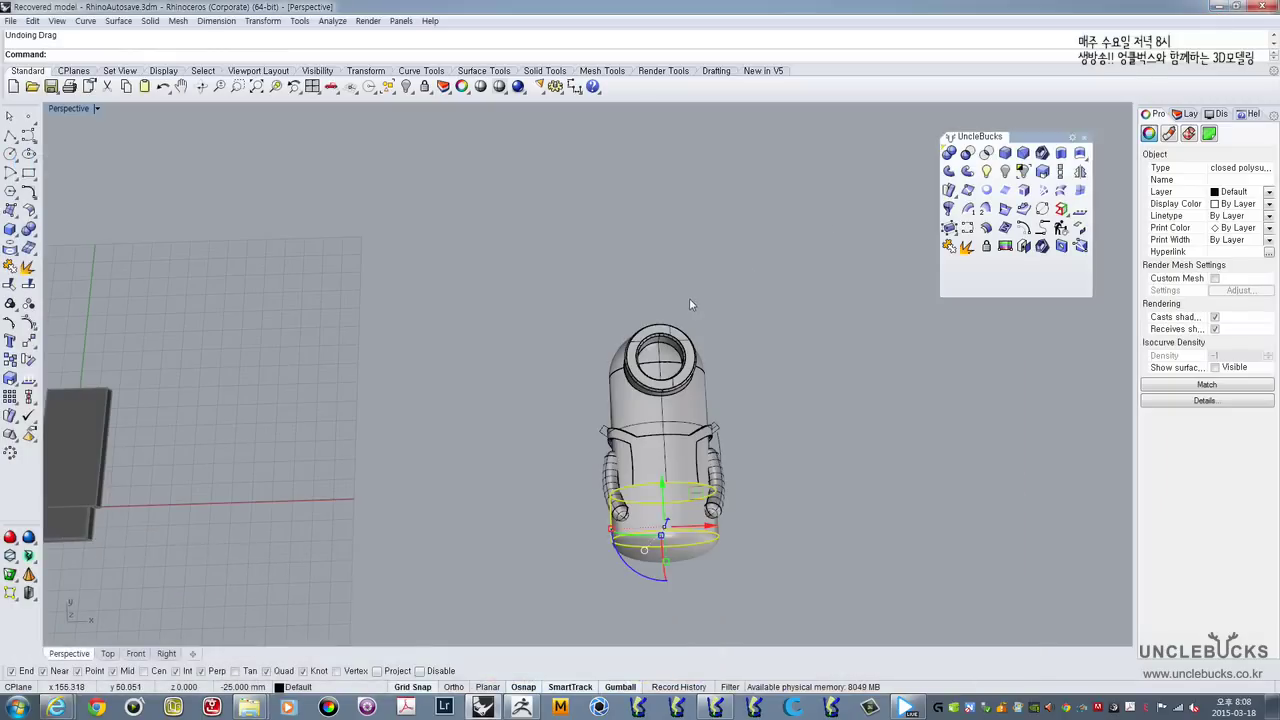
right_drag(690, 304, 684, 322)
click(535, 300)
shift+right_drag(415, 322, 806, 300)
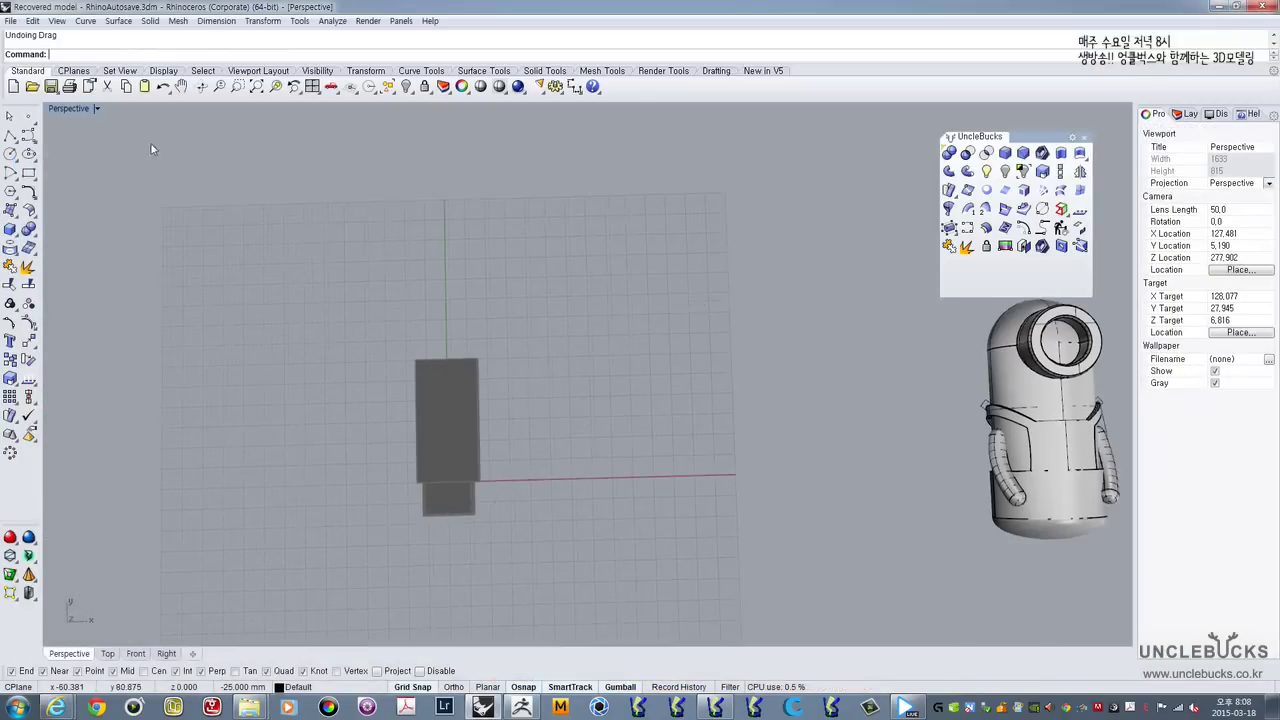
double_click(66, 111)
double_click(60, 109)
right_drag(126, 204, 514, 206)
scroll(362, 338, up, 6)
right_drag(515, 339, 531, 190)
right_drag(530, 264, 459, 364)
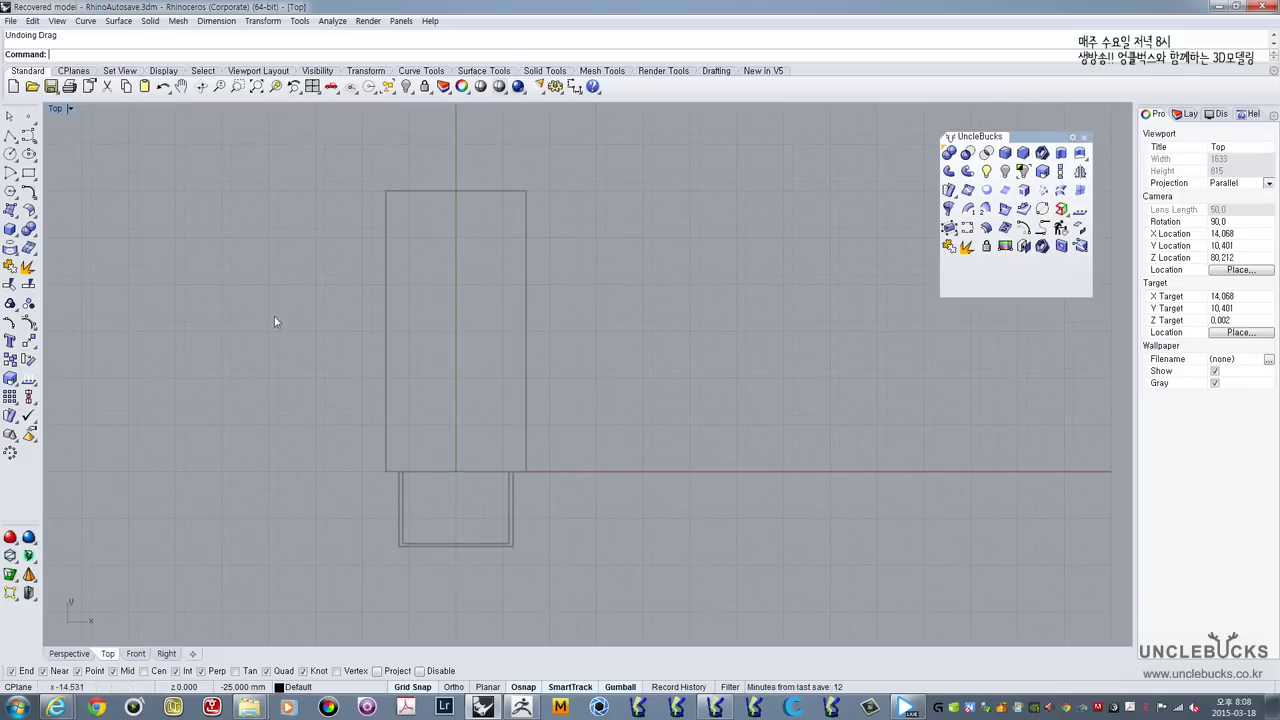
Step: Start a centre-radius circle with object snaps on, and enable projection of the snaps onto the construction plane
click(10, 153)
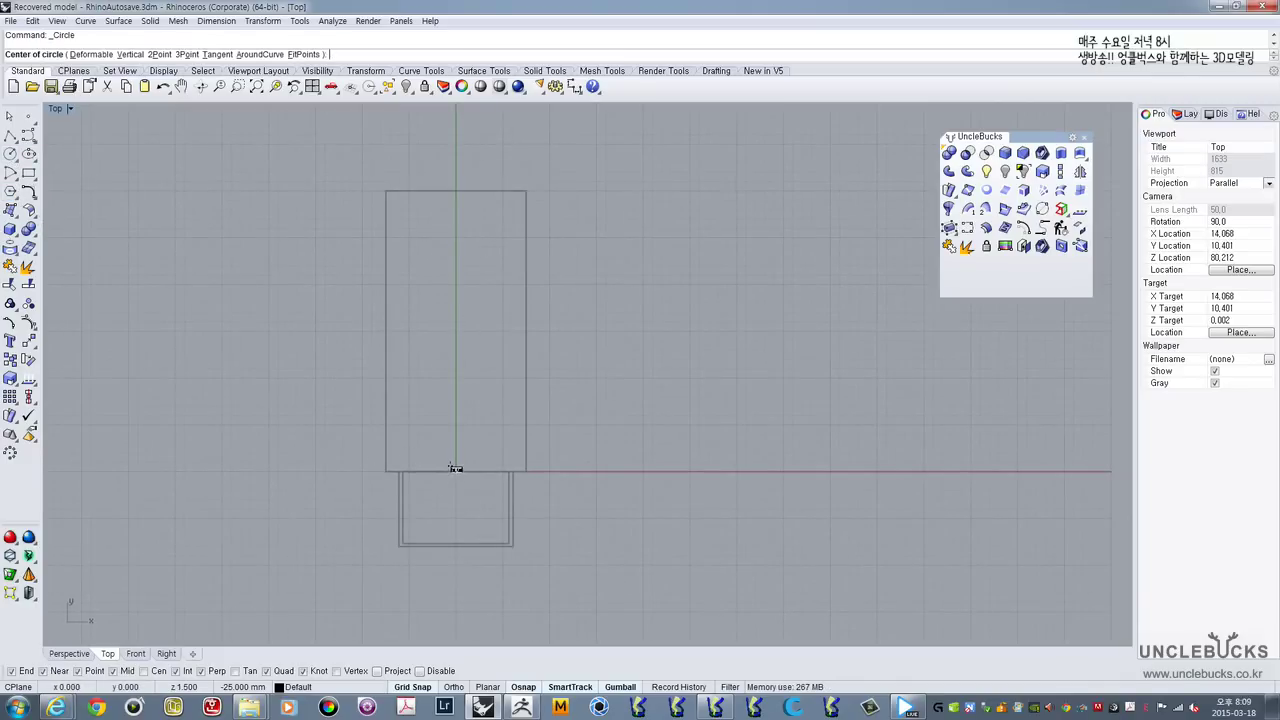
scroll(456, 463, up, 2)
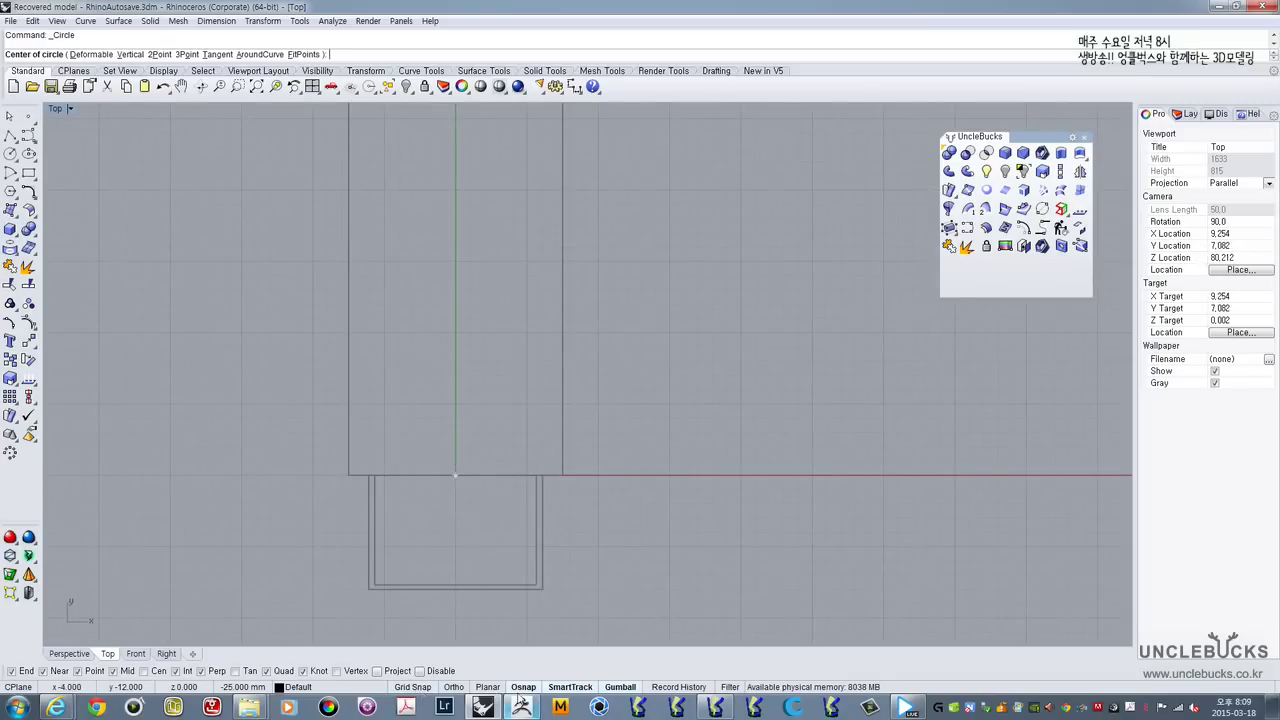
click(522, 688)
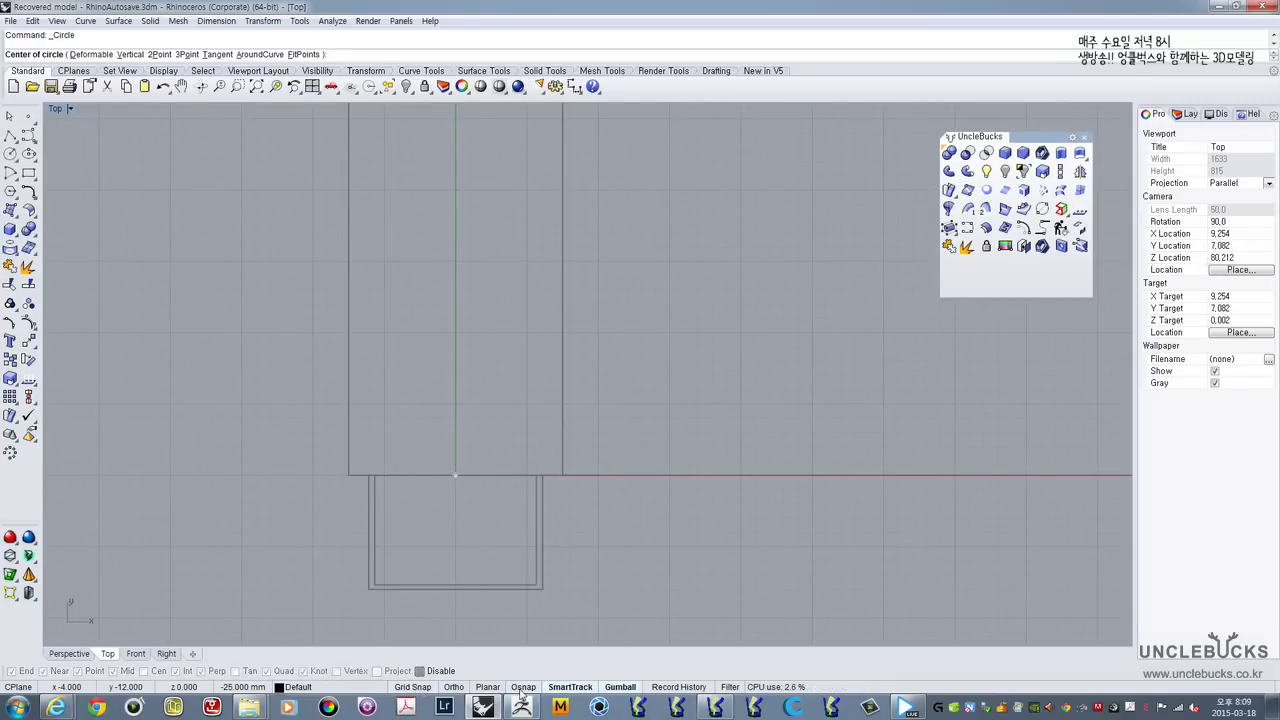
click(614, 688)
click(614, 688)
click(570, 688)
click(522, 688)
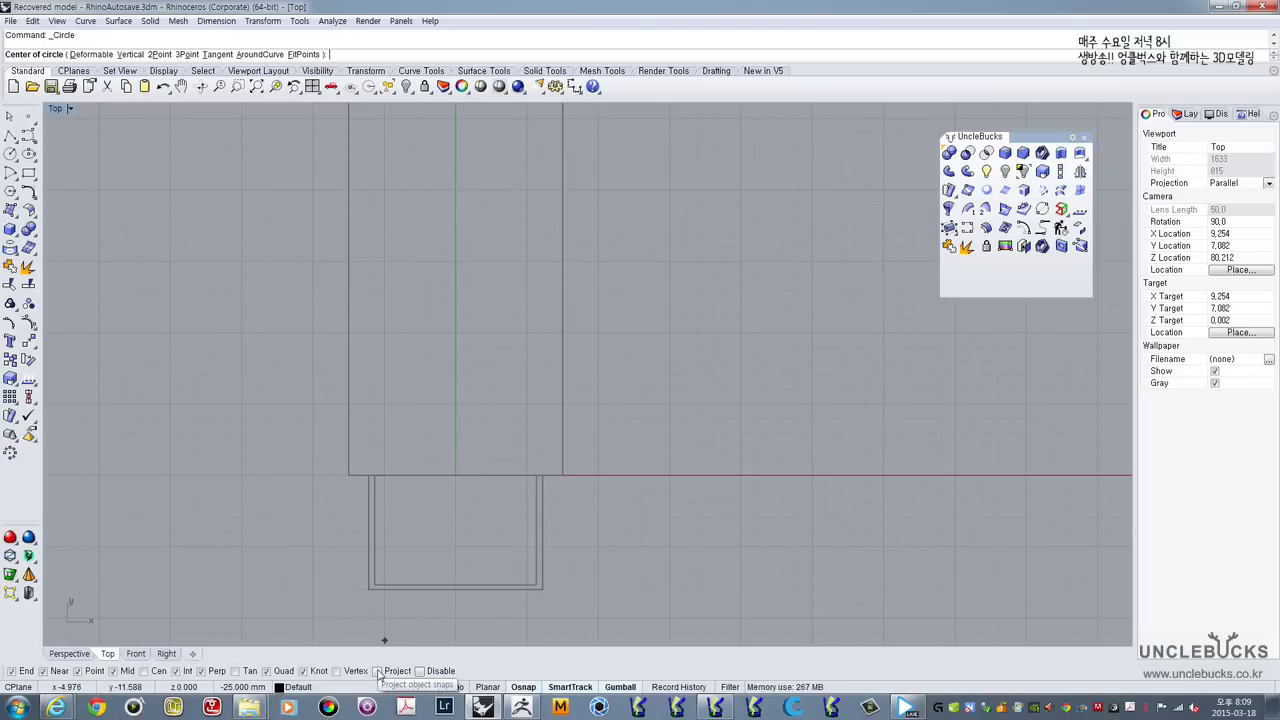
click(378, 672)
right_drag(379, 392, 386, 317)
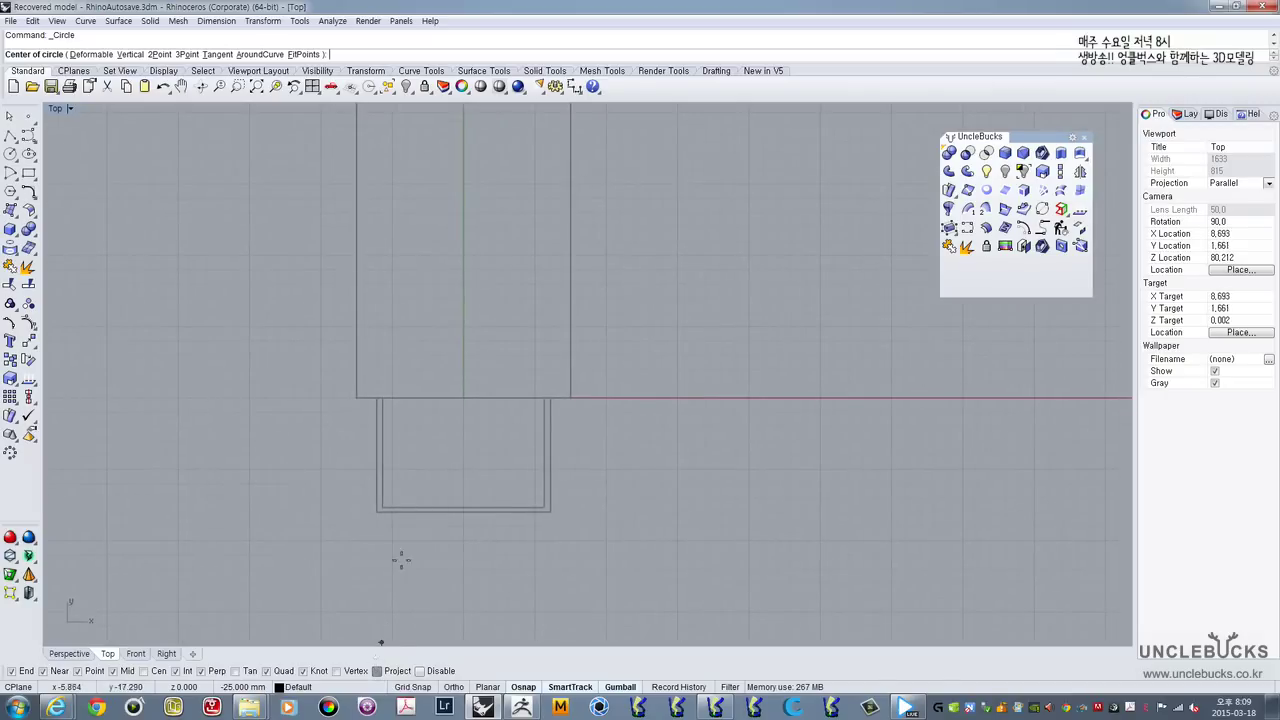
Step: Draw a circle of 12 mm radius centred on the origin, where the USB connector meets the block
click(463, 398)
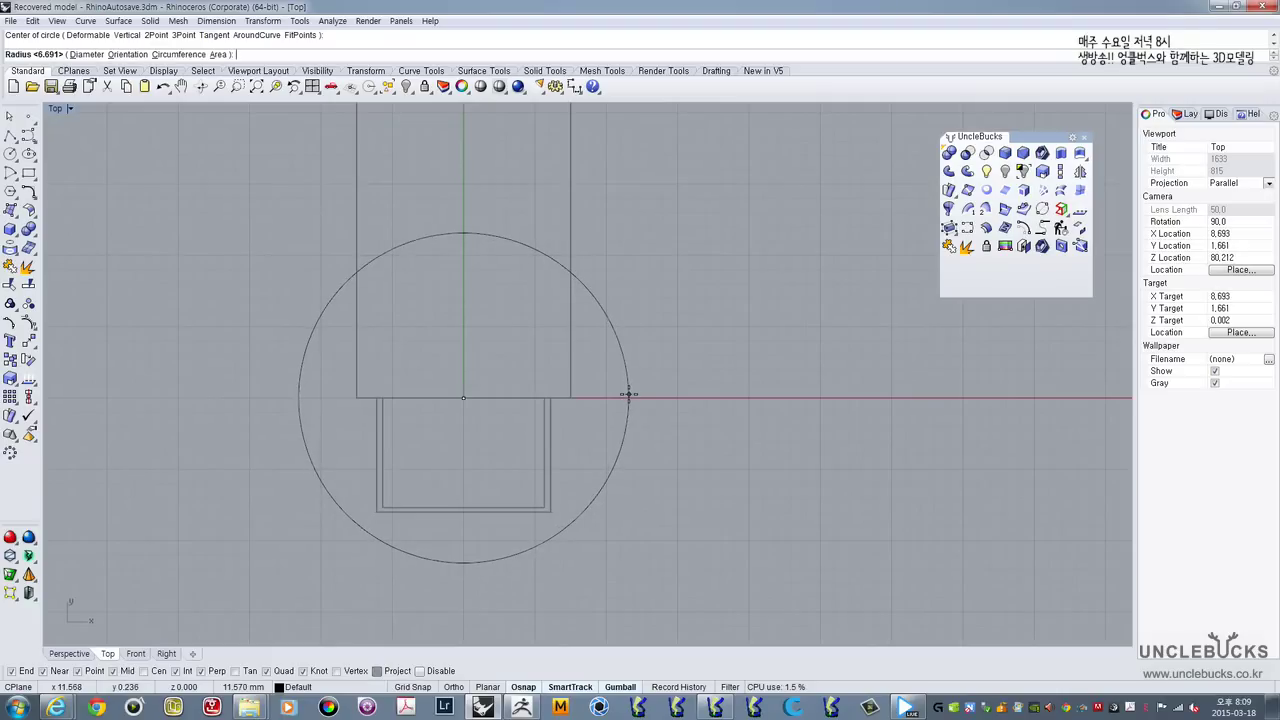
text(12)
key(Return)
scroll(629, 372, down, 2)
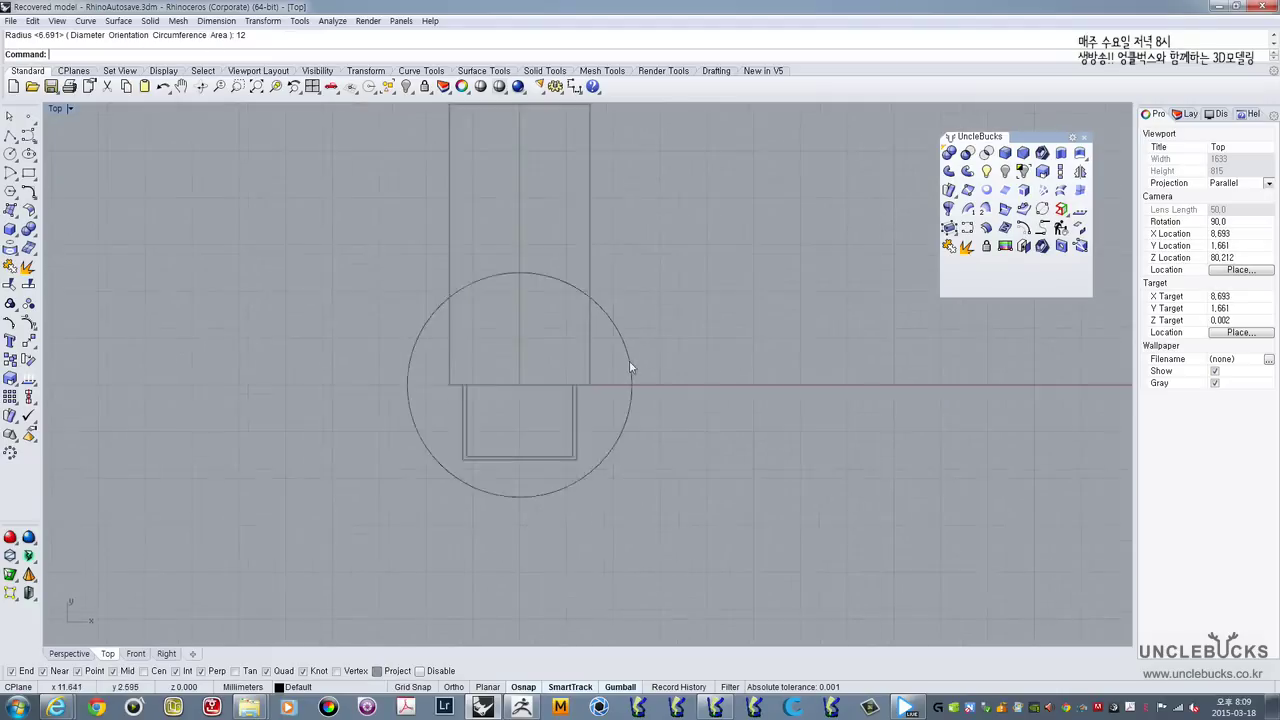
Step: Rotate the circle 90 degrees about the X axis so that it stands upright across the USB block
click(629, 368)
scroll(450, 320, down, 1)
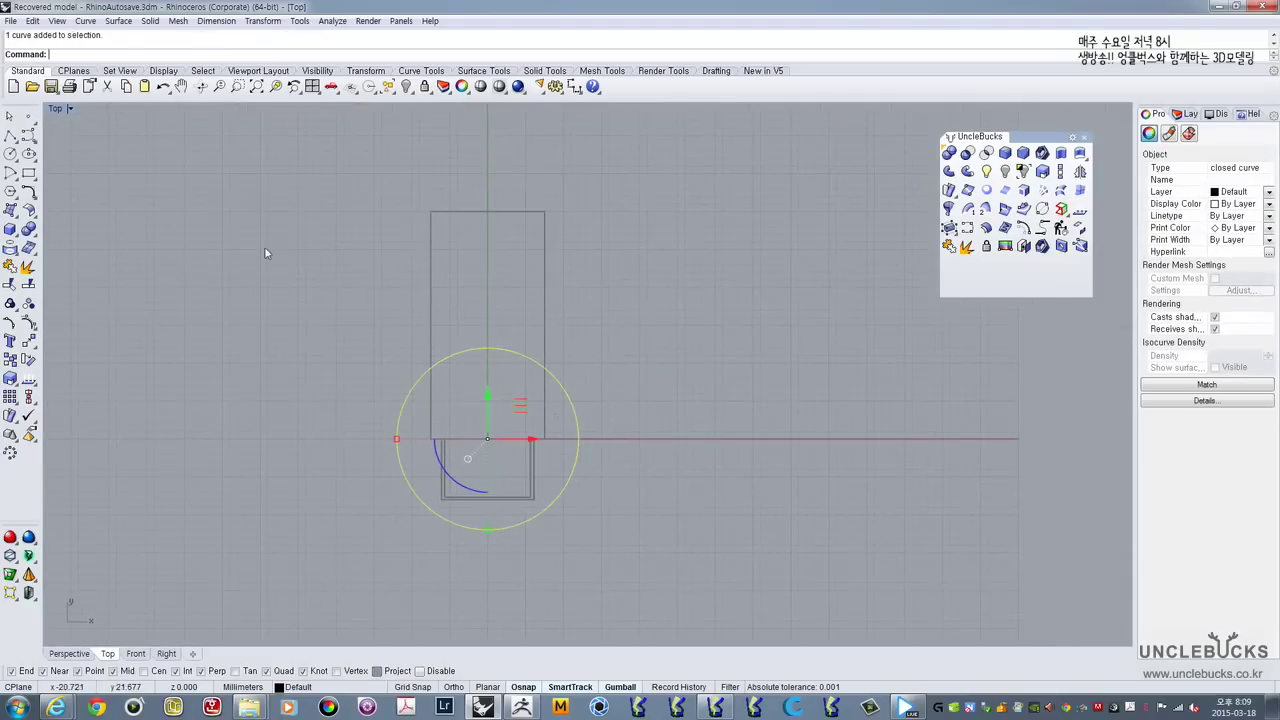
double_click(57, 109)
double_click(619, 109)
right_drag(615, 113, 475, 541)
drag(475, 541, 500, 480)
right_drag(500, 480, 189, 228)
double_click(65, 111)
right_drag(112, 170, 208, 274)
right_drag(330, 212, 266, 163)
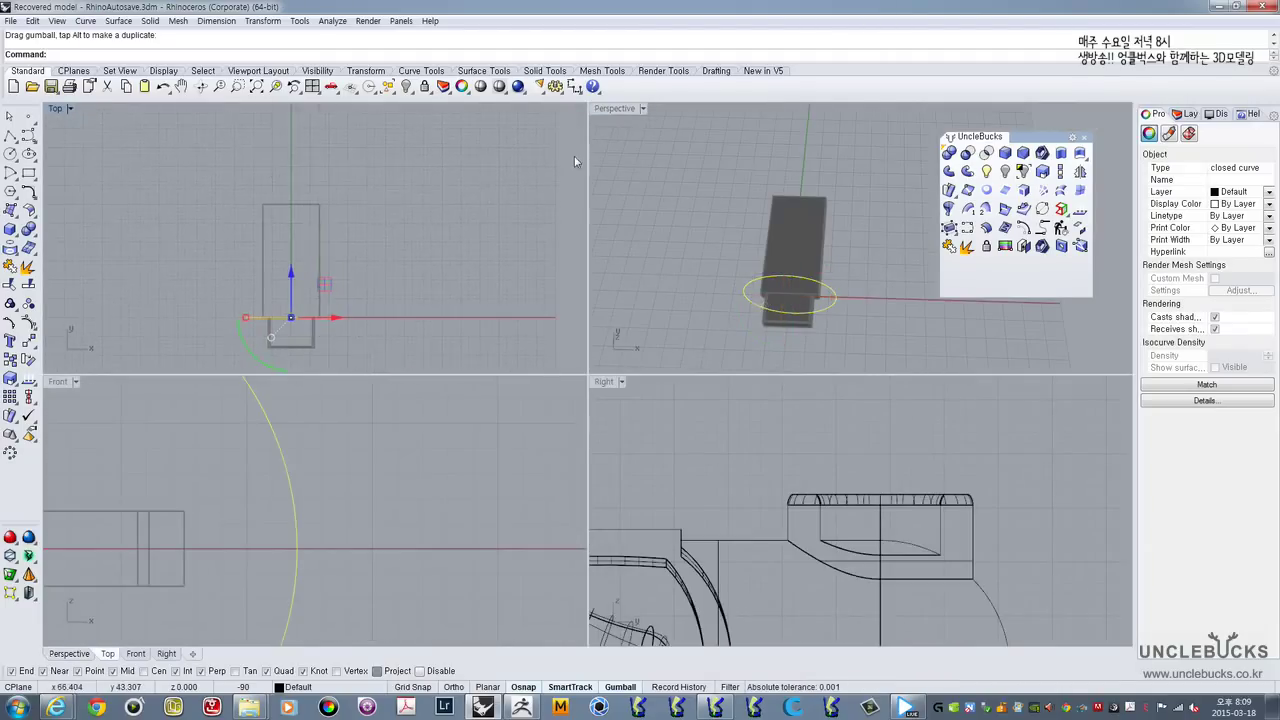
Step: Extrude the upright circle into a solid cylinder 30 mm long around the USB block, away from the connector
double_click(610, 109)
right_drag(571, 223, 703, 351)
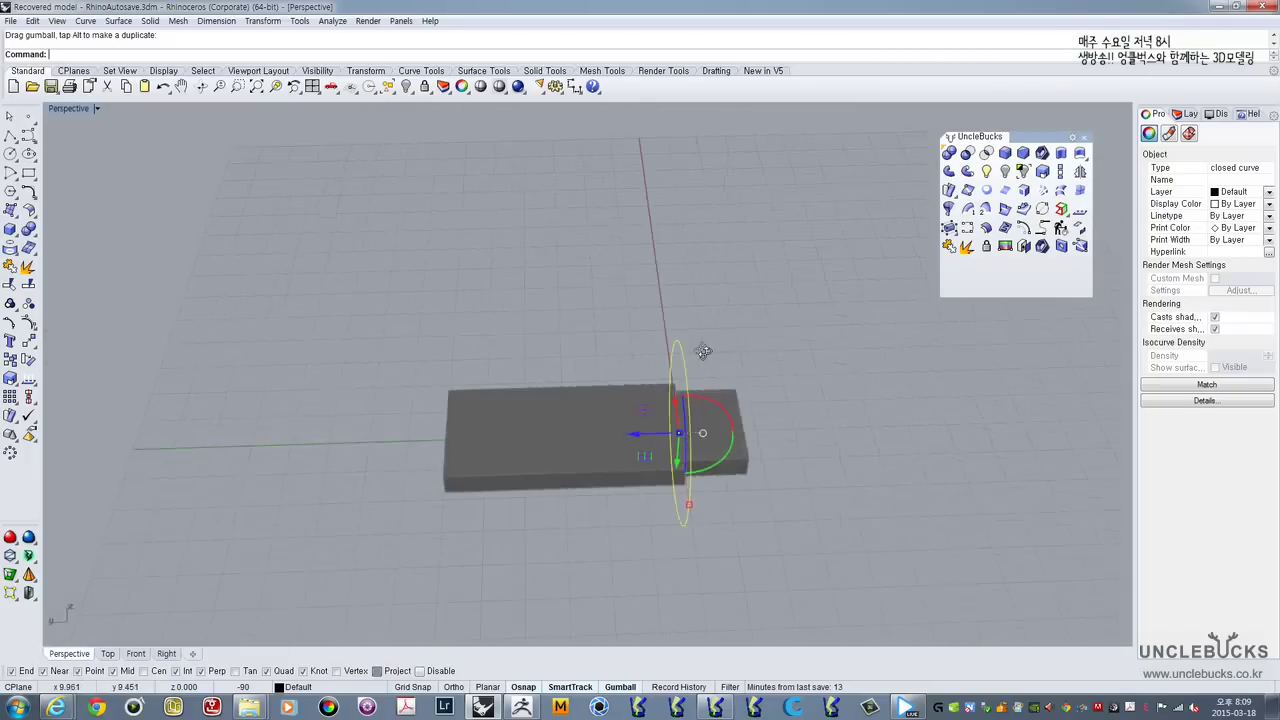
click(1061, 153)
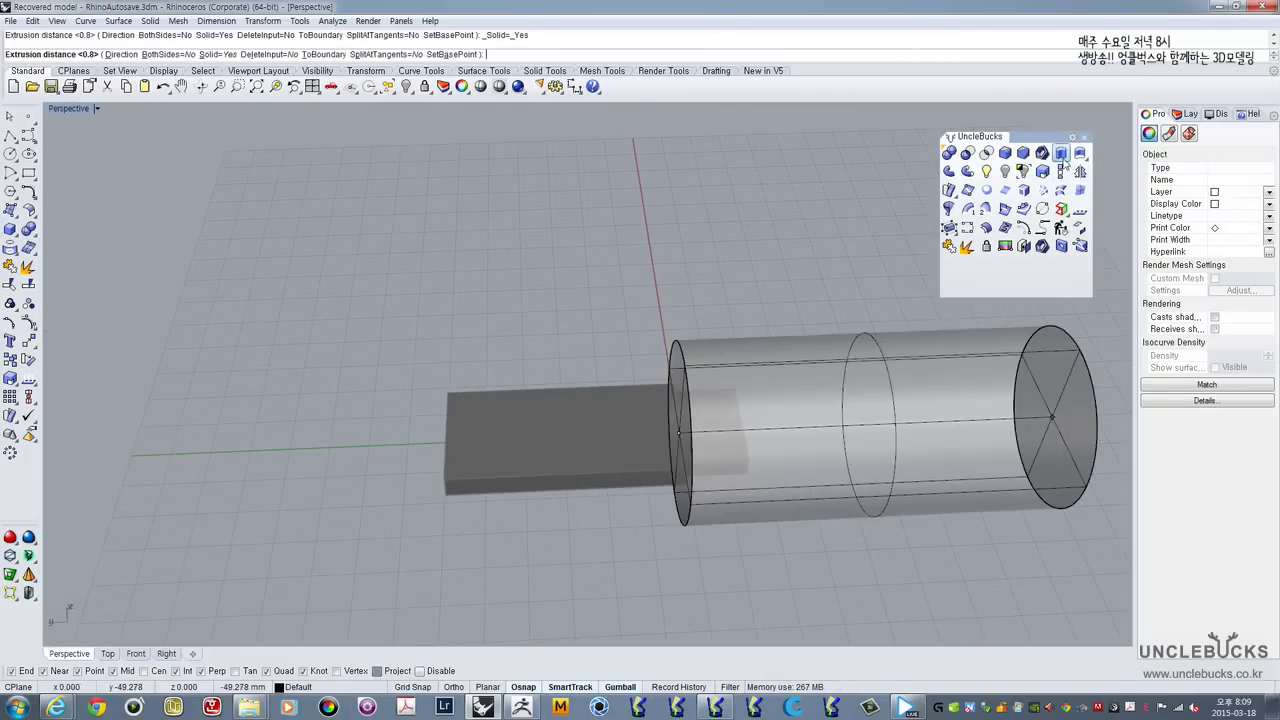
right_drag(543, 441, 565, 458)
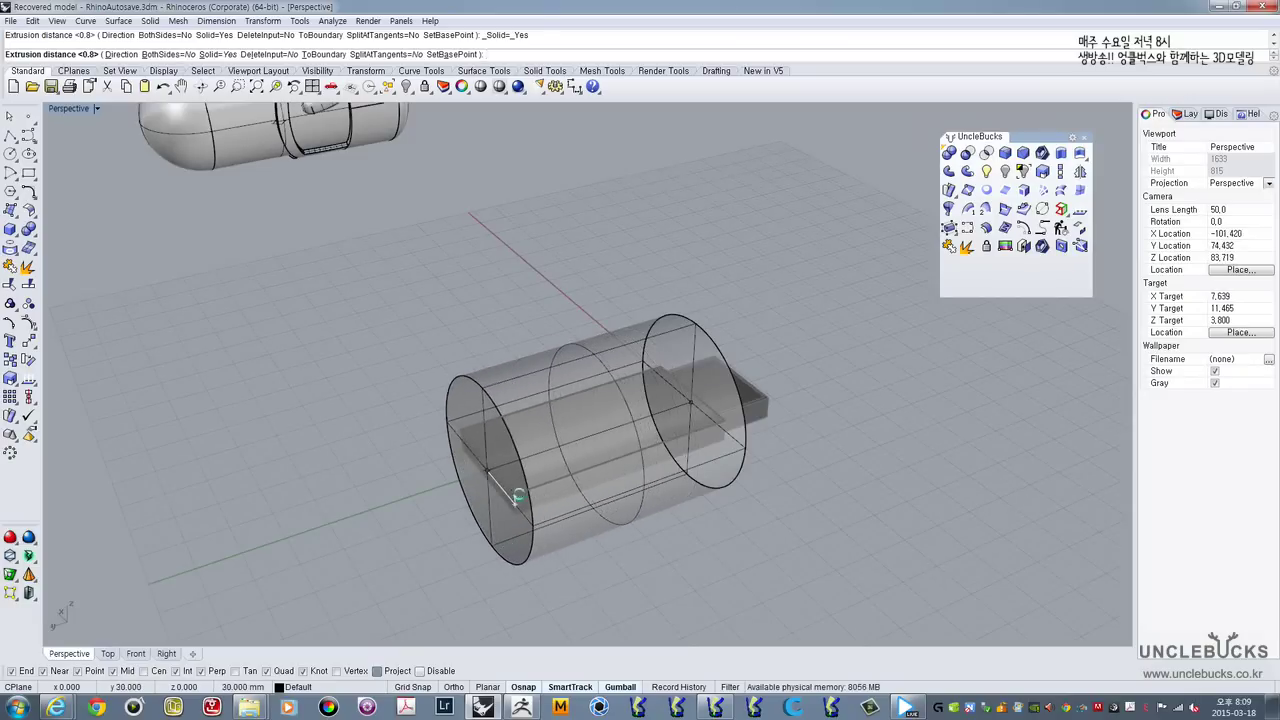
click(517, 497)
right_drag(517, 497, 620, 338)
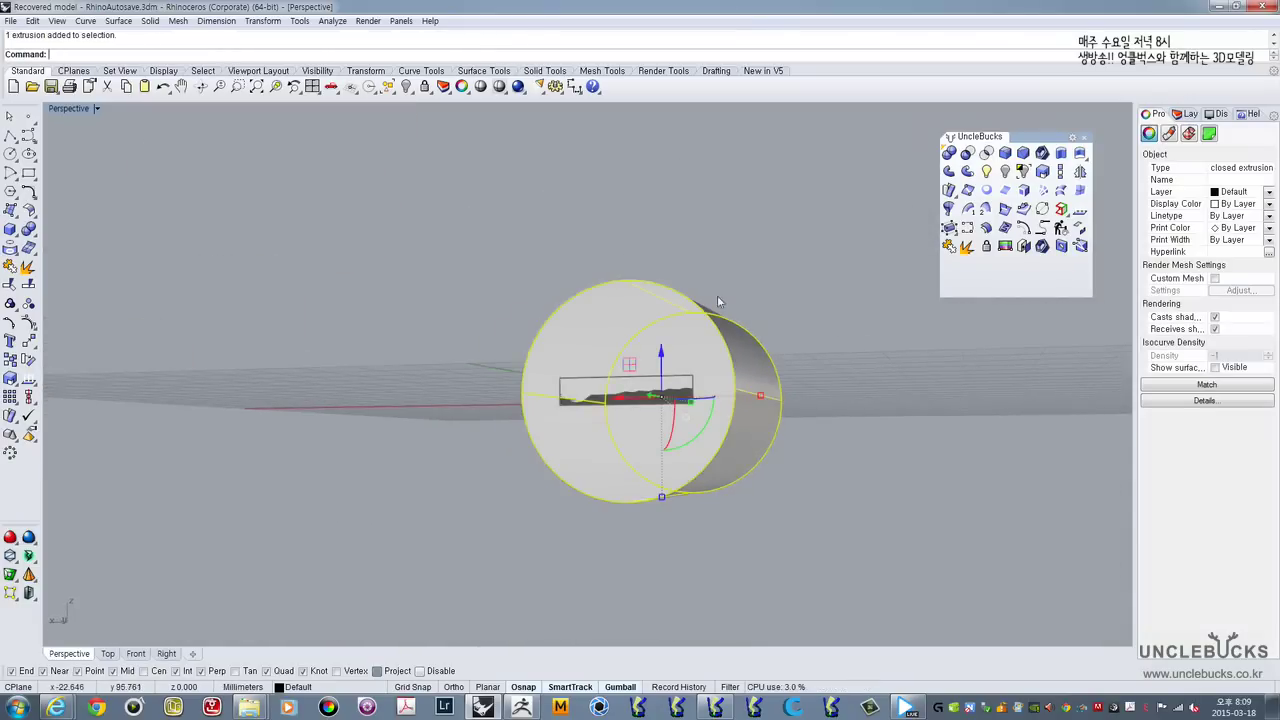
right_drag(717, 301, 410, 444)
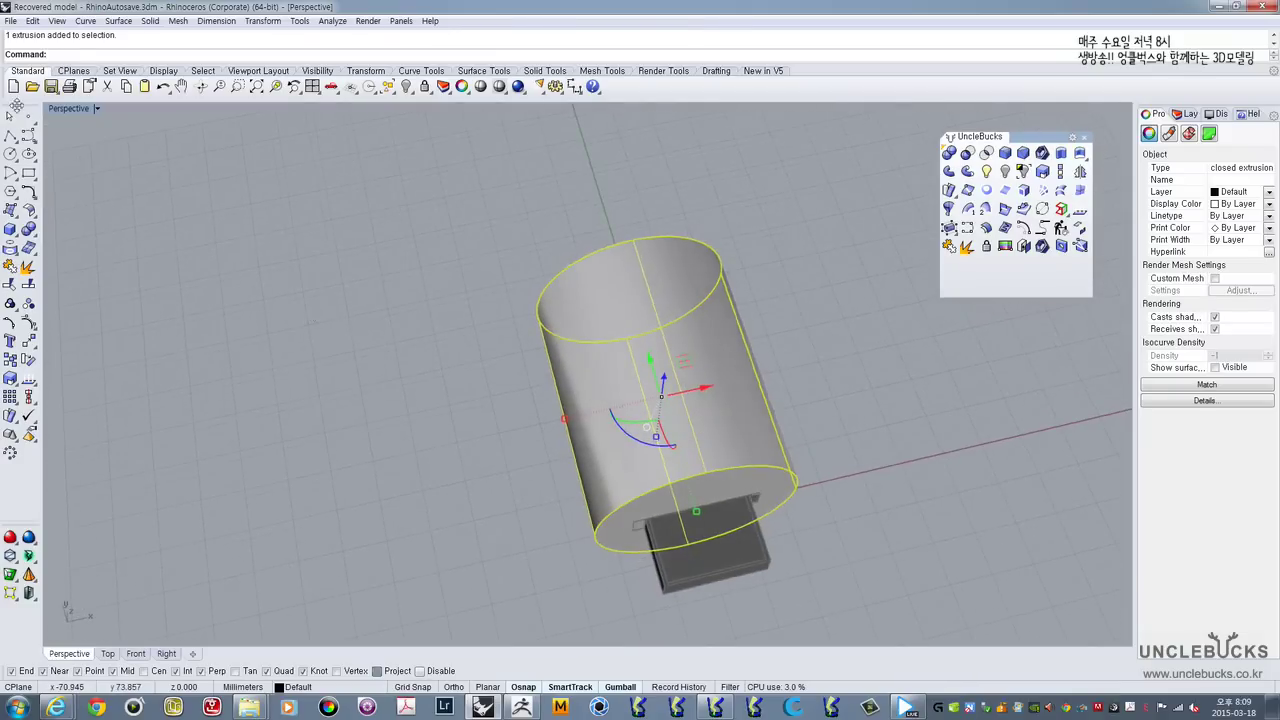
Step: In the Top view, add a sphere centred on the cylinder's far end, with its radius snapped to the cylinder's edge
double_click(52, 109)
double_click(52, 109)
right_drag(336, 255, 347, 293)
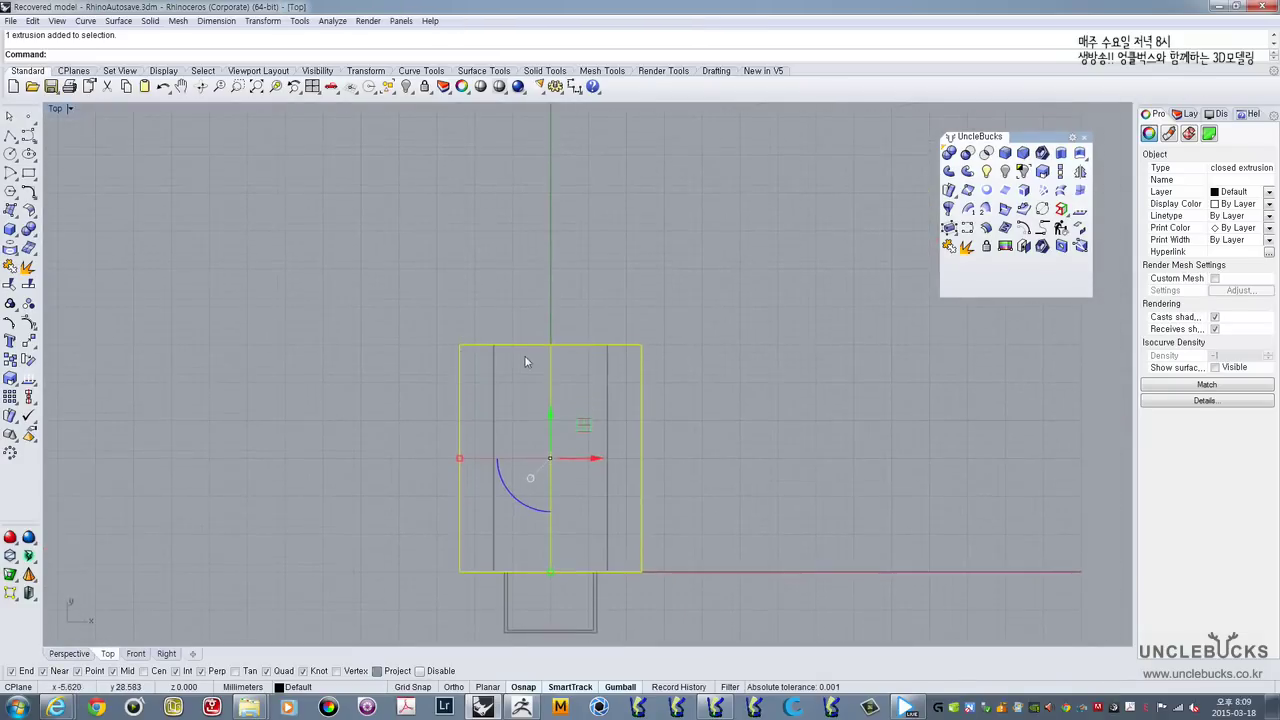
scroll(526, 358, up, 5)
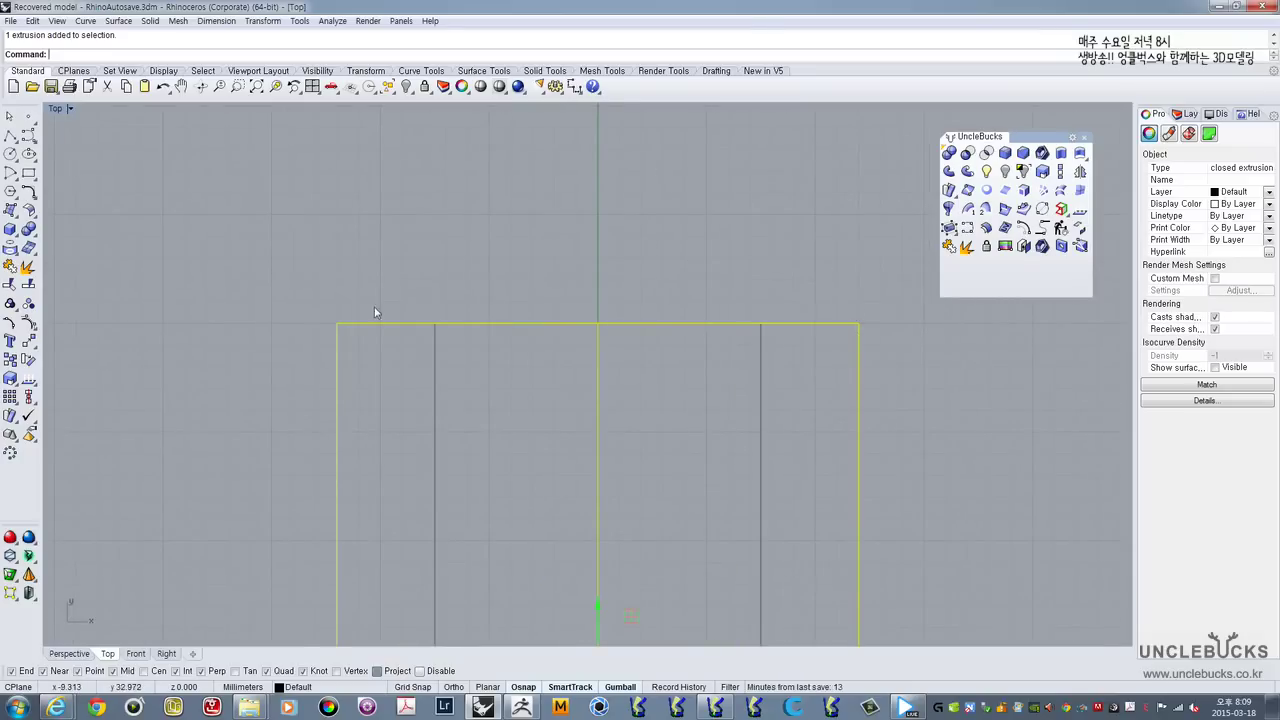
scroll(806, 214, down, 3)
right_drag(806, 214, 680, 357)
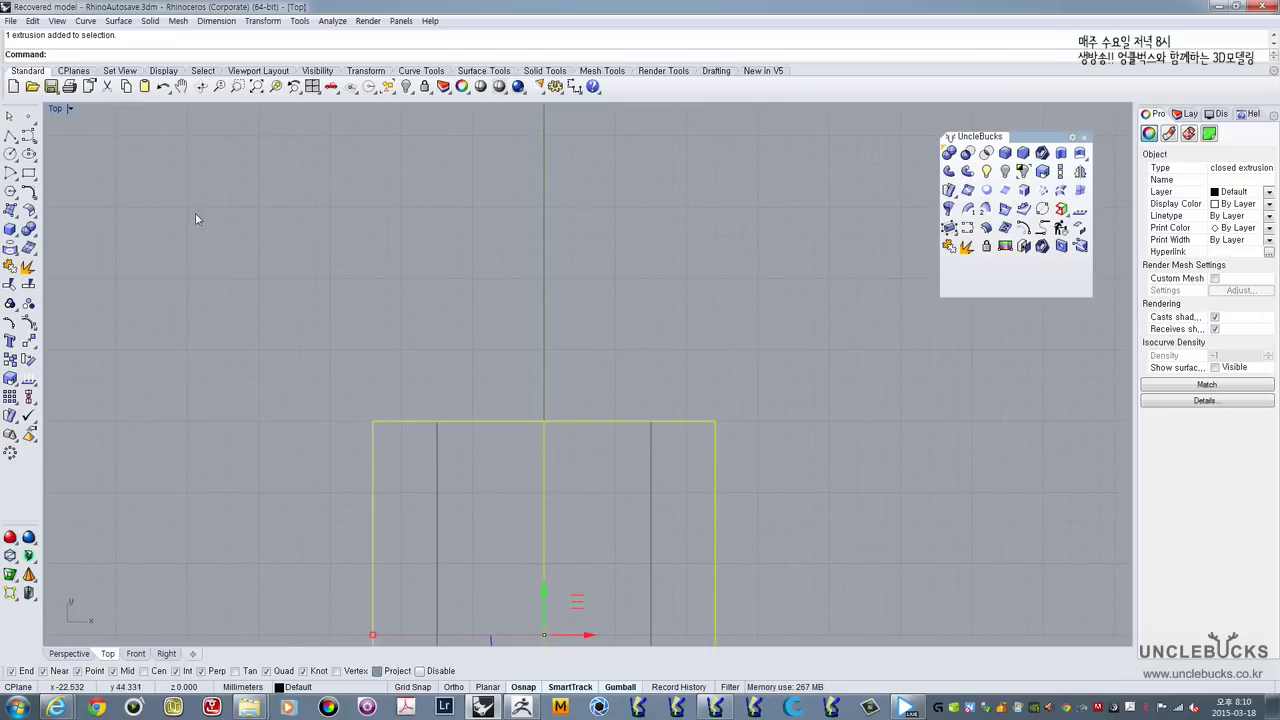
click(13, 228)
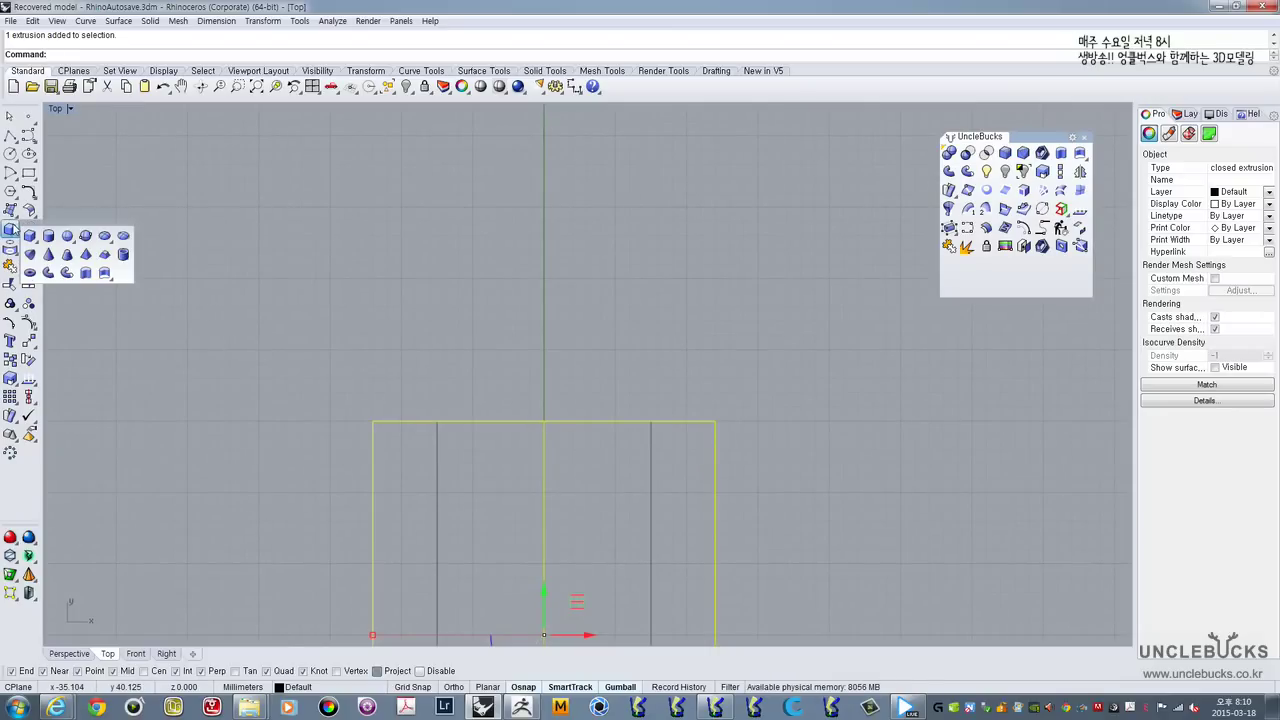
click(67, 235)
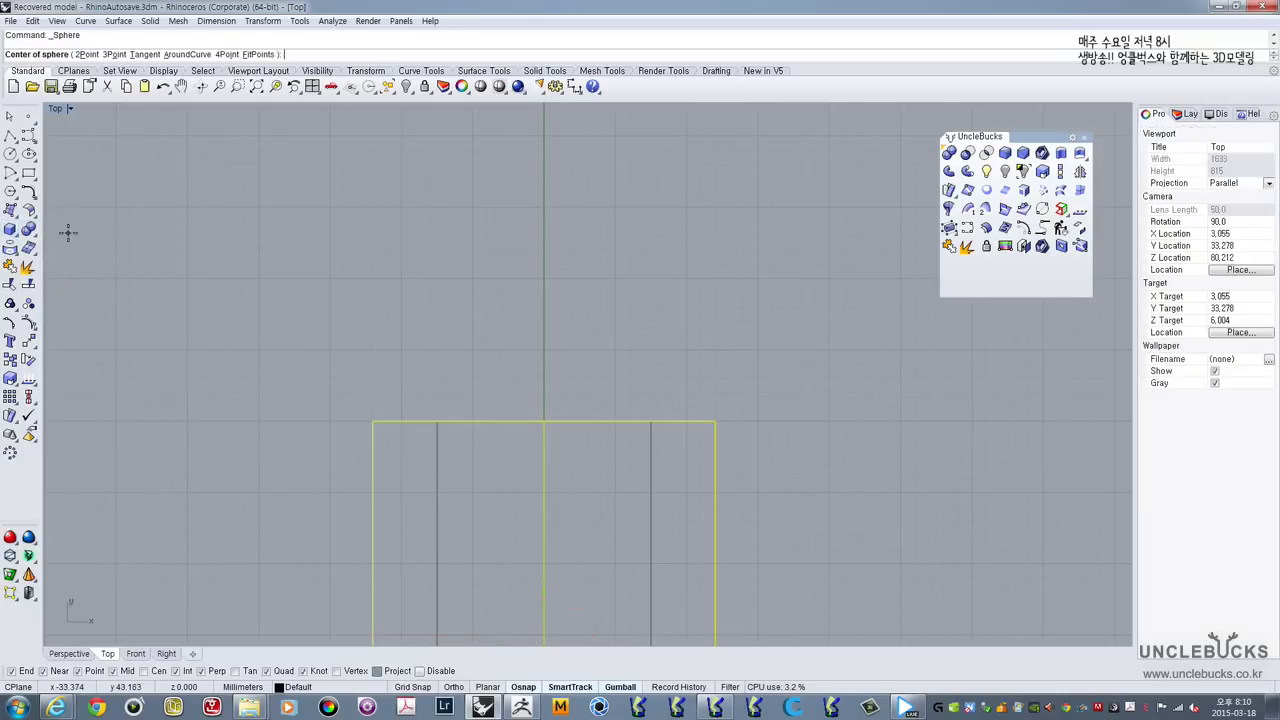
click(543, 421)
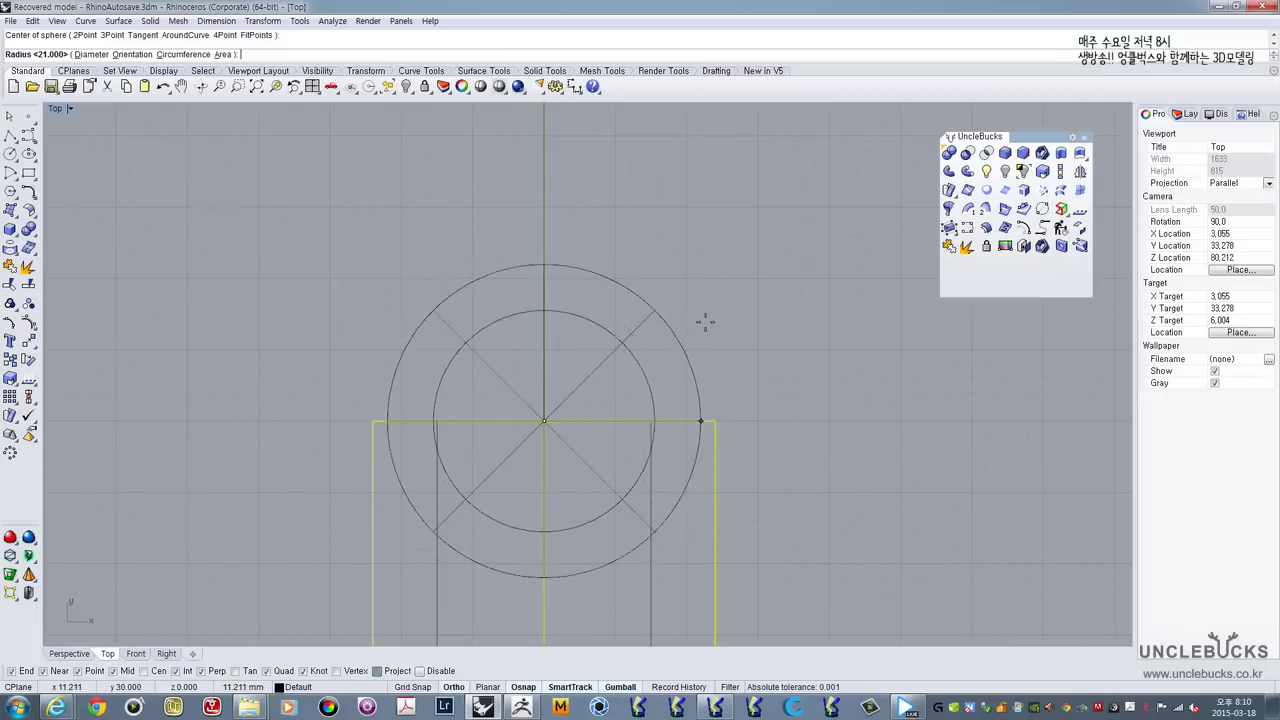
click(717, 421)
click(716, 412)
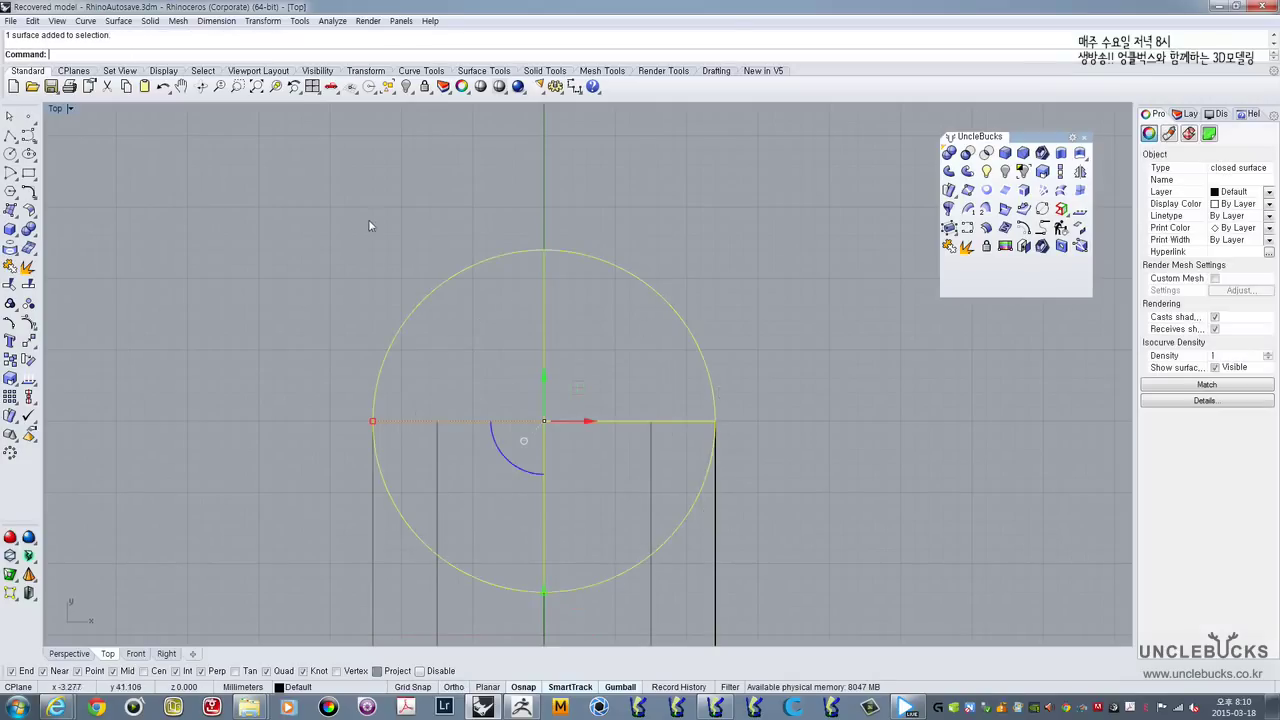
Step: Select the cylinder and its end sphere together, and place a copy of both below the USB connector in the Top view
double_click(57, 109)
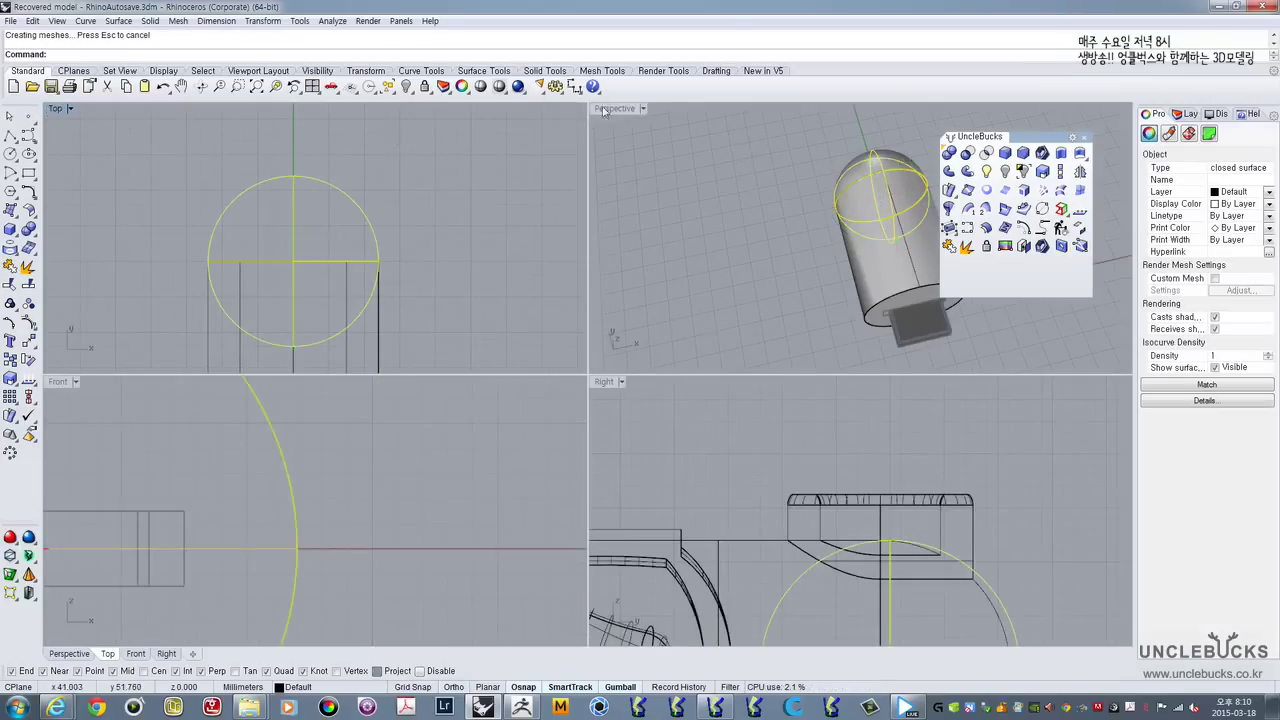
double_click(604, 111)
right_drag(493, 266, 447, 401)
click(690, 180)
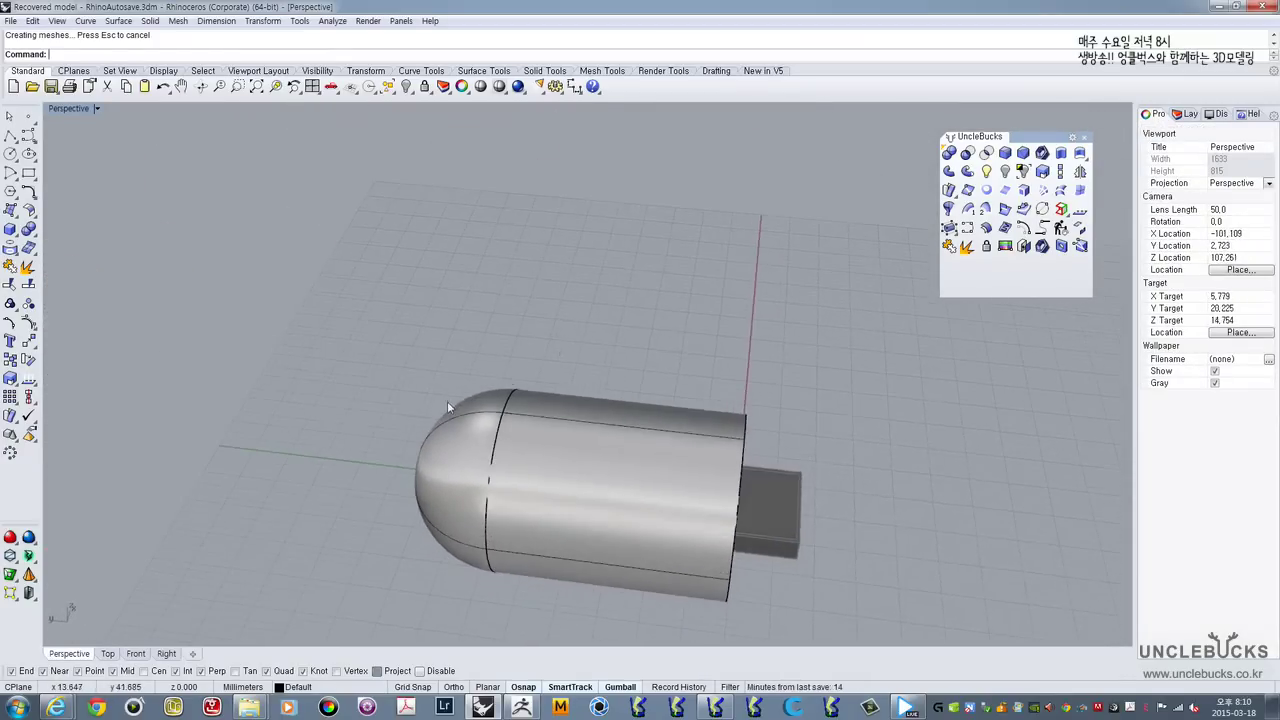
click(447, 406)
shift+click(620, 430)
right_drag(691, 377, 152, 187)
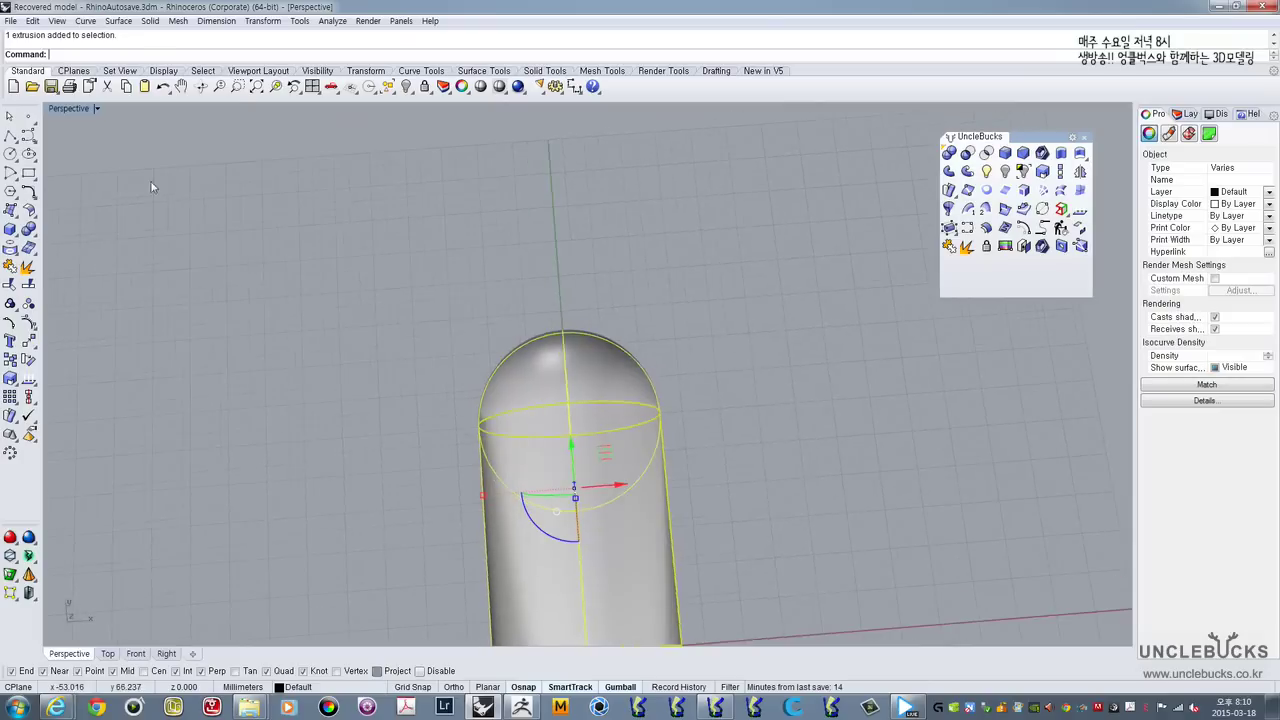
double_click(65, 110)
double_click(55, 108)
scroll(414, 337, down, 3)
scroll(452, 325, up, 1)
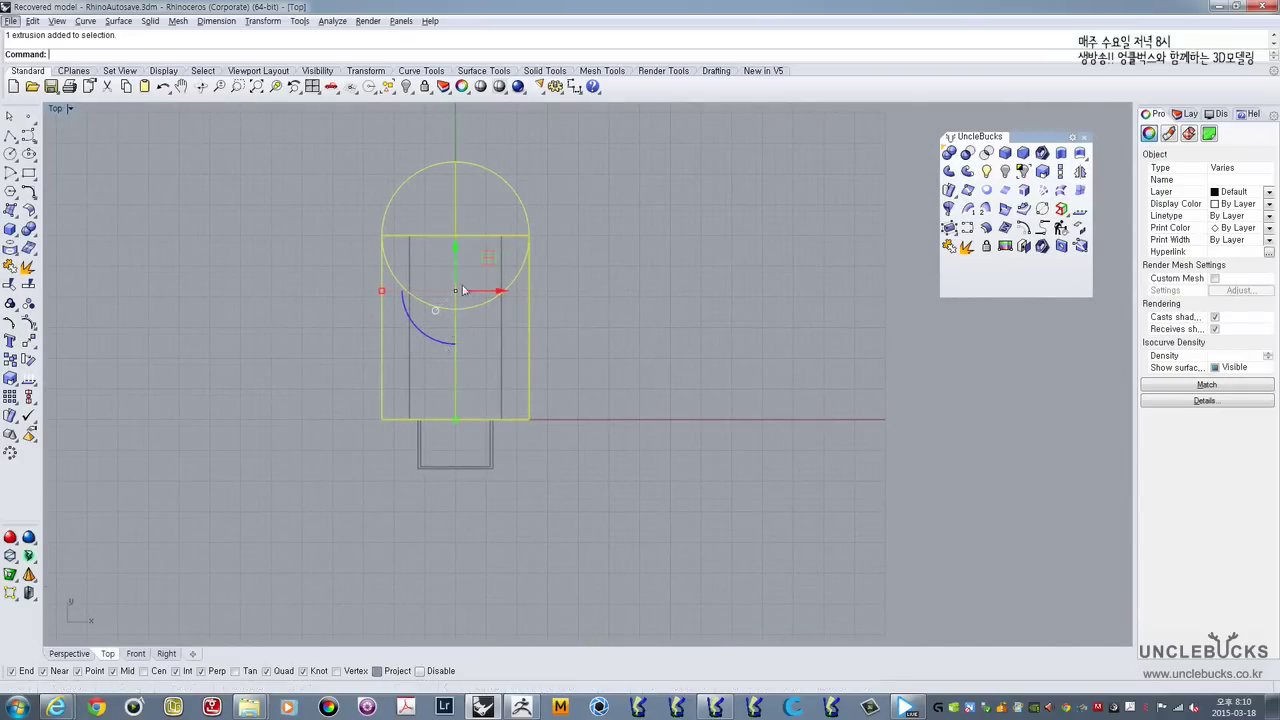
right_drag(472, 258, 482, 226)
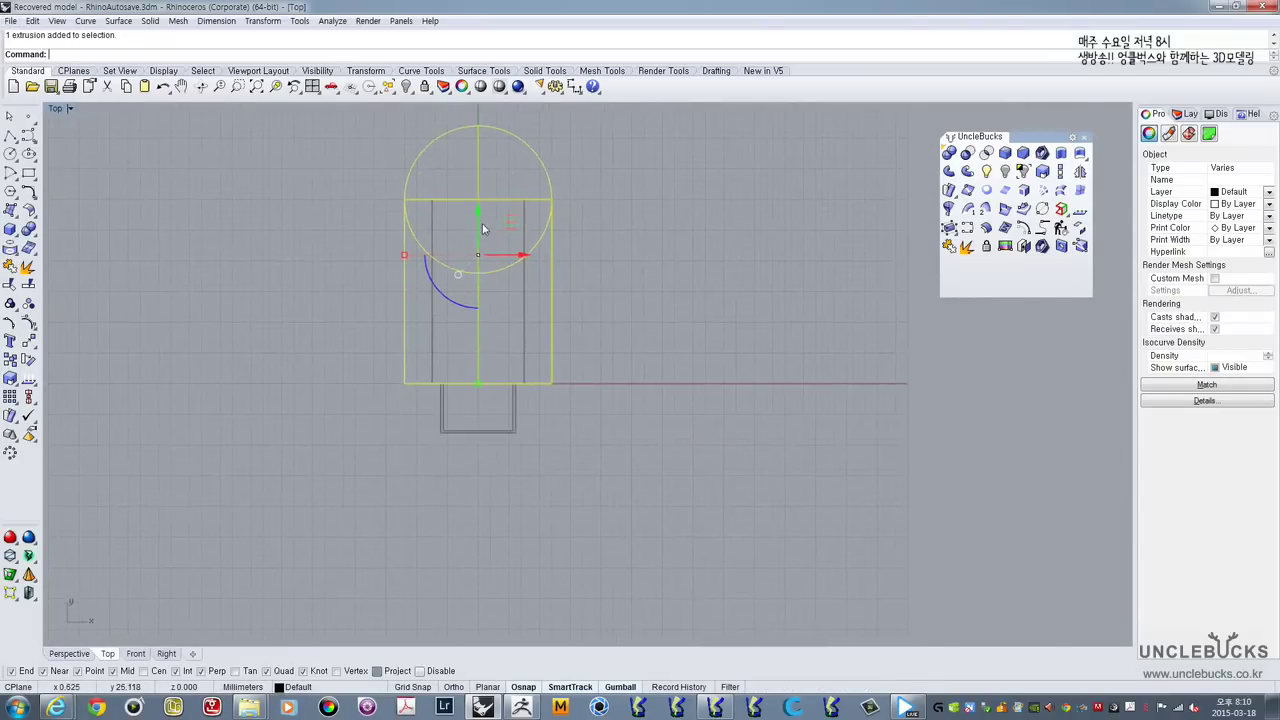
scroll(482, 225, down, 2)
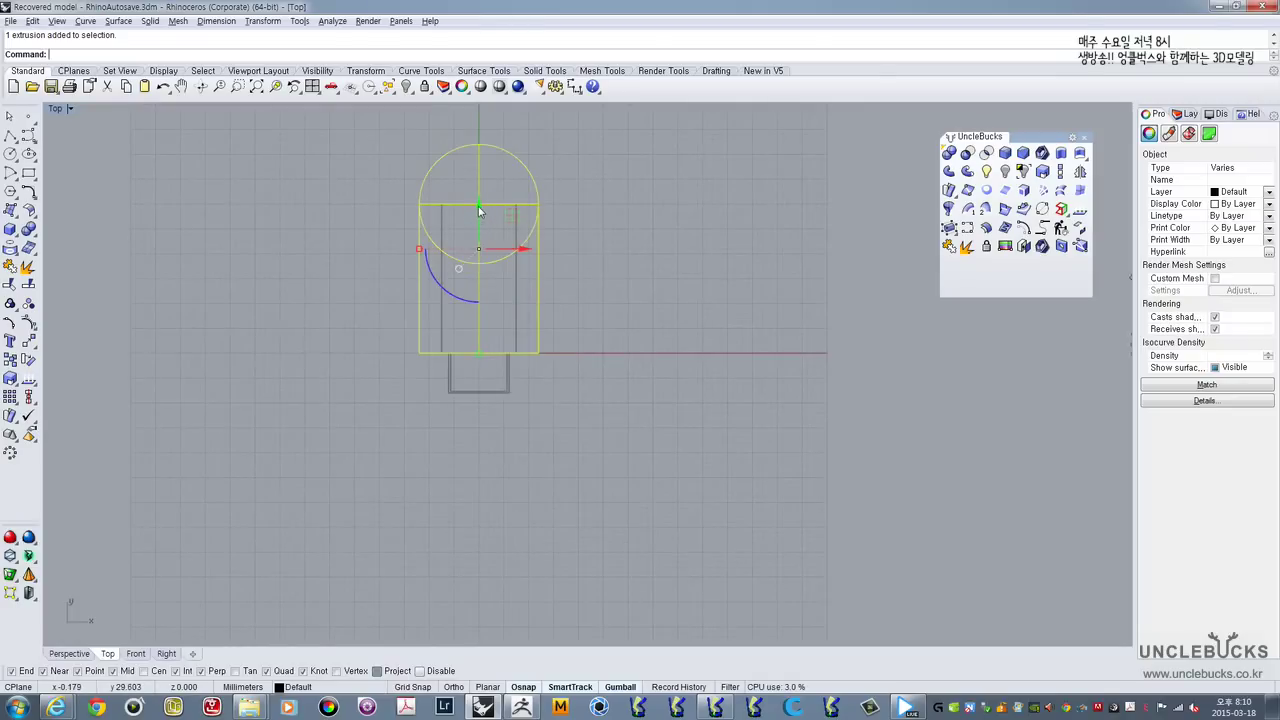
alt+drag(479, 211, 503, 481)
right_drag(503, 447, 580, 381)
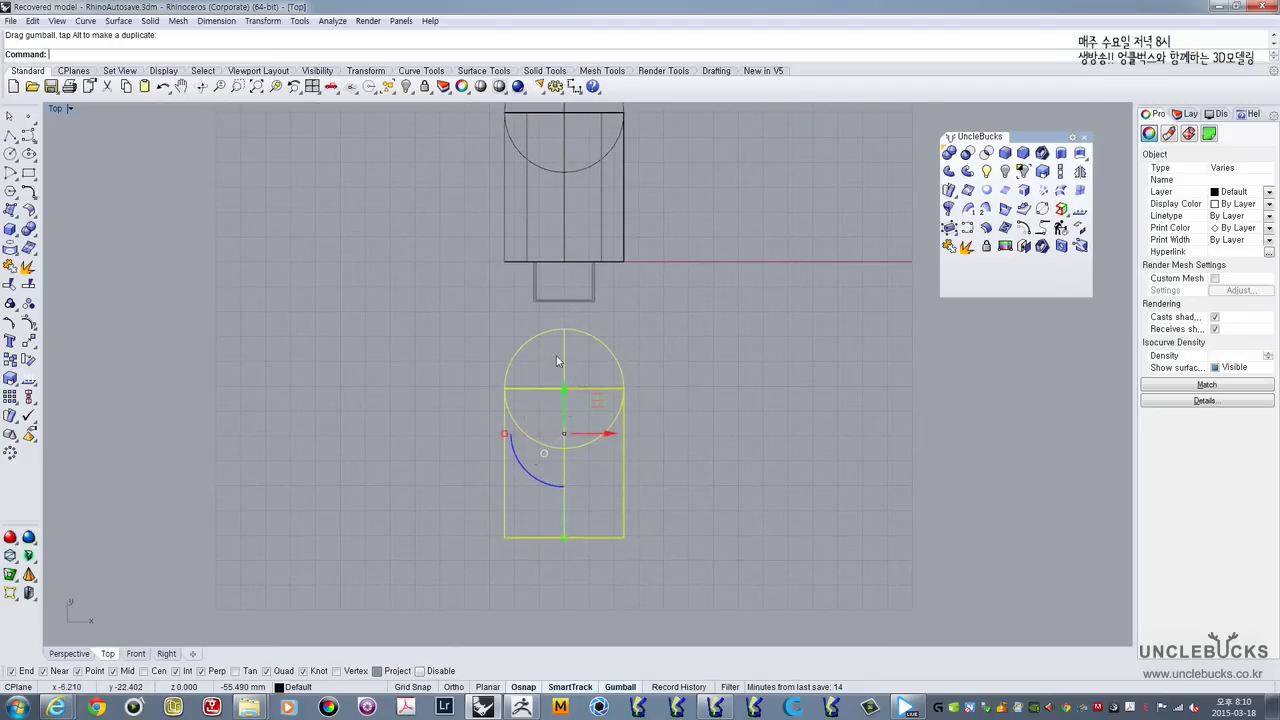
Step: Rotate the copied cylinder and sphere 180 degrees so that the rounded end points away from the original body
drag(540, 487, 609, 337)
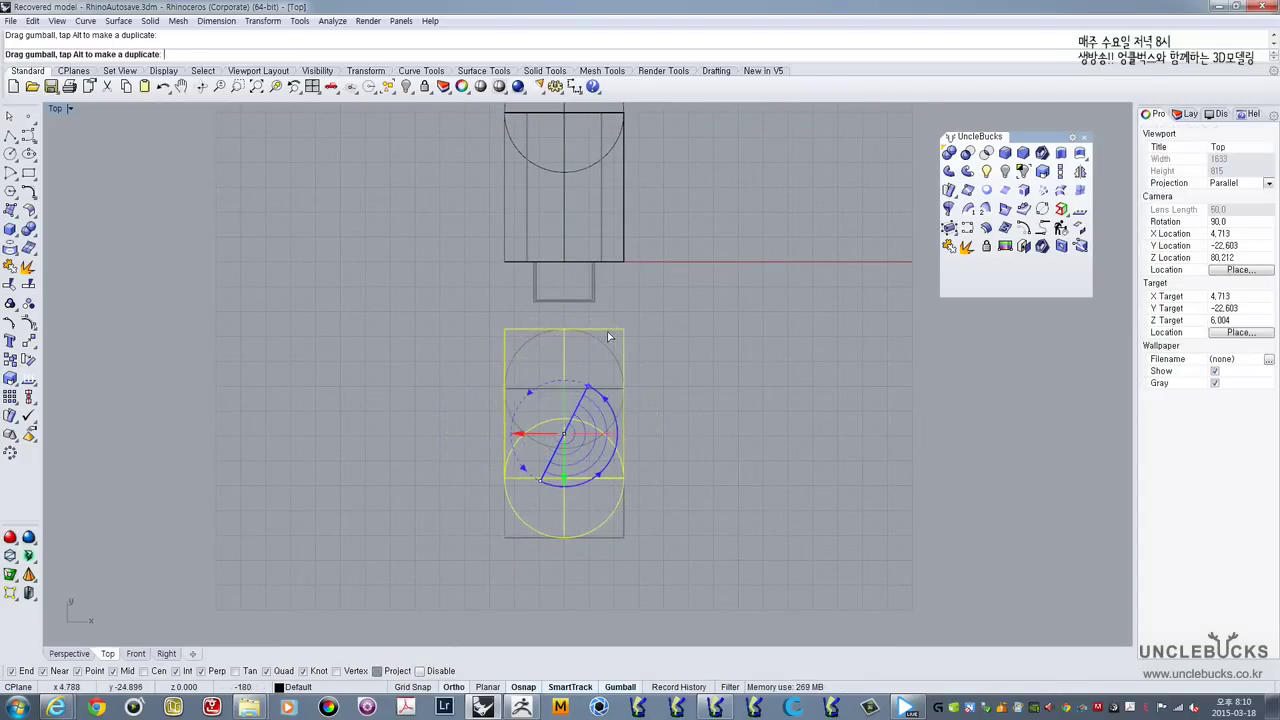
drag(608, 337, 608, 337)
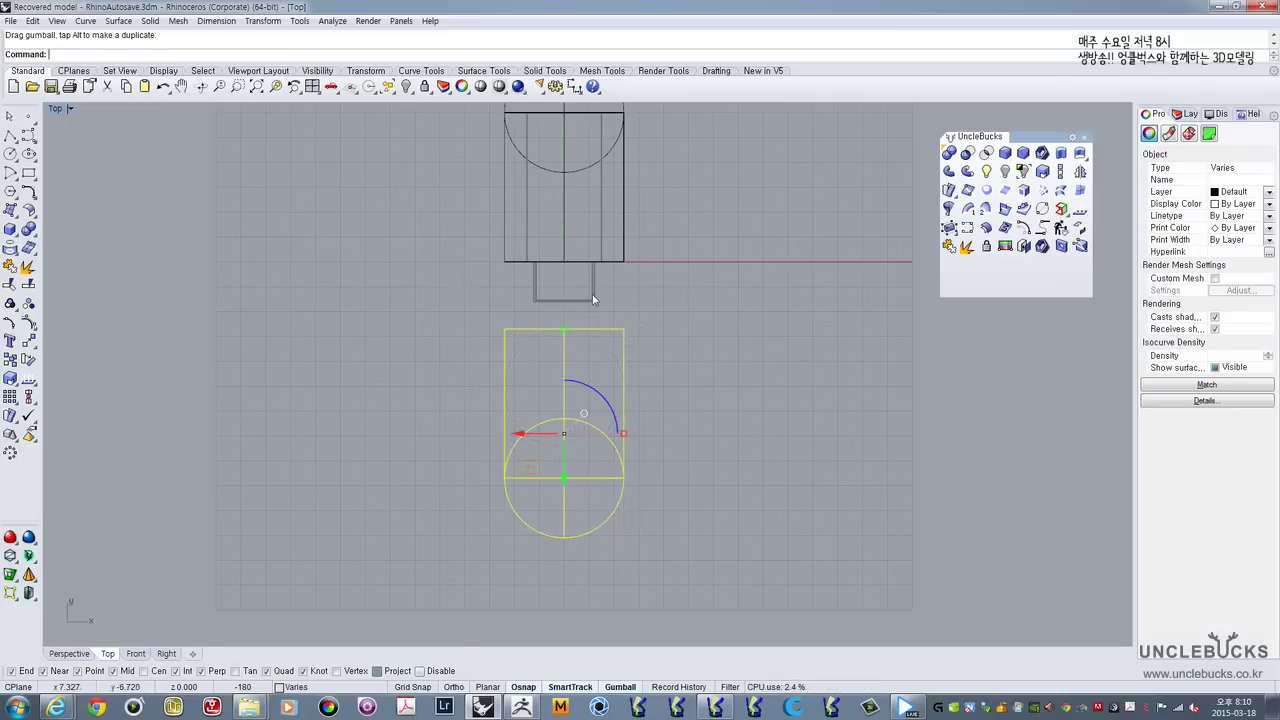
right_drag(593, 298, 600, 379)
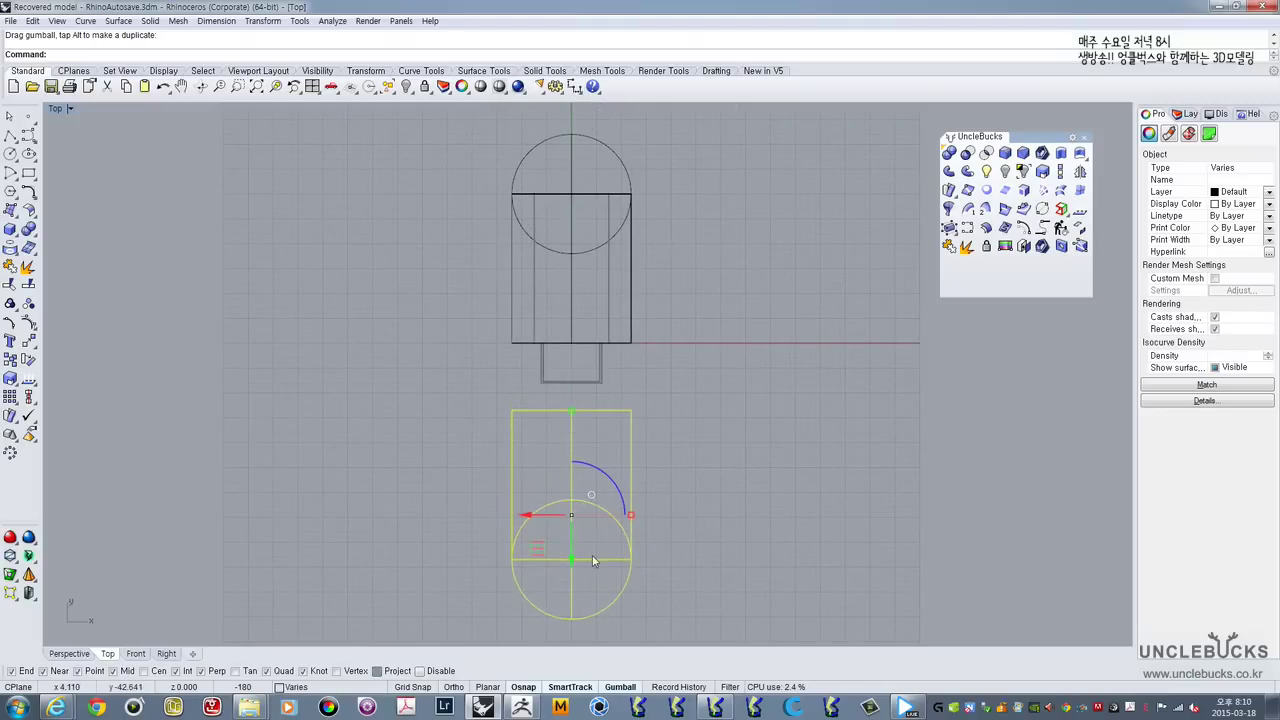
click(676, 481)
right_drag(676, 481, 697, 450)
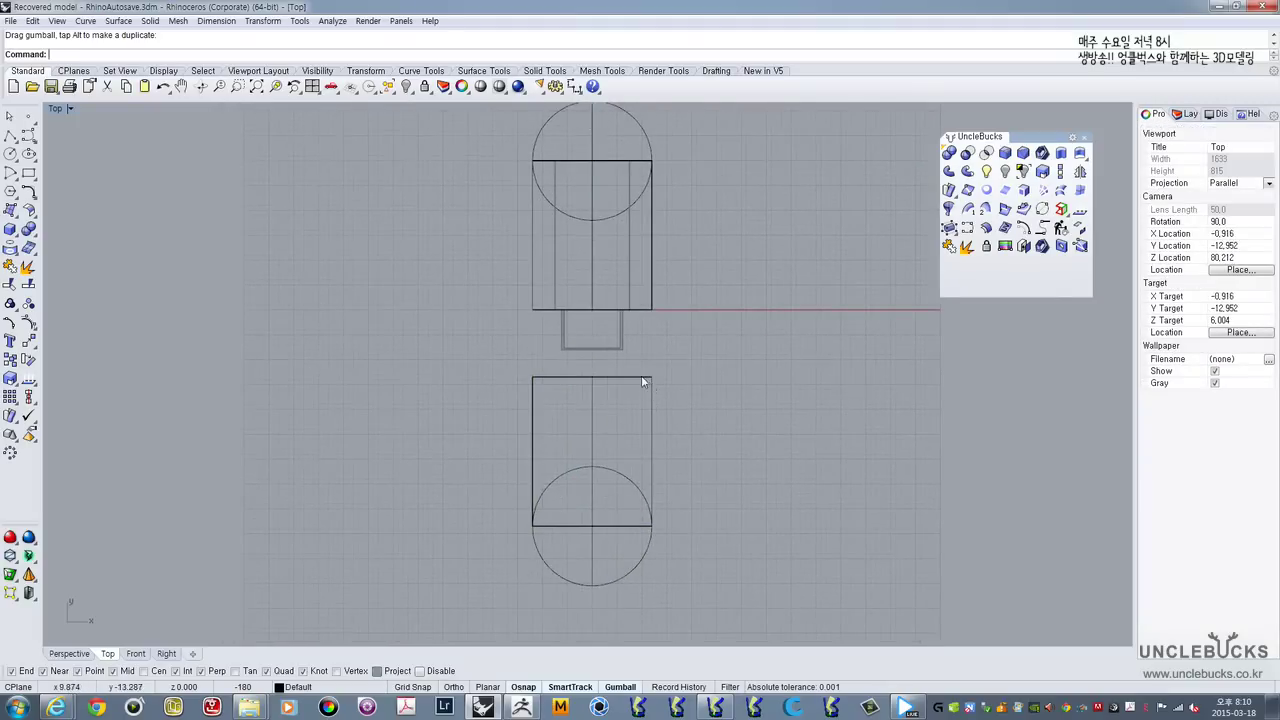
Step: Reselect the rotated copy and check the minion reference picture in Internet Explorer for the body's proportions, returning to Rhinoceros
drag(576, 527, 573, 531)
right_drag(620, 365, 616, 408)
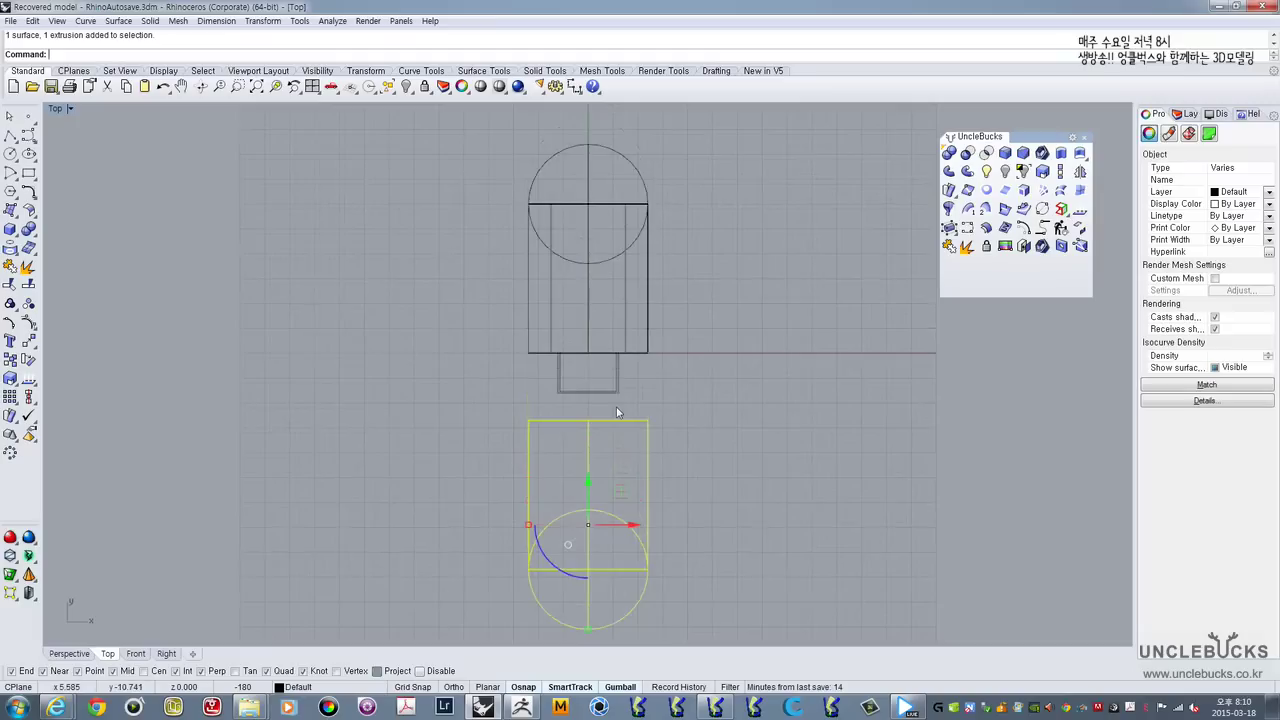
scroll(588, 415, down, 2)
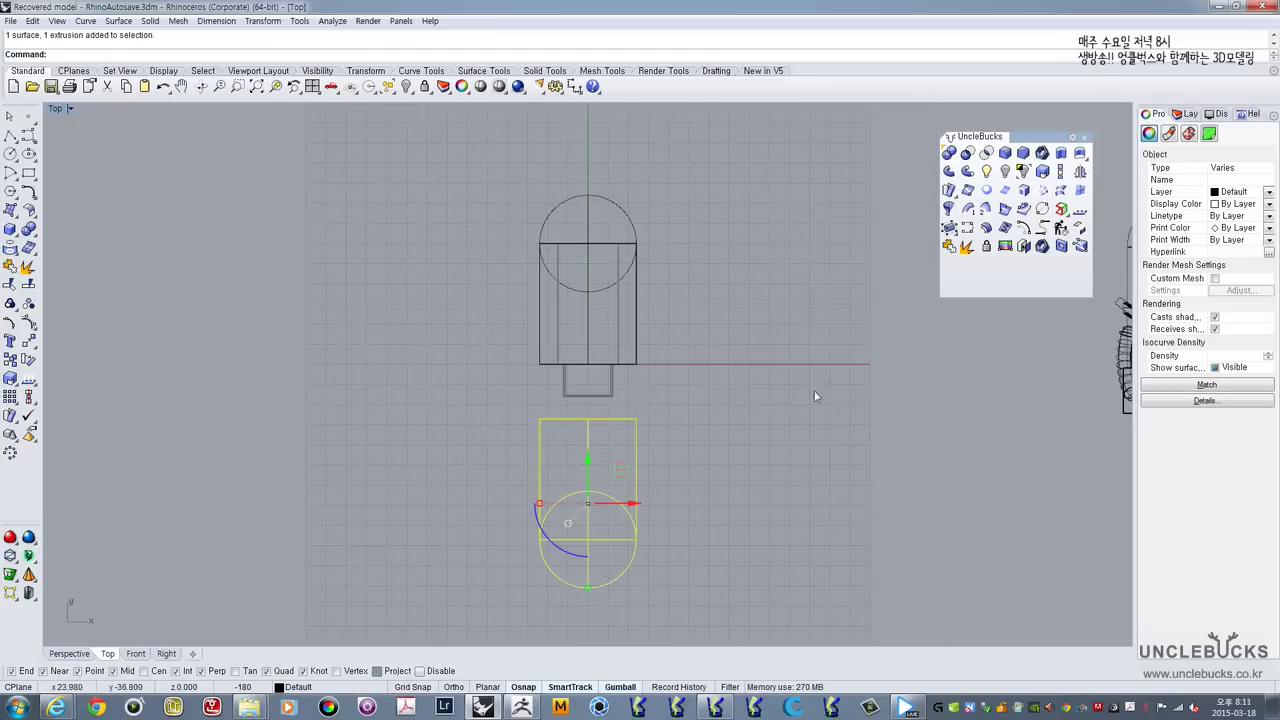
click(62, 707)
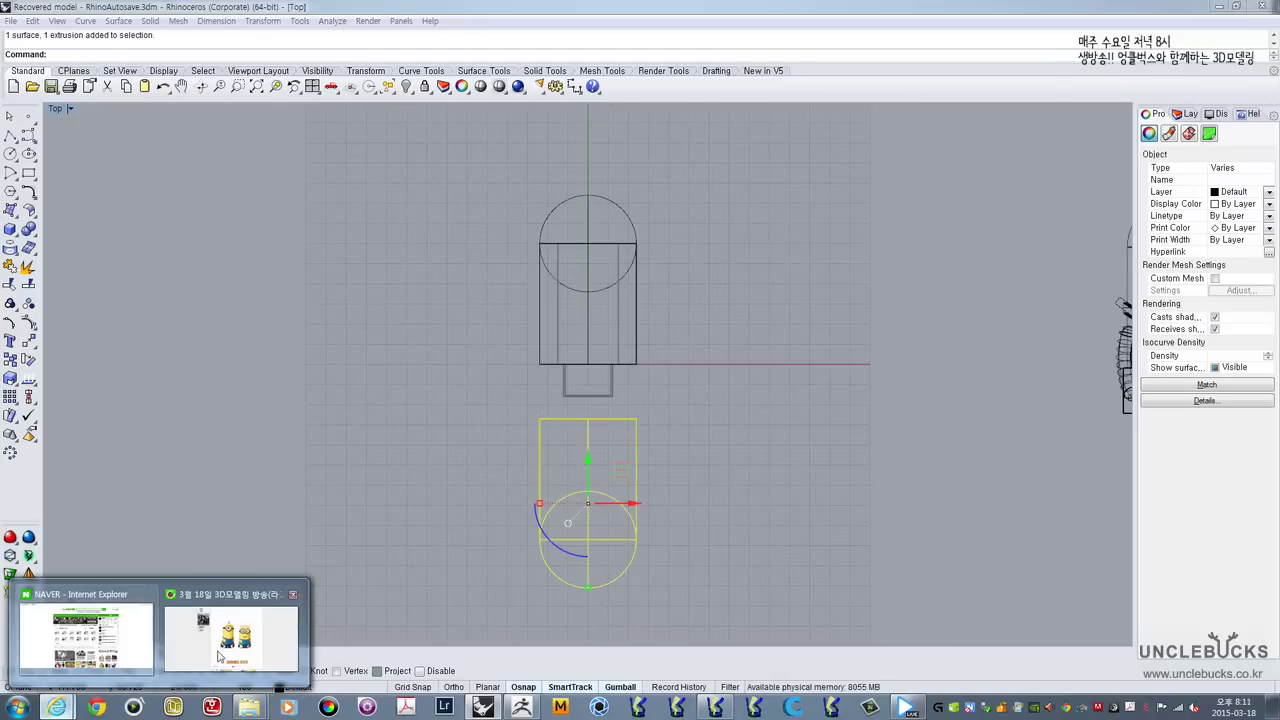
click(215, 640)
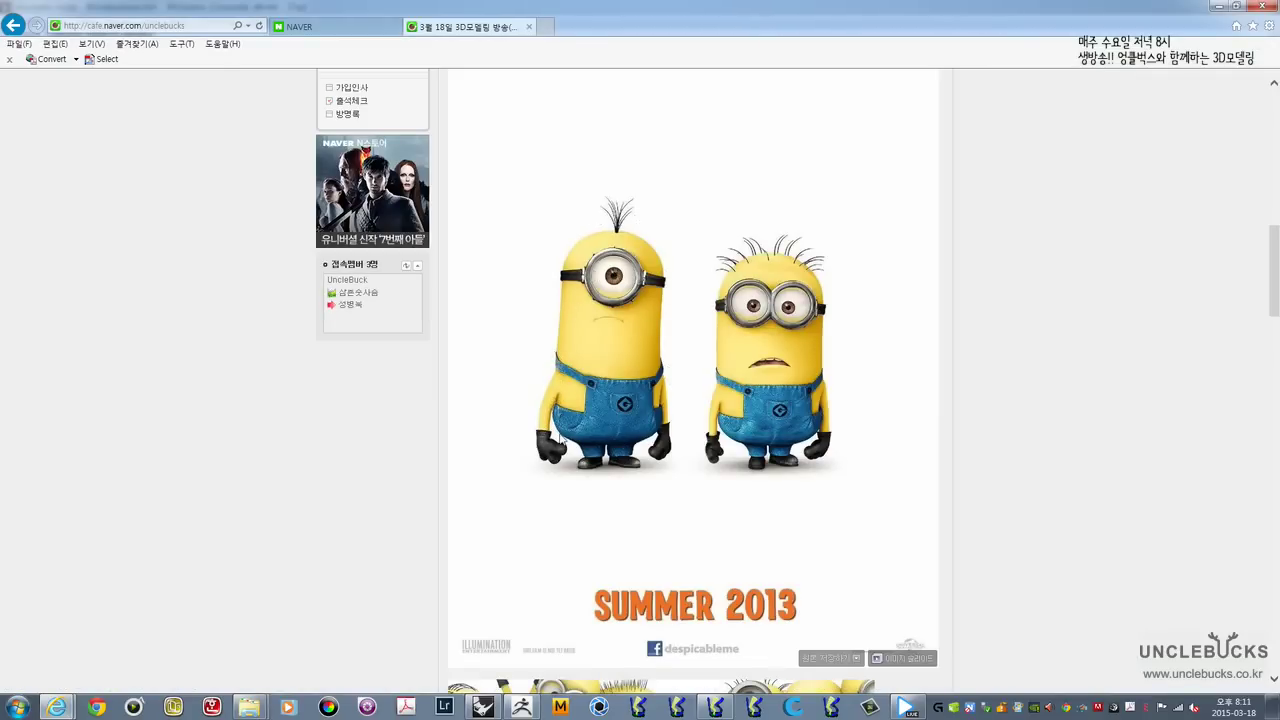
key(alt+Tab)
Step: Scale the copied cylinder and sphere along the body's length only, to slightly under half their length, keeping the full width
scroll(583, 540, up, 3)
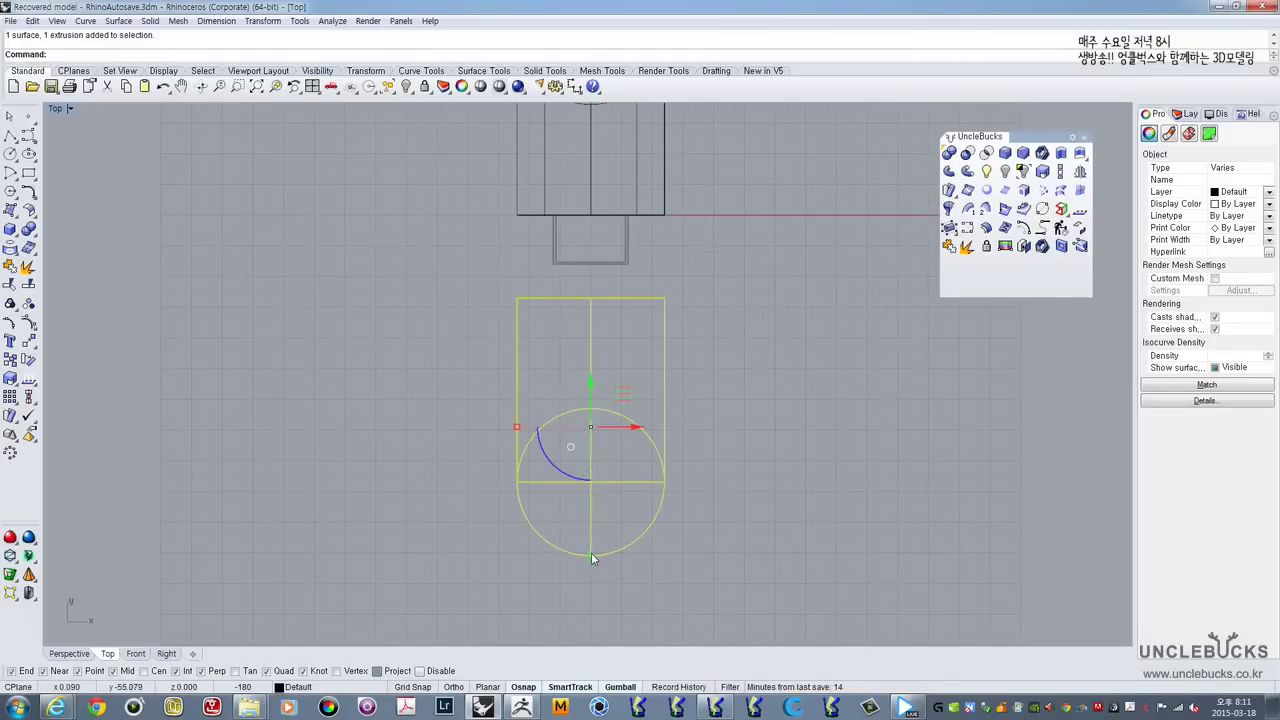
drag(591, 558, 641, 455)
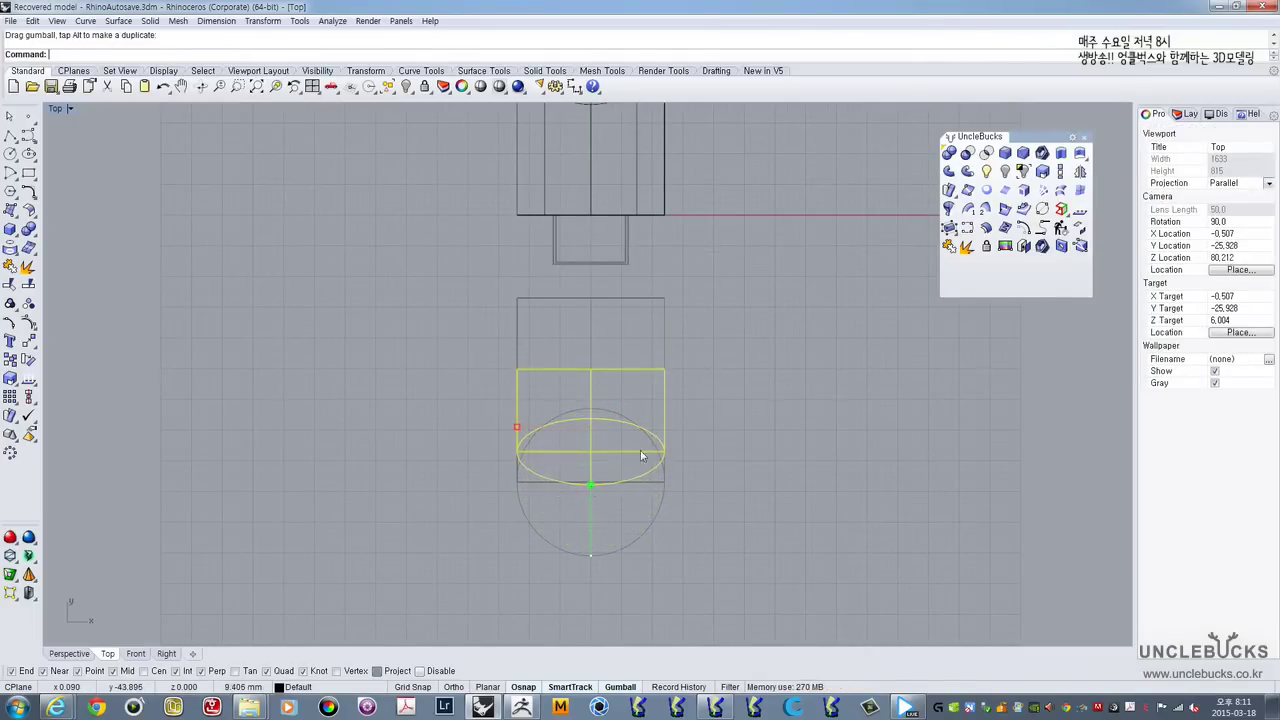
click(671, 412)
right_drag(671, 412, 660, 486)
Step: Move the shortened cylinder and flattened sphere straight up so that their flat end meets the main body's connector end
click(658, 494)
click(640, 549)
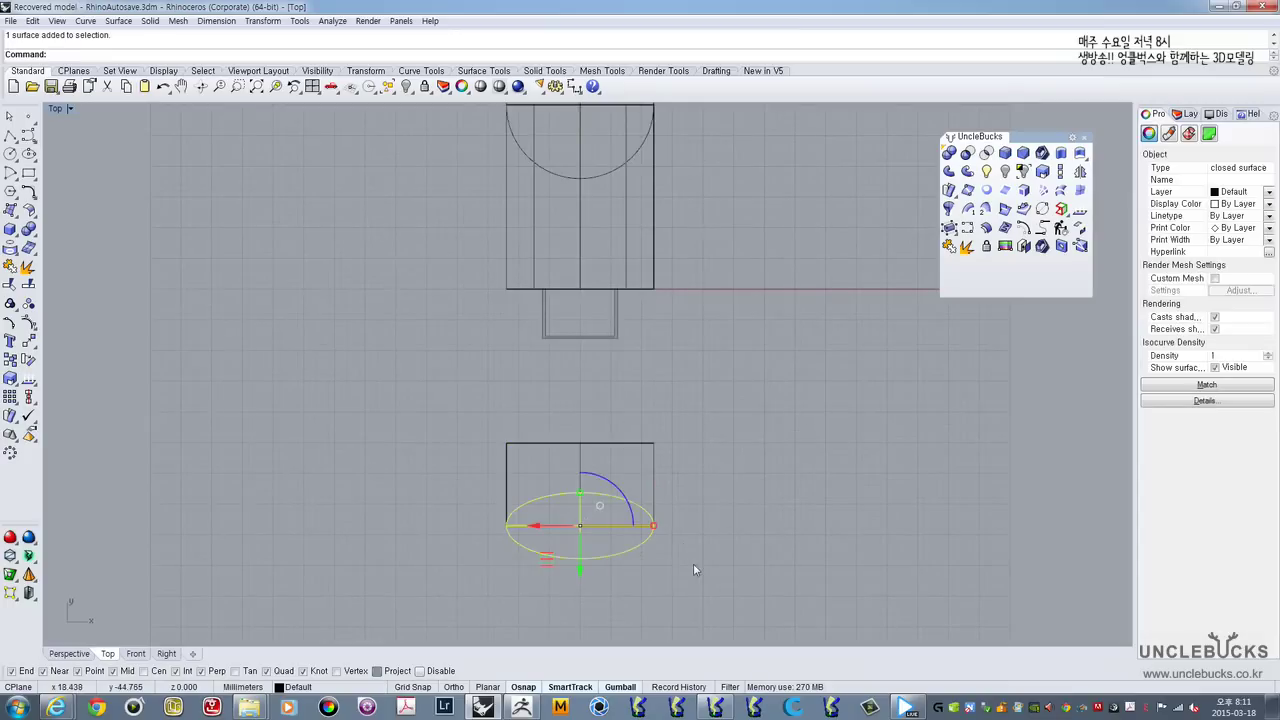
drag(694, 563, 487, 462)
scroll(487, 463, down, 4)
right_drag(702, 416, 740, 434)
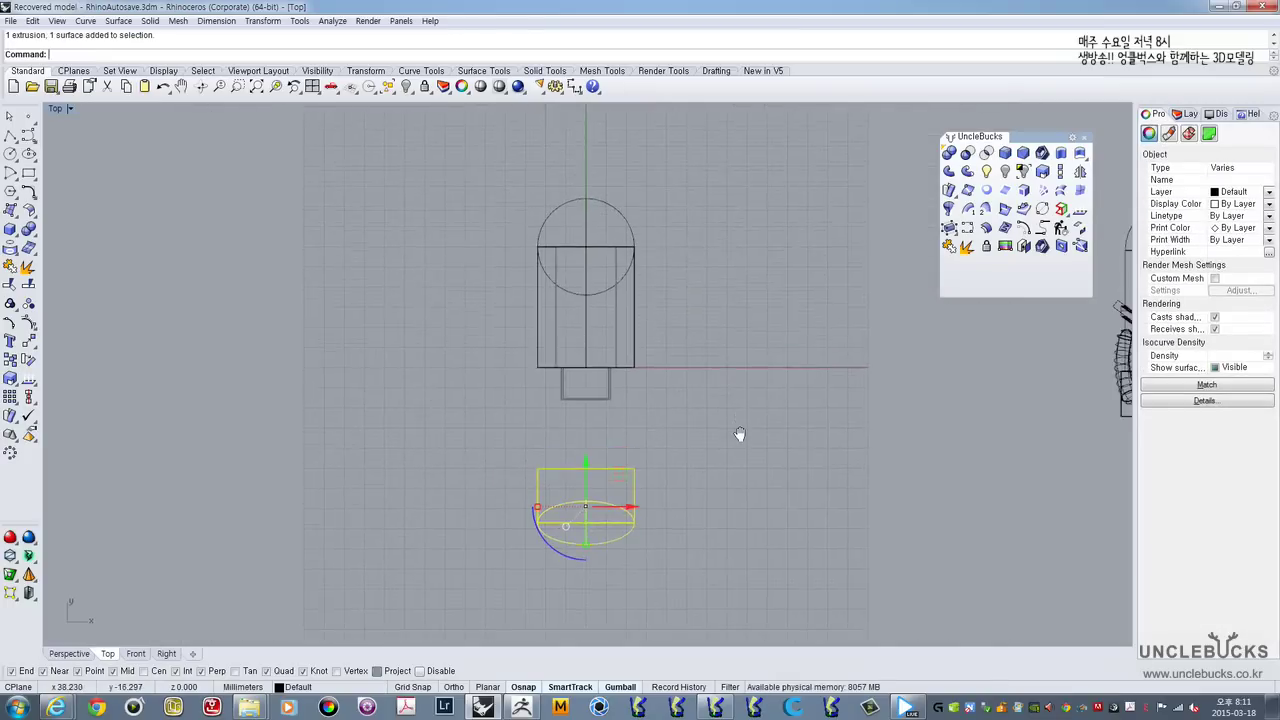
scroll(556, 461, up, 3)
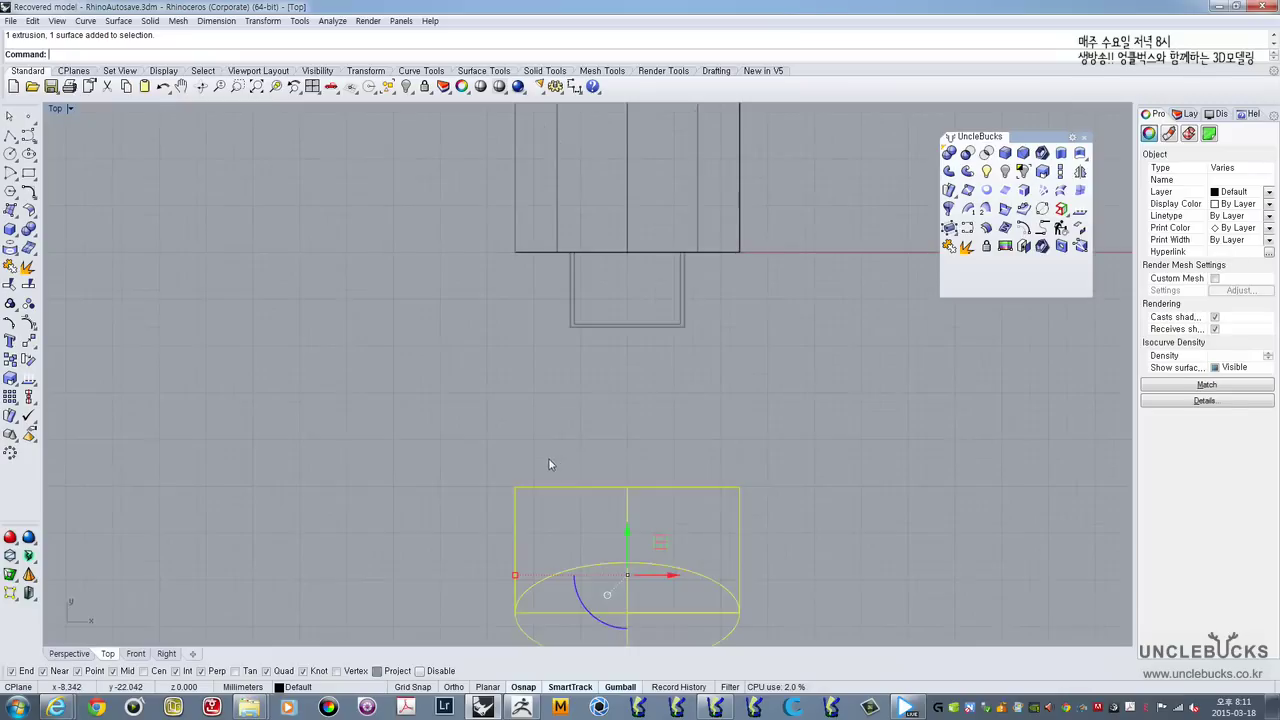
text(M)
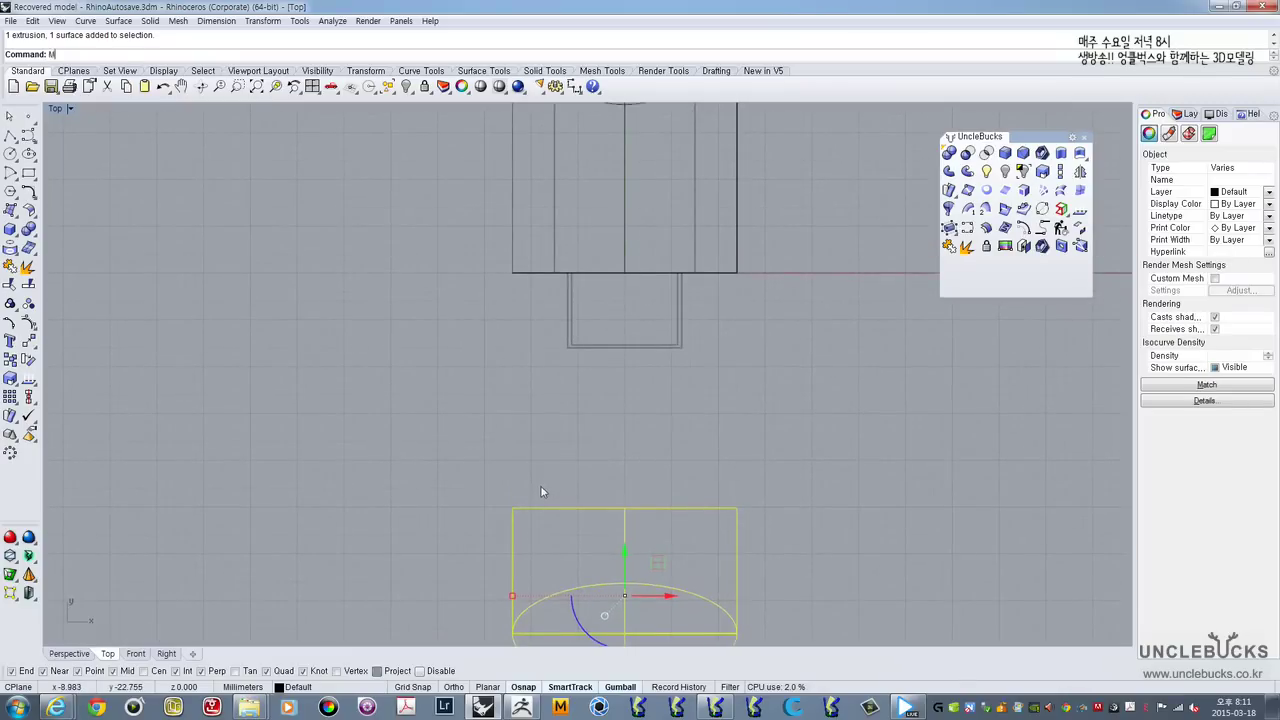
text(ove)
key(Return)
click(535, 507)
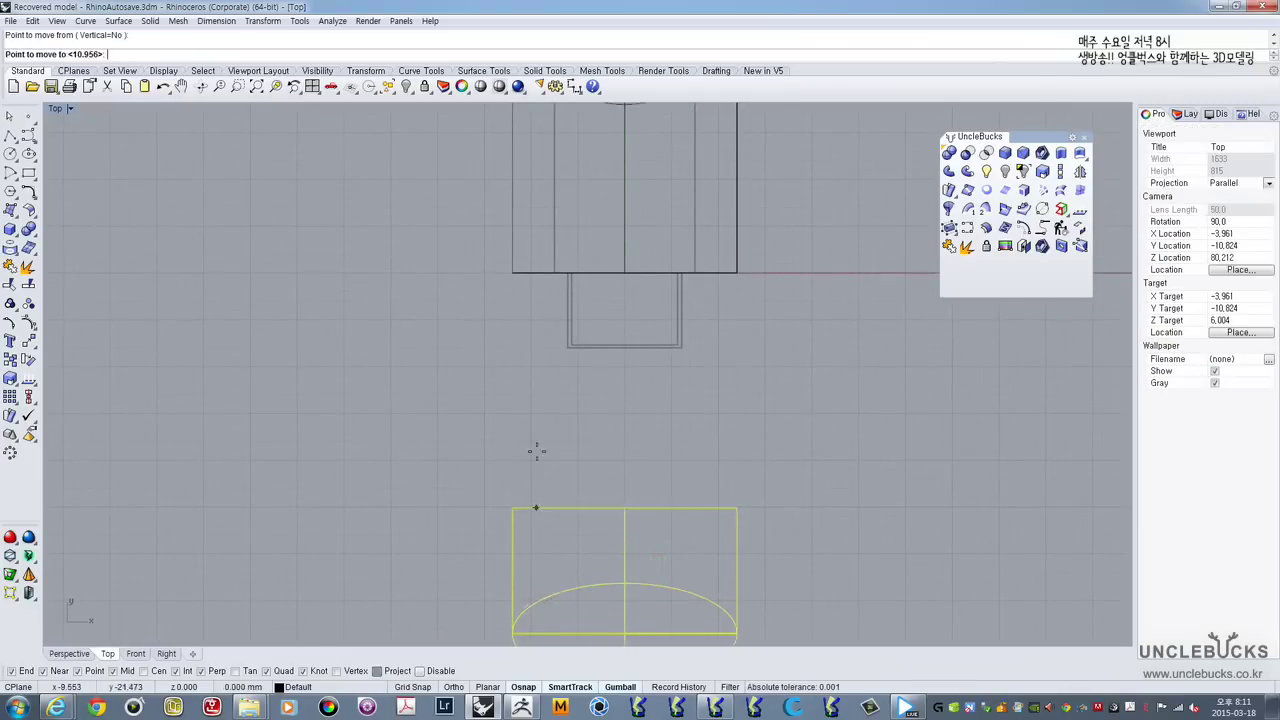
click(538, 286)
right_drag(538, 286, 529, 415)
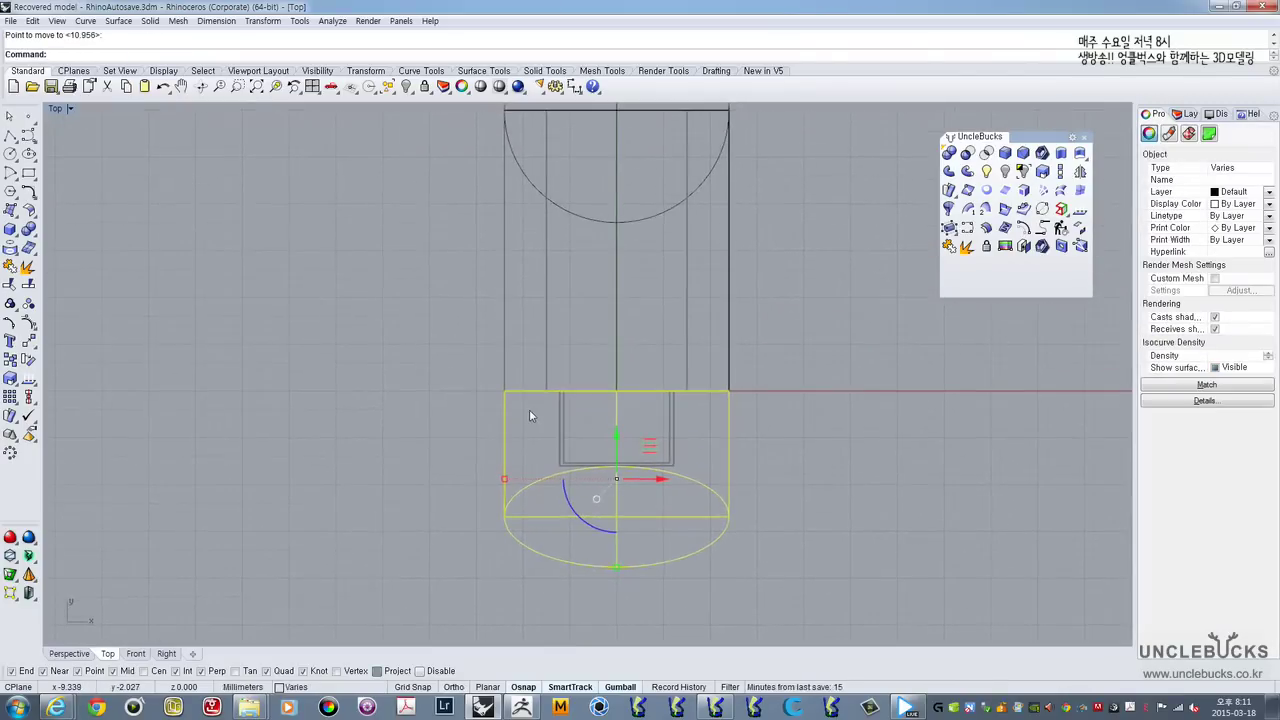
scroll(531, 415, up, 1)
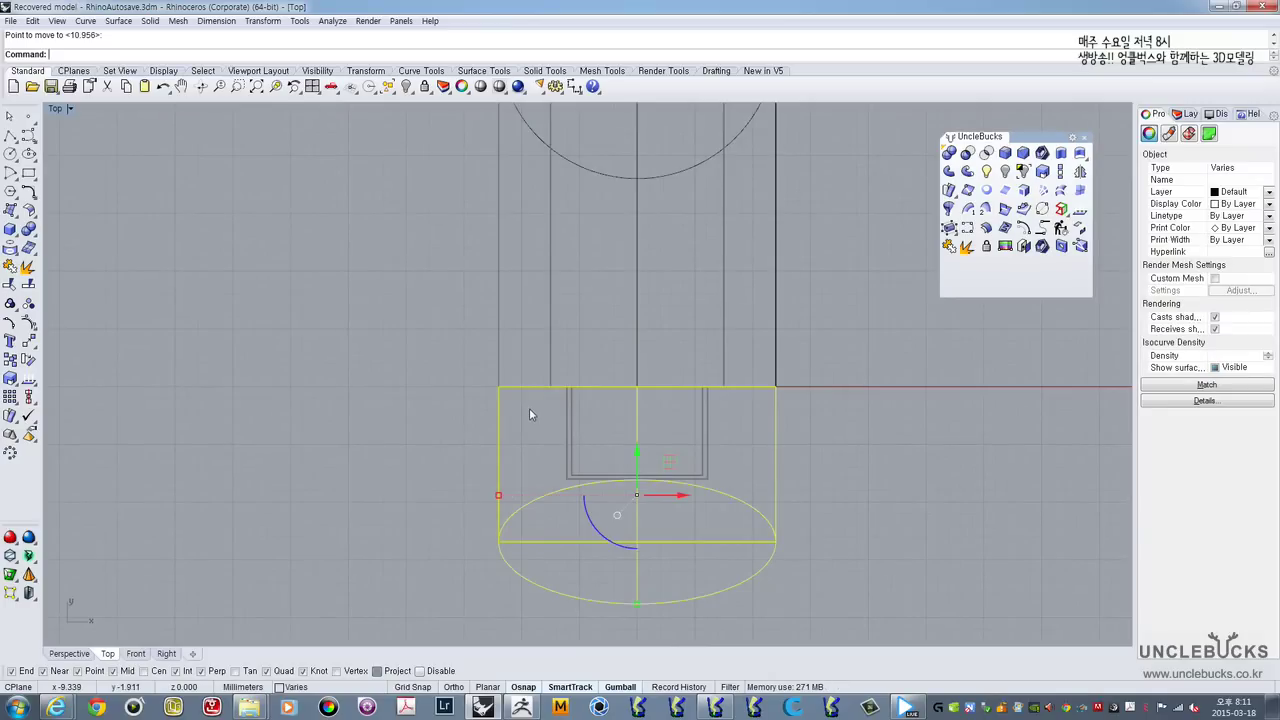
click(808, 374)
right_drag(807, 368, 719, 397)
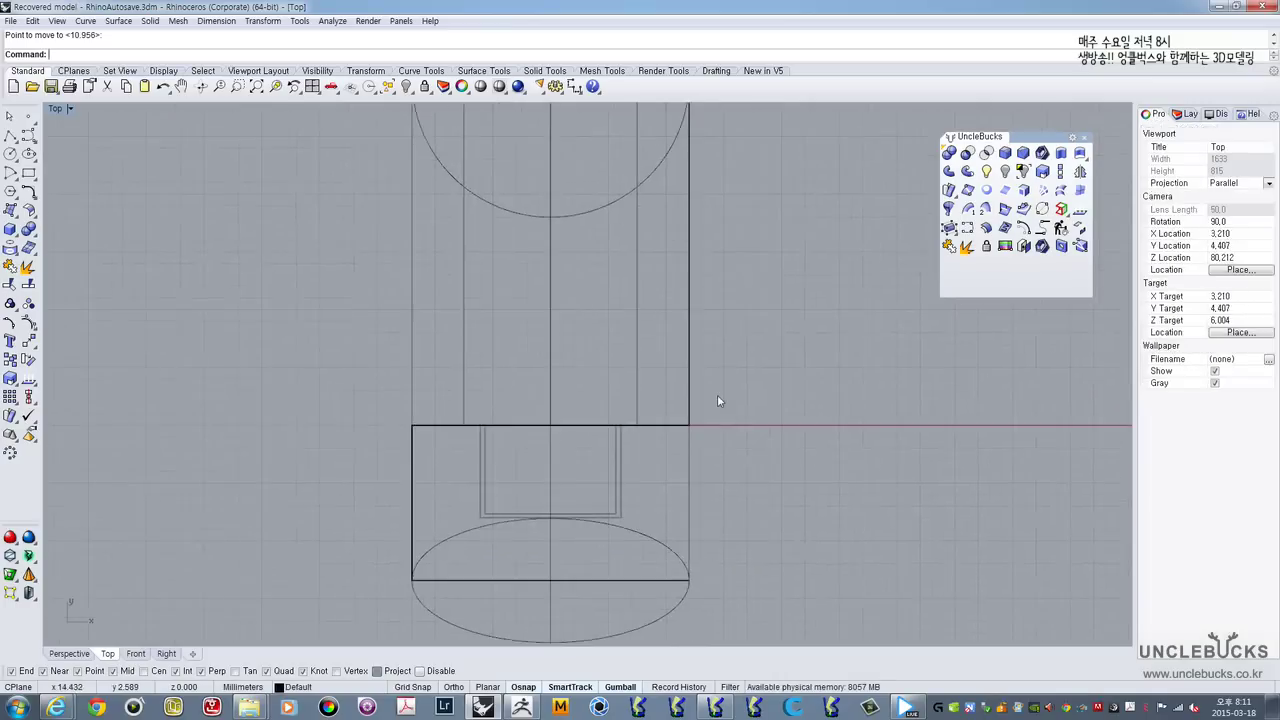
scroll(719, 397, down, 2)
scroll(695, 442, up, 3)
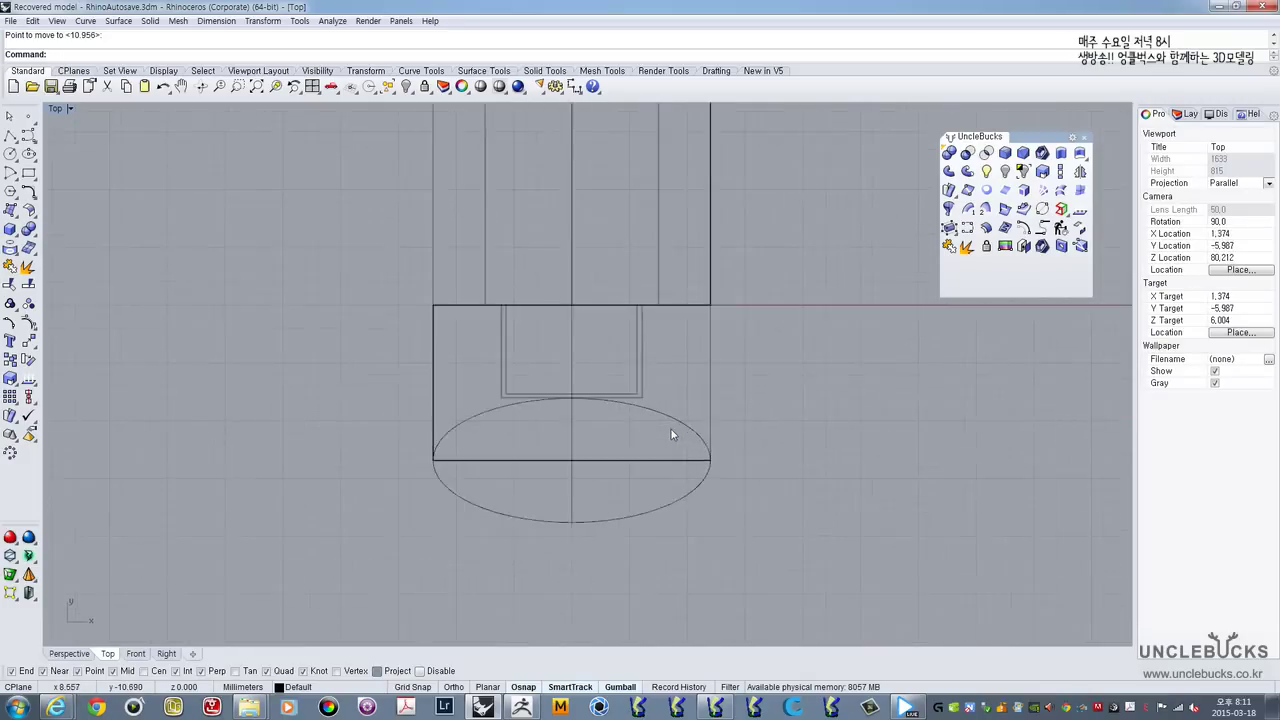
right_drag(593, 352, 597, 371)
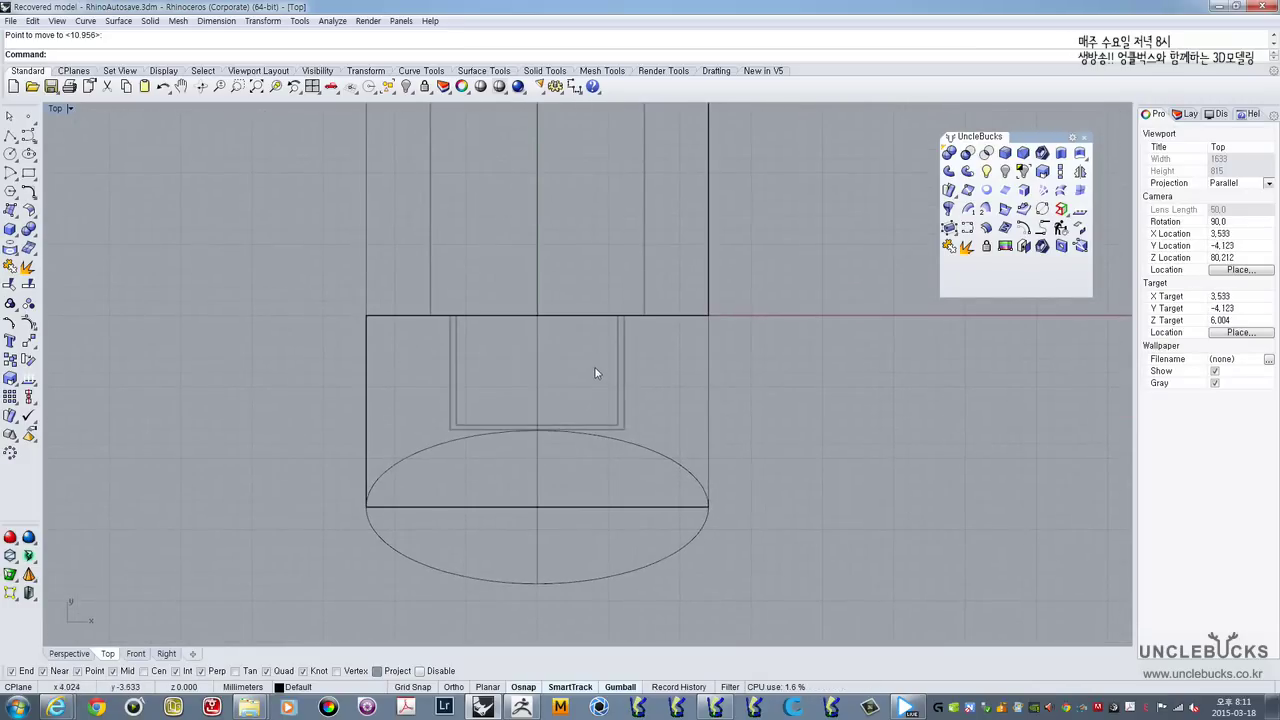
Step: In the Perspective view, Boolean union the short cylinder and the flattened sphere that cover the USB connector into one solid
double_click(55, 109)
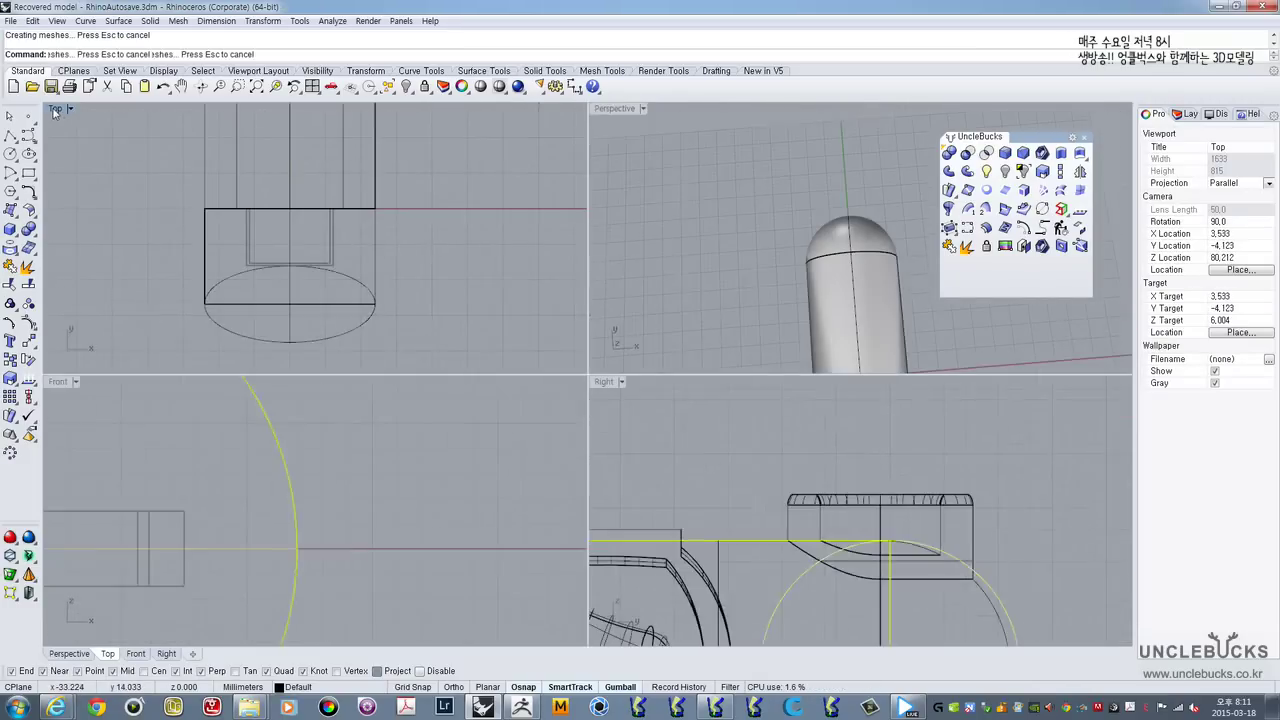
click(608, 110)
double_click(605, 111)
right_drag(577, 328, 743, 447)
scroll(743, 447, up, 4)
click(738, 354)
shift+click(797, 403)
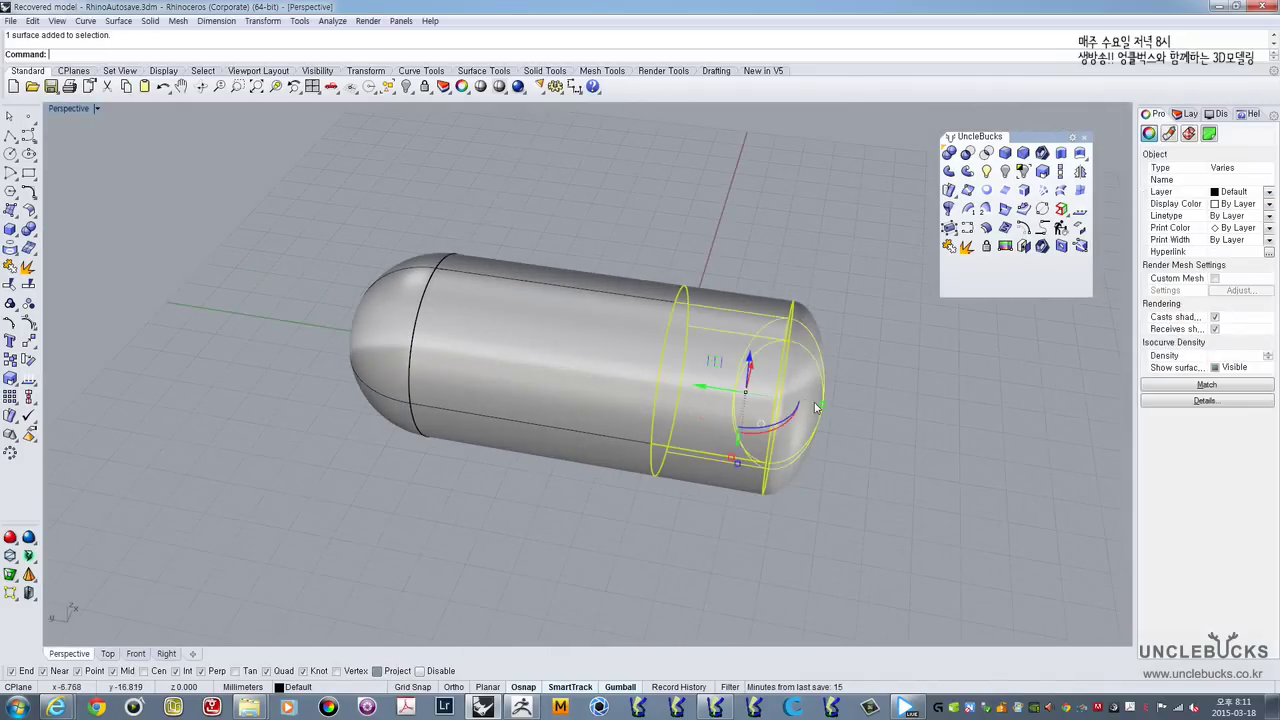
right_drag(812, 420, 850, 418)
scroll(834, 260, up, 4)
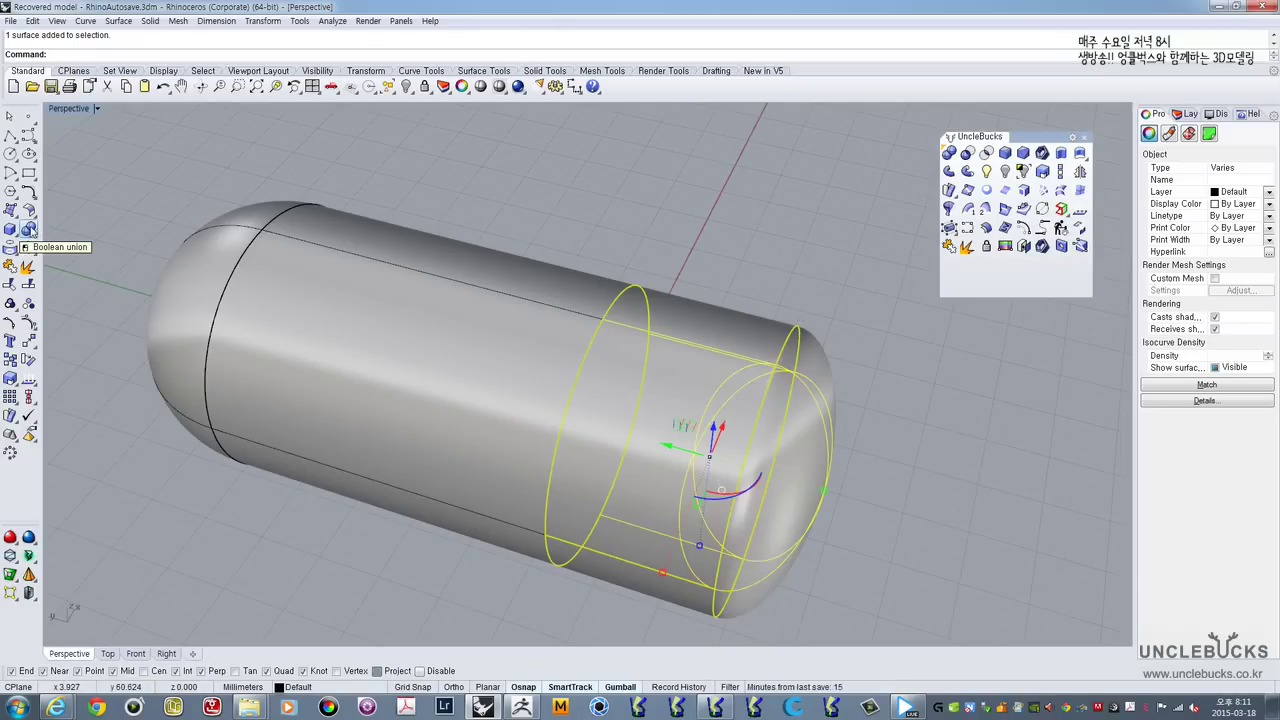
right_drag(453, 258, 567, 274)
shift+right_drag(830, 281, 769, 246)
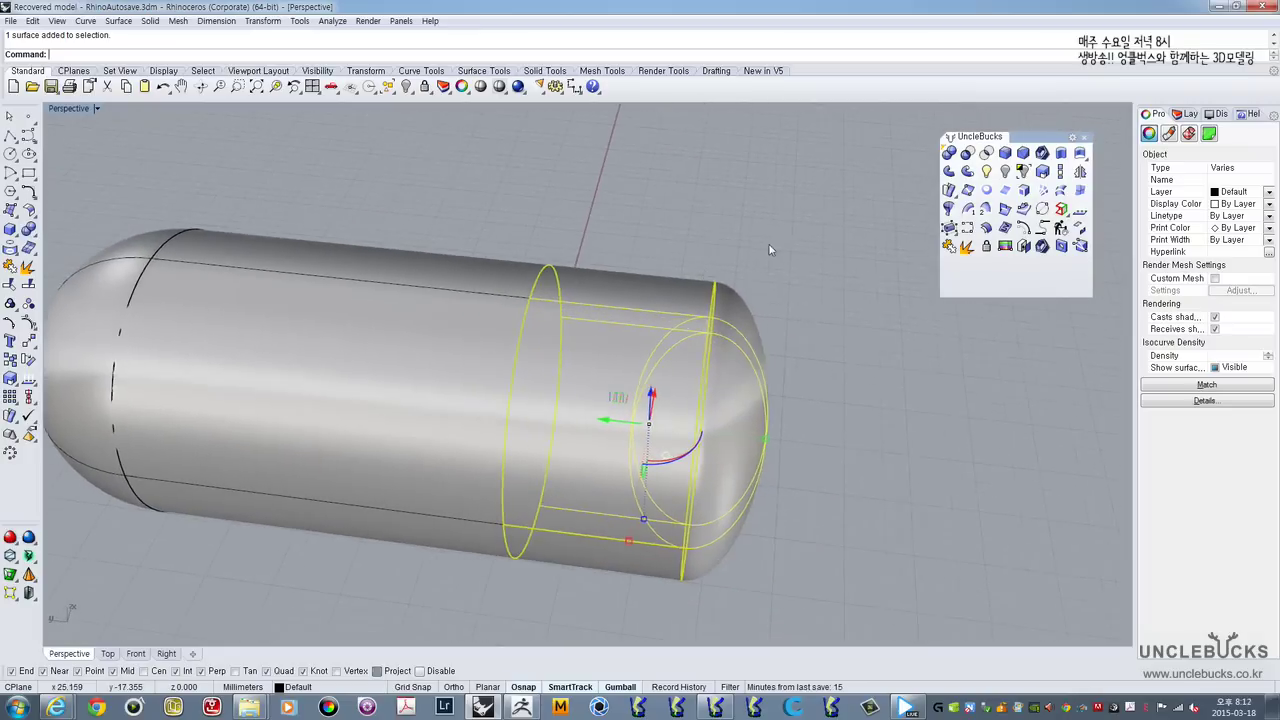
click(769, 248)
drag(720, 309, 704, 326)
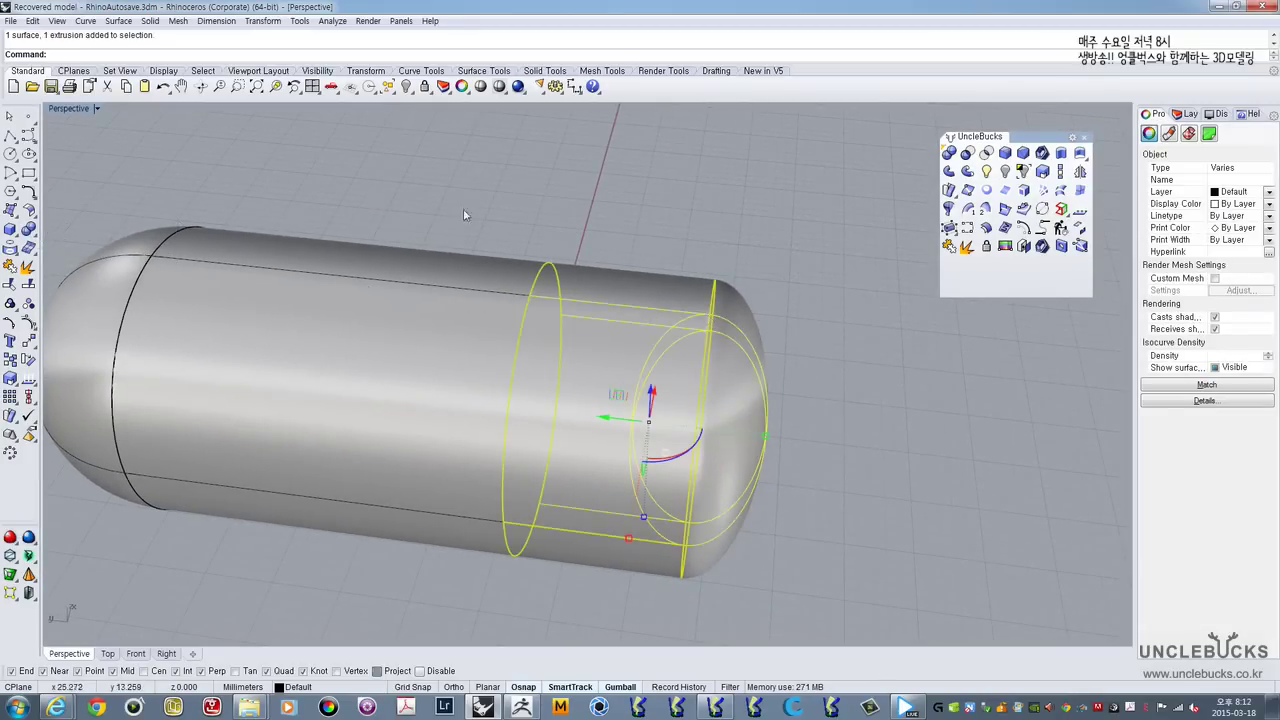
click(26, 229)
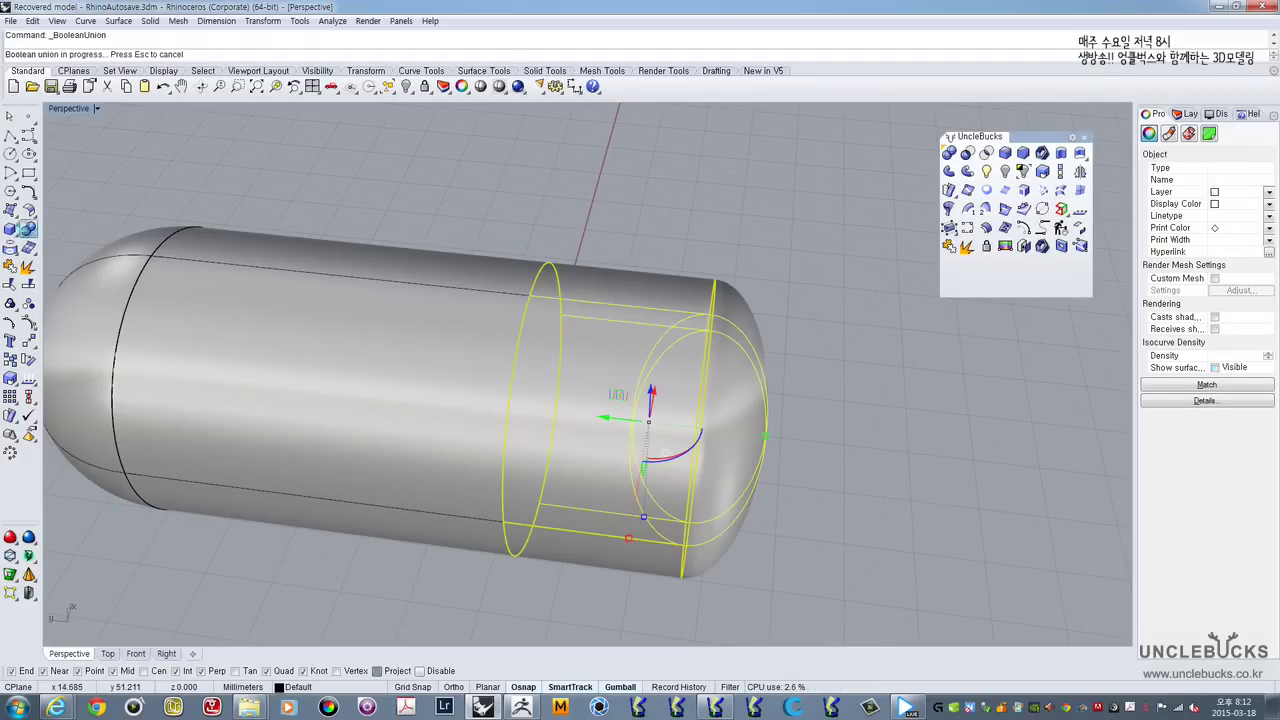
Step: Switch the Perspective view to Ghosted display so that the USB block shows through the case
click(666, 335)
right_drag(660, 331, 549, 350)
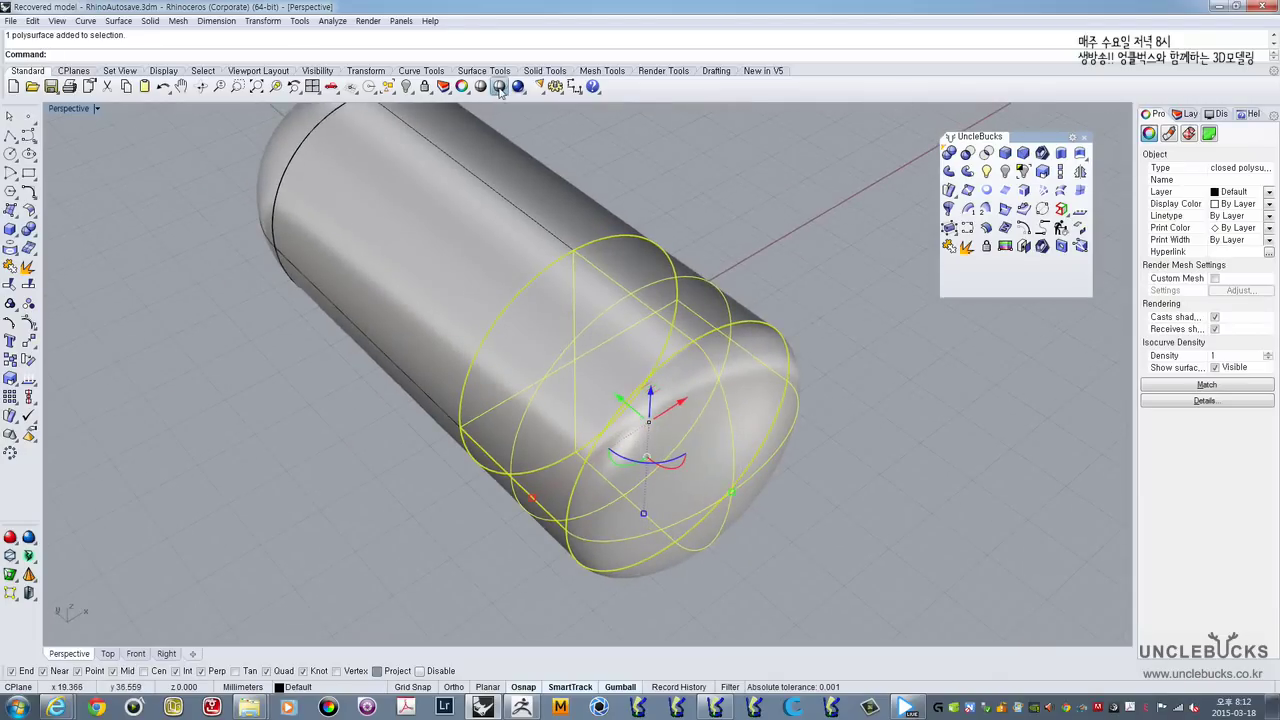
click(499, 87)
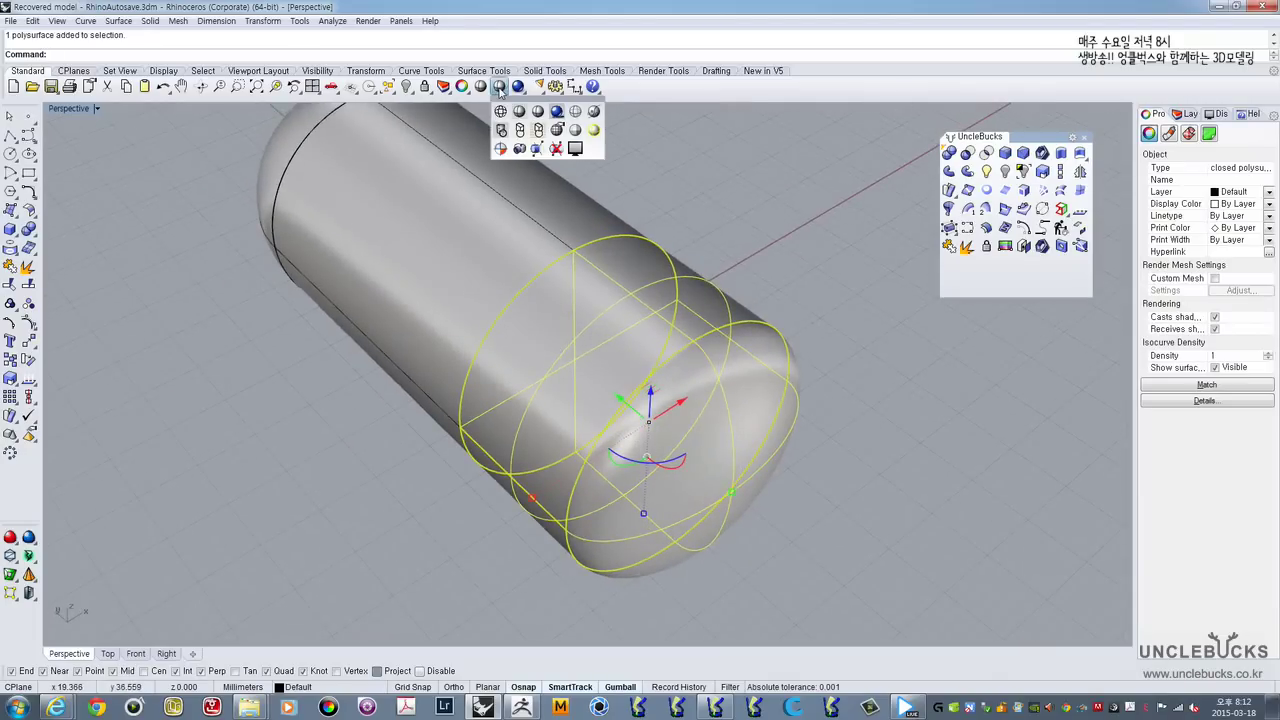
click(577, 112)
click(674, 237)
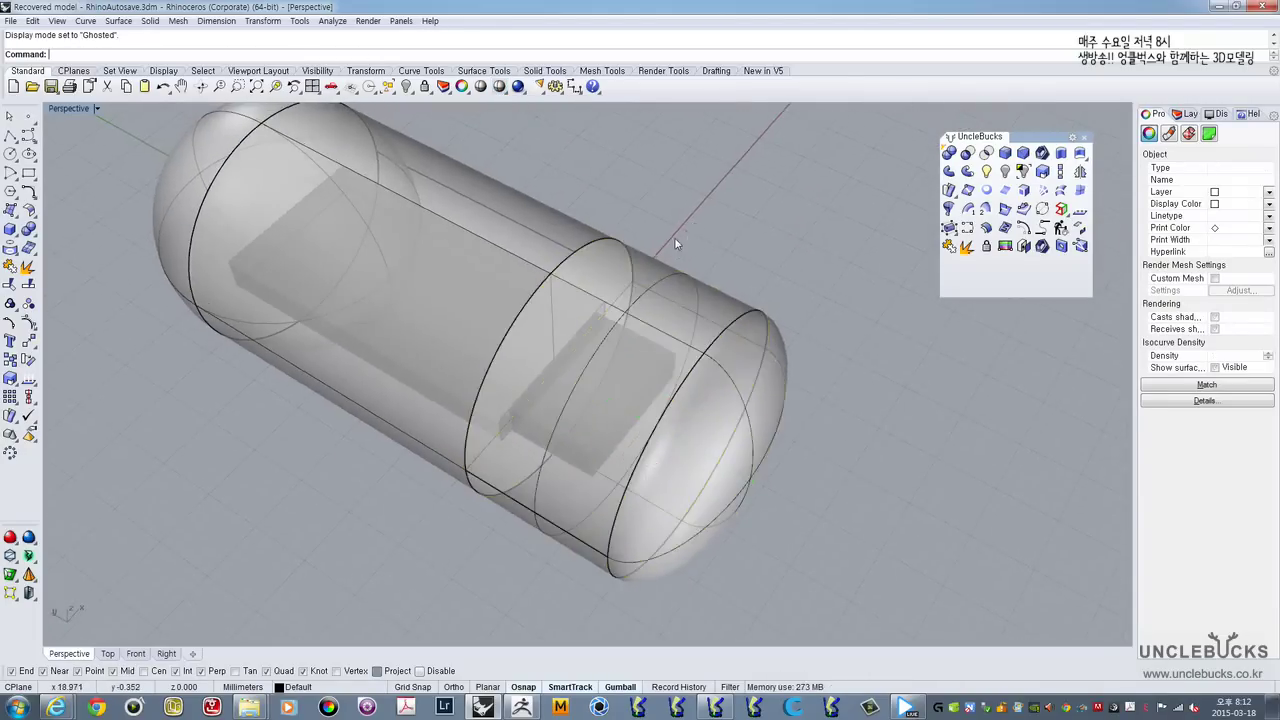
Step: Examine the USB block's fit inside the body and the cap from several angles
right_drag(674, 240, 634, 337)
click(640, 342)
click(679, 384)
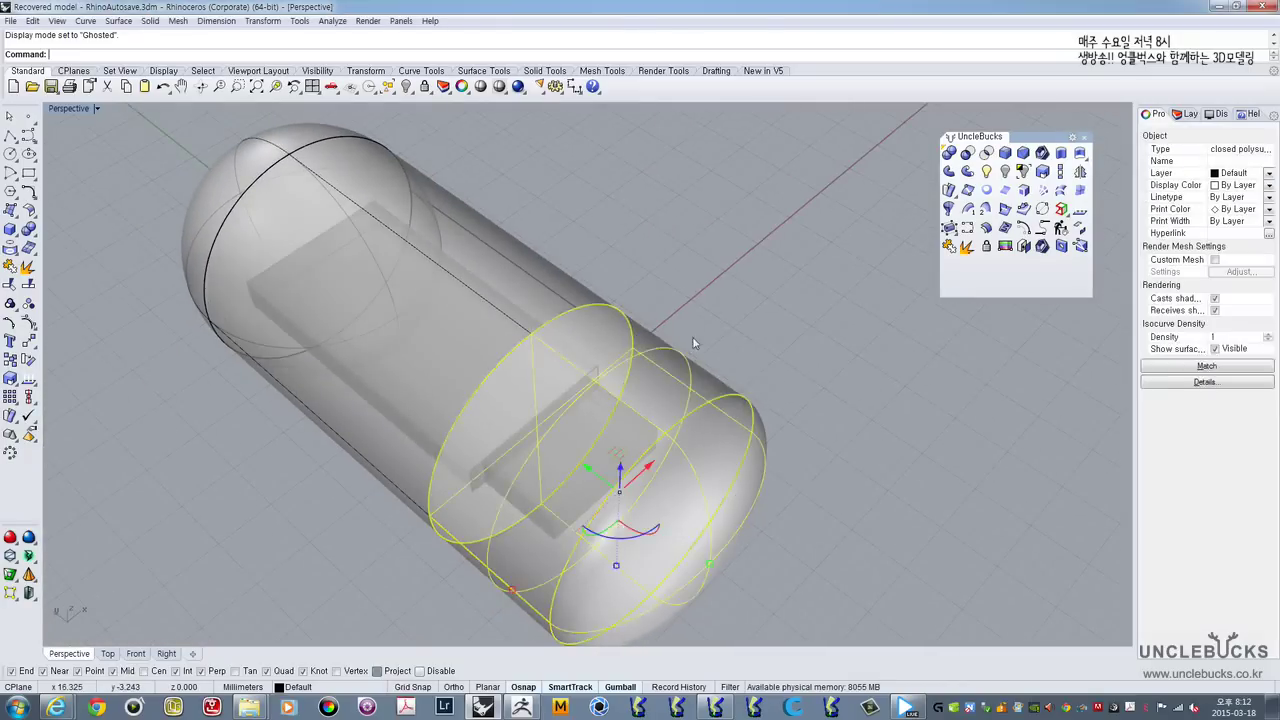
right_drag(679, 384, 531, 260)
click(613, 243)
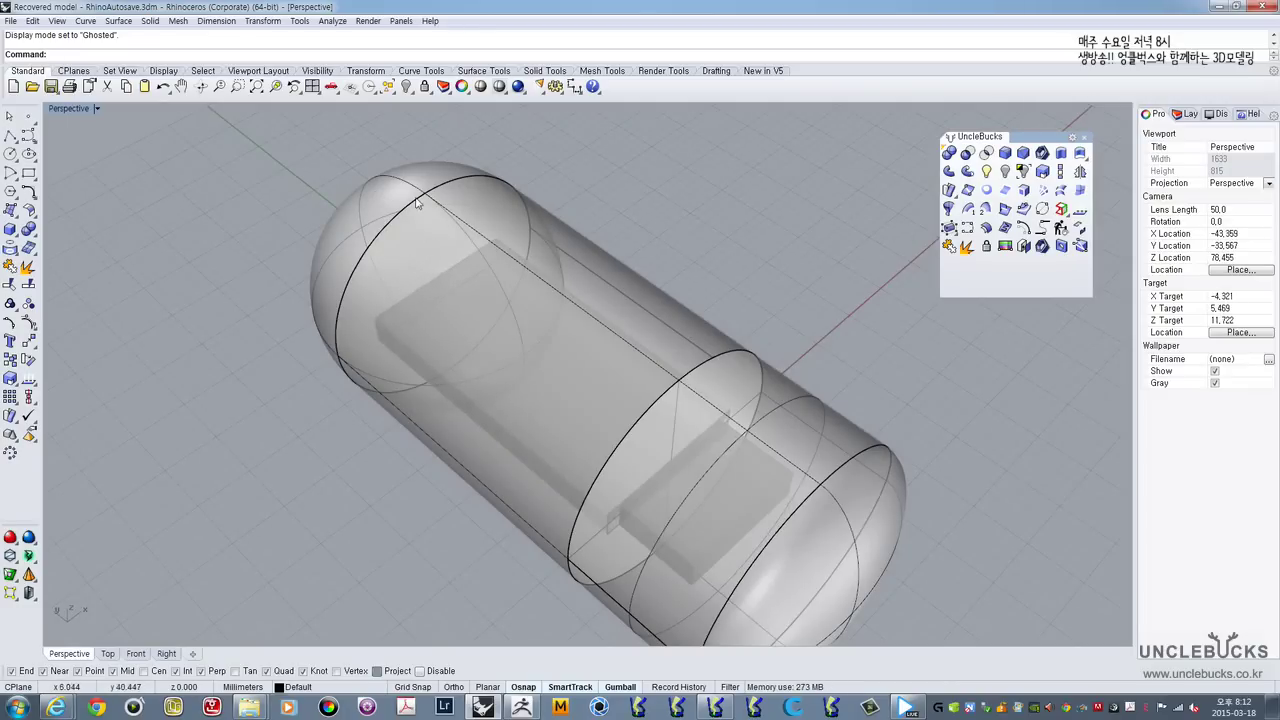
right_drag(623, 302, 790, 355)
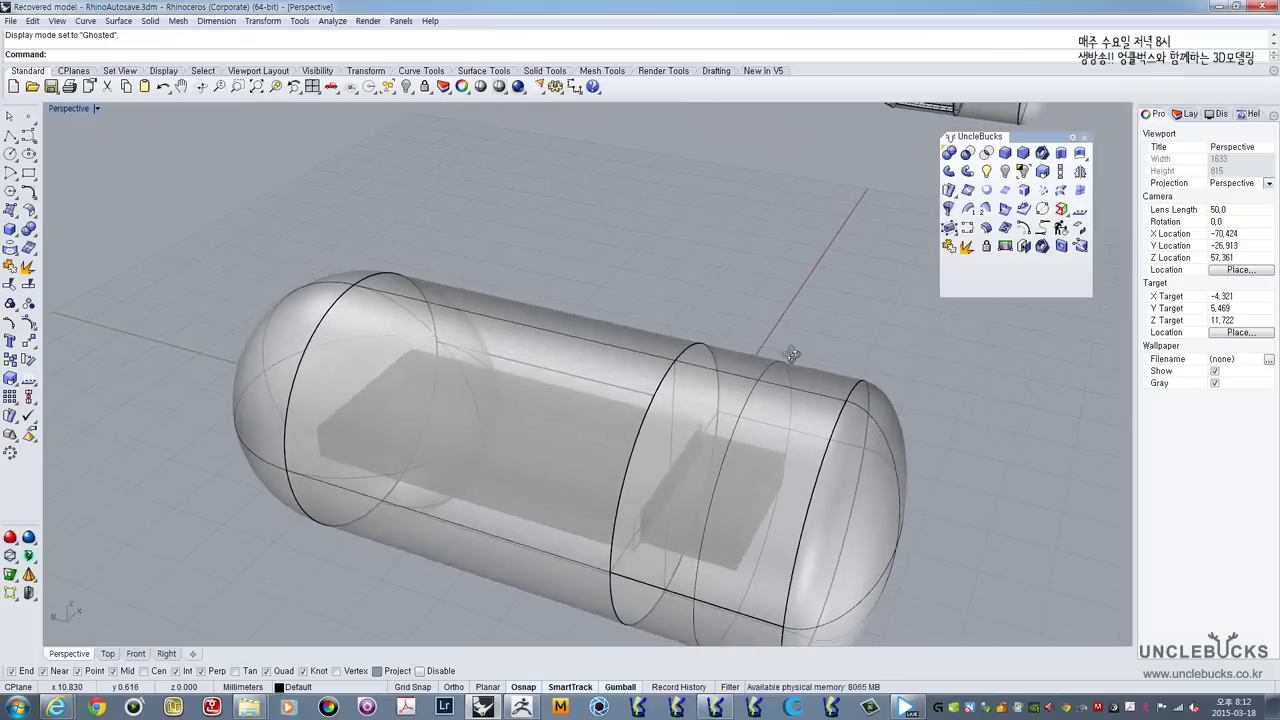
click(771, 383)
right_drag(404, 282, 451, 281)
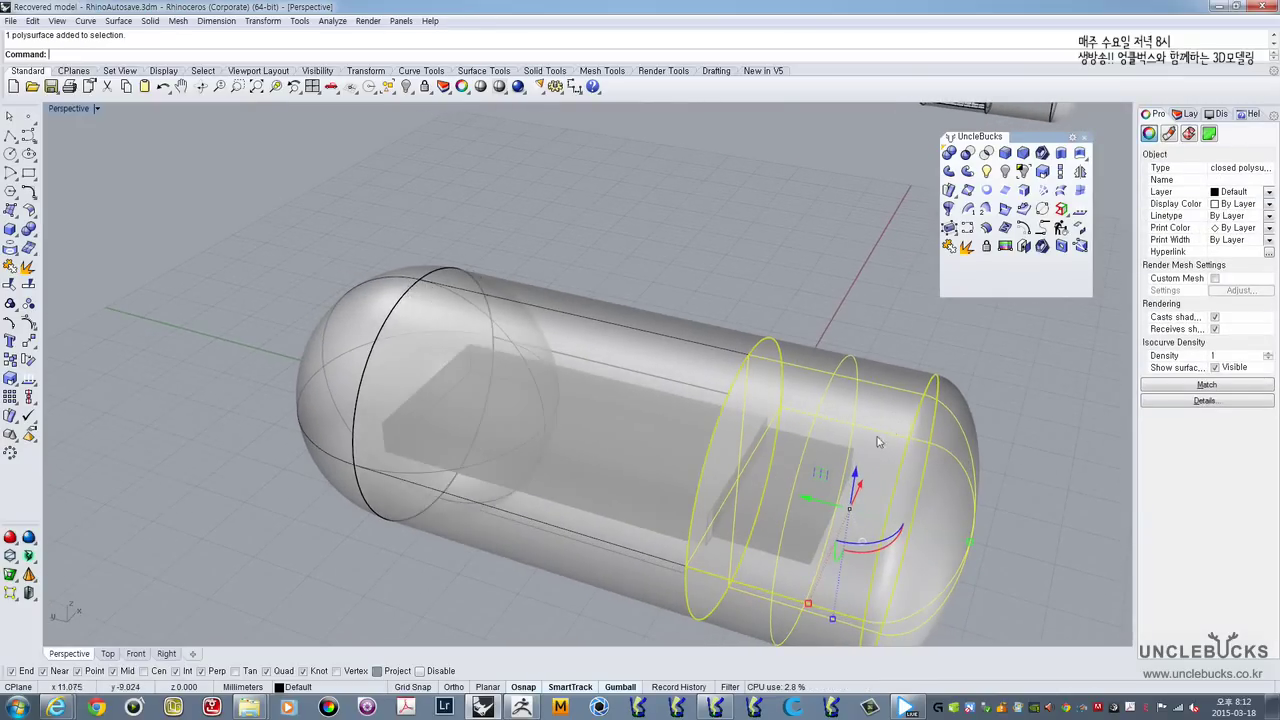
key(Escape)
Step: Boolean union the main body cylinder and the sphere at its closed end into one solid
click(410, 258)
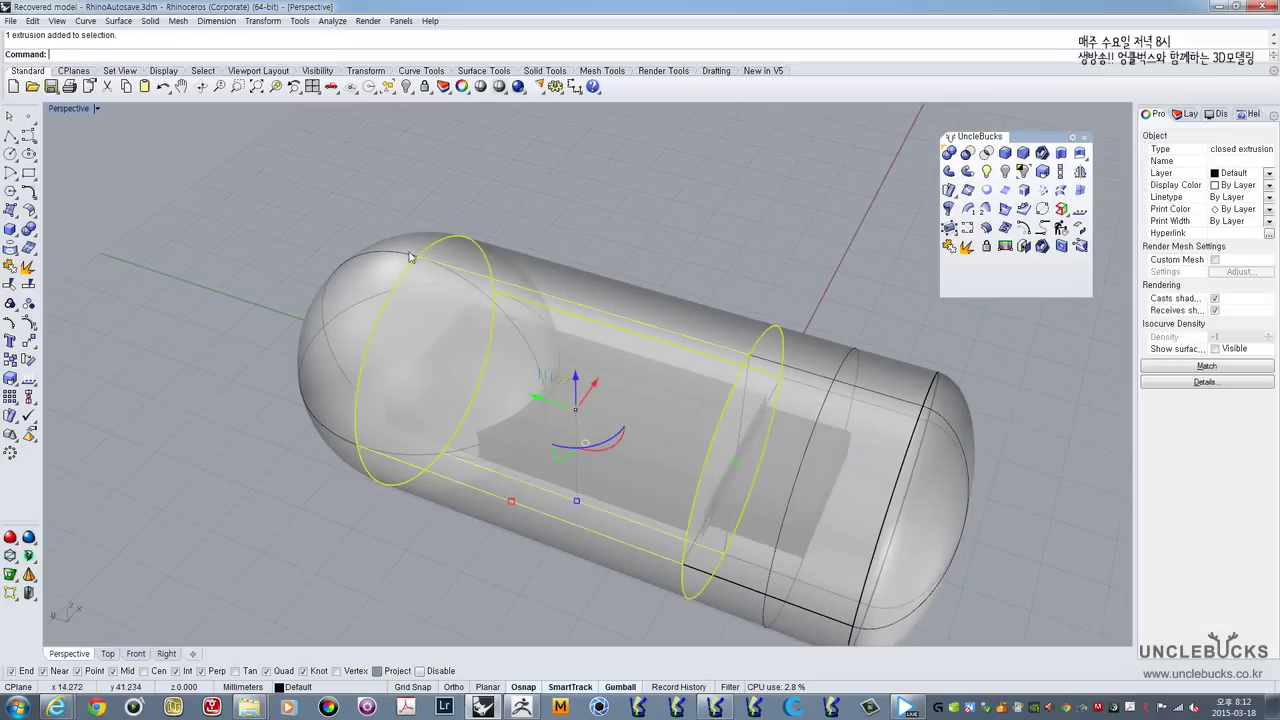
shift+click(390, 253)
click(499, 191)
drag(412, 251, 400, 267)
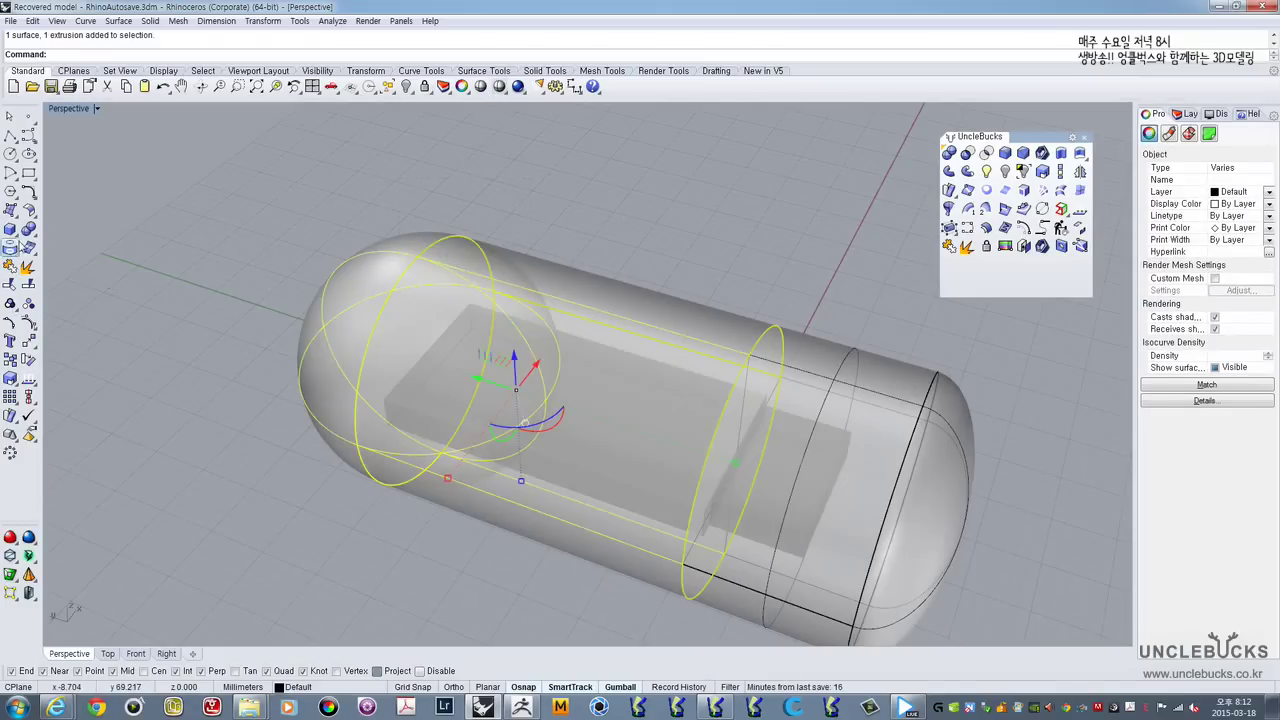
click(29, 230)
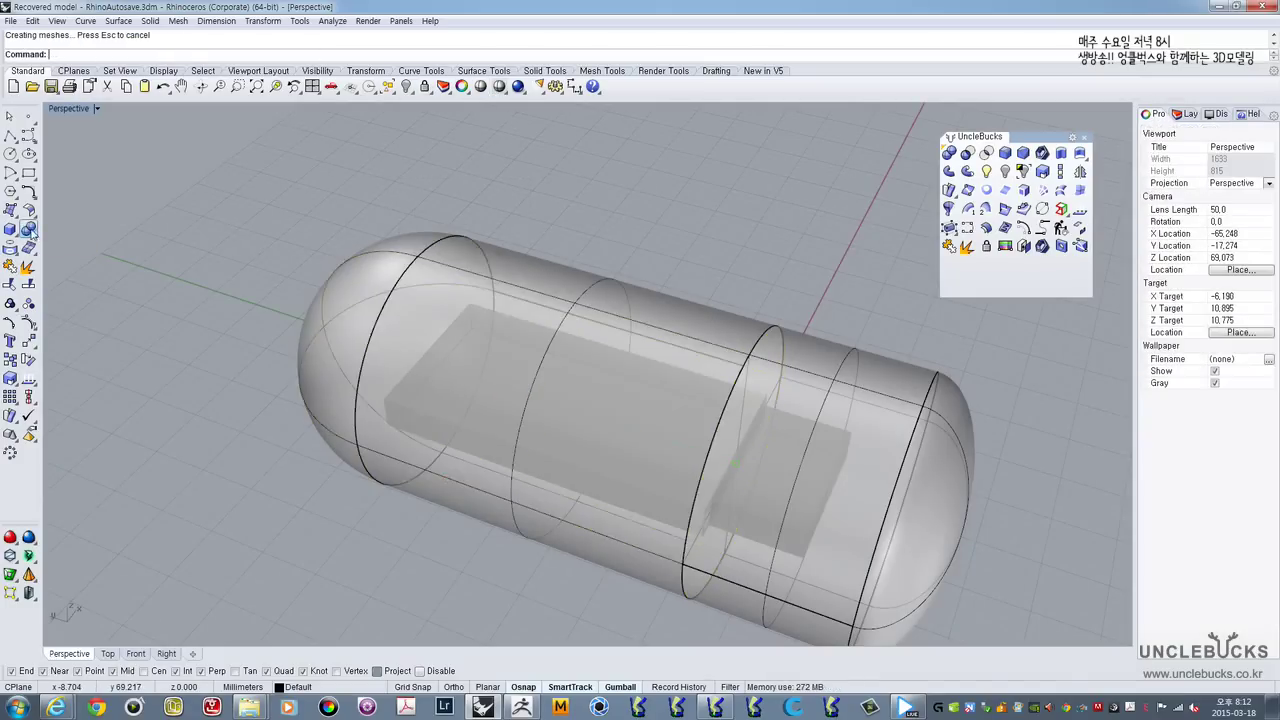
Step: Set the display color of the joined main body to Yellow
click(386, 283)
right_drag(386, 283, 919, 233)
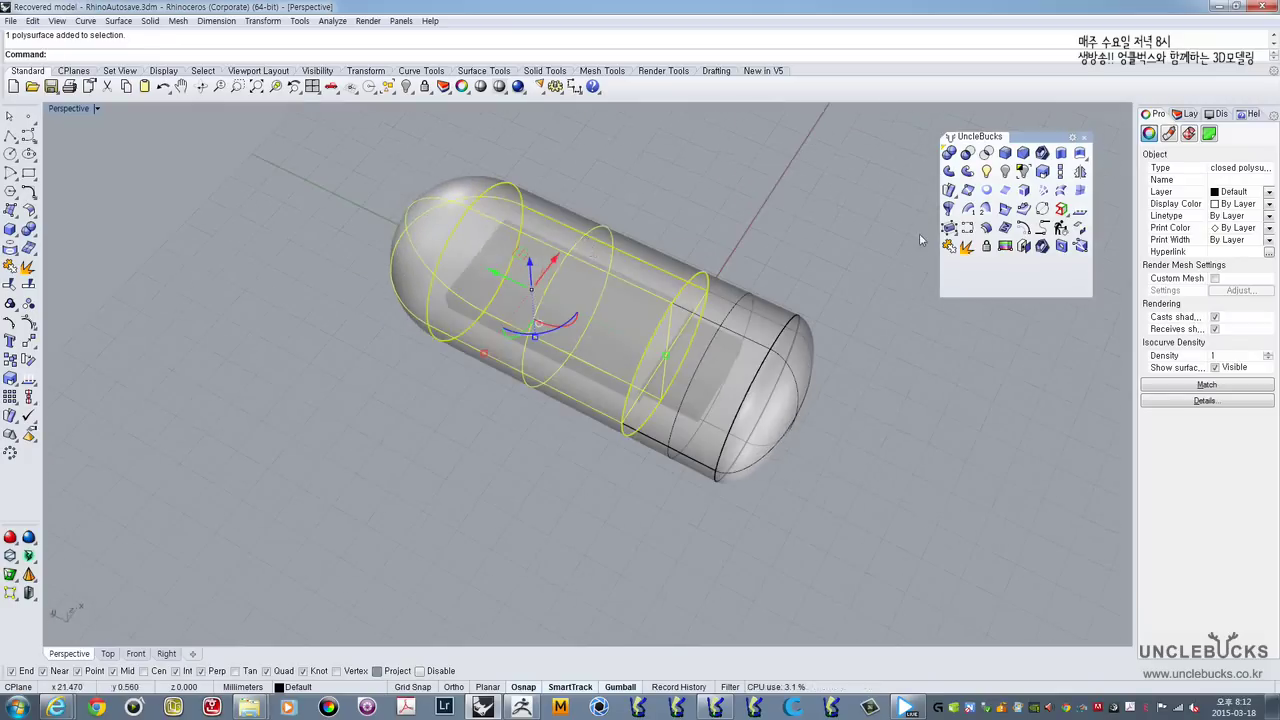
click(1248, 206)
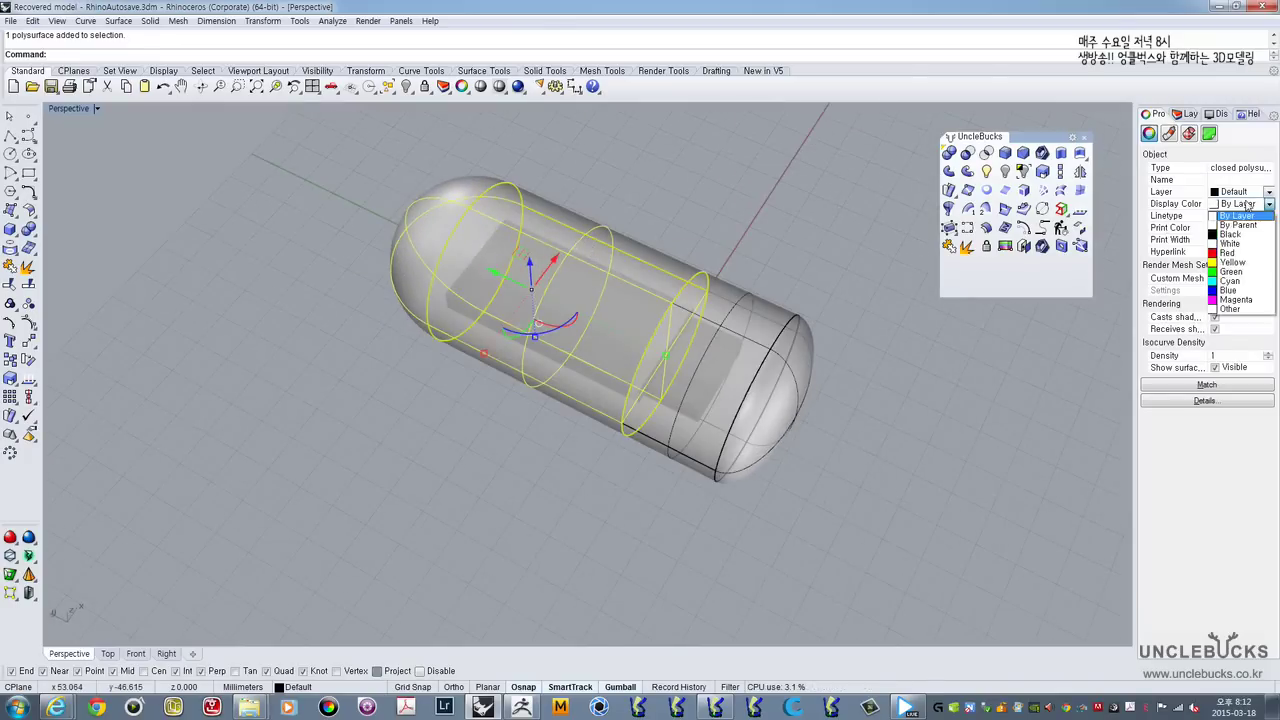
click(1233, 262)
click(736, 194)
Step: Set the display color of the cap over the USB connector to Blue
right_drag(736, 194, 658, 268)
click(804, 405)
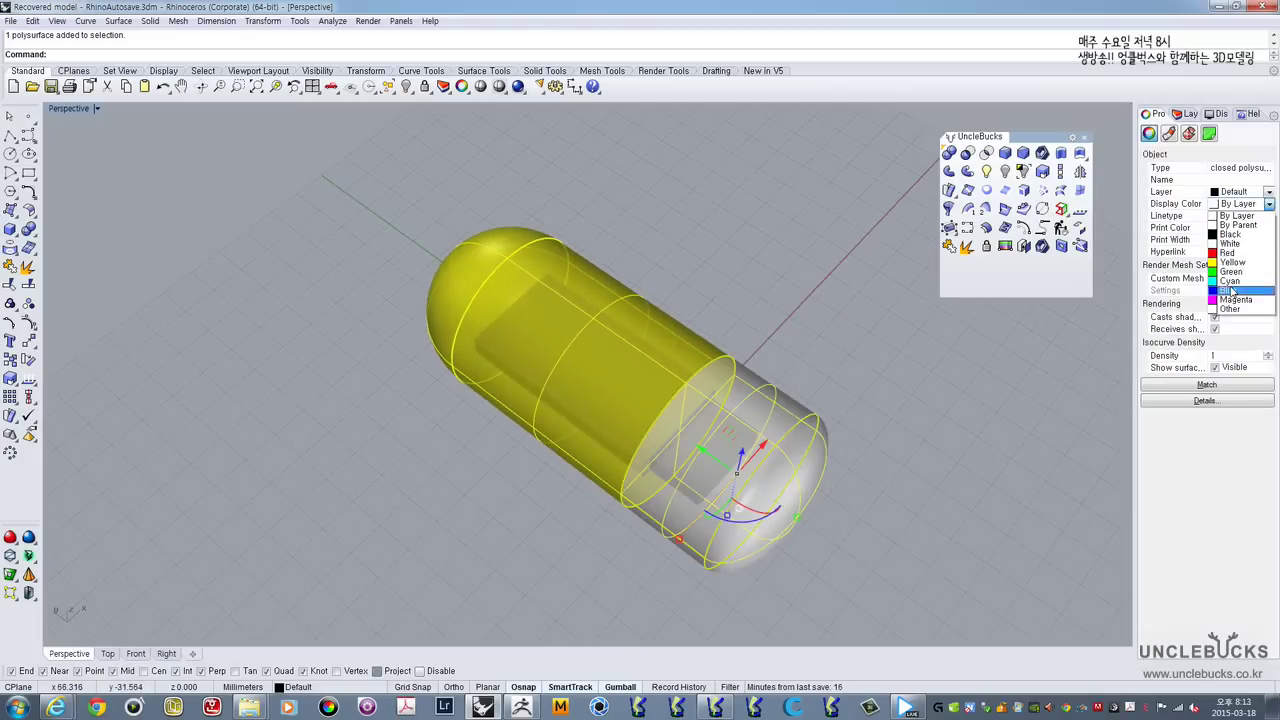
click(1231, 290)
click(837, 266)
Step: In the Top view, draw a circle of 7.5 mm radius centred where the yellow body's dome meets its cylinder
right_drag(837, 266, 689, 354)
scroll(666, 317, up, 5)
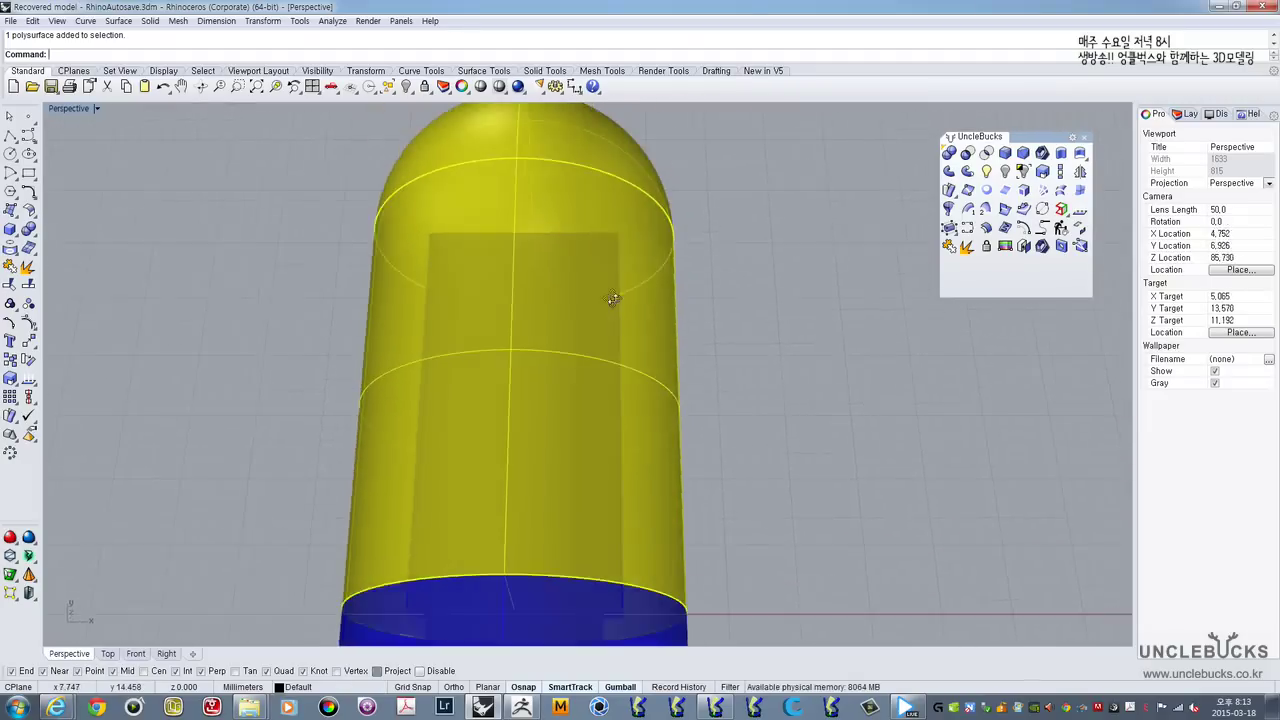
right_drag(613, 299, 640, 300)
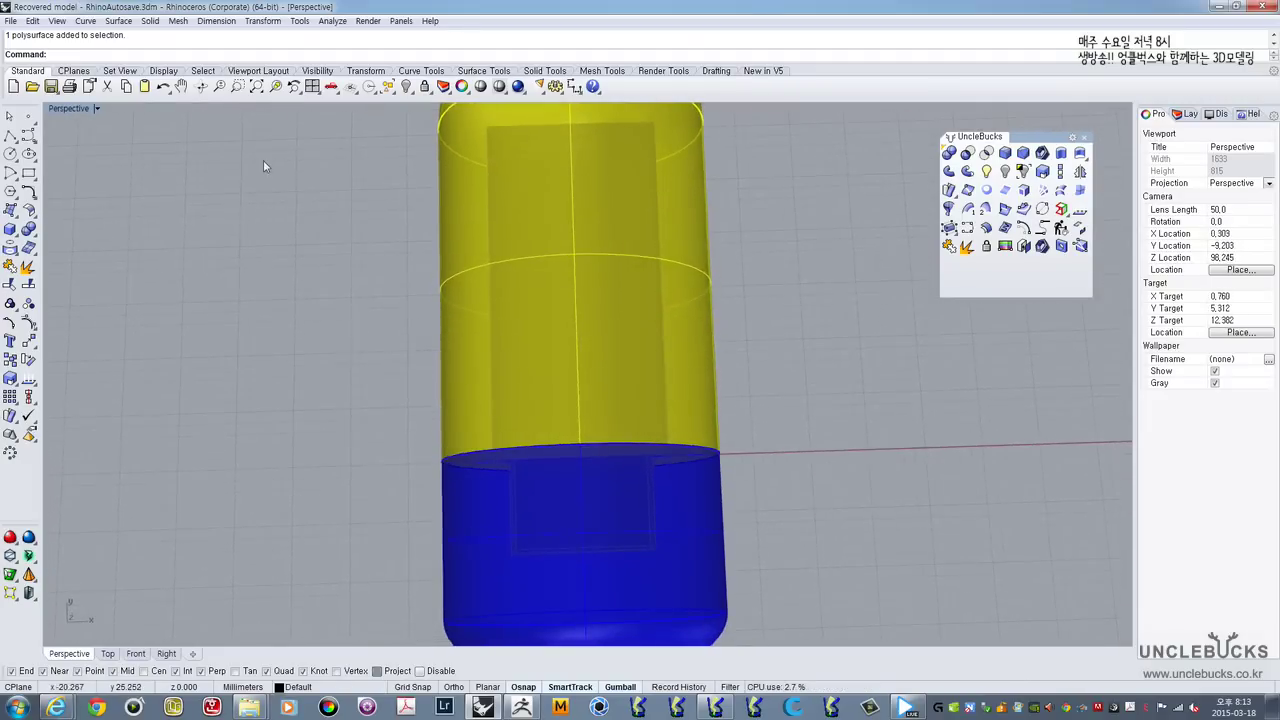
double_click(50, 110)
double_click(52, 109)
scroll(437, 288, down, 3)
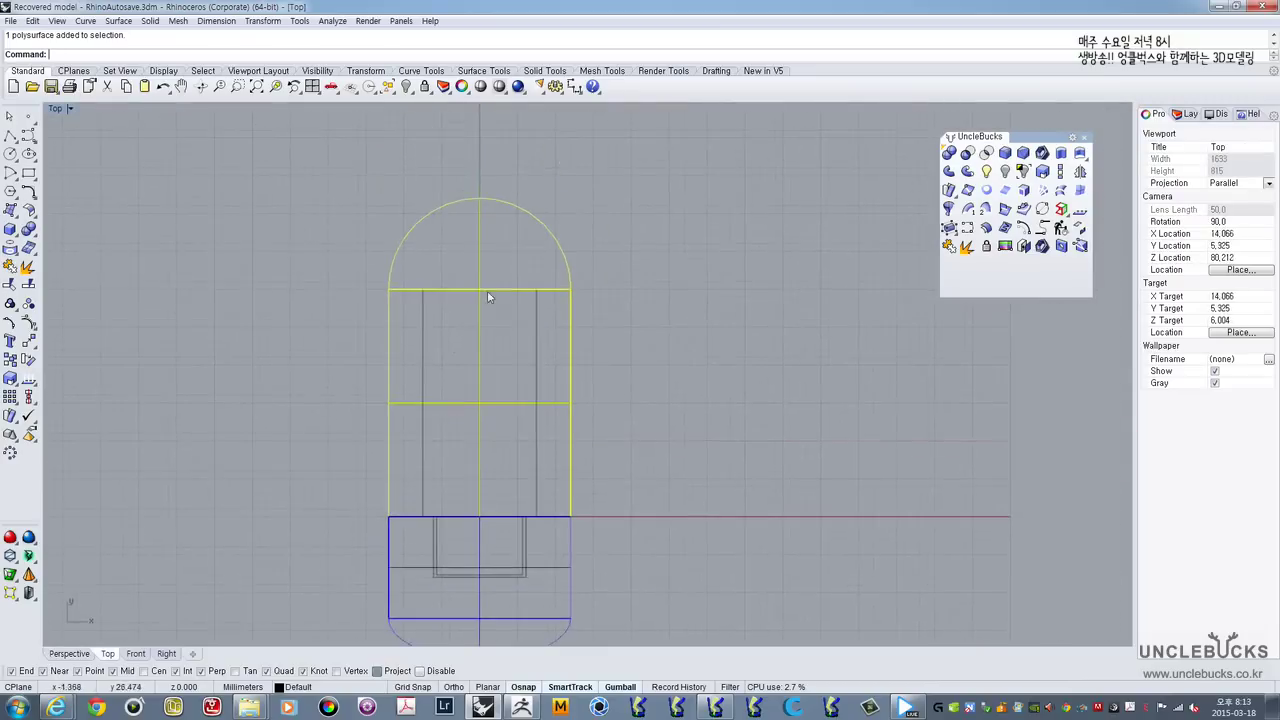
scroll(483, 245, up, 1)
scroll(498, 268, down, 2)
scroll(490, 250, up, 3)
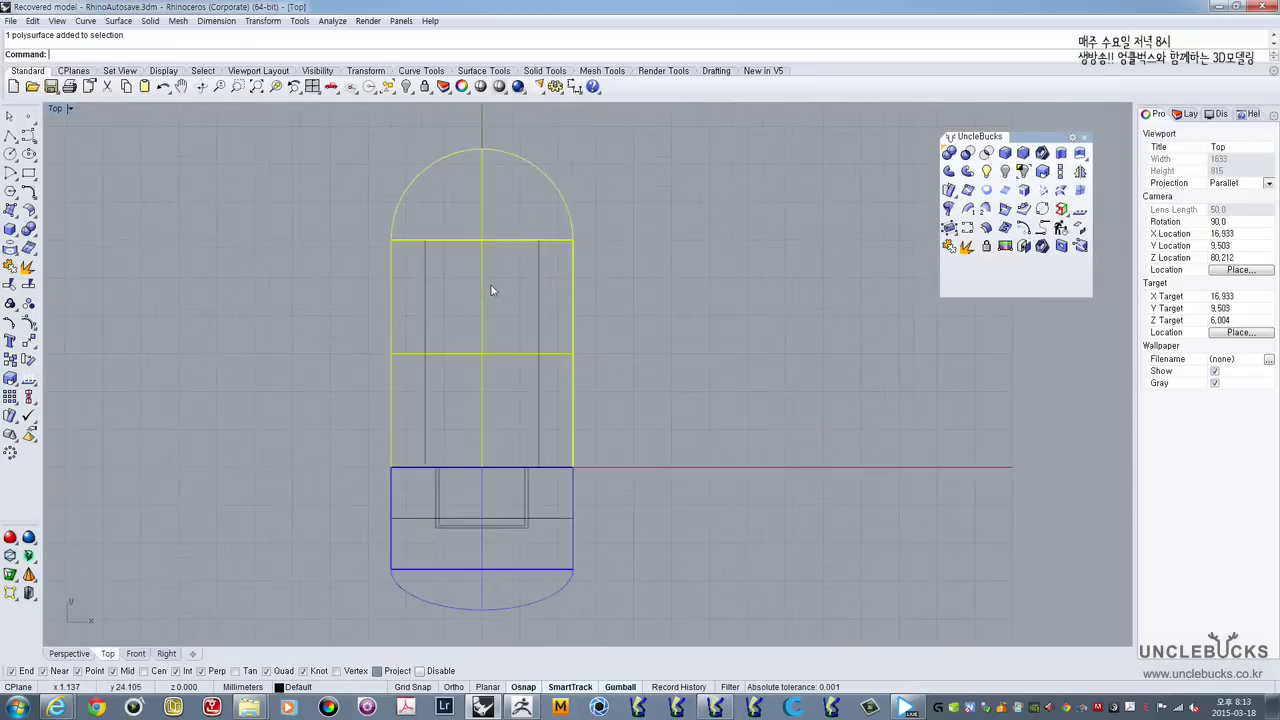
click(10, 154)
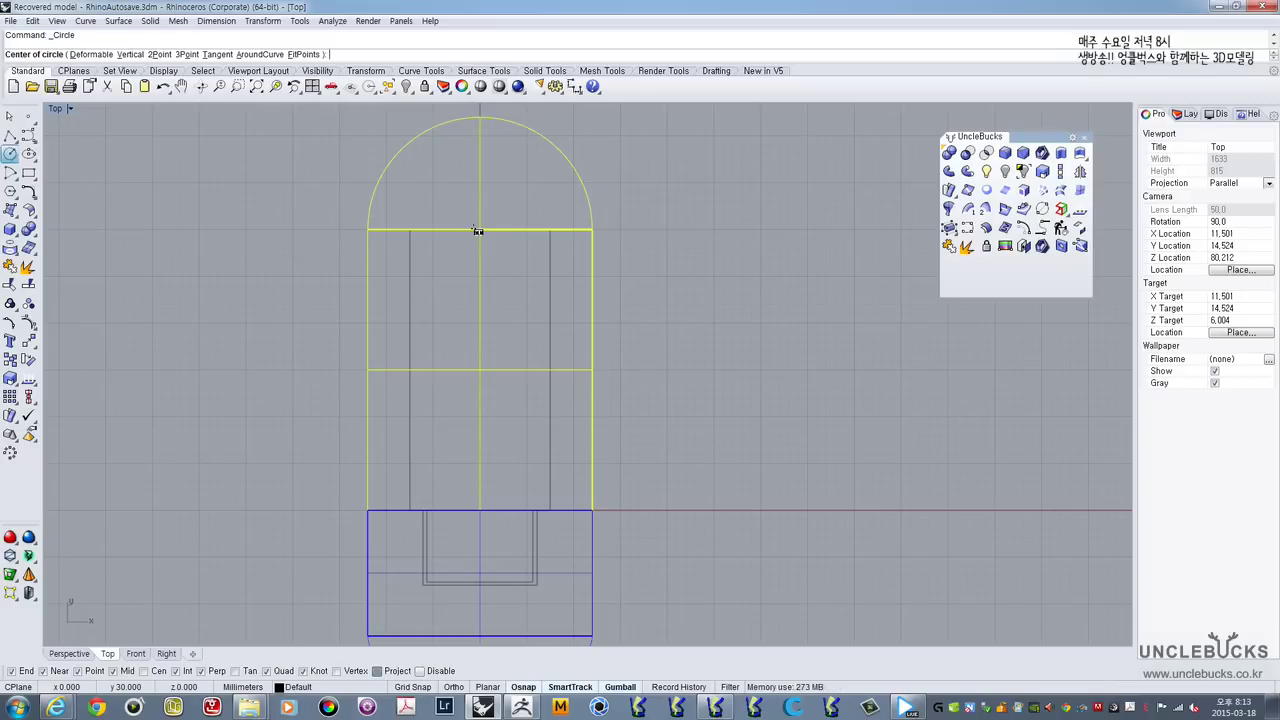
click(479, 231)
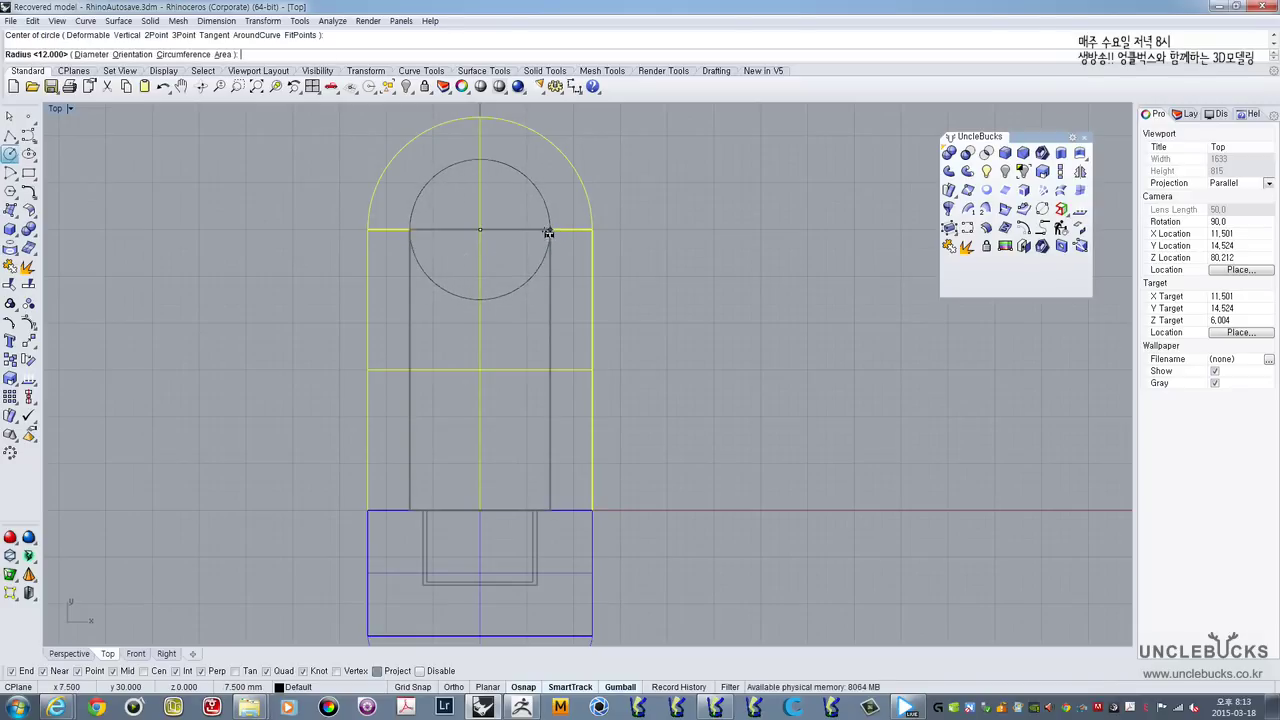
click(548, 232)
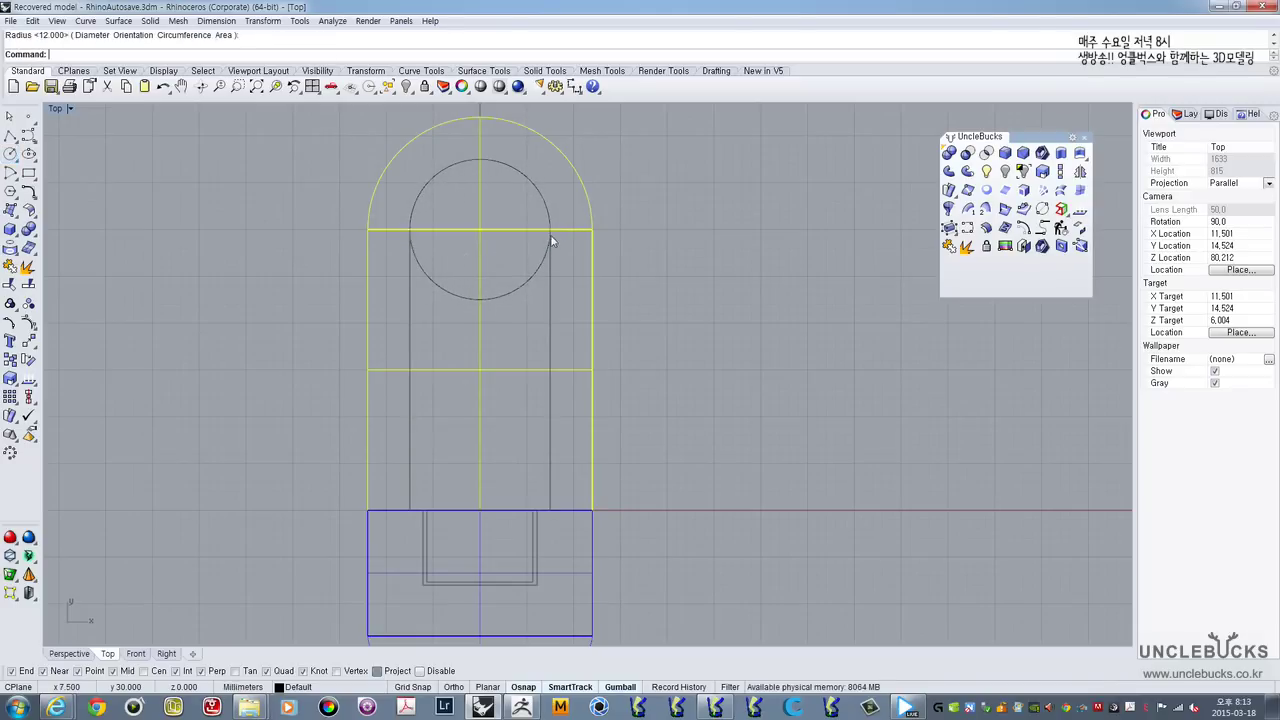
Step: Try to offset the eye circle outward by 1 mm
scroll(550, 234, down, 3)
right_drag(718, 205, 500, 323)
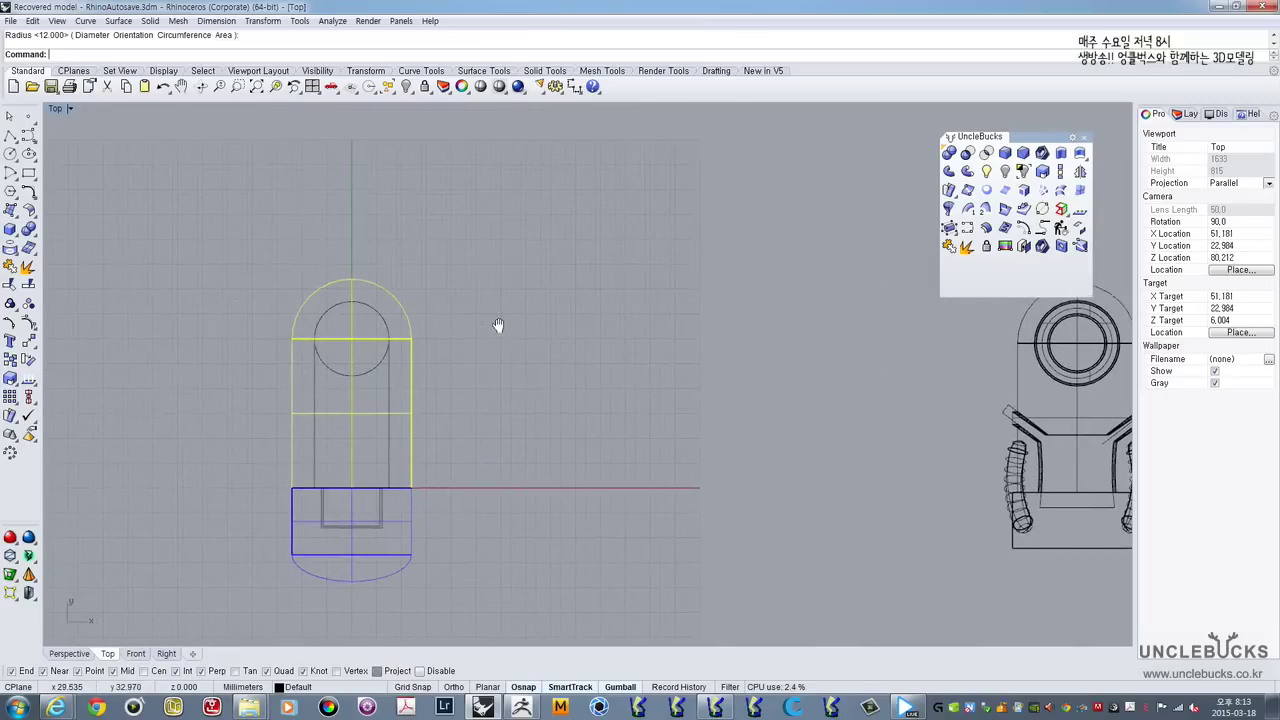
scroll(386, 323, up, 3)
scroll(384, 322, down, 3)
scroll(390, 320, up, 5)
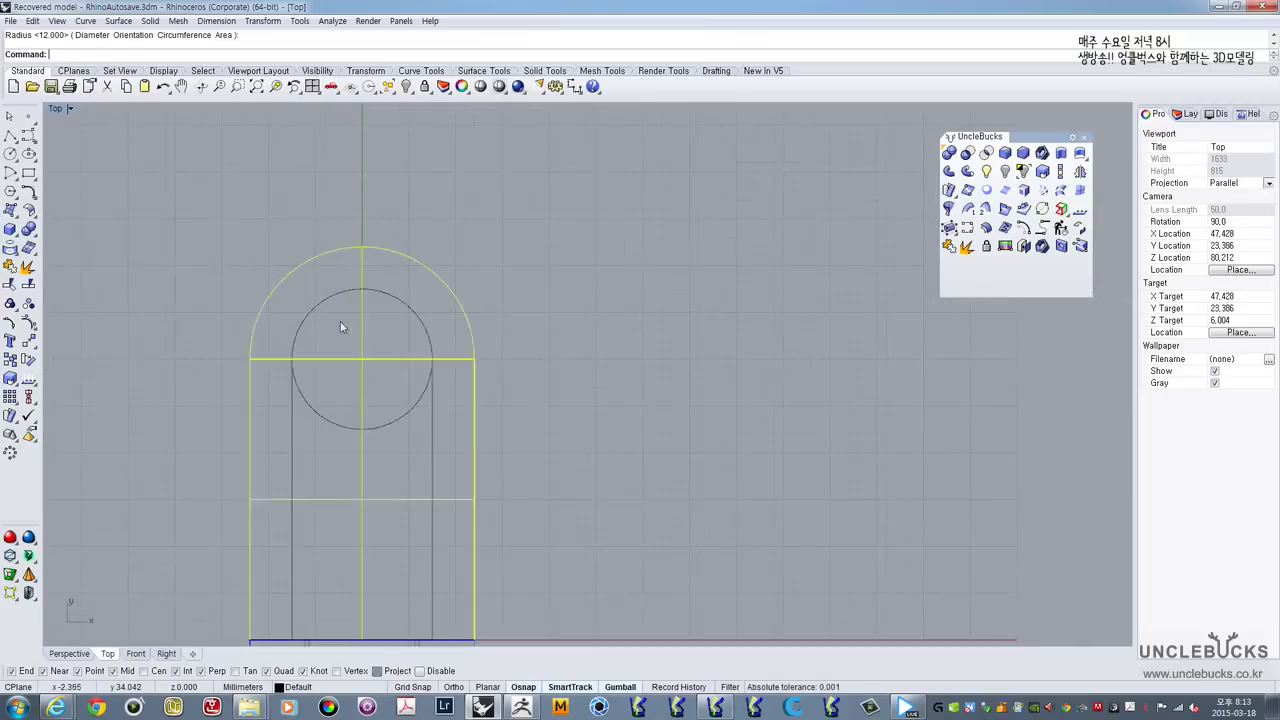
click(436, 272)
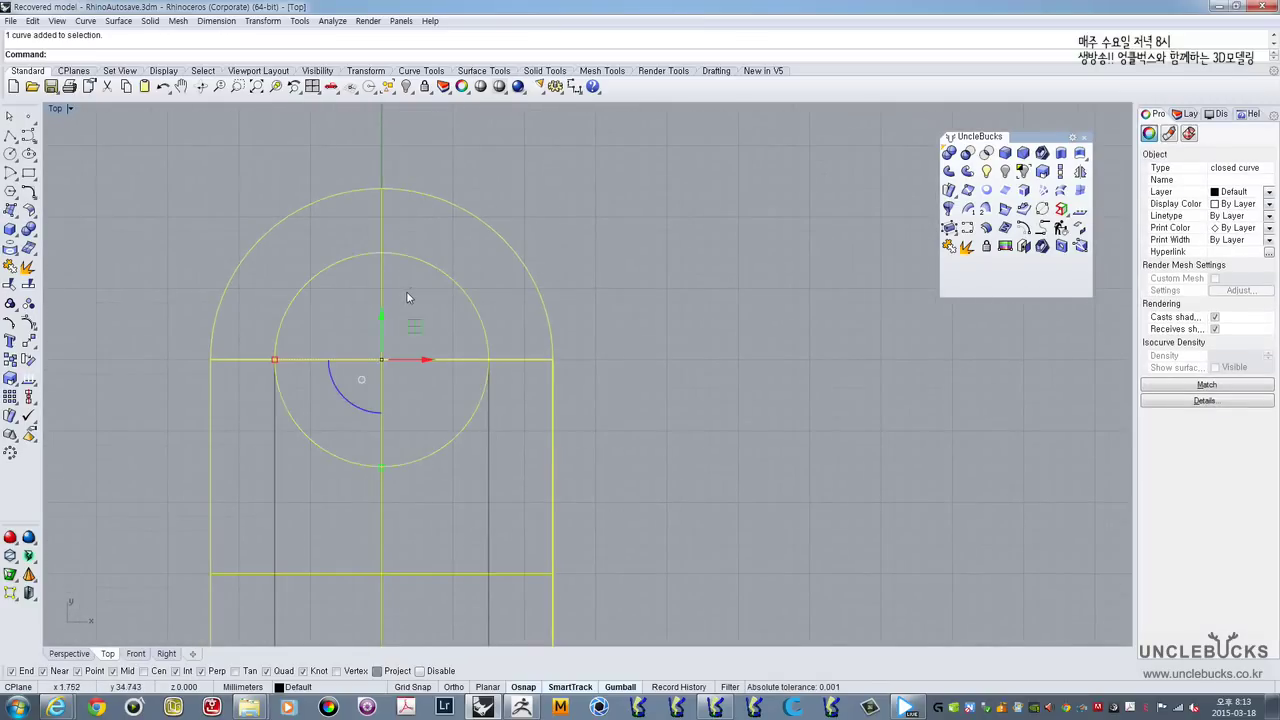
scroll(406, 297, down, 3)
scroll(394, 277, up, 3)
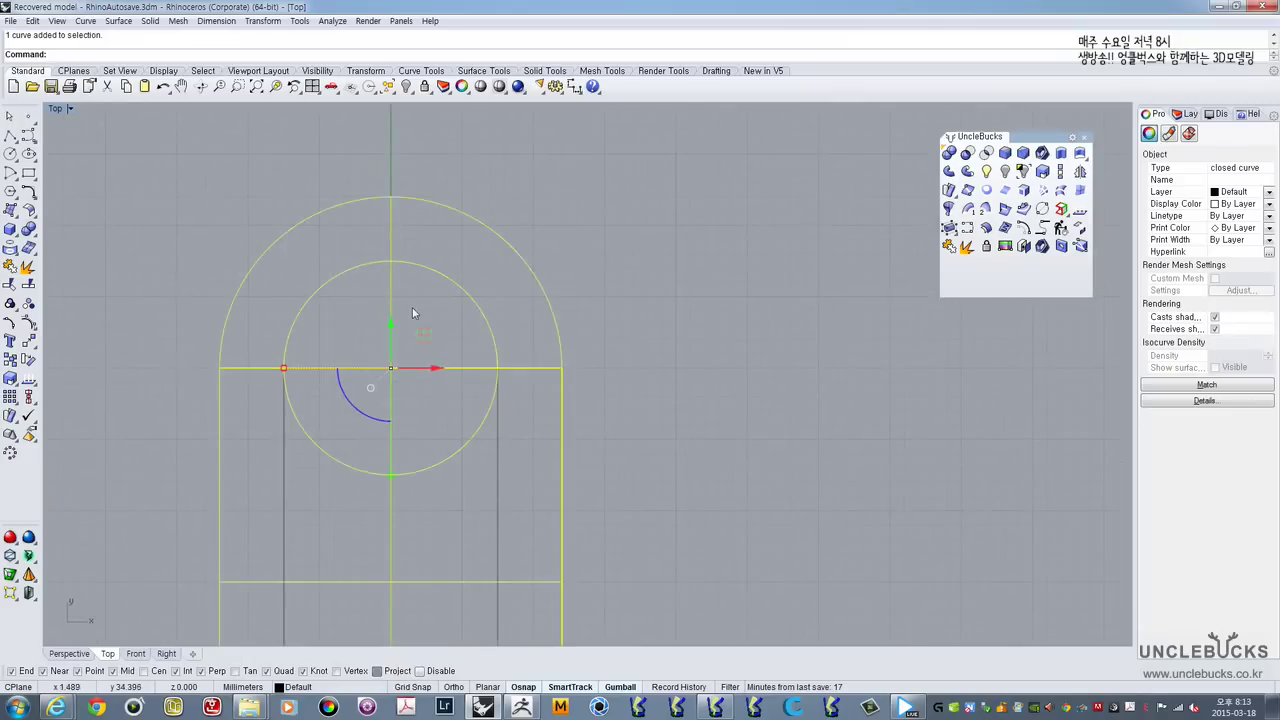
right_drag(414, 314, 440, 300)
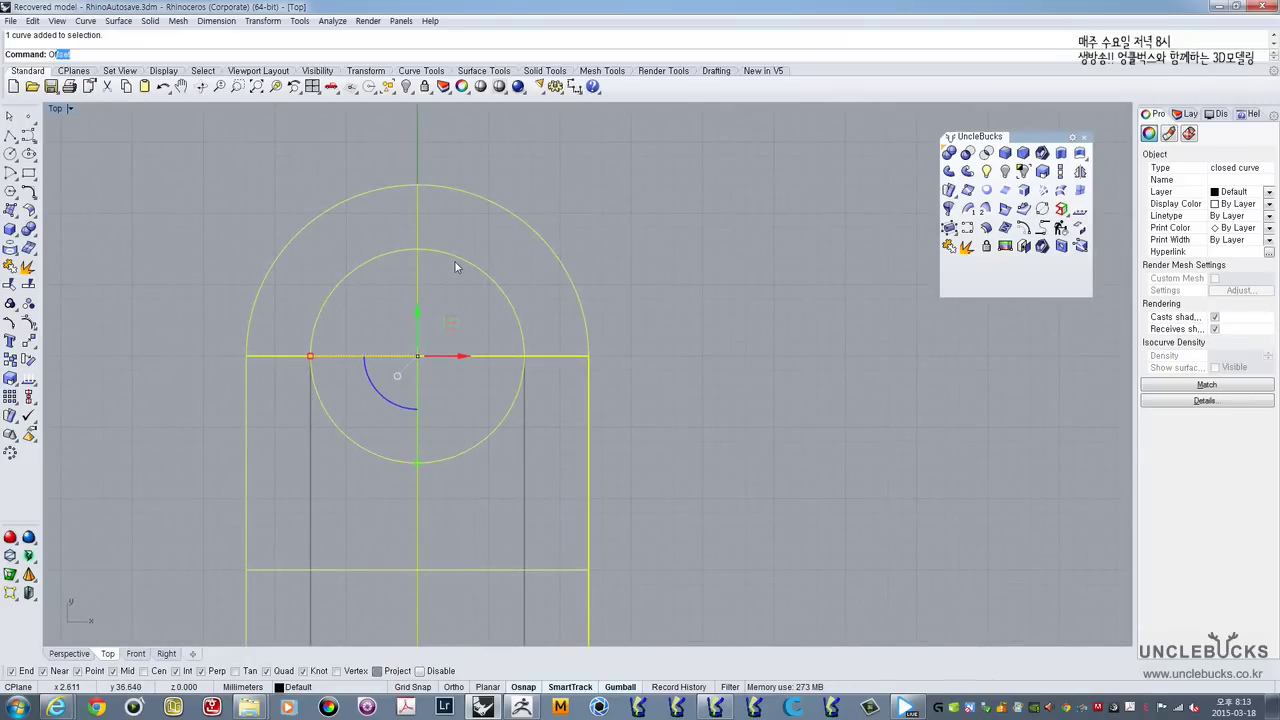
text(Of)
key(Return)
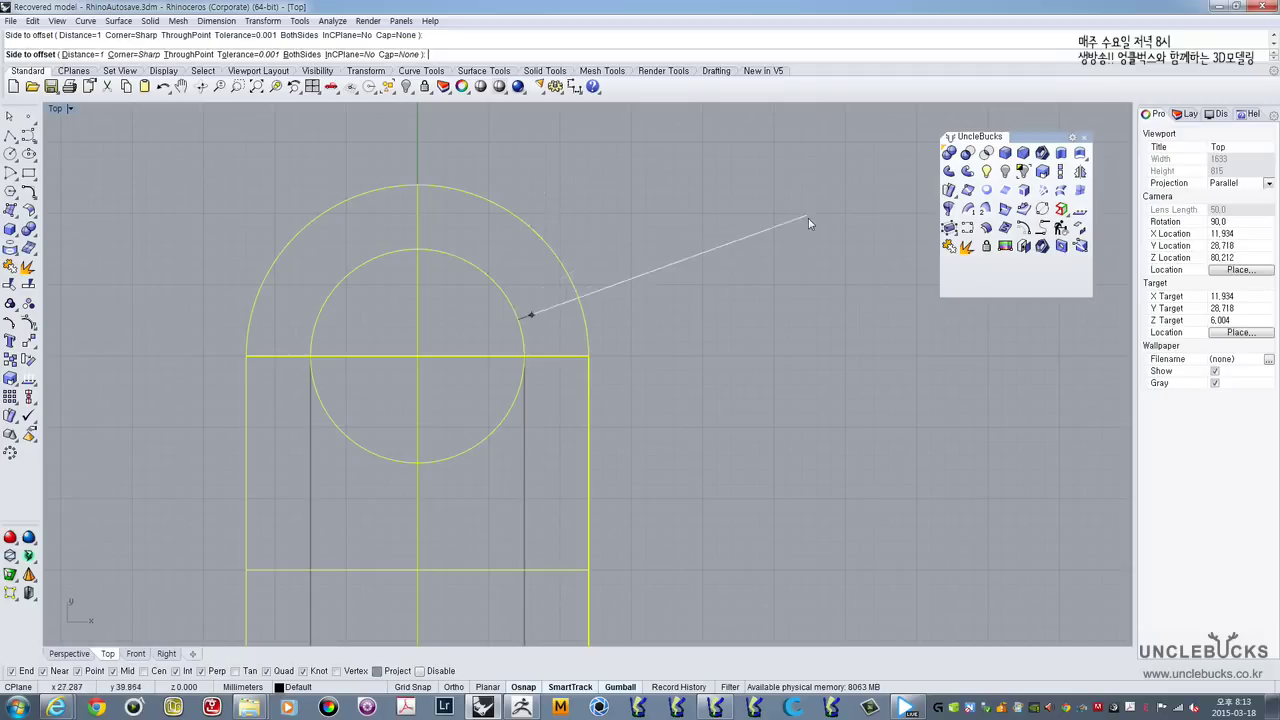
click(814, 220)
Step: Offset the 7.5 mm radius circle by 1.5 mm both outward and inward
key(Return)
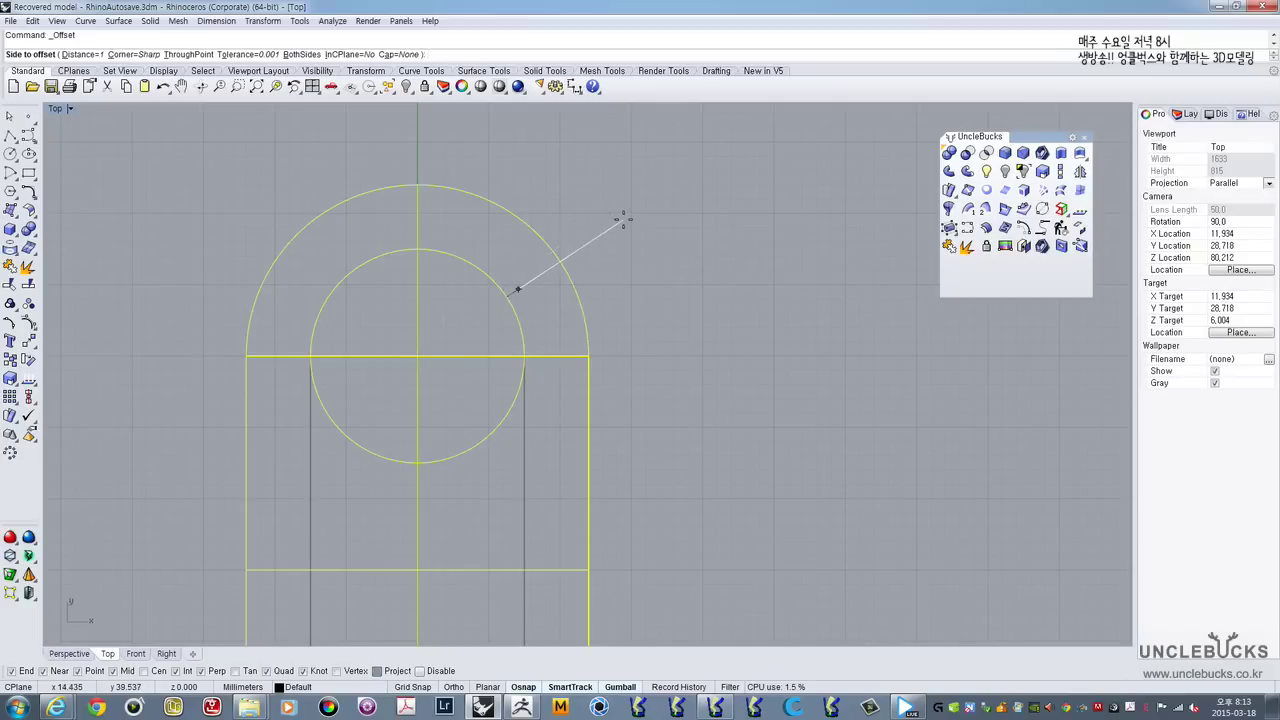
key(Return)
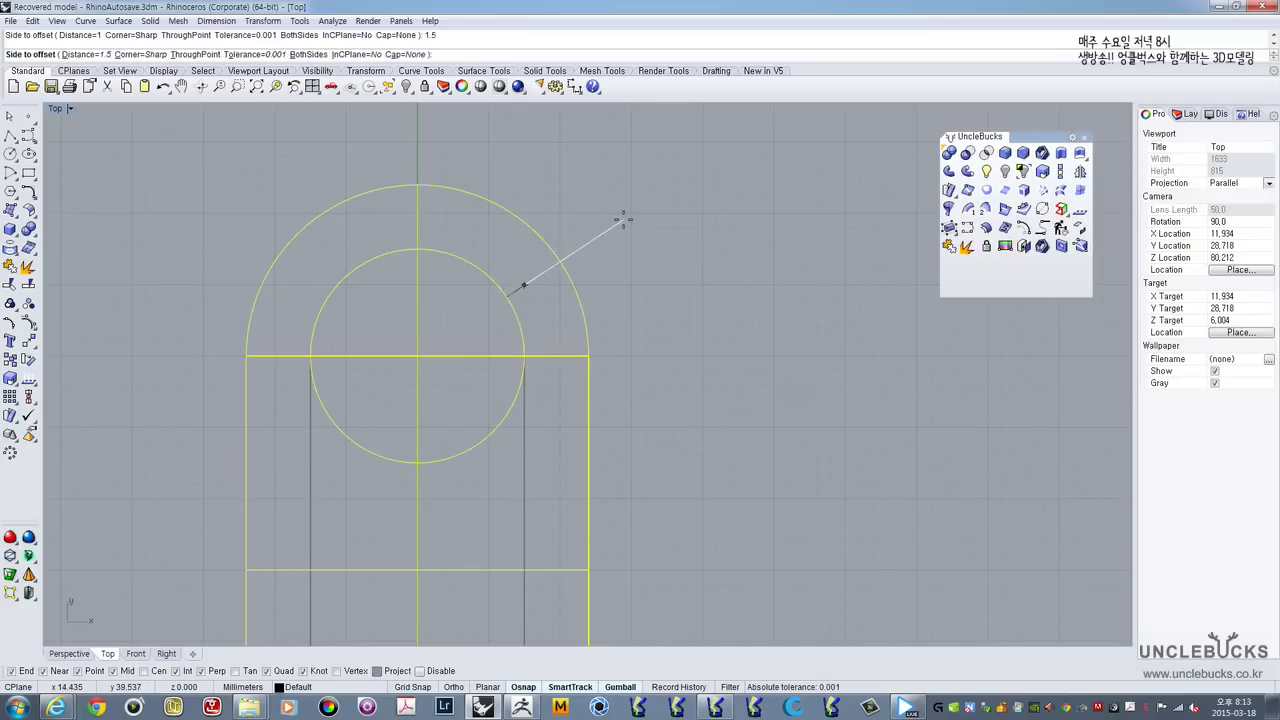
click(623, 219)
key(Return)
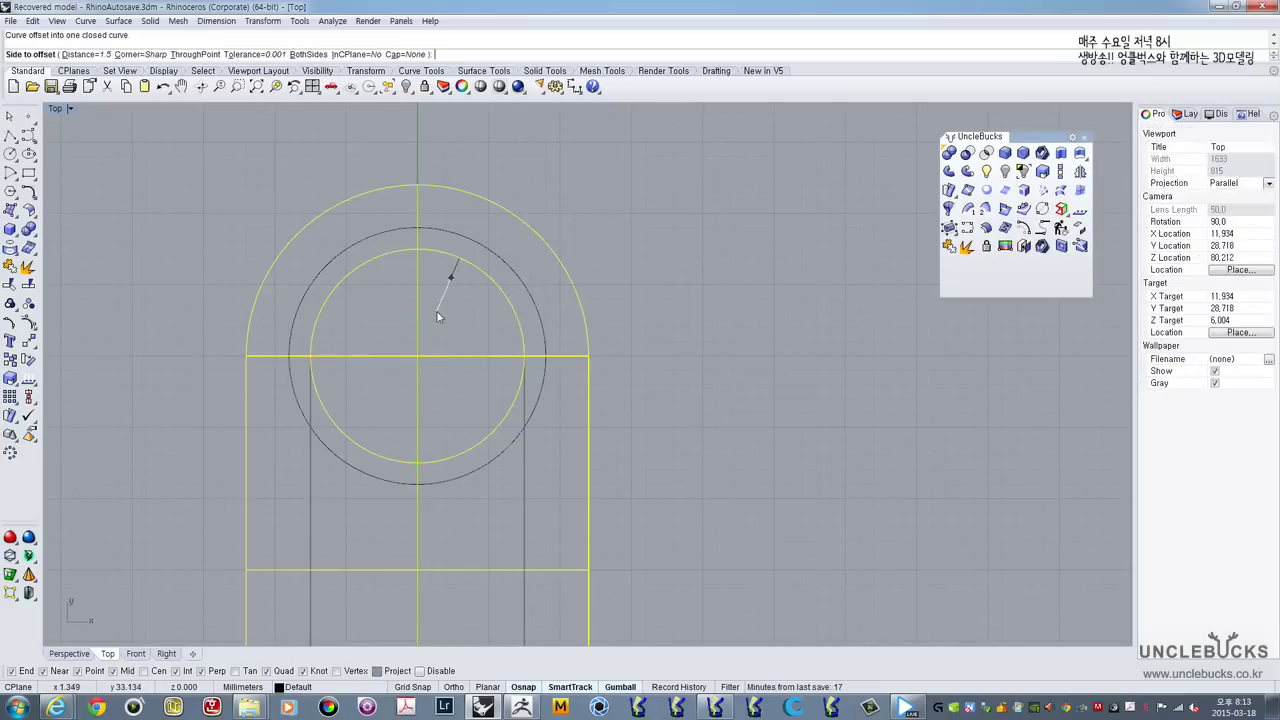
click(450, 320)
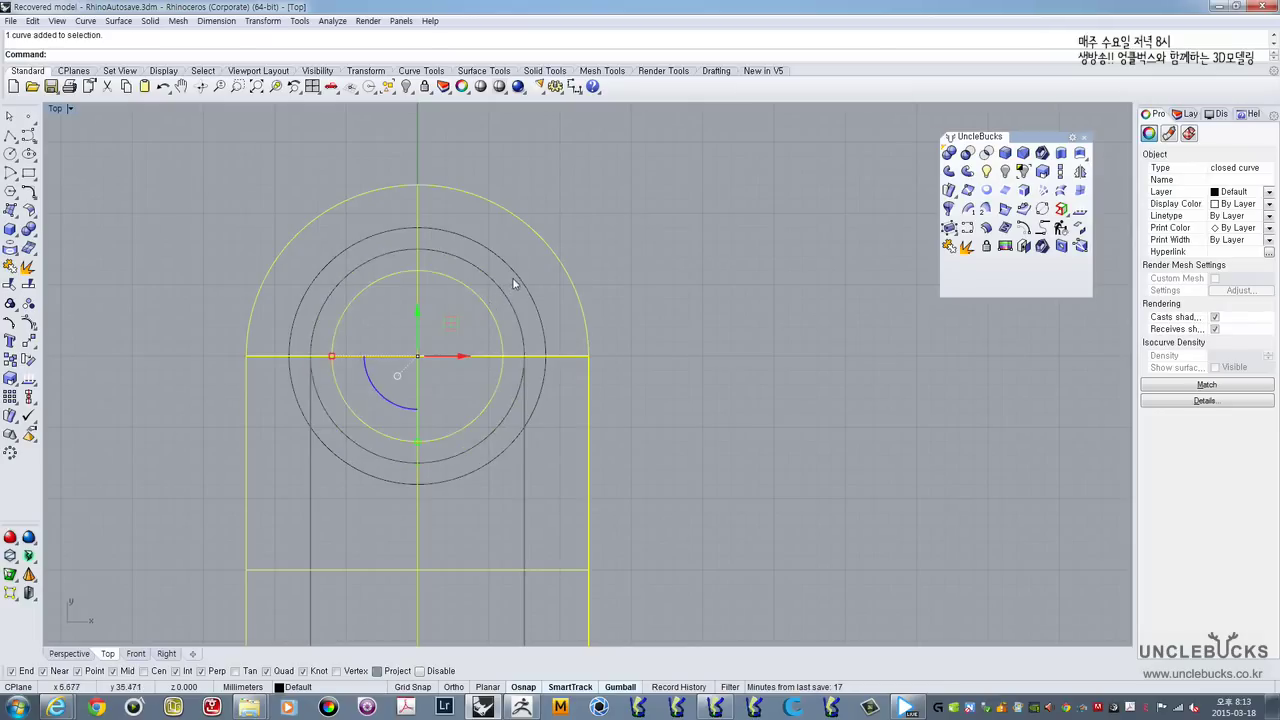
Step: In the Perspective view, move all three concentric circles straight up by about 17 mm to sit above the yellow body
shift+click(514, 280)
right_drag(499, 311, 519, 282)
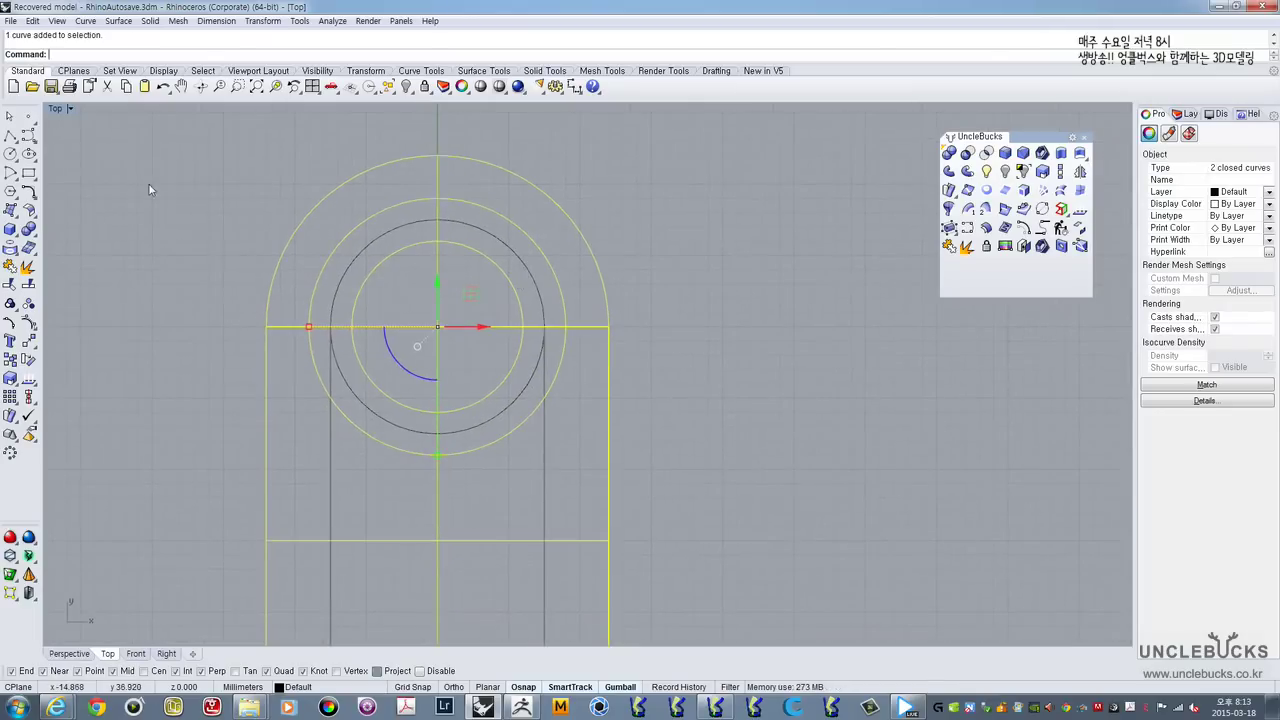
double_click(55, 110)
double_click(614, 108)
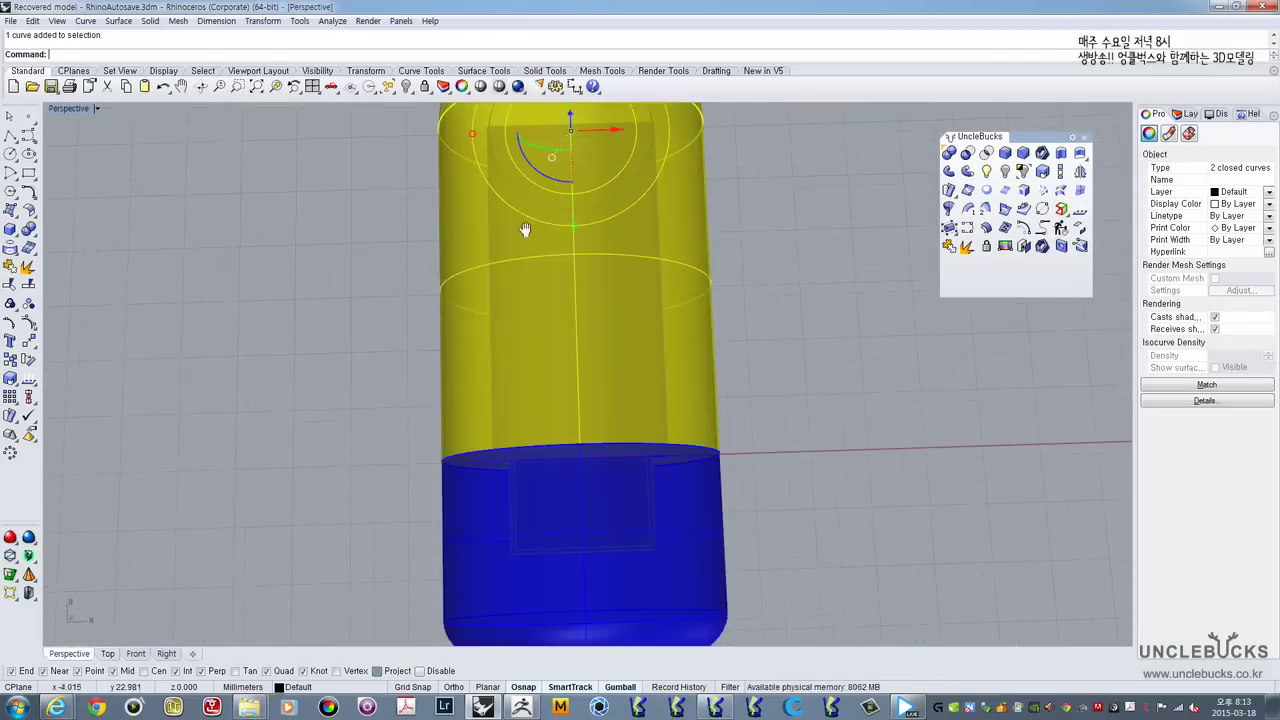
right_drag(492, 340, 439, 396)
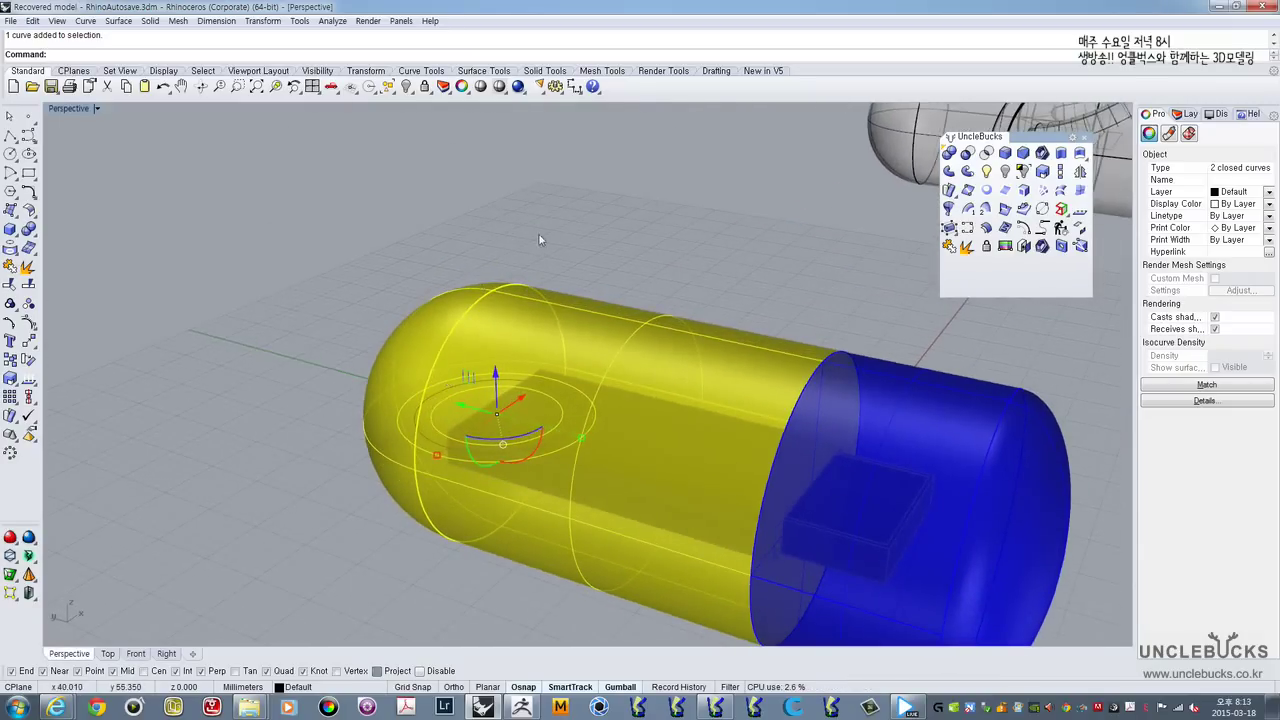
shift+drag(428, 421, 402, 441)
ctrl+click(509, 358)
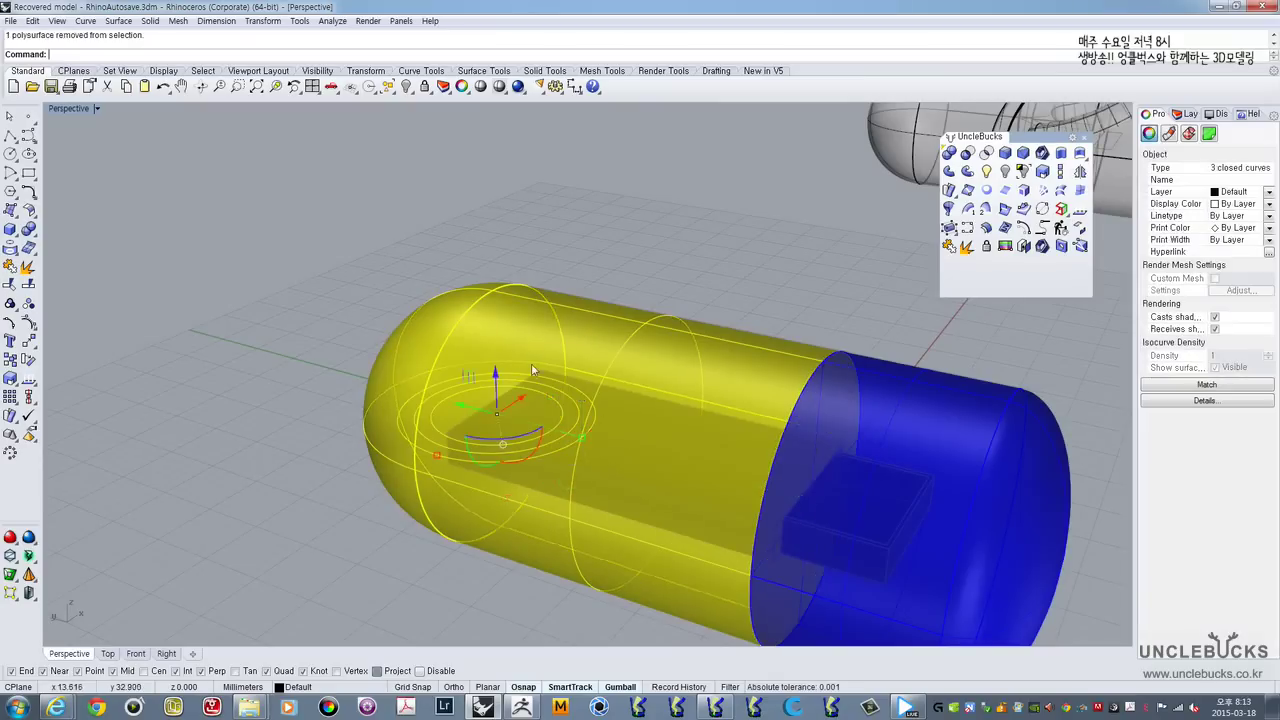
drag(494, 386, 494, 212)
click(642, 240)
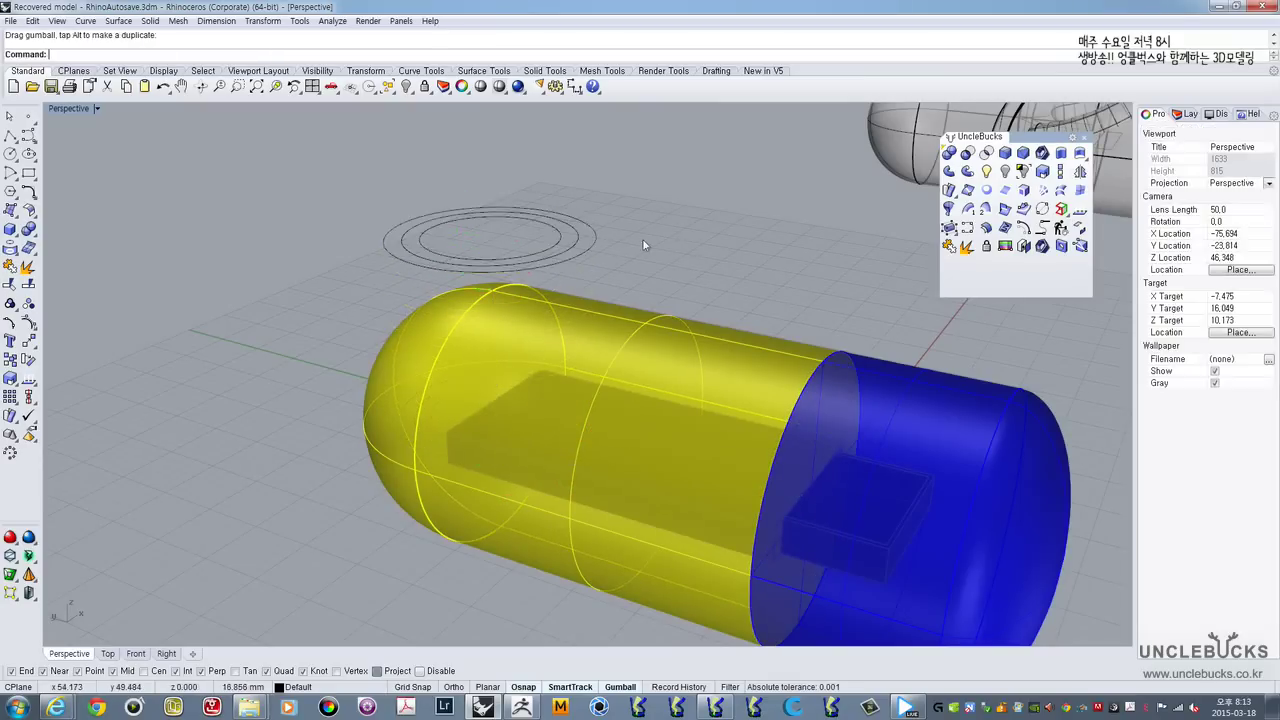
Step: Extrude the outermost and innermost eye circles downward as one solid ring that sinks into the yellow body
right_drag(642, 240, 532, 300)
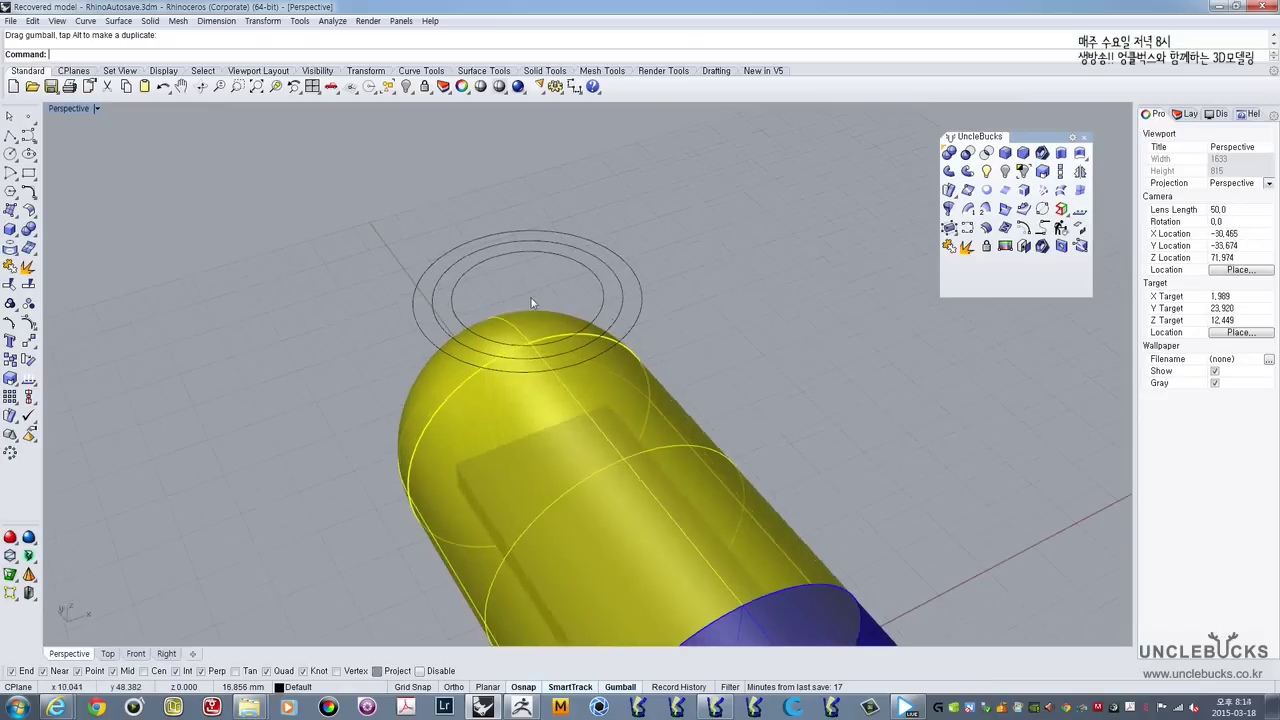
scroll(515, 298, up, 3)
click(419, 281)
shift+click(359, 304)
right_drag(452, 340, 461, 310)
click(1063, 155)
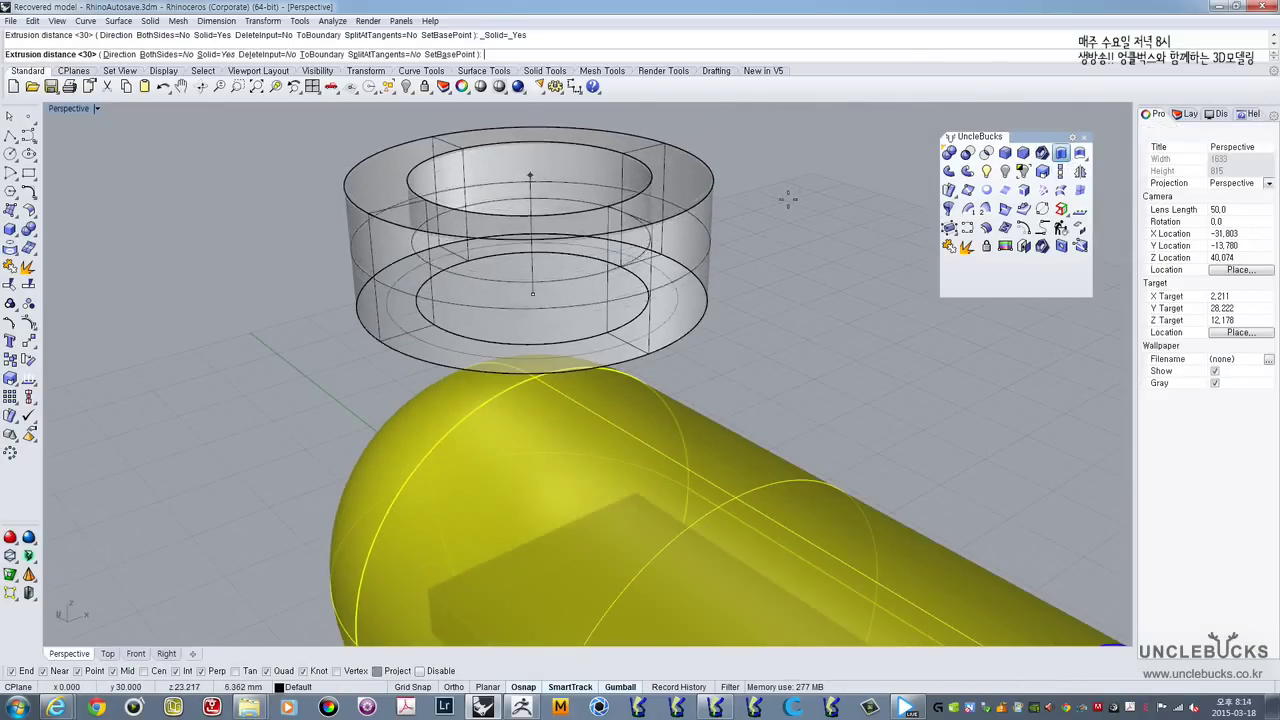
scroll(608, 449, down, 4)
right_drag(582, 480, 625, 368)
click(626, 518)
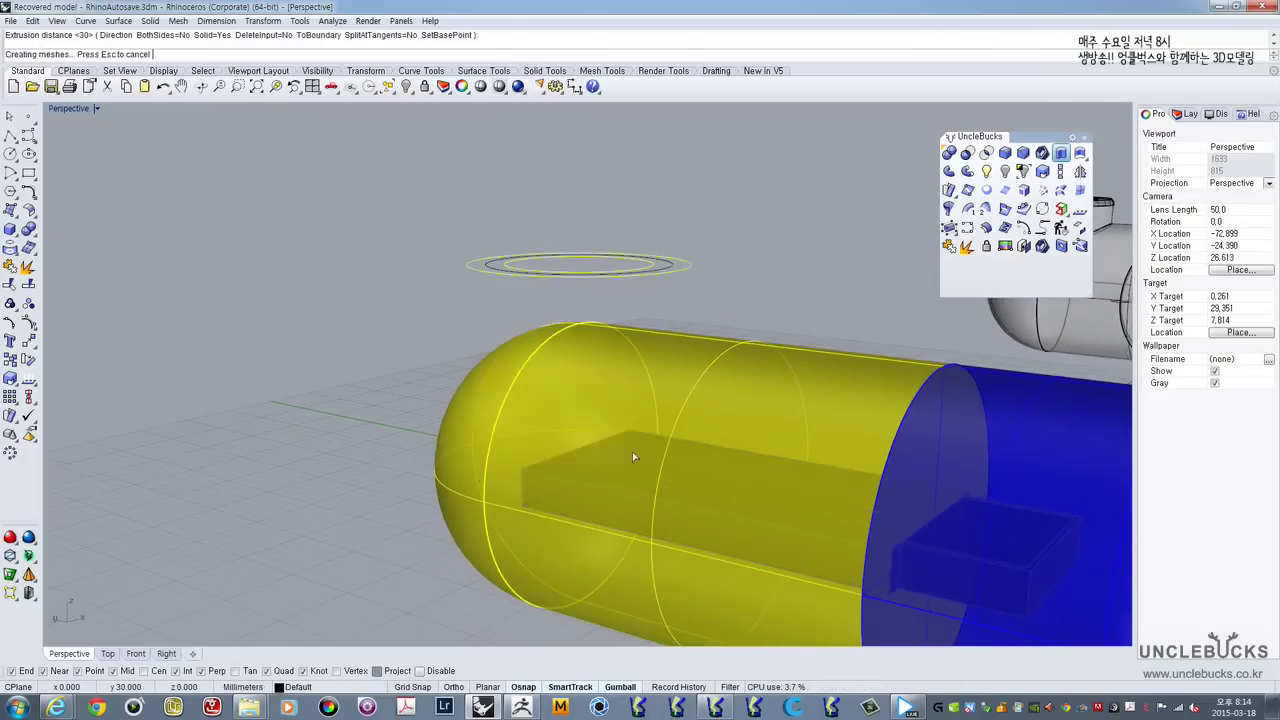
click(756, 210)
Step: Try setting the eye ring's display color to Yellow
right_drag(756, 212, 668, 322)
shift+right_drag(668, 322, 742, 353)
click(706, 385)
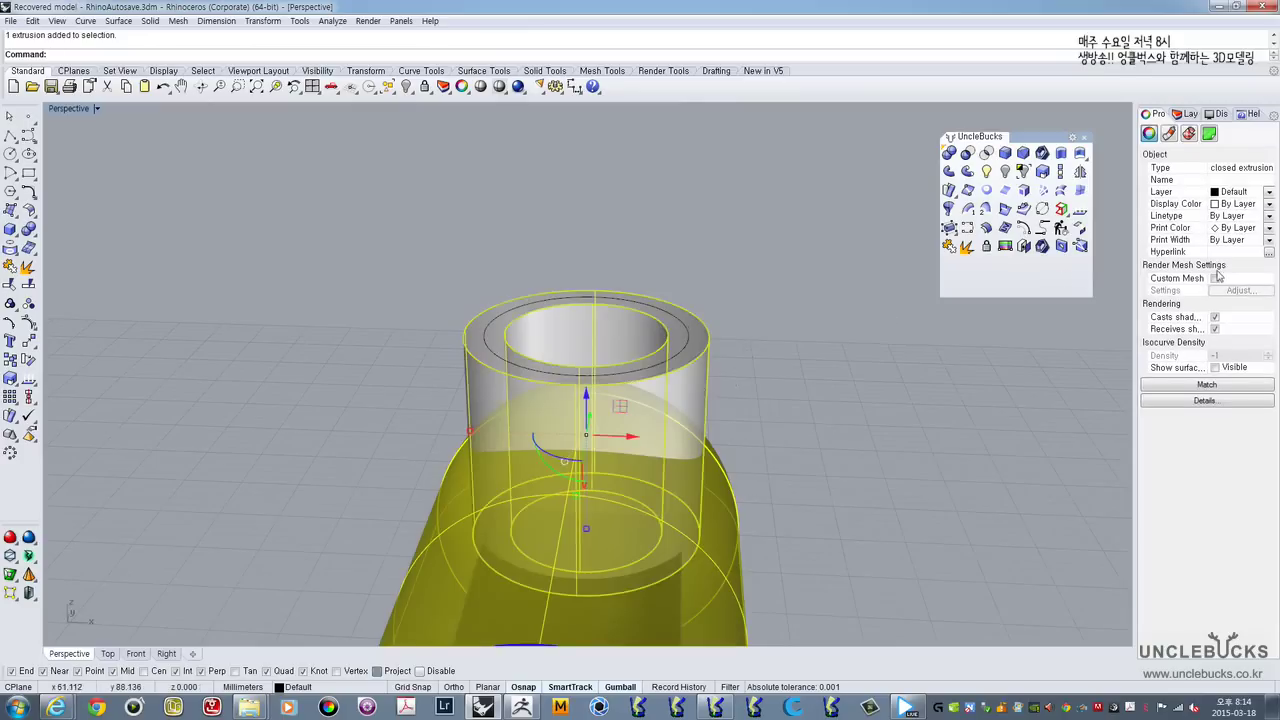
click(1234, 204)
click(1238, 217)
click(1238, 206)
click(1239, 206)
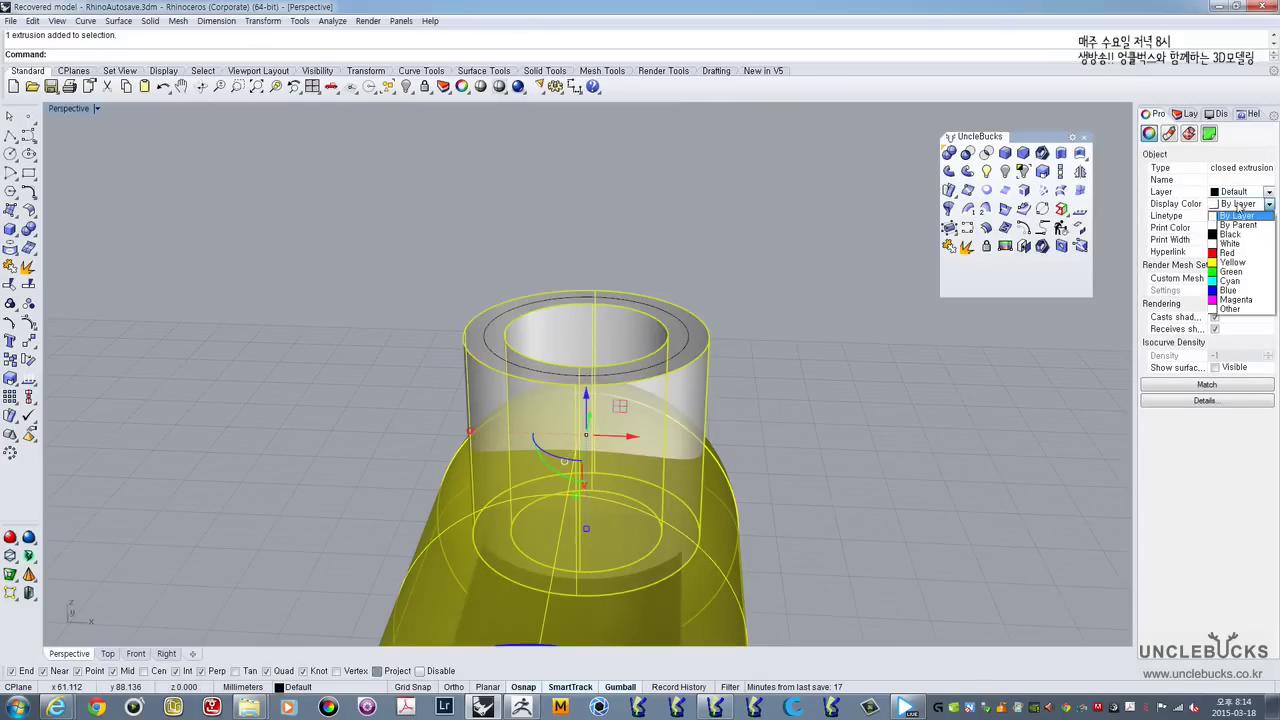
click(1236, 263)
right_drag(645, 331, 747, 303)
key(ctrl+z)
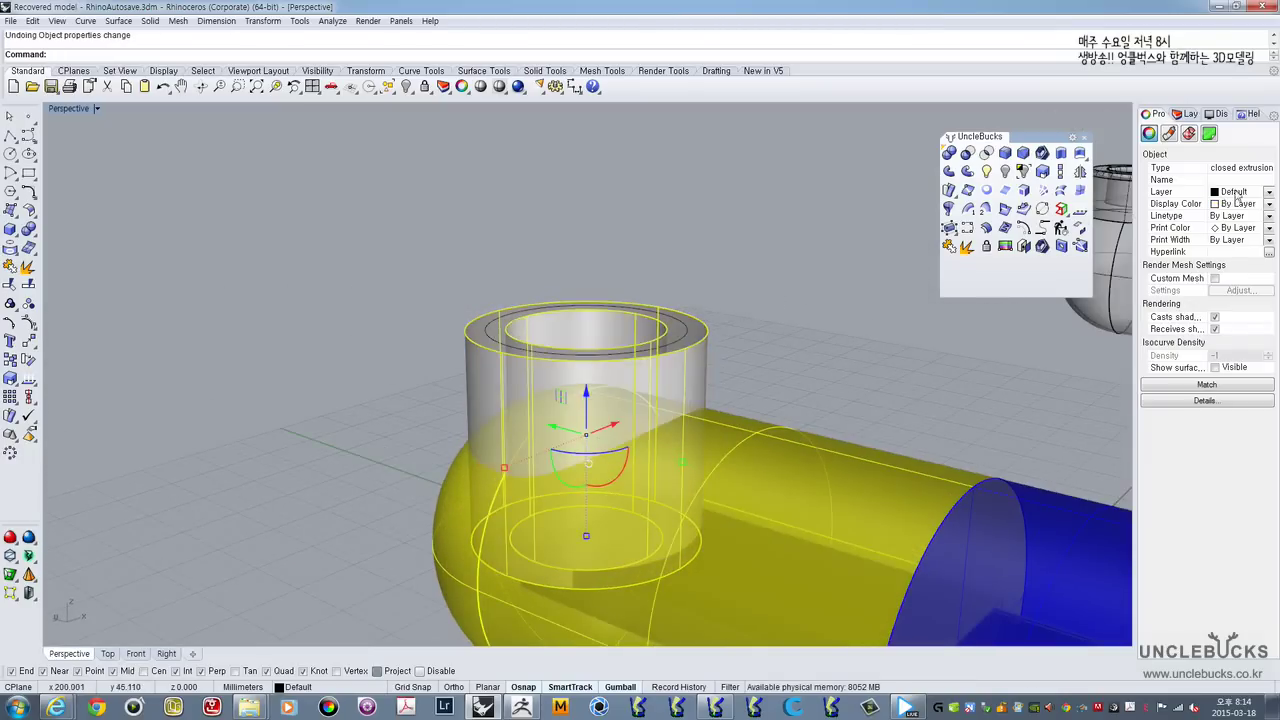
click(715, 246)
Step: Try to adjust the eye ring's height by scaling it vertically with the gumball
right_drag(715, 248, 636, 304)
click(766, 403)
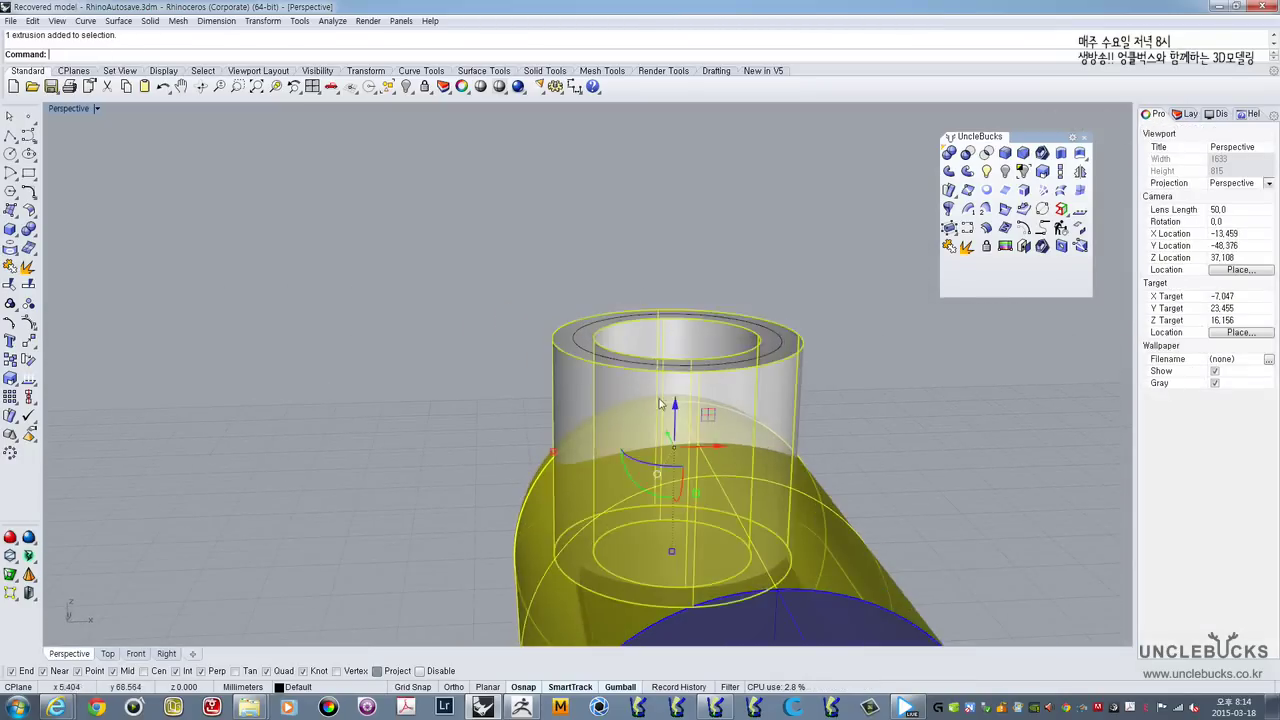
right_drag(640, 455, 675, 422)
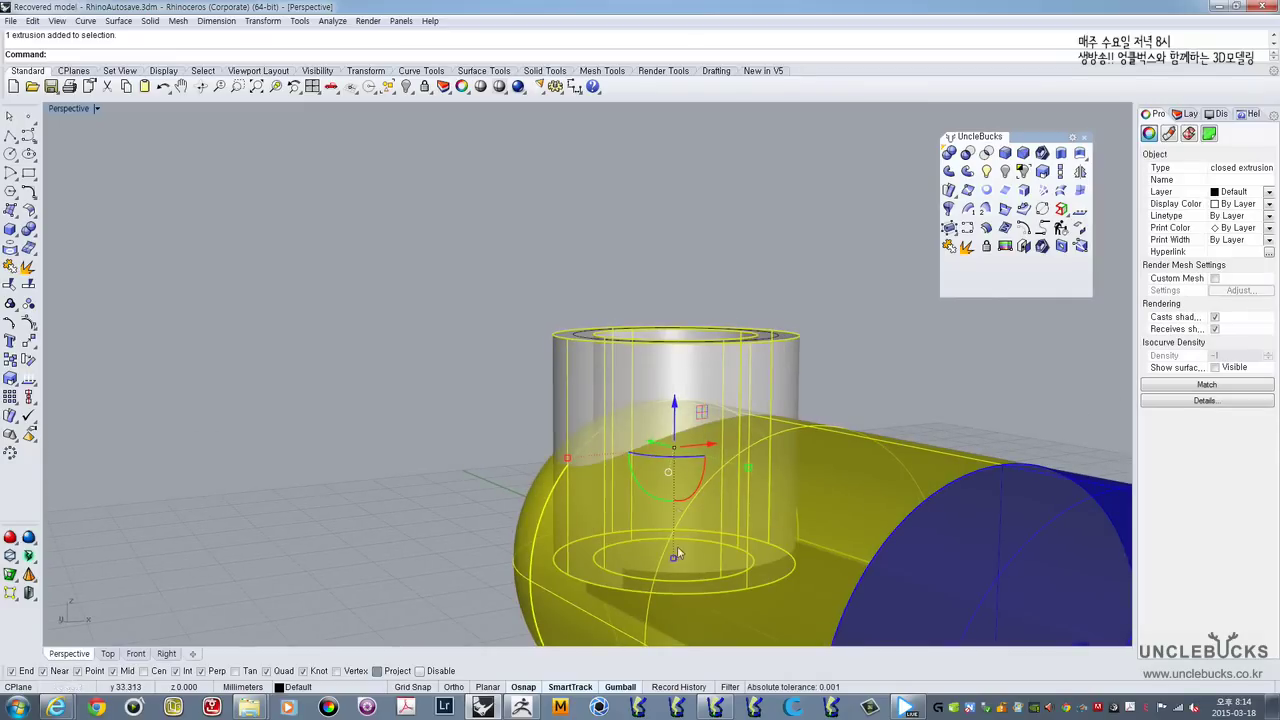
drag(673, 562, 667, 524)
click(828, 341)
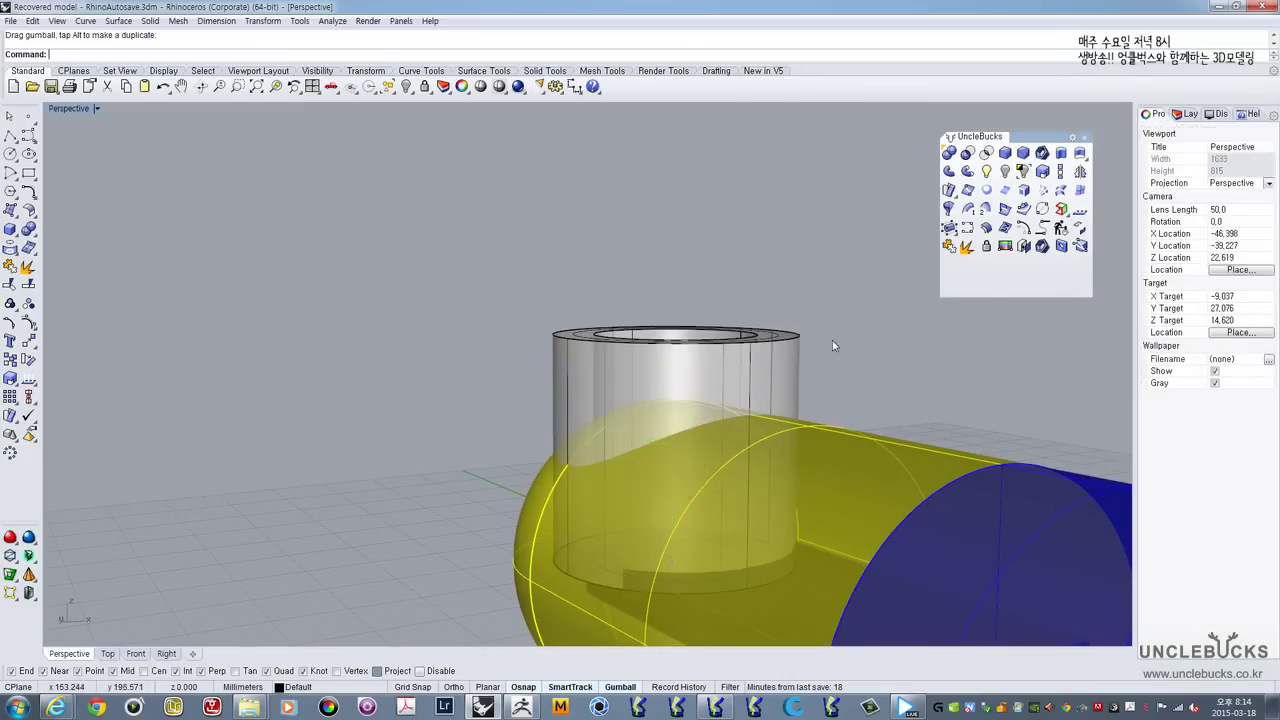
Step: Fillet the inner and outer top edges of the eye ring with a radius of 1 mm
right_drag(832, 340, 630, 307)
click(801, 365)
click(849, 343)
click(698, 367)
click(758, 334)
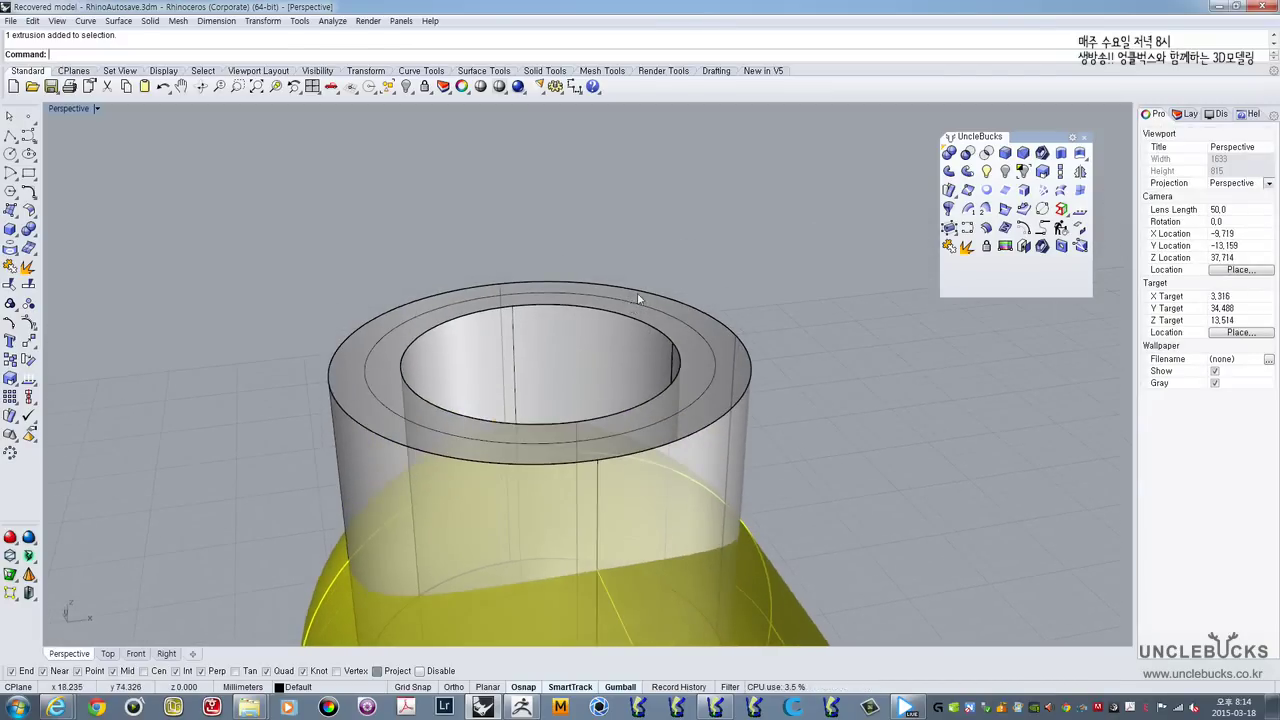
click(1005, 153)
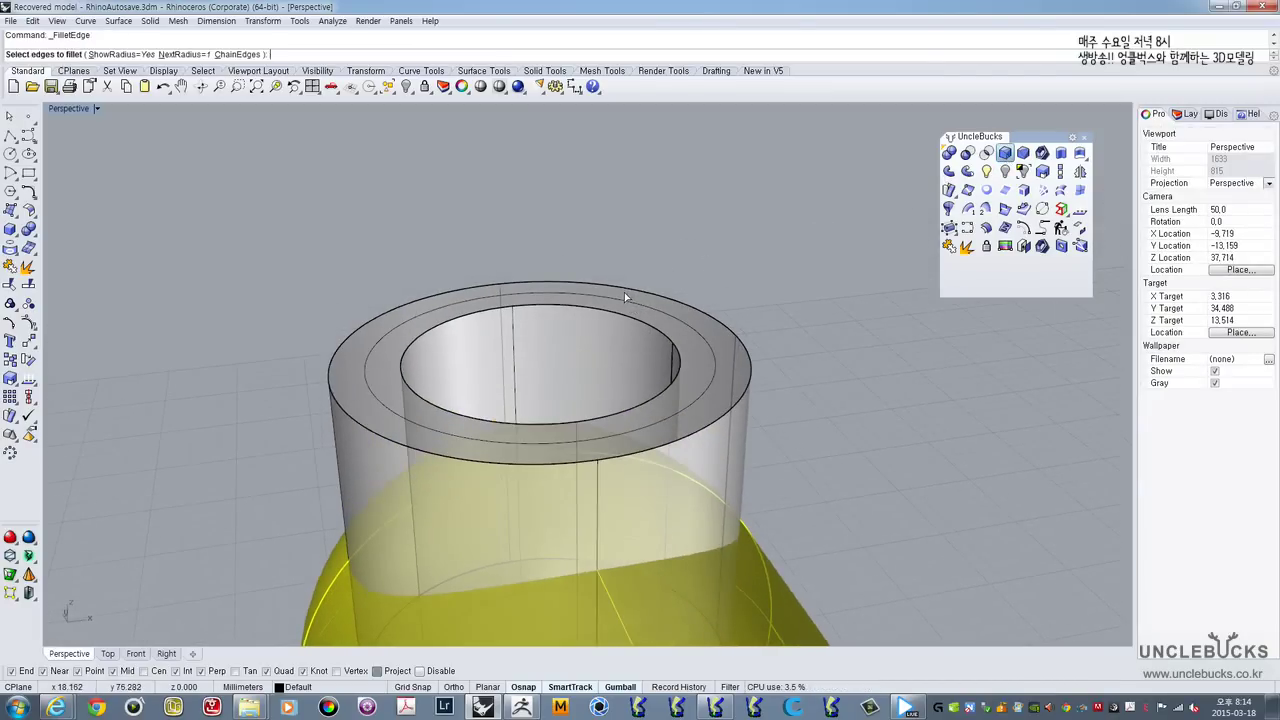
click(610, 312)
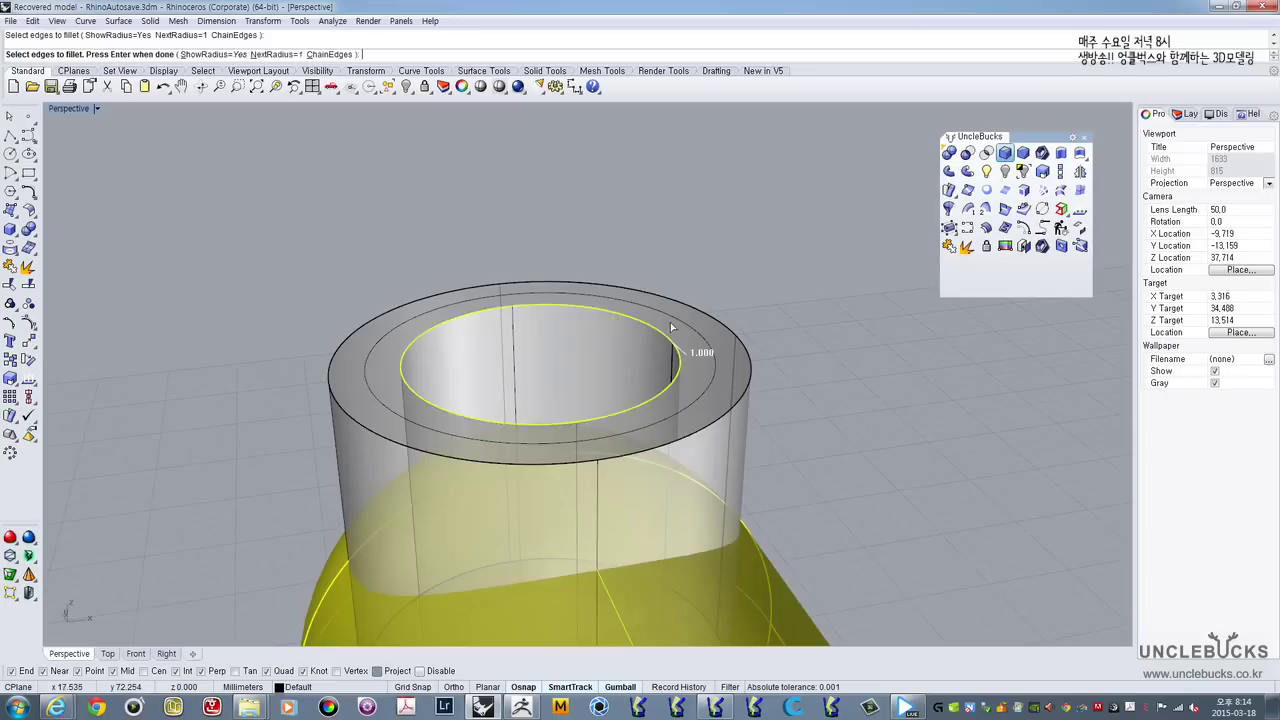
click(710, 322)
key(Return)
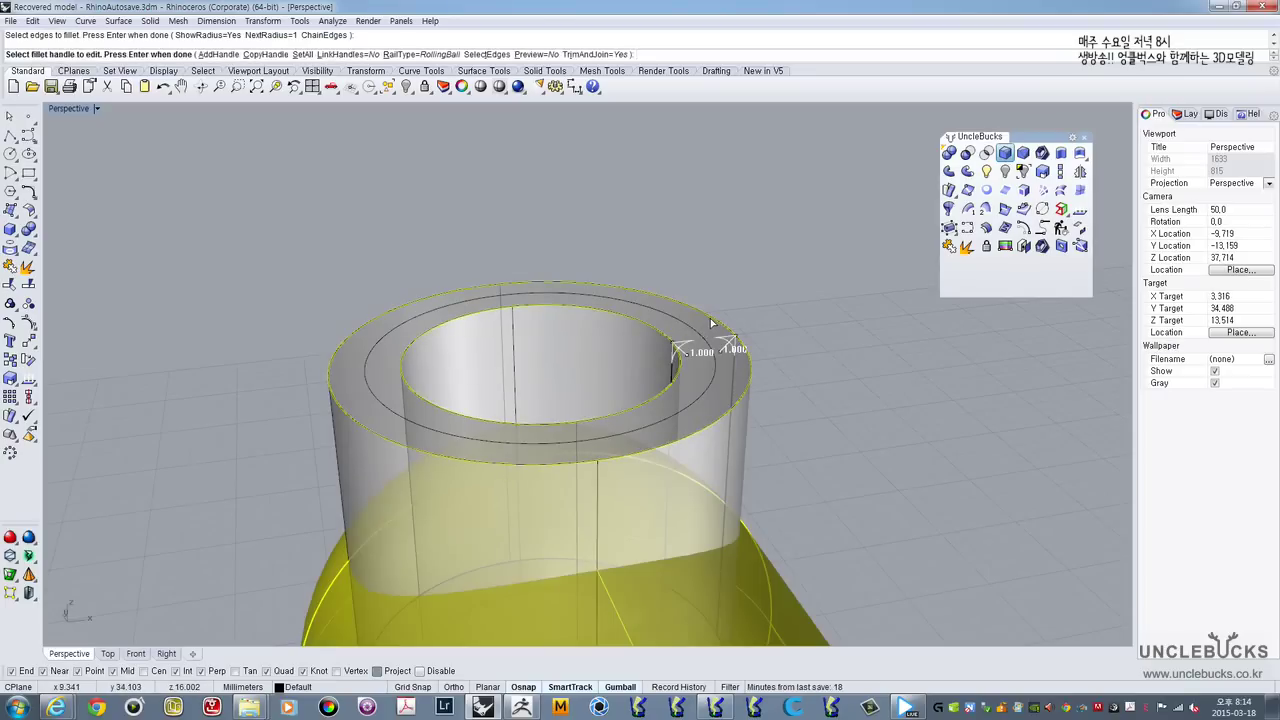
key(Return)
Step: In the Top view, create a sphere of about 7.6 mm radius centred in the eye ring
right_drag(775, 330, 630, 338)
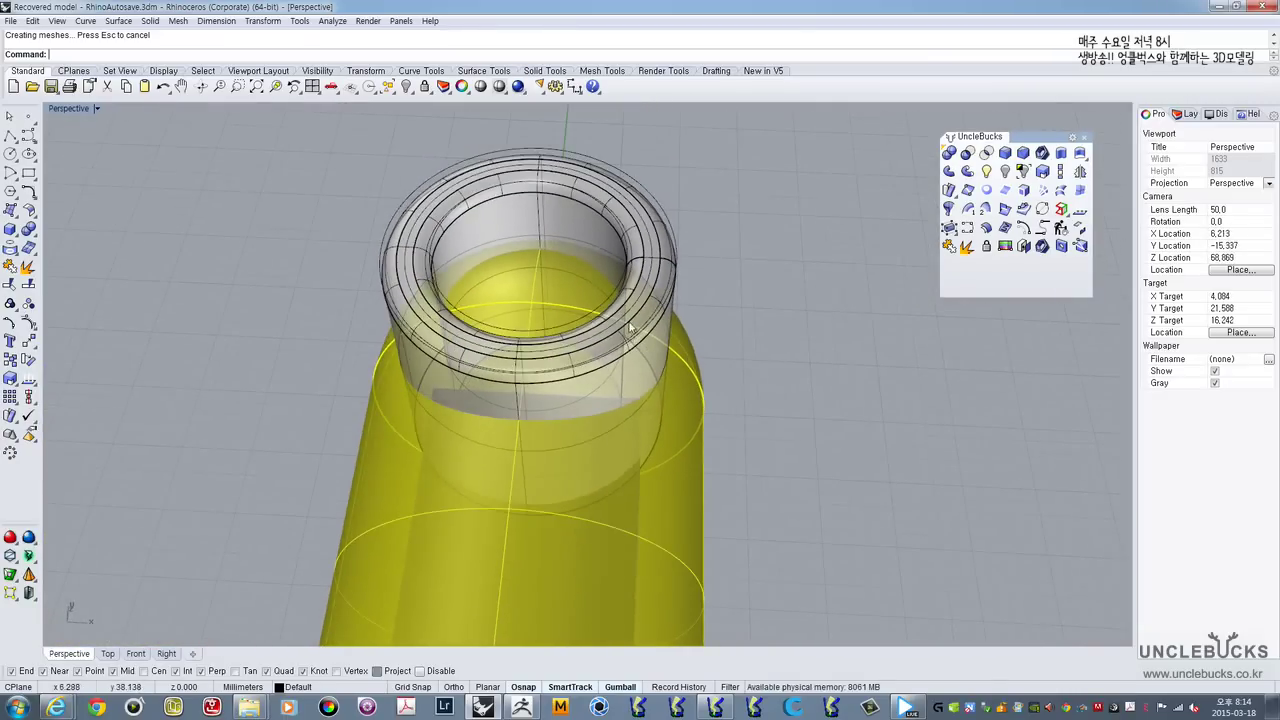
scroll(566, 289, up, 5)
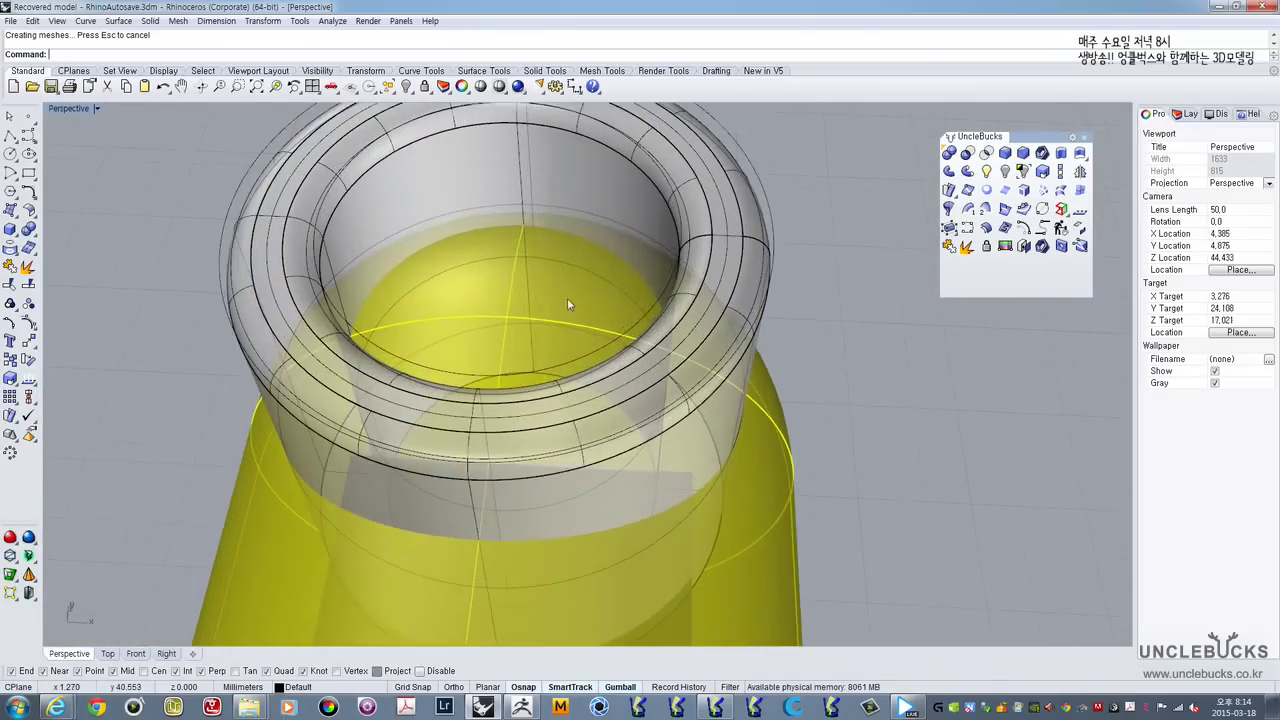
right_drag(567, 303, 596, 214)
scroll(671, 274, down, 4)
right_drag(671, 274, 510, 237)
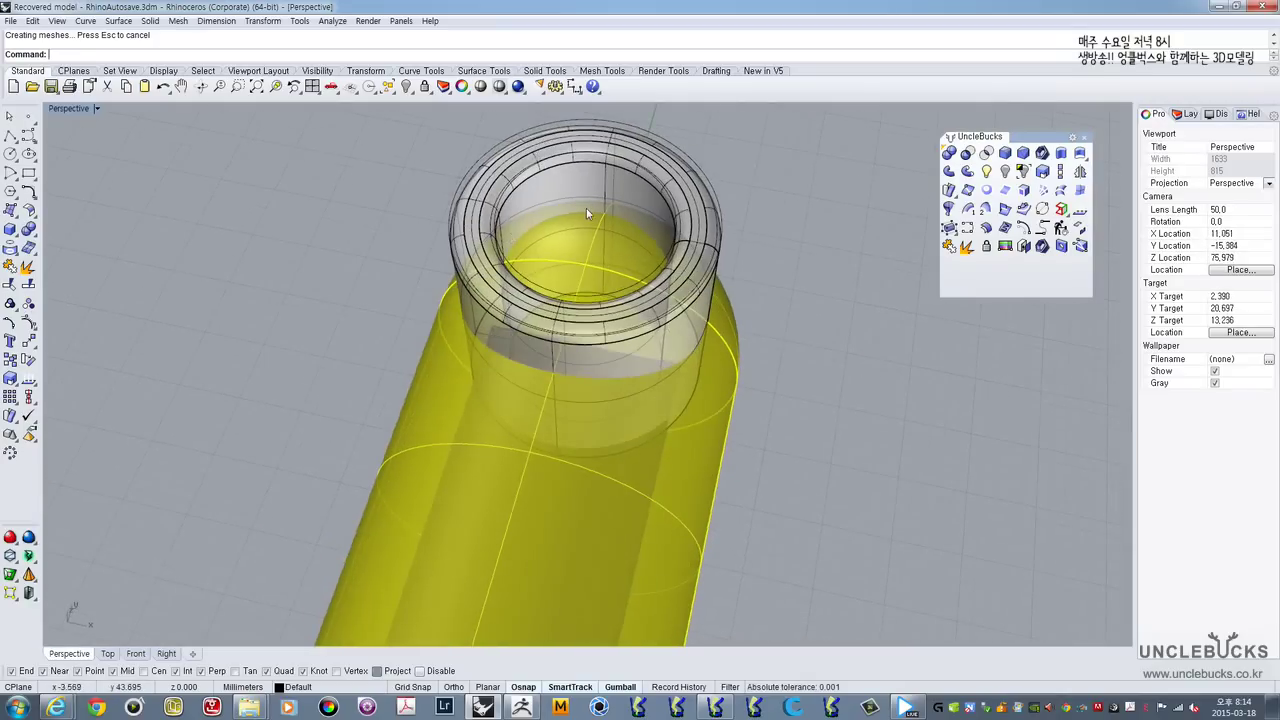
double_click(60, 110)
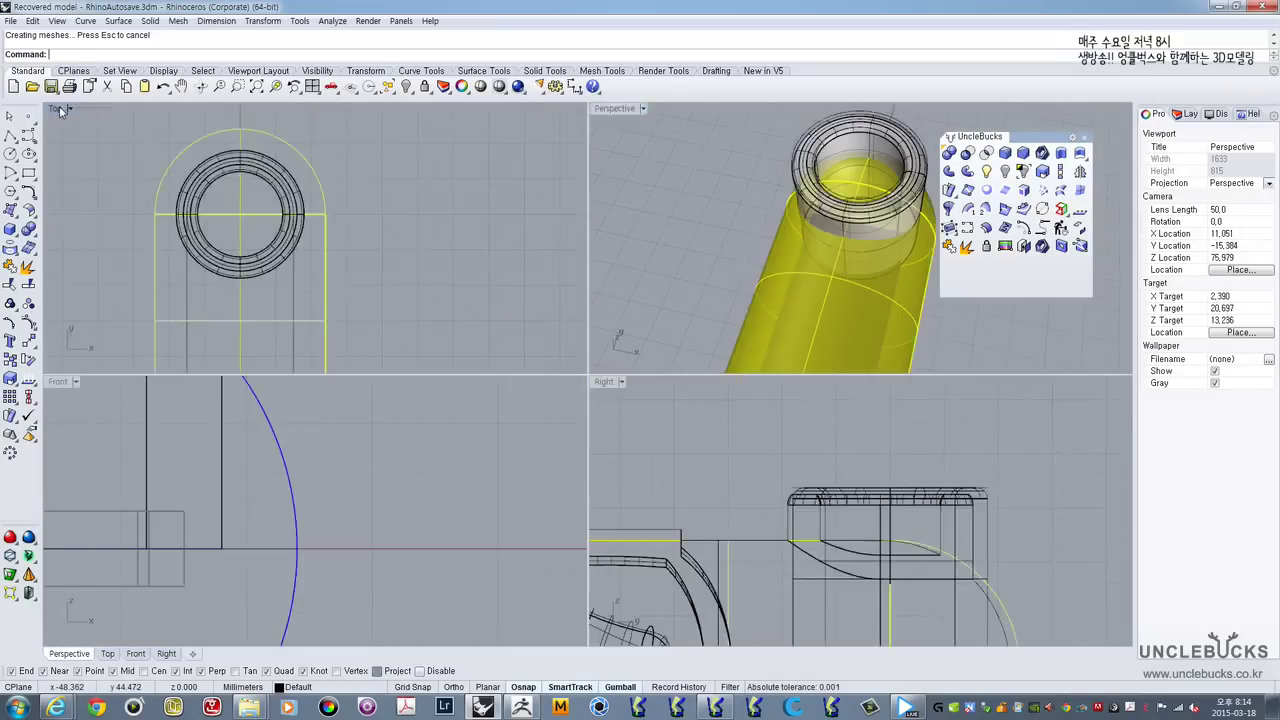
double_click(55, 108)
scroll(431, 333, up, 4)
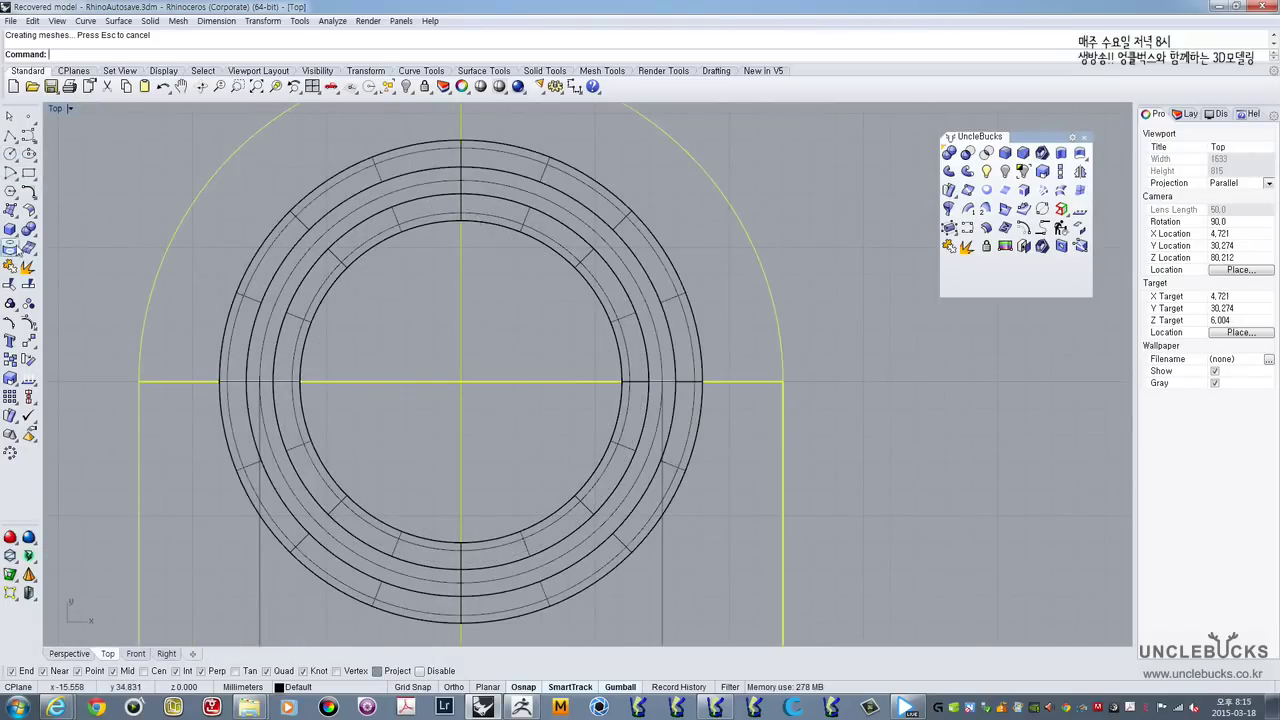
click(11, 231)
click(66, 238)
click(459, 382)
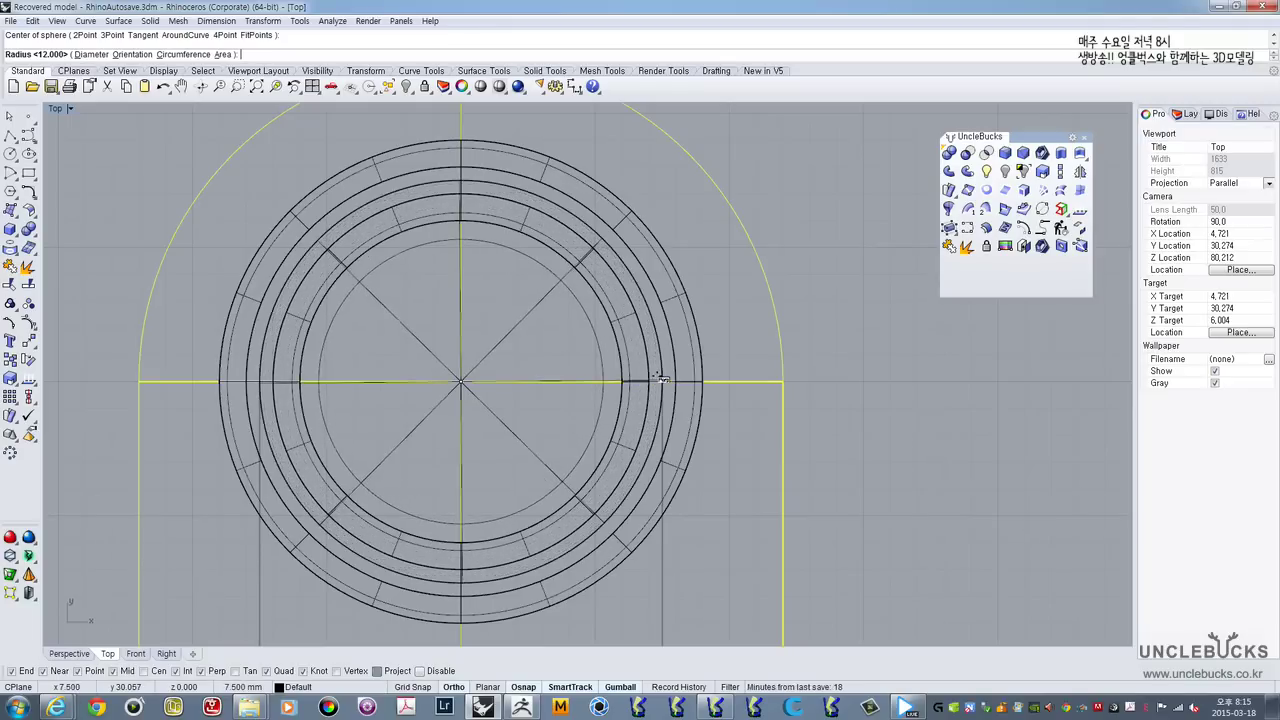
click(663, 379)
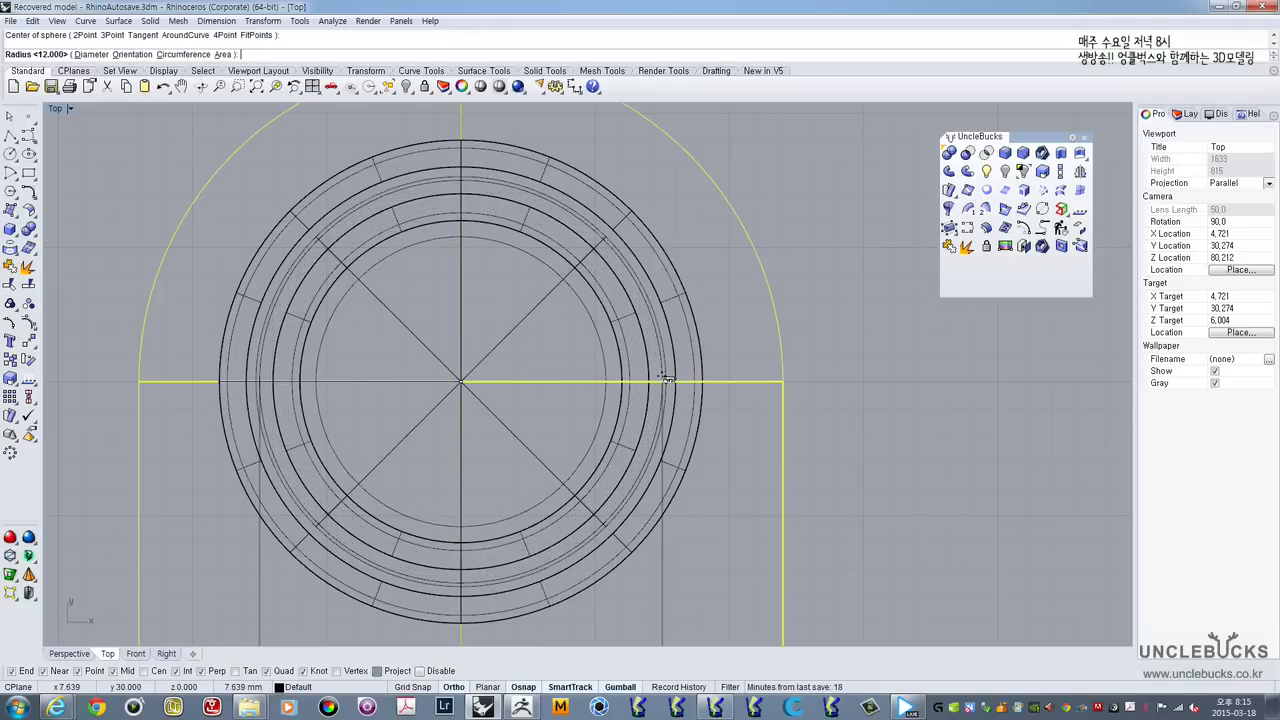
Step: In the Perspective view, move the eyeball sphere straight up by about 7.9 mm inside the ring
double_click(55, 109)
double_click(630, 110)
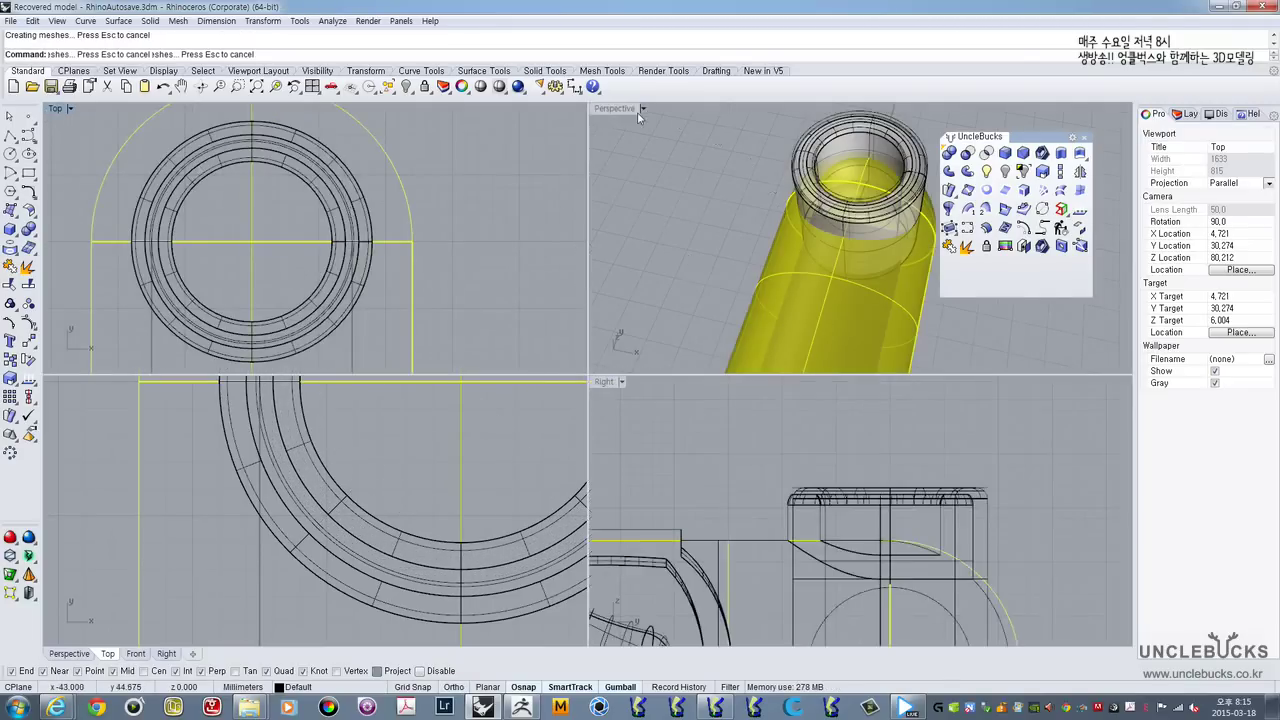
right_drag(524, 209, 316, 265)
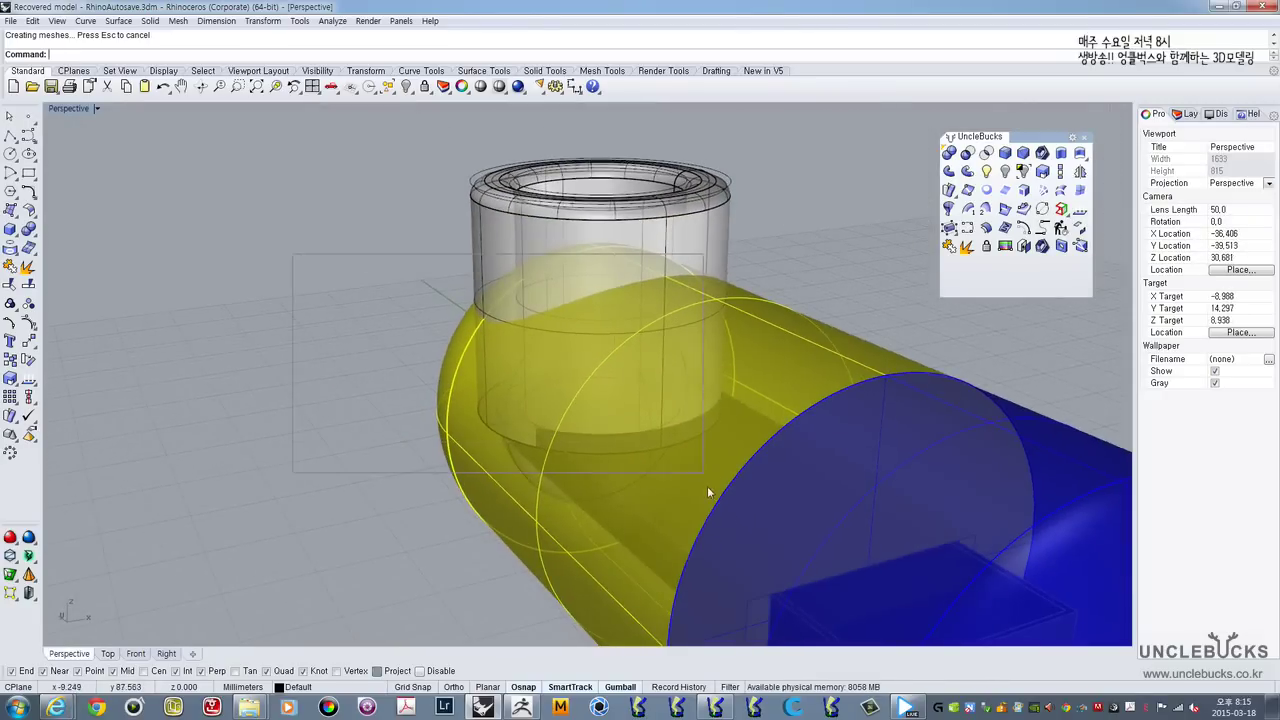
click(590, 358)
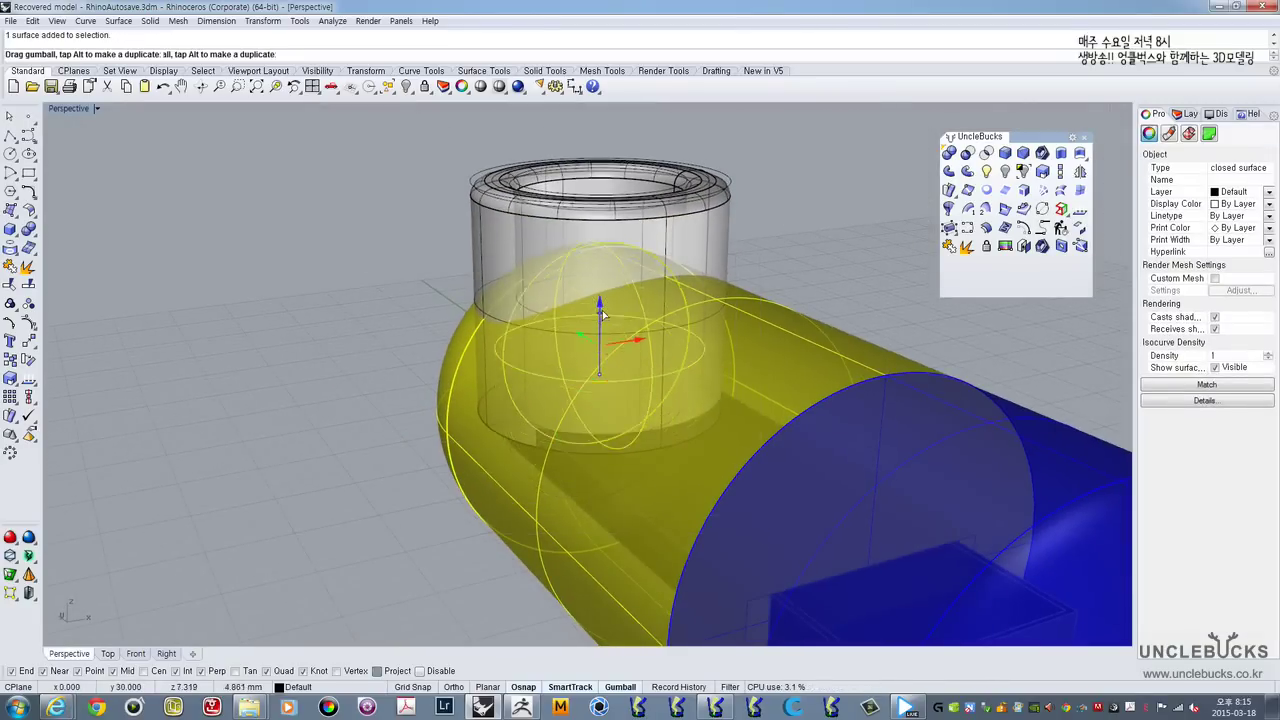
drag(603, 315, 601, 265)
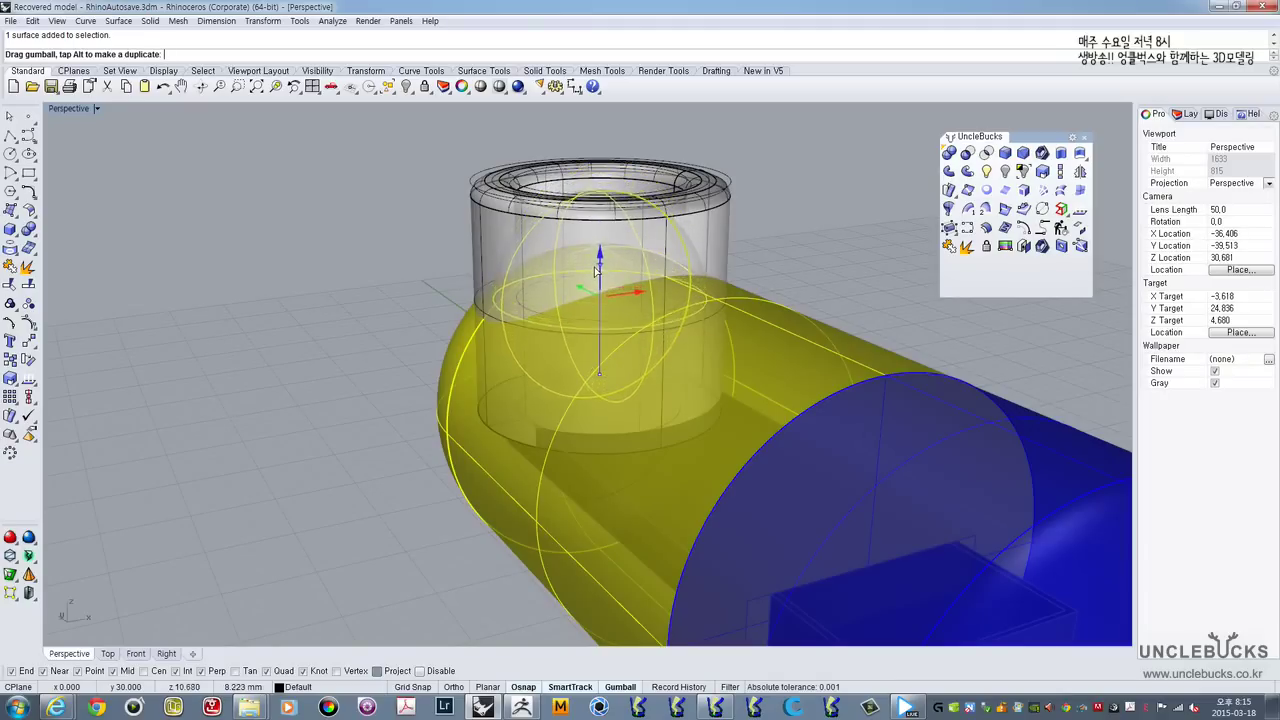
right_drag(597, 275, 560, 375)
click(821, 303)
Step: Switch the Perspective view to the Shaded display mode for a closer view of the eyeball
right_drag(740, 345, 486, 186)
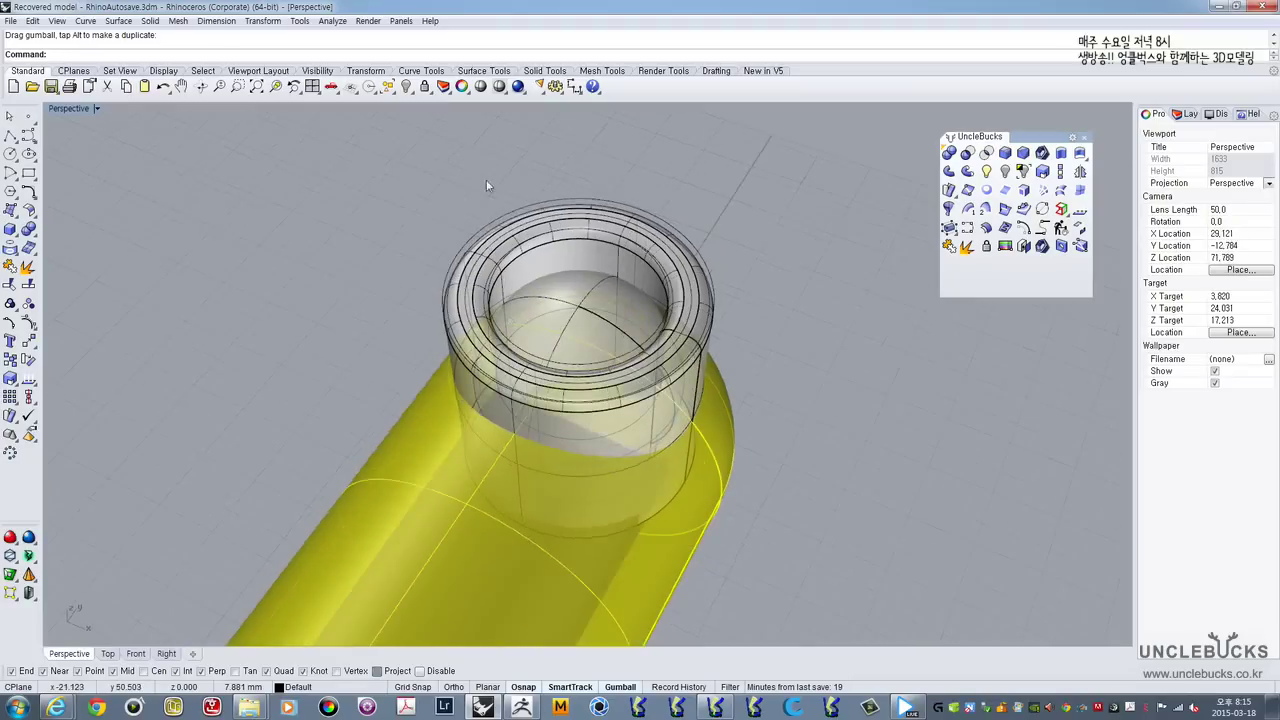
key(ctrl+alt+s)
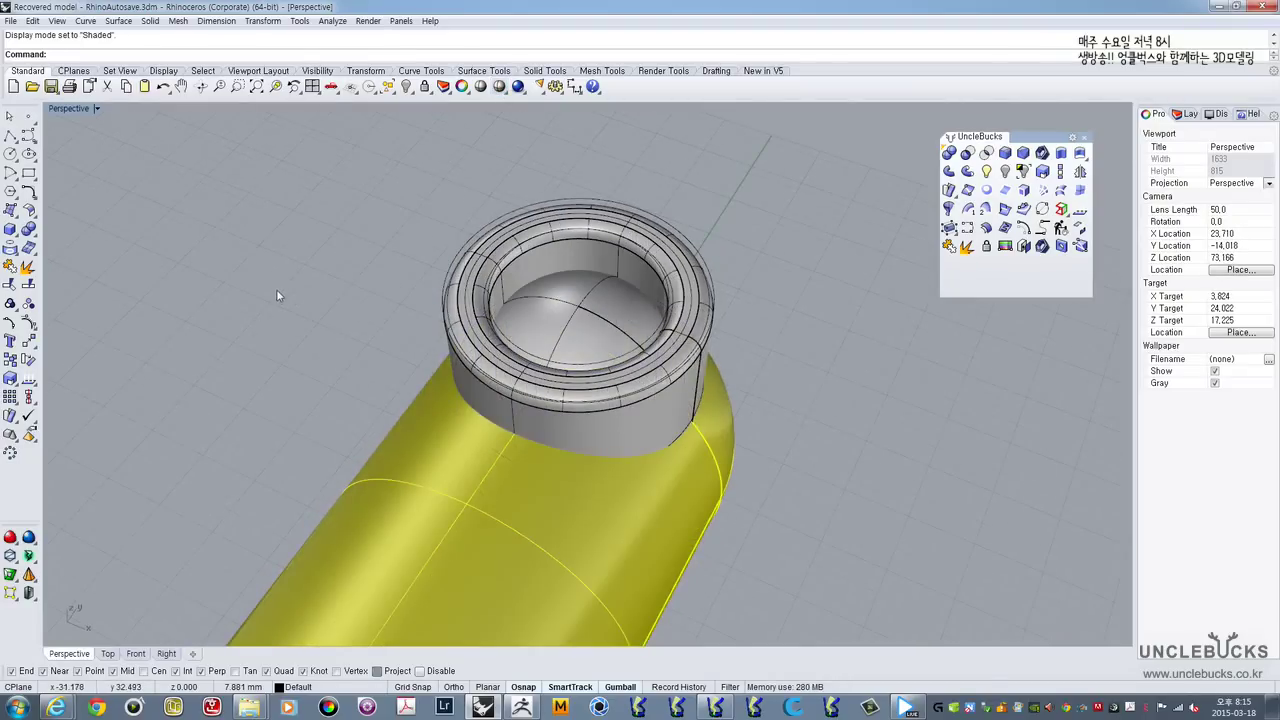
right_drag(277, 295, 603, 283)
scroll(539, 258, up, 4)
scroll(523, 287, up, 2)
Step: Examine how the eyeball sits inside the ring in the Top and Perspective views
right_drag(350, 272, 45, 116)
double_click(62, 111)
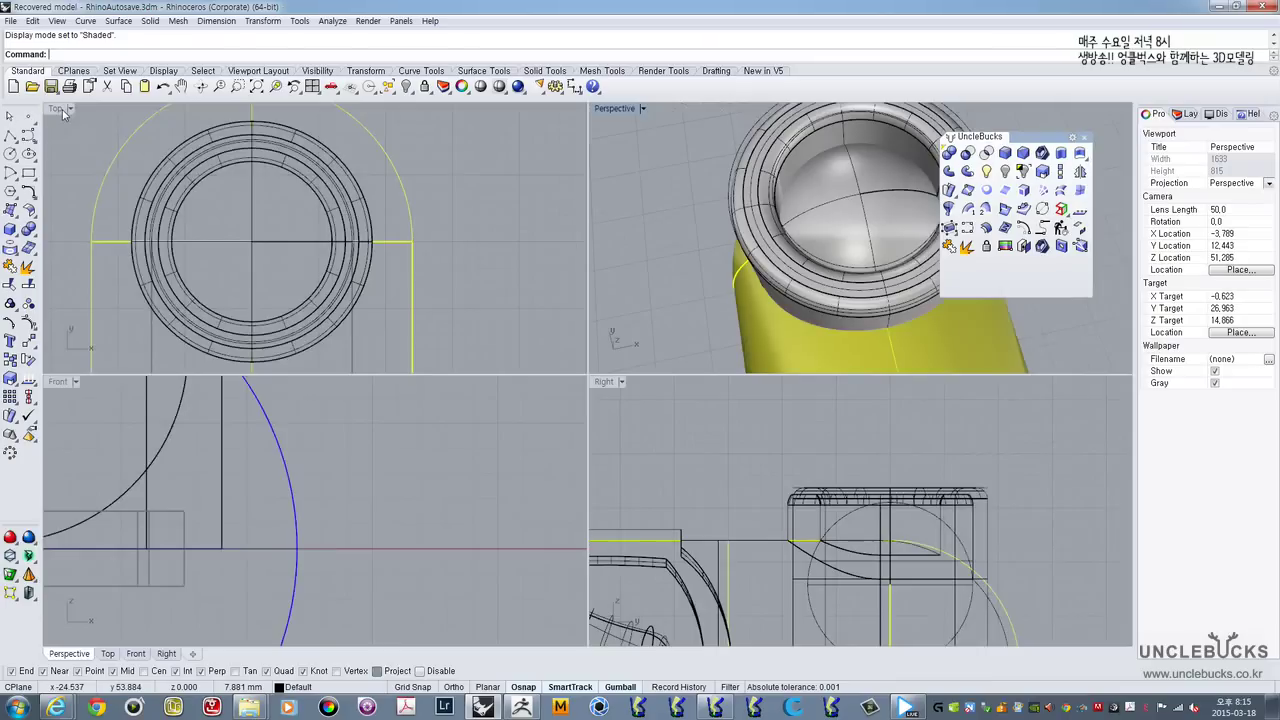
double_click(60, 113)
double_click(57, 112)
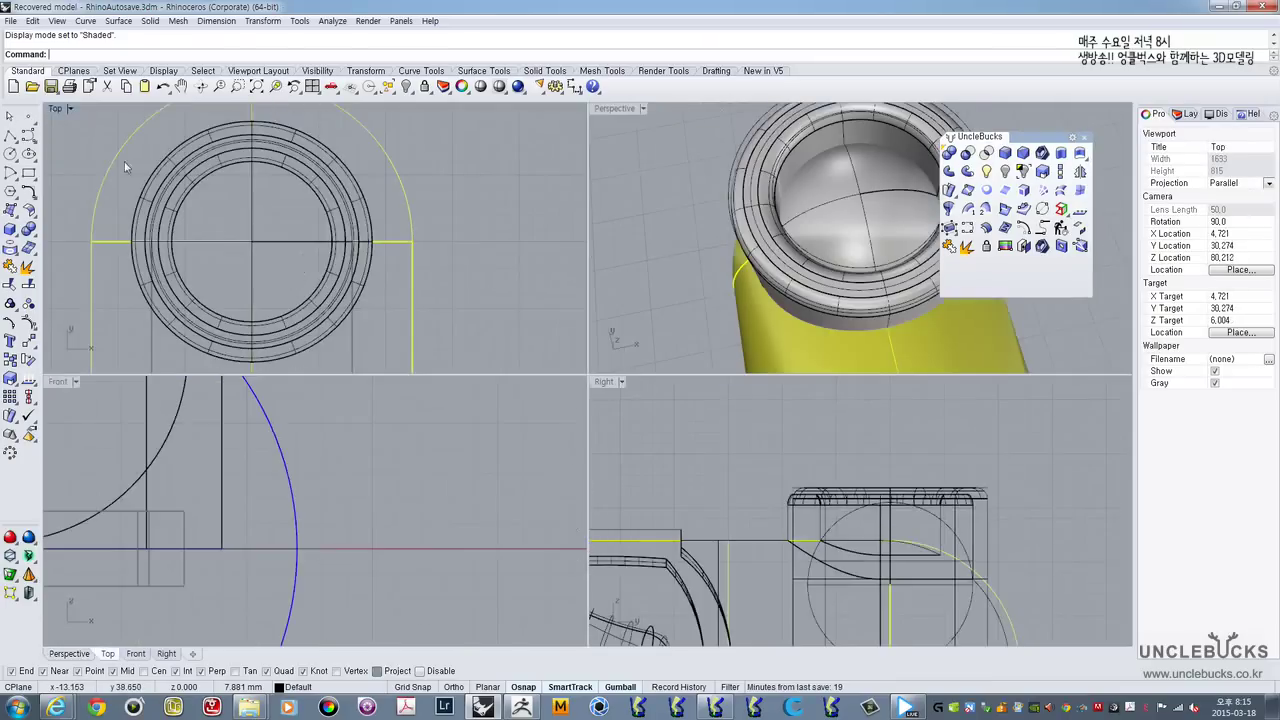
right_drag(325, 297, 336, 287)
double_click(612, 109)
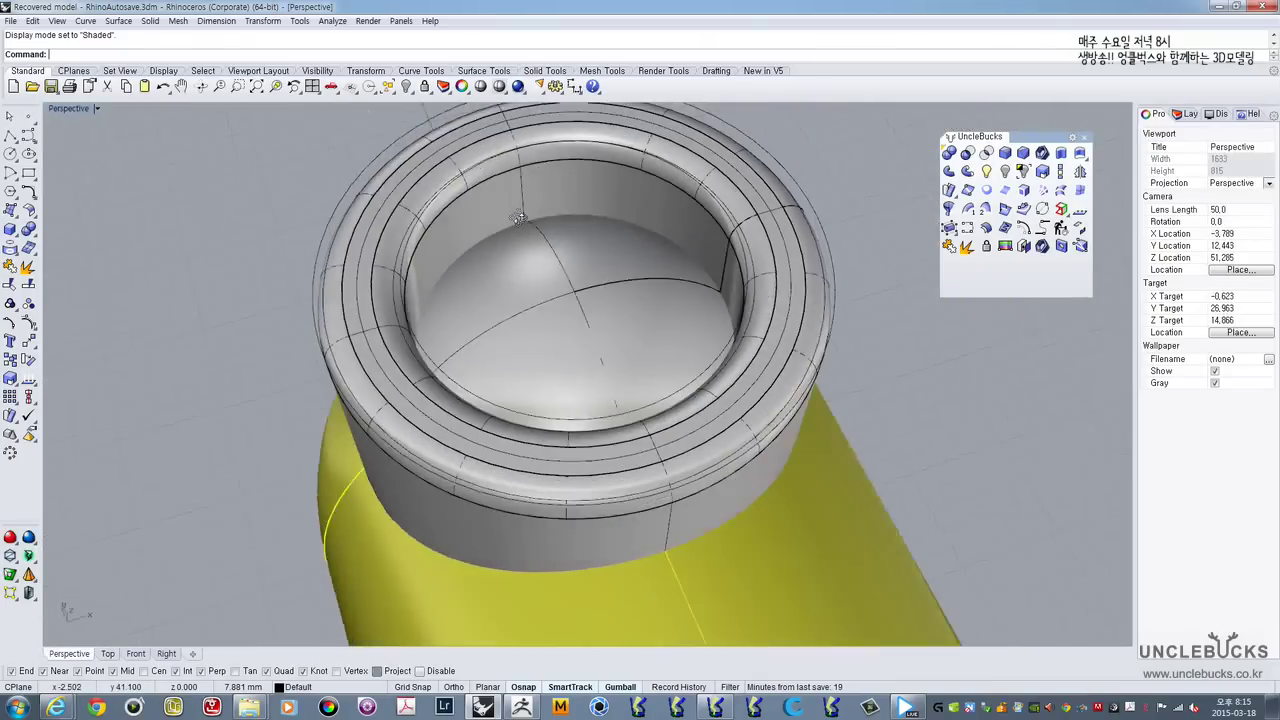
right_drag(640, 170, 586, 290)
scroll(606, 208, down, 3)
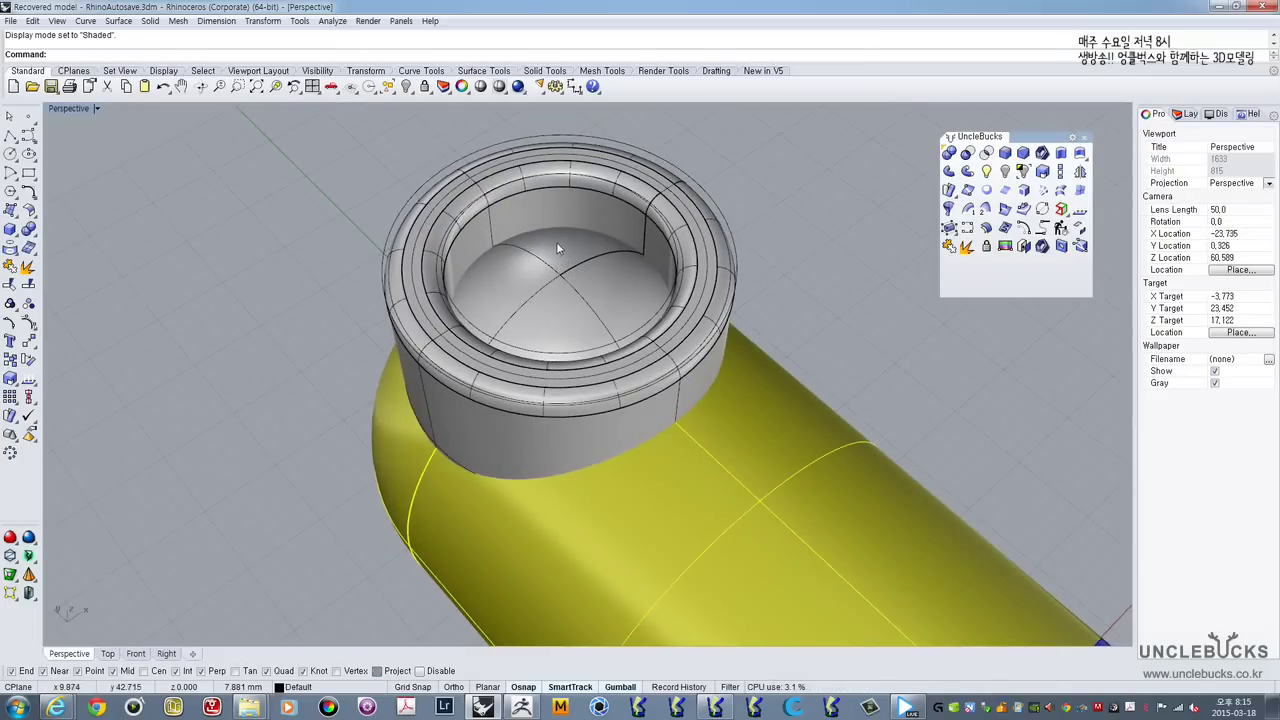
right_drag(558, 248, 600, 225)
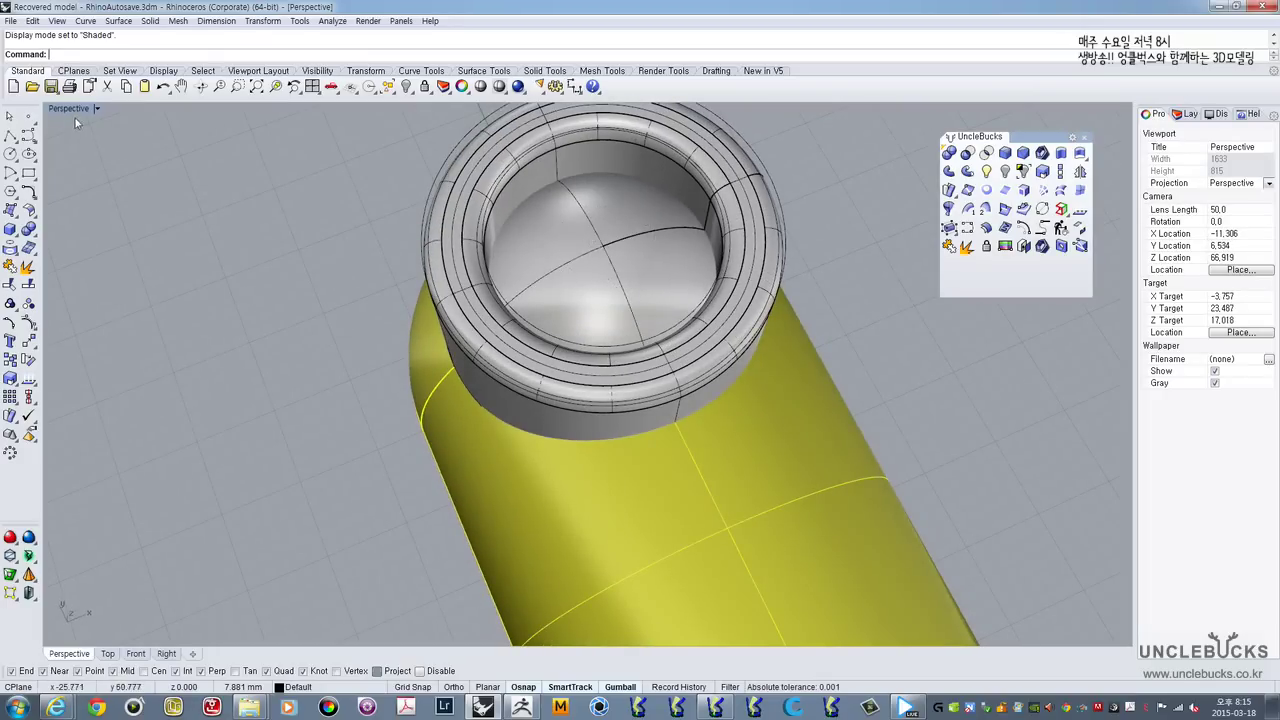
Step: Duplicate the eyeball sphere straight up by about 18.6 mm, placing the copy above the ring
click(562, 219)
right_drag(562, 219, 458, 470)
alt+drag(454, 367, 443, 198)
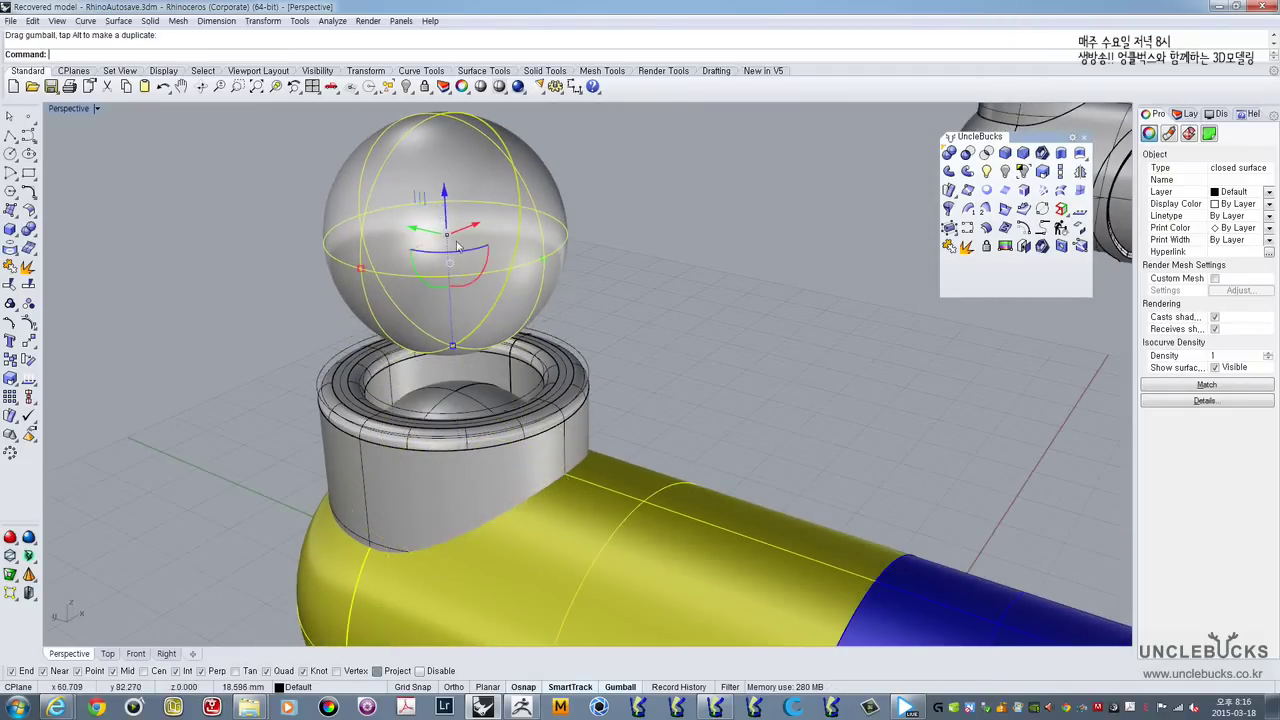
Step: Shrink the sphere copy to less than half its width, stretch it vertically, and lower it into the top of the eyeball
right_drag(505, 260, 498, 288)
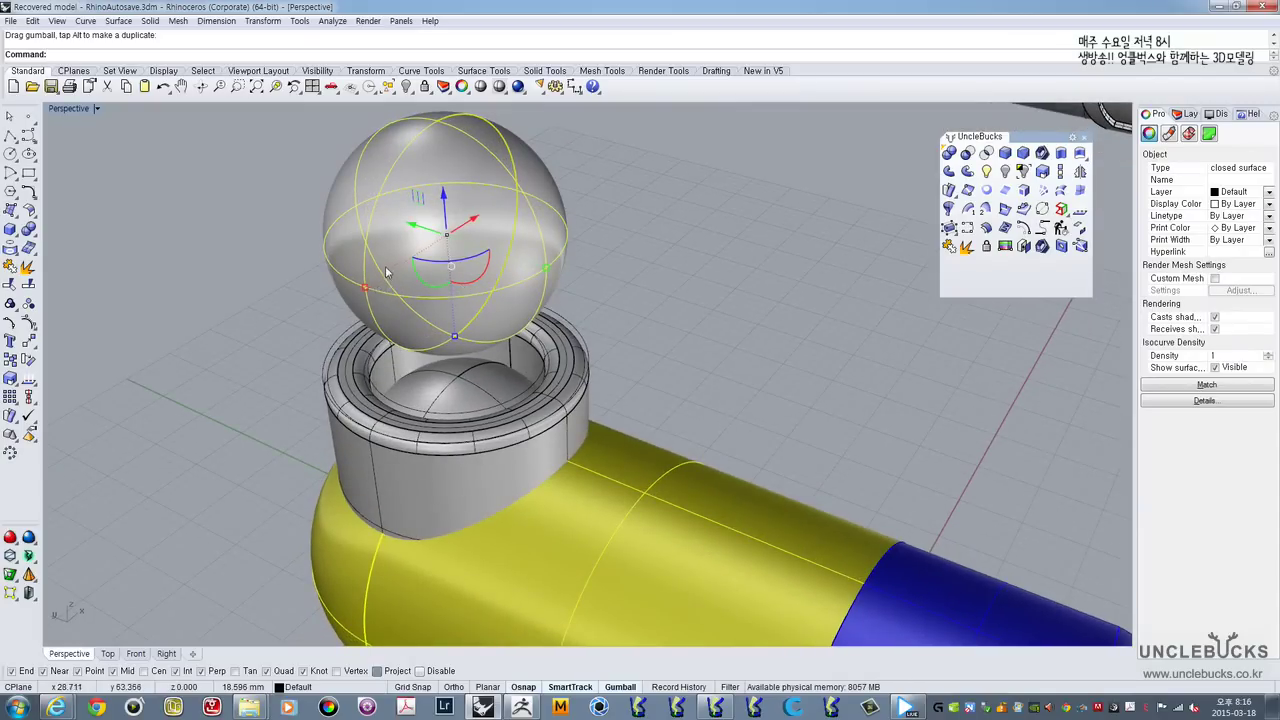
drag(366, 290, 428, 286)
right_drag(432, 299, 438, 266)
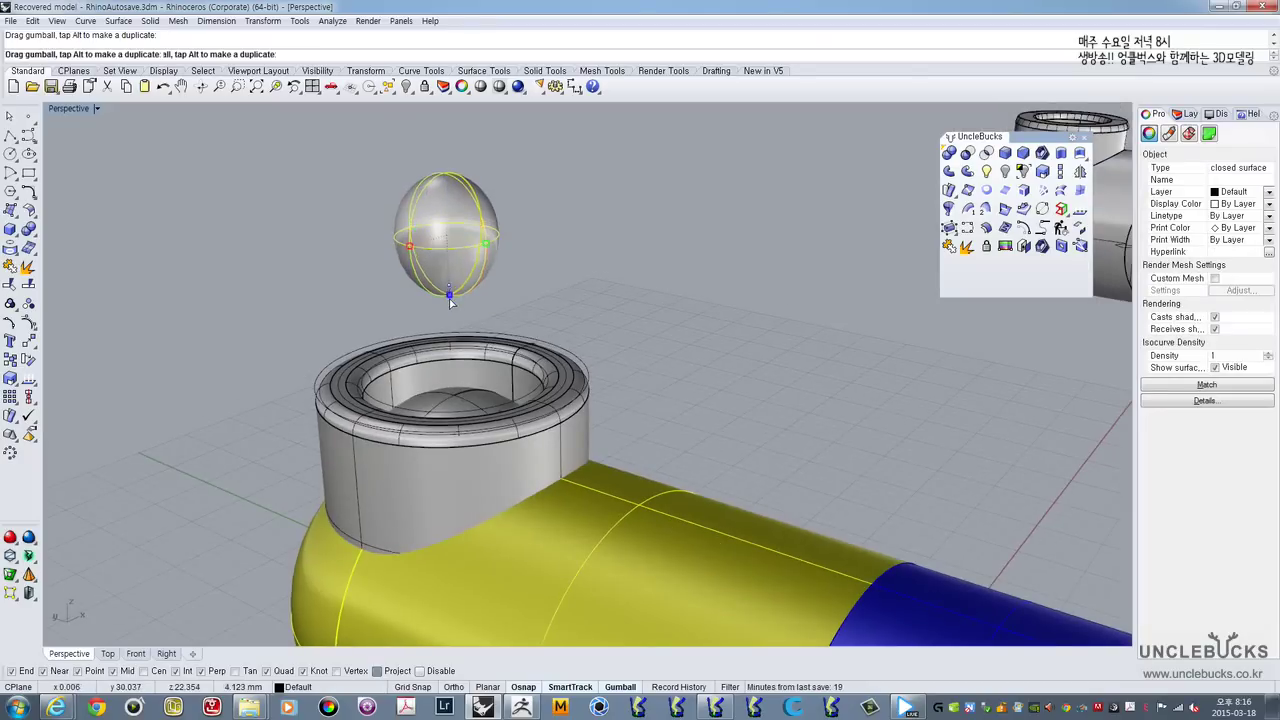
drag(450, 300, 450, 307)
drag(447, 213, 452, 356)
Step: Try to subtract the small stretched sphere from the eyeball with Boolean Difference
right_drag(452, 356, 552, 355)
click(541, 424)
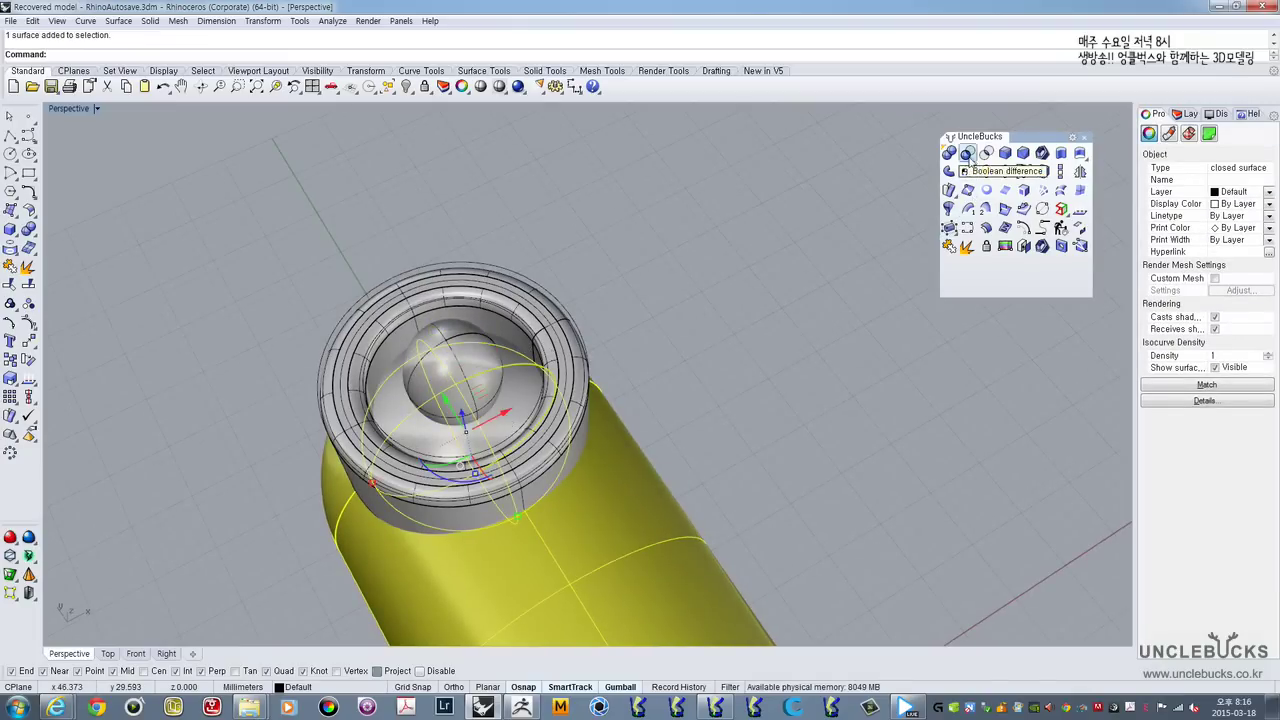
click(969, 156)
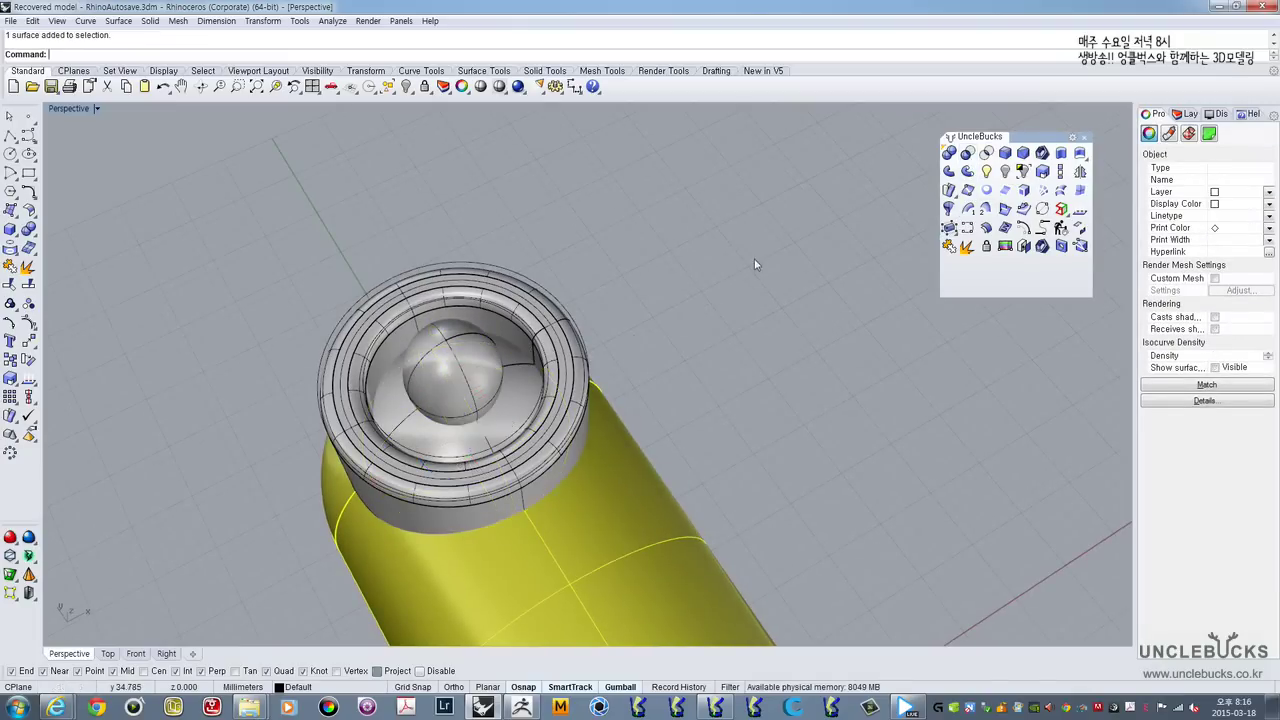
click(505, 418)
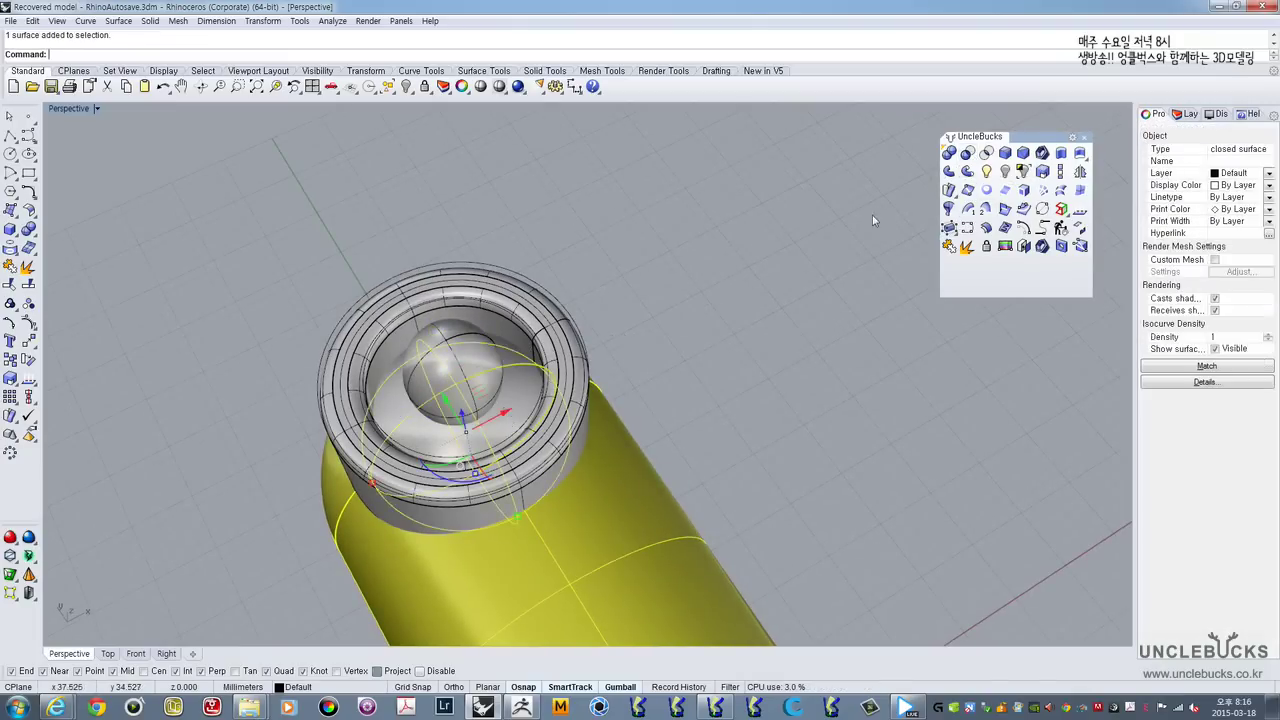
click(969, 156)
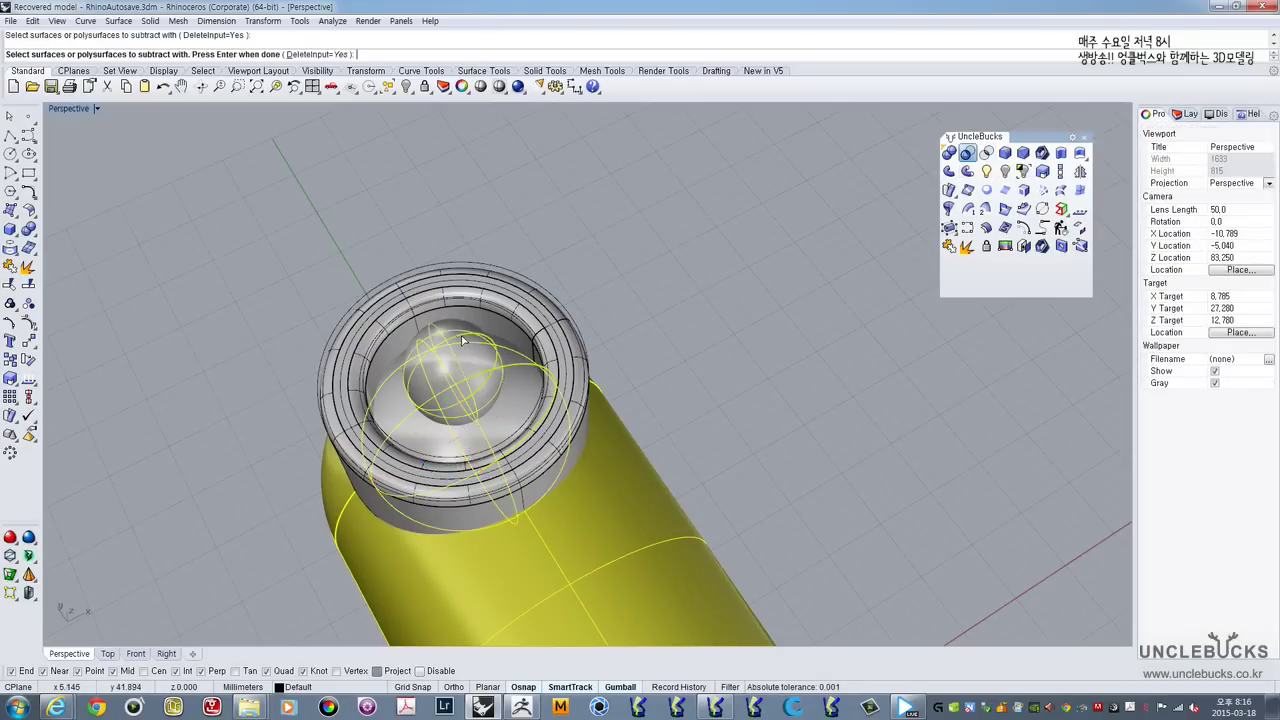
right_click(516, 326)
right_drag(595, 325, 690, 288)
scroll(580, 325, up, 5)
scroll(690, 292, down, 5)
Step: Duplicate the small stretched sphere straight up by about 10.7 mm, placing the copy above the ring
click(636, 258)
scroll(636, 258, down, 2)
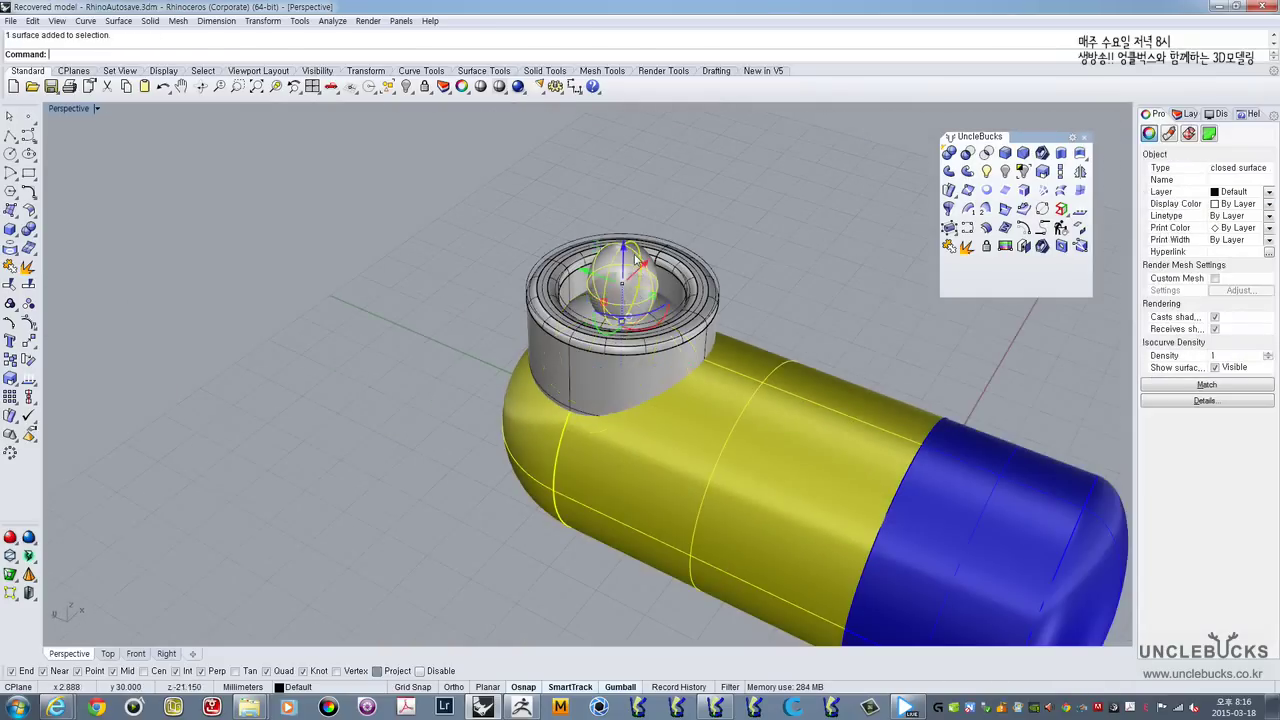
drag(623, 155, 624, 154)
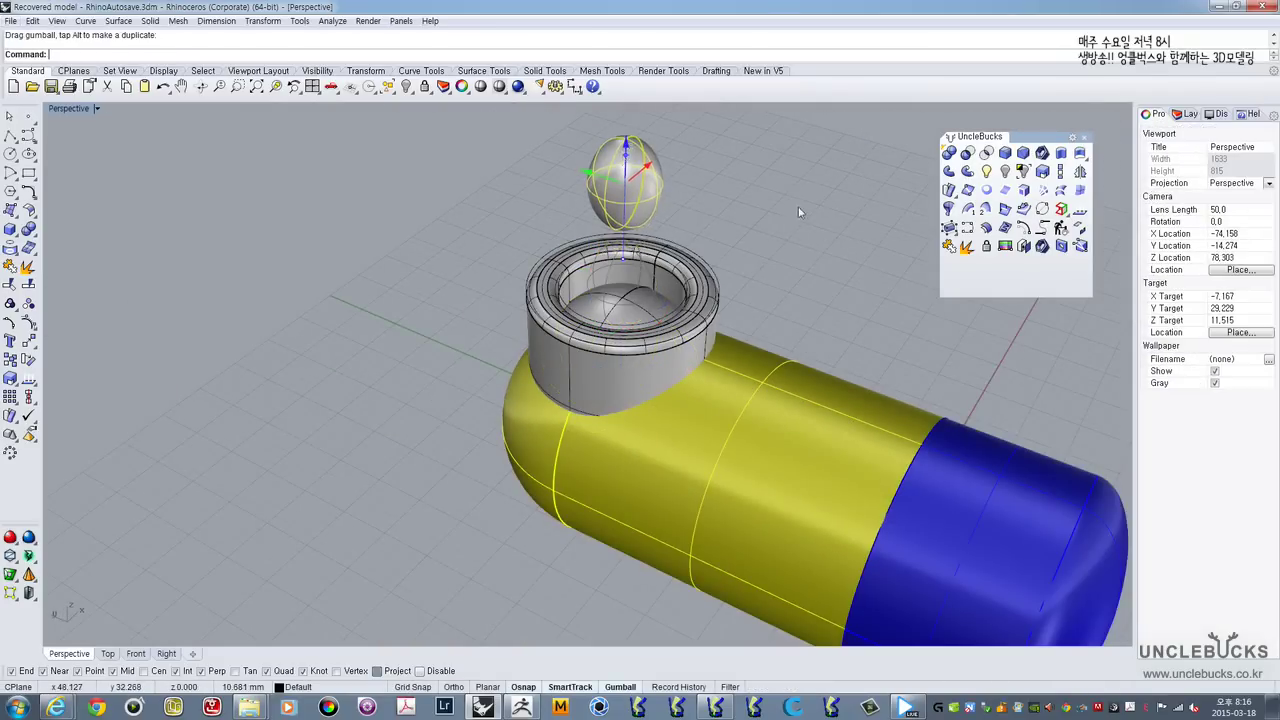
Step: Subtract the lower small sphere from the eyeball with Boolean Difference to cut the pupil recess
click(656, 319)
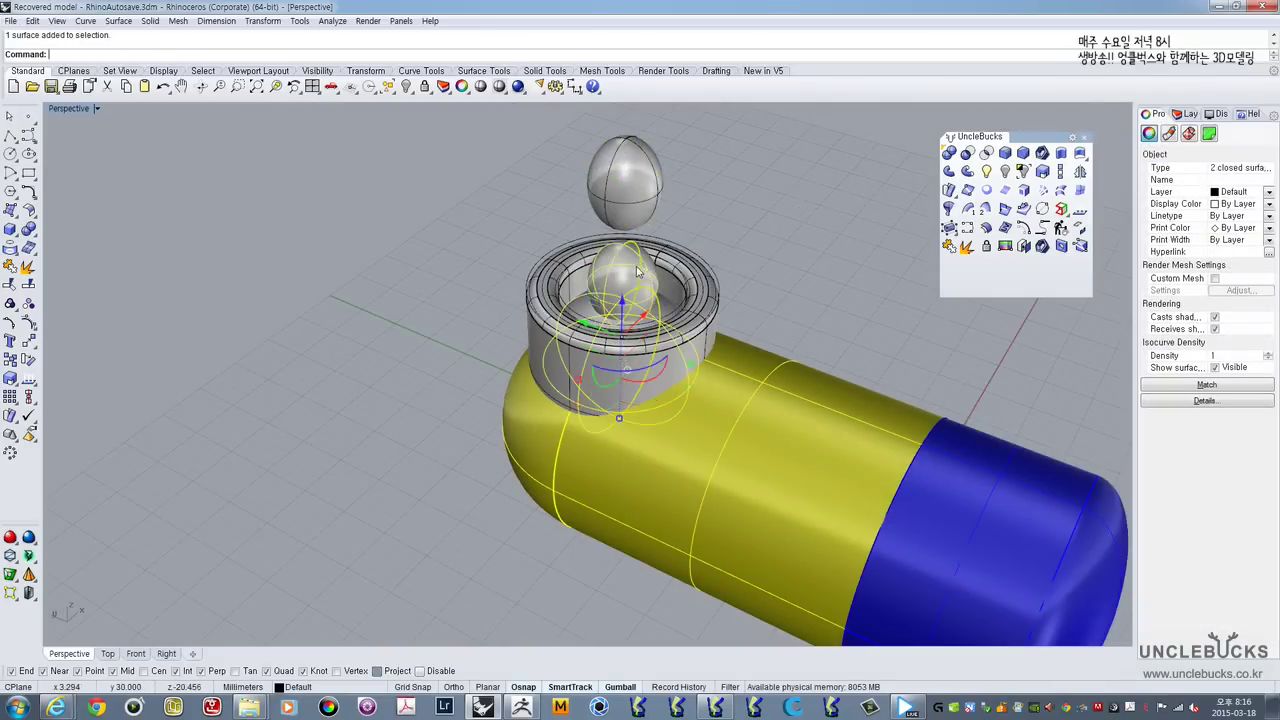
scroll(678, 285, up, 4)
click(653, 335)
click(813, 250)
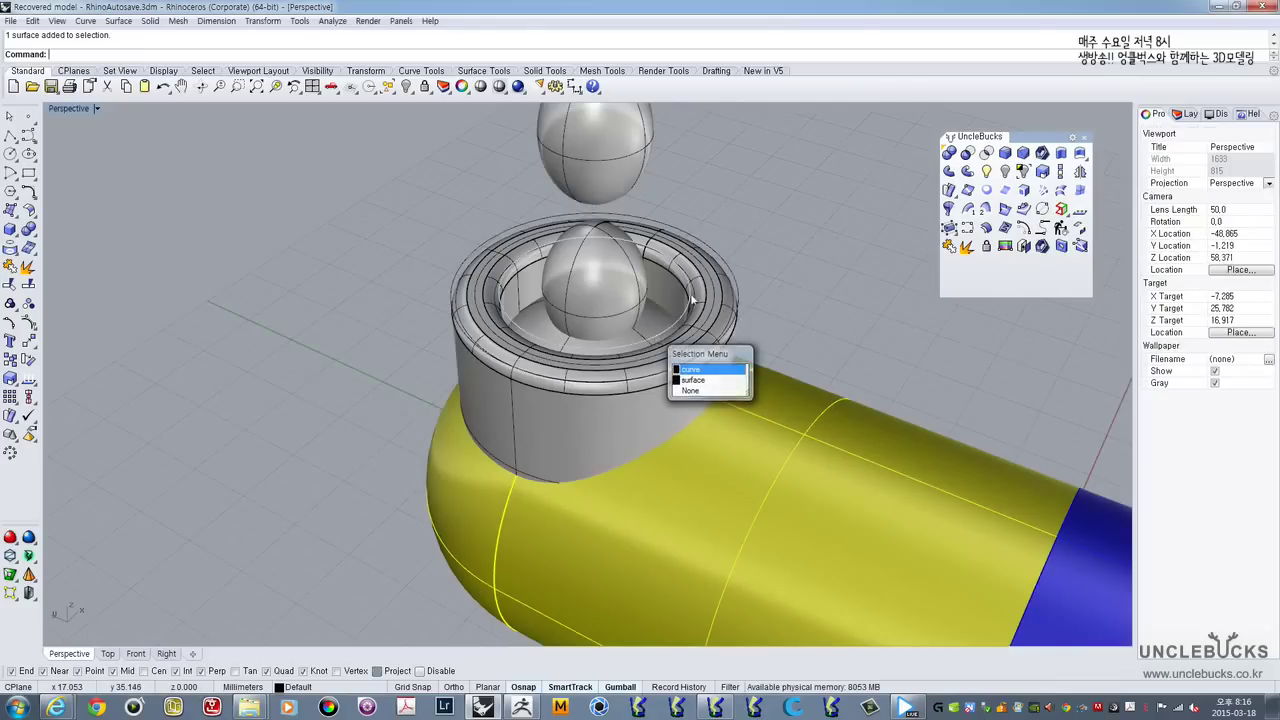
right_drag(690, 296, 668, 307)
click(667, 307)
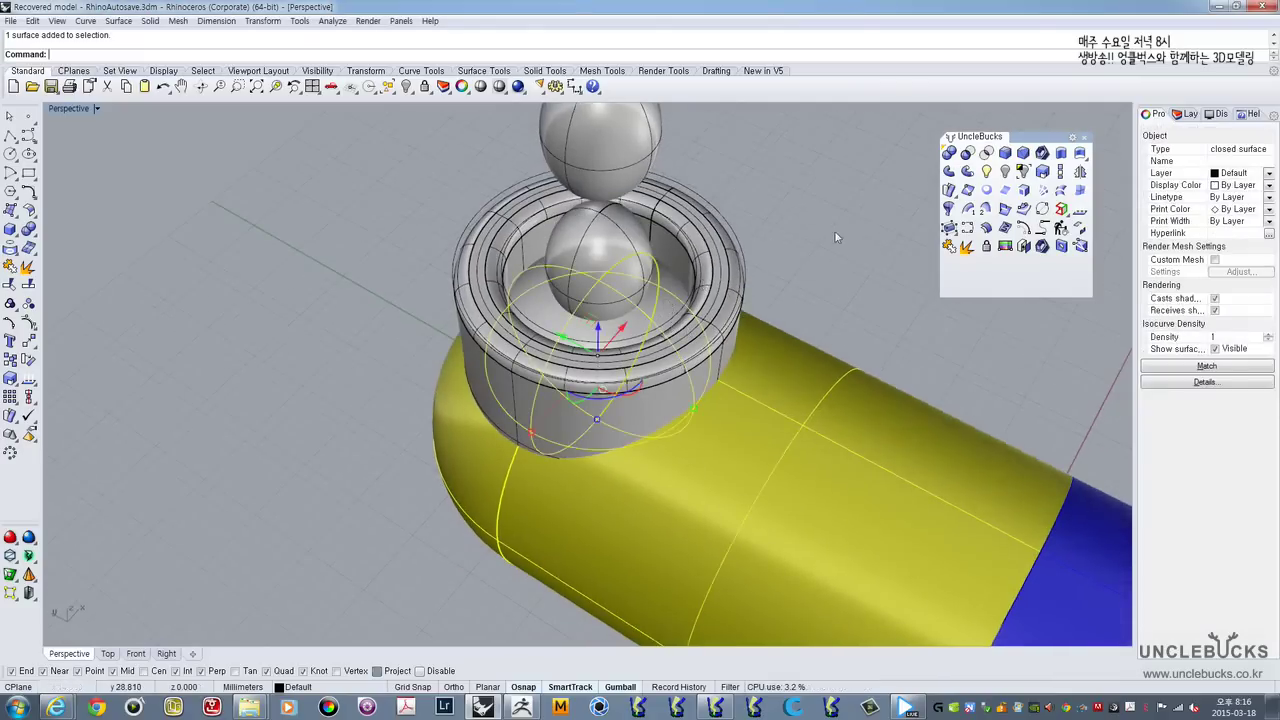
click(650, 263)
key(Return)
Step: Lower the remaining small sphere until only its top rises from the recess floor, and Boolean union it with the eyeball
click(638, 198)
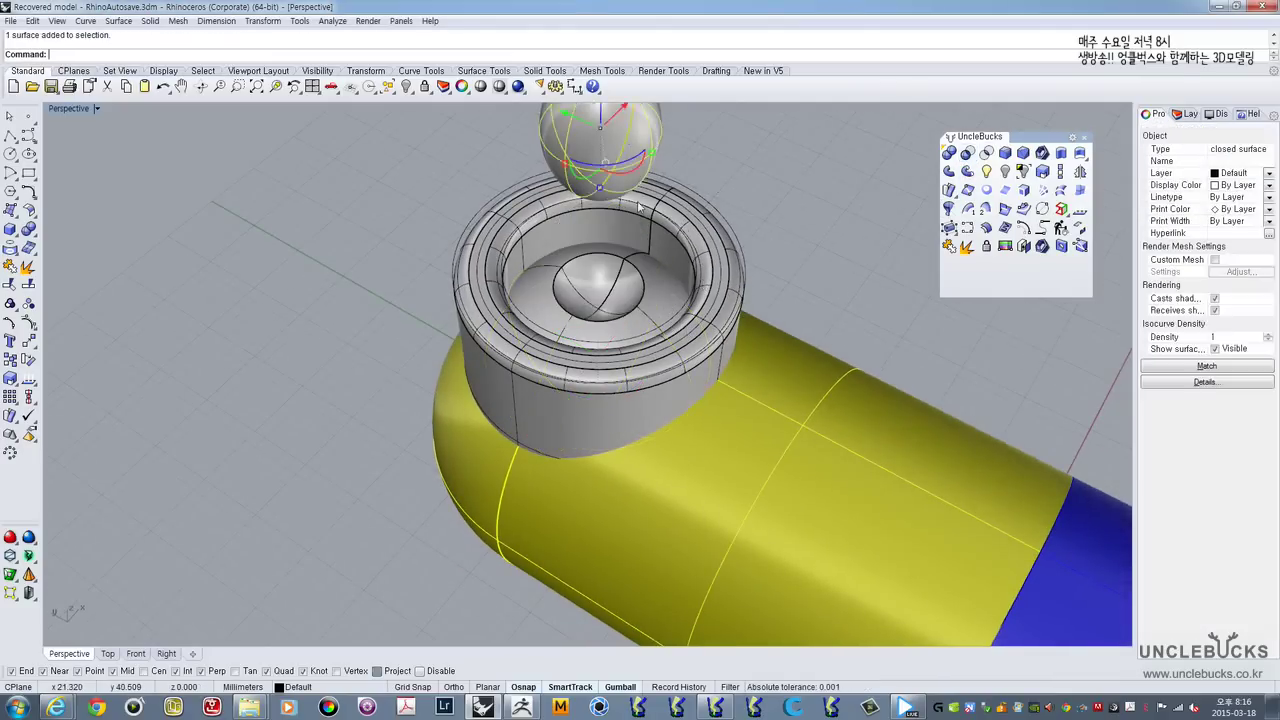
shift+right_drag(640, 207, 610, 276)
drag(576, 210, 600, 458)
shift+right_drag(600, 398, 602, 308)
right_drag(602, 308, 620, 370)
click(644, 321)
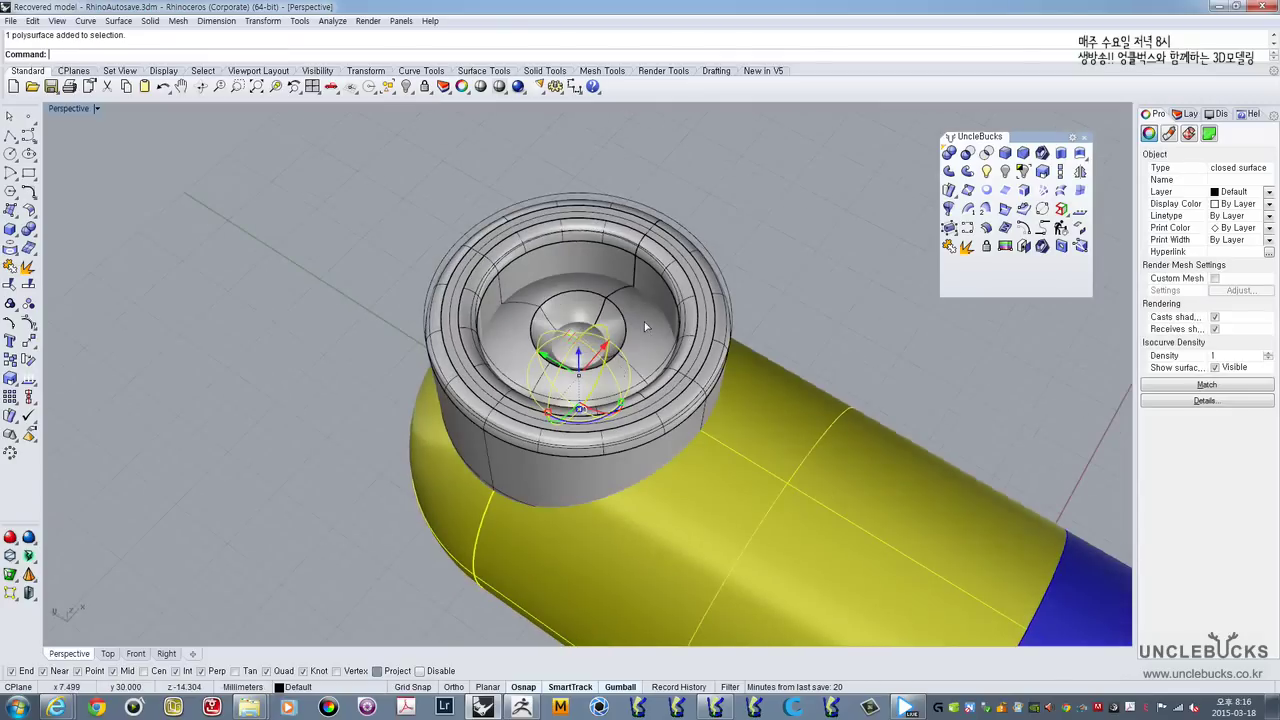
shift+click(580, 338)
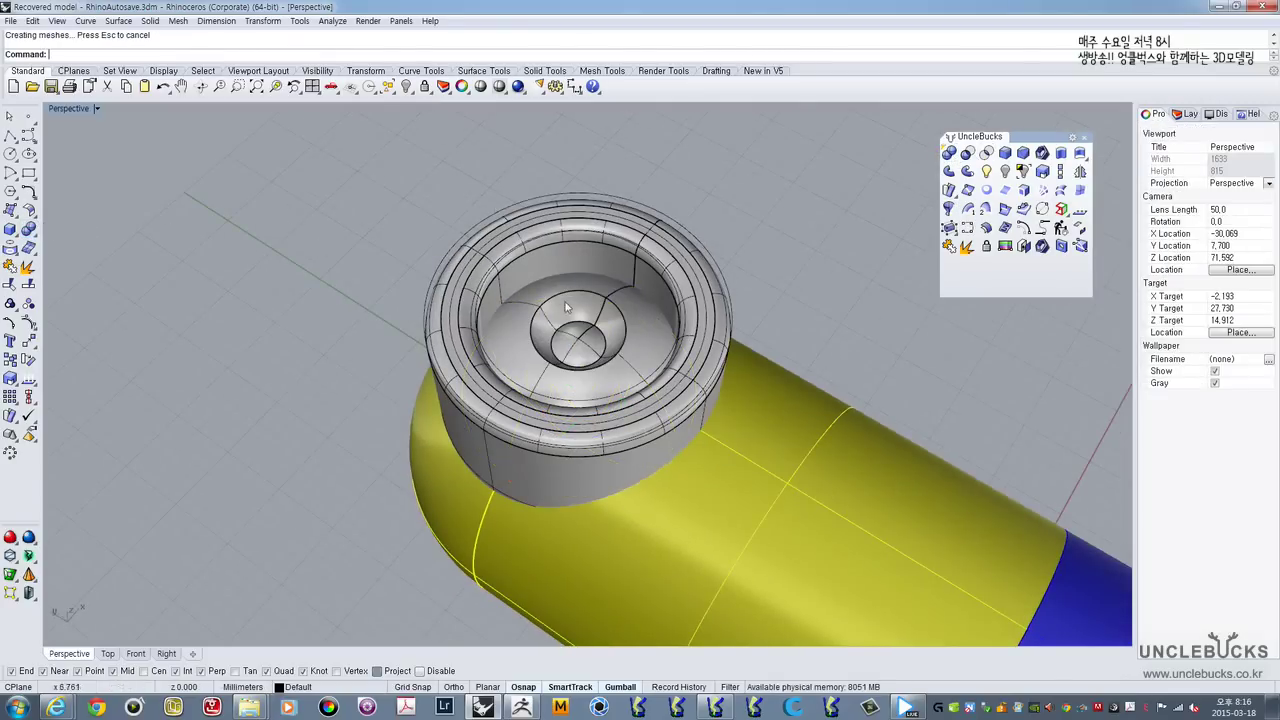
Step: Examine the eyeball's pupil recess and inner dome inside the ring from several angles
right_drag(566, 306, 474, 297)
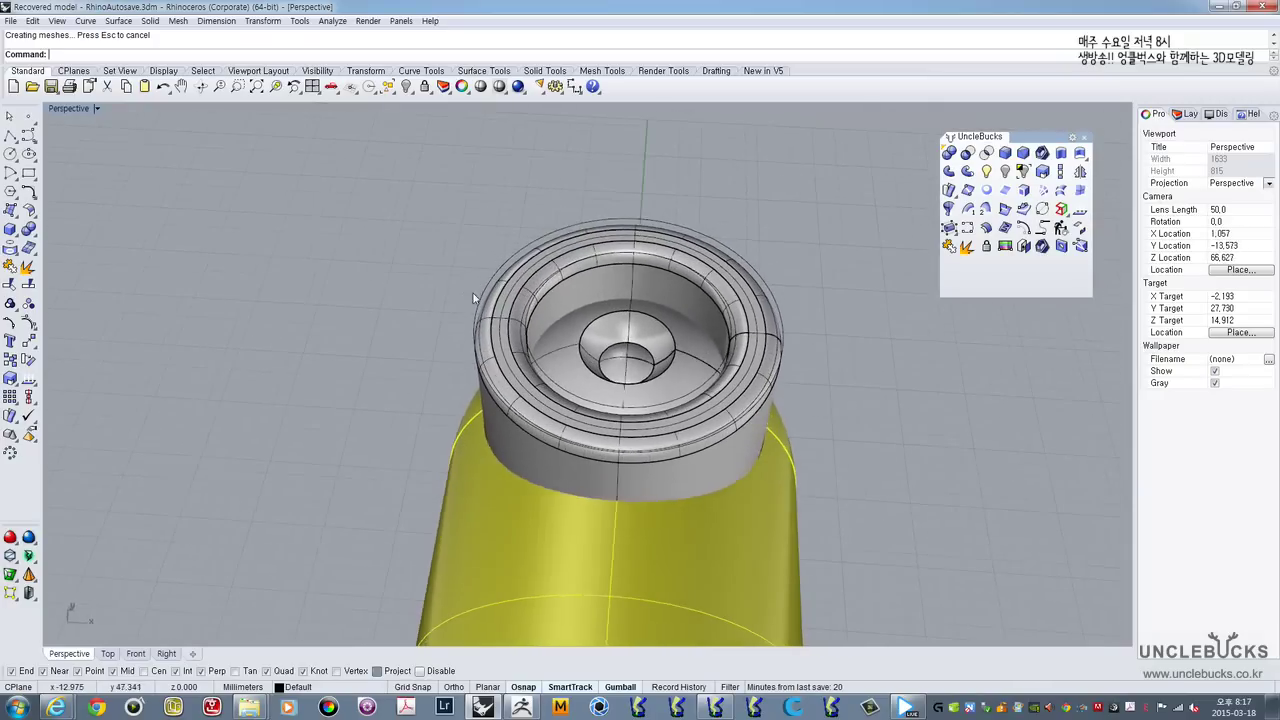
scroll(573, 352, up, 5)
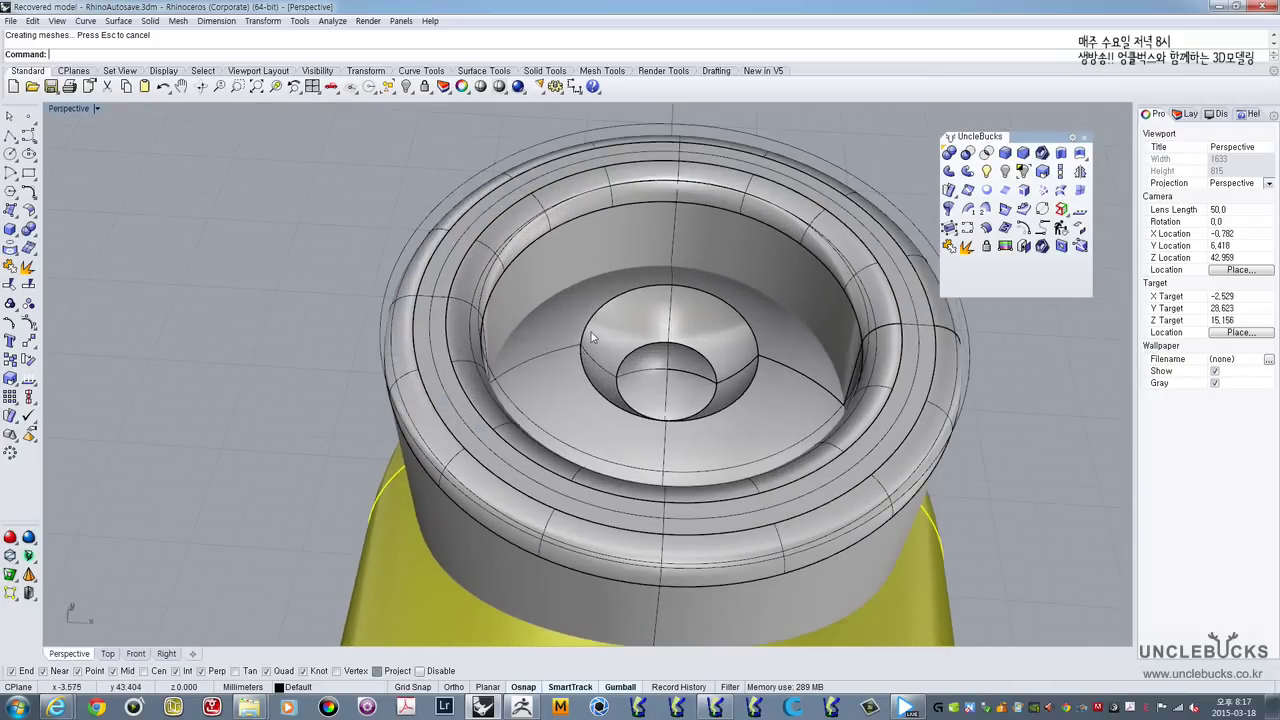
right_drag(557, 326, 562, 368)
scroll(282, 327, down, 6)
right_drag(282, 327, 287, 343)
scroll(340, 327, up, 5)
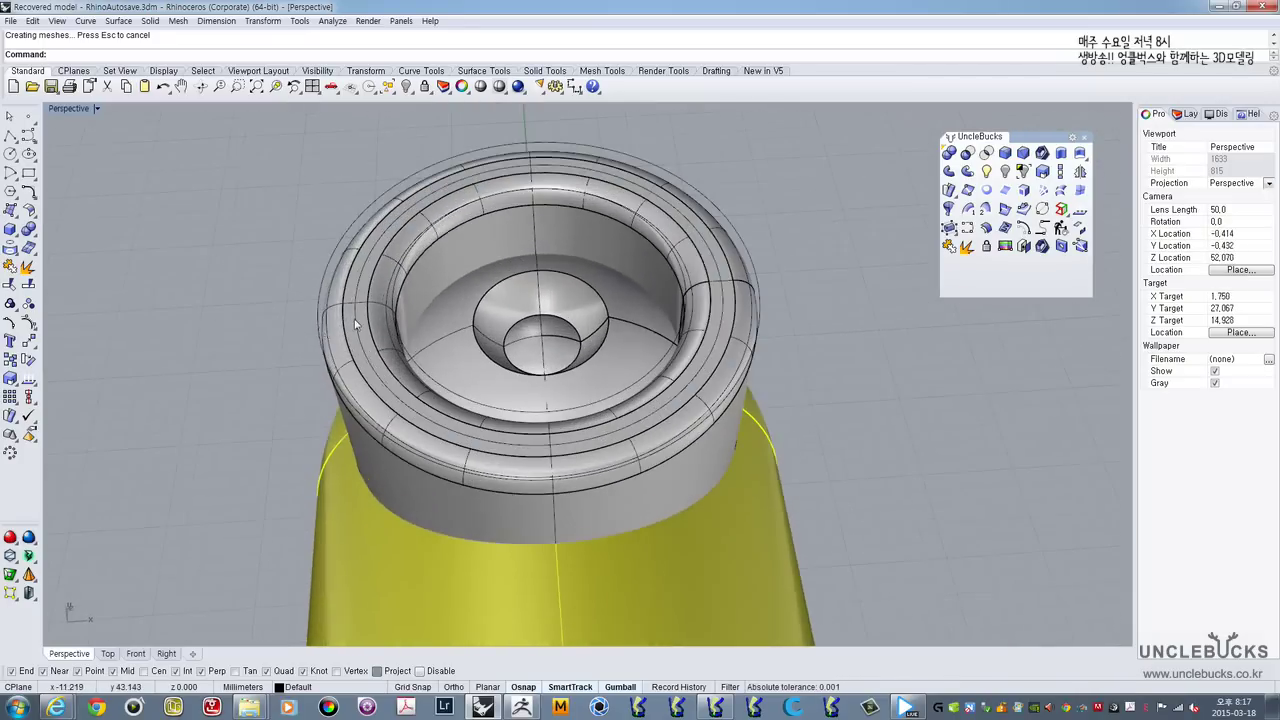
shift+right_drag(383, 323, 417, 346)
right_drag(547, 290, 543, 348)
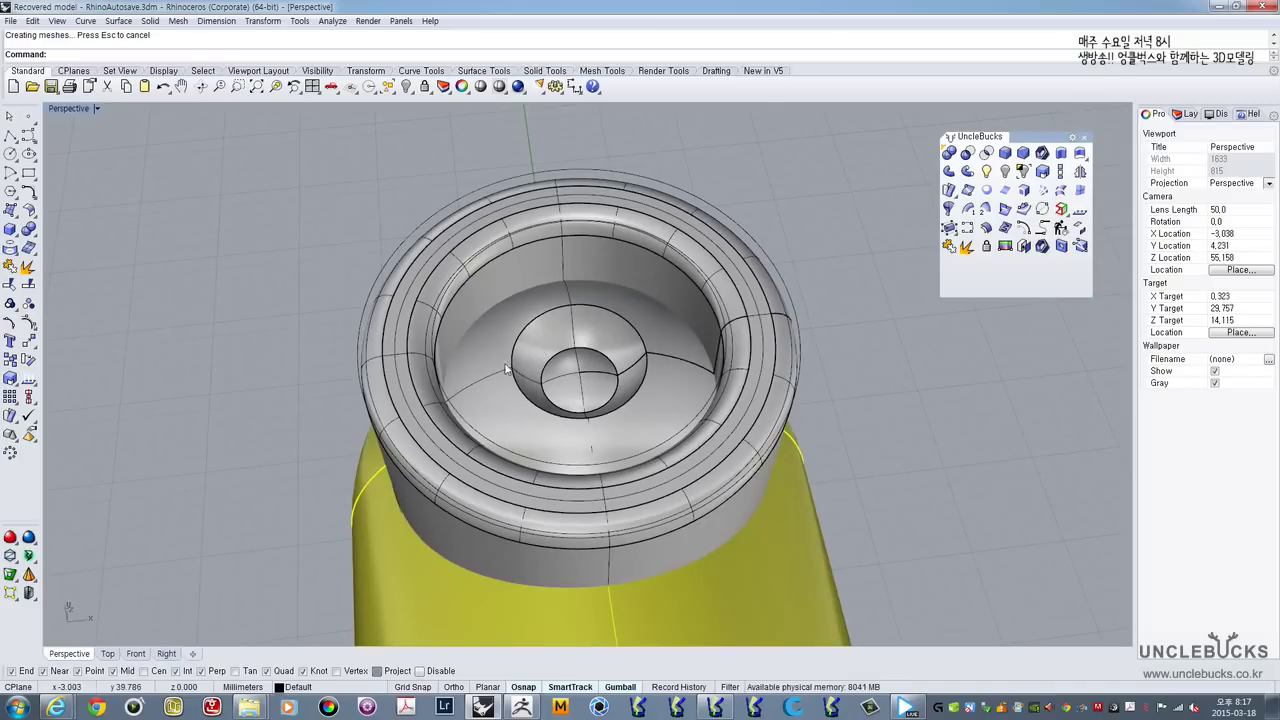
right_drag(506, 369, 530, 321)
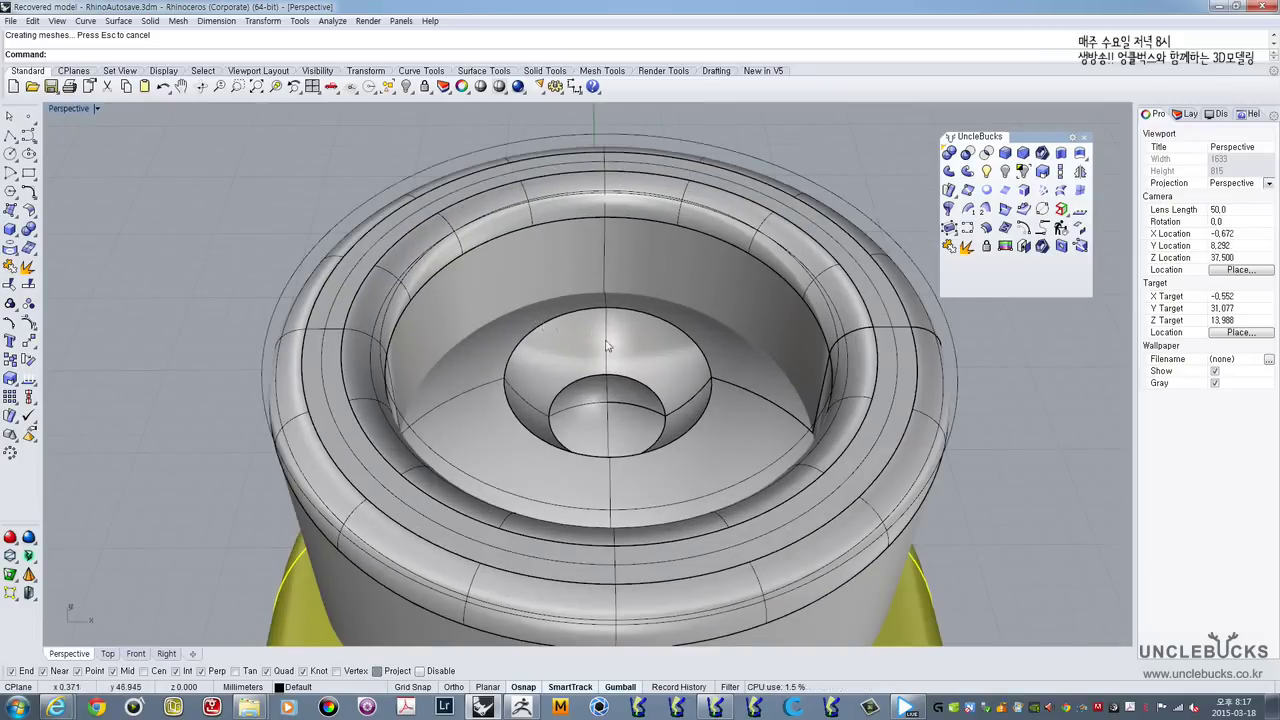
right_drag(606, 346, 567, 322)
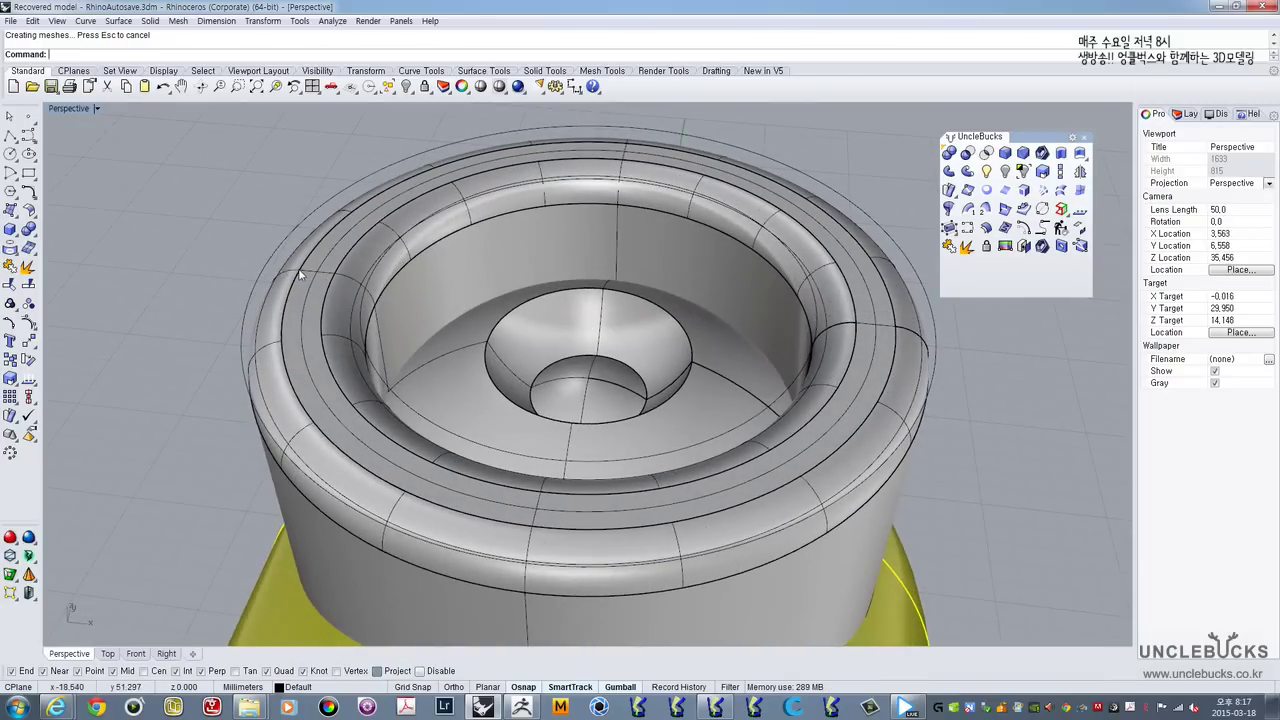
scroll(300, 275, down, 2)
shift+right_drag(335, 292, 430, 224)
right_drag(434, 222, 373, 208)
click(491, 272)
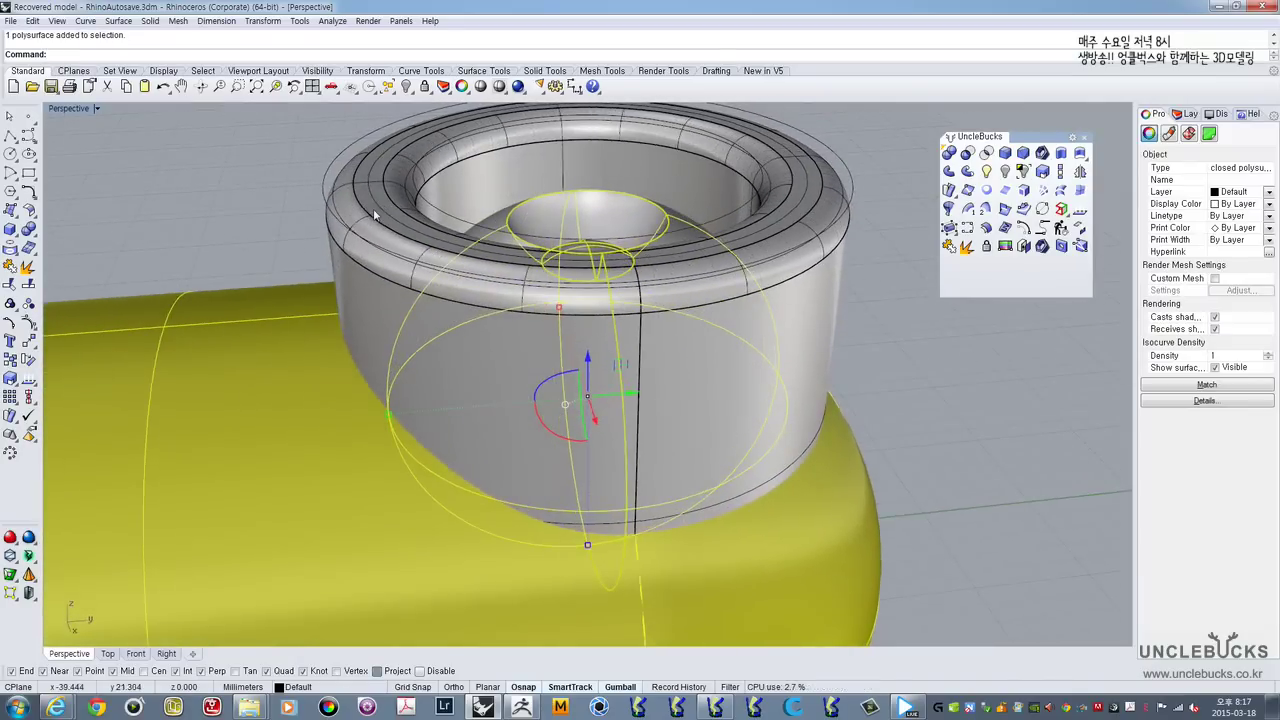
click(281, 177)
right_drag(274, 188, 643, 264)
scroll(421, 290, down, 5)
scroll(517, 229, up, 12)
right_drag(643, 264, 588, 234)
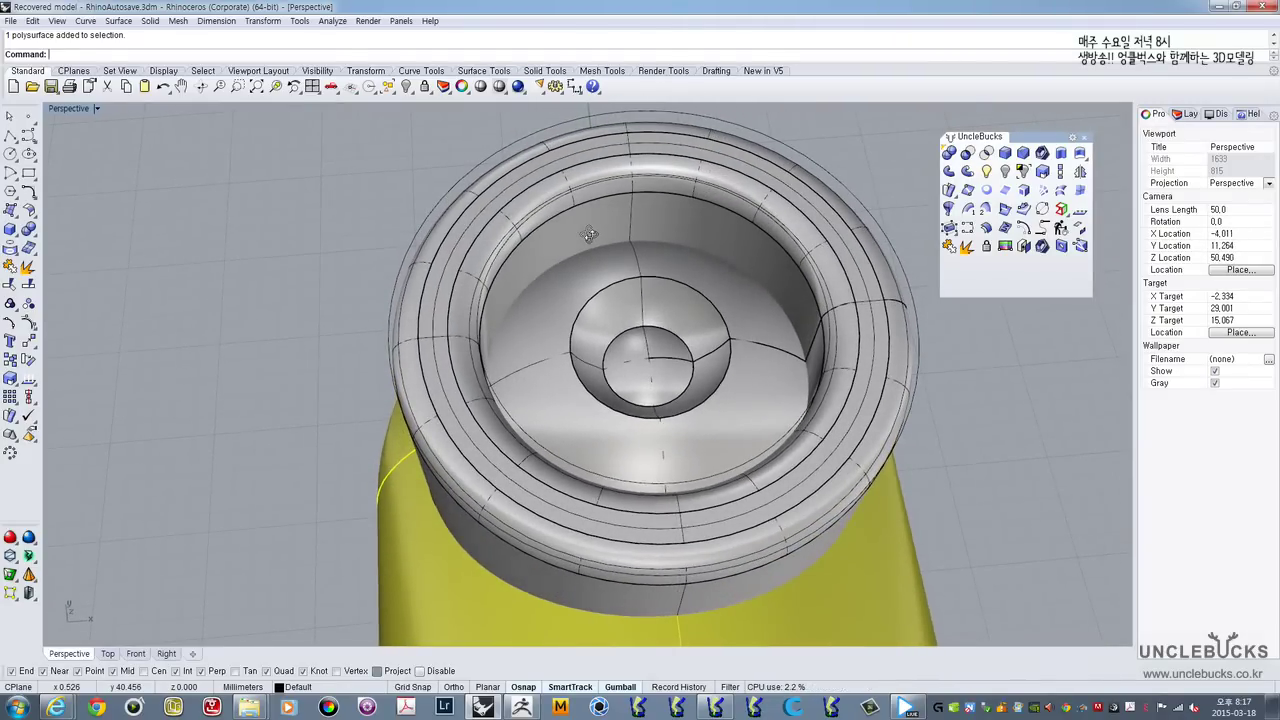
right_drag(590, 234, 646, 278)
Step: Duplicate the finished eyeball straight up by about 20.1 mm, placing the copy above the ring
click(619, 336)
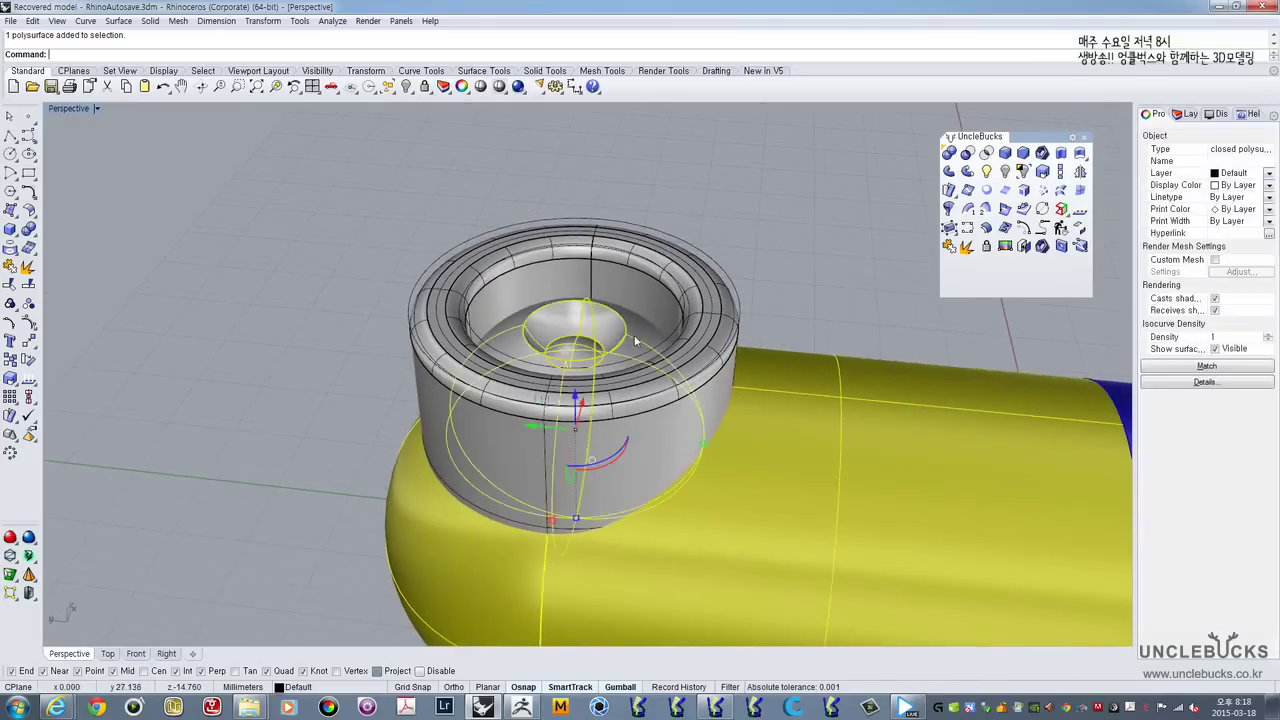
right_drag(620, 337, 509, 390)
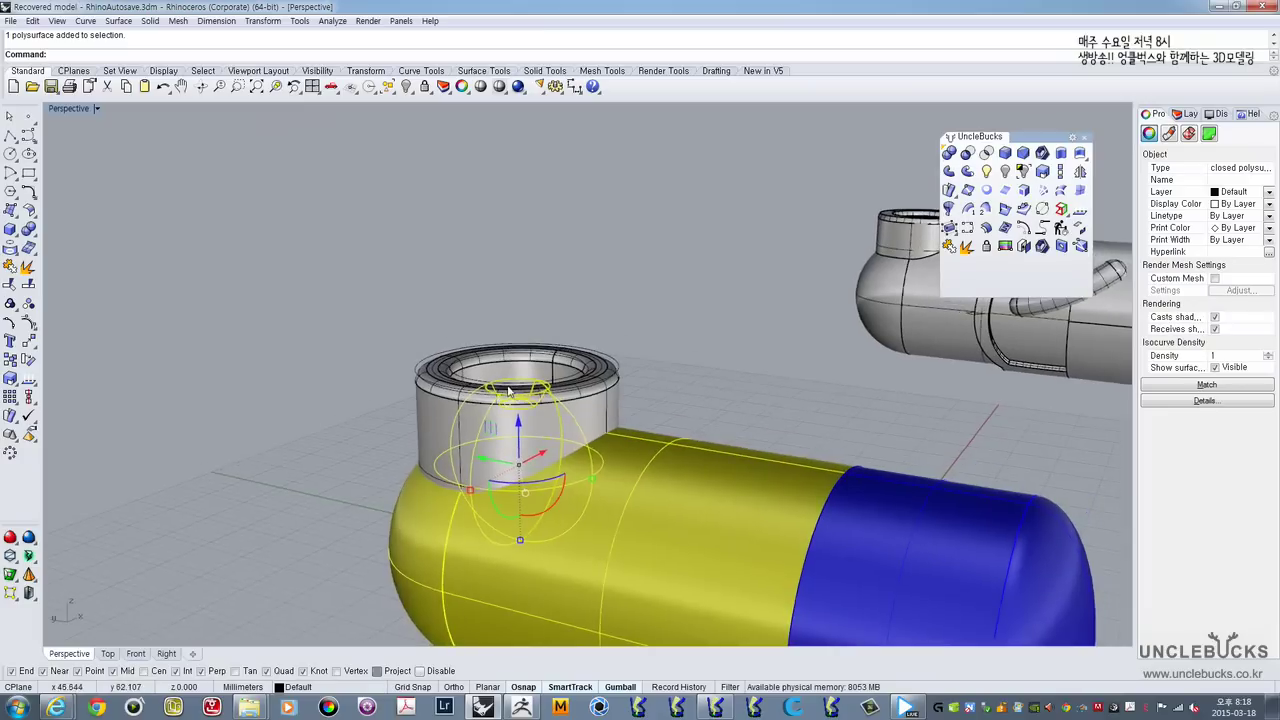
drag(525, 397, 572, 241)
right_drag(572, 241, 519, 320)
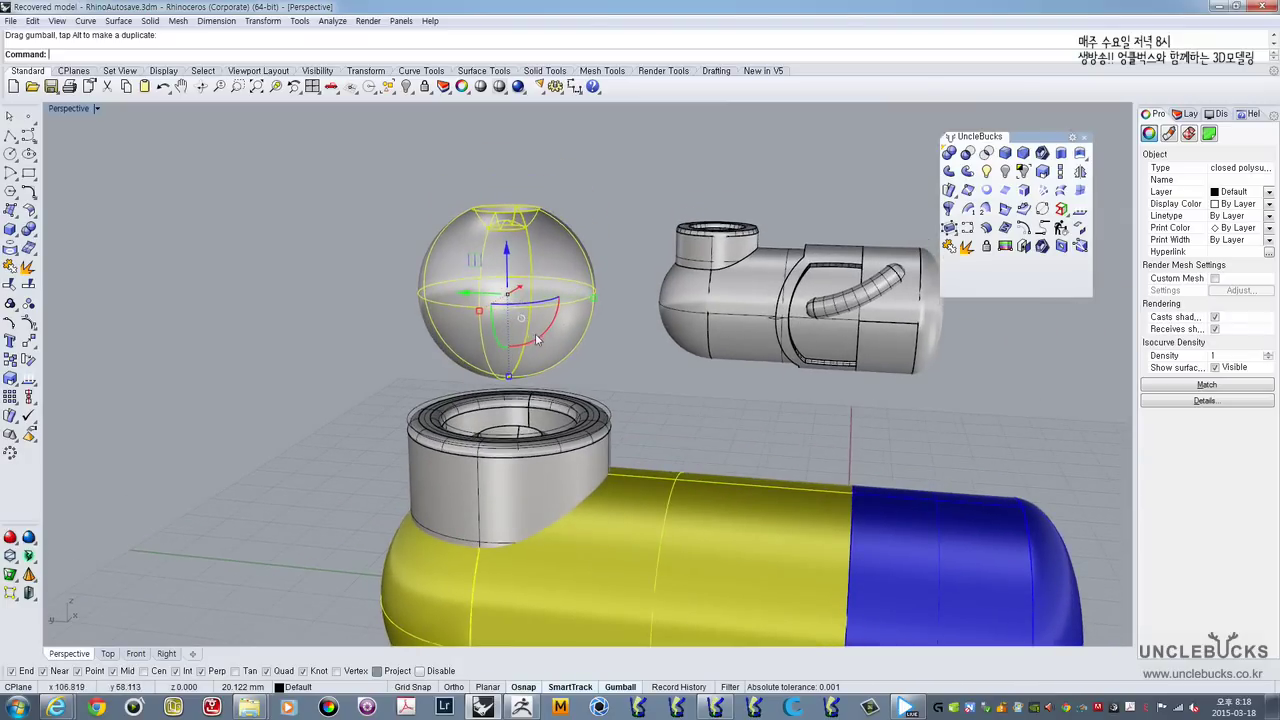
Step: Try a 90-degree rotation of the raised eyeball copy and undo it
right_drag(528, 262, 553, 247)
drag(545, 335, 506, 232)
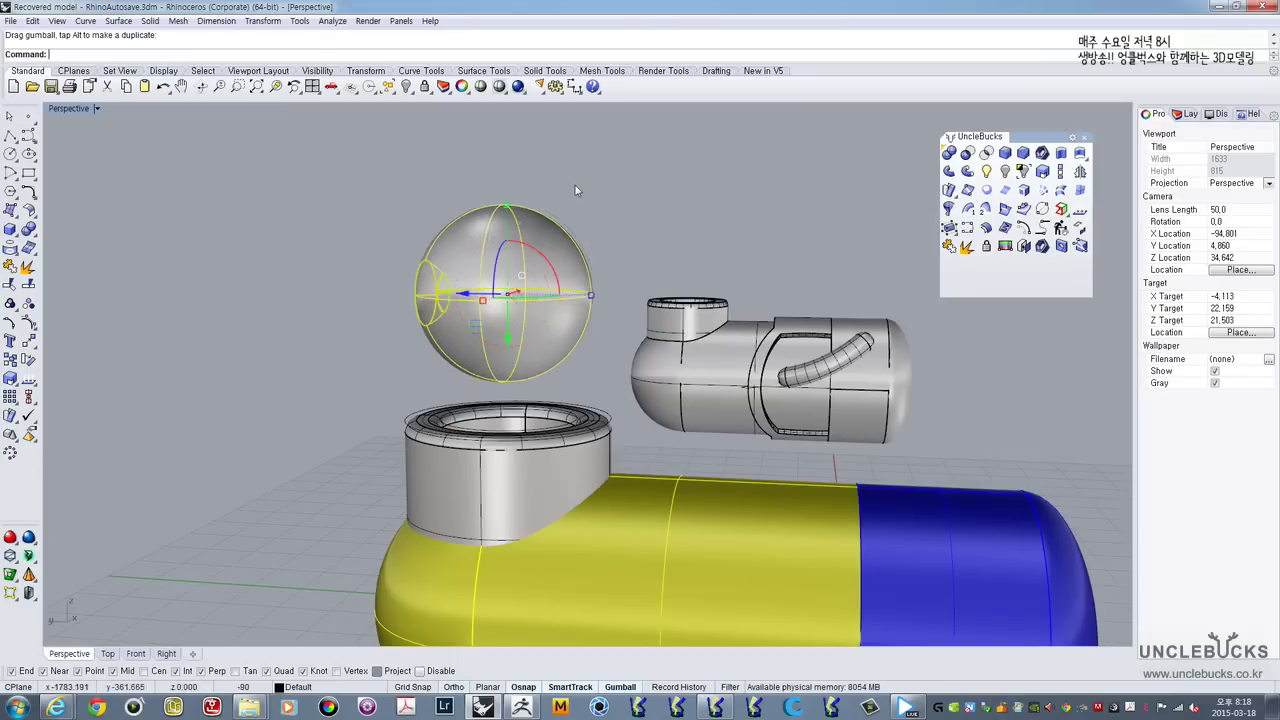
drag(575, 190, 590, 191)
key(ctrl+z)
Step: Rotate the raised eyeball copy by 180 degrees so its pupil recess faces down
right_drag(546, 280, 558, 341)
drag(546, 338, 463, 265)
click(677, 342)
right_drag(678, 342, 603, 292)
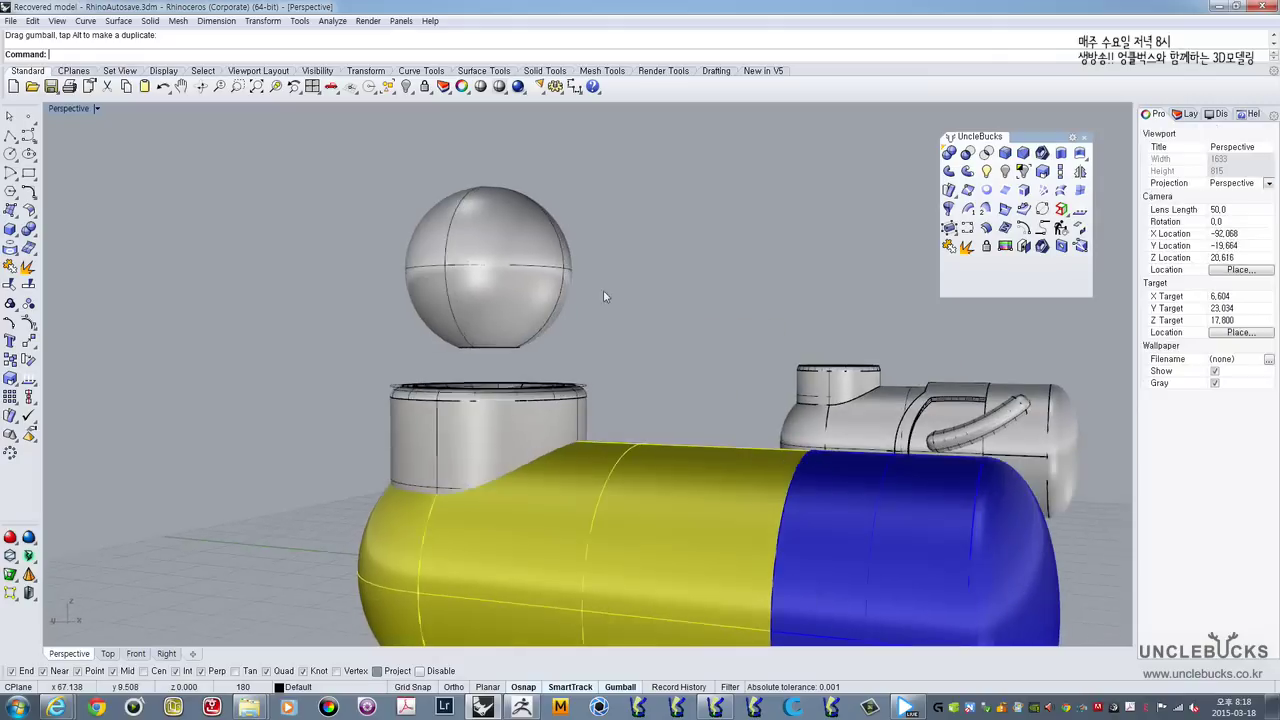
Step: In the Right view, draw a diagonal polyline from the center of the eyeball copy up past its upper-left outline
click(540, 280)
double_click(67, 110)
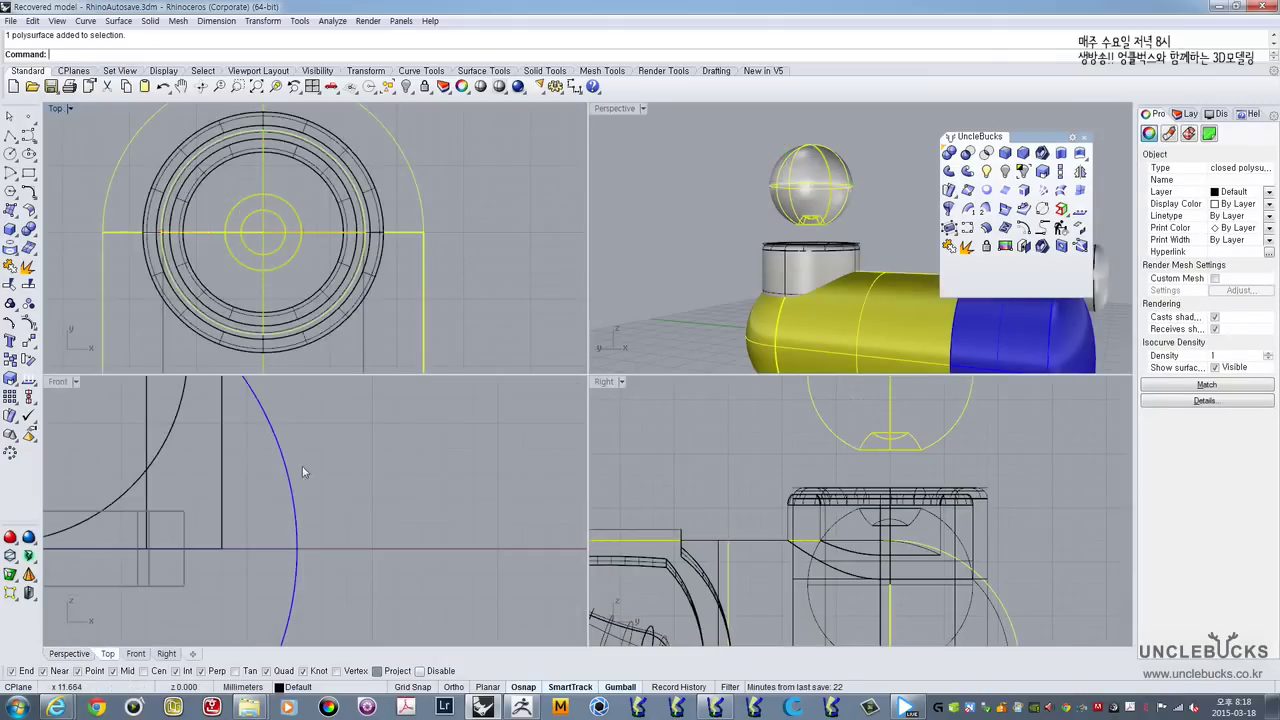
double_click(603, 382)
scroll(523, 405, down, 4)
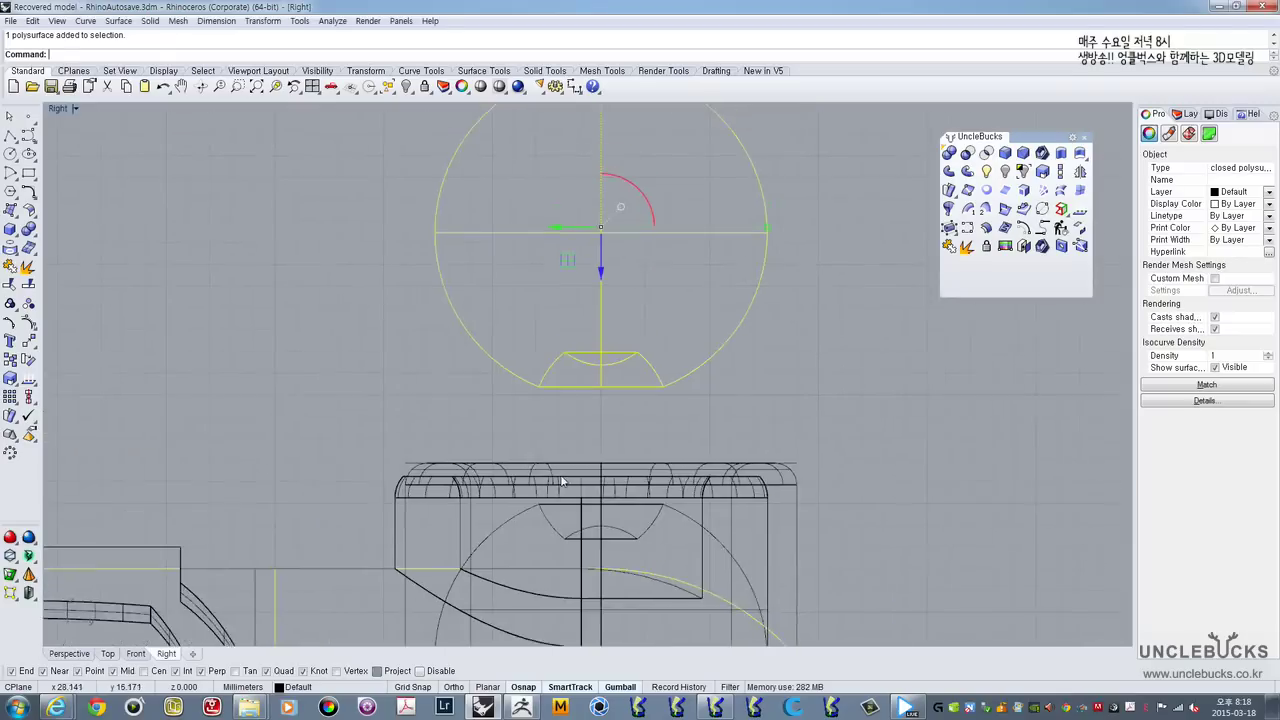
scroll(523, 405, up, 3)
right_drag(523, 405, 449, 284)
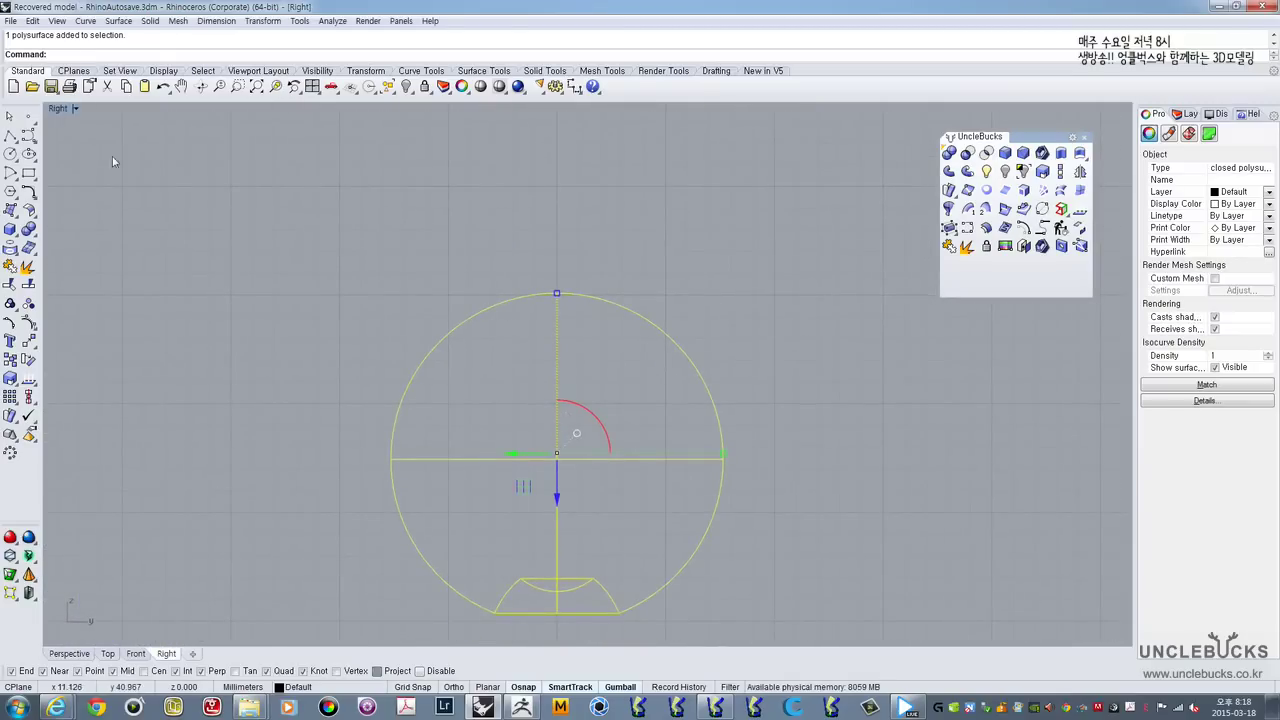
click(9, 135)
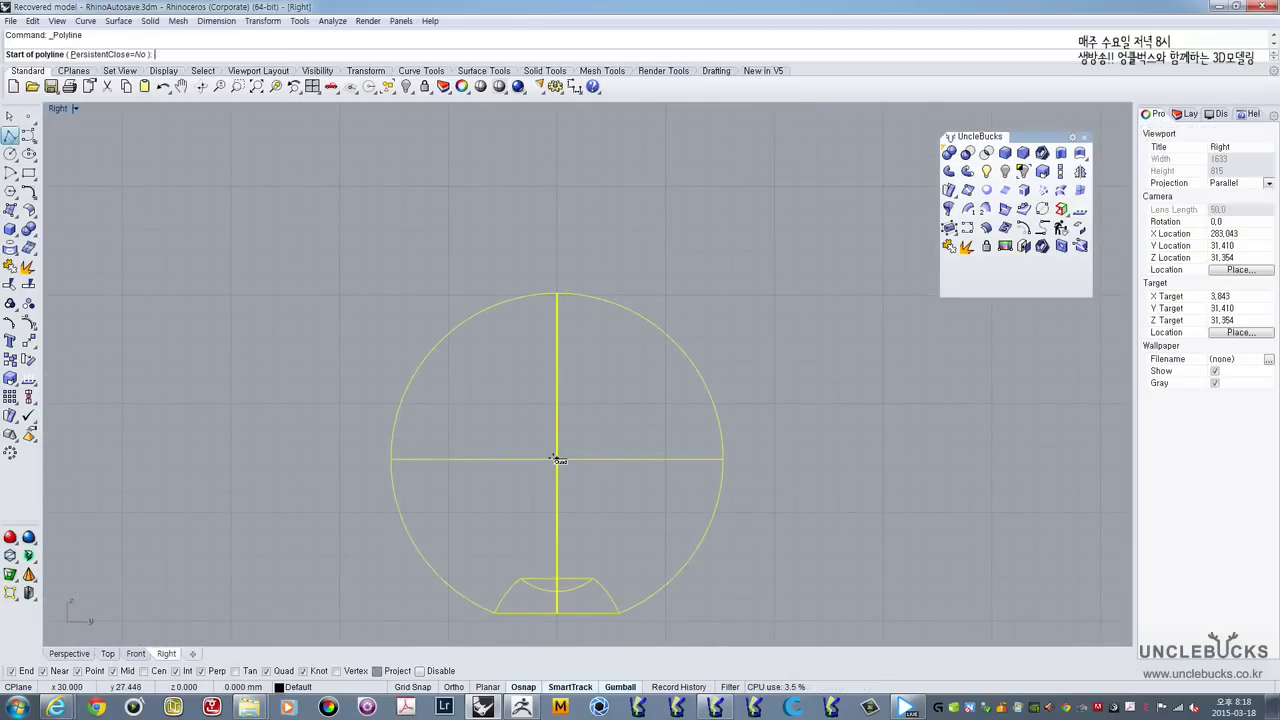
click(557, 458)
click(365, 202)
key(Return)
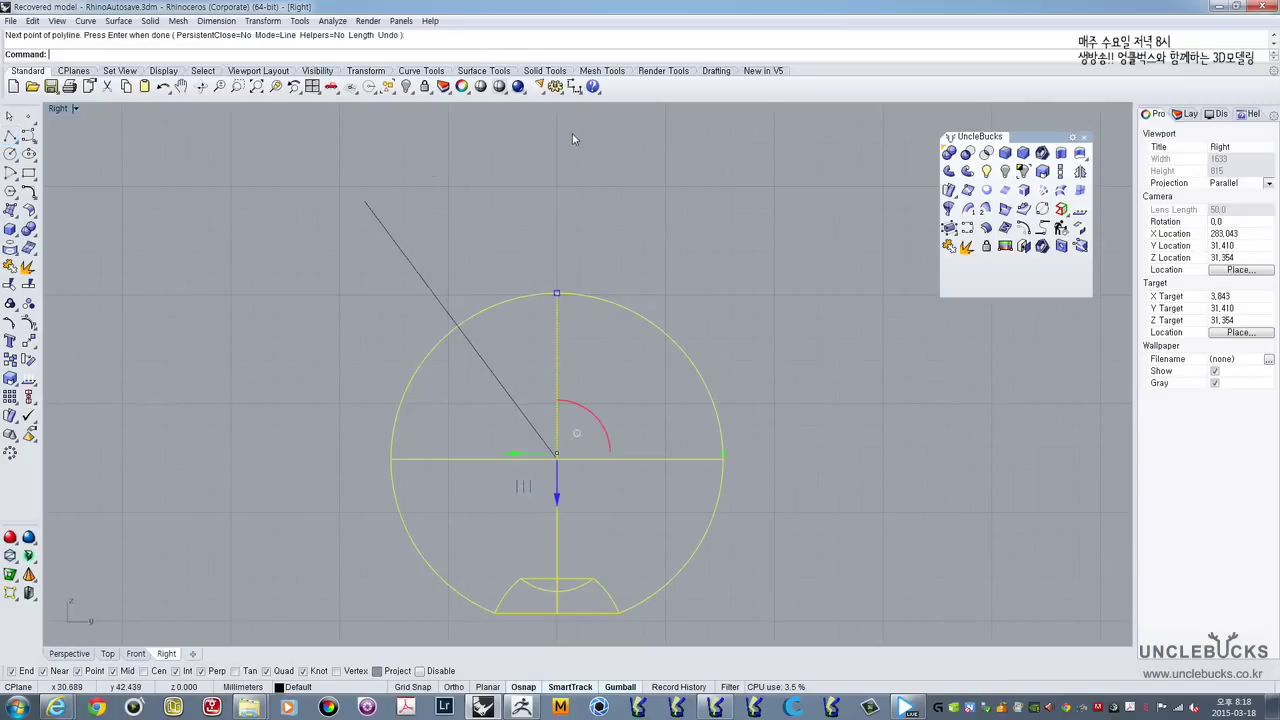
Step: Mirror the diagonal line across the vertical axis through the top of the eyeball copy to form a V
drag(557, 137, 309, 272)
right_drag(530, 342, 538, 291)
click(1080, 172)
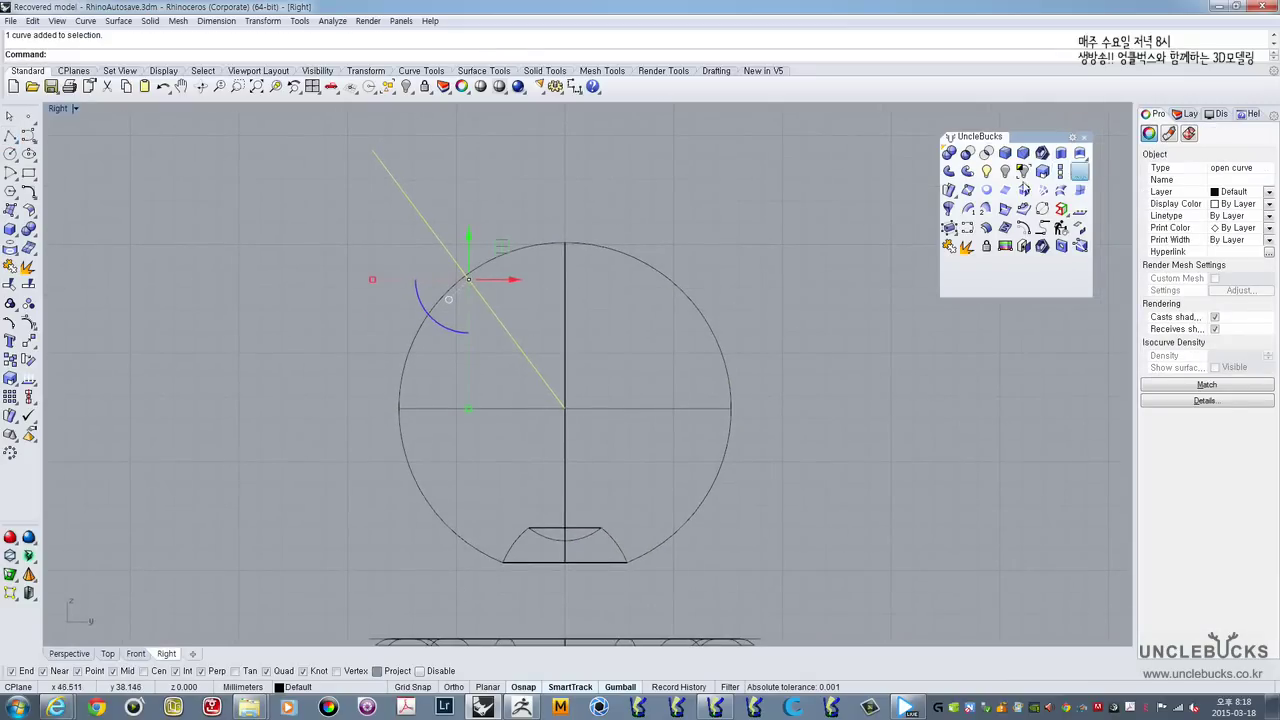
click(565, 245)
click(565, 166)
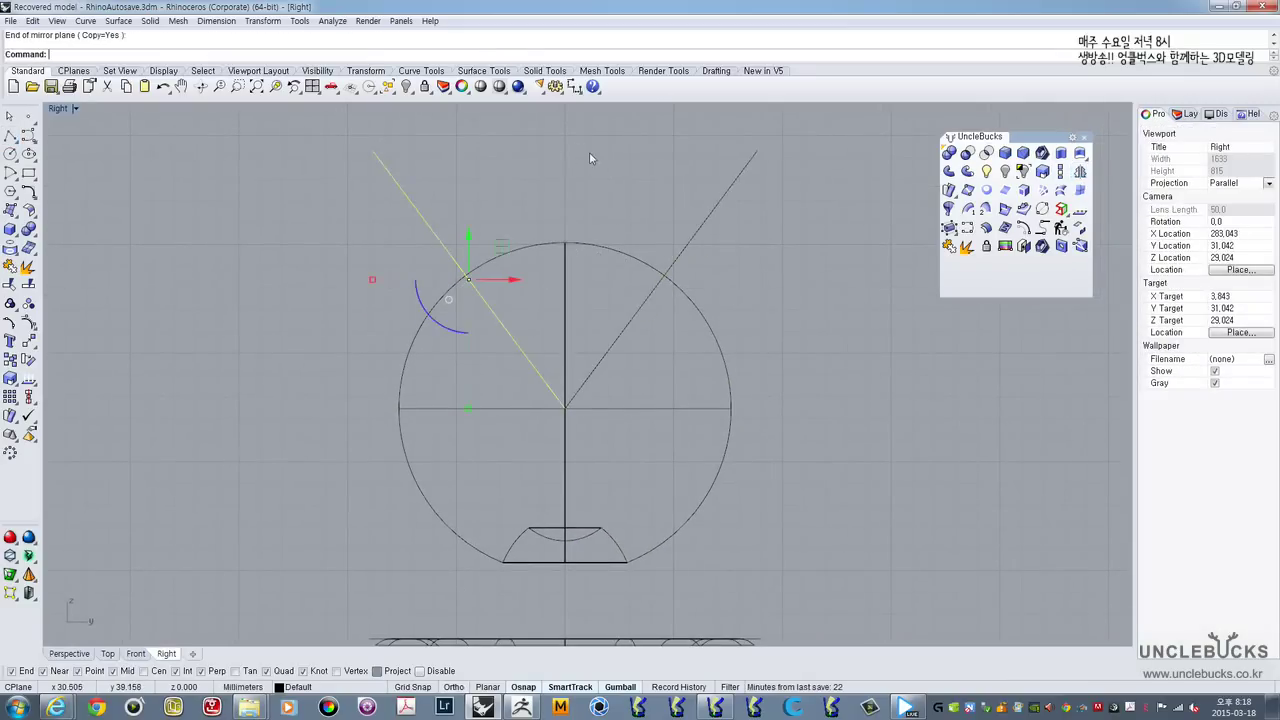
Step: Scale both diagonal lines horizontally about their shared center axis, narrowing the V to about three quarters of its width
drag(830, 190, 392, 220)
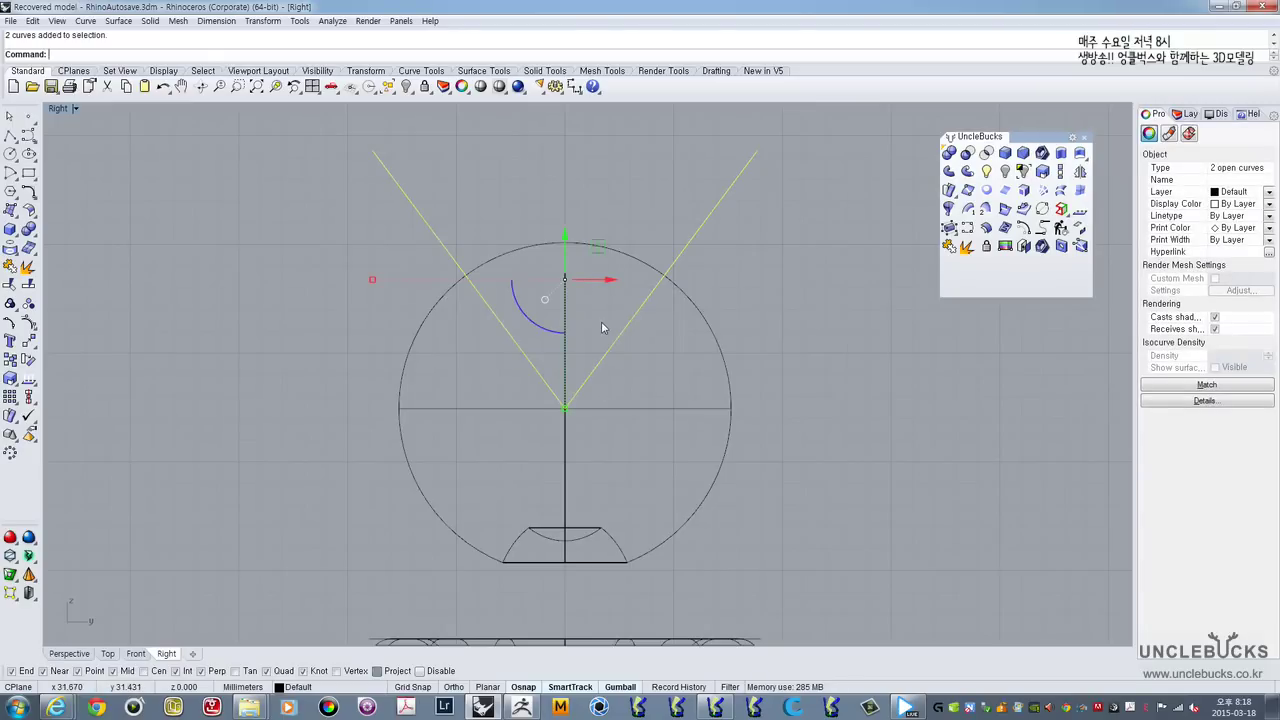
right_drag(576, 305, 572, 342)
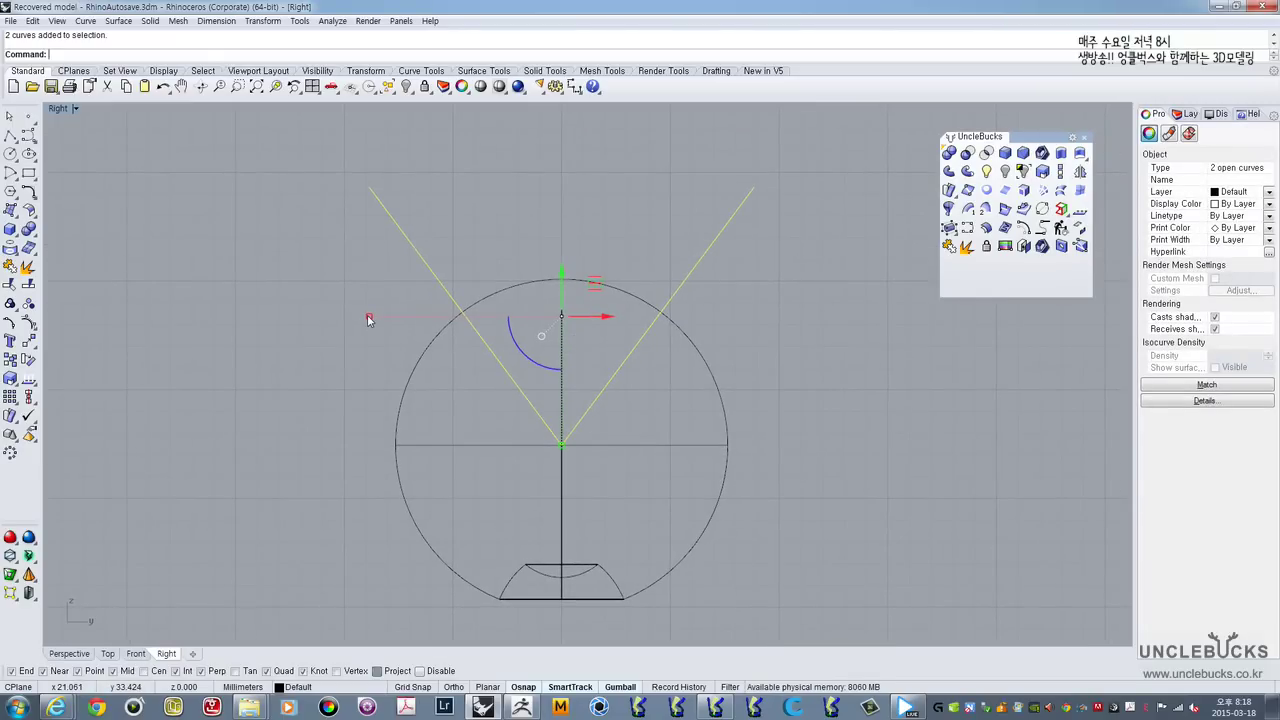
drag(368, 318, 417, 317)
right_drag(436, 278, 437, 311)
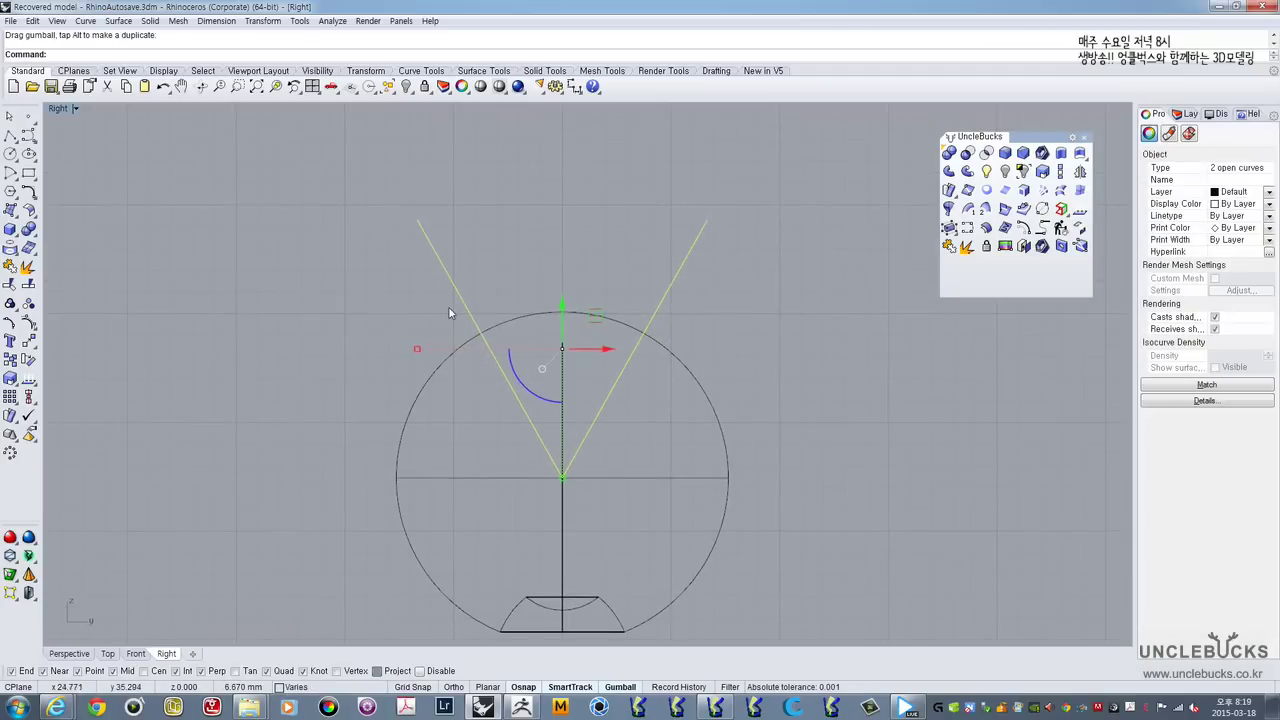
Step: Join the two diagonal lines above the eyeball copy into a single V-shaped curve
click(10, 266)
right_drag(489, 350, 479, 299)
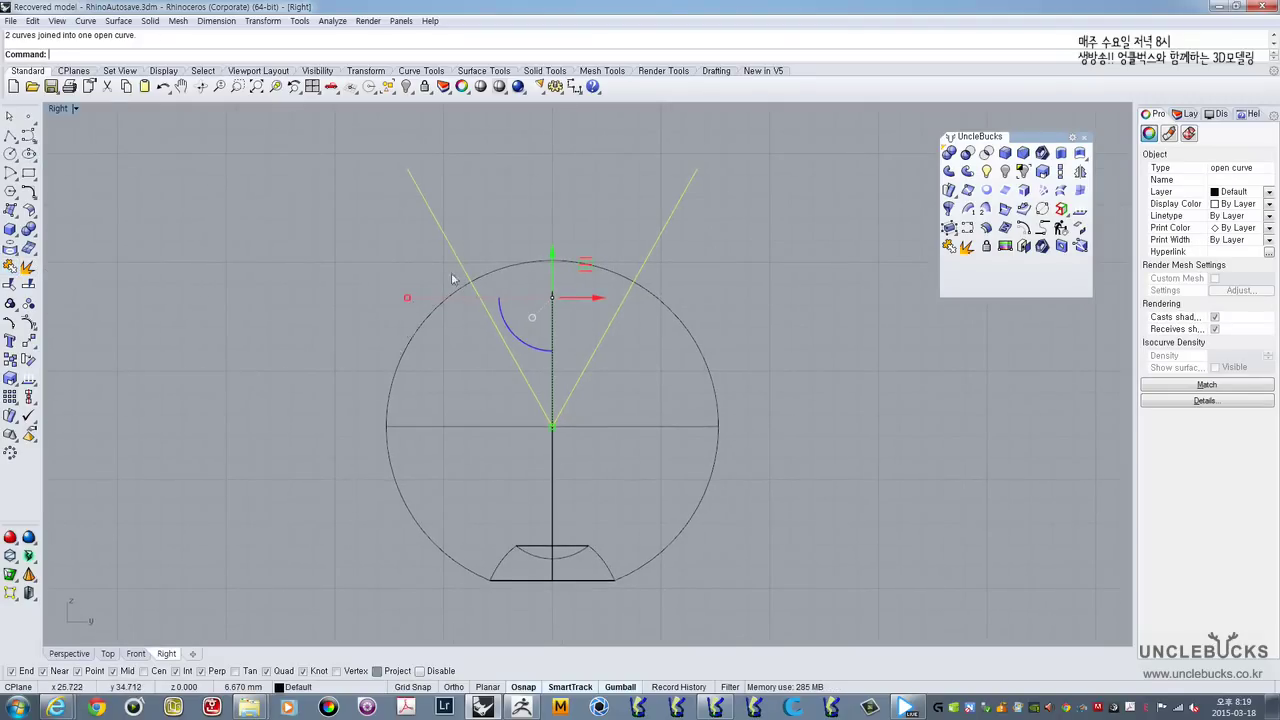
scroll(600, 251, down, 5)
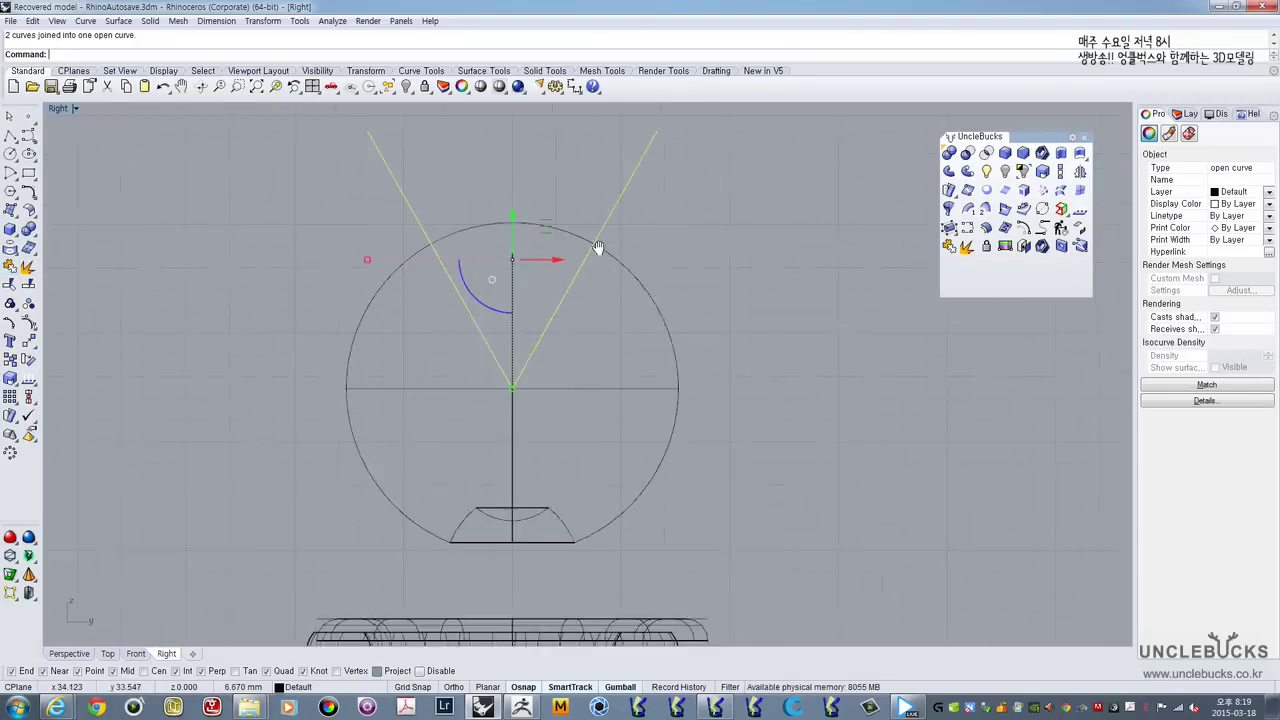
scroll(538, 388, up, 3)
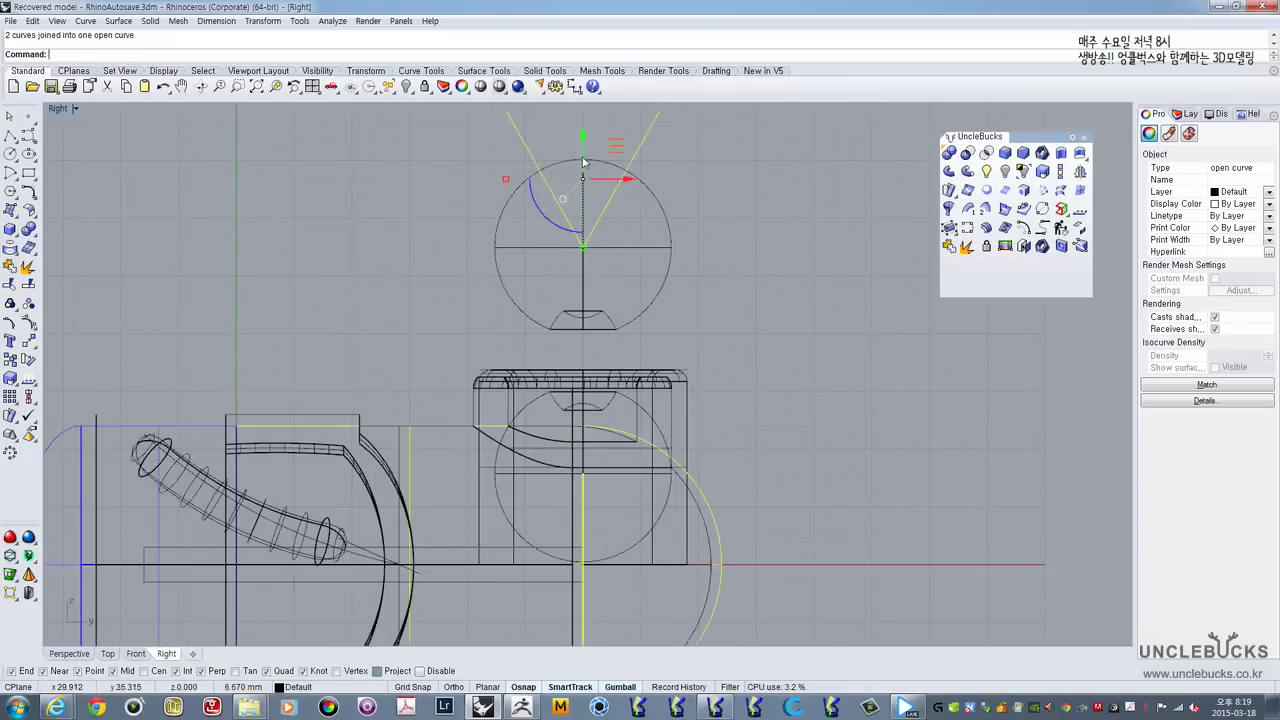
Step: Try to move the V-shaped curve straight down onto the ringed eye below
drag(583, 162, 598, 398)
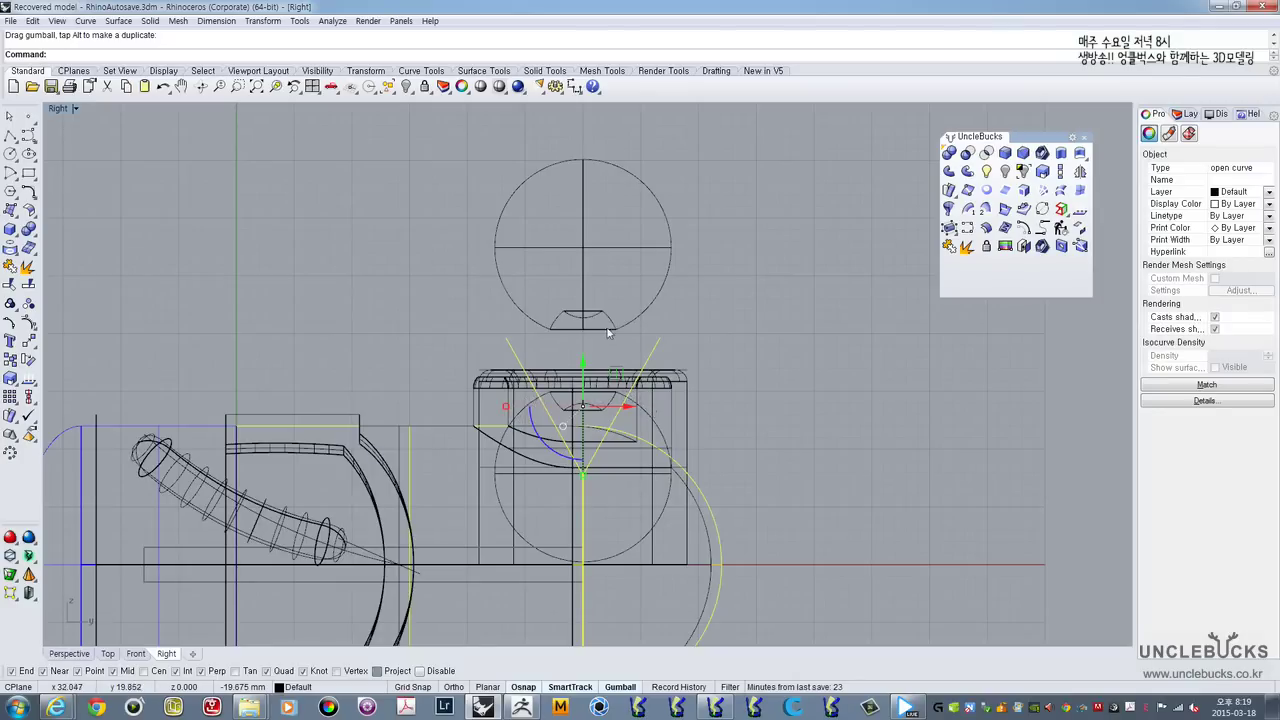
key(ctrl+z)
scroll(475, 345, up, 4)
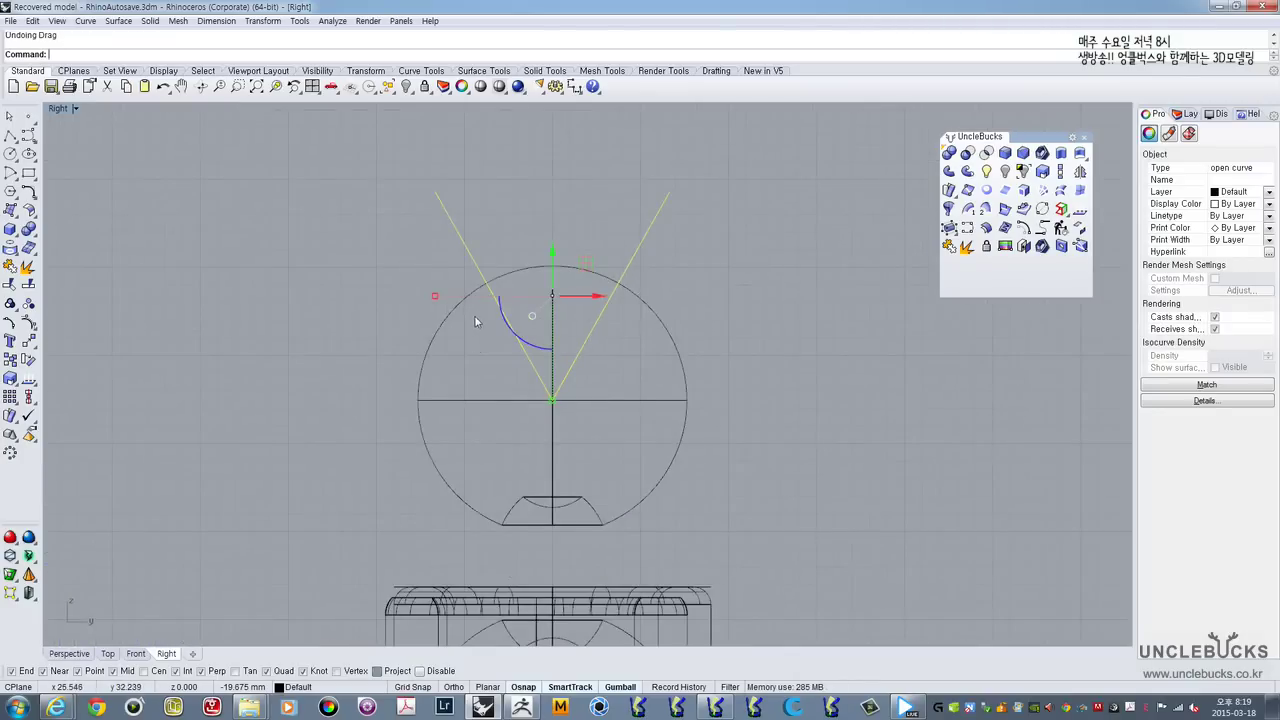
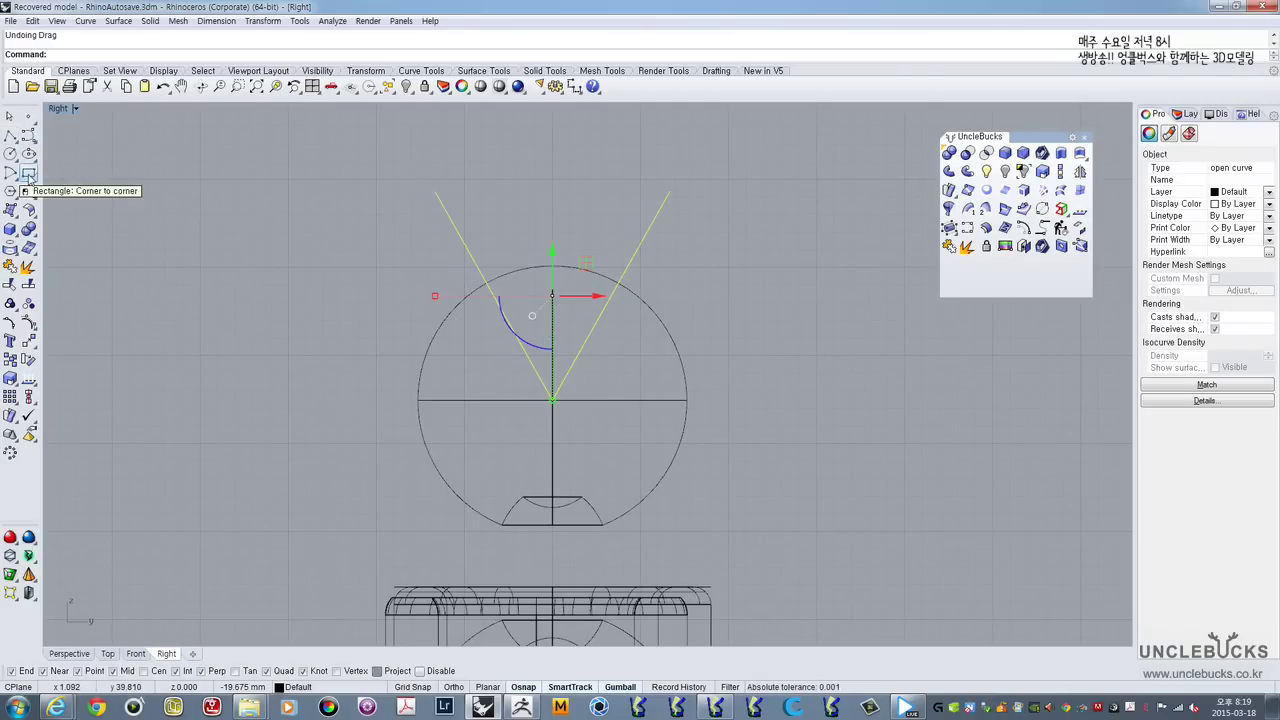
Step: Draw a horizontal line in the Right view across the eyeball copy, between its equator and the pupil recess, extending past both sides
click(29, 175)
right_drag(343, 303, 346, 200)
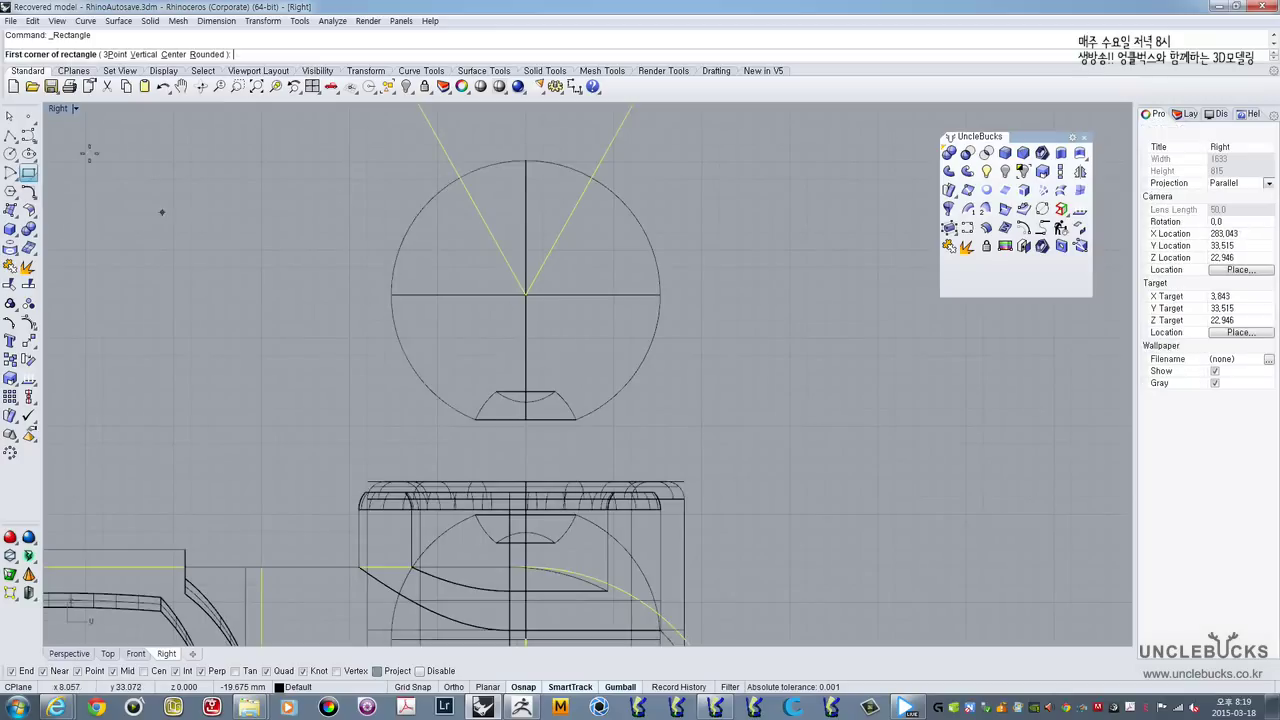
click(14, 140)
click(340, 349)
click(835, 349)
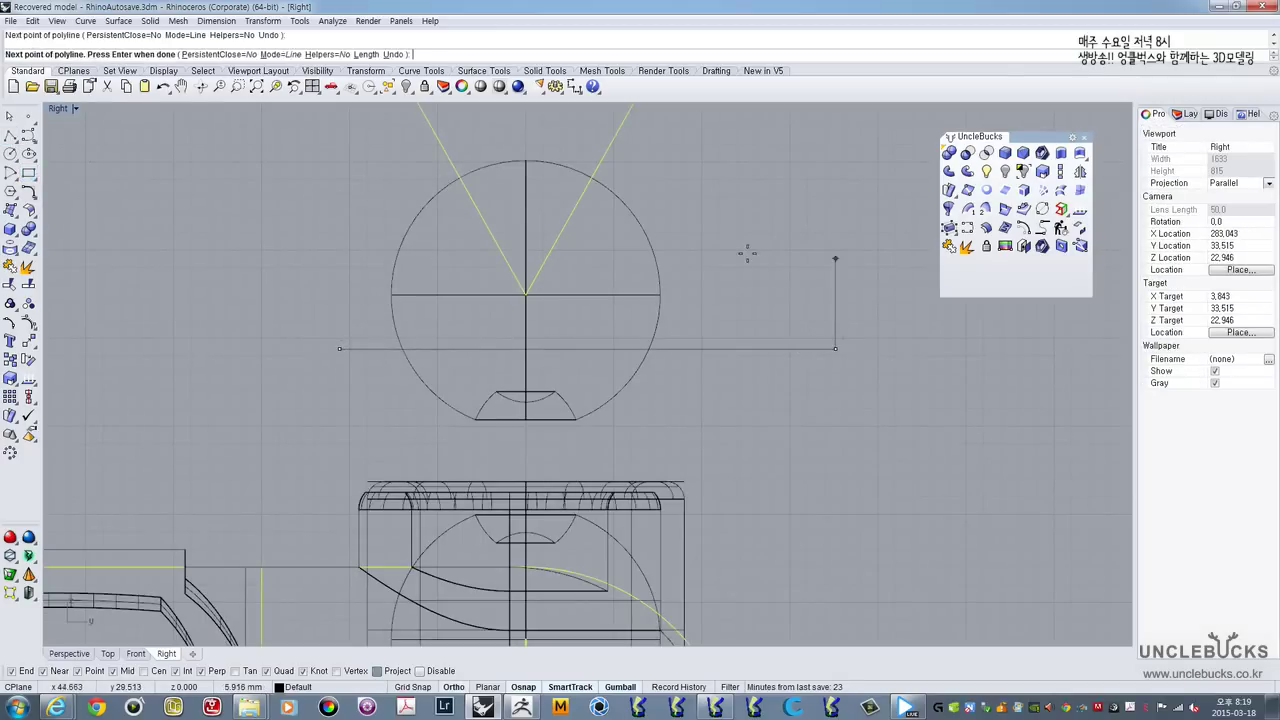
right_drag(744, 290, 729, 321)
right_click(787, 387)
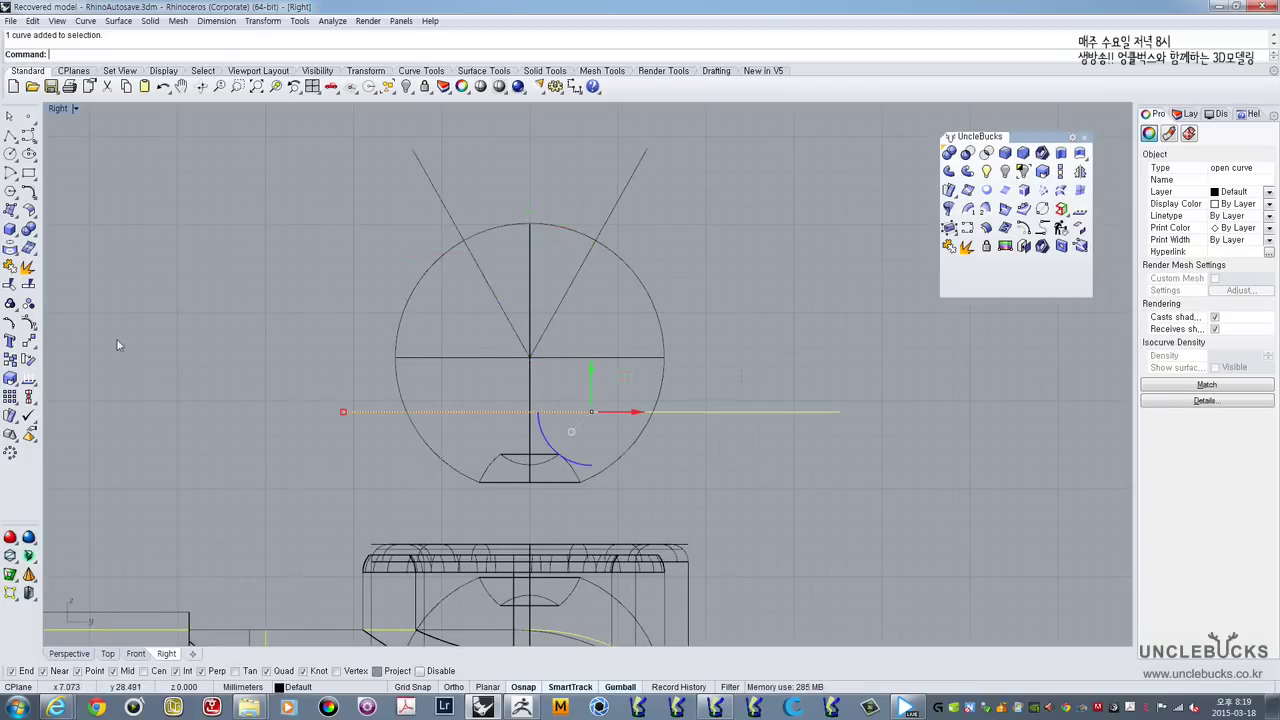
Step: Trim away the part of the eyeball copy below the horizontal line, including the pupil recess
click(11, 285)
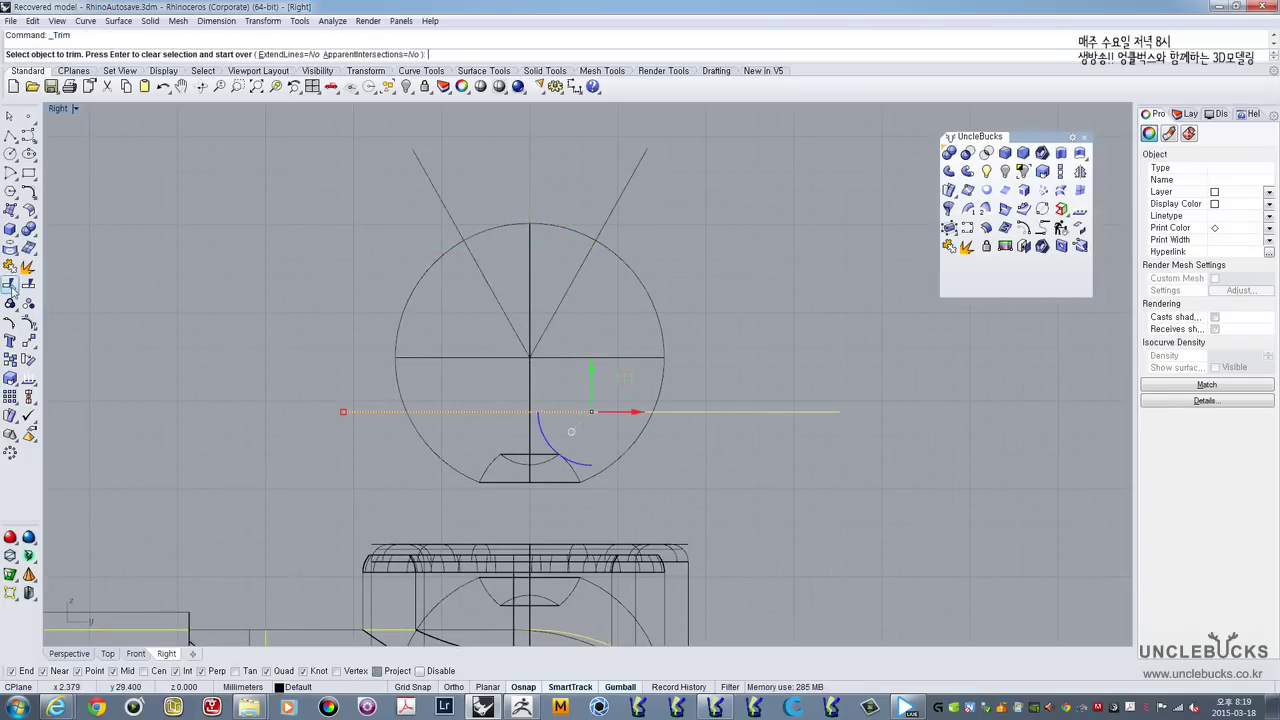
click(626, 455)
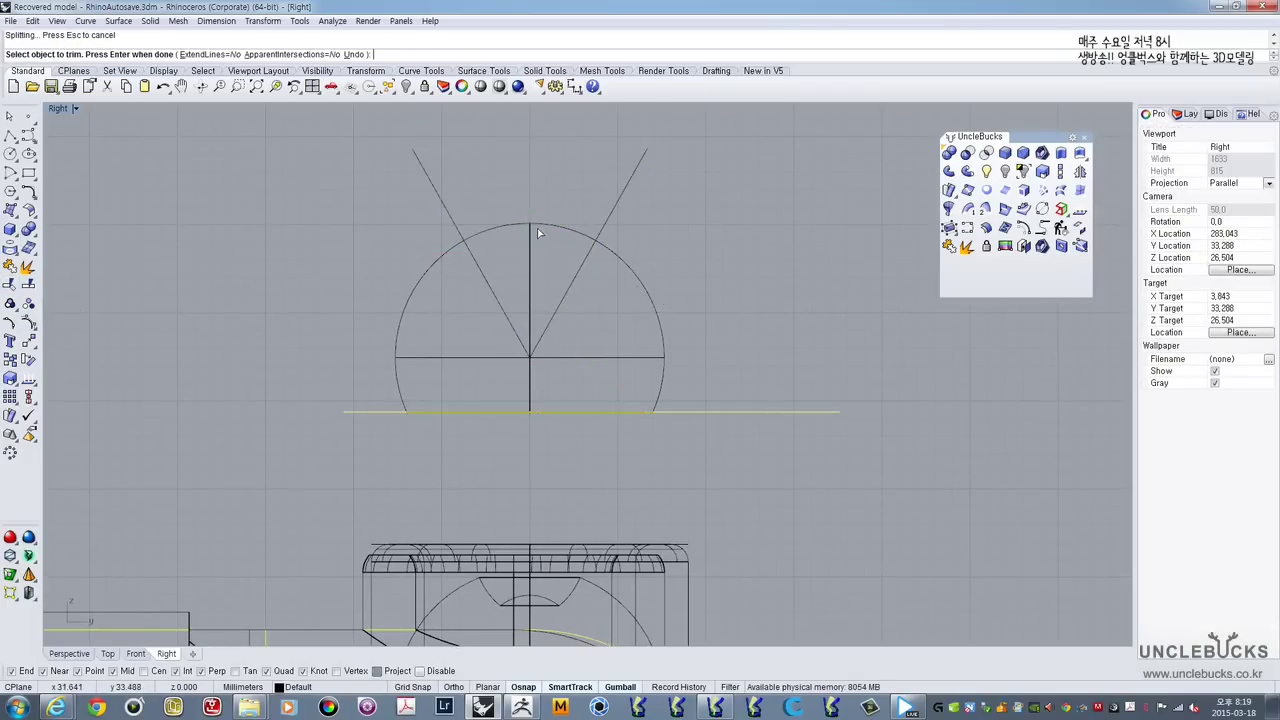
right_click(631, 207)
Step: Trim the top wedge out of the eyeball copy using the V-shaped curve as the cutter
drag(725, 175, 414, 152)
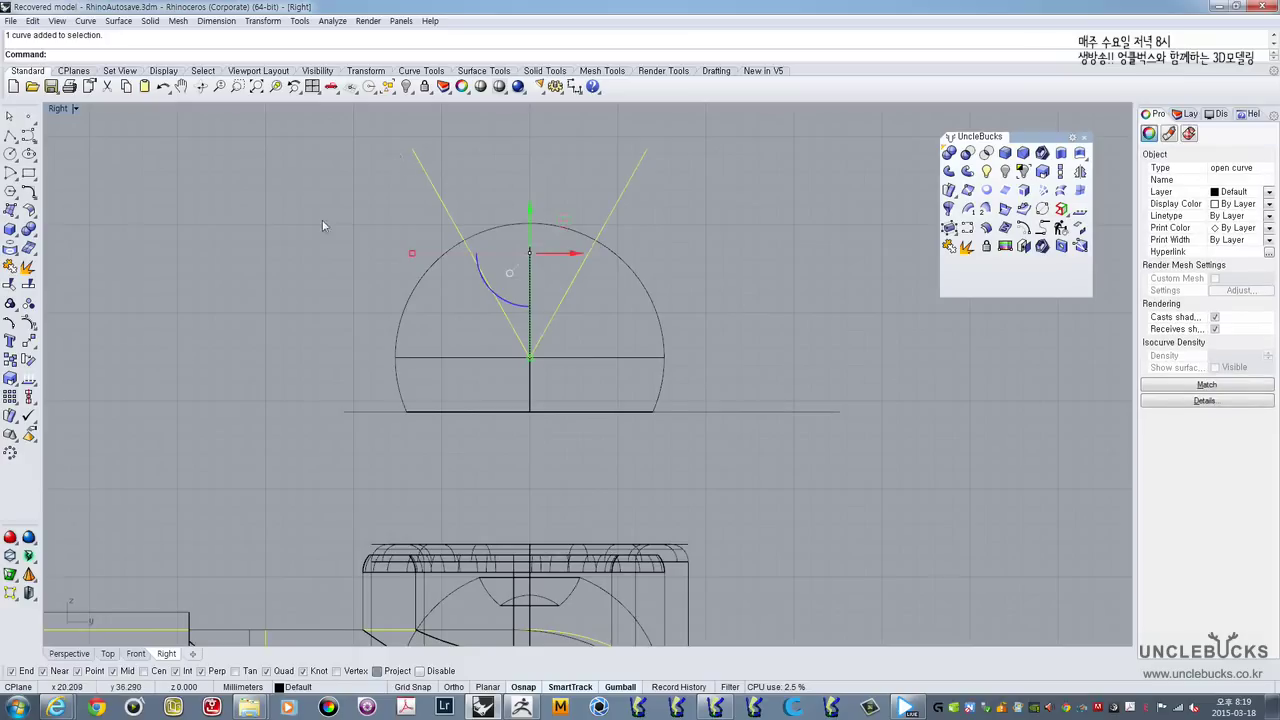
click(15, 287)
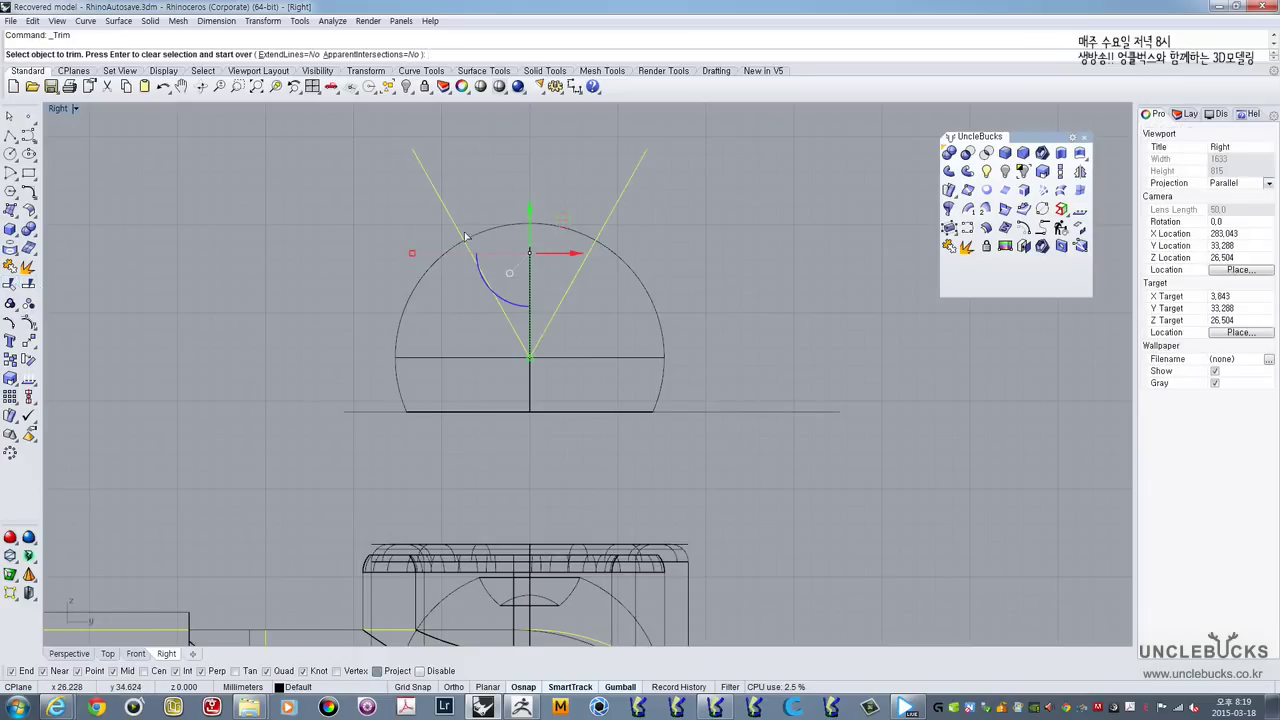
right_click(682, 195)
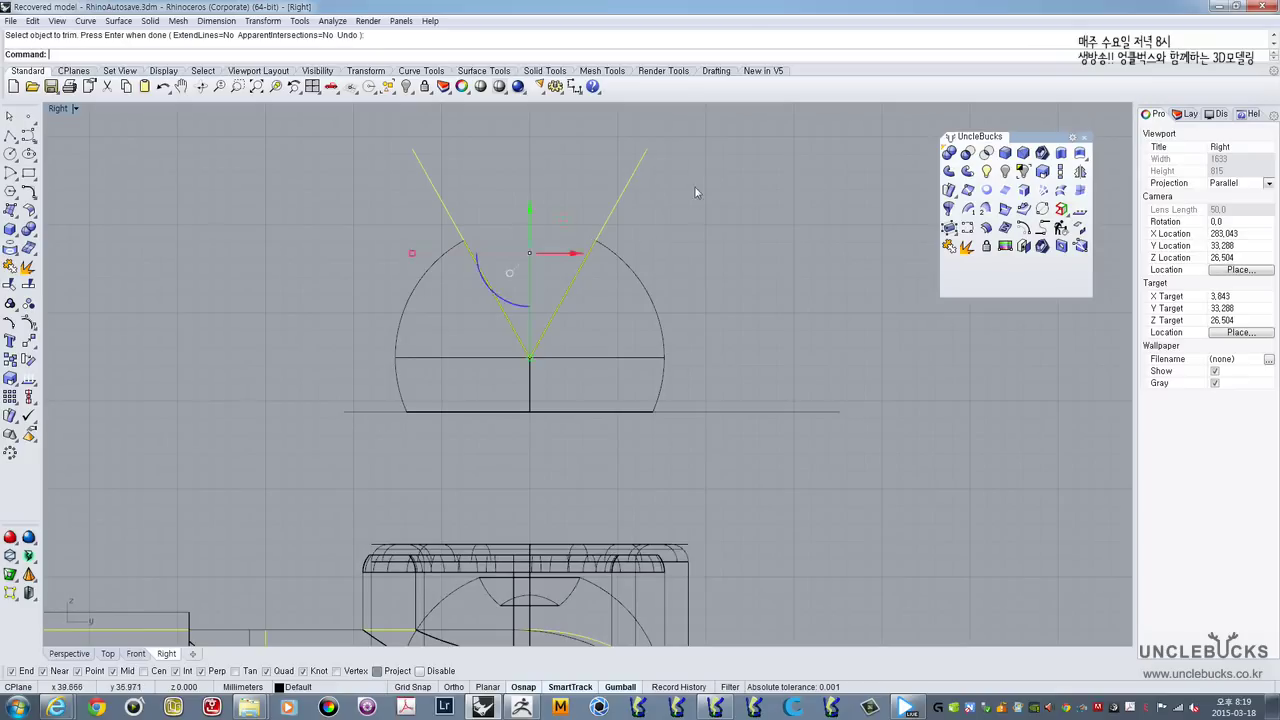
Step: Delete the V-shaped curve and the horizontal line used for trimming the eyeball copy
drag(697, 191, 334, 171)
key(Delete)
click(731, 411)
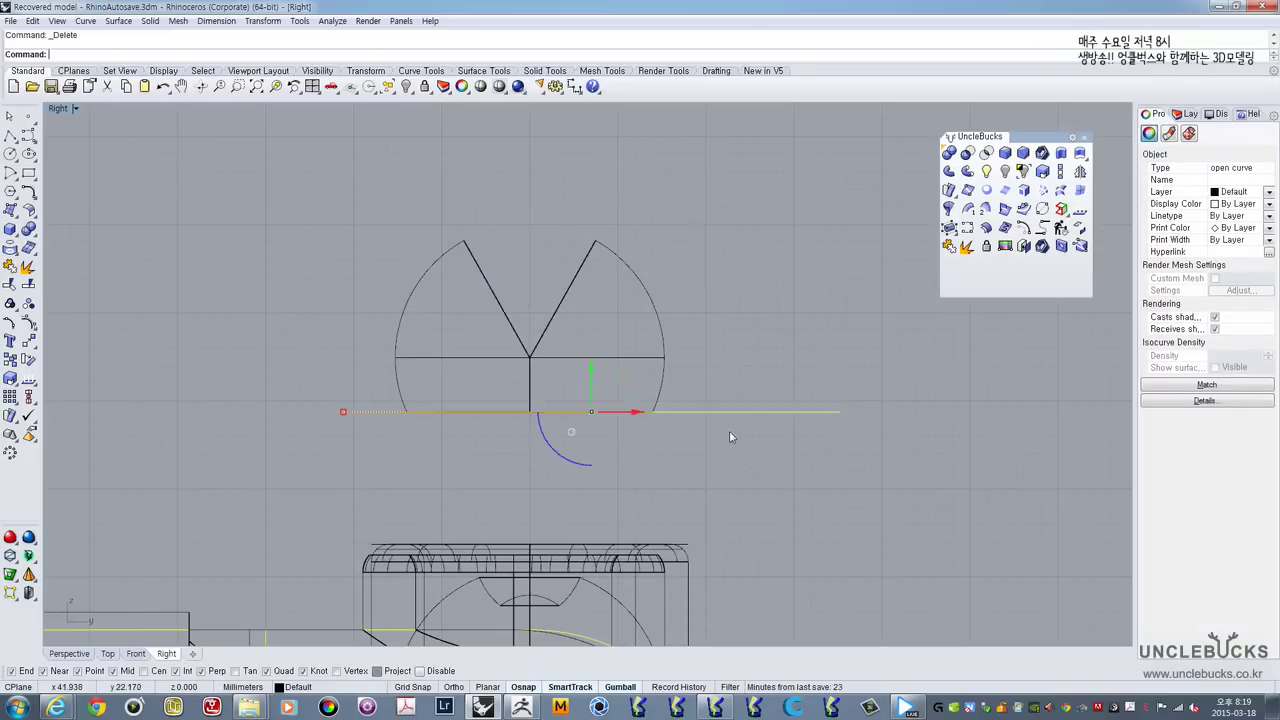
key(Delete)
Step: Select the trimmed eyeball shell and show it in a maximized, shaded Perspective view
click(586, 259)
double_click(62, 109)
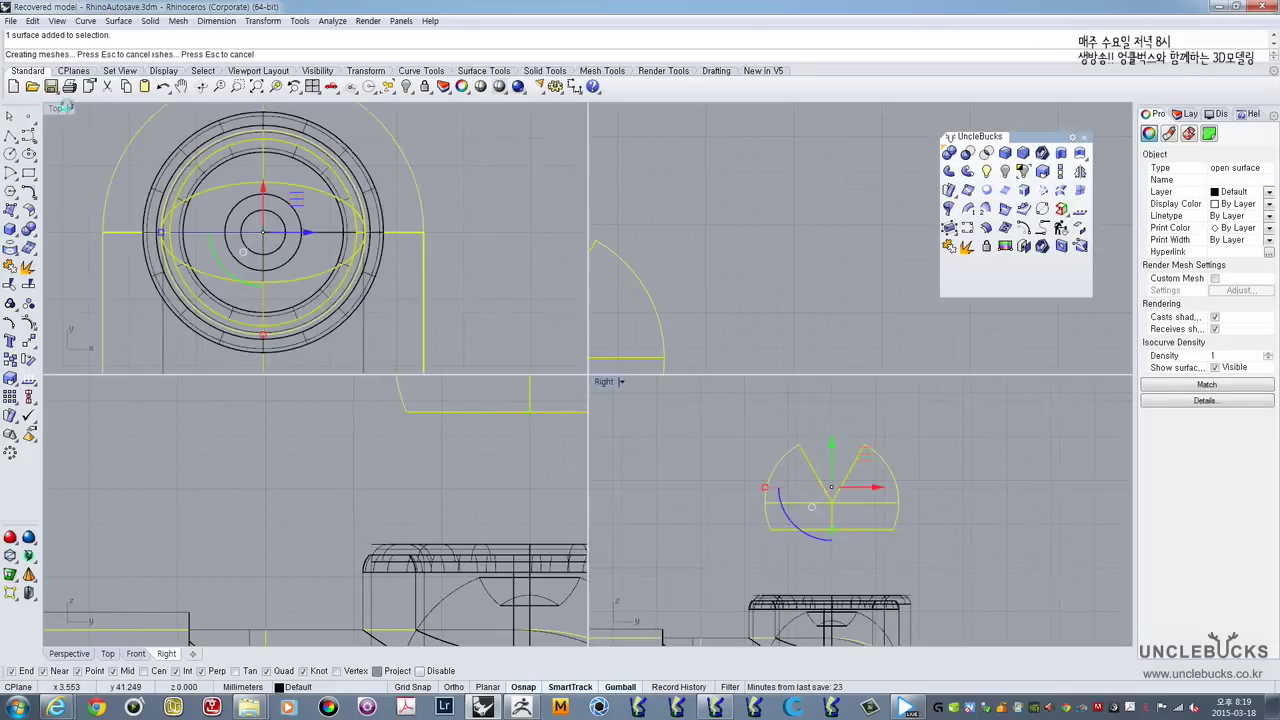
double_click(614, 110)
right_drag(614, 114, 506, 232)
Step: Try to lower the trimmed eyeball shell onto the ringed eye below
drag(488, 225, 521, 400)
key(ctrl+z)
scroll(497, 206, up, 5)
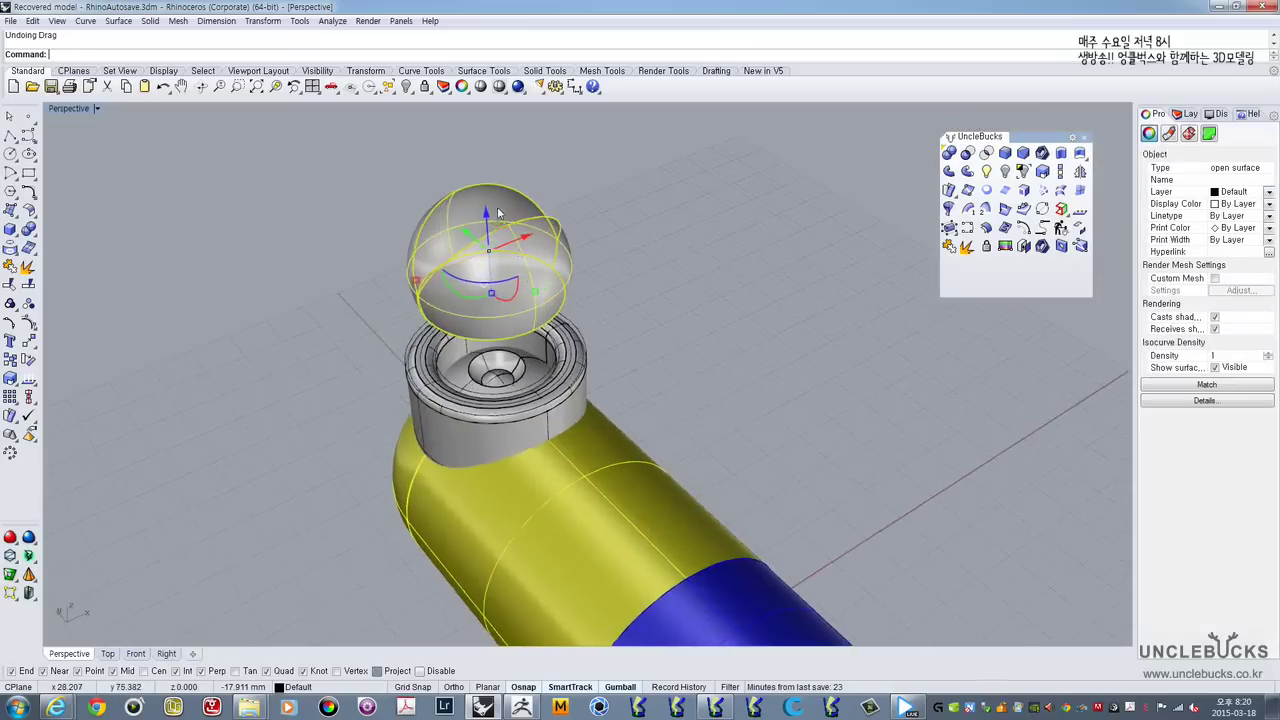
Step: Offset the trimmed eyeball shell outward by 0.5 as a separate, non-solid surface
shift+right_drag(489, 222, 533, 240)
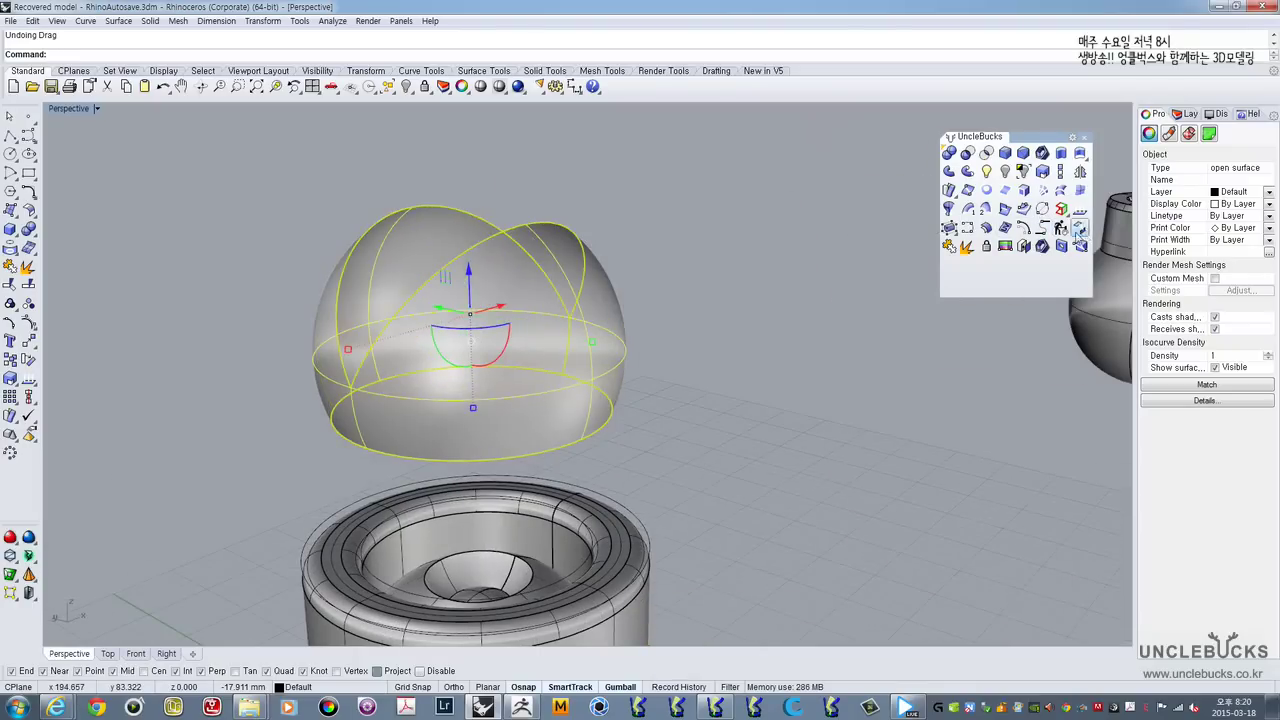
click(986, 228)
right_drag(395, 240, 560, 174)
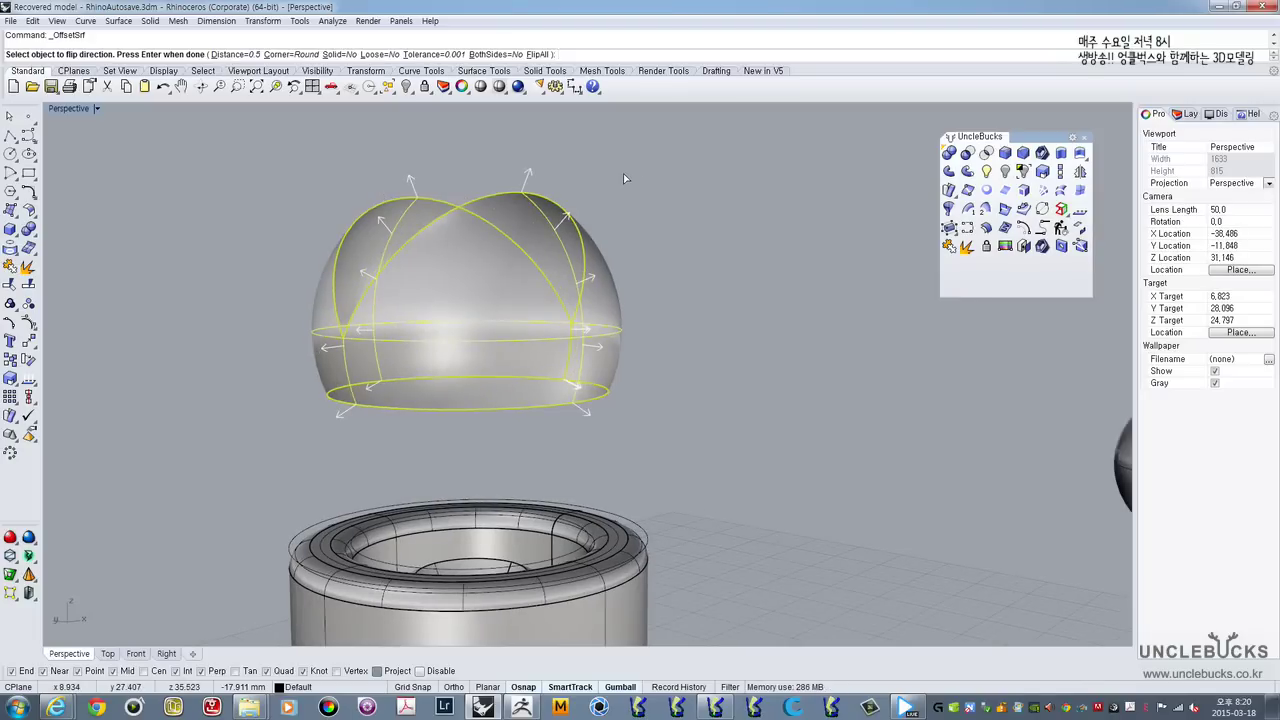
text(0.5)
key(Return)
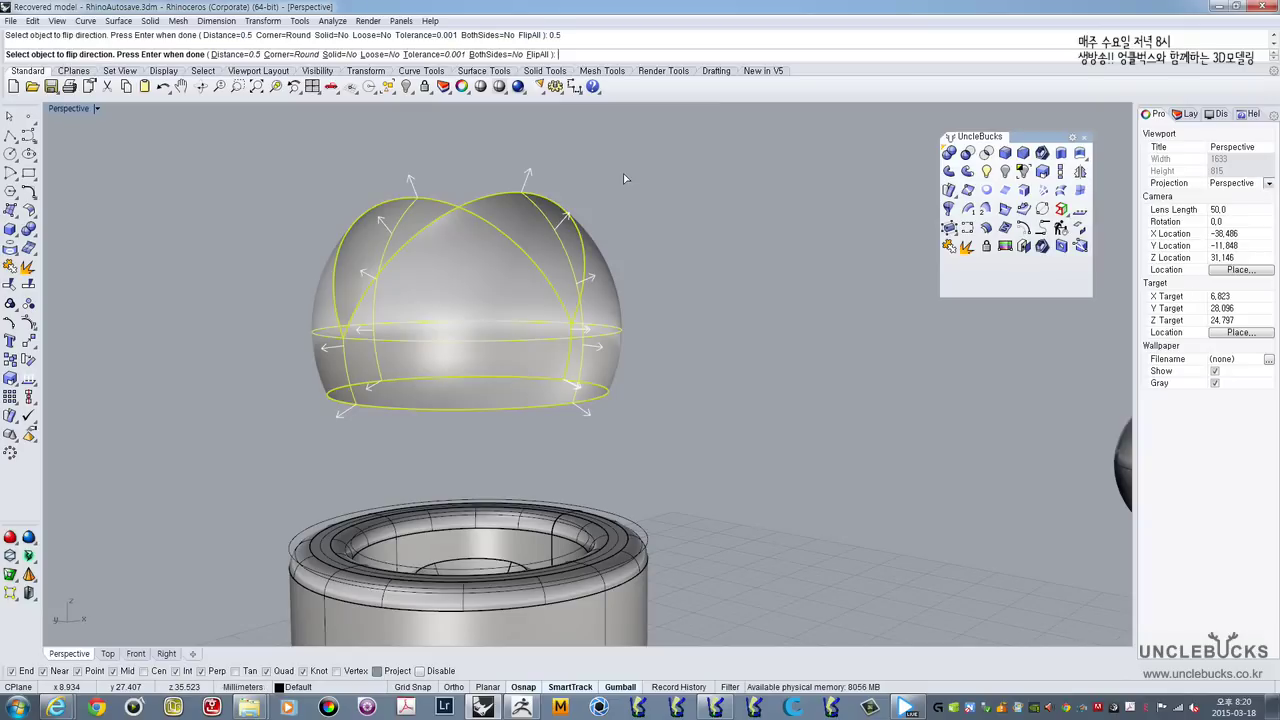
key(Return)
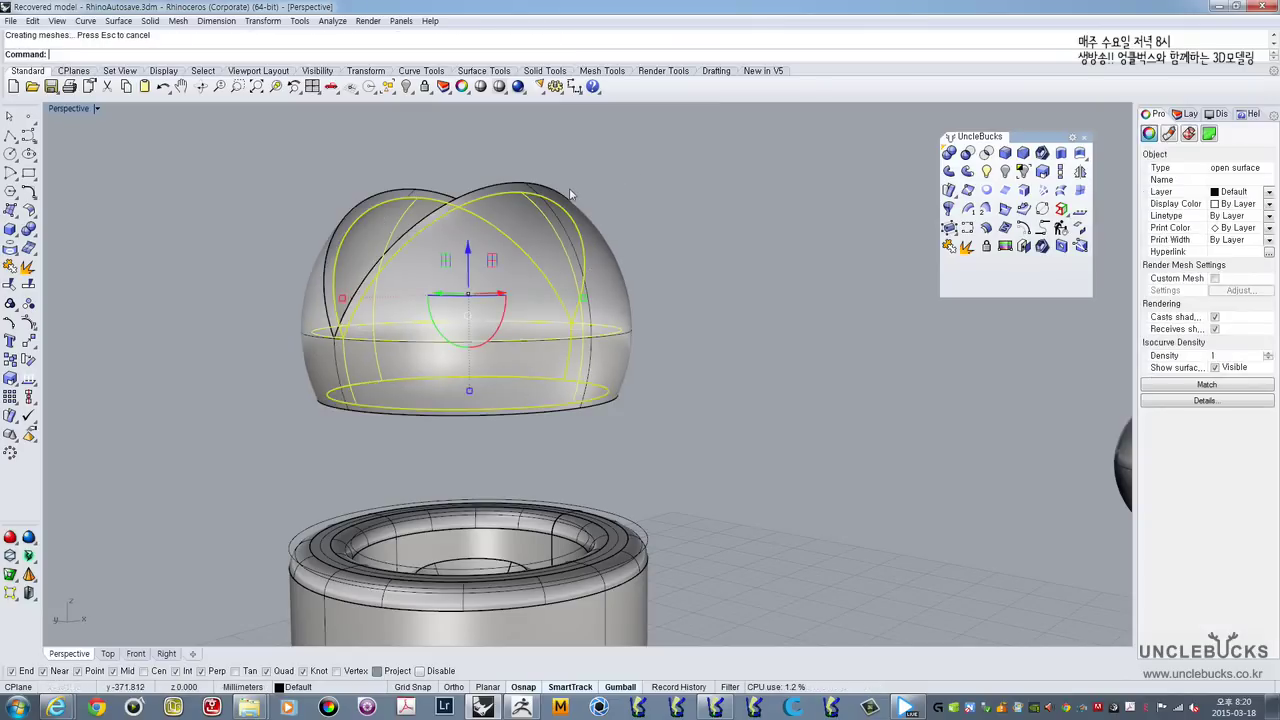
right_drag(570, 195, 606, 246)
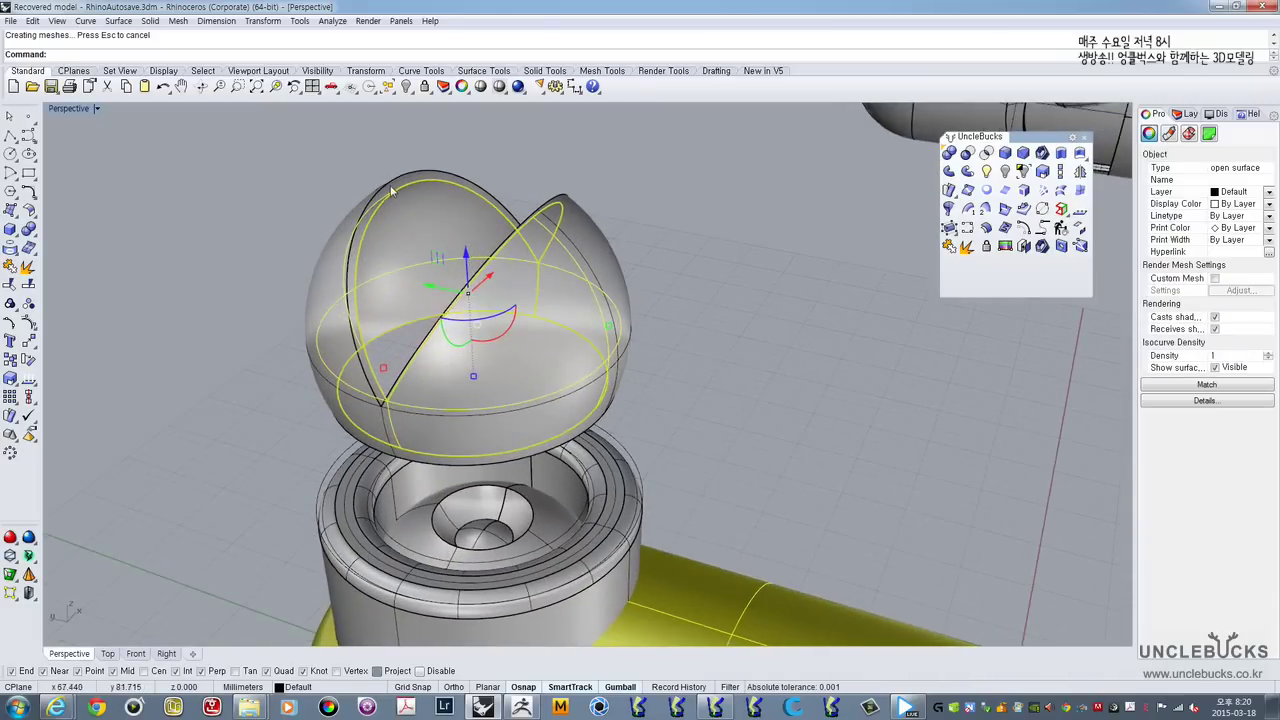
Step: Examine the gap between the original and offset shells and check the original shell's surface direction
scroll(390, 185, up, 3)
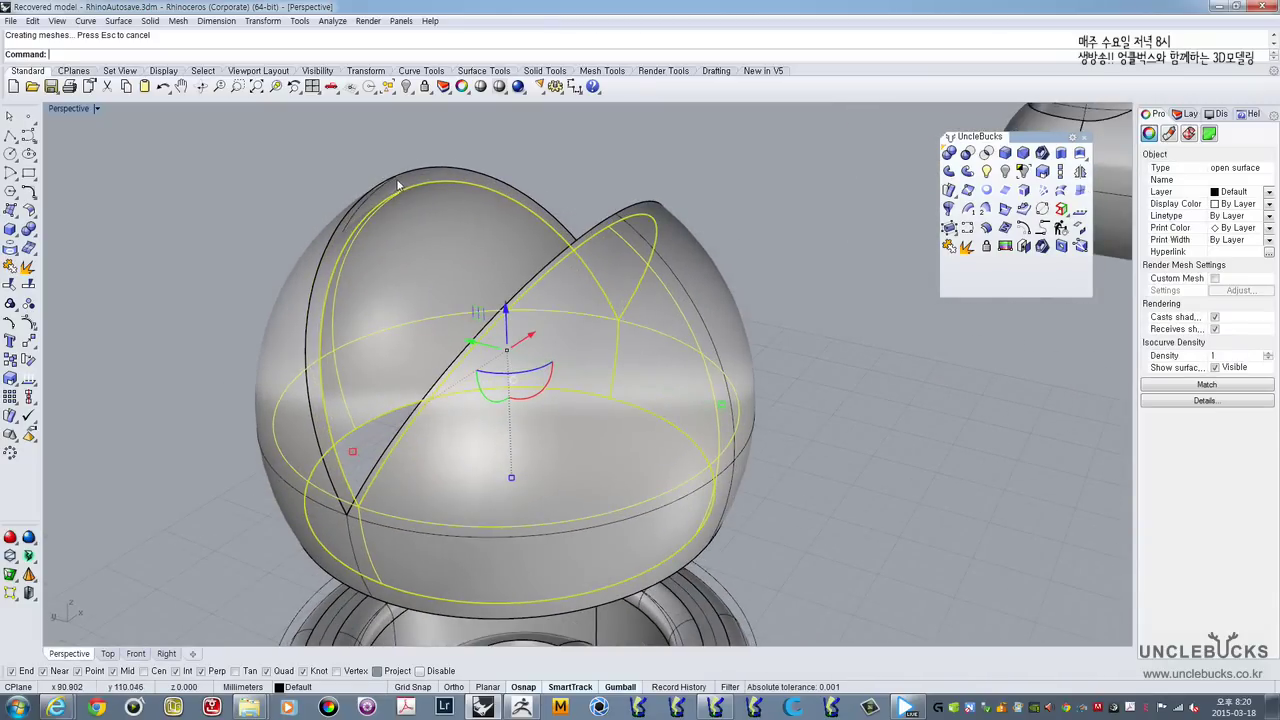
right_drag(397, 185, 403, 232)
scroll(381, 248, down, 4)
scroll(389, 226, up, 4)
scroll(424, 205, down, 2)
scroll(405, 218, up, 2)
right_click(409, 218)
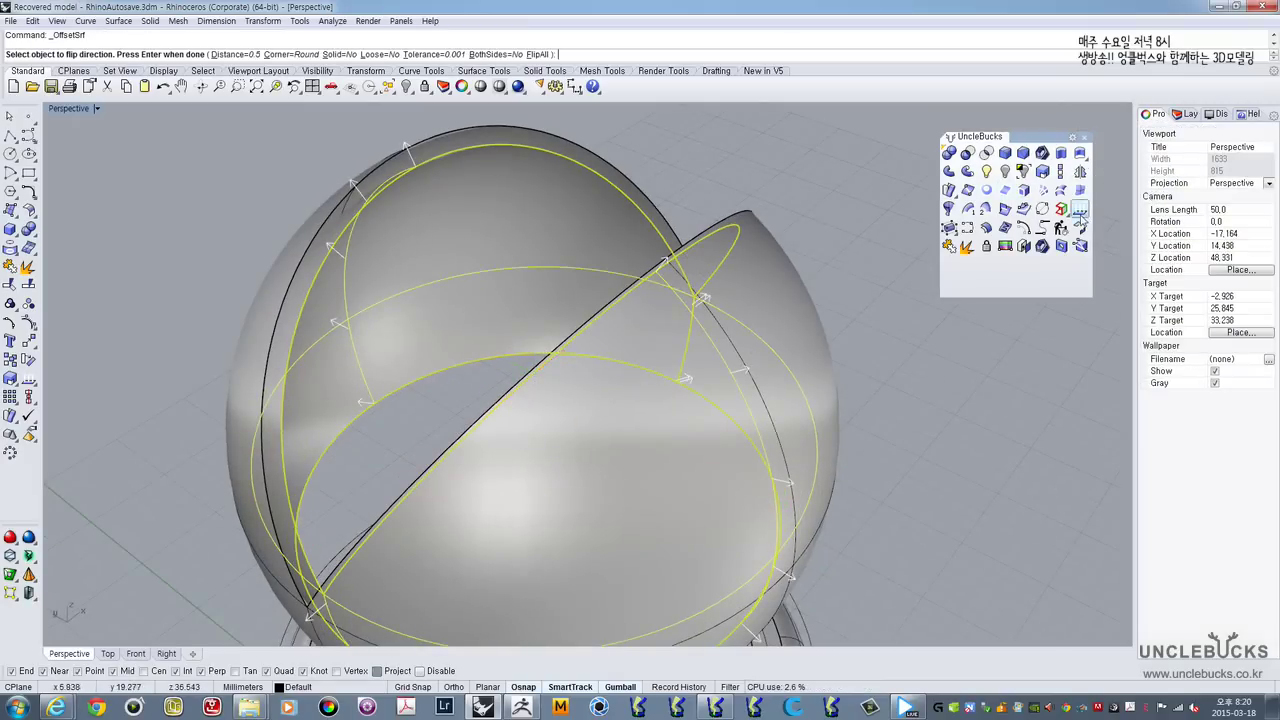
click(1080, 212)
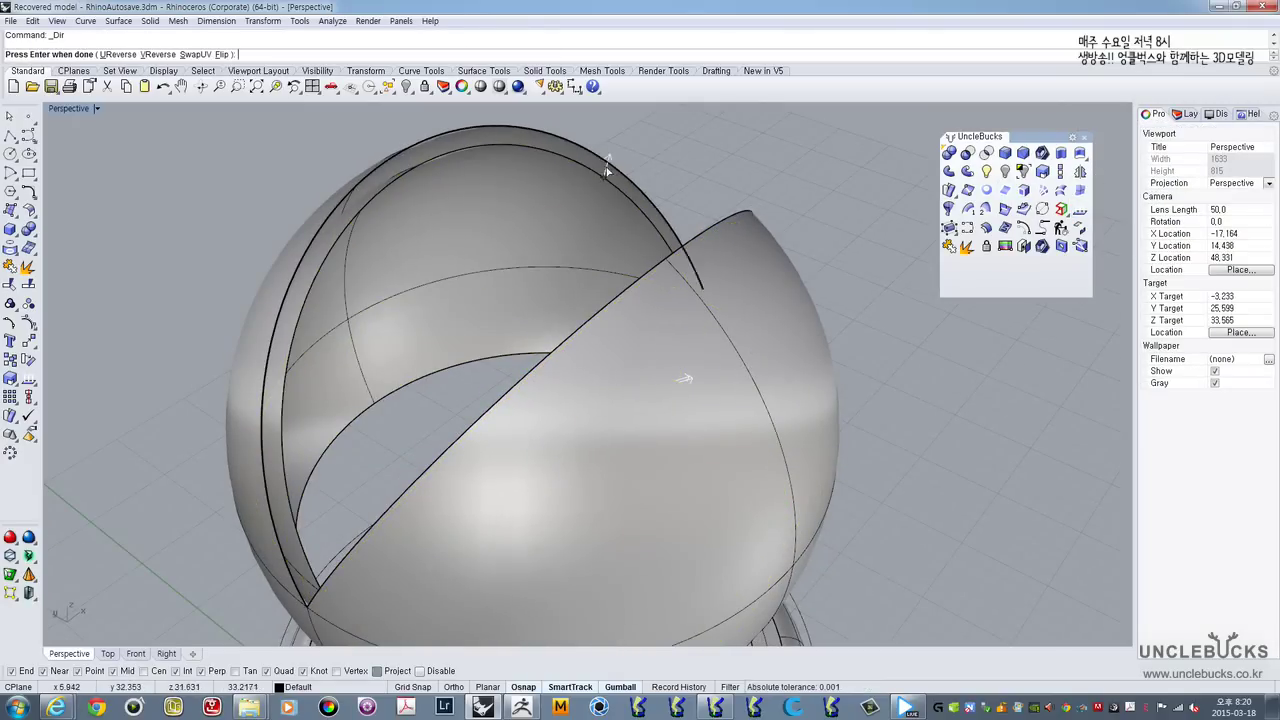
right_click(606, 170)
Step: Flip the surface direction of the original eyeball shell so its normals point inward
click(542, 203)
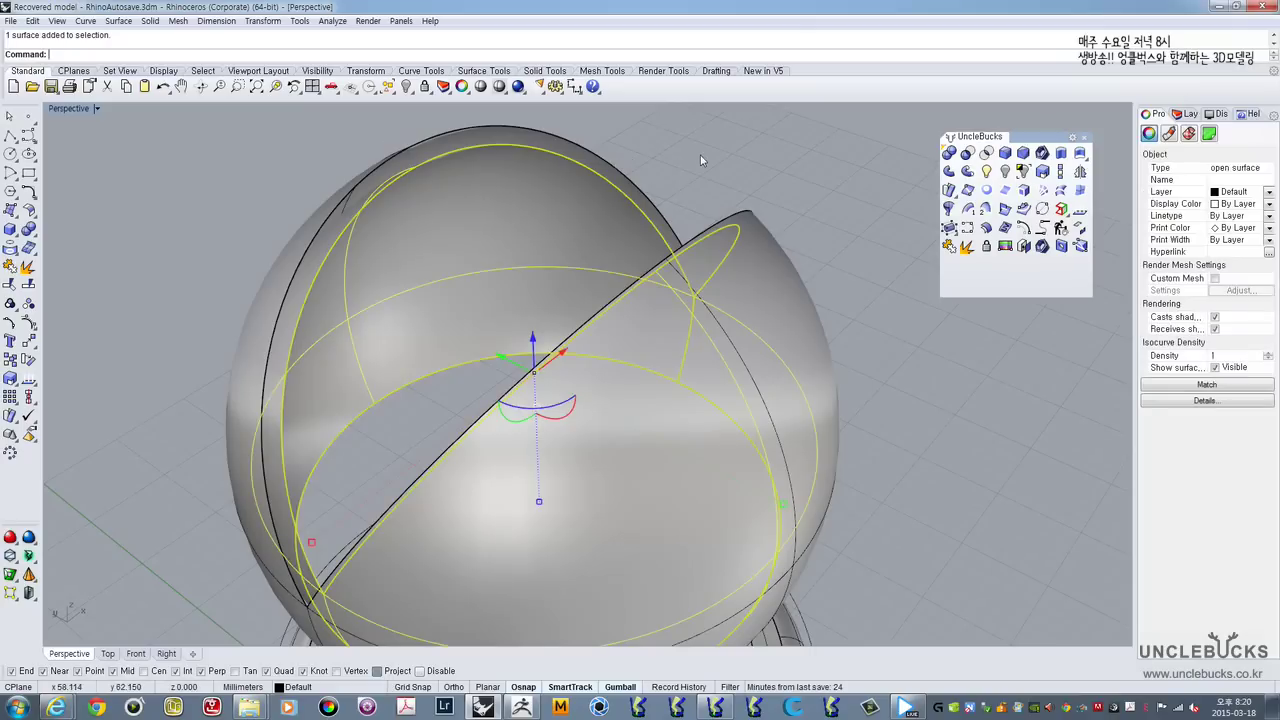
right_click(700, 159)
right_click(520, 180)
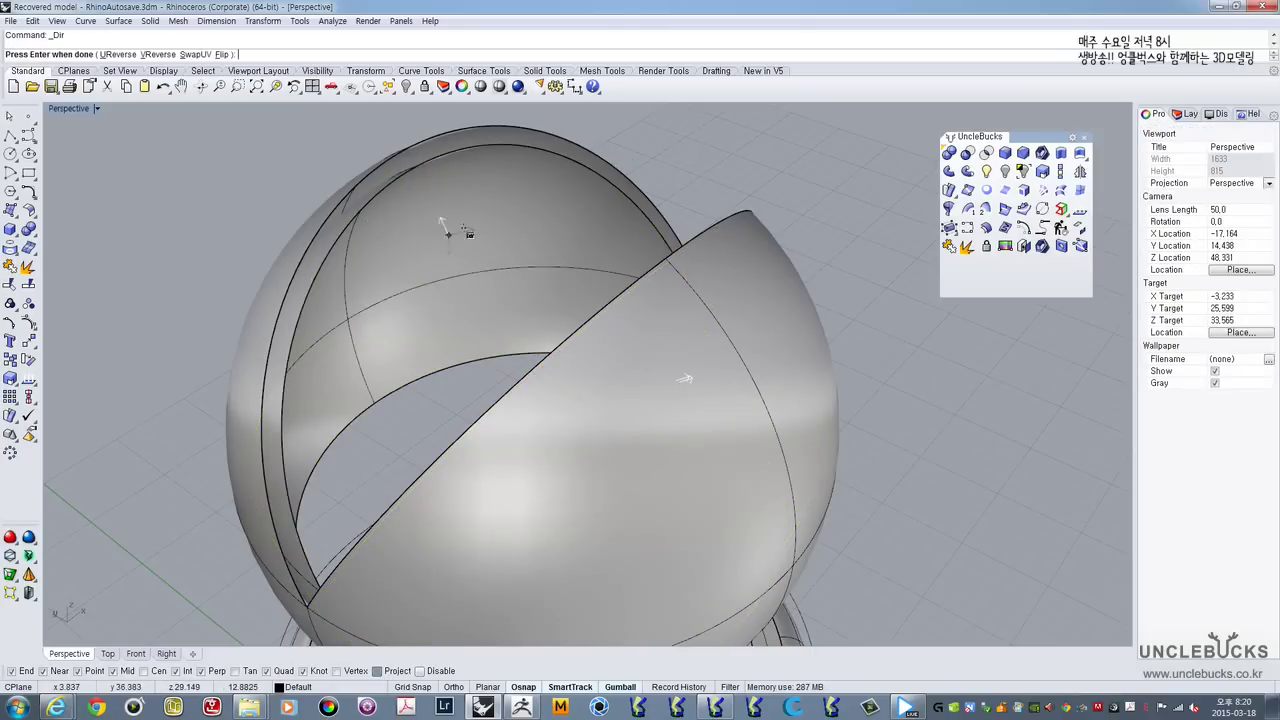
click(493, 228)
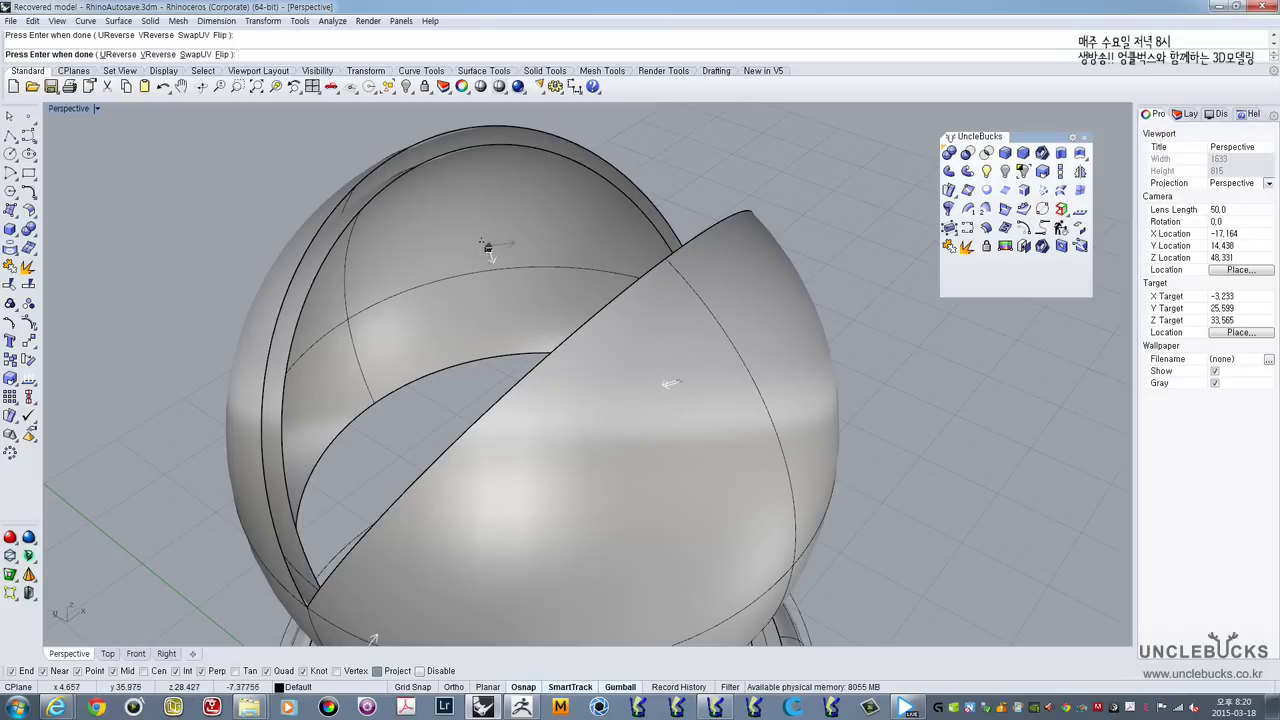
right_click(483, 250)
right_click(471, 251)
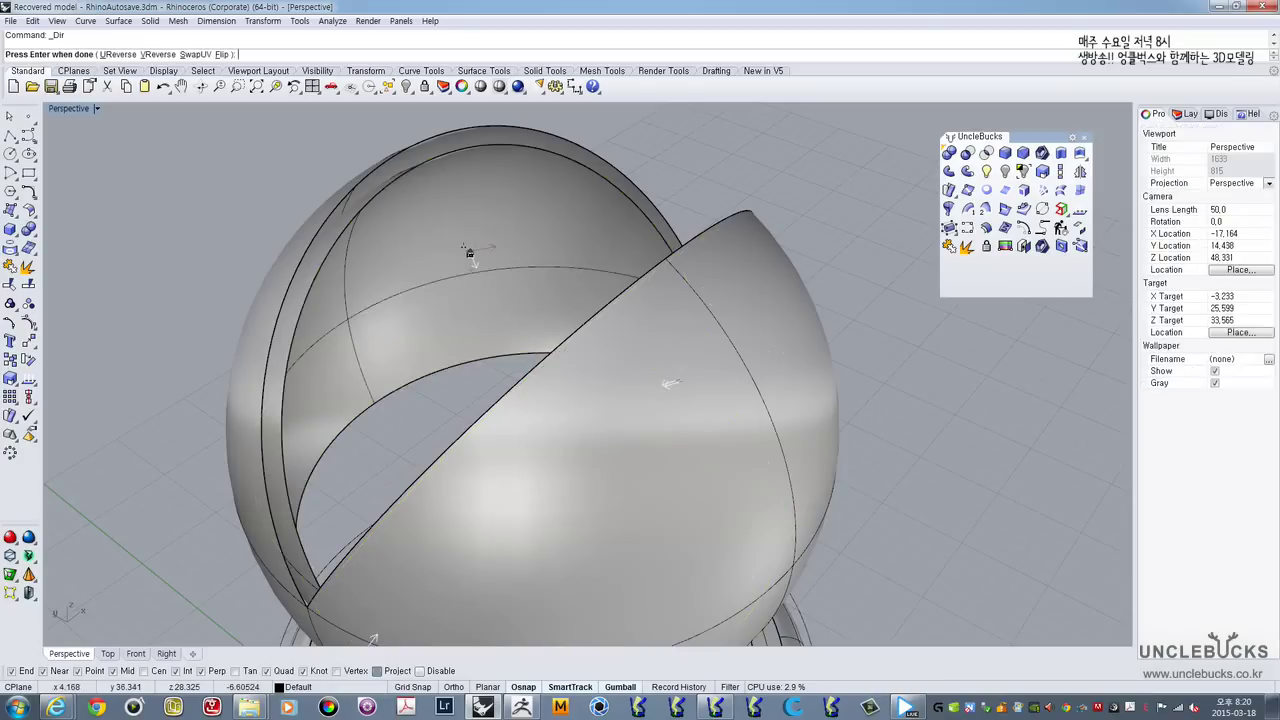
right_click(450, 302)
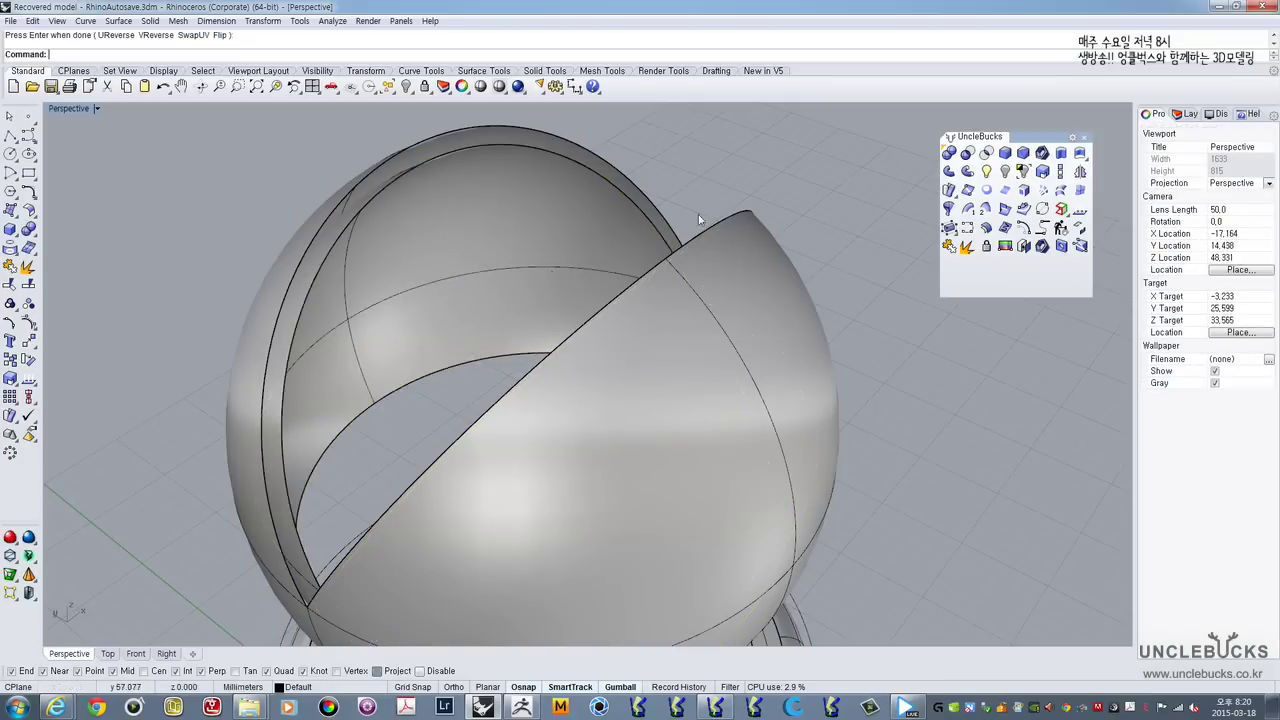
Step: Offset the original eyeball shell inward by 0.5 as a second separate surface
click(545, 238)
click(473, 135)
click(715, 155)
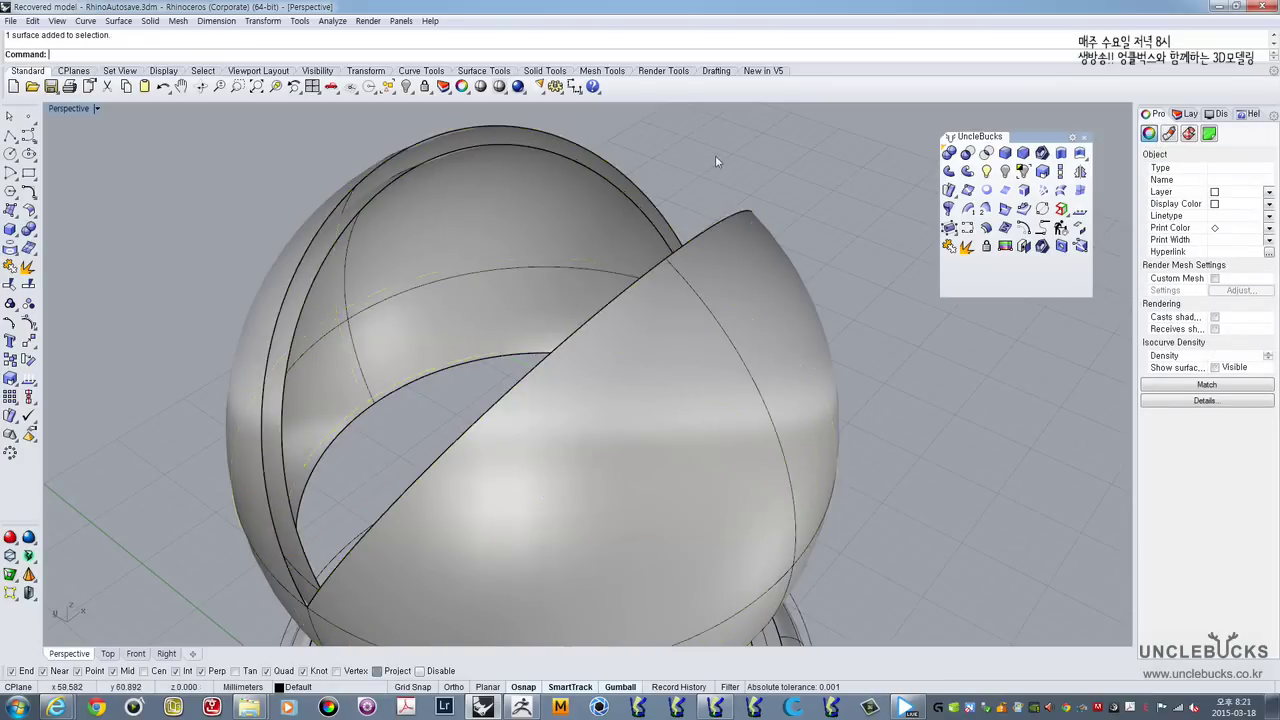
click(538, 219)
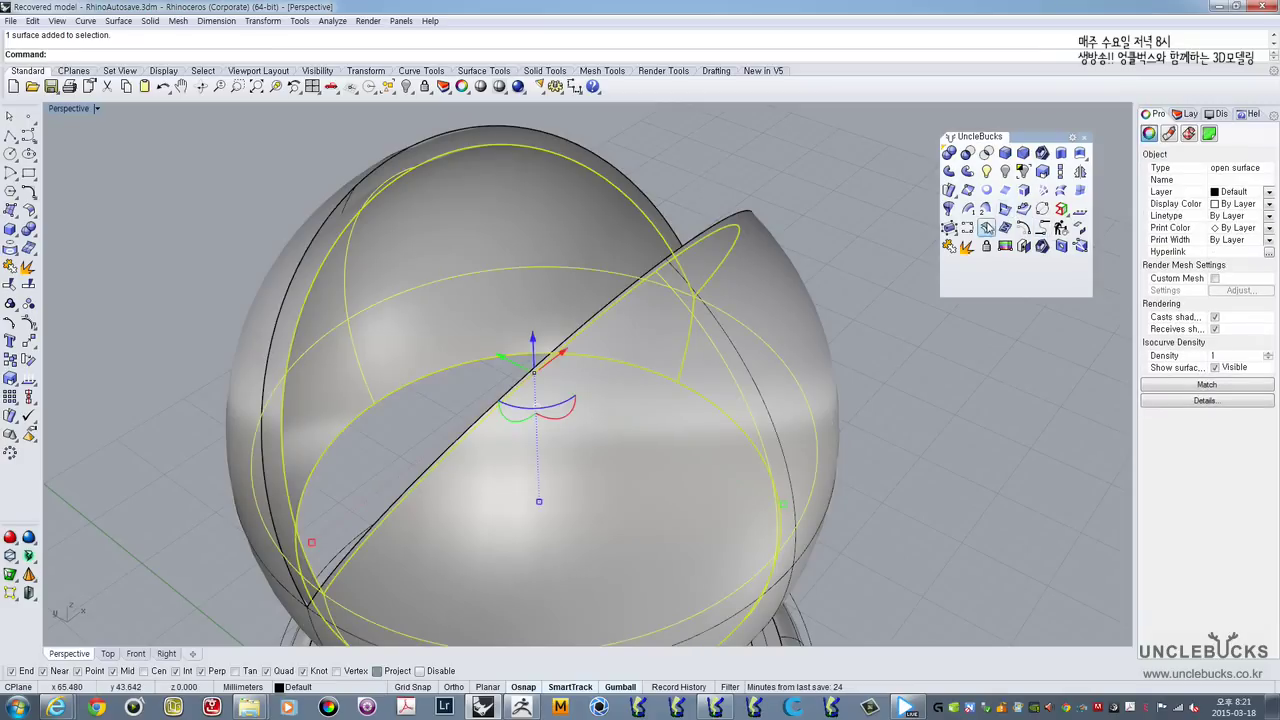
click(986, 228)
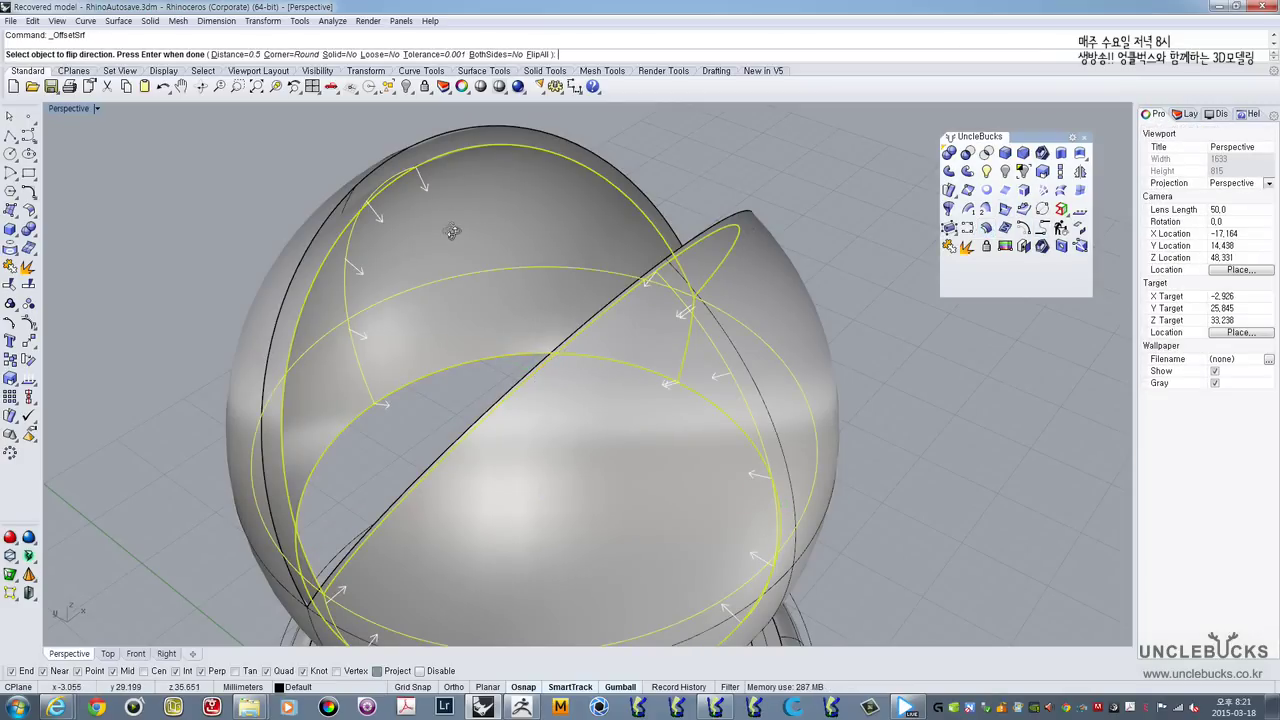
right_drag(452, 231, 452, 240)
key(Return)
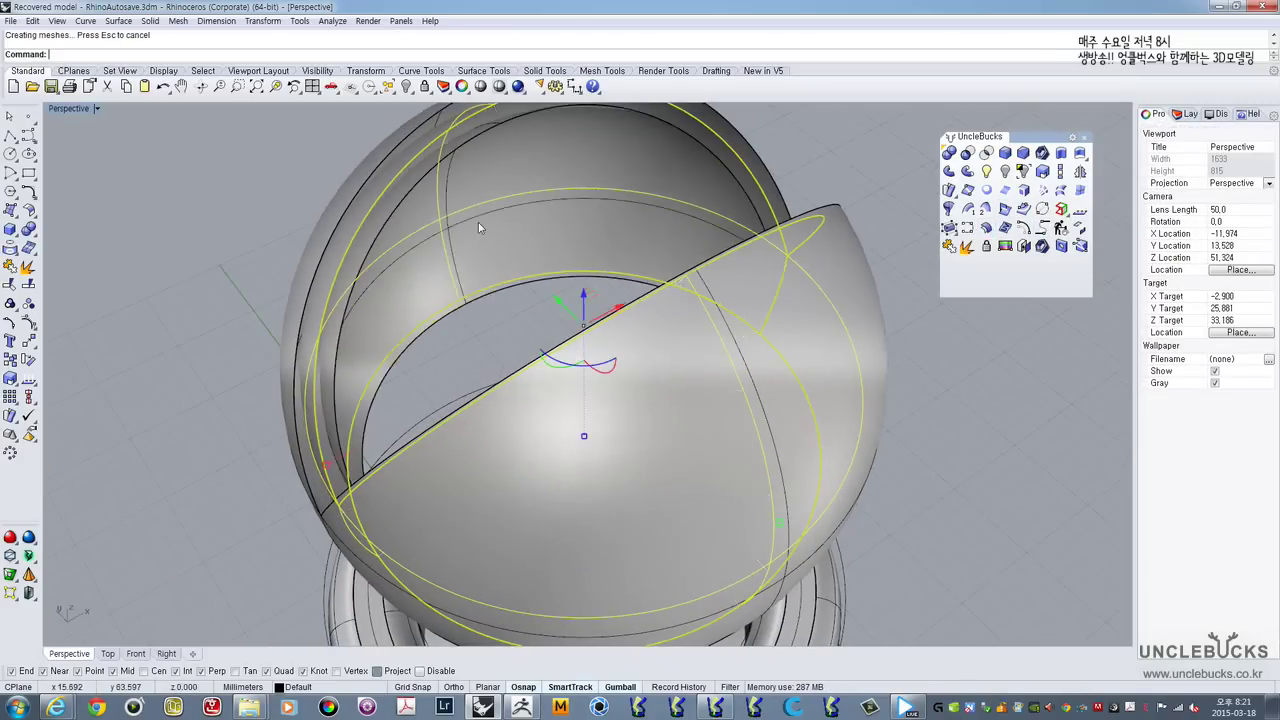
right_drag(491, 184, 538, 247)
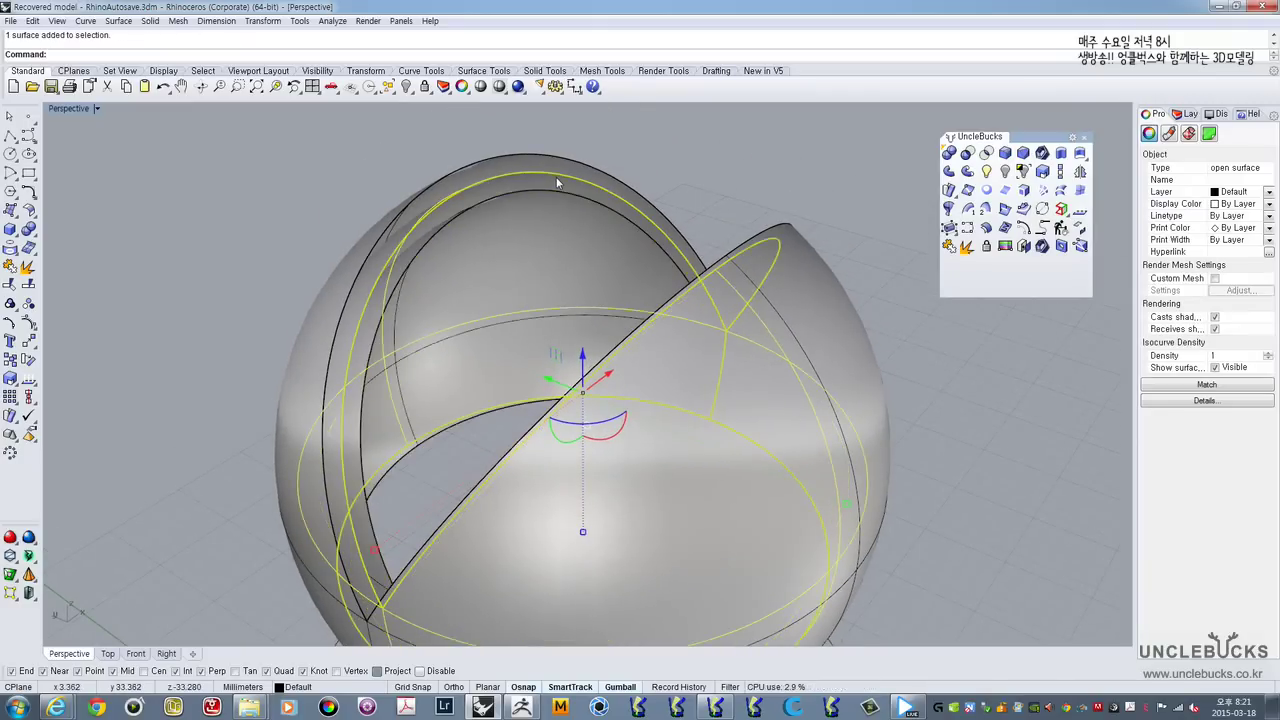
Step: Delete the original eyeball shell, keeping only the inner and outer offset surfaces
key(Delete)
click(543, 240)
right_drag(517, 278, 553, 305)
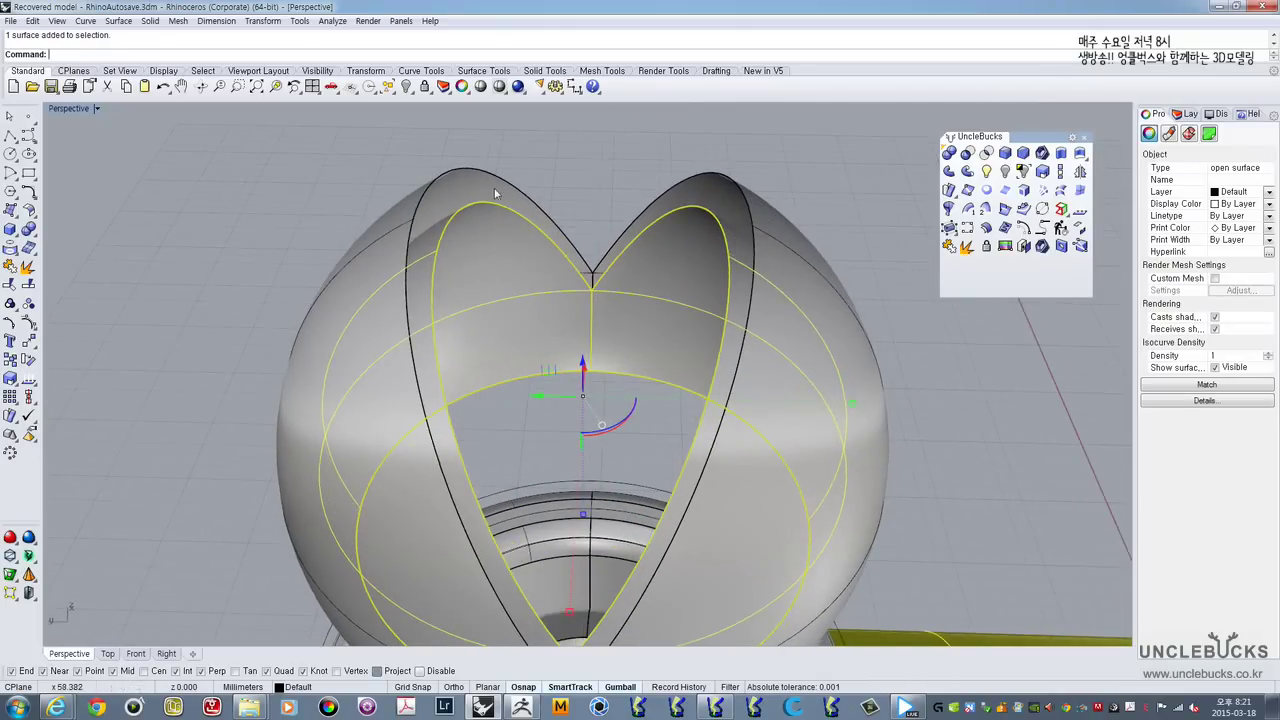
click(571, 163)
right_drag(571, 200, 468, 266)
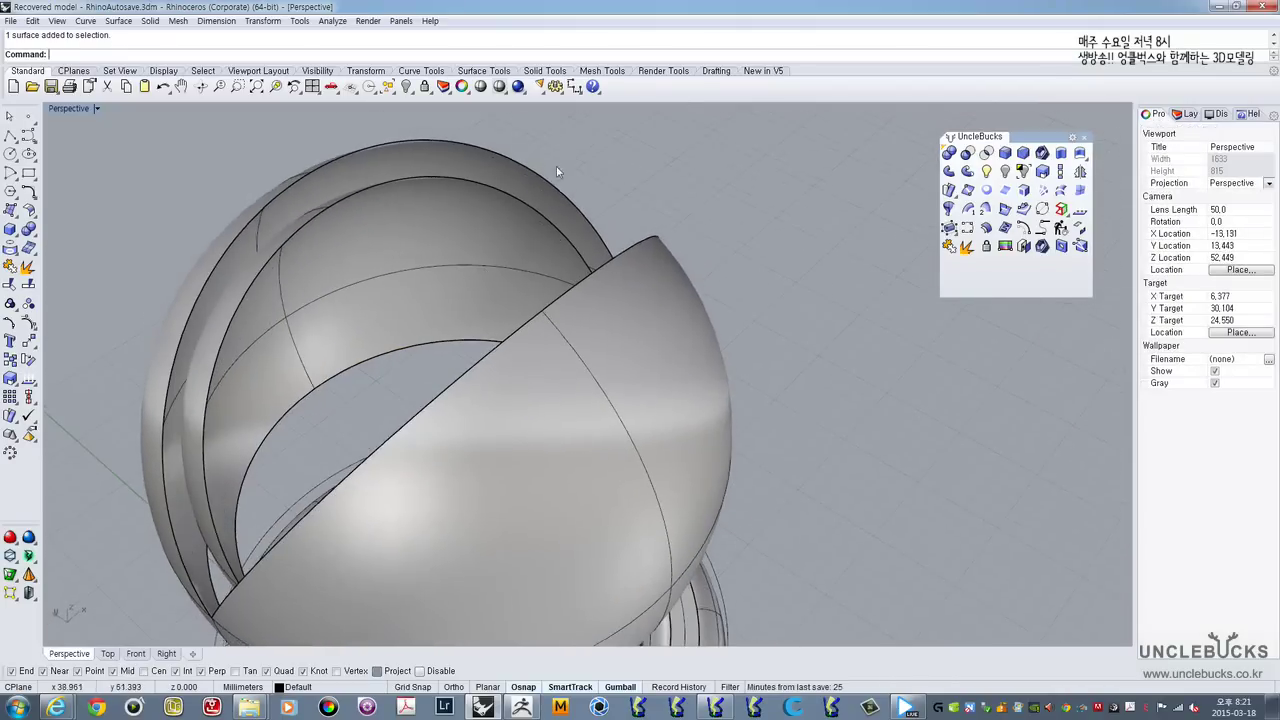
click(508, 220)
key(Escape)
right_drag(555, 196, 706, 160)
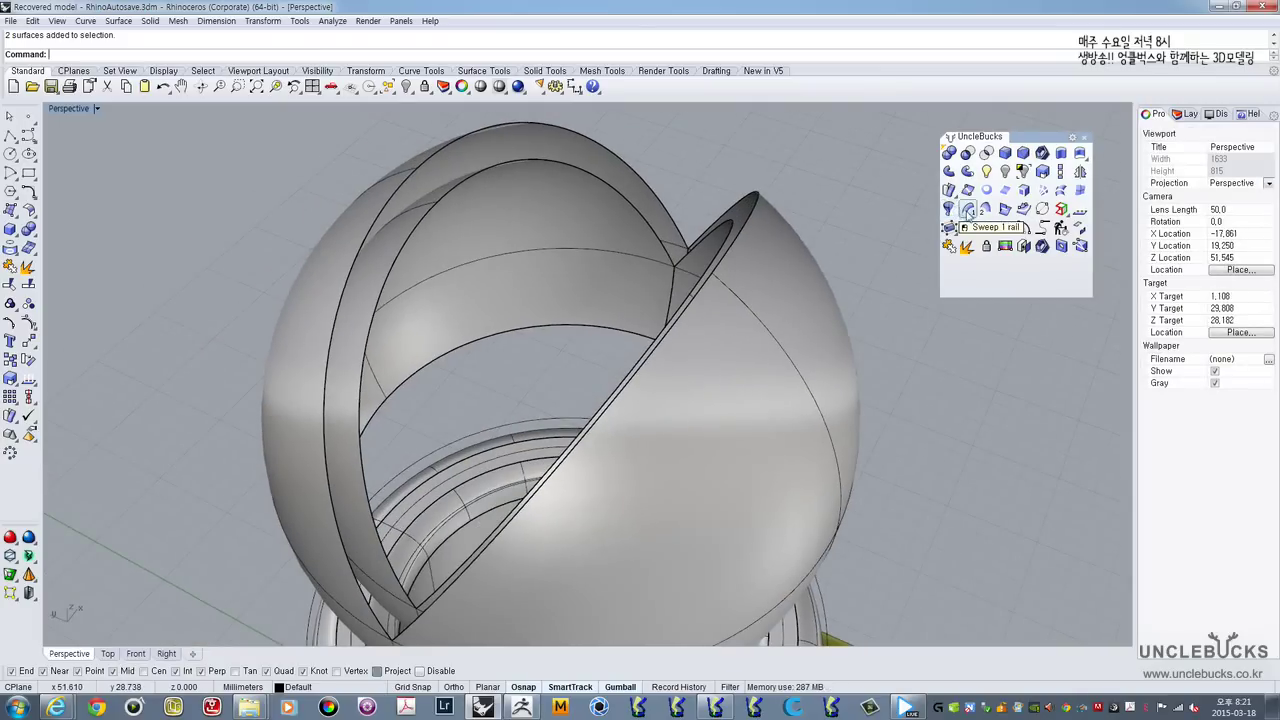
Step: Loft with straight sections between the inner and outer shell edges along one side of the eye opening
right_drag(505, 236, 529, 256)
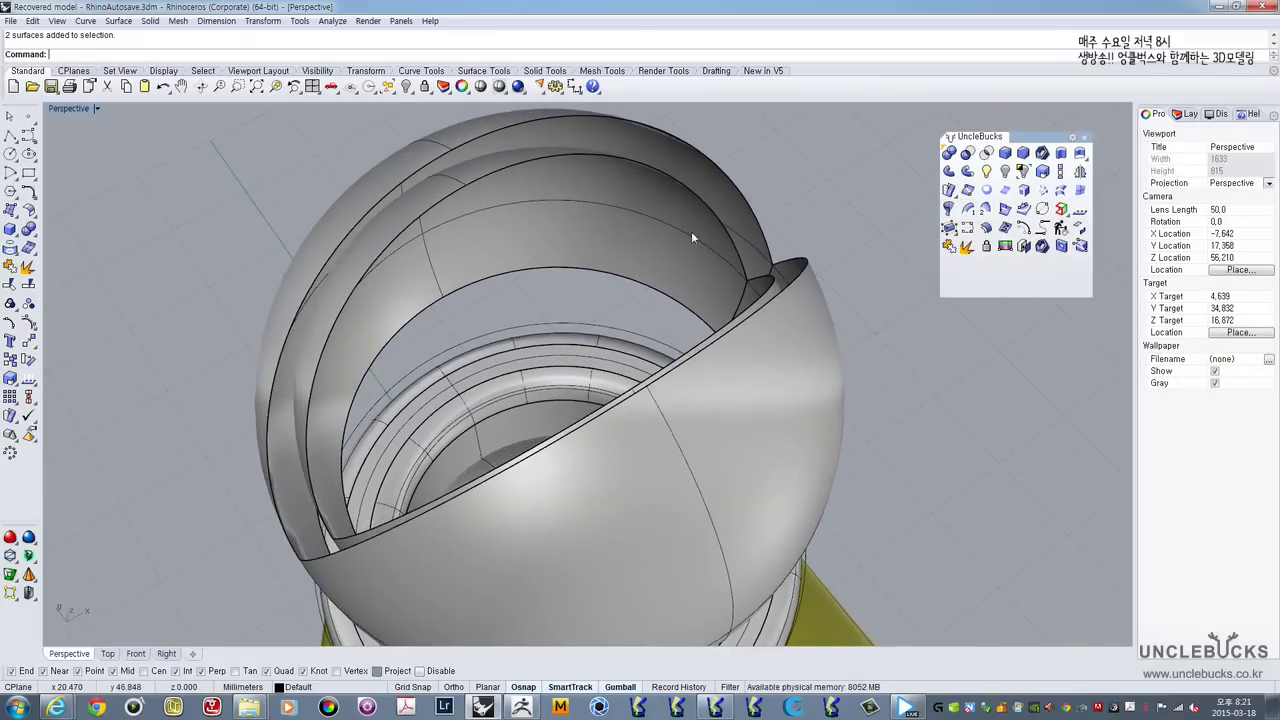
shift+right_drag(691, 235, 663, 223)
right_drag(551, 231, 666, 186)
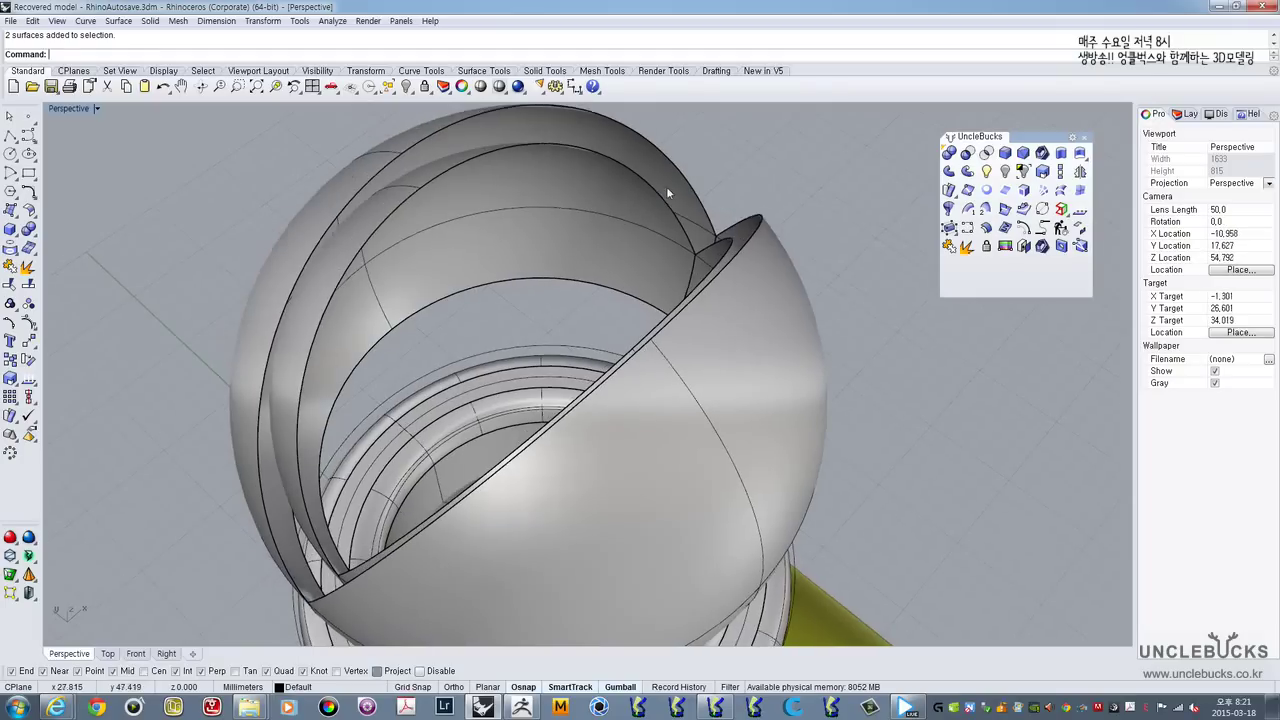
click(614, 159)
click(613, 119)
right_click(611, 121)
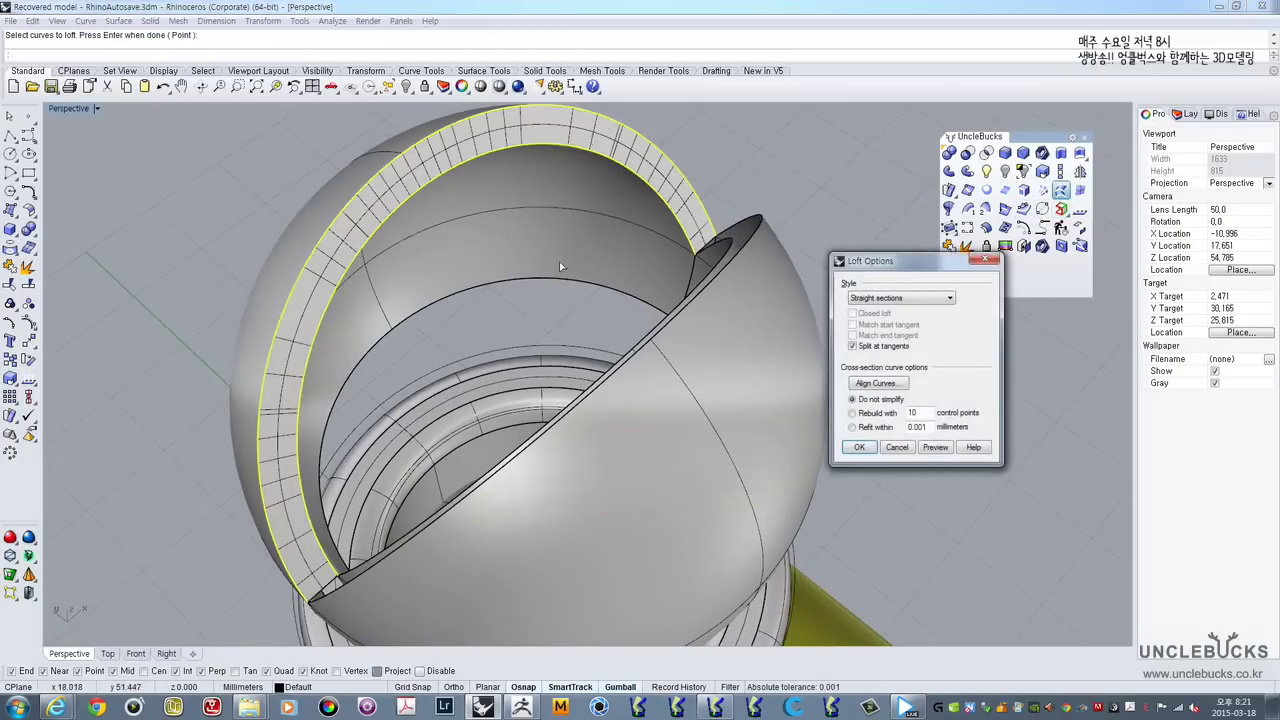
click(856, 454)
Step: Loft between the inner and outer shell edges along the opposite side of the eye opening
right_drag(532, 328, 682, 282)
right_click(691, 163)
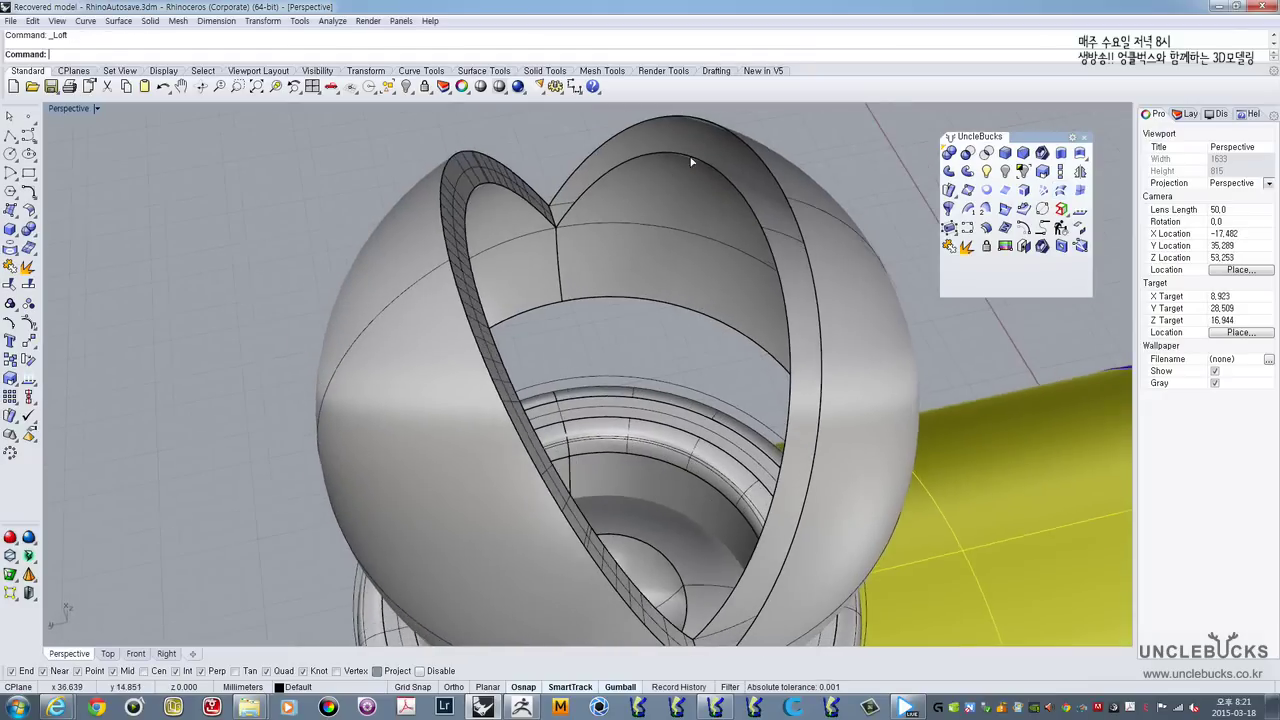
click(690, 156)
click(705, 130)
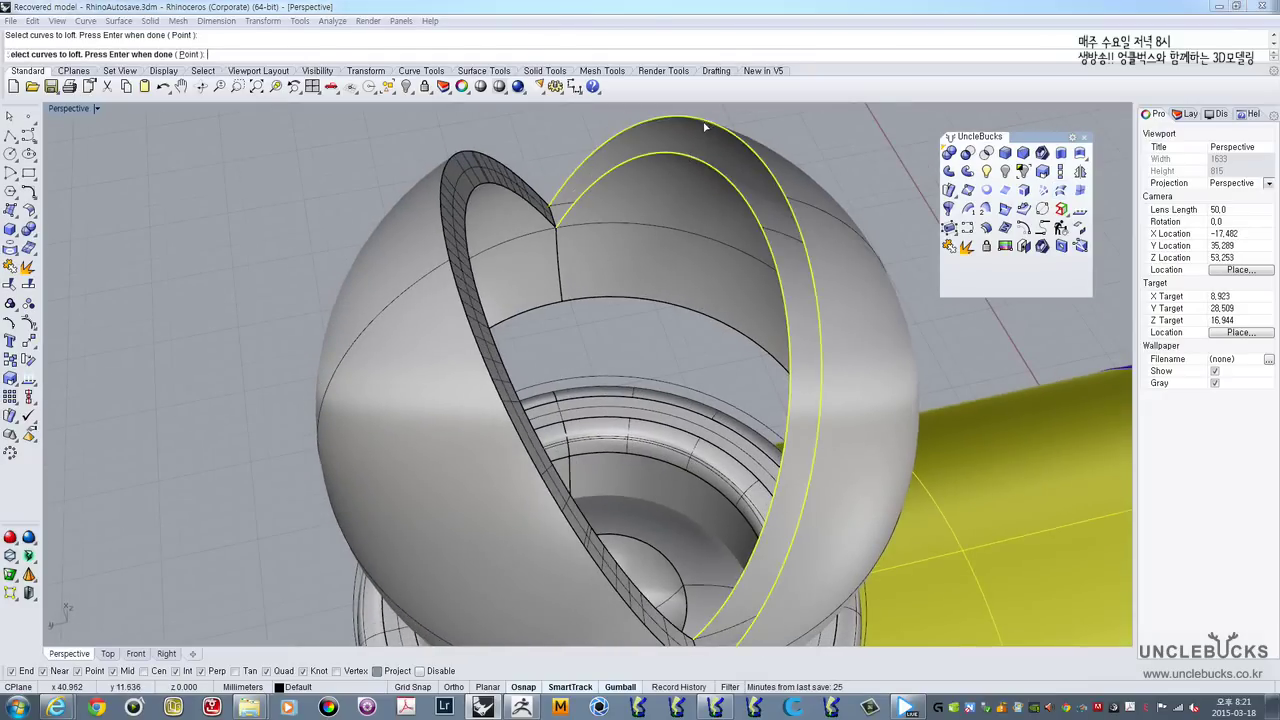
key(Return)
click(860, 448)
Step: Loft between the inner and outer circular edges at the shell's base, keeping the default seam points
right_drag(829, 394, 485, 458)
key(Return)
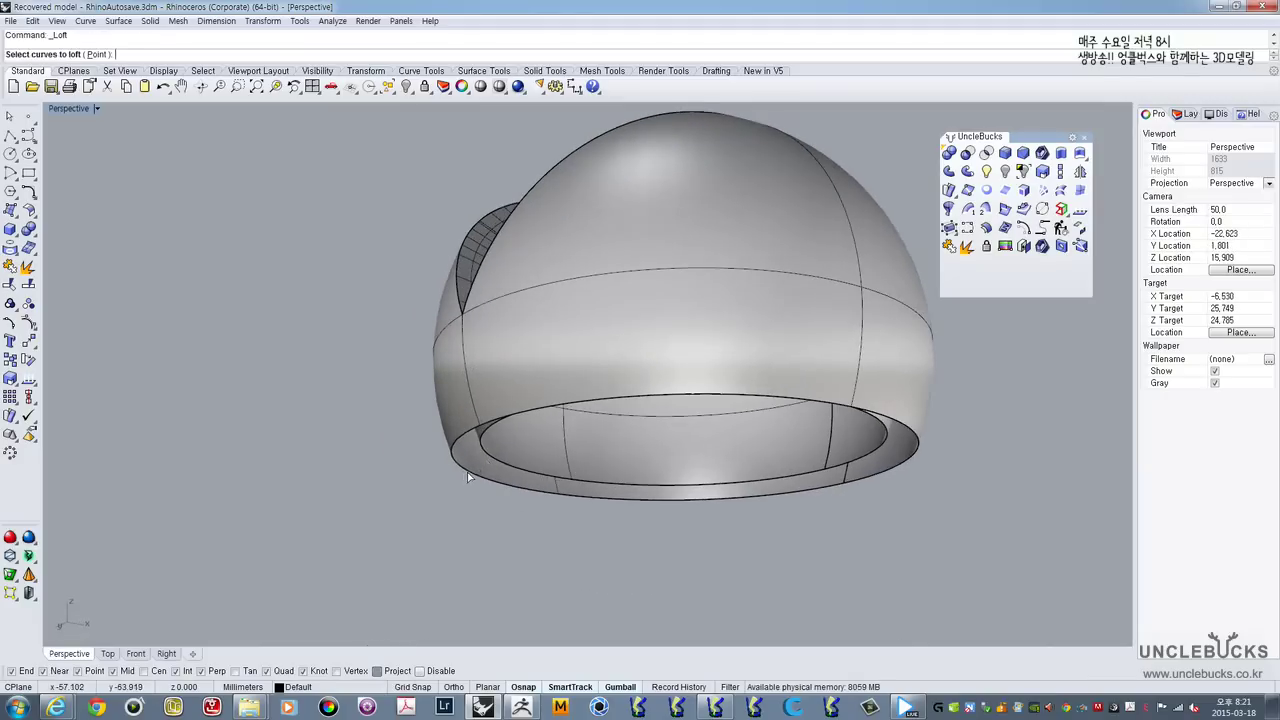
click(480, 467)
click(485, 448)
key(Return)
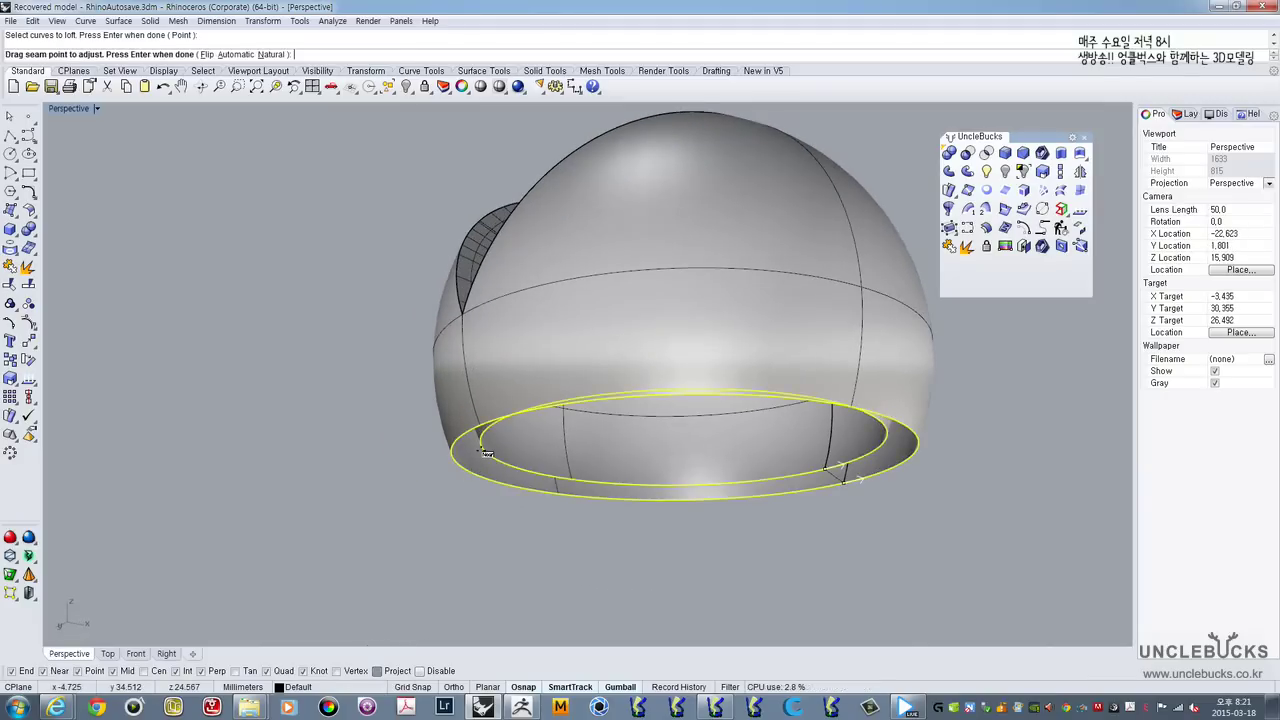
key(Return)
click(859, 447)
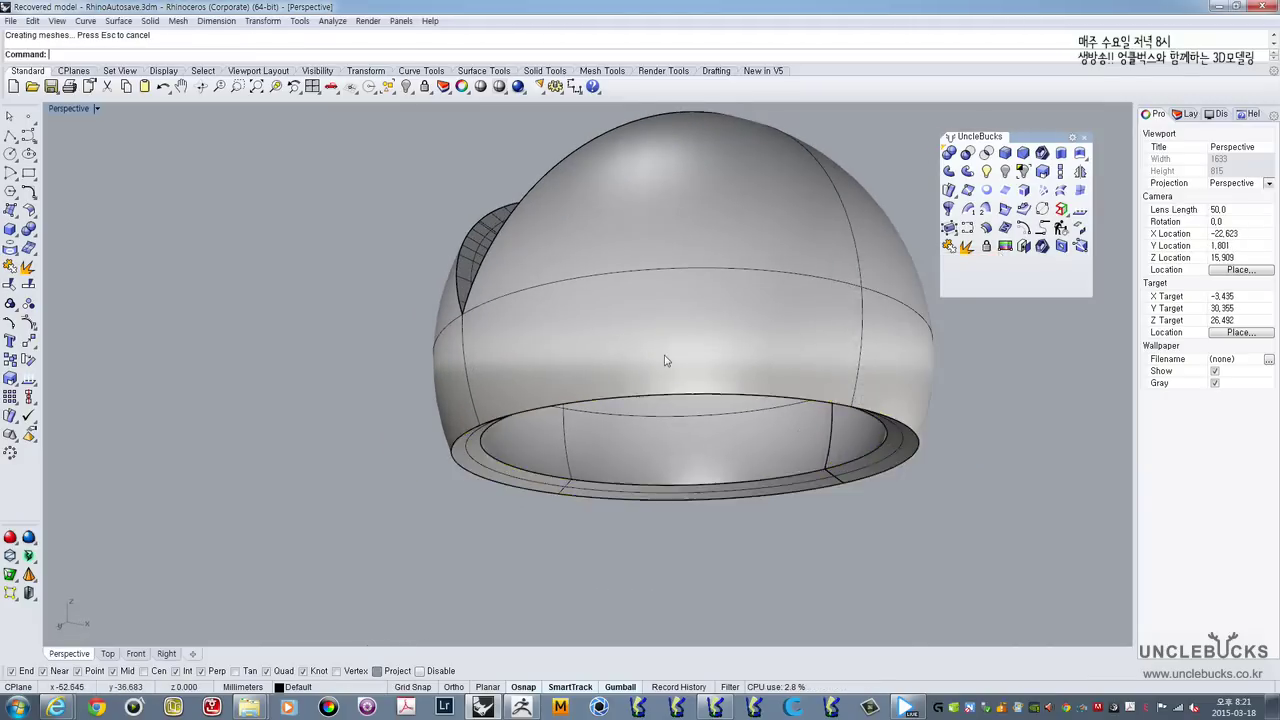
Step: Join the inner and outer shells with the three lofted rim surfaces into one eyelid polysurface
right_drag(666, 357, 520, 300)
click(513, 285)
click(503, 255)
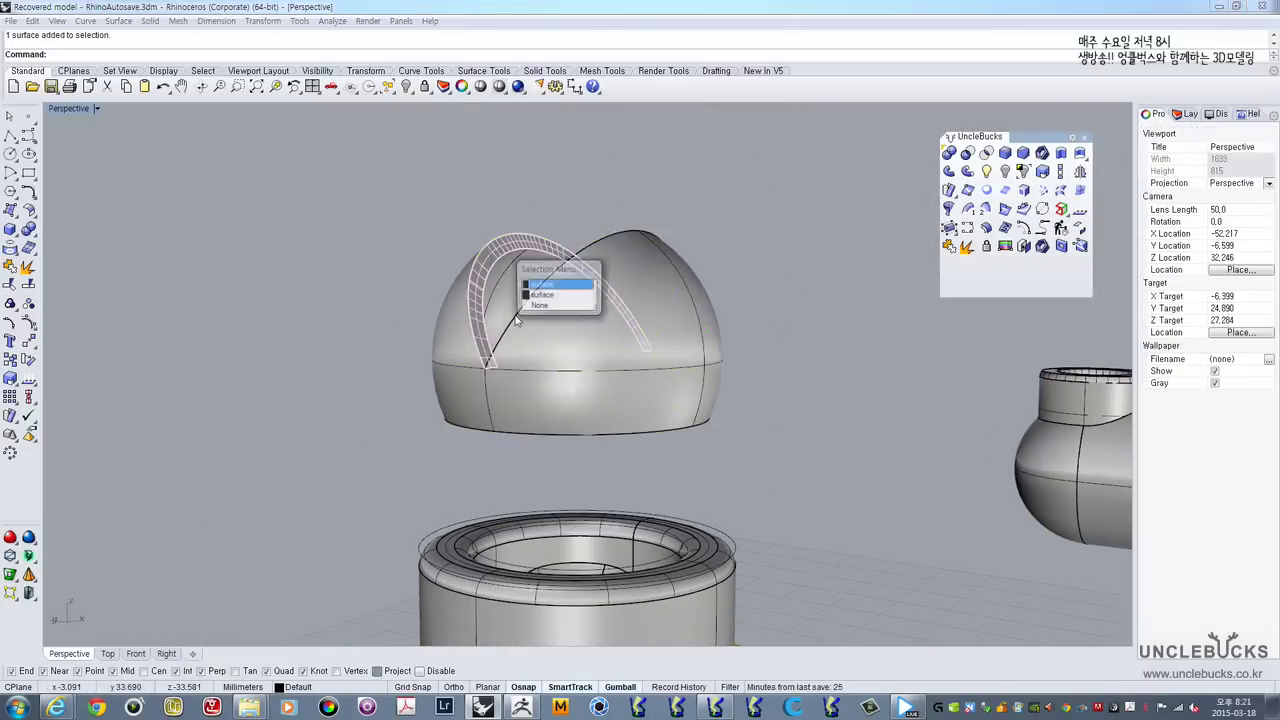
click(545, 293)
right_drag(497, 300, 439, 290)
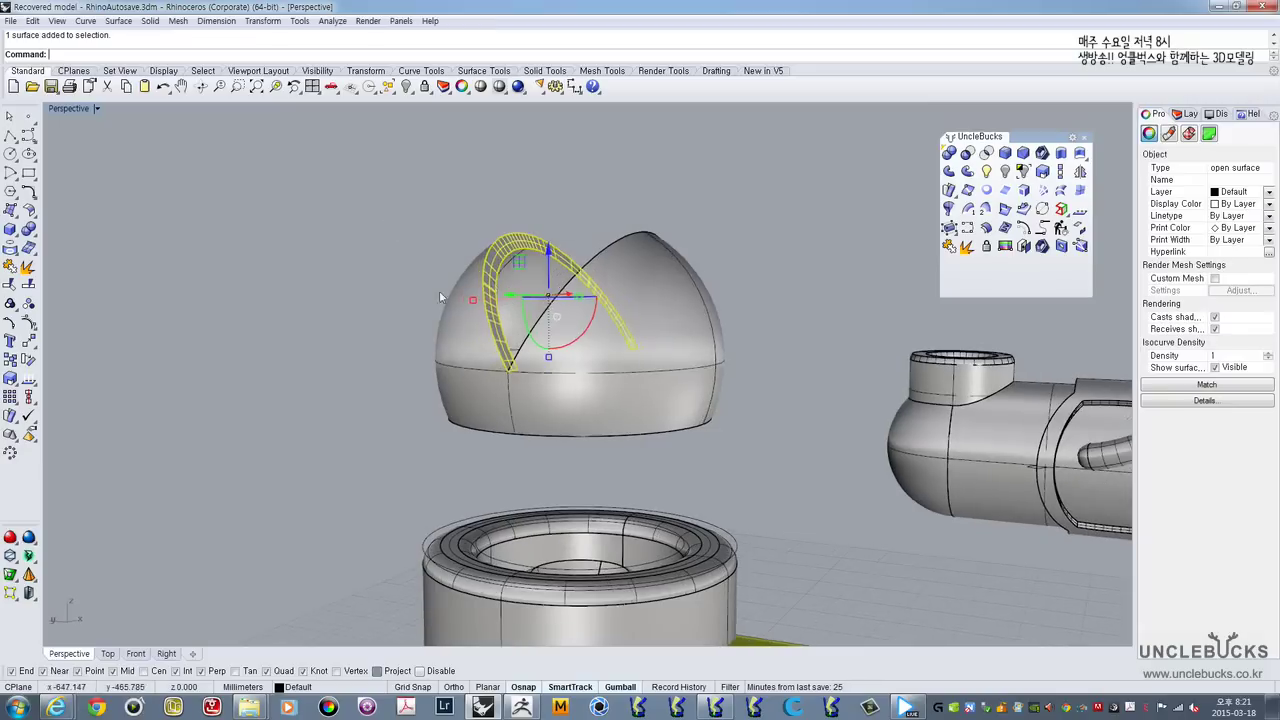
drag(338, 202, 790, 472)
scroll(915, 190, up, 3)
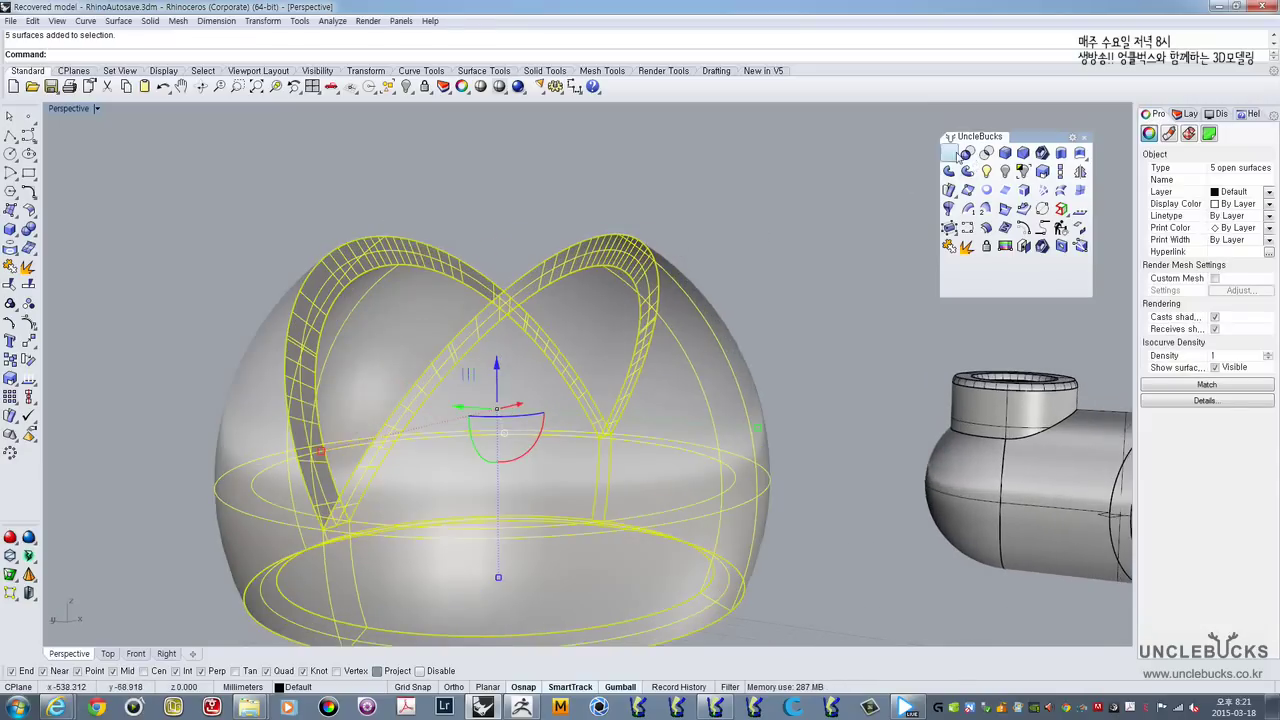
click(950, 247)
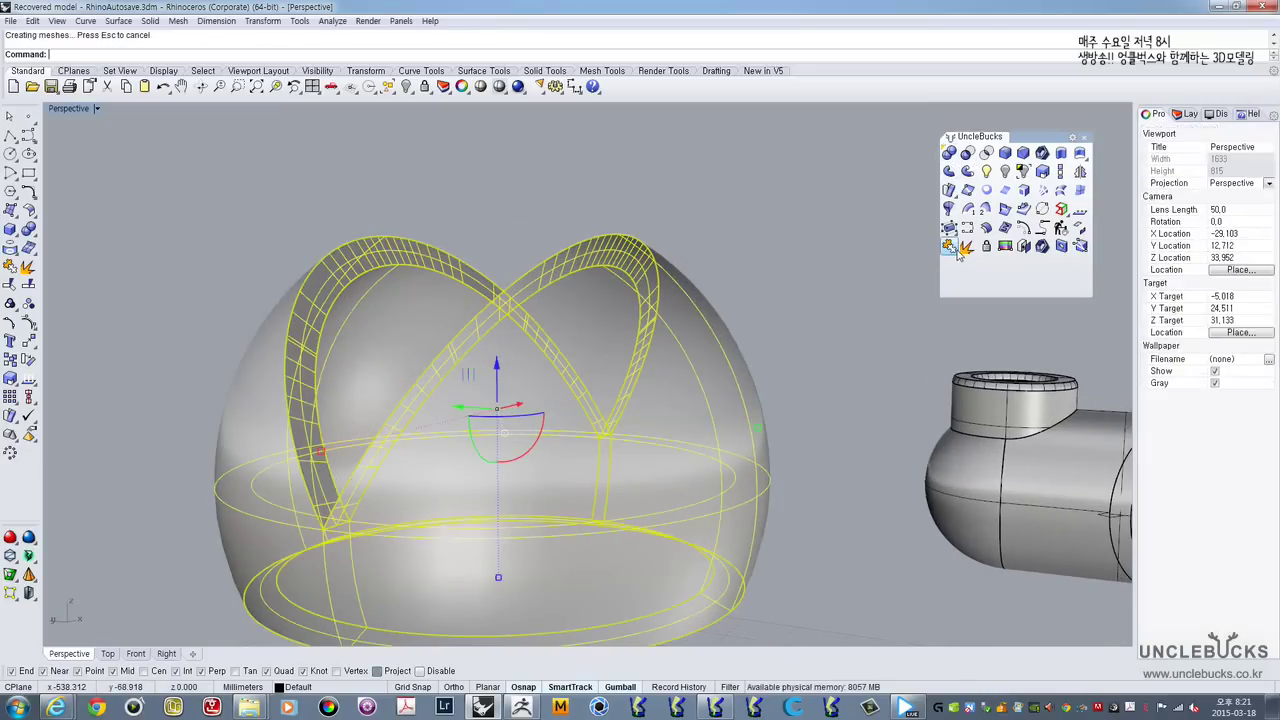
click(530, 312)
right_drag(424, 348, 405, 236)
key(Escape)
right_drag(338, 340, 491, 342)
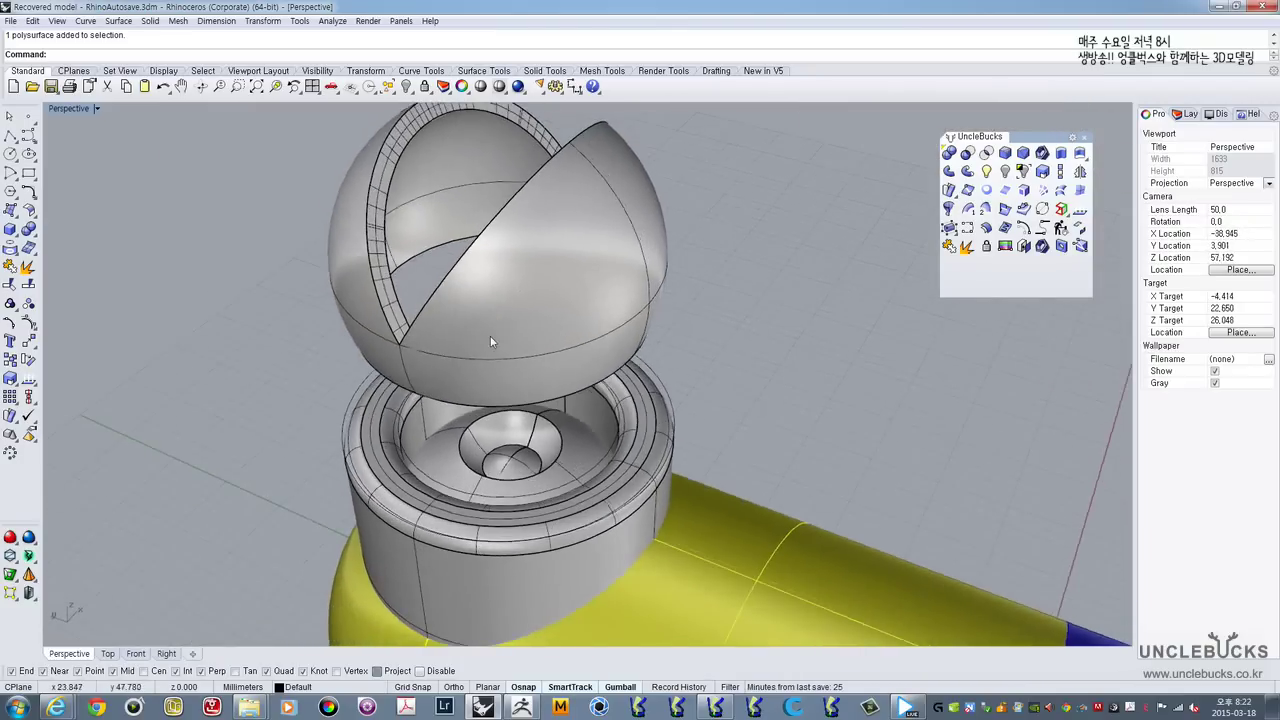
Step: Lower the eyelid polysurface vertically by about 19.6 mm into the eye ring around the eyeball
scroll(518, 273, down, 6)
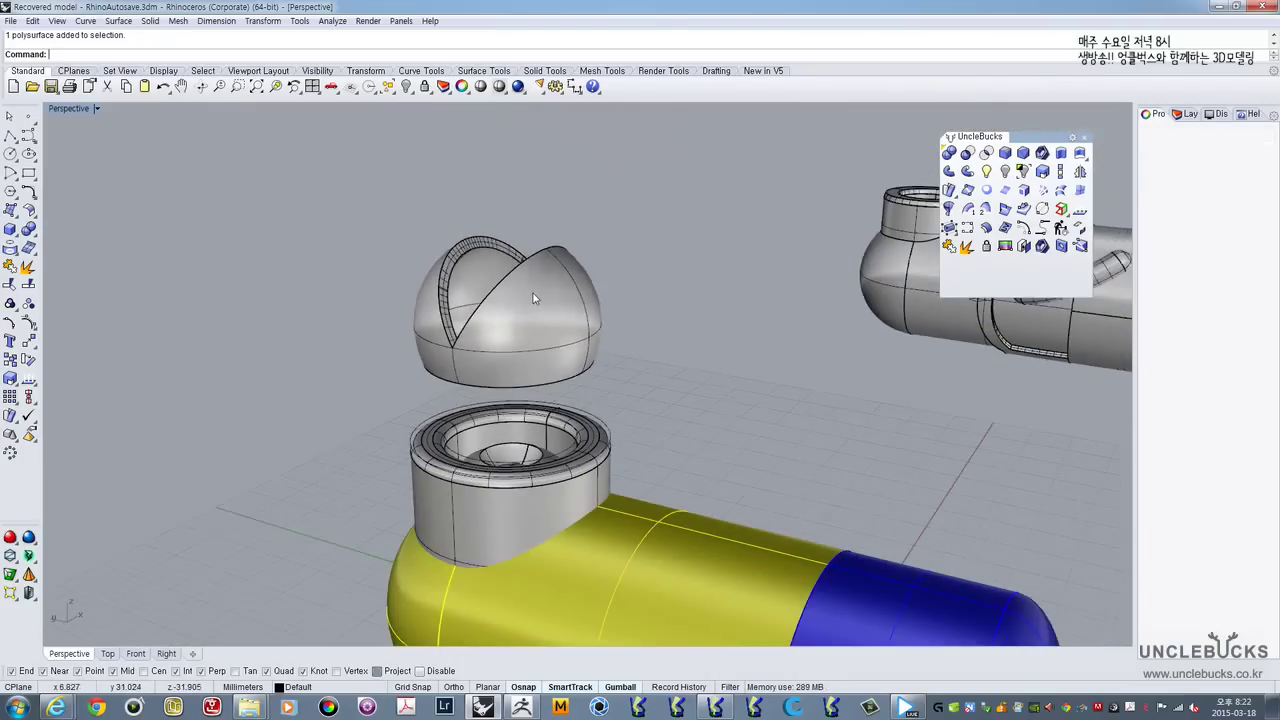
click(498, 283)
drag(506, 280, 535, 487)
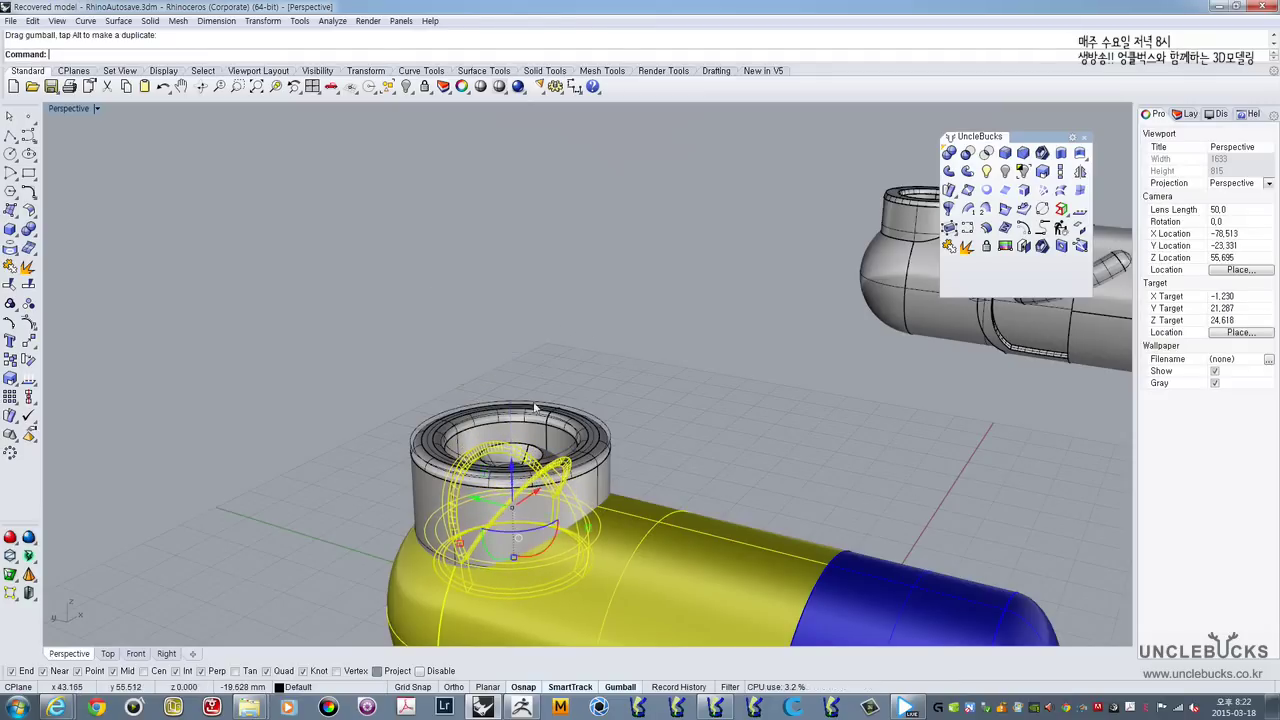
scroll(520, 460, up, 8)
shift+right_drag(478, 408, 487, 318)
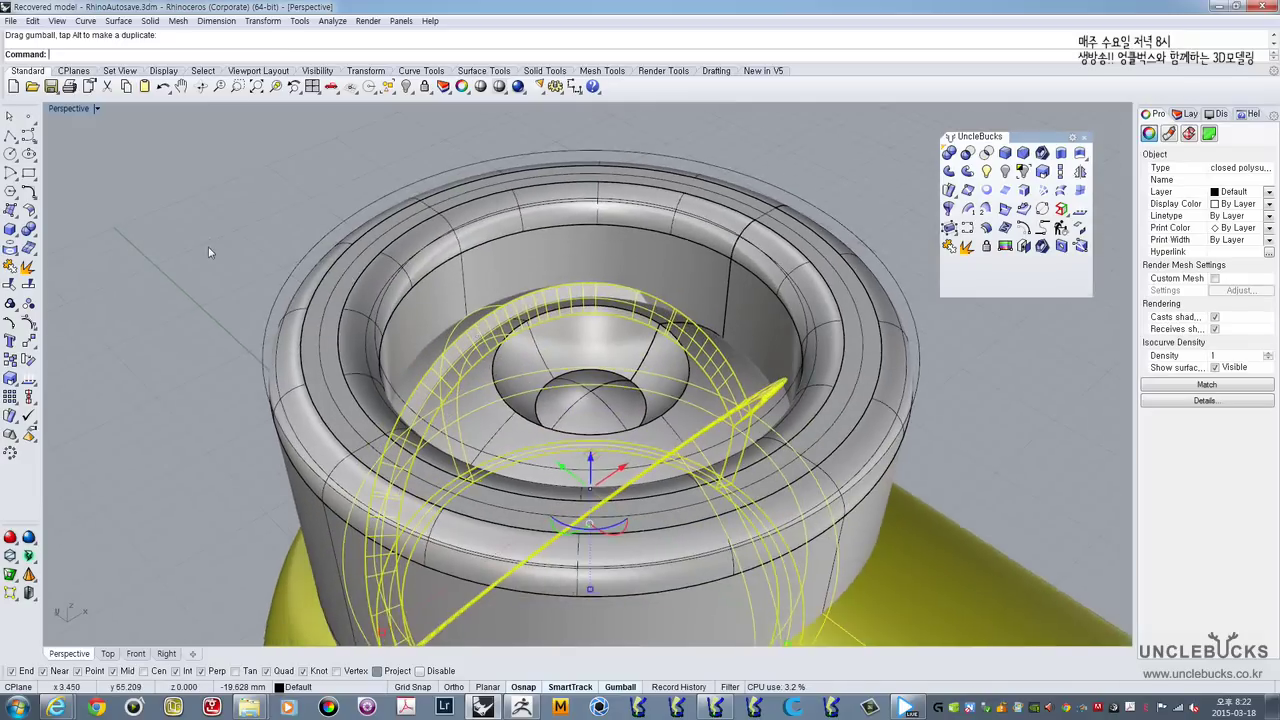
click(208, 247)
right_drag(440, 270, 365, 380)
scroll(386, 410, down, 4)
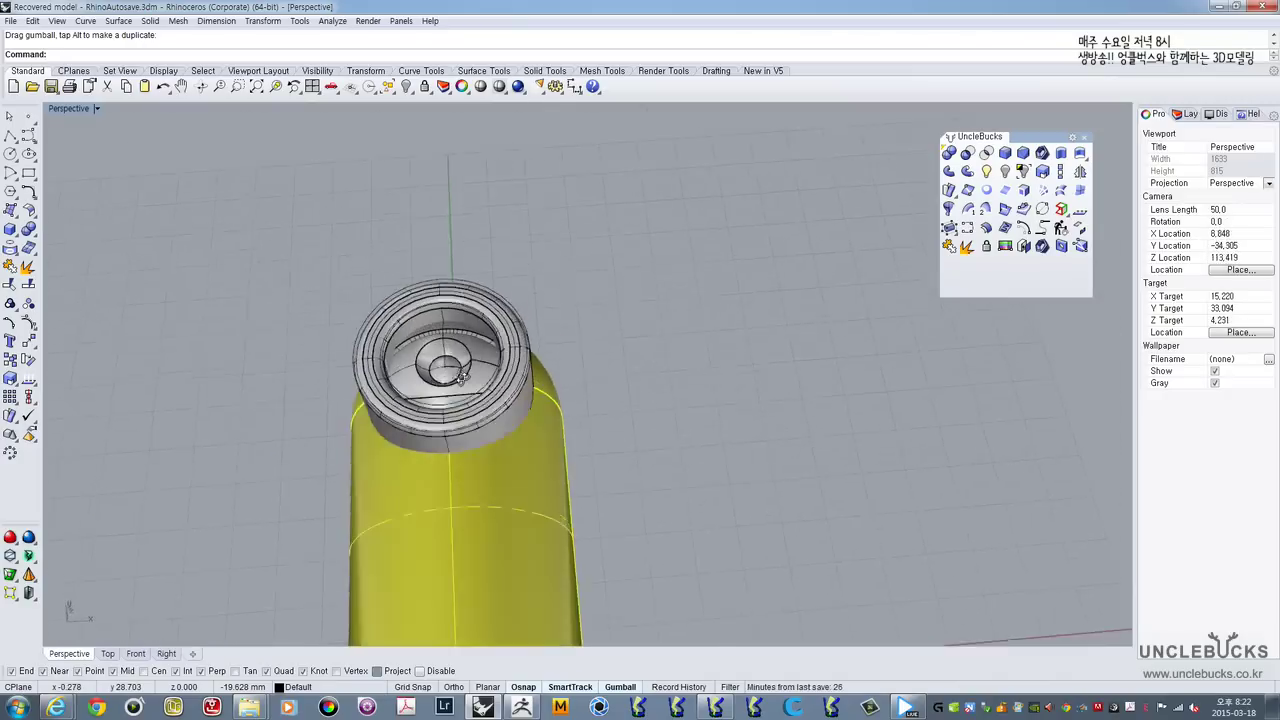
scroll(457, 305, up, 5)
Step: Set the eyelid's display color to Yellow
click(503, 390)
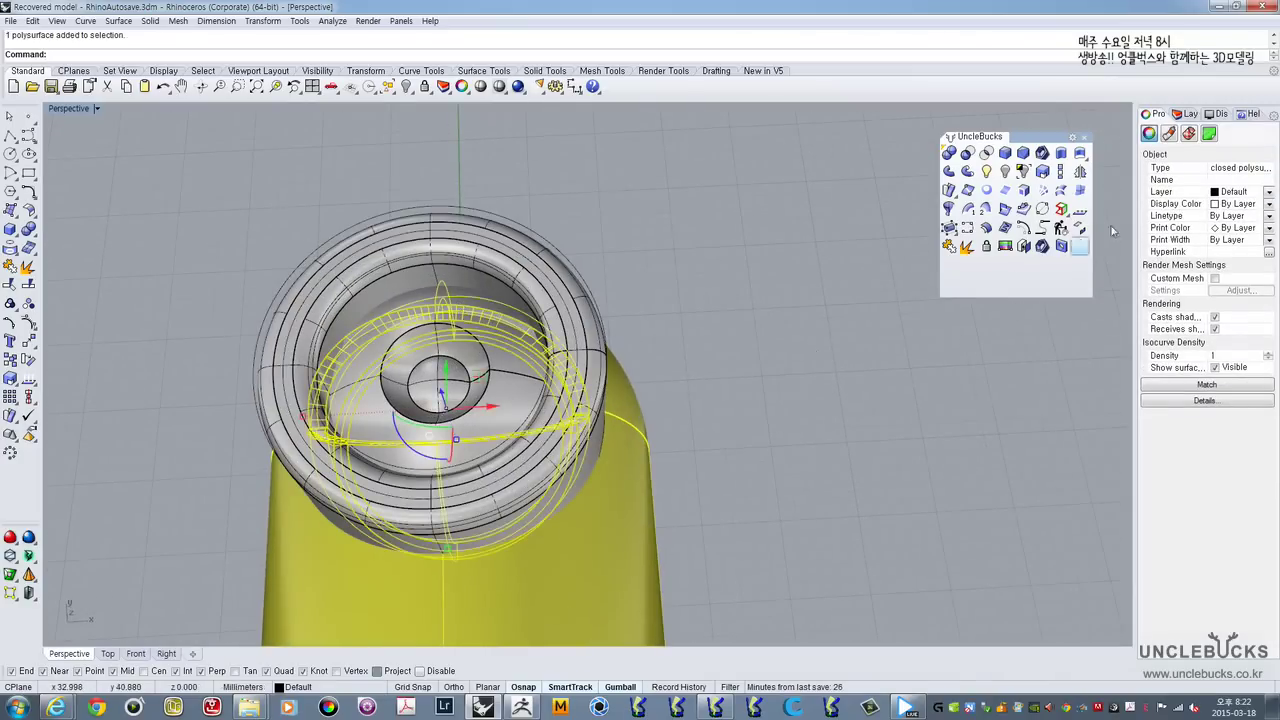
click(1240, 204)
click(1232, 264)
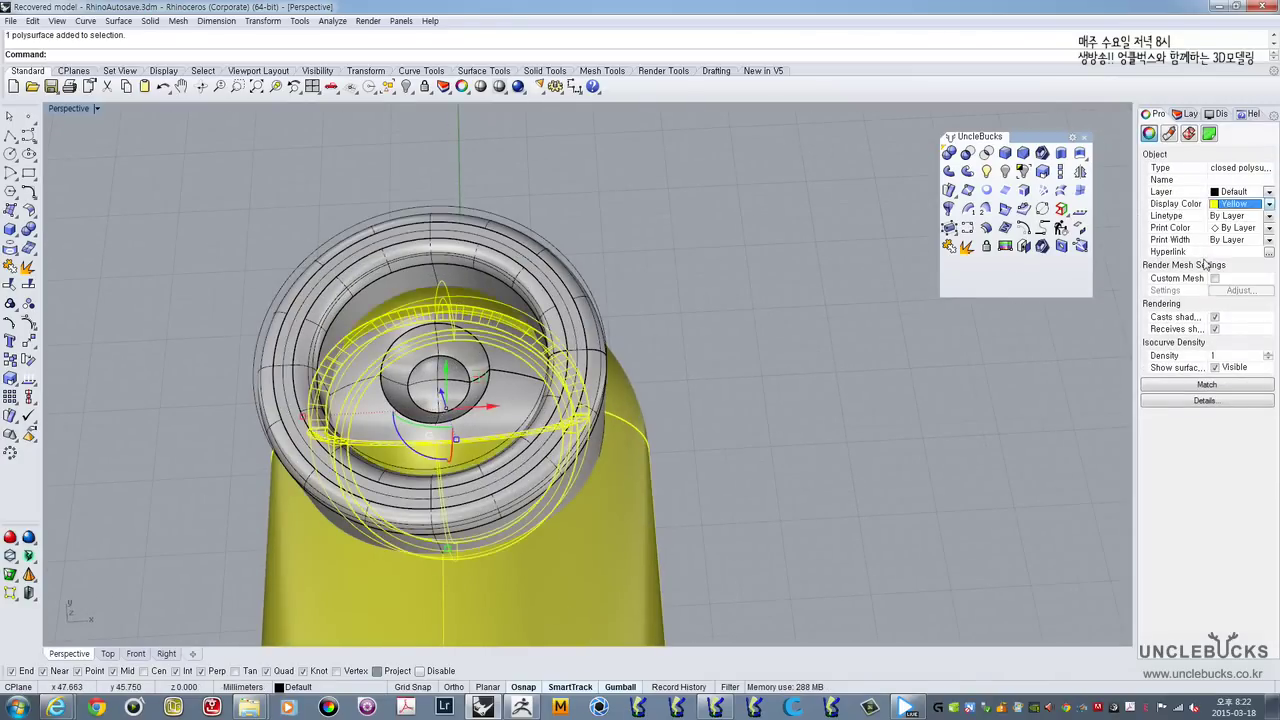
click(659, 260)
right_drag(583, 280, 634, 323)
scroll(674, 313, up, 6)
scroll(652, 258, down, 4)
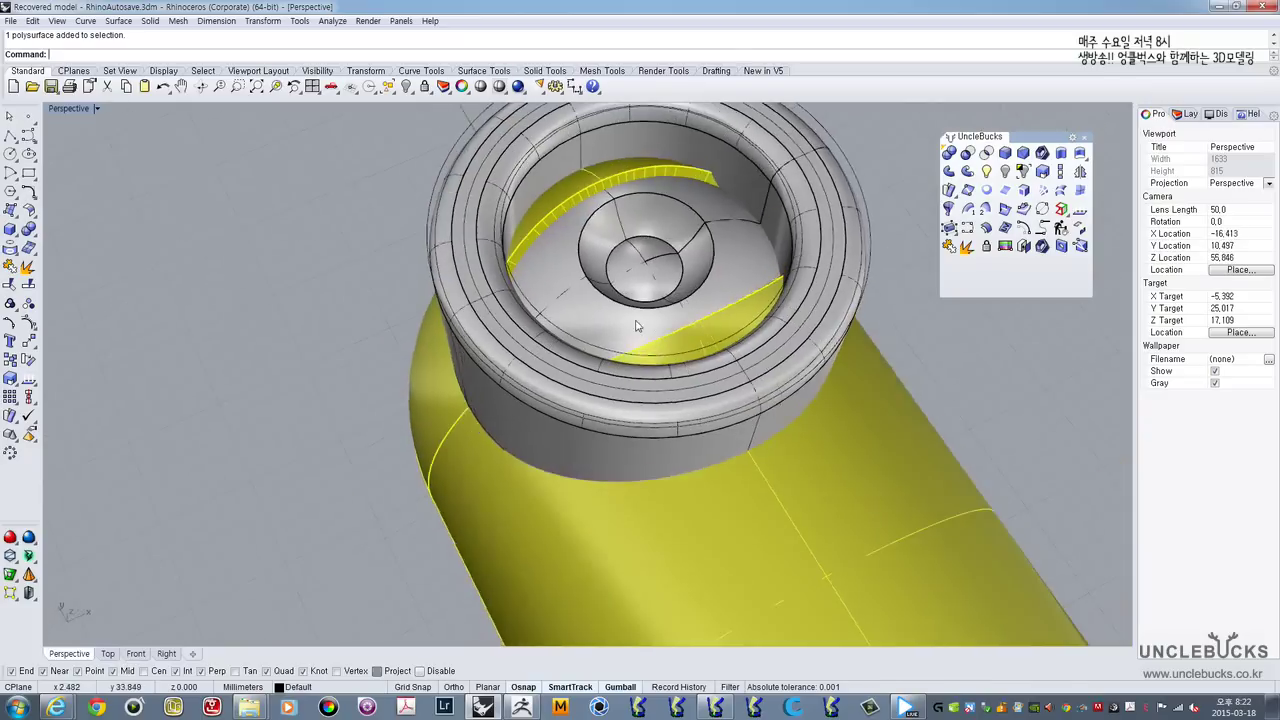
Step: Nudge the selected eye part inside the ring by about 0.24 mm
scroll(632, 305, down, 2)
drag(784, 190, 401, 471)
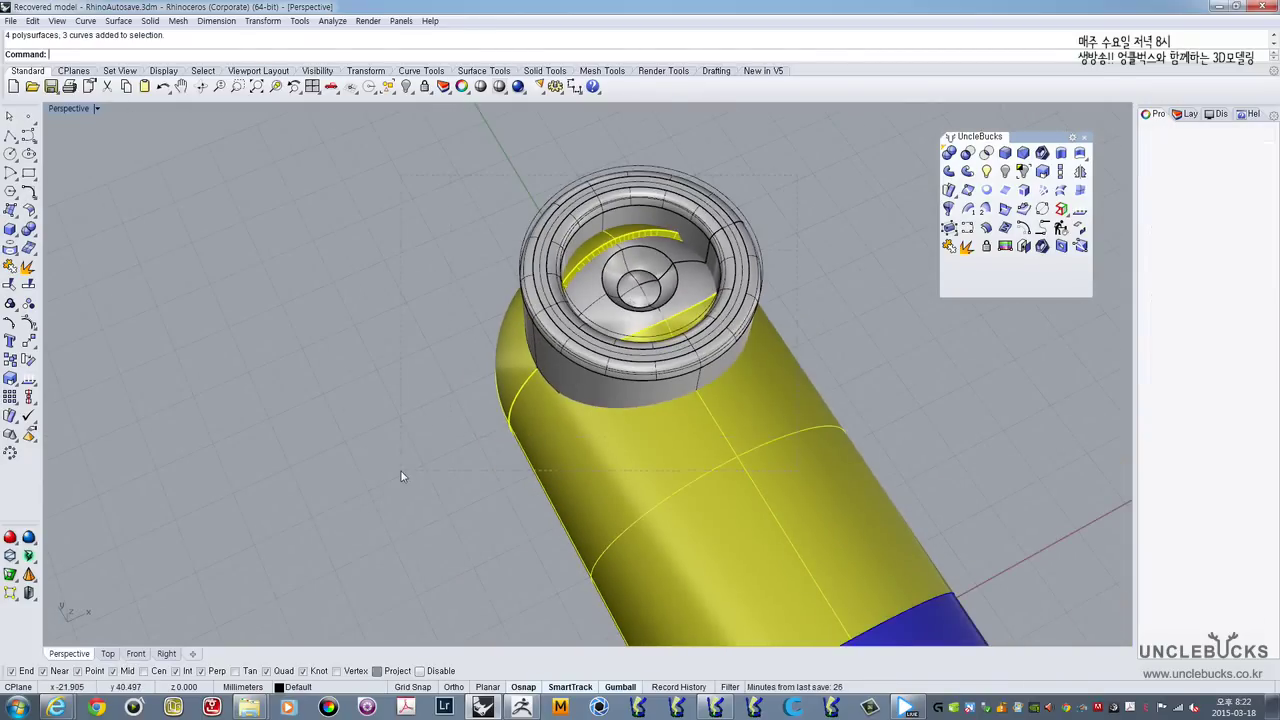
shift+right_drag(623, 311, 505, 408)
click(561, 259)
scroll(545, 304, up, 5)
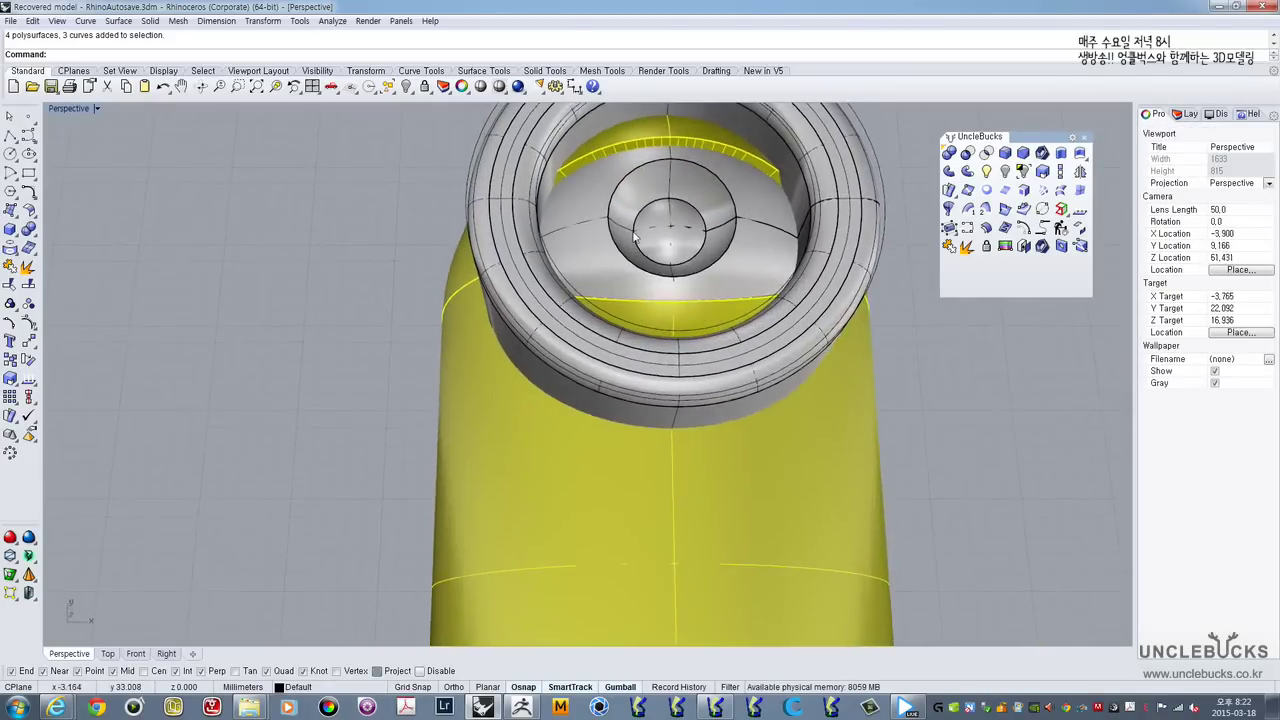
click(634, 236)
right_drag(634, 236, 604, 291)
drag(597, 293, 758, 318)
shift+right_drag(758, 318, 918, 312)
shift+right_drag(600, 348, 477, 366)
scroll(477, 366, down, 5)
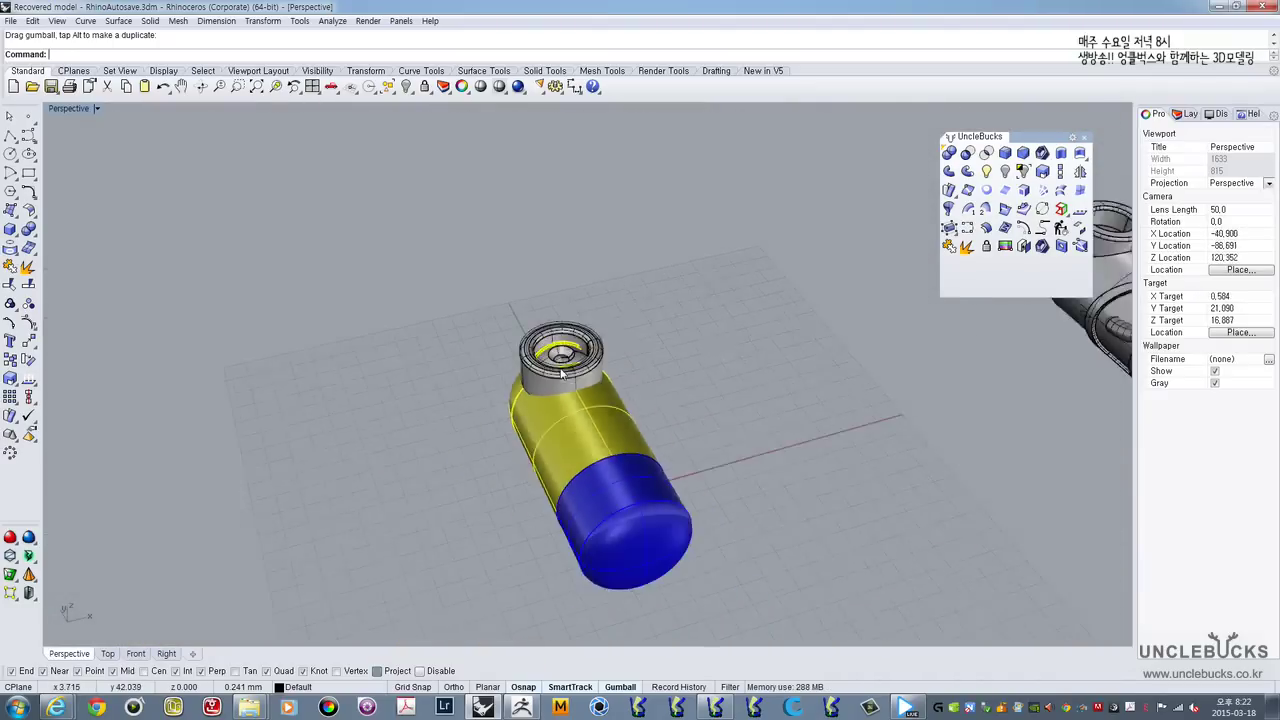
Step: Fine-tune the yellow eyelid's height around the eyeball with a vertical move of about 0.07 mm
scroll(540, 320, up, 5)
scroll(540, 321, up, 5)
click(514, 206)
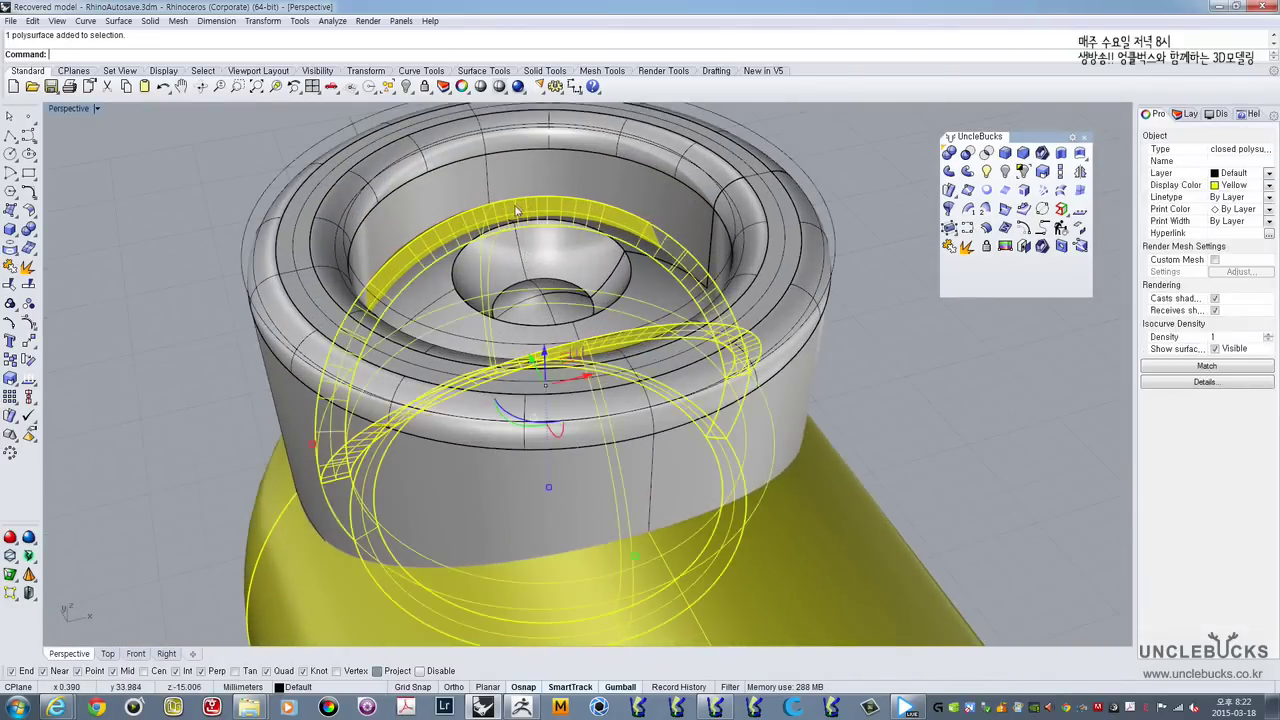
scroll(514, 206, down, 3)
right_drag(570, 275, 450, 261)
right_drag(543, 372, 533, 342)
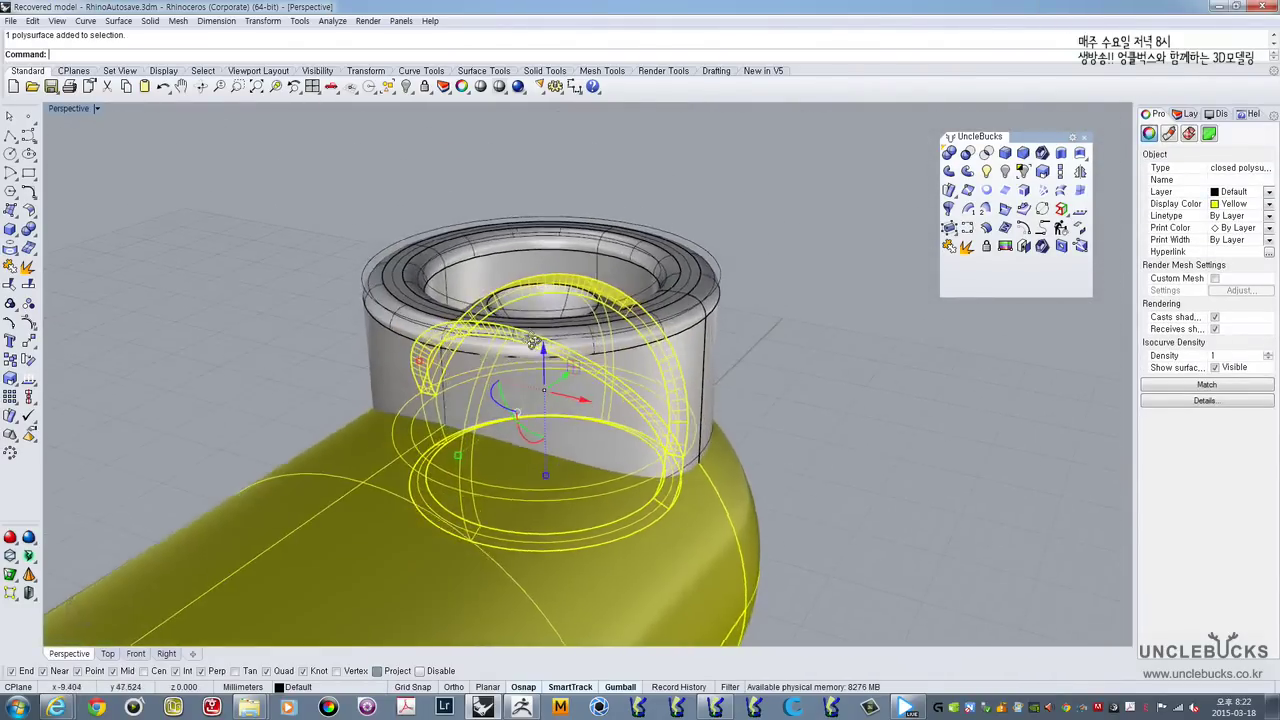
drag(547, 359, 549, 368)
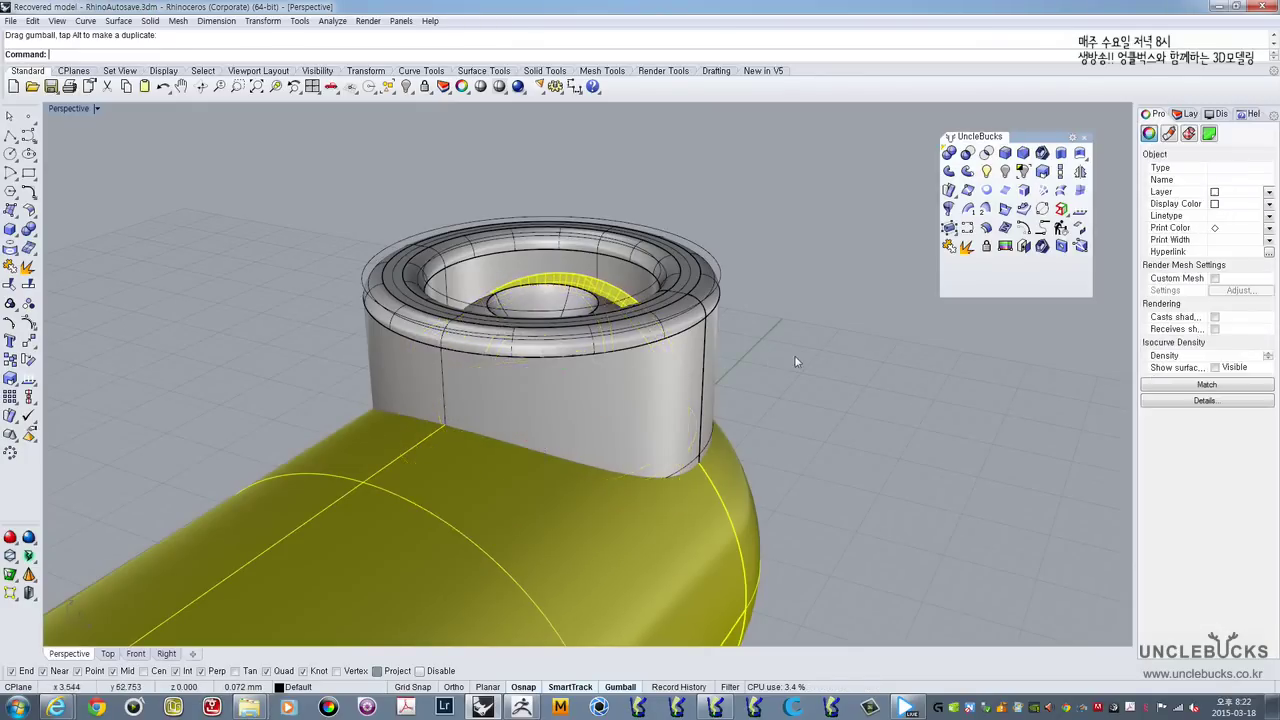
Step: Examine the eyelid's fit inside the eye ring and the overall look of the character from several angles
right_drag(794, 355, 614, 430)
scroll(608, 408, down, 6)
right_drag(537, 374, 638, 335)
scroll(637, 340, down, 3)
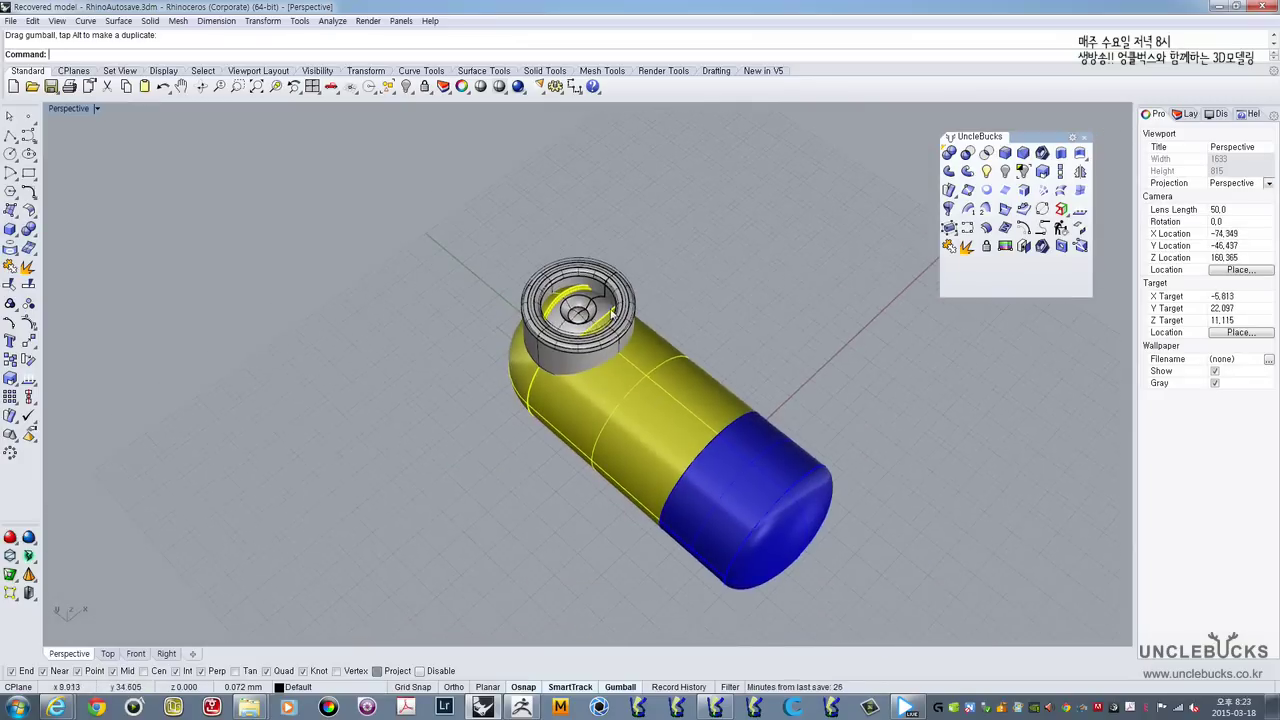
scroll(556, 287, up, 3)
scroll(580, 297, down, 3)
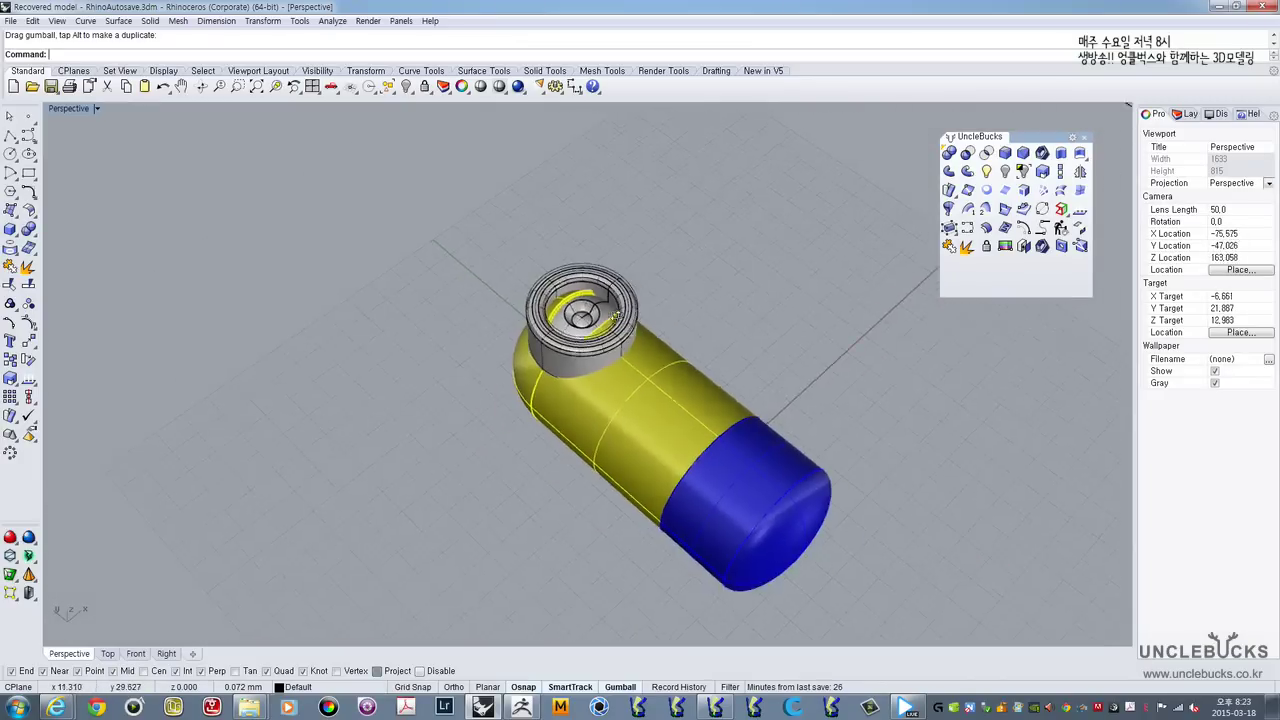
right_drag(580, 297, 548, 445)
scroll(634, 318, up, 3)
right_drag(572, 371, 540, 328)
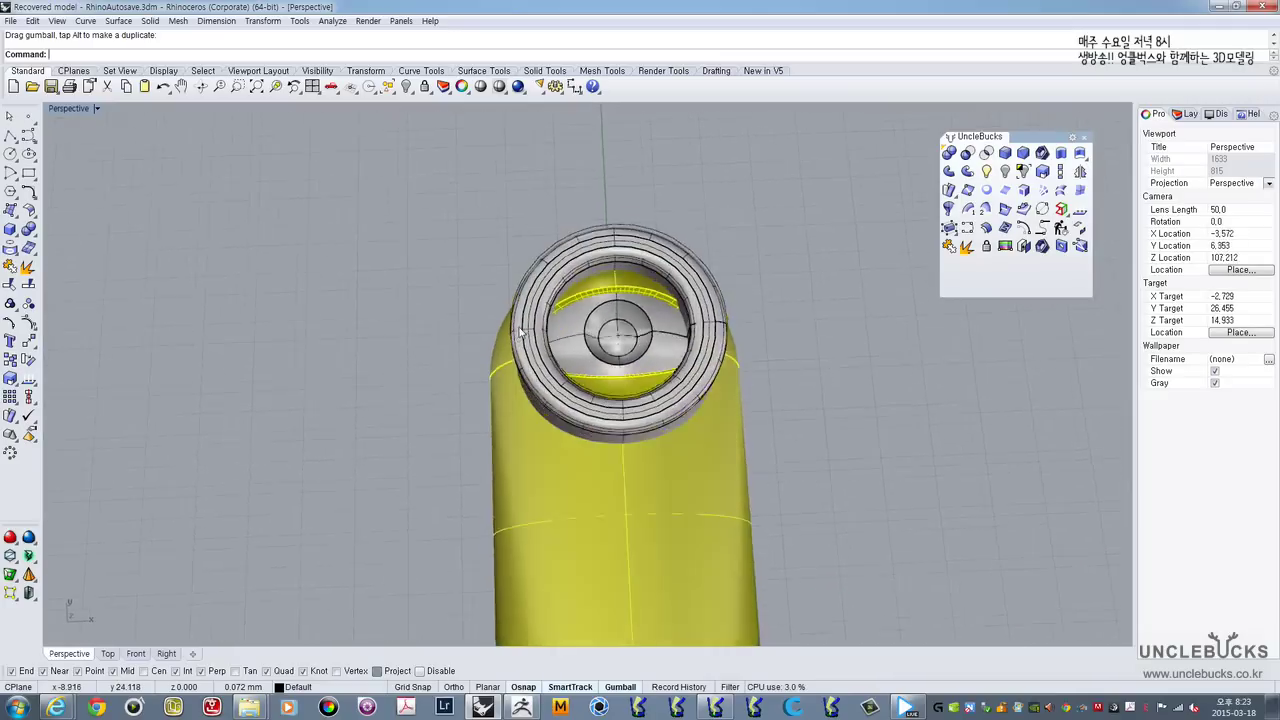
scroll(526, 330, down, 6)
shift+right_drag(450, 365, 456, 310)
right_drag(400, 308, 373, 266)
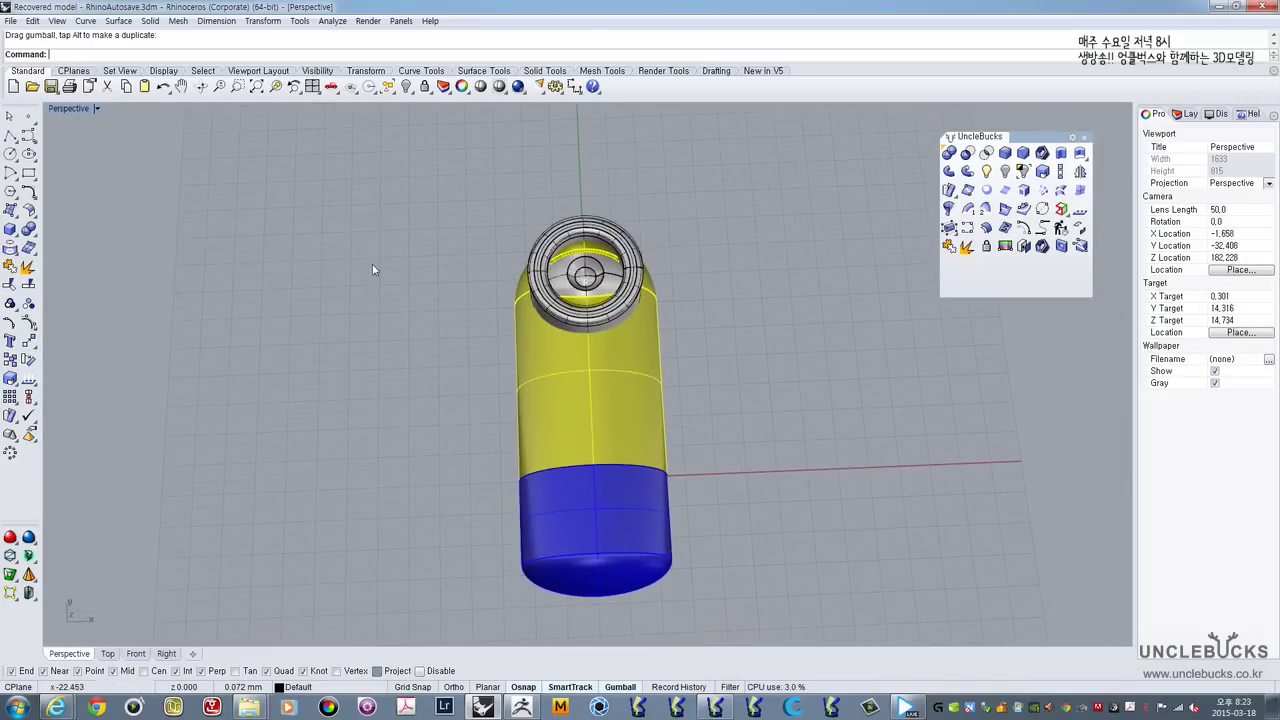
Step: Examine the yellow body, blue cap and eye ring from above and in perspective
double_click(64, 109)
double_click(64, 110)
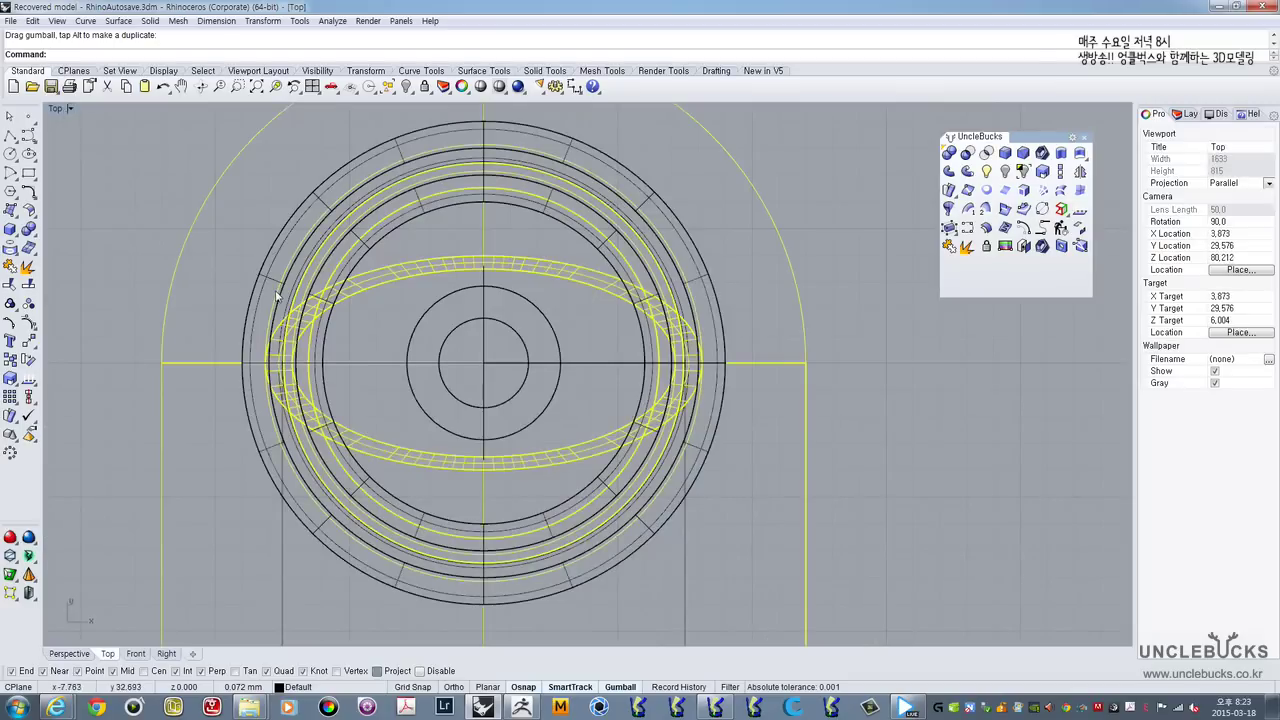
right_drag(299, 313, 330, 248)
scroll(330, 248, down, 16)
right_drag(328, 371, 379, 322)
scroll(379, 322, up, 4)
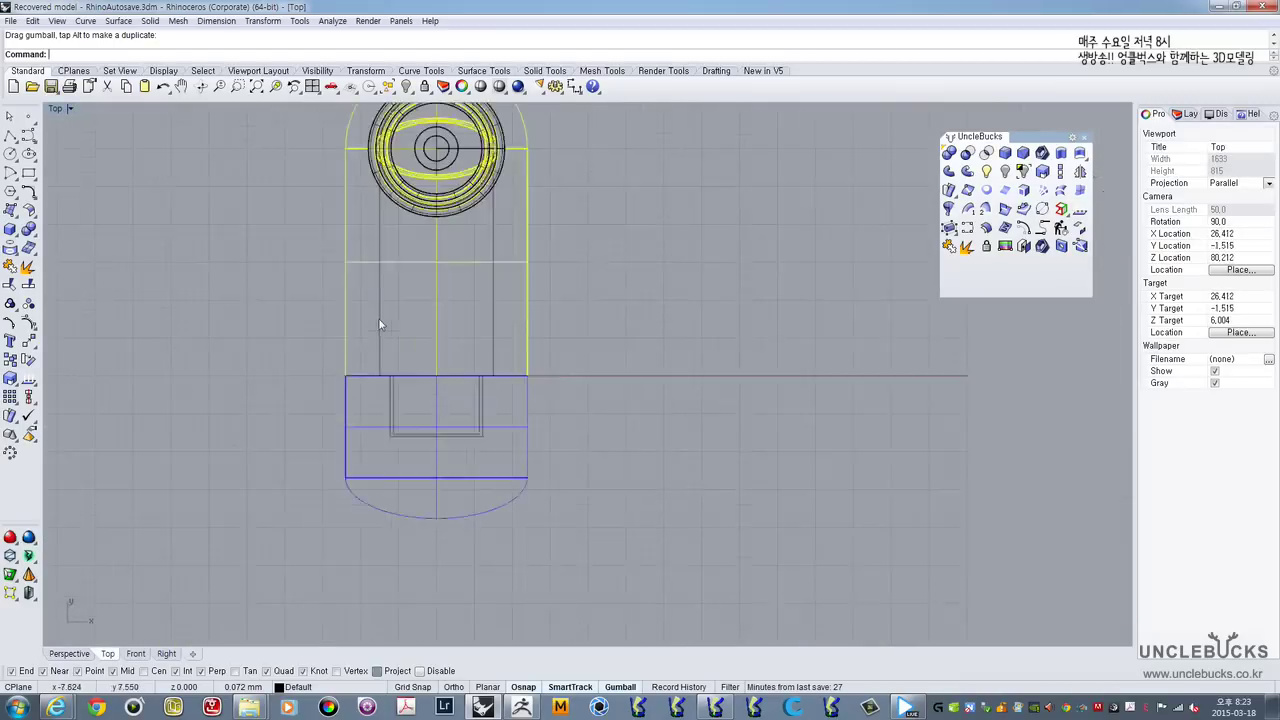
scroll(380, 324, up, 2)
click(545, 254)
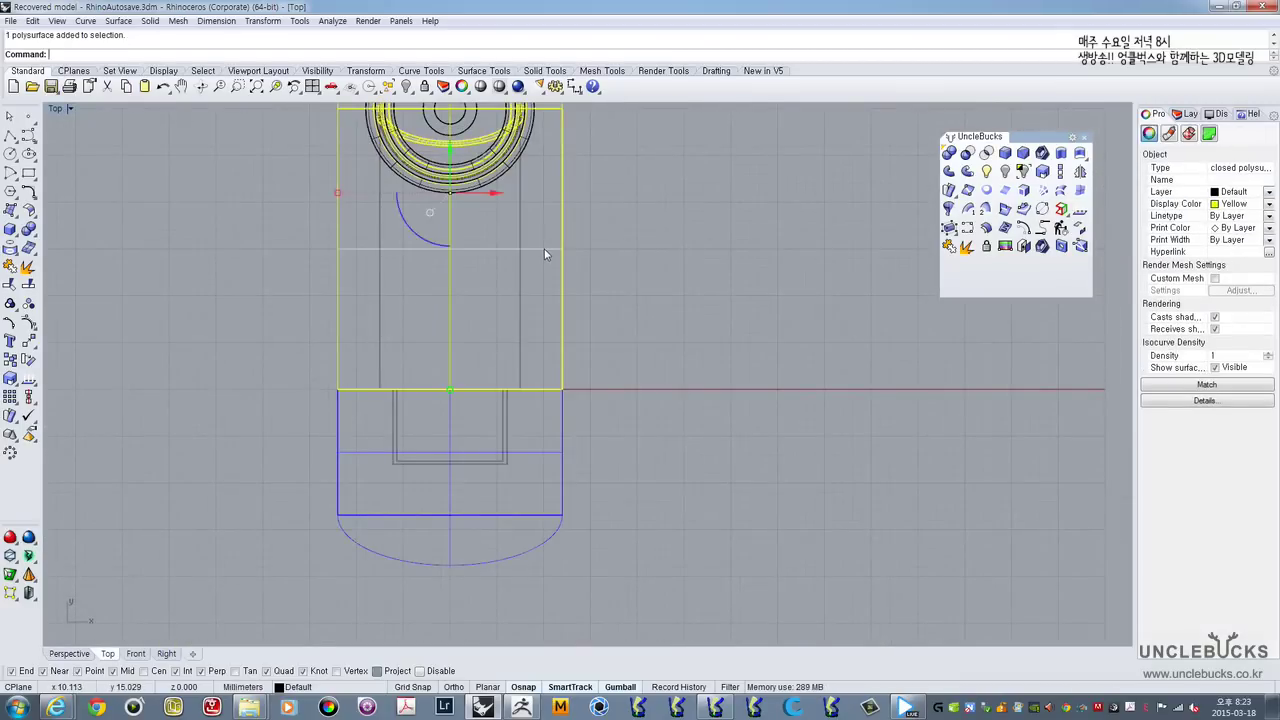
right_drag(512, 208, 486, 334)
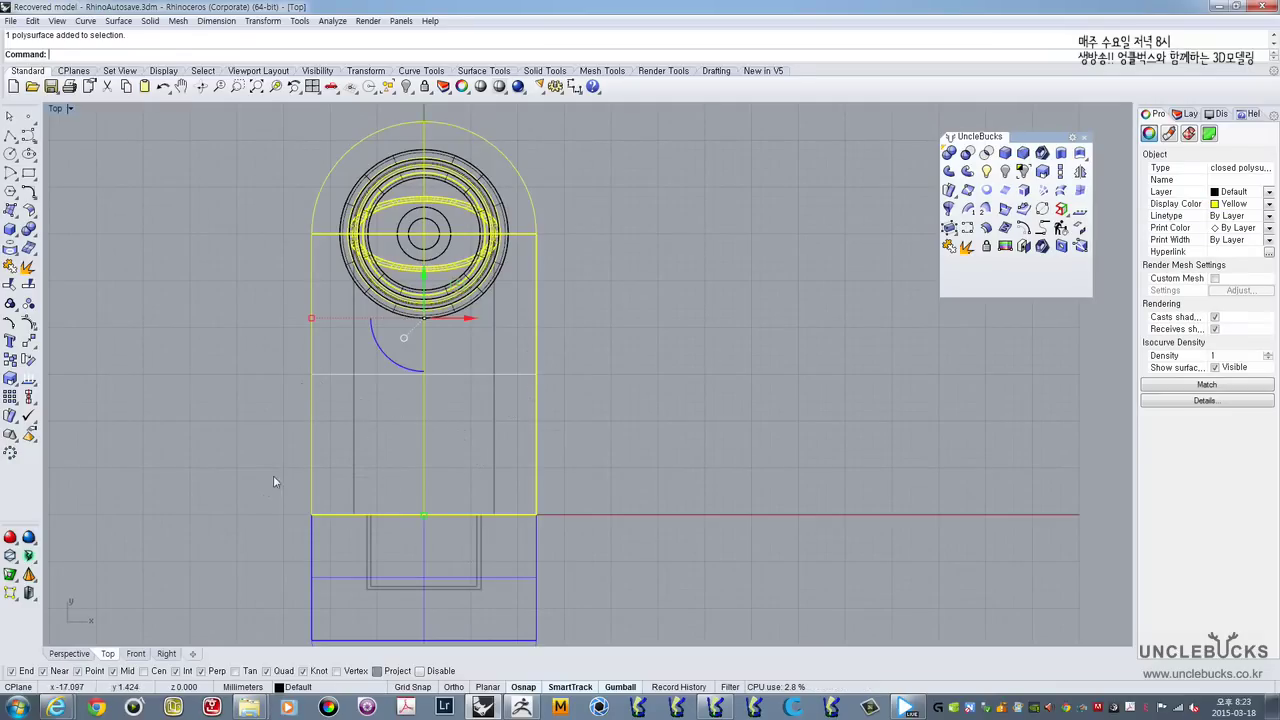
right_drag(521, 461, 532, 410)
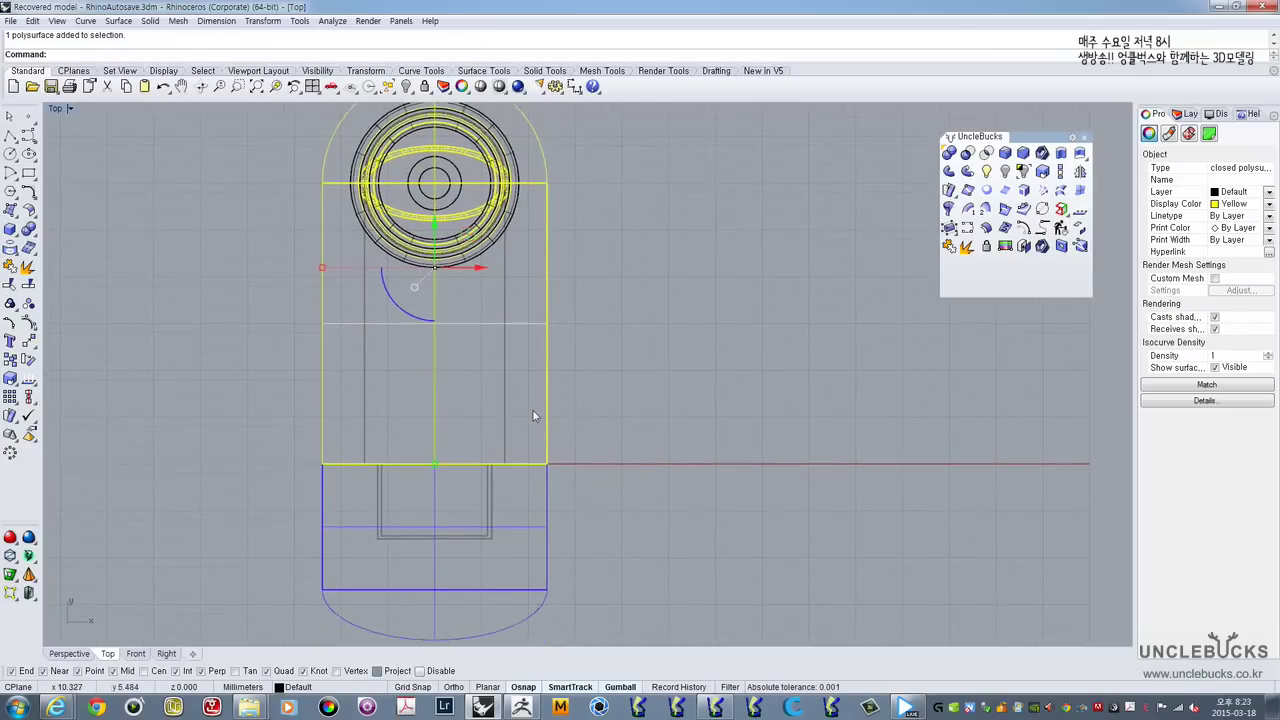
double_click(55, 110)
double_click(612, 108)
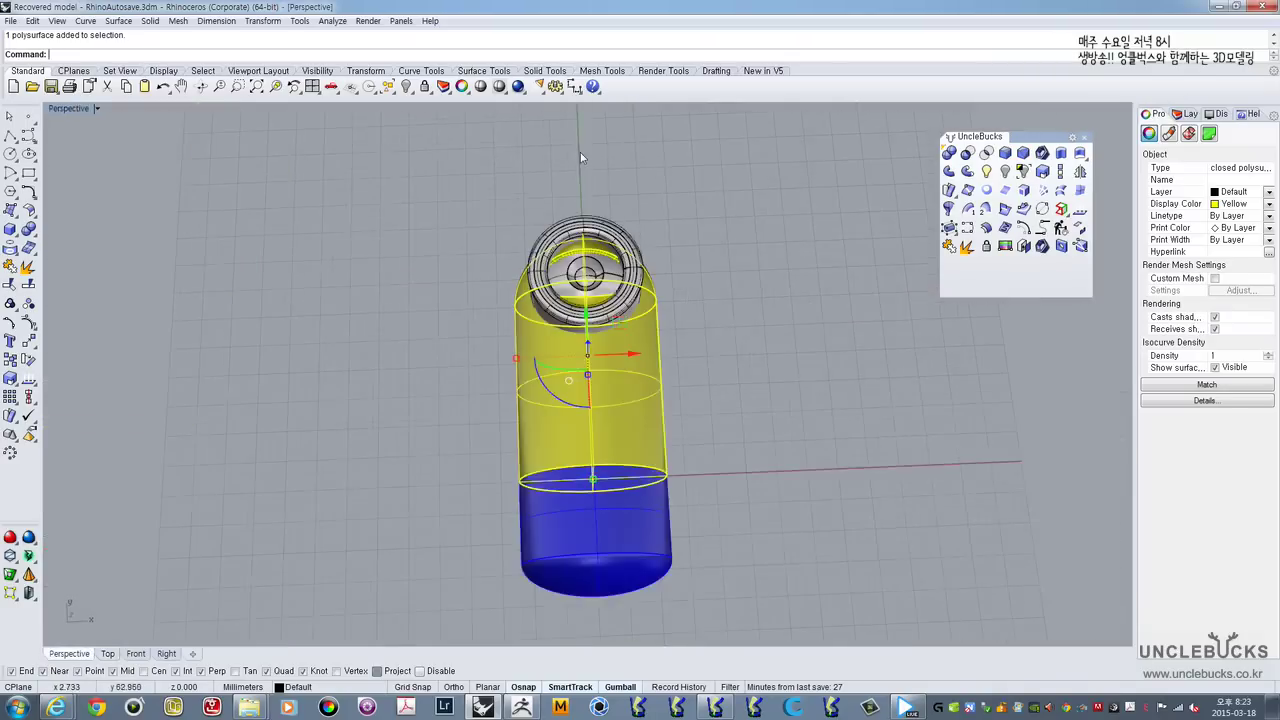
right_drag(585, 150, 514, 287)
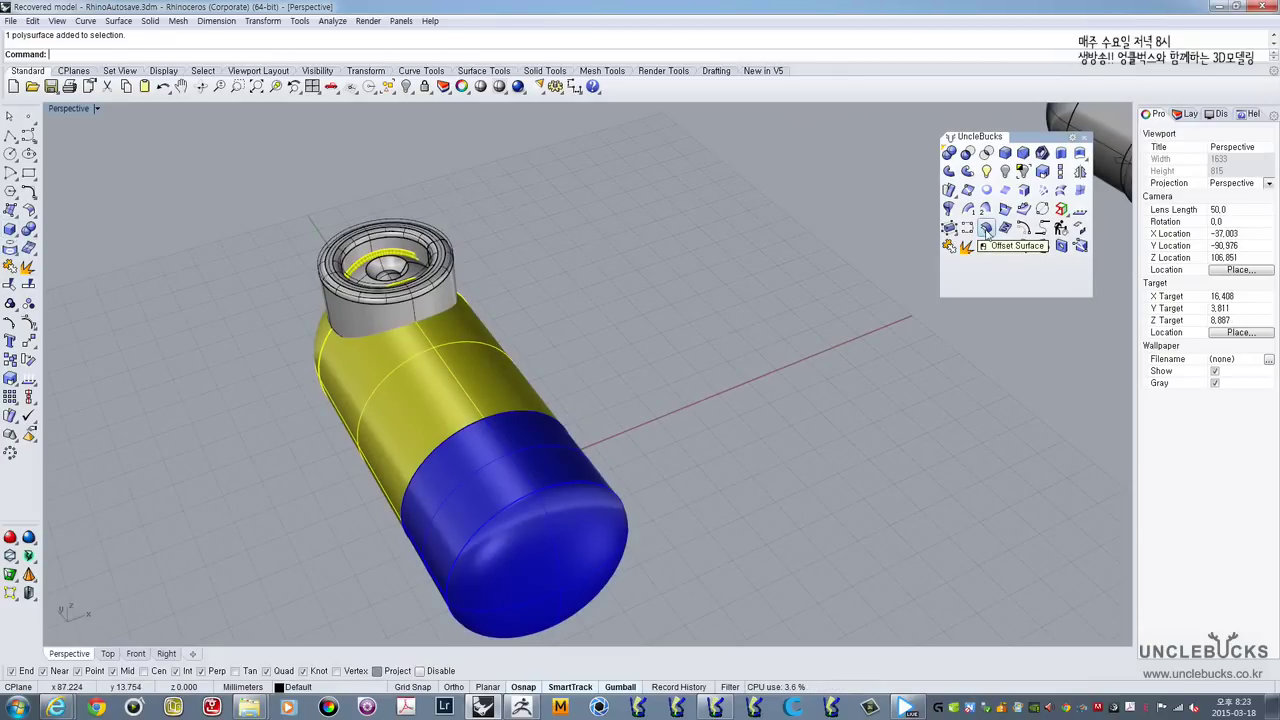
right_drag(648, 308, 530, 318)
right_drag(280, 313, 398, 290)
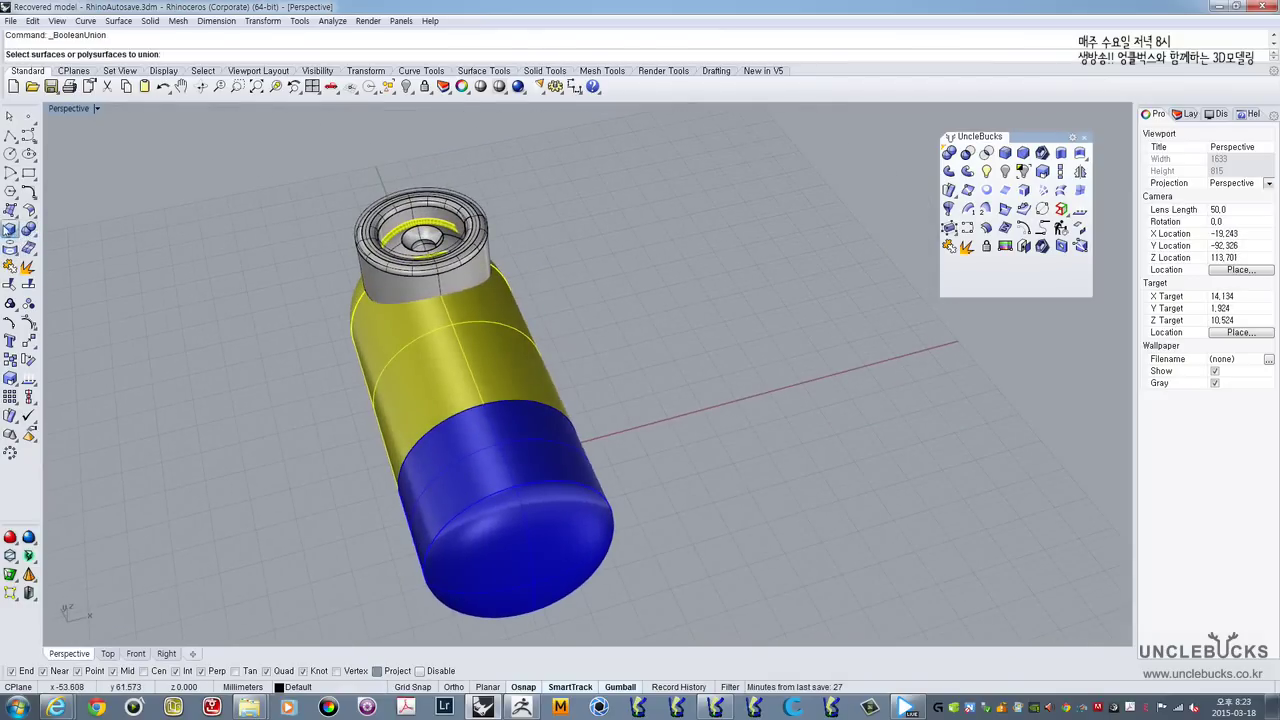
Step: Create a freehand ellipsoid on the ground plane beside the character, setting its center and all three axes
click(9, 229)
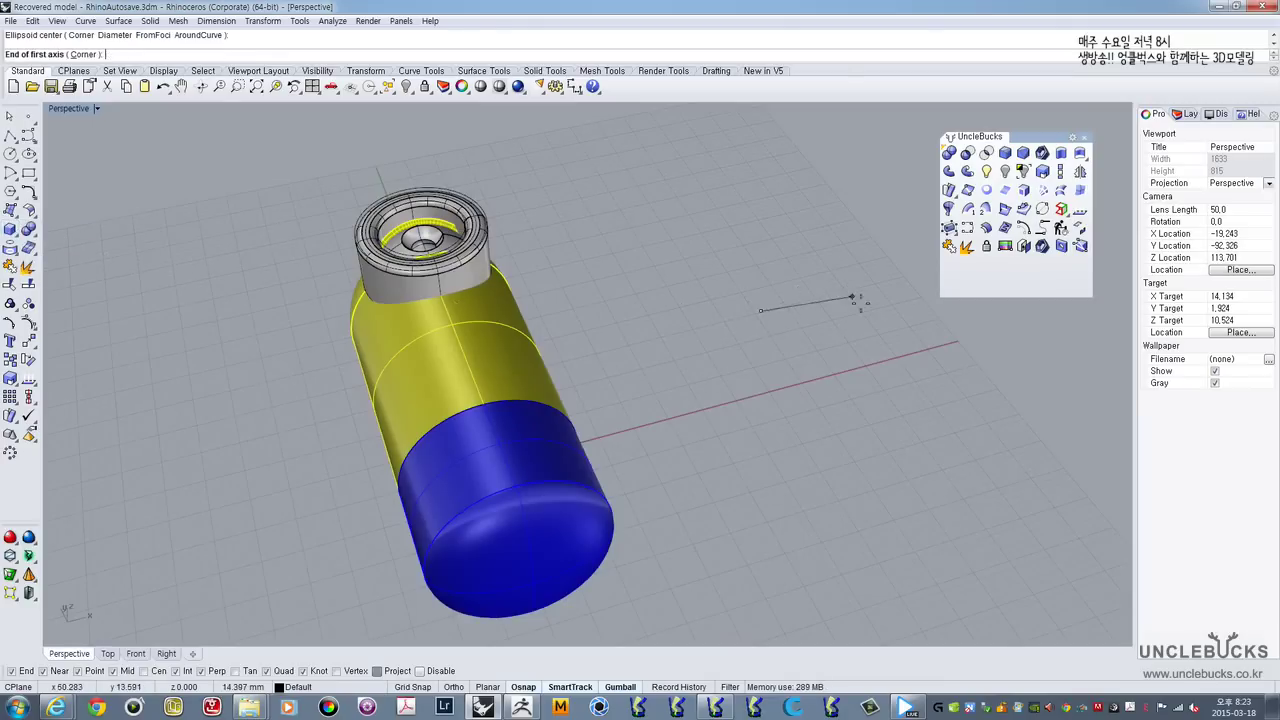
click(866, 283)
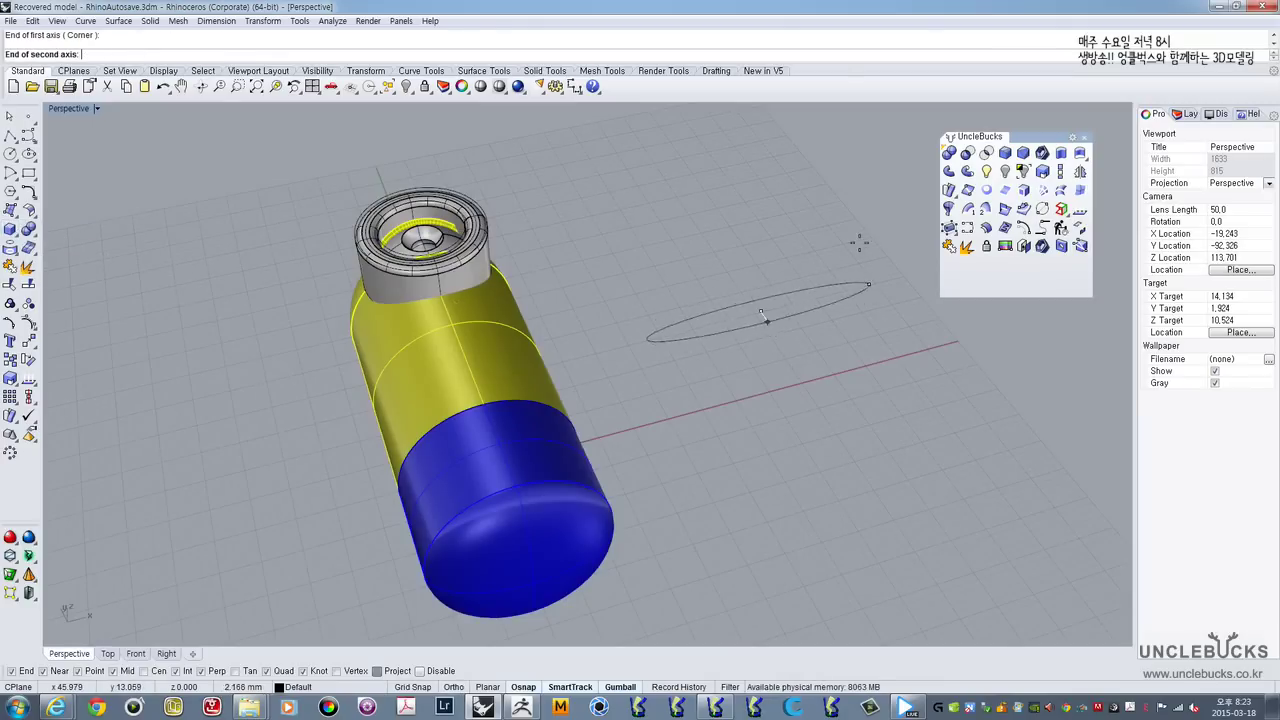
click(859, 314)
click(855, 264)
click(852, 286)
shift+right_drag(824, 316, 719, 323)
Step: Create a box in the front view that overlaps the lower part of the ellipsoid and extends past its full depth
double_click(66, 108)
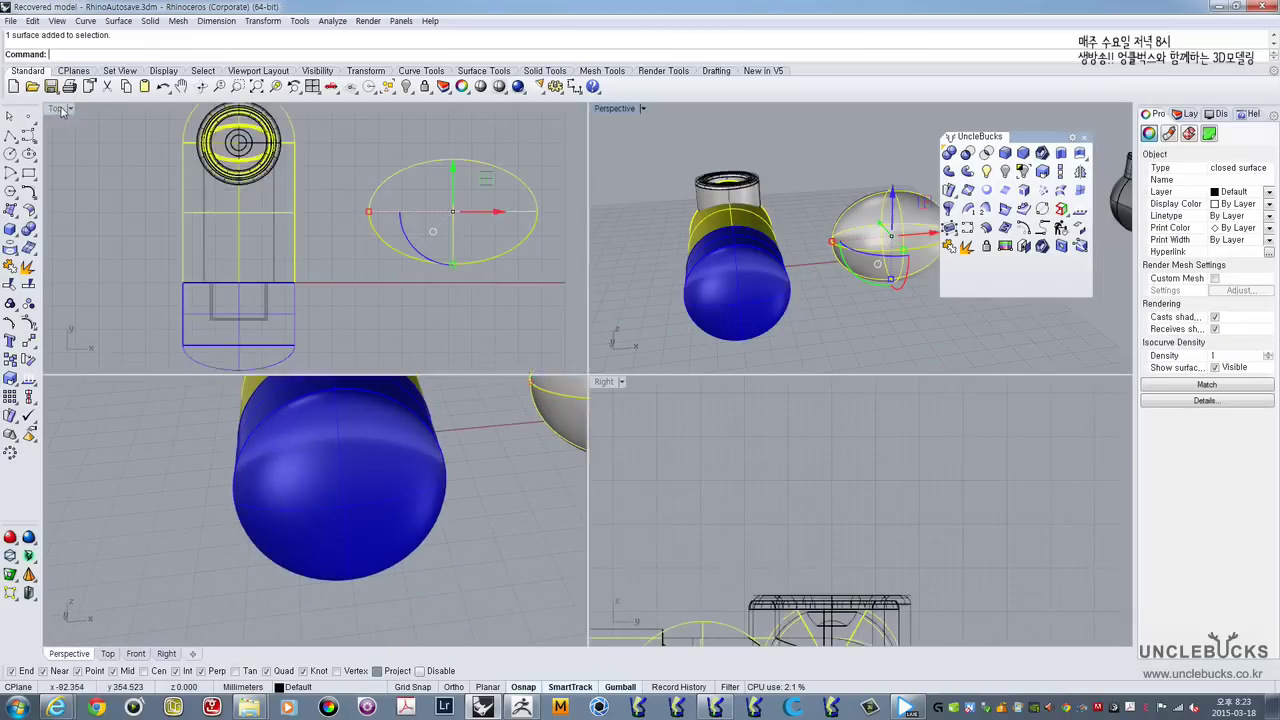
click(722, 474)
scroll(737, 416, down, 3)
scroll(715, 436, up, 5)
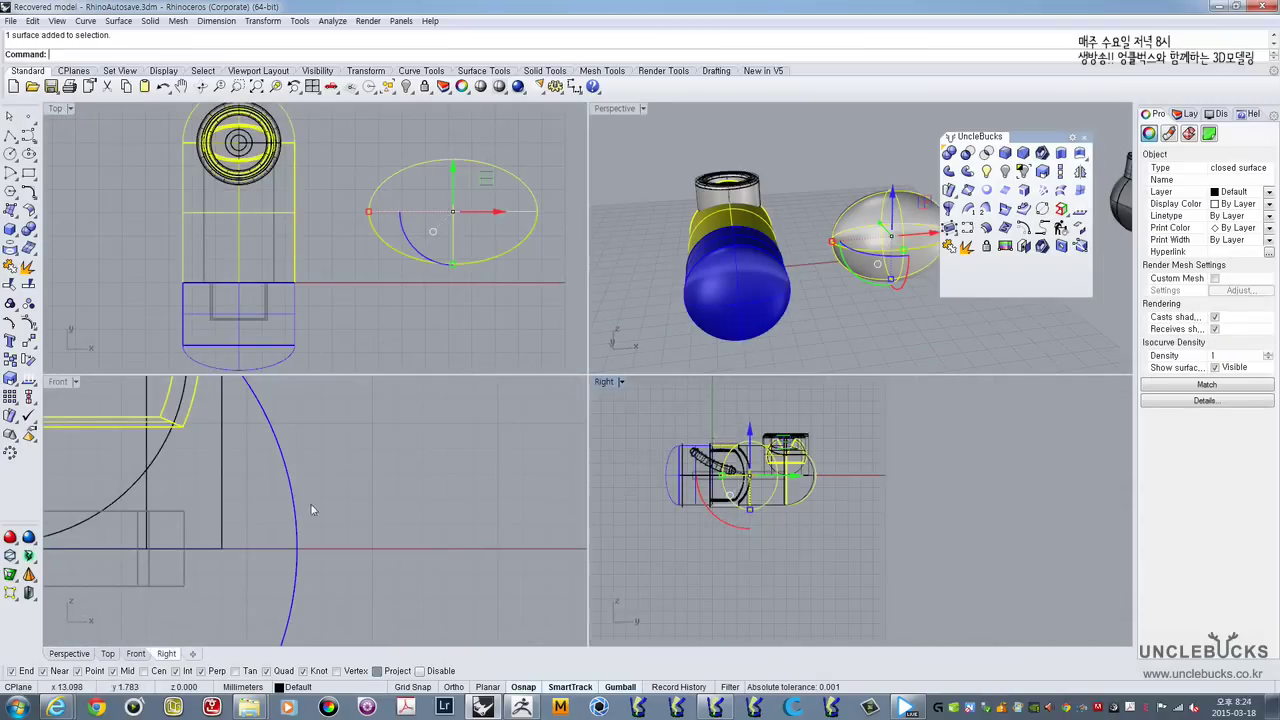
scroll(349, 475, down, 12)
right_drag(310, 503, 274, 480)
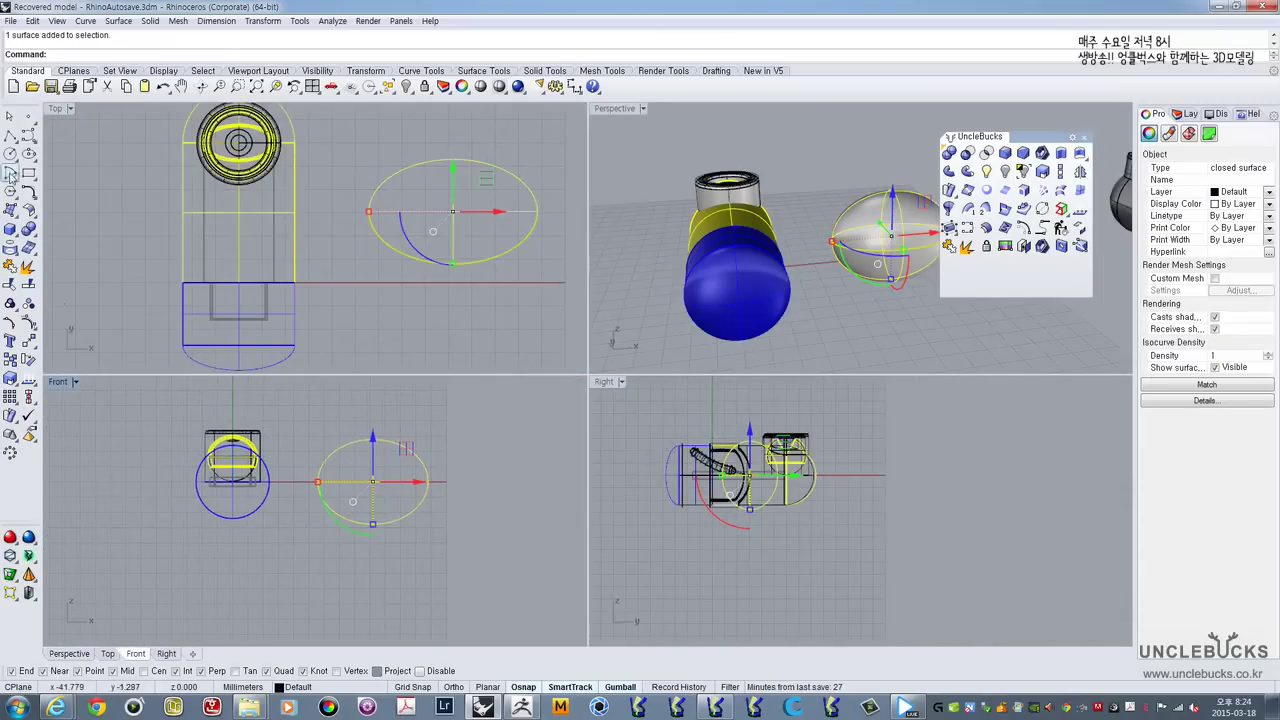
click(10, 229)
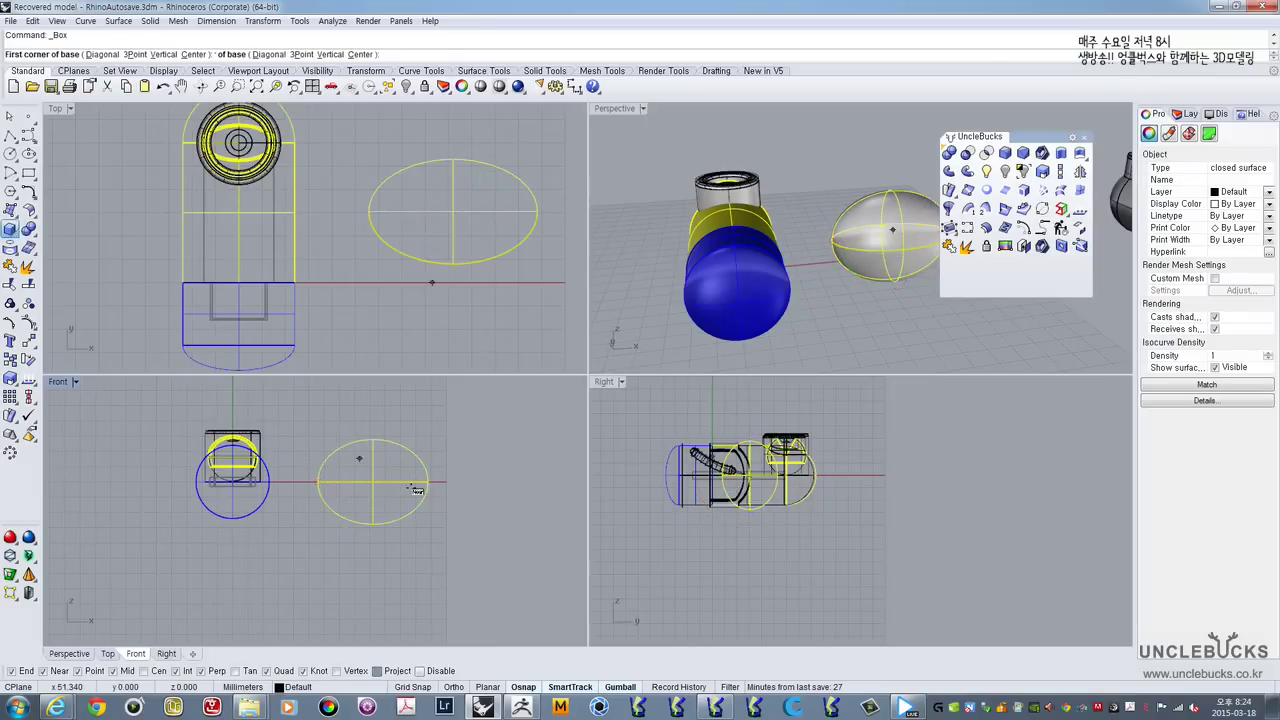
click(512, 549)
click(290, 502)
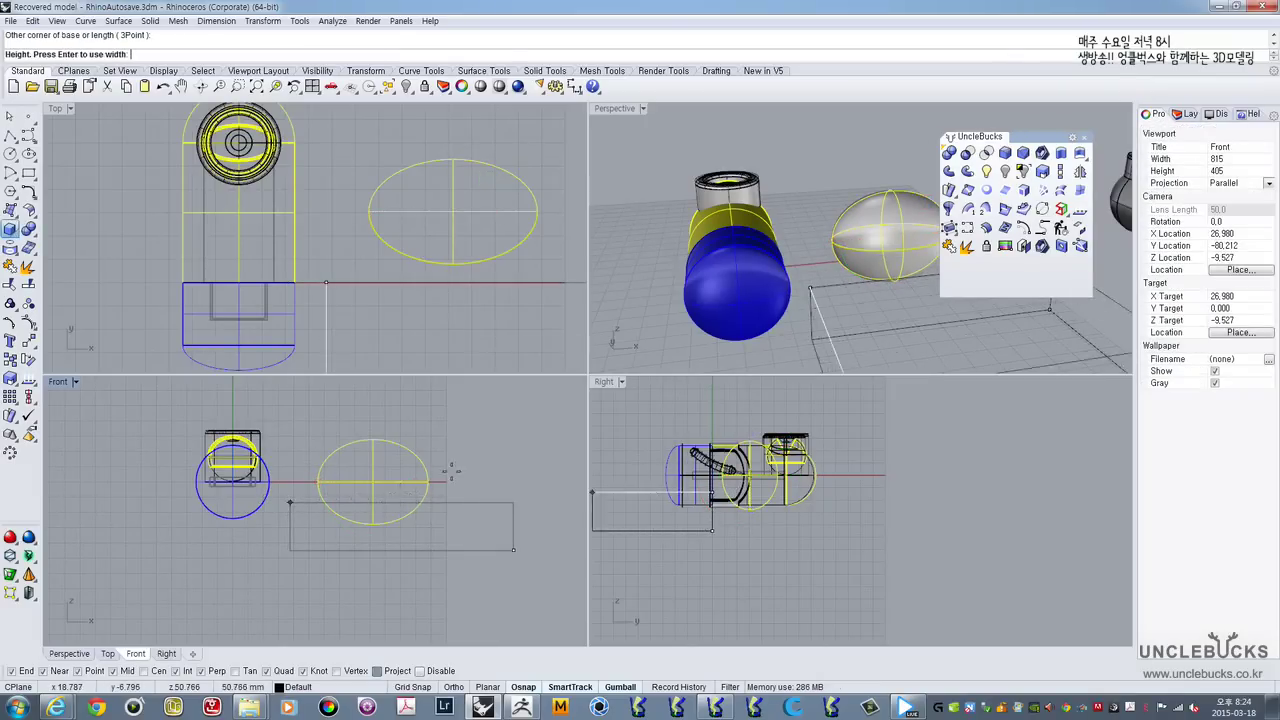
click(466, 523)
click(520, 212)
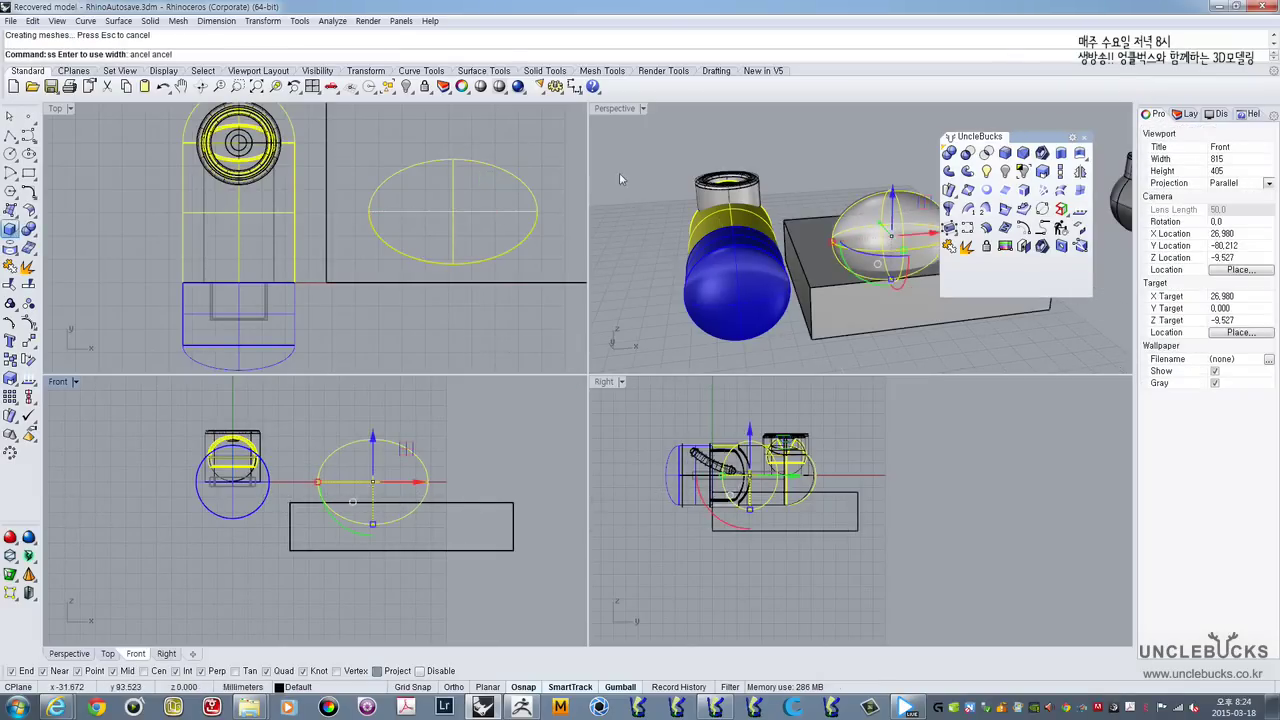
Step: Subtract the box from the ellipsoid with a Boolean difference to cut its underside flat
double_click(603, 112)
right_drag(604, 338, 789, 472)
click(789, 472)
click(751, 351)
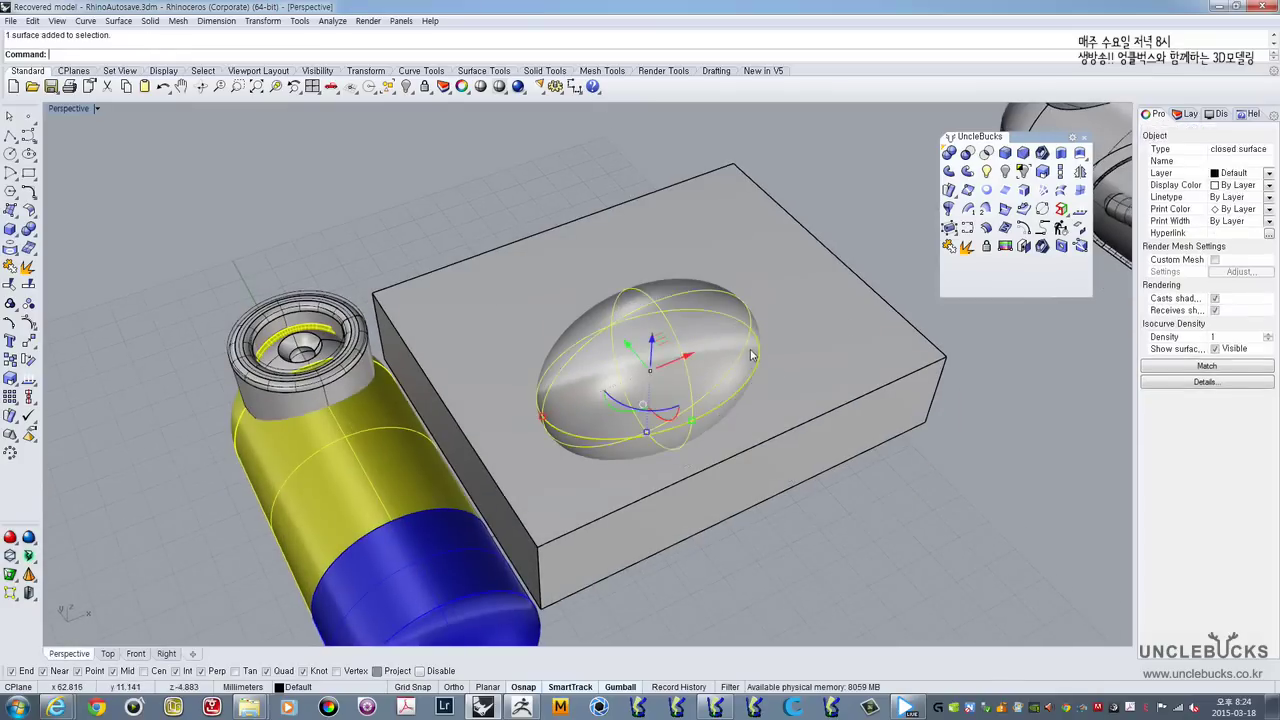
click(967, 154)
click(806, 383)
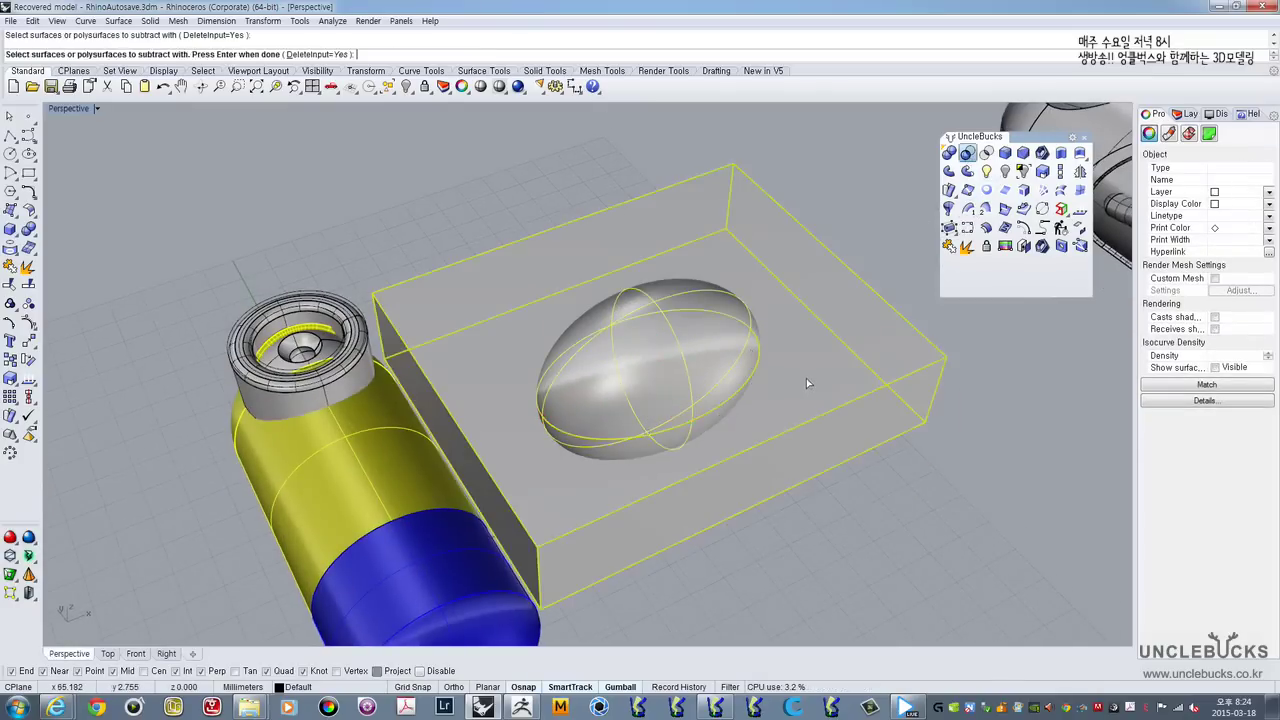
right_click(780, 468)
right_drag(741, 443, 708, 372)
Step: Explode the cut ellipsoid and delete its flat bottom face, leaving an open dome surface
click(711, 380)
scroll(713, 385, up, 5)
right_drag(720, 429, 705, 384)
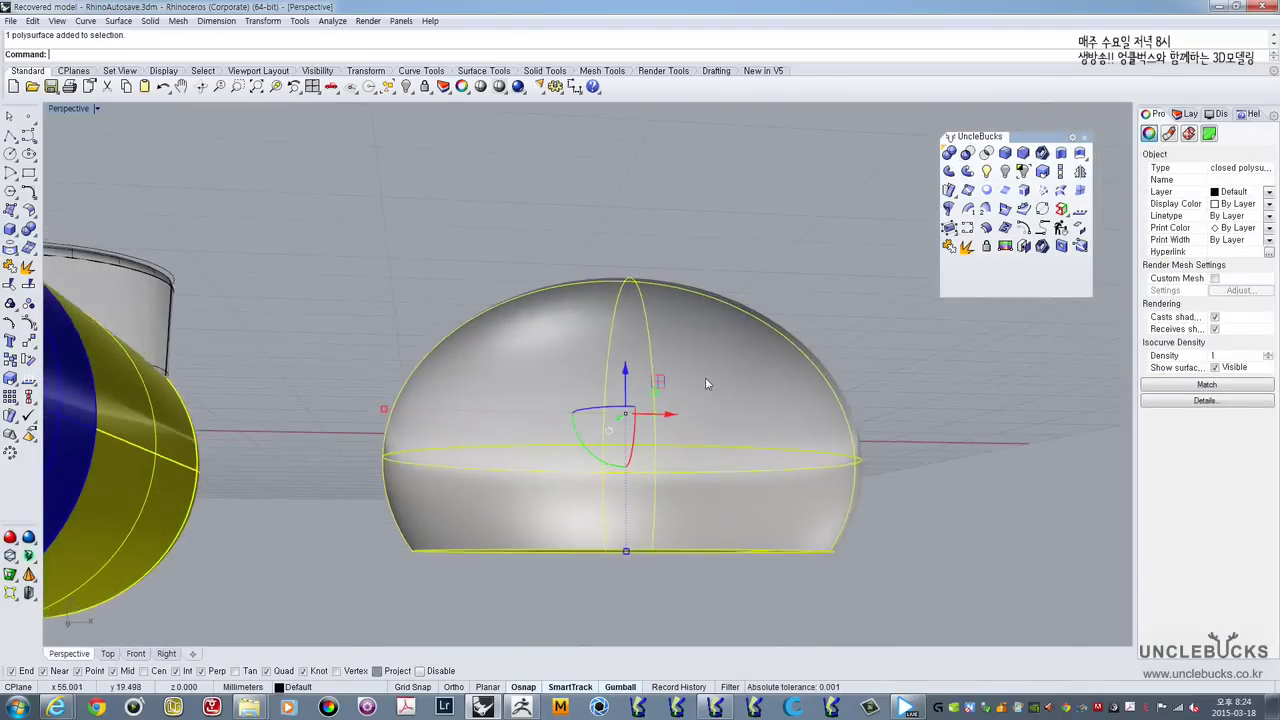
right_drag(709, 580, 690, 534)
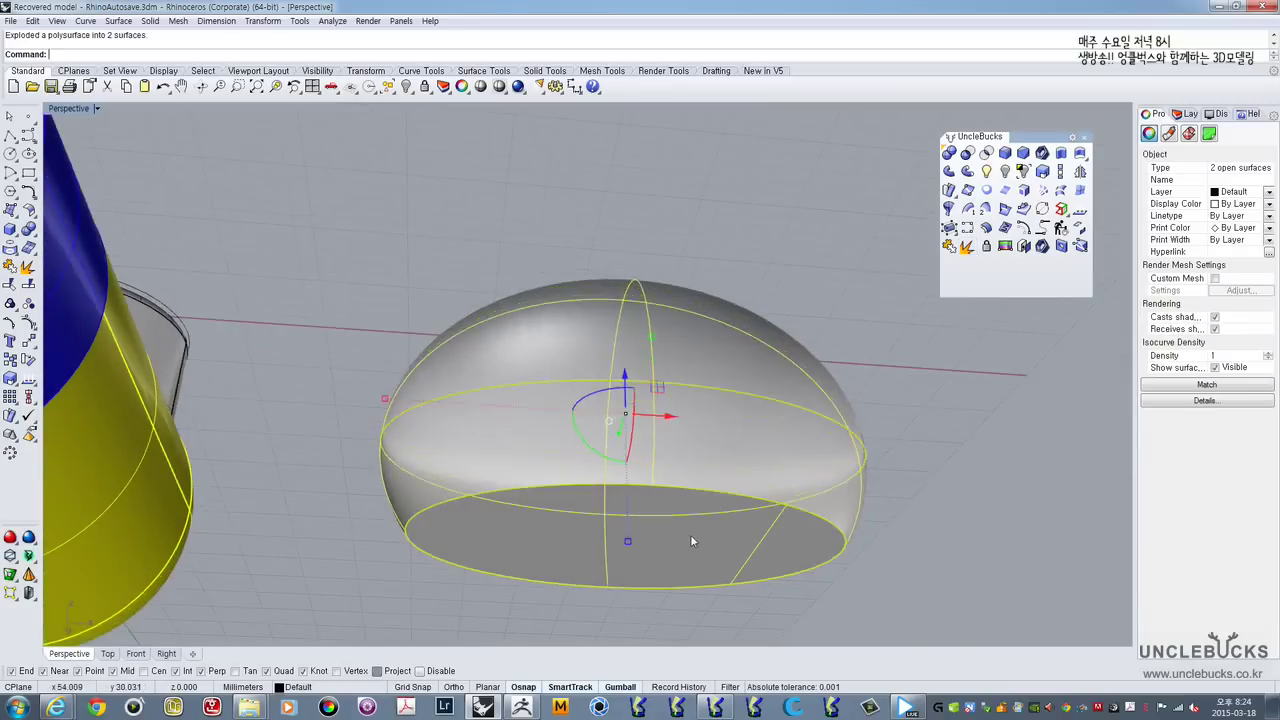
ctrl+shift+click(690, 534)
key(Delete)
Step: Offset the open dome surface outward with Offset Surface
click(683, 410)
right_drag(661, 411, 686, 362)
click(987, 228)
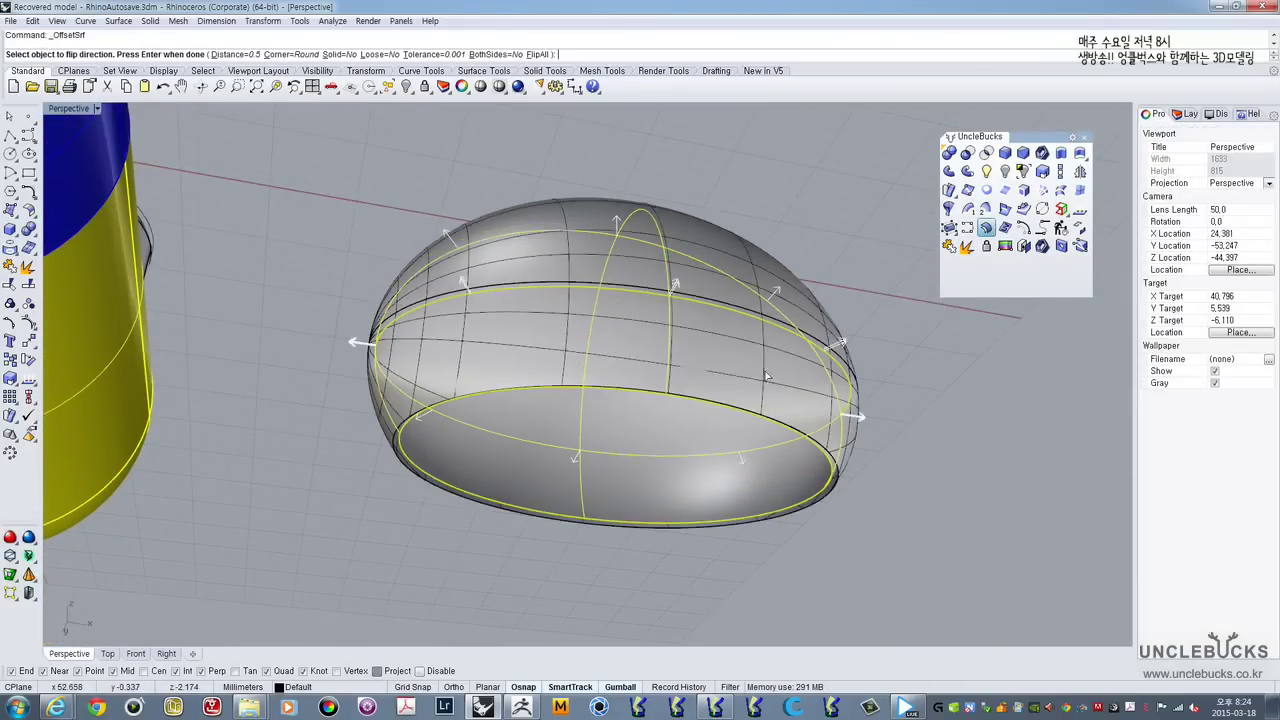
Step: Offset the open dome surface 0.5 mm outward with Solid set to No, and move the offset surface up above the original
right_drag(797, 208, 621, 396)
right_click(722, 312)
click(647, 312)
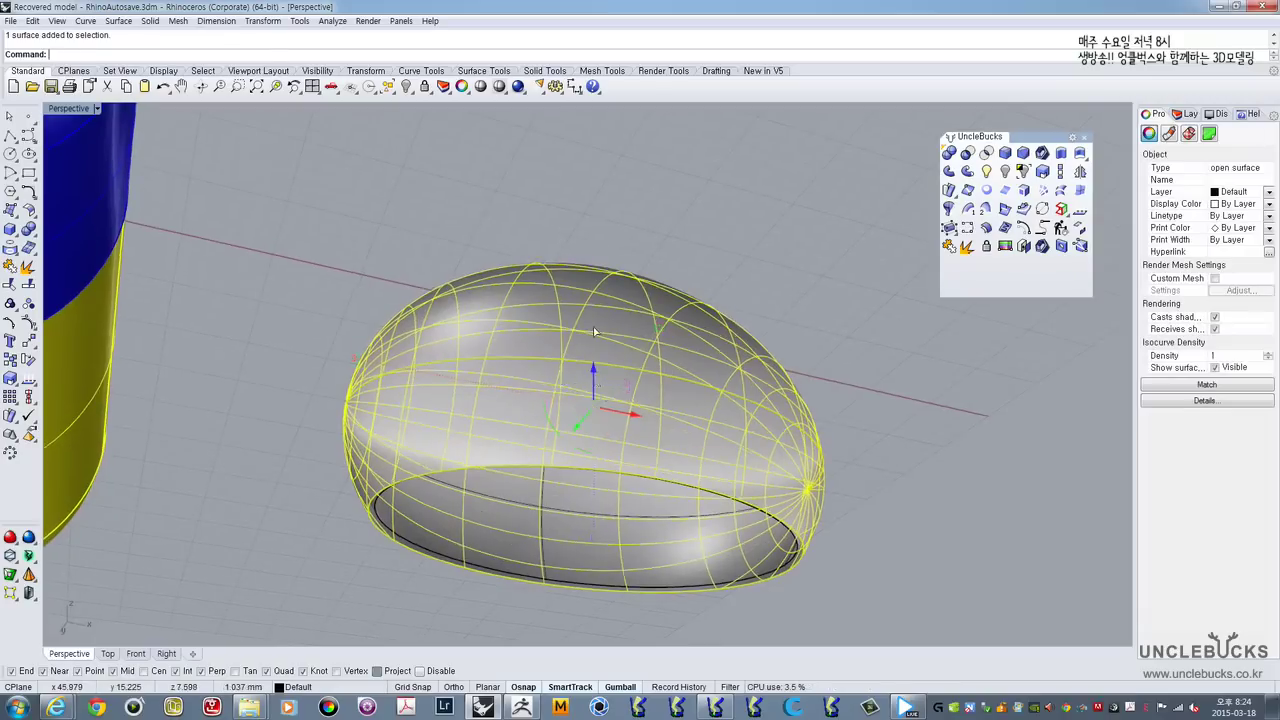
drag(593, 370, 593, 199)
Step: Offset the original dome surface 0.5 mm outward as a solid shell
right_drag(680, 330, 725, 420)
click(747, 451)
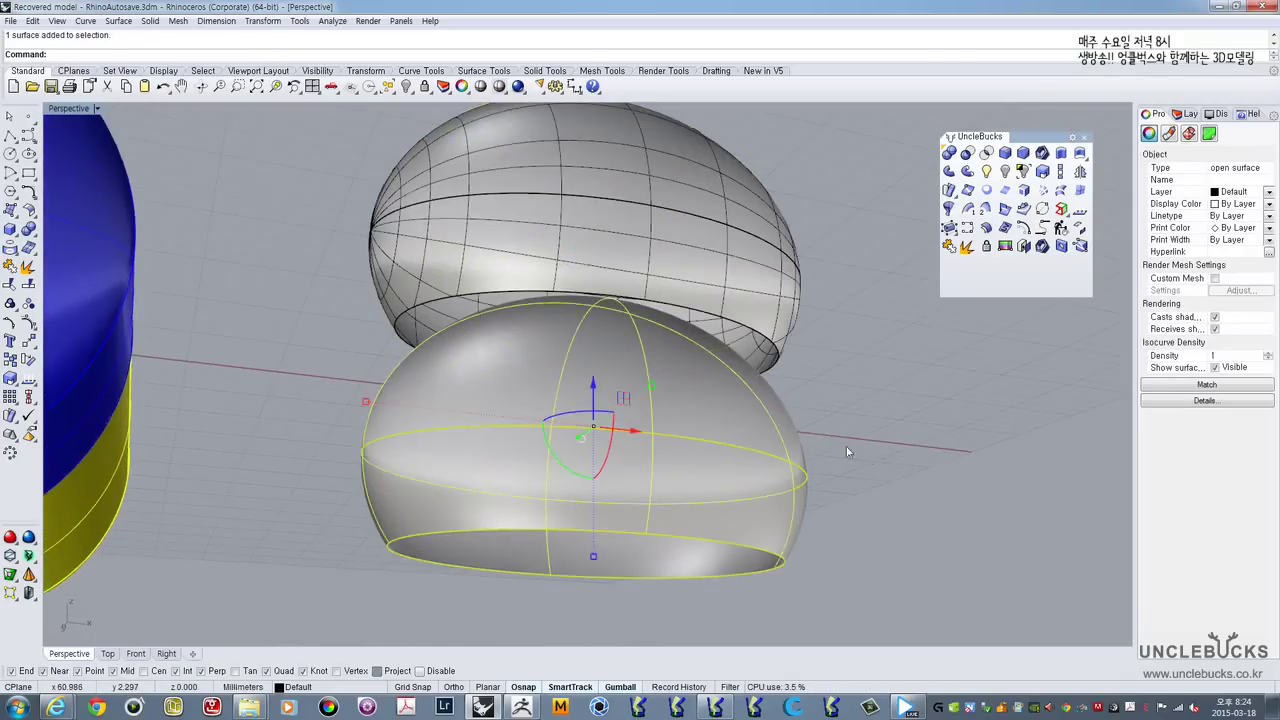
key(Return)
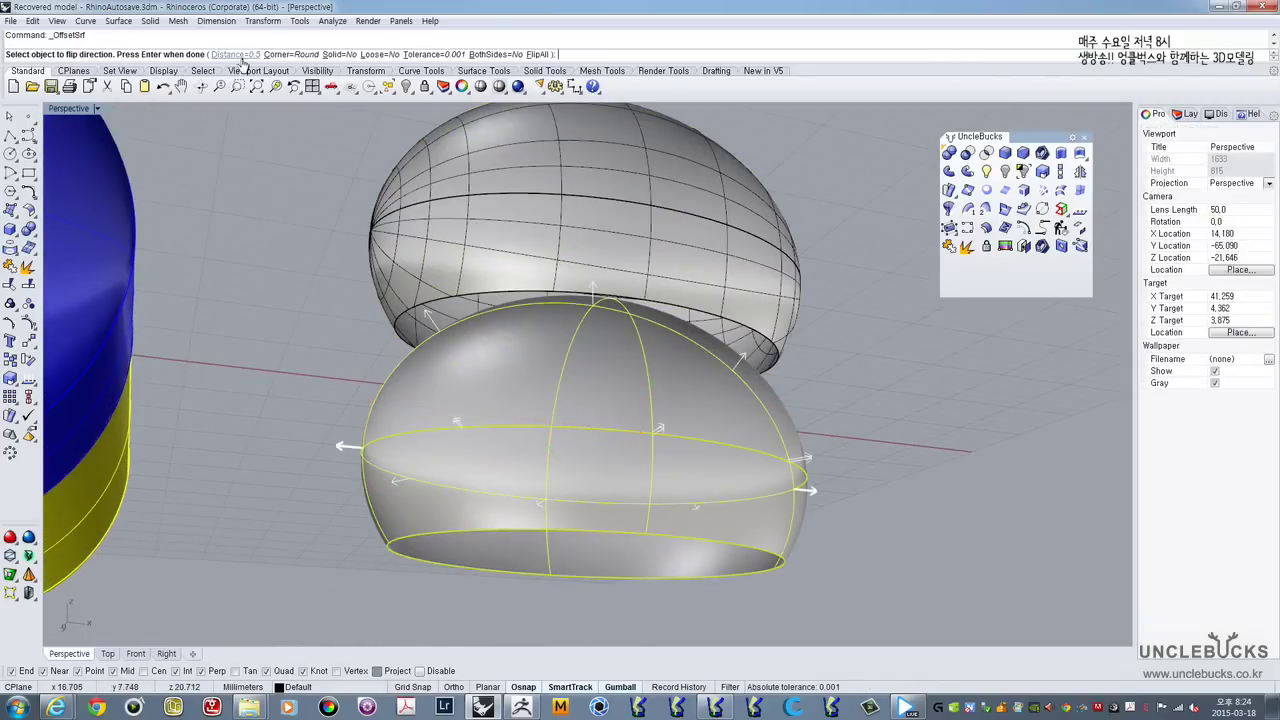
click(338, 54)
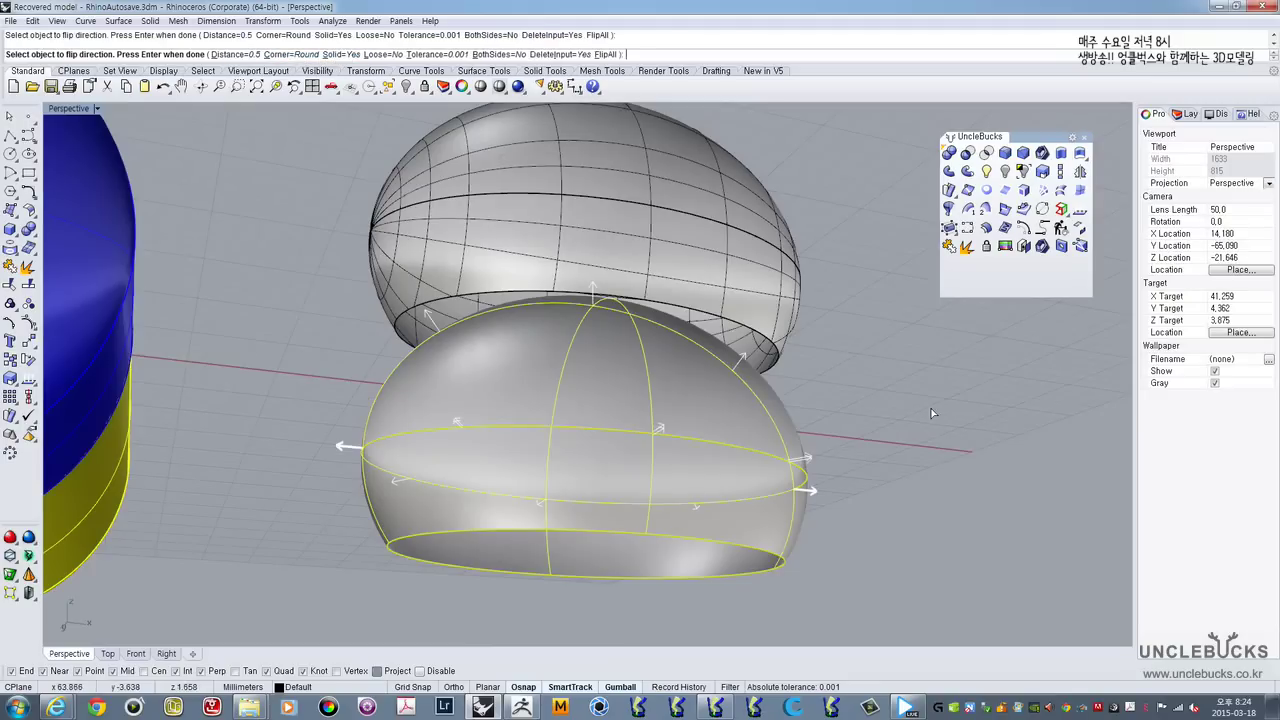
key(Return)
right_drag(854, 465, 775, 577)
key(Escape)
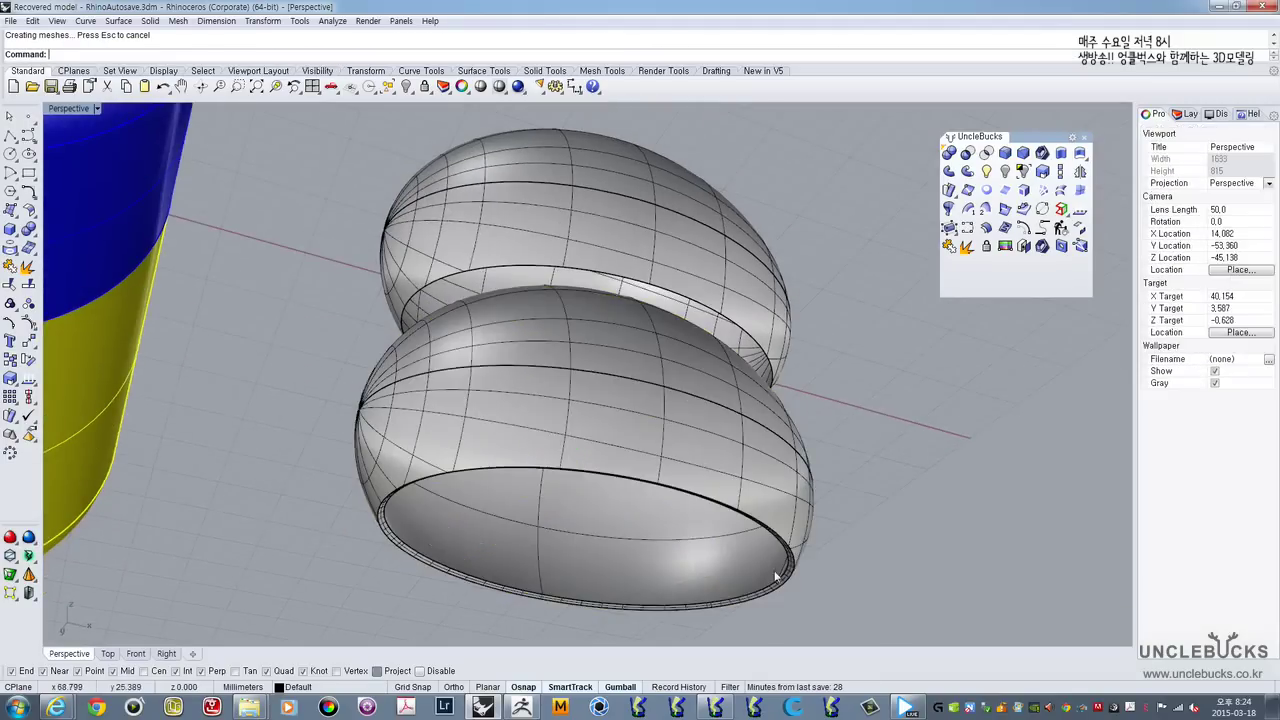
scroll(775, 577, up, 4)
scroll(738, 558, down, 5)
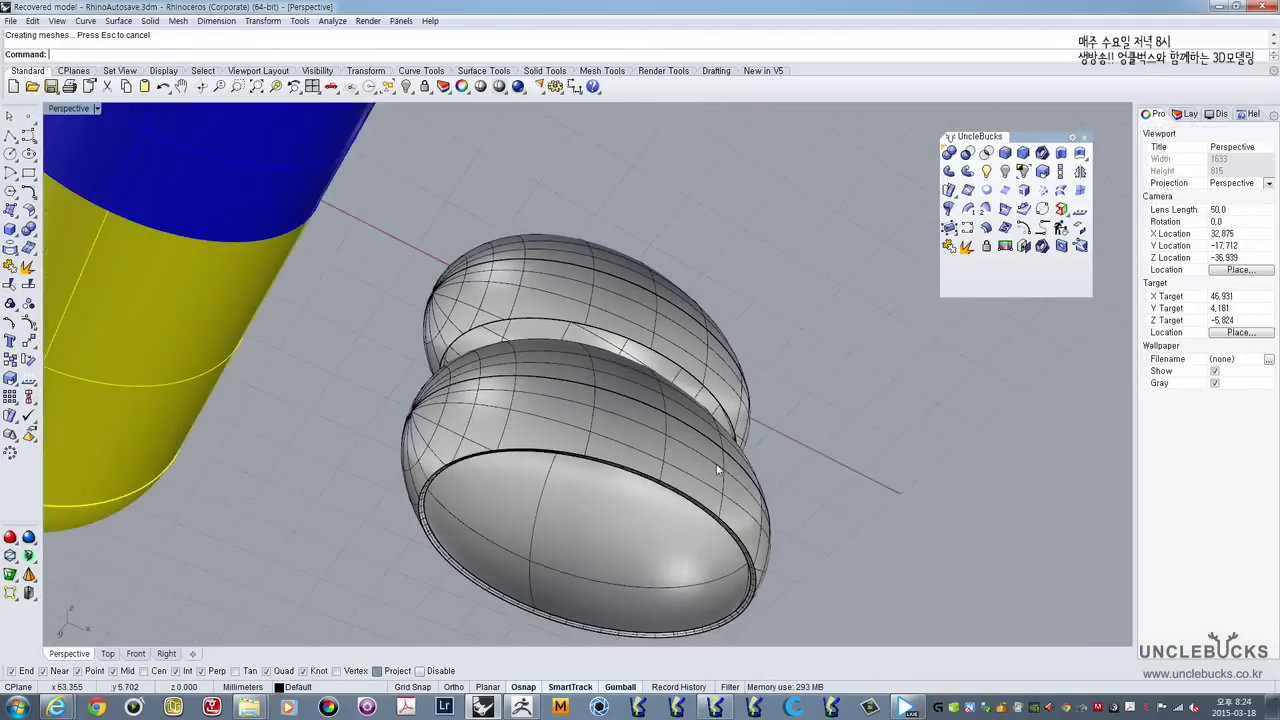
Step: Move the solid dome shell straight up, clear above the single offset surface
click(660, 400)
scroll(660, 395, down, 3)
mouse_move(660, 395)
right_down()
mouse_move(666, 432)
mouse_move(662, 415)
right_up()
drag(653, 366, 651, 149)
scroll(777, 324, up, 6)
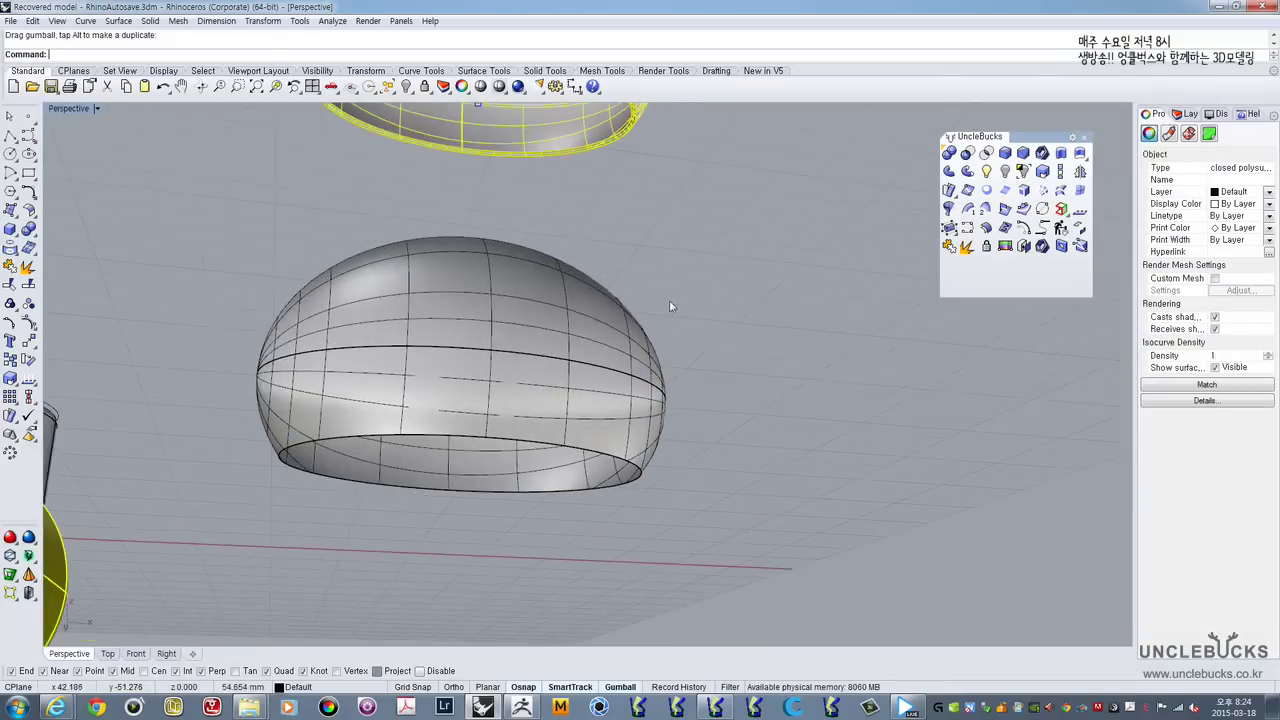
shift+right_drag(671, 303, 770, 401)
click(670, 326)
Step: Delete both the solid dome shell and the single offset dome surface
click(614, 218)
scroll(614, 230, down, 3)
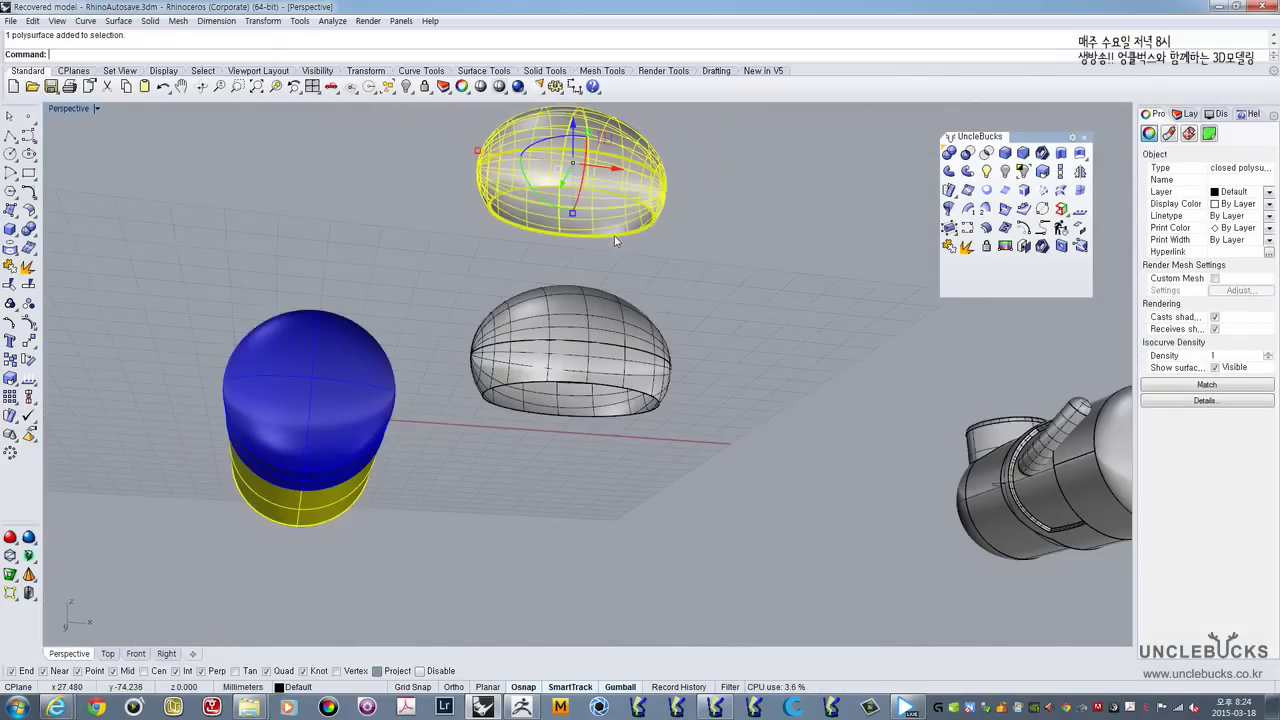
click(638, 358)
click(705, 285)
drag(712, 205, 557, 455)
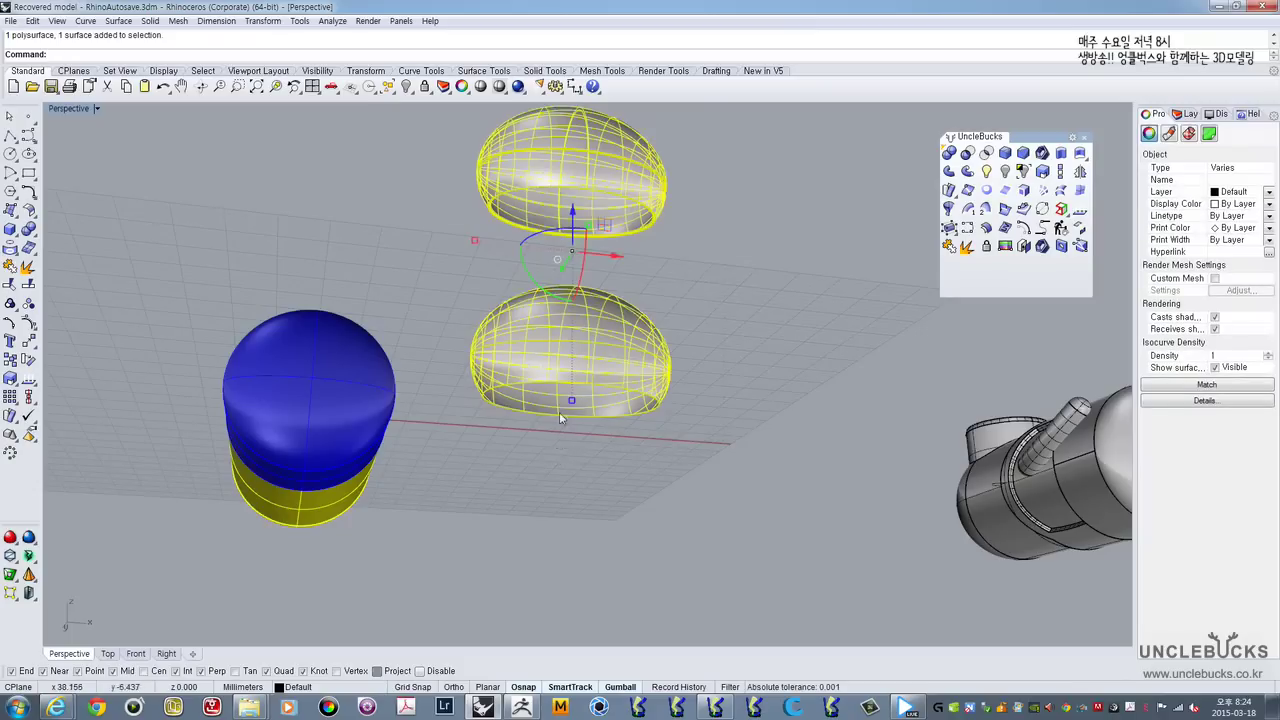
key(Delete)
Step: Maximize the Top viewport around the yellow and blue capsule body
right_drag(477, 328, 556, 365)
double_click(57, 110)
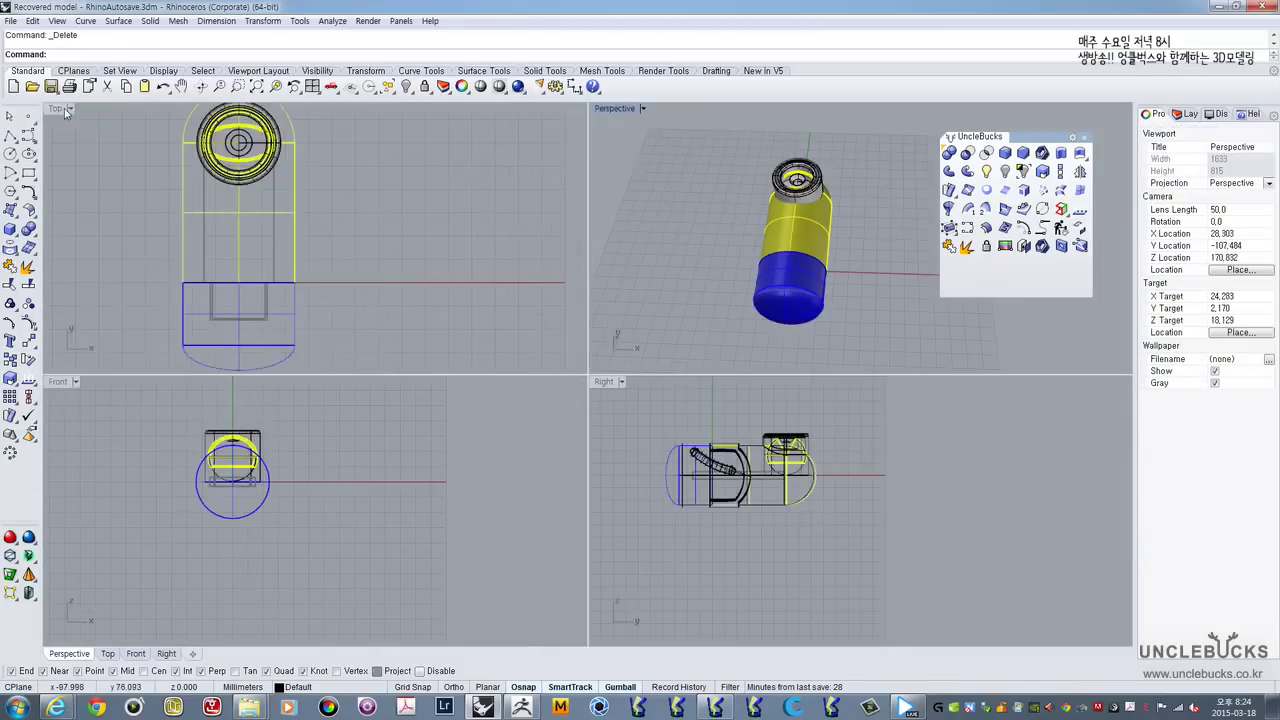
click(59, 115)
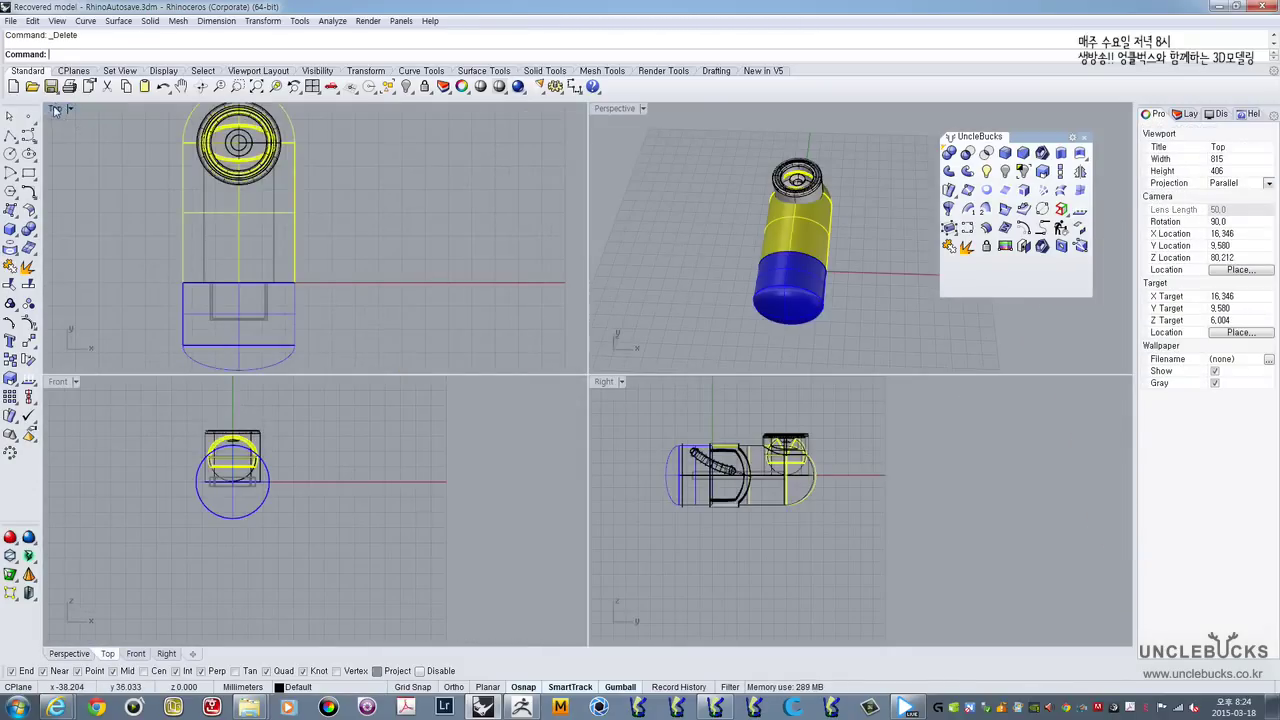
double_click(57, 110)
scroll(386, 321, up, 2)
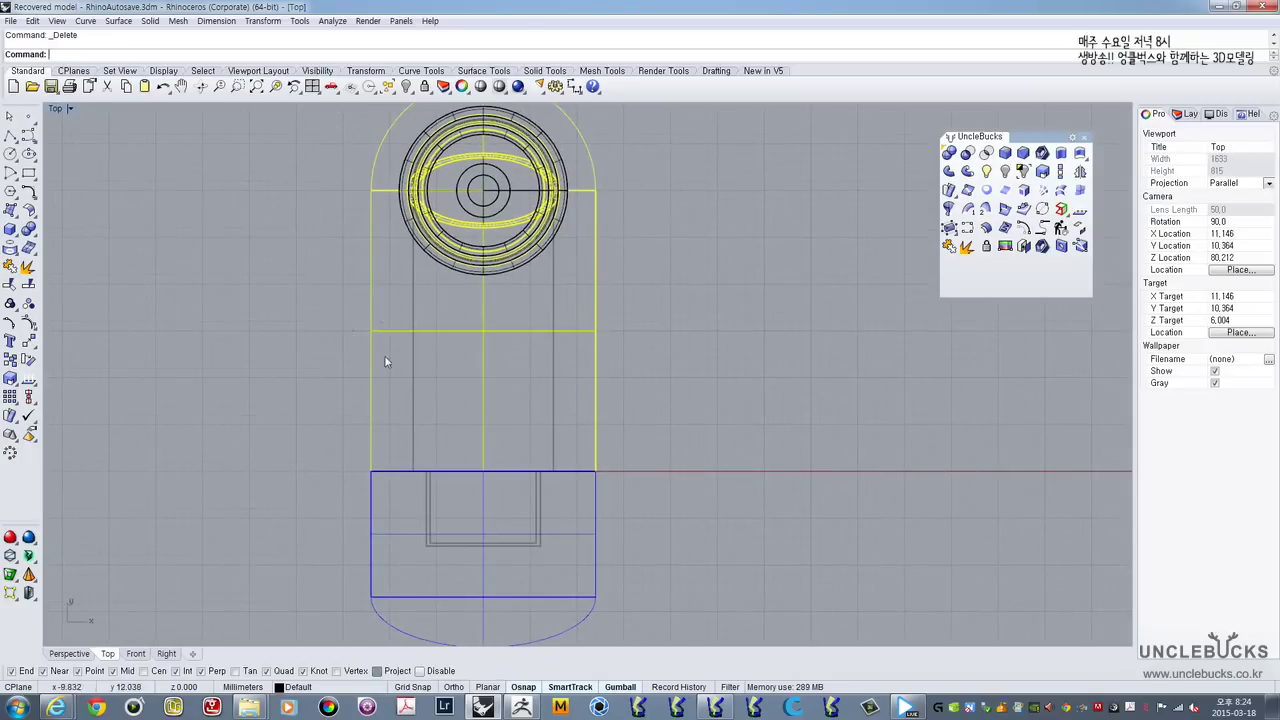
scroll(372, 343, down, 1)
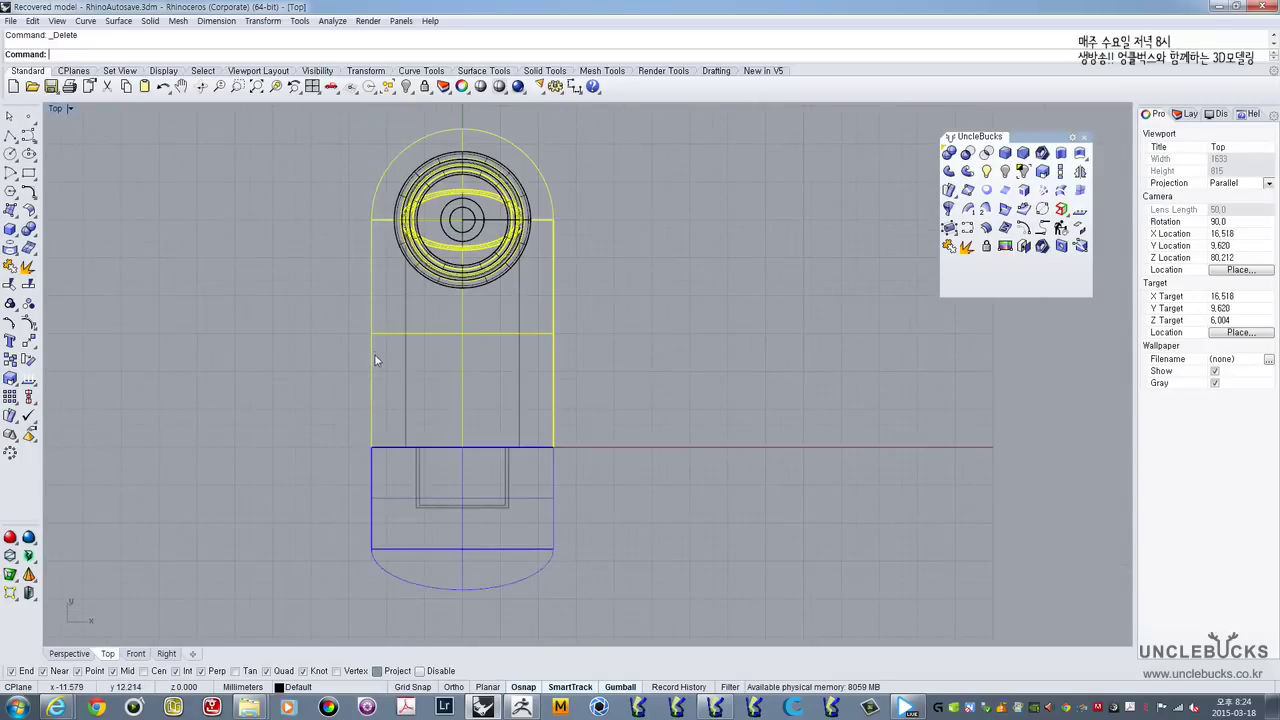
scroll(396, 397, up, 1)
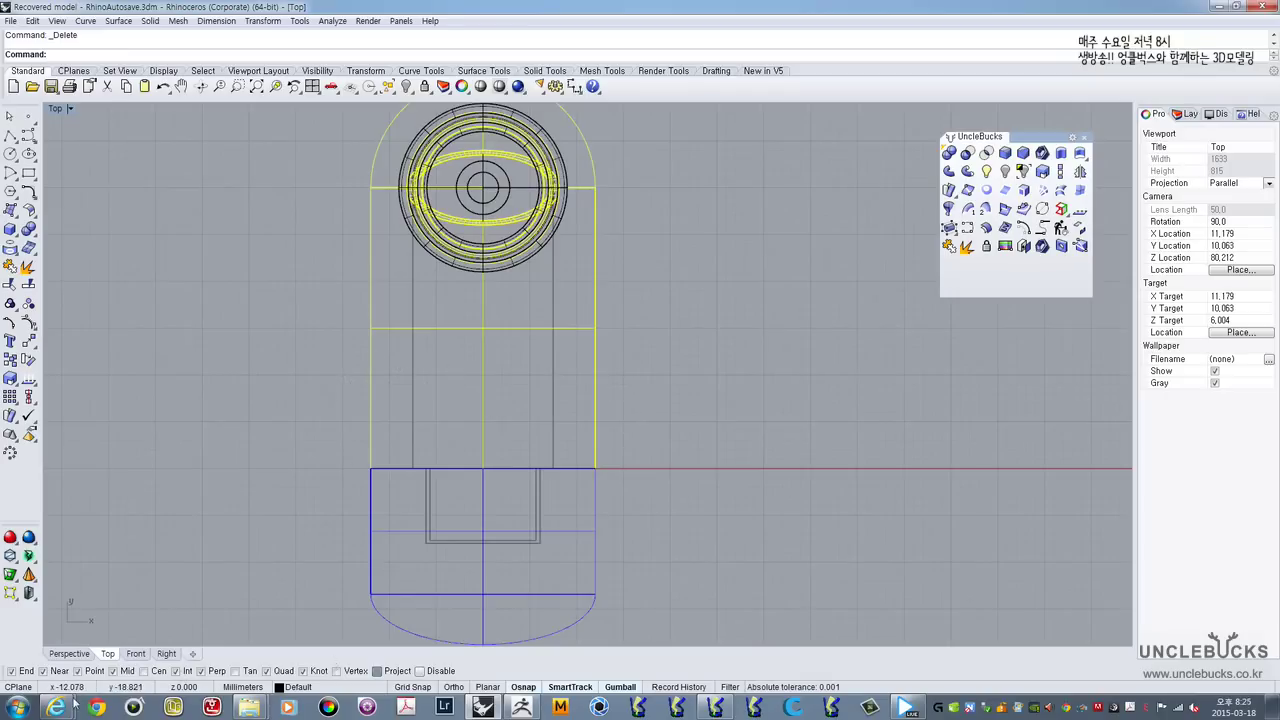
Step: Examine the overalls on the Minion reference picture in the browser, and return to the Top view in Rhinoceros
mouse_move(60, 706)
click(235, 630)
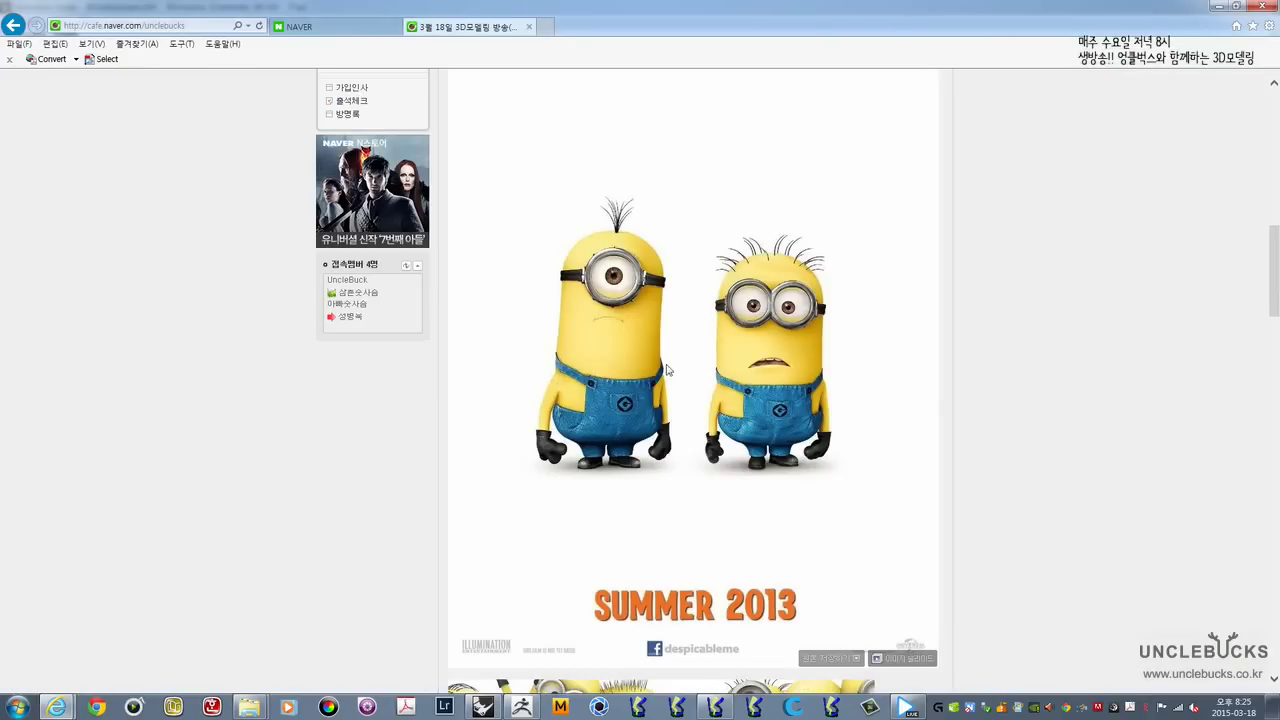
key(alt+Tab)
mouse_move(626, 410)
right_down()
mouse_move(626, 394)
mouse_move(618, 422)
right_up()
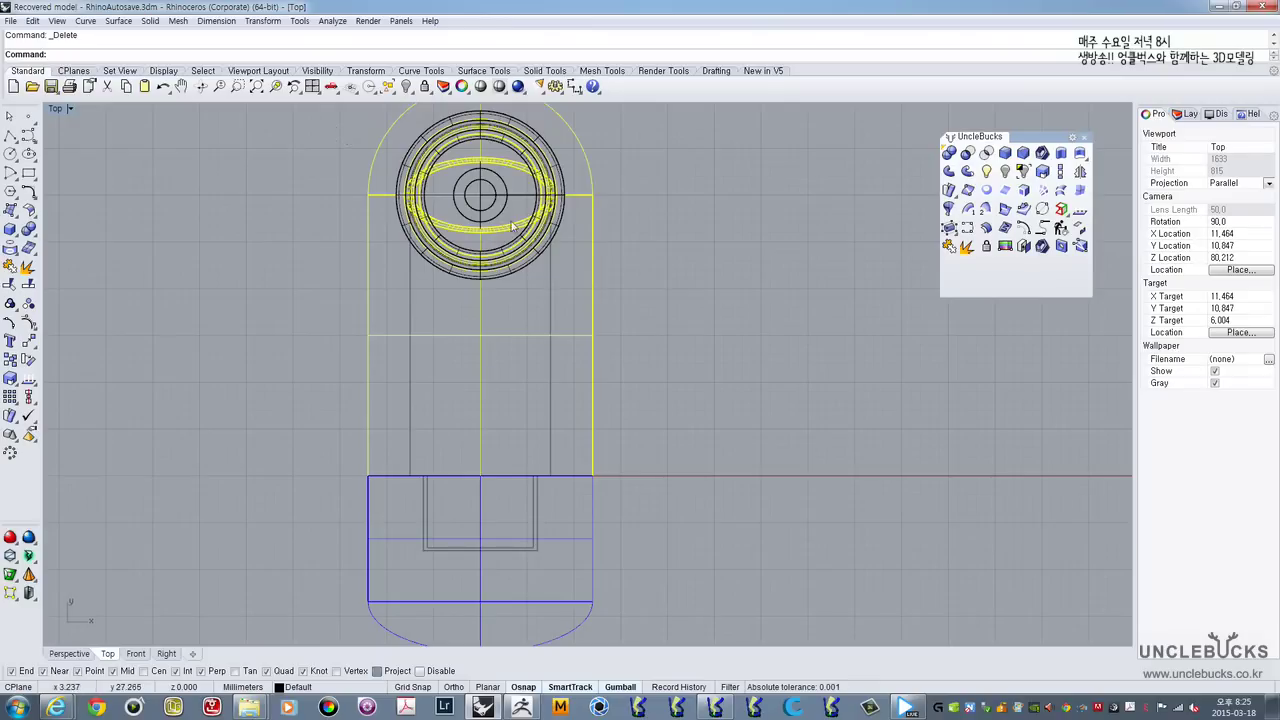
right_drag(455, 328, 498, 352)
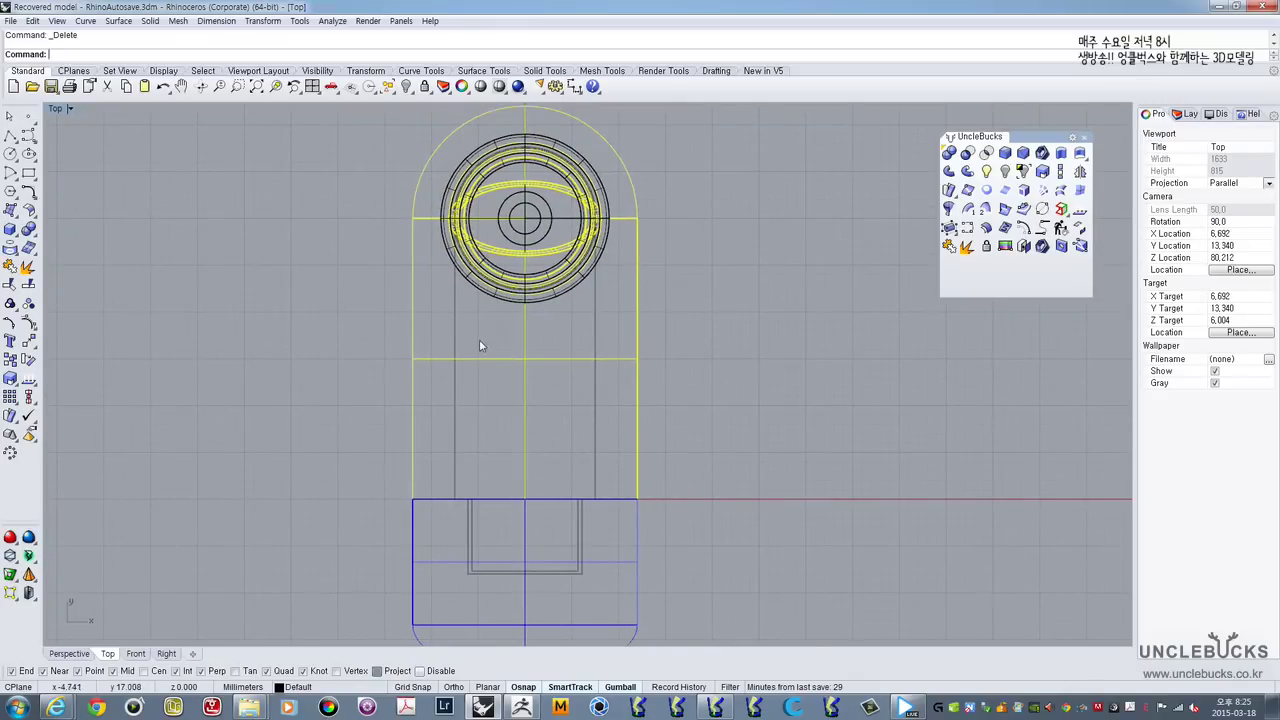
mouse_move(417, 340)
right_down()
mouse_move(380, 347)
mouse_move(447, 338)
mouse_move(434, 343)
right_up()
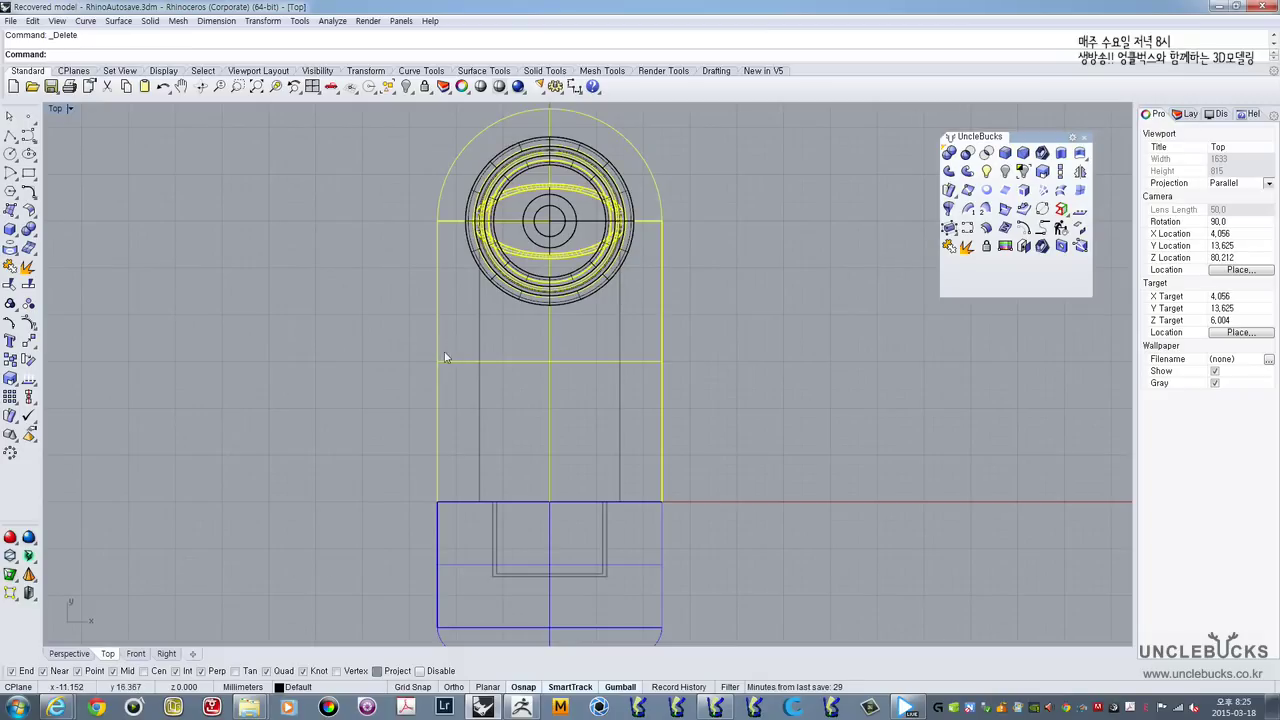
right_drag(394, 369, 352, 381)
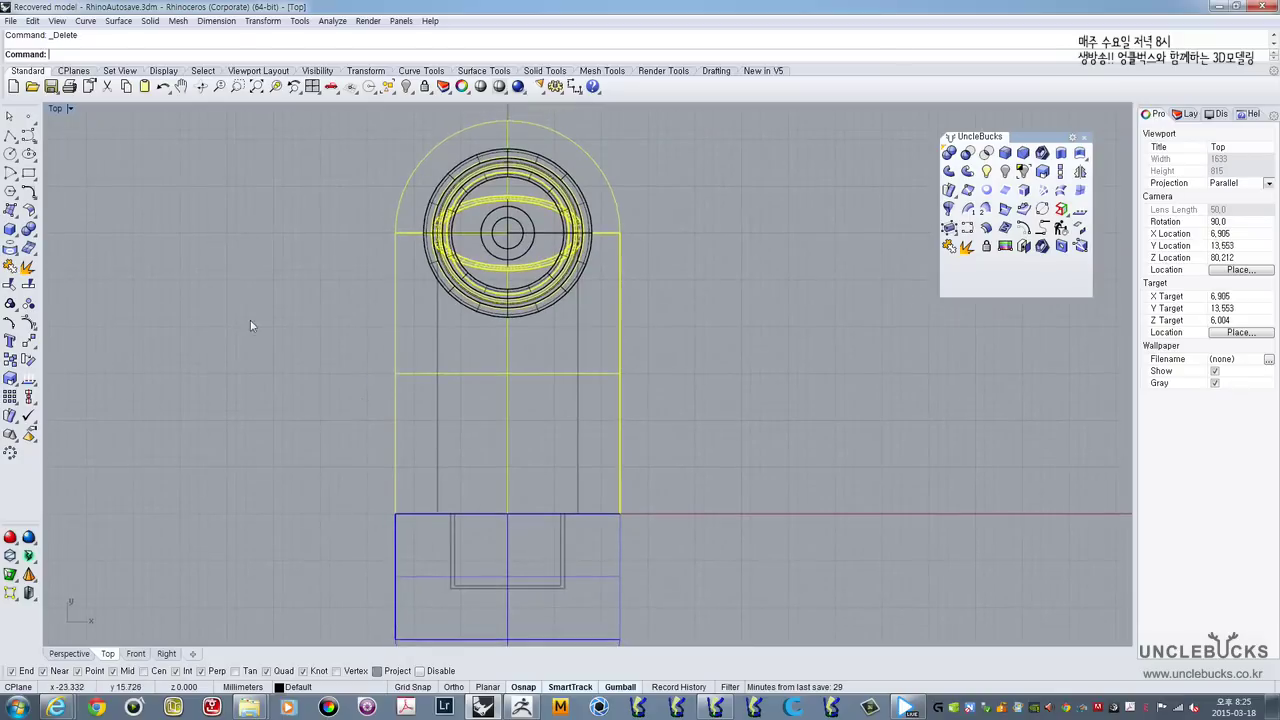
click(10, 136)
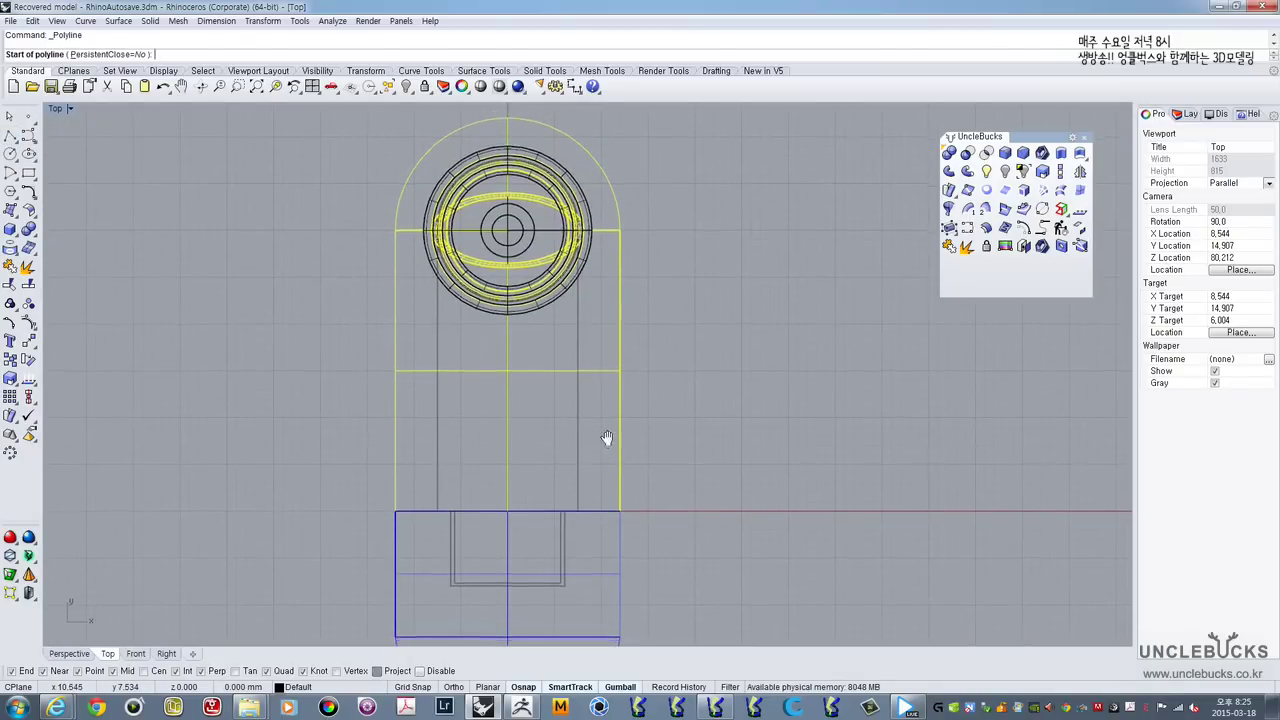
right_drag(606, 443, 603, 423)
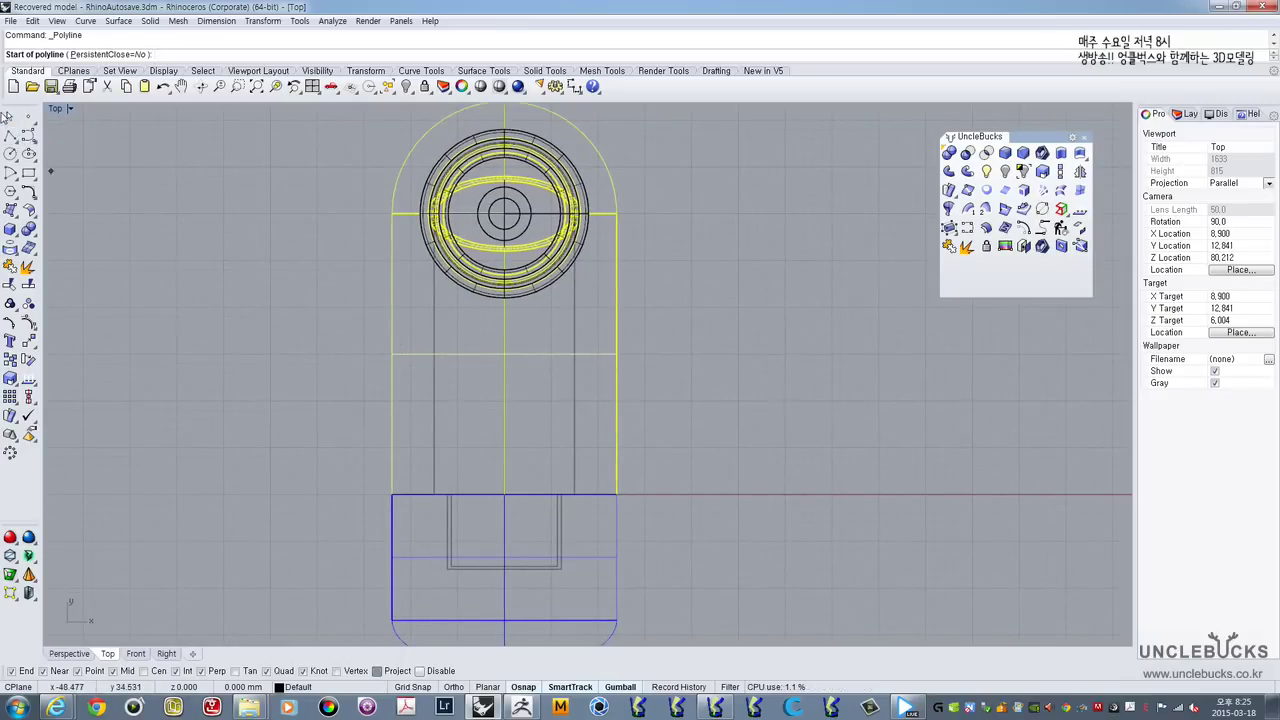
key(Escape)
right_drag(517, 417, 514, 400)
scroll(514, 351, up, 2)
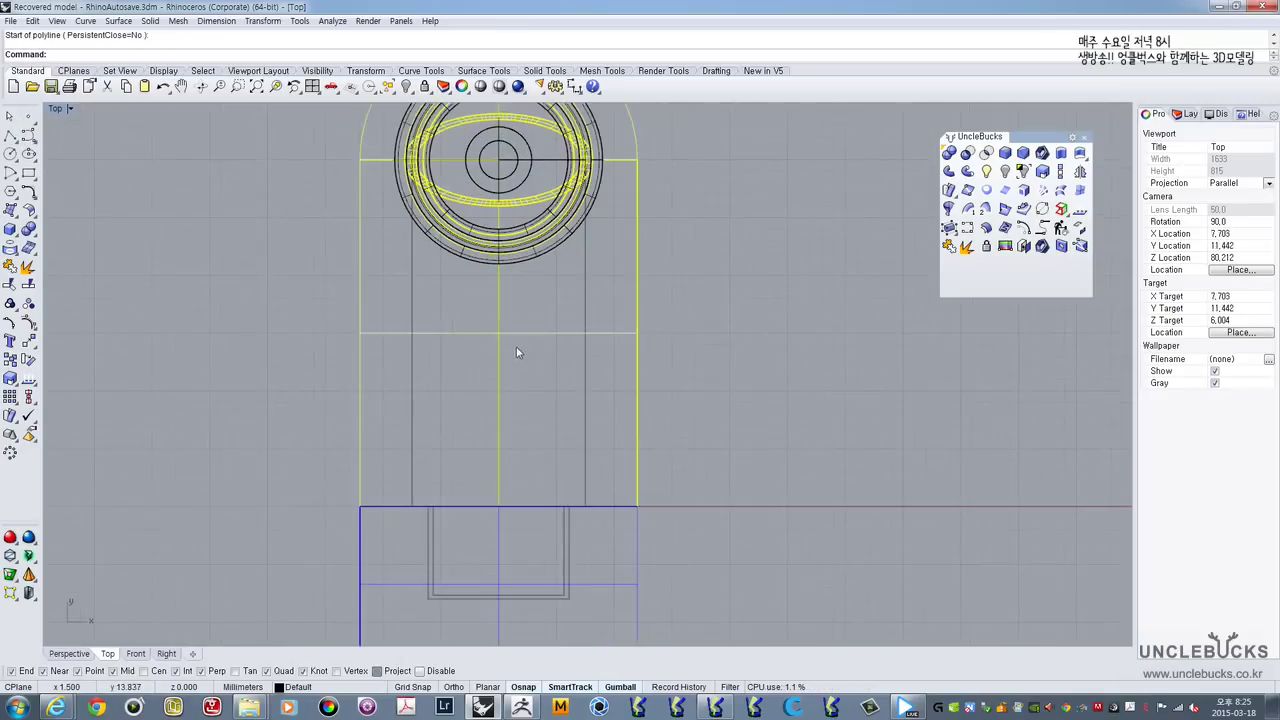
right_drag(515, 350, 522, 398)
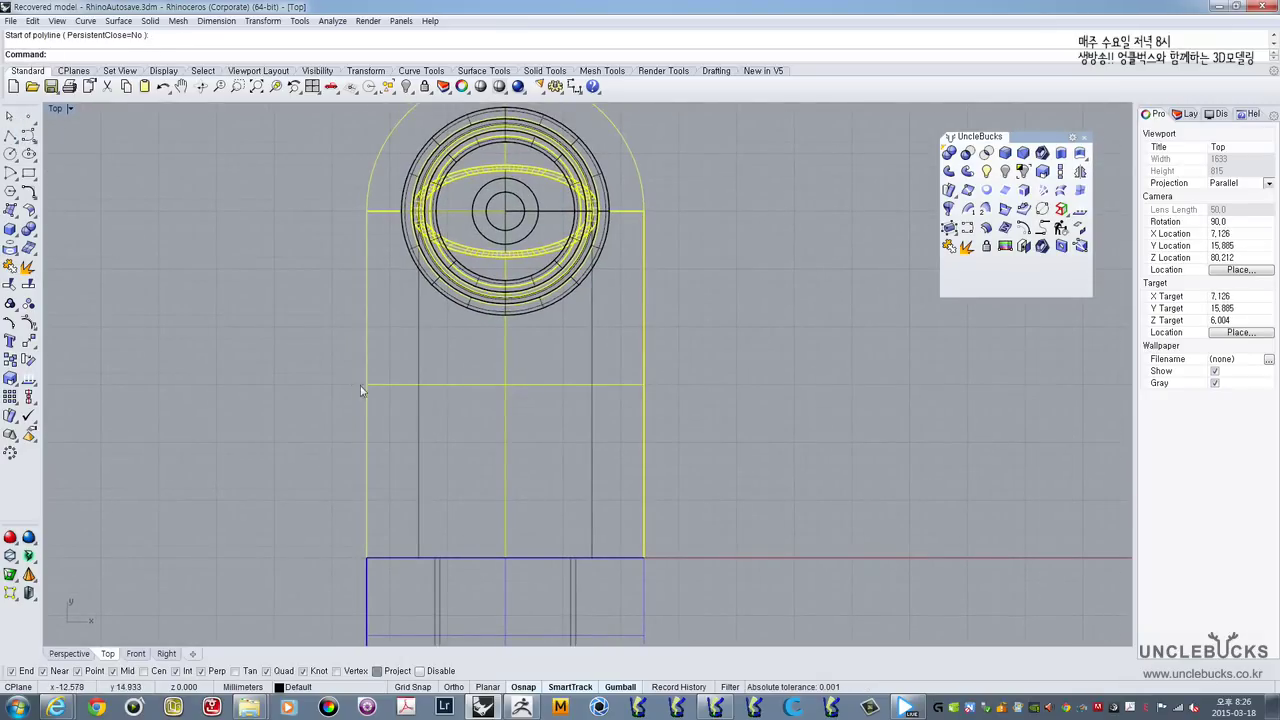
right_drag(352, 427, 355, 398)
right_drag(401, 453, 391, 417)
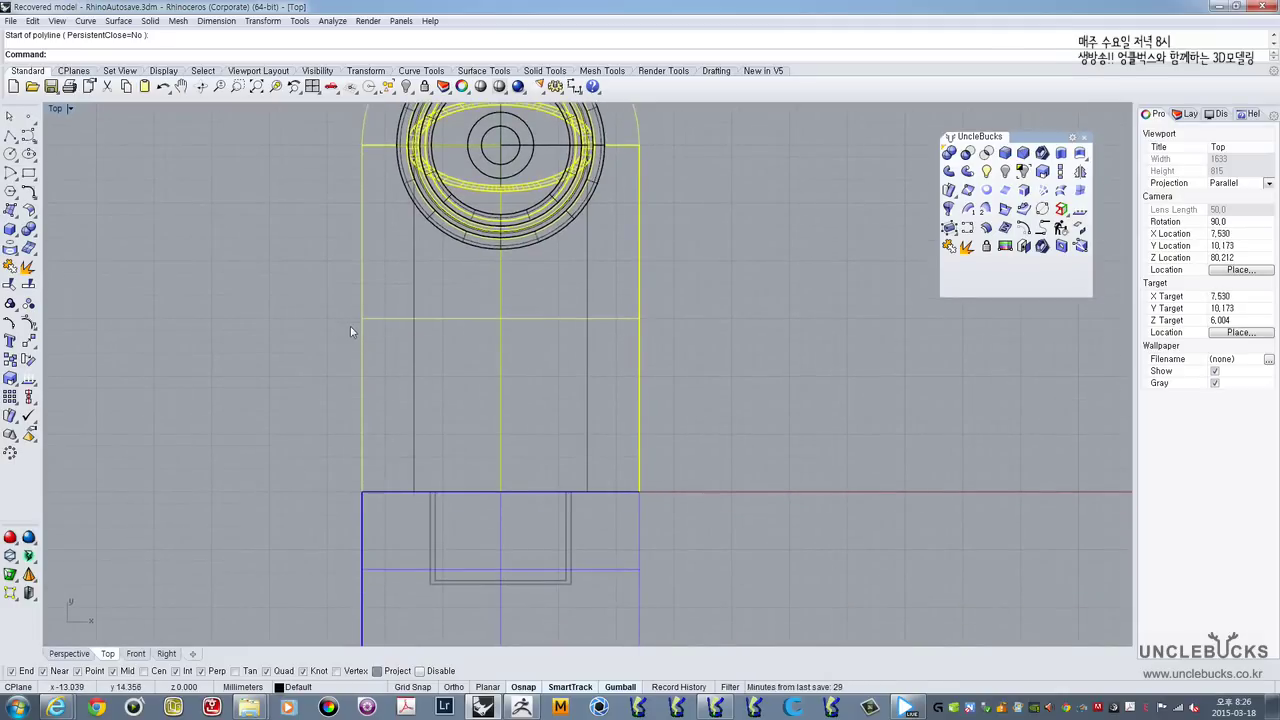
scroll(350, 330, down, 1)
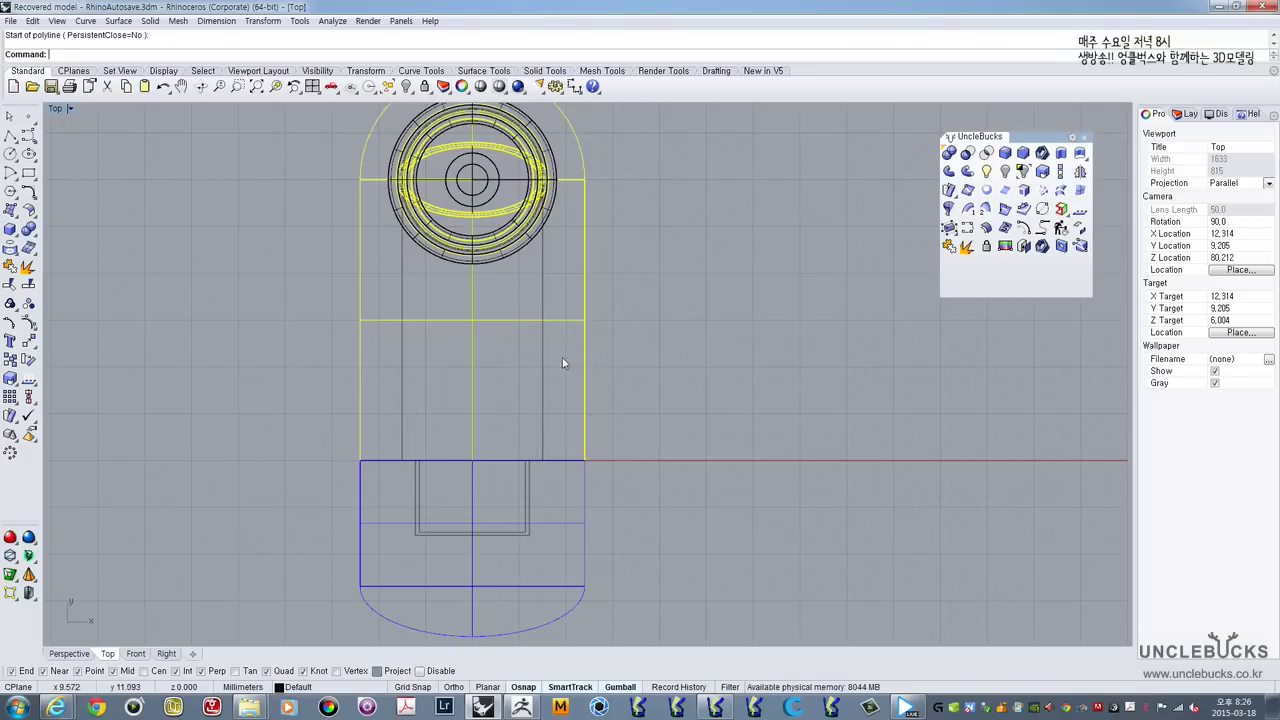
Step: Examine the overall straps on the finished example model beside the capsule body
right_drag(596, 369, 539, 372)
scroll(539, 372, down, 8)
right_drag(769, 355, 492, 364)
scroll(775, 400, up, 6)
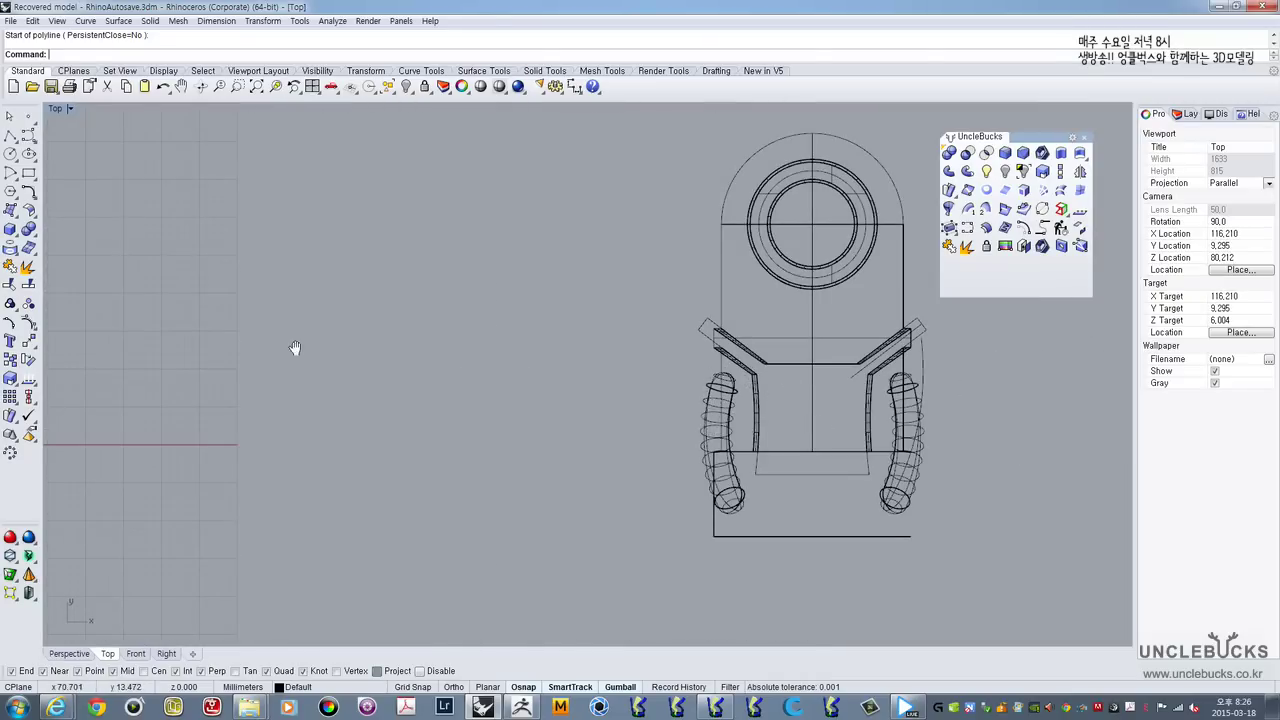
scroll(555, 346, down, 4)
right_drag(295, 348, 780, 339)
scroll(399, 357, up, 10)
right_drag(407, 331, 381, 376)
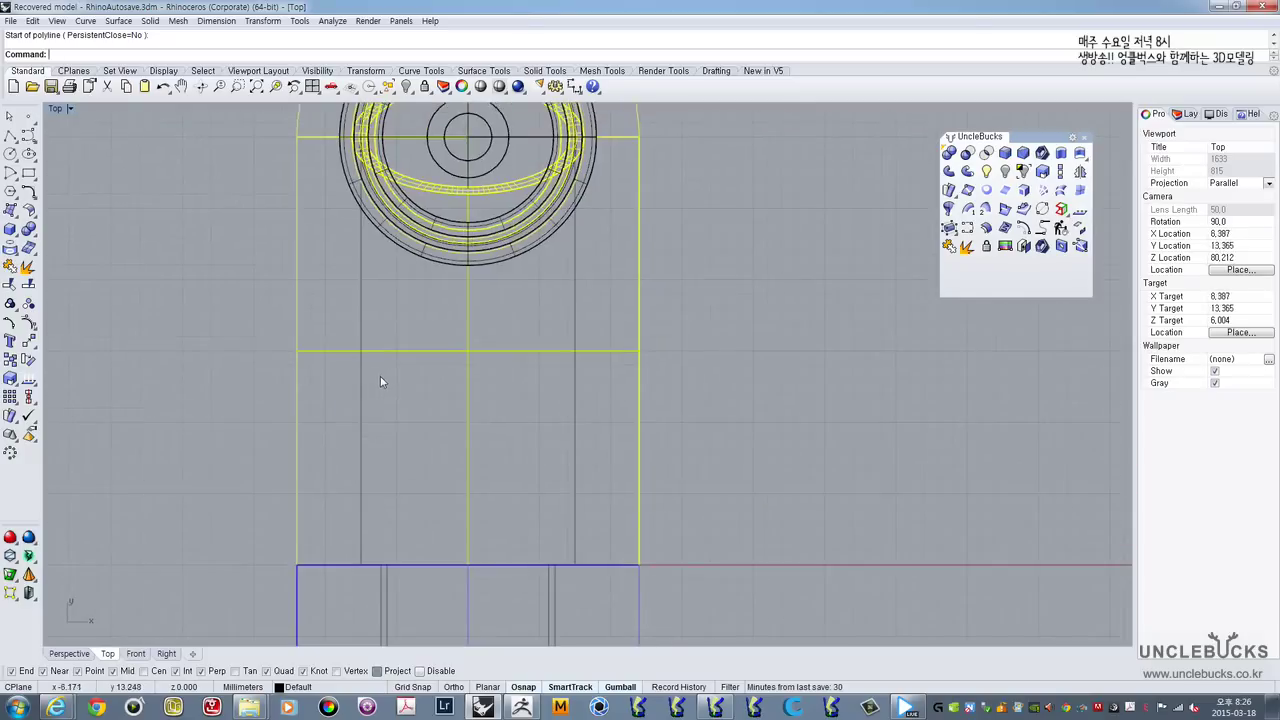
scroll(375, 373, down, 2)
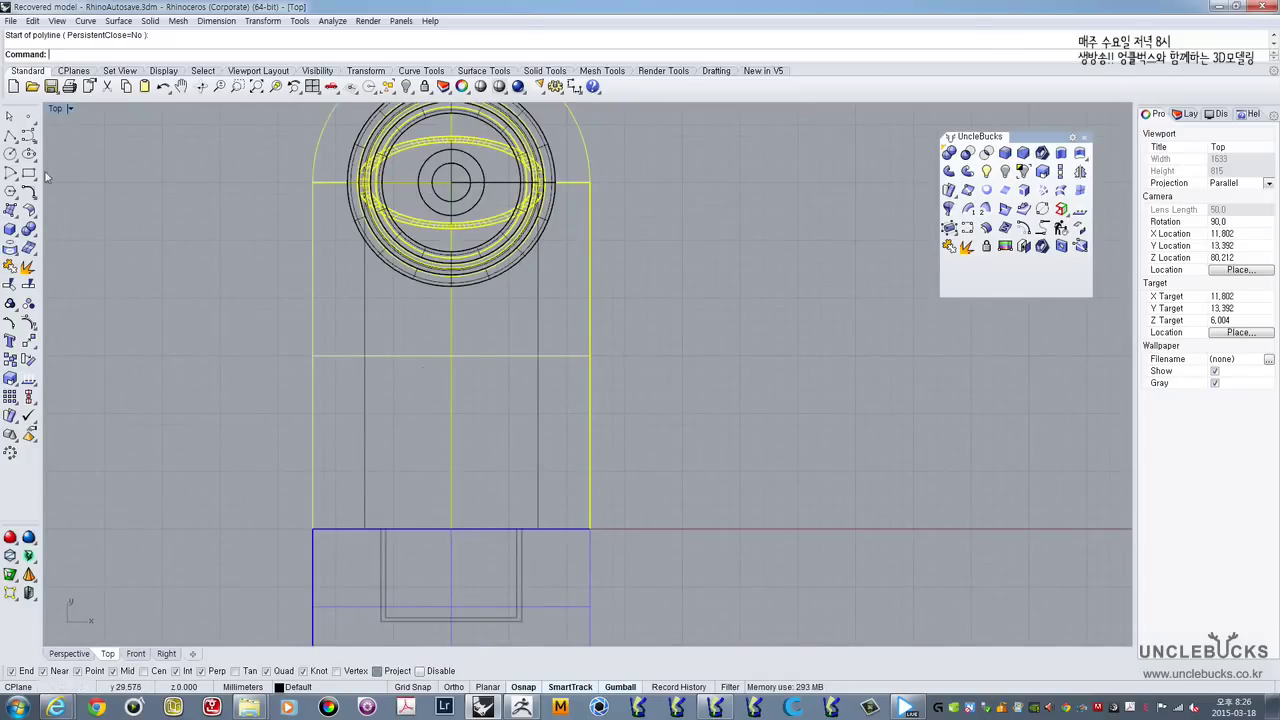
Step: Turn off object snapping for drawing, and compare the capsule body with the finished example model's strap layout
click(10, 135)
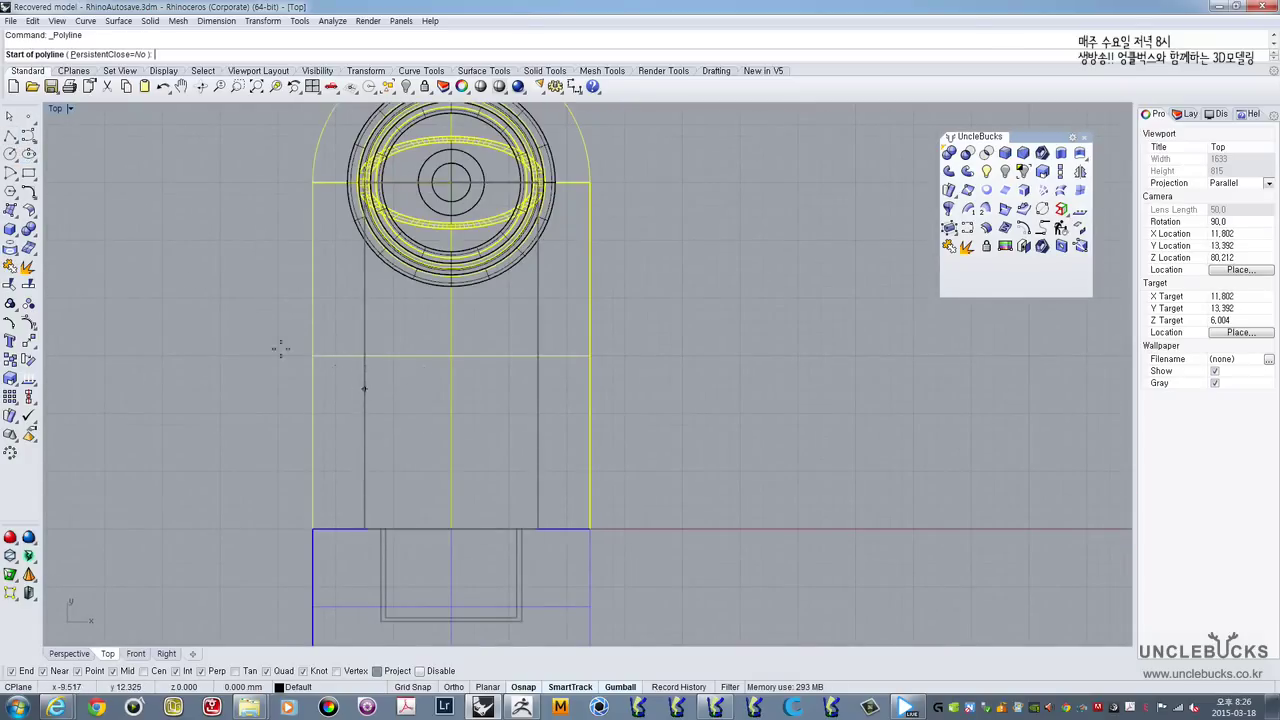
scroll(360, 376, down, 2)
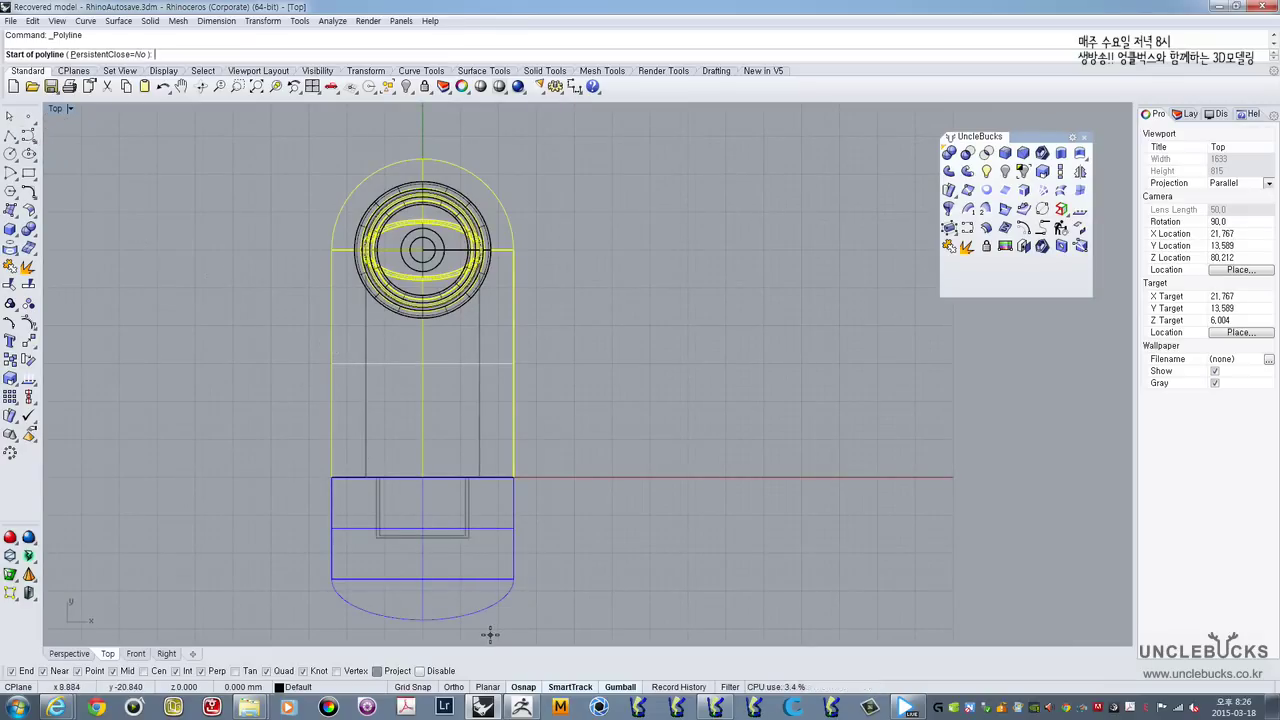
click(521, 686)
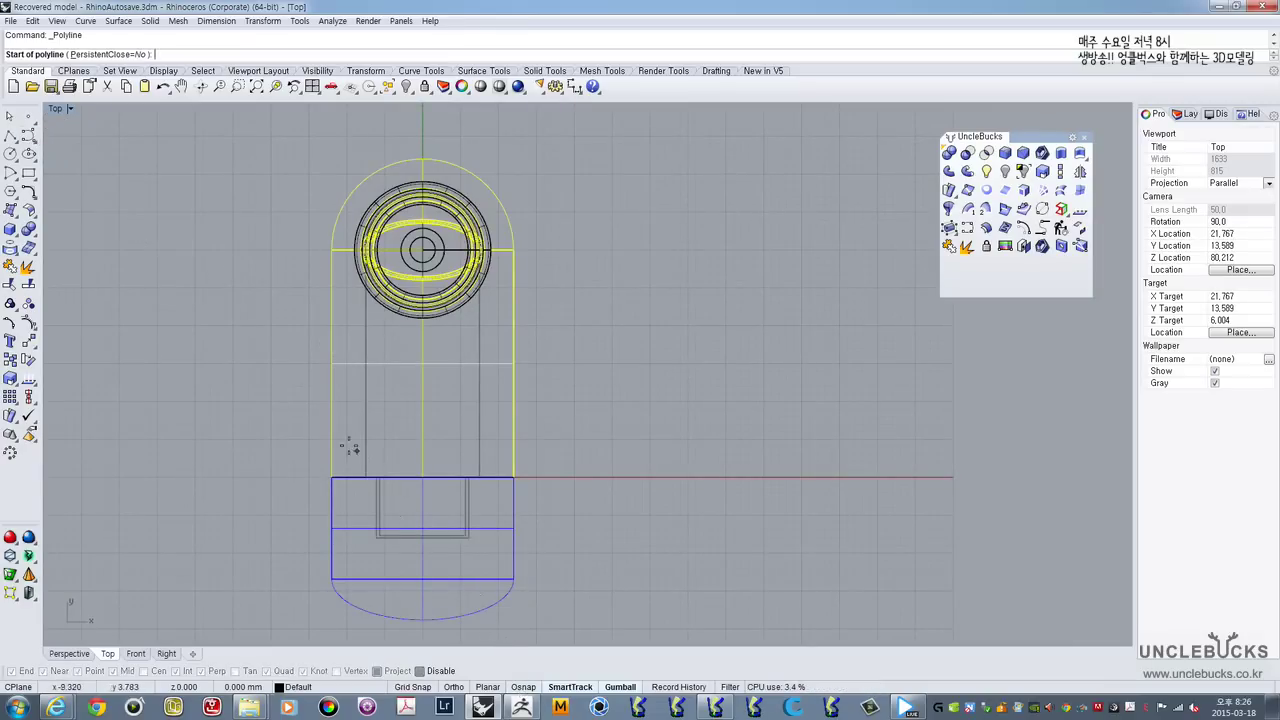
scroll(350, 449, up, 2)
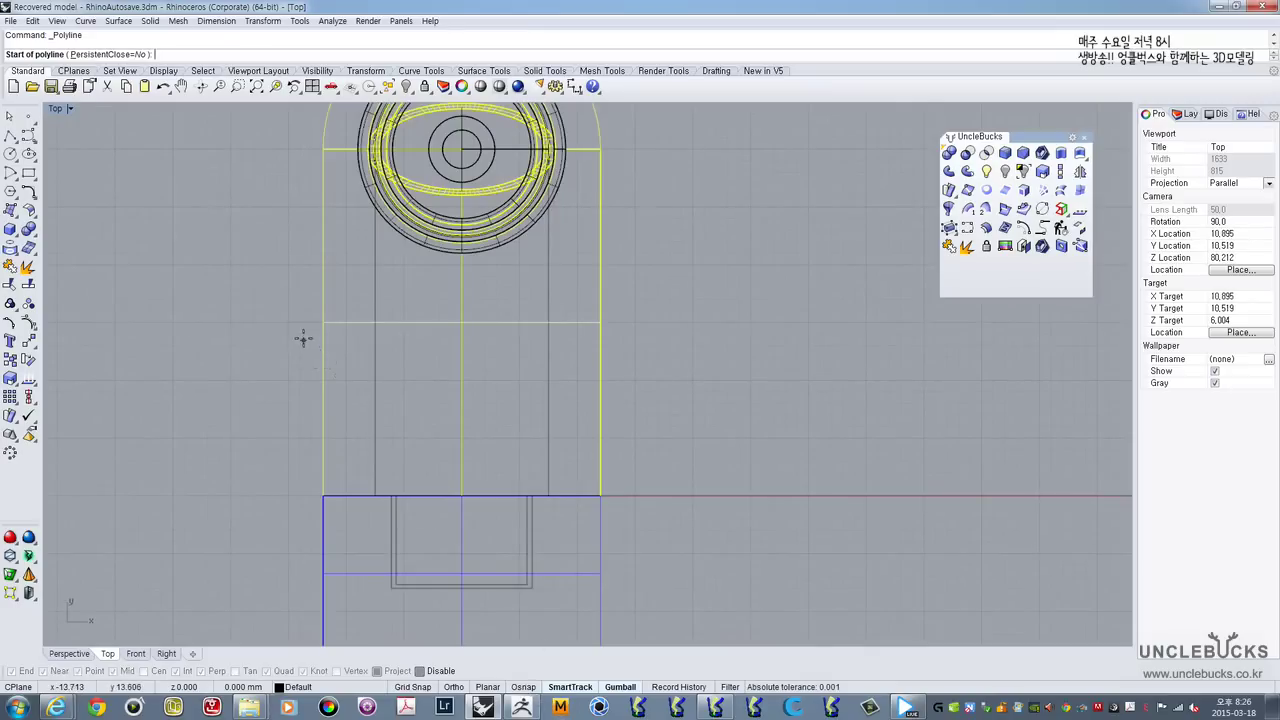
right_drag(488, 335, 329, 343)
scroll(350, 352, down, 6)
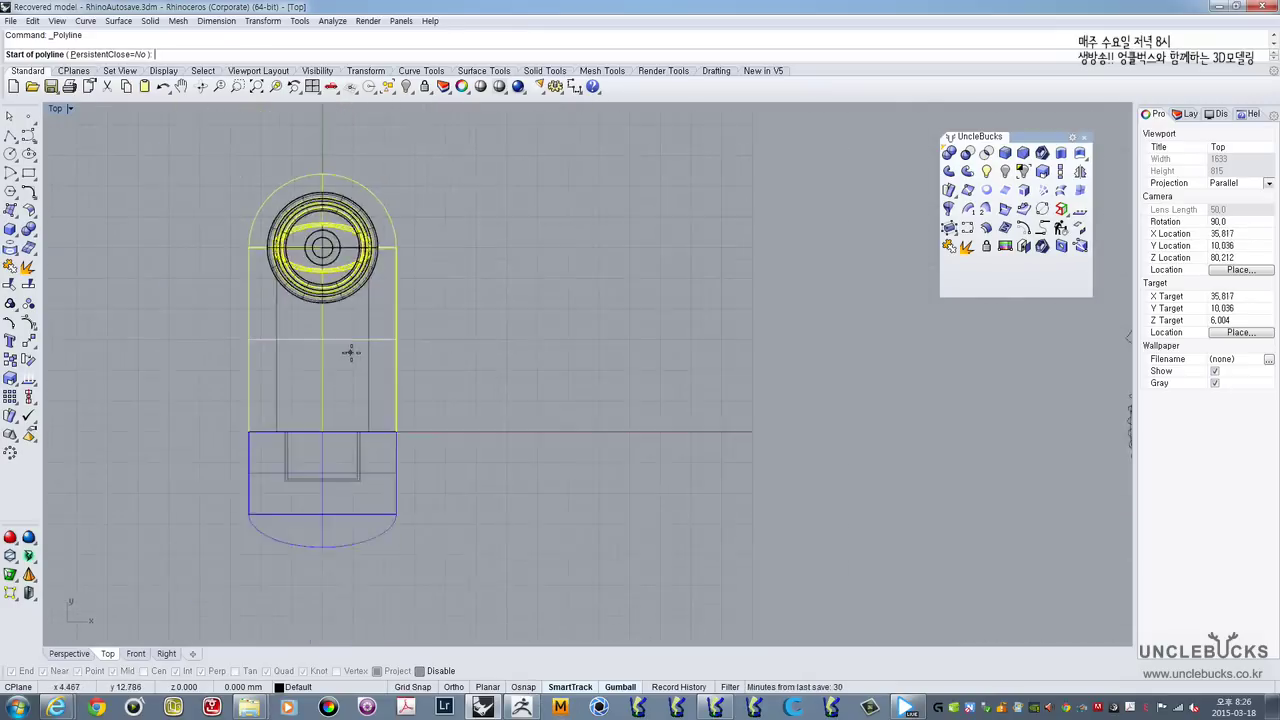
scroll(350, 352, down, 4)
right_drag(734, 370, 580, 374)
scroll(733, 360, up, 8)
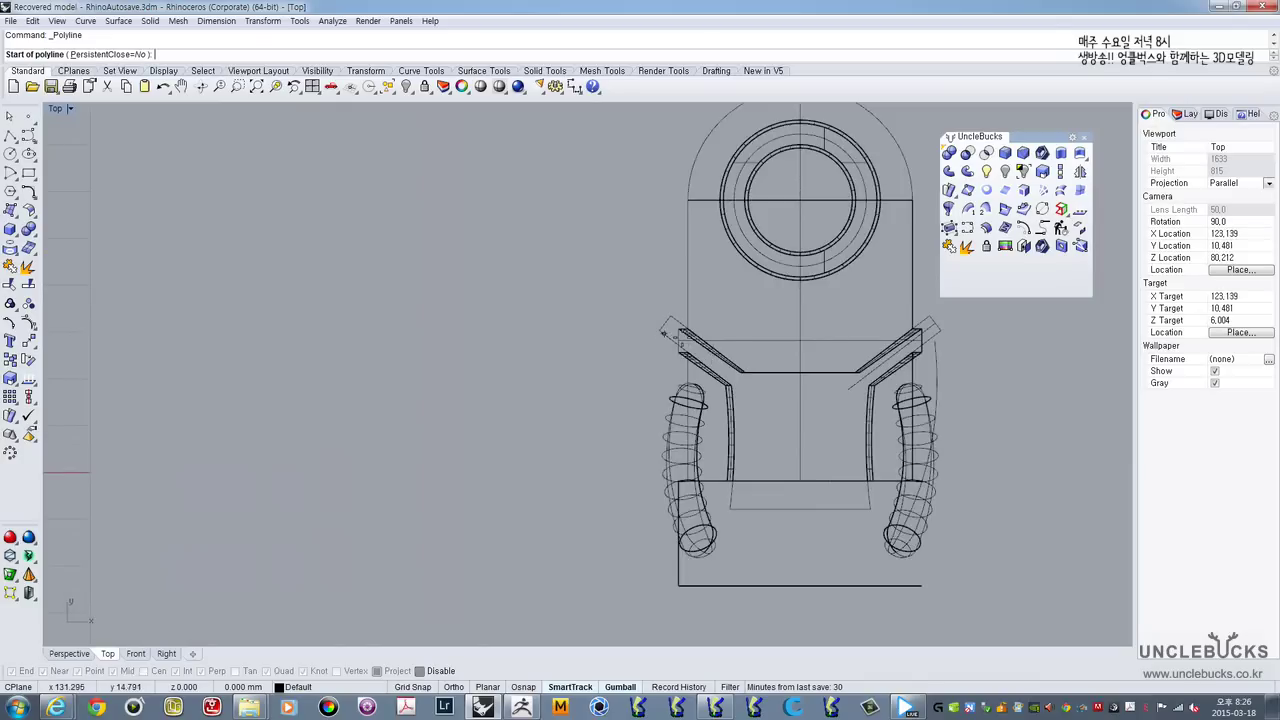
right_drag(277, 366, 749, 366)
right_drag(316, 374, 809, 364)
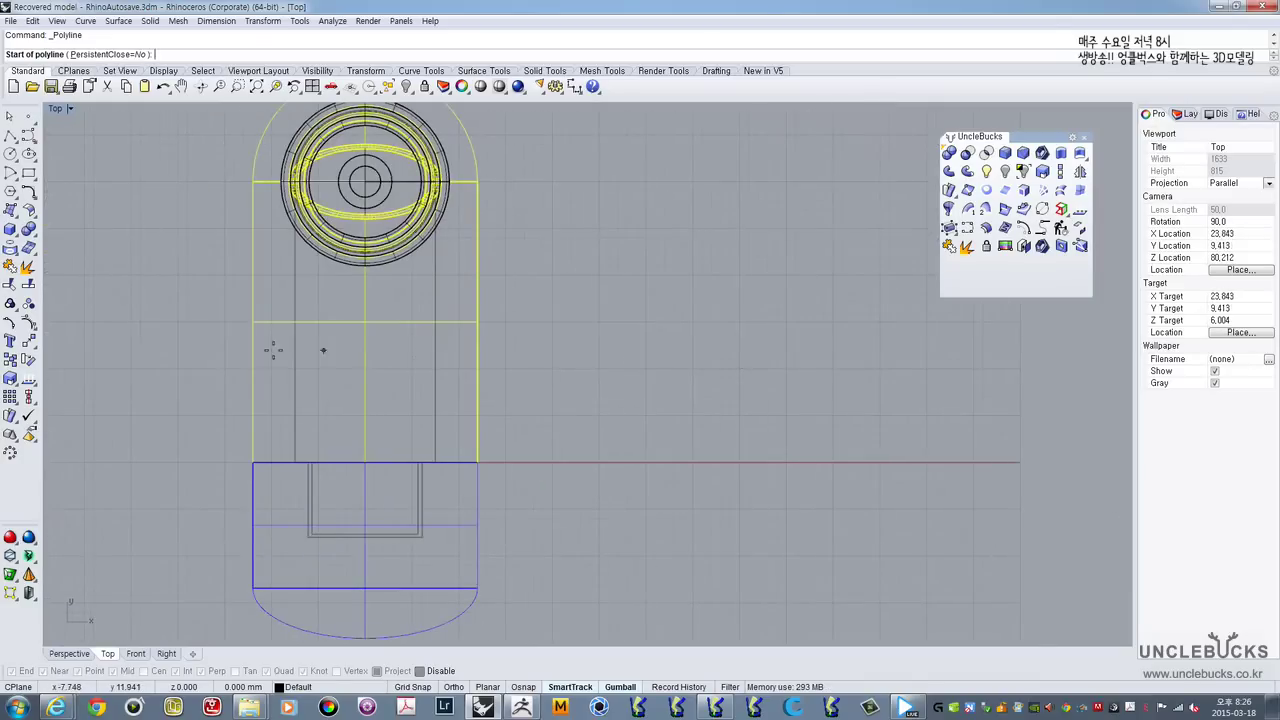
click(217, 309)
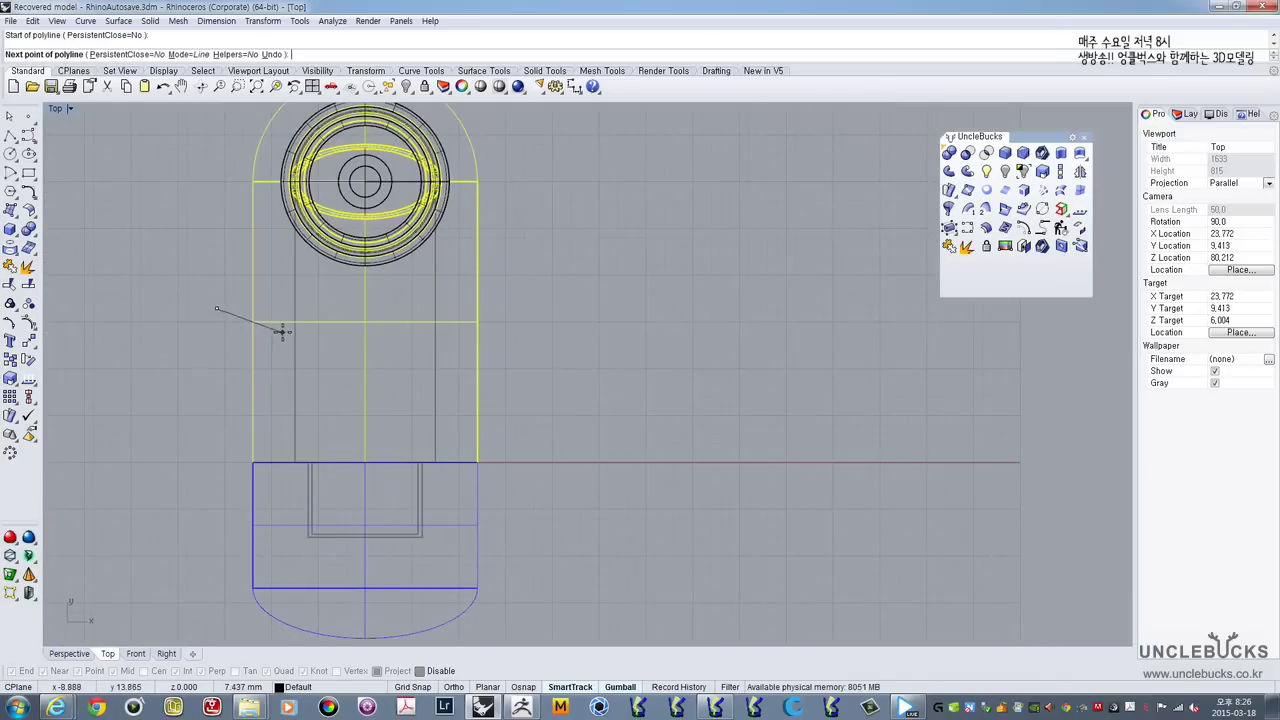
click(285, 337)
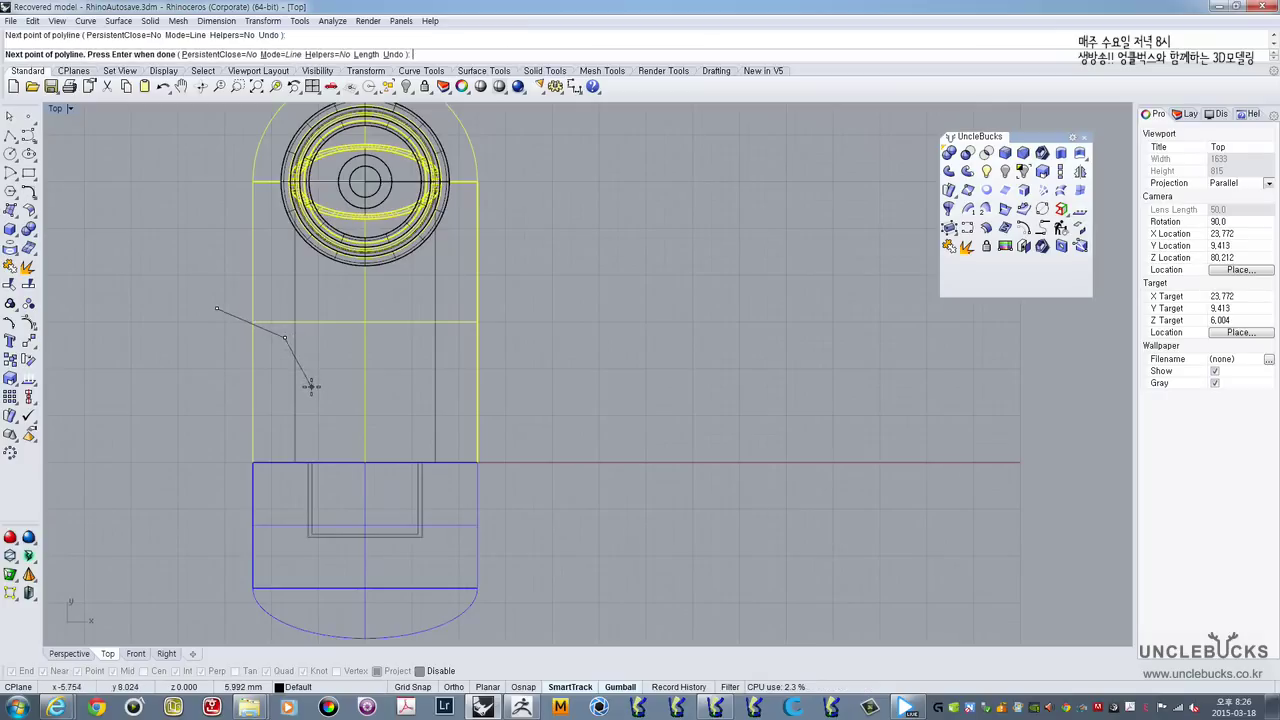
key(Escape)
Step: Draw a three-point control point curve from outside the body's left edge, curving down to the top edge of the blue section
click(28, 134)
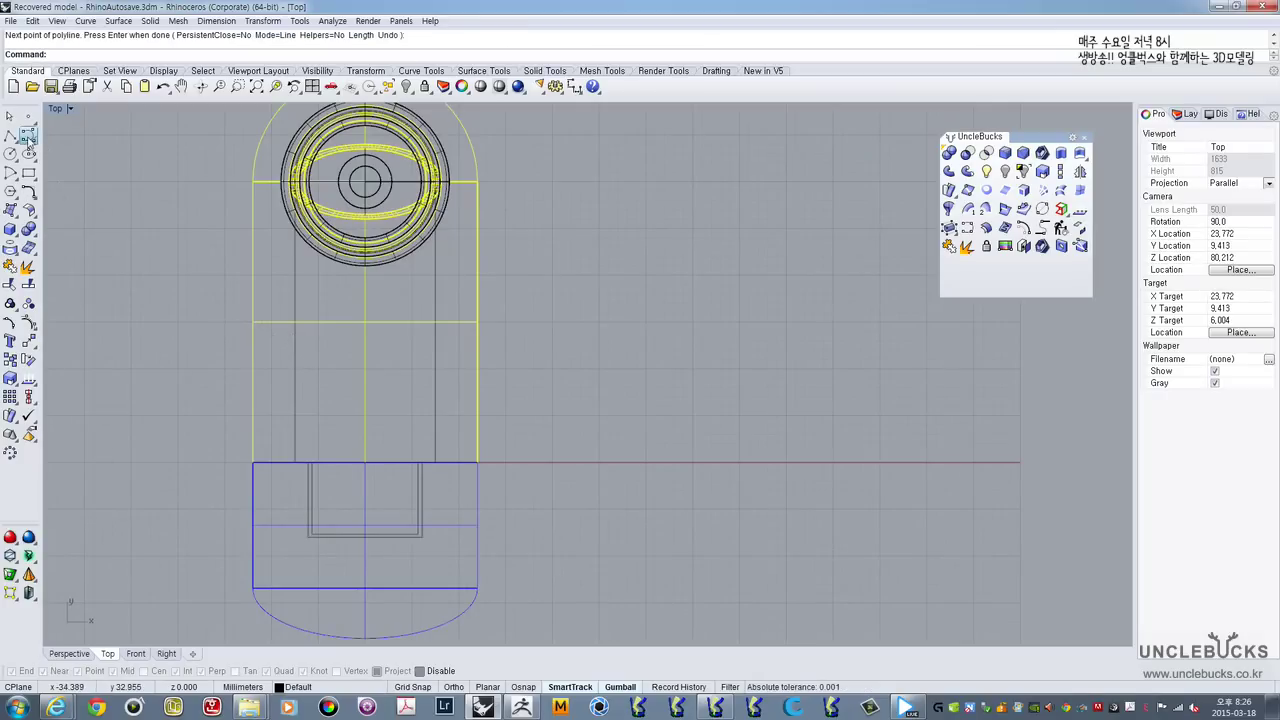
click(217, 337)
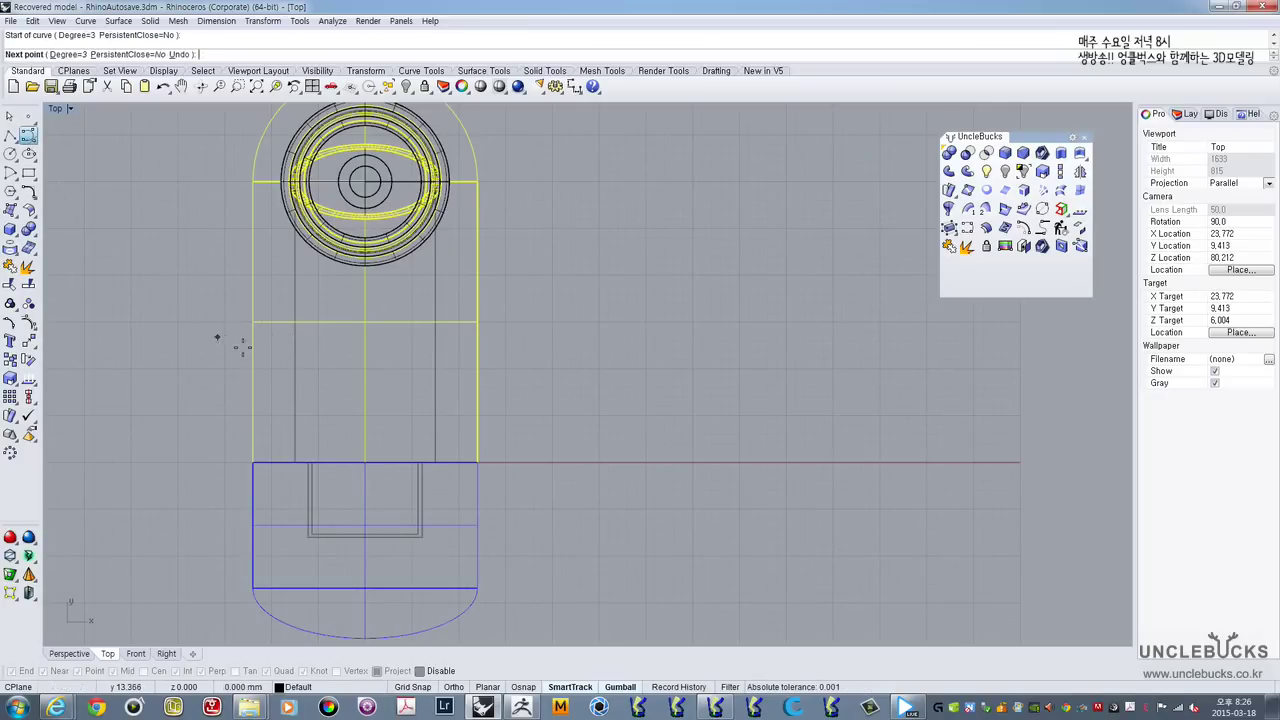
click(296, 374)
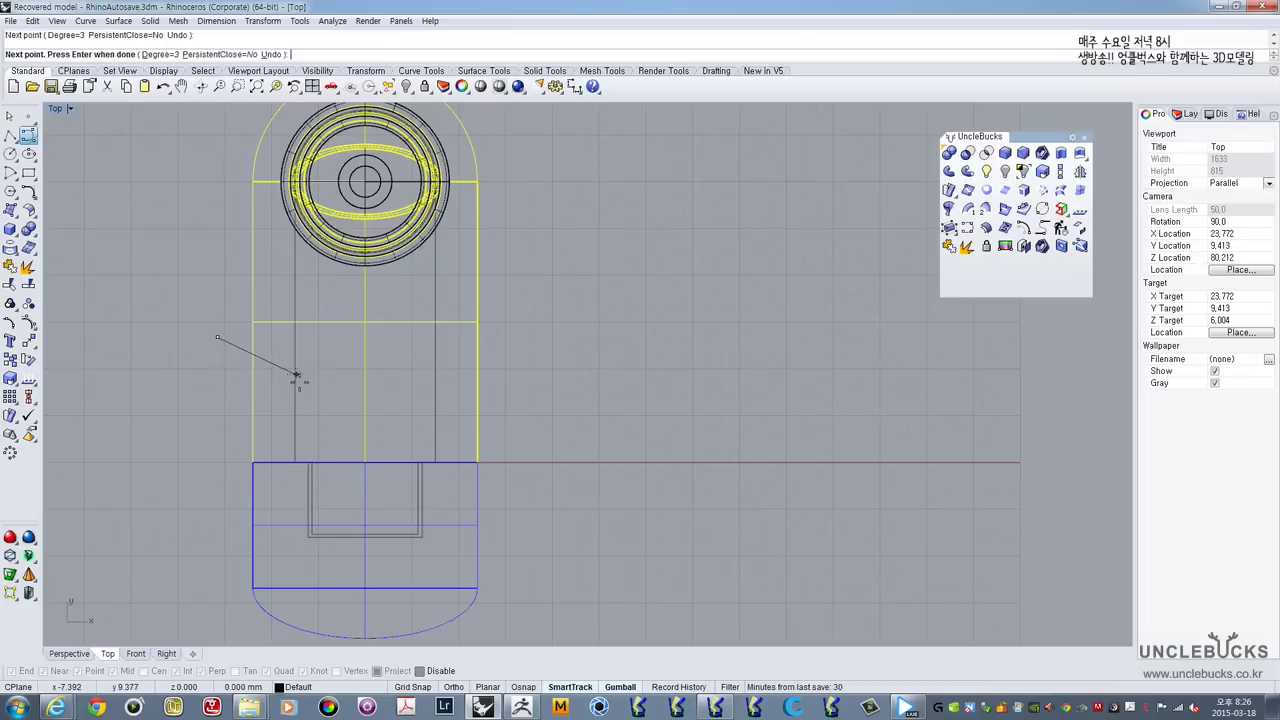
click(301, 468)
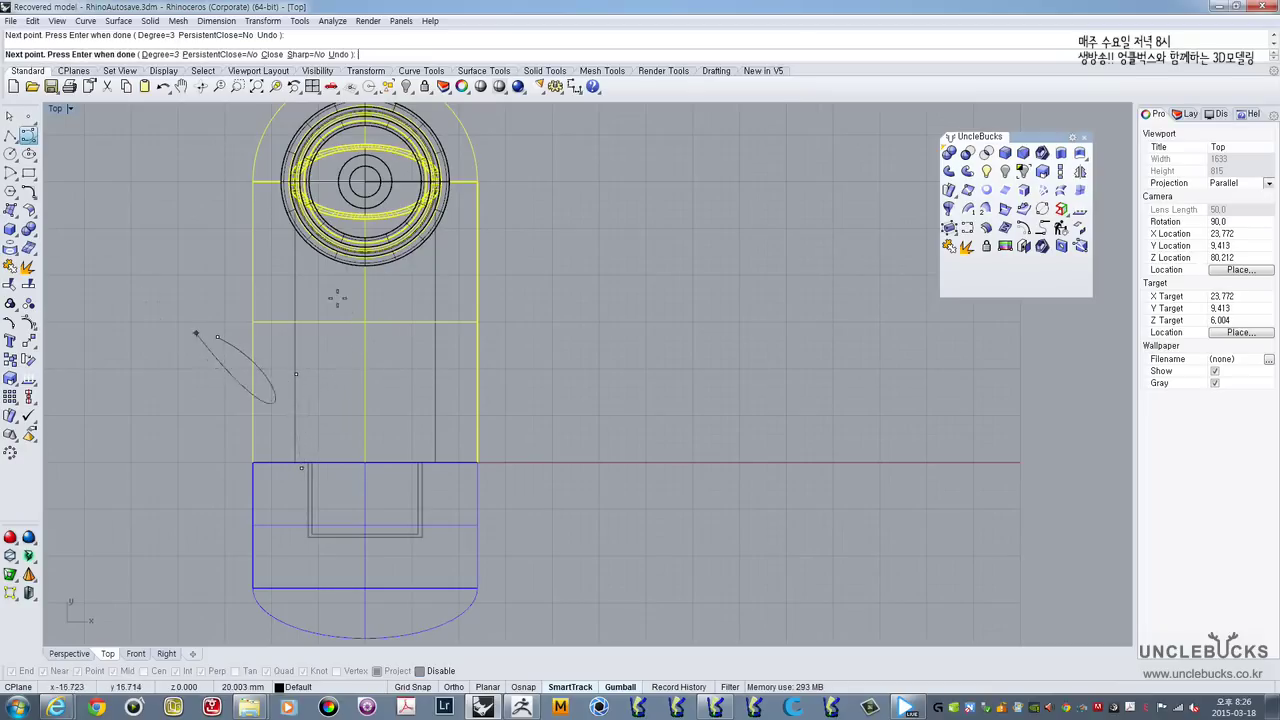
key(Return)
Step: Turn object snapping back on and mirror the strap curve across the body's vertical centre line
click(271, 377)
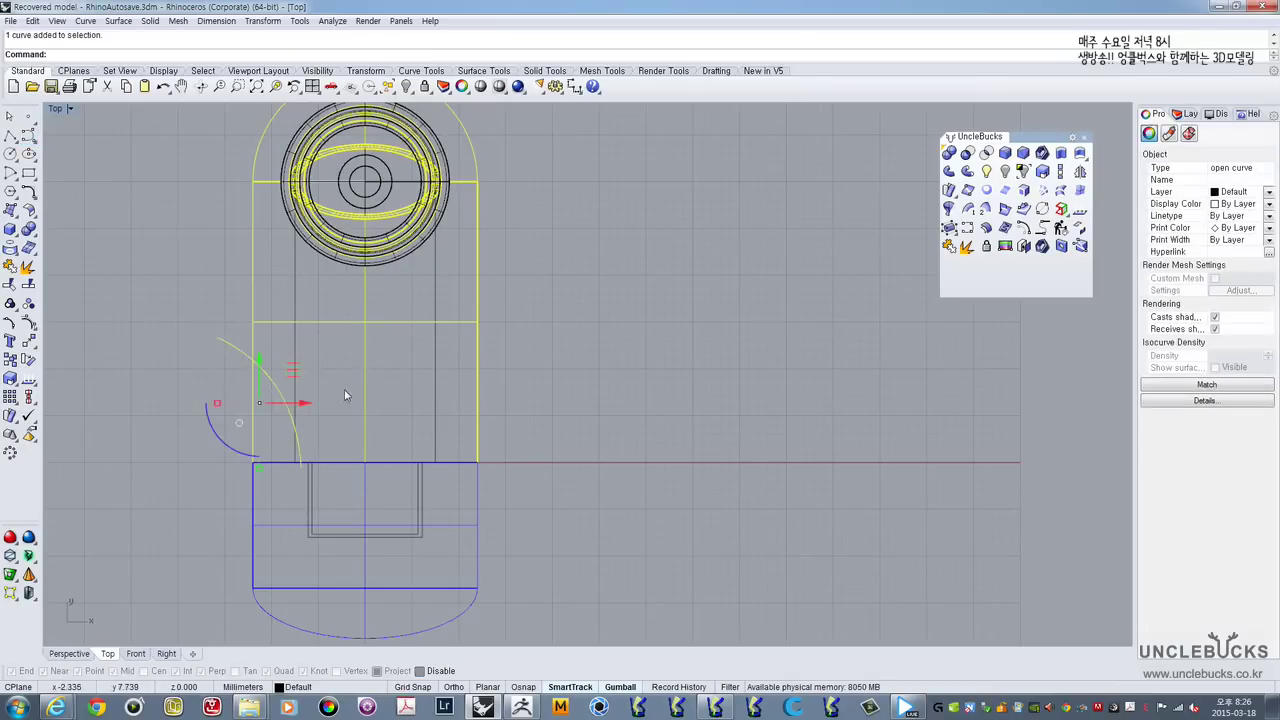
right_drag(347, 386, 396, 372)
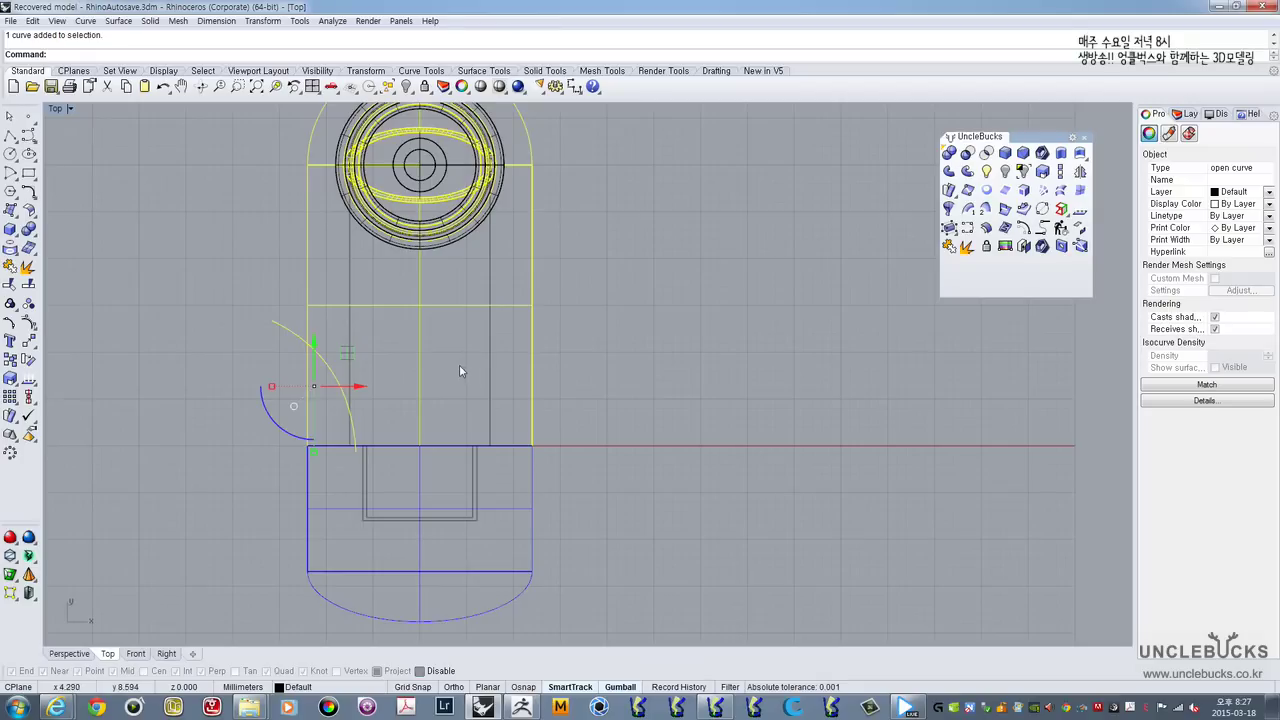
scroll(401, 380, up, 1)
scroll(402, 383, up, 1)
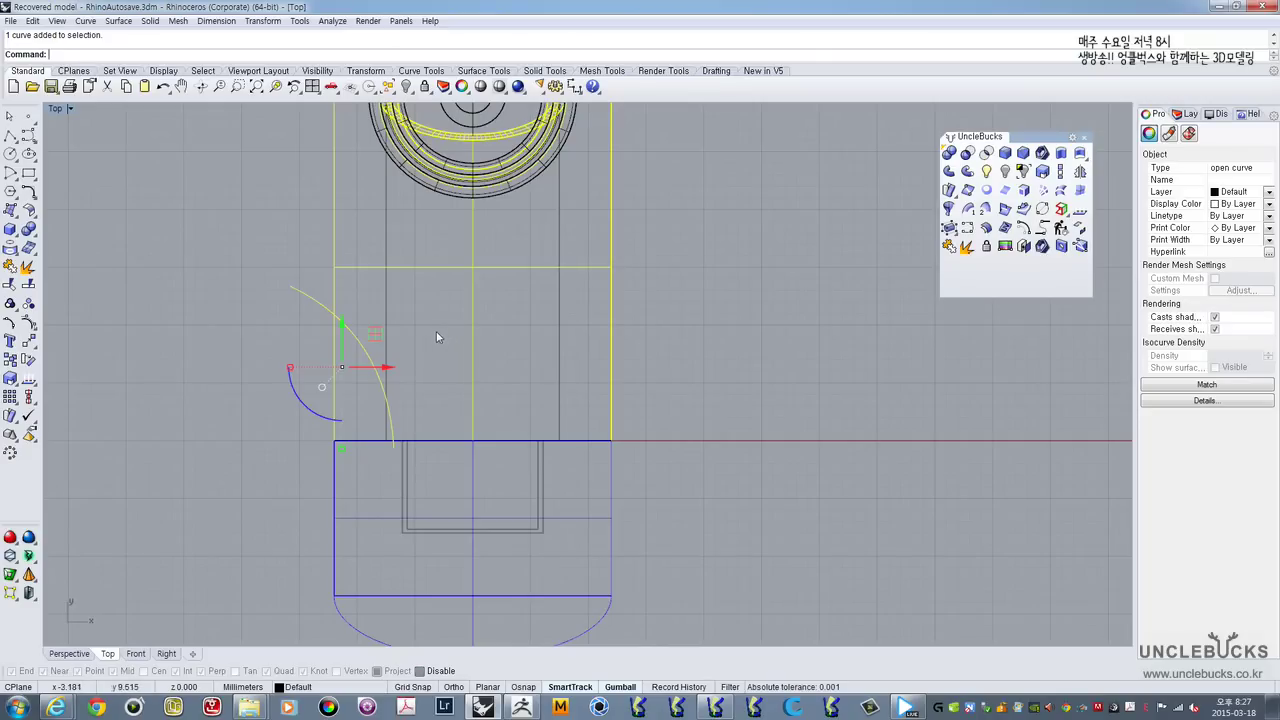
right_drag(439, 345, 439, 377)
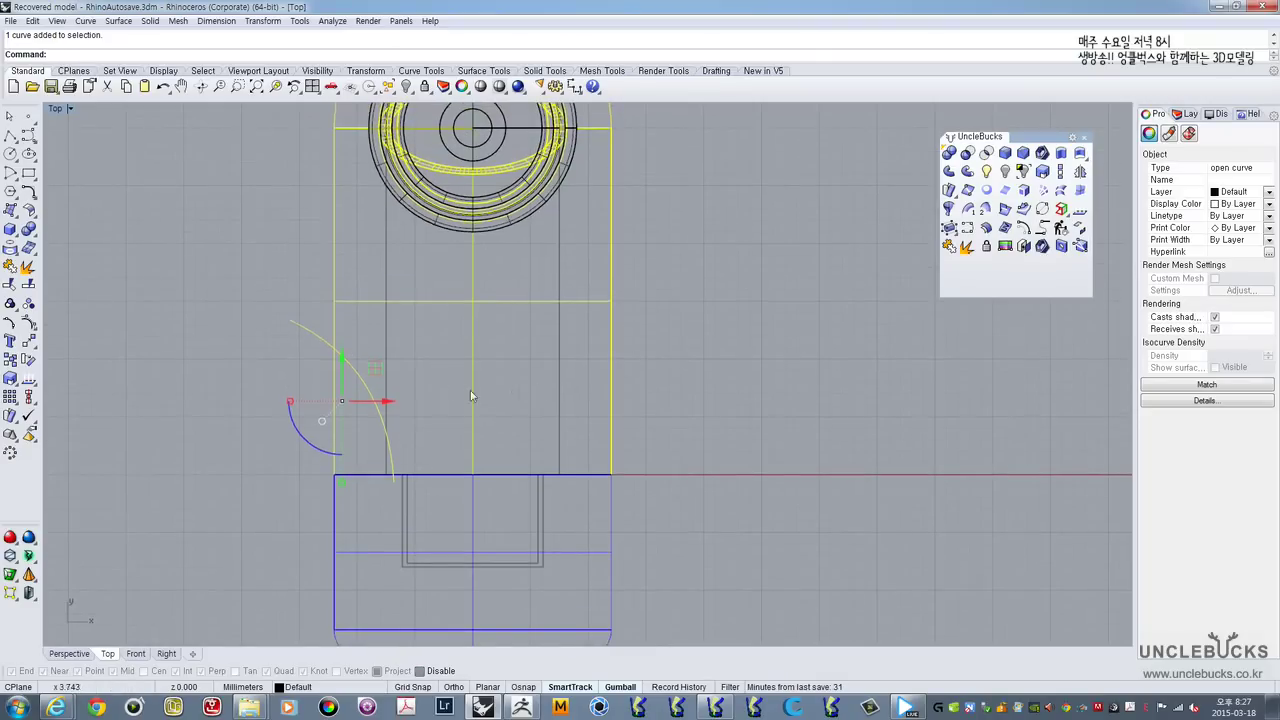
click(310, 345)
click(313, 333)
click(523, 687)
right_drag(466, 478, 468, 442)
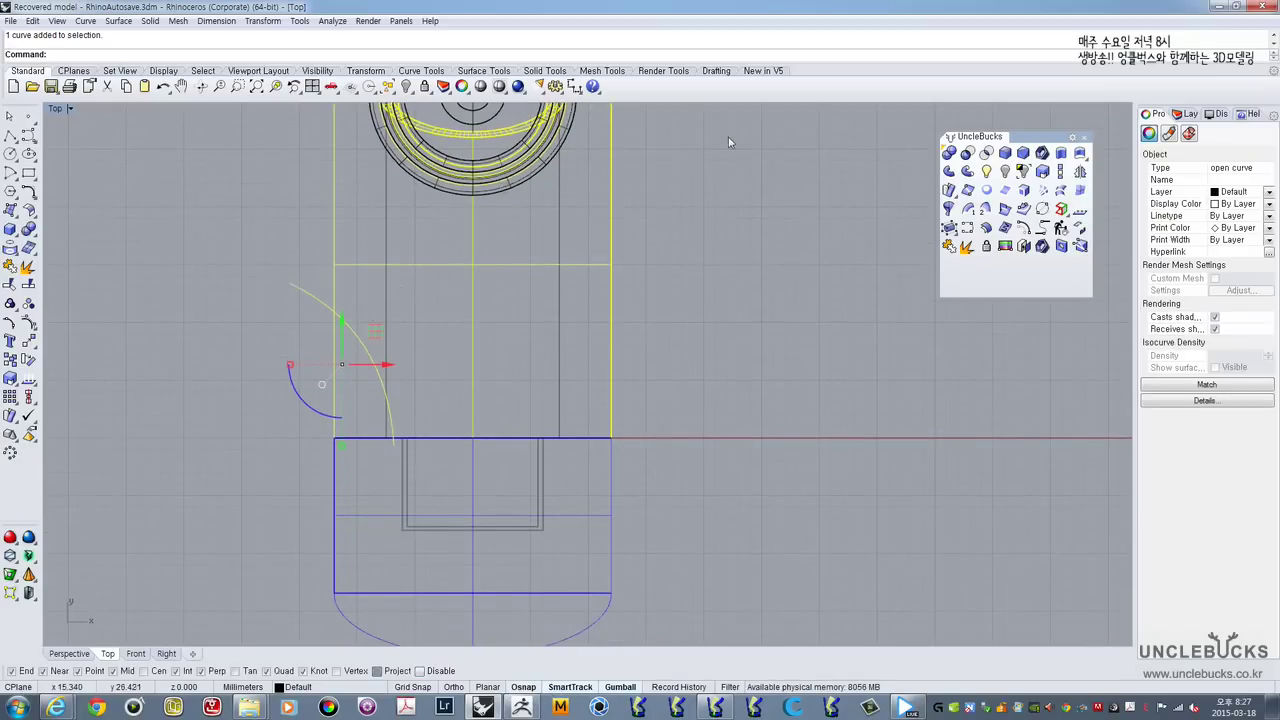
click(1080, 171)
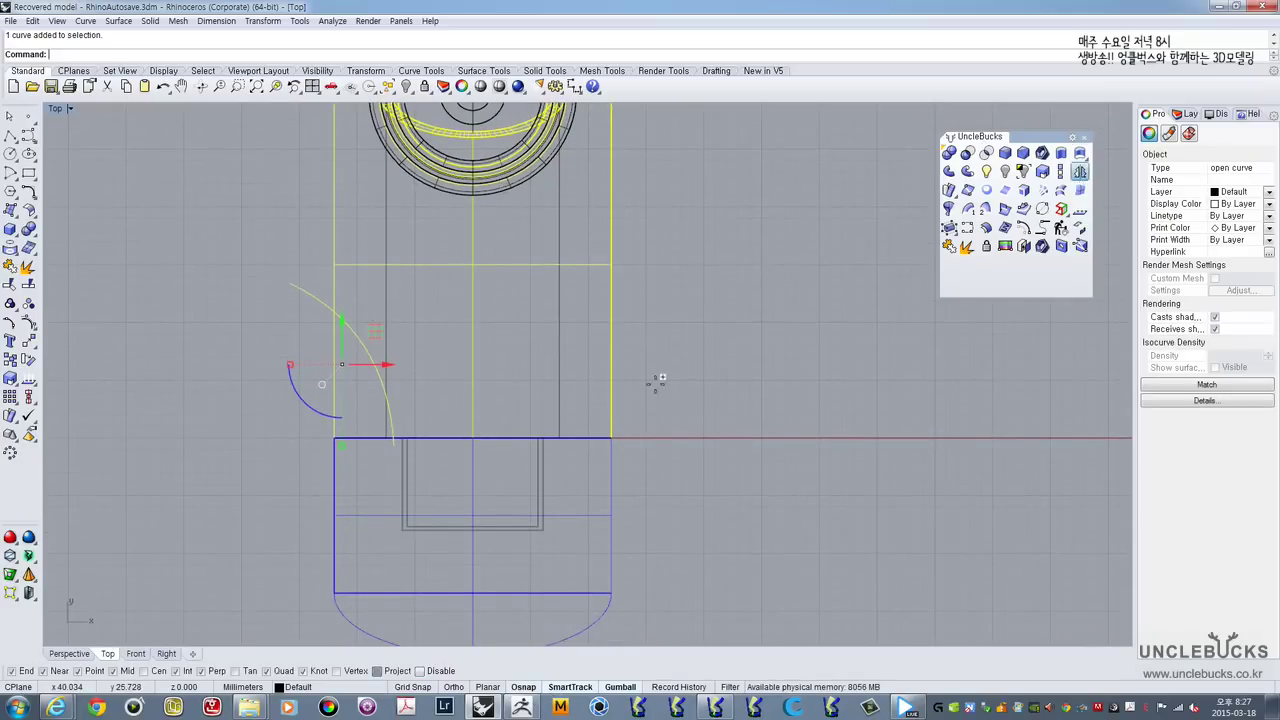
click(476, 436)
click(480, 300)
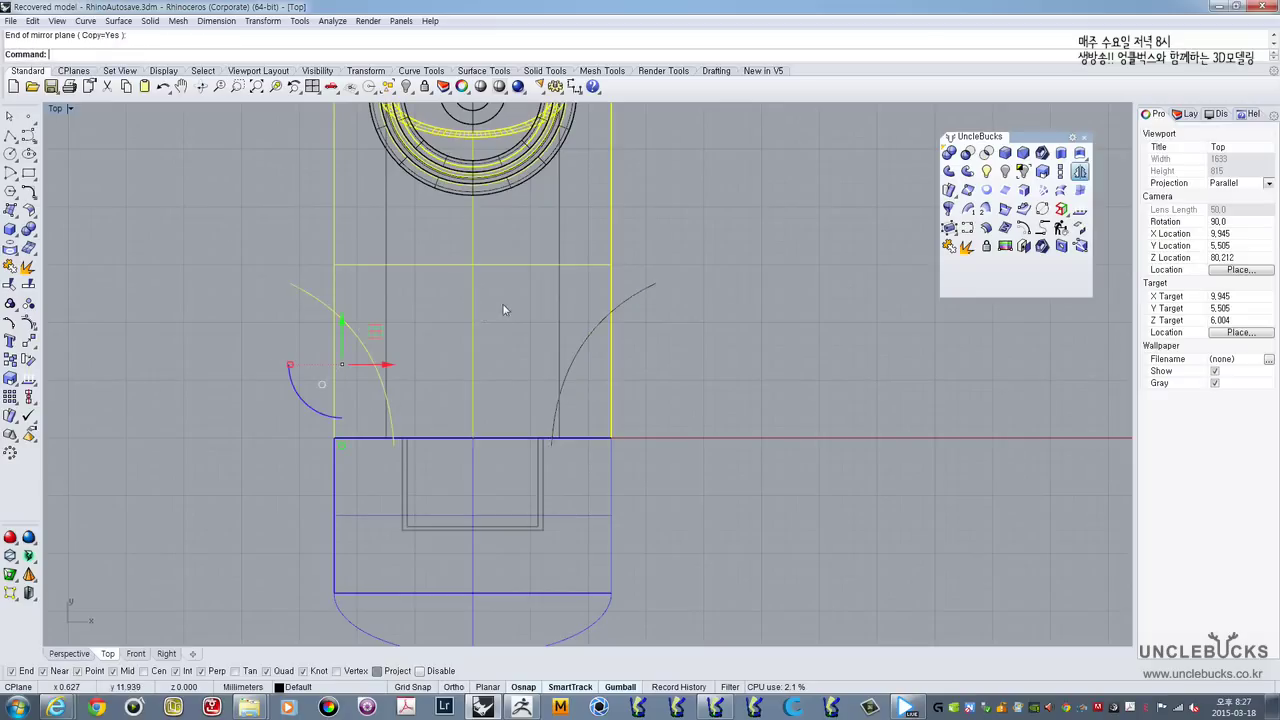
click(704, 332)
right_drag(688, 341, 724, 361)
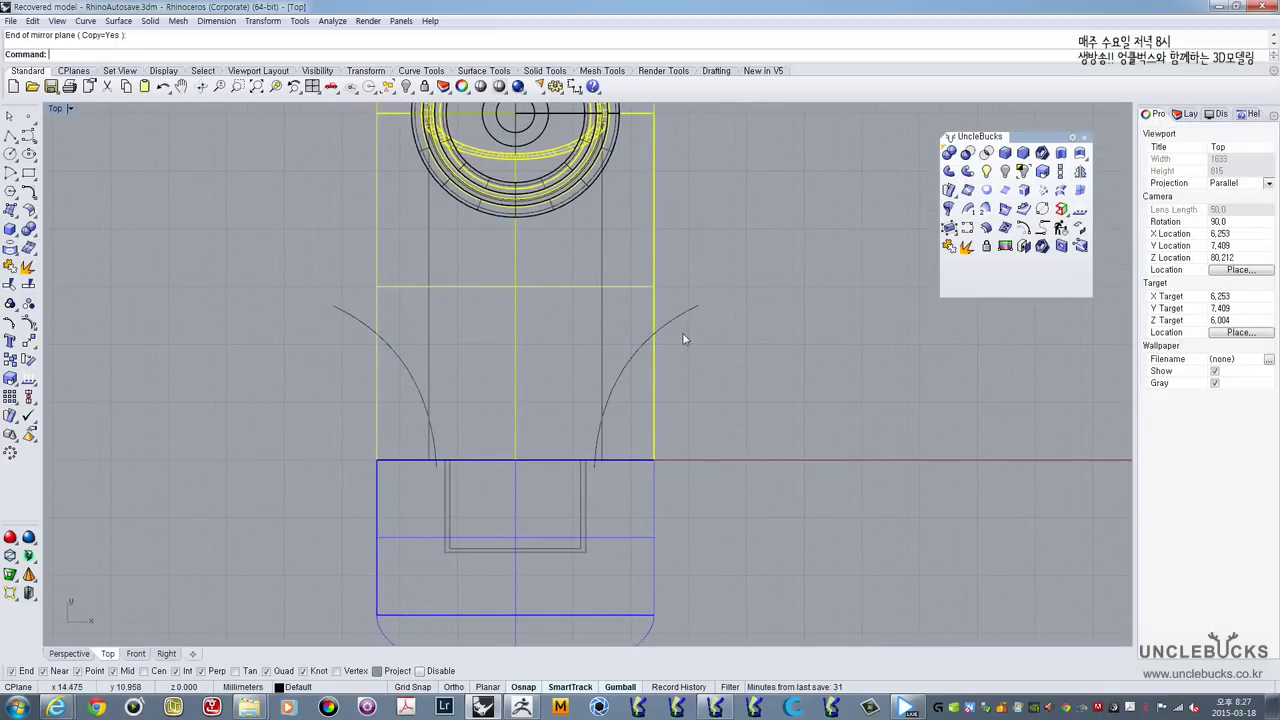
right_drag(690, 342, 698, 350)
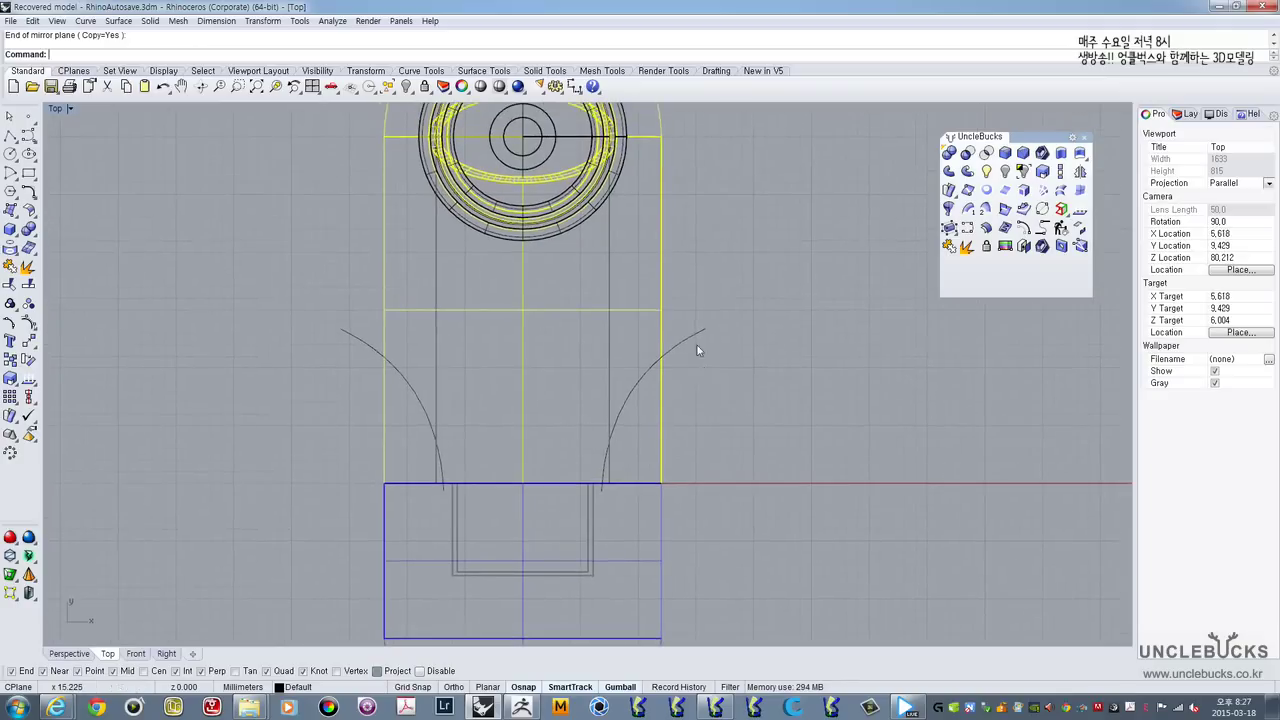
click(687, 338)
click(727, 402)
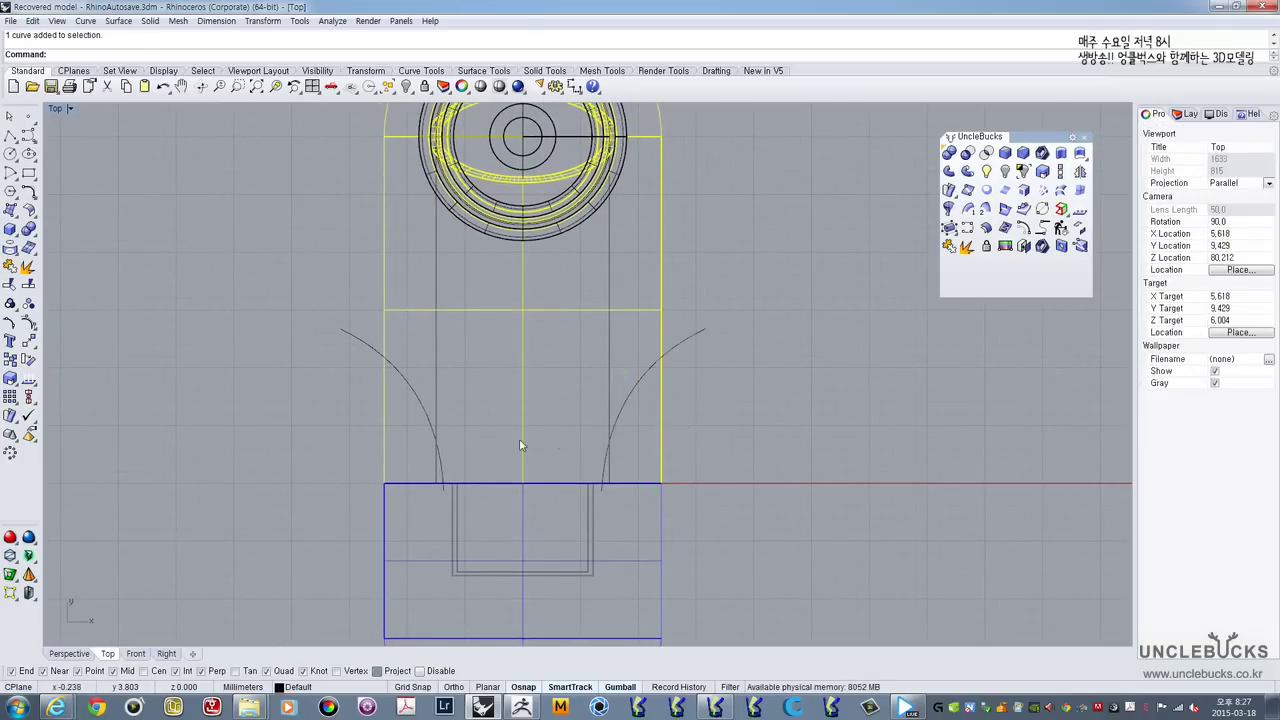
right_drag(457, 406, 449, 365)
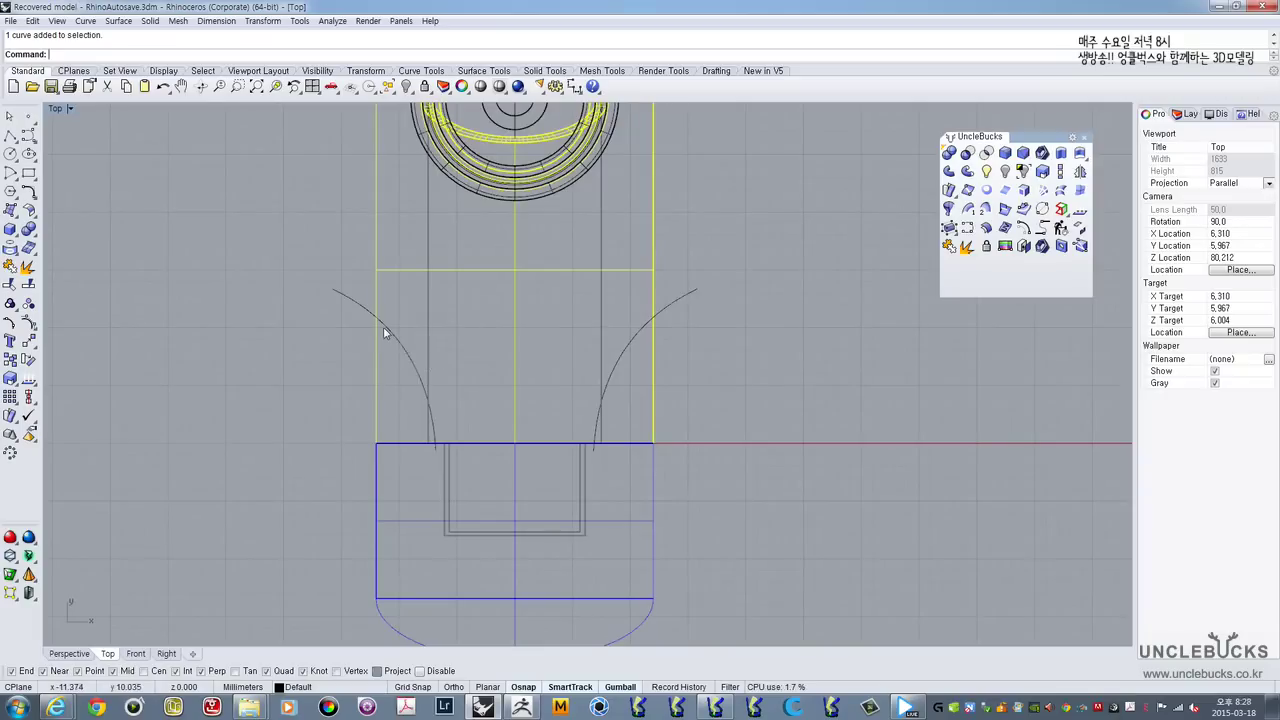
text(ffsetSrf)
key(Return)
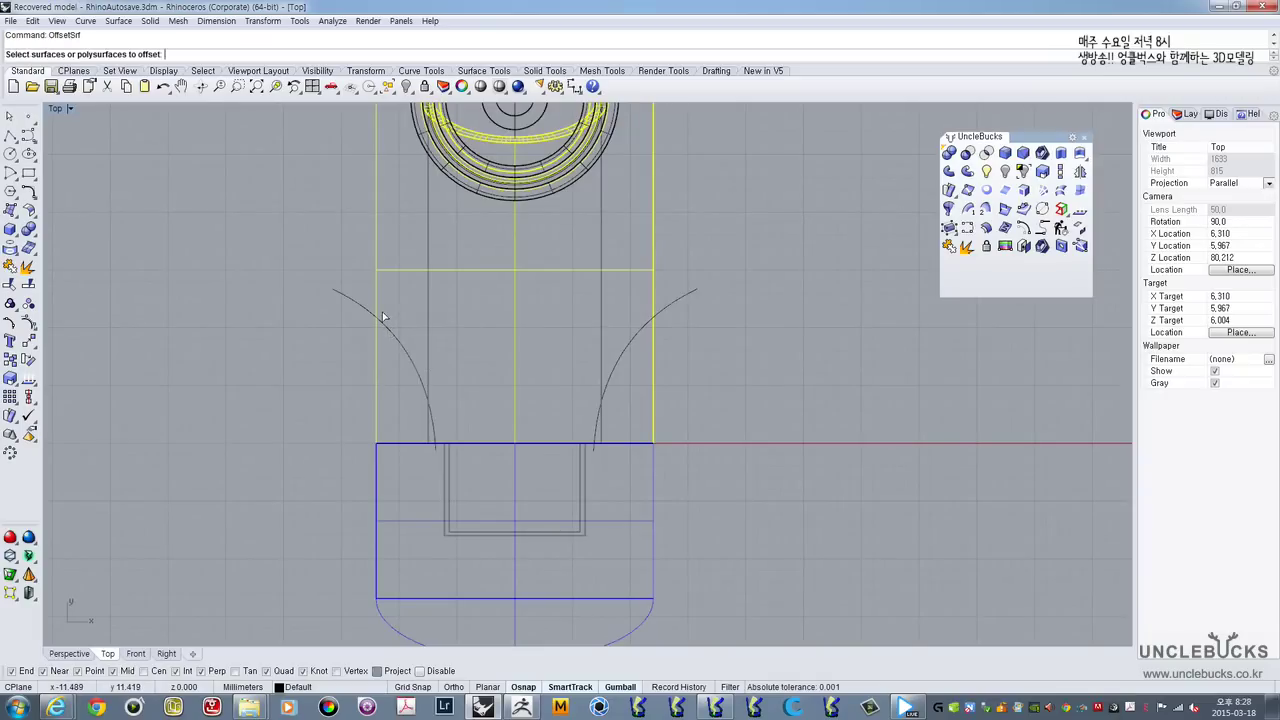
key(Return)
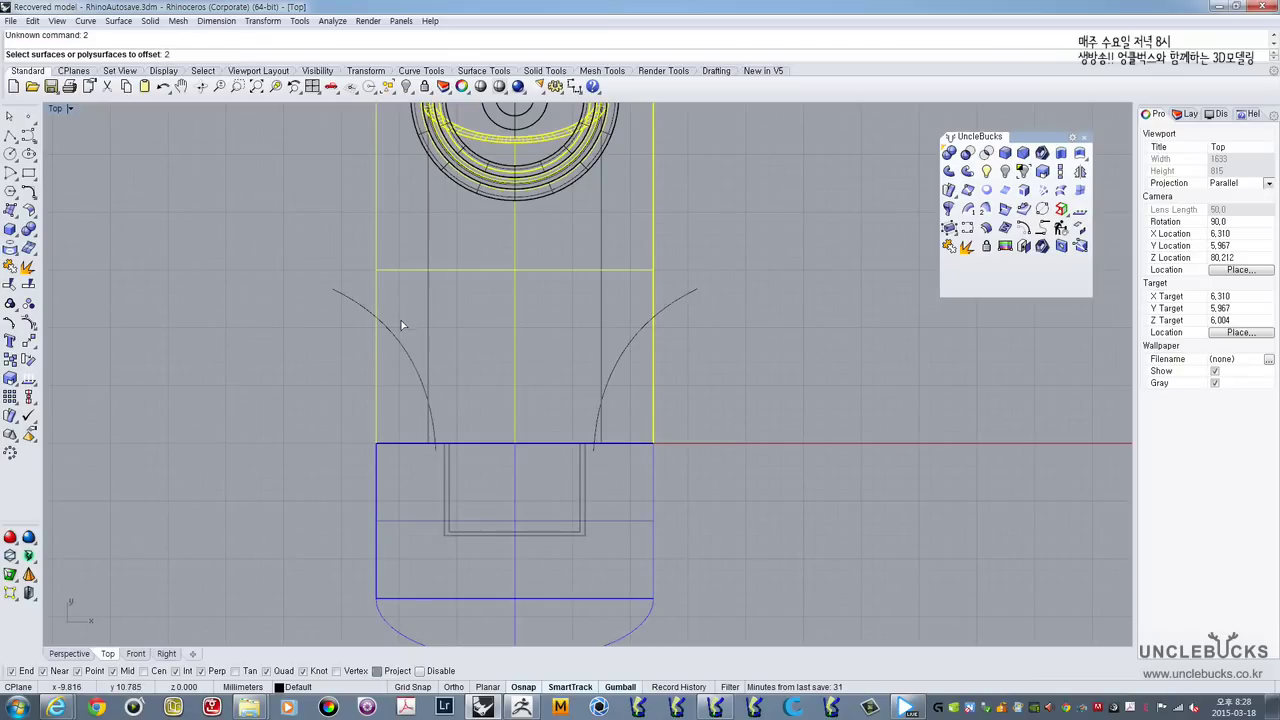
key(Escape)
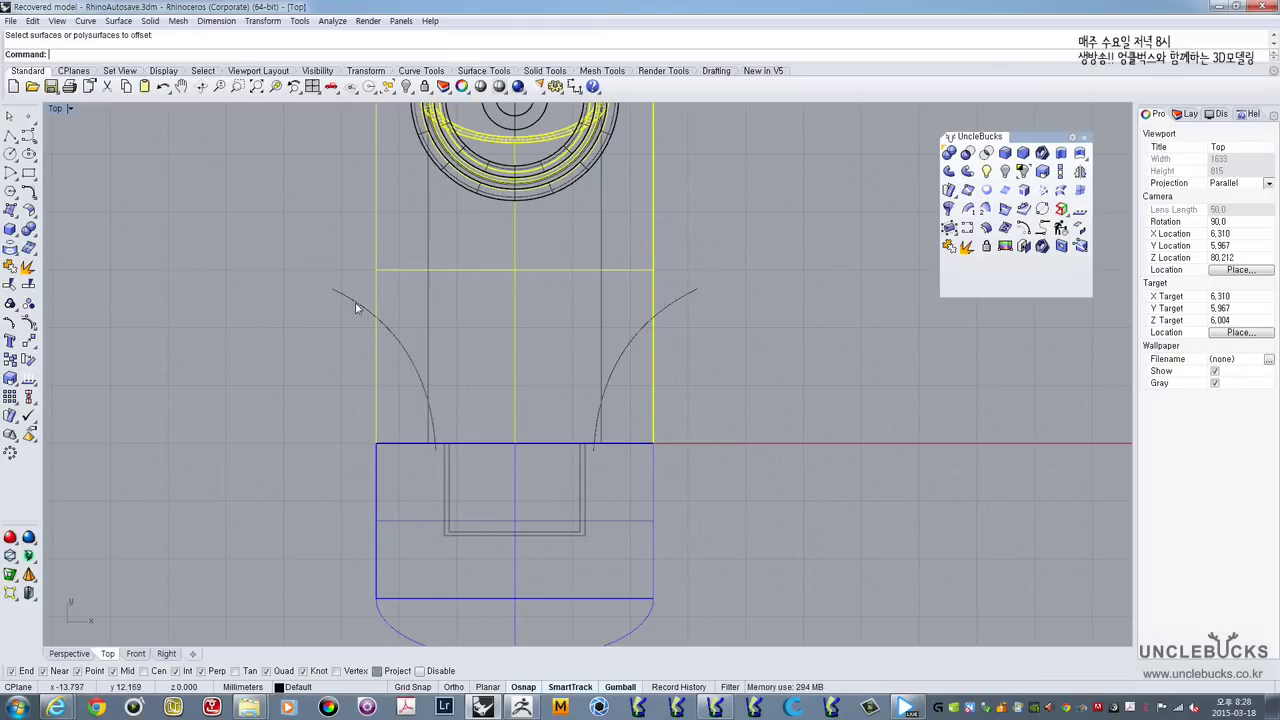
Step: Offset the left and right strap curves by 2 mm toward the upper middle of the body
click(1023, 227)
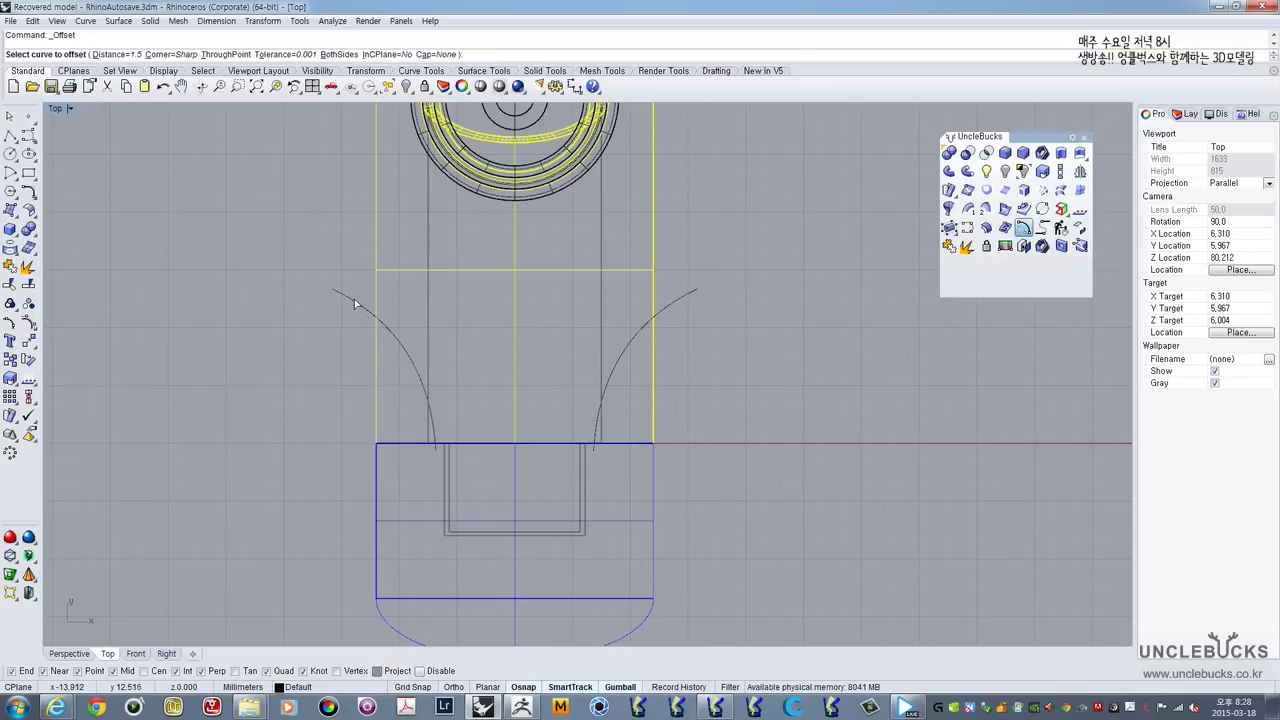
text(2)
key(Return)
click(356, 304)
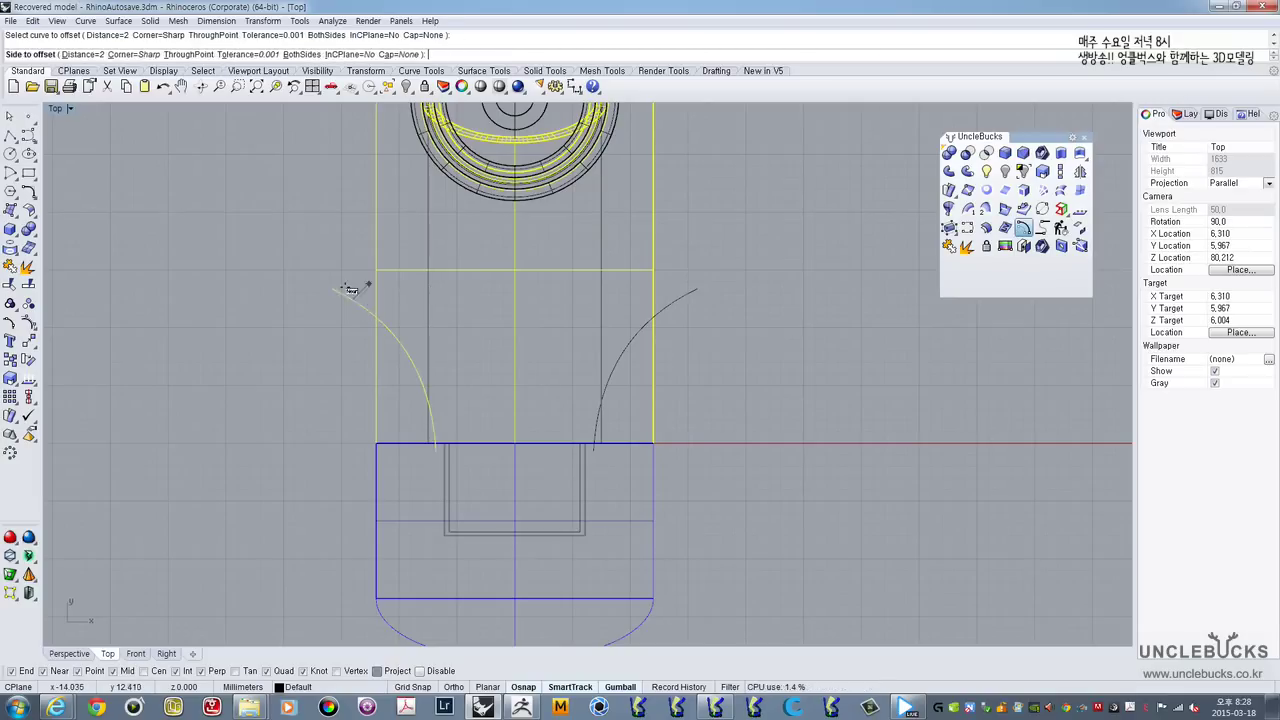
click(361, 215)
click(674, 306)
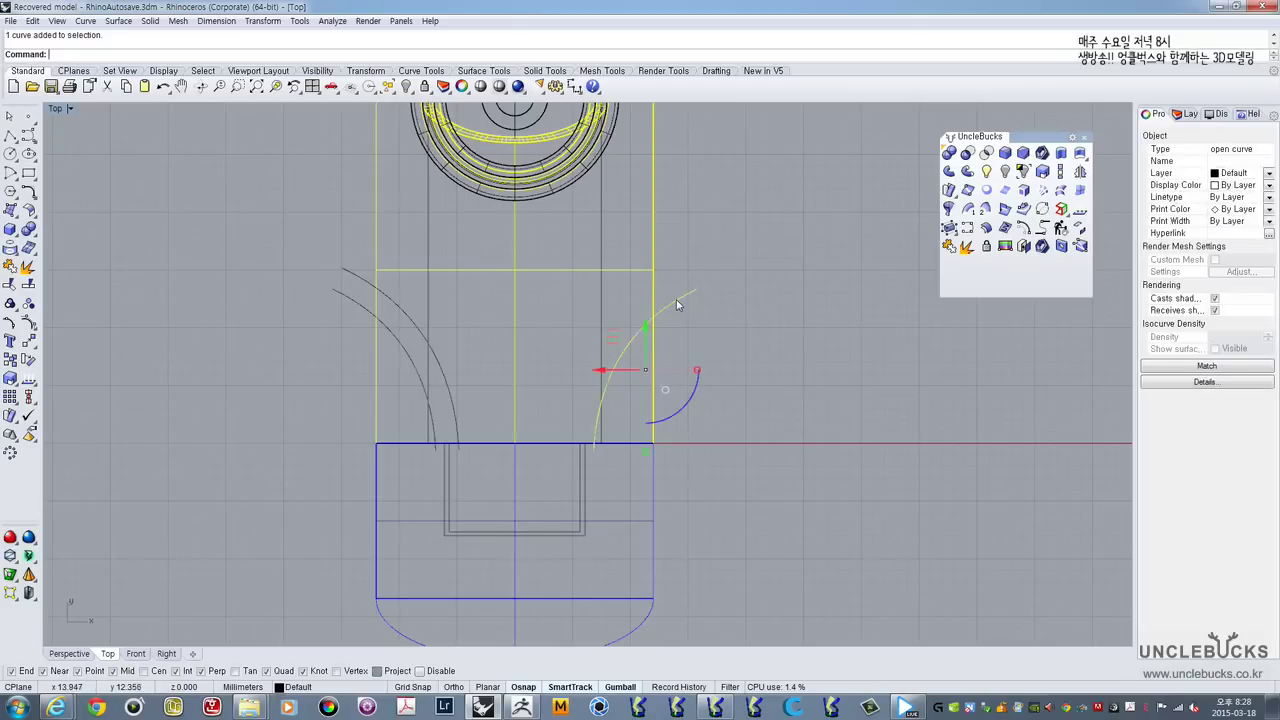
right_click(553, 236)
click(558, 228)
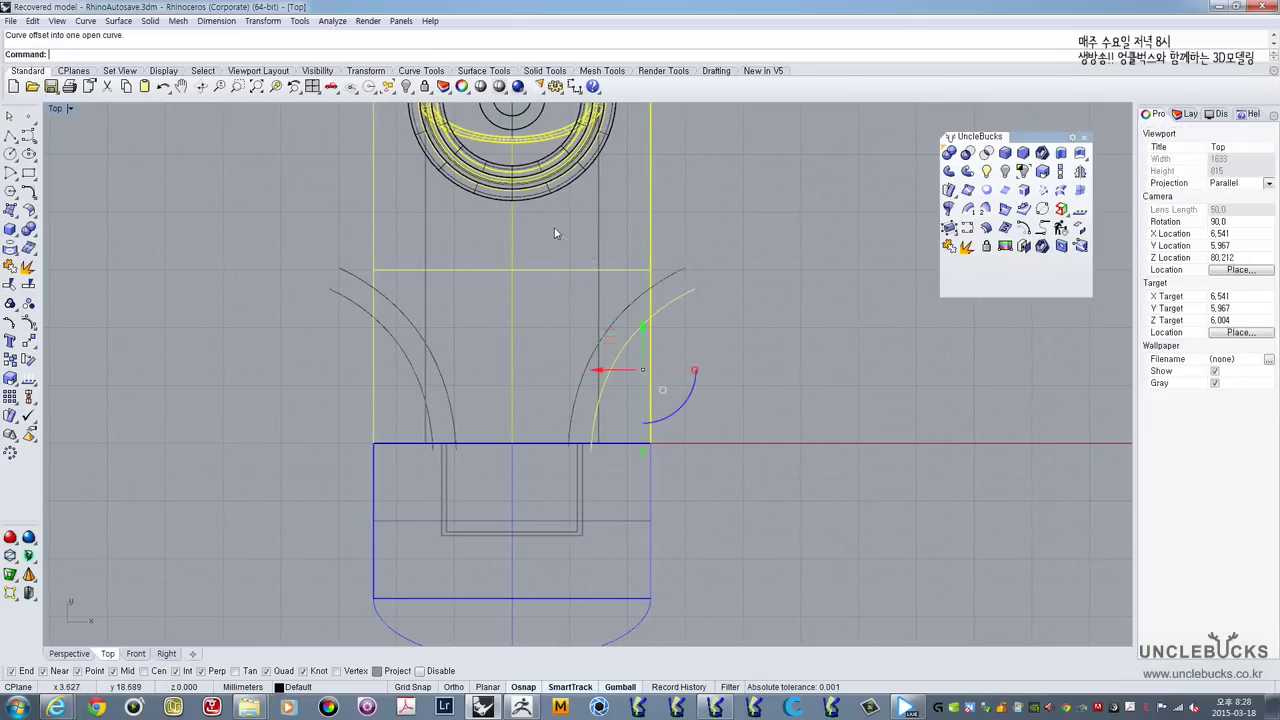
Step: Compare the strap width with the finished example model and delete the inner offset curve on the body's left side
right_drag(601, 301, 604, 334)
scroll(470, 368, down, 5)
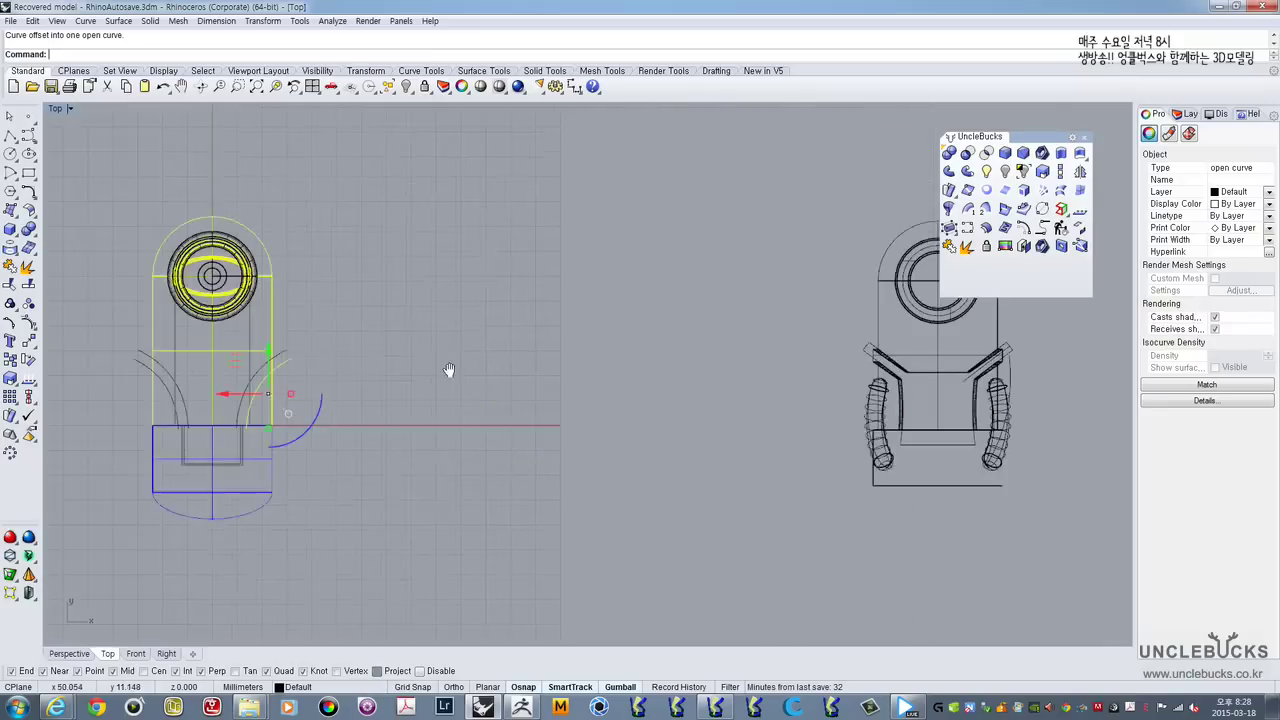
scroll(440, 371, up, 3)
scroll(370, 355, up, 4)
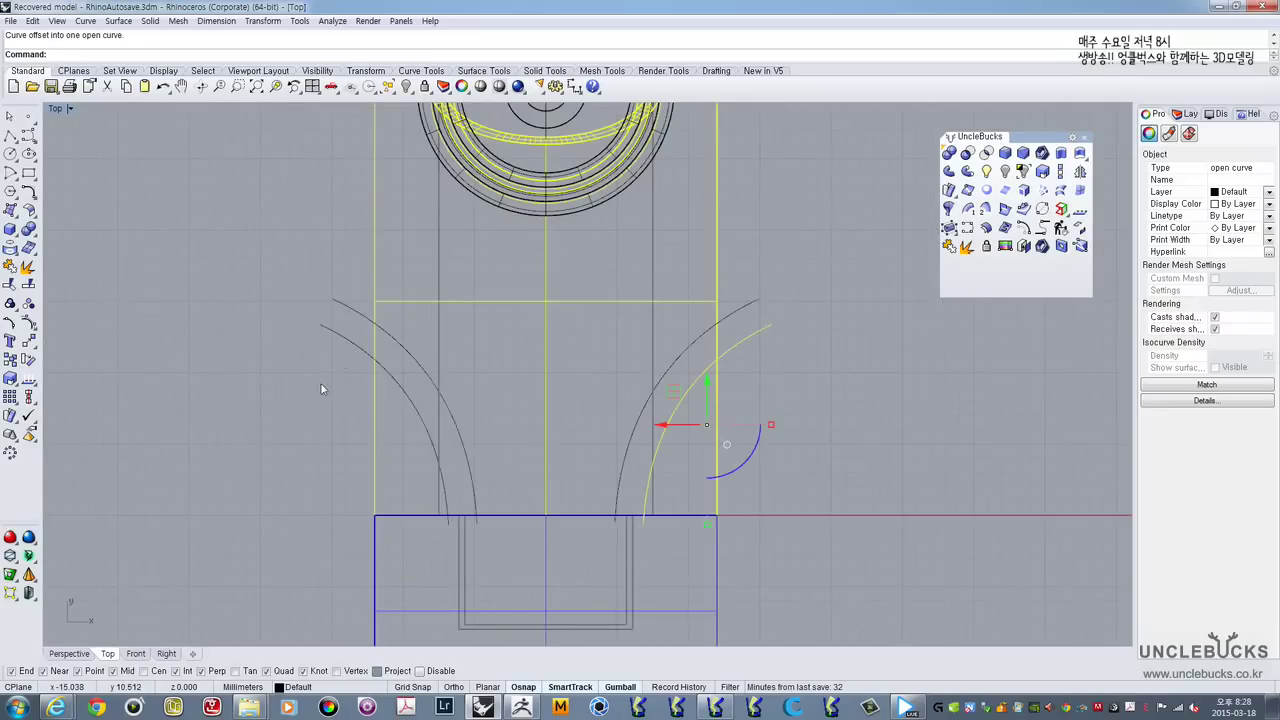
key(Escape)
click(345, 305)
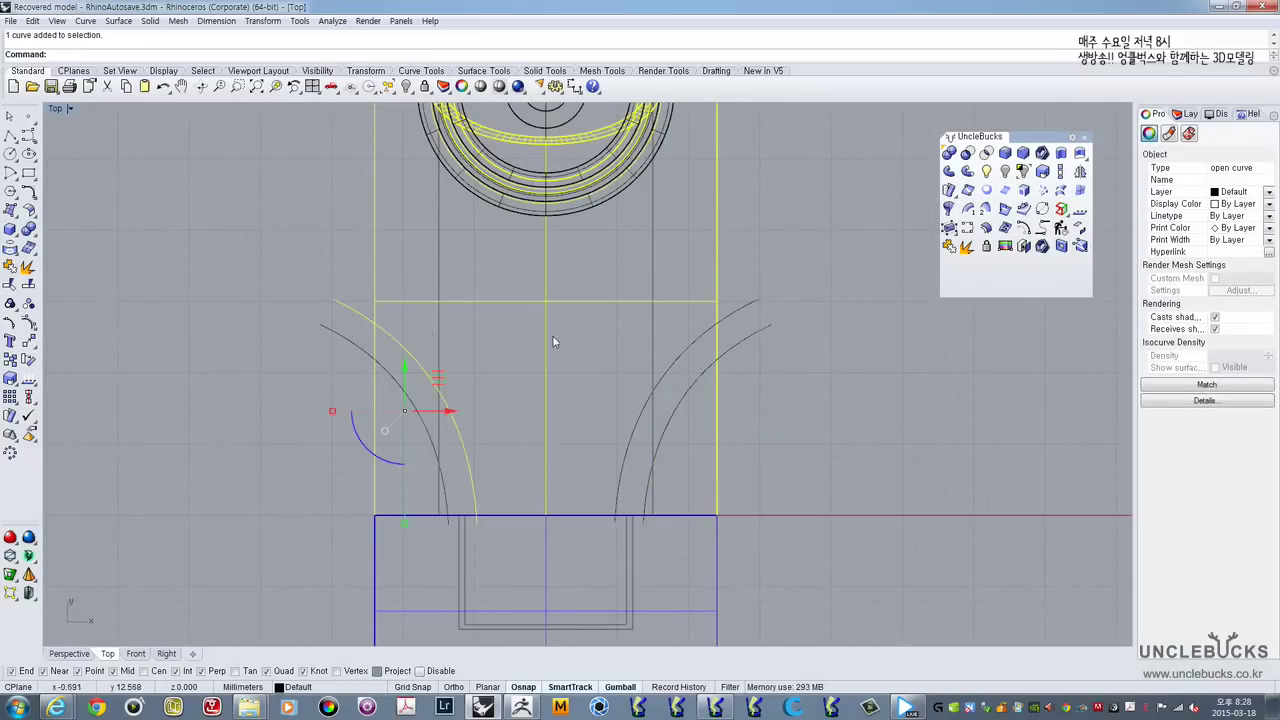
key(Delete)
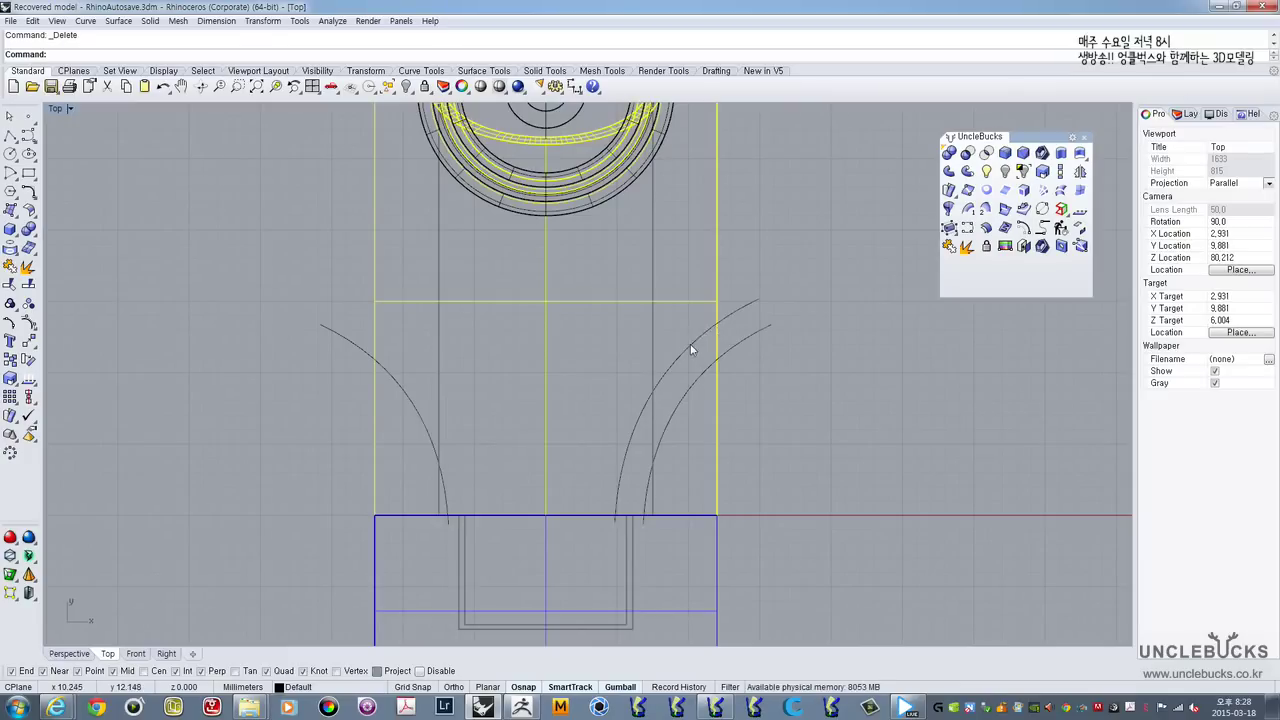
Step: Restore the deleted inner offset curve on the left, and delete the inner offset curves on both sides of the body
key(ctrl+z)
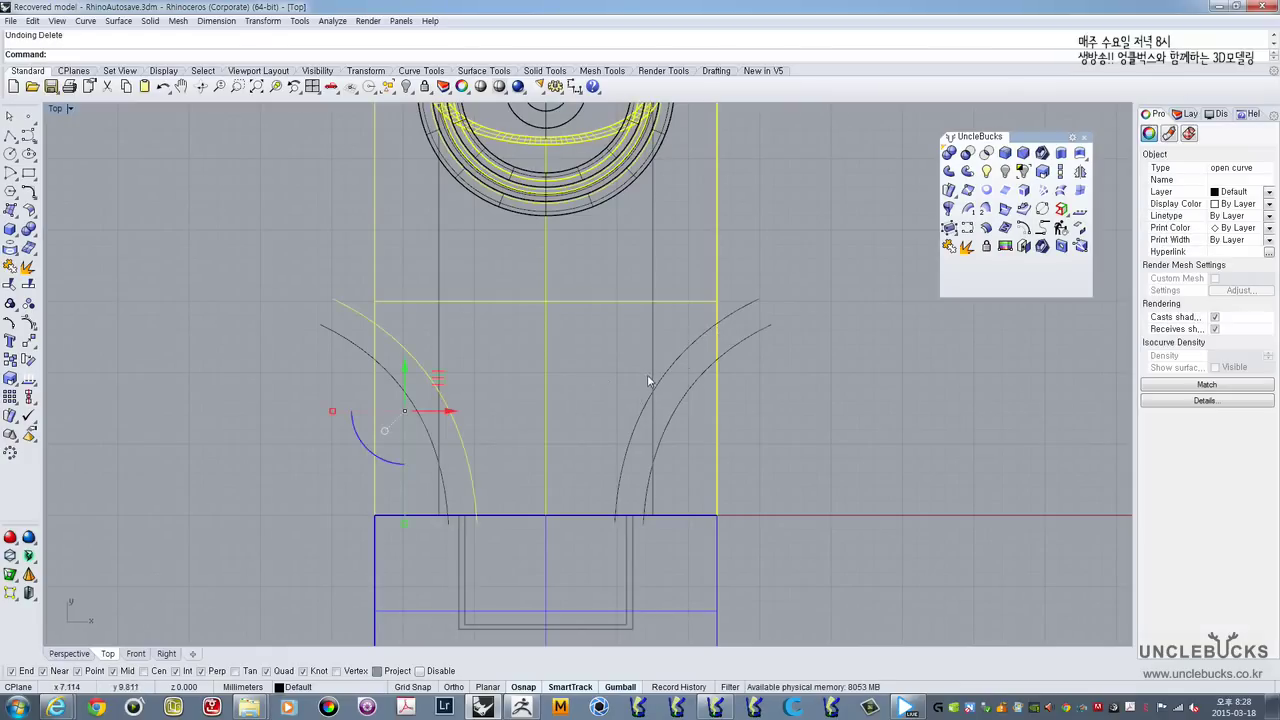
click(668, 368)
key(Delete)
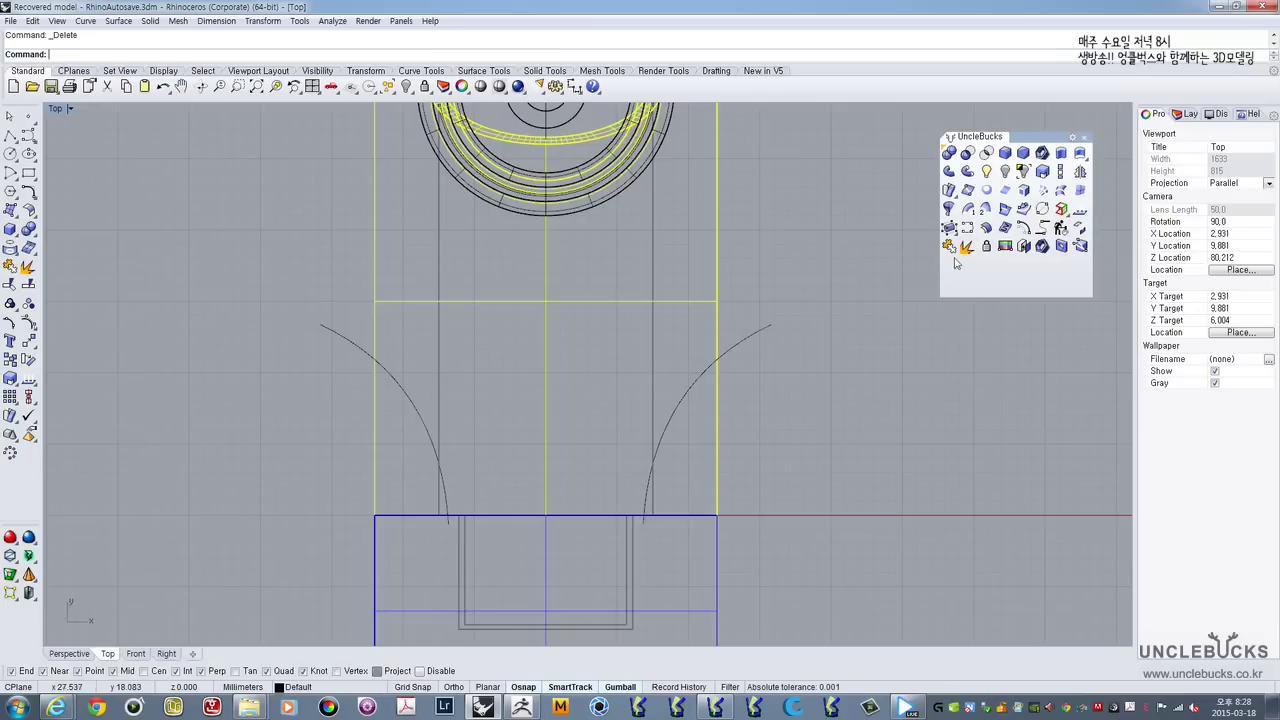
Step: Offset the left and right strap curves toward the upper middle of the body to outline a wider strap
click(985, 229)
key(Escape)
click(1024, 229)
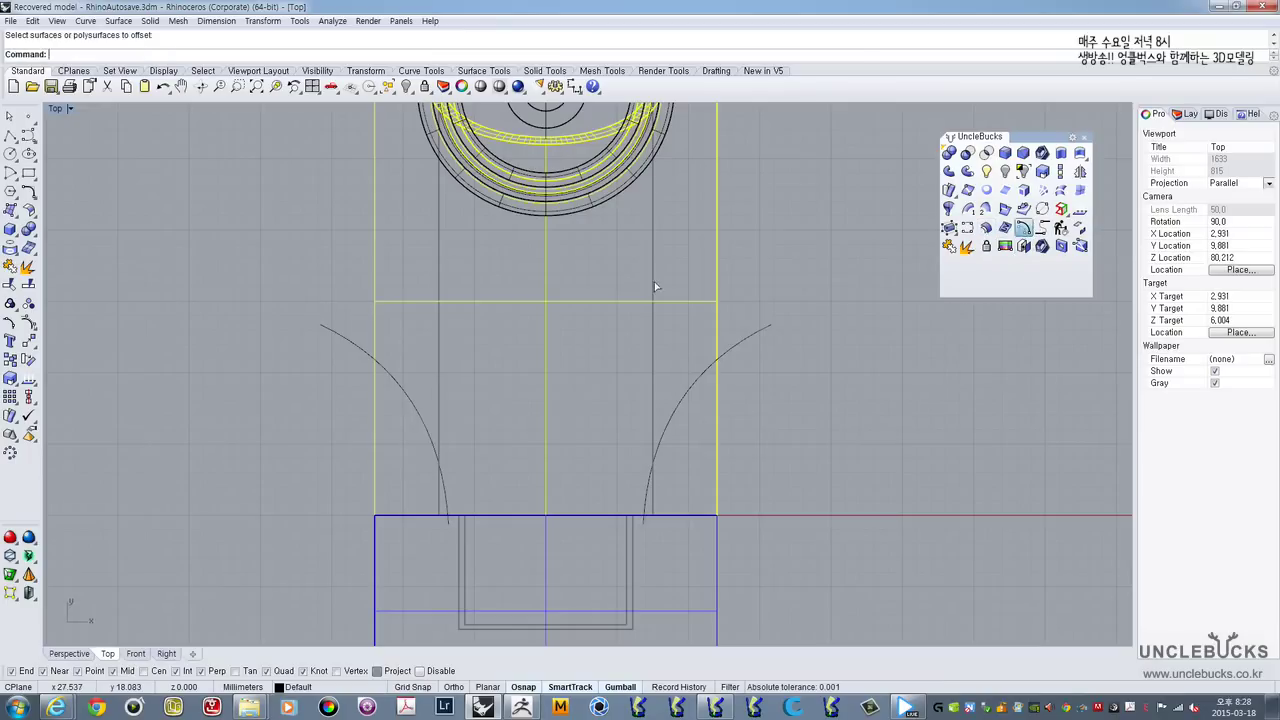
click(360, 348)
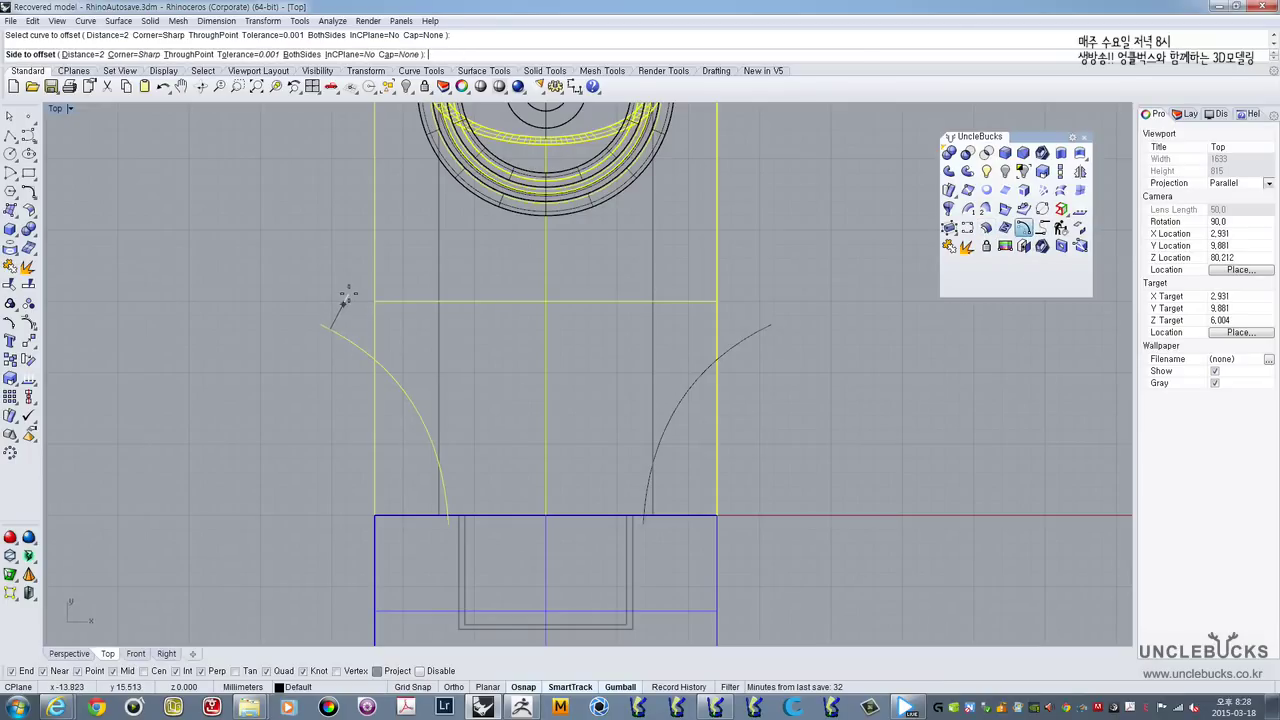
click(344, 290)
click(739, 348)
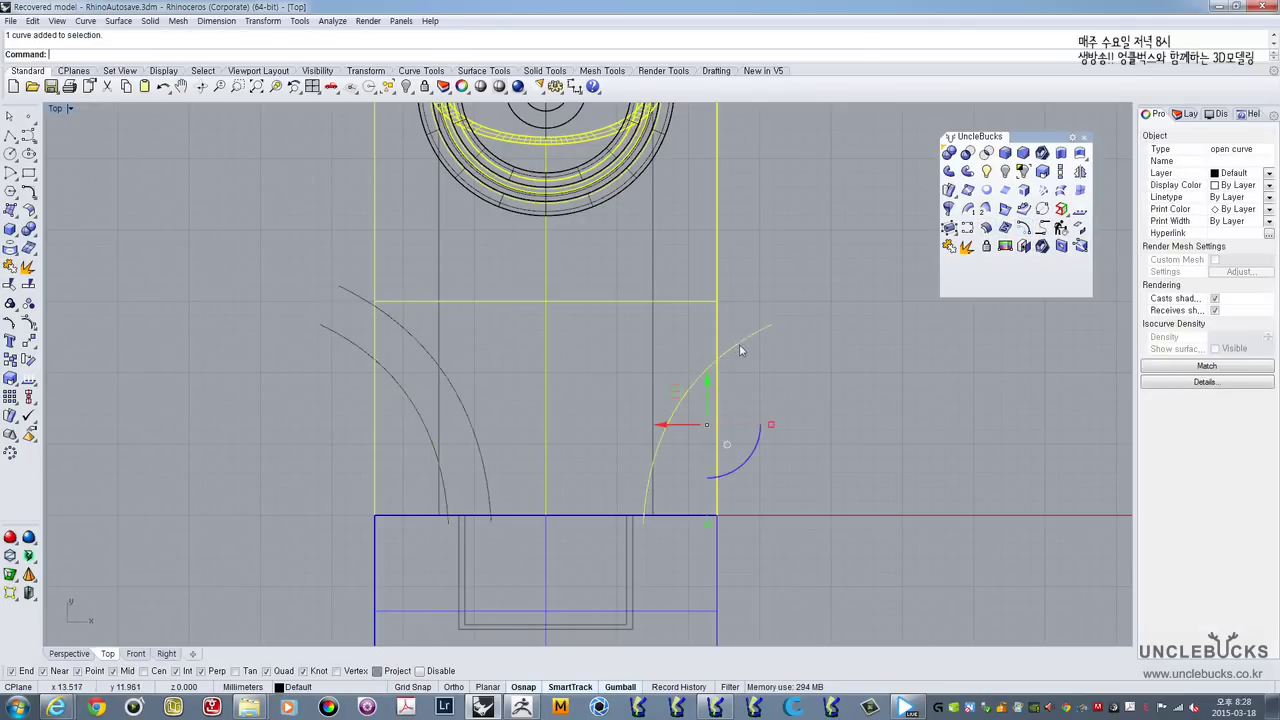
key(Return)
click(584, 338)
Step: Examine the four strap curves against the body's sides and the blue lower section
right_drag(621, 390, 621, 379)
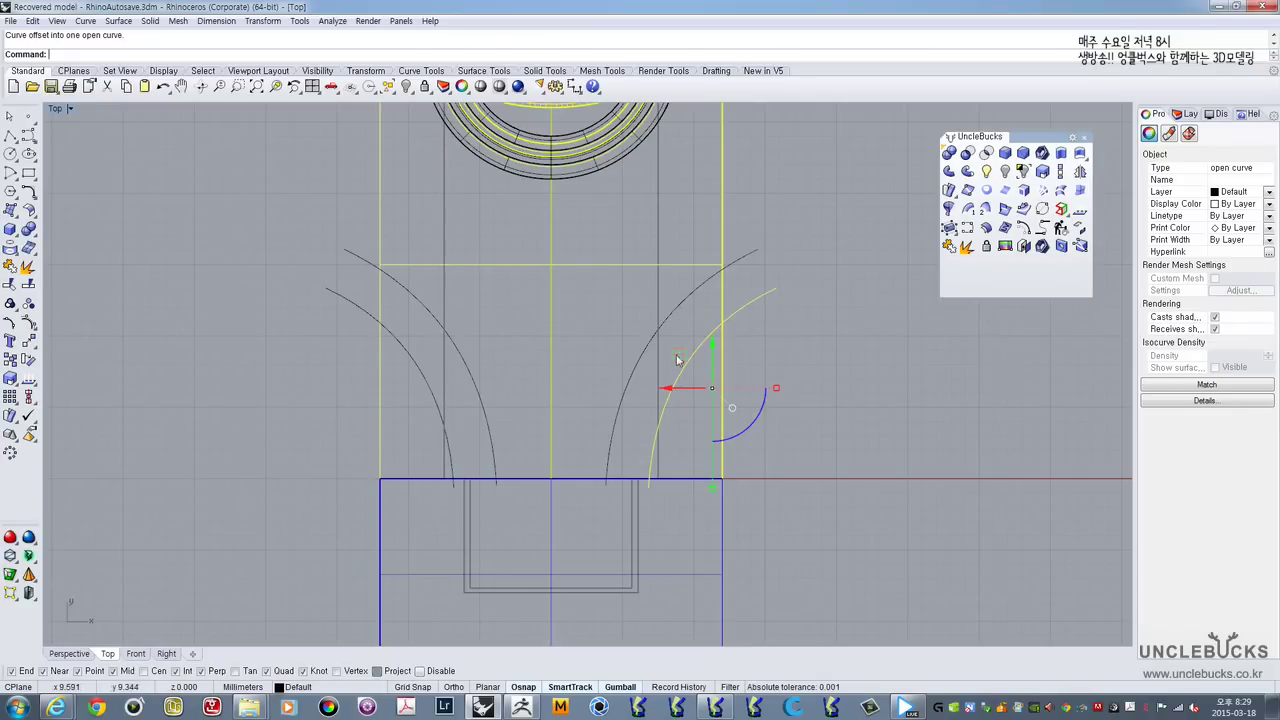
scroll(450, 385, up, 2)
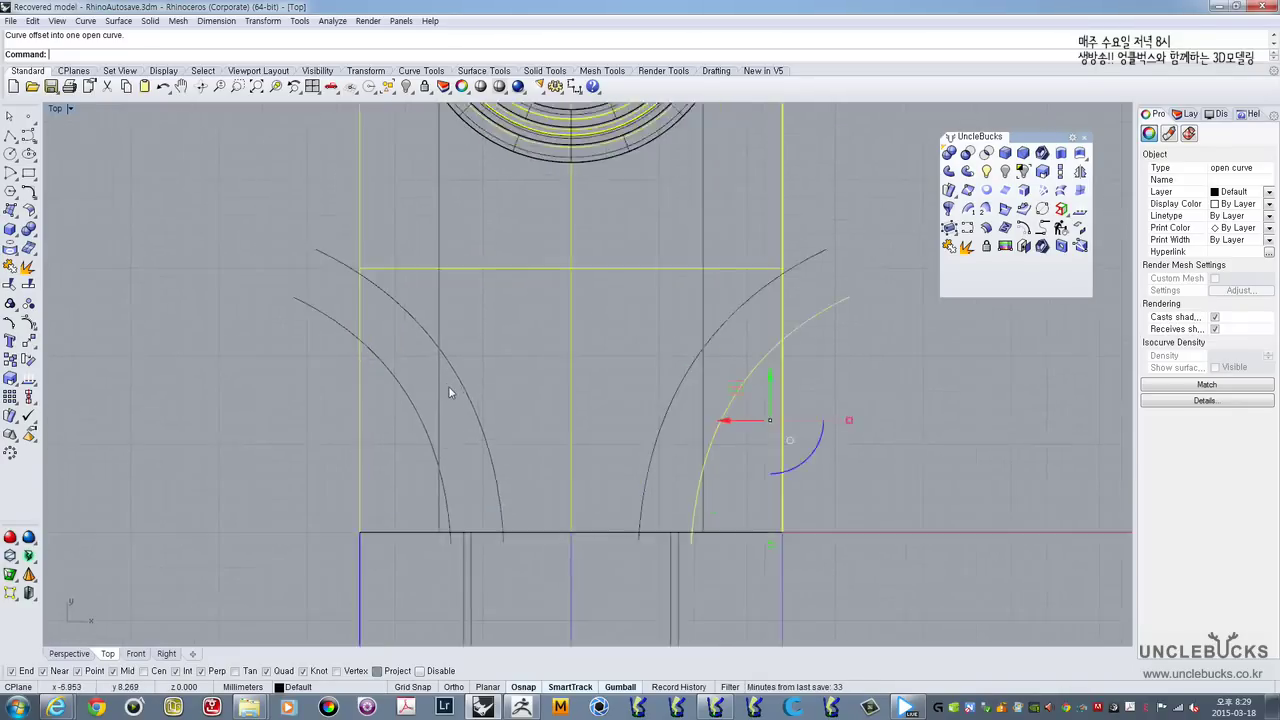
scroll(449, 387, up, 4)
right_drag(499, 373, 469, 329)
scroll(494, 351, down, 4)
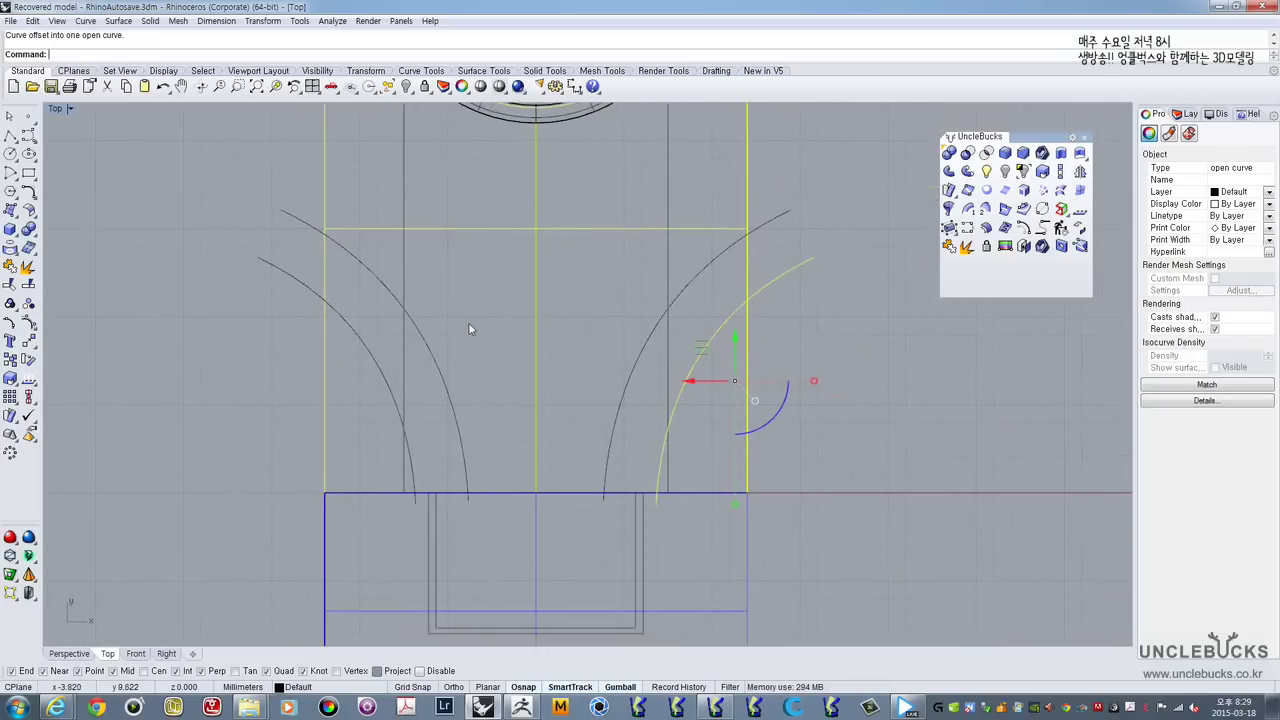
shift+click(419, 332)
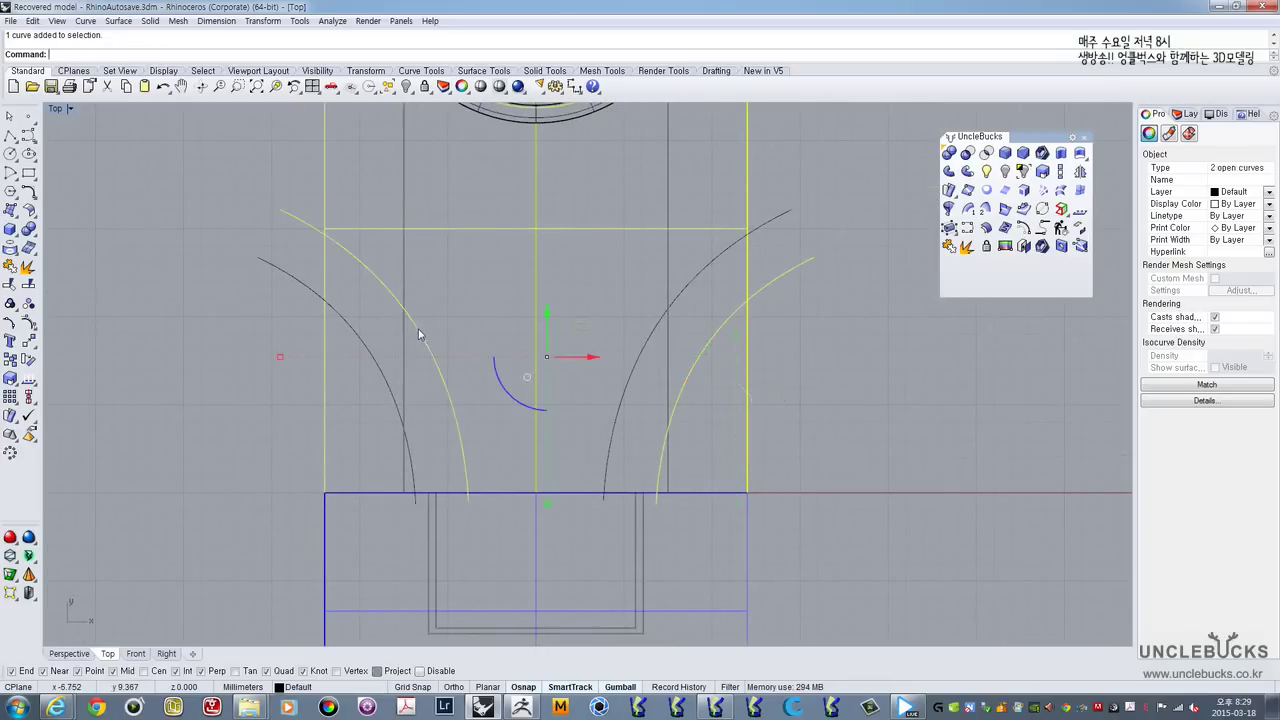
shift+click(635, 357)
shift+click(386, 380)
scroll(437, 360, down, 4)
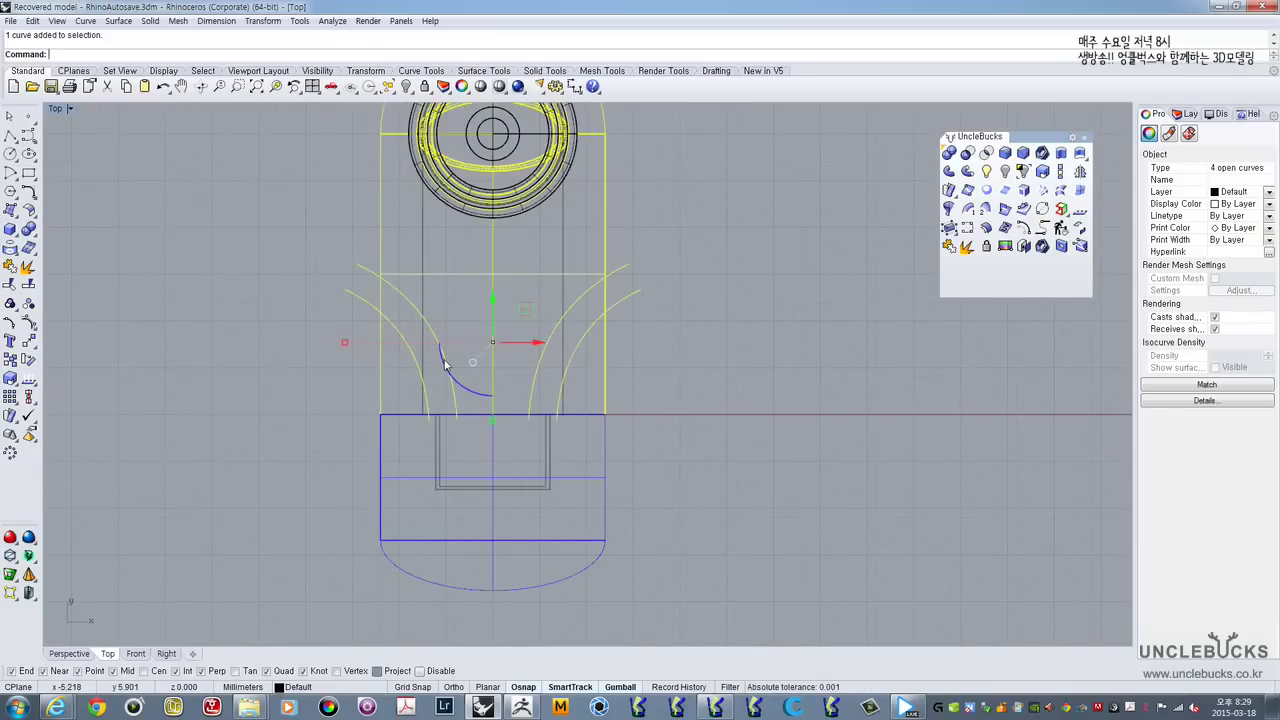
click(373, 338)
scroll(409, 331, up, 8)
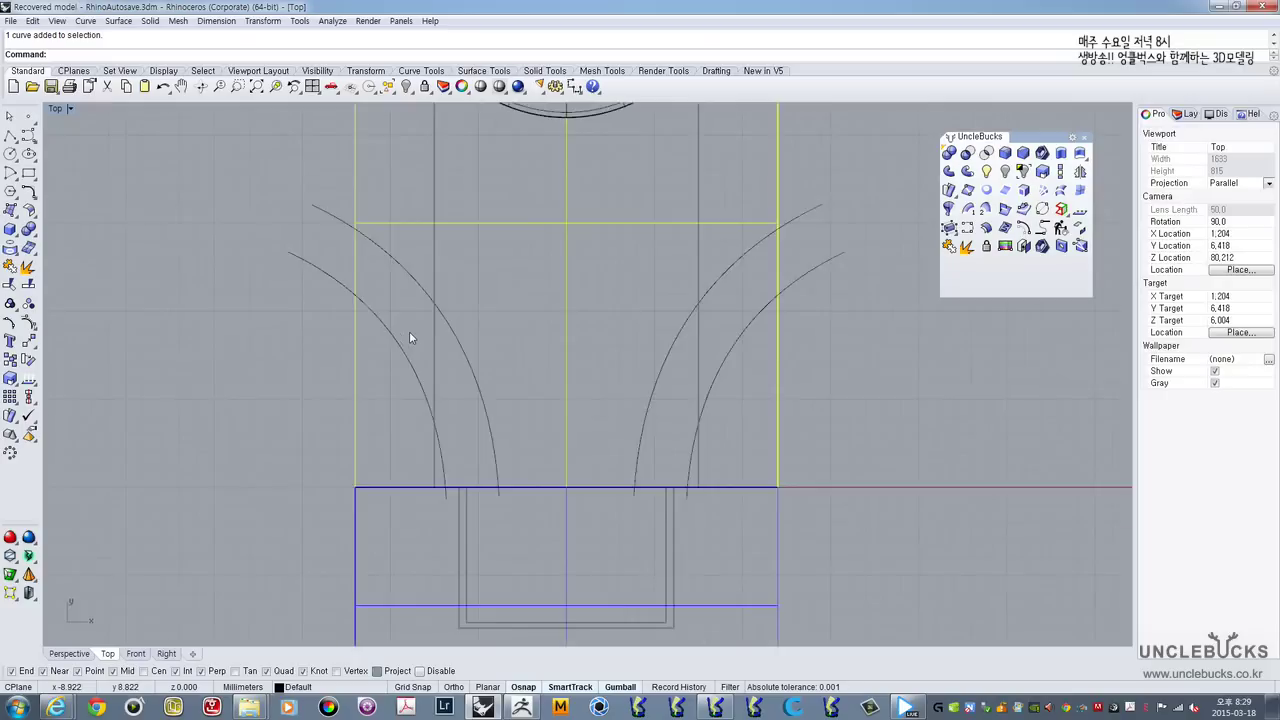
scroll(406, 331, down, 2)
right_drag(406, 329, 378, 368)
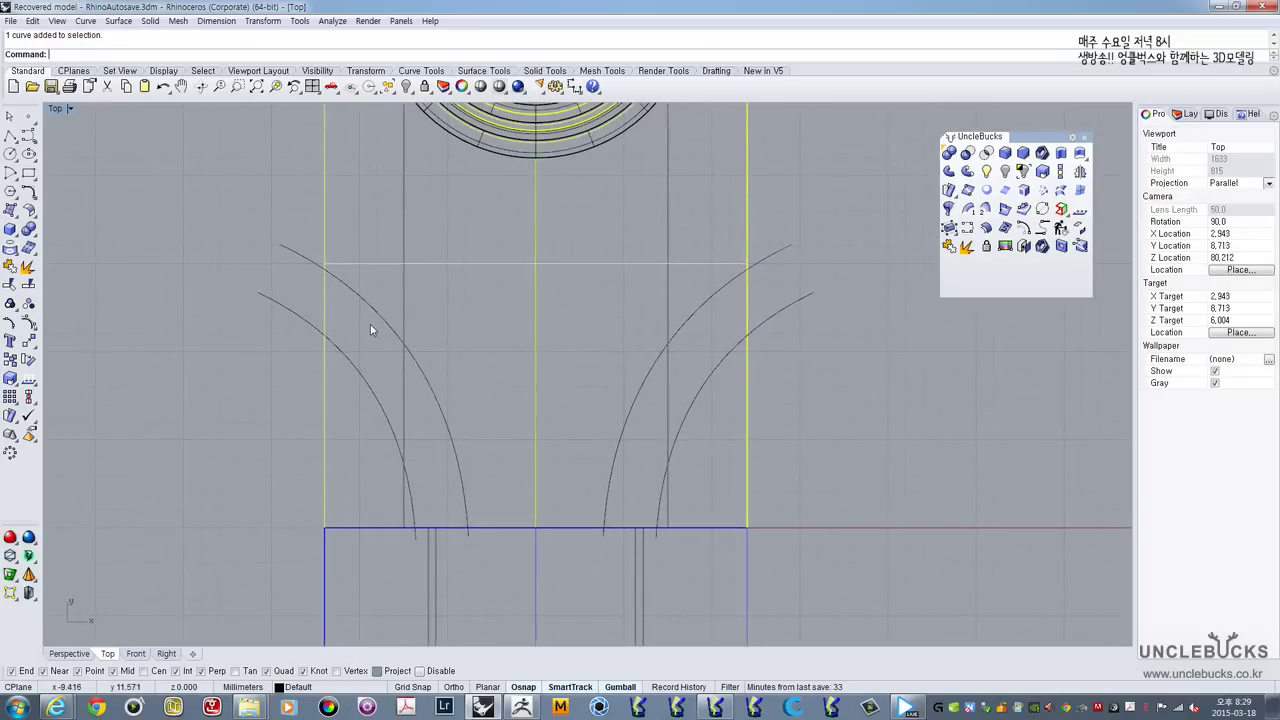
click(356, 367)
shift+click(356, 367)
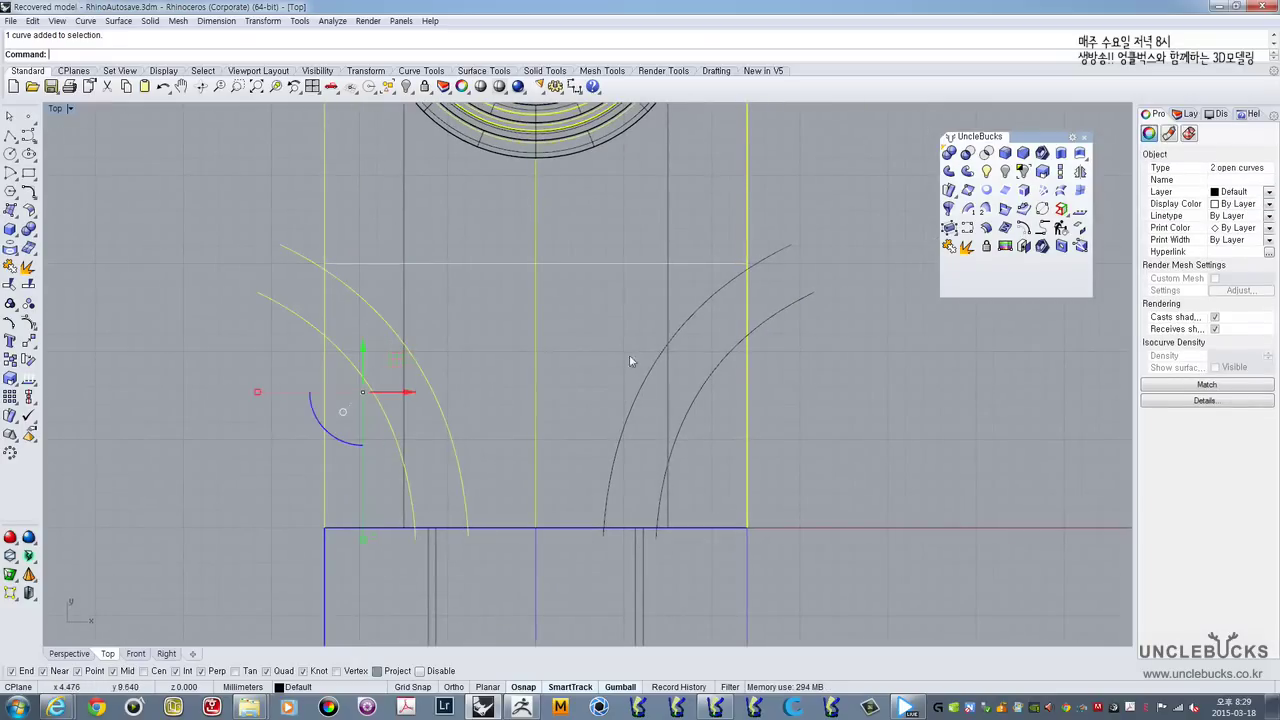
shift+click(692, 322)
shift+click(688, 392)
right_drag(702, 401, 657, 306)
scroll(657, 306, down, 4)
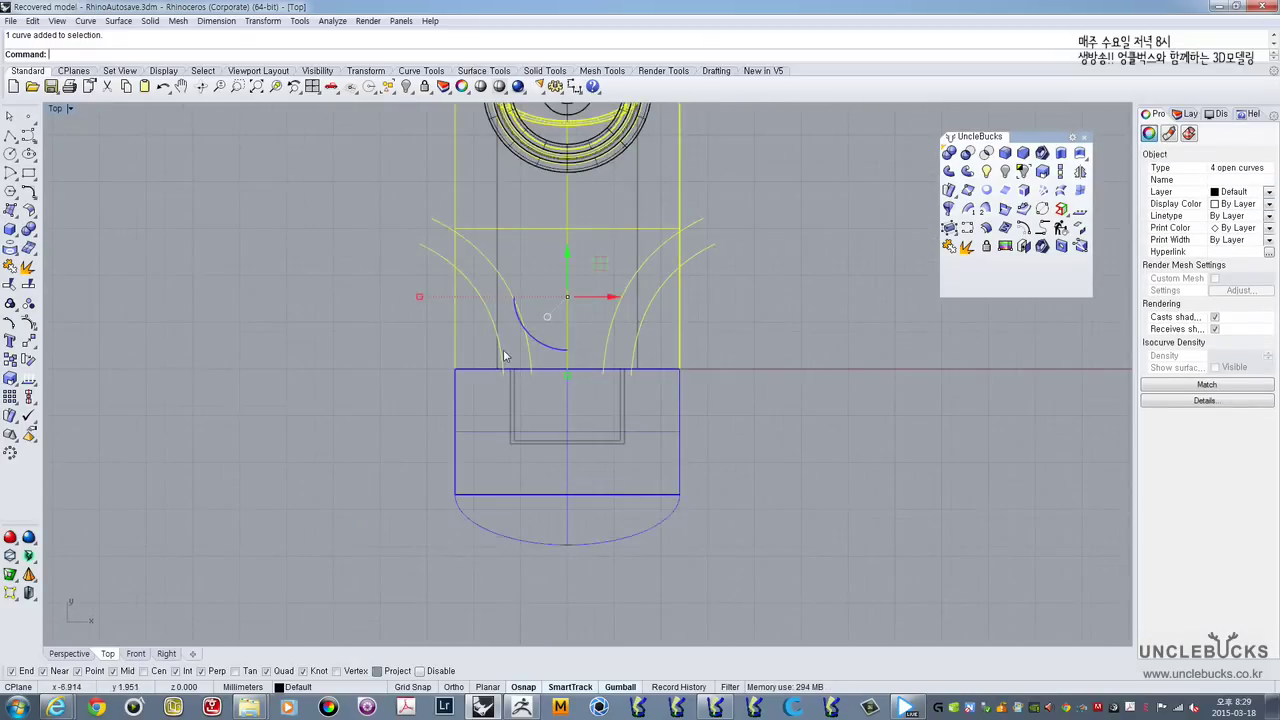
right_drag(502, 314, 496, 357)
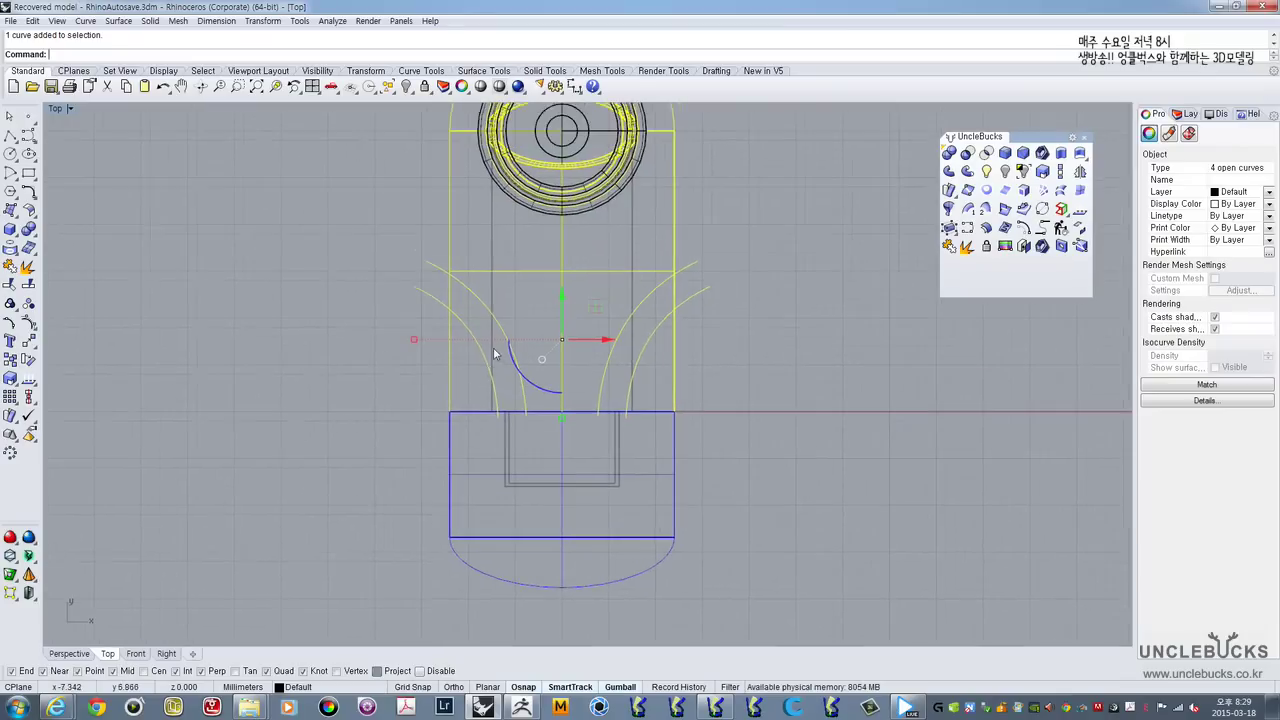
click(449, 447)
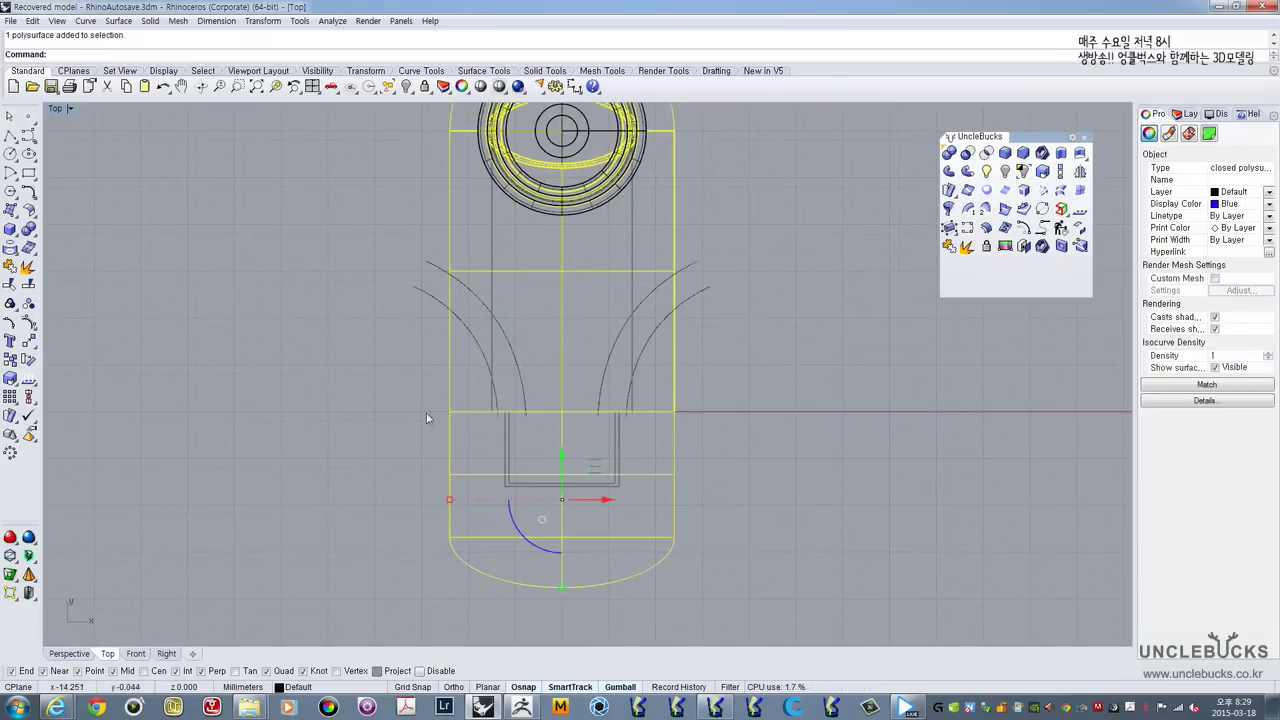
scroll(521, 376, up, 3)
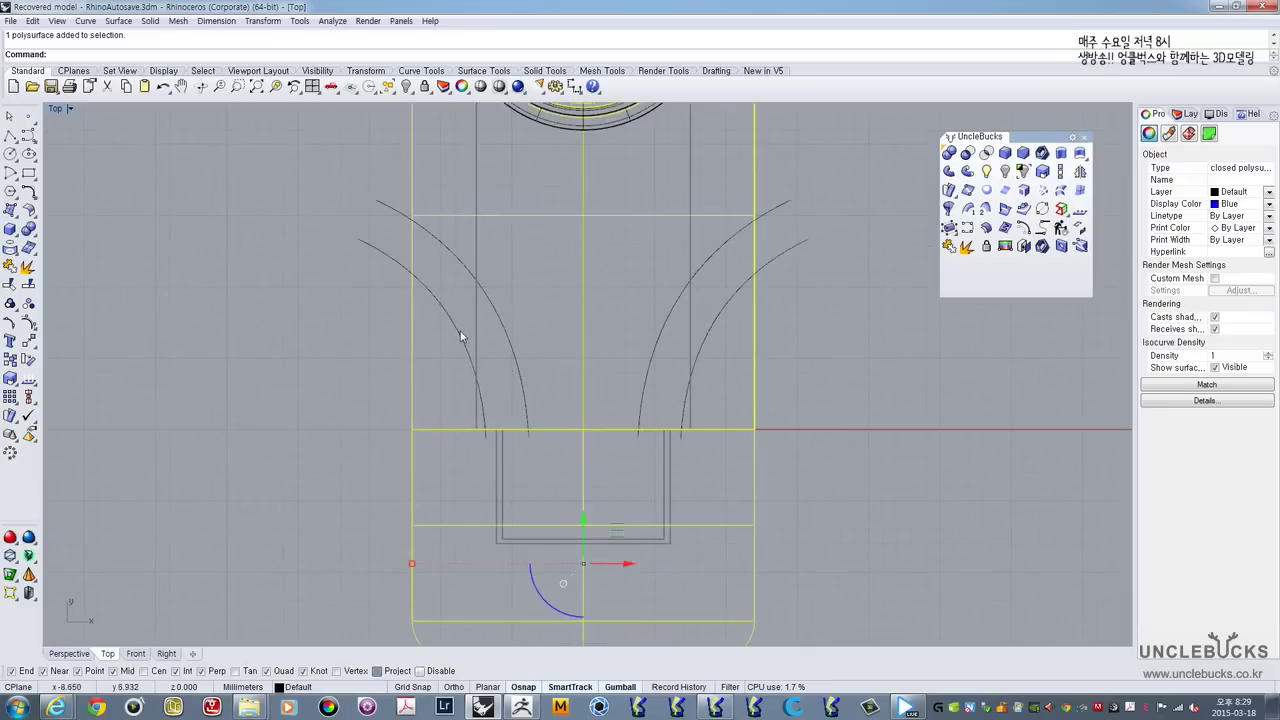
Step: Compare the straps with the Minion reference picture in the web browser and delete all four strap curves
click(470, 364)
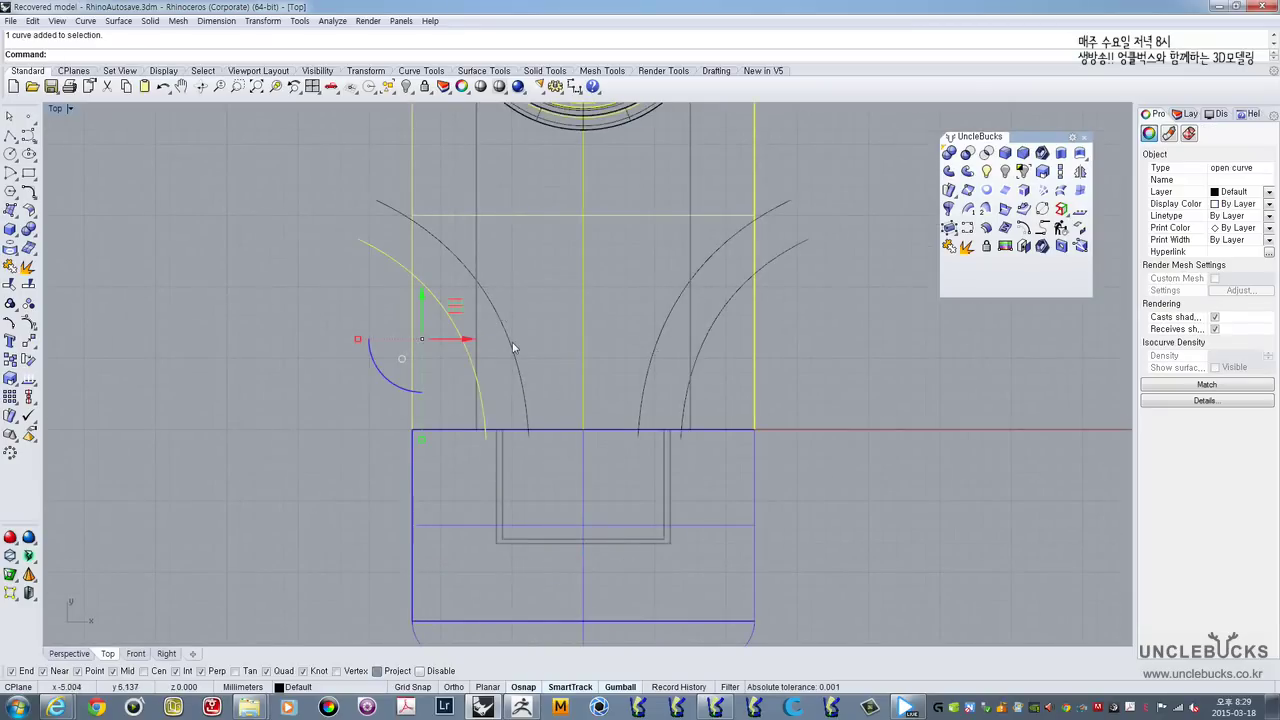
shift+click(513, 344)
shift+click(645, 352)
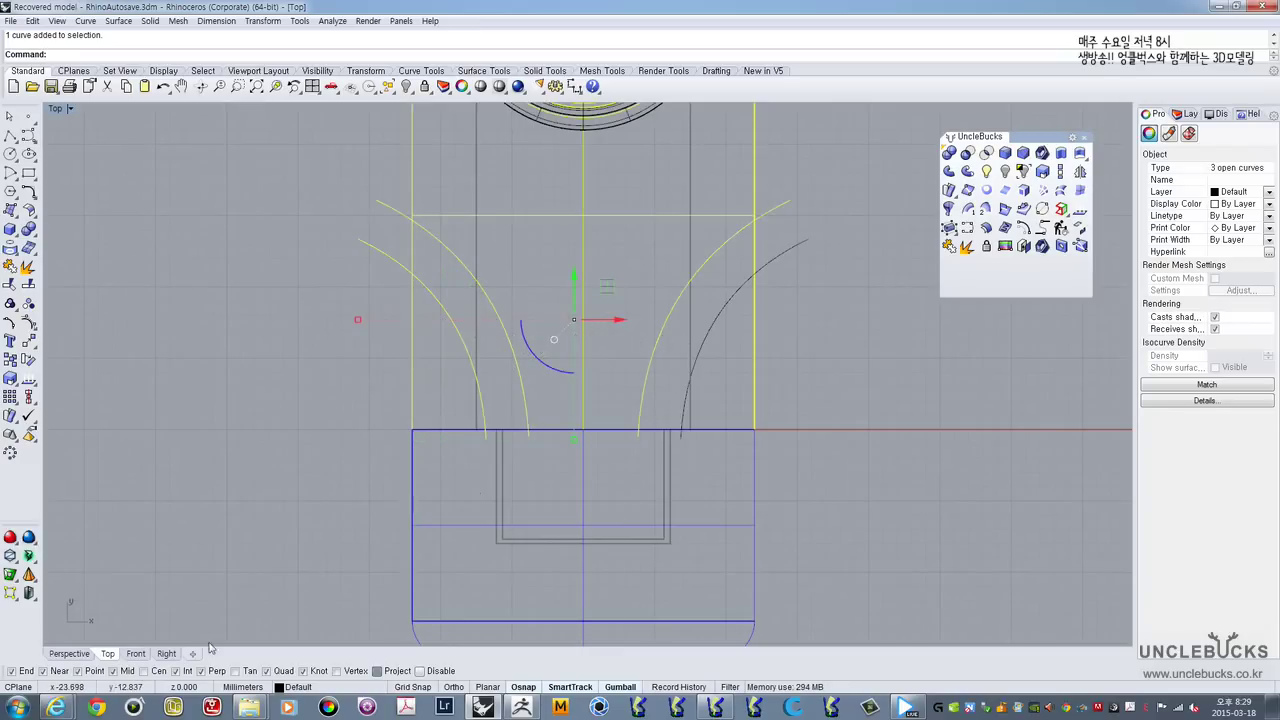
click(56, 707)
click(206, 645)
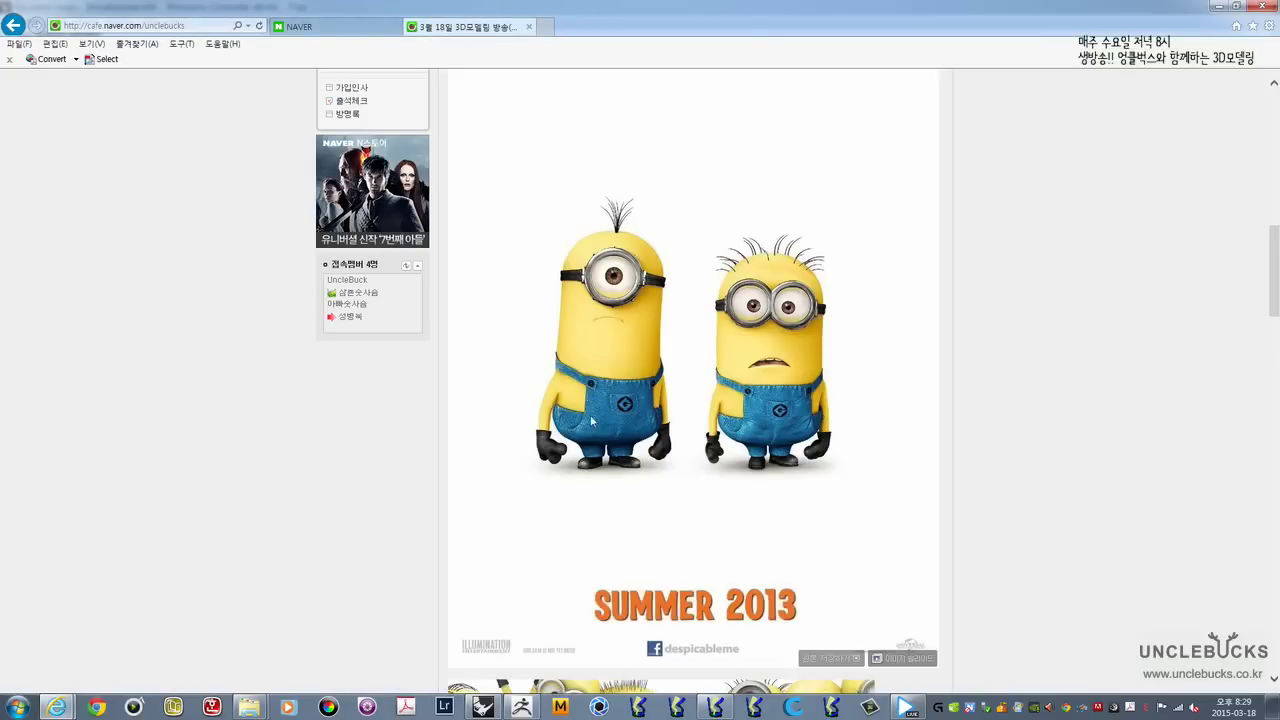
key(alt+Tab)
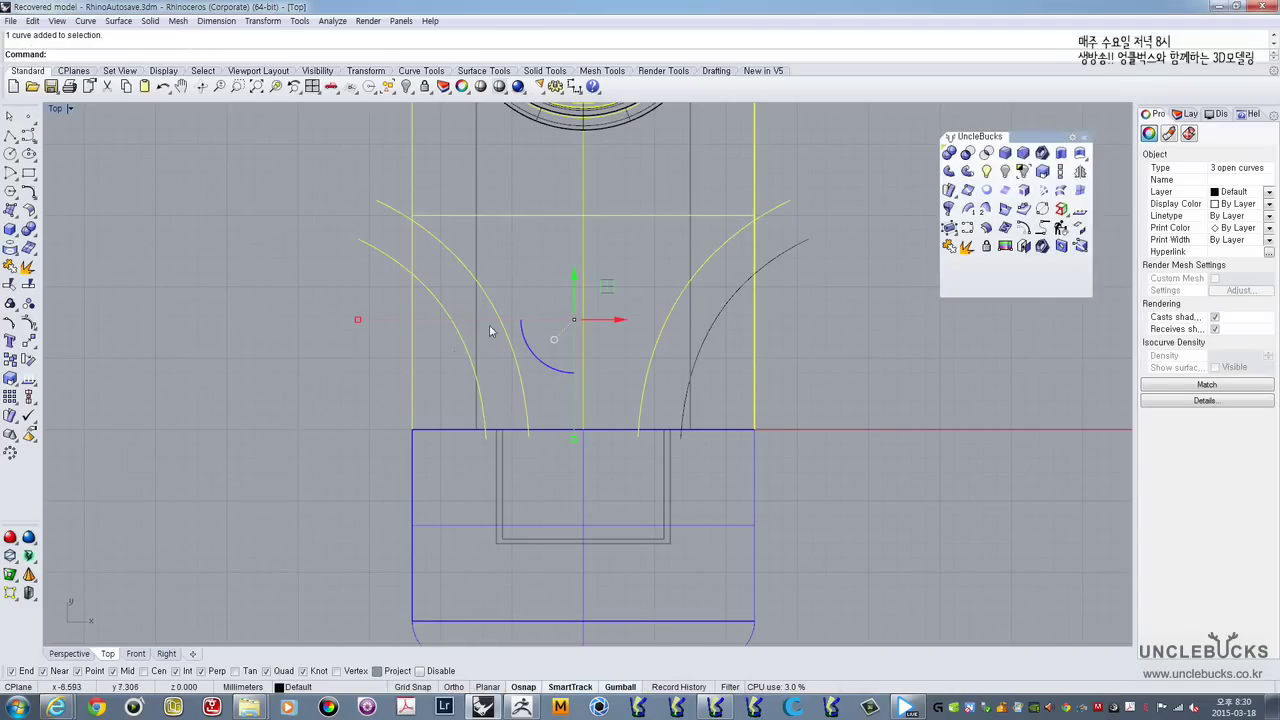
key(alt+Tab)
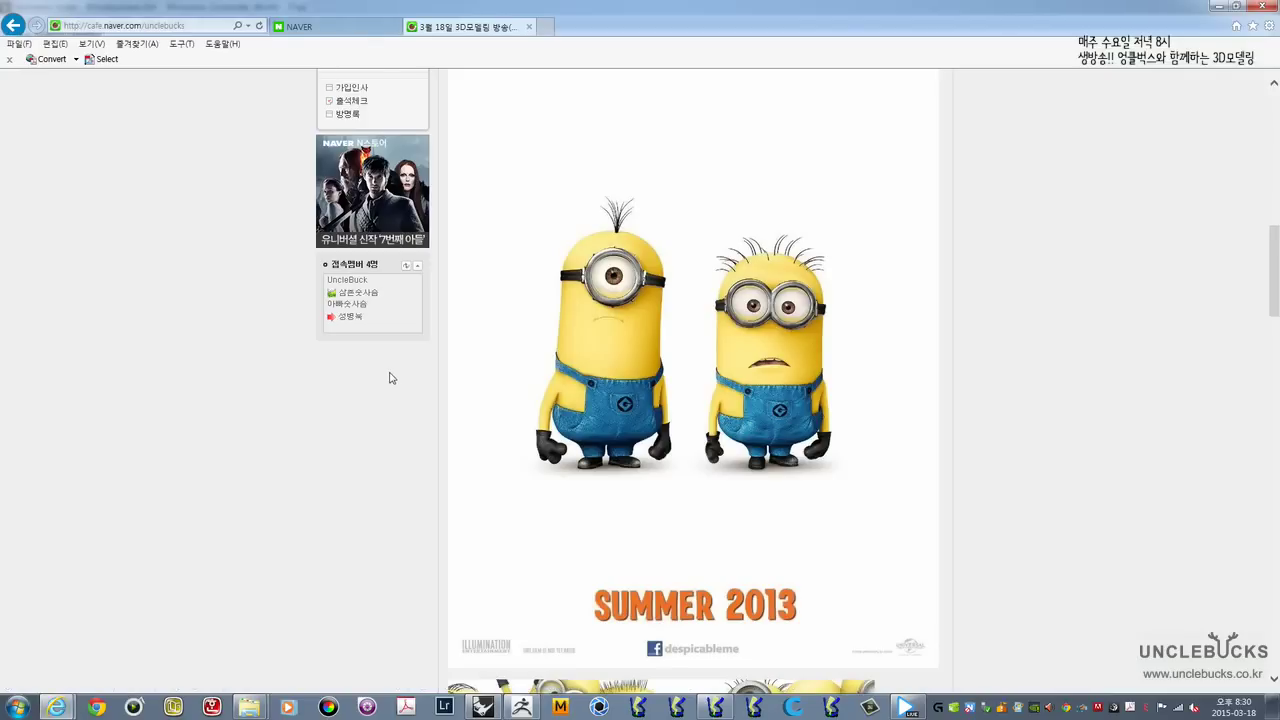
key(alt+Tab)
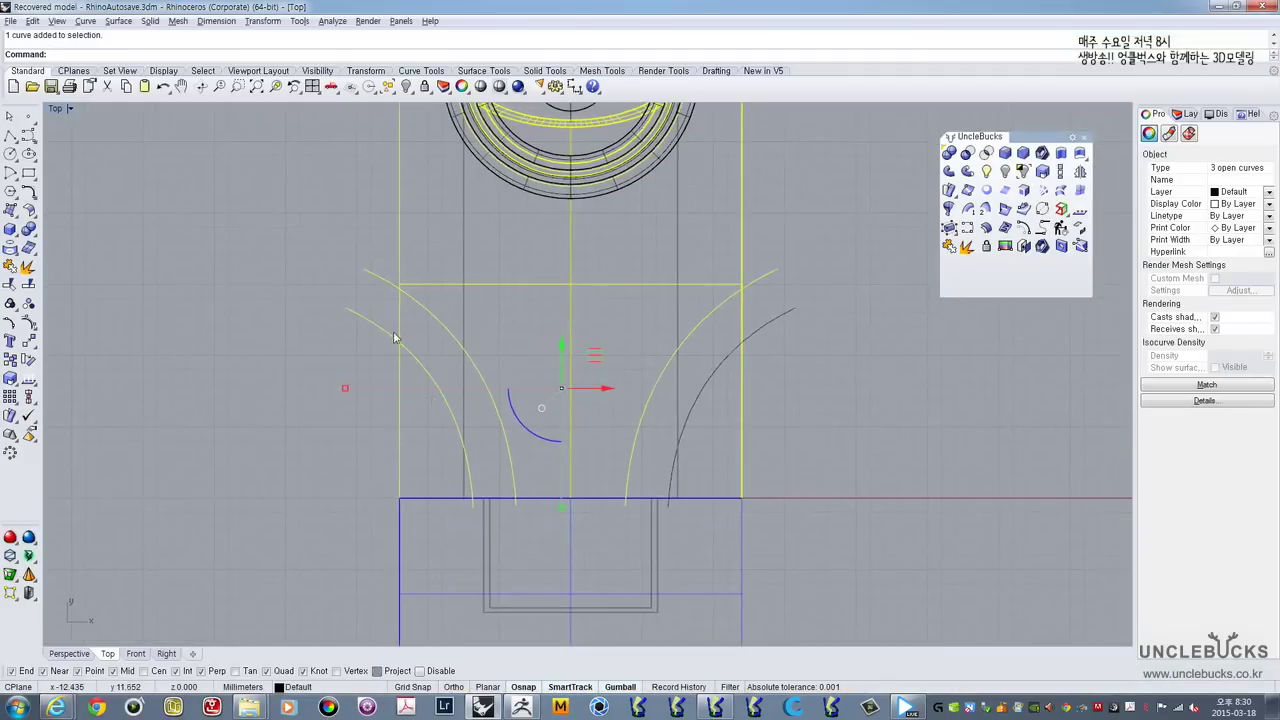
key(alt+Tab)
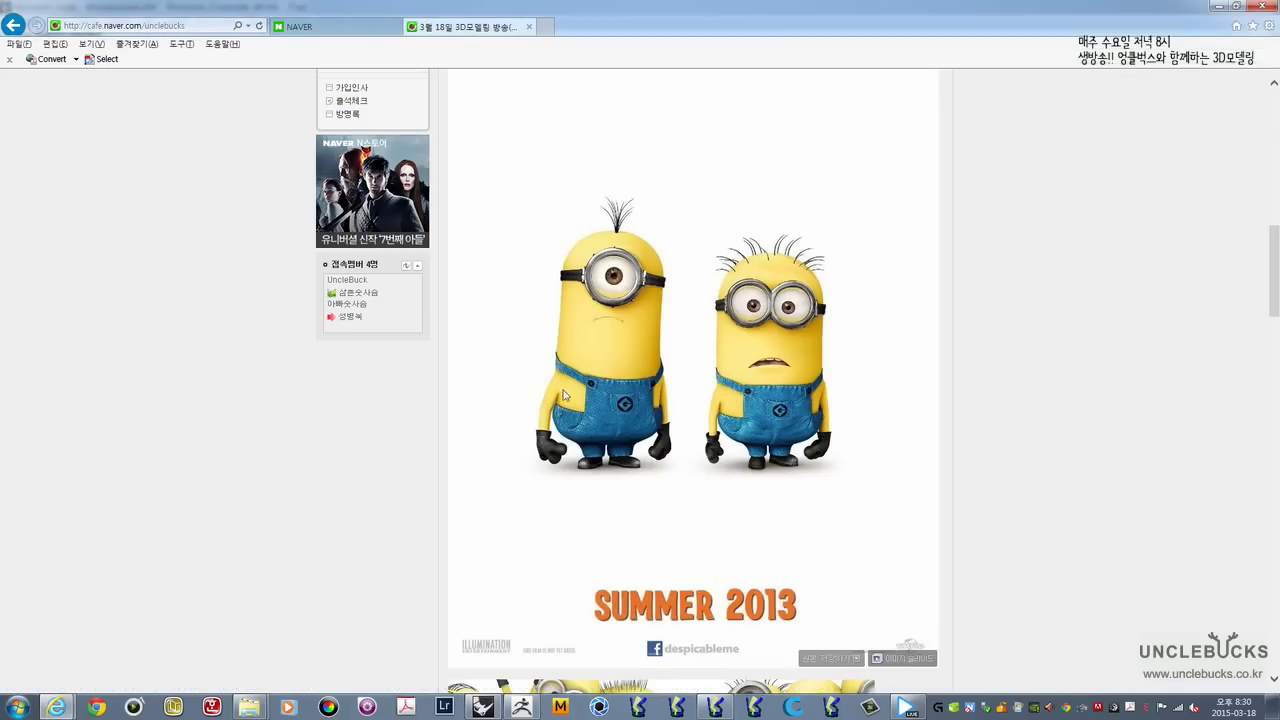
key(alt+Tab)
shift+click(698, 418)
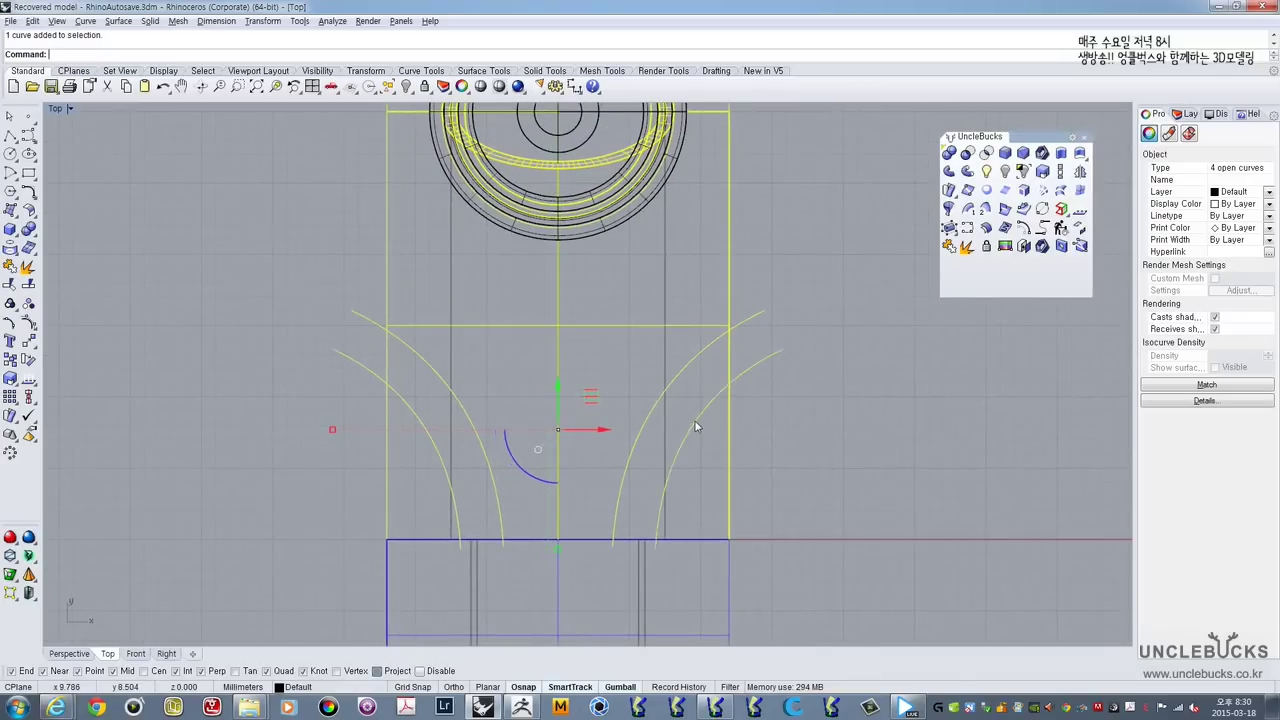
key(Delete)
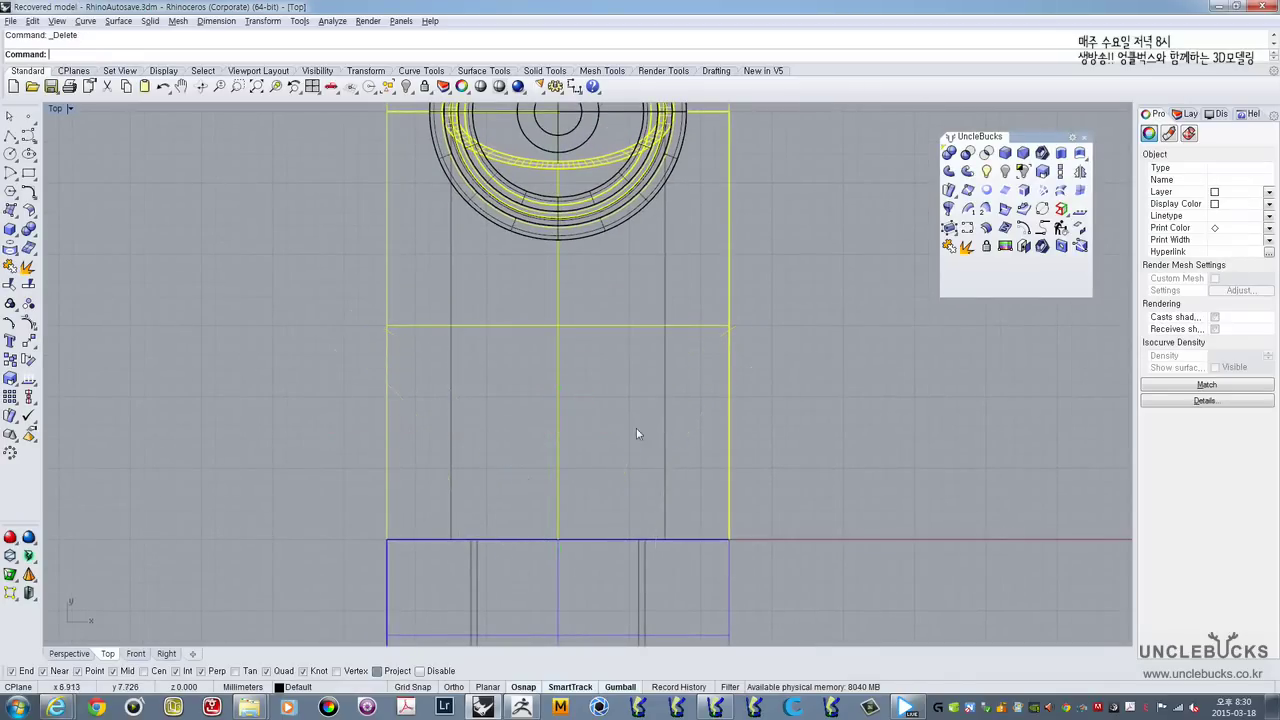
Step: Draw a rectangle between the two vertical lines, from about 10 mm above the blue section down to its top edge
click(29, 172)
right_drag(498, 431, 442, 314)
click(395, 283)
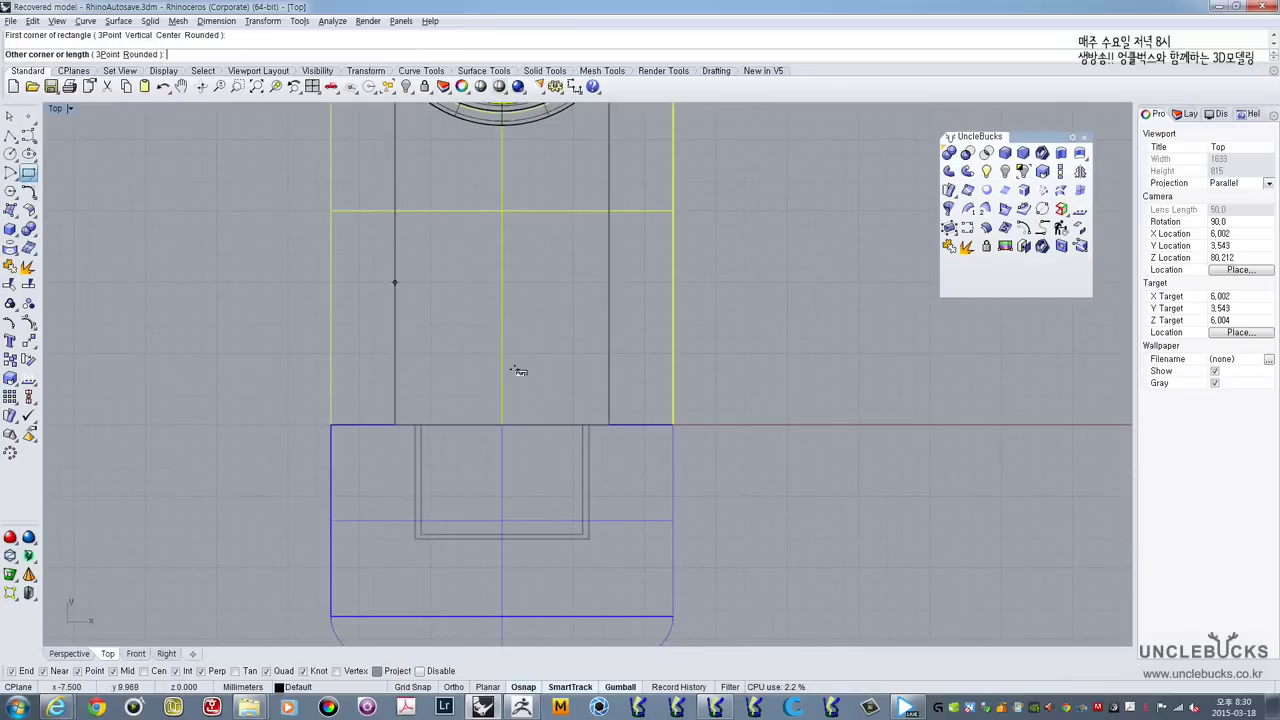
click(604, 425)
Step: Stretch the bib rectangle vertically and move it slightly down so its lower part overlaps the blue section
click(606, 430)
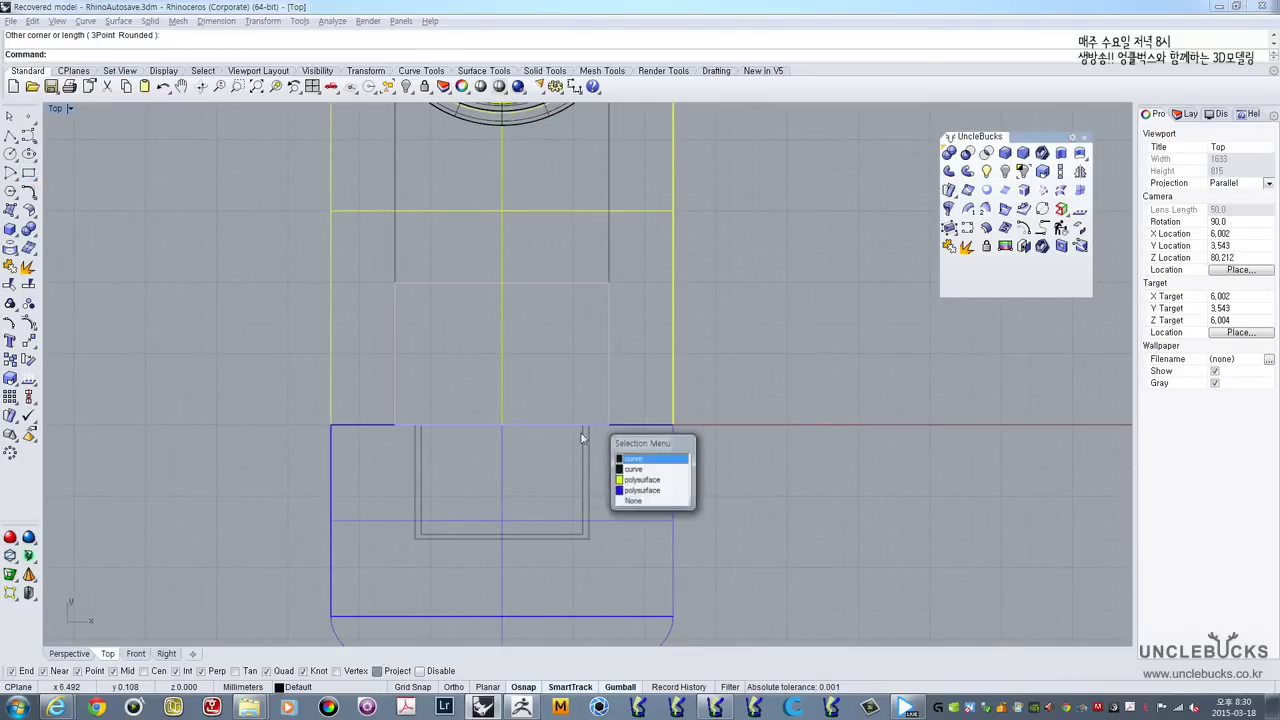
click(636, 461)
drag(505, 433, 502, 463)
key(ctrl+z)
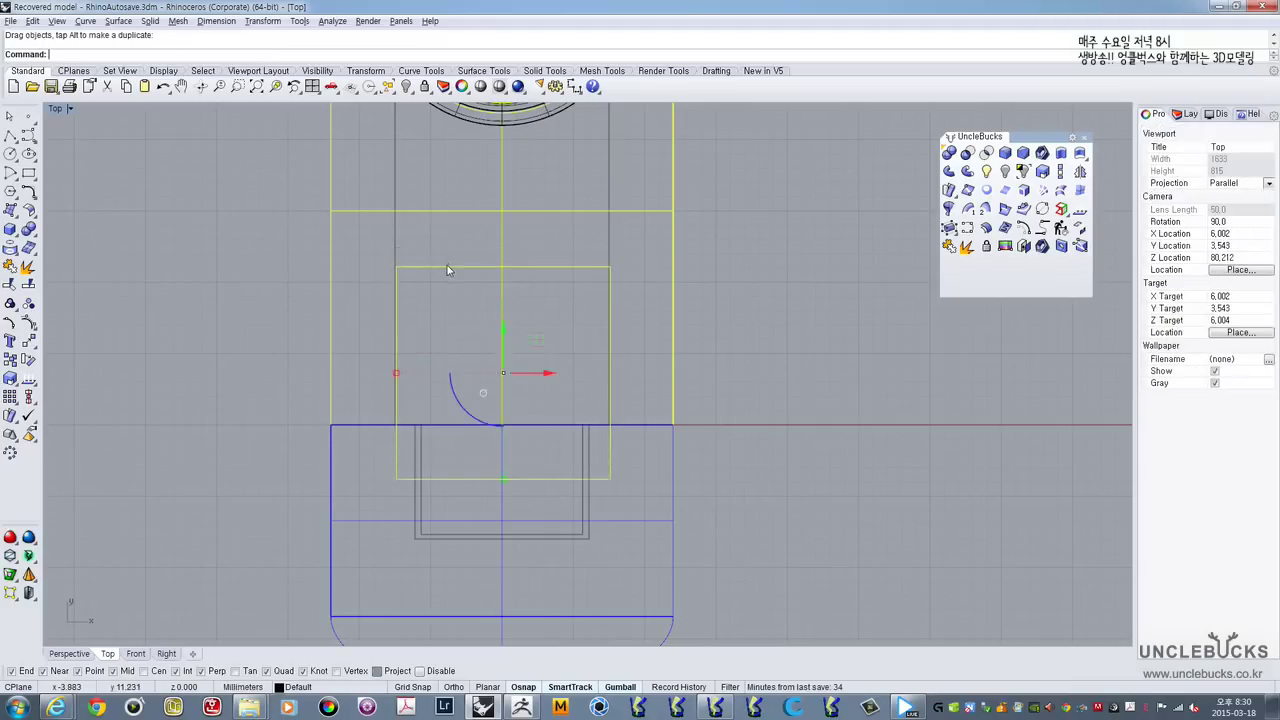
drag(502, 317, 503, 332)
right_drag(591, 297, 545, 350)
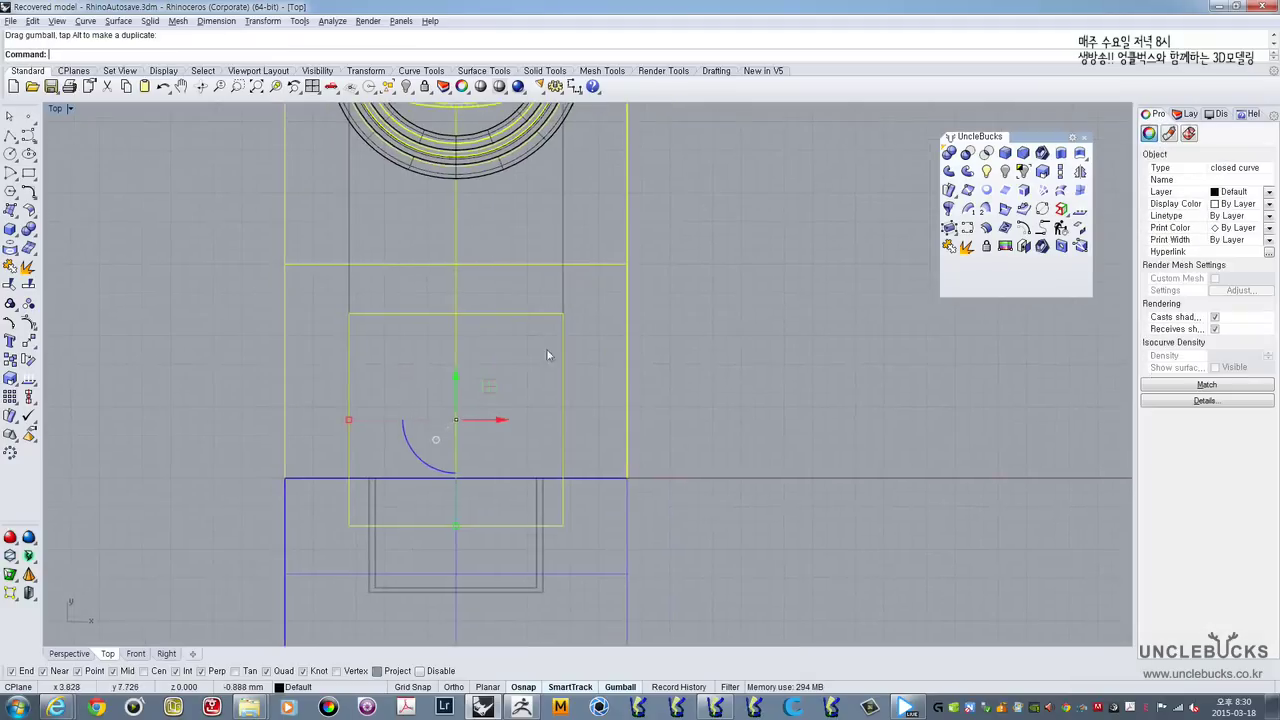
Step: Draw a three-point control point curve from inside the rectangle's upper left corner outward past the body's left edge
click(28, 134)
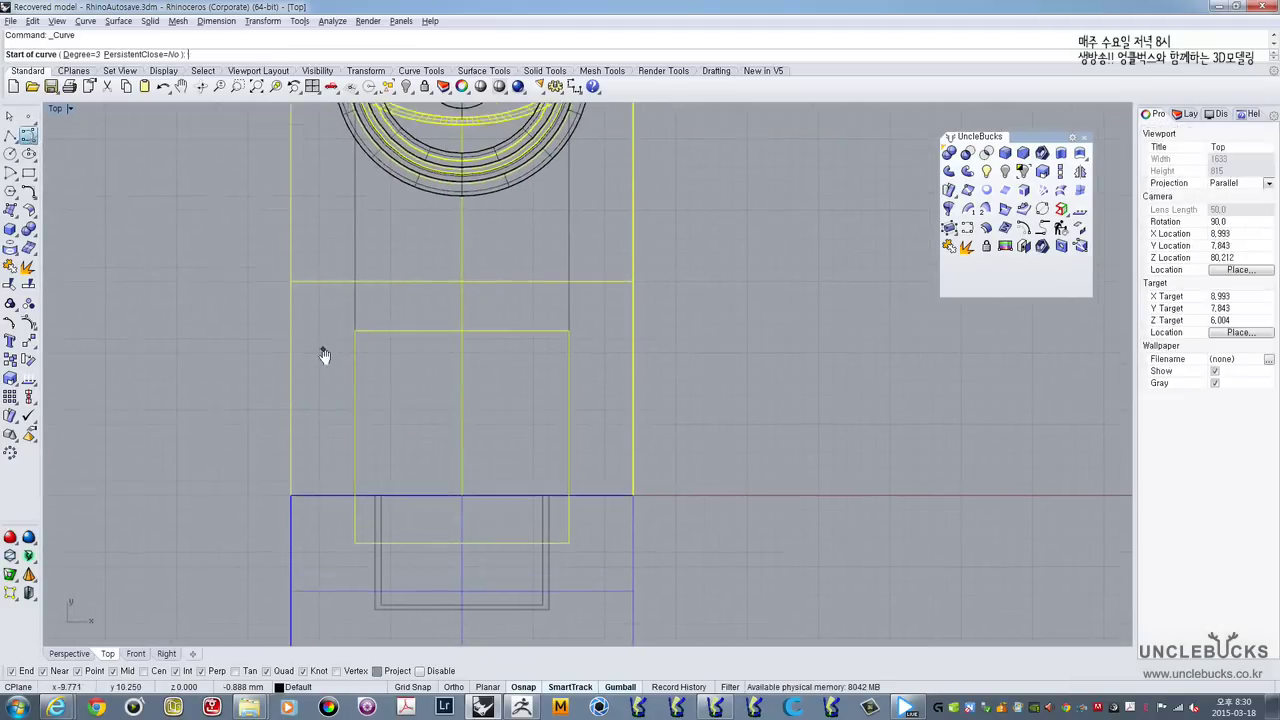
click(378, 370)
click(321, 312)
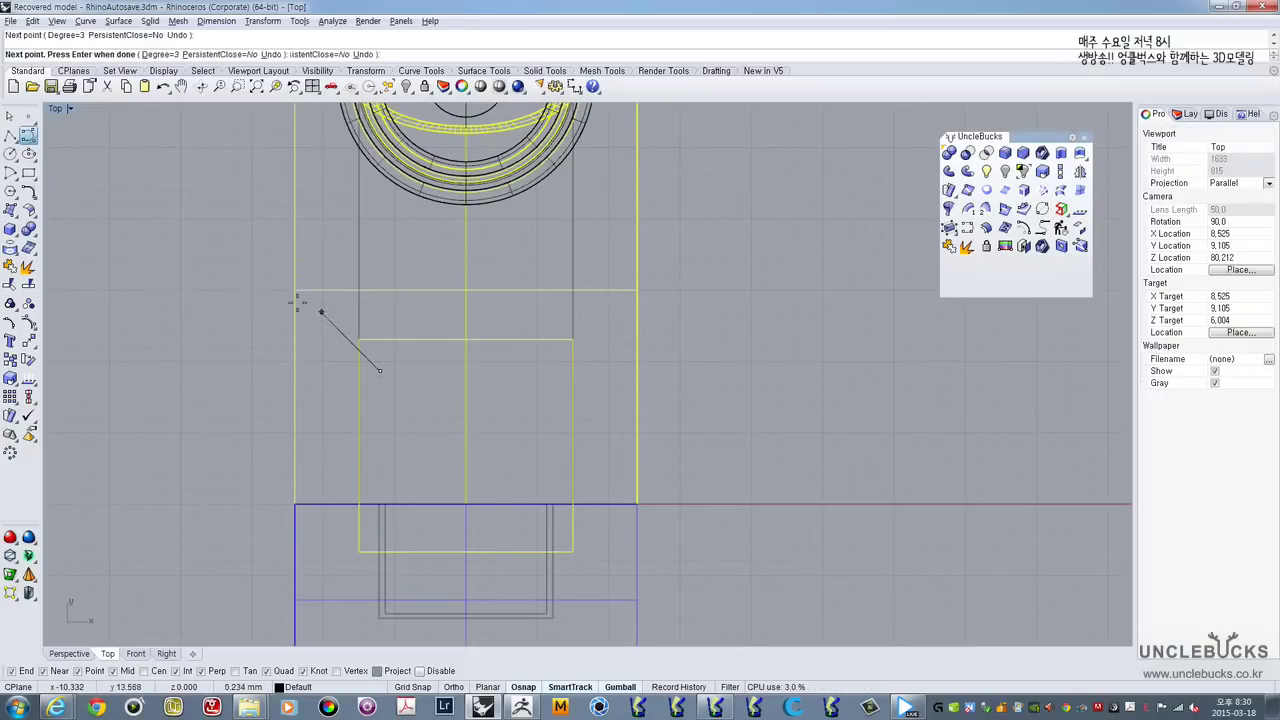
click(182, 293)
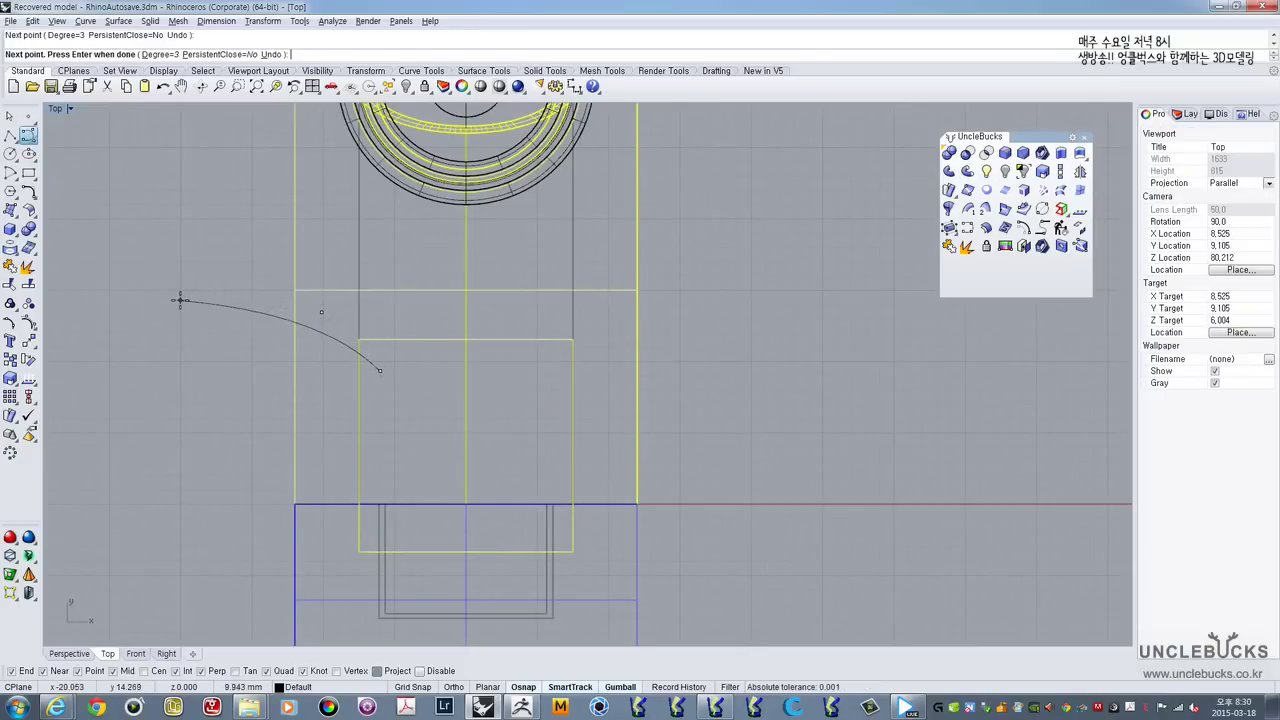
key(Return)
Step: Move the middle control point of the left strap curve slightly up and left to give the curve a rounder bend
click(284, 315)
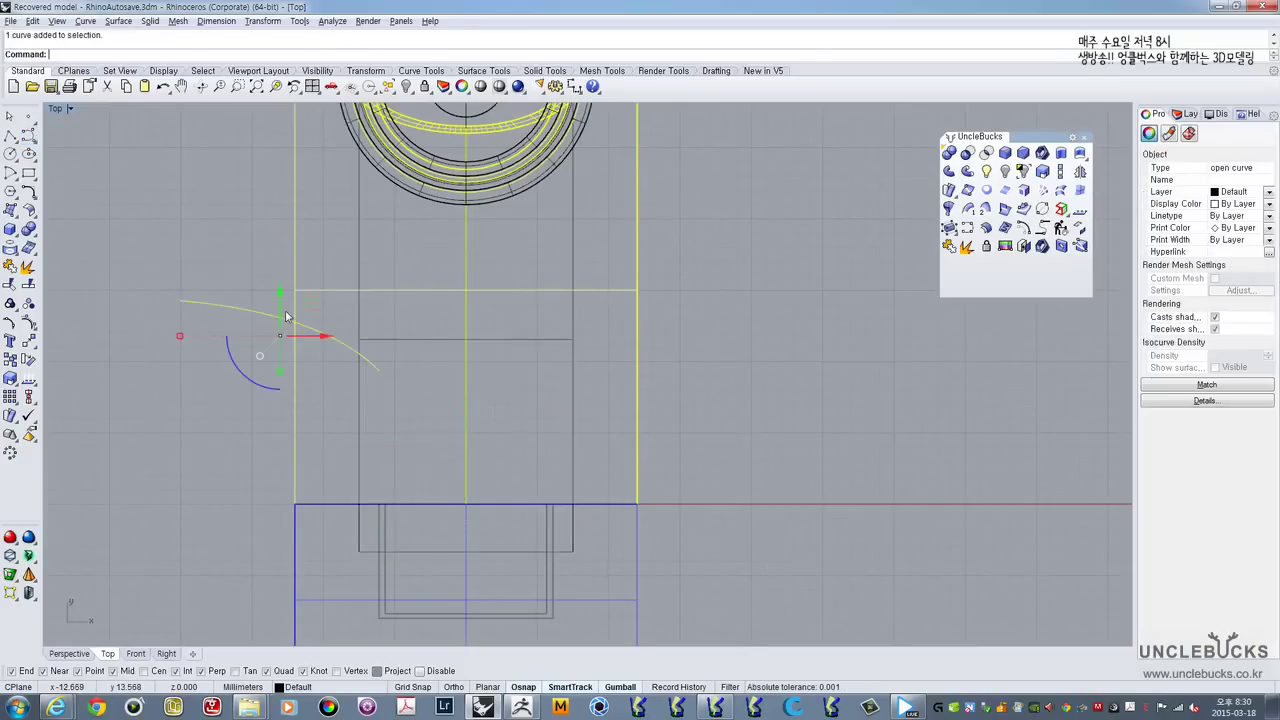
click(10, 322)
drag(355, 341, 353, 336)
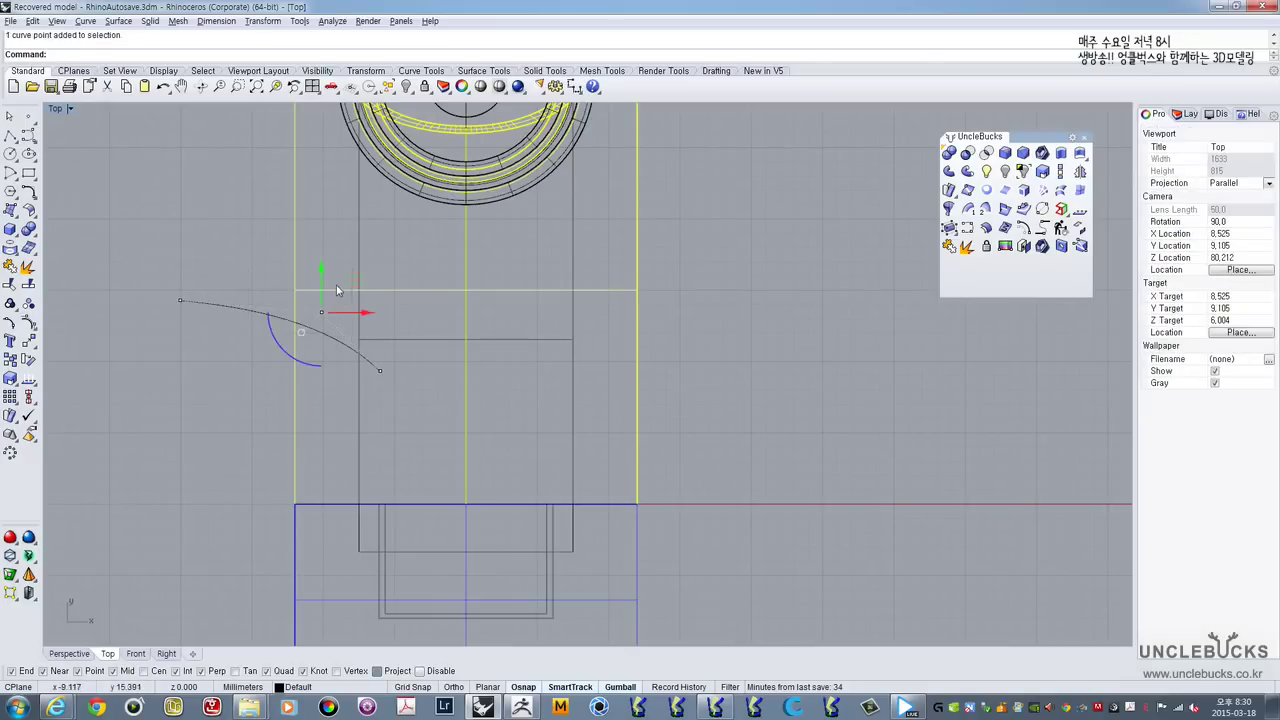
drag(355, 279, 346, 261)
click(257, 246)
right_drag(334, 319, 343, 344)
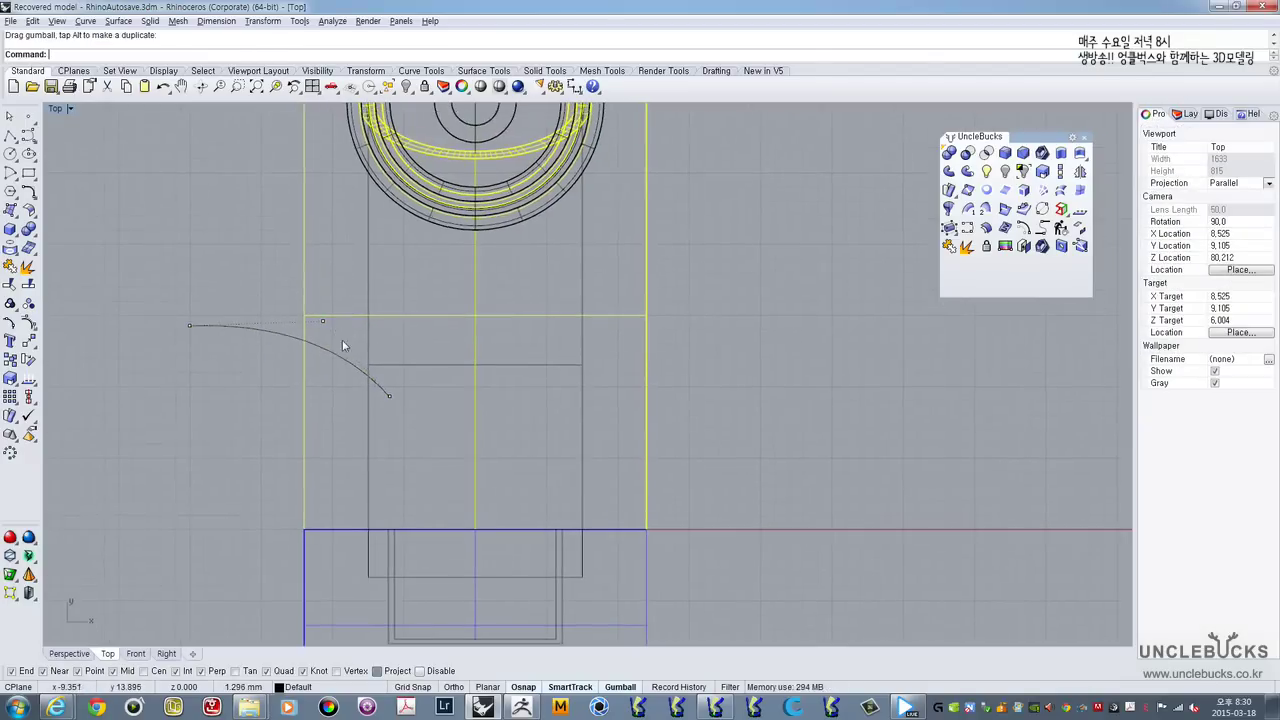
key(Escape)
Step: Offset the left strap curve by 1.5 mm to both sides
click(329, 352)
text(O)
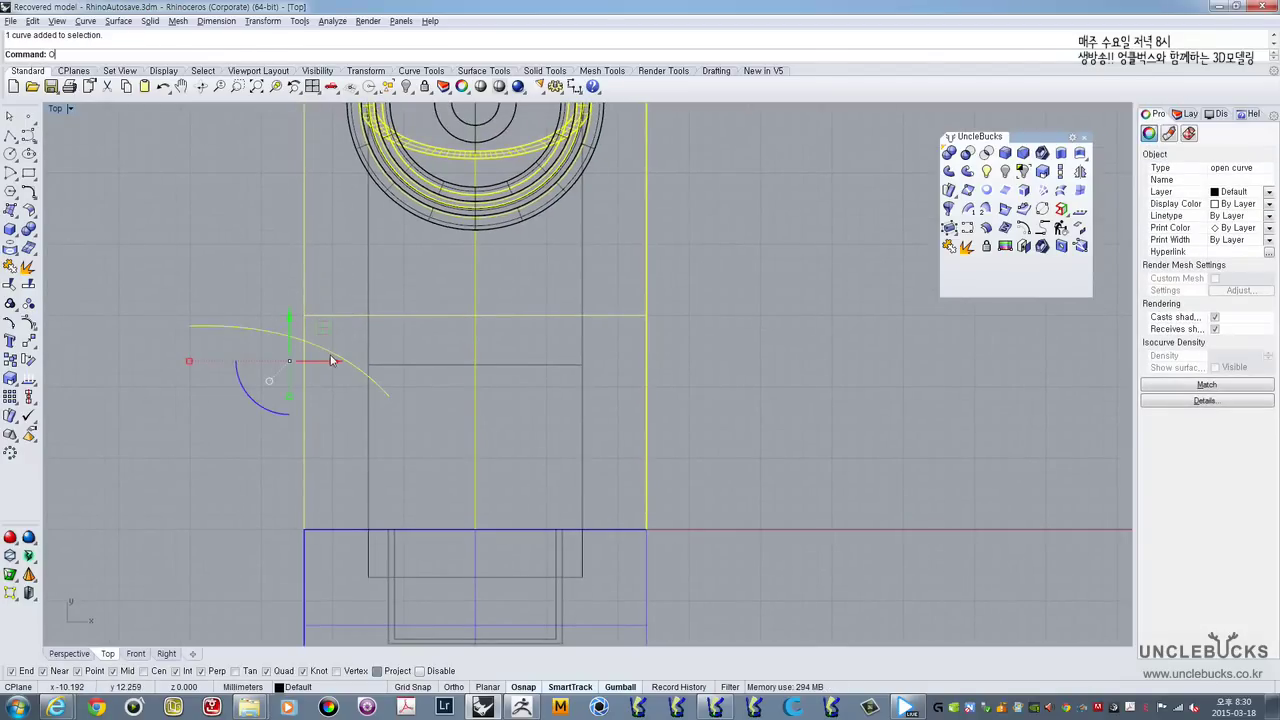
text(ffset)
key(Return)
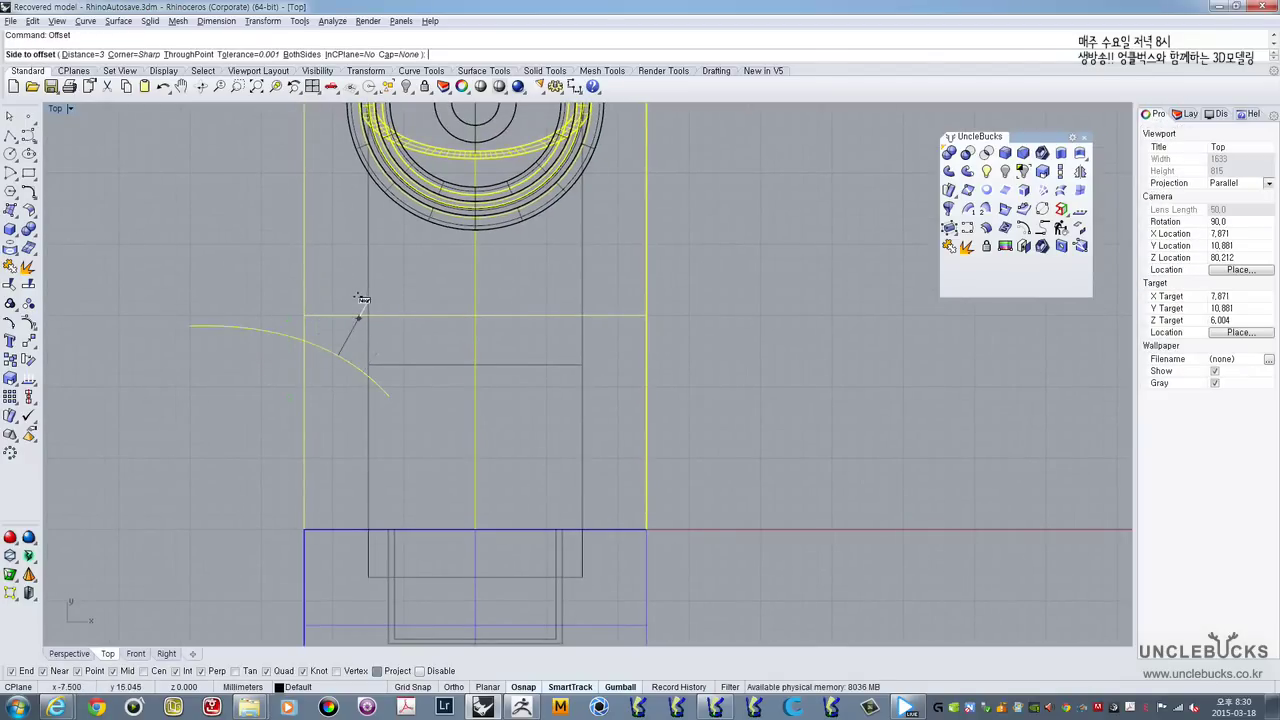
text(1.5)
key(Return)
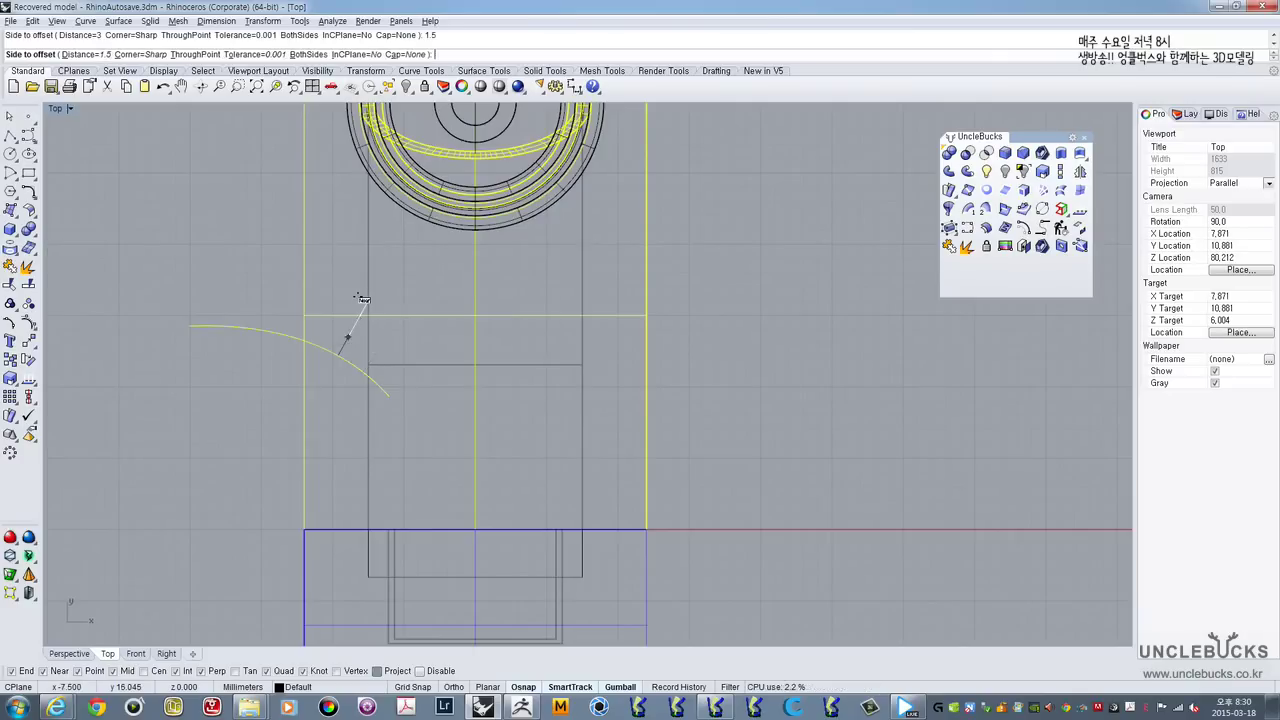
click(360, 300)
key(Escape)
Step: Mirror the two offset strap curves across the body's vertical centre line
click(375, 352)
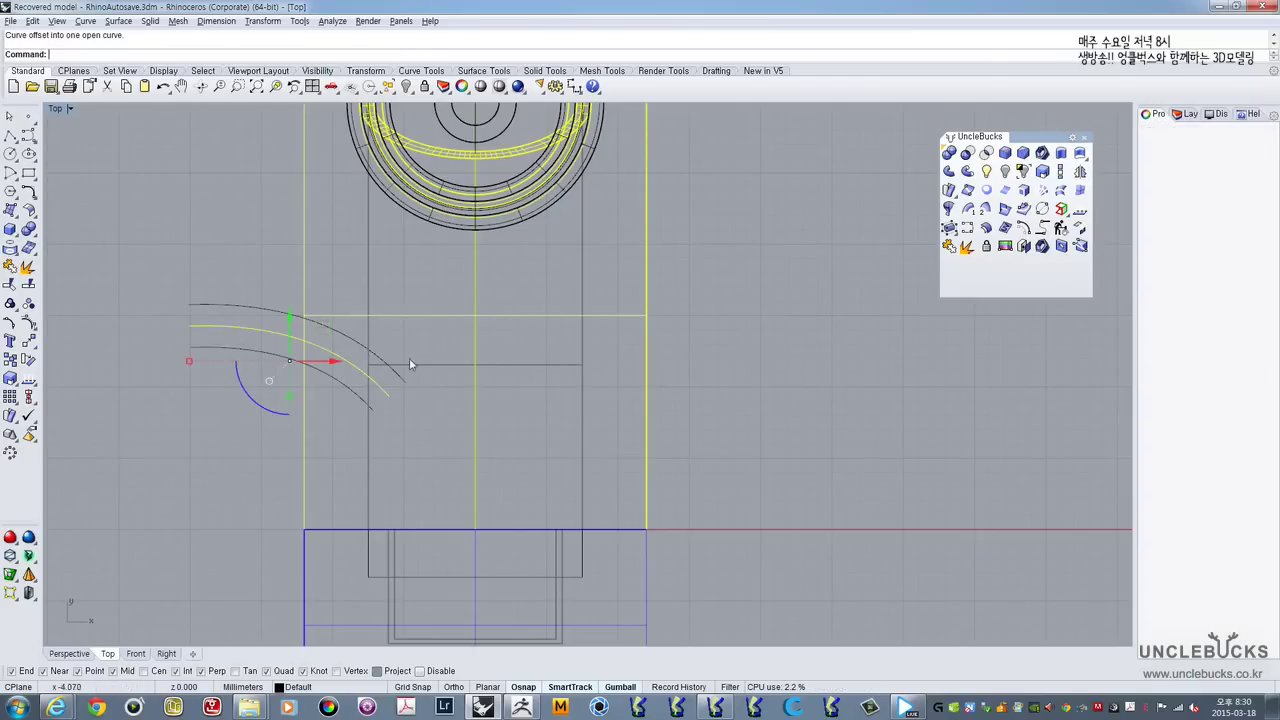
shift+click(353, 403)
right_drag(518, 411, 528, 387)
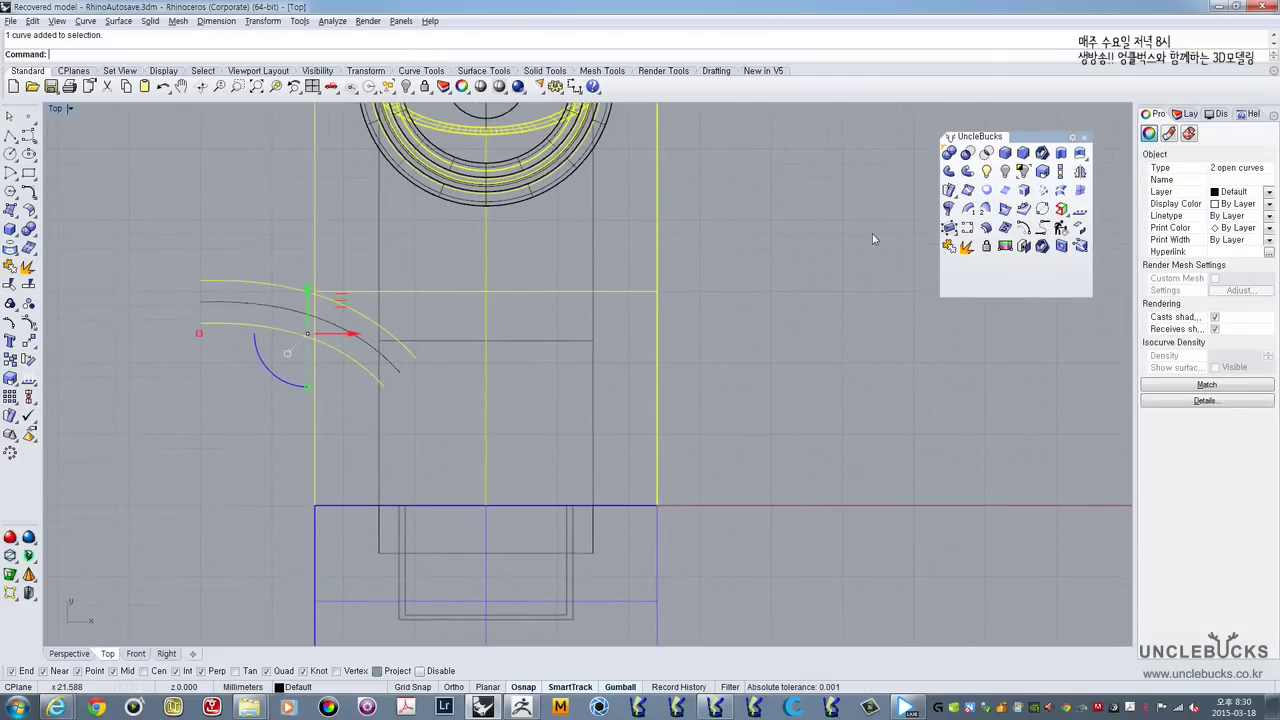
click(1080, 171)
click(486, 505)
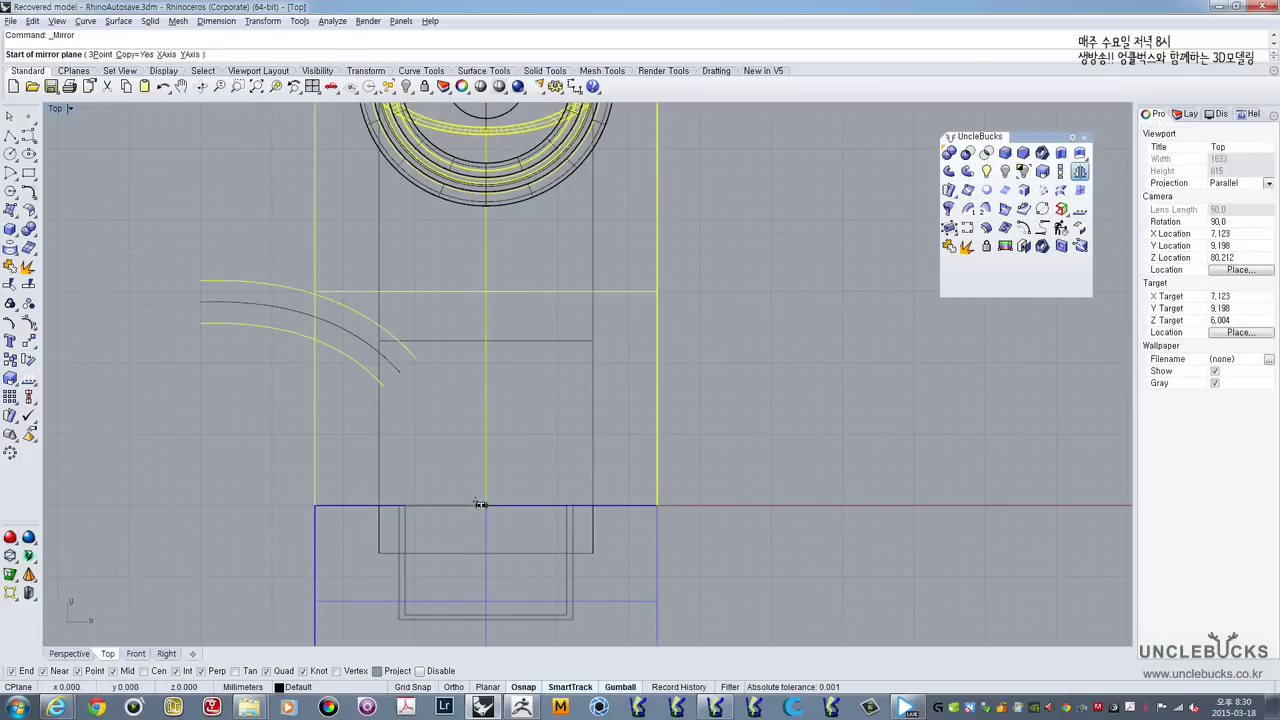
click(486, 376)
Step: Trim the strap ends inside the bib rectangle and the rectangle's upper corners between the strap curves on both sides
shift+click(597, 321)
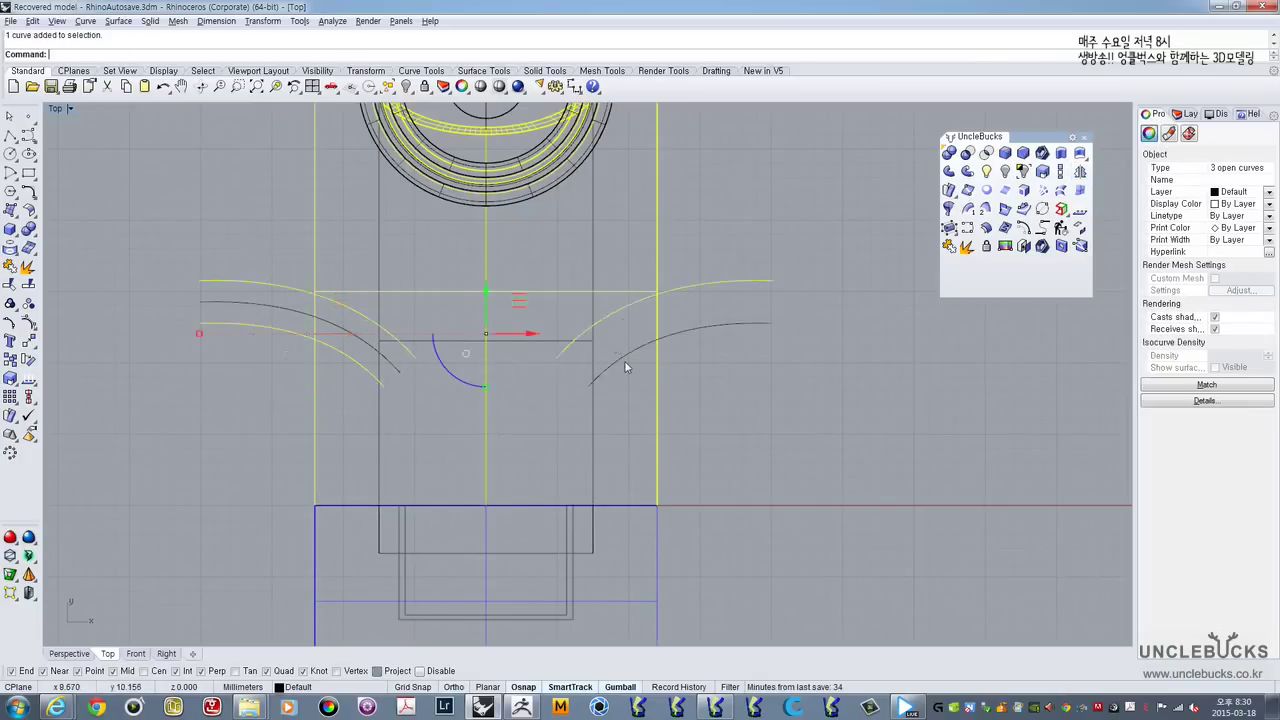
shift+click(625, 358)
right_drag(625, 359, 625, 376)
shift+click(590, 447)
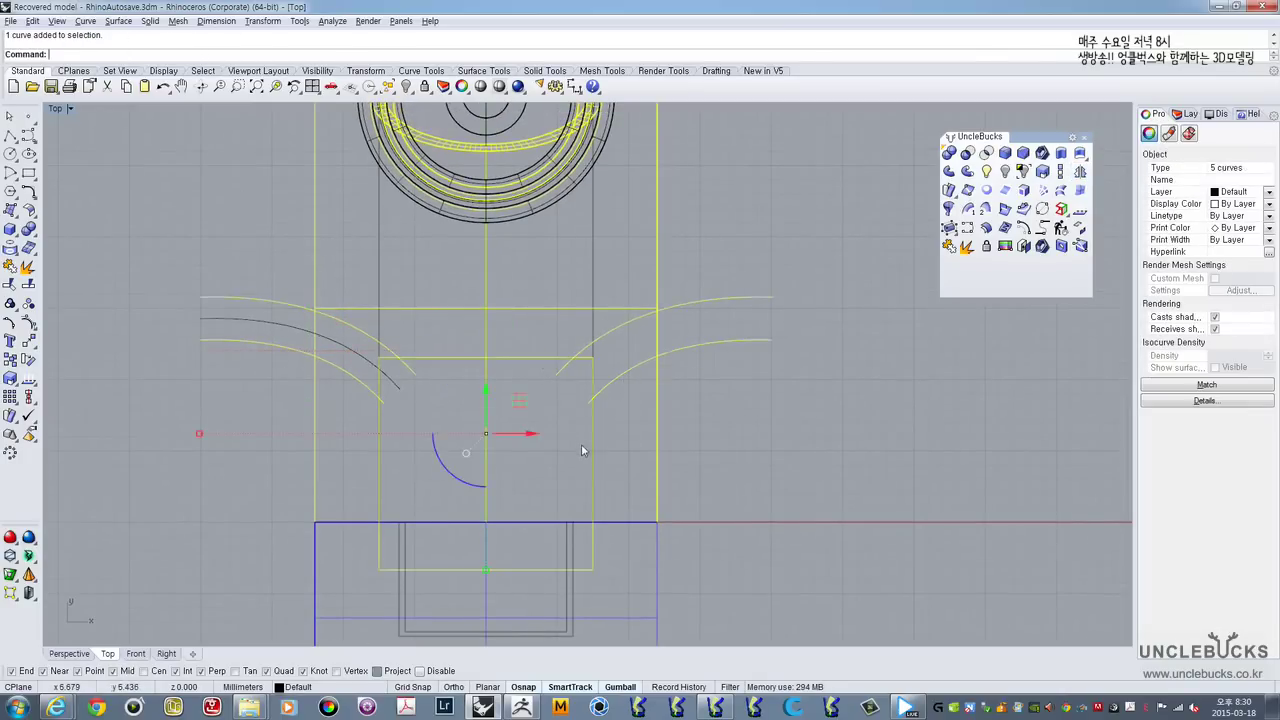
right_drag(584, 447, 577, 388)
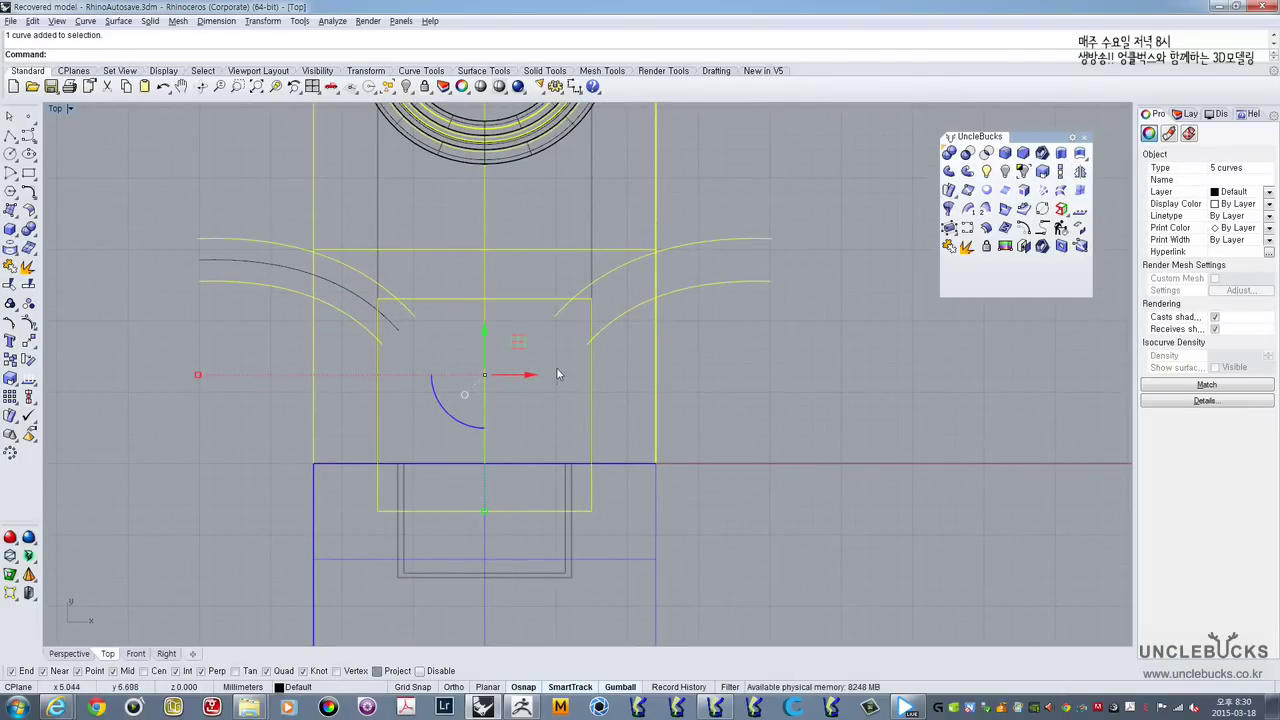
click(11, 285)
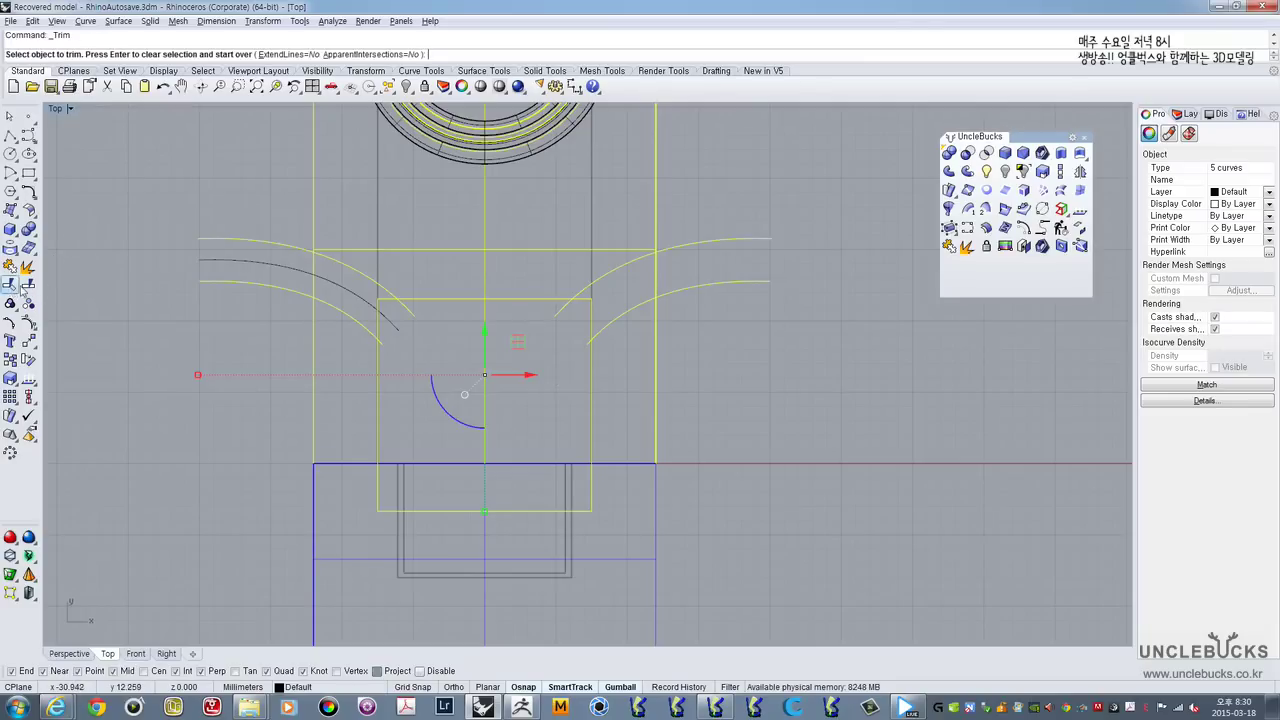
click(380, 332)
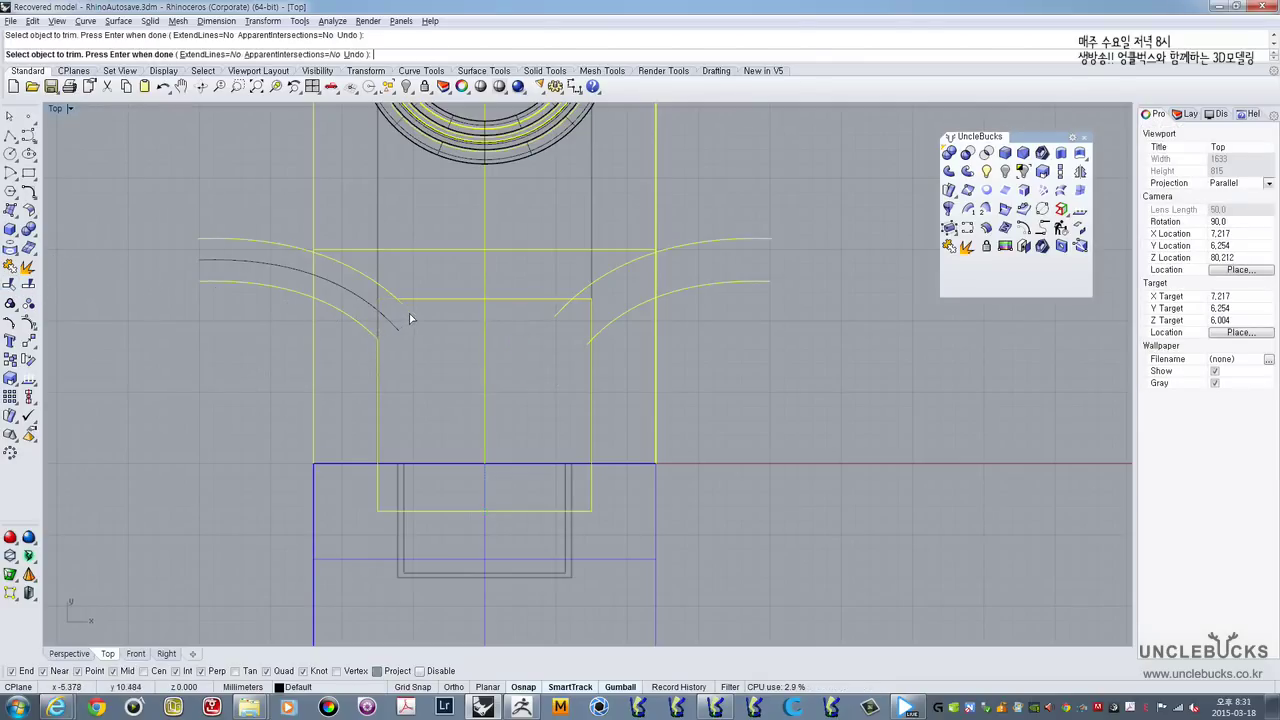
click(561, 308)
click(586, 344)
click(591, 322)
Step: Close the outer ends of the left and right straps with a straight line between each pair of curve endpoints
right_drag(600, 319, 582, 343)
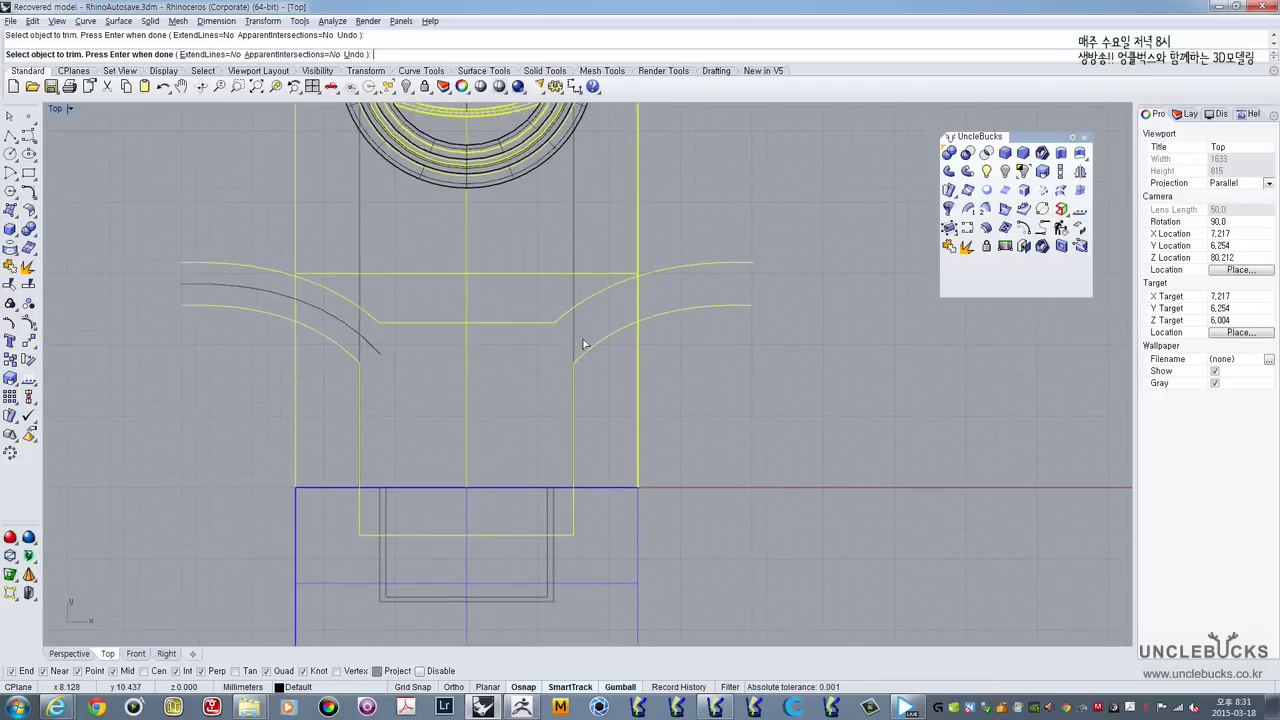
click(10, 134)
click(182, 262)
click(182, 305)
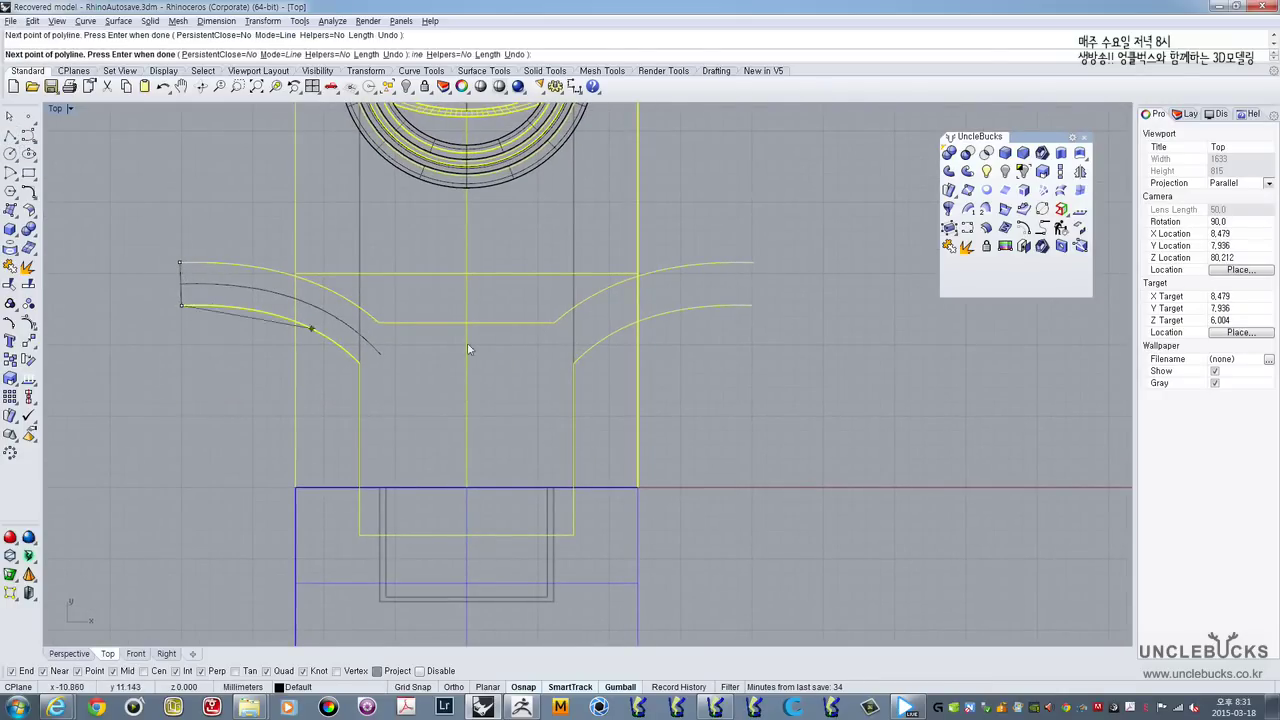
key(space)
key(space)
click(753, 263)
click(753, 305)
key(space)
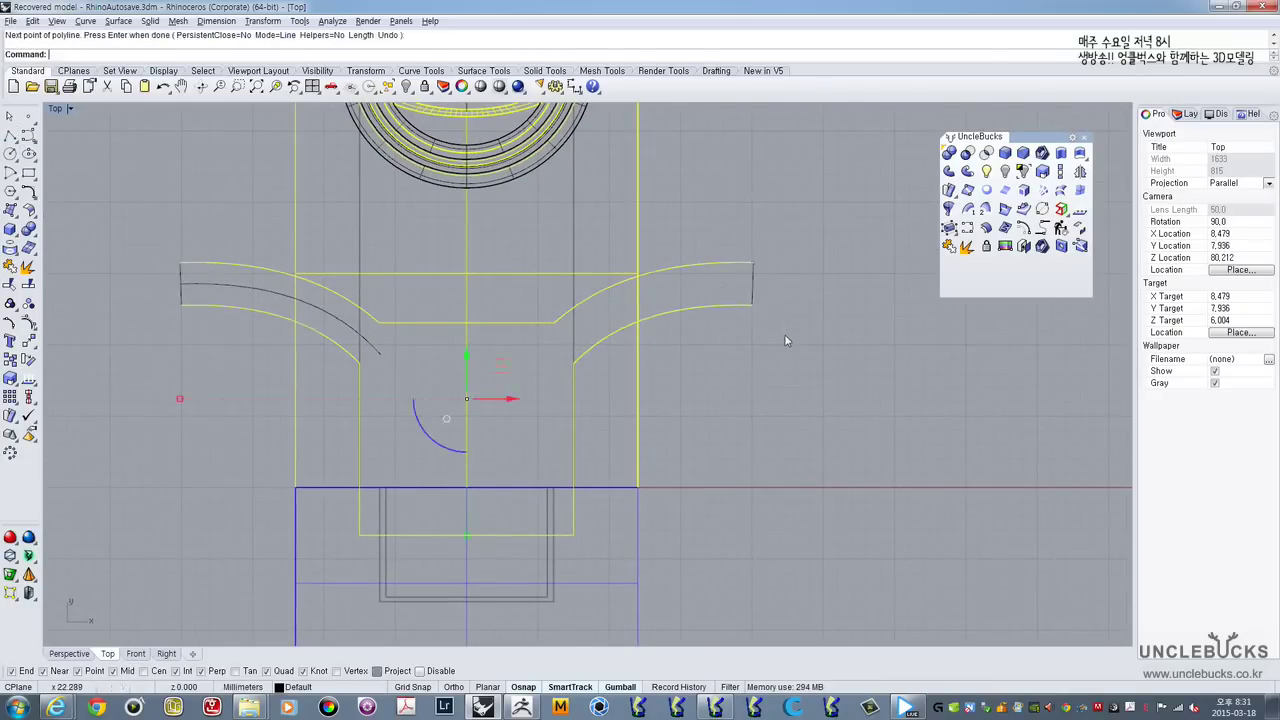
Step: Join the eight bib, strap and end-line curves into one closed outline
shift+click(753, 279)
shift+click(181, 290)
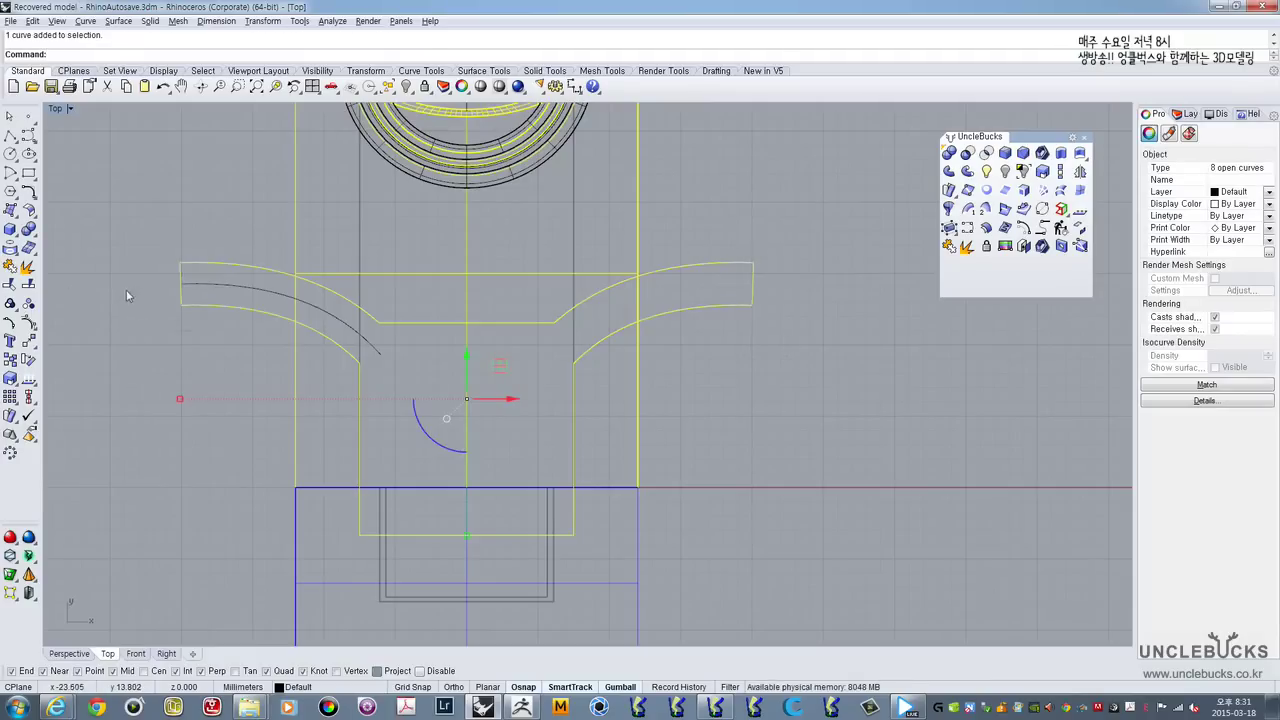
click(28, 267)
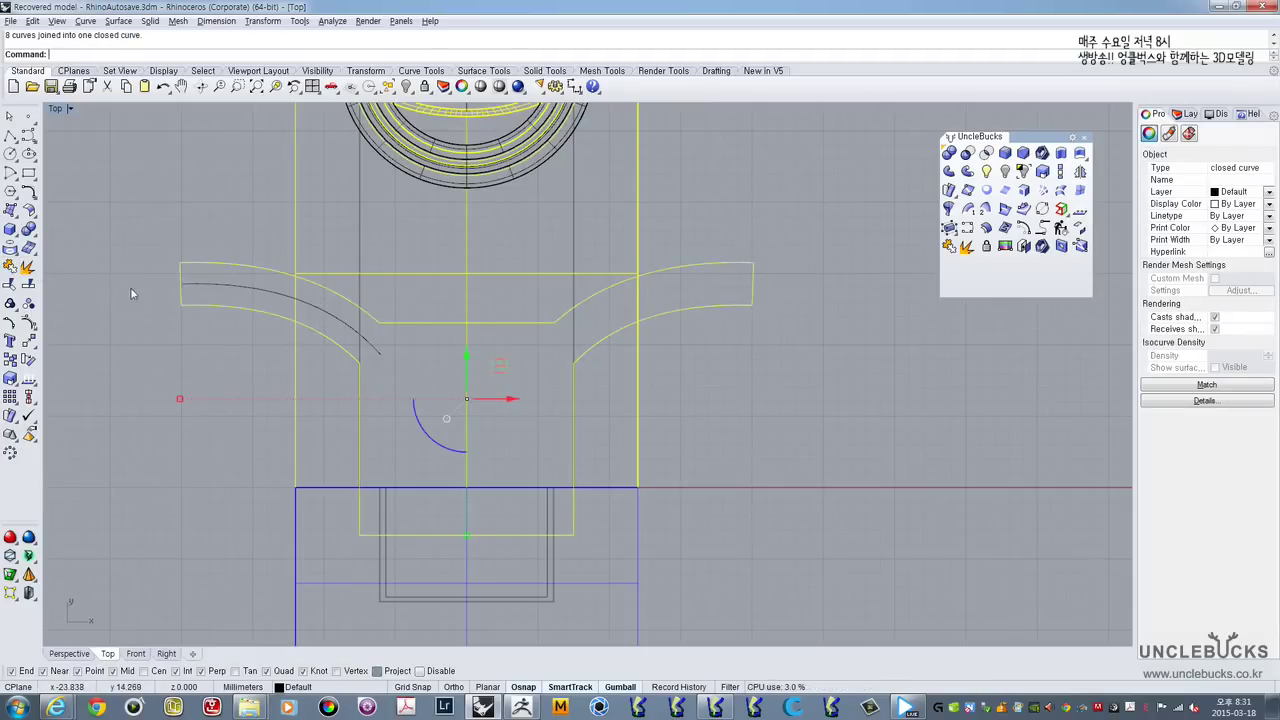
Step: Turn on the edit points of the joined bib and strap outline, and undo the join
right_drag(360, 440, 372, 387)
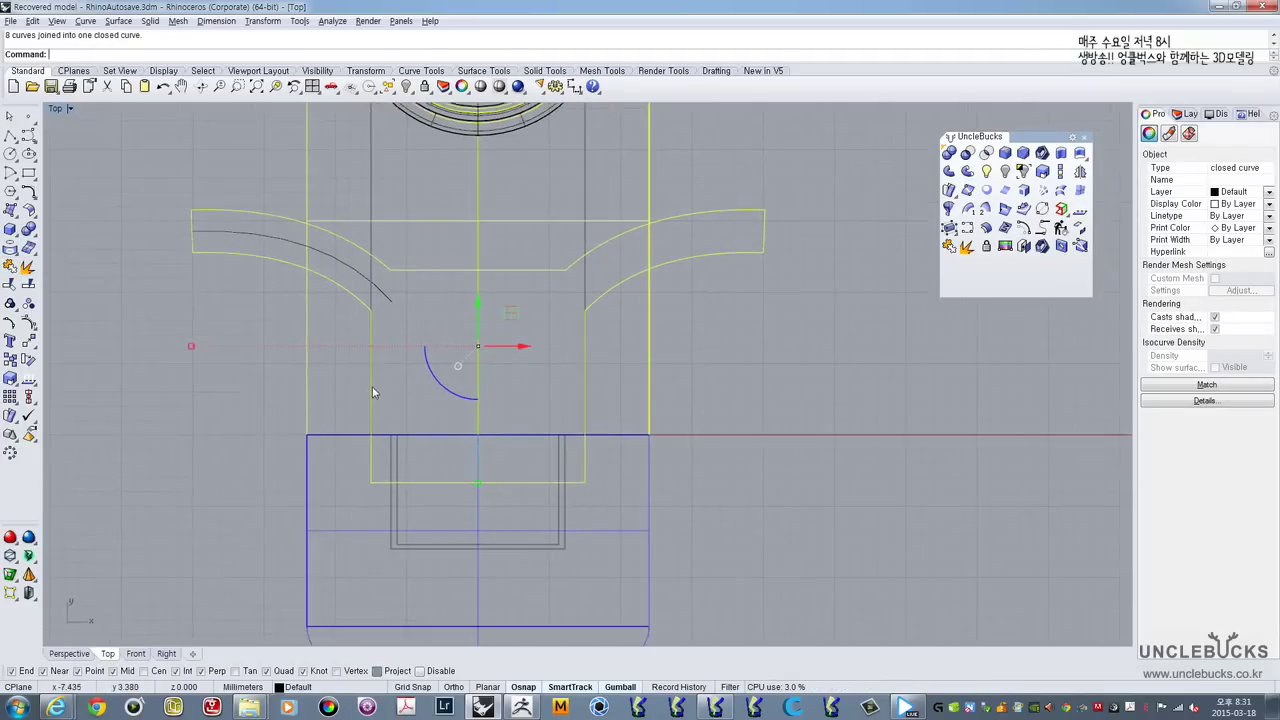
click(355, 399)
click(371, 400)
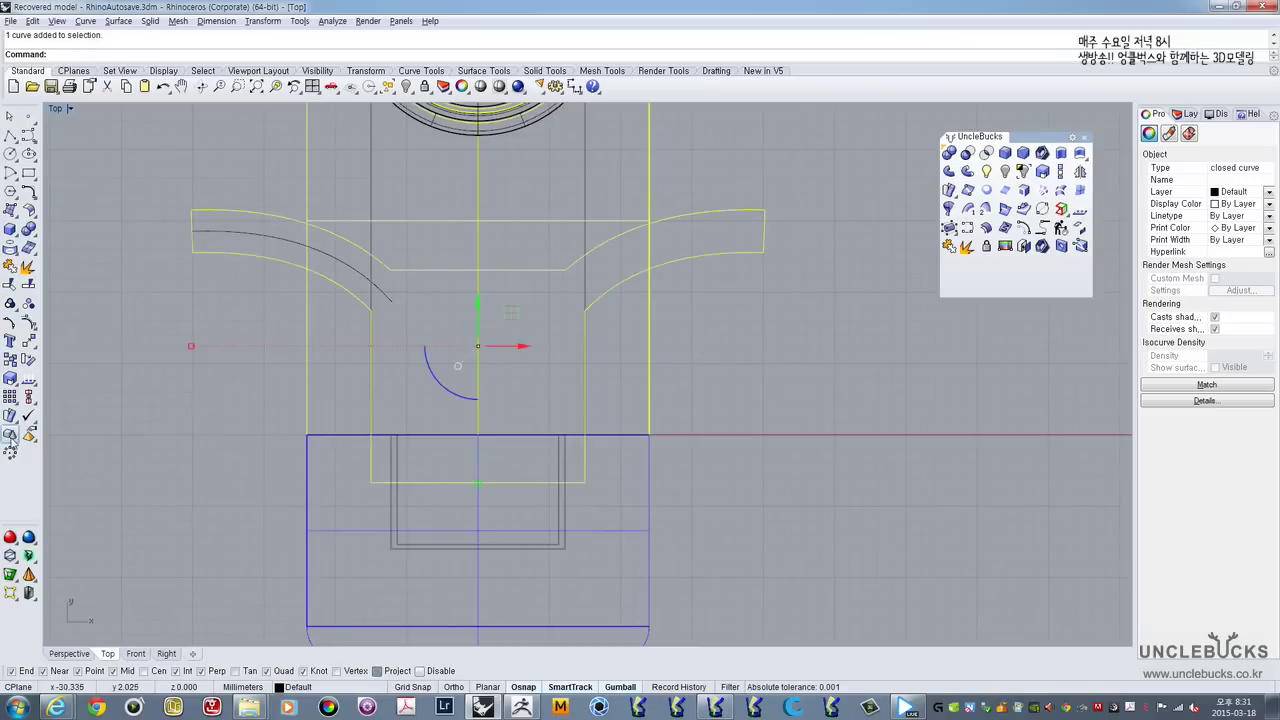
click(12, 324)
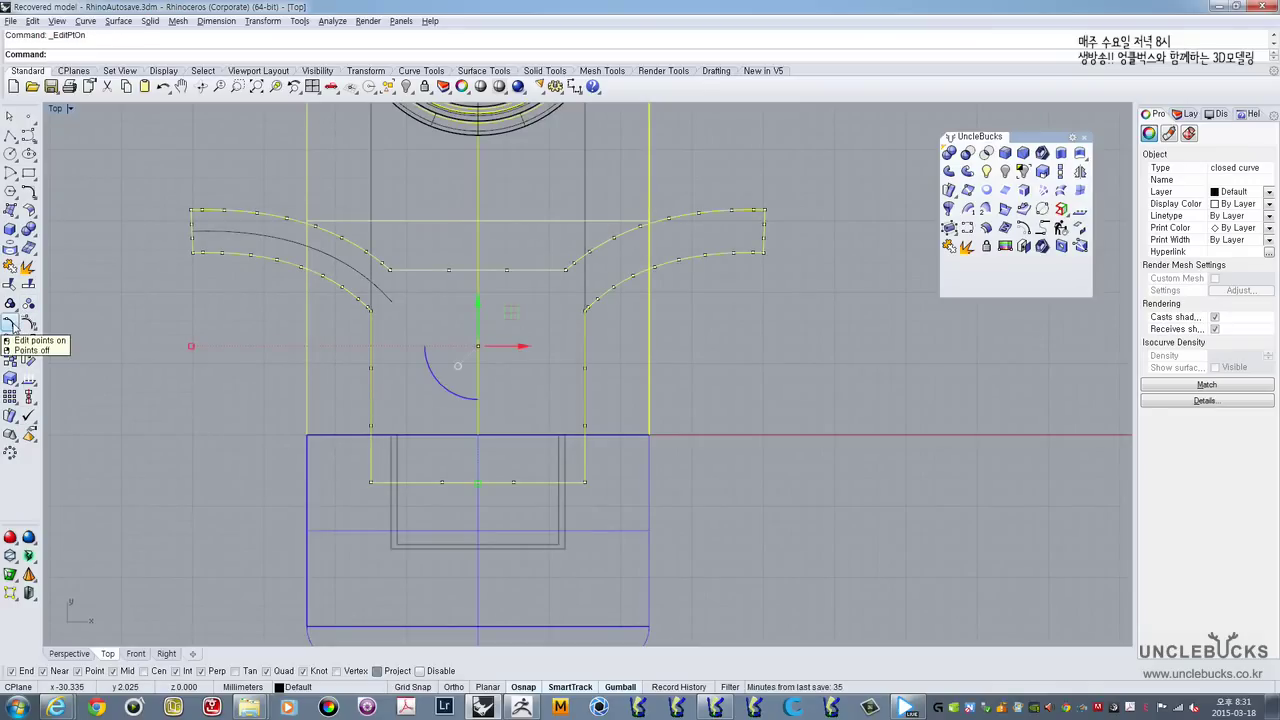
key(ctrl+z)
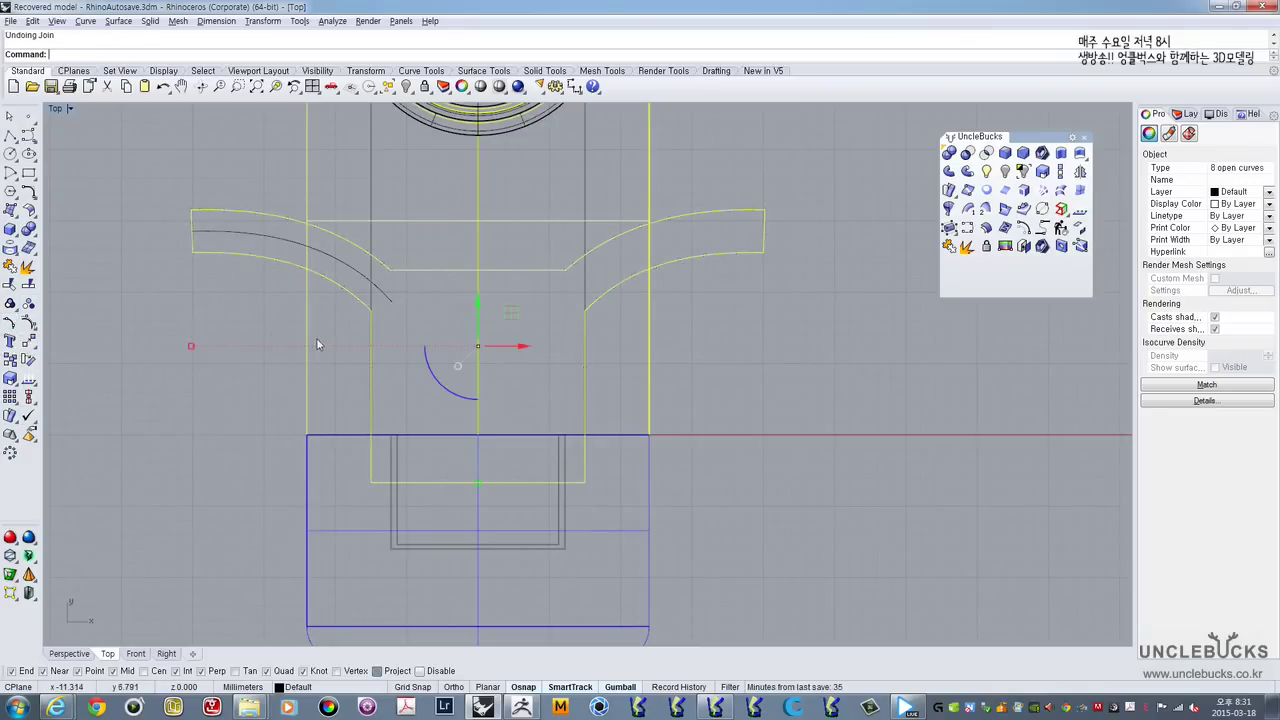
Step: Try to shift the bib's lower left corner sideways using the separate curves' edit points, and undo the move
click(29, 324)
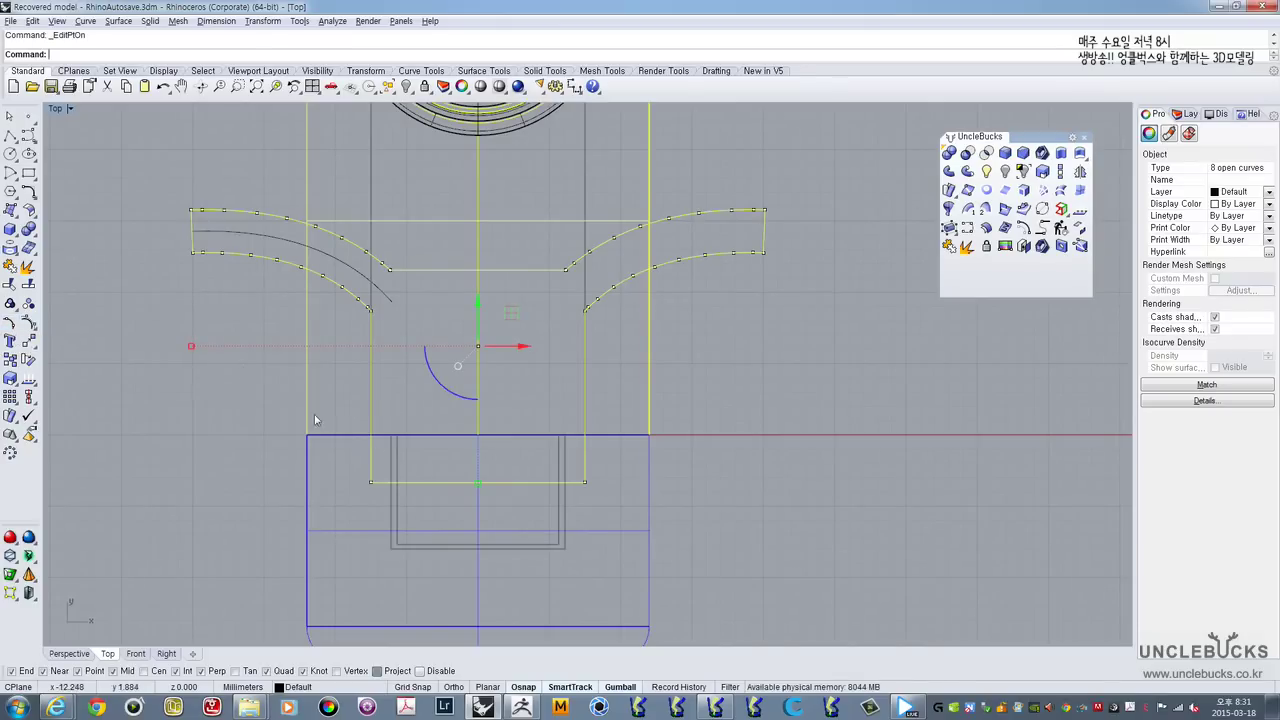
click(370, 482)
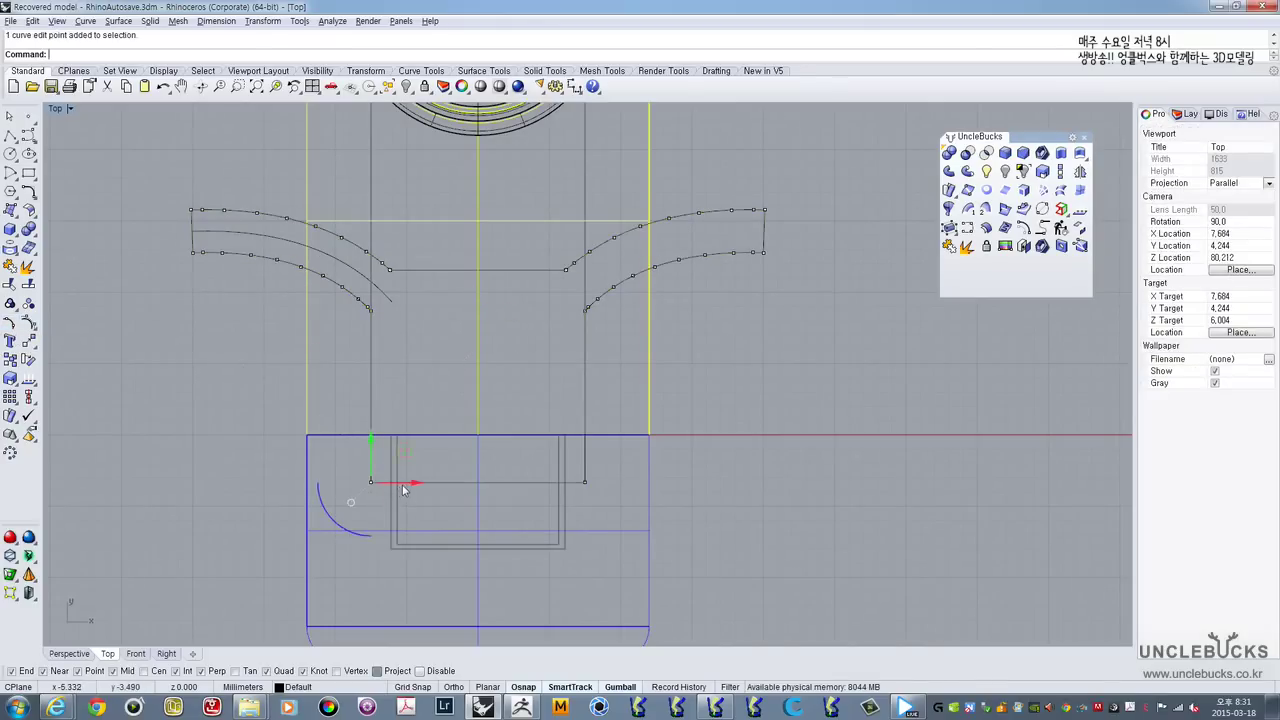
drag(409, 484, 371, 480)
key(ctrl+z)
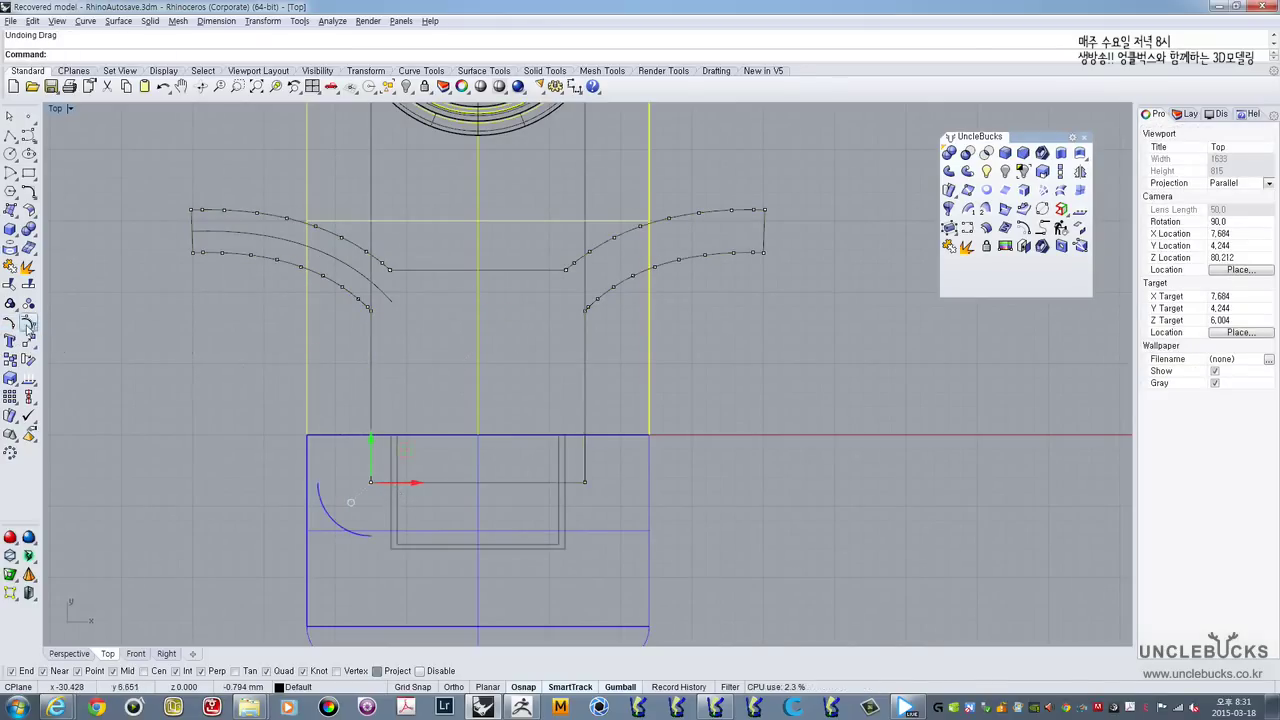
key(Escape)
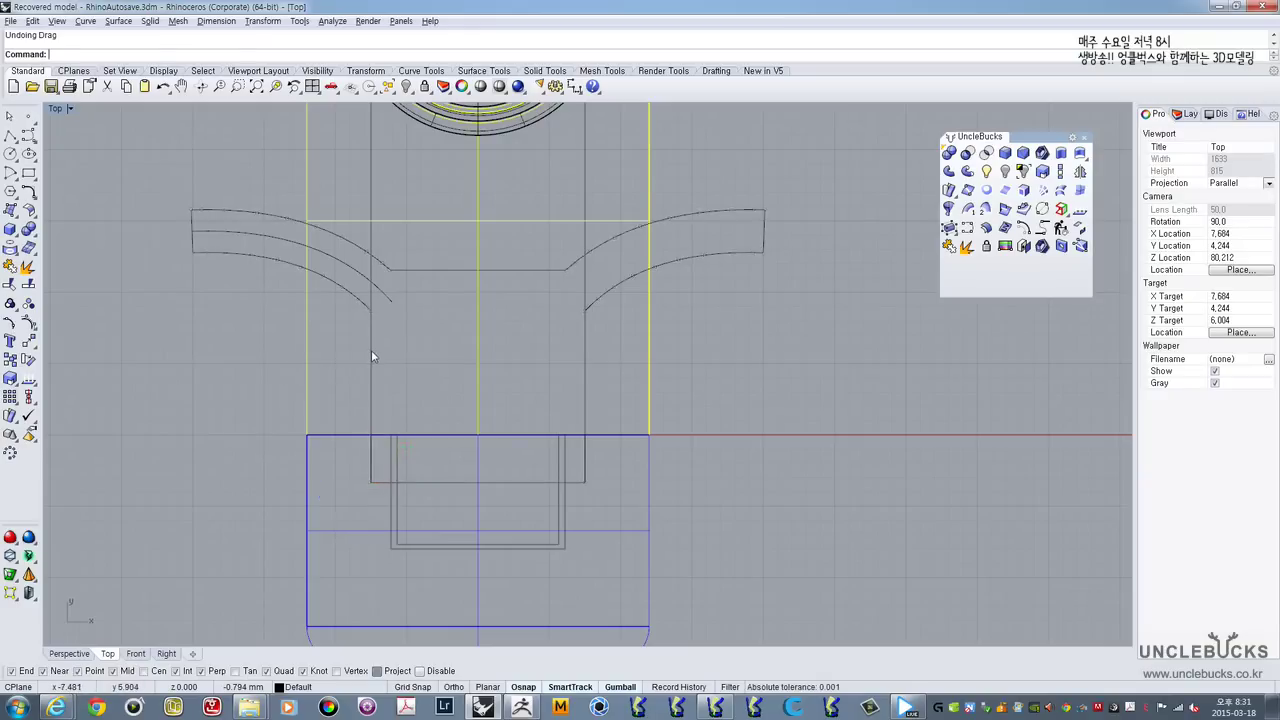
click(371, 350)
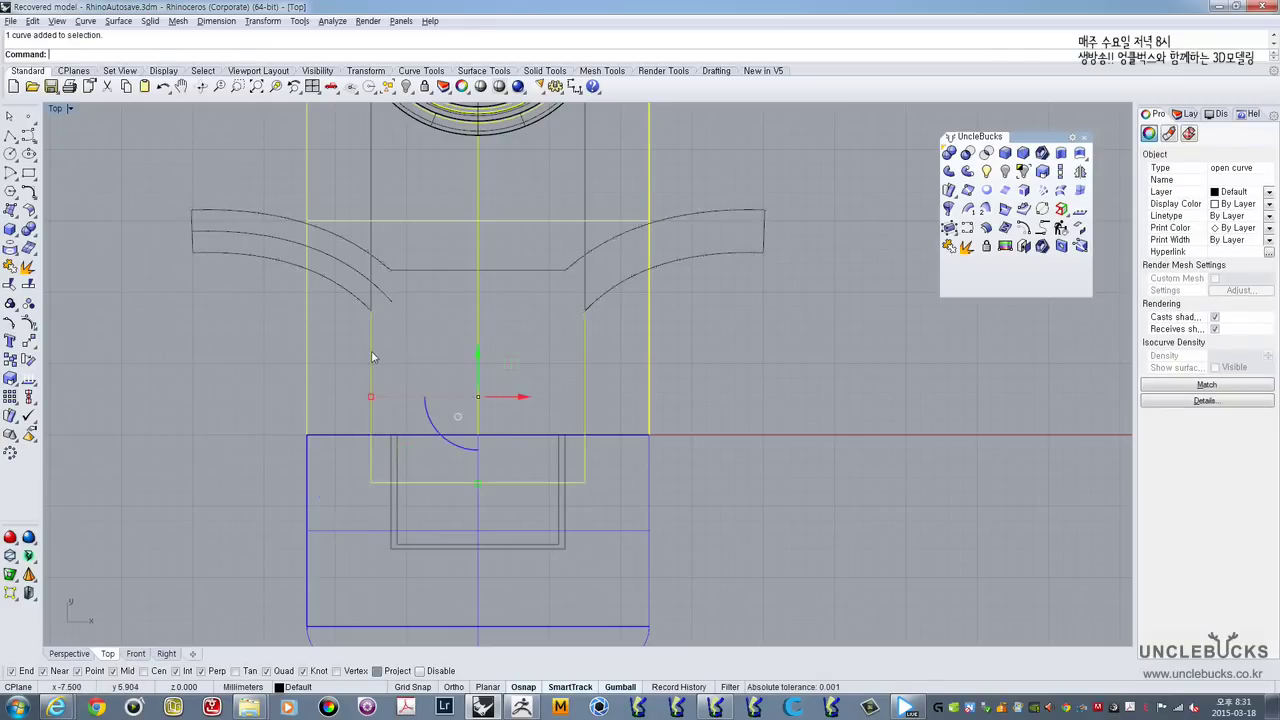
click(28, 341)
key(Escape)
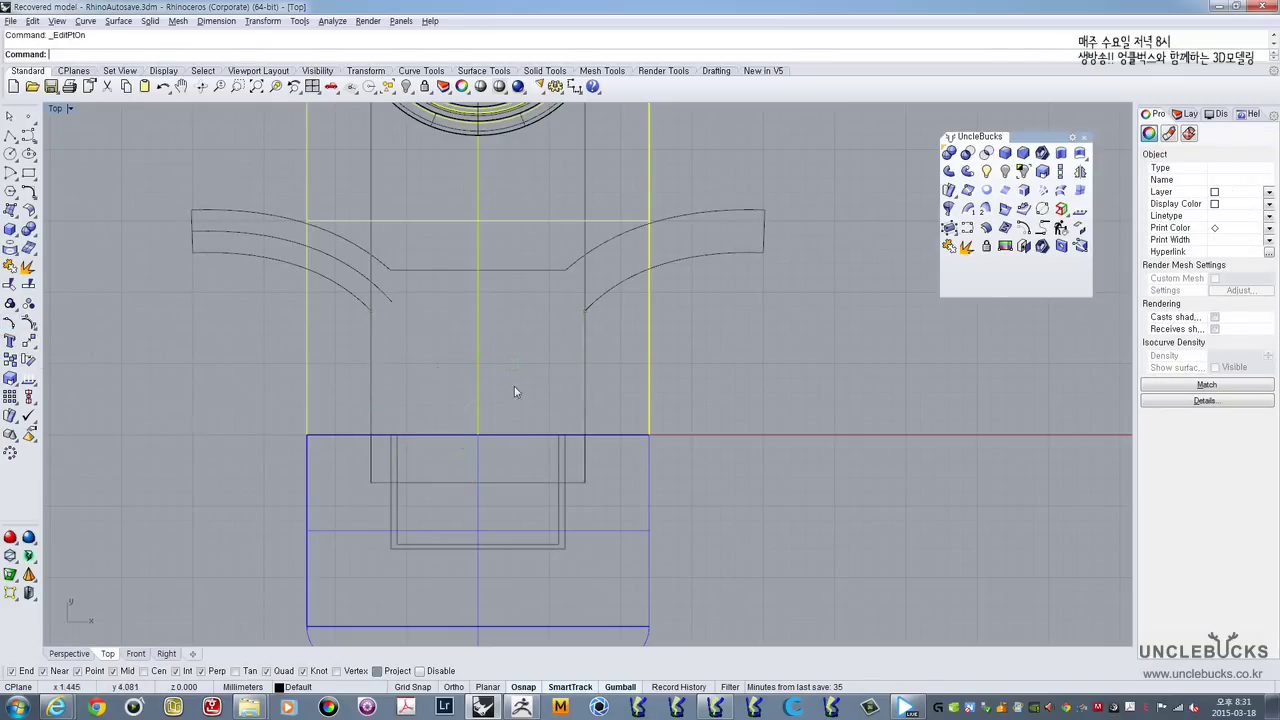
Step: Select the bib lines, all four strap edges and both end lines, and join them into one closed curve
click(587, 416)
drag(508, 362, 628, 346)
click(610, 295)
key(ctrl+z)
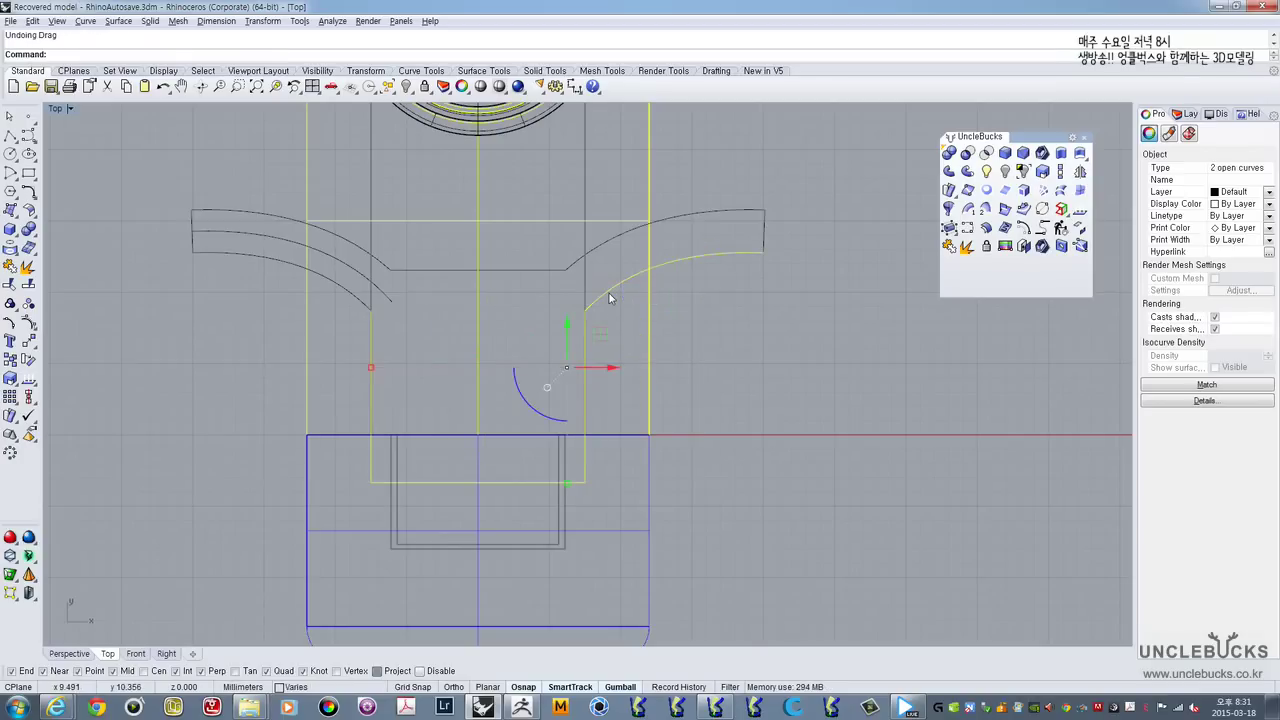
shift+click(349, 290)
shift+click(355, 247)
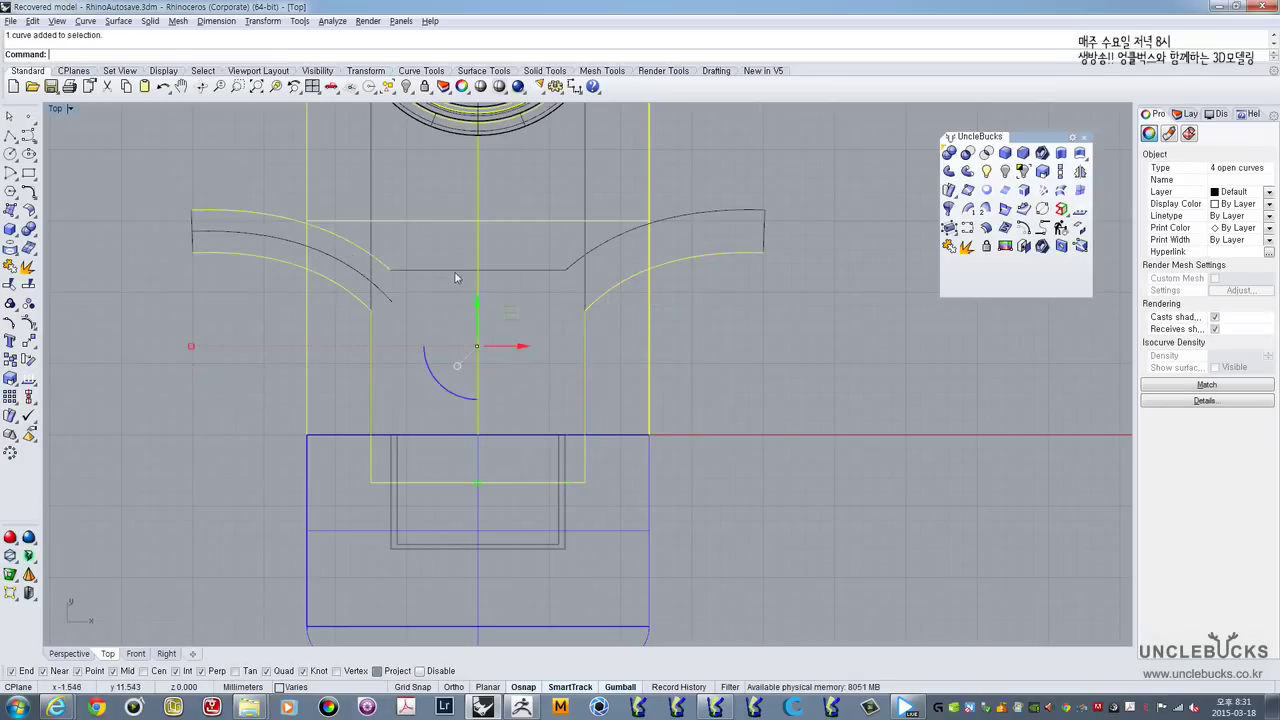
shift+click(456, 271)
shift+click(587, 252)
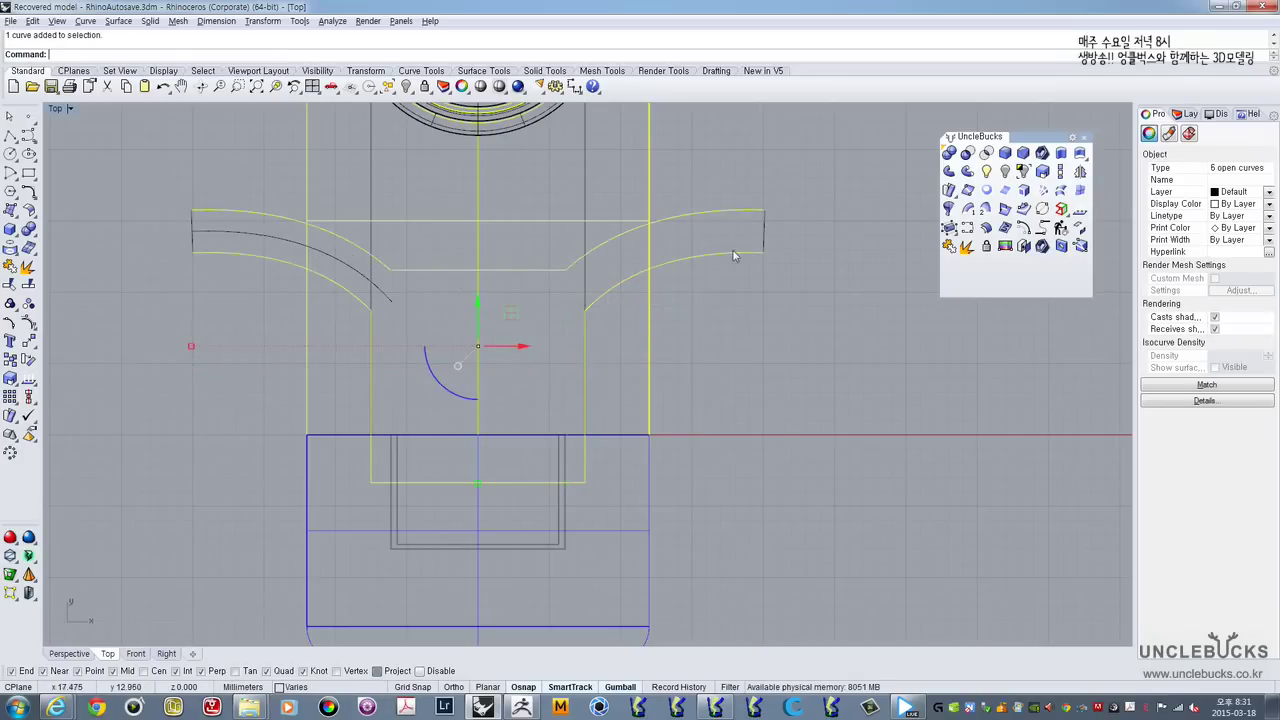
shift+click(192, 247)
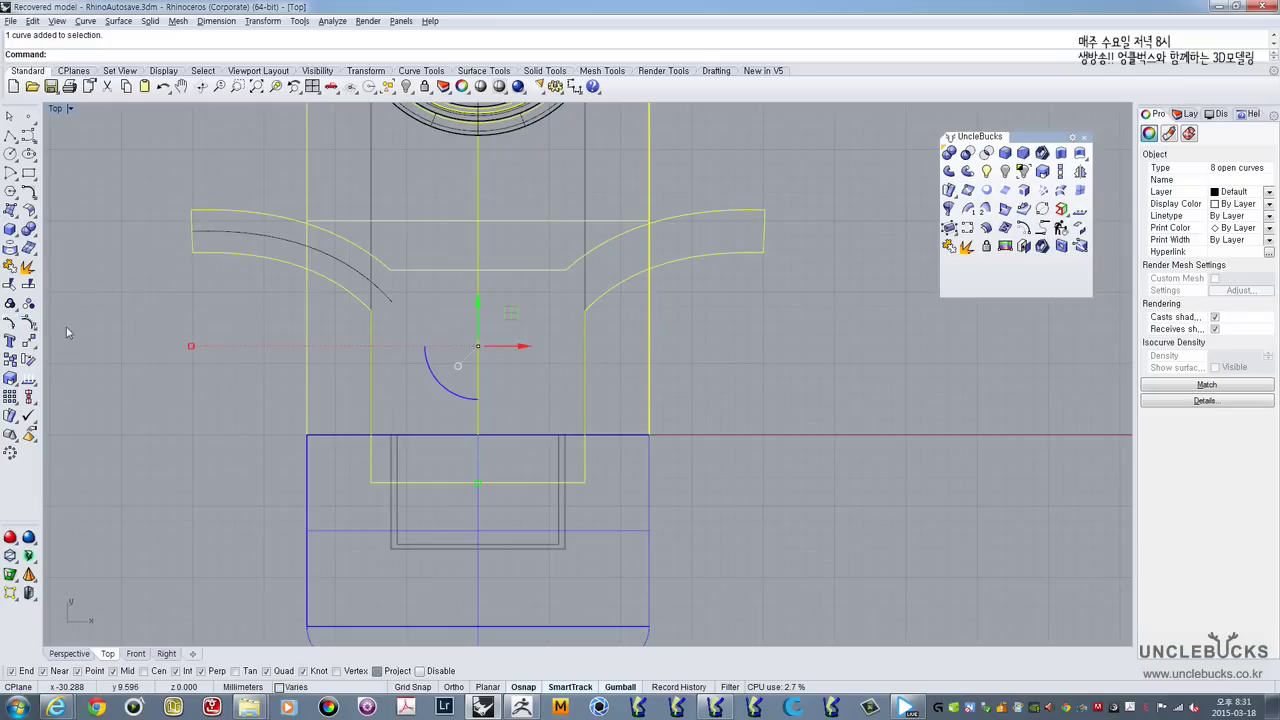
click(8, 323)
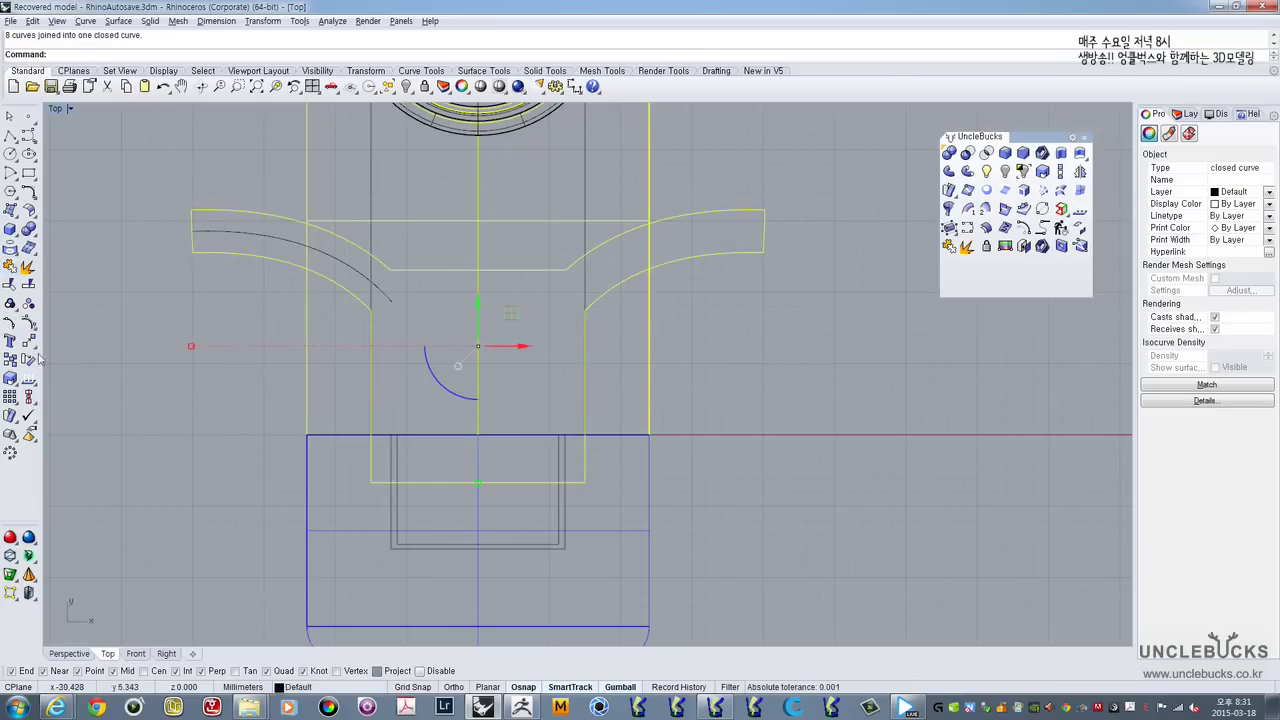
scroll(268, 342, down, 3)
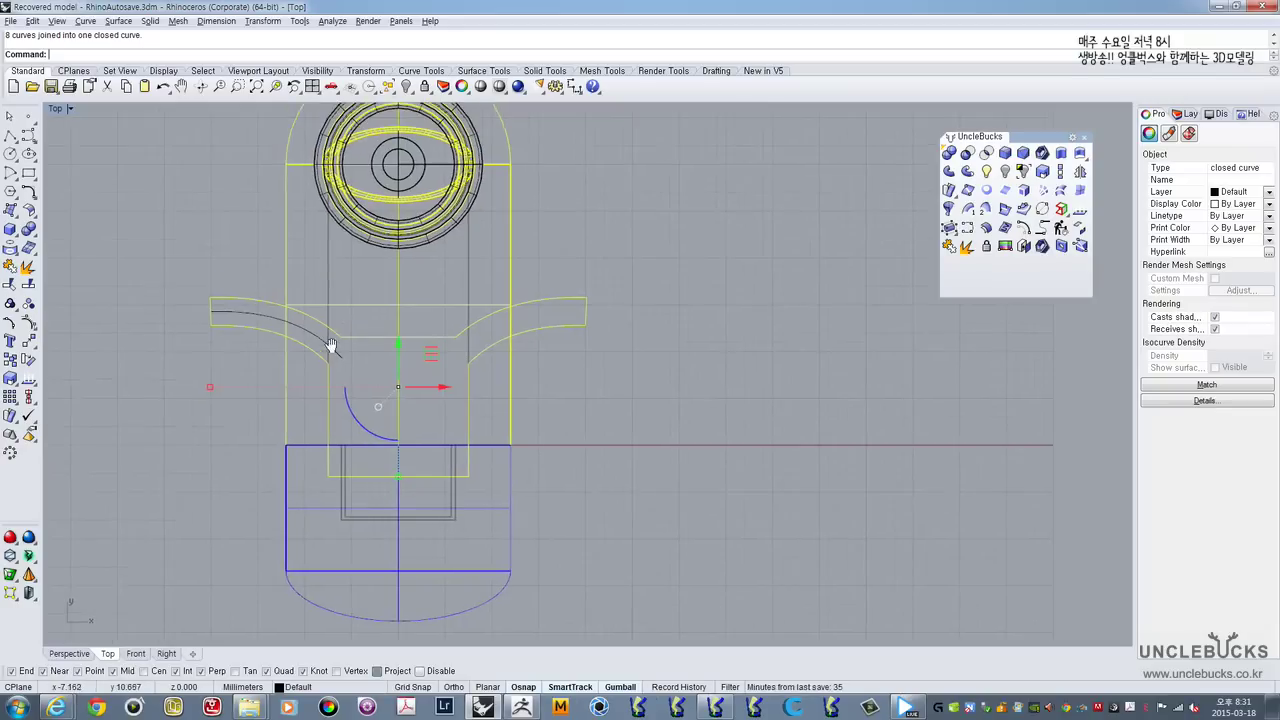
Step: Move the joined bib and strap outline down about 1.2 mm in the Top view
drag(400, 365, 404, 376)
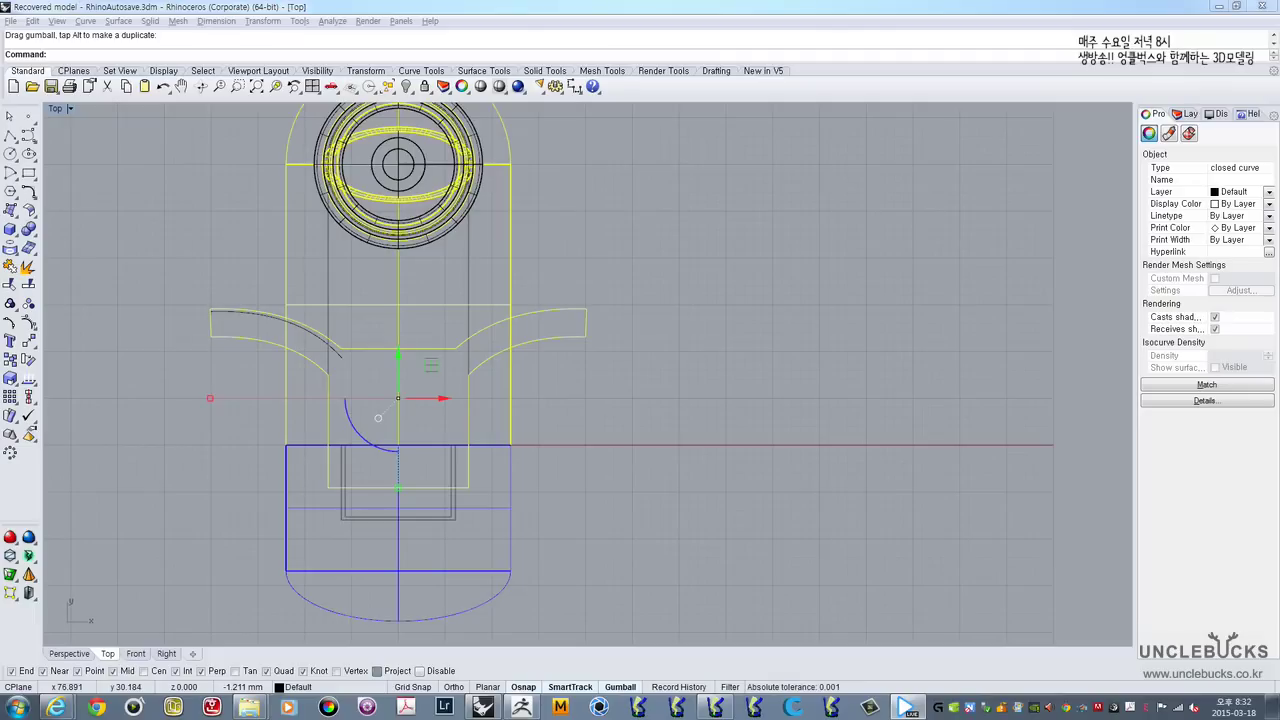
right_drag(686, 355, 770, 321)
click(690, 332)
Step: Select the closed bib and strap outline and turn on its edit points
click(614, 311)
right_drag(499, 348, 537, 360)
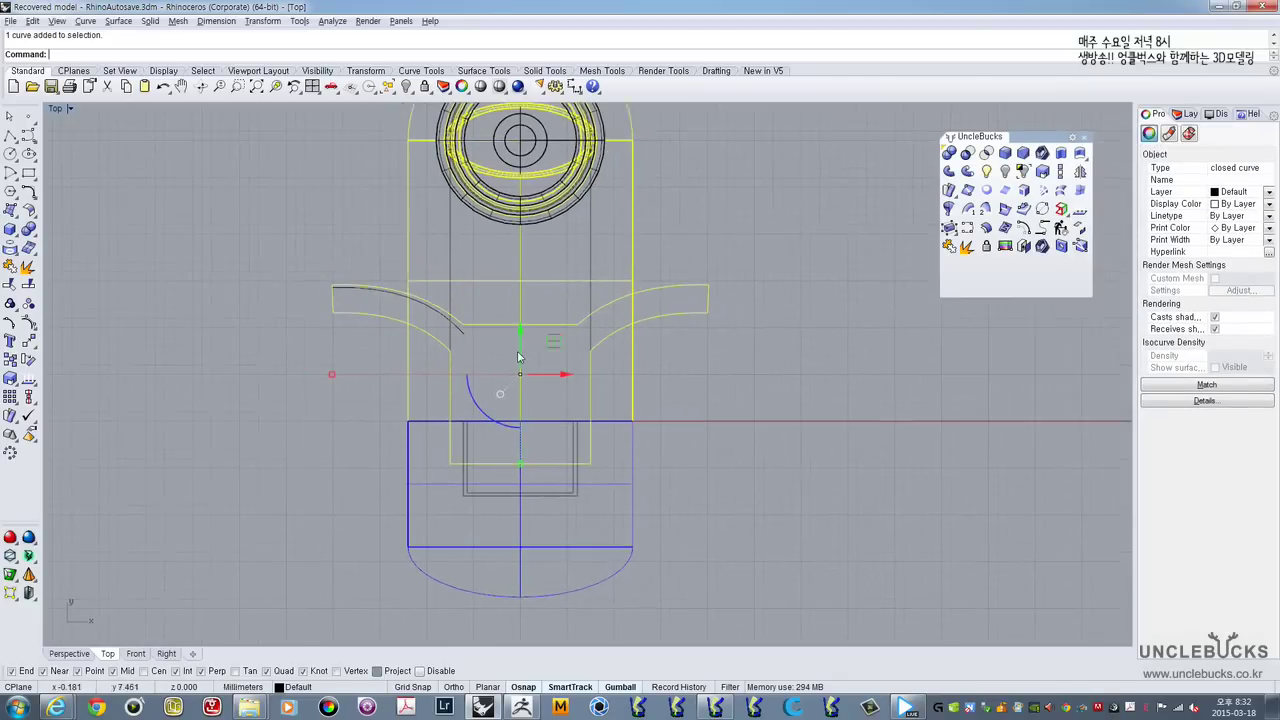
scroll(485, 340, up, 4)
right_drag(471, 325, 452, 347)
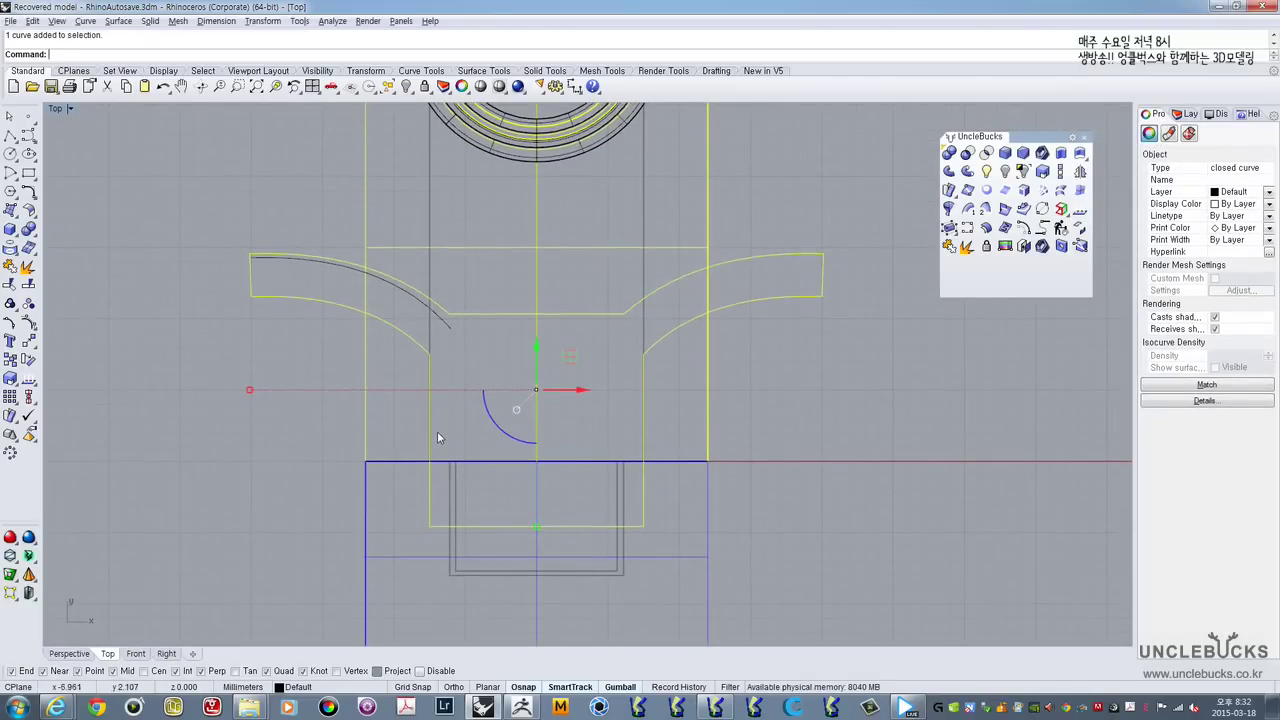
click(11, 325)
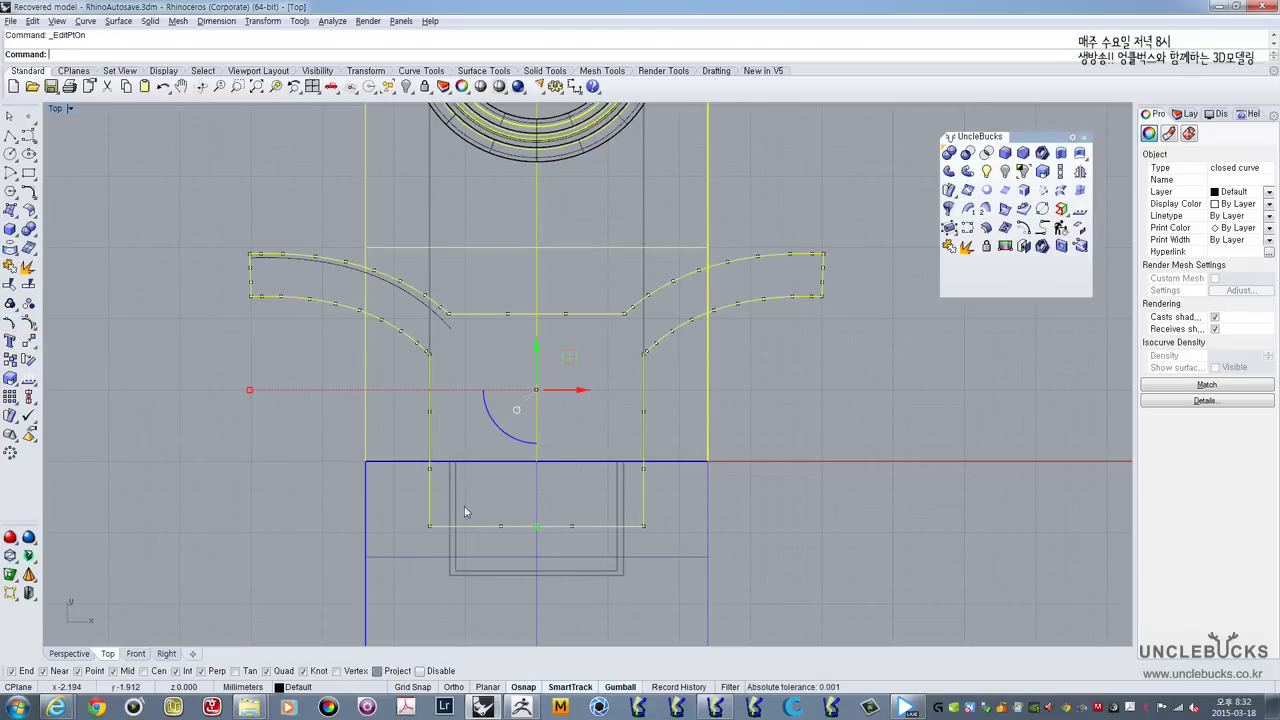
Step: Try to shift the single lower left corner point of the joined outline sideways, and undo the move
click(428, 524)
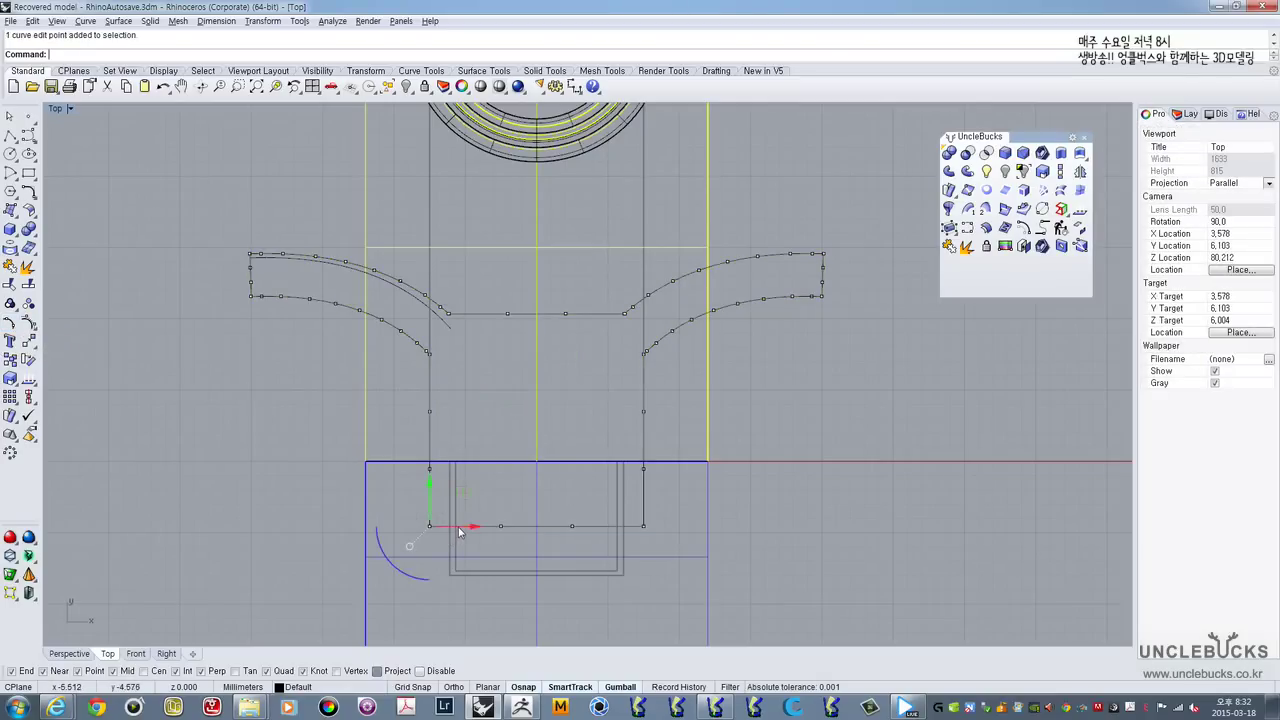
drag(459, 532, 448, 533)
key(ctrl+z)
Step: Select the two lowest edit points on the bib's left edge and move them -0.5 mm horizontally
drag(401, 444, 454, 502)
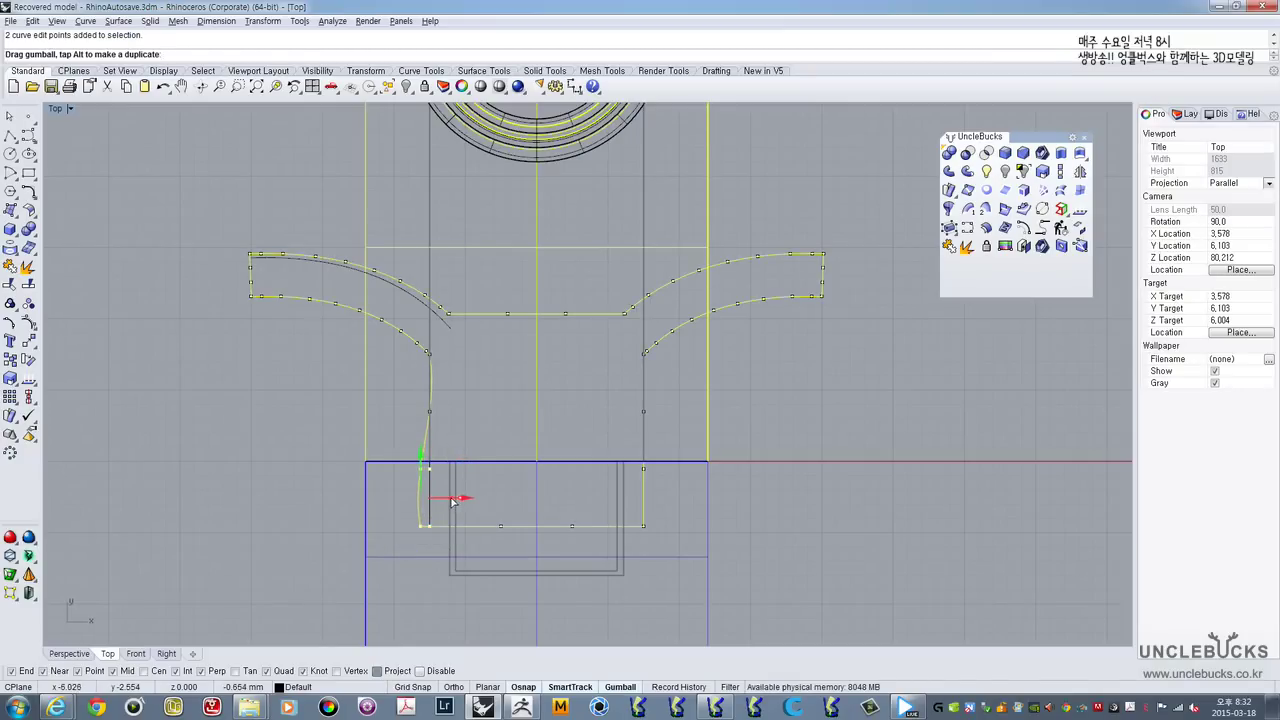
drag(452, 502, 452, 502)
key(ctrl+z)
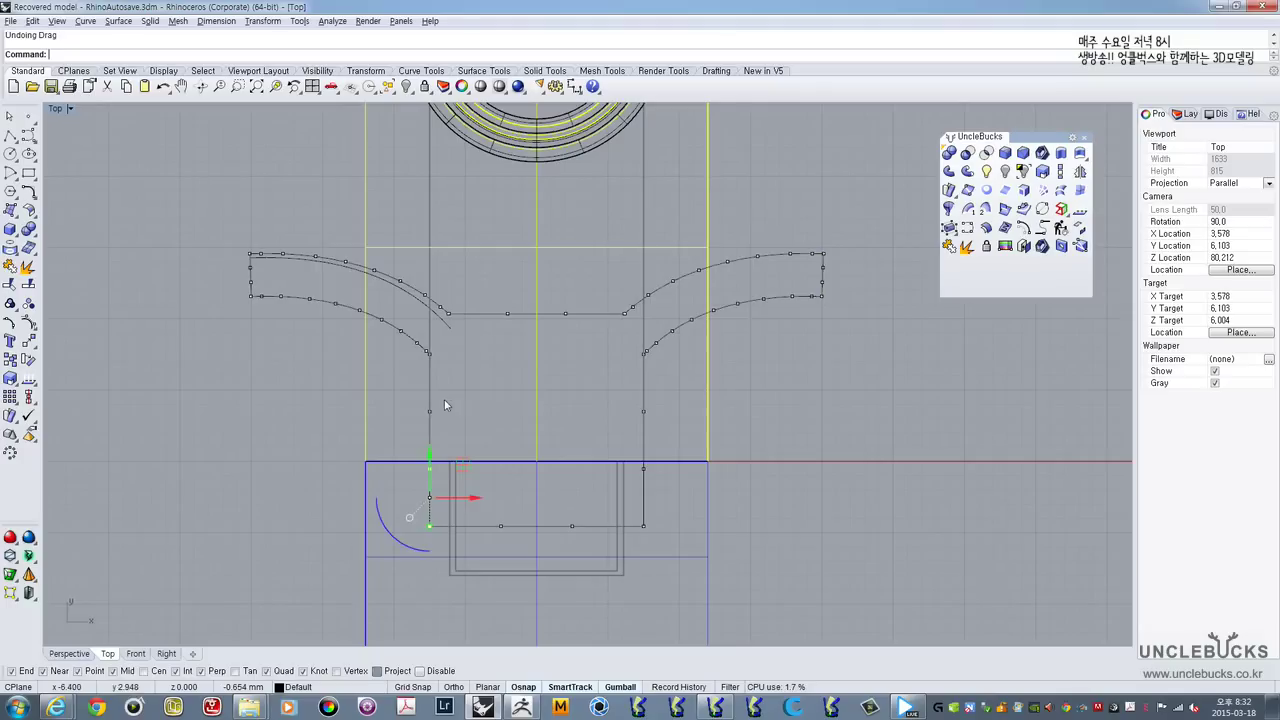
click(448, 499)
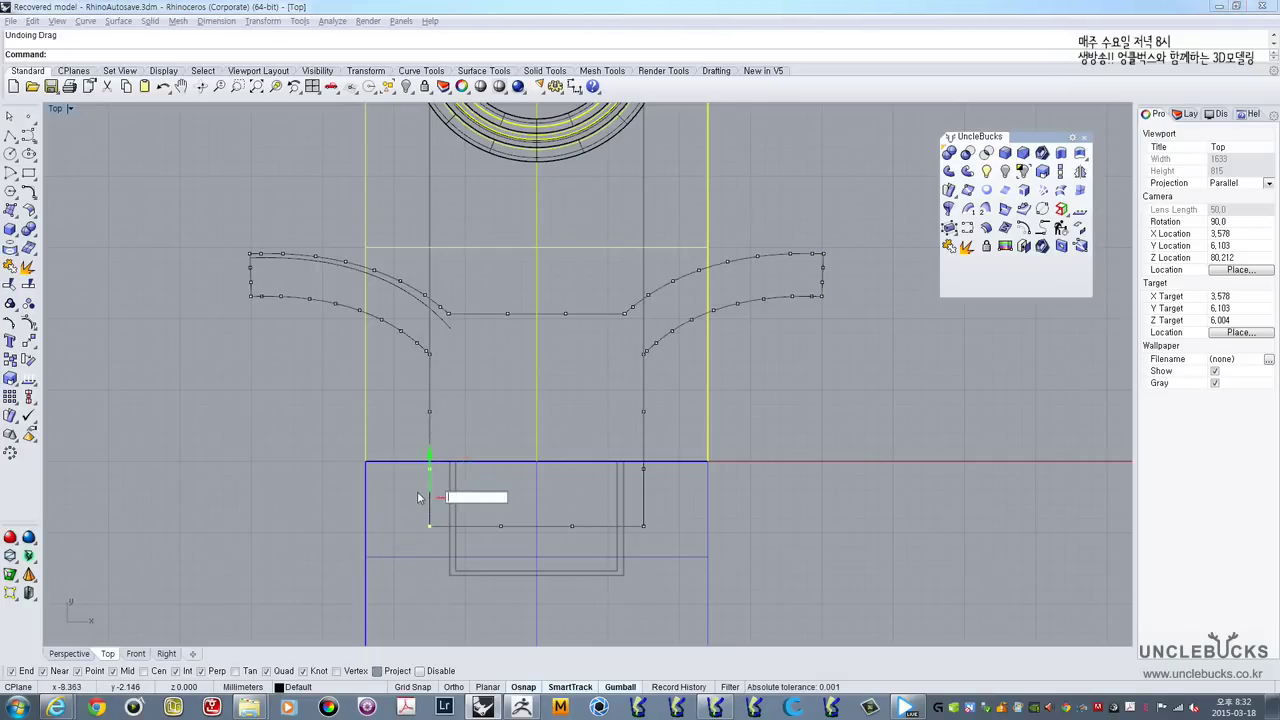
key(Escape)
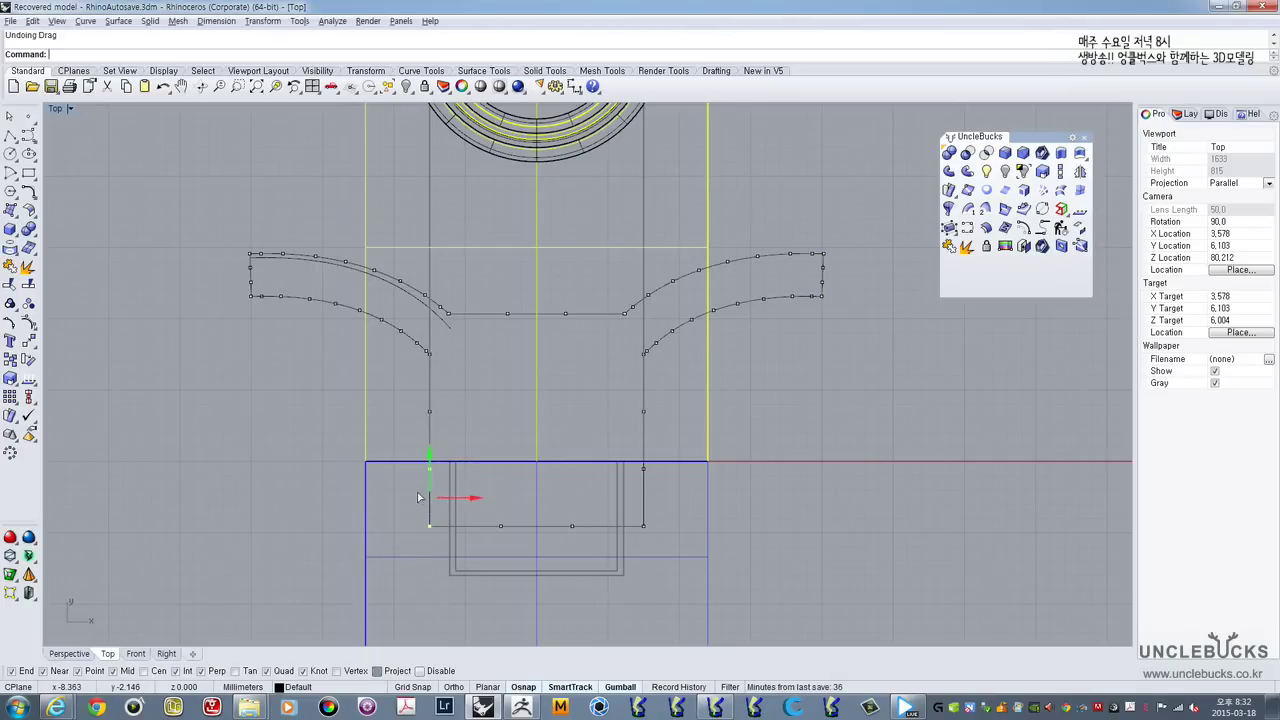
key(ctrl+z)
click(452, 498)
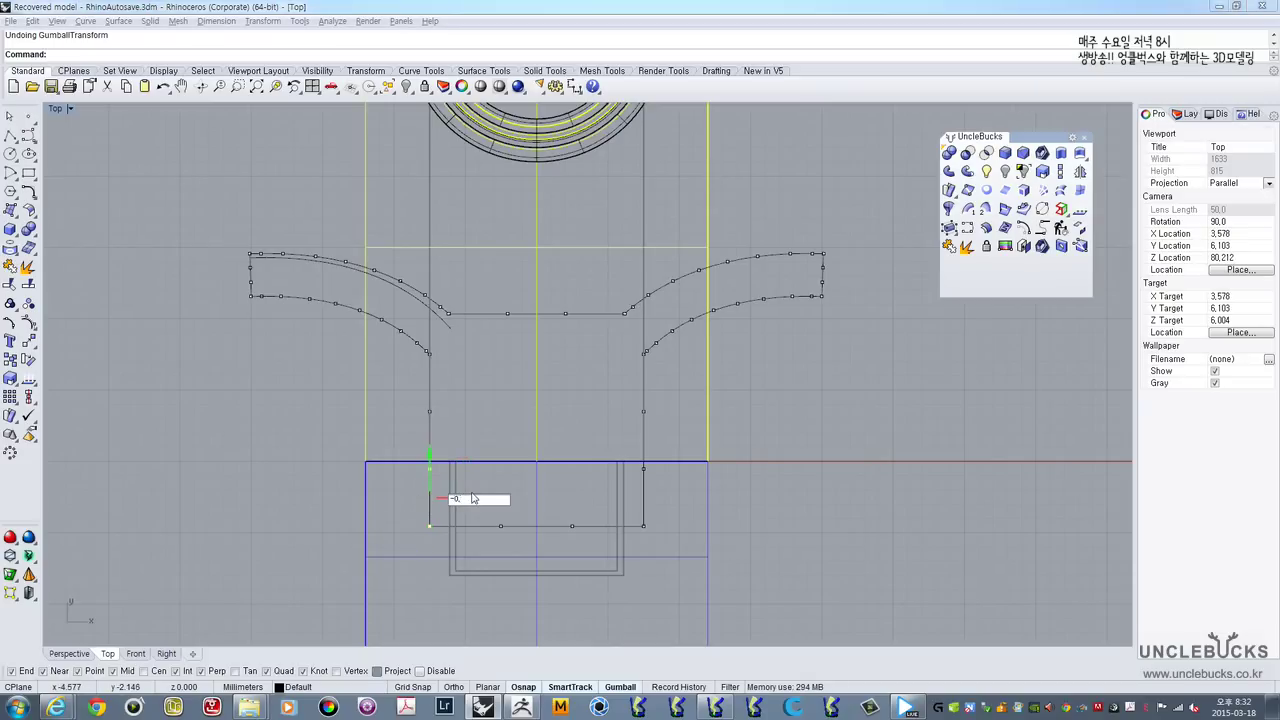
text(-0.5)
key(Return)
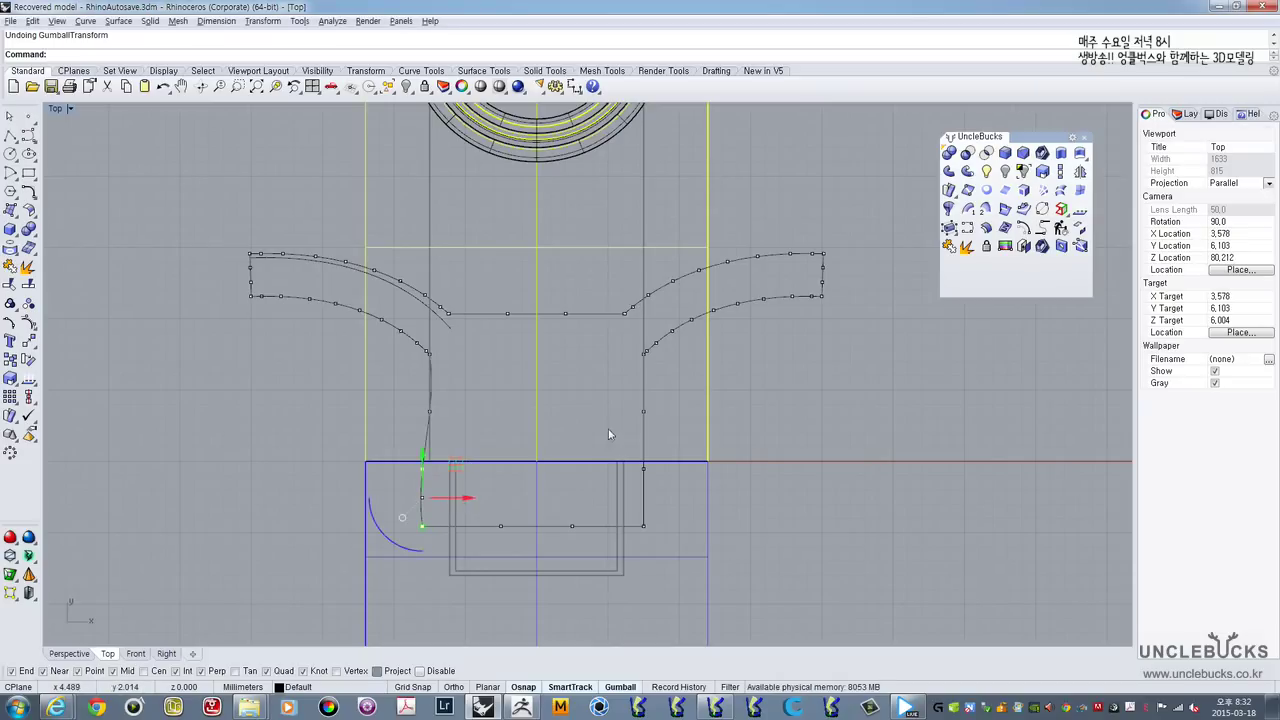
Step: Move the two lowest edit points on the bib's right edge 0.5 mm outward and turn off the edit points
drag(631, 432, 673, 534)
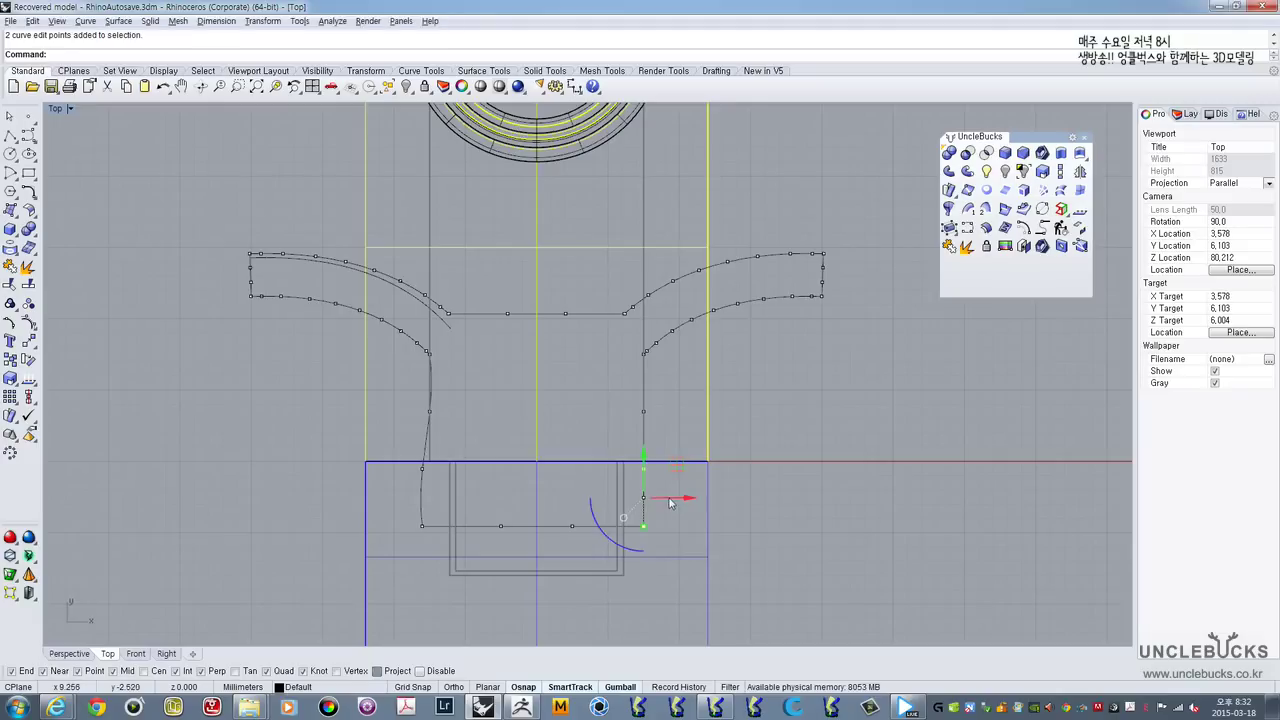
click(670, 503)
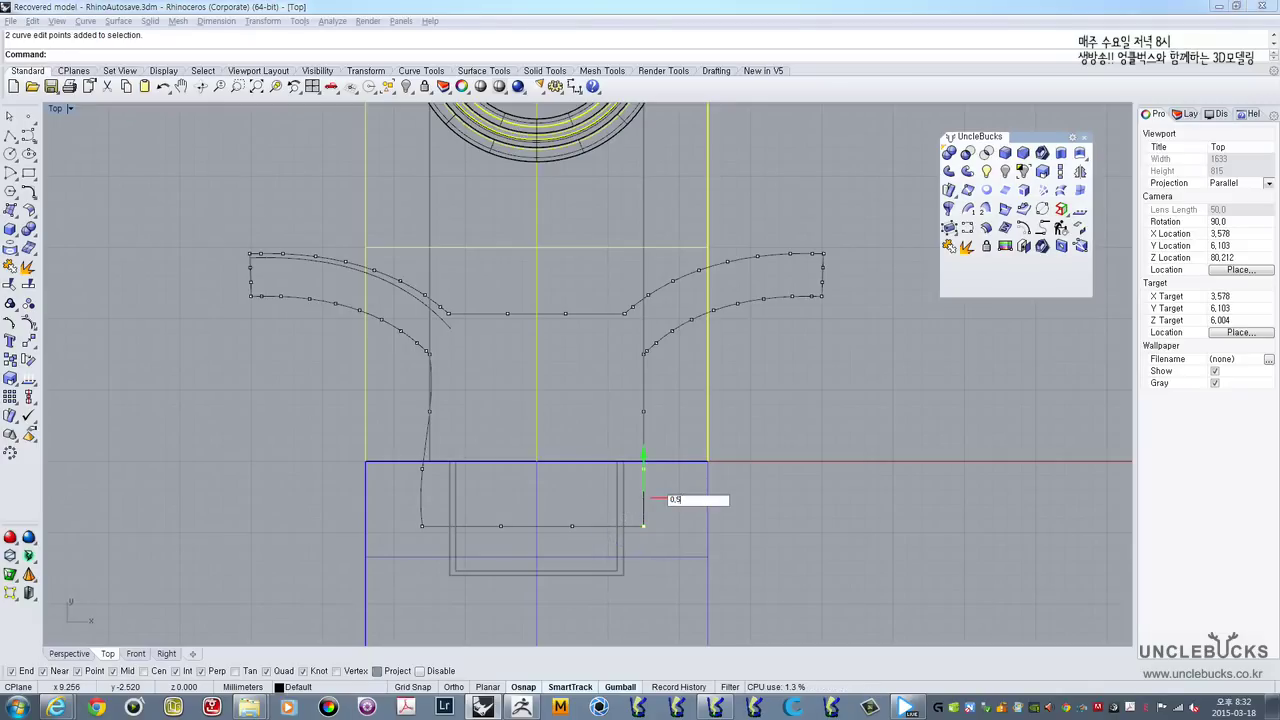
key(Return)
click(675, 420)
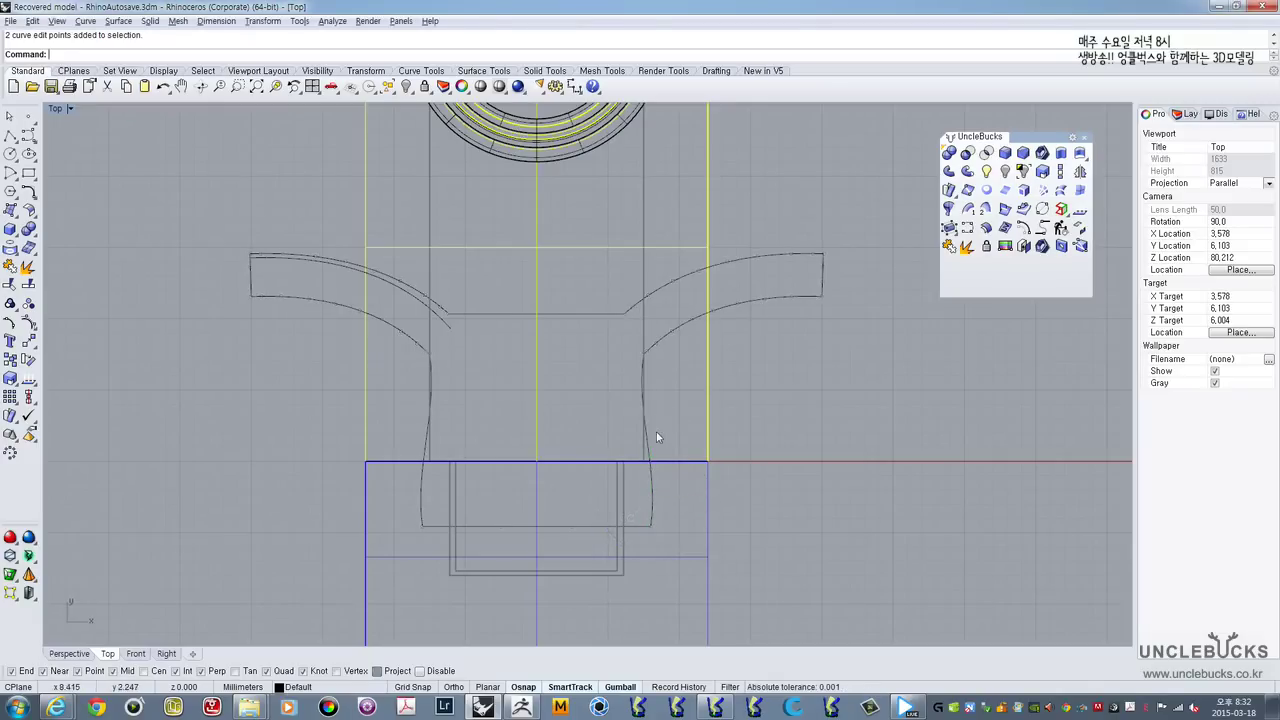
Step: Raise the bib and strap outline about 24 mm vertically in the Perspective view, above the yellow body
click(656, 434)
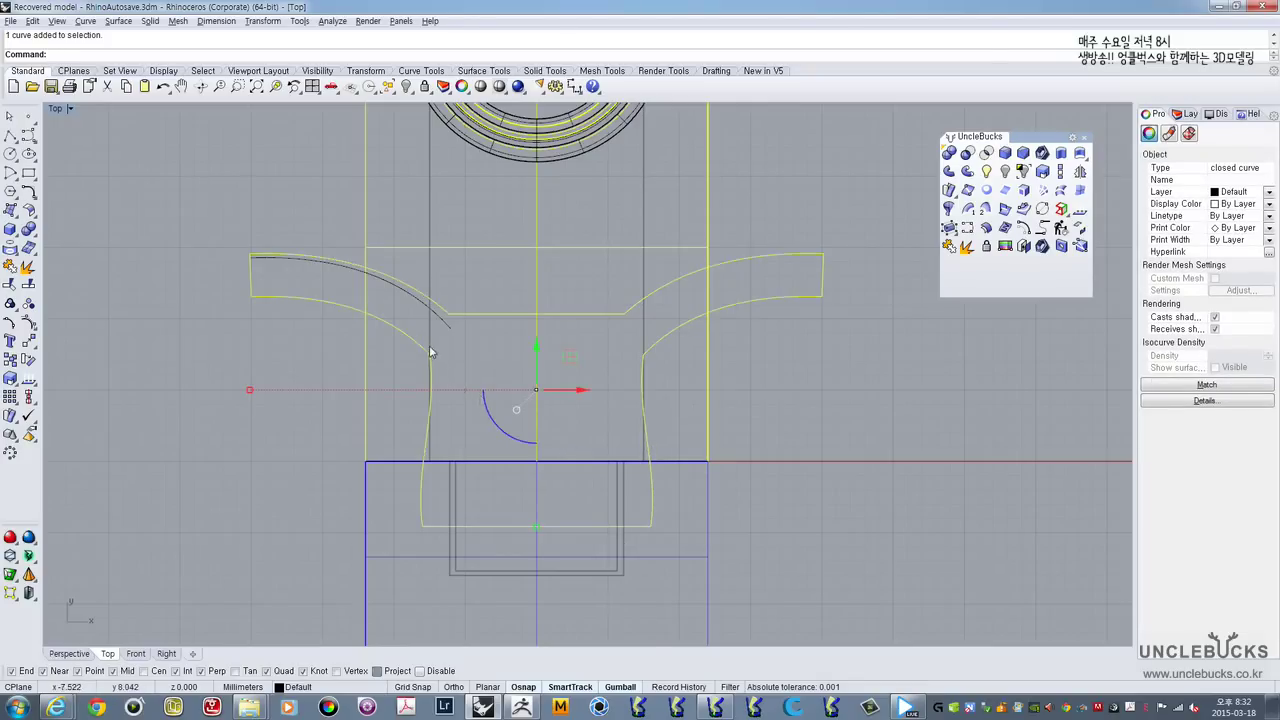
scroll(410, 323, down, 3)
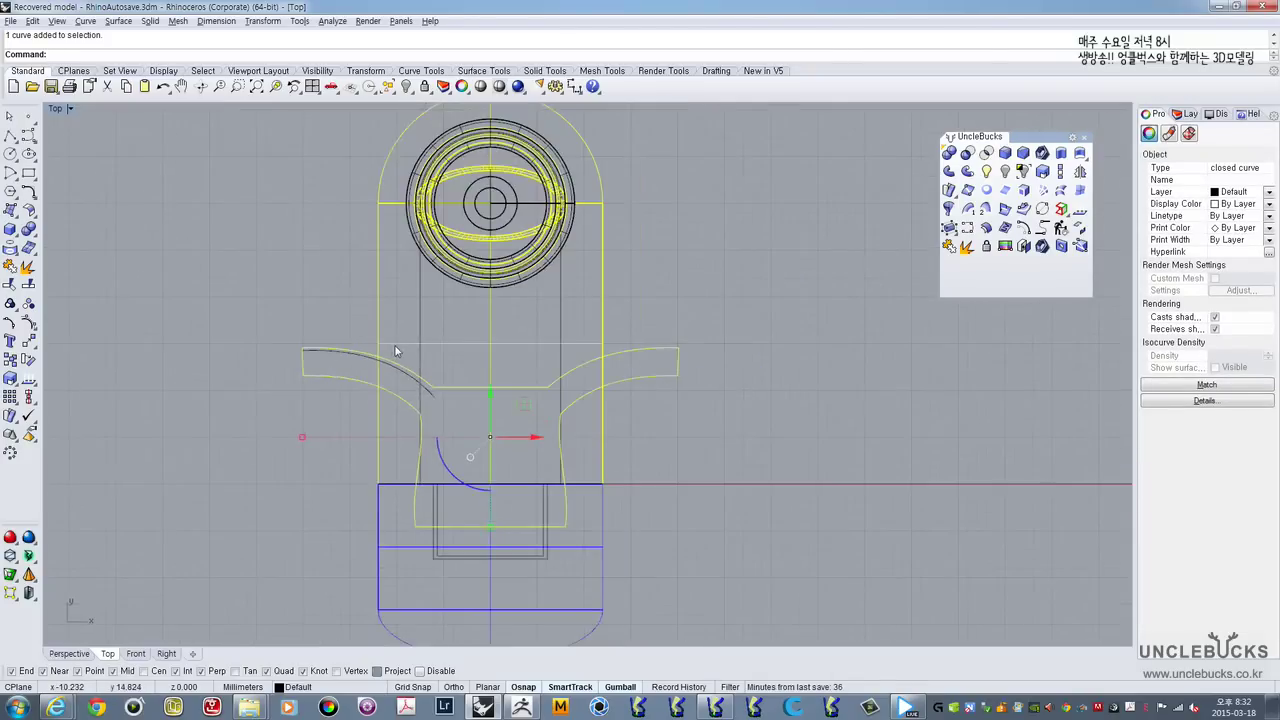
key(Escape)
click(351, 378)
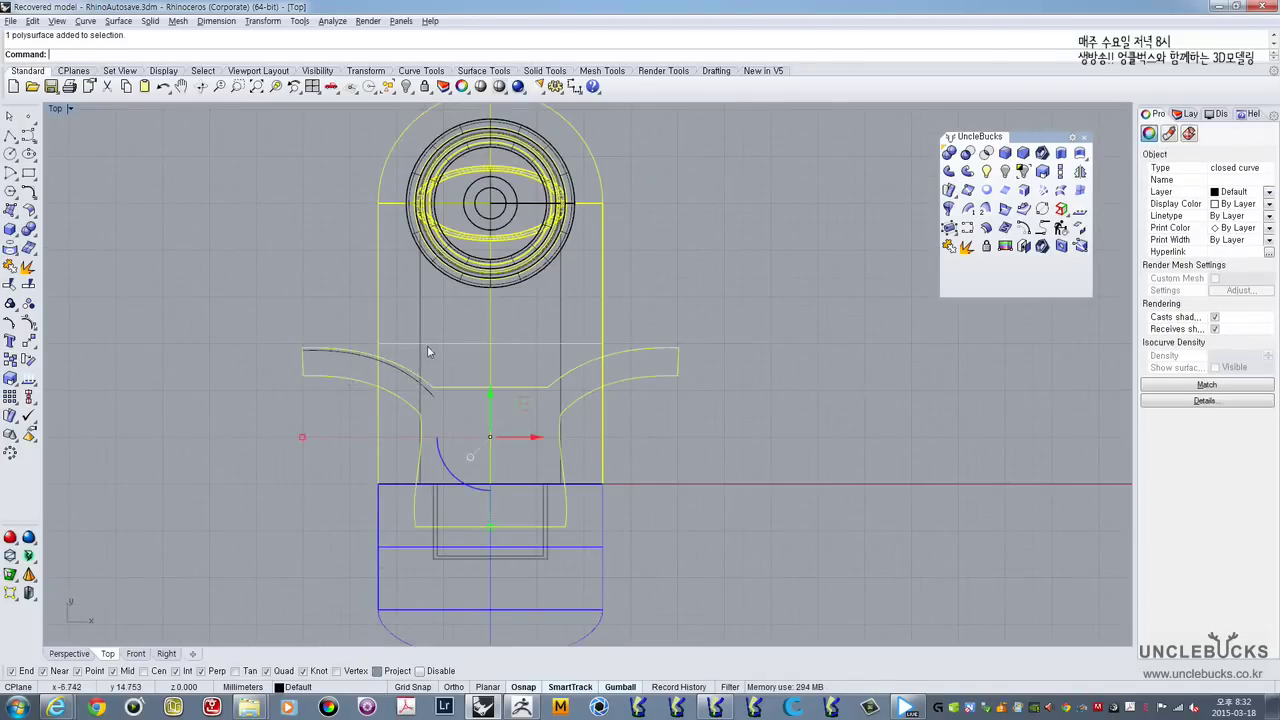
click(430, 344)
shift+click(420, 378)
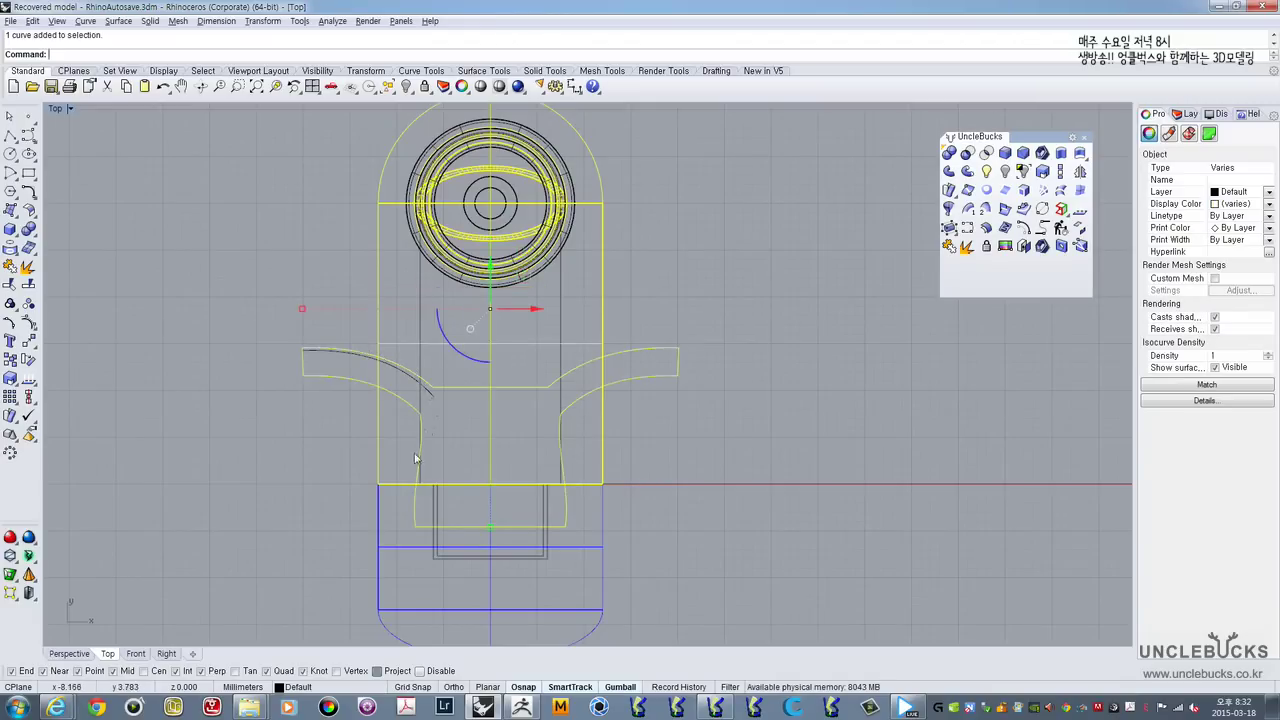
double_click(55, 110)
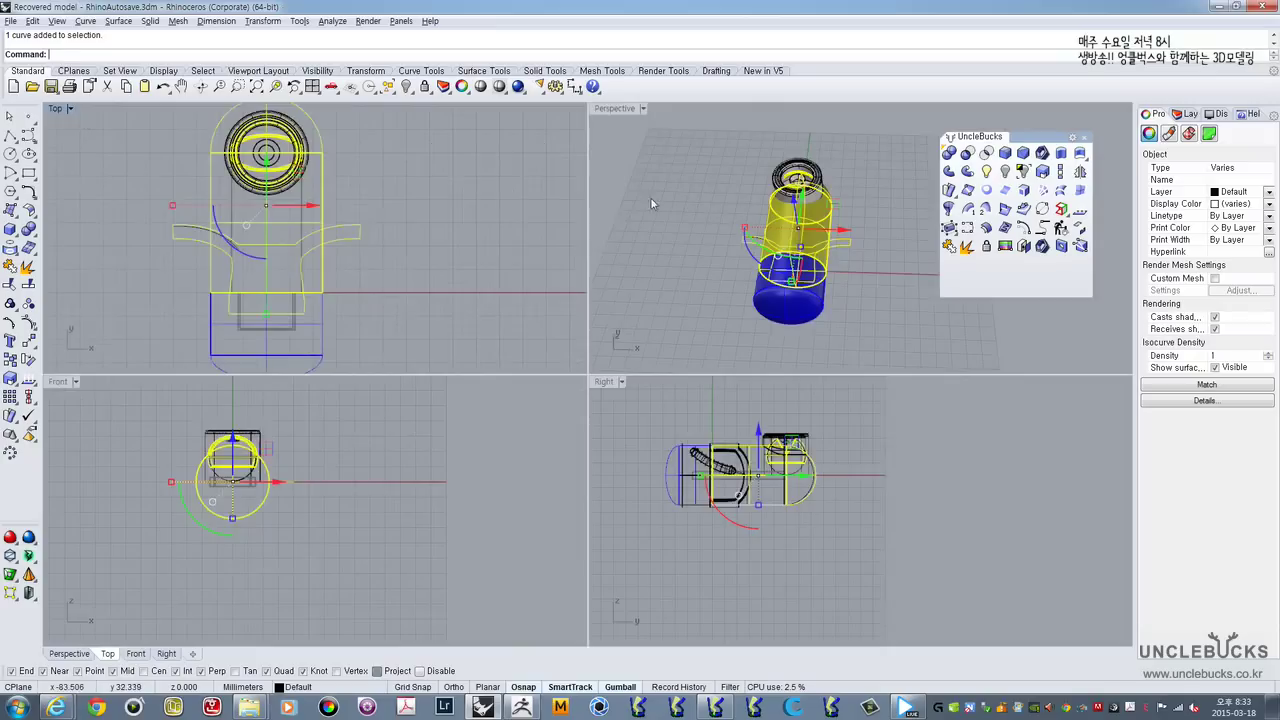
double_click(605, 113)
mouse_move(581, 384)
right_down()
mouse_move(512, 334)
mouse_move(548, 404)
mouse_move(455, 390)
mouse_move(585, 369)
mouse_move(562, 390)
right_up()
click(554, 379)
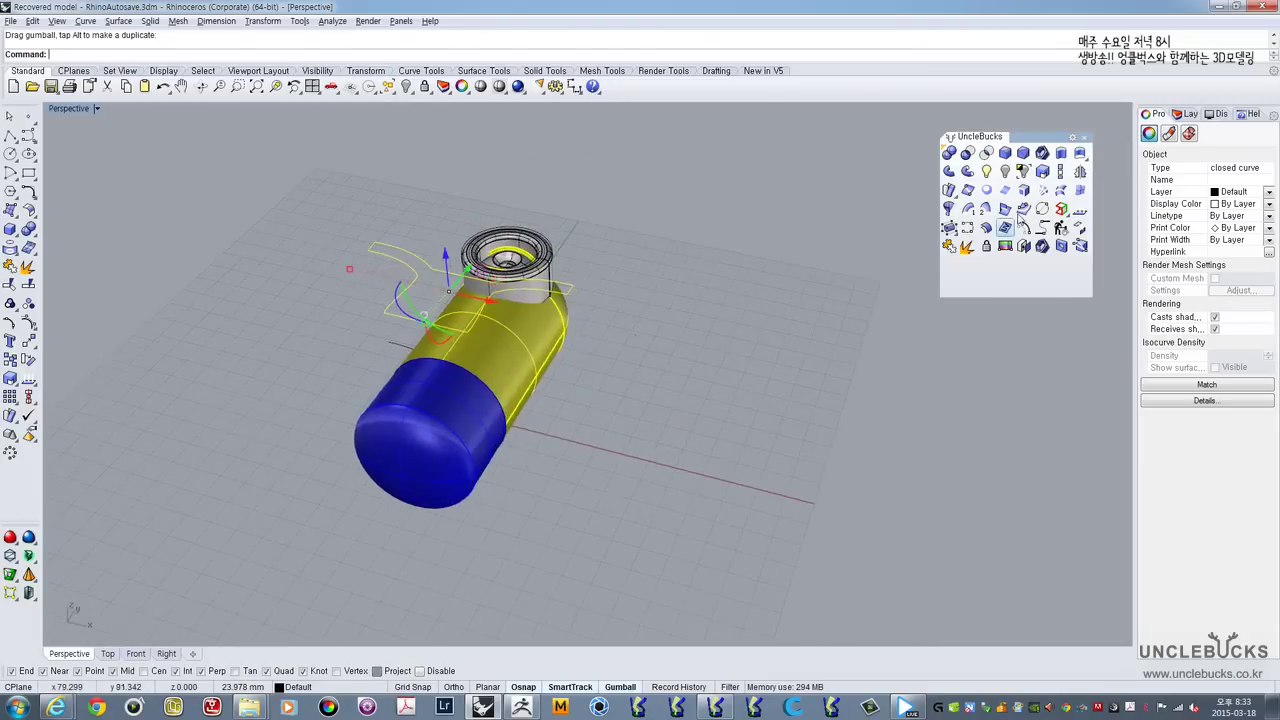
Step: Extrude the raised bib and strap outline downward as a solid passing right through the body
click(1061, 152)
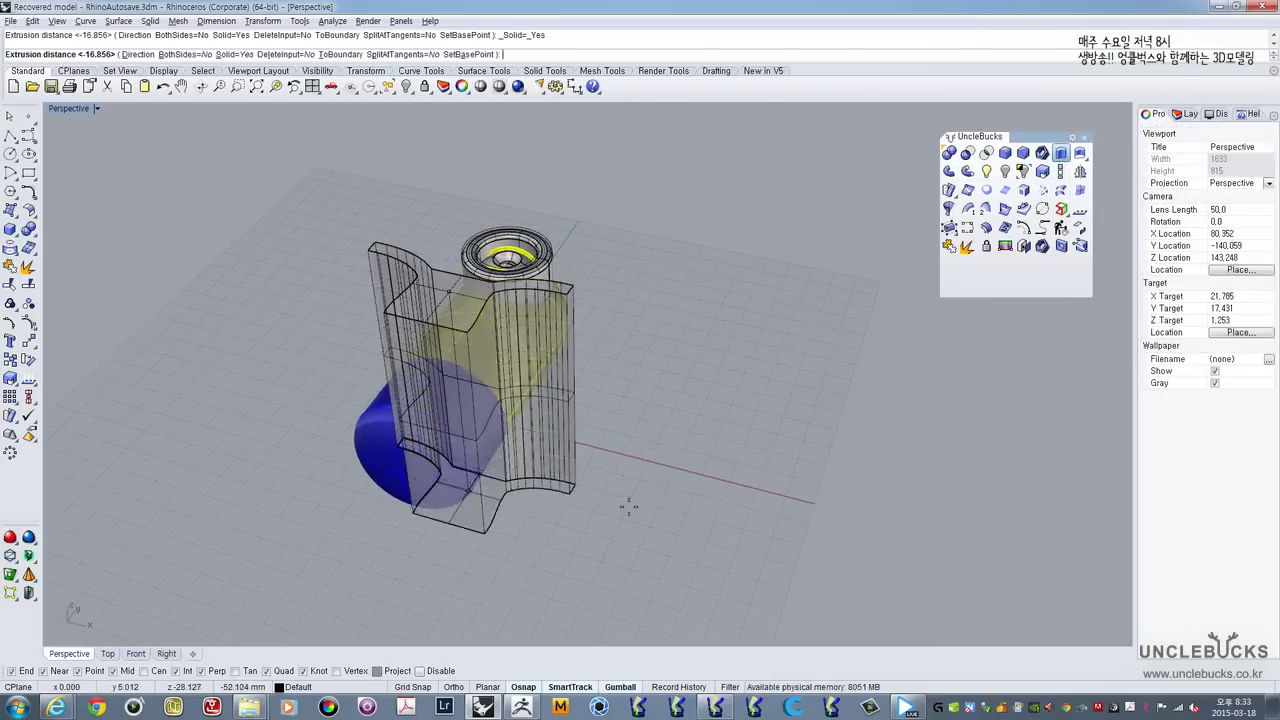
click(633, 414)
right_drag(633, 414, 508, 352)
click(615, 438)
Step: Select the extruded bib solid and the yellow body and create their intersection curves
click(540, 334)
shift+click(543, 423)
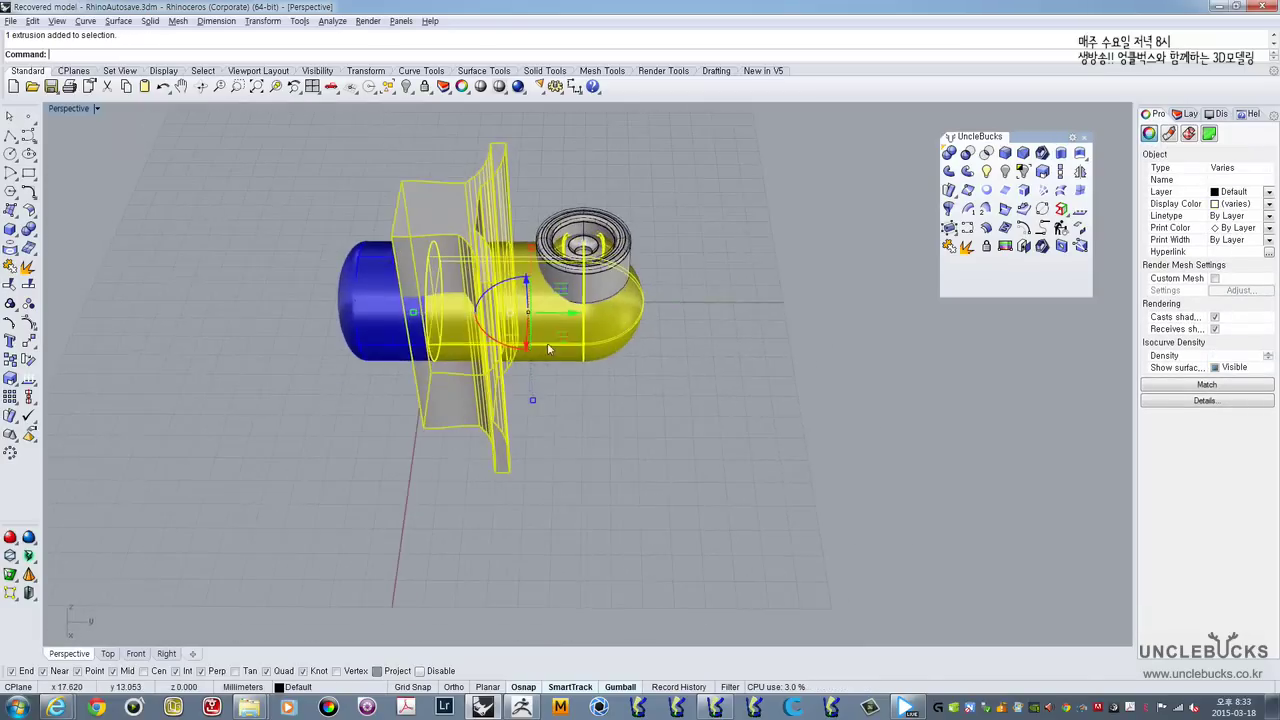
click(1007, 210)
click(638, 477)
scroll(455, 254, up, 6)
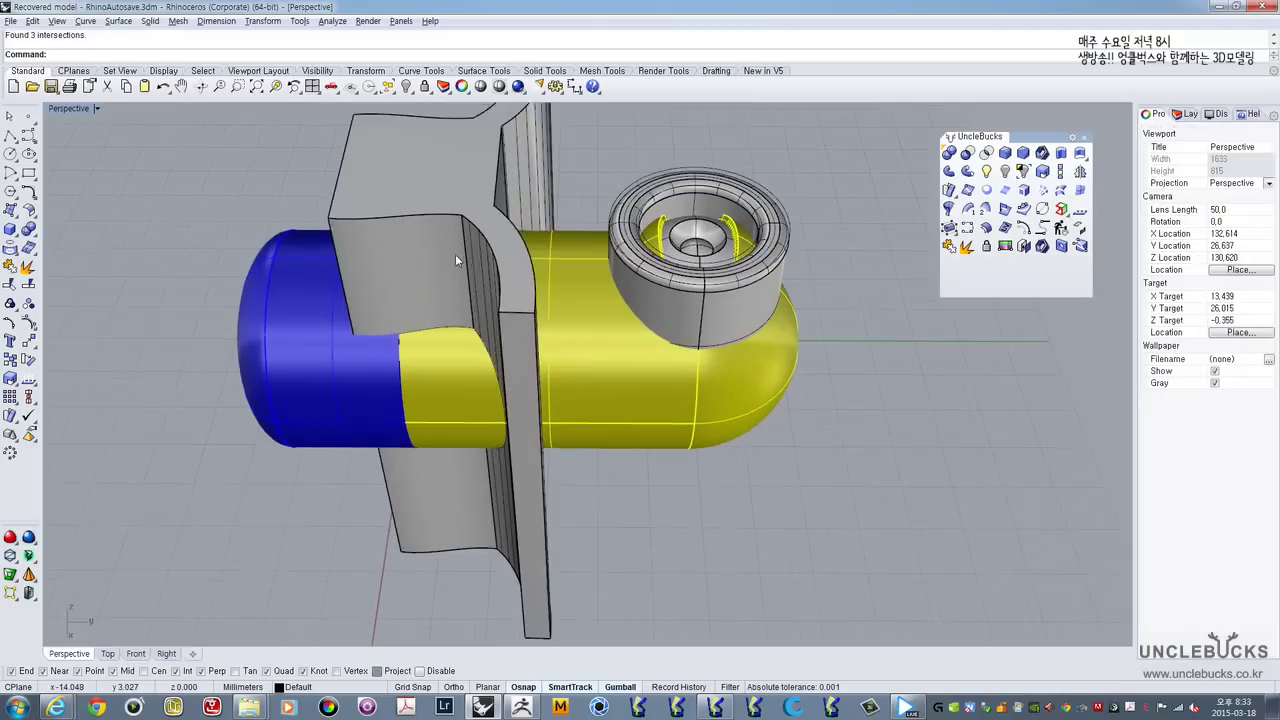
Step: Move the extruded solid down clear of the body and select the intersection curve on the yellow surface
click(454, 305)
right_drag(454, 305, 403, 258)
scroll(495, 281, down, 5)
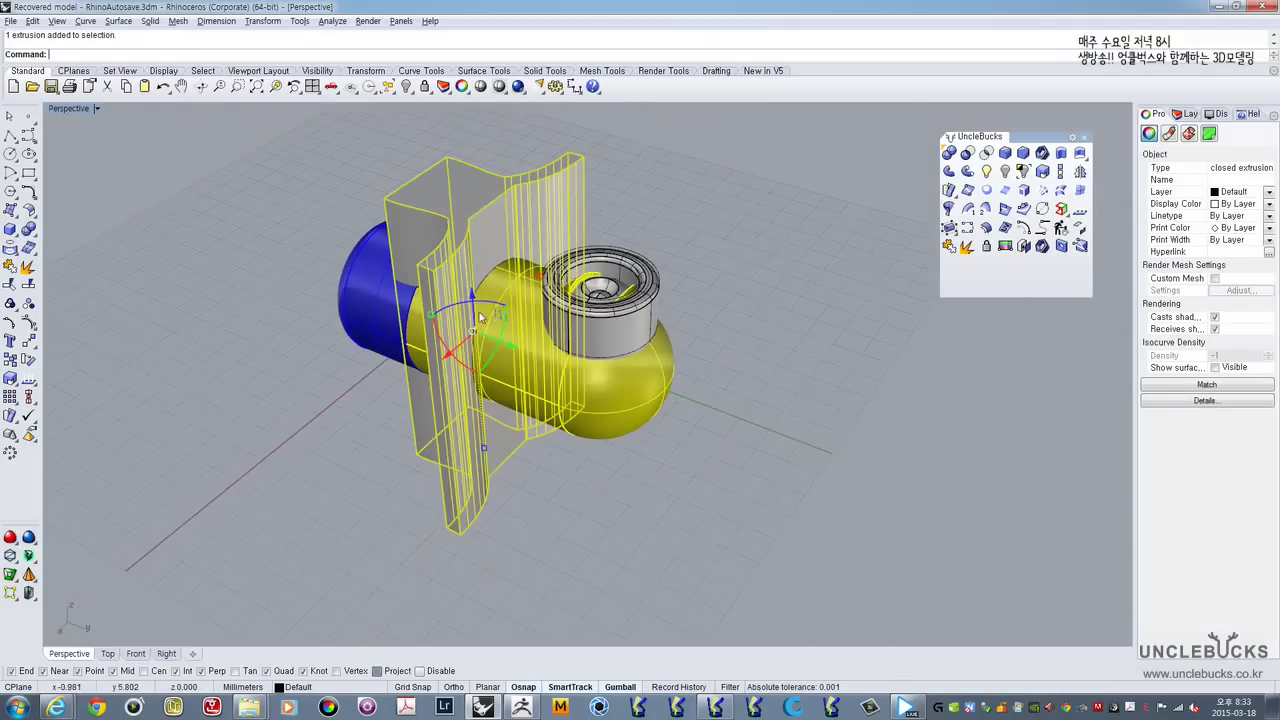
drag(473, 310, 491, 548)
click(484, 273)
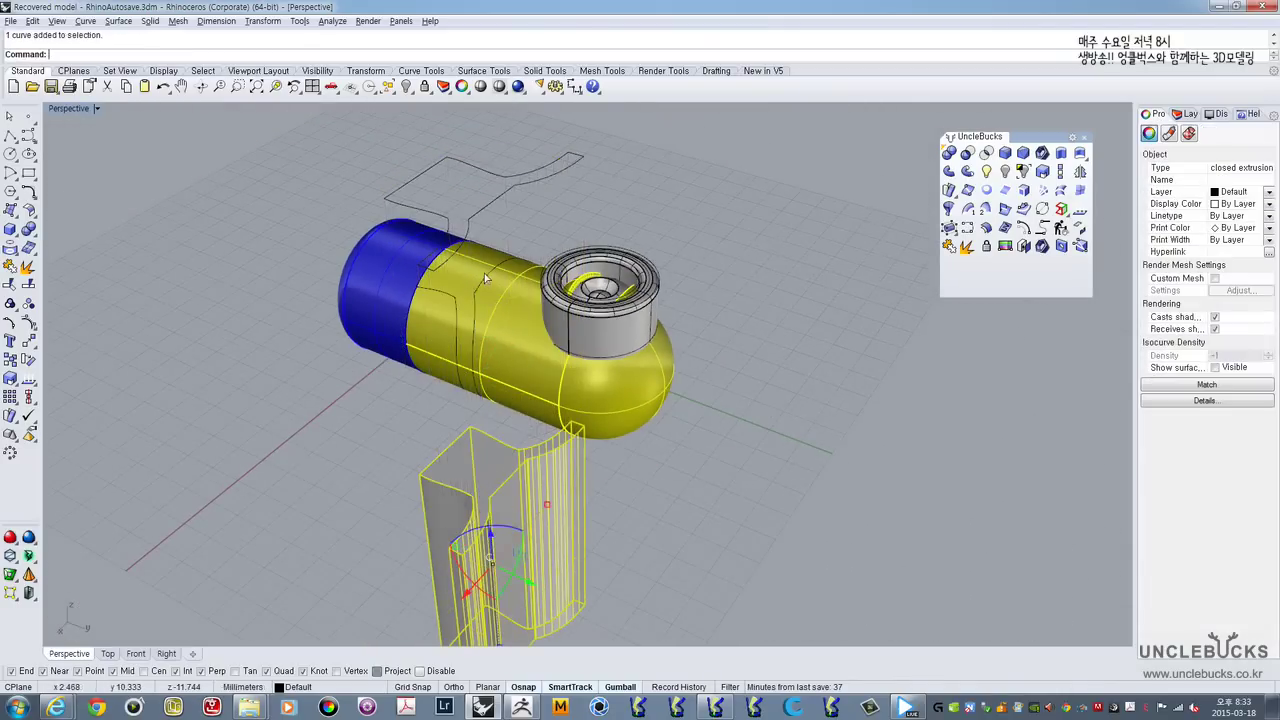
click(453, 302)
click(499, 334)
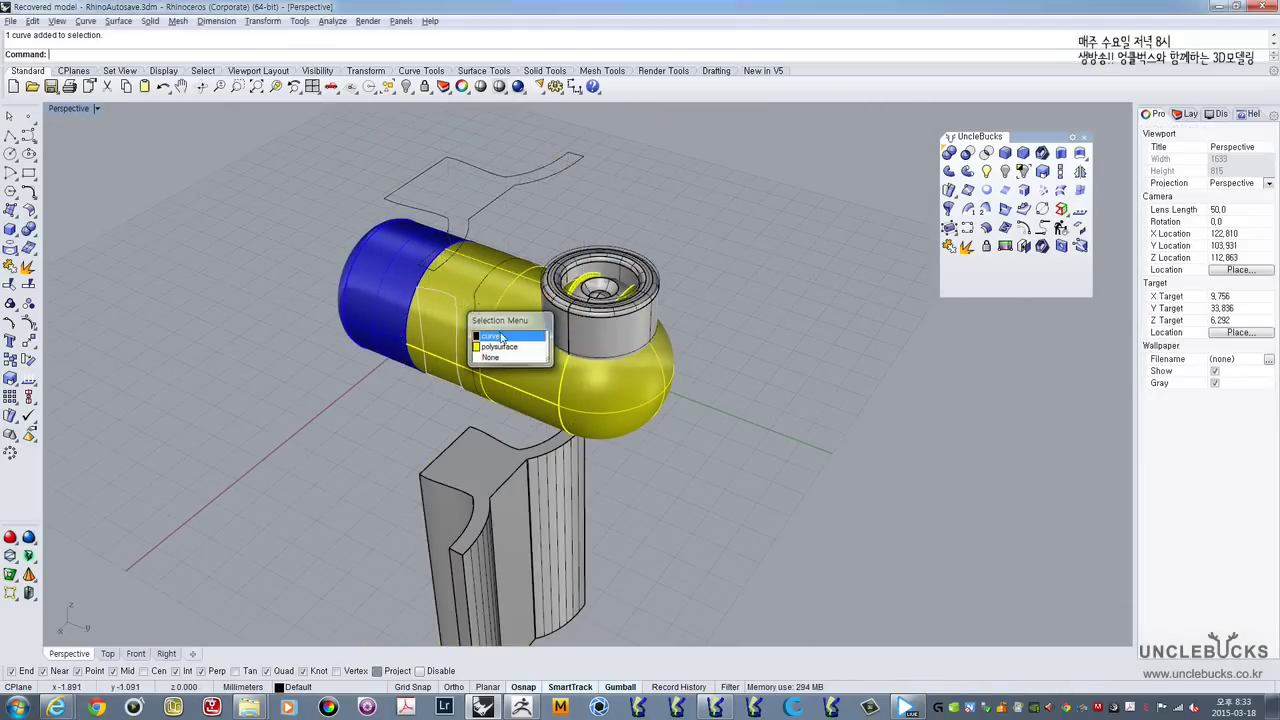
Step: Undo the solid's move, the intersection curves and the extrusion of the outline
key(ctrl+z)
key(ctrl+z)
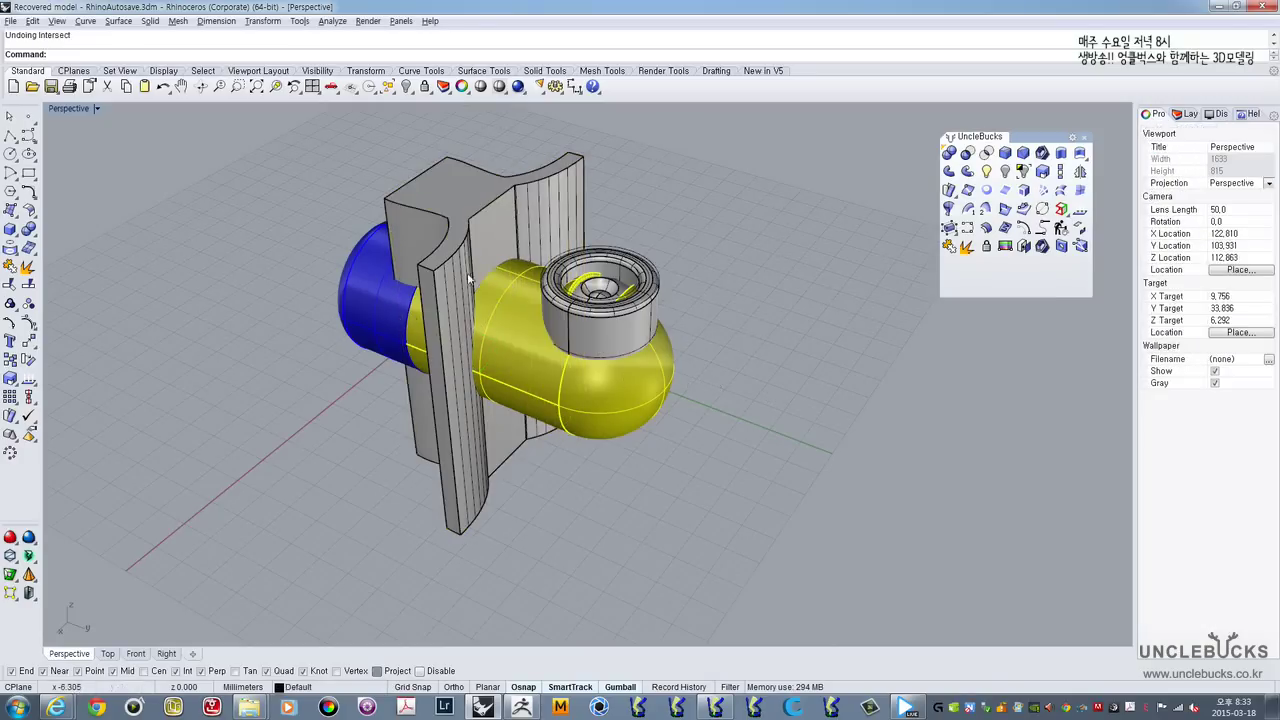
key(ctrl+z)
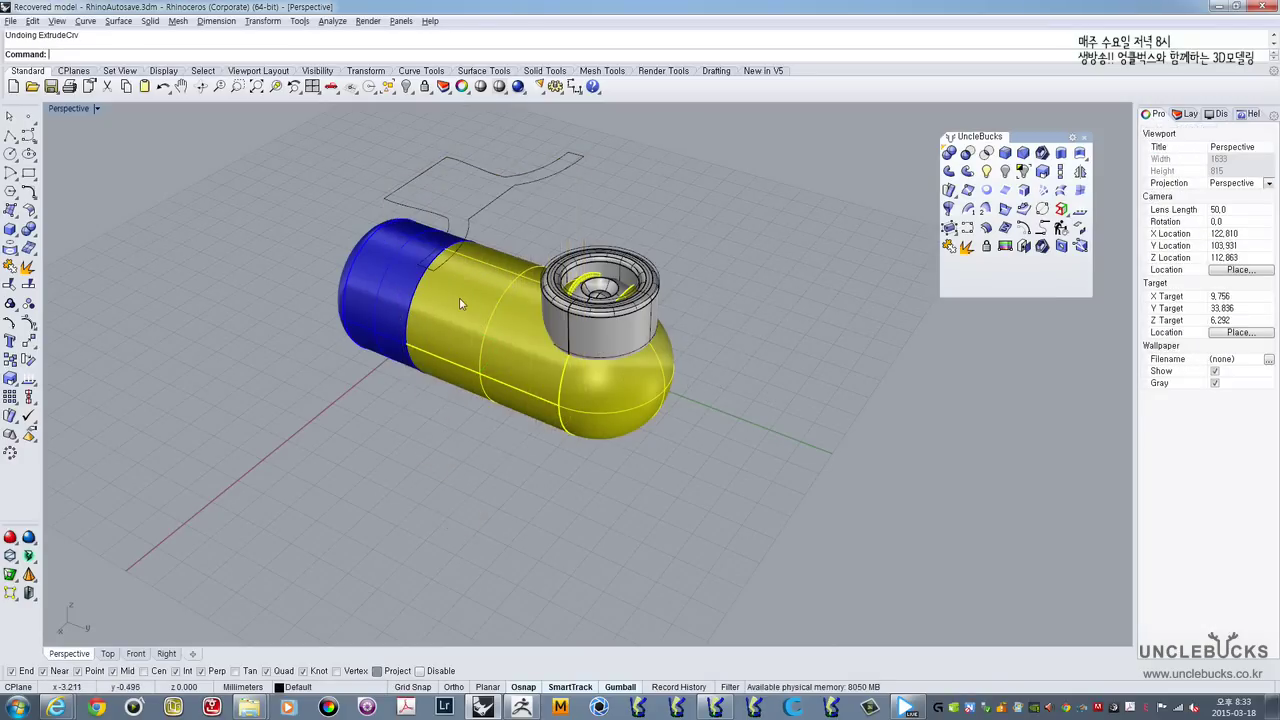
Step: Split the yellow body in the Top view, using the closed bib and strap outline as the cutting object
click(478, 221)
double_click(68, 110)
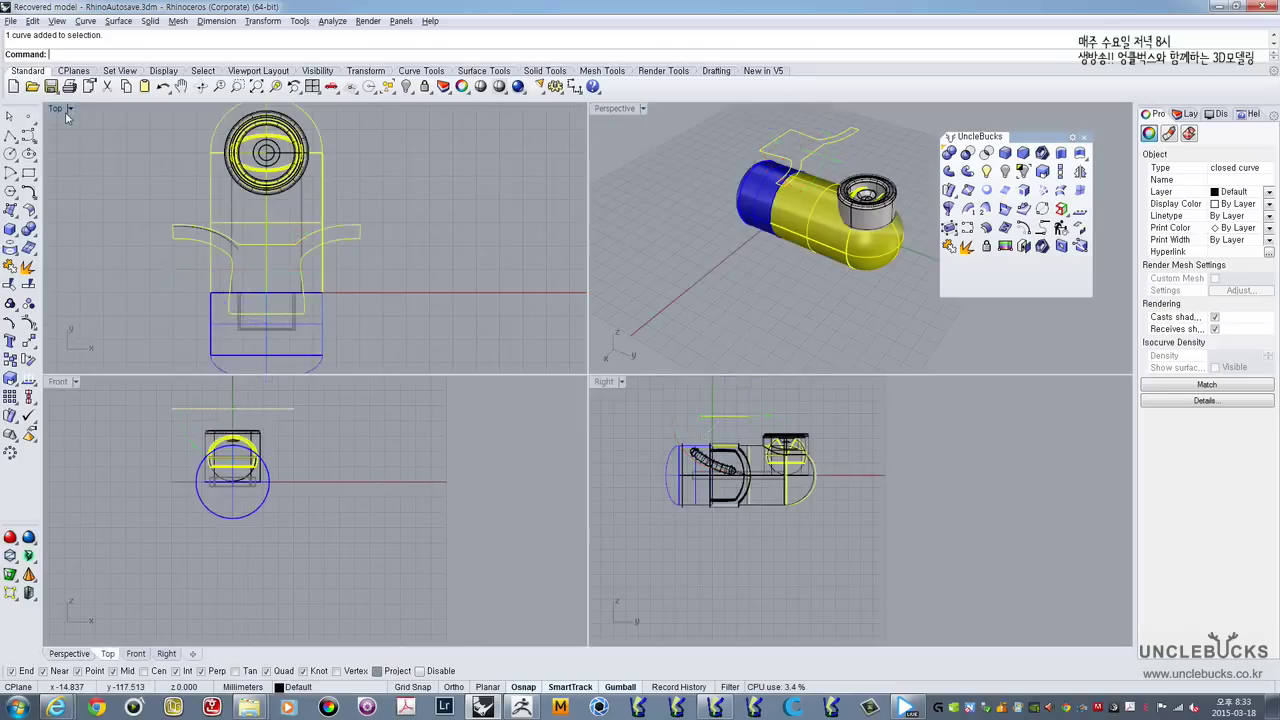
double_click(60, 110)
click(379, 289)
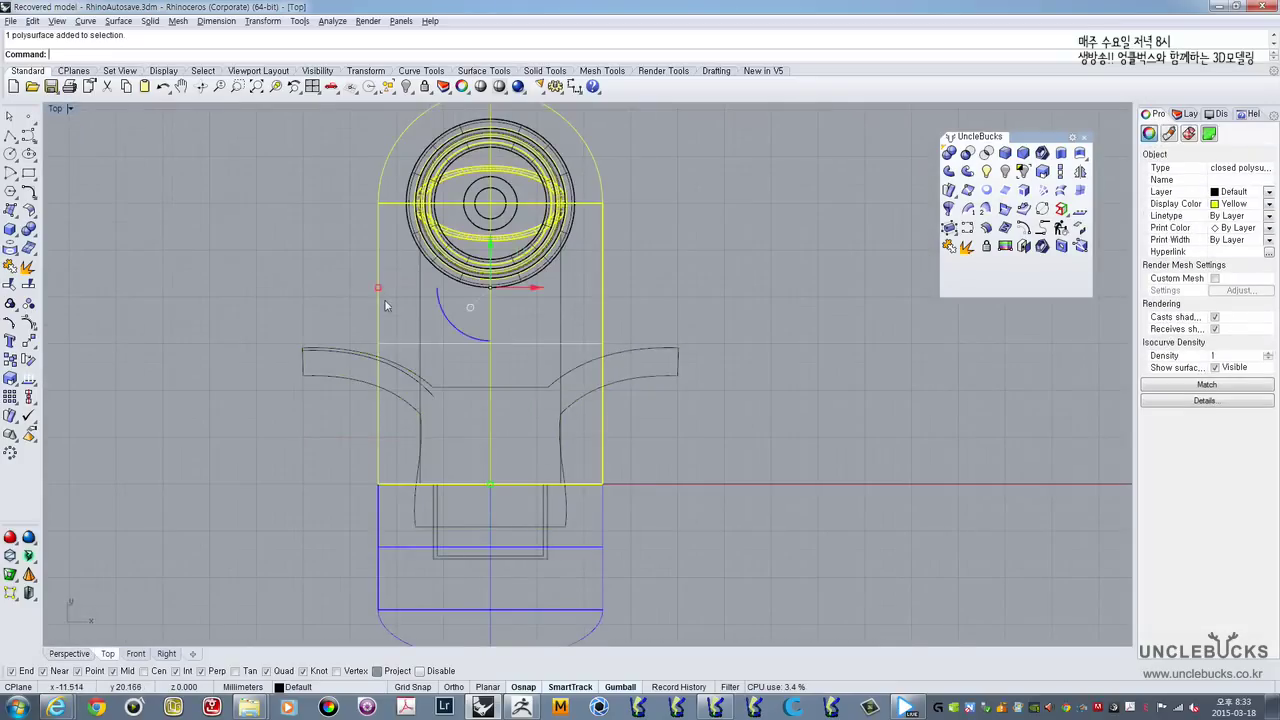
drag(524, 258, 743, 233)
key(ctrl+z)
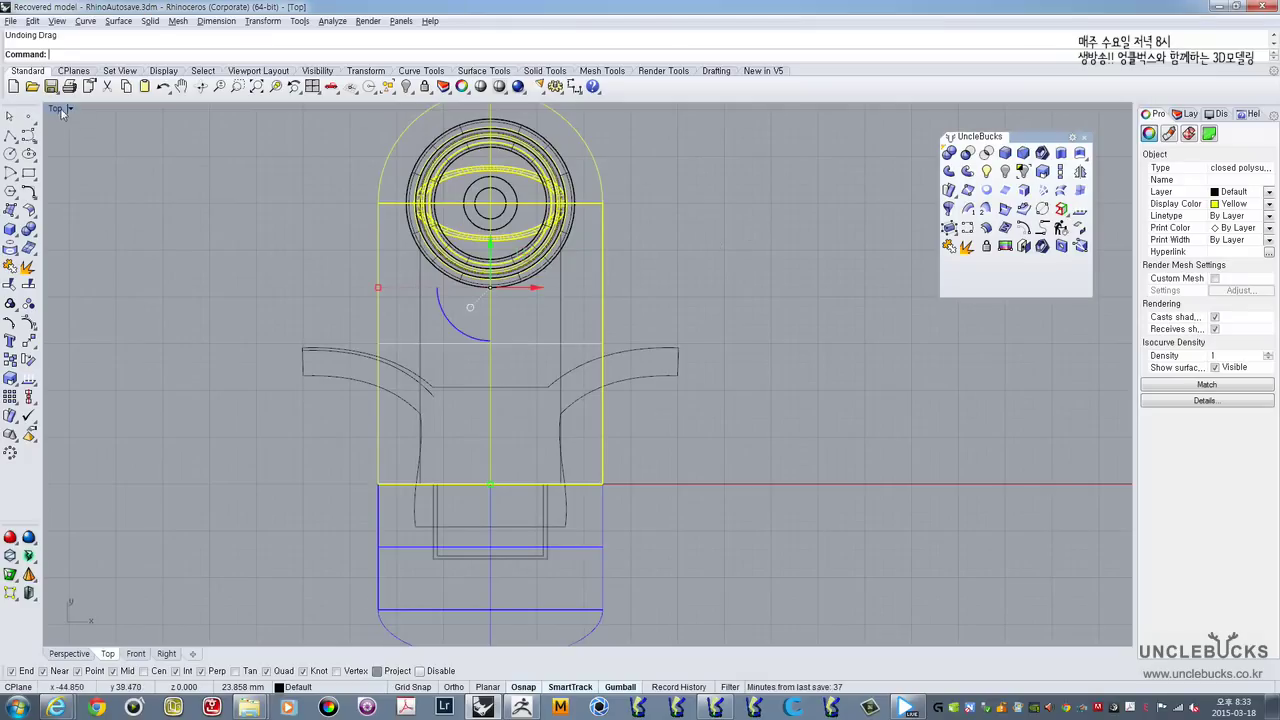
click(29, 286)
click(324, 379)
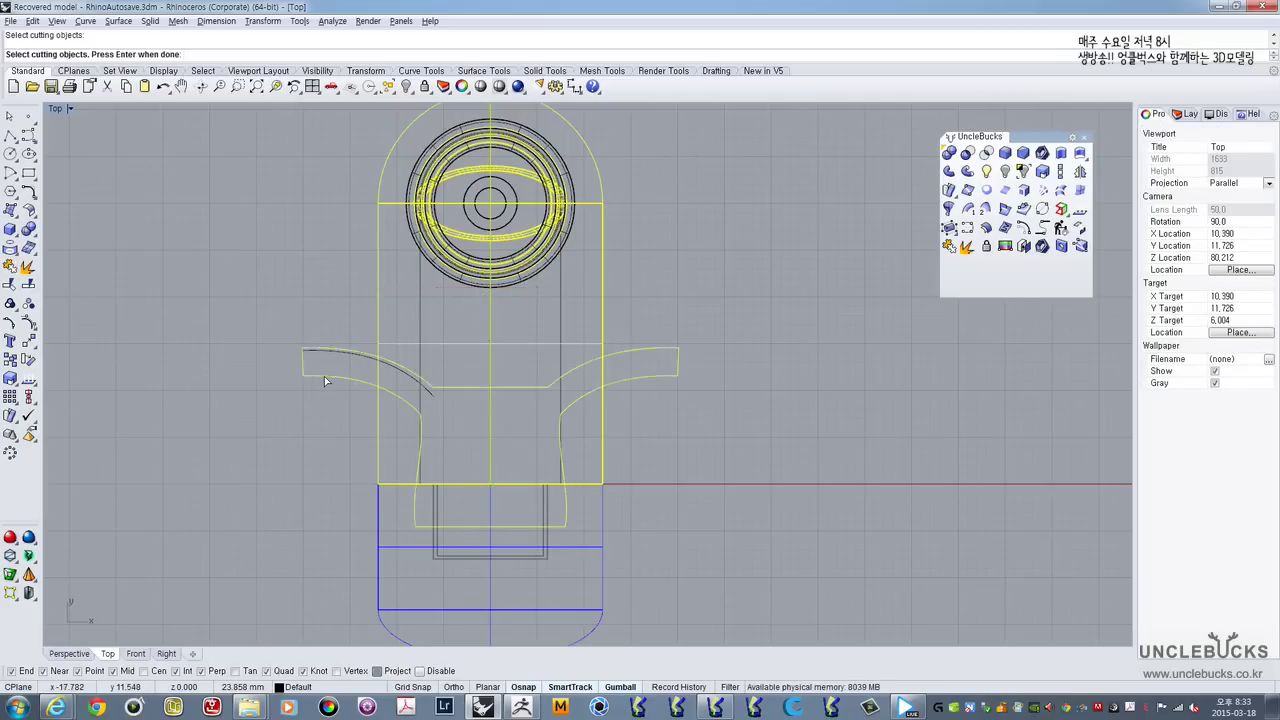
key(Return)
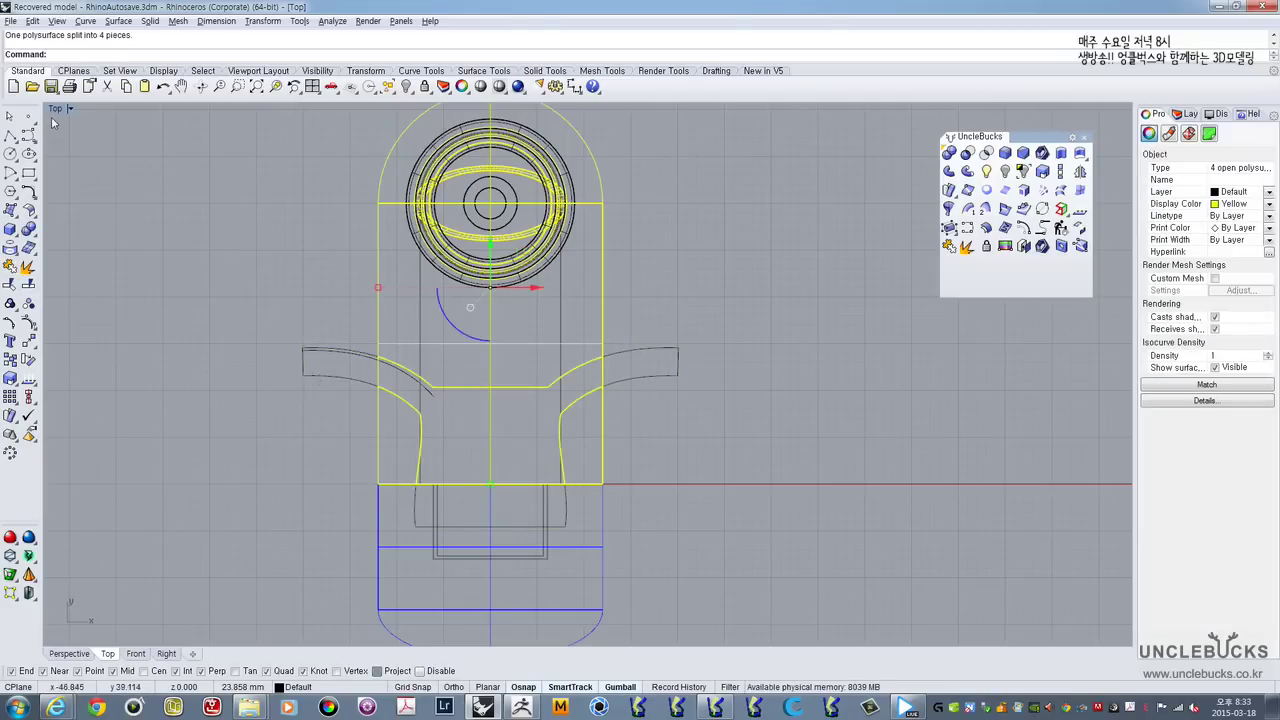
Step: Lift the split bib and strap piece above the body in the Perspective view, and undo the move
double_click(54, 110)
click(613, 111)
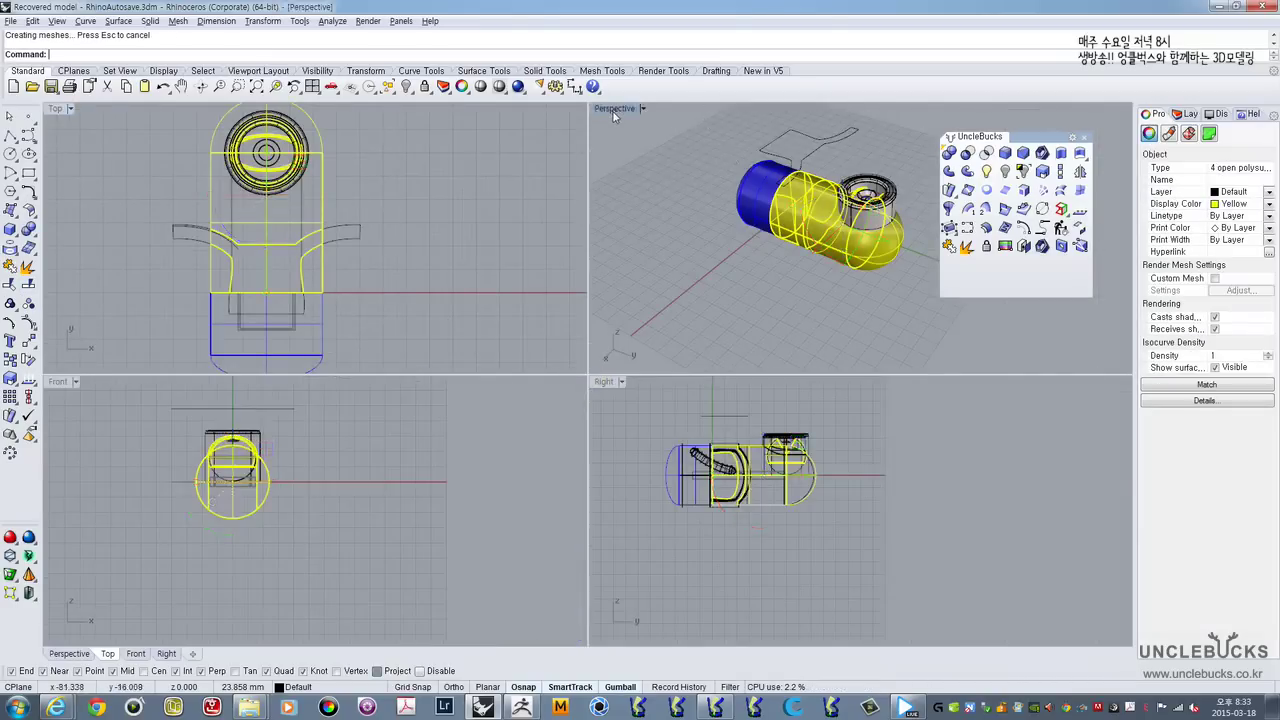
double_click(613, 112)
click(551, 180)
right_drag(551, 182, 520, 217)
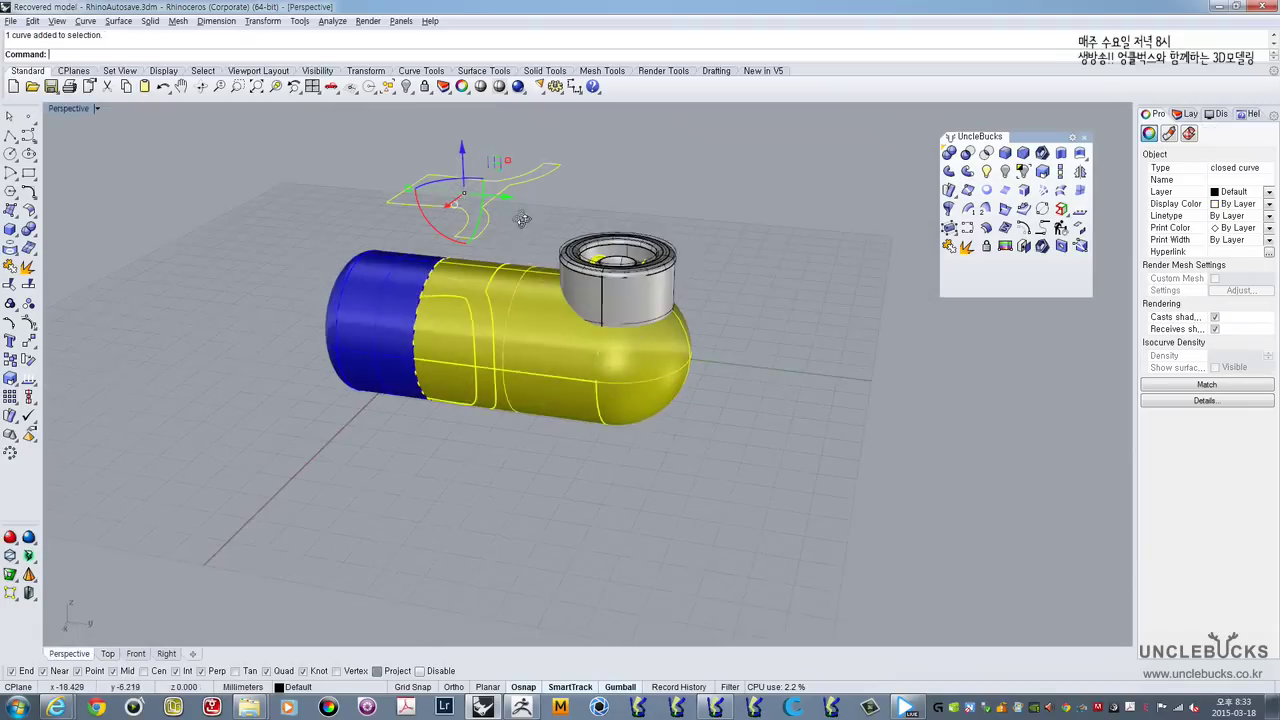
click(473, 280)
drag(477, 305, 474, 167)
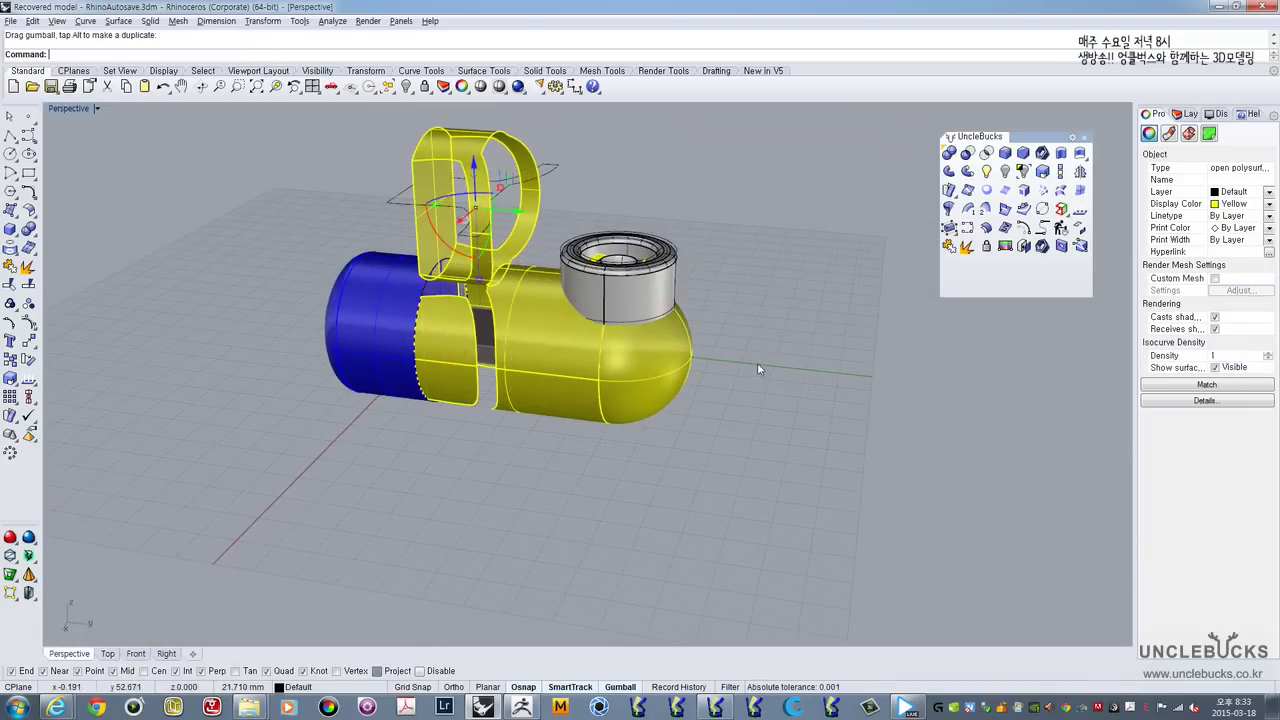
key(ctrl+z)
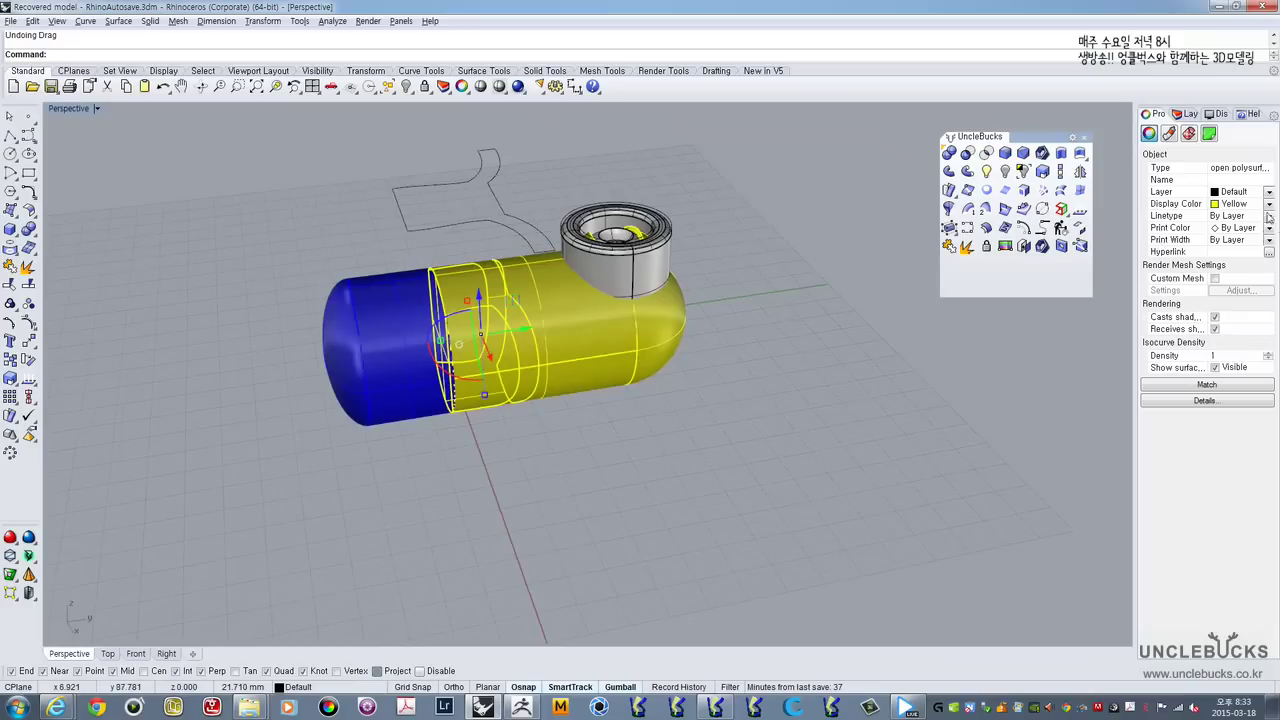
Step: Set the display color of the split bib and strap piece to Blue and deselect it
click(1268, 204)
click(1235, 292)
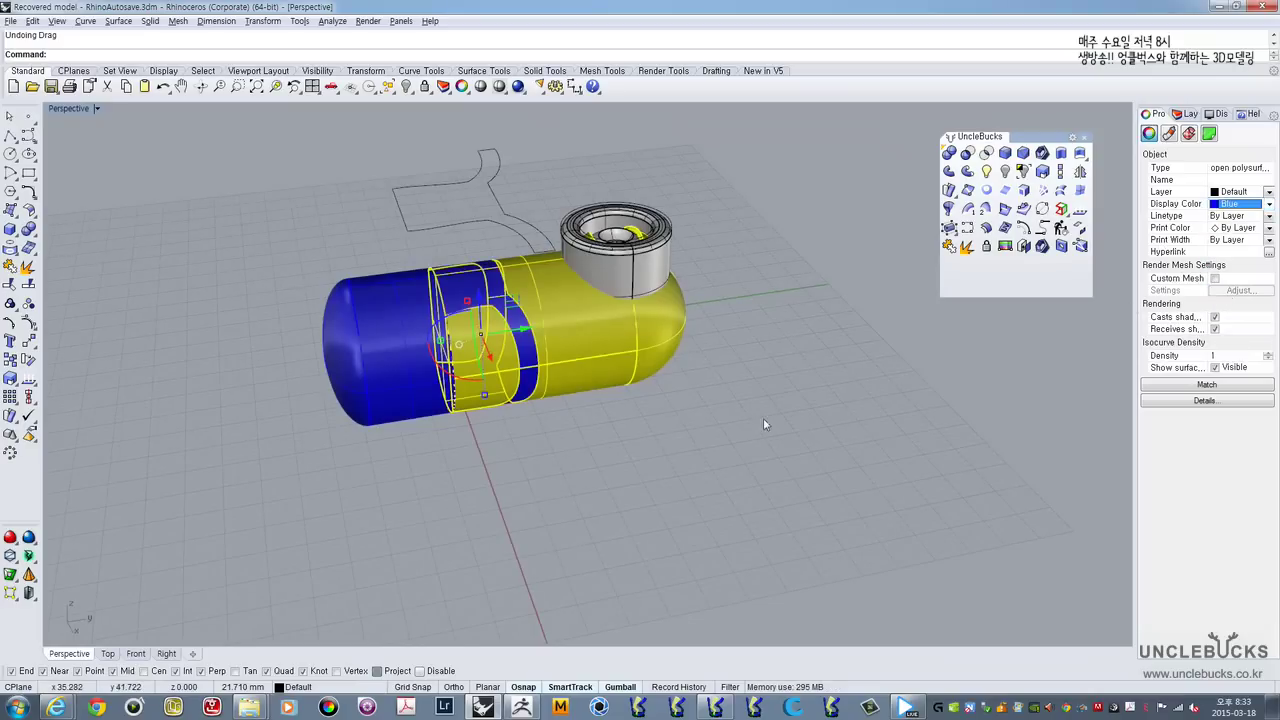
right_drag(545, 380, 665, 392)
click(679, 442)
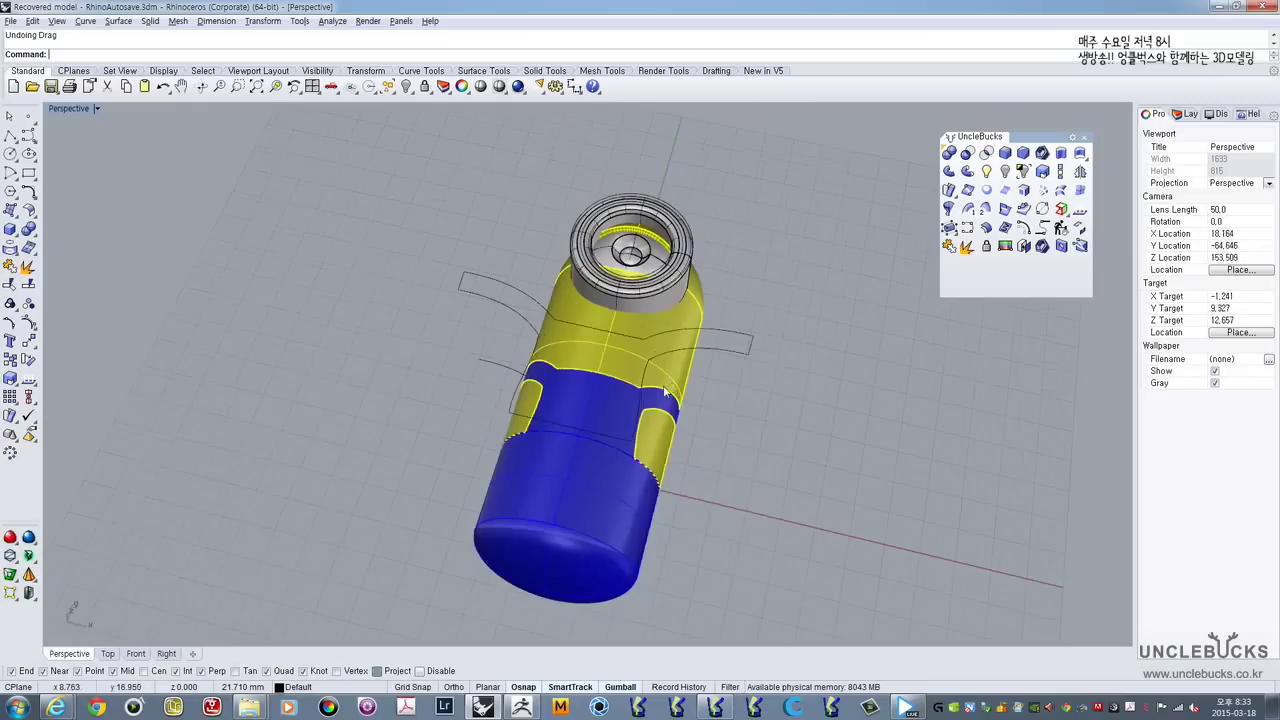
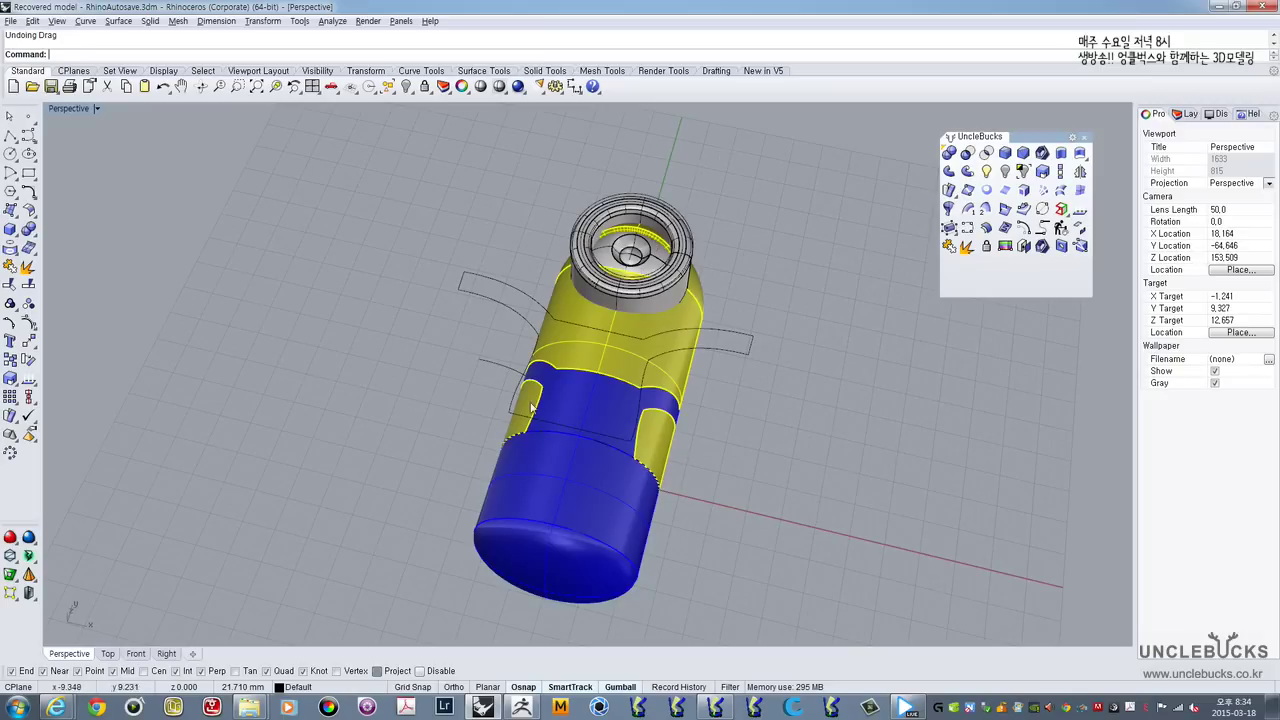
Step: Isolate the blue bib and strap piece together with the yellow upper body piece, hiding the other parts
right_drag(500, 425, 580, 326)
scroll(580, 401, up, 9)
click(634, 362)
scroll(655, 320, down, 5)
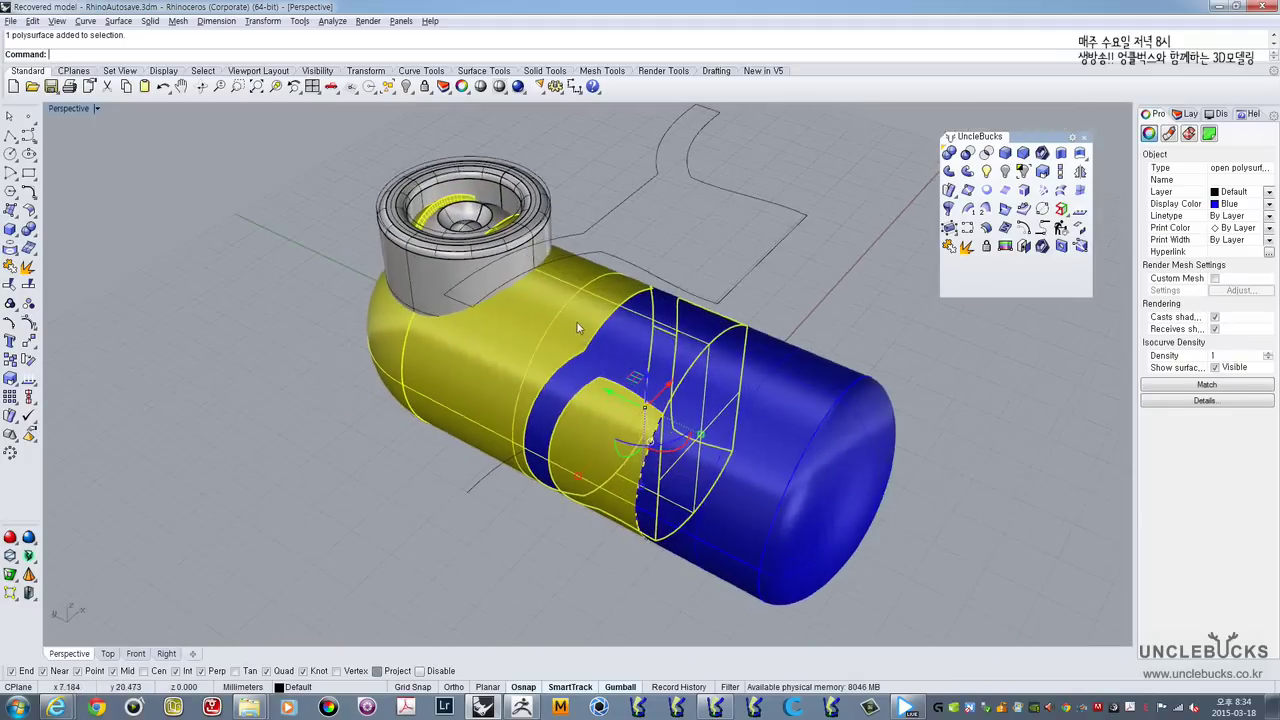
shift+click(576, 321)
right_drag(699, 334, 650, 318)
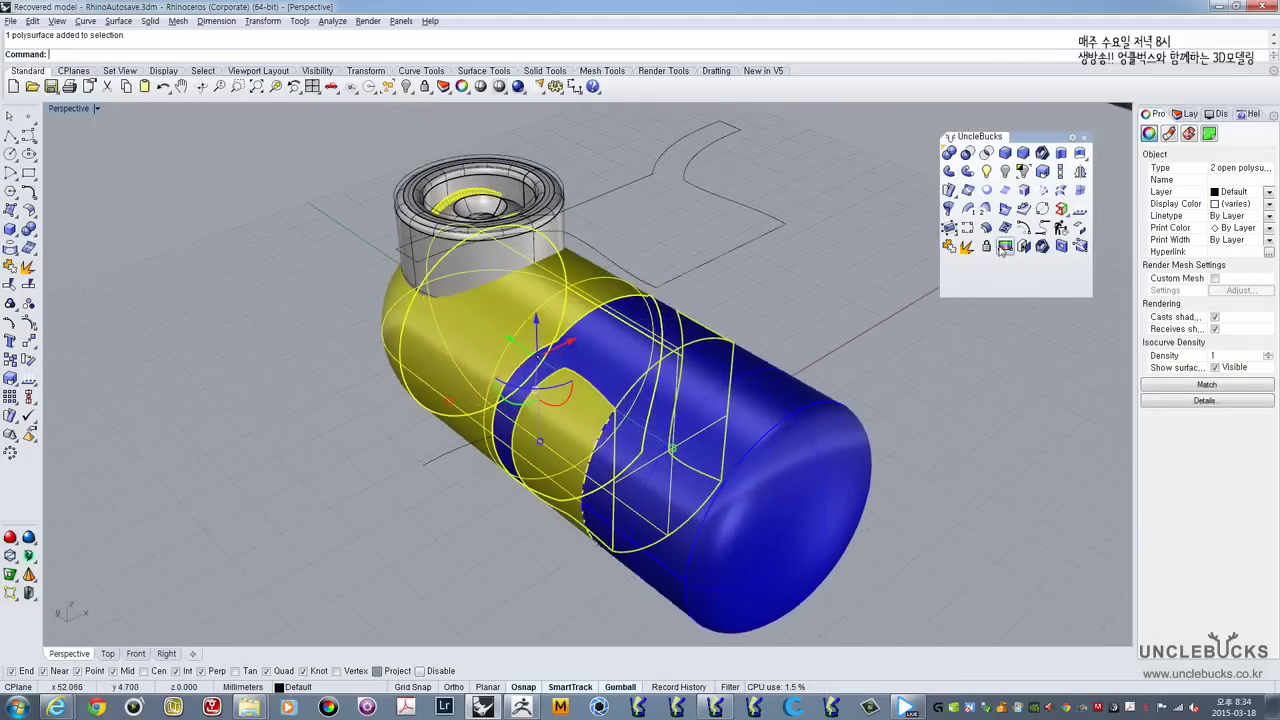
click(1022, 171)
Step: Explode the blue bib and strap piece and delete its flat end surface
right_drag(692, 257, 669, 314)
scroll(636, 322, up, 4)
click(661, 313)
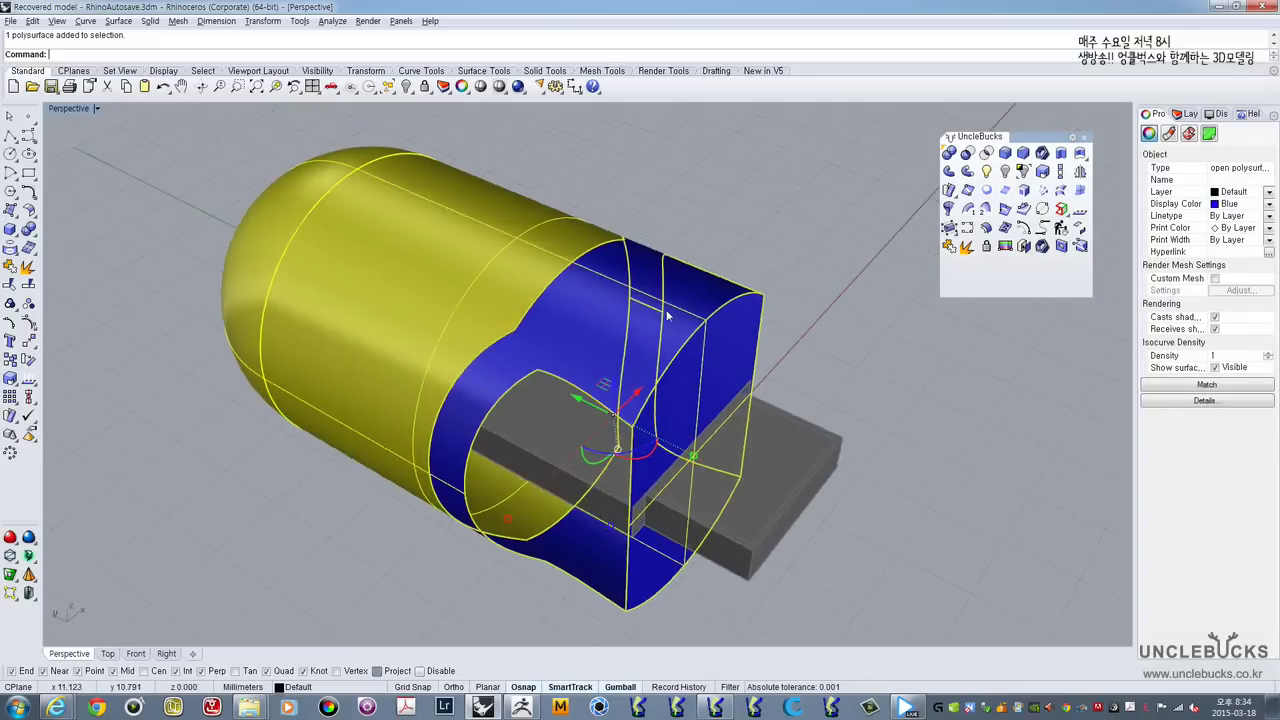
click(967, 248)
click(873, 366)
click(733, 378)
right_drag(732, 375, 644, 316)
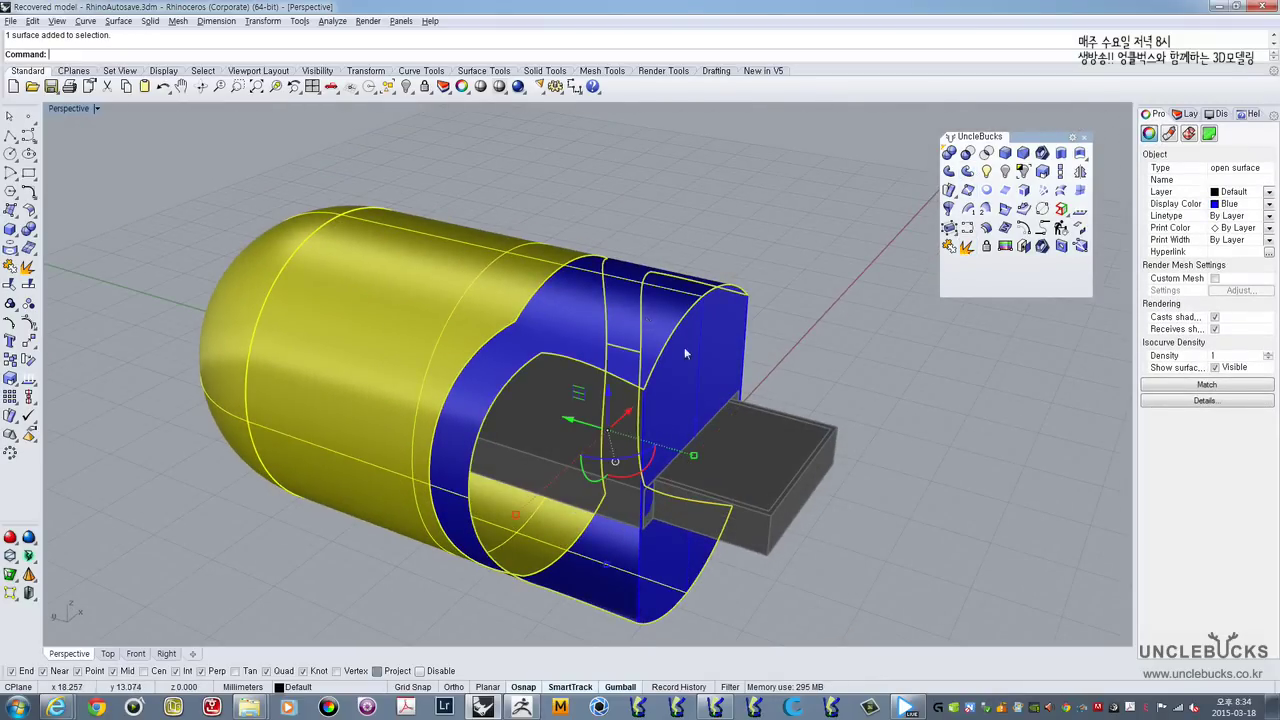
click(718, 363)
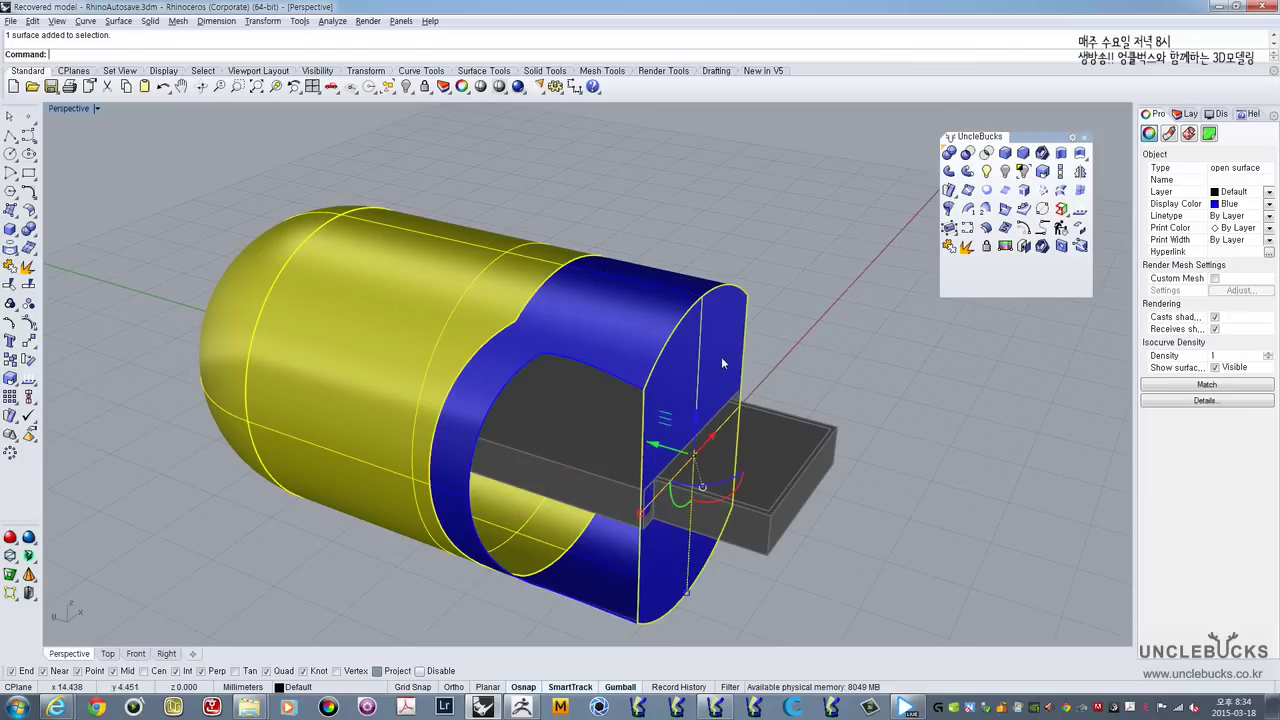
right_drag(721, 356, 649, 346)
key(Delete)
Step: Offset the curved blue bib and strap surface outward by a distance of 1 as a solid
click(605, 292)
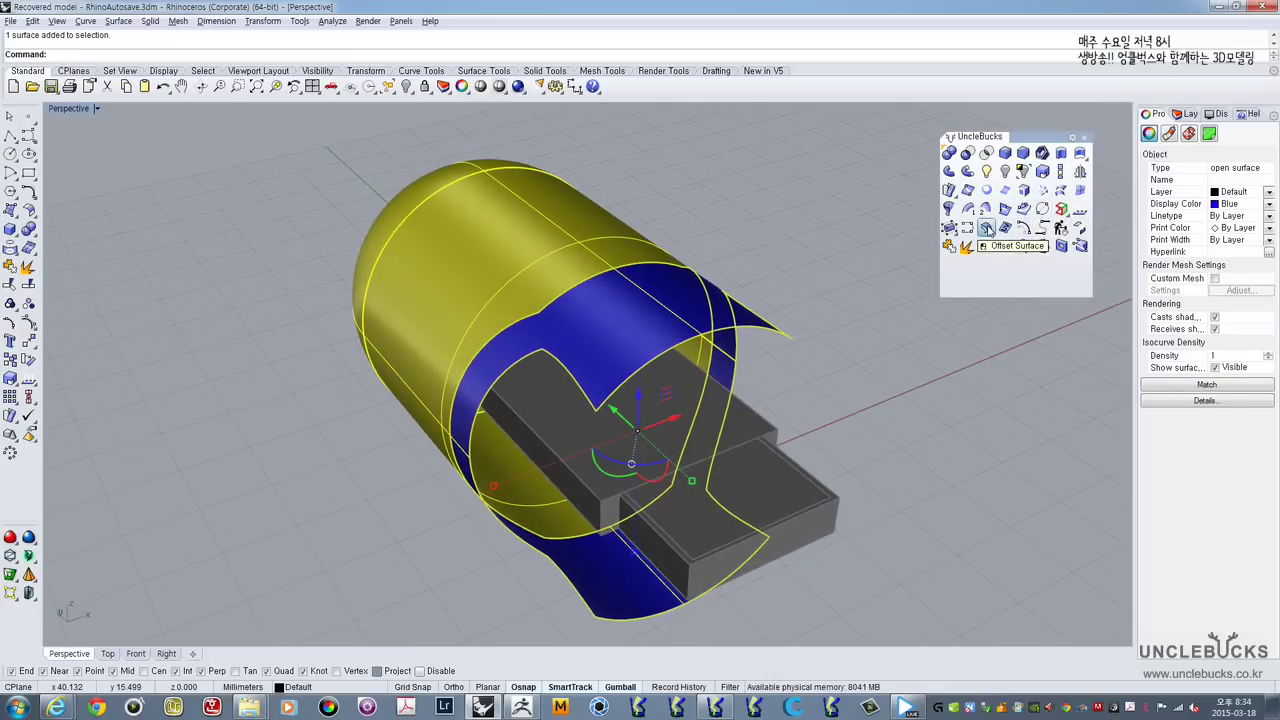
click(987, 229)
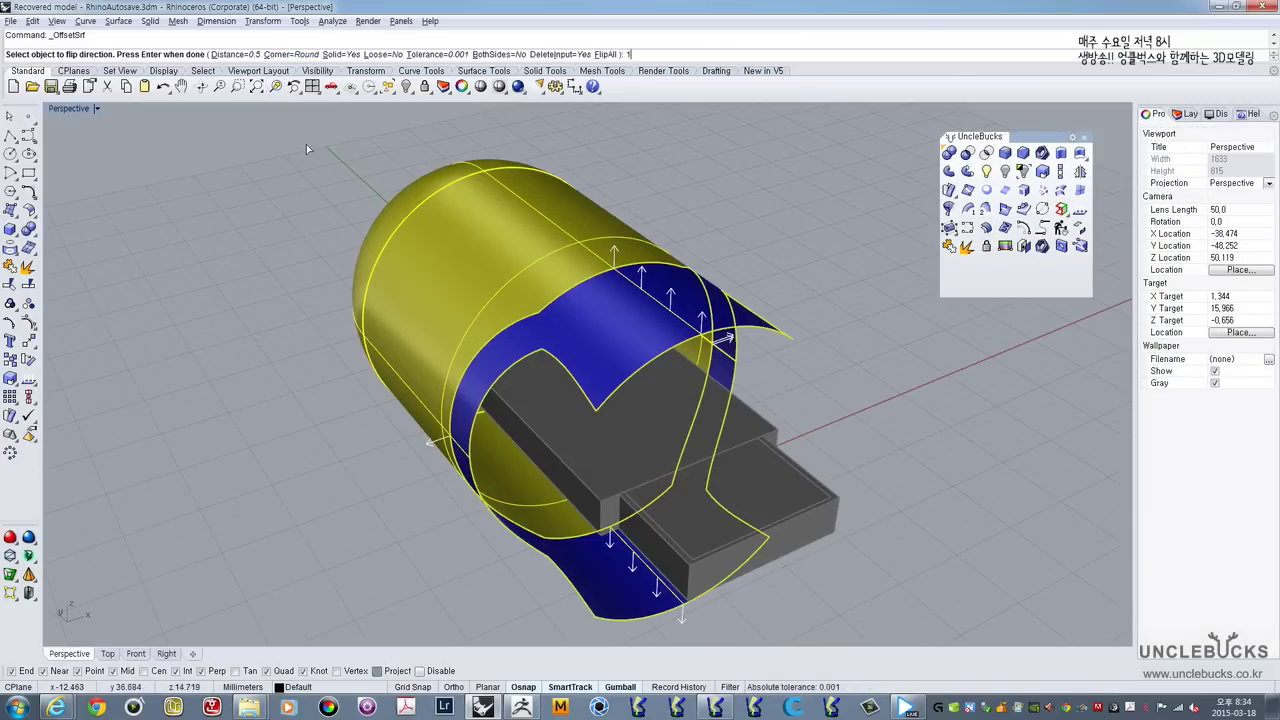
text(1)
key(Return)
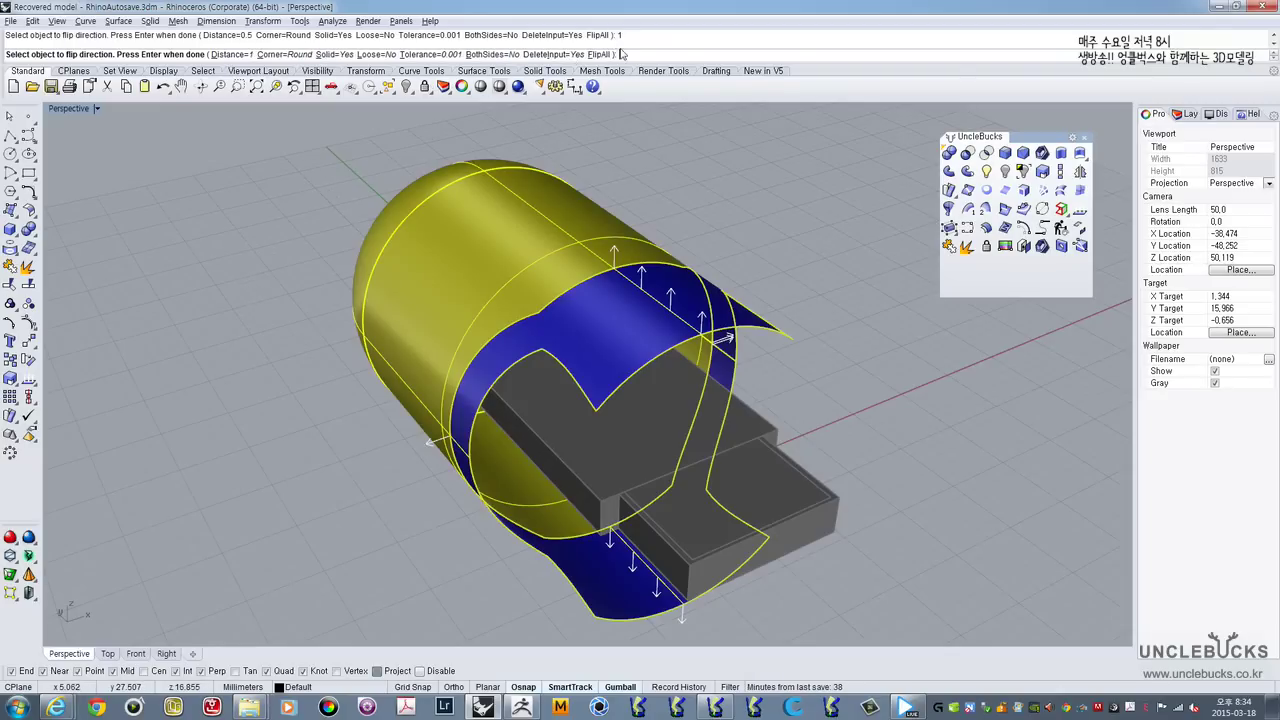
key(Return)
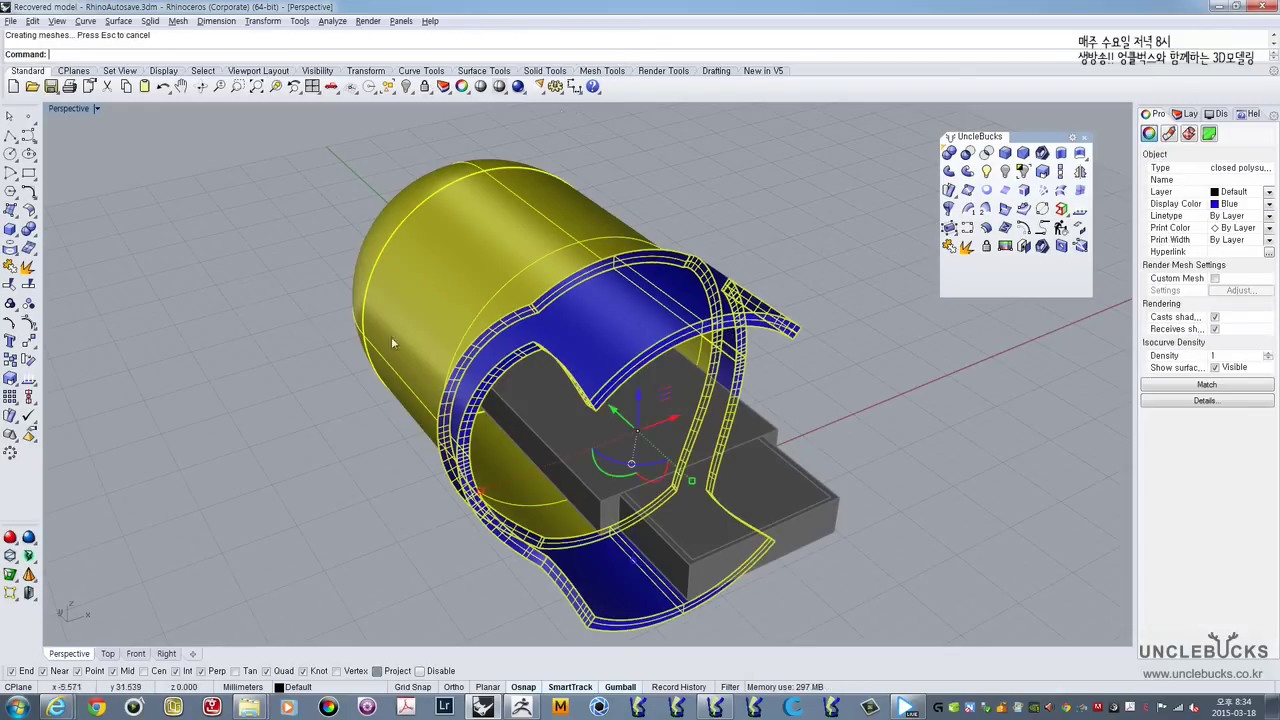
Step: Explode the thickened blue bib and strap solid and delete its inner curved surface
right_drag(391, 336, 470, 254)
click(690, 218)
right_drag(752, 242, 481, 302)
scroll(436, 310, up, 8)
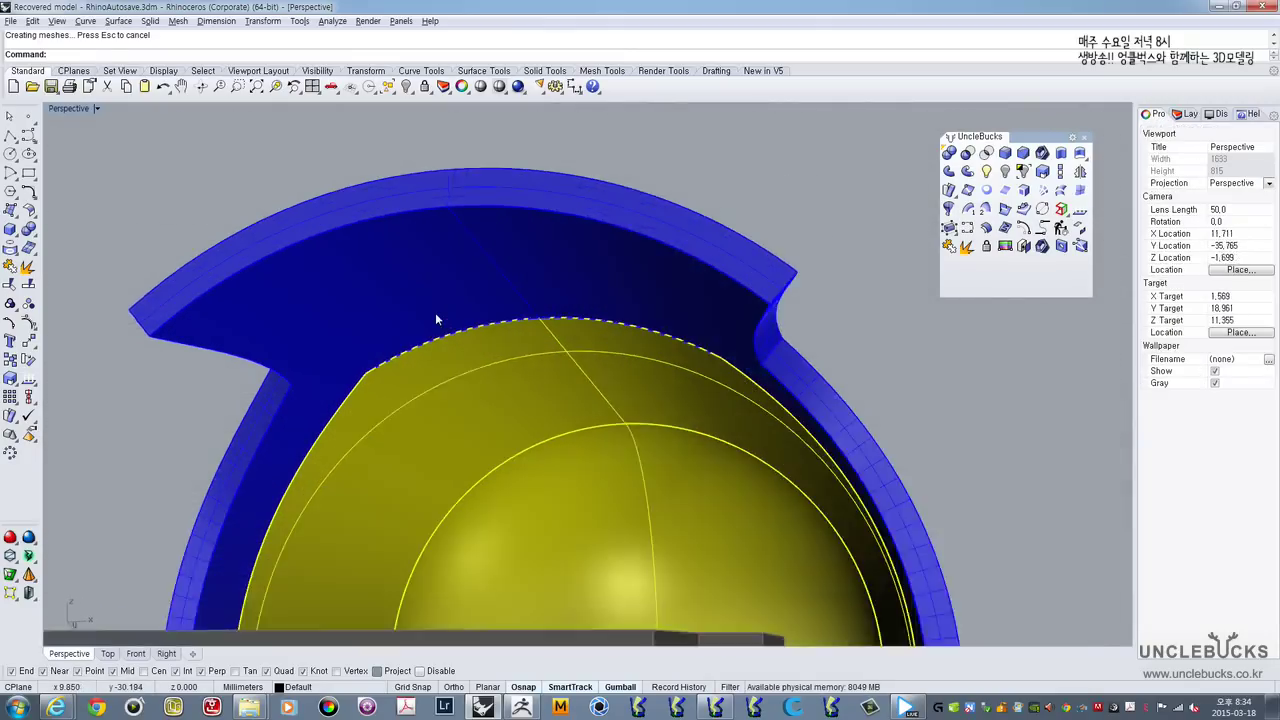
scroll(437, 304, down, 2)
scroll(437, 304, down, 3)
right_drag(457, 251, 482, 260)
click(450, 203)
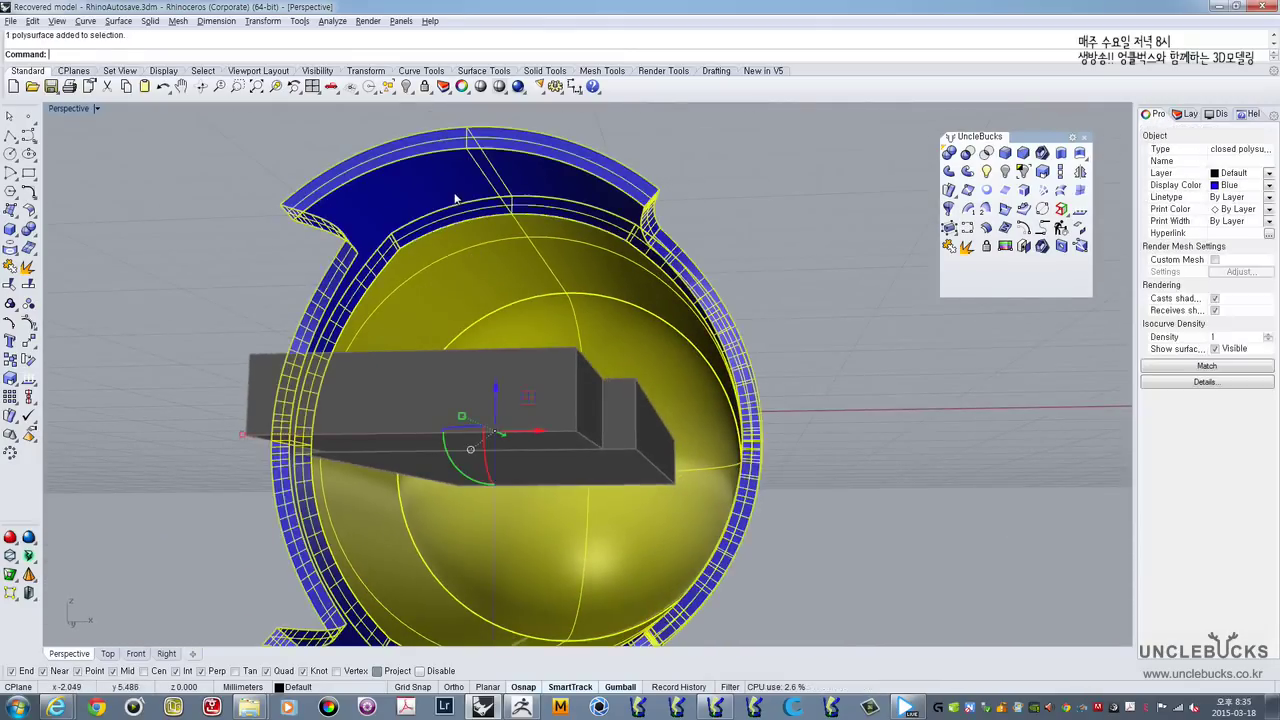
click(28, 268)
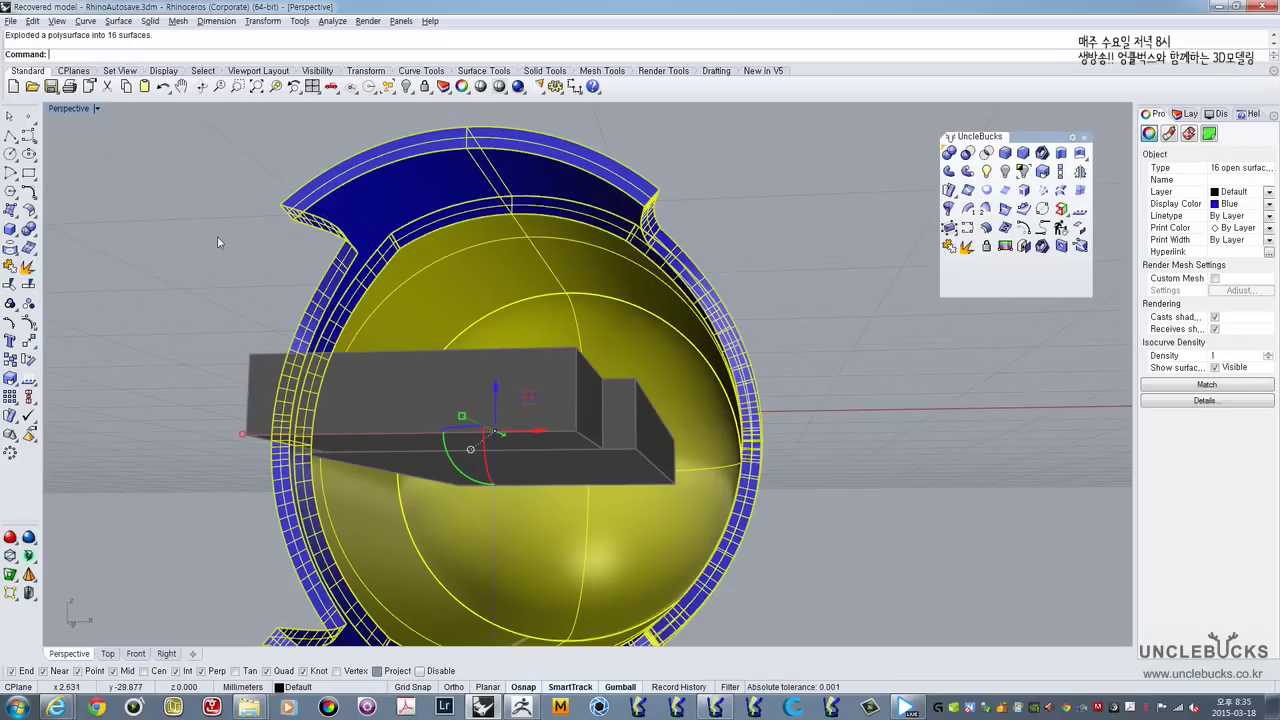
click(419, 175)
key(Delete)
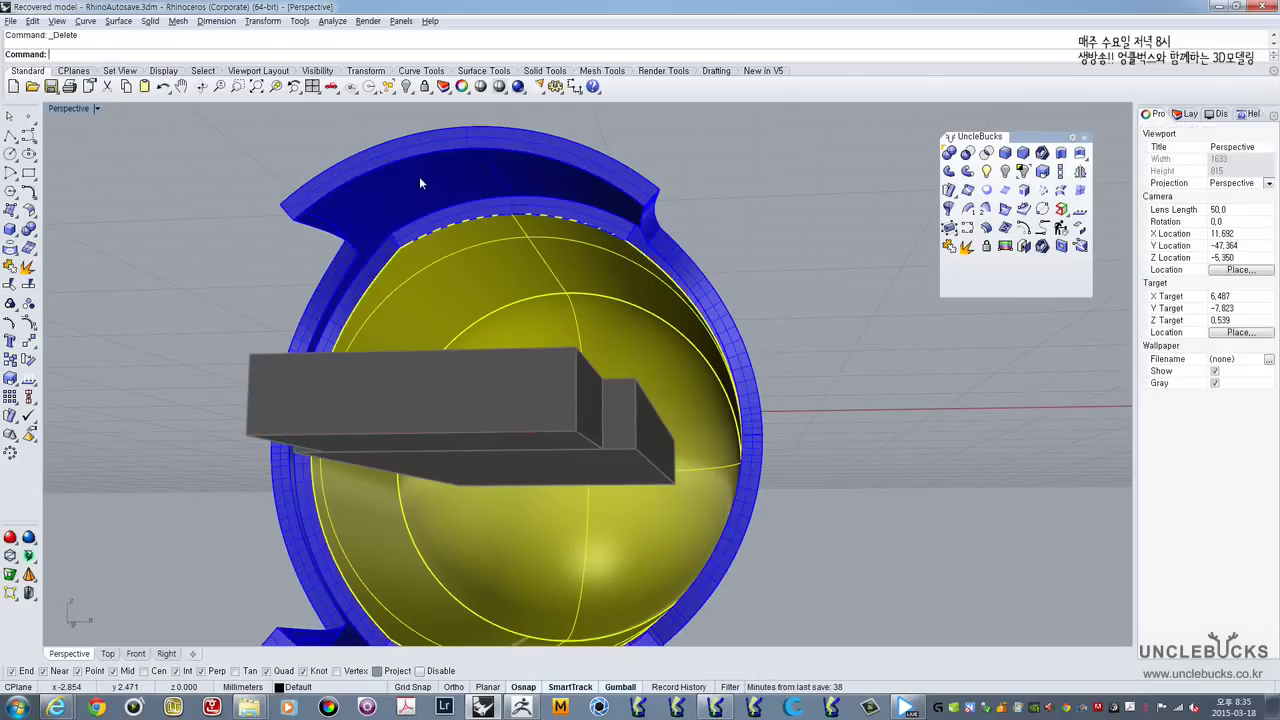
Step: Join the remaining blue bib and strap surfaces with the yellow upper body
right_drag(411, 205, 453, 304)
click(546, 239)
click(473, 205)
key(ctrl+a)
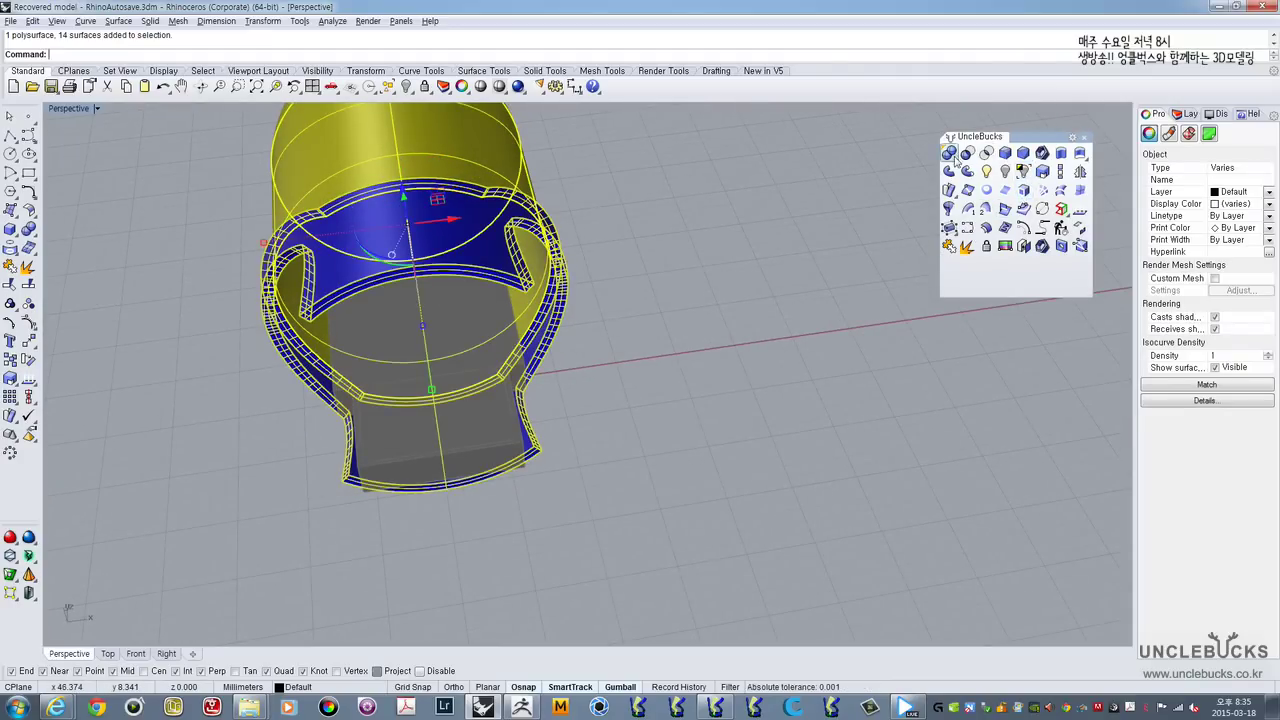
click(948, 247)
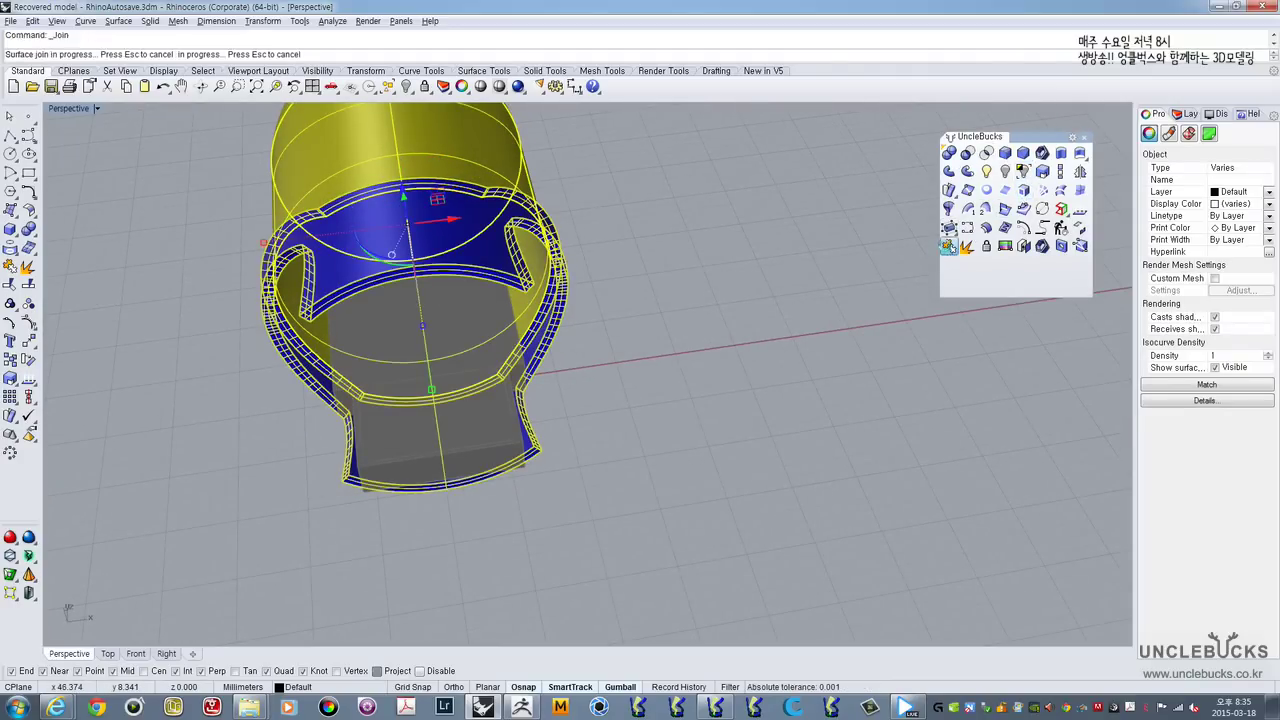
Step: Set the display color of the joined body and straps to Yellow
click(616, 238)
right_drag(616, 238, 620, 170)
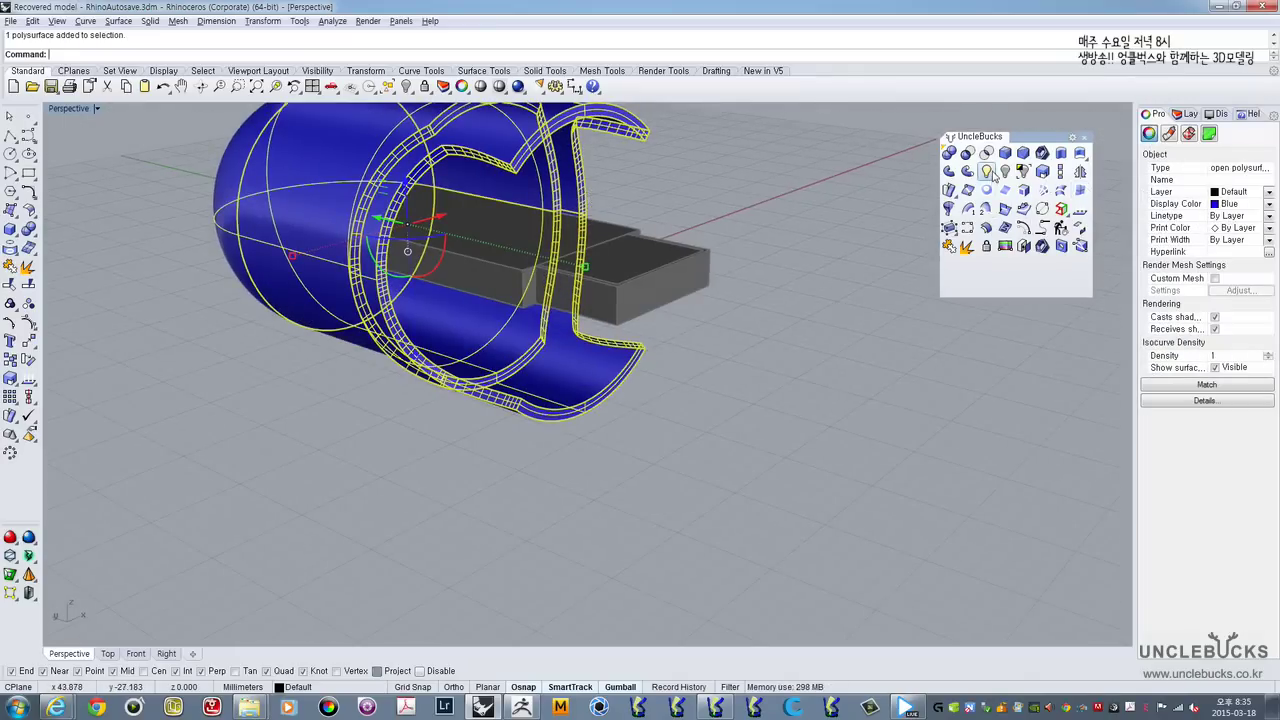
click(1246, 204)
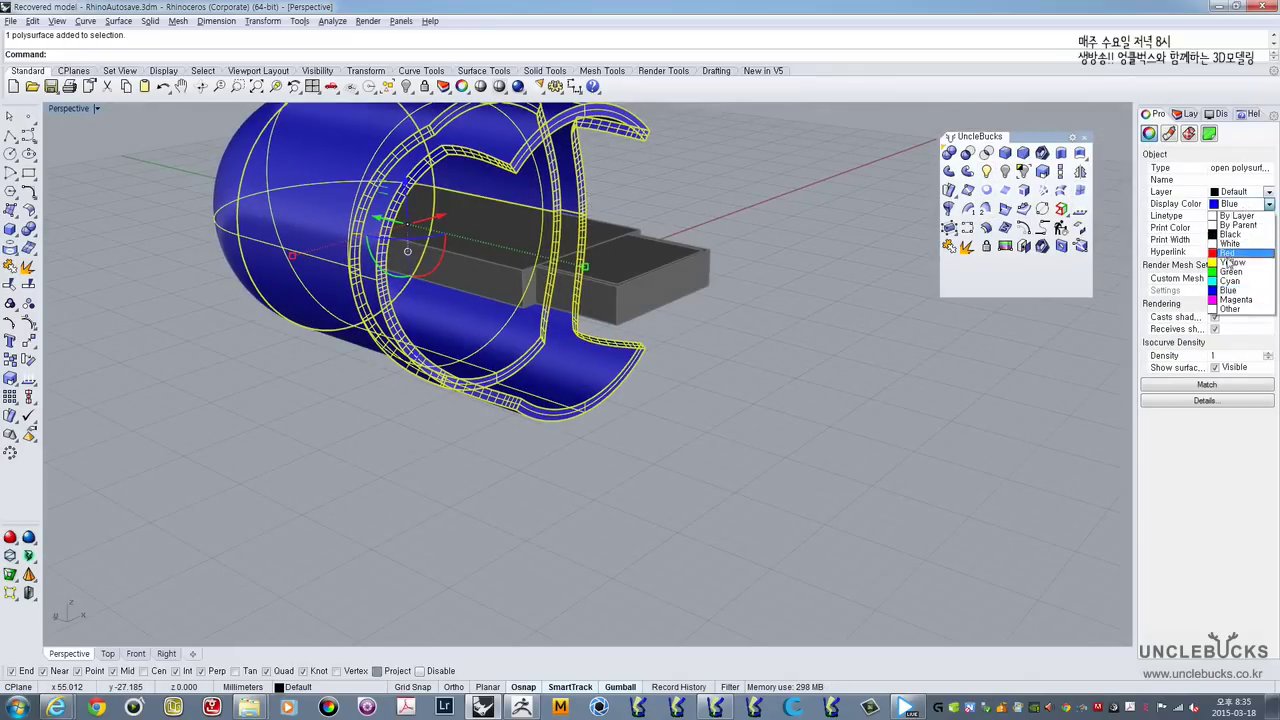
click(1228, 262)
right_drag(729, 234, 602, 278)
Step: Show the hidden objects and isolate the joined yellow body with the two side pieces beneath the straps
click(987, 173)
shift+right_drag(597, 380, 615, 455)
click(600, 384)
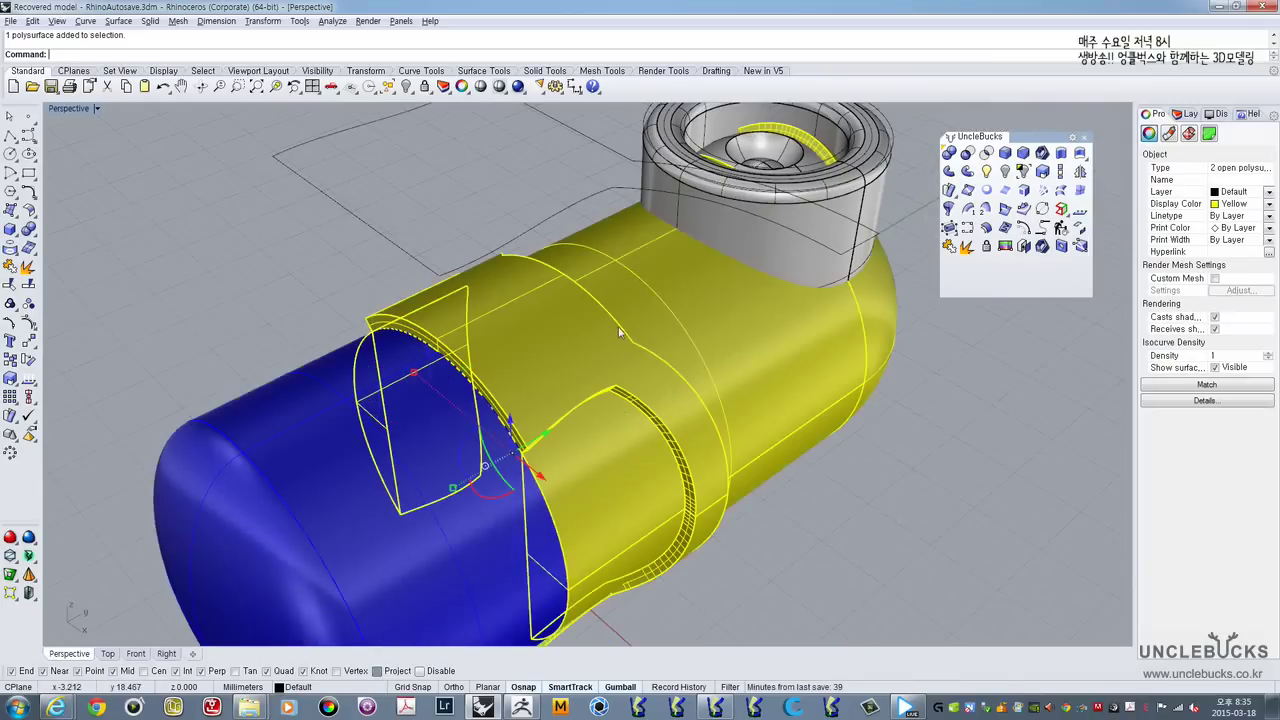
shift+click(567, 306)
right_drag(567, 306, 830, 275)
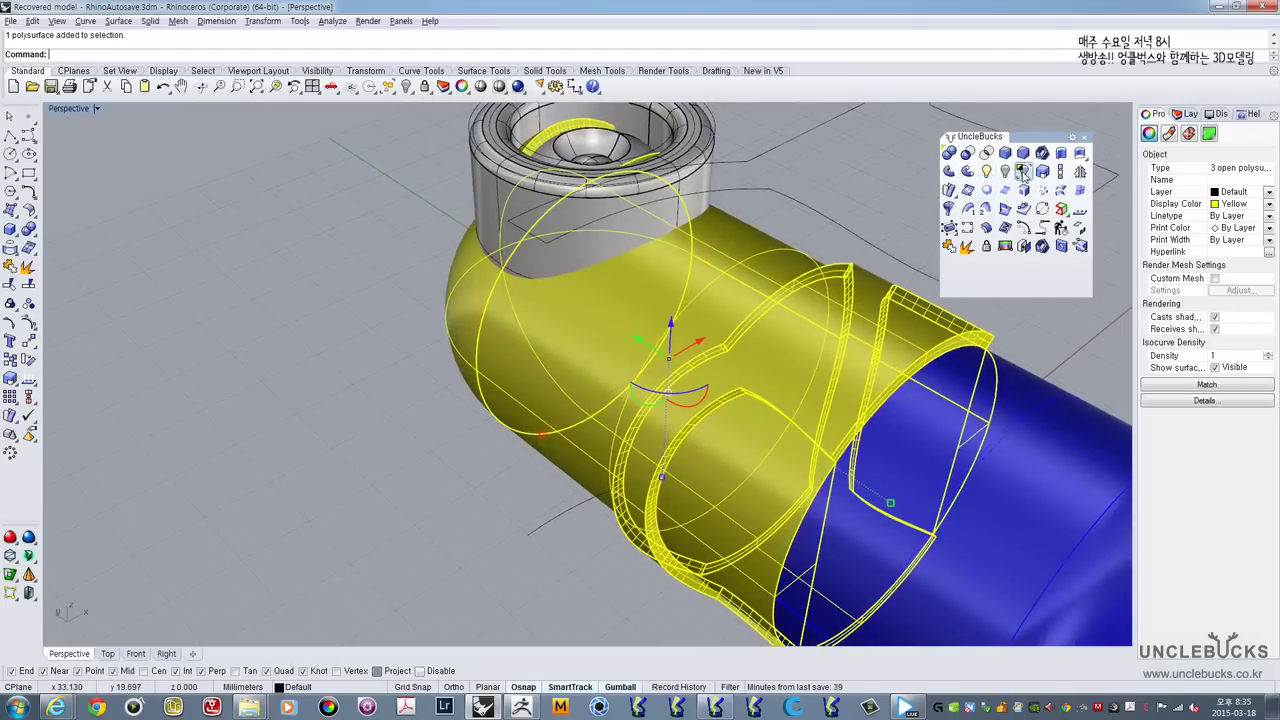
right_click(1023, 172)
Step: Explode the two yellow side pieces and delete the flat inner surface of each
right_drag(640, 280, 802, 309)
click(728, 408)
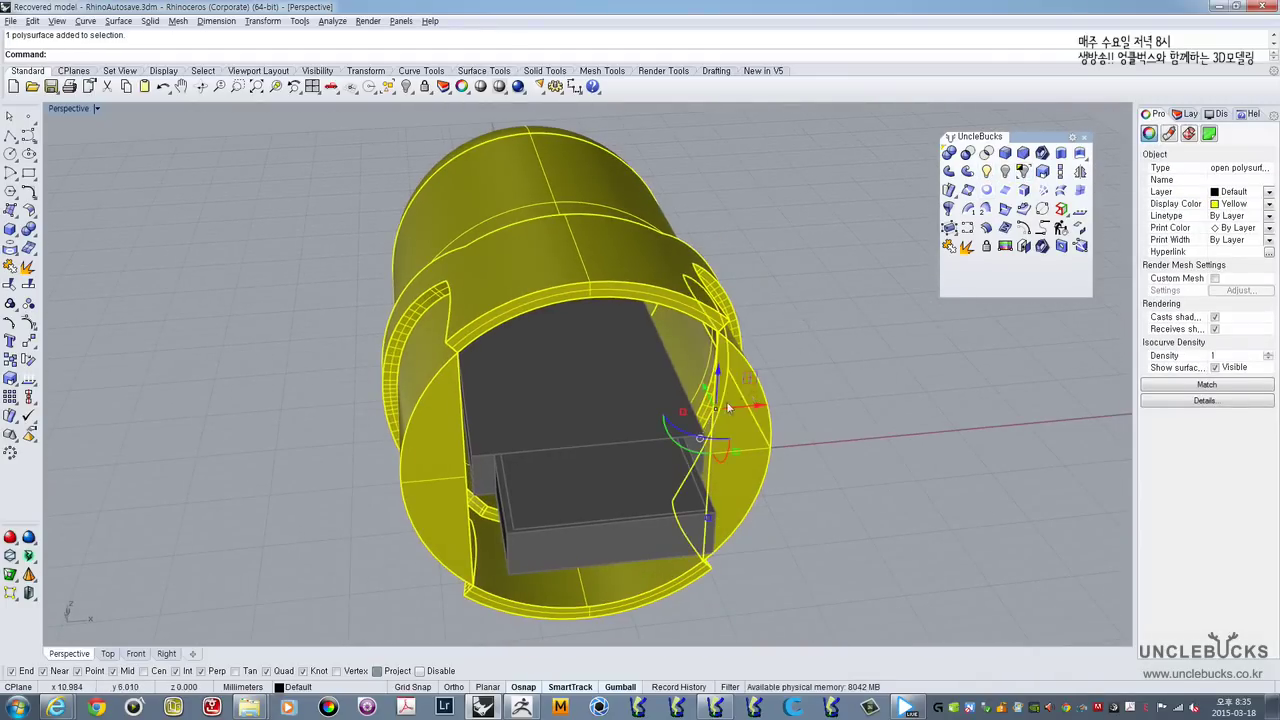
right_drag(807, 364, 844, 422)
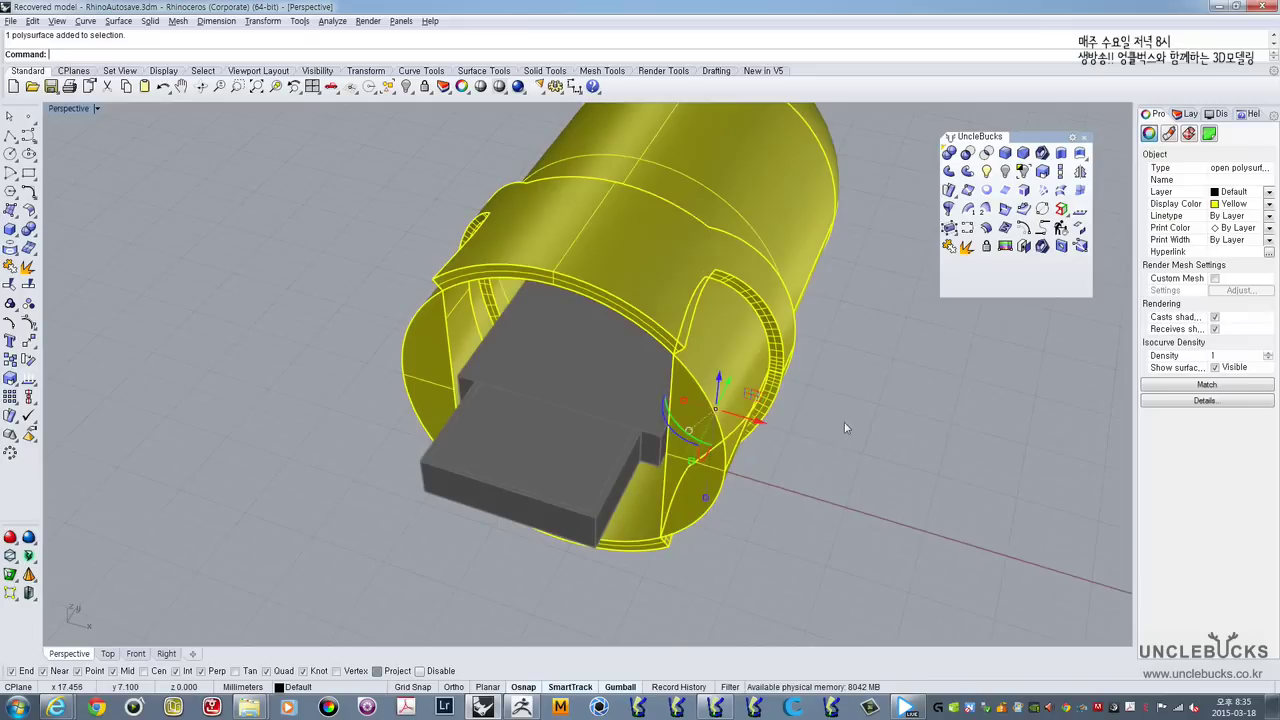
shift+click(463, 362)
click(965, 248)
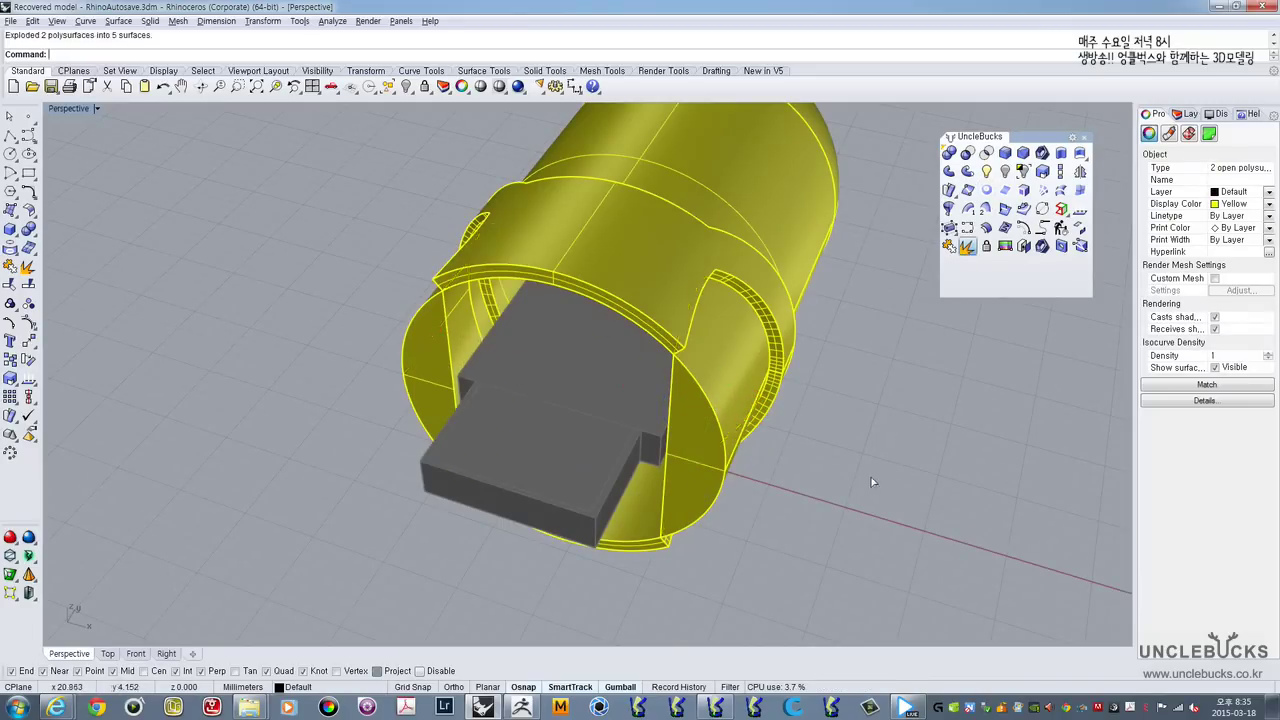
click(693, 439)
key(Delete)
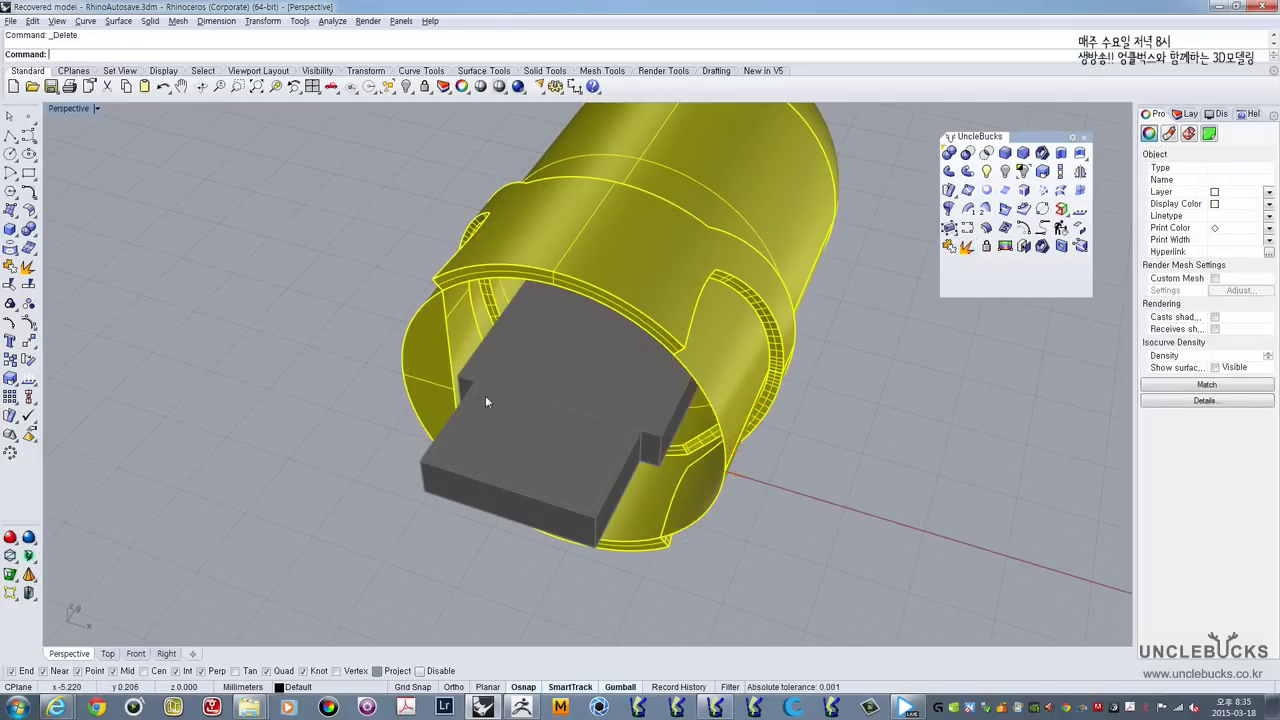
click(439, 388)
key(Delete)
Step: Join all the isolated yellow surfaces into a single body and select it
right_drag(445, 352, 735, 505)
scroll(610, 333, down, 4)
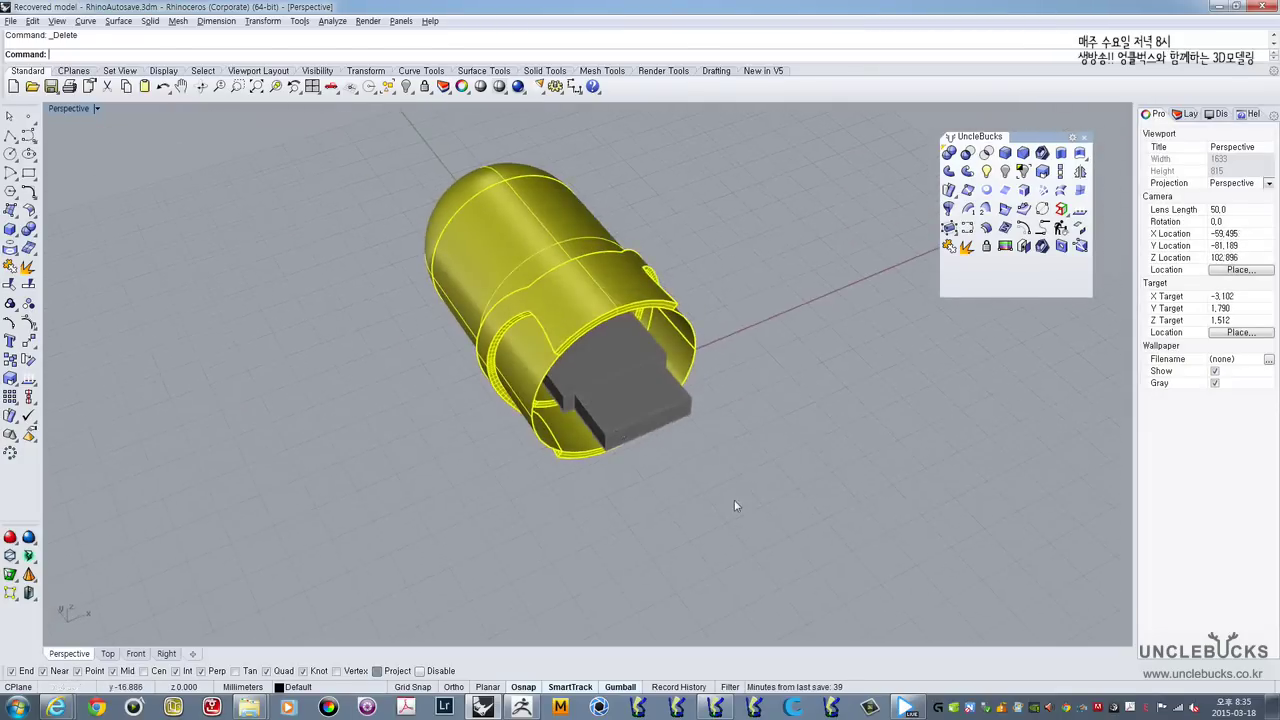
key(ctrl+a)
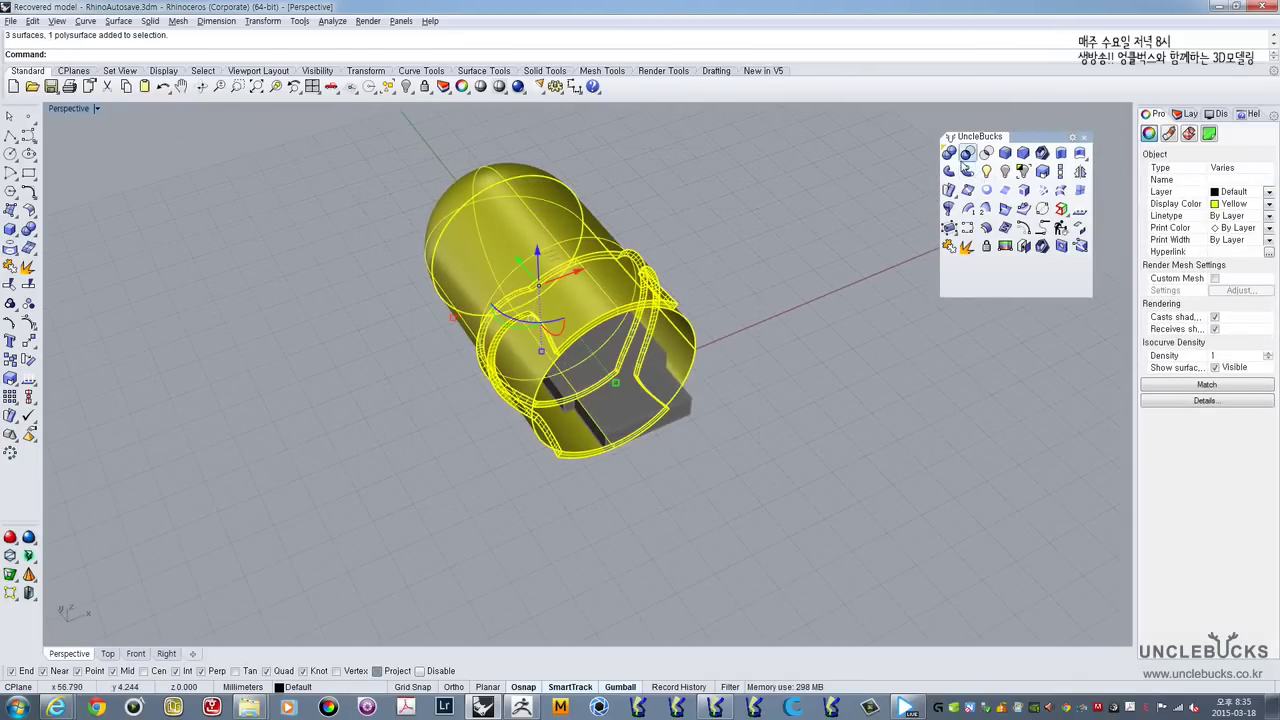
click(949, 247)
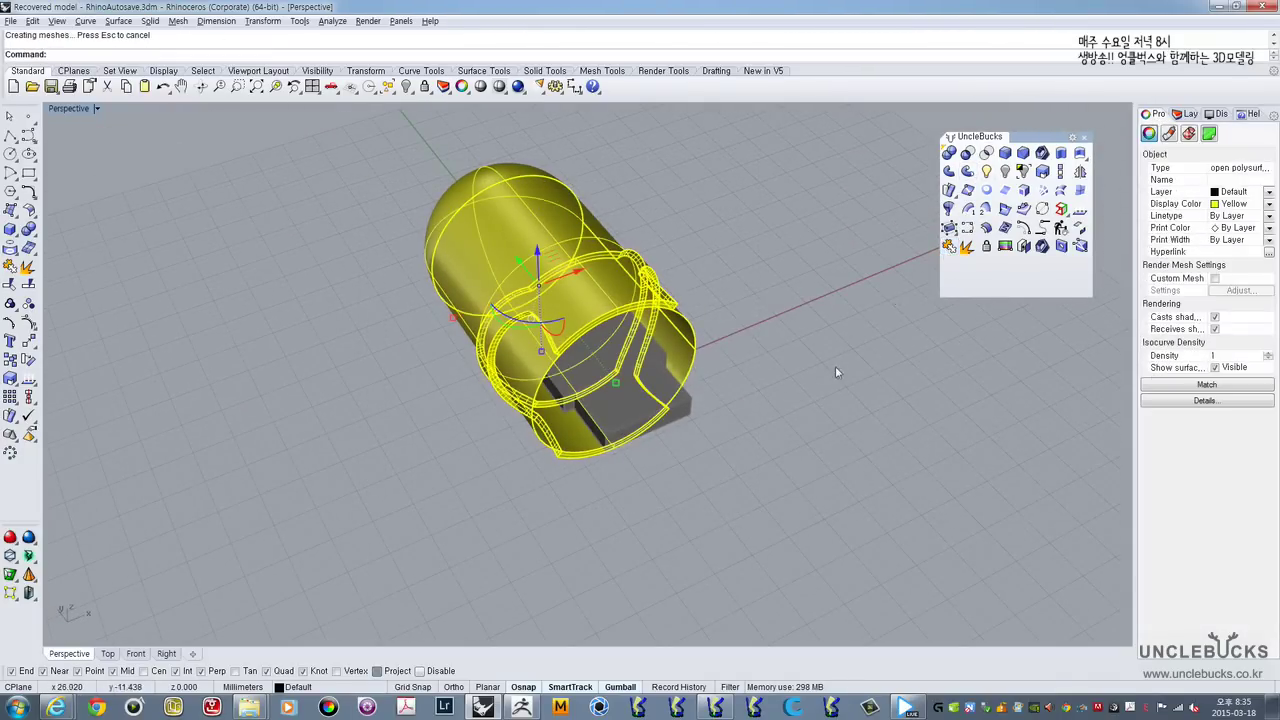
click(681, 324)
right_drag(681, 324, 735, 257)
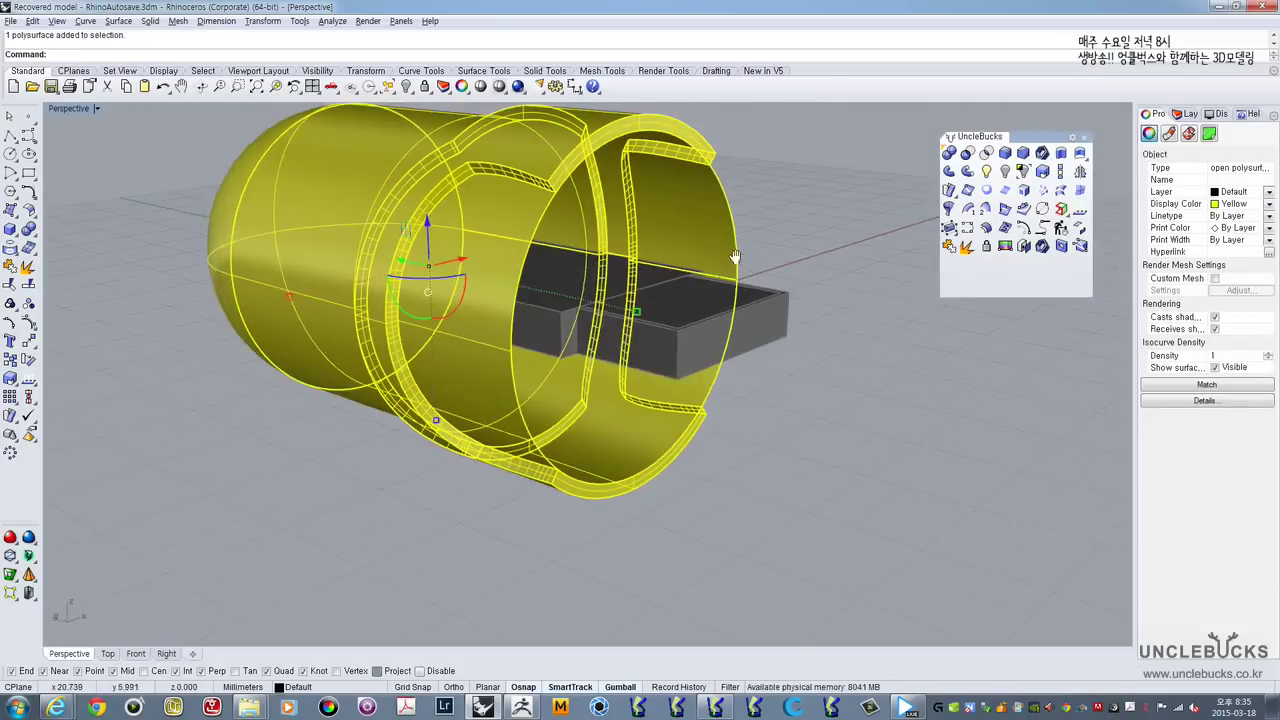
scroll(735, 257, down, 1)
right_drag(734, 338, 742, 298)
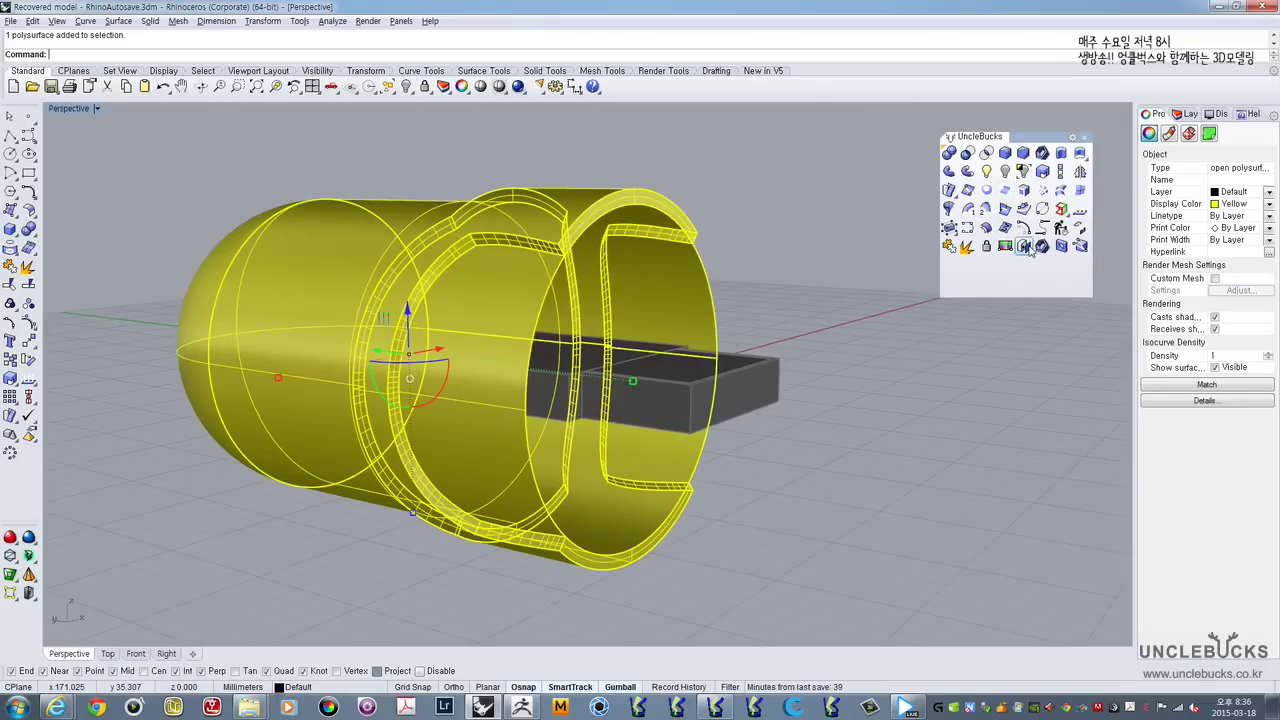
Step: Try to build a planar surface from the selected joined yellow body to close its open end
mouse_move(760, 275)
right_down()
mouse_move(701, 281)
mouse_move(740, 290)
right_up()
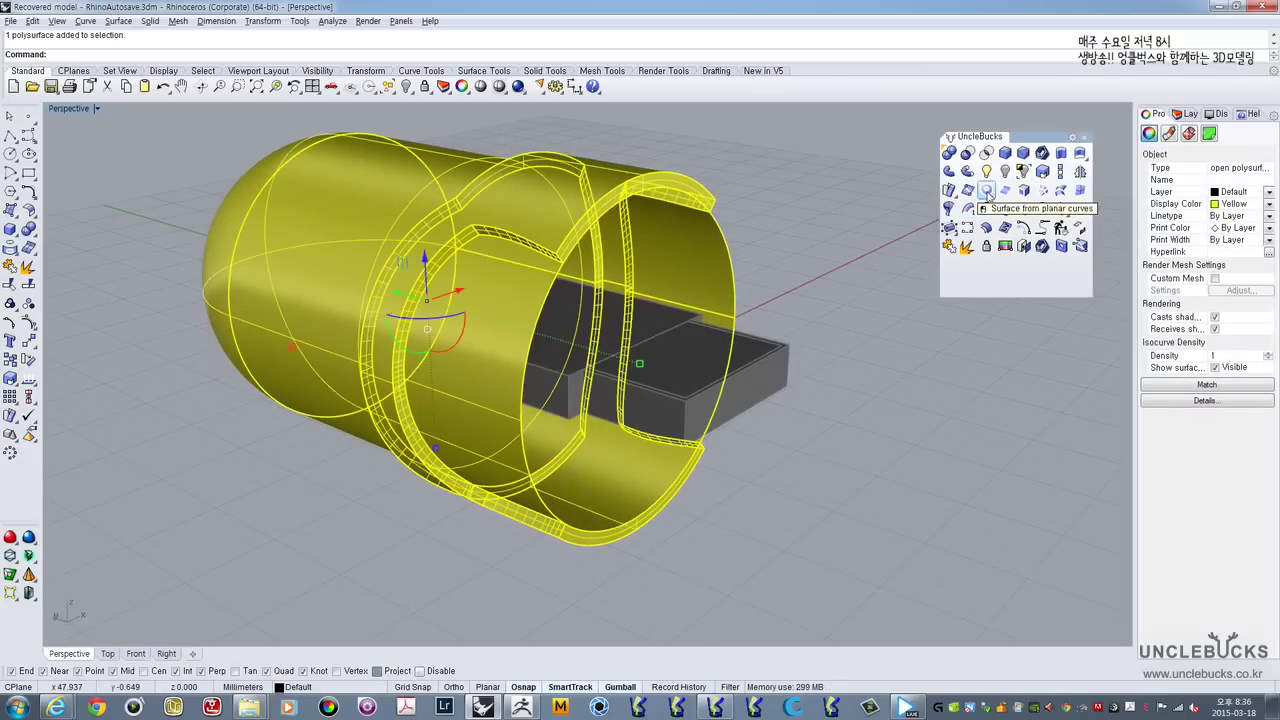
click(987, 191)
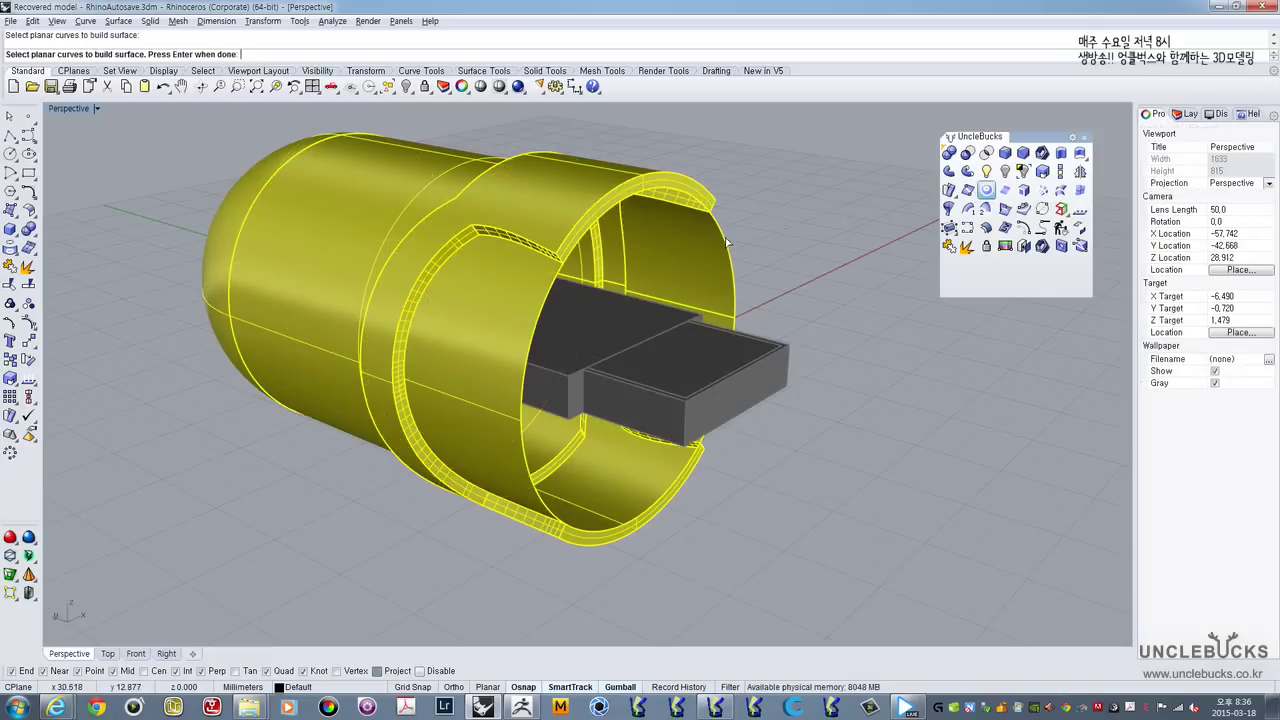
key(Return)
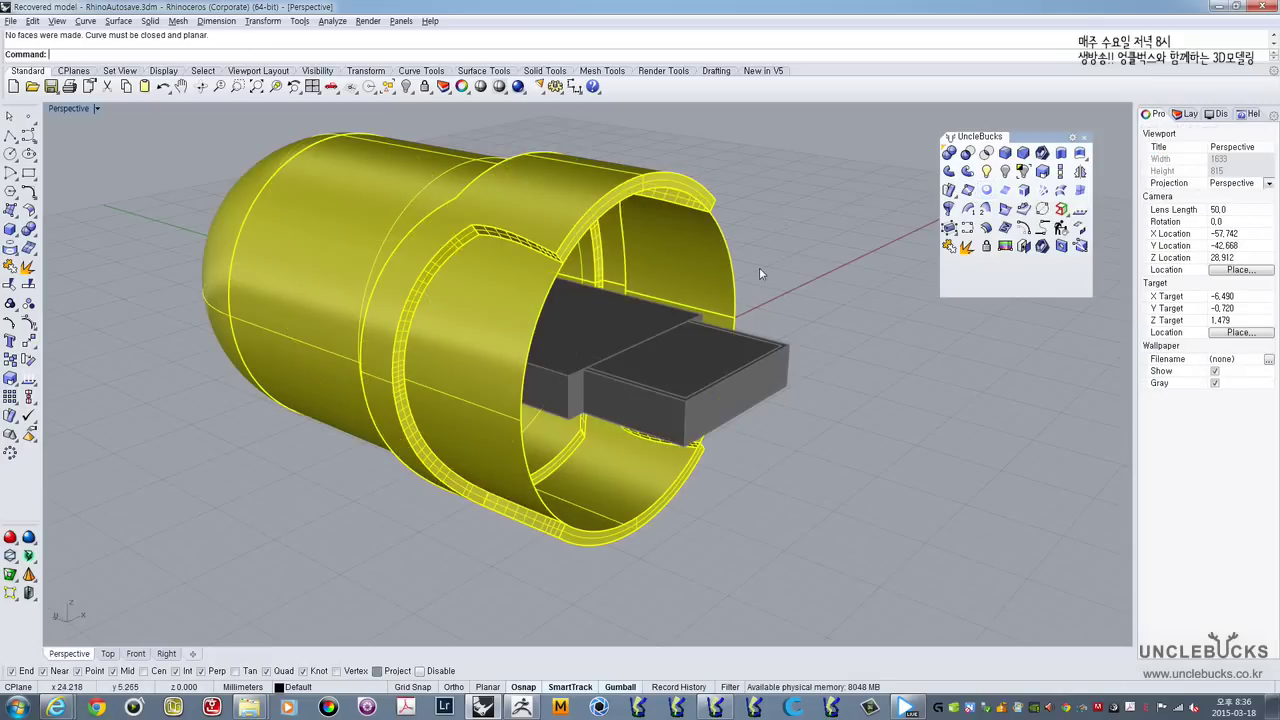
Step: Set the display color of the joined body to By Layer
right_drag(759, 267, 725, 285)
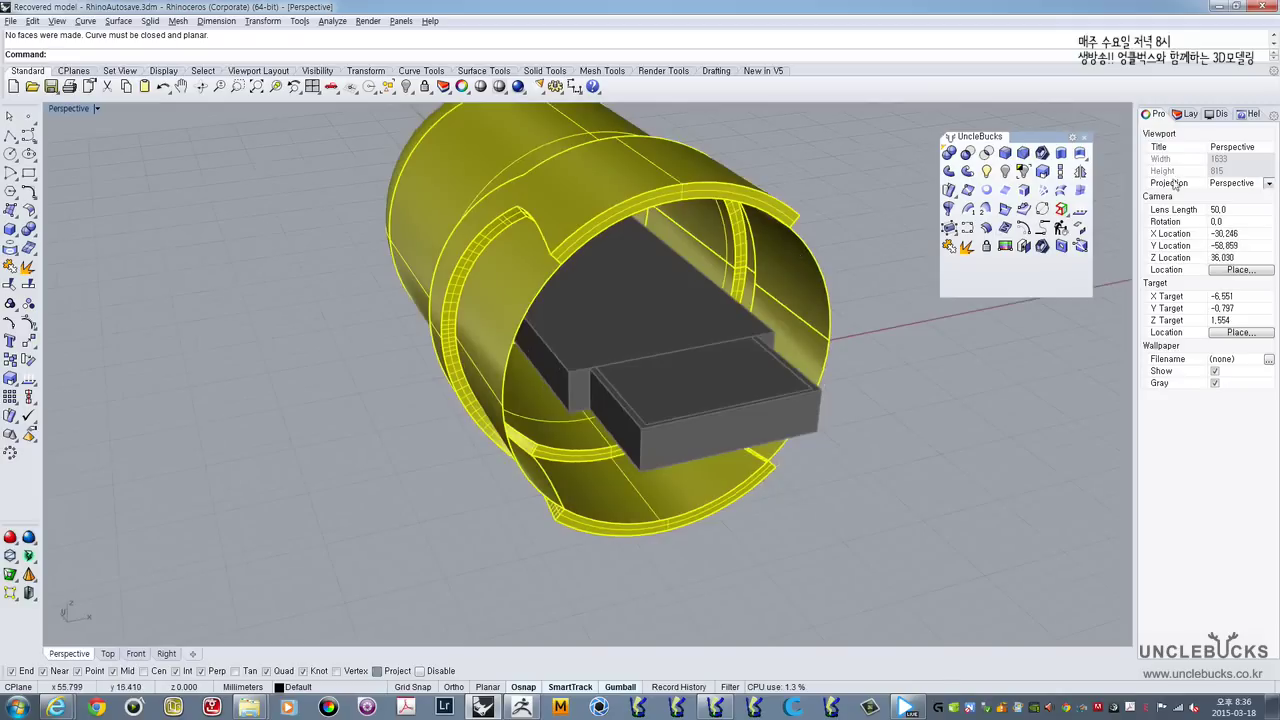
click(778, 248)
click(1236, 205)
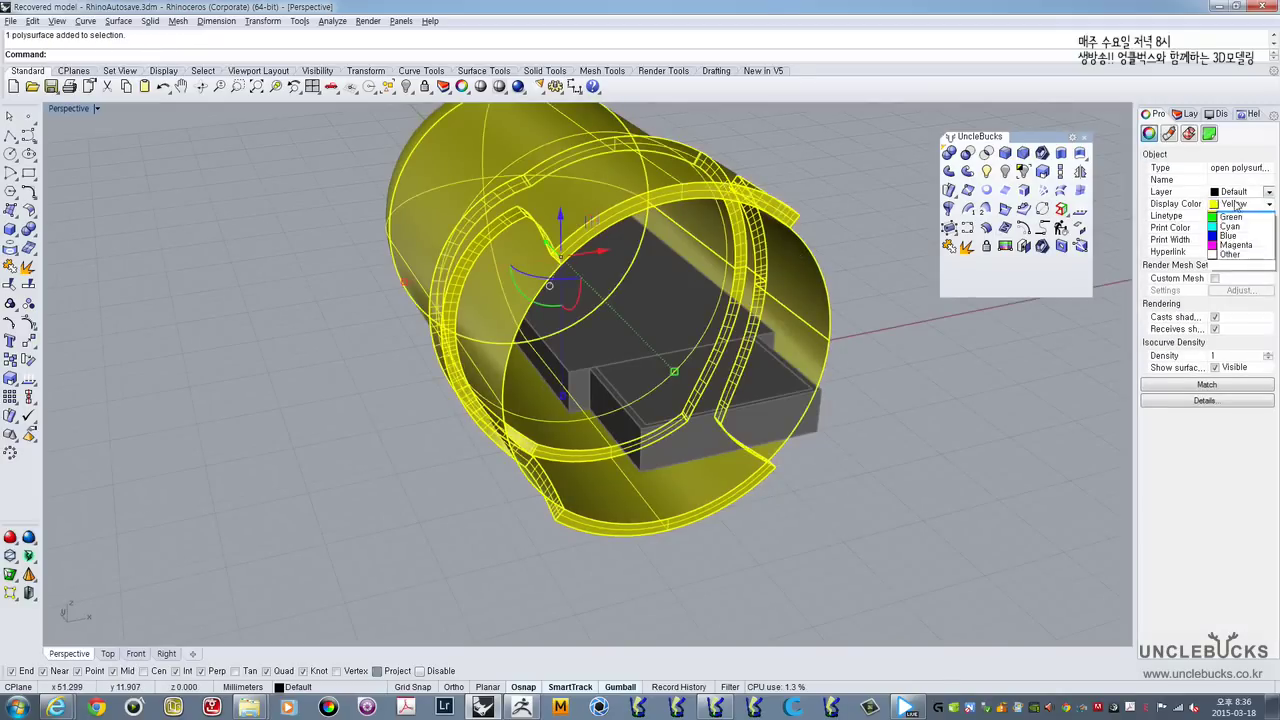
click(1236, 215)
click(855, 313)
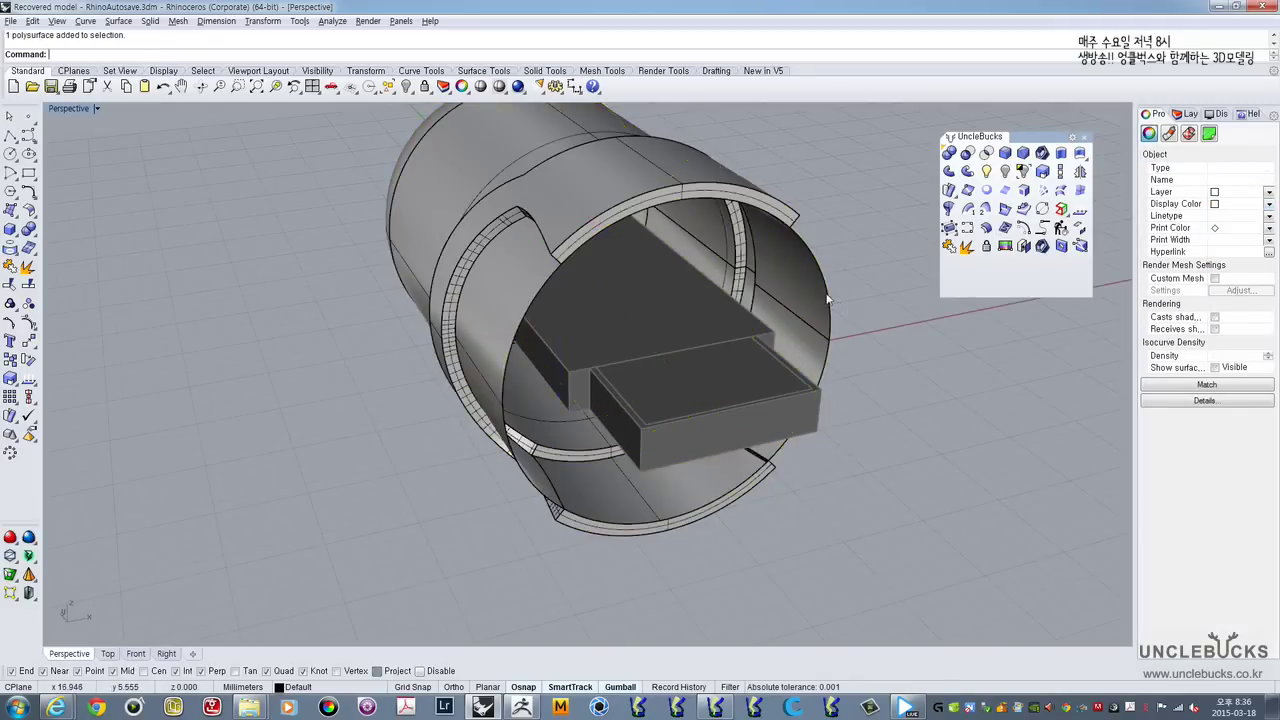
click(828, 299)
click(976, 348)
right_drag(976, 348, 919, 322)
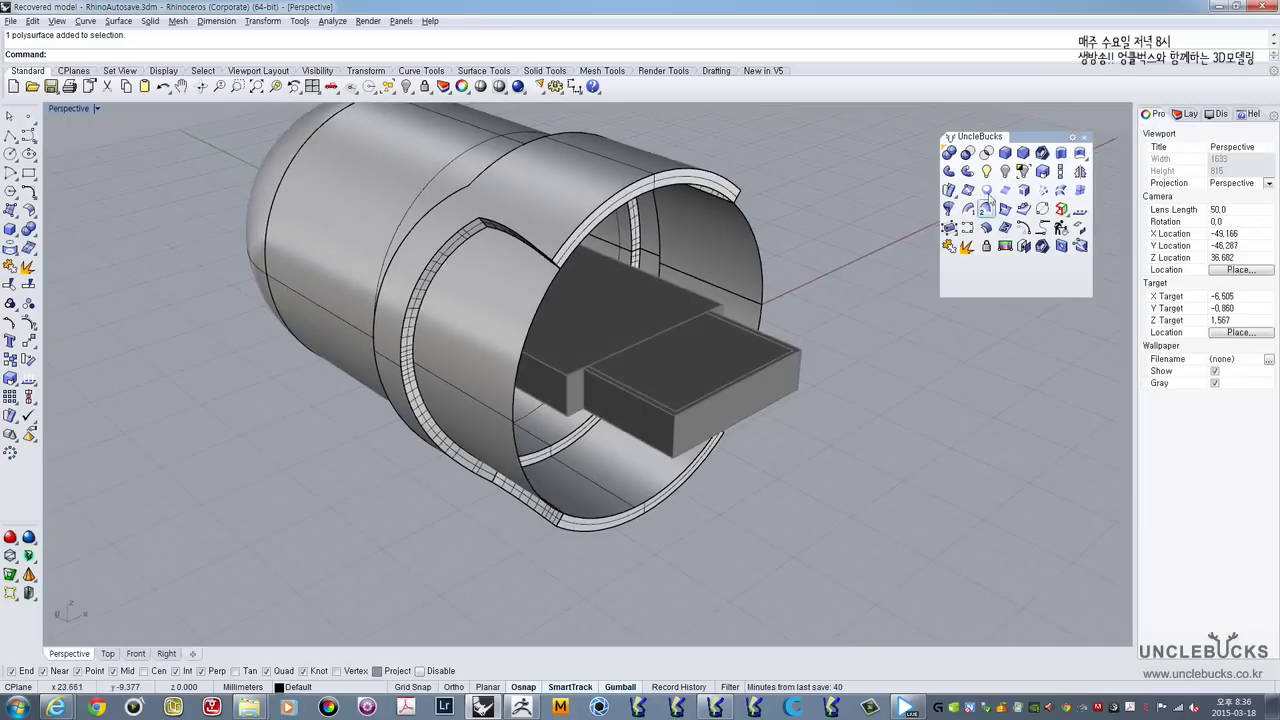
Step: Build a planar surface from the circular edge at the body's open end, and undo it
click(987, 191)
right_drag(757, 243, 688, 208)
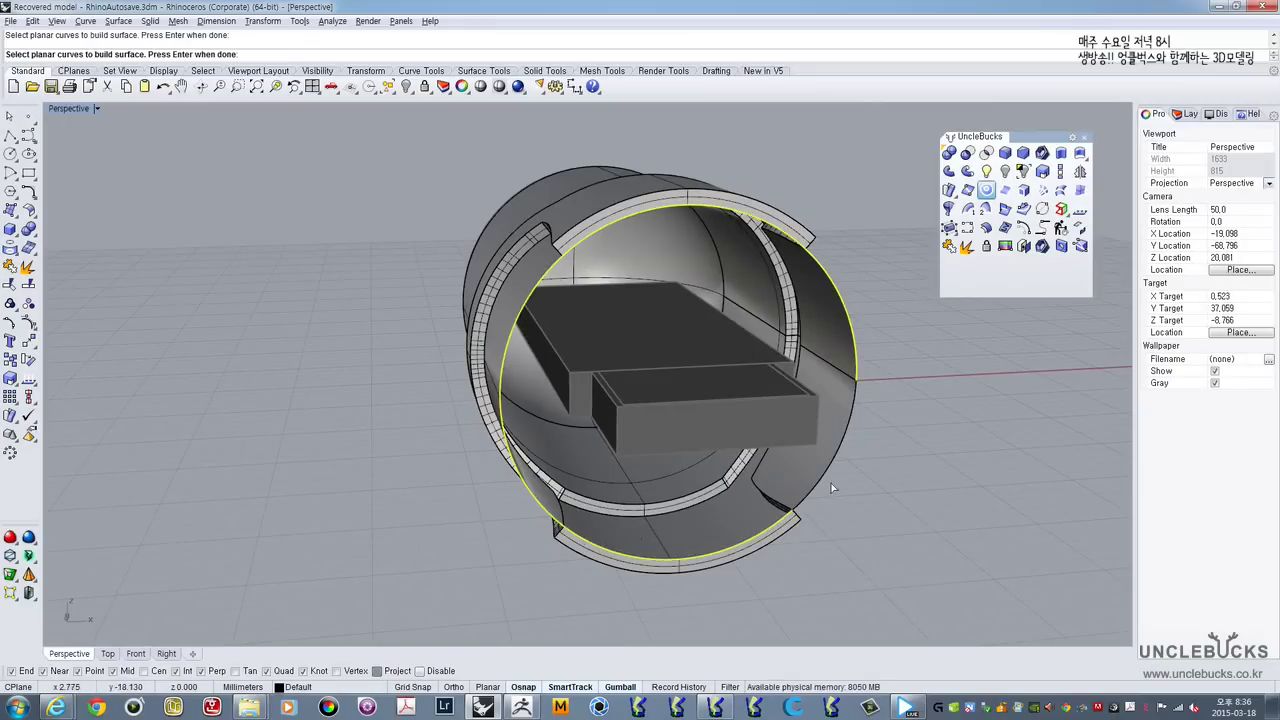
right_drag(818, 481, 1042, 247)
right_click(559, 333)
key(ctrl+z)
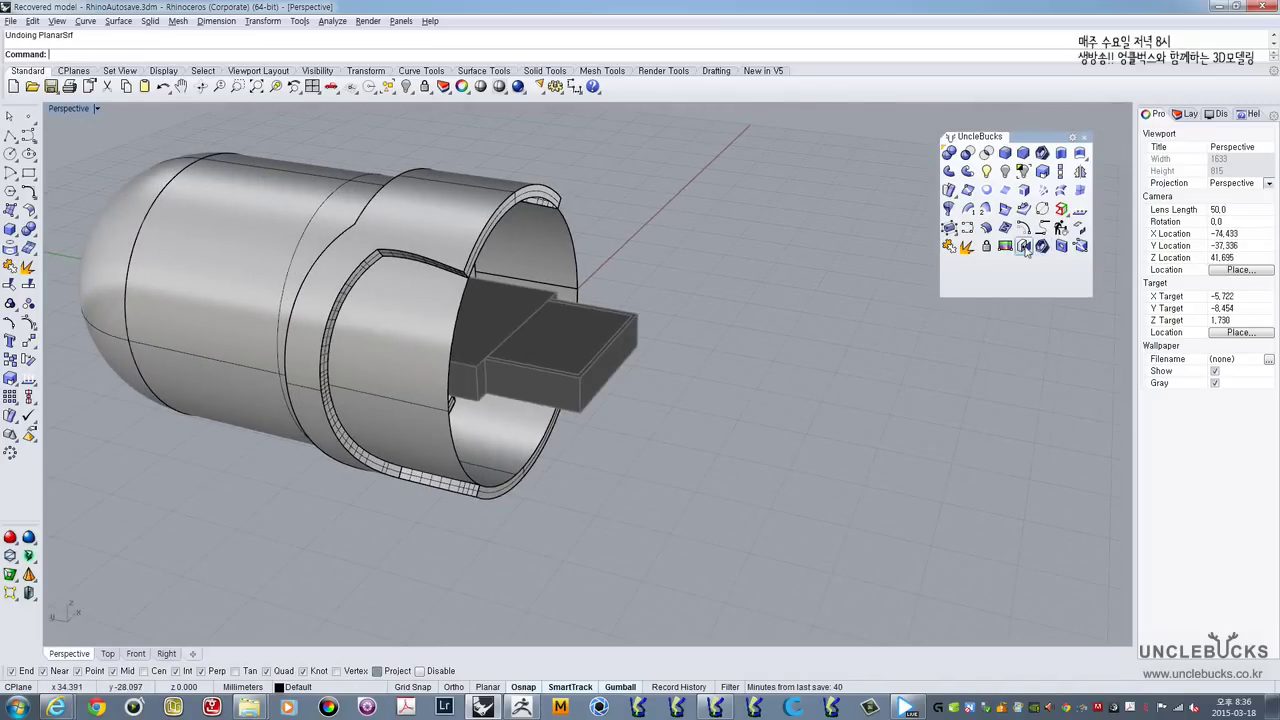
Step: Cap the planar opening at the connector end of the joined body and check the closed result from several sides
right_drag(756, 303, 729, 308)
scroll(880, 288, up, 3)
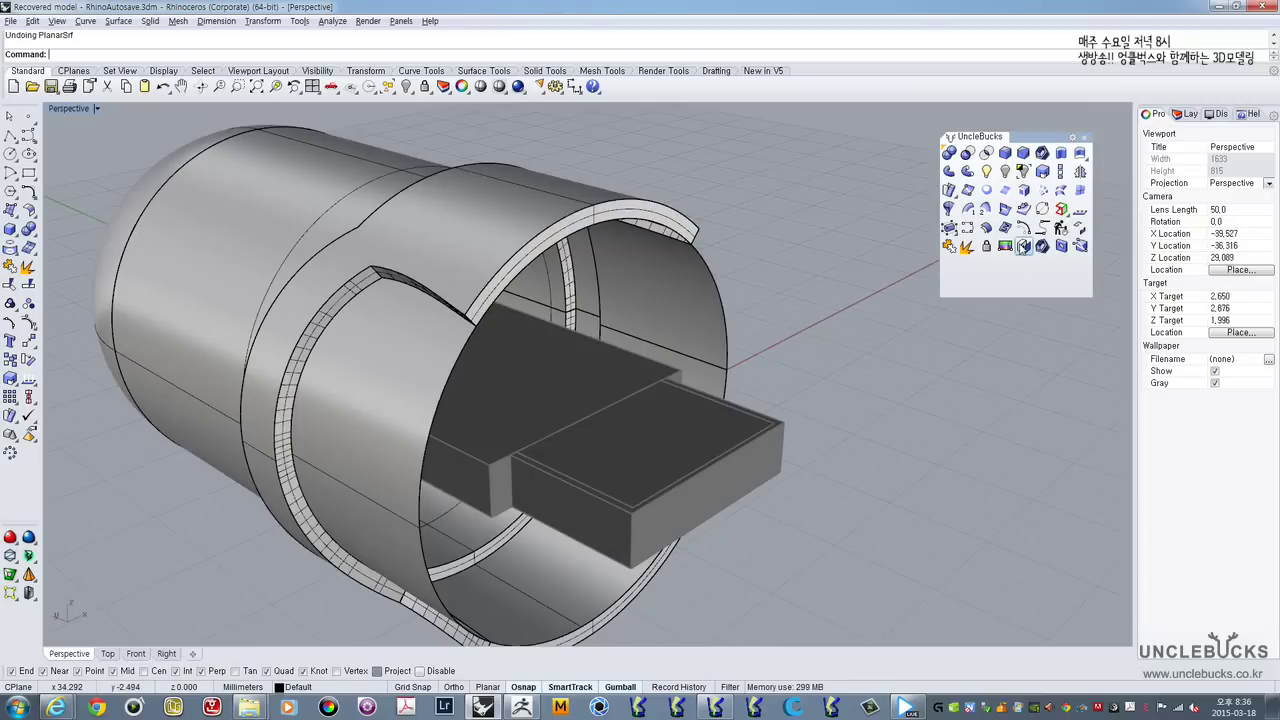
click(632, 288)
click(1023, 246)
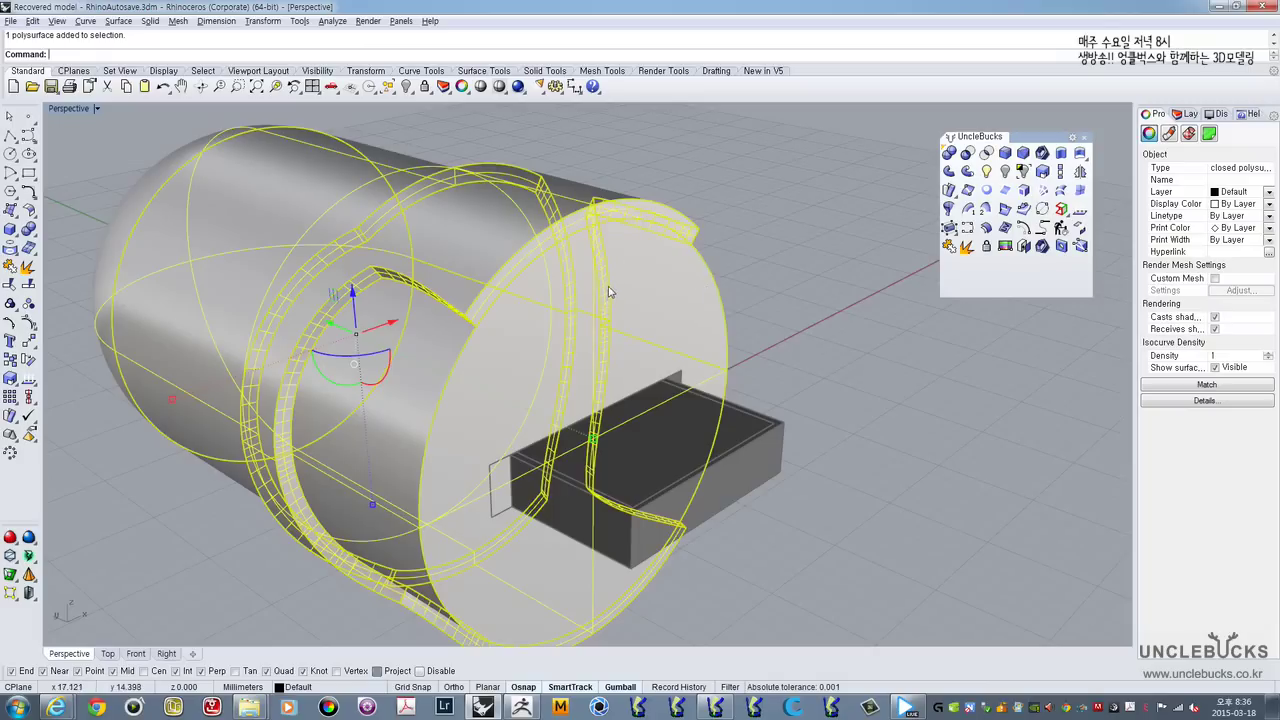
right_drag(655, 226, 675, 147)
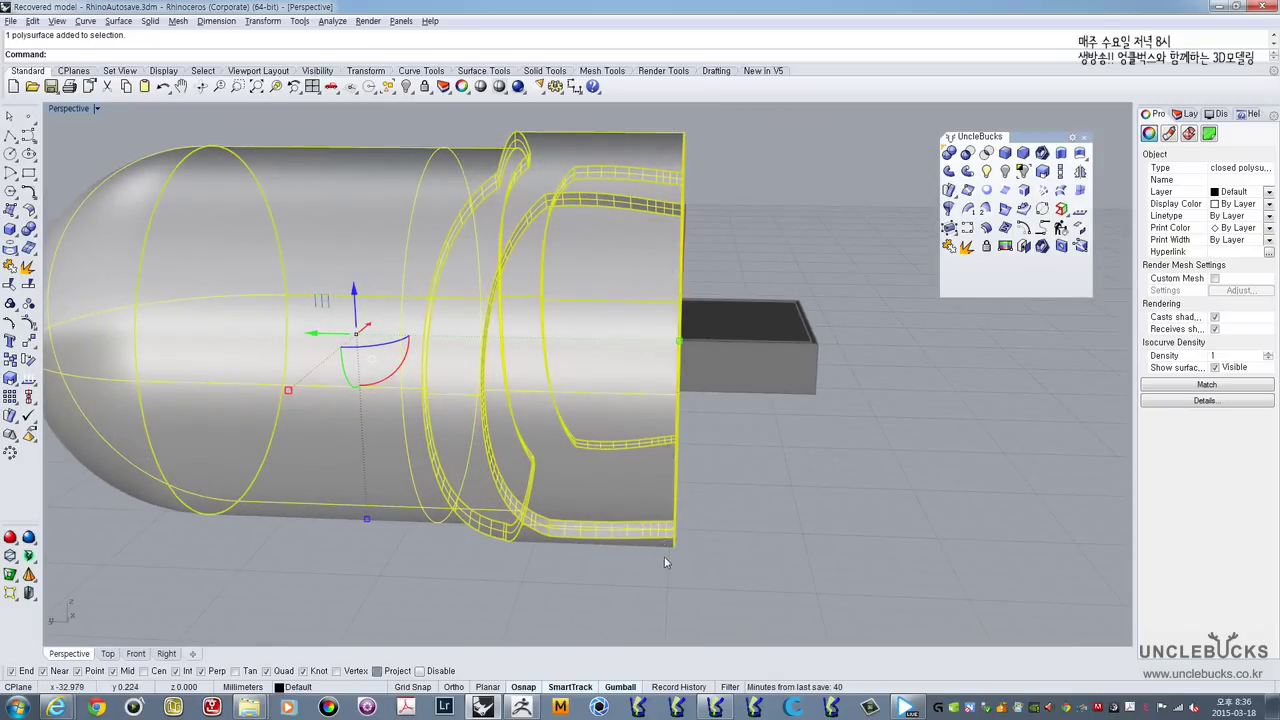
right_drag(664, 562, 749, 322)
click(745, 324)
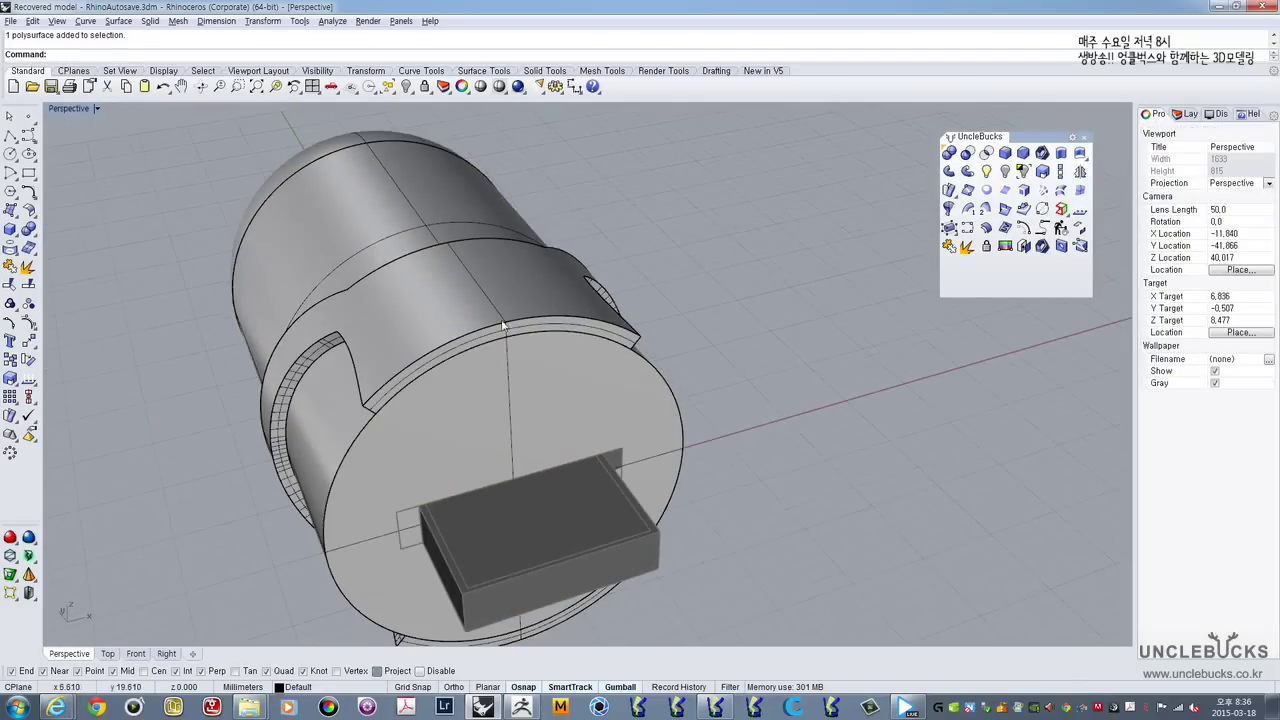
right_drag(310, 326, 409, 326)
shift+right_drag(110, 255, 380, 249)
right_drag(582, 314, 741, 330)
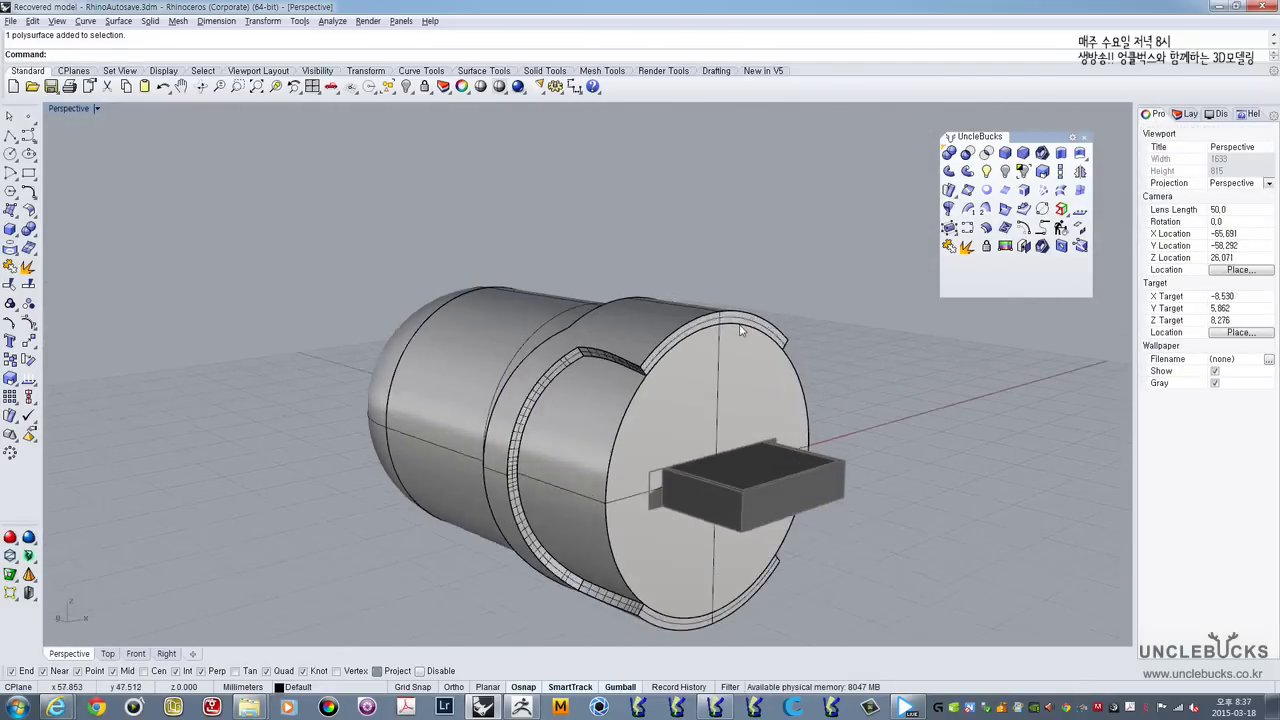
Step: Explode the capped body, delete the raised bib's end face, and join the remaining surfaces
scroll(741, 330, up, 5)
click(746, 331)
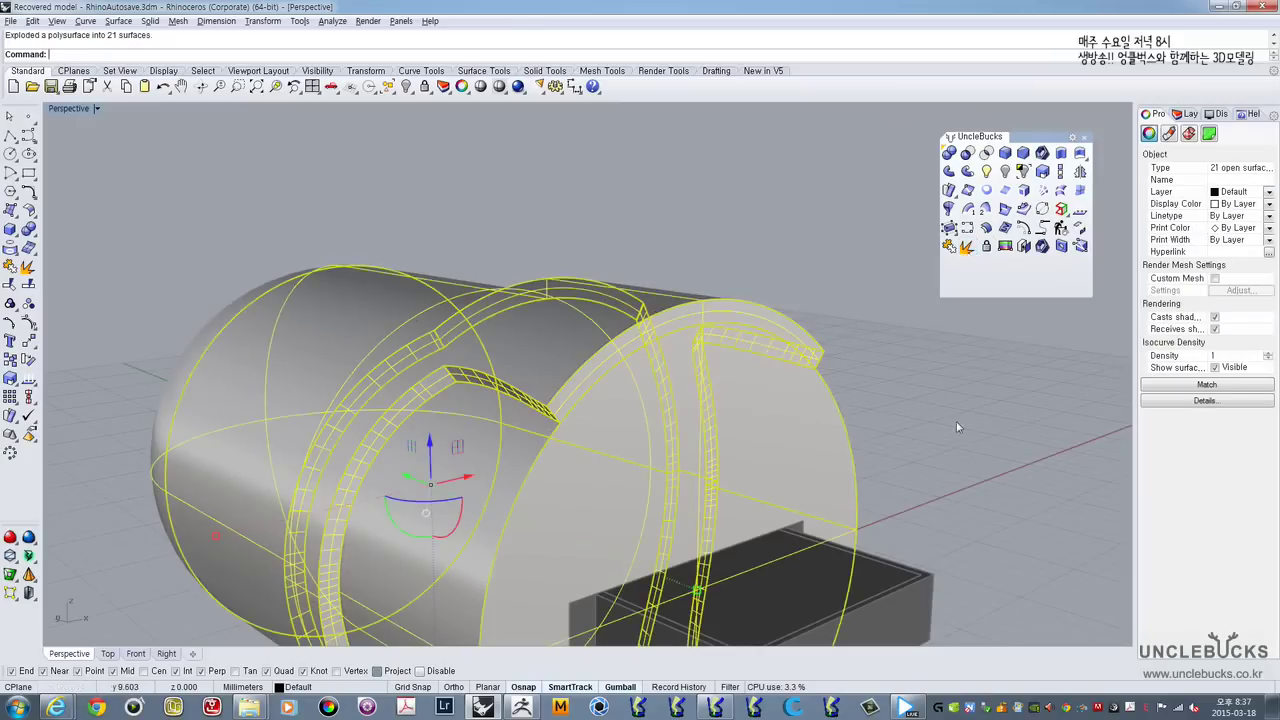
key(Delete)
click(753, 315)
key(Escape)
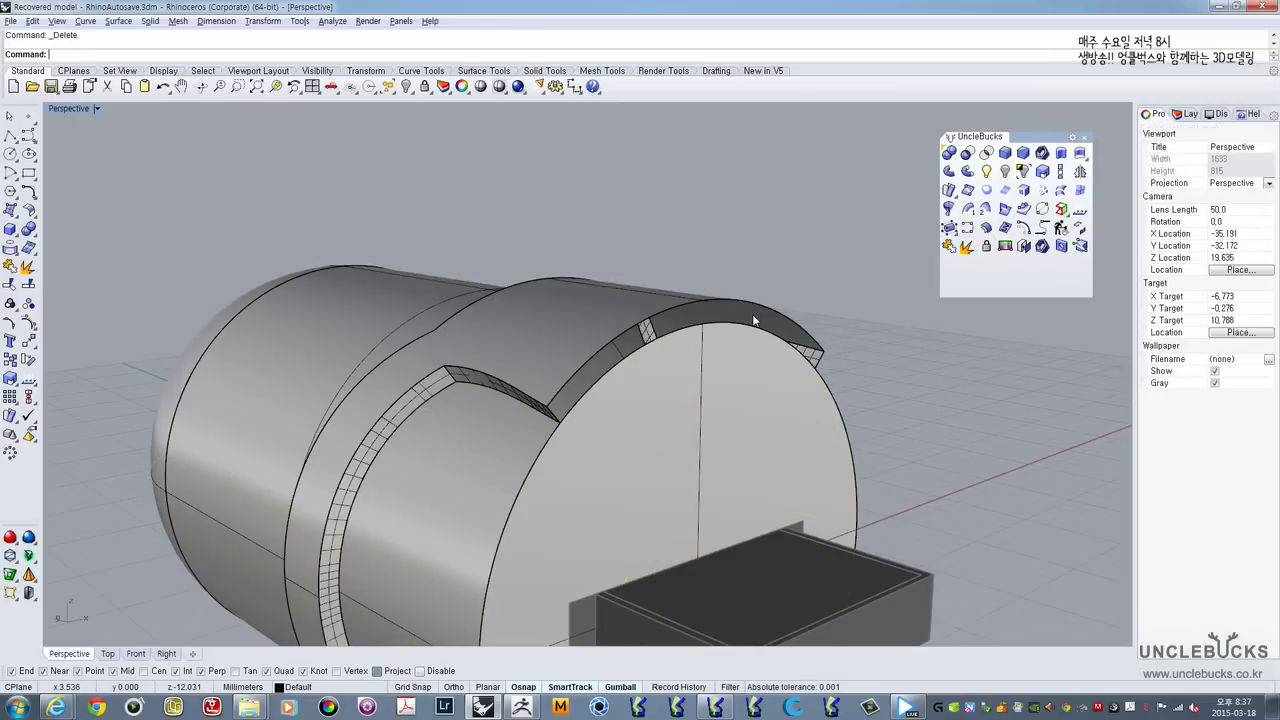
key(ctrl+a)
click(950, 247)
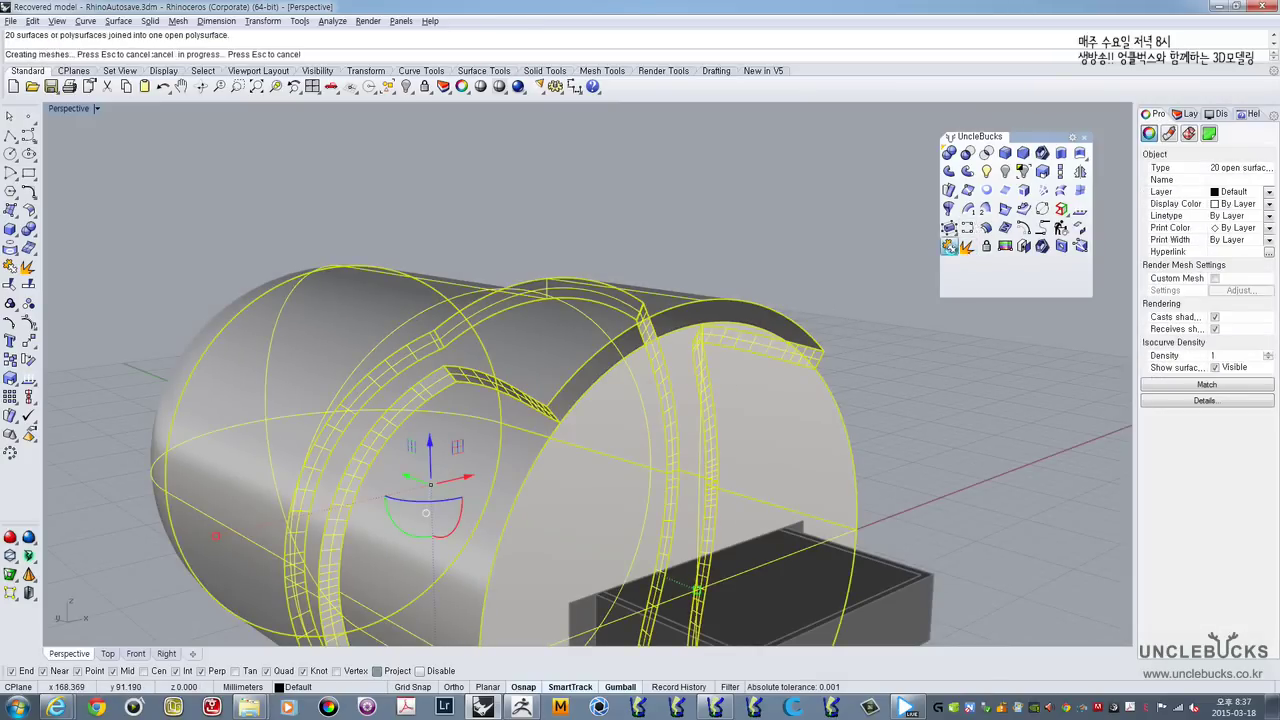
Step: Try to cap the gap between the raised bib and the flat end face of the body
click(1025, 248)
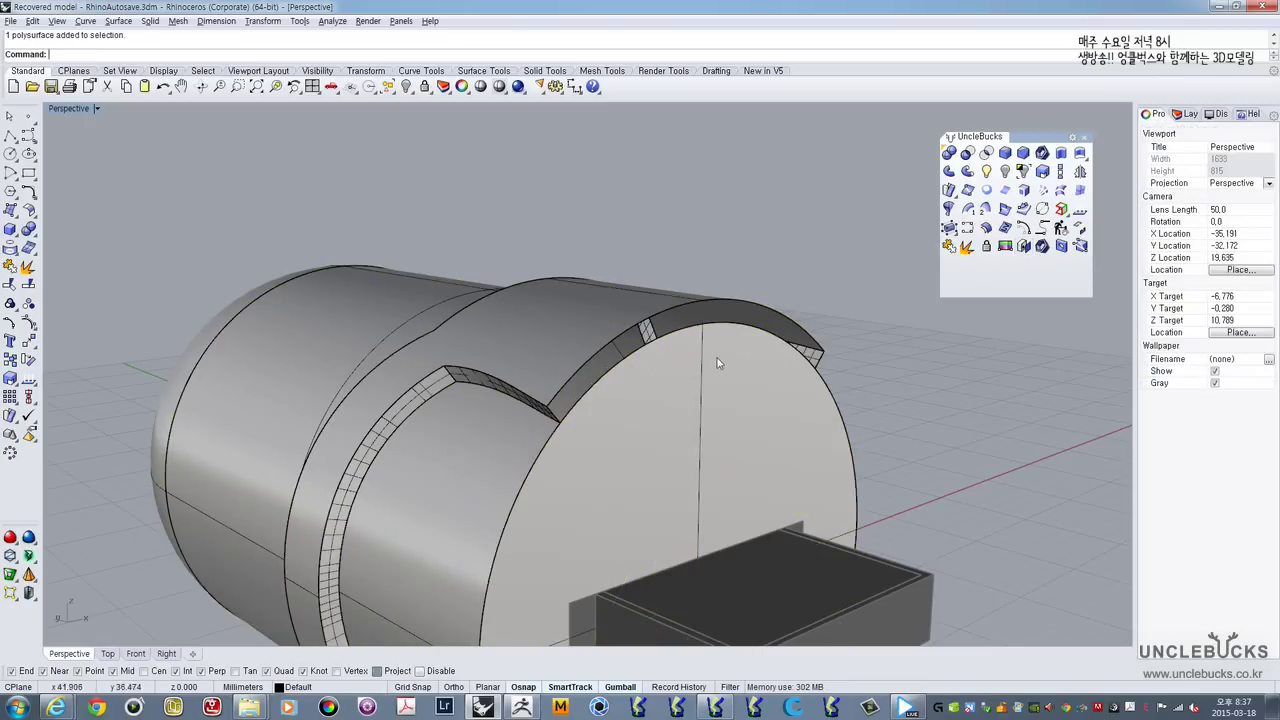
click(762, 377)
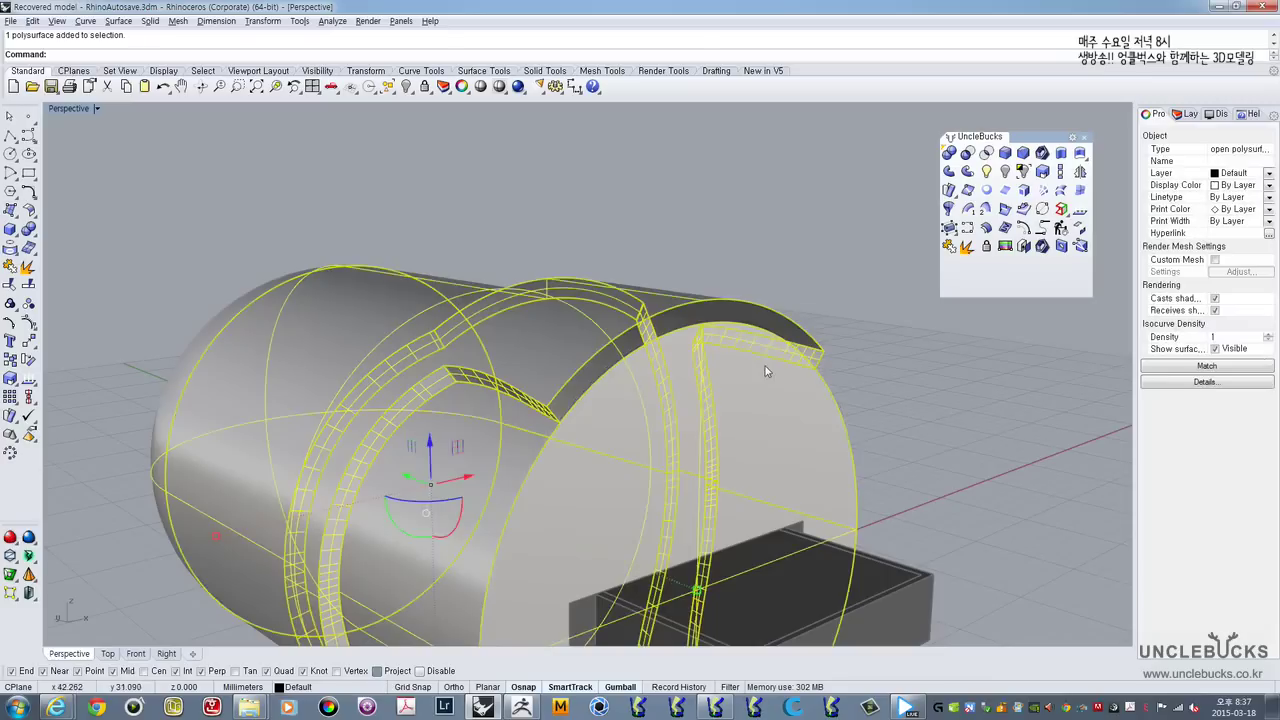
click(1025, 249)
click(677, 240)
scroll(677, 240, down, 4)
right_drag(677, 240, 647, 352)
Step: Undo the join, the face deletion and the explode to restore the capped body
key(ctrl+z)
key(ctrl+z)
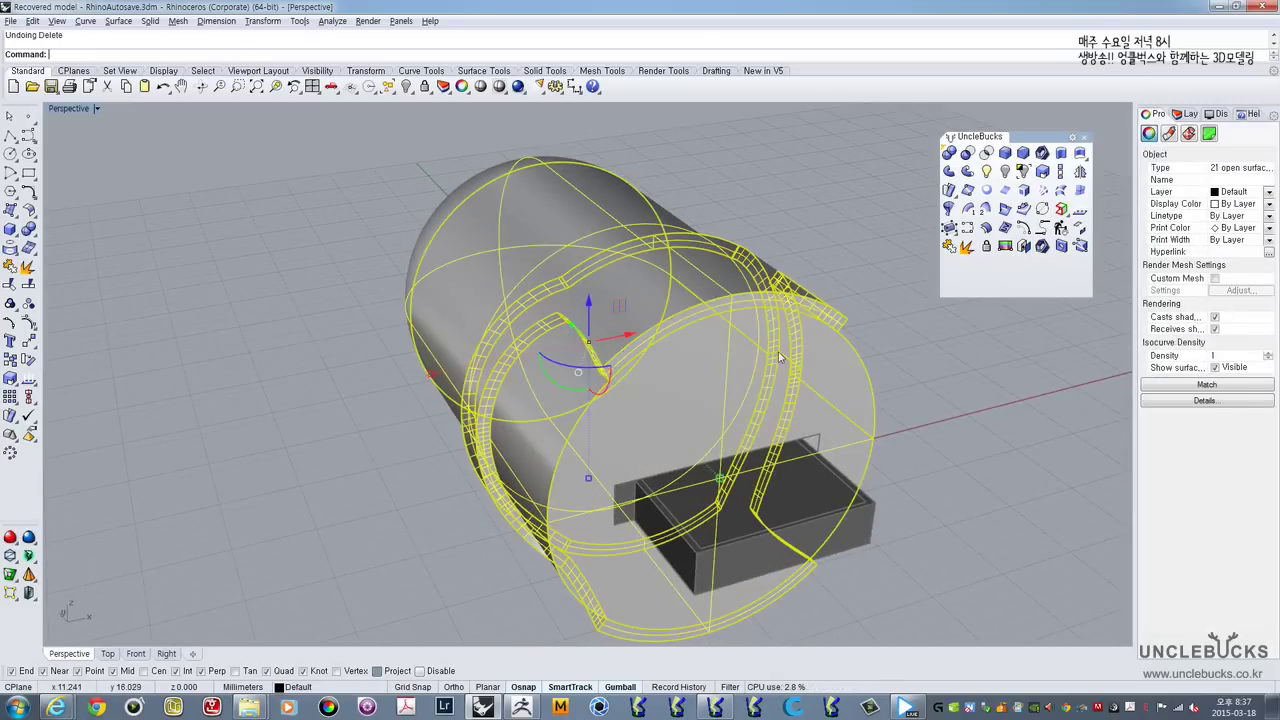
click(896, 370)
scroll(895, 370, down, 6)
click(816, 369)
key(Escape)
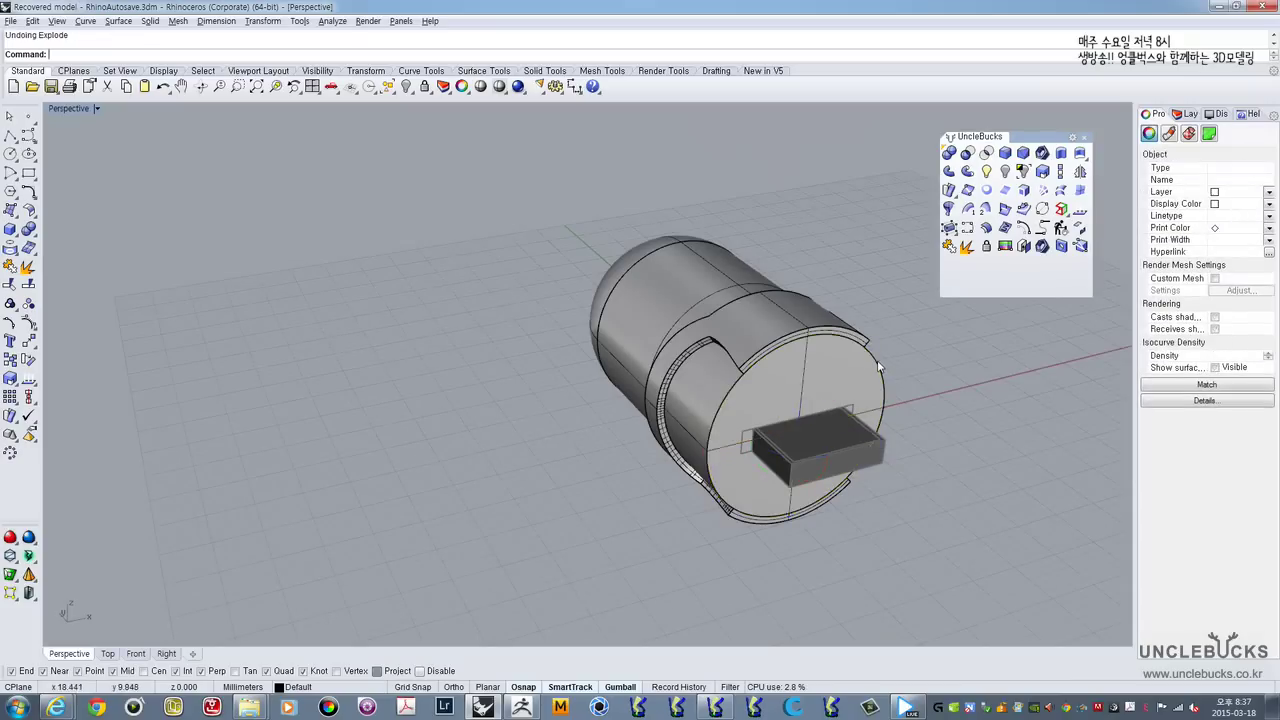
Step: Check the restored capped body and show all hidden objects
click(800, 337)
right_drag(800, 337, 350, 169)
key(Escape)
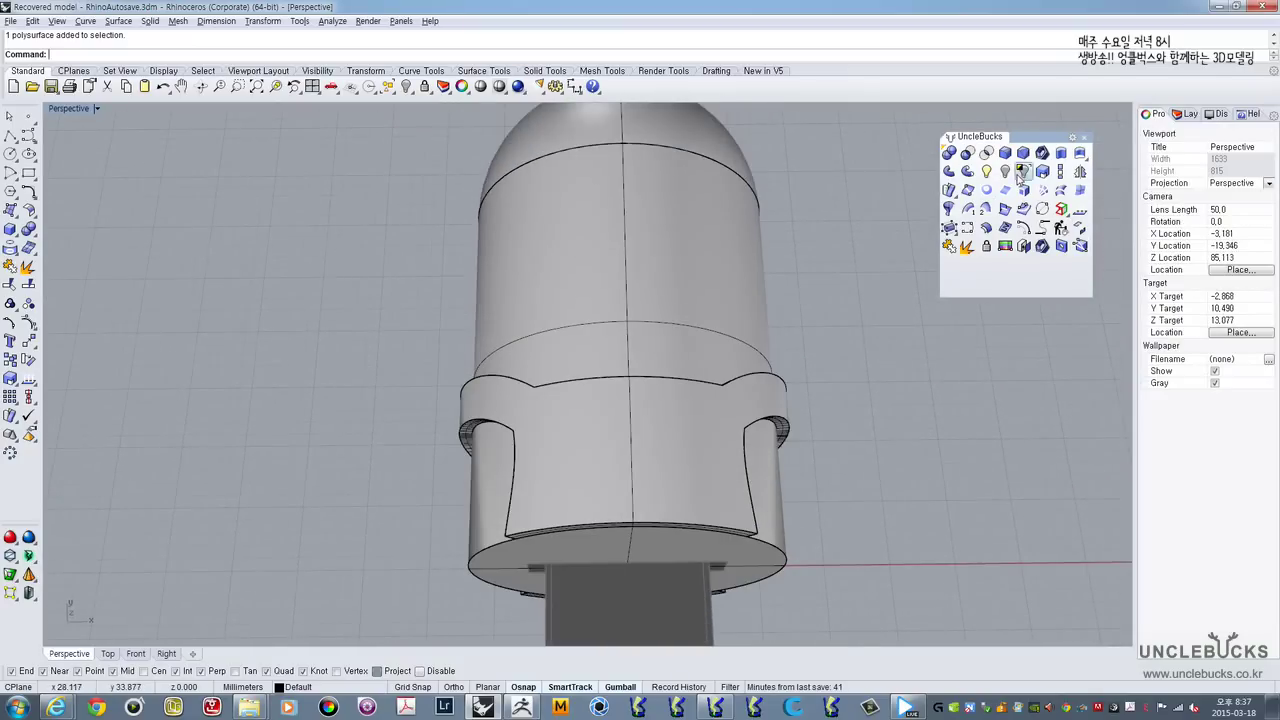
click(989, 174)
right_drag(571, 240, 610, 237)
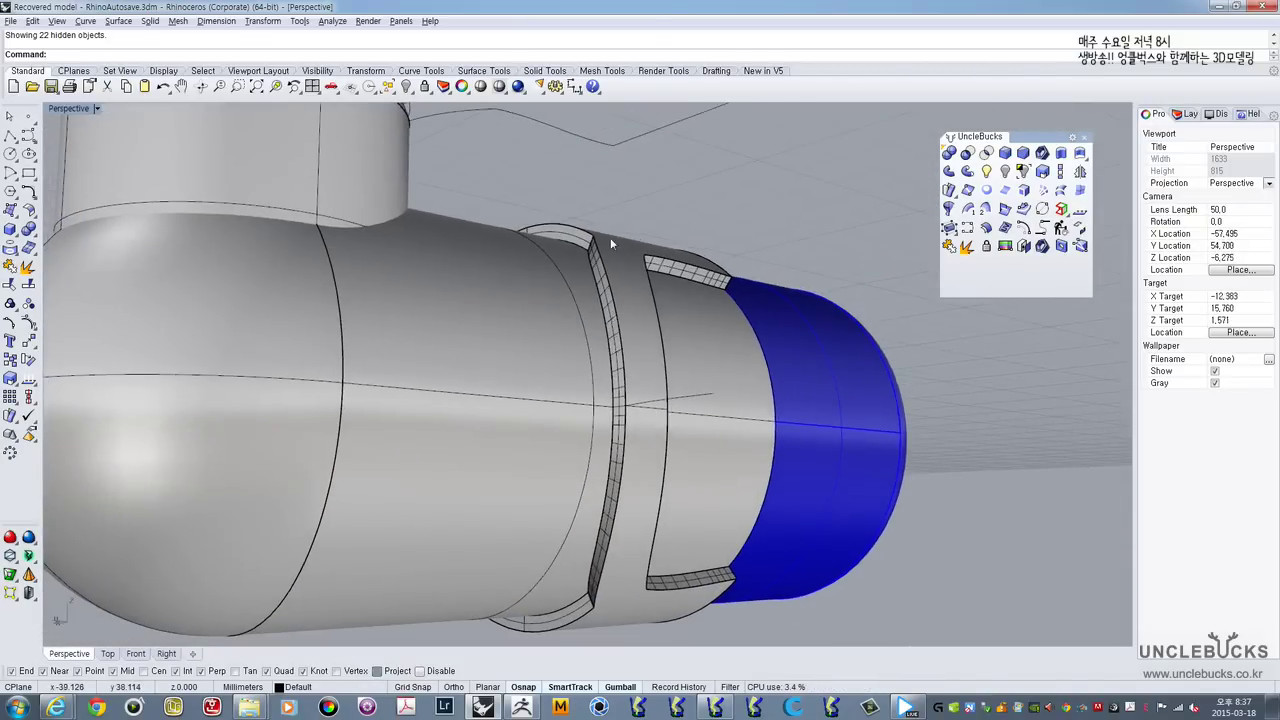
right_drag(628, 365, 612, 250)
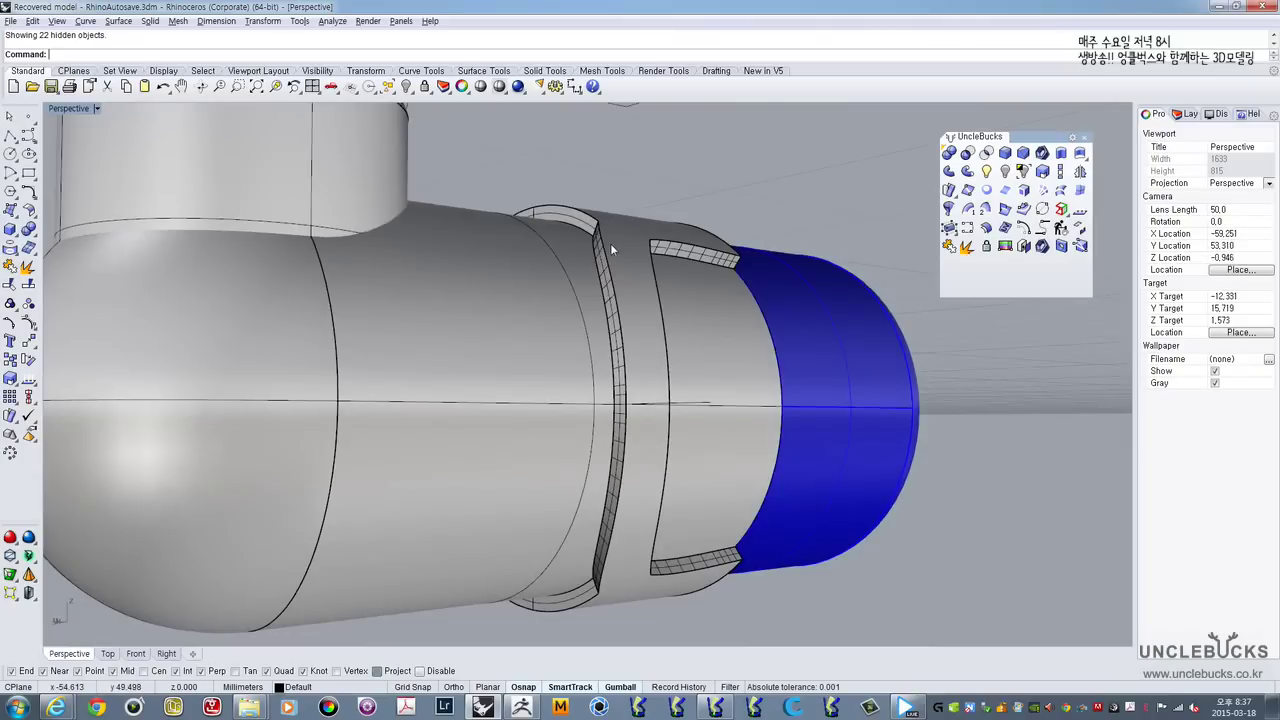
Step: Fillet the outer edges of the bib and straps around the body with a radius of 0.3
click(1005, 152)
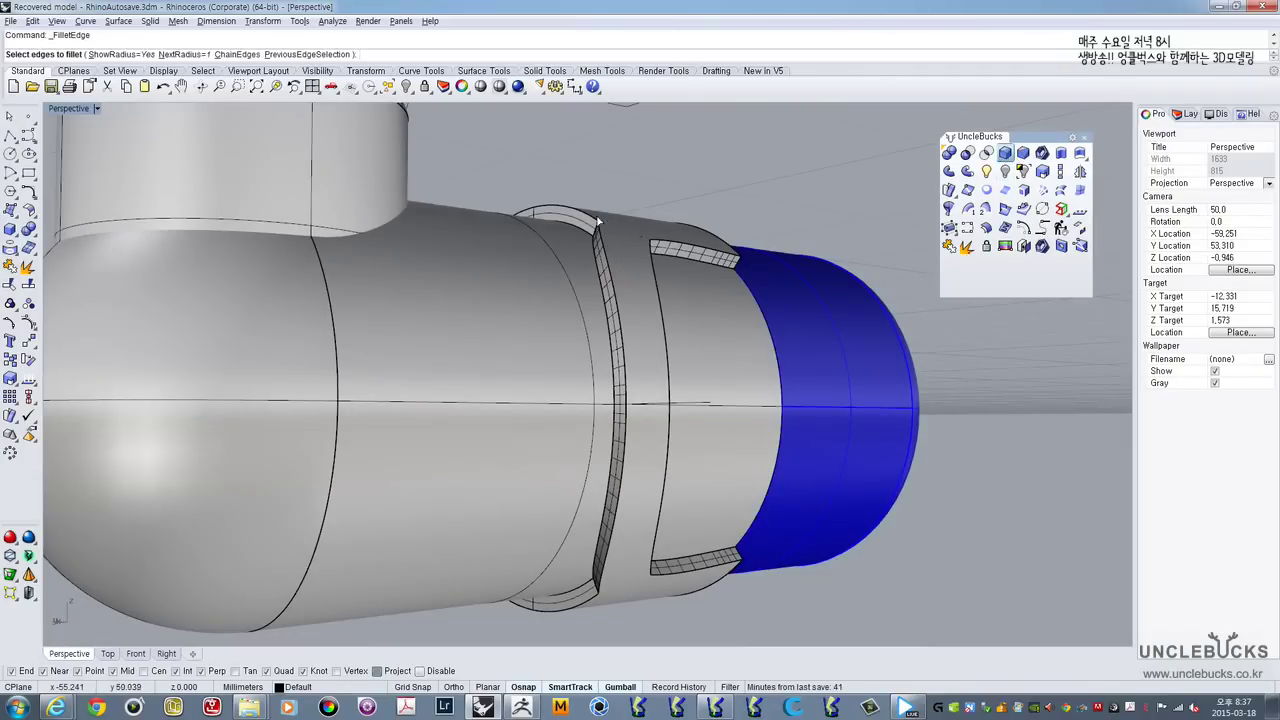
right_drag(598, 220, 687, 158)
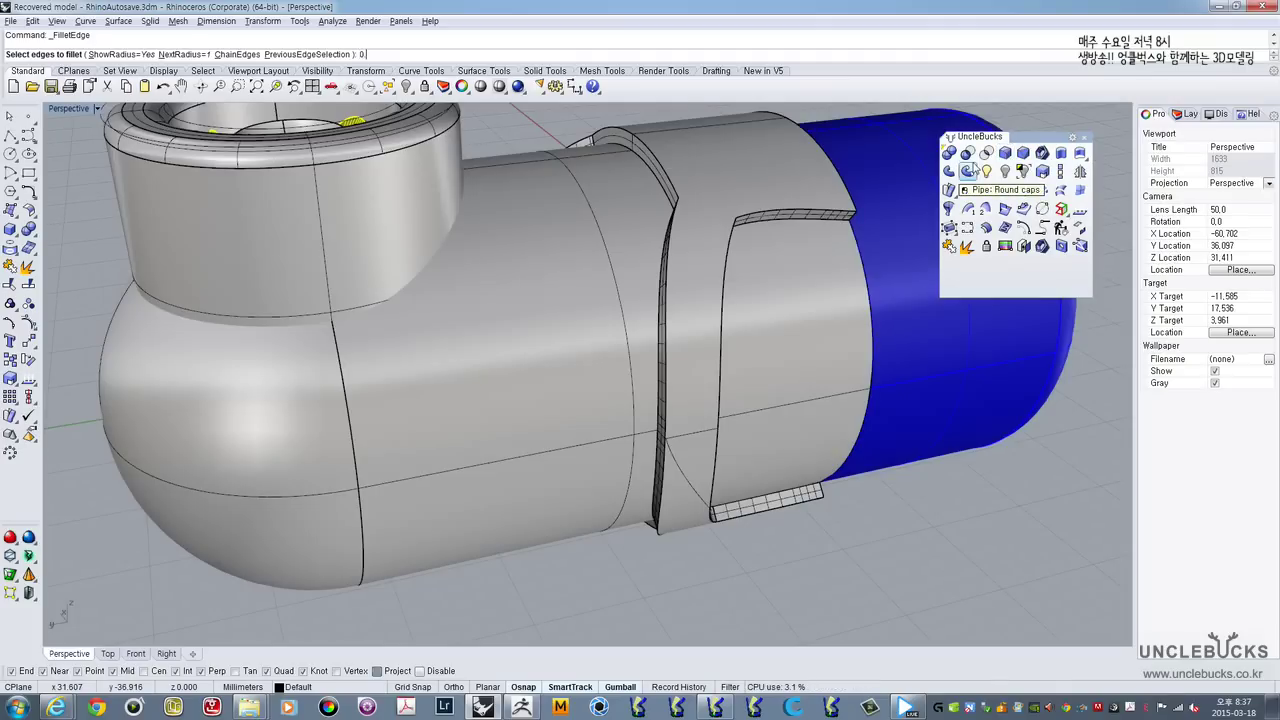
text(3)
key(Return)
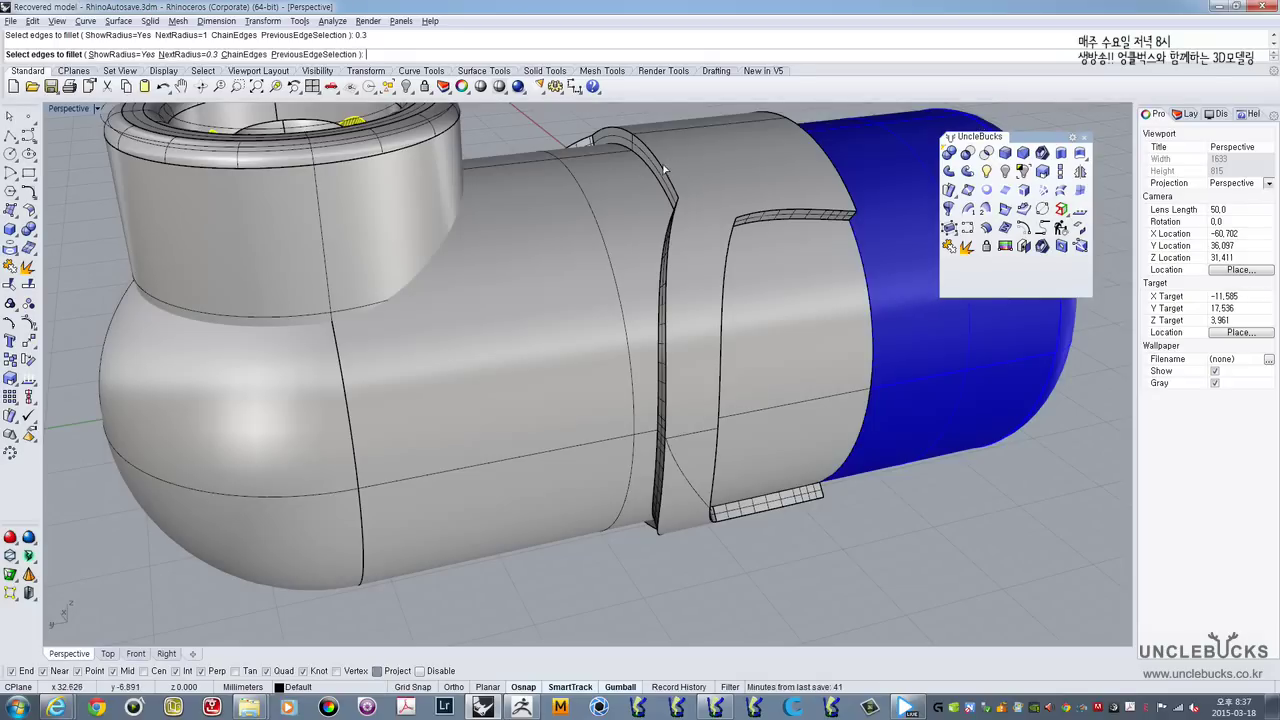
click(671, 205)
click(671, 225)
right_drag(640, 450, 790, 170)
click(645, 474)
right_drag(645, 474, 391, 463)
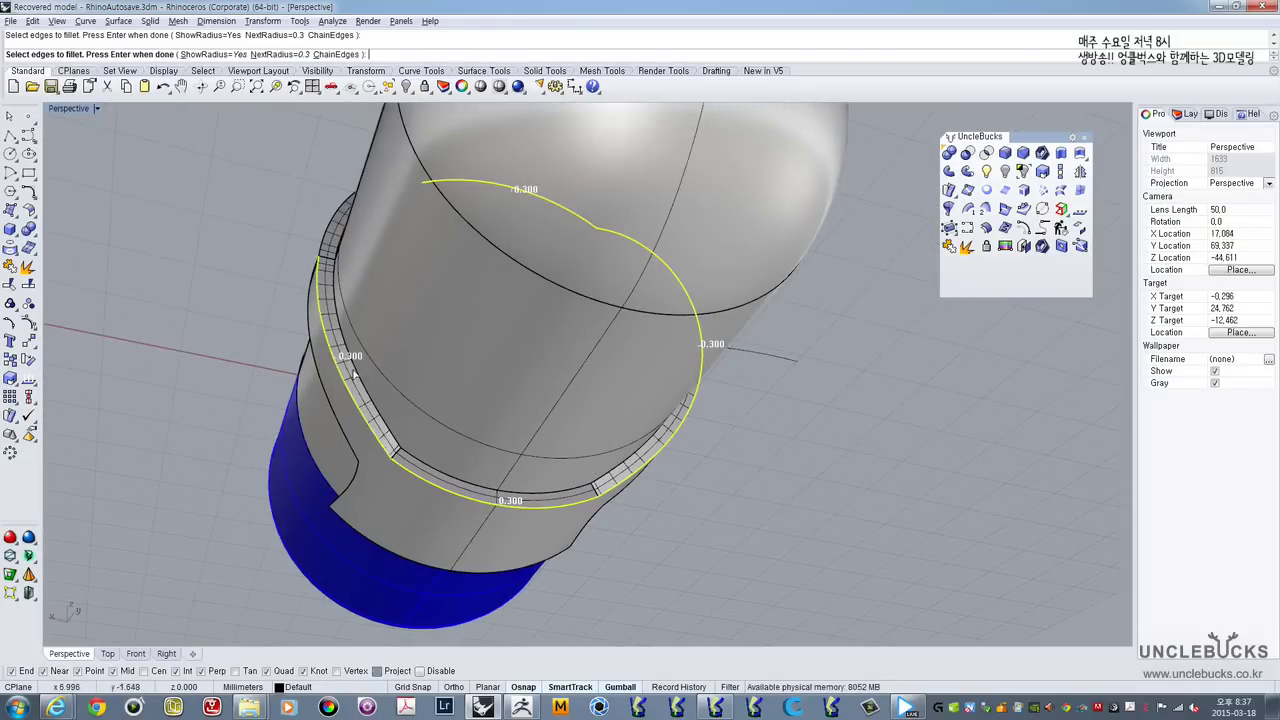
mouse_move(322, 283)
right_down()
mouse_move(420, 437)
mouse_move(343, 451)
mouse_move(340, 277)
right_up()
right_drag(338, 213, 757, 327)
key(Return)
key(Return)
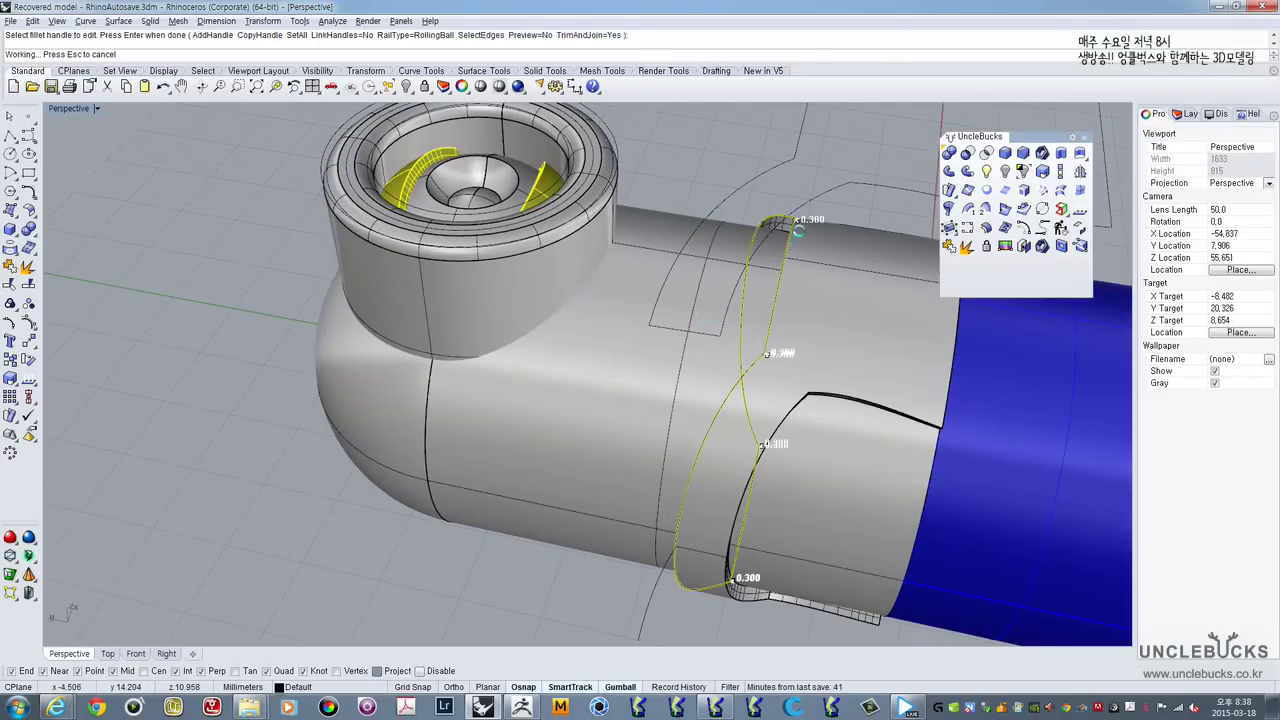
Step: Inspect the filleted edge of the straps up close and undo the fillet
right_drag(776, 388, 845, 342)
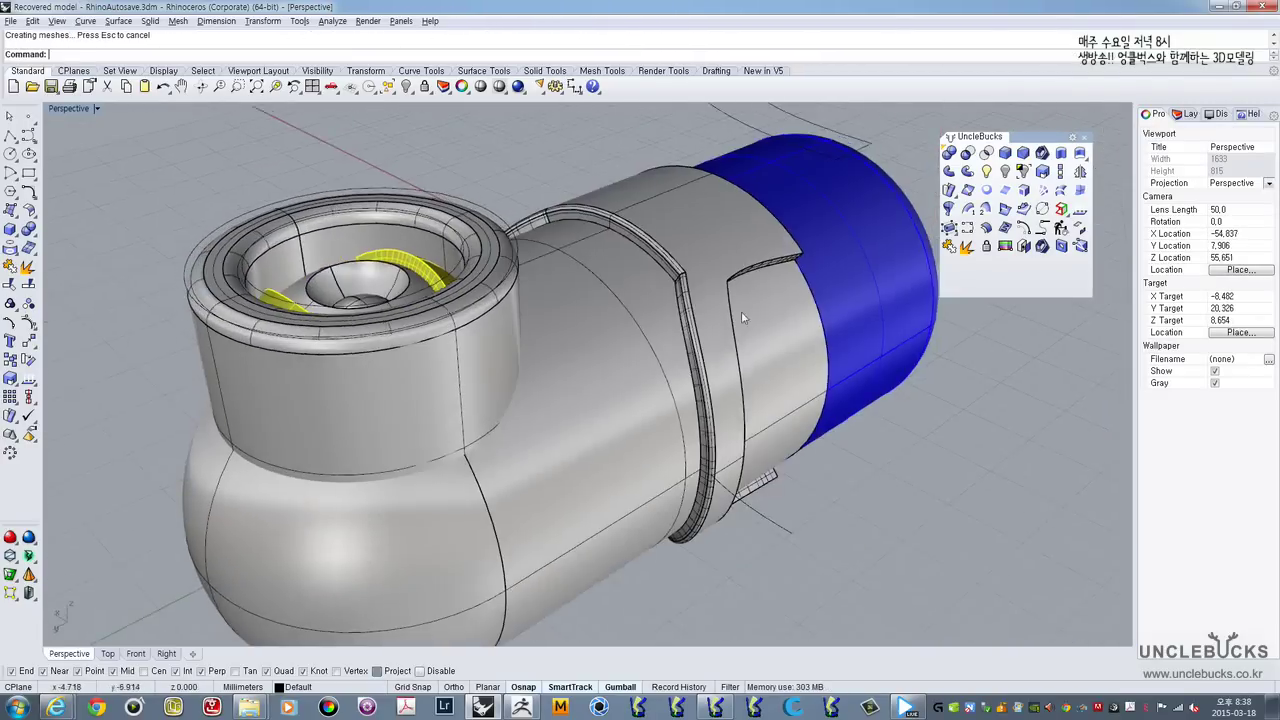
scroll(671, 257, up, 8)
right_drag(585, 252, 629, 228)
scroll(677, 336, down, 4)
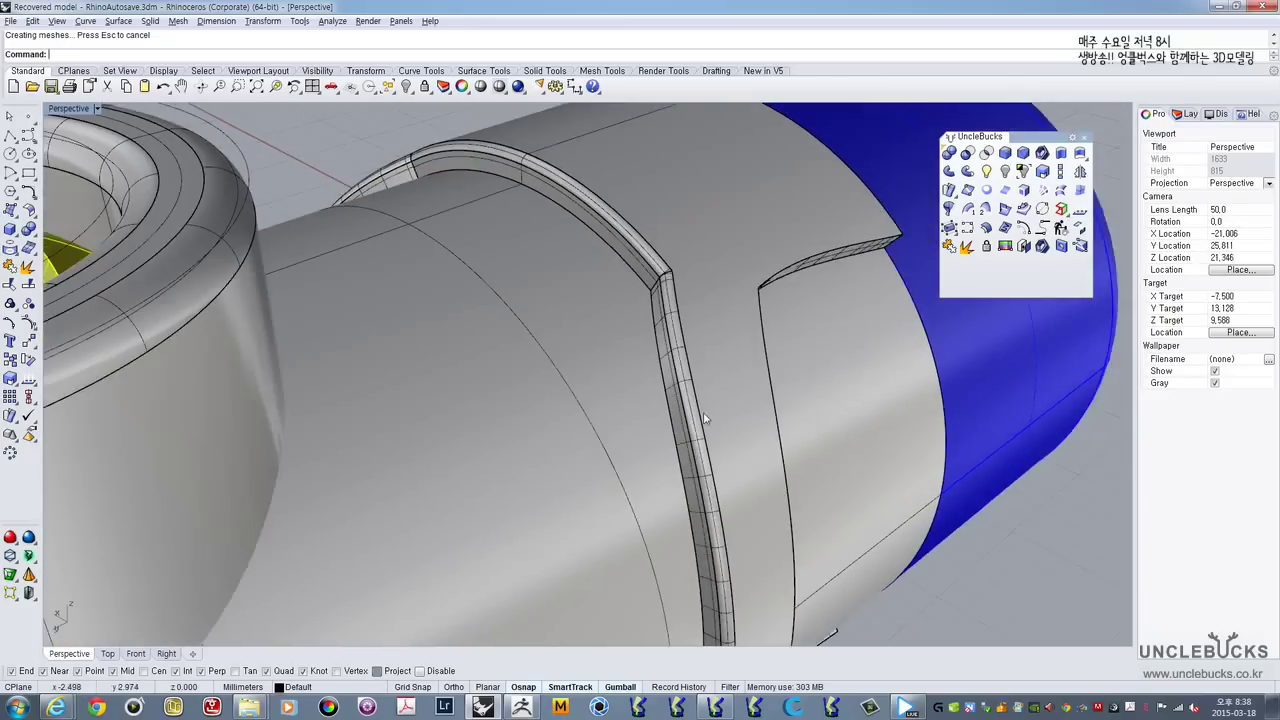
scroll(706, 422, down, 4)
right_drag(706, 423, 677, 443)
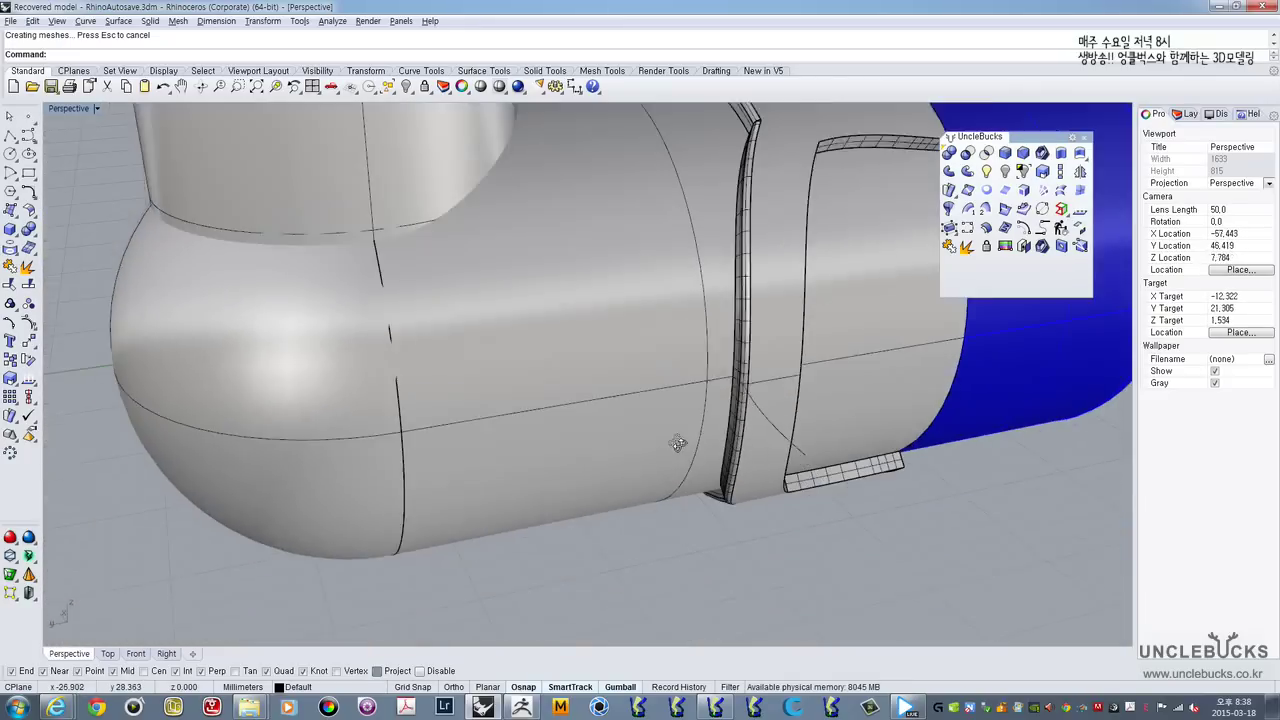
scroll(709, 403, down, 4)
right_drag(708, 370, 918, 272)
scroll(769, 345, up, 5)
key(ctrl+z)
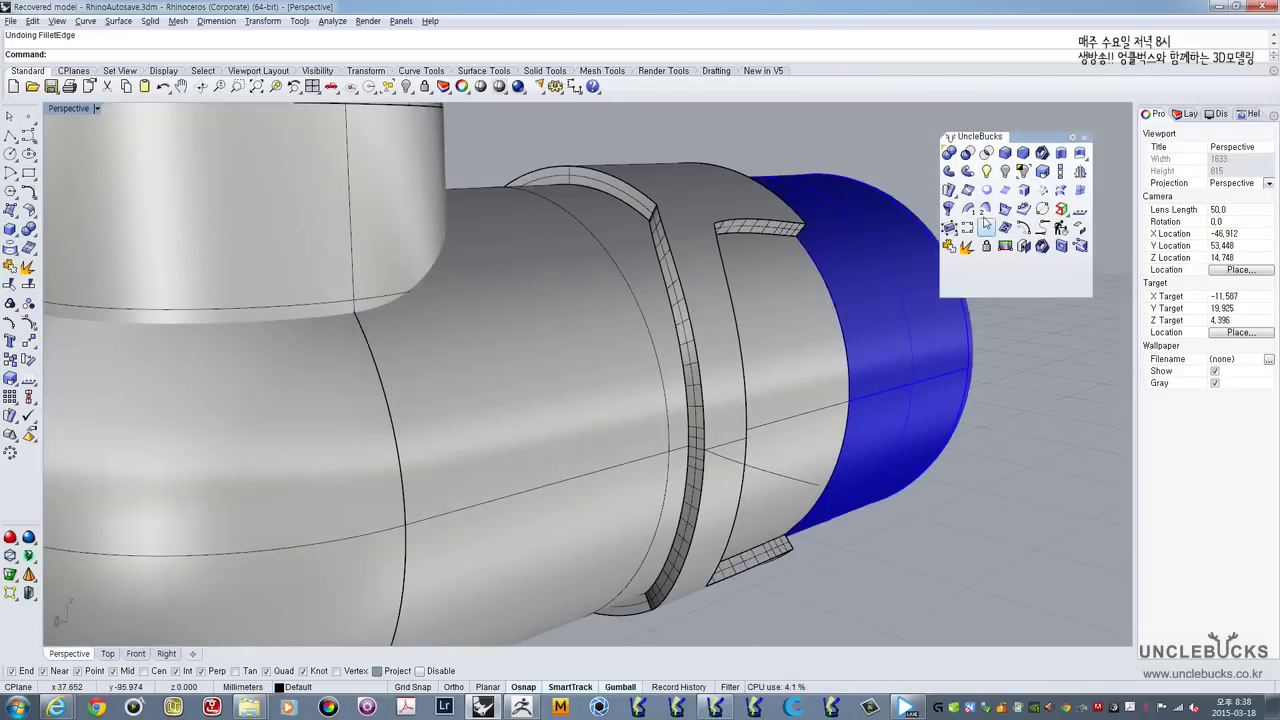
Step: Fillet the outer edges along the top of the bib and straps around the body with a radius of 0.6
click(1004, 152)
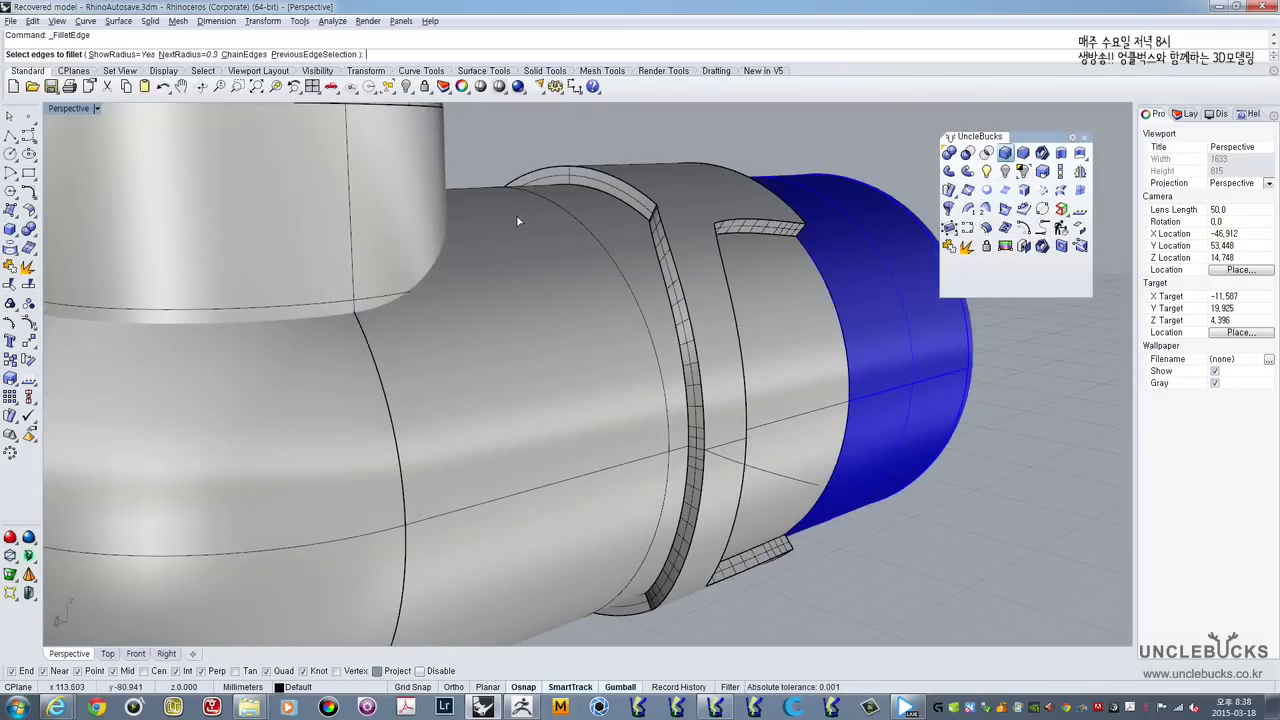
text(0.6)
key(Return)
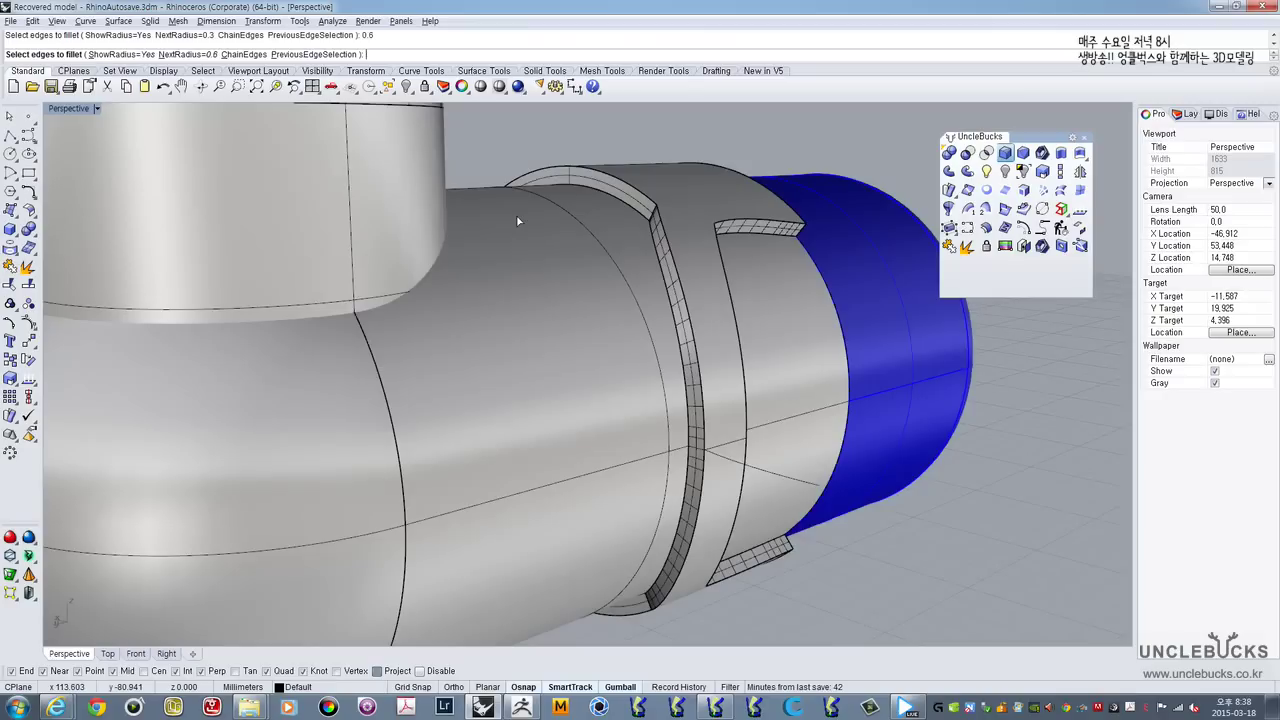
click(596, 176)
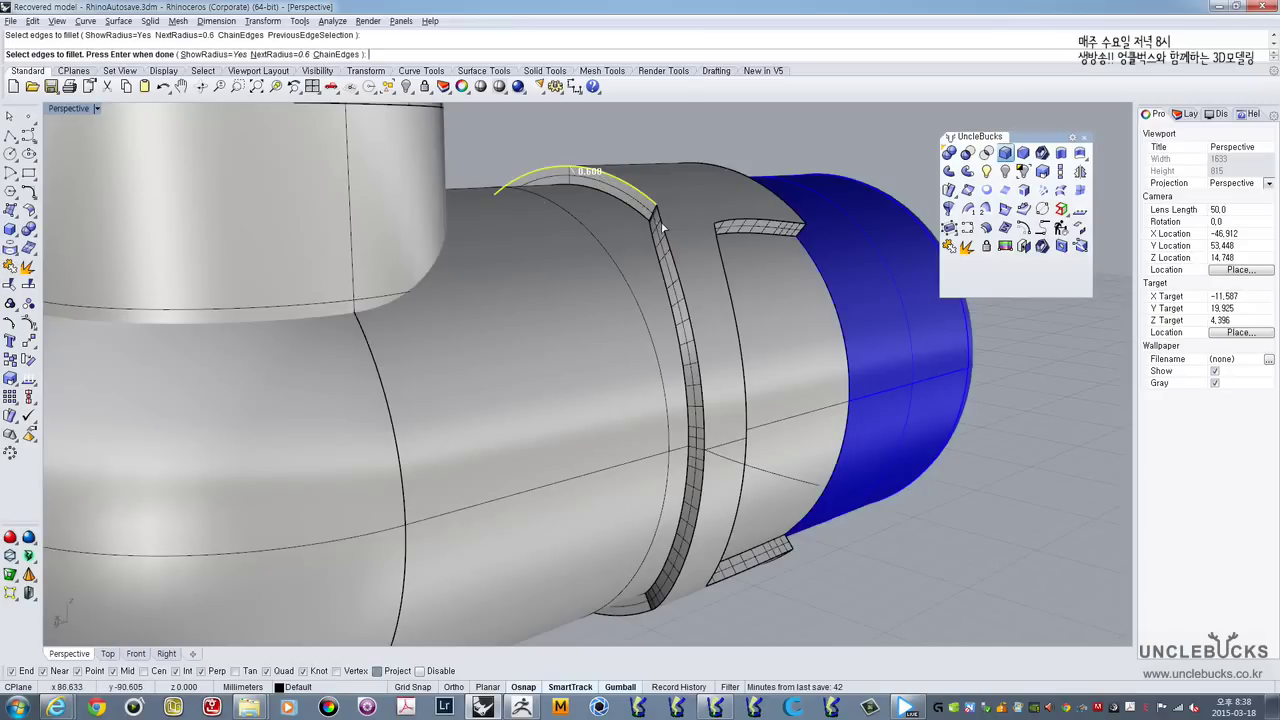
click(660, 228)
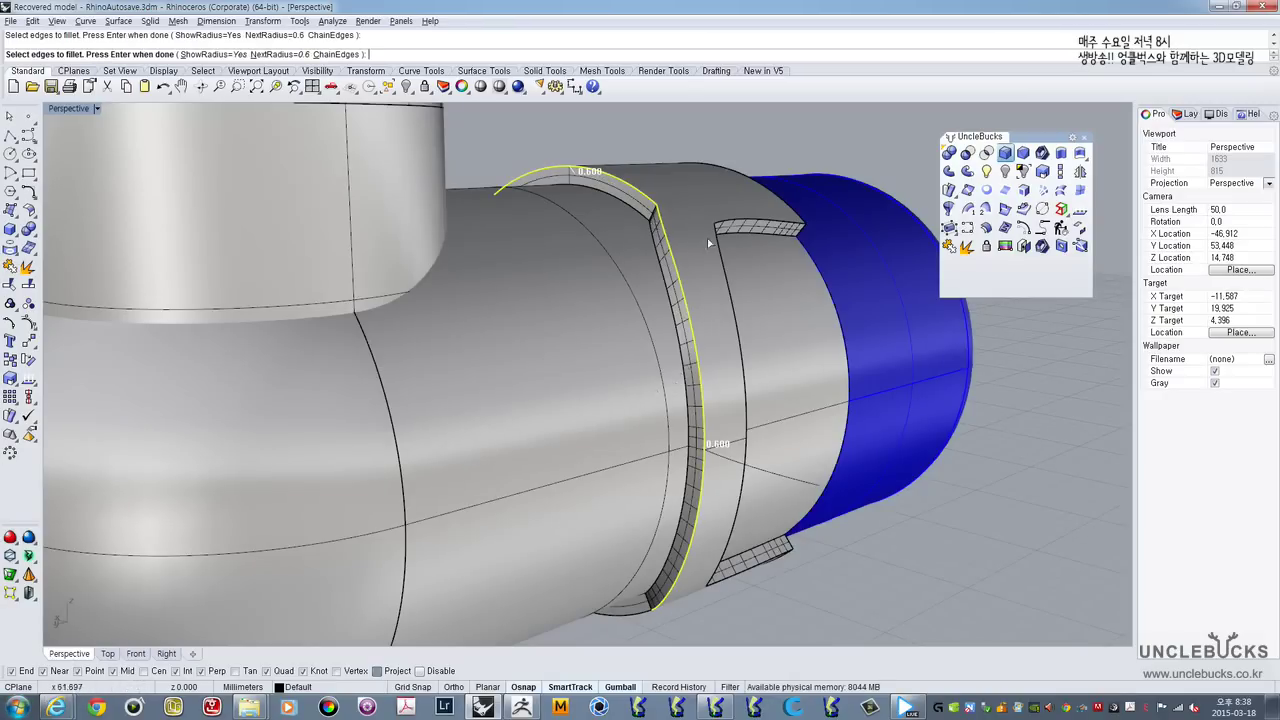
right_drag(708, 243, 463, 338)
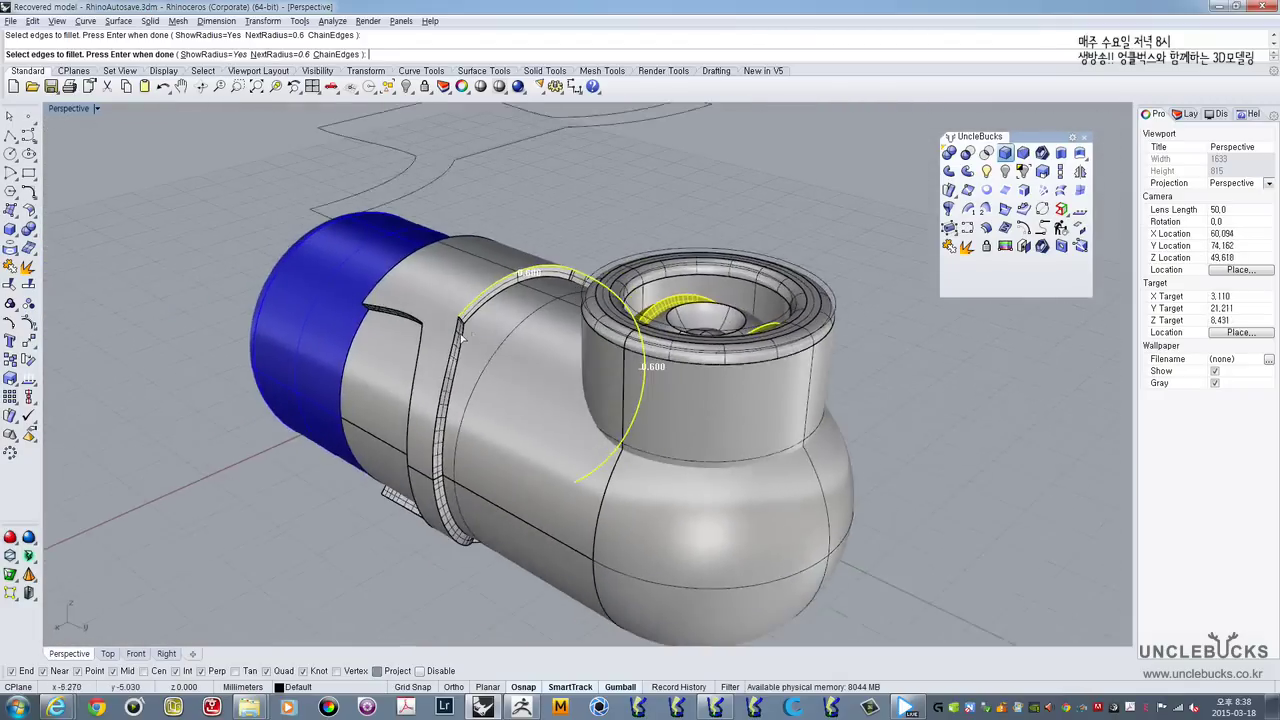
scroll(461, 338, up, 4)
click(450, 334)
shift+right_drag(447, 468, 452, 320)
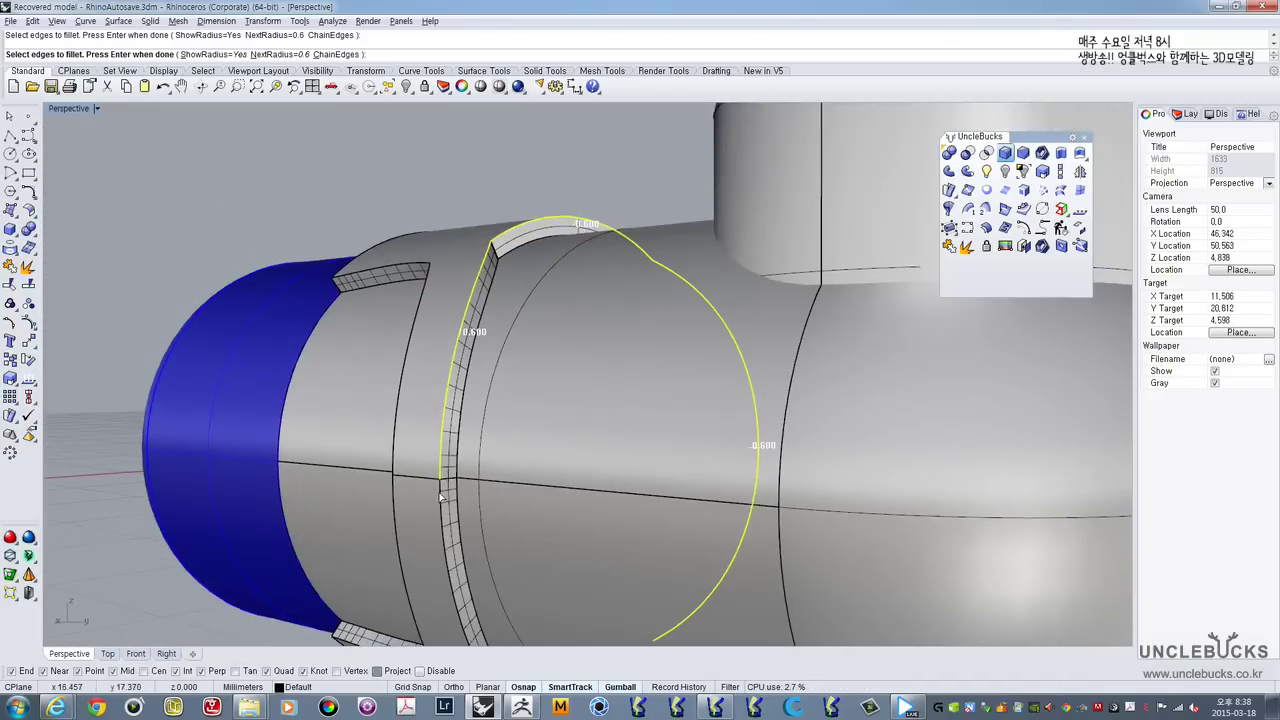
right_drag(481, 540, 516, 564)
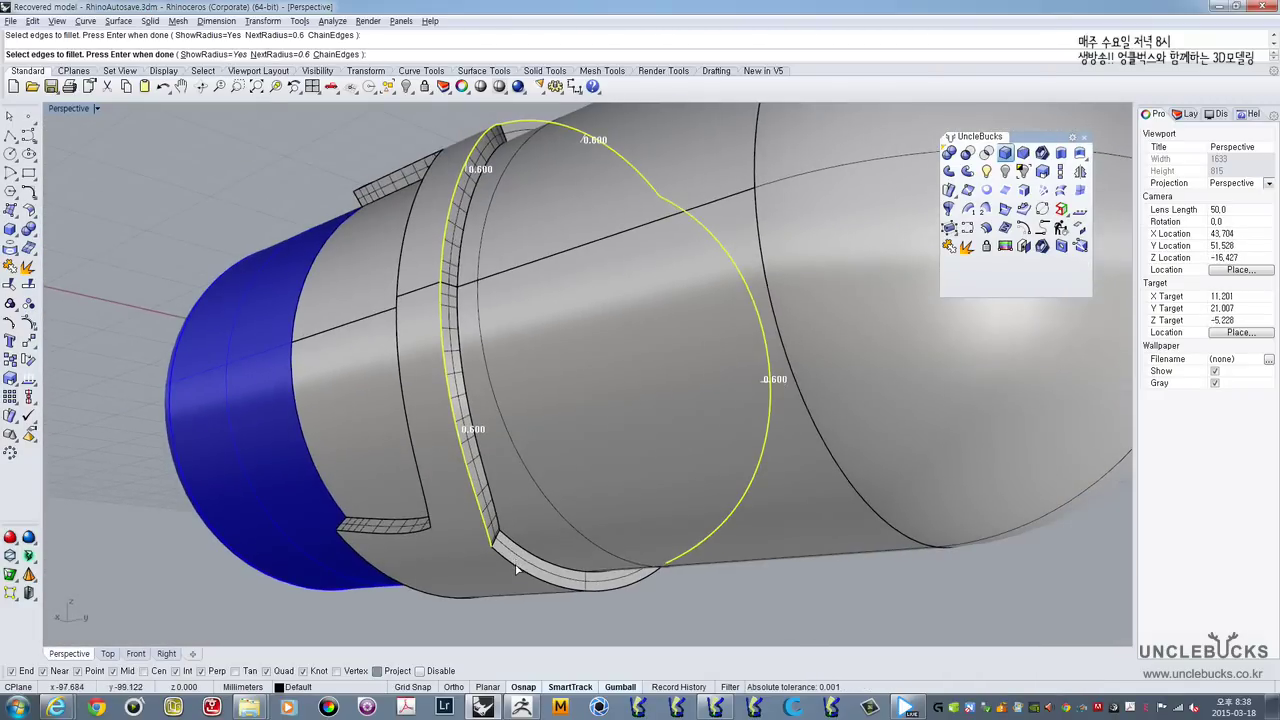
right_drag(642, 487, 613, 305)
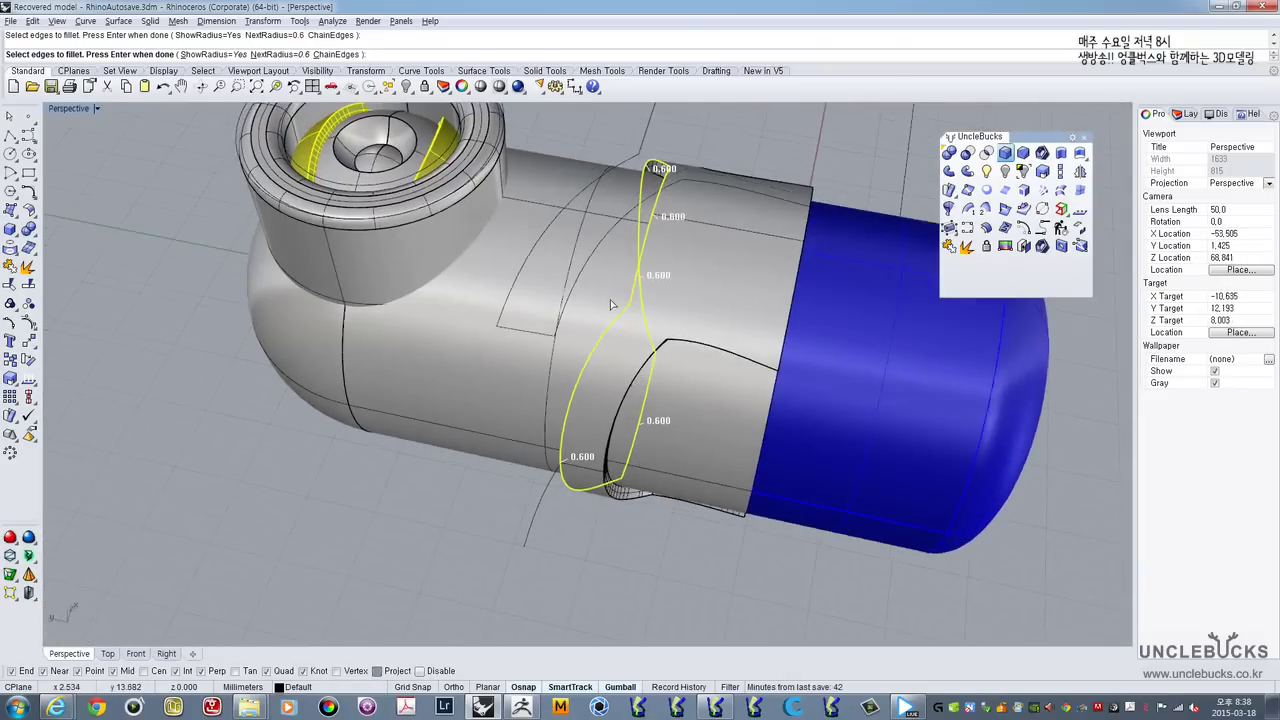
key(Return)
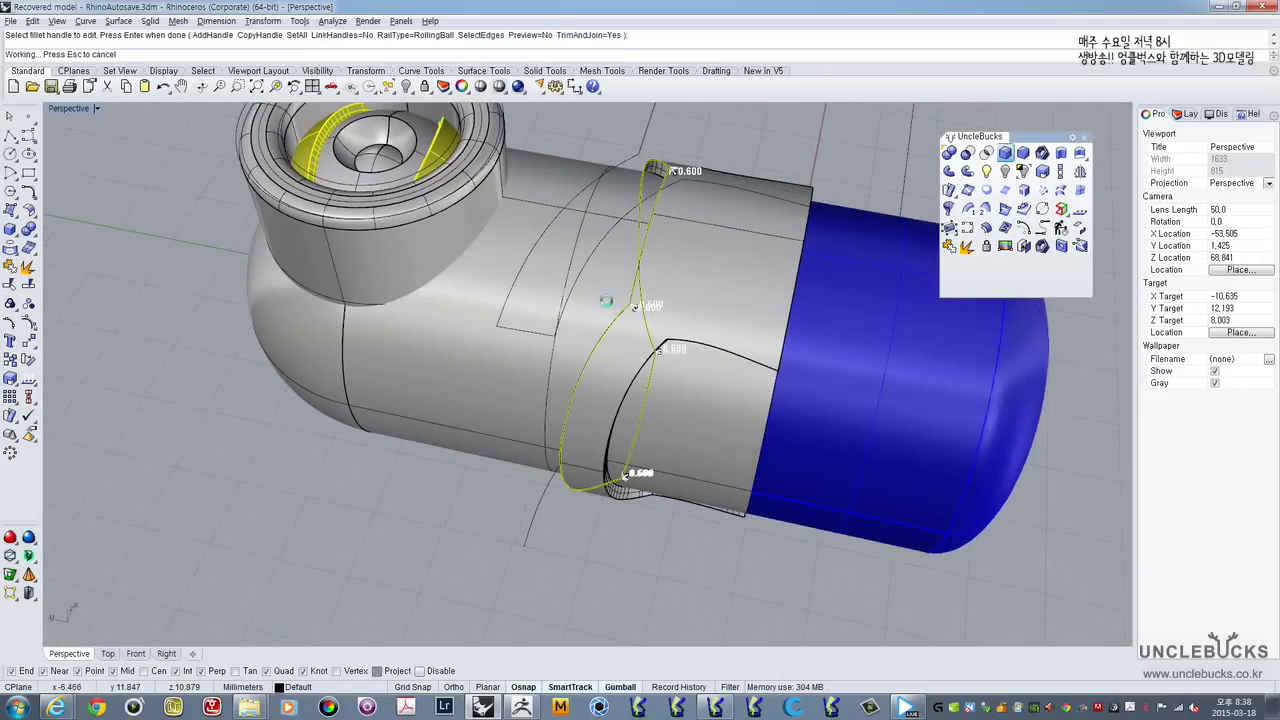
key(Return)
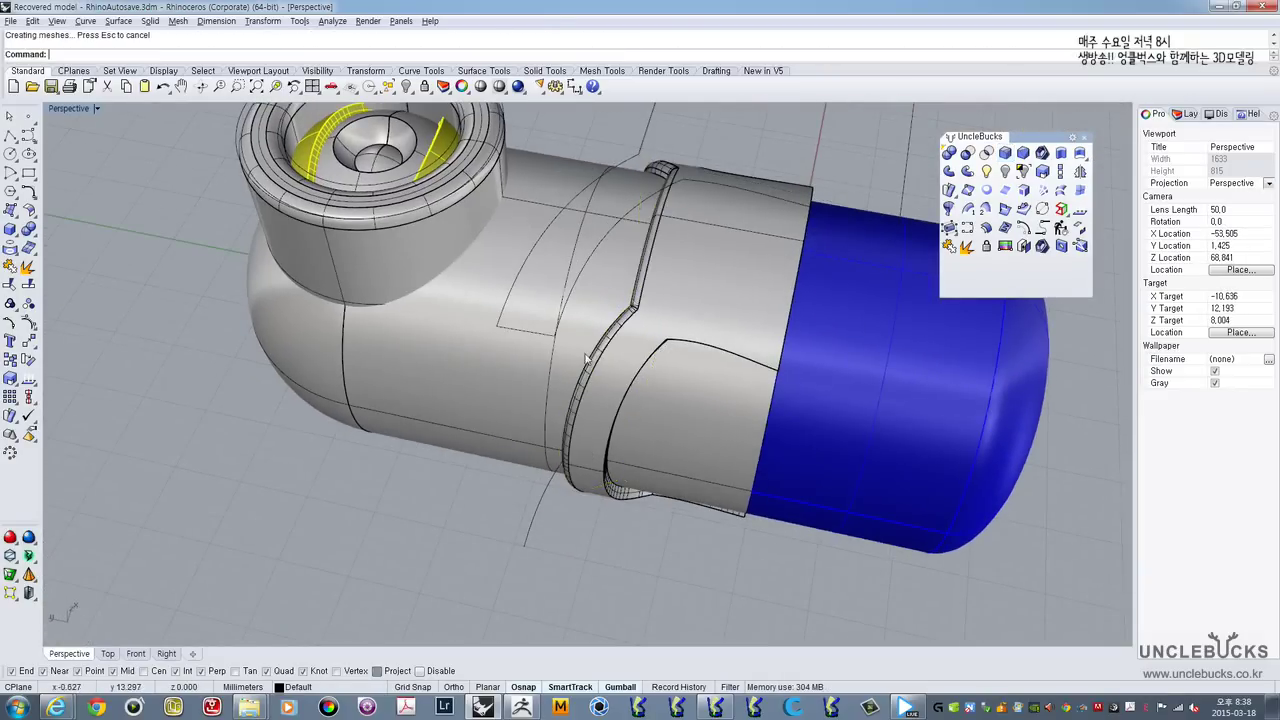
Step: Fillet the outer edges of the side opening between bib and strap on one side of the body with radius 0.6
right_drag(606, 300, 727, 317)
scroll(727, 317, up, 3)
scroll(727, 320, up, 2)
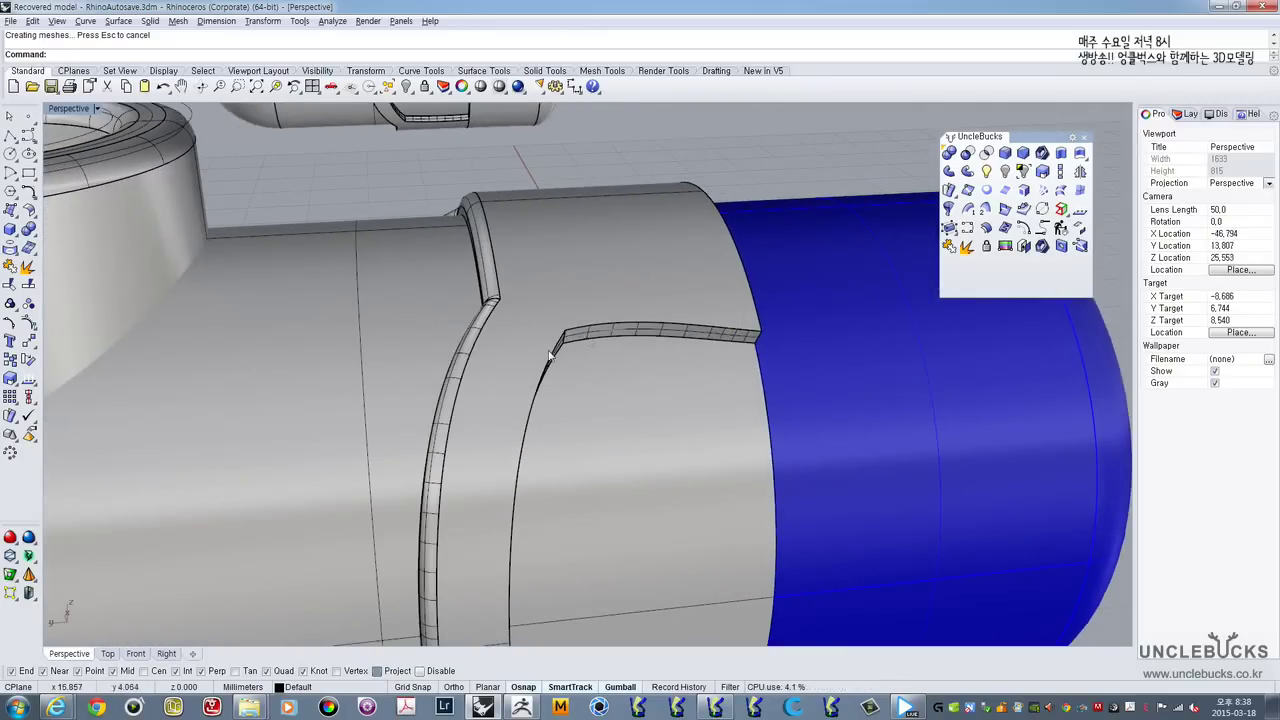
scroll(522, 342, down, 5)
mouse_move(522, 340)
right_down()
mouse_move(617, 263)
mouse_move(718, 388)
mouse_move(594, 354)
mouse_move(630, 310)
right_up()
scroll(635, 284, up, 5)
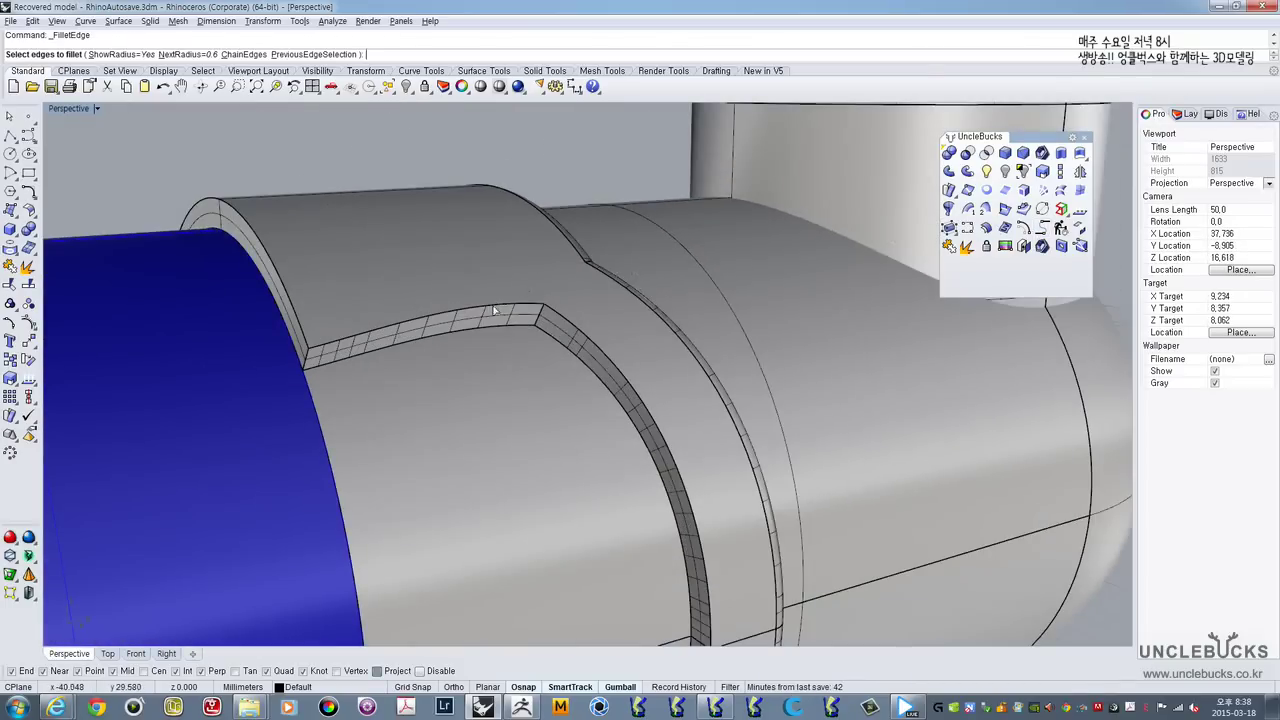
click(493, 306)
click(561, 314)
scroll(567, 330, down, 8)
right_drag(603, 355, 587, 347)
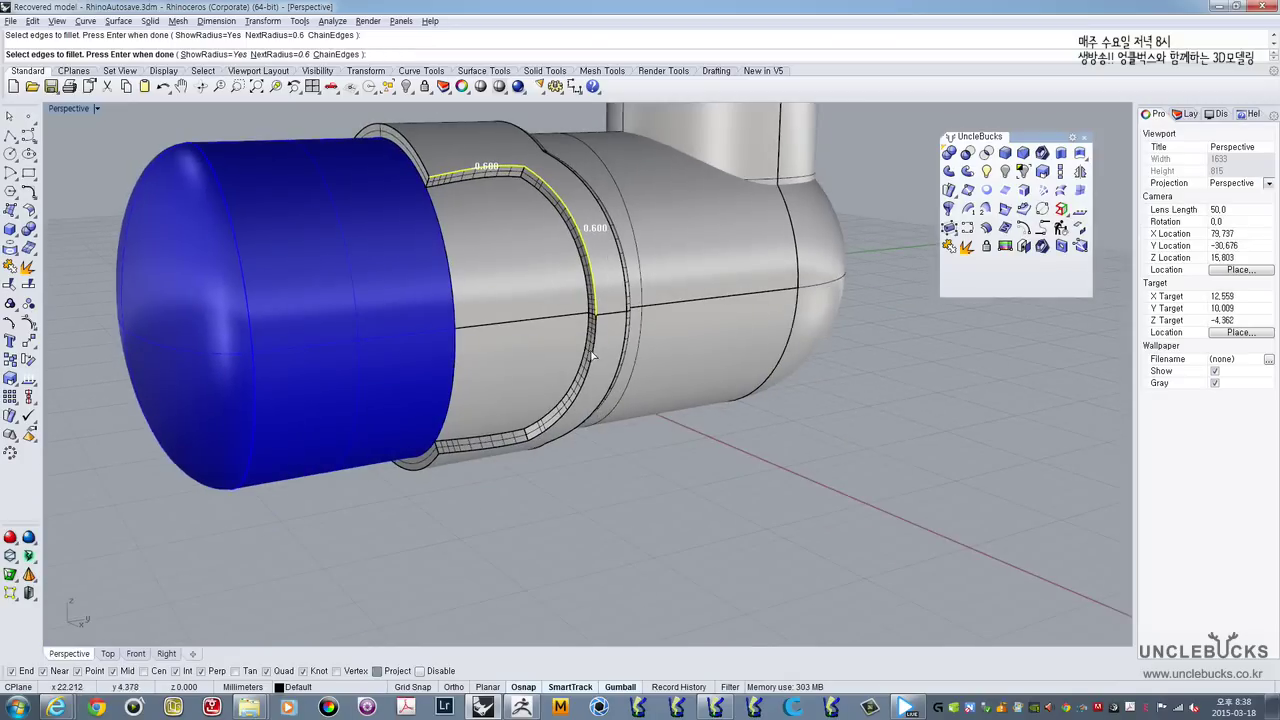
click(592, 356)
right_drag(508, 433, 500, 413)
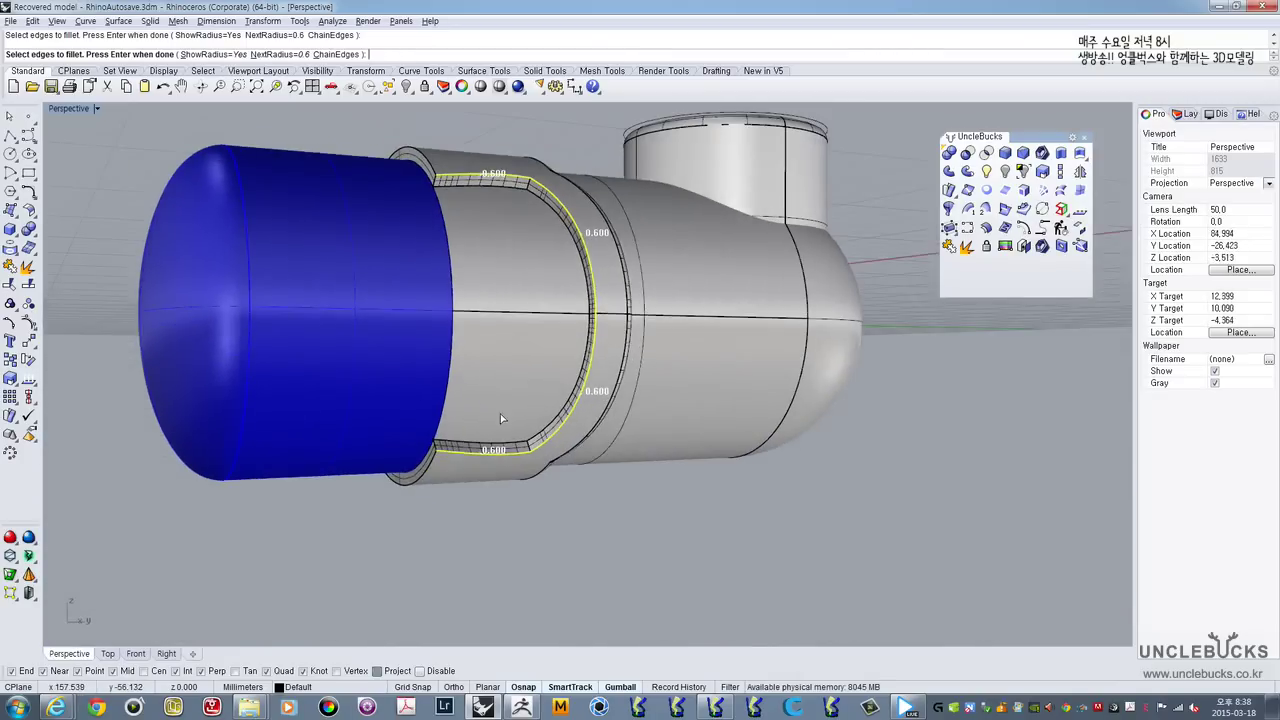
right_click(500, 413)
right_click(500, 413)
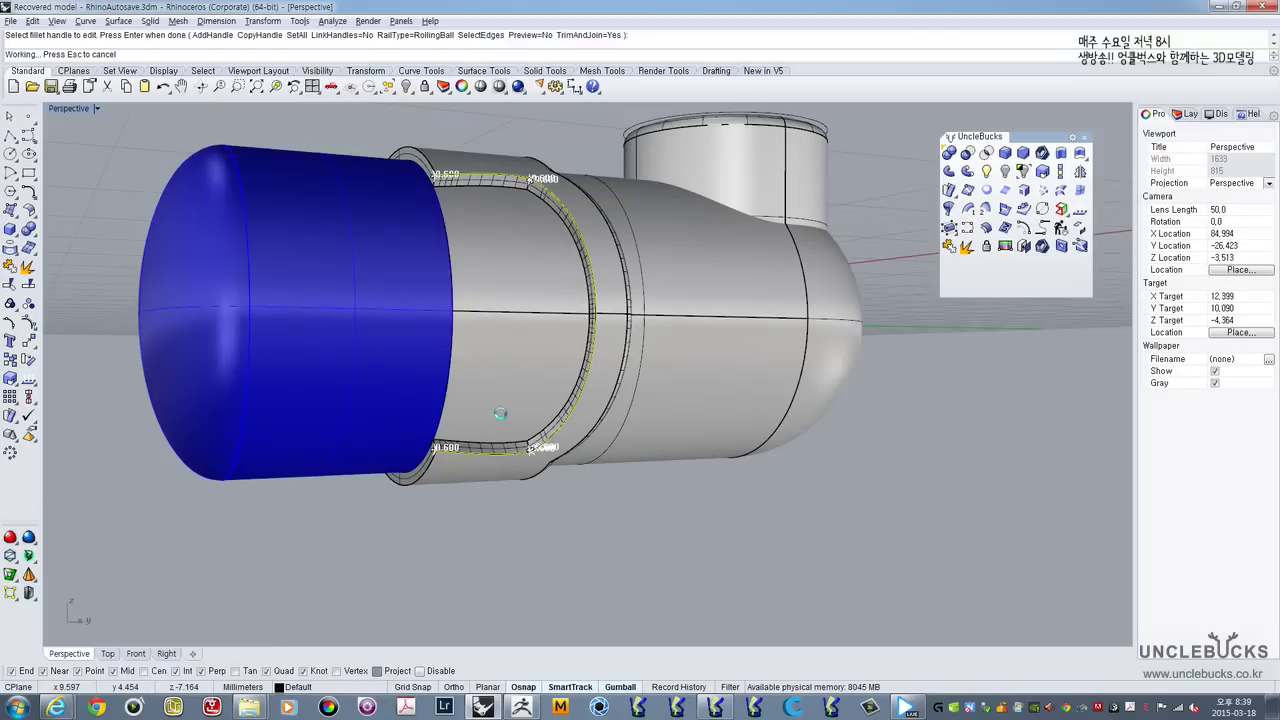
key(Return)
Step: Fillet the outer edges of the matching side opening on the opposite side of the body with radius 0.6
right_drag(527, 178, 765, 232)
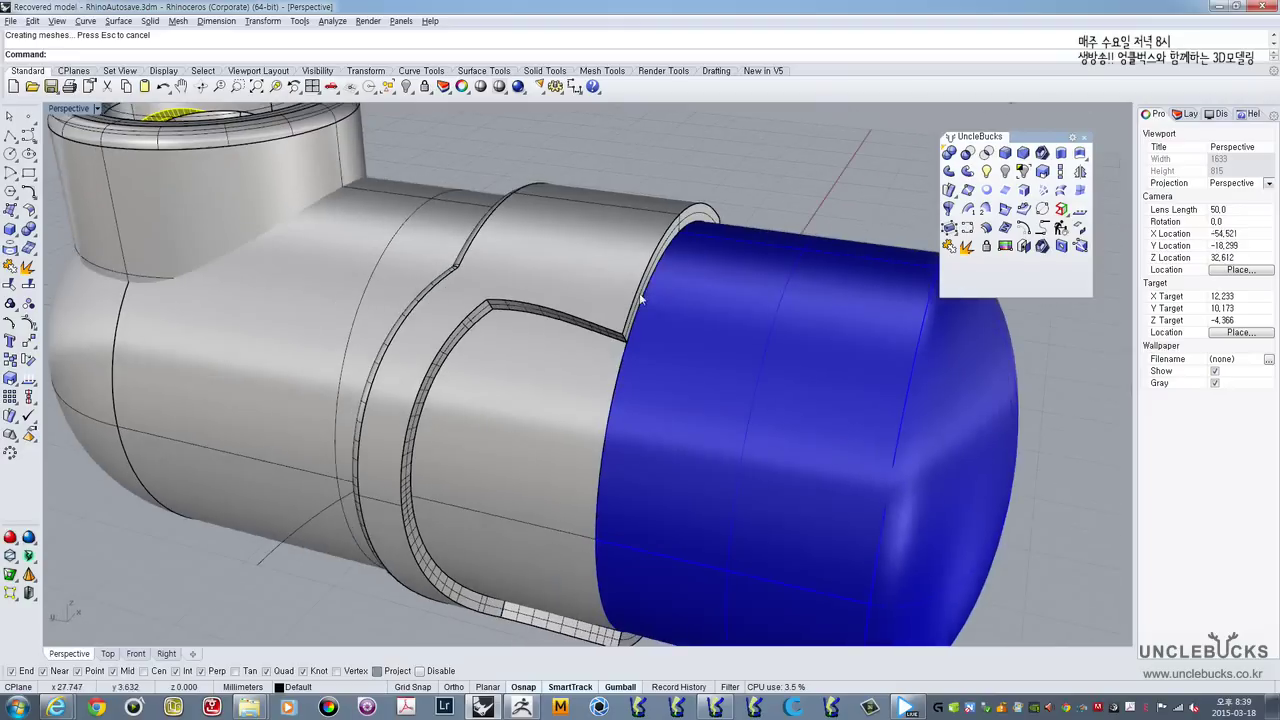
scroll(523, 312, up, 2)
right_drag(523, 312, 518, 298)
right_click(518, 299)
click(518, 306)
click(467, 318)
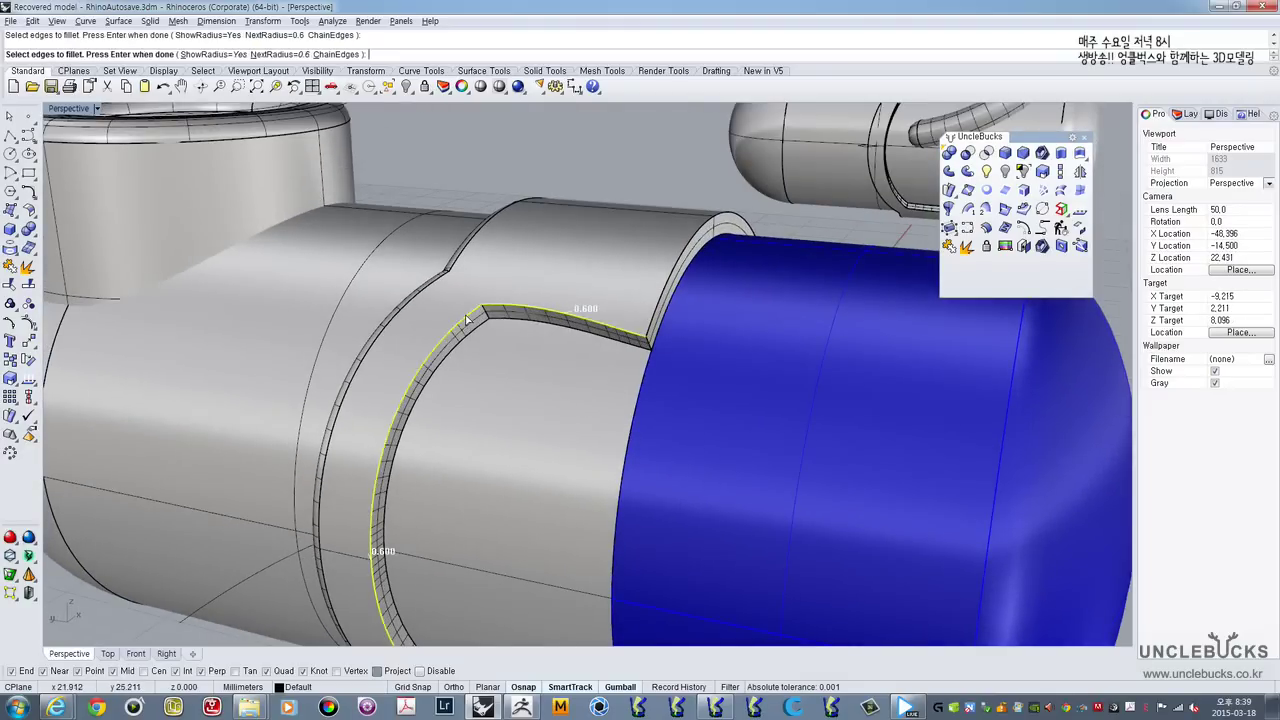
shift+right_drag(459, 370, 480, 330)
click(512, 502)
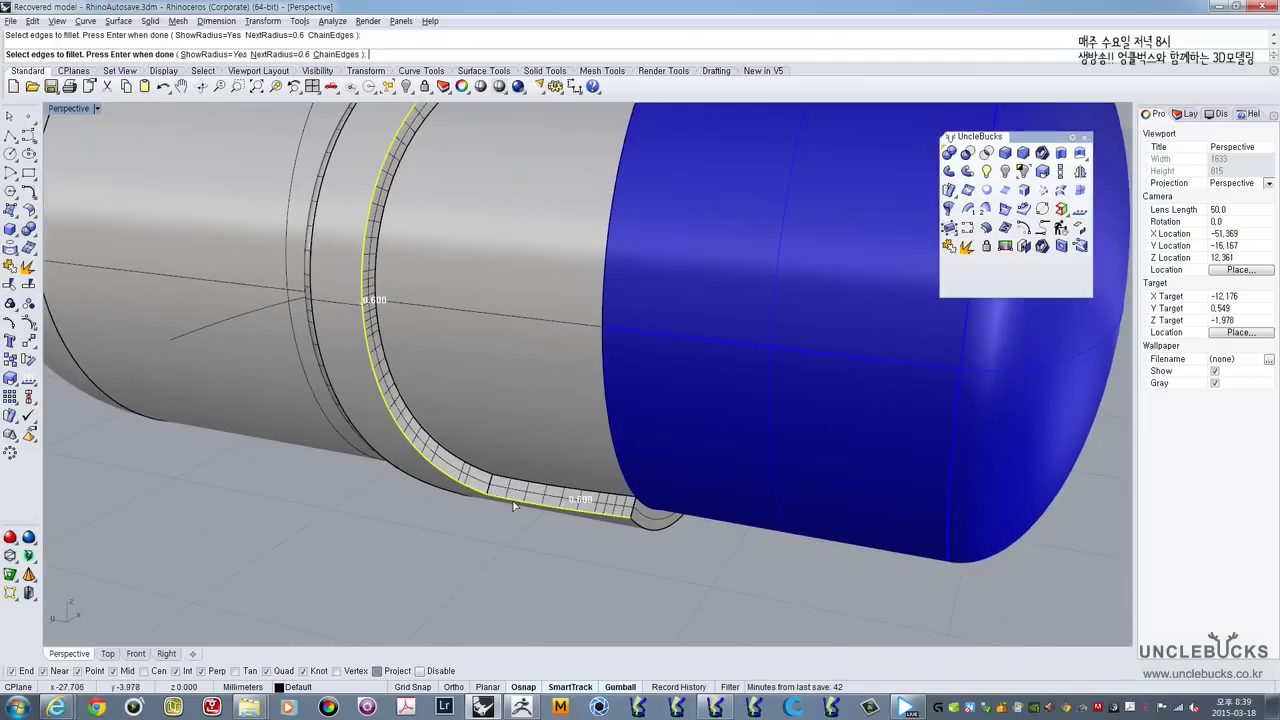
key(Return)
scroll(492, 385, down, 5)
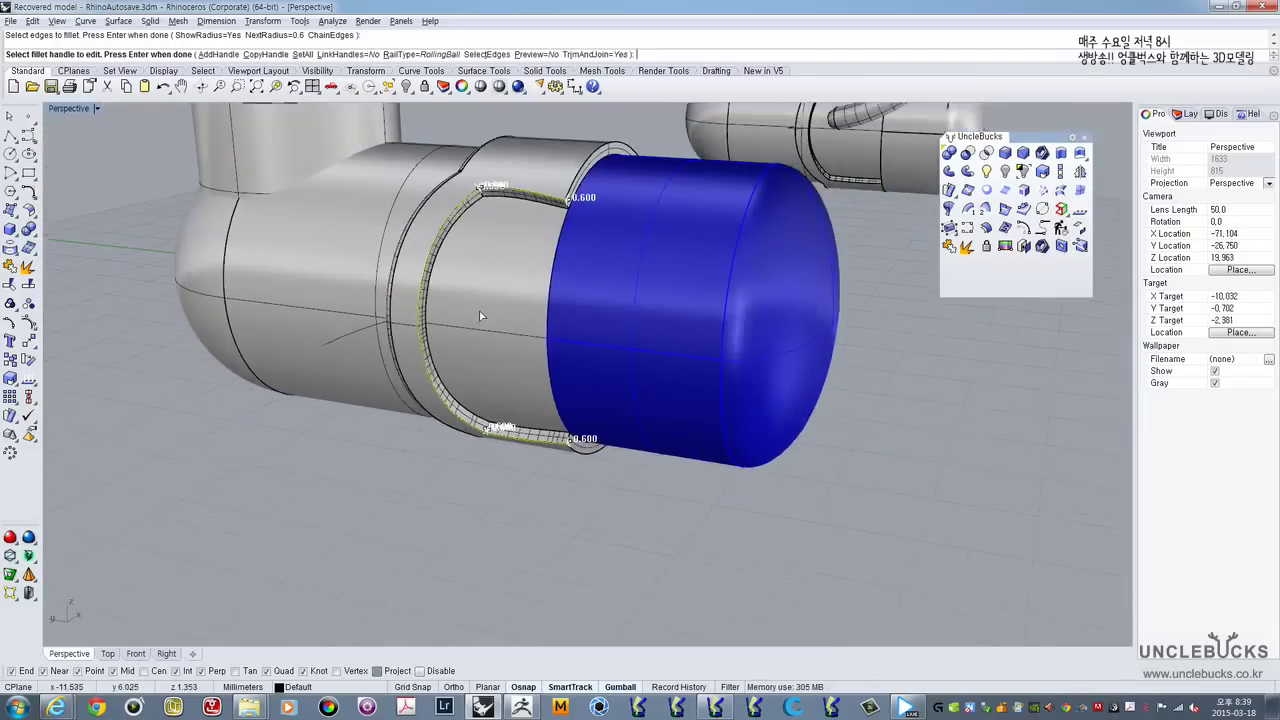
key(Return)
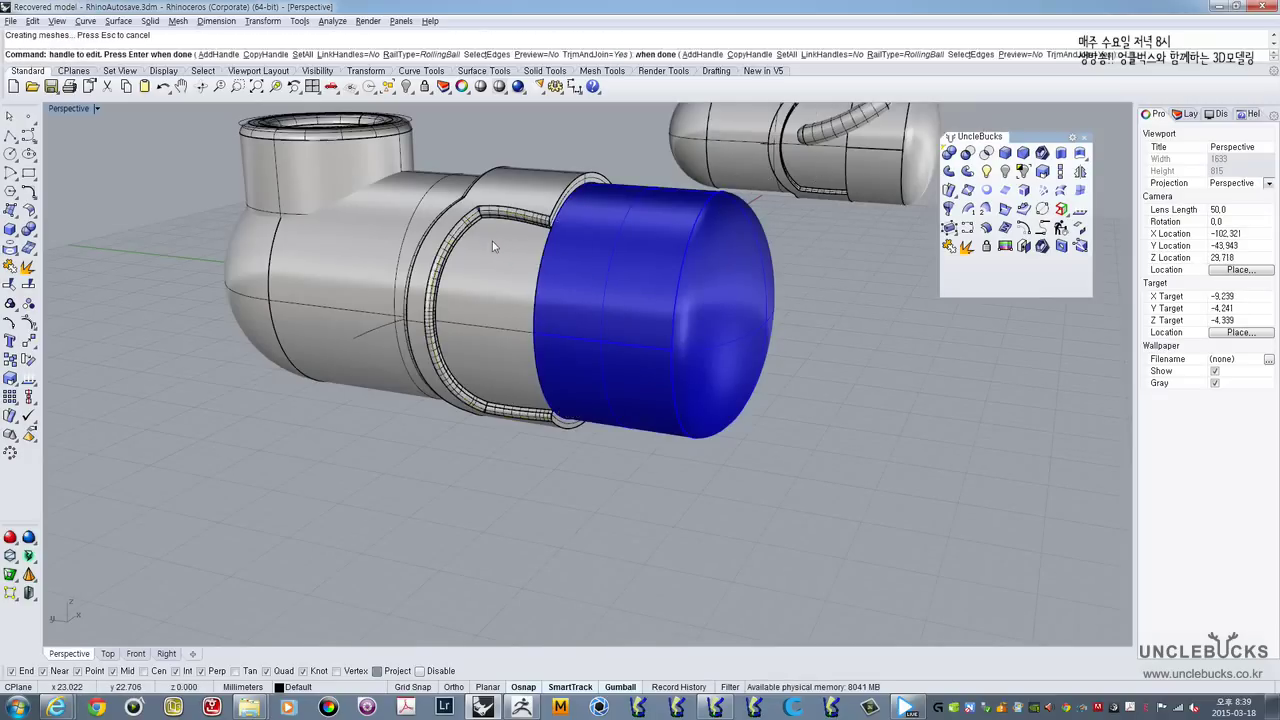
Step: Examine the rounded bib and strap edges from the side, from above and up close
scroll(496, 360, up, 5)
right_drag(497, 364, 490, 413)
scroll(490, 413, down, 7)
shift+right_drag(566, 317, 586, 353)
right_drag(586, 353, 492, 422)
scroll(669, 246, down, 4)
shift+right_drag(669, 246, 560, 343)
right_drag(560, 343, 591, 286)
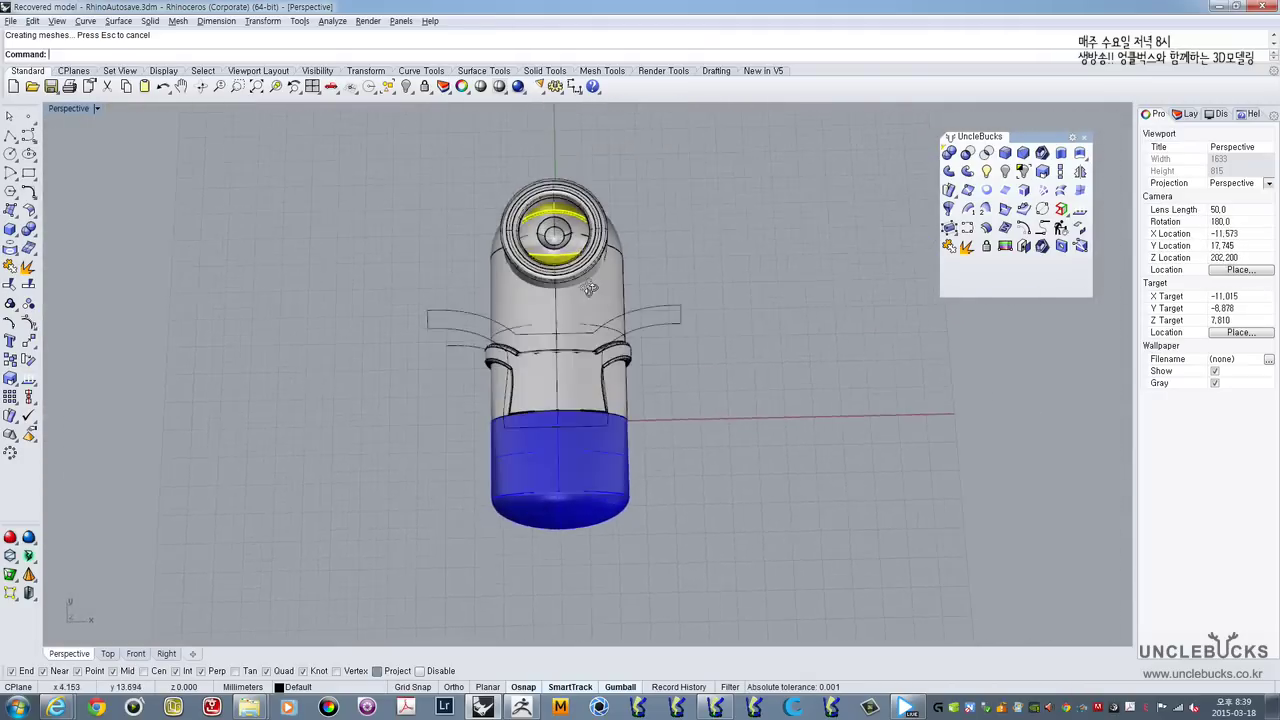
scroll(575, 354, up, 5)
scroll(571, 357, up, 3)
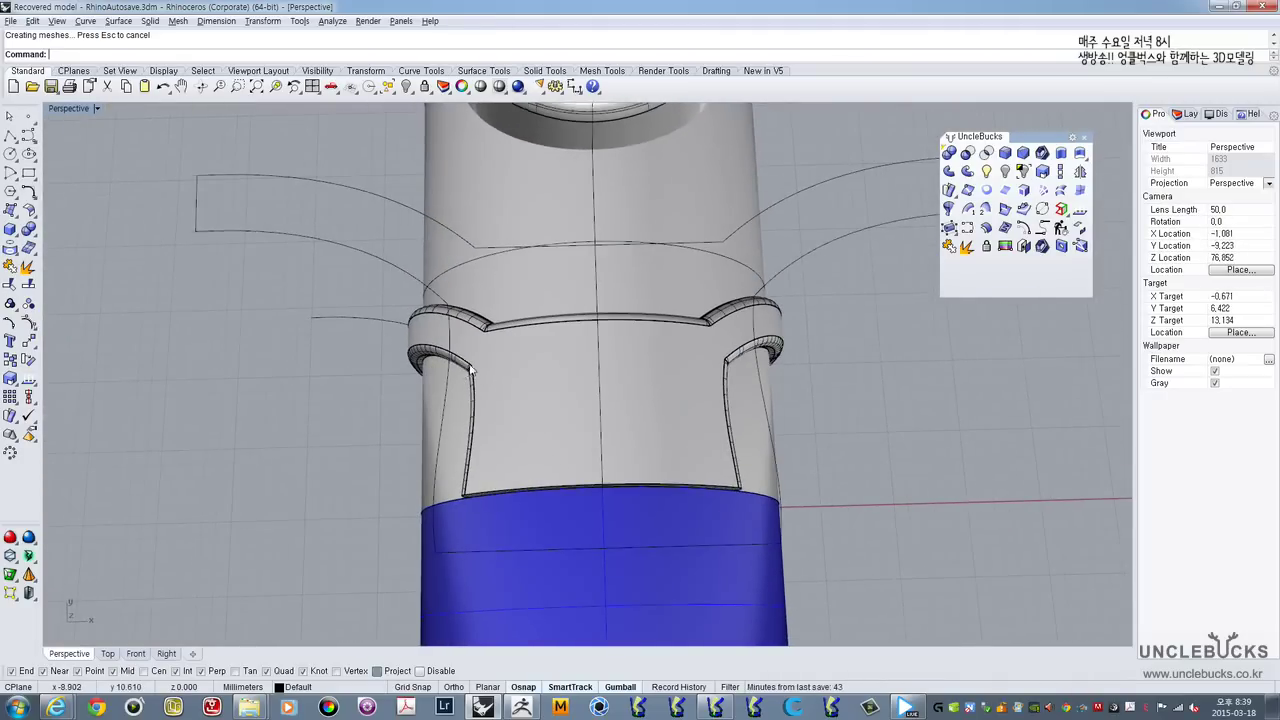
scroll(470, 370, down, 3)
right_drag(470, 370, 432, 386)
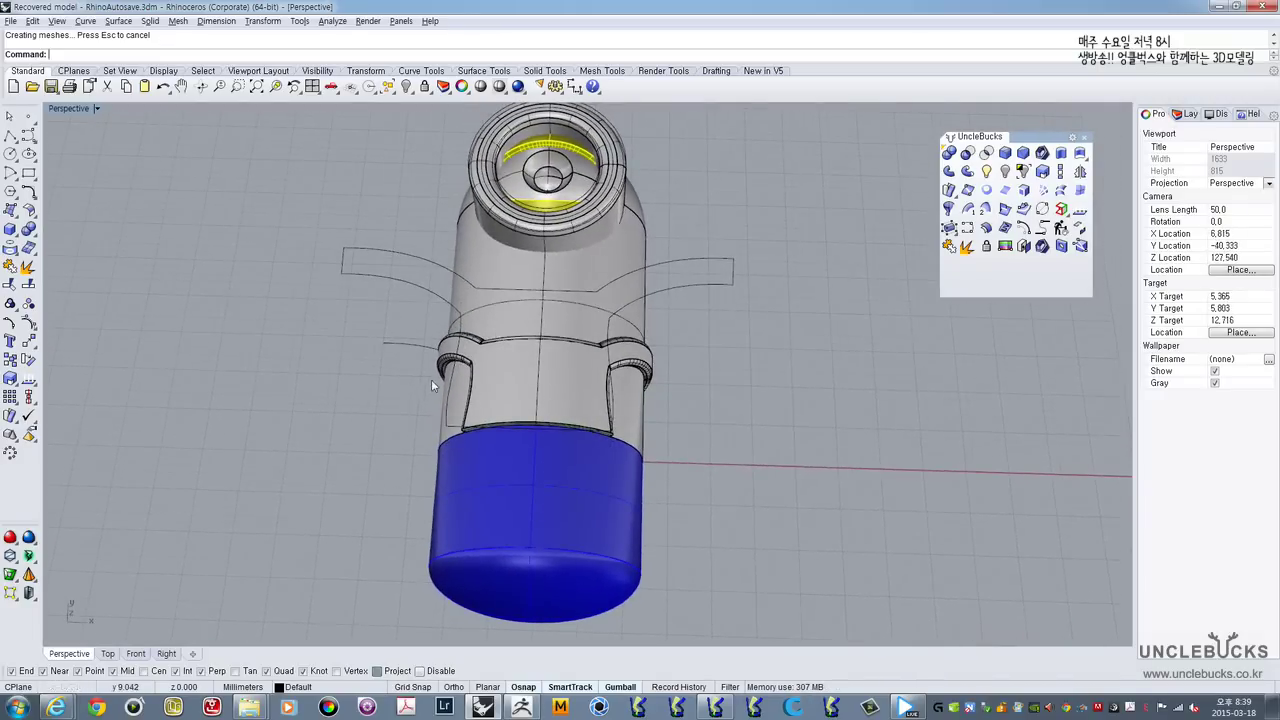
Step: Draw a degree-3 curve in the Top view, starting beside the body below one strap and bending inward onto the bib
double_click(66, 110)
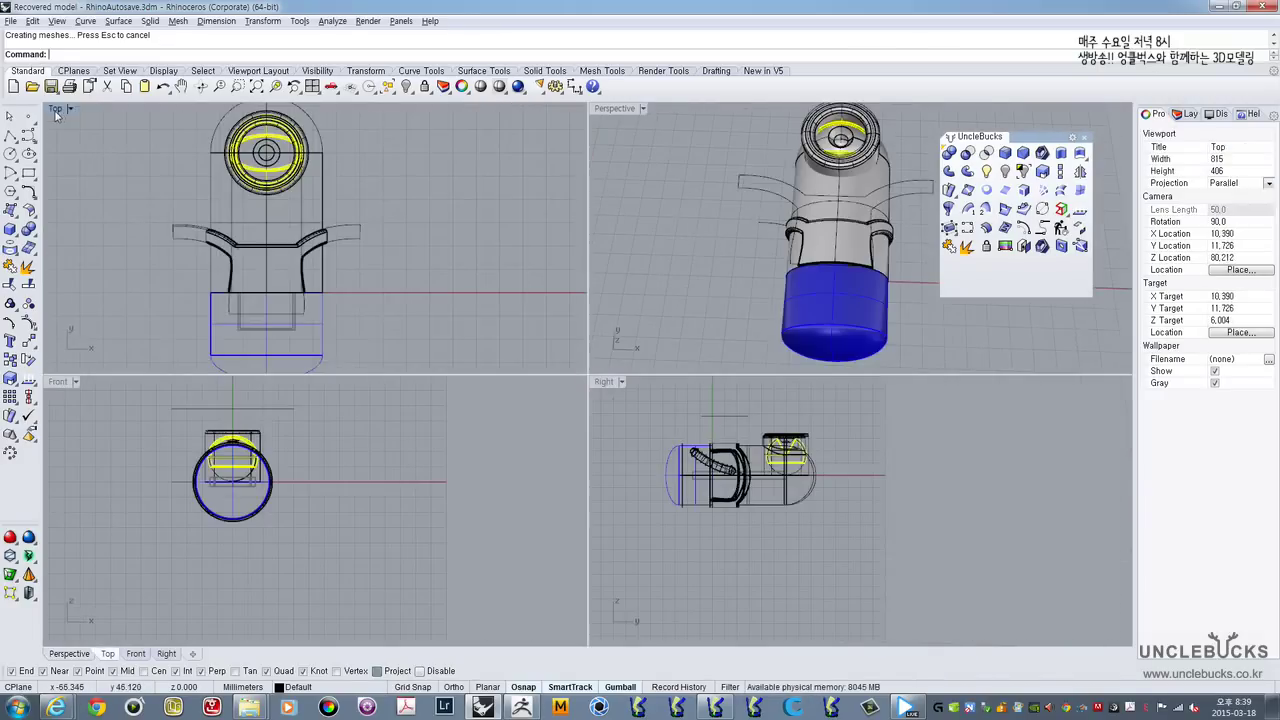
double_click(58, 110)
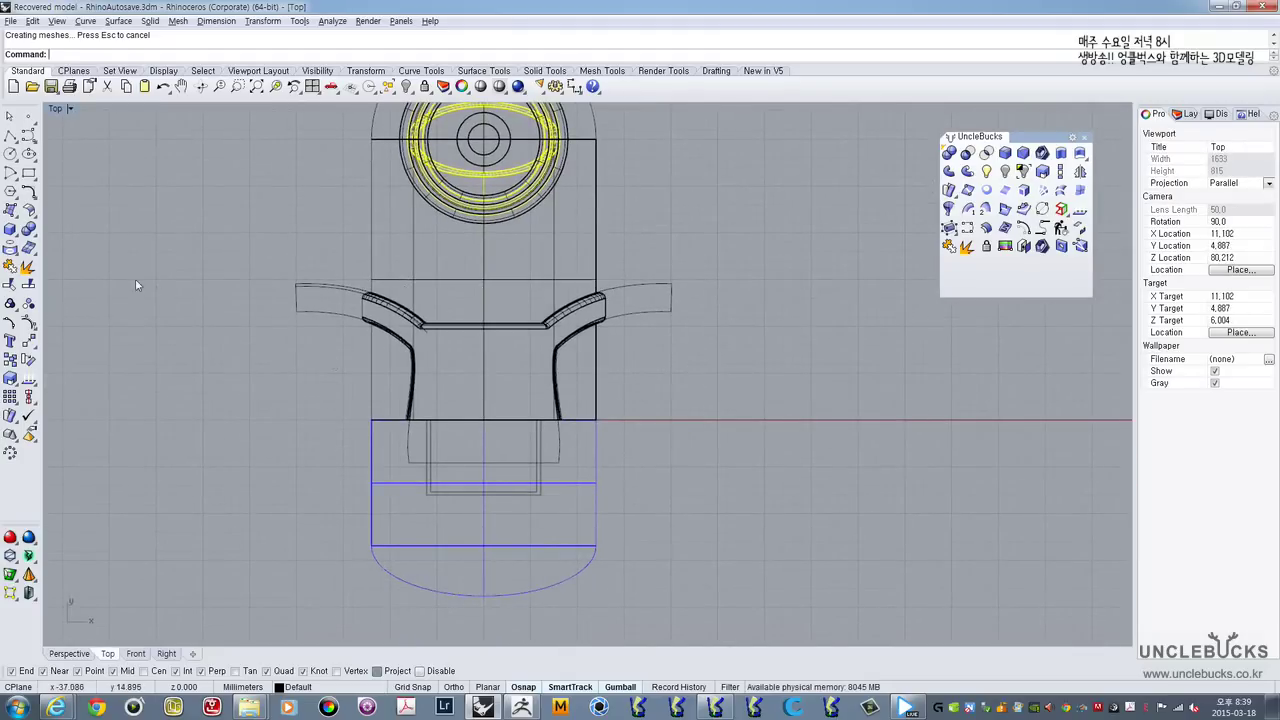
click(26, 137)
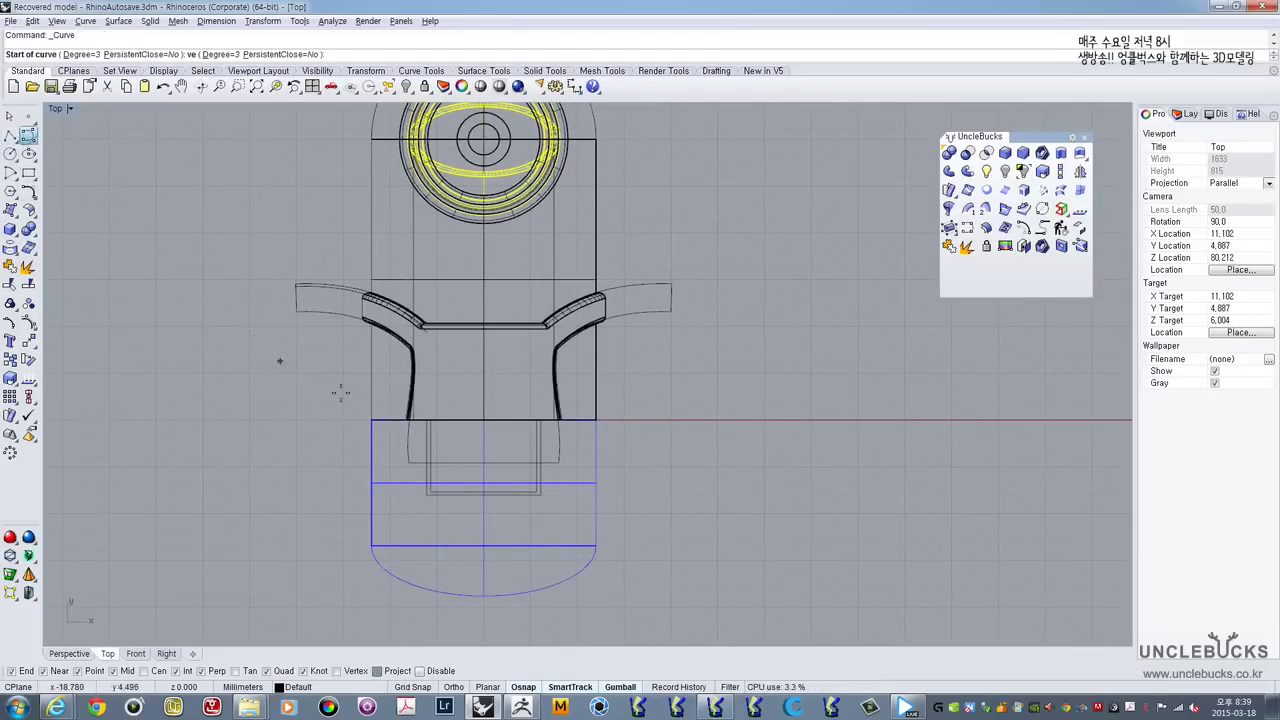
scroll(343, 391, up, 5)
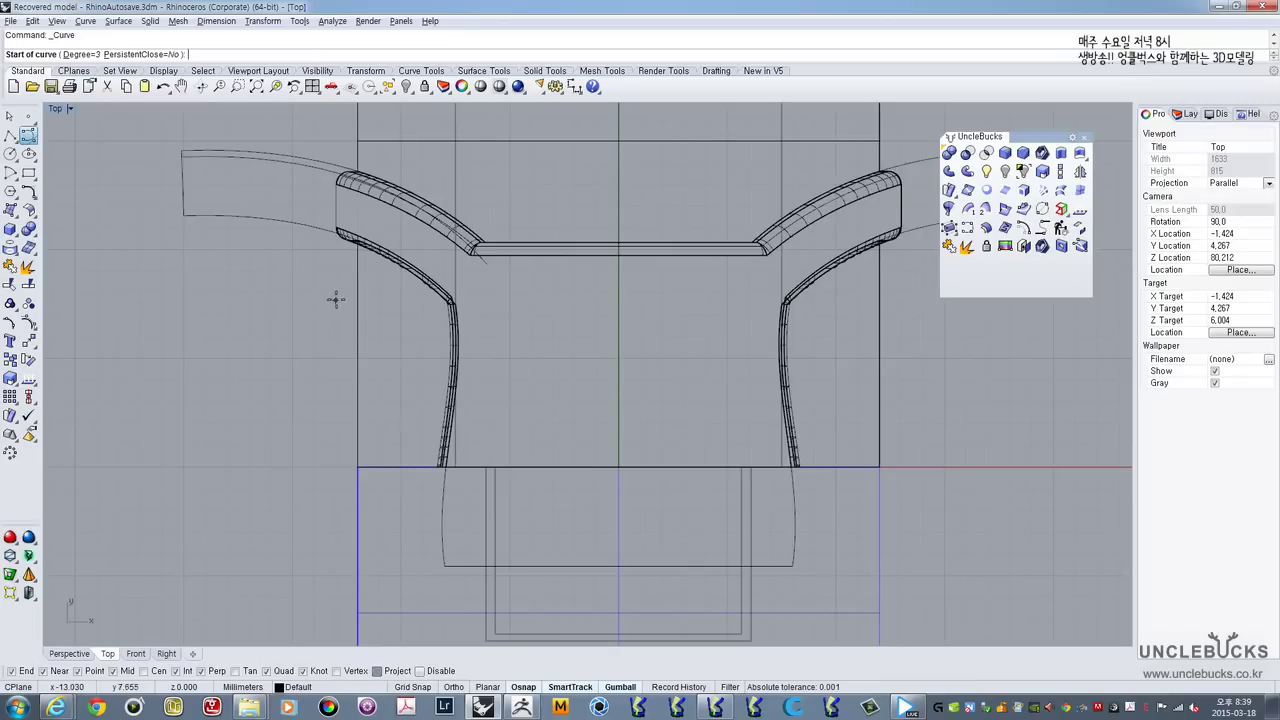
click(346, 298)
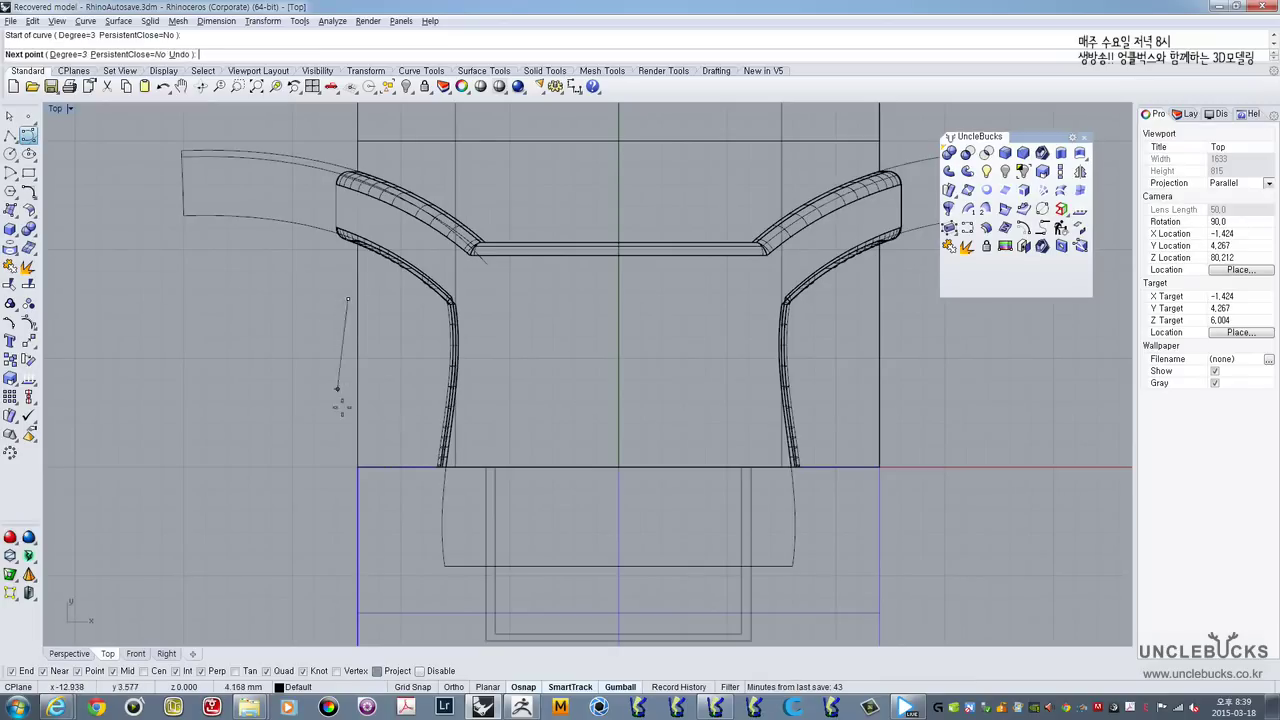
right_drag(342, 408, 363, 323)
scroll(363, 324, down, 4)
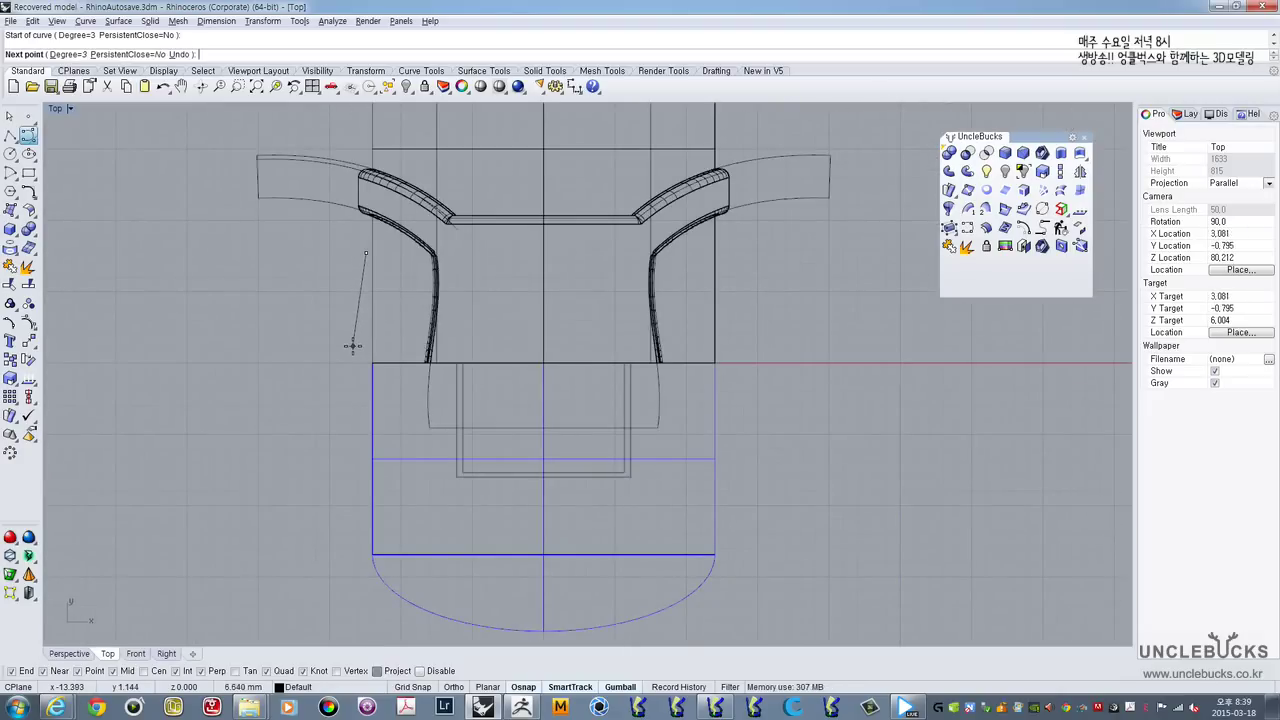
click(343, 325)
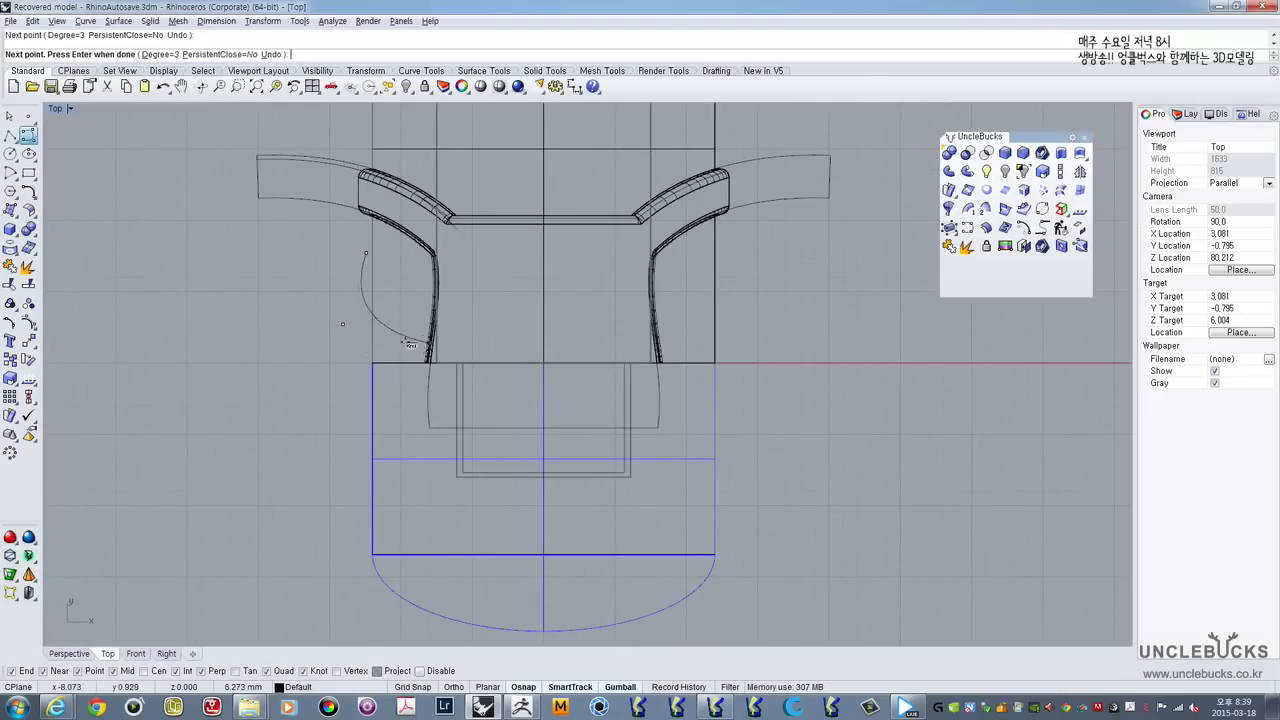
click(388, 363)
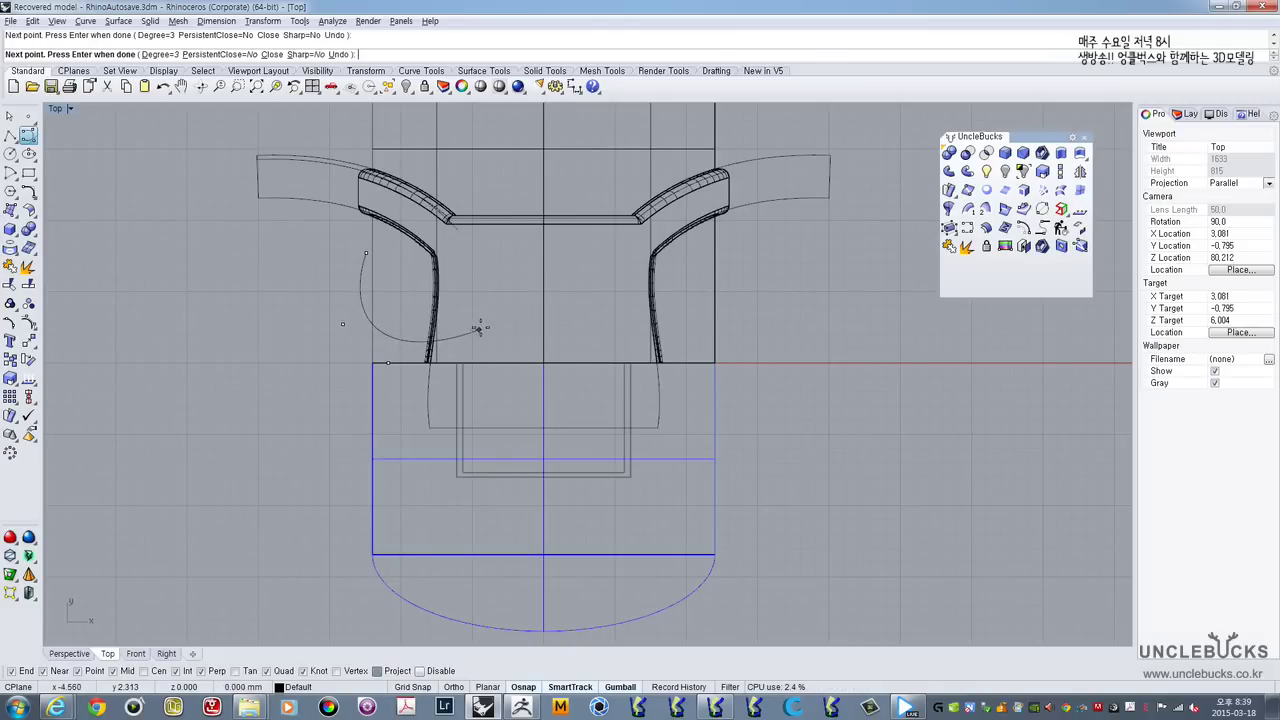
right_click(505, 292)
Step: Finish the curve in the Top view and show its control points in a maximized Perspective view
click(405, 341)
right_drag(385, 355, 387, 412)
double_click(57, 110)
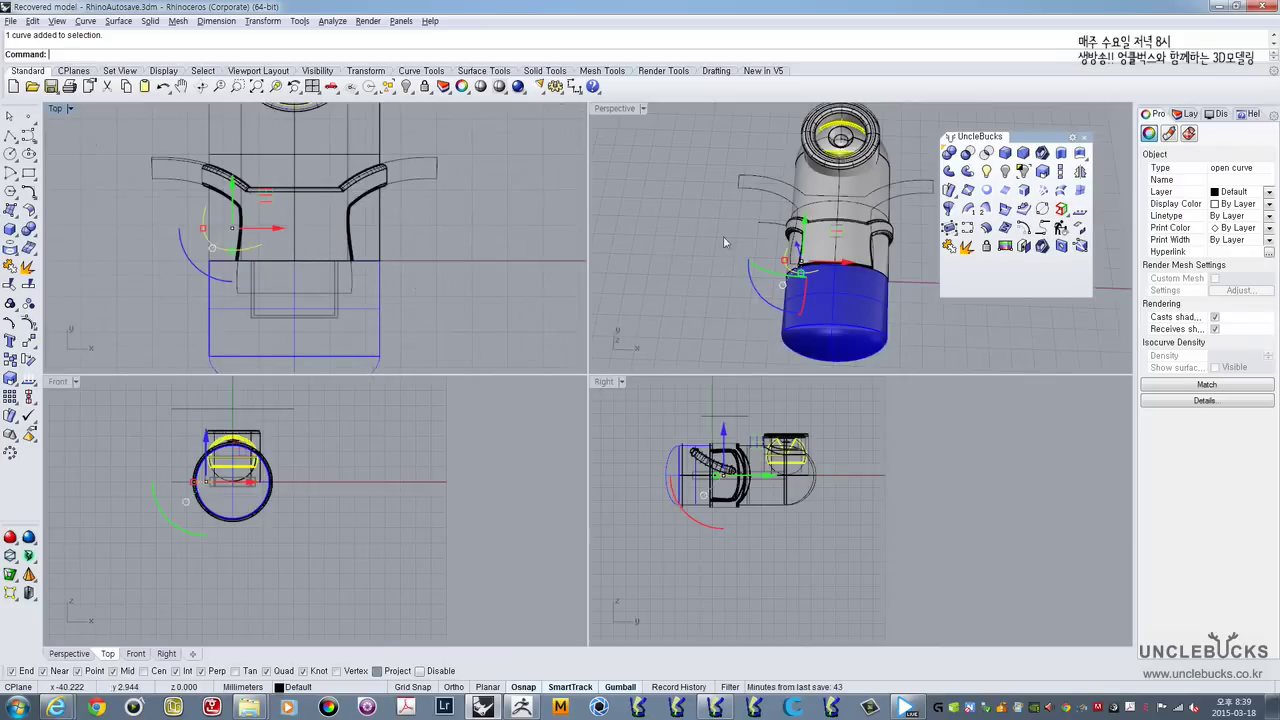
double_click(611, 109)
right_drag(611, 114, 720, 335)
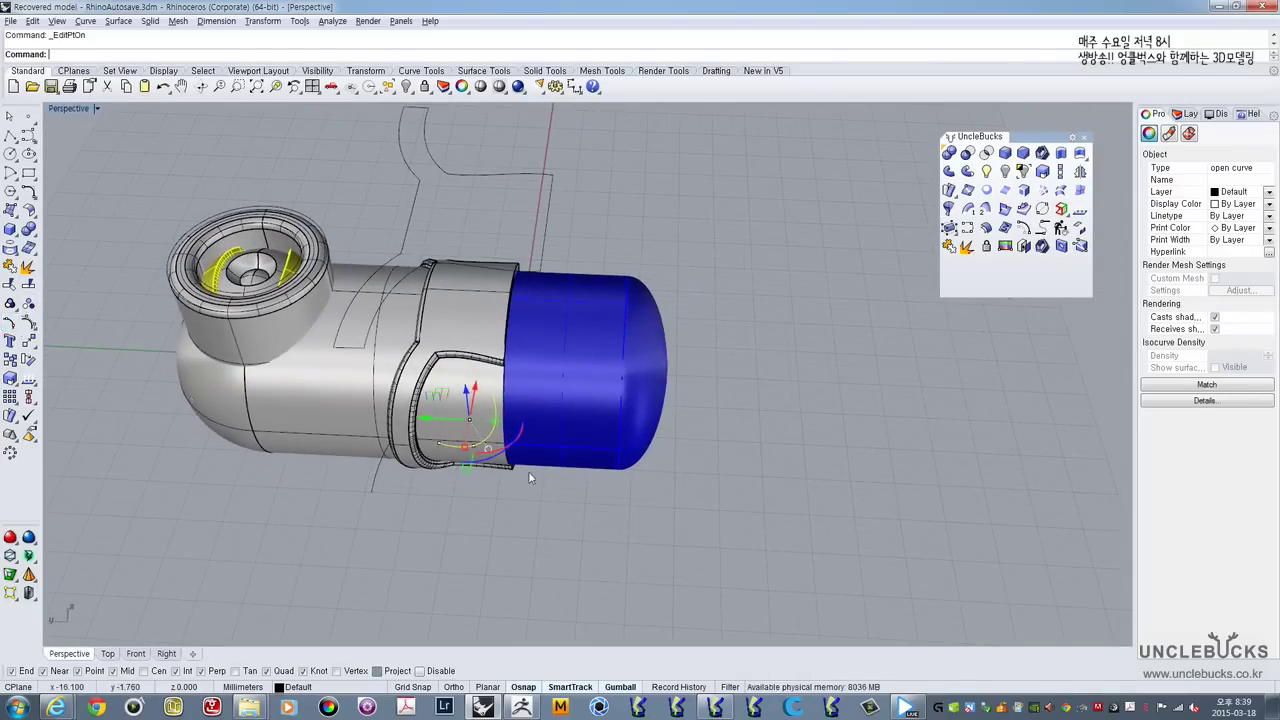
right_drag(530, 474, 567, 442)
click(27, 325)
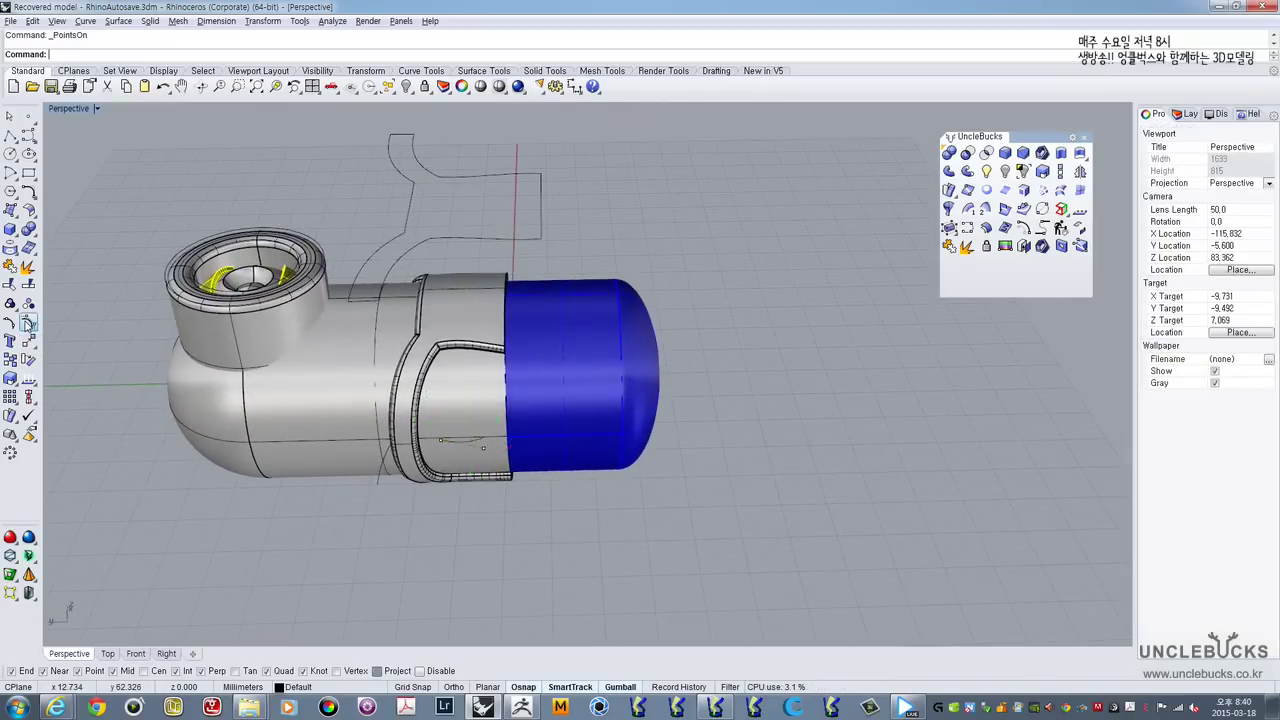
Step: Set the Perspective view's display mode to Ghosted
right_drag(425, 402, 532, 196)
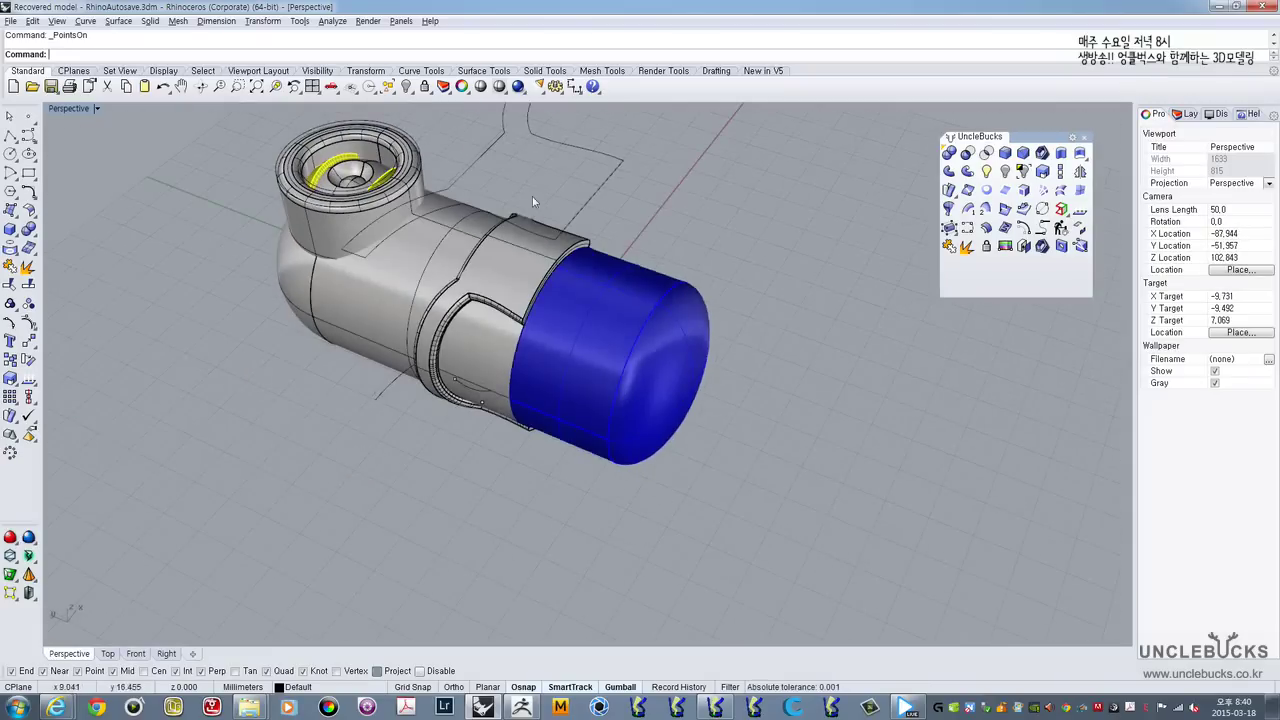
click(499, 91)
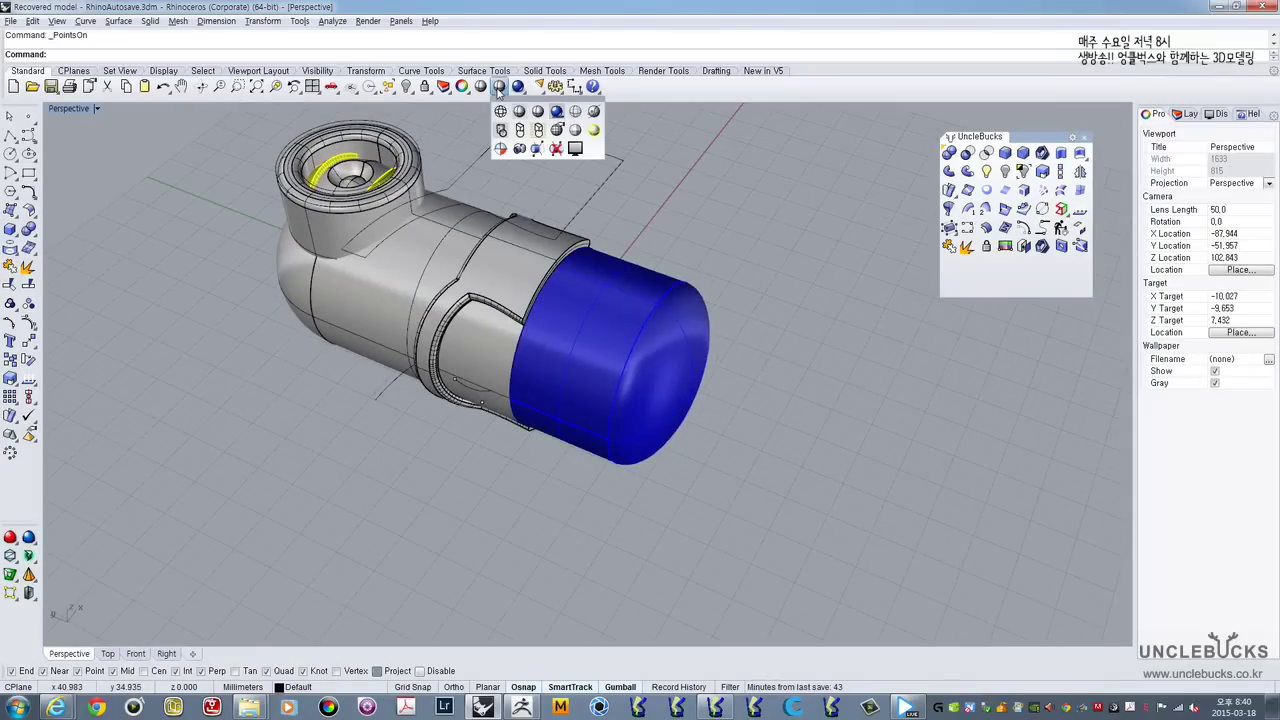
click(575, 111)
Step: Raise the two control points at the curve's bib end vertically by about 13.7 mm
right_drag(600, 400, 542, 401)
scroll(540, 403, up, 3)
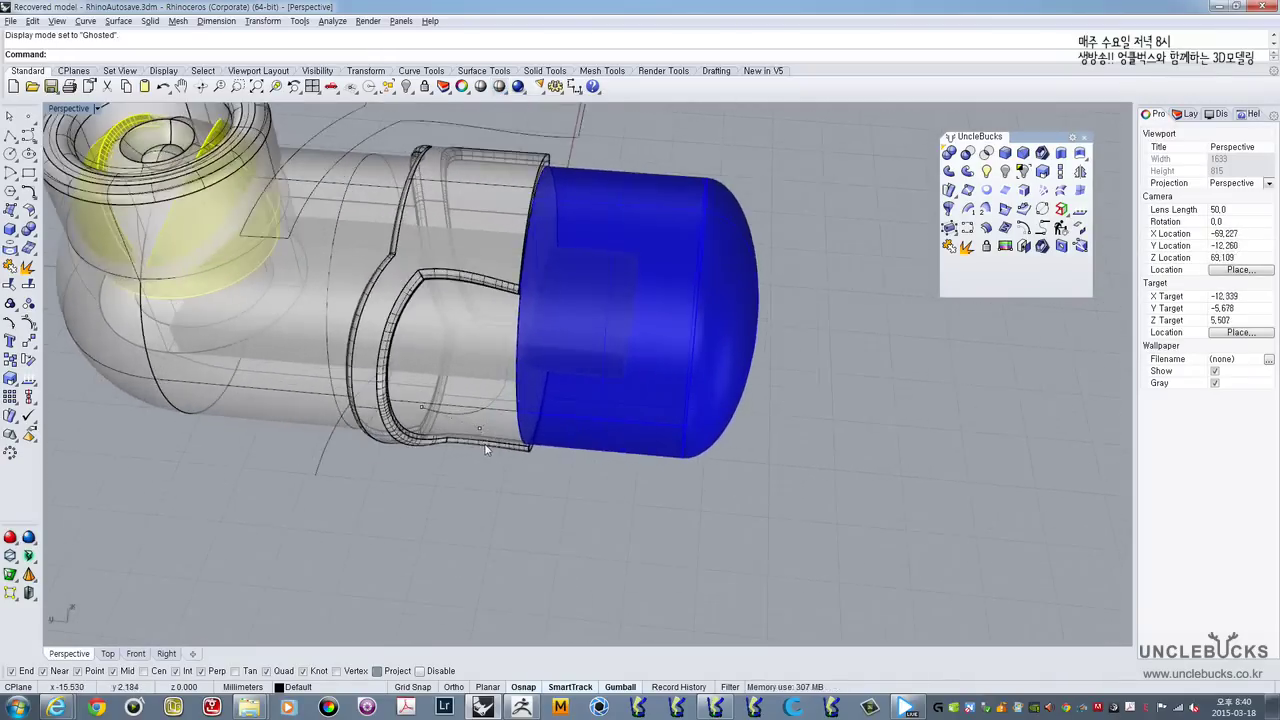
scroll(487, 452, up, 2)
right_drag(487, 452, 488, 494)
drag(488, 496, 571, 306)
right_drag(545, 430, 571, 327)
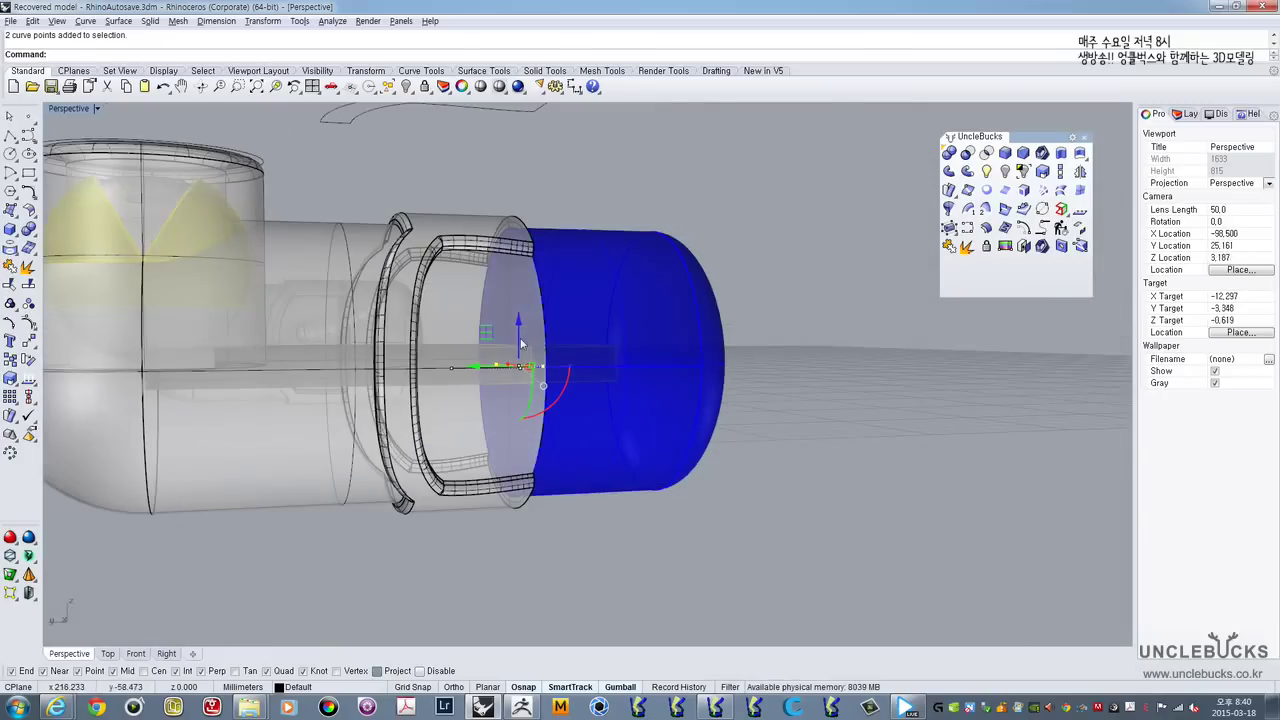
drag(519, 328, 534, 179)
right_drag(534, 182, 431, 432)
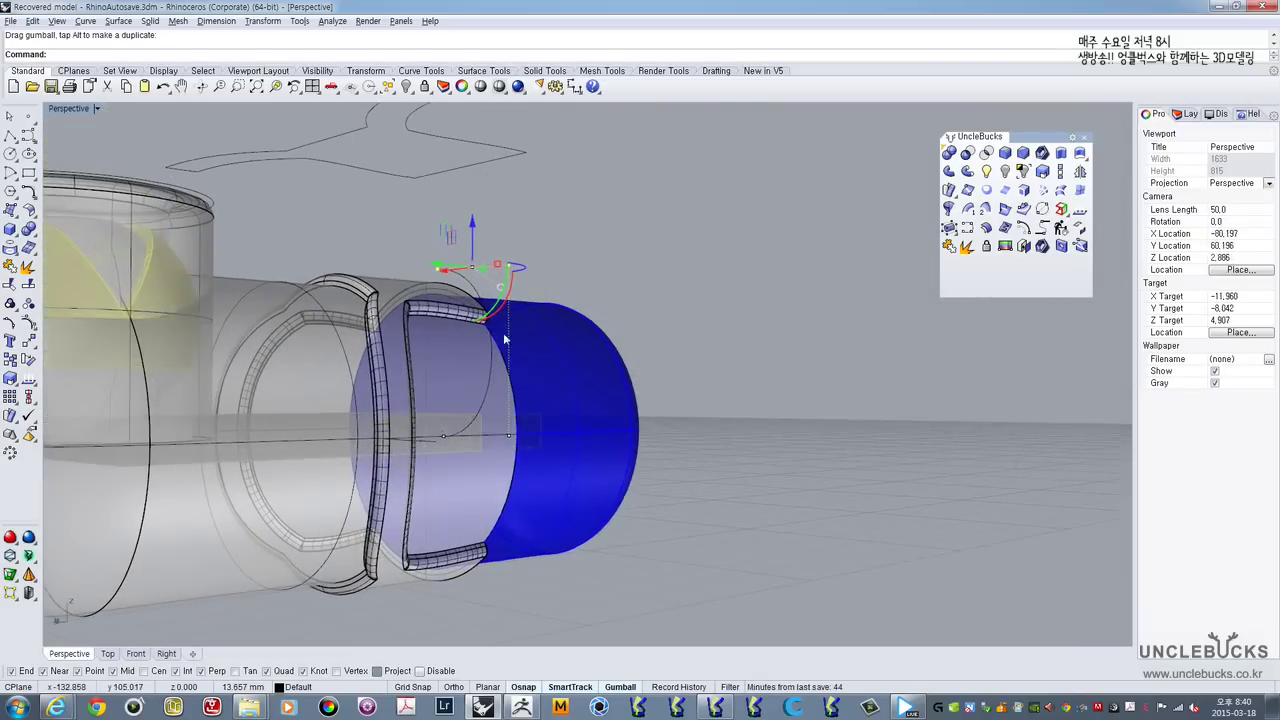
Step: Reposition the curve's upper end point, pull the neighbouring control point outward from the body, and select the curve
right_drag(432, 268, 500, 186)
click(453, 376)
drag(365, 199, 430, 246)
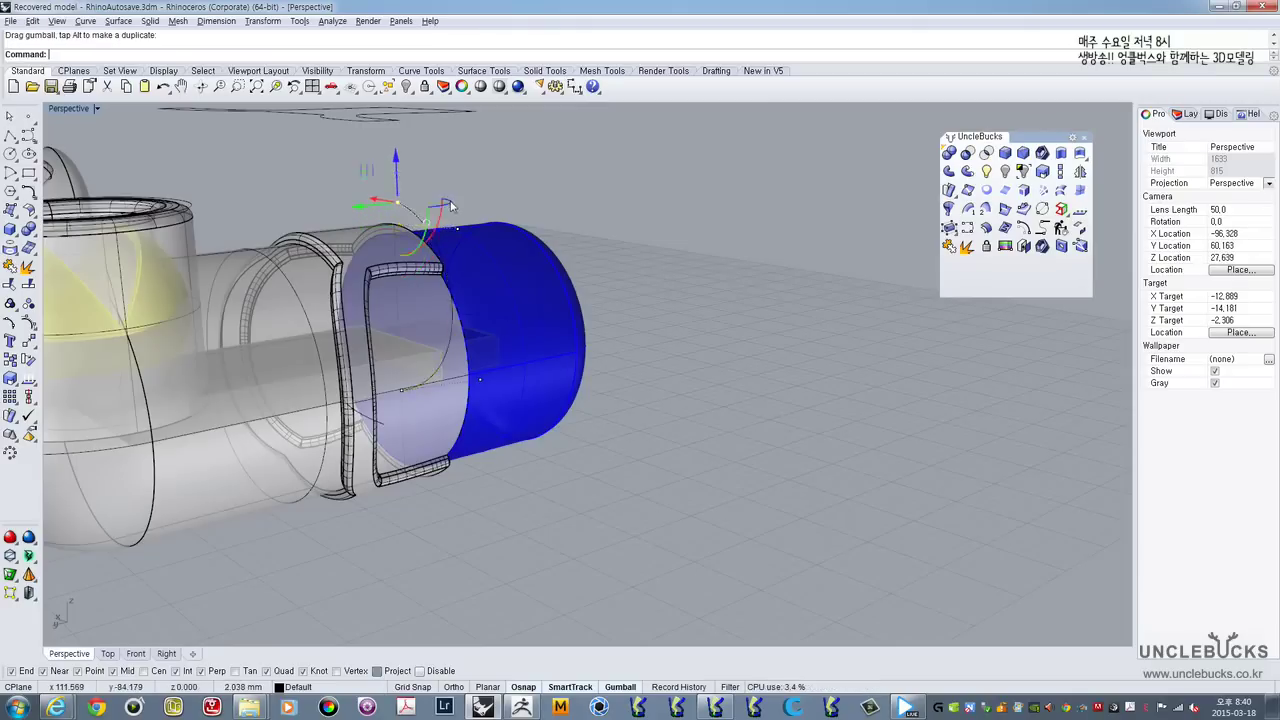
right_drag(474, 126, 365, 248)
click(329, 236)
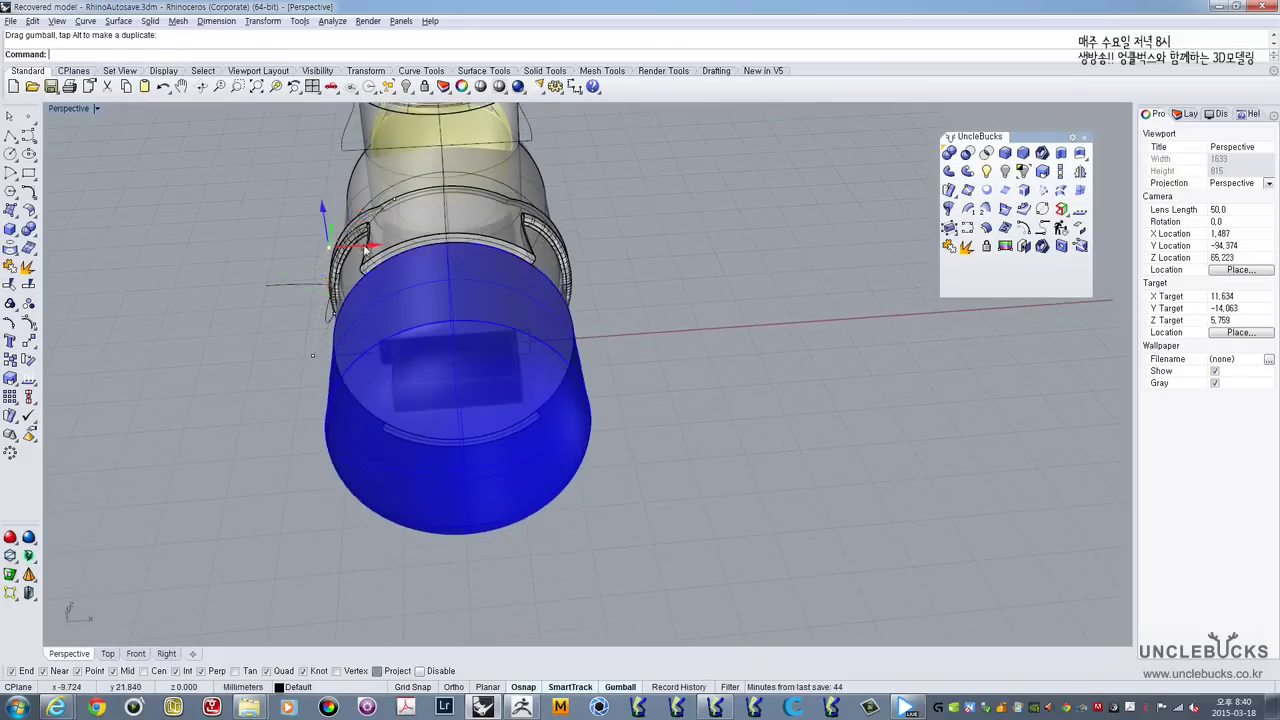
drag(365, 250, 319, 253)
right_drag(319, 253, 392, 427)
click(439, 500)
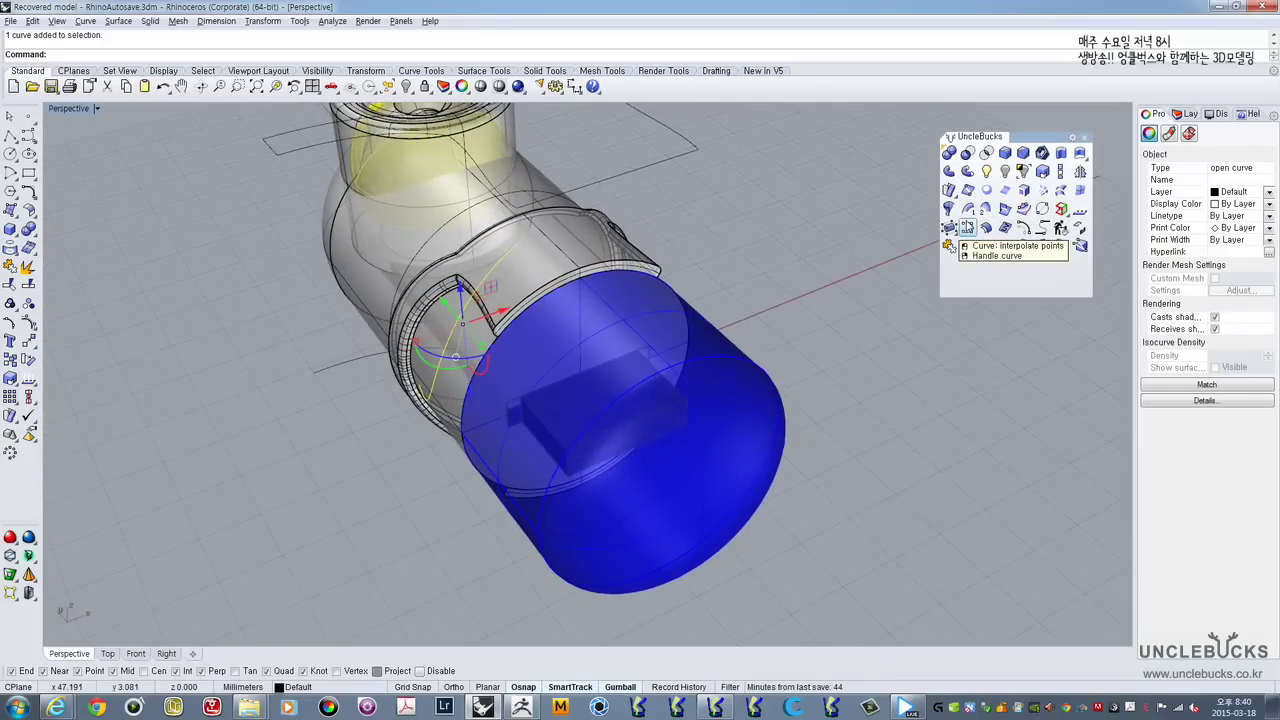
key(alt+Tab)
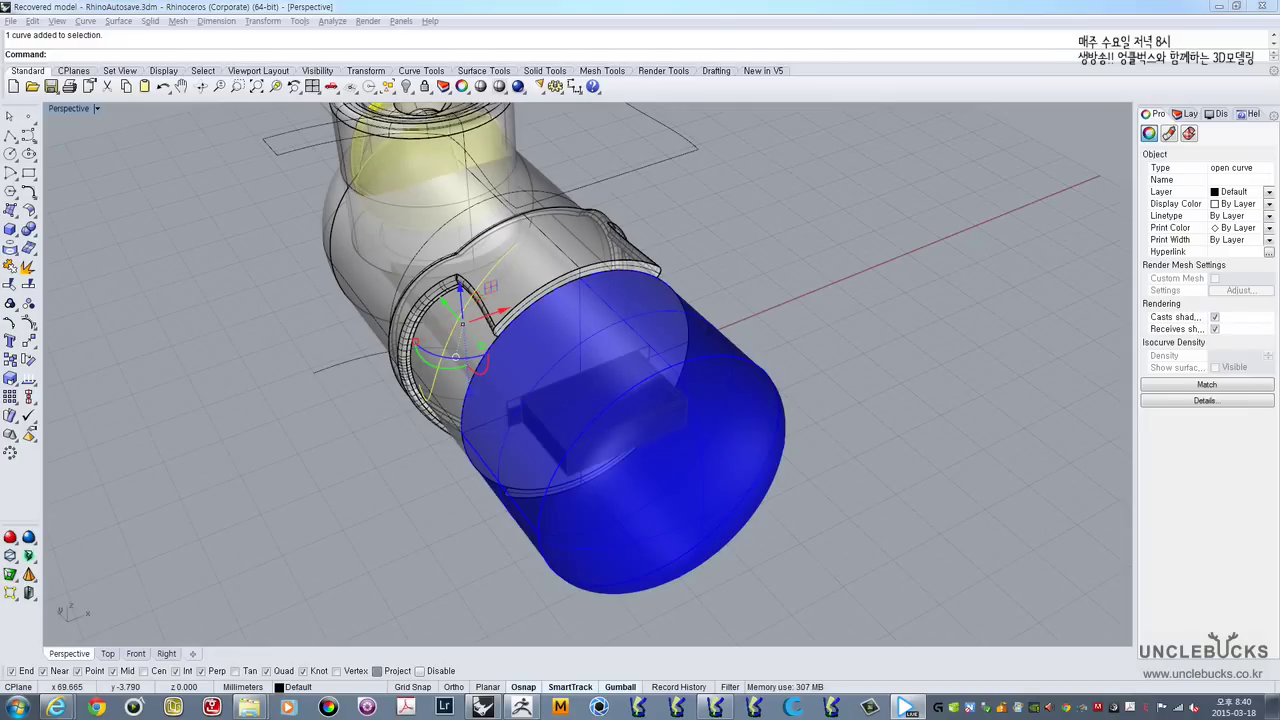
click(905, 707)
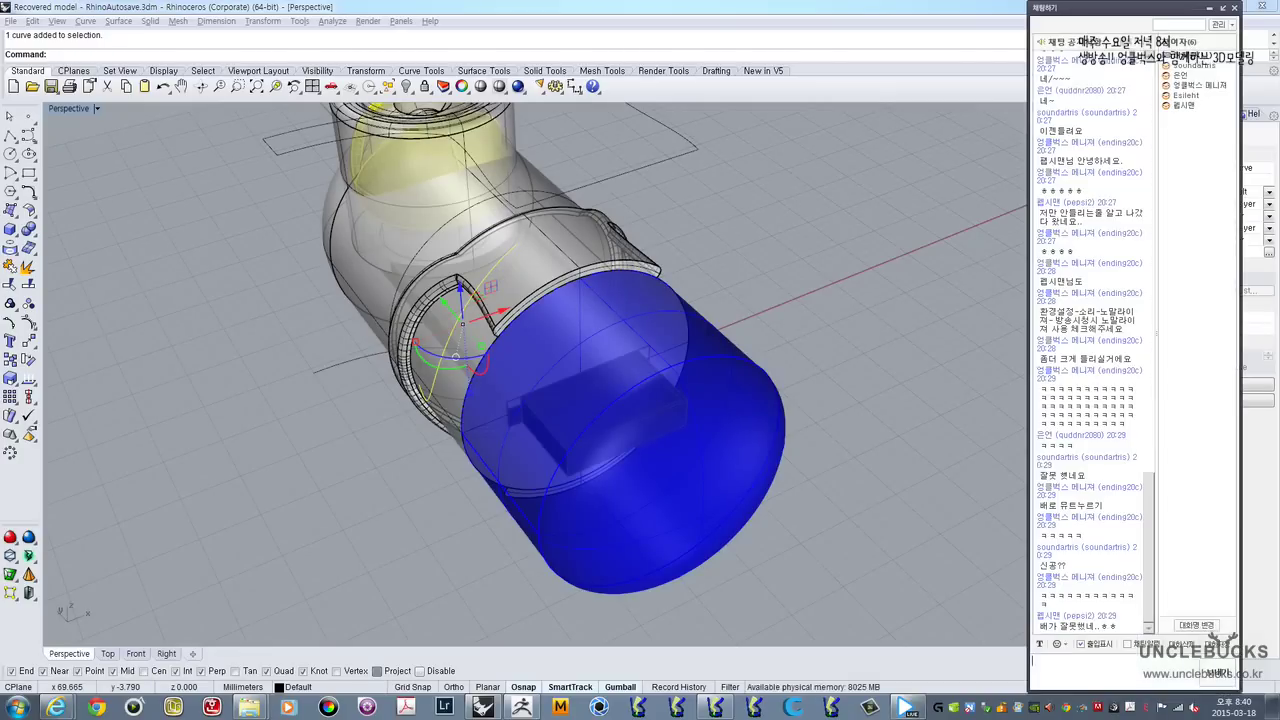
drag(1126, 14, 1279, 14)
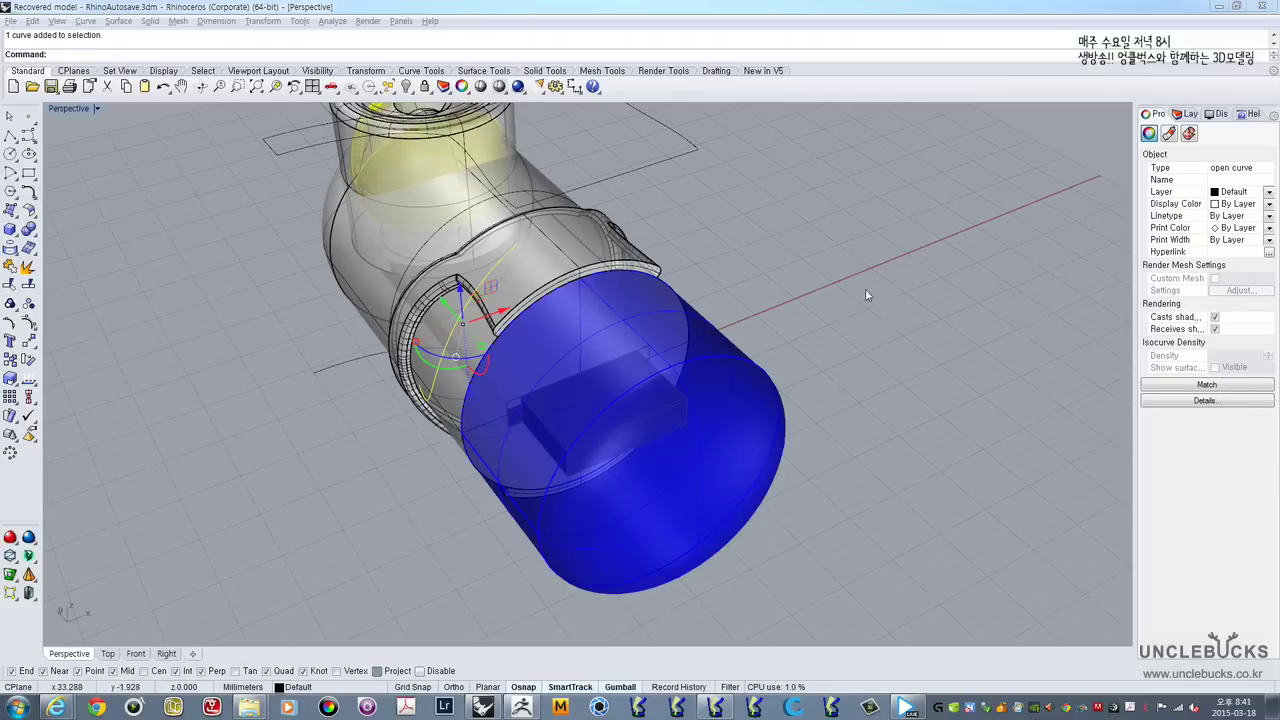
Step: Start a round-capped pipe along the curve with a start radius of about 2.4 mm
right_drag(866, 291, 771, 306)
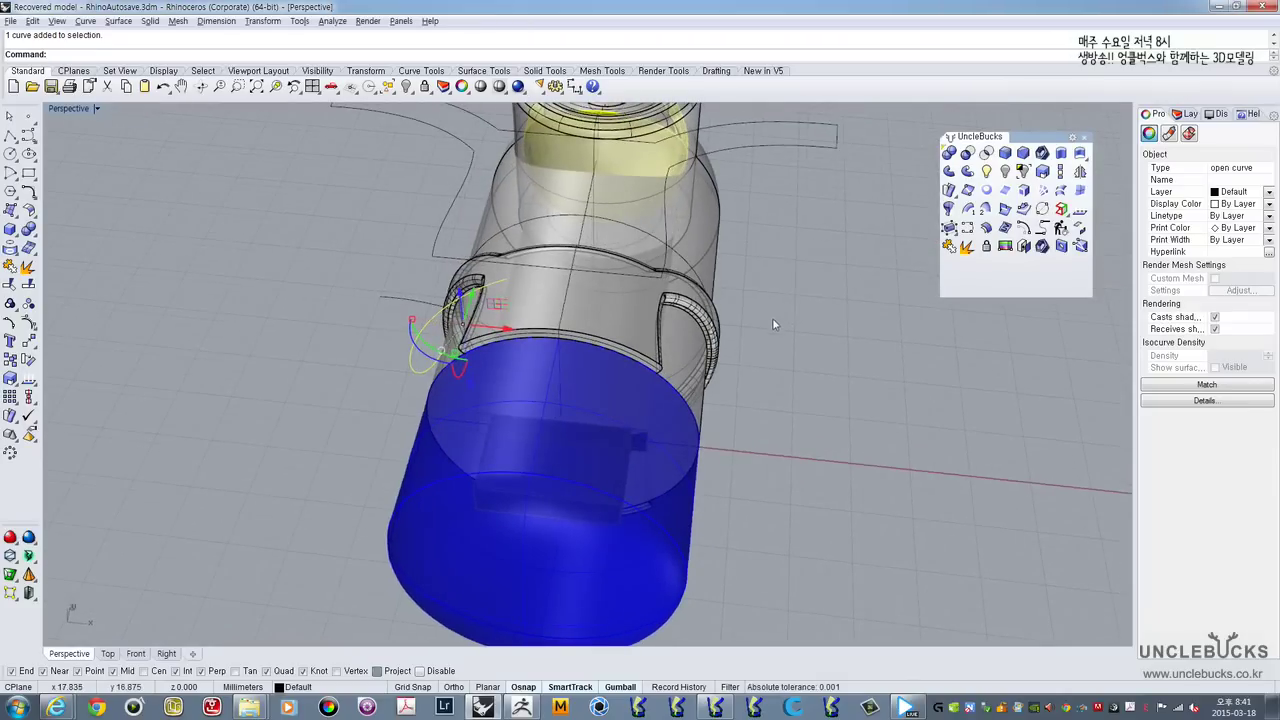
right_drag(680, 403, 711, 368)
right_drag(440, 324, 606, 265)
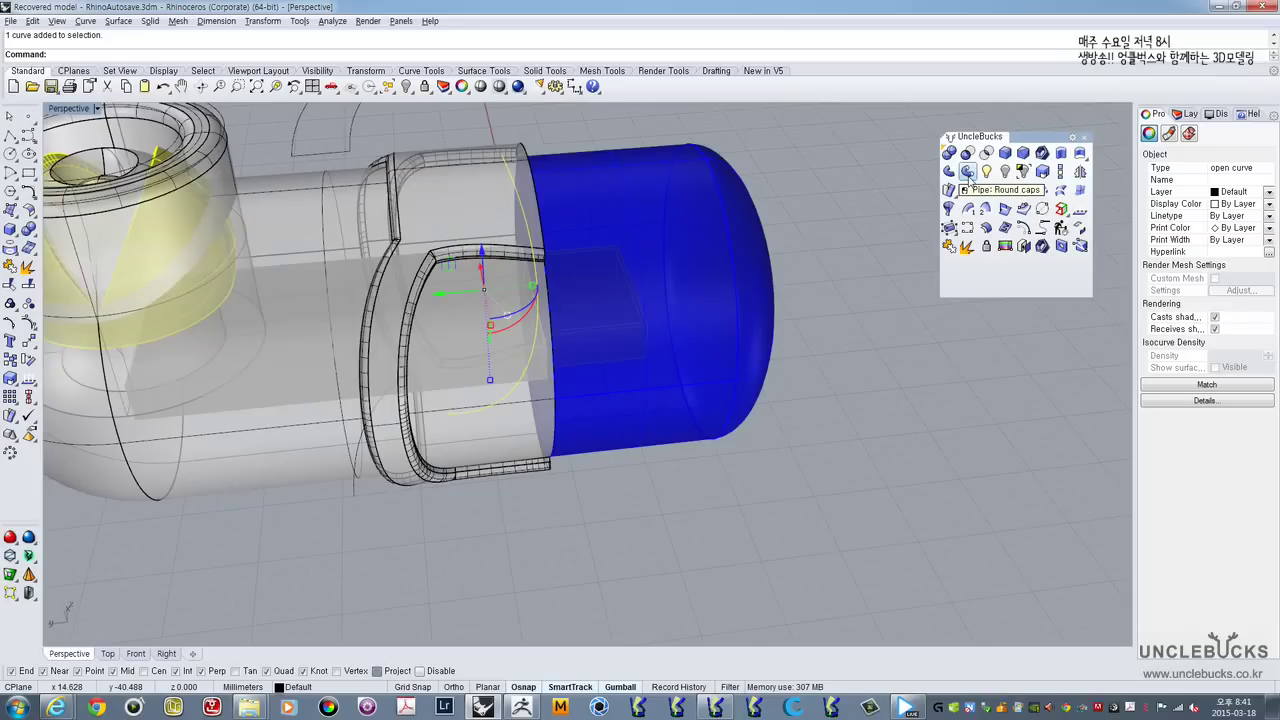
click(968, 173)
click(968, 172)
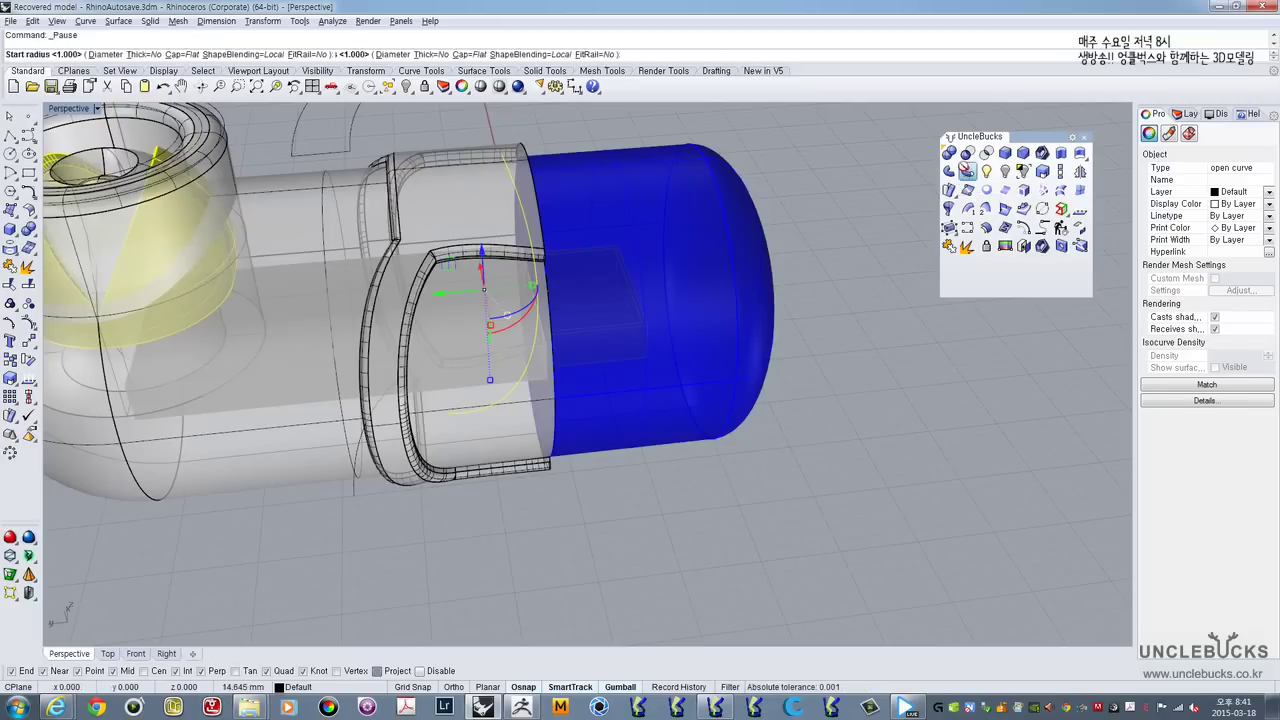
right_drag(487, 491, 377, 471)
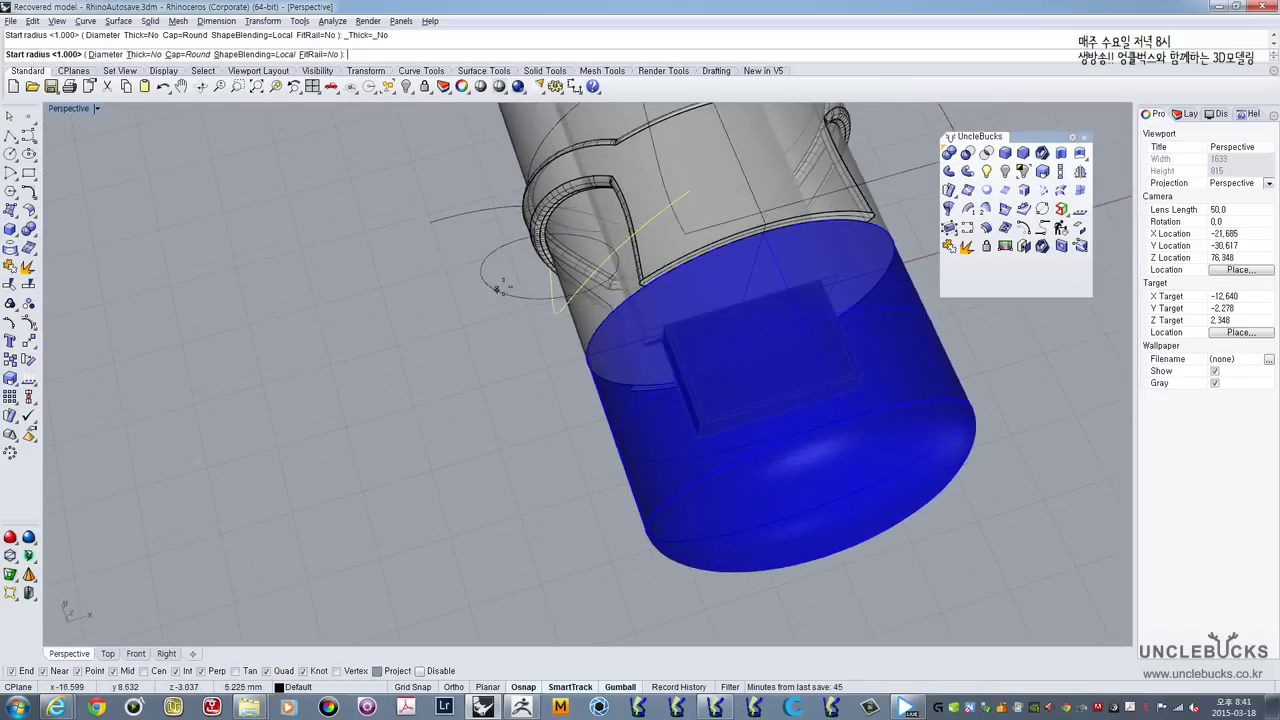
scroll(520, 276, up, 2)
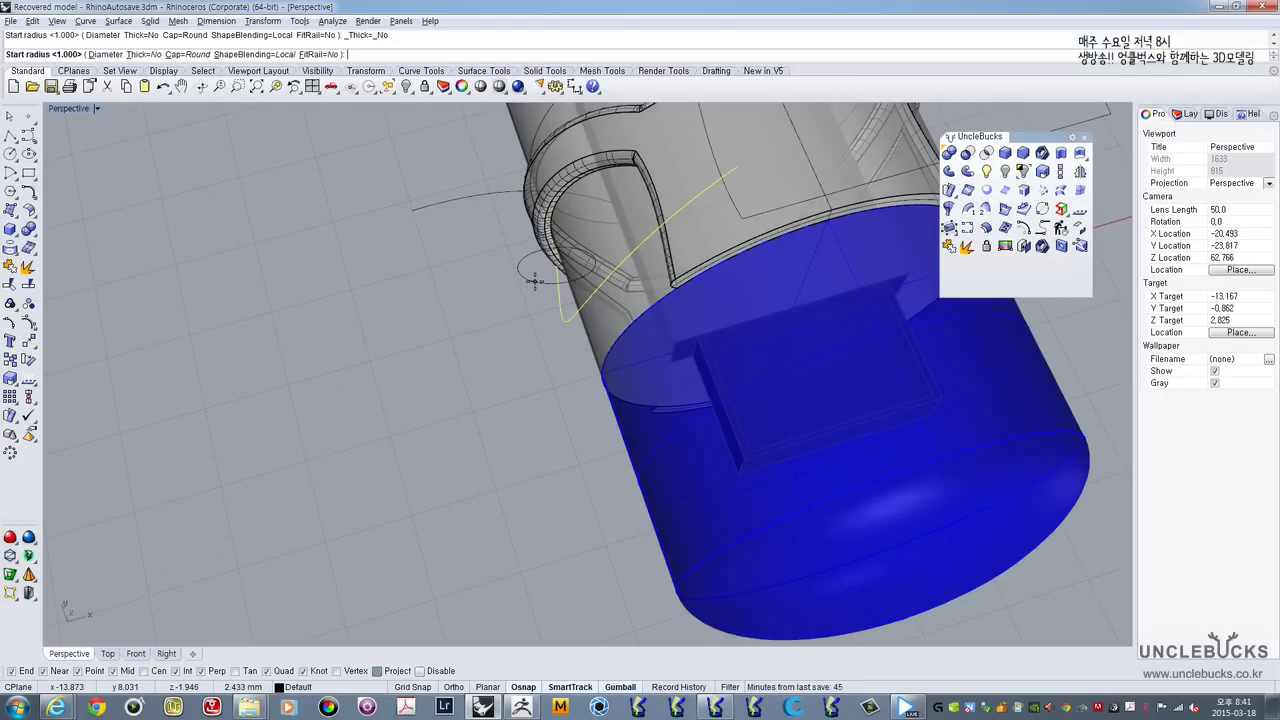
click(534, 281)
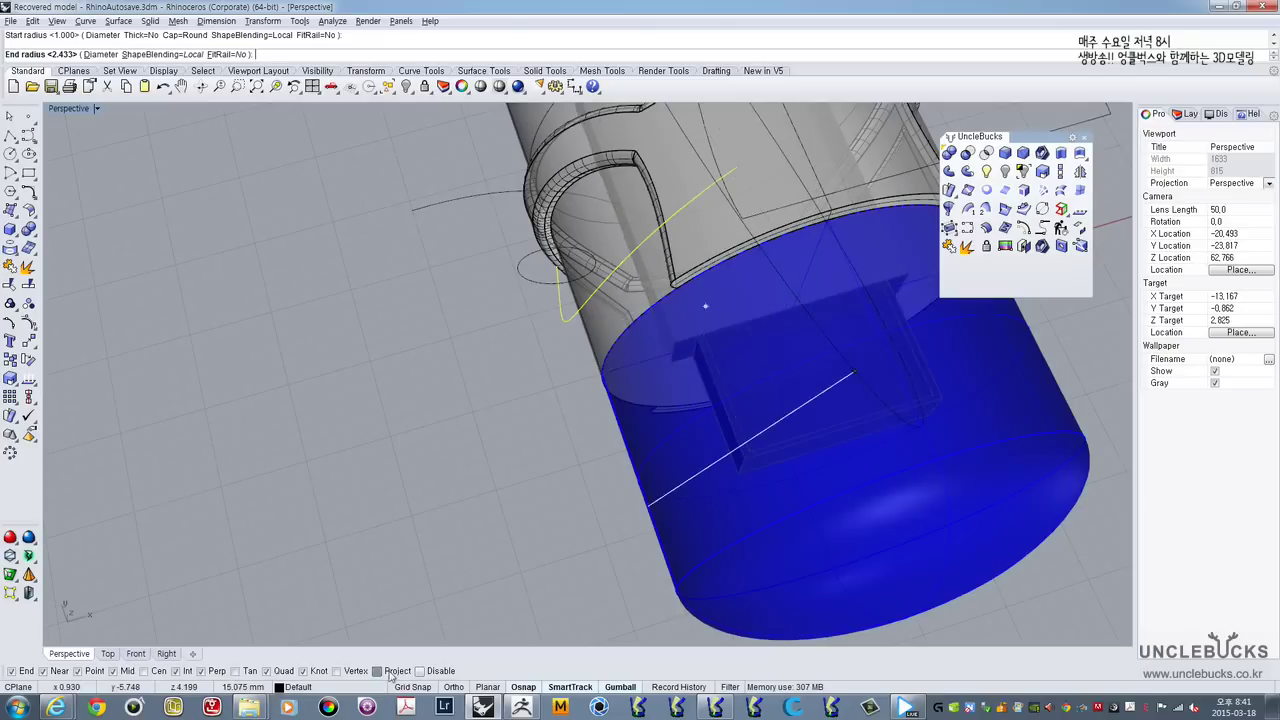
Step: Turn off object snaps and complete the pipe with an end radius of about 1.8 mm
click(524, 687)
shift+right_drag(766, 235, 690, 240)
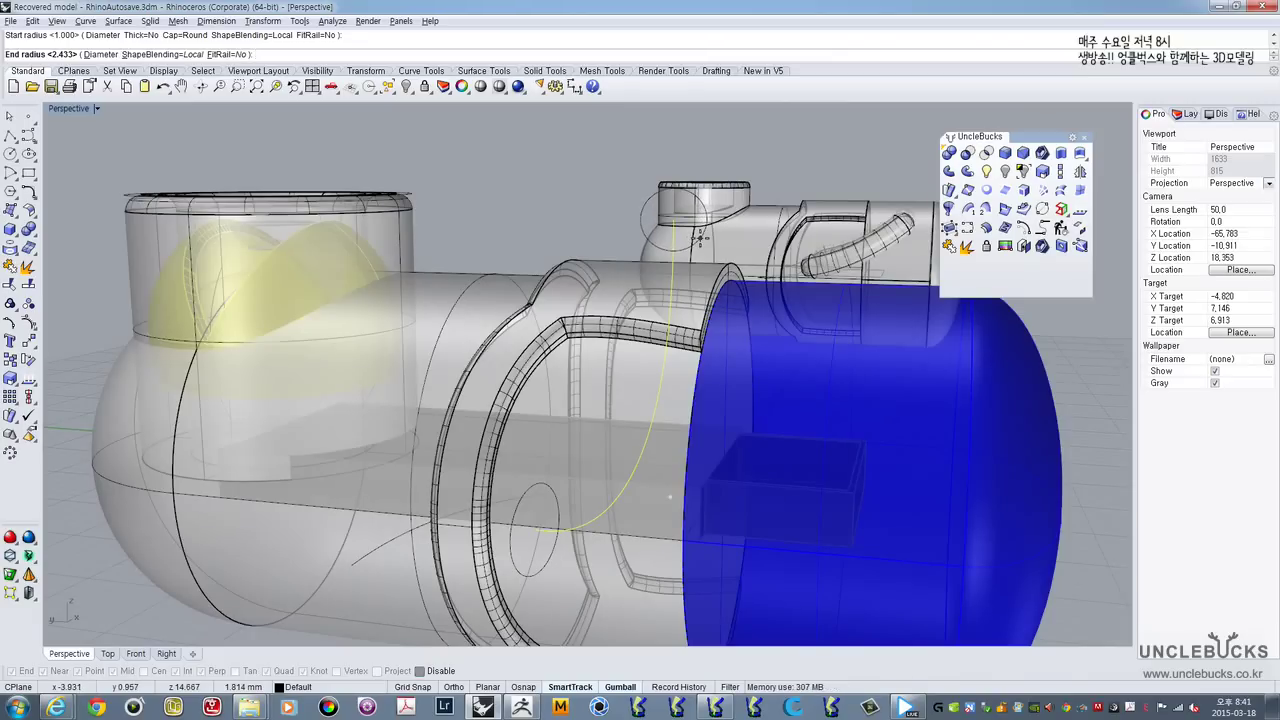
click(702, 237)
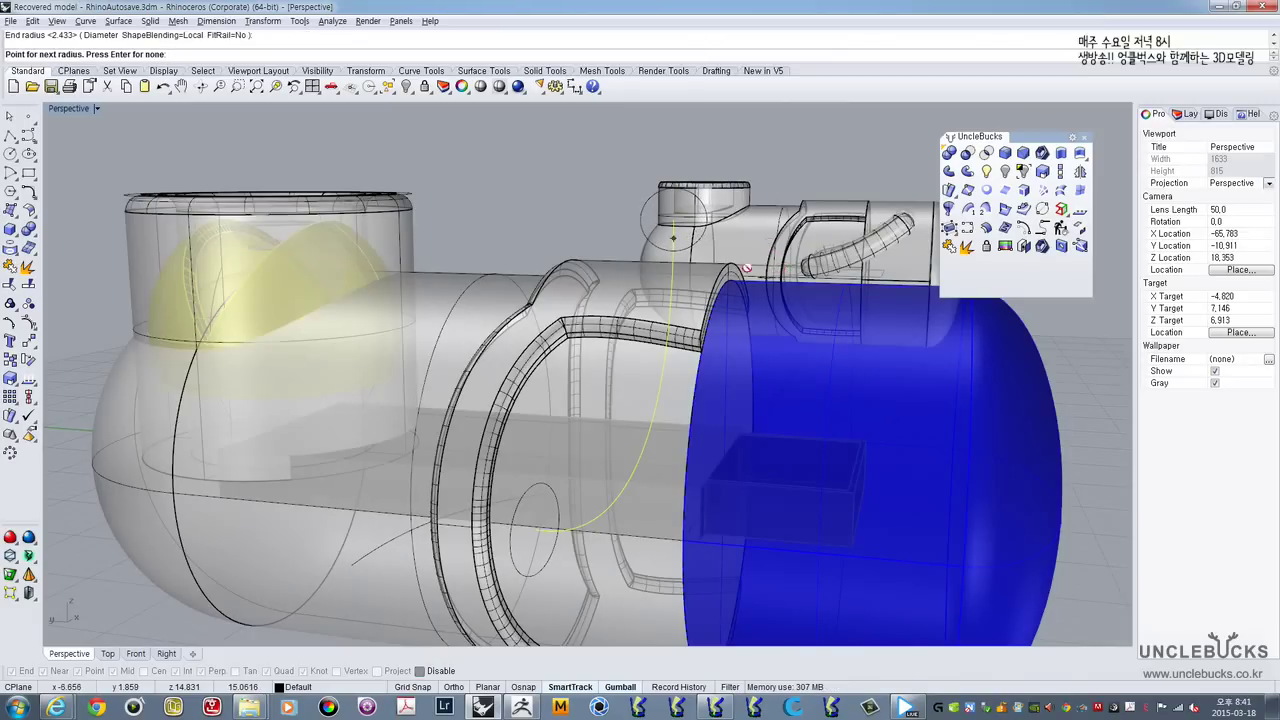
right_drag(569, 187, 435, 453)
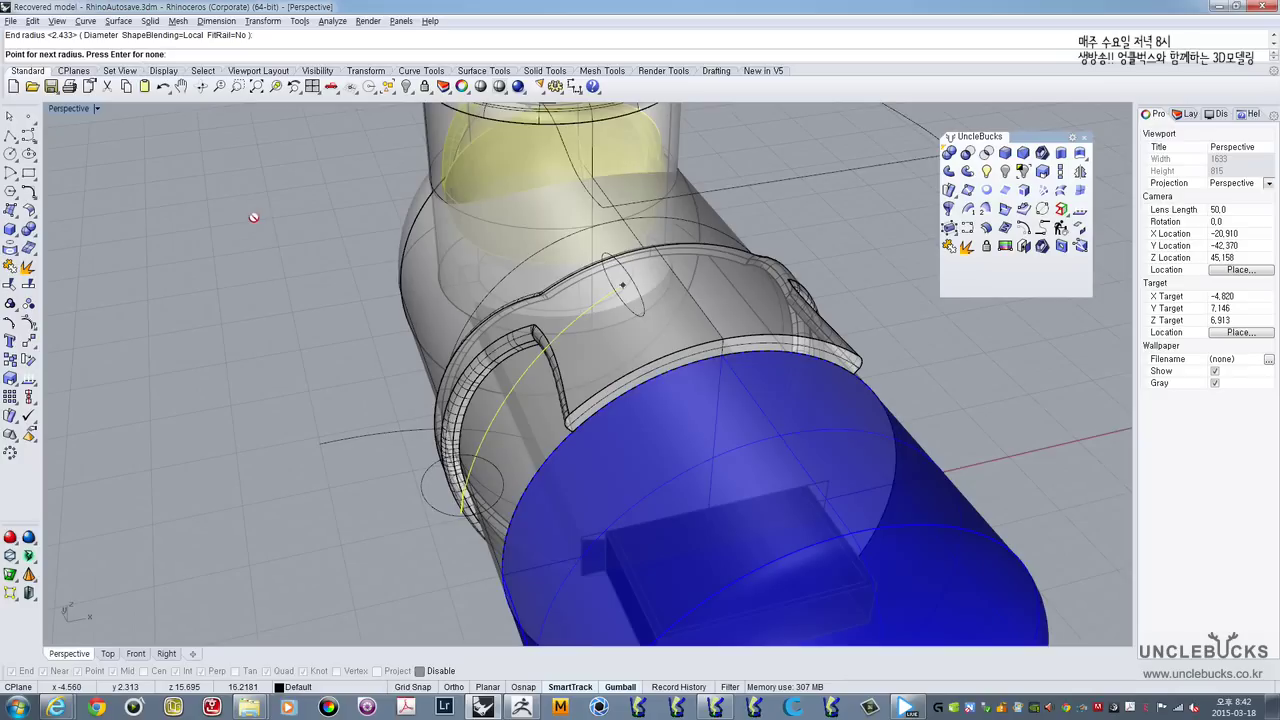
key(Return)
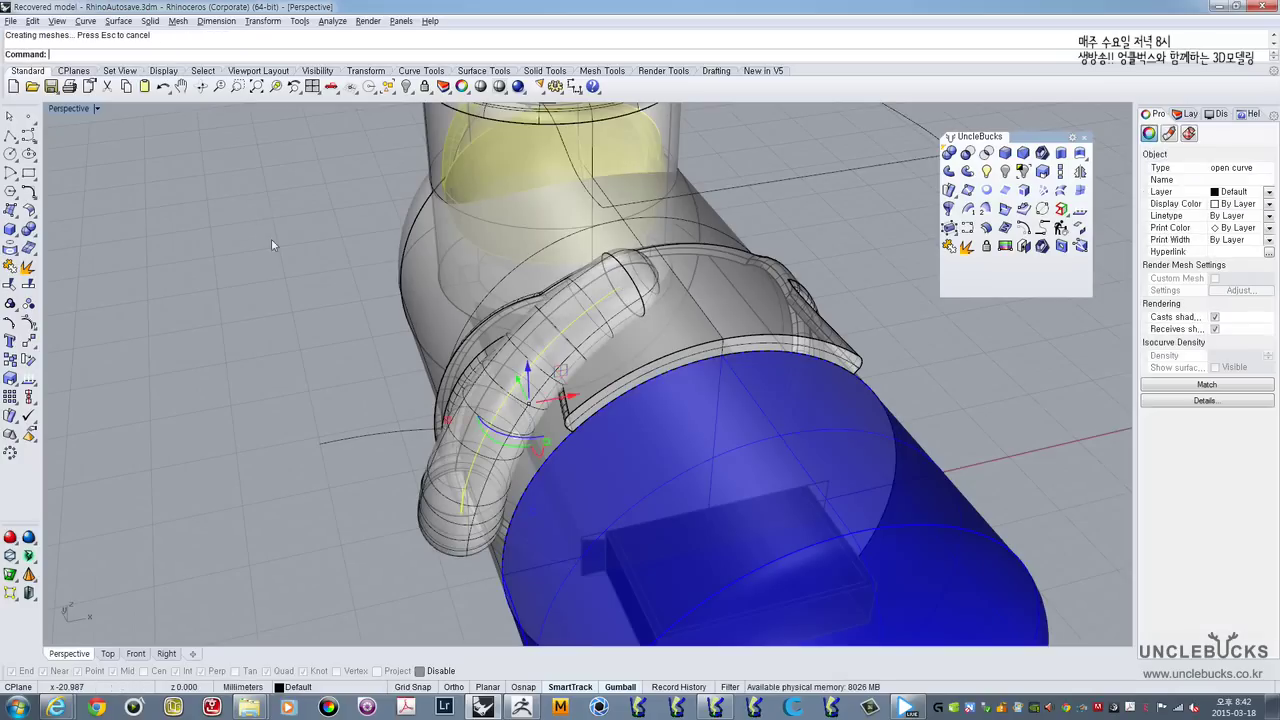
Step: Check the pipe against the body from several sides, shift it sideways by about 0.3 mm, and undo the shift and the pipe
right_drag(383, 380, 508, 206)
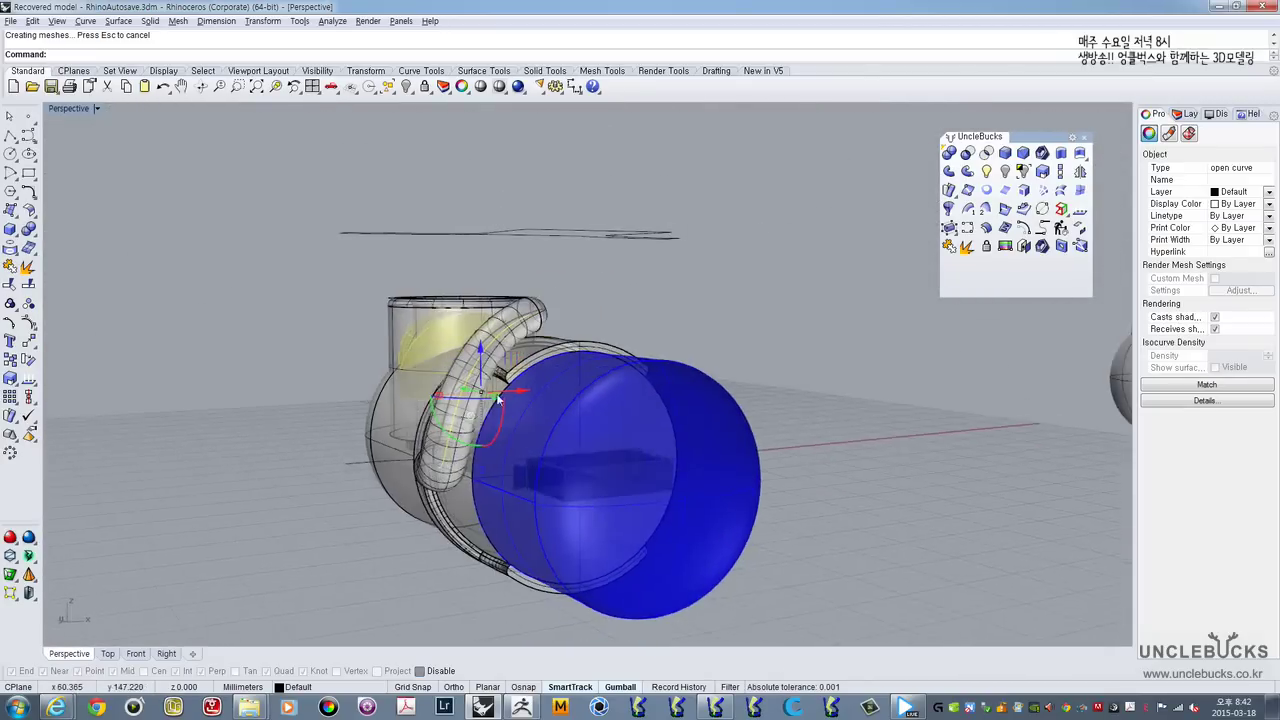
scroll(480, 420, up, 6)
right_drag(480, 420, 378, 487)
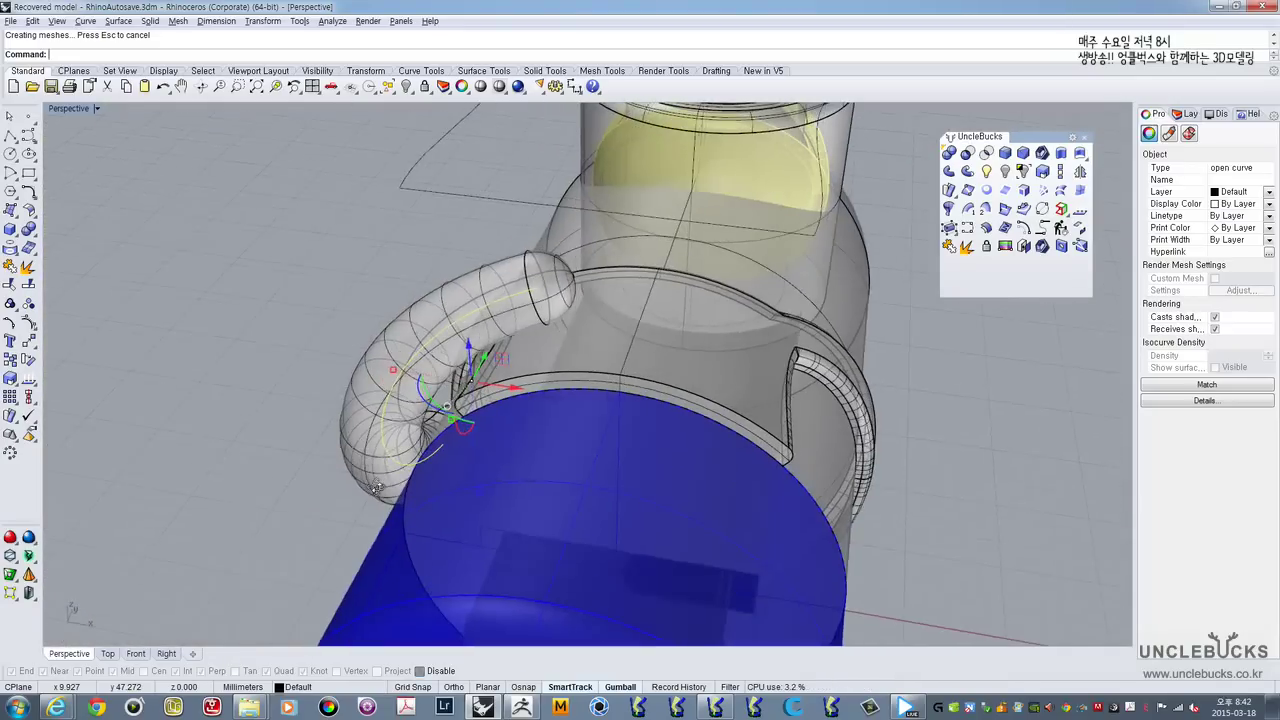
click(384, 382)
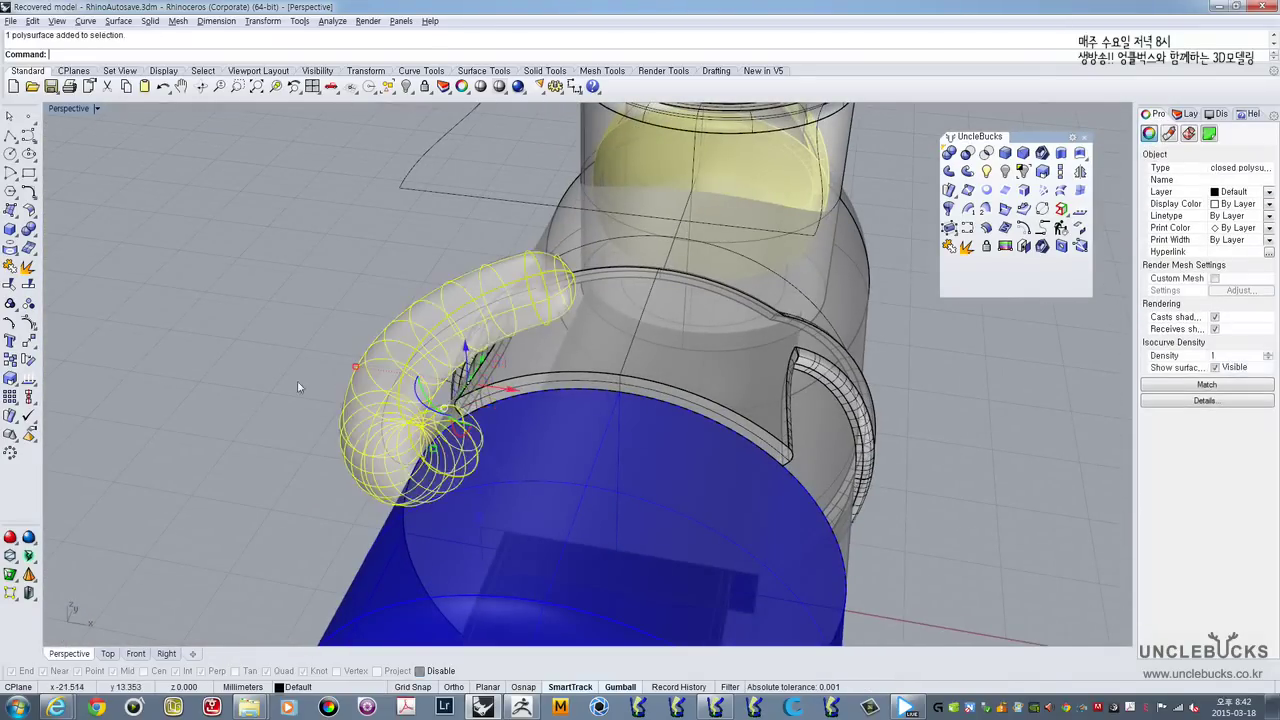
right_drag(300, 380, 422, 483)
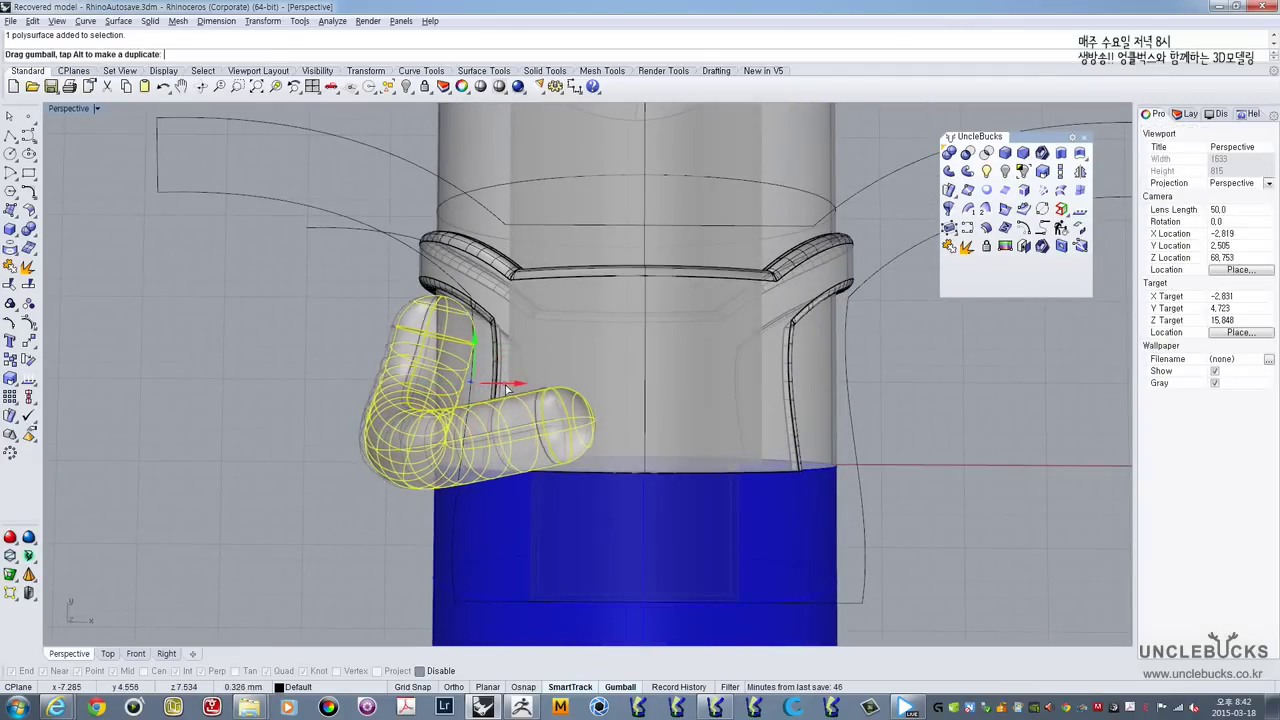
right_drag(503, 382, 470, 265)
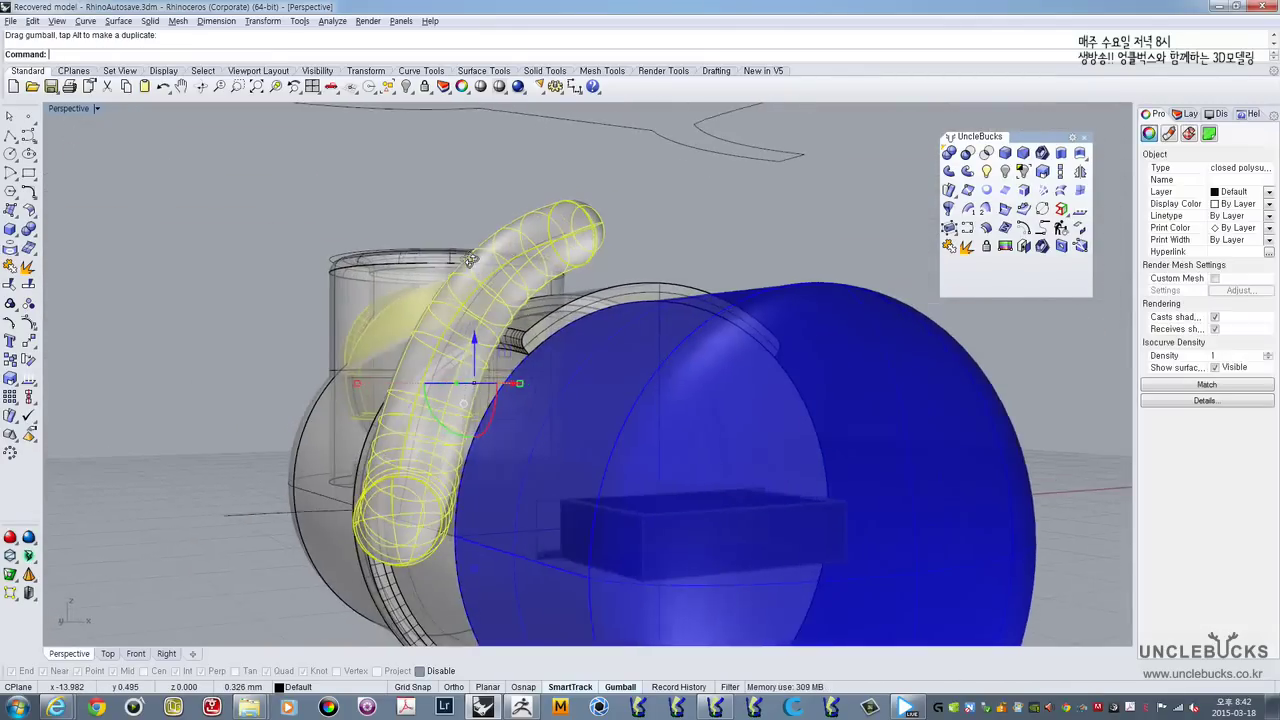
key(ctrl+z)
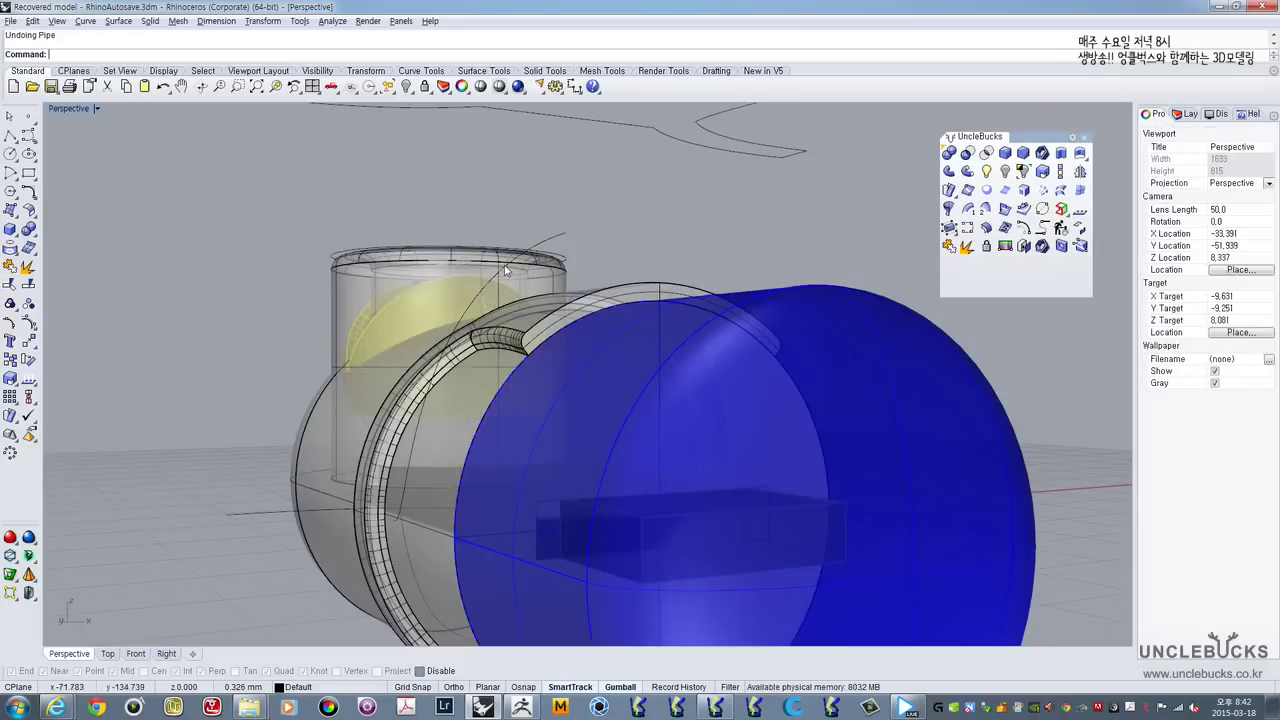
Step: Show the curve's control points again and lower the two upper ones by about 1.7 mm
click(505, 270)
right_click(554, 237)
right_drag(490, 358, 421, 336)
right_drag(274, 355, 271, 282)
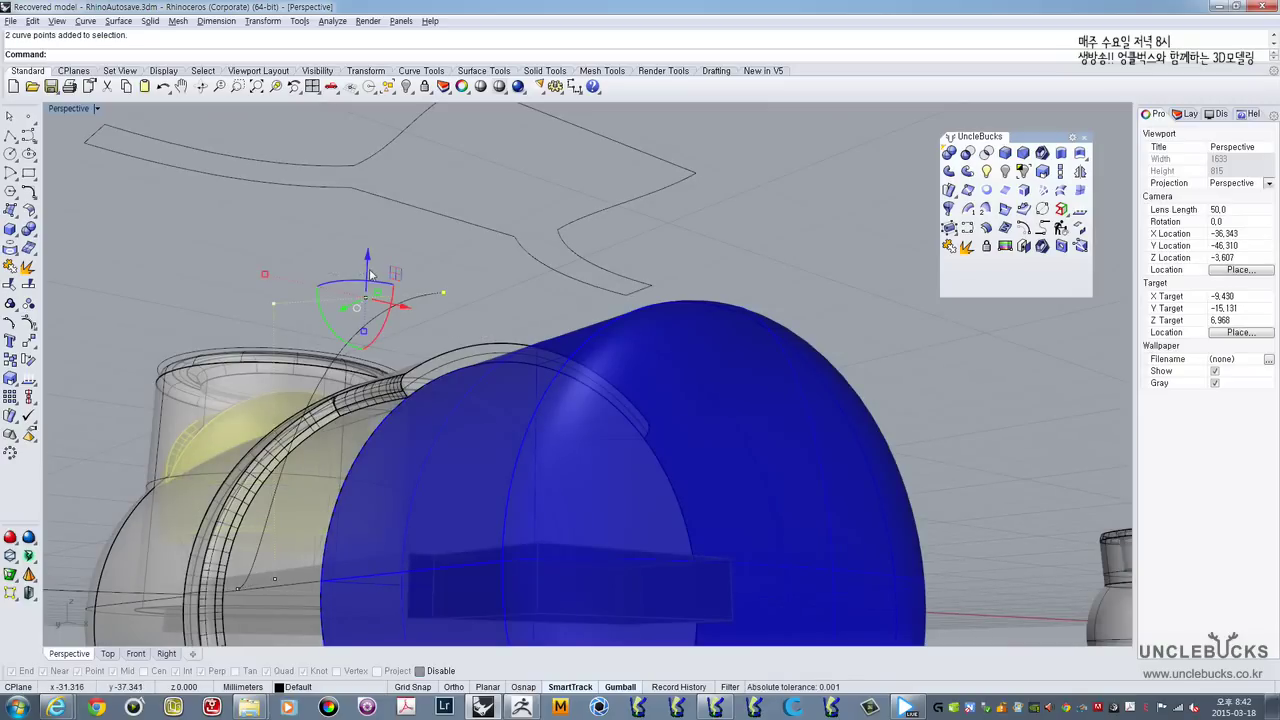
drag(367, 271, 373, 305)
Step: Fine-tune the curve's upper end above the bib by adjusting its control points, and select the reshaped curve
right_drag(362, 302, 240, 366)
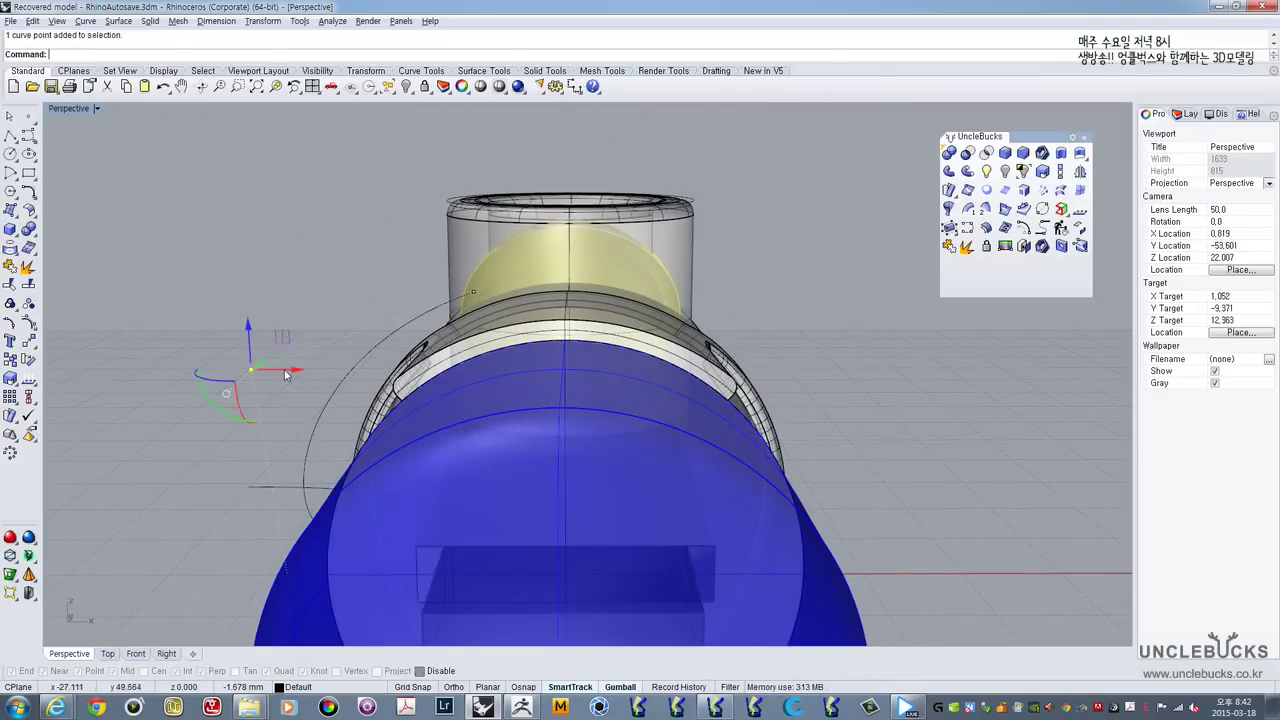
right_drag(310, 380, 445, 333)
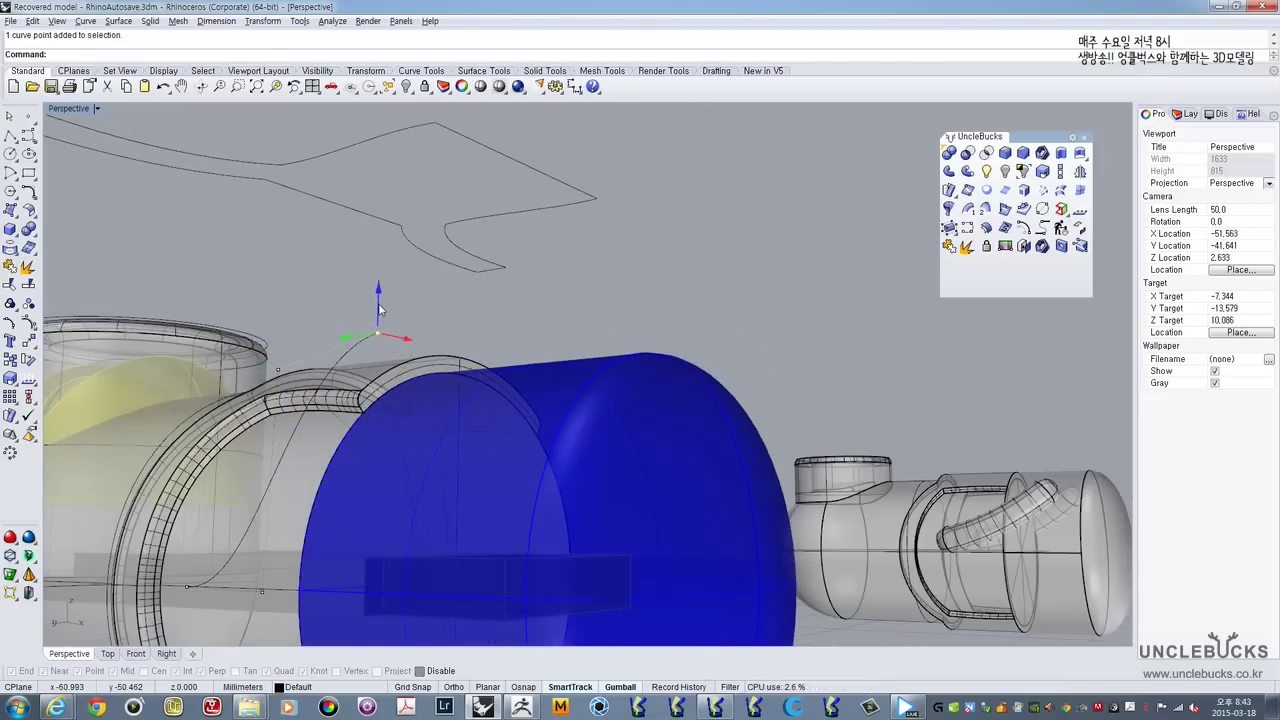
right_drag(383, 309, 275, 449)
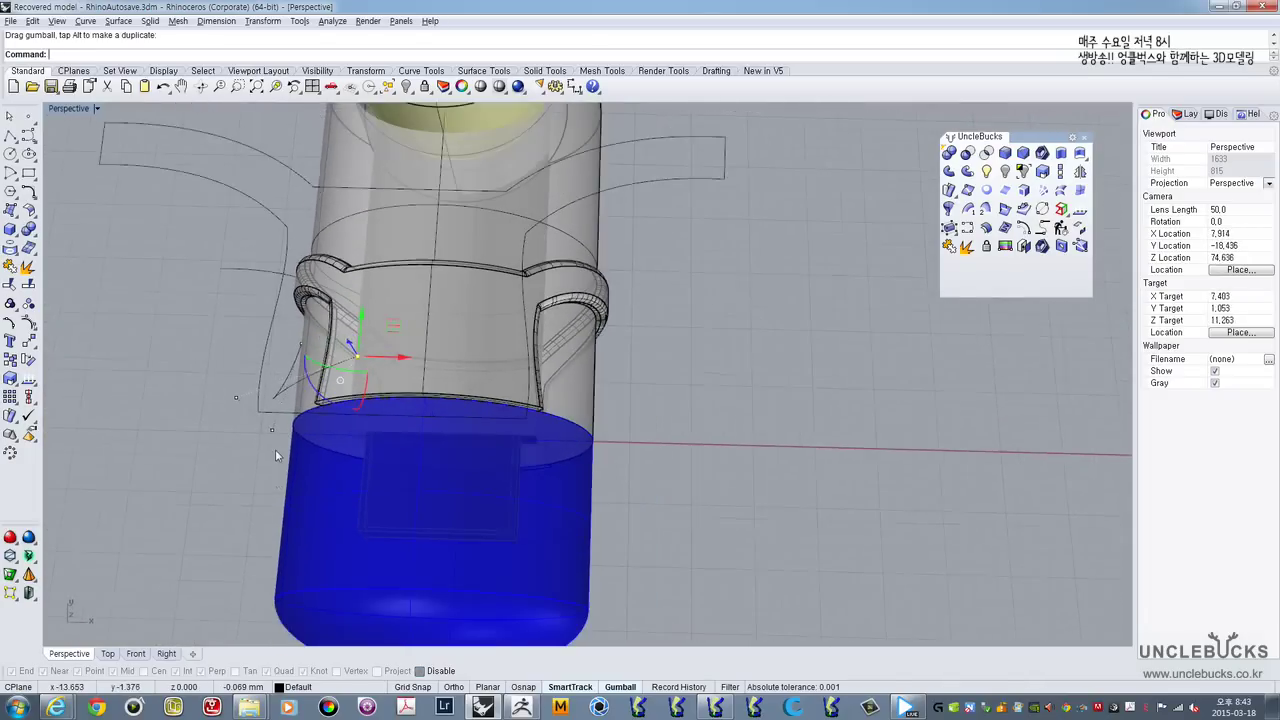
click(269, 405)
right_drag(269, 405, 391, 340)
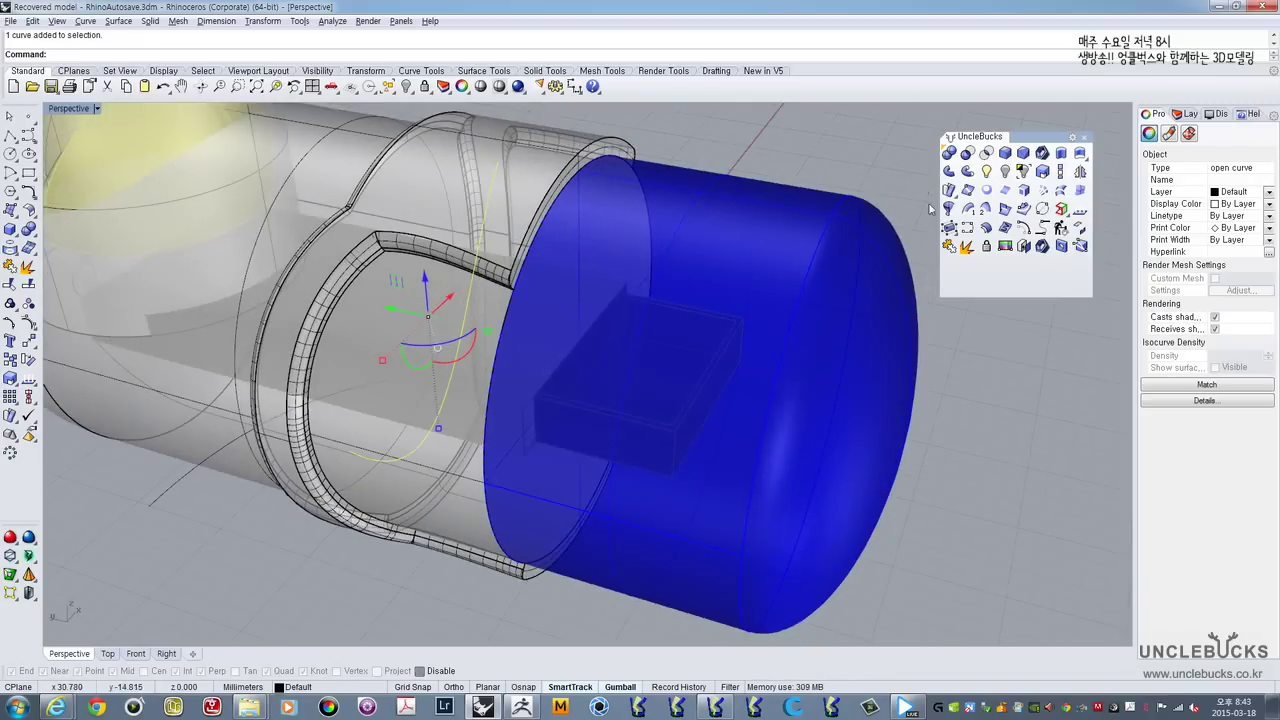
Step: Pipe the reshaped curve with round caps, using a start radius of about 2.5 mm and an end radius of about 1.9 mm
click(967, 172)
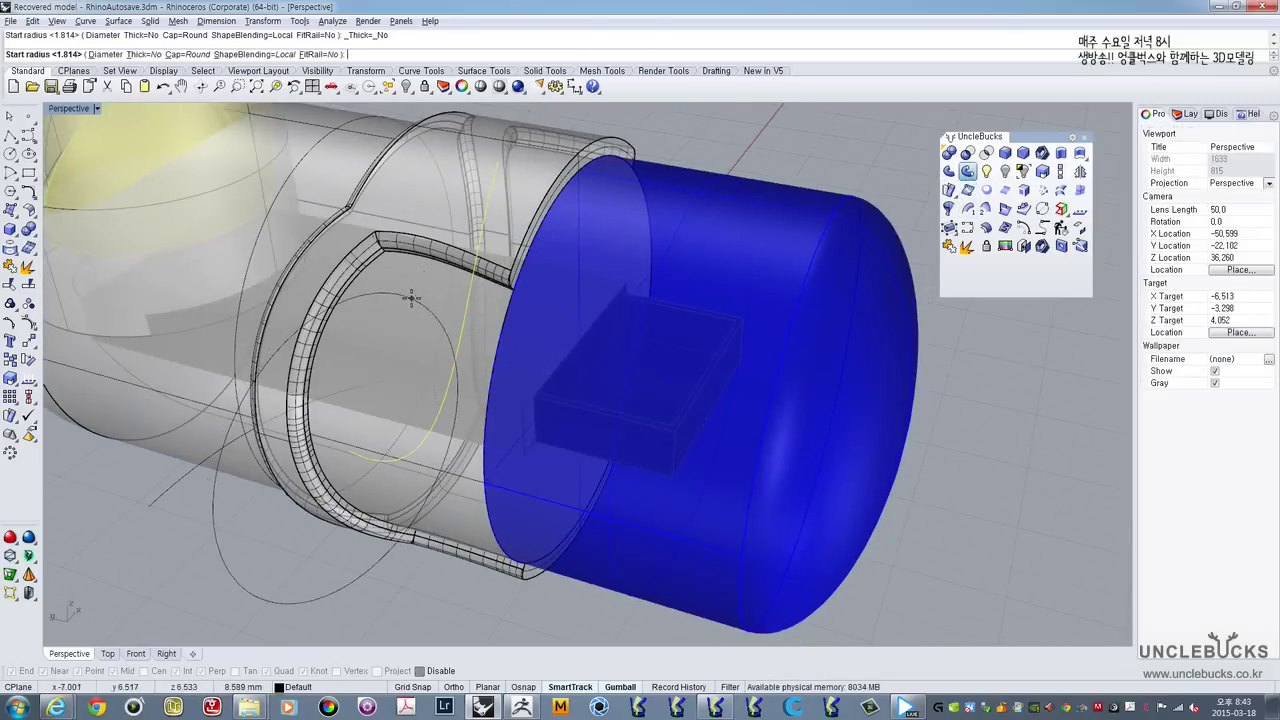
mouse_move(310, 420)
right_down()
mouse_move(282, 390)
mouse_move(310, 397)
right_up()
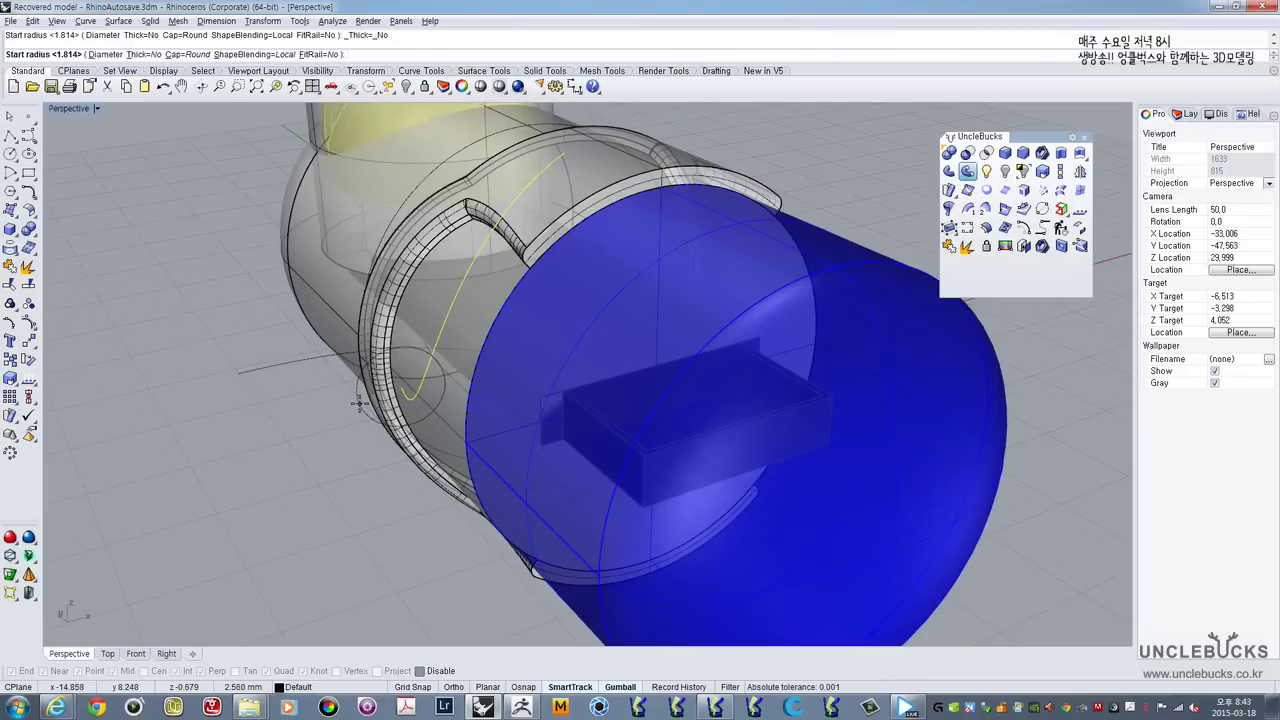
click(360, 403)
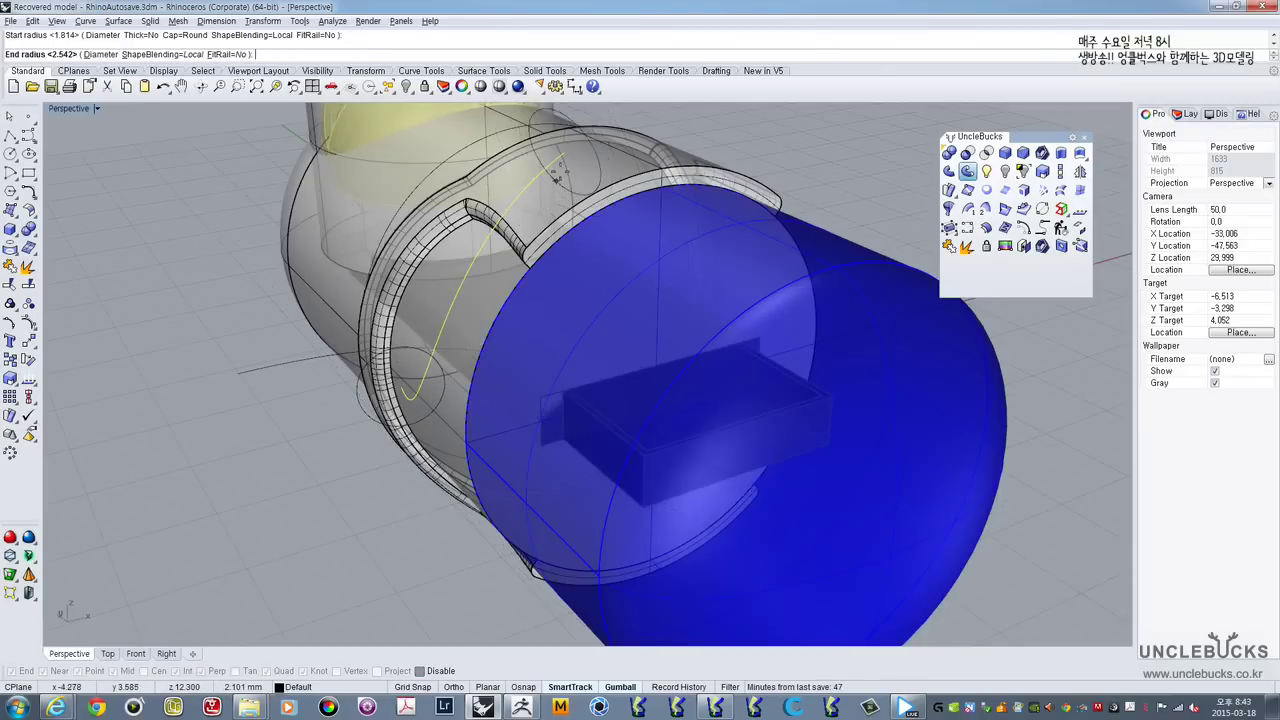
right_drag(562, 170, 545, 128)
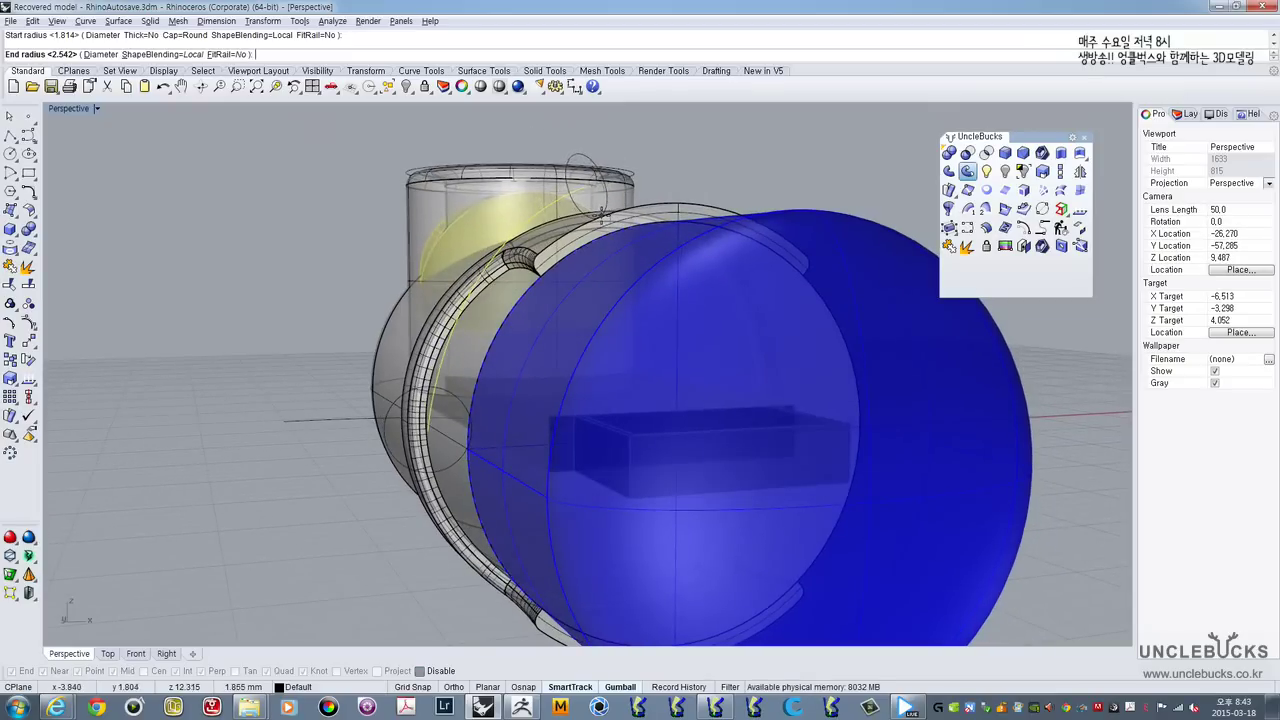
click(602, 216)
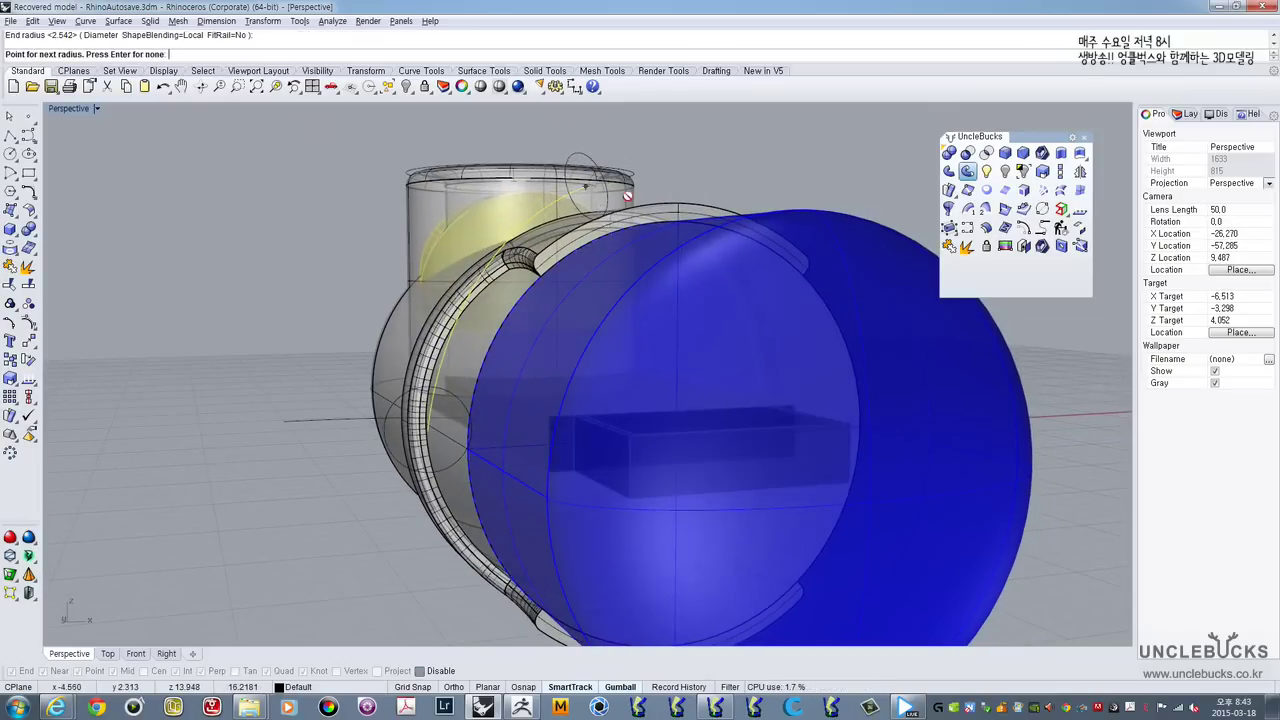
right_drag(641, 190, 588, 235)
key(Return)
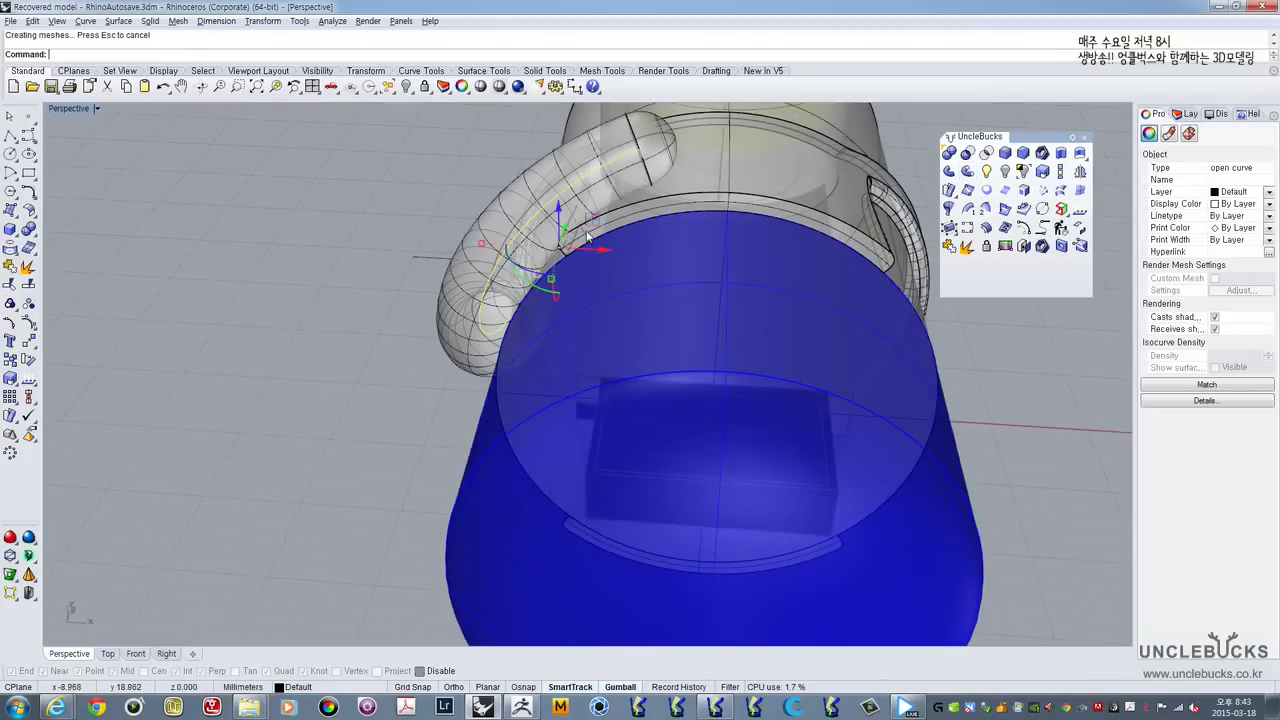
Step: Mirror a copy of the arm pipe across the body's lengthwise centre line in the Top view
right_drag(382, 240, 433, 366)
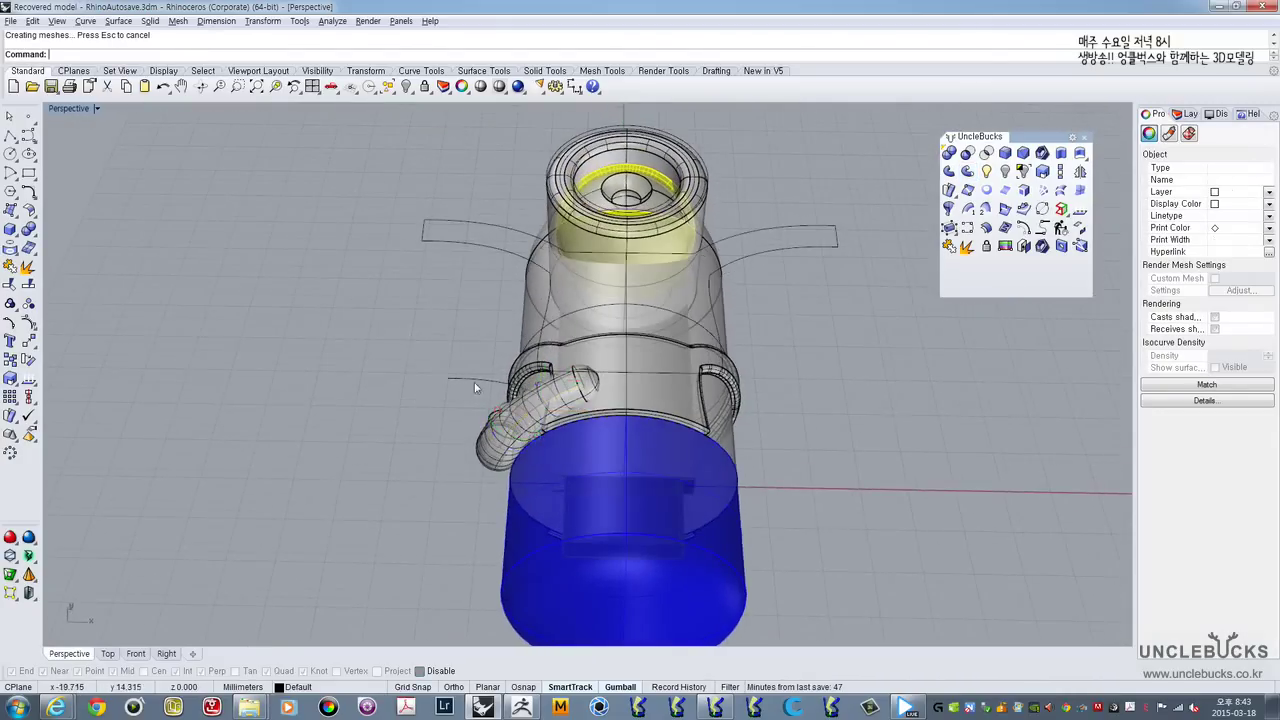
scroll(540, 422, up, 3)
click(545, 401)
click(613, 383)
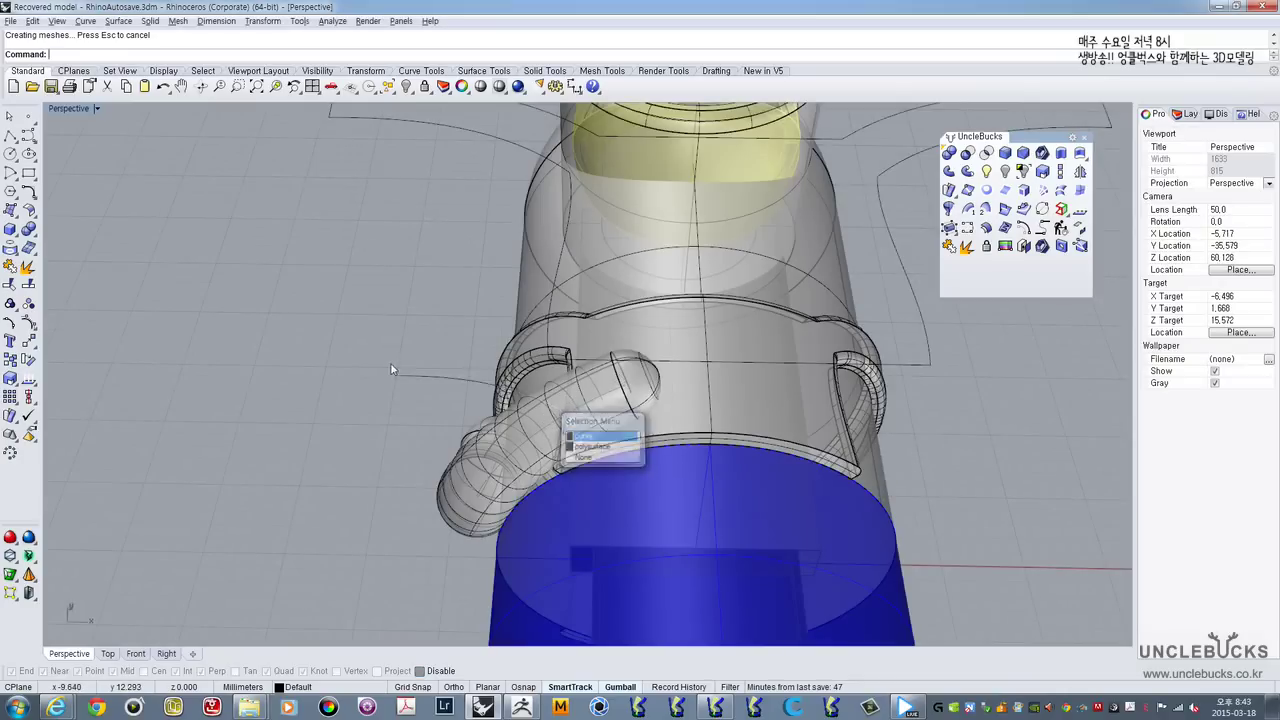
click(636, 367)
click(638, 383)
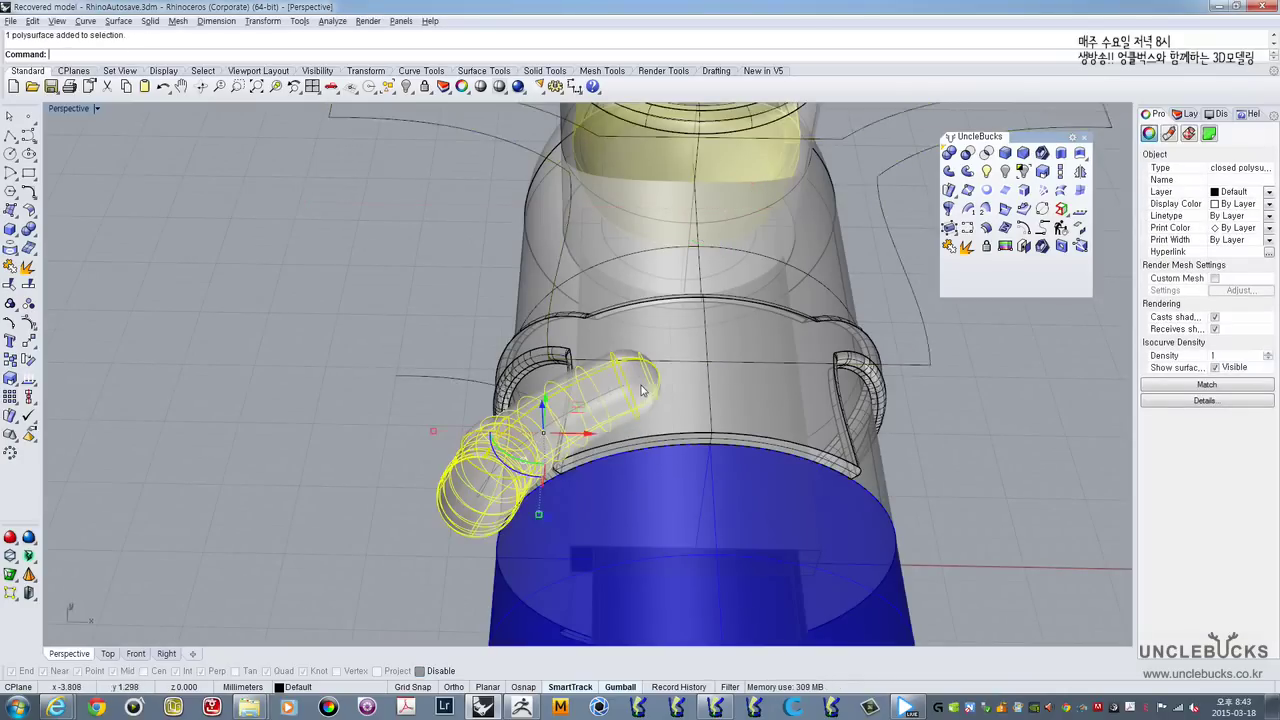
right_drag(659, 388, 458, 348)
double_click(57, 111)
double_click(58, 112)
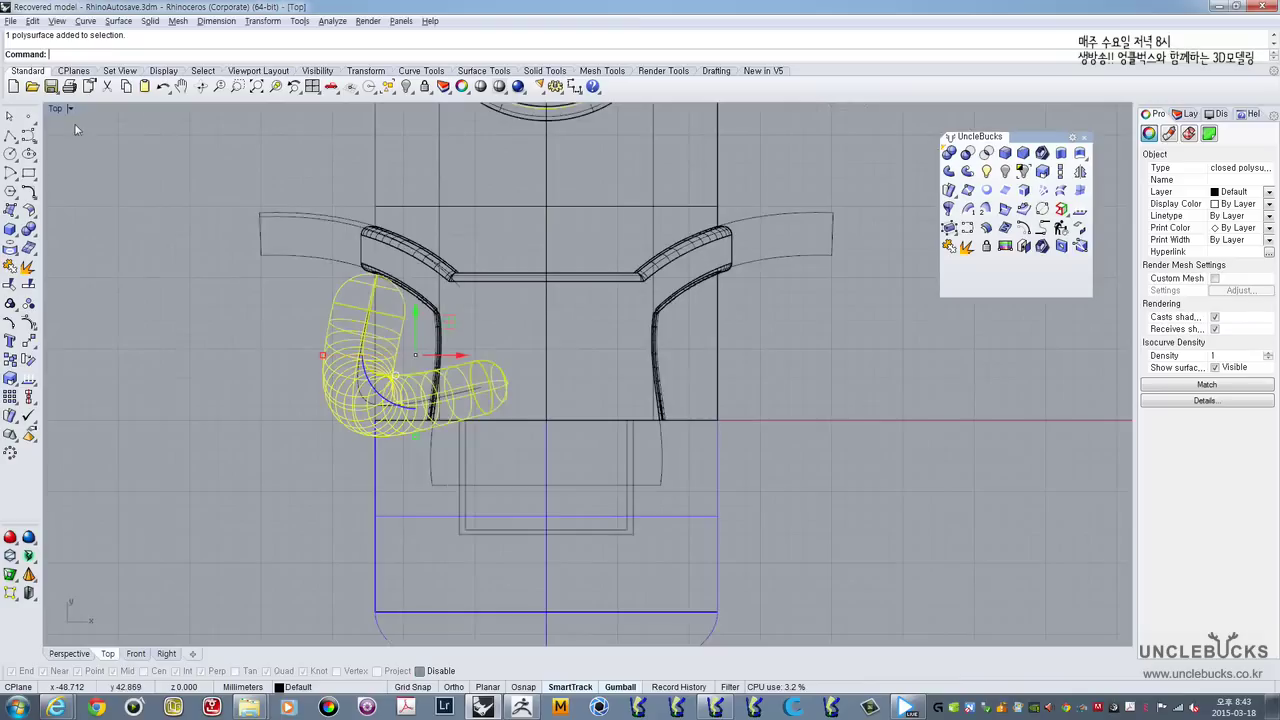
right_drag(301, 260, 309, 308)
scroll(310, 308, down, 8)
scroll(376, 292, up, 2)
scroll(379, 298, up, 3)
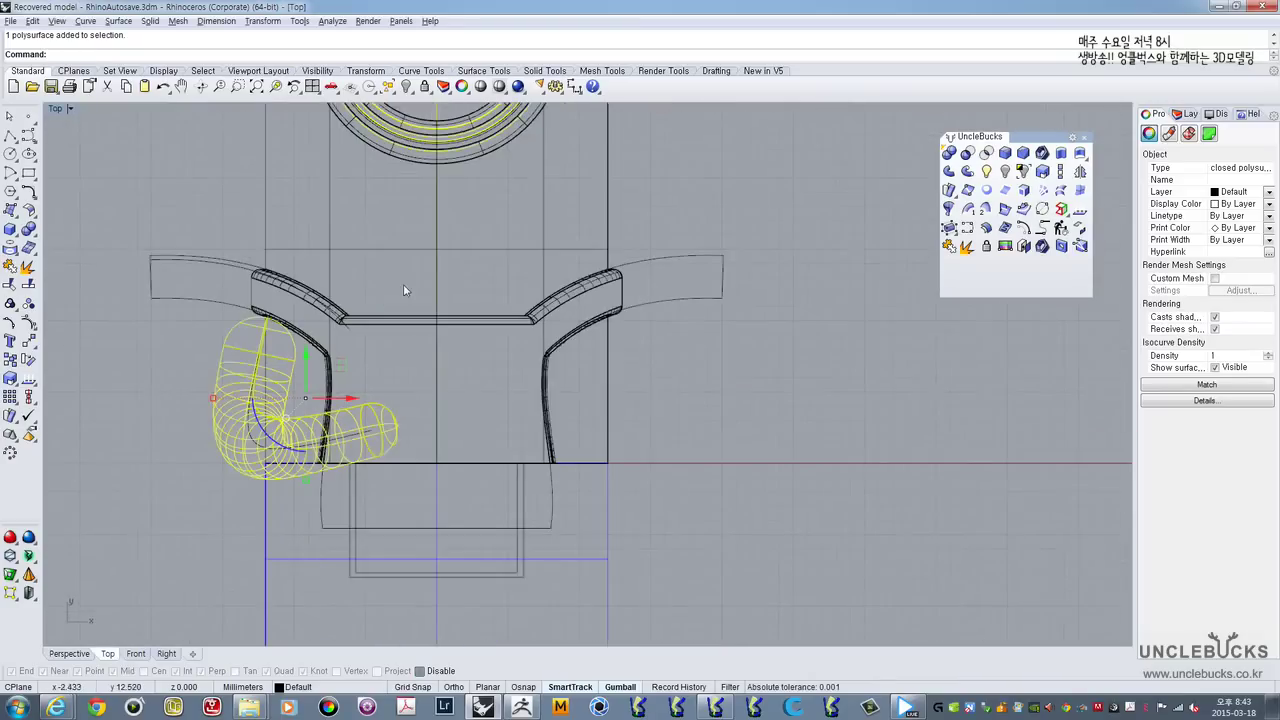
click(1080, 173)
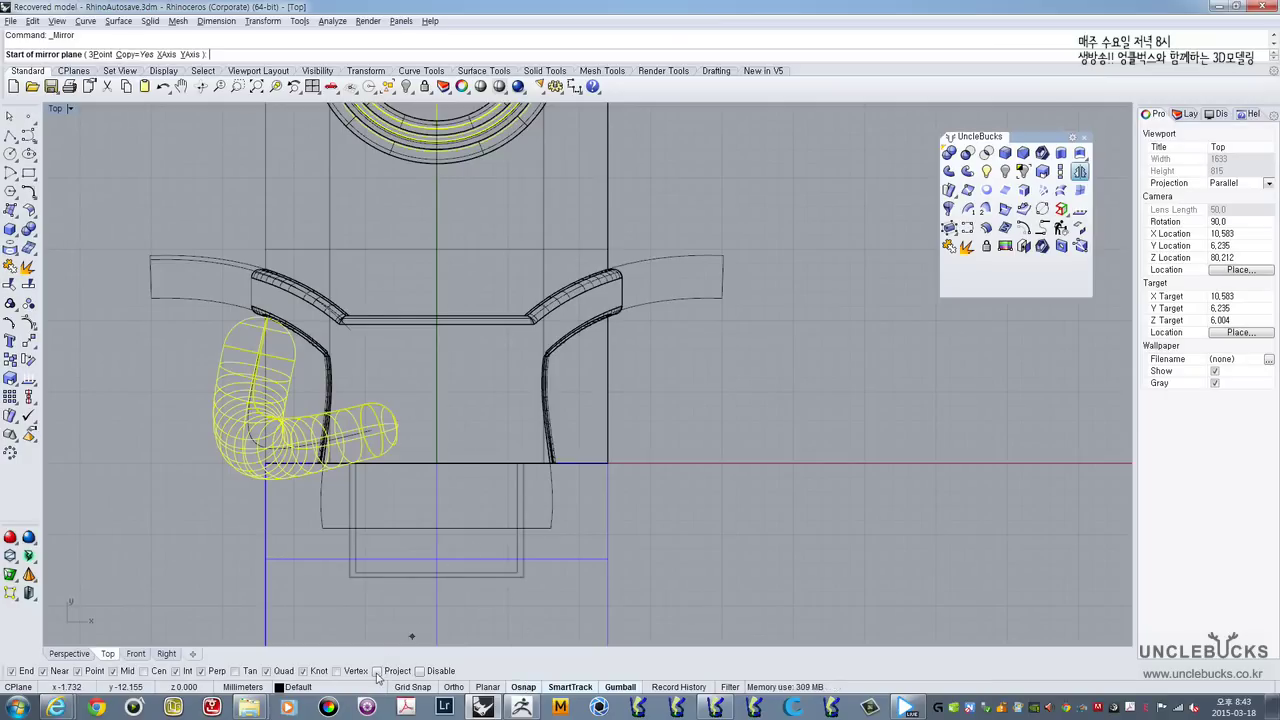
click(428, 464)
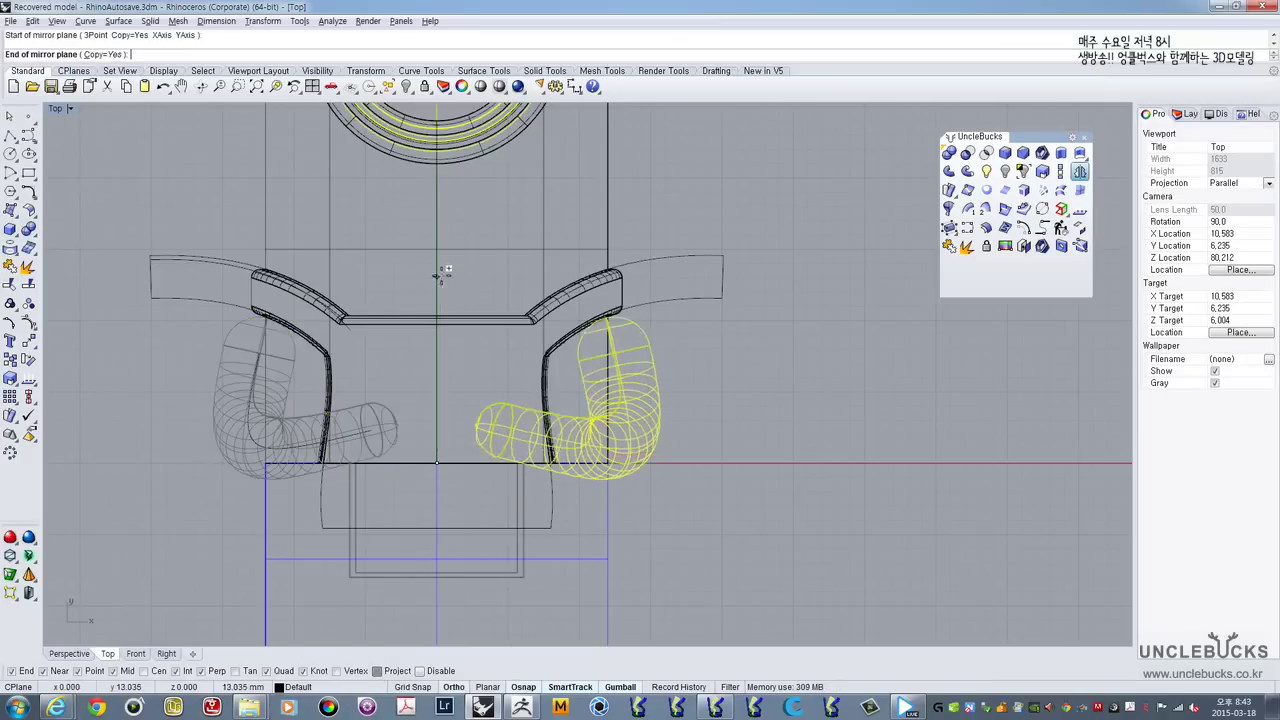
click(437, 233)
Step: Set the Perspective view to Shaded display and clear the arm selection
double_click(56, 110)
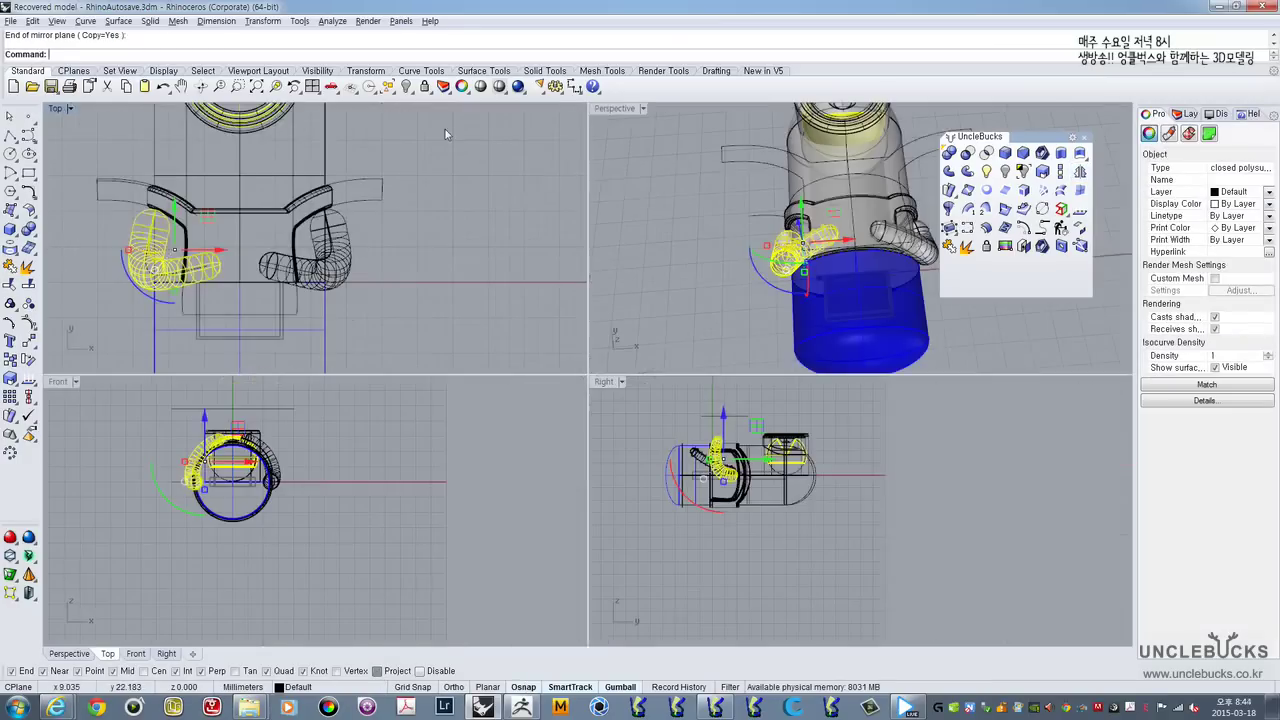
double_click(616, 110)
right_drag(616, 113, 672, 322)
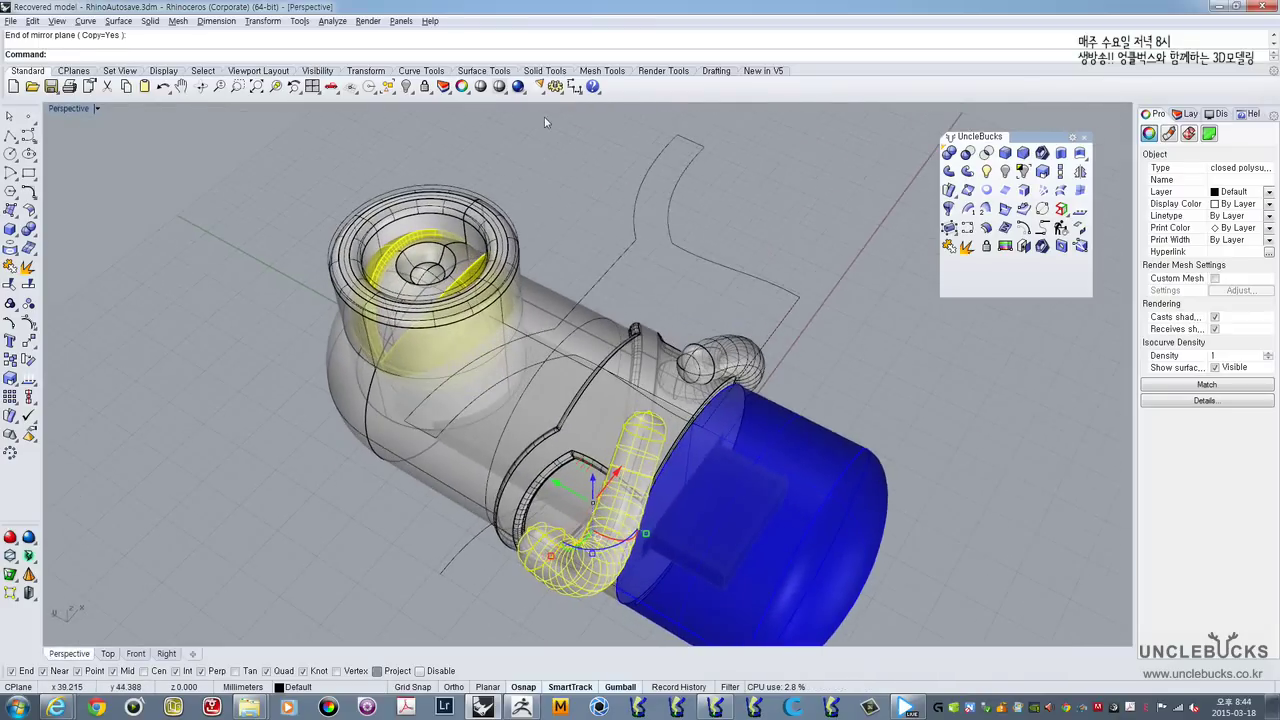
click(499, 88)
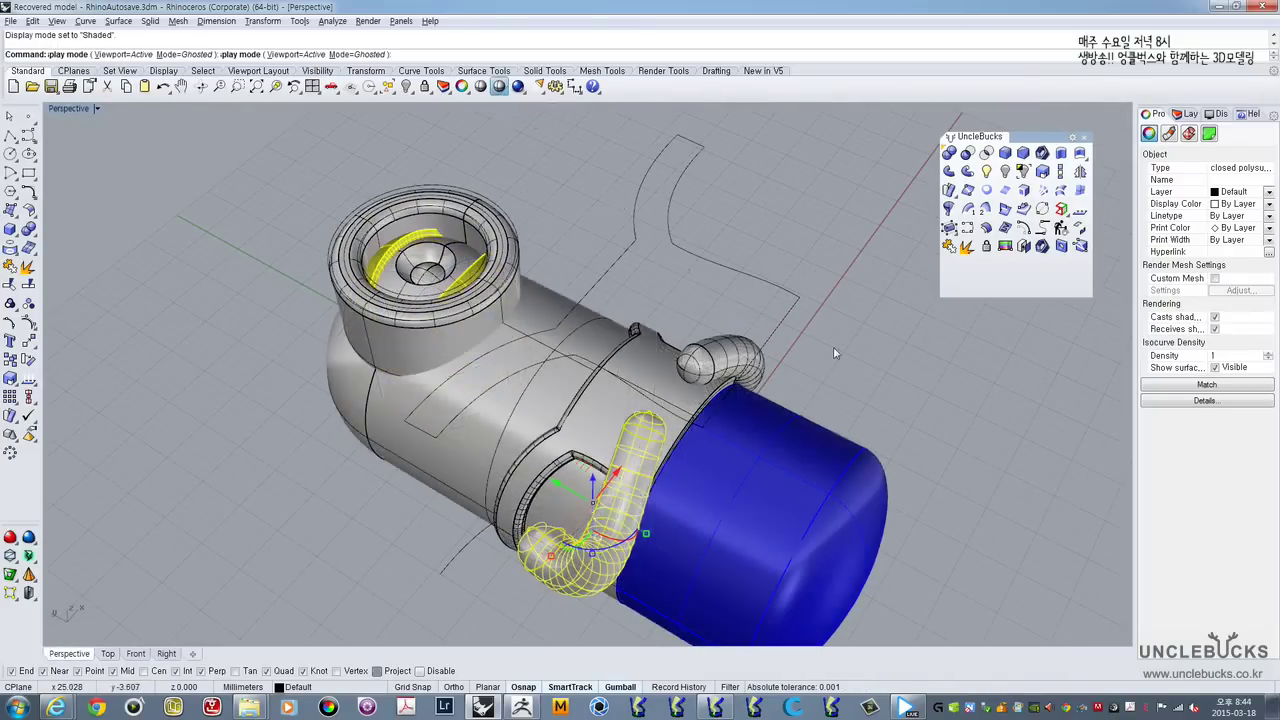
mouse_move(833, 346)
right_down()
mouse_move(476, 369)
mouse_move(500, 330)
mouse_move(419, 297)
right_up()
key(Escape)
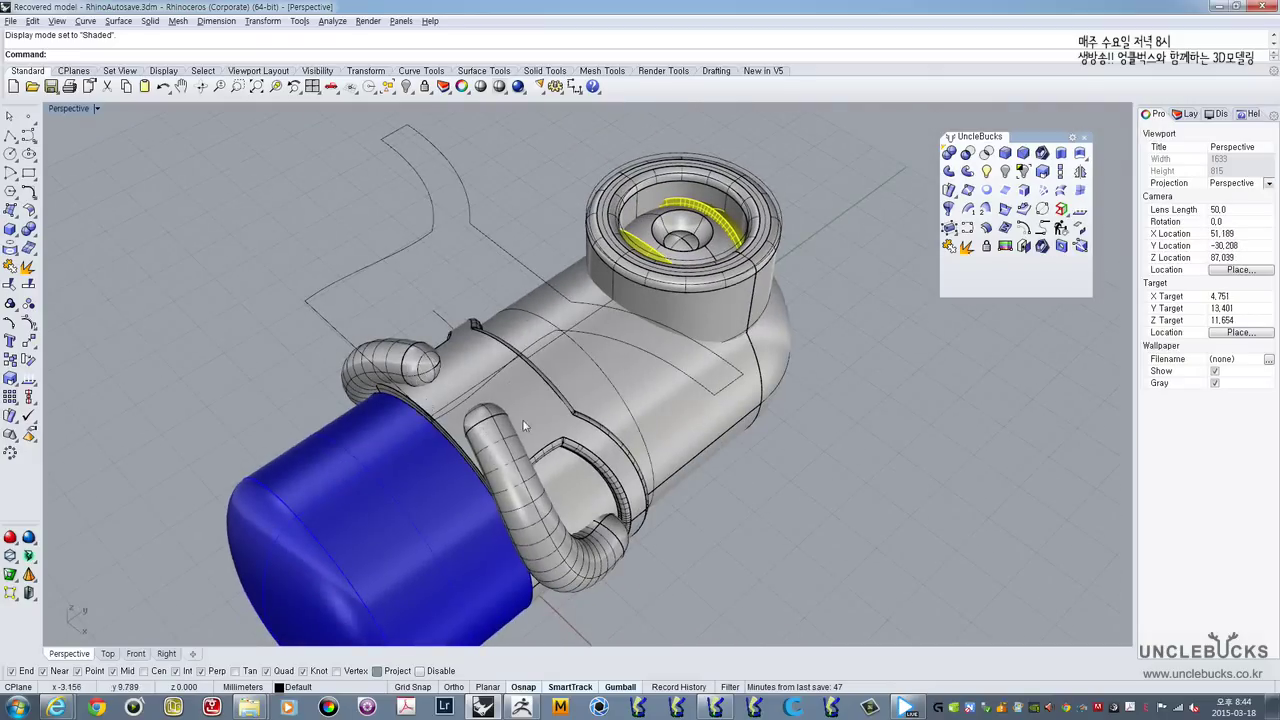
Step: Select both arms and hide their surface isocurves
right_drag(521, 516, 676, 492)
click(682, 490)
shift+click(466, 487)
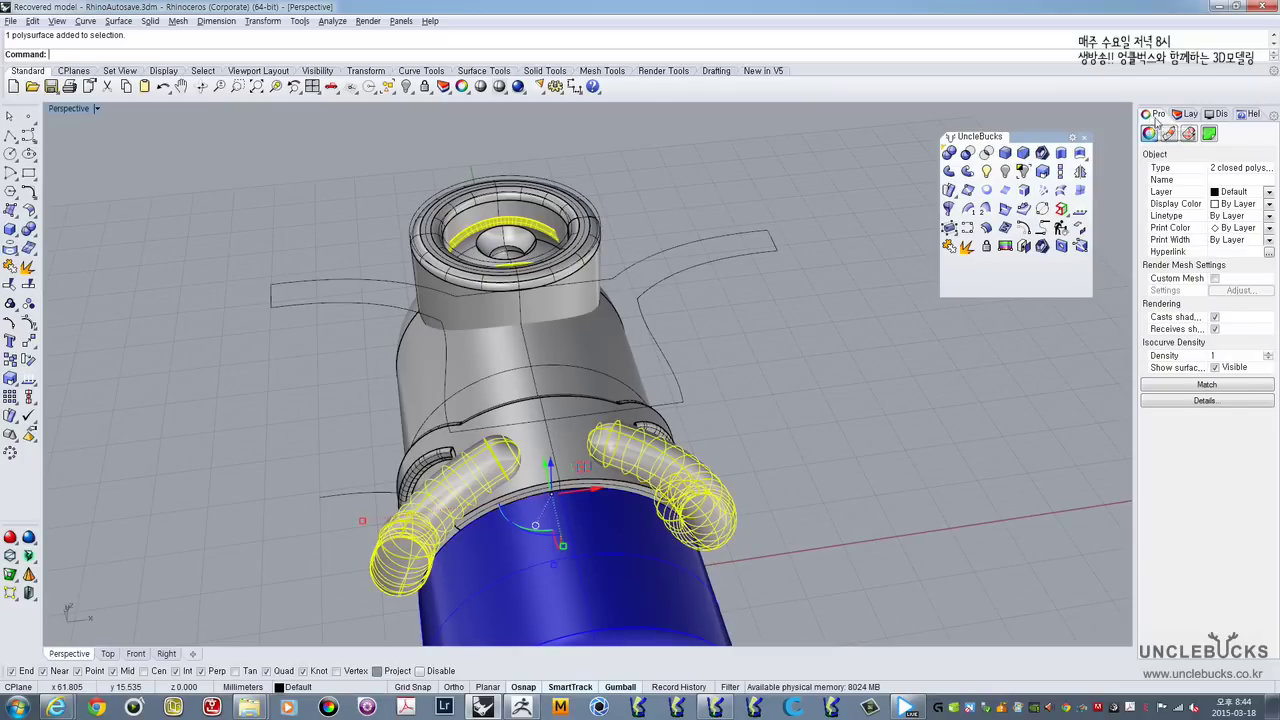
click(1215, 368)
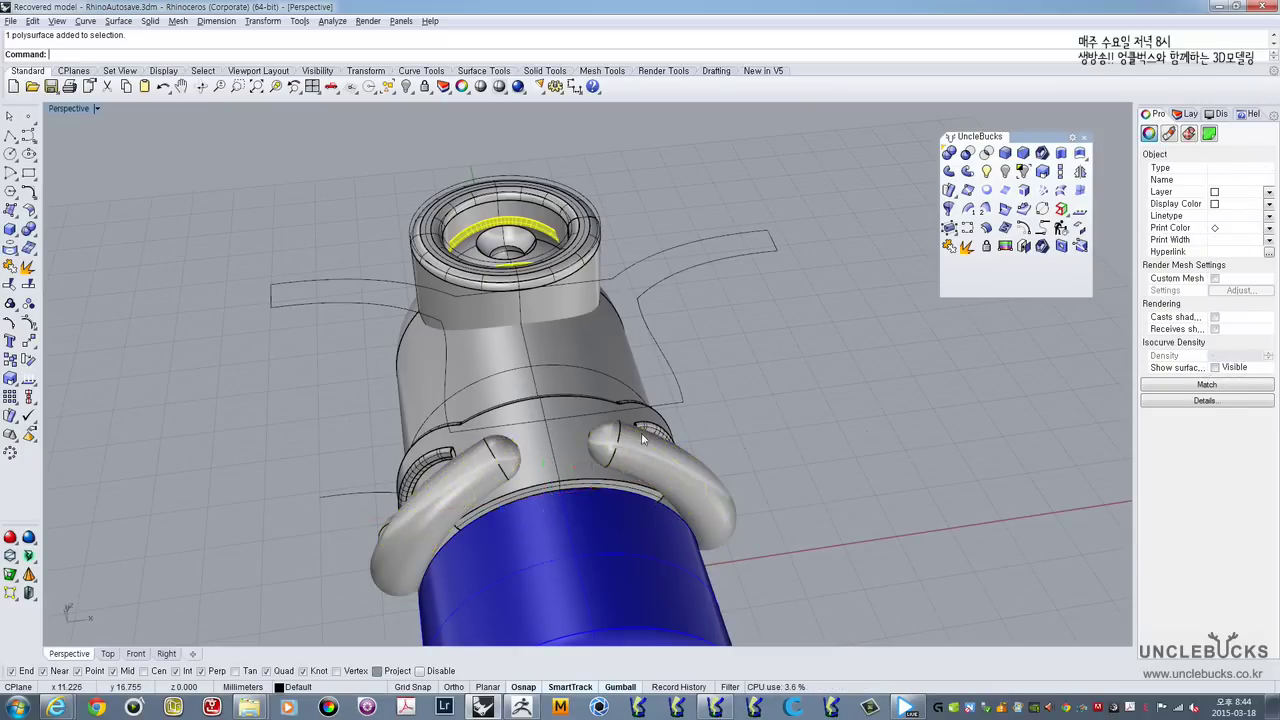
Step: Move both arms along the body towards the blue trousers by about 0.4 mm and check them from the side
right_drag(642, 438, 625, 538)
click(681, 448)
shift+click(406, 456)
right_drag(402, 448, 521, 460)
drag(512, 445, 522, 457)
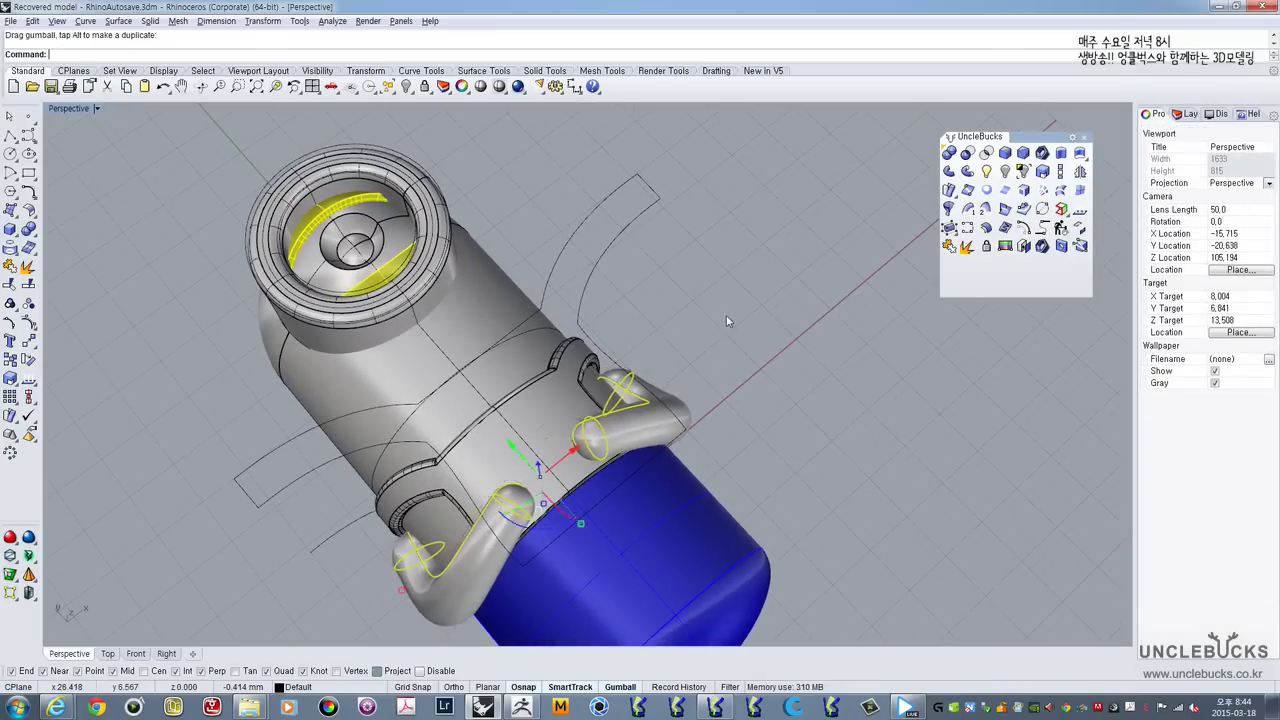
click(728, 321)
right_drag(728, 321, 592, 363)
scroll(598, 360, up, 3)
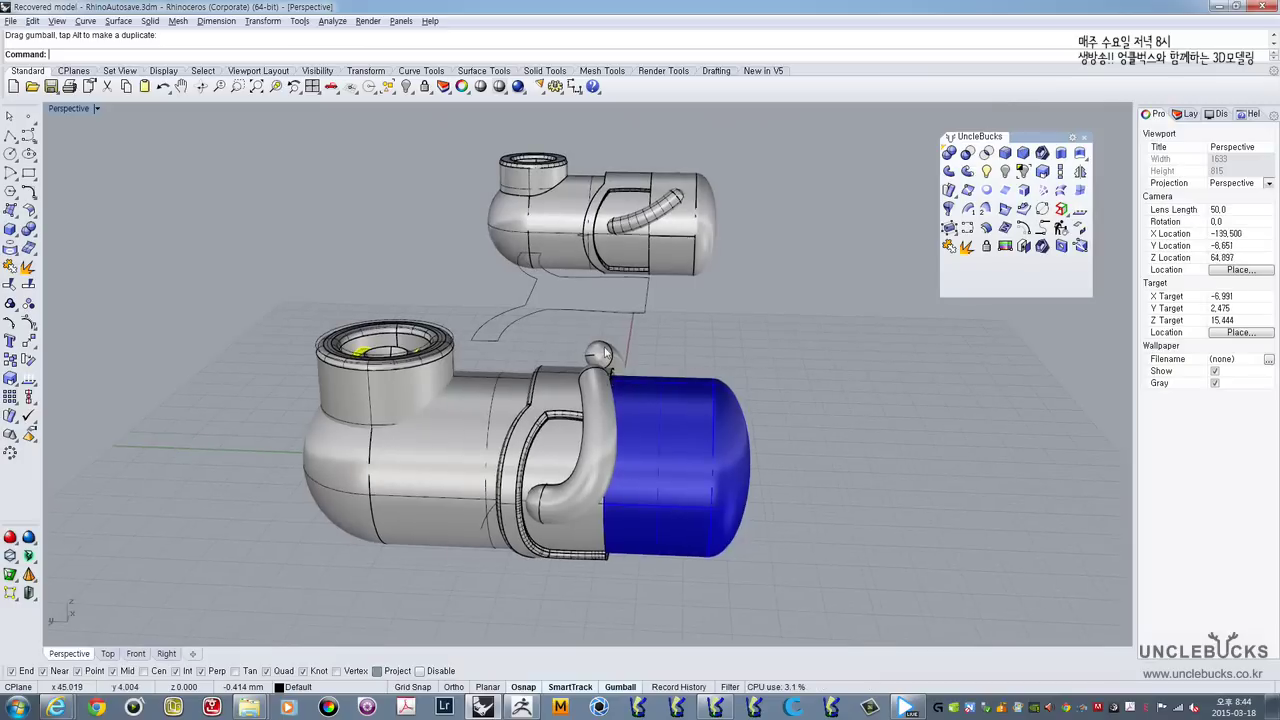
Step: Move both arms along the body towards the head by about 1.2 mm
right_drag(598, 397, 553, 471)
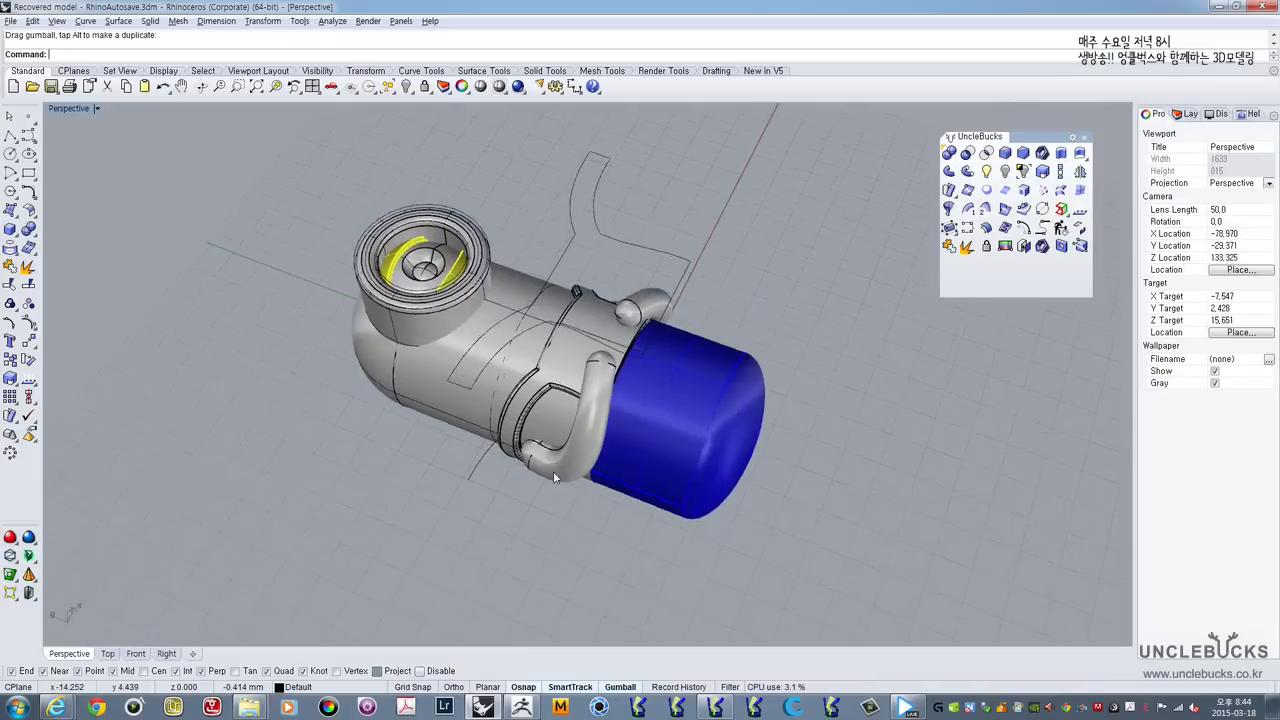
click(556, 464)
shift+click(640, 309)
right_drag(636, 312, 581, 370)
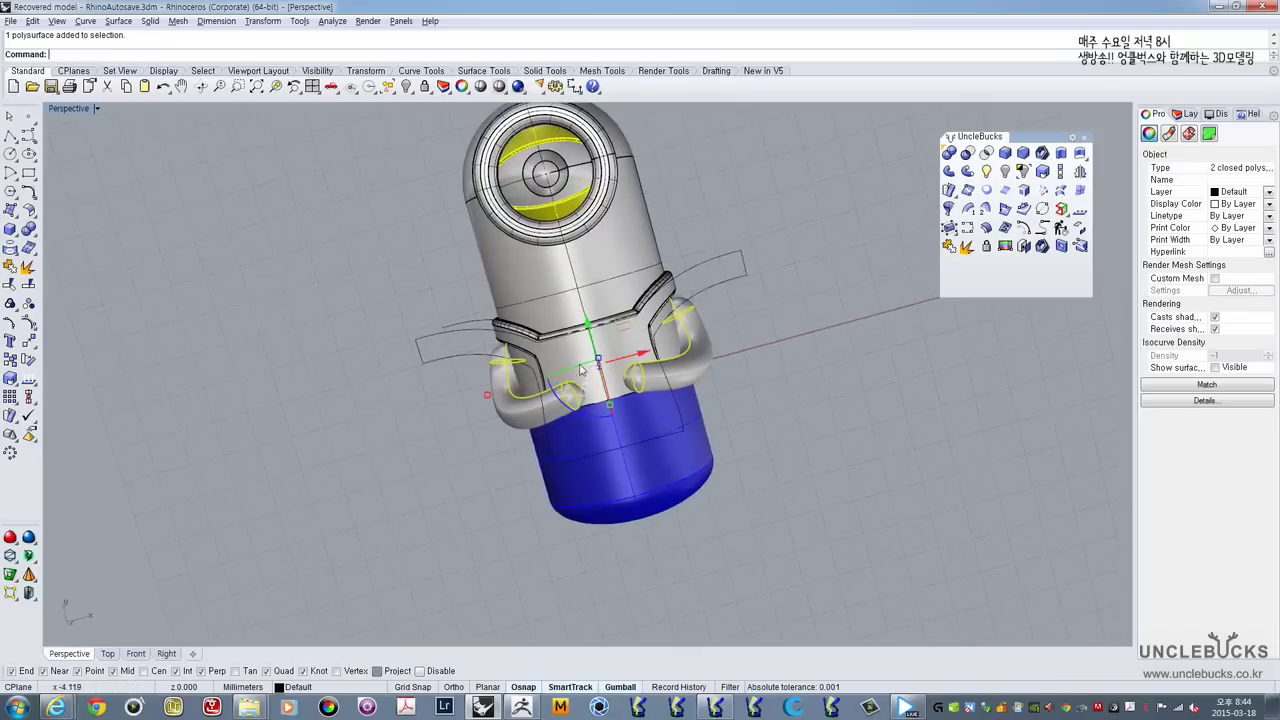
drag(594, 342, 590, 330)
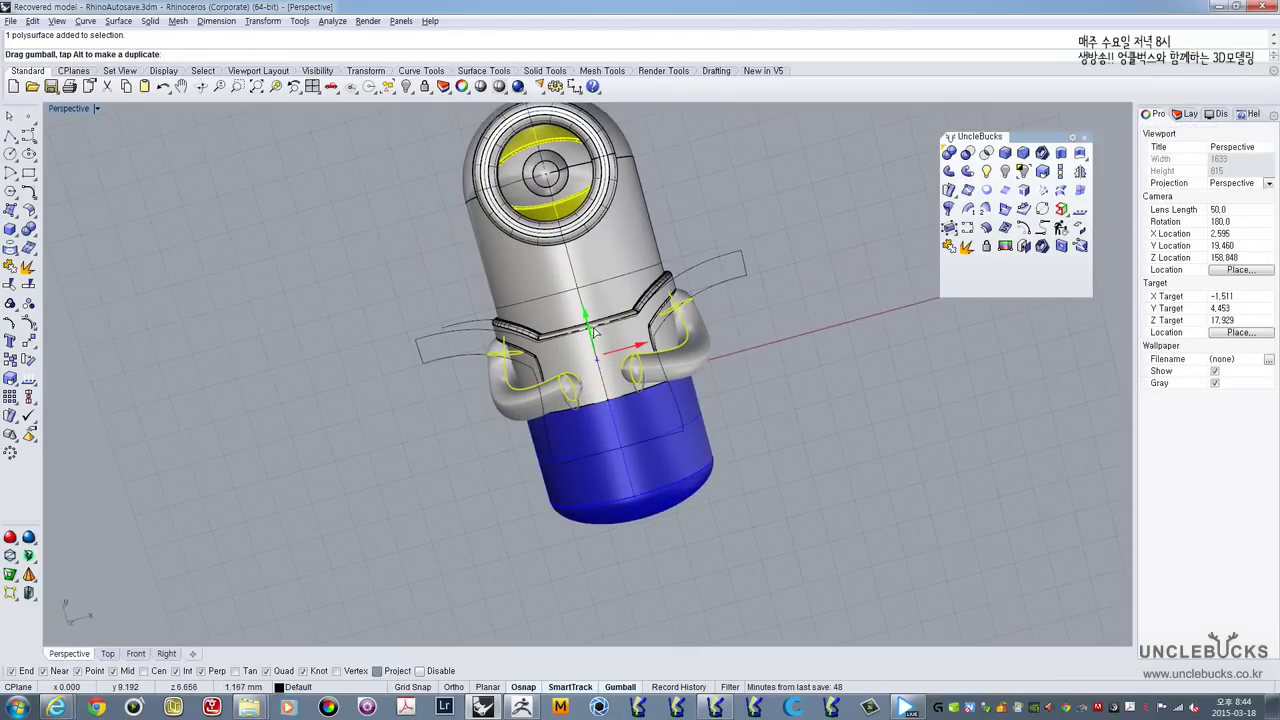
drag(594, 331, 594, 332)
Step: Examine the arms' position against the body and the original arm curve in the Perspective and Top views
right_drag(596, 432, 615, 358)
right_drag(533, 410, 570, 418)
scroll(570, 358, up, 3)
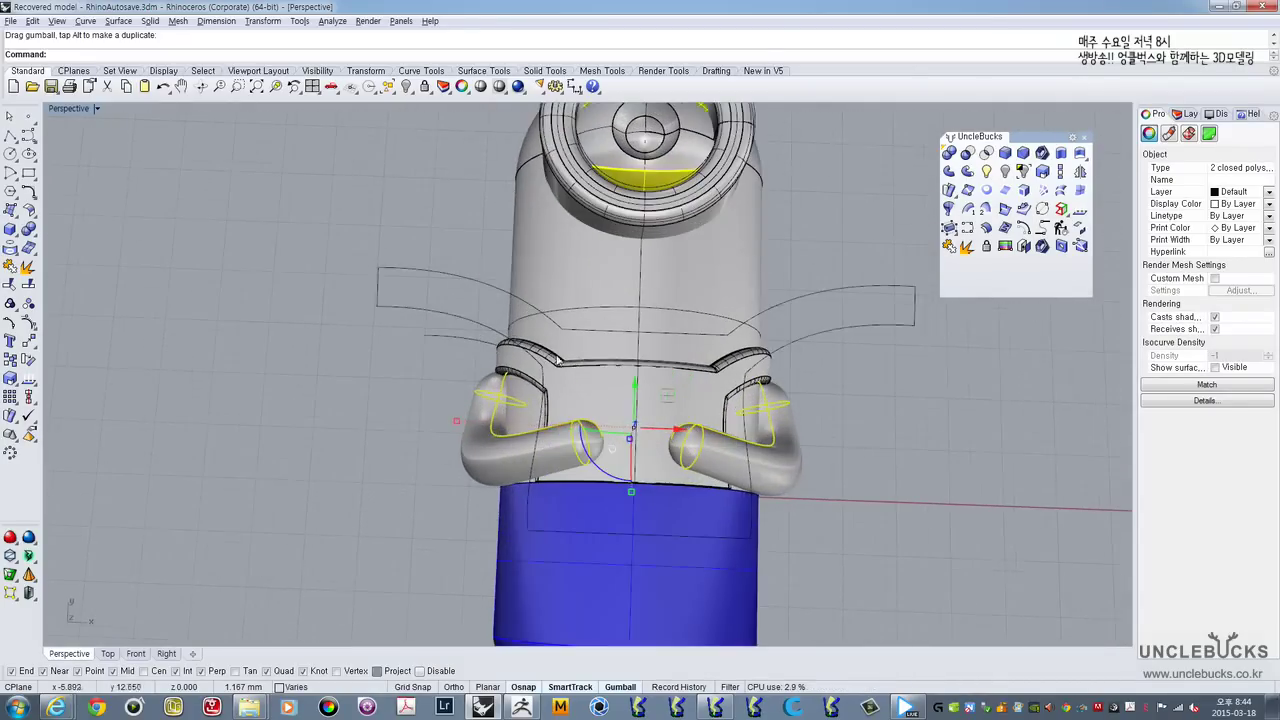
double_click(61, 112)
double_click(61, 112)
right_drag(312, 274, 323, 320)
click(215, 397)
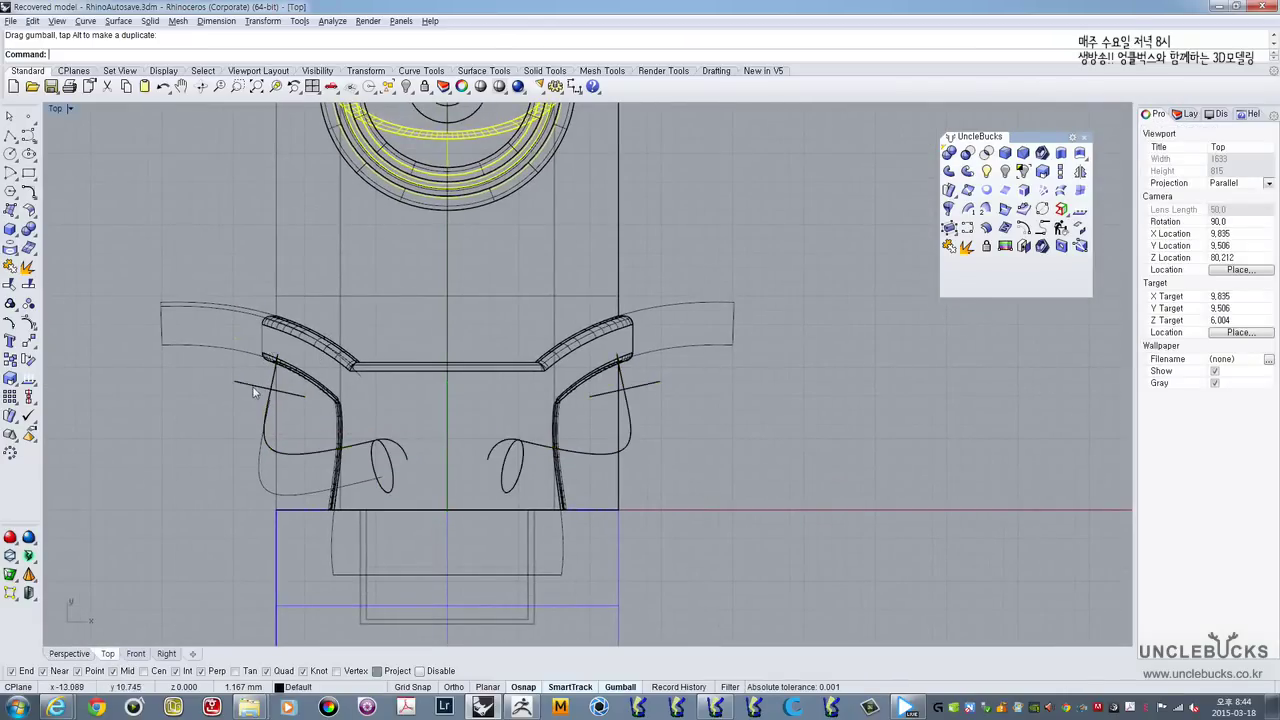
click(261, 443)
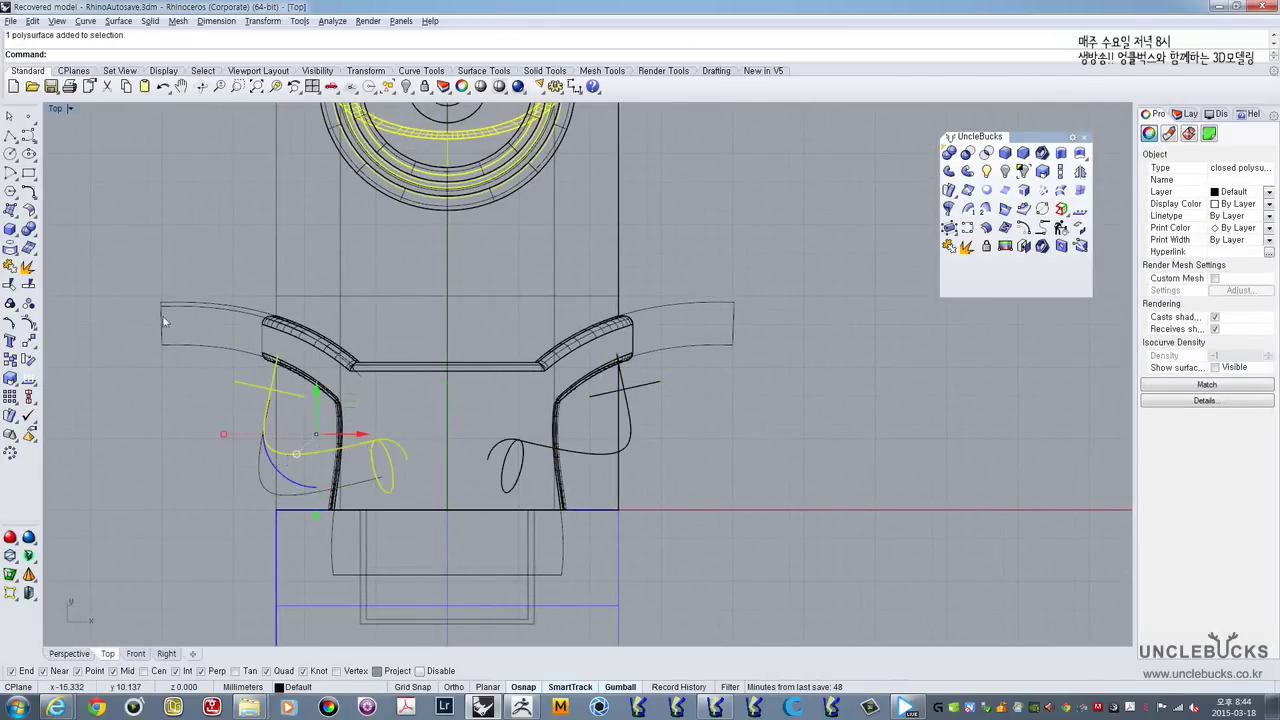
double_click(55, 110)
double_click(628, 113)
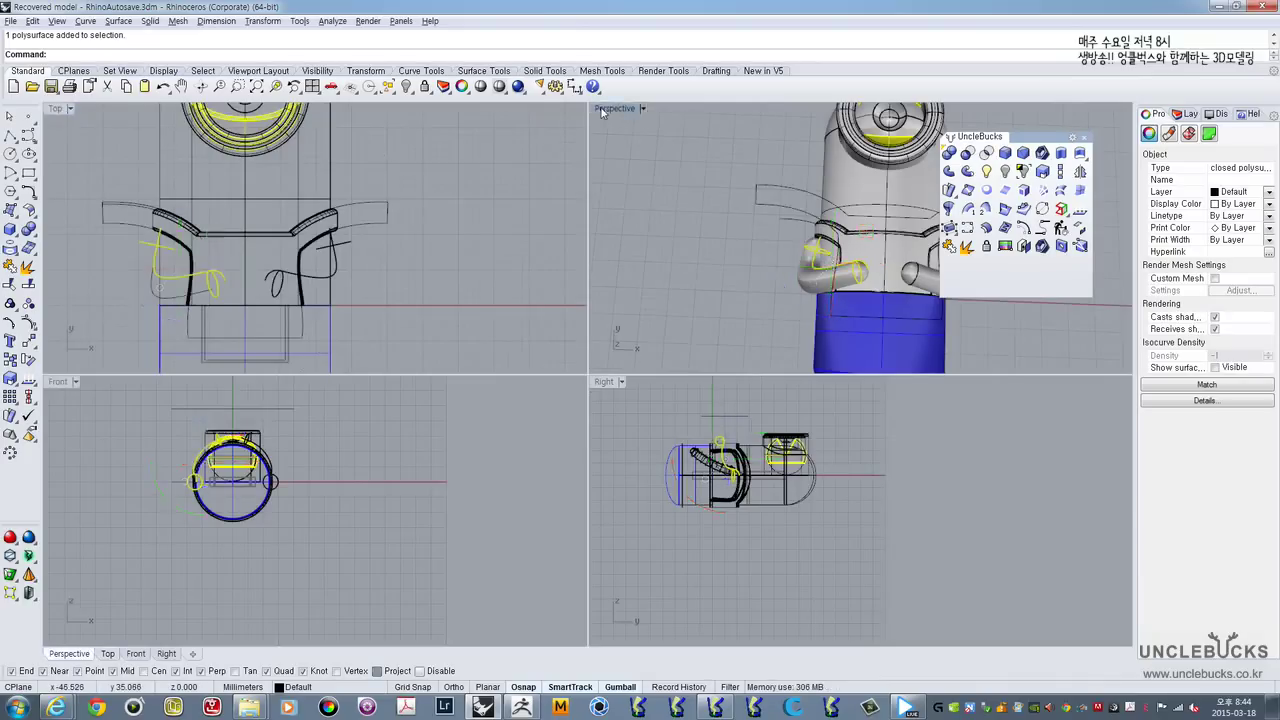
right_drag(650, 250, 640, 486)
key(Escape)
Step: Isolate the blue trousers solid by hiding the arms and the other body parts
click(614, 378)
right_drag(614, 378, 677, 331)
scroll(554, 393, up, 3)
scroll(554, 393, up, 5)
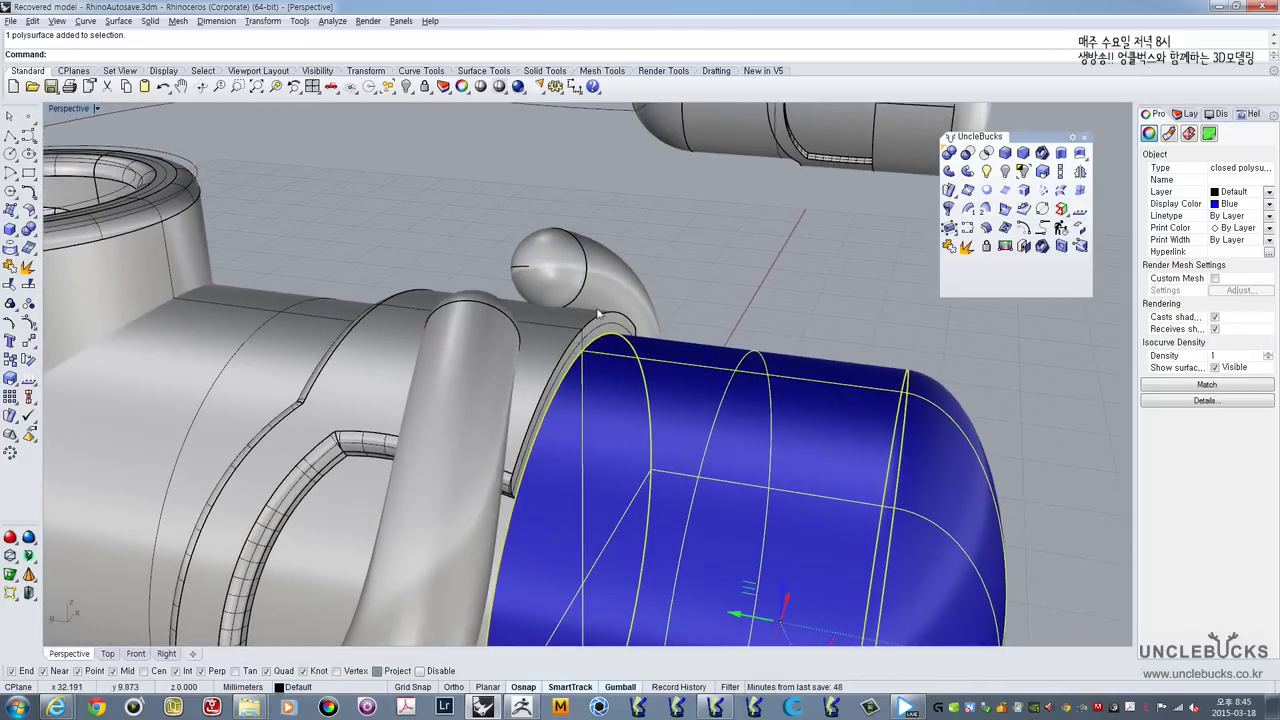
right_drag(598, 314, 485, 297)
right_drag(634, 351, 714, 416)
scroll(714, 416, down, 3)
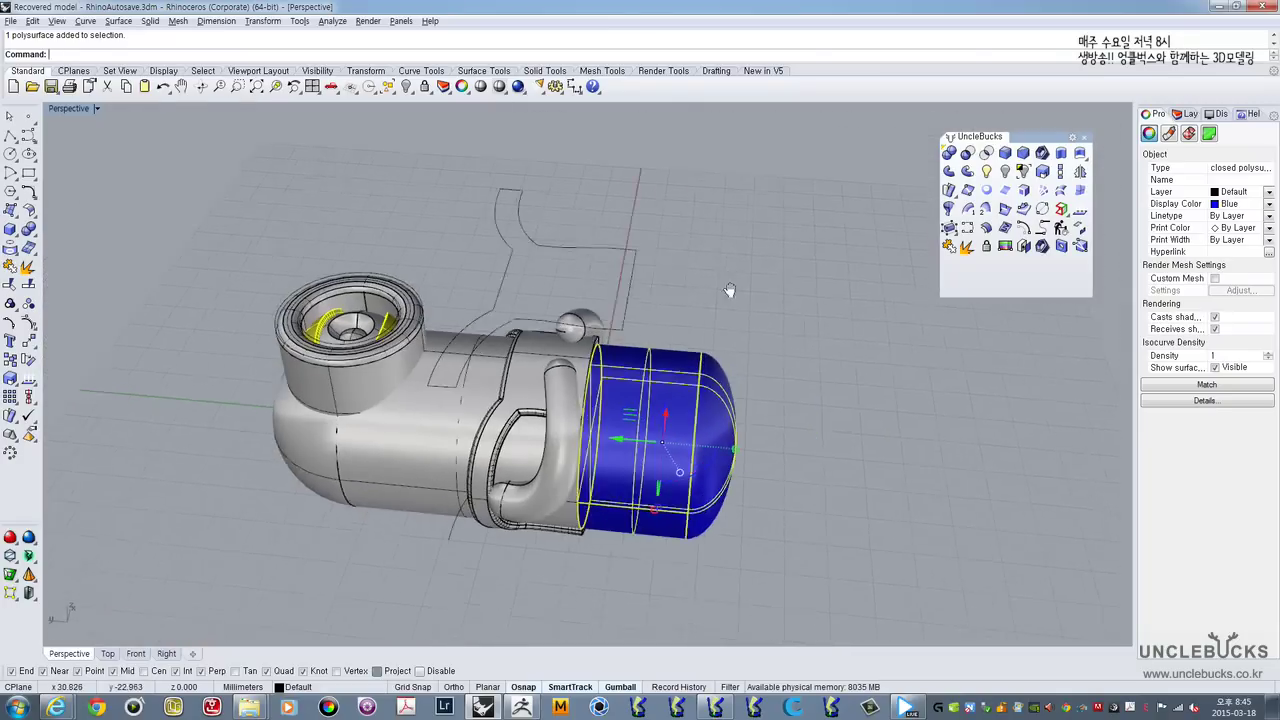
click(1021, 172)
right_drag(580, 417, 697, 354)
right_drag(698, 332, 663, 366)
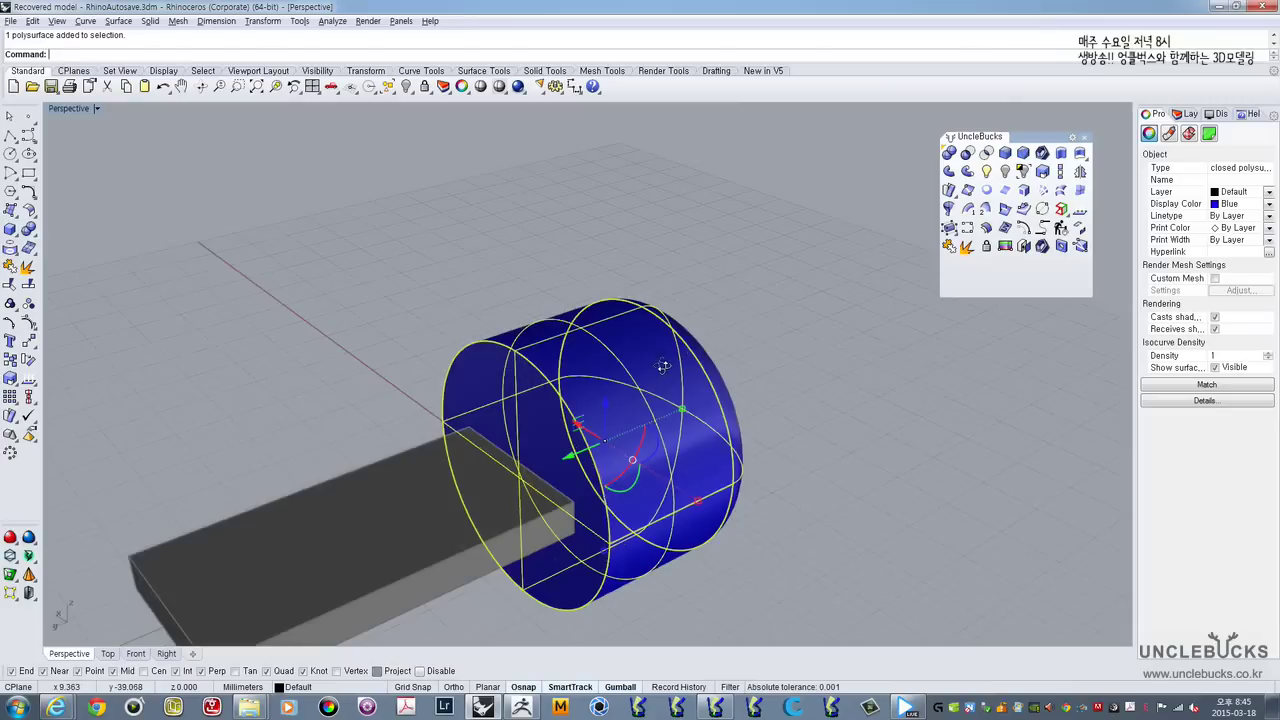
Step: Explode the blue trousers solid and join its cylindrical side with the rounded bottom surface
click(966, 252)
click(717, 346)
click(698, 360)
right_drag(698, 361, 604, 358)
shift+click(694, 418)
right_drag(694, 418, 737, 394)
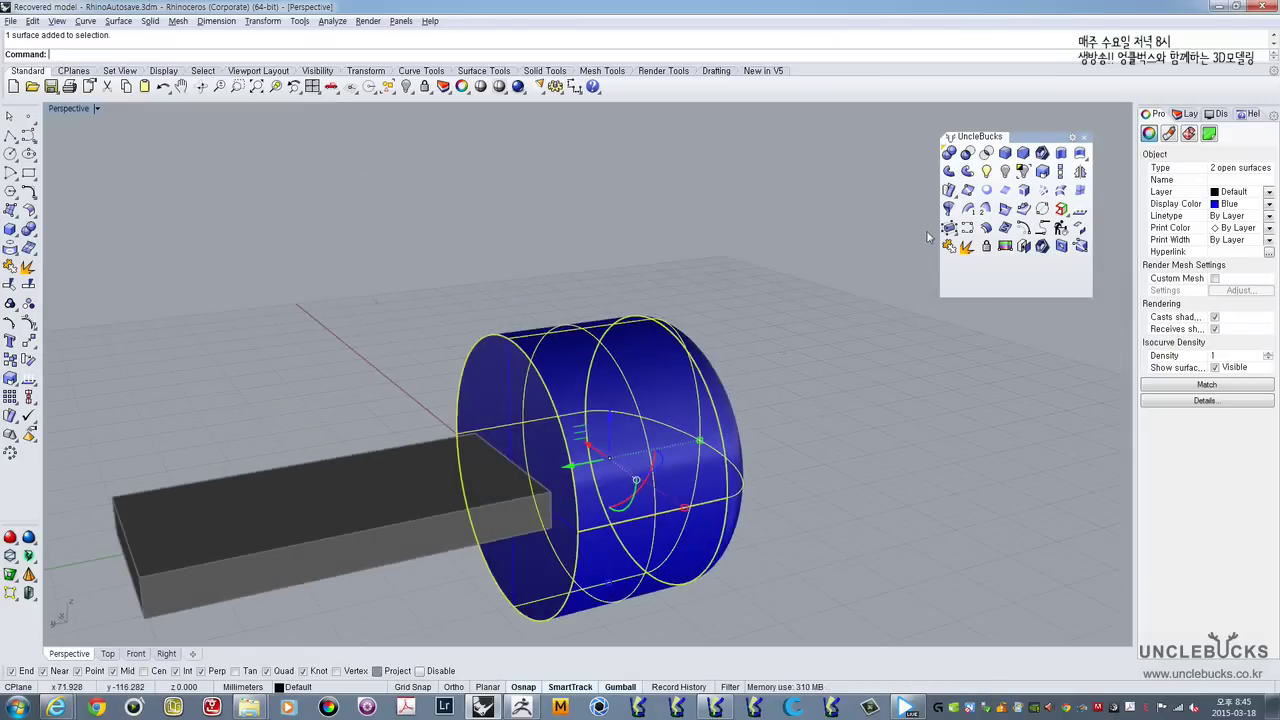
click(952, 248)
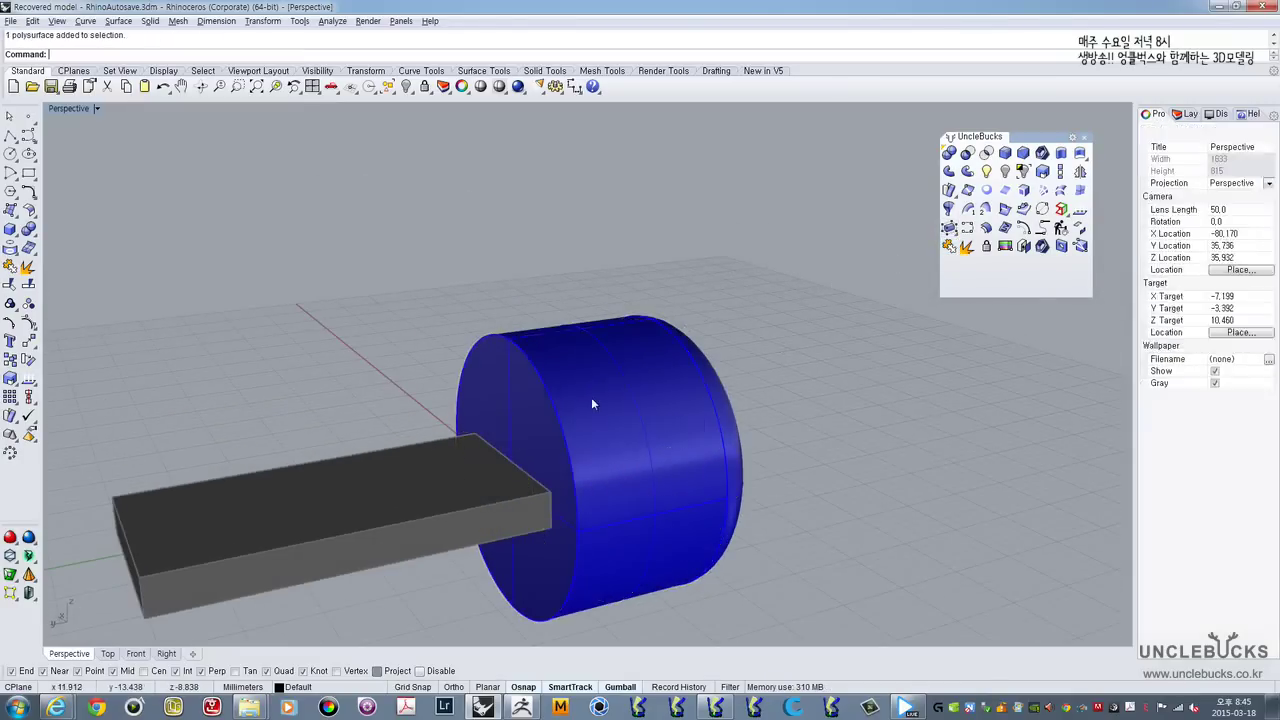
Step: Delete the flat circular cap that closes the waist end of the blue trousers
click(577, 427)
ctrl+shift+click(509, 416)
key(Delete)
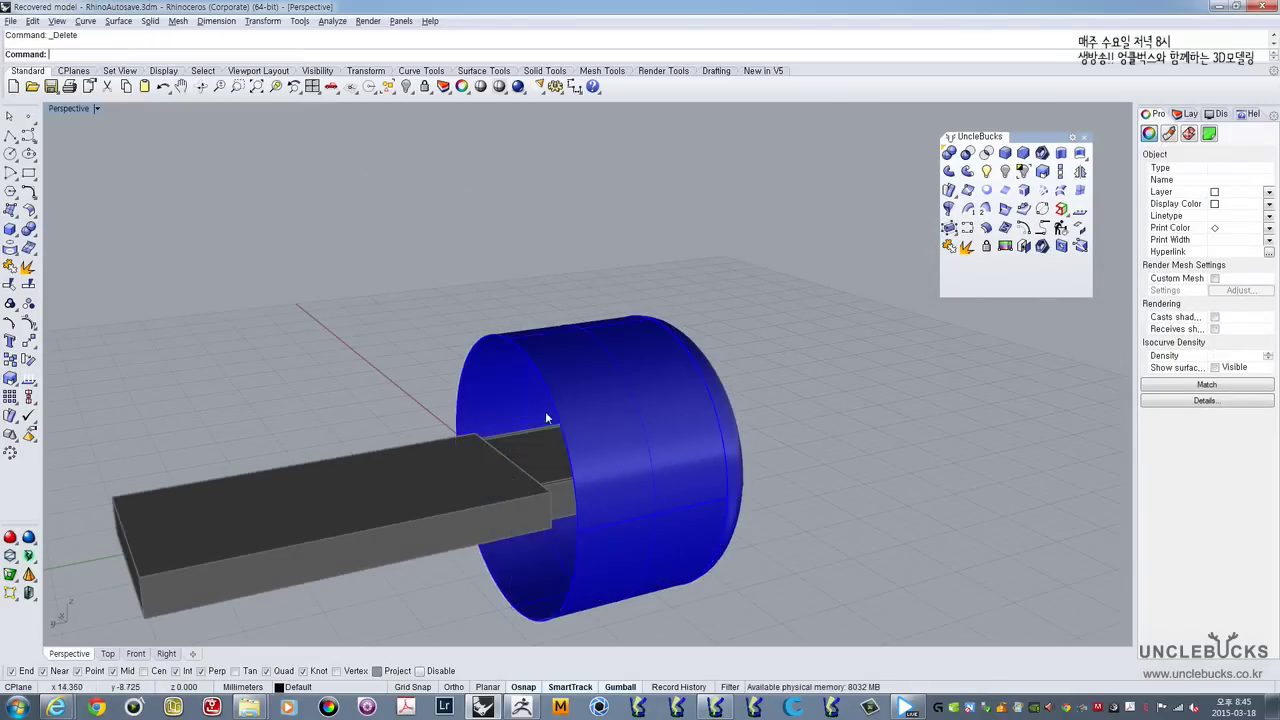
right_drag(549, 420, 604, 426)
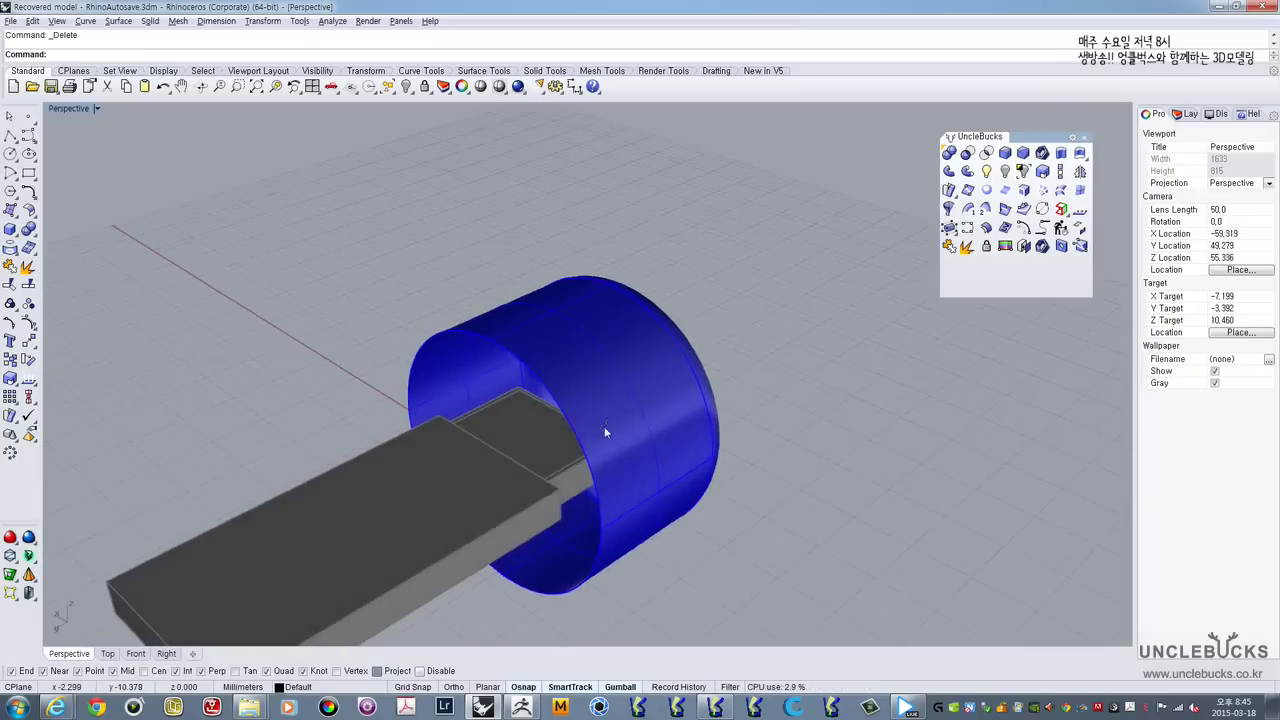
Step: Offset the open blue trousers surface outward by 1 as a solid with round corners, deleting the input surface
click(612, 401)
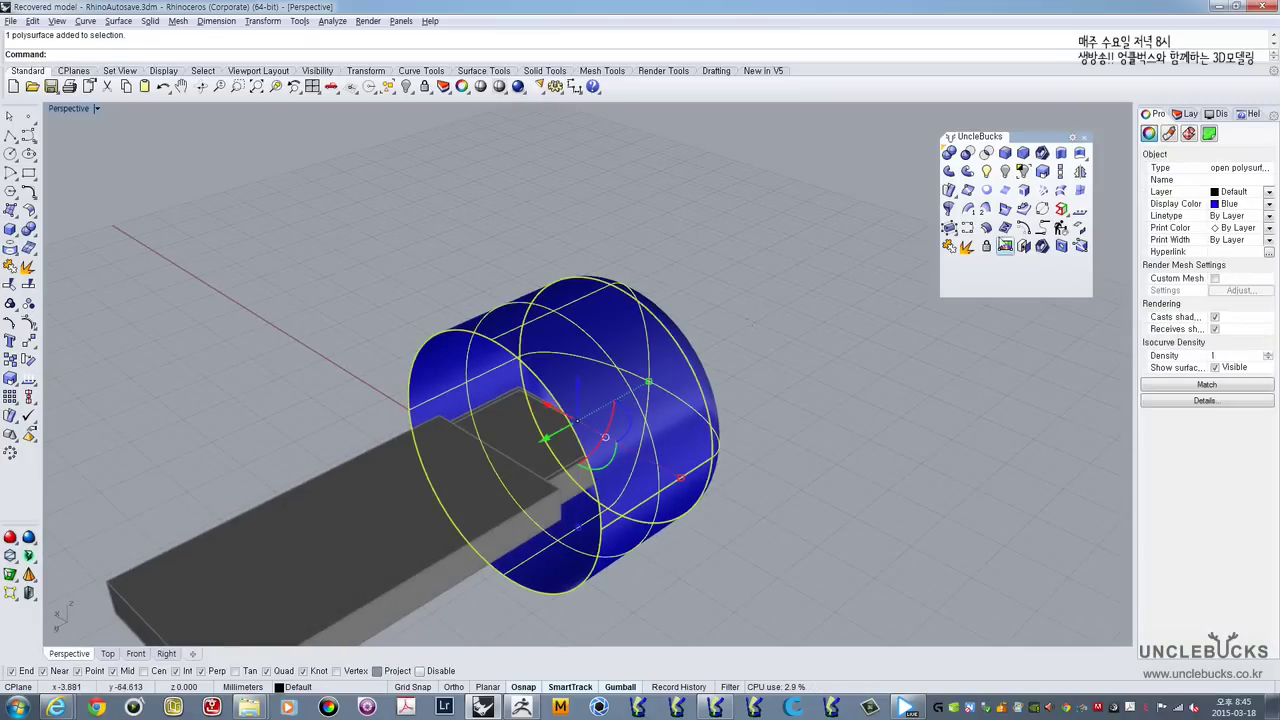
click(986, 229)
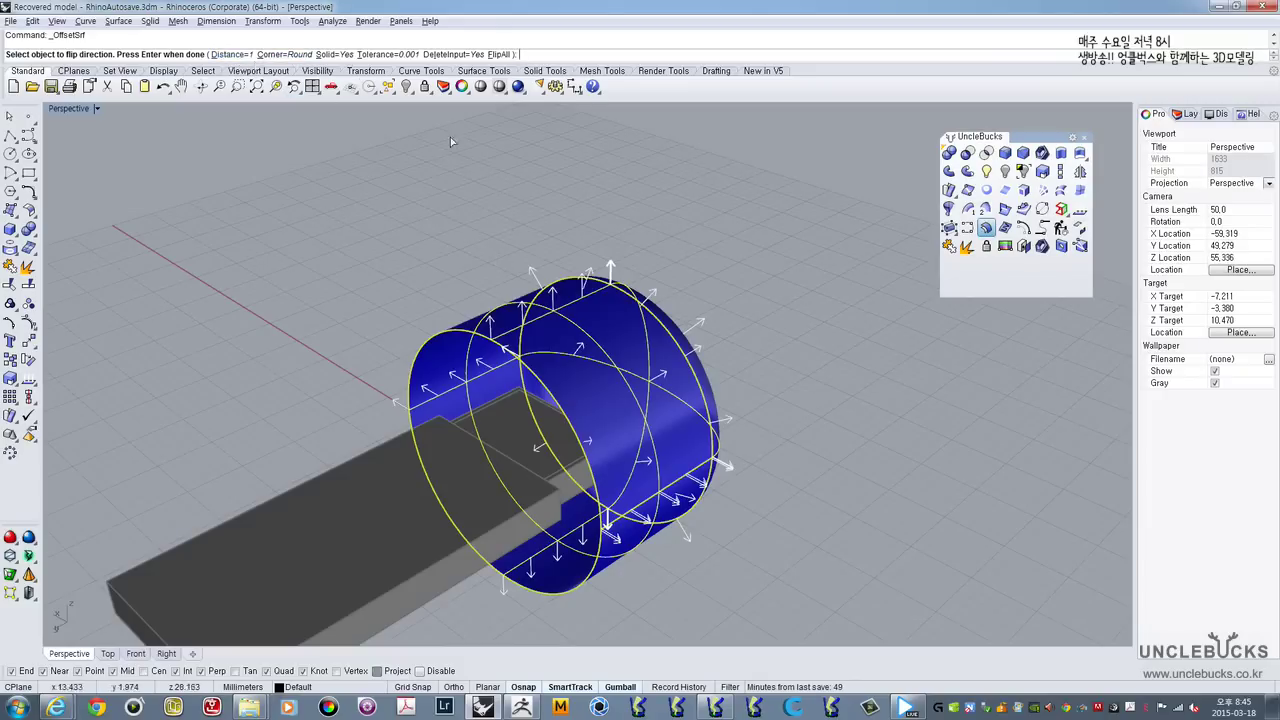
key(Return)
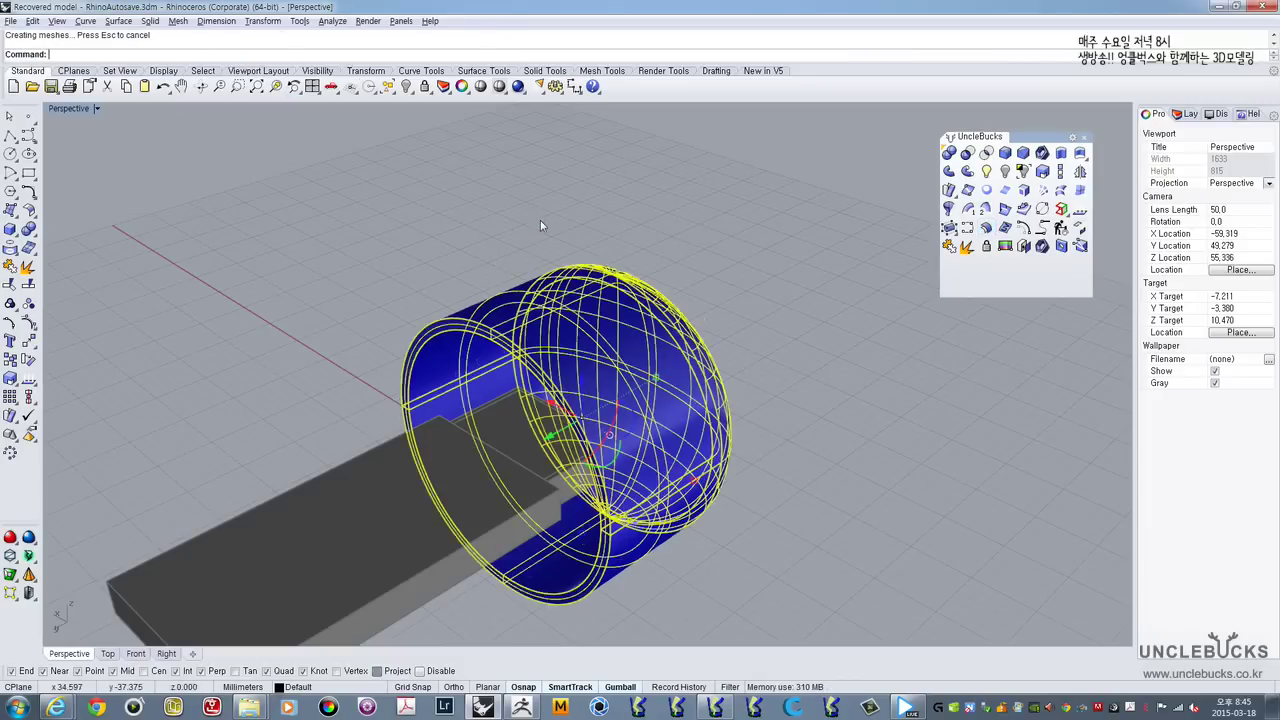
right_drag(500, 341, 443, 266)
click(442, 265)
right_drag(572, 288, 410, 287)
click(718, 347)
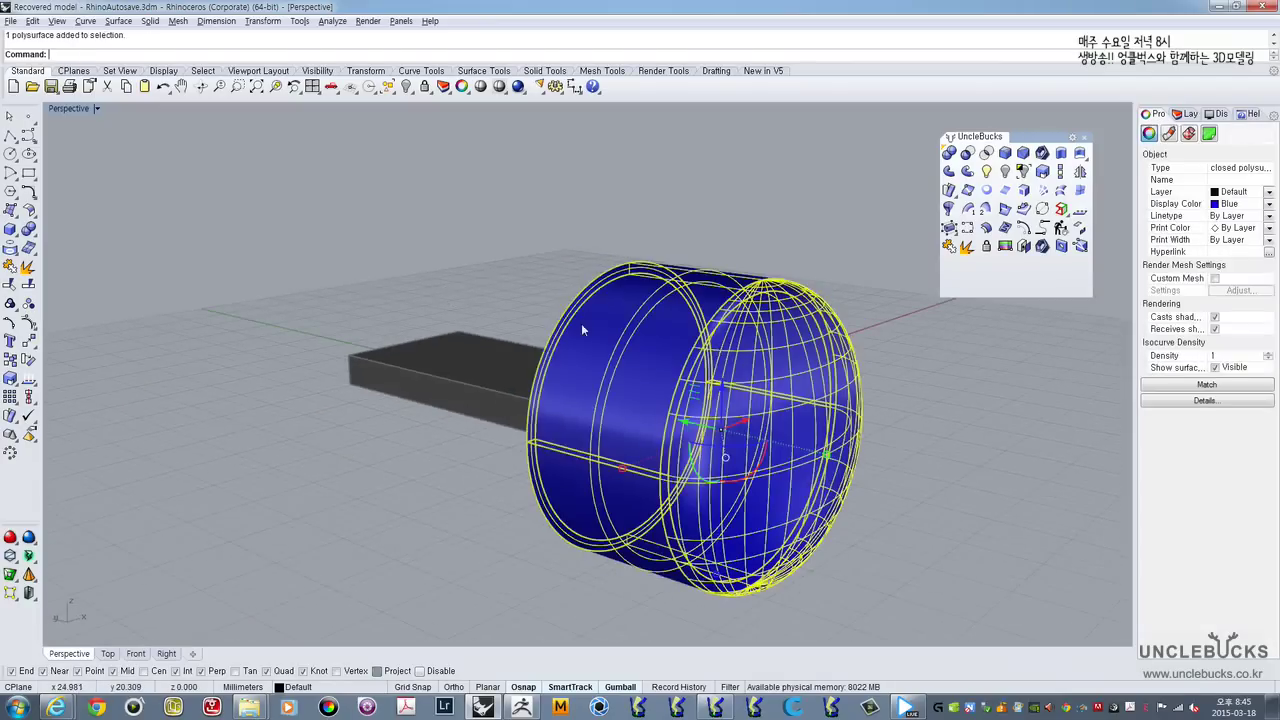
right_drag(581, 323, 778, 364)
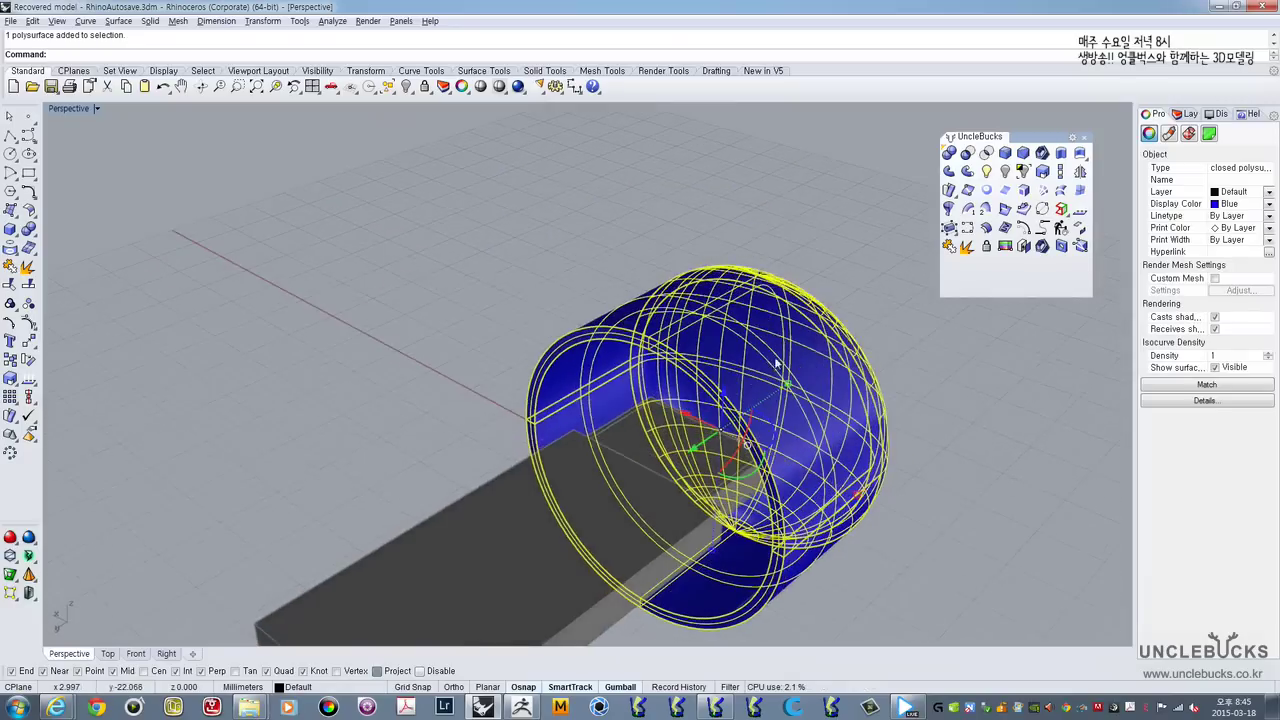
Step: Explode the offset trousers solid and delete its inner cylindrical and domed surfaces
shift+right_drag(808, 318, 732, 266)
click(967, 246)
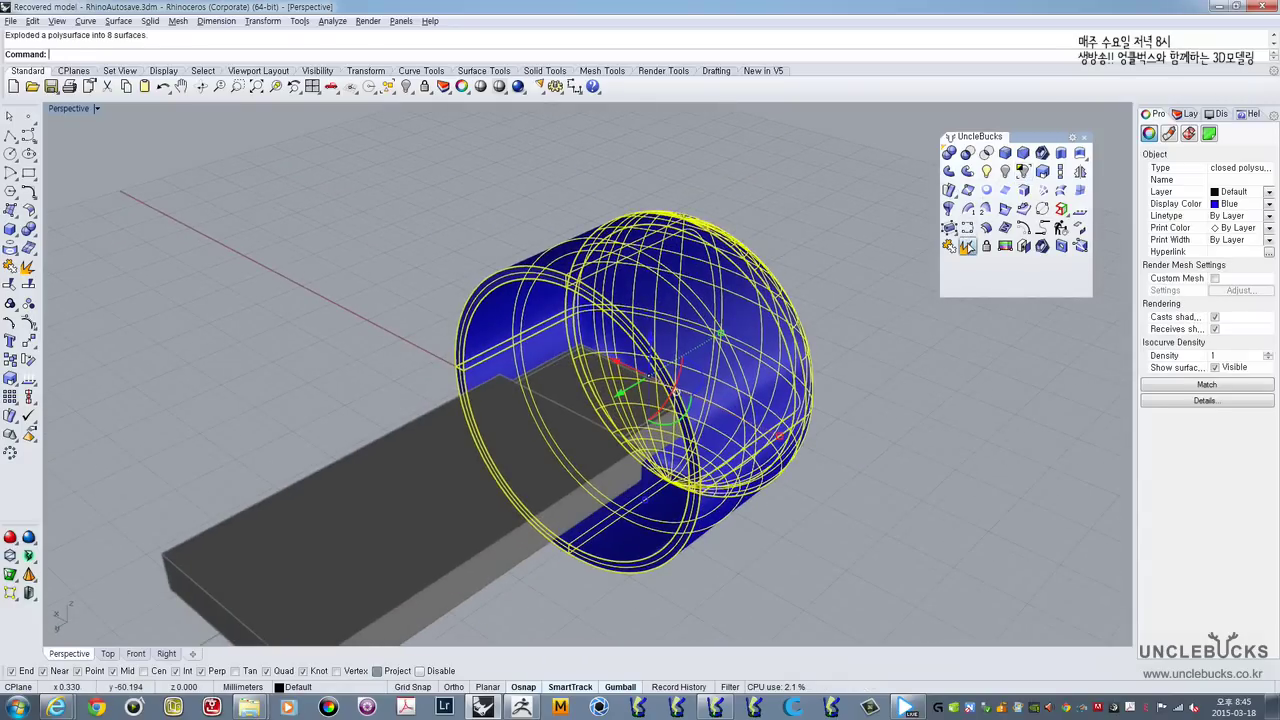
key(Escape)
scroll(532, 298, up, 3)
right_drag(525, 347, 574, 300)
click(531, 307)
shift+click(660, 306)
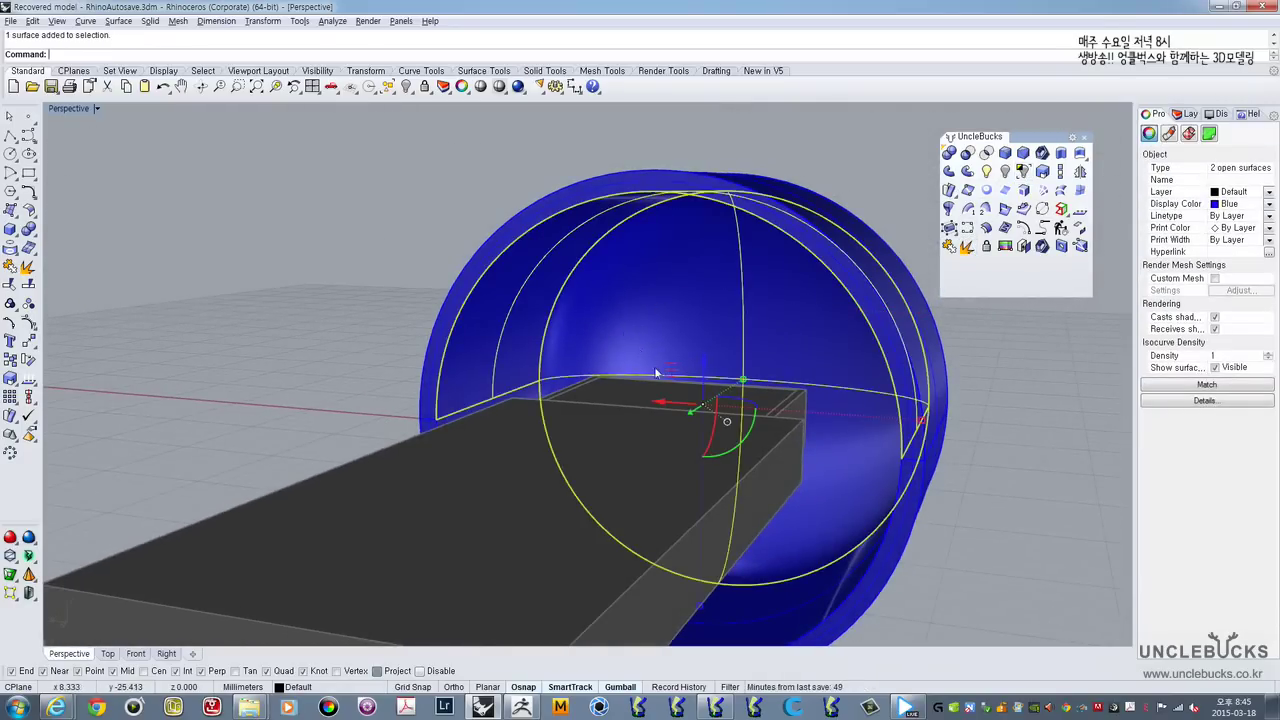
key(Delete)
Step: Delete the flat ring surfaces along the waist rim of the trousers
right_drag(490, 411, 487, 424)
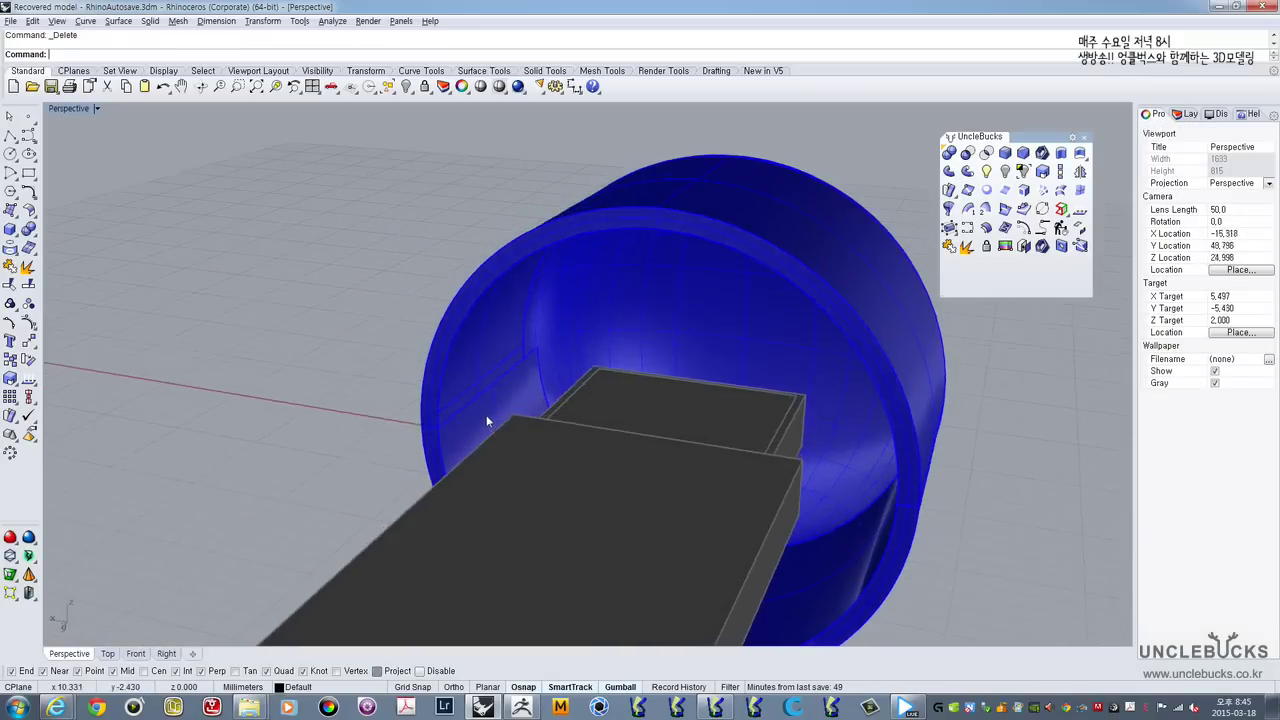
click(438, 427)
key(Escape)
click(435, 424)
key(Delete)
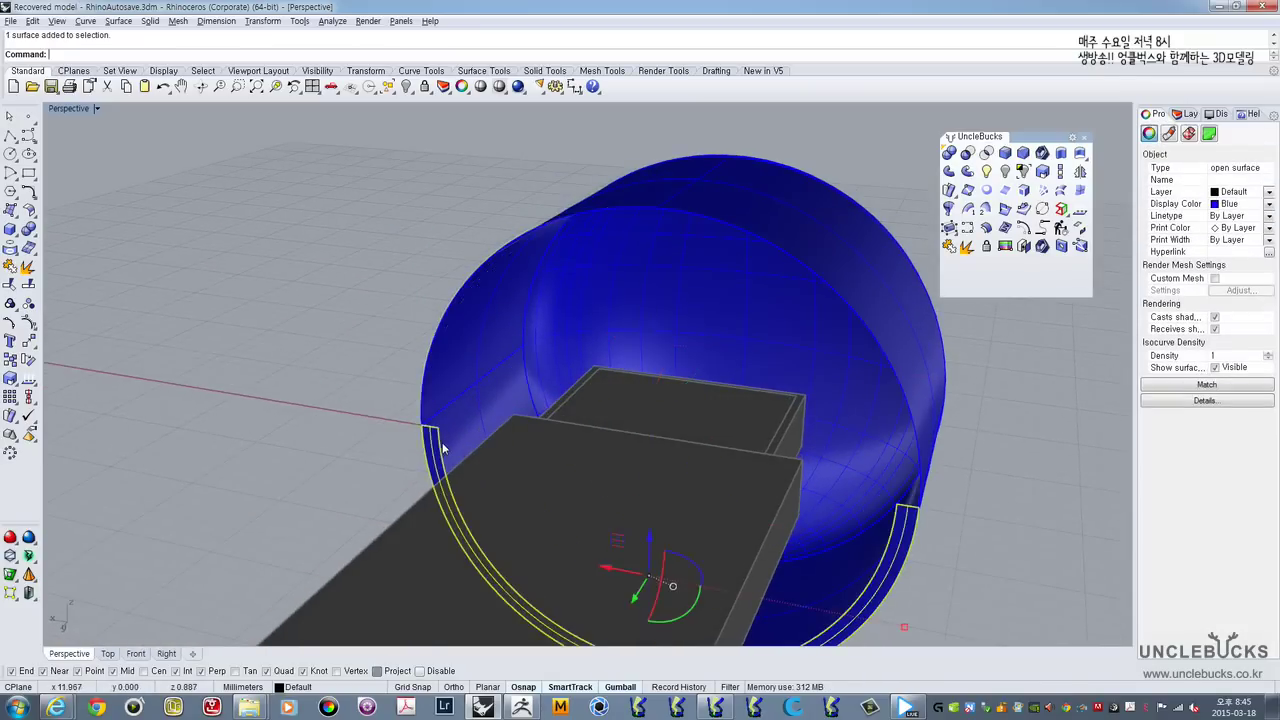
Step: Join the remaining outer trousers surfaces into one polysurface and cap its open waist end
right_drag(442, 442, 576, 384)
click(576, 384)
drag(715, 234, 426, 550)
click(951, 250)
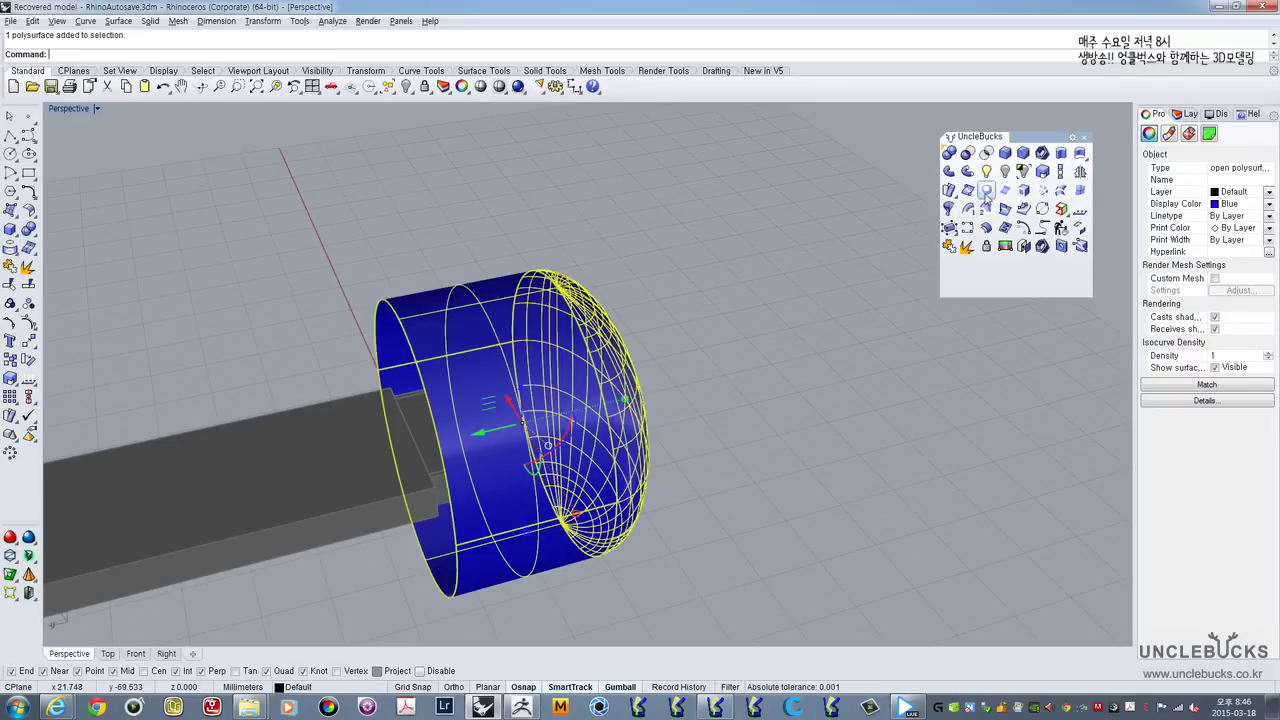
click(1023, 245)
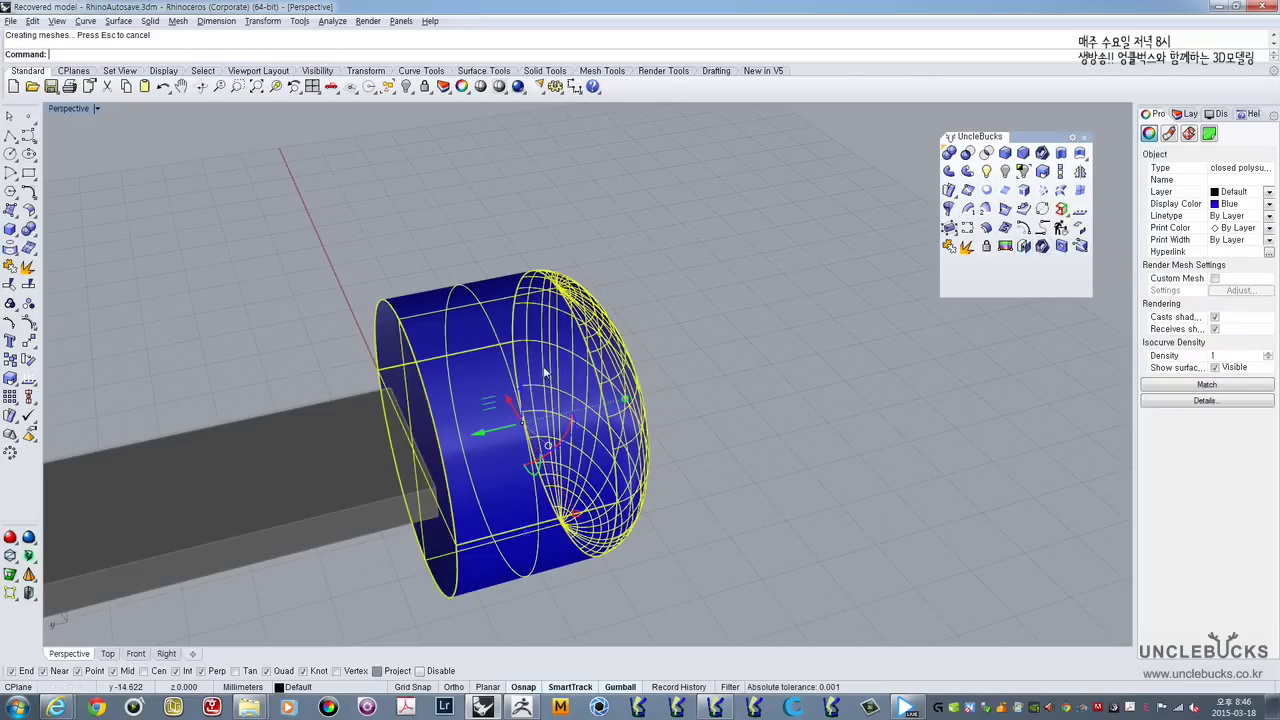
Step: Bring back all hidden body parts around the capped blue trousers and clear the selection
right_drag(545, 372, 701, 292)
click(701, 292)
click(623, 328)
right_drag(623, 328, 905, 195)
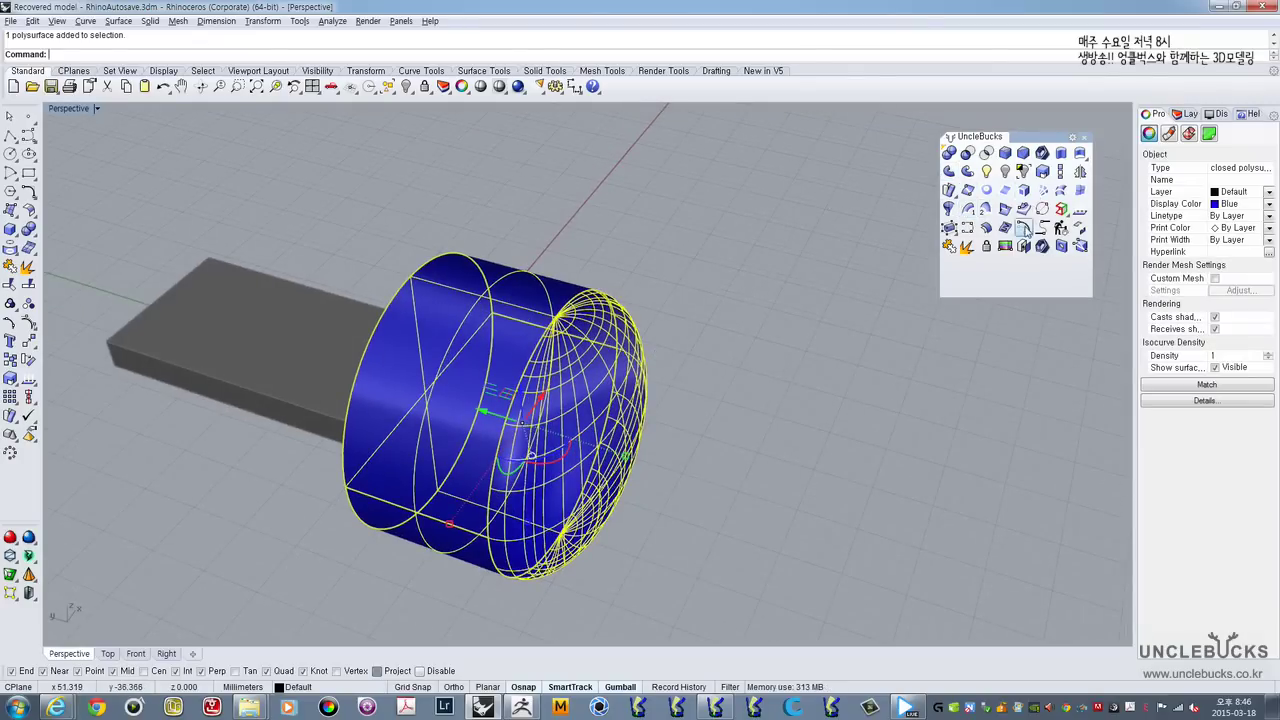
click(1004, 172)
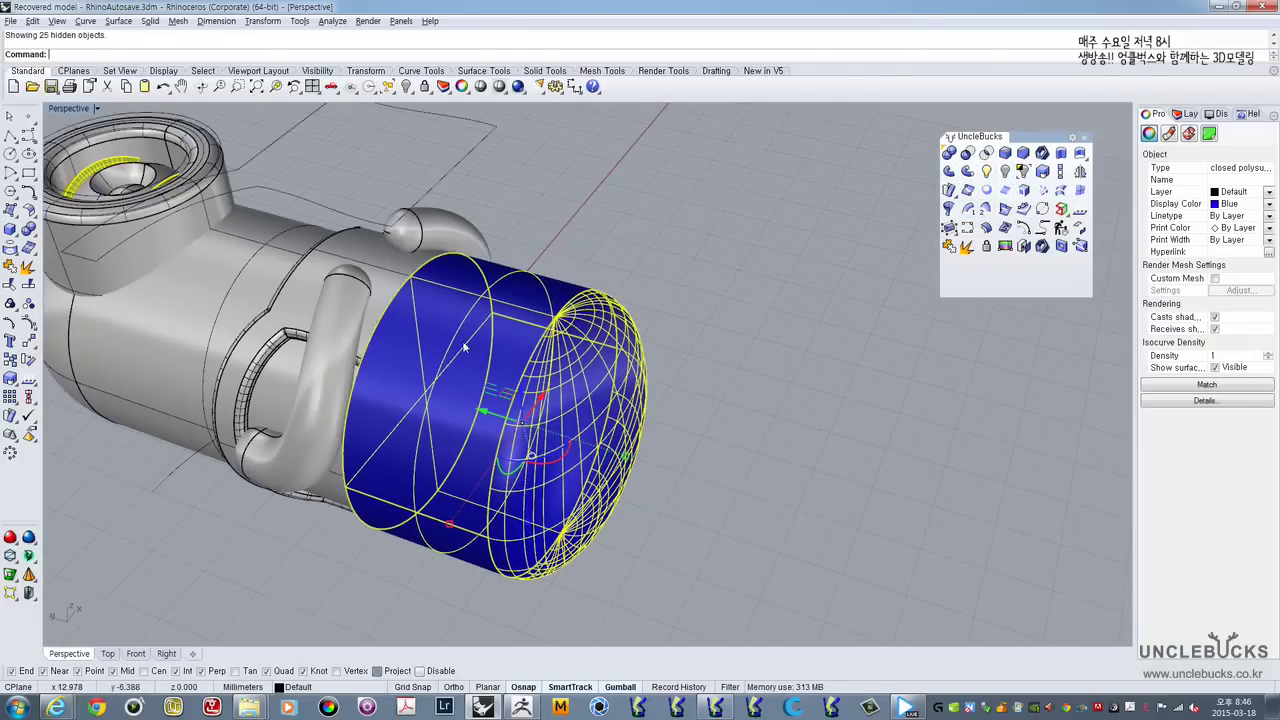
right_drag(640, 340, 663, 420)
key(Escape)
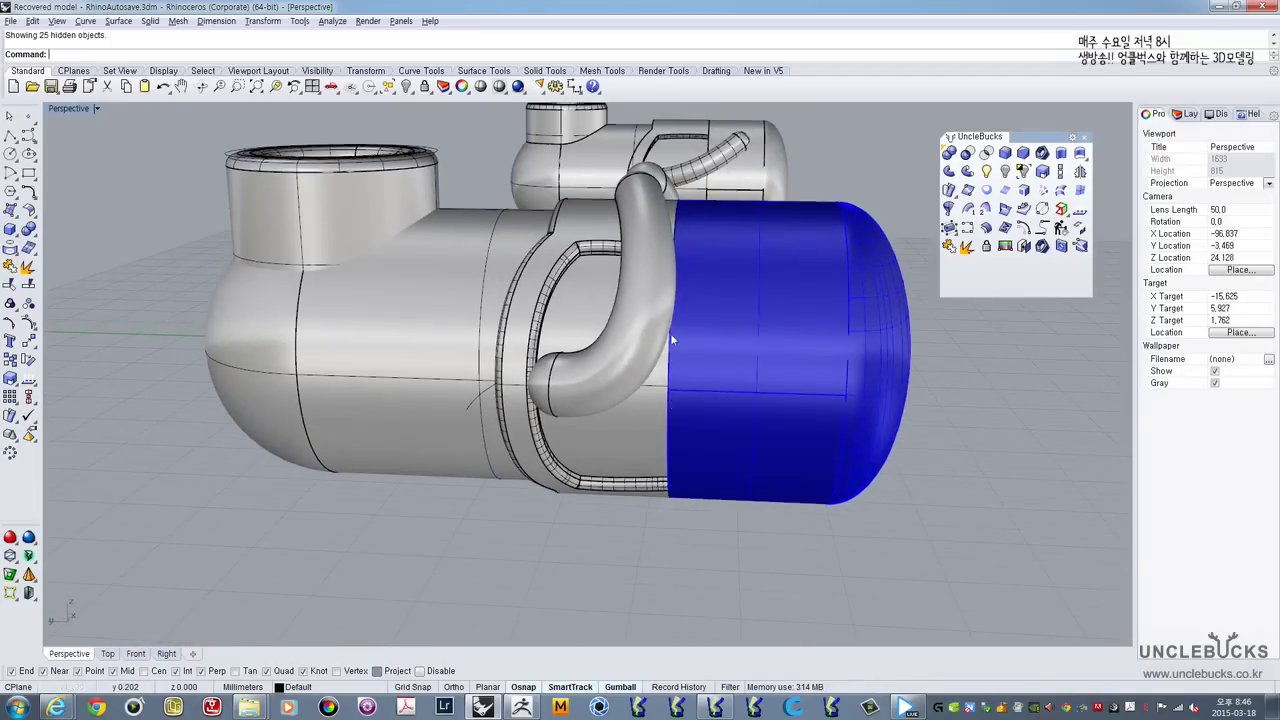
Step: Examine how the enlarged blue trousers fit against the body and arms in the Perspective and Top views
right_drag(670, 340, 682, 394)
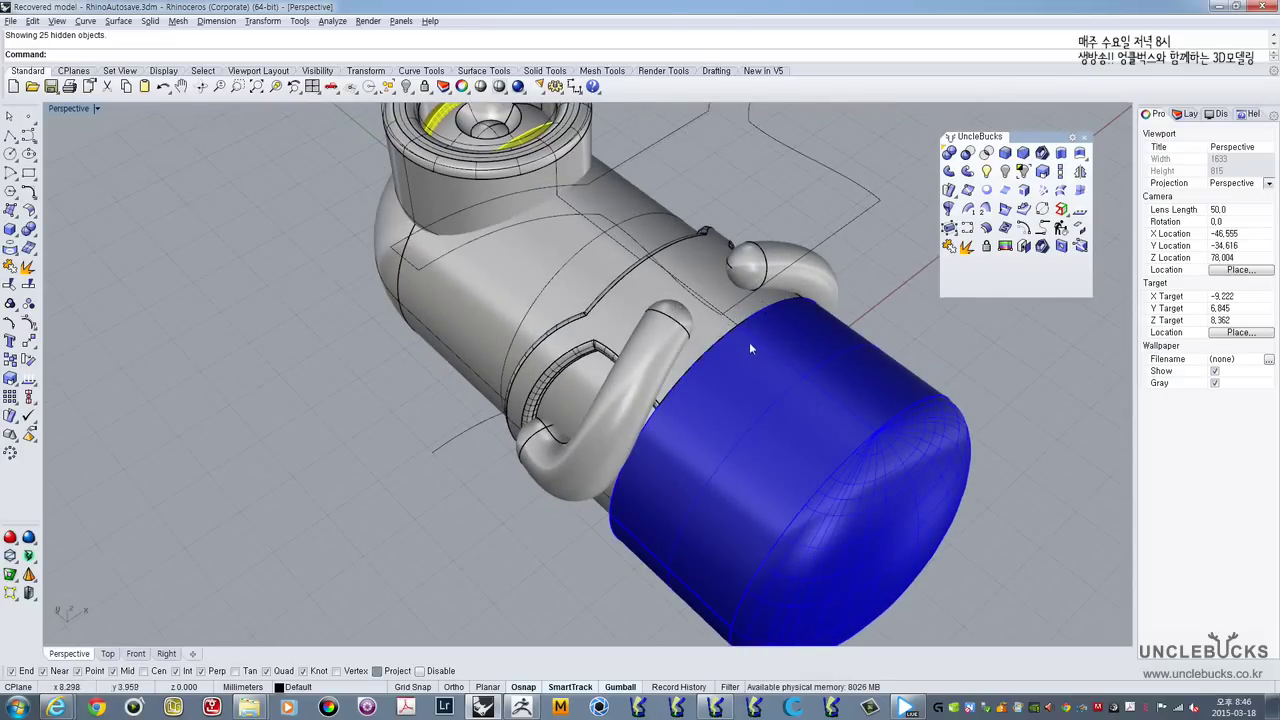
right_drag(712, 436, 722, 262)
scroll(681, 372, up, 2)
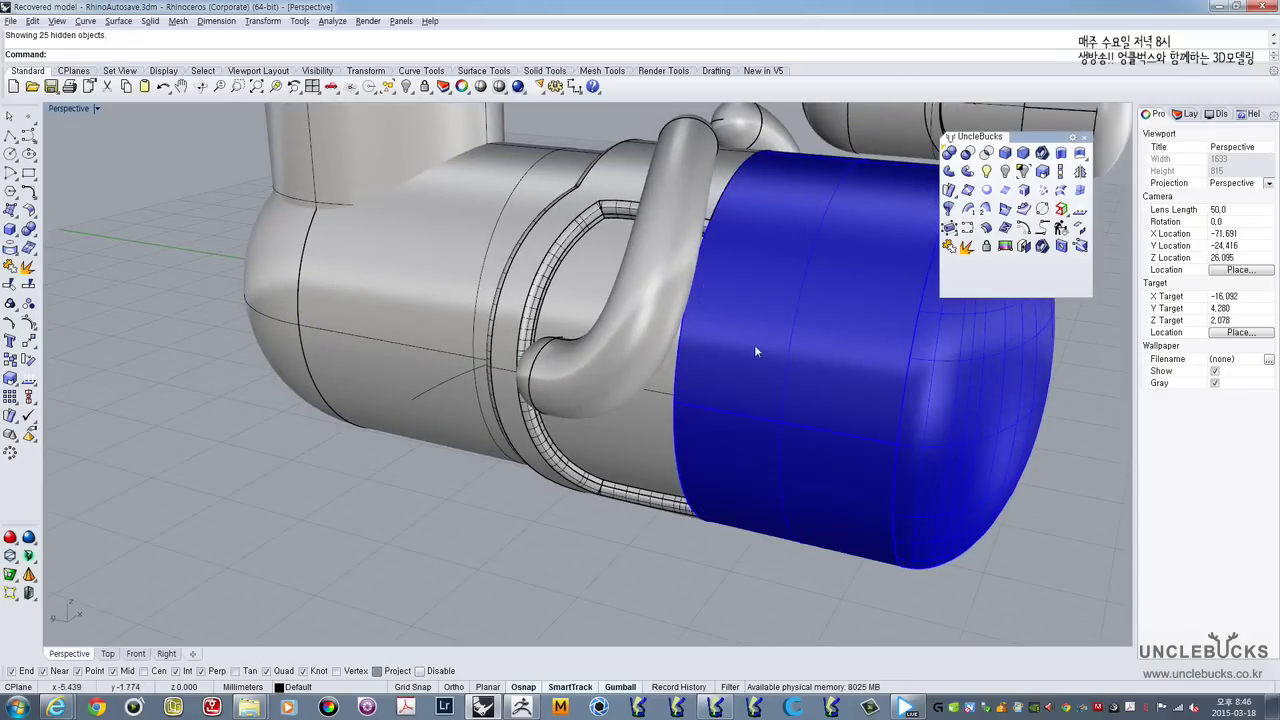
right_drag(755, 350, 385, 290)
scroll(687, 357, up, 3)
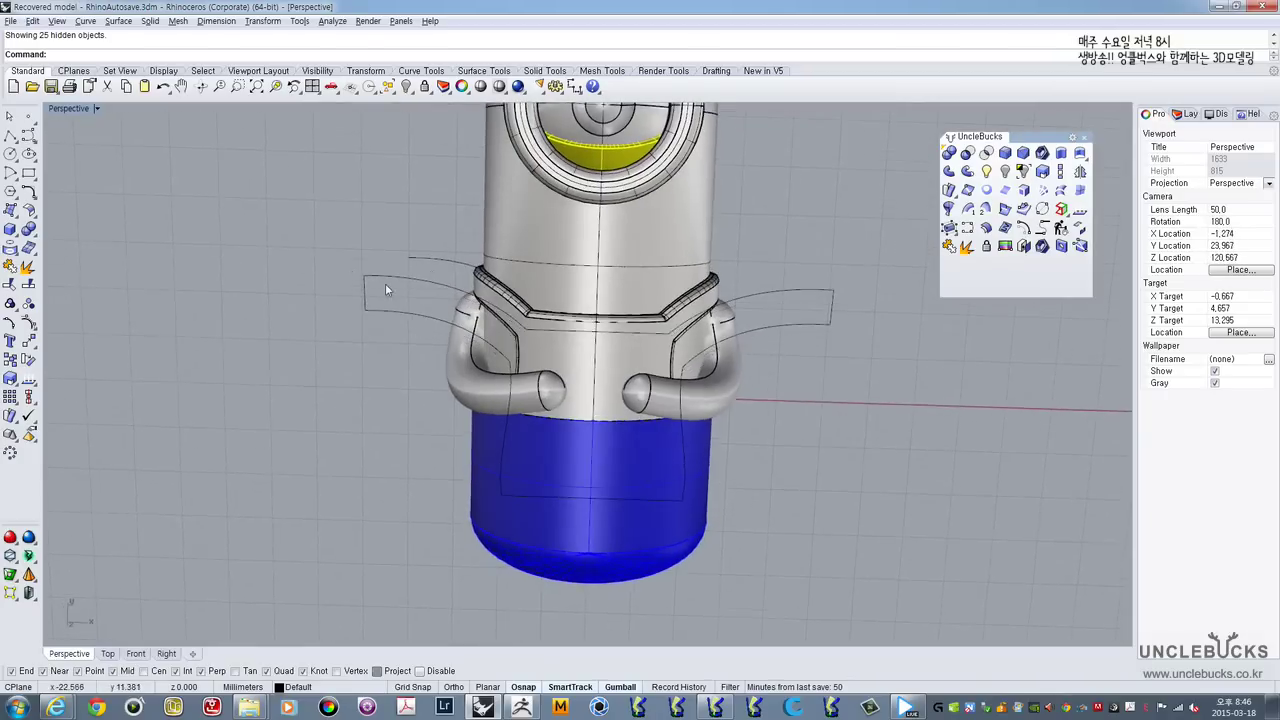
double_click(59, 109)
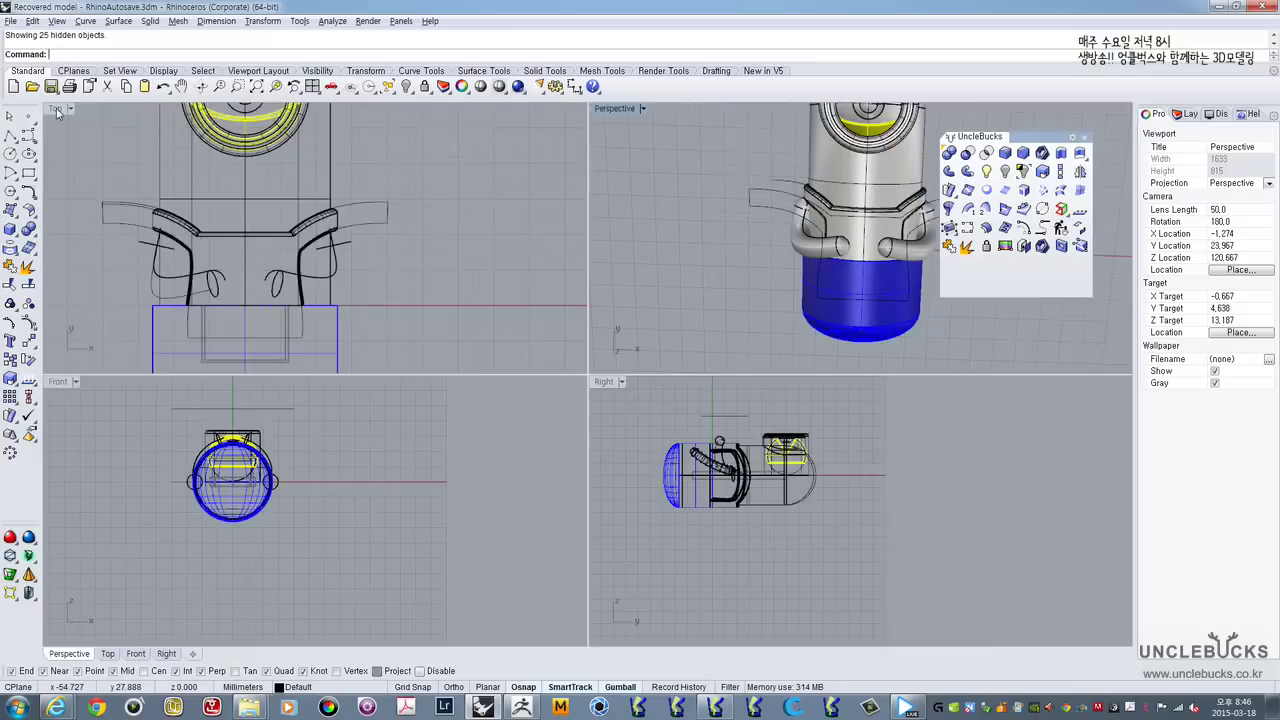
double_click(58, 109)
mouse_move(362, 323)
right_down()
mouse_move(349, 240)
mouse_move(385, 318)
right_up()
scroll(349, 240, down, 8)
scroll(385, 318, up, 3)
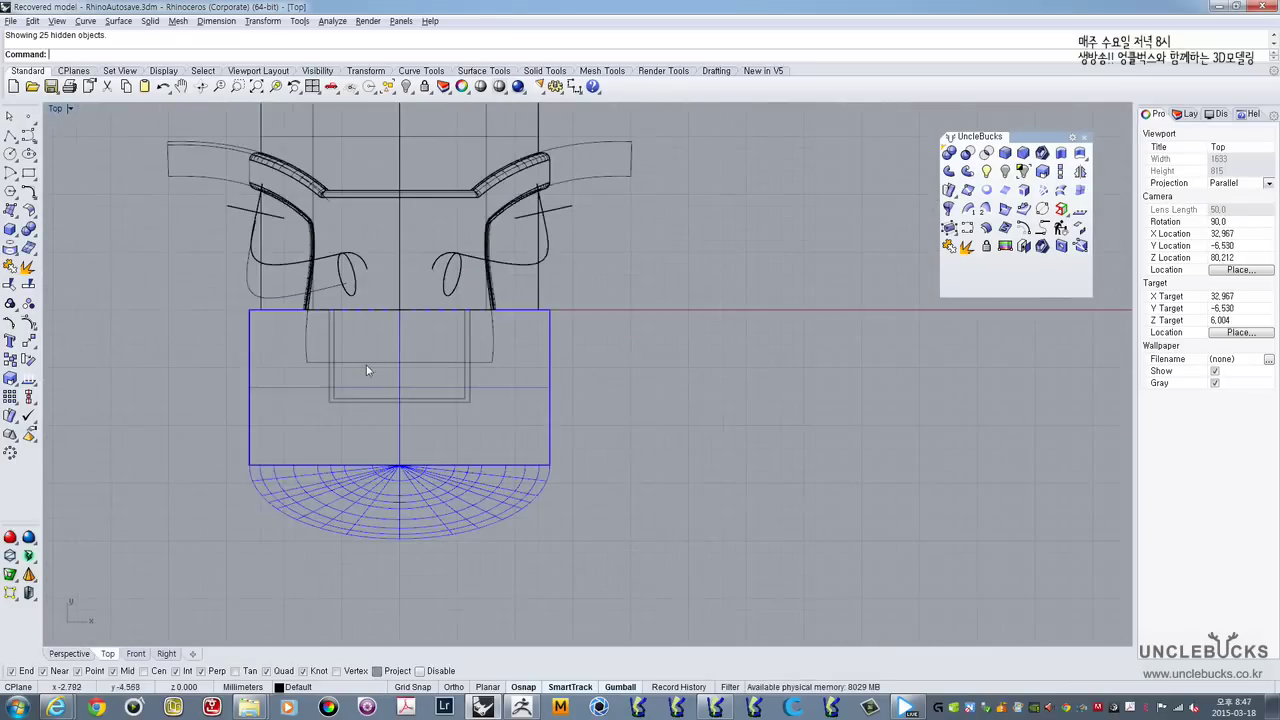
right_drag(267, 441, 288, 381)
scroll(367, 446, down, 2)
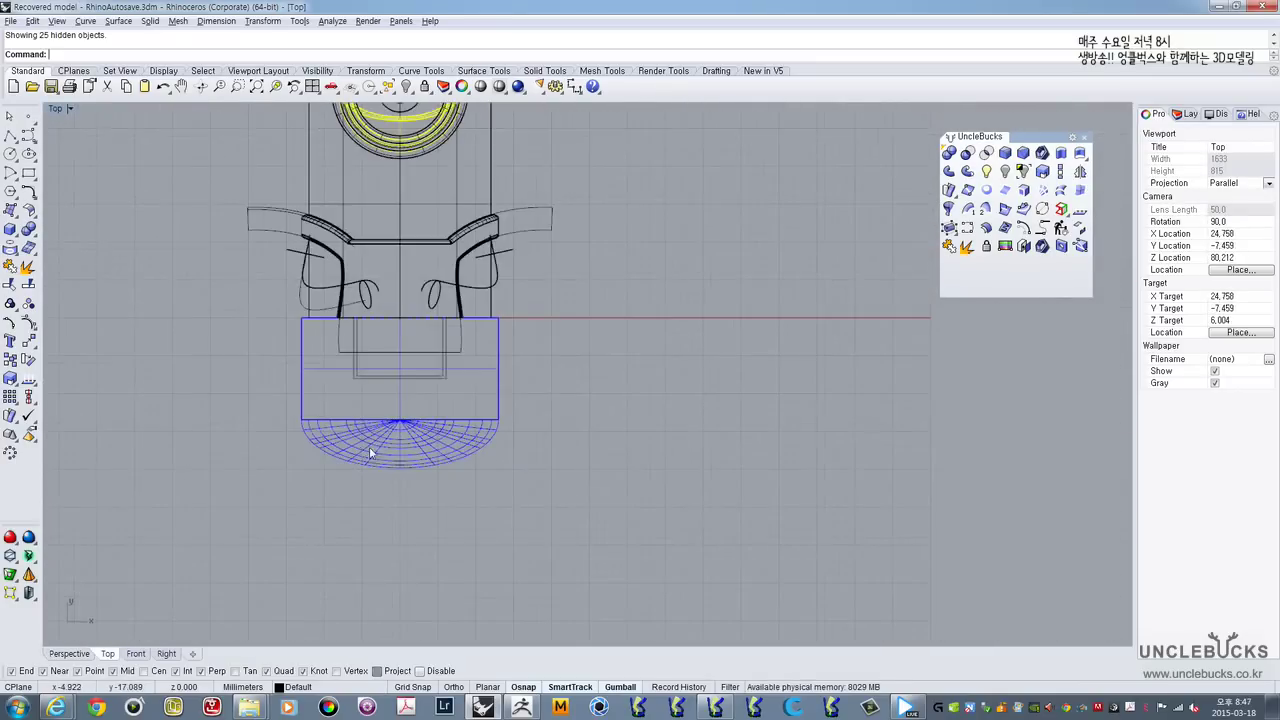
Step: Start a one-directional scale (Scale1D) of the blue trousers solid in the Top view
click(482, 419)
scroll(490, 445, down, 2)
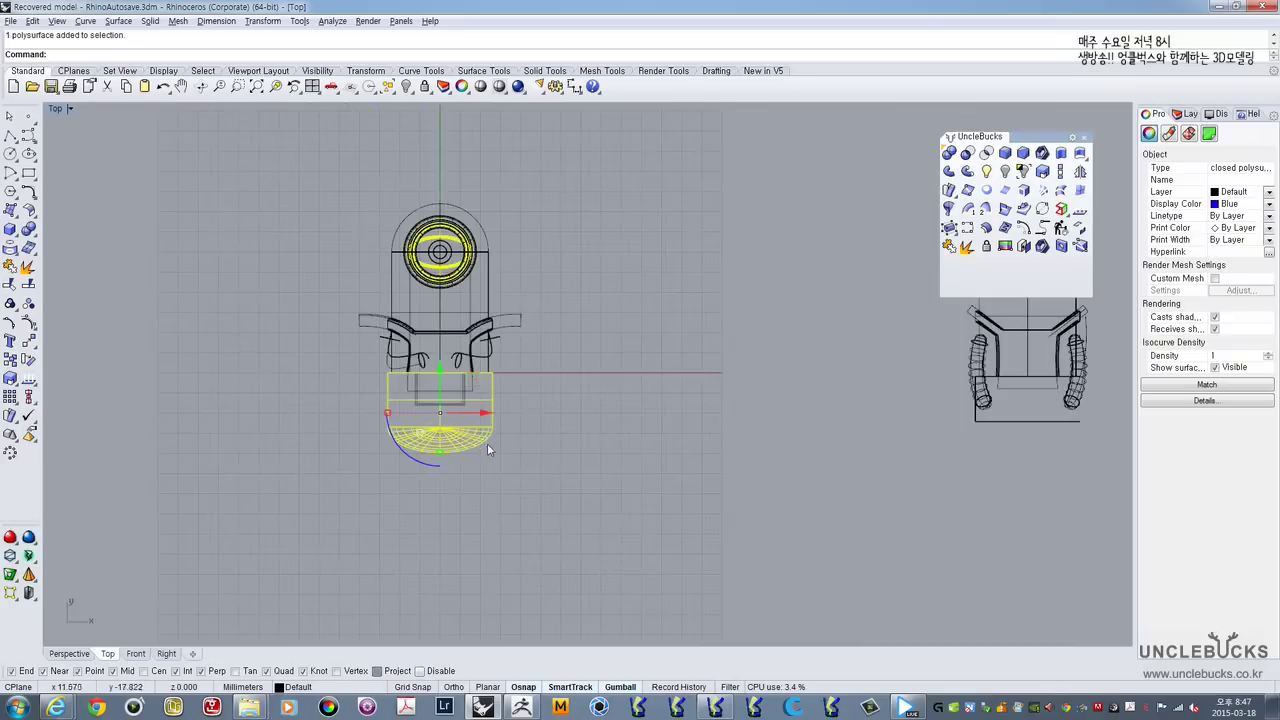
scroll(484, 419, up, 3)
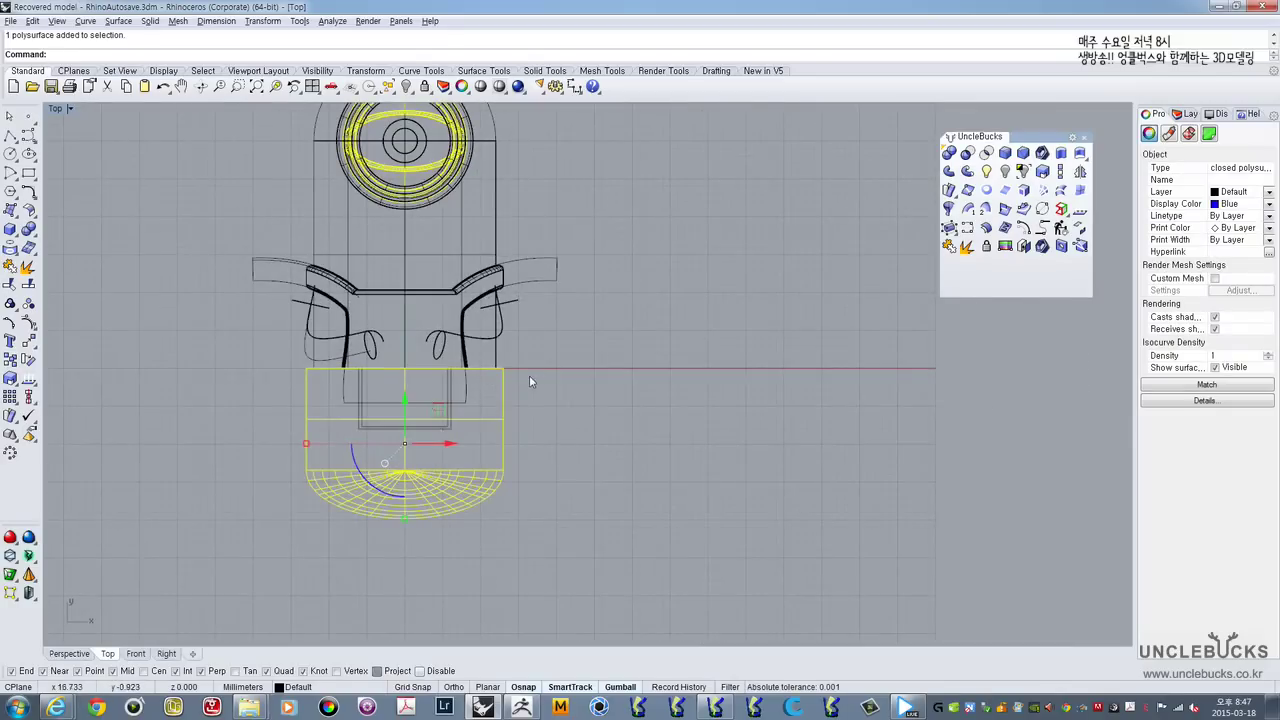
scroll(534, 378, down, 3)
scroll(542, 370, up, 5)
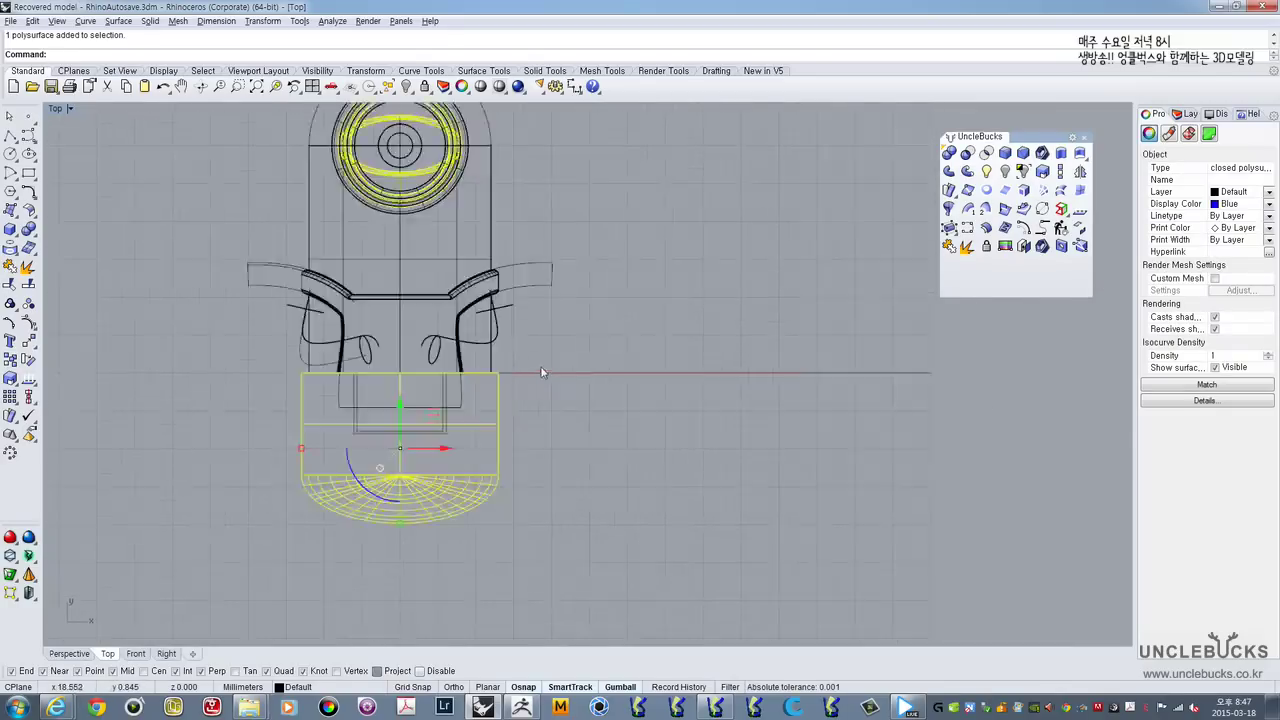
click(1060, 171)
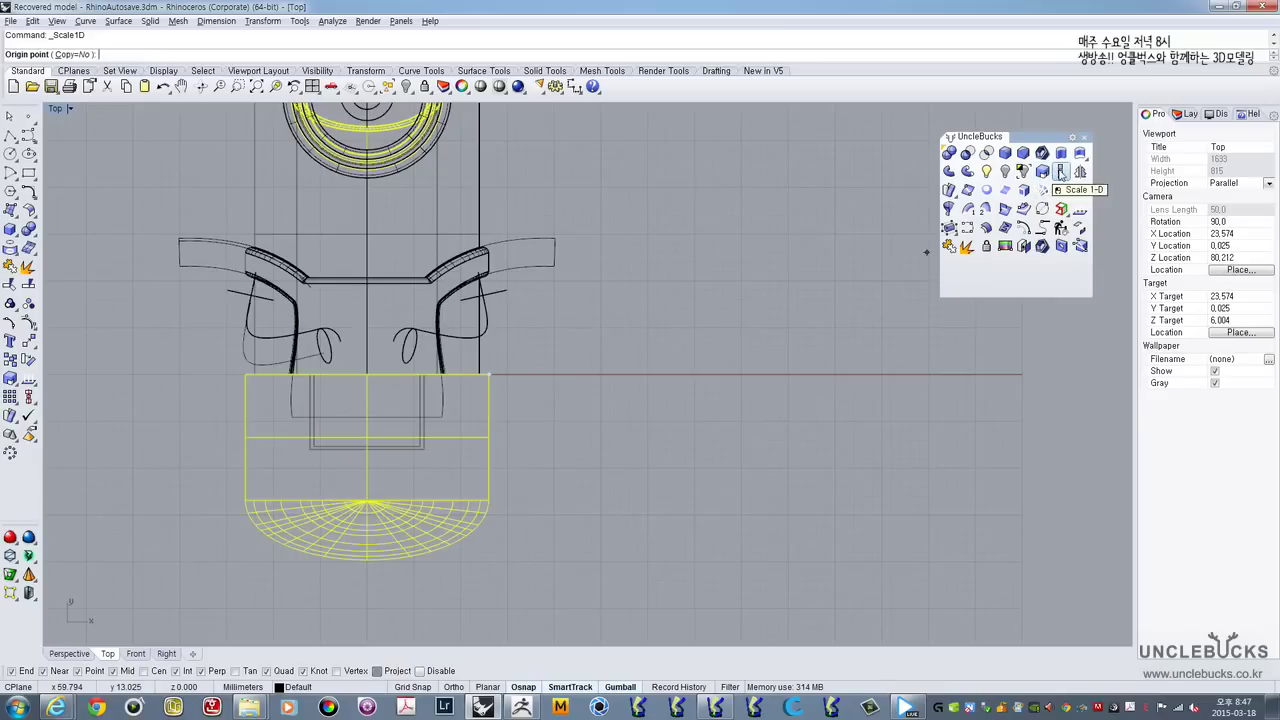
Step: Shorten the blue lower body with Scale 1-D along its length, using the midpoint of its upper edge as origin
click(366, 375)
shift+right_drag(365, 614, 380, 470)
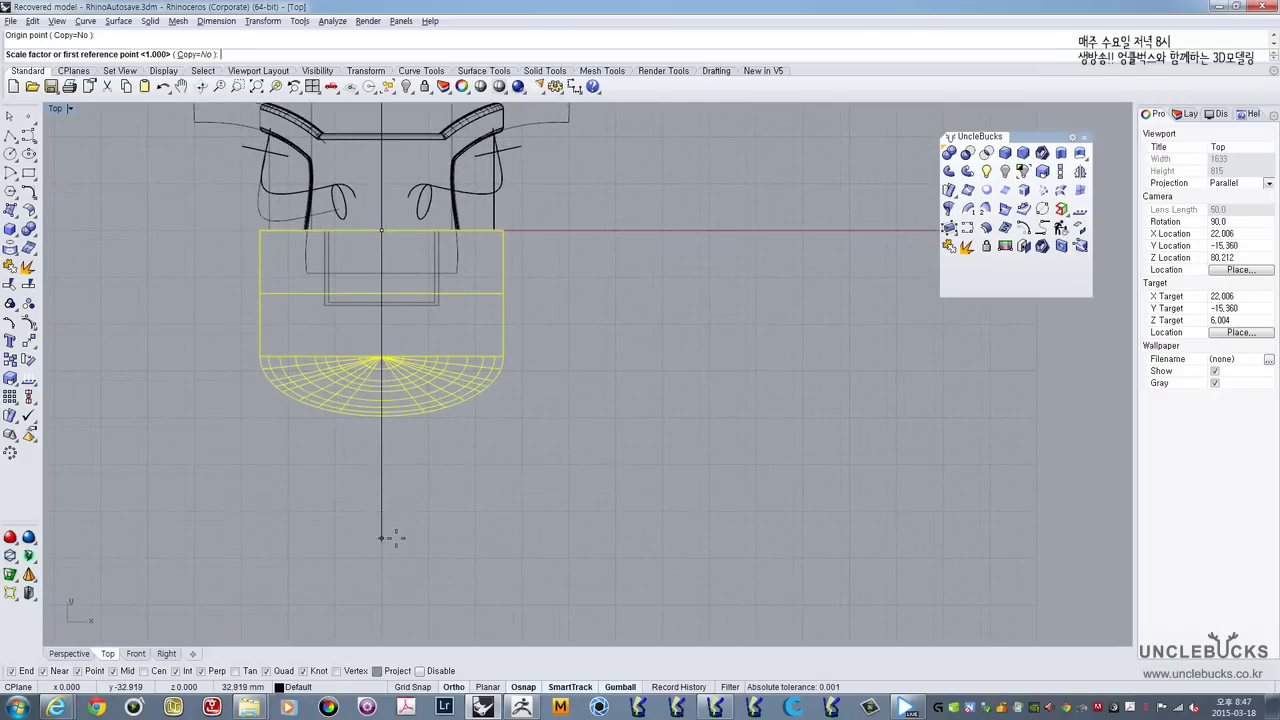
click(395, 538)
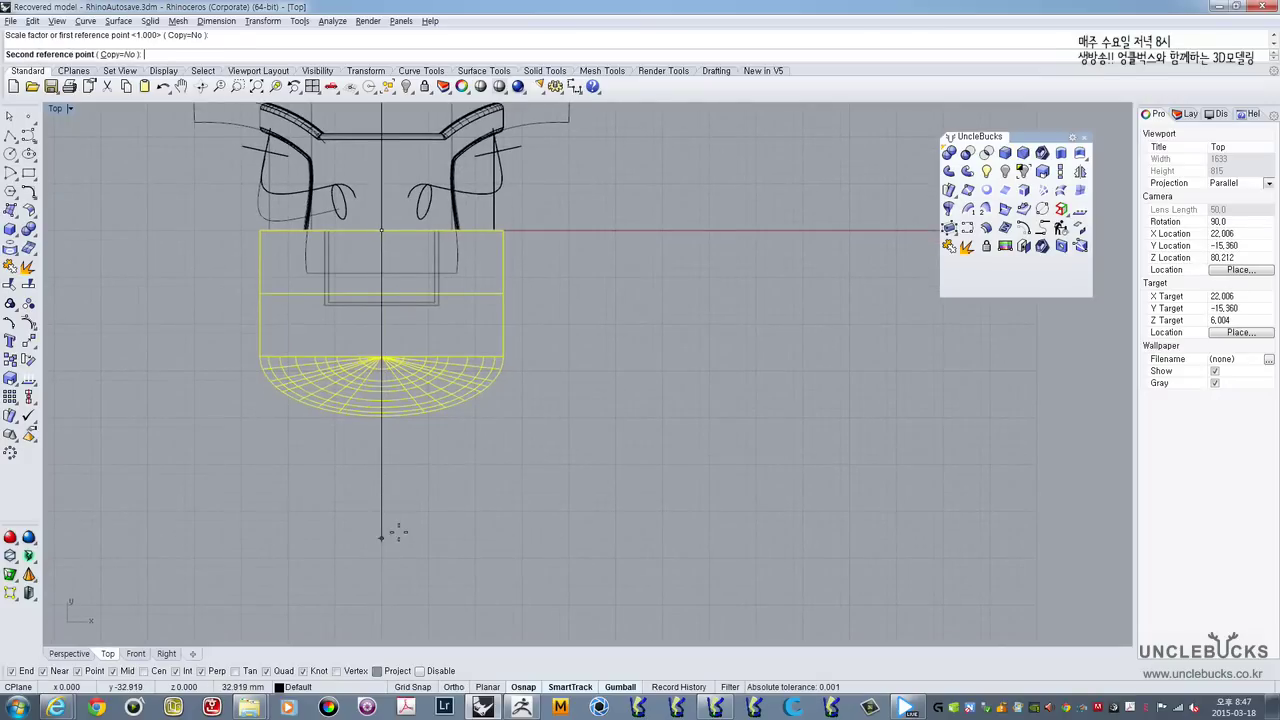
click(427, 468)
right_drag(428, 383, 419, 481)
scroll(393, 374, down, 5)
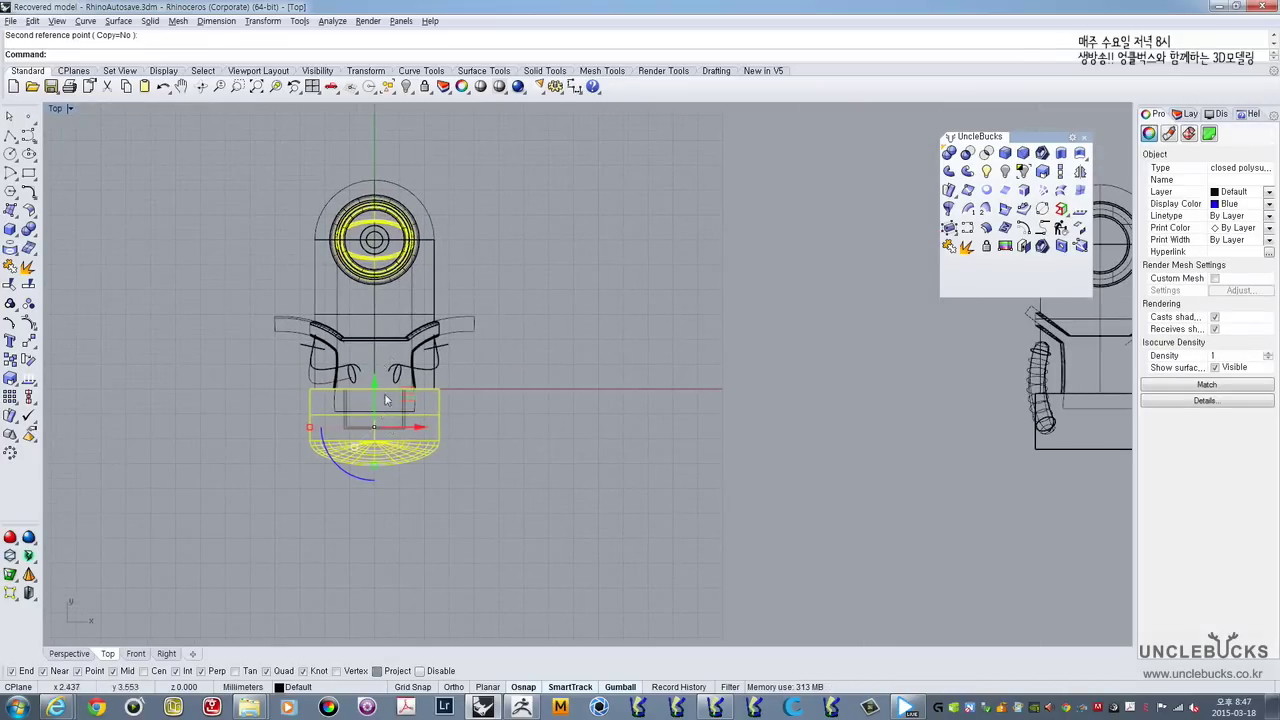
scroll(380, 435, up, 4)
click(565, 402)
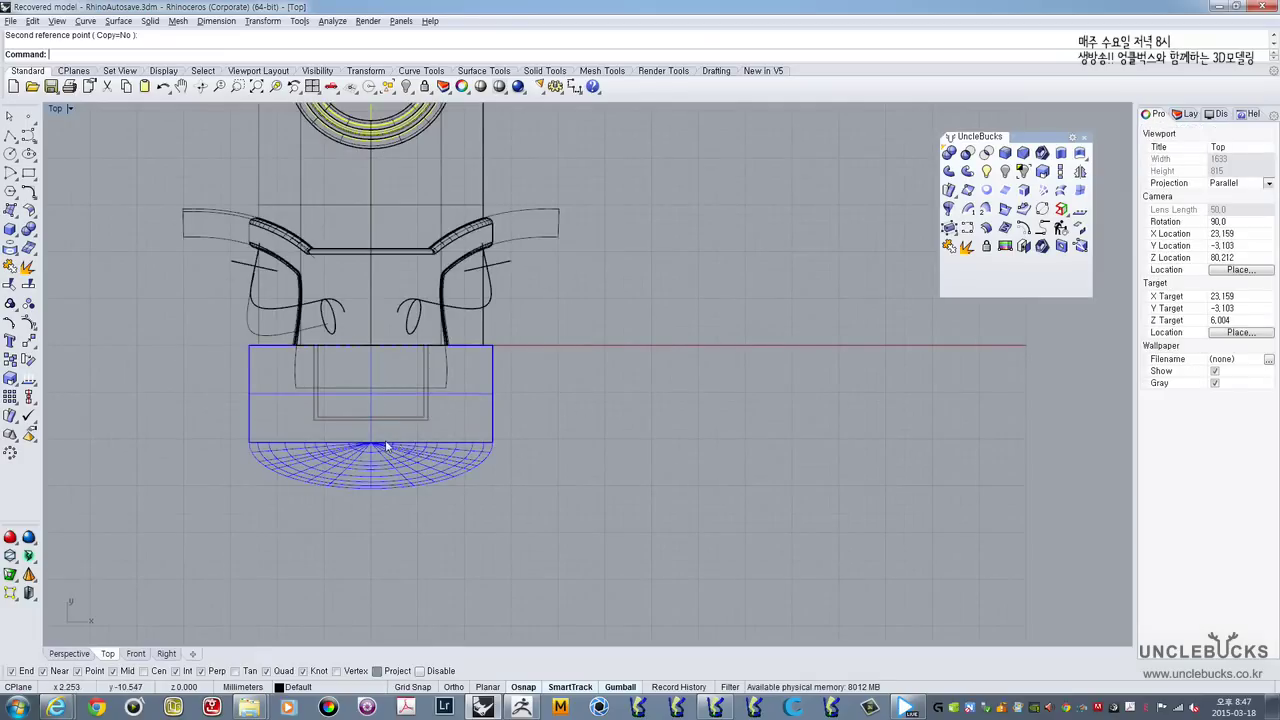
Step: Inspect the blue lower body in the Perspective view and check the Minion reference picture in Internet Explorer
double_click(56, 110)
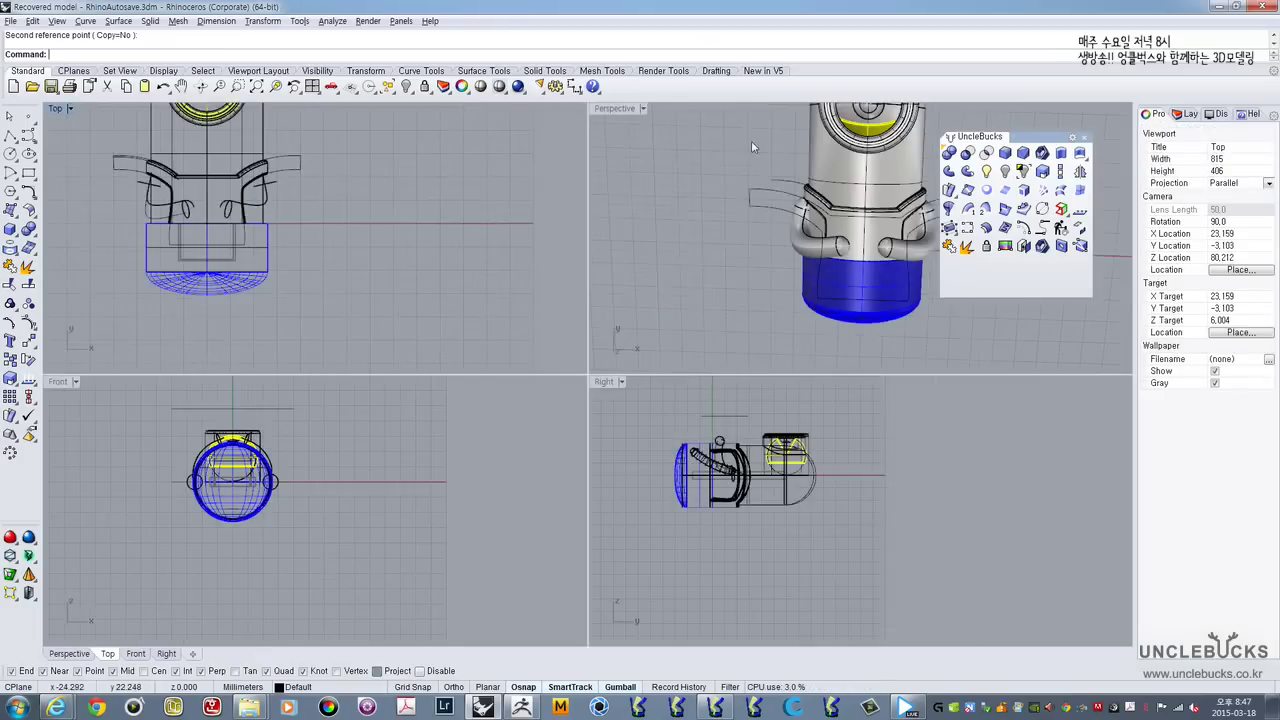
double_click(624, 113)
right_drag(572, 325, 603, 260)
scroll(606, 262, down, 4)
right_drag(648, 436, 636, 392)
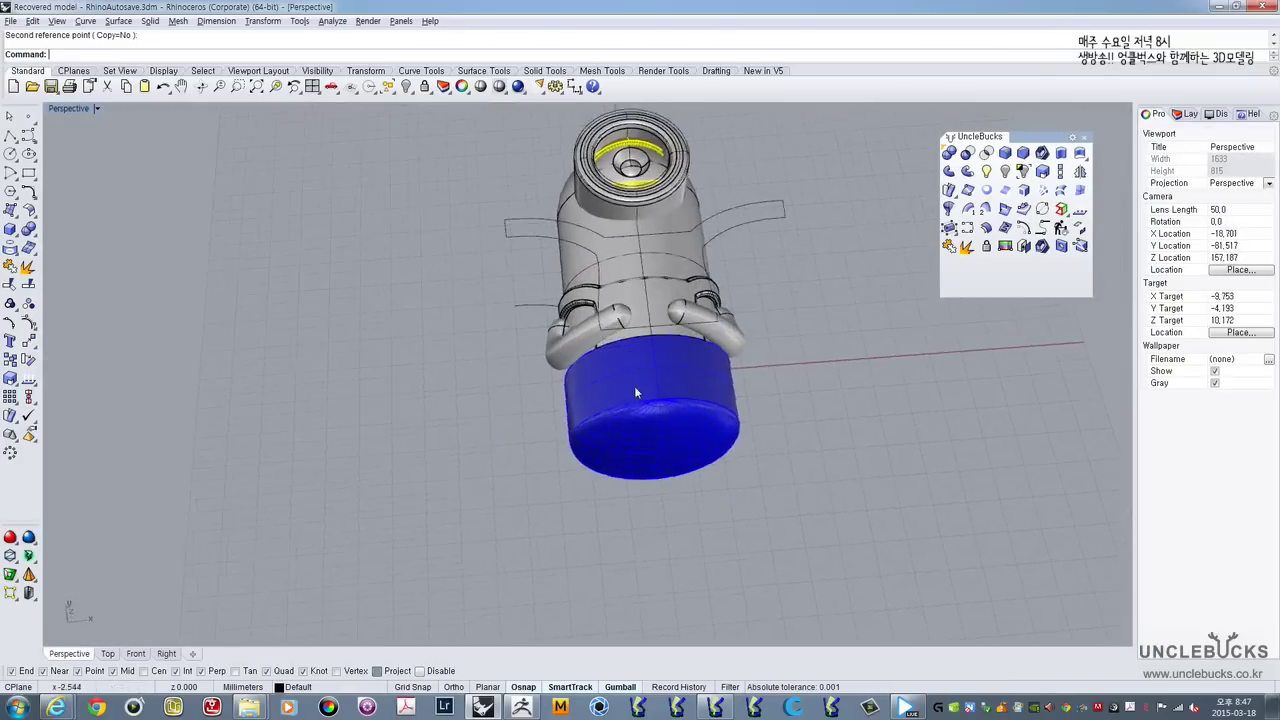
scroll(650, 405, up, 4)
double_click(66, 110)
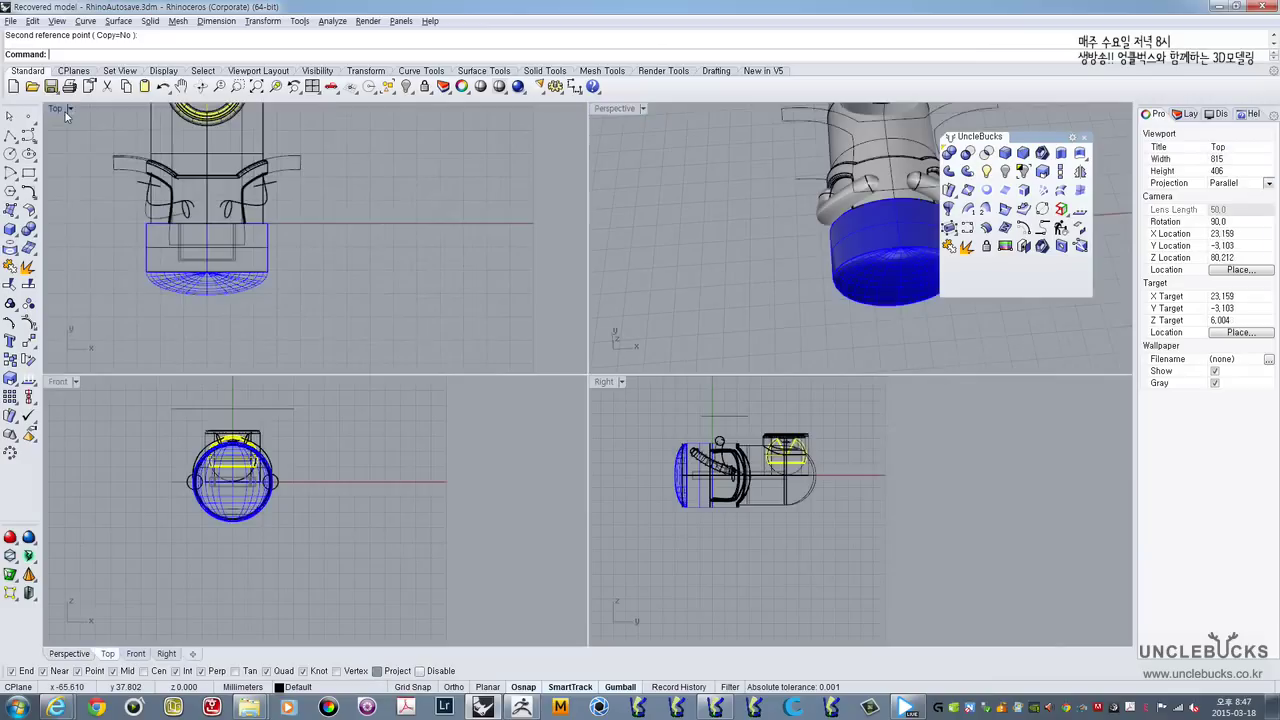
double_click(56, 108)
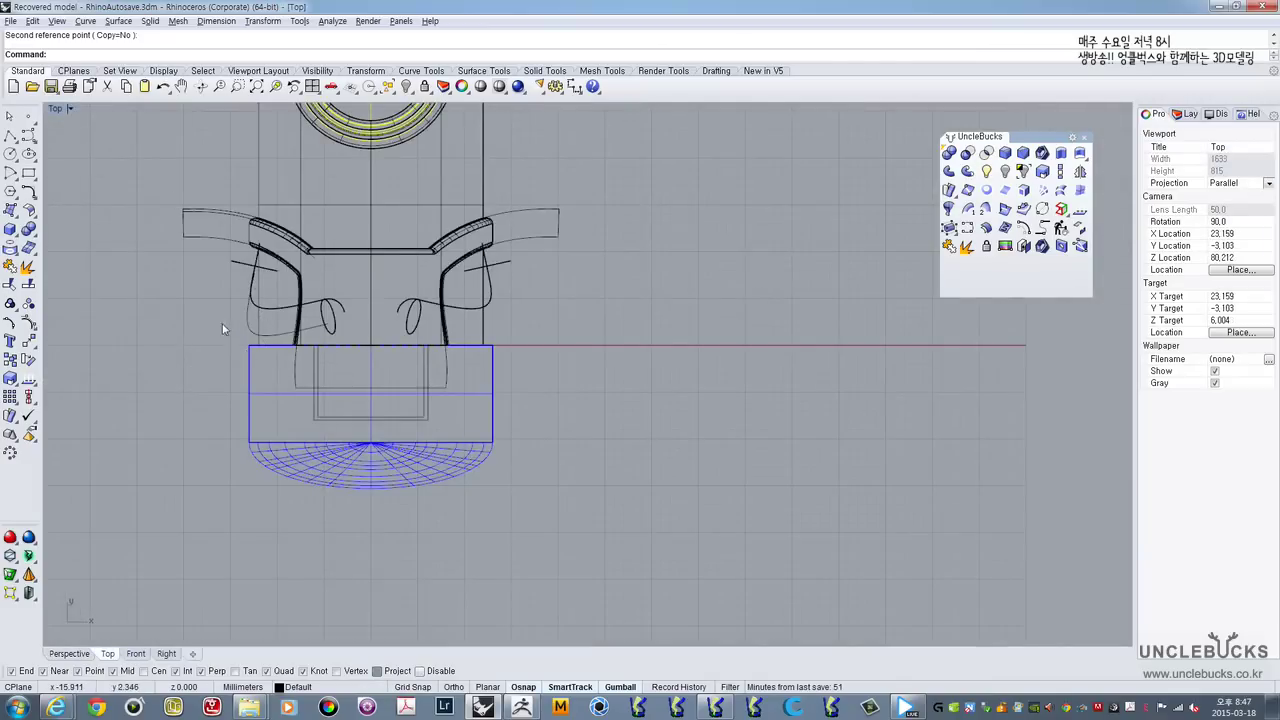
scroll(272, 325, up, 4)
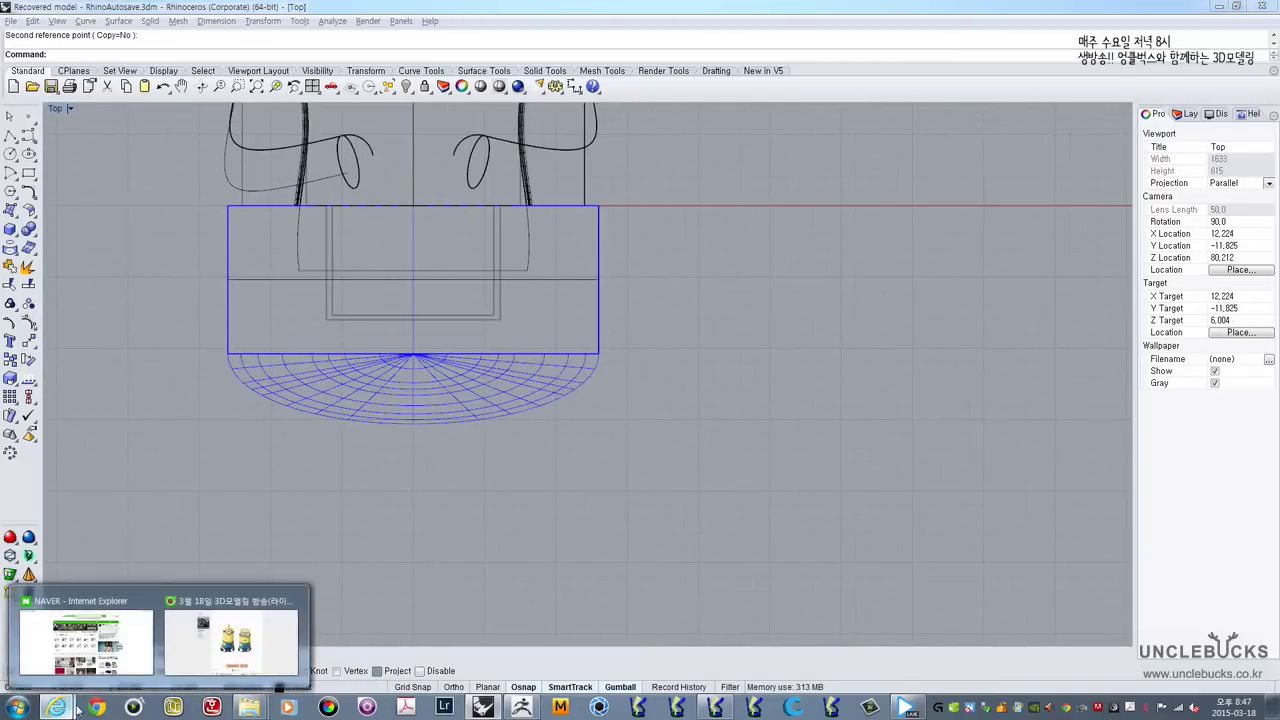
click(229, 628)
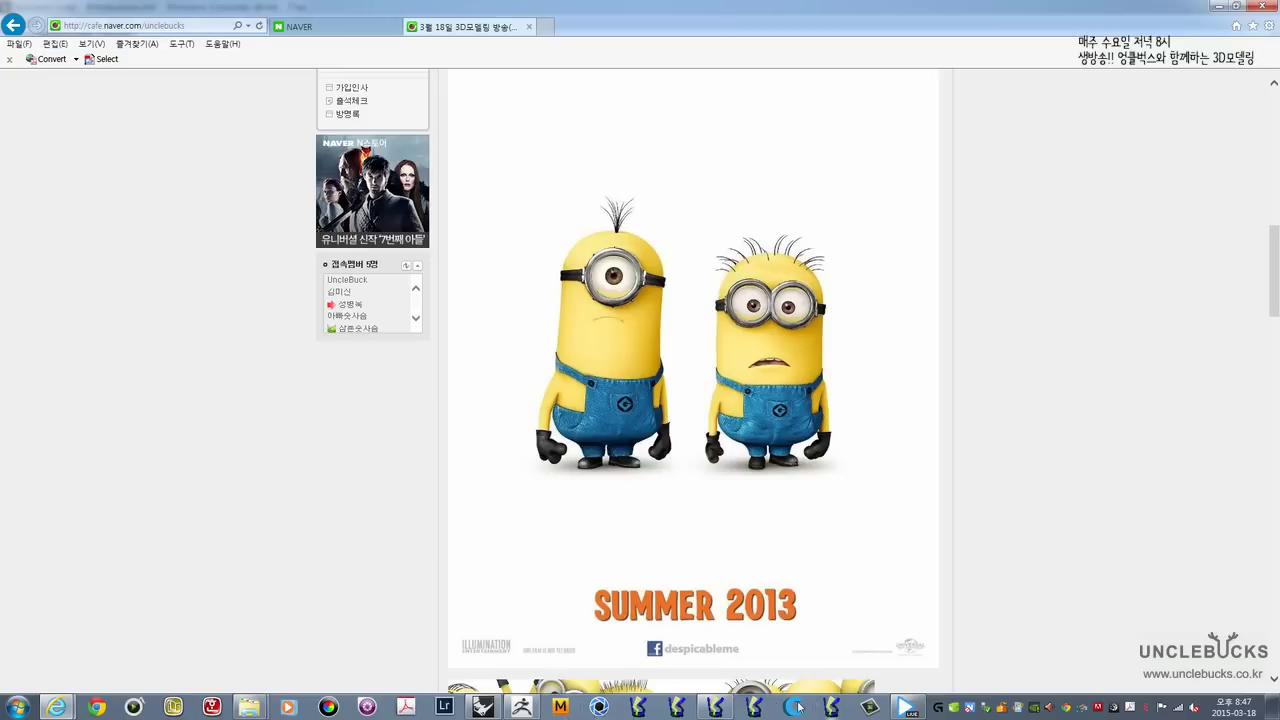
mouse_move(489, 713)
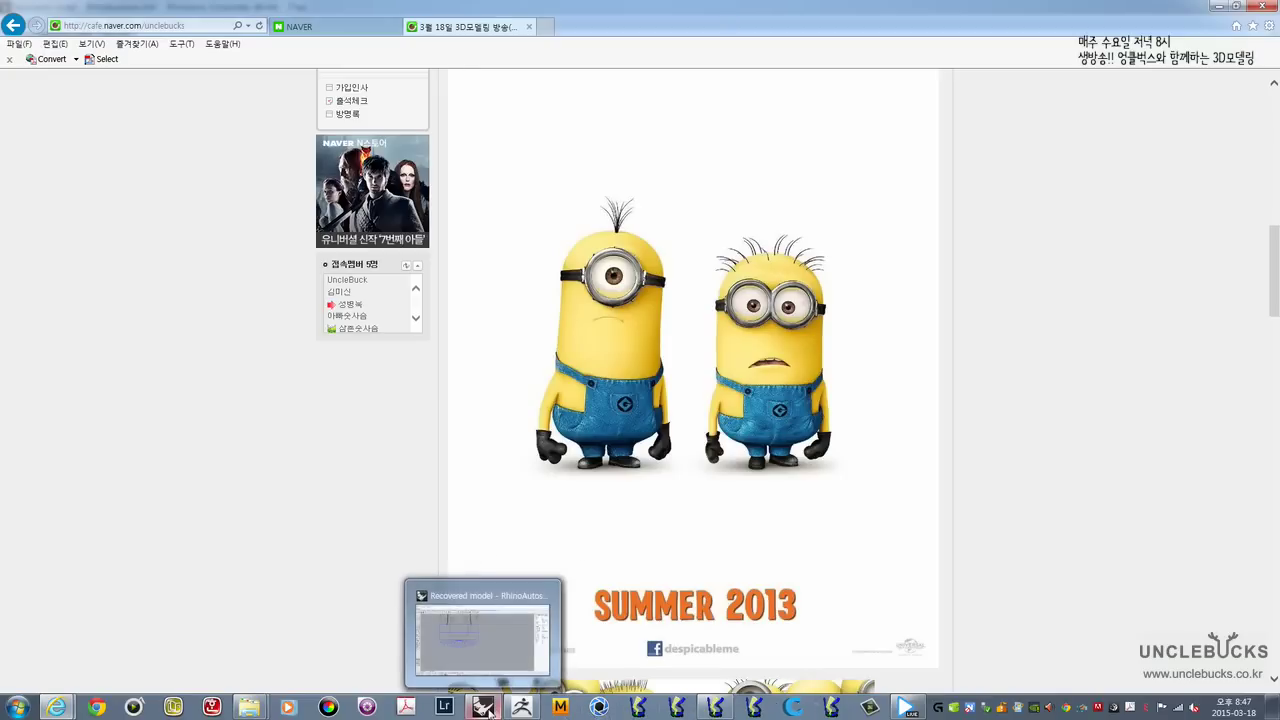
click(484, 640)
scroll(362, 425, up, 2)
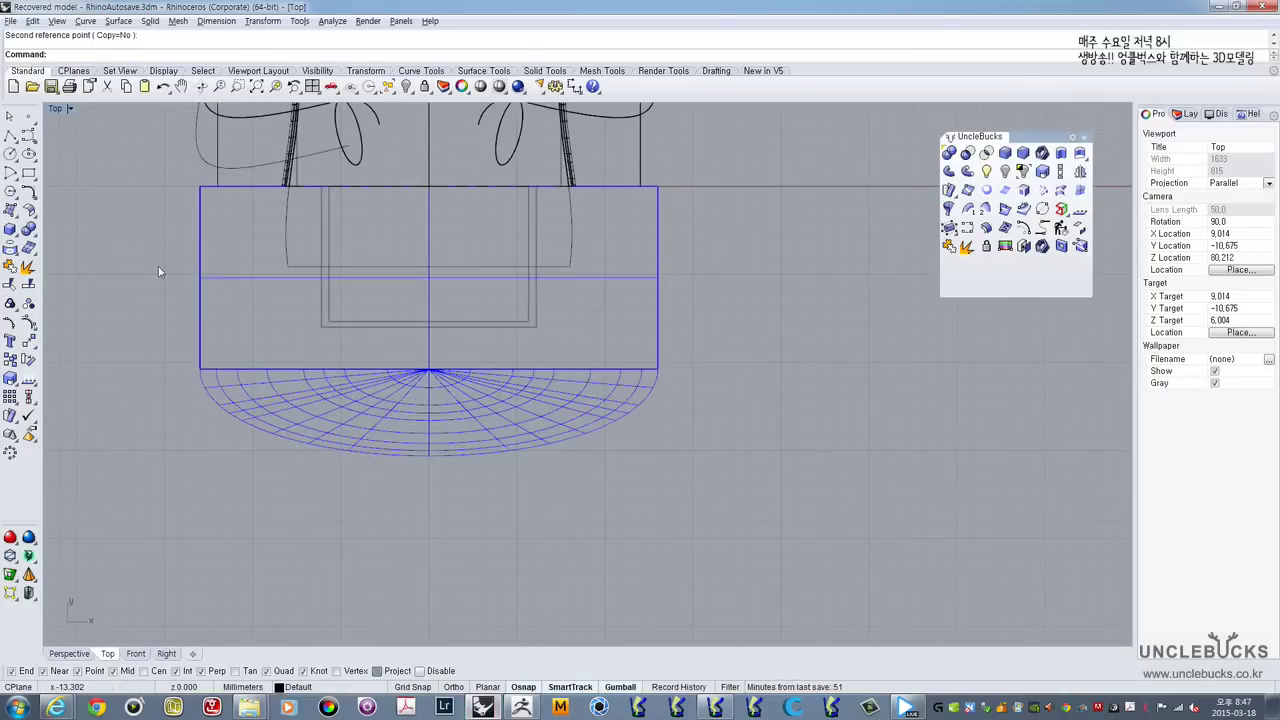
Step: Draw a slightly slanted straight polyline from inside the domed base downwards as the left leg's centre line
click(11, 137)
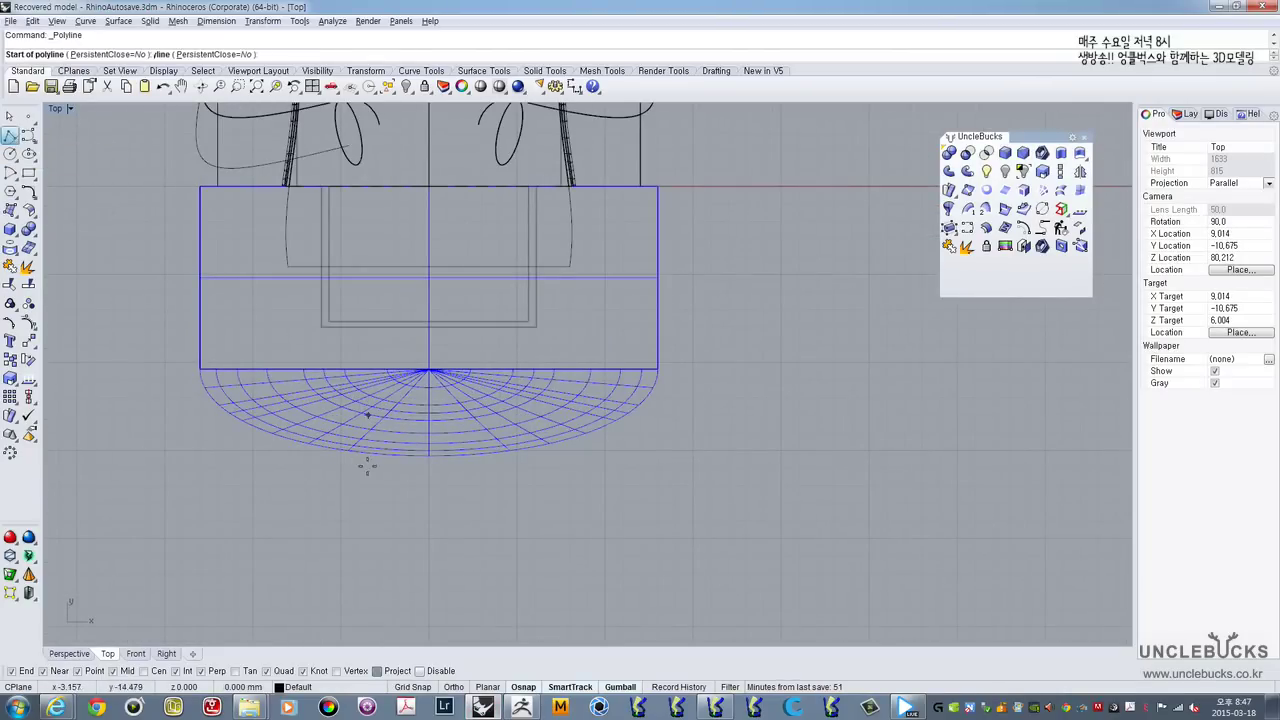
click(354, 432)
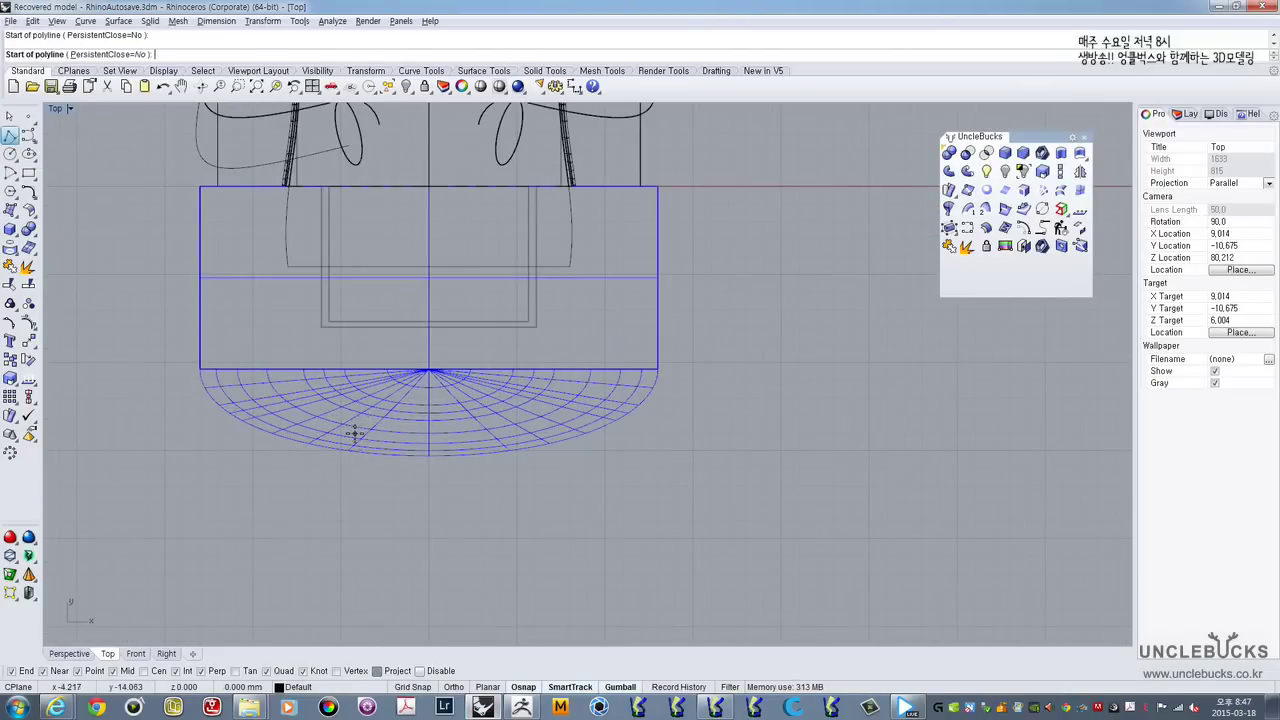
click(338, 540)
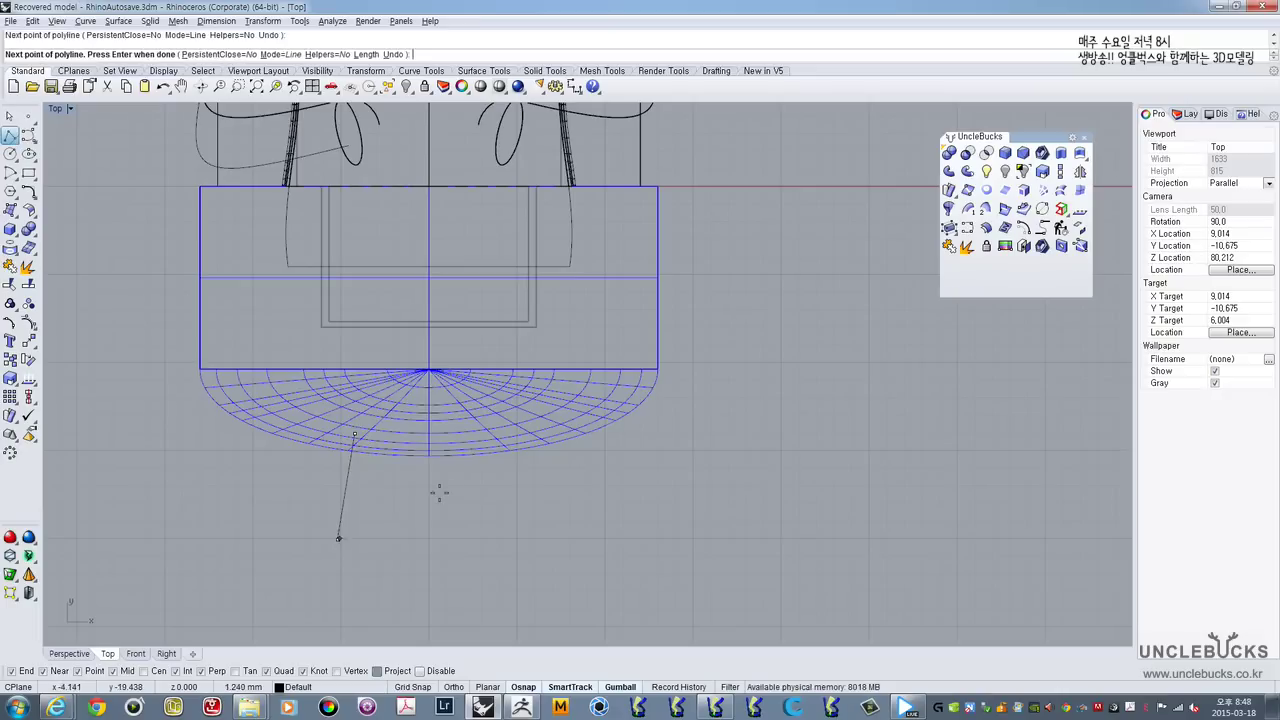
key(Return)
Step: Mirror the leg centre line across the body's vertical centre axis, keeping the original
click(352, 488)
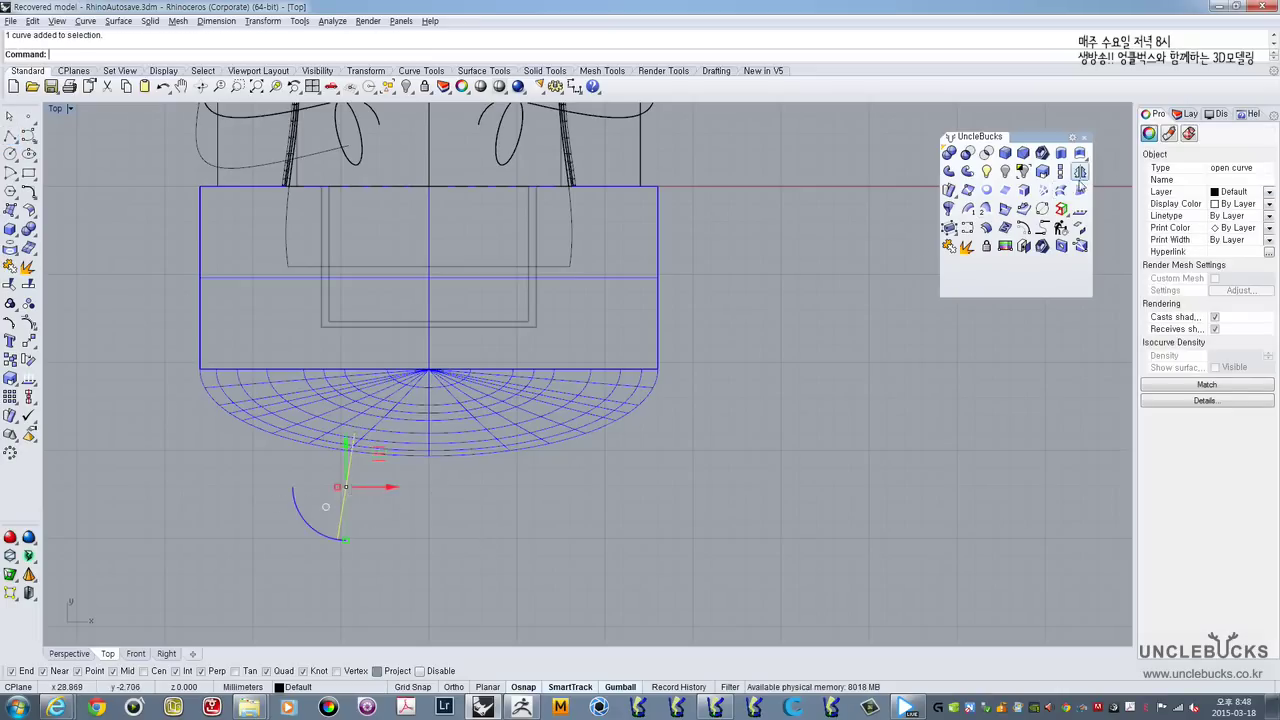
click(1080, 171)
click(432, 370)
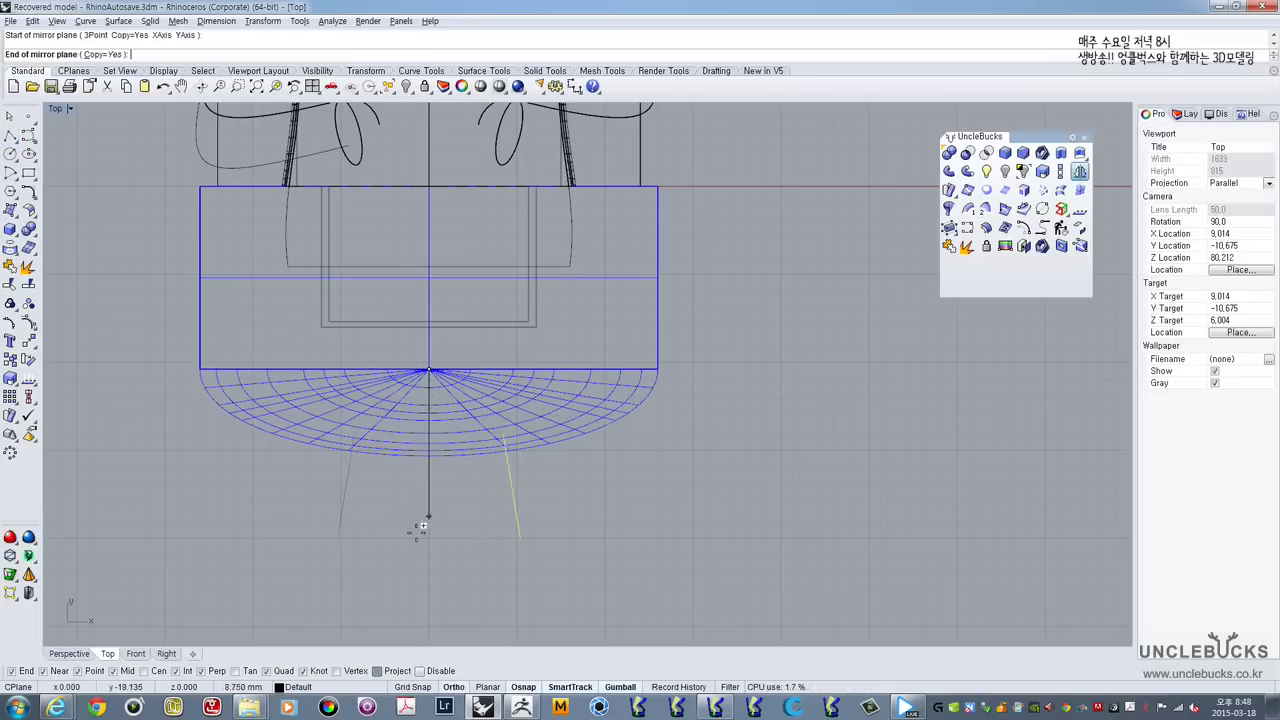
click(425, 540)
scroll(506, 527, down, 3)
key(Escape)
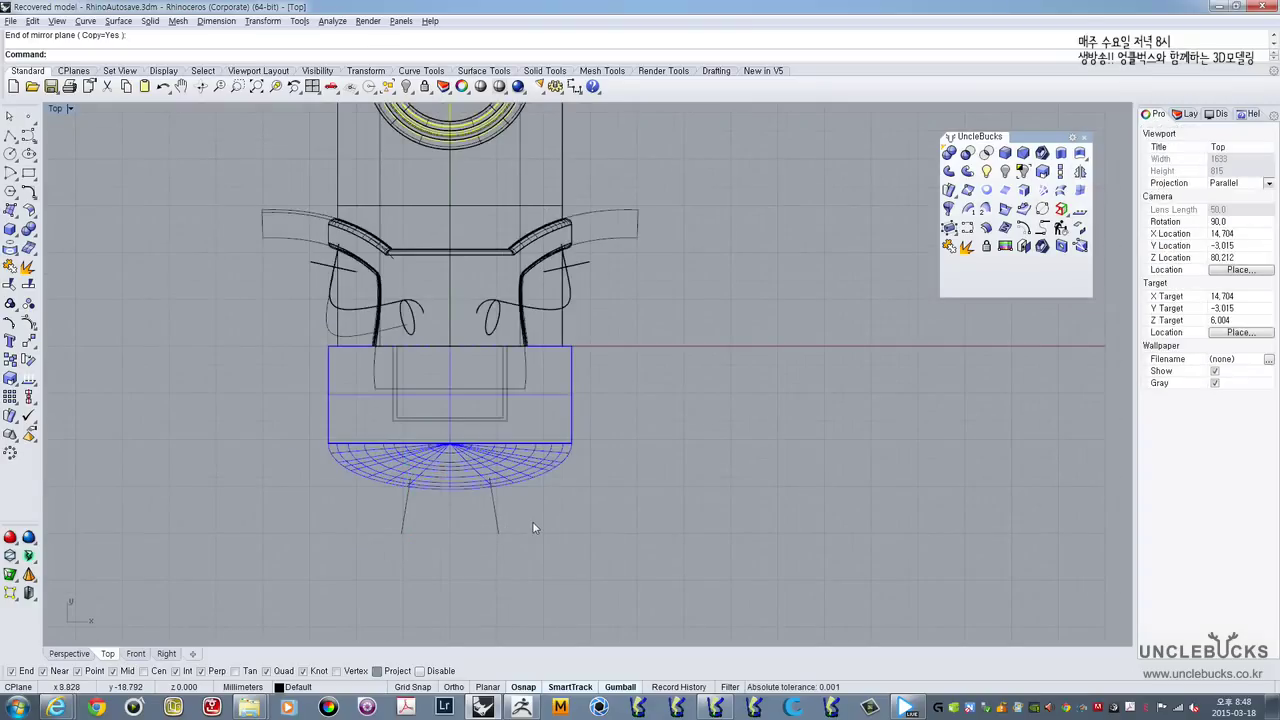
Step: Create a tapered flat-capped pipe along the left leg line, with a start radius of about 3.57 mm and a smaller end radius
click(390, 530)
scroll(417, 488, up, 5)
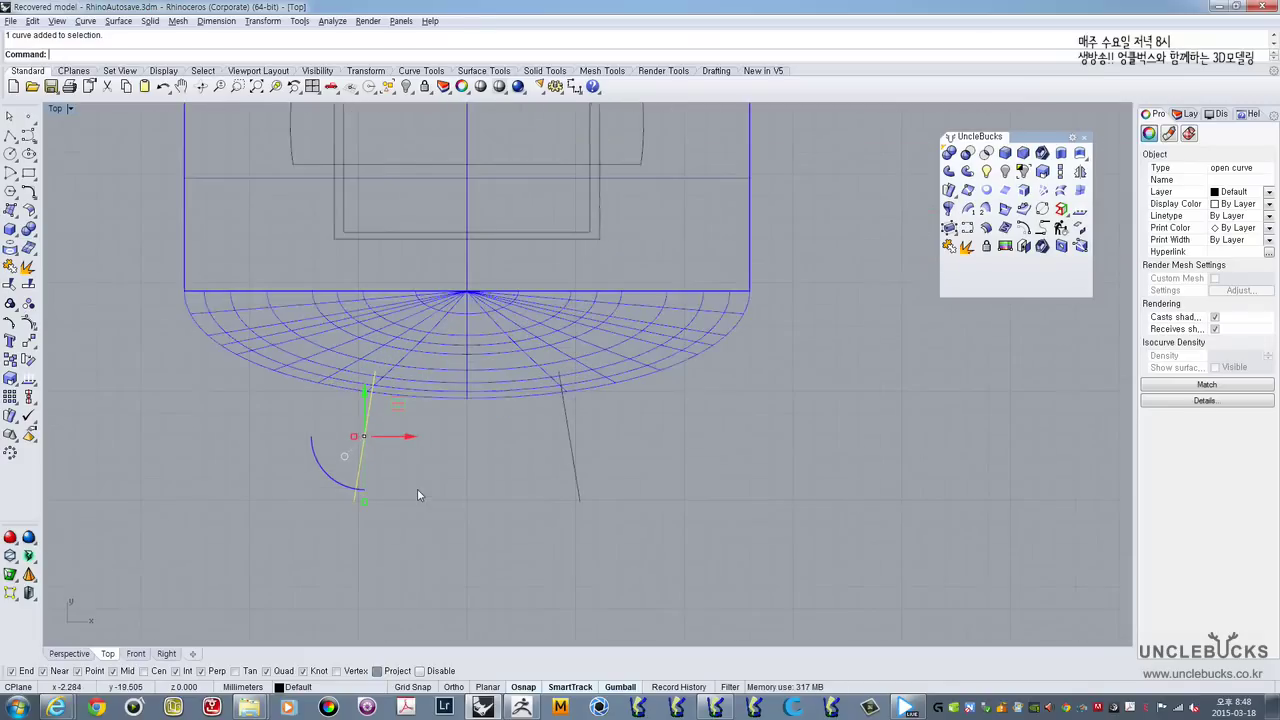
double_click(55, 109)
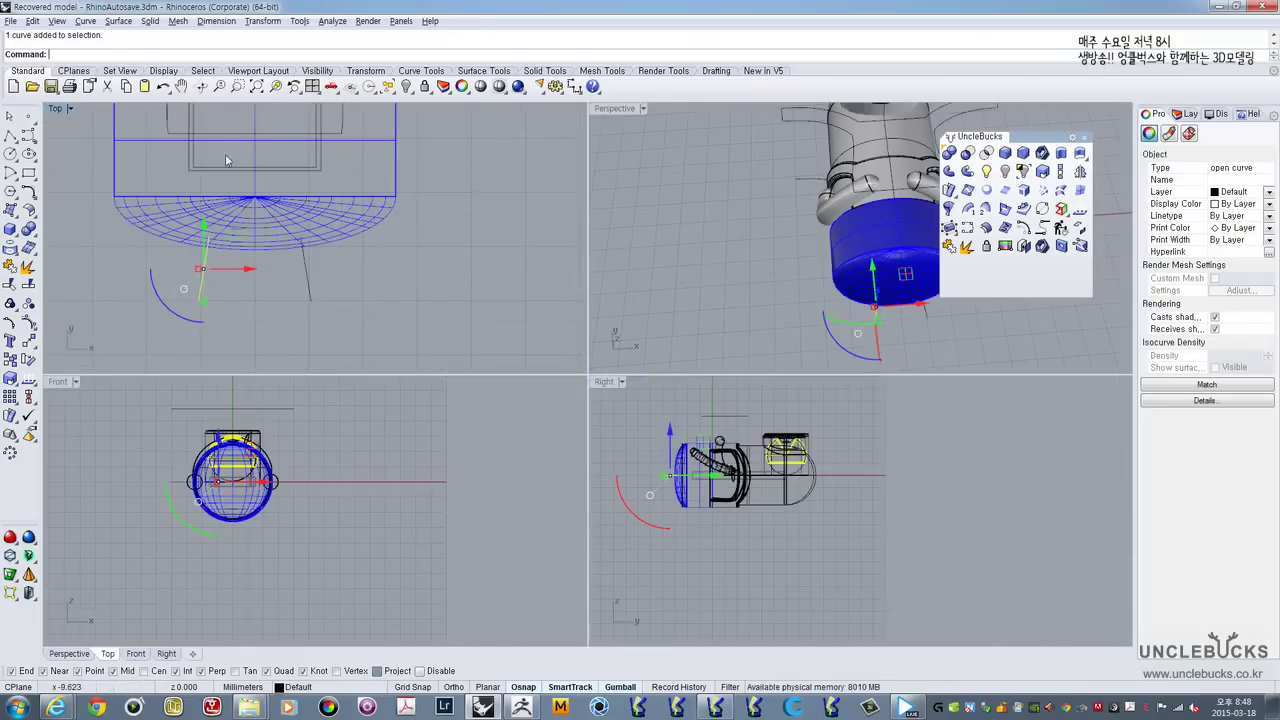
double_click(620, 109)
right_drag(610, 440, 927, 299)
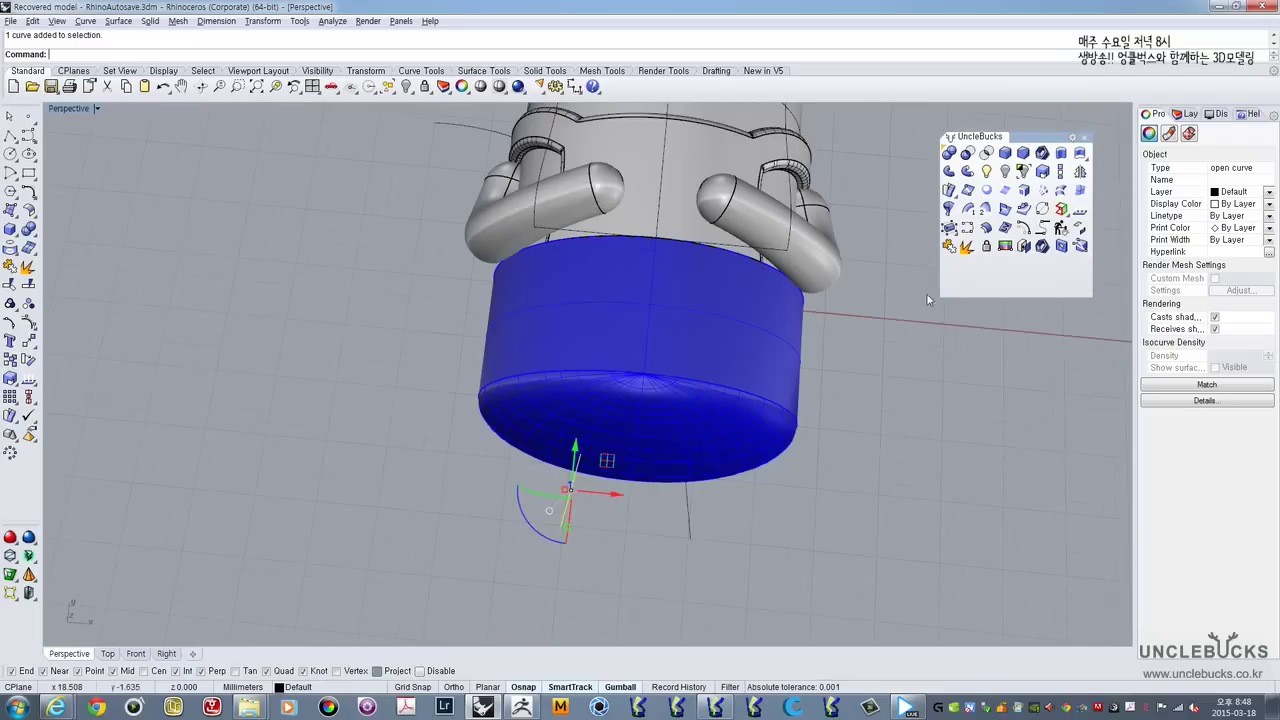
click(950, 176)
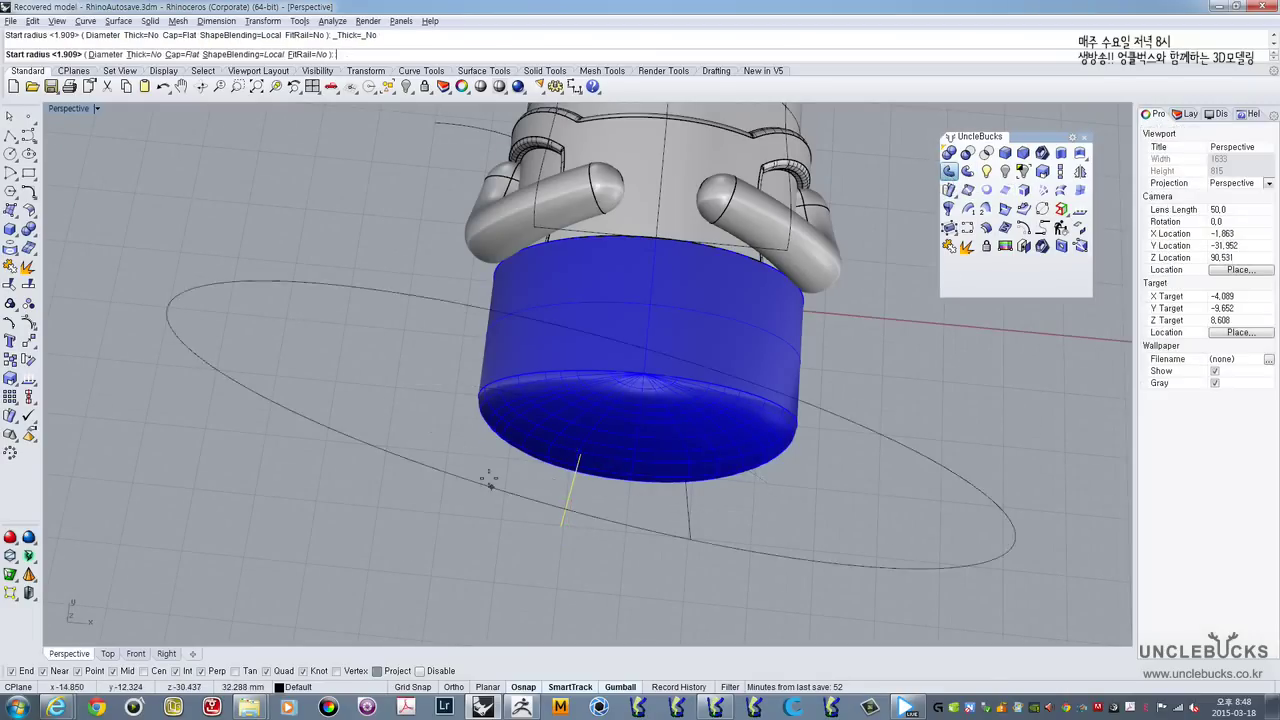
right_drag(486, 477, 580, 470)
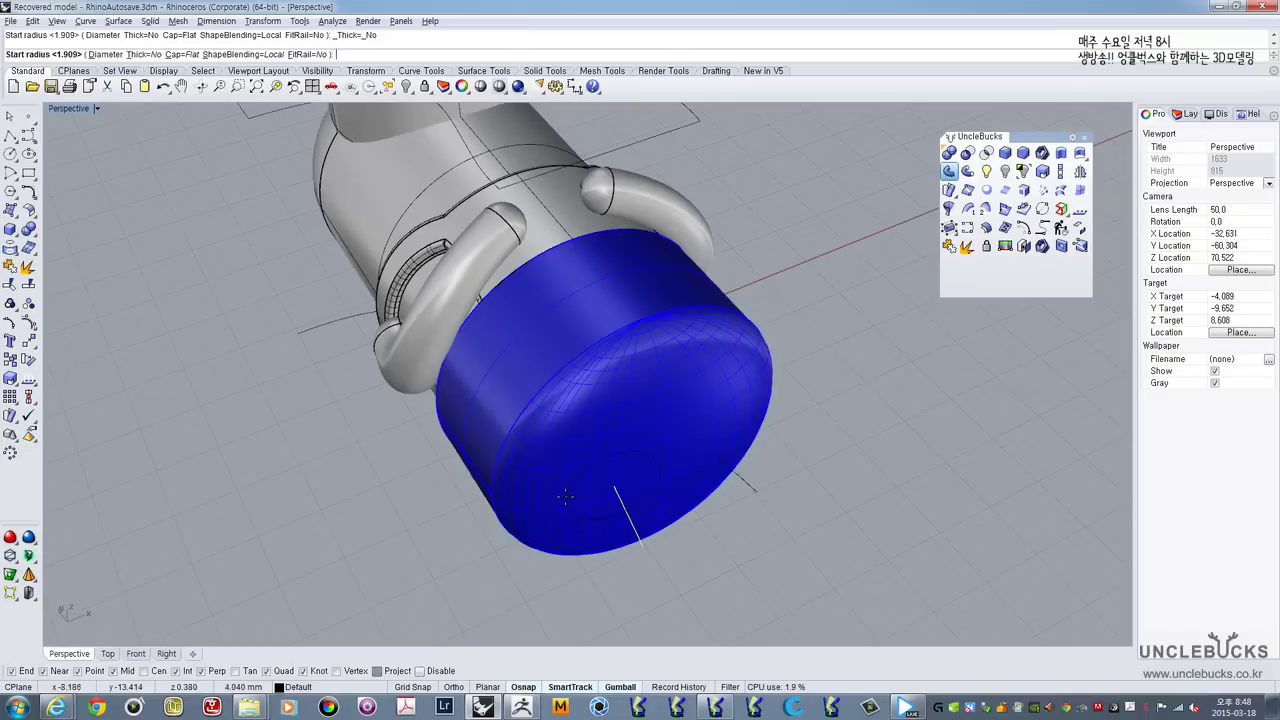
right_drag(552, 505, 486, 543)
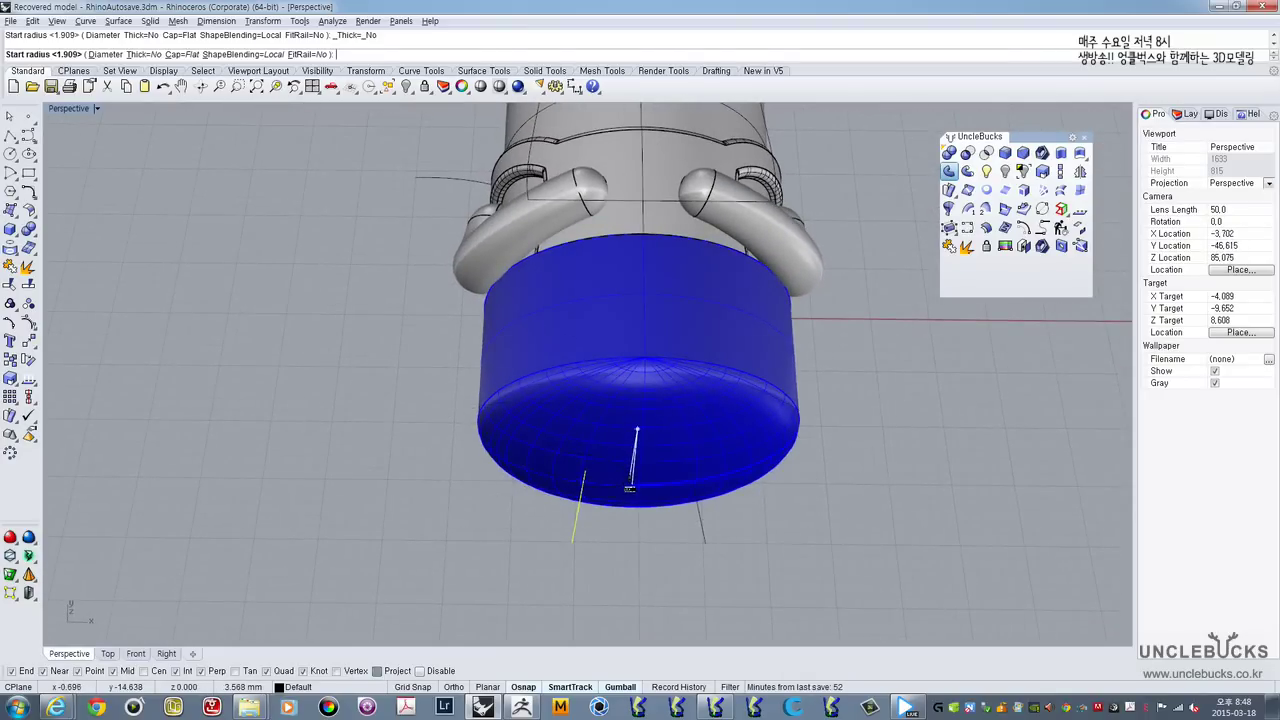
scroll(629, 488, up, 4)
click(636, 476)
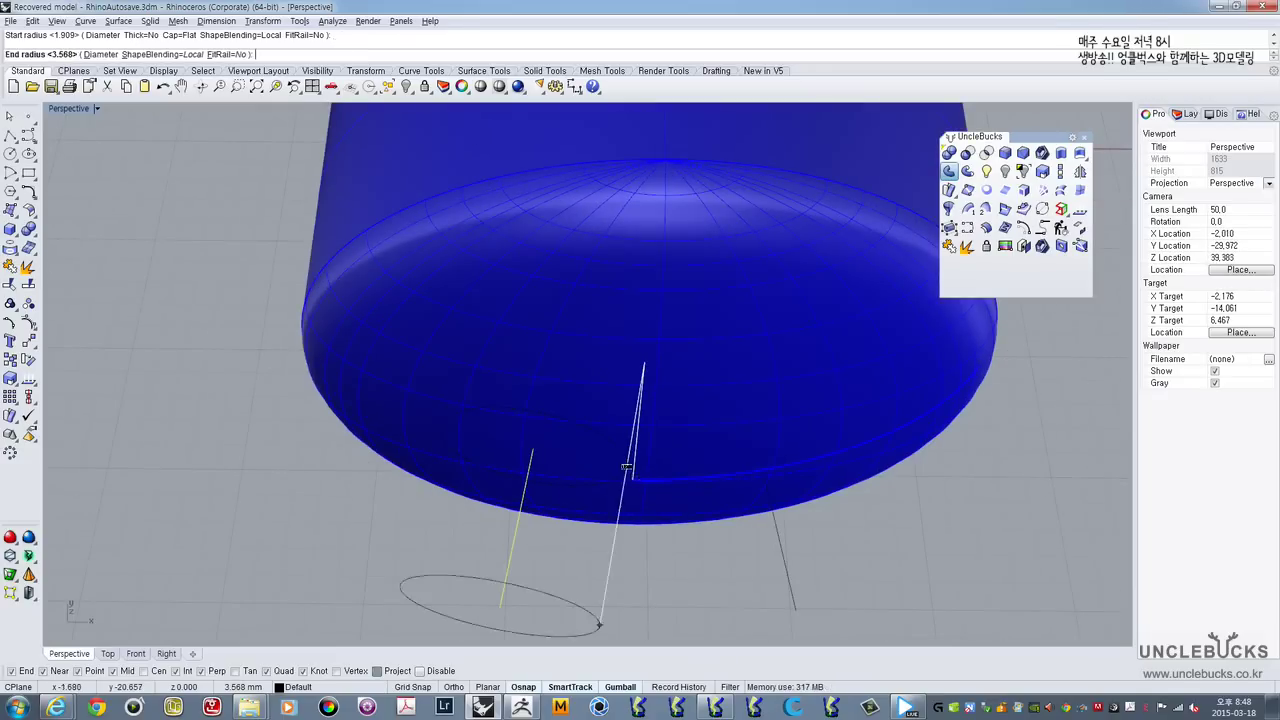
click(548, 597)
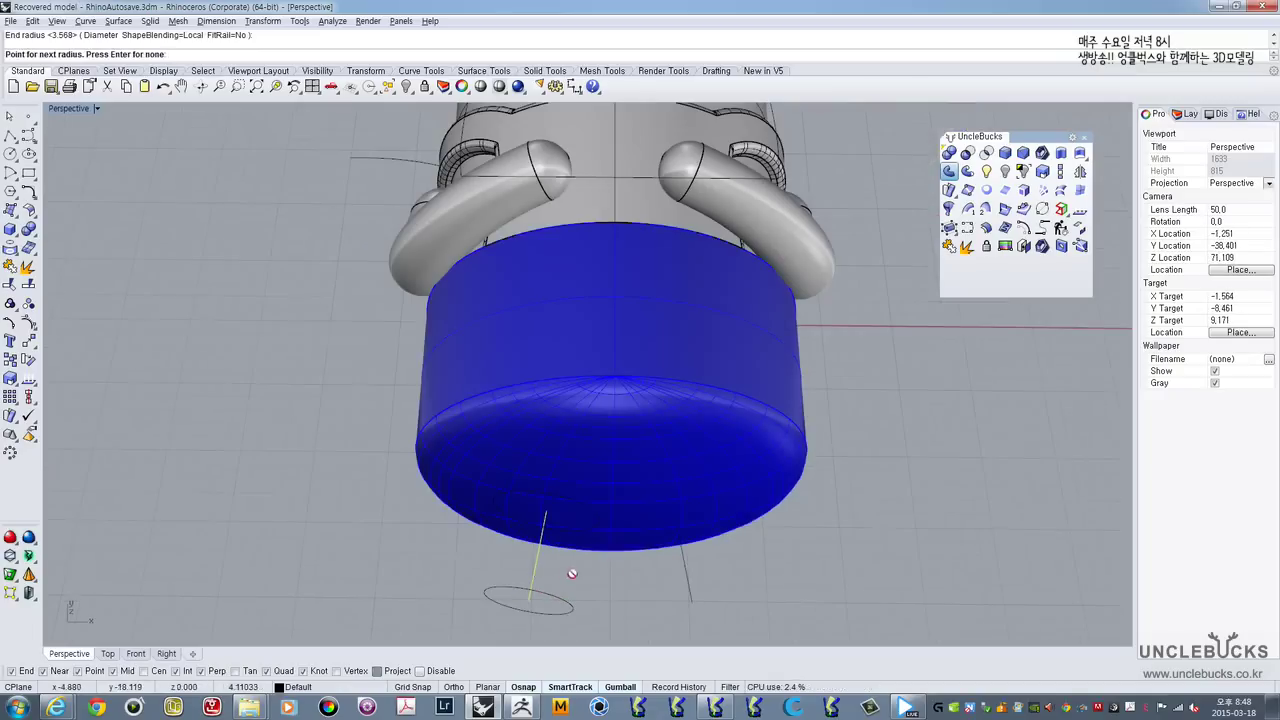
key(Return)
Step: Select the tapered left leg and examine its fit against the body in the Top and Perspective views
shift+right_drag(597, 611, 478, 553)
click(536, 533)
click(467, 460)
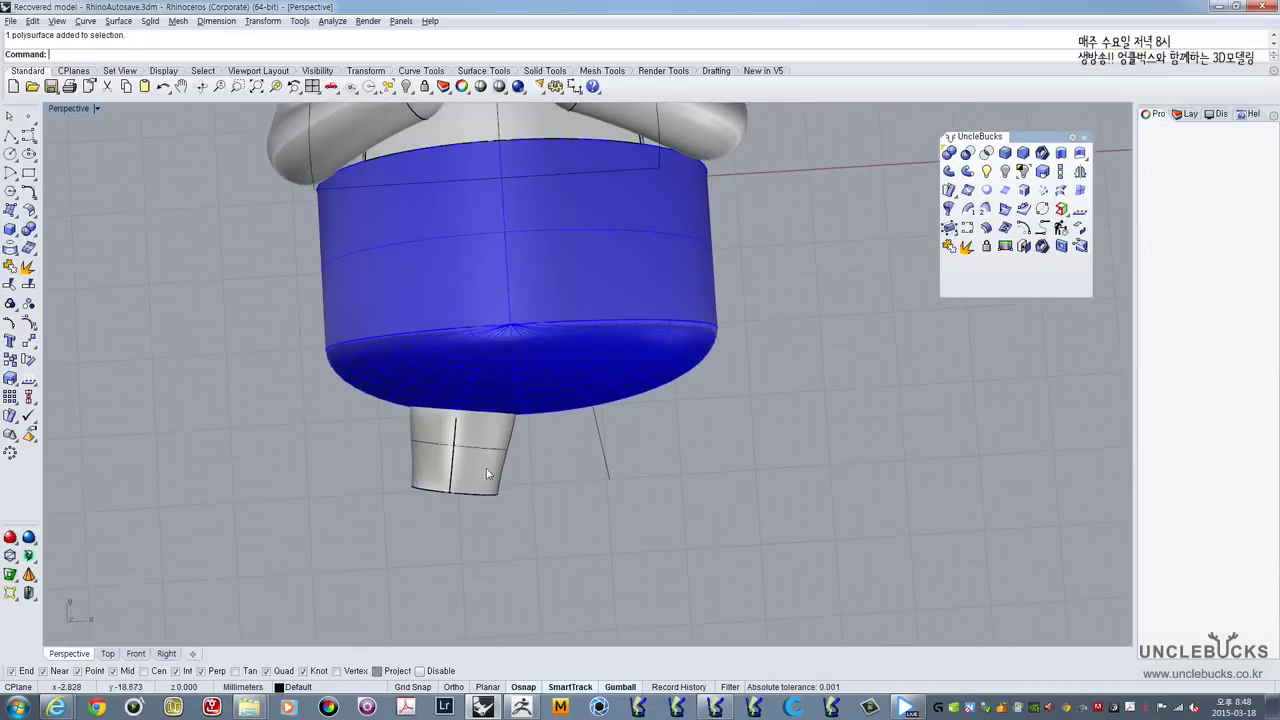
double_click(57, 112)
double_click(57, 112)
right_drag(330, 364, 338, 390)
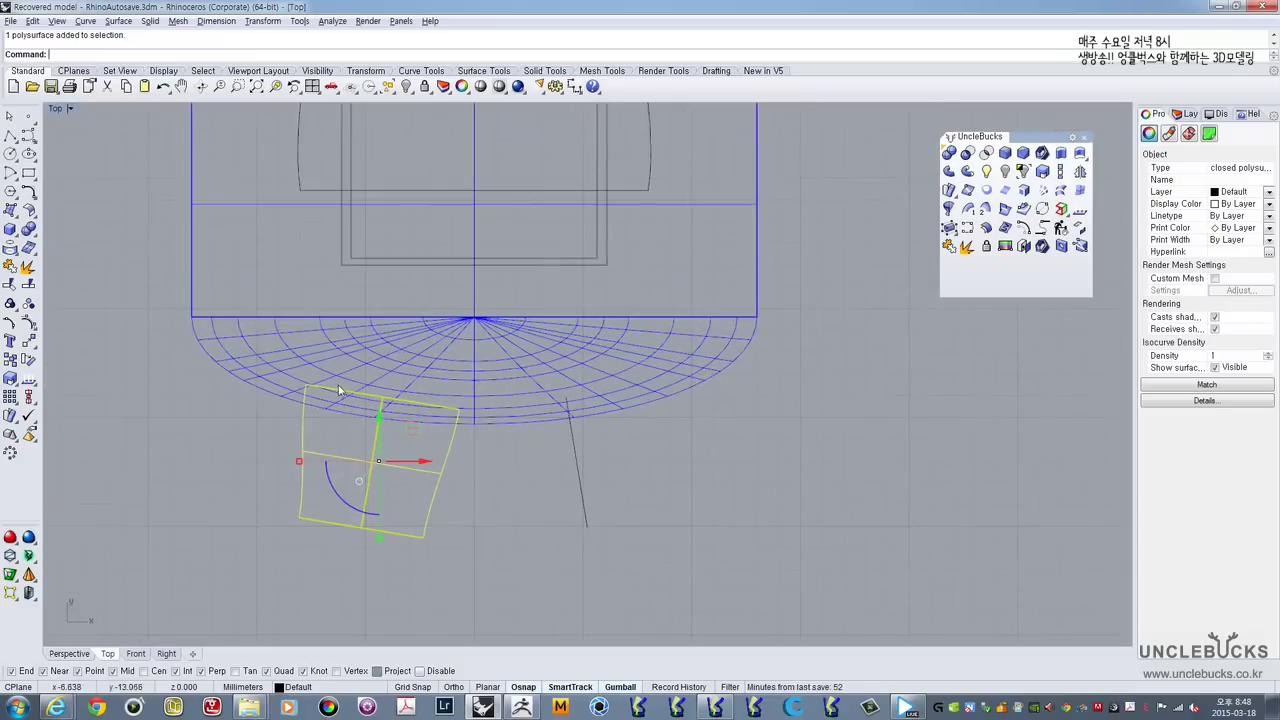
double_click(55, 109)
double_click(617, 110)
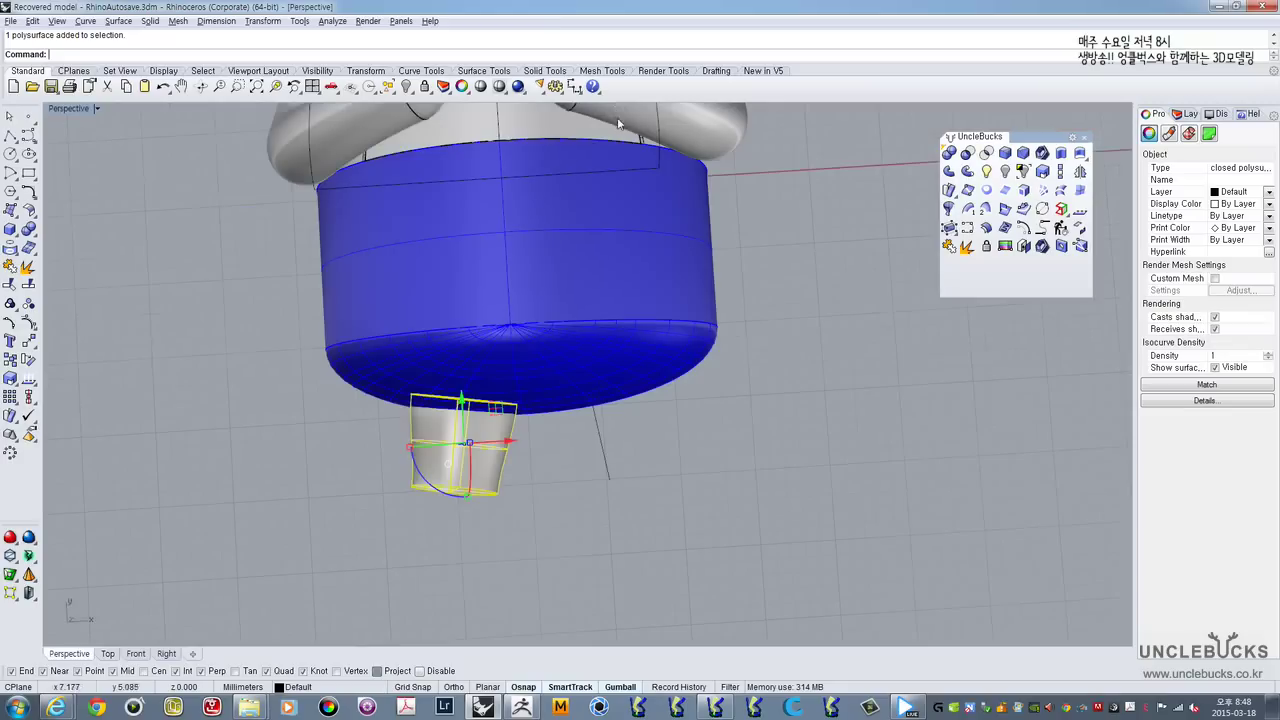
right_drag(620, 125, 505, 320)
double_click(60, 110)
double_click(58, 110)
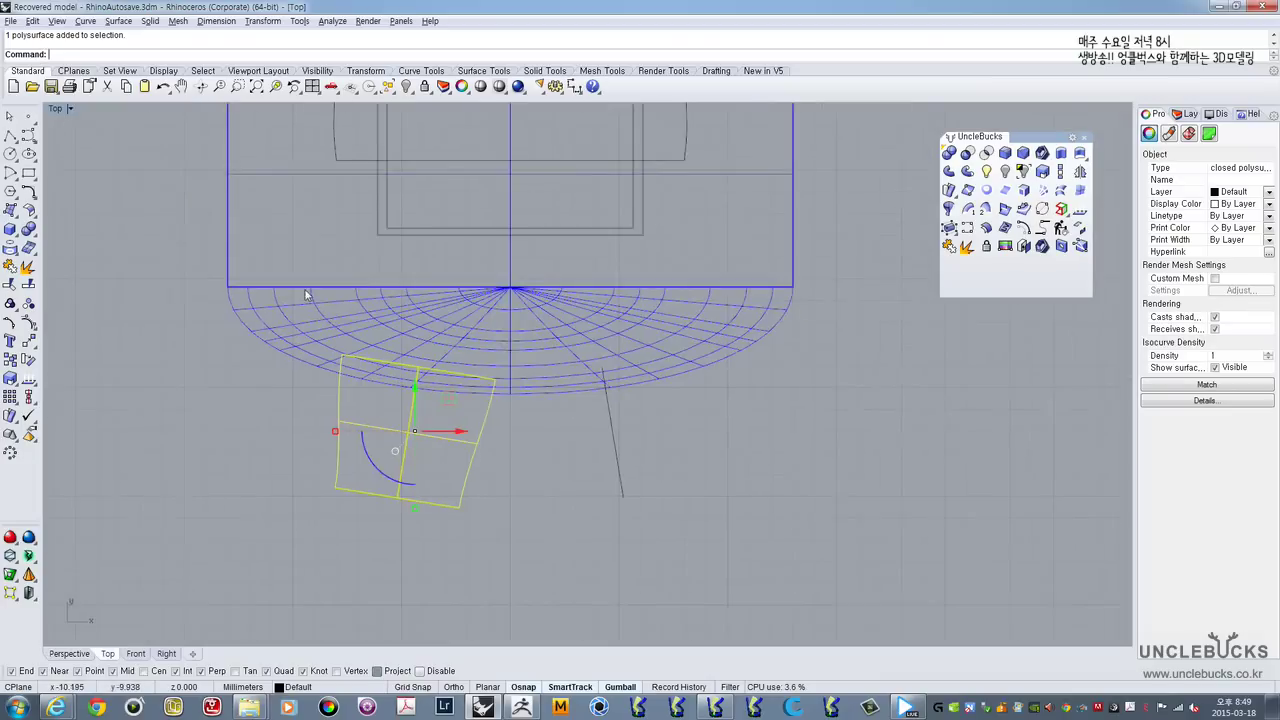
Step: Draw a straight polyline across the upper part of the left leg in the Top view, roughly parallel to its slanted end
scroll(277, 365, up, 2)
click(10, 137)
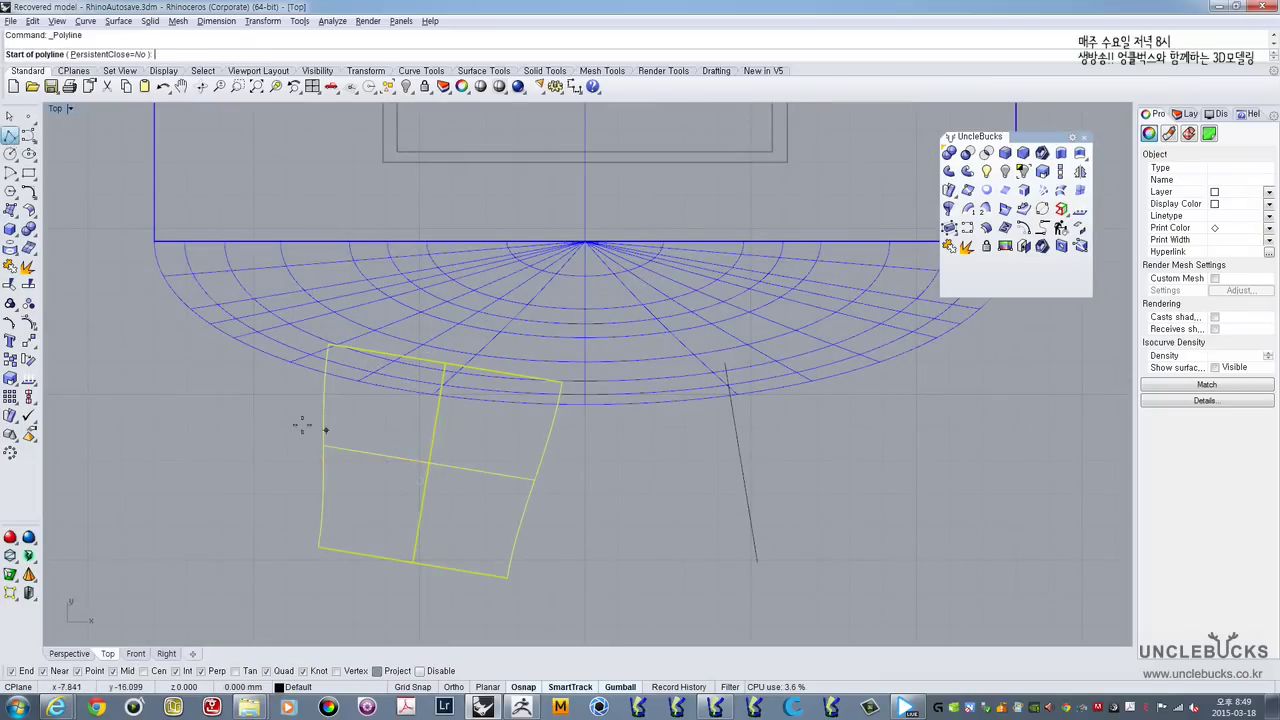
click(230, 398)
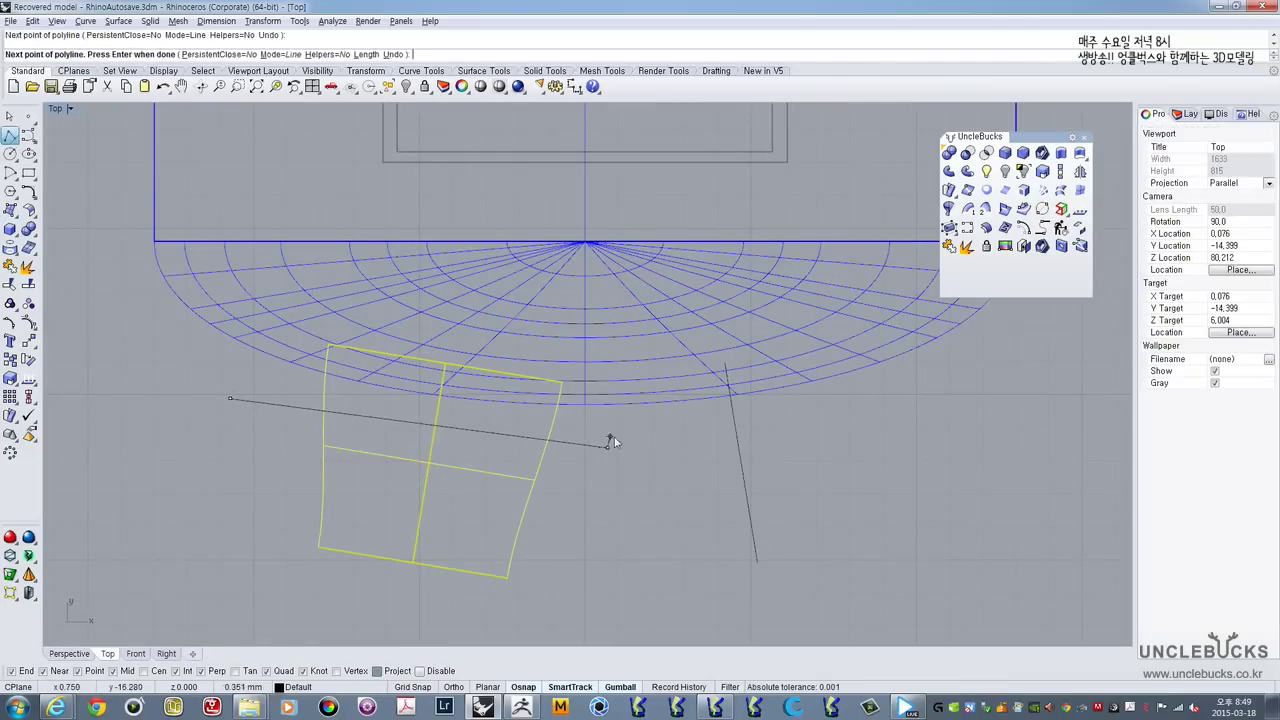
right_click(615, 442)
right_drag(611, 455, 634, 394)
right_click(262, 447)
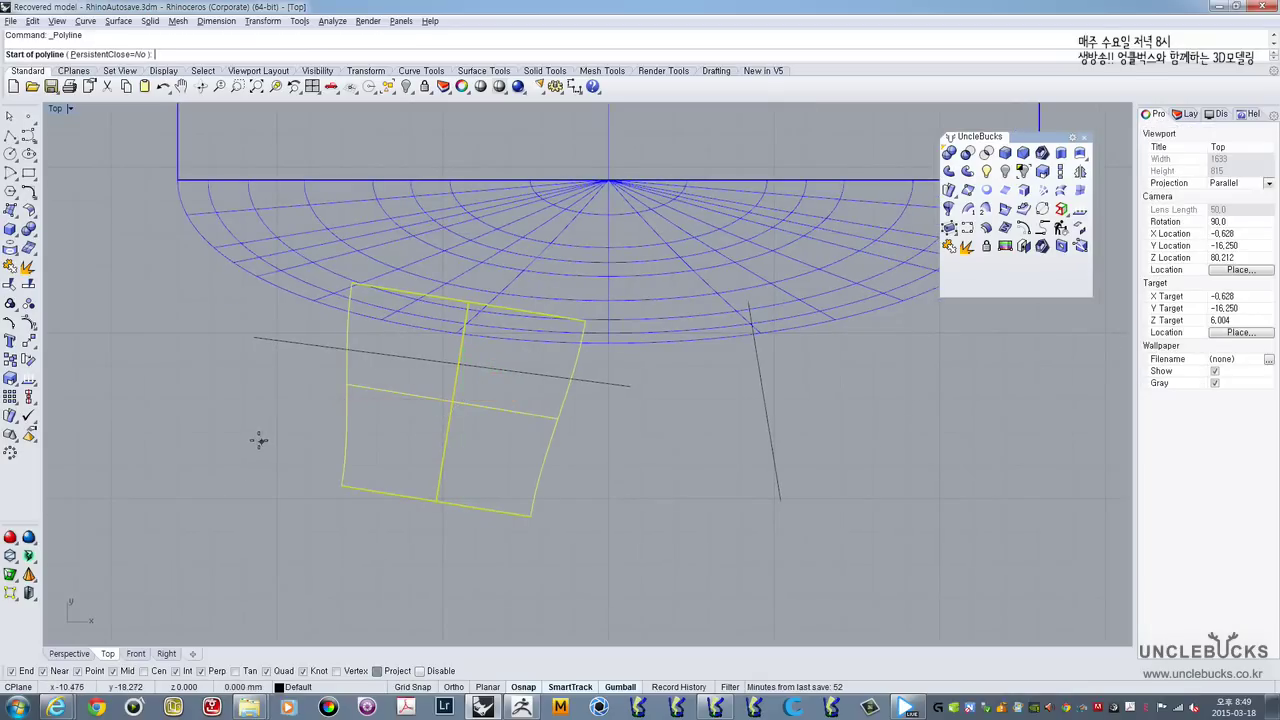
click(259, 441)
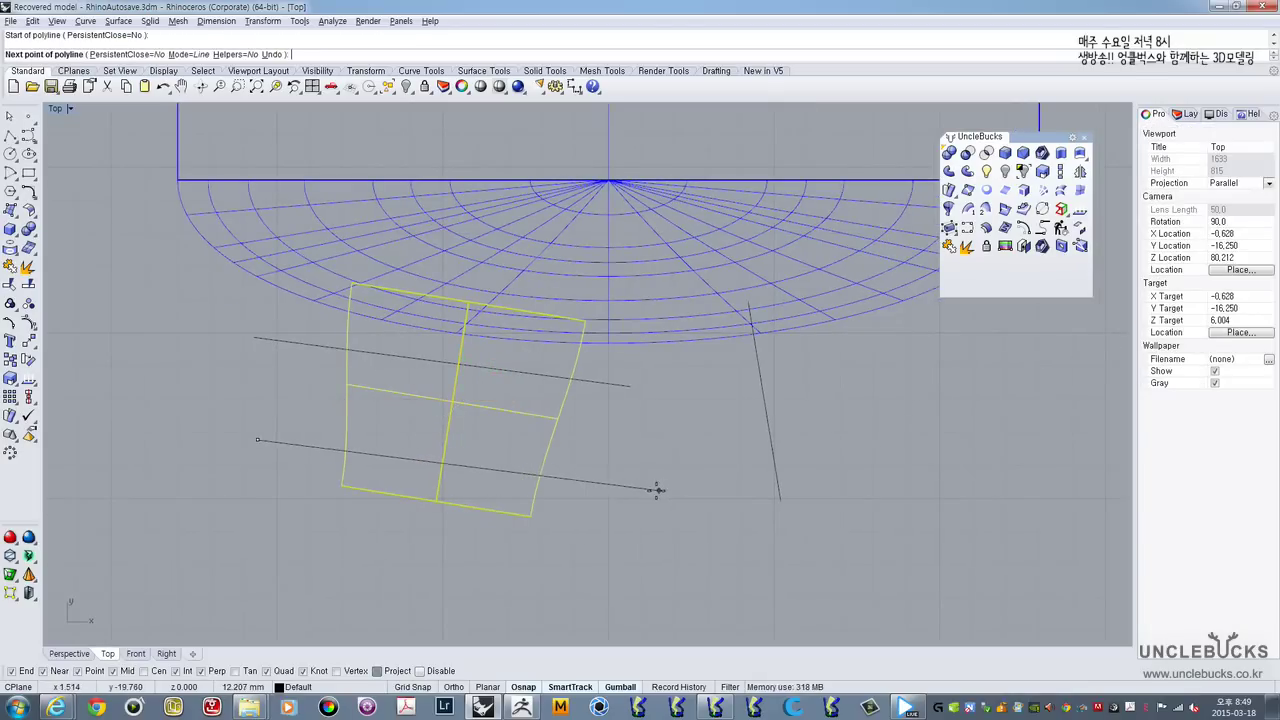
key(Escape)
key(Escape)
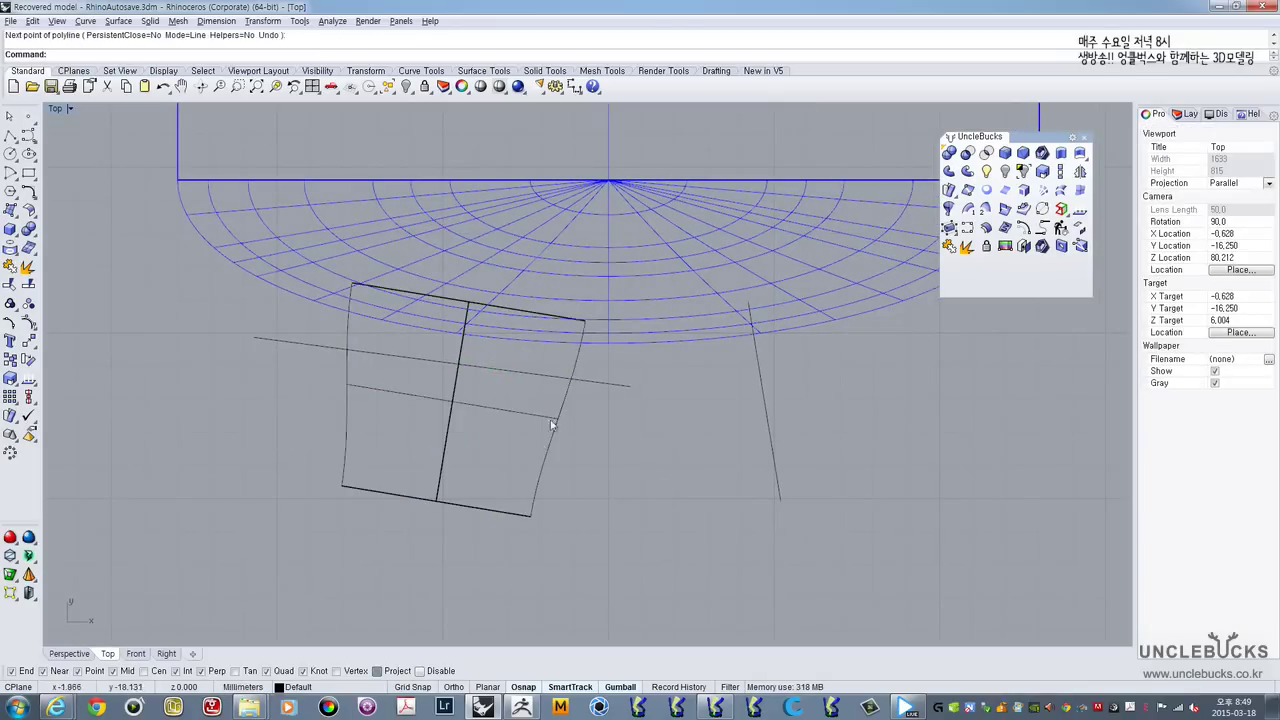
Step: Examine the cutting line's position against the left leg and body in the Perspective view
click(582, 381)
right_drag(582, 381, 571, 418)
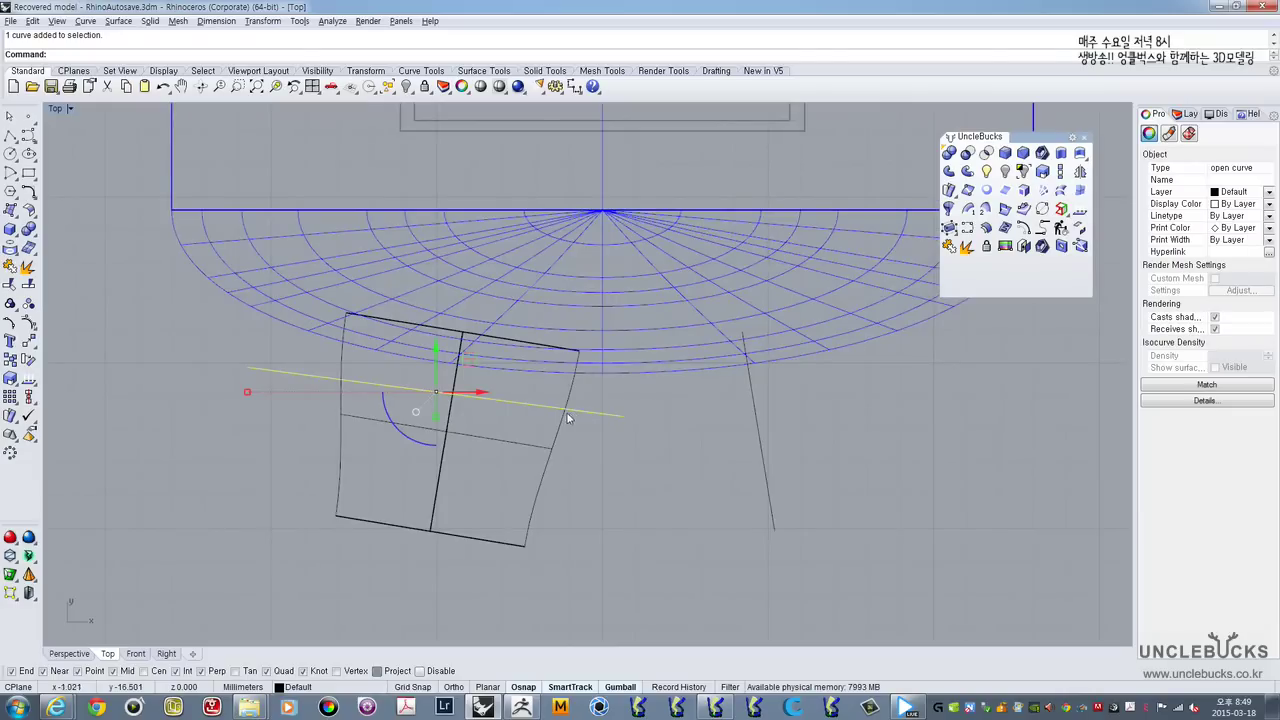
double_click(56, 109)
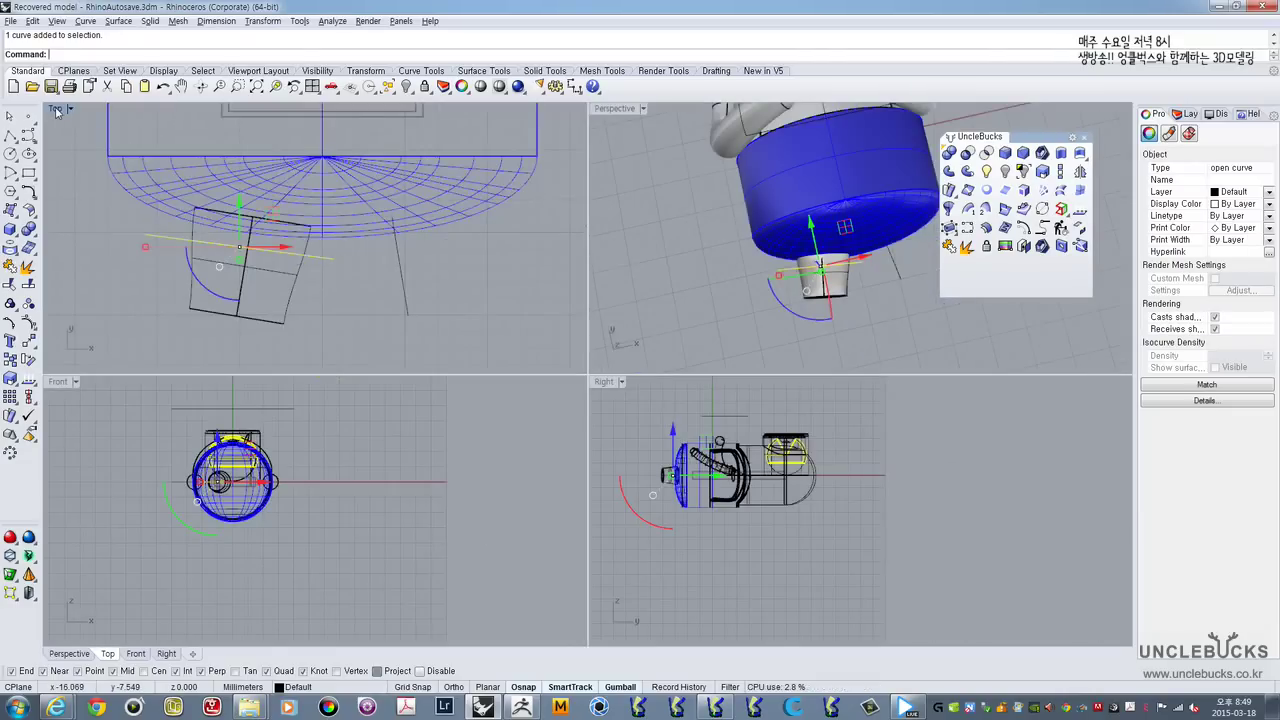
double_click(609, 111)
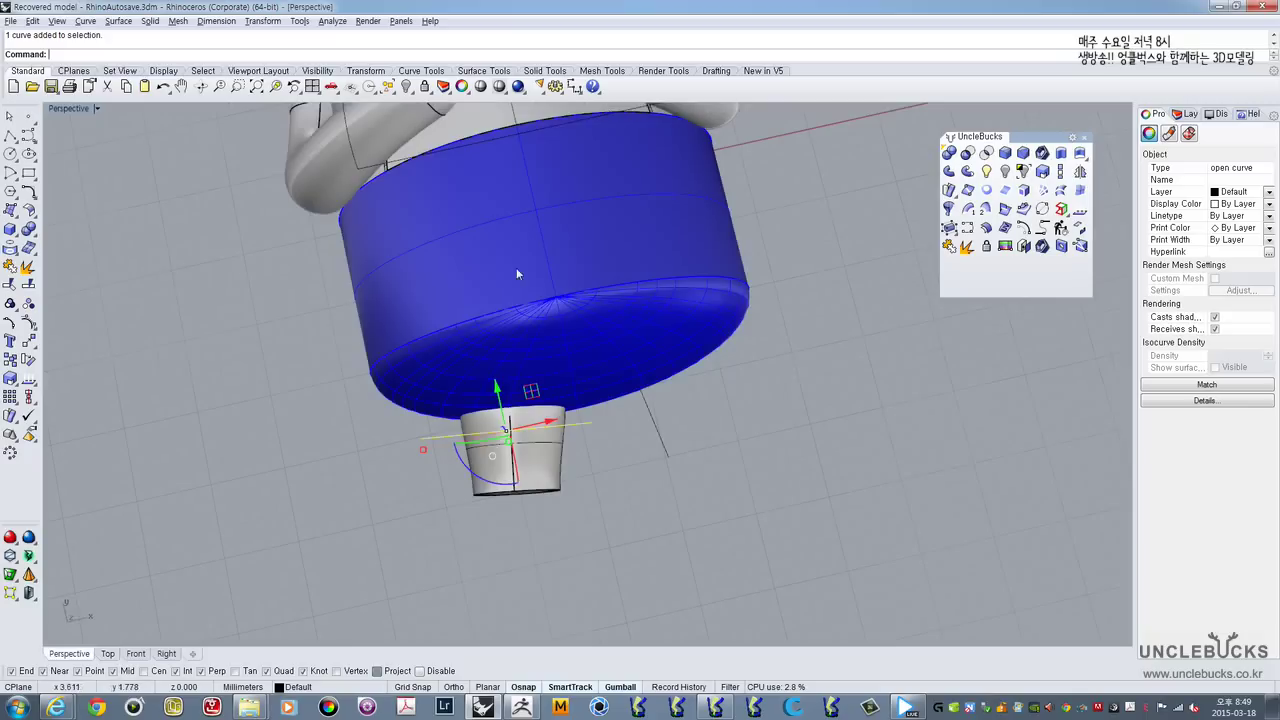
right_drag(516, 267, 592, 168)
right_drag(564, 343, 470, 466)
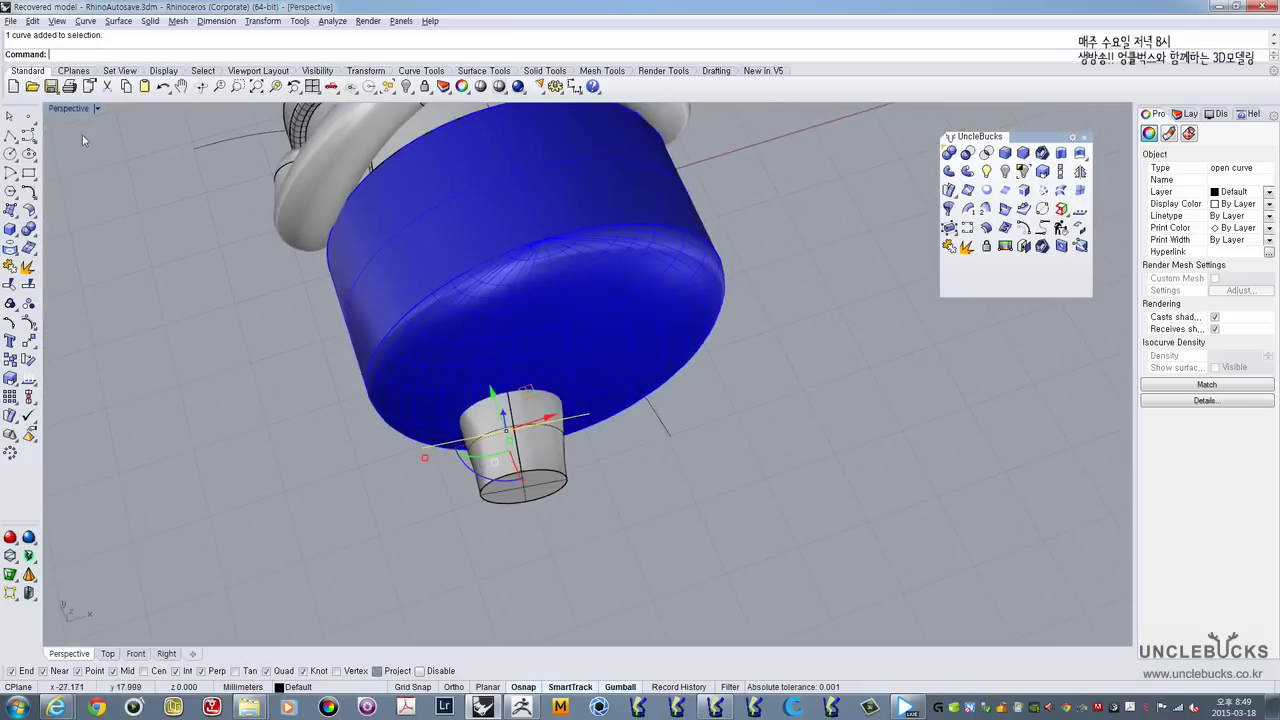
double_click(60, 109)
double_click(58, 109)
Step: Split the left leg in two with the straight line that crosses its upper part
right_drag(268, 358, 282, 376)
click(560, 490)
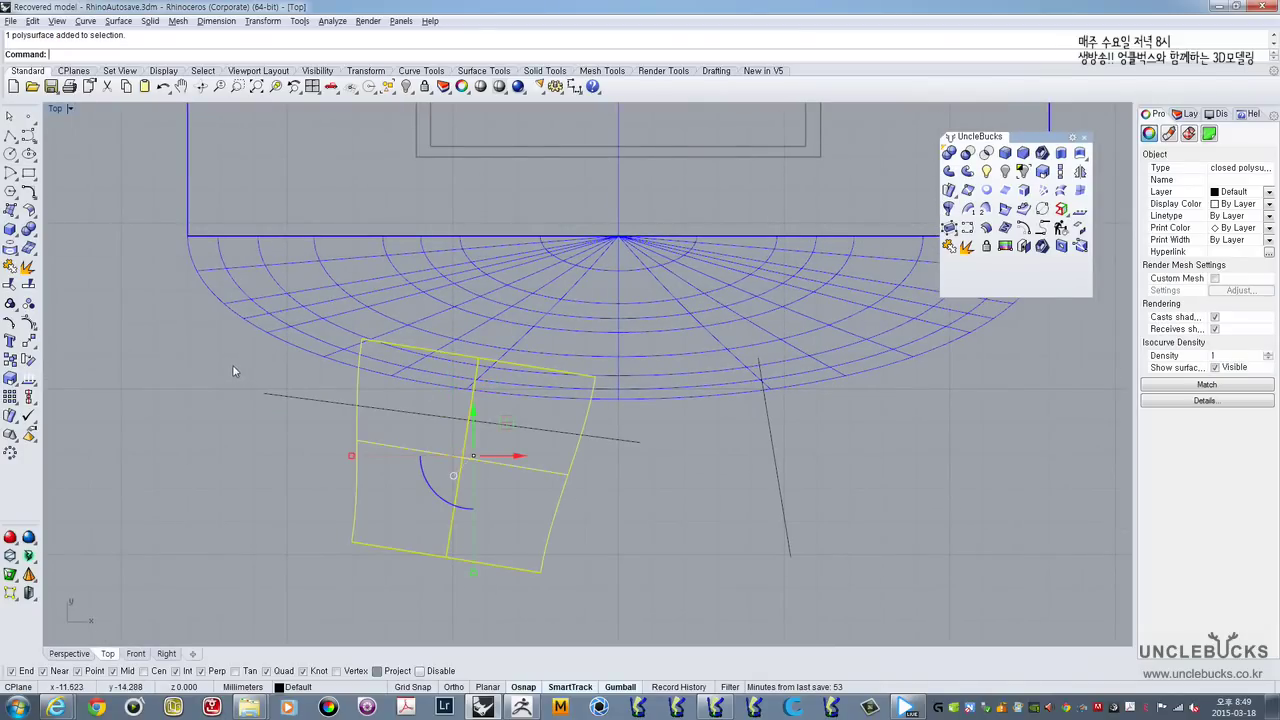
click(29, 285)
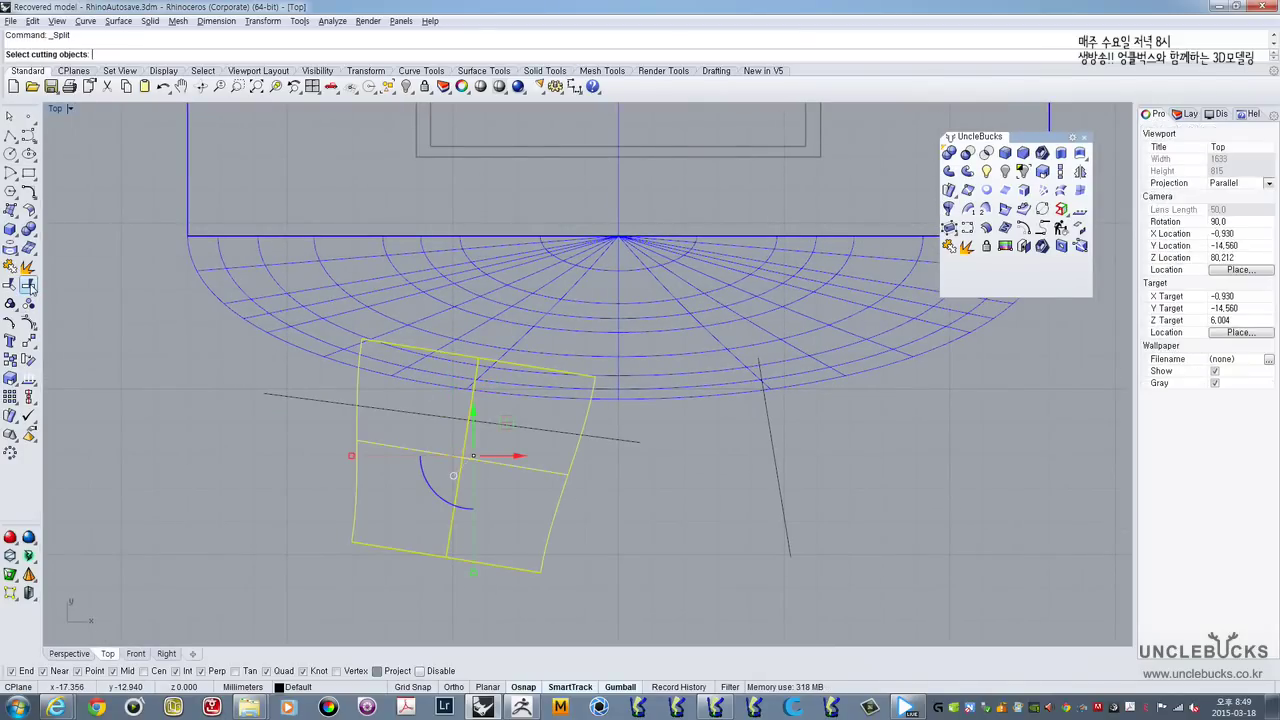
click(304, 399)
key(Return)
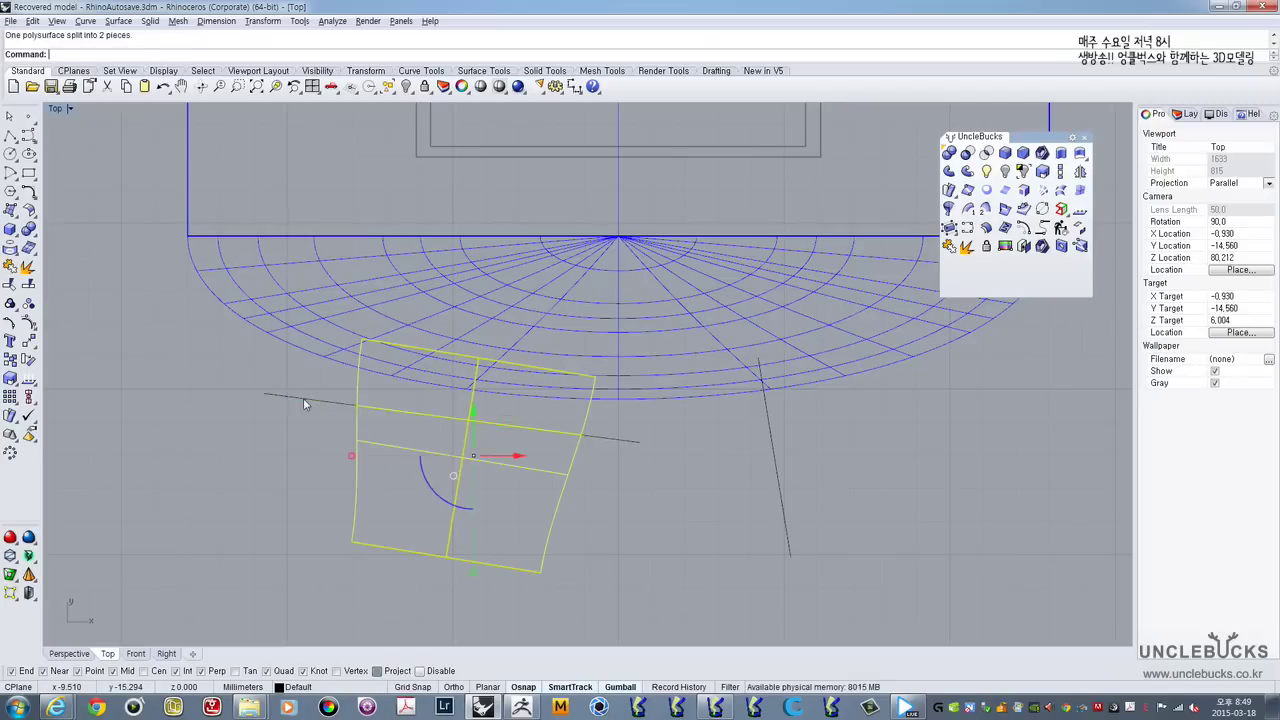
Step: Uniformly enlarge the split-off upper band of the left leg with the gumball so it surrounds the leg
click(362, 395)
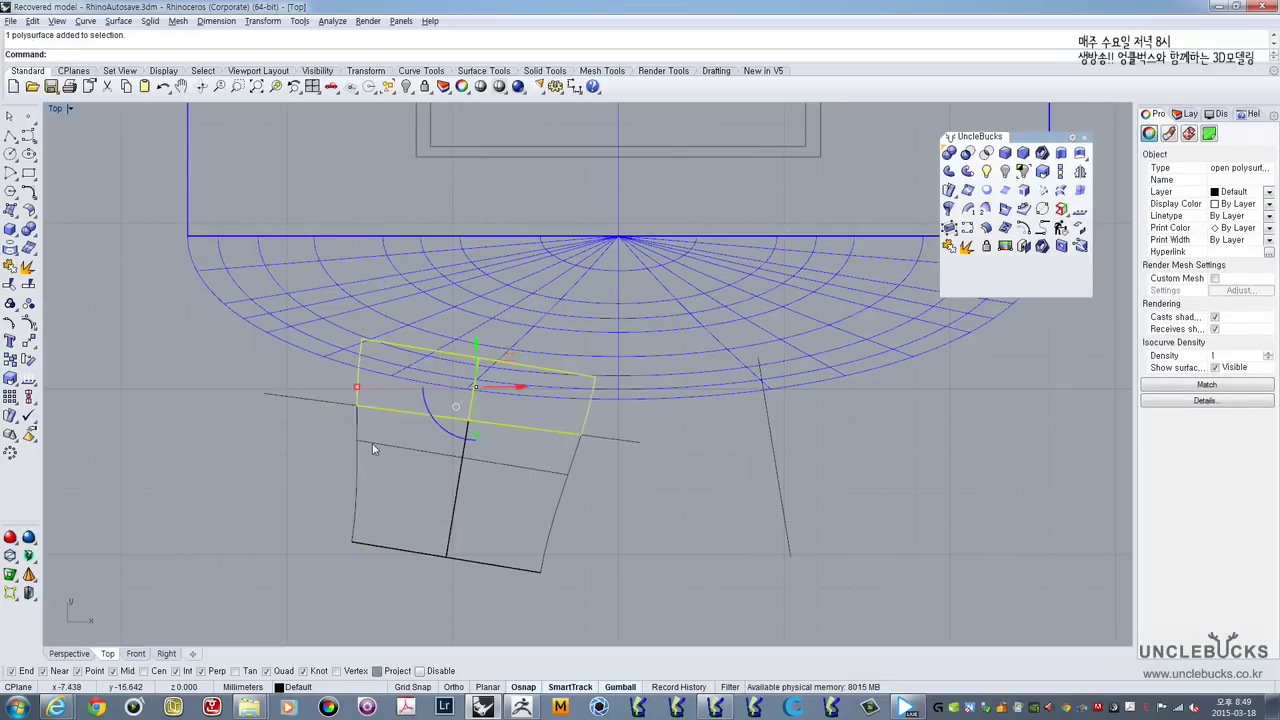
double_click(55, 109)
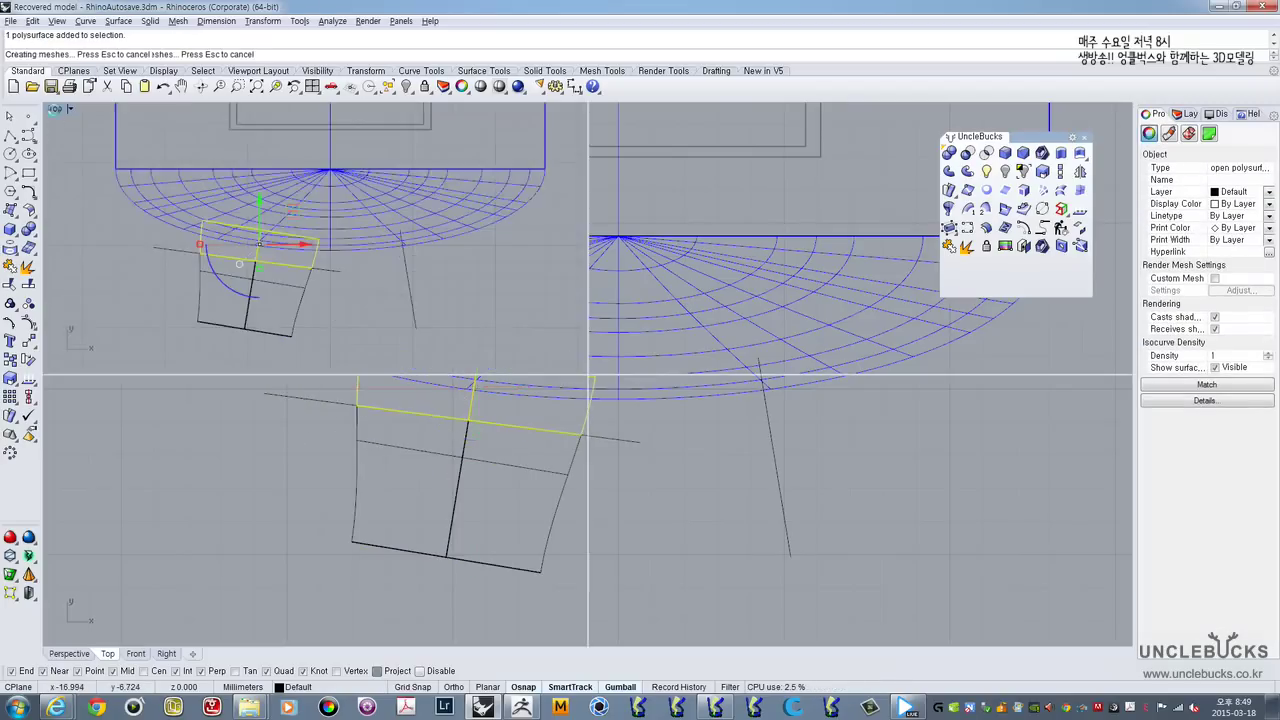
double_click(605, 108)
right_drag(567, 198, 558, 347)
scroll(558, 347, up, 5)
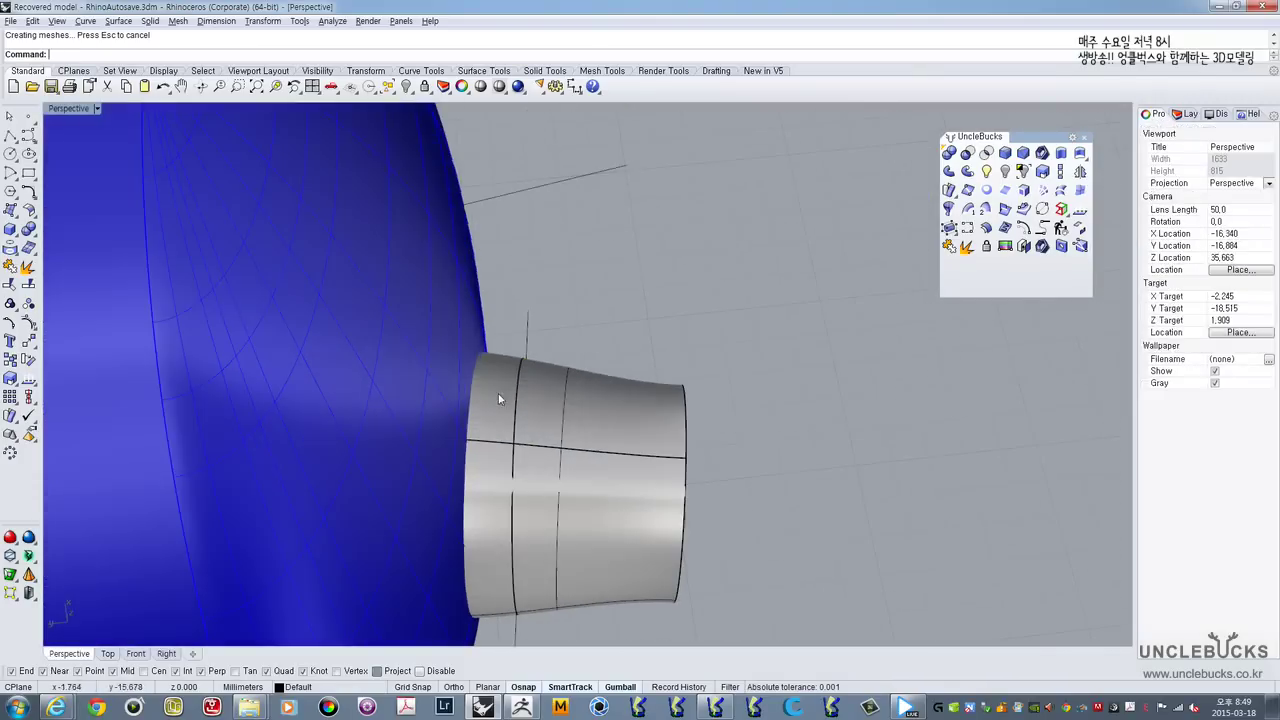
click(484, 404)
right_drag(484, 404, 418, 300)
drag(352, 505, 313, 507)
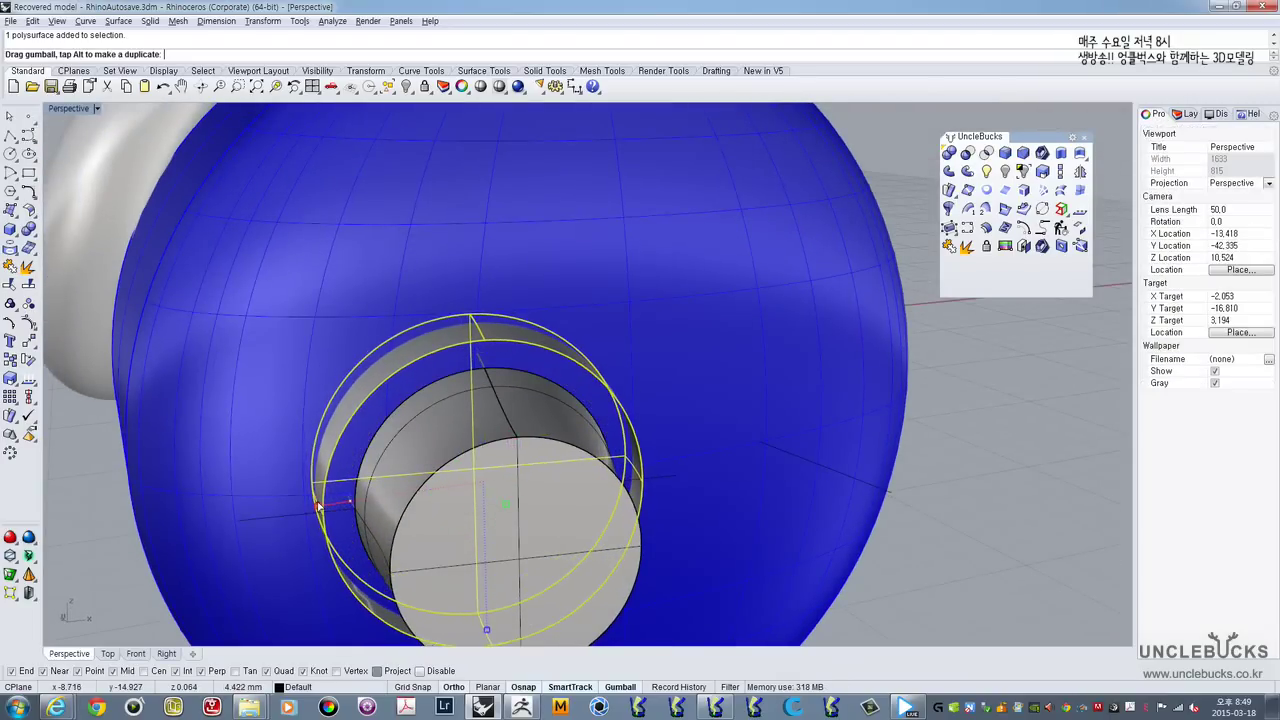
Step: Examine how the enlarged leg band crosses the body's rounded underside in the Top and Perspective views
right_drag(313, 507, 610, 455)
double_click(59, 110)
double_click(59, 110)
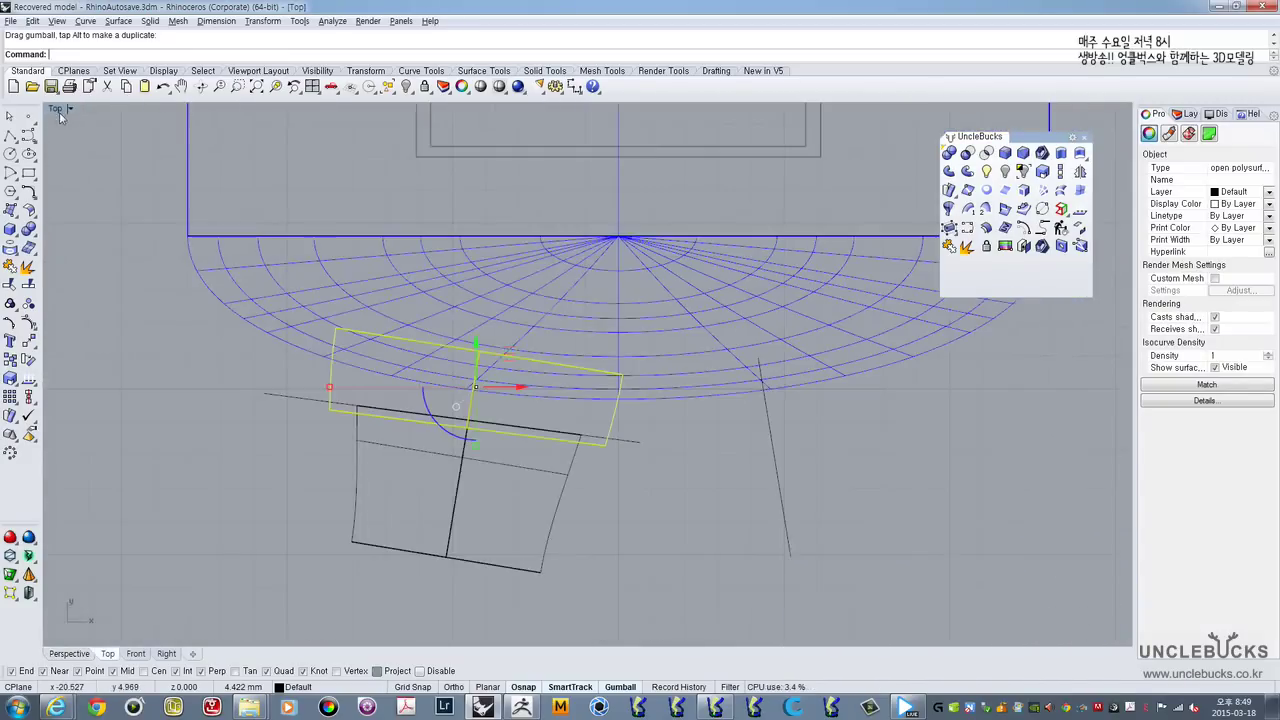
right_drag(436, 352, 367, 349)
scroll(541, 396, up, 4)
right_drag(558, 384, 520, 404)
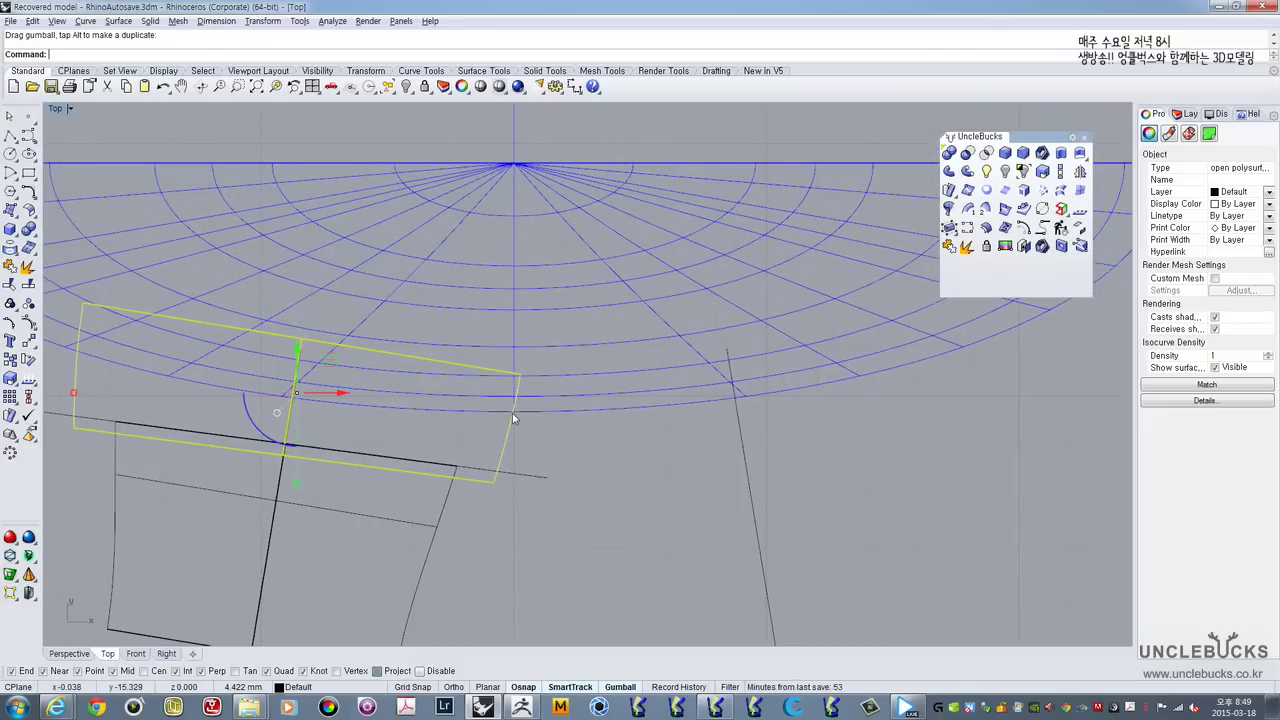
double_click(55, 109)
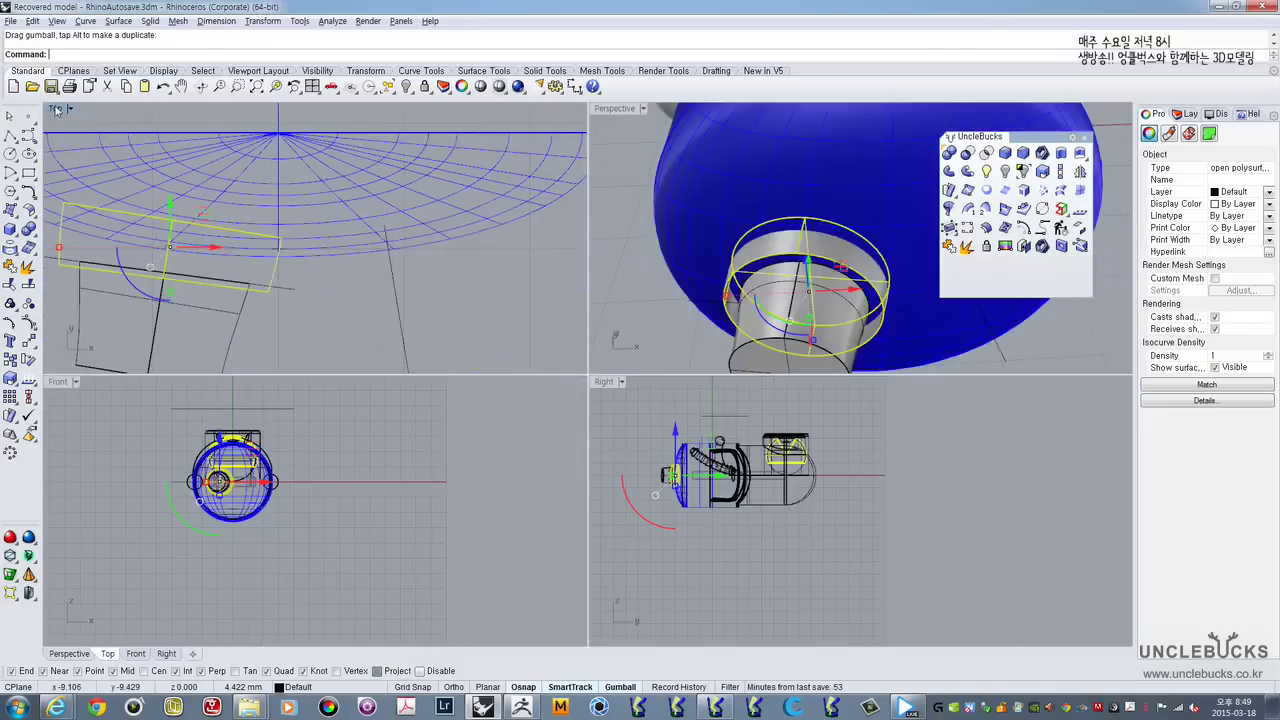
double_click(614, 108)
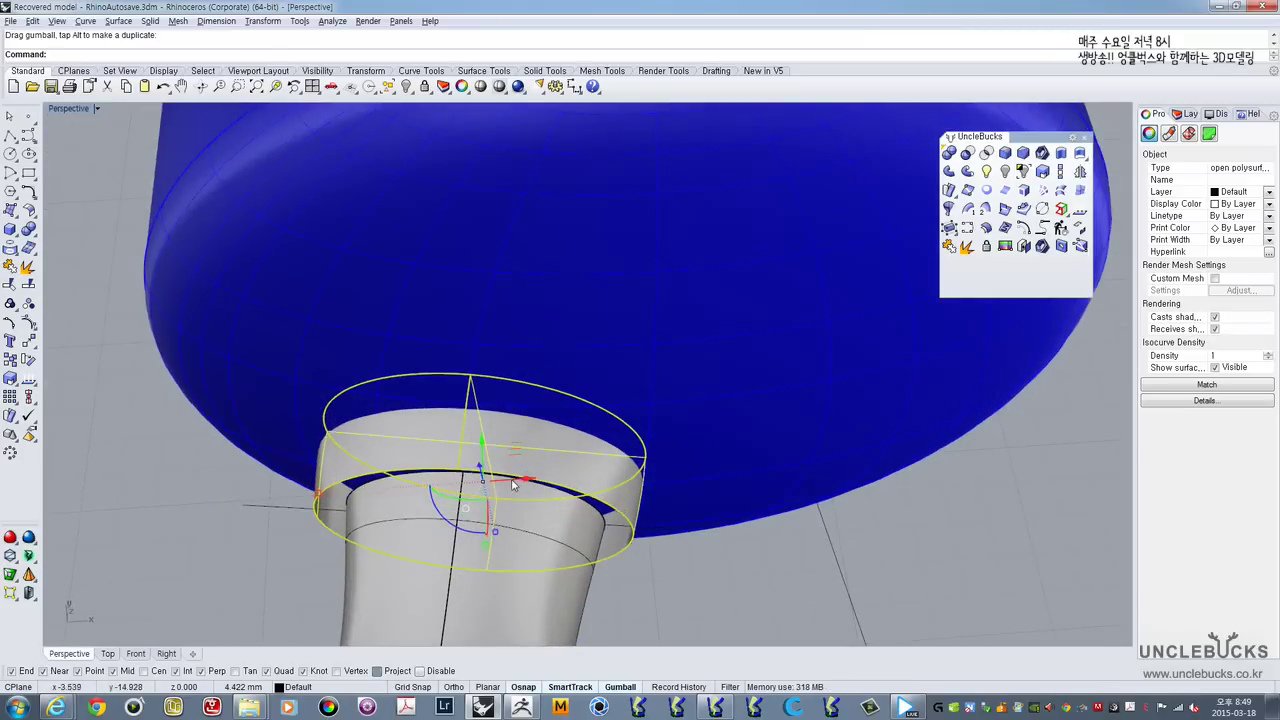
right_drag(512, 484, 512, 357)
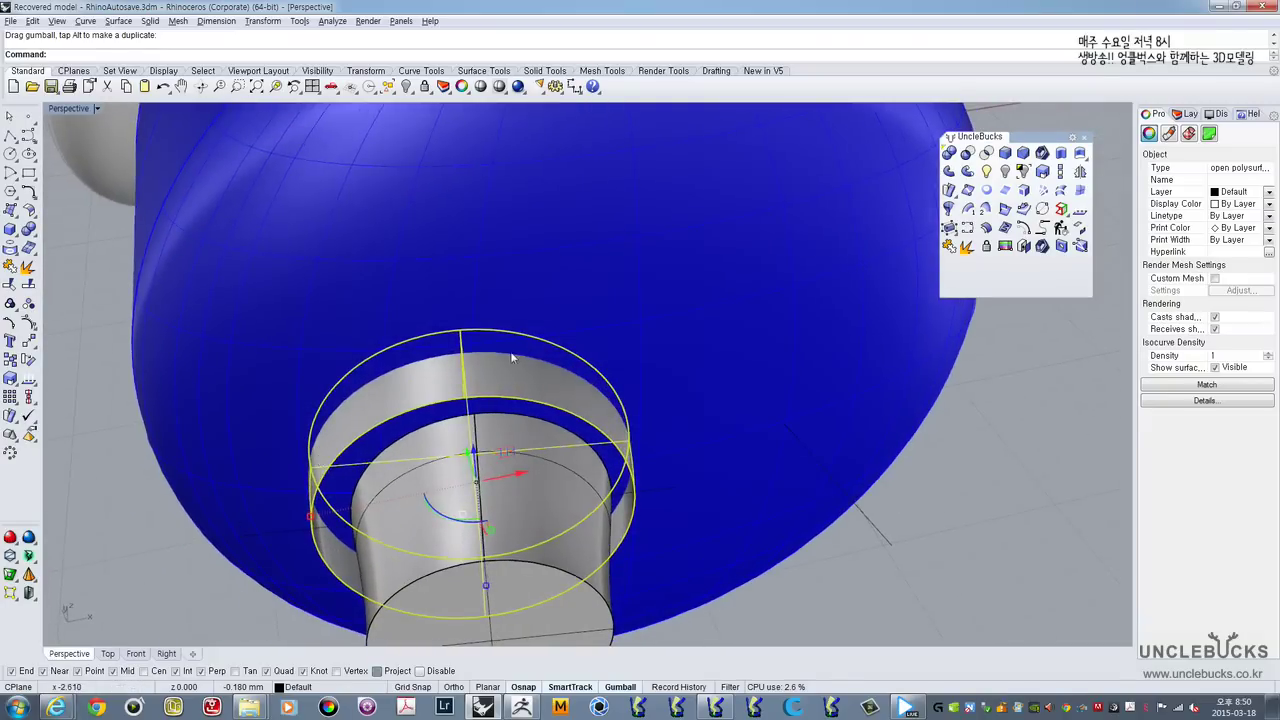
Step: Create the intersection curve between the blue body and the enlarged leg band, and delete the band
click(543, 281)
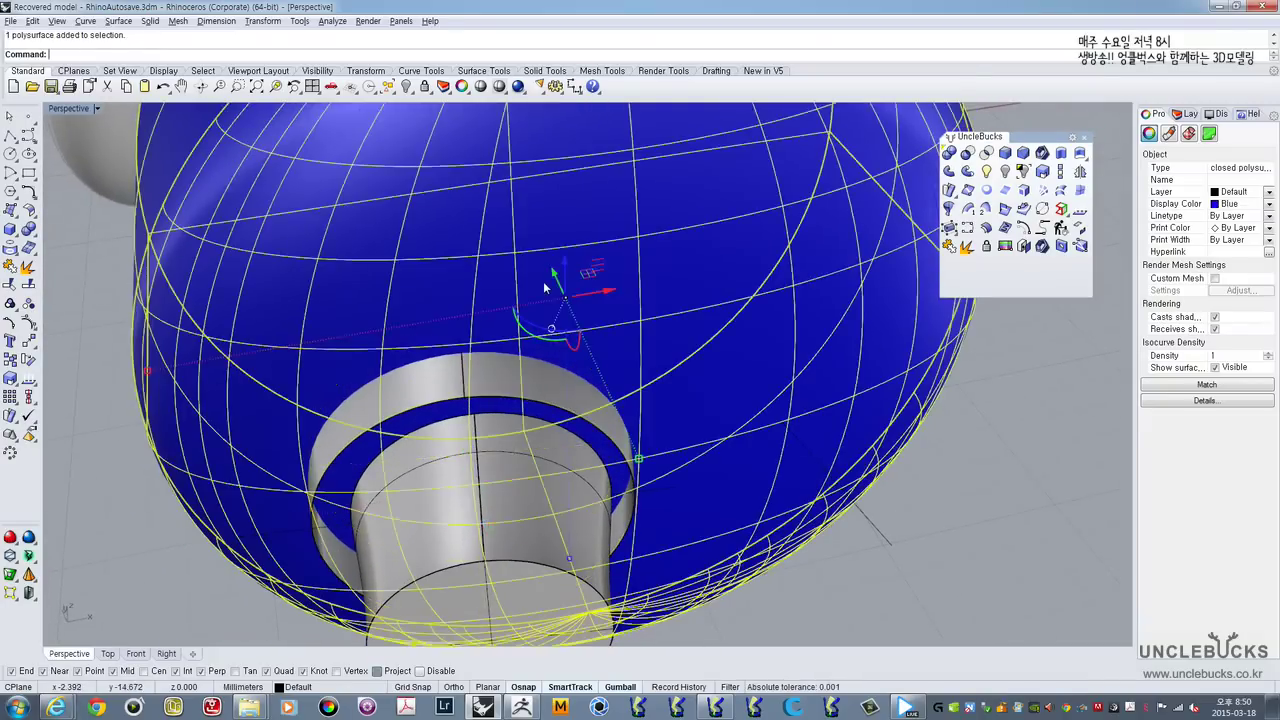
shift+click(554, 384)
right_drag(550, 389, 734, 448)
key(Escape)
click(663, 391)
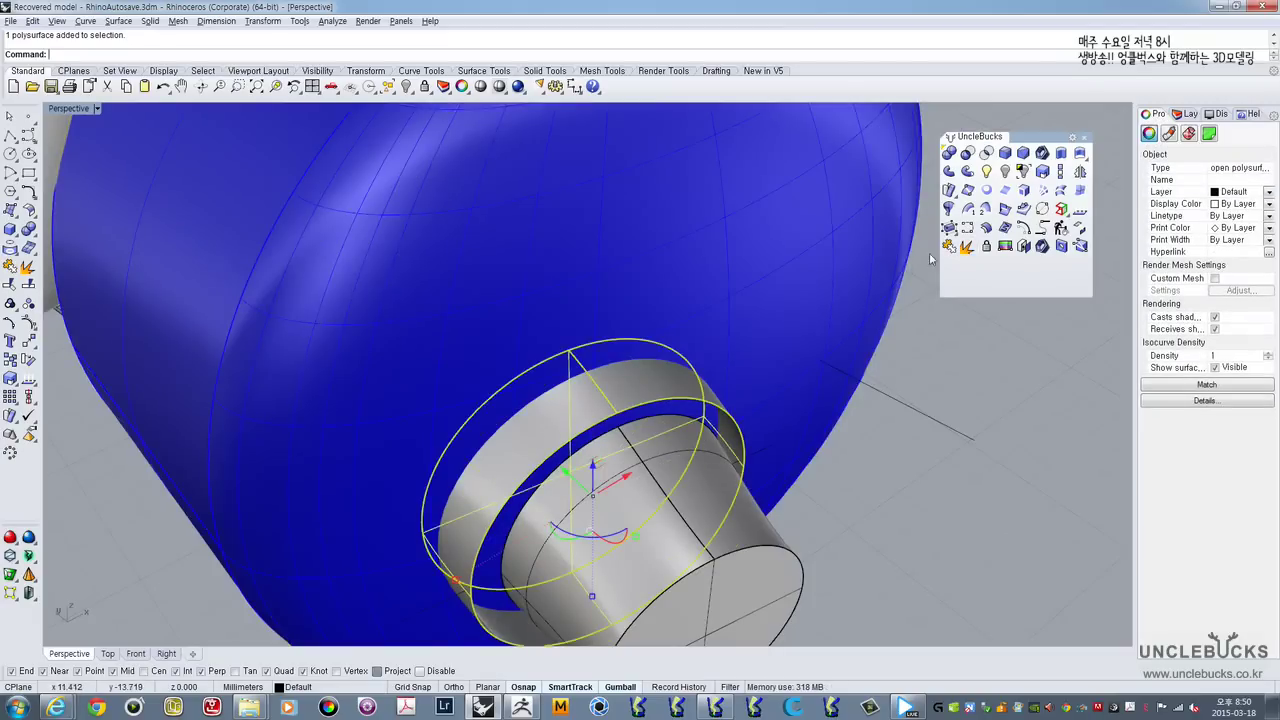
right_drag(670, 393, 677, 238)
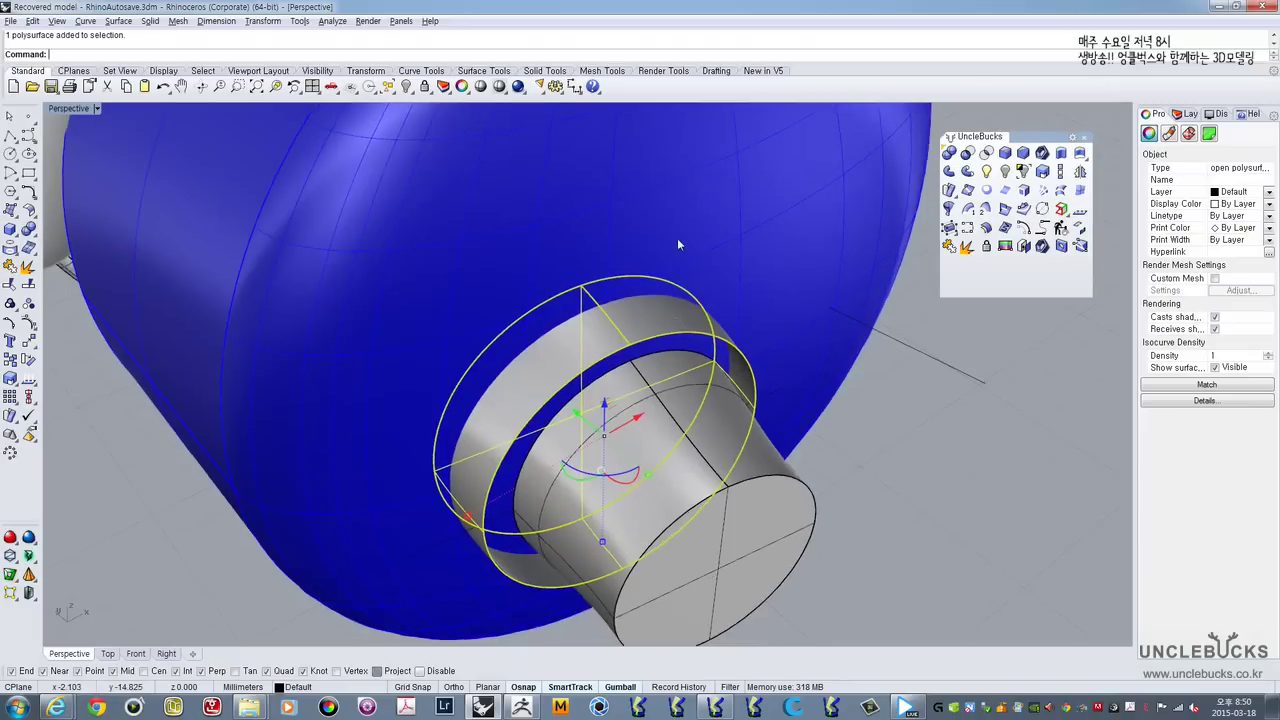
shift+click(677, 238)
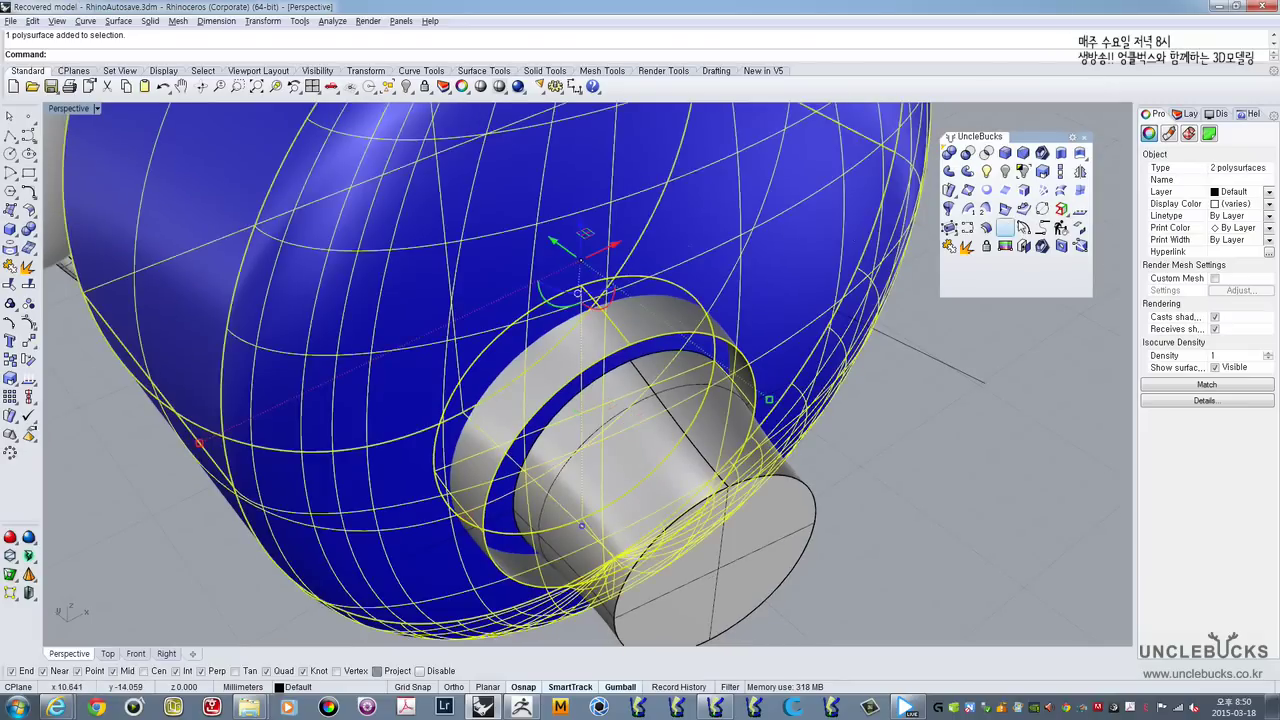
click(1005, 209)
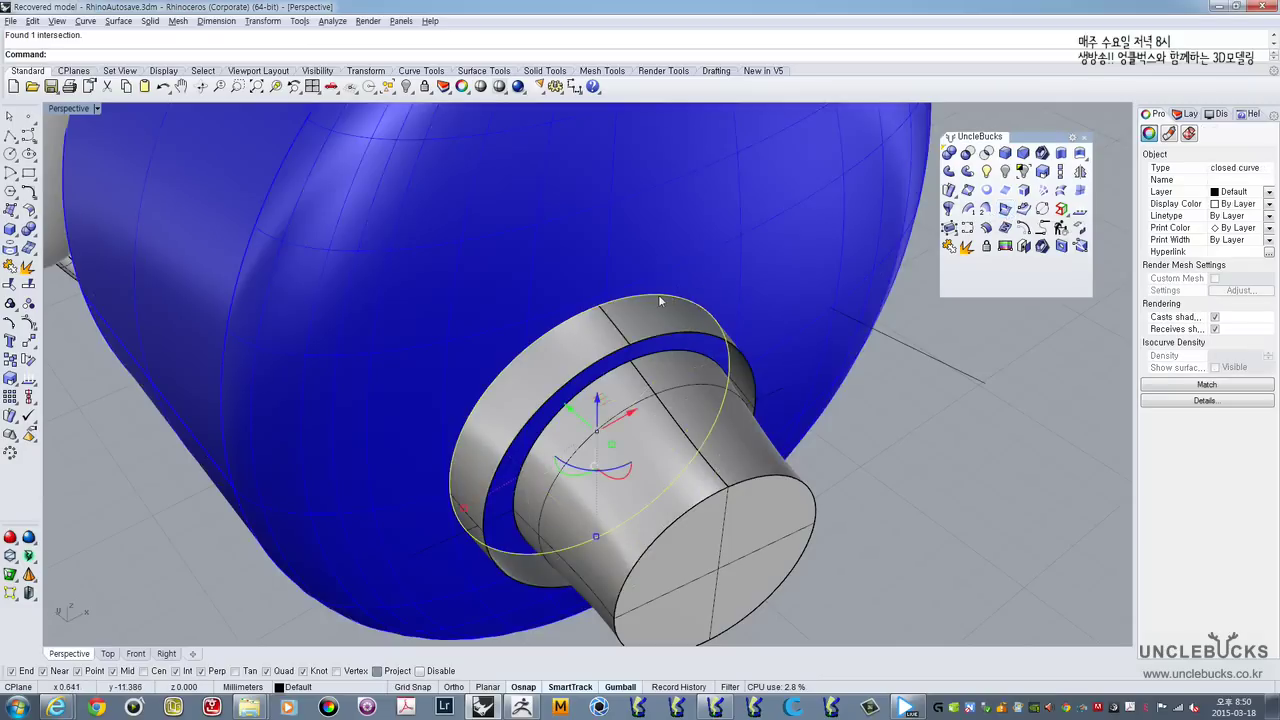
click(672, 340)
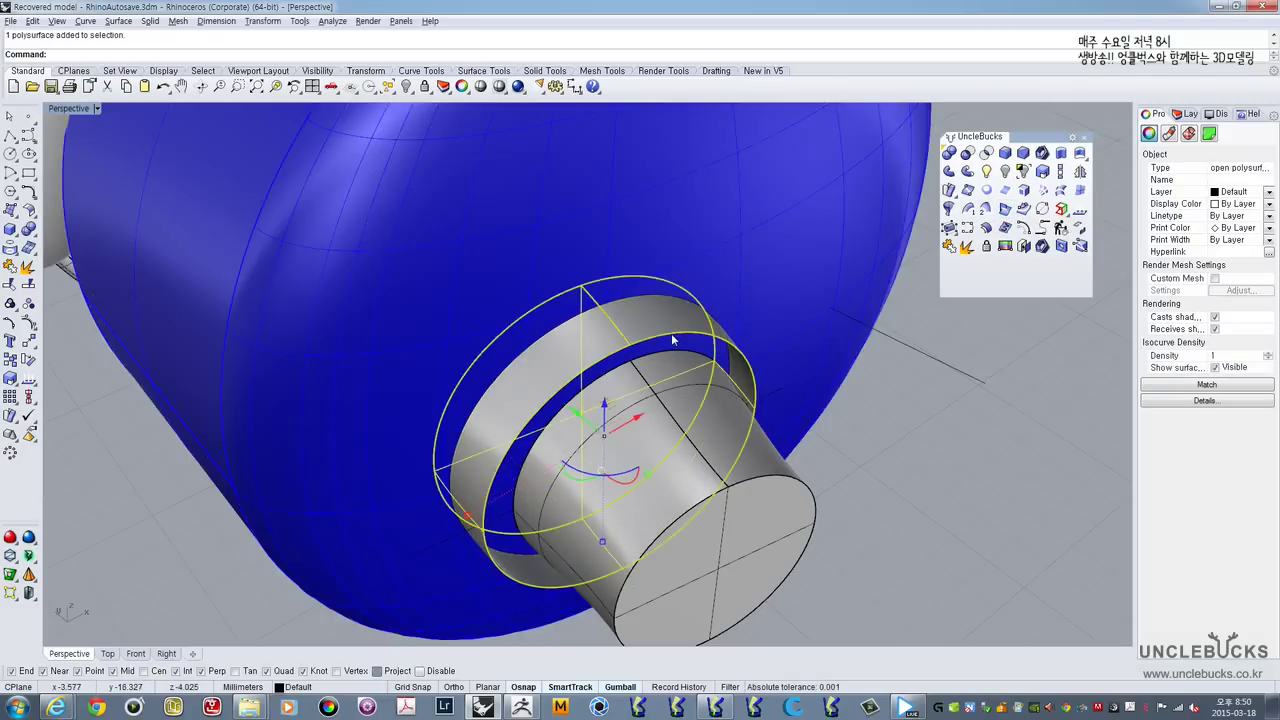
key(Delete)
Step: Split the blue body with the closed intersection curve and delete the cut-out piece around the left leg
click(666, 296)
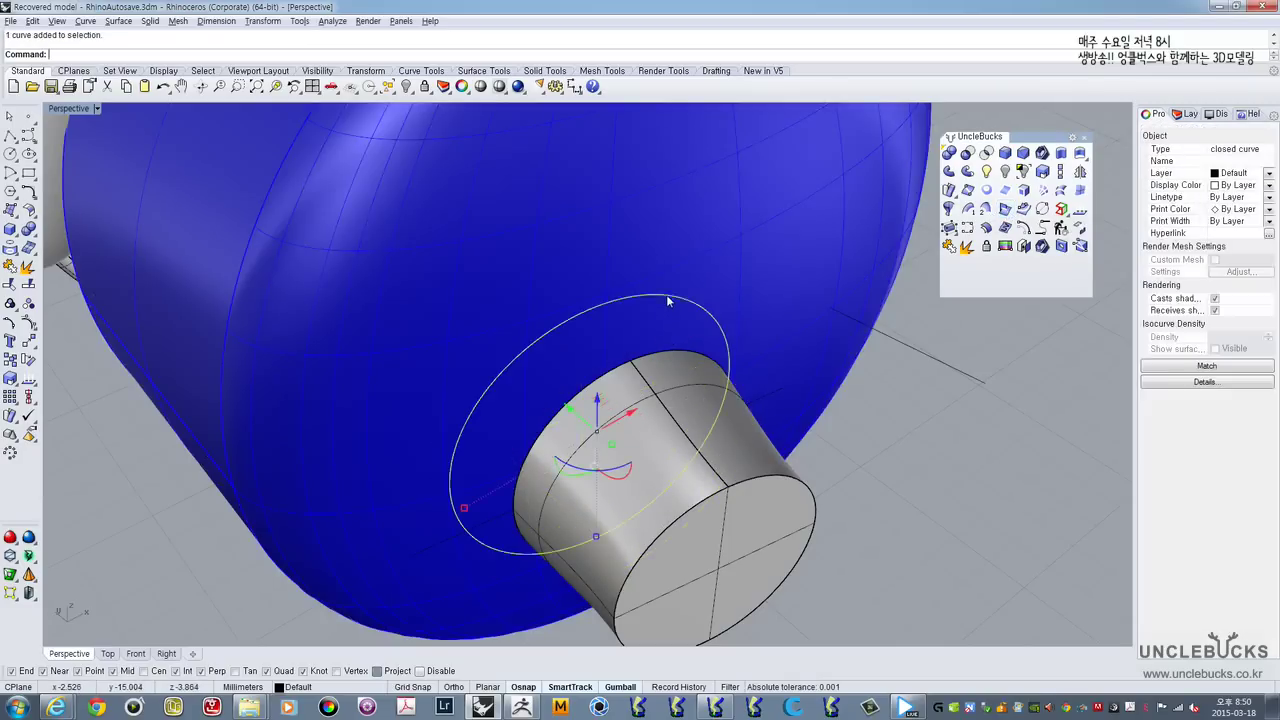
right_drag(666, 296, 633, 452)
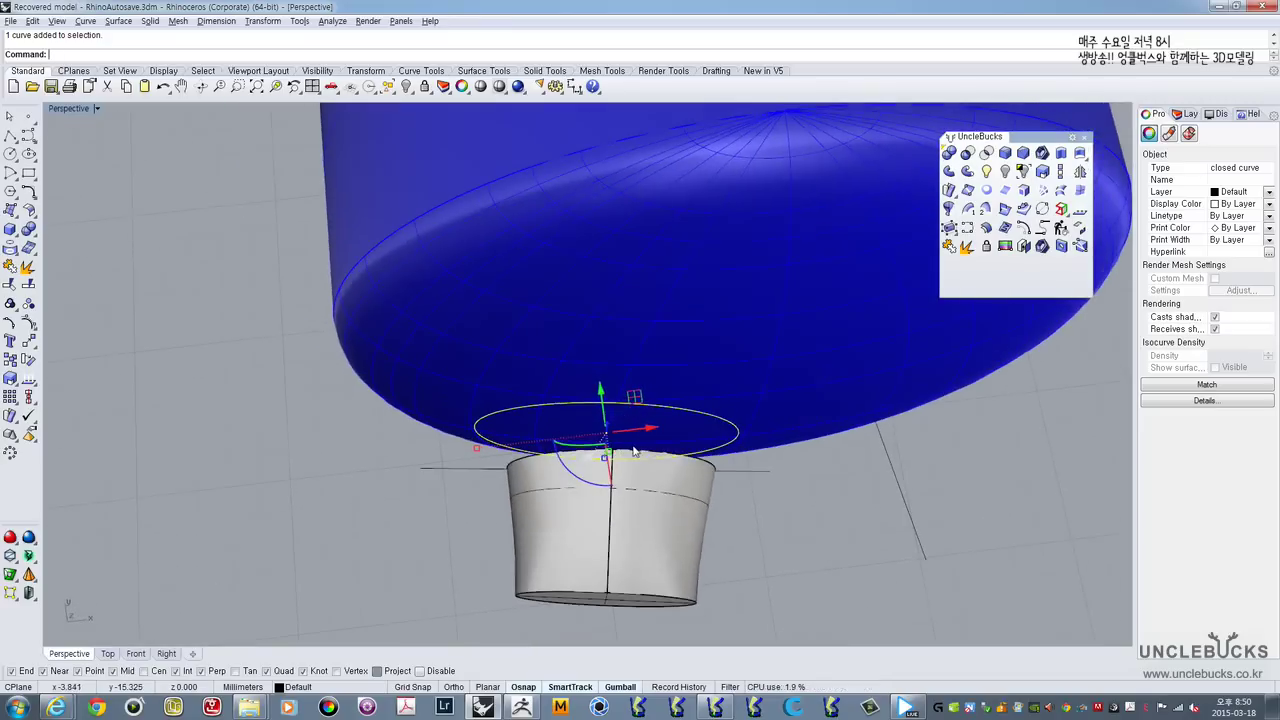
click(752, 375)
right_drag(750, 351, 537, 375)
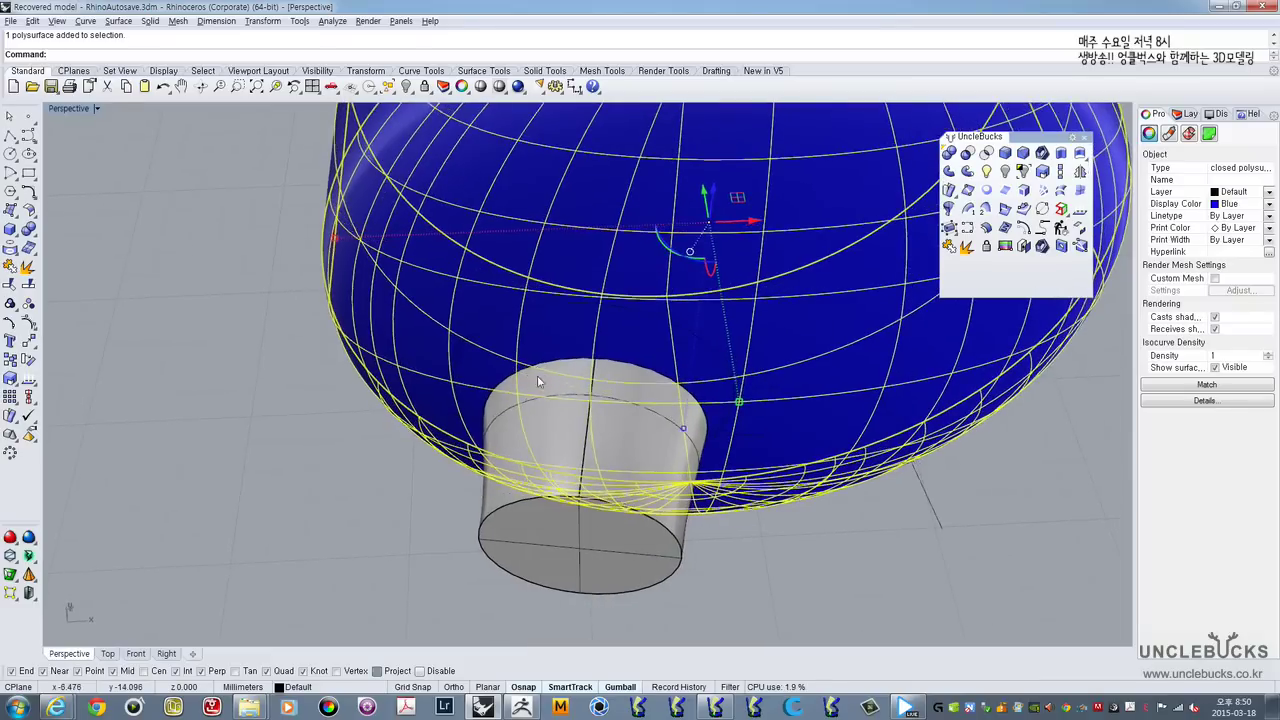
click(29, 285)
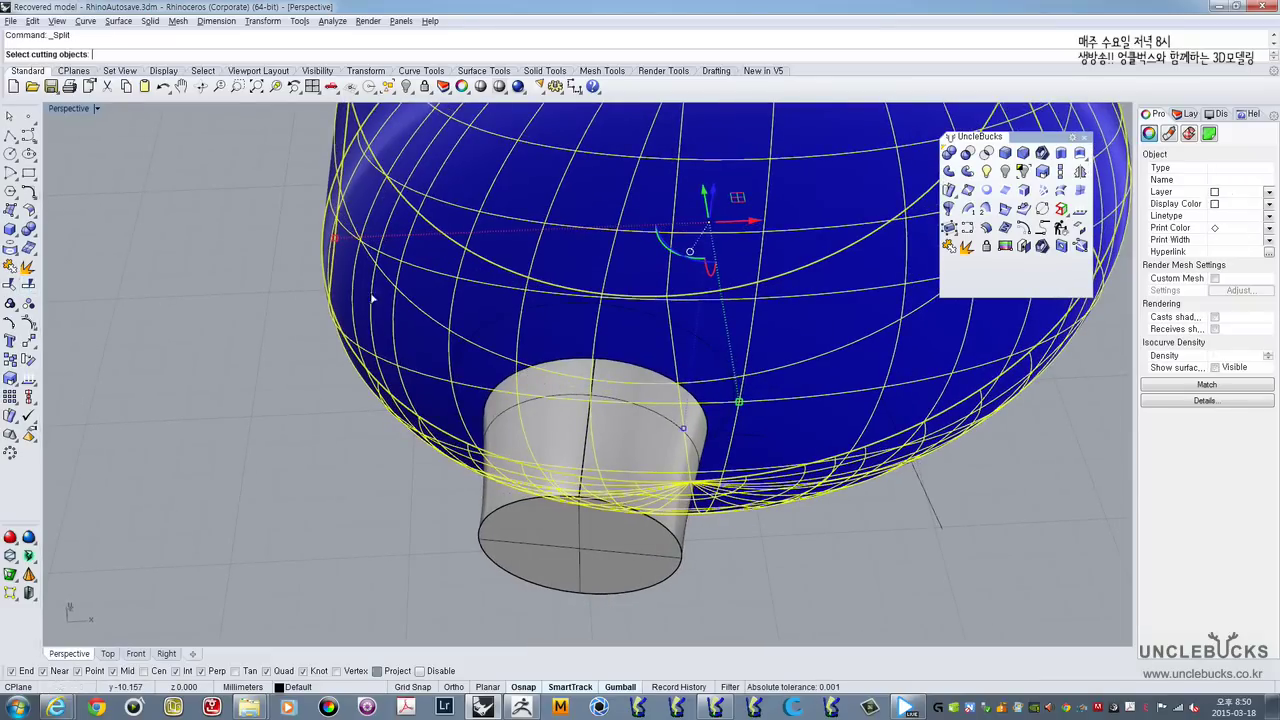
click(499, 325)
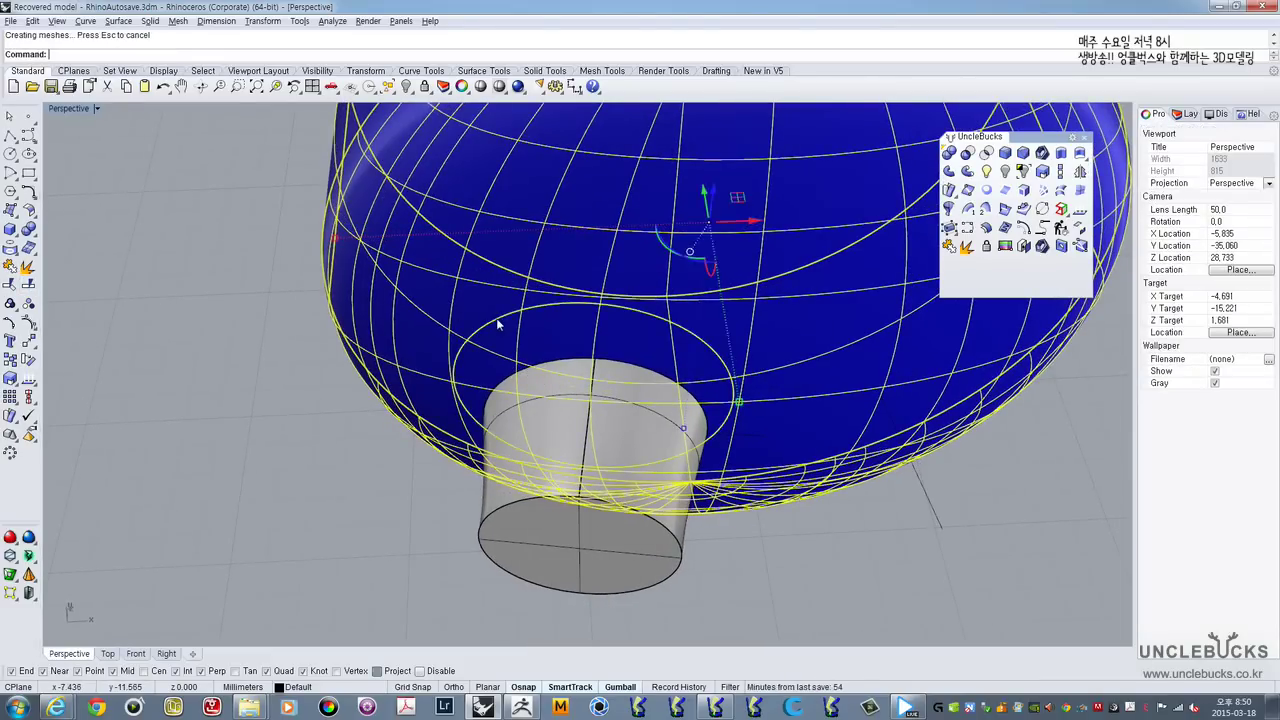
key(Return)
click(531, 341)
key(Delete)
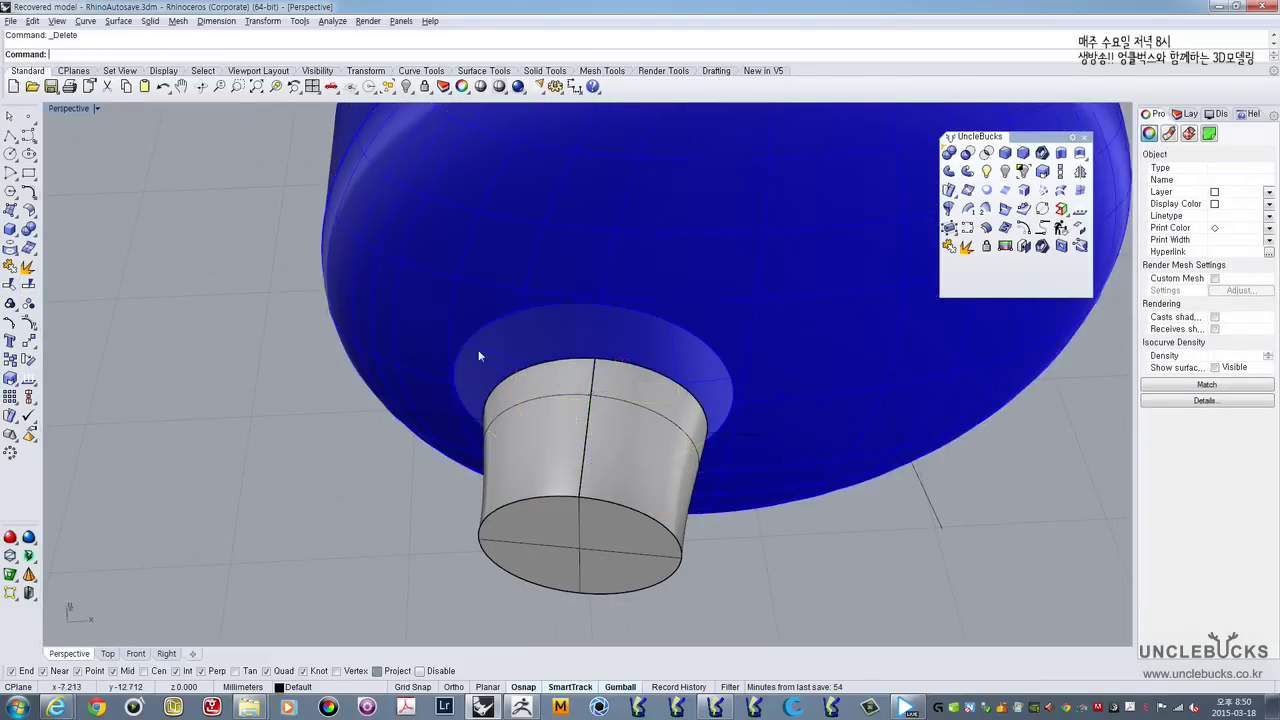
Step: Scale the remaining left leg piece down slightly with the gumball
right_drag(480, 357, 439, 407)
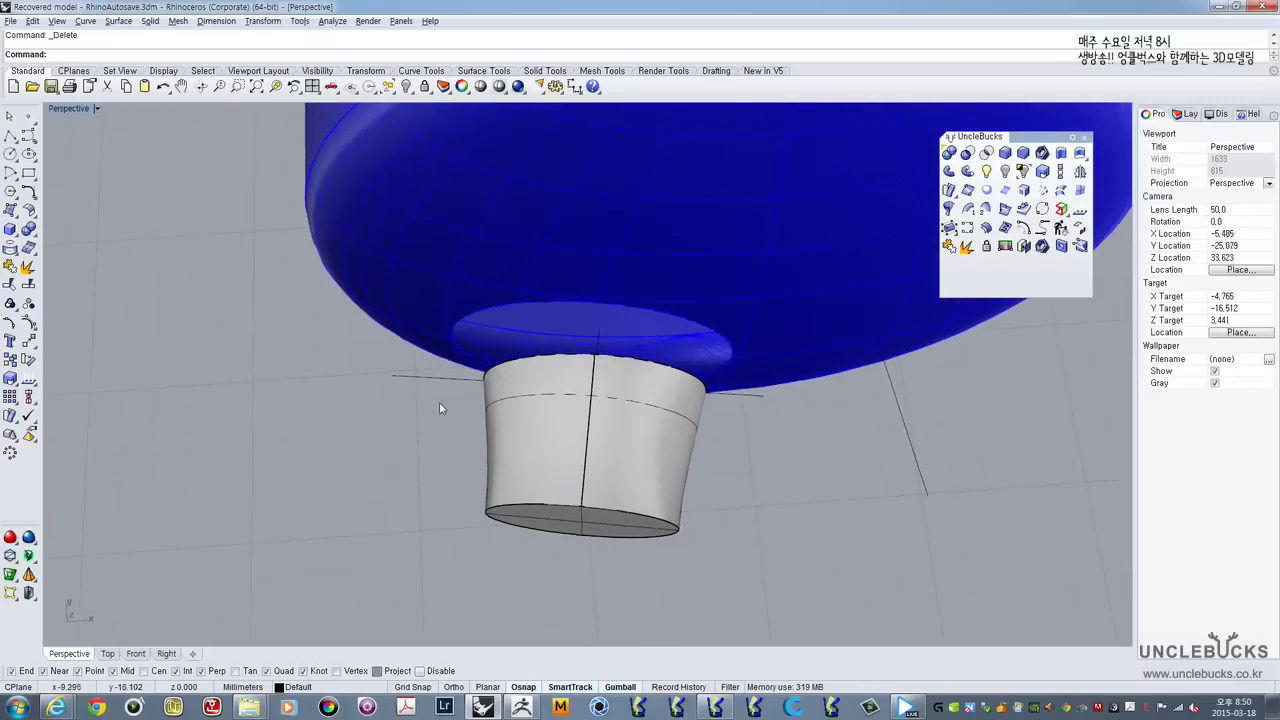
scroll(591, 330, up, 6)
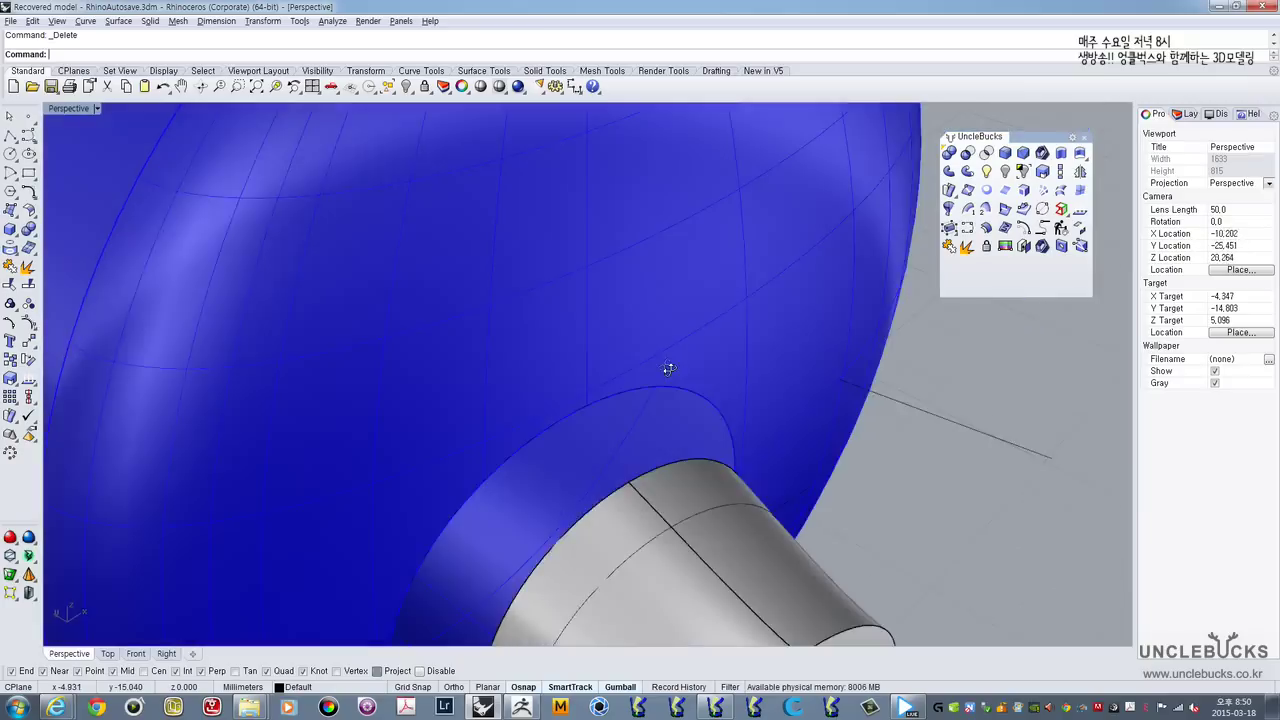
right_drag(669, 369, 548, 452)
click(733, 510)
right_drag(733, 510, 626, 557)
scroll(688, 546, down, 4)
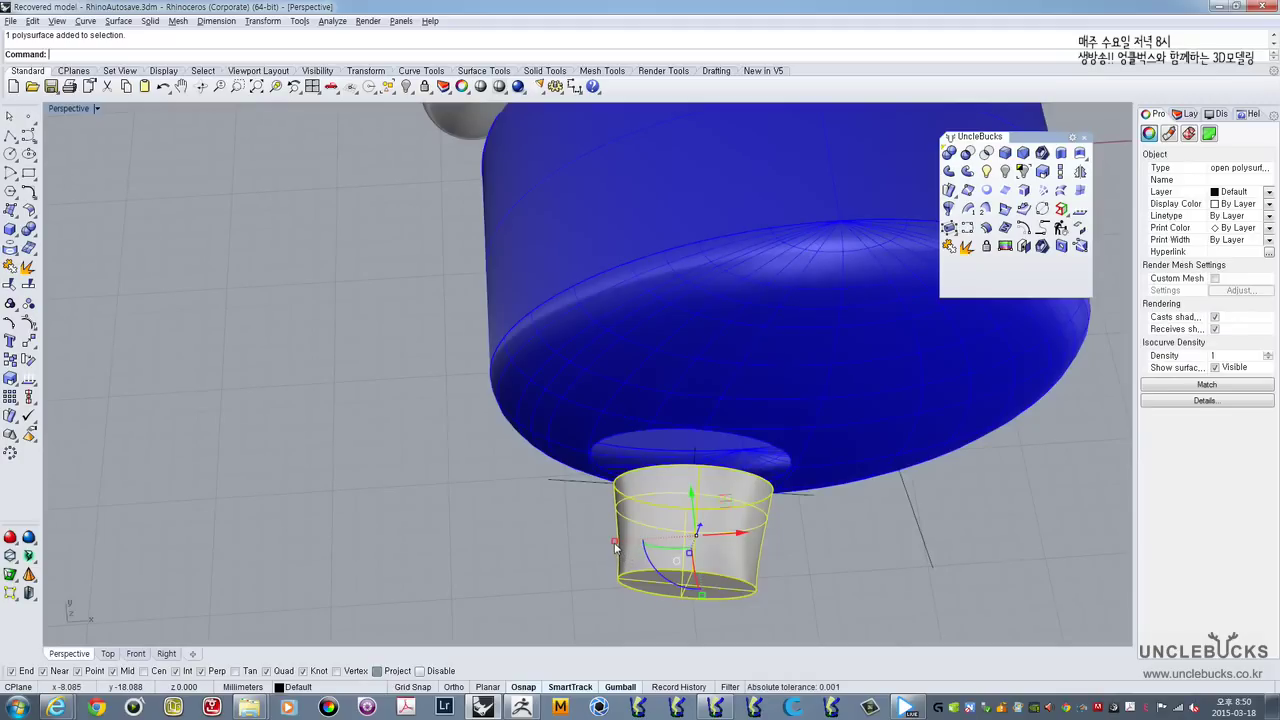
drag(616, 546, 620, 546)
click(571, 558)
Step: Try to loft the polysurface edge of the body's opening to the top edge of the left leg
scroll(618, 486, up, 4)
right_drag(618, 486, 634, 449)
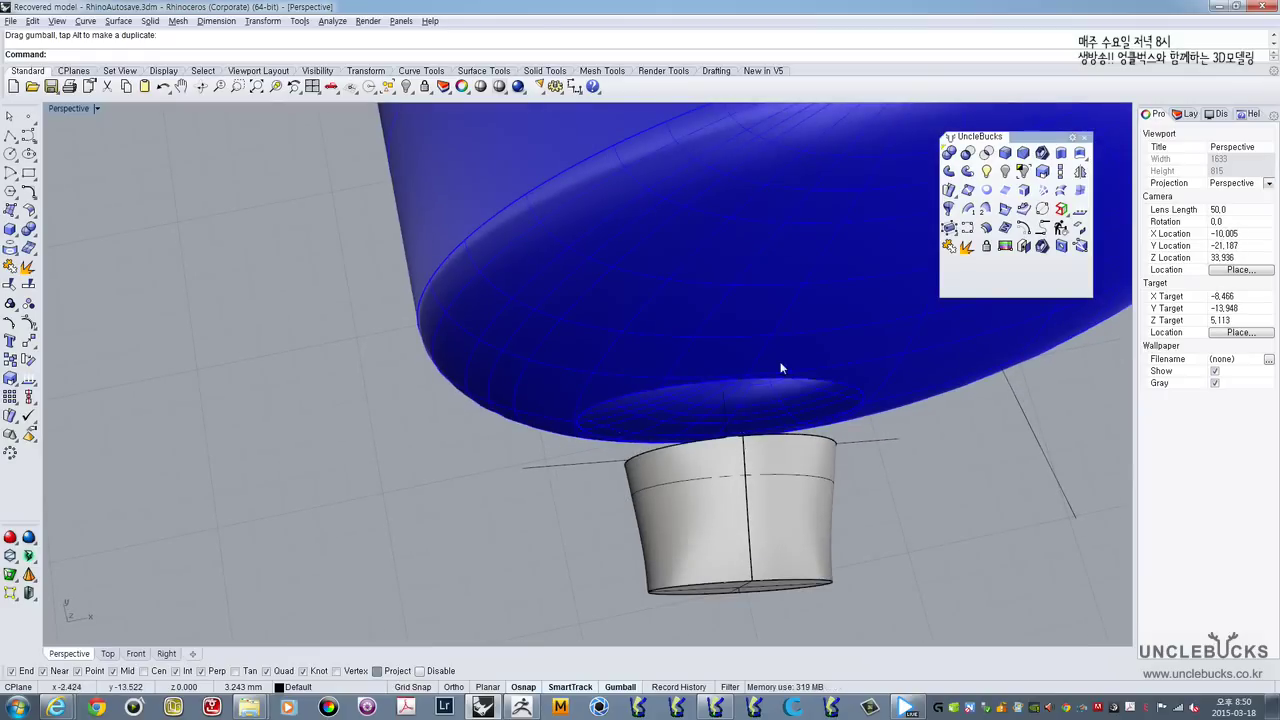
right_drag(895, 376, 808, 408)
scroll(785, 464, up, 2)
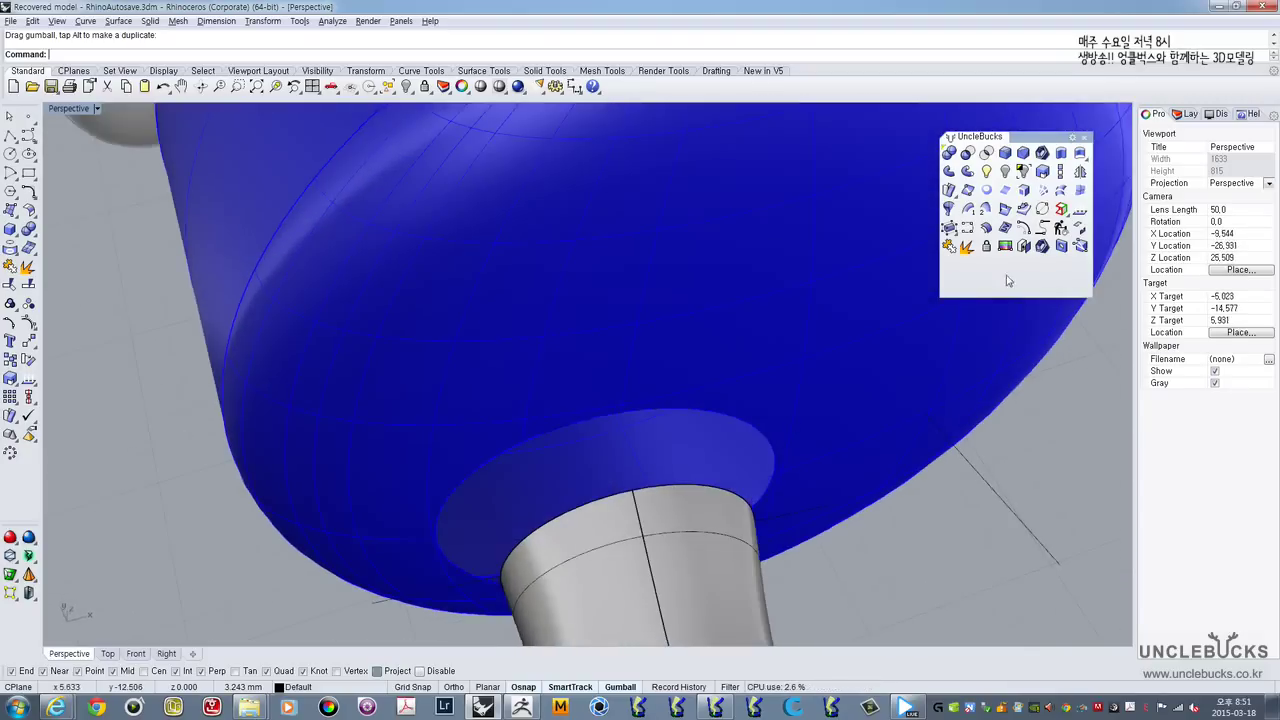
right_click(732, 386)
click(694, 412)
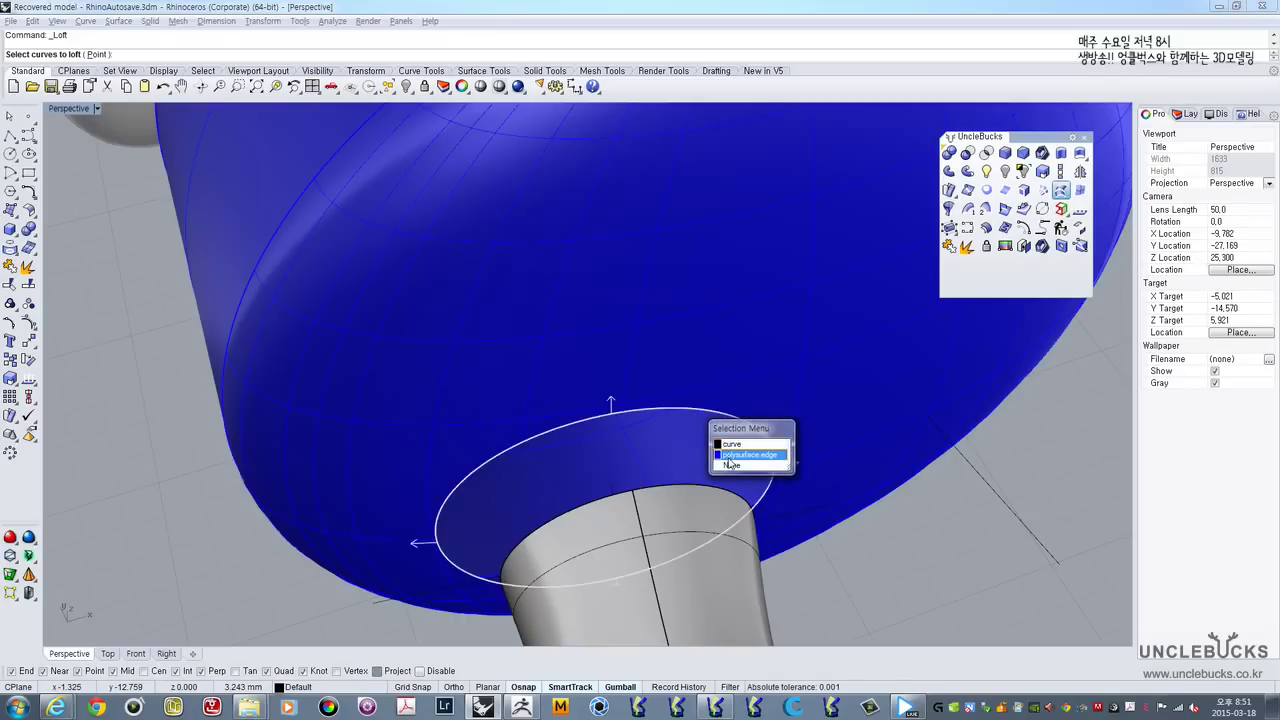
click(729, 457)
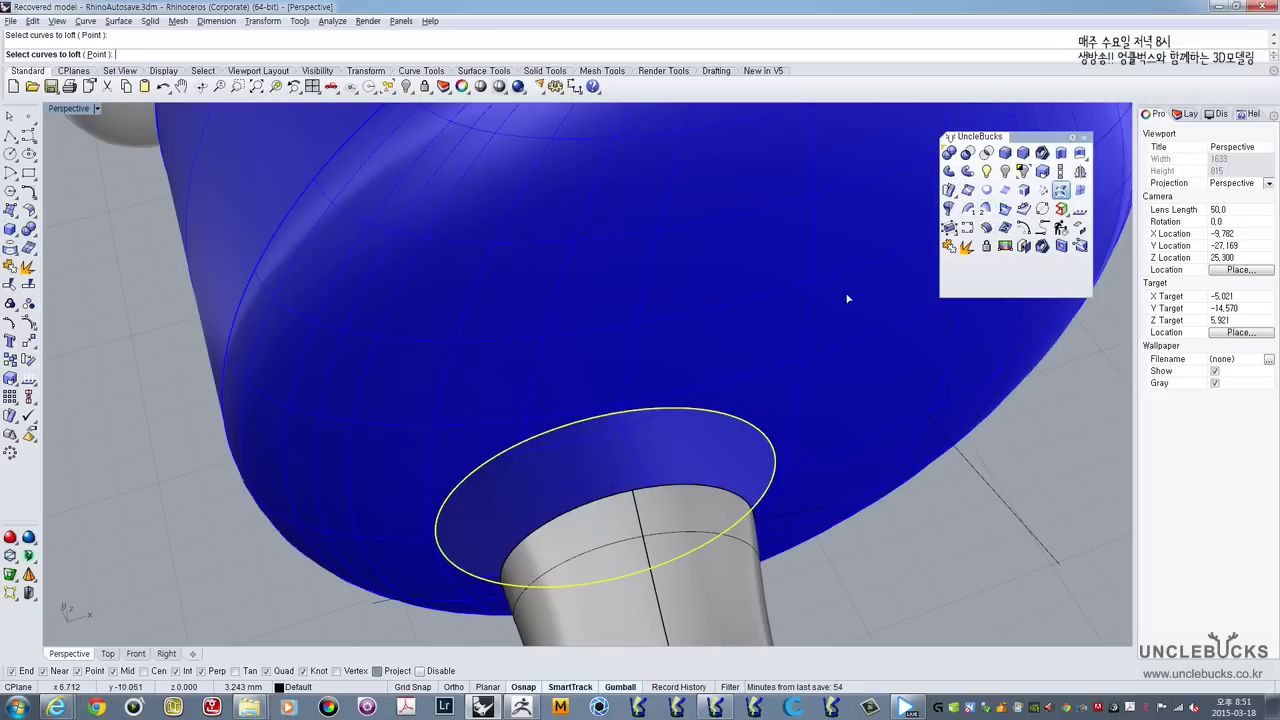
click(659, 489)
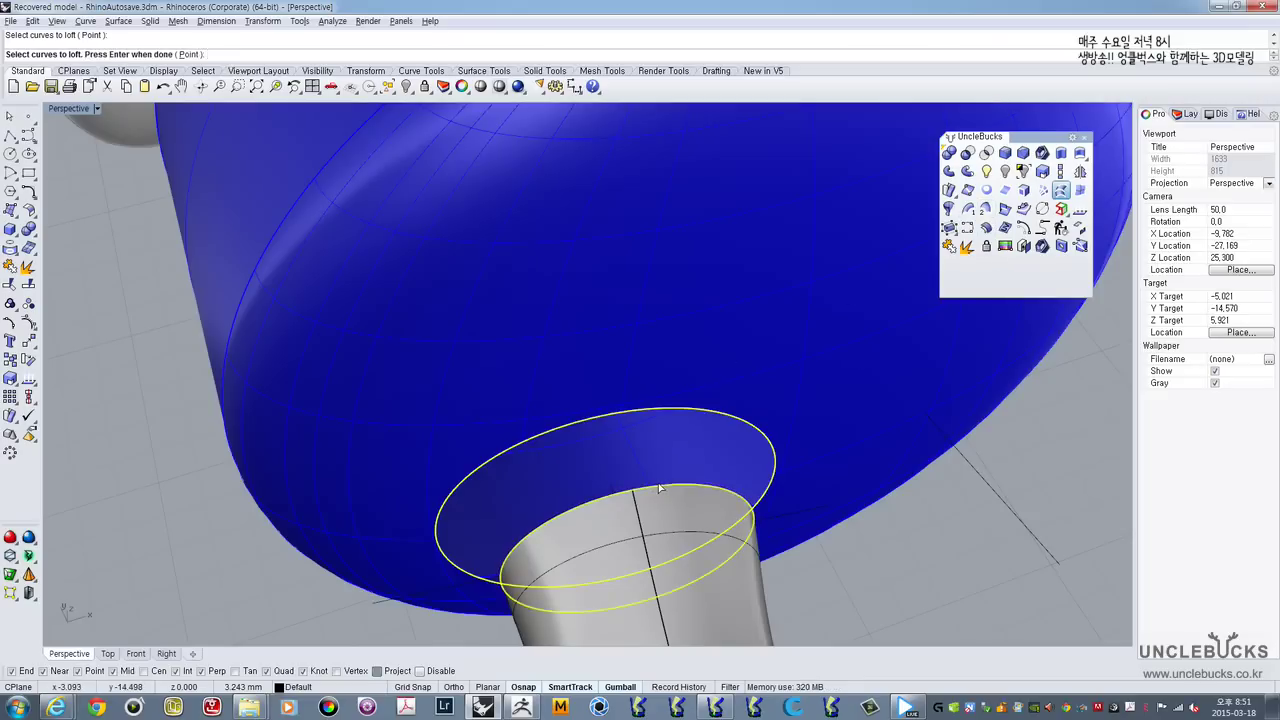
key(Return)
click(628, 490)
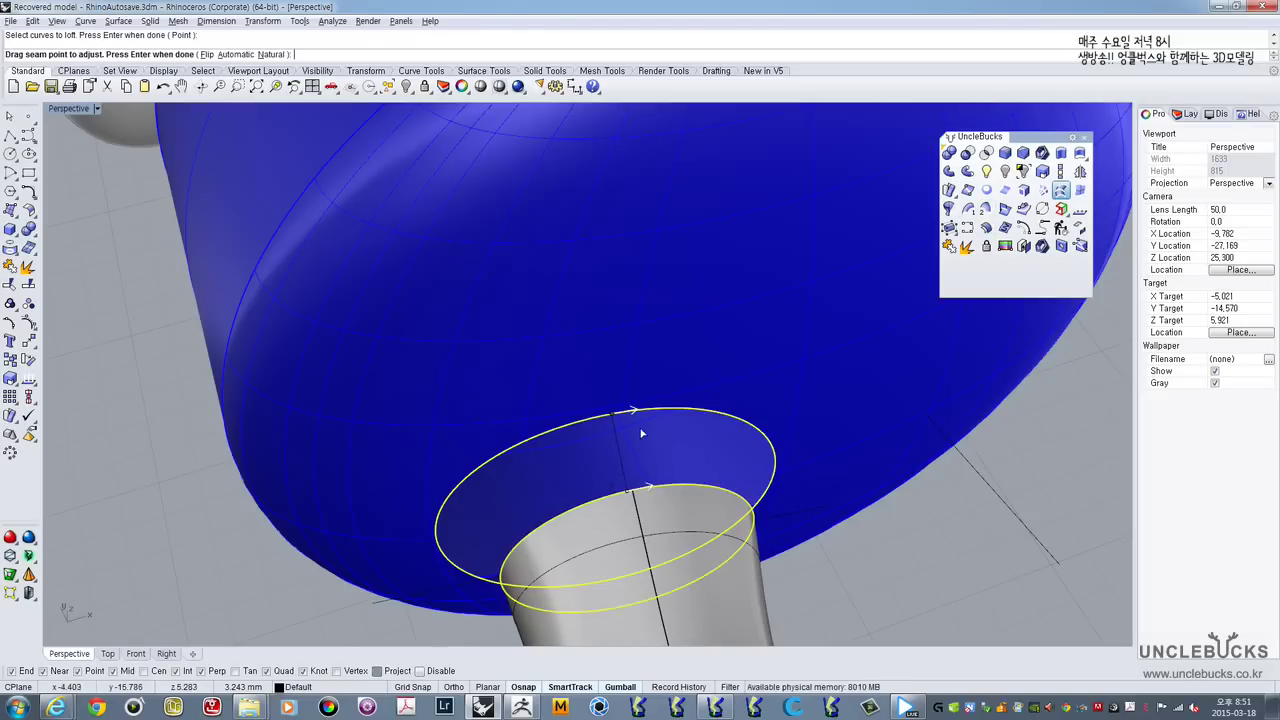
right_drag(642, 433, 781, 310)
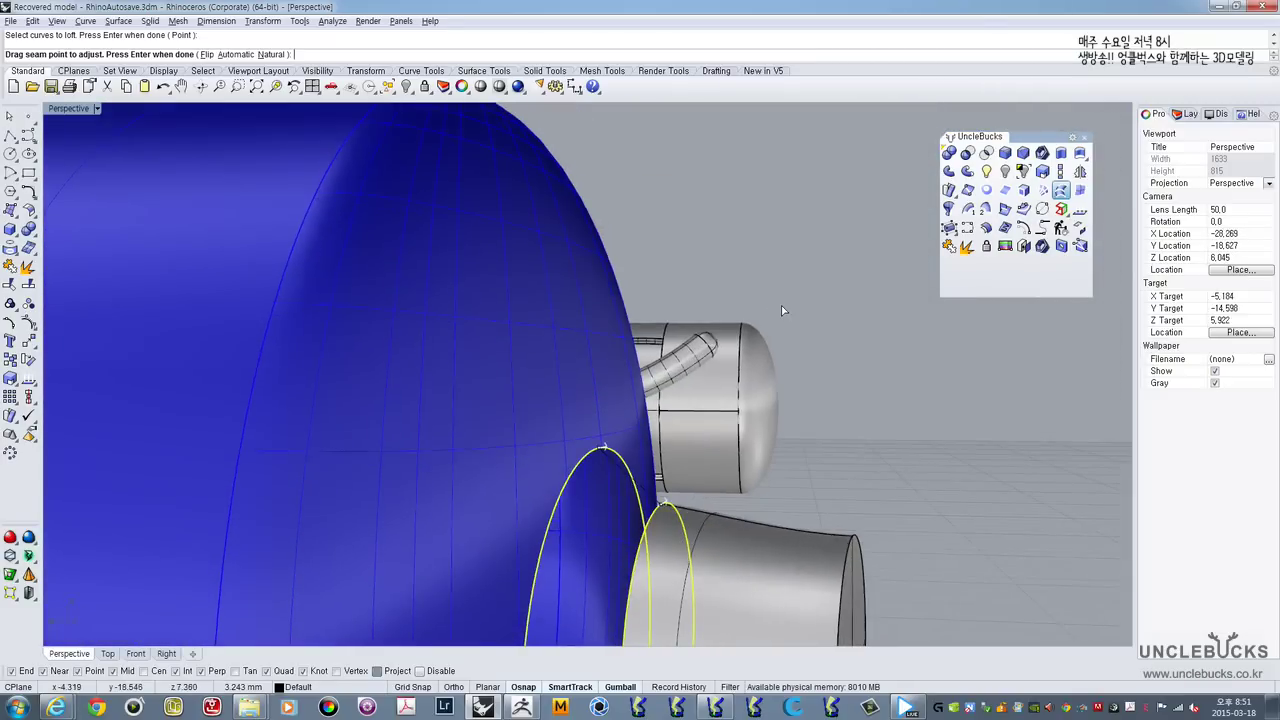
key(Return)
right_drag(694, 422, 662, 445)
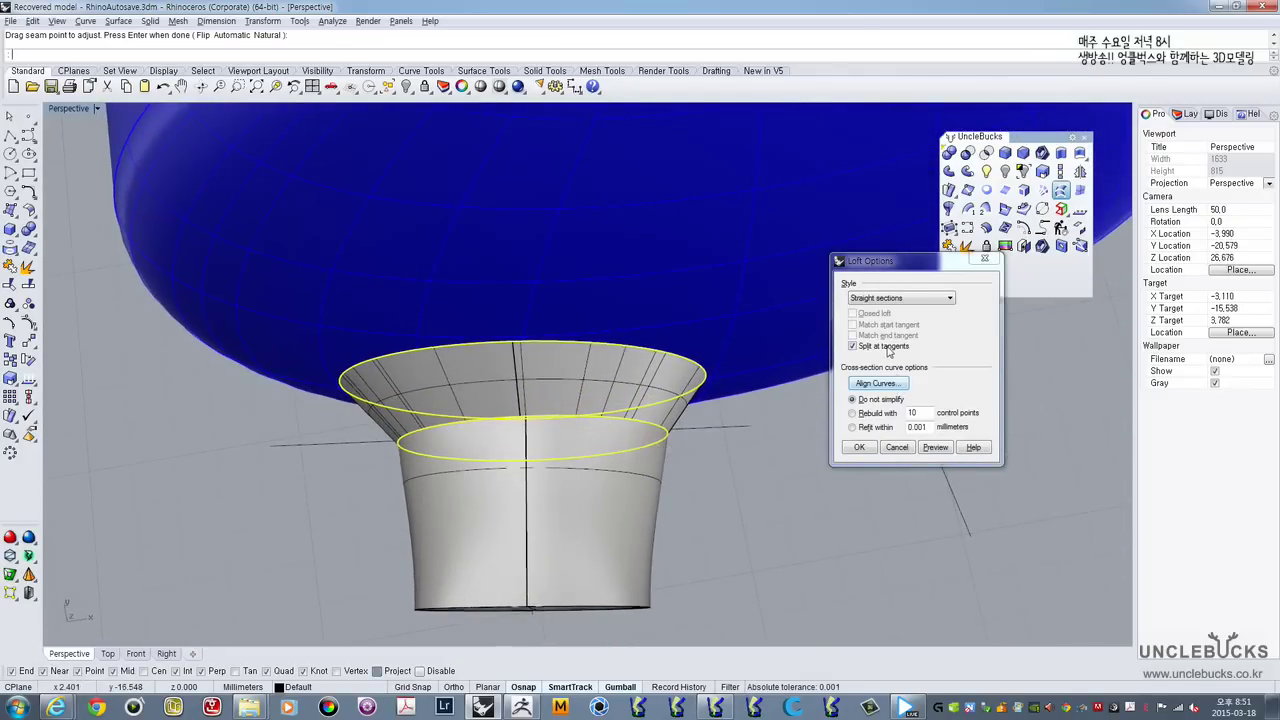
Step: Try the Straight sections and Developable loft styles, and cancel the loft
click(877, 298)
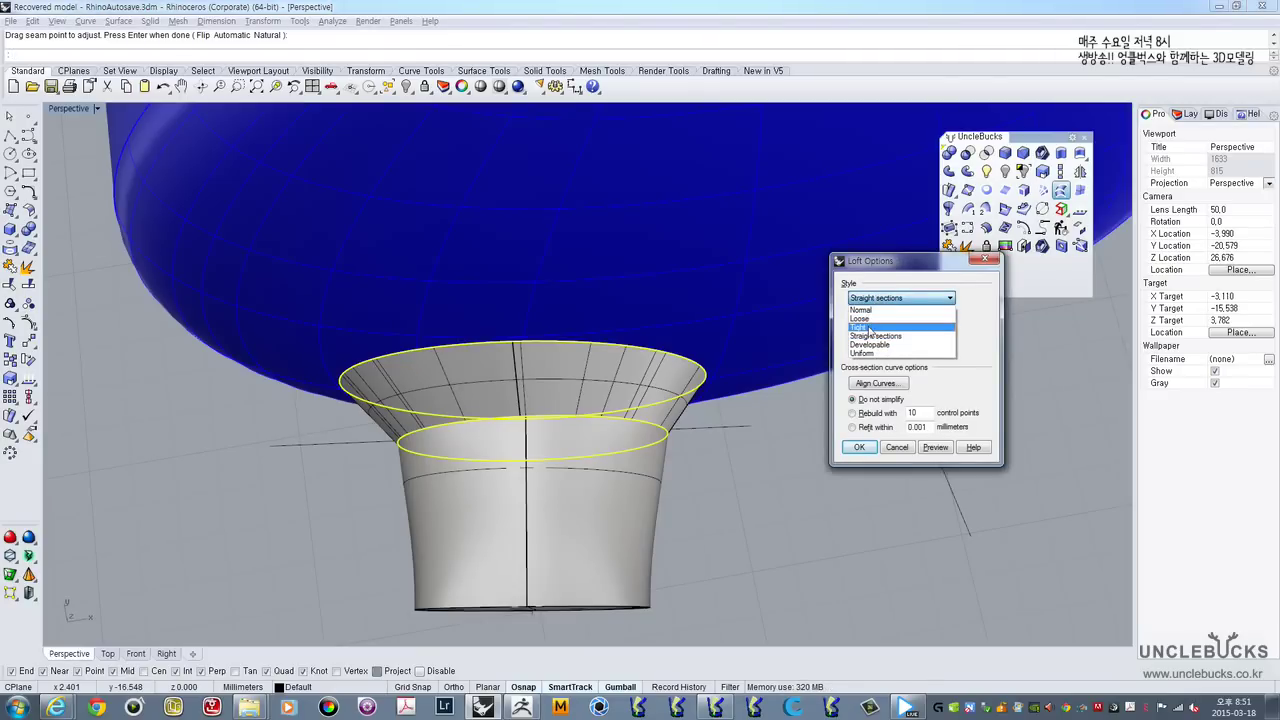
click(867, 338)
click(871, 300)
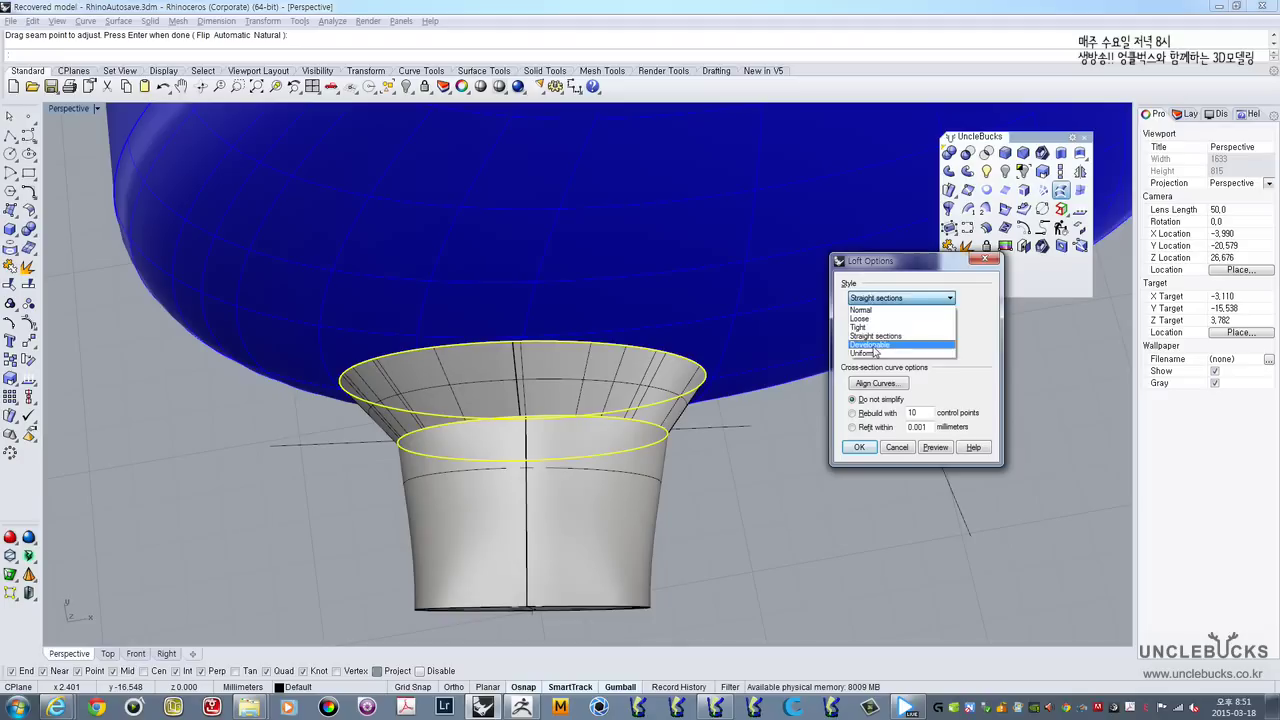
click(874, 347)
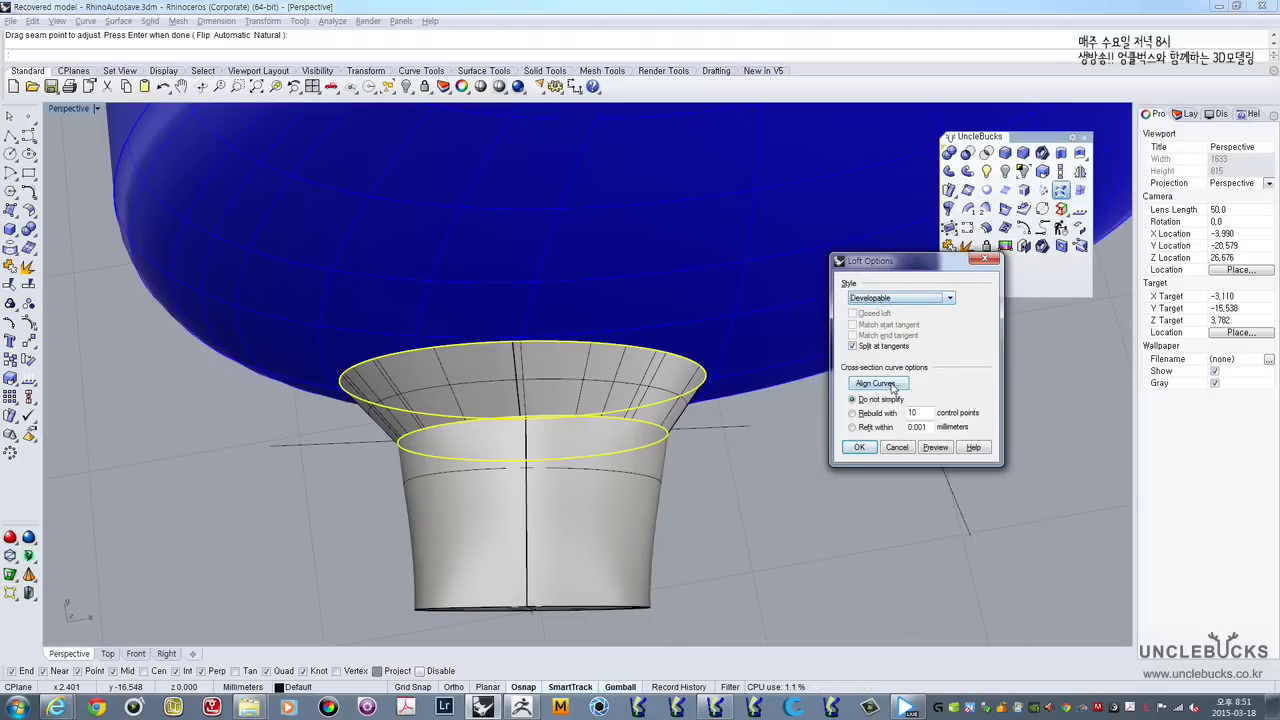
click(896, 447)
Step: Try another loft from the left leg's top edge to the polysurface edge of the body's opening
right_drag(710, 461, 683, 404)
click(684, 395)
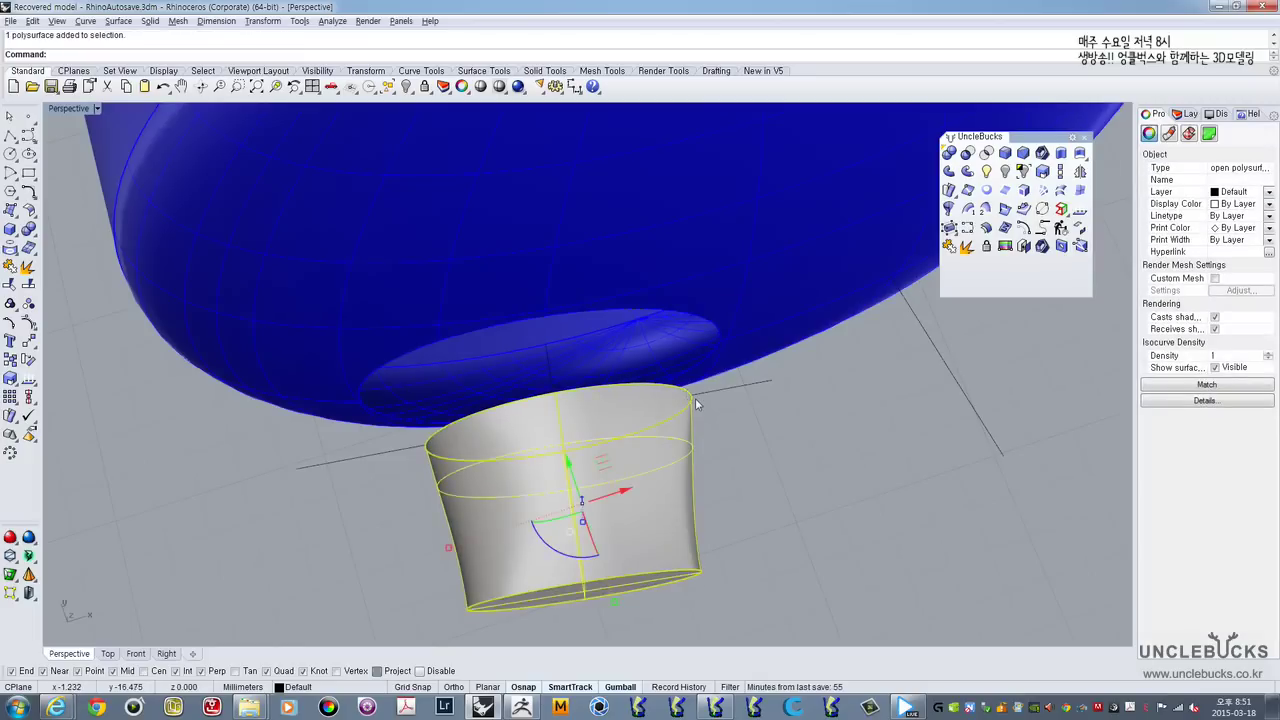
click(726, 430)
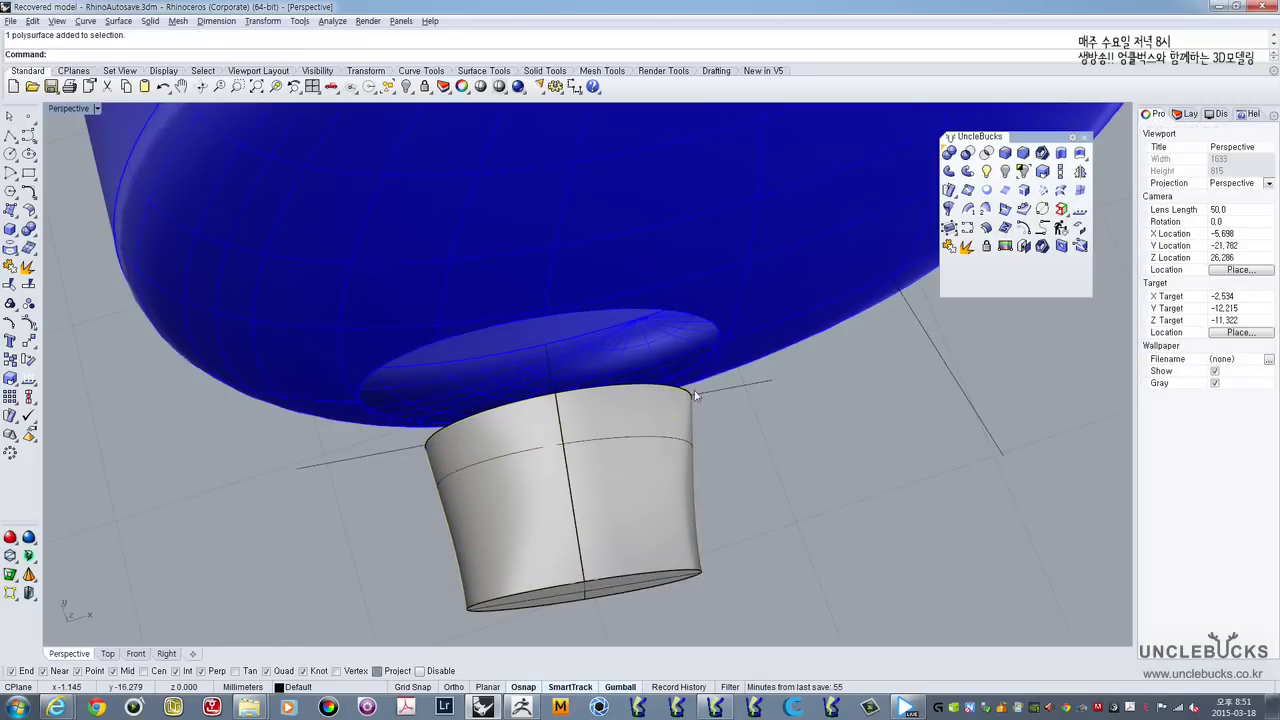
shift+right_drag(692, 389, 765, 490)
click(717, 522)
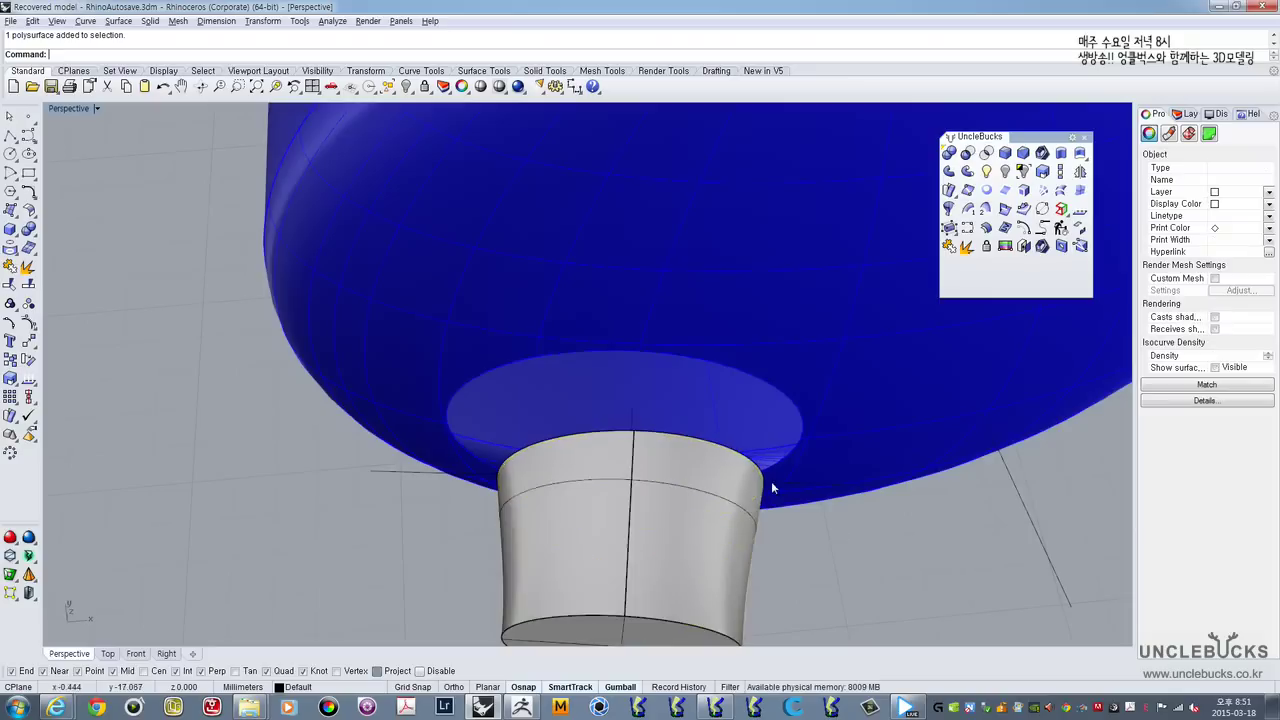
click(1060, 191)
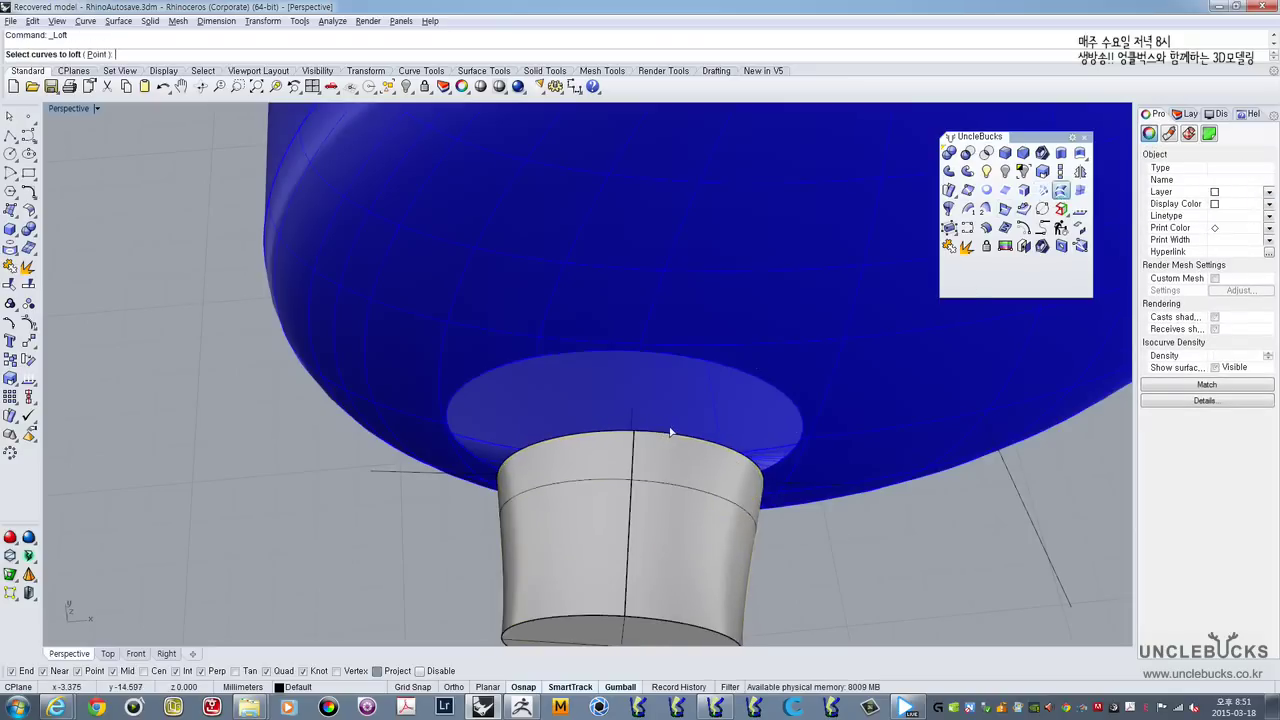
click(683, 436)
click(714, 358)
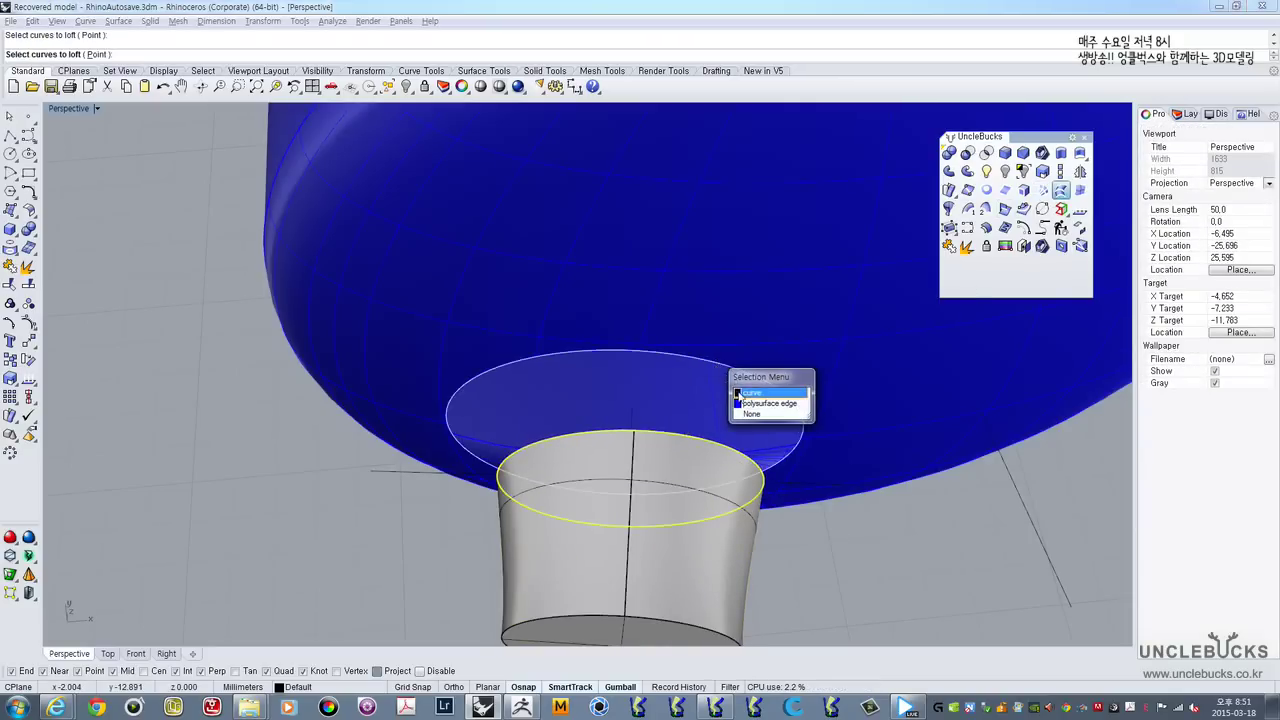
click(747, 407)
key(Return)
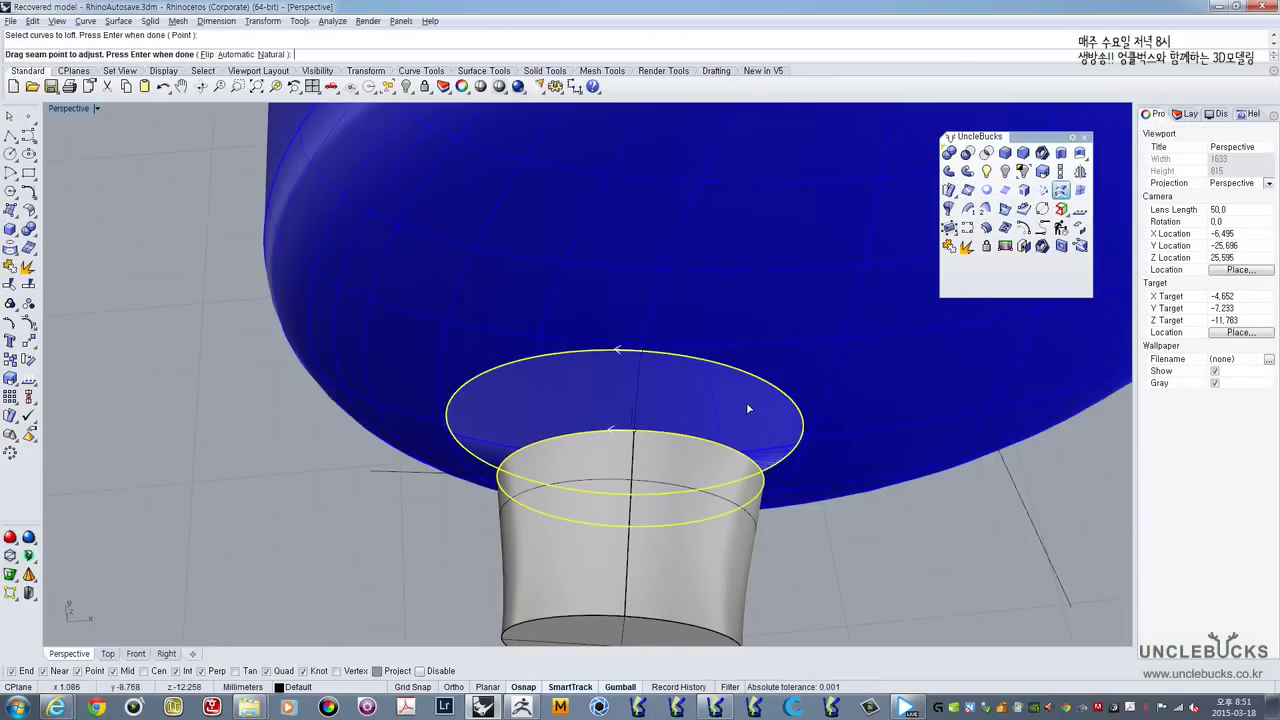
key(Return)
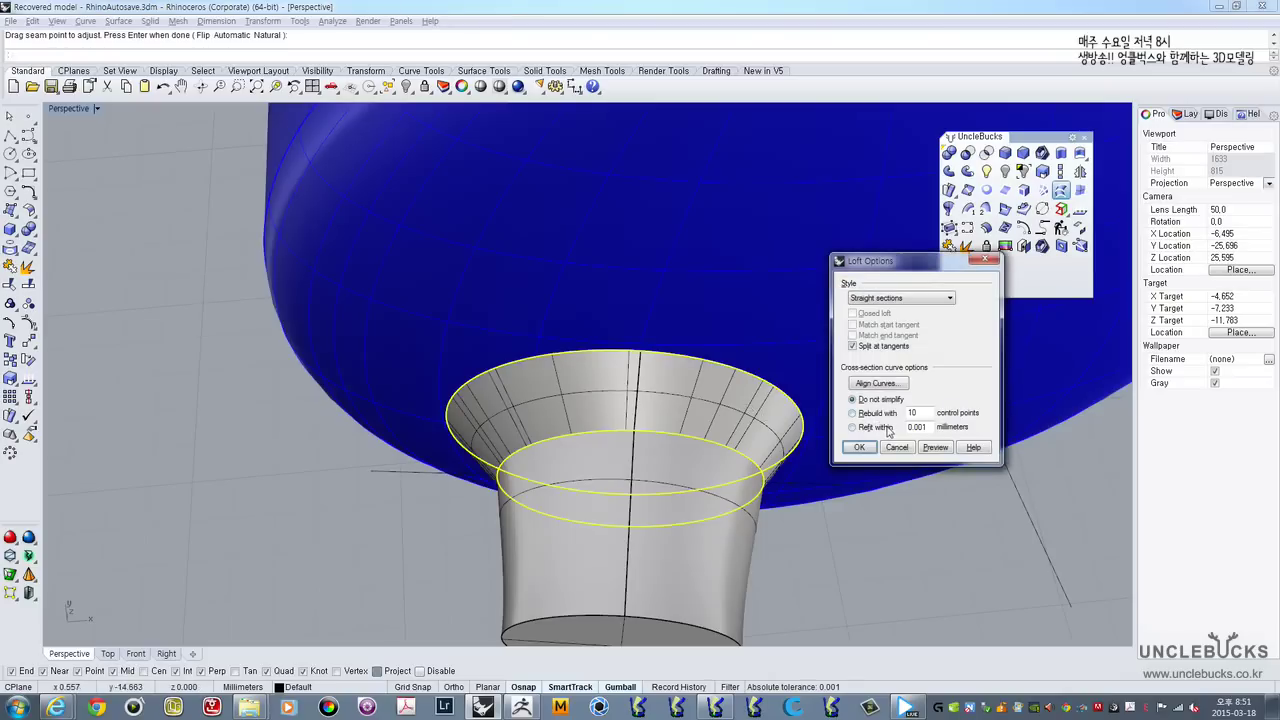
Step: Compare the Developable, Loose, Tight and Straight sections styles for the leg loft, and cancel it
click(858, 300)
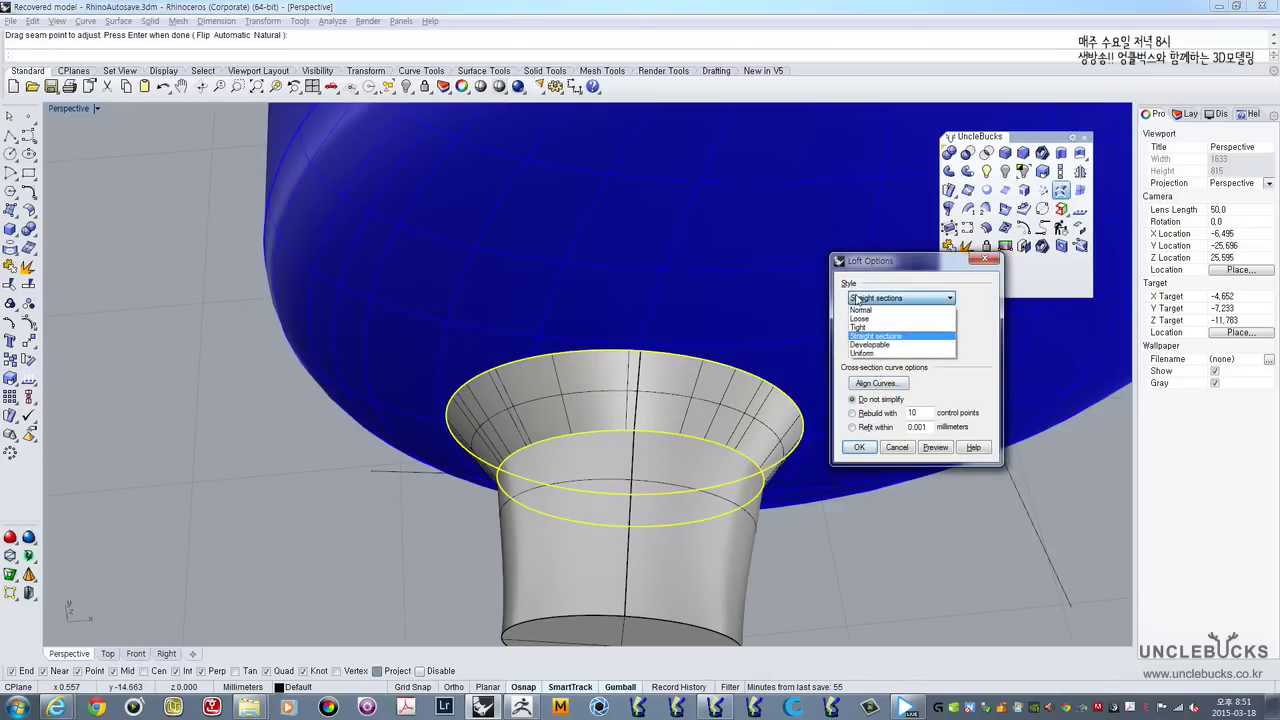
click(857, 345)
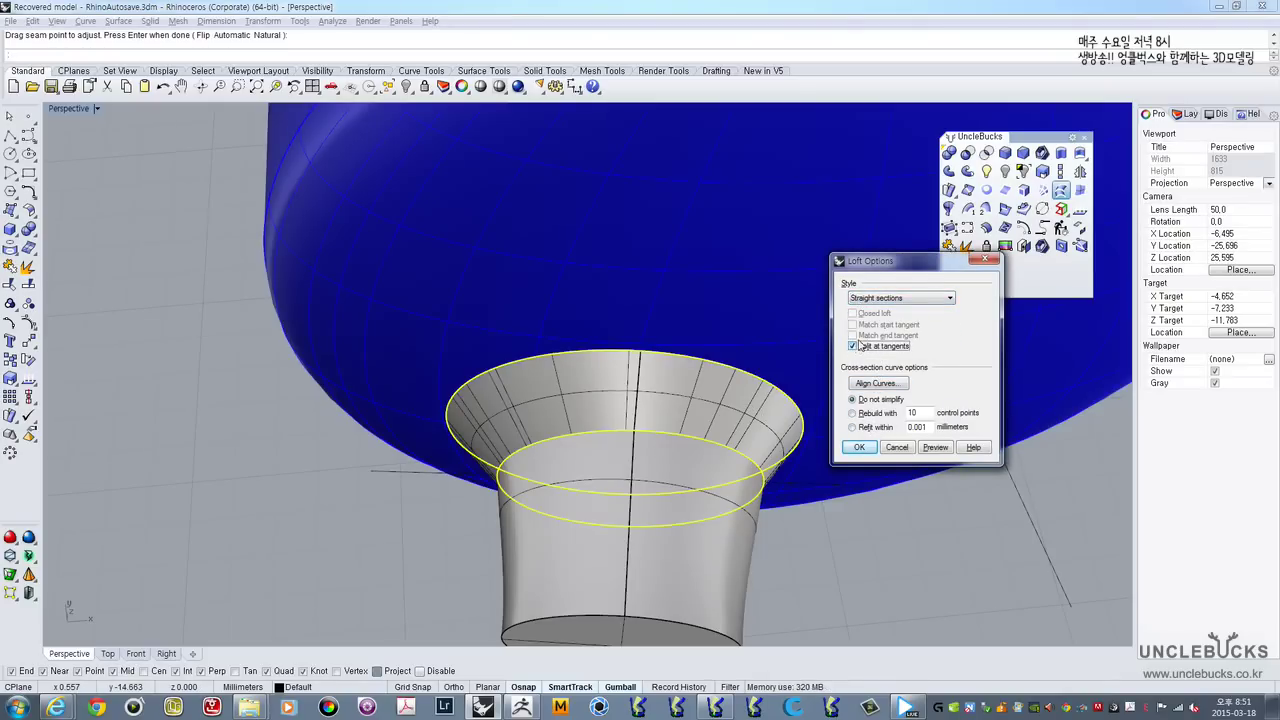
click(869, 300)
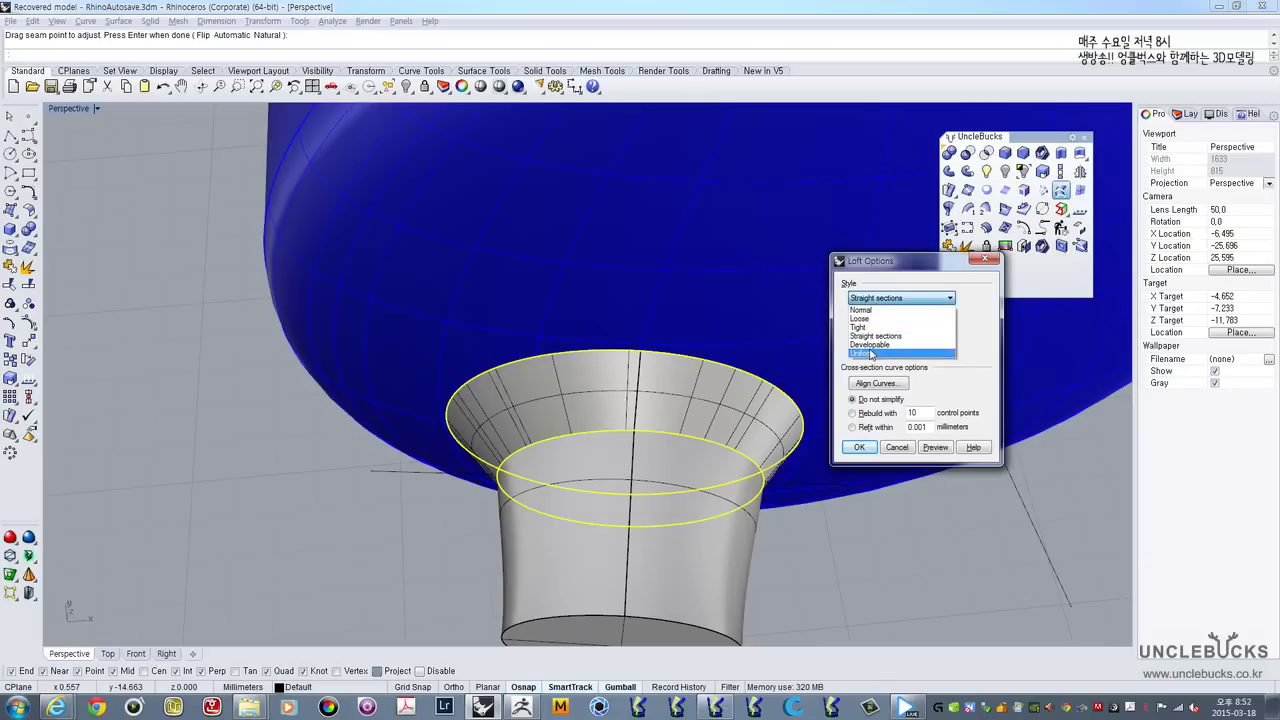
click(870, 345)
click(869, 300)
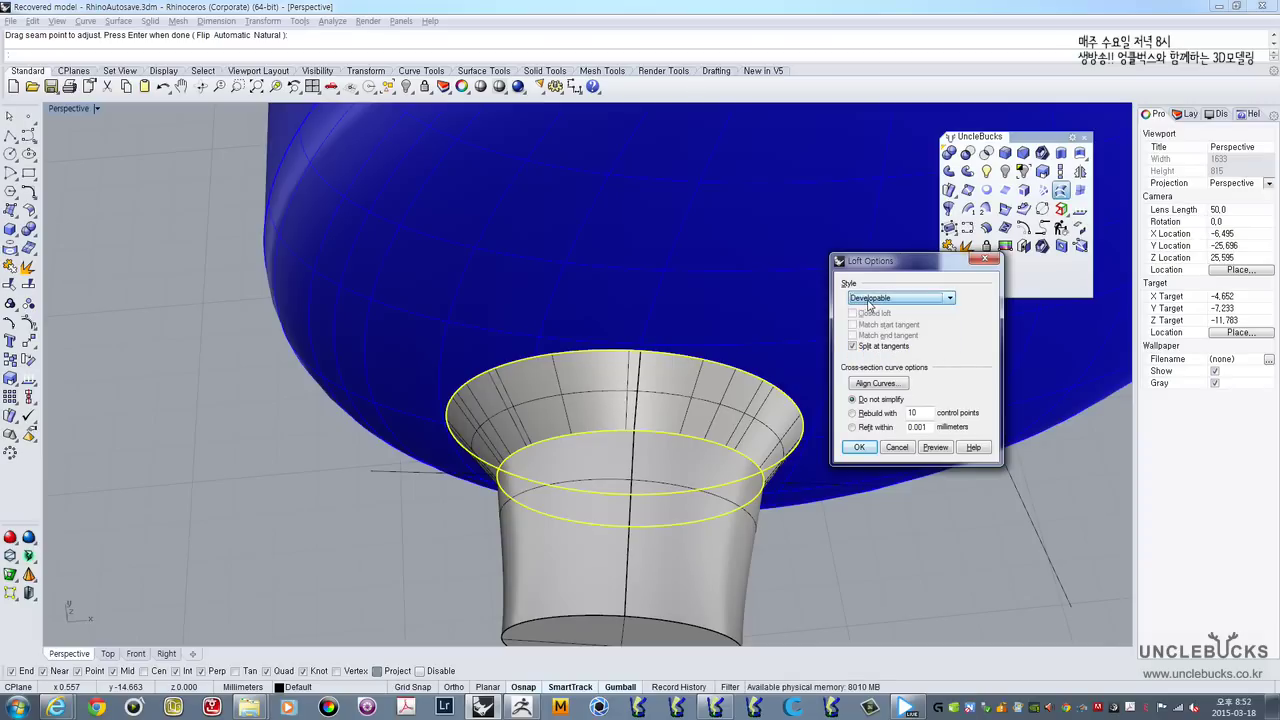
click(871, 319)
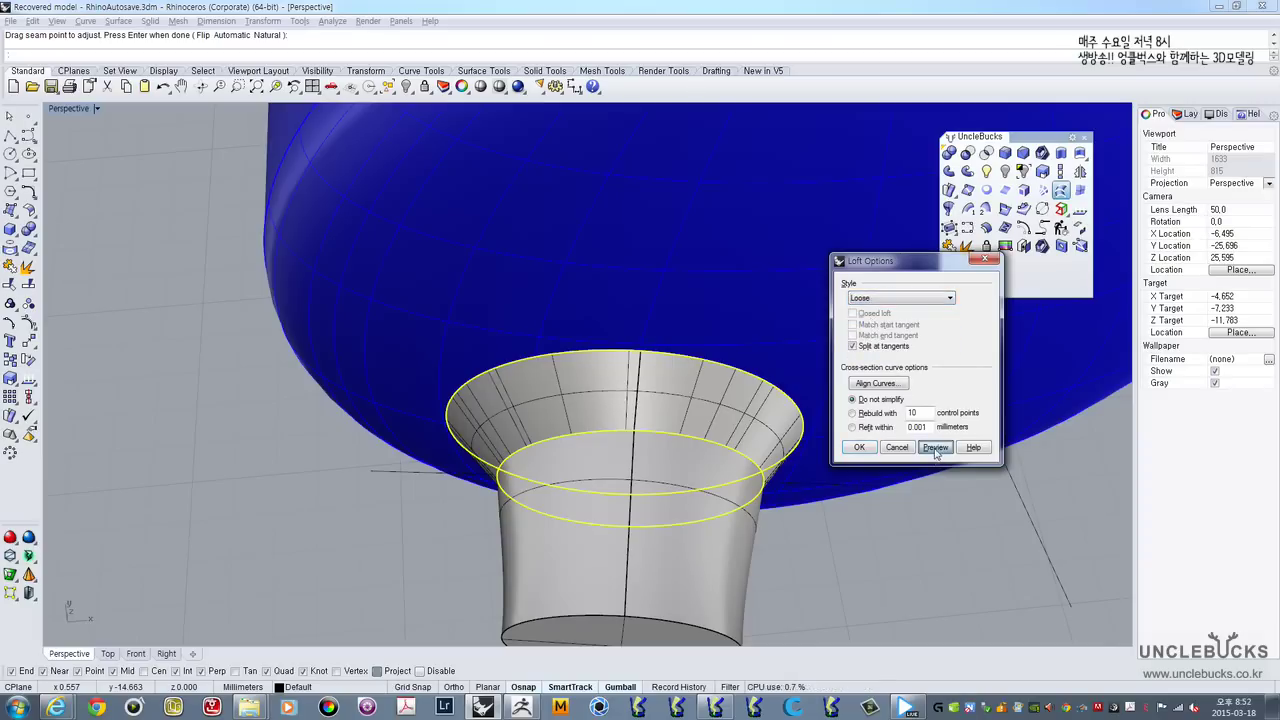
click(875, 298)
click(878, 318)
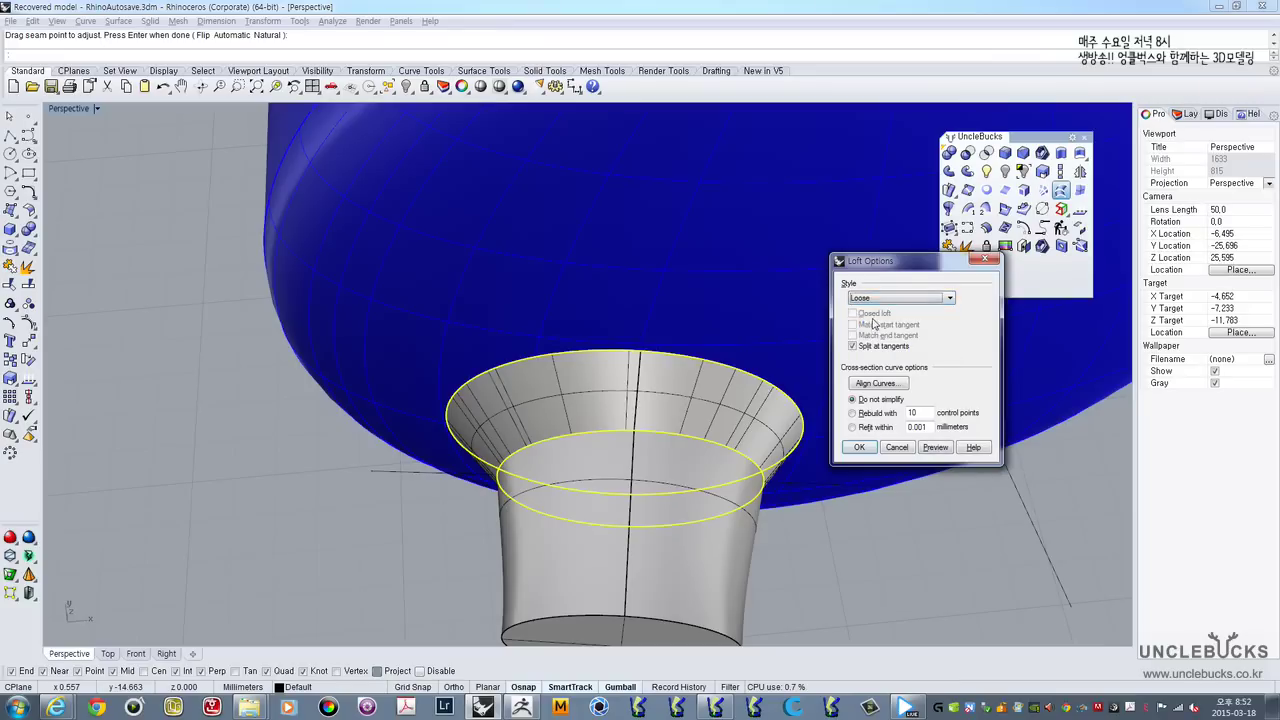
click(880, 298)
click(883, 327)
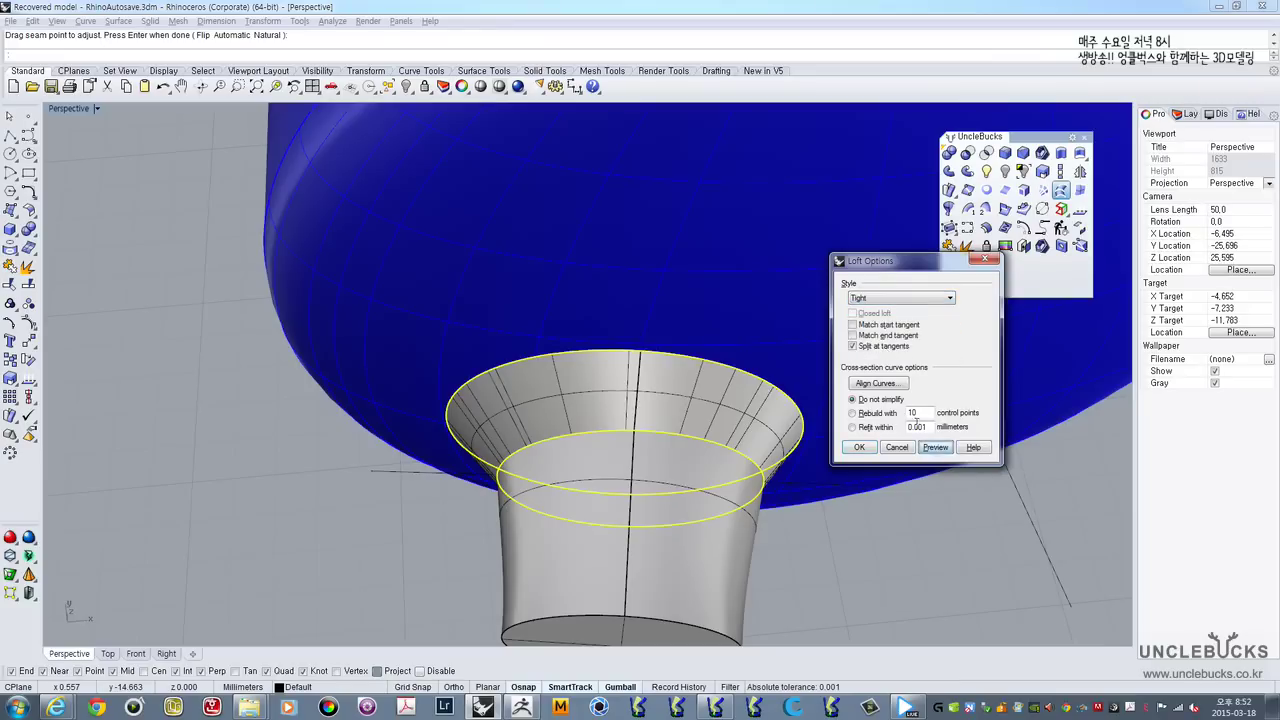
click(862, 299)
click(880, 337)
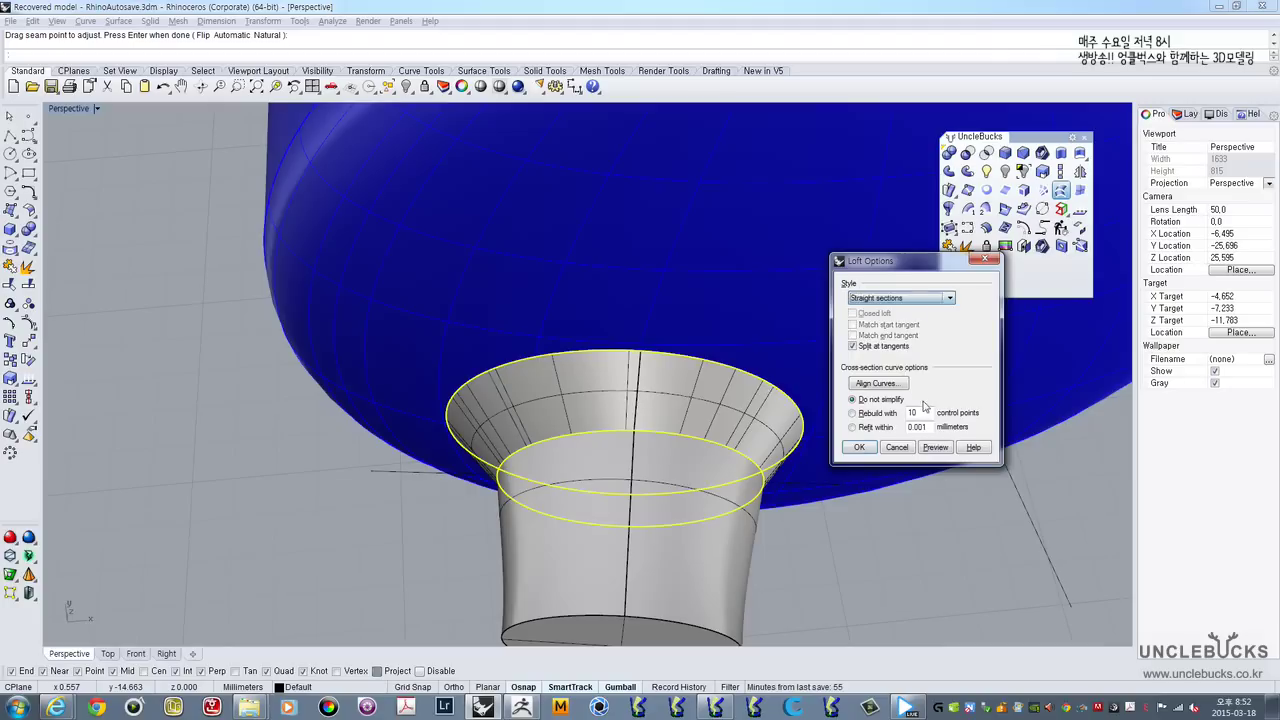
click(897, 452)
Step: Examine the gap between the blue body's opening and the left leg piece from several angles
right_drag(690, 440, 632, 470)
scroll(766, 324, down, 2)
click(766, 324)
double_click(60, 110)
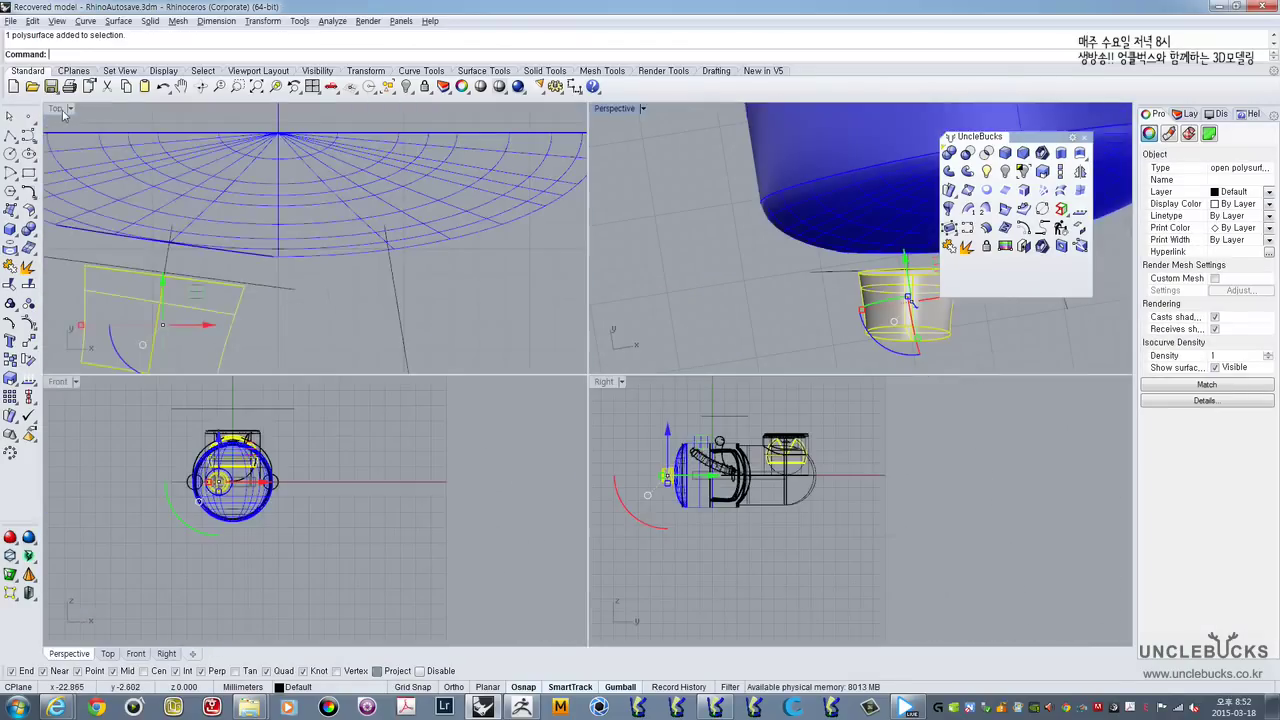
double_click(610, 110)
right_drag(610, 110, 617, 383)
scroll(617, 383, up, 5)
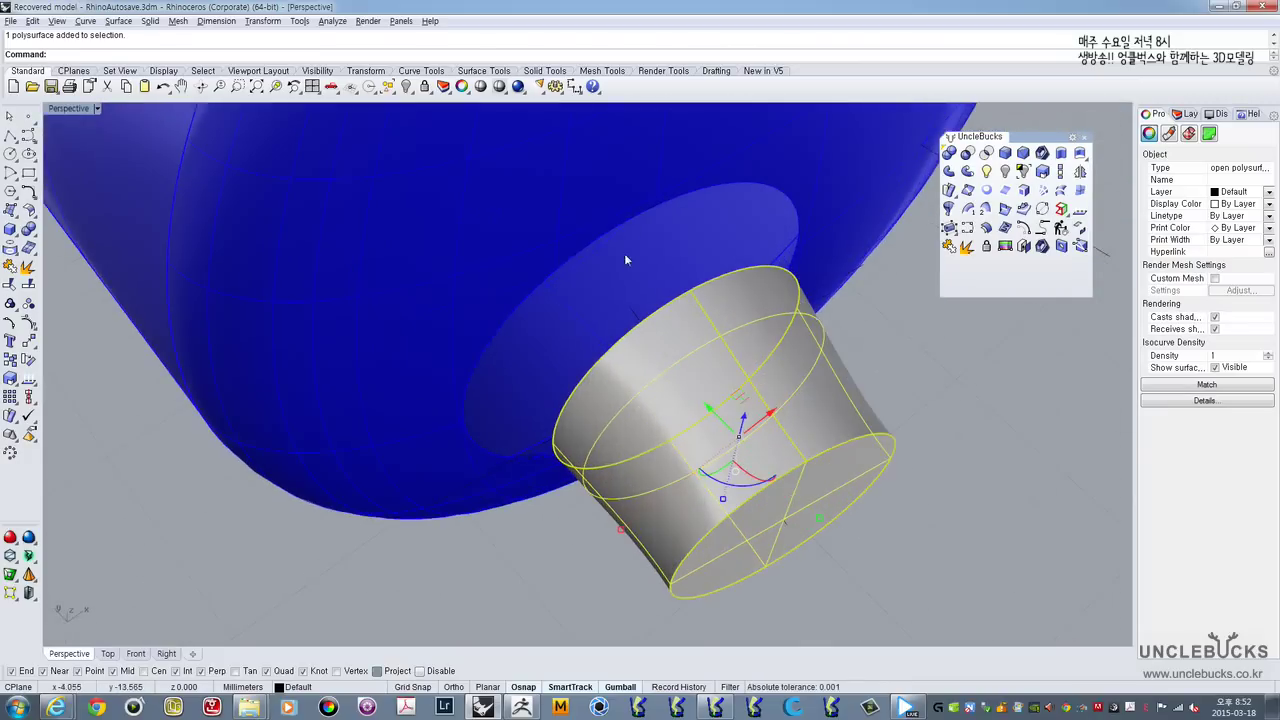
click(644, 222)
scroll(660, 270, up, 3)
right_drag(675, 320, 714, 386)
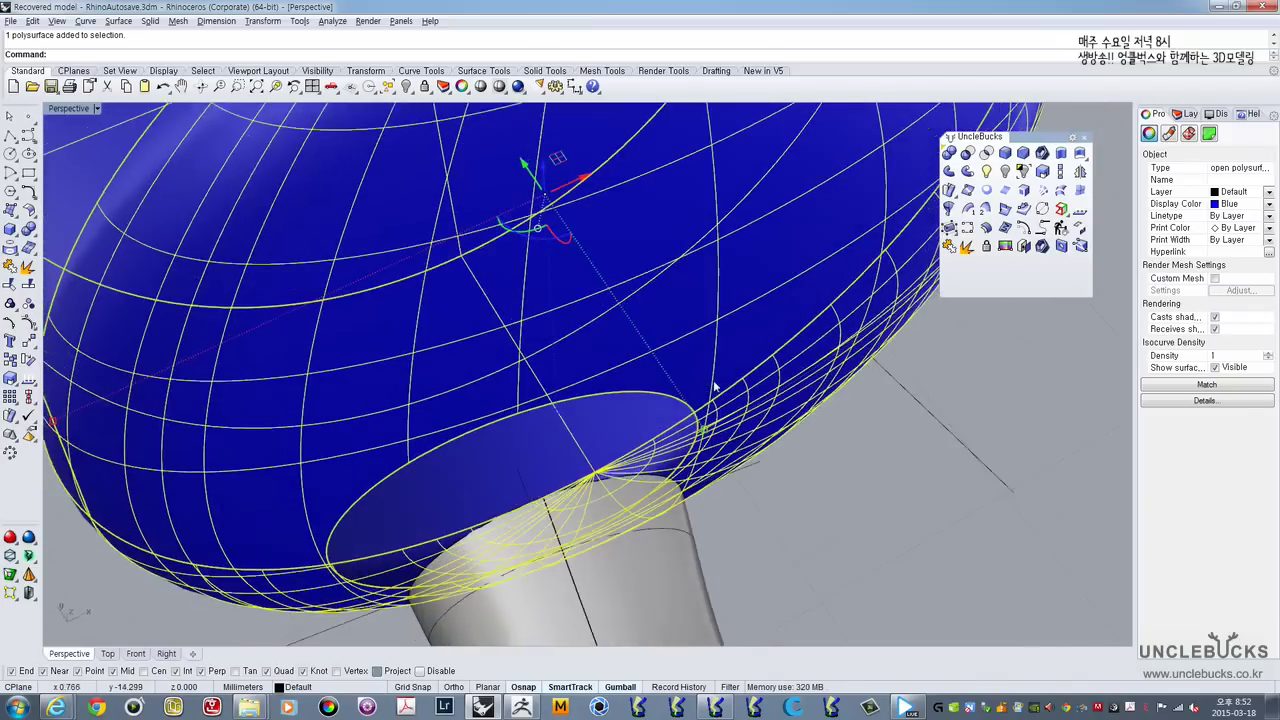
right_drag(893, 406, 897, 354)
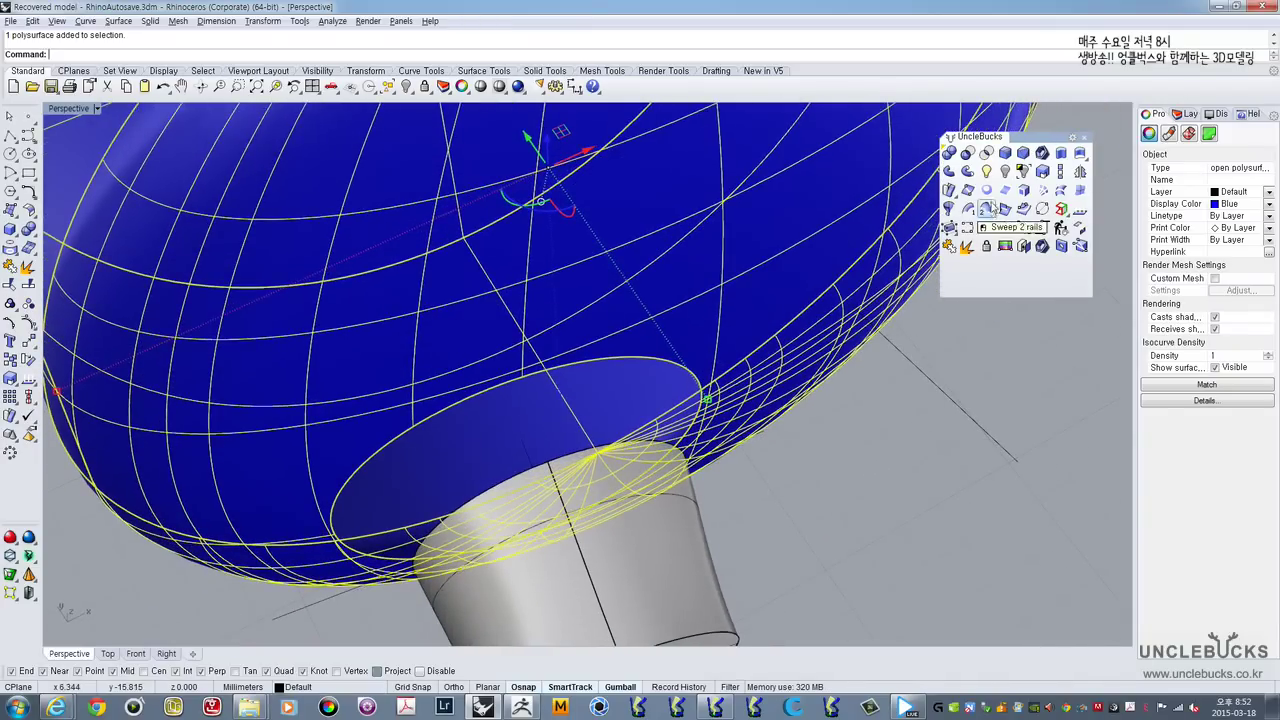
click(986, 210)
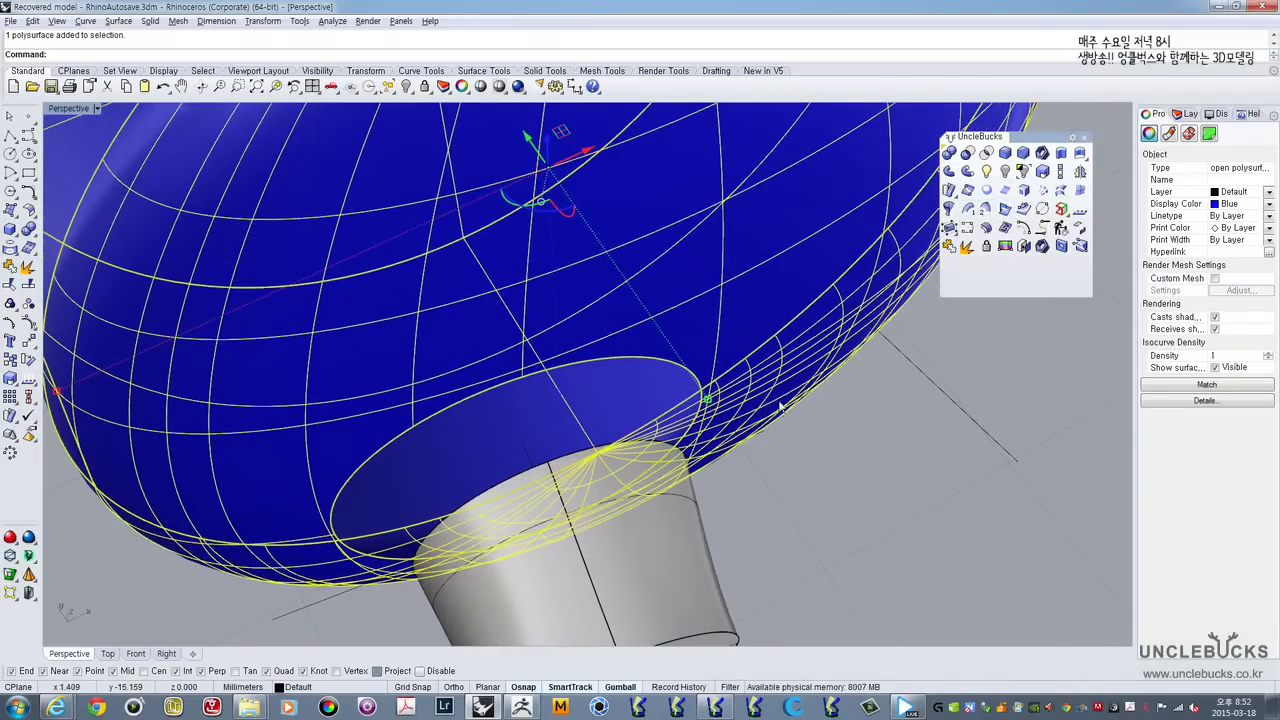
right_drag(780, 405, 692, 300)
right_drag(750, 369, 739, 401)
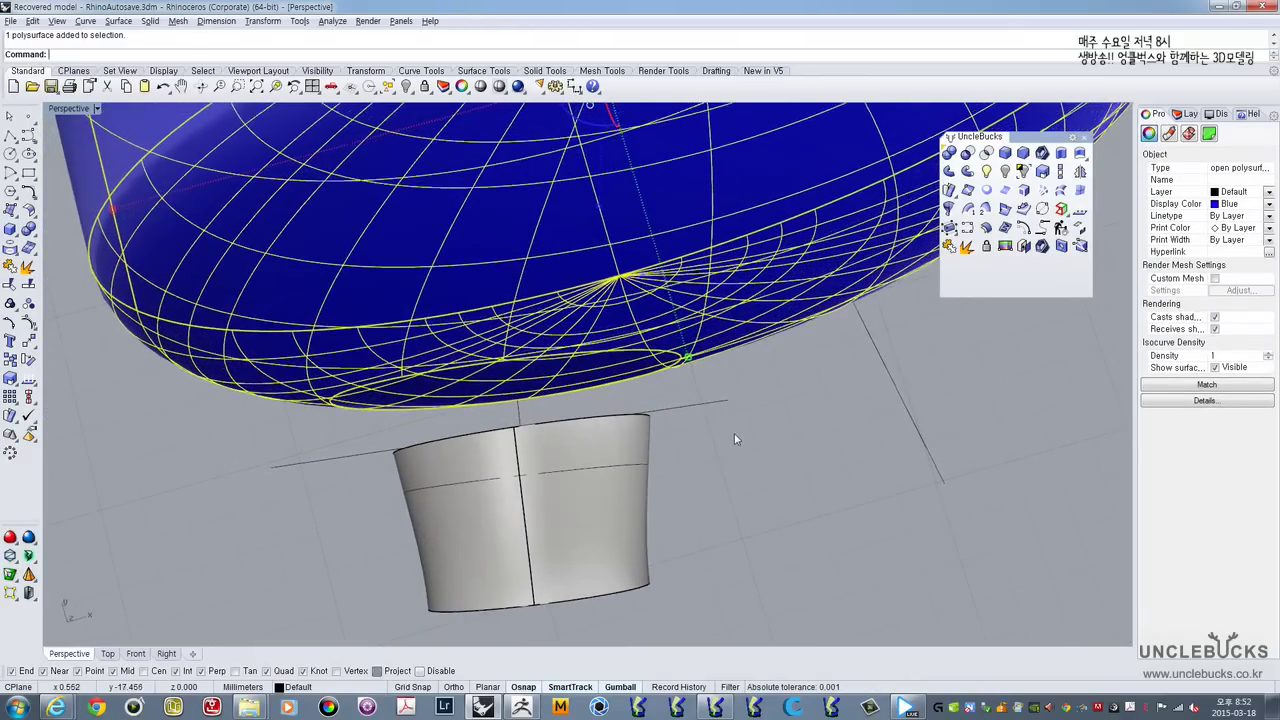
click(676, 411)
click(676, 355)
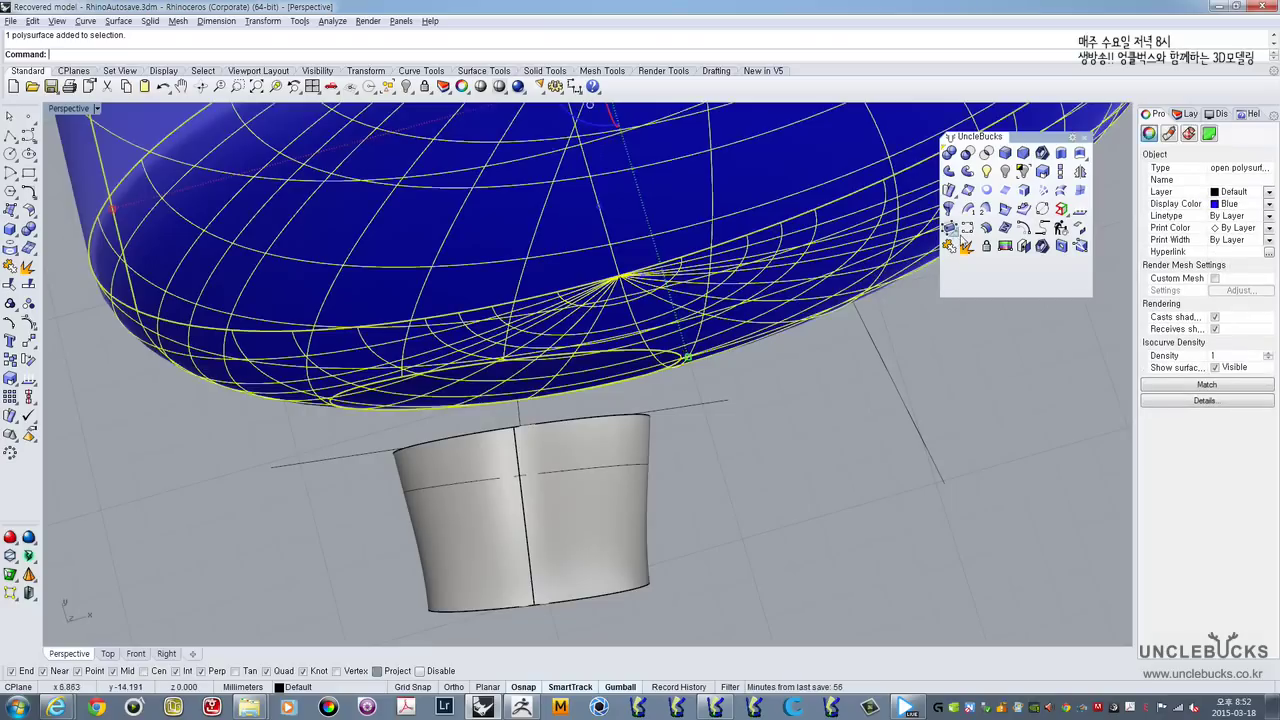
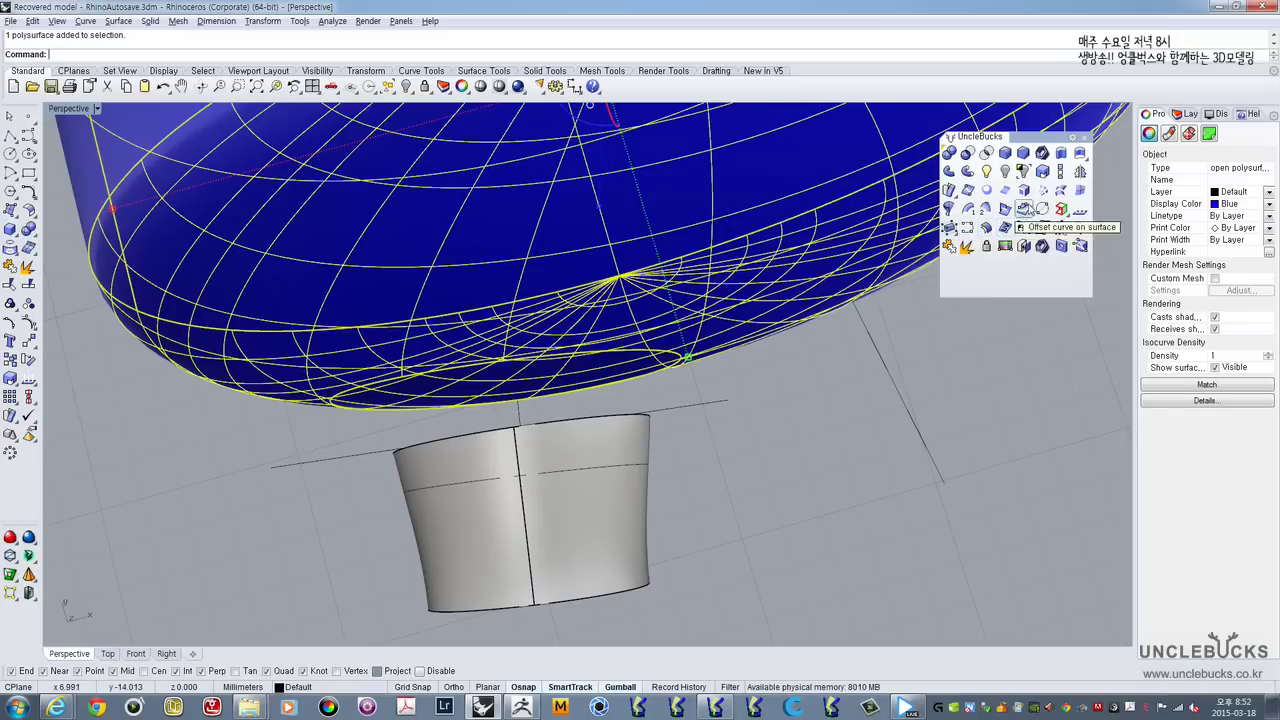
Step: Create a perpendicular blend curve from the body opening's polysurface edge to the left leg's top edge on the outer side
click(10, 249)
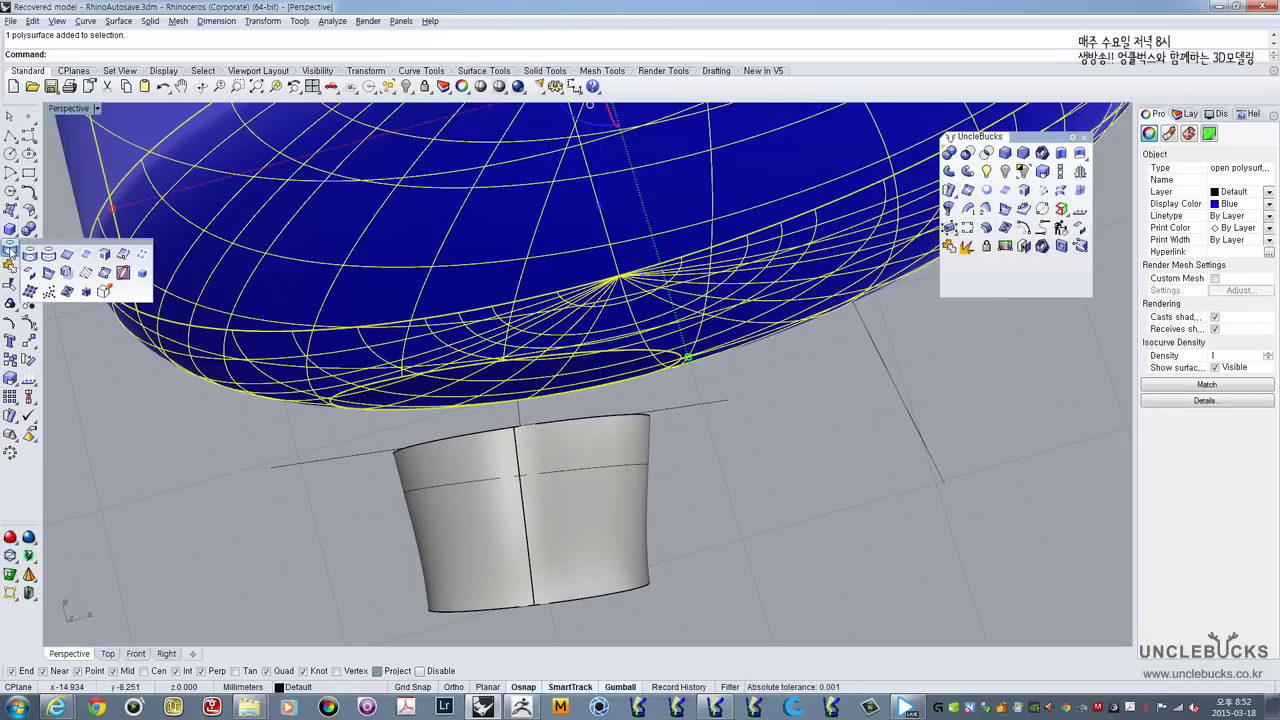
click(29, 272)
right_drag(327, 425, 346, 355)
click(346, 355)
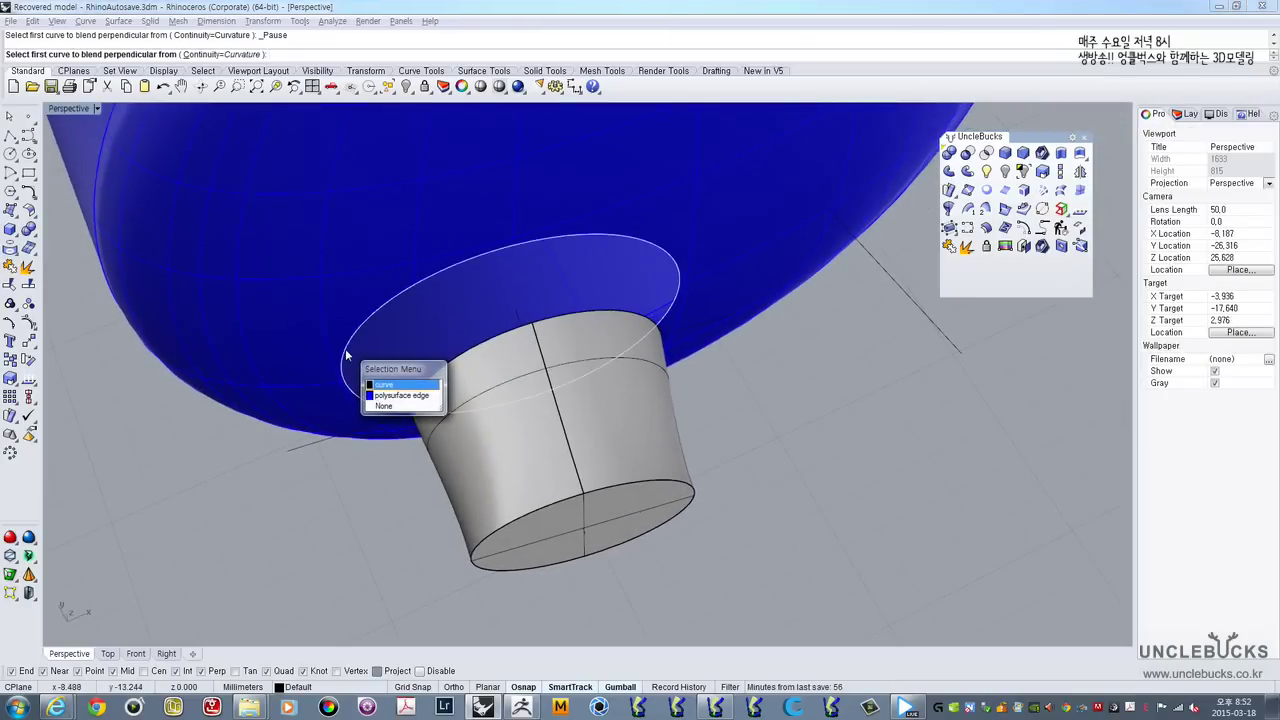
click(408, 392)
right_drag(414, 397, 480, 461)
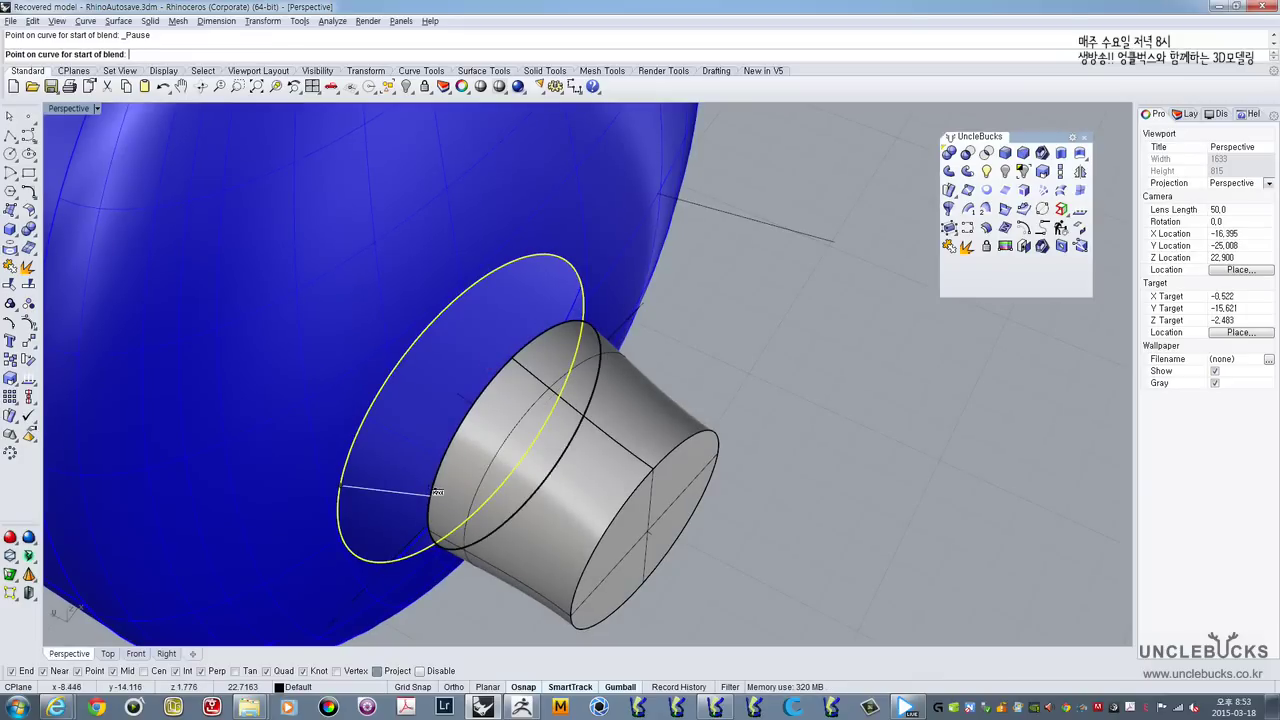
right_drag(450, 482, 591, 406)
click(589, 412)
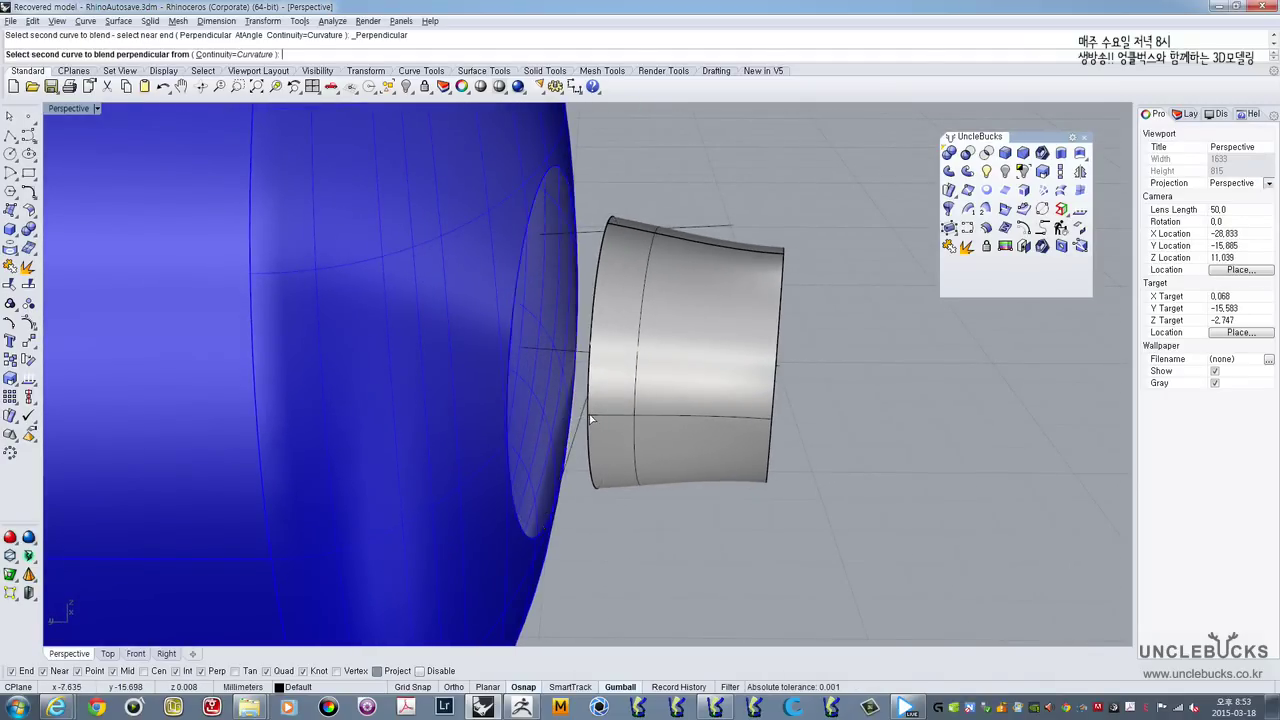
click(596, 416)
click(510, 437)
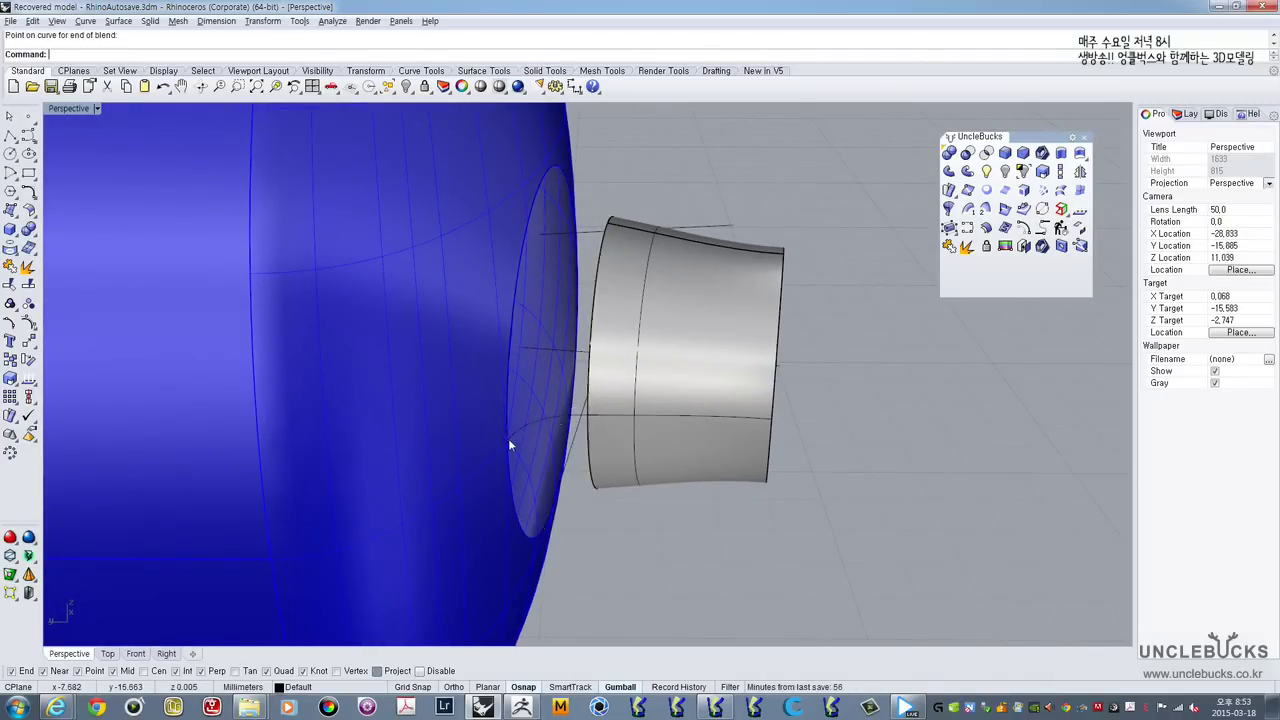
Step: Add a second perpendicular blend curve from the leg's top edge to the opening's polysurface edge, on the upper side near the leg's seam
right_drag(539, 450, 643, 385)
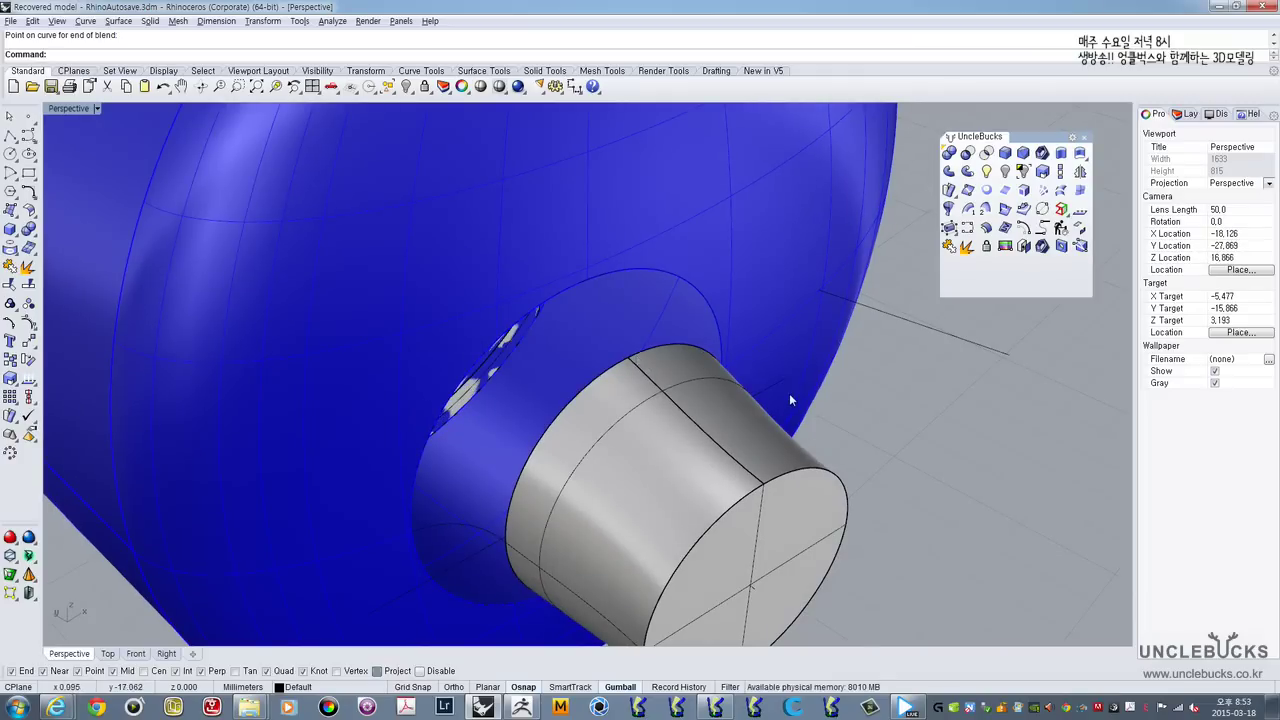
right_click(789, 393)
click(633, 362)
click(620, 367)
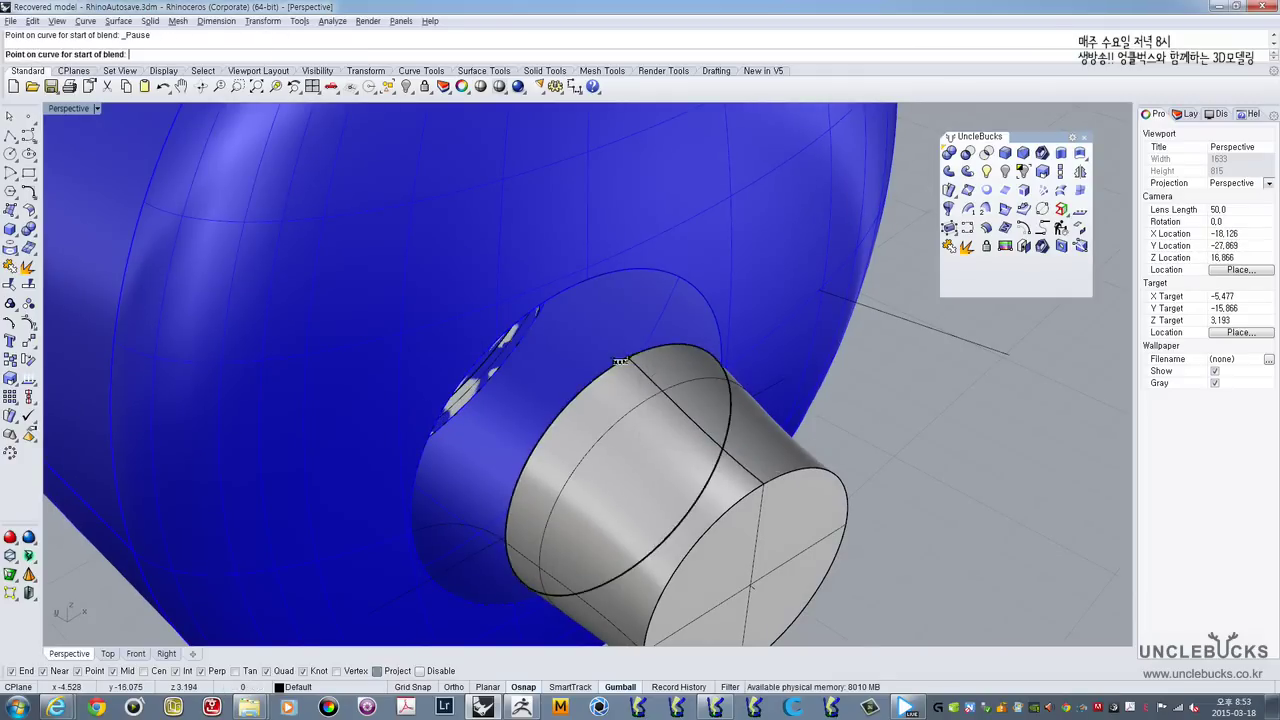
click(573, 285)
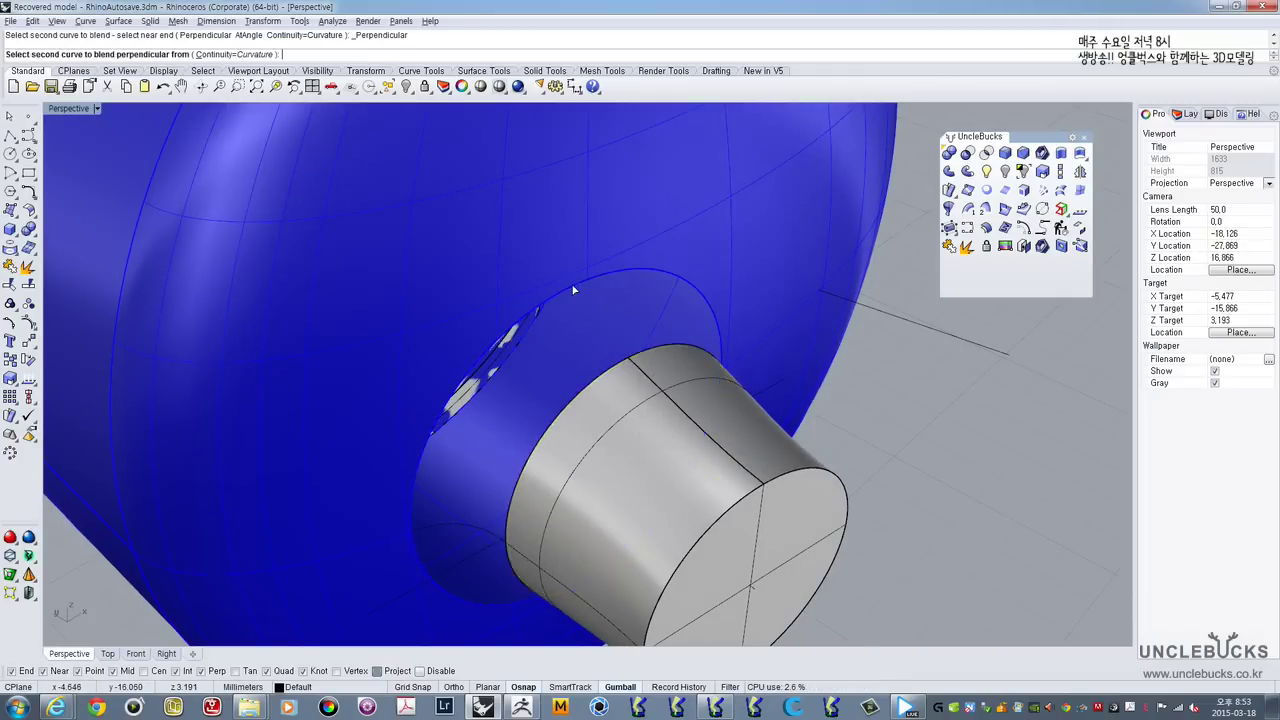
right_drag(604, 321, 555, 291)
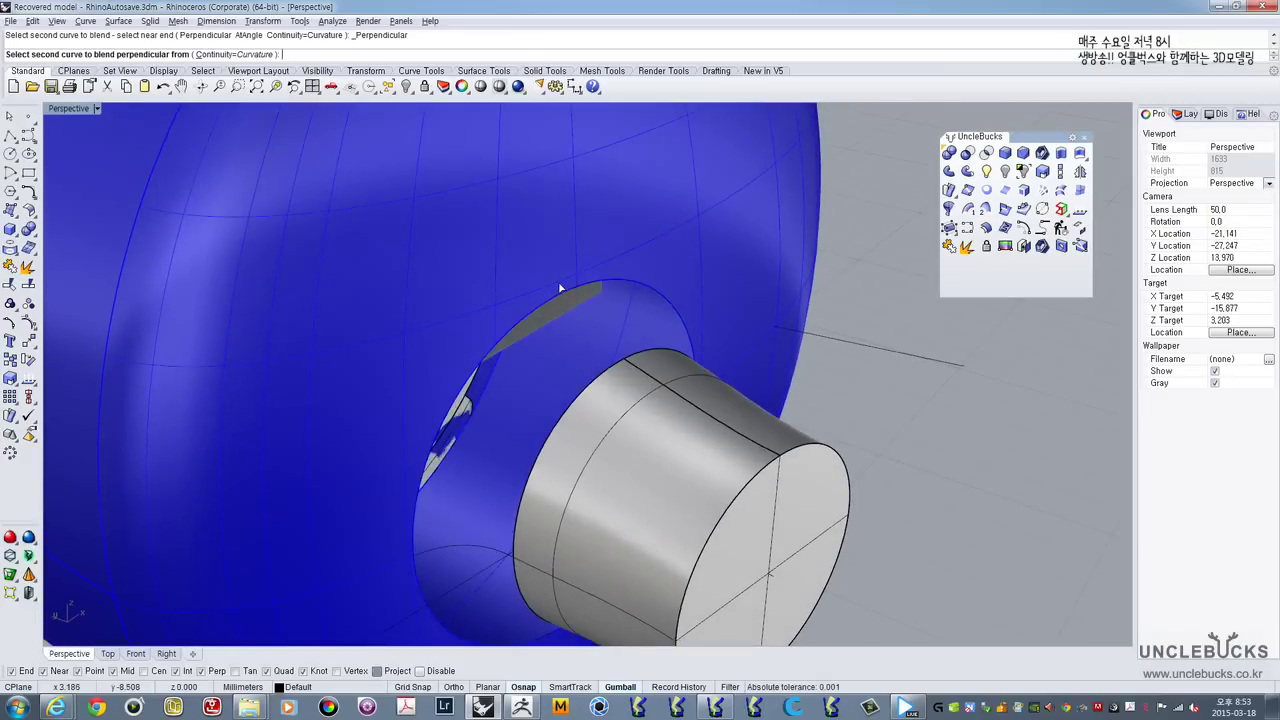
click(563, 295)
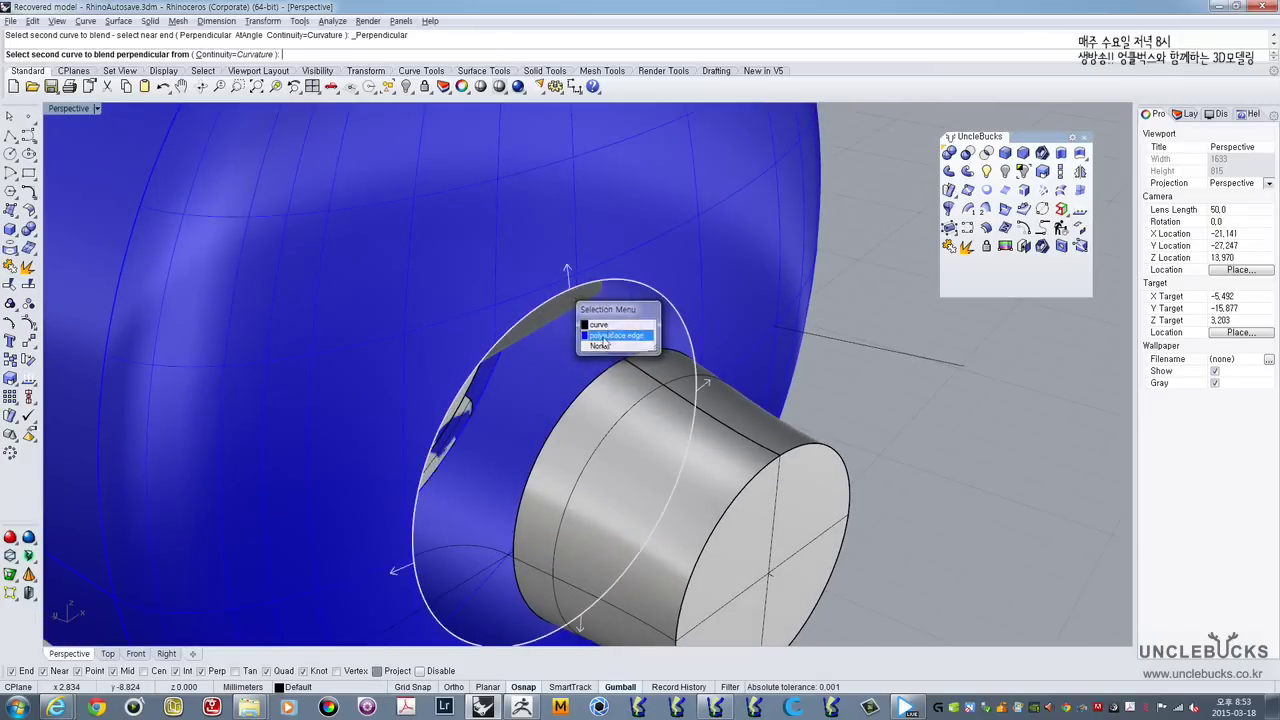
click(581, 330)
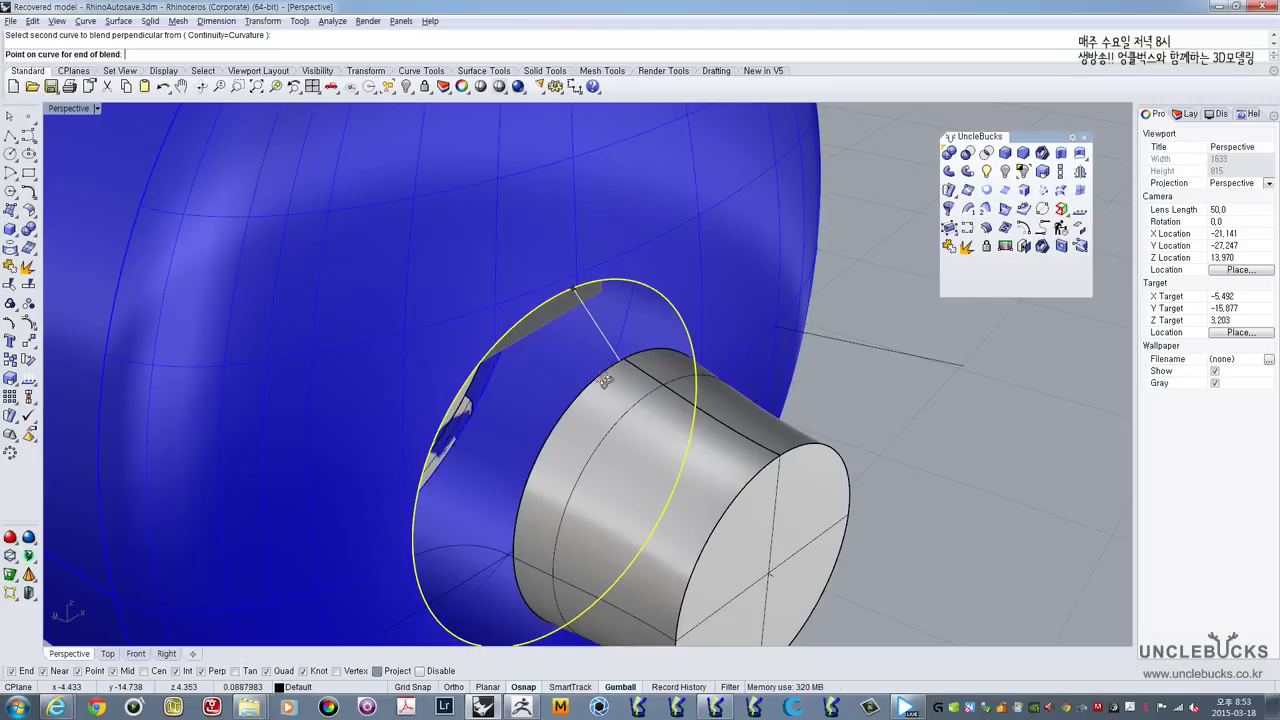
right_drag(603, 379, 564, 308)
click(614, 360)
click(564, 308)
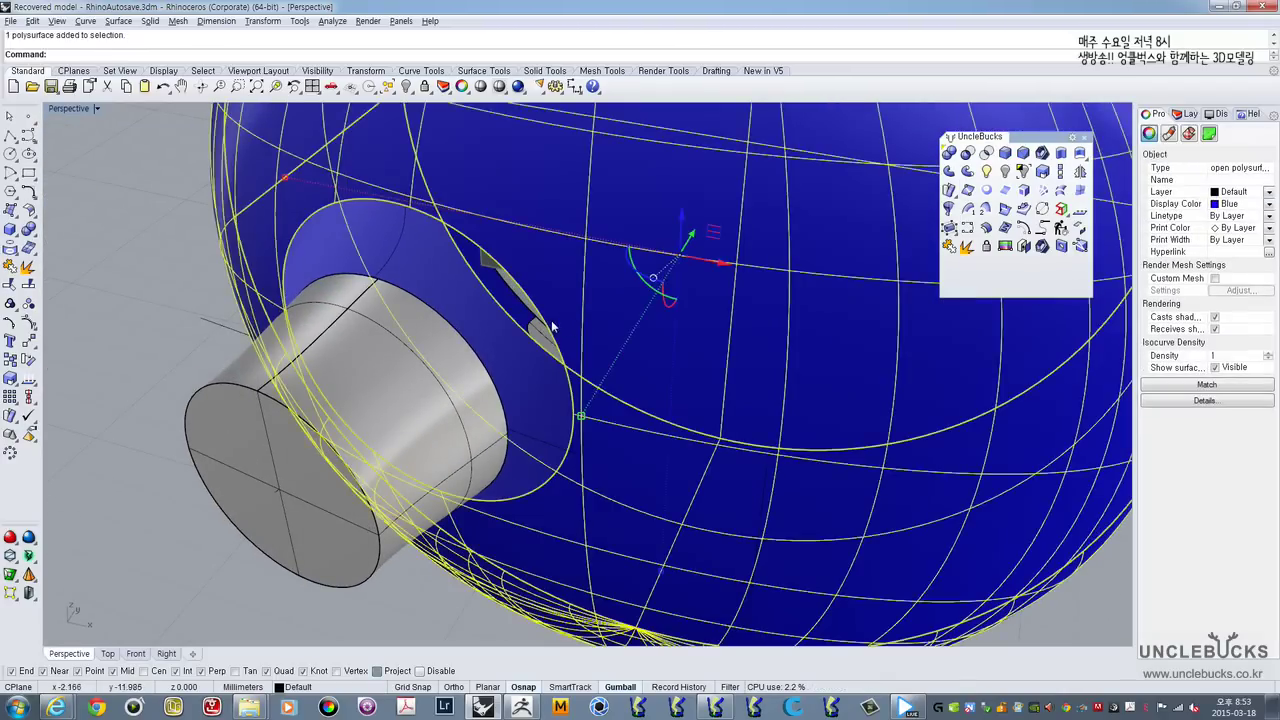
Step: Add a third perpendicular blend curve from the opening's polysurface edge to the leg's top edge on the inner side
right_click(553, 329)
click(552, 338)
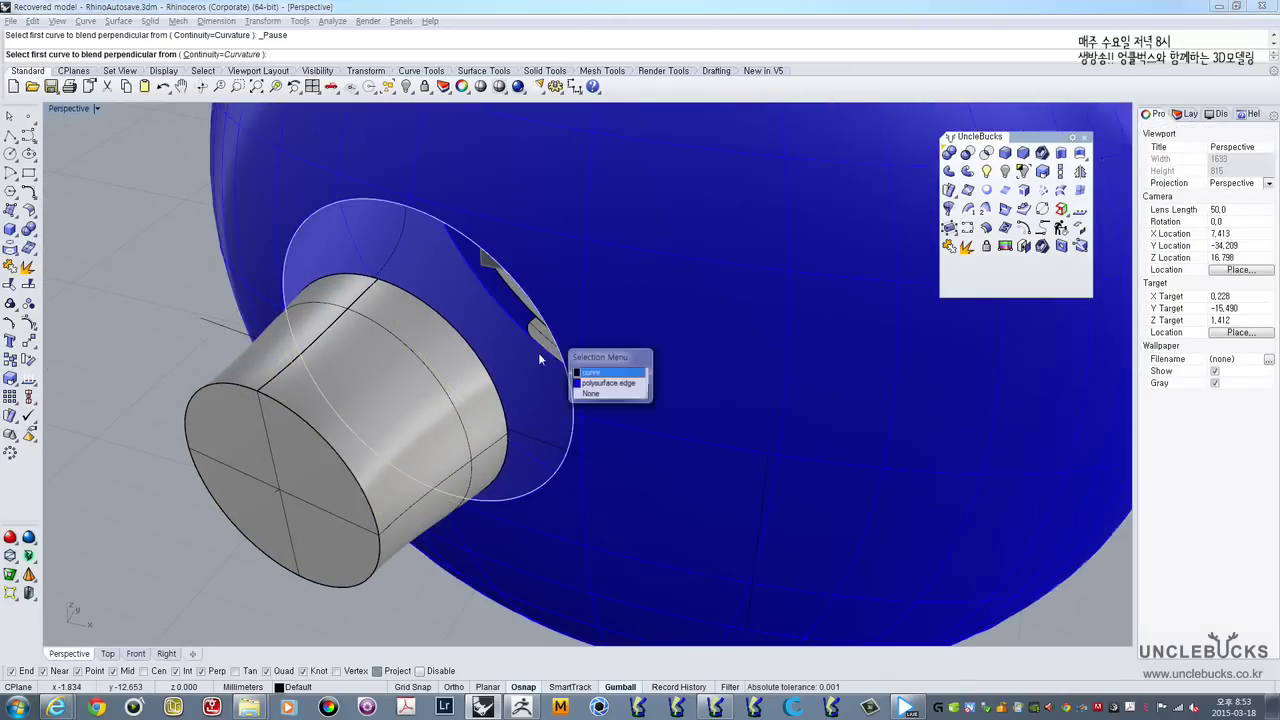
click(602, 384)
click(494, 387)
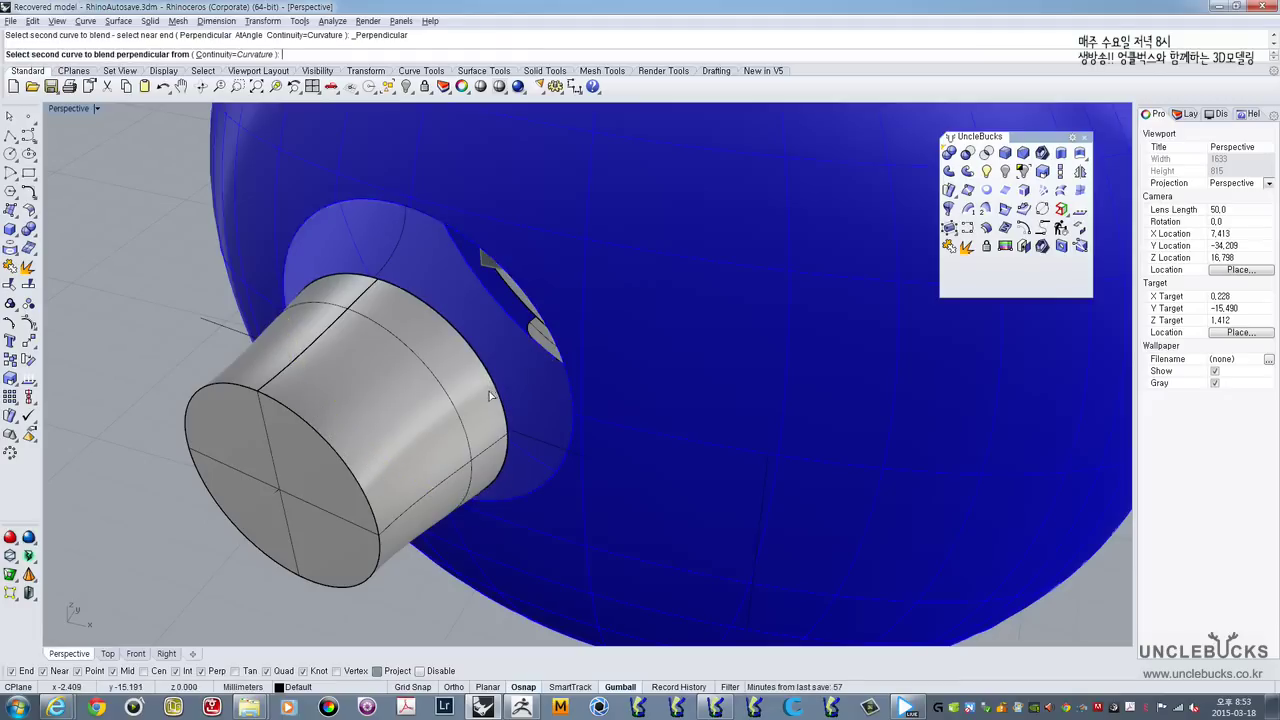
click(495, 388)
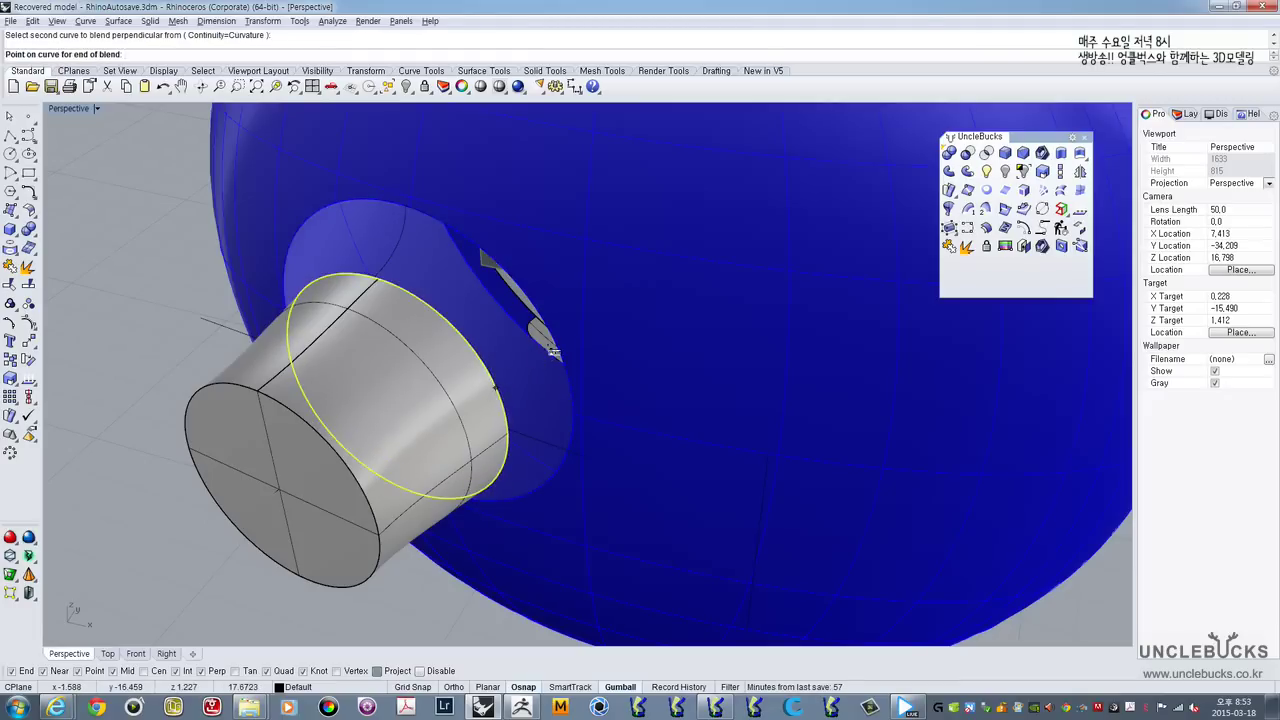
click(563, 348)
Step: Try a perpendicular blend curve from the leg's top edge to the opening's rim on the underside
right_drag(530, 372, 568, 270)
right_click(468, 403)
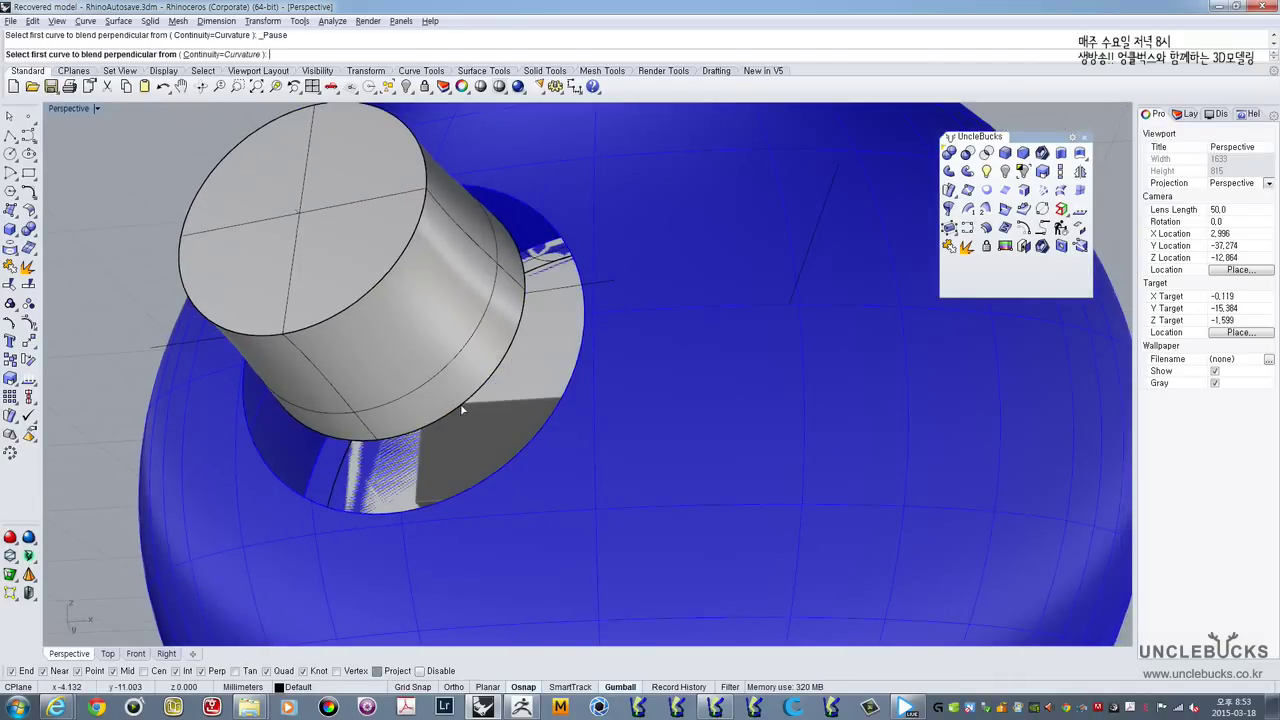
click(463, 405)
right_drag(460, 403, 445, 511)
click(464, 419)
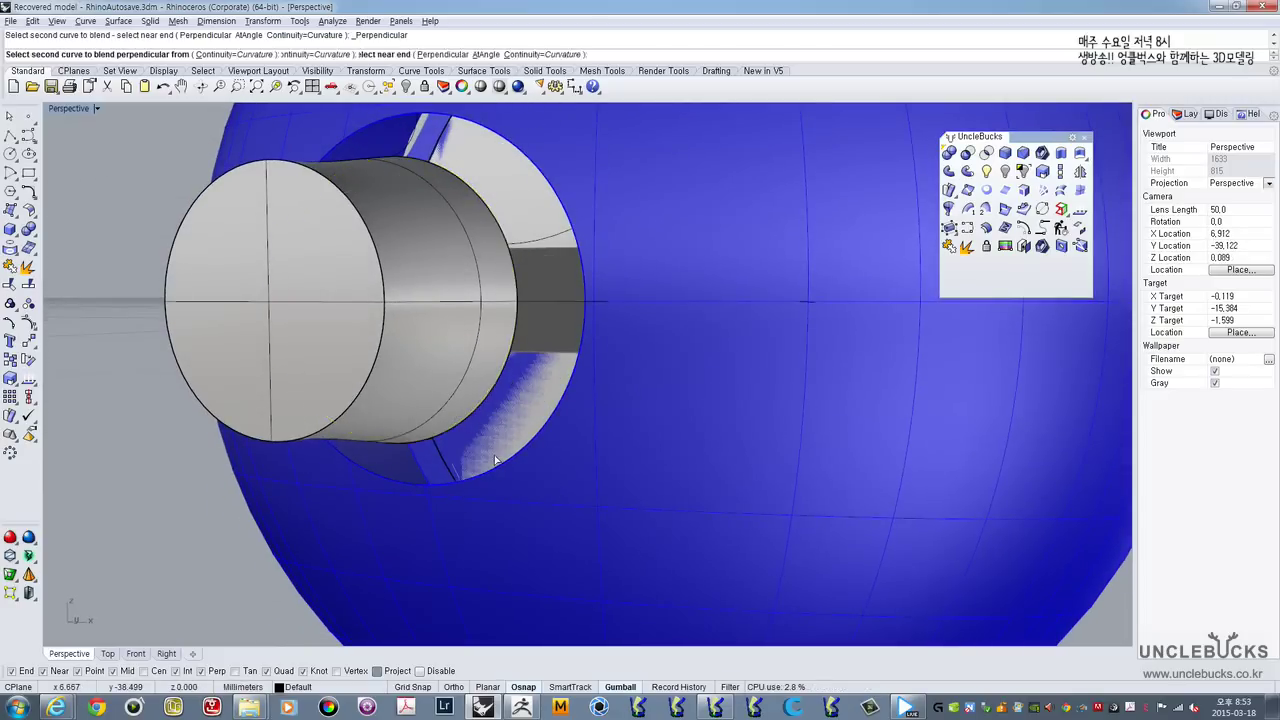
click(498, 465)
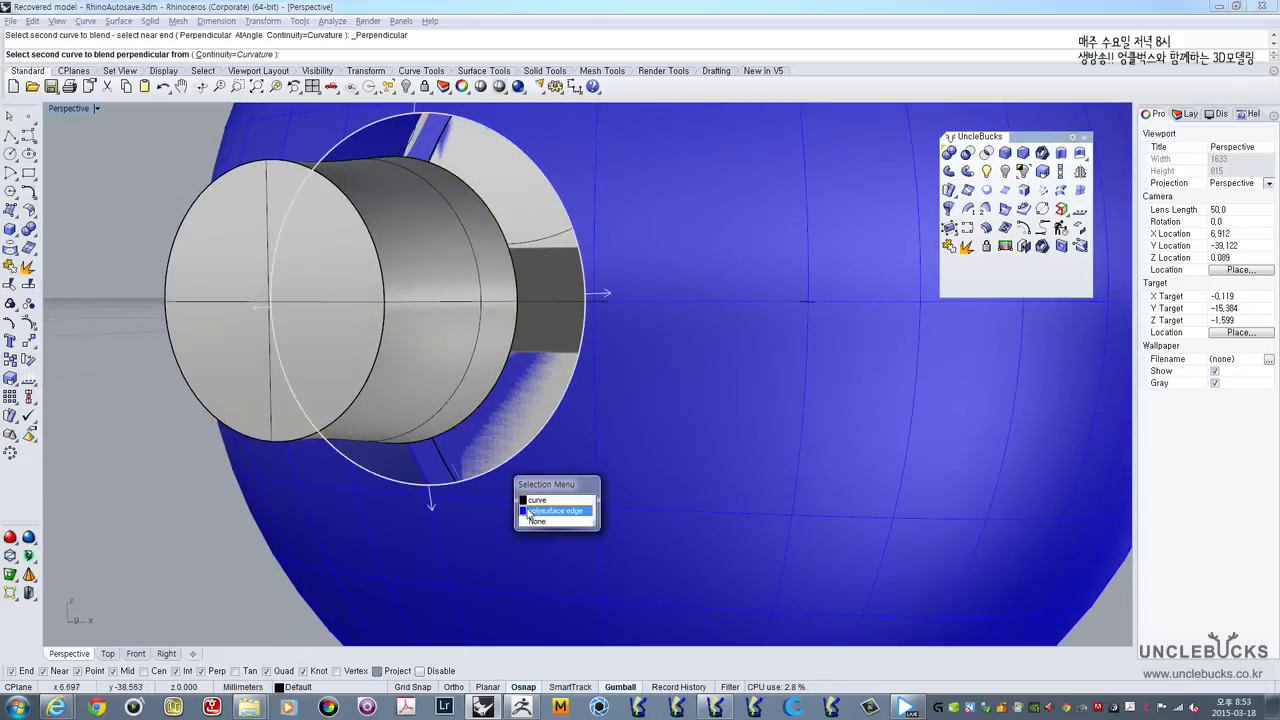
click(530, 500)
click(492, 452)
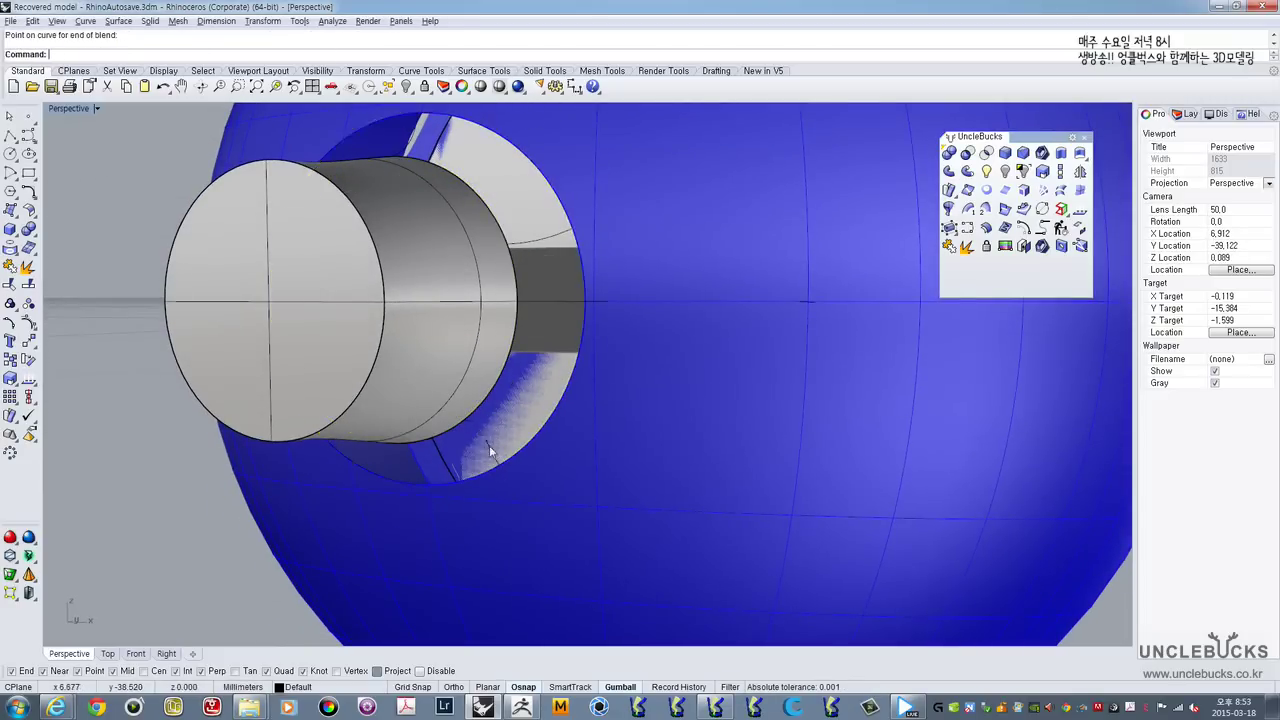
Step: Delete the blend curve just made on the underside of the leg
right_drag(485, 436, 483, 386)
click(476, 431)
key(Delete)
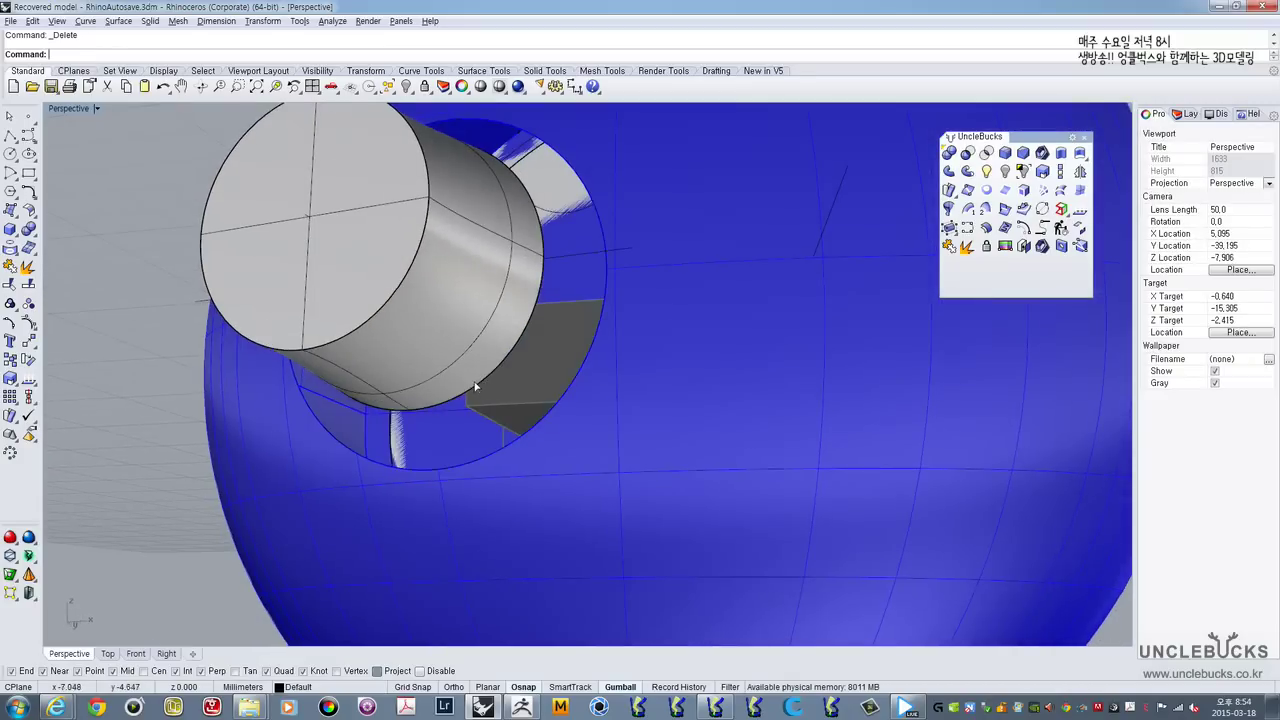
Step: Create a perpendicular blend curve on the underside, from the leg's top edge to the lower edge of the body's opening
click(468, 368)
right_drag(163, 227, 98, 425)
click(101, 412)
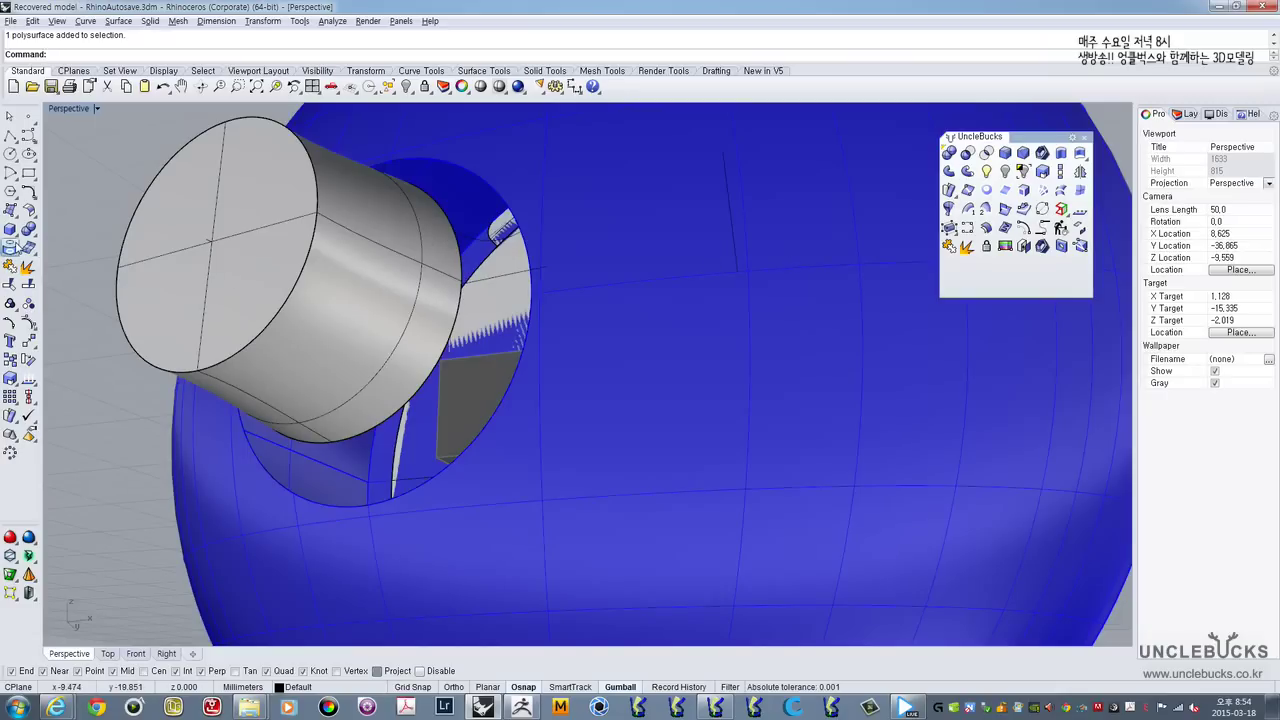
click(16, 245)
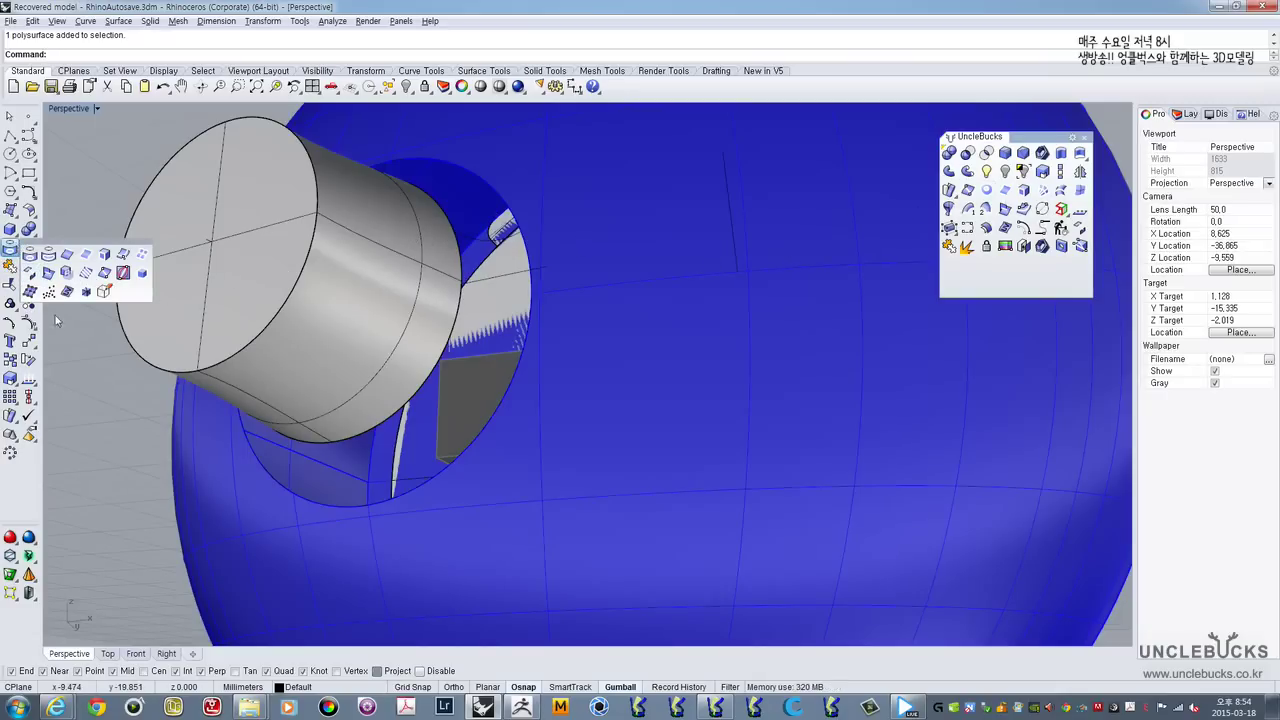
click(29, 273)
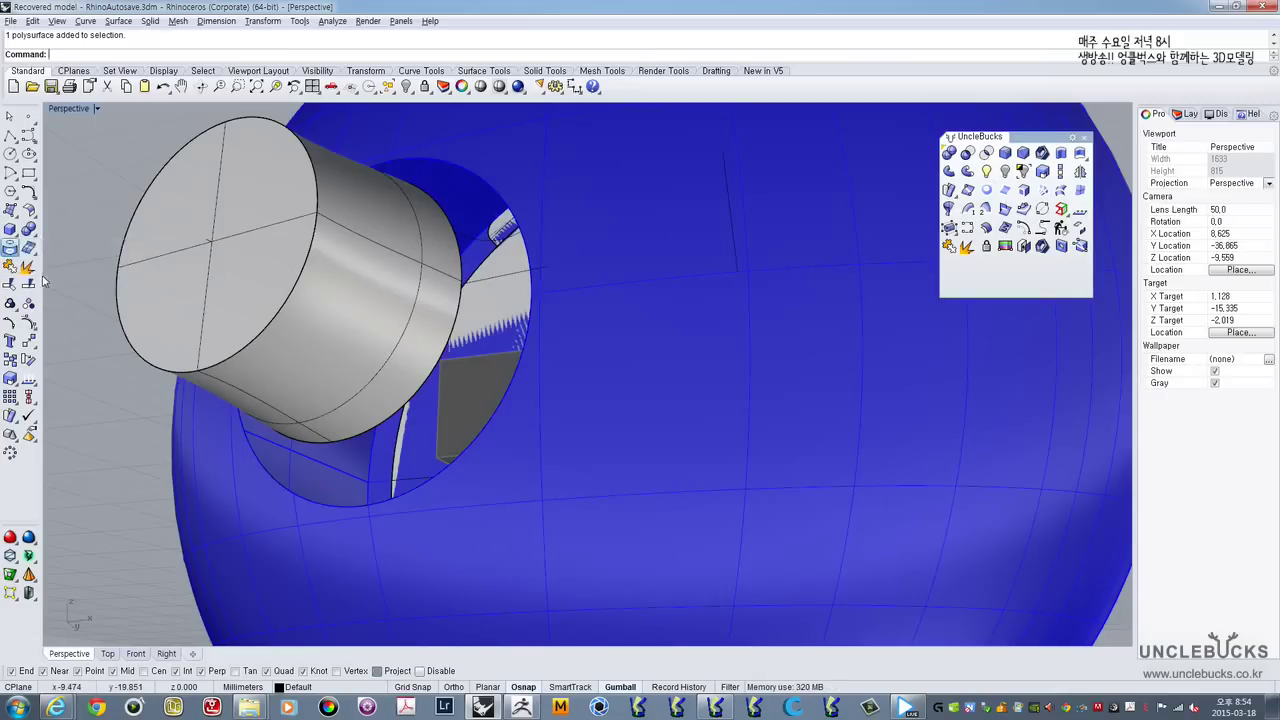
click(383, 422)
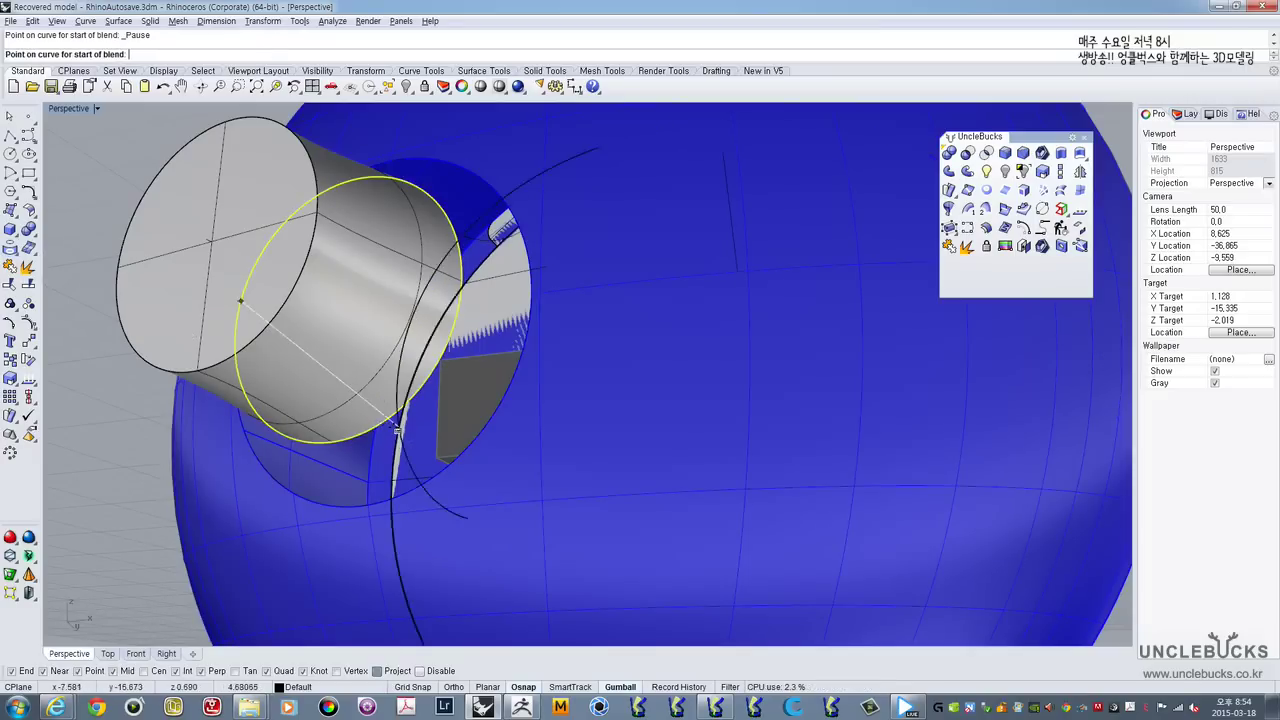
click(332, 443)
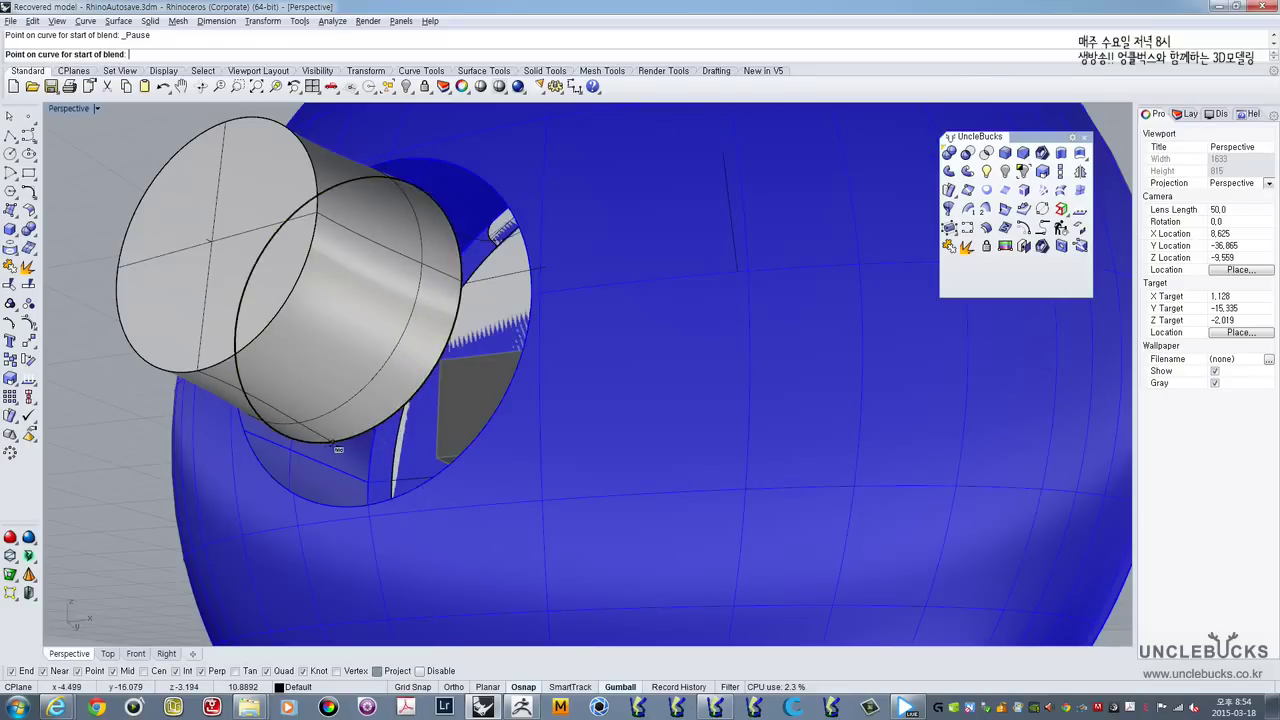
click(338, 449)
right_drag(372, 509, 474, 458)
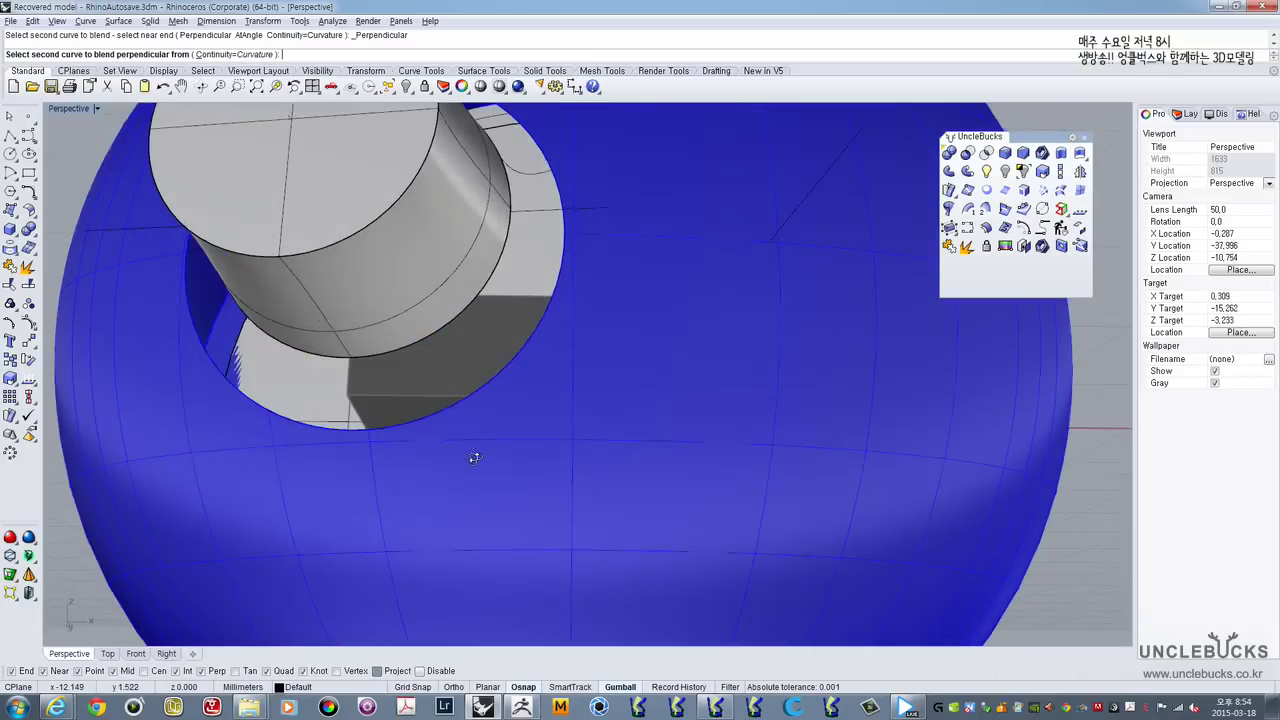
click(373, 429)
click(415, 472)
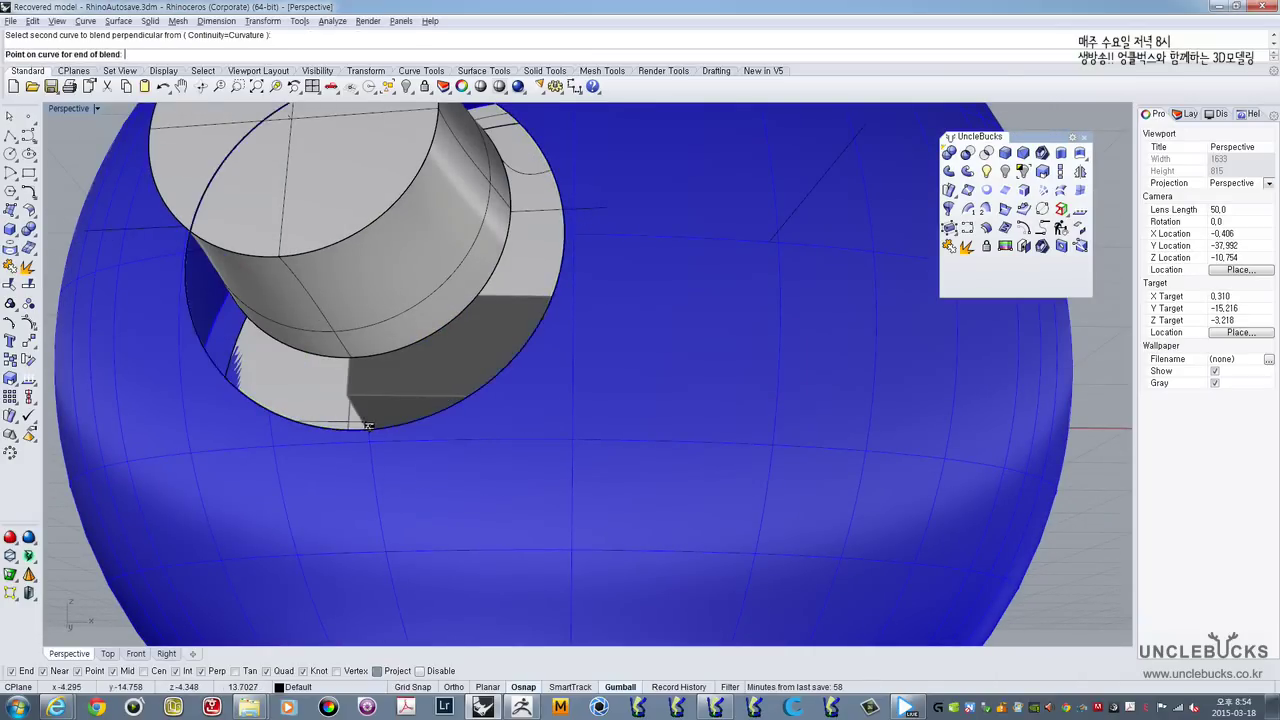
click(356, 366)
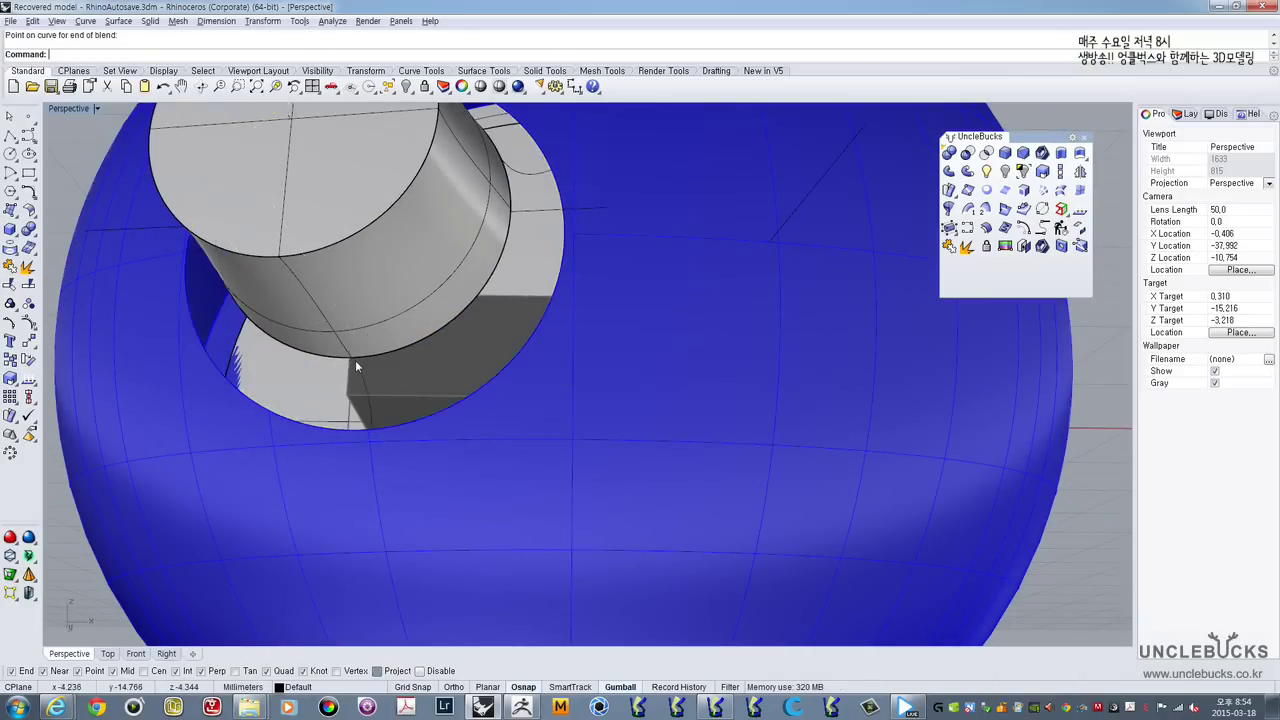
right_drag(355, 366, 531, 343)
right_click(510, 306)
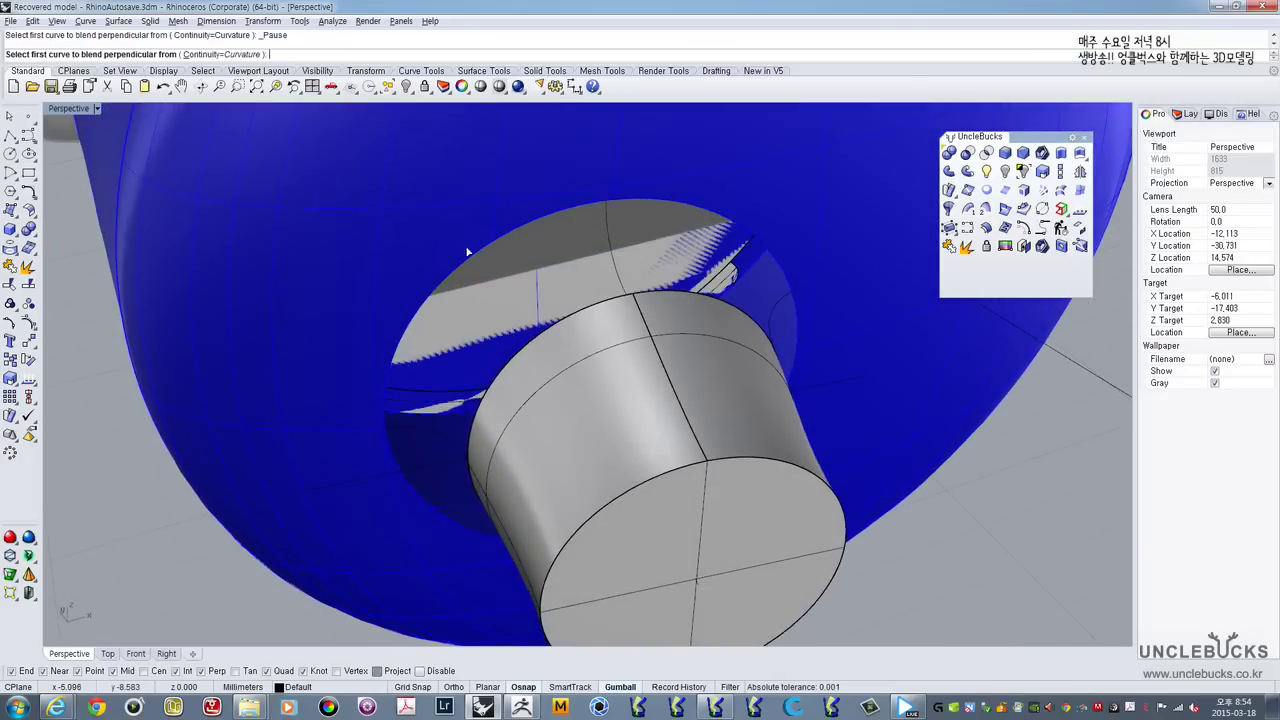
click(462, 259)
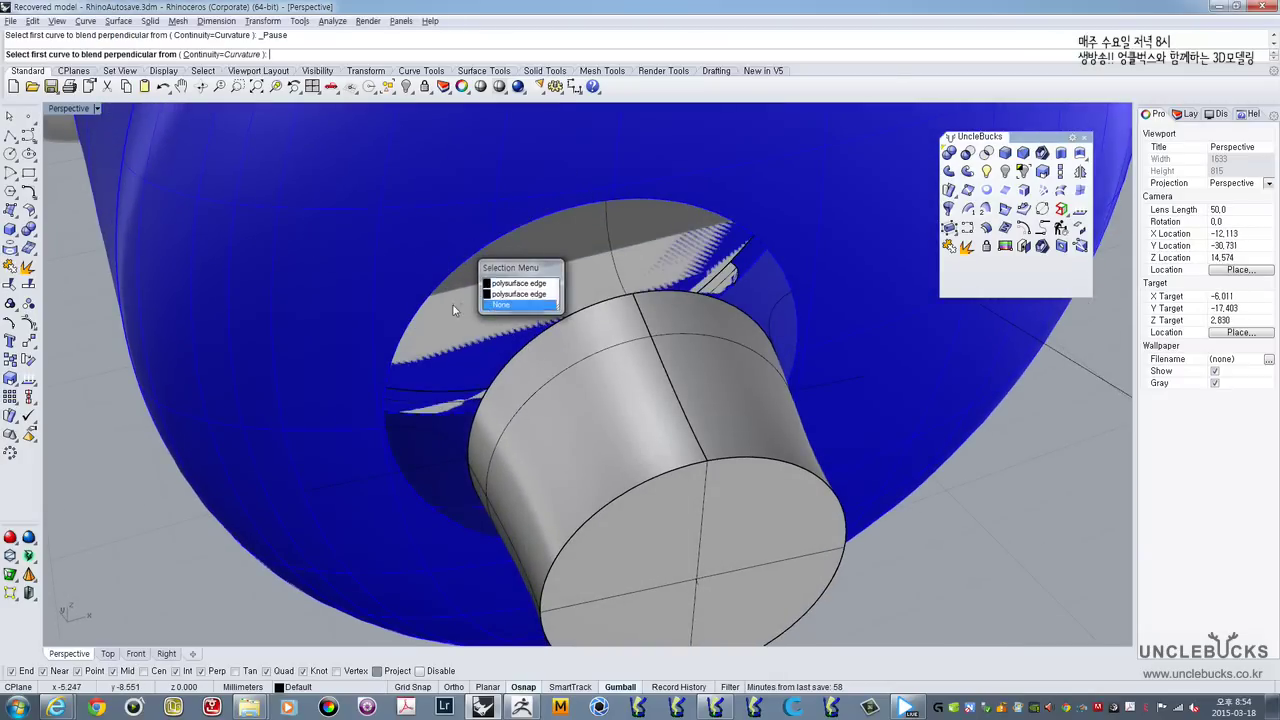
click(490, 304)
right_drag(489, 305, 426, 290)
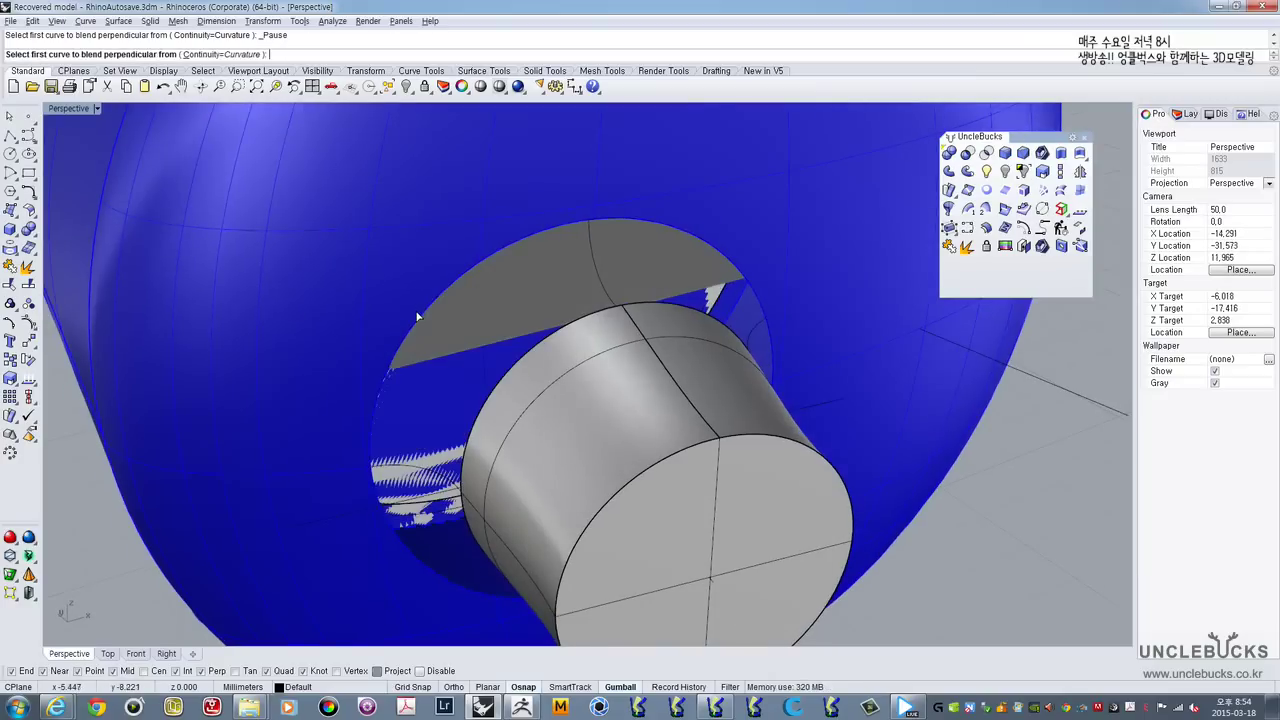
key(Escape)
click(418, 306)
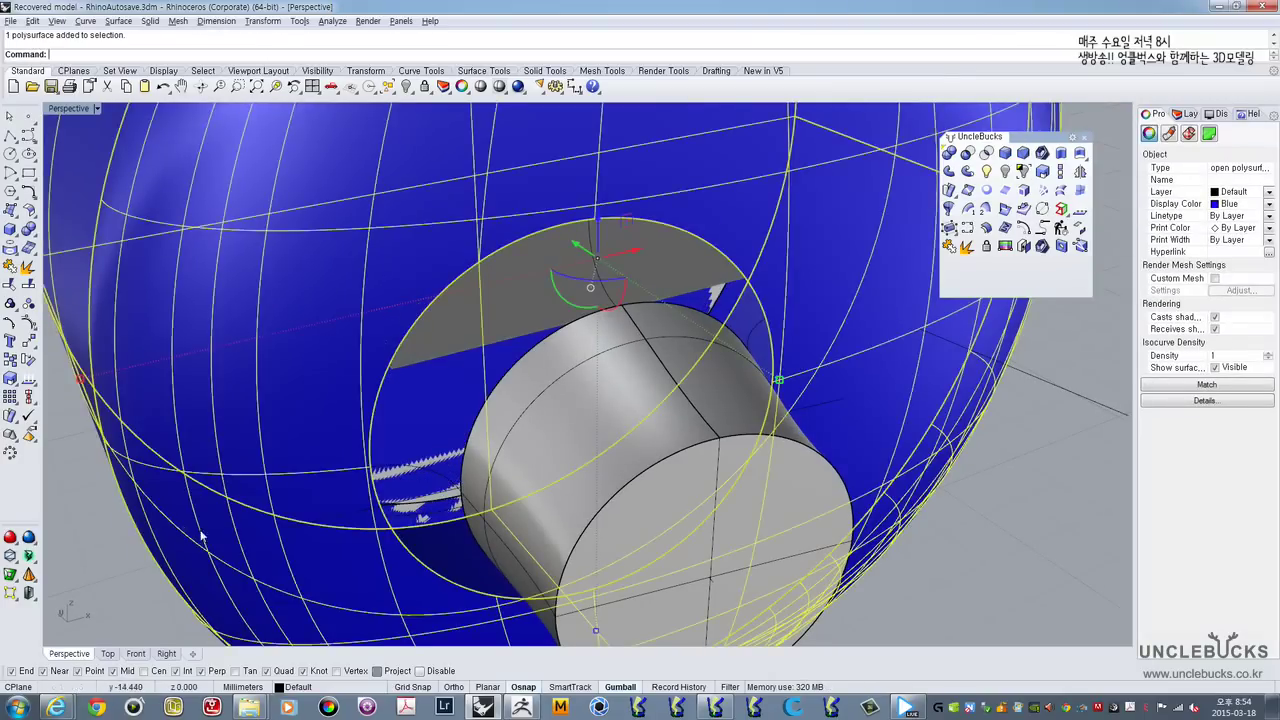
click(67, 405)
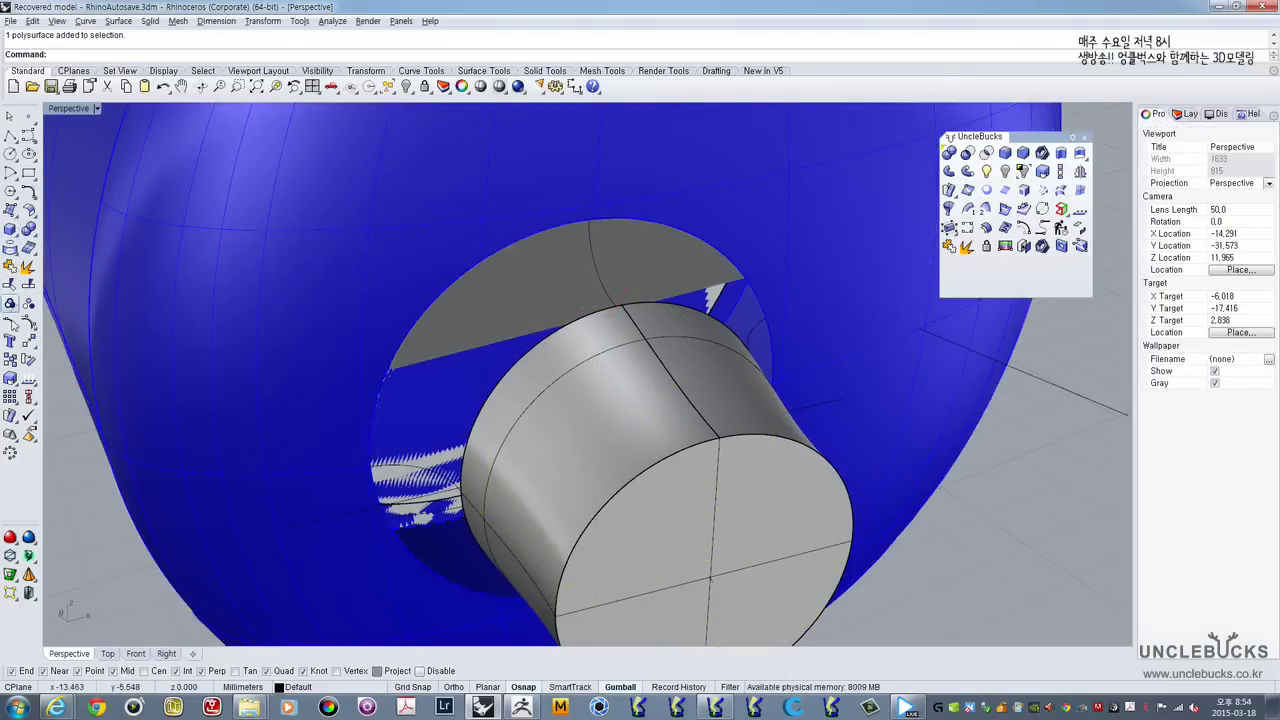
Step: Create a perpendicular blend curve on the leg's upper outer side, from the body opening's edge to the leg's top edge
right_click(411, 275)
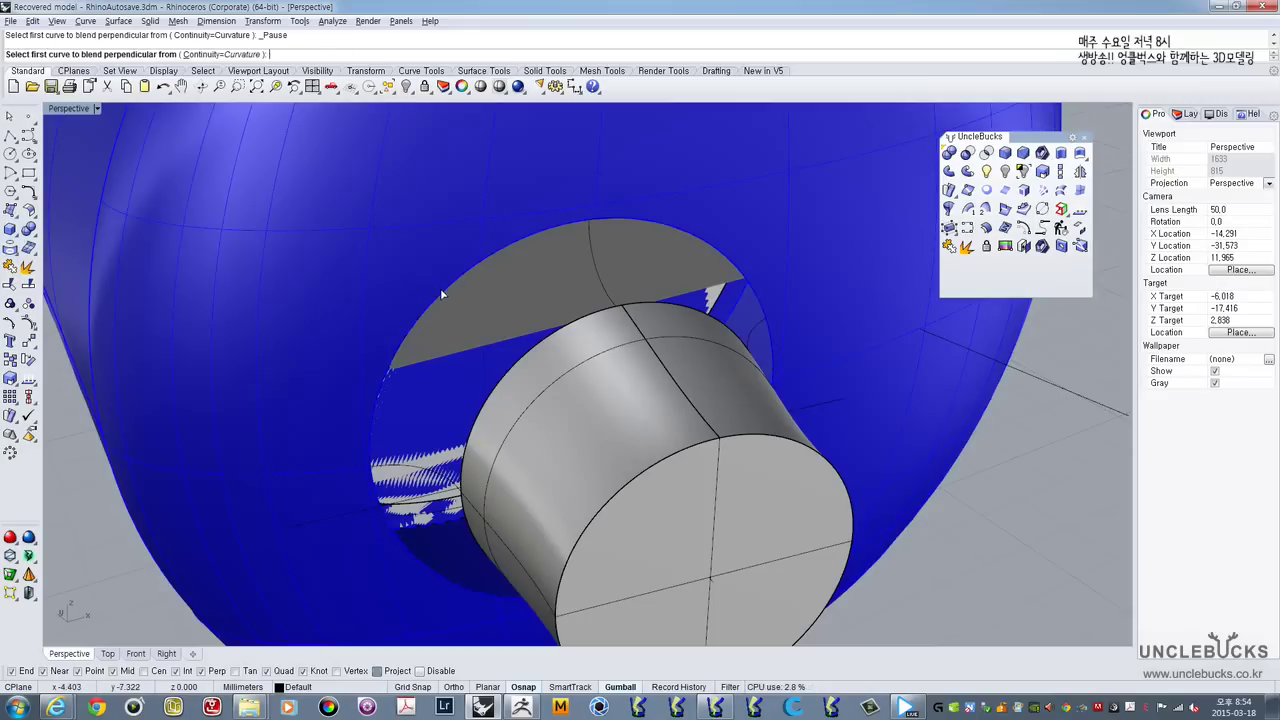
click(449, 304)
click(462, 335)
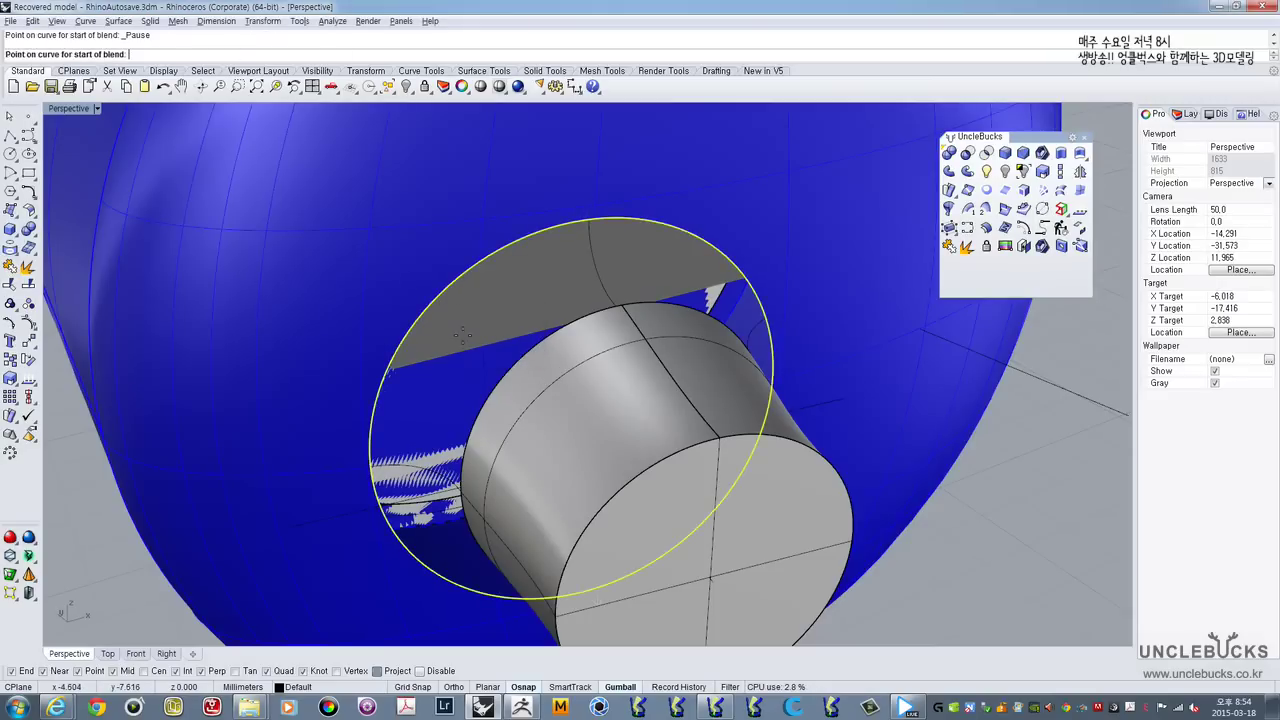
click(445, 297)
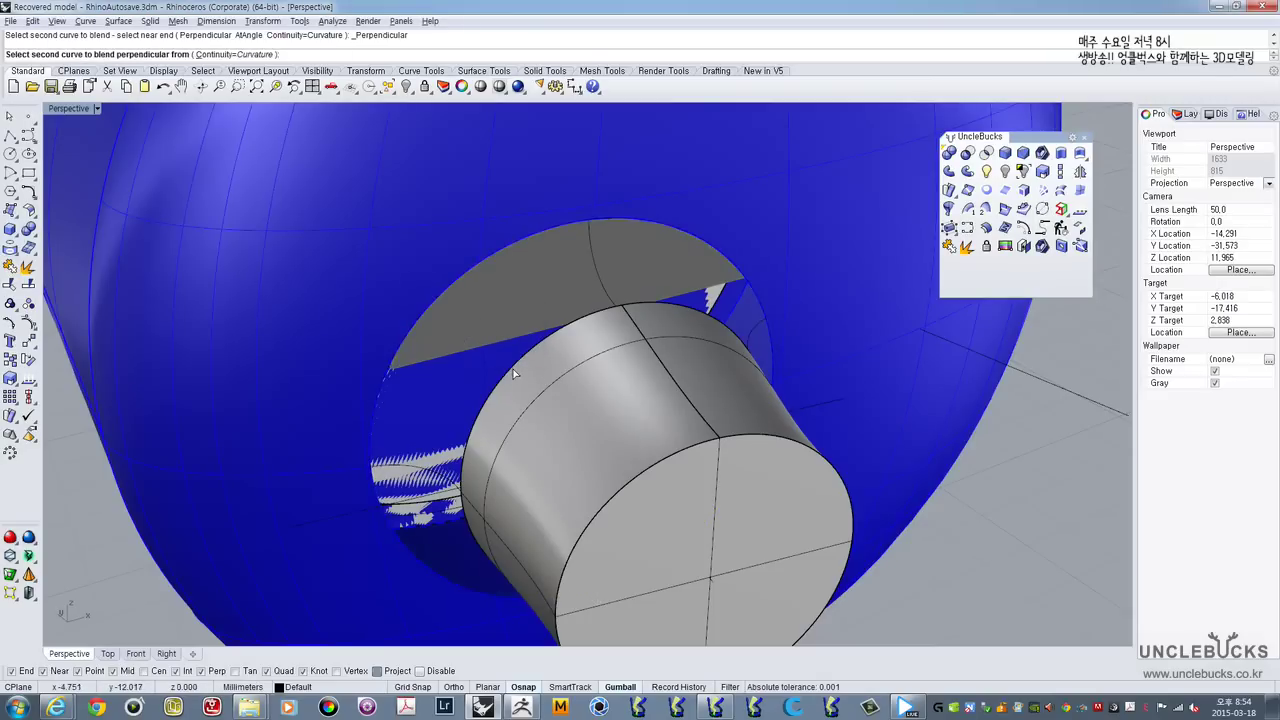
click(510, 372)
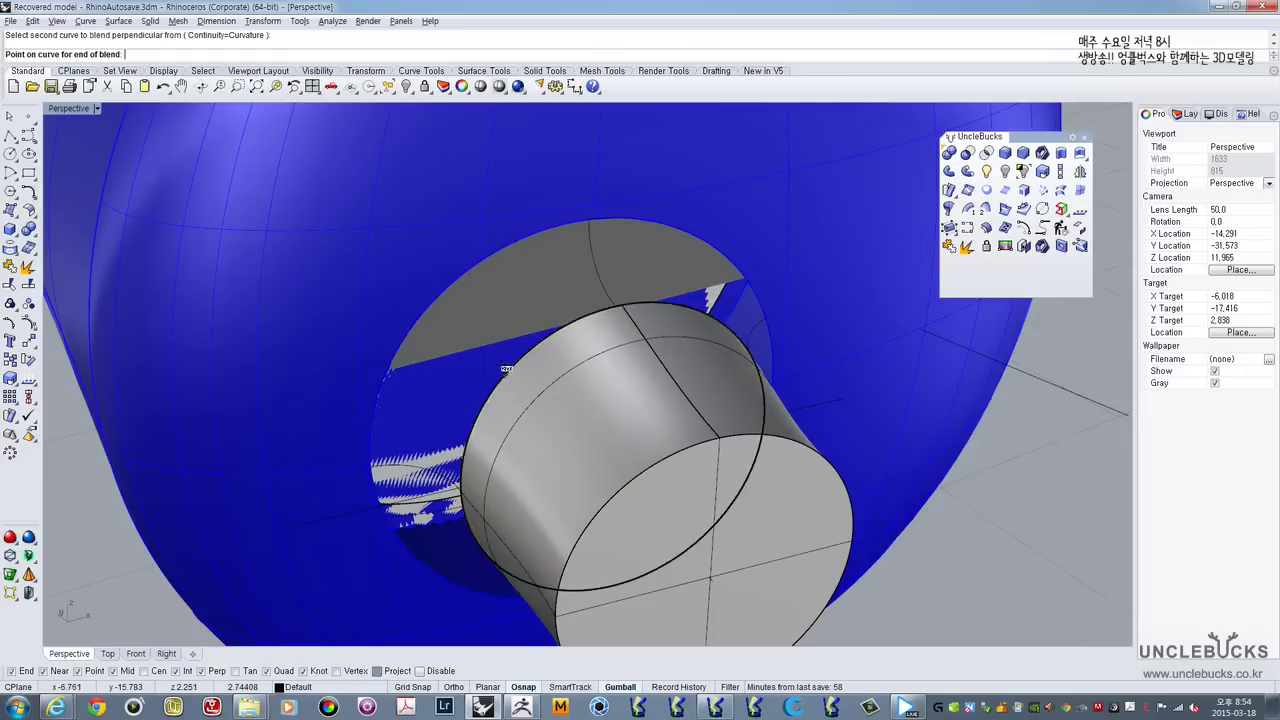
click(426, 307)
right_drag(426, 307, 447, 383)
scroll(526, 292, up, 3)
right_drag(600, 272, 484, 385)
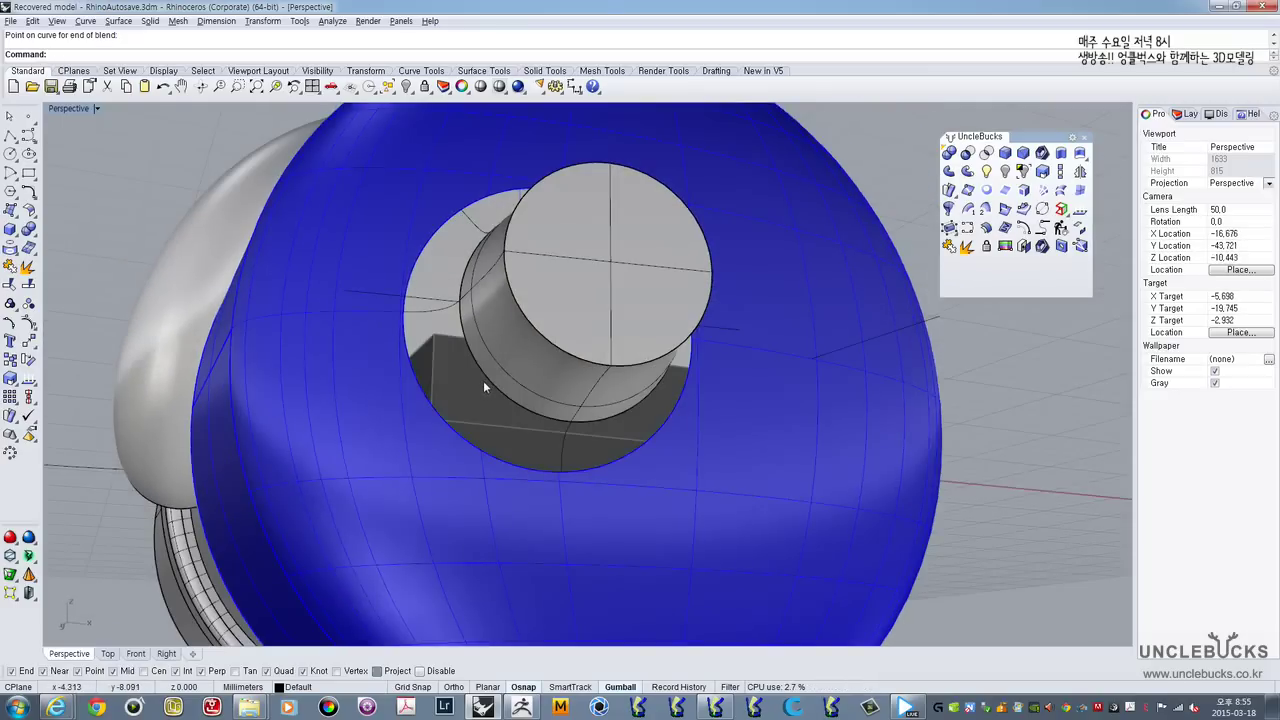
Step: Create a perpendicular blend curve on the leg's lower outer side, from the leg's top edge to the opening's rim
right_click(484, 378)
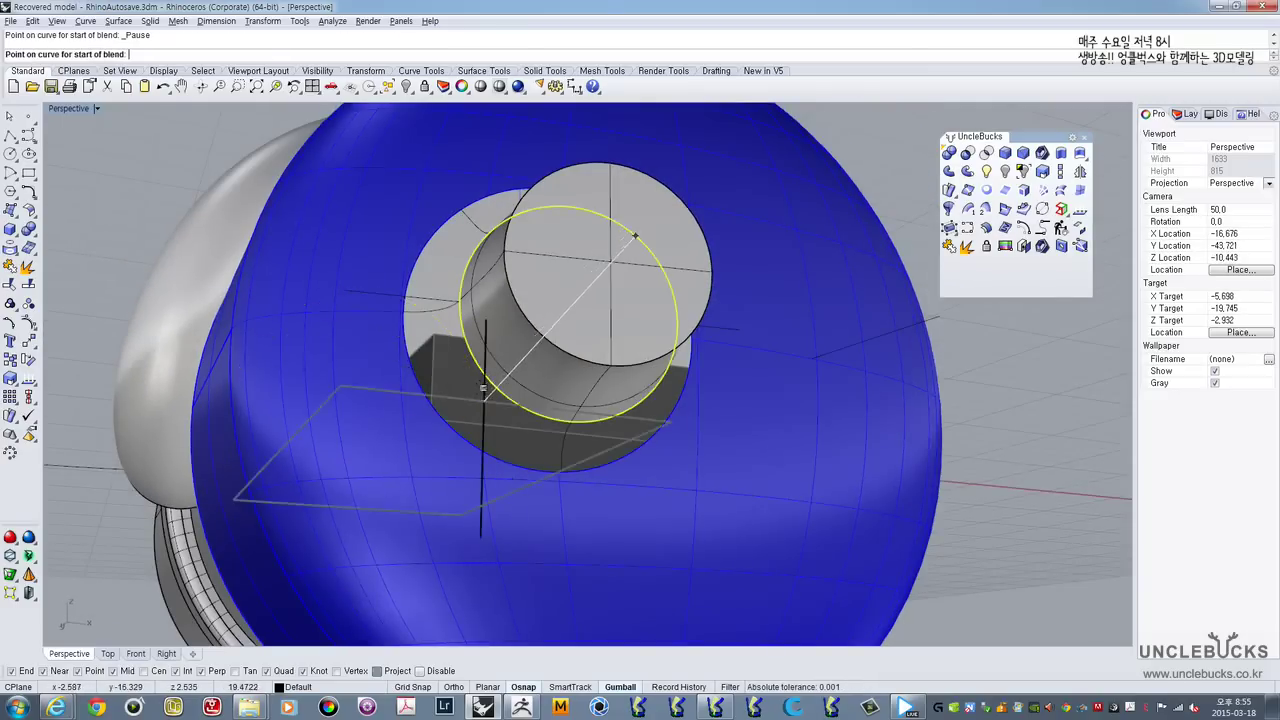
click(489, 382)
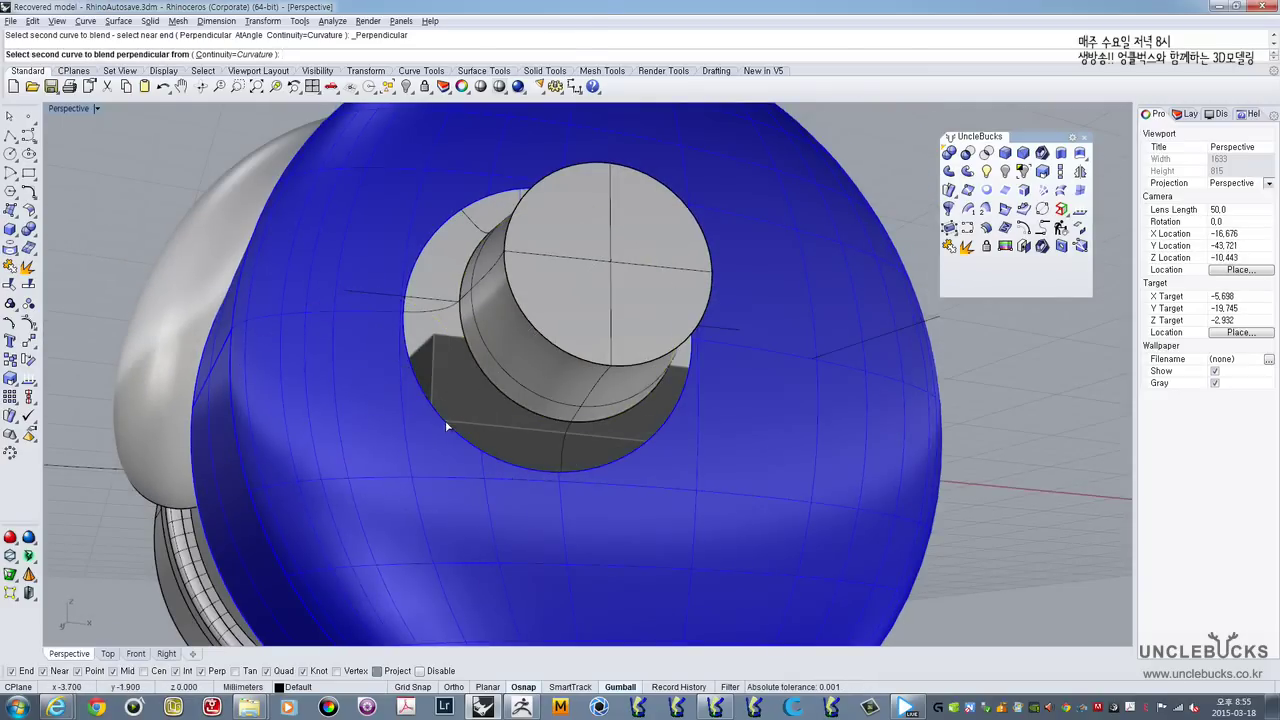
click(444, 423)
click(476, 474)
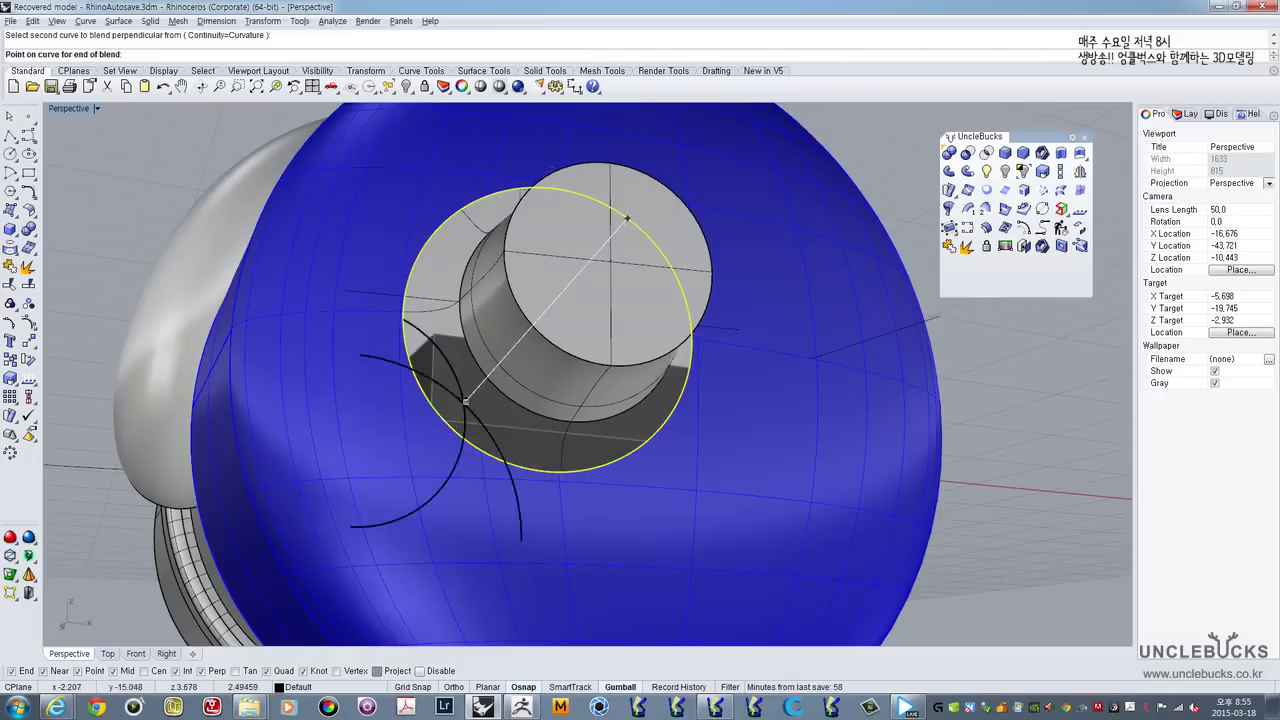
key(Escape)
Step: Examine the blend curves between the body's opening and the leg from several angles
right_drag(490, 382, 837, 289)
scroll(597, 357, down, 10)
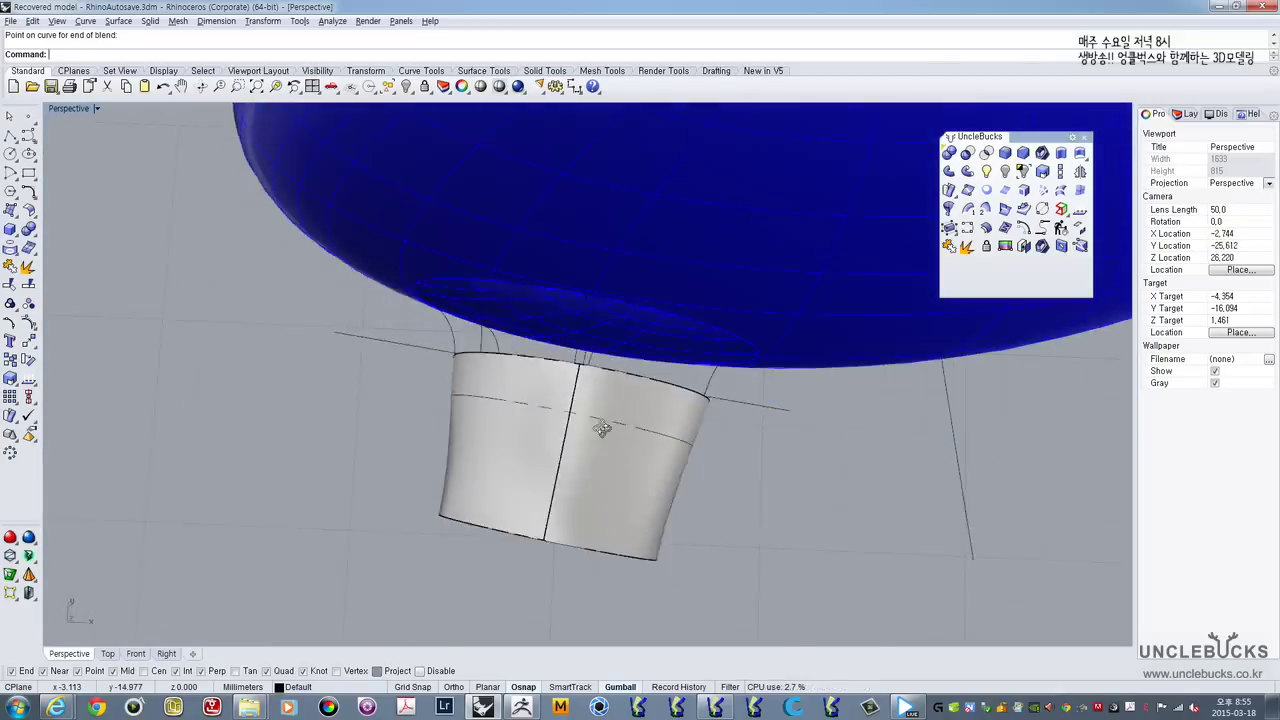
scroll(608, 381, up, 8)
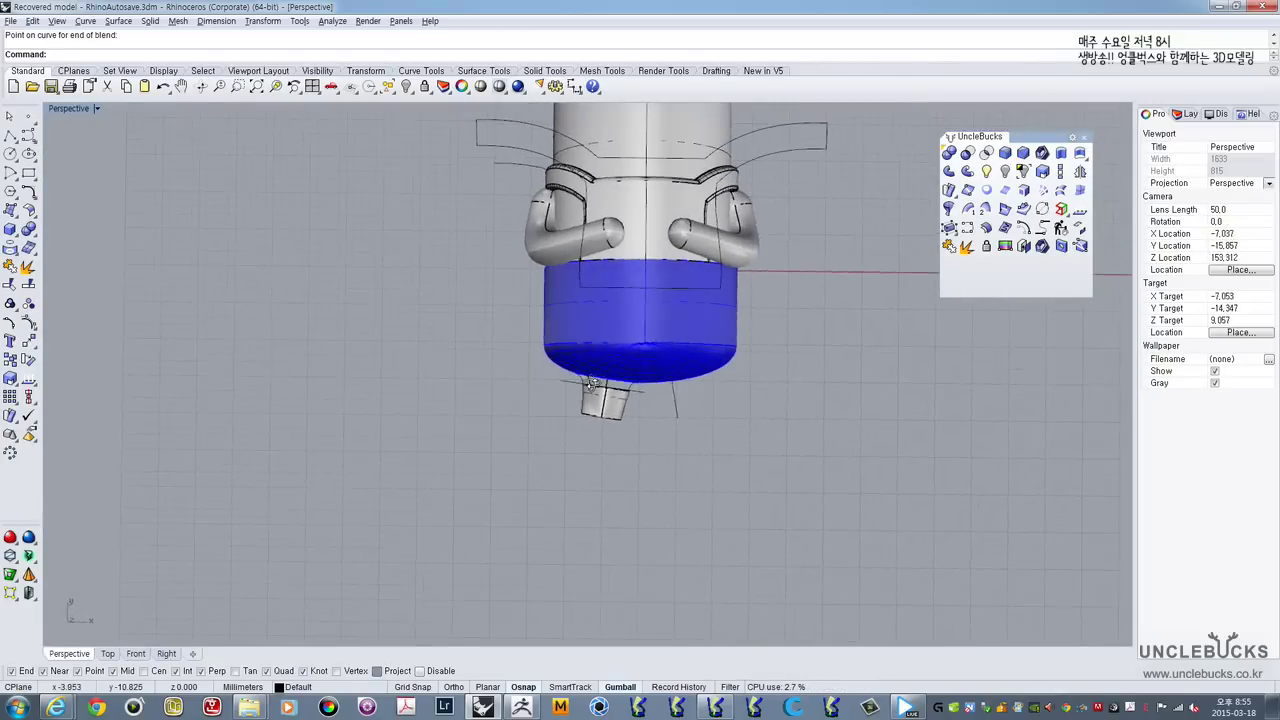
right_drag(601, 433, 506, 335)
click(484, 417)
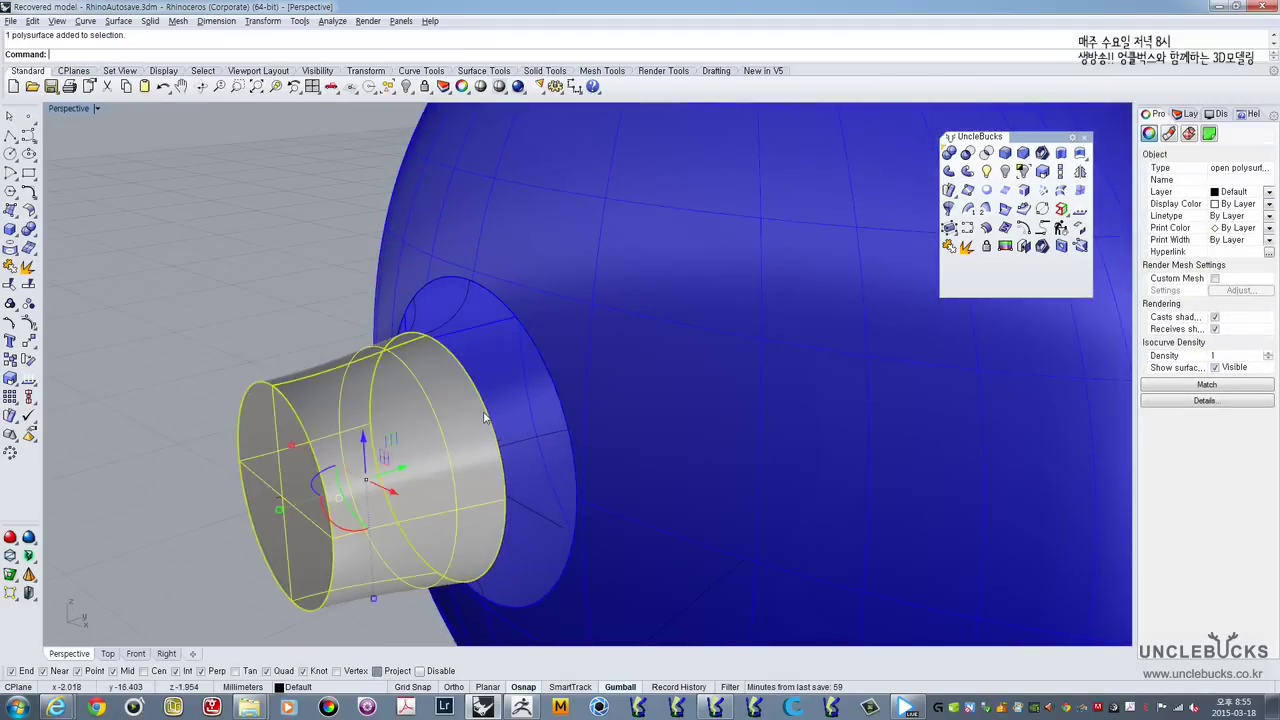
click(253, 352)
right_drag(254, 312, 390, 412)
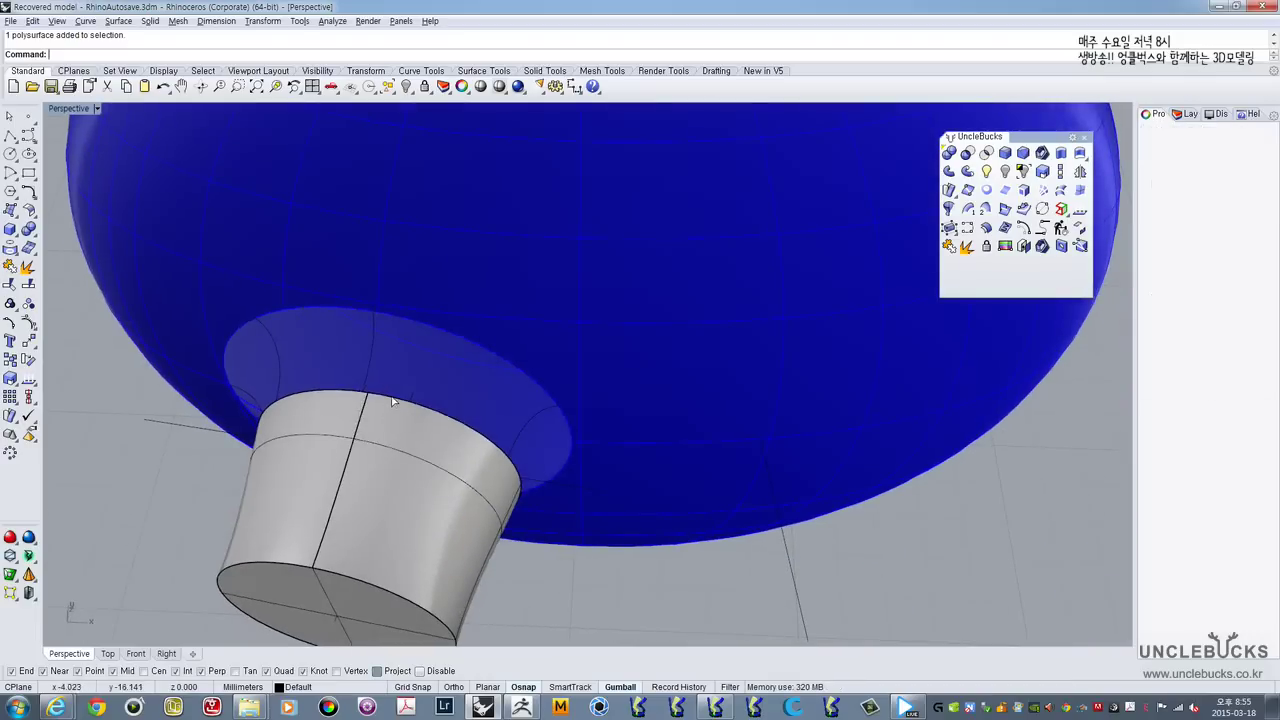
click(392, 401)
right_drag(325, 360, 428, 388)
click(310, 460)
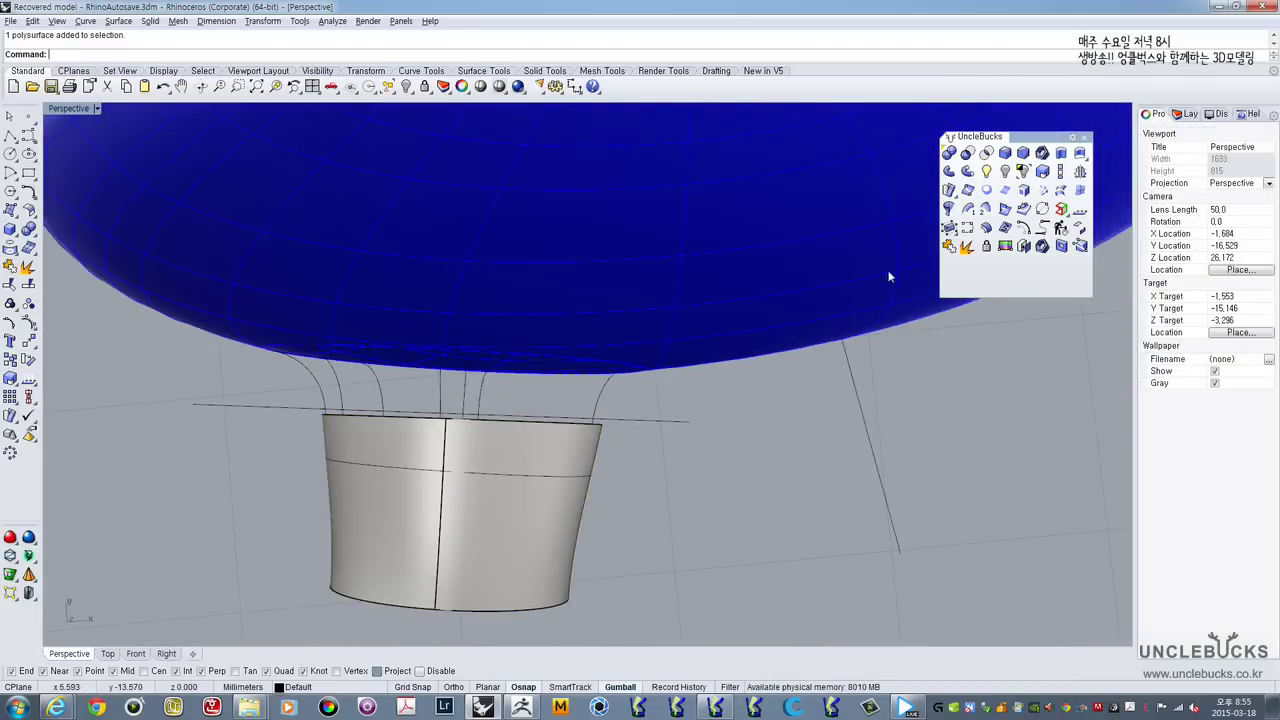
Step: Start a two-rail sweep with ChainEdges, using the leg's top edge as first rail and the opening's polysurface edge as second rail
click(986, 210)
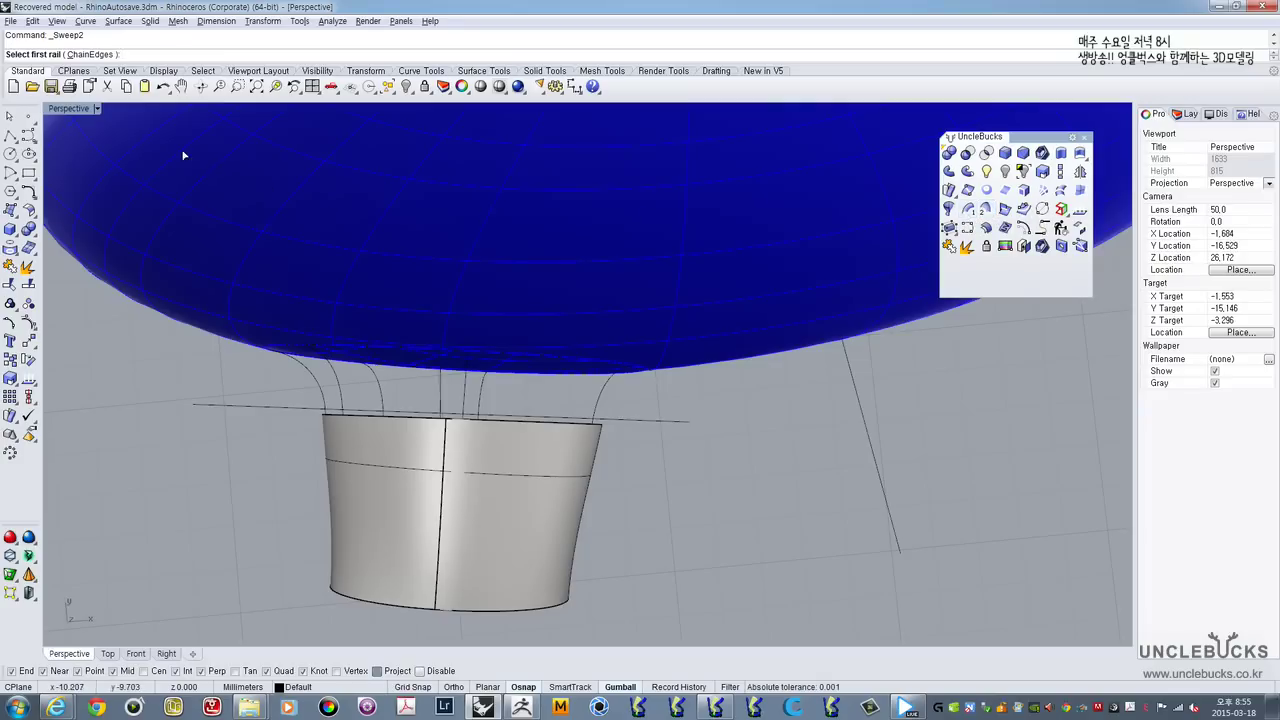
click(88, 55)
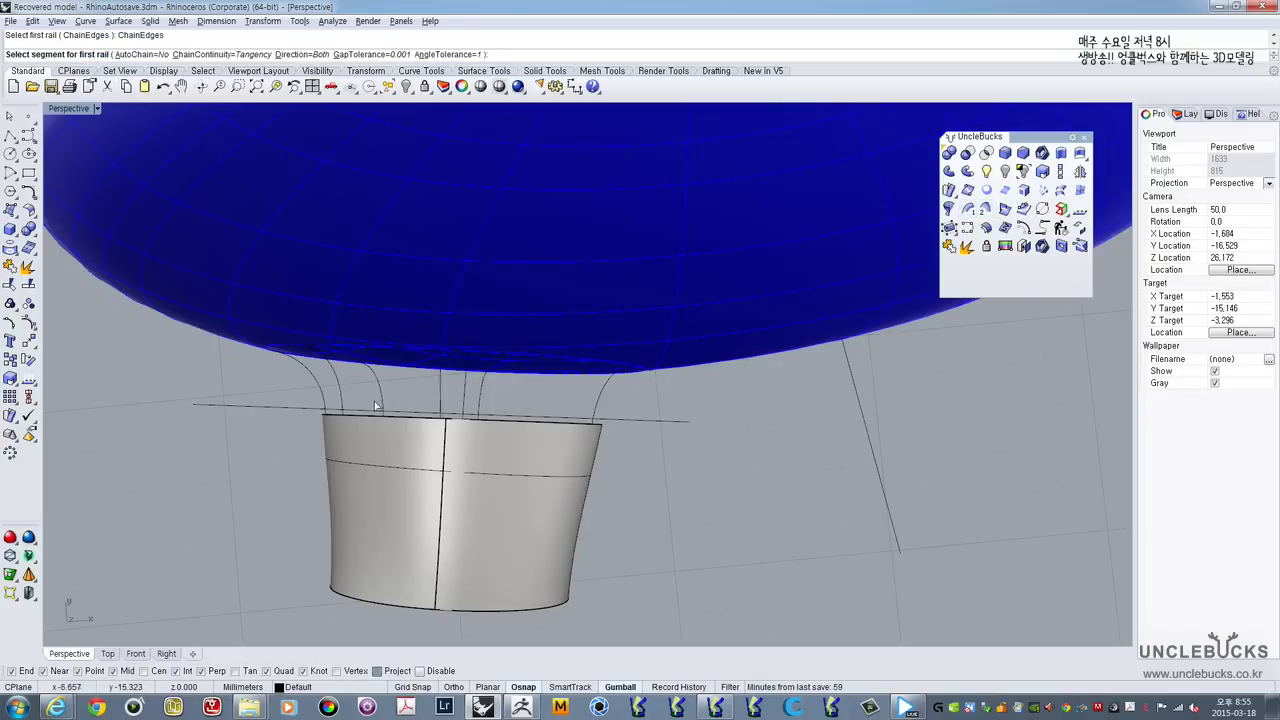
right_drag(376, 405, 608, 323)
click(432, 280)
key(Return)
right_drag(360, 462, 453, 340)
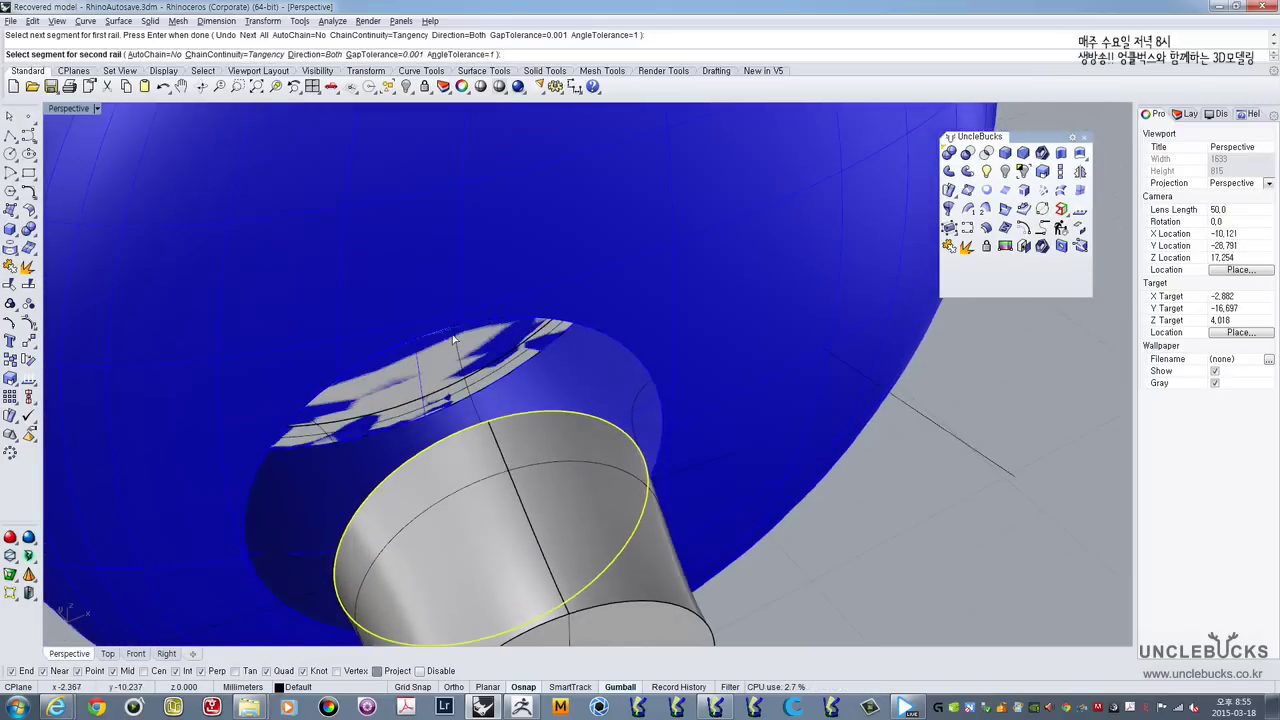
click(522, 321)
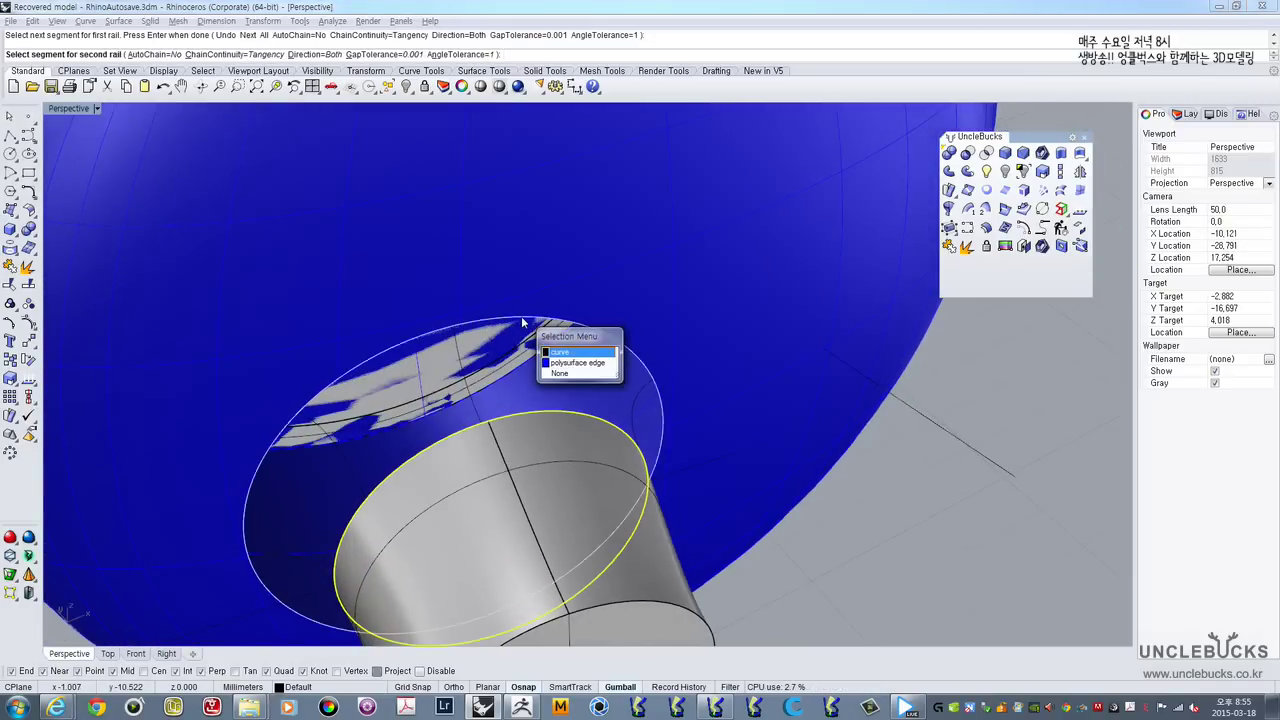
click(553, 362)
key(Return)
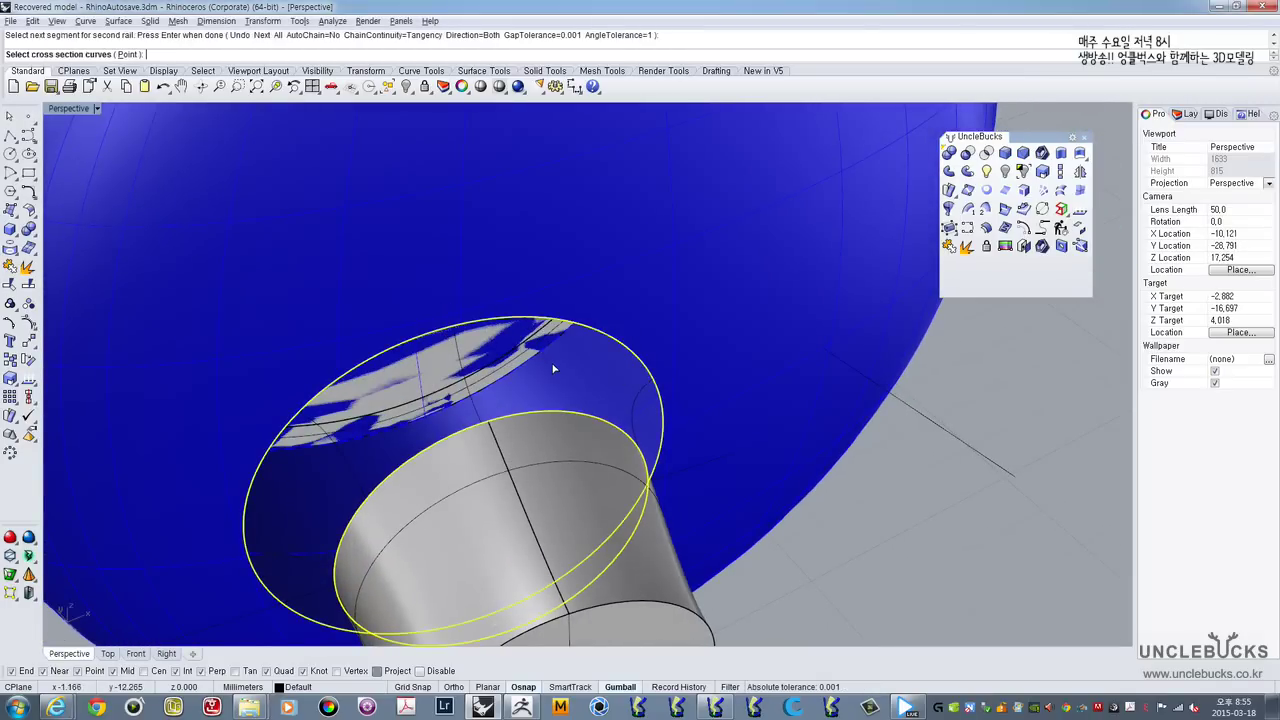
Step: Use the blend curves around the leg as the sweep's cross sections
right_drag(549, 363, 447, 441)
right_drag(514, 352, 454, 315)
click(454, 318)
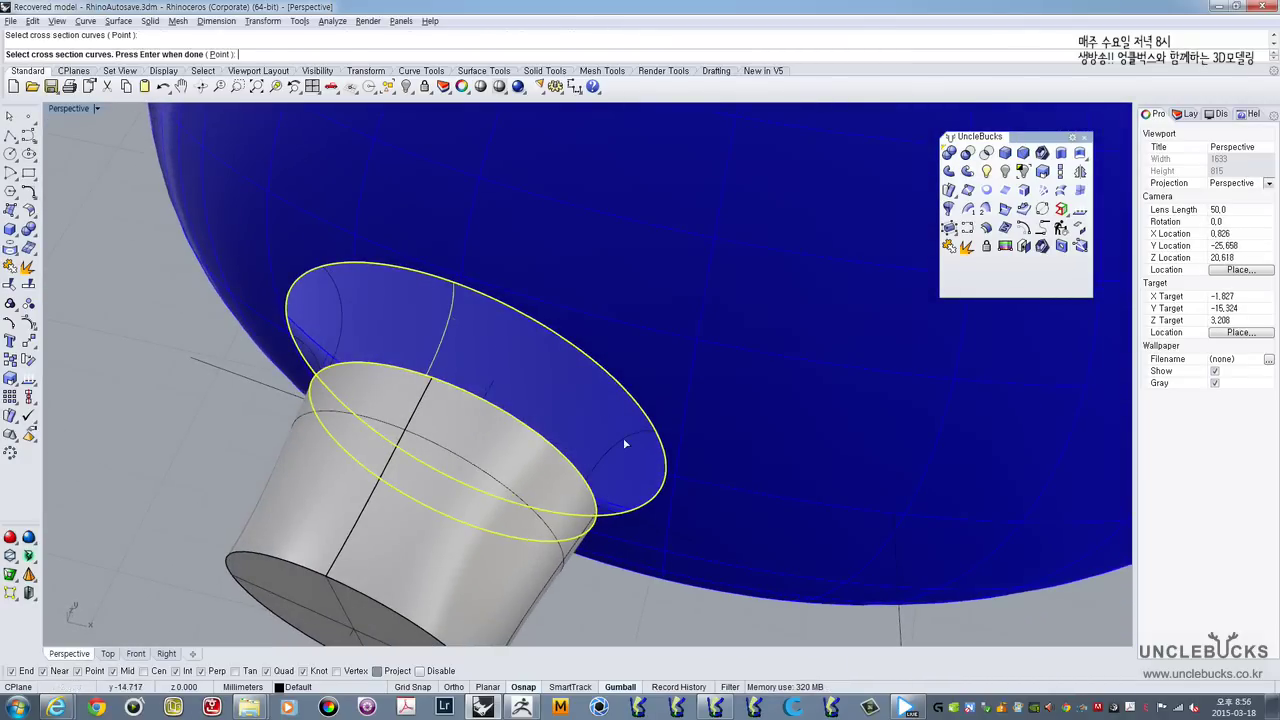
right_drag(628, 492, 532, 465)
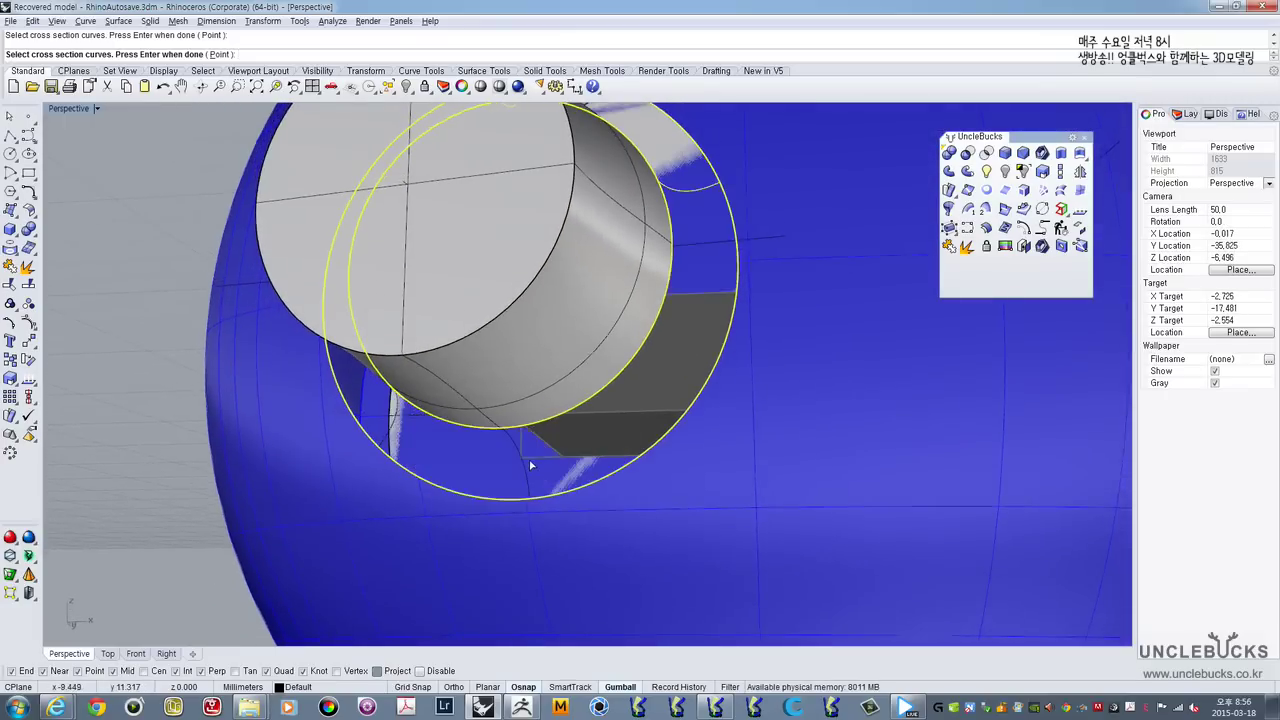
right_drag(344, 404, 313, 466)
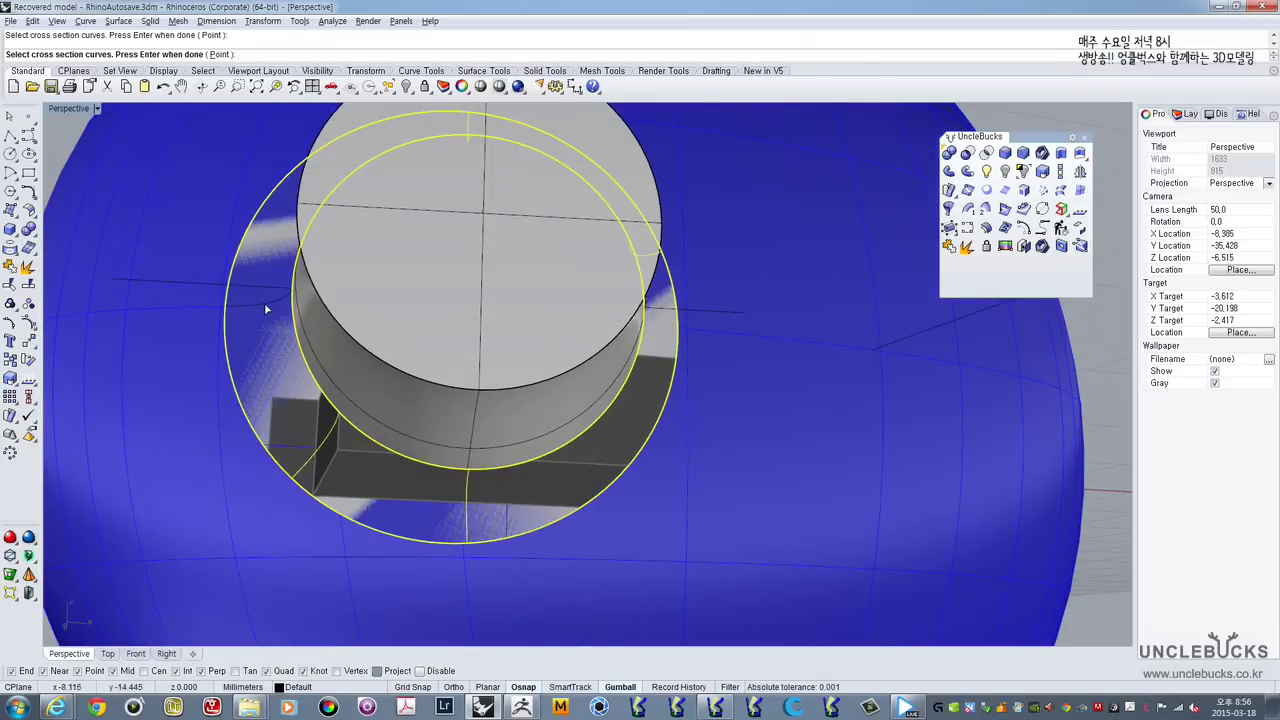
right_drag(280, 270, 343, 227)
right_click(422, 222)
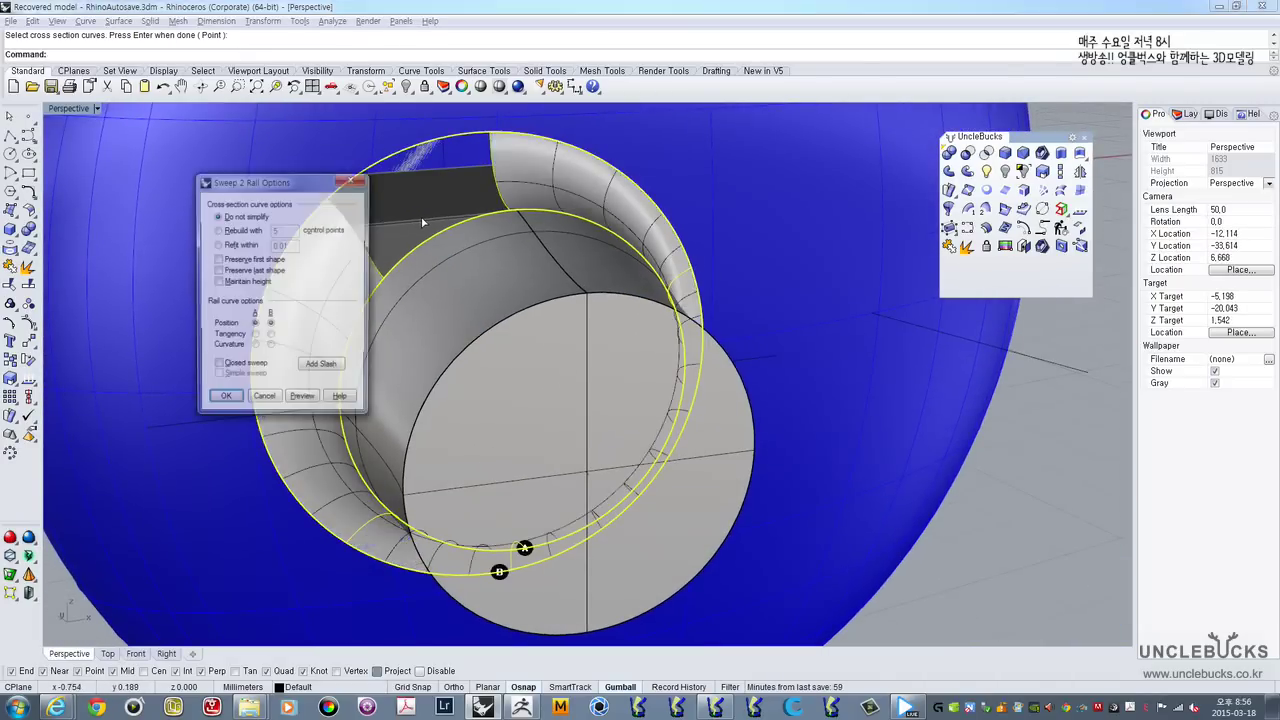
Step: Make the sweep a closed sweep and preview the transition surface all around the leg
drag(297, 185, 754, 159)
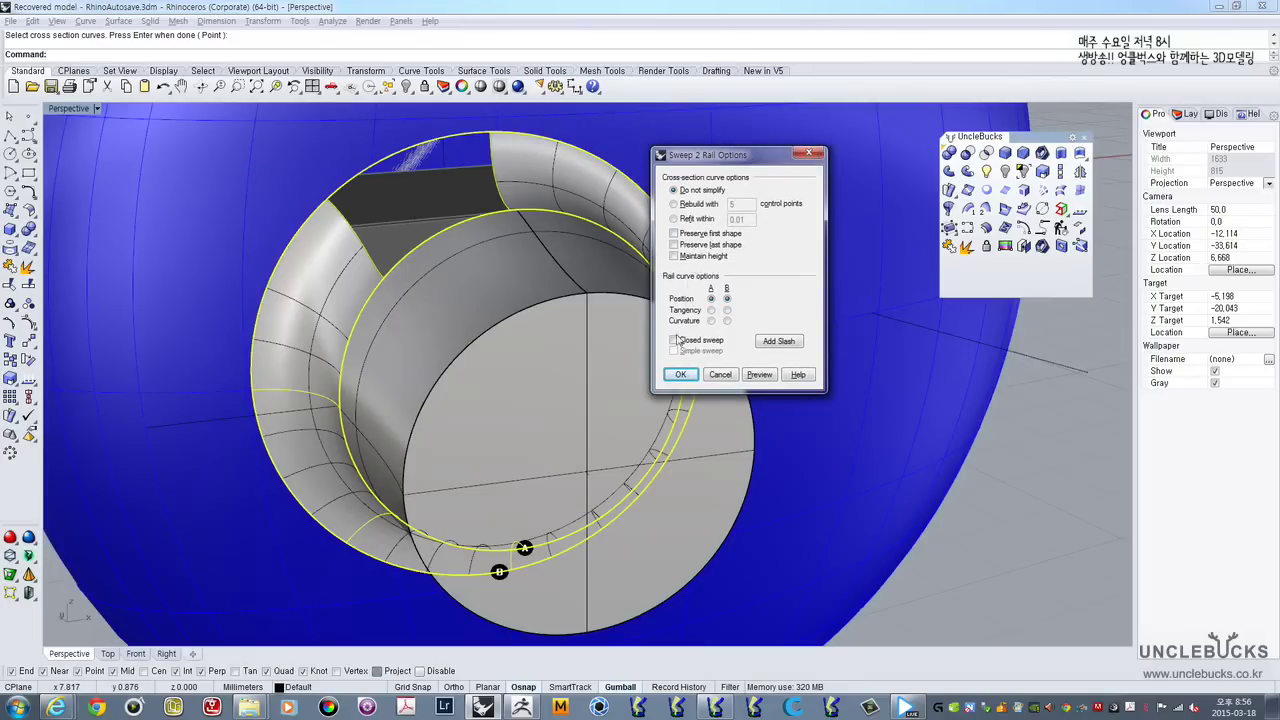
click(757, 375)
right_drag(525, 205, 443, 328)
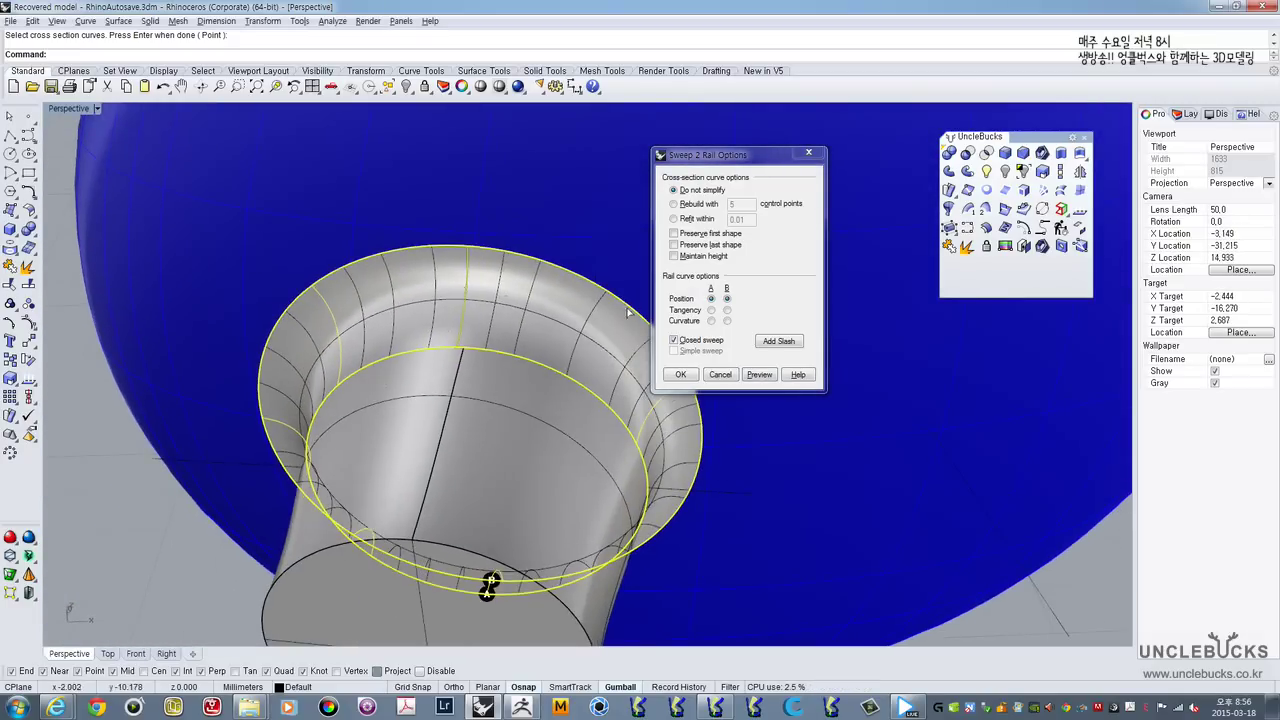
right_drag(400, 375, 355, 305)
scroll(440, 330, down, 6)
right_drag(412, 430, 458, 358)
scroll(452, 355, up, 2)
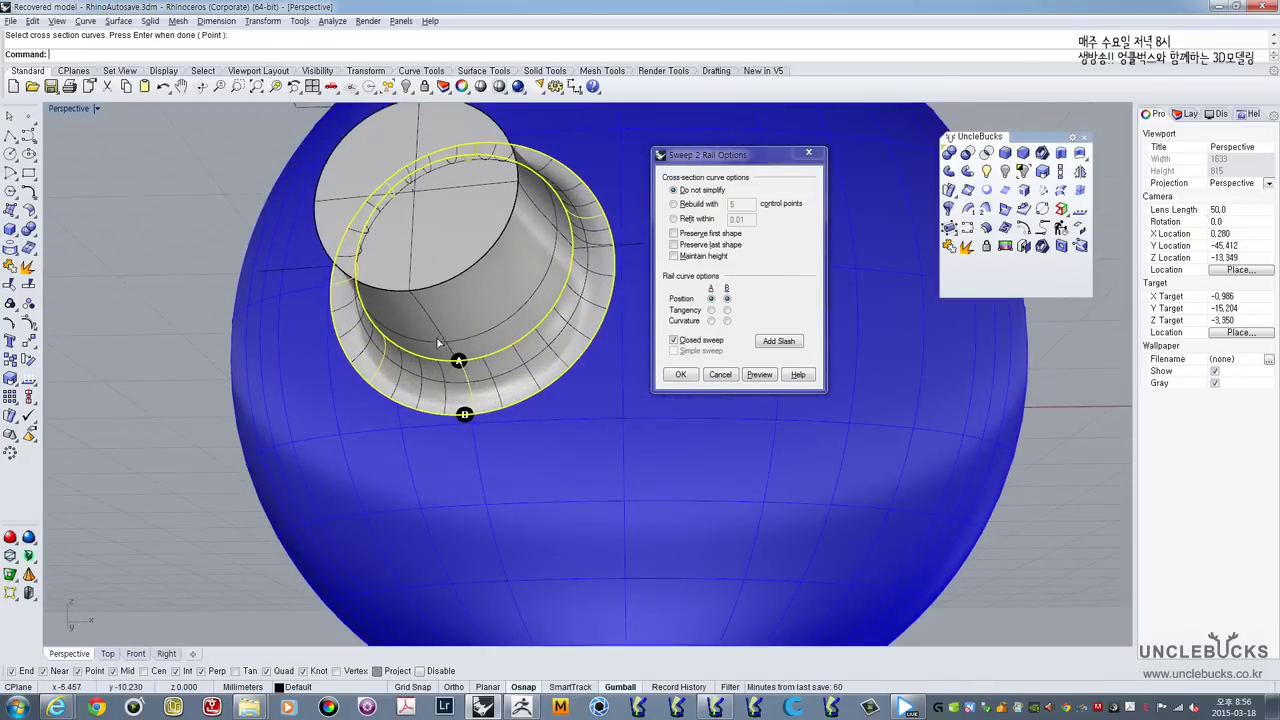
Step: Set both rails A and B to Tangency, preview the result and create the sweep surface
click(712, 311)
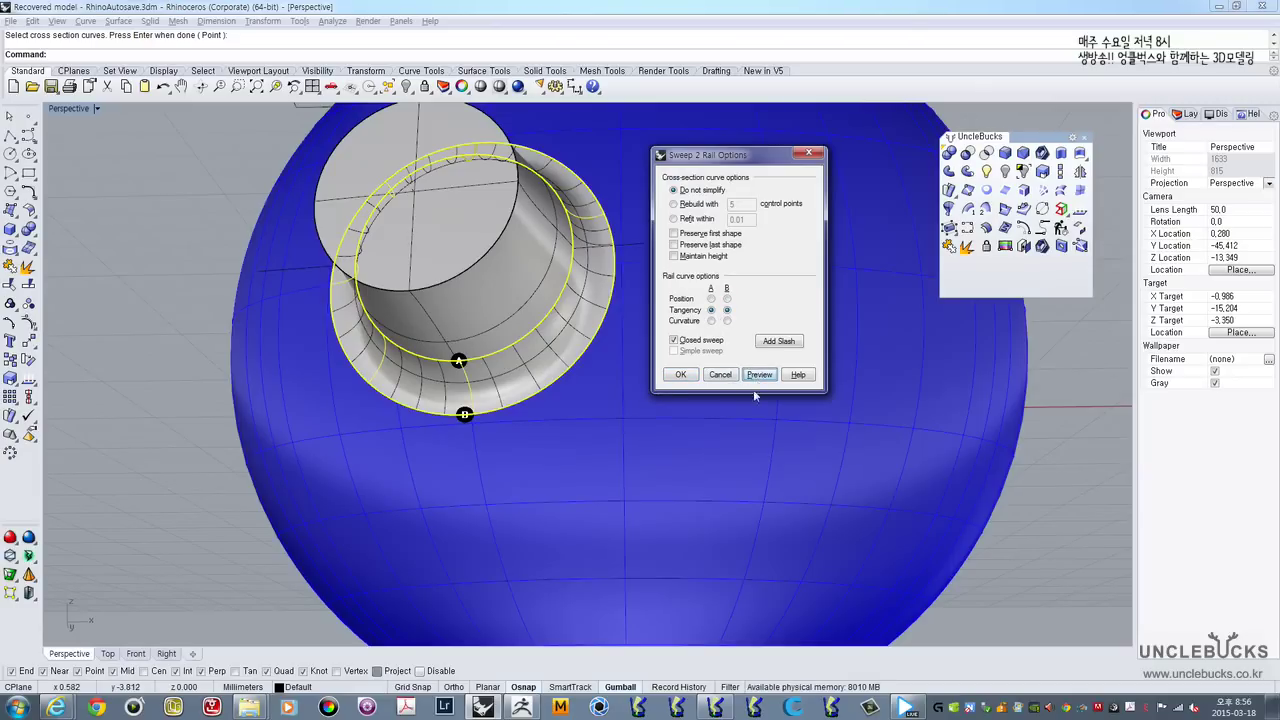
right_drag(580, 340, 574, 406)
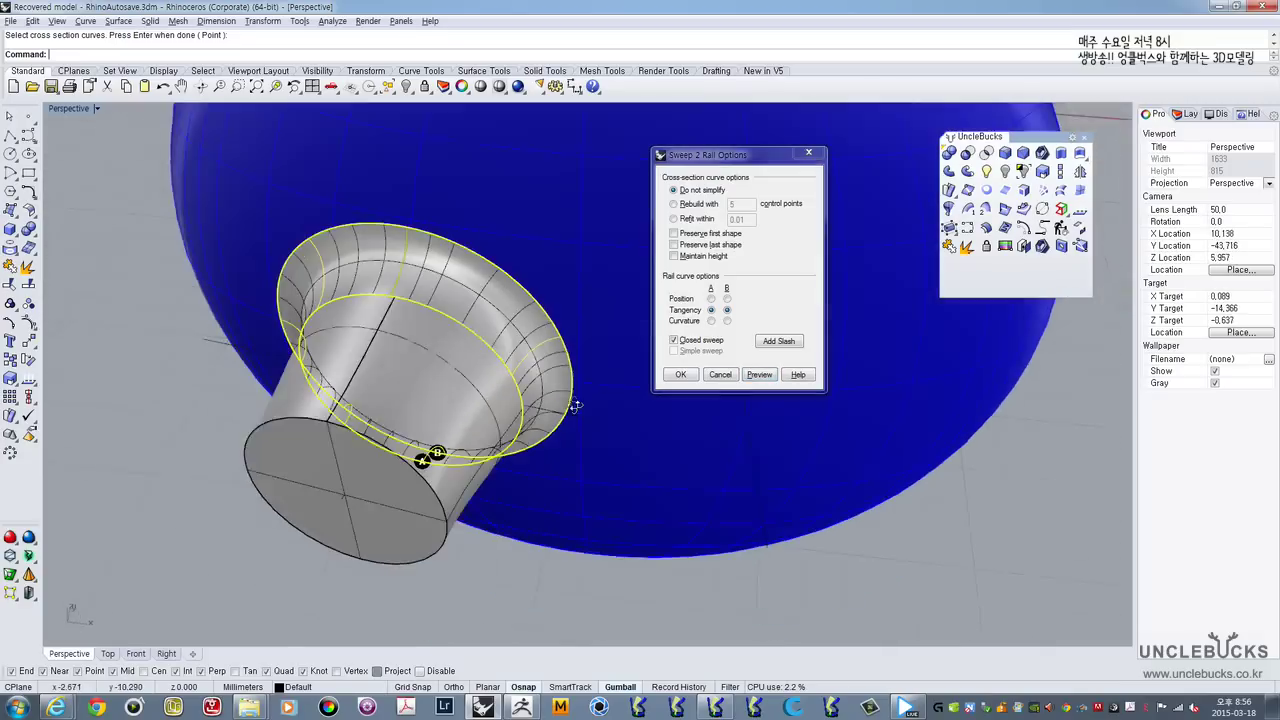
right_drag(466, 274, 540, 411)
click(693, 377)
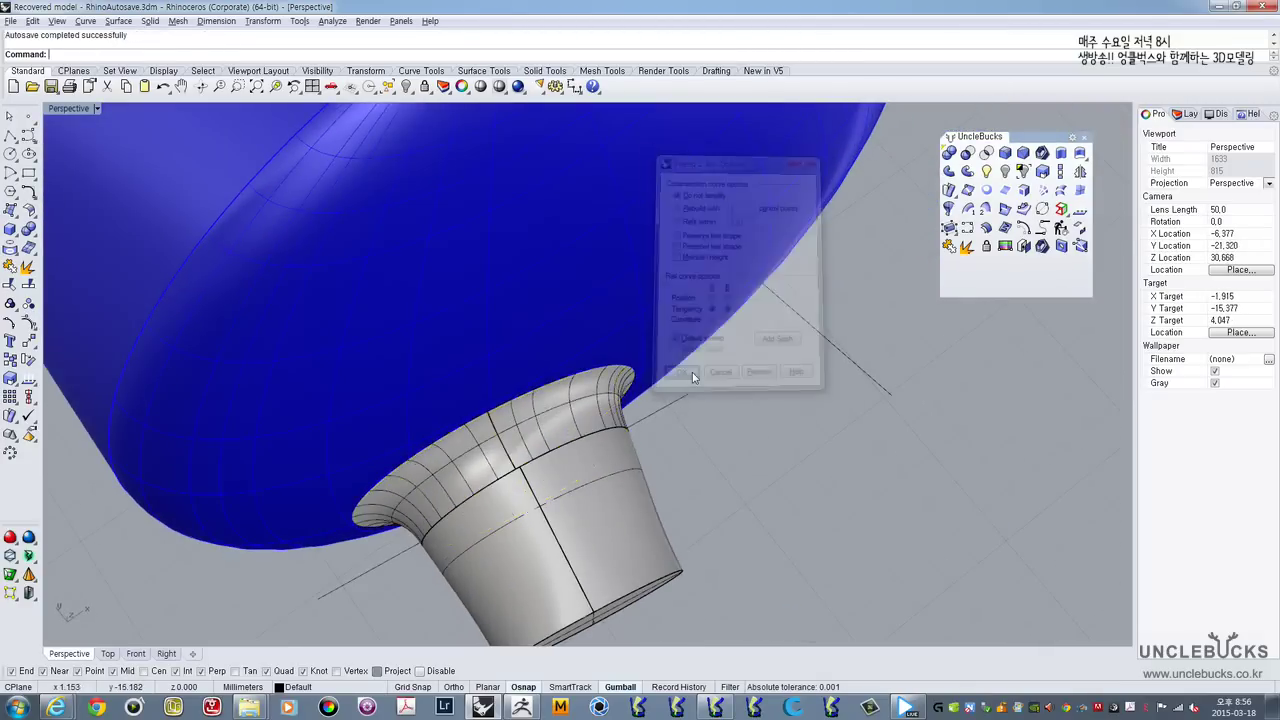
Step: Join the left leg, the swept transition surface and the lower body into one polysurface and select it to check the result
right_drag(693, 376, 641, 435)
scroll(654, 427, down, 5)
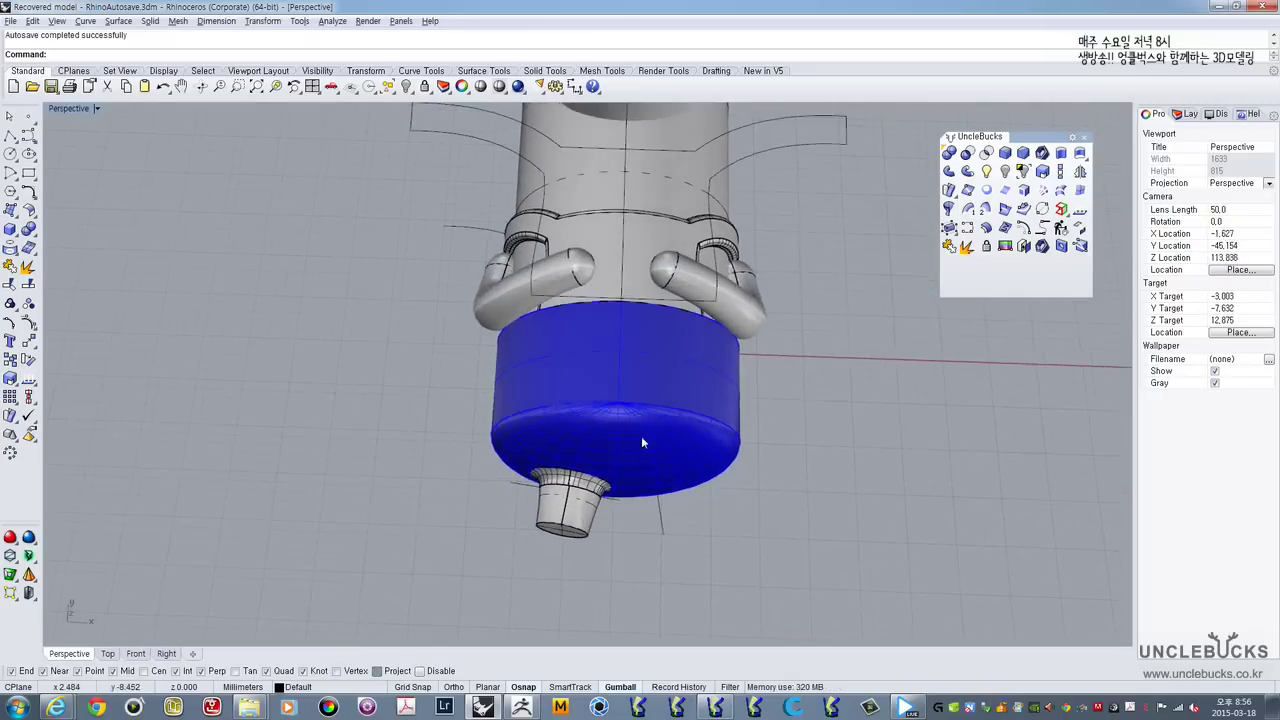
click(647, 448)
scroll(593, 530, up, 6)
click(559, 522)
scroll(544, 470, up, 6)
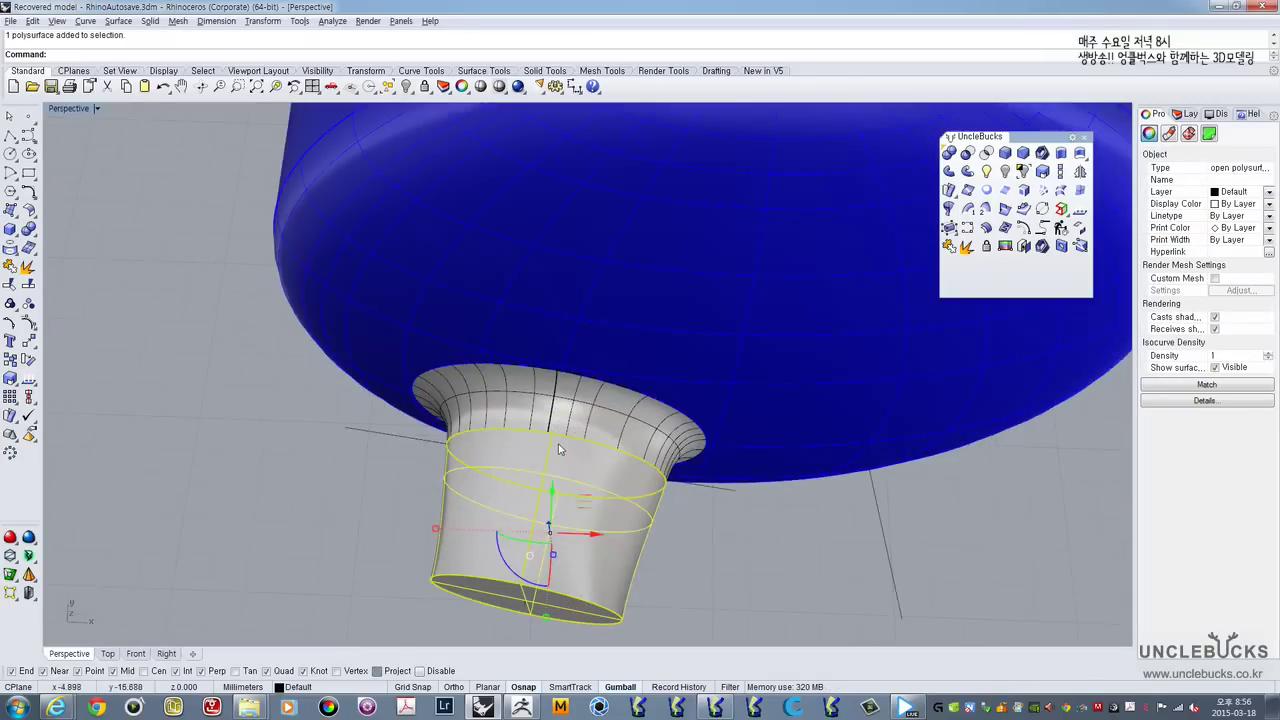
shift+click(576, 434)
shift+click(605, 318)
scroll(606, 314, down, 6)
right_drag(667, 298, 692, 311)
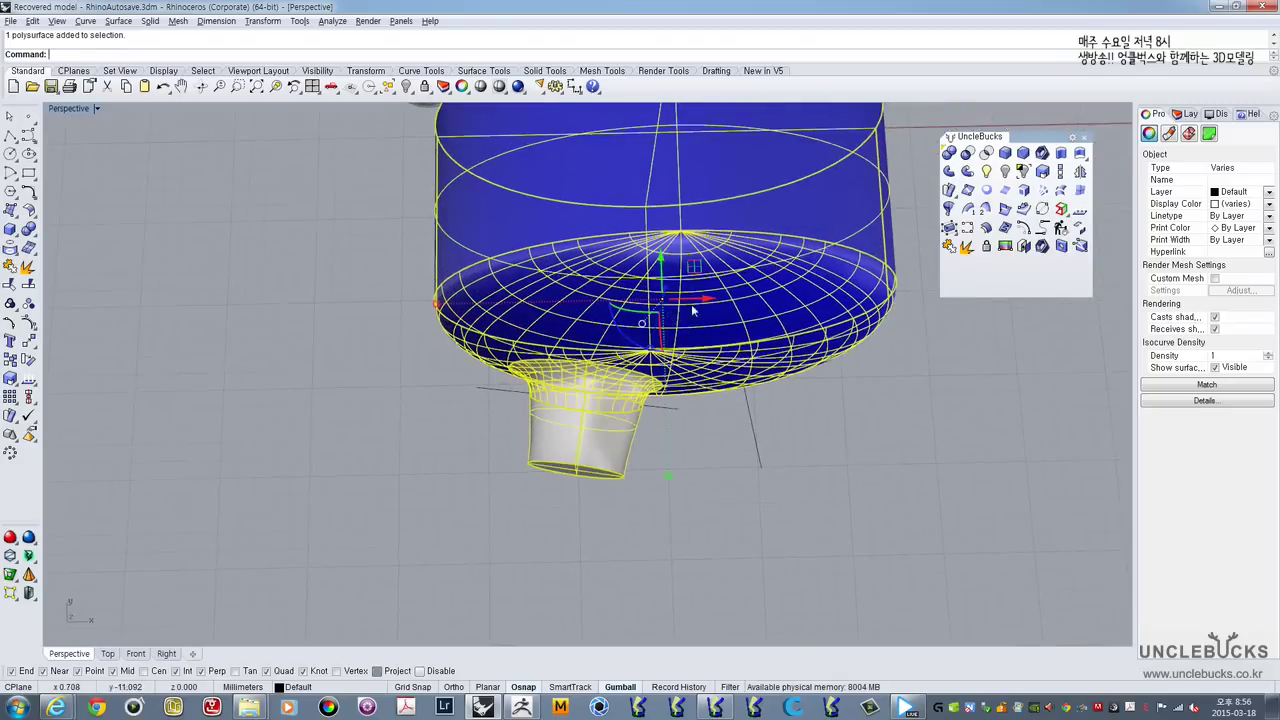
click(951, 248)
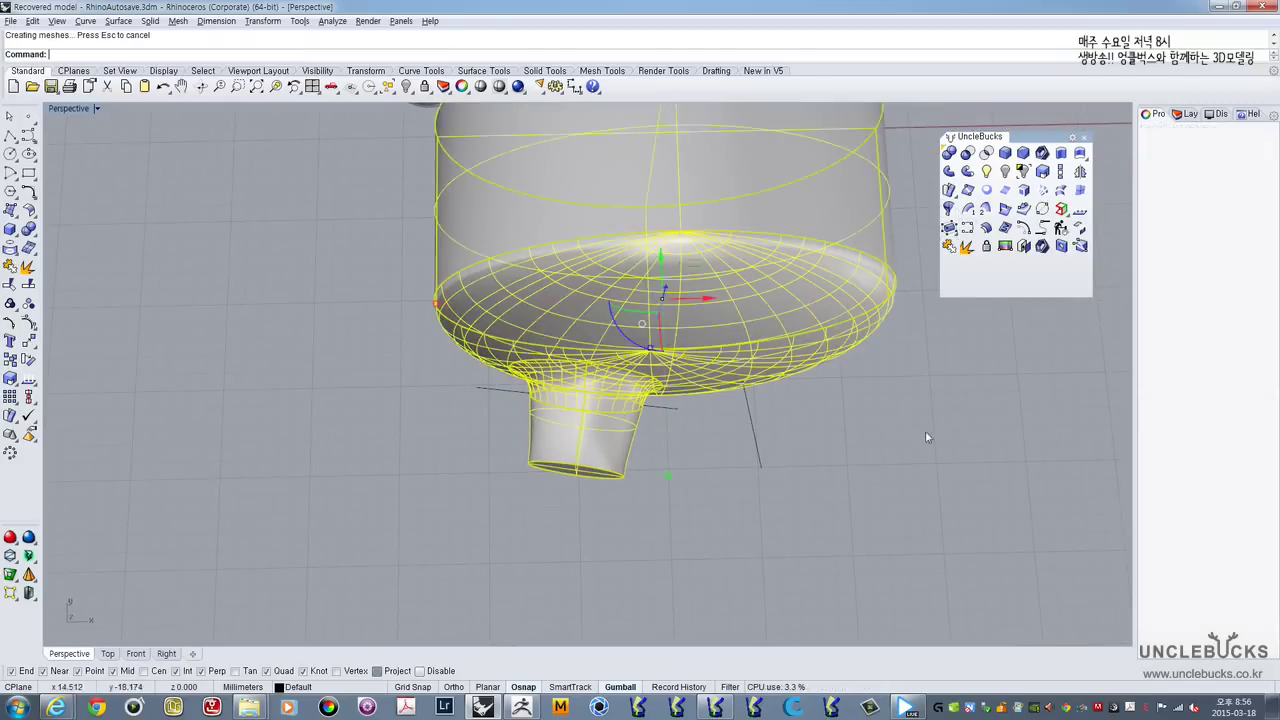
click(925, 432)
click(638, 358)
right_drag(638, 358, 571, 413)
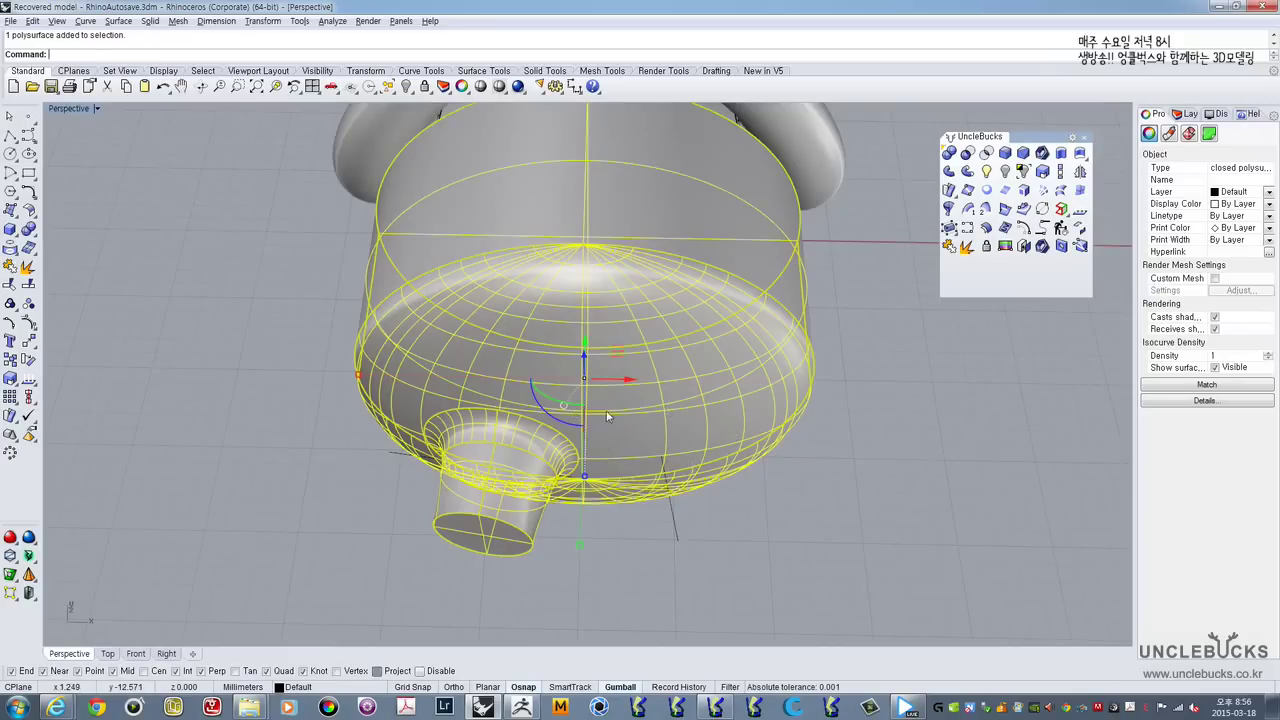
Step: Draw a straight vertical line along the body's centreline in the Top view, extending well below the leg
double_click(58, 110)
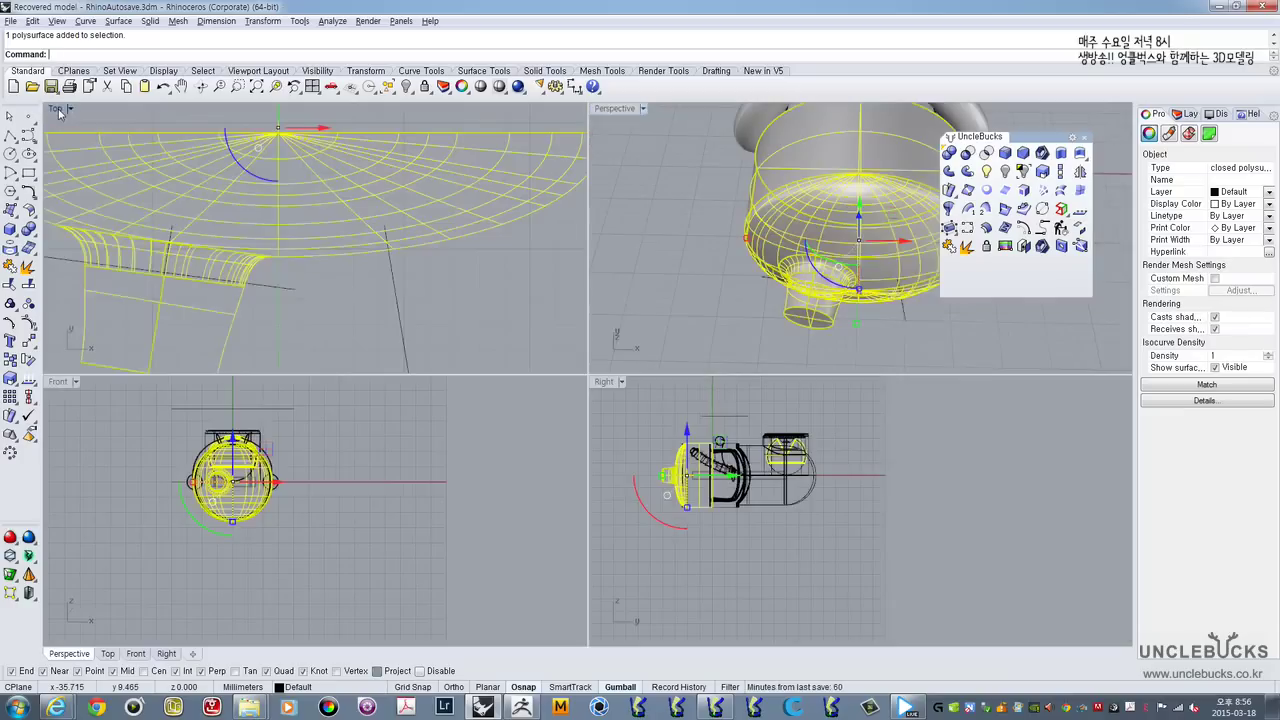
double_click(52, 110)
scroll(157, 186, down, 5)
right_drag(351, 338, 363, 346)
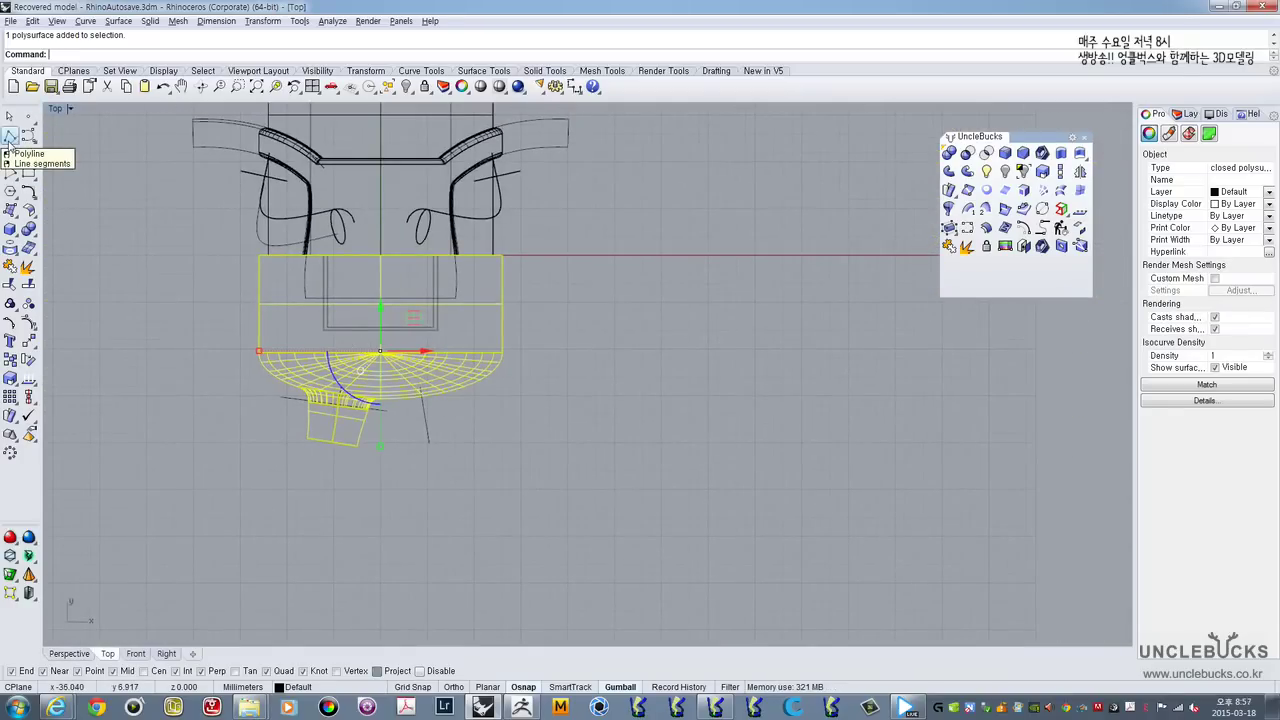
click(12, 138)
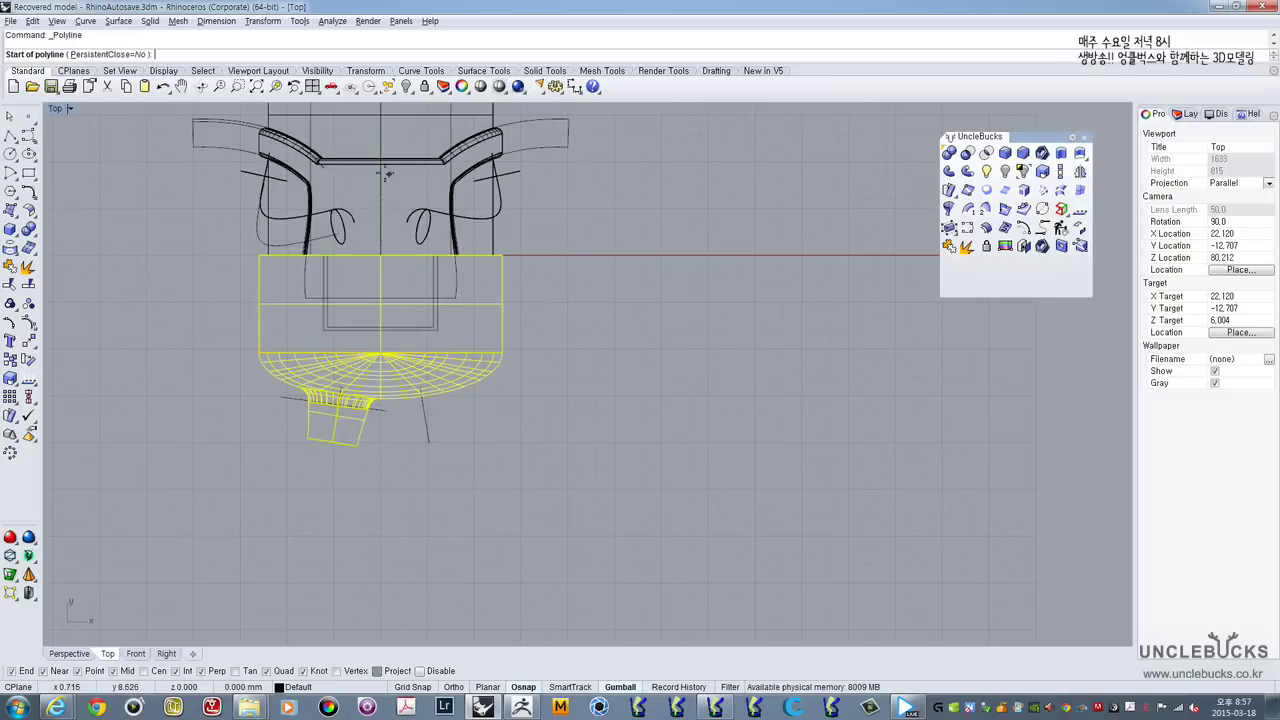
click(381, 164)
shift+click(404, 620)
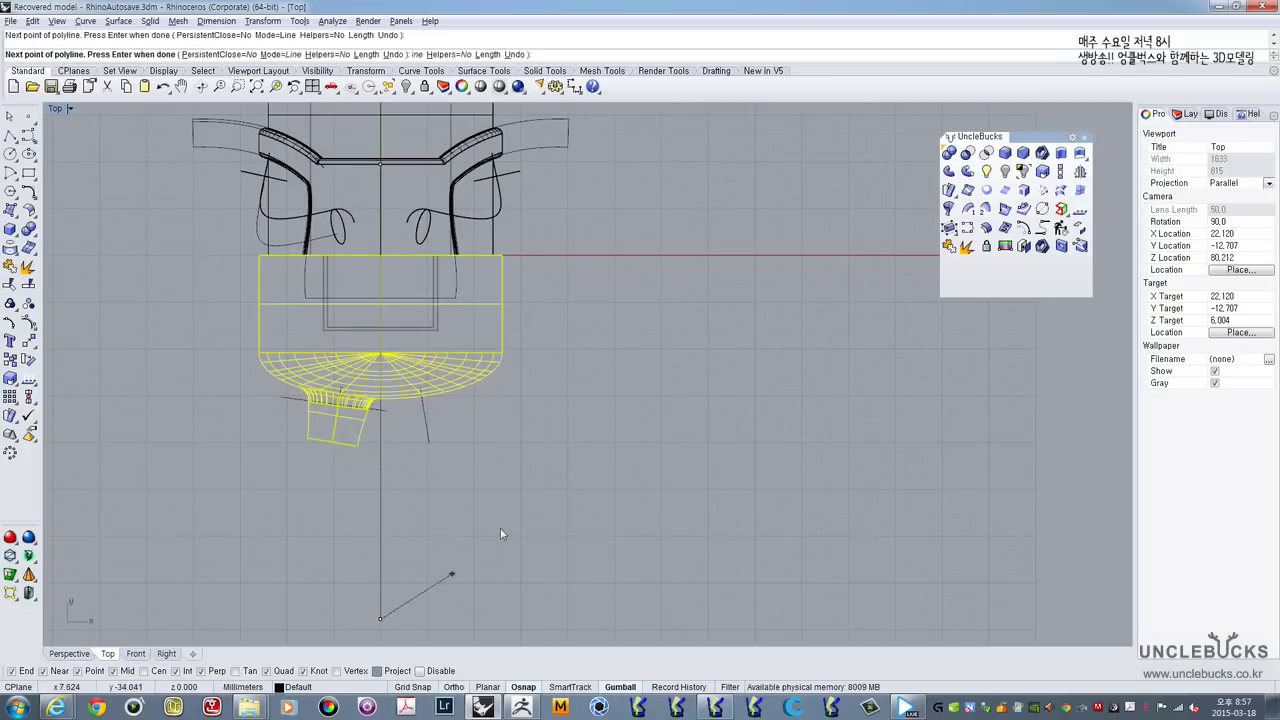
right_click(501, 522)
Step: Trim away the legless half of the lower body with the centreline, then delete the line
click(381, 480)
right_drag(441, 450, 468, 436)
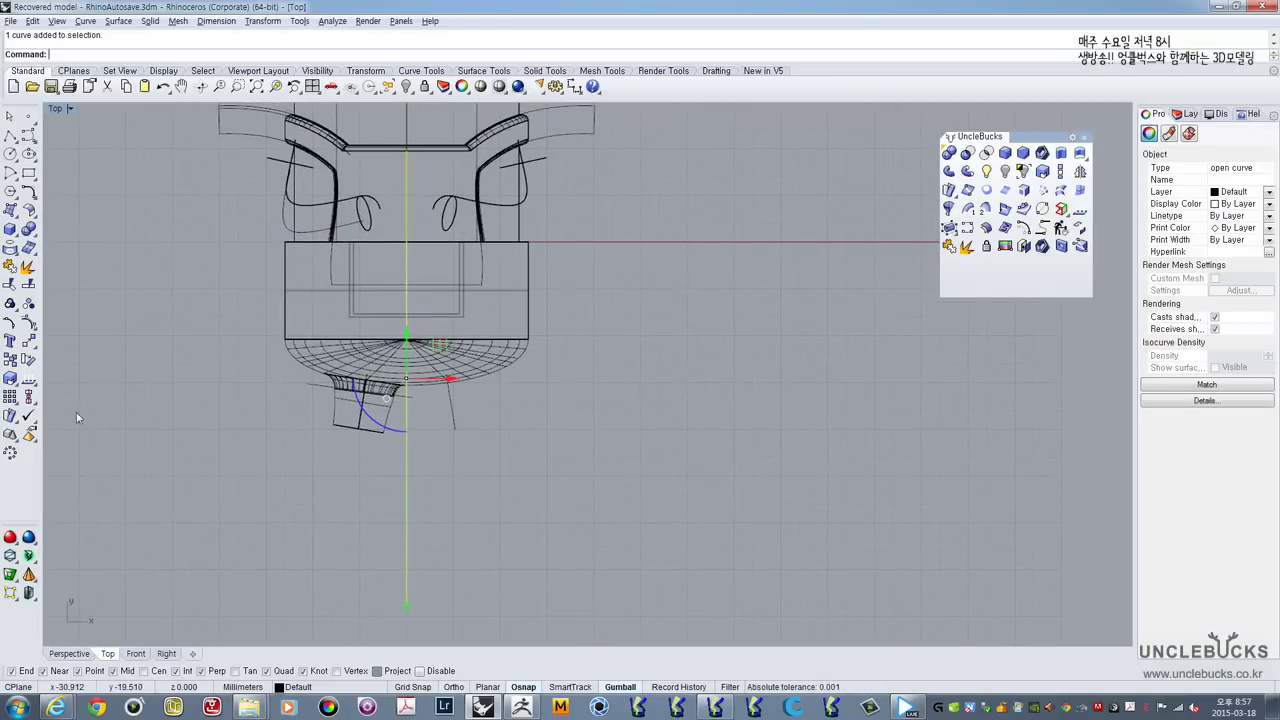
click(22, 303)
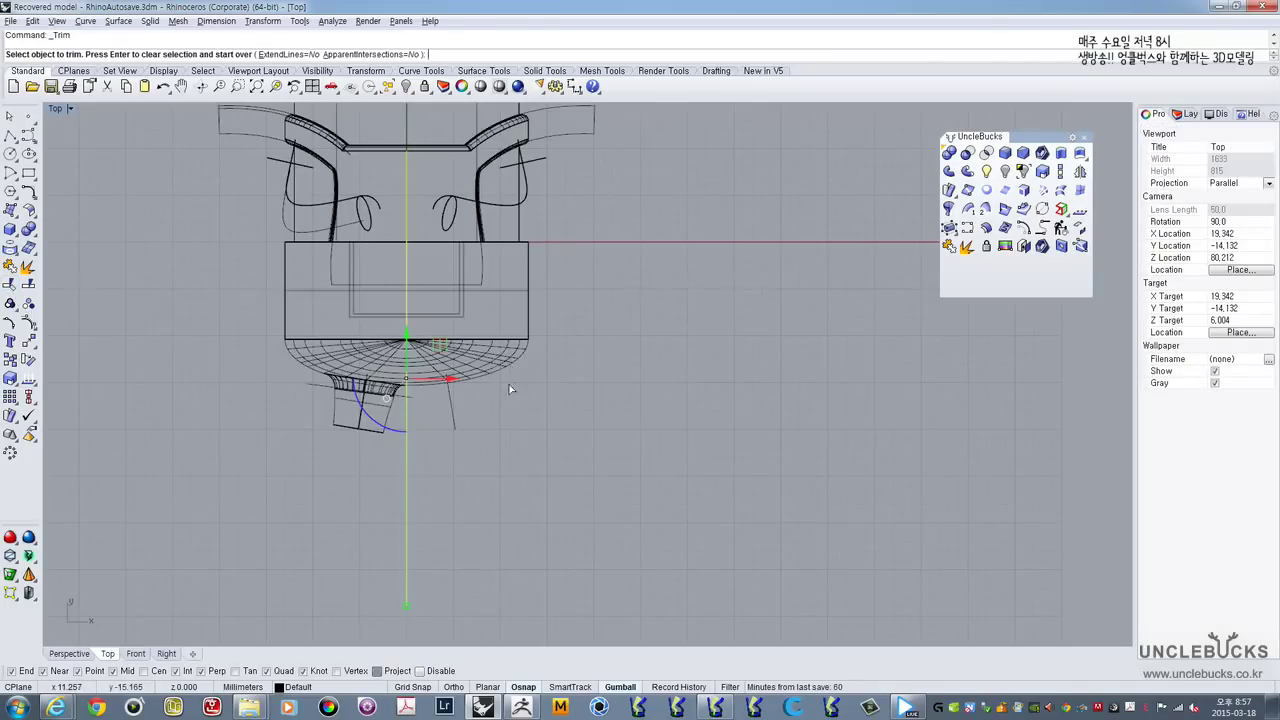
click(504, 370)
right_drag(462, 488, 488, 450)
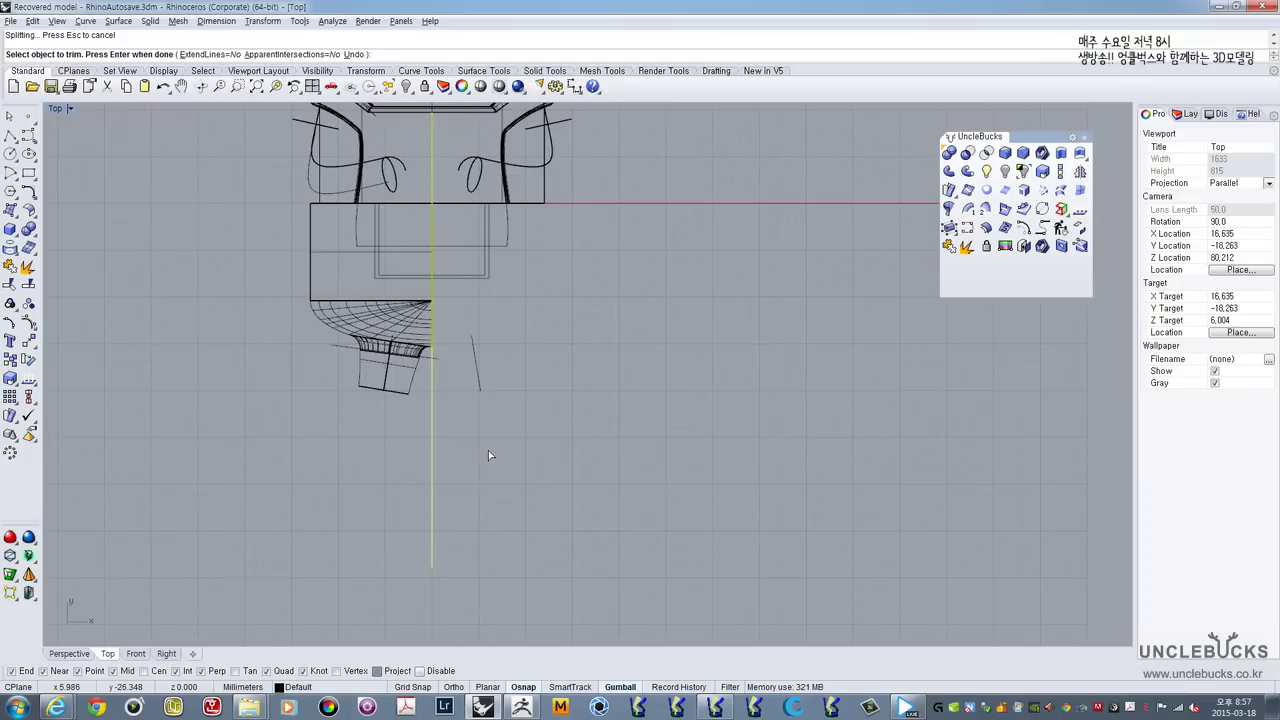
key(Return)
click(428, 472)
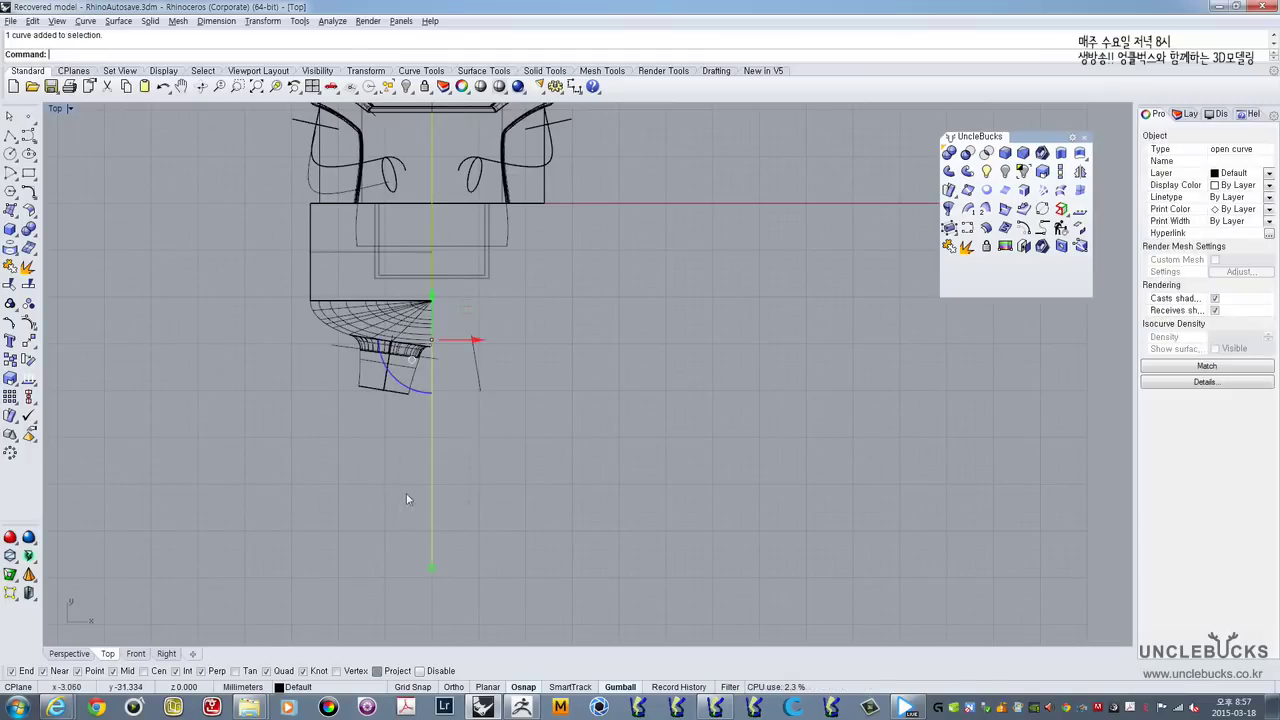
key(Delete)
Step: Mirror the remaining lower-body half with its leg across the body's vertical centreline, keeping the original
click(366, 392)
scroll(441, 359, up, 3)
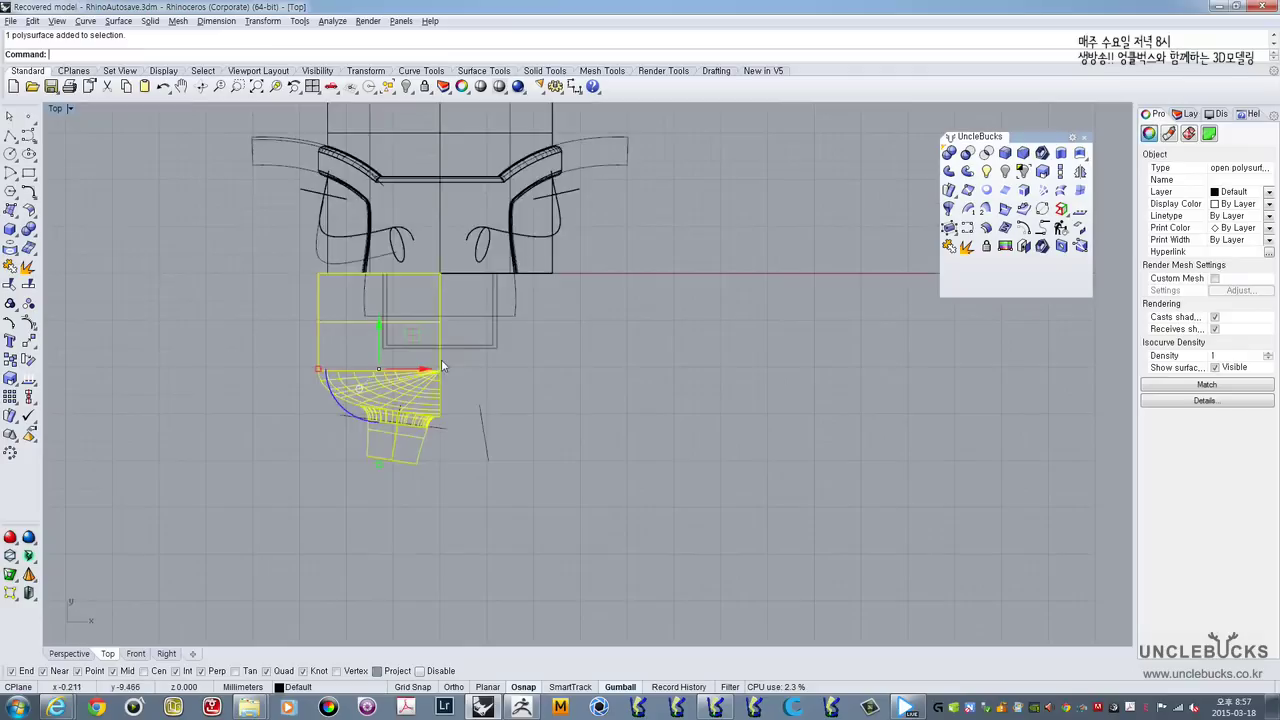
text(mirror)
key(Return)
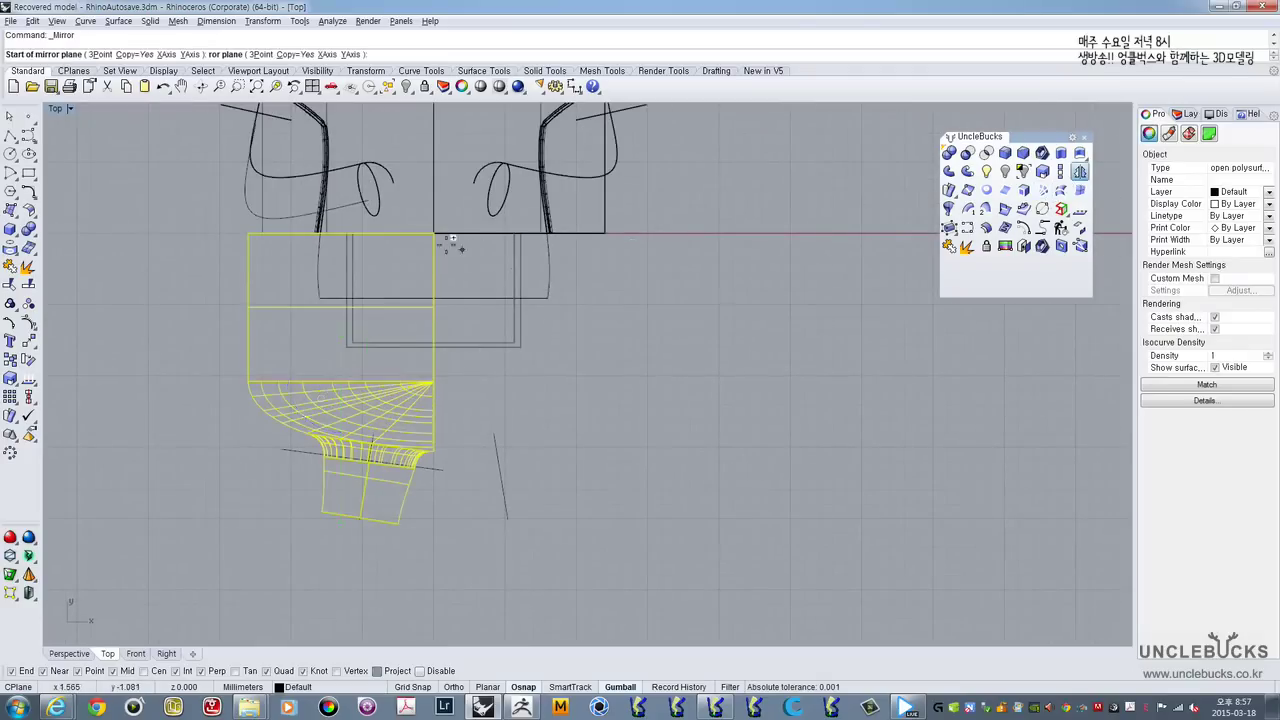
click(433, 236)
click(457, 548)
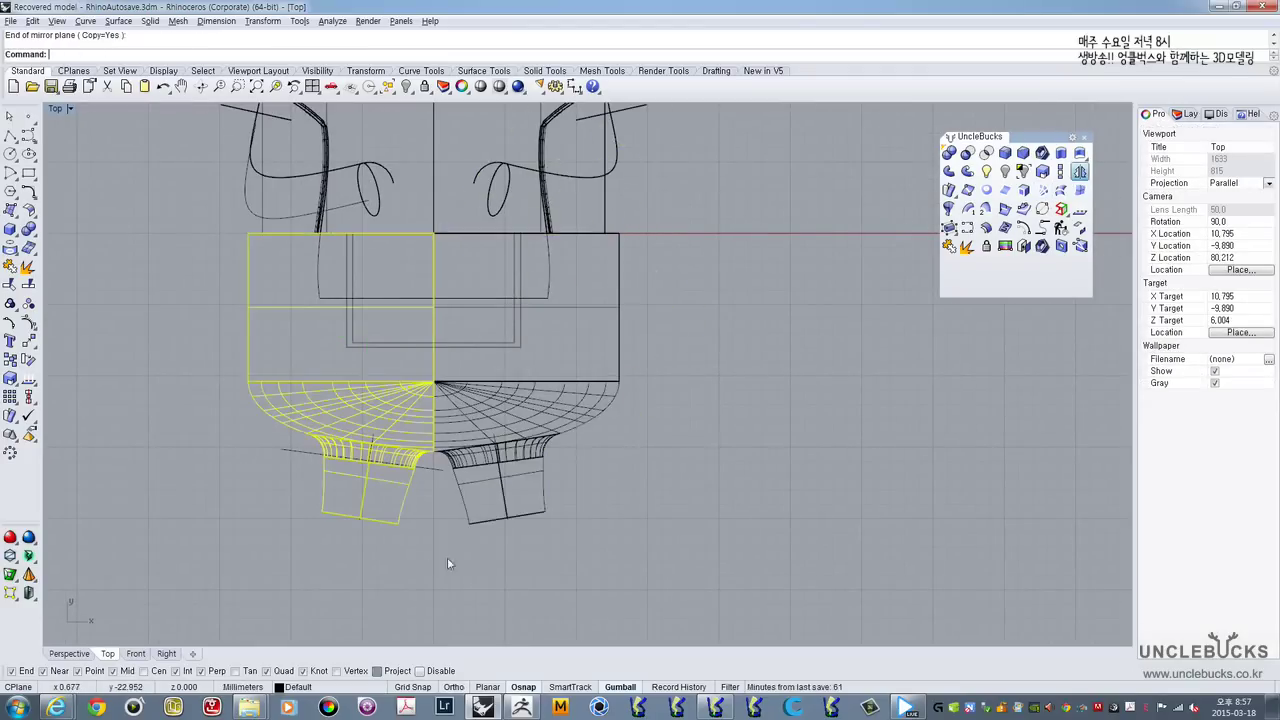
Step: Join the two mirrored lower-body halves into a single polysurface and inspect it in the Perspective view
double_click(57, 109)
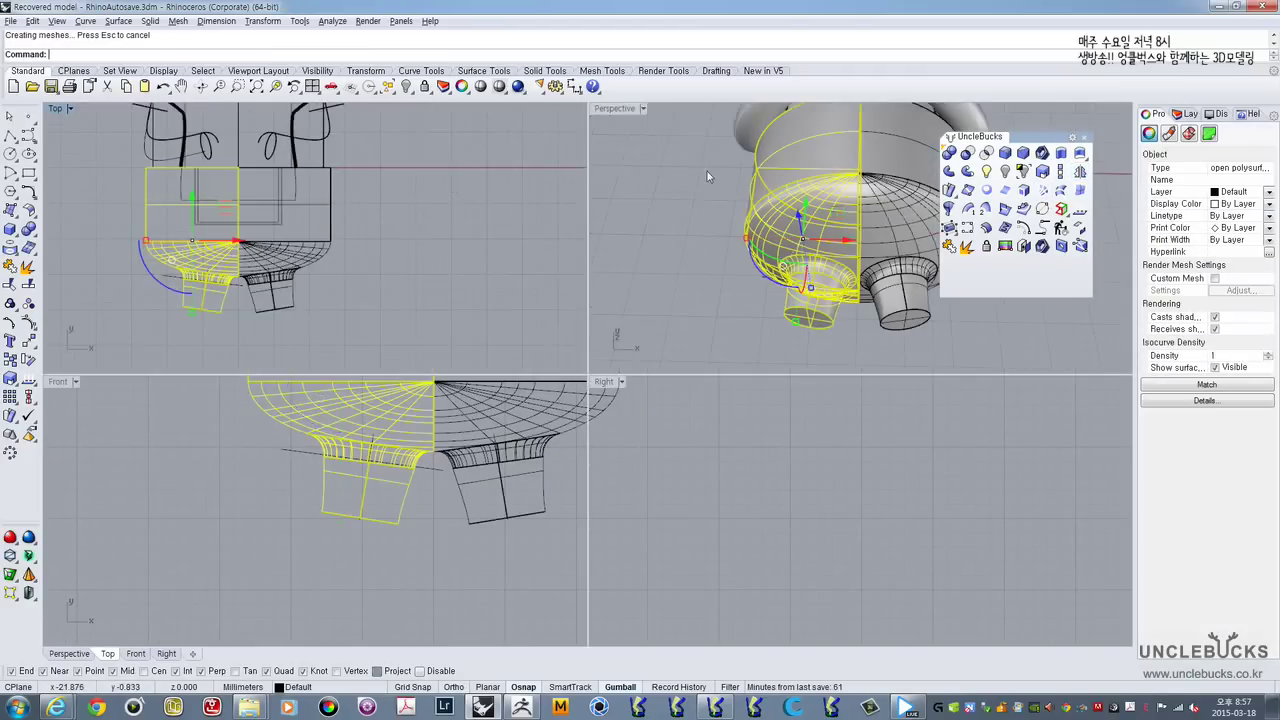
double_click(608, 111)
right_drag(549, 303, 645, 283)
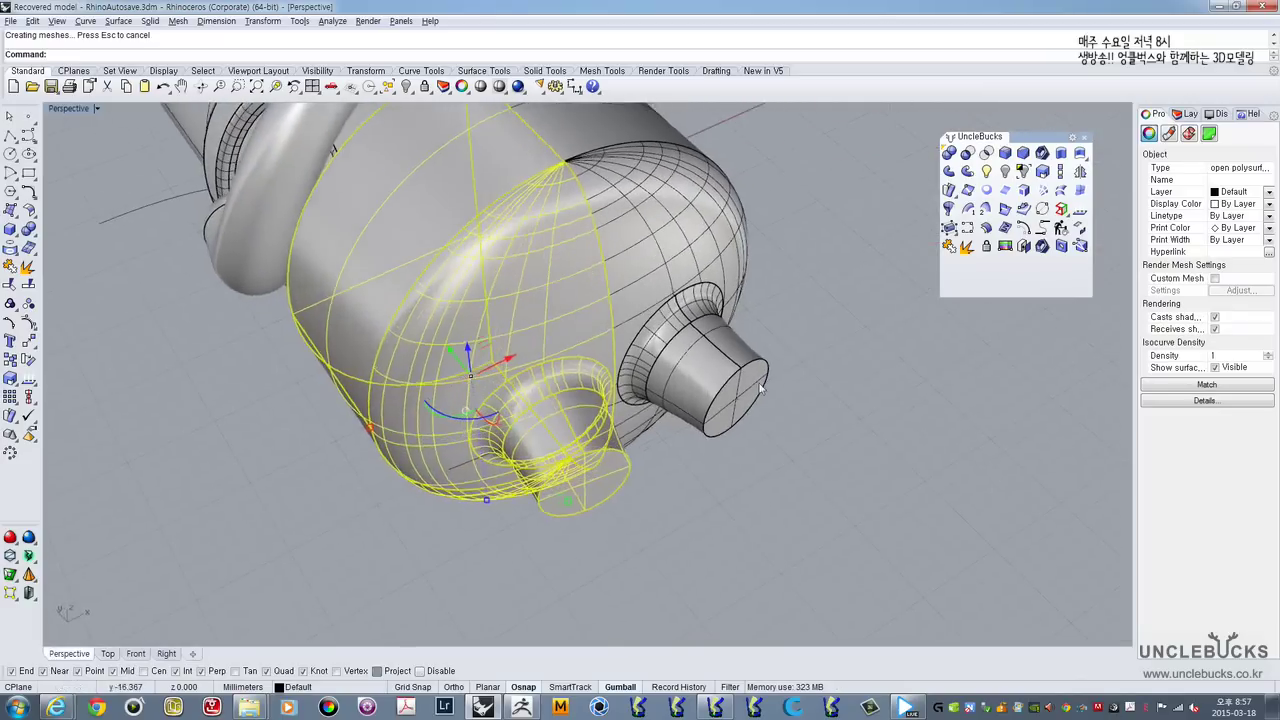
click(768, 388)
right_drag(716, 356, 521, 410)
scroll(616, 438, down, 6)
scroll(609, 478, up, 8)
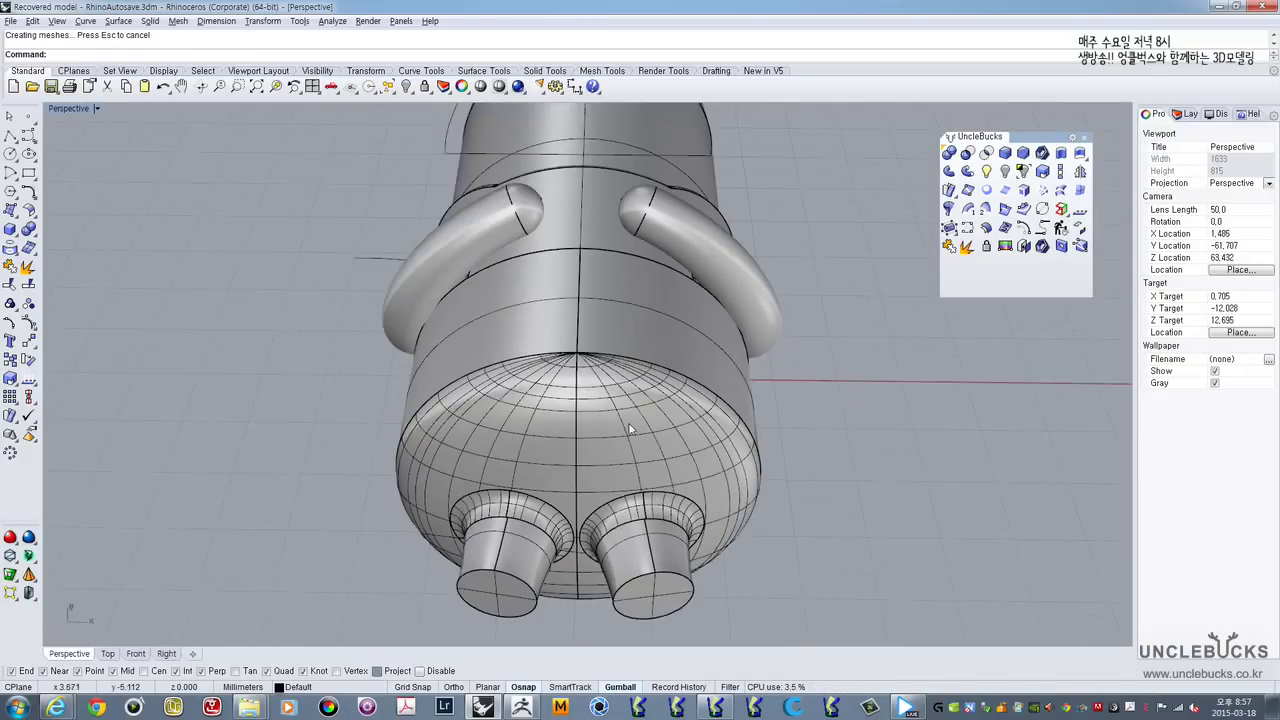
click(521, 410)
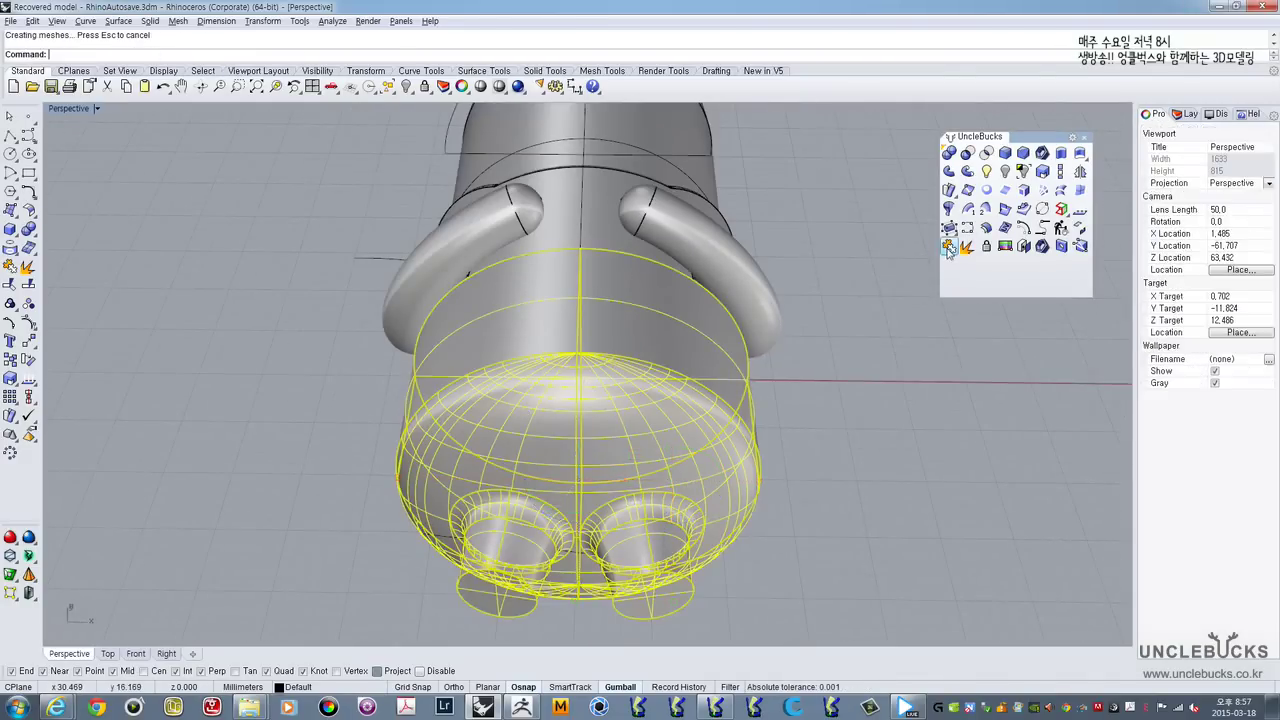
click(659, 382)
right_drag(659, 382, 661, 445)
scroll(659, 445, down, 2)
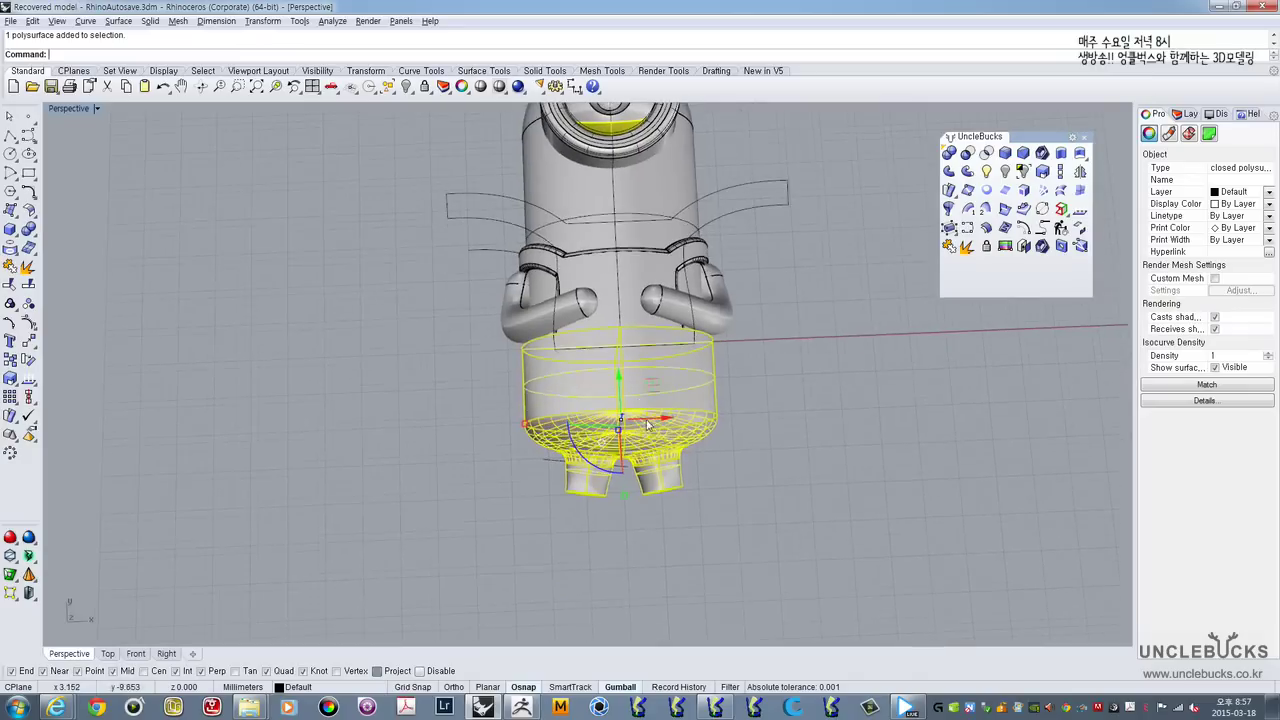
scroll(663, 443, up, 4)
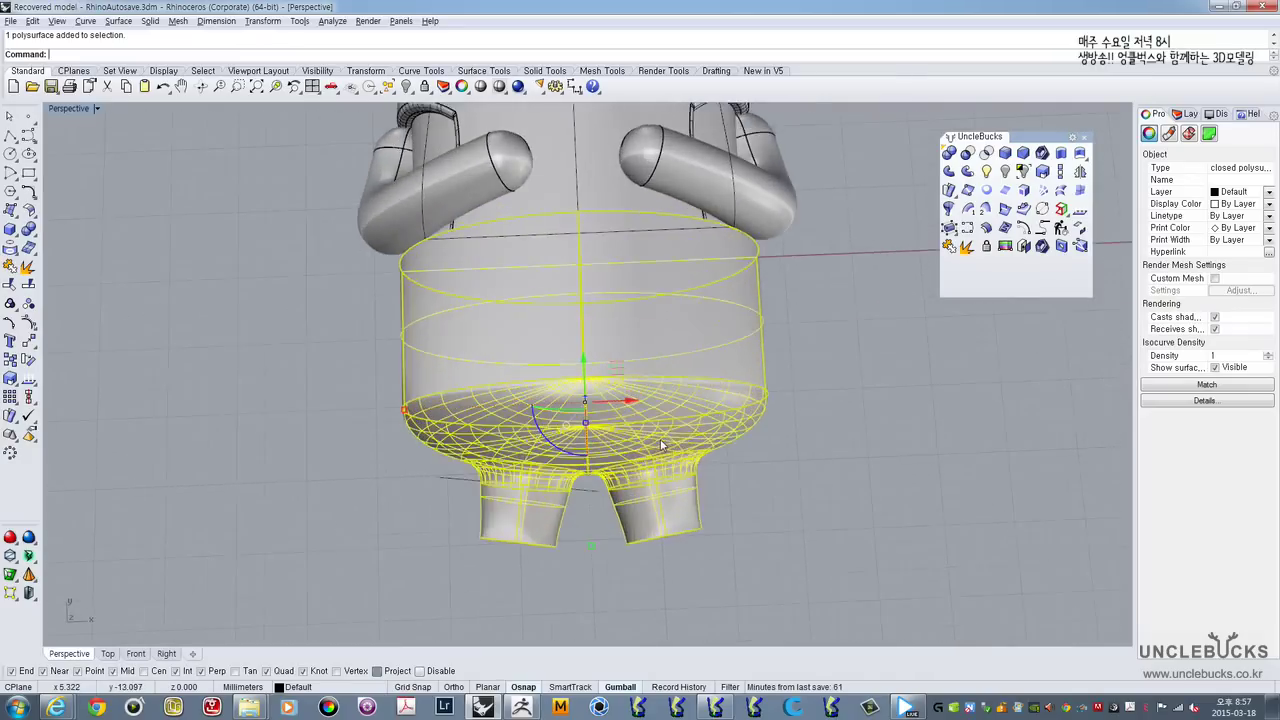
Step: Check the feet in the browser's Minion reference picture, then draw a horizontal line across both lower legs in Rhino's Top view
key(ctrl+F1)
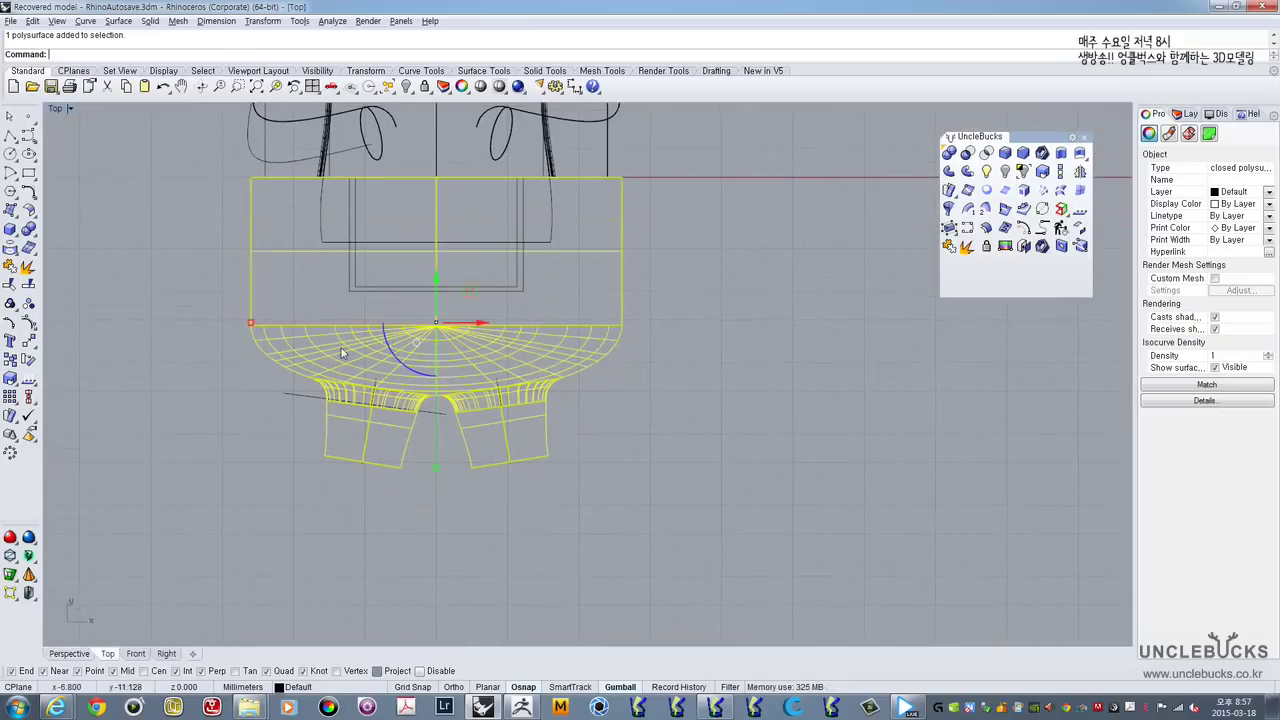
click(8, 137)
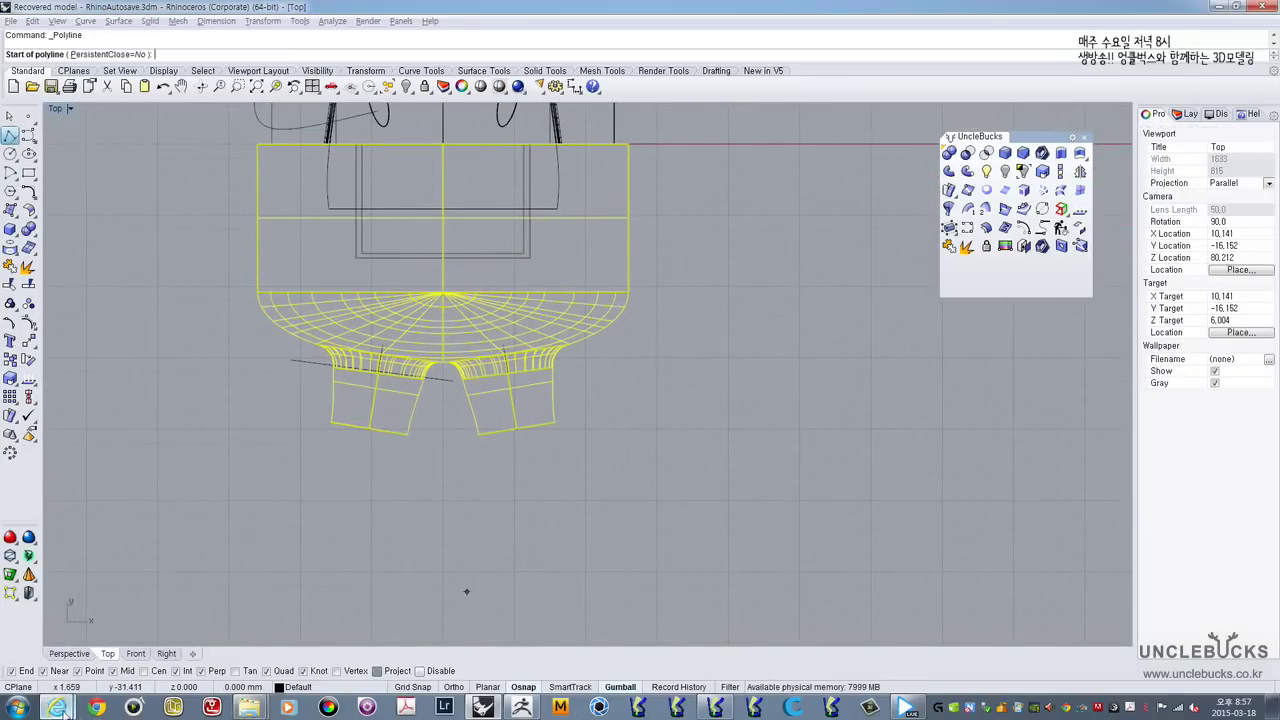
mouse_move(56, 707)
click(234, 625)
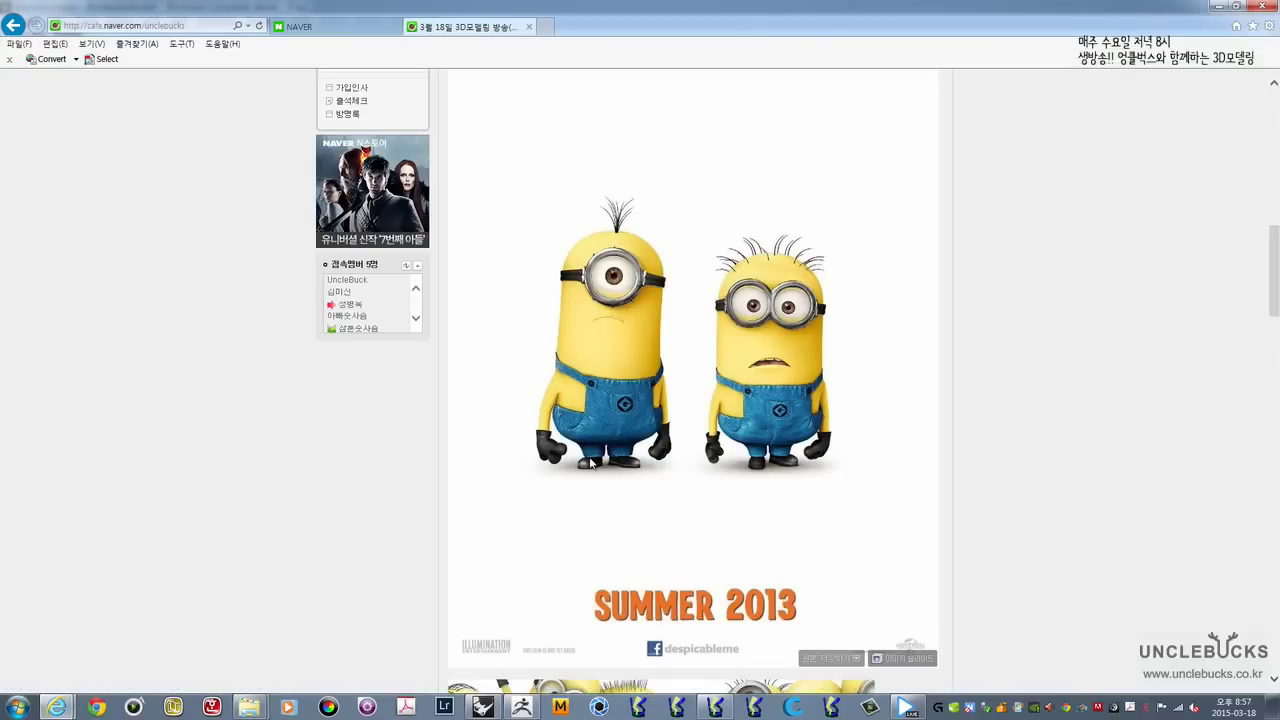
key(alt+Tab)
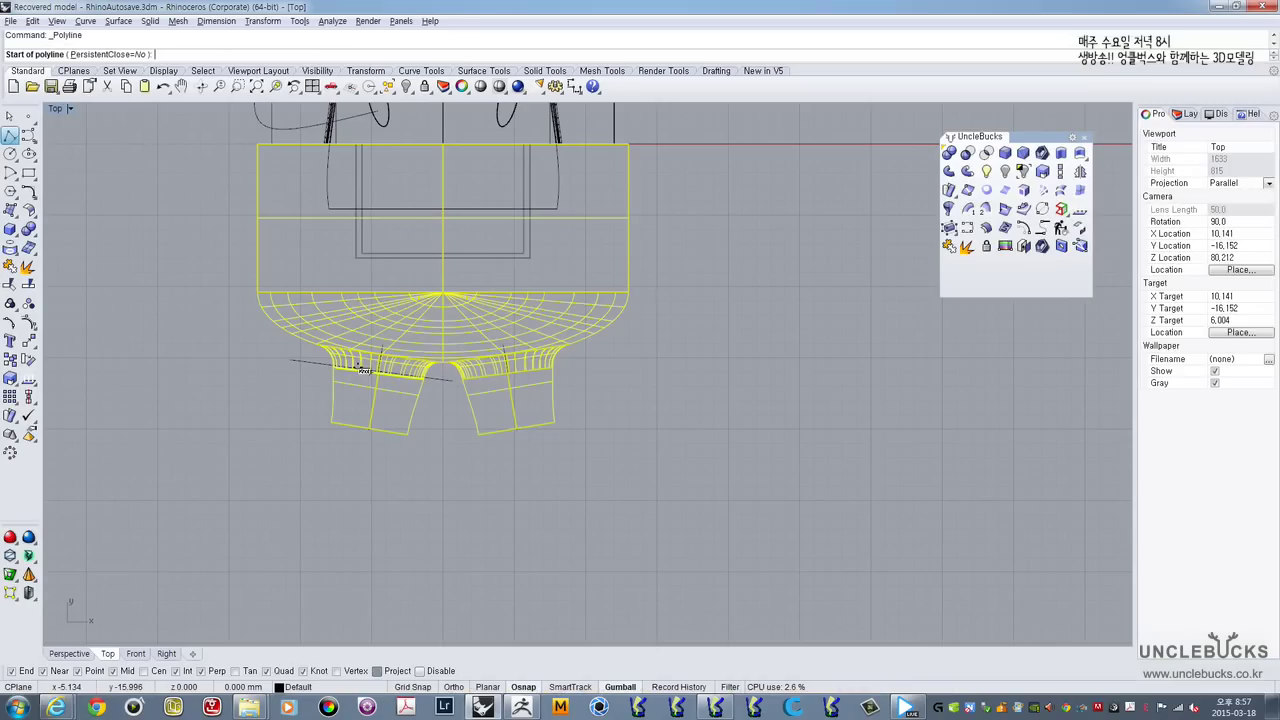
click(271, 414)
click(671, 414)
key(Return)
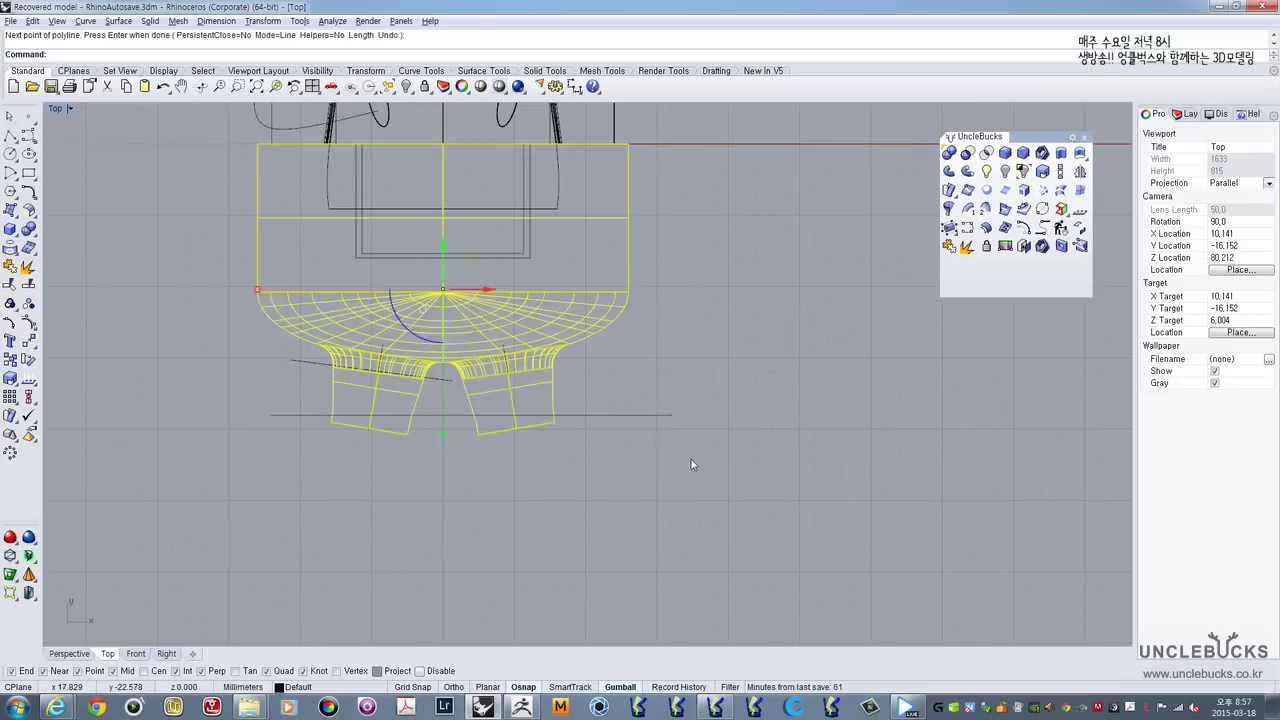
Step: Nudge the horizontal line across the lower legs and delete it
click(475, 411)
drag(473, 398, 474, 400)
right_drag(484, 438, 557, 433)
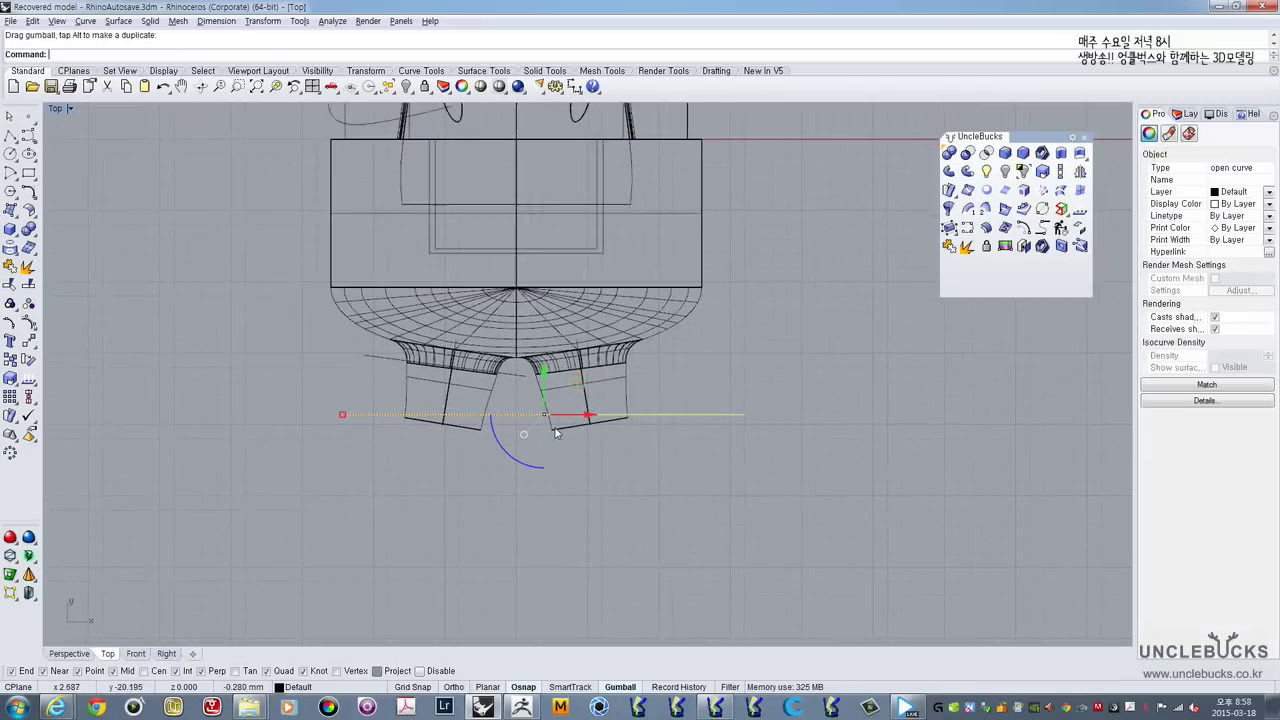
double_click(57, 109)
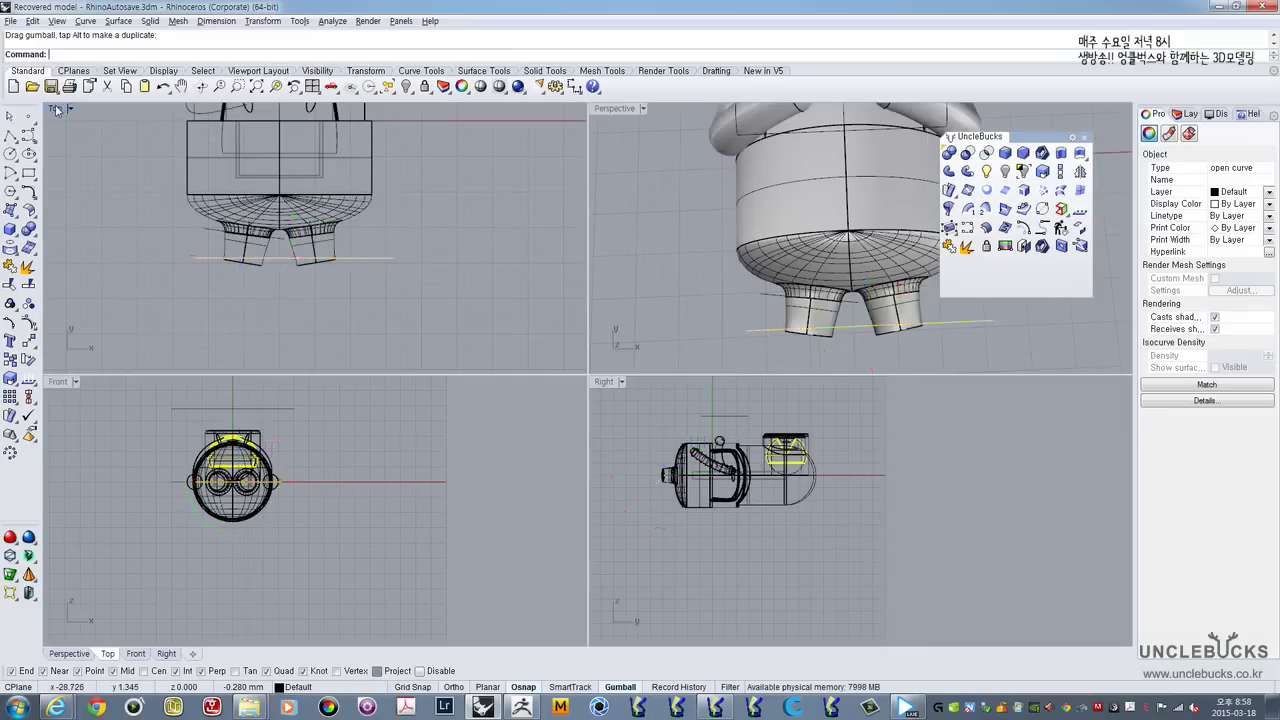
double_click(57, 109)
scroll(636, 303, down, 3)
key(Delete)
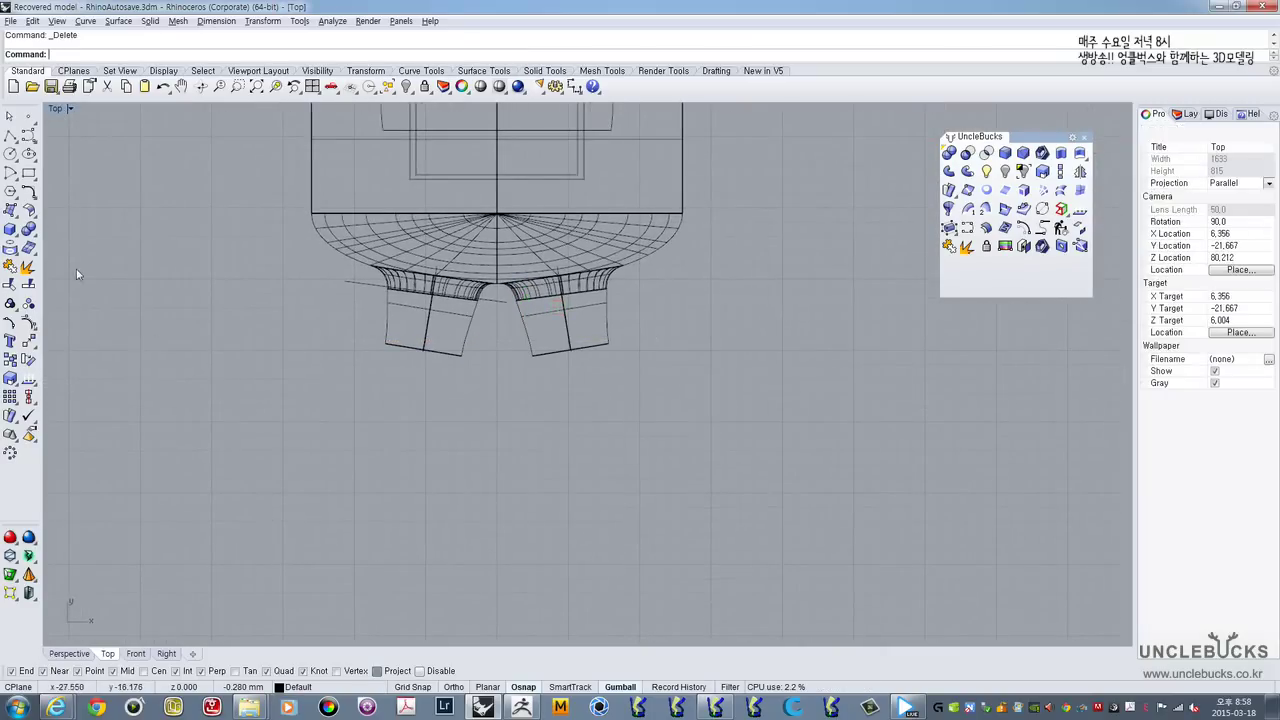
Step: Create a wide box in the Top view with its upper edge overlapping the ends of both legs
click(13, 230)
right_drag(601, 440, 564, 352)
click(740, 514)
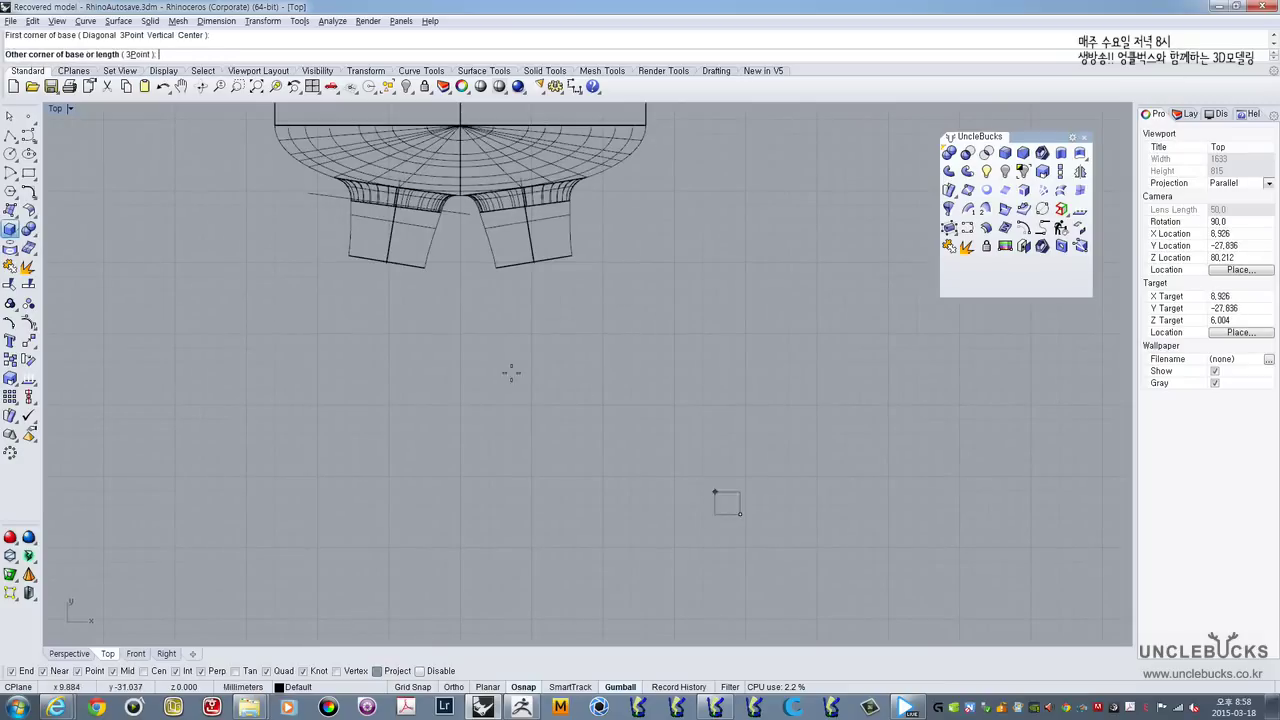
click(178, 253)
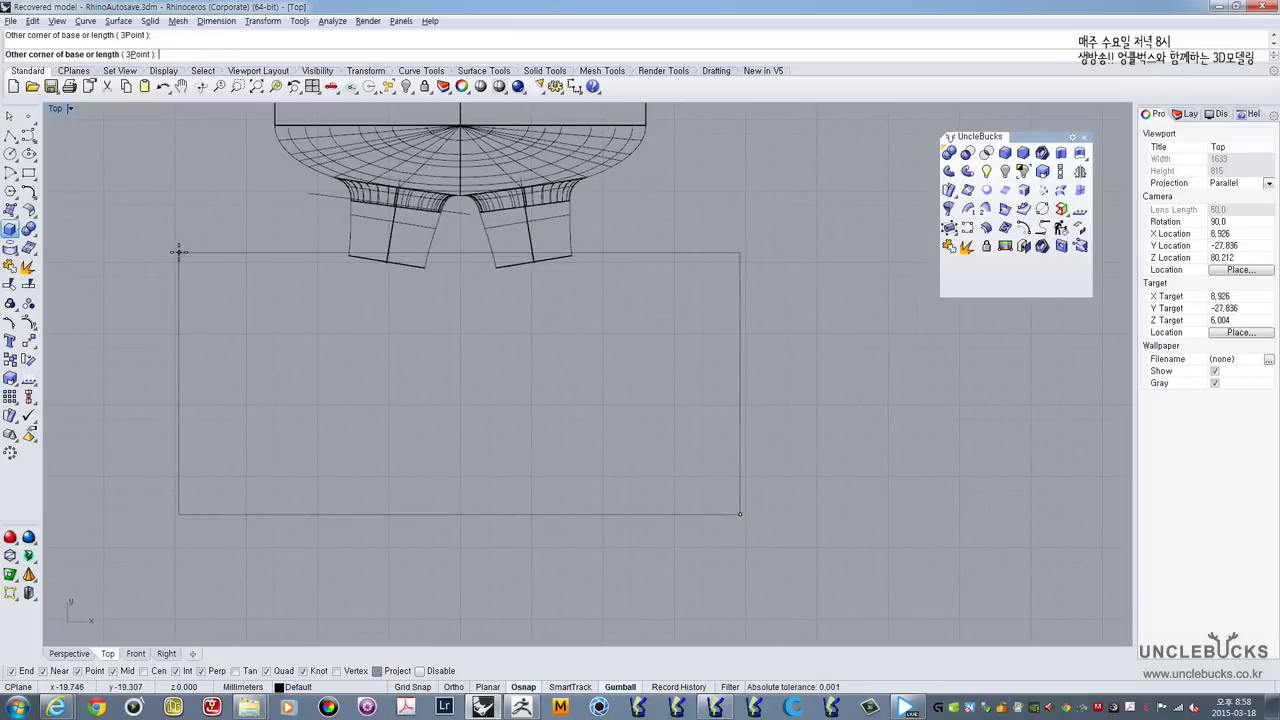
click(162, 191)
right_click(163, 190)
double_click(55, 109)
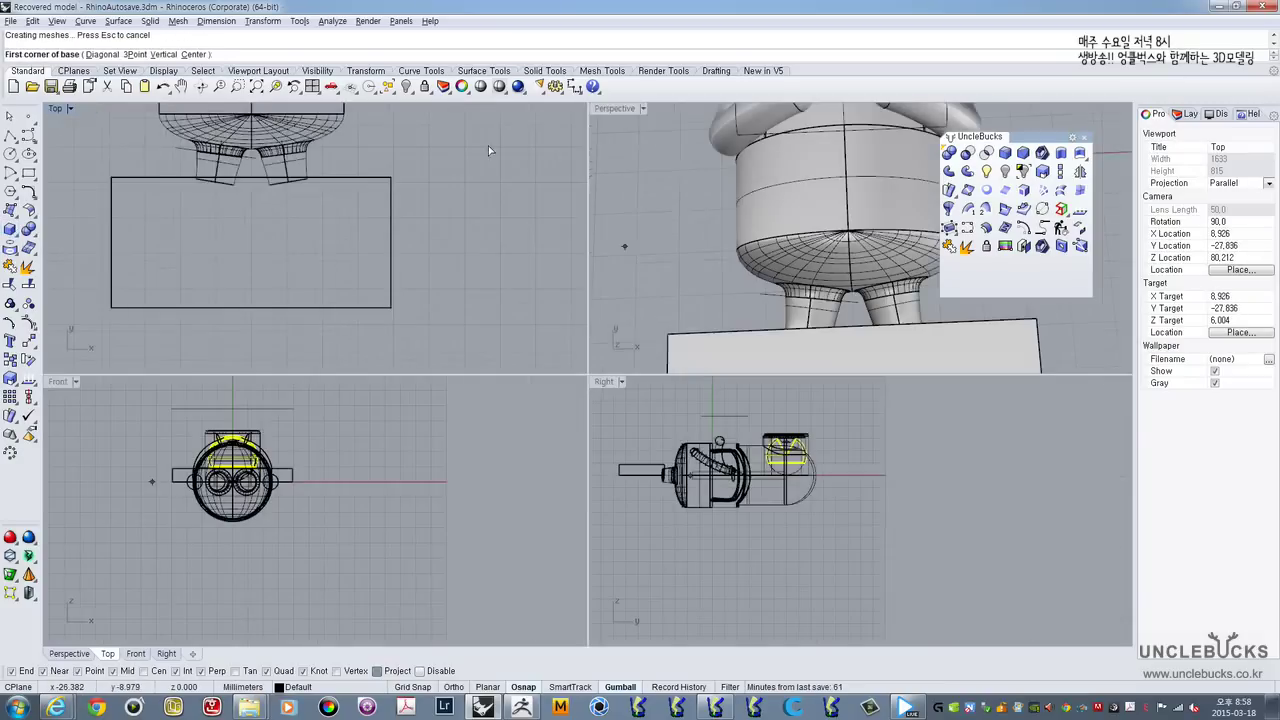
double_click(620, 109)
right_drag(500, 262, 635, 242)
scroll(691, 236, down, 3)
right_drag(642, 322, 672, 212)
key(Escape)
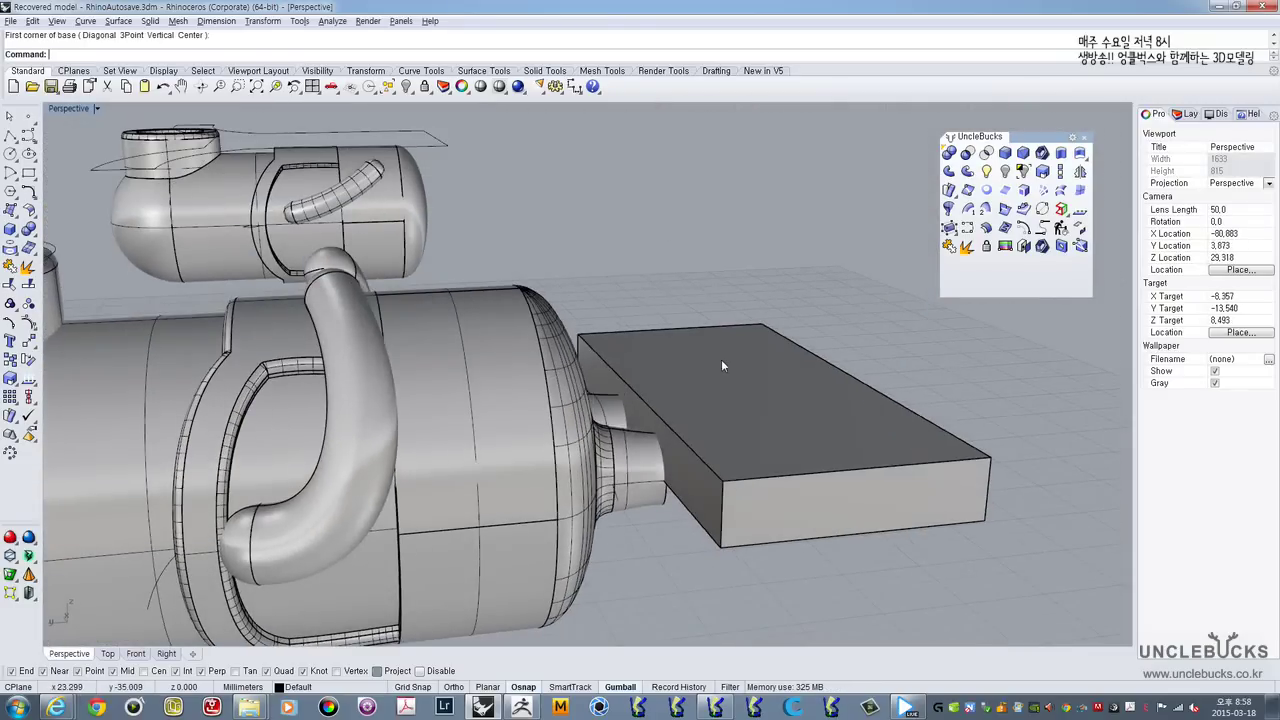
Step: Enlarge the box's height so that it fully covers the ends of both legs
click(721, 359)
right_drag(722, 415, 692, 372)
drag(683, 366, 675, 378)
right_drag(668, 362, 592, 388)
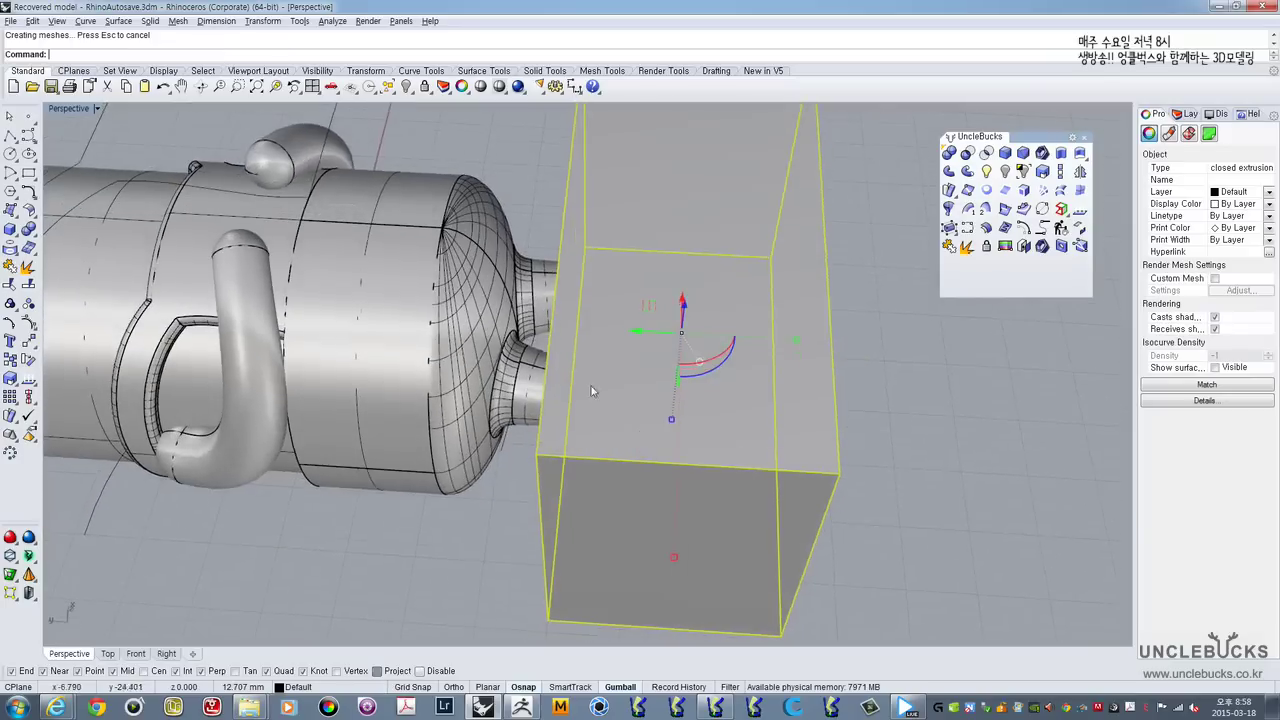
Step: Subtract the large box from the legged lower body with Boolean Difference to cut both leg ends flat
click(466, 306)
right_drag(494, 307, 565, 246)
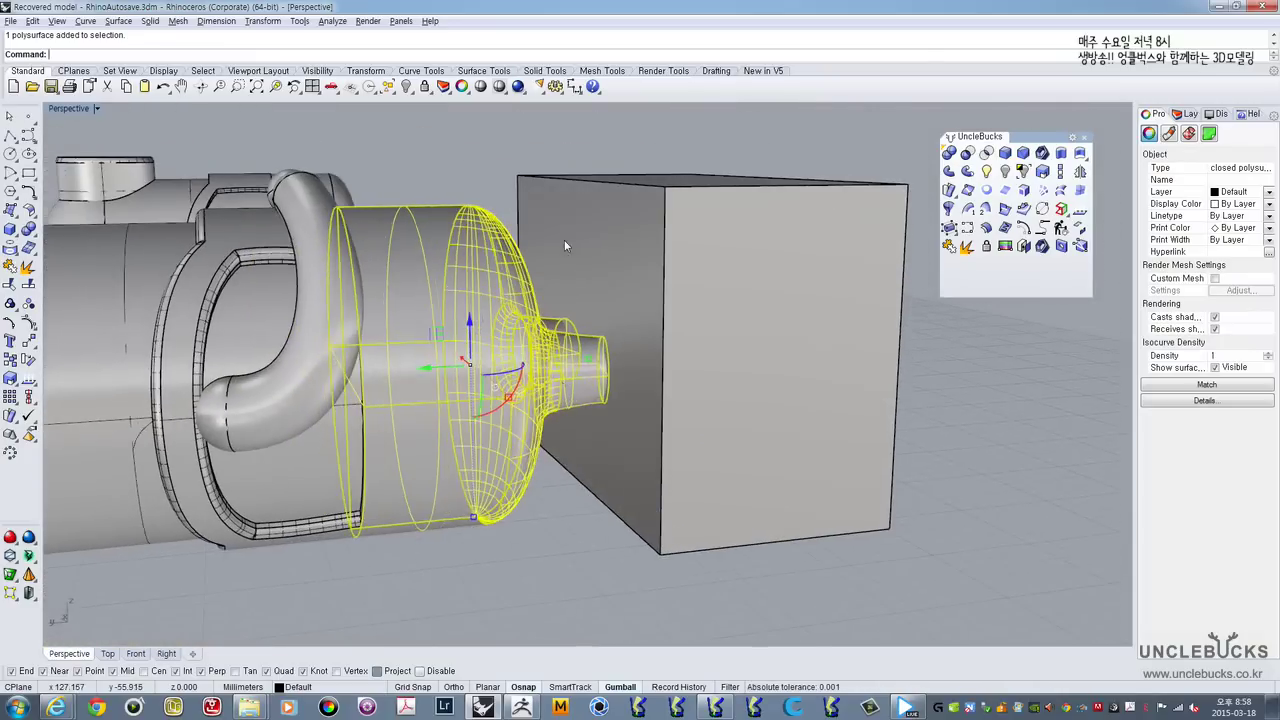
click(967, 153)
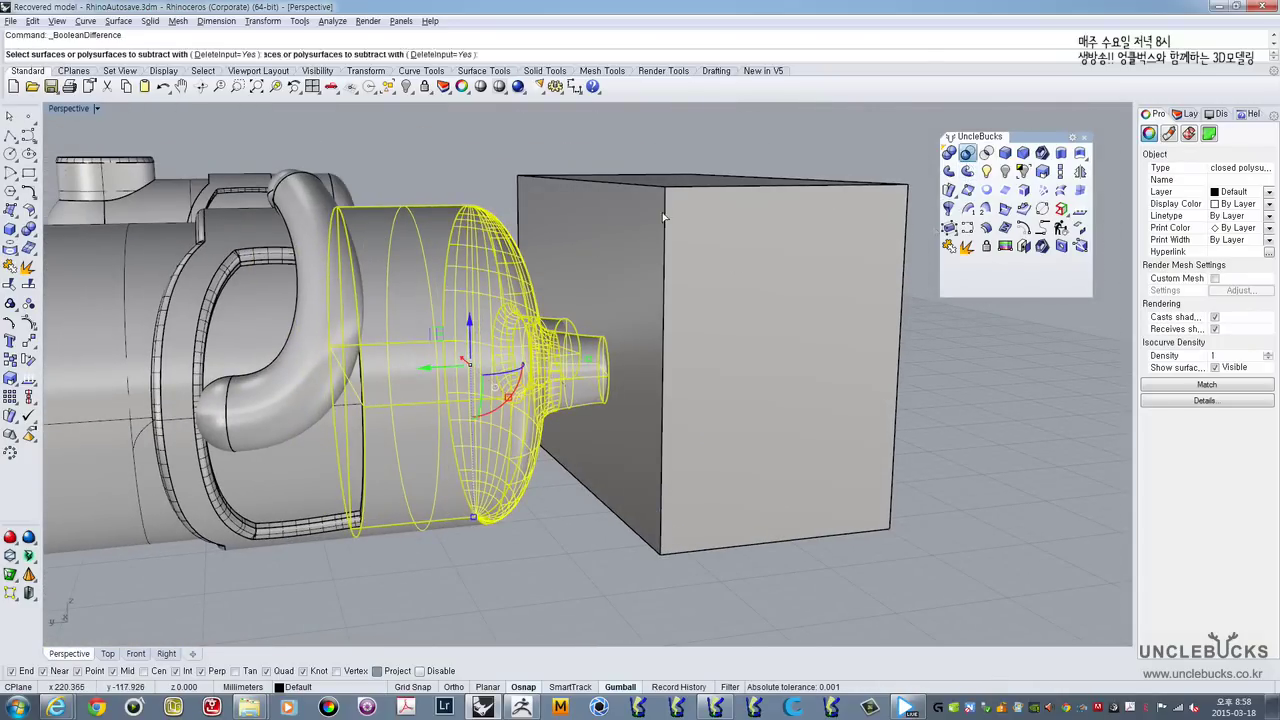
click(661, 212)
key(Return)
right_drag(680, 222, 540, 438)
scroll(540, 438, up, 6)
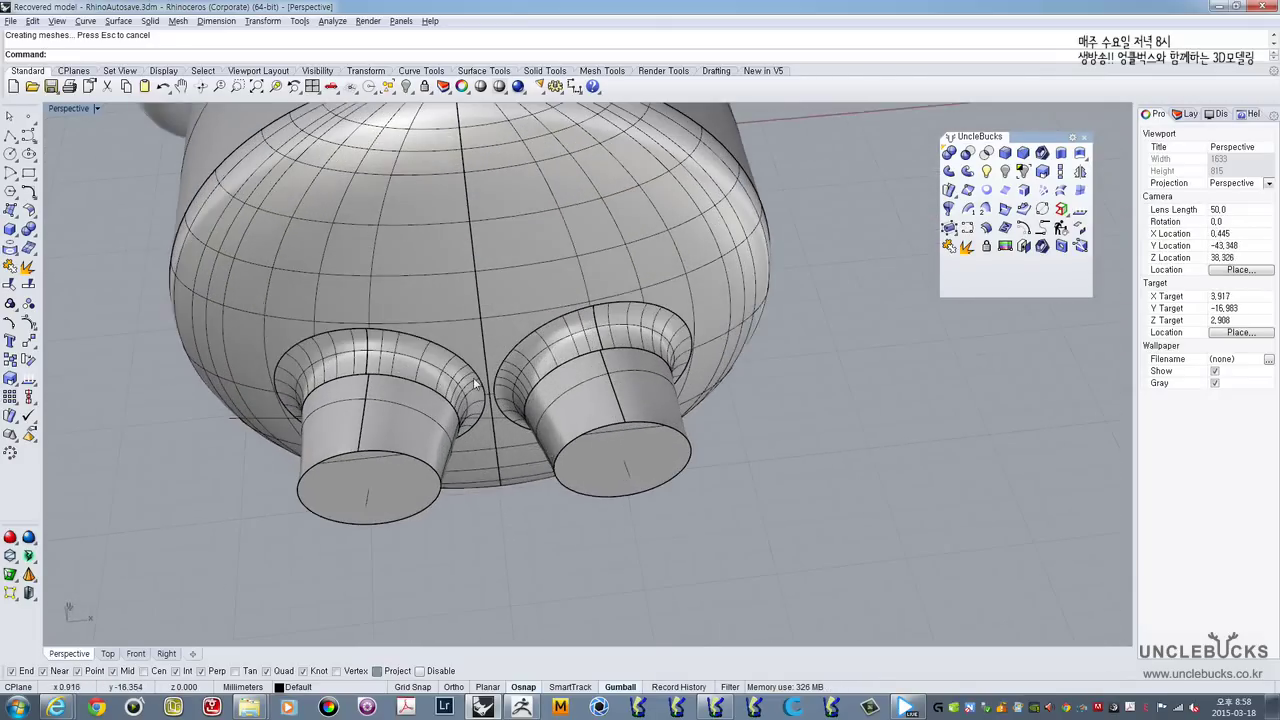
double_click(62, 109)
double_click(58, 109)
right_drag(265, 227, 396, 361)
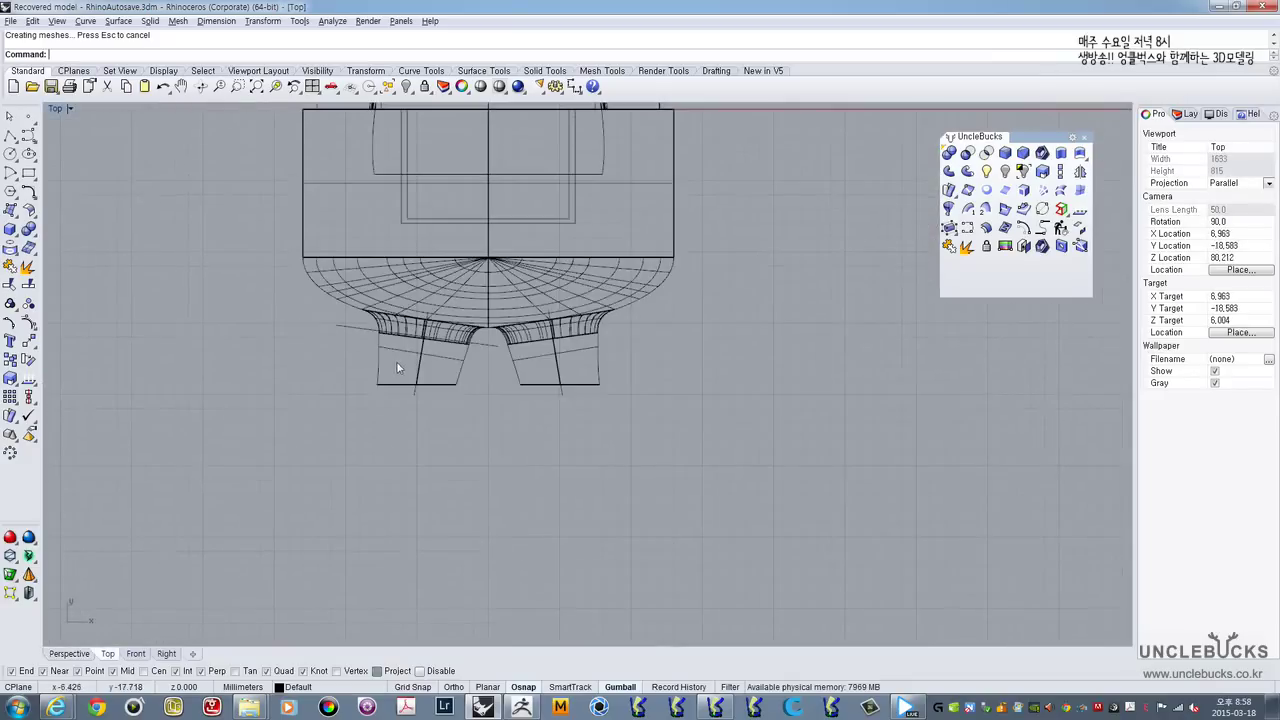
scroll(425, 365, down, 4)
scroll(425, 365, up, 5)
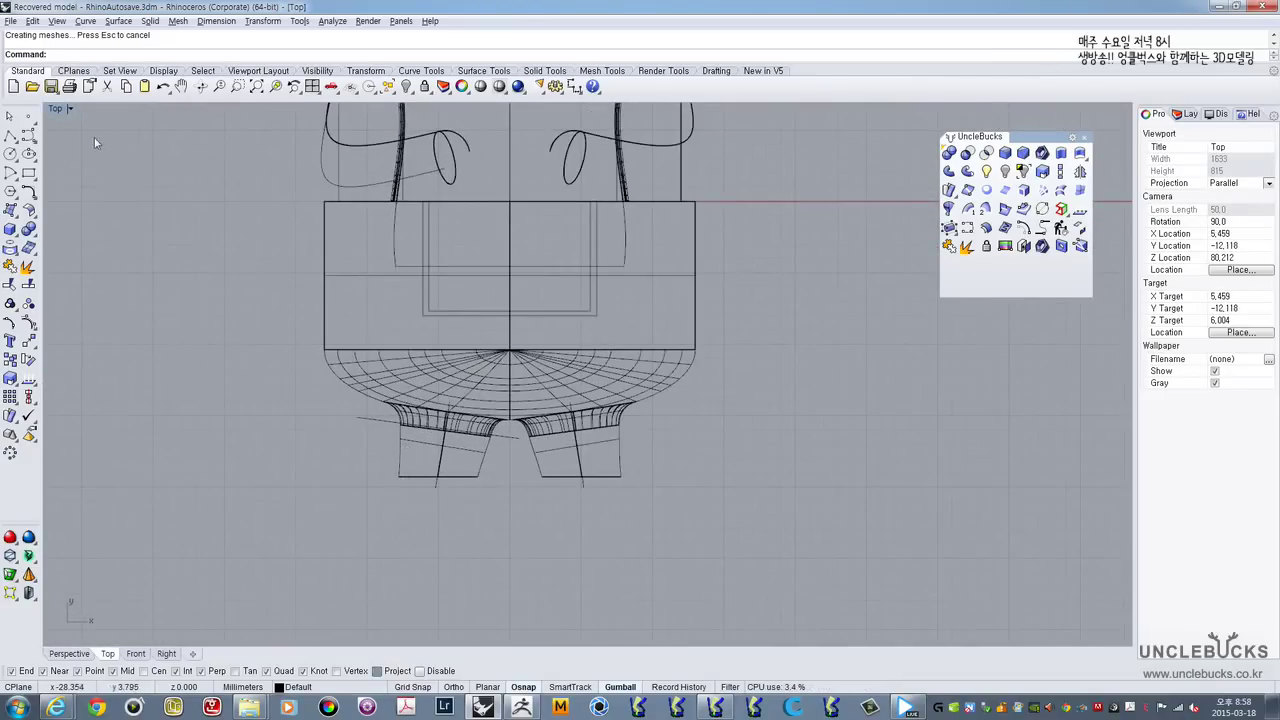
double_click(55, 109)
double_click(630, 110)
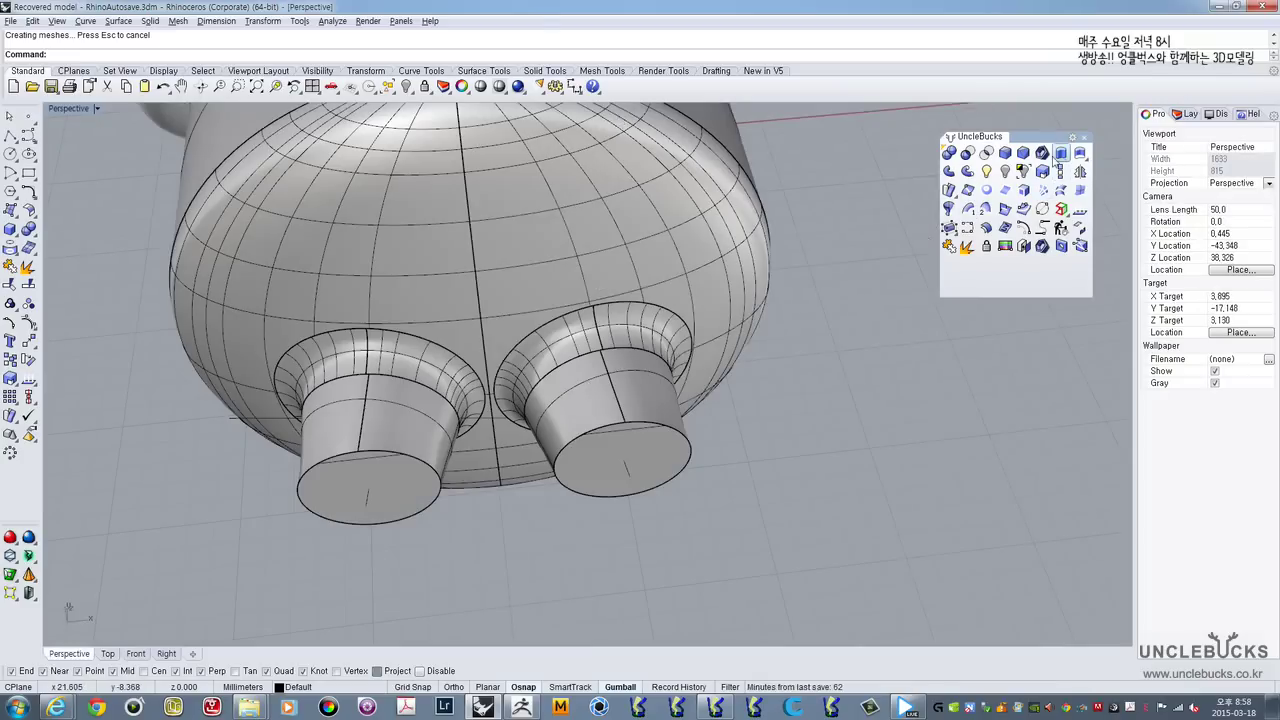
Step: Fillet the bottom edges of both legs with a radius of 0.6
click(1005, 152)
click(303, 477)
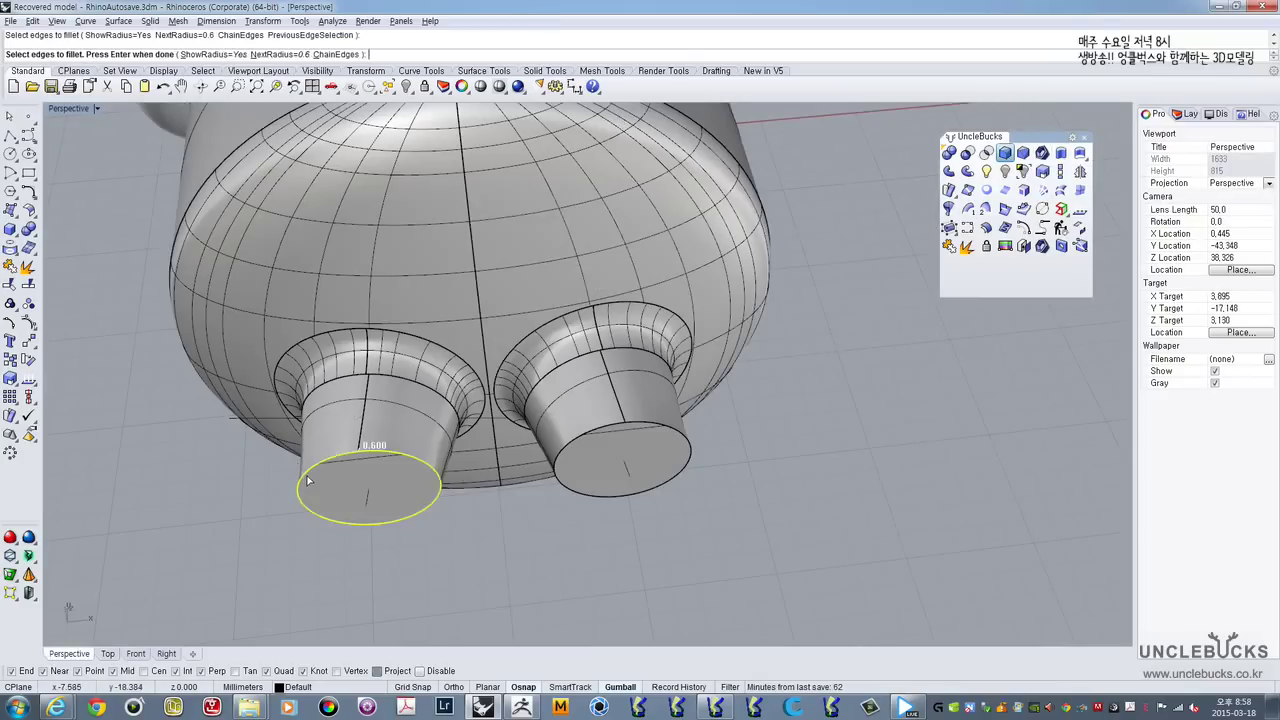
click(566, 447)
key(Return)
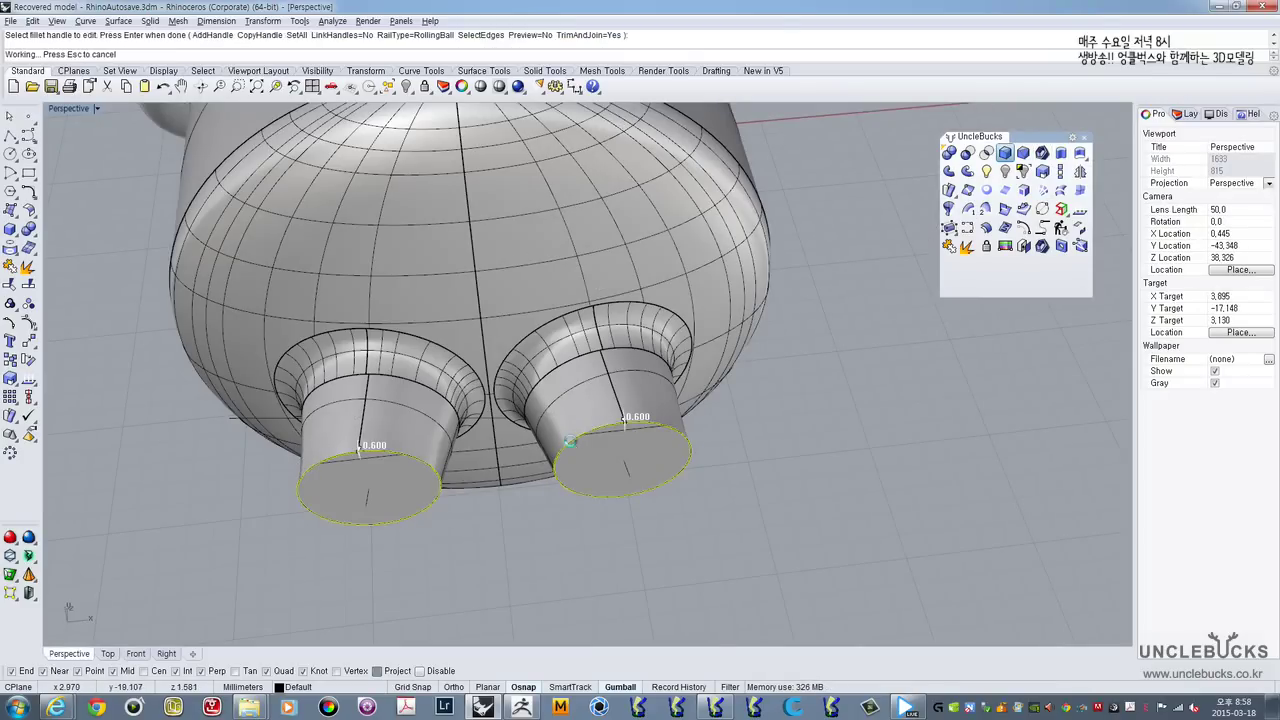
key(Return)
Step: Examine the whole figure in the Perspective view and compare its feet with the Minion reference picture in the browser
right_drag(510, 440, 464, 545)
scroll(475, 458, down, 5)
right_drag(470, 450, 533, 458)
scroll(539, 450, down, 6)
scroll(533, 458, up, 4)
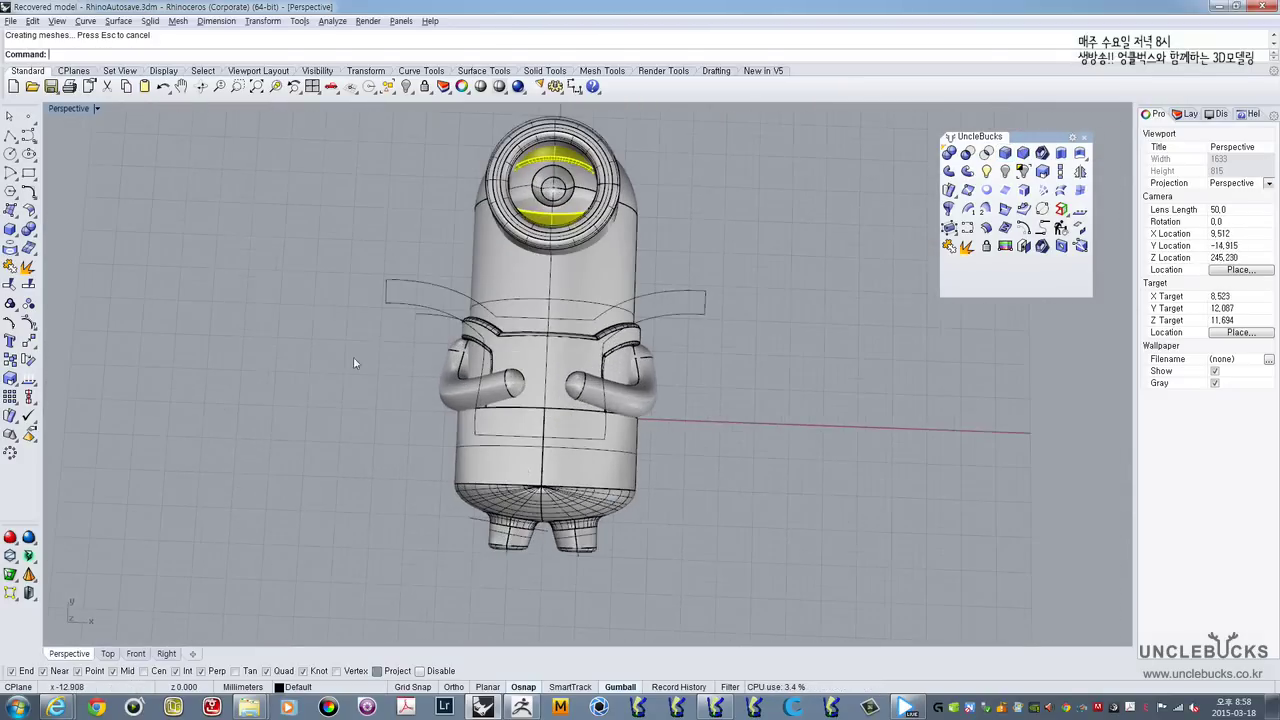
double_click(56, 109)
key(alt+Tab)
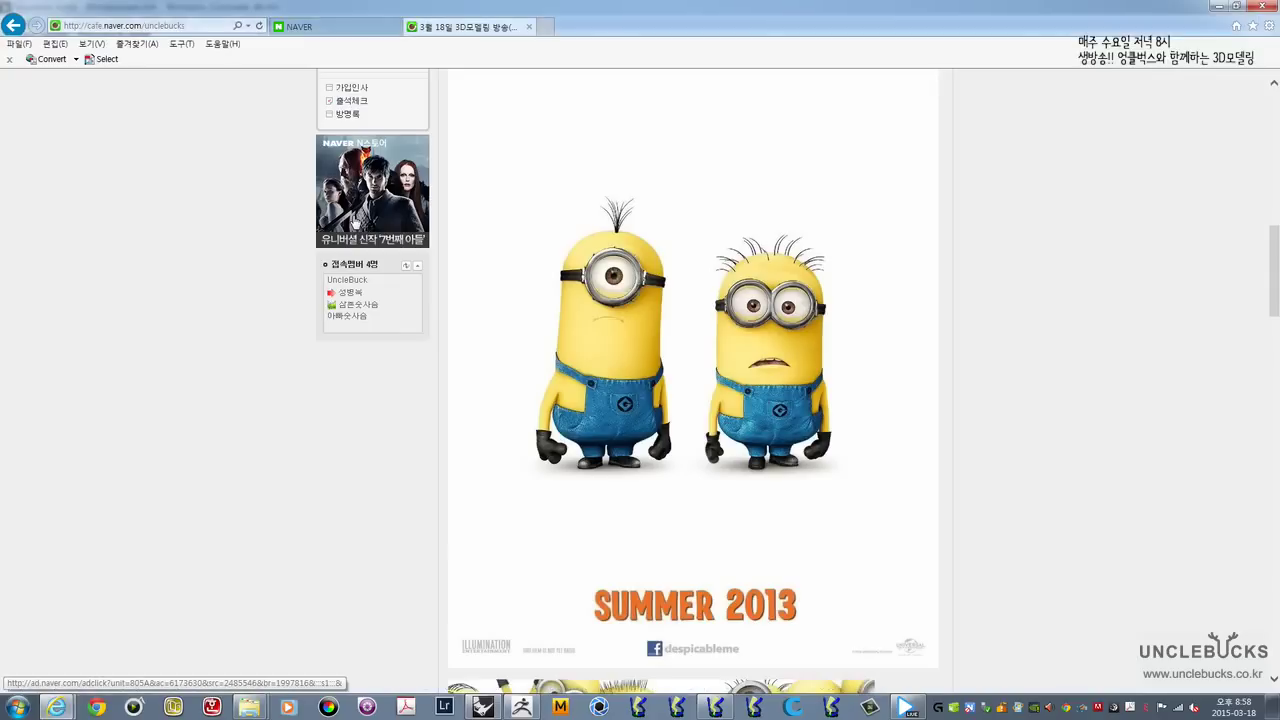
key(alt+Tab)
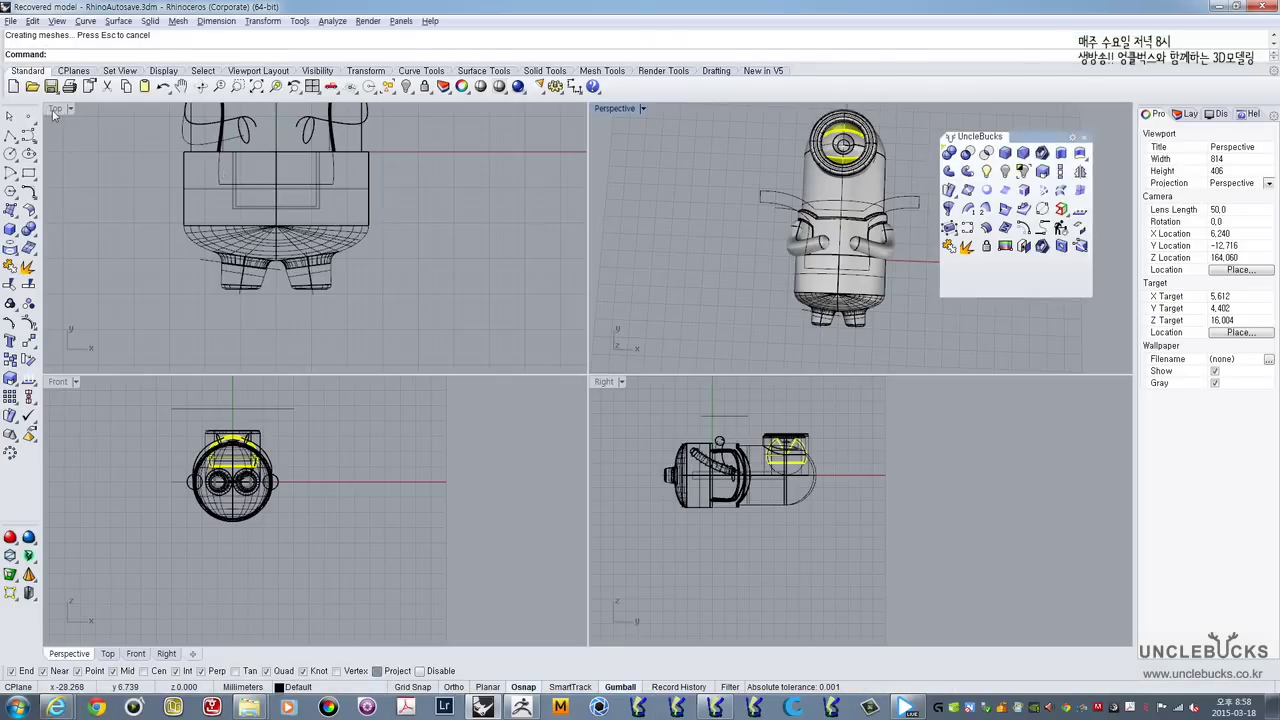
Step: Create a sphere with a radius of about 4 mm below the left-hand leg in the Top view
double_click(56, 109)
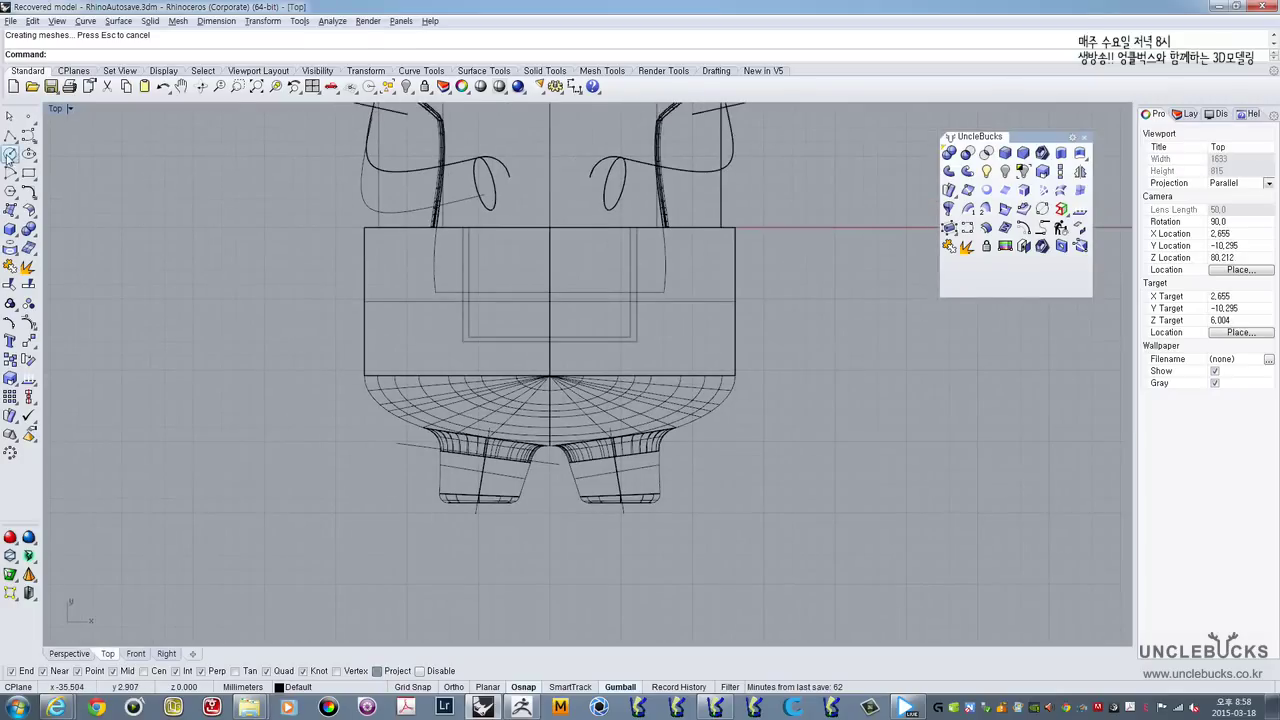
click(10, 230)
click(66, 237)
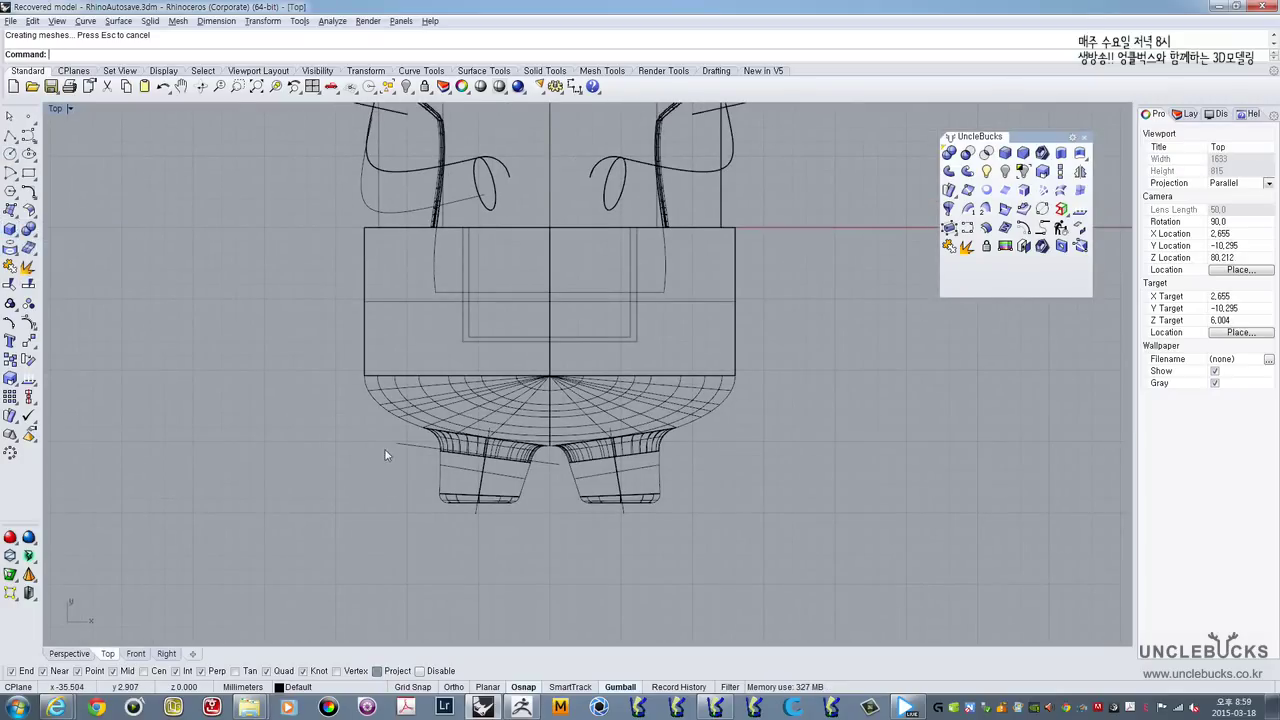
click(477, 545)
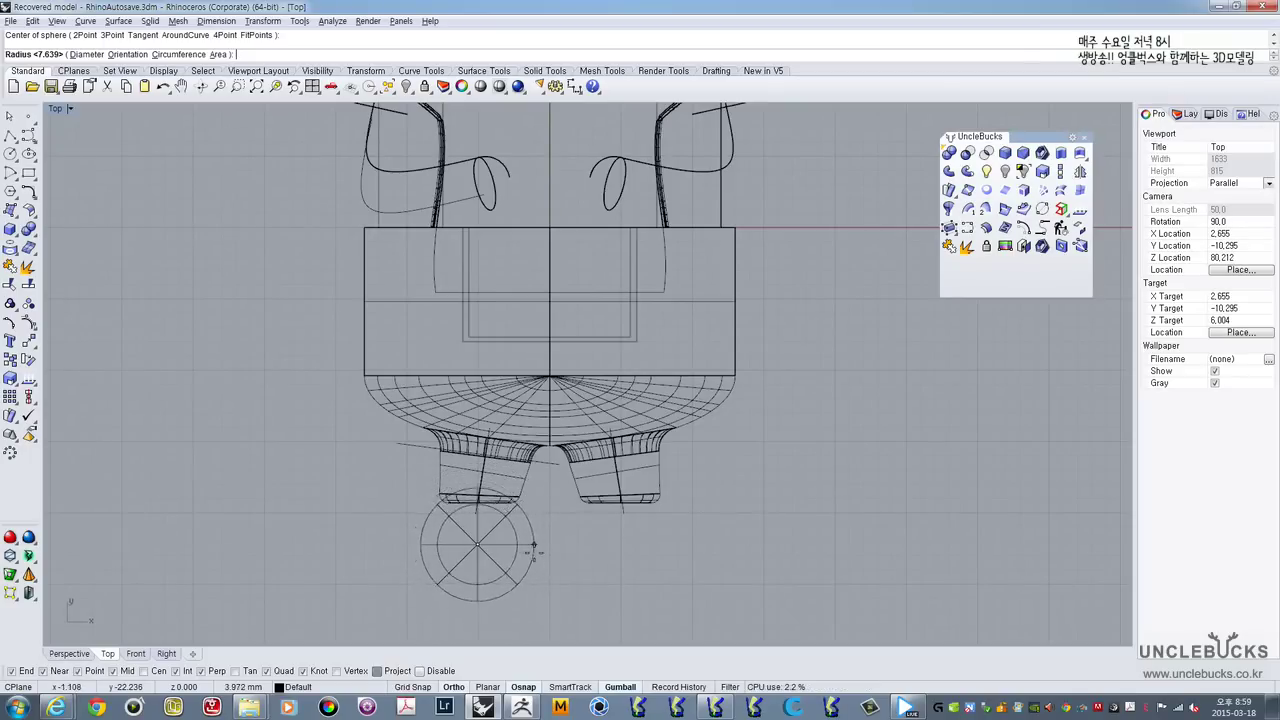
click(538, 548)
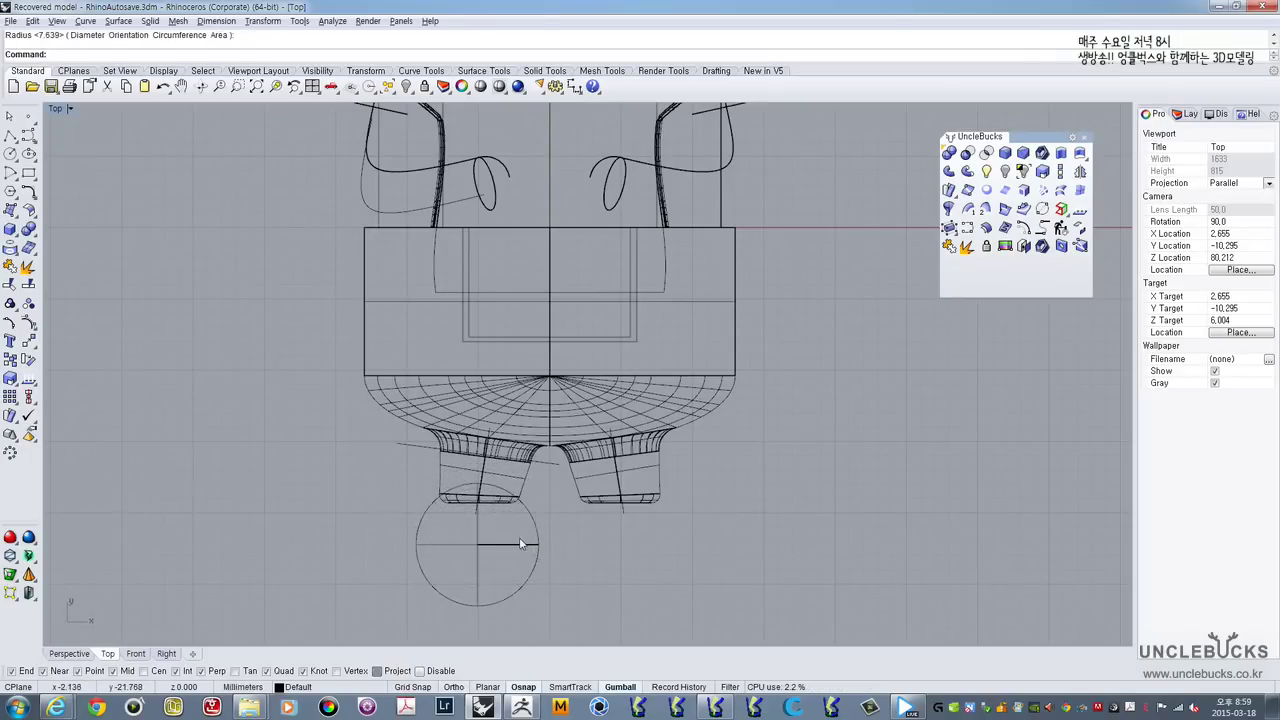
Step: Stretch the sphere horizontally into an ellipsoid about 1.5 times as wide as high and place it against the left-hand leg's end
scroll(520, 544, up, 3)
click(524, 463)
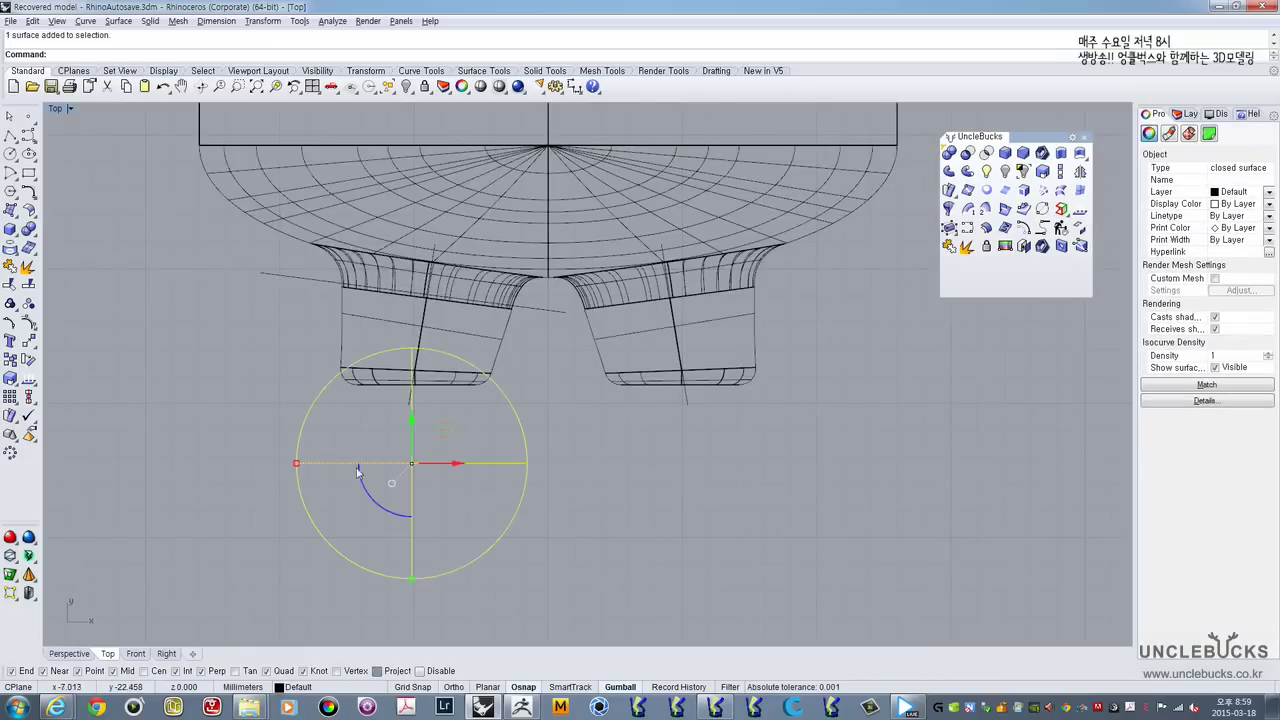
drag(296, 465, 240, 463)
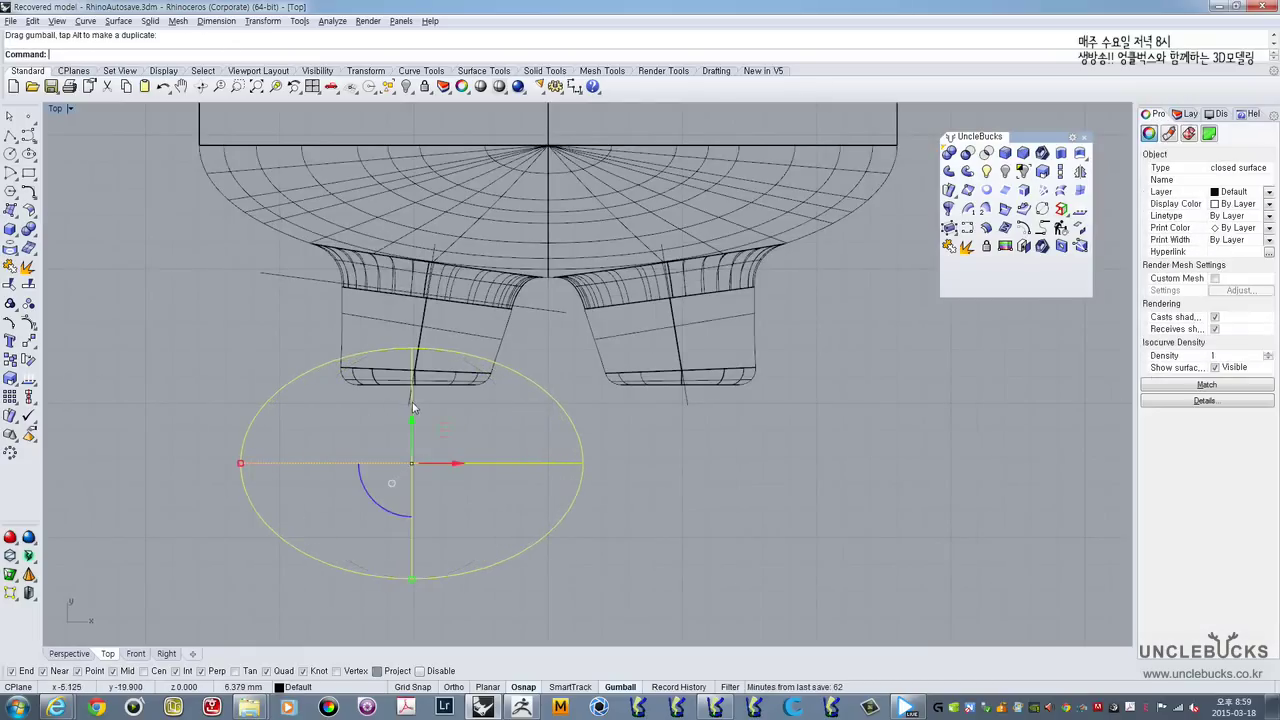
drag(414, 432, 418, 465)
scroll(506, 415, down, 4)
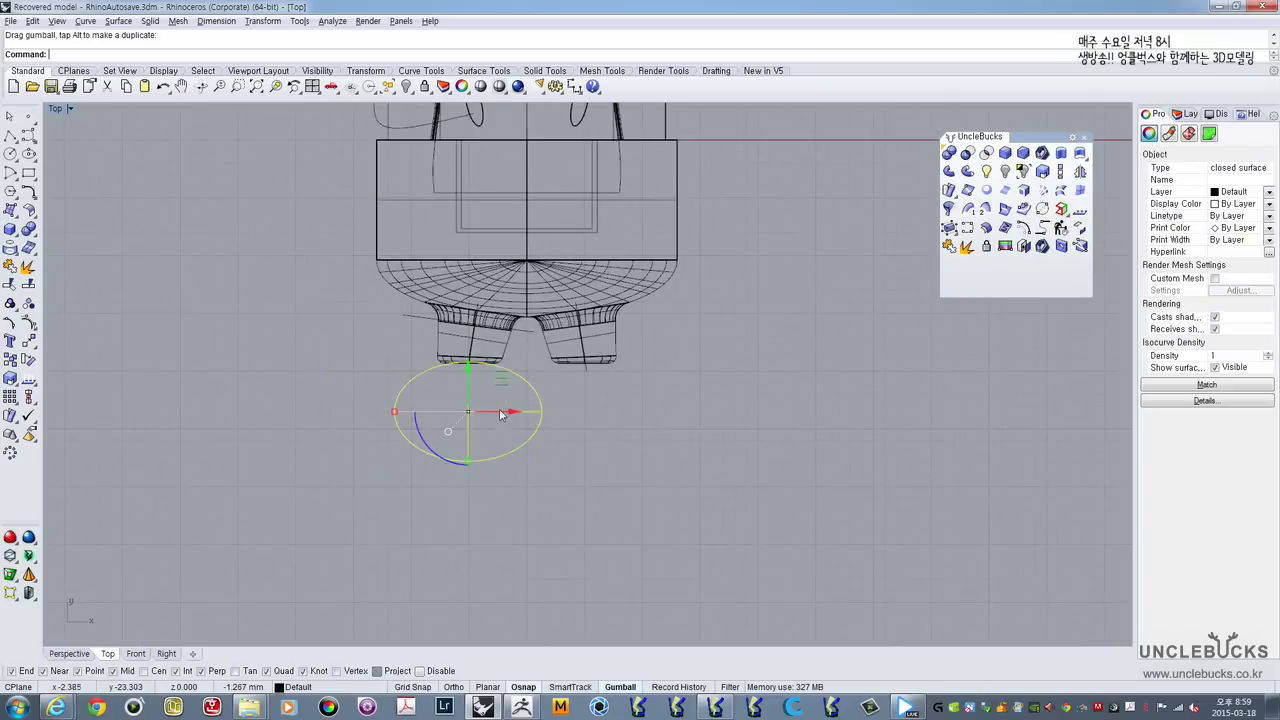
drag(502, 414, 401, 407)
drag(496, 383, 502, 372)
scroll(502, 372, up, 4)
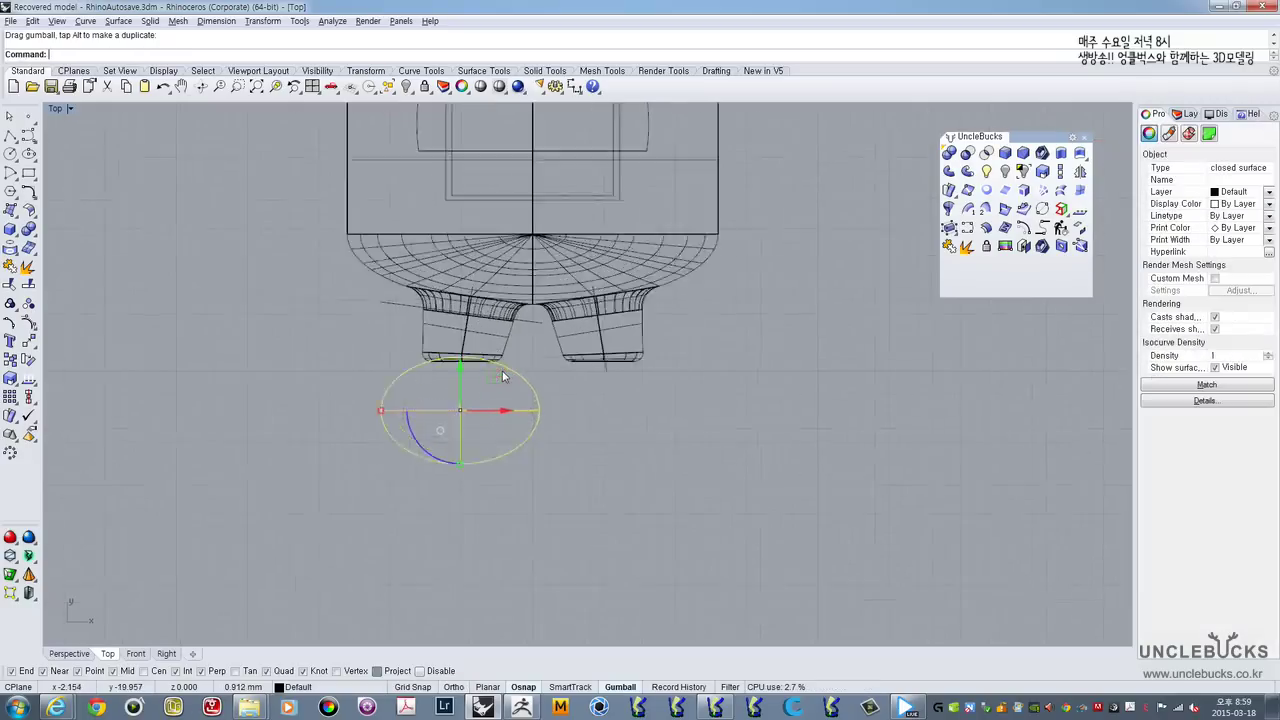
Step: Draw a straight horizontal line right across the ellipsoid, slightly below its centre
click(9, 136)
click(630, 460)
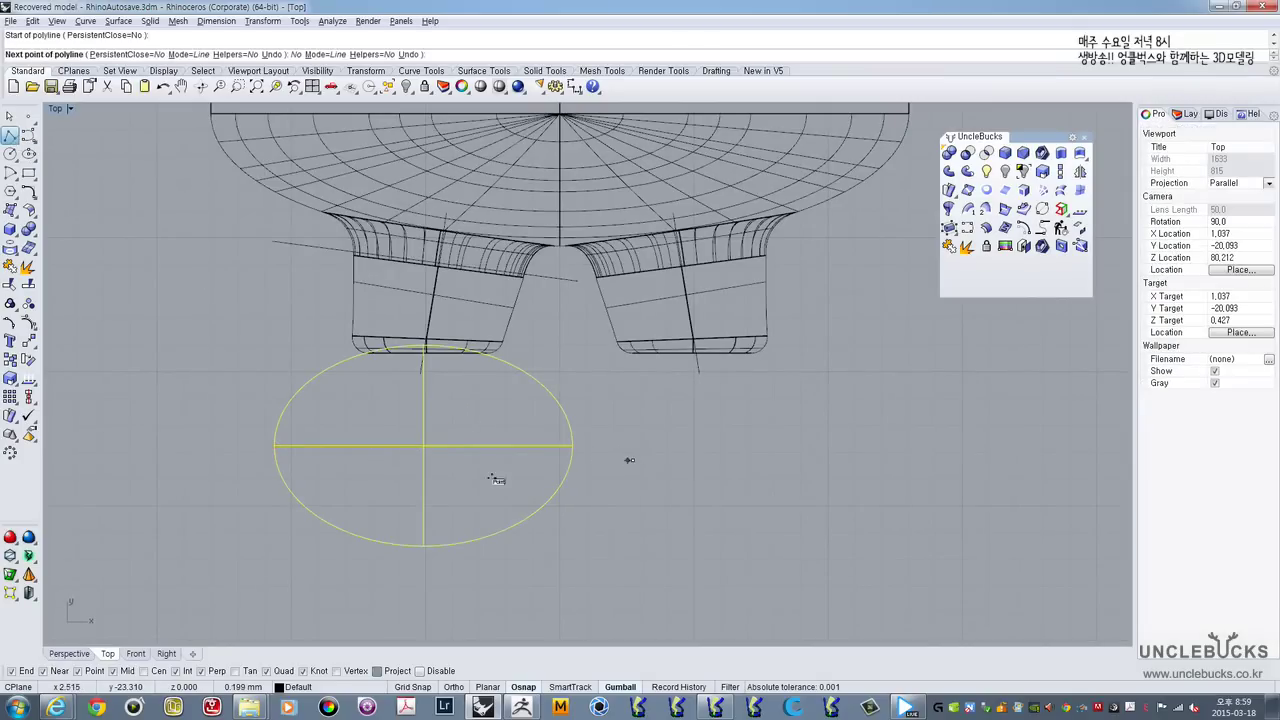
shift+click(211, 475)
right_click(228, 556)
right_drag(530, 495, 520, 449)
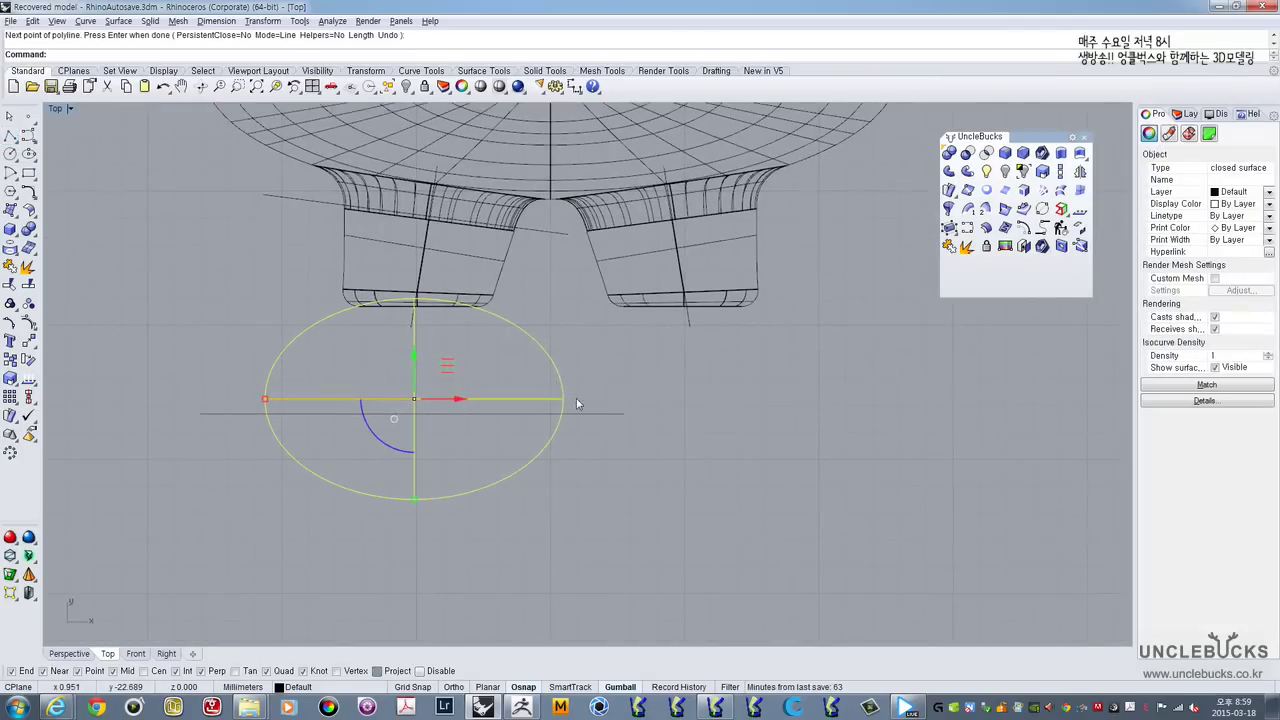
Step: Trim away the part of the ellipsoid below the horizontal line to leave a dome-shaped foot
click(601, 414)
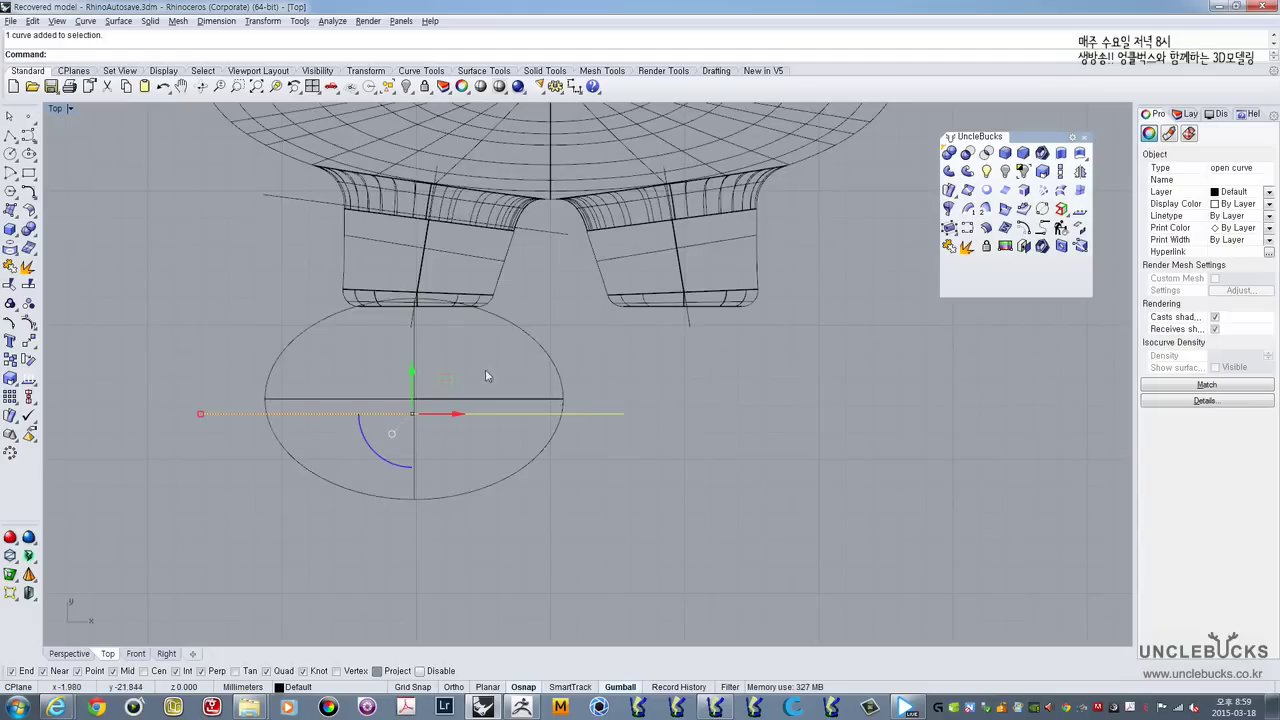
click(9, 284)
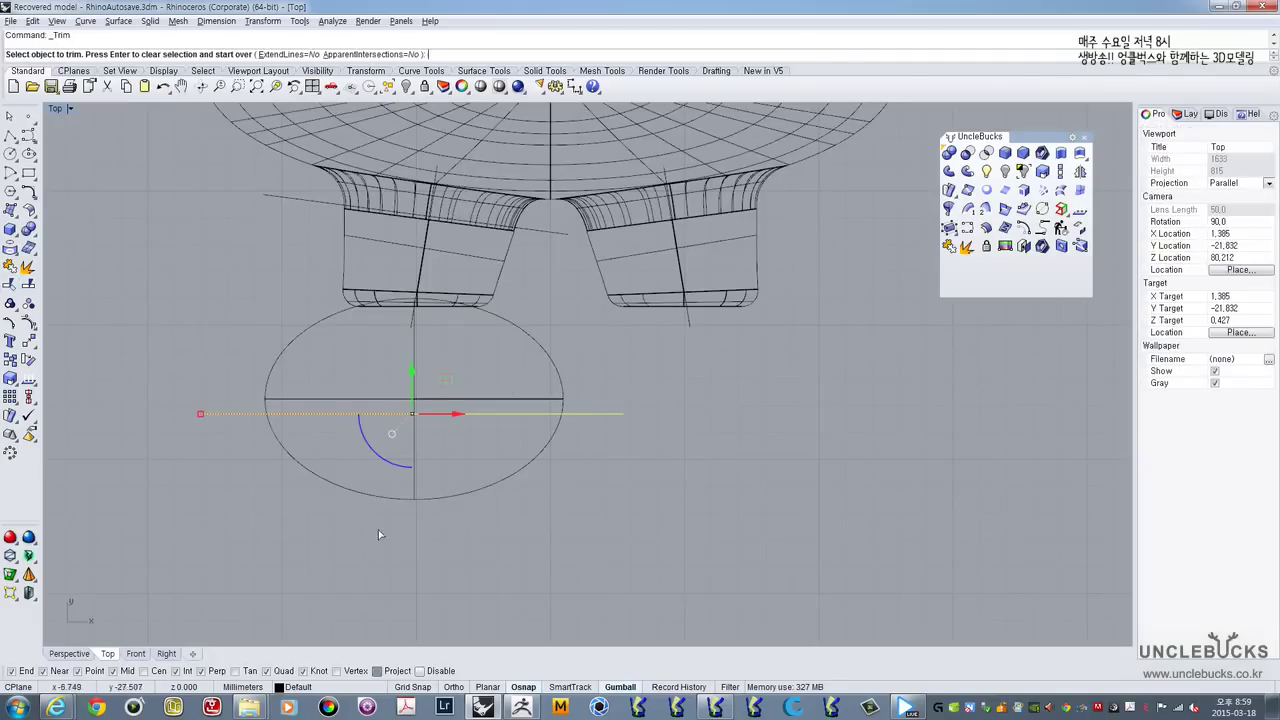
click(388, 498)
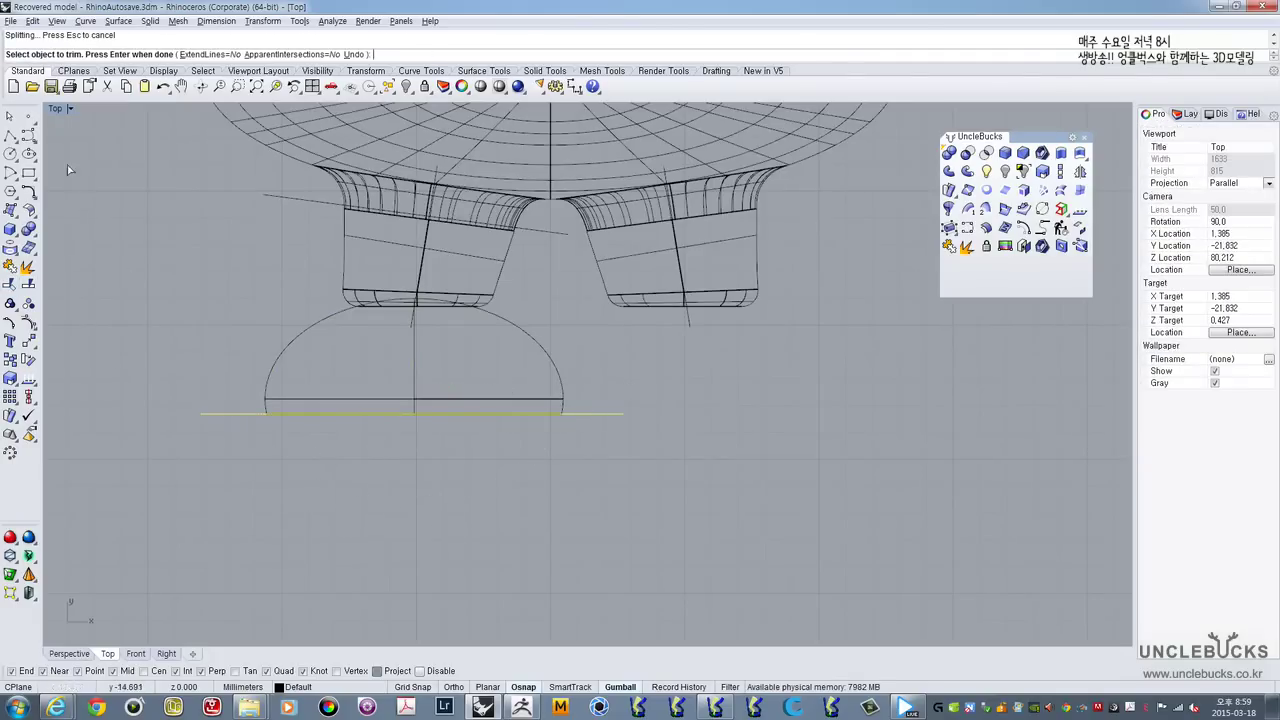
double_click(57, 108)
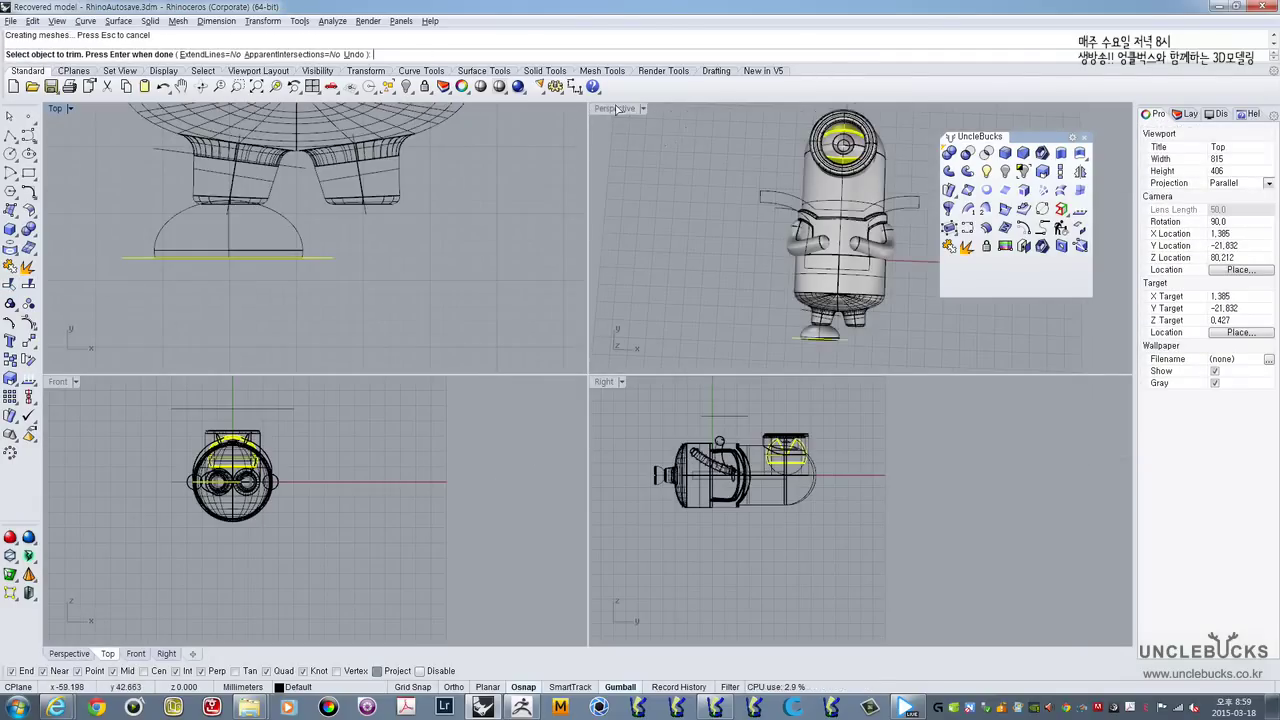
double_click(612, 109)
right_drag(486, 362, 612, 150)
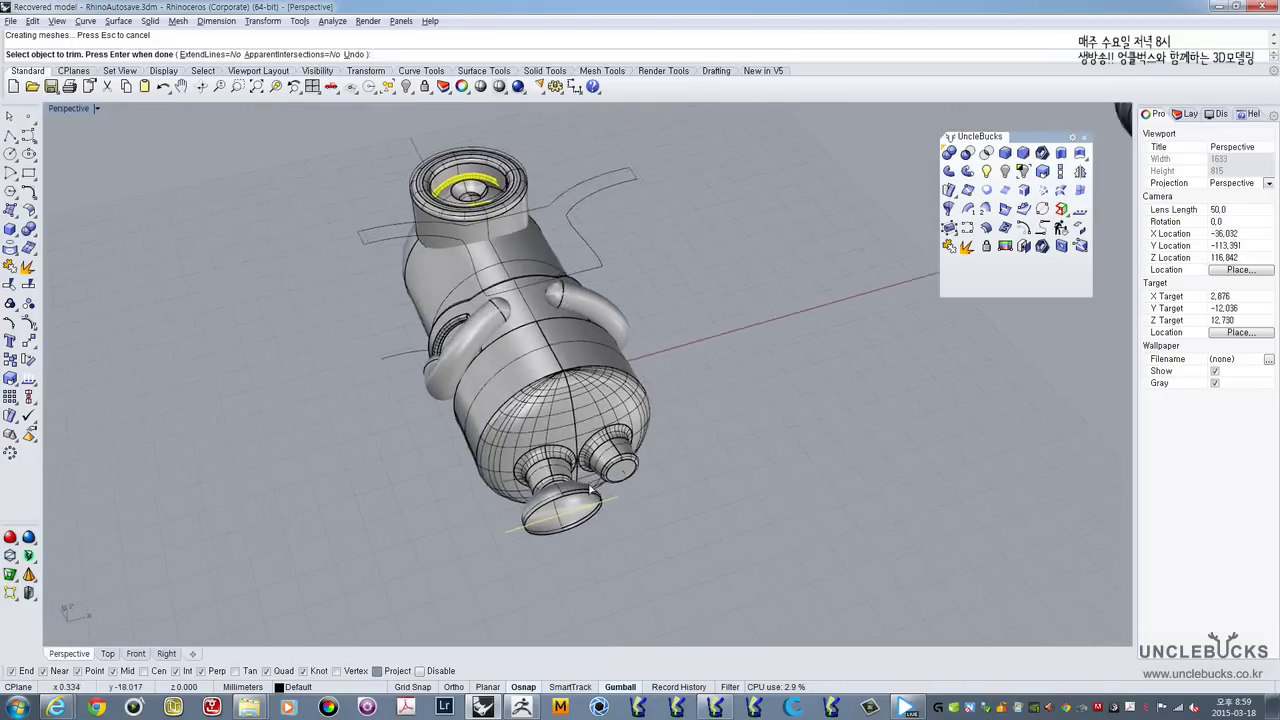
scroll(592, 512, up, 4)
key(Return)
Step: Cap the open flat underside of the dome-shaped foot to make it a closed solid
click(591, 512)
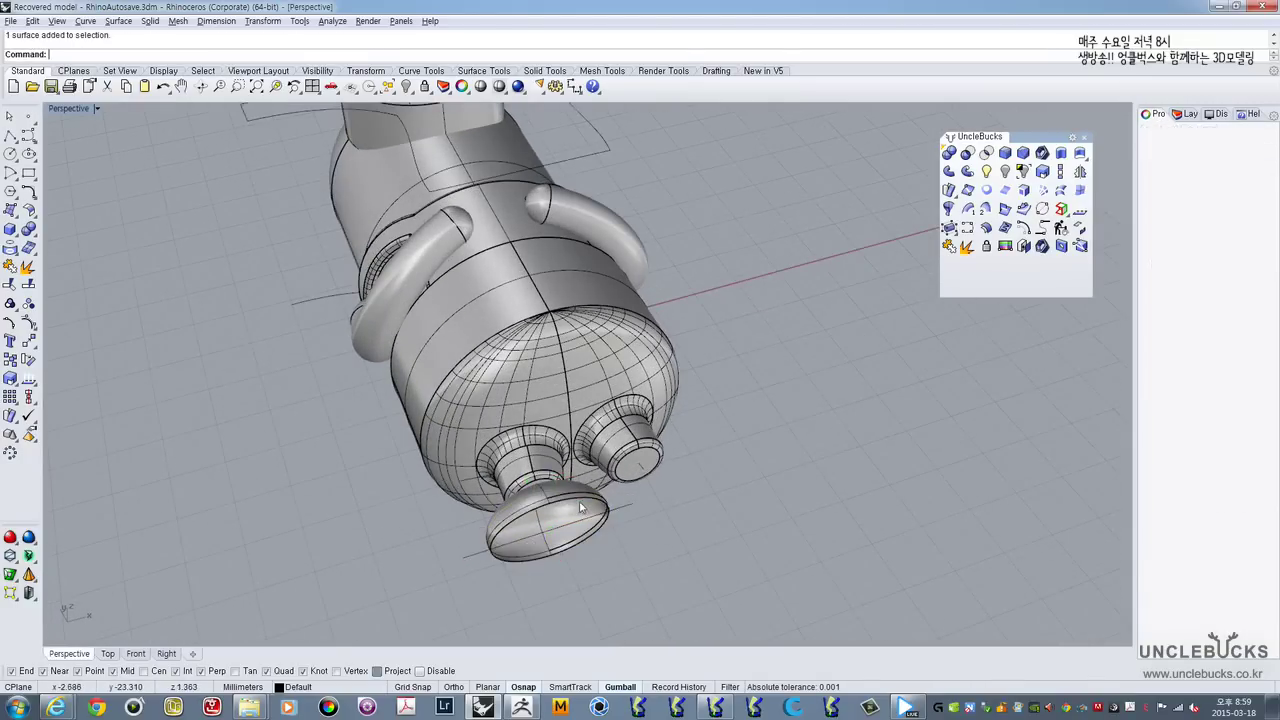
click(1029, 249)
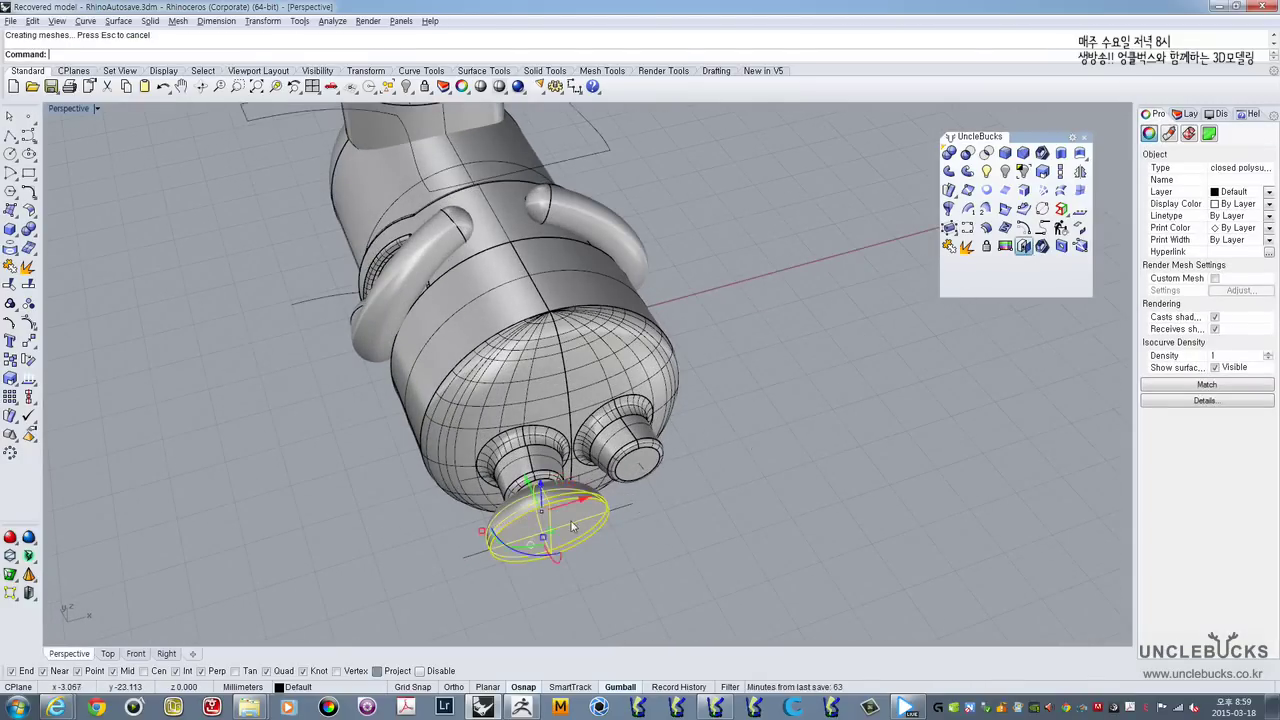
right_drag(574, 526, 603, 420)
scroll(593, 460, up, 3)
scroll(593, 460, up, 4)
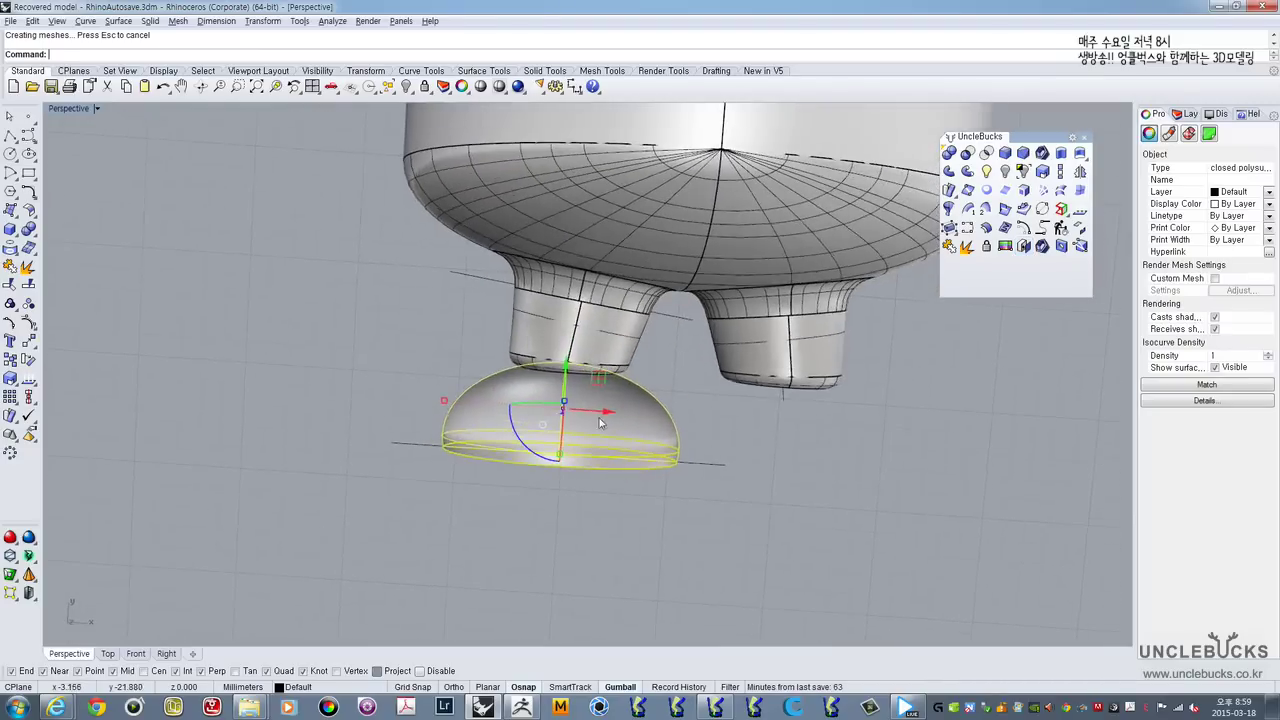
Step: Move the foot about 1.6 mm outward and, in the Top view, about 4.2 mm down, away from the leg
drag(594, 412, 561, 414)
right_drag(561, 414, 575, 333)
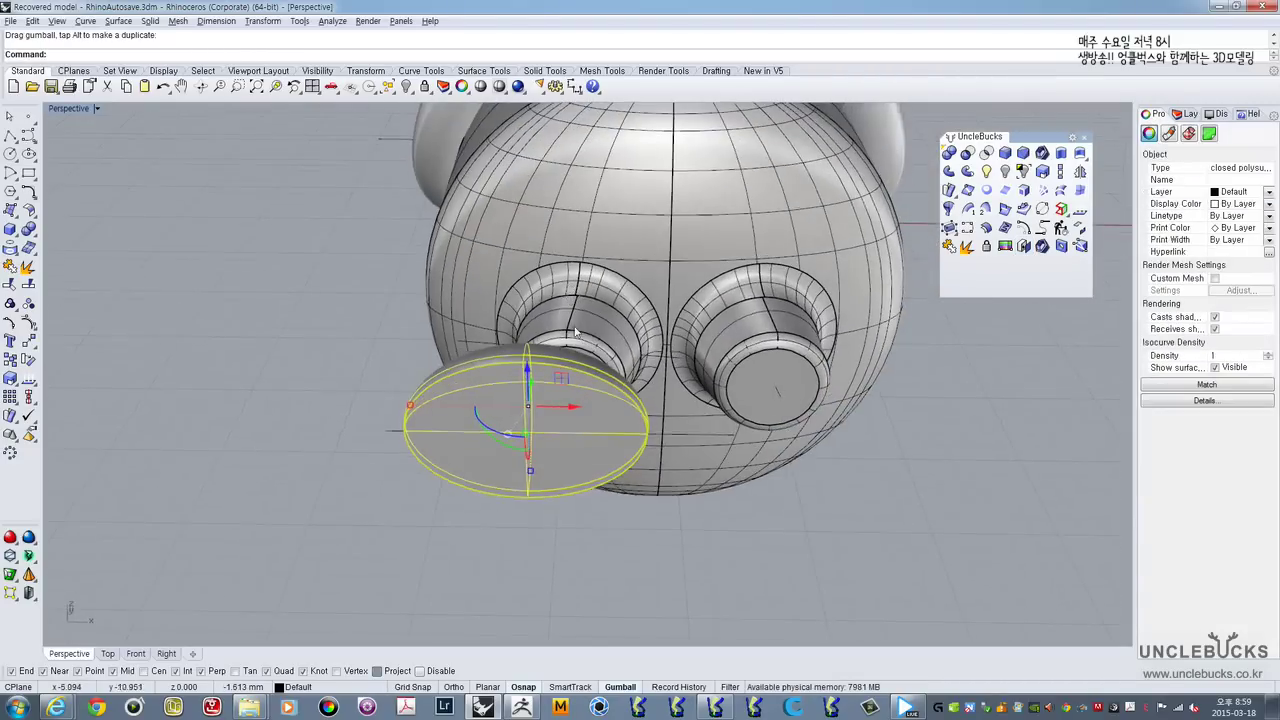
right_drag(489, 425, 502, 436)
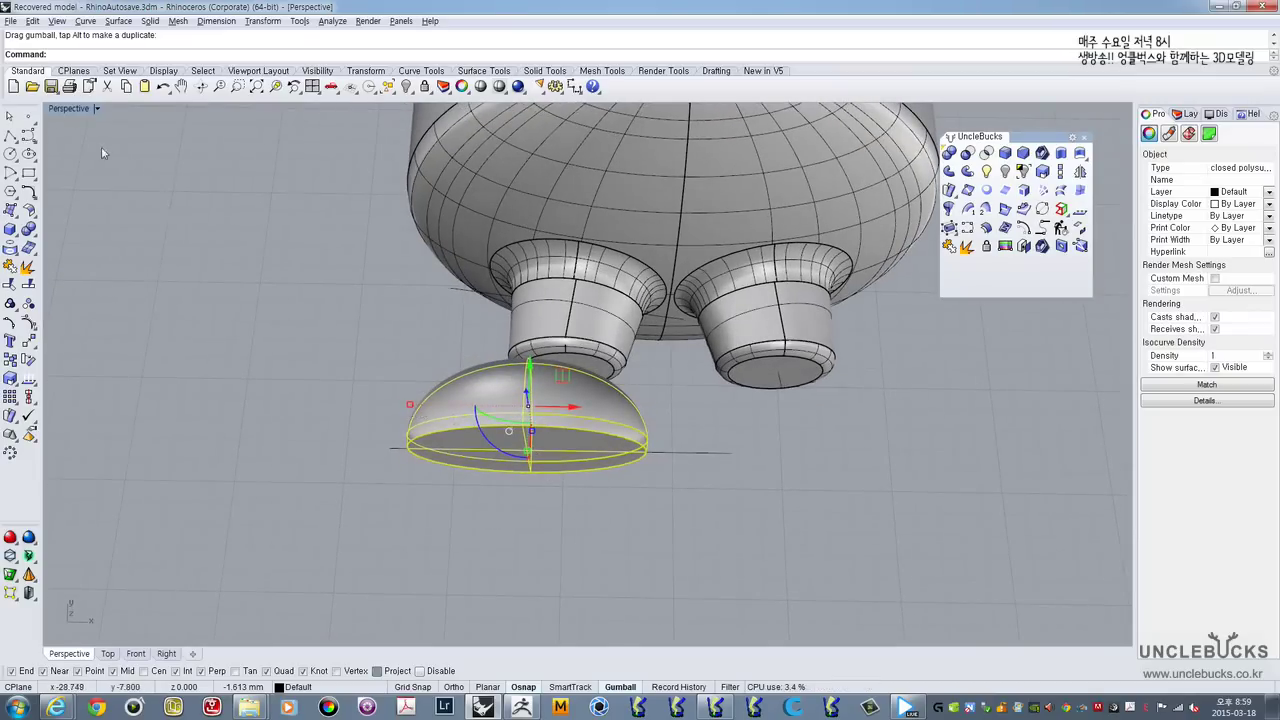
double_click(57, 109)
double_click(57, 110)
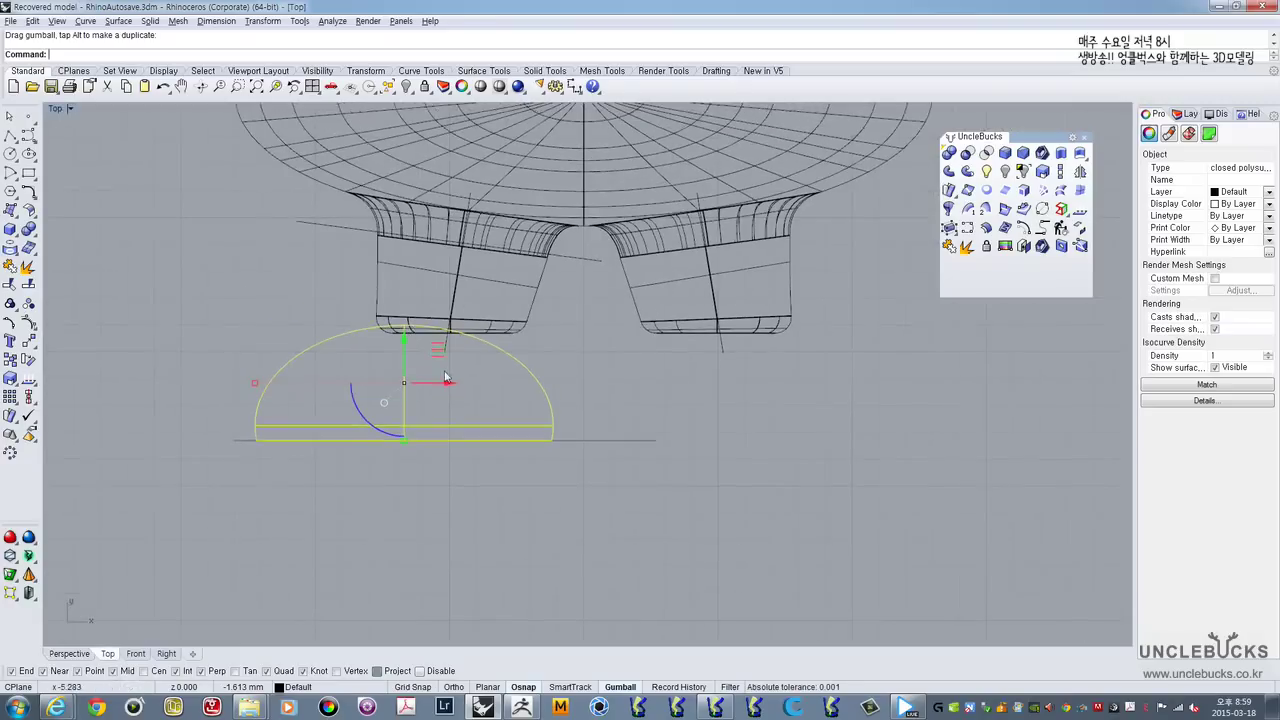
drag(440, 397, 444, 468)
right_drag(444, 482, 447, 396)
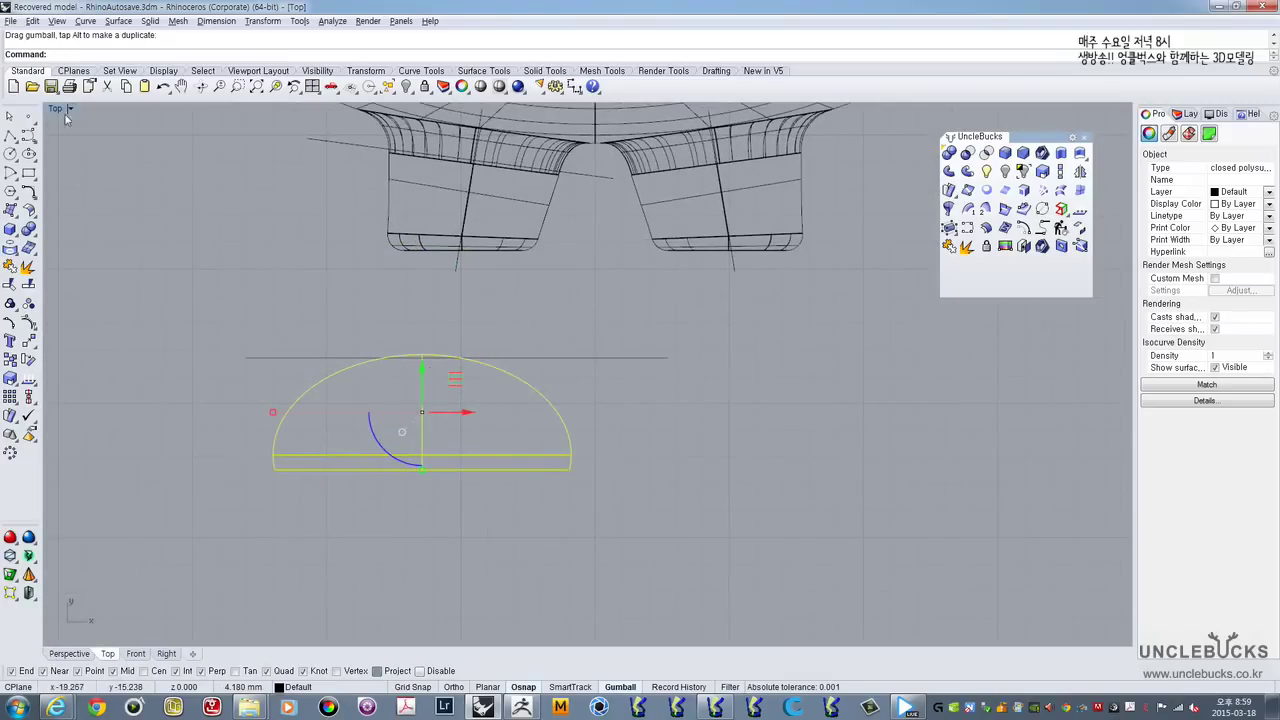
Step: Draw a straight vertical line about 6.8 mm long up from the midpoint of the foot's flat base and shift it down across the whole foot
click(12, 136)
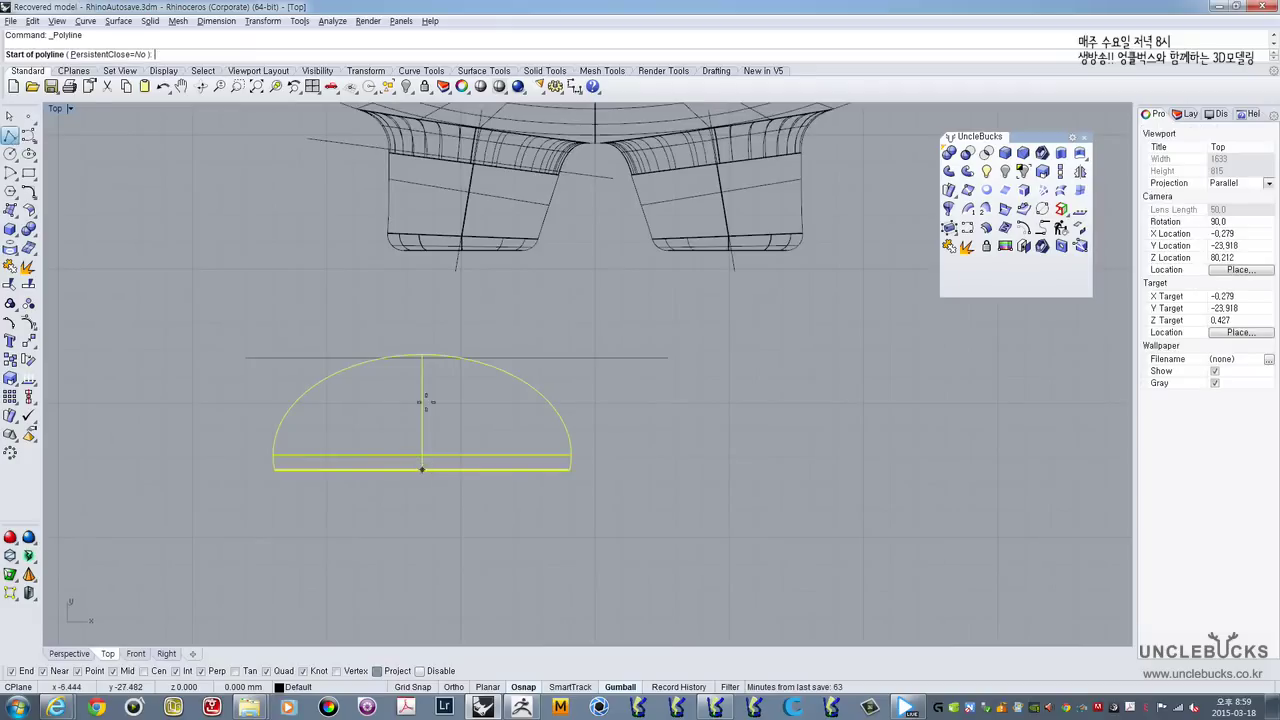
click(423, 467)
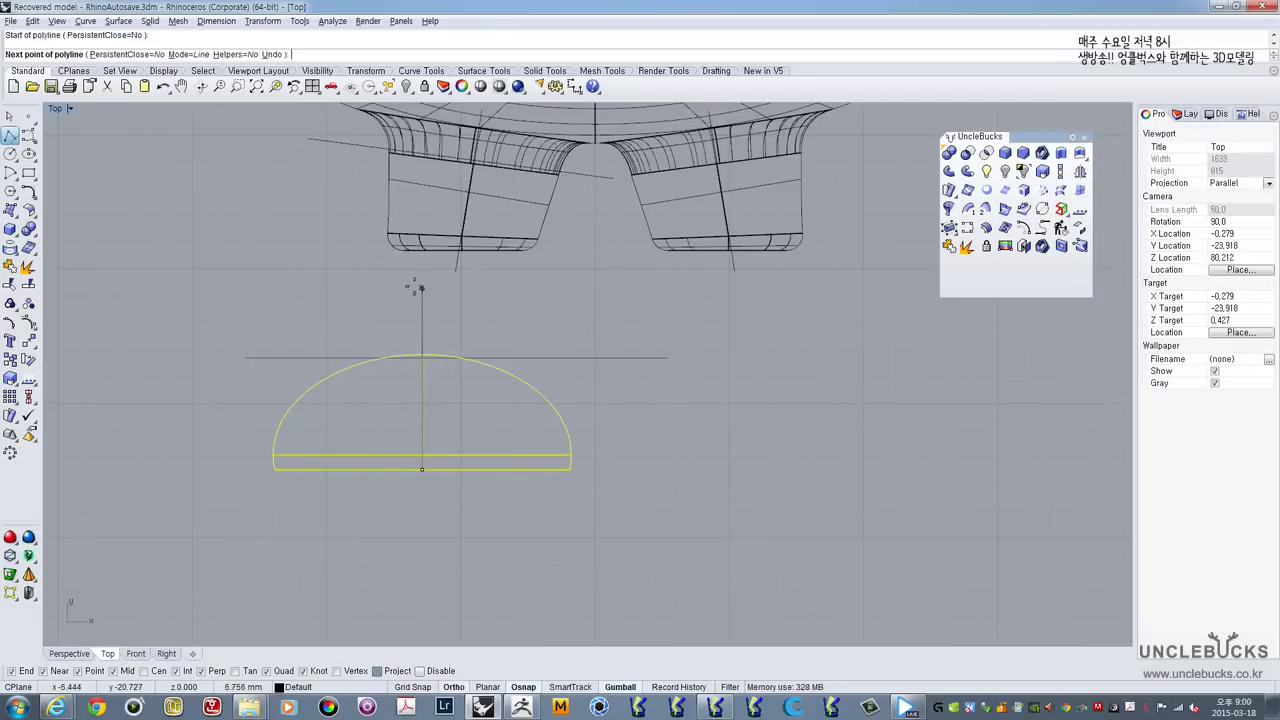
click(415, 287)
right_click(466, 295)
click(424, 312)
drag(427, 344, 427, 391)
key(Escape)
Step: Split the dome-shaped foot into two halves along the vertical centre line
click(553, 469)
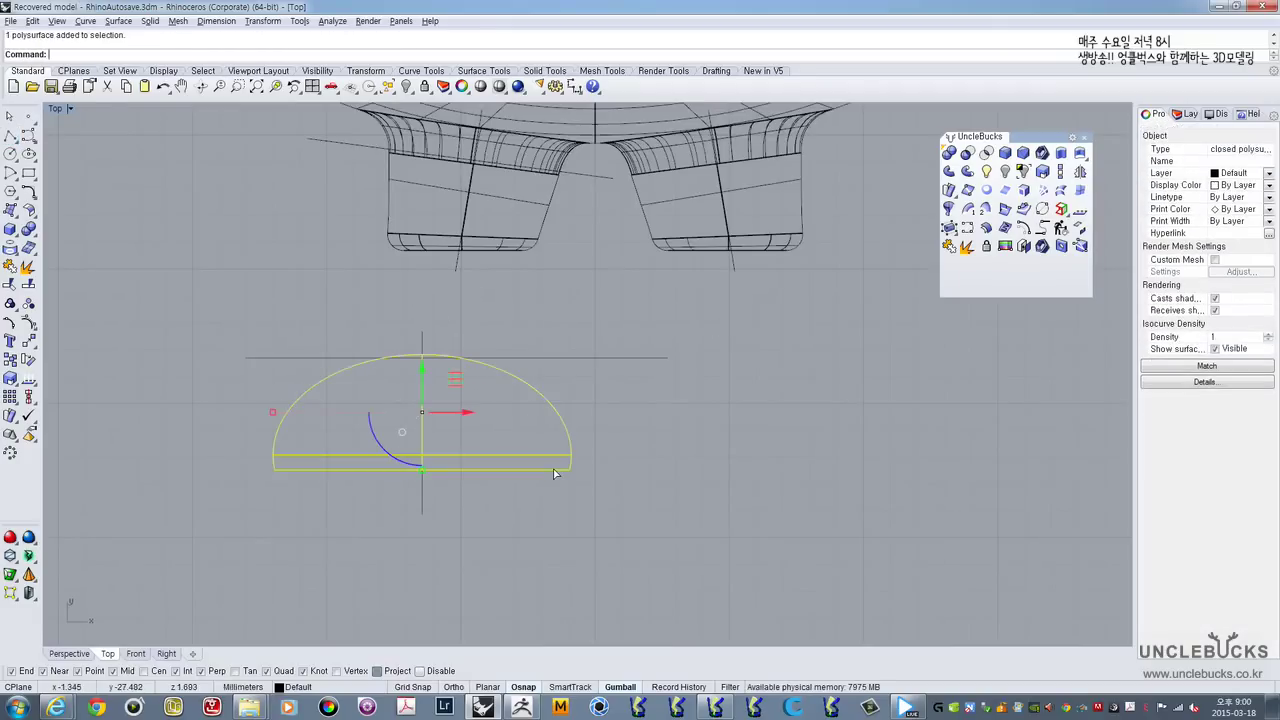
click(28, 285)
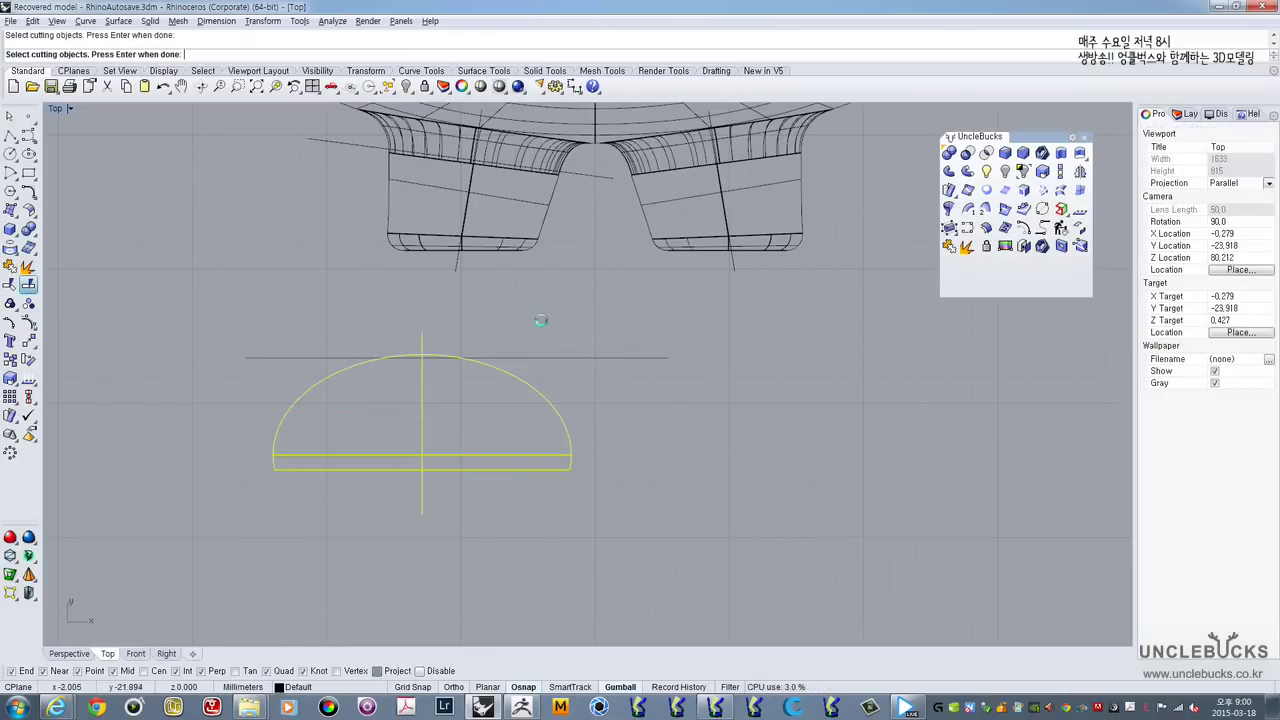
key(Return)
click(537, 449)
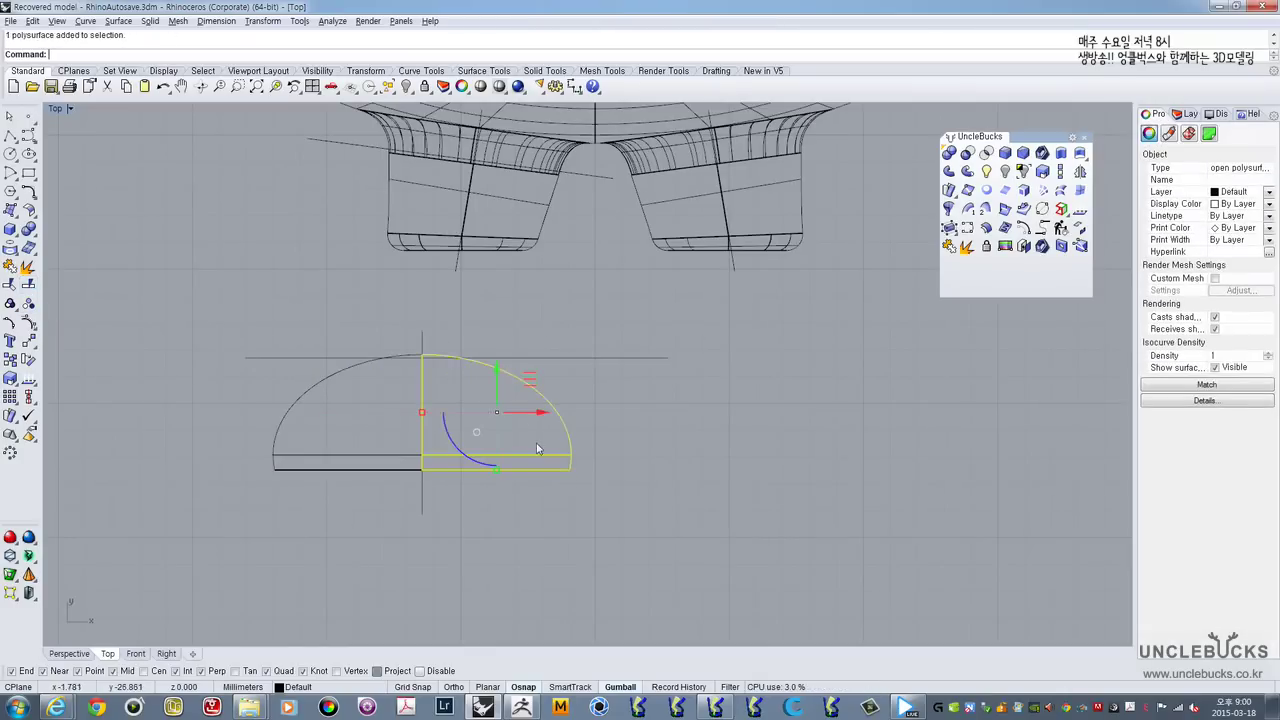
drag(519, 420, 585, 414)
key(ctrl+z)
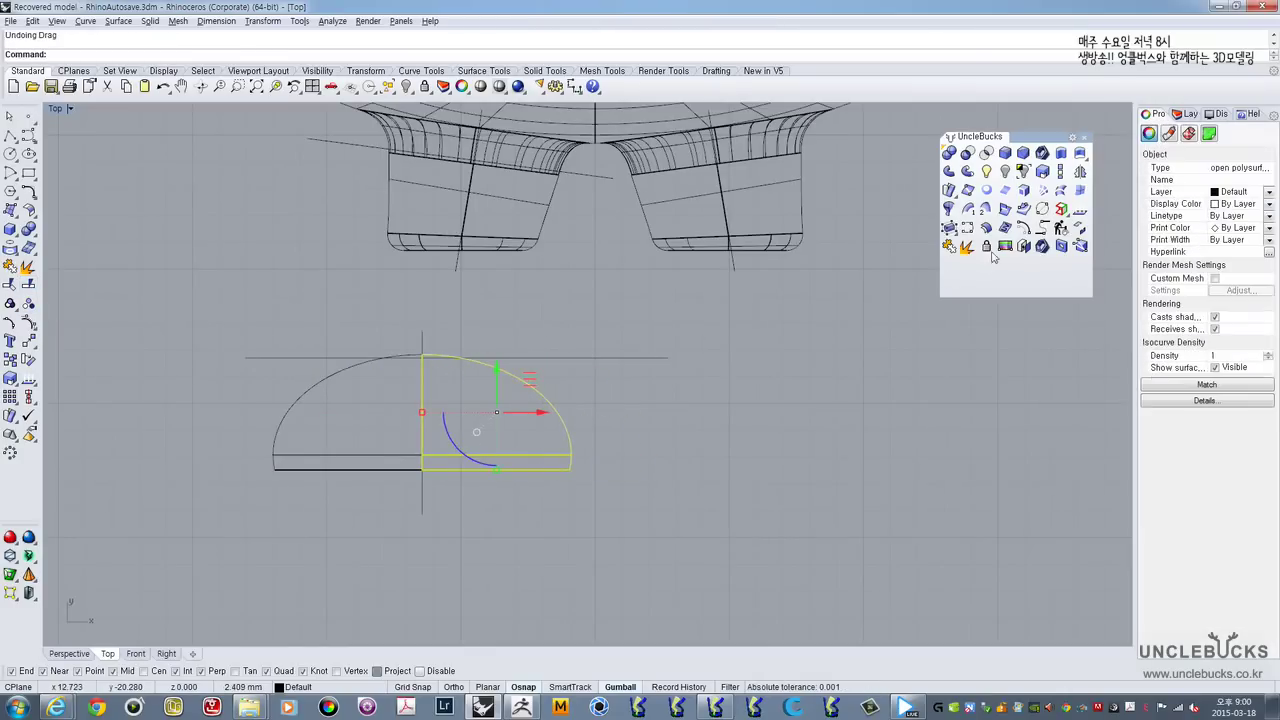
Step: Scale the foot's right half in one direction toward the centre line, to a little over half its width
click(1060, 171)
click(423, 467)
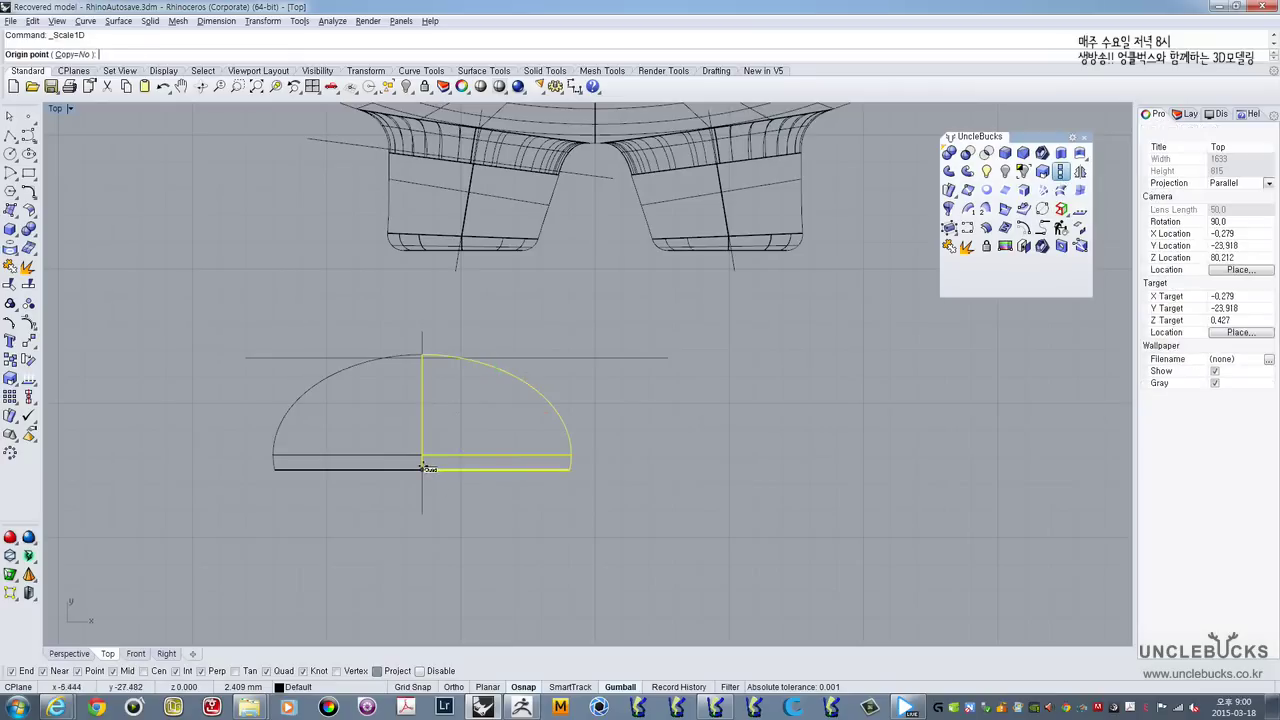
click(572, 469)
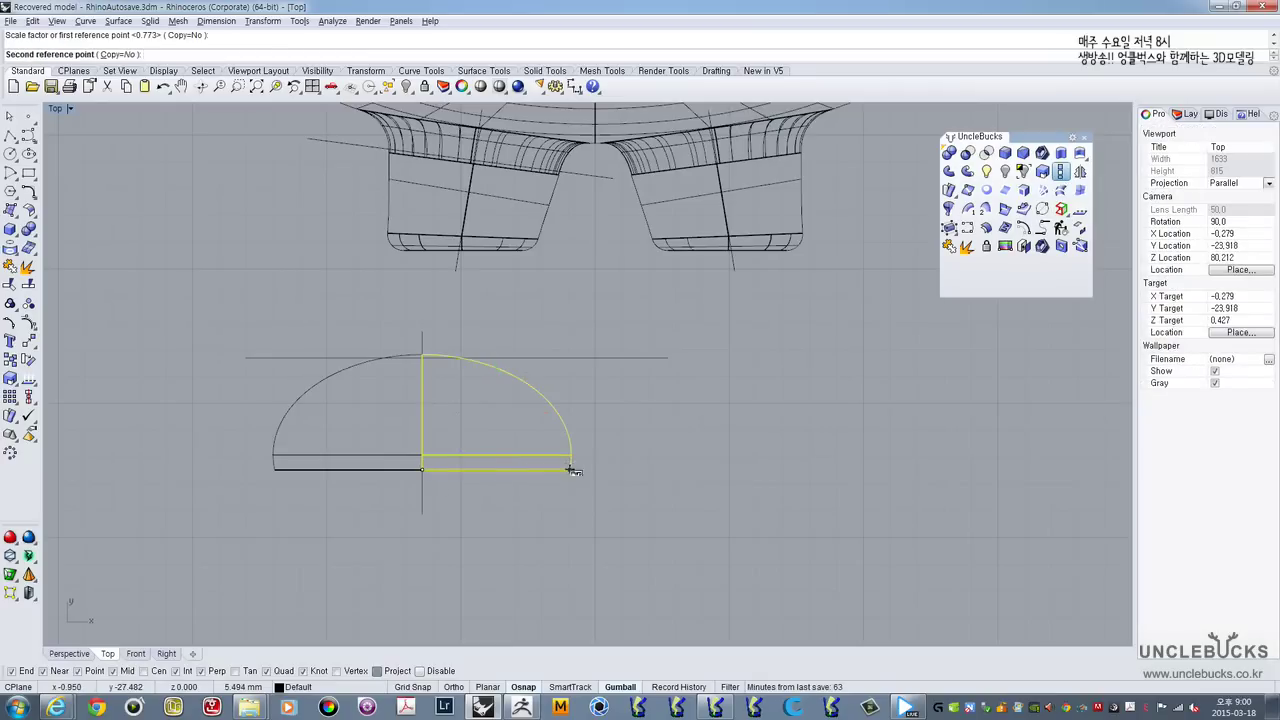
click(510, 489)
right_drag(469, 438, 529, 417)
Step: Join both foot halves into one closed solid and move it about 4.5 mm up against the end of the left leg
click(429, 426)
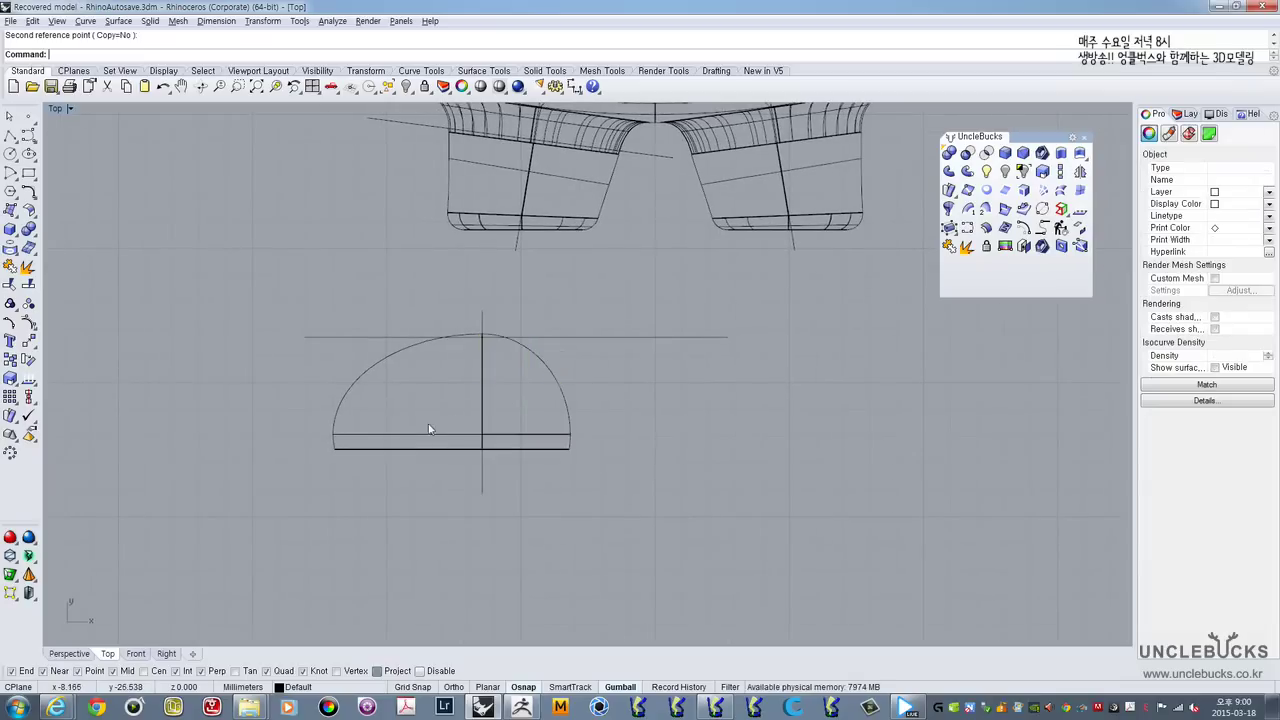
click(394, 358)
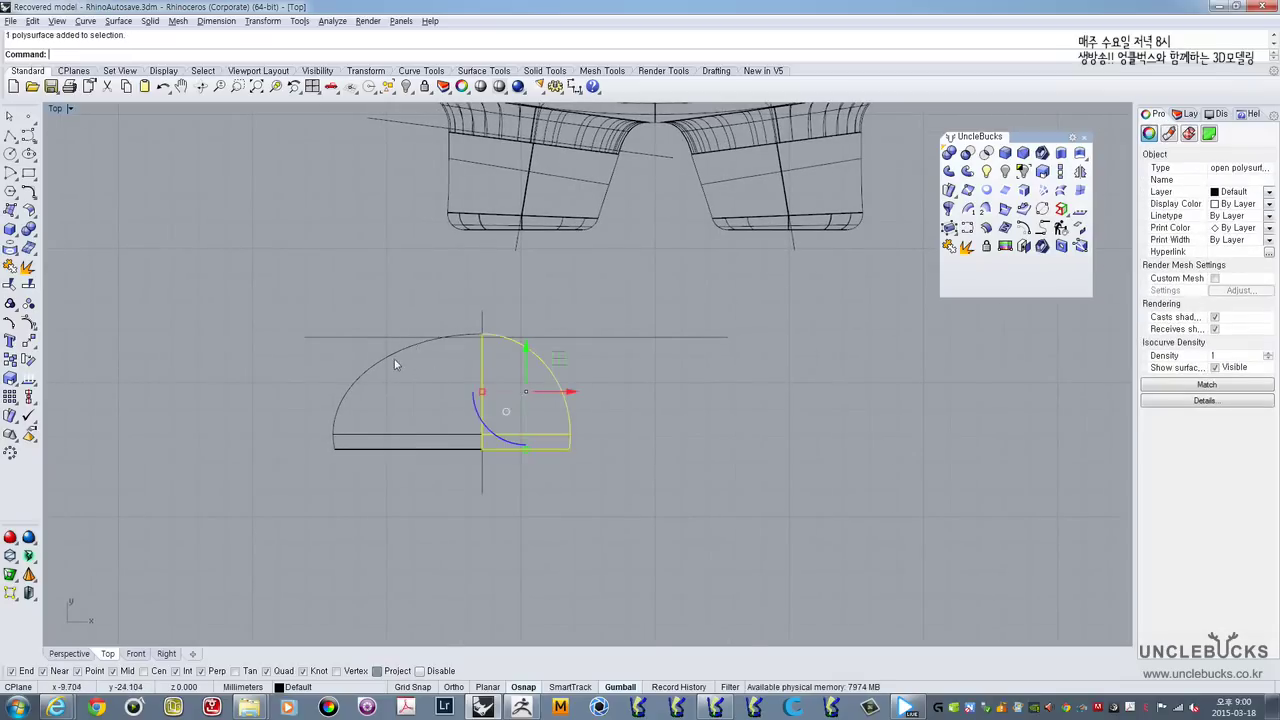
click(949, 249)
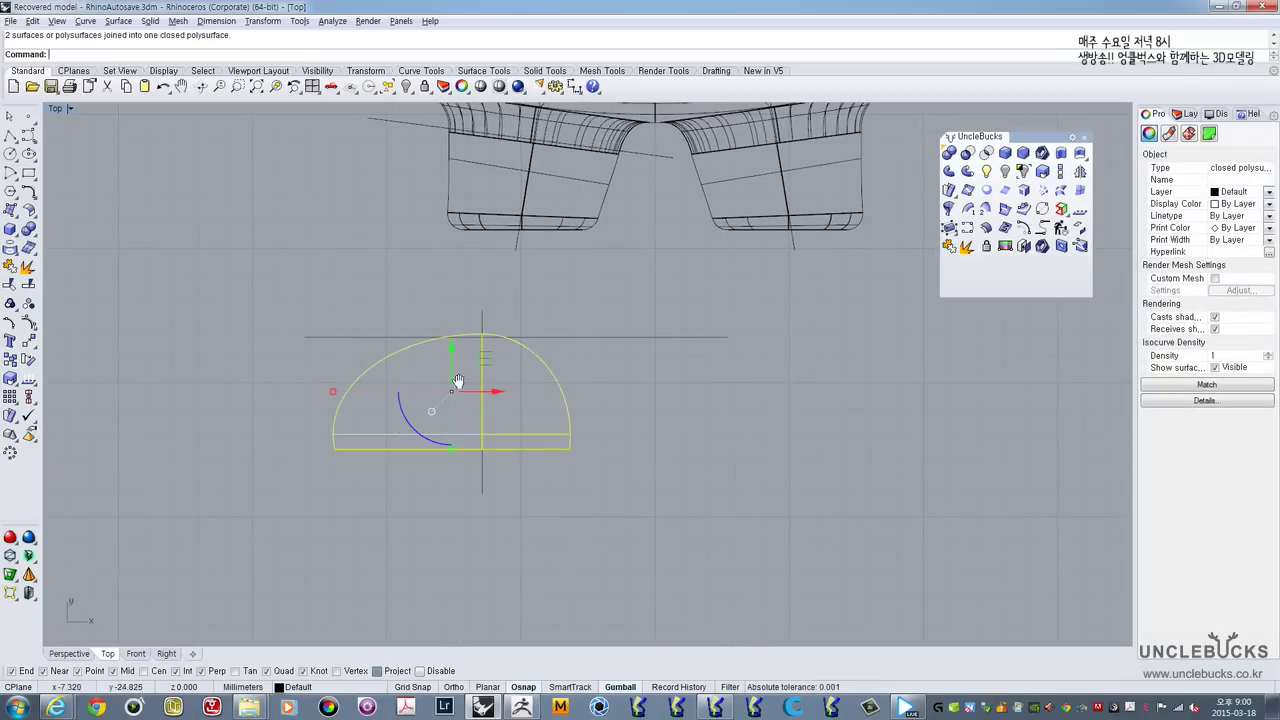
right_drag(458, 381, 434, 446)
drag(459, 423, 503, 315)
Step: Scale the foot down slightly along the vertical Z axis to make its base slimmer
double_click(56, 109)
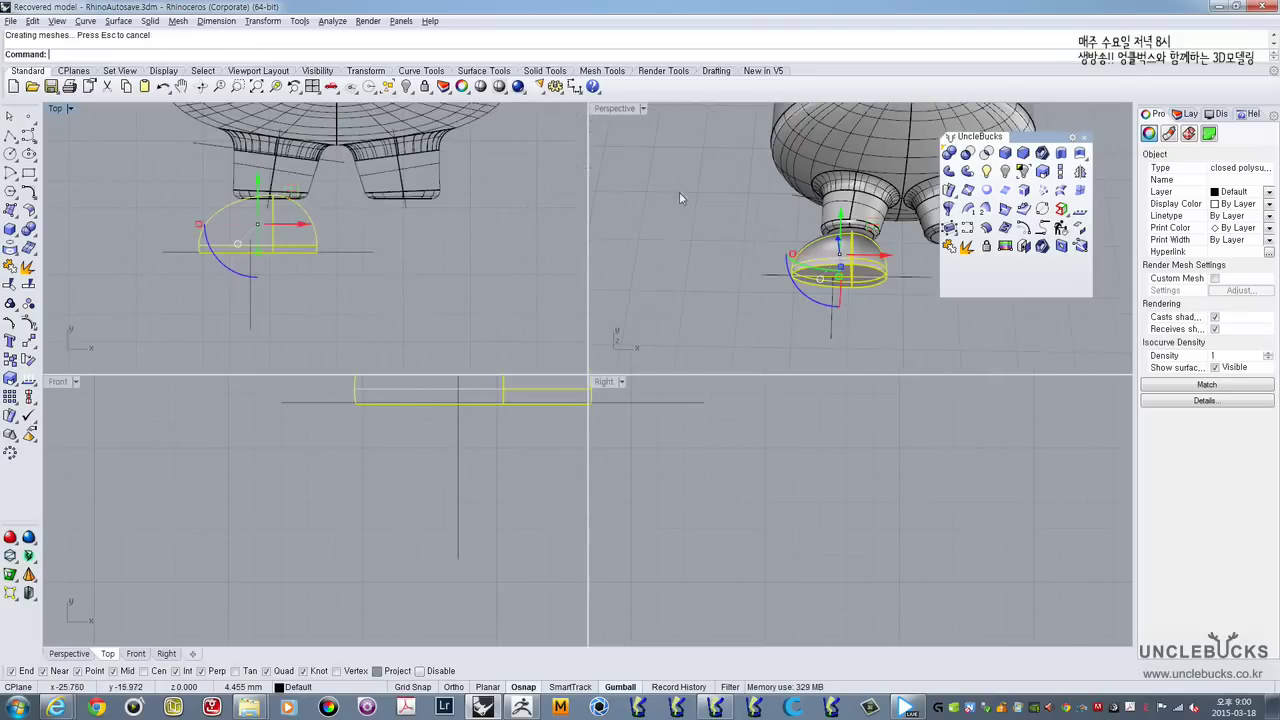
double_click(617, 111)
right_drag(478, 410, 536, 310)
right_drag(567, 532, 591, 480)
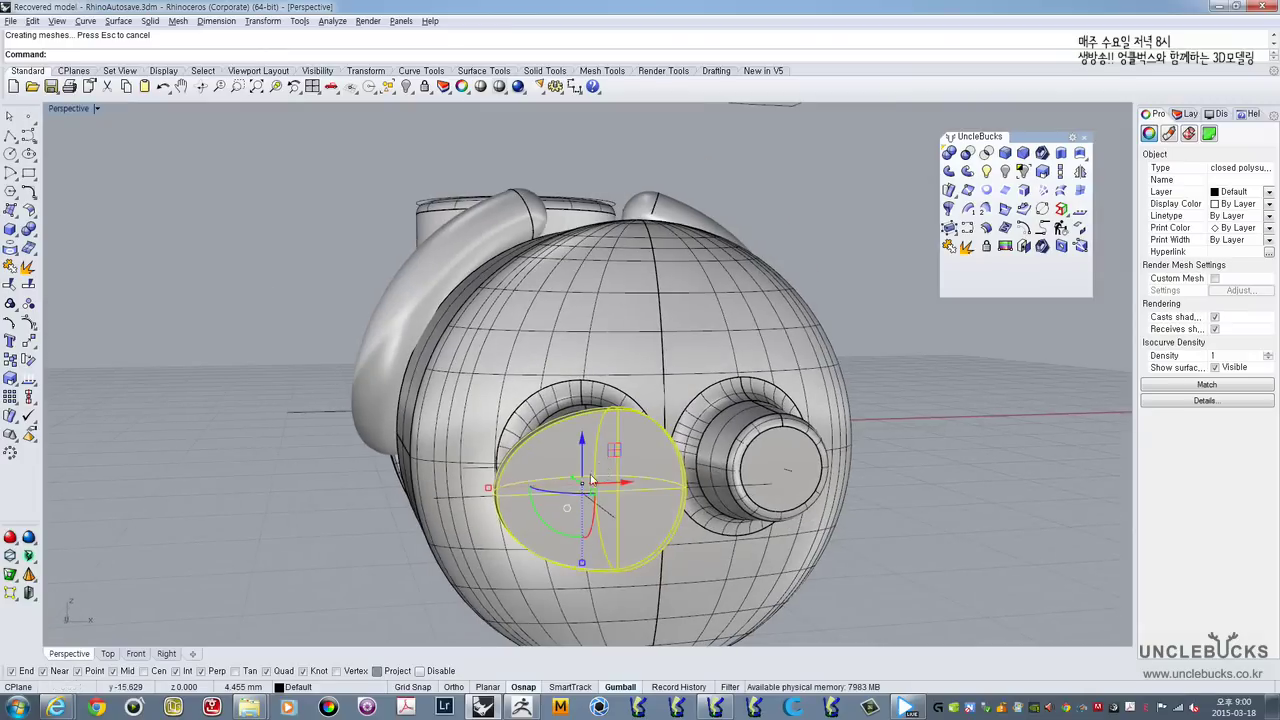
drag(582, 565, 582, 546)
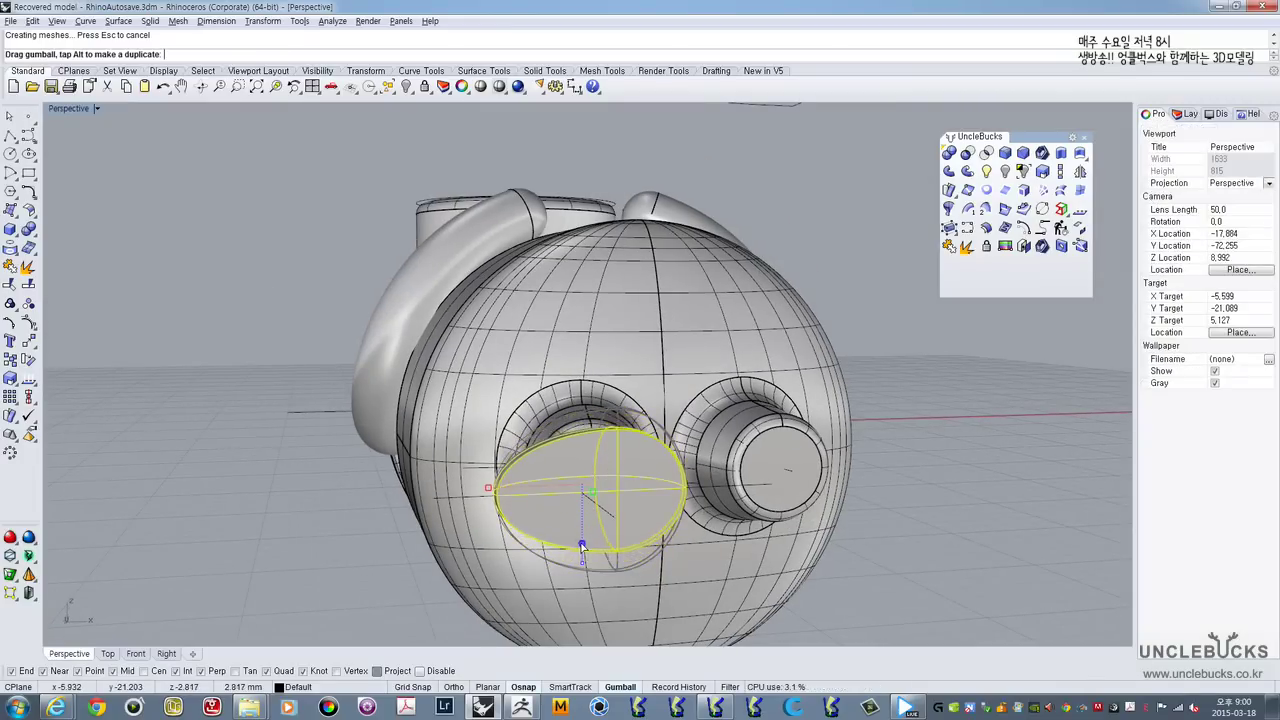
Step: Rotate the foot about the leg's axis so its long end points diagonally outward, and reposition it at the leg's end
right_drag(593, 495, 562, 513)
drag(551, 530, 542, 485)
right_drag(562, 490, 600, 468)
drag(625, 496, 626, 459)
right_drag(625, 438, 630, 566)
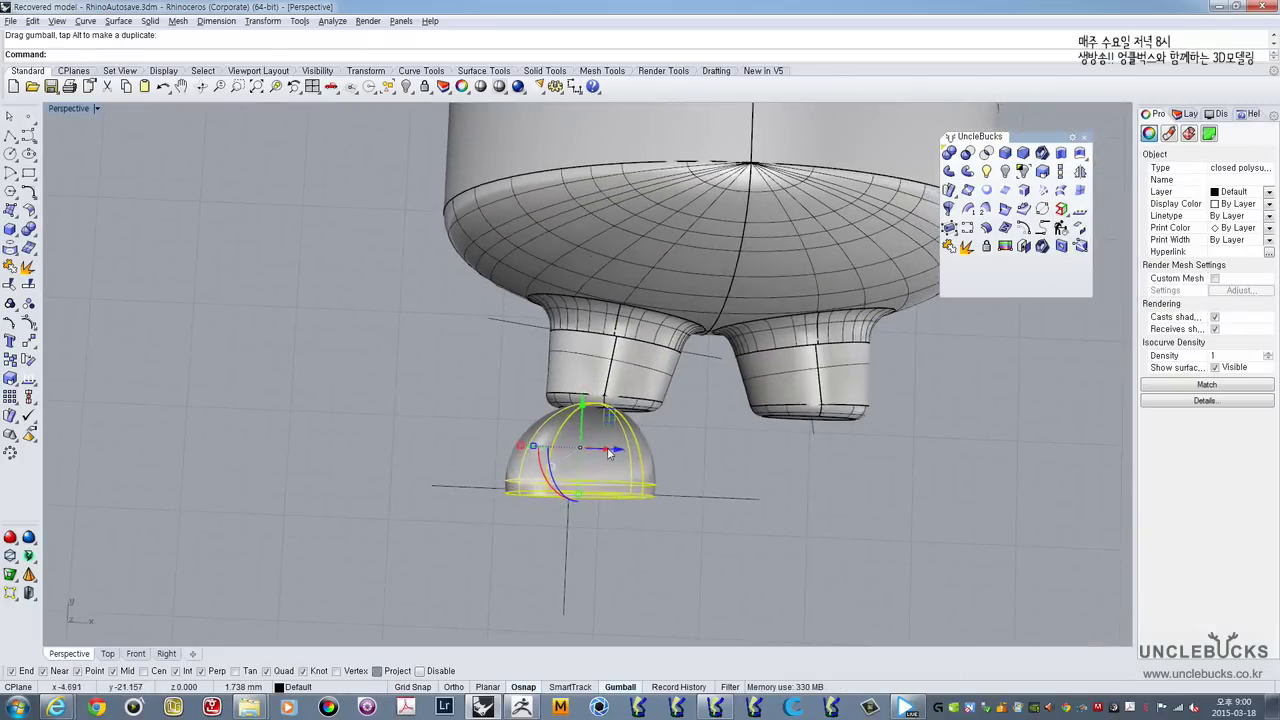
Step: In the Top view, move the foot about 0.8 mm horizontally toward the body's centre and about 0.2 mm up into the leg
click(63, 115)
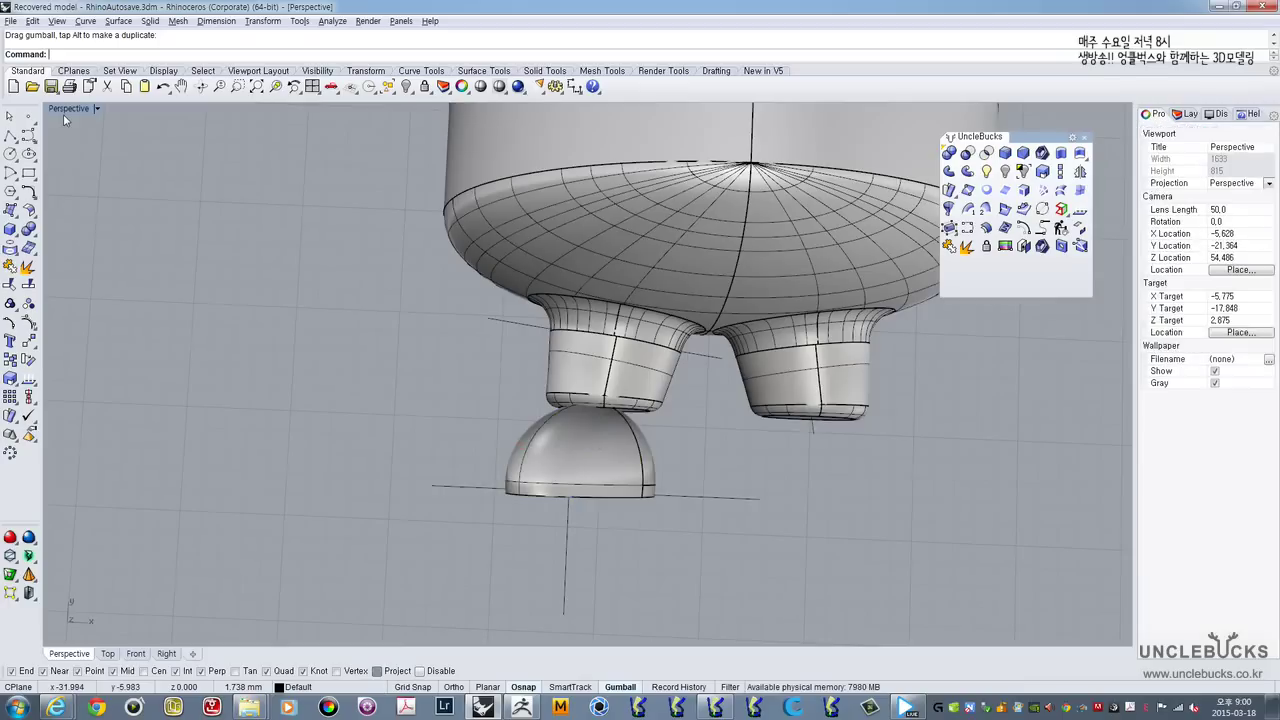
double_click(64, 112)
scroll(291, 258, up, 1)
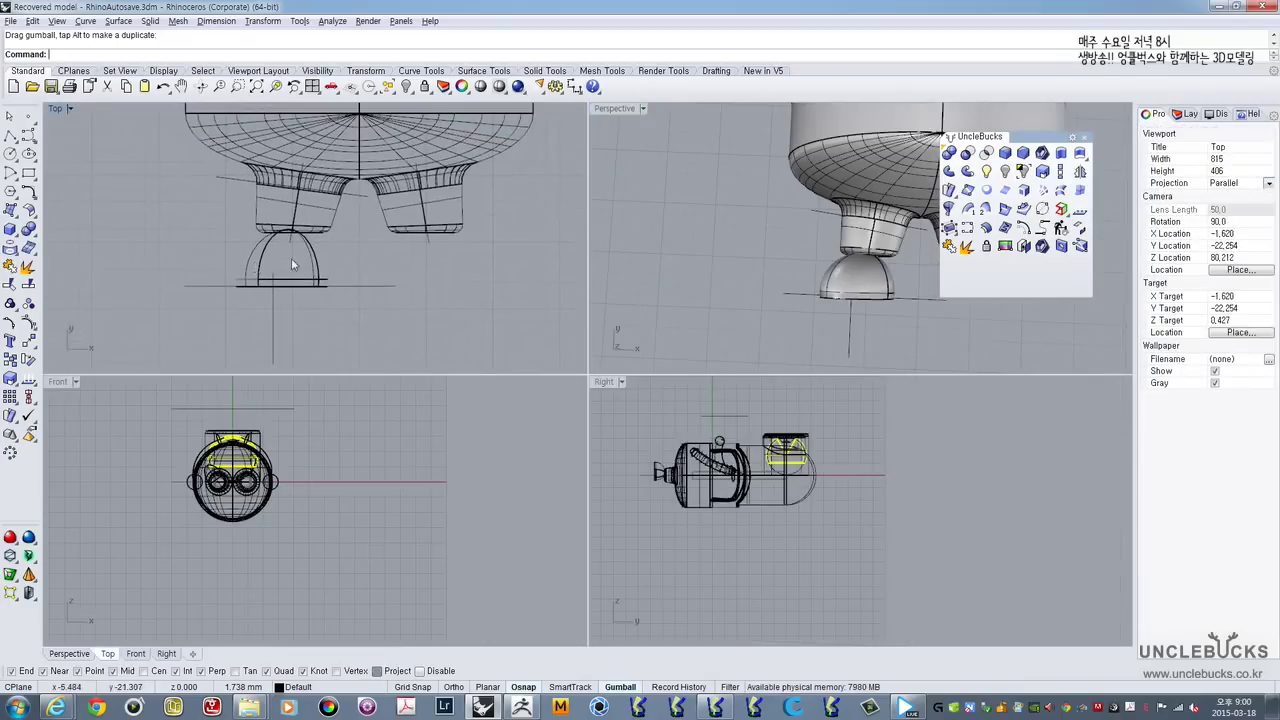
click(318, 264)
scroll(302, 251, up, 2)
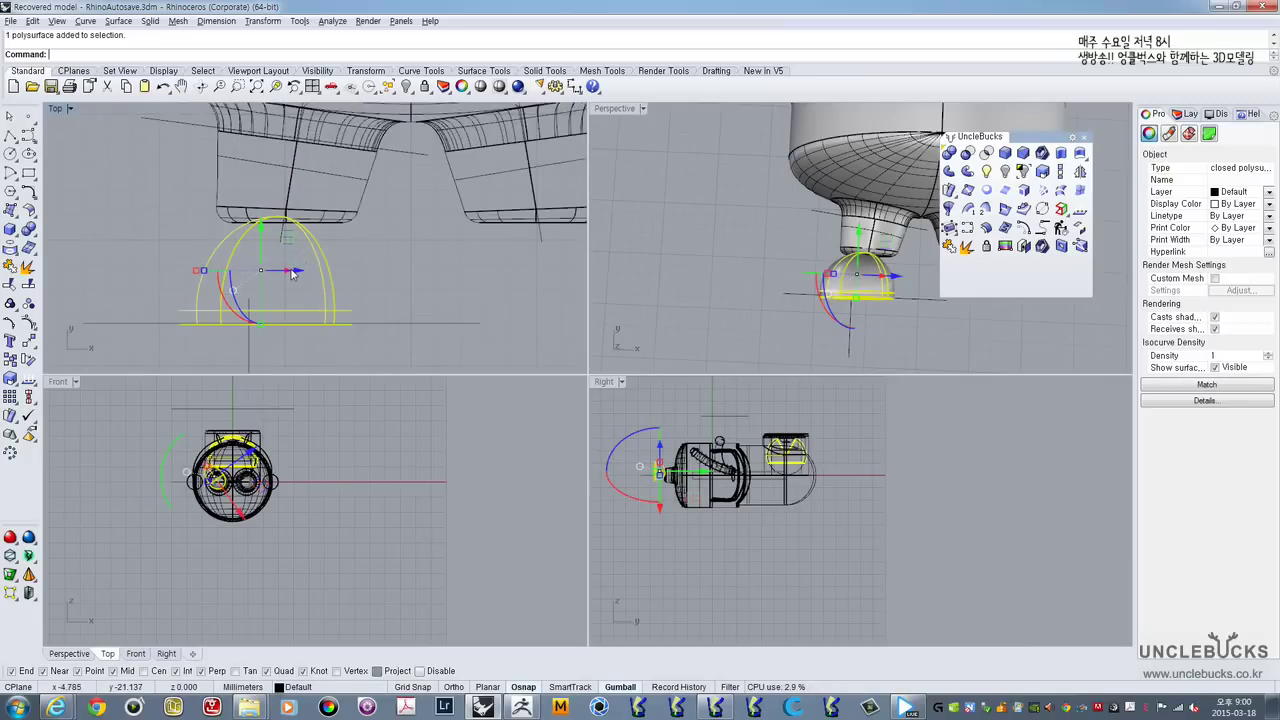
right_drag(313, 283, 321, 238)
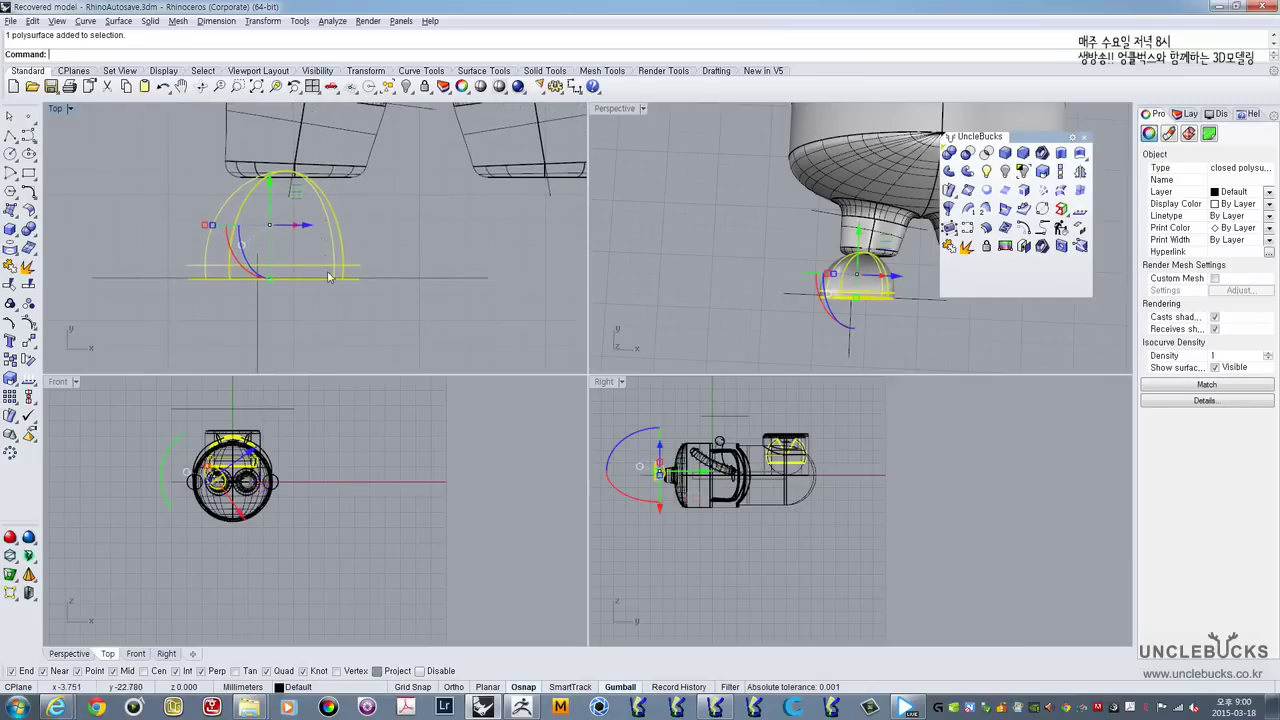
text(m)
key(space)
click(309, 312)
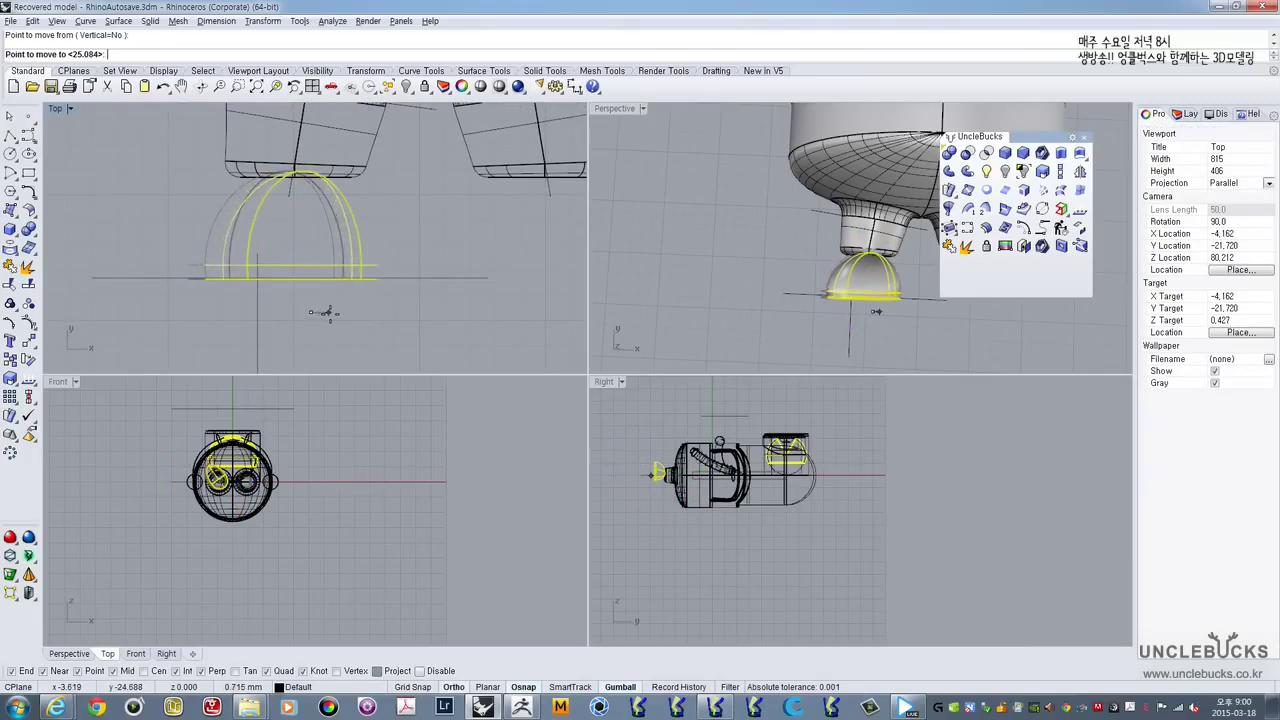
click(330, 313)
scroll(403, 283, down, 3)
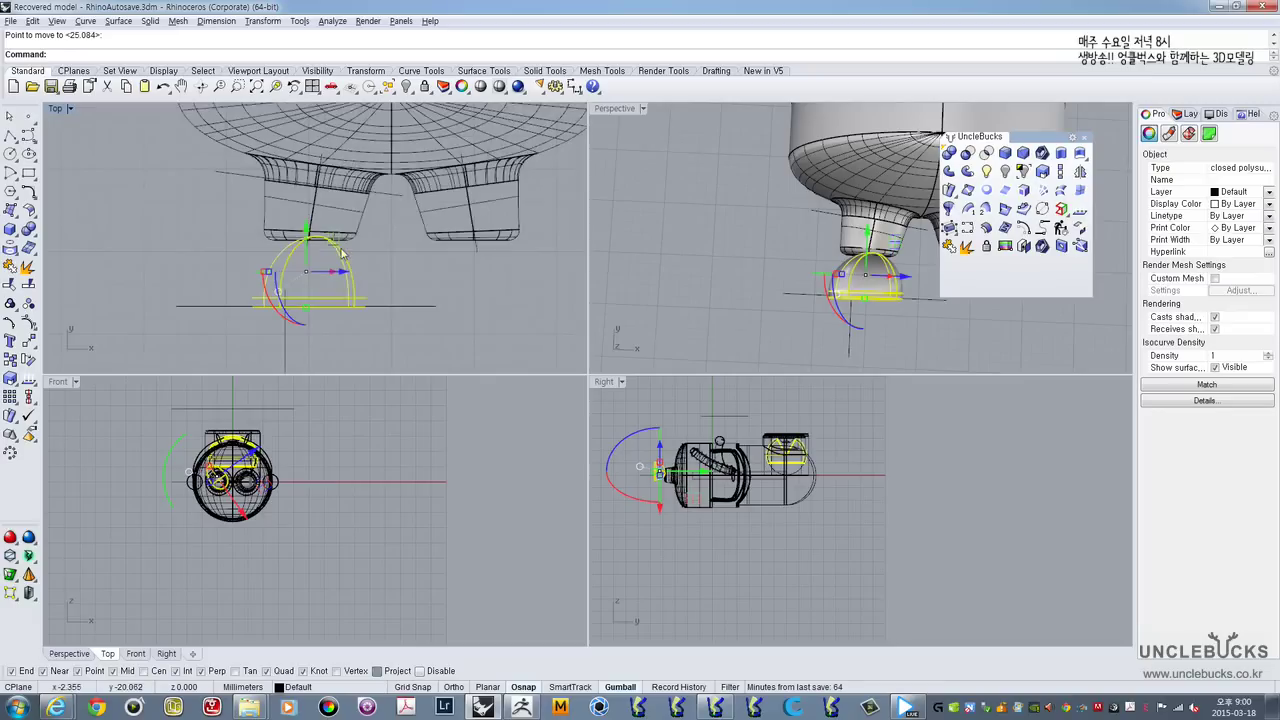
drag(308, 240, 308, 237)
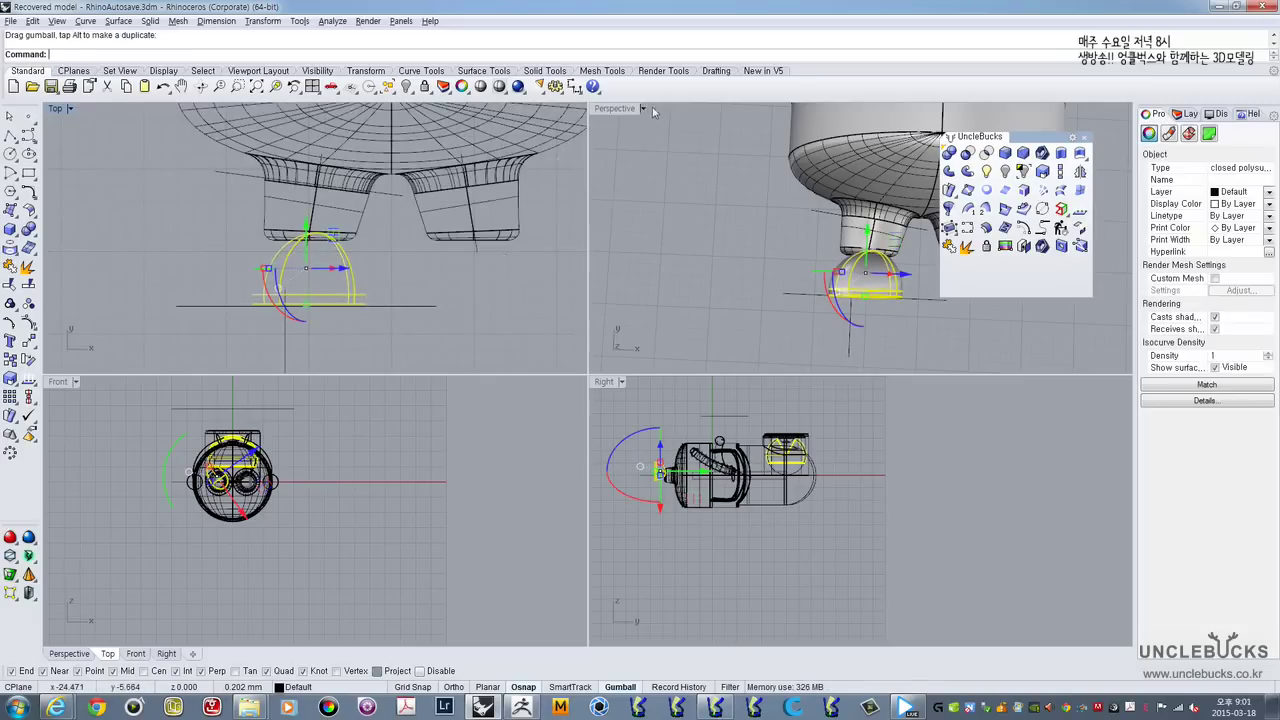
Step: In the Front view, move the foot about 0.5 mm straight down over the leg's round end
double_click(617, 110)
right_drag(585, 345, 601, 113)
double_click(90, 108)
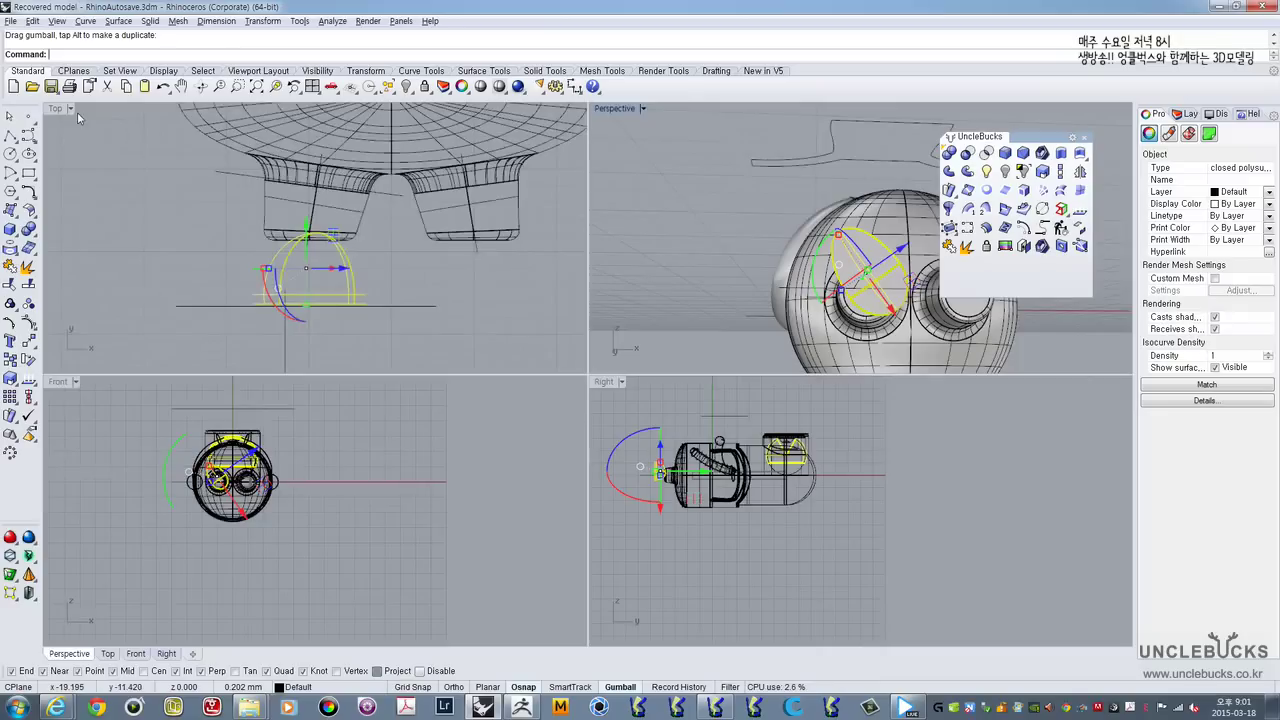
scroll(330, 474, up, 6)
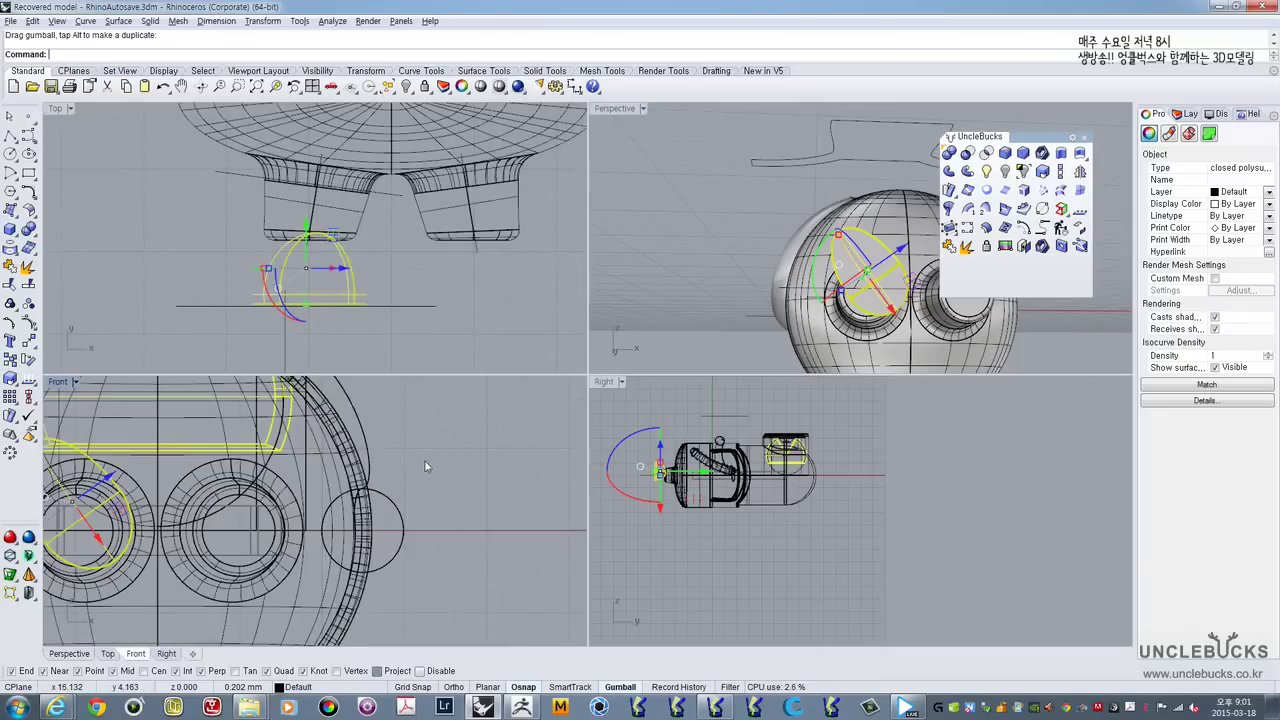
right_drag(425, 462, 502, 450)
text(m)
key(space)
click(516, 430)
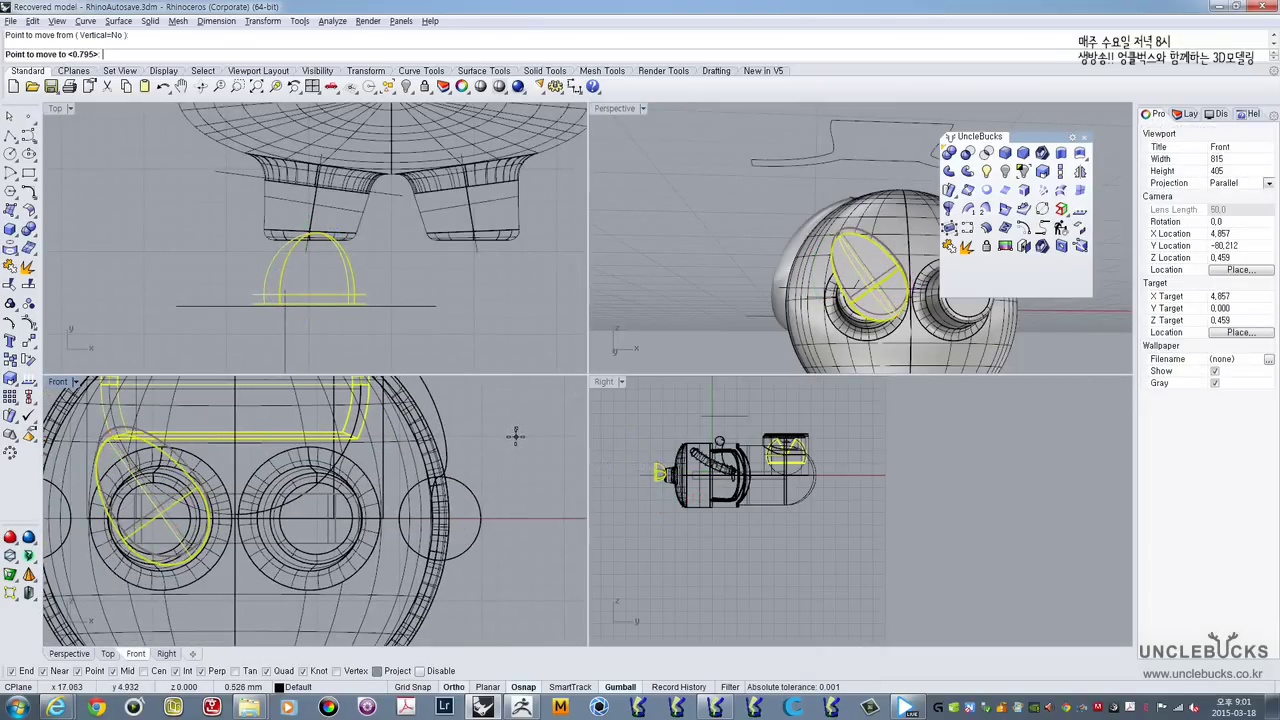
click(516, 437)
Step: Shift the foot about 0.2 mm outward in the Front view and nudge it slightly further down to align it with the leg
key(space)
click(547, 468)
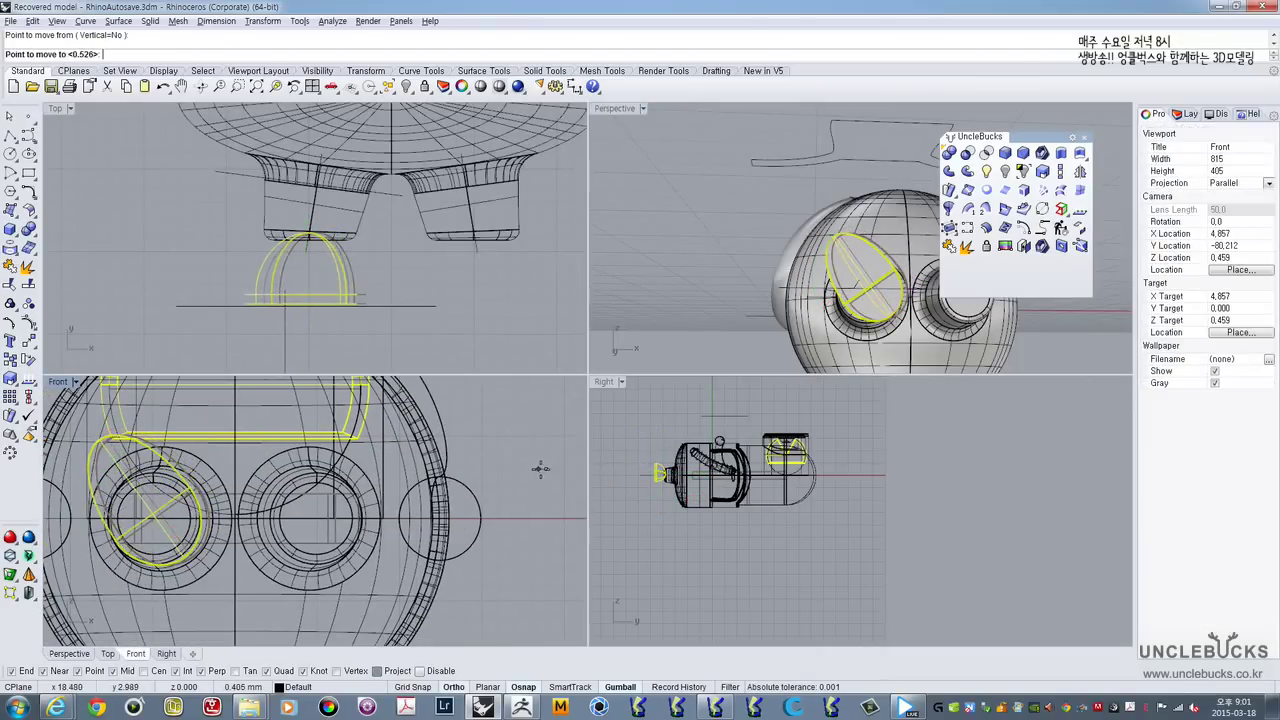
click(541, 468)
key(Return)
click(538, 452)
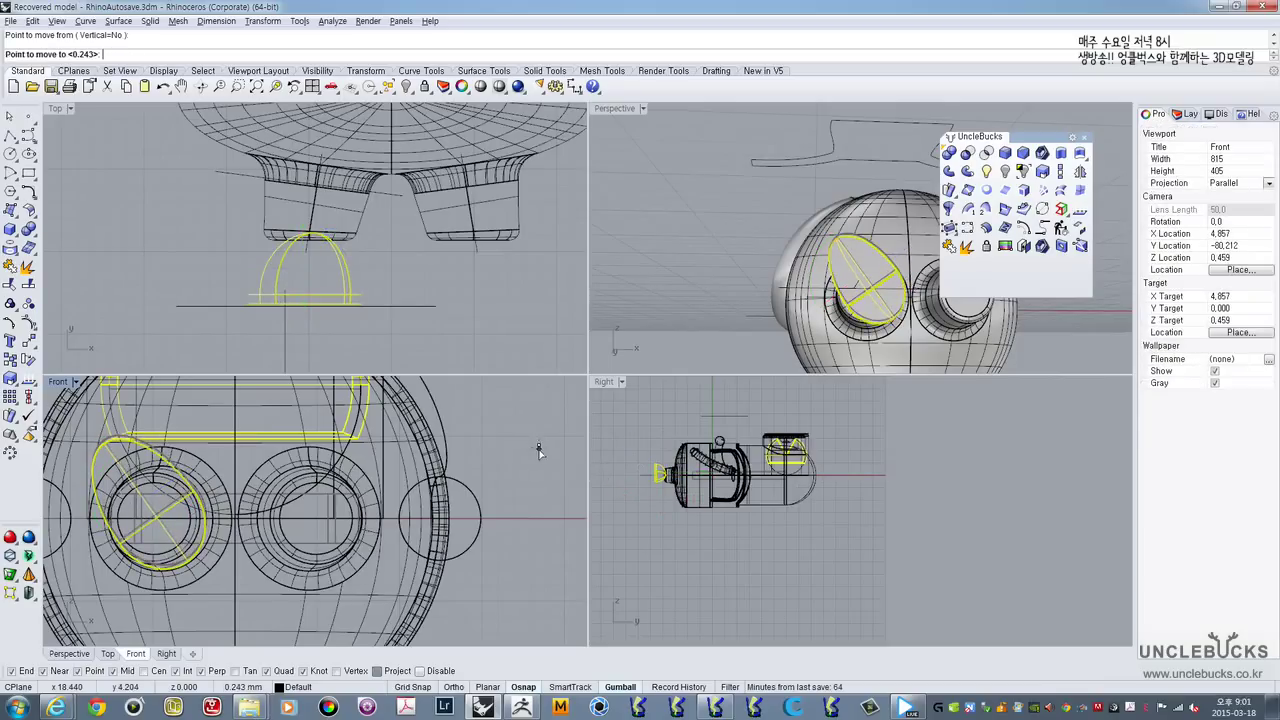
click(538, 452)
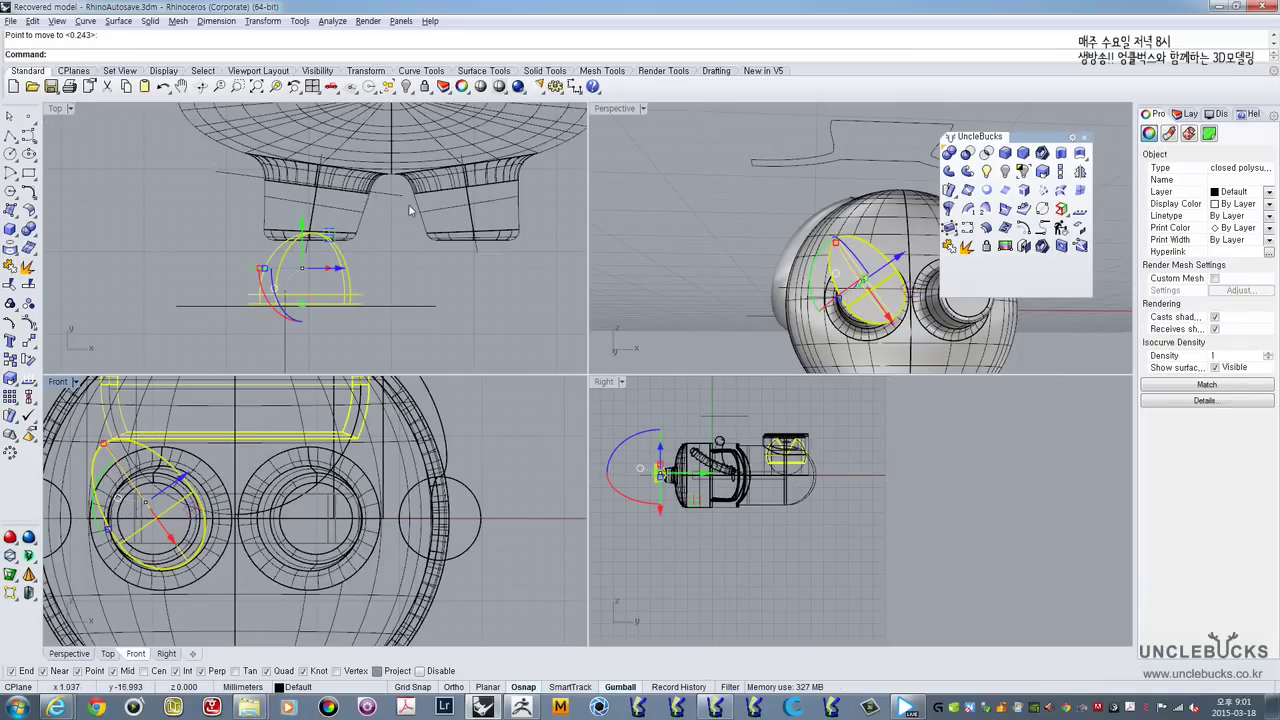
Step: Mirror a copy of the foot across the body's vertical centre line onto the other leg
click(1080, 172)
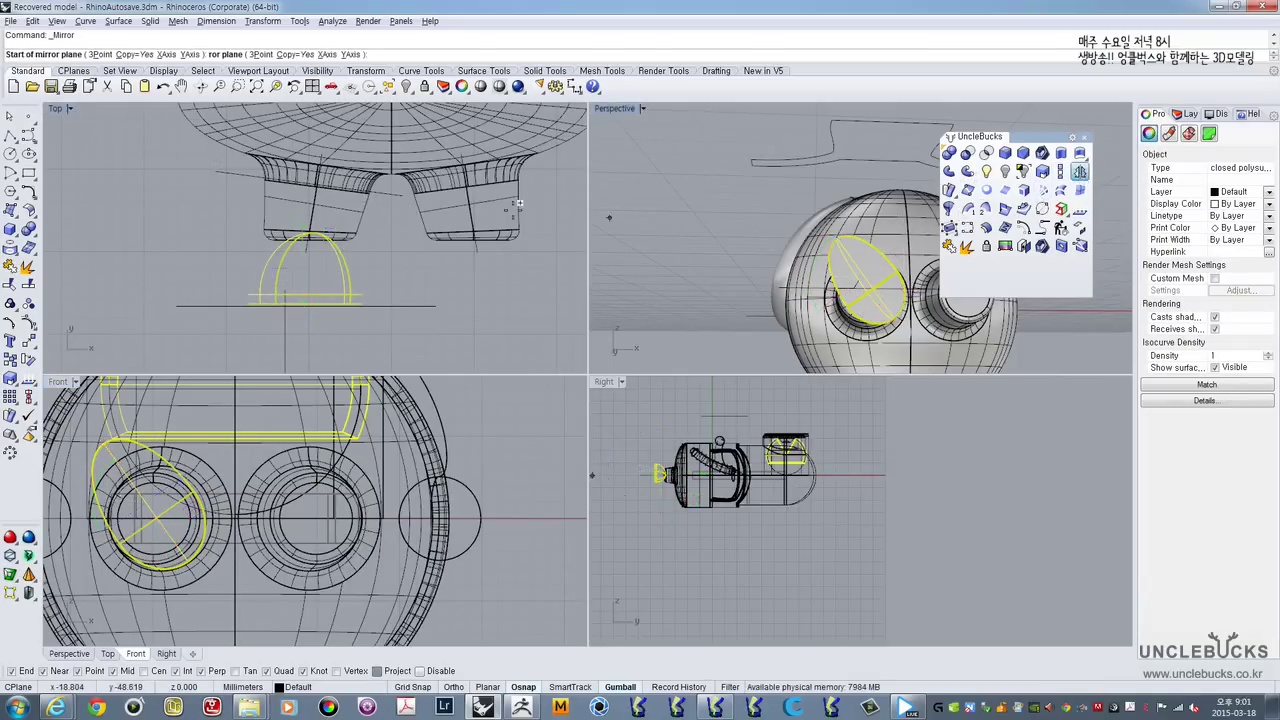
click(397, 183)
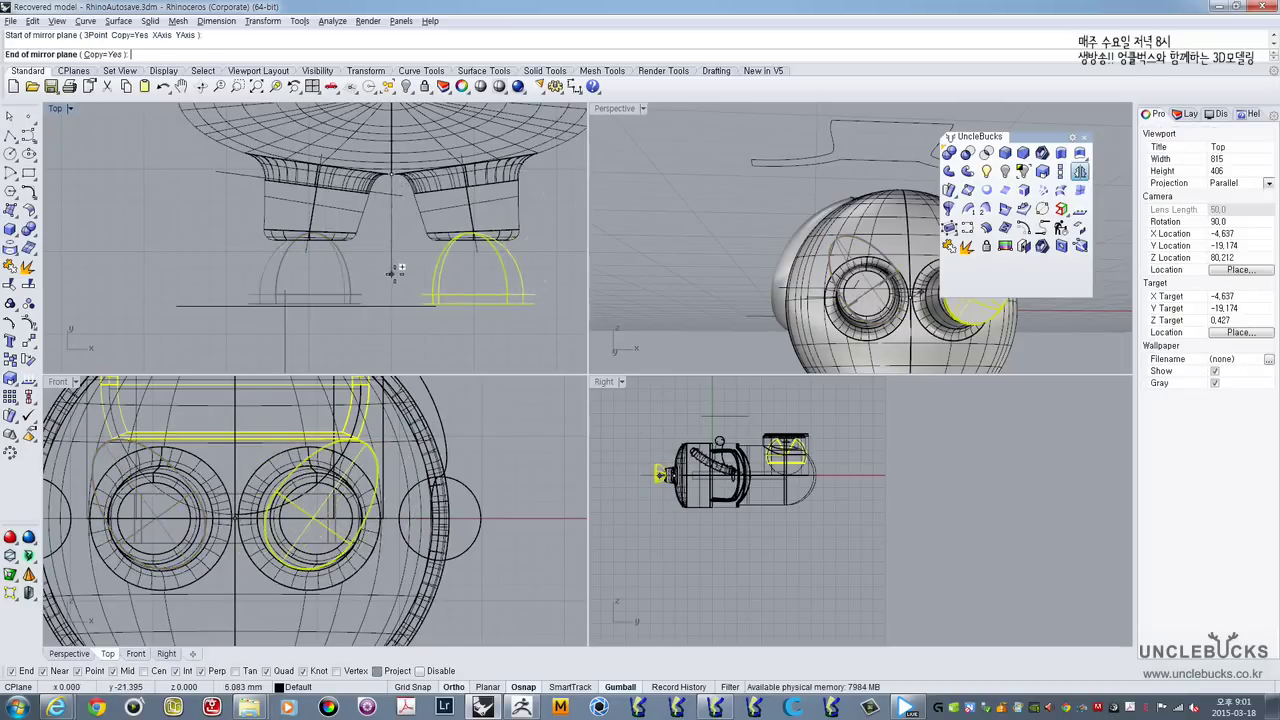
click(393, 280)
Step: Boolean-union the mirrored foot with the lower body and legs solid
double_click(607, 111)
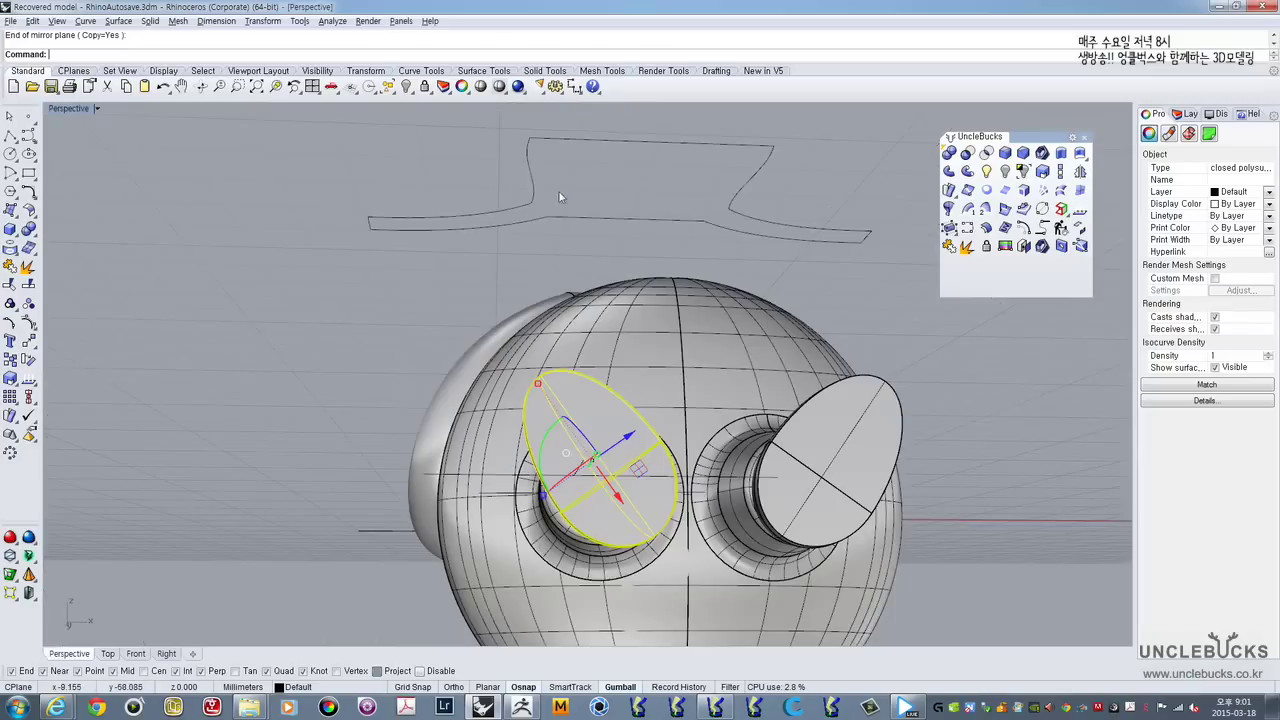
right_drag(560, 195, 526, 387)
scroll(533, 372, down, 7)
click(650, 421)
scroll(643, 419, down, 5)
mouse_move(642, 419)
shift+right_down()
mouse_move(642, 485)
mouse_move(628, 428)
shift+right_up()
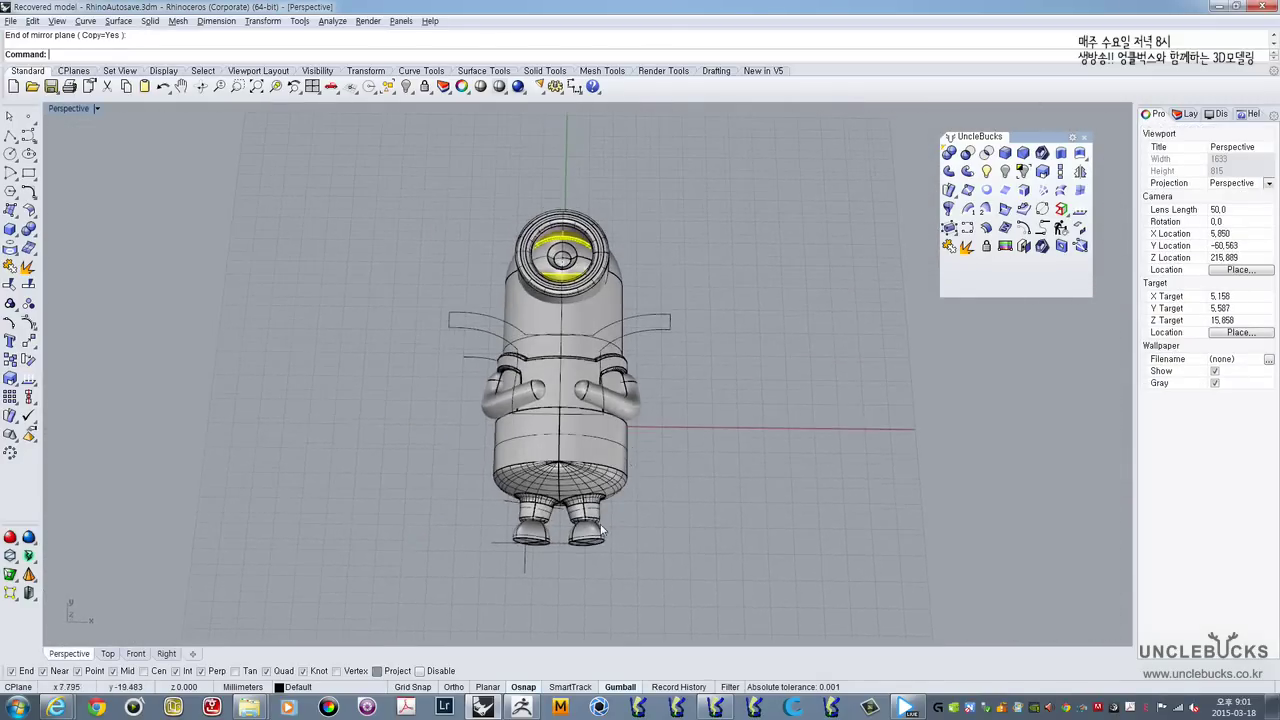
scroll(602, 527, up, 4)
shift+right_drag(573, 490, 622, 414)
scroll(567, 483, up, 3)
click(645, 458)
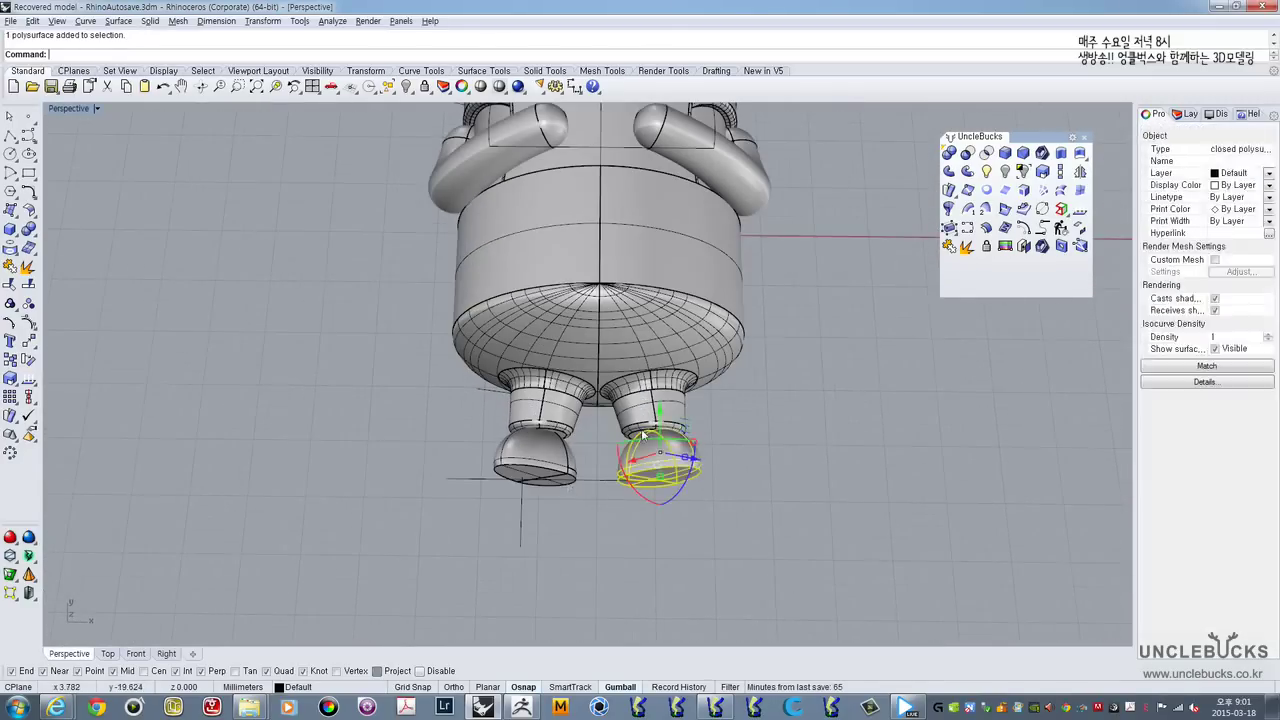
shift+click(594, 430)
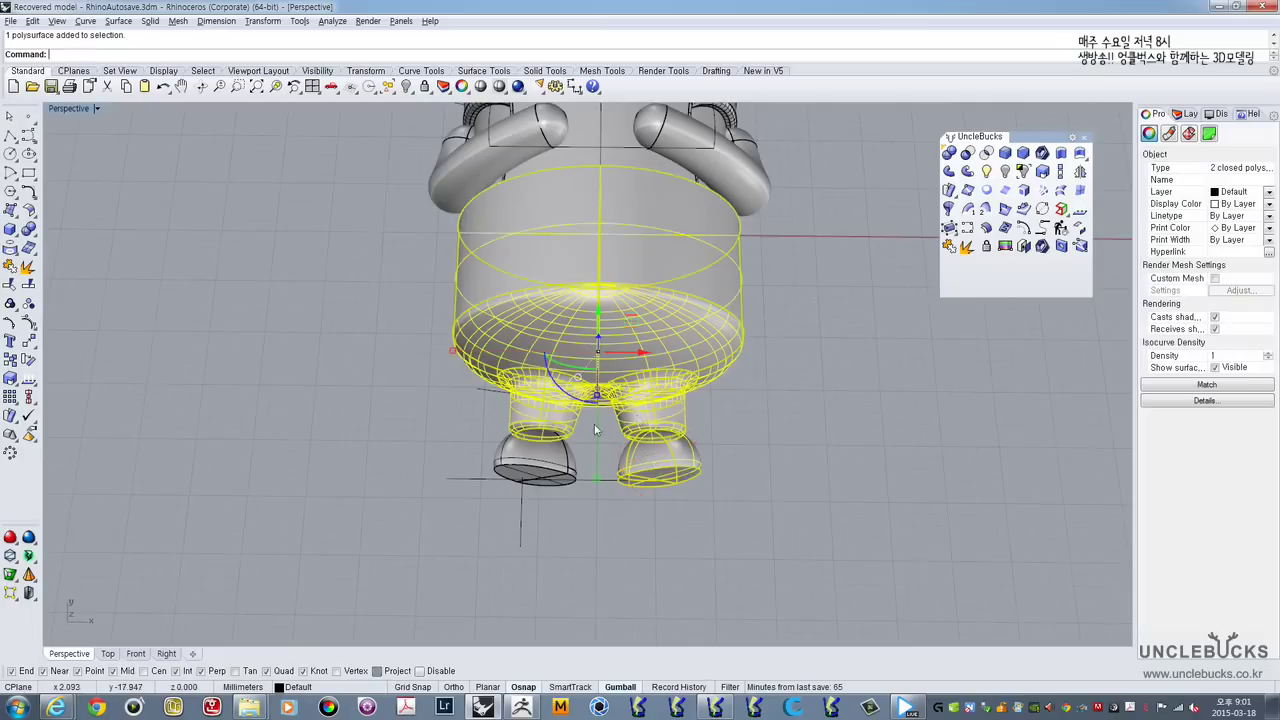
click(950, 153)
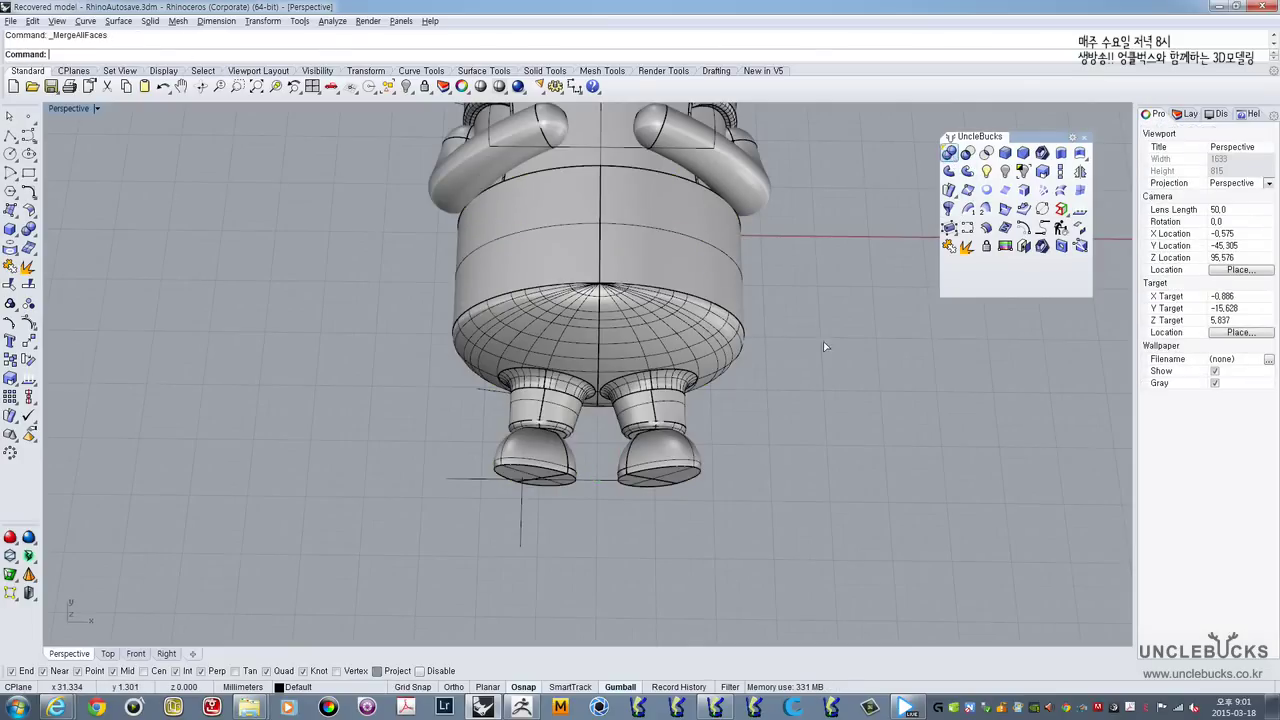
Step: Examine the joined legs and feet, and the goggle and head, from several angles in the perspective view
right_drag(663, 443, 620, 451)
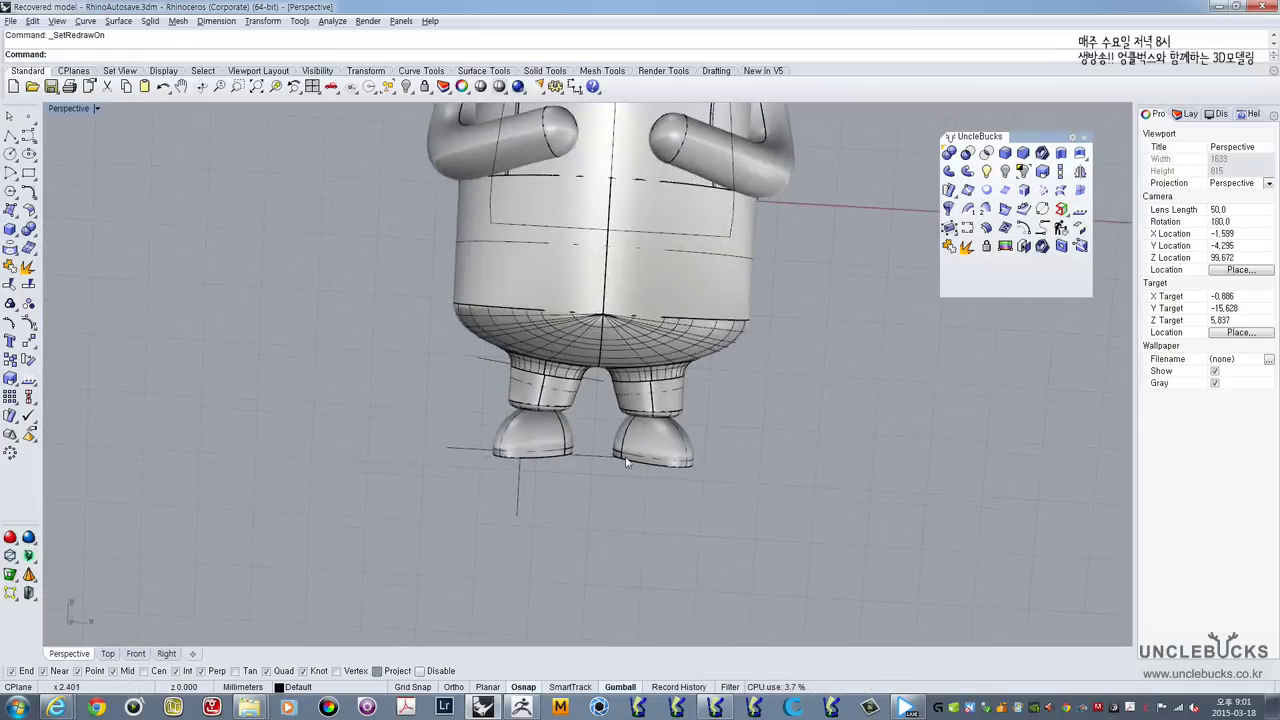
scroll(631, 340, down, 5)
shift+right_drag(631, 340, 610, 460)
right_drag(610, 460, 622, 384)
scroll(616, 340, down, 2)
scroll(605, 284, up, 3)
click(664, 457)
scroll(630, 464, up, 3)
shift+right_drag(632, 464, 606, 480)
shift+right_drag(525, 180, 542, 272)
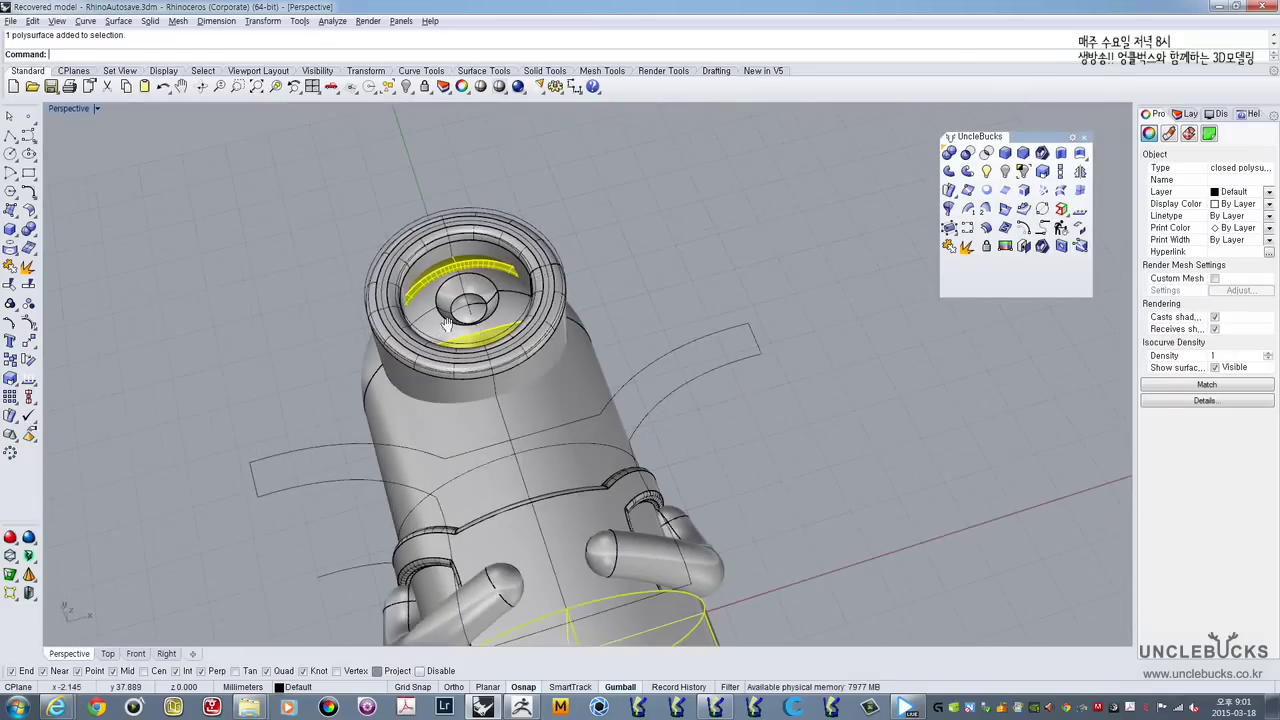
shift+right_drag(447, 323, 596, 323)
click(598, 326)
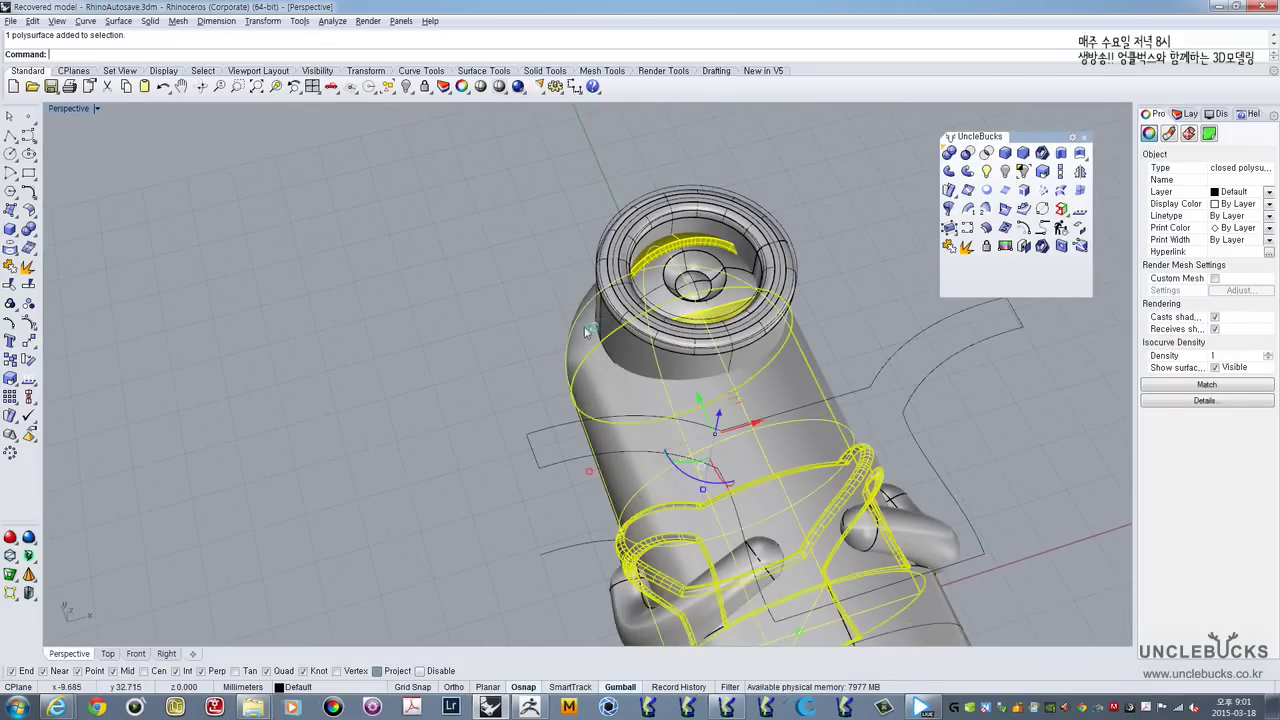
Step: In the Top view, draw a horizontal line about 30 mm long across the goggle and duplicate it lower to outline the strap band
double_click(60, 112)
double_click(60, 112)
right_drag(324, 212, 331, 352)
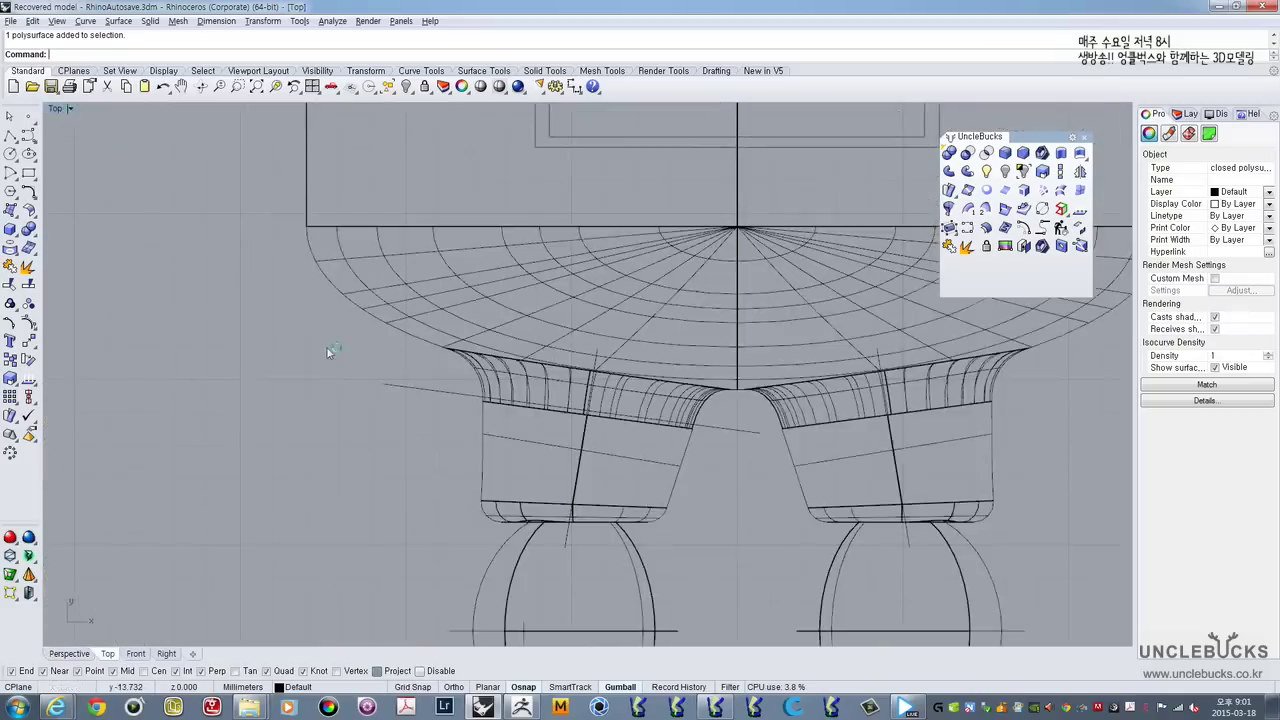
scroll(385, 324, down, 12)
right_drag(394, 165, 390, 339)
scroll(389, 340, up, 4)
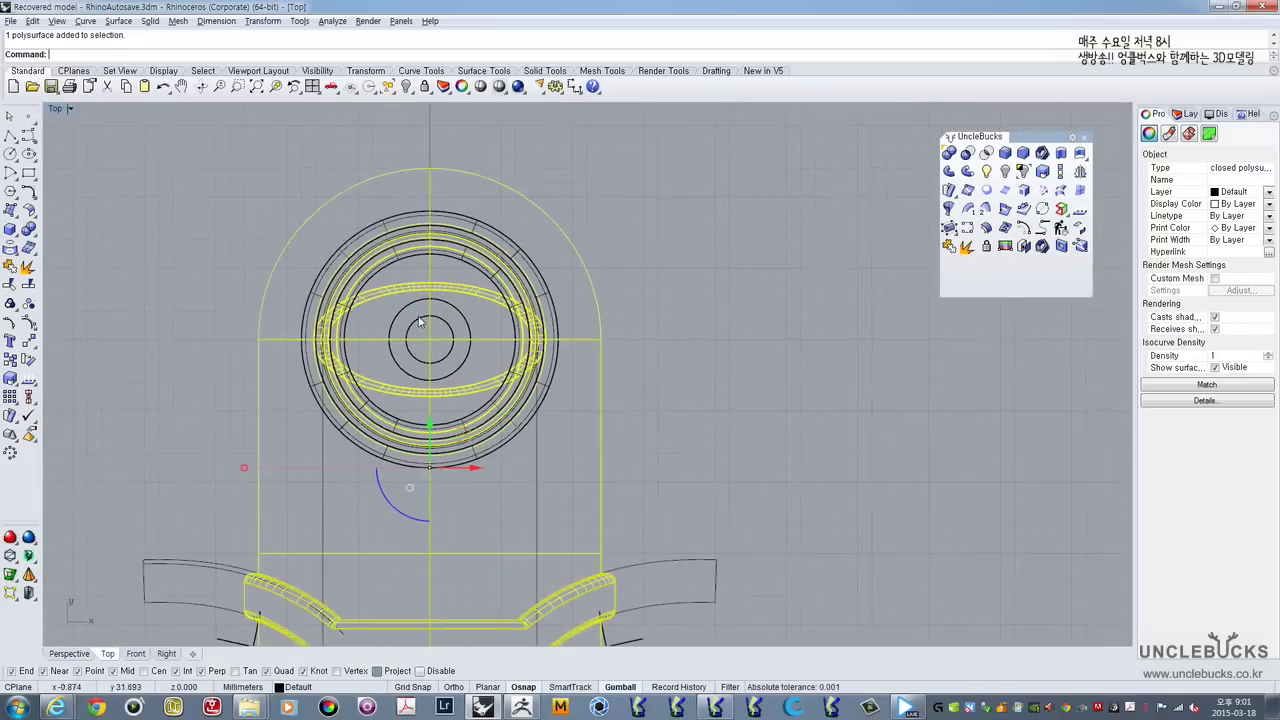
click(12, 137)
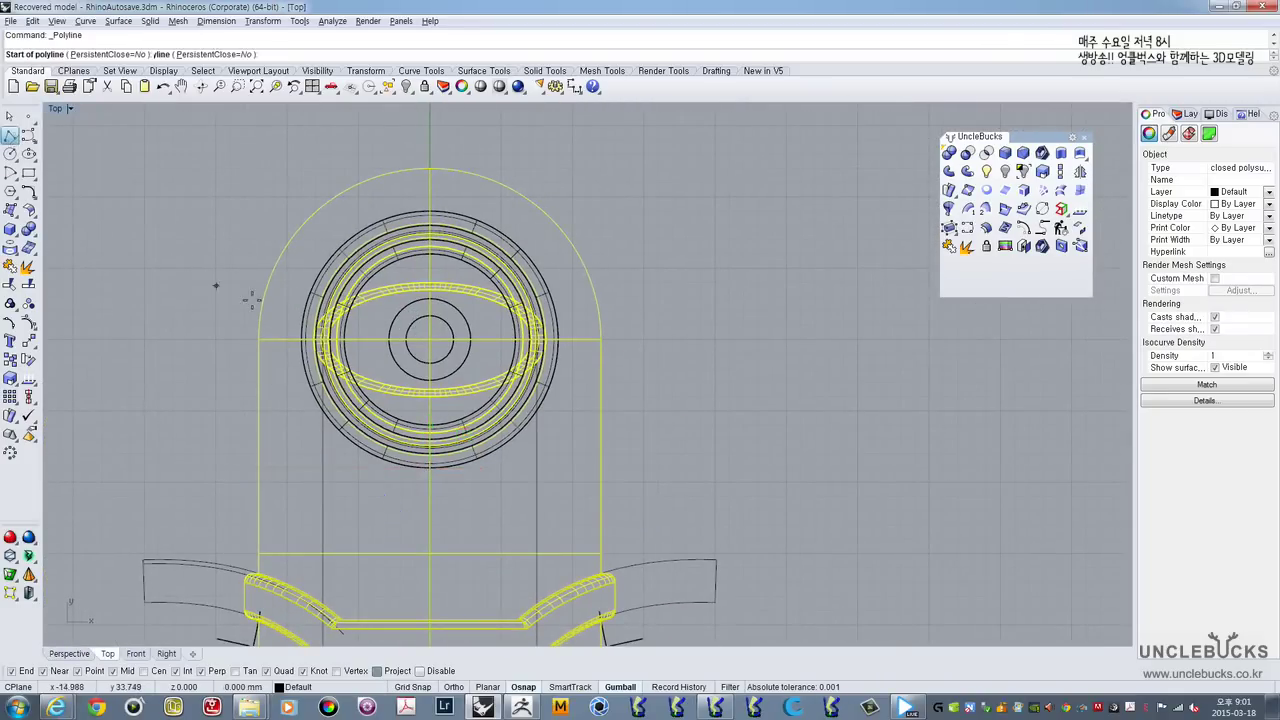
click(236, 301)
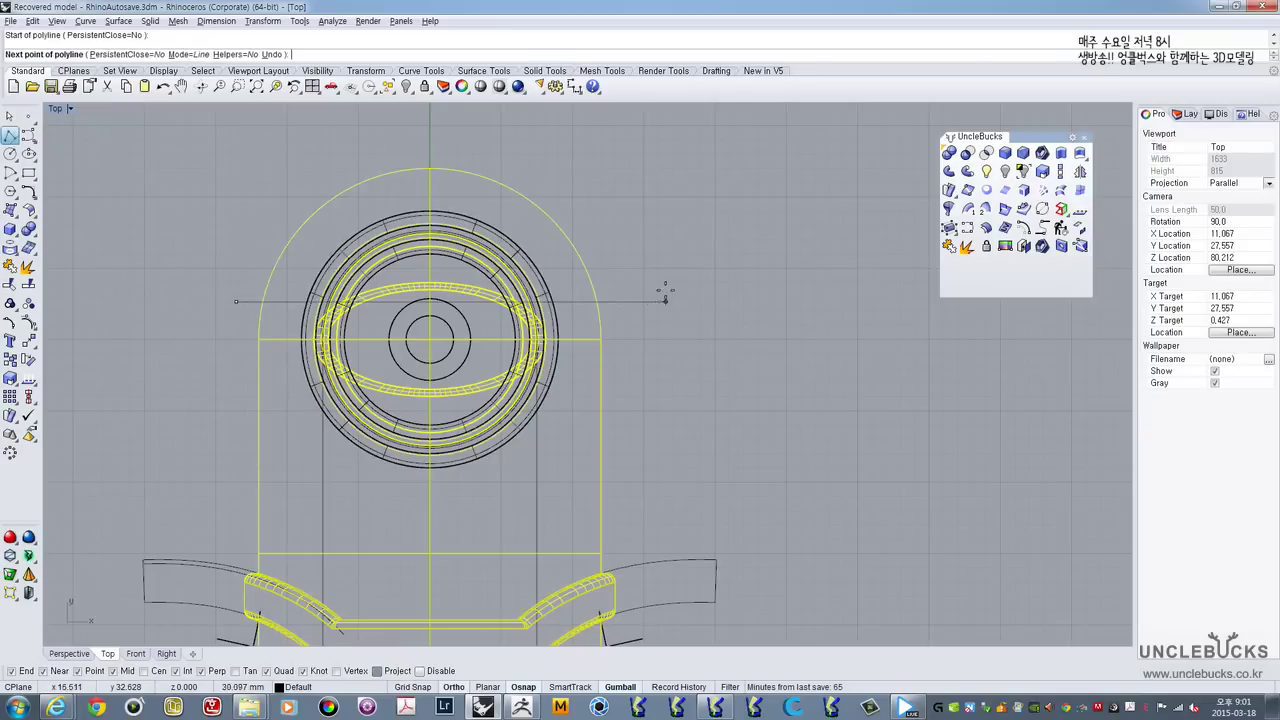
click(665, 300)
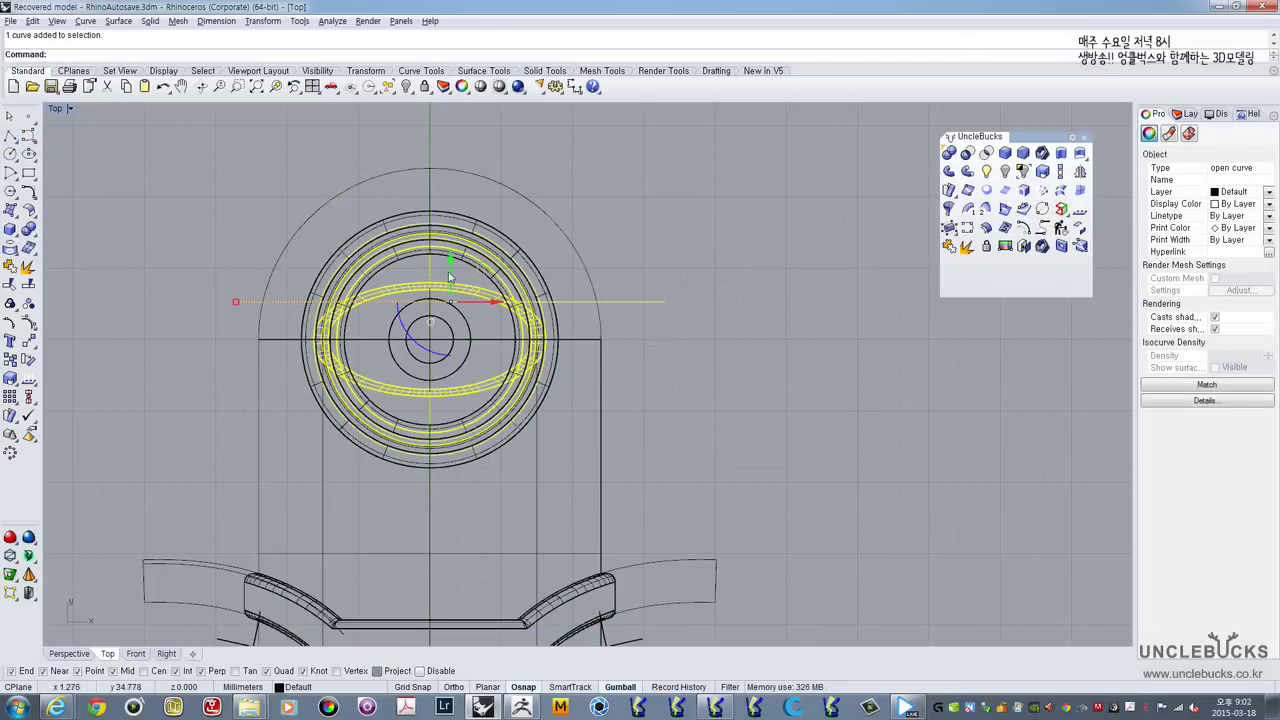
drag(450, 275, 451, 307)
key(alt)
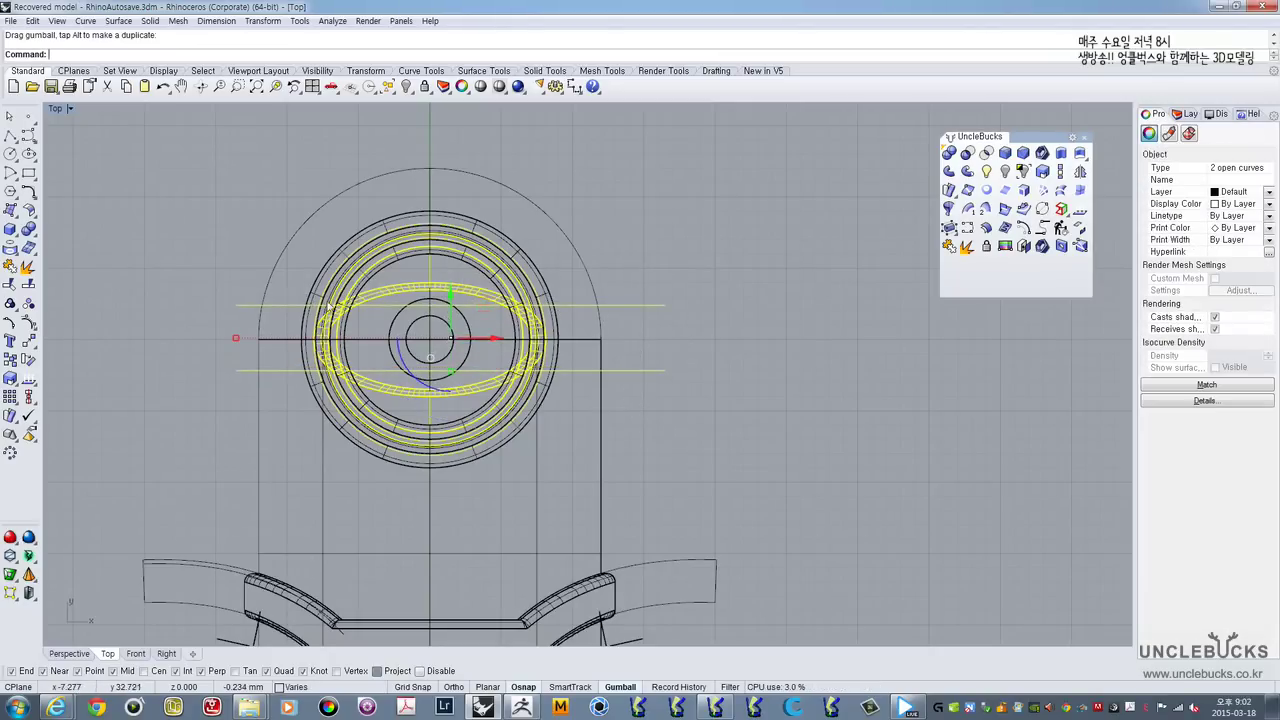
Step: Split the body solid with the two horizontal strap lines
click(307, 217)
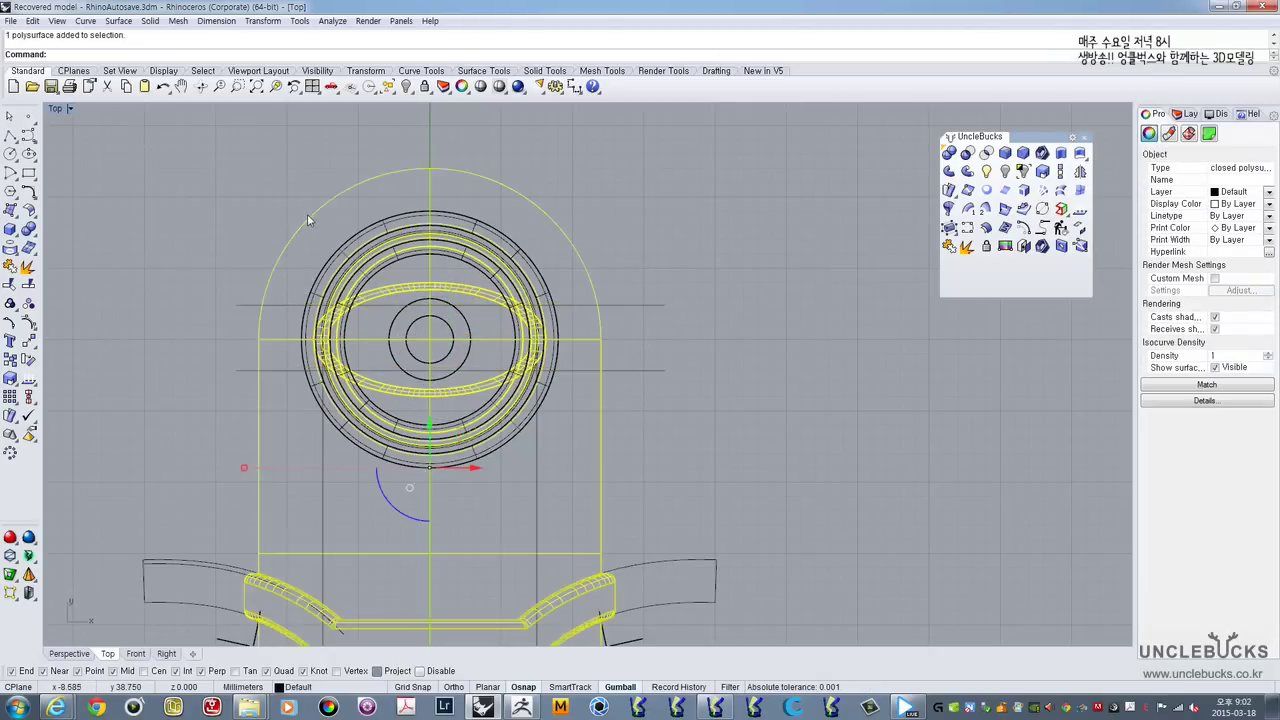
click(29, 286)
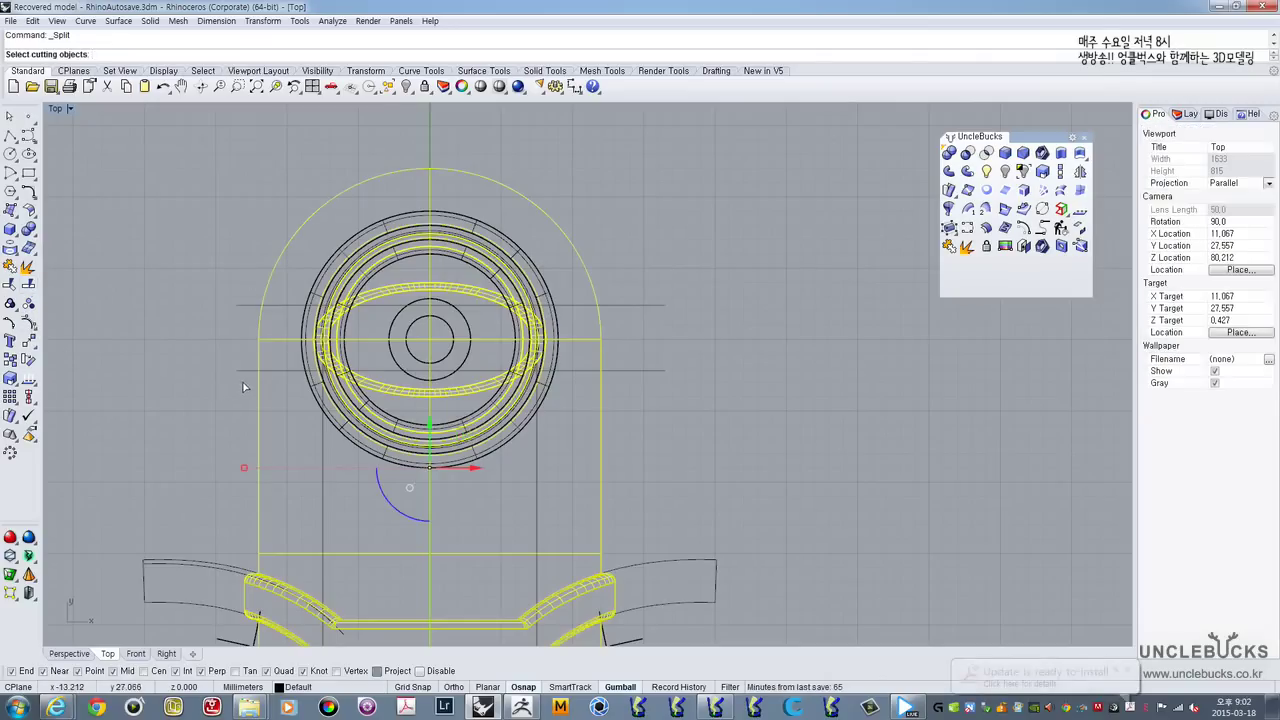
key(Return)
Step: Offset the split band around the head outward by 0.7 mm as a solid goggle strap
click(258, 338)
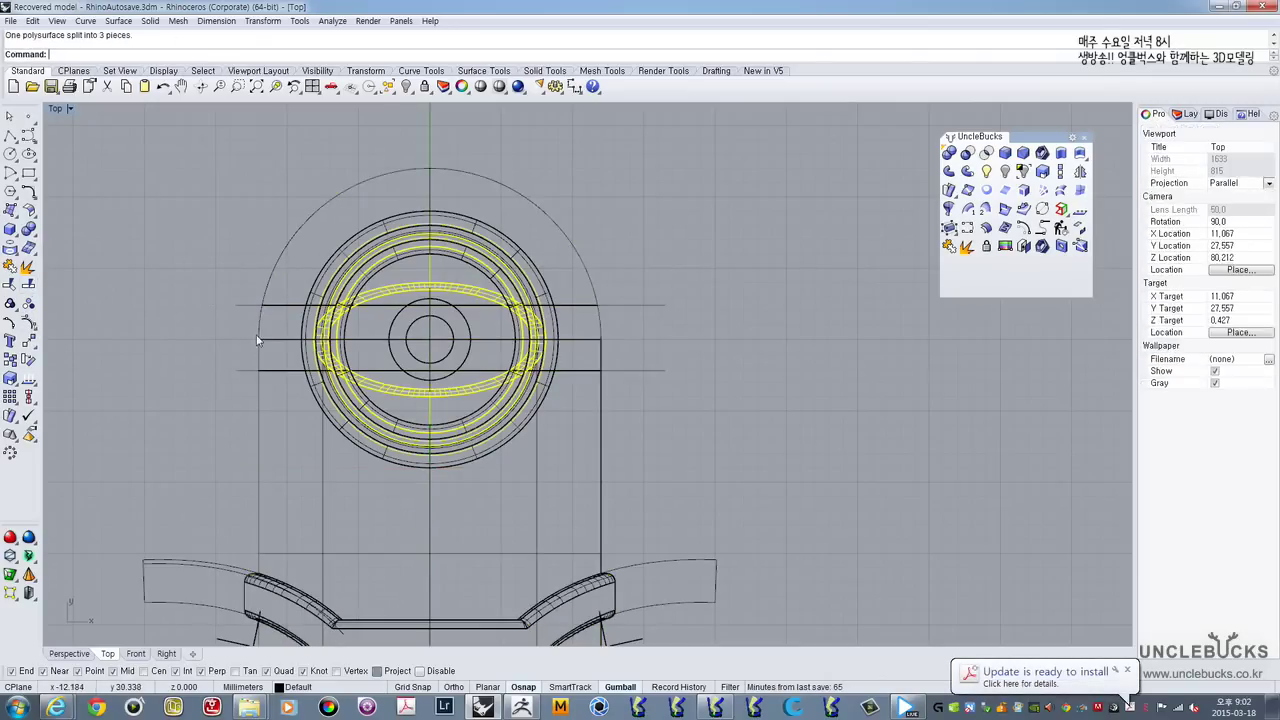
double_click(56, 110)
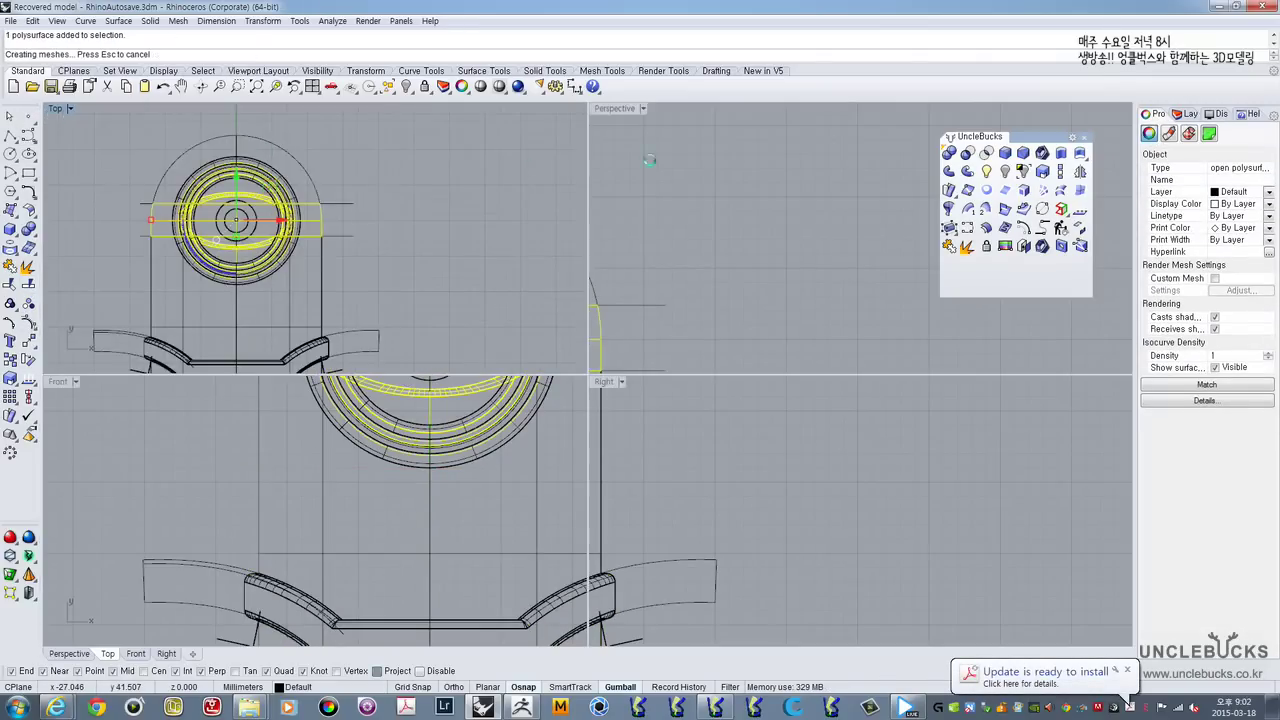
double_click(626, 113)
right_drag(494, 291, 552, 331)
scroll(659, 313, up, 4)
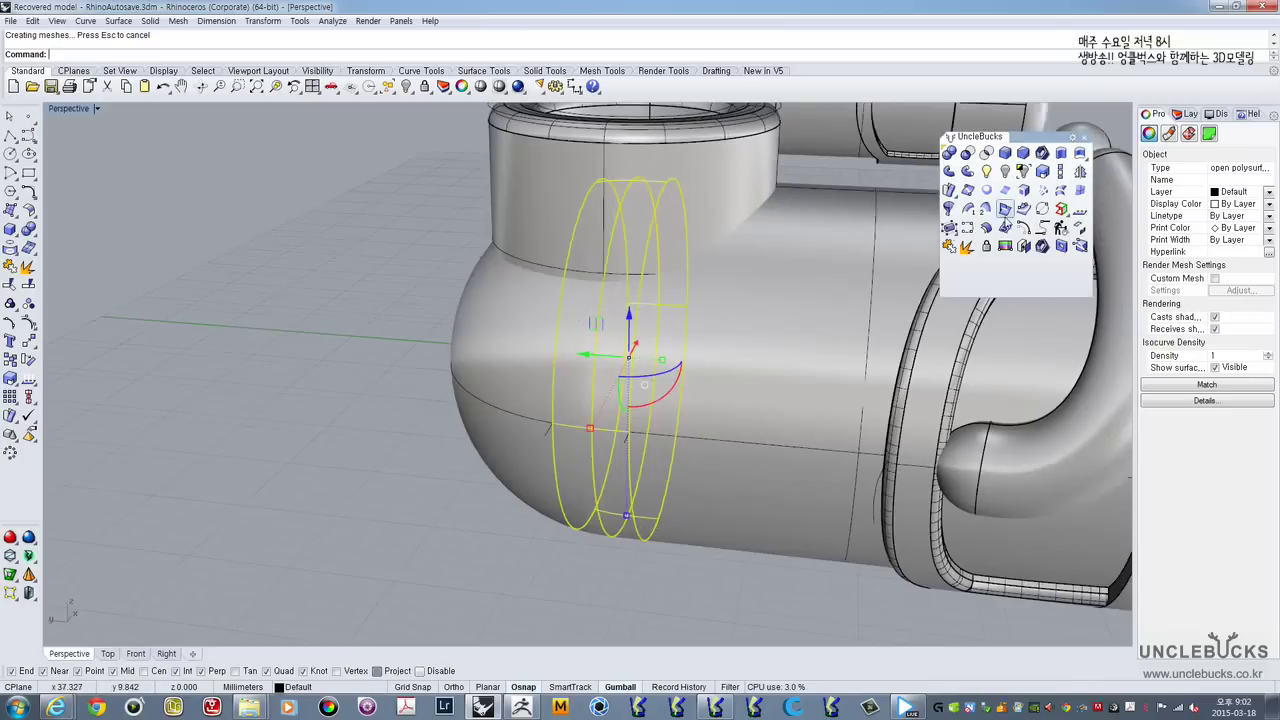
click(987, 229)
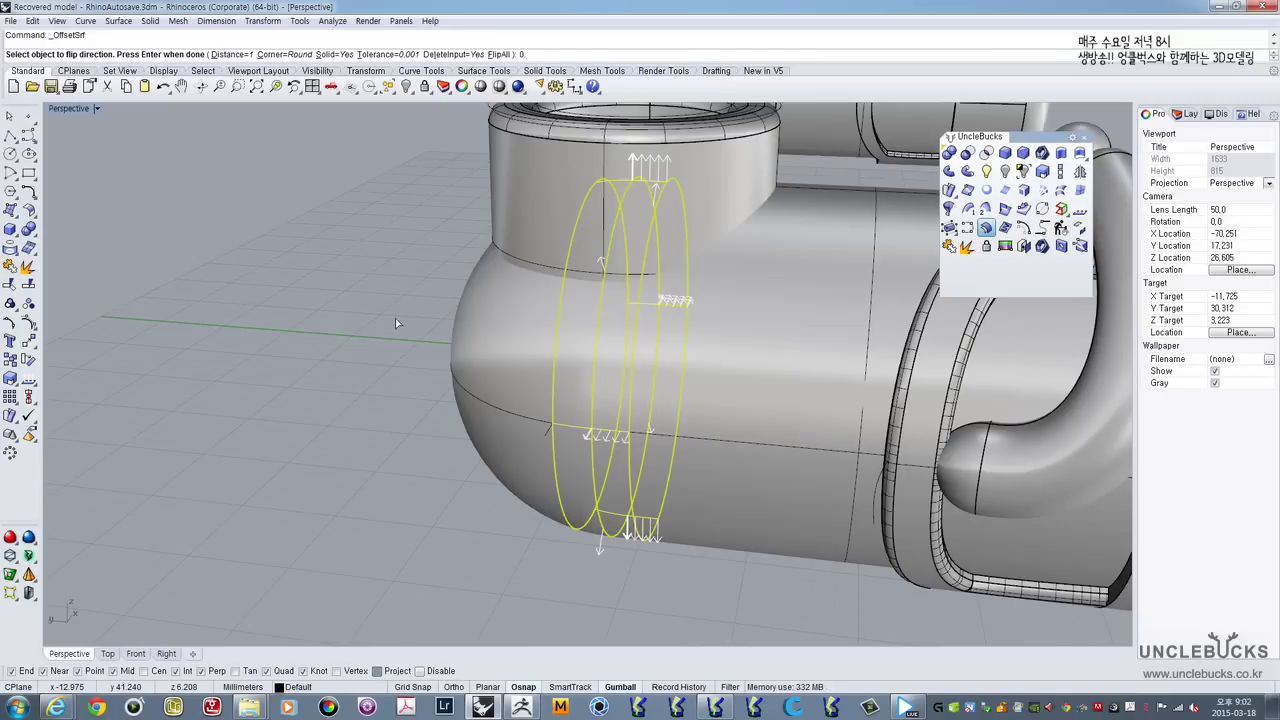
text(0.7)
key(Return)
key(Return)
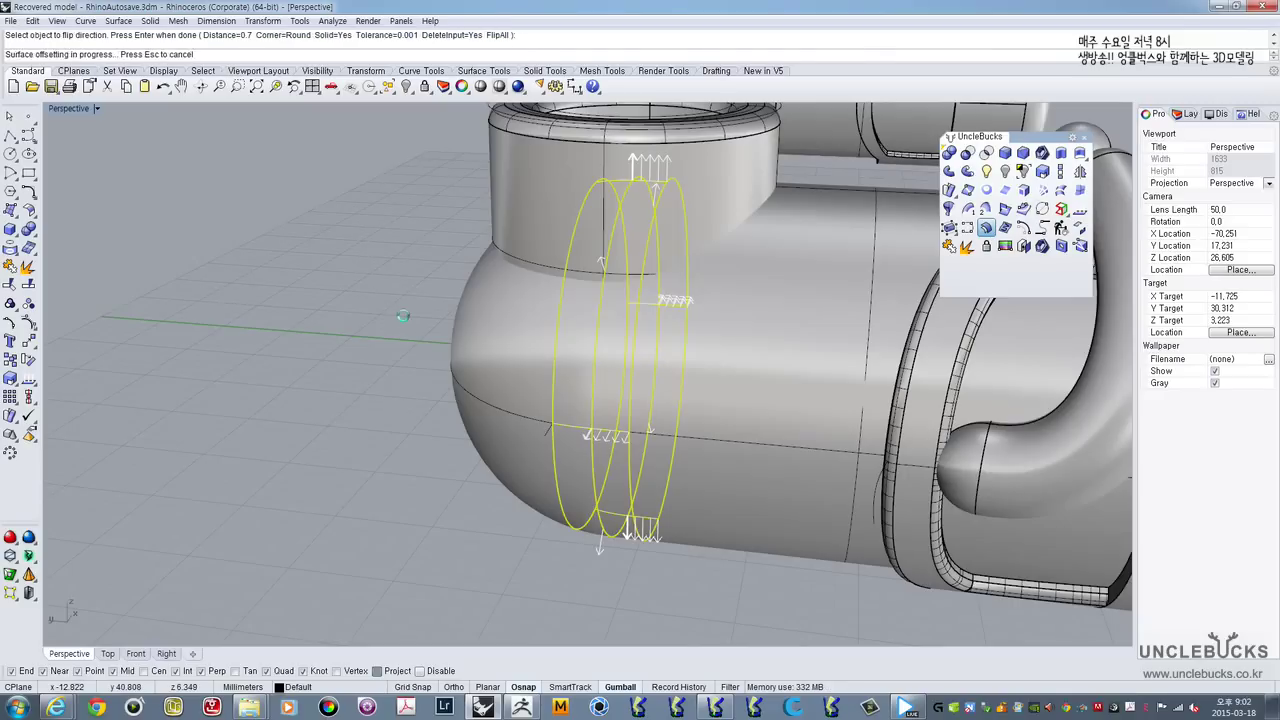
right_drag(403, 315, 361, 314)
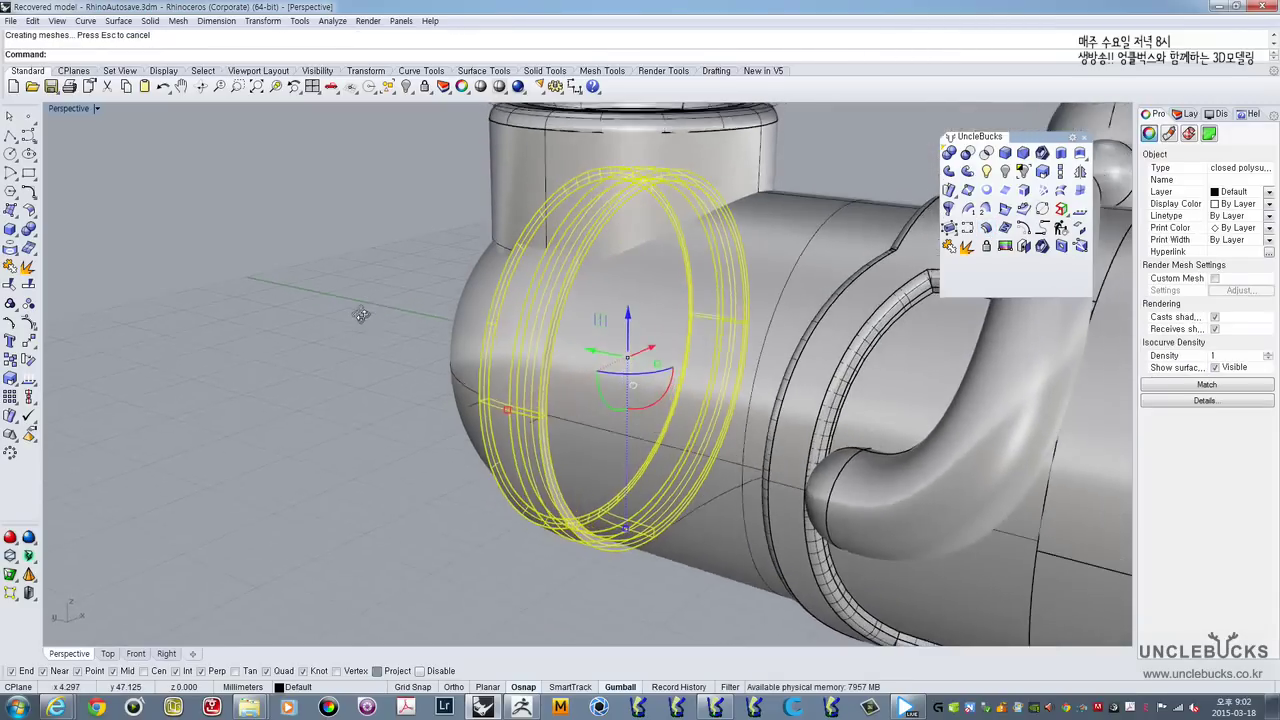
Step: Switch to Internet Explorer to compare the goggle strap with the Minion reference picture, and return to Rhino
click(402, 387)
right_drag(402, 387, 595, 390)
scroll(595, 390, down, 5)
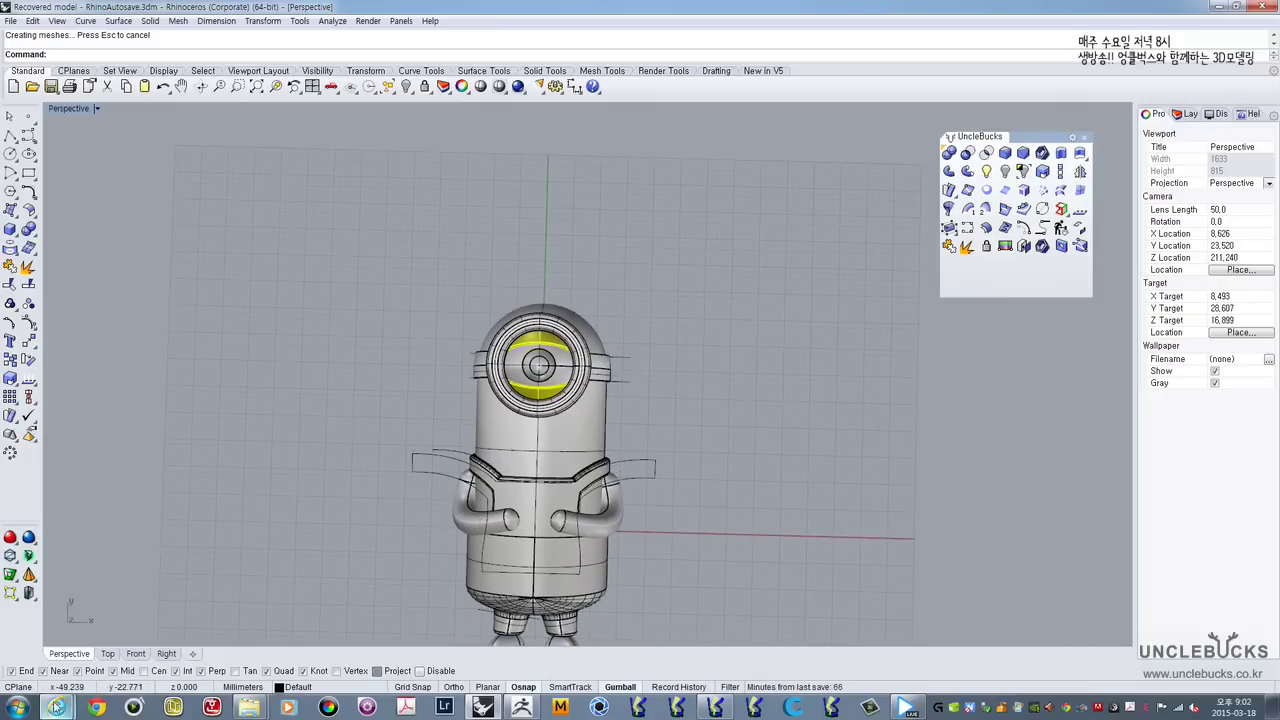
mouse_move(56, 707)
click(222, 641)
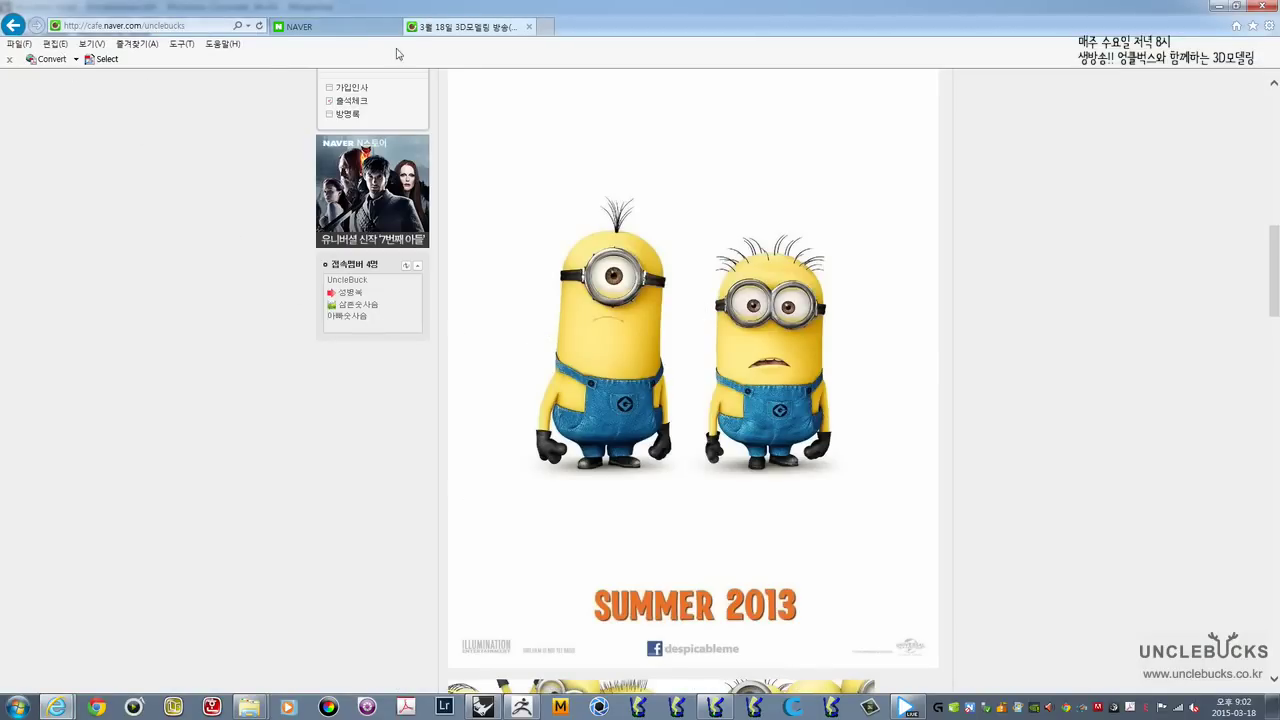
click(346, 29)
key(alt+Tab)
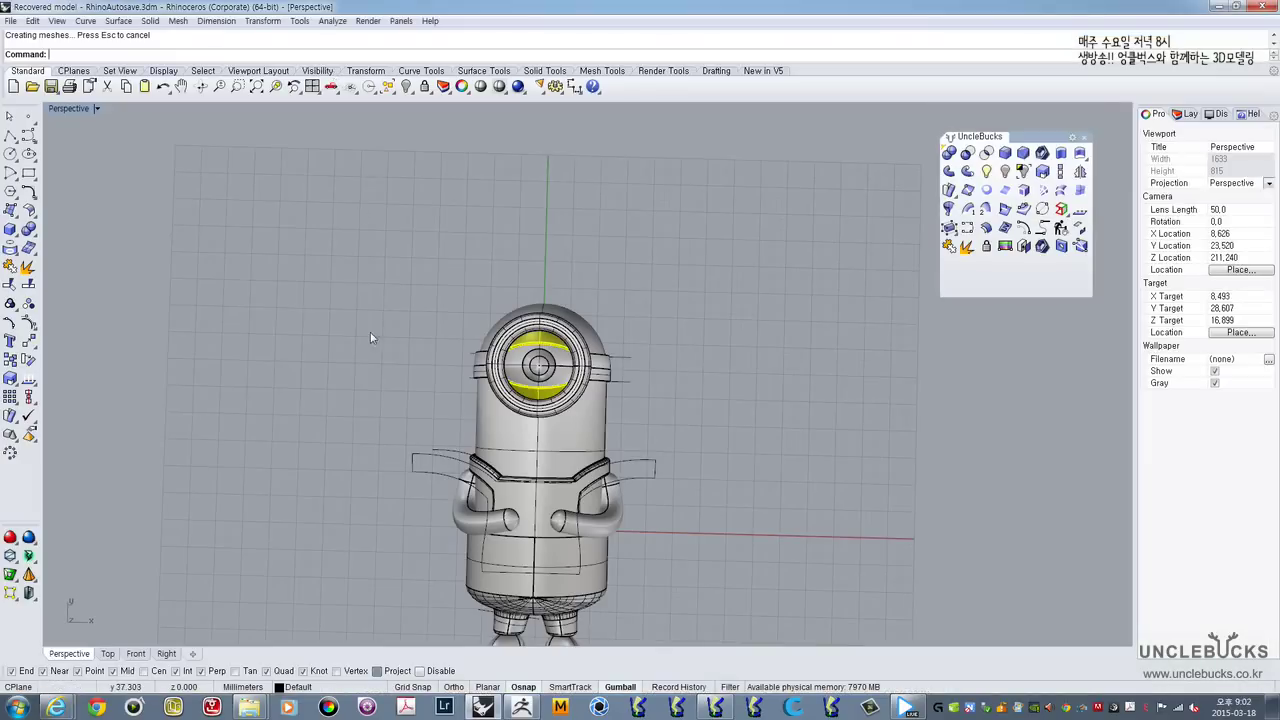
Step: Undo the strap's surface offset and the split of the body
scroll(455, 384, up, 10)
right_drag(471, 368, 512, 348)
key(ctrl+z)
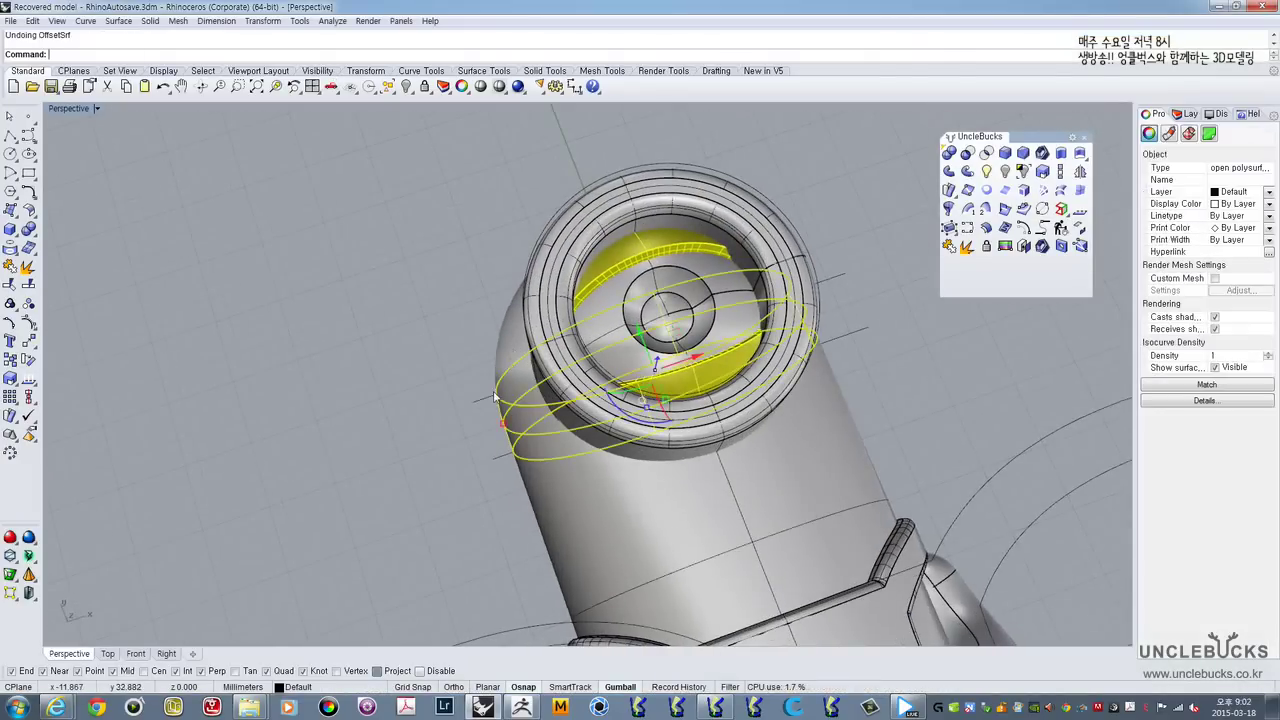
right_drag(494, 397, 526, 397)
key(ctrl+z)
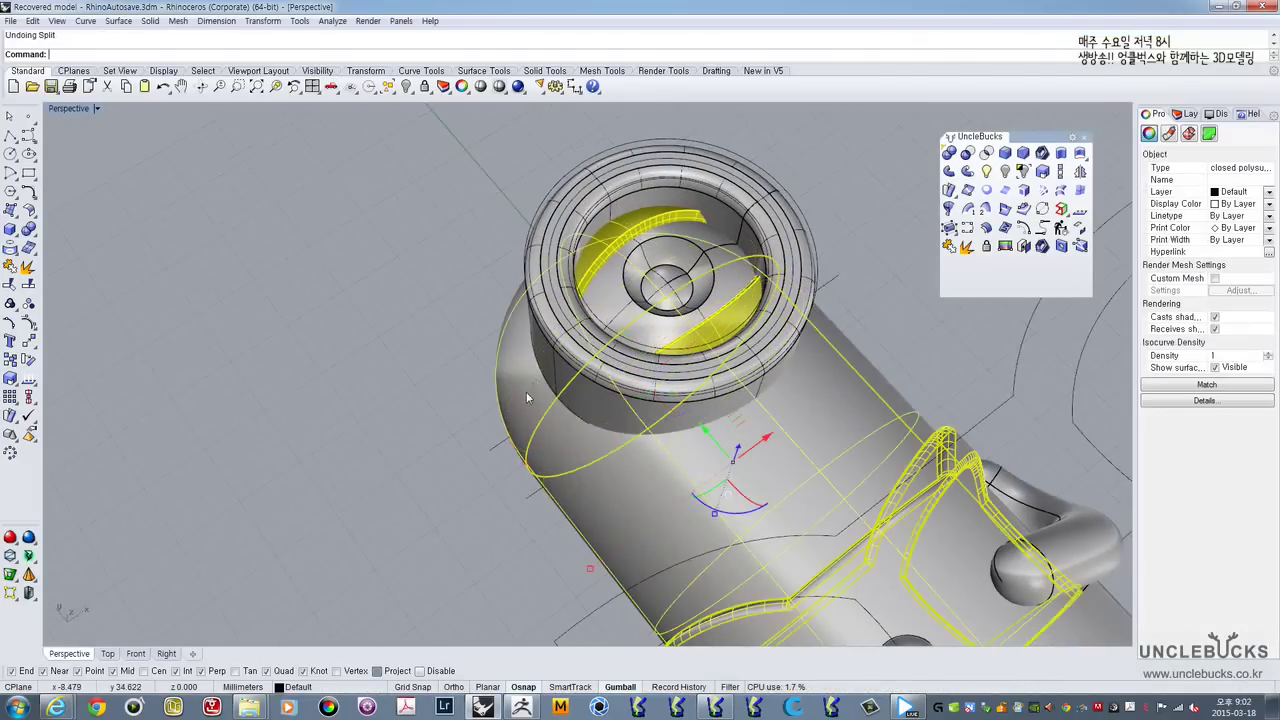
Step: Try shifting both strap lines slightly downward in the Top view, and undo the move
double_click(57, 110)
double_click(57, 110)
right_drag(201, 328, 215, 316)
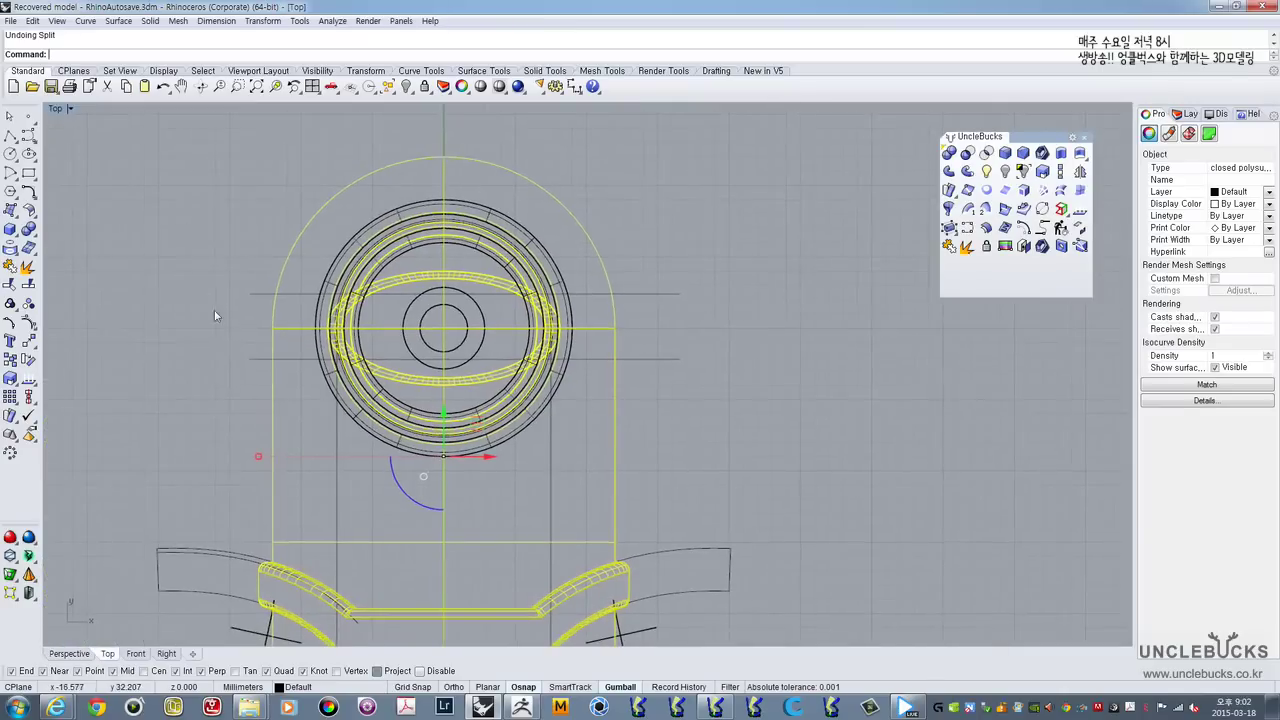
click(258, 369)
drag(253, 373, 219, 278)
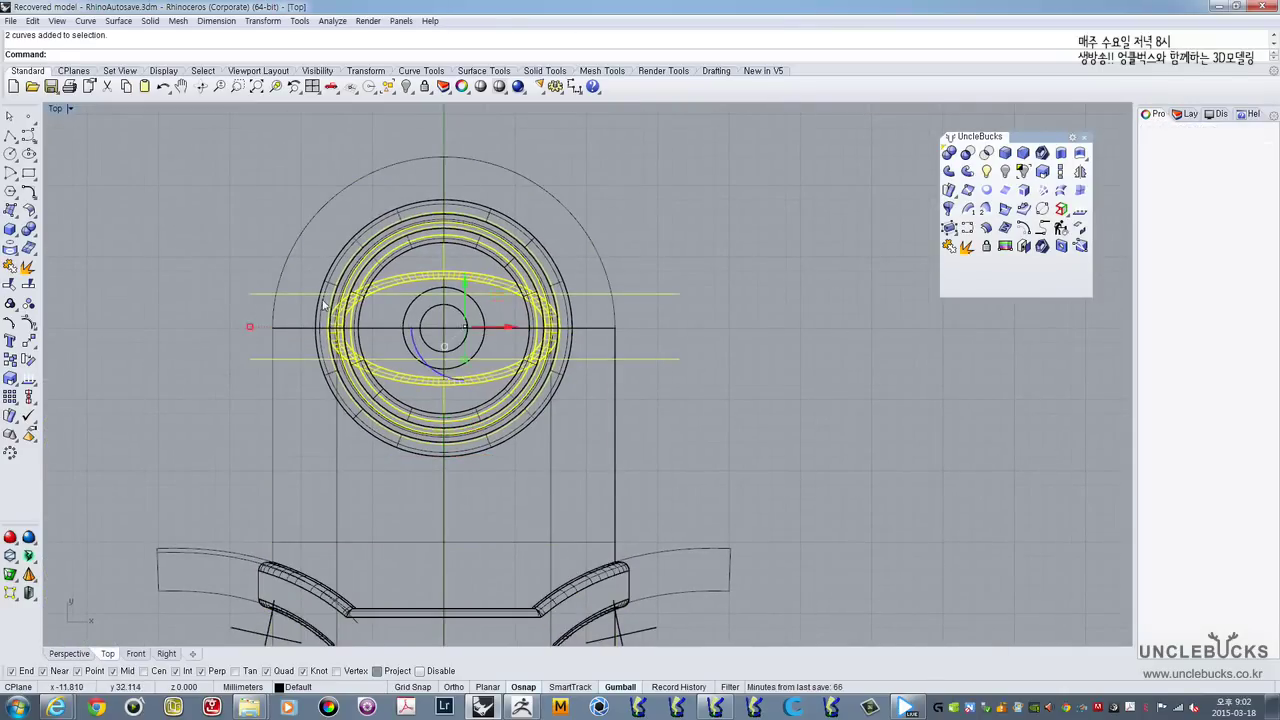
drag(467, 309, 467, 314)
key(ctrl+z)
Step: Delete the two horizontal strap lines crossing the goggle
click(184, 360)
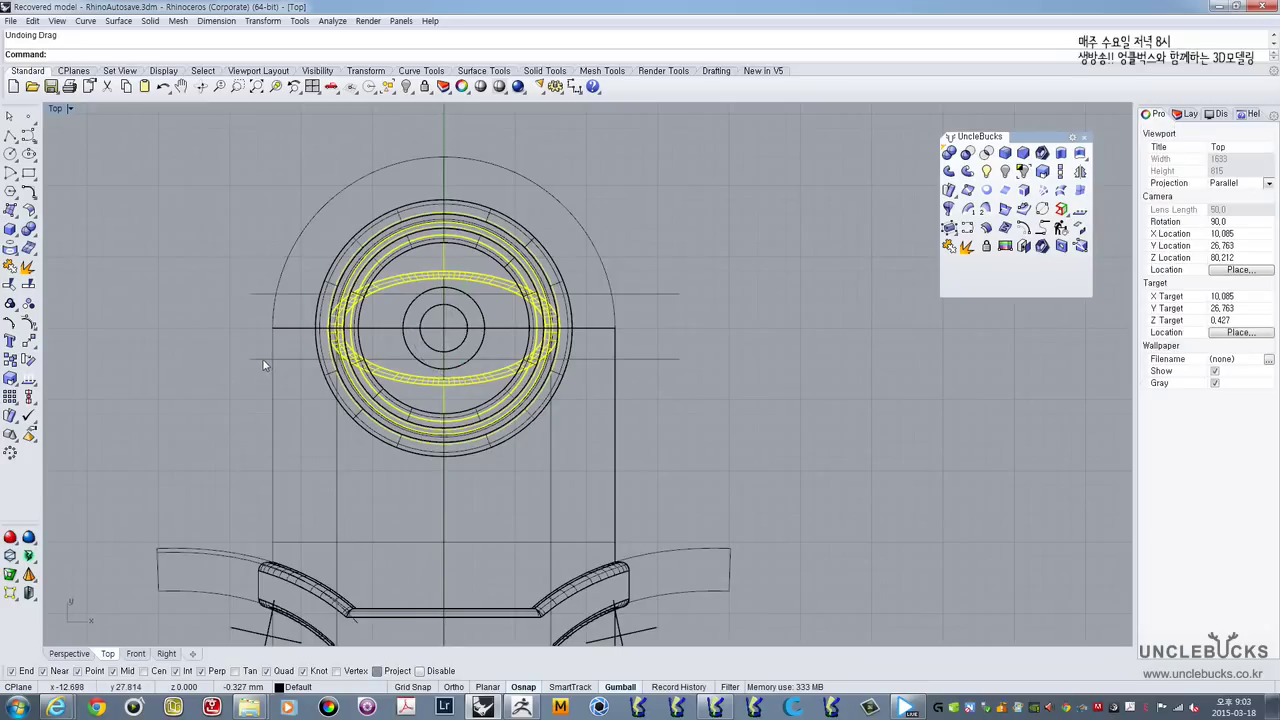
click(258, 360)
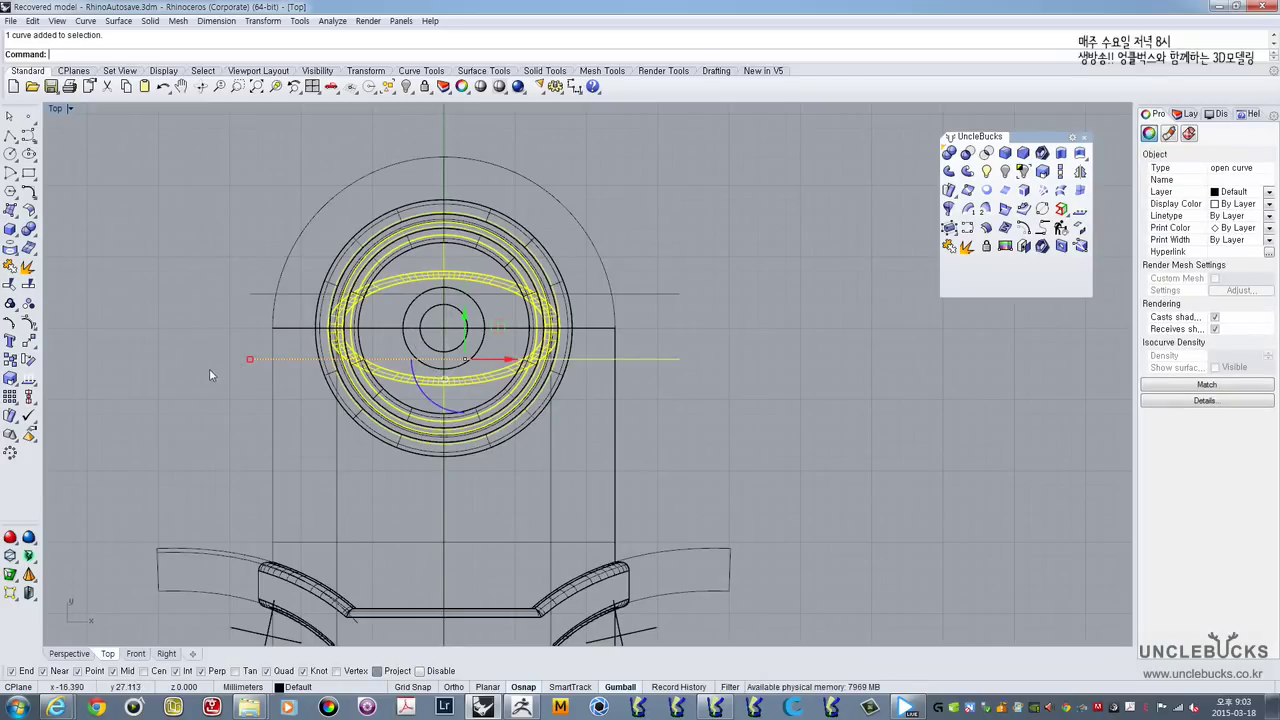
shift+click(254, 295)
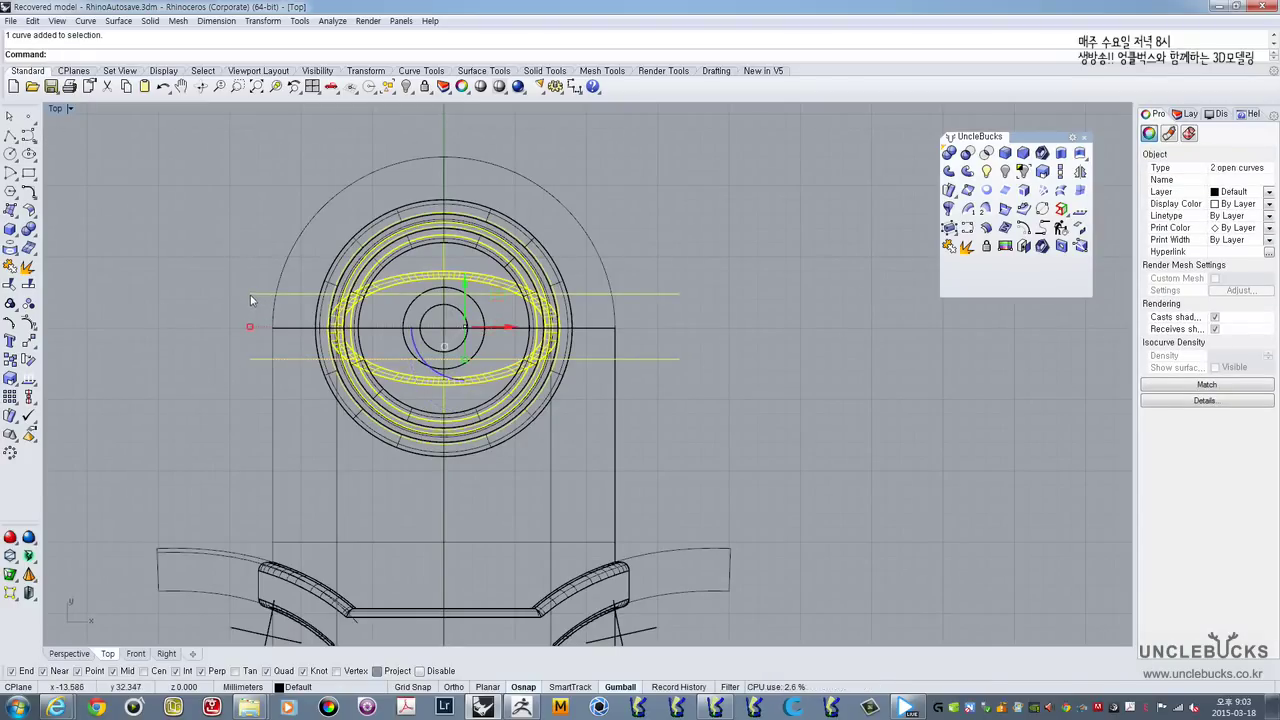
key(Delete)
Step: Isolate the Minion's body solid by hiding the goggle, arms, legs and feet, and keep the body selected
click(276, 330)
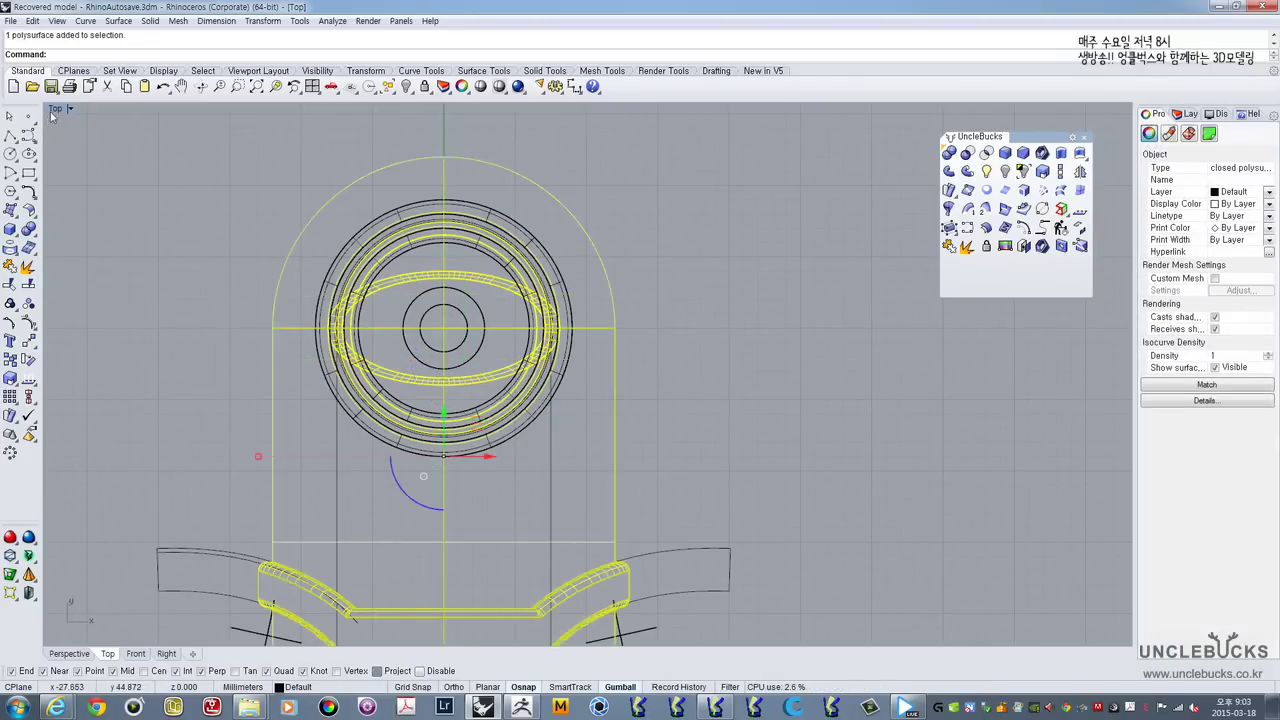
key(ctrl+m)
right_drag(800, 438, 785, 436)
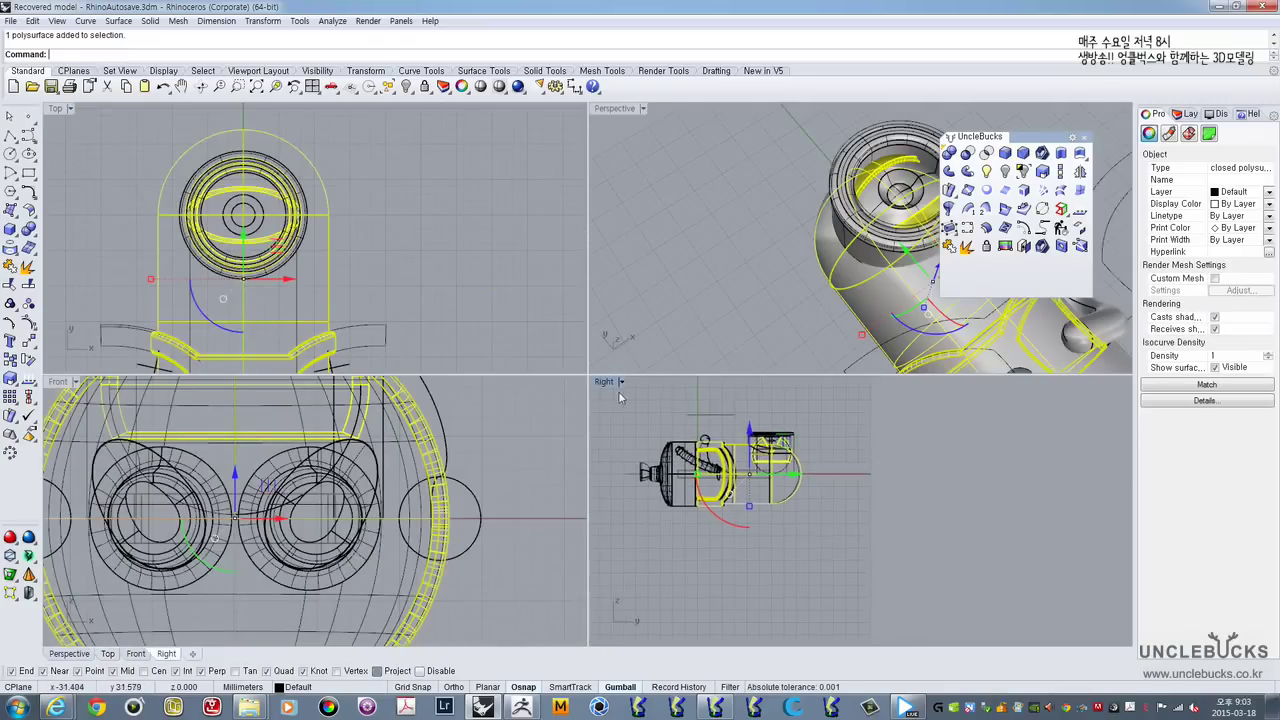
click(334, 217)
click(329, 217)
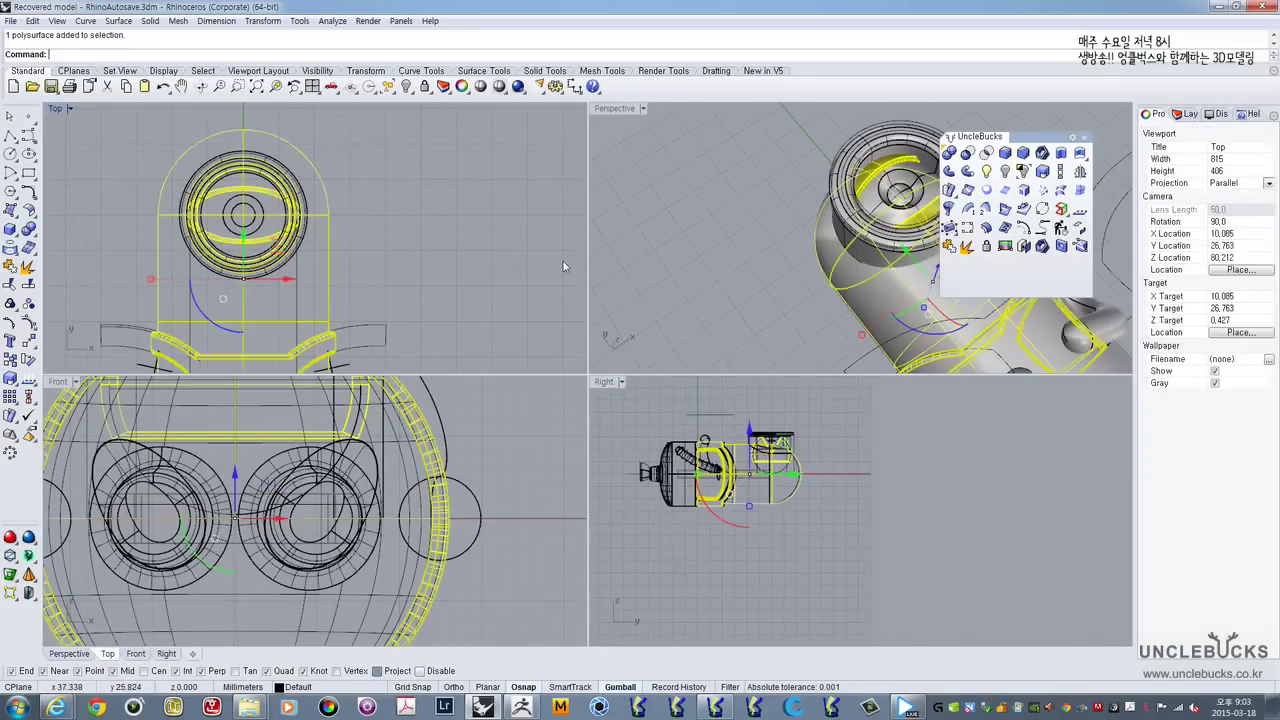
click(1024, 172)
click(338, 238)
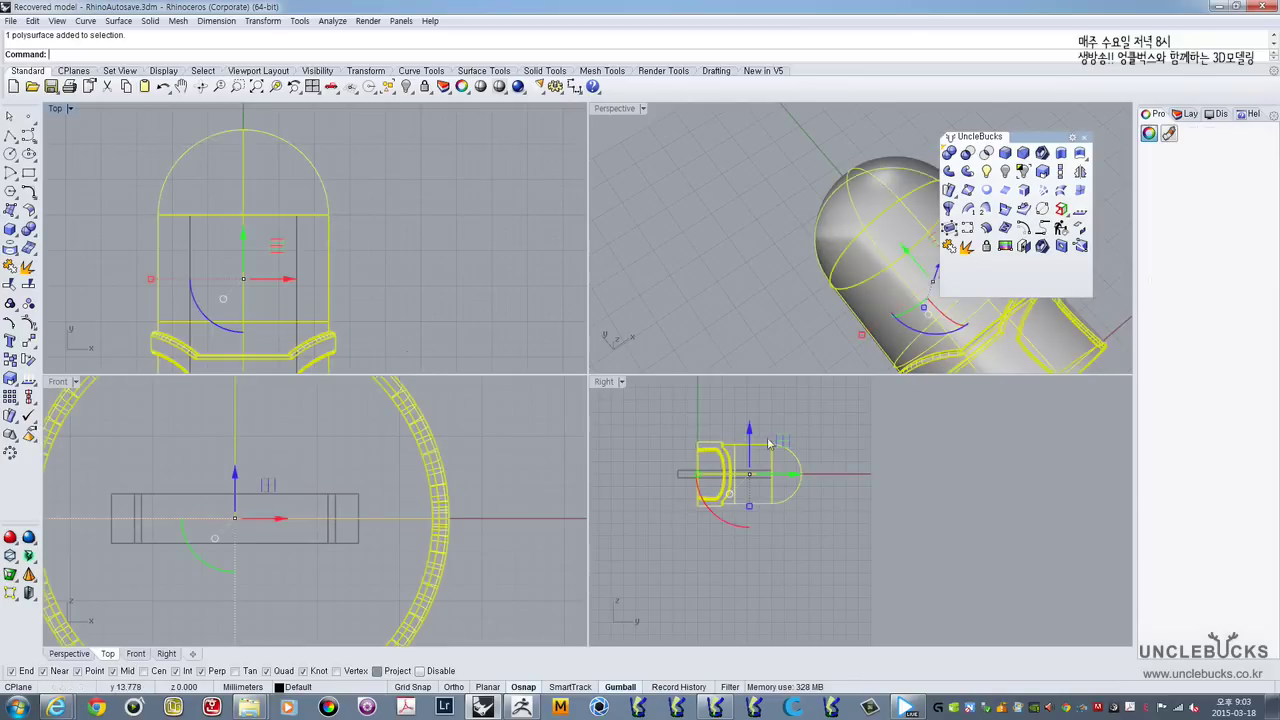
Step: Draw a degree-3 control-point curve across the head in the Right view, running slightly slanted from beyond one side to the other
scroll(768, 443, up, 5)
double_click(603, 382)
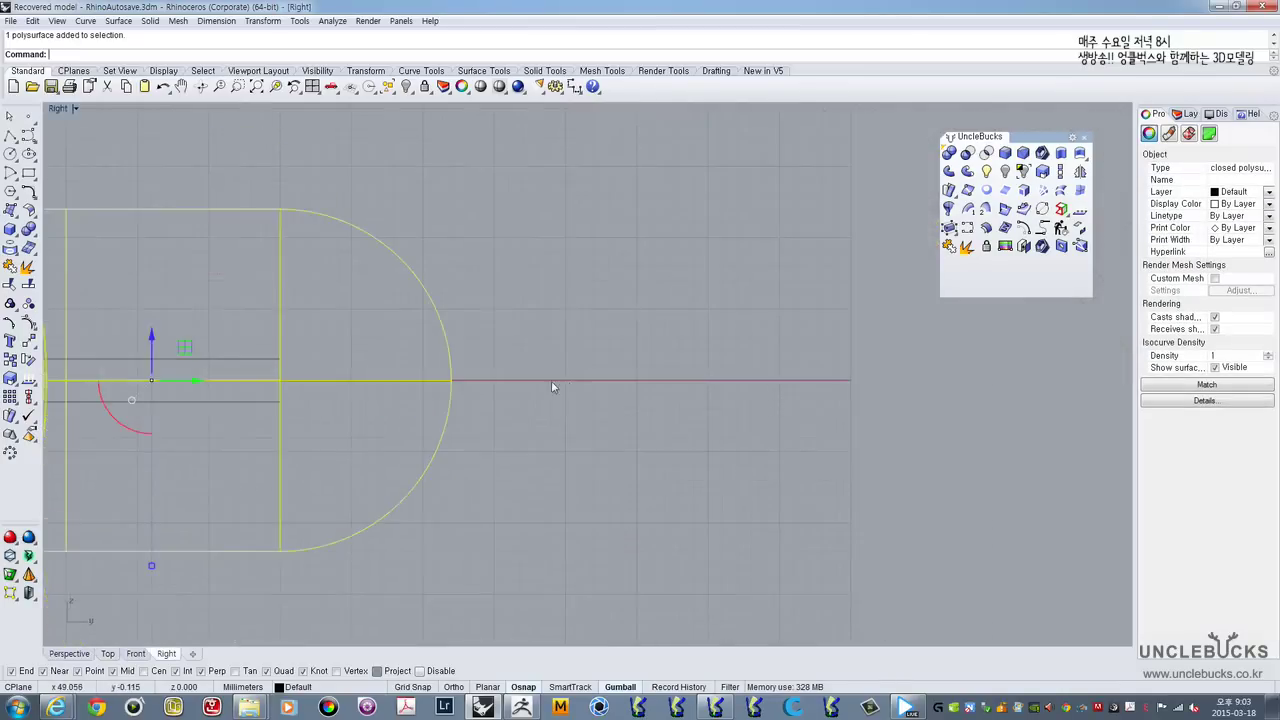
scroll(651, 428, down, 2)
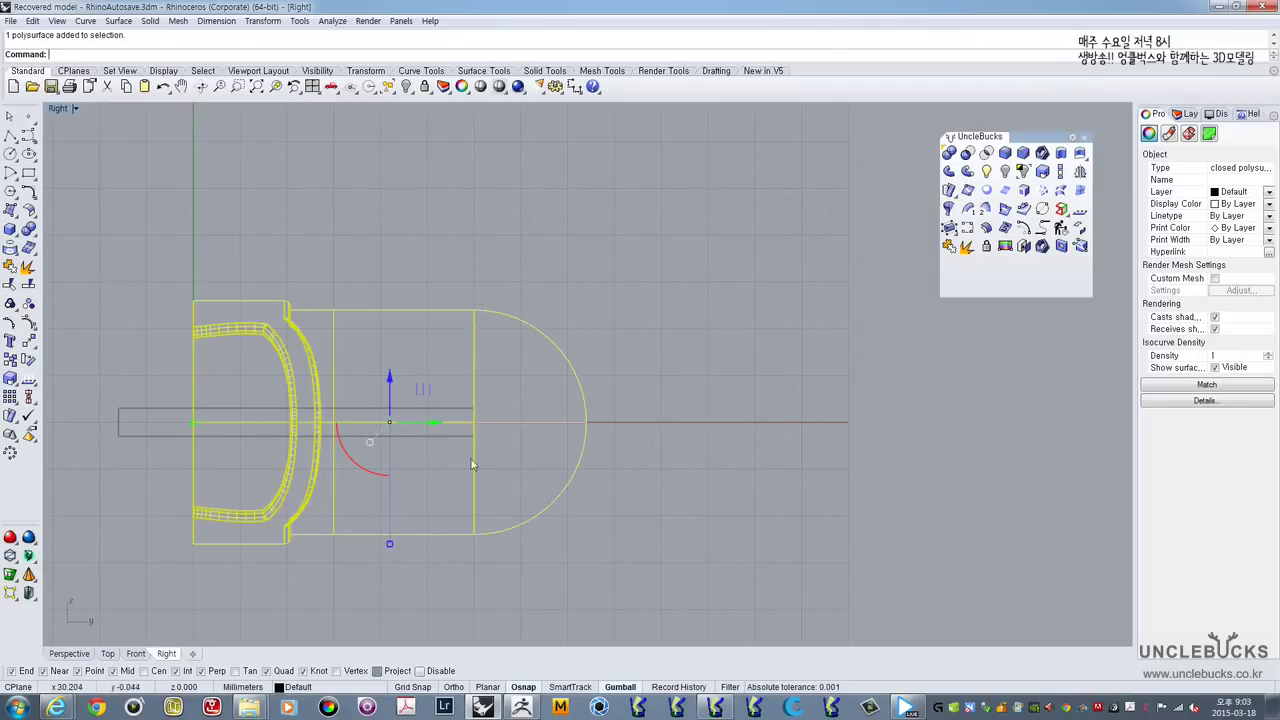
click(29, 135)
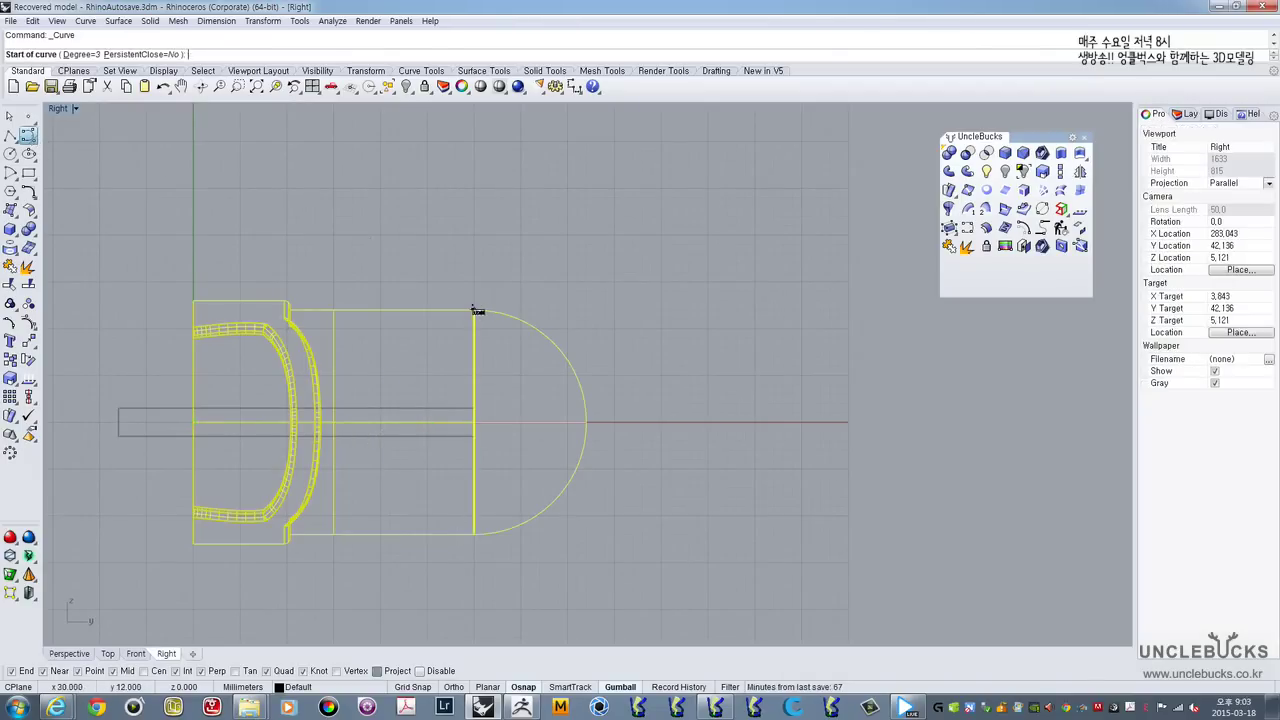
click(474, 245)
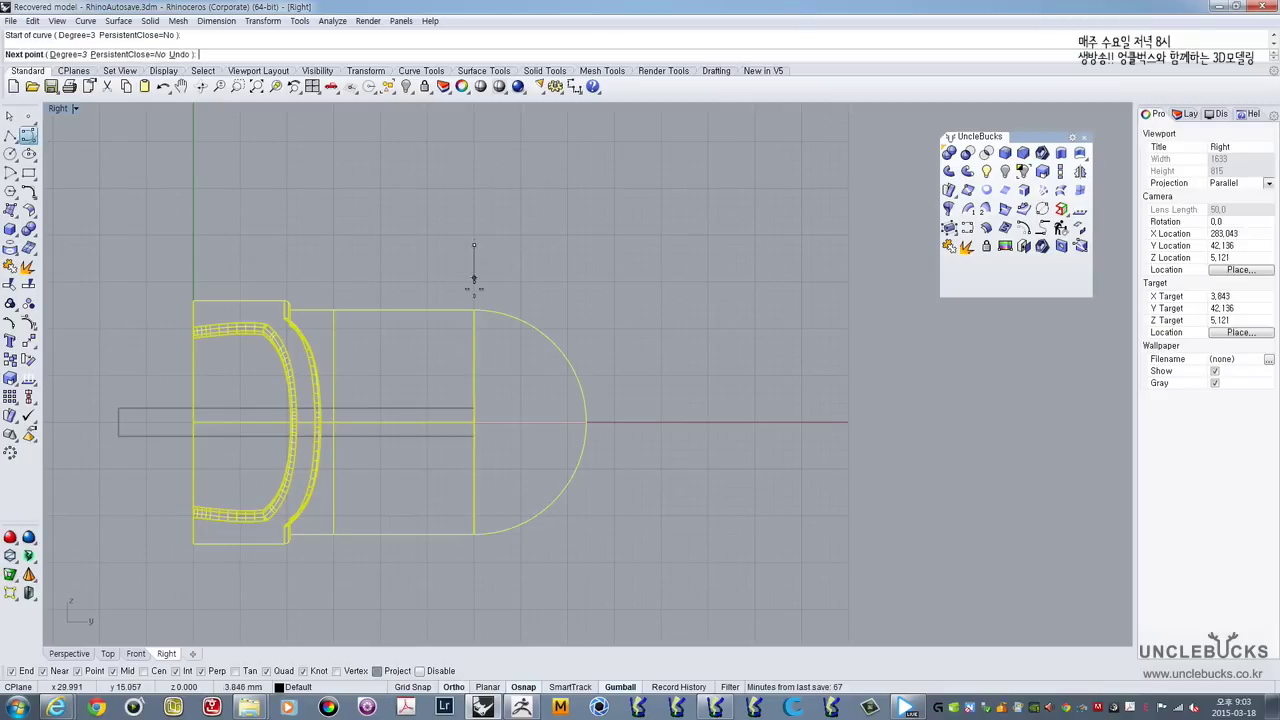
click(474, 310)
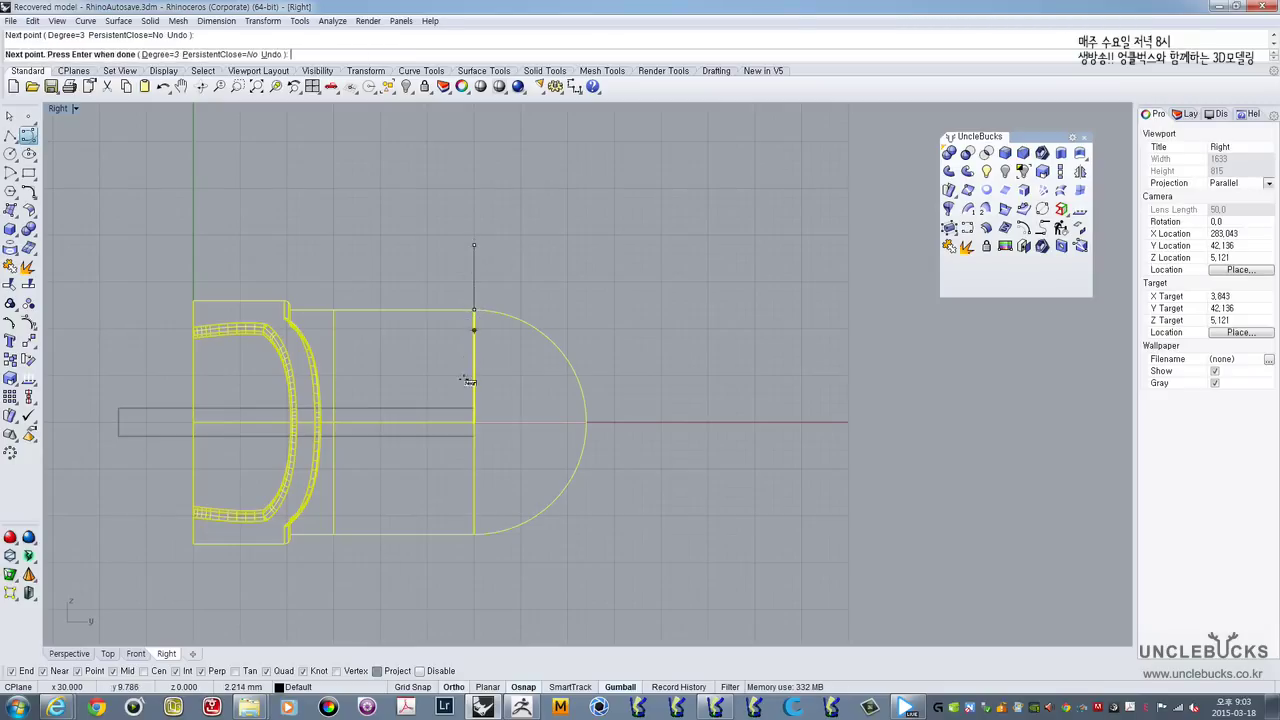
click(447, 472)
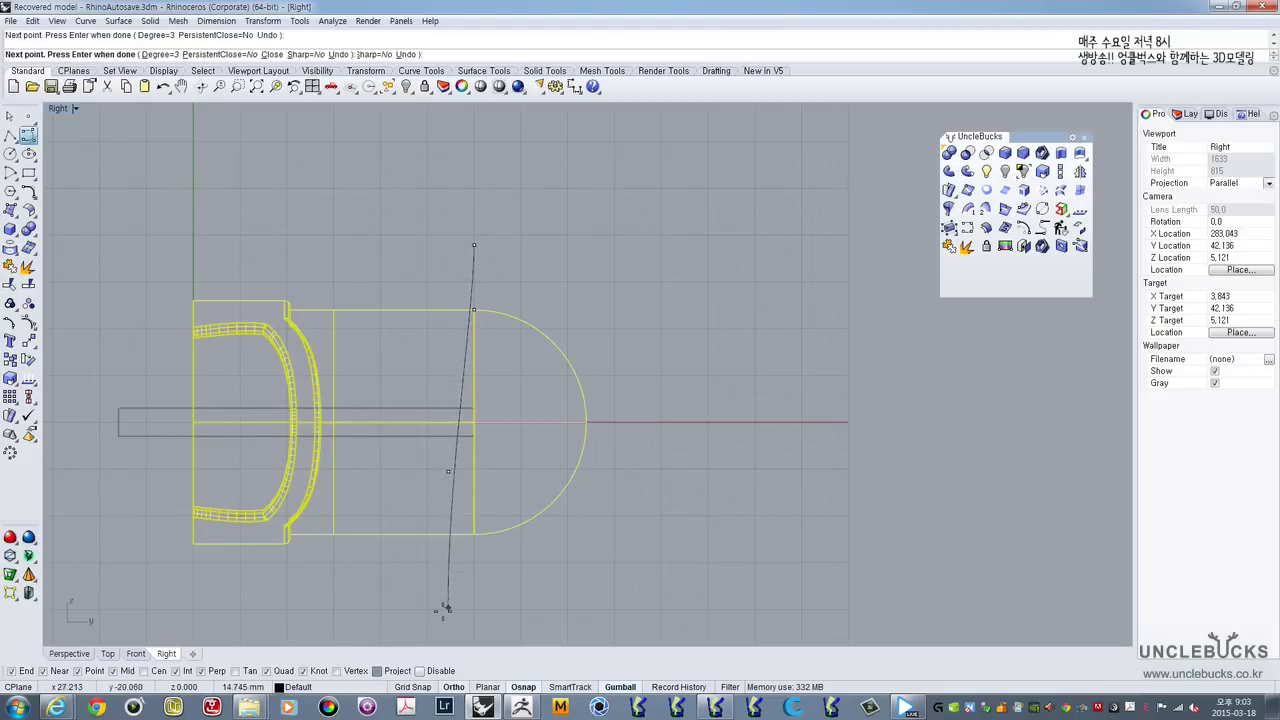
shift+right_drag(447, 591, 447, 474)
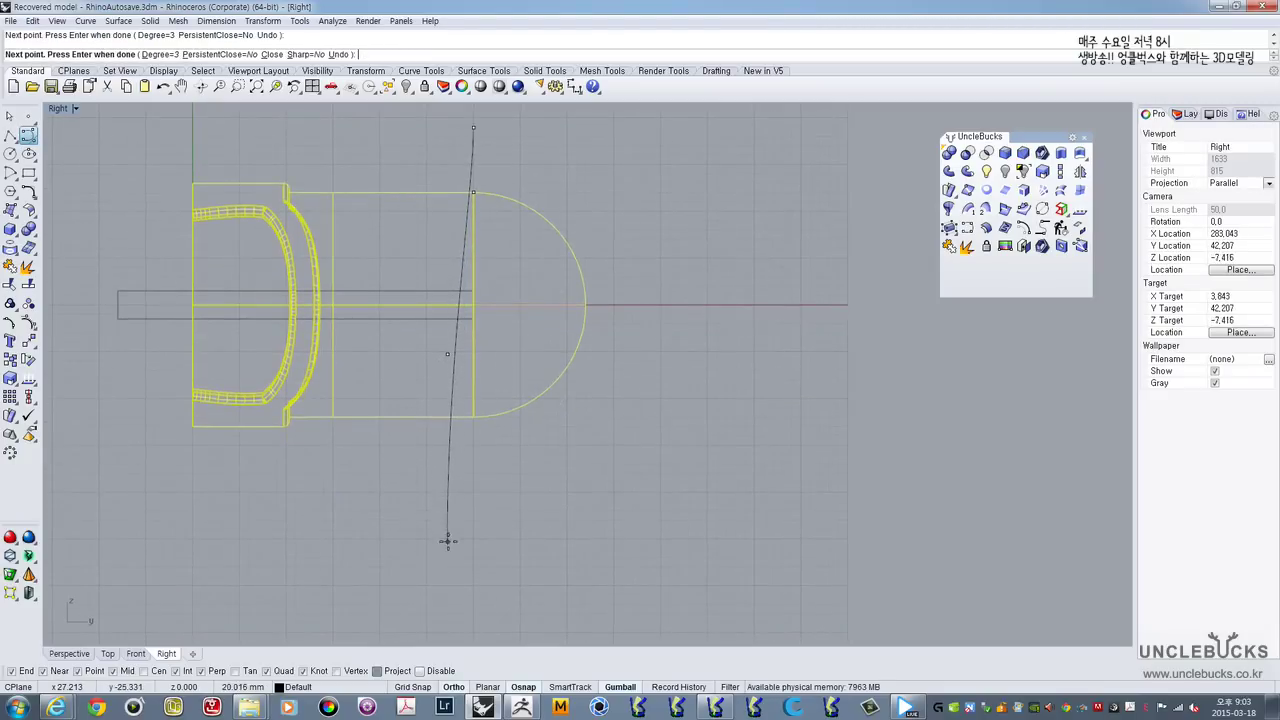
right_click(503, 506)
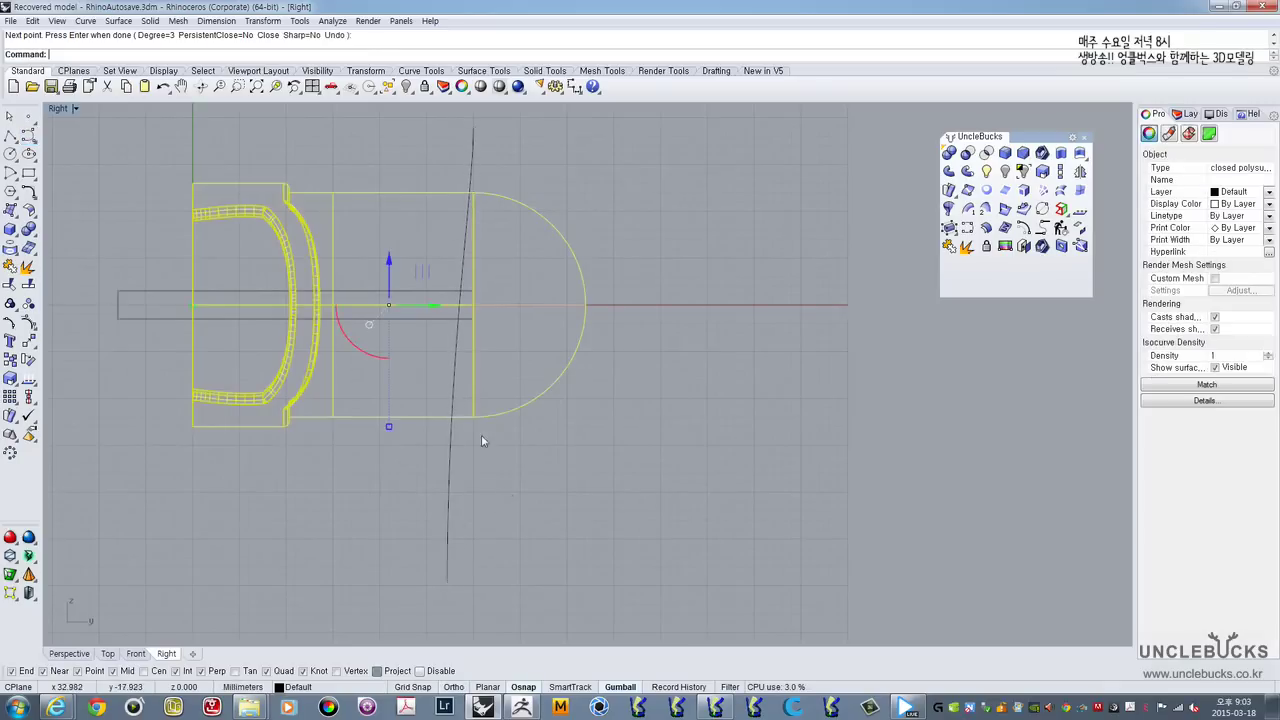
Step: Show the new curve's control points and shift its third point slightly upward in the Right view
click(455, 387)
right_drag(457, 388, 444, 444)
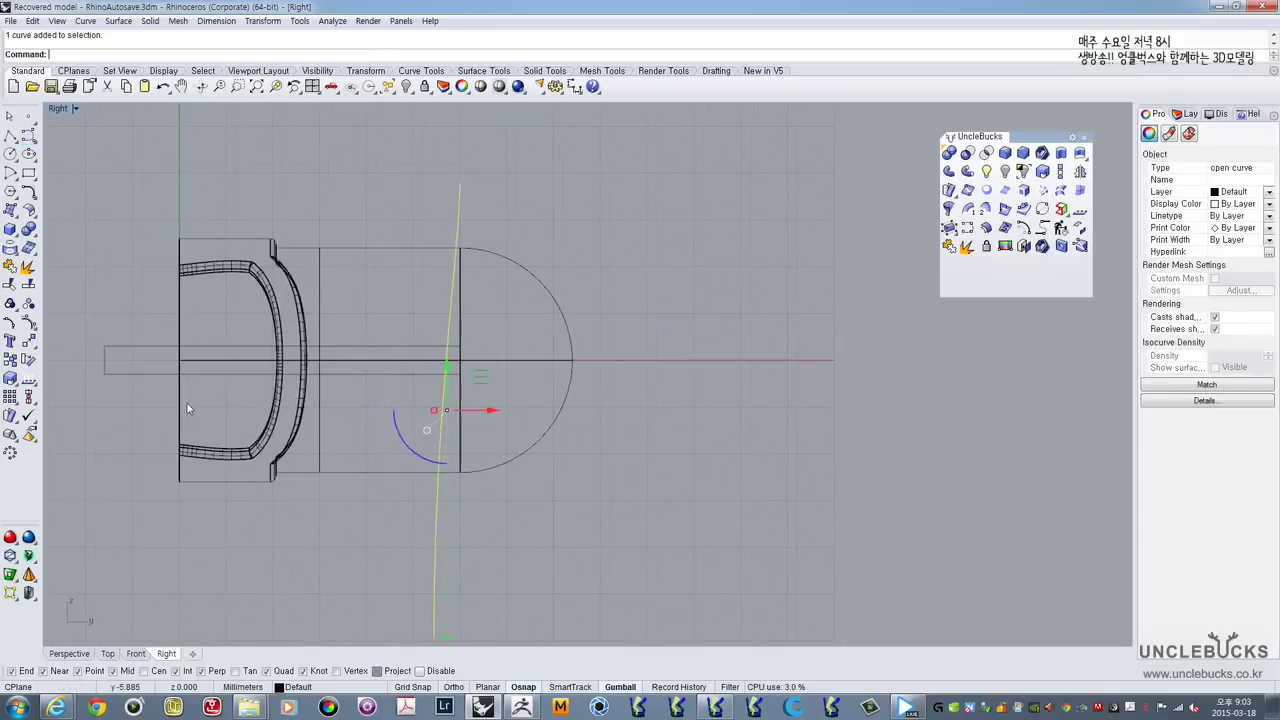
click(29, 323)
drag(455, 384, 454, 346)
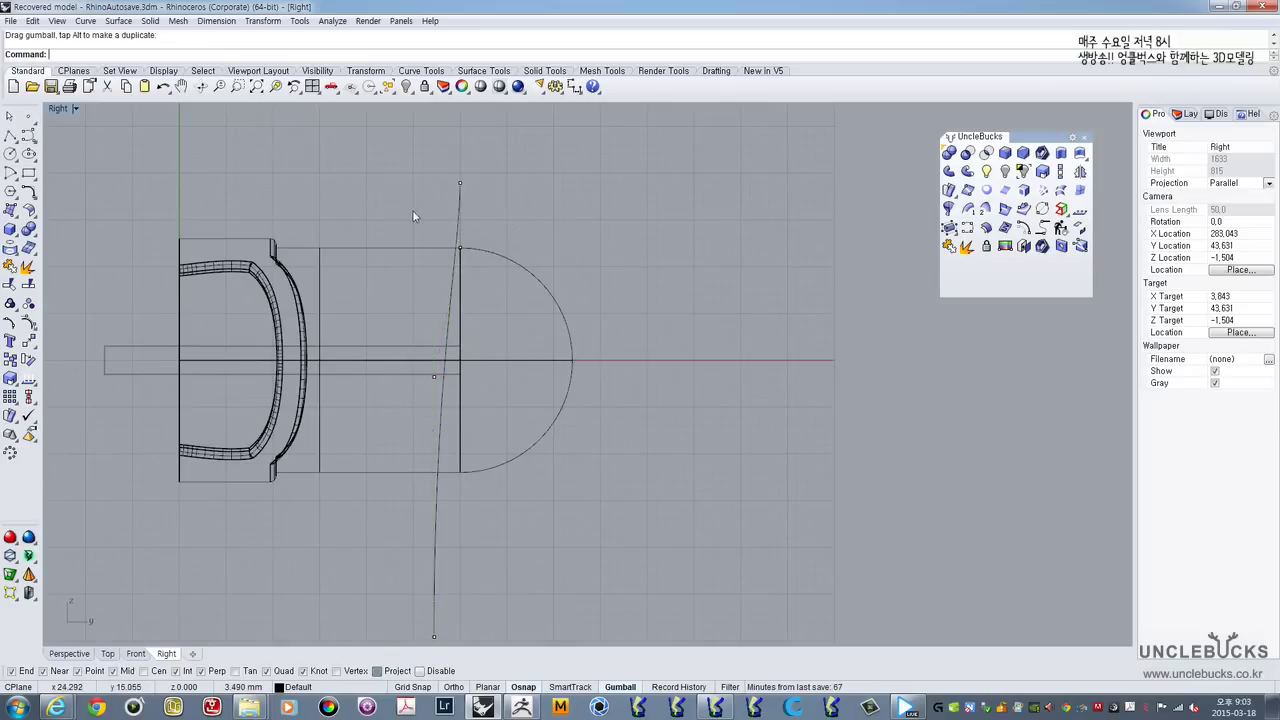
click(461, 209)
key(Escape)
Step: Try splitting the body with the single curve, and undo the split
click(515, 260)
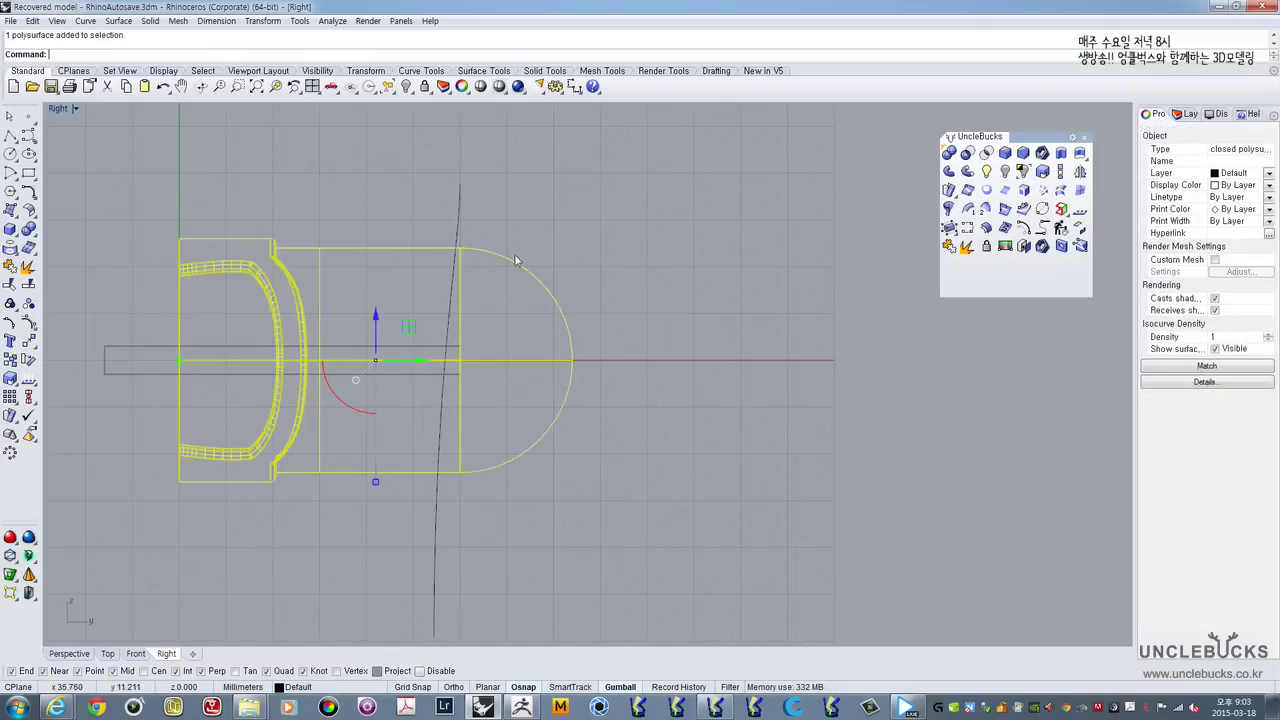
click(28, 285)
click(458, 207)
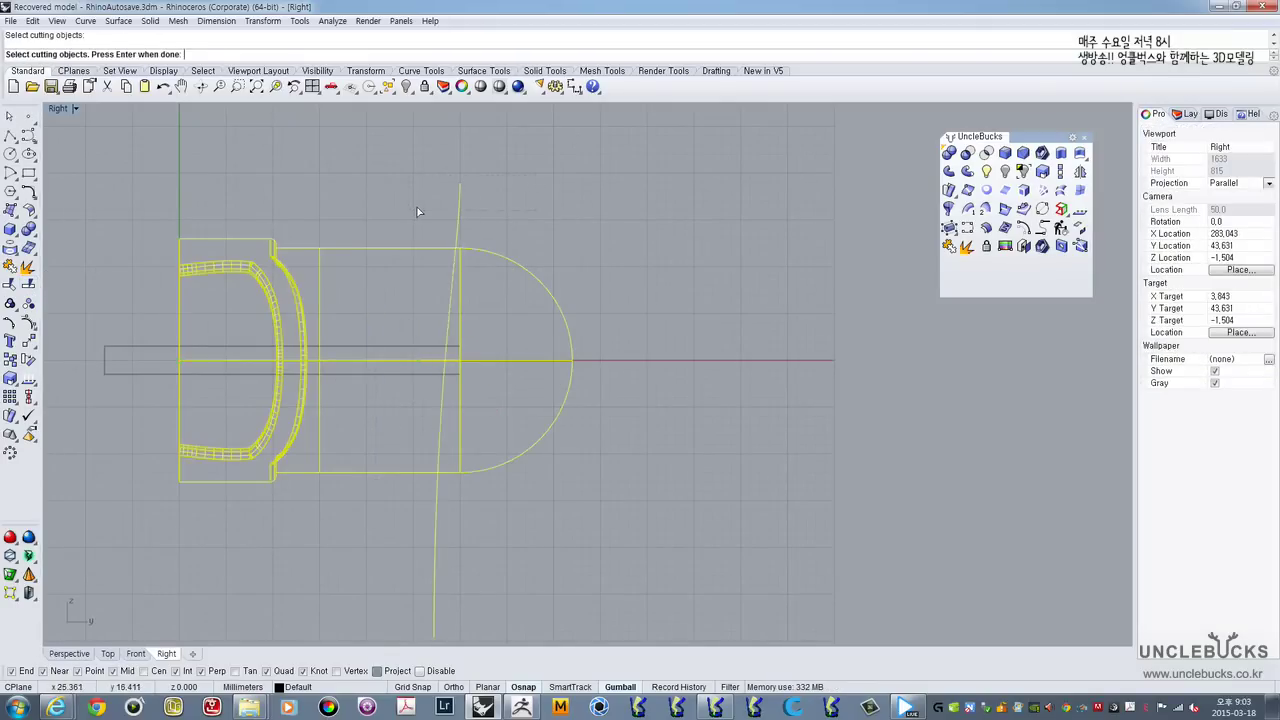
key(Return)
click(459, 210)
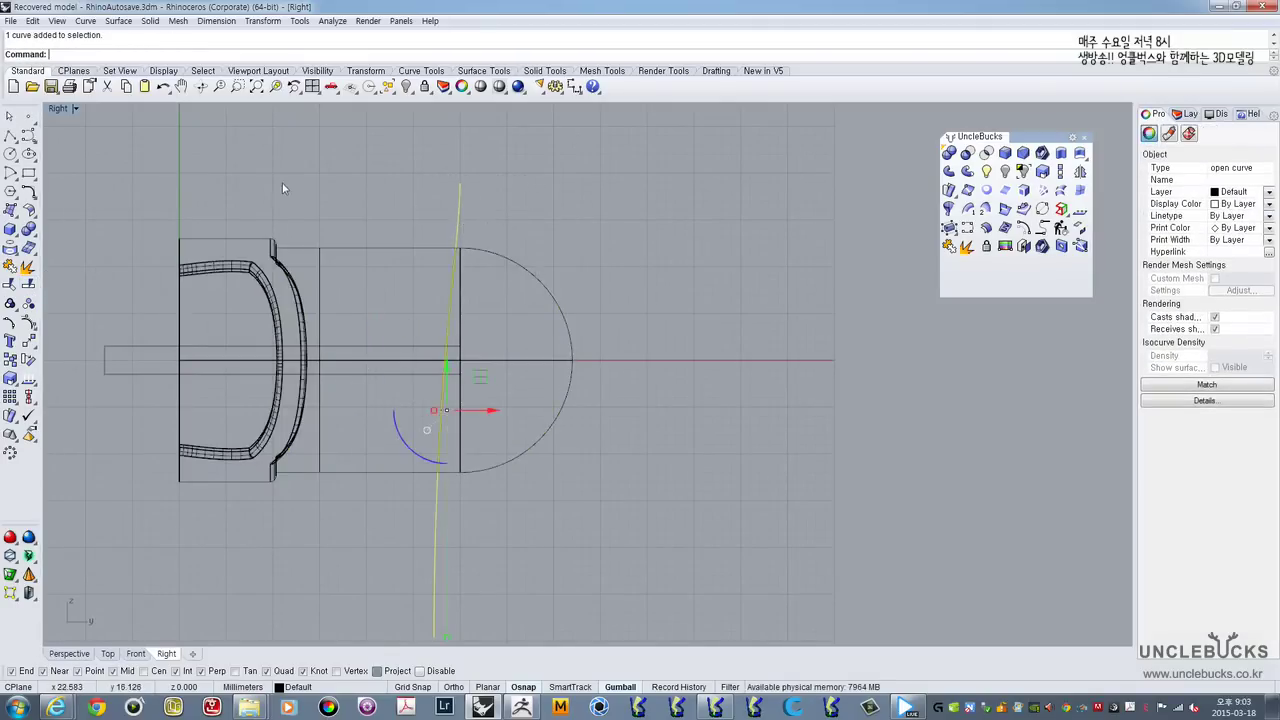
key(ctrl+z)
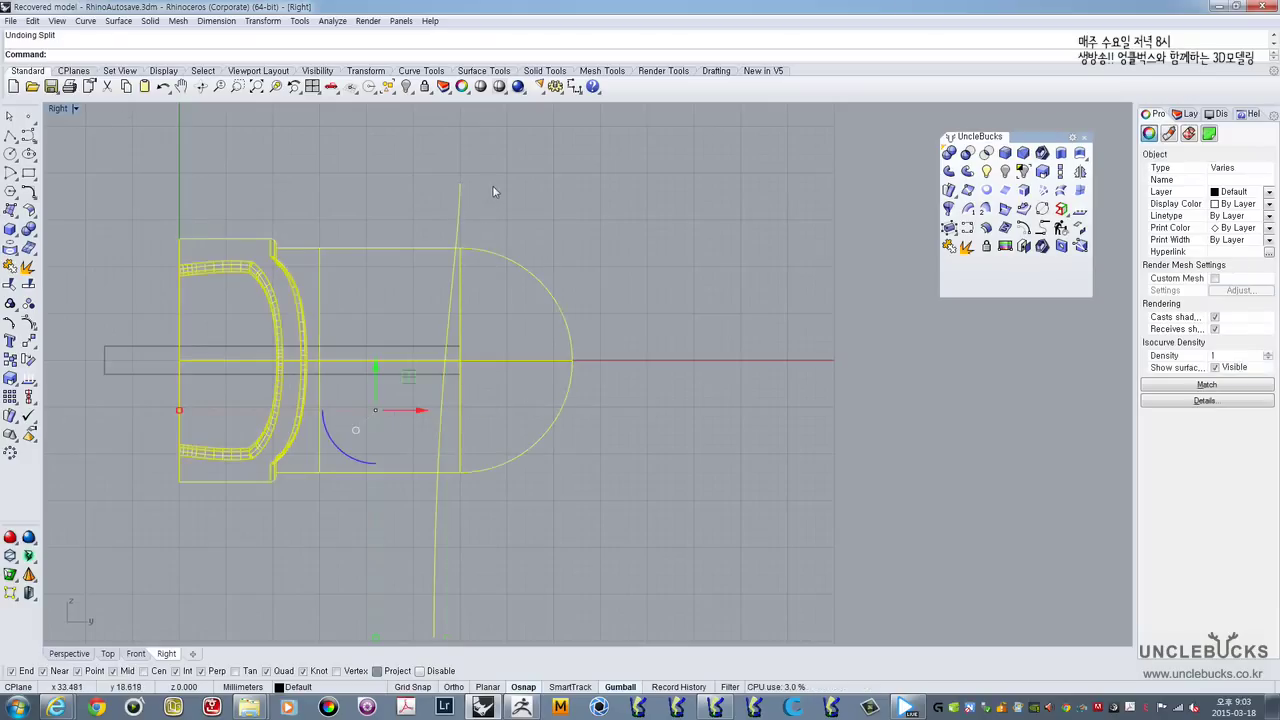
click(494, 193)
Step: Offset the curve 1.5 mm to both sides to mark the strap's two edges
click(459, 208)
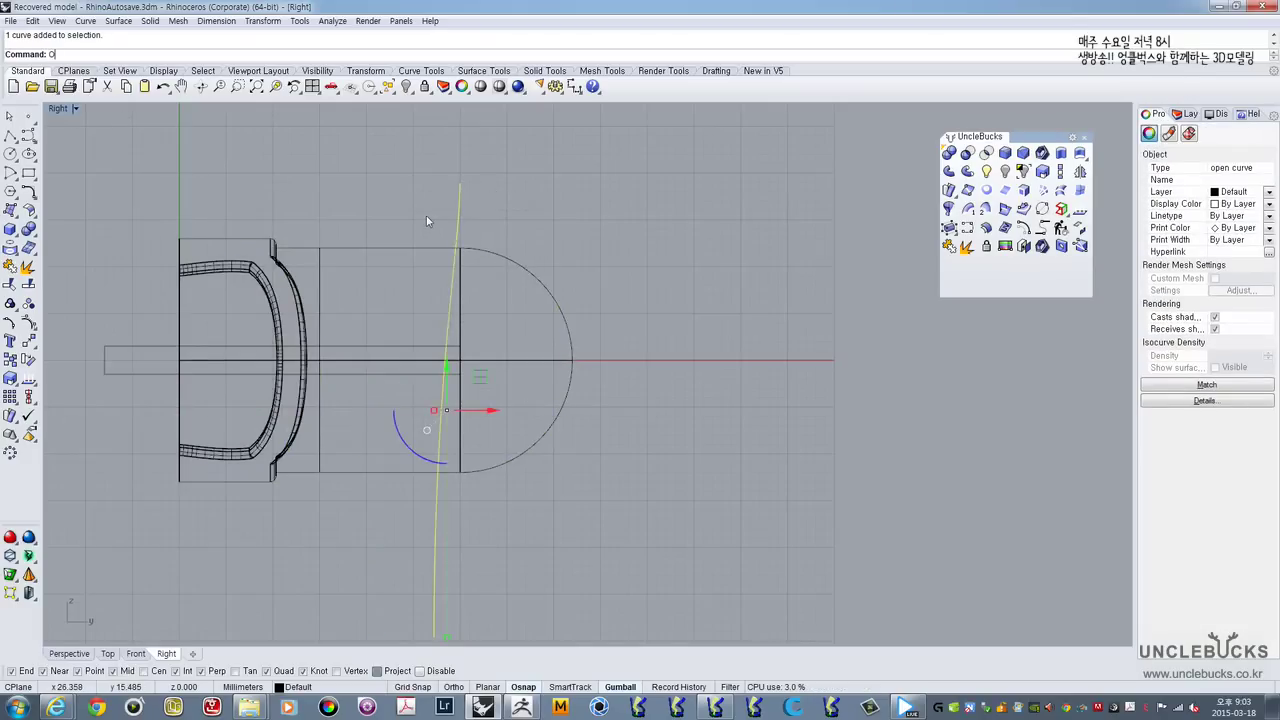
key(Return)
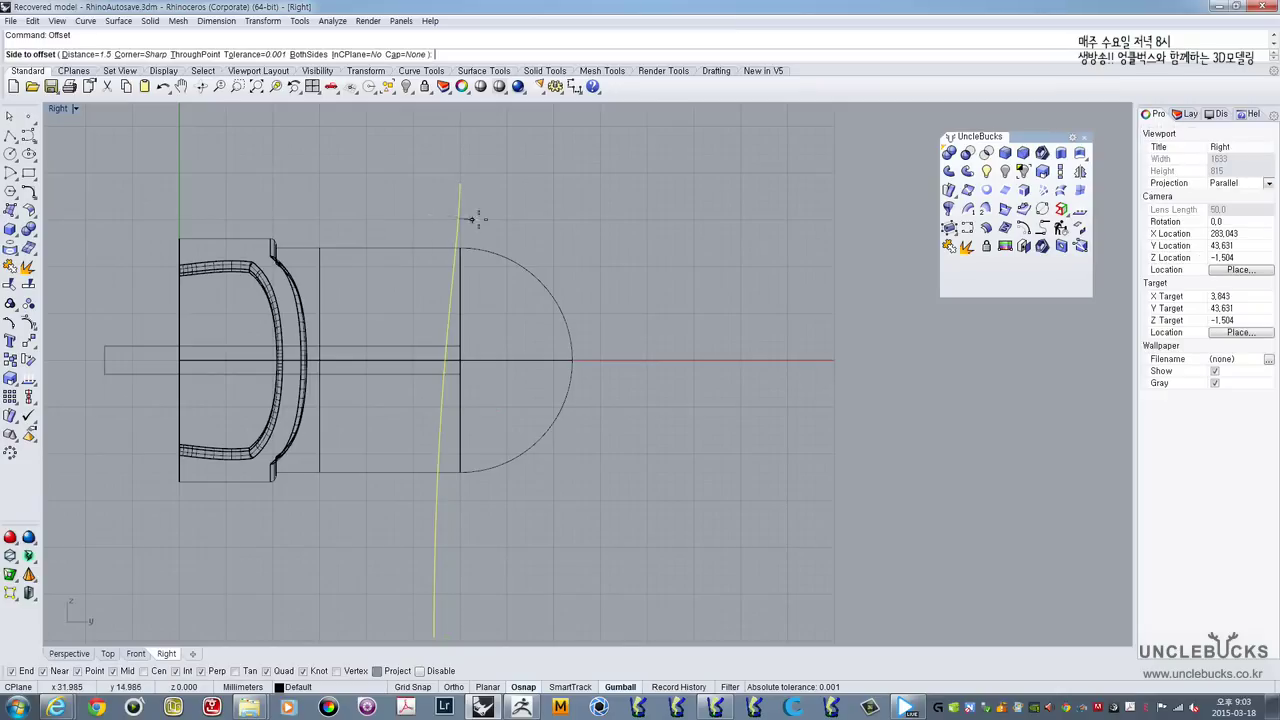
click(540, 235)
right_click(422, 218)
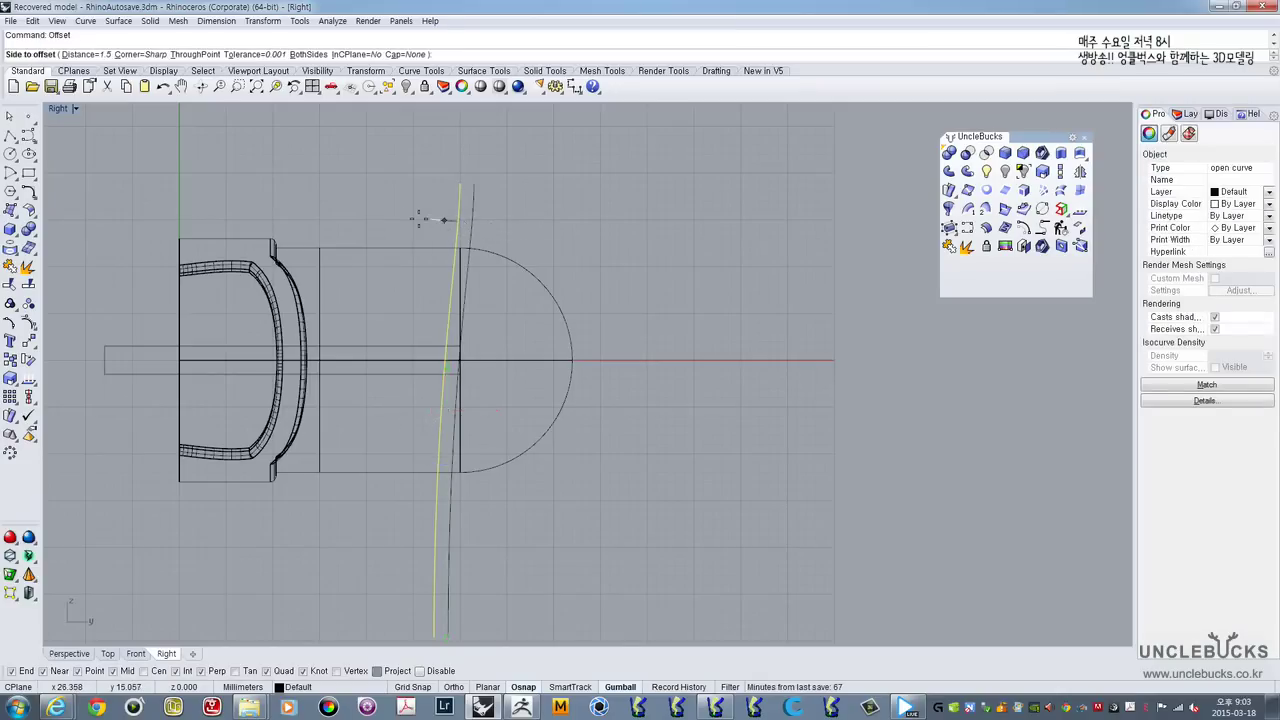
click(404, 219)
click(488, 229)
Step: Split the body solid with the two outer offset curves
click(488, 247)
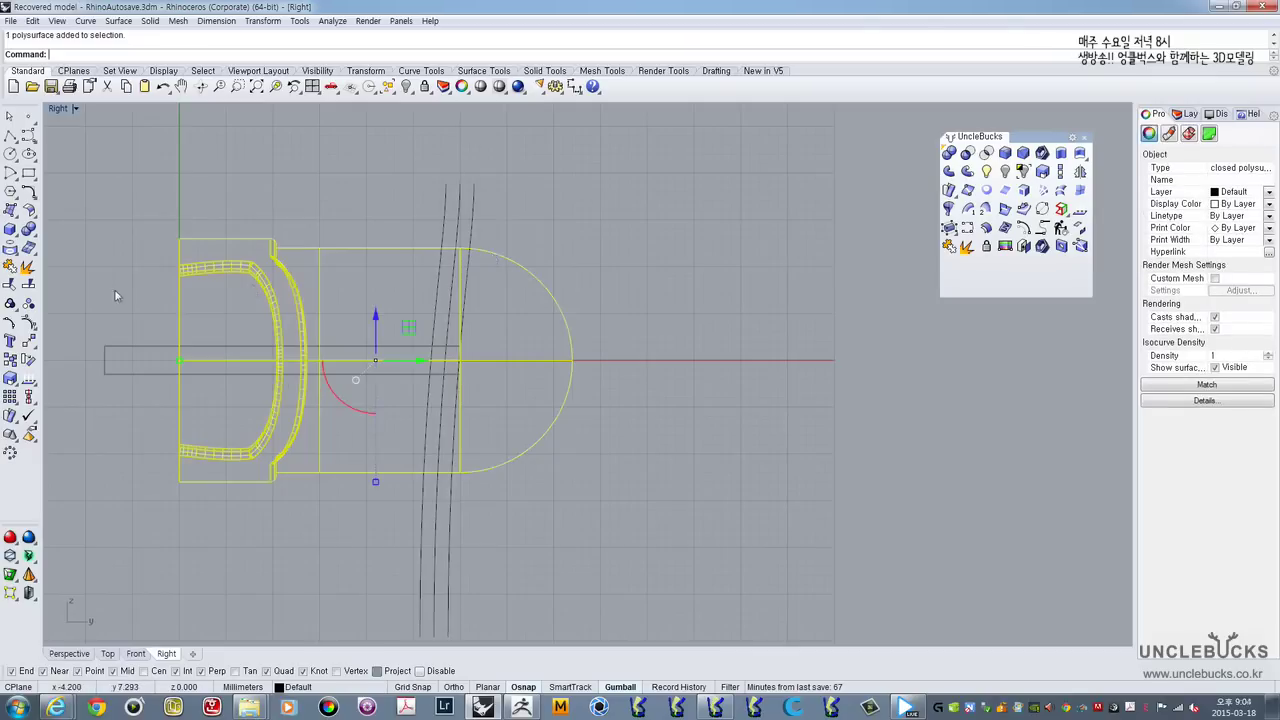
click(28, 285)
click(442, 225)
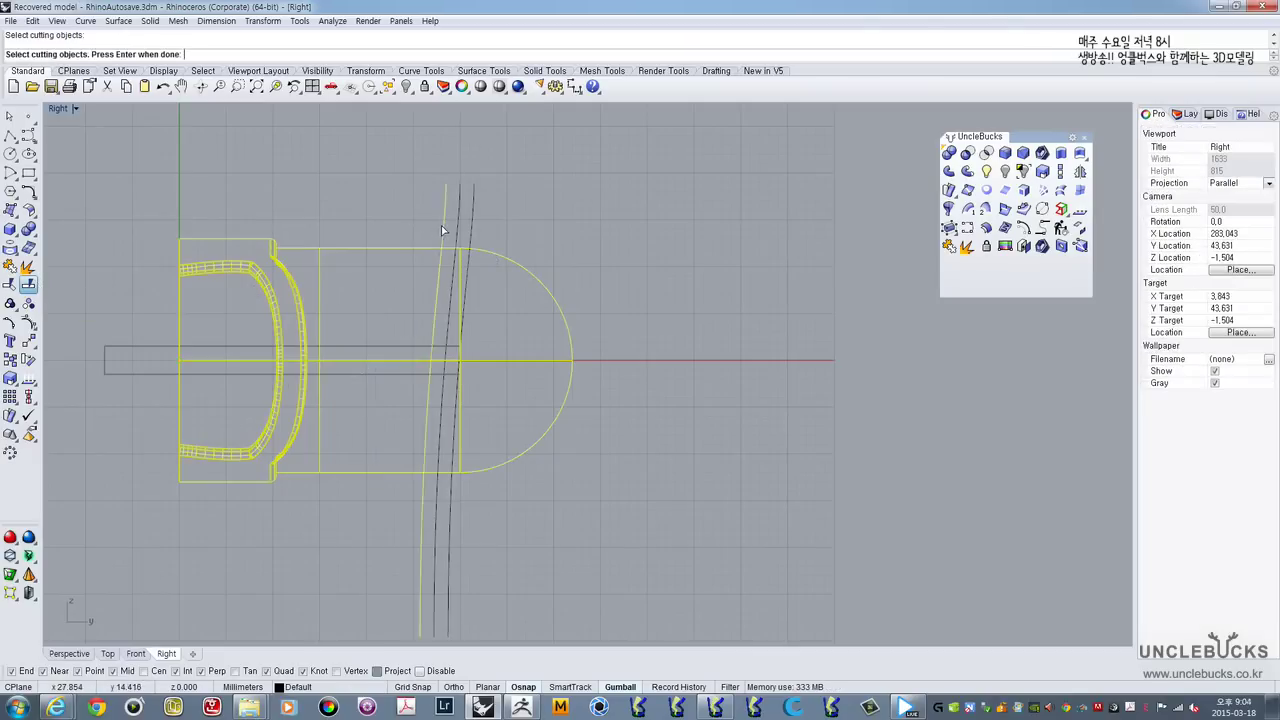
click(474, 227)
right_click(475, 227)
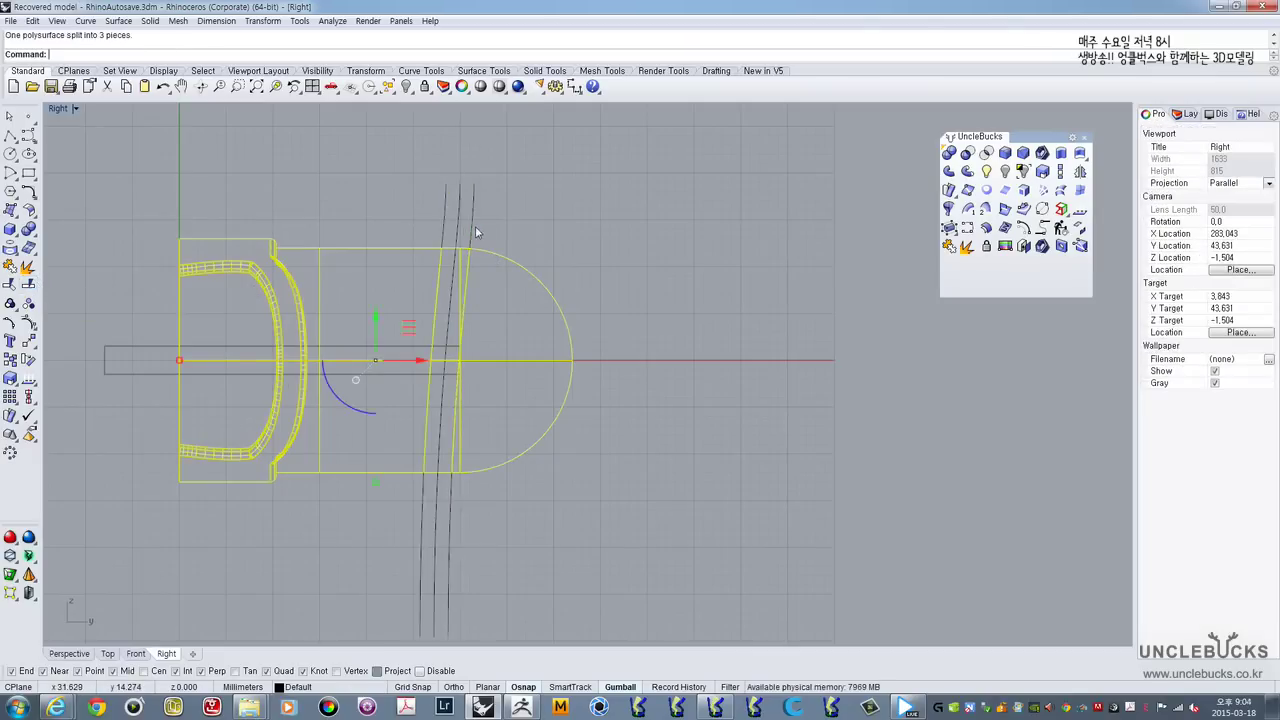
Step: Offset the narrow band between the two cuts outward by 0.7 mm as a solid to form the goggle strap
double_click(59, 108)
double_click(617, 109)
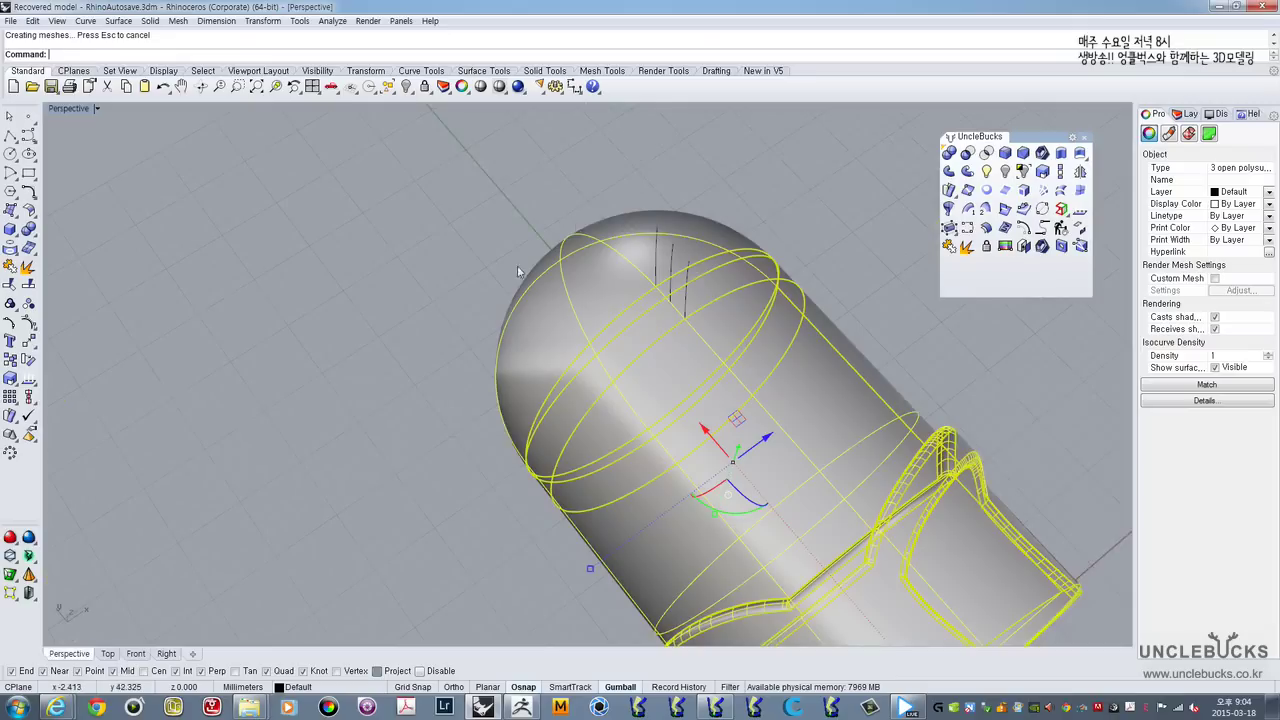
click(494, 302)
right_drag(494, 302, 600, 289)
click(597, 438)
right_drag(597, 438, 378, 492)
right_drag(568, 265, 630, 295)
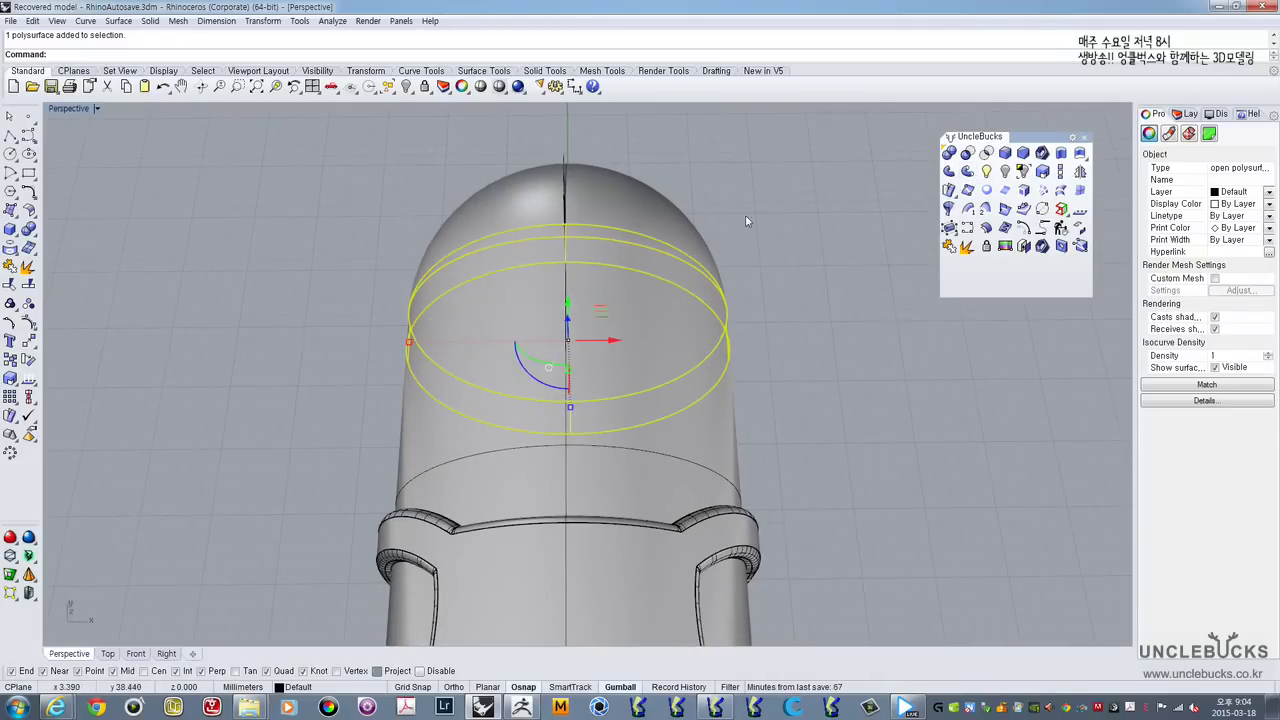
click(992, 229)
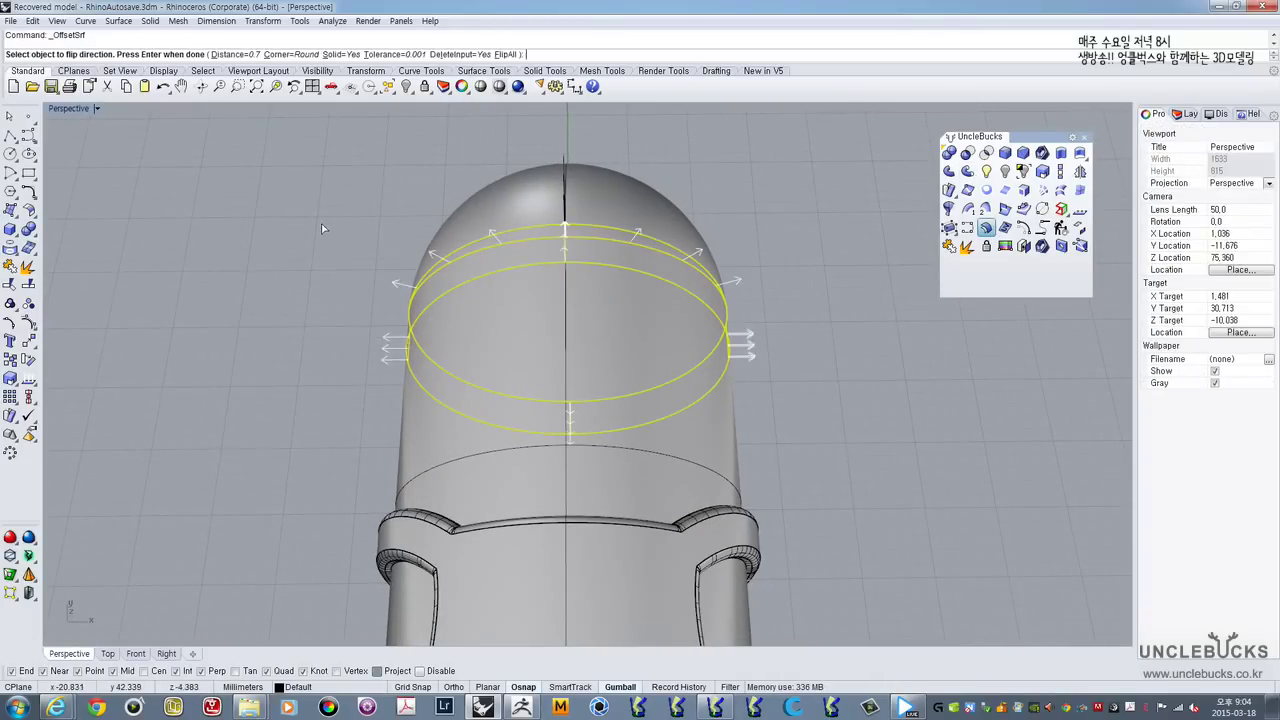
key(Return)
right_drag(321, 222, 761, 136)
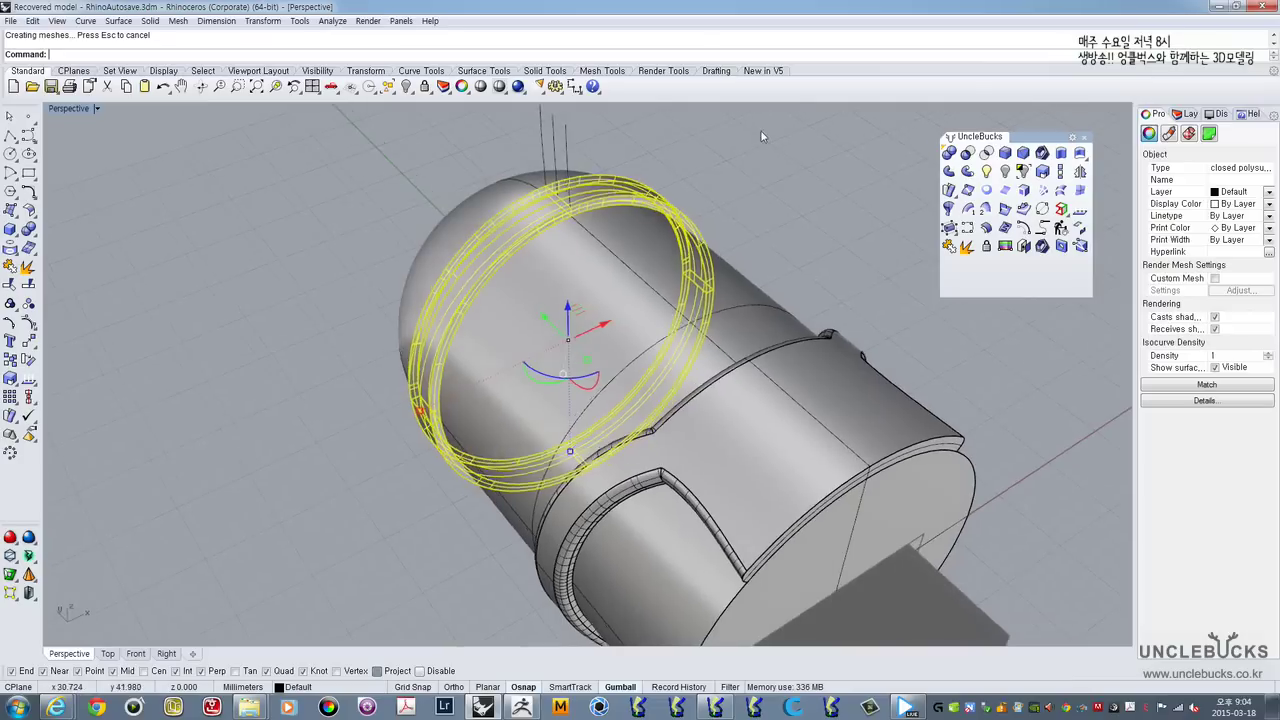
Step: Explode the strap solid into separate surfaces
click(762, 136)
click(635, 204)
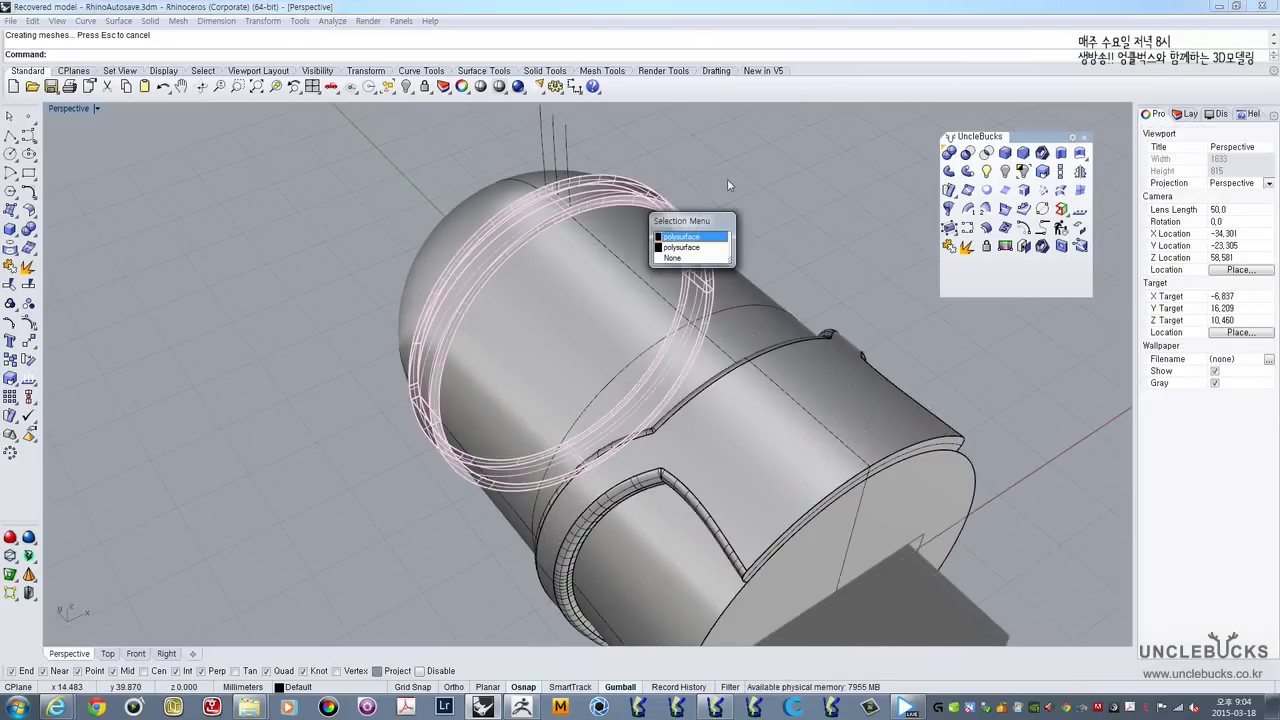
click(646, 207)
click(646, 207)
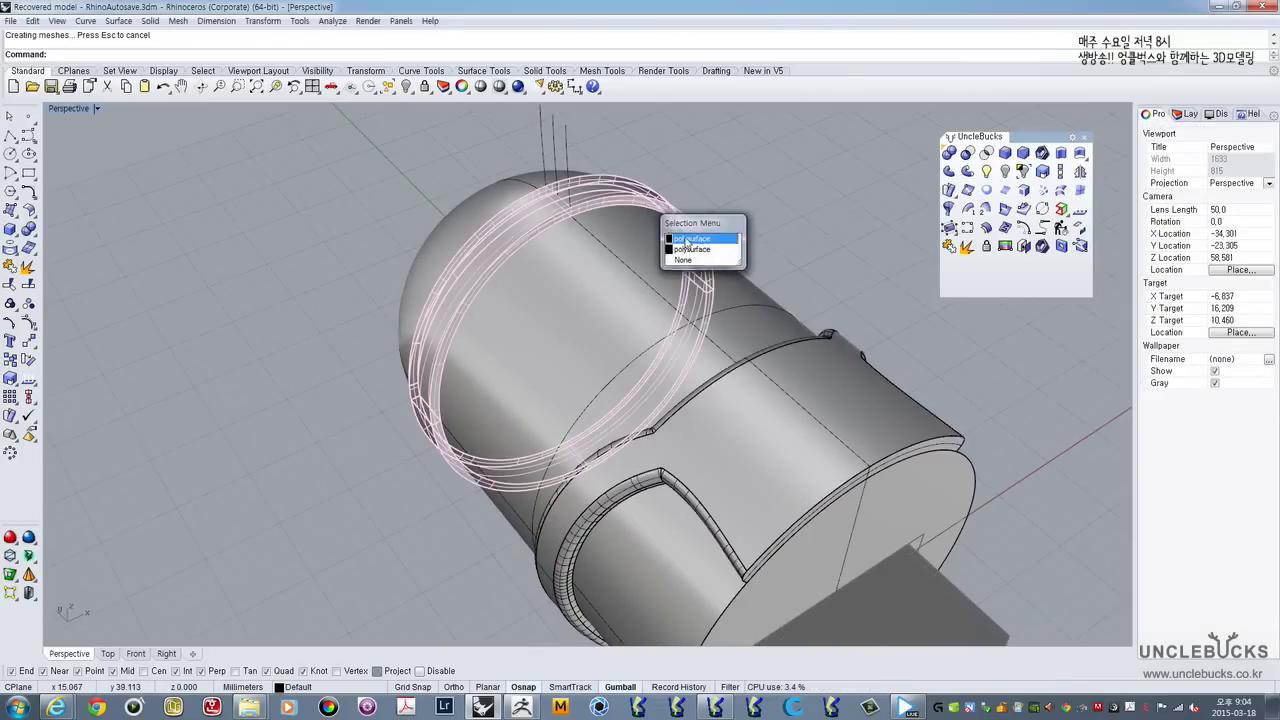
click(690, 239)
click(966, 248)
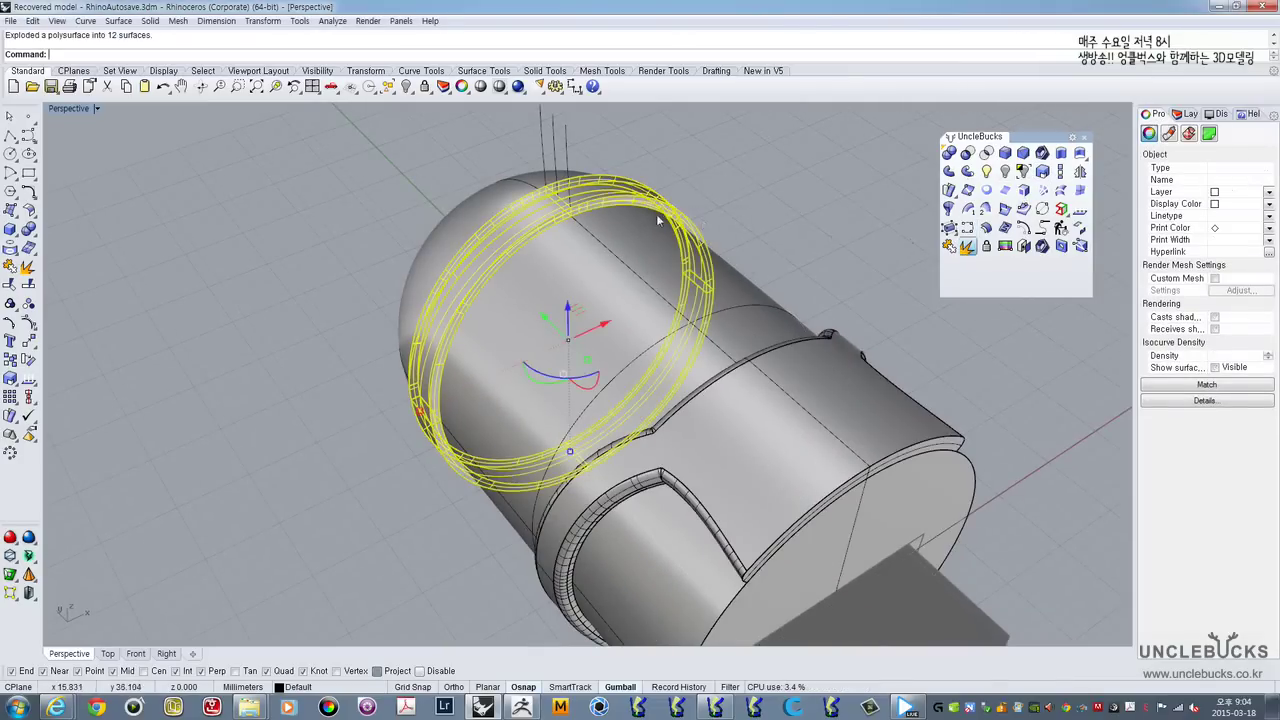
click(692, 175)
Step: Delete the exploded strap's inner surfaces that lie against the head
right_drag(745, 176, 592, 184)
scroll(742, 209, up, 5)
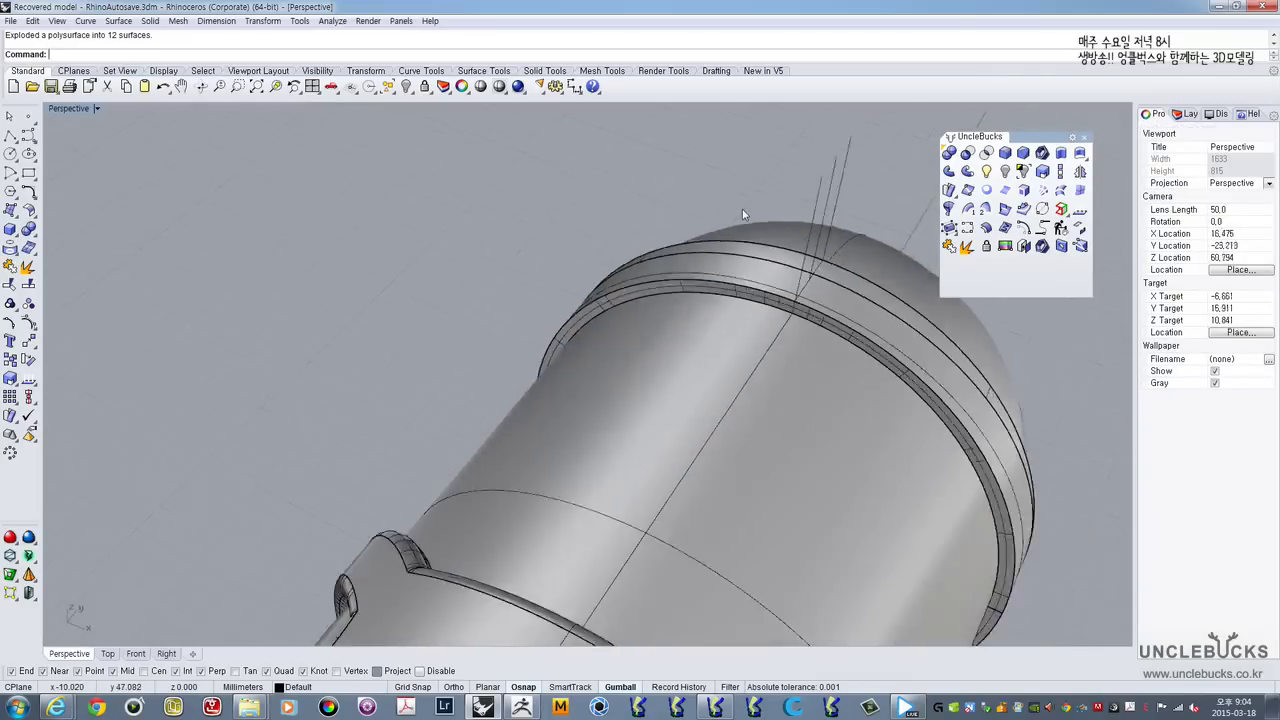
right_drag(733, 281, 650, 326)
click(524, 332)
right_drag(524, 332, 672, 186)
shift+click(688, 248)
scroll(598, 251, up, 8)
click(690, 332)
right_drag(690, 335, 822, 386)
key(Delete)
Step: Join the remaining strap surfaces with the lower body and the dome into one solid
scroll(711, 343, down, 8)
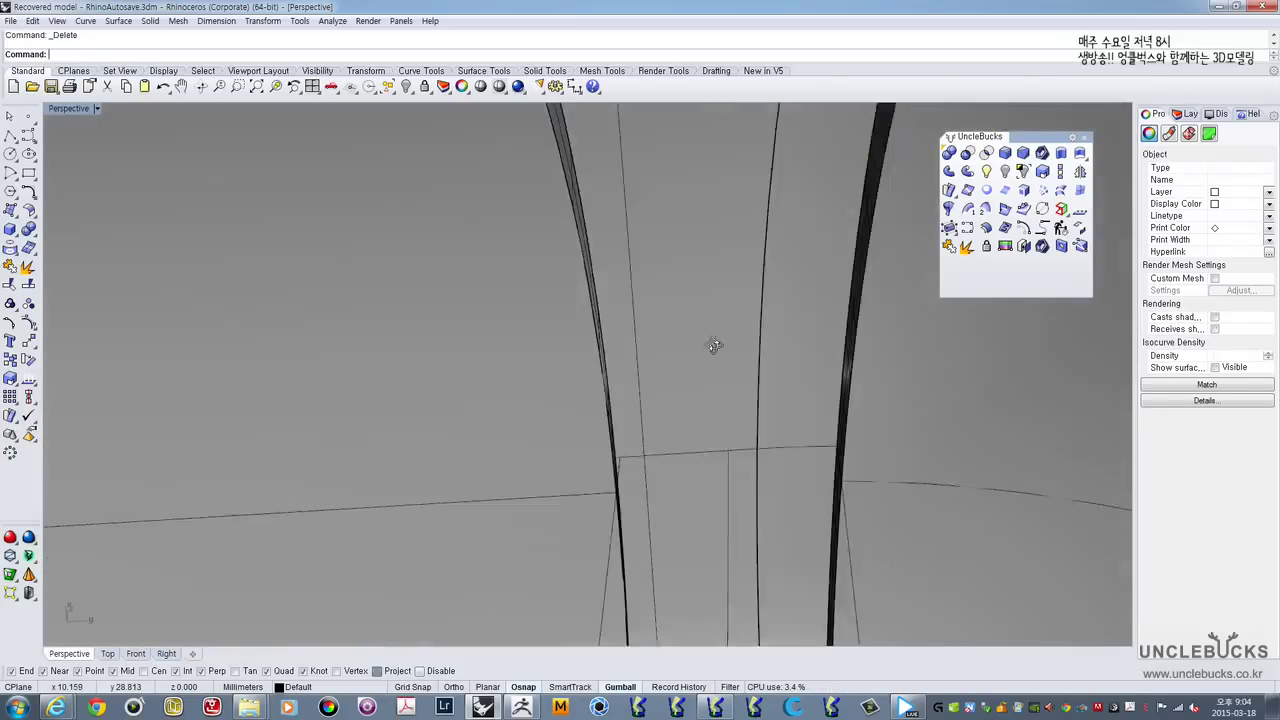
scroll(685, 359, down, 8)
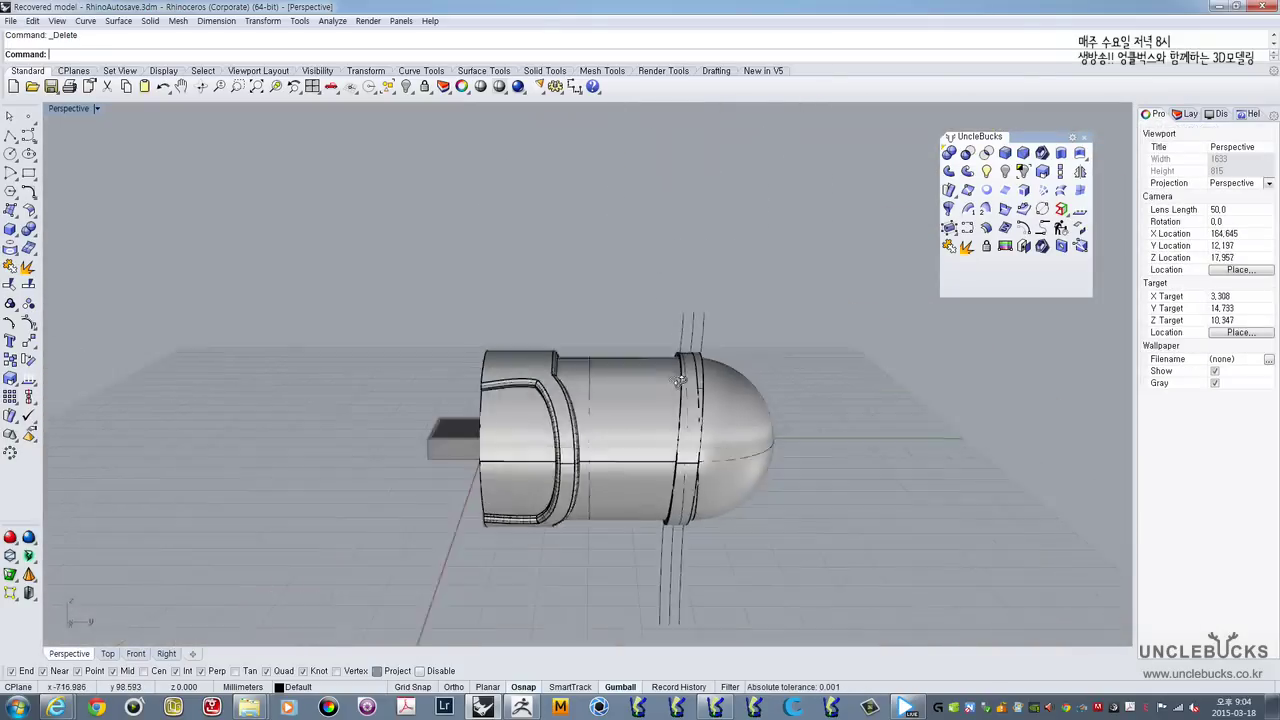
right_drag(685, 359, 725, 468)
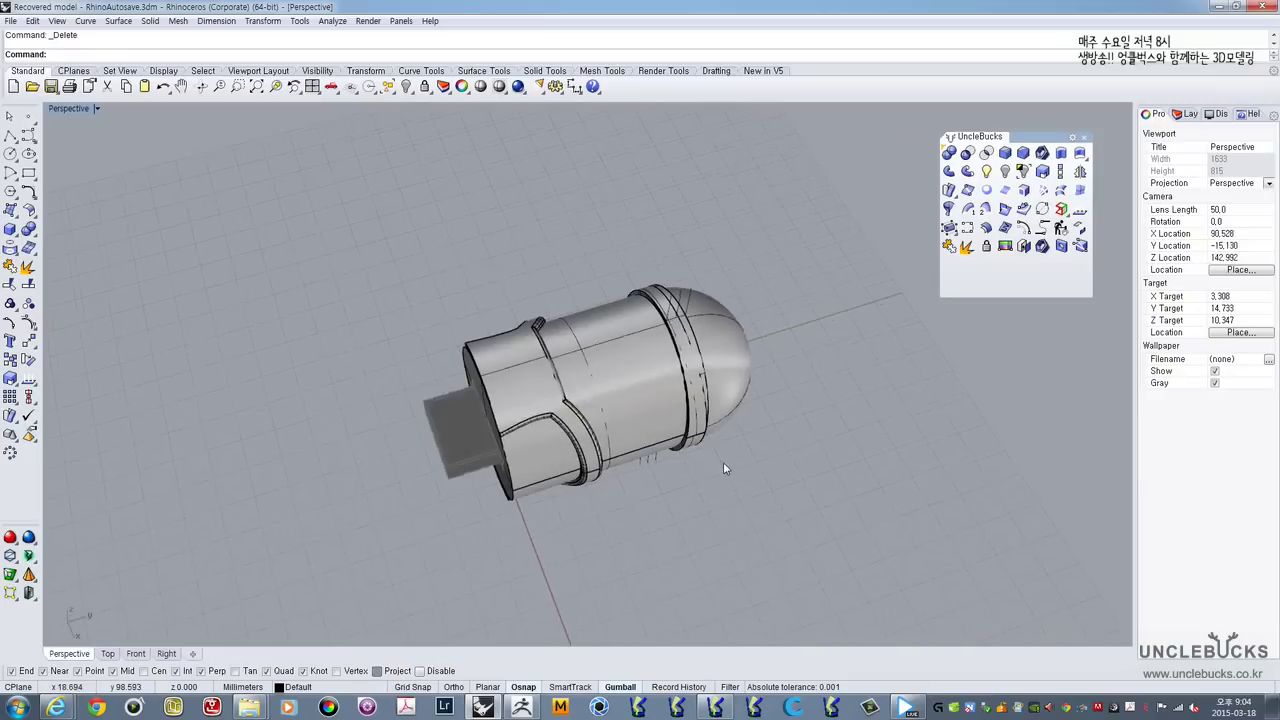
drag(615, 240, 612, 236)
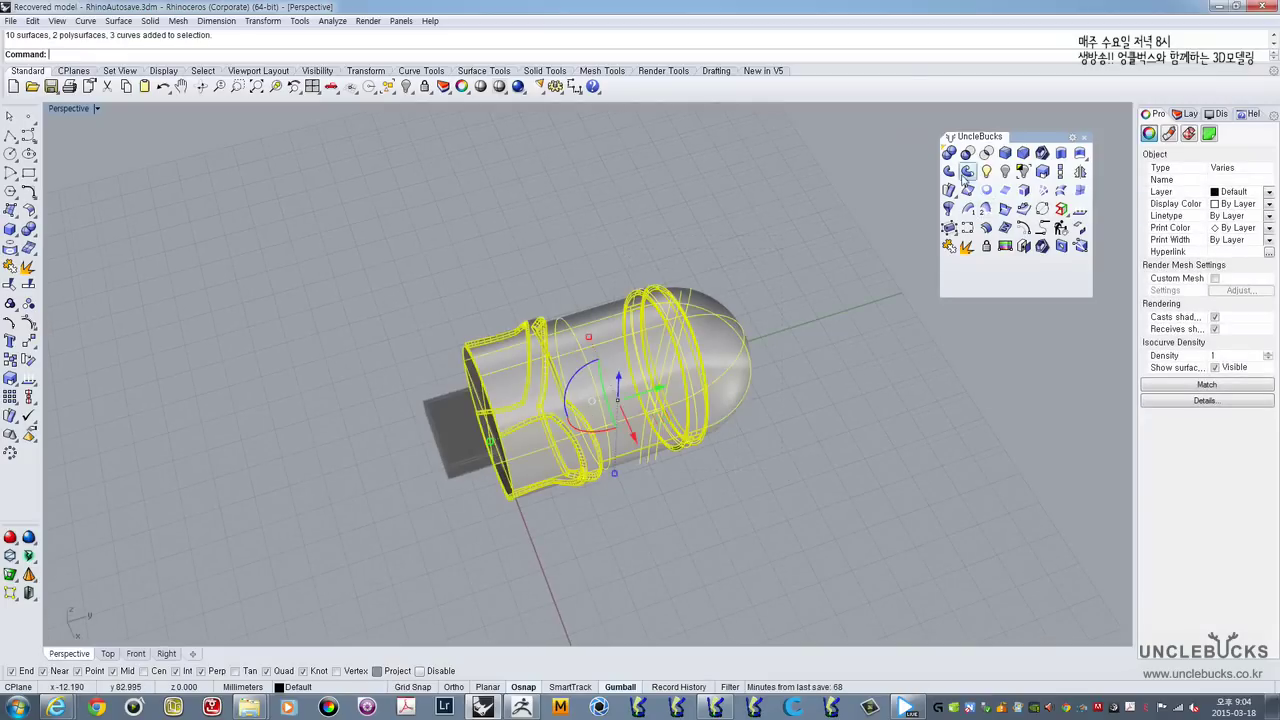
click(949, 246)
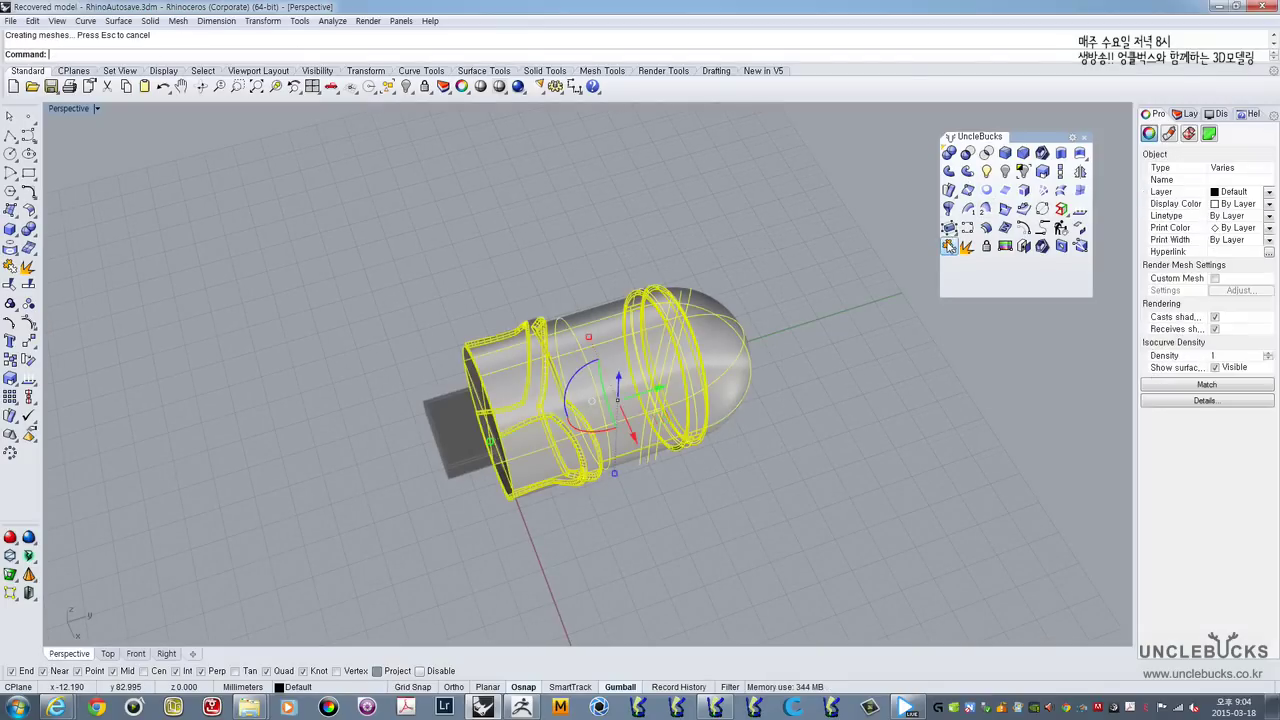
click(729, 247)
scroll(729, 328, up, 5)
click(705, 388)
right_drag(703, 394, 862, 398)
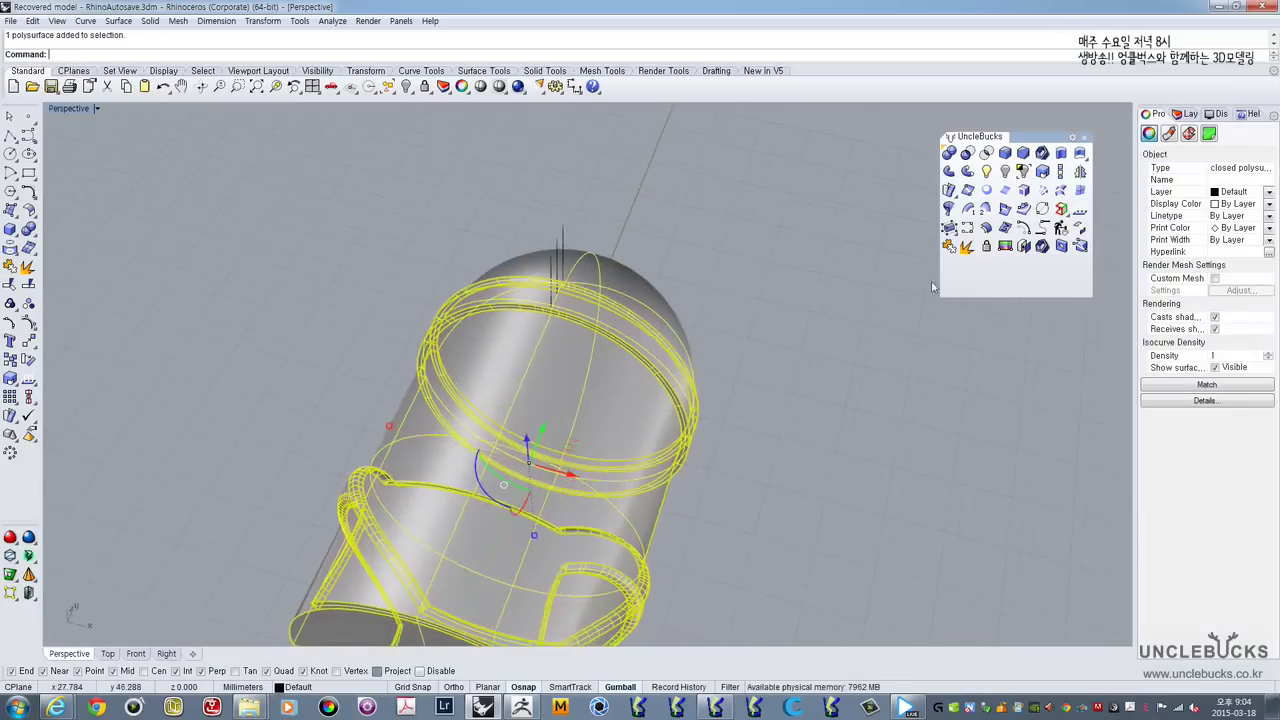
Step: Show all hidden Minion parts again and return to the four-viewport layout
click(990, 177)
click(680, 259)
right_drag(680, 259, 733, 229)
scroll(668, 290, down, 6)
double_click(69, 109)
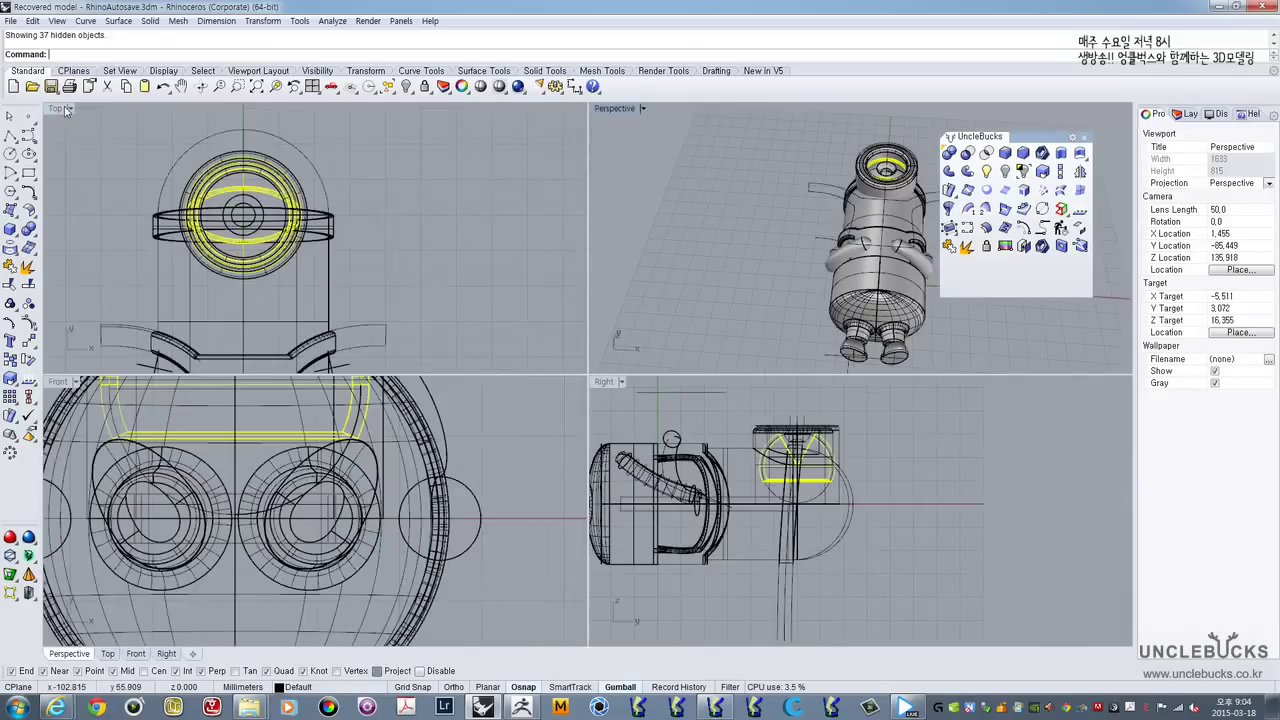
Step: Examine the goggle strap's edges around the head from the side and from below
double_click(58, 109)
right_drag(272, 247, 290, 267)
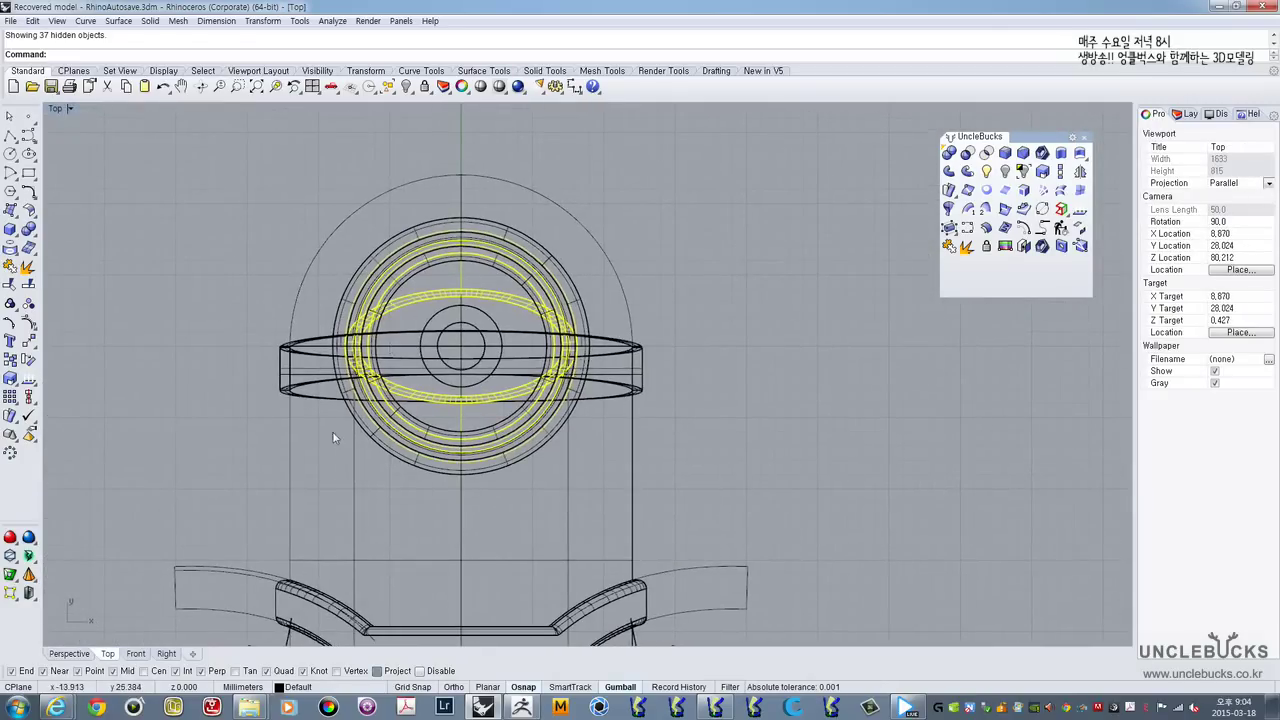
double_click(56, 108)
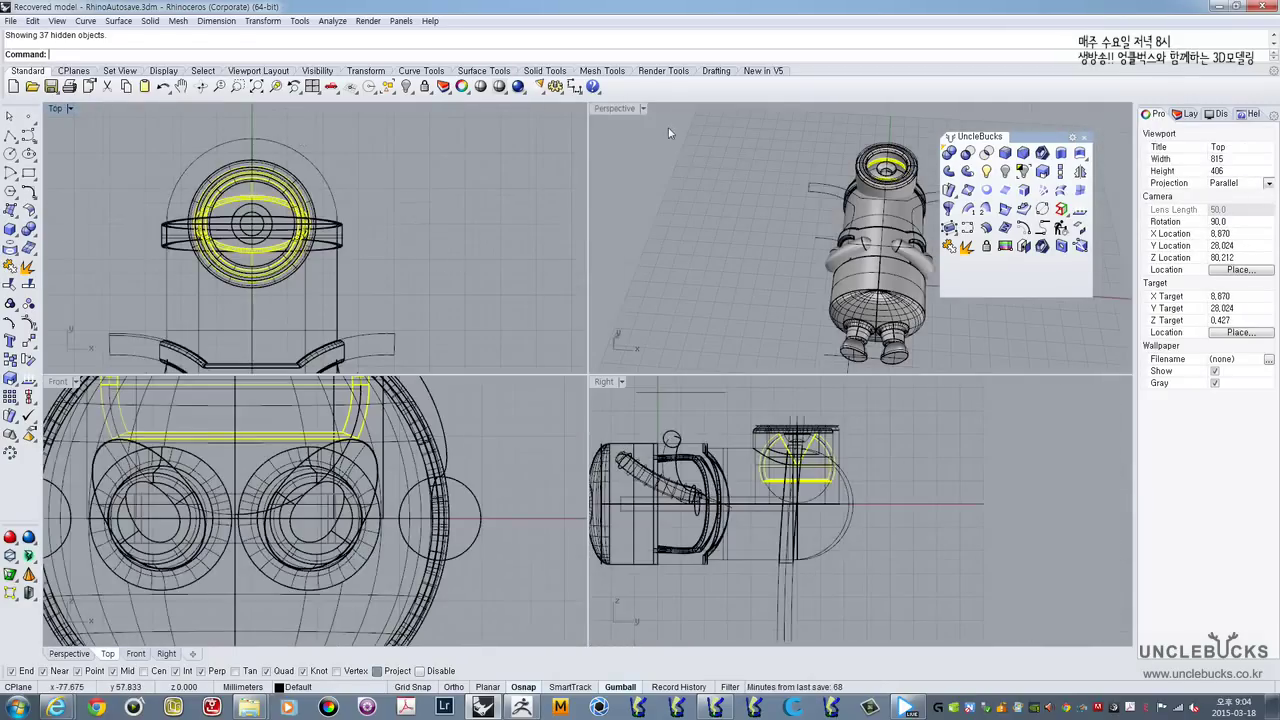
double_click(612, 112)
shift+right_drag(569, 235, 726, 265)
shift+right_drag(541, 436, 633, 348)
shift+right_drag(760, 388, 657, 348)
right_drag(657, 348, 326, 152)
scroll(651, 356, up, 6)
shift+right_drag(652, 392, 738, 338)
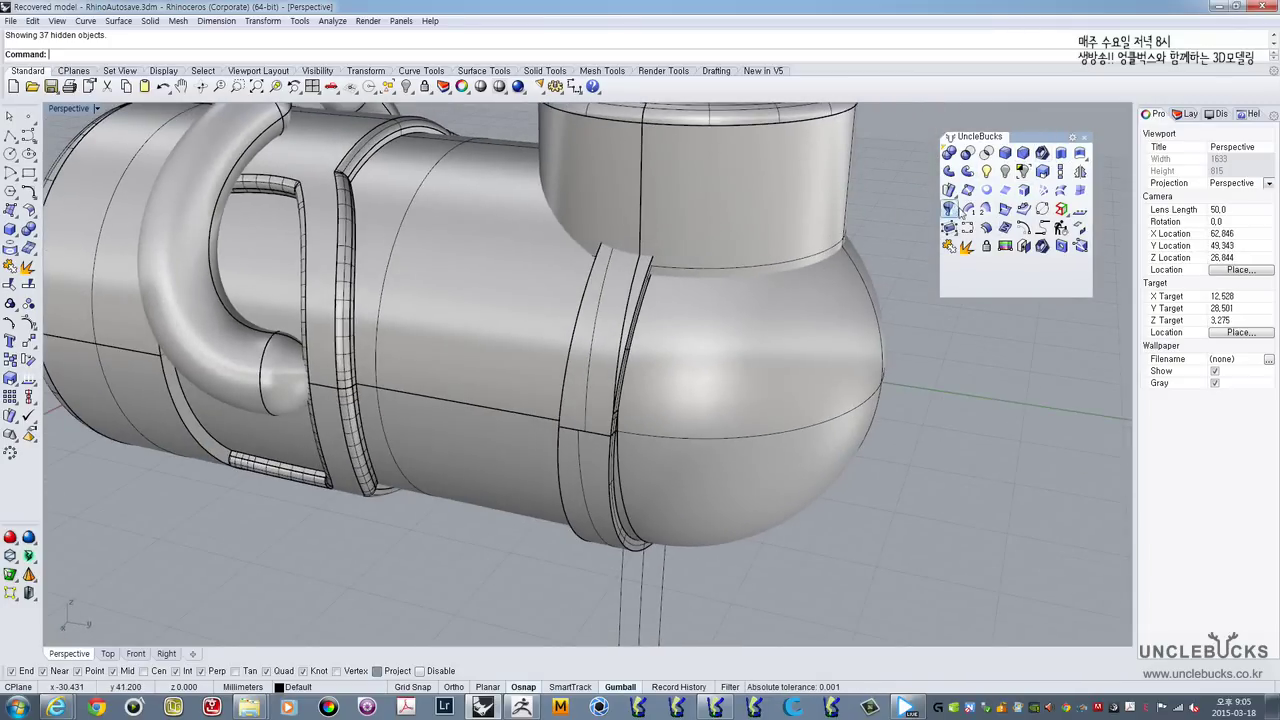
right_drag(733, 262, 938, 232)
Step: Fillet the goggle strap's outer edges on both sides all the way around the head with a 0.6 radius
click(1005, 153)
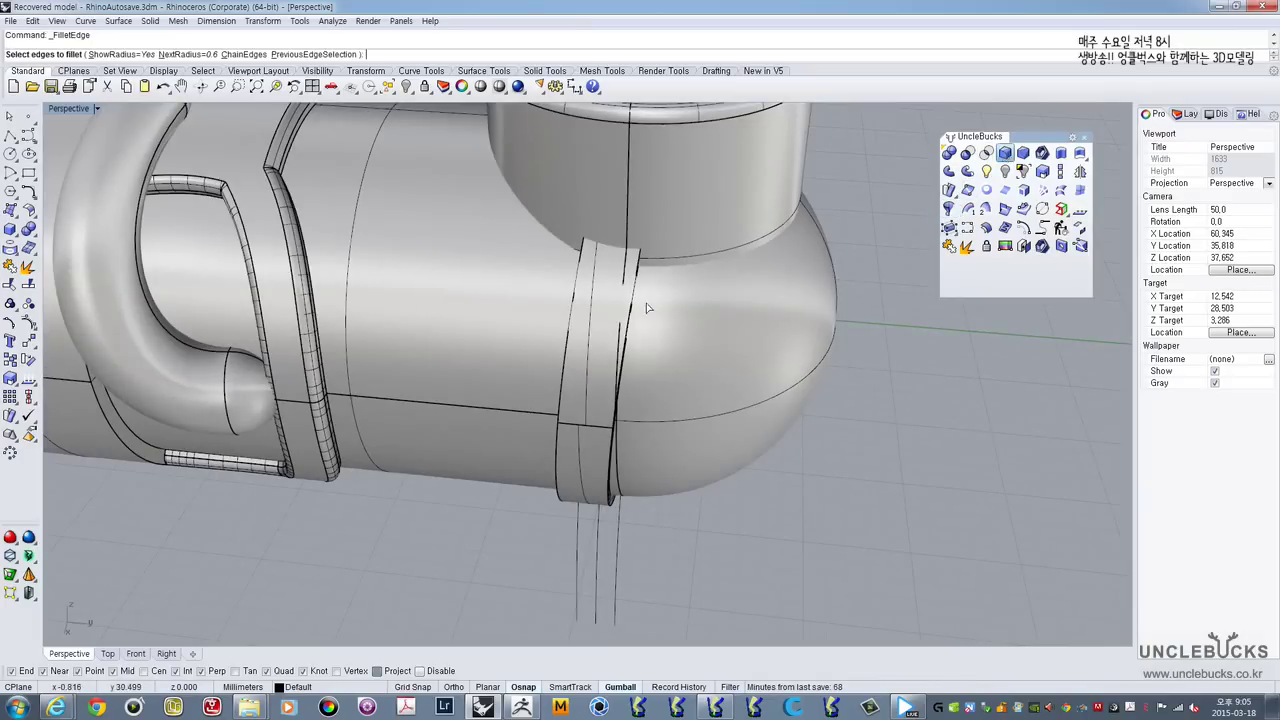
click(568, 349)
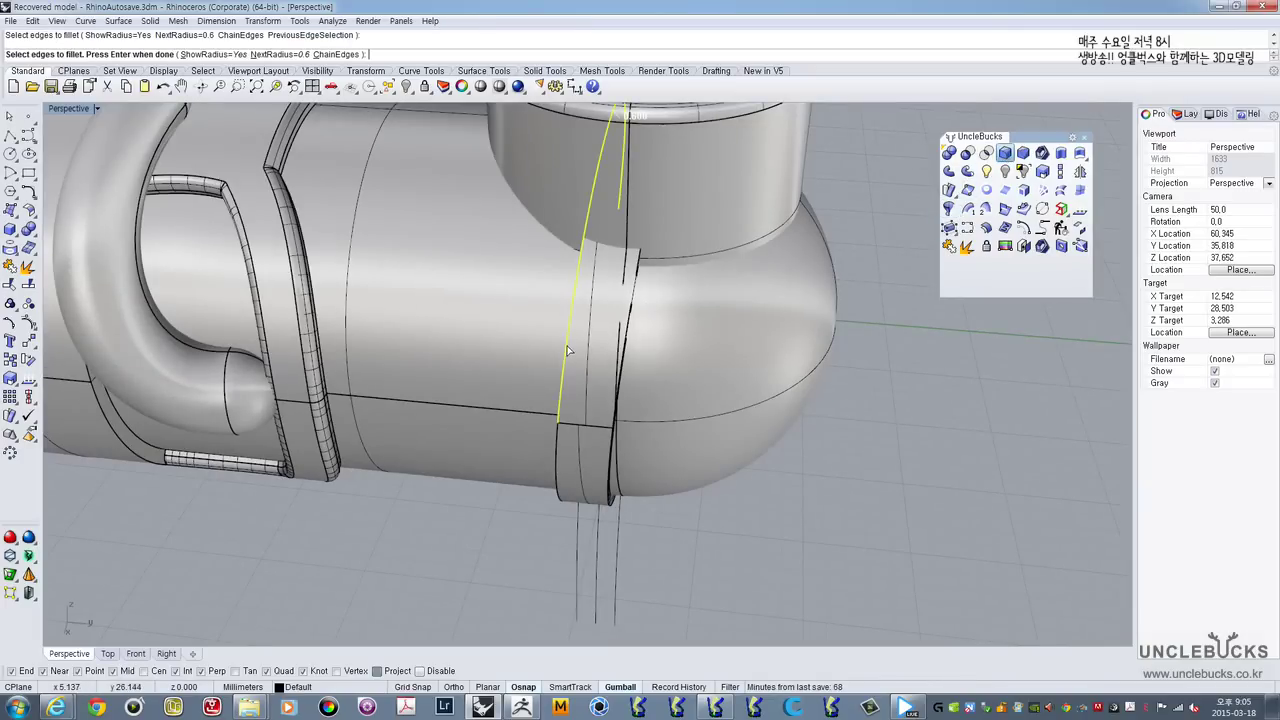
click(557, 450)
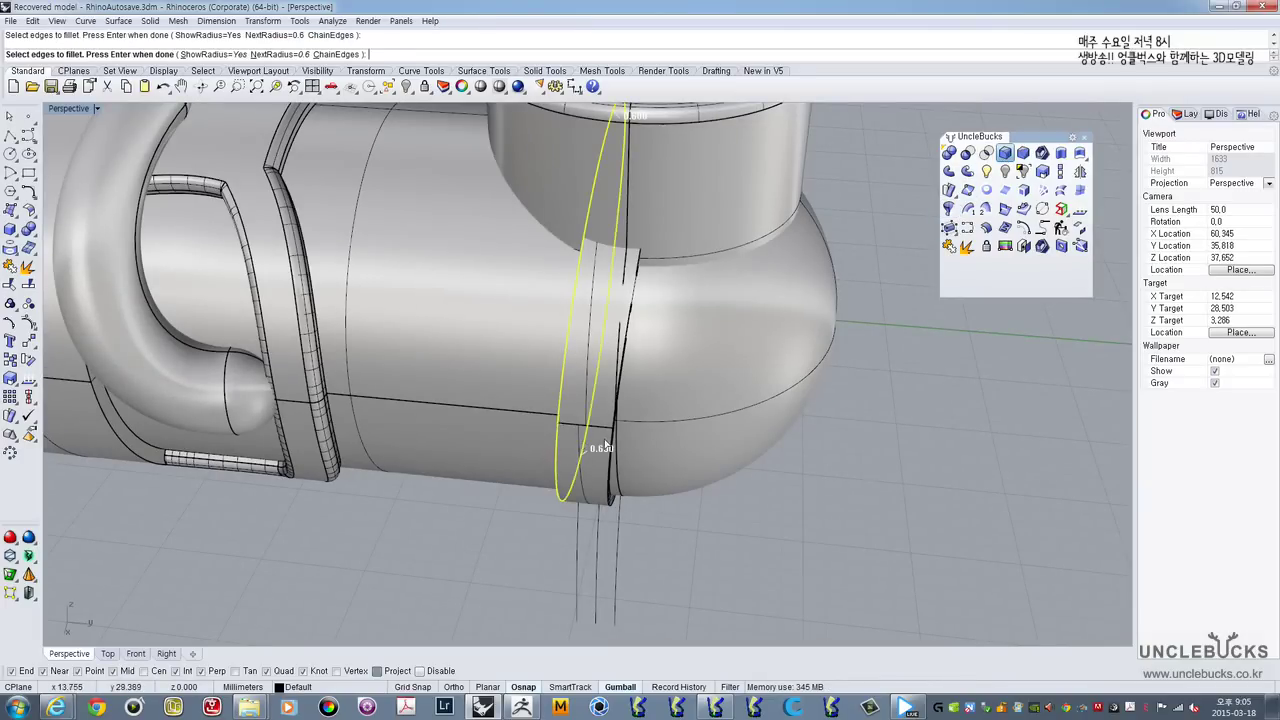
right_drag(557, 450, 613, 455)
click(606, 458)
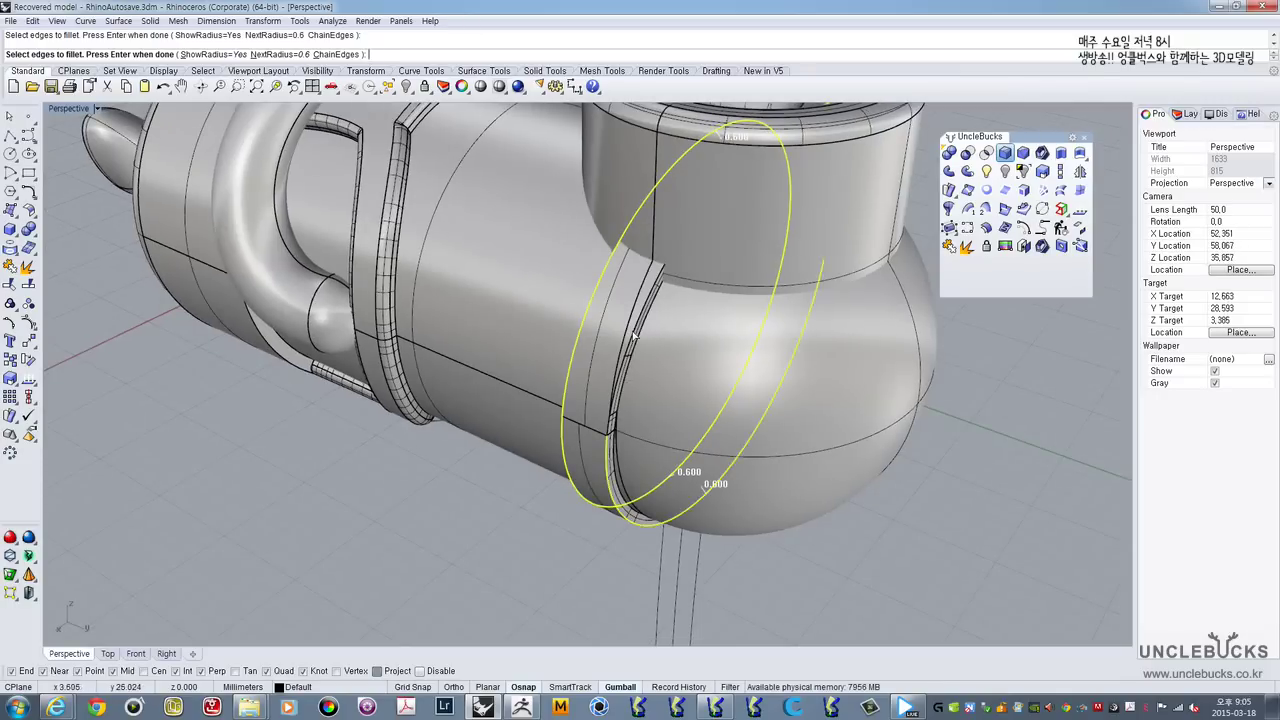
scroll(614, 415, up, 3)
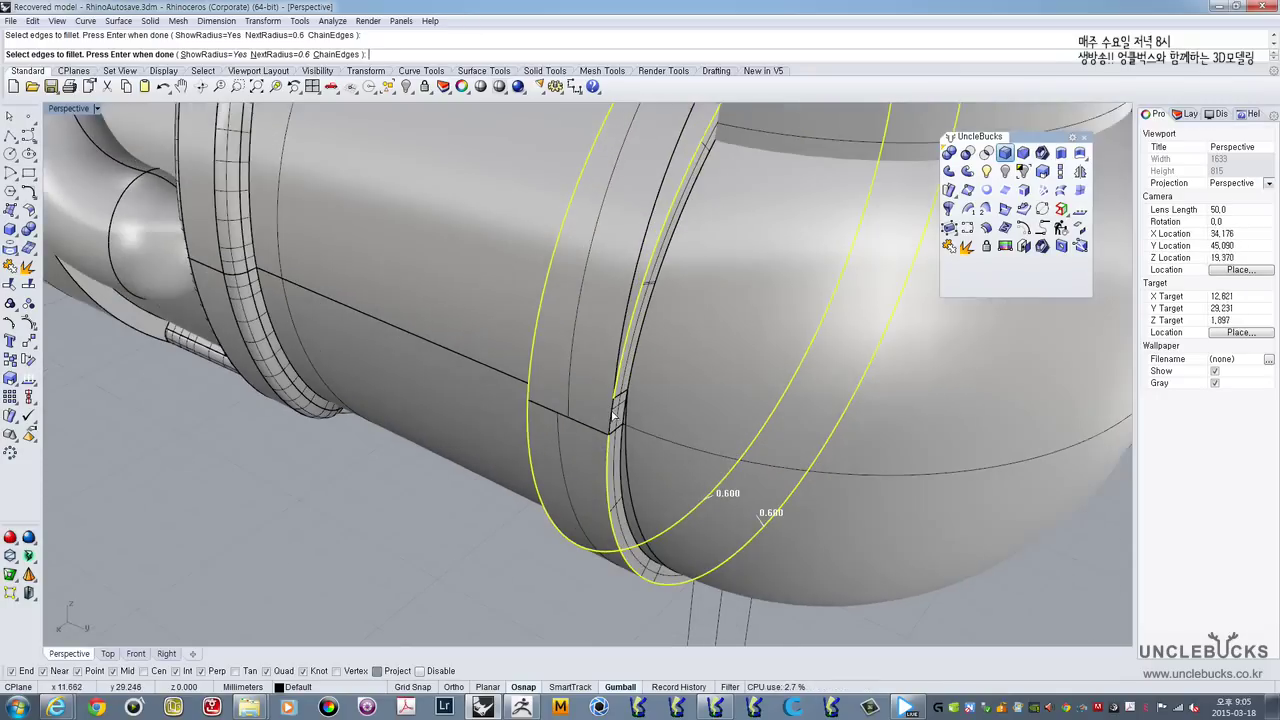
scroll(612, 415, down, 5)
right_drag(808, 500, 614, 458)
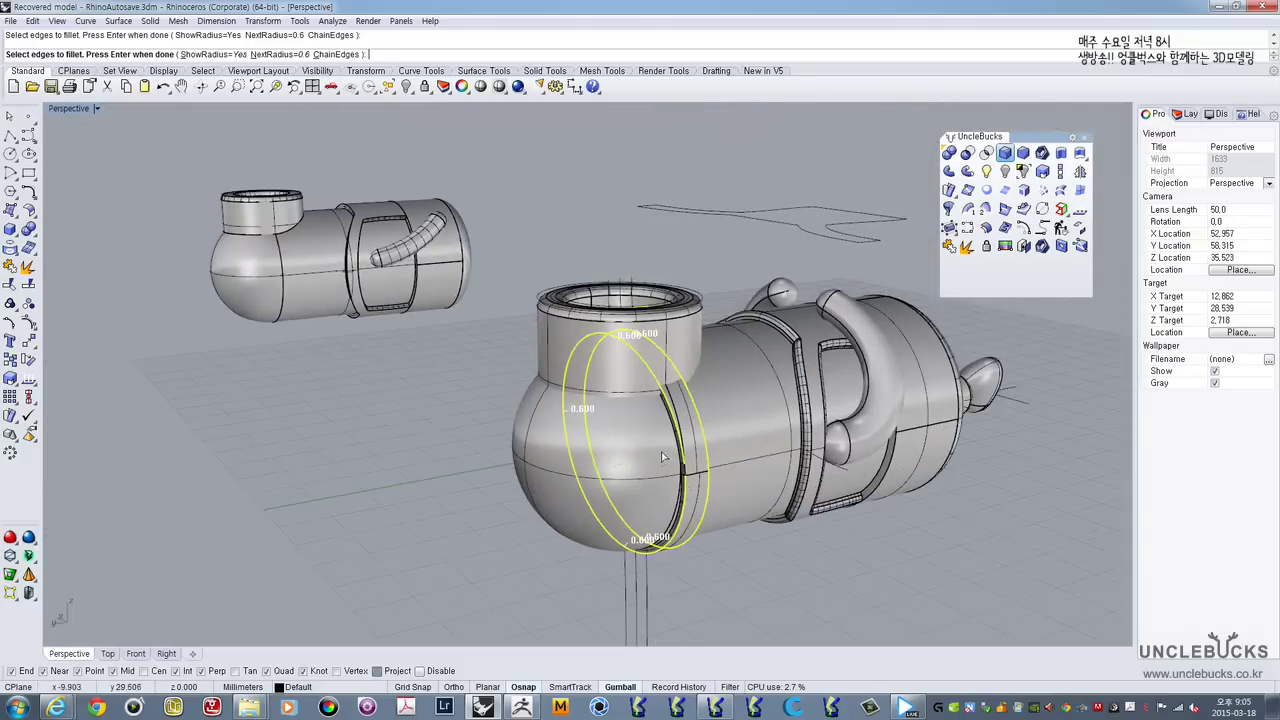
scroll(697, 462, up, 6)
click(698, 462)
scroll(698, 460, down, 6)
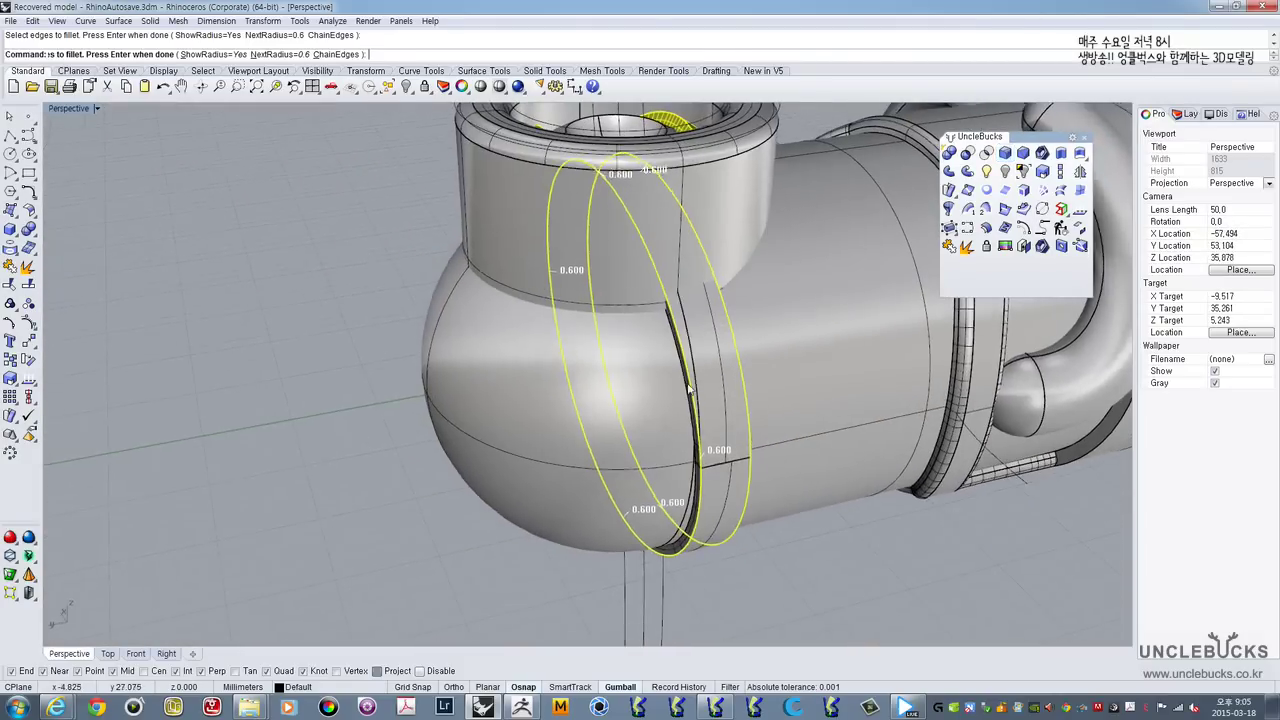
key(Return)
Step: Check the filleted strap up close and inspect the whole Minion from the front
scroll(692, 340, up, 5)
click(691, 320)
scroll(693, 320, down, 10)
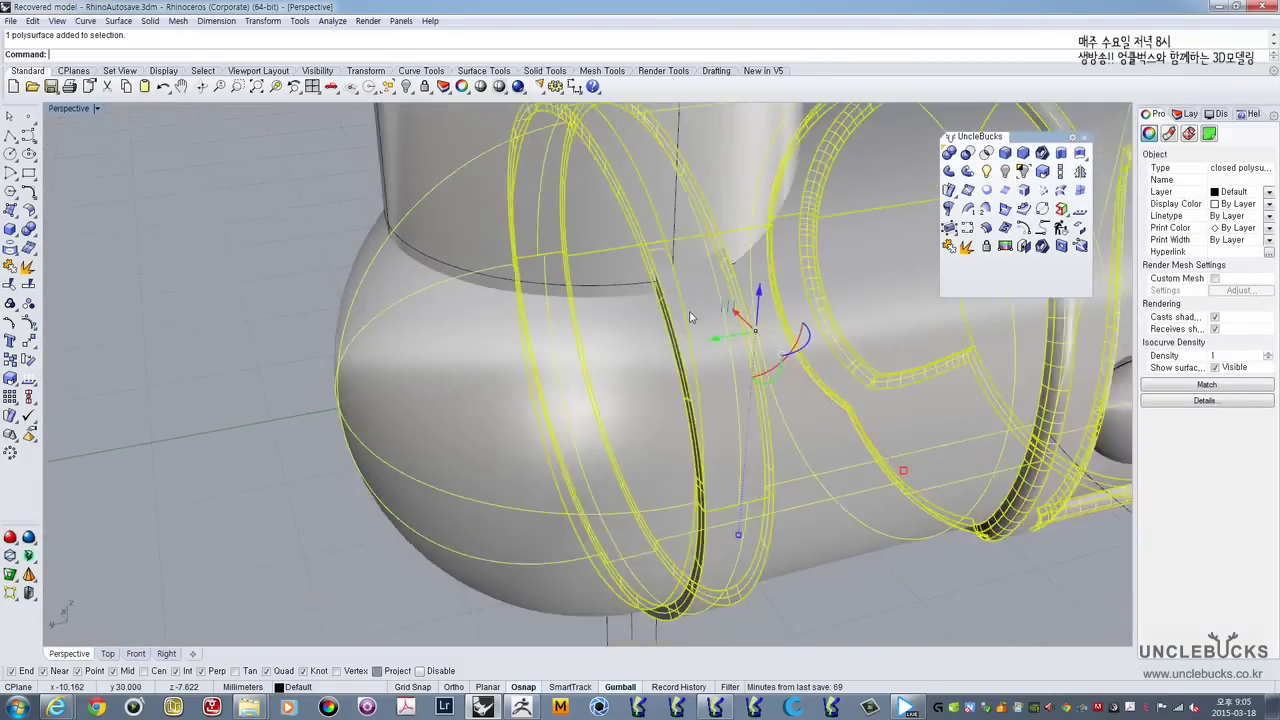
right_drag(693, 320, 478, 390)
click(515, 364)
scroll(478, 390, down, 5)
scroll(489, 349, up, 3)
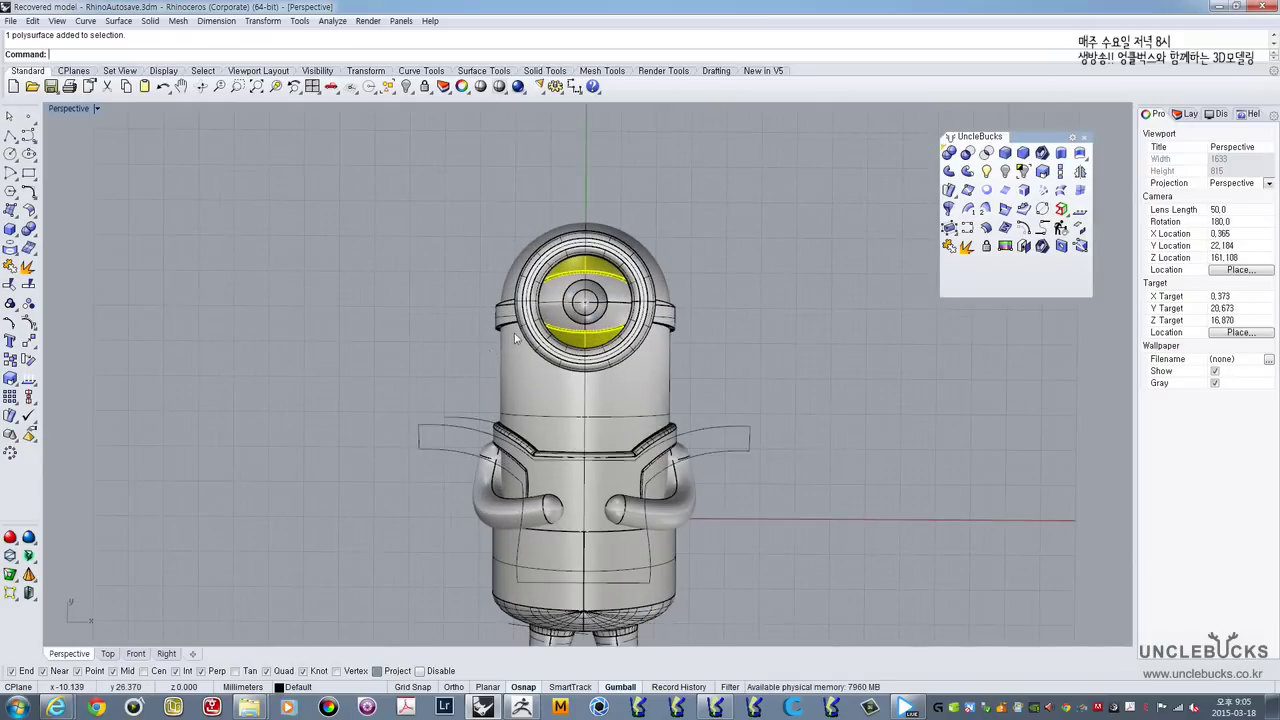
right_drag(515, 350, 556, 359)
scroll(522, 322, down, 6)
scroll(567, 378, up, 5)
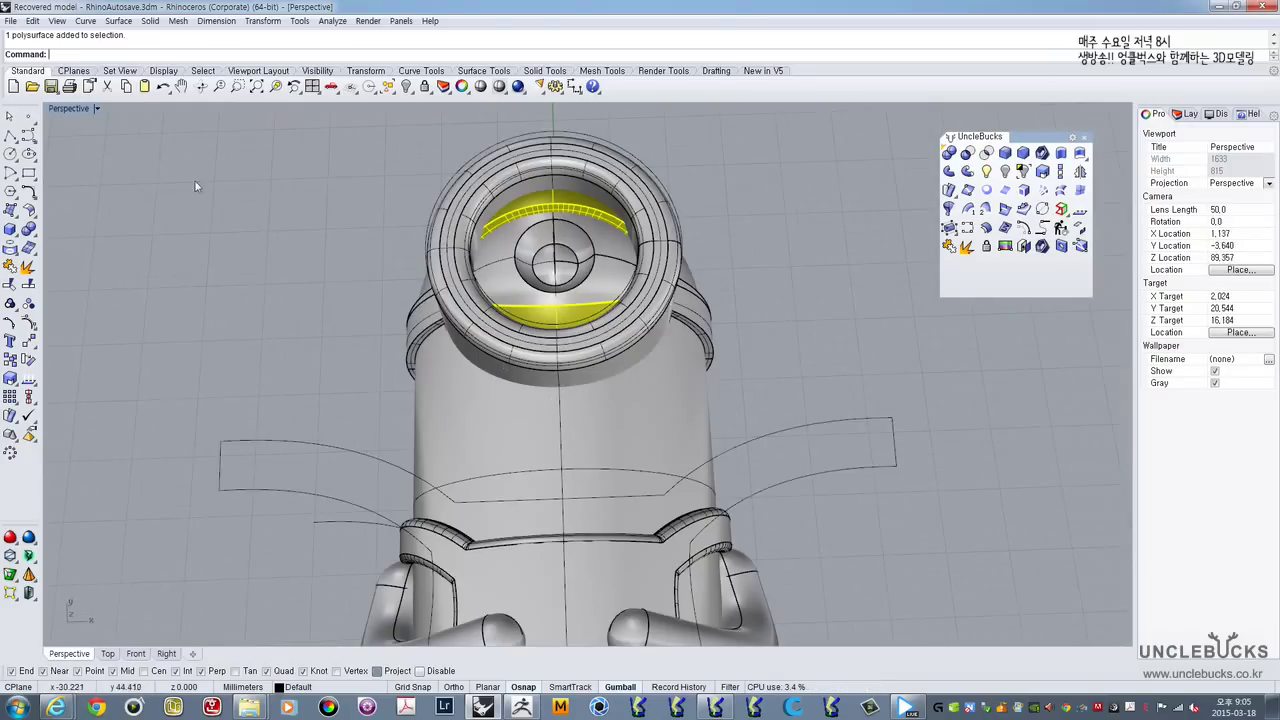
Step: In the Top view, draw a downward-bowed mouth arc about 15 mm wide, centred on the body below the goggle
double_click(67, 113)
double_click(64, 112)
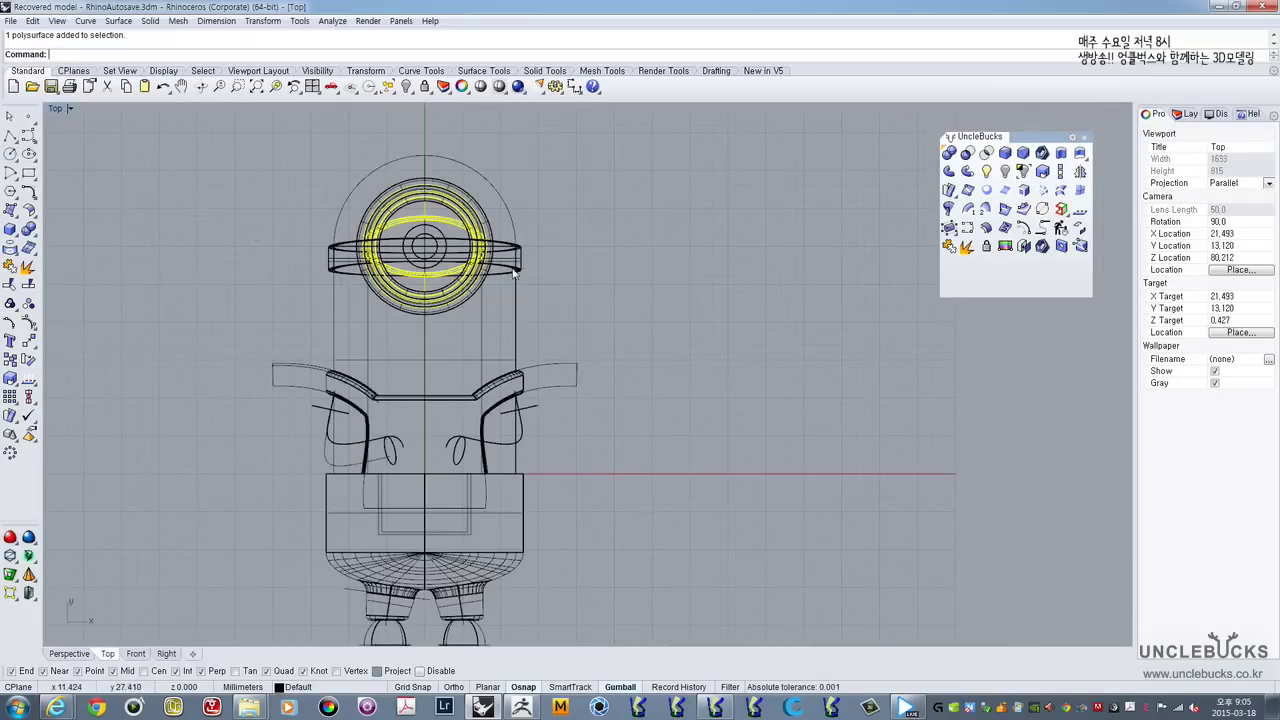
click(9, 137)
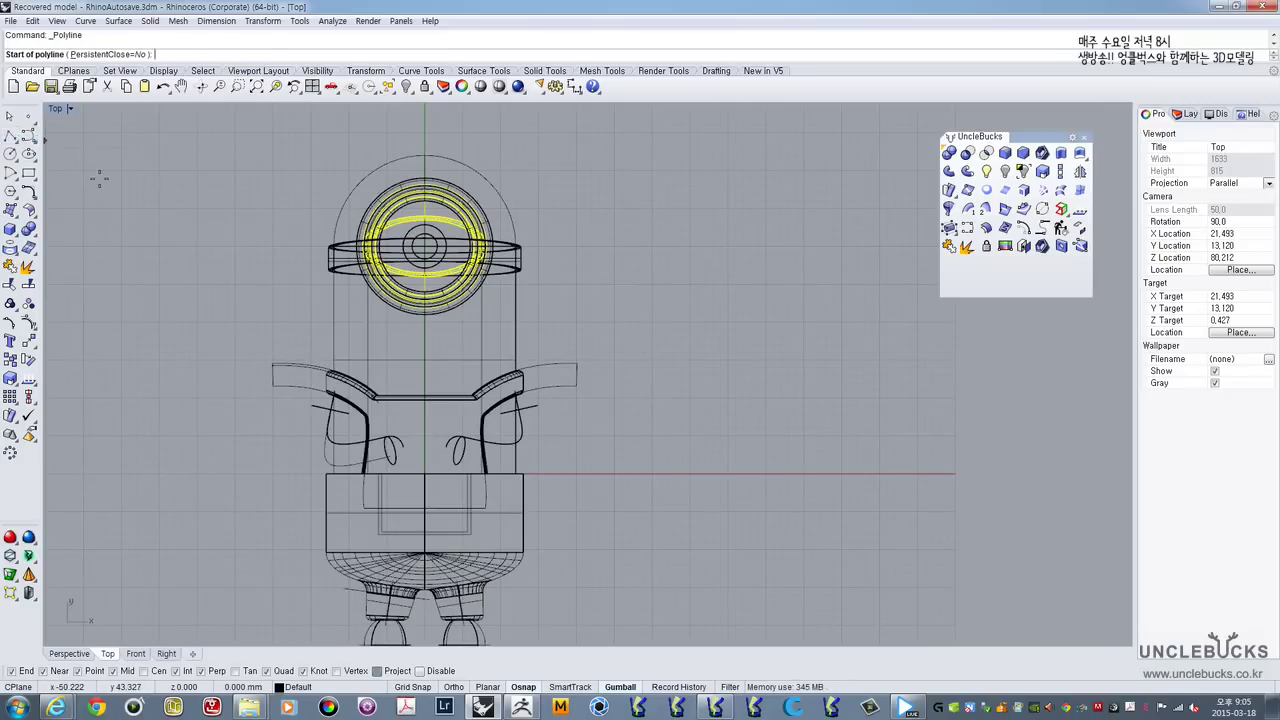
scroll(408, 323, up, 5)
click(32, 139)
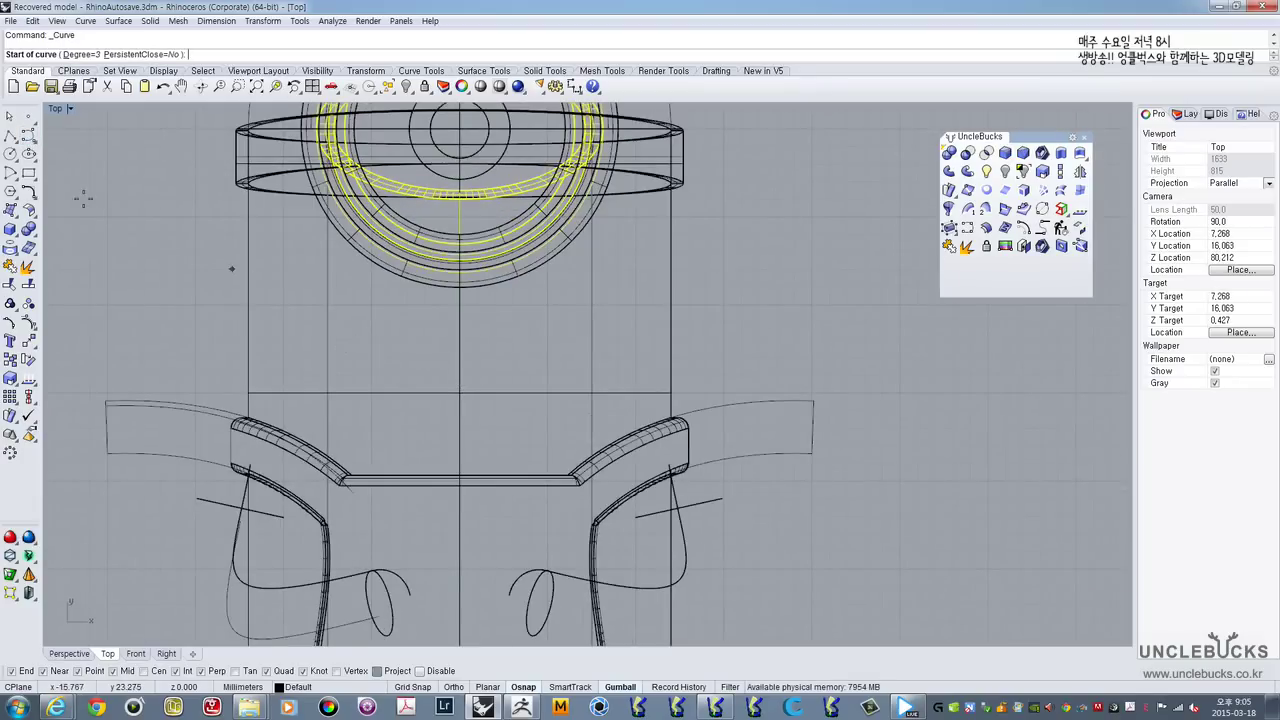
click(10, 172)
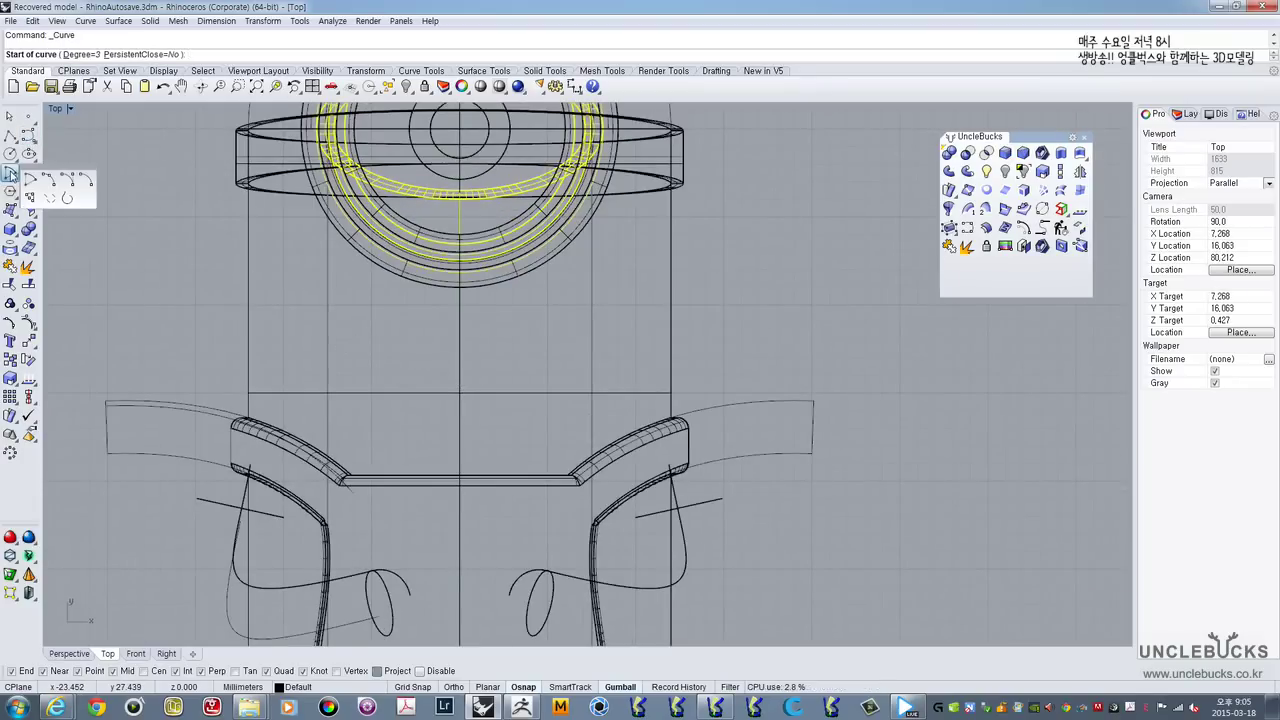
click(48, 181)
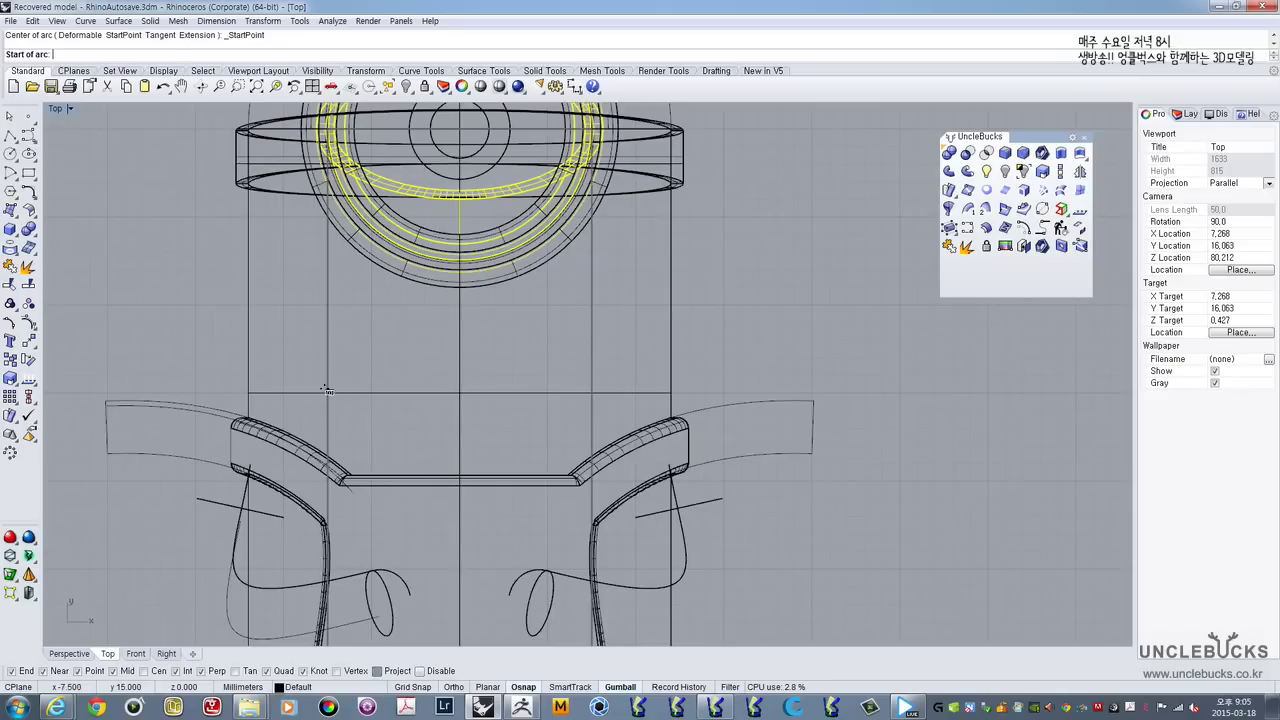
click(329, 393)
click(592, 392)
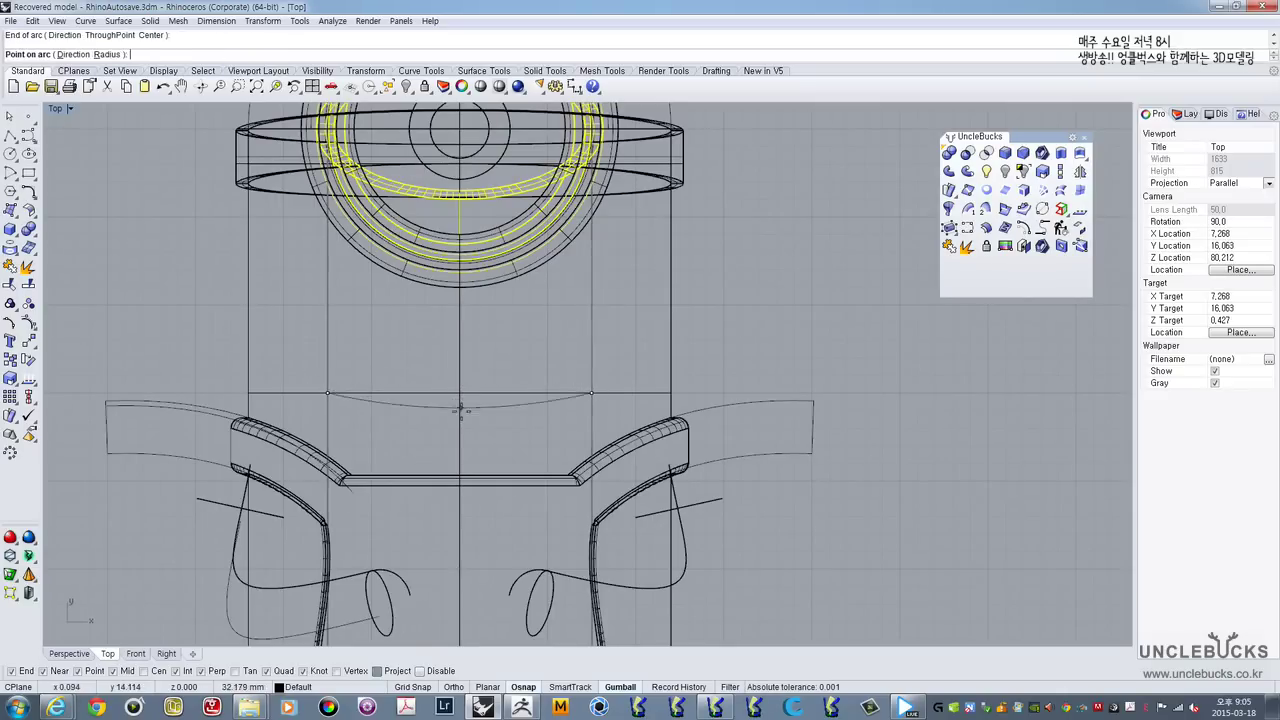
click(460, 422)
Step: Move the mouth arc about 2.1 mm toward the goggle along the body's centre line
click(491, 421)
scroll(474, 404, down, 3)
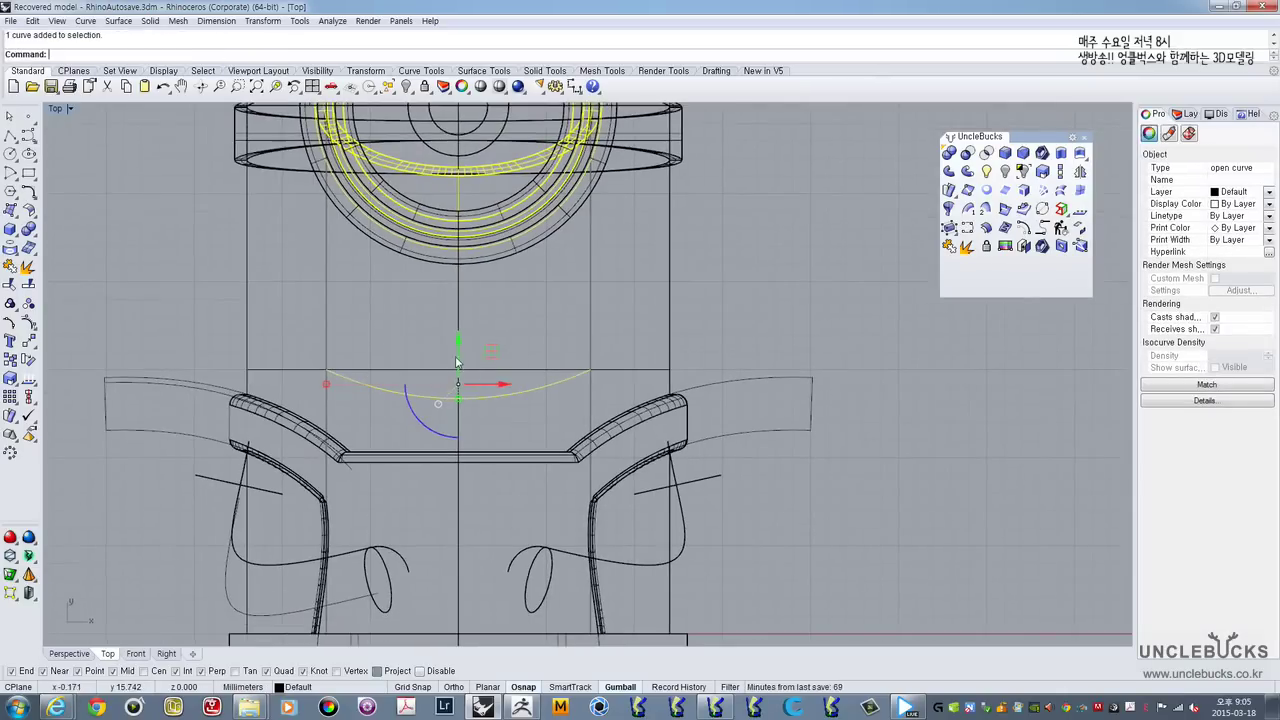
drag(459, 362, 461, 327)
scroll(461, 325, down, 3)
right_drag(461, 325, 497, 256)
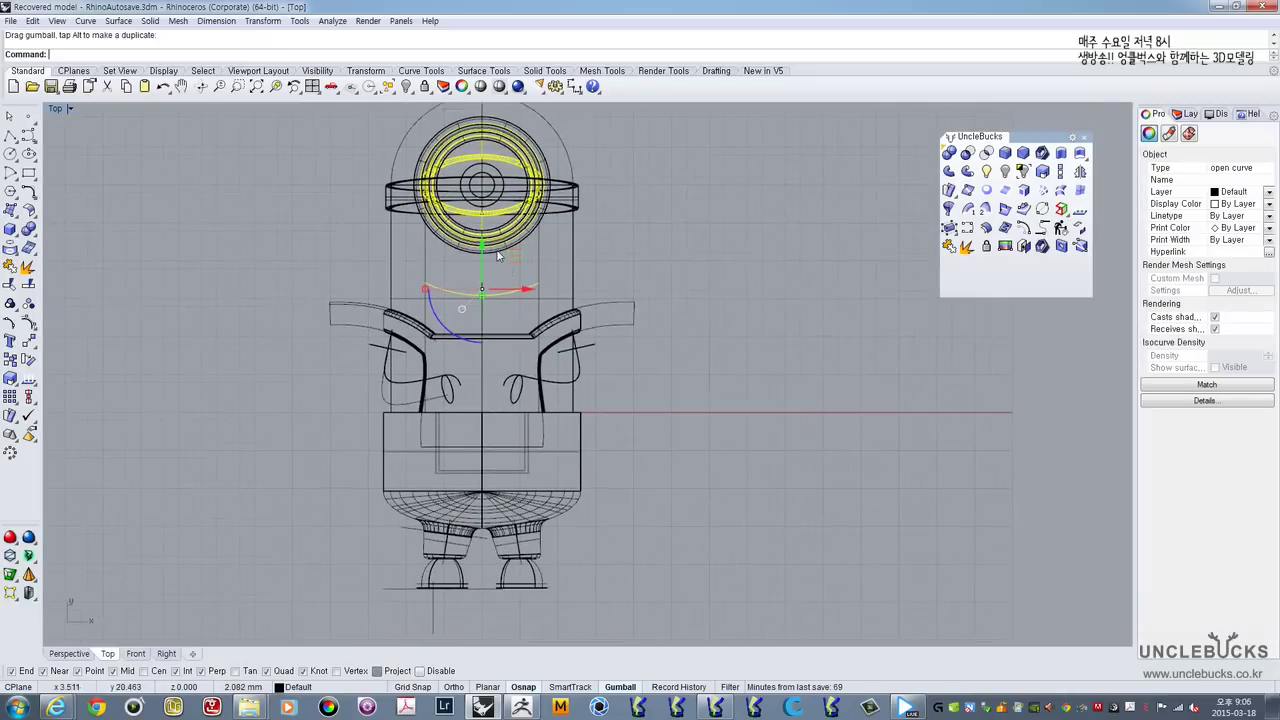
Step: Raise the mouth arc about 15.3 mm along Z, out of the body toward its front
double_click(55, 109)
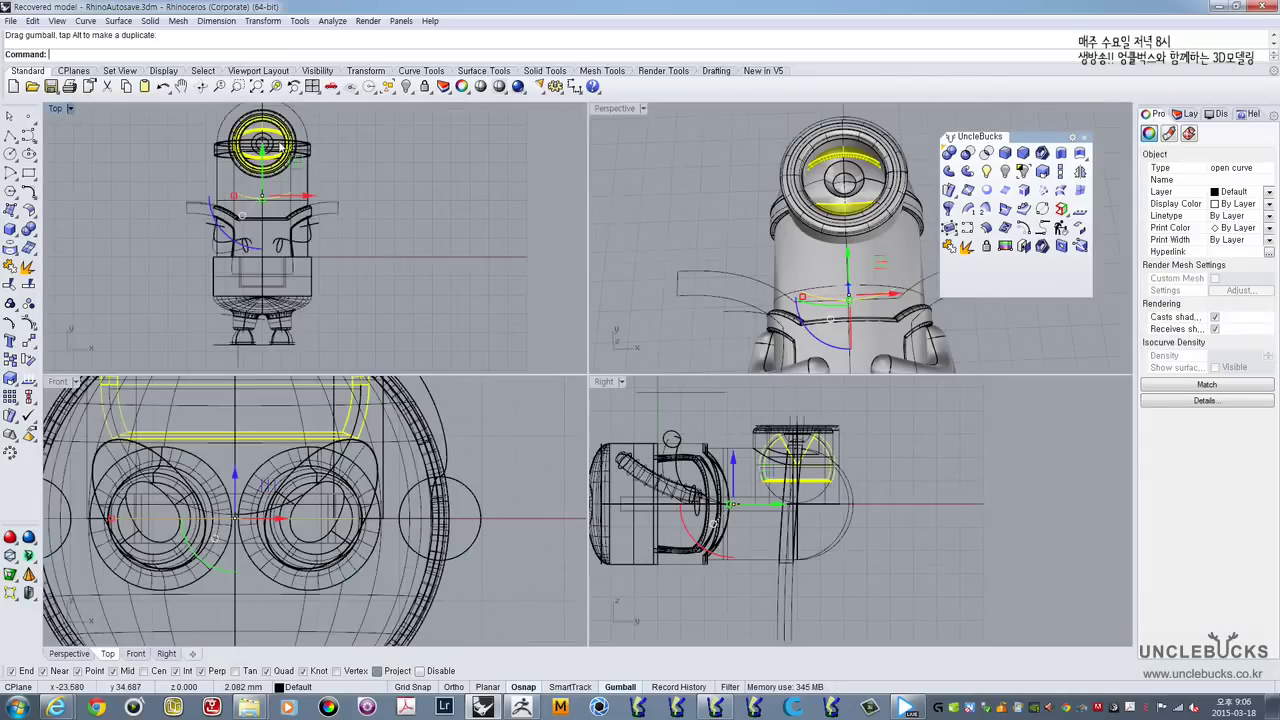
double_click(615, 109)
mouse_move(455, 450)
right_down()
mouse_move(572, 440)
mouse_move(595, 418)
right_up()
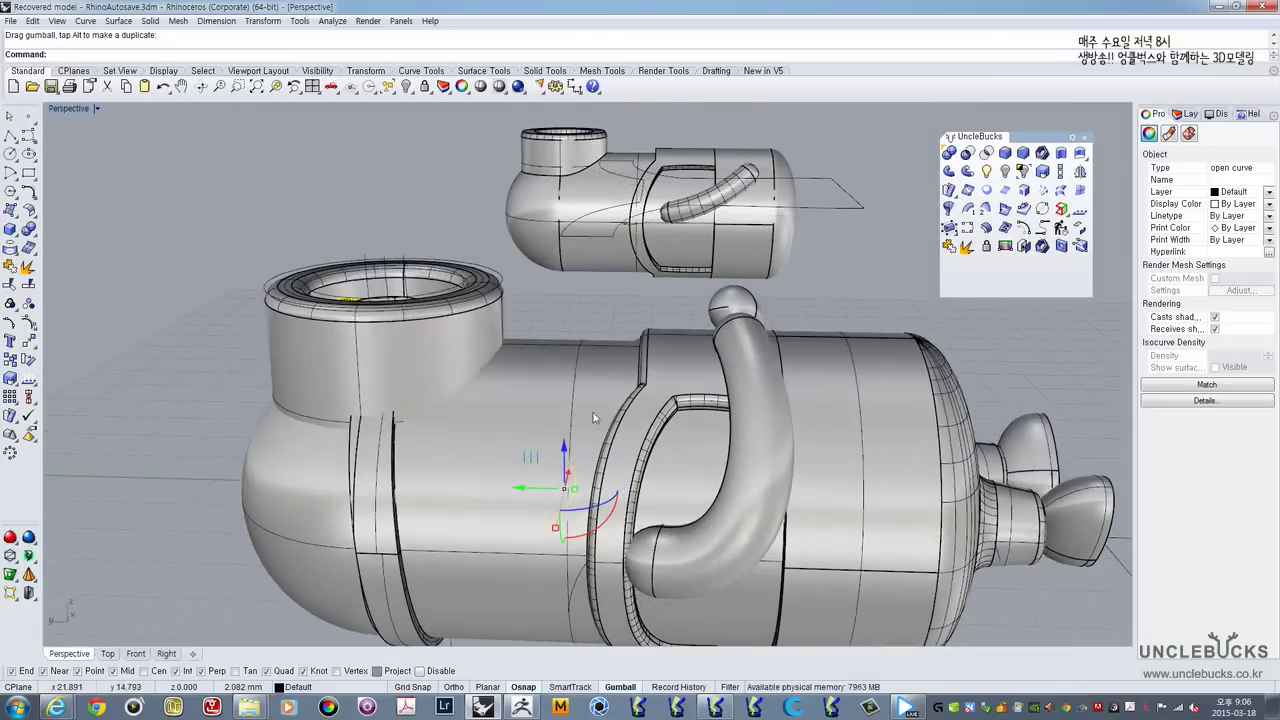
drag(566, 462, 591, 308)
right_drag(591, 308, 221, 298)
Step: Project the mouth arc onto the body solid from the Top view, keeping the input curve
double_click(62, 110)
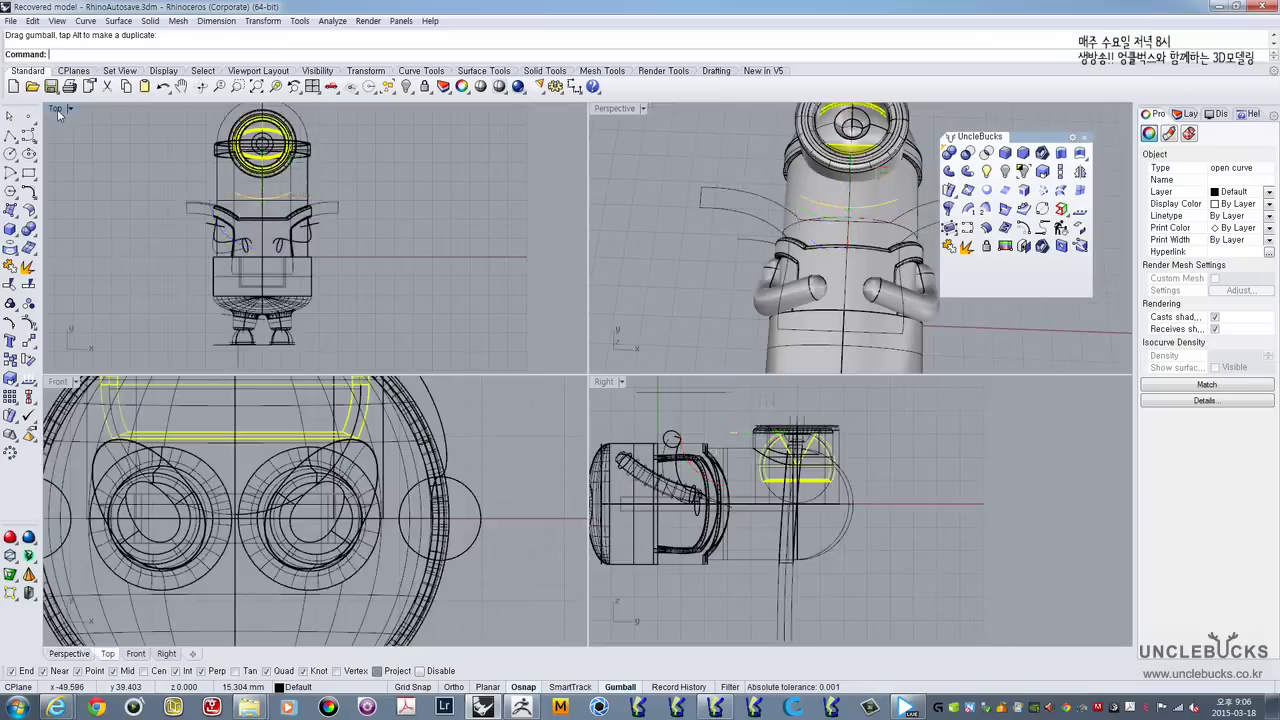
double_click(58, 110)
scroll(604, 300, up, 3)
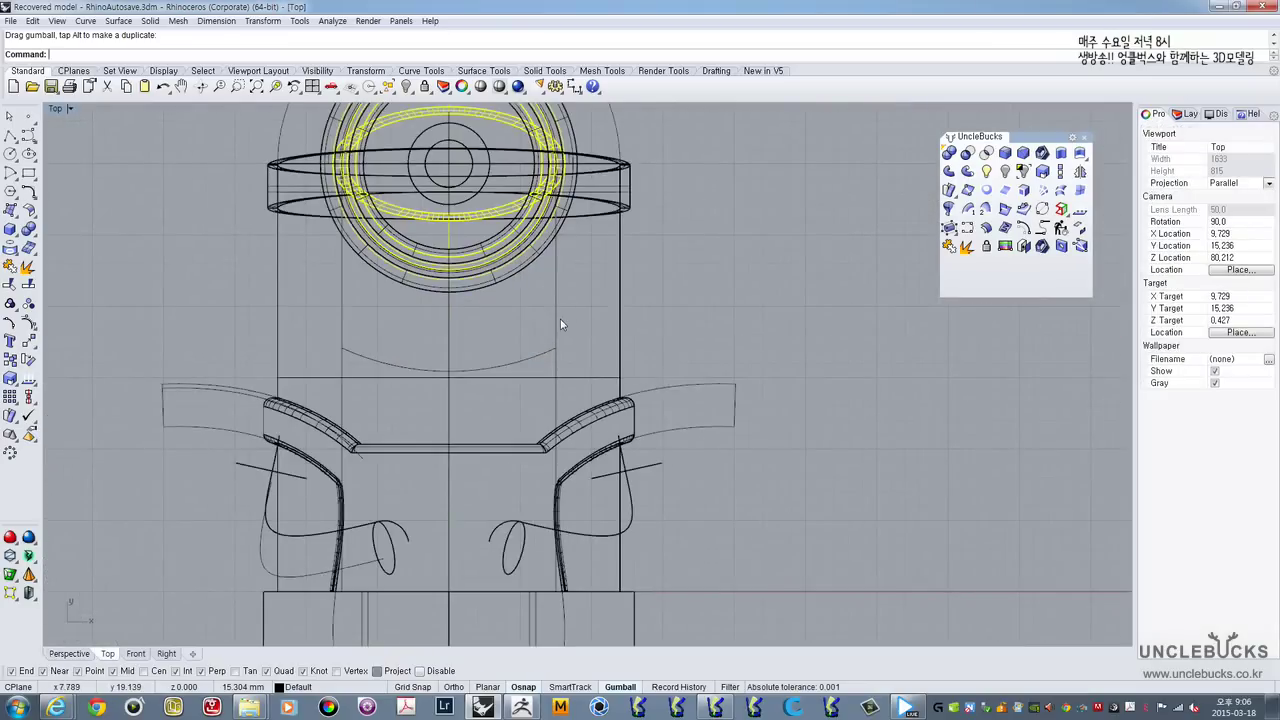
shift+click(621, 318)
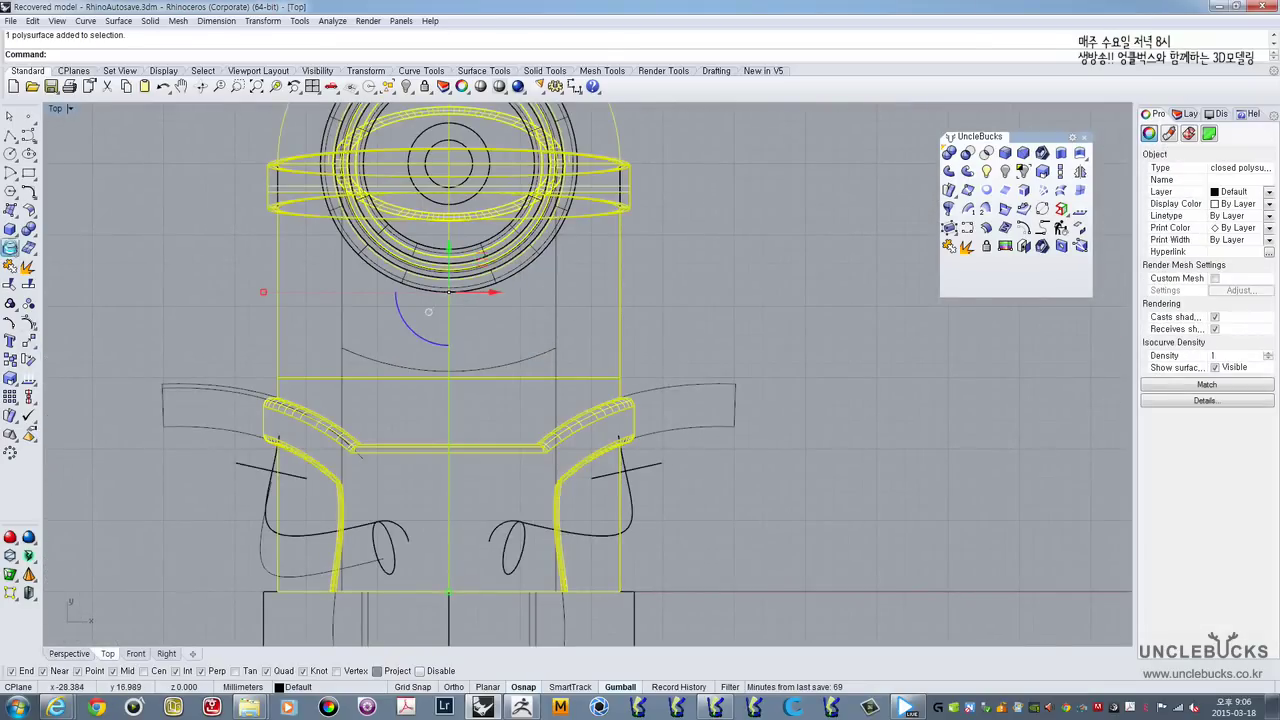
click(10, 247)
click(382, 366)
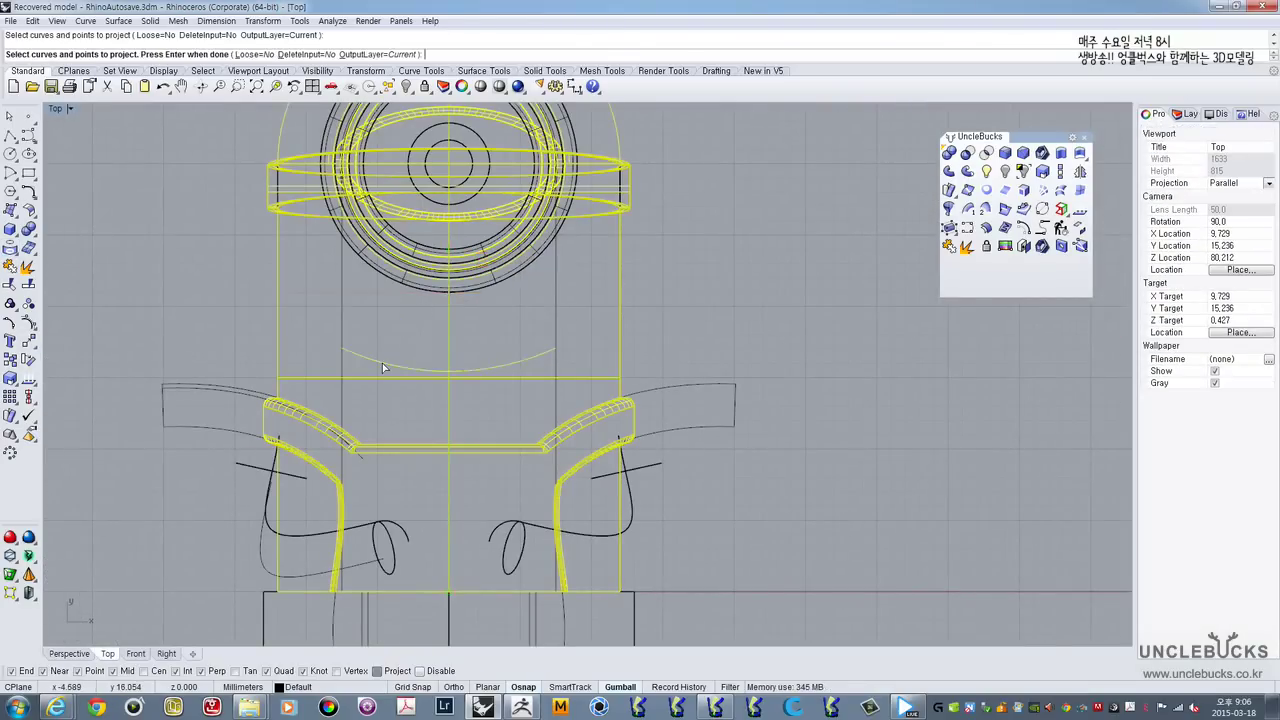
Step: Project the mouth curve onto the character's body from the Top view and inspect it in Perspective
key(Return)
double_click(57, 108)
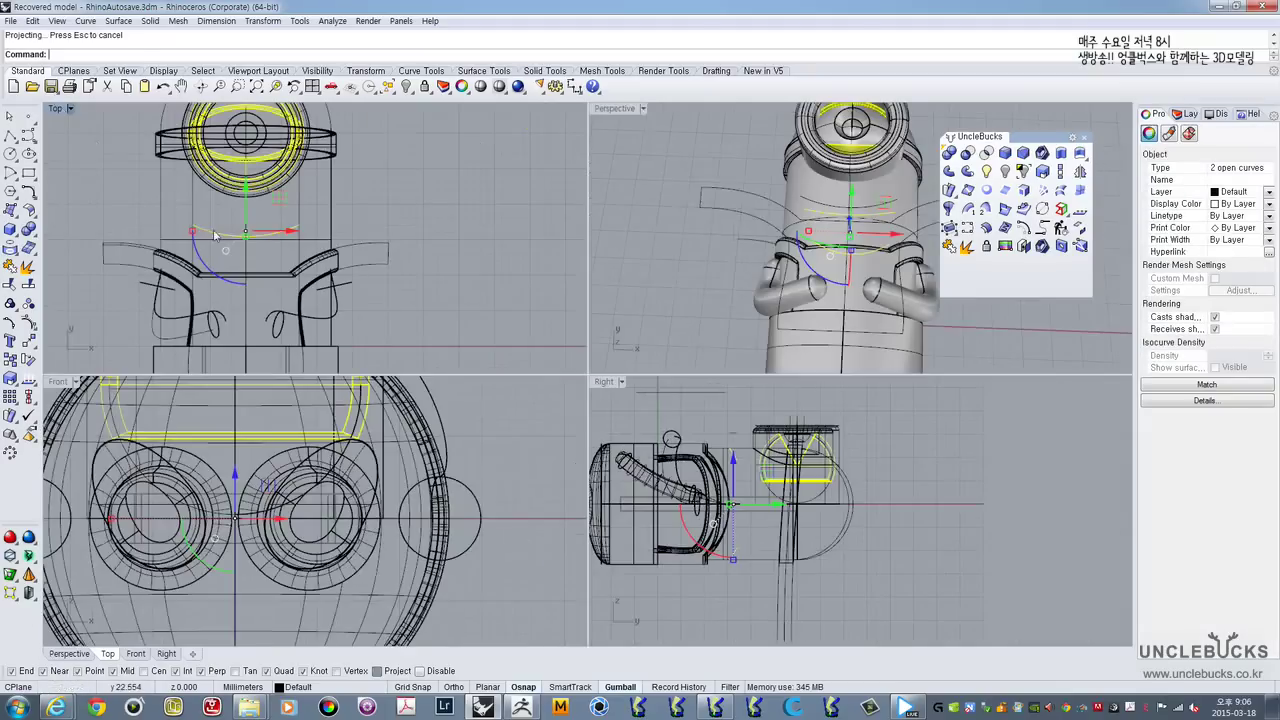
right_drag(697, 207, 619, 138)
double_click(614, 108)
right_drag(629, 270, 569, 231)
key(Escape)
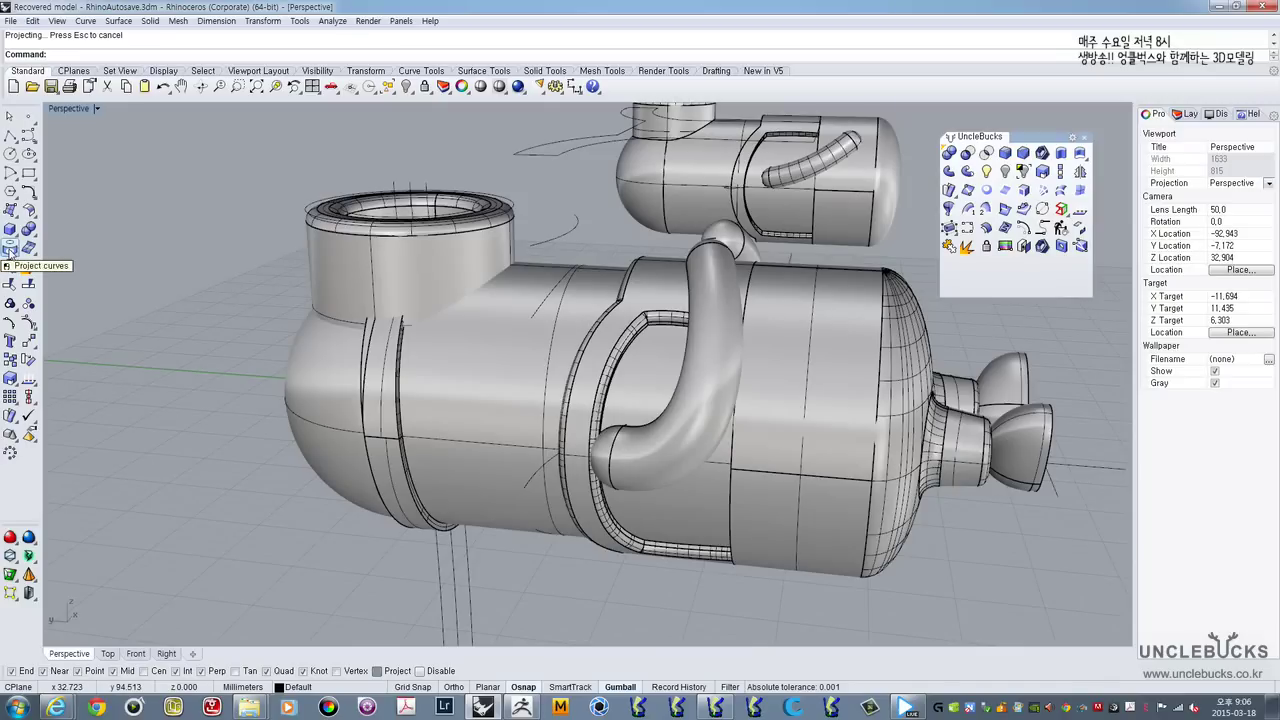
Step: Try moving the original mouth curve down toward the body, and undo the move
click(557, 247)
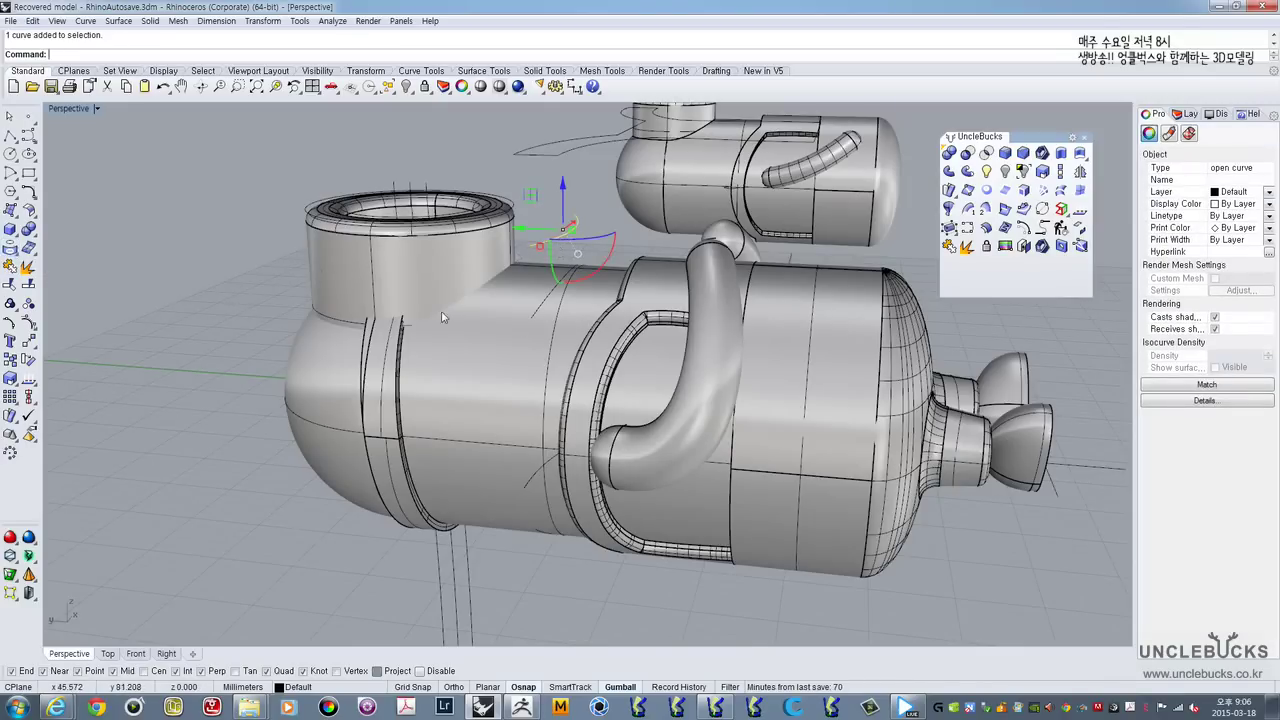
click(507, 329)
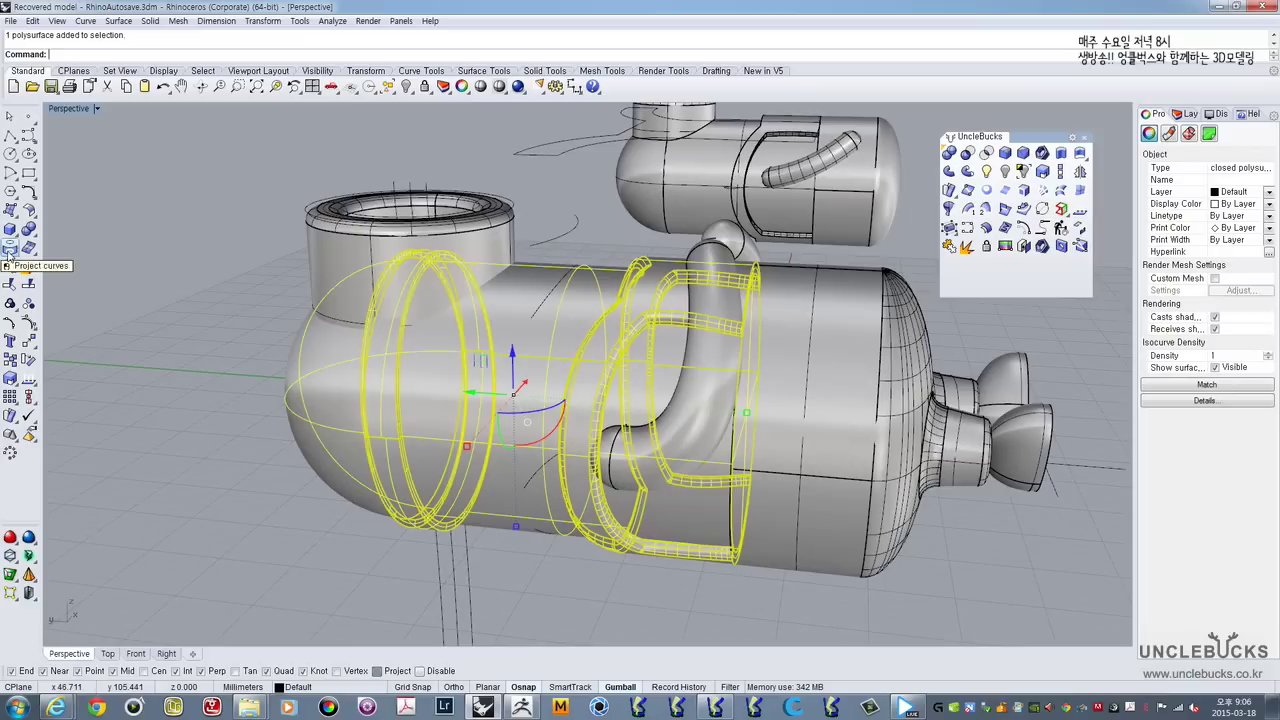
click(570, 225)
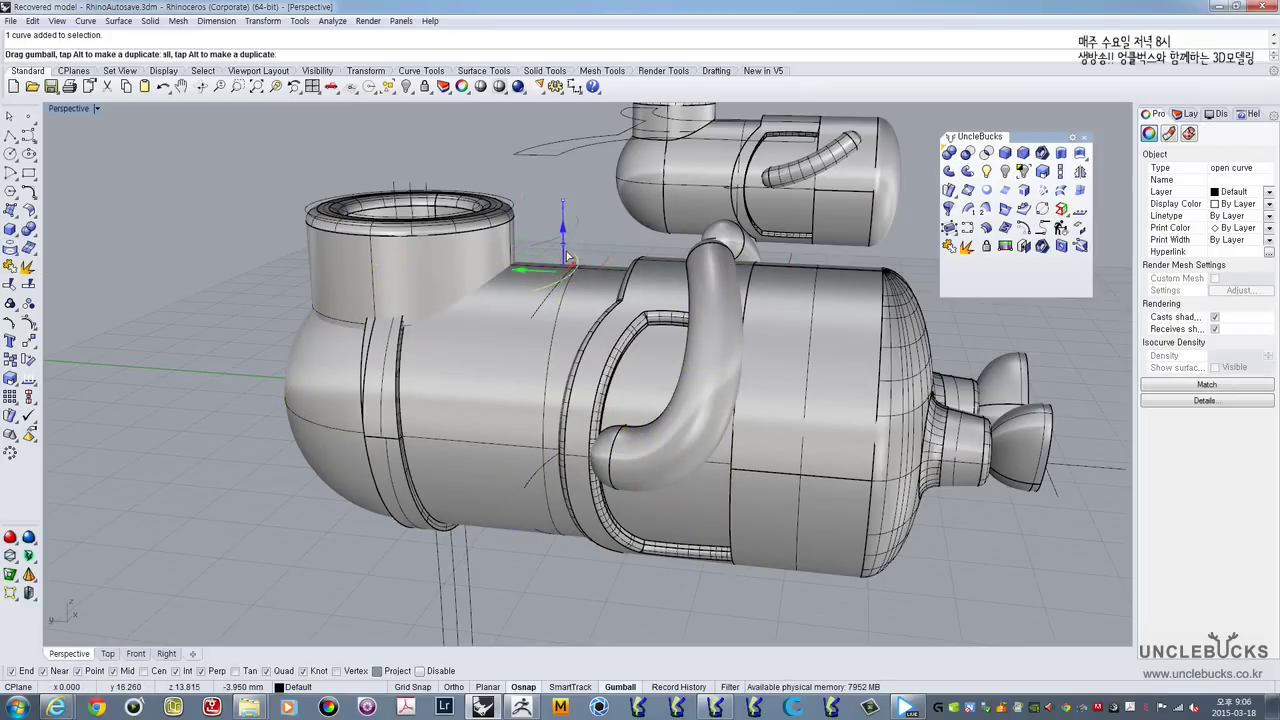
mouse_move(567, 257)
mouse_down()
mouse_move(567, 278)
mouse_move(571, 262)
mouse_up()
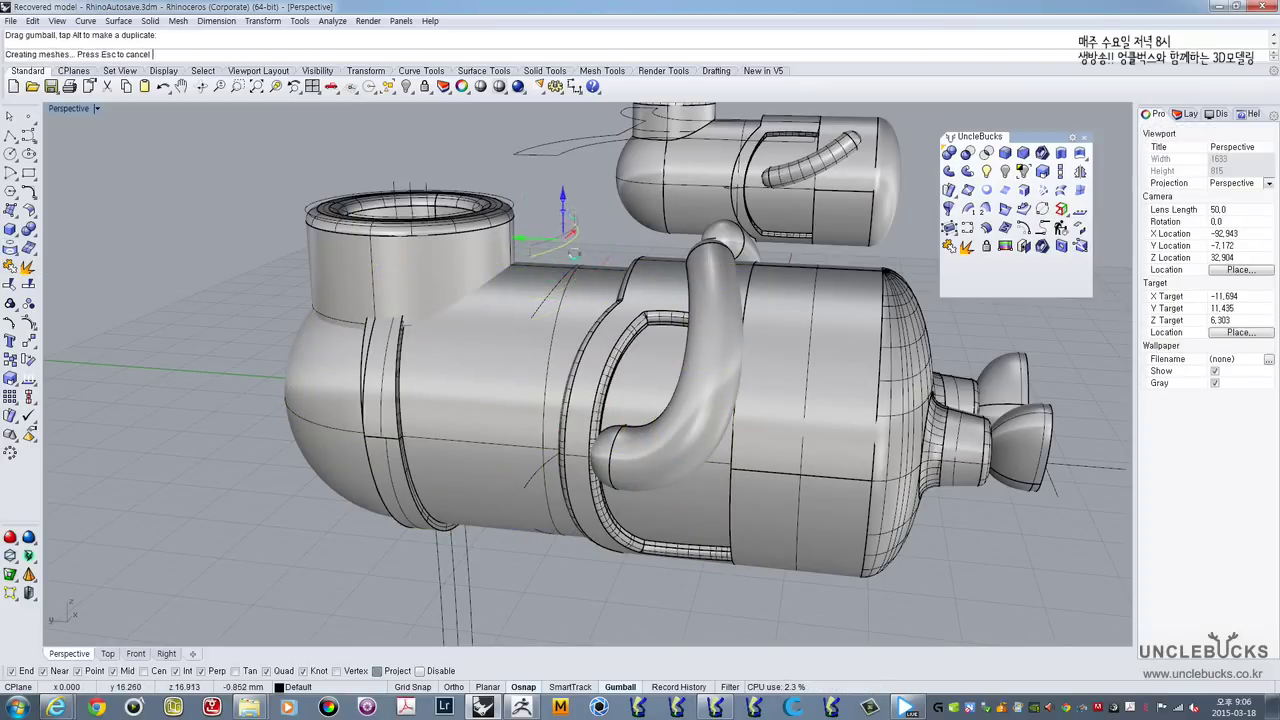
key(ctrl+z)
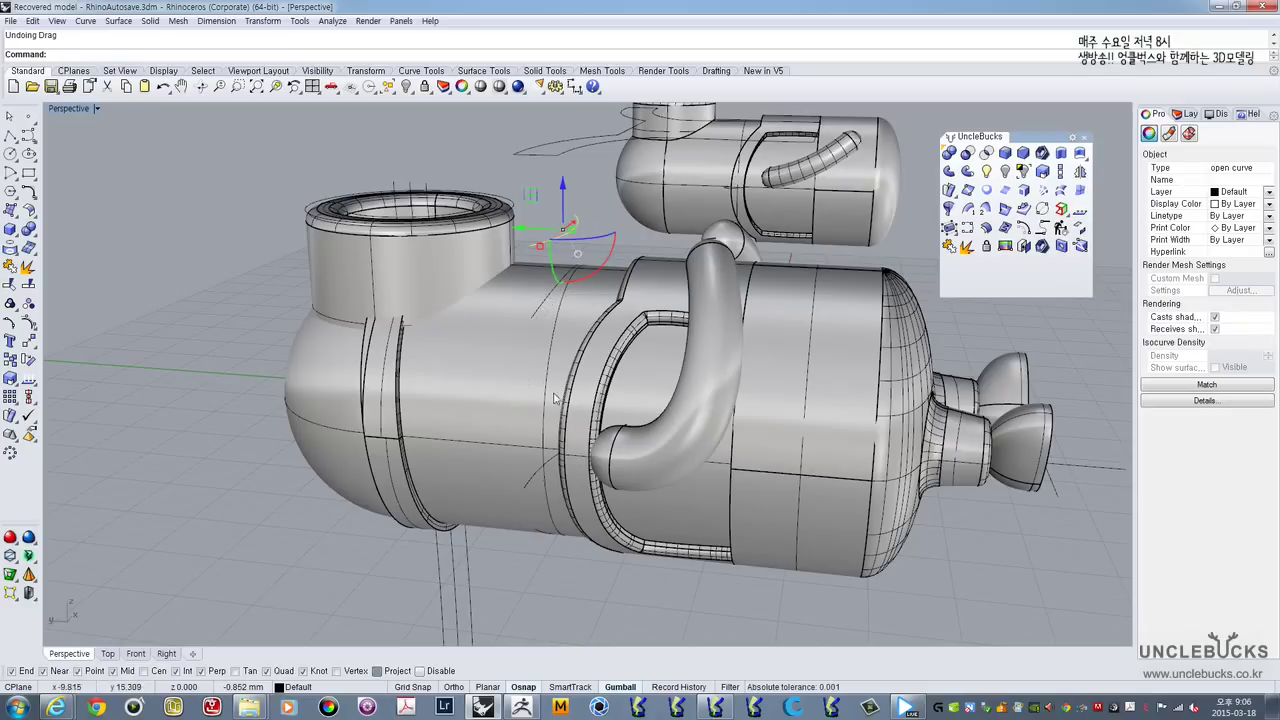
Step: Extrude the mouth curve straight down through the body and intersect the extruded surface with the body
click(1060, 156)
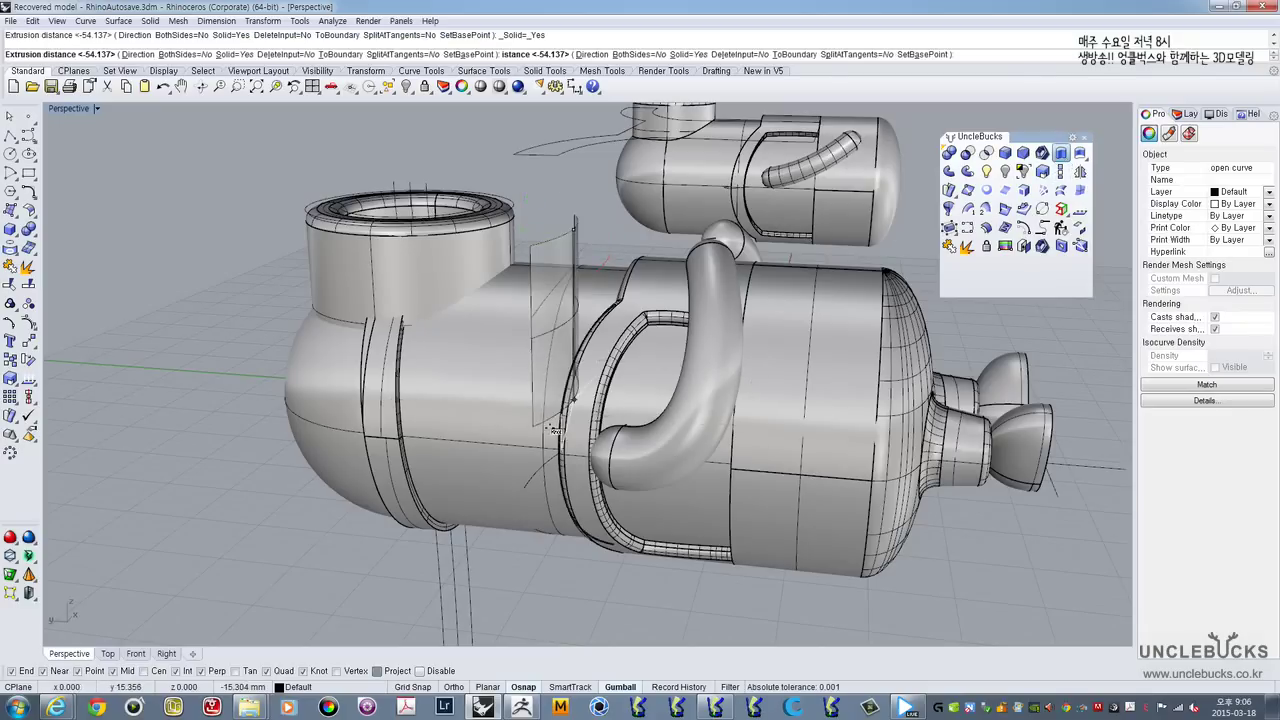
click(528, 602)
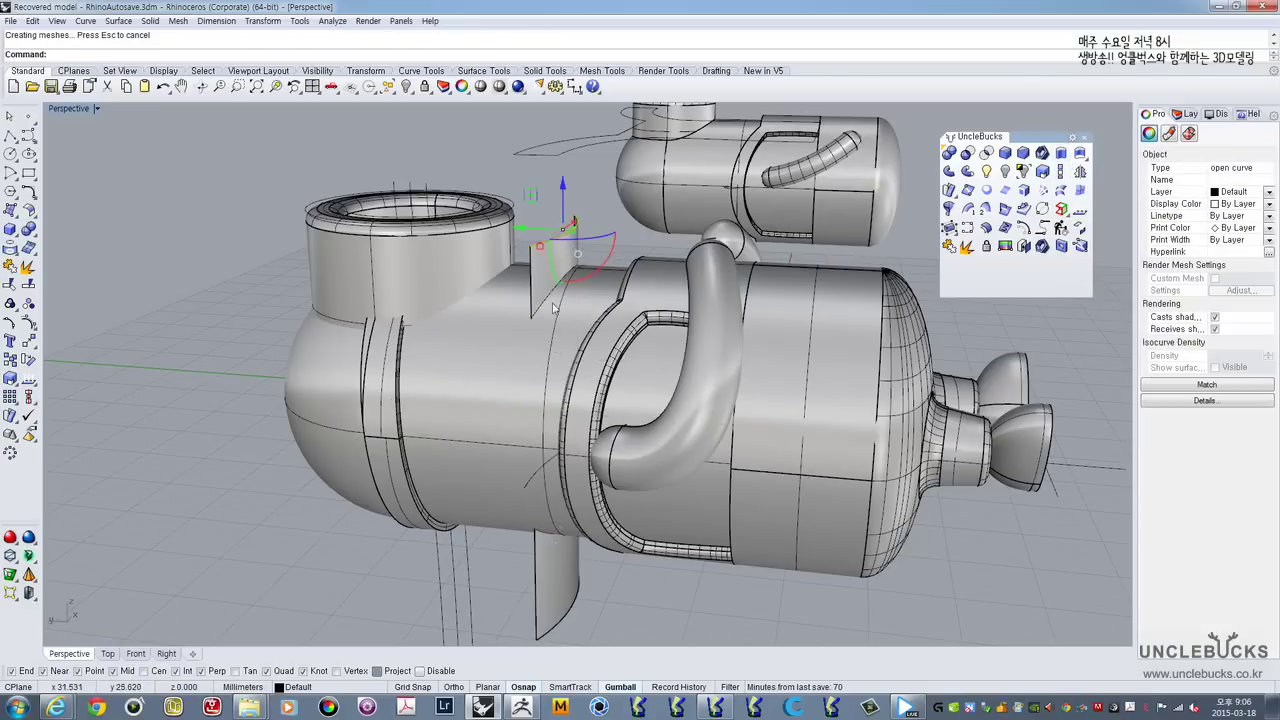
click(549, 274)
click(628, 233)
scroll(603, 264, up, 2)
click(557, 252)
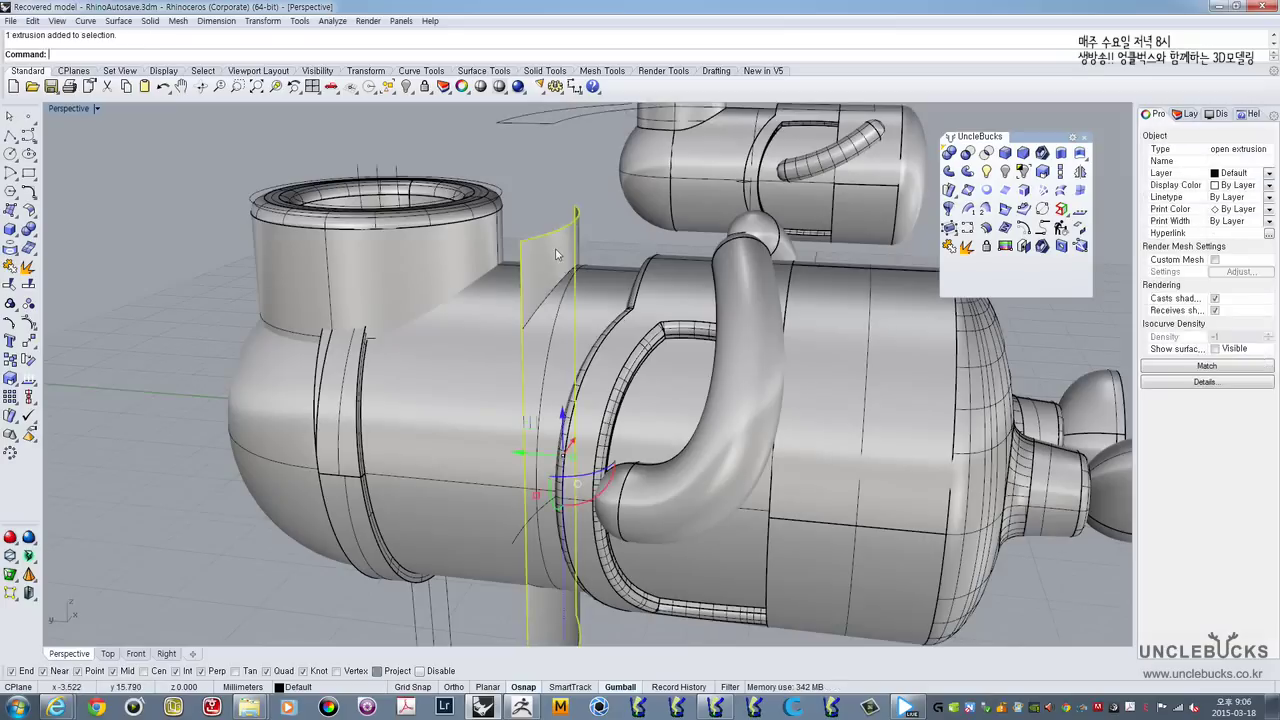
shift+click(471, 369)
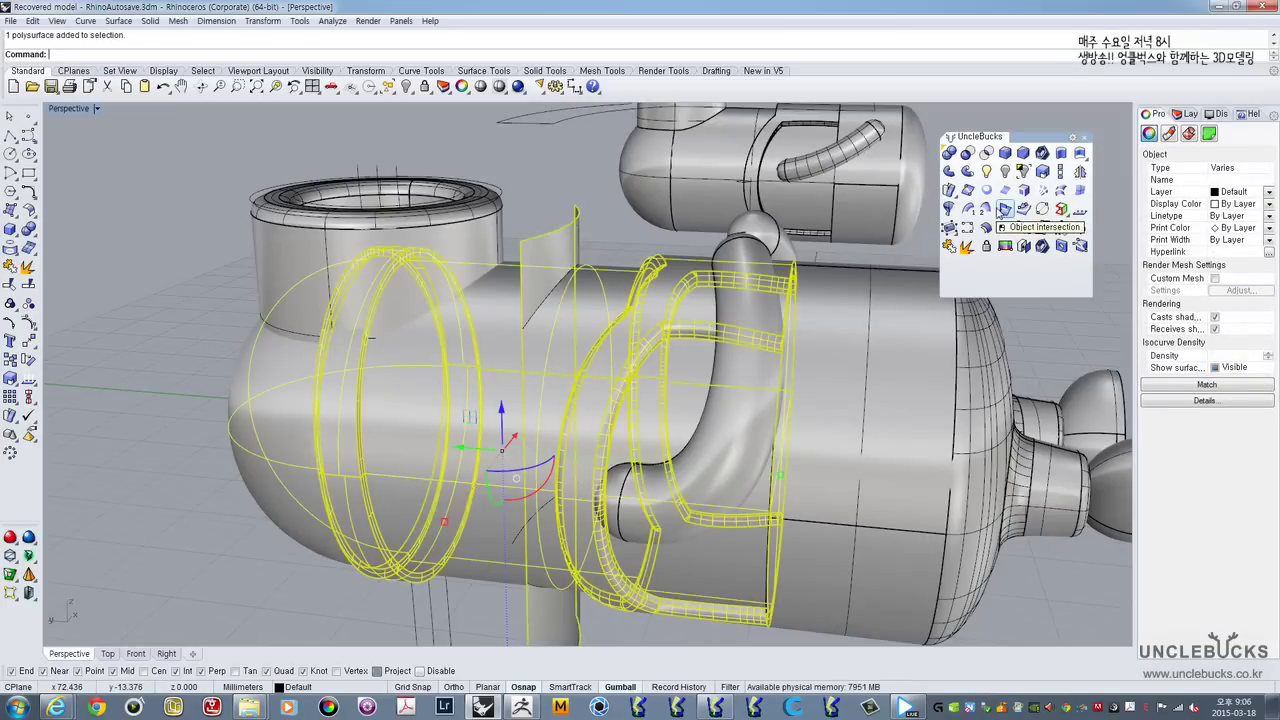
key(Delete)
Step: Delete the extruded mouth surface and the leftover curve on the back of the body
click(565, 232)
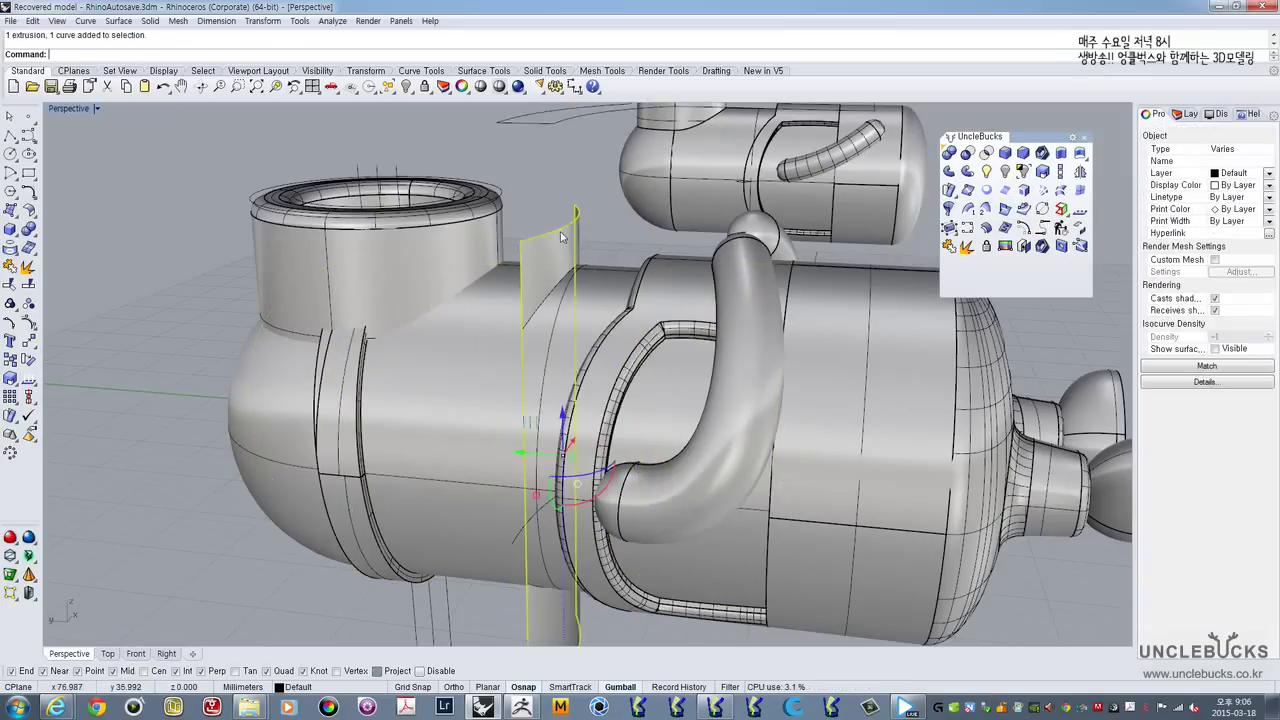
shift+click(578, 311)
key(Delete)
scroll(535, 550, down, 8)
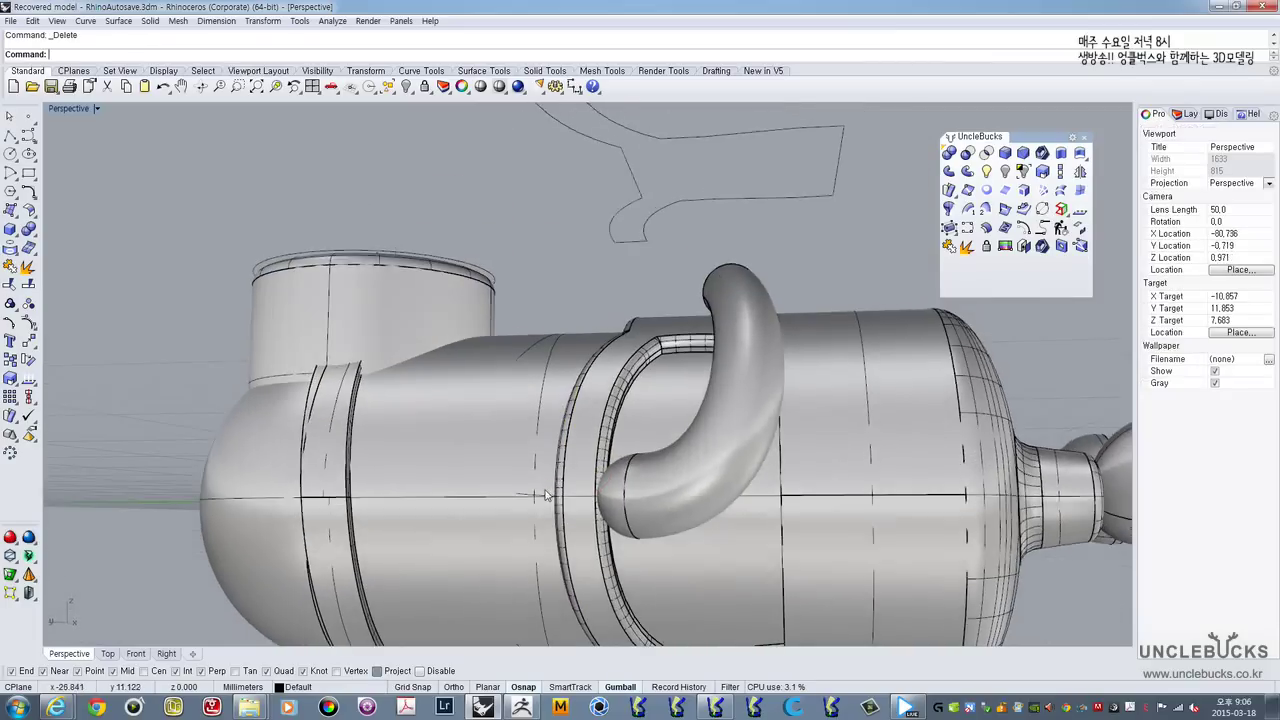
click(527, 569)
key(Delete)
Step: Undo the deletions, the mouth extrusion and the curve projection, back to the original mouth curve
right_drag(590, 300, 619, 422)
scroll(480, 424, up, 4)
scroll(480, 424, up, 4)
key(ctrl+z)
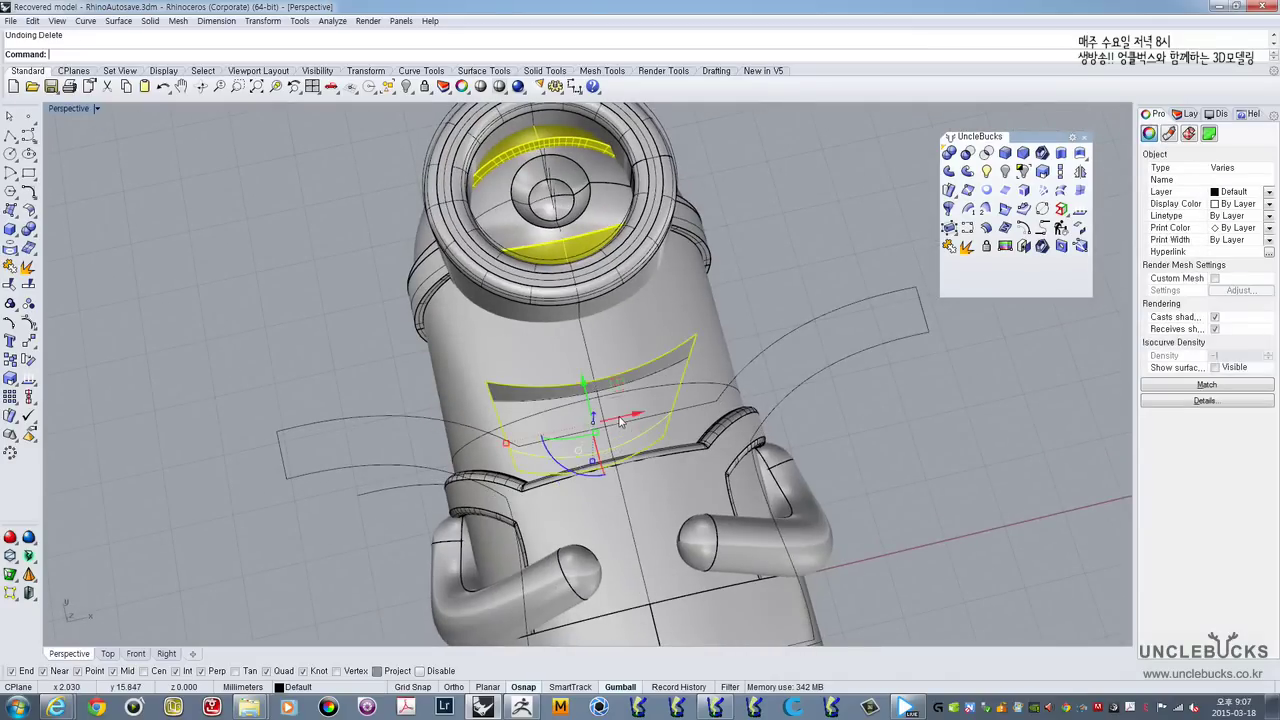
key(ctrl+z)
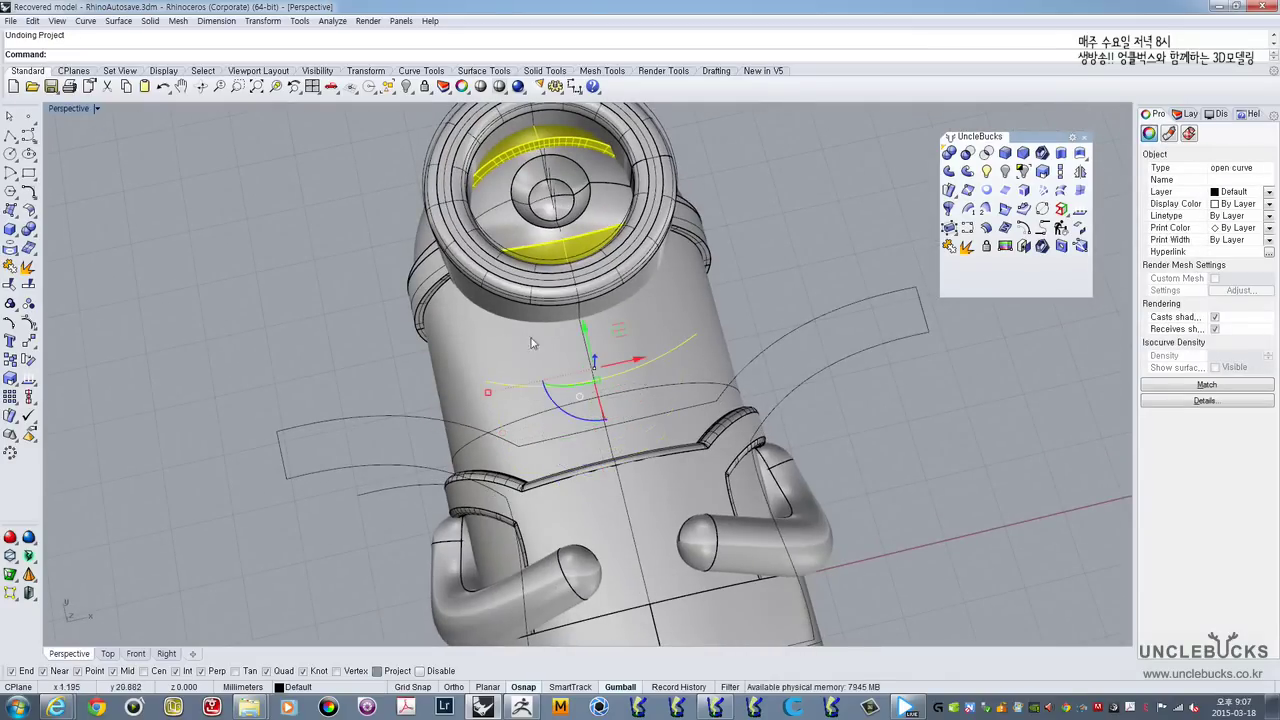
Step: Scale the mouth curve down in the Top view and shift it about 1 mm along the body's length
double_click(62, 113)
right_drag(162, 204, 213, 260)
drag(240, 292, 293, 298)
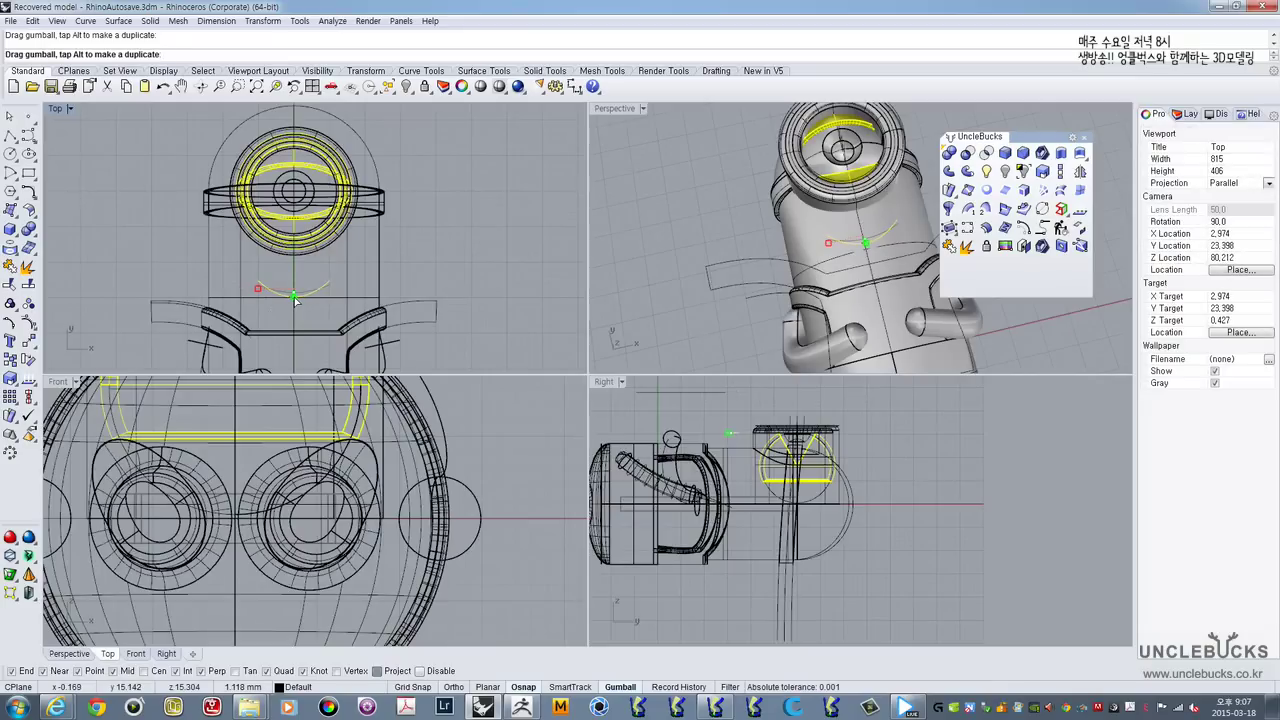
drag(305, 301, 304, 300)
right_drag(304, 300, 355, 293)
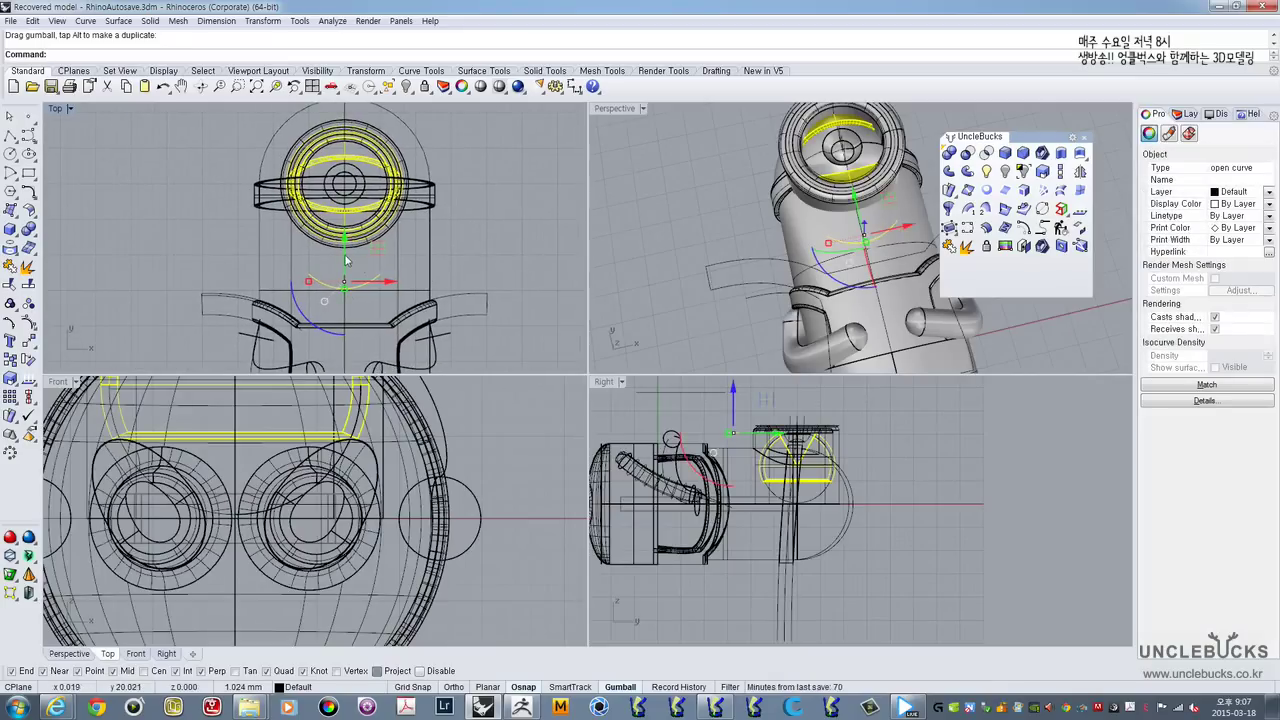
Step: Extrude the resized mouth curve straight down so the surface passes completely through the body
double_click(609, 110)
right_drag(609, 118, 712, 203)
click(1061, 154)
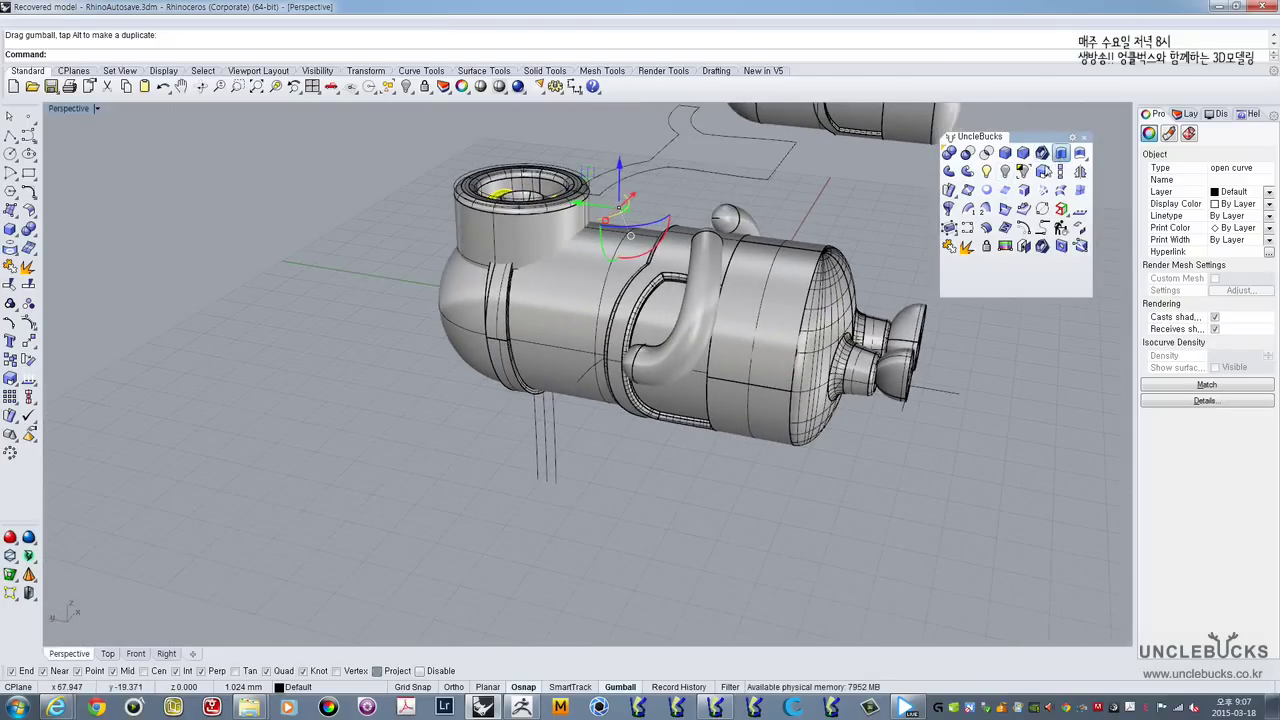
click(636, 457)
Step: Create intersection curves between the extruded mouth surface and the body
scroll(615, 259, up, 6)
click(595, 210)
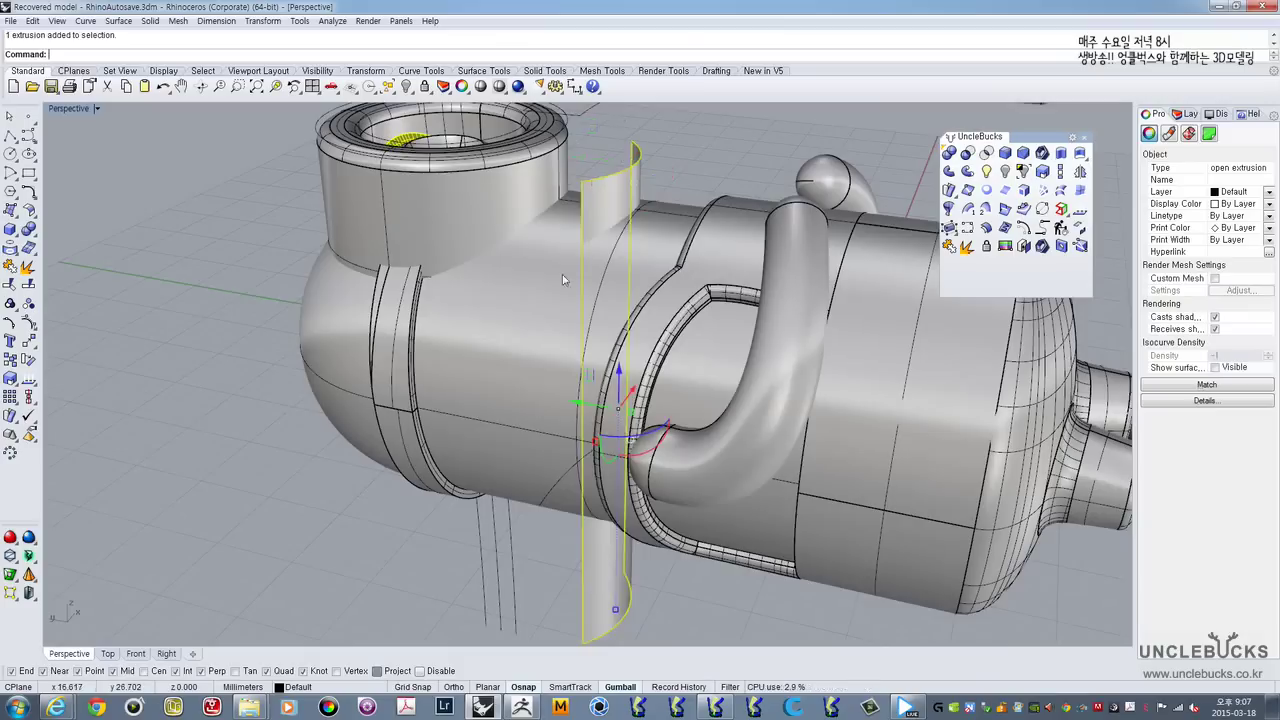
shift+click(563, 276)
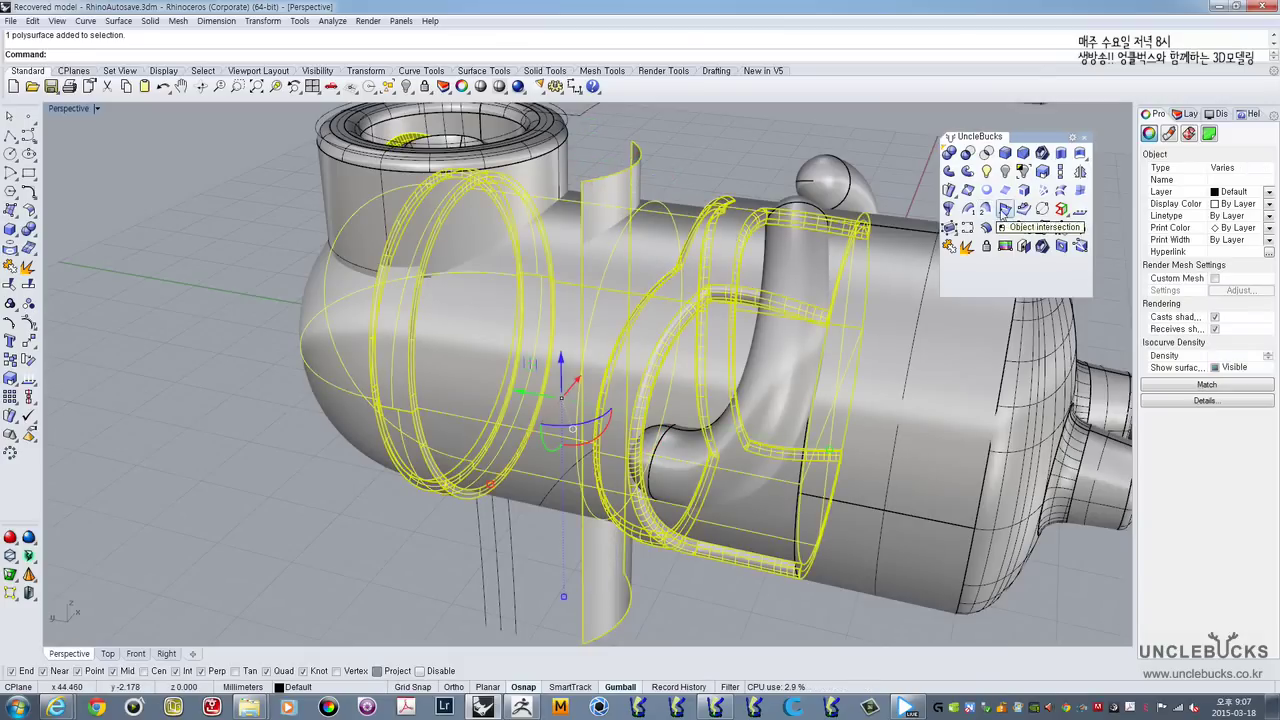
click(986, 209)
right_drag(800, 190, 707, 175)
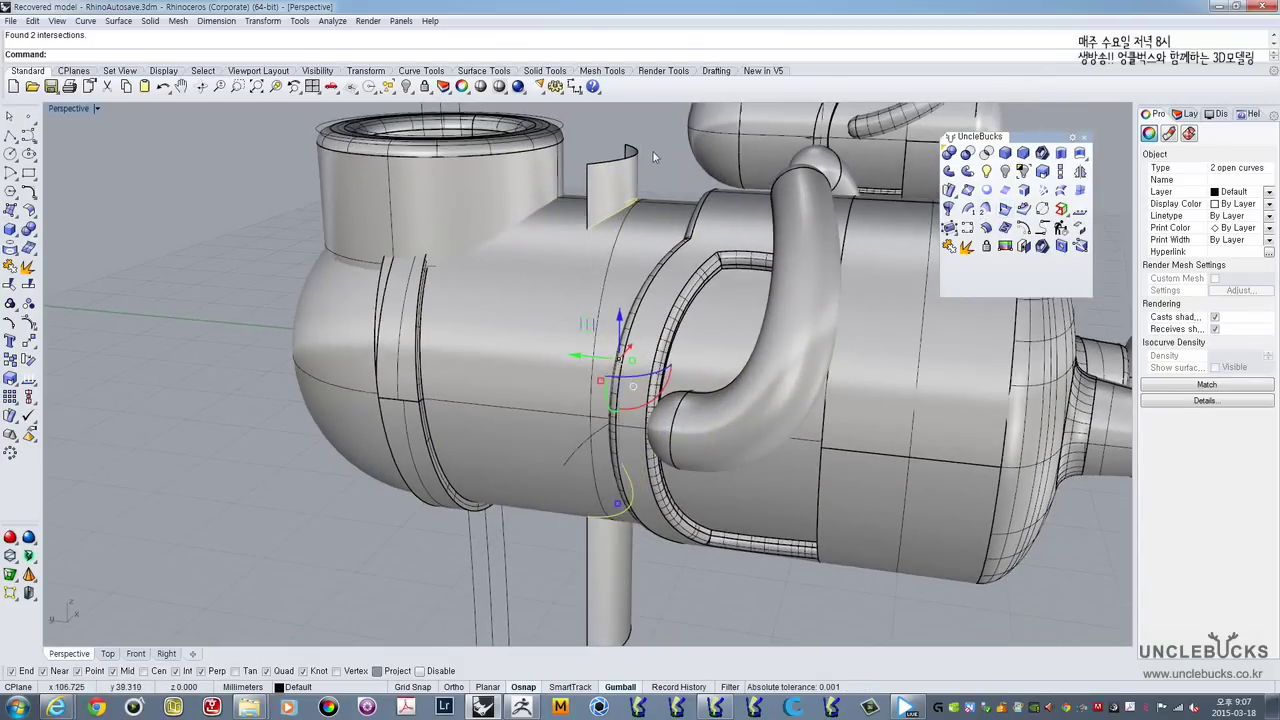
Step: Delete the extruded mouth surface and the intersection curve on the back, keeping the front mouth curve
drag(654, 150, 623, 167)
scroll(632, 168, down, 6)
key(Delete)
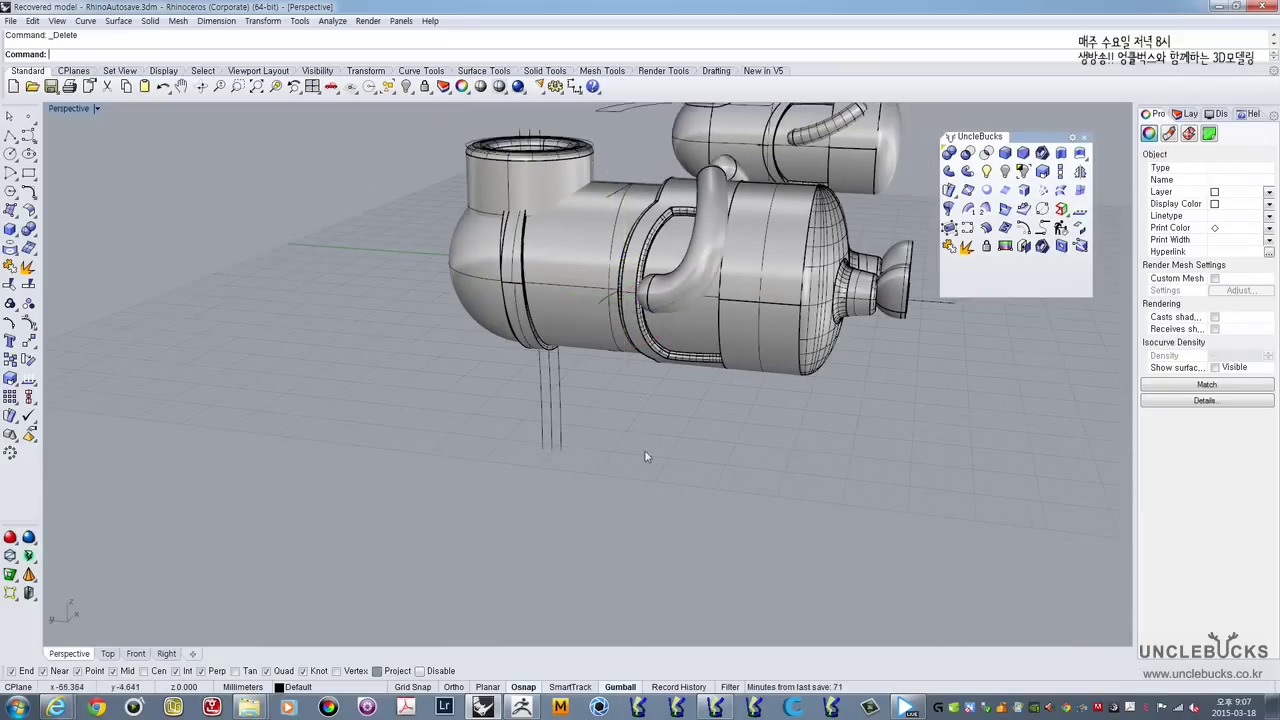
scroll(598, 398, up, 2)
drag(595, 400, 670, 319)
key(Delete)
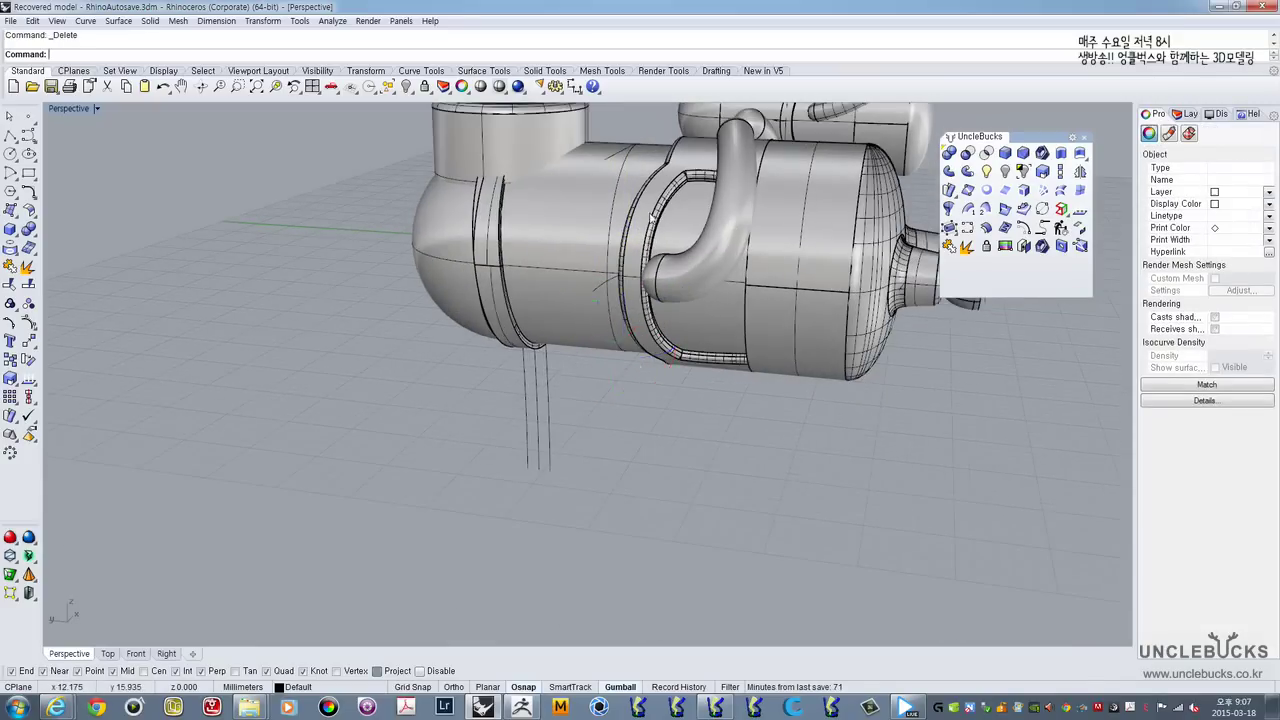
Step: Try a round-capped pipe of radius 0.2 along the mouth curve on the body, and undo it
right_drag(671, 318, 622, 280)
scroll(650, 267, up, 3)
click(690, 250)
click(718, 273)
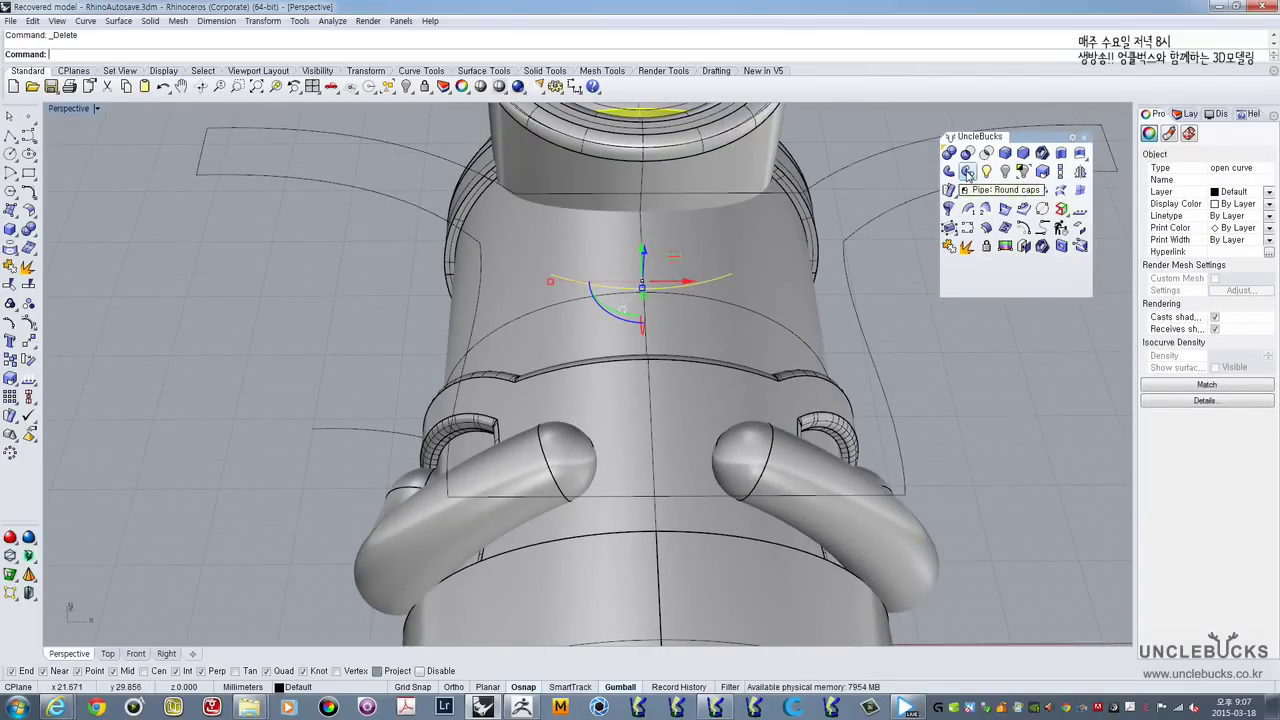
click(967, 173)
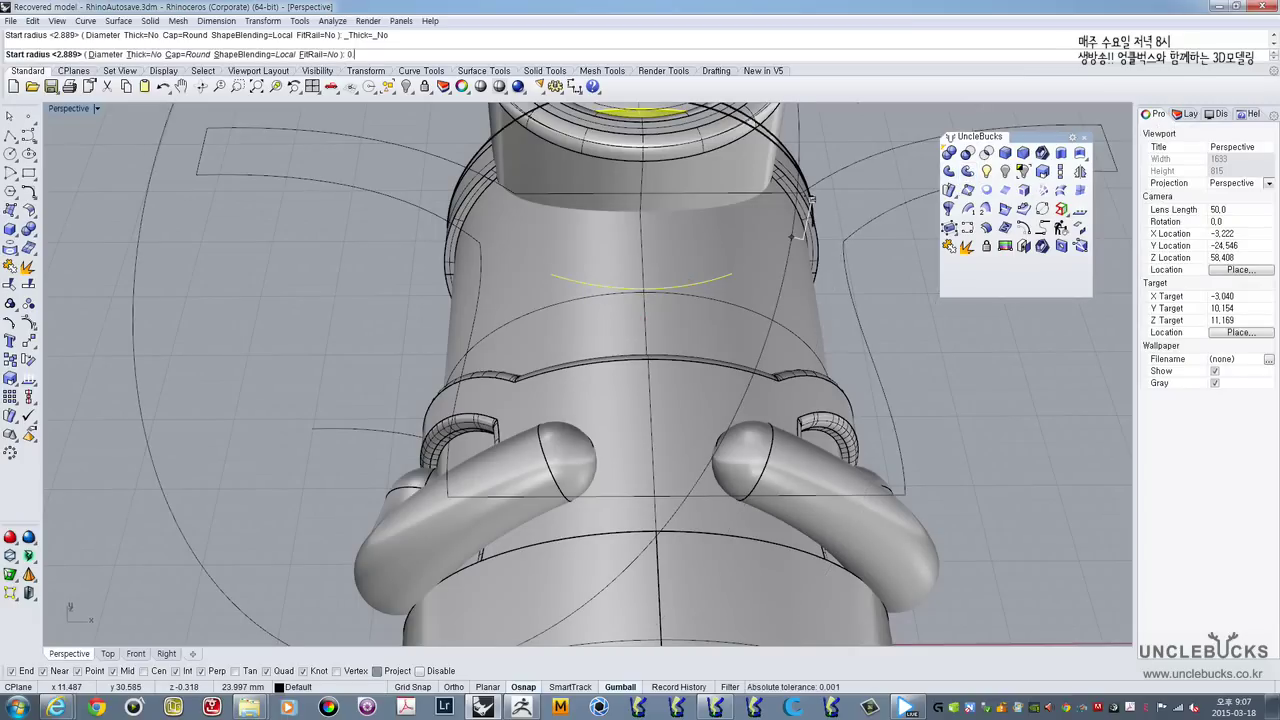
text(0.2)
key(Return)
key(Return)
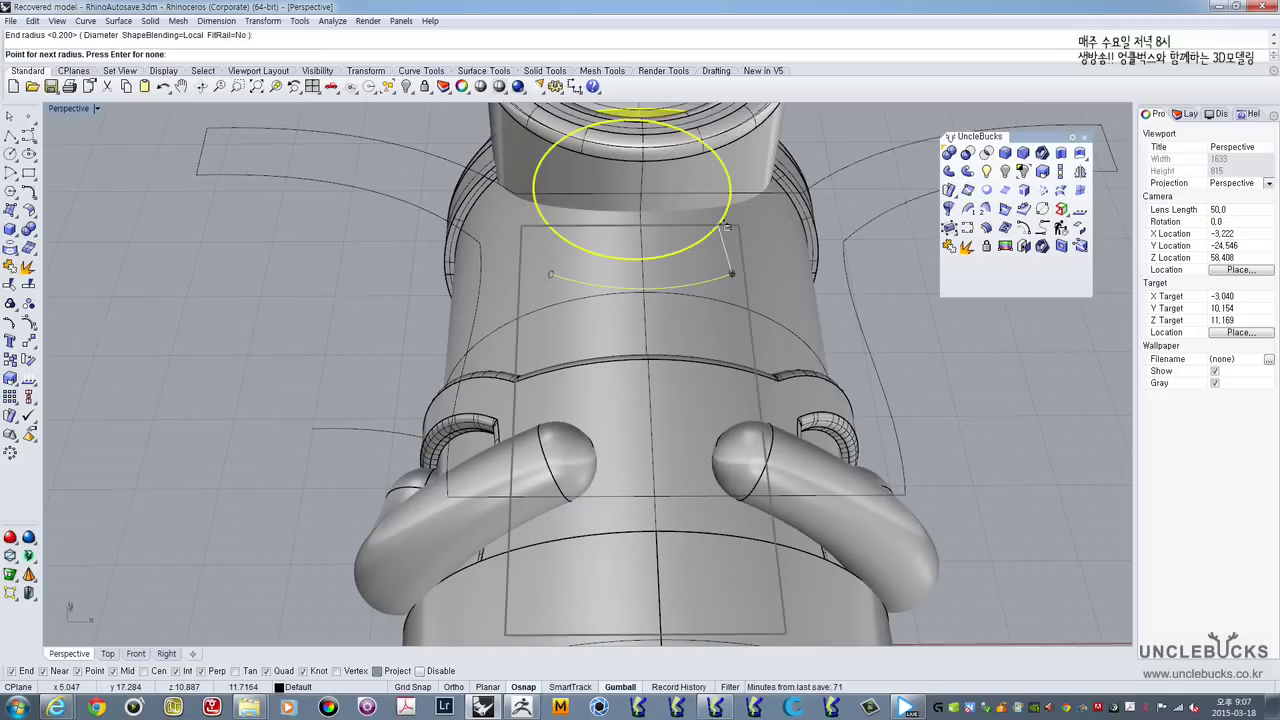
key(Return)
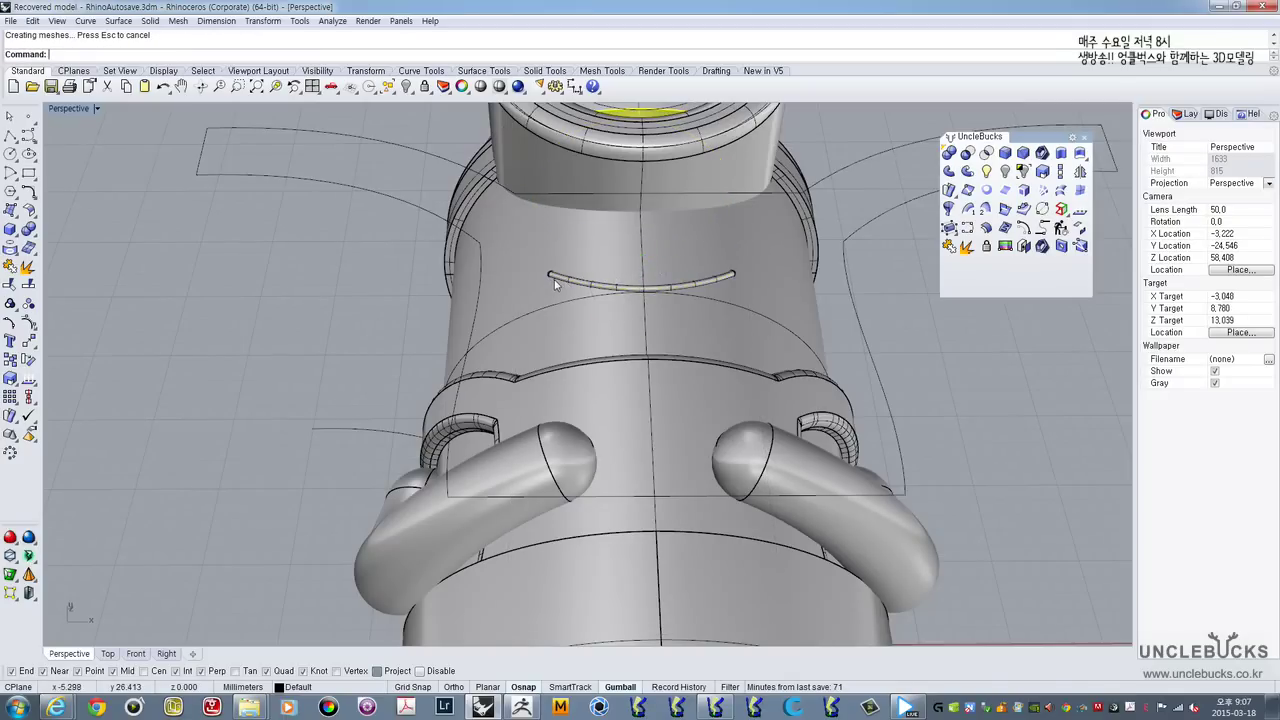
key(ctrl+z)
Step: Create a round-capped pipe of radius 0.4 along the mouth curve
click(565, 279)
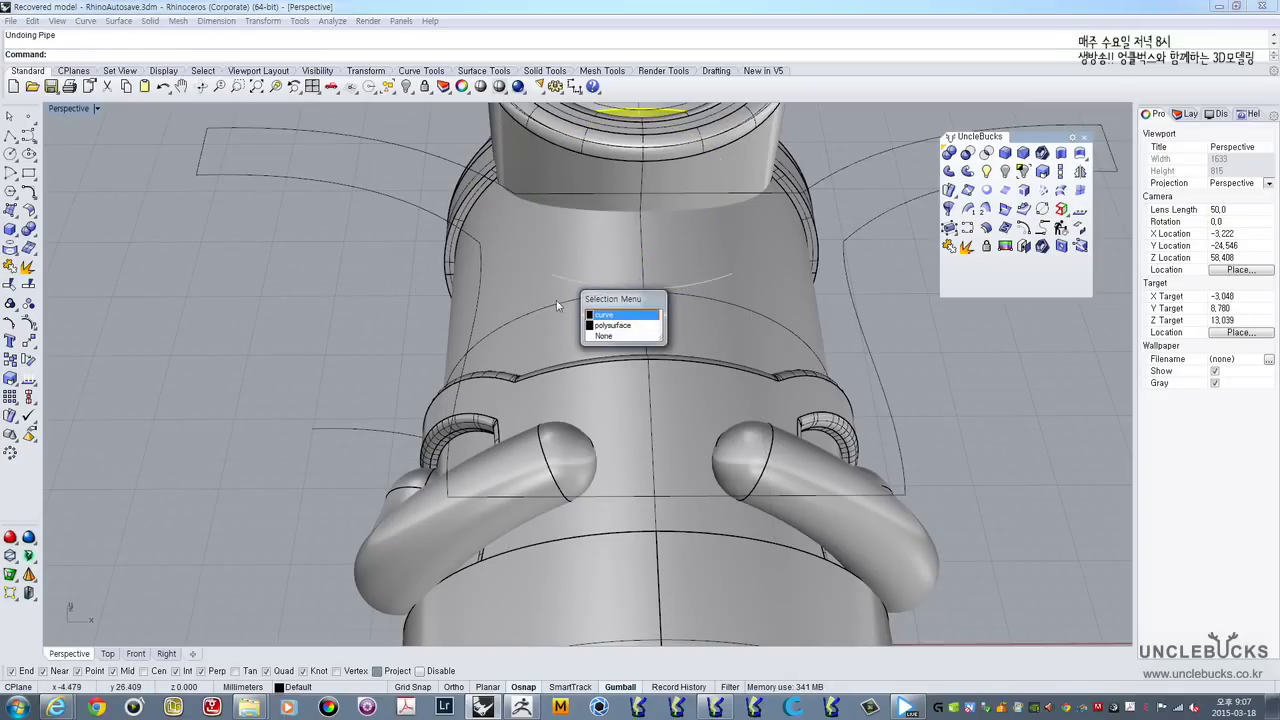
click(610, 314)
right_click(338, 277)
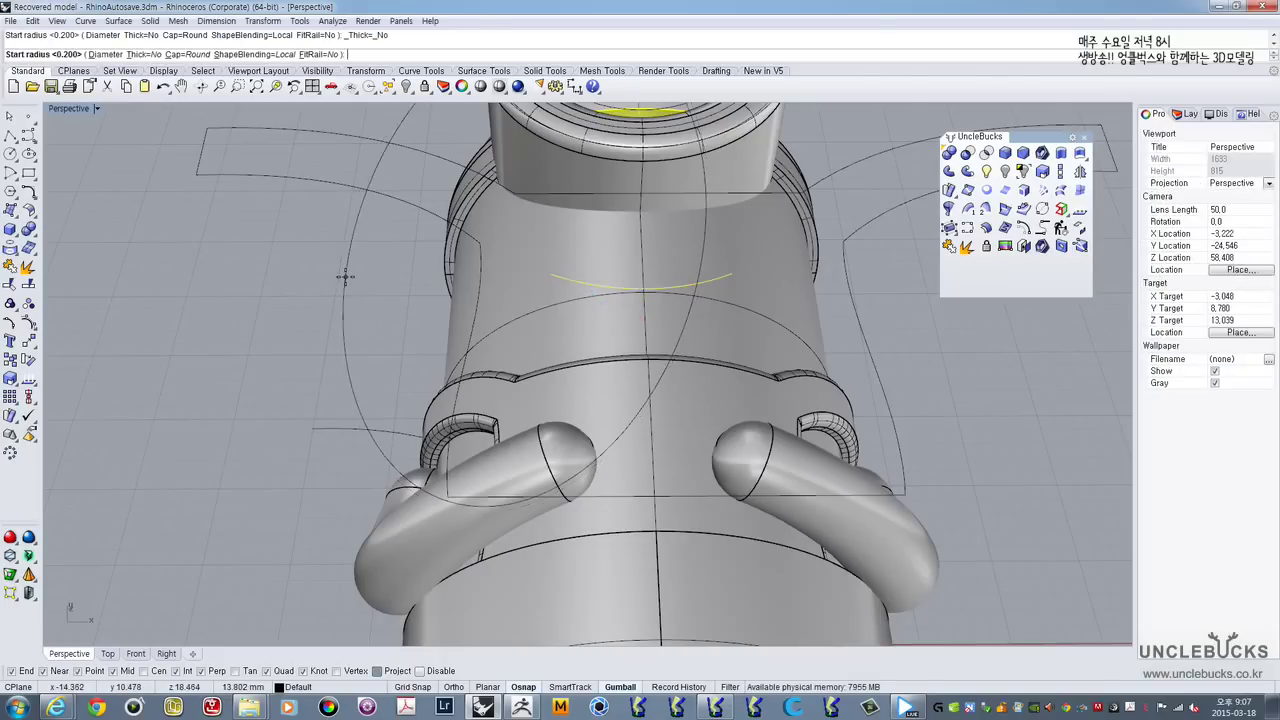
text(0.4)
key(Return)
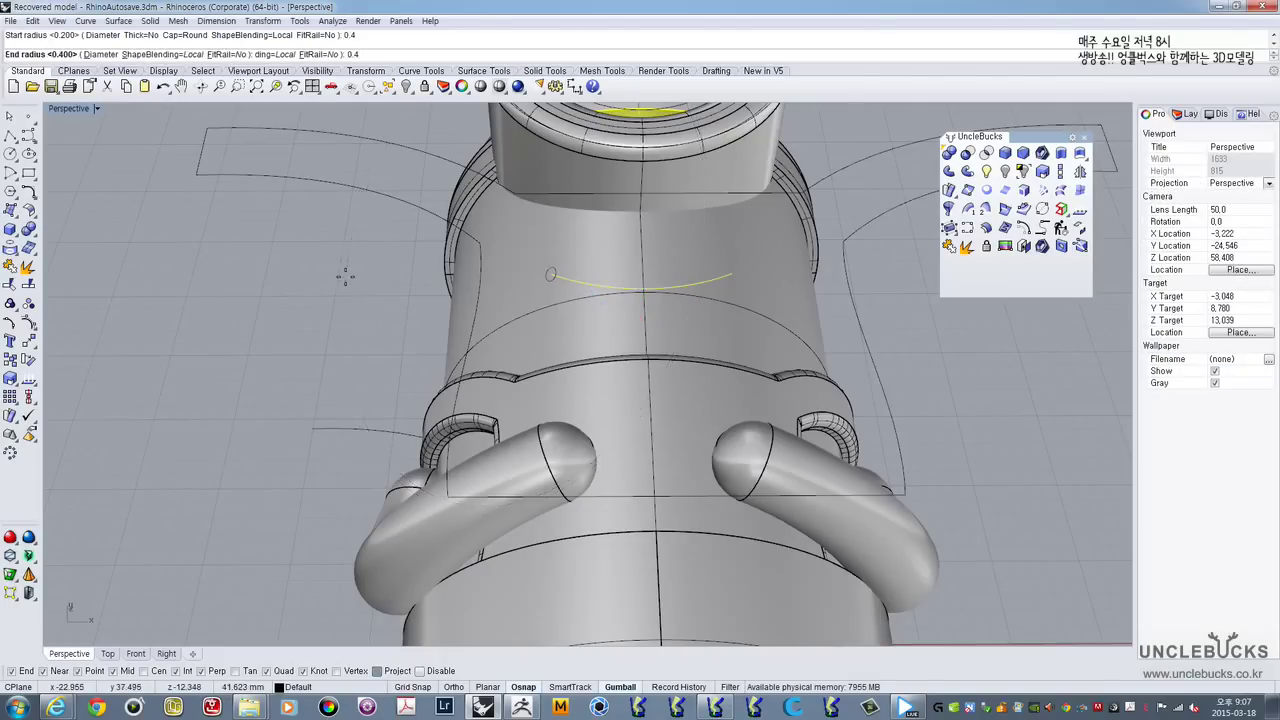
key(Return)
key(Return)
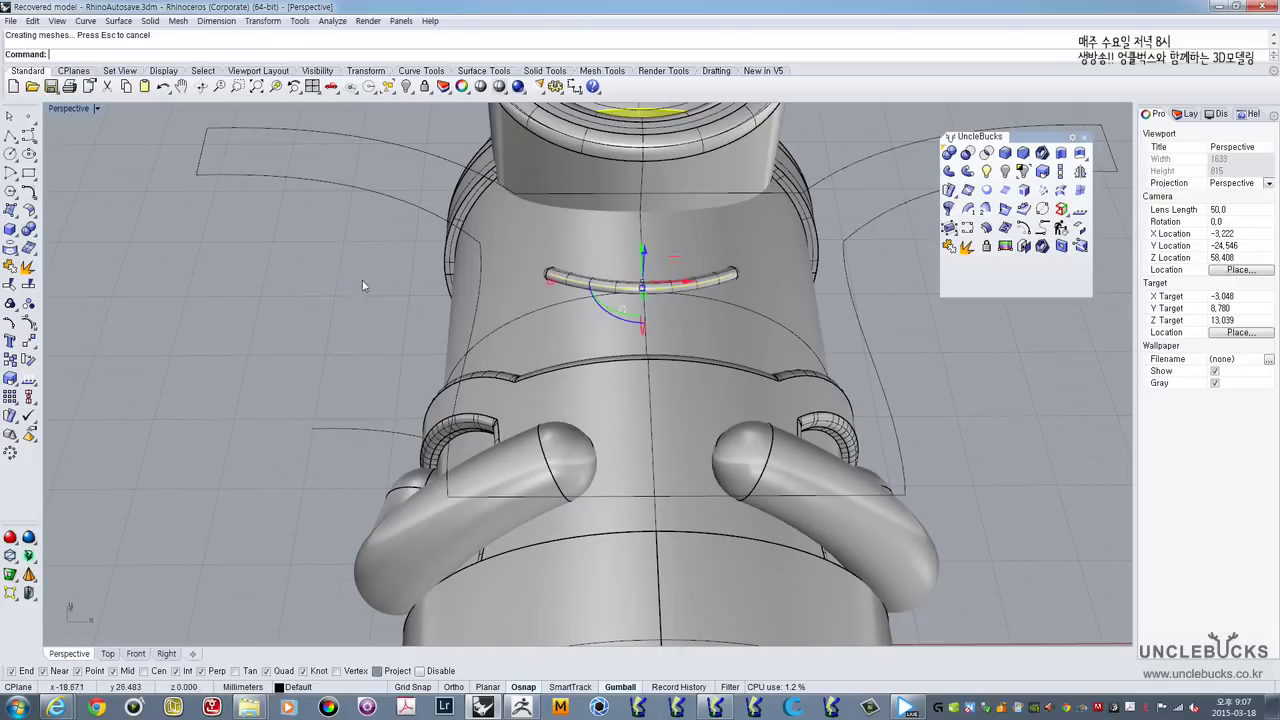
Step: Subtract the mouth pipe from the body with a Boolean difference, deleting the input, to carve a mouth groove
right_drag(345, 277, 603, 195)
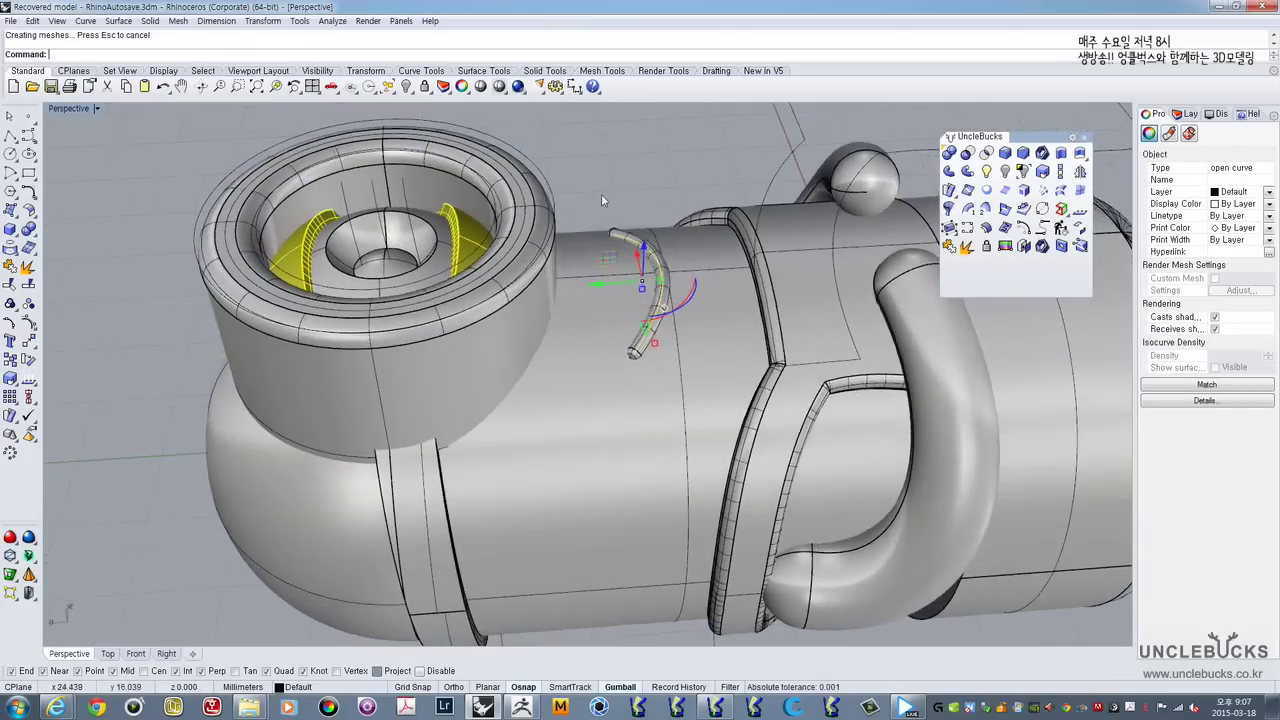
click(602, 195)
scroll(655, 269, up, 6)
click(599, 275)
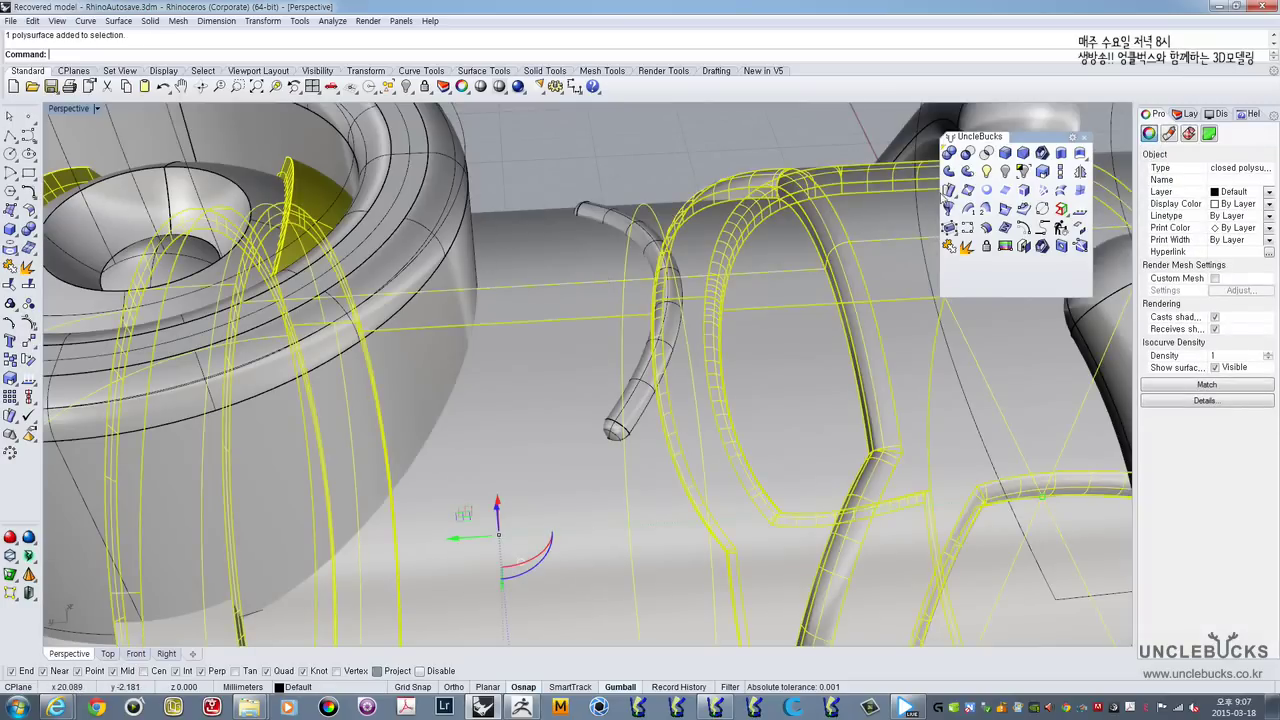
click(966, 152)
click(612, 222)
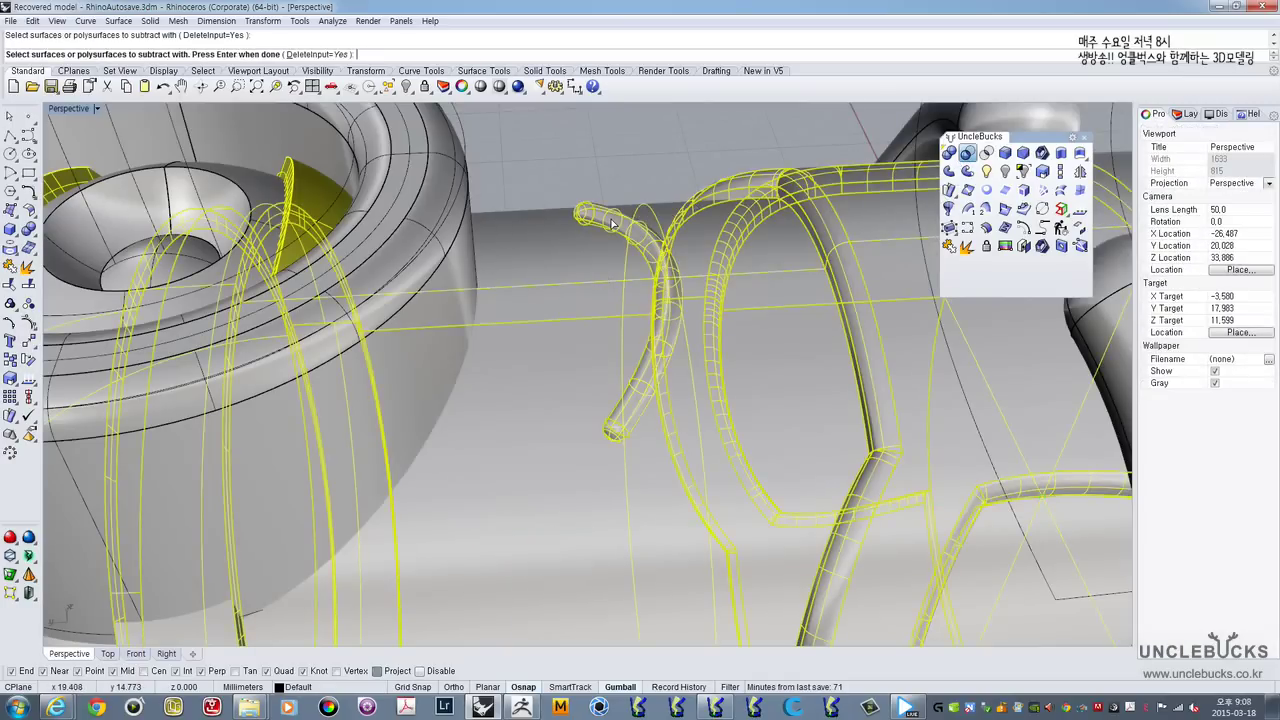
key(Return)
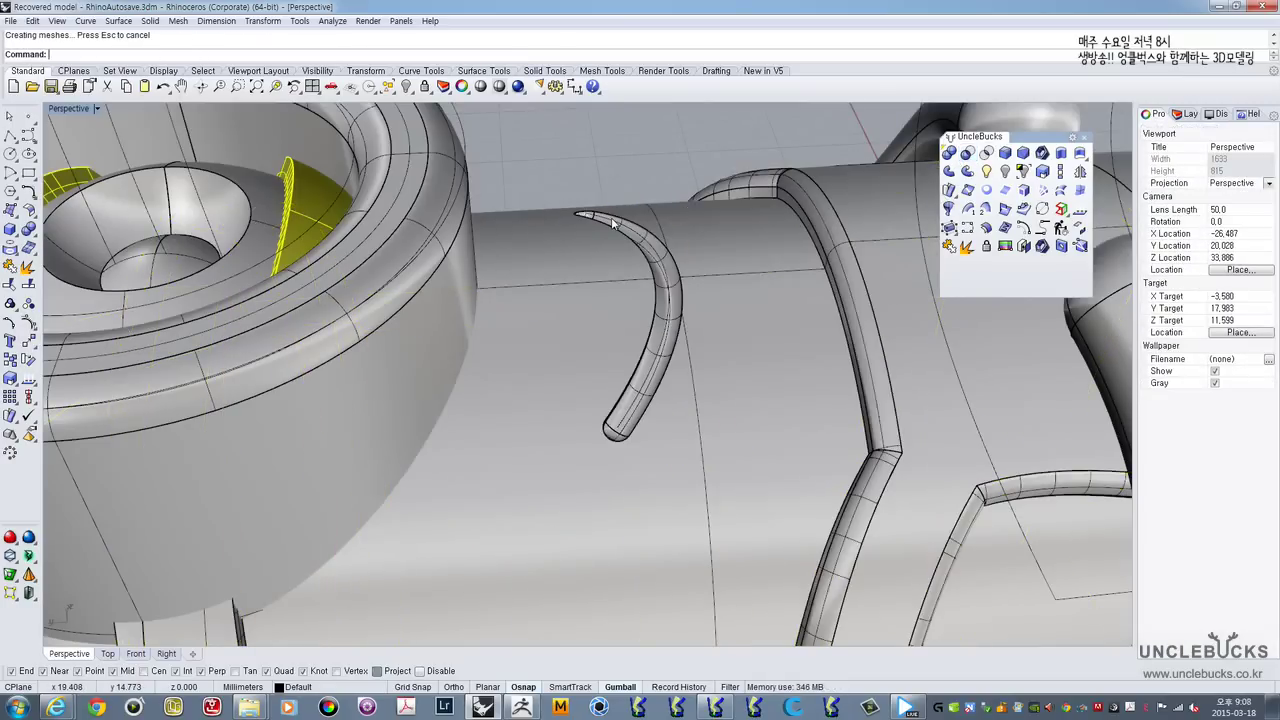
Step: Examine the carved mouth groove and the whole character from several angles and distances
right_drag(726, 210, 657, 364)
scroll(551, 306, down, 7)
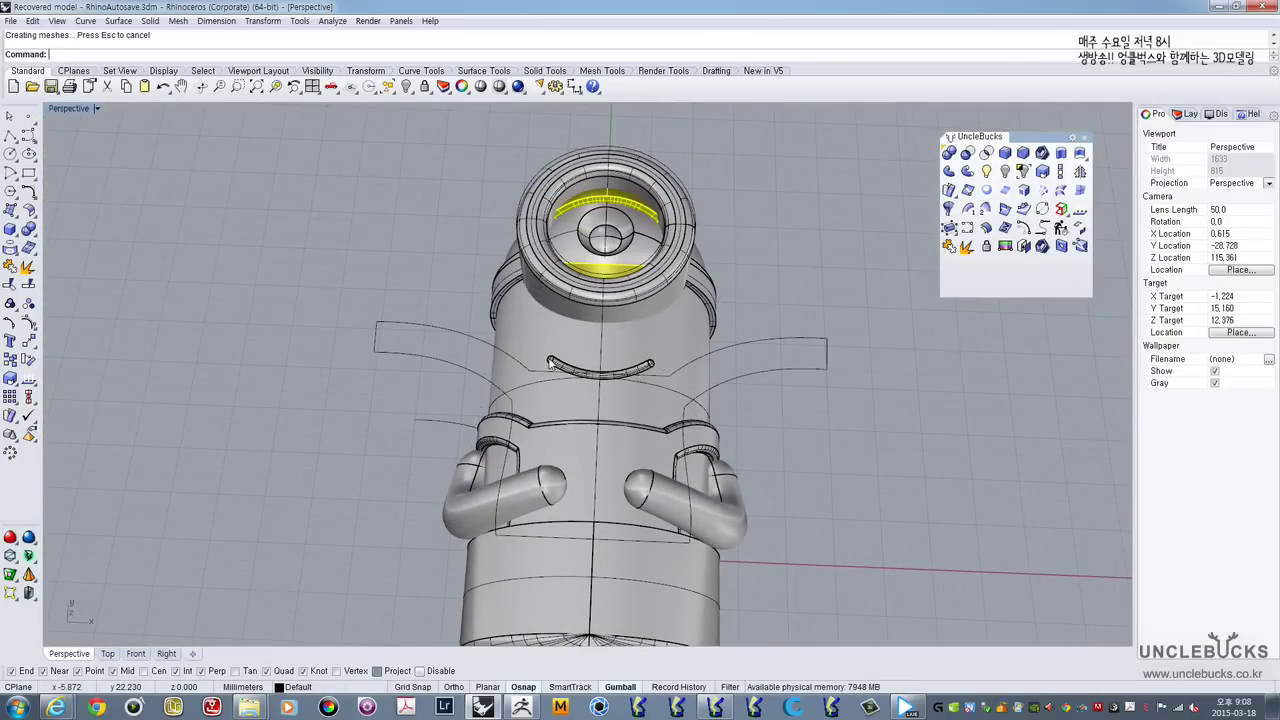
scroll(556, 357, down, 8)
right_drag(556, 364, 631, 351)
scroll(674, 381, up, 8)
scroll(631, 351, down, 3)
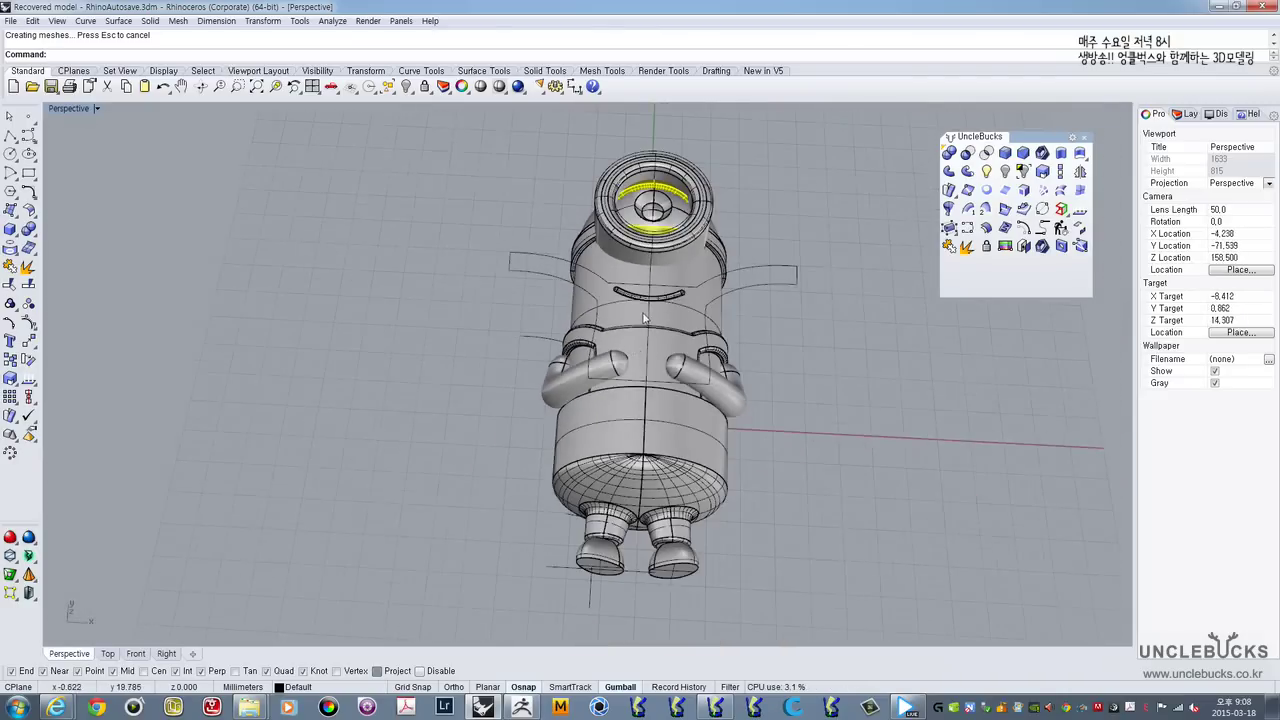
scroll(575, 415, up, 6)
right_drag(540, 350, 245, 193)
Step: Switch to Internet Explorer to study the hands in the Minion reference picture, and return to Rhino
key(alt+Tab)
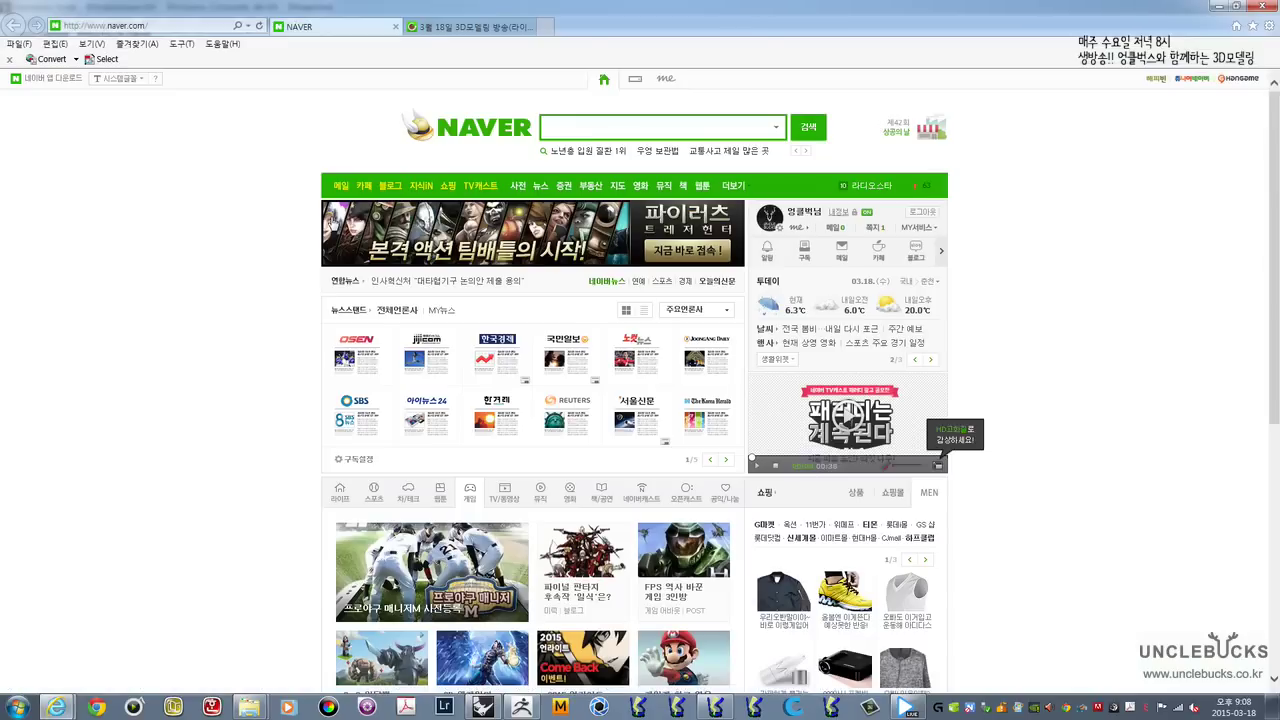
key(alt+Tab)
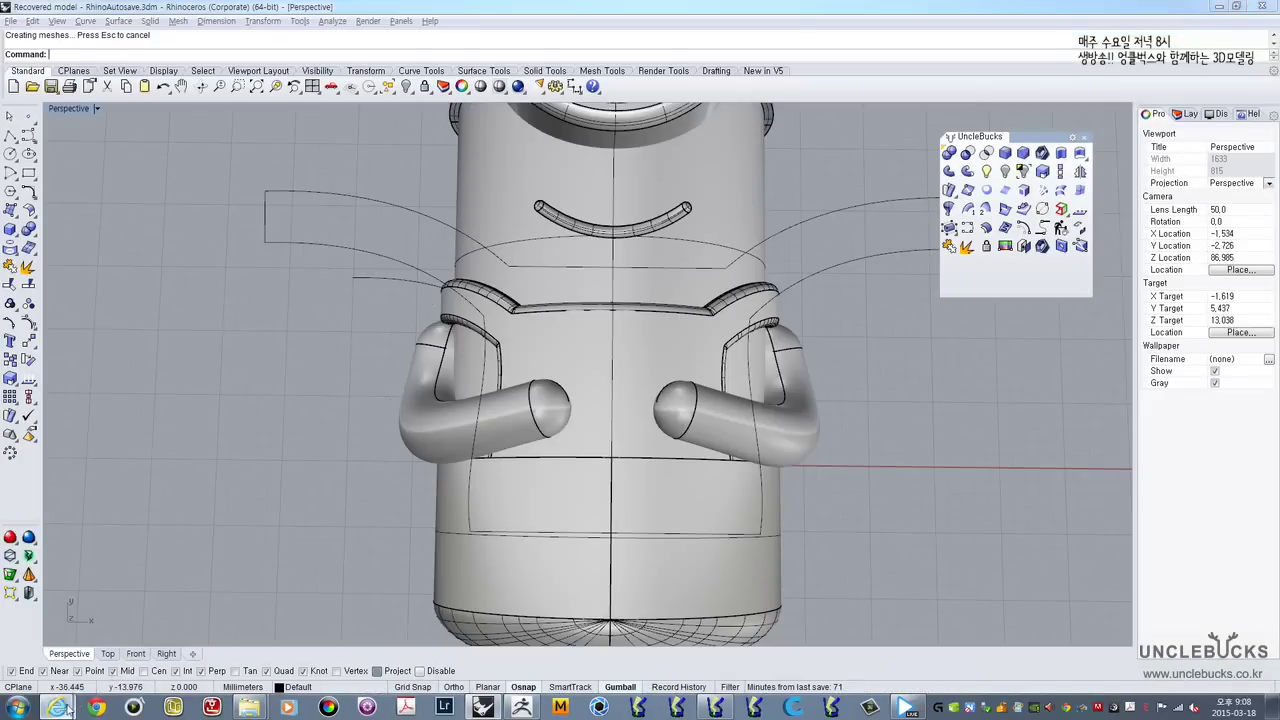
mouse_move(56, 707)
click(84, 650)
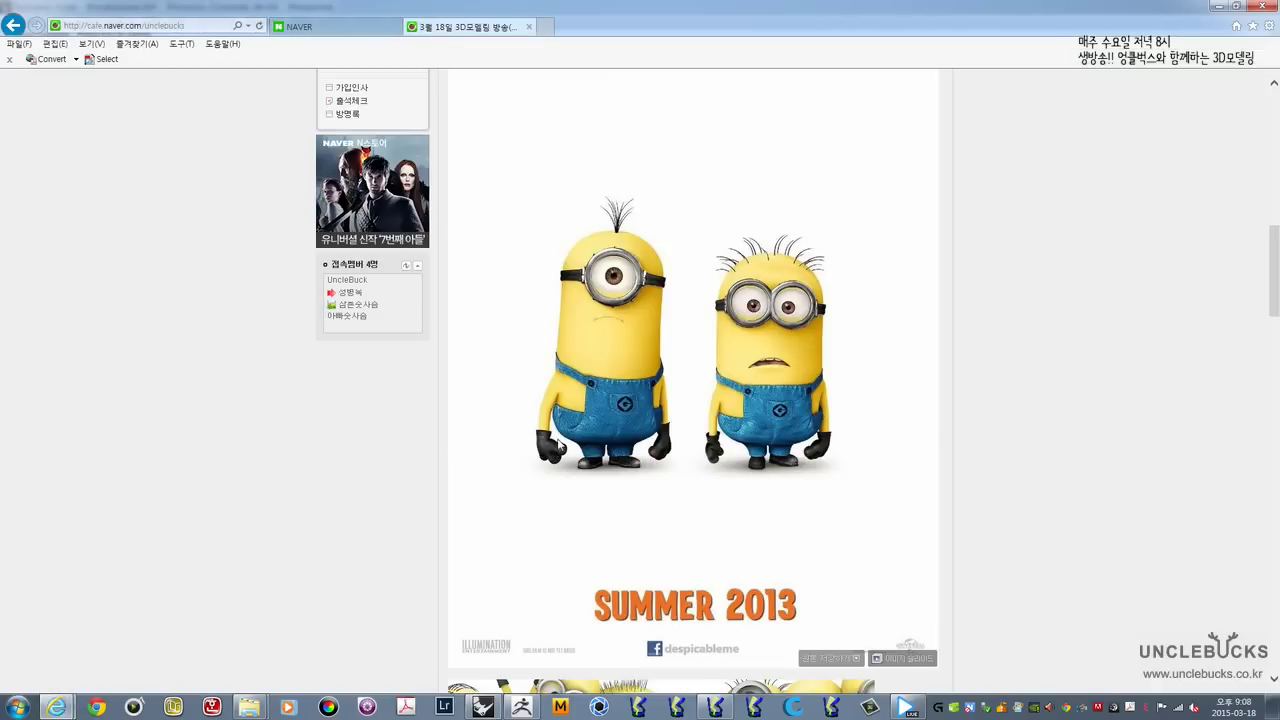
key(alt+Tab)
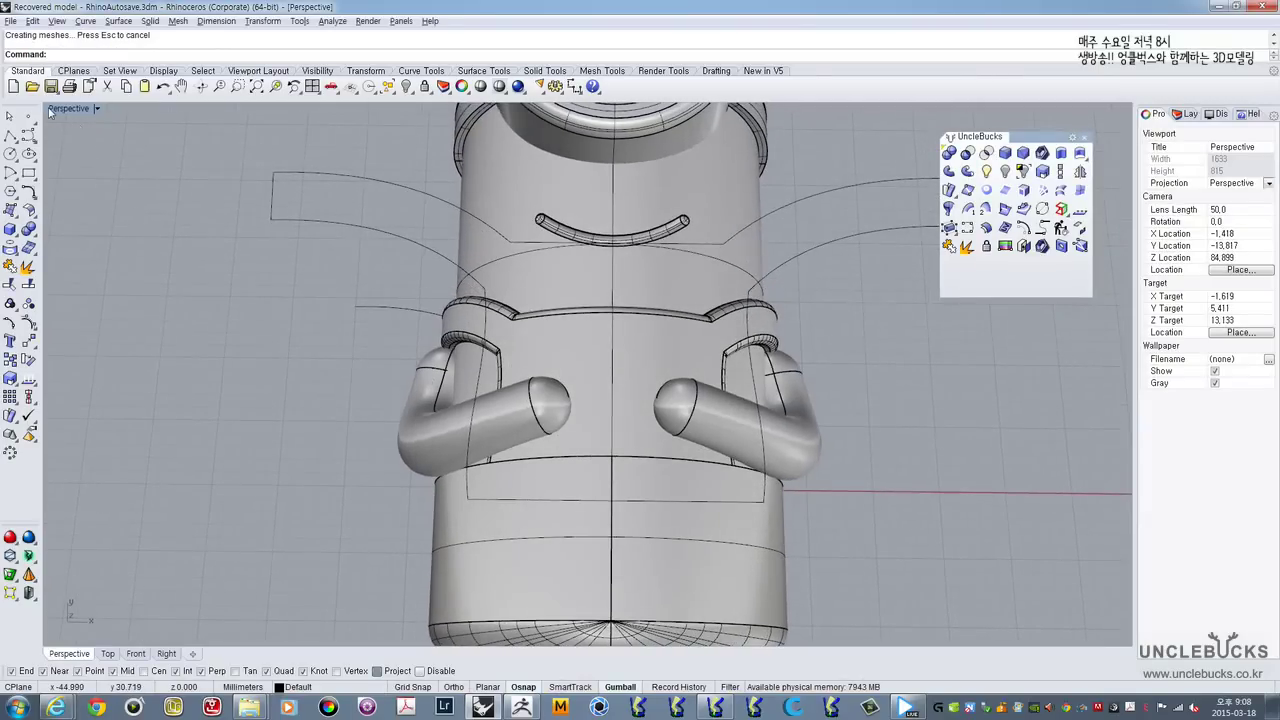
Step: Create a sphere for the palm in the Top view, in the empty area beside the left arm
double_click(52, 110)
double_click(54, 109)
right_drag(495, 512, 405, 250)
scroll(474, 430, up, 4)
right_drag(560, 434, 518, 303)
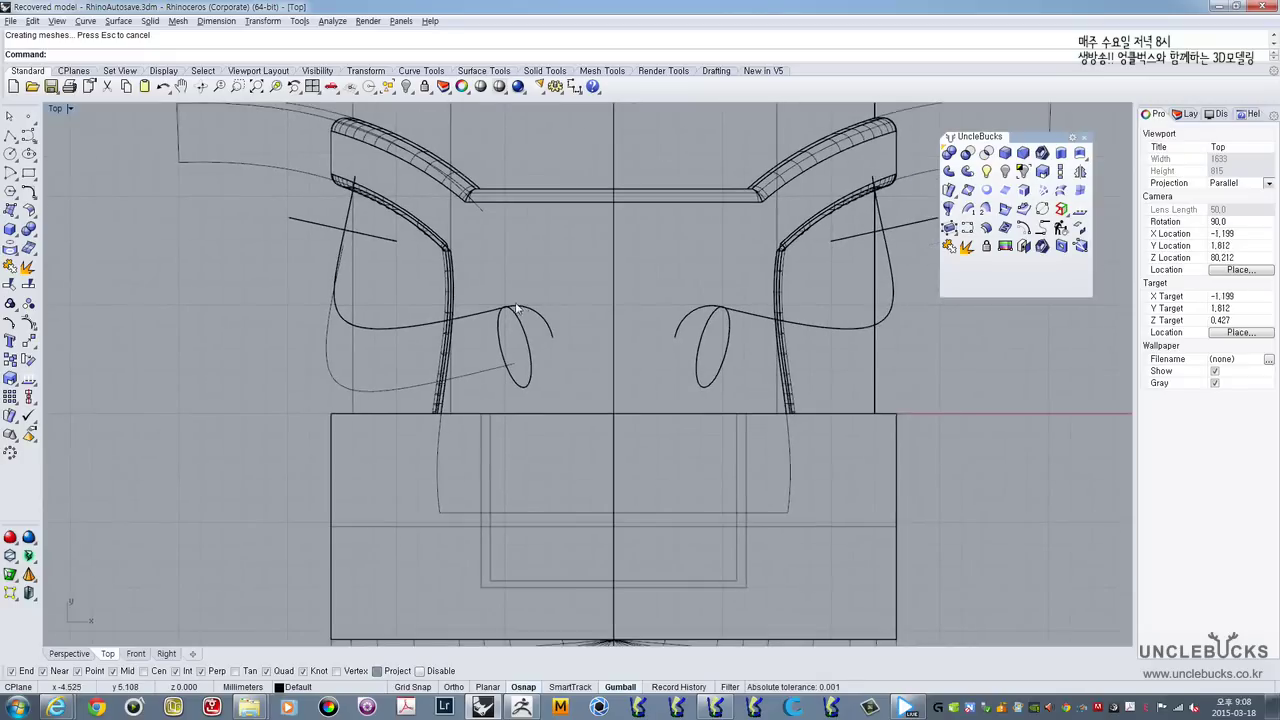
click(16, 235)
click(66, 237)
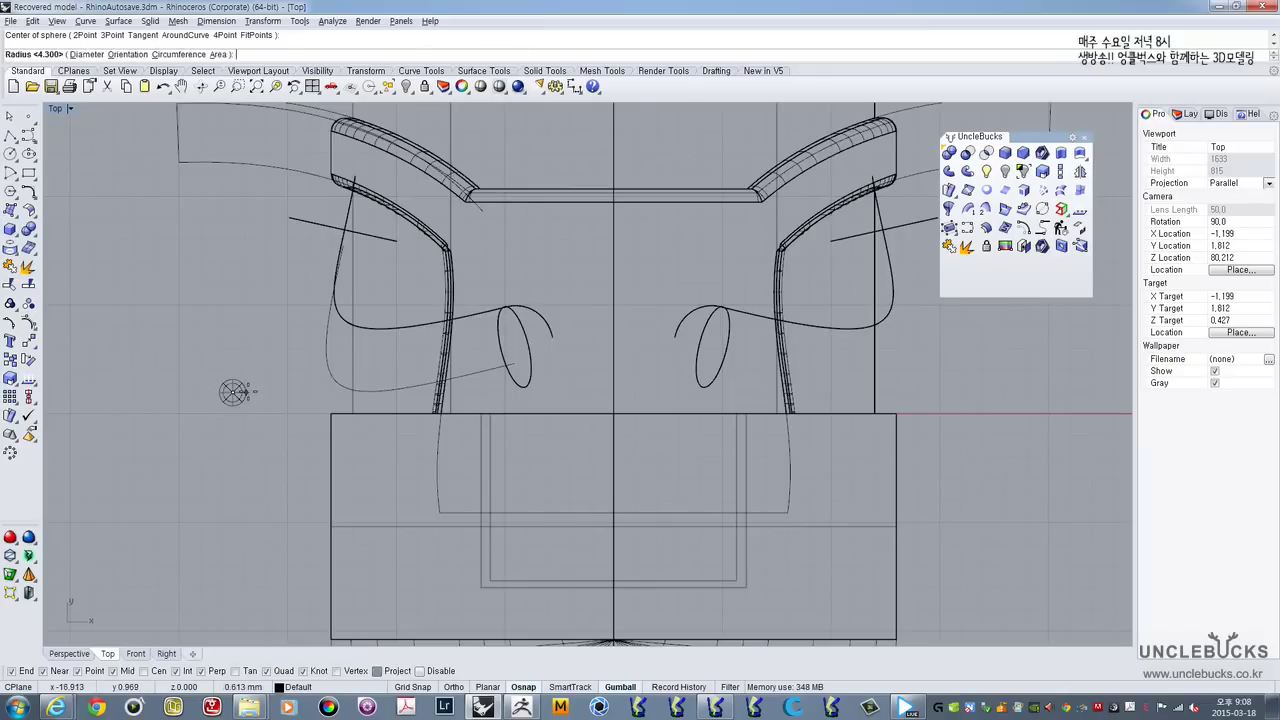
click(232, 392)
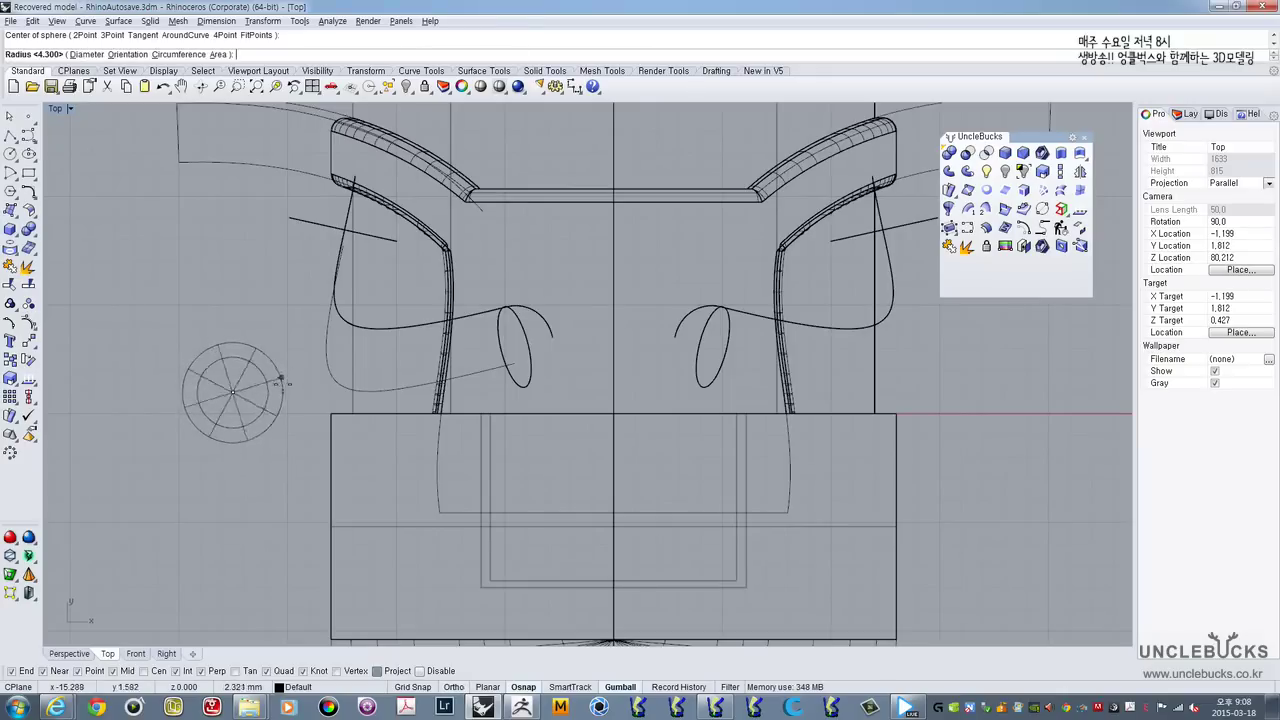
click(296, 393)
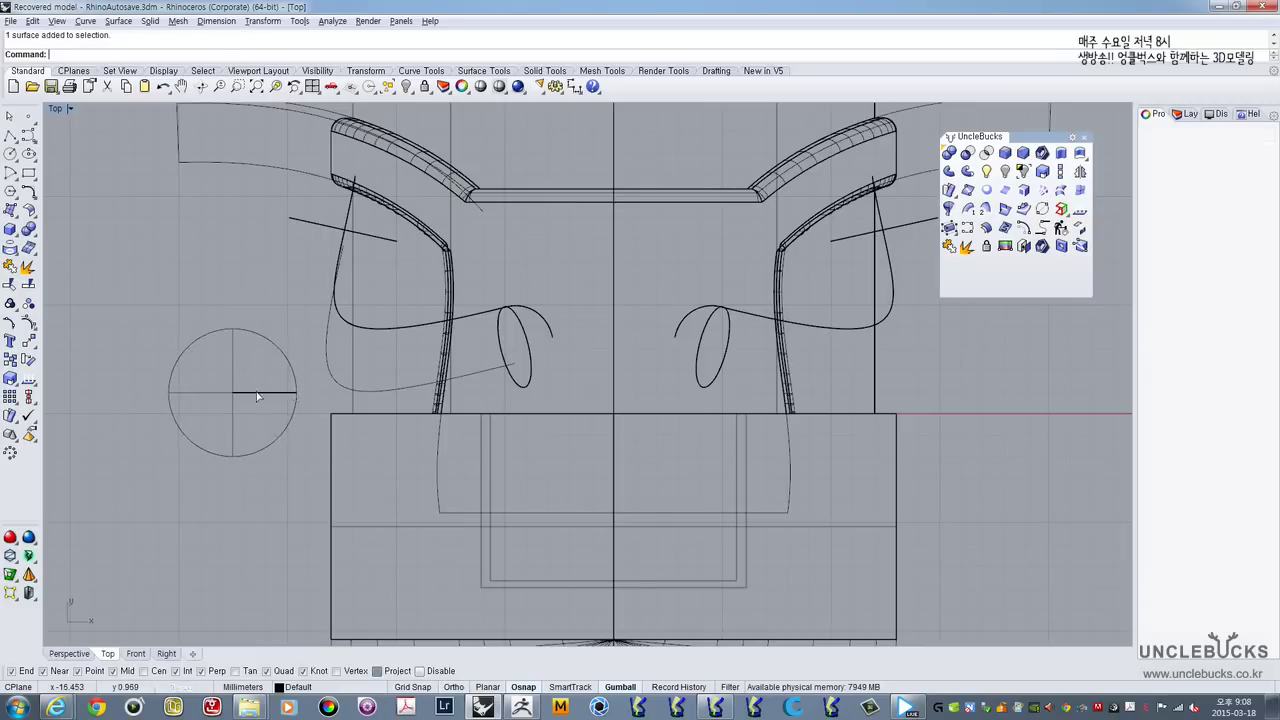
Step: Move the palm sphere onto the rounded end of the left arm, raising it to the arm's height
click(258, 393)
drag(265, 364, 558, 304)
right_drag(545, 325, 543, 296)
double_click(56, 109)
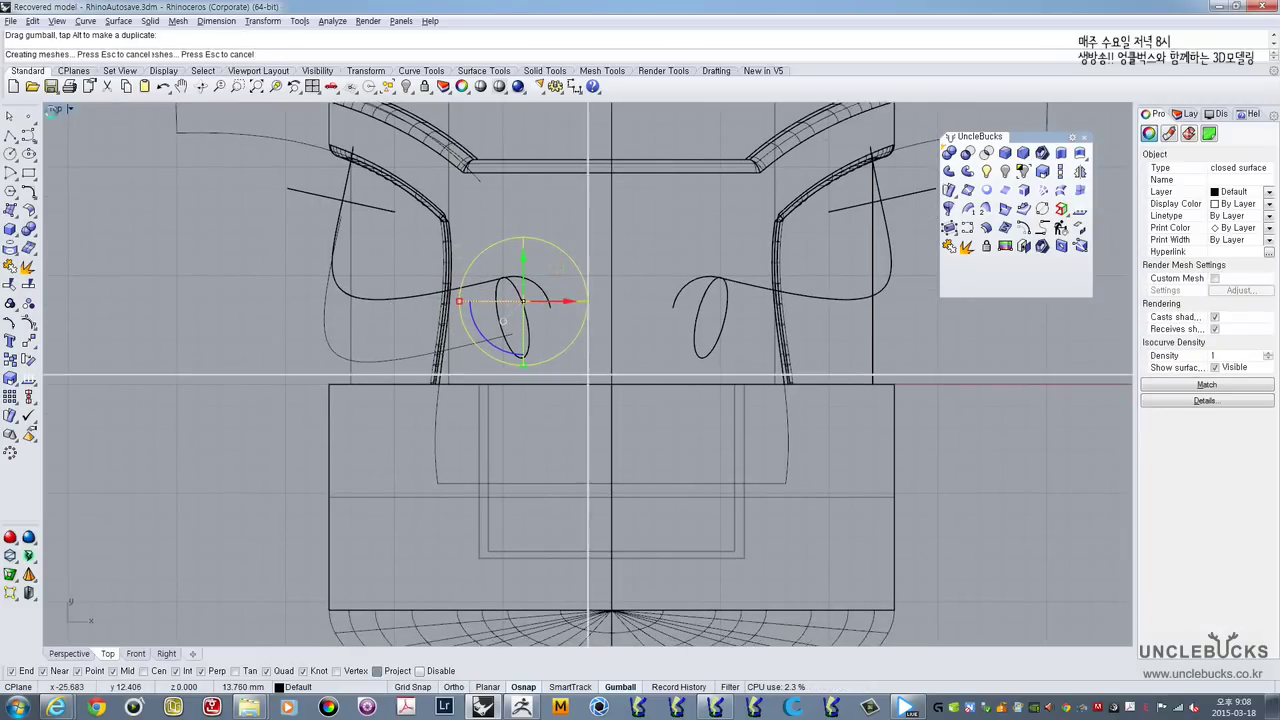
double_click(614, 111)
right_drag(480, 300, 592, 372)
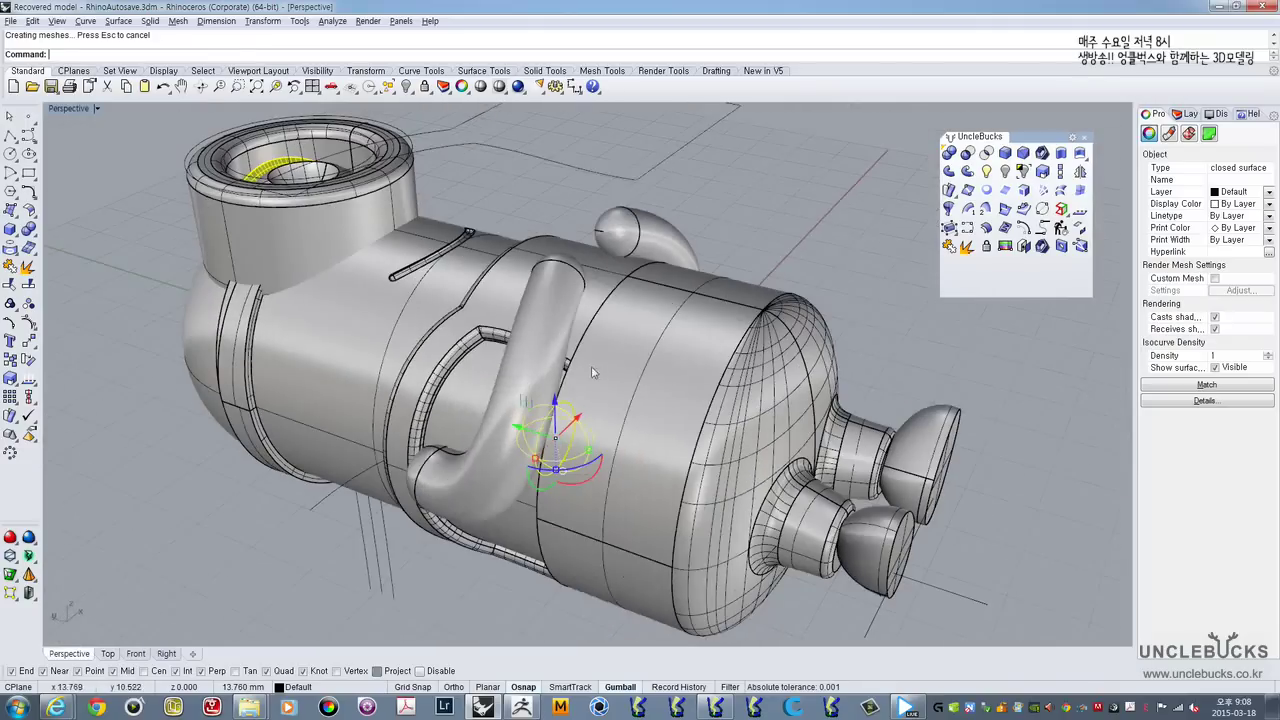
drag(556, 424, 549, 238)
right_drag(549, 240, 540, 325)
drag(526, 251, 528, 253)
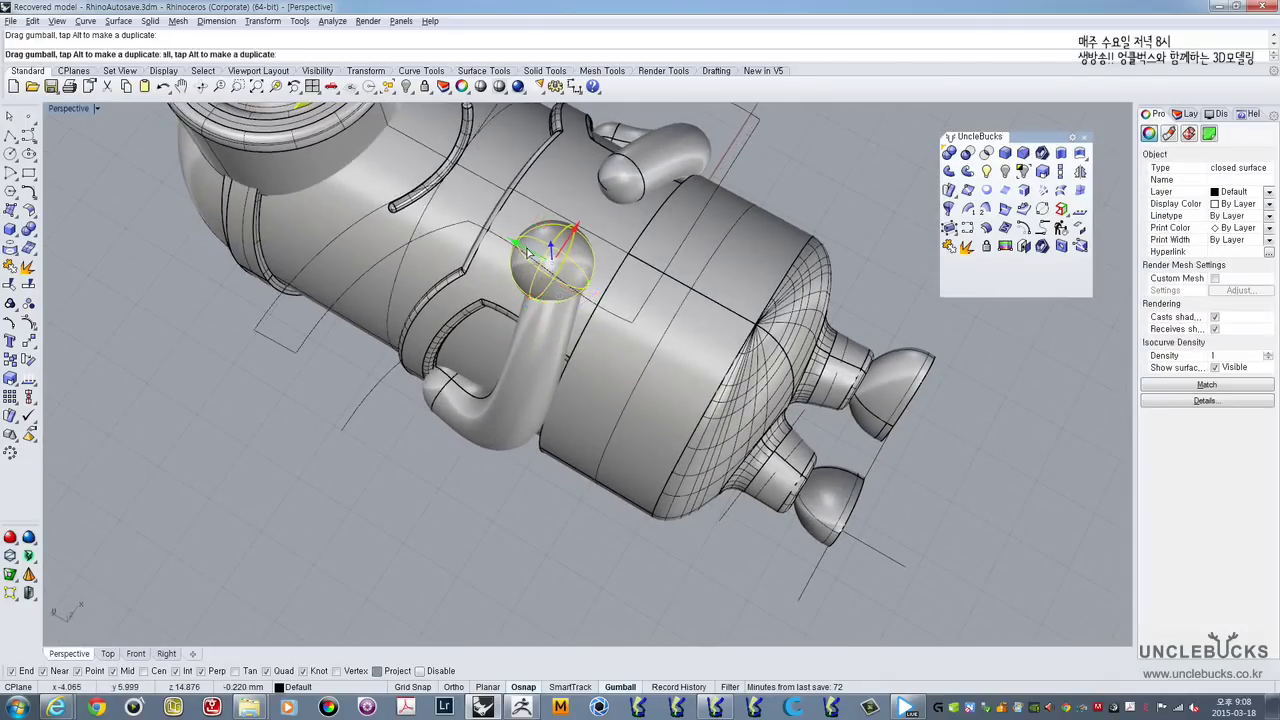
Step: Flatten the palm sphere slightly along its vertical axis and lower it about 0.6 mm
right_drag(527, 252, 580, 310)
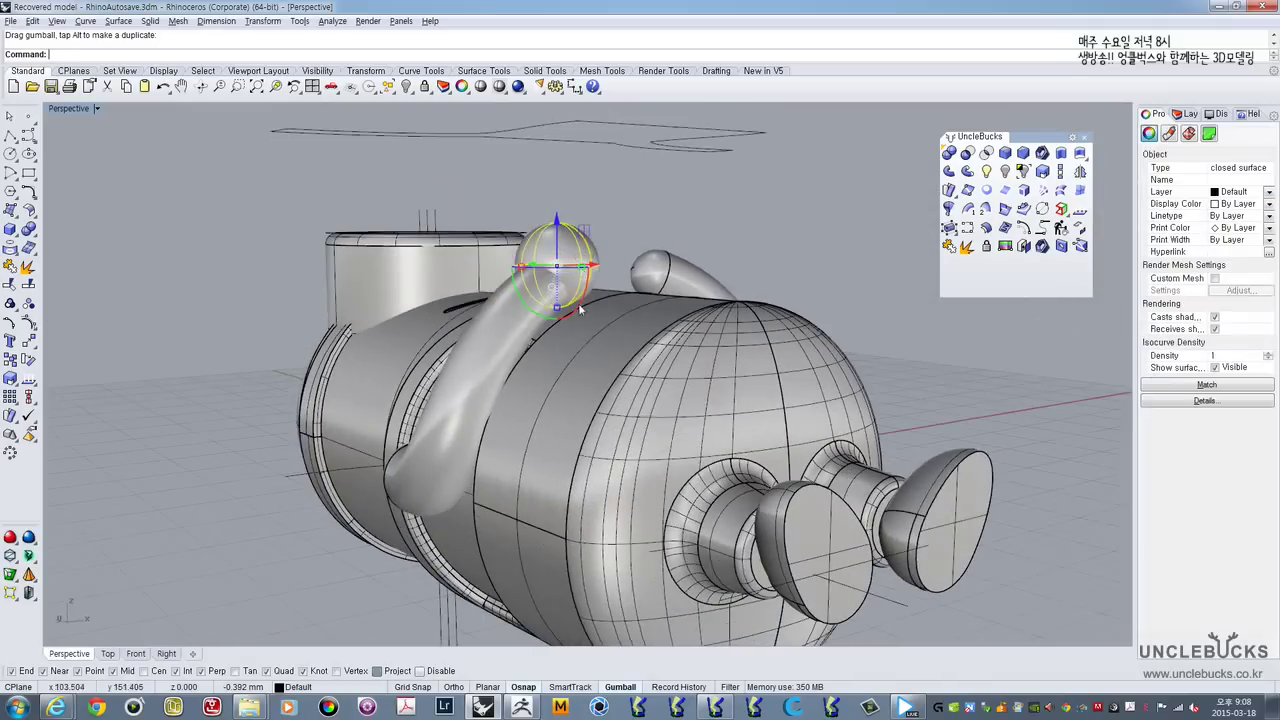
drag(561, 313, 561, 300)
drag(559, 245, 559, 251)
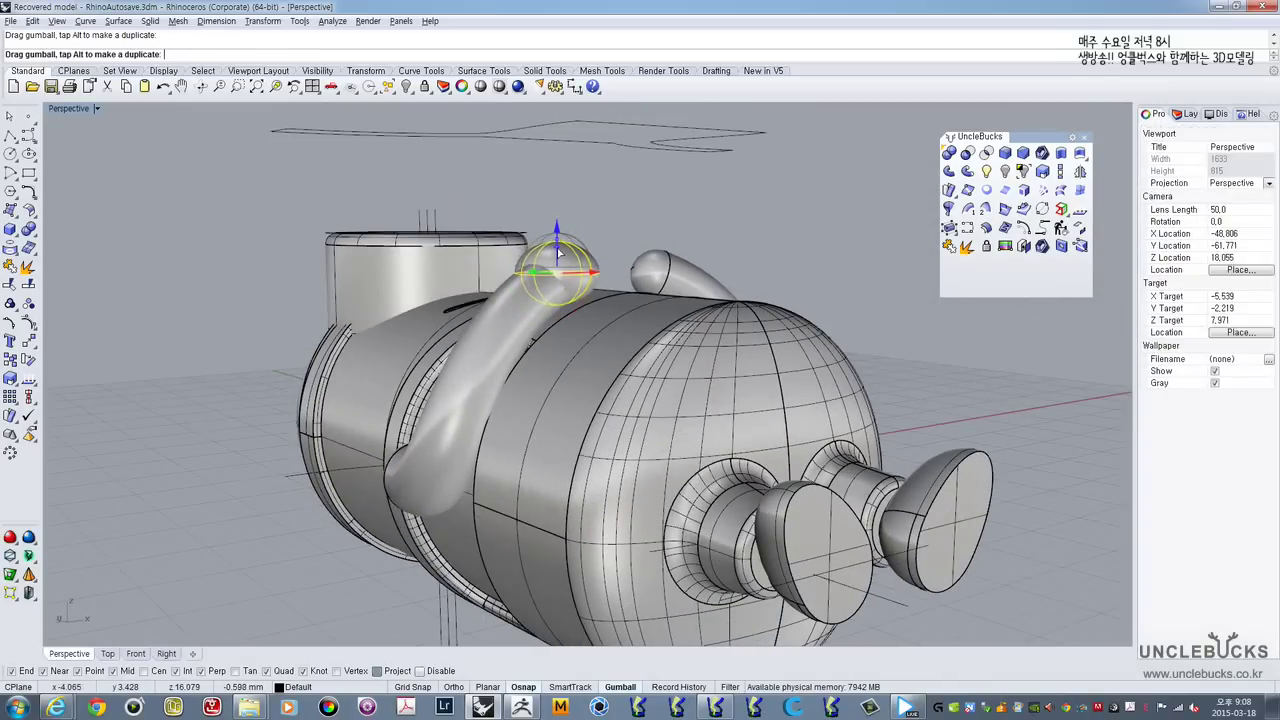
Step: Duplicate the palm sphere above the hand and scale the copy down in width and length as a finger
right_drag(597, 266, 506, 434)
scroll(559, 248, up, 2)
scroll(559, 248, up, 4)
shift+right_drag(559, 250, 539, 348)
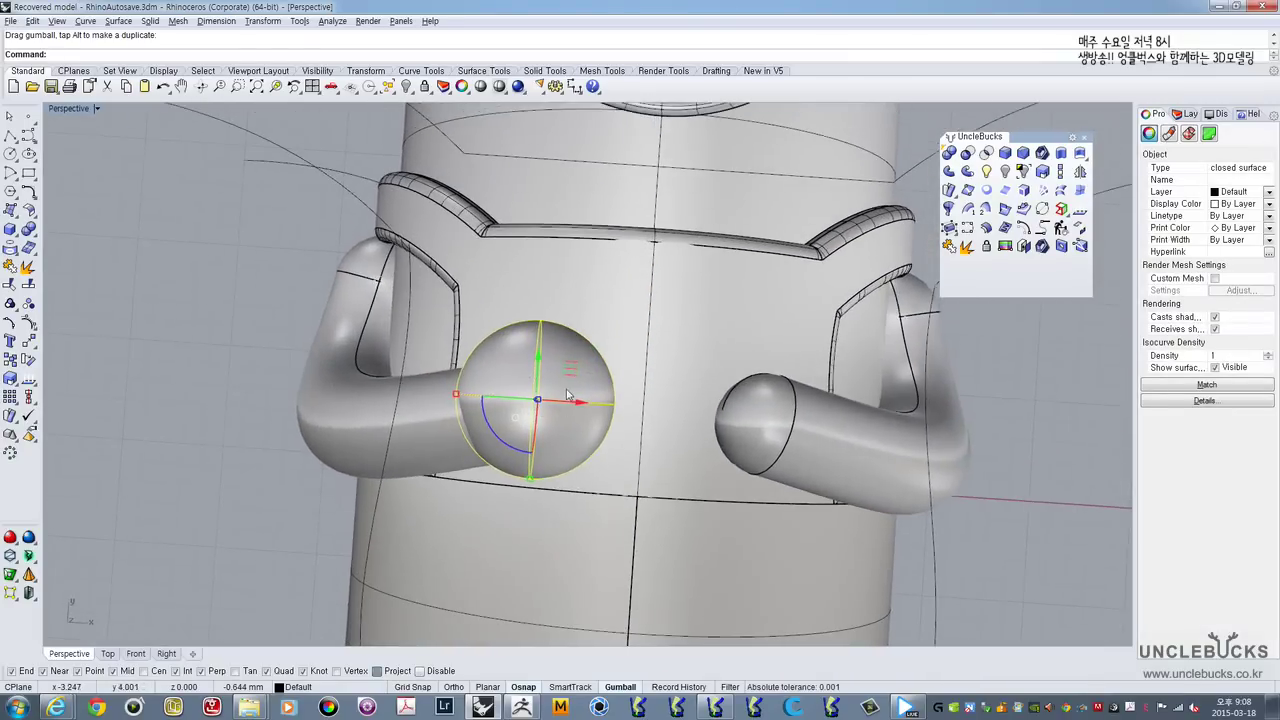
drag(569, 370, 600, 271)
key(alt)
drag(489, 294, 514, 296)
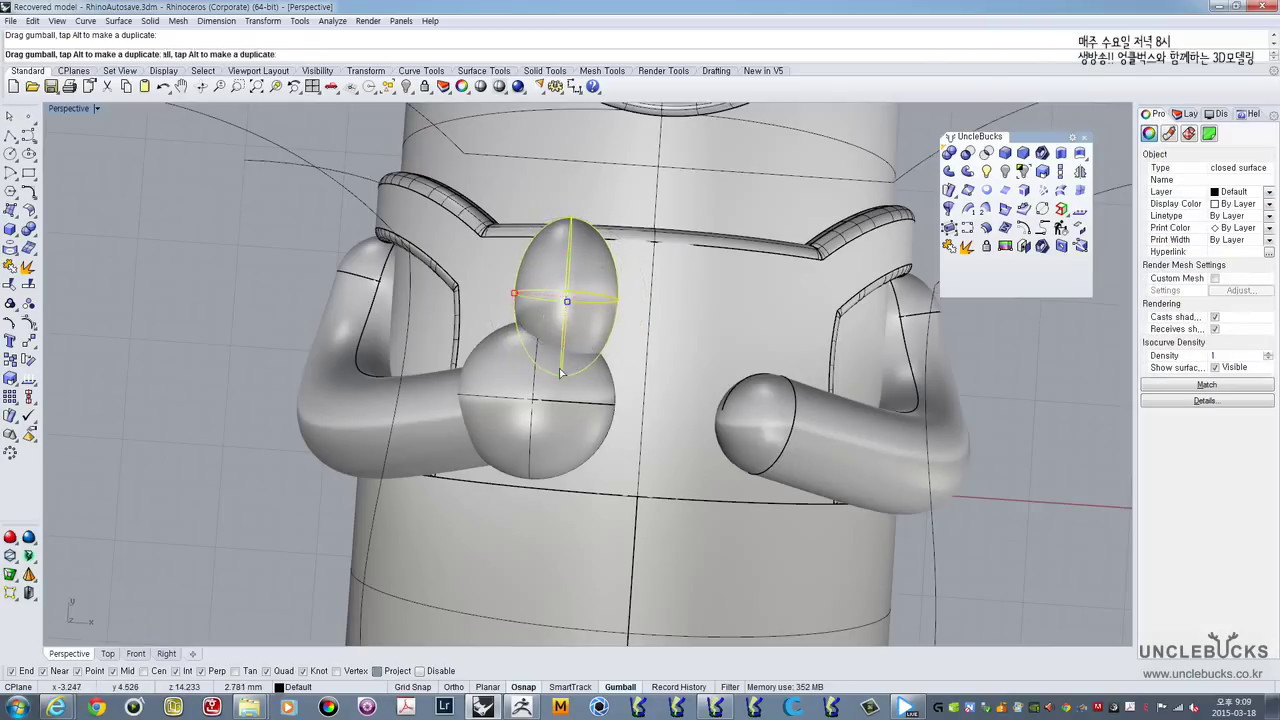
drag(561, 372, 524, 333)
Step: Try moving the finger sphere about 1.5 mm, compare with the Minion reference picture, and undo the move
right_drag(524, 335, 607, 330)
drag(607, 330, 607, 343)
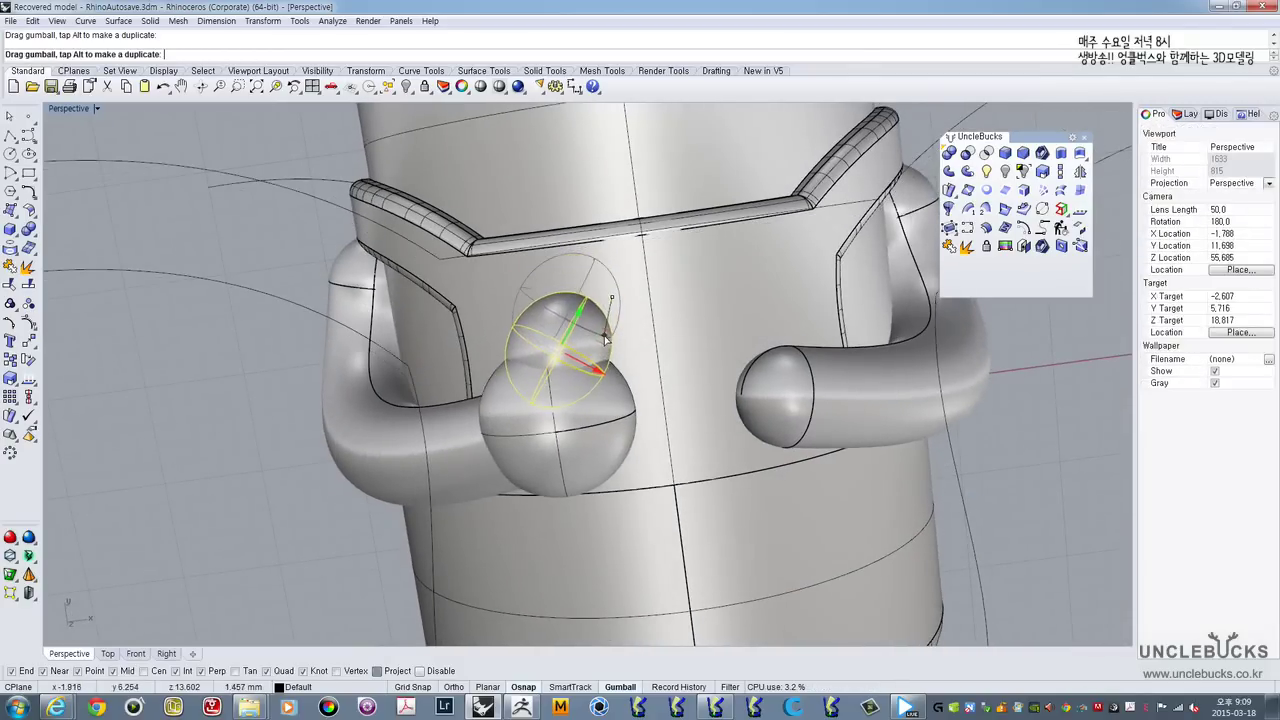
mouse_move(544, 400)
right_down()
mouse_move(526, 390)
mouse_move(561, 389)
right_up()
key(alt+Tab)
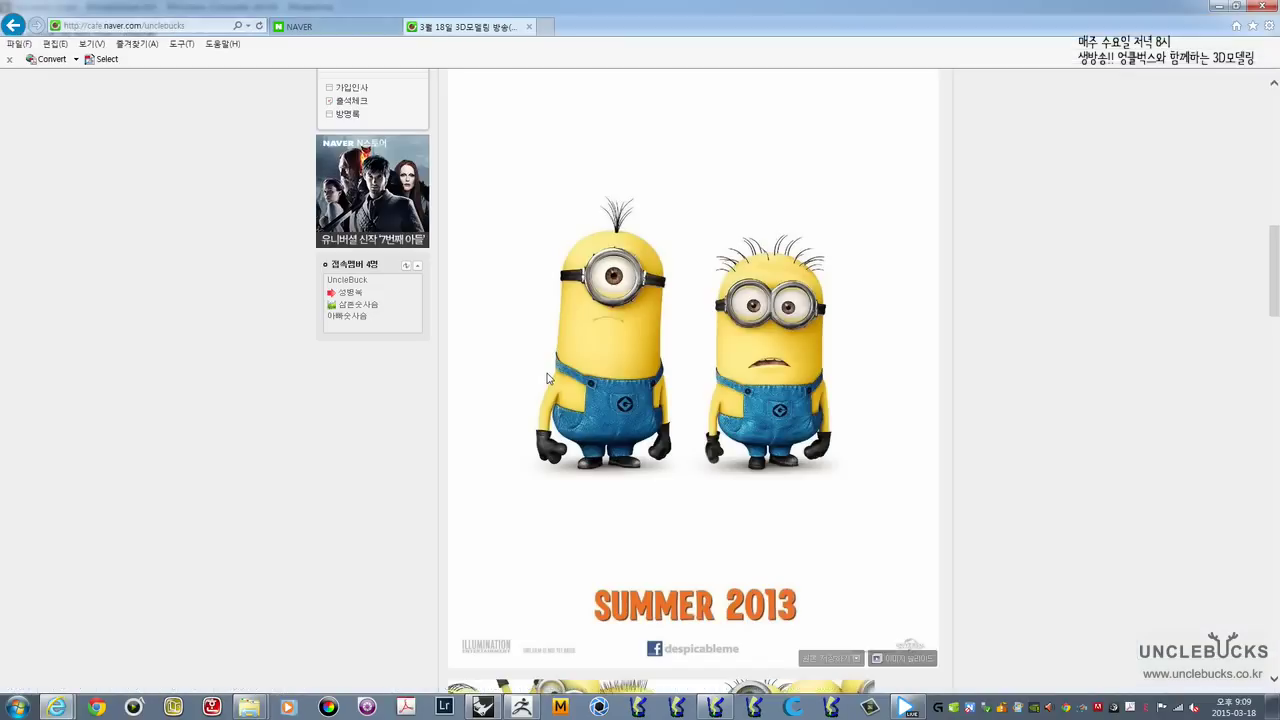
key(alt+Tab)
right_drag(590, 352, 586, 367)
key(ctrl+z)
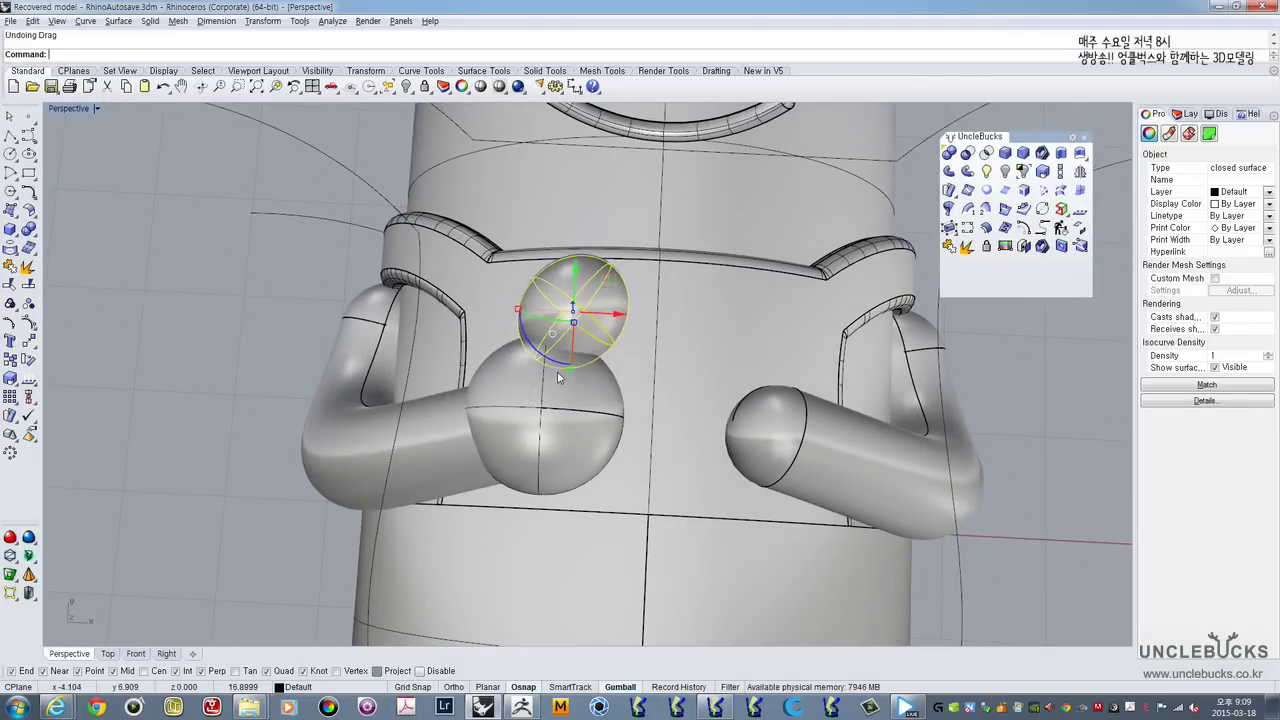
Step: Fine-tune the finger sphere's length and height so it is rounder and matches the palm
right_drag(563, 371, 602, 357)
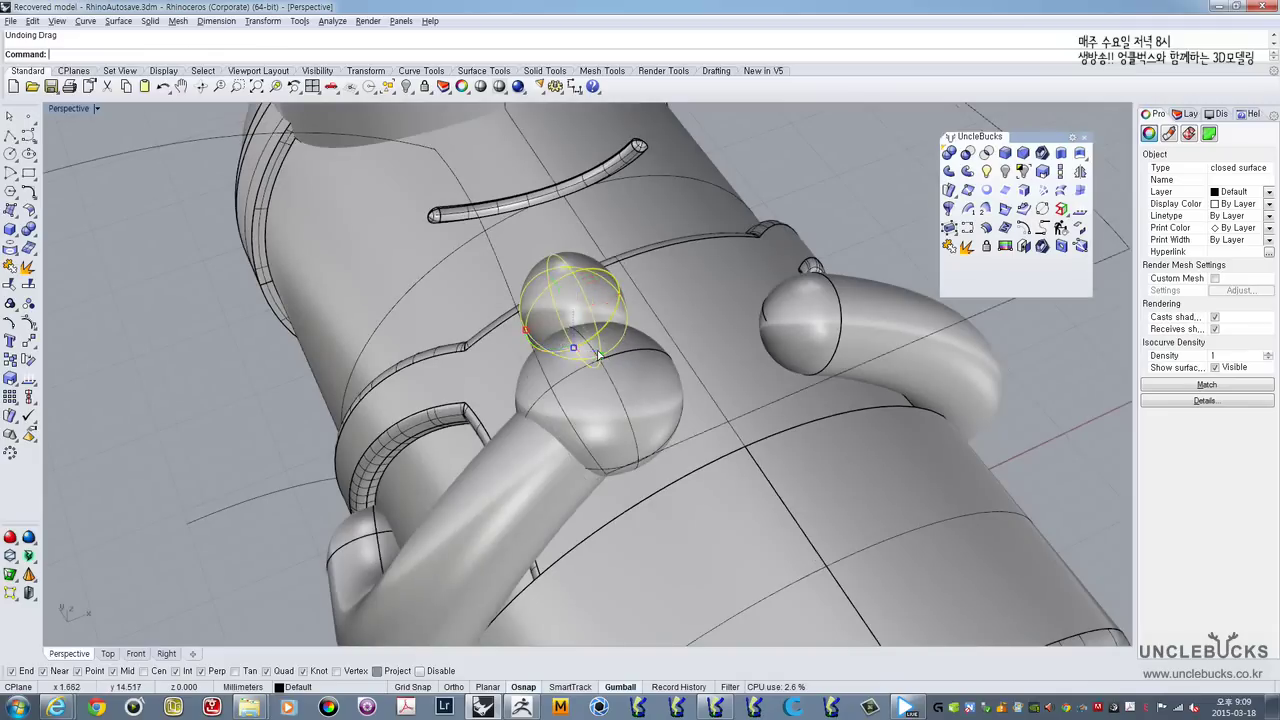
drag(598, 355, 598, 351)
right_drag(600, 350, 648, 264)
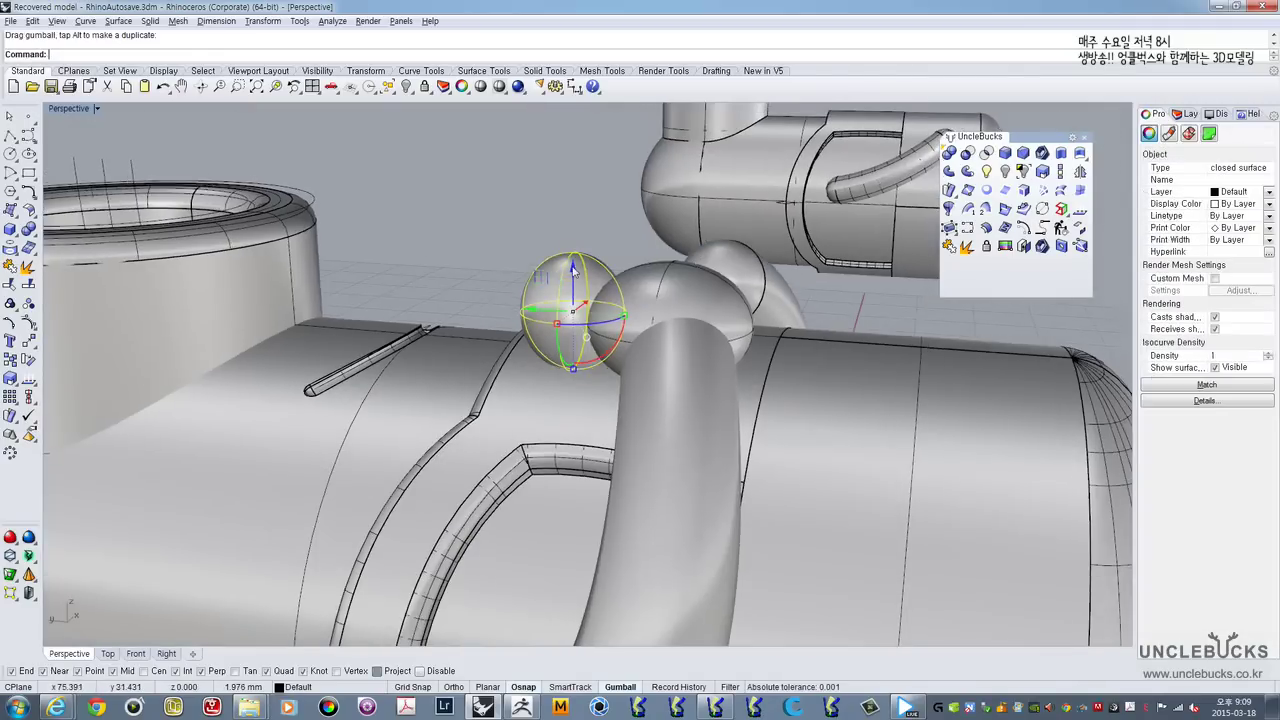
drag(573, 371, 572, 364)
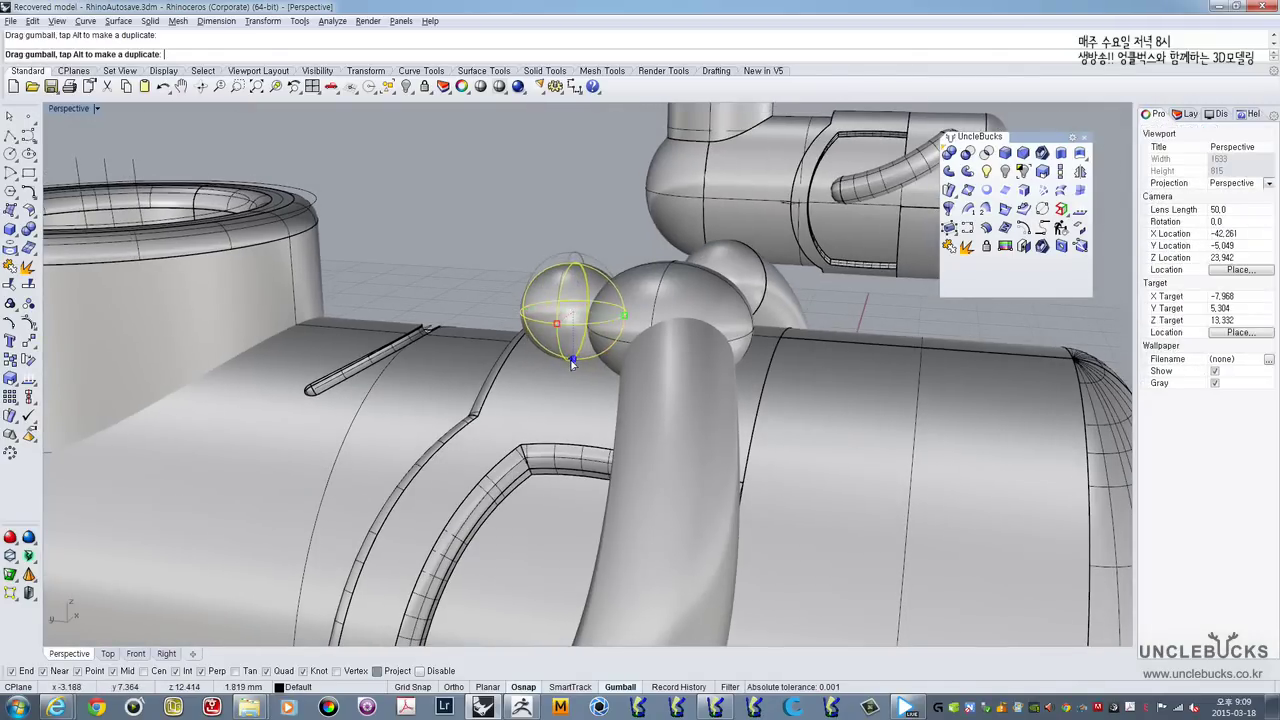
drag(590, 305, 590, 305)
Step: Duplicate the finger sphere to form two more fingers around the palm, and nudge the lowest one into place
mouse_move(590, 305)
right_down()
mouse_move(481, 425)
mouse_move(606, 288)
right_up()
drag(606, 289, 637, 476)
key(alt)
right_drag(637, 474, 669, 413)
scroll(662, 378, down, 8)
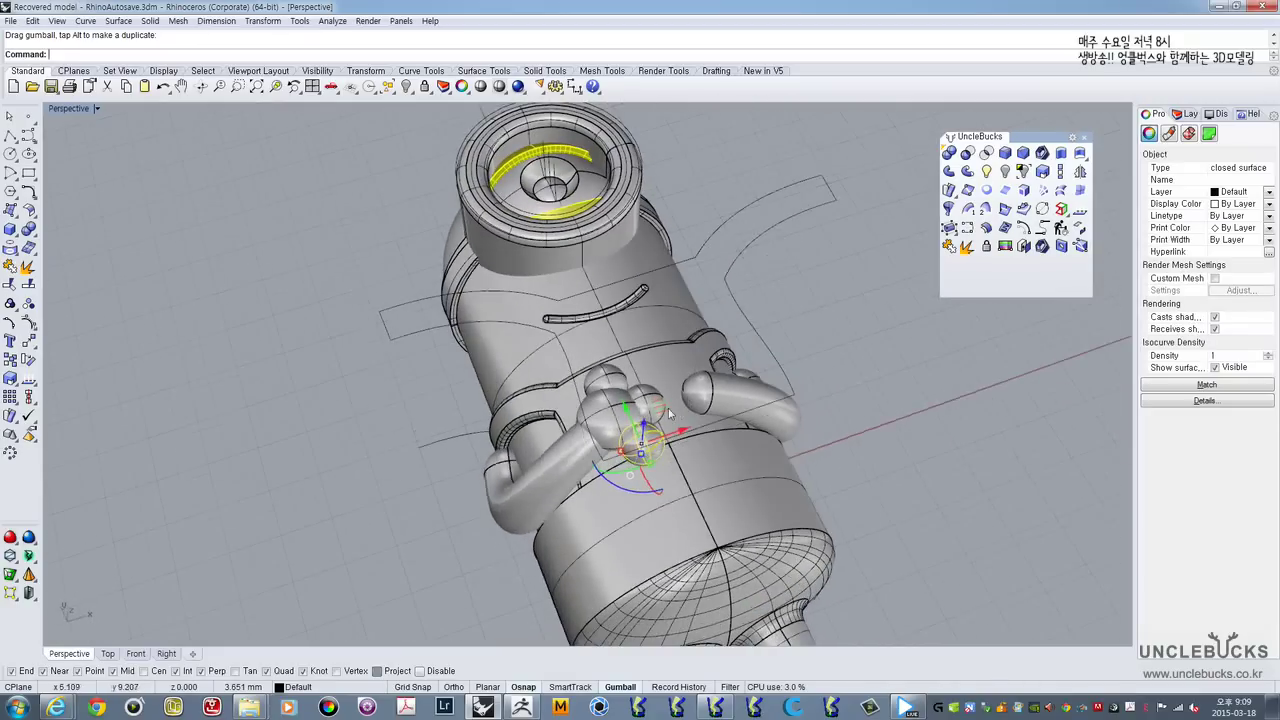
drag(666, 396, 663, 393)
Step: Shift the uppermost finger sphere about 1.8 mm outward and move the middle finger up to space the fingers evenly
right_drag(663, 420, 652, 384)
scroll(651, 384, up, 6)
click(609, 350)
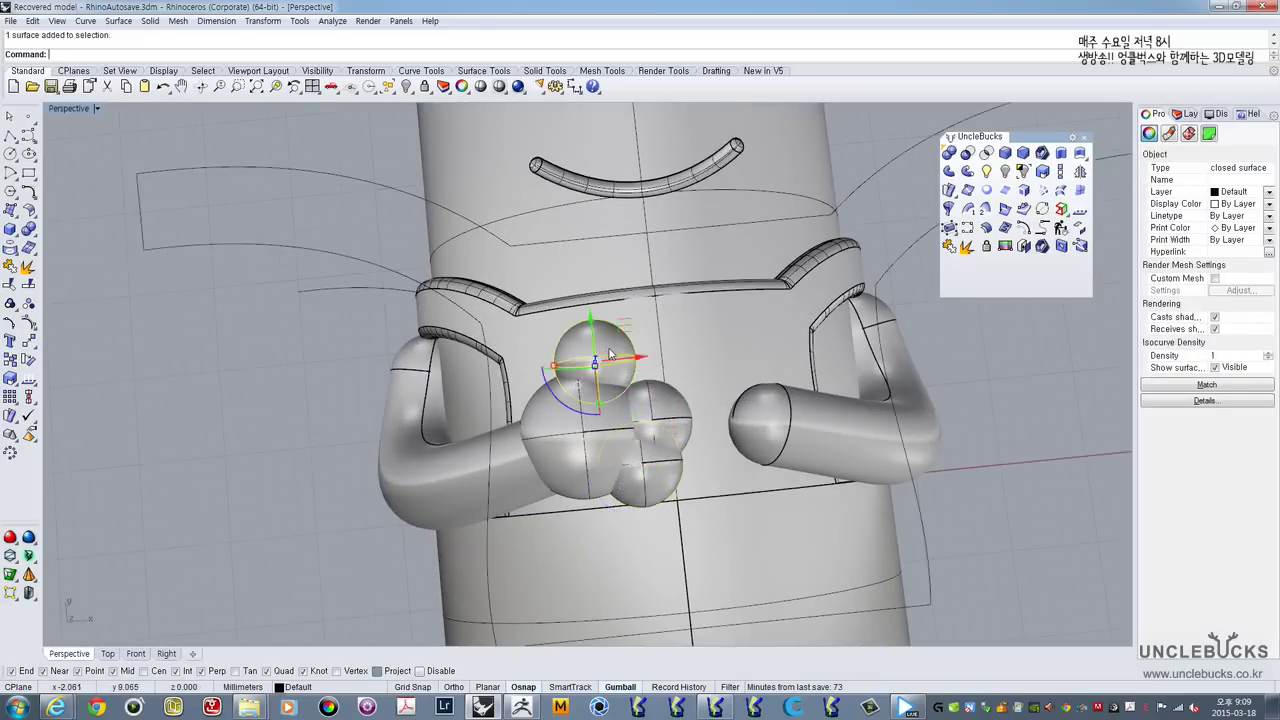
drag(624, 328, 585, 331)
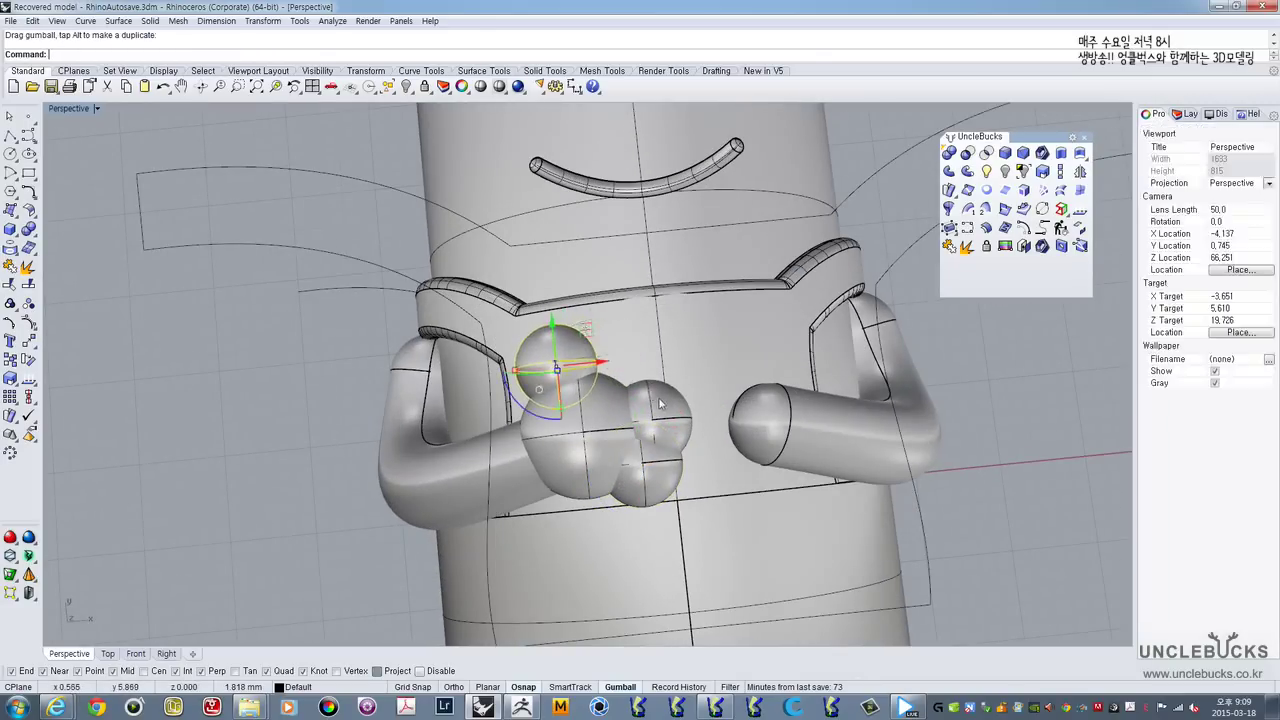
click(661, 402)
drag(683, 390, 664, 354)
Step: Join the palm and the three finger spheres into one hand with a Boolean union
scroll(664, 354, down, 7)
right_drag(662, 352, 580, 308)
scroll(569, 344, up, 6)
shift+click(543, 347)
shift+click(556, 398)
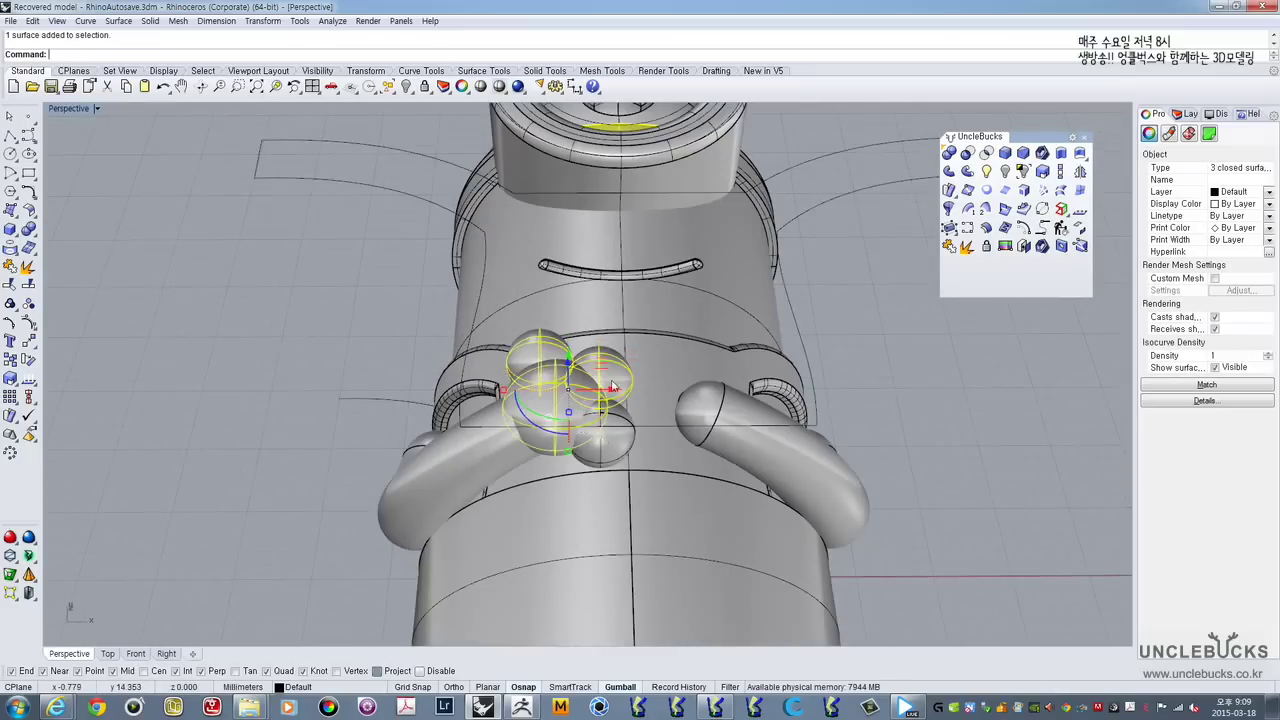
shift+click(598, 435)
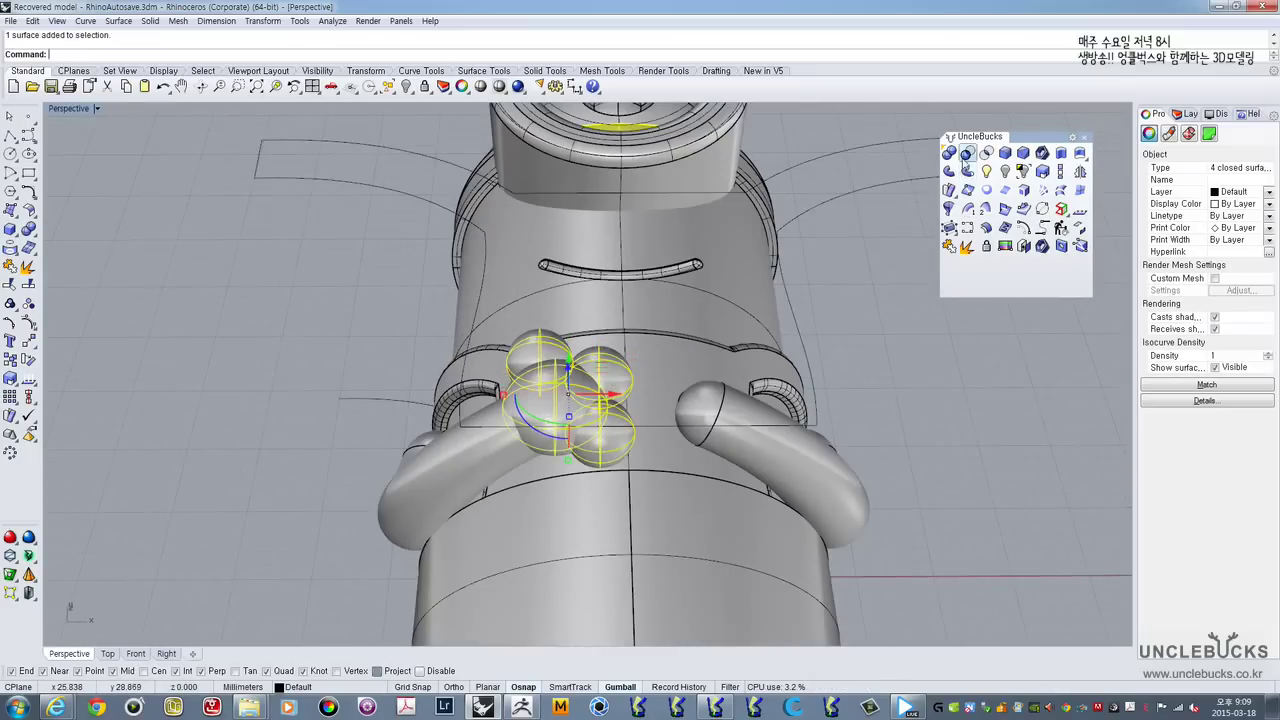
key(Escape)
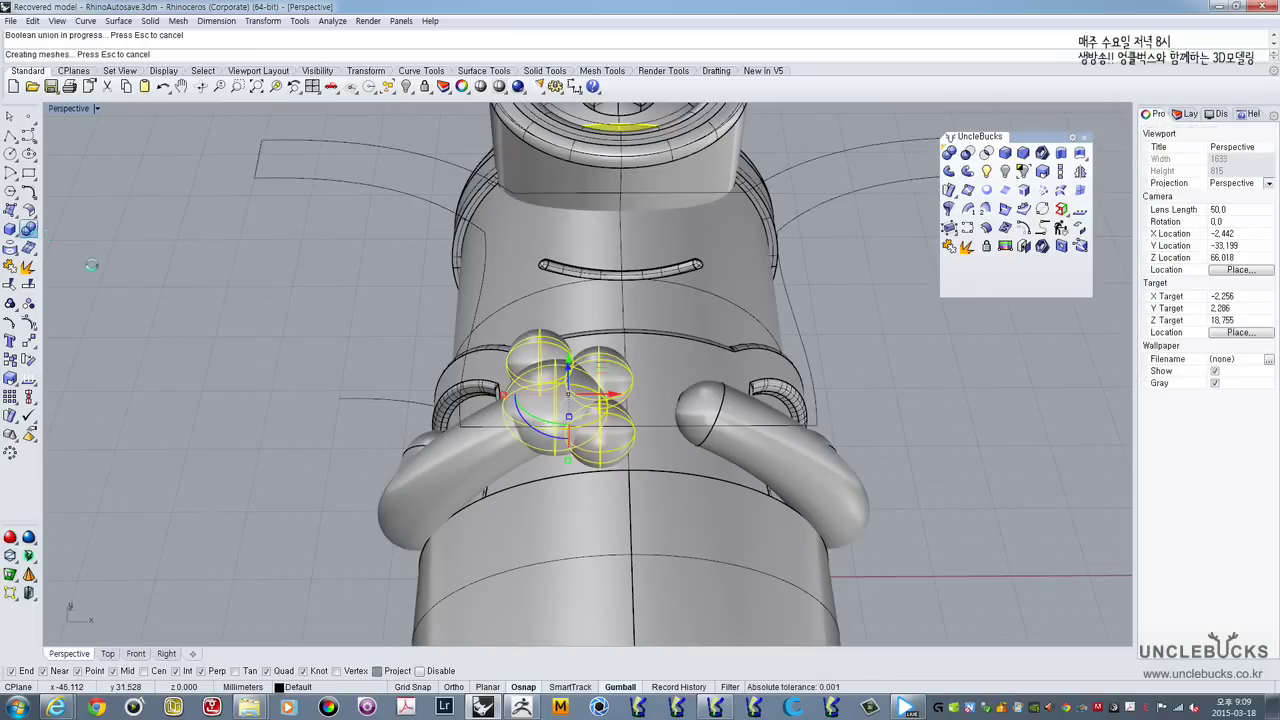
Step: Move the united hand about 0.55 mm away from the body's centre line in the Top view
double_click(62, 108)
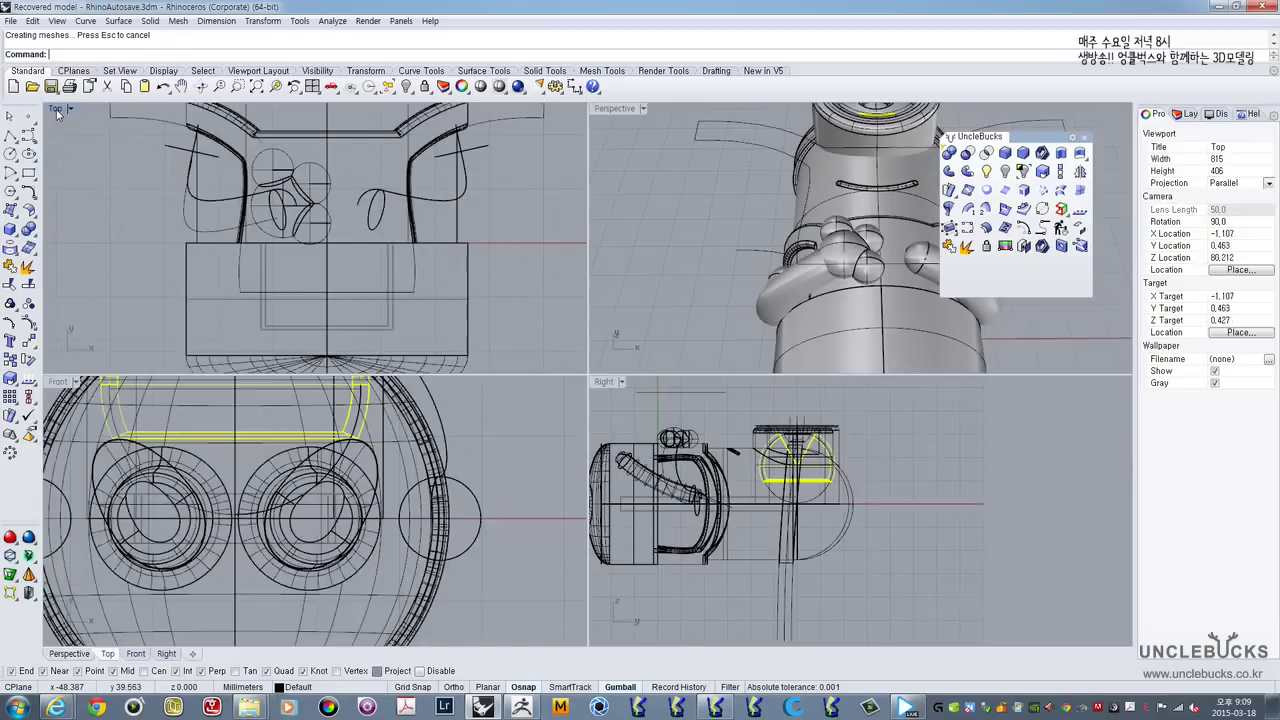
double_click(62, 108)
scroll(472, 292, up, 2)
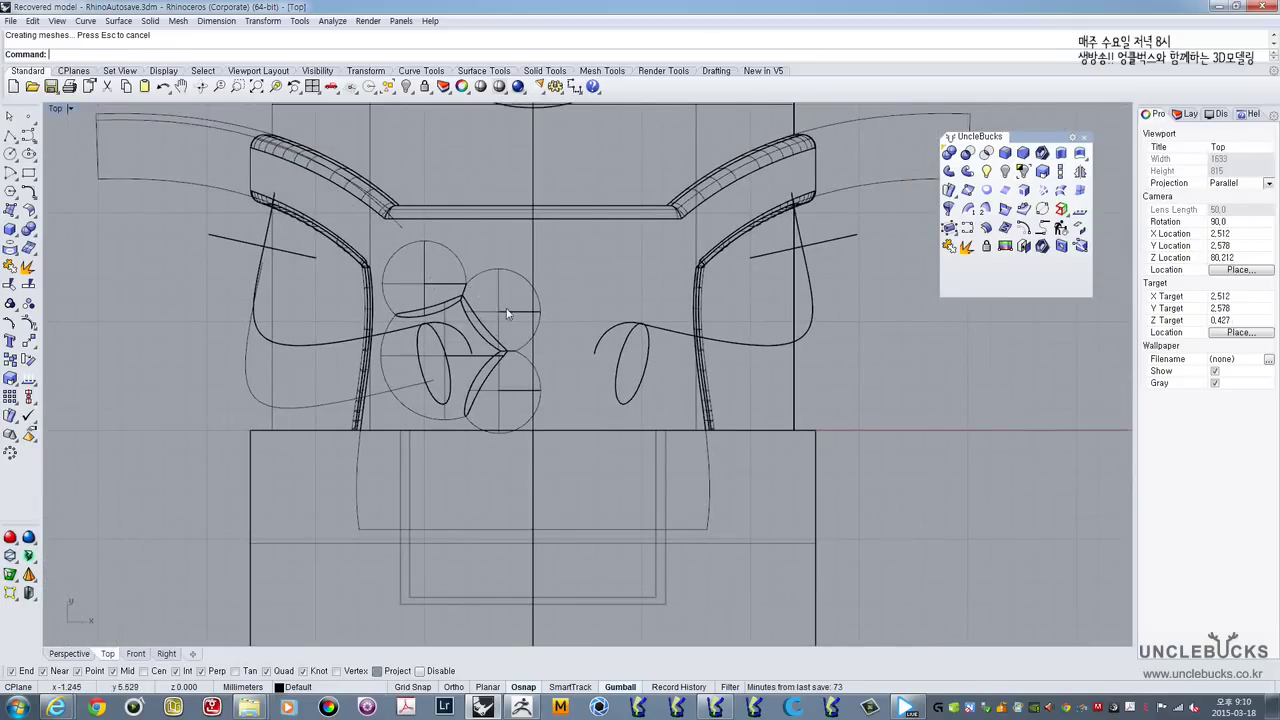
click(507, 314)
drag(488, 338, 479, 342)
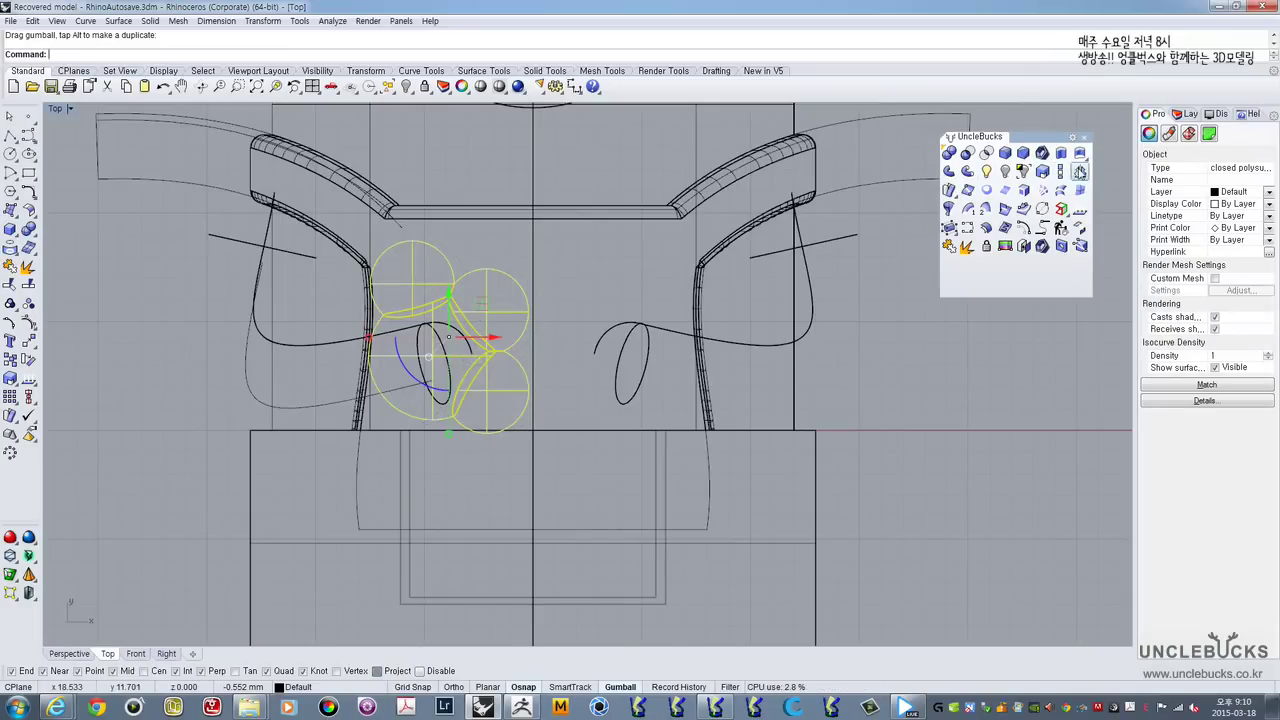
Step: Mirror a copy of the hand across the body's vertical centre line onto the other arm, and deselect everything
click(1079, 172)
click(532, 222)
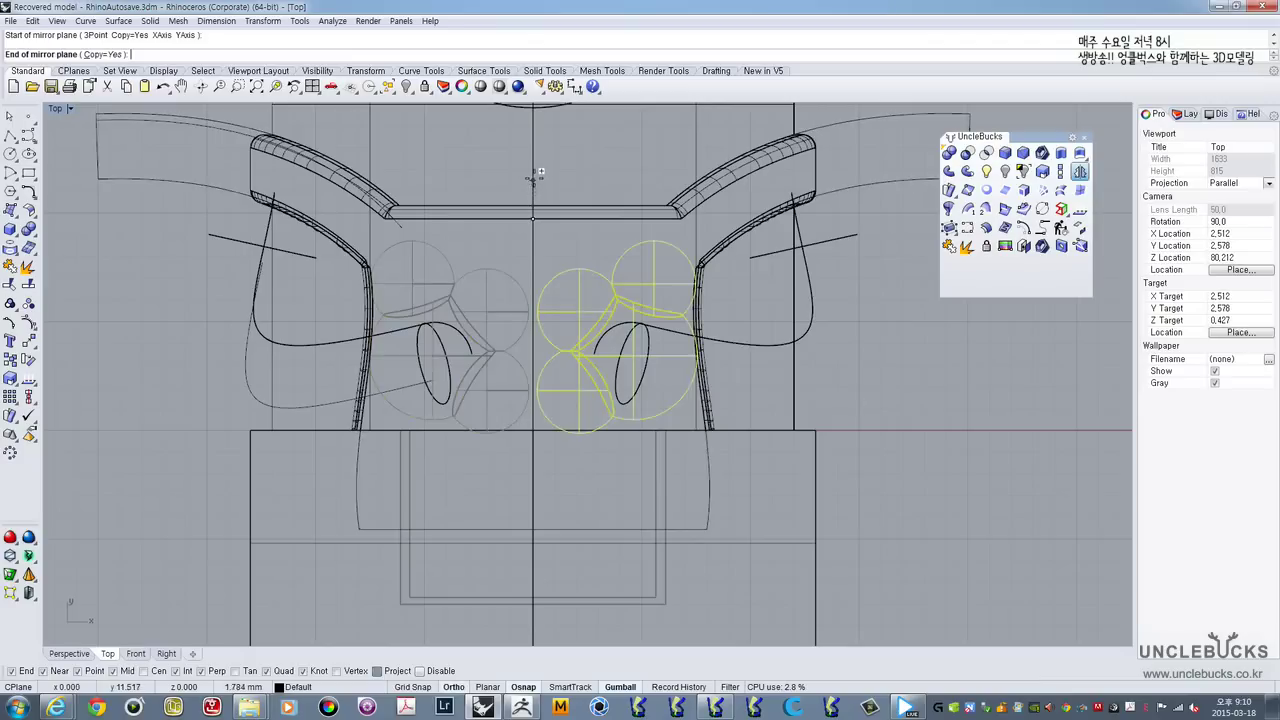
click(534, 172)
double_click(57, 111)
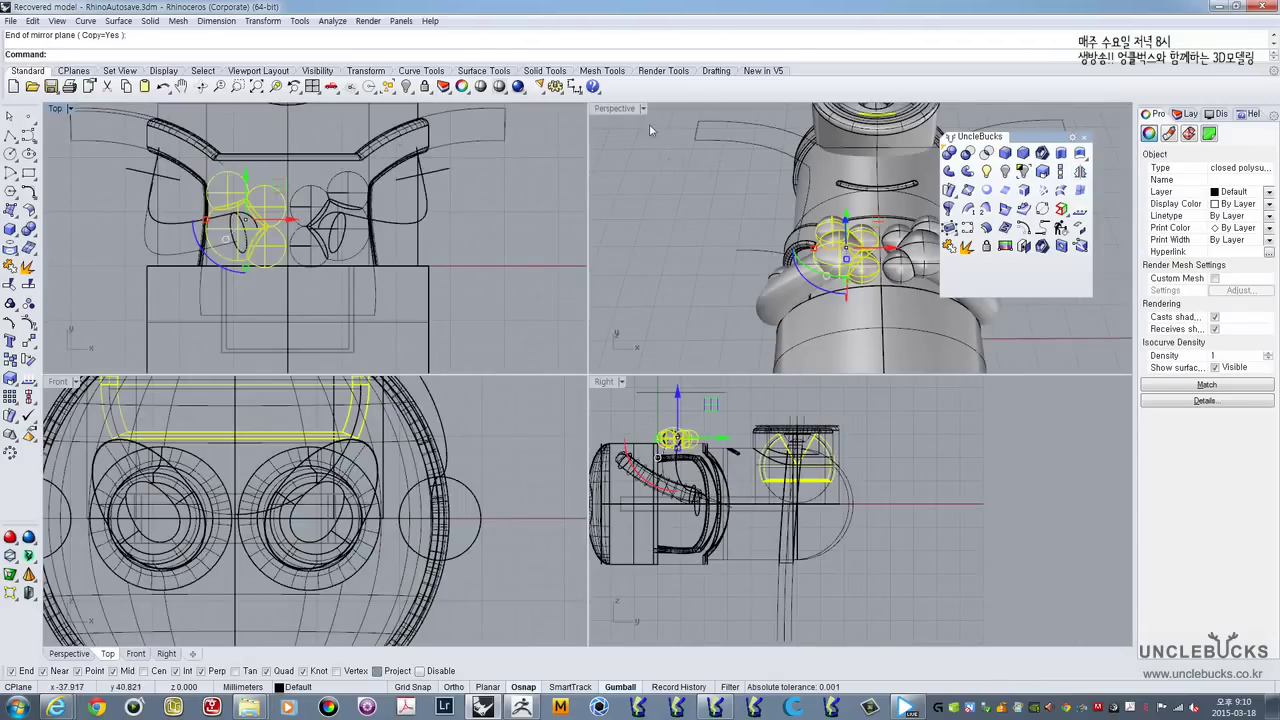
click(615, 114)
right_drag(502, 266, 672, 297)
double_click(608, 112)
click(871, 304)
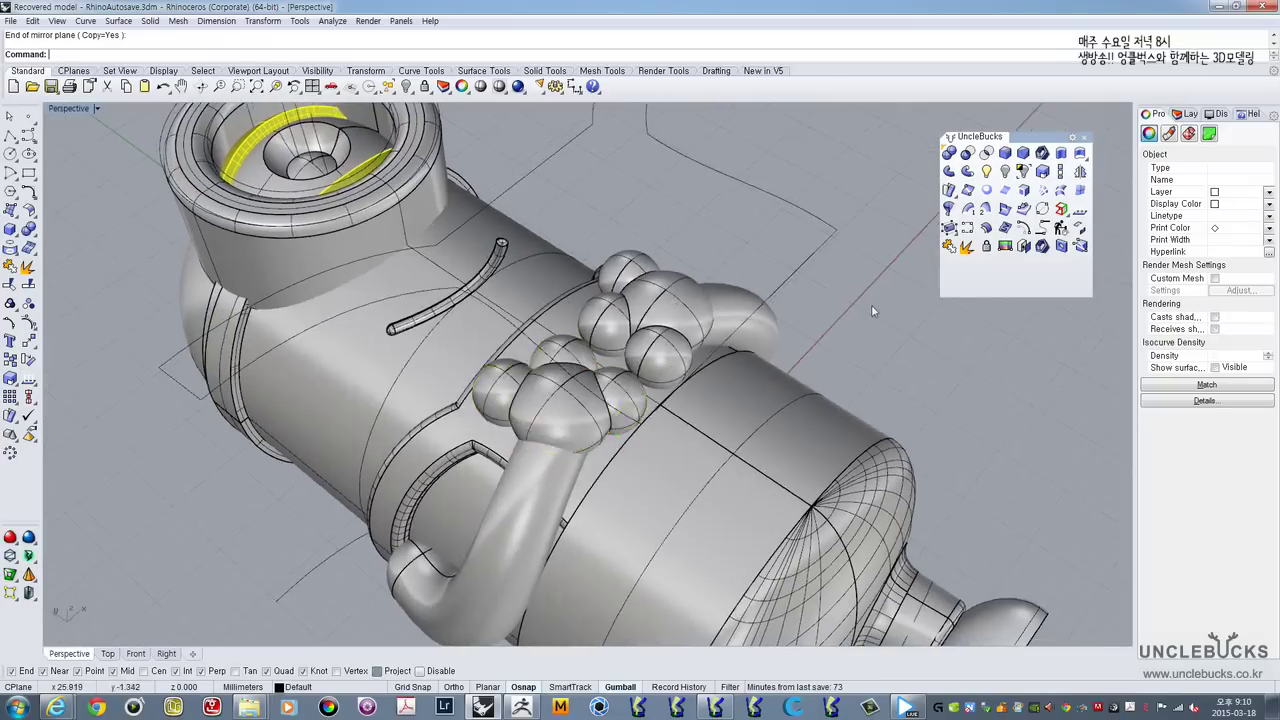
Step: Move the lower body with the feet about 46 mm along the body's axis, away from the torso
scroll(850, 317, down, 4)
right_drag(849, 317, 566, 360)
scroll(510, 450, down, 4)
scroll(564, 362, up, 7)
click(477, 437)
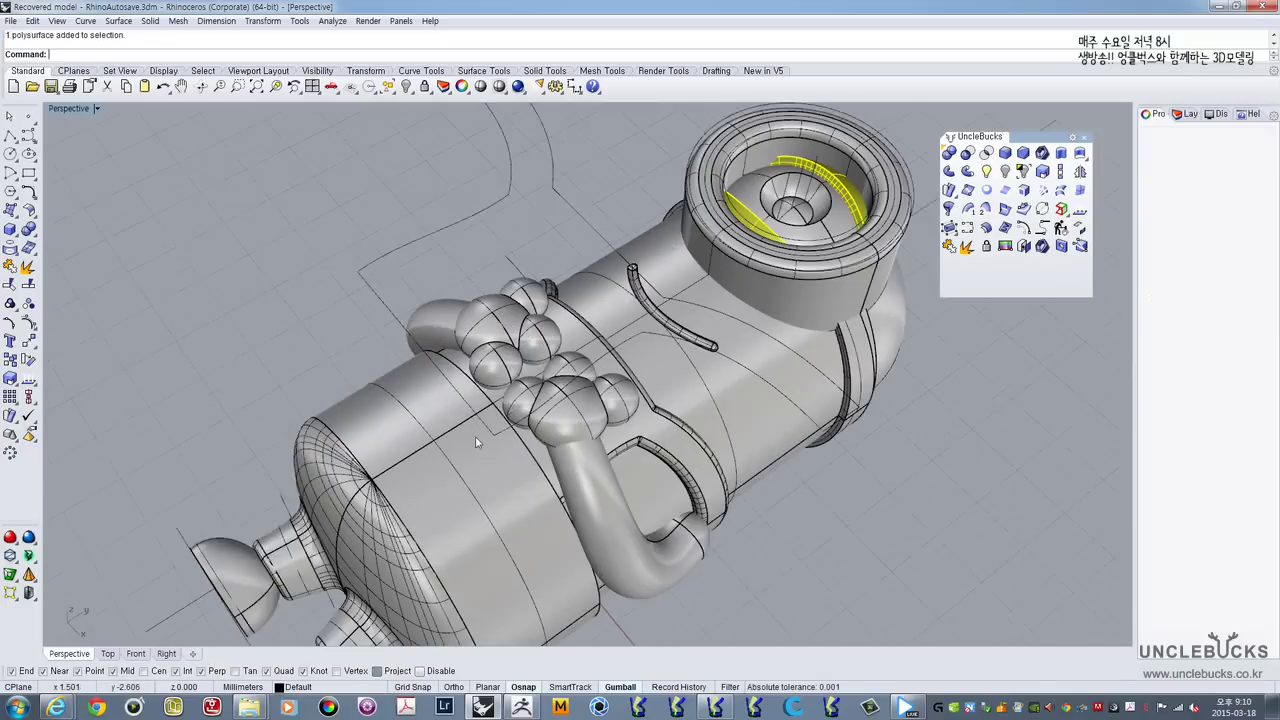
scroll(480, 437, down, 8)
shift+right_drag(462, 490, 513, 367)
drag(513, 352, 353, 473)
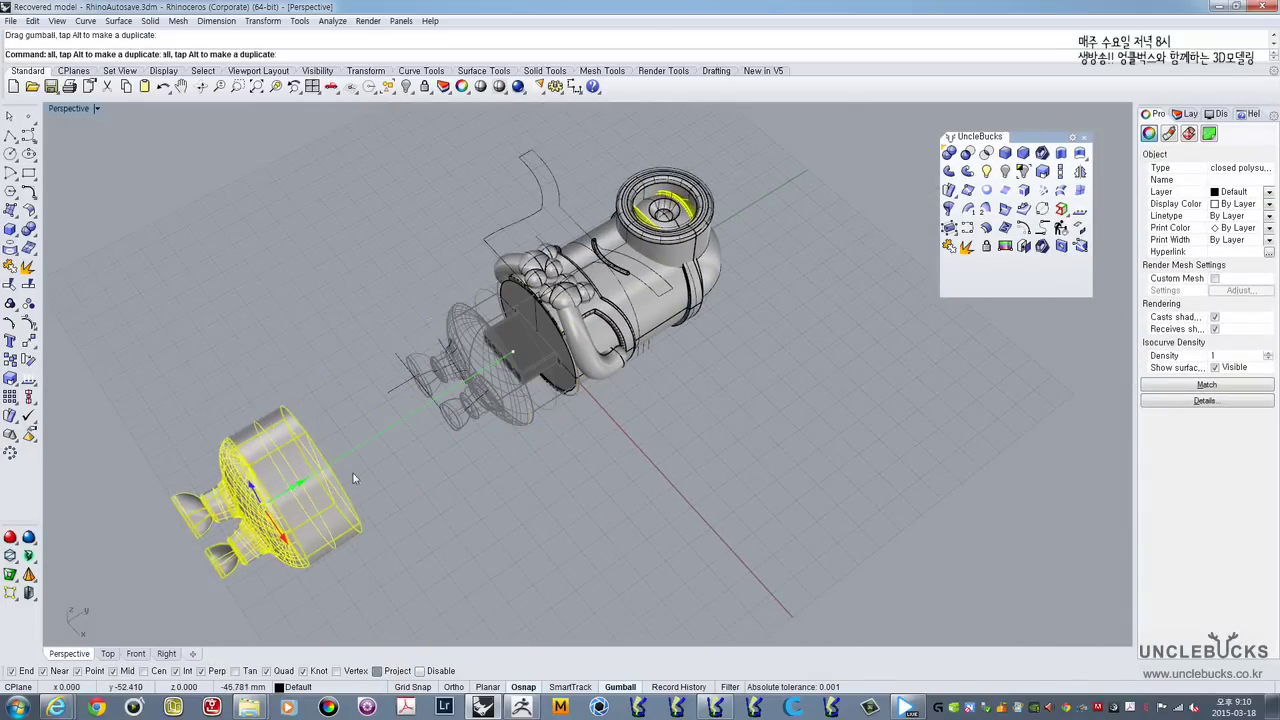
click(521, 425)
scroll(510, 325, up, 7)
right_drag(512, 327, 605, 331)
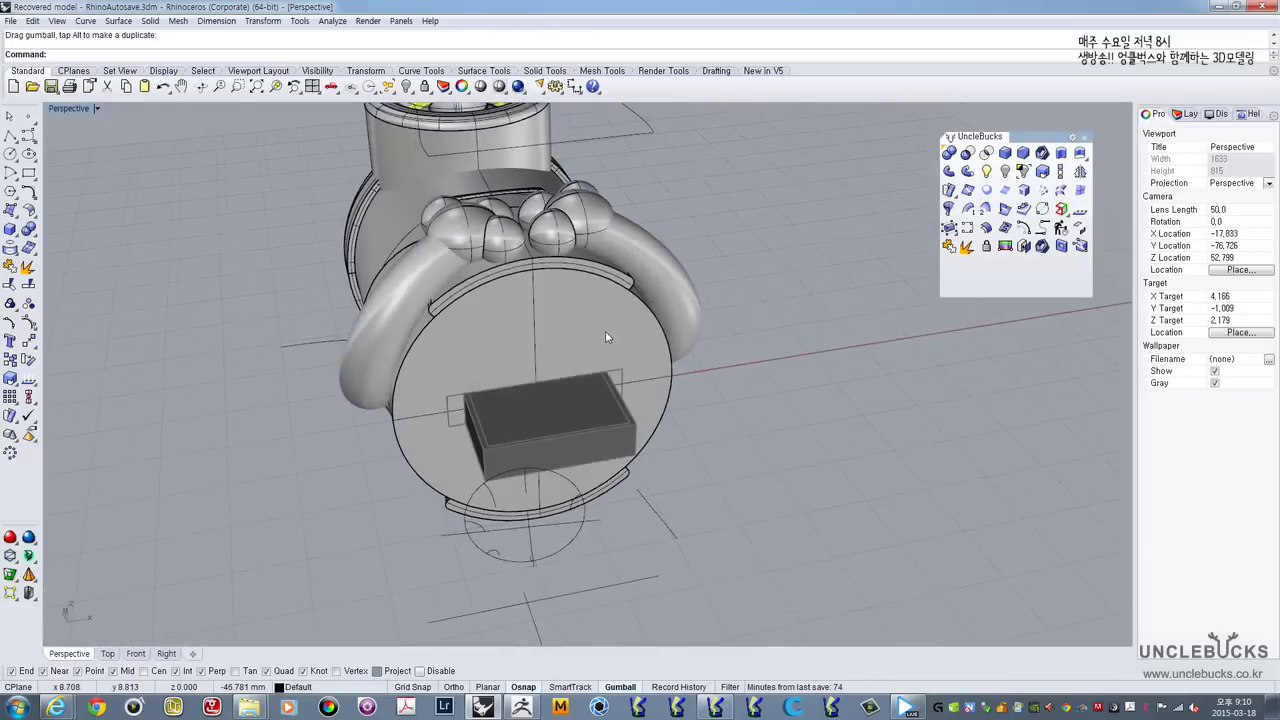
Step: Draw a rectangle in the Front view from corner to corner over the wider housing of the USB stick model
mouse_move(521, 404)
right_down()
mouse_move(517, 354)
mouse_move(533, 402)
right_up()
click(560, 340)
key(Escape)
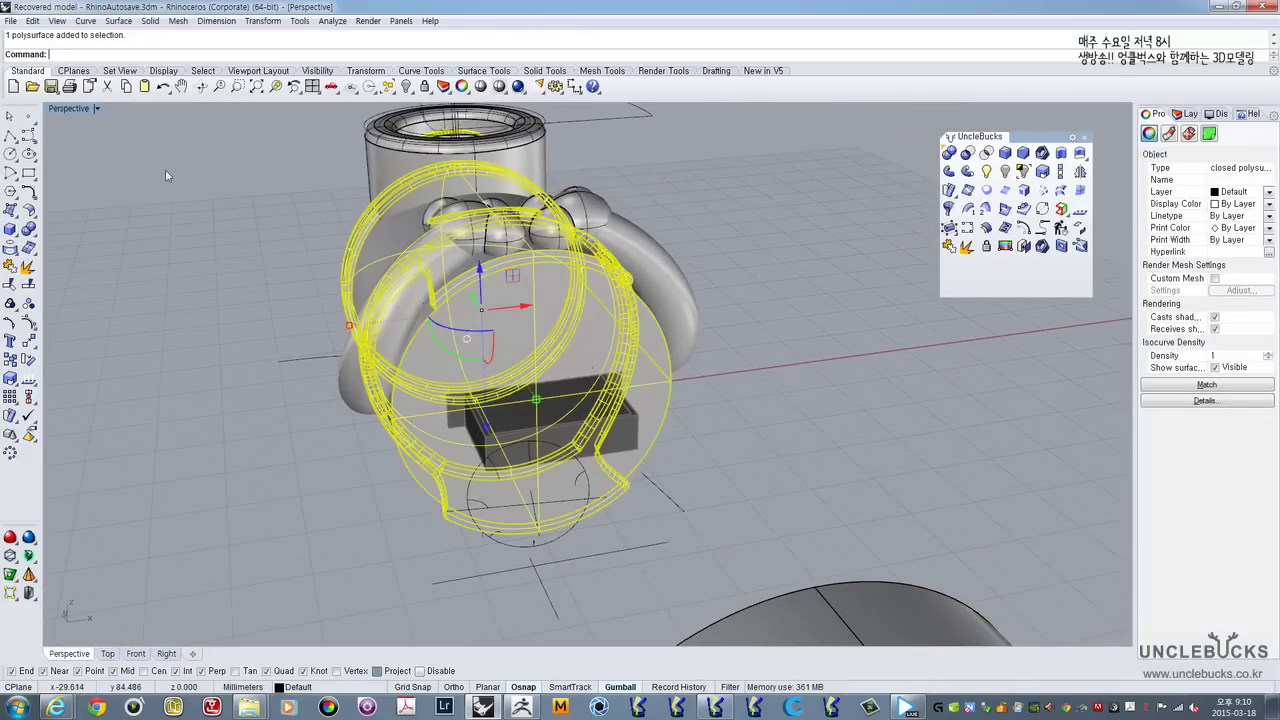
double_click(57, 110)
right_drag(335, 511, 353, 485)
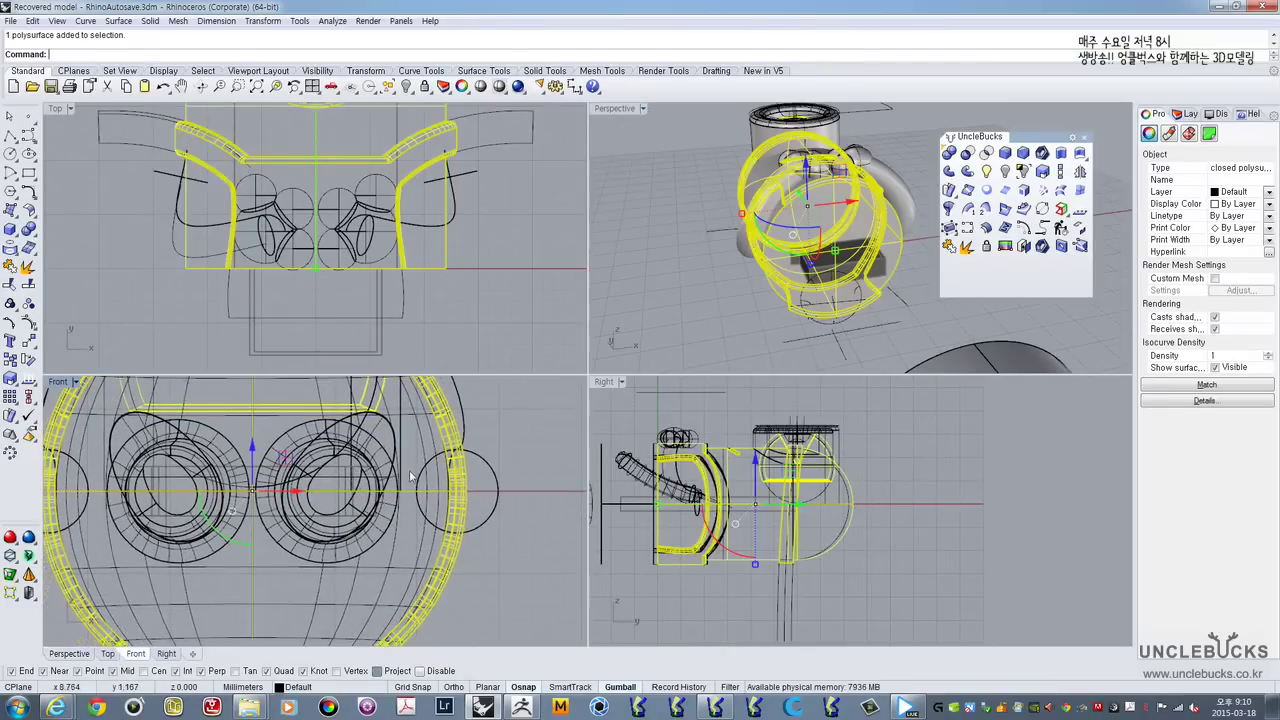
scroll(240, 515, up, 5)
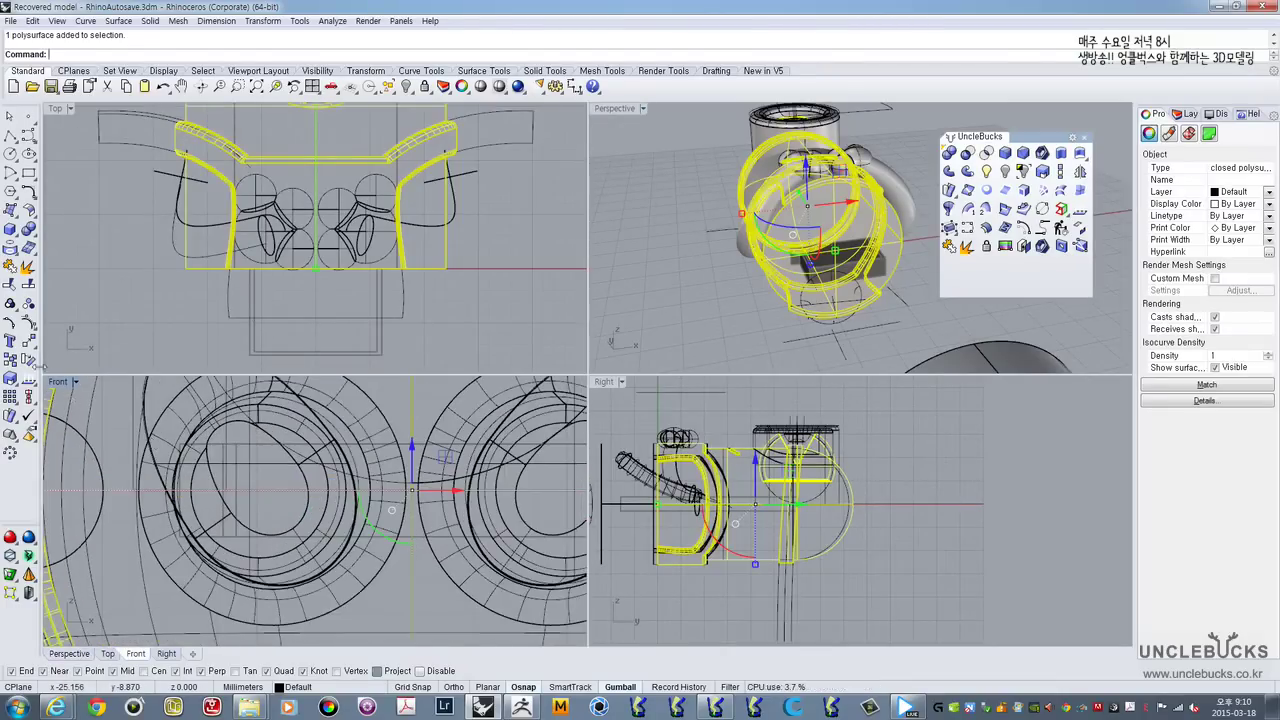
click(27, 178)
scroll(232, 472, up, 6)
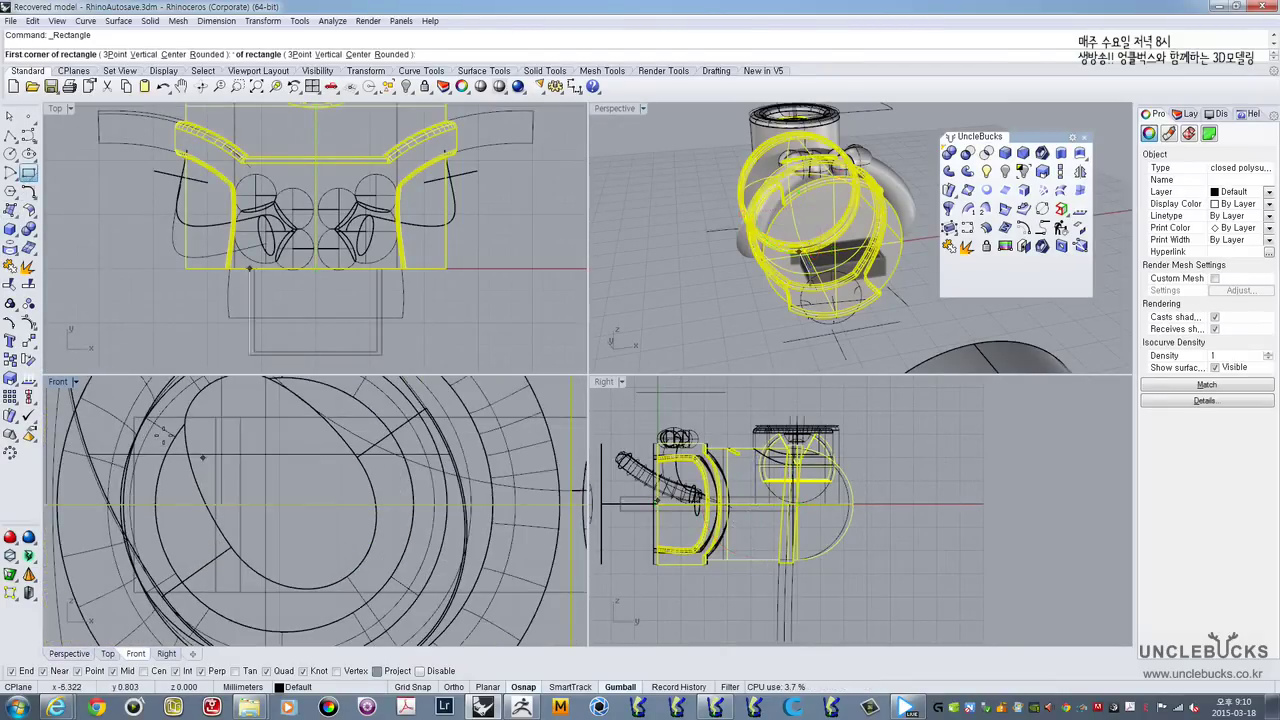
click(134, 418)
scroll(241, 456, down, 6)
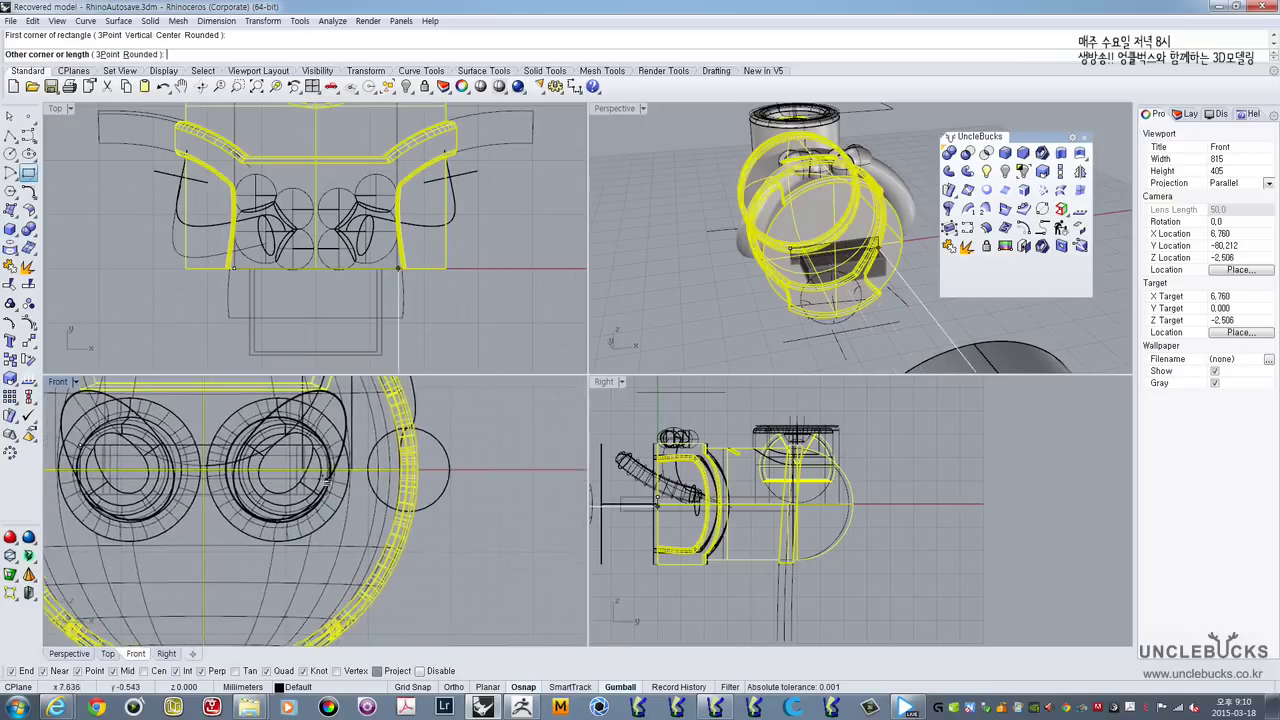
scroll(323, 484, up, 3)
key(Escape)
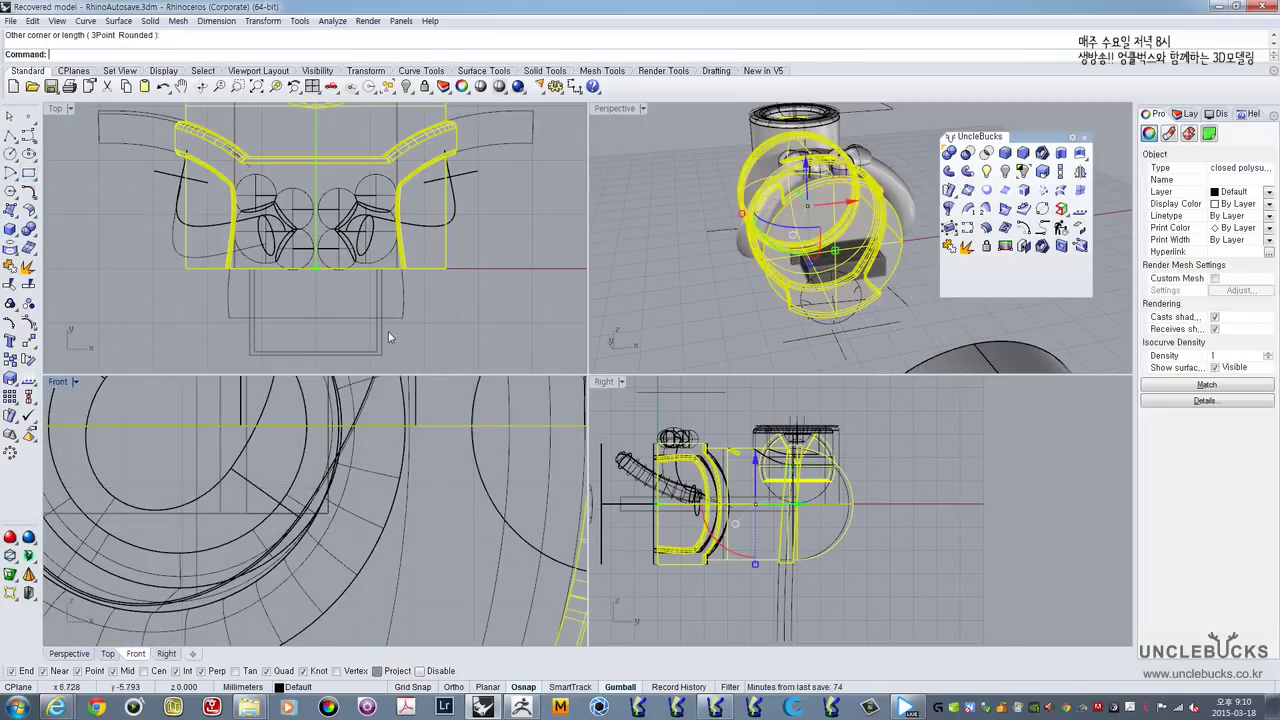
Step: Extrude the rectangle as a solid block into the body toward the head, and delete the rectangle curve
double_click(603, 110)
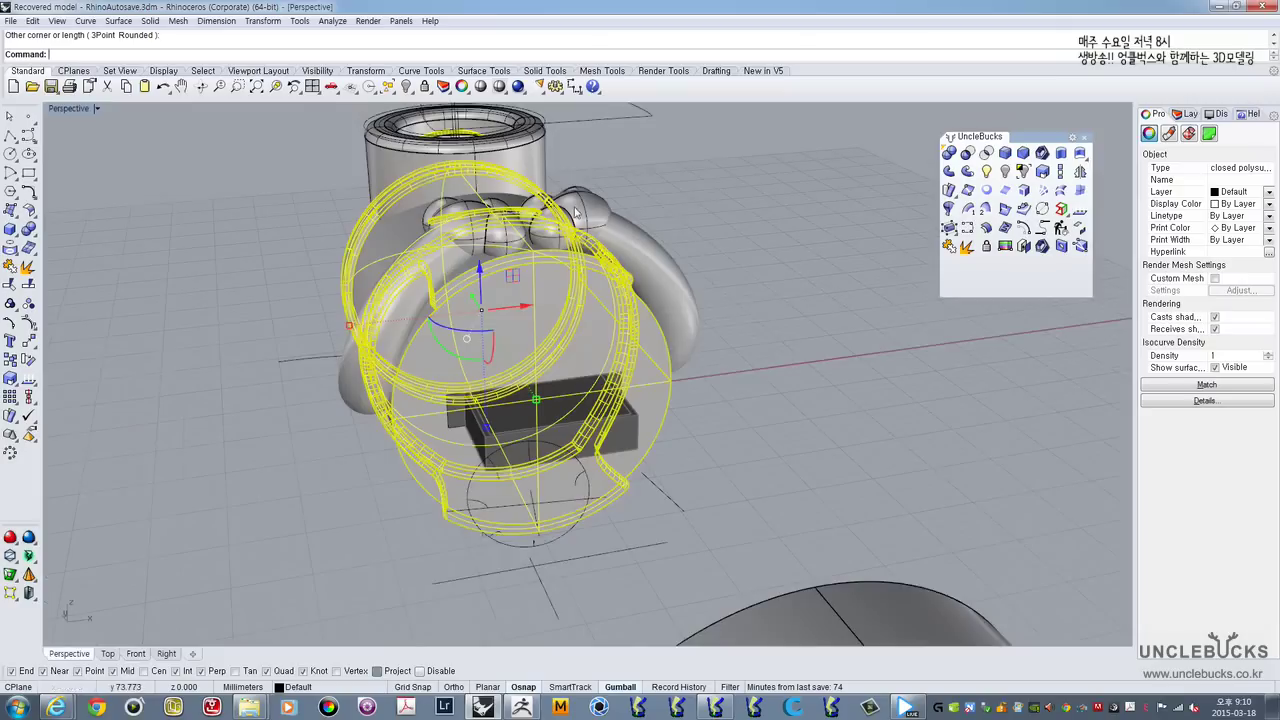
right_drag(512, 277, 578, 374)
click(774, 407)
scroll(520, 440, up, 4)
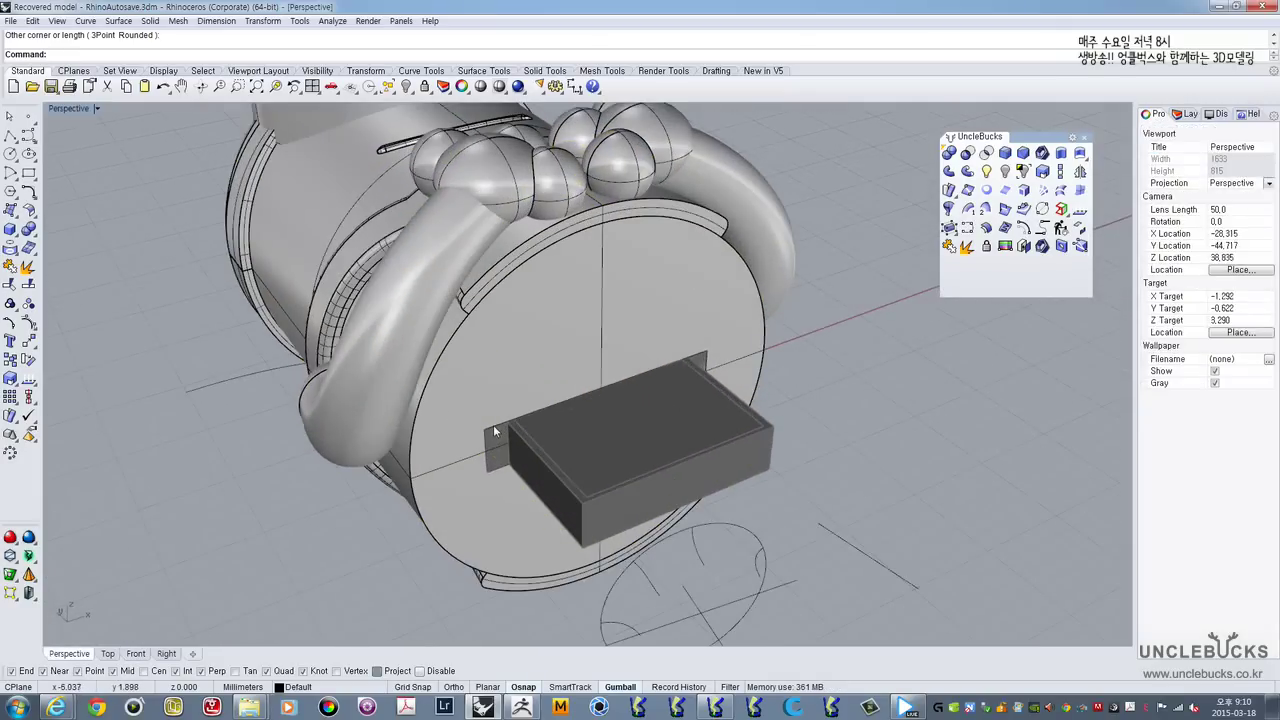
click(505, 436)
click(545, 459)
scroll(557, 457, down, 4)
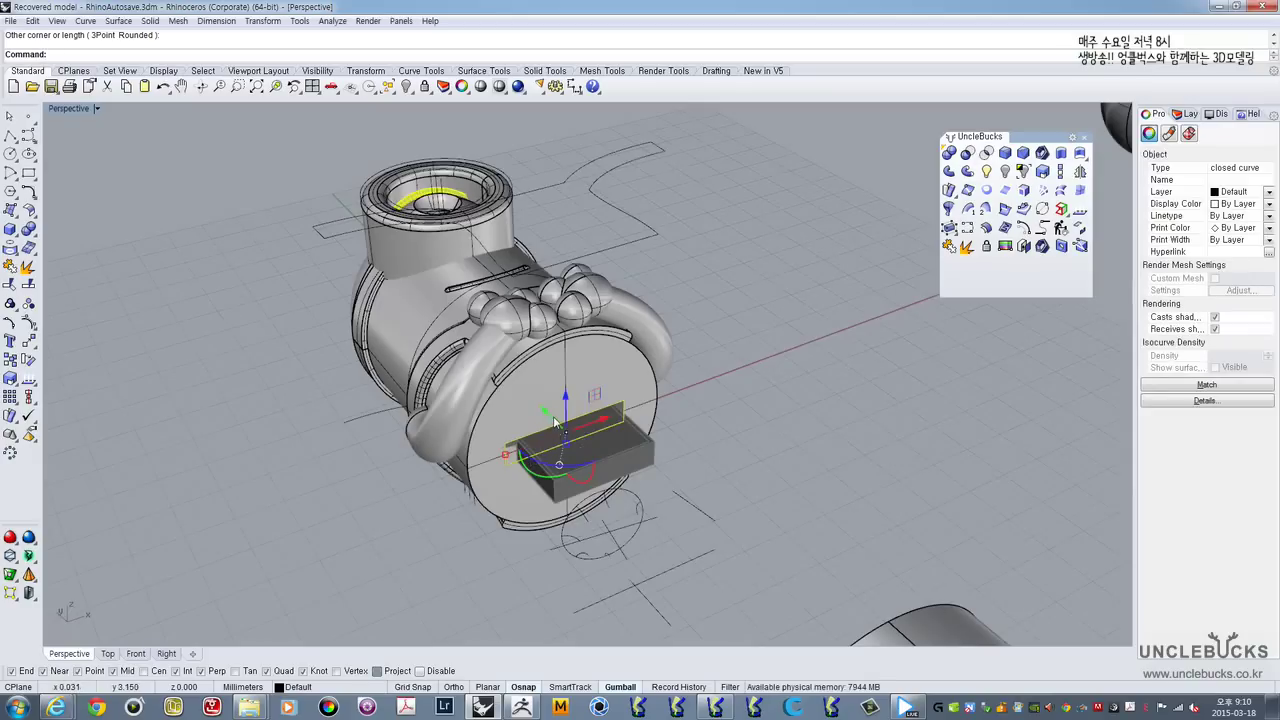
click(1061, 153)
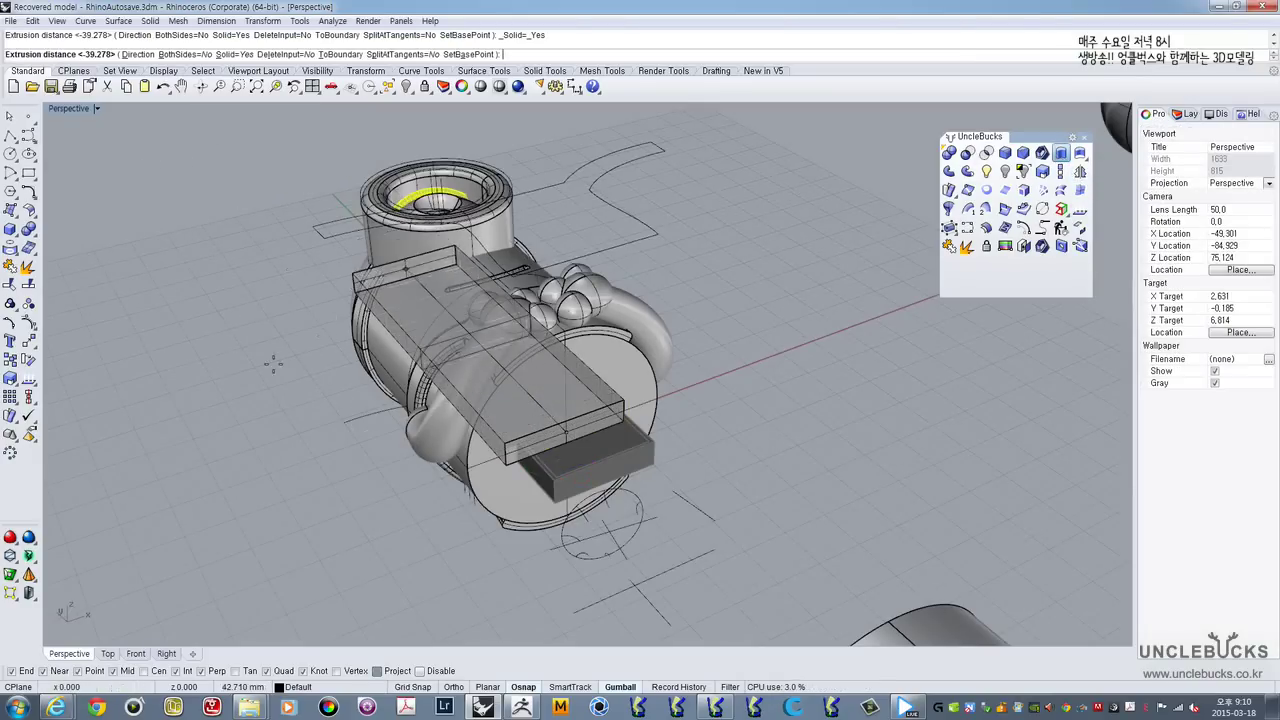
key(Escape)
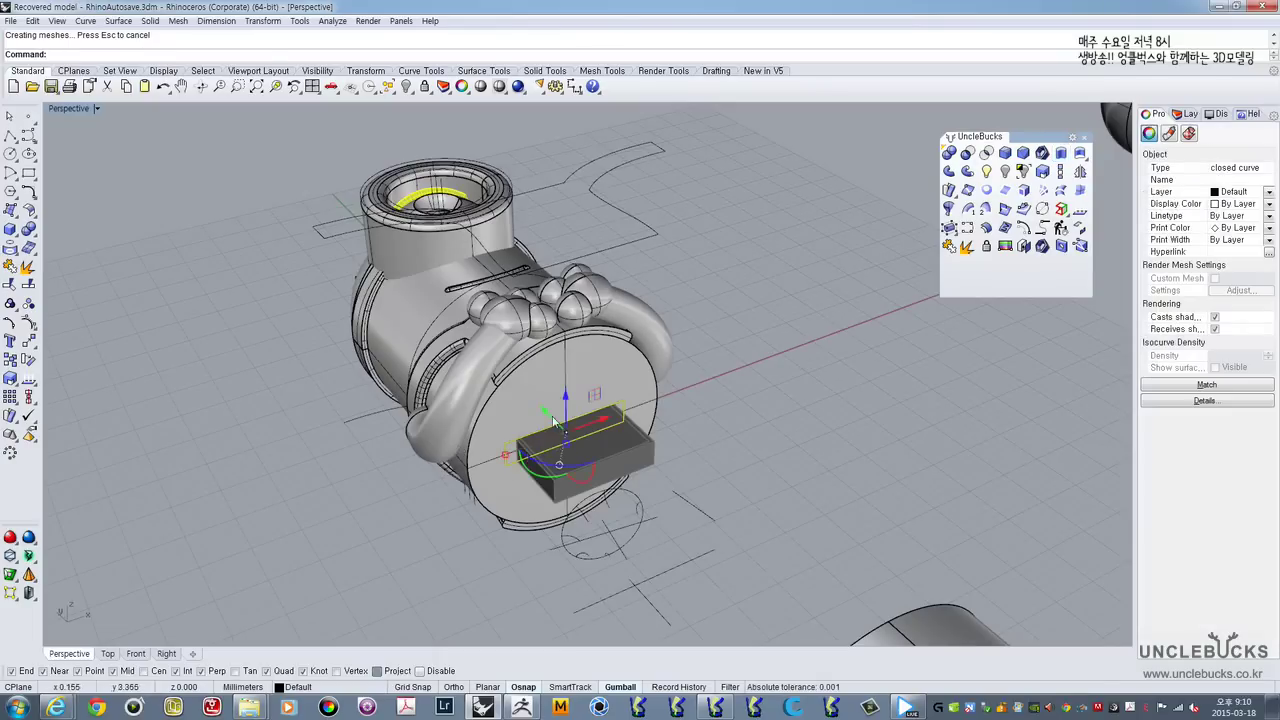
drag(556, 422, 651, 487)
key(Delete)
Step: Slide the extruded block about 6.2 mm and another 2.8 mm toward the feet in the Top view
click(530, 468)
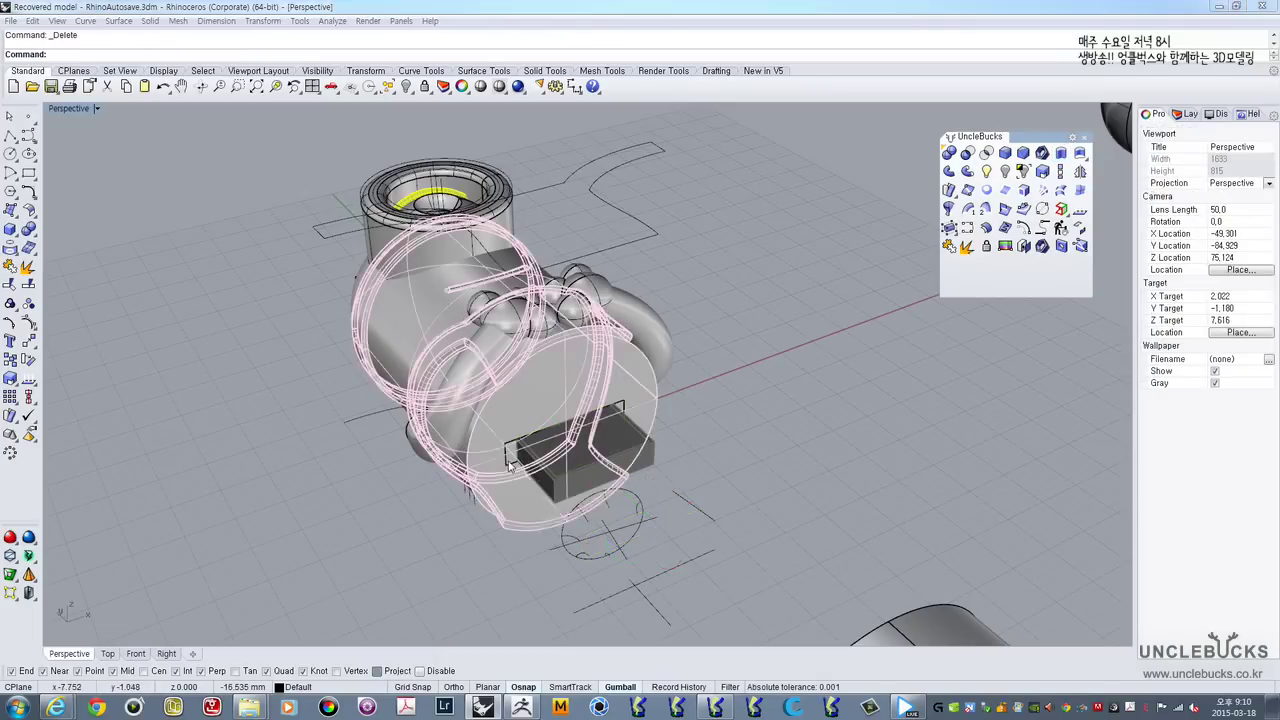
click(548, 508)
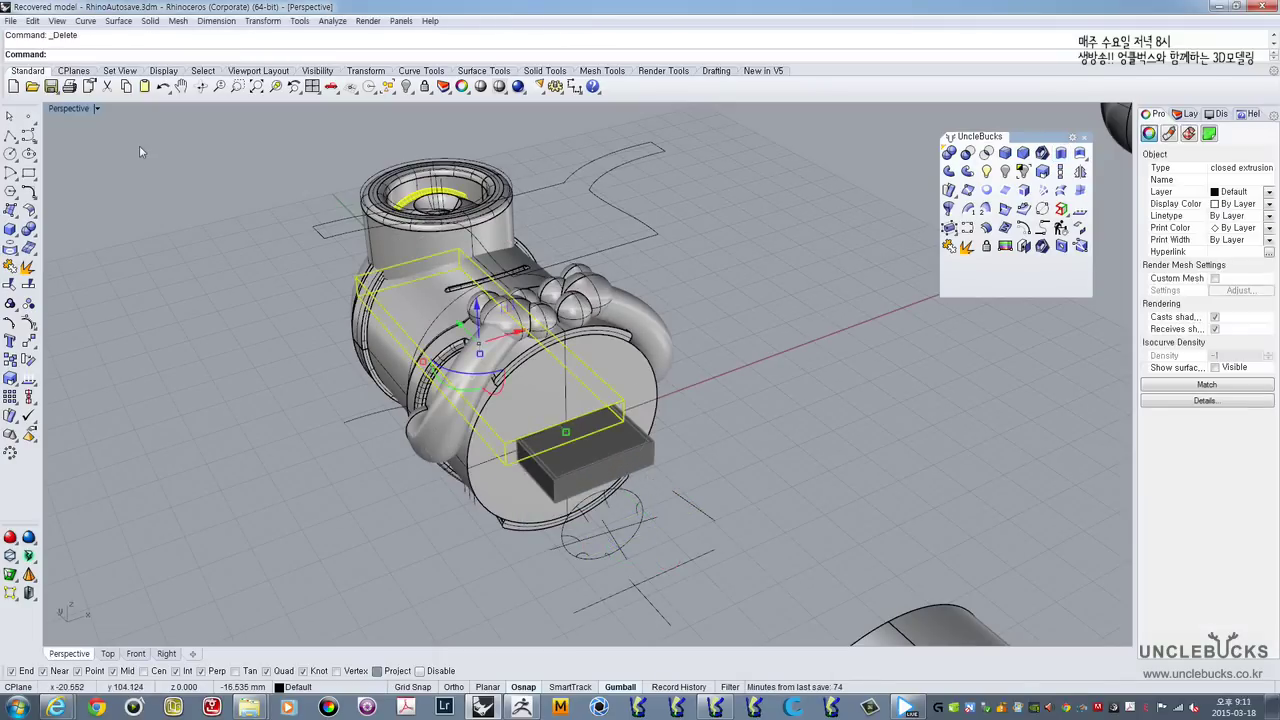
double_click(59, 111)
double_click(59, 111)
right_drag(388, 262, 385, 377)
scroll(388, 380, down, 7)
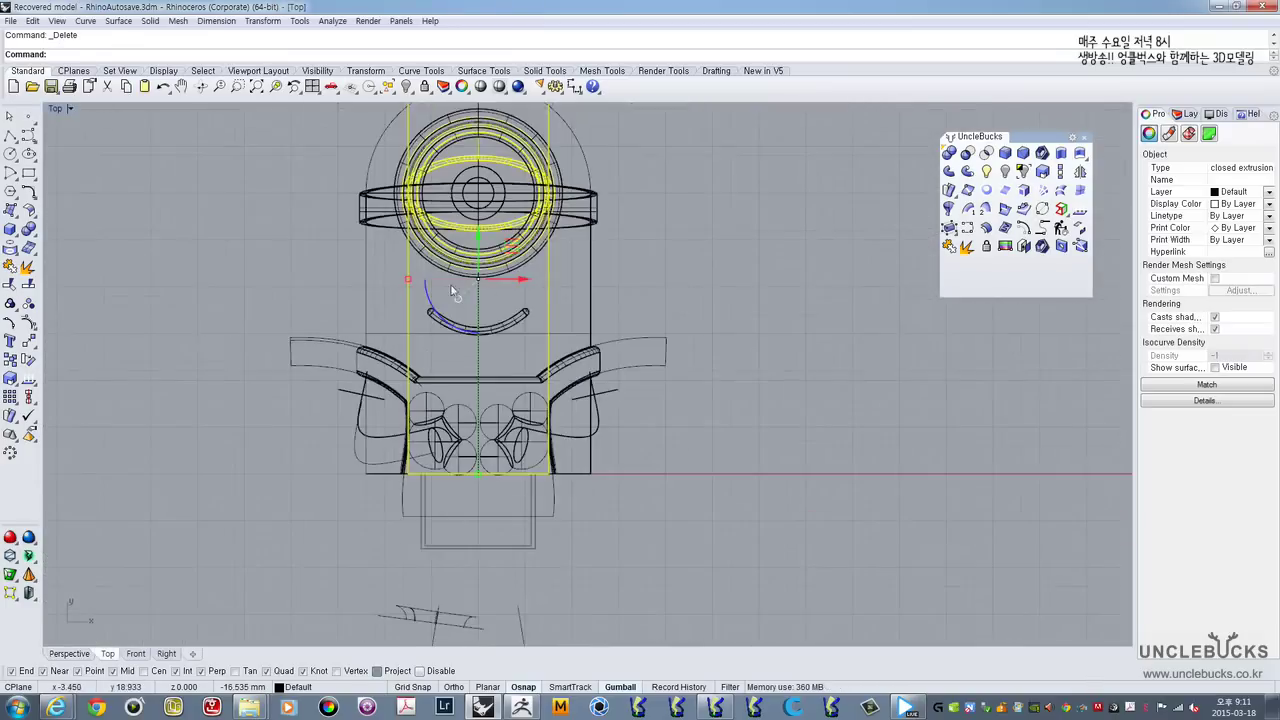
right_drag(455, 275, 461, 360)
drag(476, 344, 489, 385)
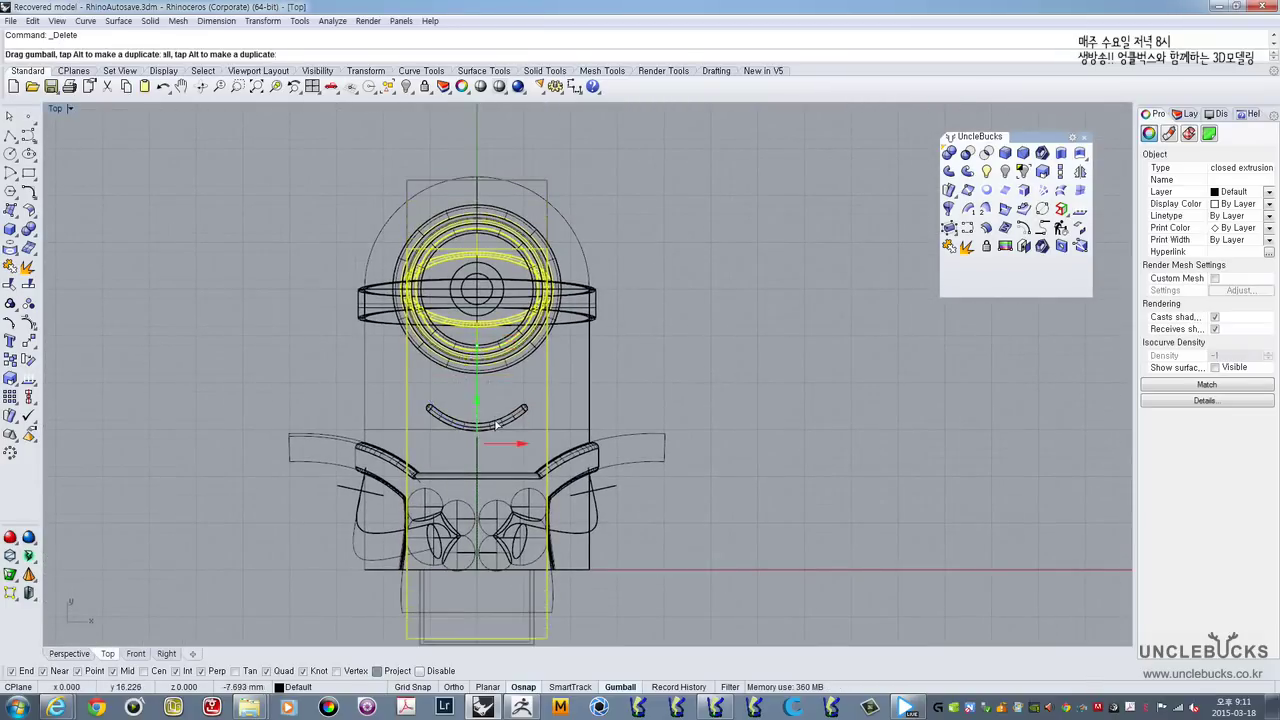
drag(494, 474, 495, 482)
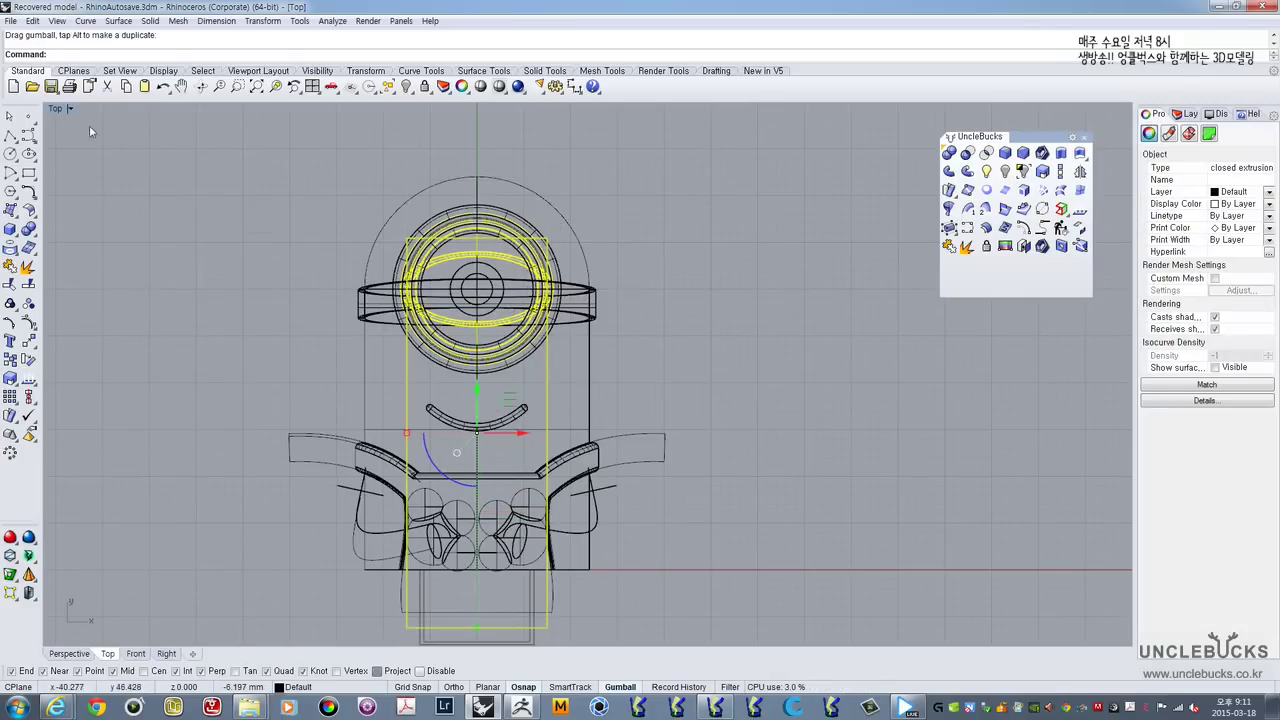
double_click(55, 108)
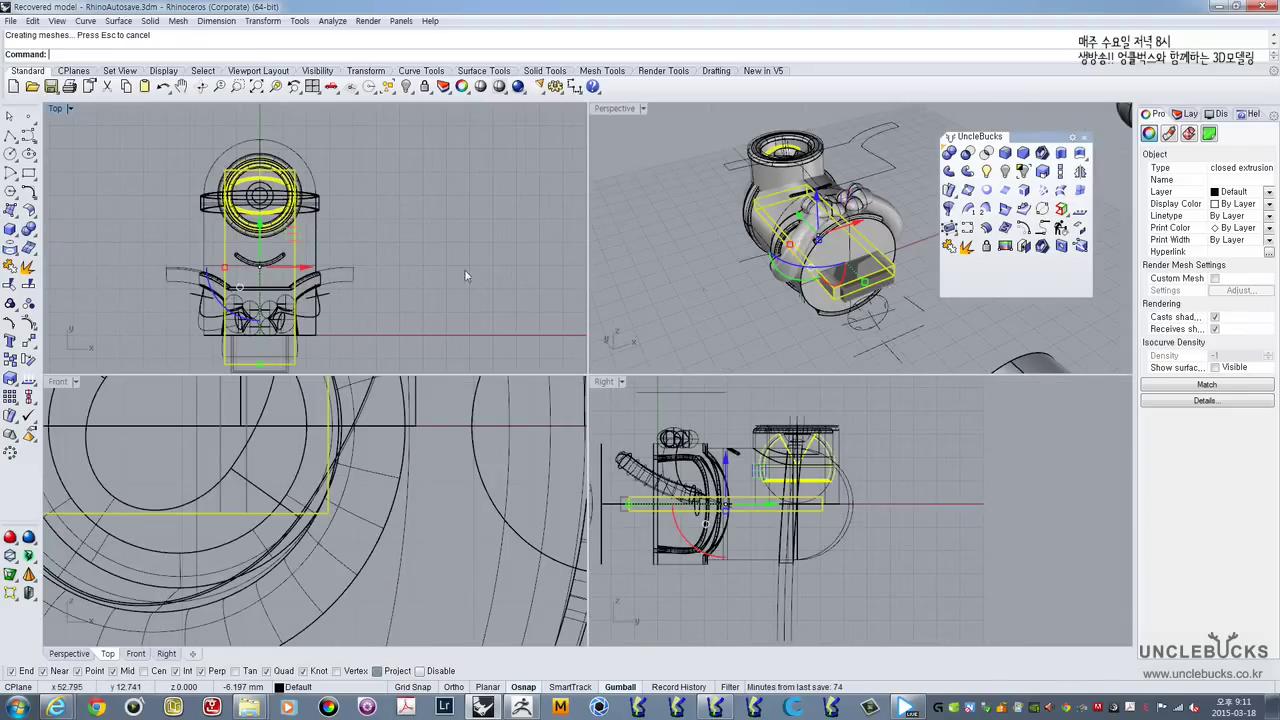
scroll(288, 212, up, 3)
double_click(59, 110)
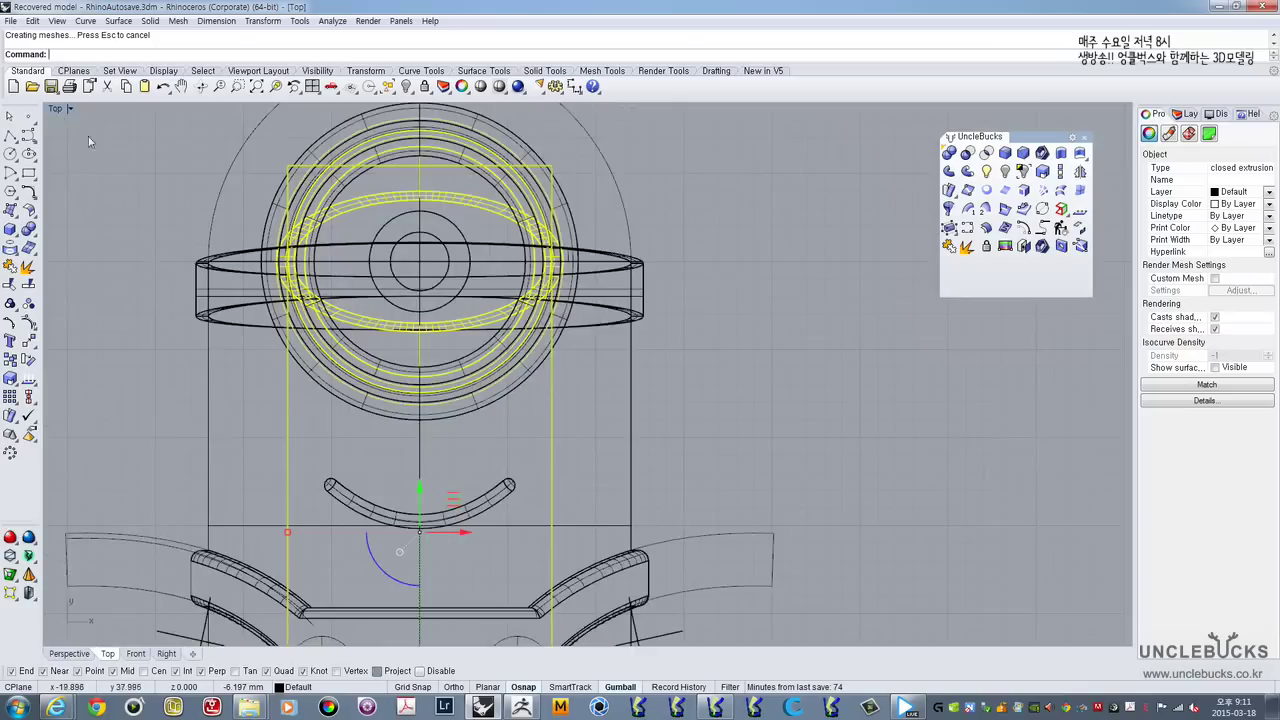
right_drag(404, 331, 406, 296)
drag(422, 469, 427, 517)
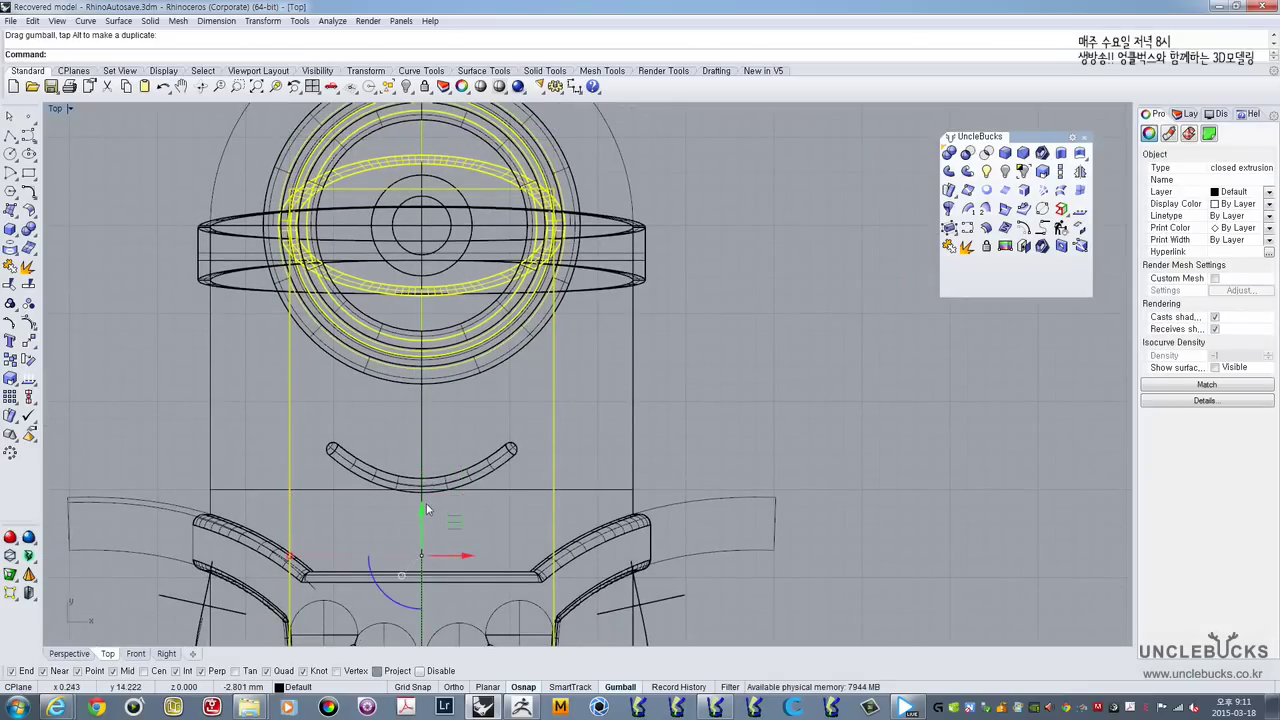
Step: Align the block's head-side end with the torso's flat base, and move the block 30 mm into the body
scroll(426, 509, down, 4)
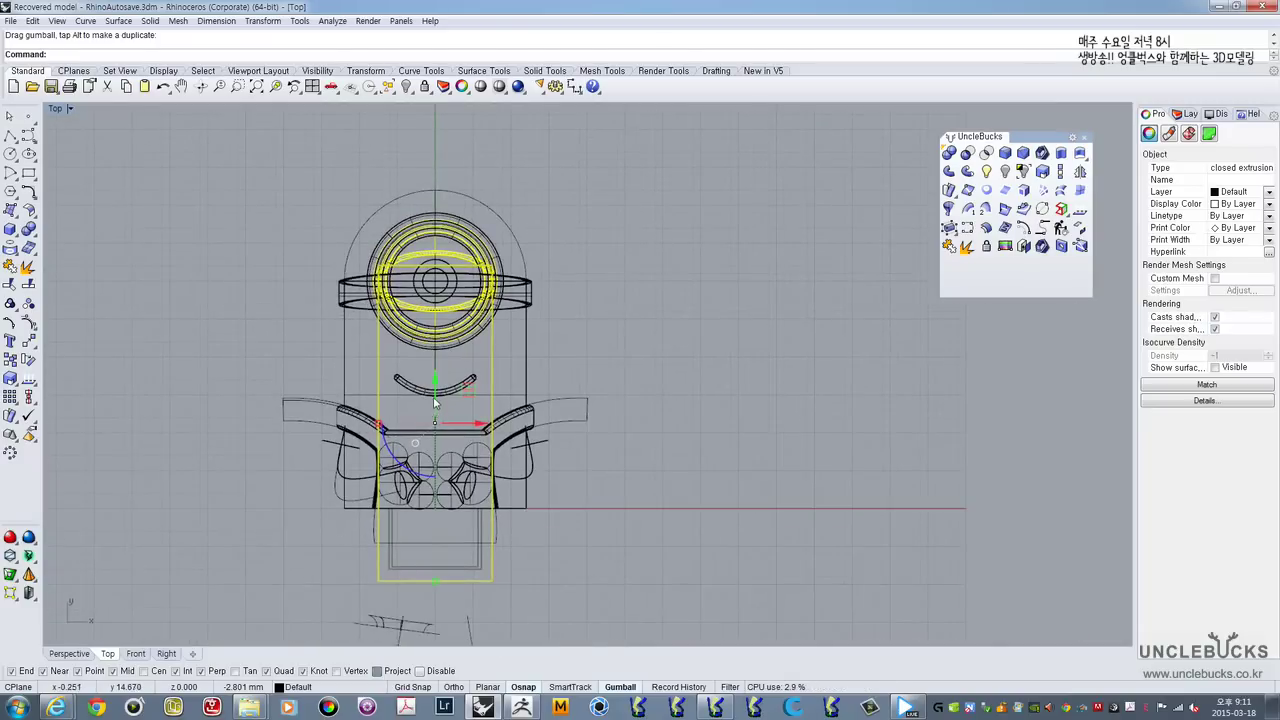
drag(435, 402, 445, 507)
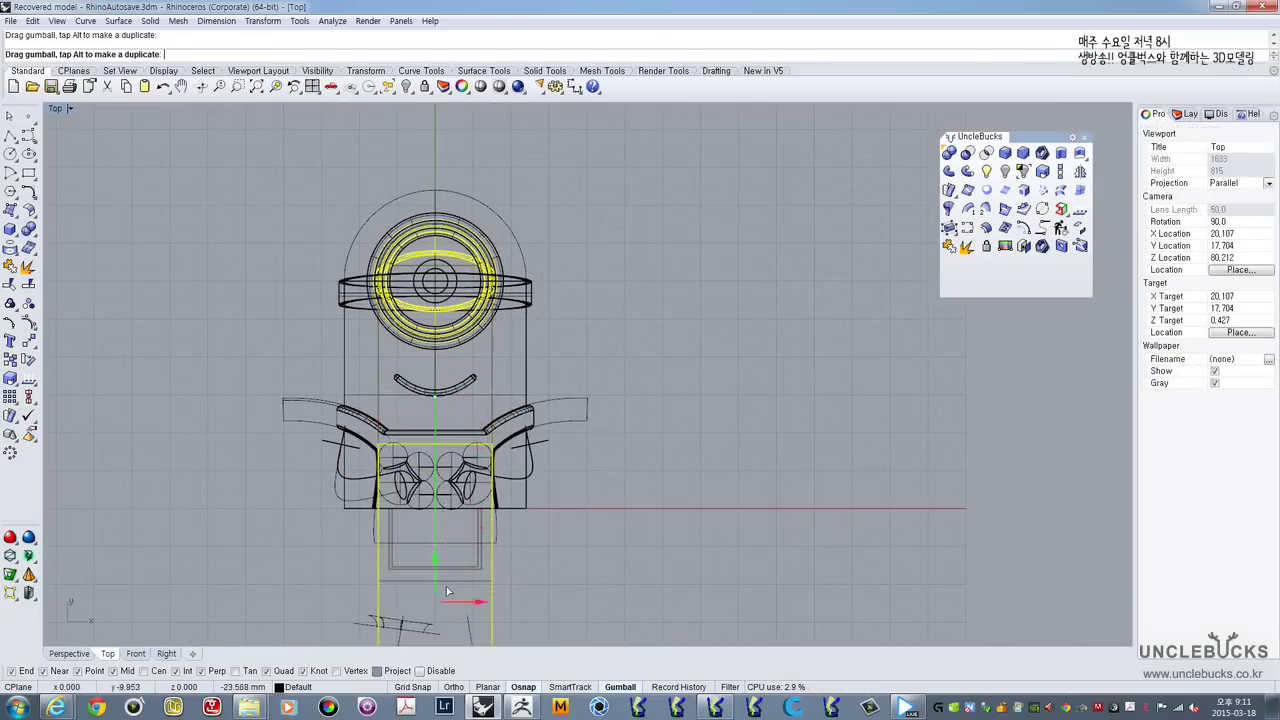
drag(447, 591, 447, 603)
right_drag(446, 559, 458, 438)
drag(447, 470, 451, 515)
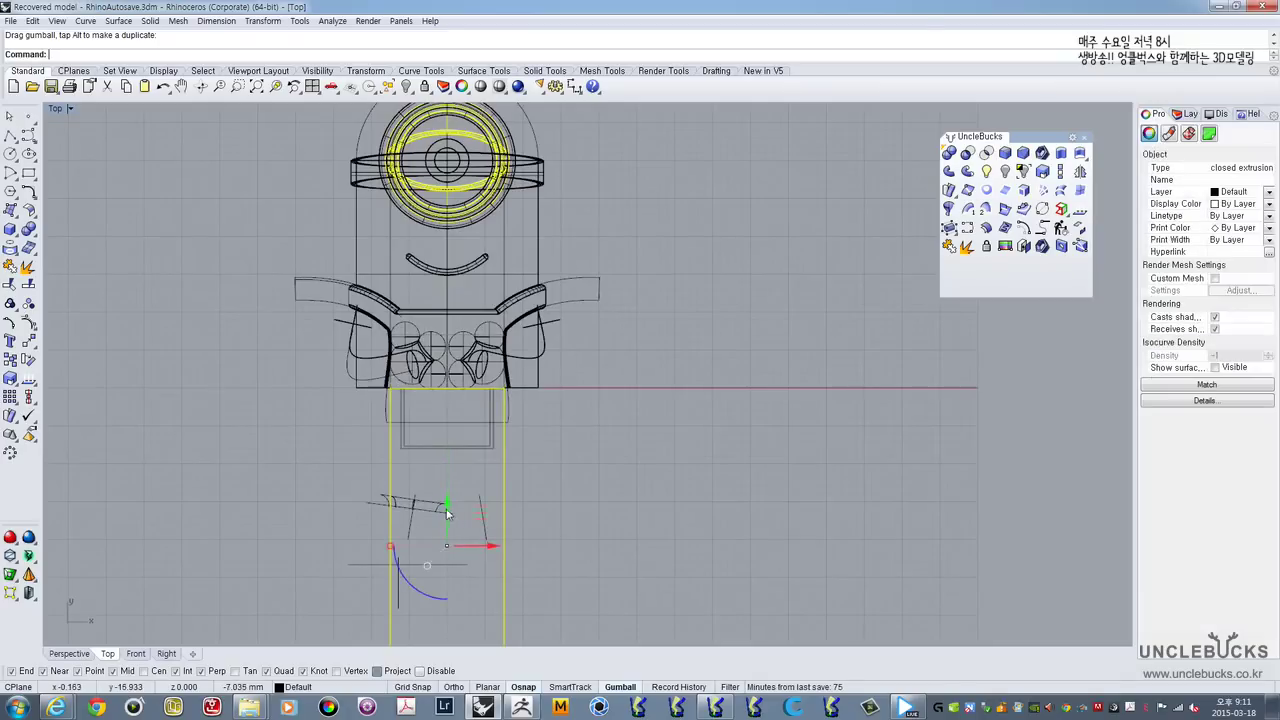
click(448, 506)
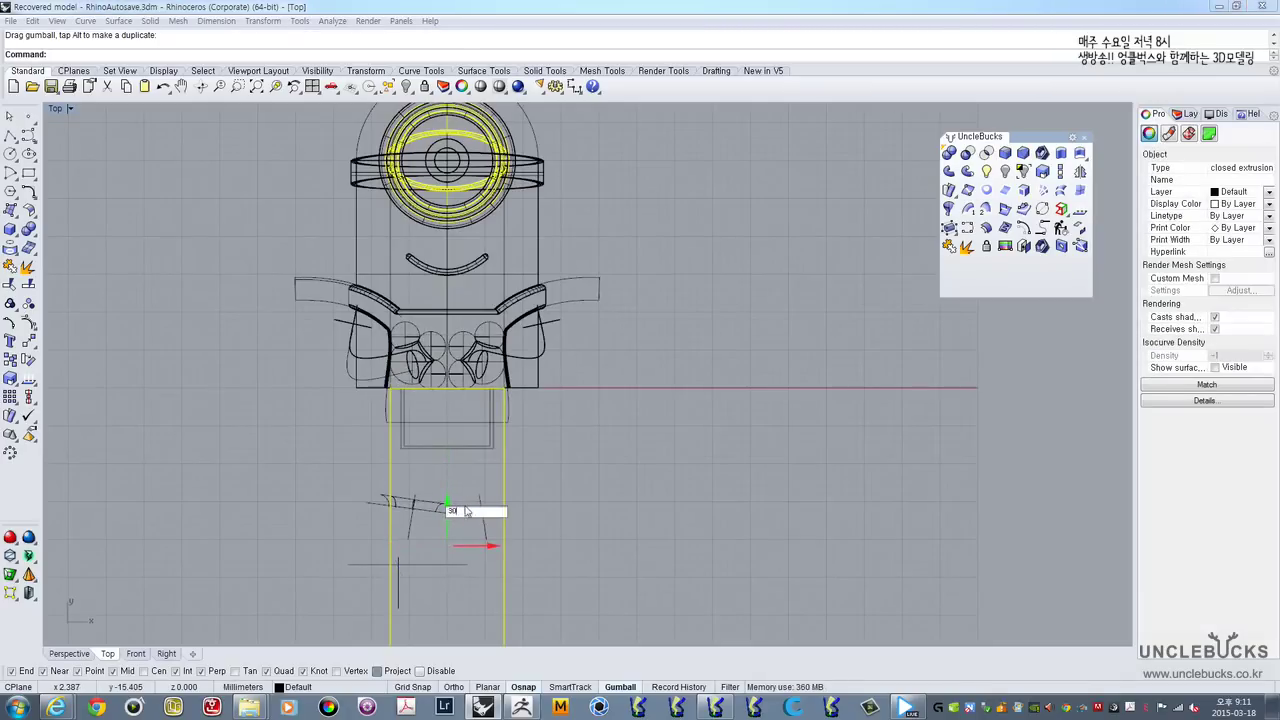
key(Return)
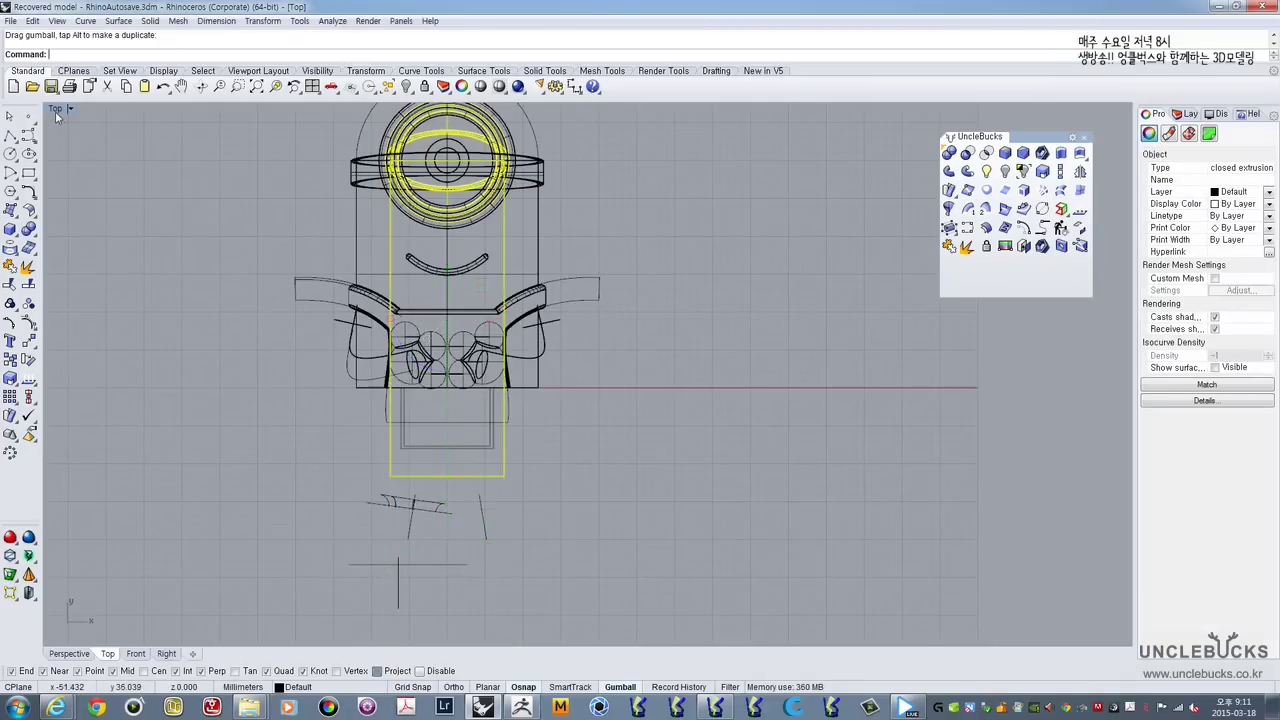
Step: Subtract the block from the torso with a Boolean difference to cut the USB slot
double_click(56, 113)
double_click(604, 113)
right_drag(668, 330, 692, 330)
click(694, 330)
click(625, 356)
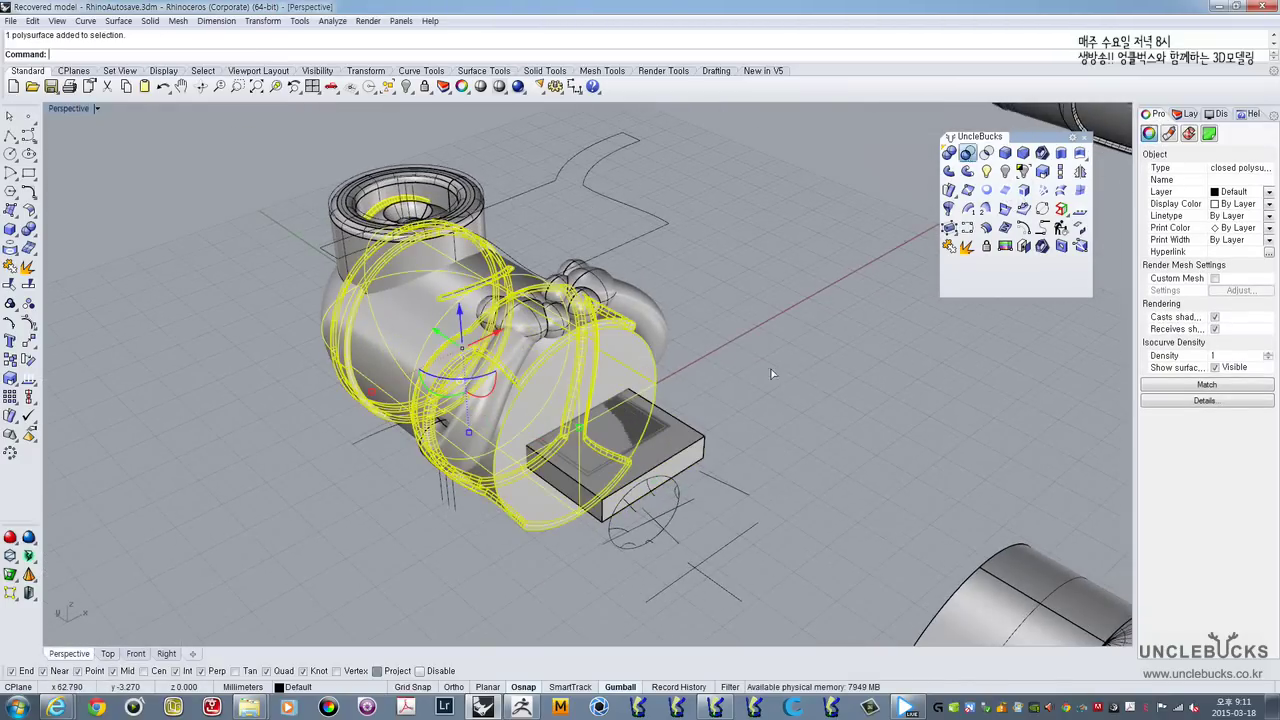
click(705, 441)
key(Return)
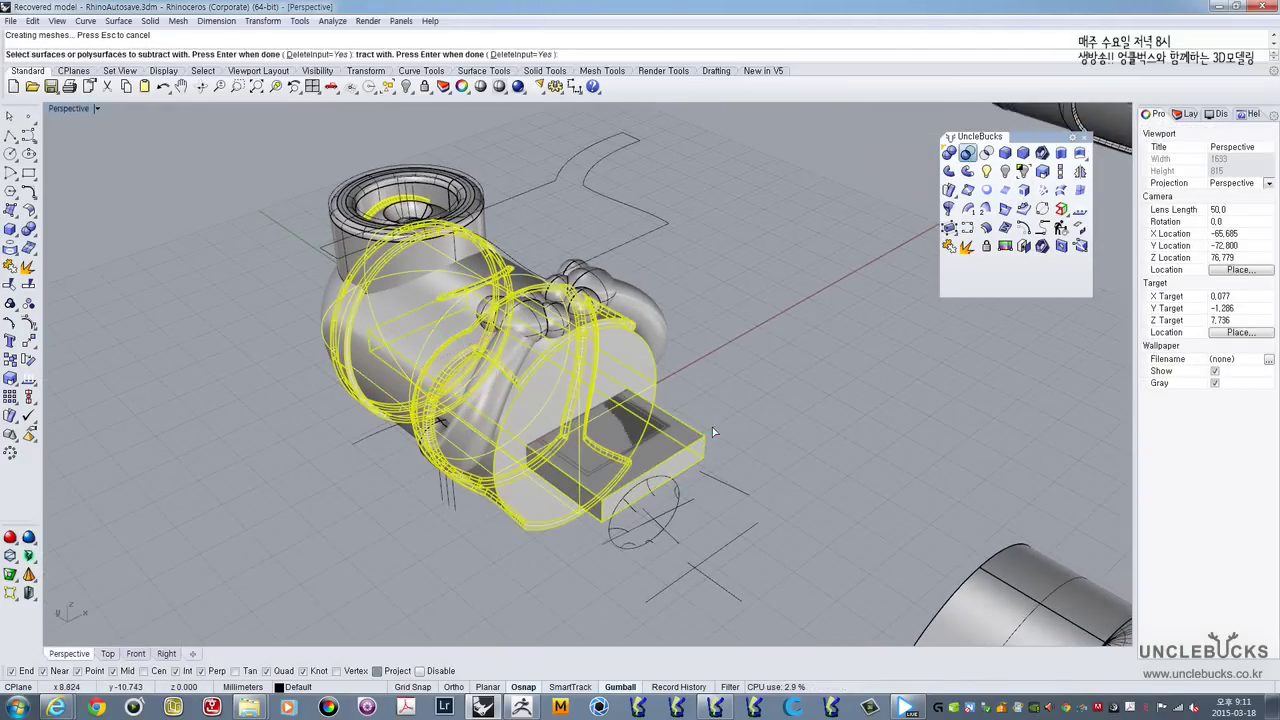
Step: Lift the torso off the USB stick to check the slot, and undo the move
click(632, 370)
right_drag(632, 370, 526, 363)
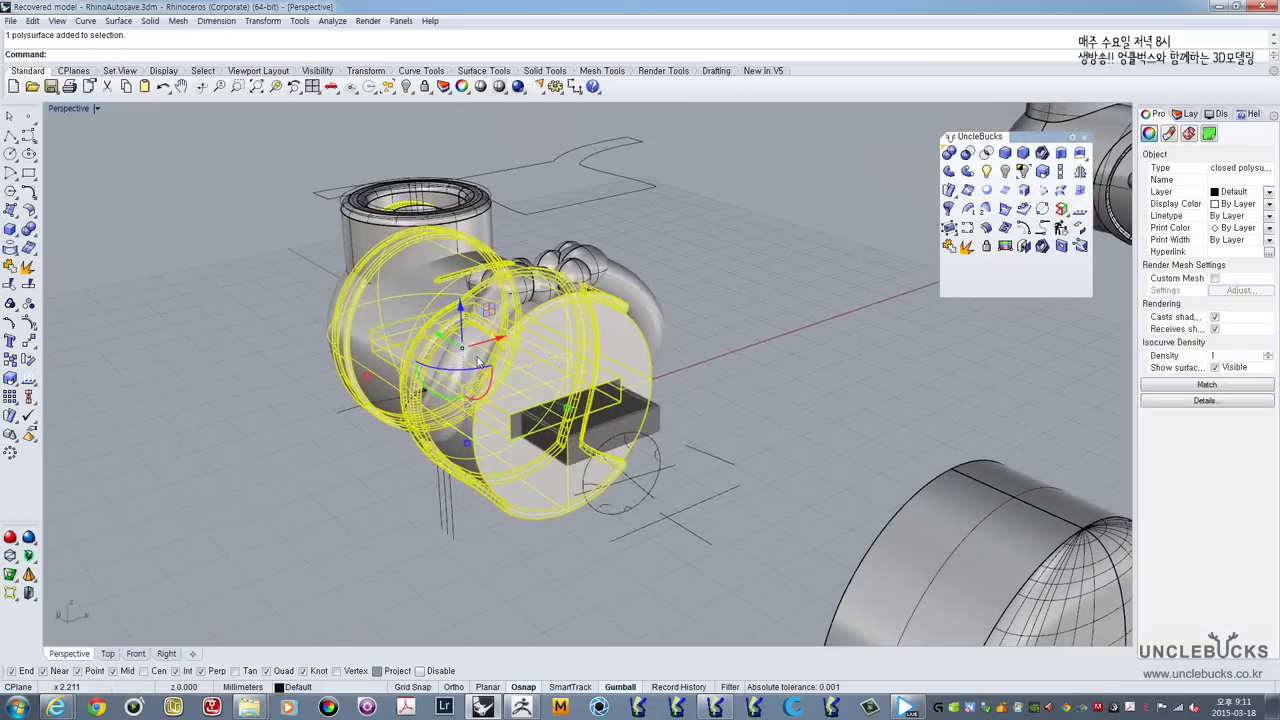
drag(461, 334, 463, 190)
click(728, 285)
right_drag(728, 285, 519, 285)
key(ctrl+z)
scroll(686, 322, down, 3)
Step: Join the torso, goggle, arms, hands and other upper body parts into one solid with a Boolean union
key(Escape)
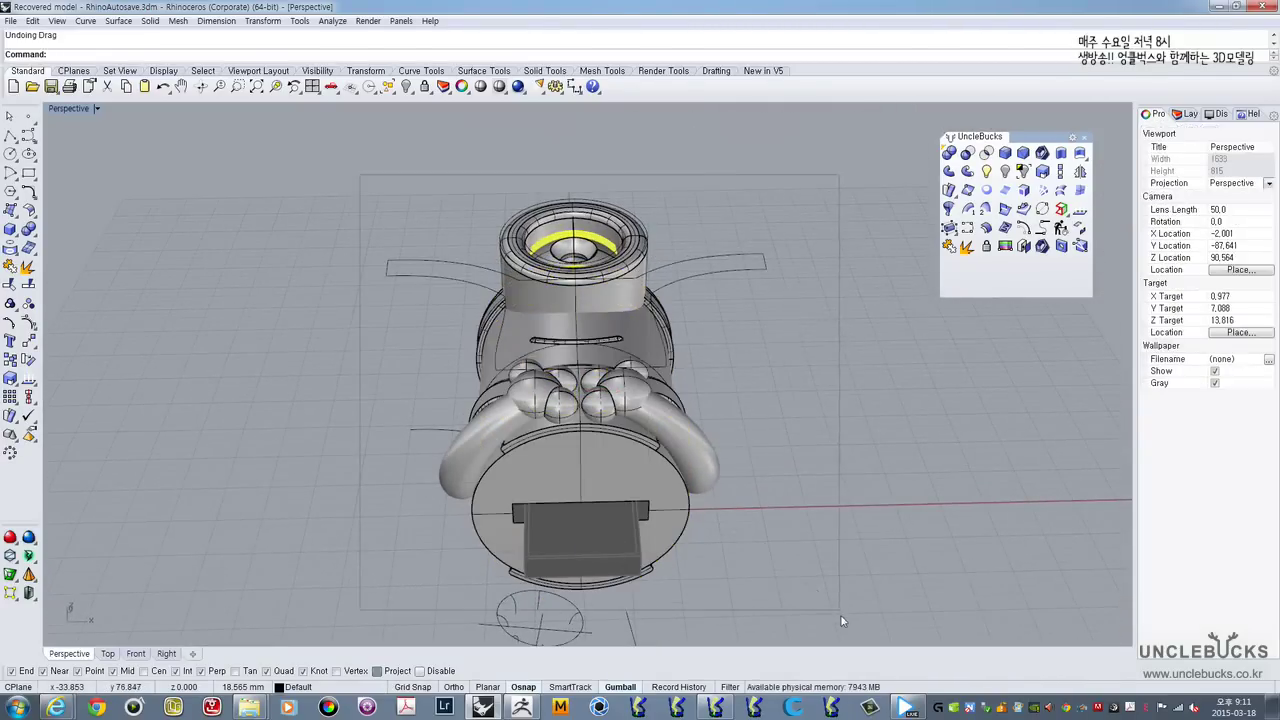
key(ctrl+a)
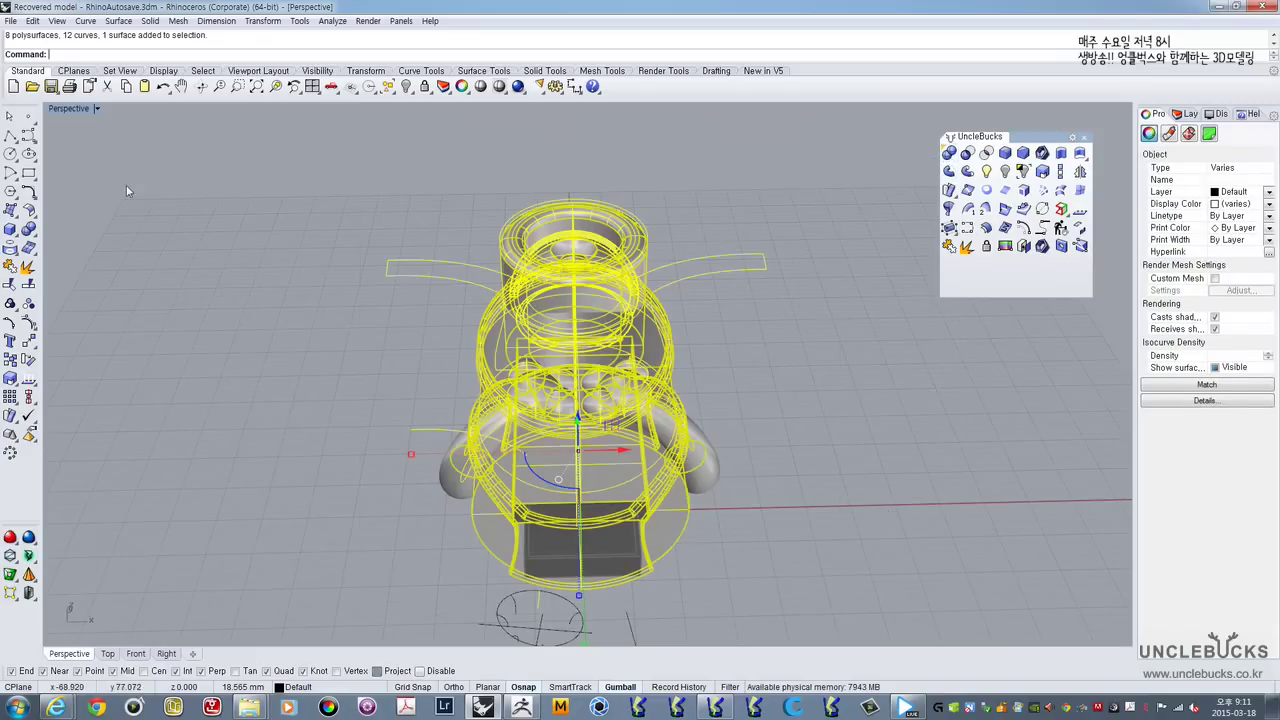
click(29, 229)
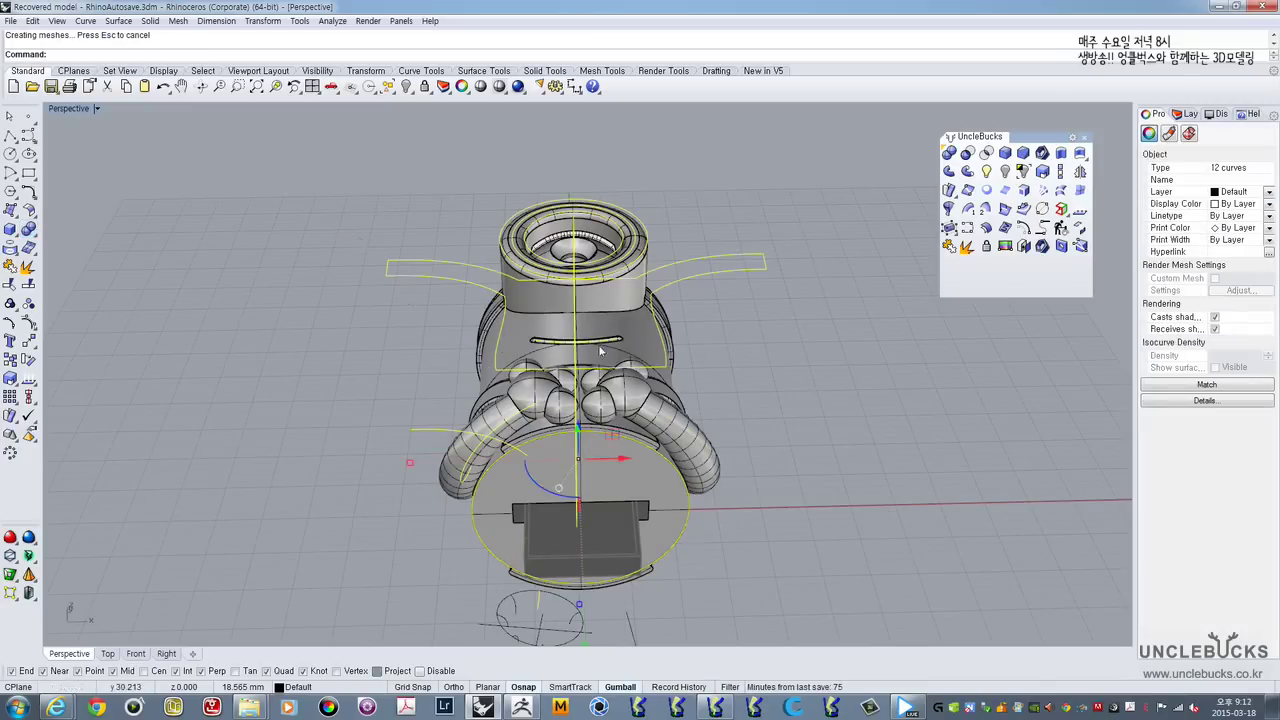
Step: Lift the united upper body vertically clear of the USB stick model
click(680, 352)
right_drag(680, 352, 588, 341)
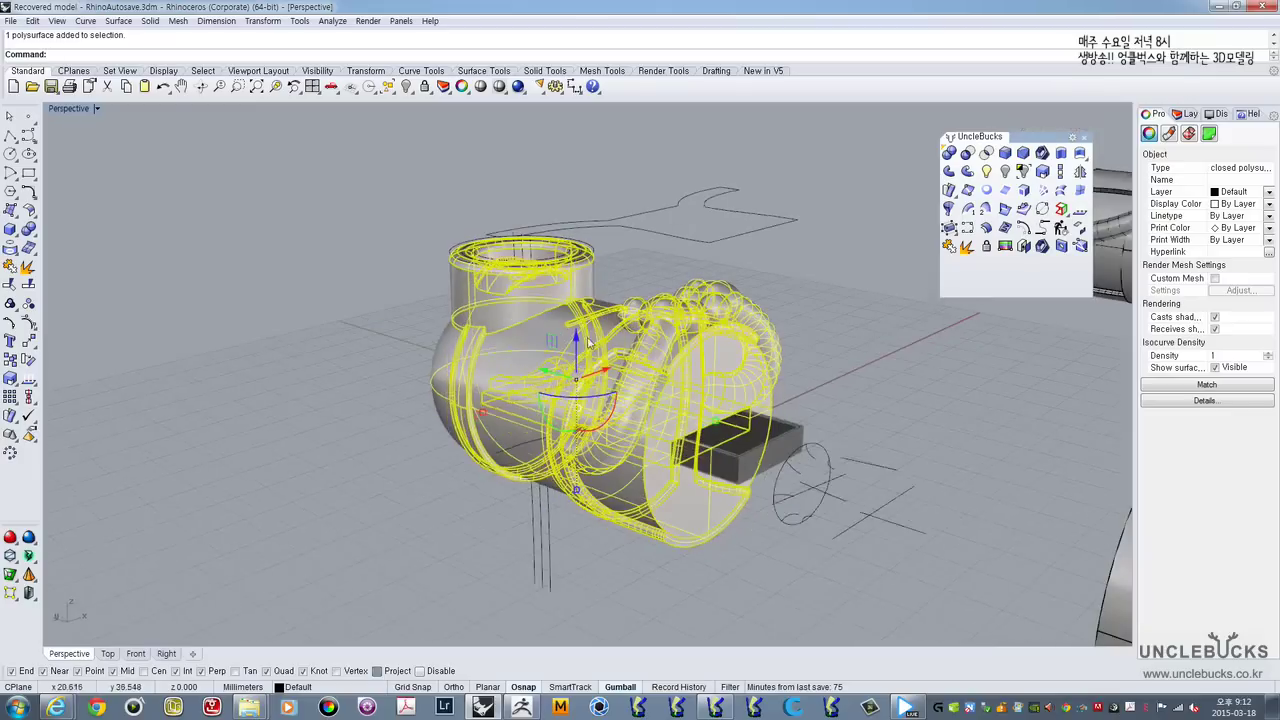
drag(577, 348, 577, 180)
scroll(577, 190, down, 4)
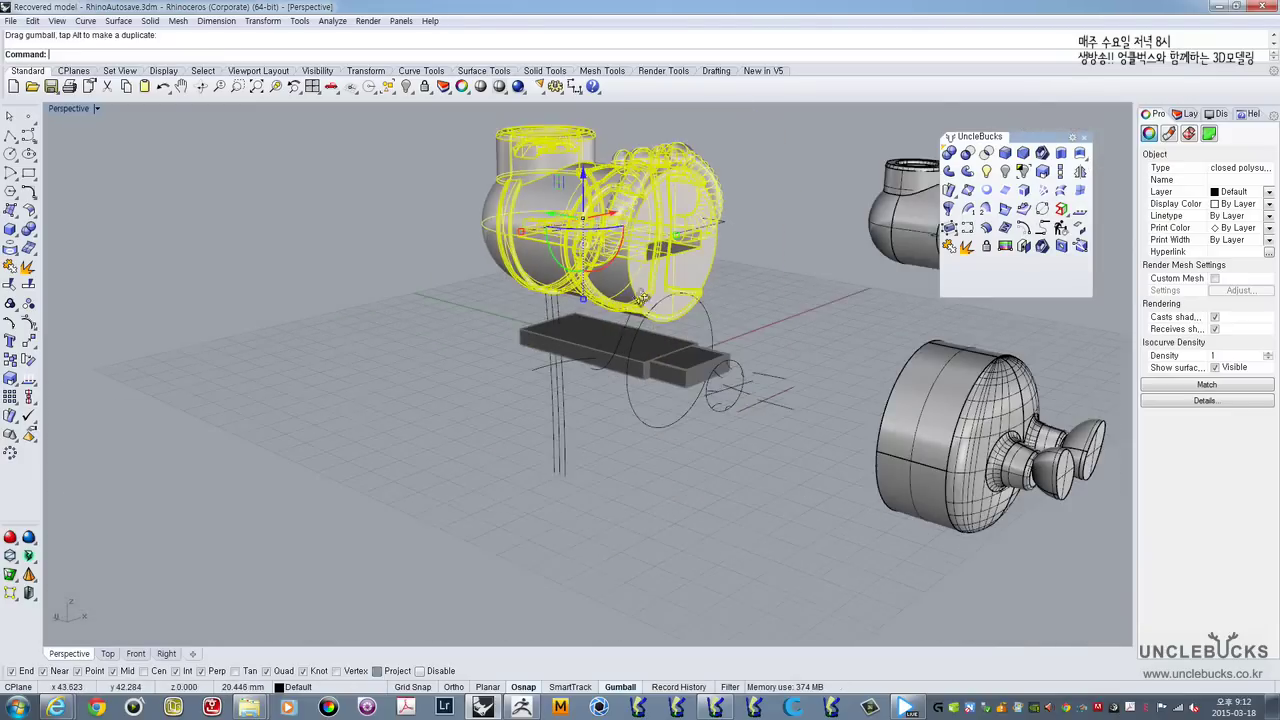
Step: Undo the vertical move of the united upper body so it sits around the USB stick
right_drag(577, 200, 715, 395)
scroll(686, 381, down, 4)
click(685, 380)
scroll(542, 346, up, 6)
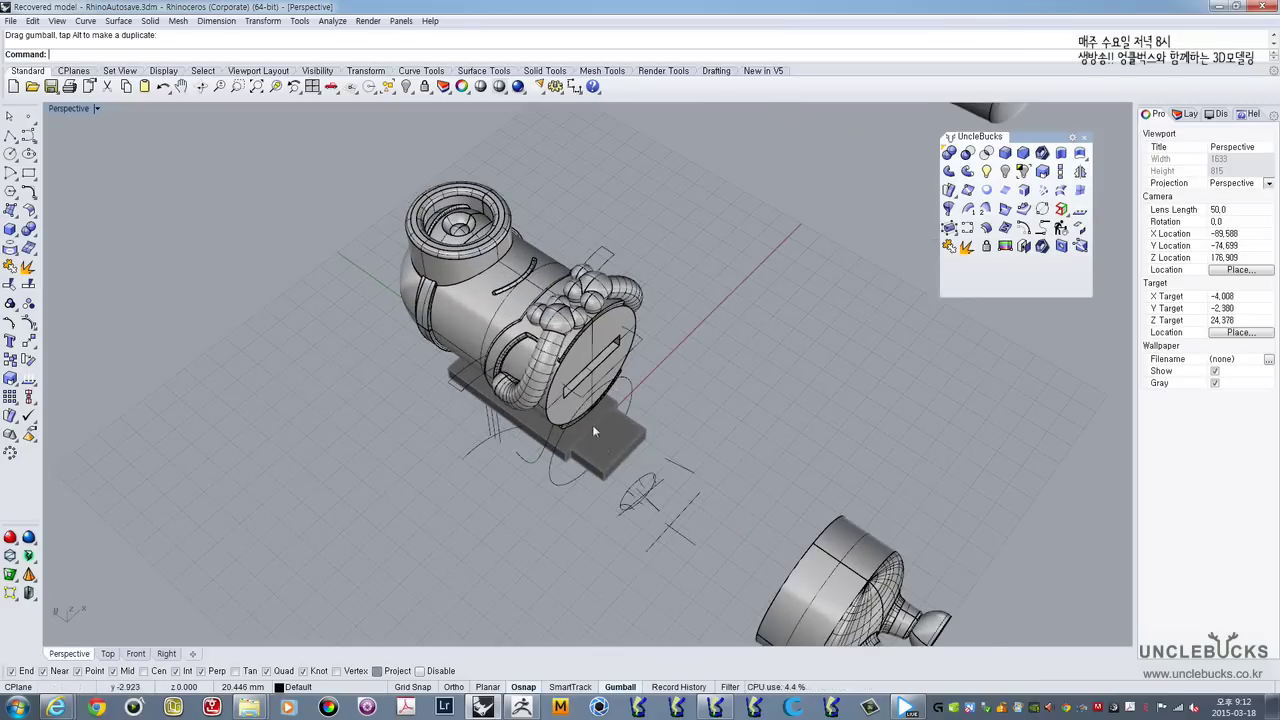
right_drag(613, 434, 741, 476)
key(ctrl+z)
click(617, 497)
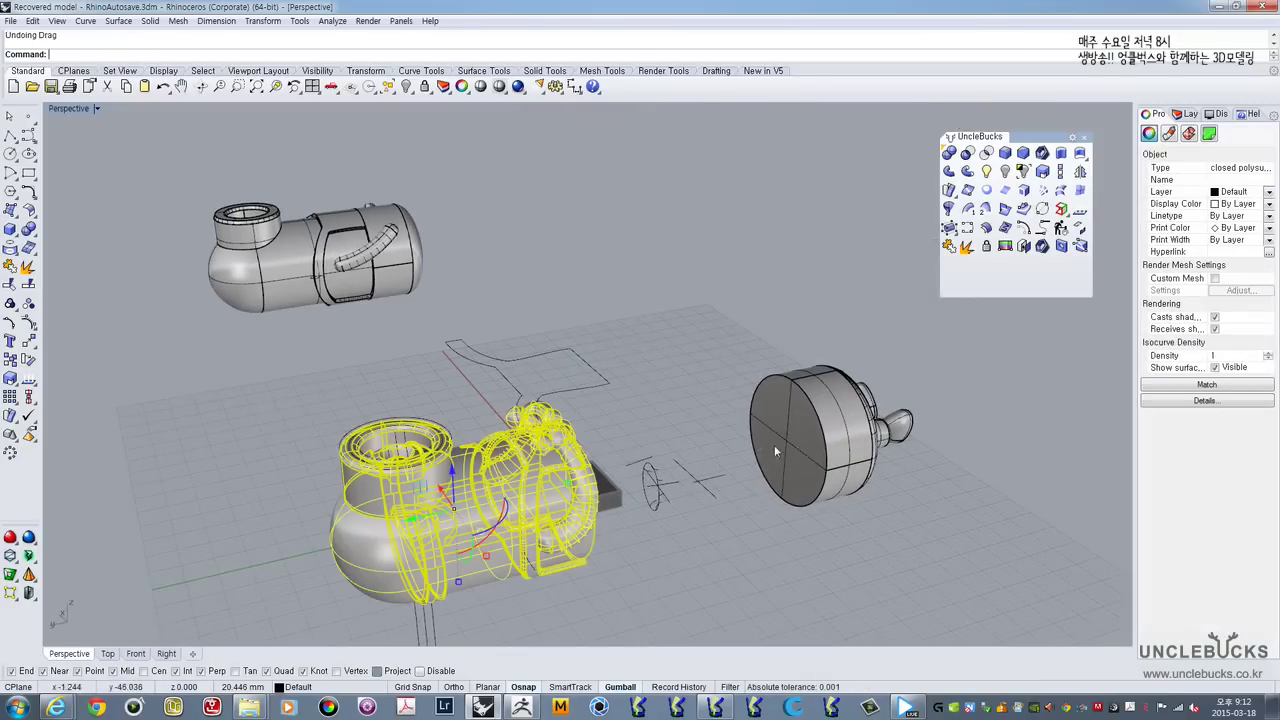
Step: Draw a closed rectangular polyline through the corners of the USB connector's end face
mouse_move(756, 410)
right_down()
mouse_move(740, 399)
mouse_move(755, 401)
right_up()
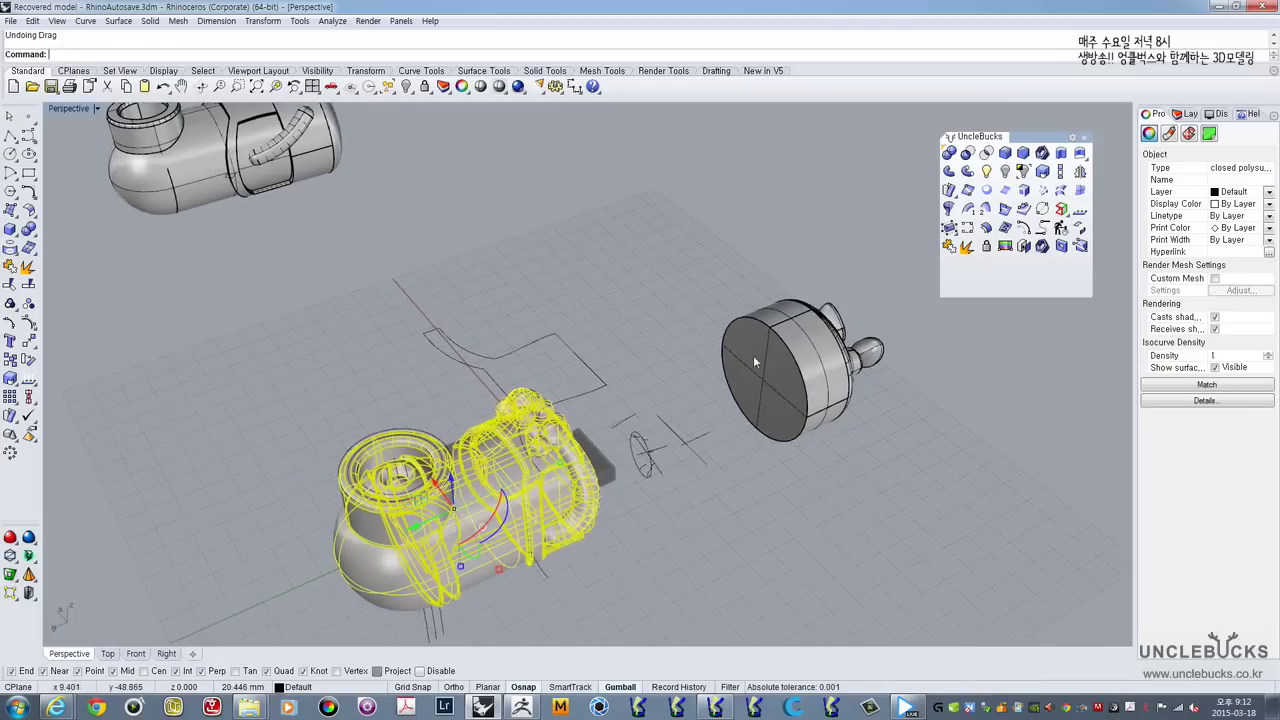
scroll(730, 353, up, 6)
right_drag(730, 353, 537, 350)
scroll(537, 350, up, 4)
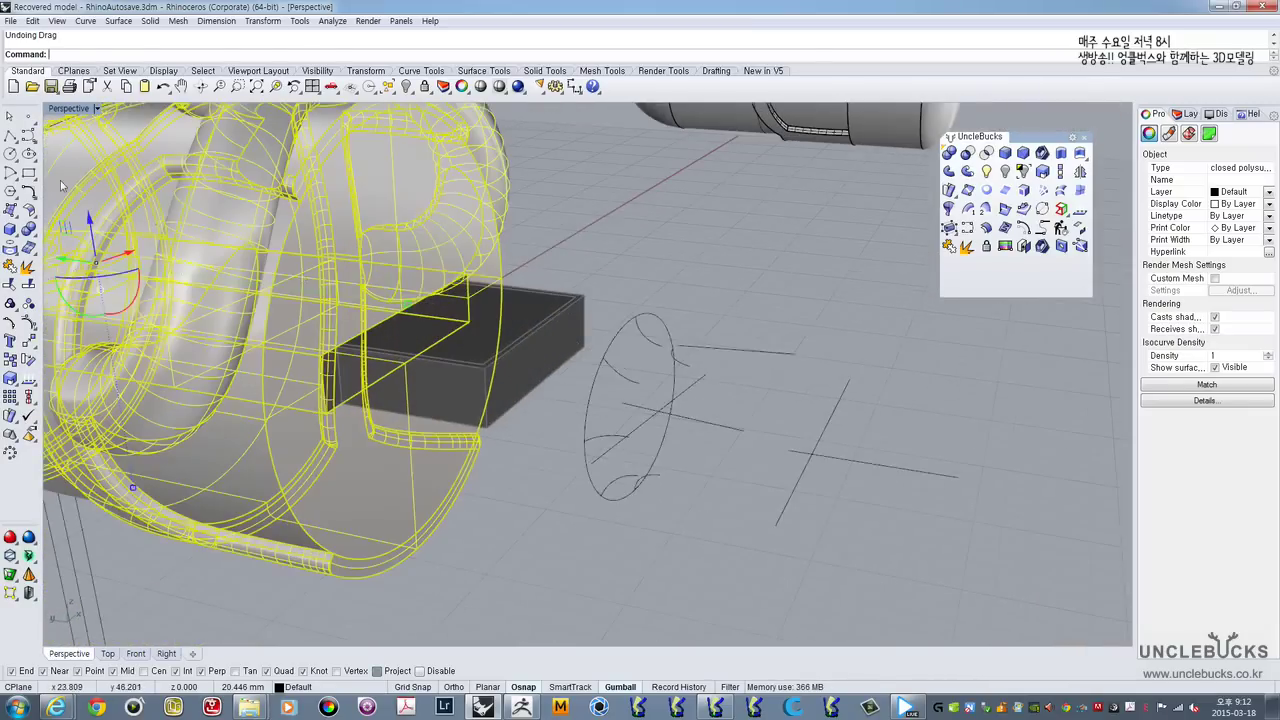
click(11, 136)
right_drag(506, 396, 512, 430)
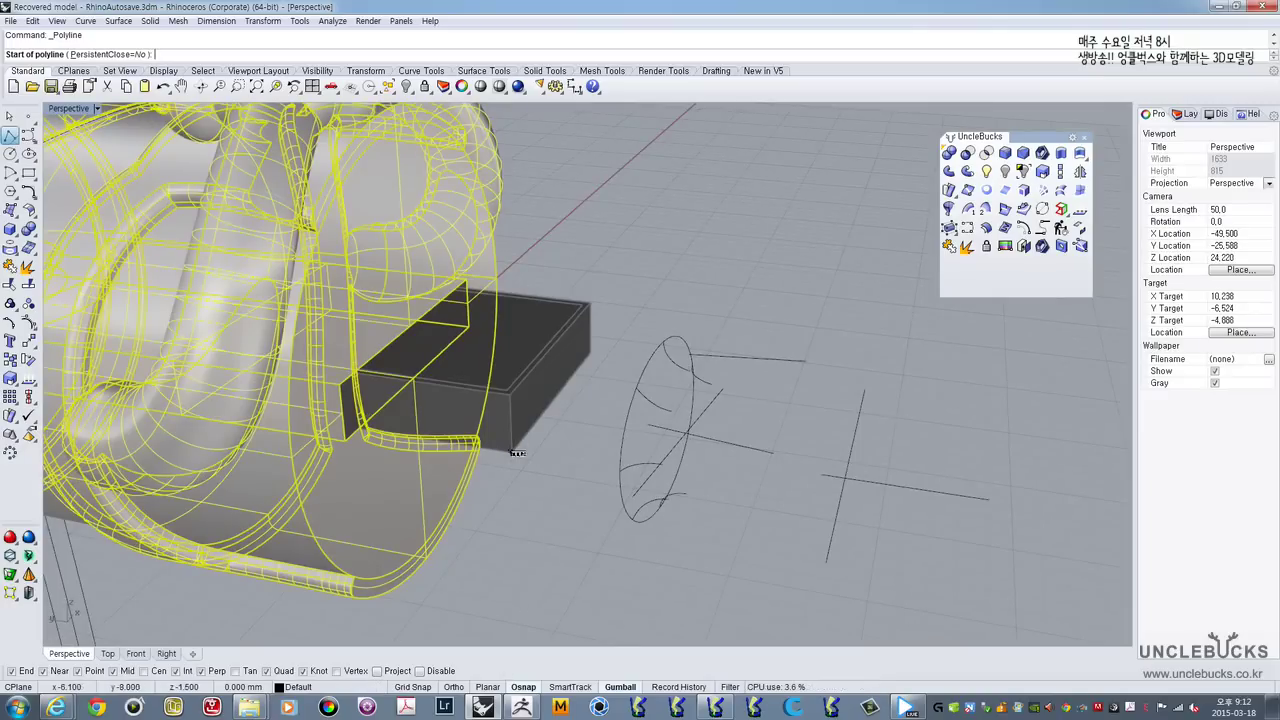
click(513, 452)
click(590, 302)
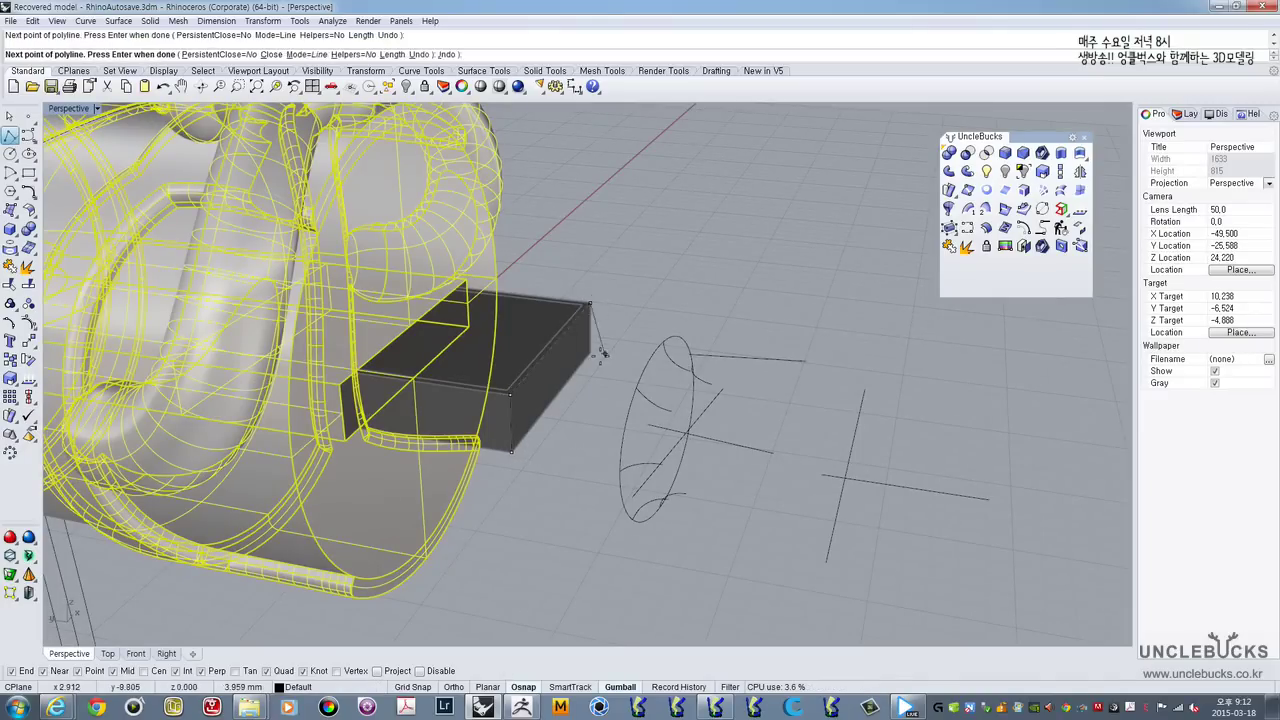
click(588, 352)
click(510, 452)
click(510, 428)
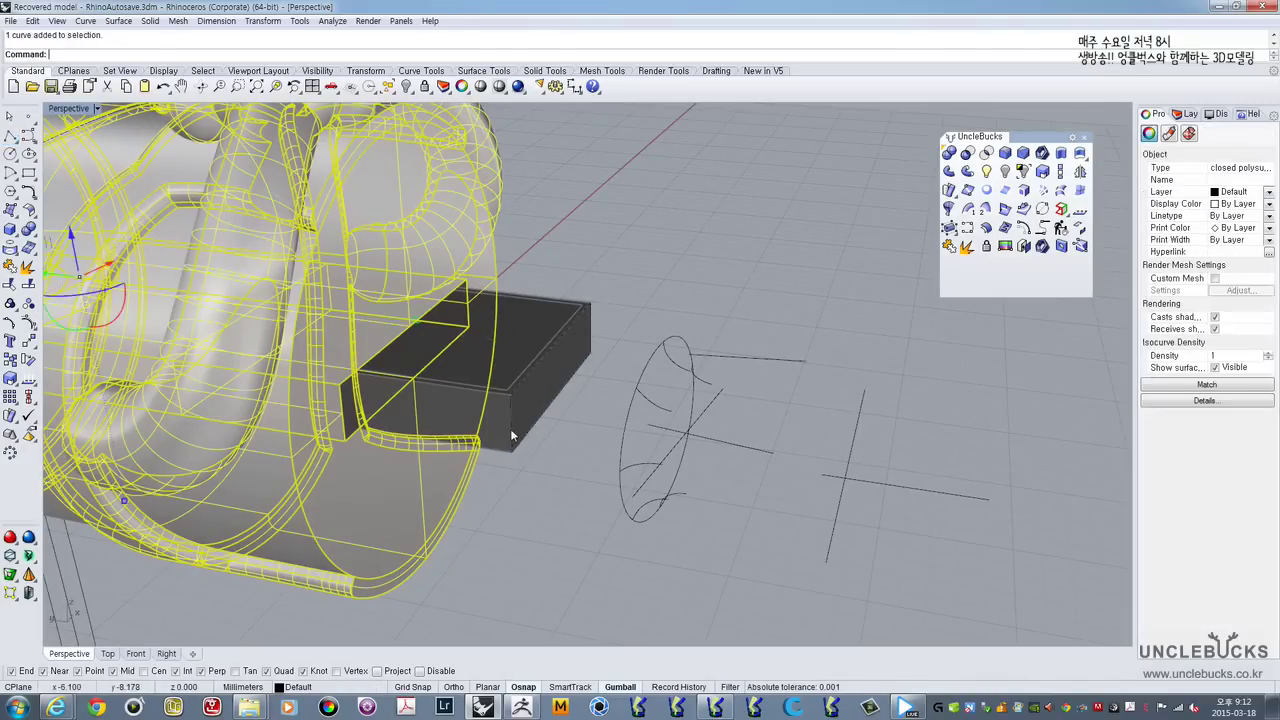
Step: Extrude the rectangle as a solid from the connector's end into the lower body
scroll(510, 428, down, 4)
click(1061, 152)
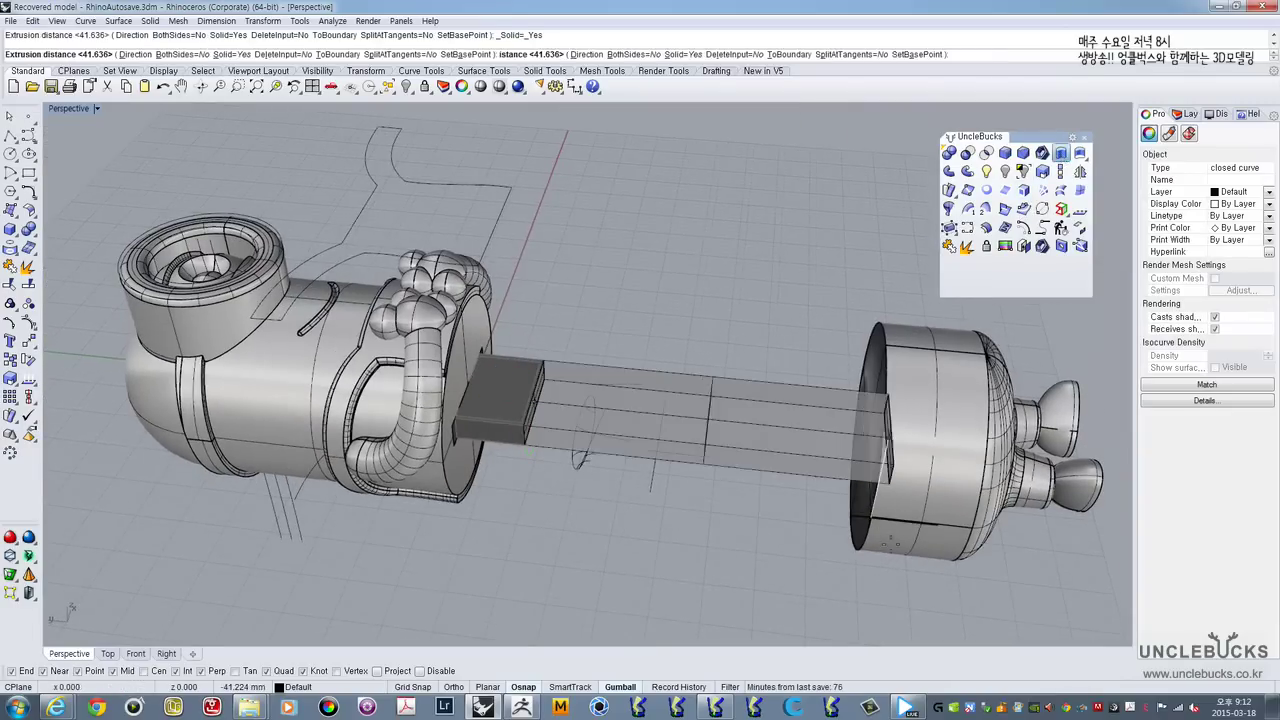
click(943, 600)
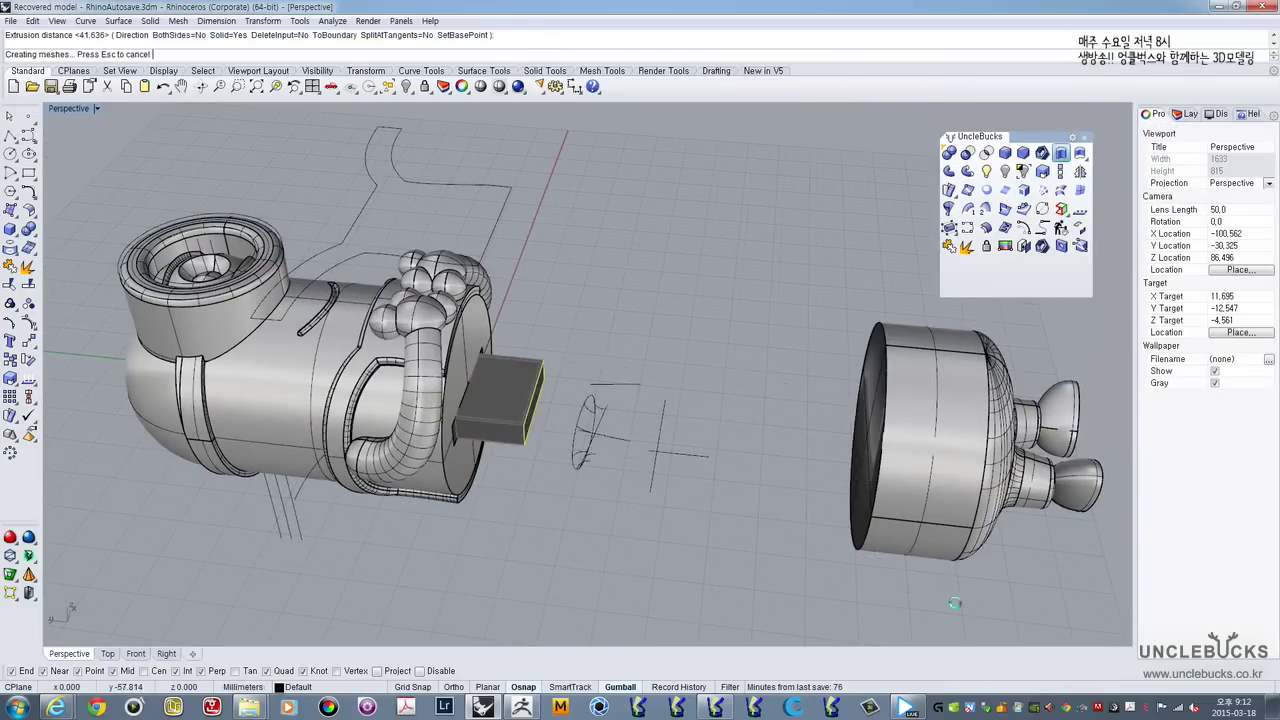
scroll(769, 492, up, 3)
right_drag(769, 492, 762, 520)
Step: Check in the Top view how far the extruded block reaches into the lower body
click(762, 520)
click(670, 324)
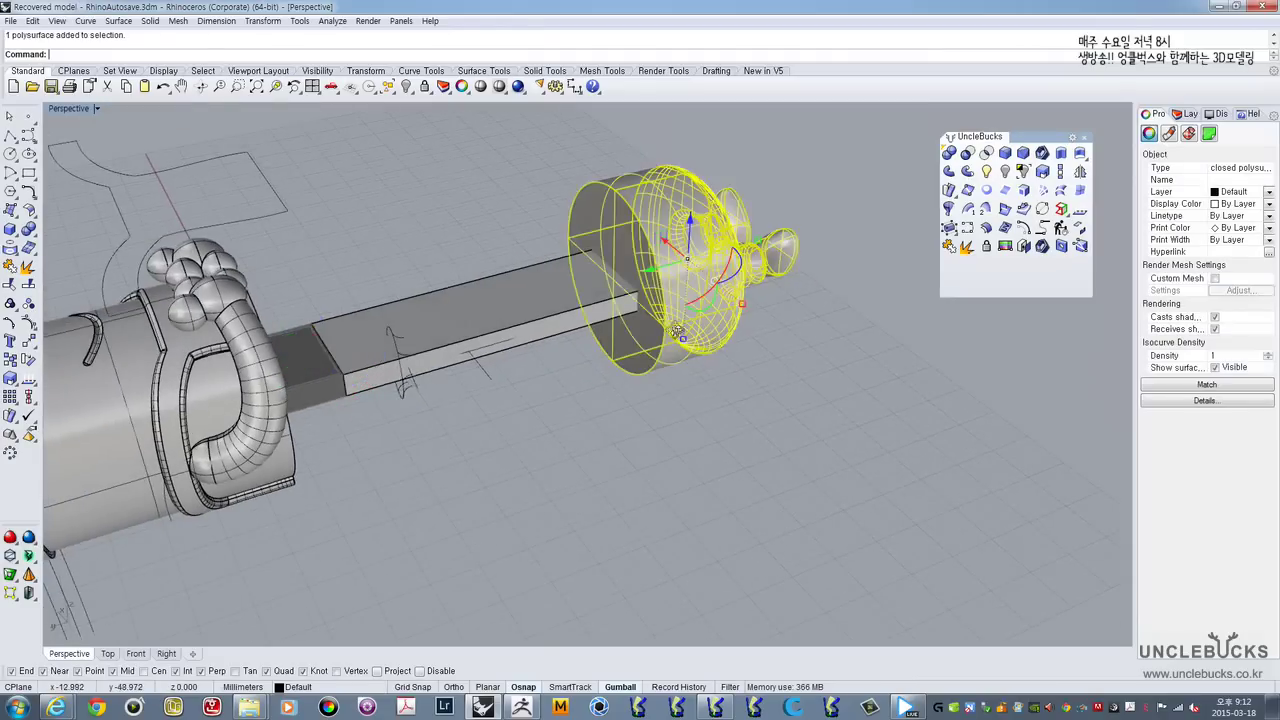
right_drag(672, 328, 593, 394)
click(492, 246)
double_click(70, 109)
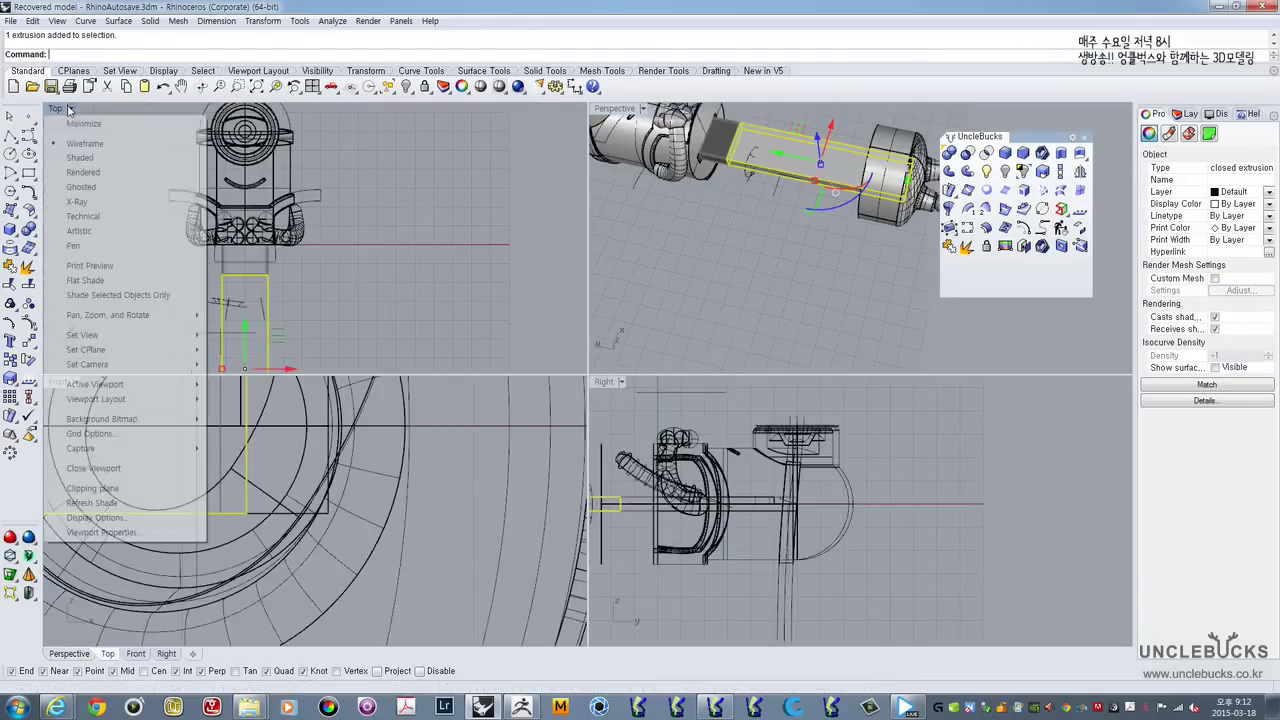
double_click(69, 110)
click(628, 462)
click(626, 462)
right_drag(578, 466, 647, 206)
click(565, 395)
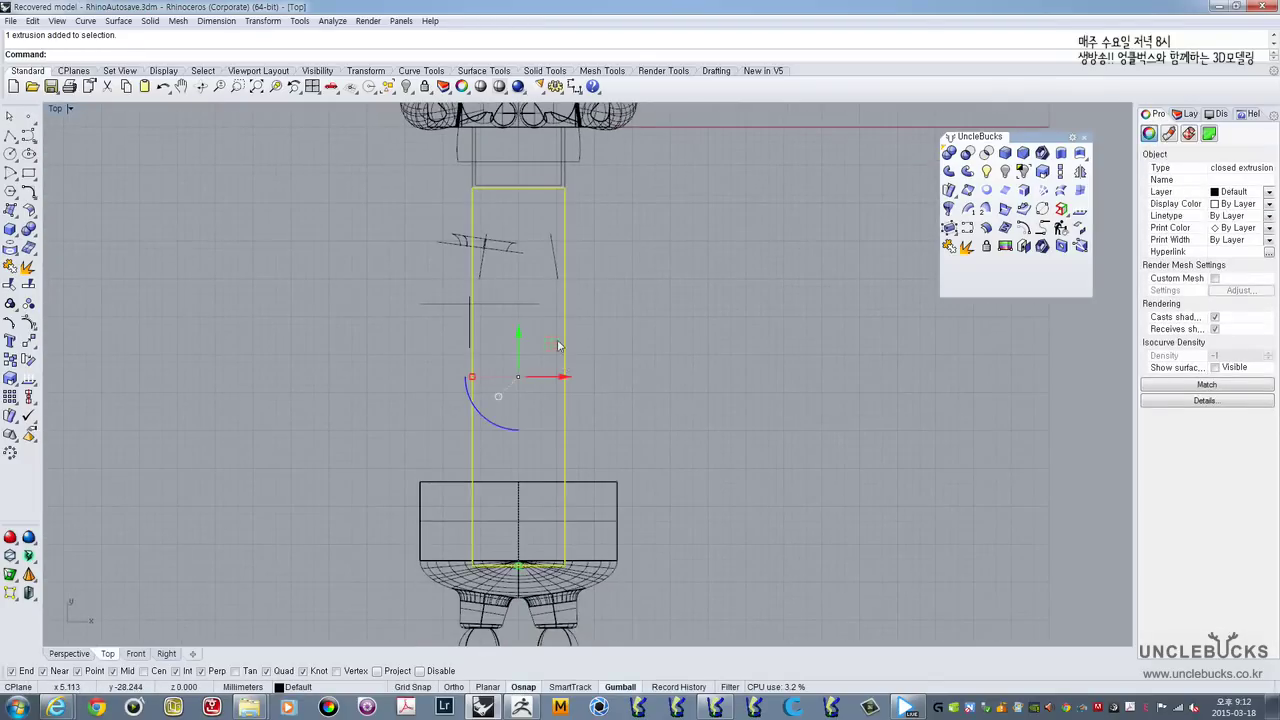
double_click(54, 110)
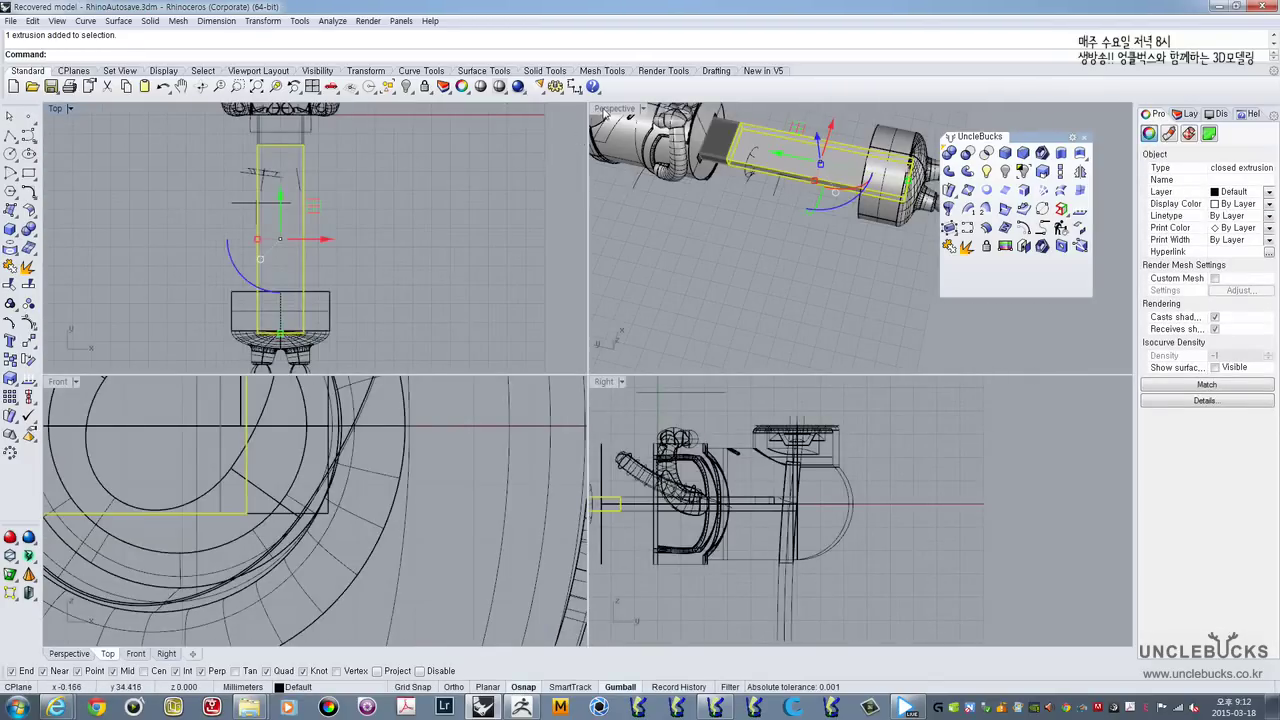
double_click(612, 108)
right_drag(521, 273, 611, 424)
Step: Subtract the extruded block from the lower body with a Boolean difference to cut the connector recess
click(652, 332)
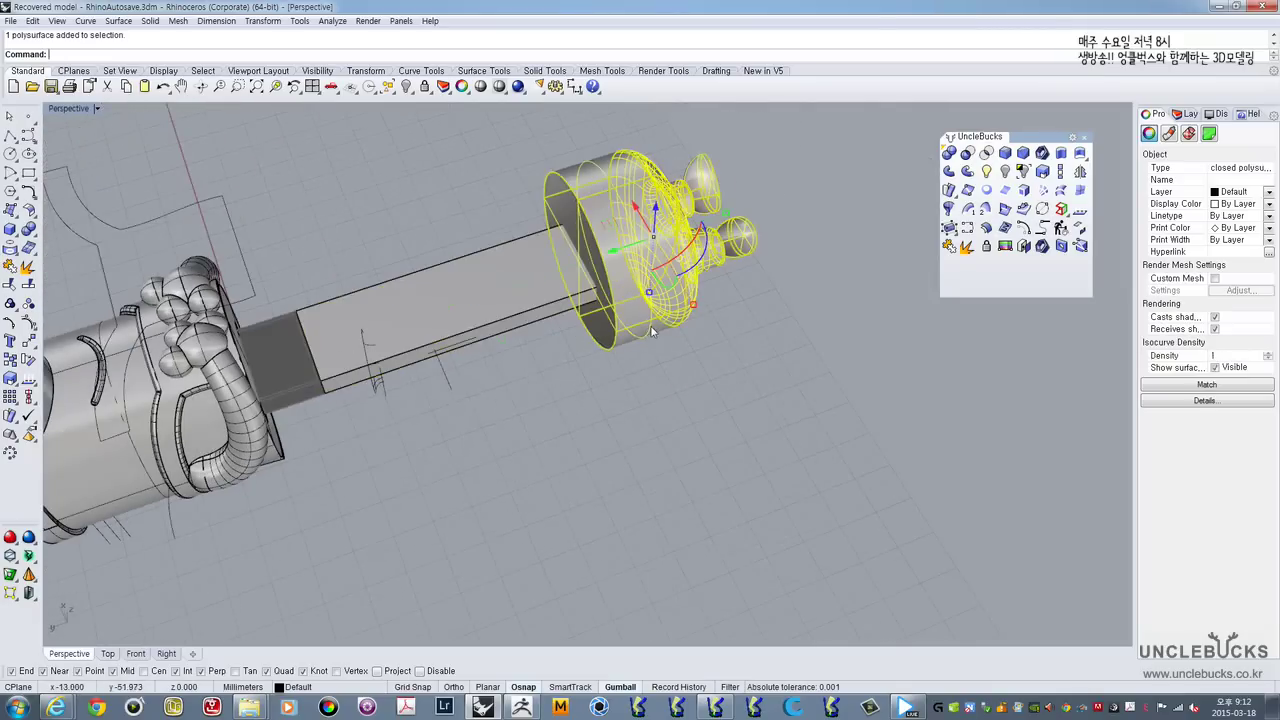
click(547, 320)
right_click(547, 322)
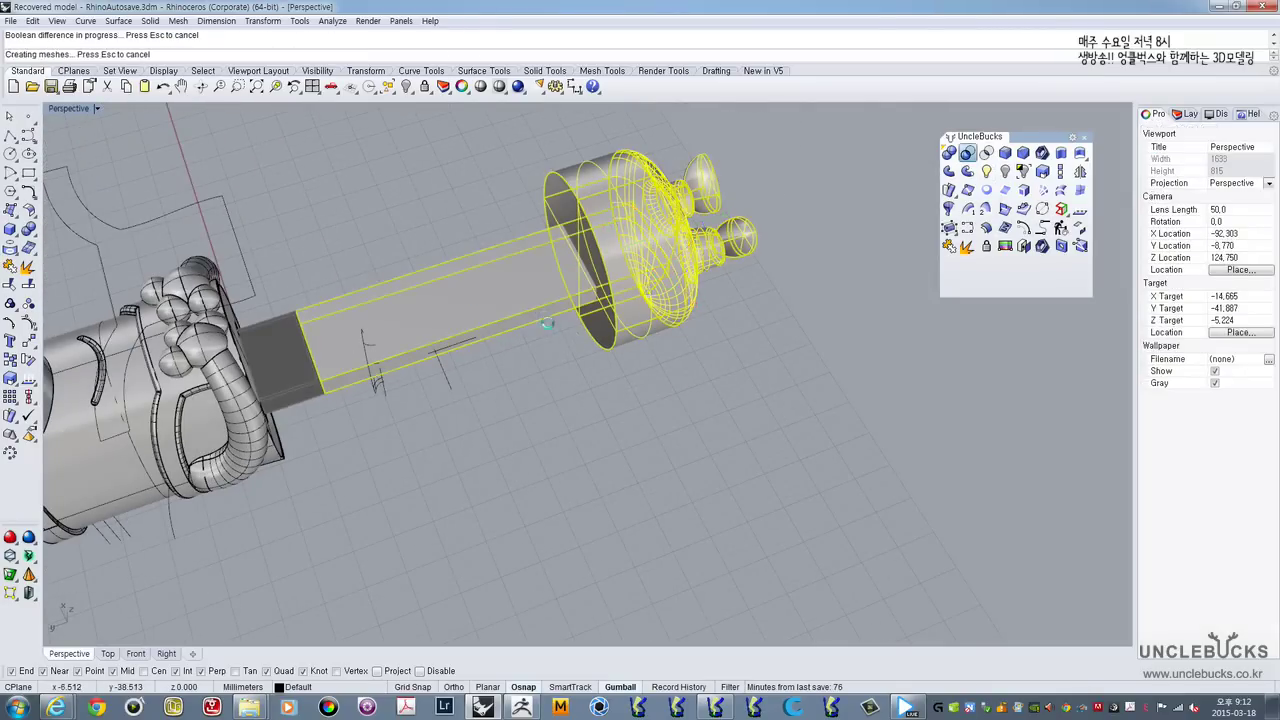
right_drag(547, 414, 468, 446)
Step: Slide the lower body along the model's length over the USB connector until it meets the upper body
click(686, 350)
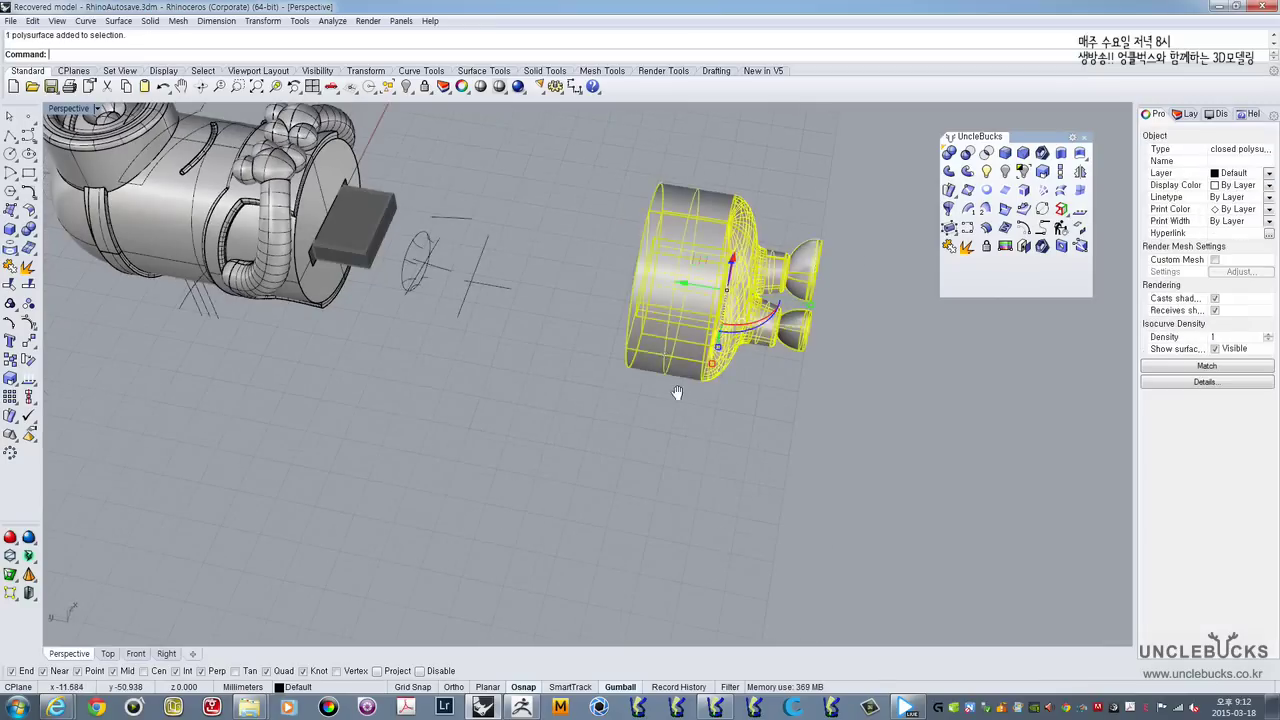
shift+right_drag(677, 394, 734, 505)
drag(740, 400, 418, 359)
click(511, 271)
shift+right_drag(453, 297, 788, 415)
right_drag(788, 415, 634, 391)
scroll(634, 397, down, 3)
shift+right_drag(645, 447, 640, 404)
scroll(674, 353, up, 7)
scroll(639, 404, down, 3)
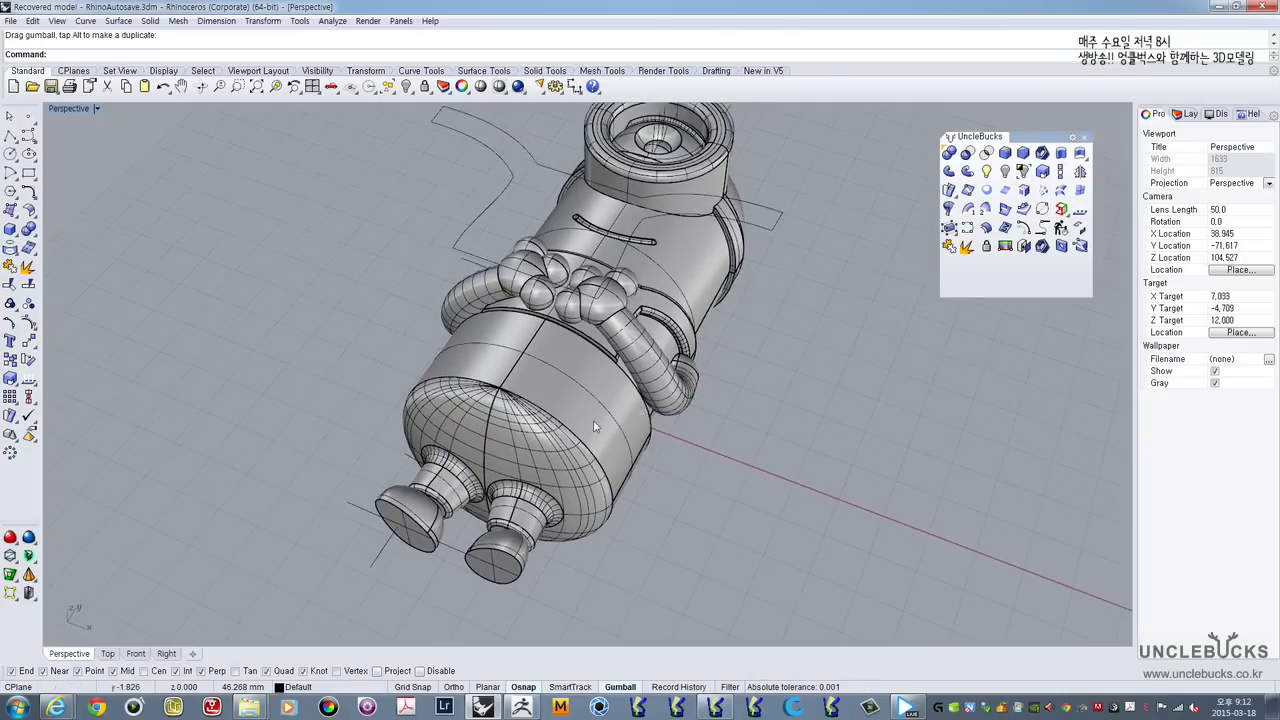
Step: Copy the lower body off to one side and rotate the copy so its feet point straight up
click(592, 452)
alt+drag(571, 467, 282, 354)
shift+right_drag(254, 388, 310, 403)
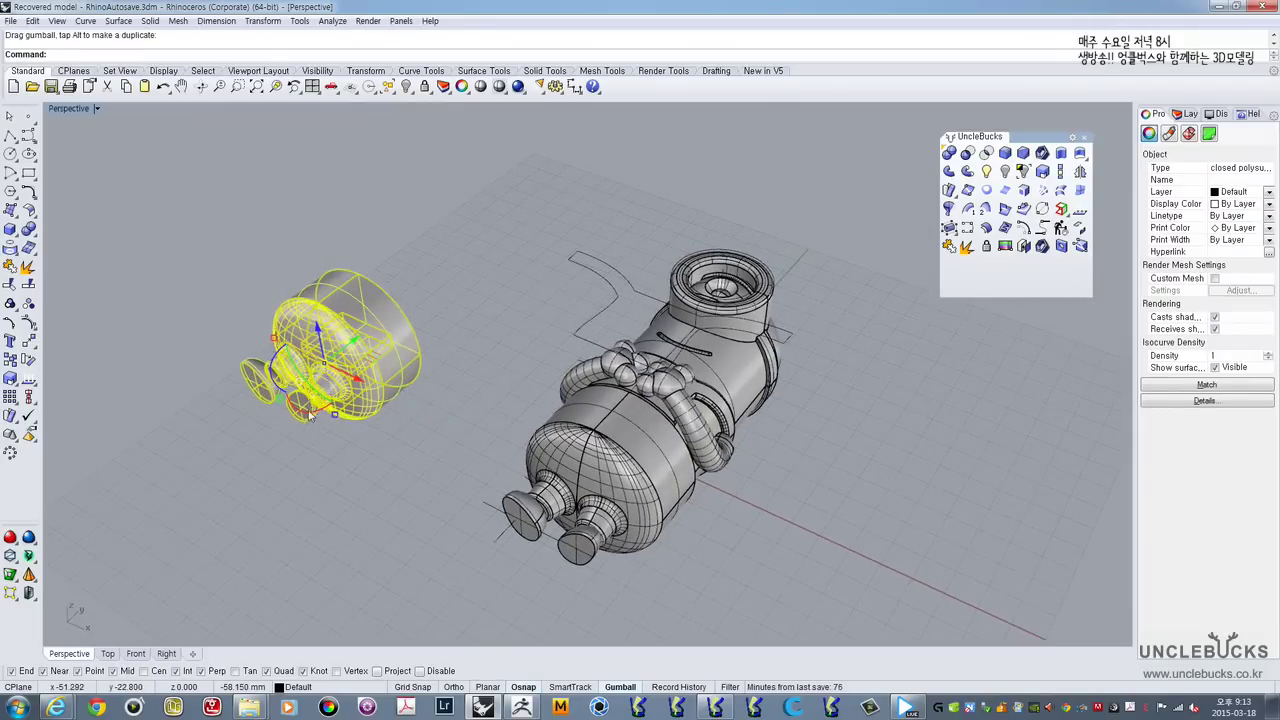
drag(309, 413, 272, 350)
click(532, 307)
Step: Move the upper body off the USB stick beside the copied lower body and rotate it 90° to stand upright
click(755, 397)
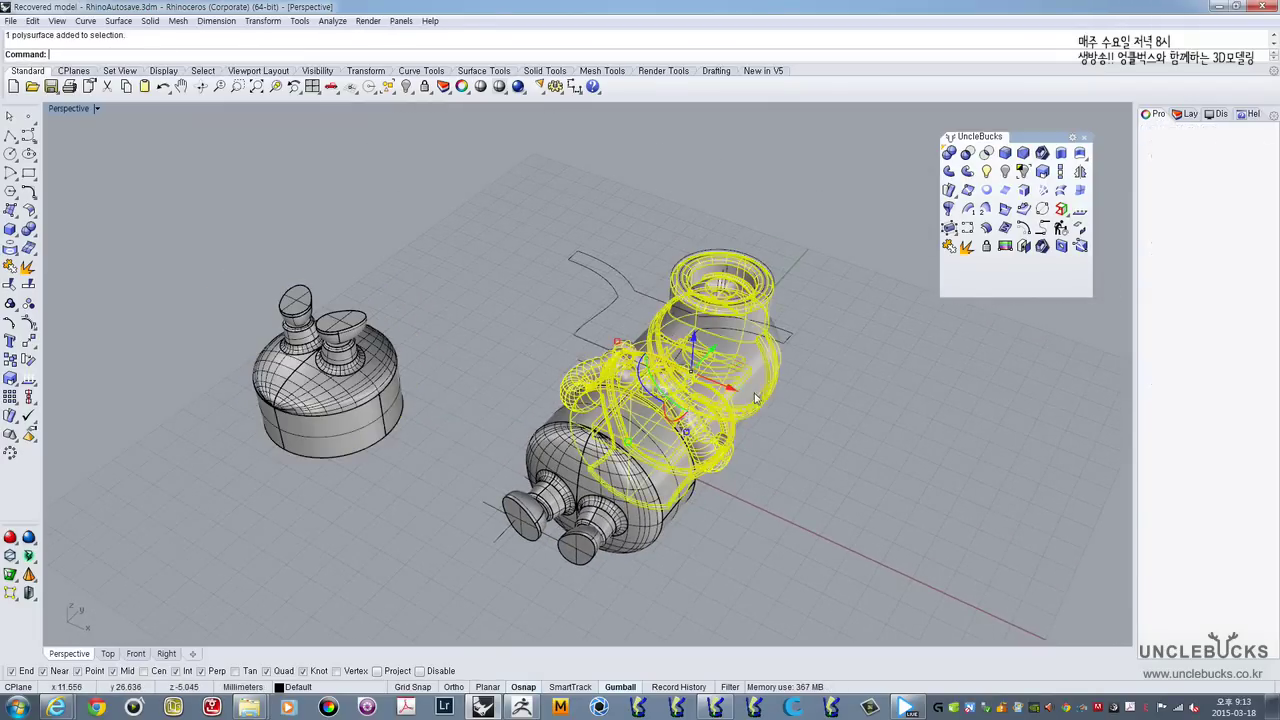
right_drag(755, 397, 772, 430)
drag(720, 382, 462, 283)
right_drag(455, 300, 398, 321)
drag(407, 320, 522, 337)
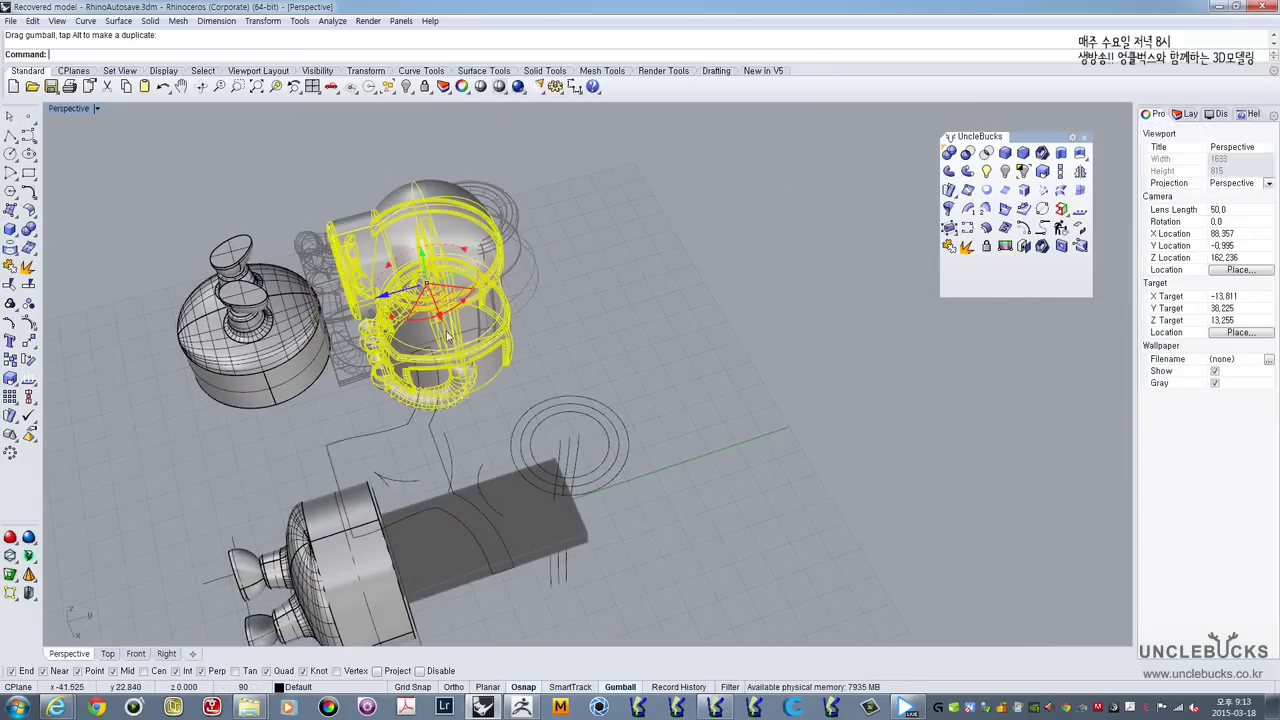
Step: Raise the upright upper body by about 17 mm and inspect its arms and lower edge
right_drag(447, 335, 524, 241)
drag(425, 256, 516, 162)
click(519, 178)
right_drag(474, 314, 489, 296)
scroll(415, 417, up, 10)
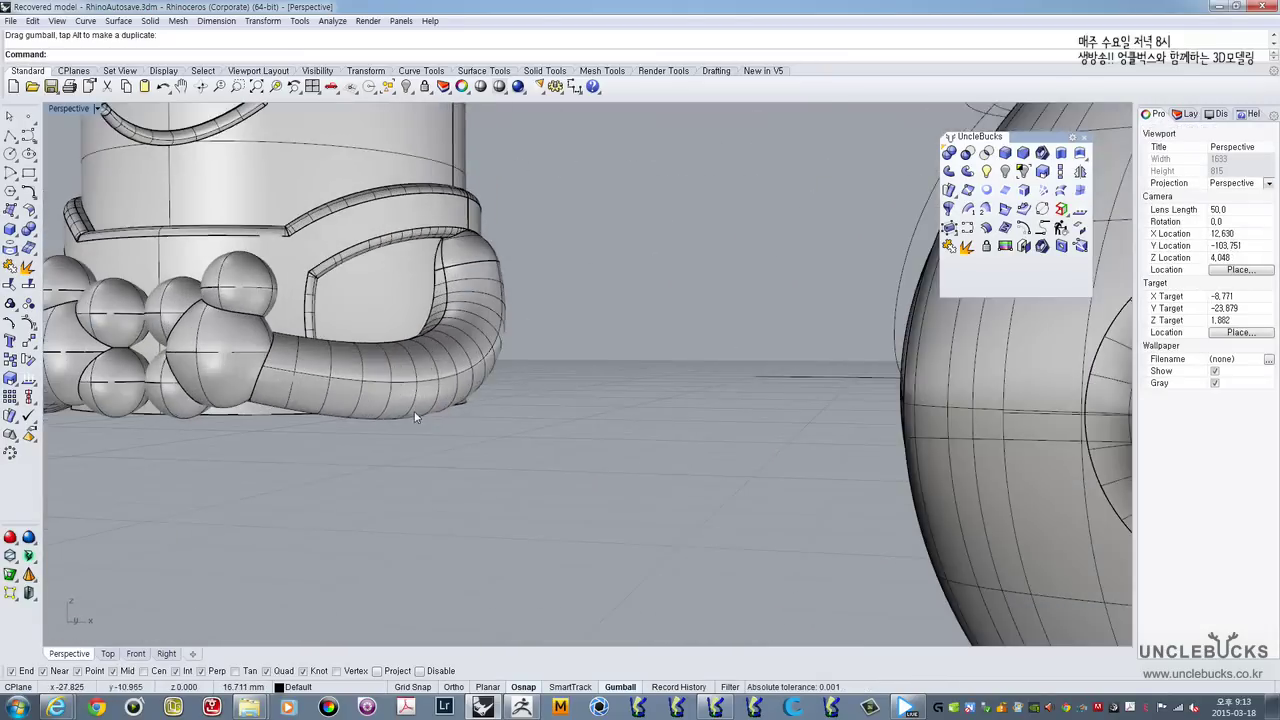
scroll(415, 418, up, 2)
shift+right_drag(415, 418, 653, 341)
scroll(645, 276, down, 5)
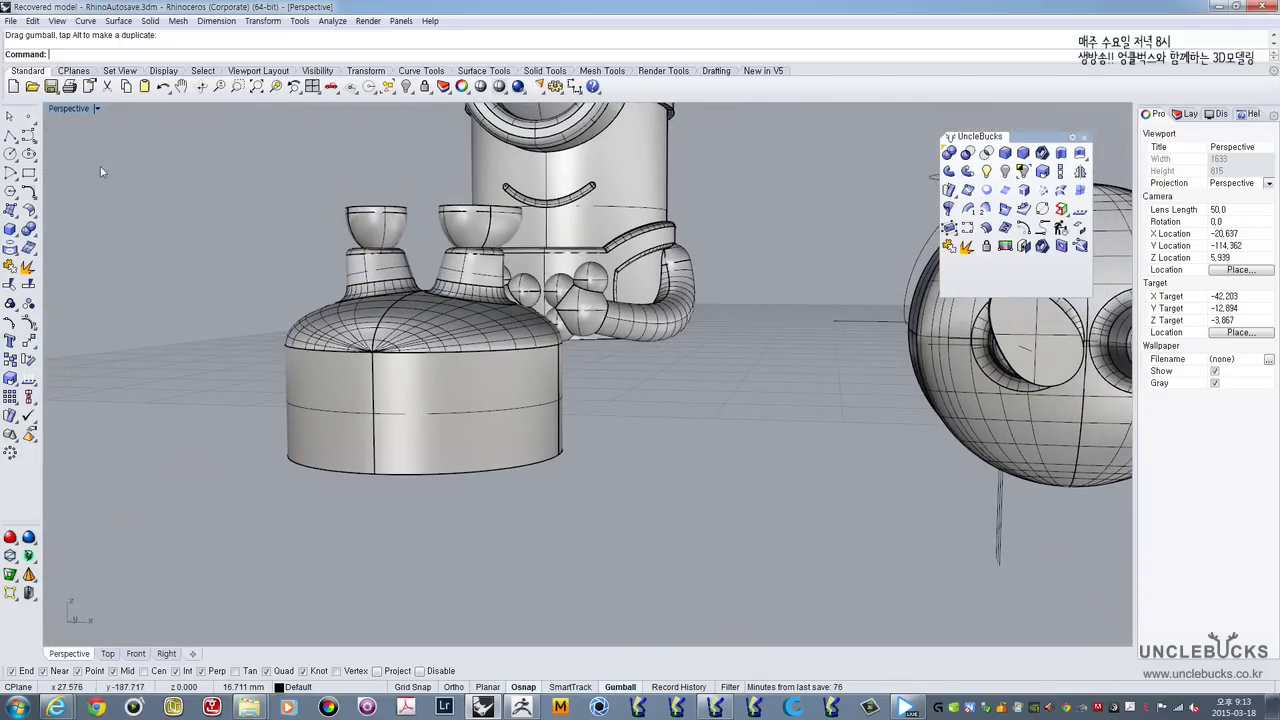
Step: Move the upright upper body about 64 mm horizontally in the Right view, clear of the other parts
double_click(68, 109)
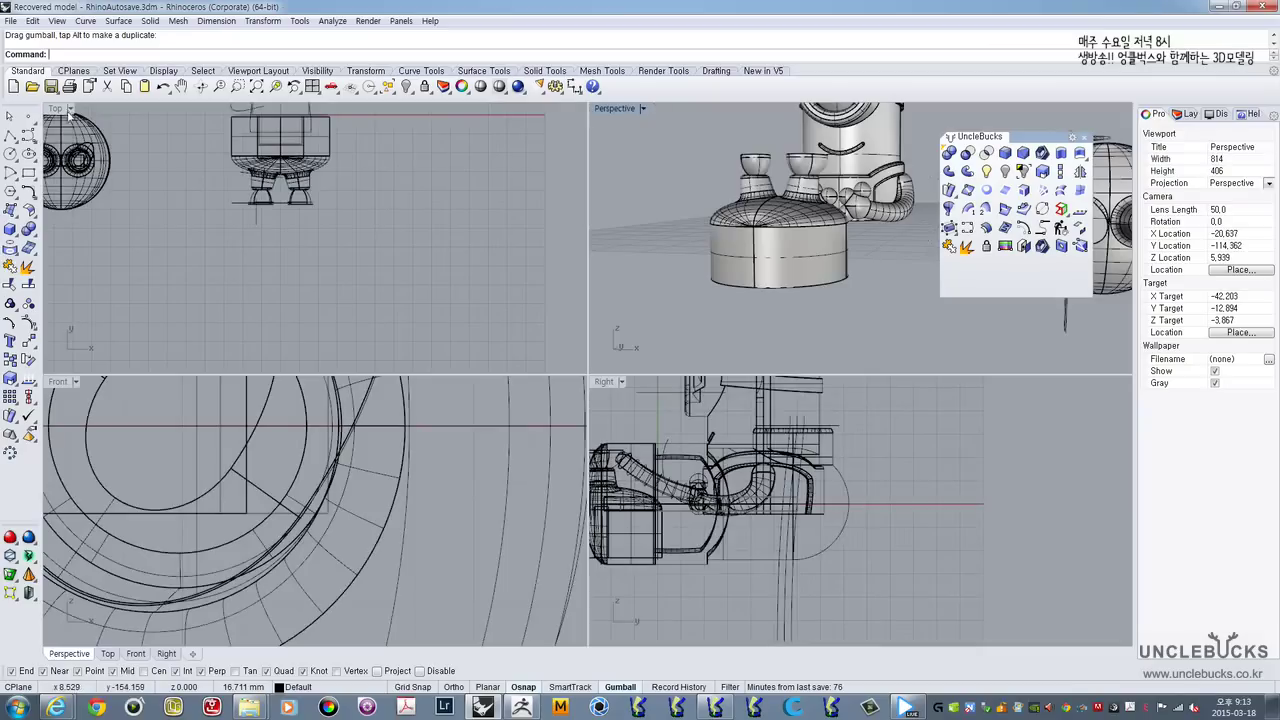
click(712, 397)
scroll(700, 420, down, 3)
double_click(604, 381)
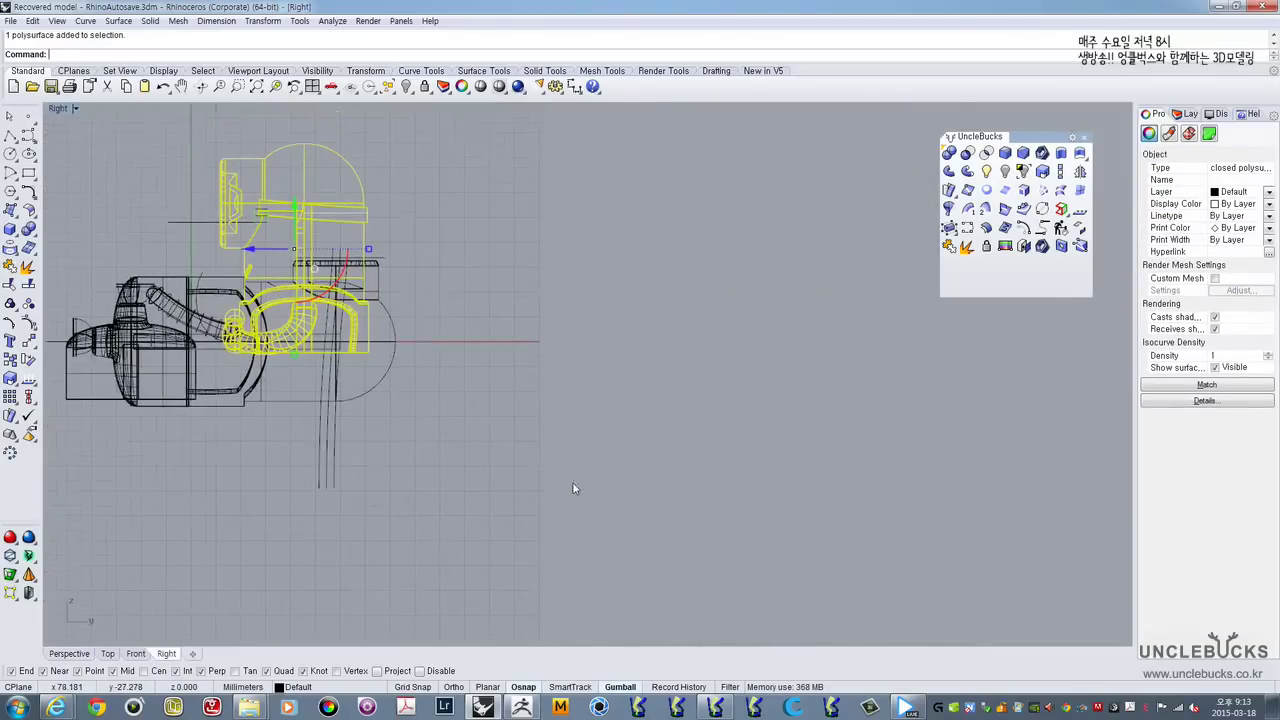
right_drag(574, 487, 573, 489)
drag(271, 251, 592, 262)
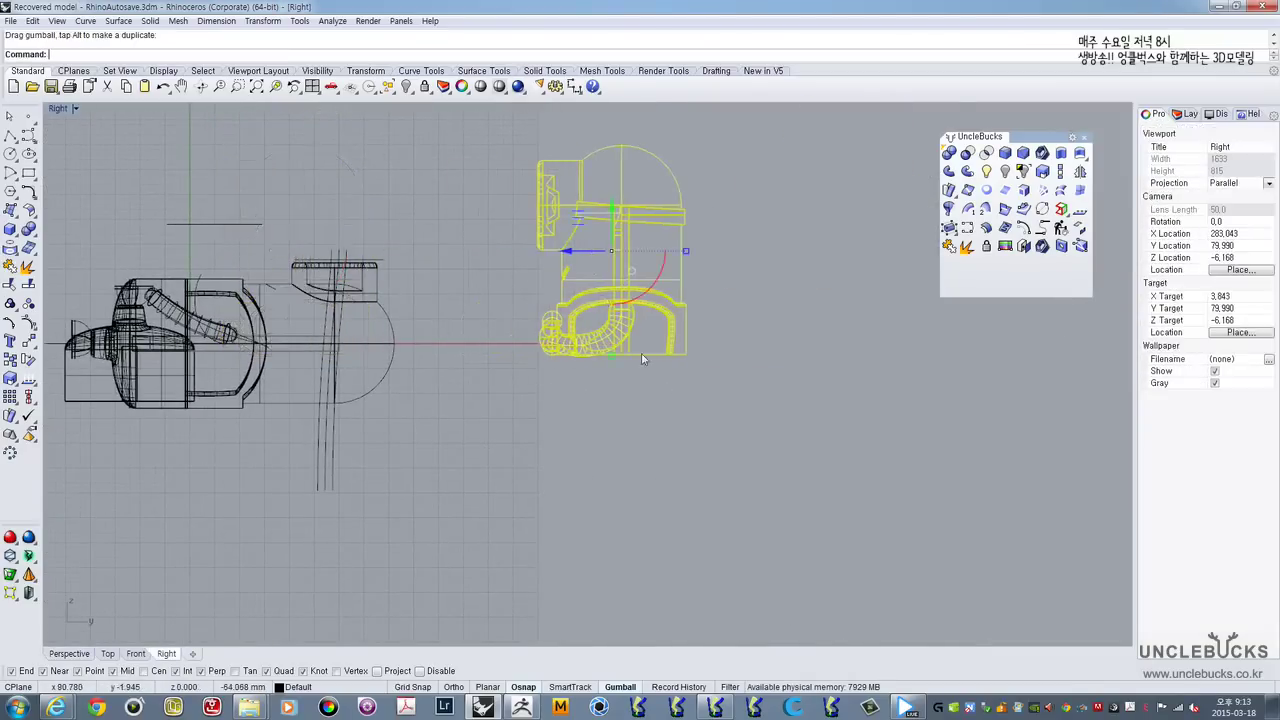
Step: Examine in the Right view how the arms and hands sit relative to the upper body's flat bottom edge
scroll(641, 358, up, 10)
scroll(461, 389, up, 4)
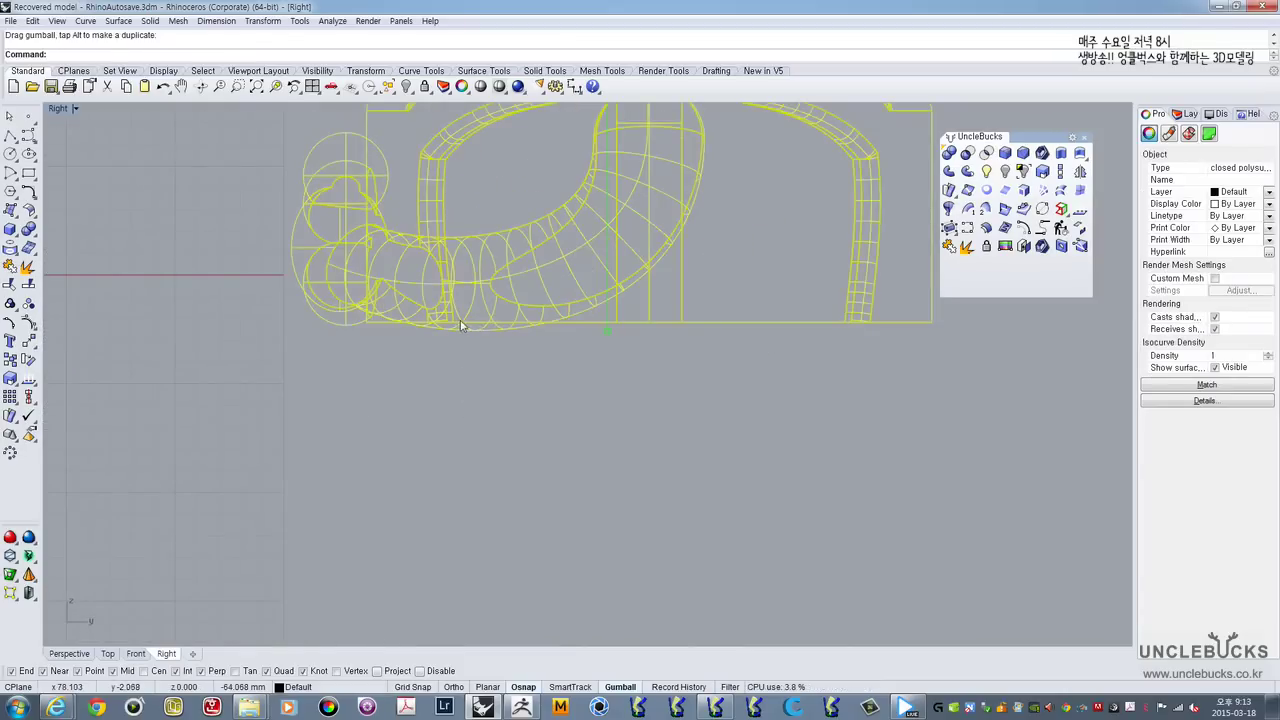
click(666, 330)
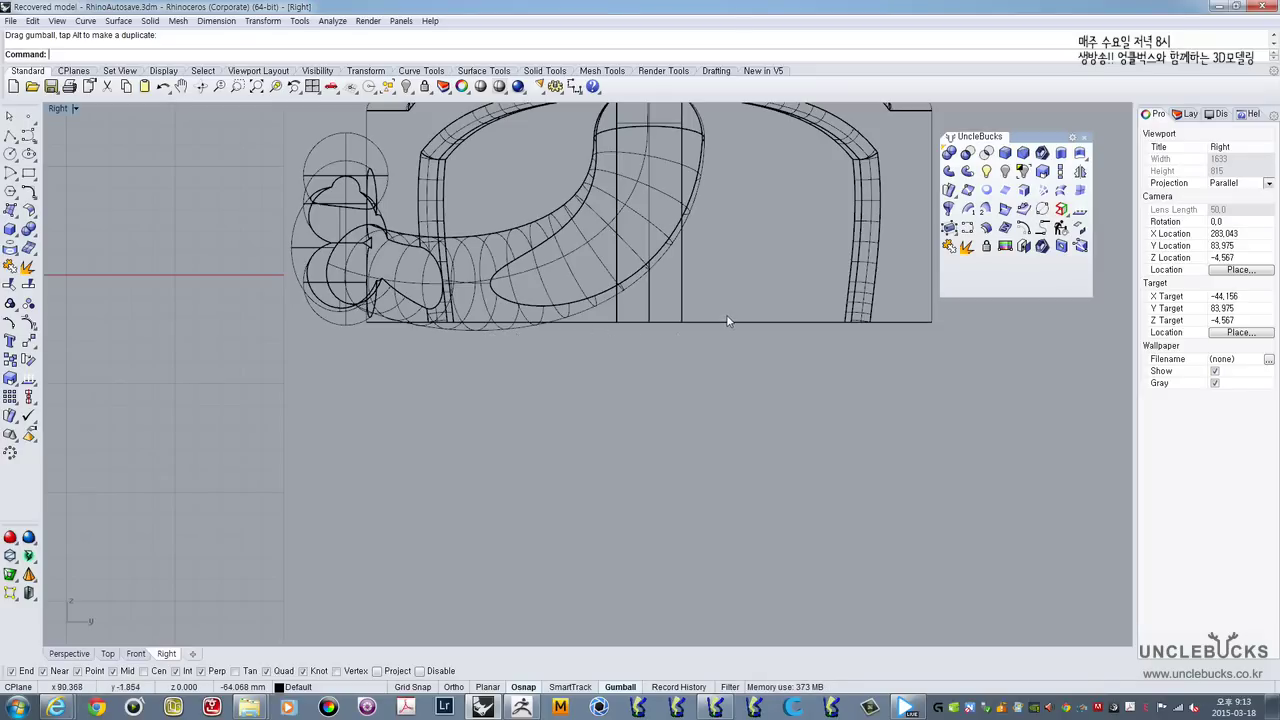
scroll(720, 321, down, 4)
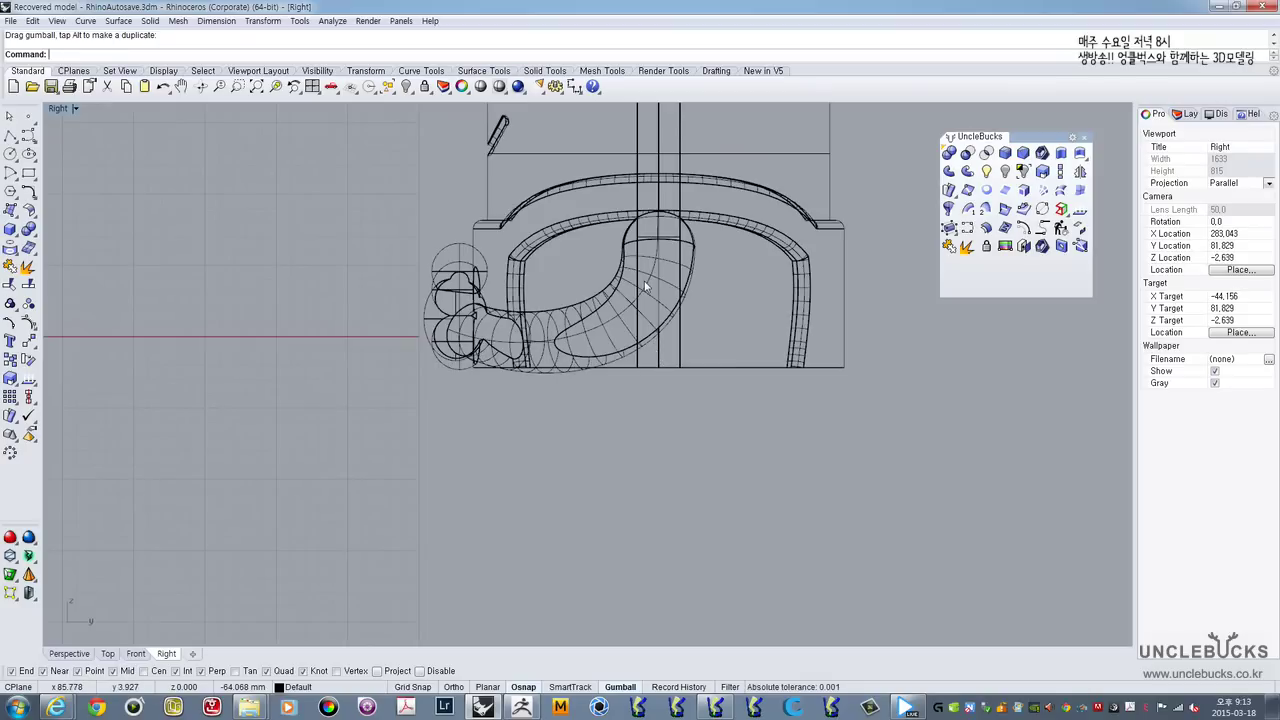
scroll(511, 367, up, 3)
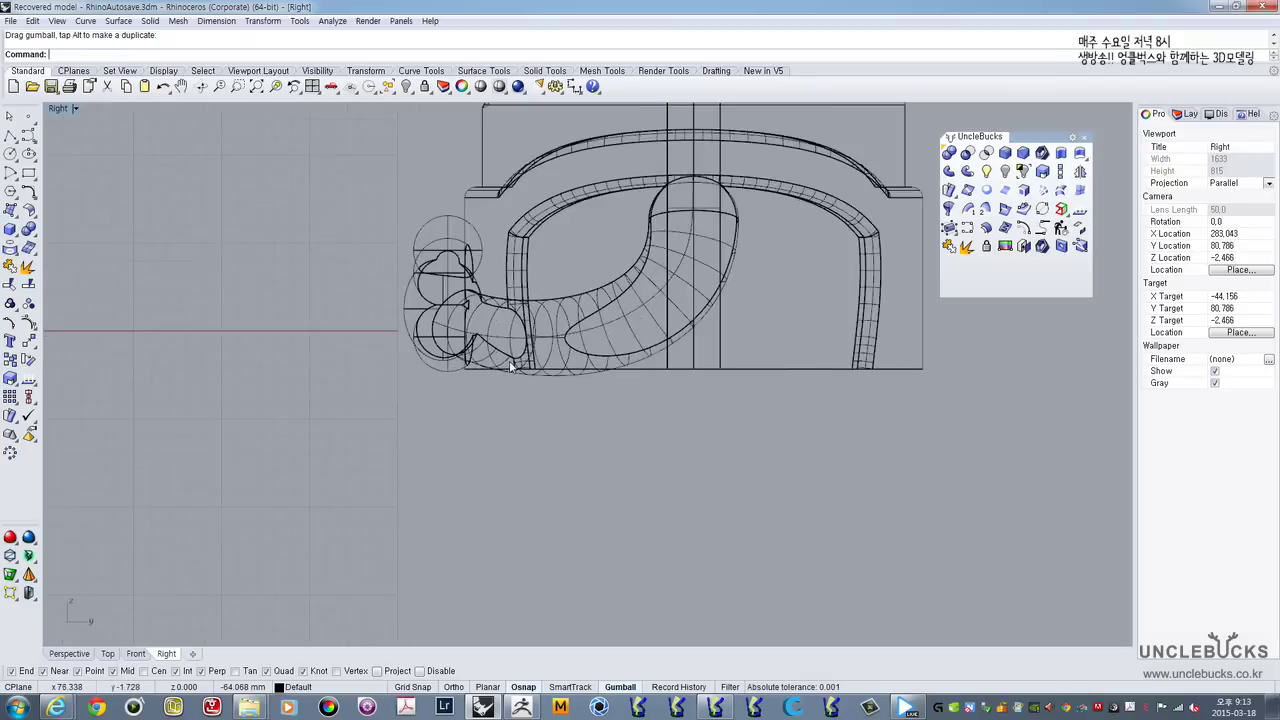
scroll(511, 367, down, 5)
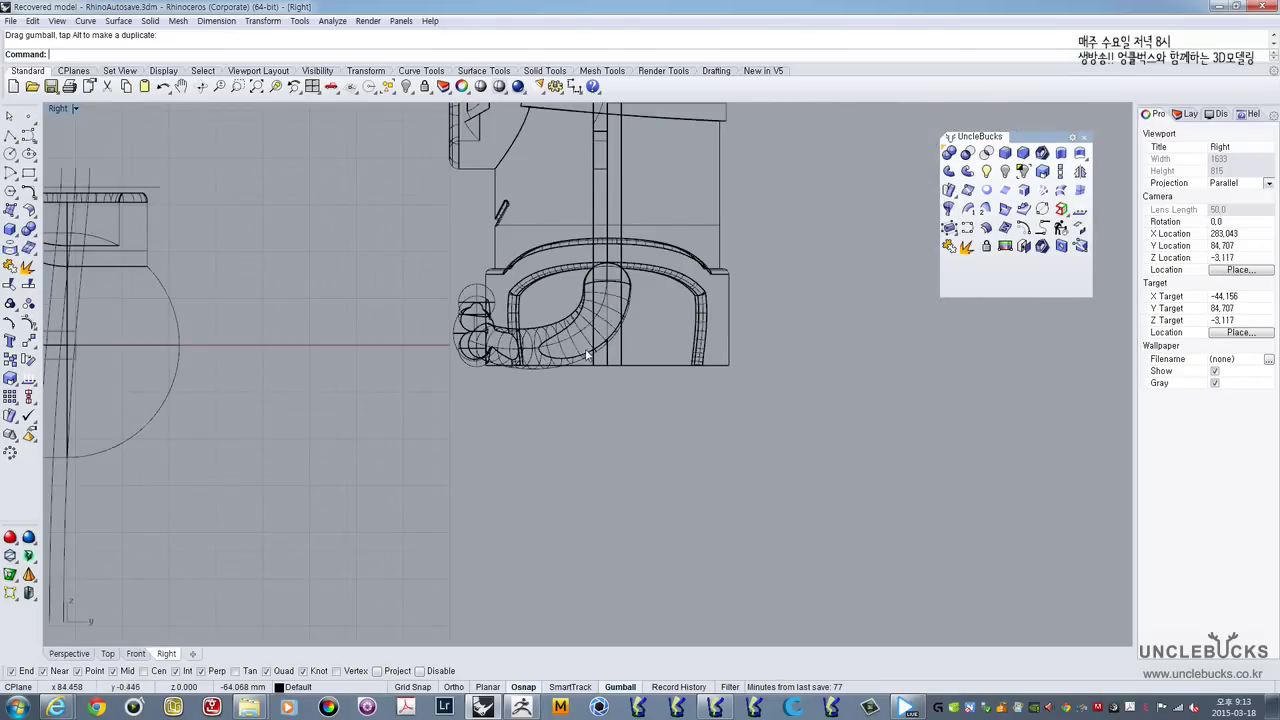
scroll(644, 357, up, 3)
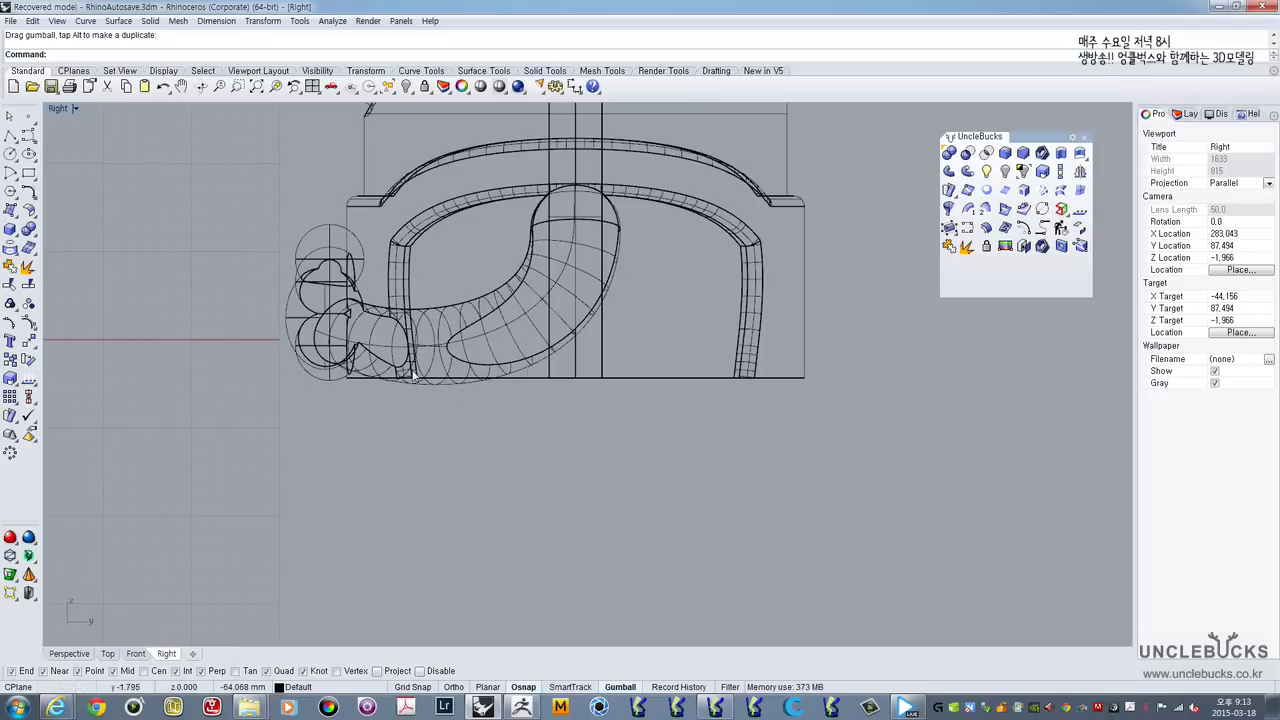
Step: Examine the upper body's flat underside around the USB slot in the Perspective view
double_click(57, 108)
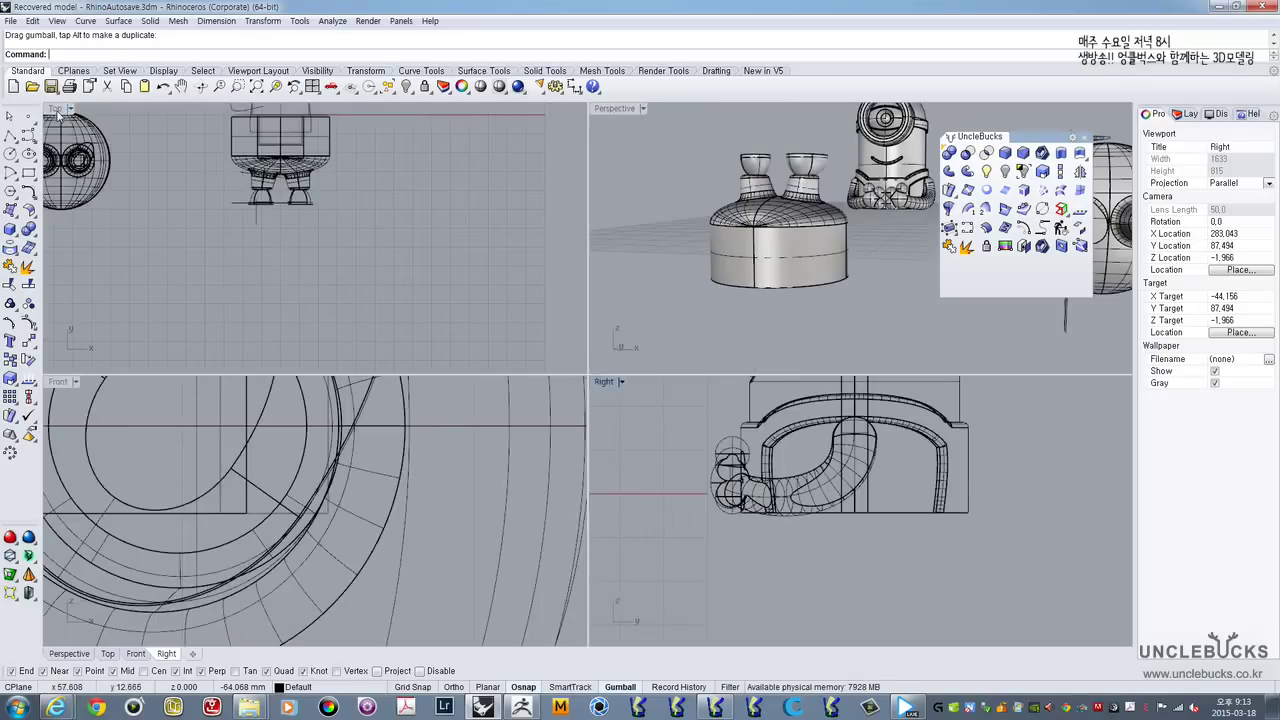
double_click(614, 108)
right_drag(714, 272, 694, 223)
scroll(798, 300, up, 4)
shift+right_drag(800, 301, 678, 110)
scroll(661, 259, up, 10)
click(661, 254)
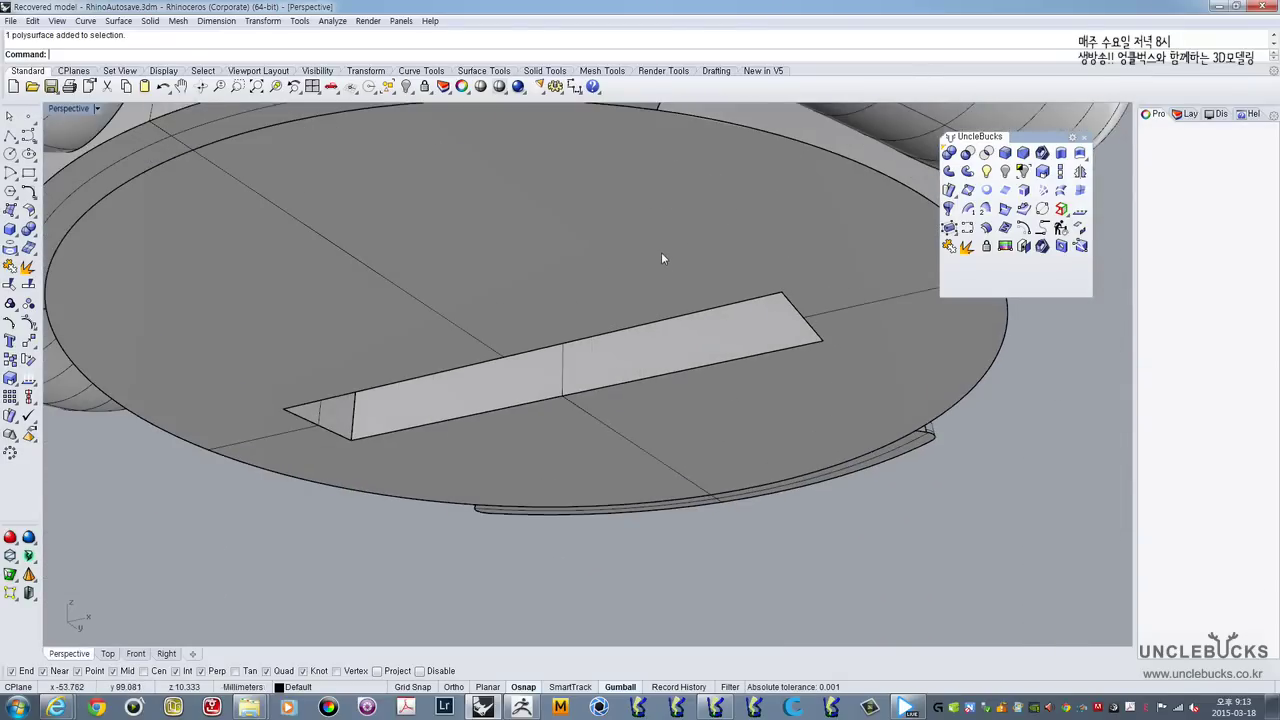
scroll(661, 258, down, 3)
key(Escape)
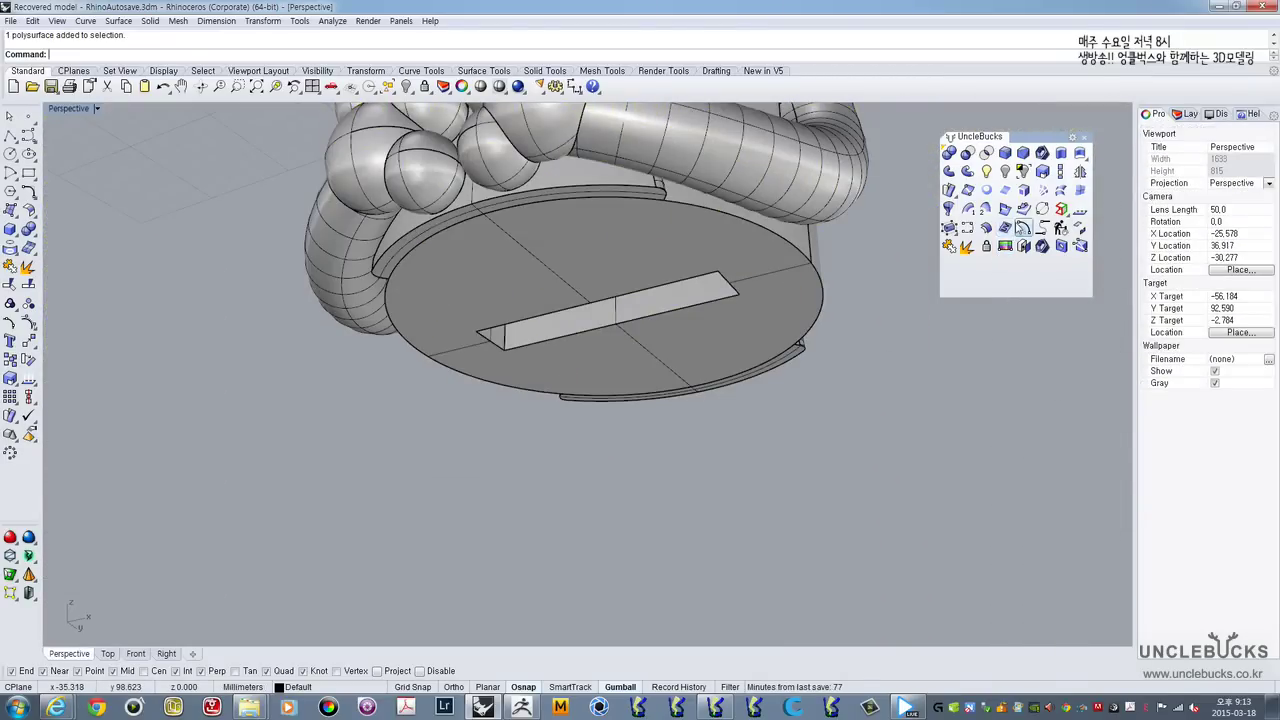
click(1079, 154)
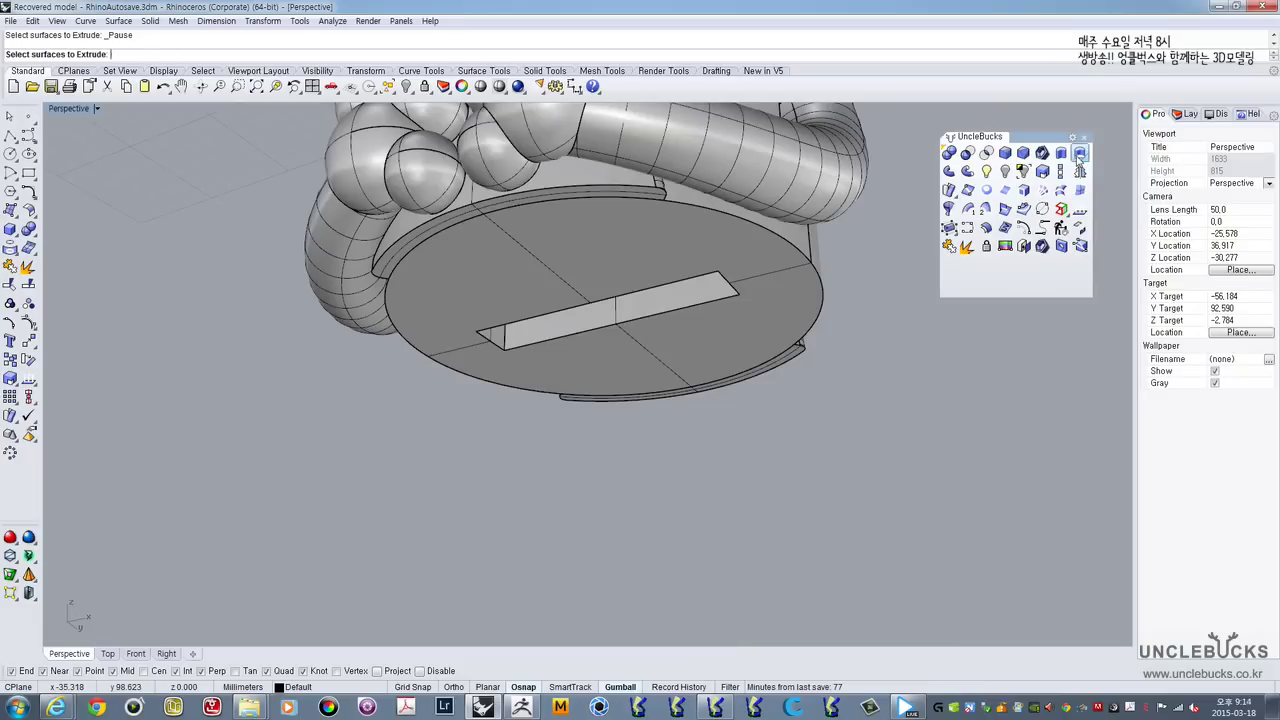
click(590, 228)
click(588, 195)
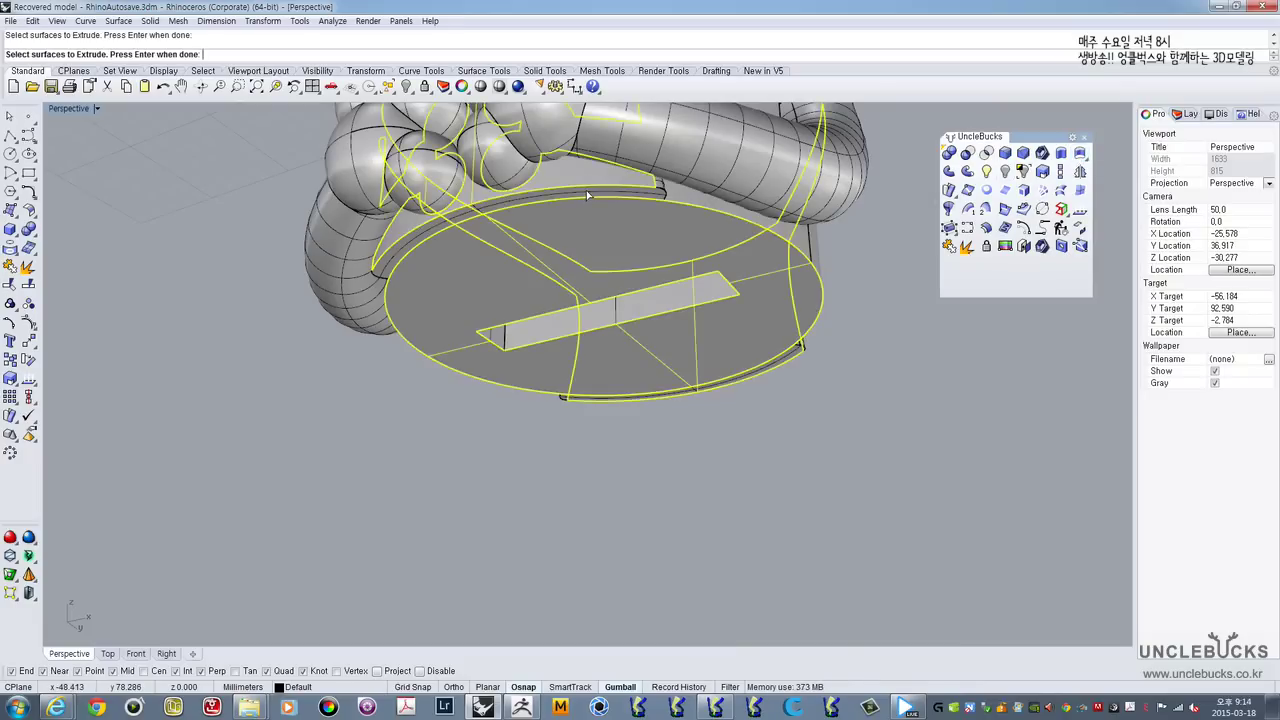
scroll(633, 200, up, 4)
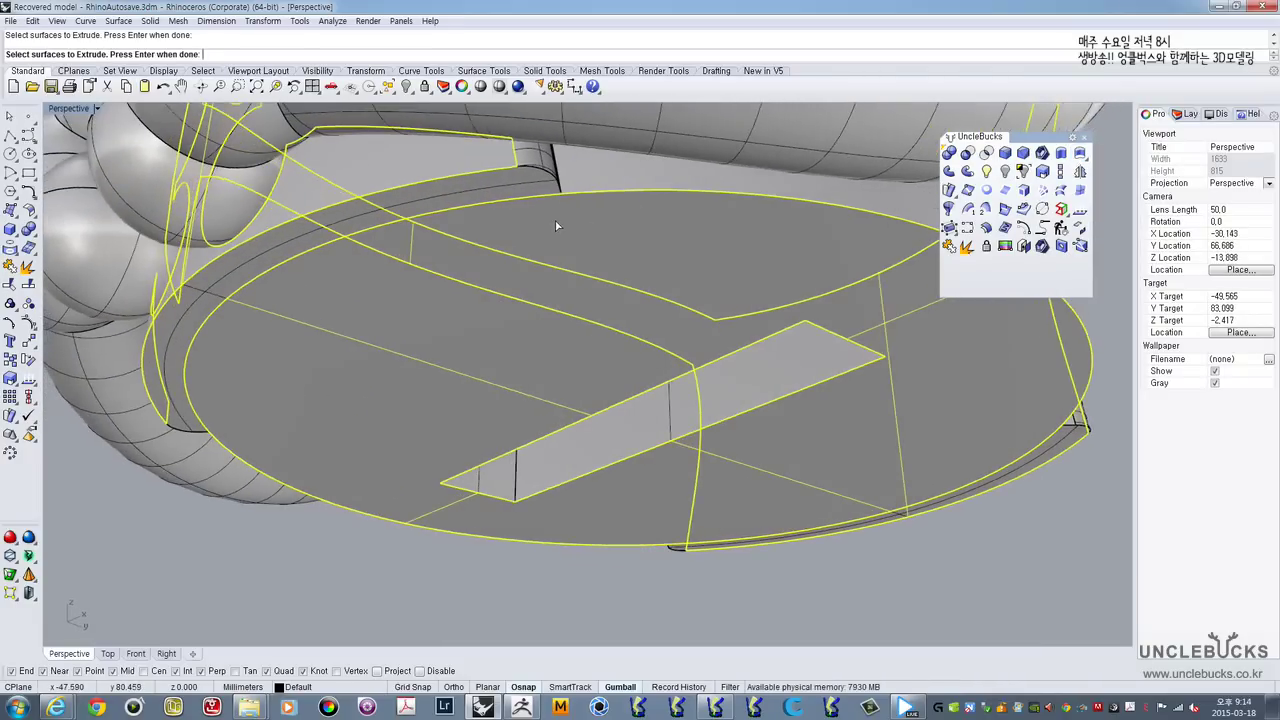
key(Escape)
click(517, 222)
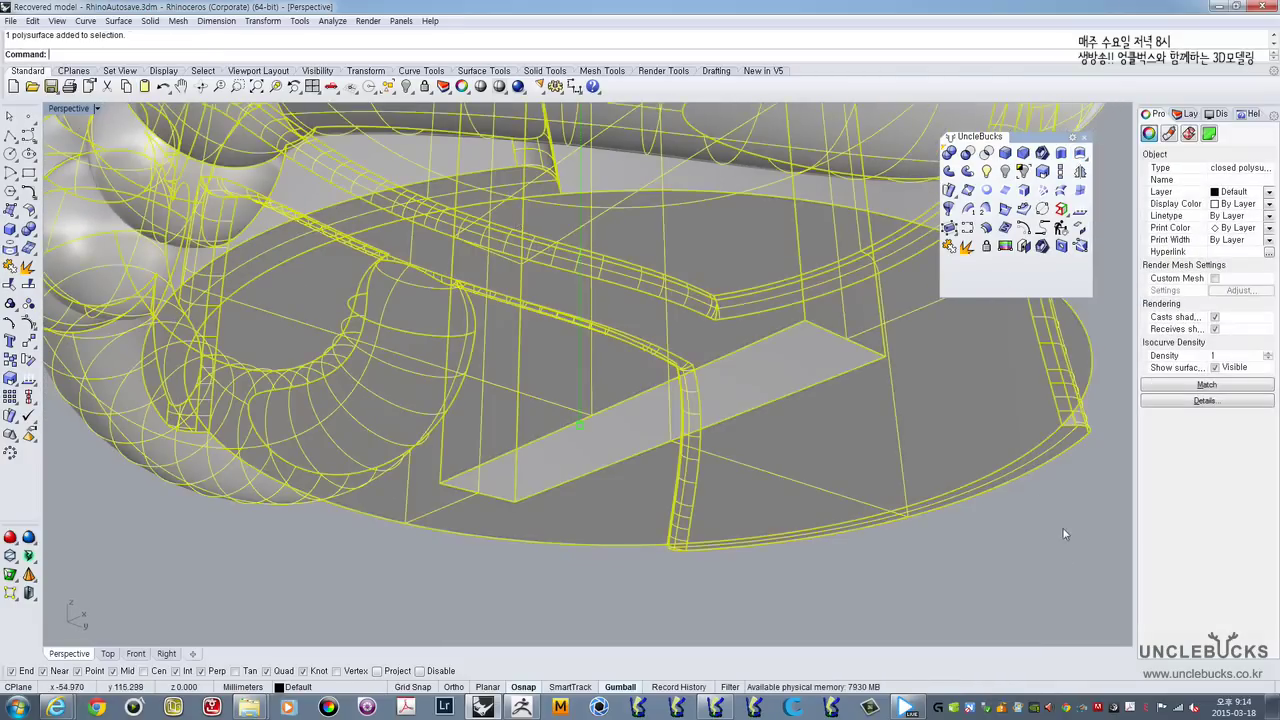
key(Escape)
Step: Try extruding the upper body's bottom disc and its two crescent-shaped rim faces as solids with a distance of 0.5
click(1079, 152)
click(500, 214)
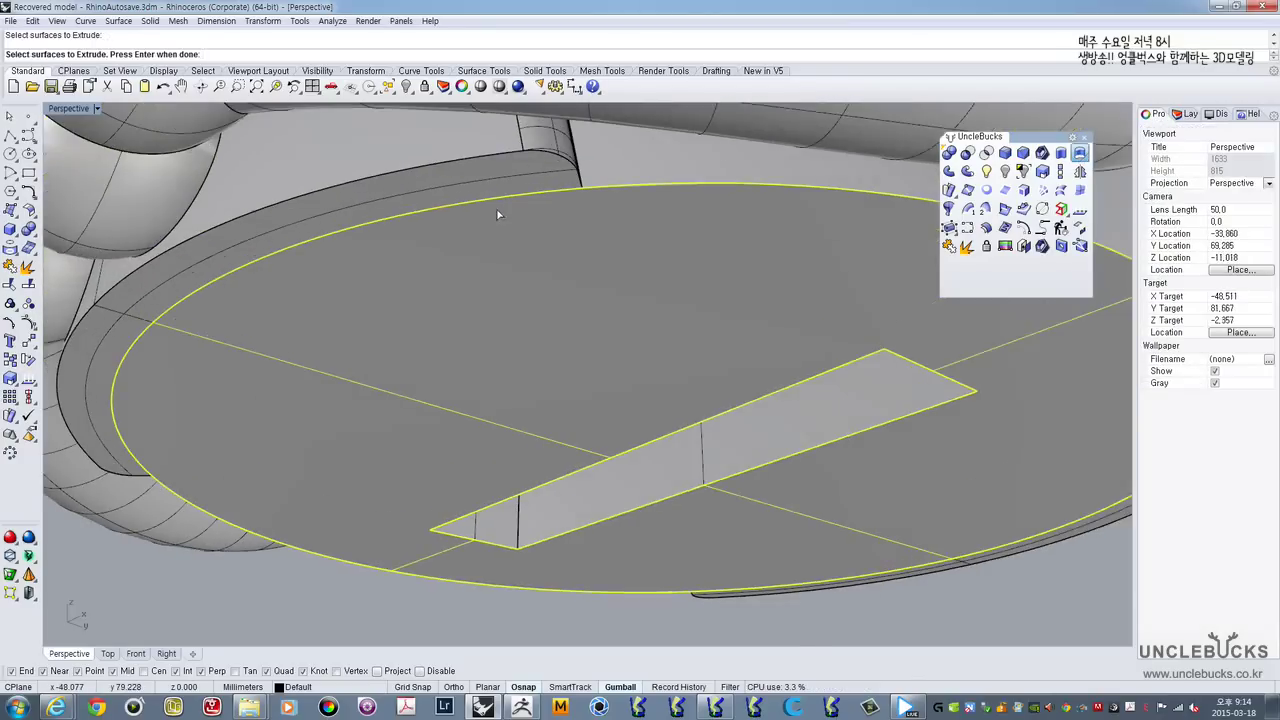
scroll(499, 214, up, 2)
right_drag(455, 170, 846, 329)
click(472, 266)
scroll(474, 268, down, 5)
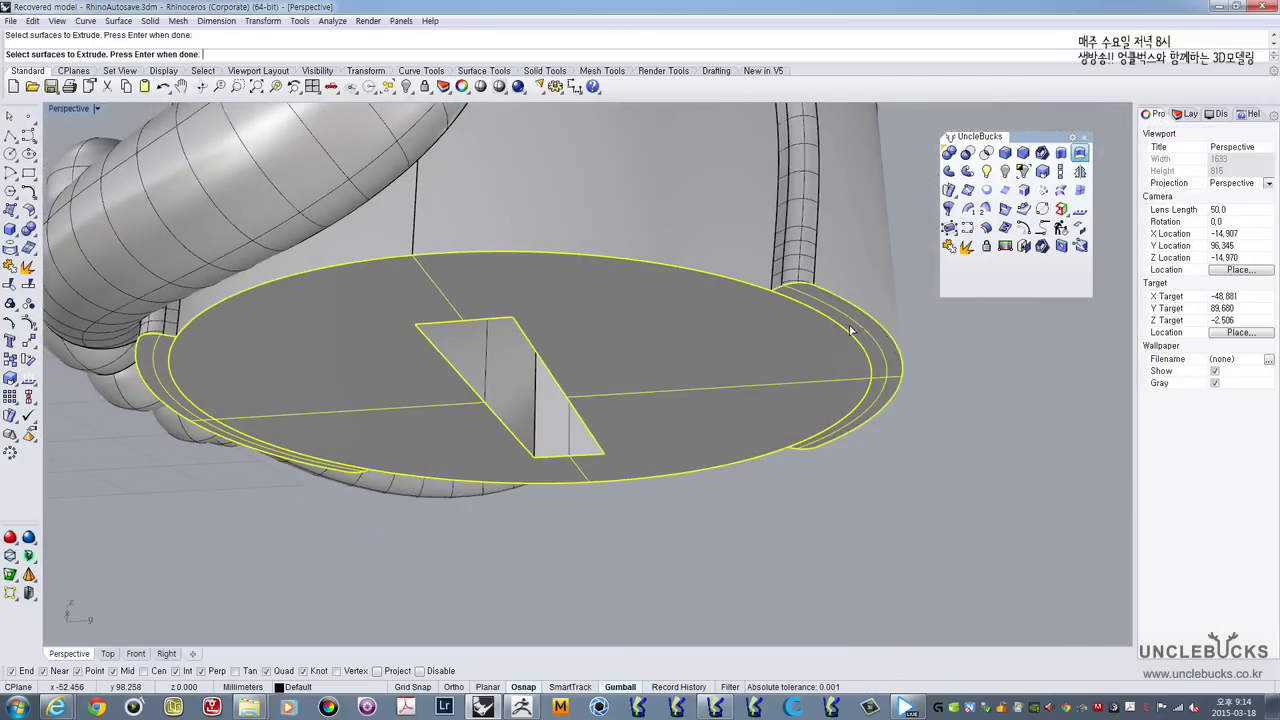
scroll(700, 345, down, 6)
right_drag(677, 346, 776, 370)
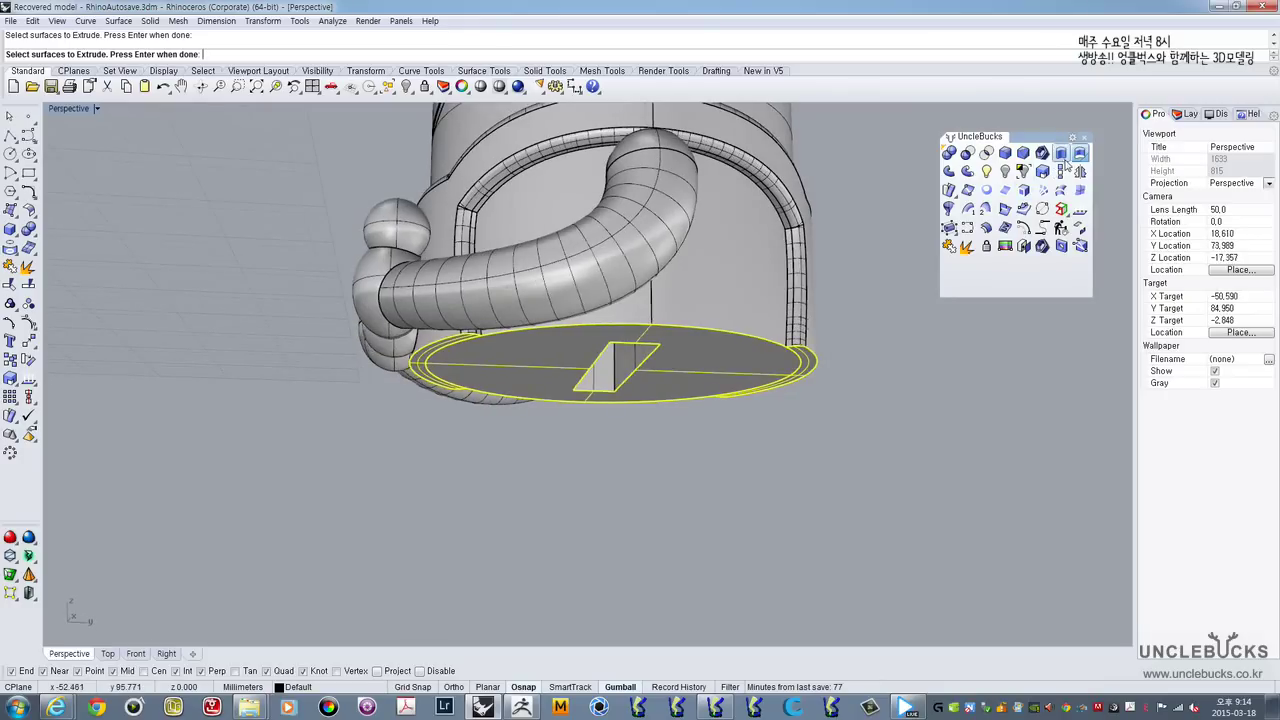
key(Return)
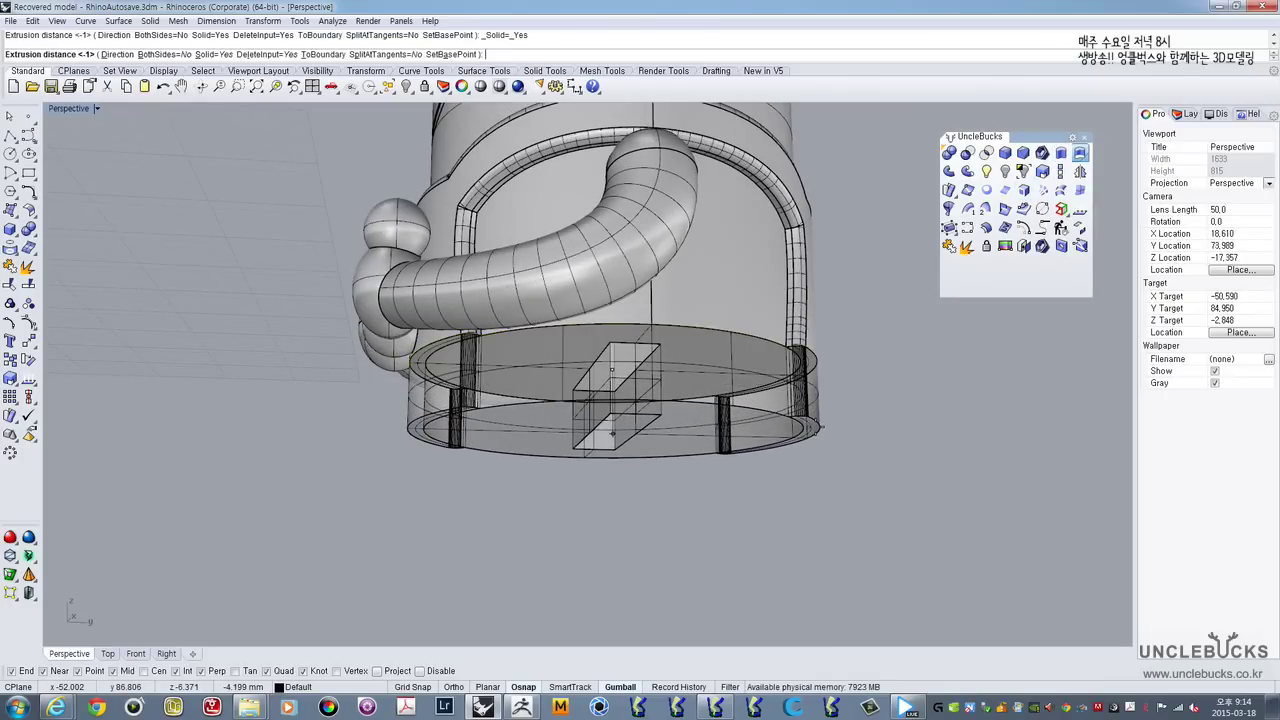
text(0.5)
key(Return)
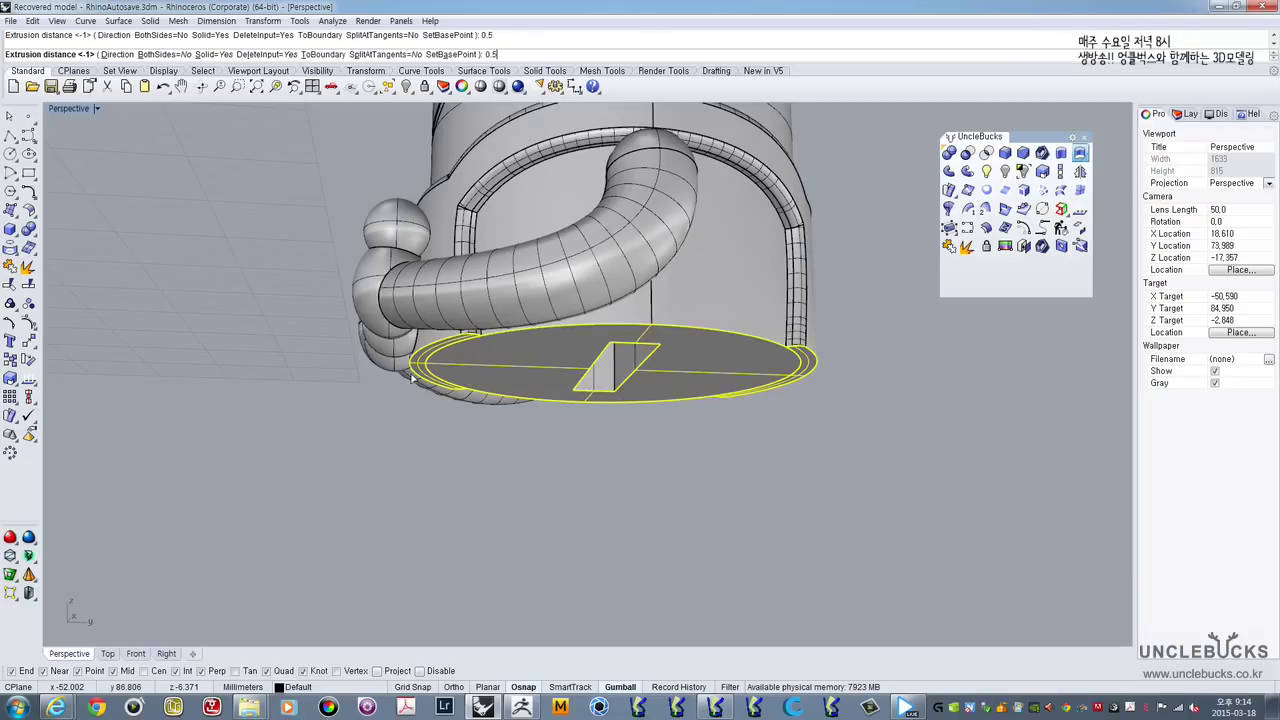
key(Escape)
Step: Inspect the extruded base pieces from the side and undo the surface extrusion
right_drag(361, 374, 360, 373)
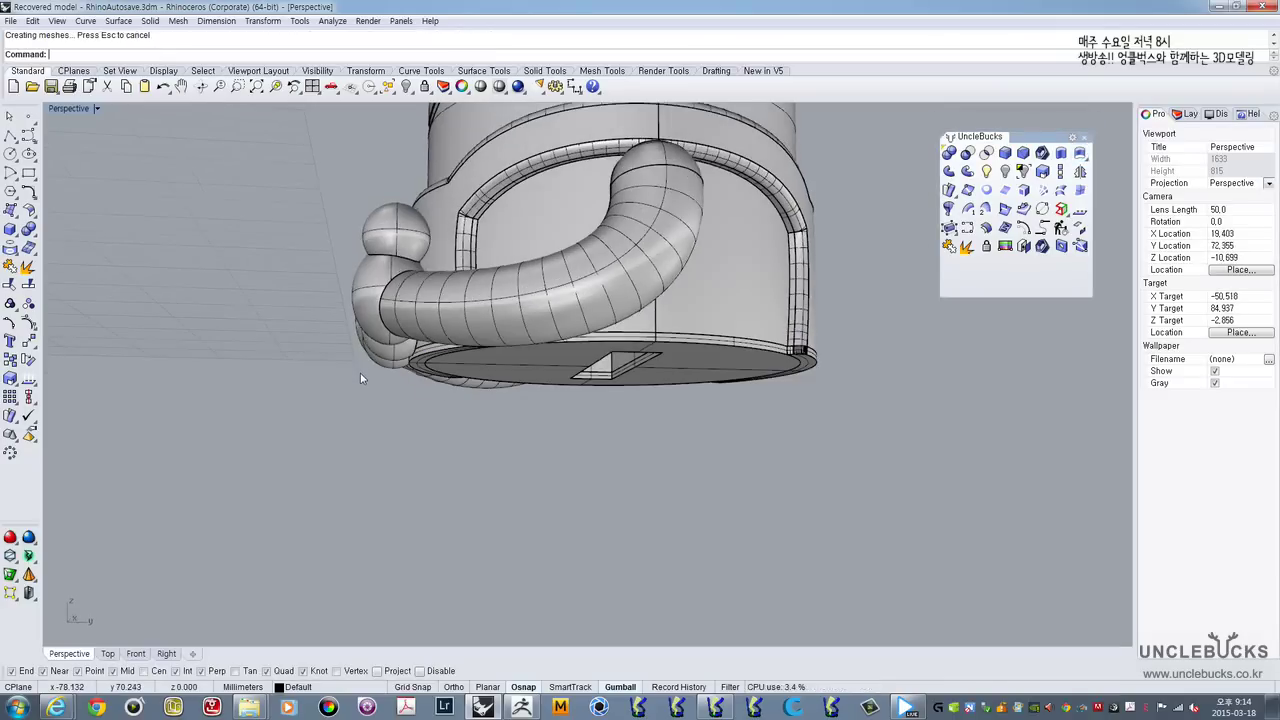
right_drag(717, 352, 682, 348)
click(706, 345)
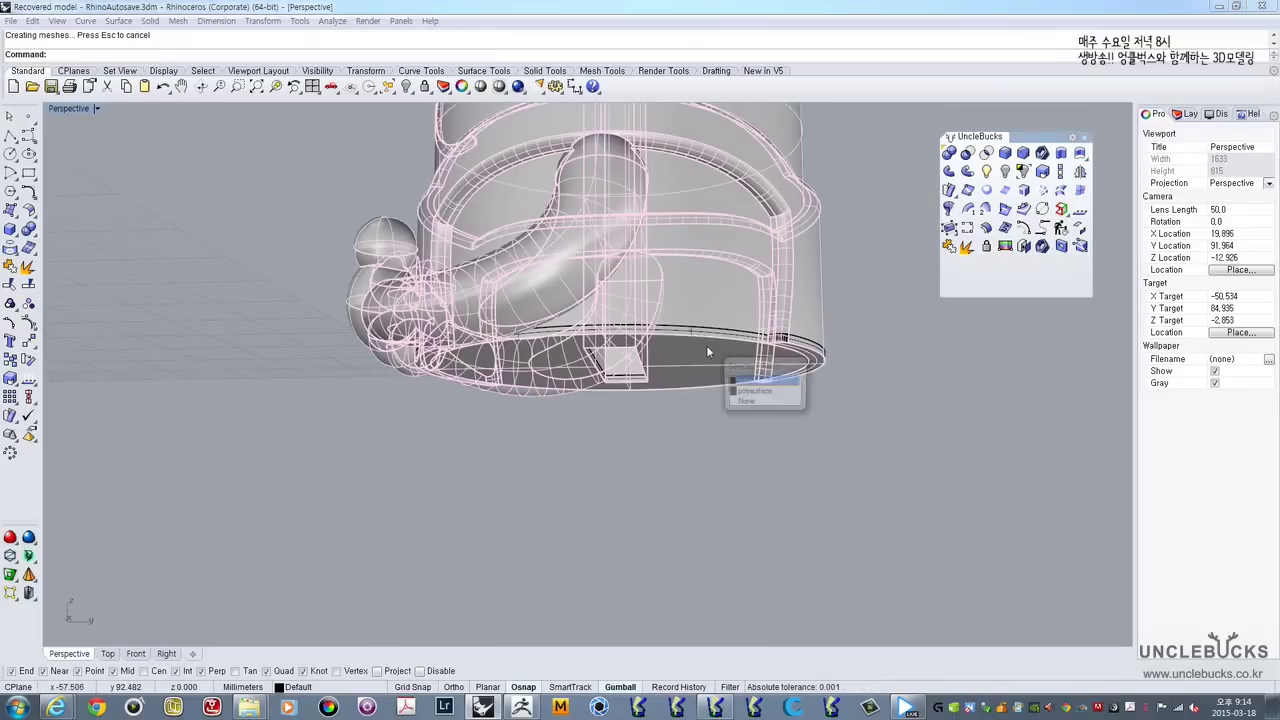
click(752, 392)
click(816, 362)
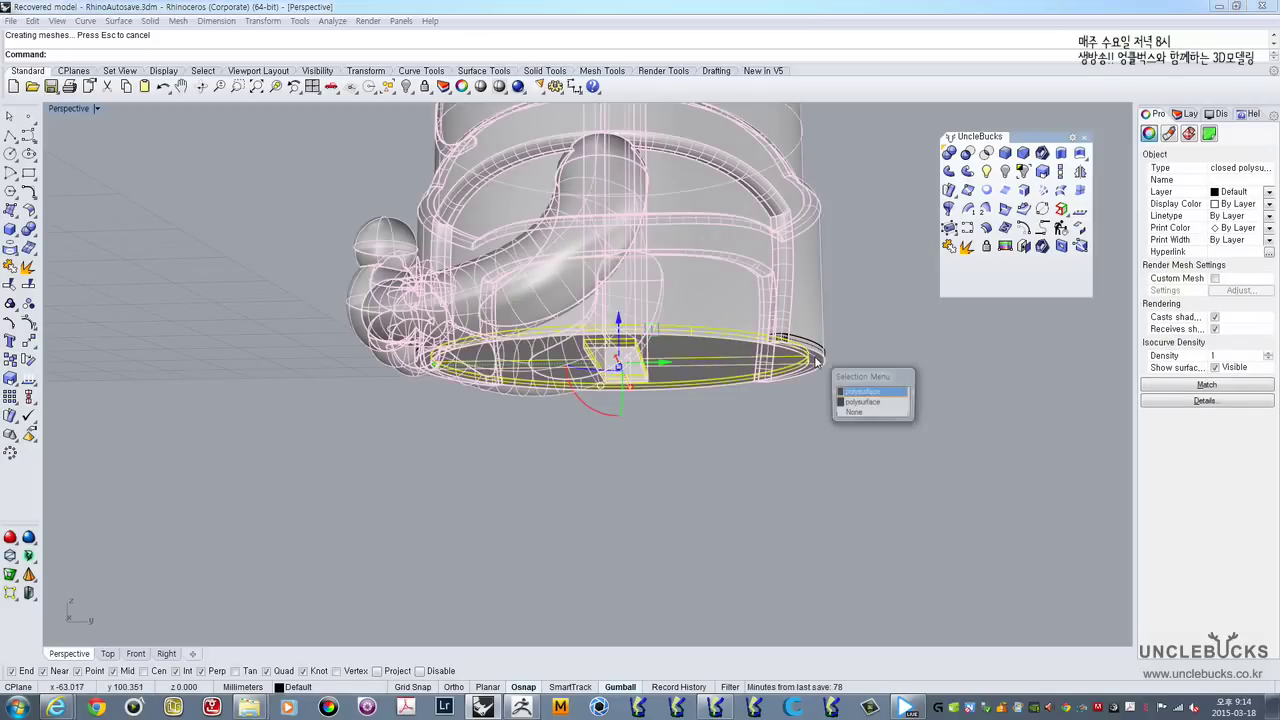
key(ctrl+z)
click(757, 430)
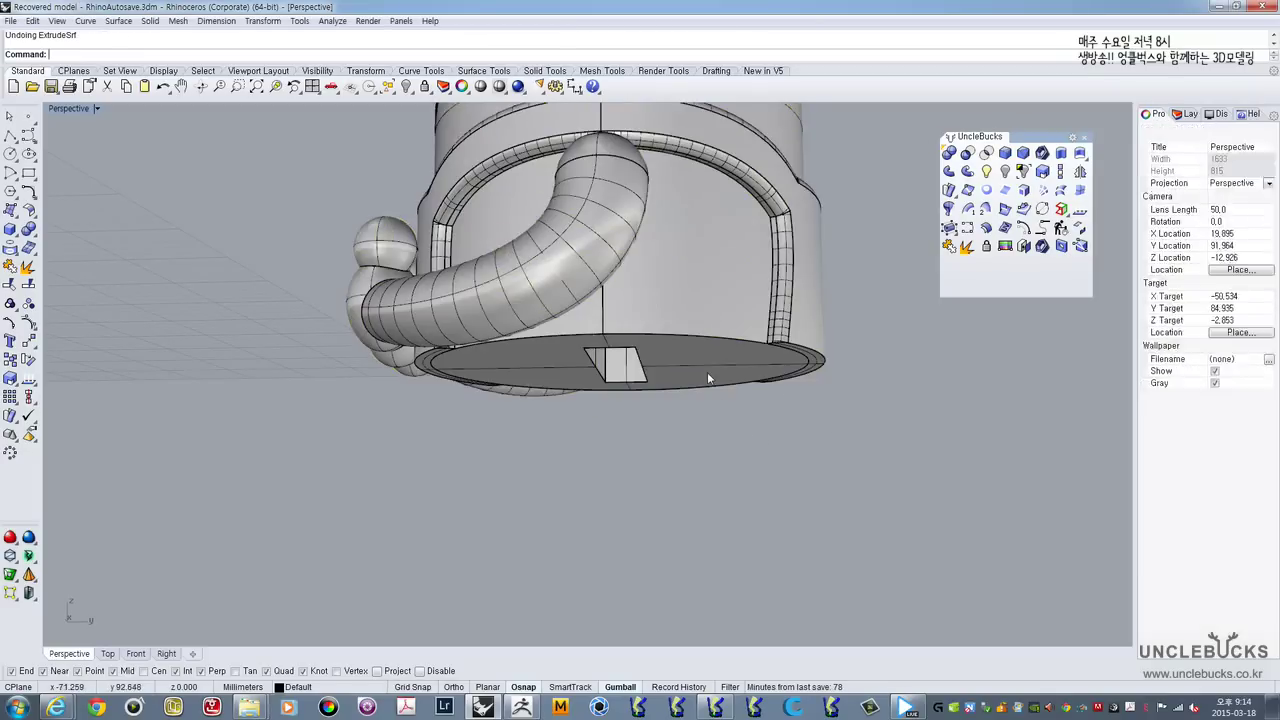
Step: Extrude the upper body's bottom disc and both crescent-shaped rim faces as solids with a distance of -0.5
click(1080, 152)
click(698, 362)
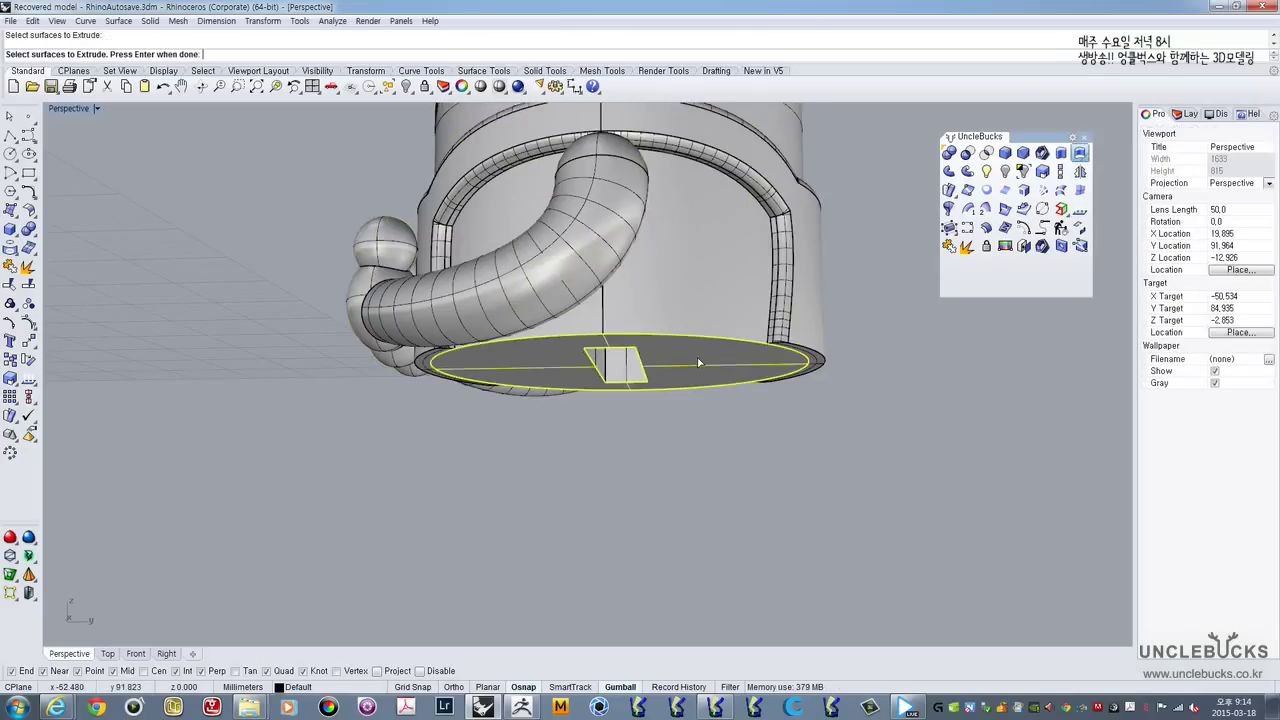
scroll(820, 354, up, 8)
click(783, 374)
scroll(783, 374, down, 8)
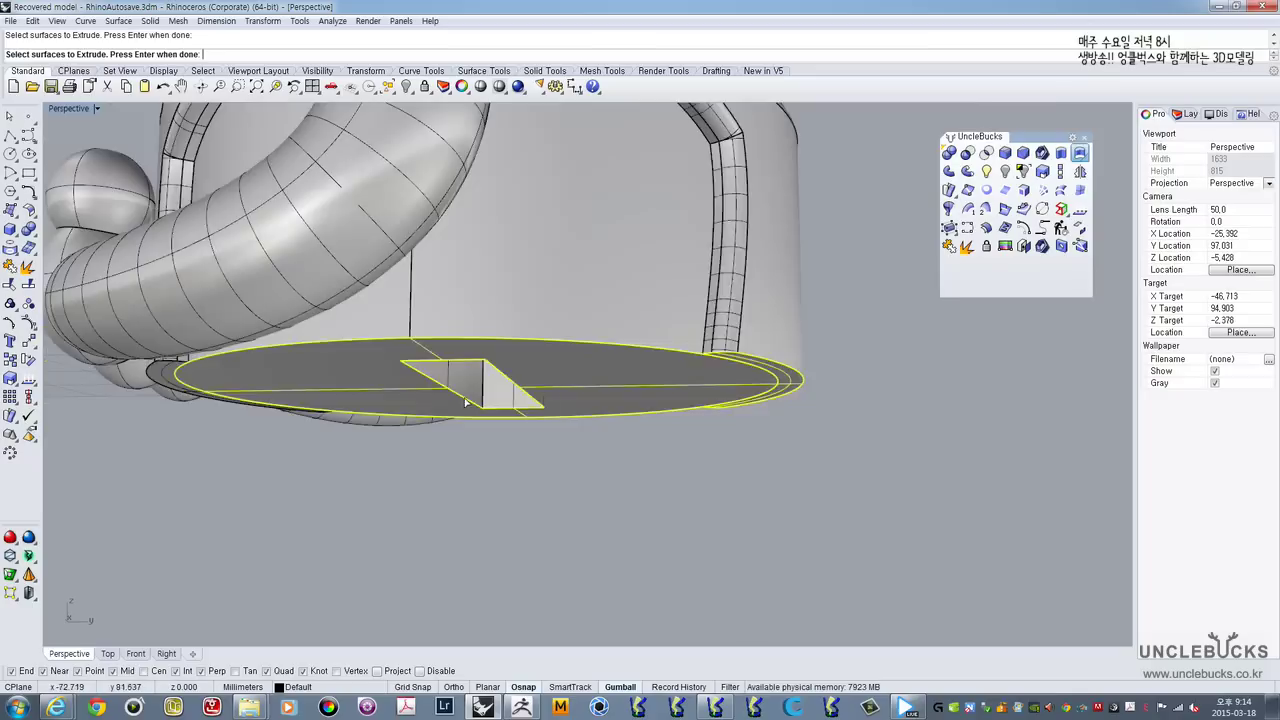
scroll(548, 381, up, 5)
scroll(515, 372, up, 2)
scroll(551, 449, down, 3)
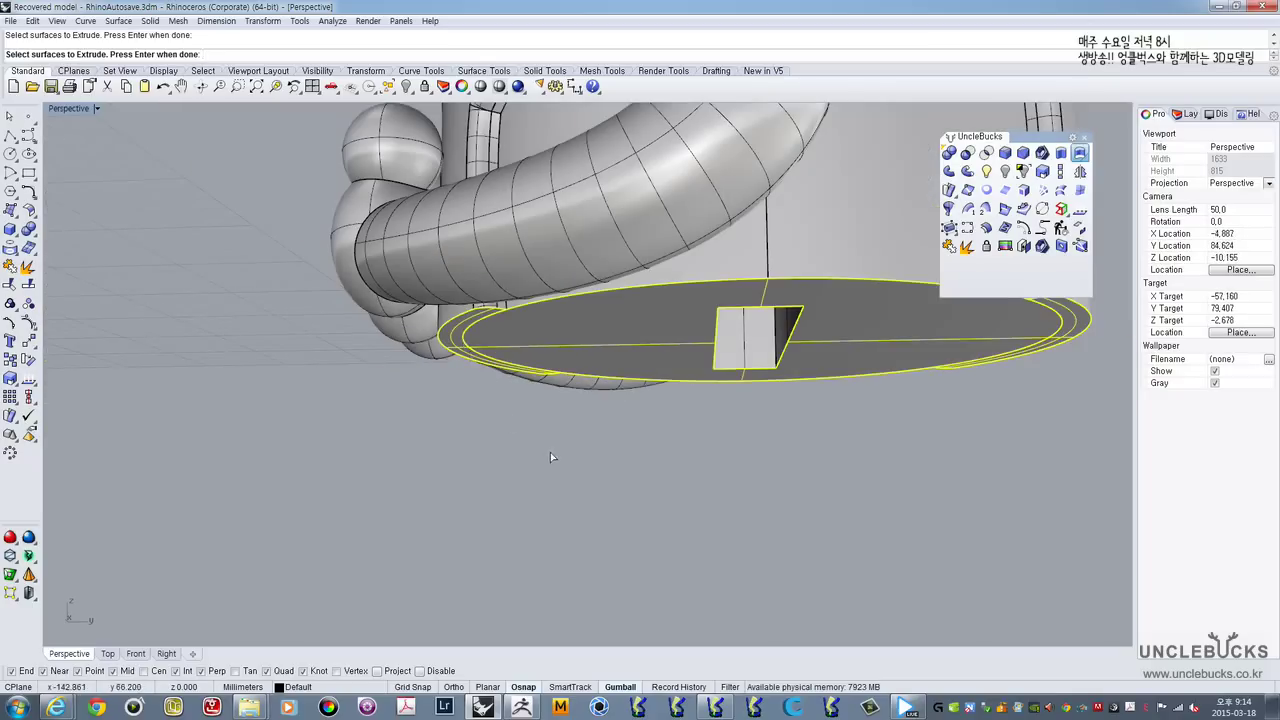
key(Return)
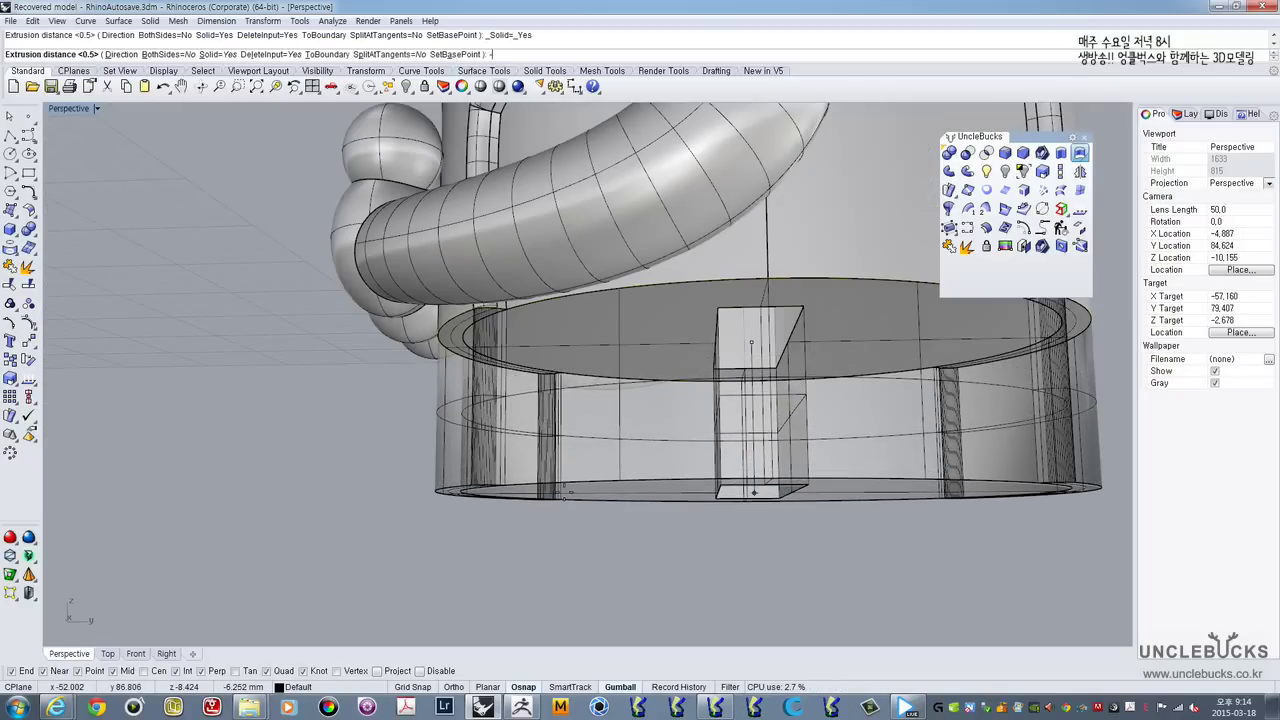
text(-0.5)
key(Return)
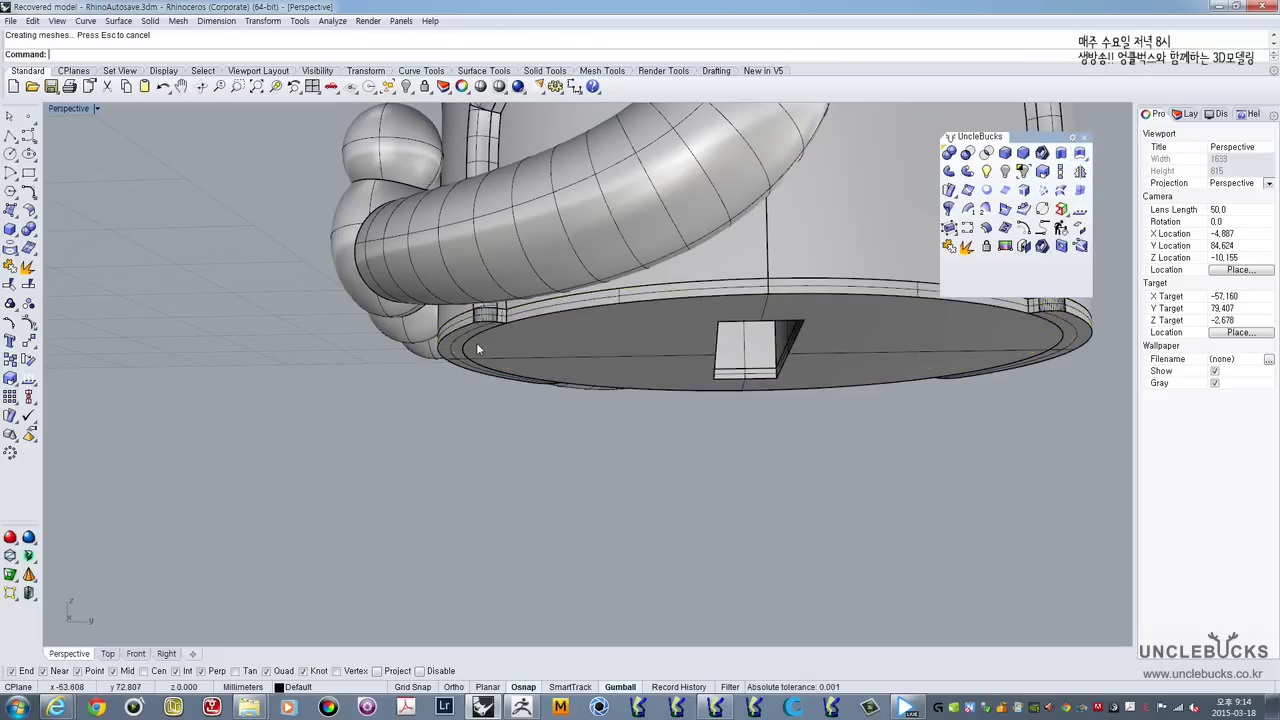
Step: Check in the Right view how the arms and hands sit relative to the extruded base
right_drag(476, 342, 580, 358)
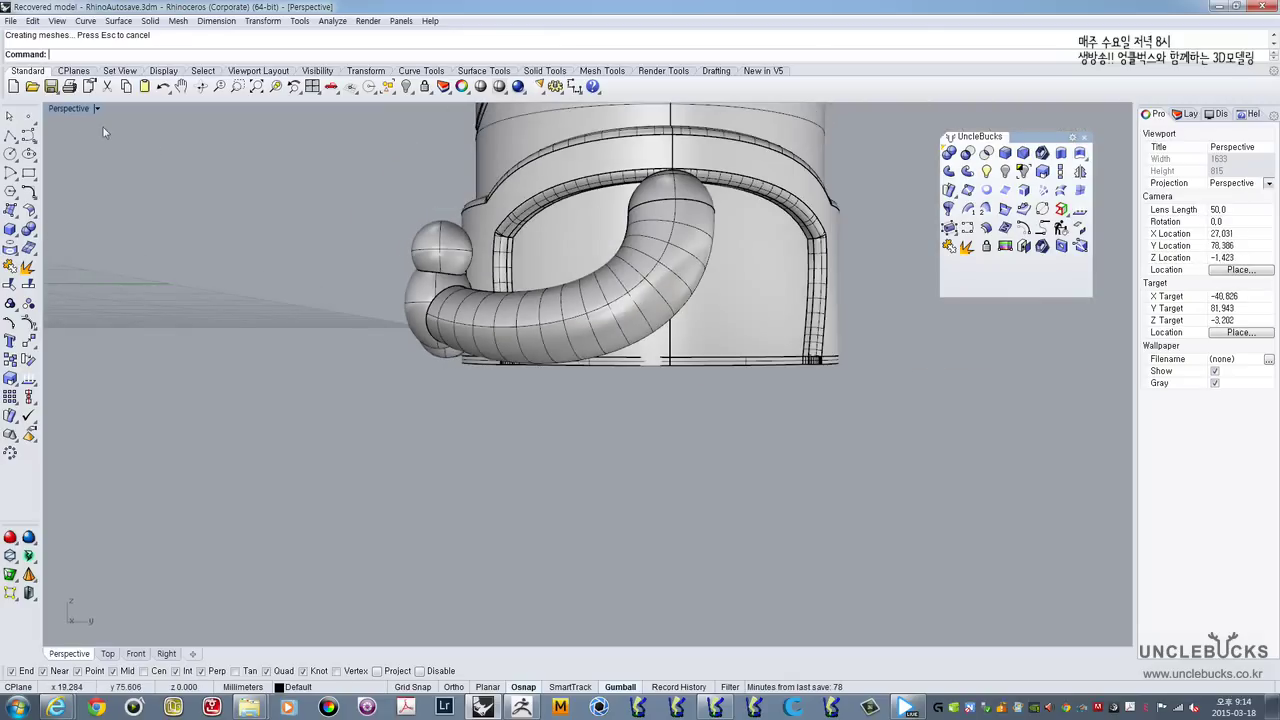
double_click(72, 109)
scroll(820, 530, up, 5)
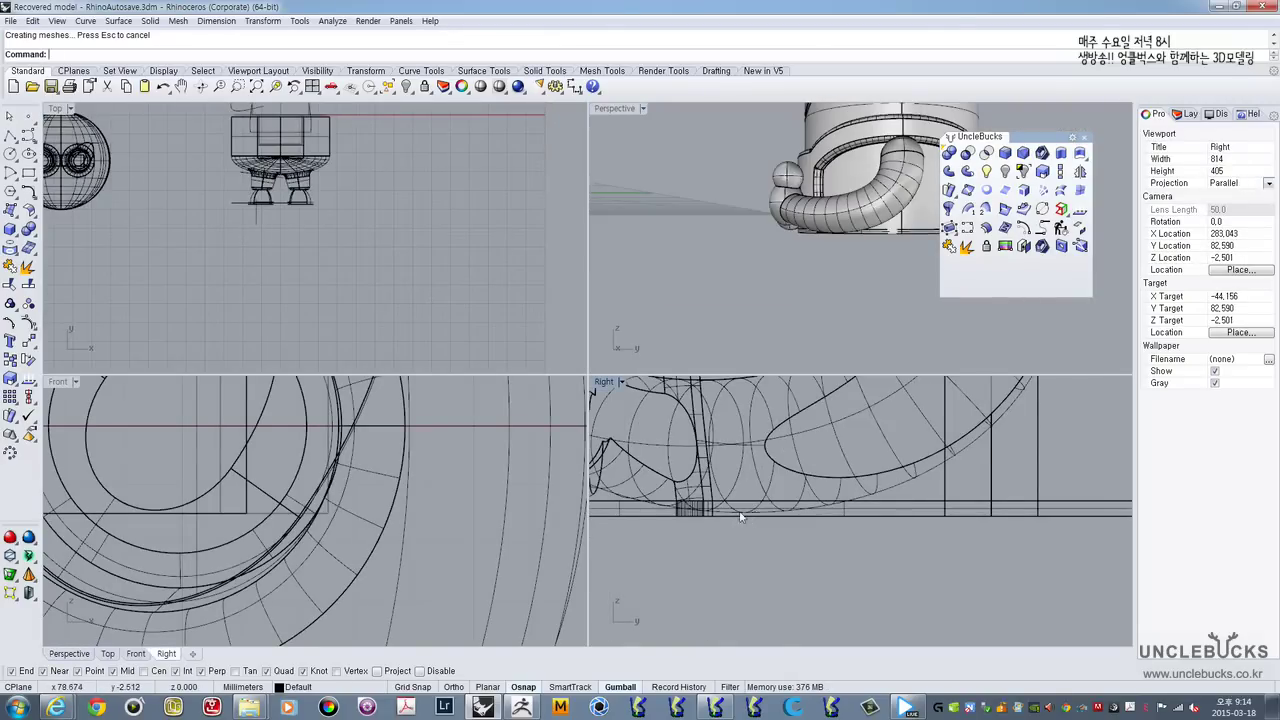
scroll(717, 487, down, 6)
double_click(601, 382)
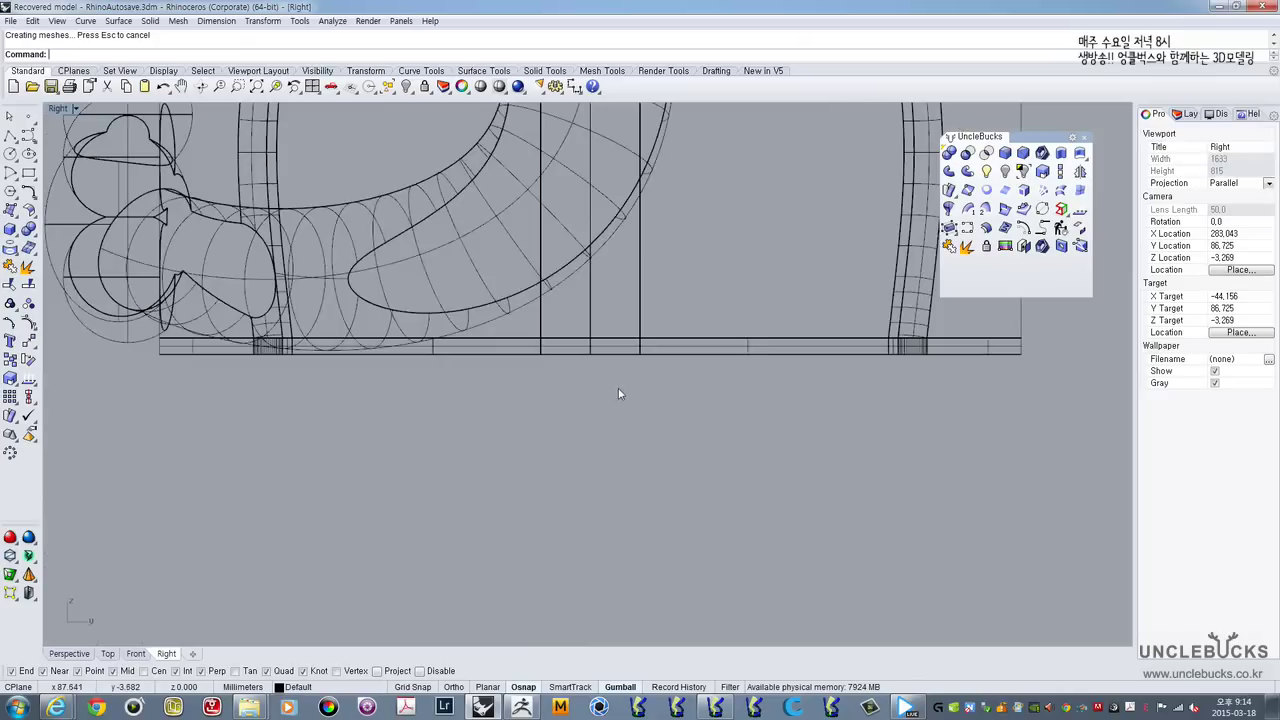
right_drag(620, 391, 614, 443)
scroll(620, 470, down, 6)
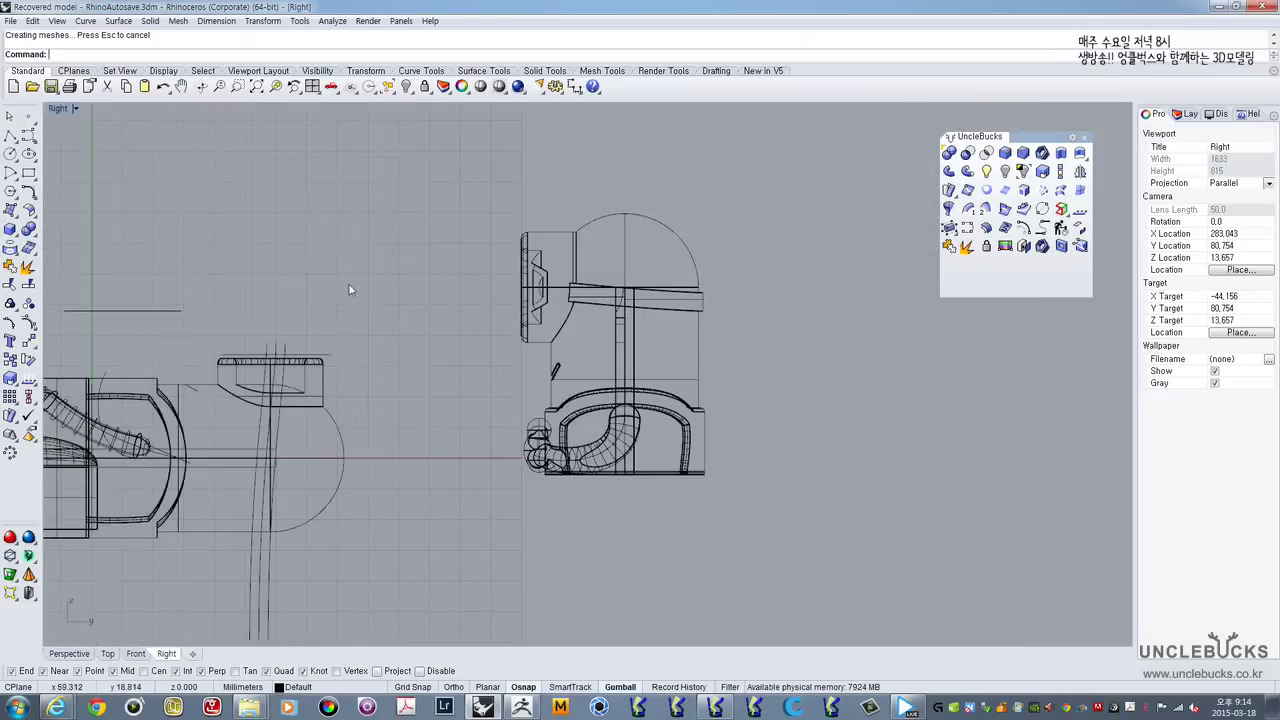
Step: Try dragging the upper body to another spot in the Perspective view and undo the drag
double_click(66, 110)
double_click(614, 109)
right_drag(552, 270, 676, 320)
scroll(676, 320, down, 7)
shift+right_drag(575, 337, 568, 405)
right_drag(568, 405, 712, 370)
scroll(657, 348, down, 8)
scroll(607, 380, down, 4)
click(645, 355)
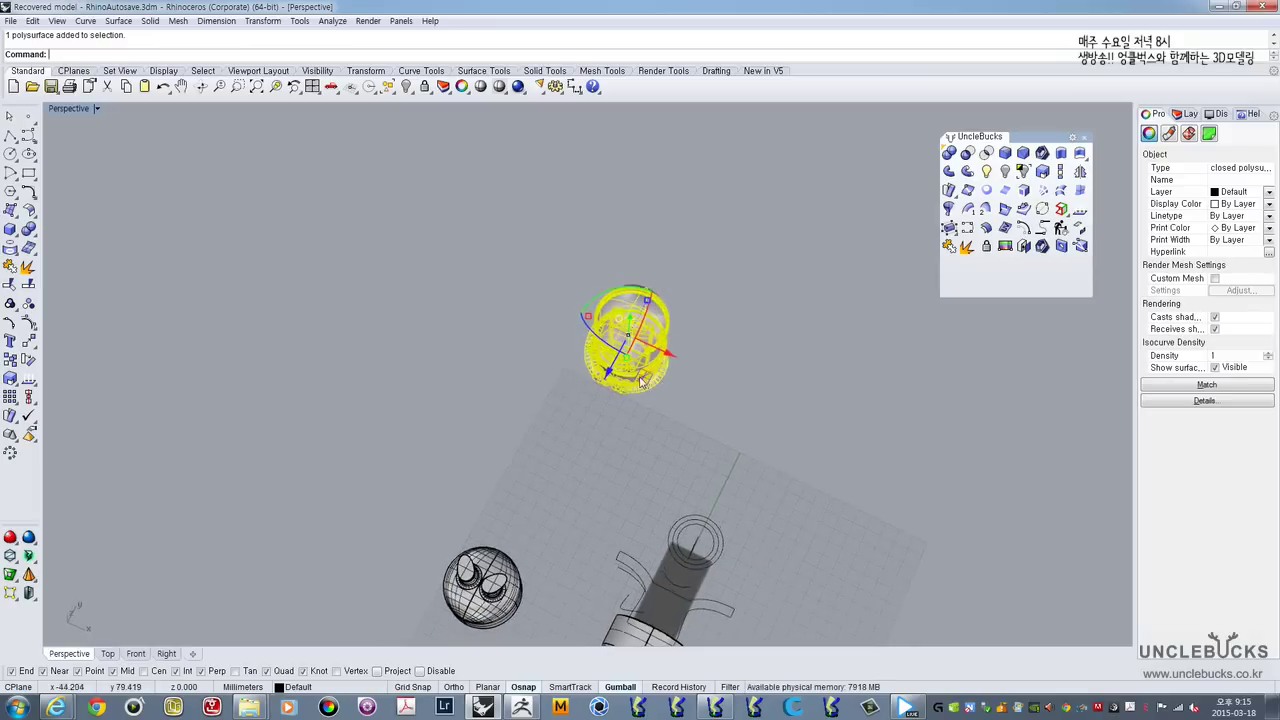
drag(643, 382, 408, 585)
shift+right_drag(482, 500, 641, 365)
scroll(585, 370, up, 7)
click(696, 328)
key(ctrl+z)
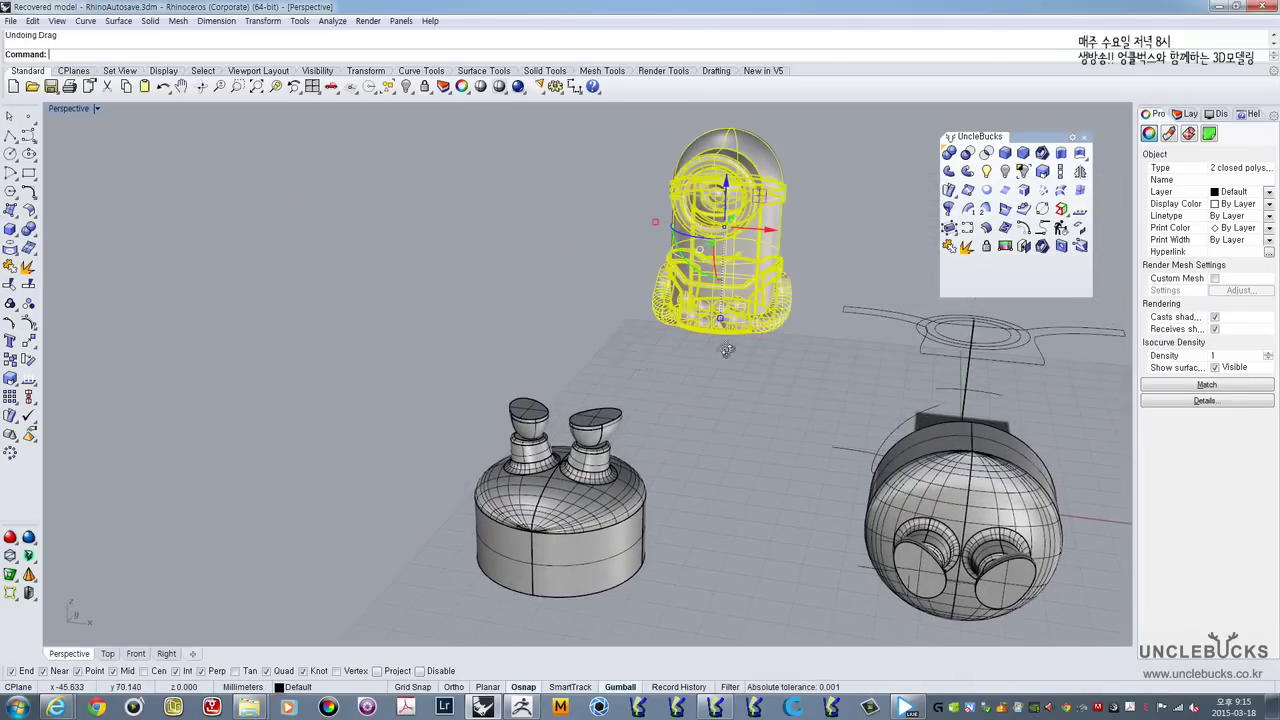
Step: Try to Boolean-union the upper body with the three extruded base solids
right_drag(725, 344, 732, 359)
drag(732, 359, 667, 276)
right_drag(792, 291, 690, 268)
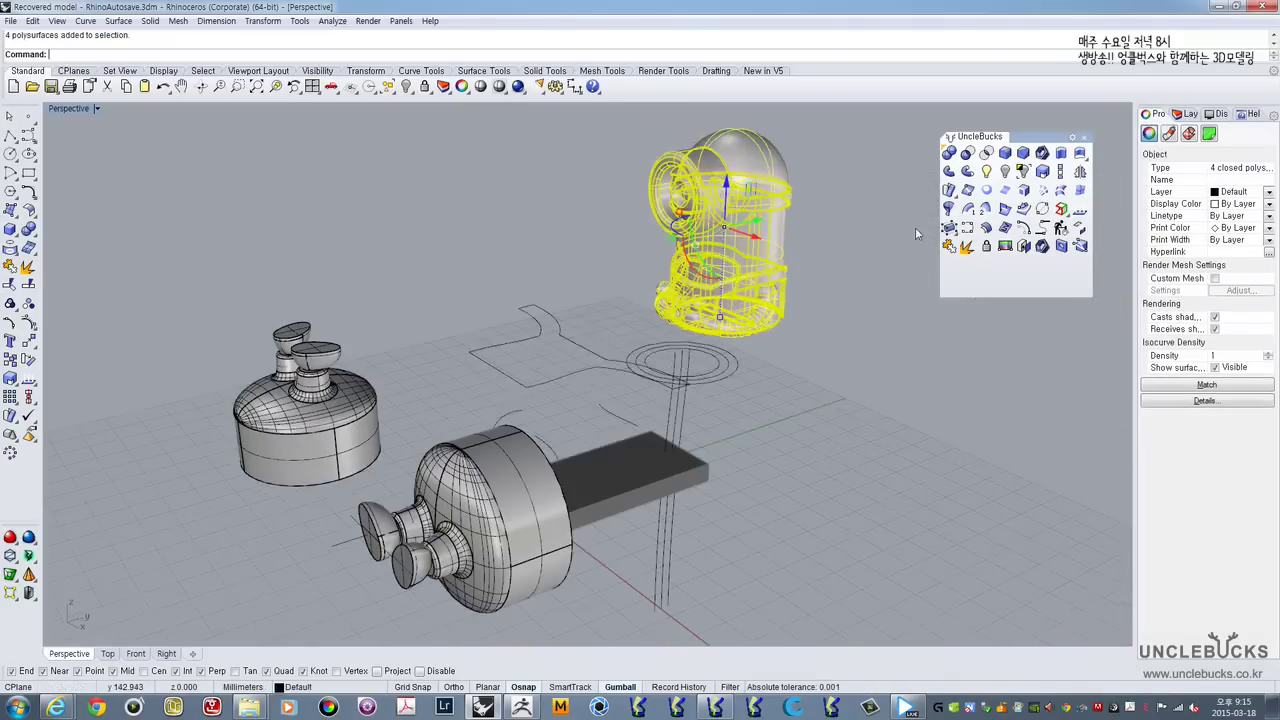
right_drag(762, 330, 620, 280)
scroll(713, 275, up, 4)
right_drag(713, 276, 728, 185)
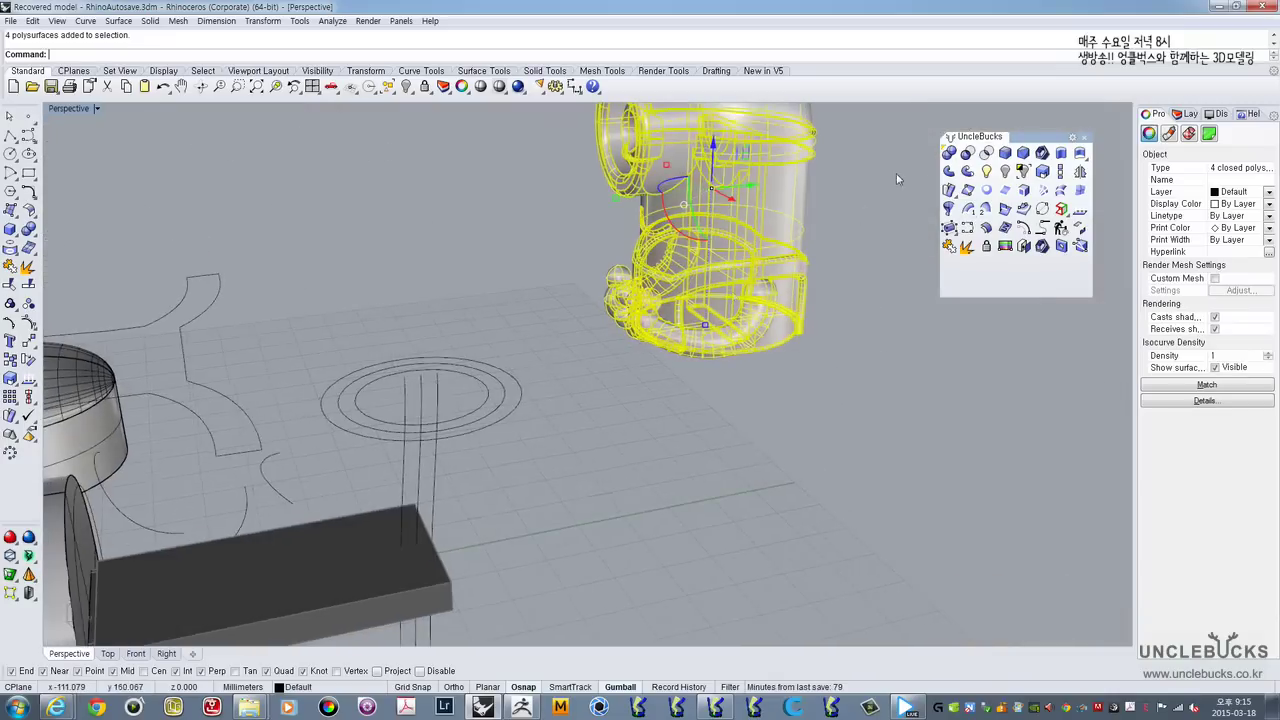
click(29, 230)
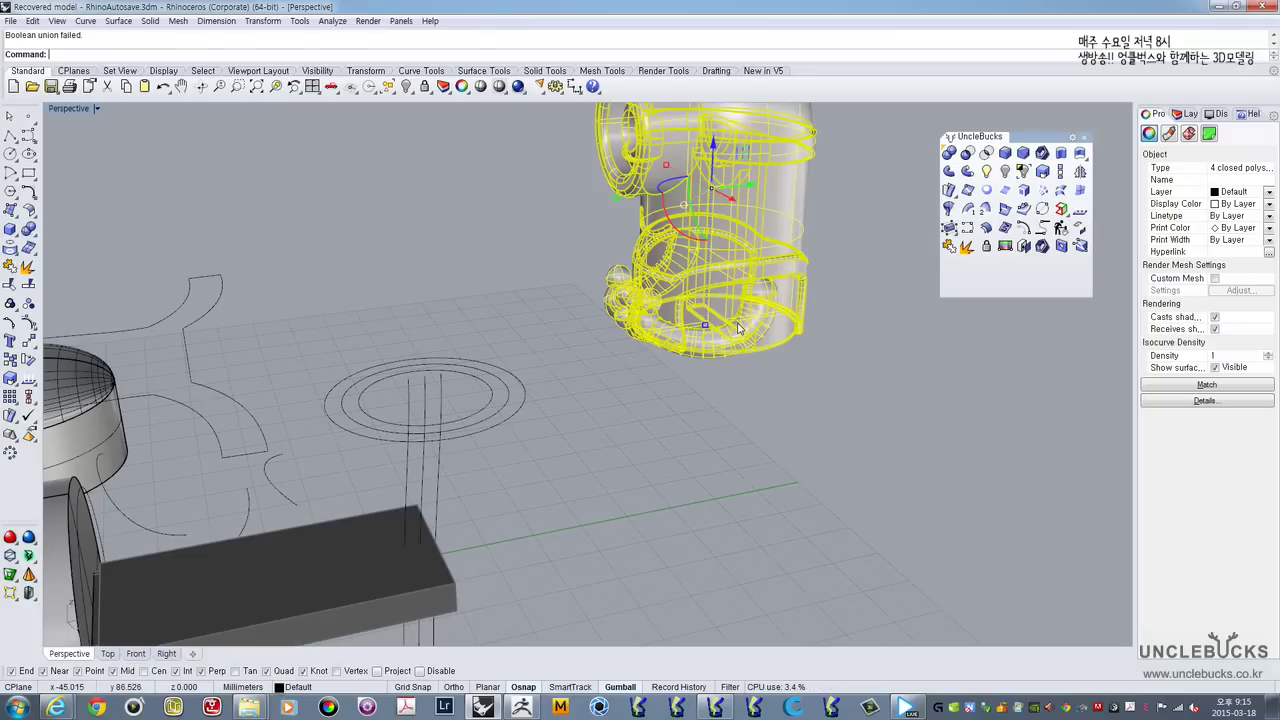
Step: Explode the extruded base disc and the two rim solids into separate surfaces
click(792, 415)
right_drag(792, 415, 690, 415)
scroll(690, 416, up, 9)
right_drag(702, 464, 662, 348)
click(483, 453)
shift+click(336, 441)
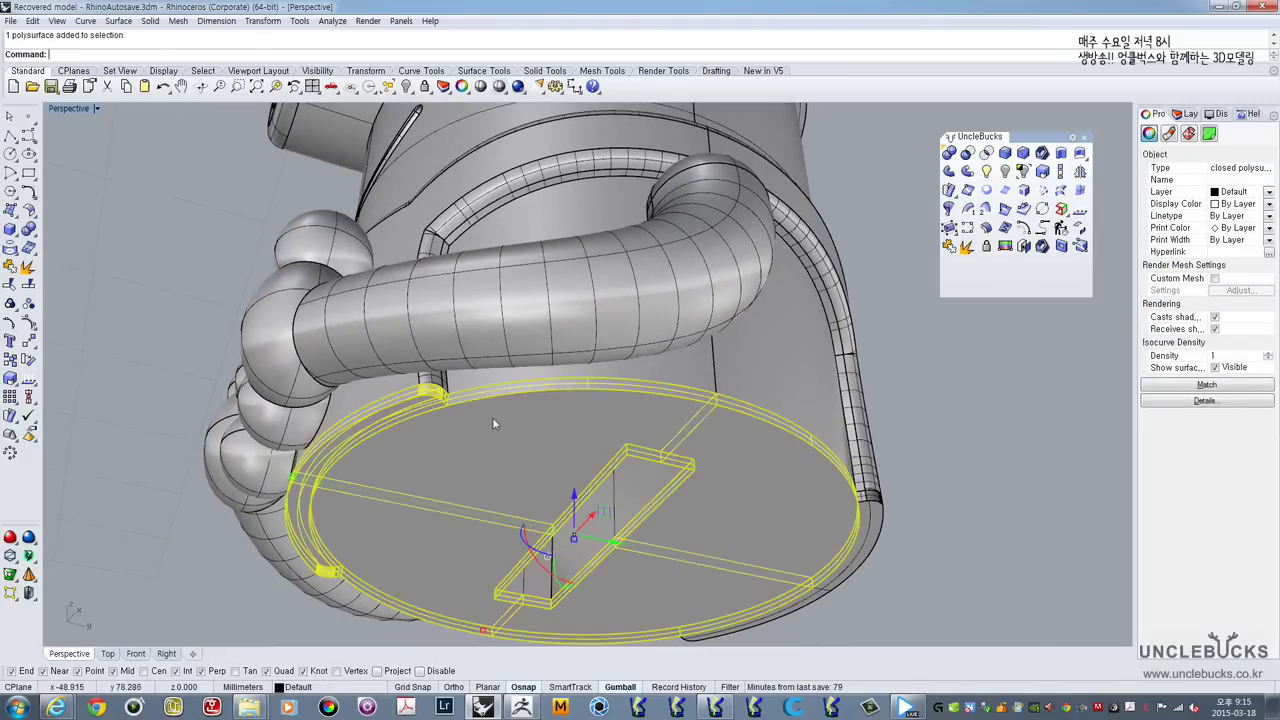
shift+click(873, 522)
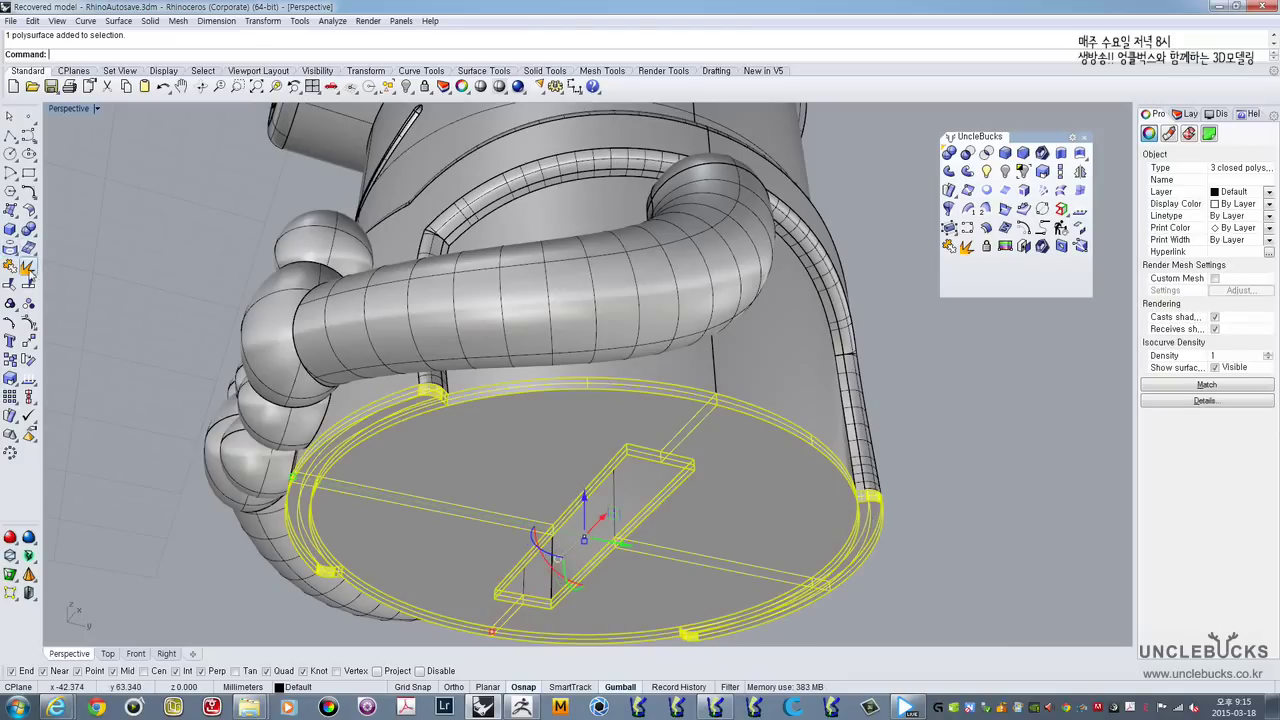
click(27, 268)
Step: Raise the upper body about 7 mm clear of the exploded base surfaces
right_drag(470, 377, 457, 380)
scroll(505, 421, up, 2)
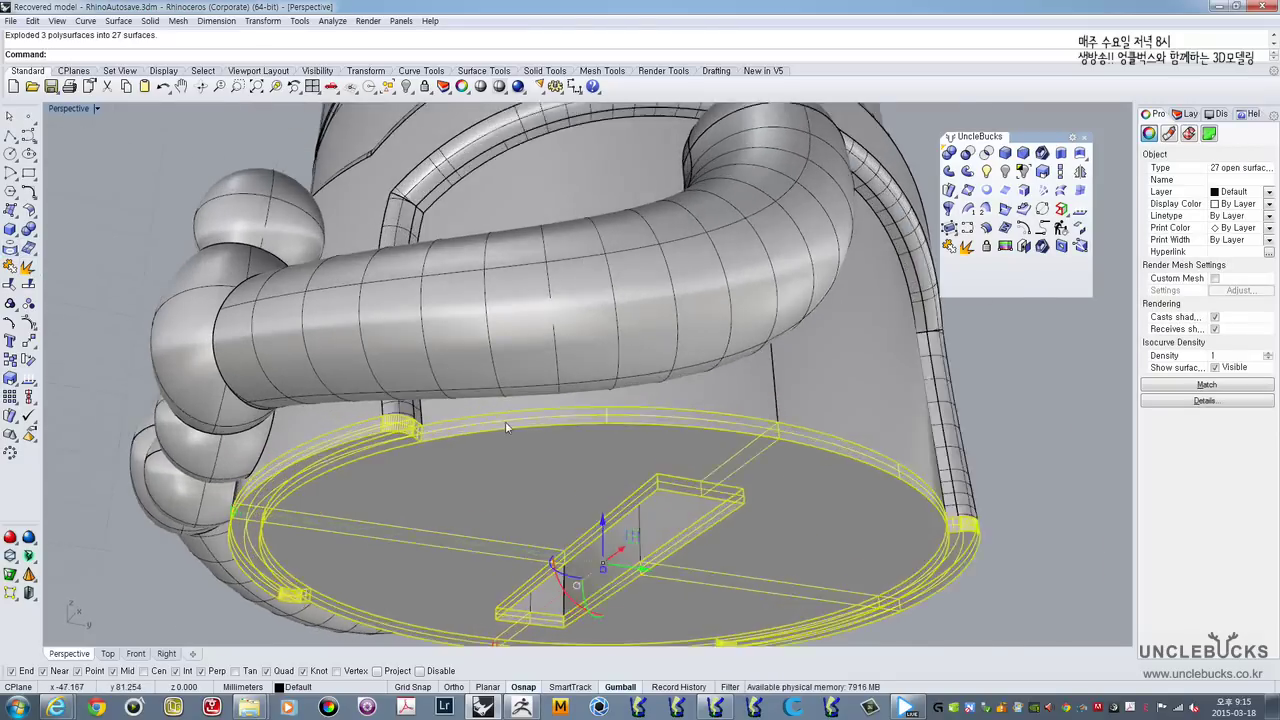
scroll(510, 410, up, 1)
shift+click(514, 402)
scroll(514, 402, down, 3)
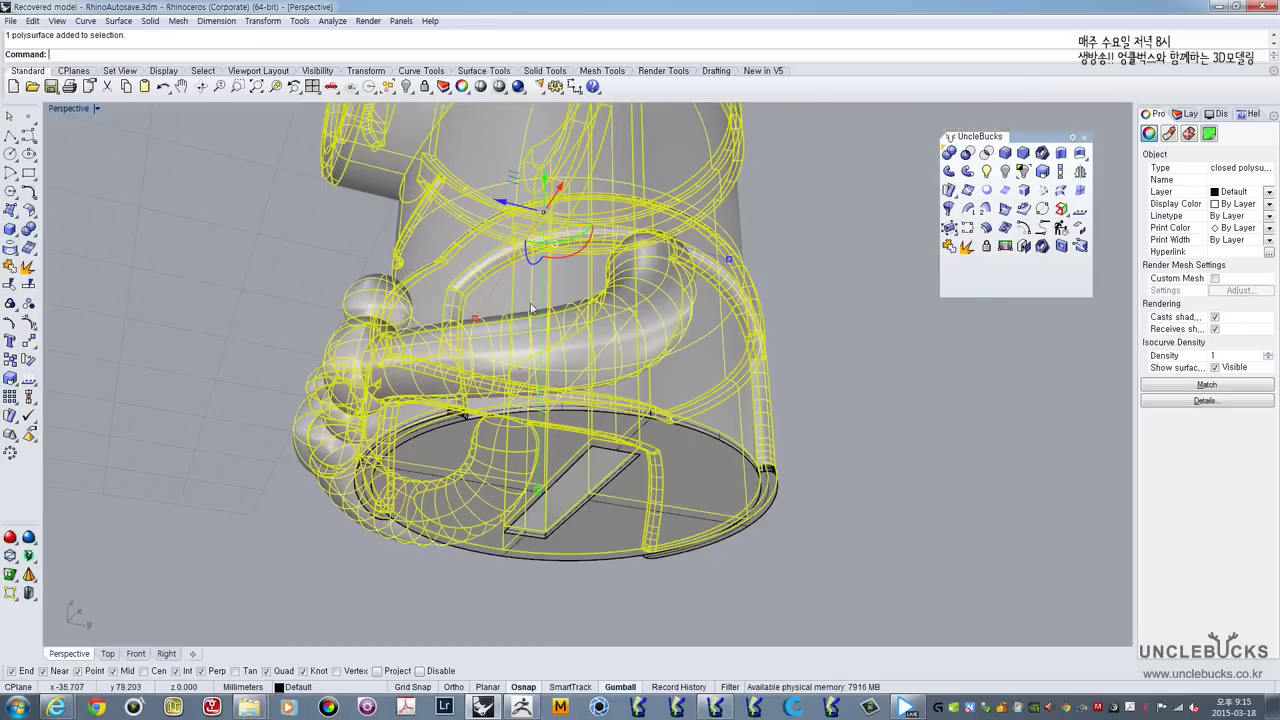
drag(545, 187, 546, 100)
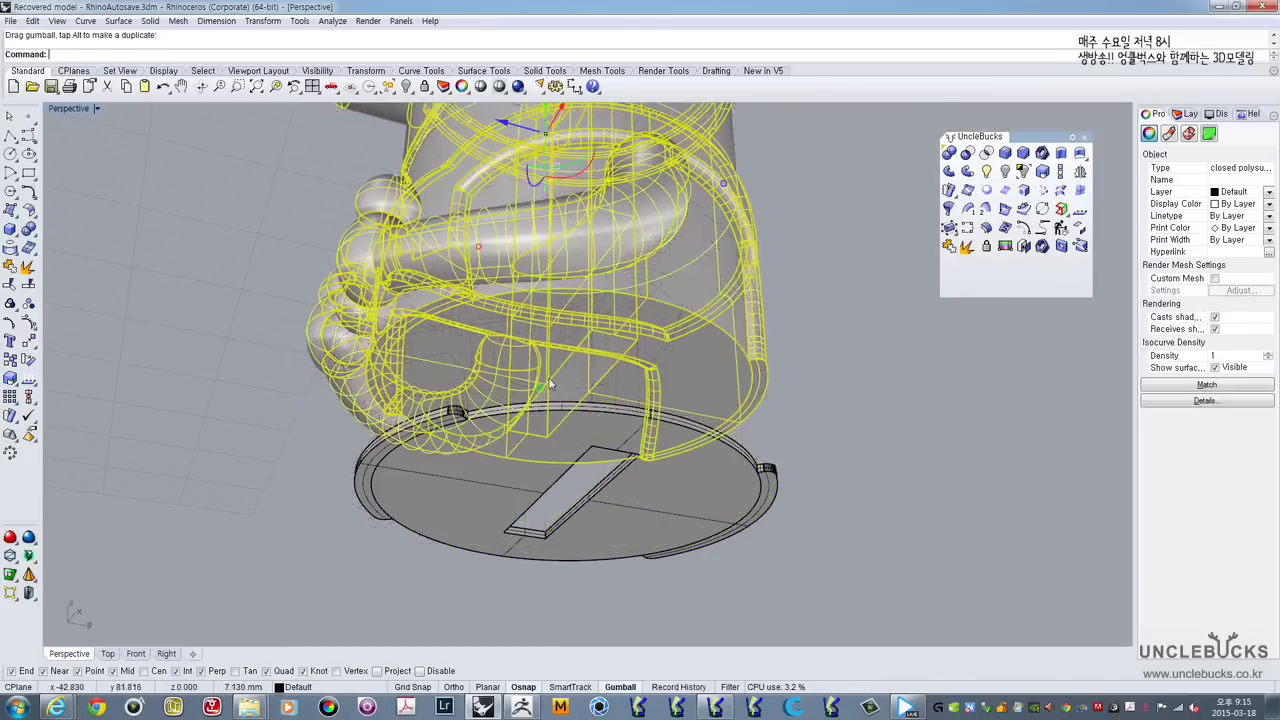
Step: Explode the upper body and delete its slotted bottom face and the bottom faces of its two side rims
right_drag(766, 324, 770, 370)
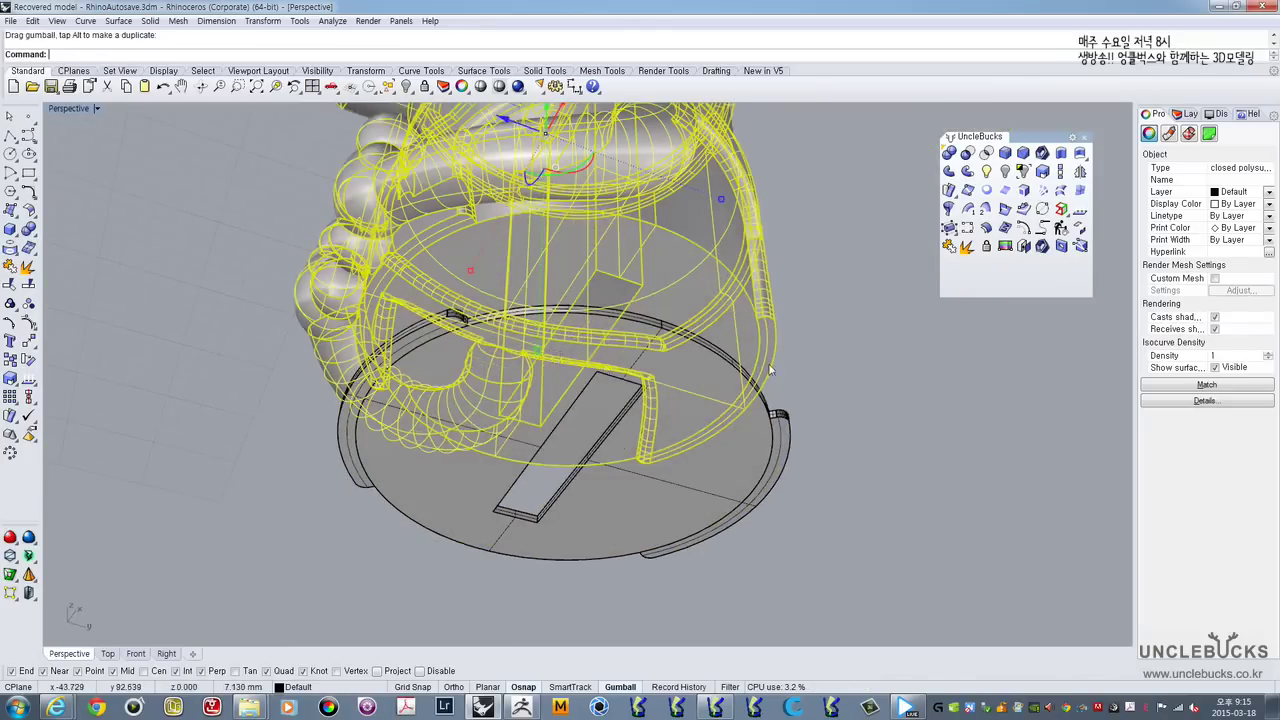
click(966, 246)
click(685, 285)
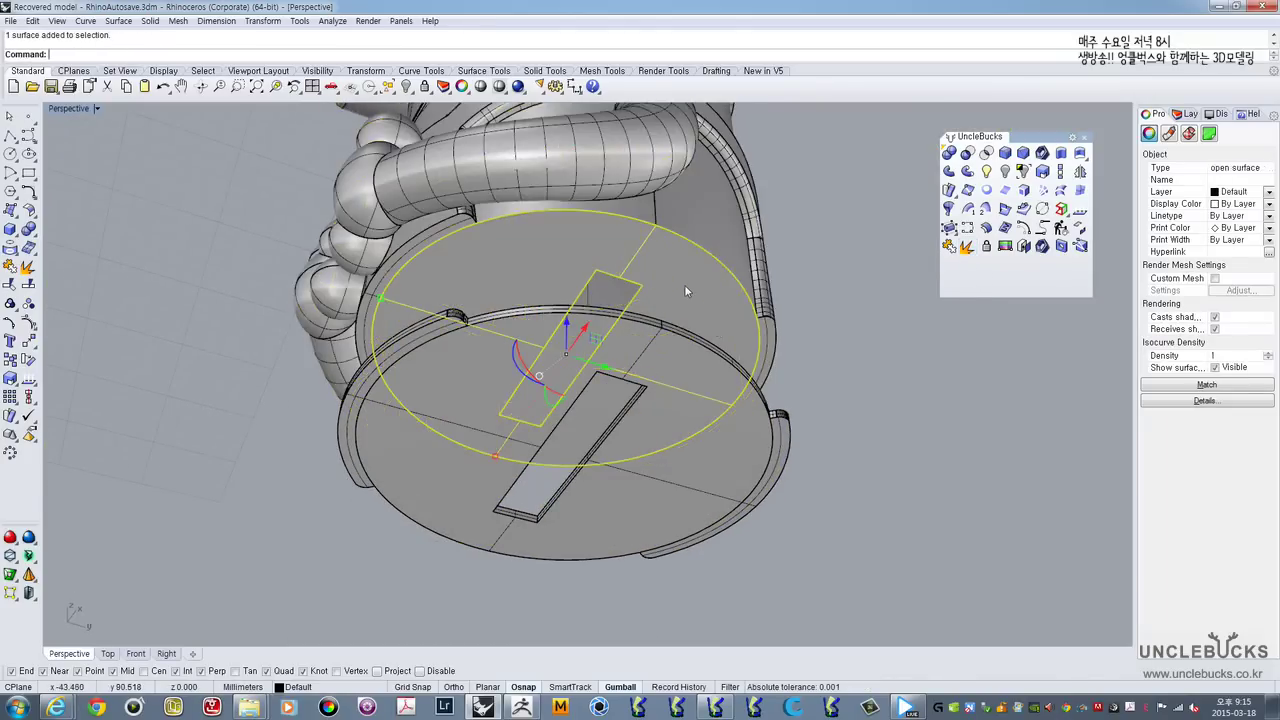
key(Delete)
scroll(777, 342, up, 2)
click(766, 337)
key(Delete)
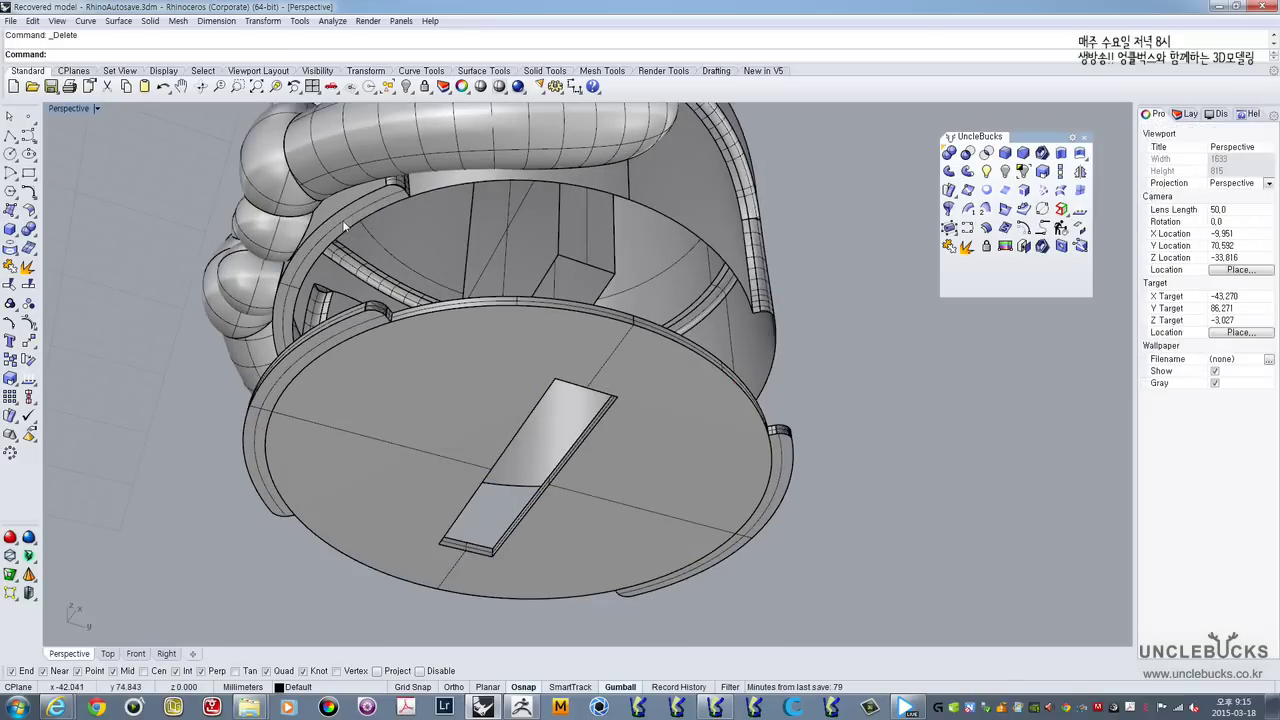
click(343, 221)
key(Delete)
Step: Delete the base disc's top face, the near rim's top face and the overlapping walls between disc and rim
right_drag(352, 230, 462, 442)
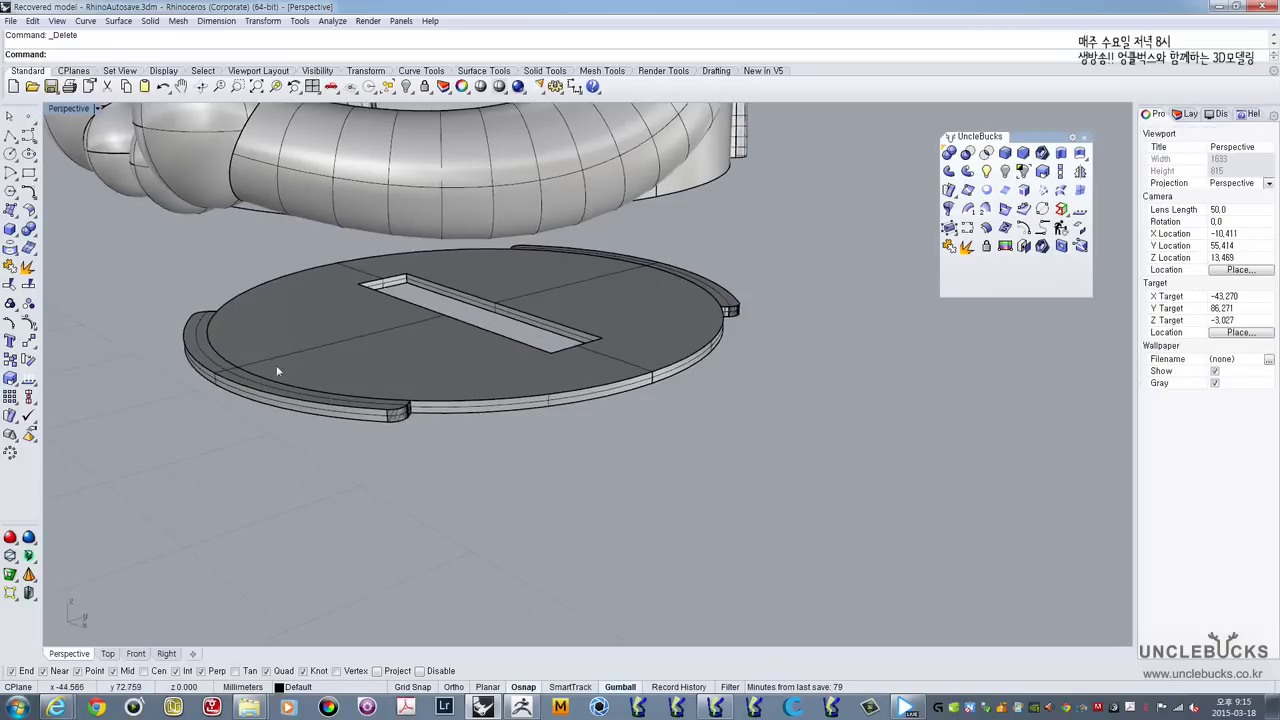
click(292, 347)
key(Delete)
click(212, 350)
key(Delete)
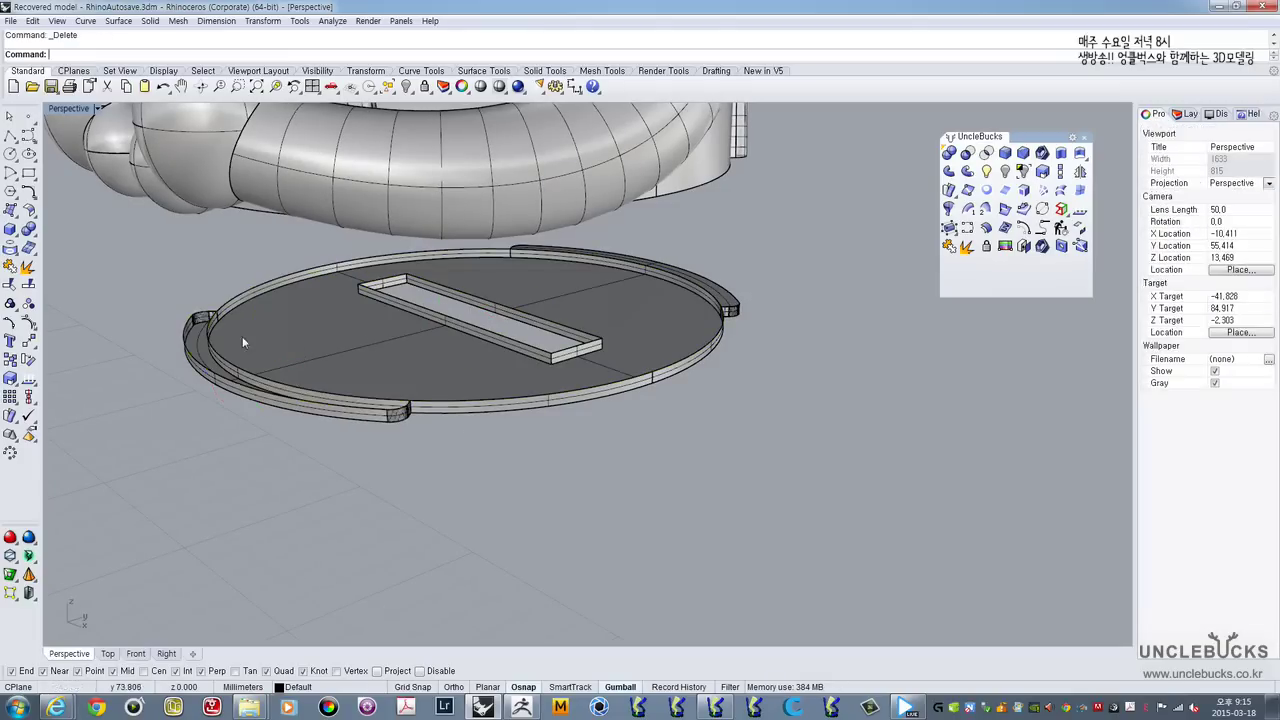
scroll(210, 328, up, 3)
click(210, 335)
click(235, 345)
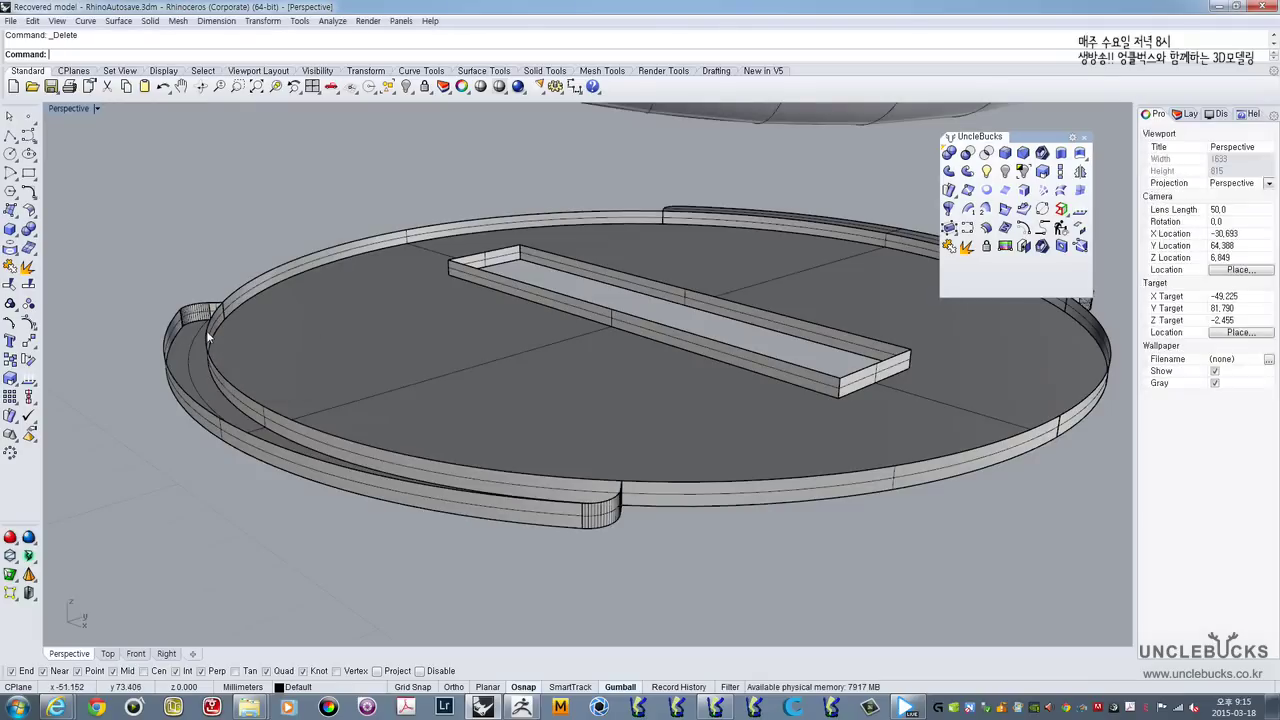
key(Delete)
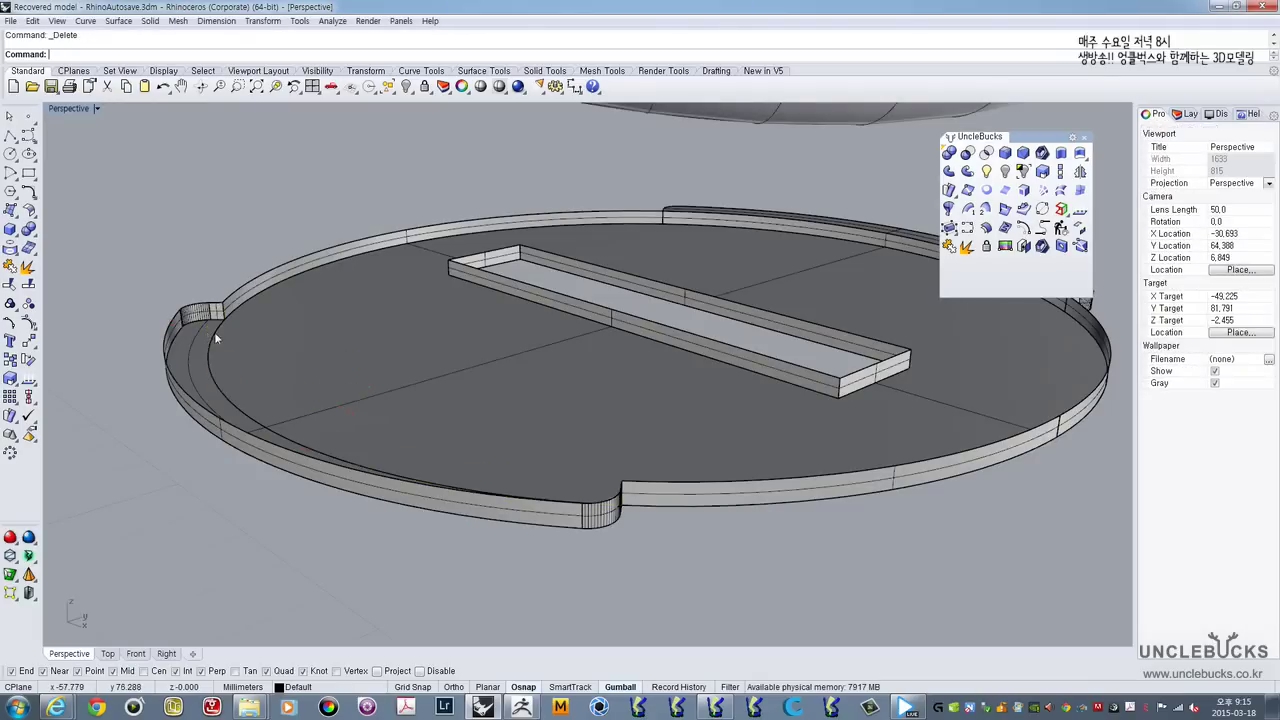
Step: Delete the far rim's top face and the overlapping walls between that rim and the base disc
click(716, 220)
click(714, 219)
key(Delete)
click(710, 218)
click(710, 220)
key(Delete)
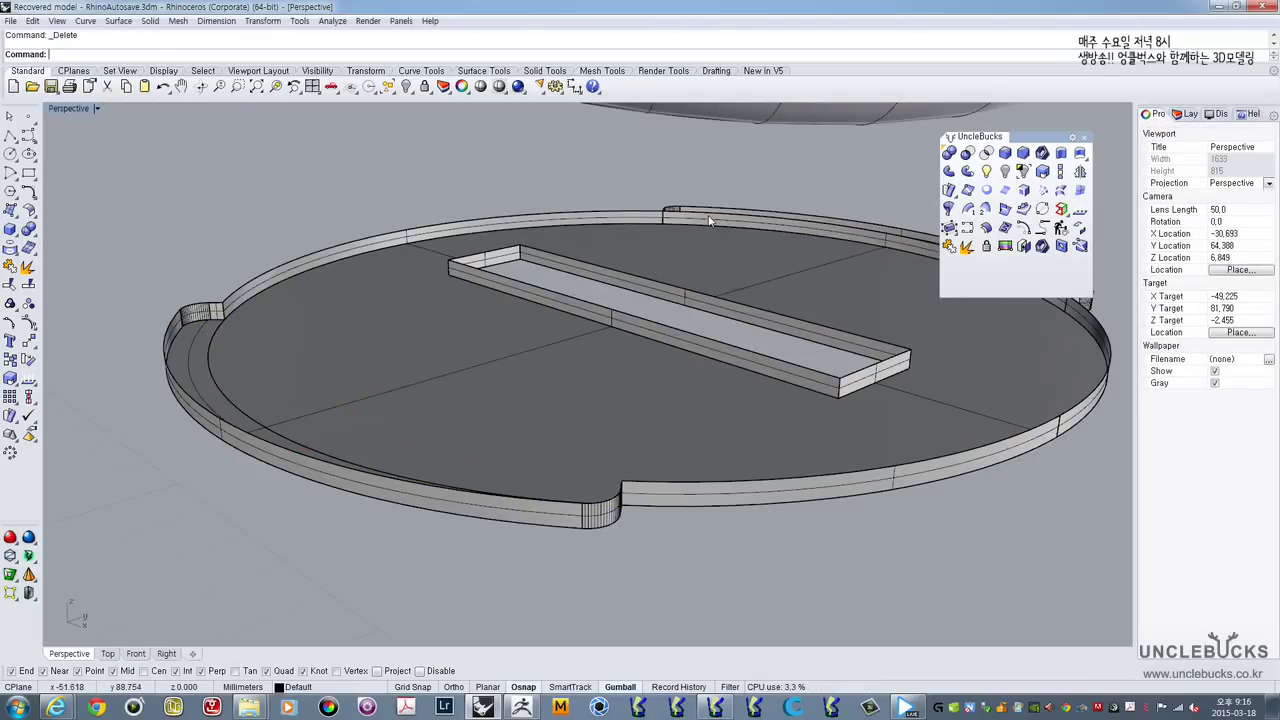
click(709, 219)
key(Delete)
Step: Join all the remaining base disc and rim surfaces into one polysurface
scroll(706, 218, down, 4)
right_drag(706, 218, 368, 349)
drag(216, 334, 829, 434)
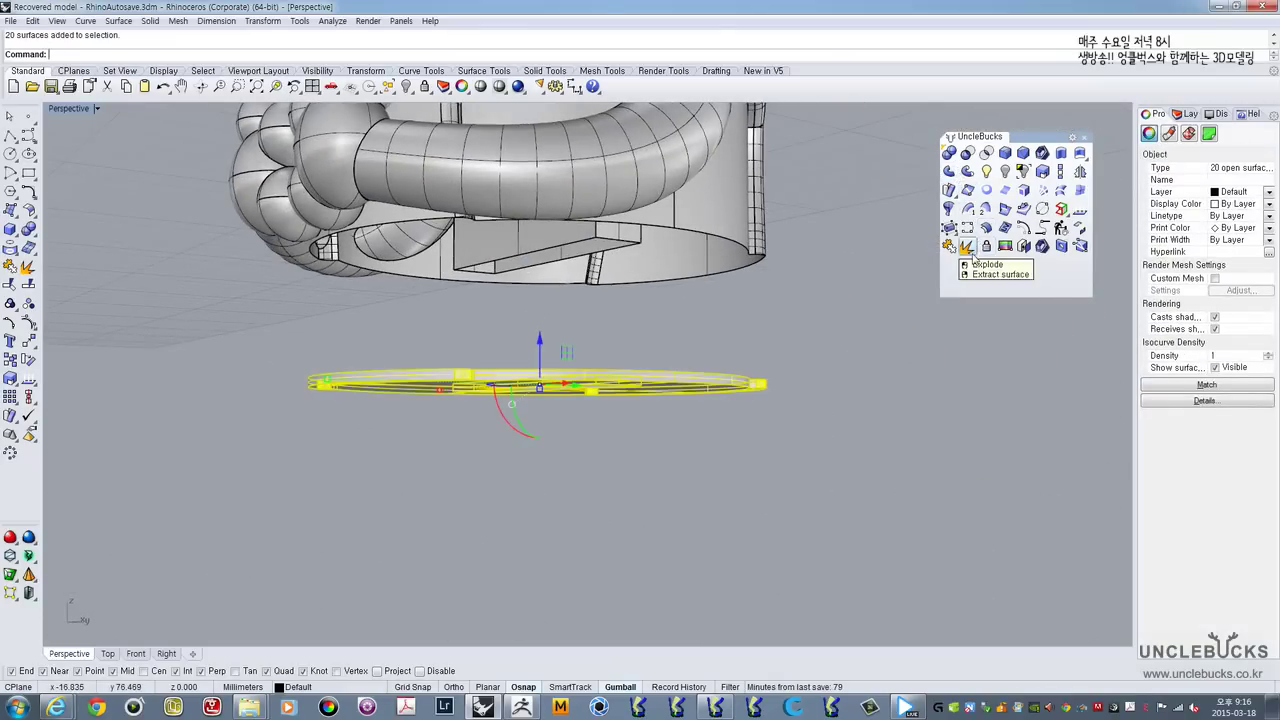
click(948, 246)
Step: Move the joined base up from its rim corner to the matching corner on the upper body's open bottom edge
click(760, 384)
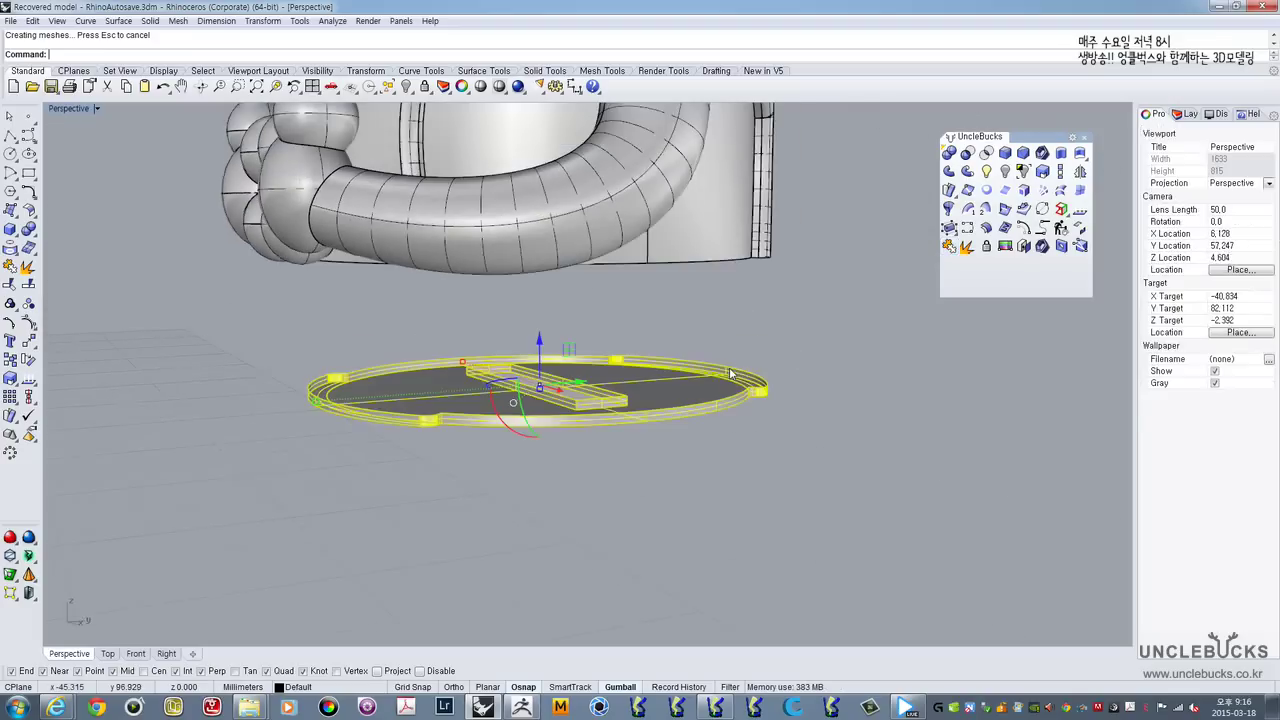
scroll(775, 395, up, 3)
right_drag(775, 405, 767, 401)
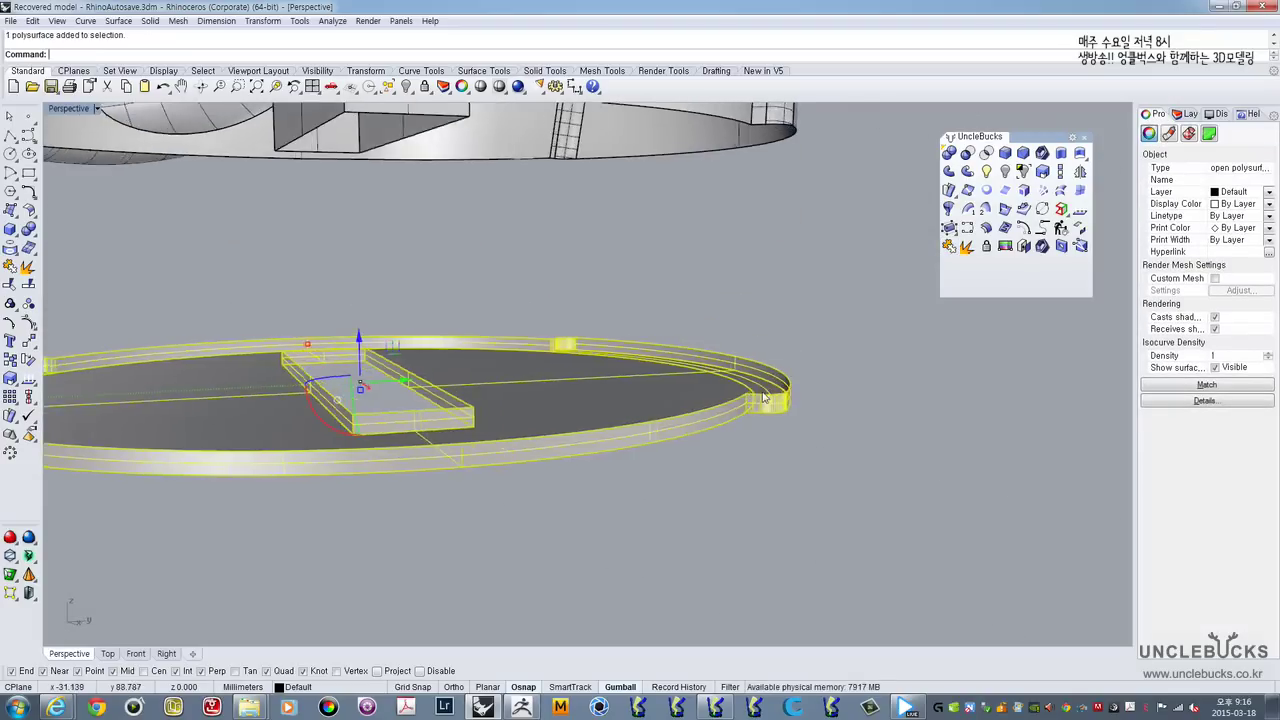
scroll(768, 390, up, 5)
text(m)
key(space)
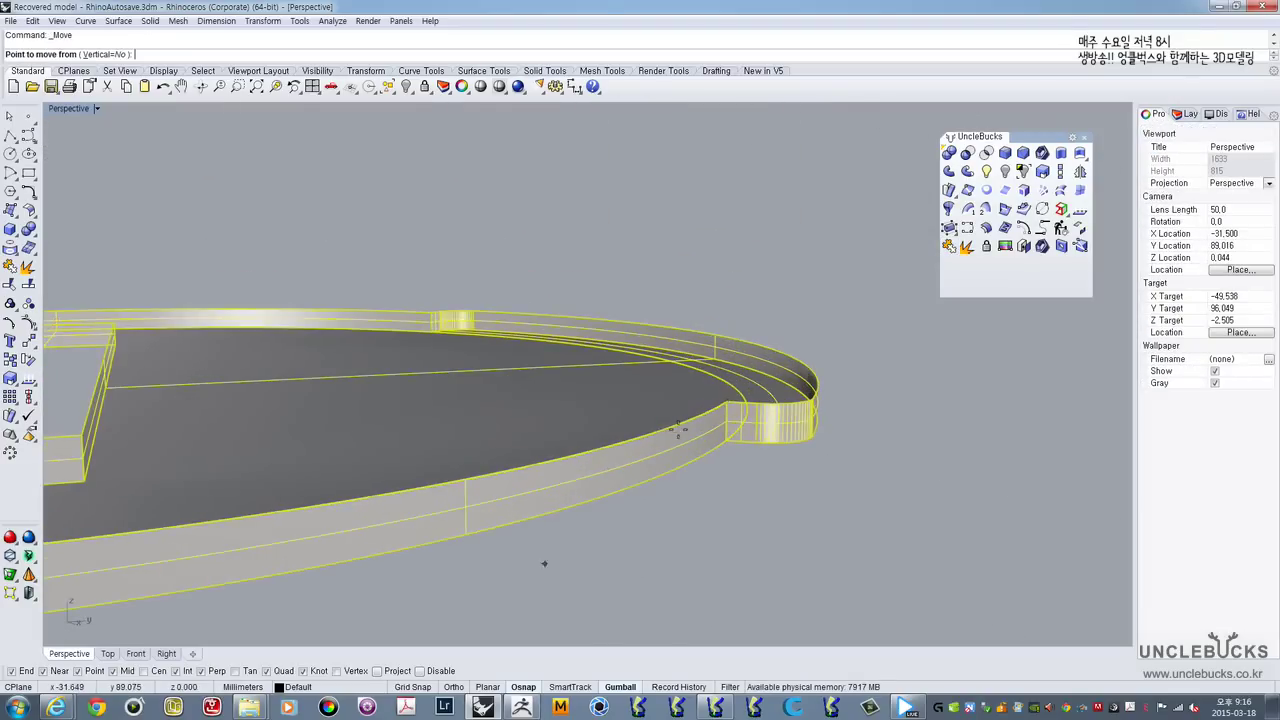
click(725, 397)
scroll(726, 312, down, 5)
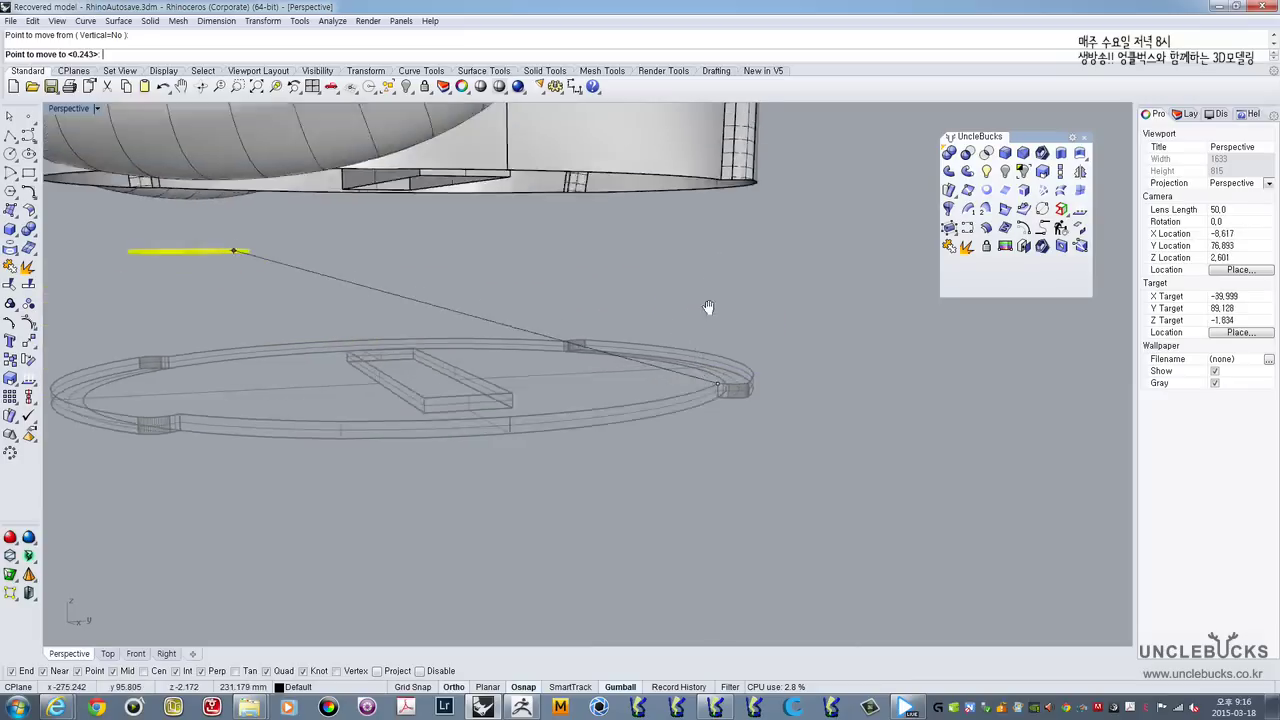
scroll(717, 249, up, 3)
click(720, 218)
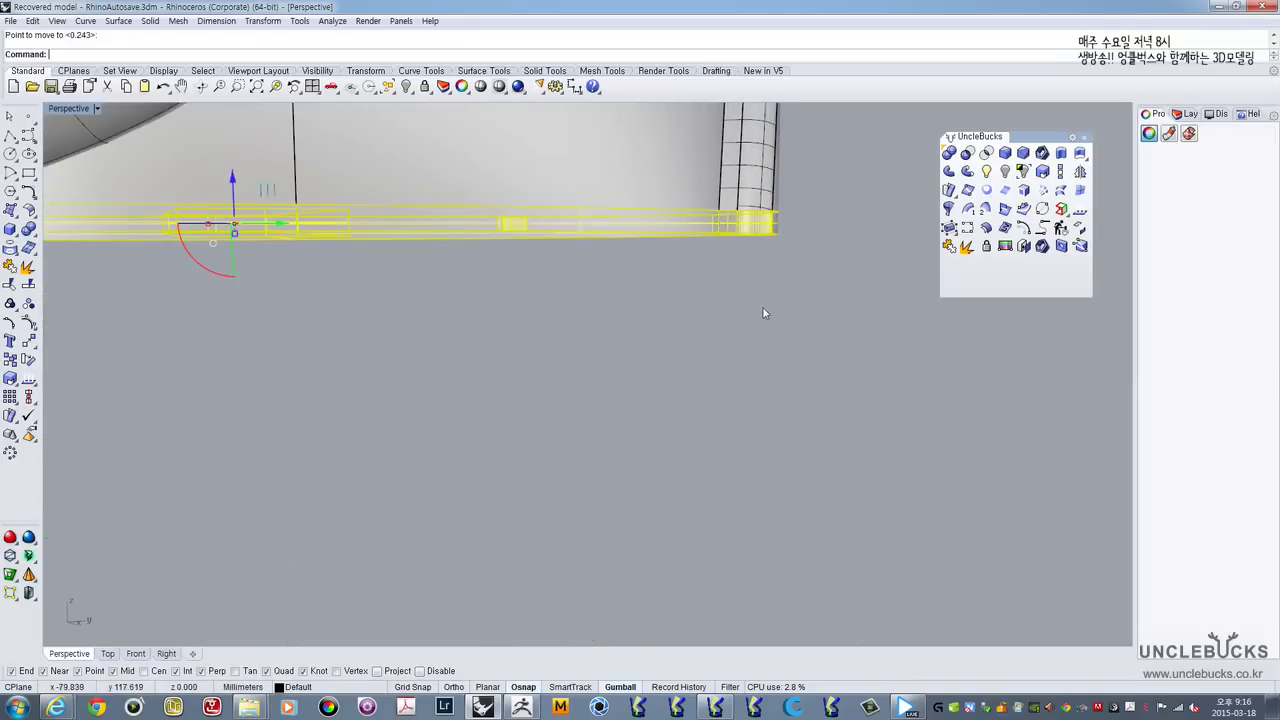
Step: Join the base to the lower wall surfaces, then join all the upper body's surfaces into one closed polysurface
click(763, 306)
scroll(762, 303, down, 3)
drag(762, 303, 721, 241)
click(949, 246)
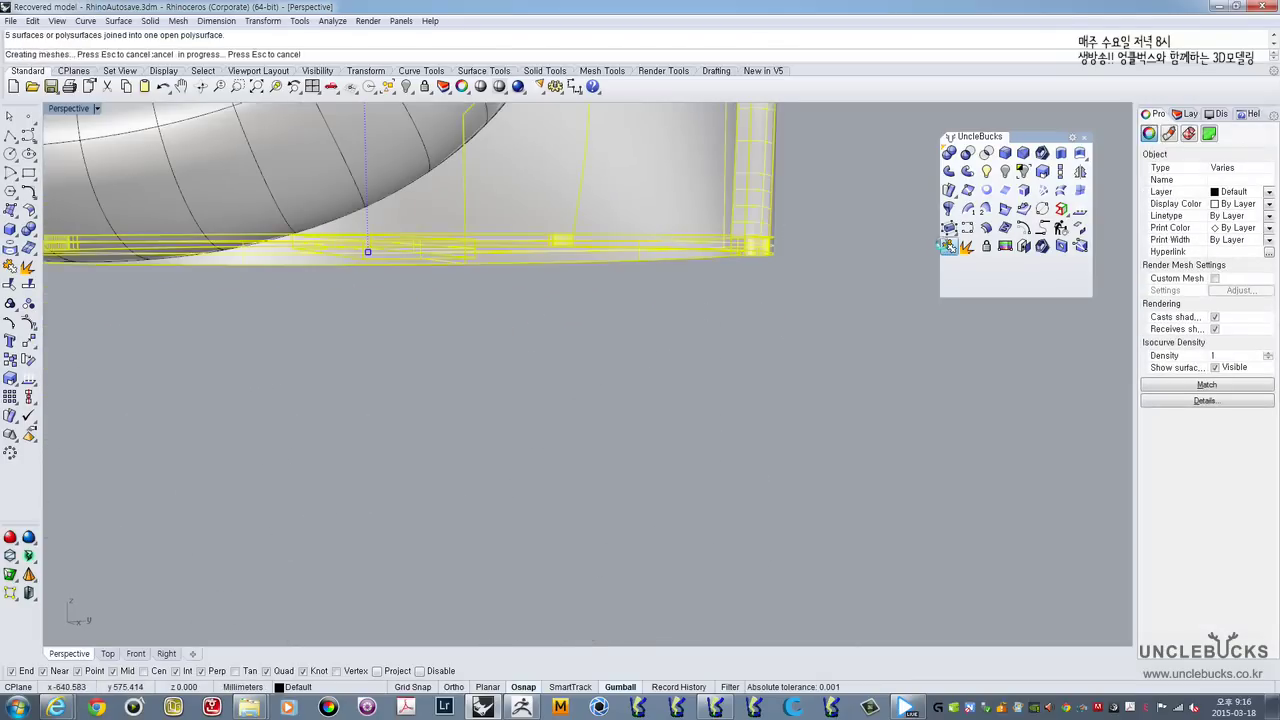
scroll(676, 354, down, 8)
scroll(676, 354, down, 3)
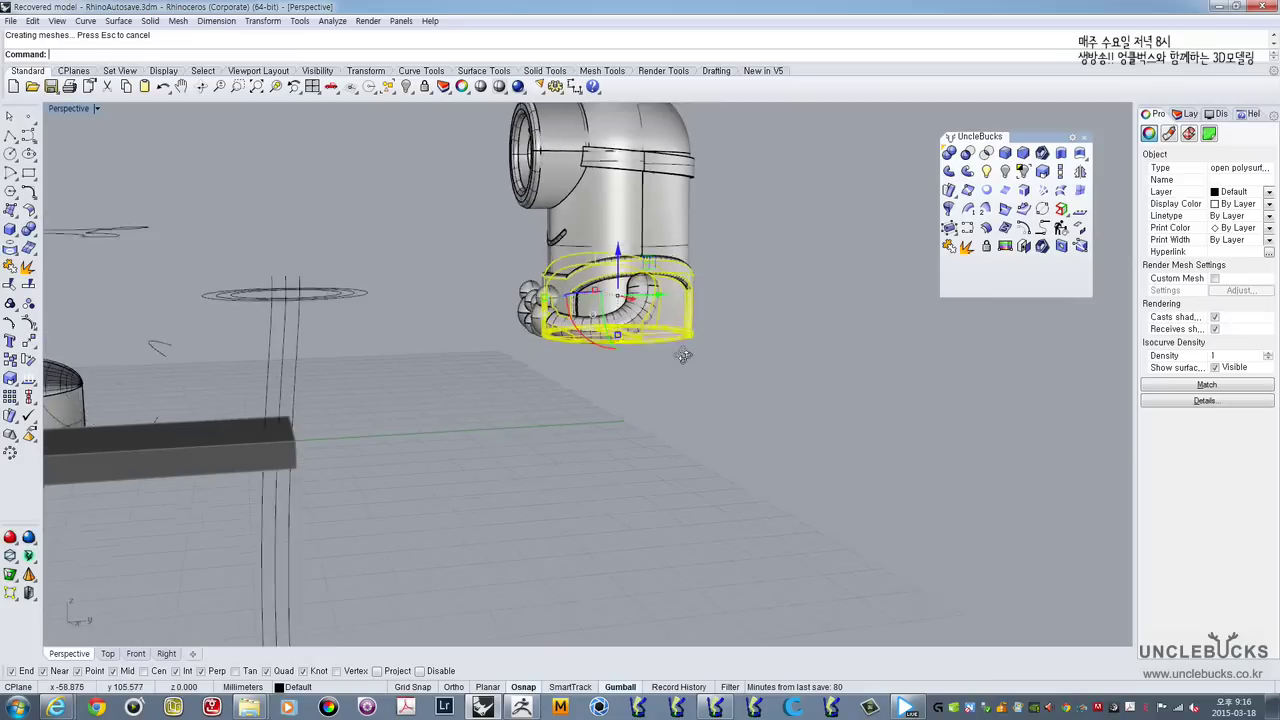
right_drag(680, 356, 766, 495)
drag(766, 495, 545, 254)
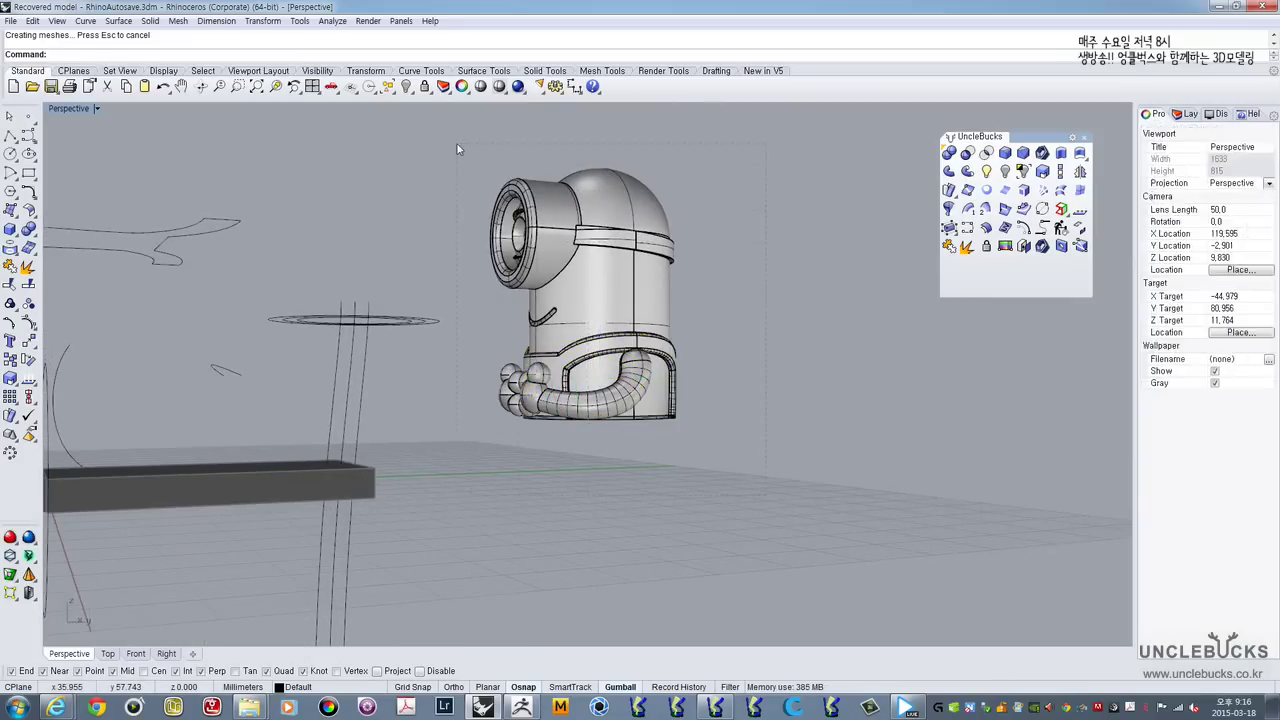
drag(457, 149, 700, 435)
click(948, 246)
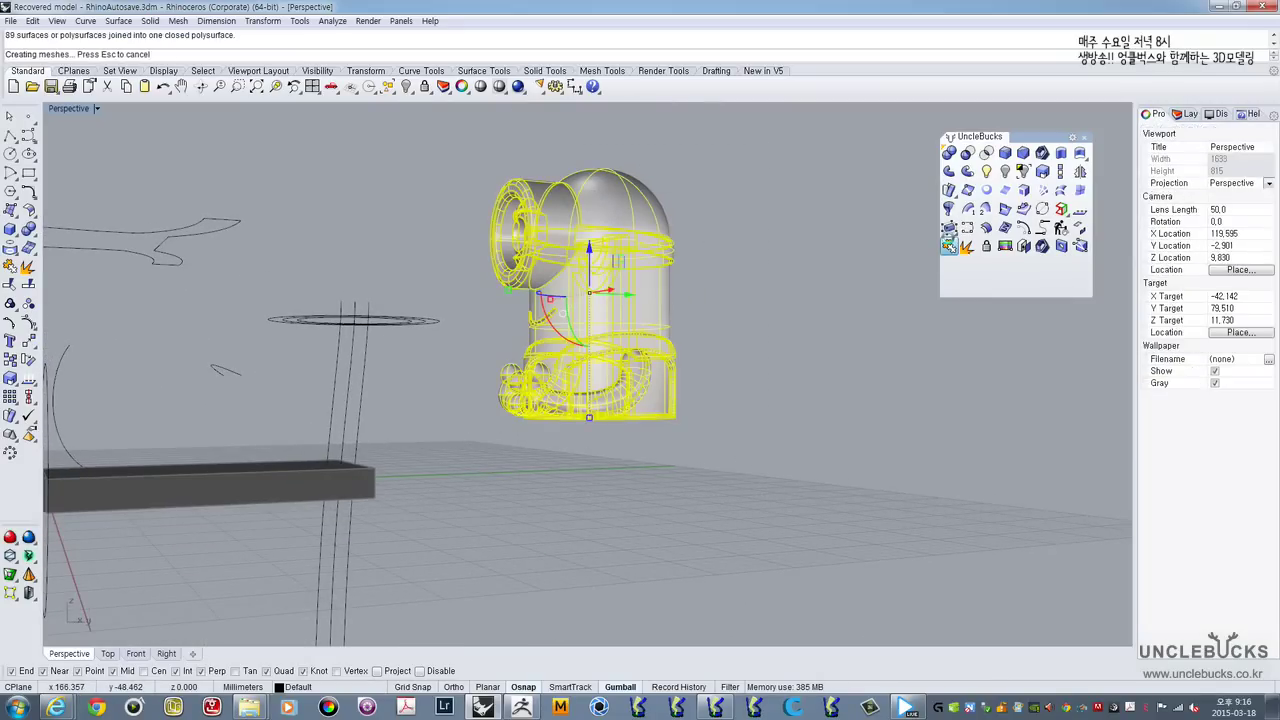
Step: Check the joined upper body for naked edges with edge analysis
click(807, 314)
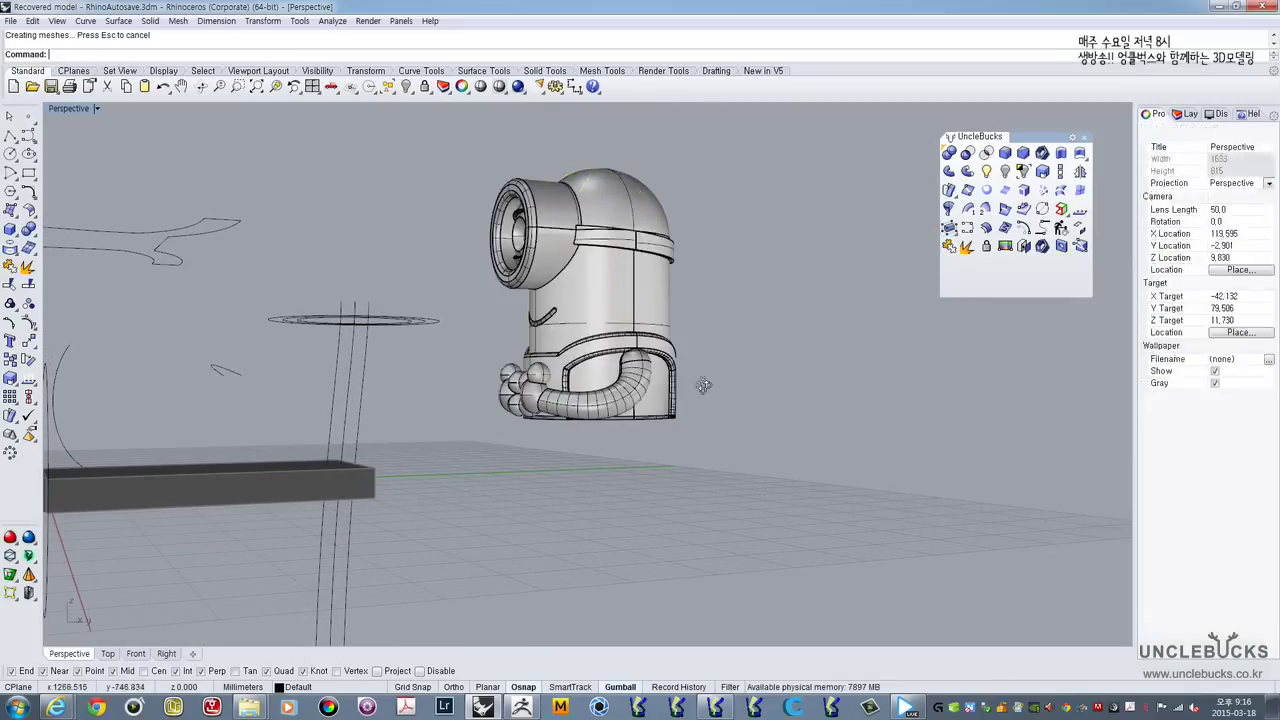
right_drag(703, 383, 665, 402)
click(663, 402)
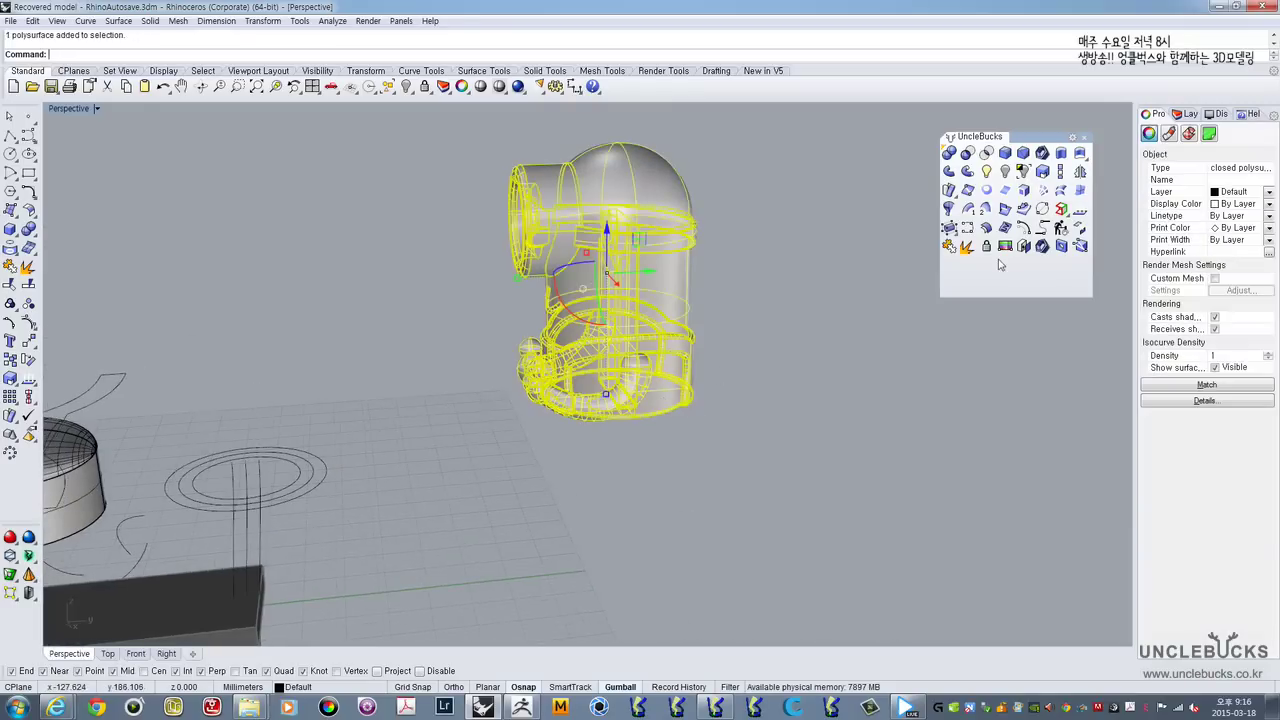
click(1062, 210)
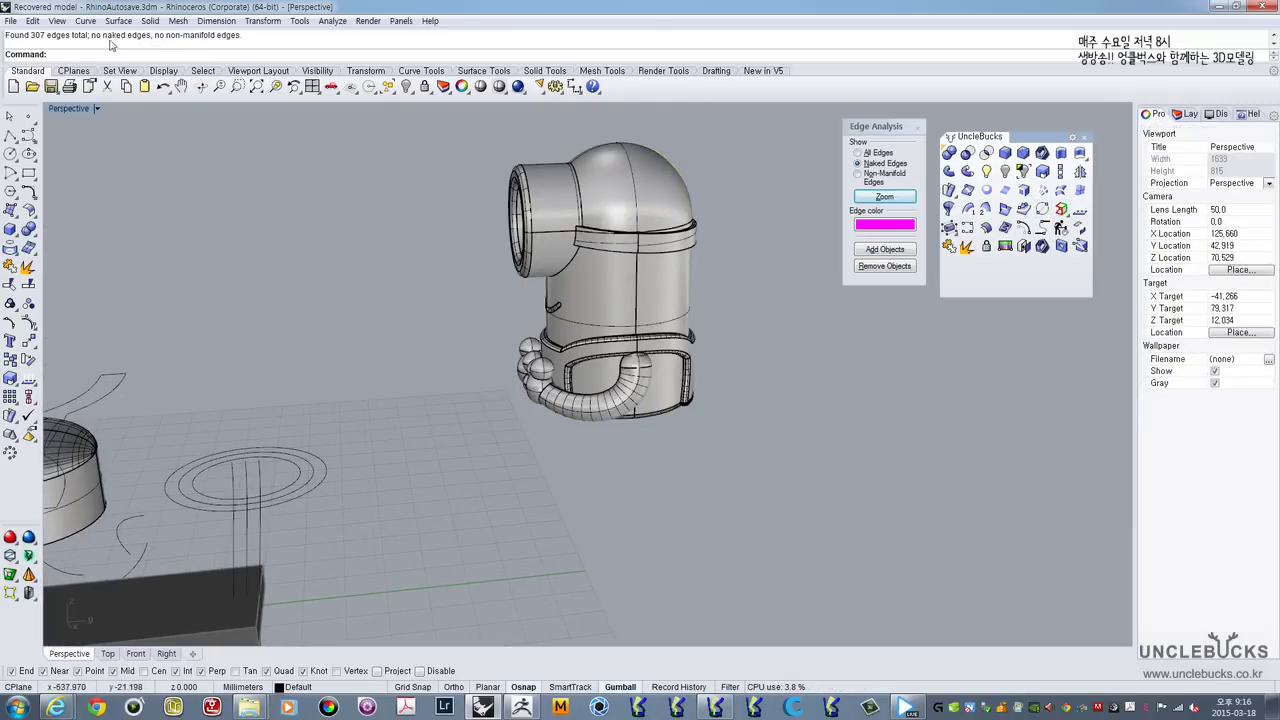
Step: Move the upper body from a point on its bottom edge to the top corner of the dark USB box
right_drag(673, 459, 656, 428)
click(666, 408)
scroll(656, 428, up, 2)
scroll(656, 429, up, 2)
text(m)
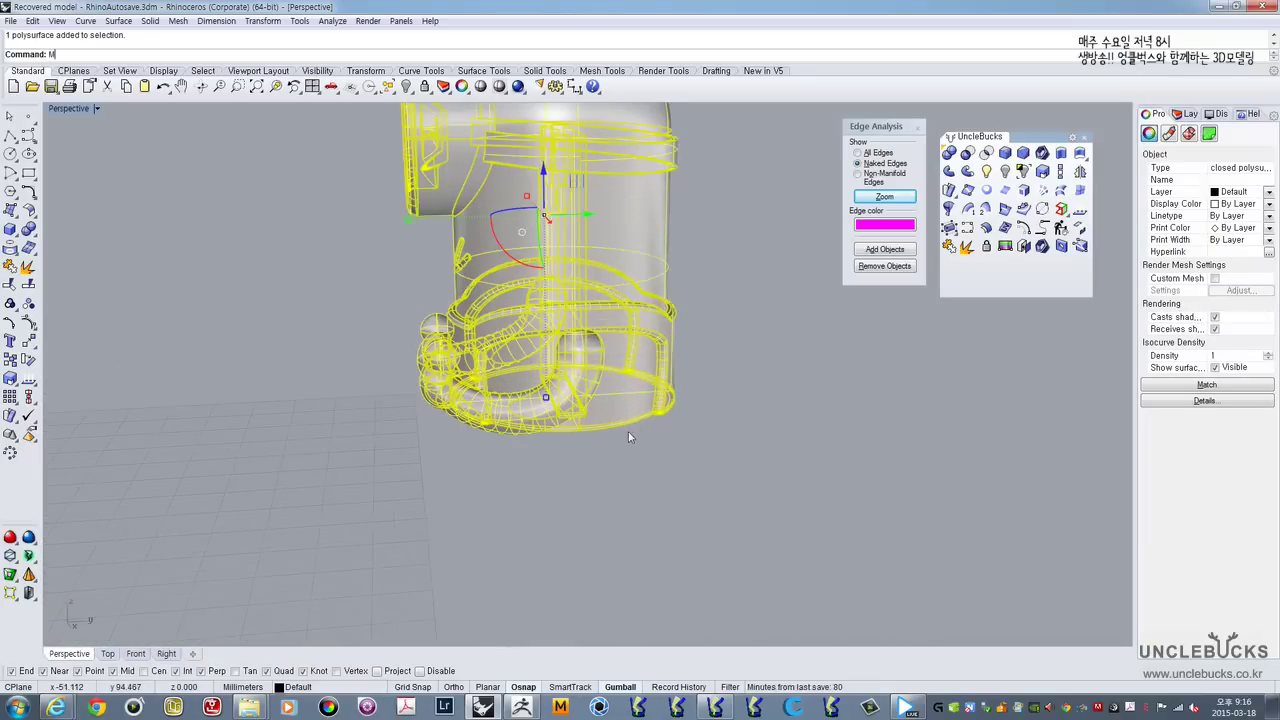
key(space)
click(619, 428)
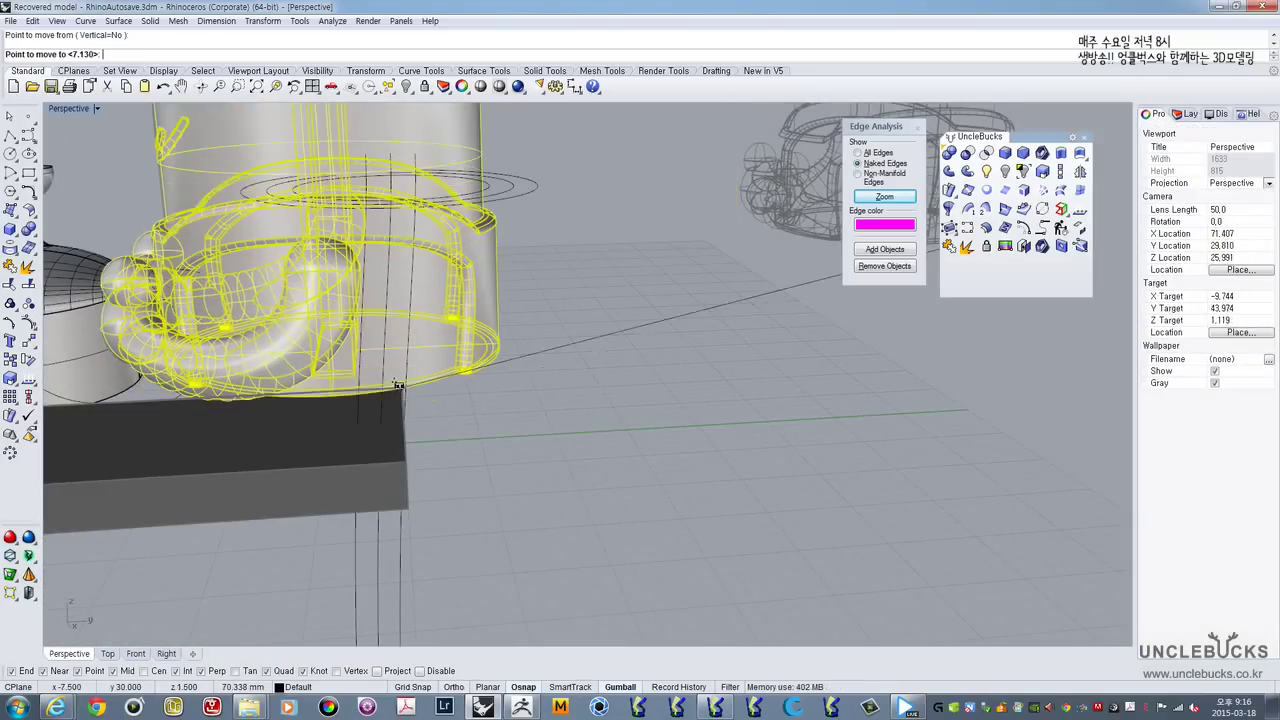
click(402, 390)
Step: Shift the upper body horizontally off the USB box into the open space beside the other parts
right_drag(502, 383, 356, 344)
shift+right_drag(124, 411, 401, 397)
scroll(538, 316, down, 5)
shift+right_drag(553, 245, 510, 329)
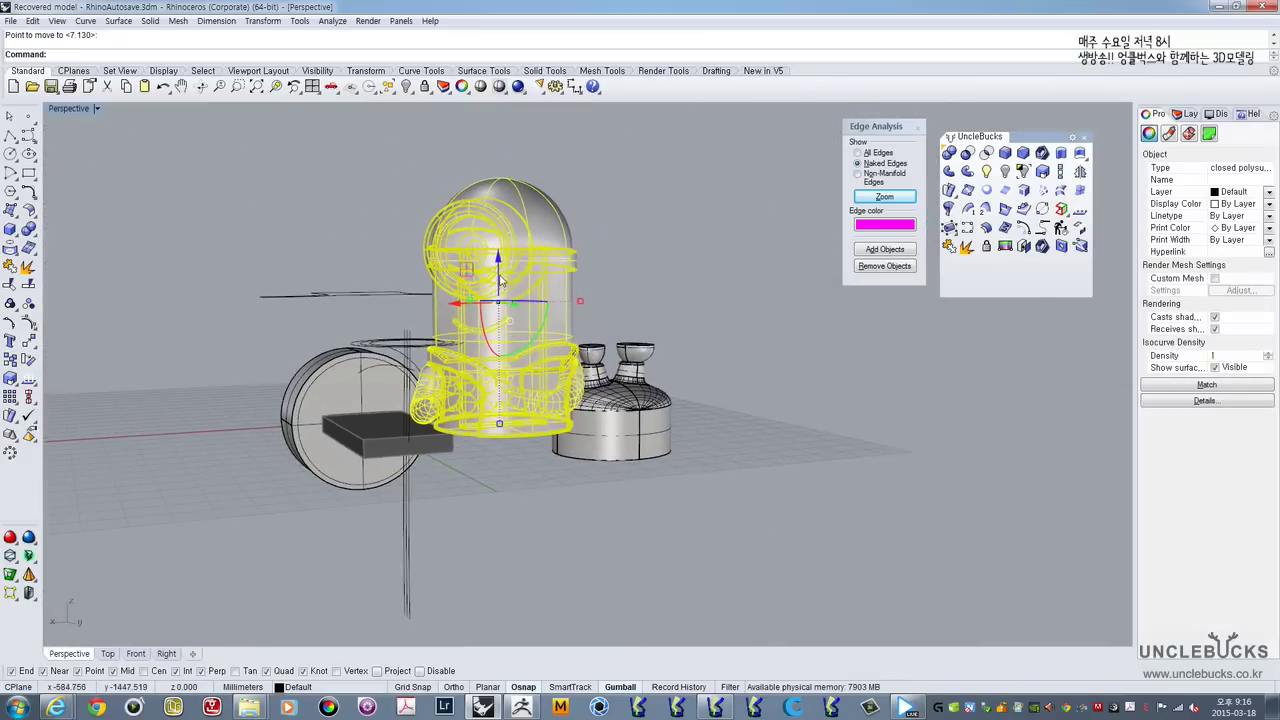
click(498, 278)
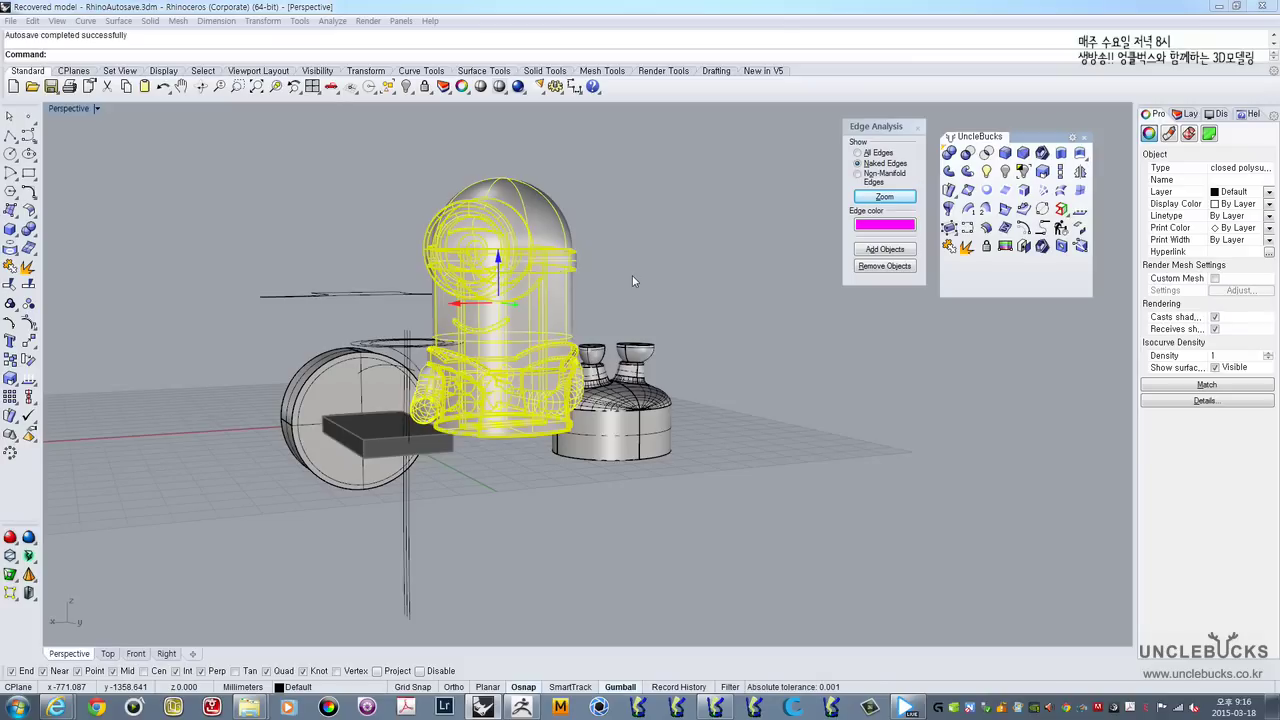
right_drag(586, 279, 486, 376)
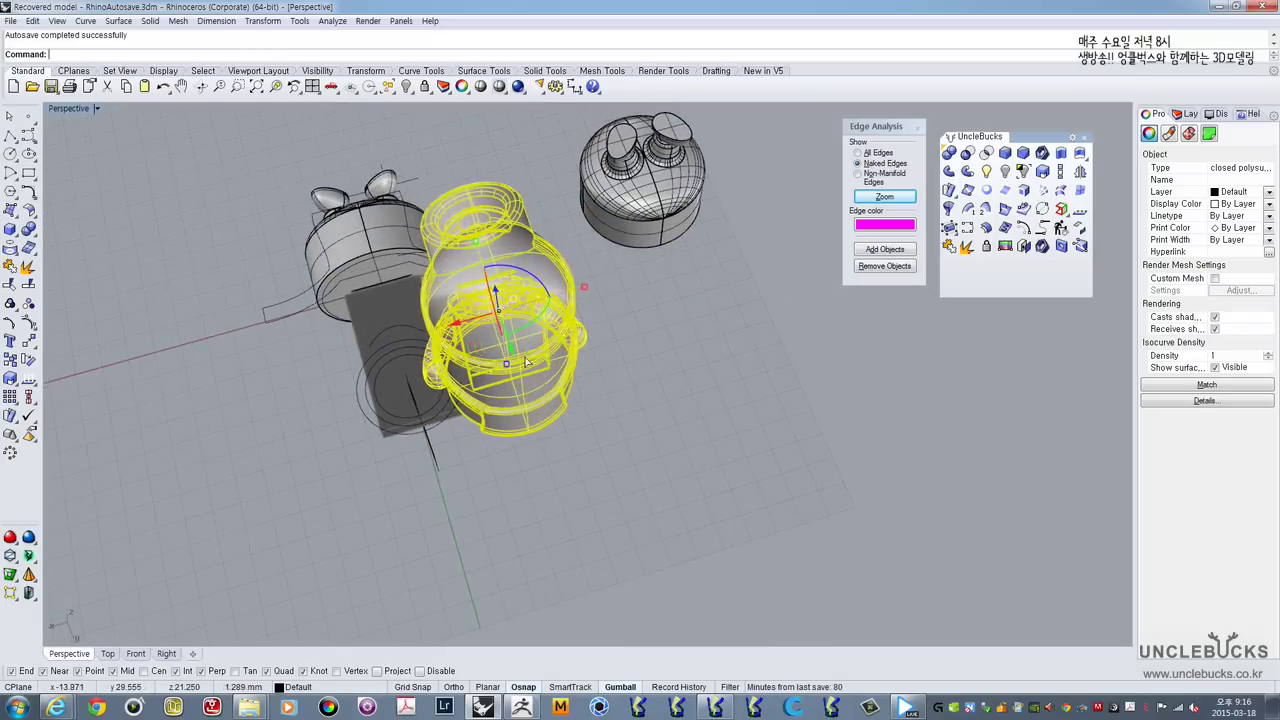
drag(525, 362, 779, 386)
click(634, 350)
Step: Raise the separate legs half about 12.6 mm vertically
click(644, 244)
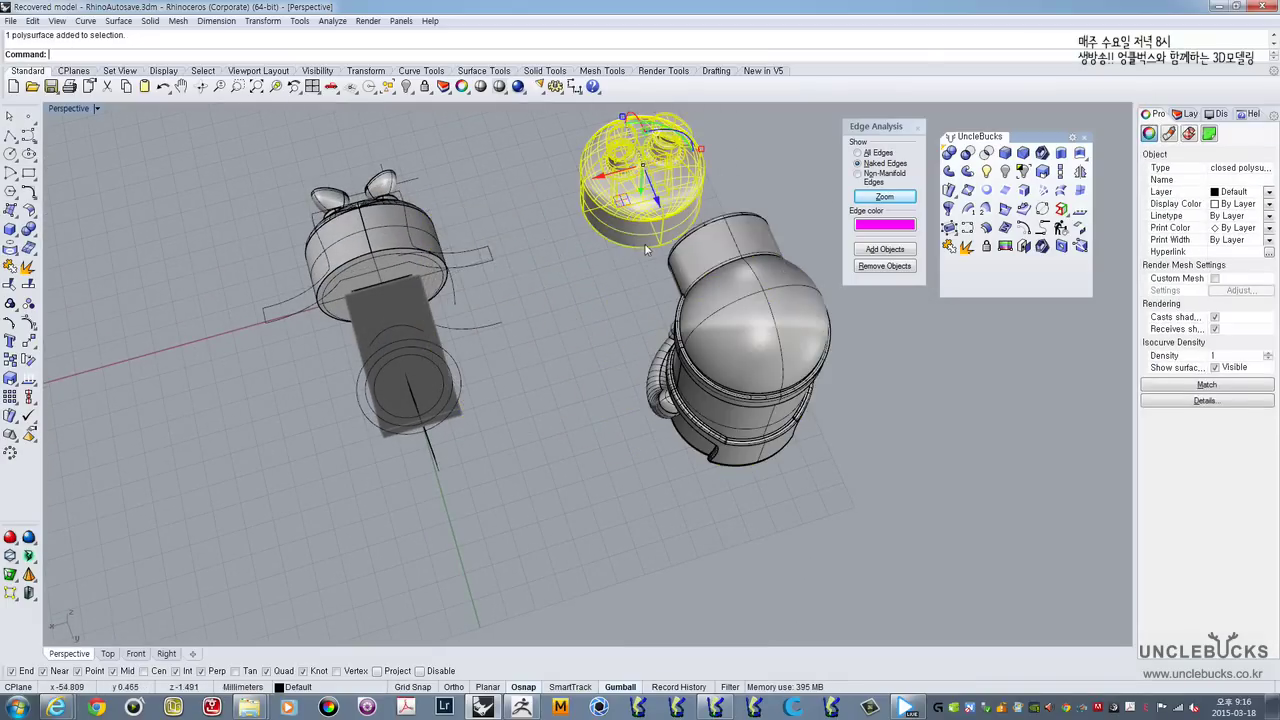
right_drag(644, 243, 625, 370)
scroll(591, 285, up, 4)
scroll(574, 278, down, 2)
drag(627, 378, 605, 285)
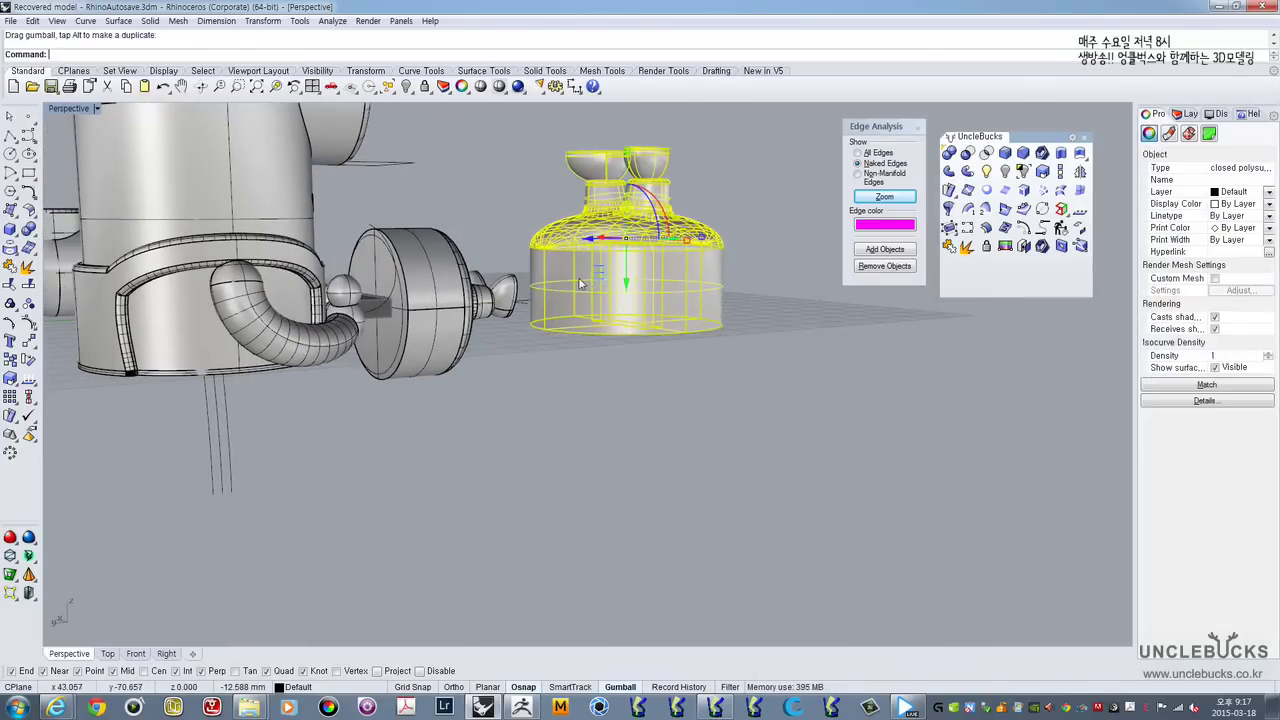
Step: Move the legs half in the Front view with projected snaps so its bottom edge lines up with the upper body's base
right_drag(532, 277, 602, 280)
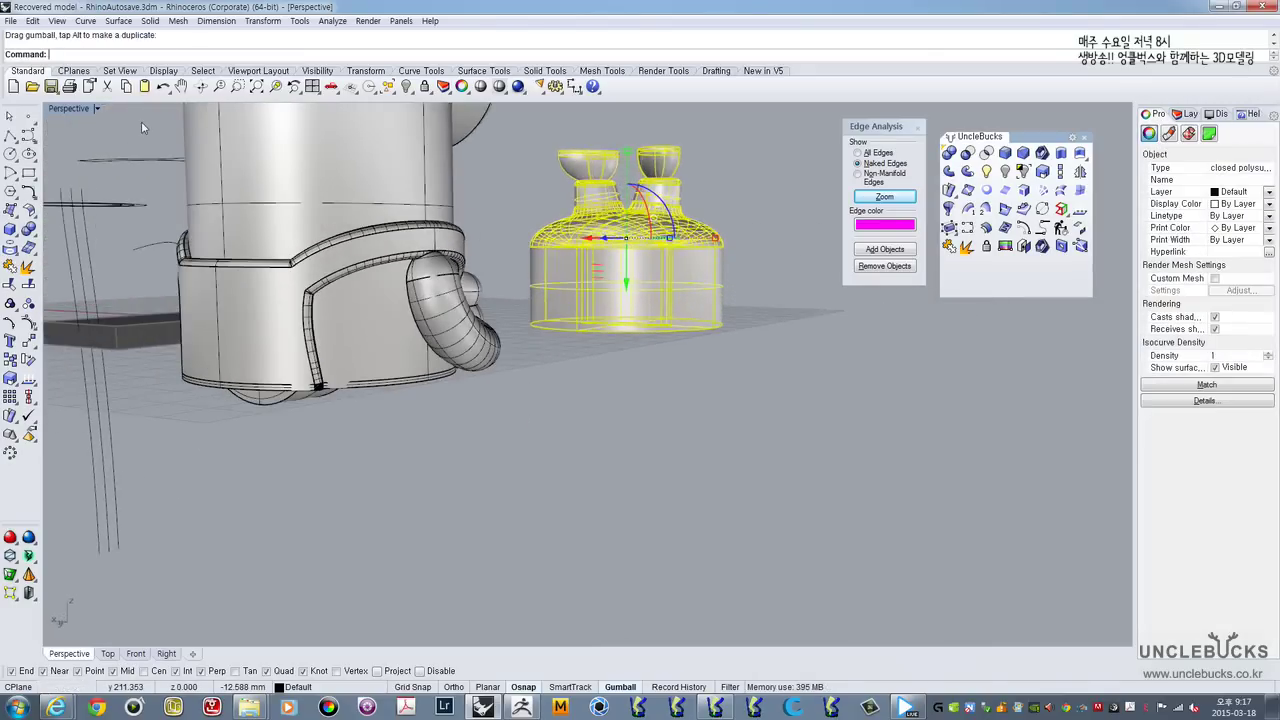
double_click(65, 110)
right_drag(663, 505, 824, 474)
right_drag(393, 503, 451, 473)
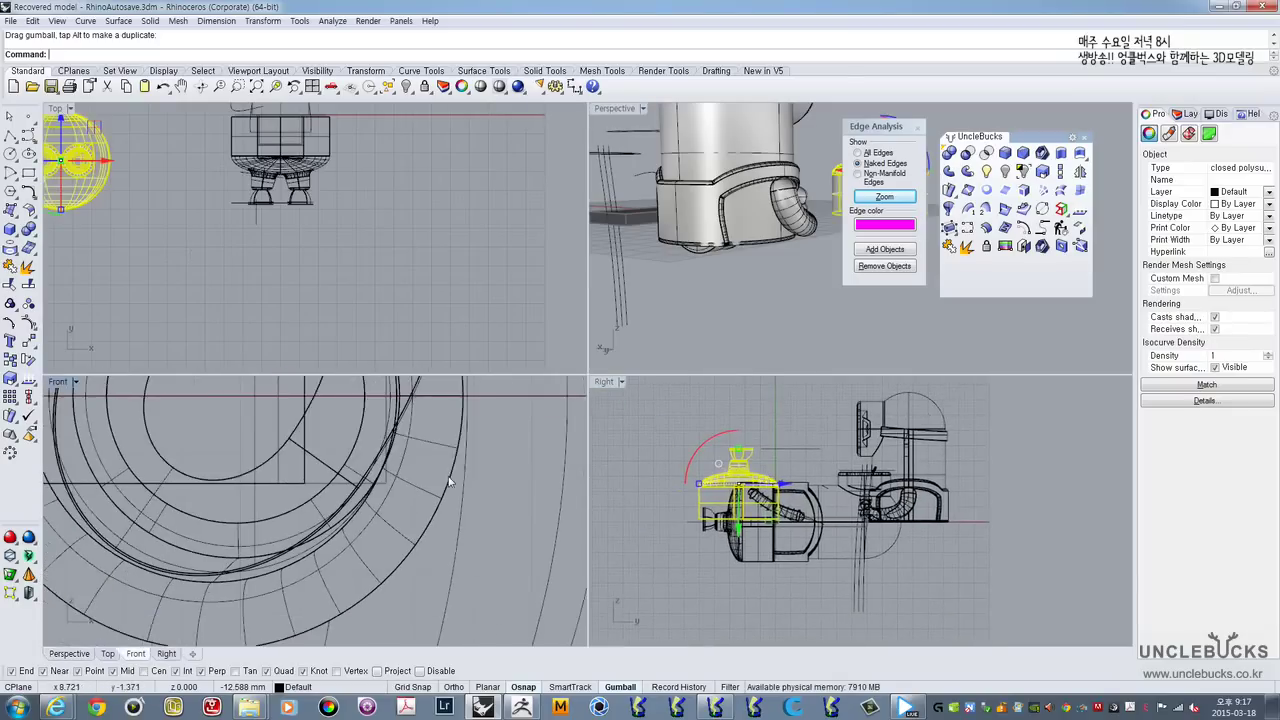
scroll(451, 473, down, 15)
scroll(310, 462, up, 18)
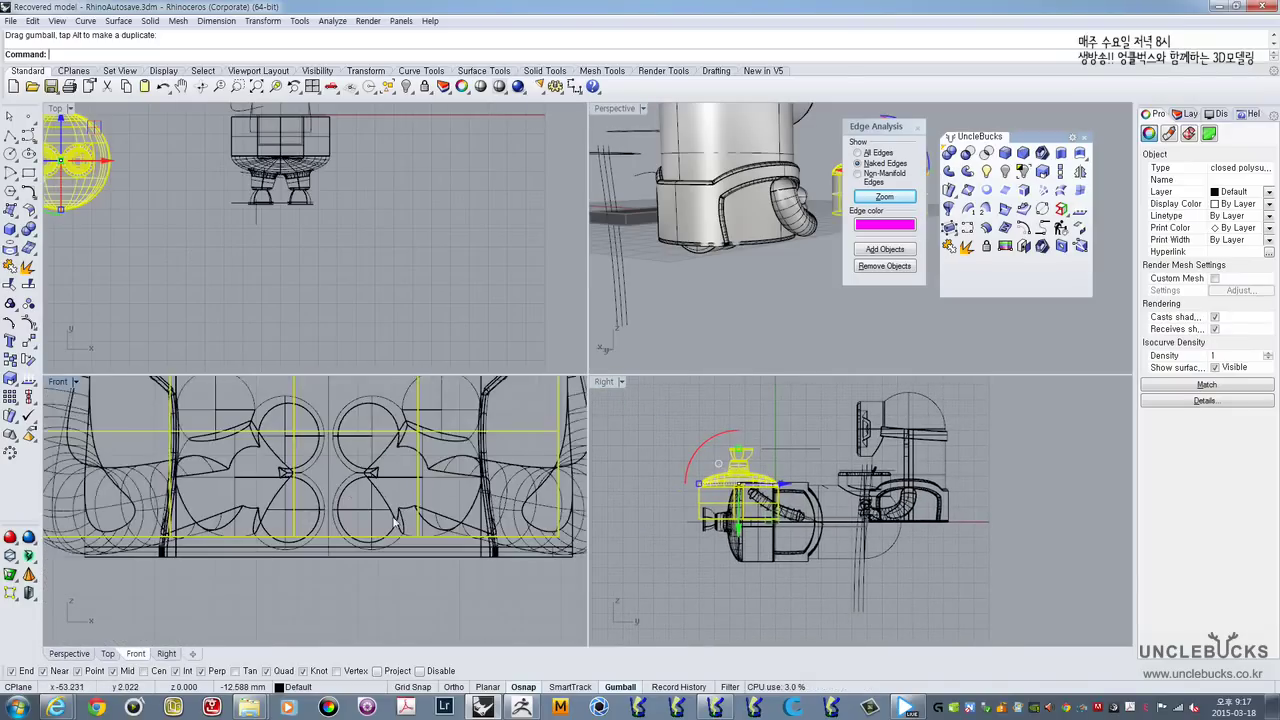
right_drag(397, 520, 351, 500)
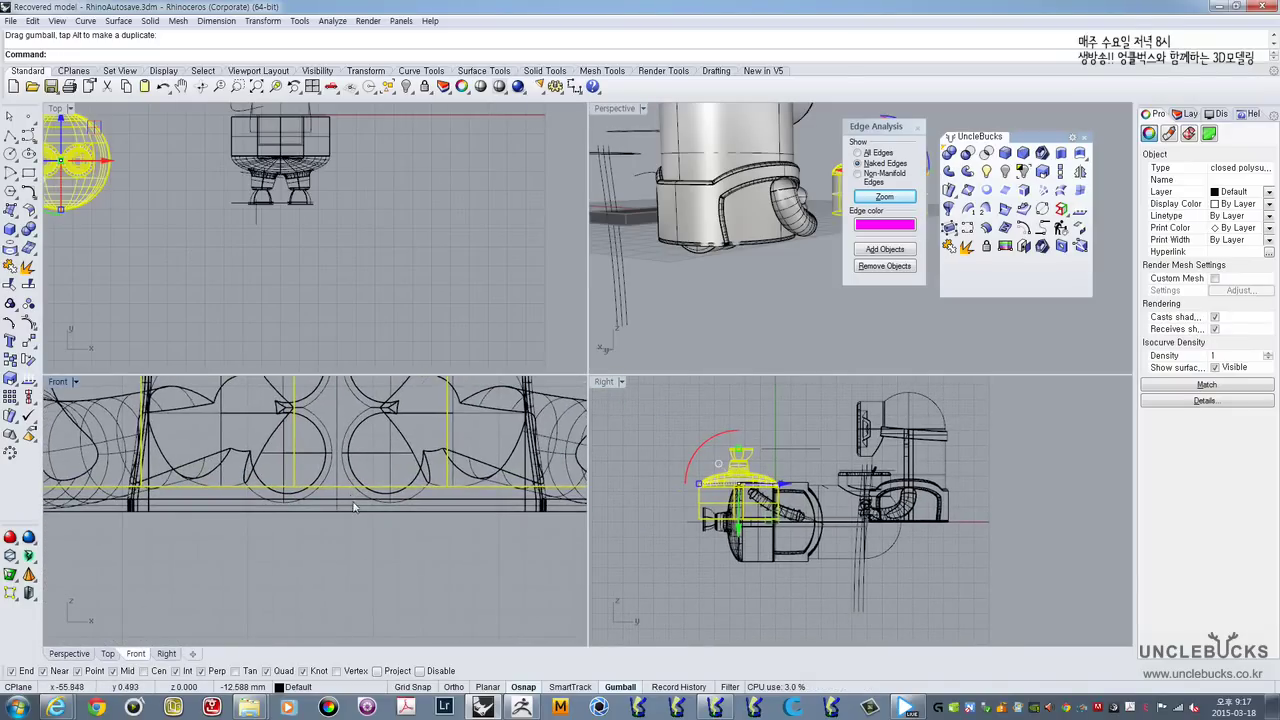
scroll(353, 507, up, 3)
text(m)
key(Return)
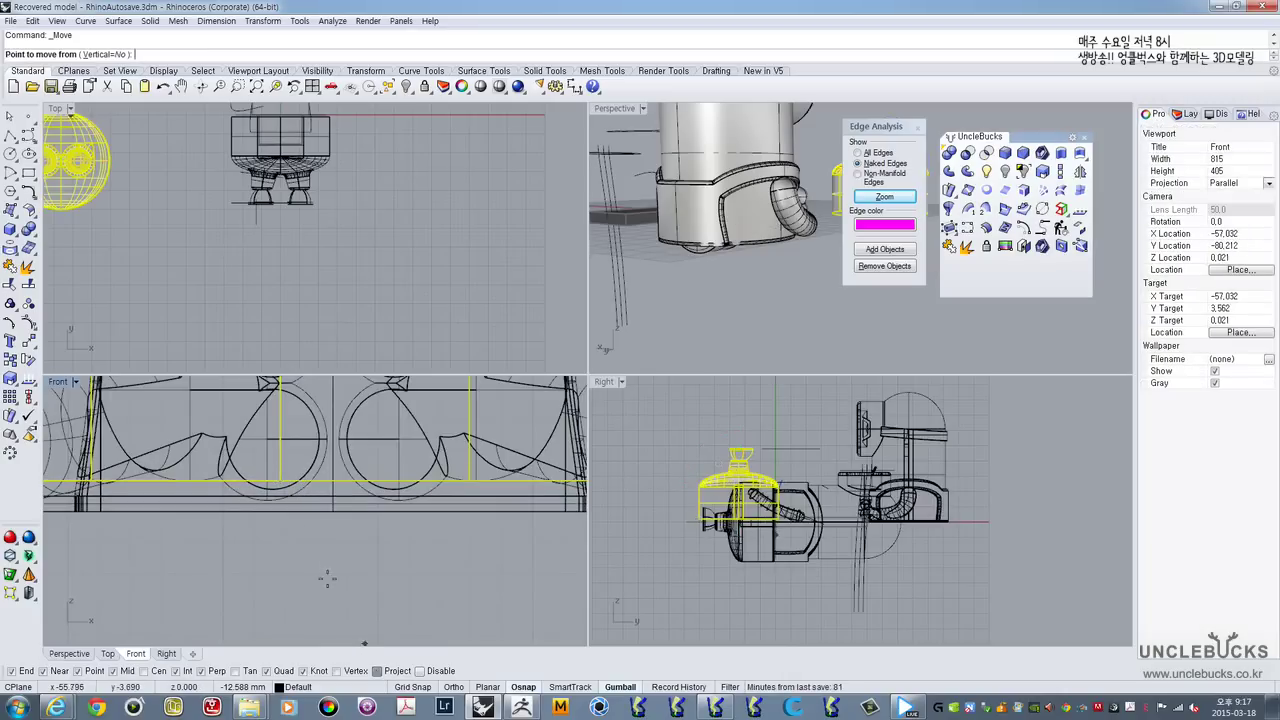
click(281, 485)
click(334, 514)
scroll(334, 514, down, 4)
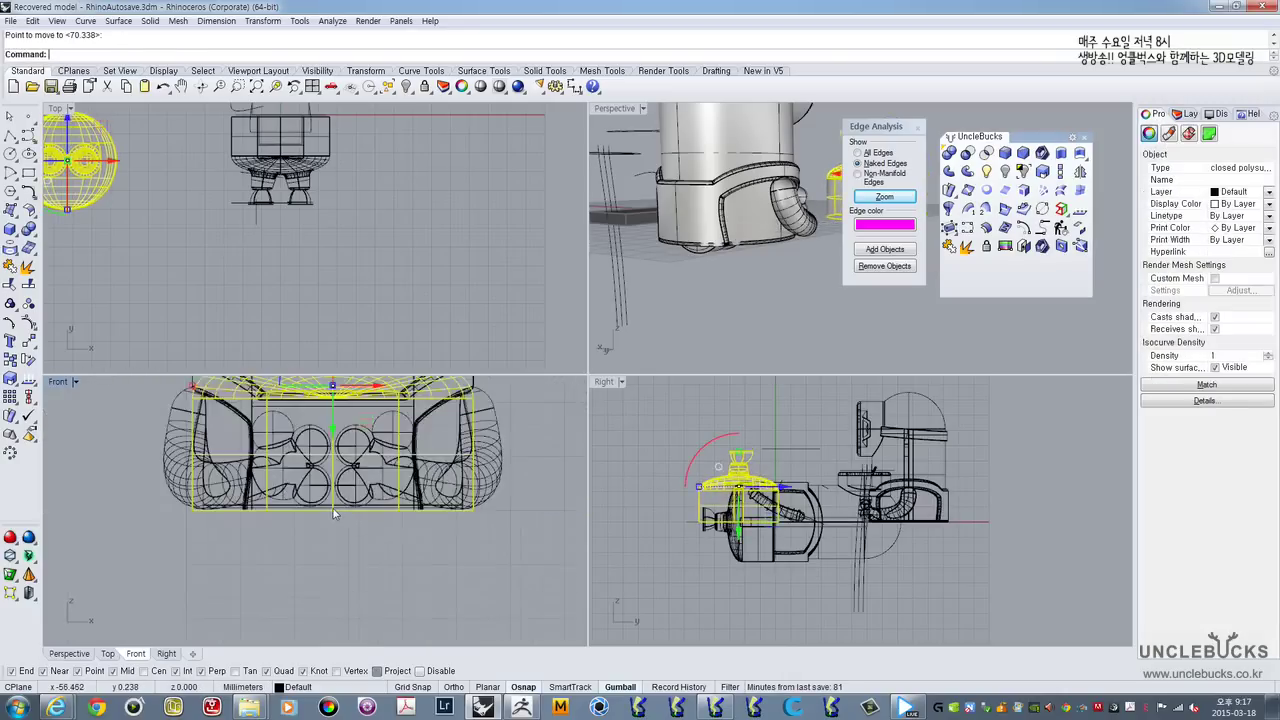
double_click(614, 108)
right_drag(680, 298, 442, 445)
click(519, 429)
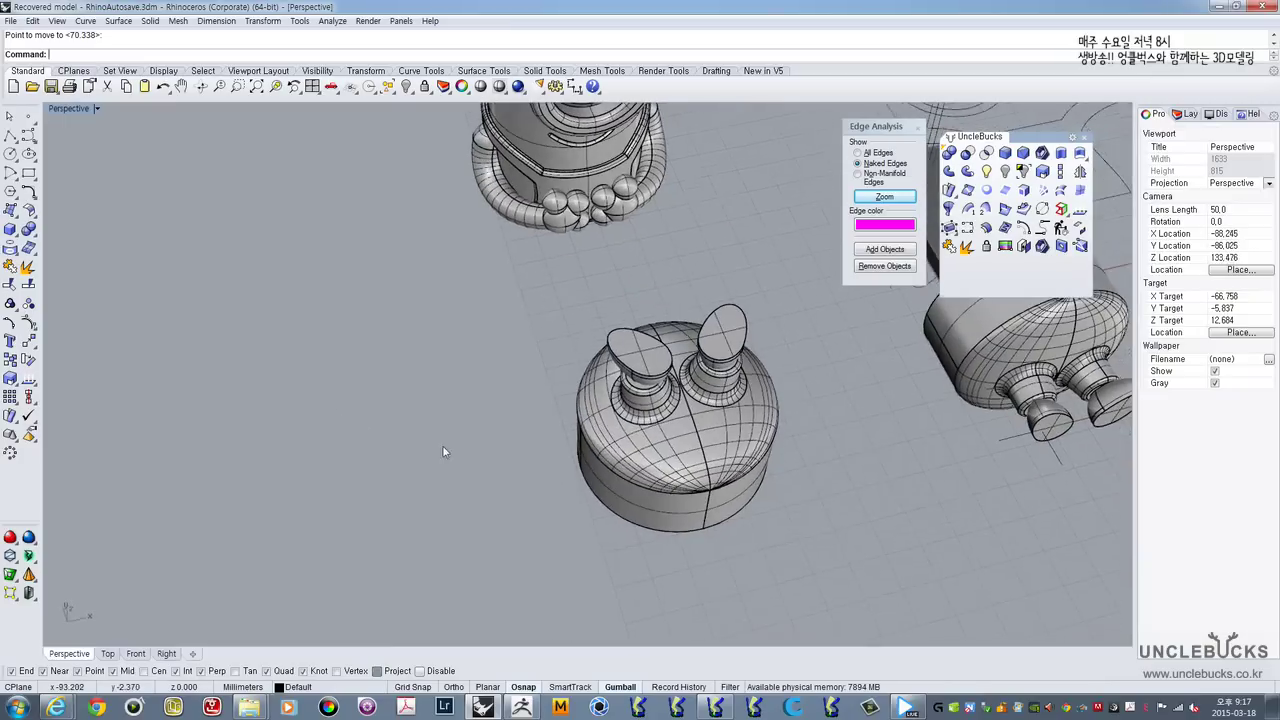
Step: Hide the surface isocurves on the separate legs half and on the upright upper body
click(629, 457)
right_drag(629, 457, 636, 443)
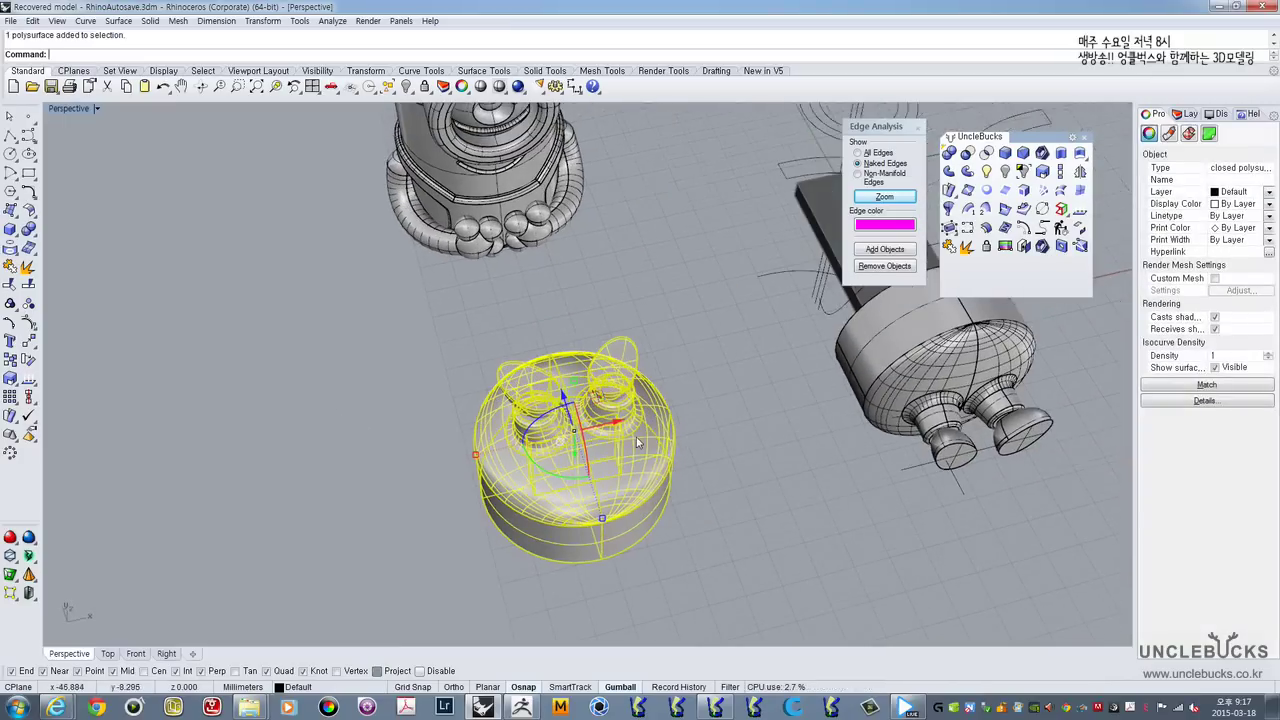
click(1215, 368)
click(791, 521)
right_drag(510, 355, 575, 315)
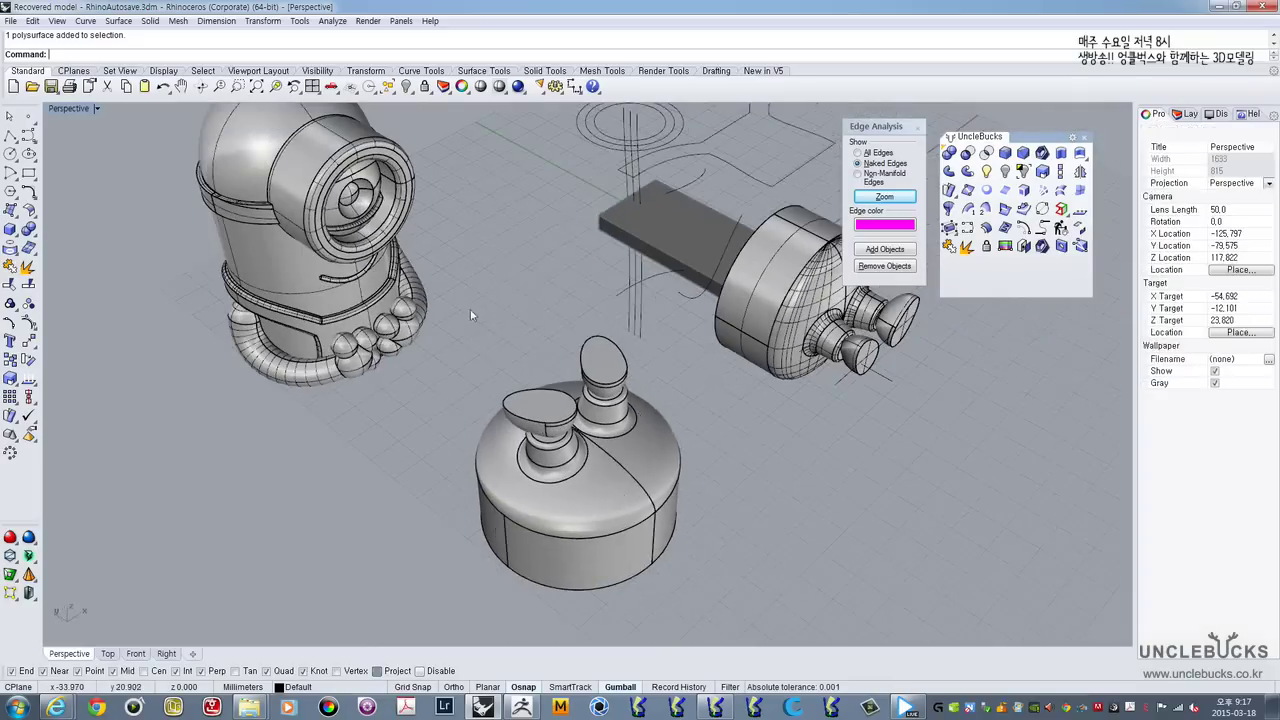
click(385, 250)
click(1215, 368)
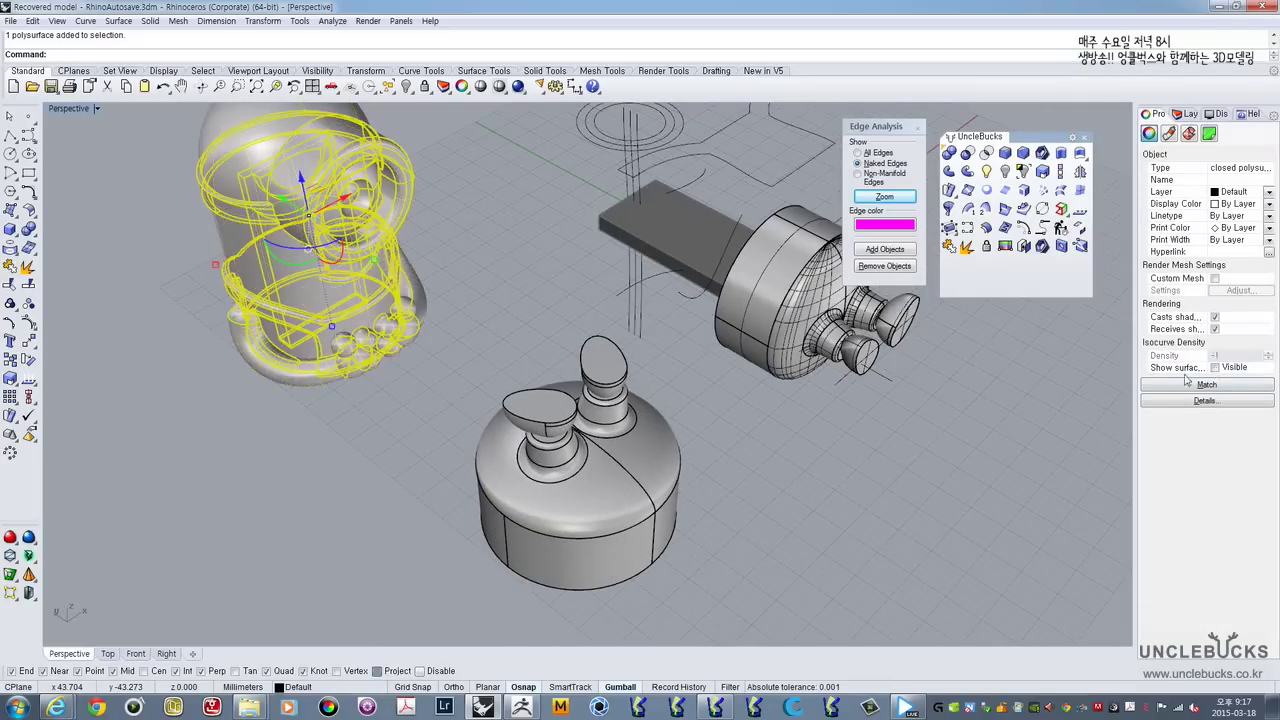
click(737, 513)
Step: Hide the surface isocurves on the lower body that lies around the dark USB box
right_drag(737, 513, 661, 456)
scroll(661, 456, down, 5)
shift+right_drag(731, 424, 607, 467)
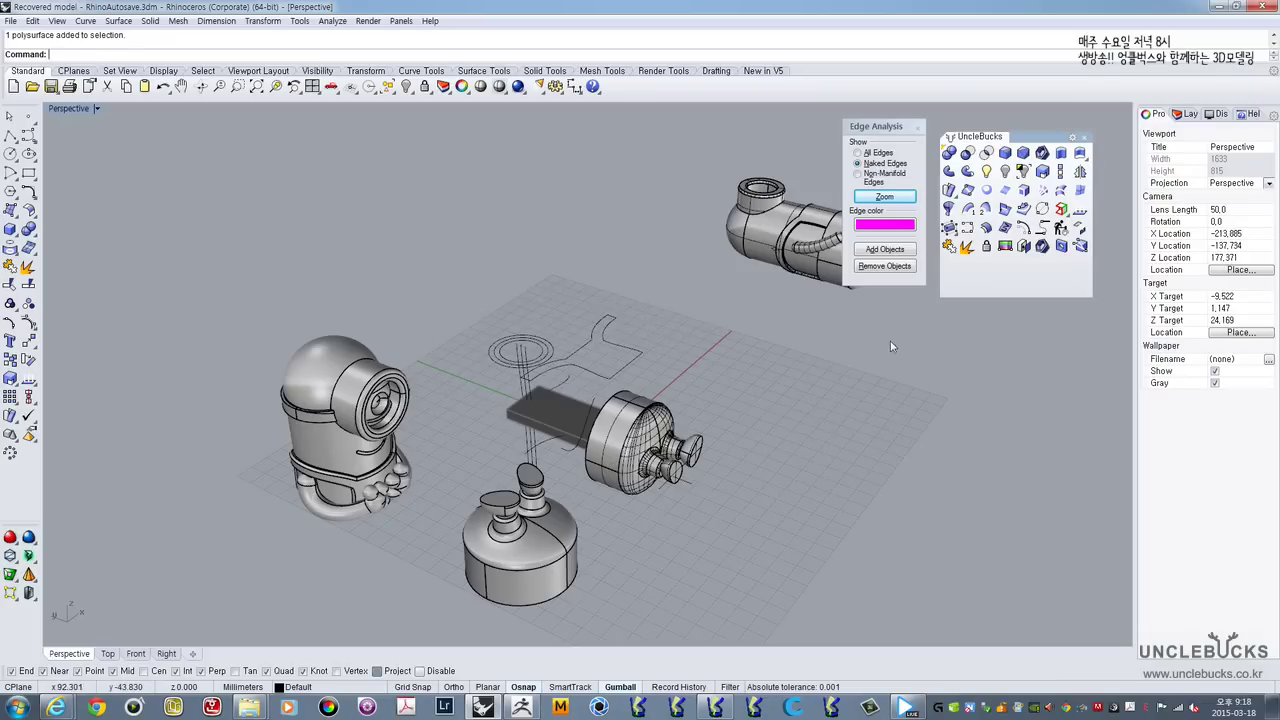
scroll(472, 451, up, 5)
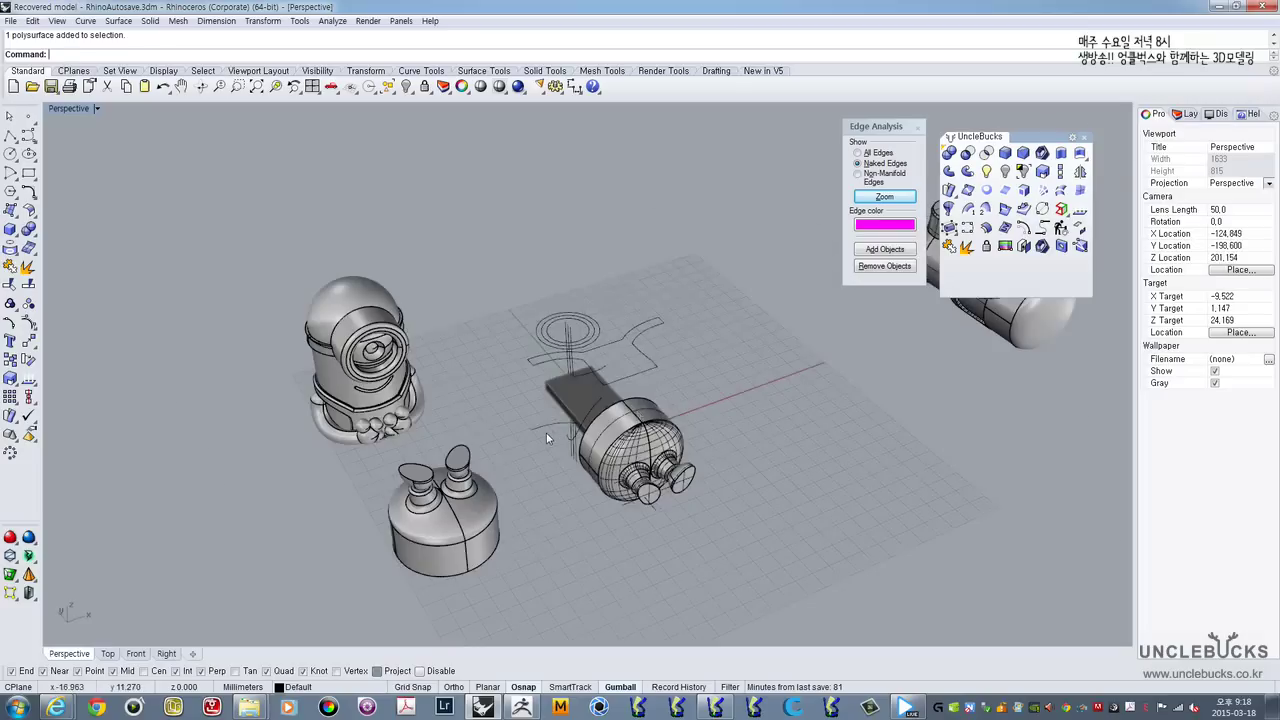
shift+right_drag(473, 452, 750, 389)
click(895, 386)
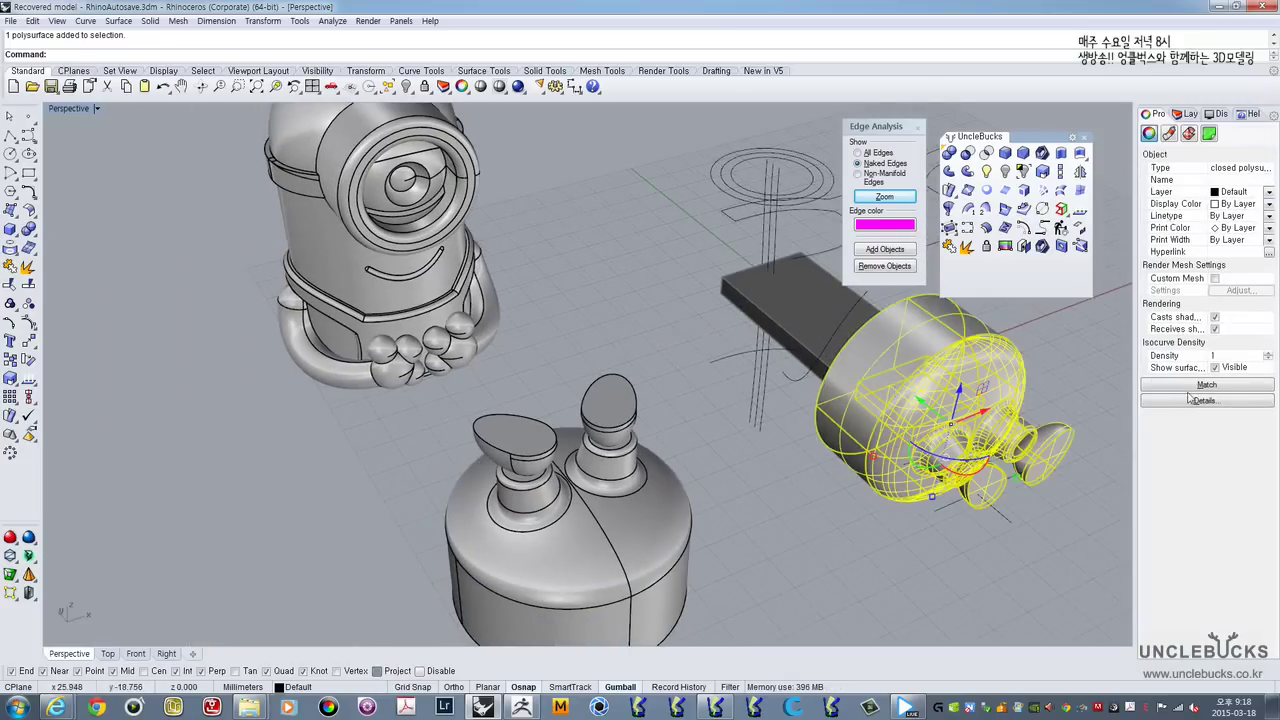
click(1216, 369)
Step: Examine the blended joints between the legs and the rounded underside of the lower body from several angles
right_drag(990, 419, 739, 510)
click(953, 415)
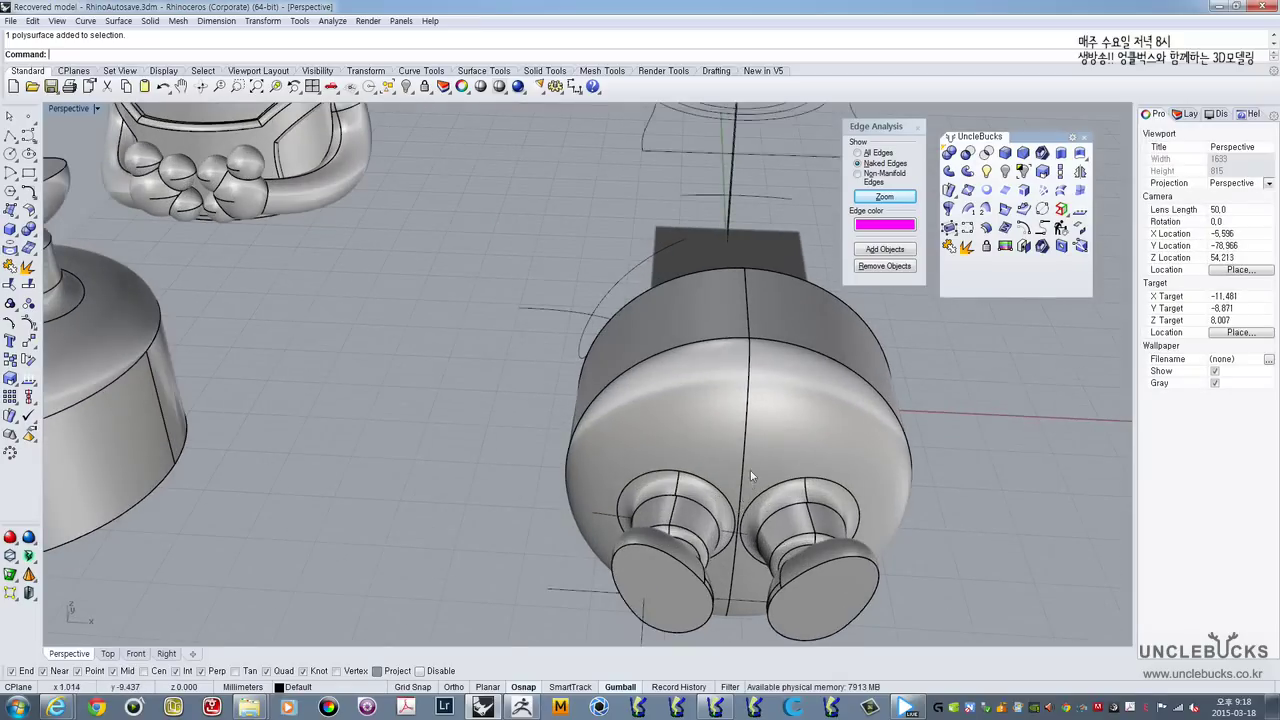
right_drag(751, 467, 760, 440)
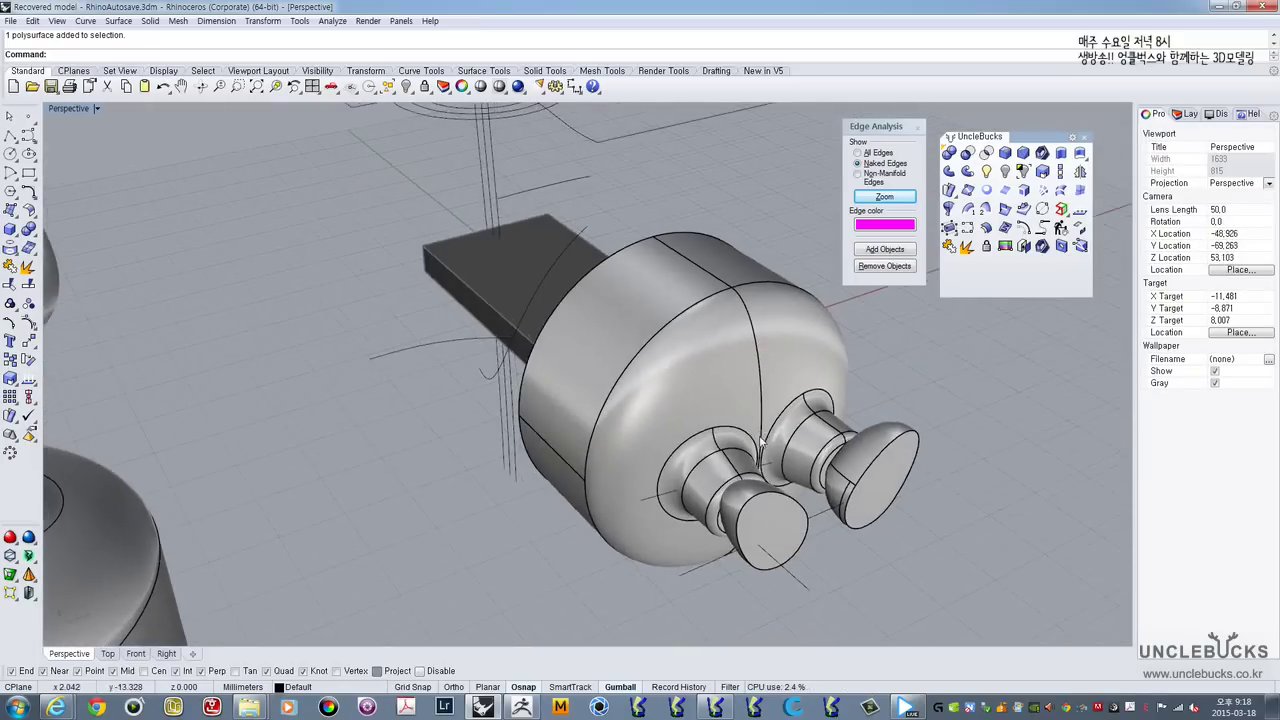
shift+right_drag(733, 395, 793, 409)
scroll(817, 455, up, 5)
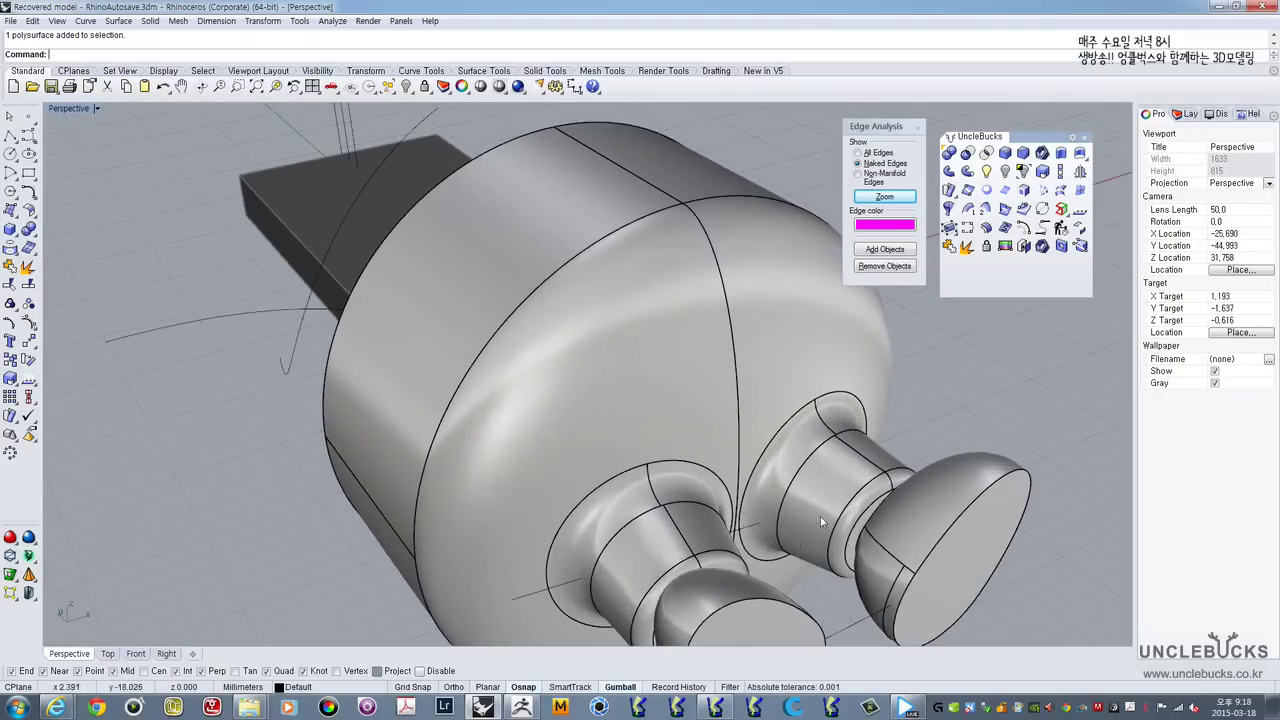
right_drag(763, 434, 816, 466)
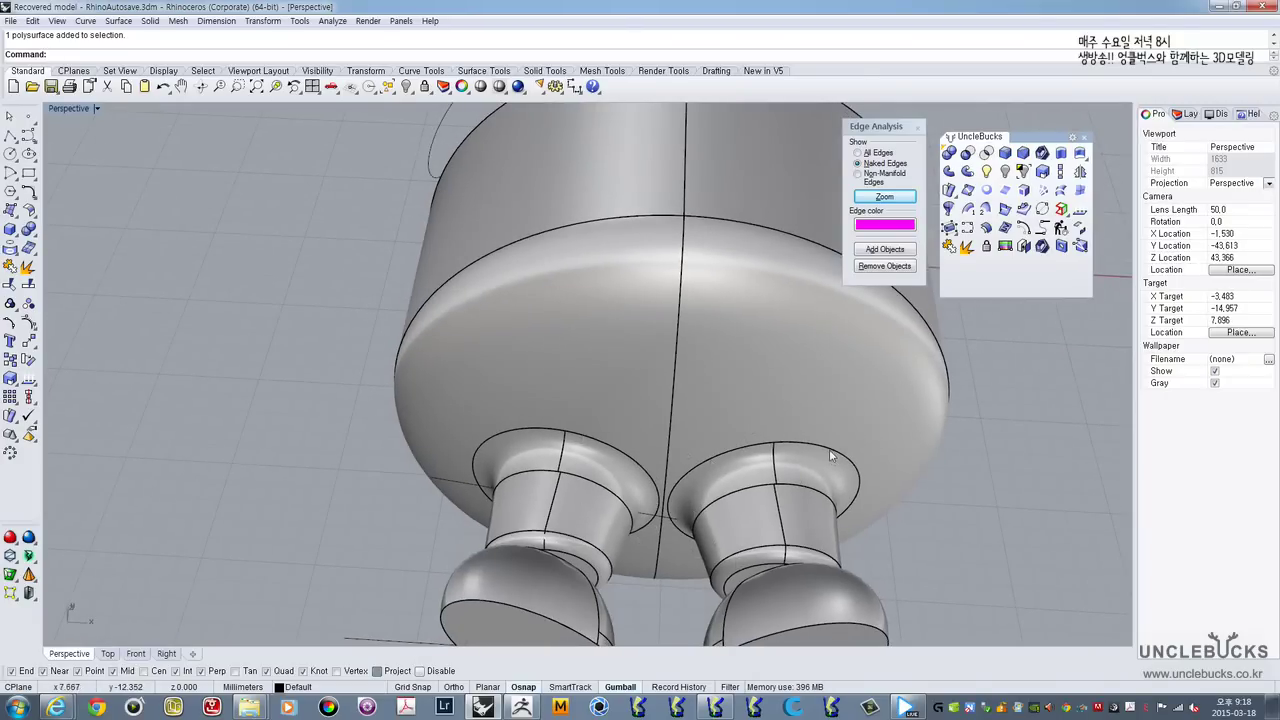
scroll(831, 457, down, 8)
shift+right_drag(578, 438, 720, 285)
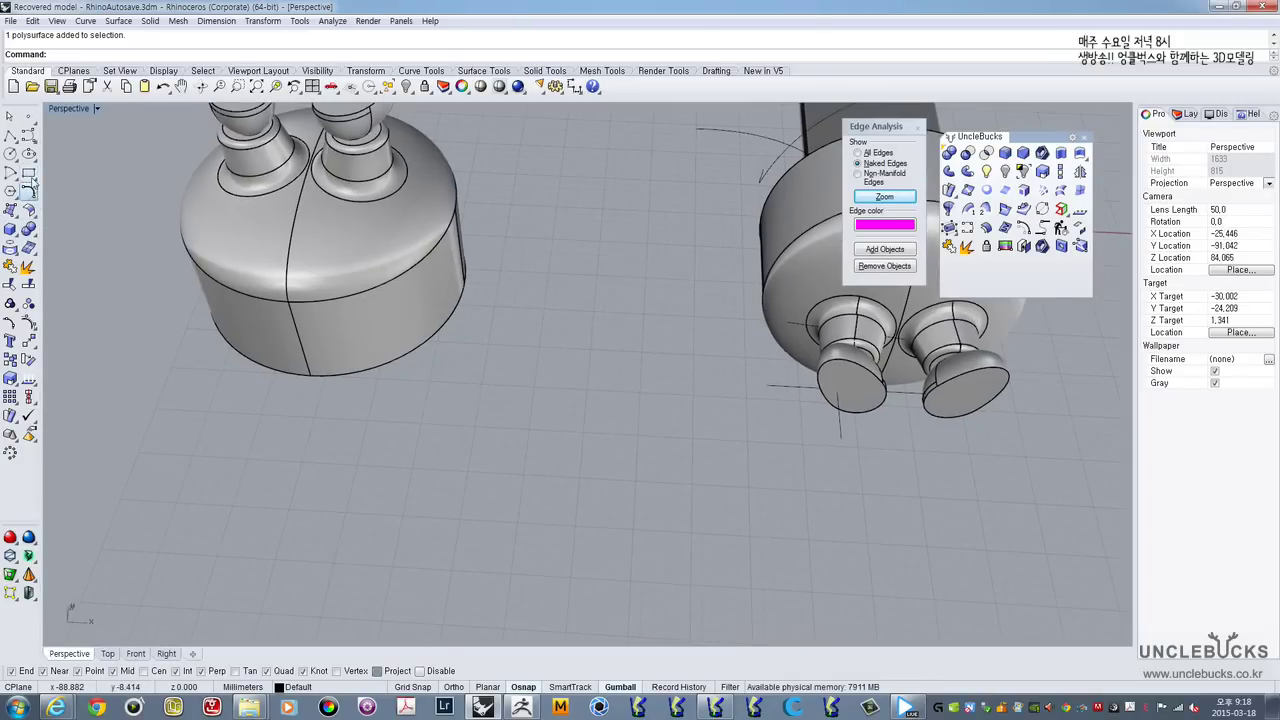
Step: Draw a rectangle on the empty ground plane in front of the parts and fill it with a planar surface
click(29, 174)
click(490, 480)
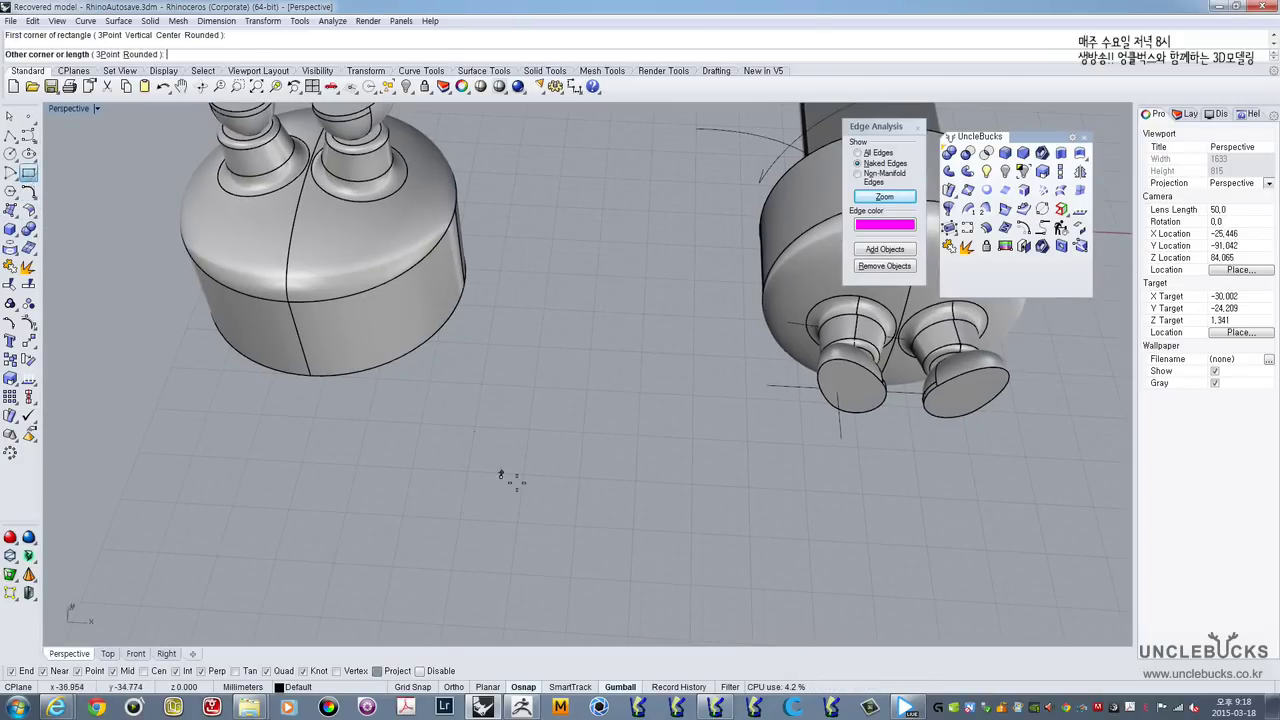
scroll(691, 474, up, 3)
click(770, 533)
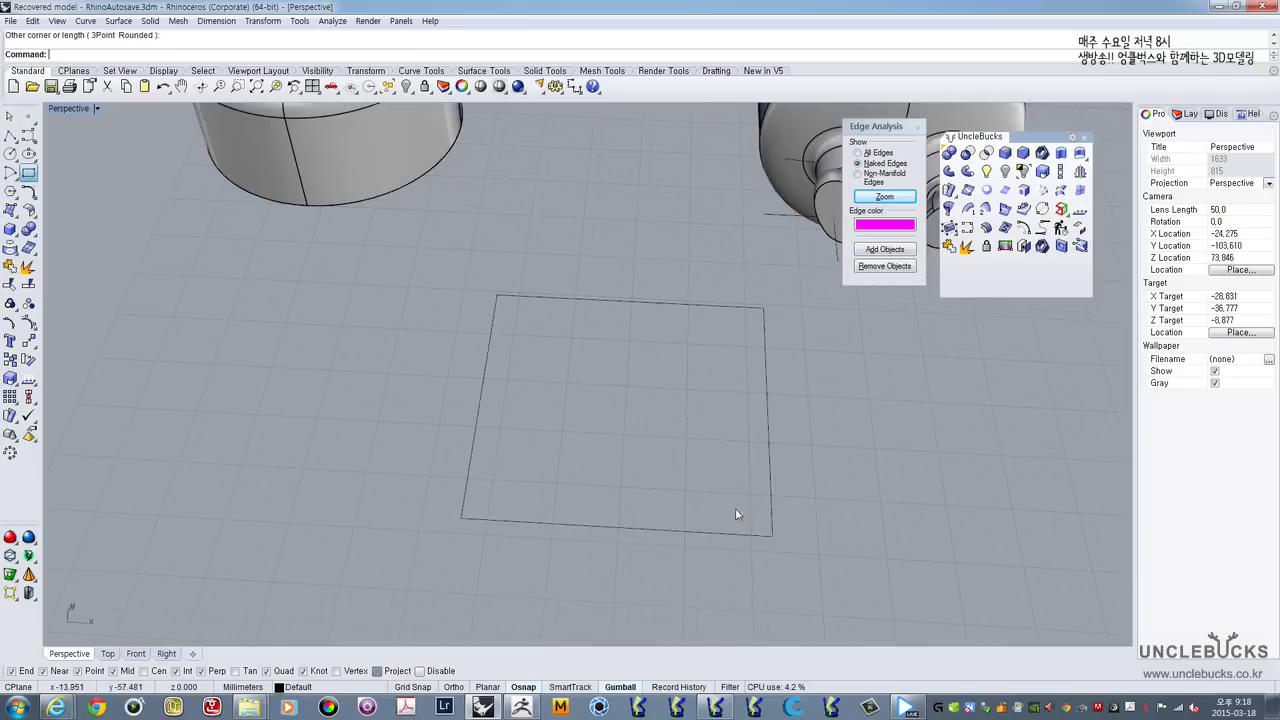
right_drag(735, 508, 686, 477)
click(797, 427)
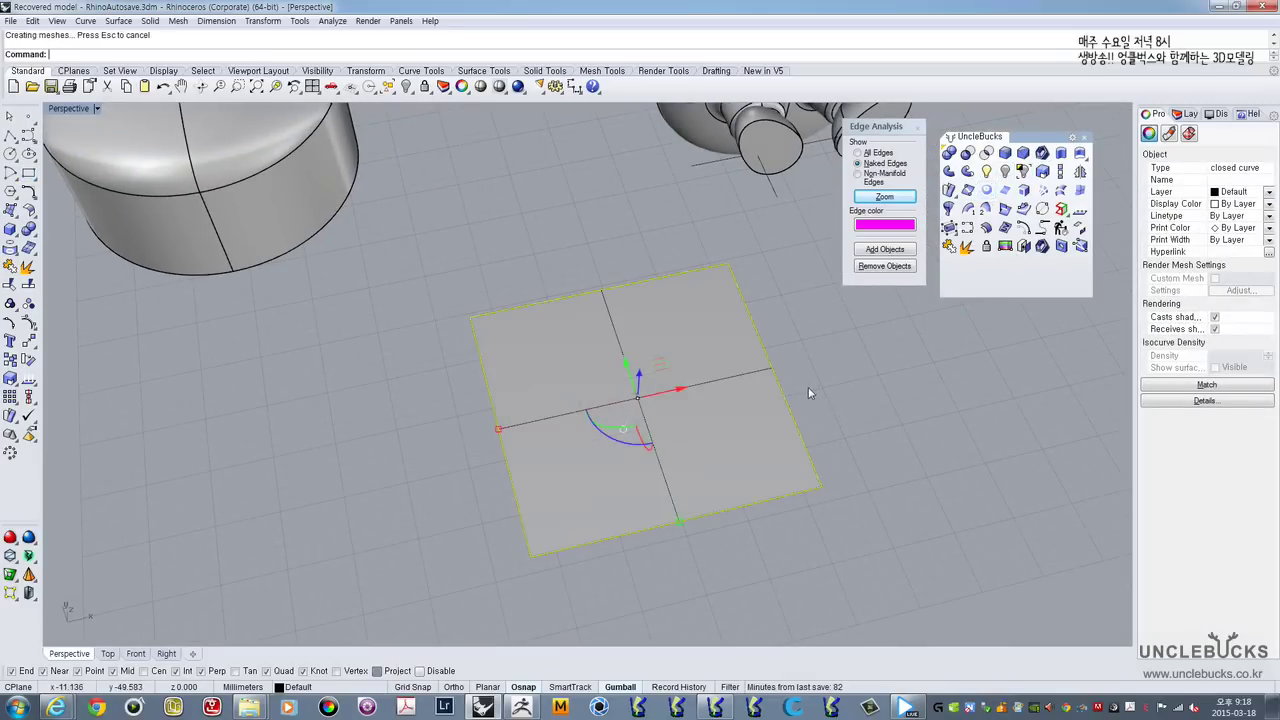
right_drag(688, 427, 284, 260)
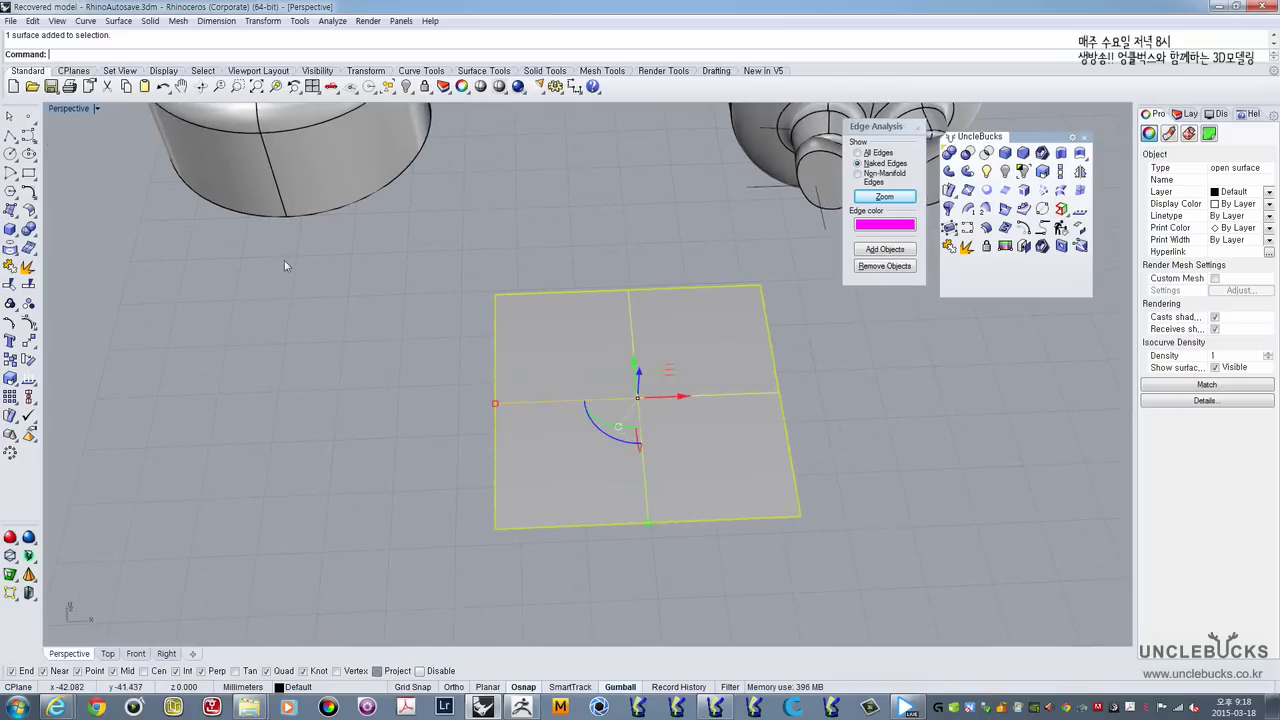
Step: Draw a circle near the centre of the planar surface
click(9, 153)
click(618, 392)
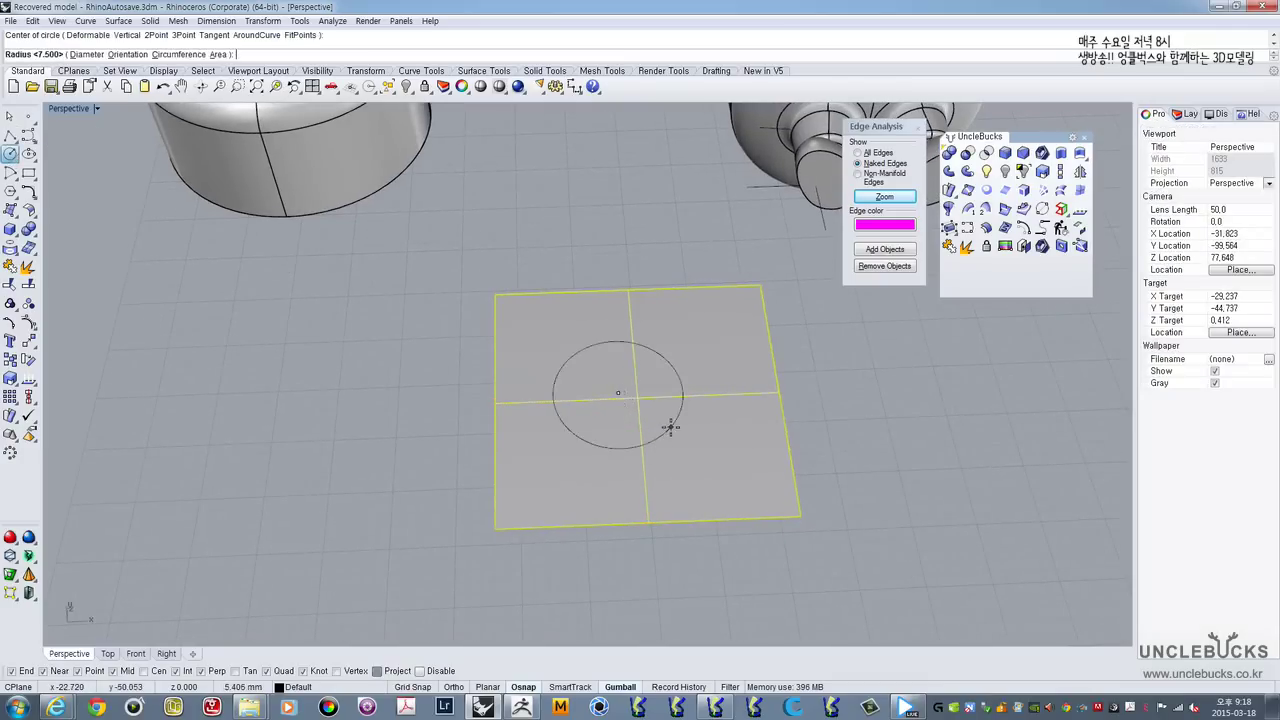
click(666, 420)
click(617, 361)
scroll(617, 361, up, 3)
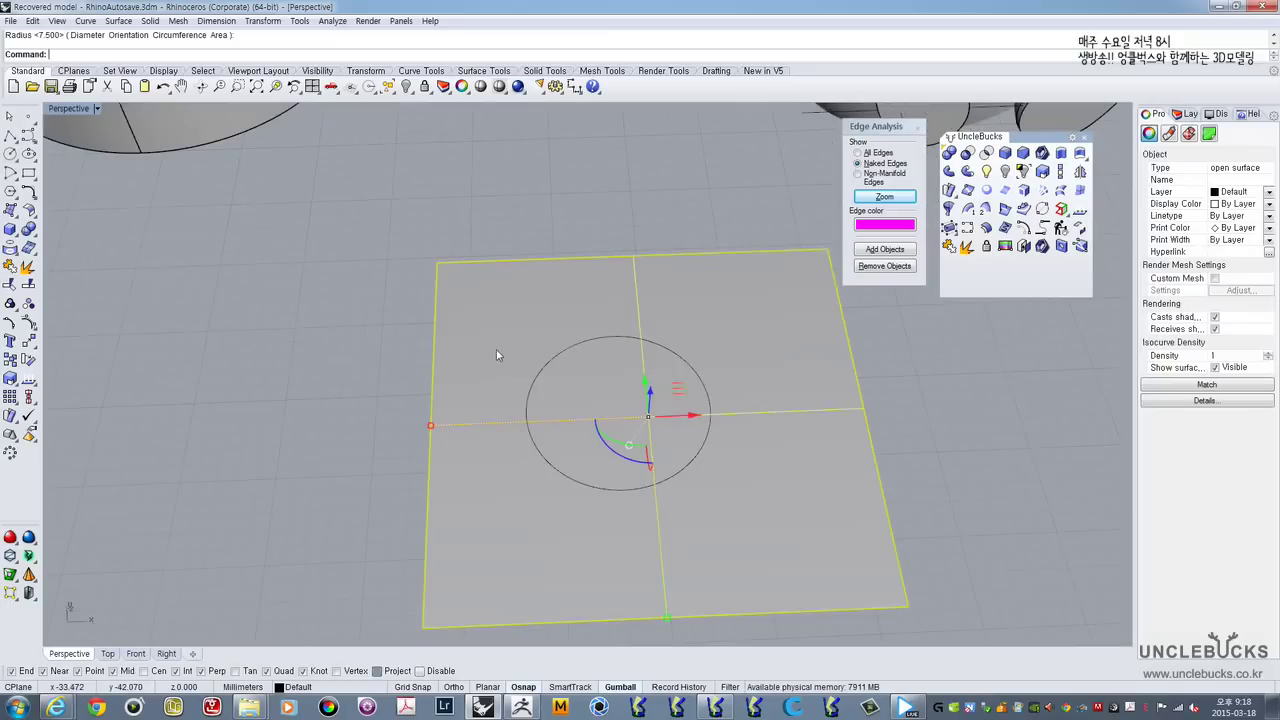
Step: Split the planar surface with the circle and delete the inner disc to leave a round hole
click(28, 284)
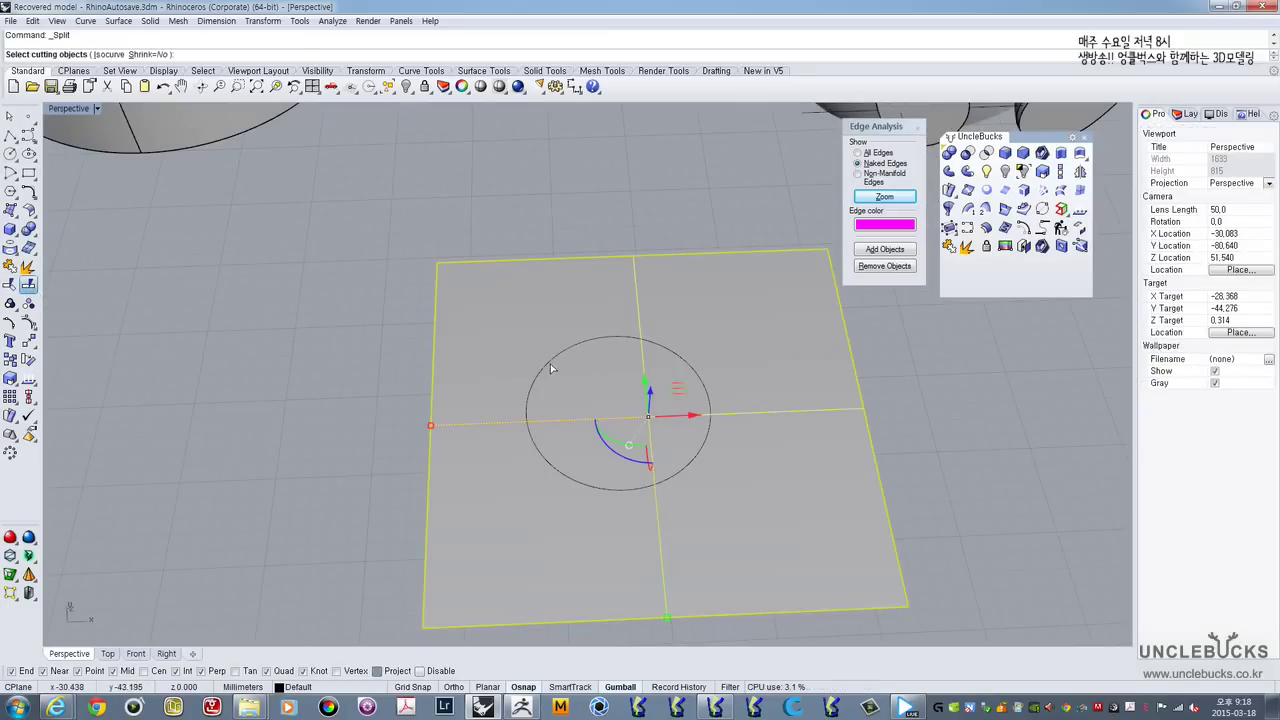
click(549, 366)
right_click(419, 385)
click(560, 398)
right_drag(560, 398, 581, 379)
key(Delete)
Step: Raise the circle above the hole and scale it down to a smaller diameter
click(573, 373)
click(600, 390)
drag(597, 425, 598, 346)
right_drag(596, 350, 564, 390)
mouse_move(508, 400)
mouse_down()
mouse_move(514, 382)
mouse_move(530, 390)
mouse_up()
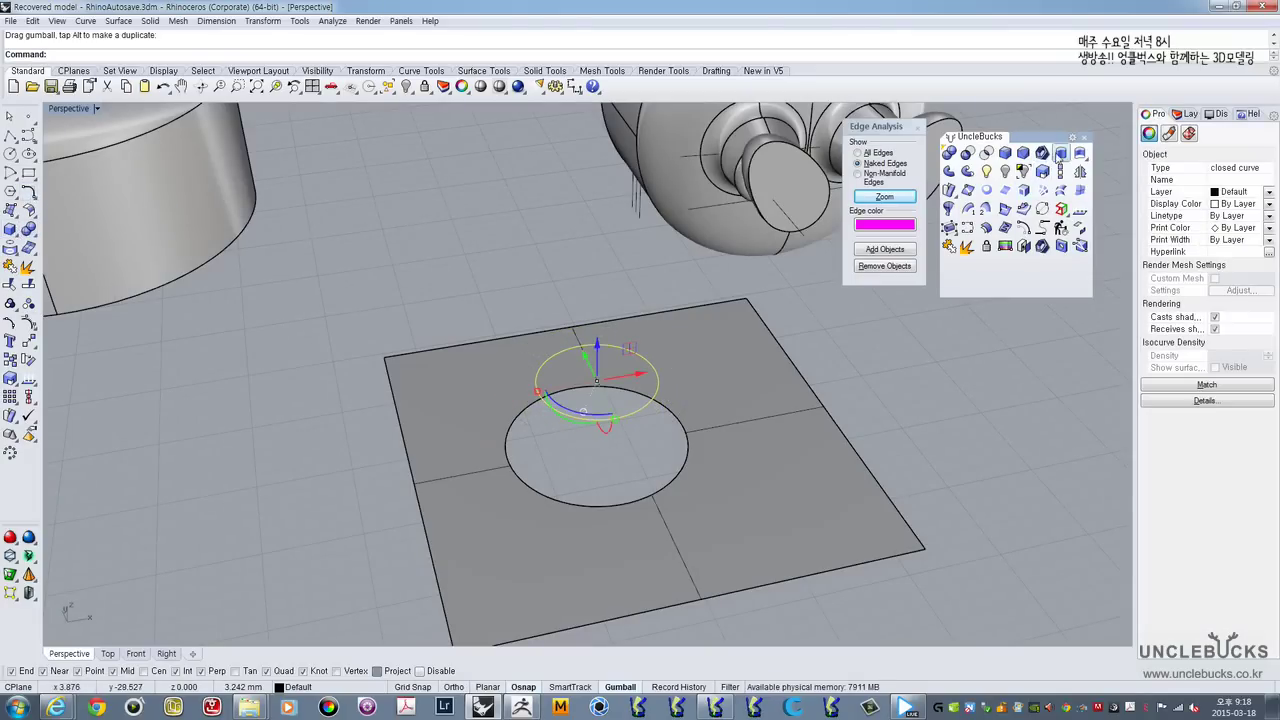
Step: Extrude the raised circle vertically into a capped cylinder
click(592, 224)
right_drag(622, 405, 587, 312)
click(595, 302)
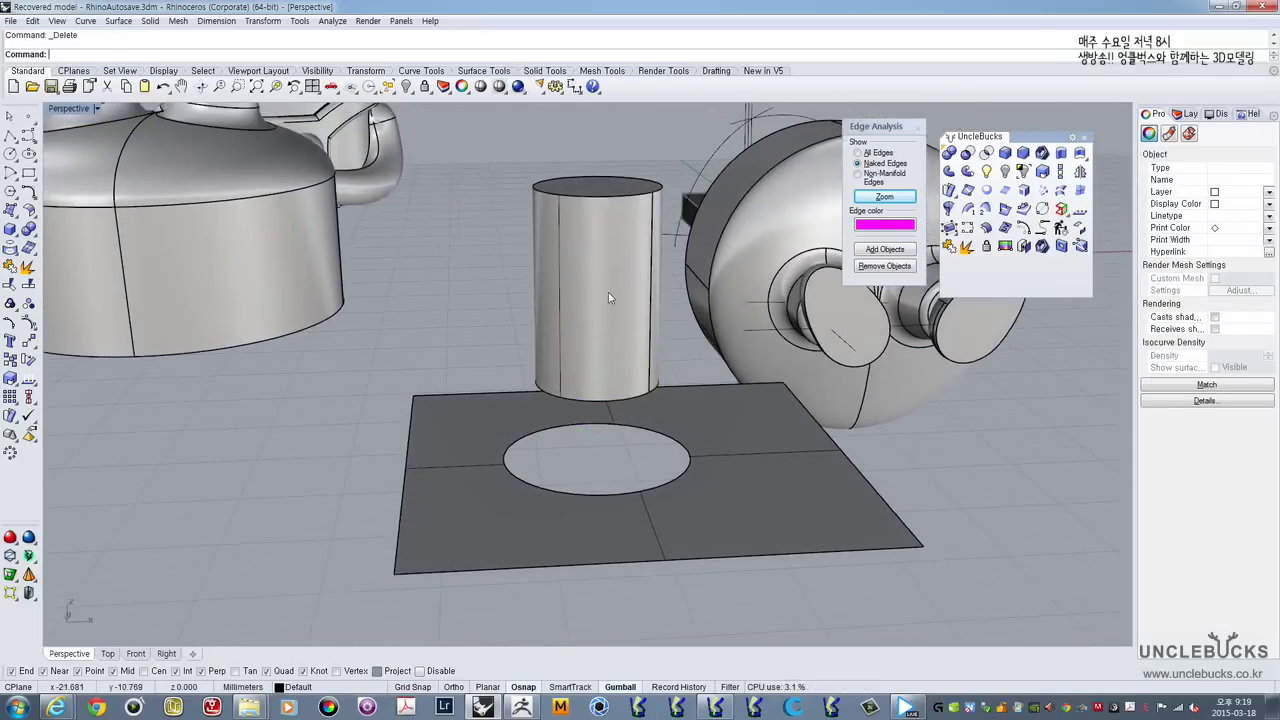
Step: Explode the cylinder and delete its bottom cap
click(966, 247)
right_drag(690, 445, 668, 404)
click(651, 409)
drag(468, 412, 676, 372)
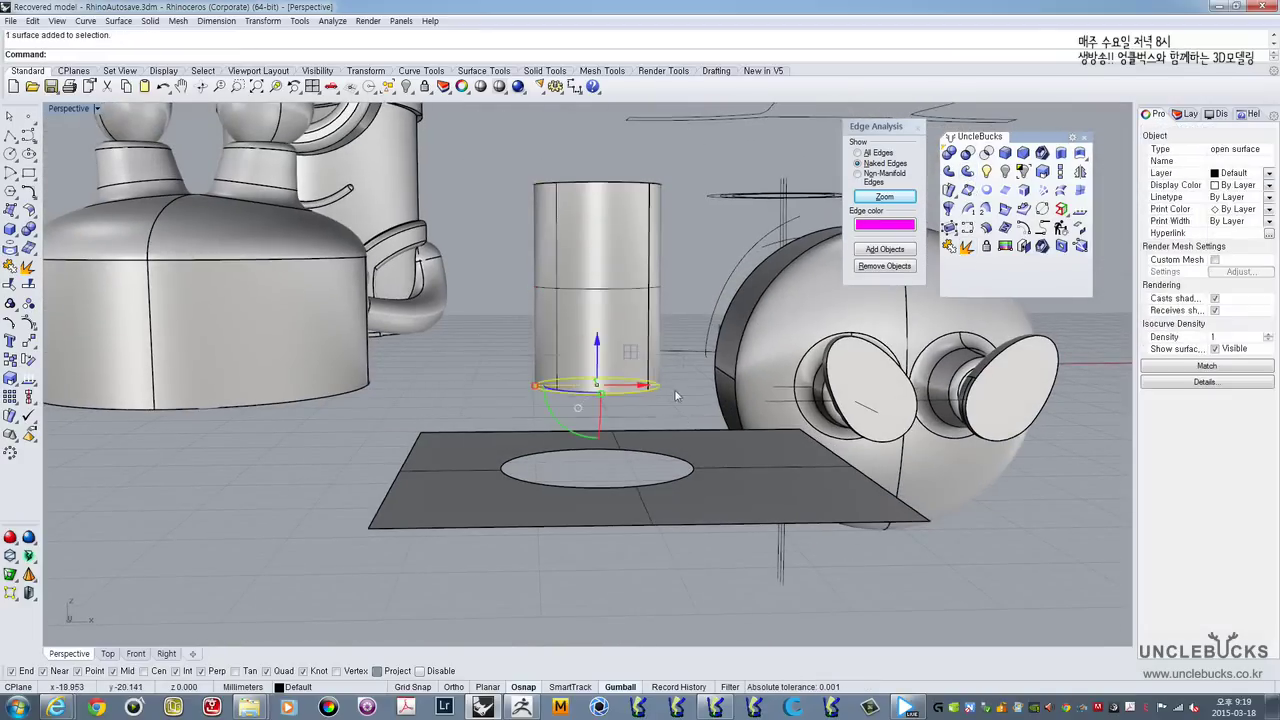
key(Delete)
right_drag(674, 396, 680, 214)
Step: Tilt the cylinder wall slightly off vertical above the hole
click(637, 320)
right_drag(630, 328, 597, 358)
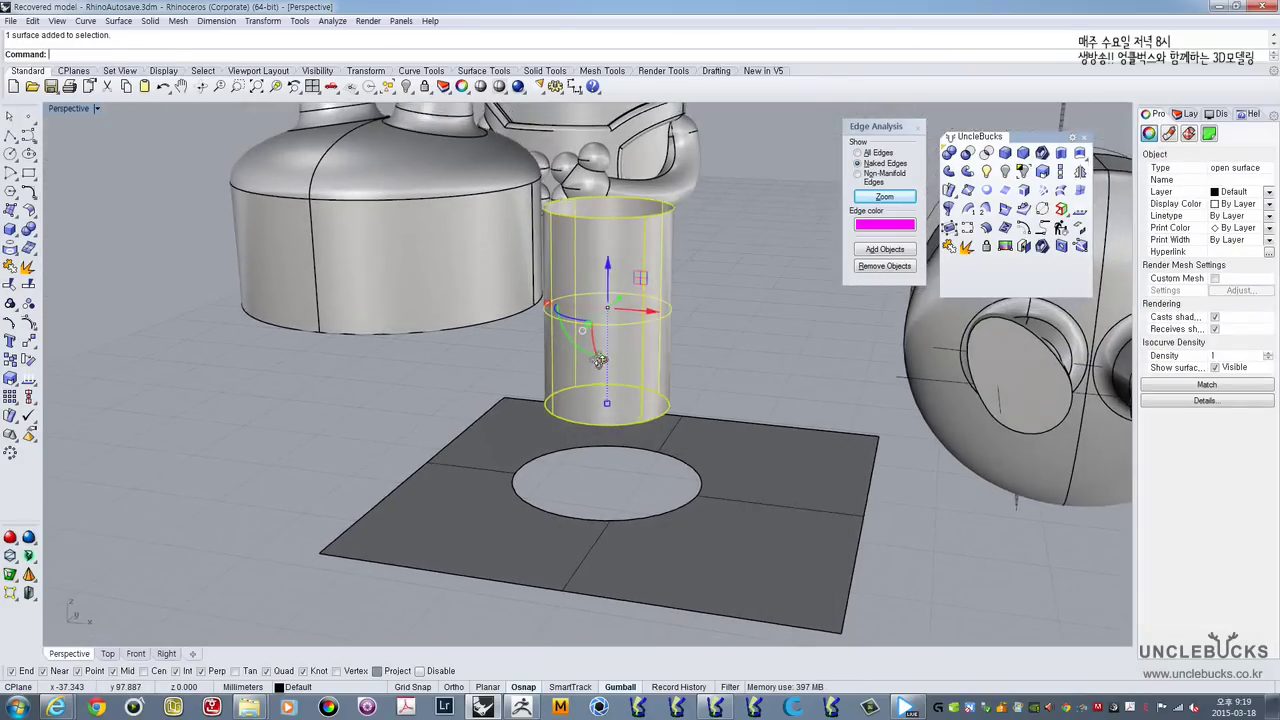
drag(575, 350, 621, 295)
click(724, 295)
right_drag(715, 337, 422, 303)
scroll(671, 337, up, 2)
scroll(660, 345, up, 2)
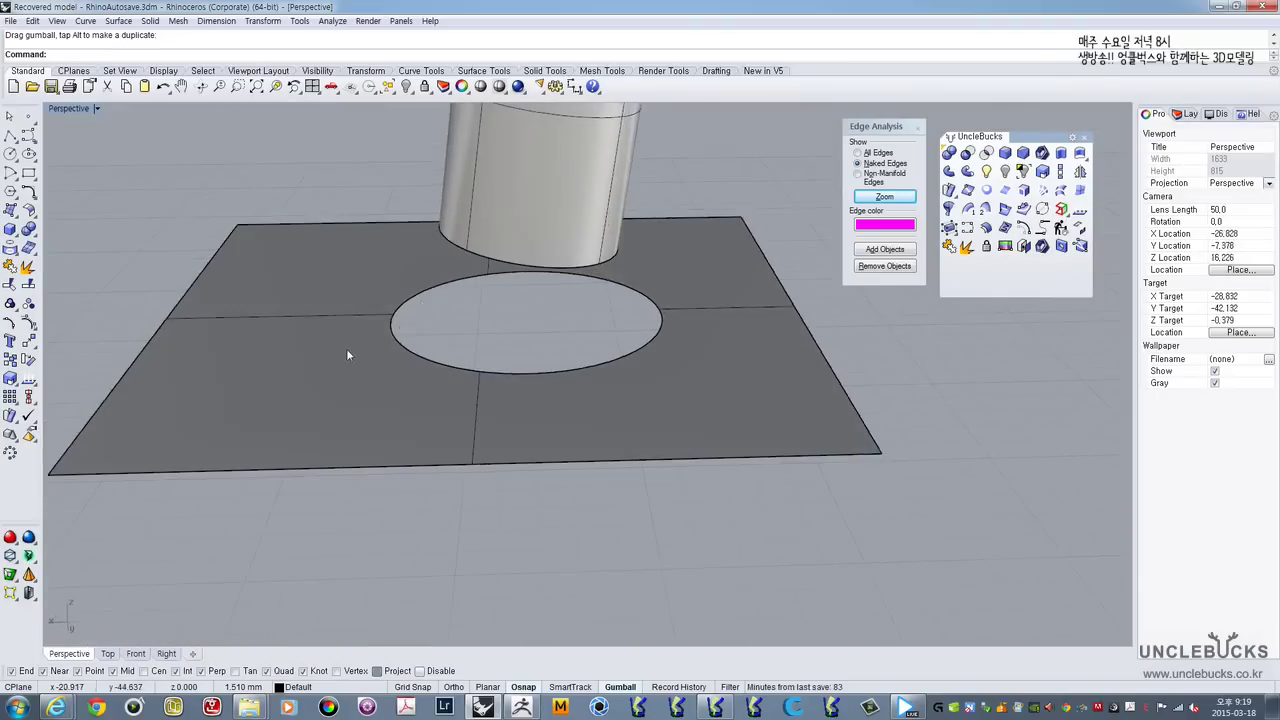
Step: Move the tilted cylinder down and sideways so its open lower end sits just above the hole
click(347, 350)
click(457, 238)
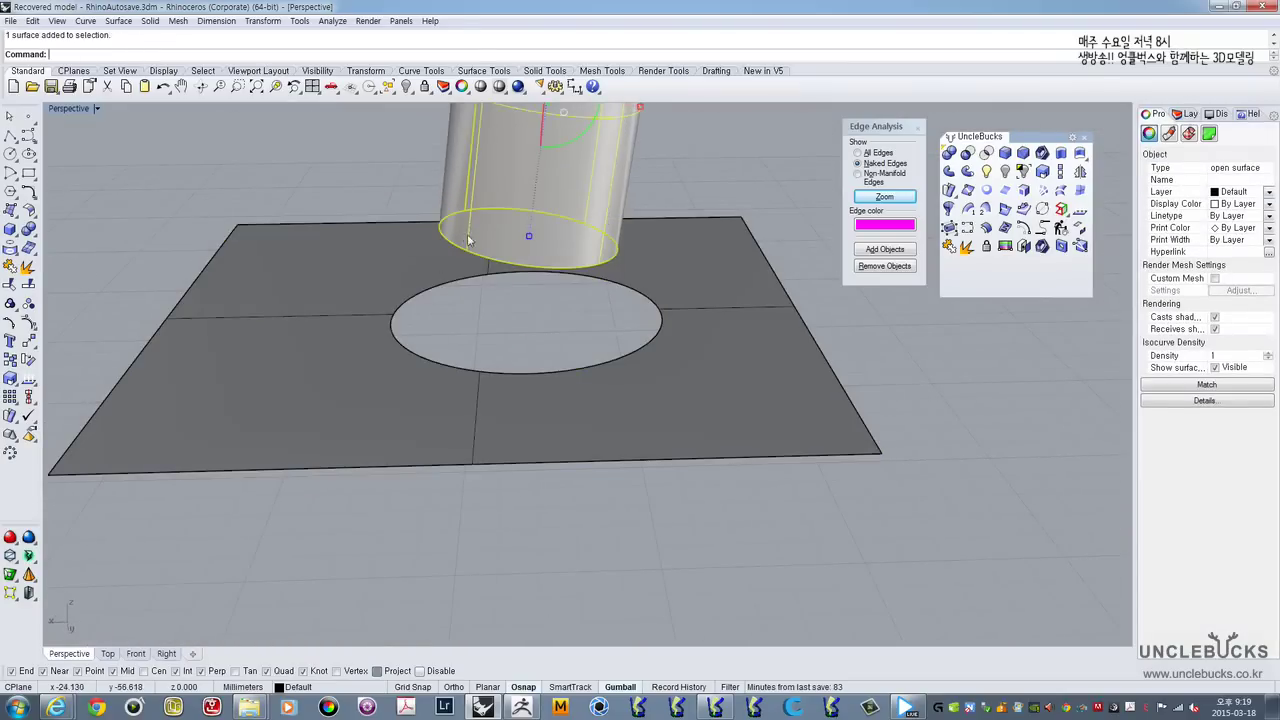
shift+right_drag(490, 232, 648, 222)
drag(654, 187, 651, 242)
right_drag(651, 242, 708, 312)
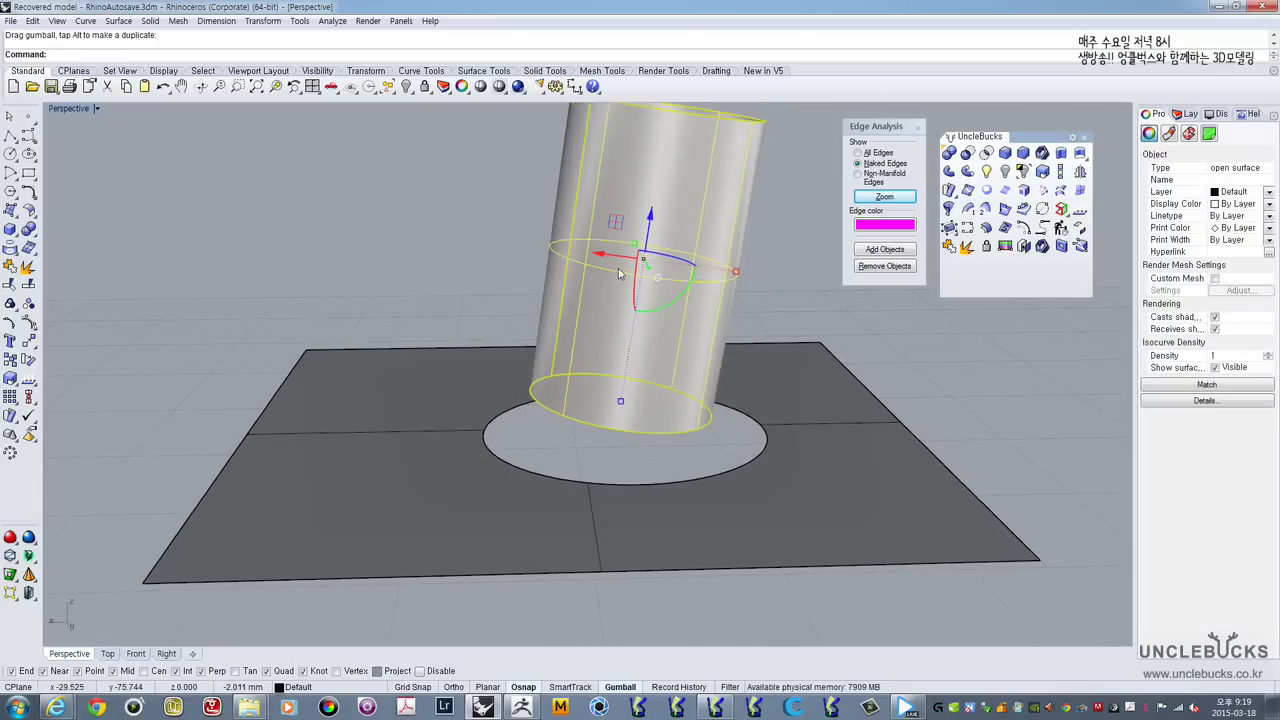
drag(608, 258, 640, 267)
right_drag(655, 281, 678, 247)
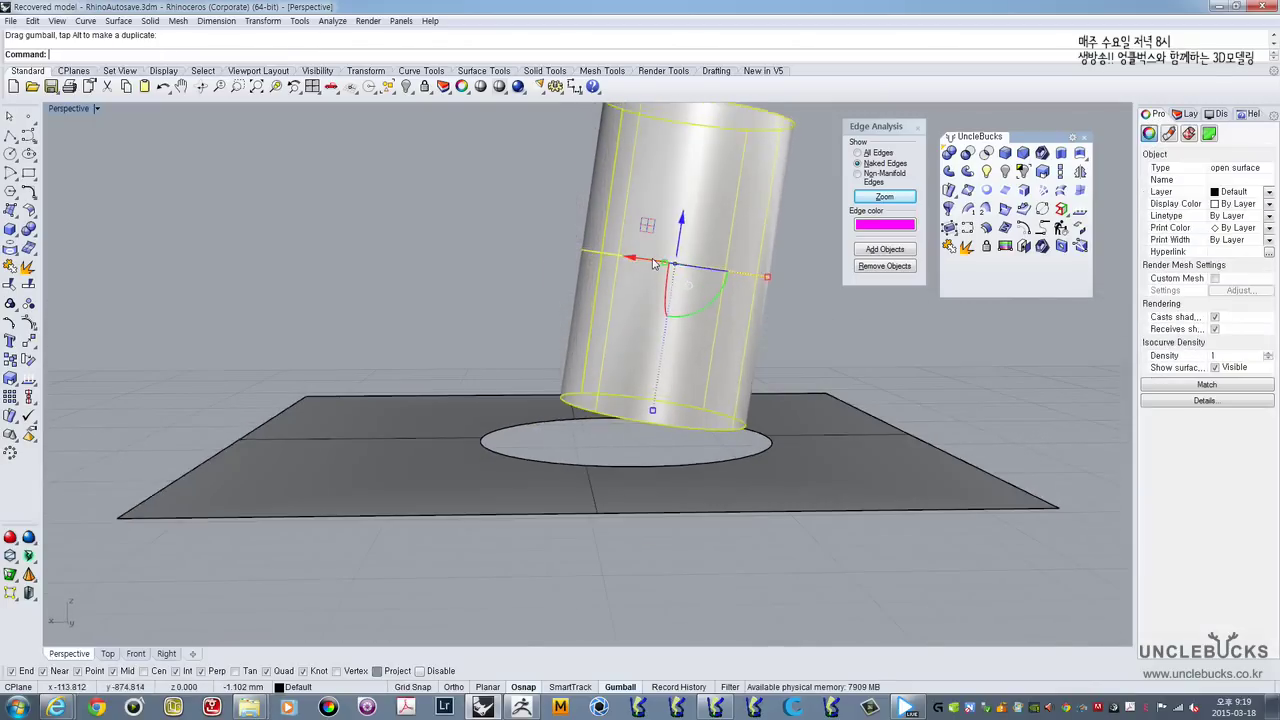
drag(680, 247, 681, 241)
click(497, 257)
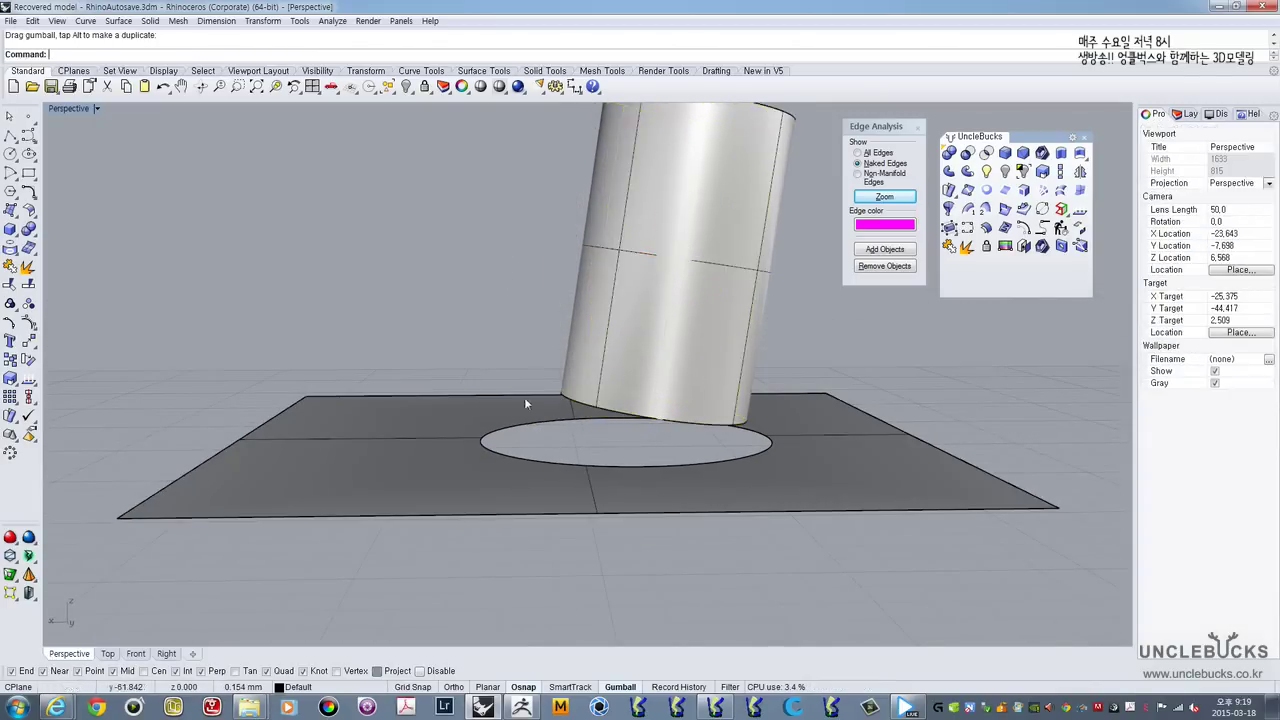
Step: Copy the Blend perpendicular command from the Curve From Object tools into the UncleBucks custom toolset
right_drag(526, 442, 457, 446)
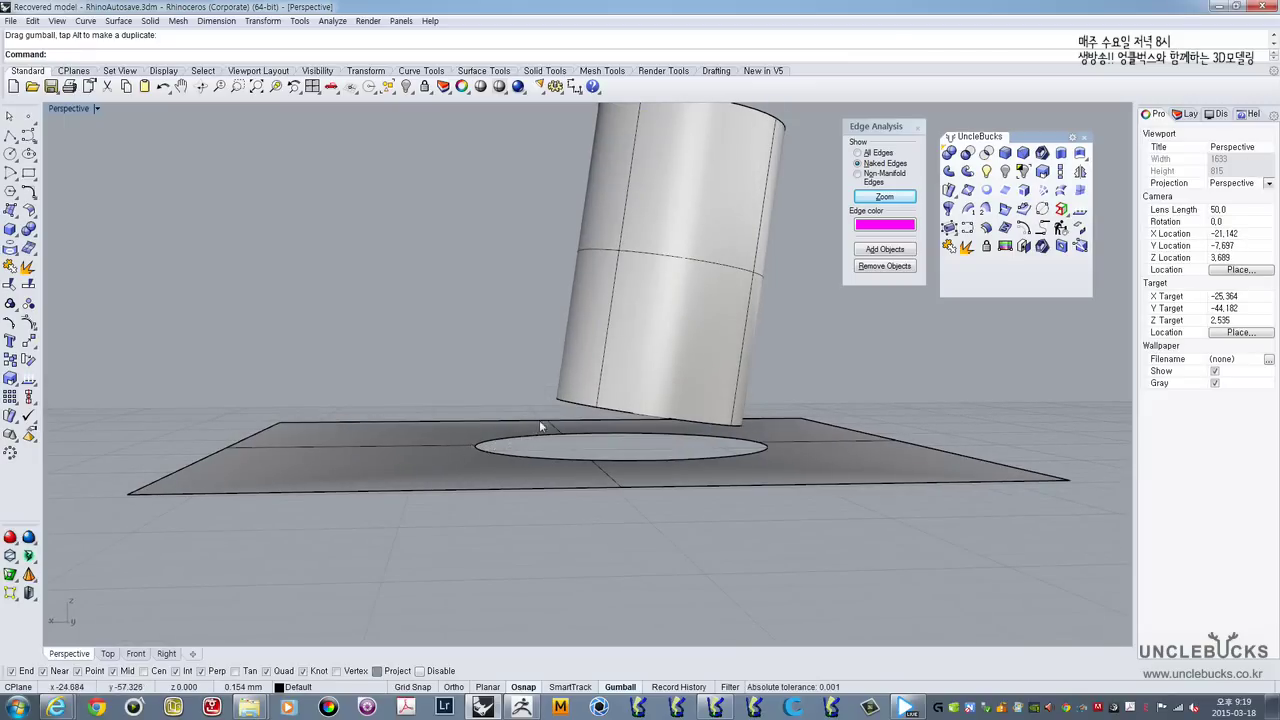
right_drag(724, 390, 542, 380)
scroll(542, 380, up, 4)
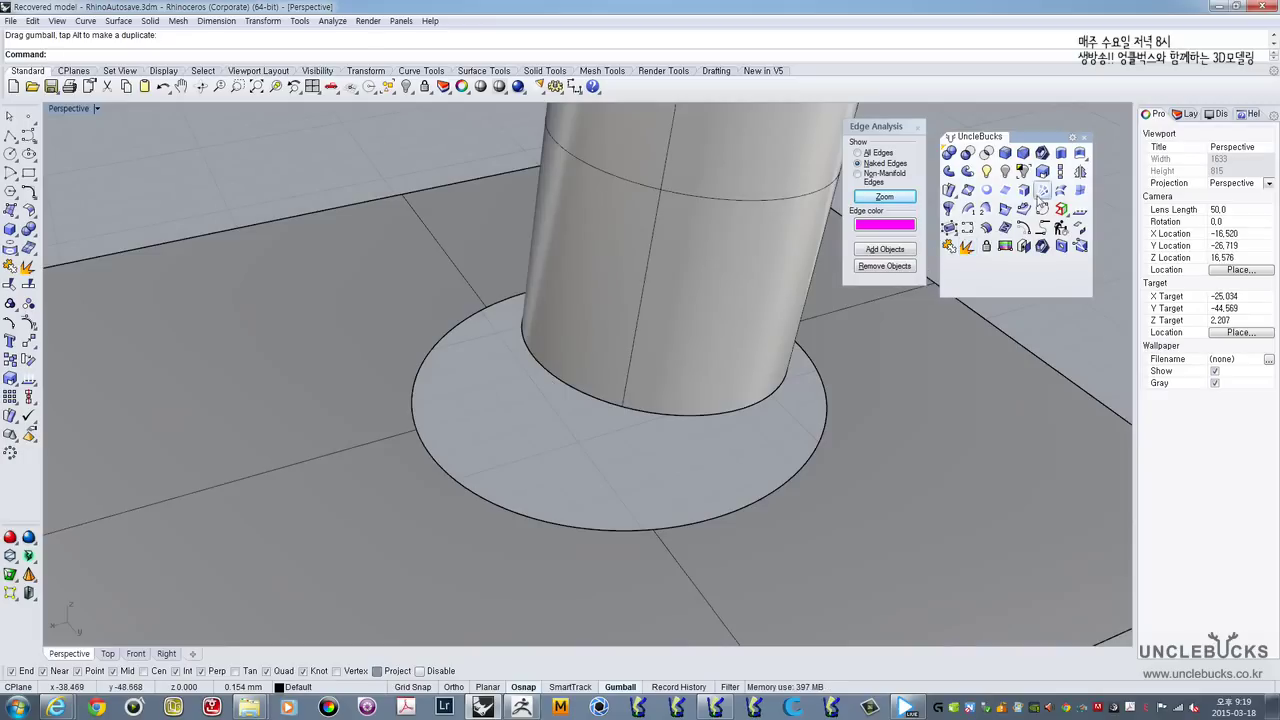
click(10, 247)
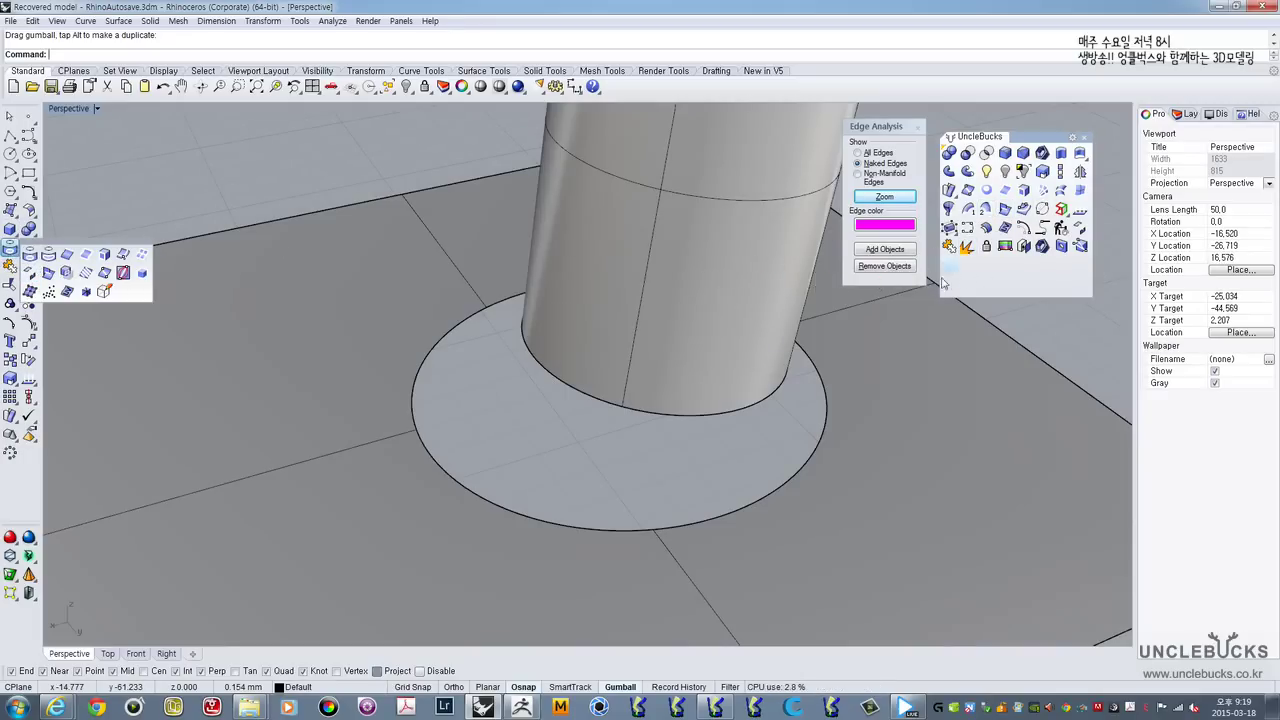
drag(143, 247, 152, 241)
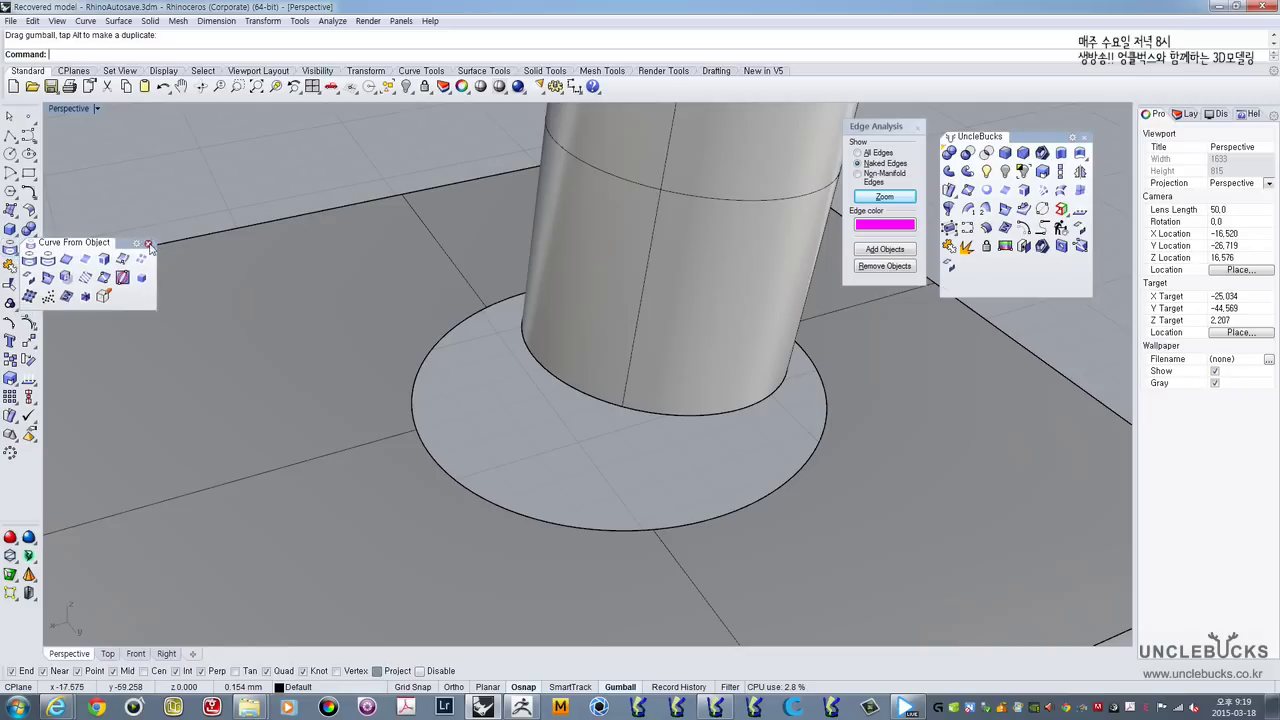
click(148, 244)
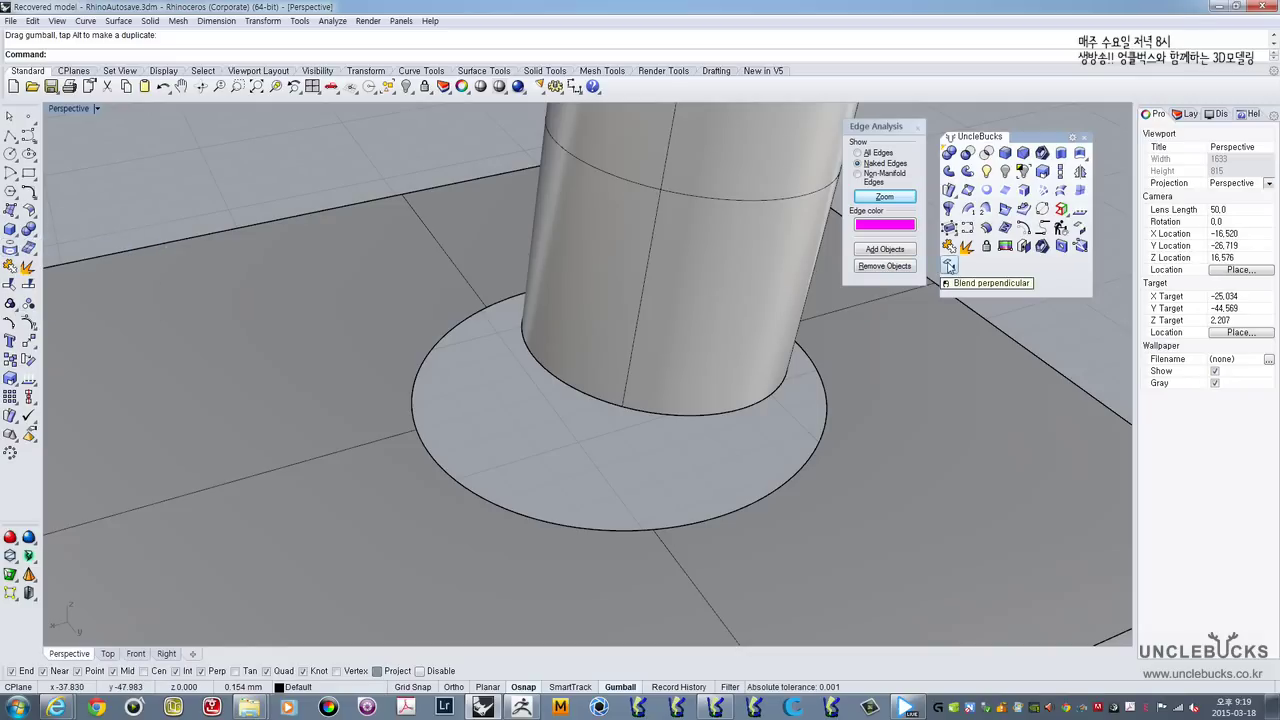
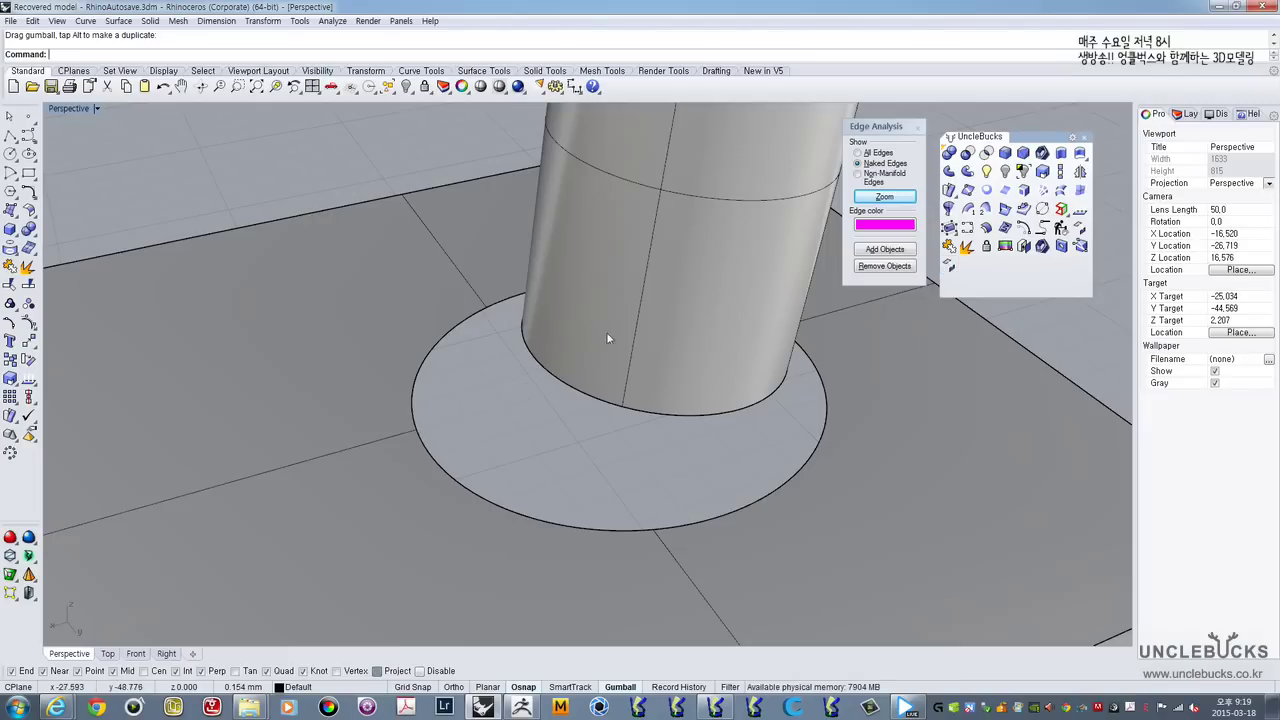
Step: Draw a perpendicular blend curve with curvature continuity between the cylinder's lower edge and the hole edge on the +X side
click(950, 265)
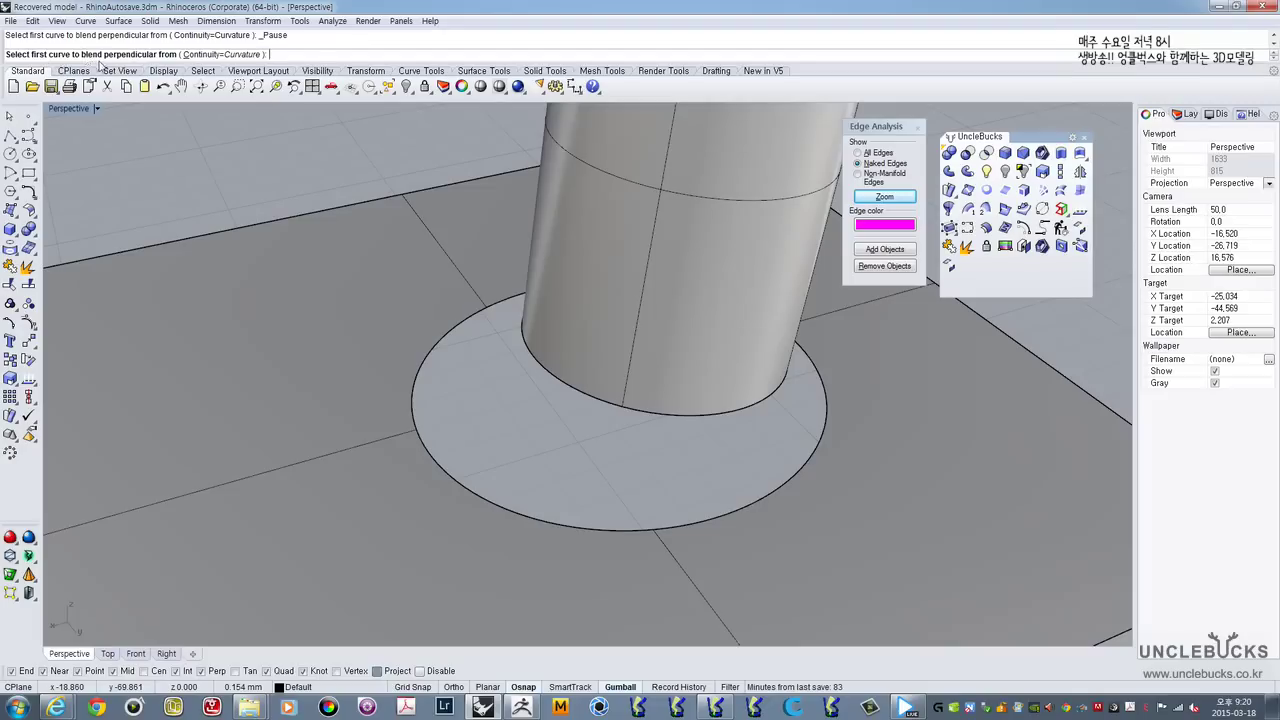
click(536, 360)
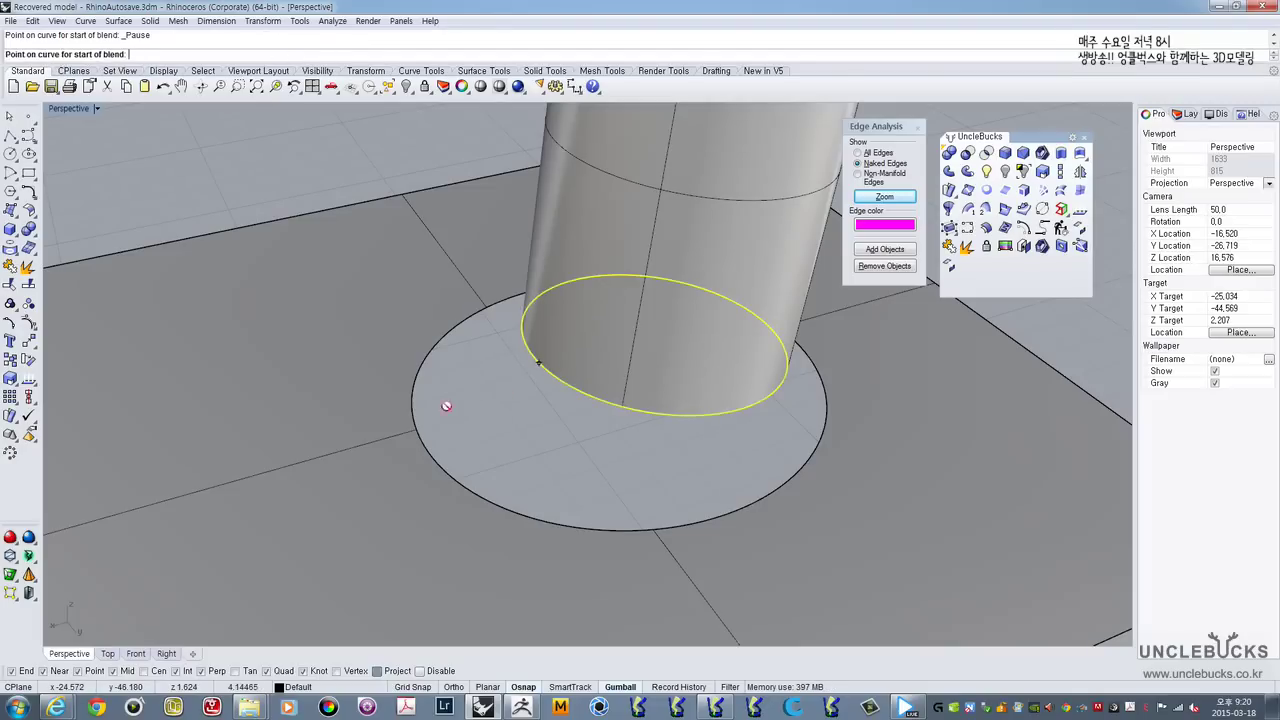
click(416, 431)
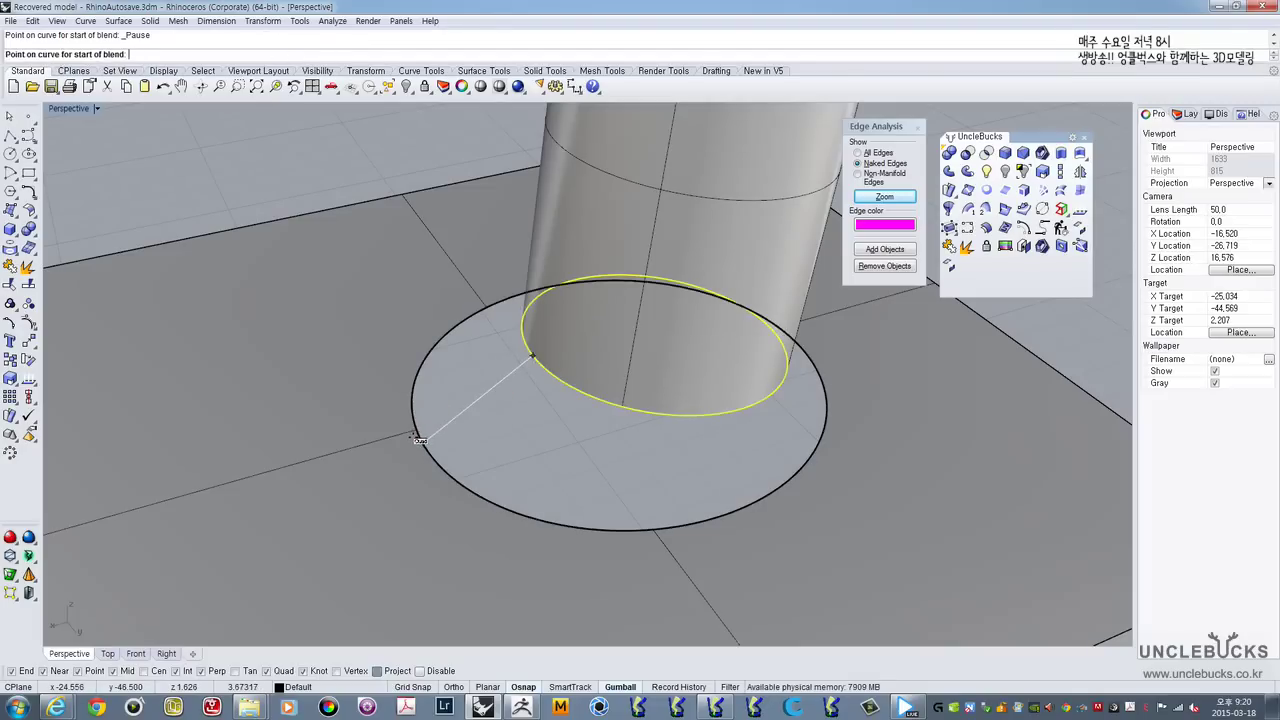
click(525, 352)
click(419, 449)
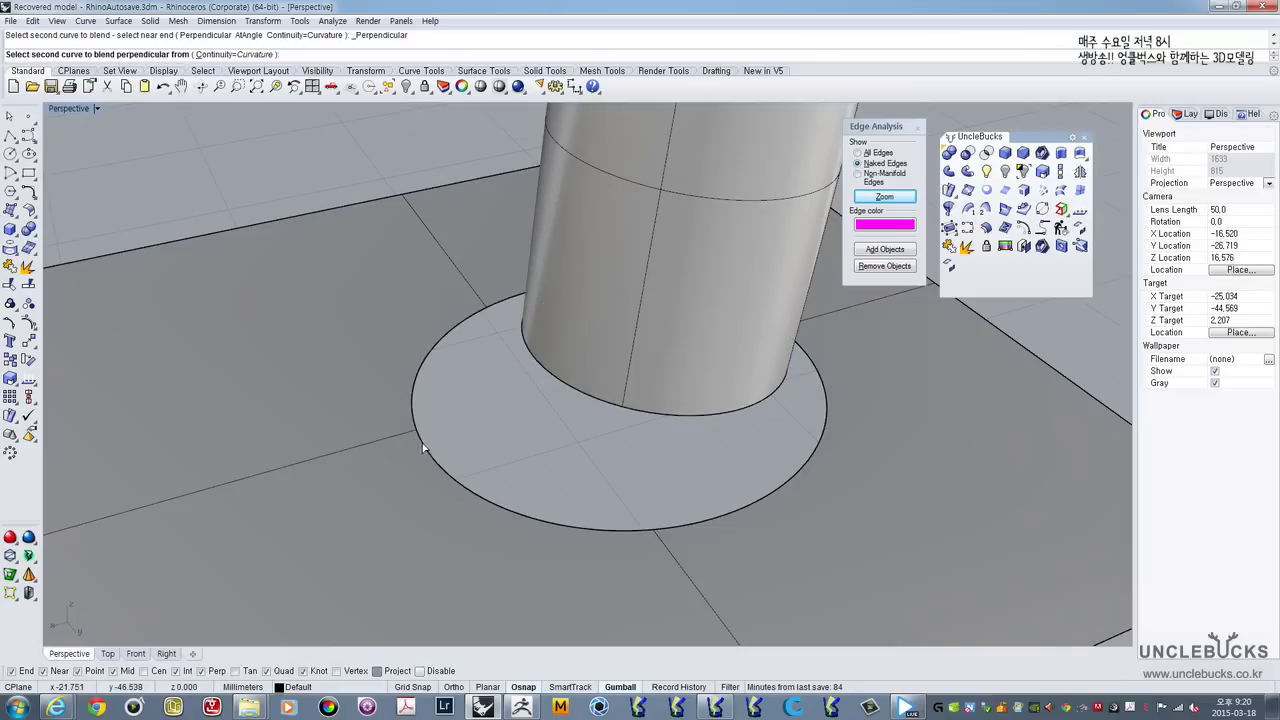
click(421, 446)
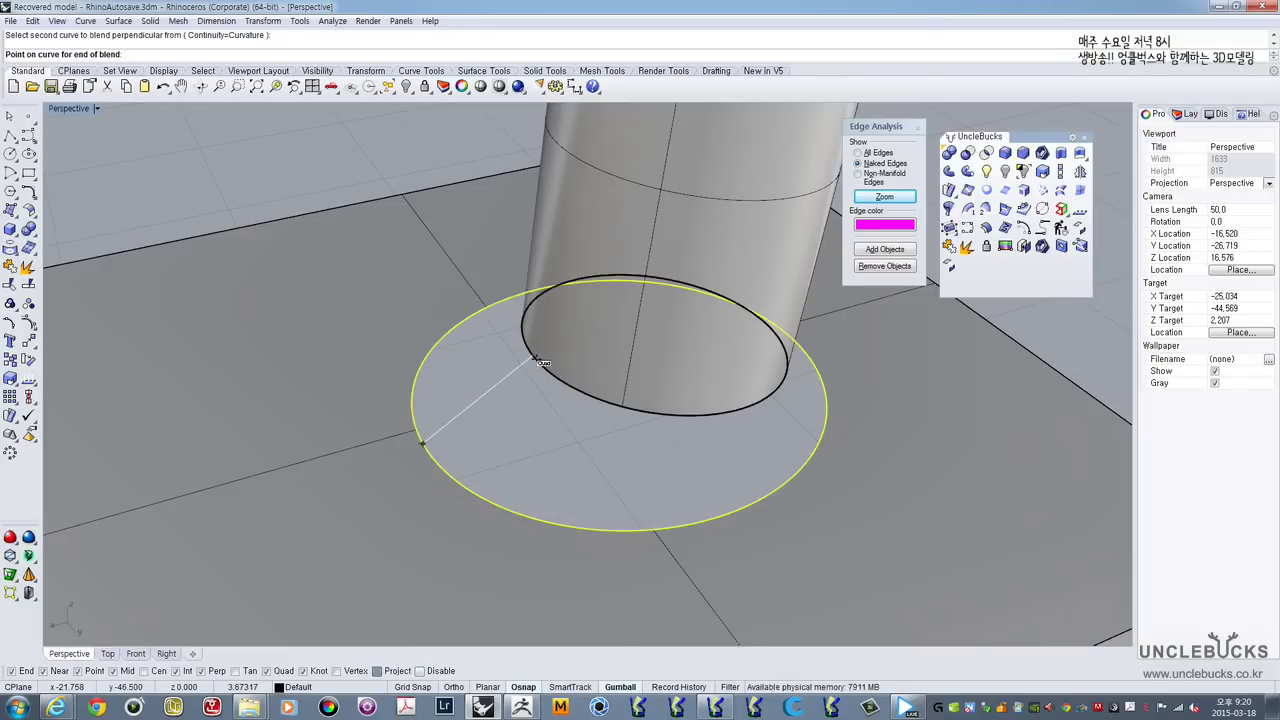
click(541, 363)
Step: Try a perpendicular blend curve between the cylinder's lower edge and the hole edge on the -Y side, and undo it
right_drag(529, 384, 645, 421)
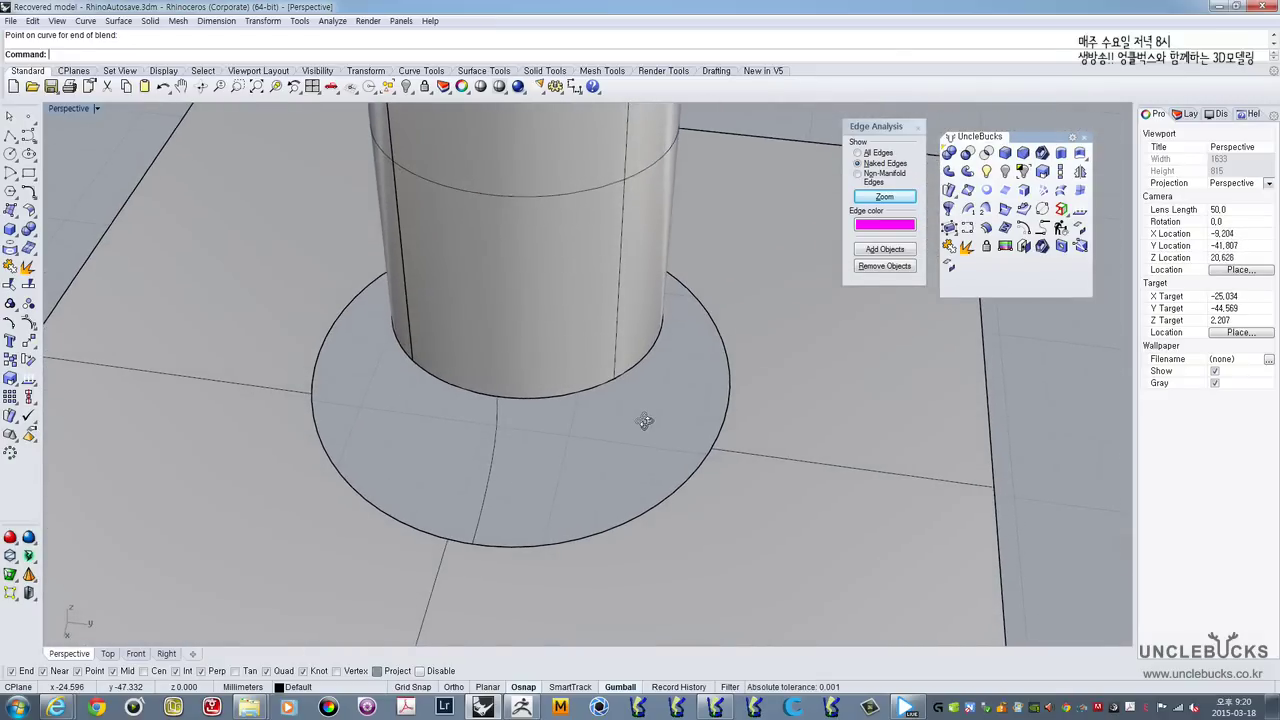
right_drag(374, 386, 528, 344)
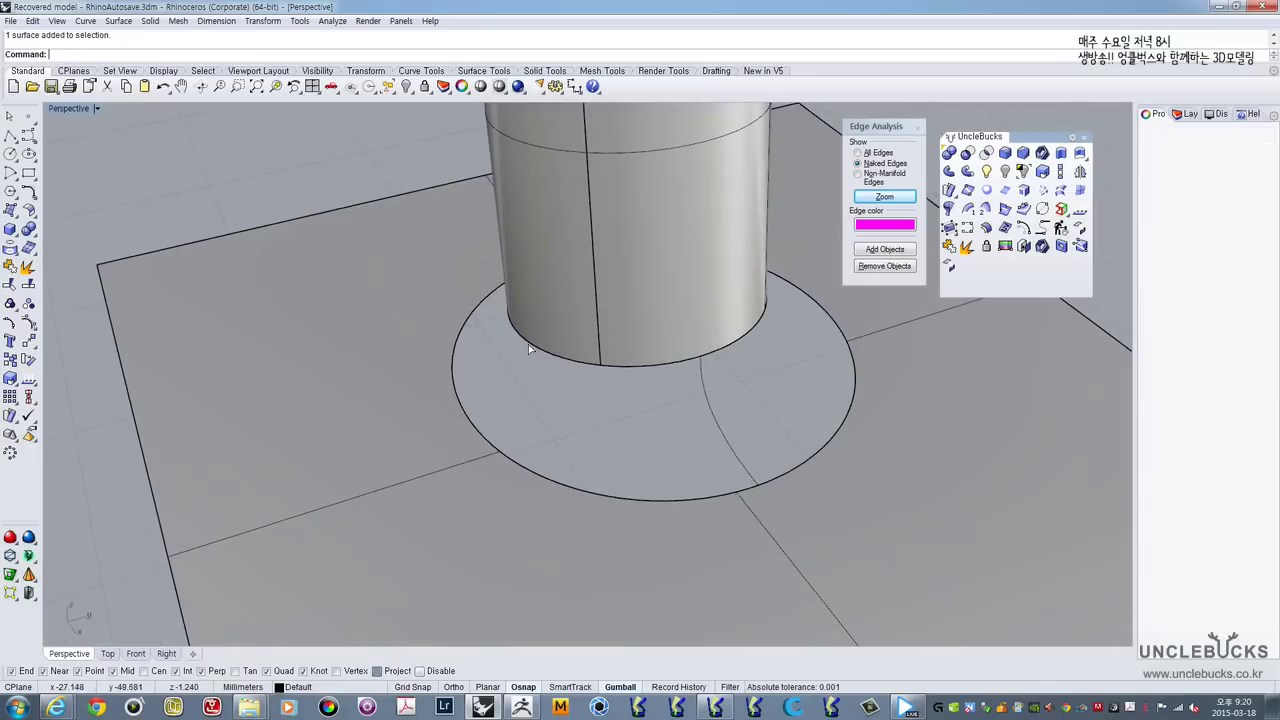
click(528, 344)
click(473, 337)
right_click(487, 345)
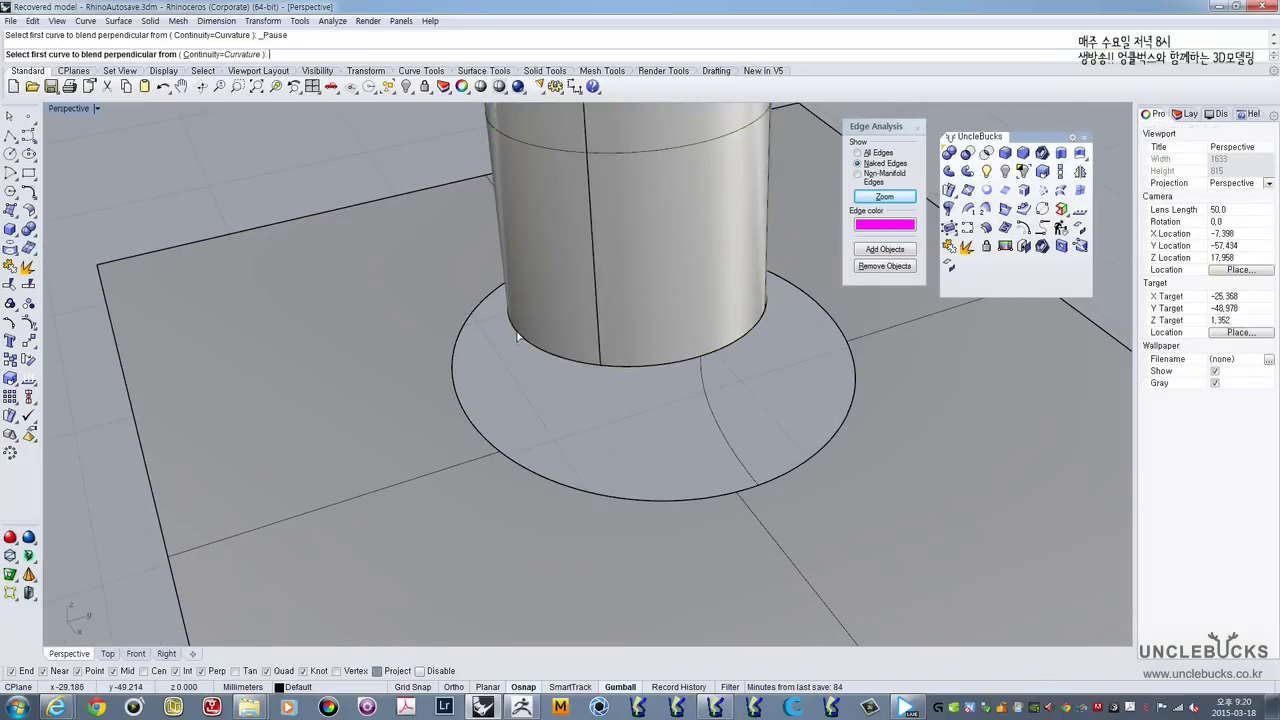
click(522, 338)
click(515, 335)
click(455, 371)
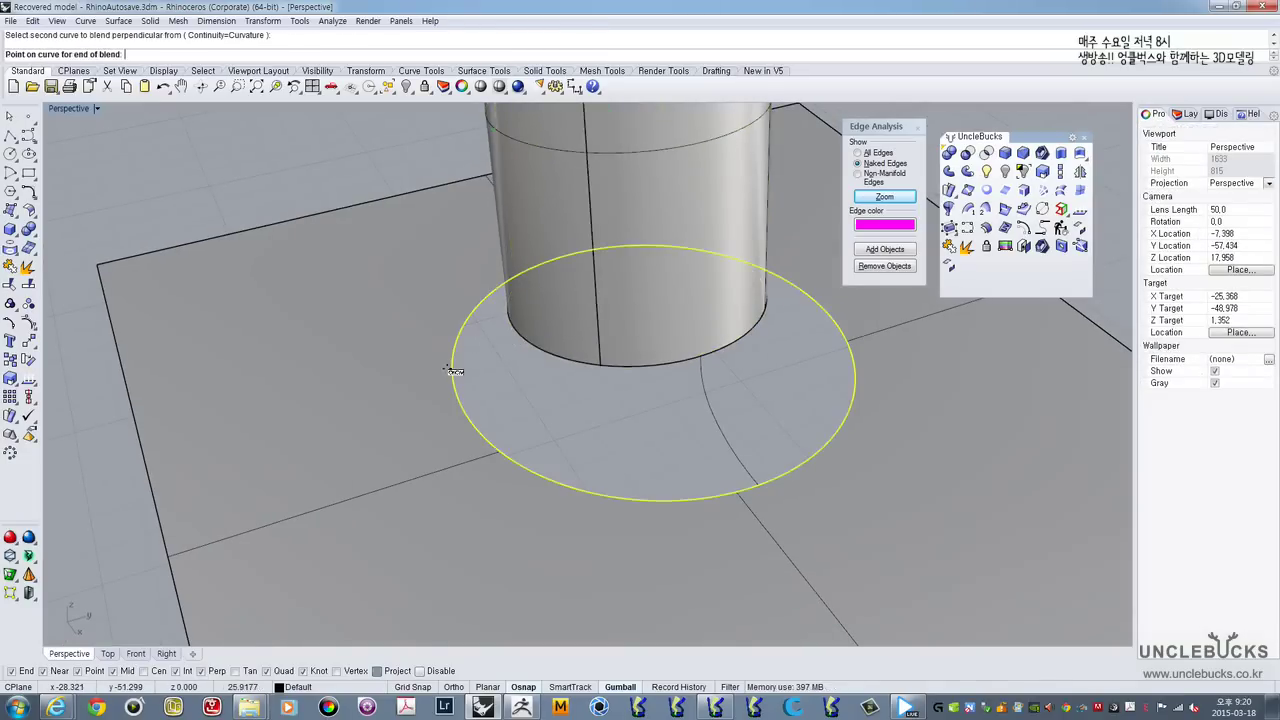
click(456, 372)
right_drag(495, 352, 477, 403)
key(ctrl+z)
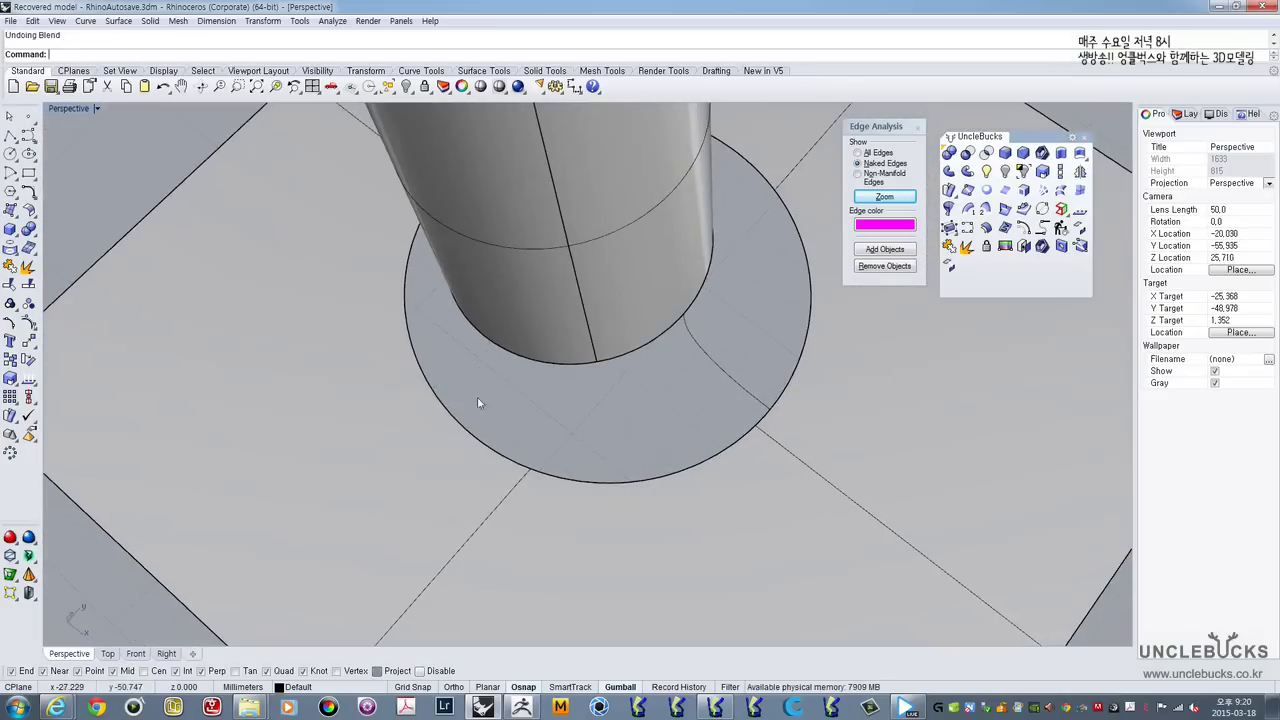
Step: Draw a perpendicular blend curve joining the hole edge and the cylinder's lower edge on the -Y side
right_click(450, 379)
click(432, 388)
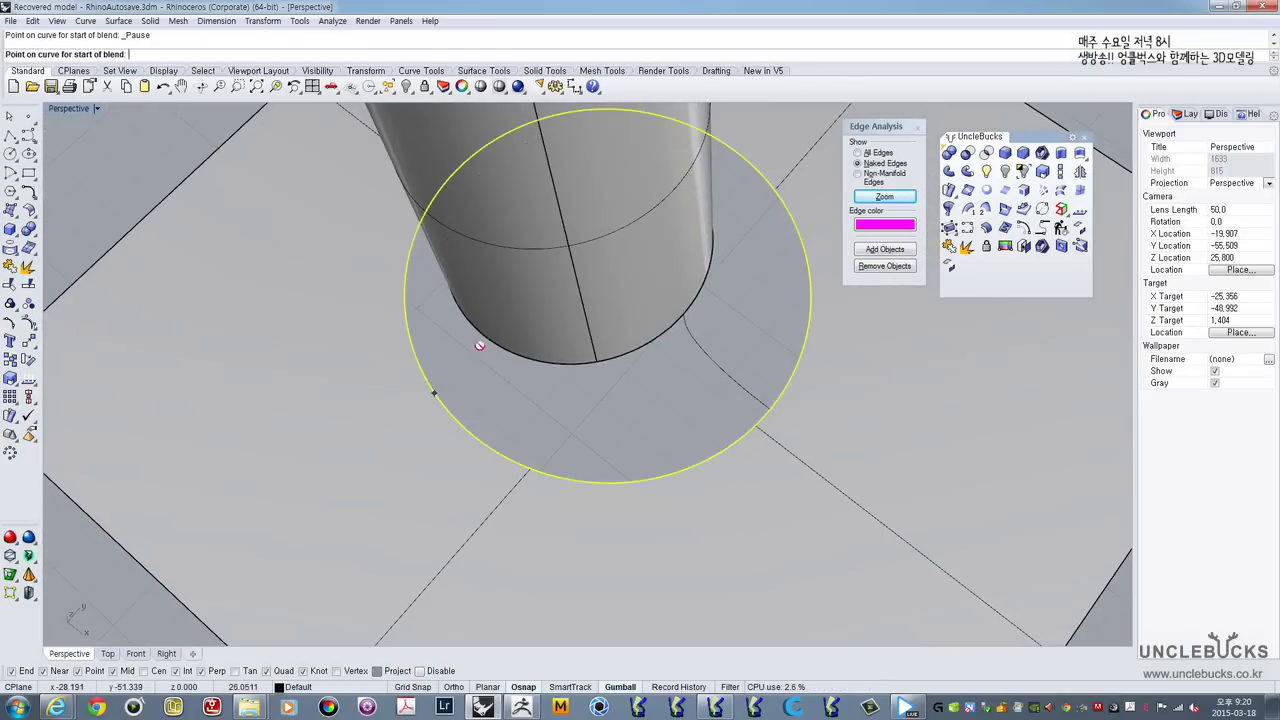
click(481, 345)
click(487, 343)
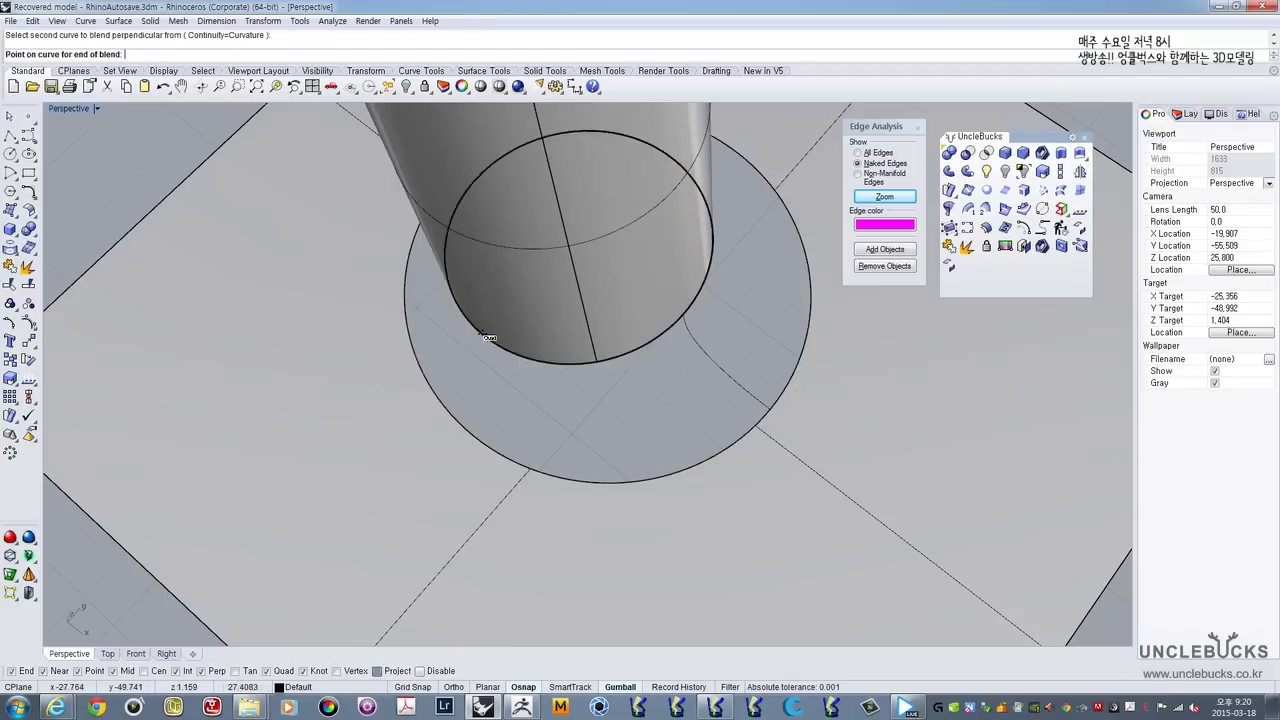
click(436, 391)
Step: Add a perpendicular blend curve from the cylinder's lower edge to the hole edge on the -X side
right_drag(436, 391, 463, 427)
right_drag(485, 483, 628, 457)
right_click(628, 457)
click(627, 434)
click(621, 421)
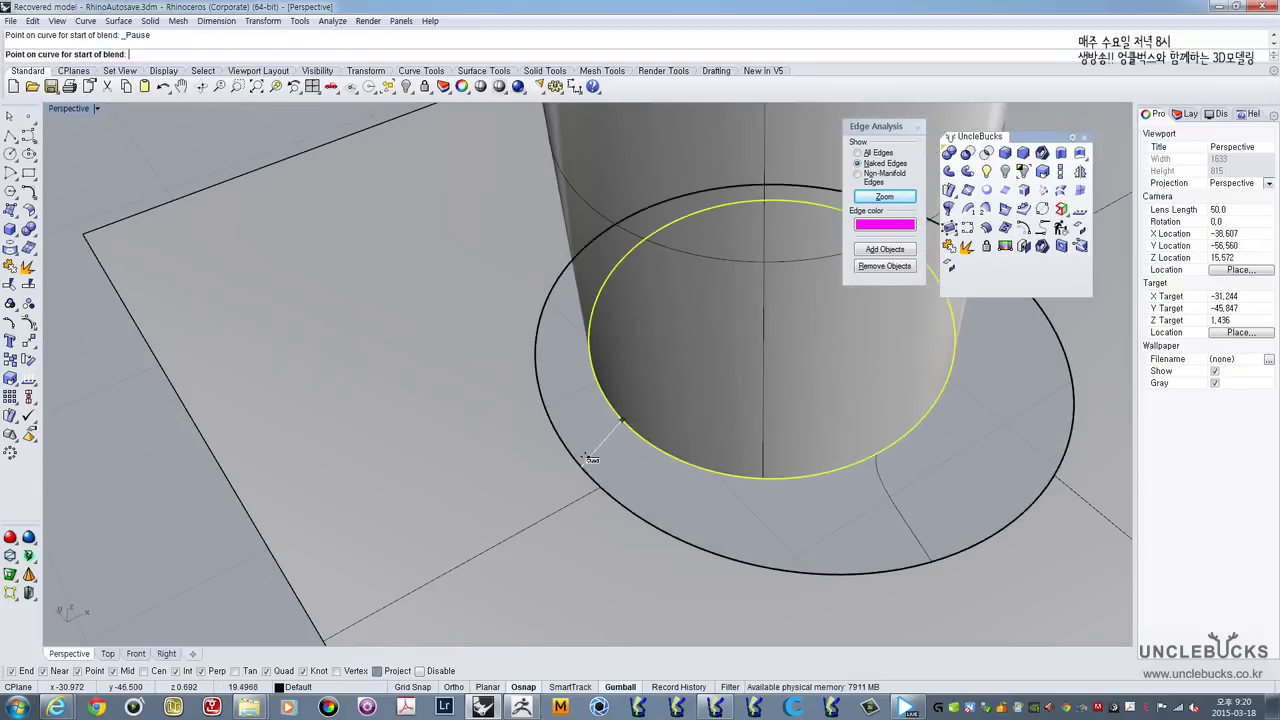
click(580, 465)
click(582, 464)
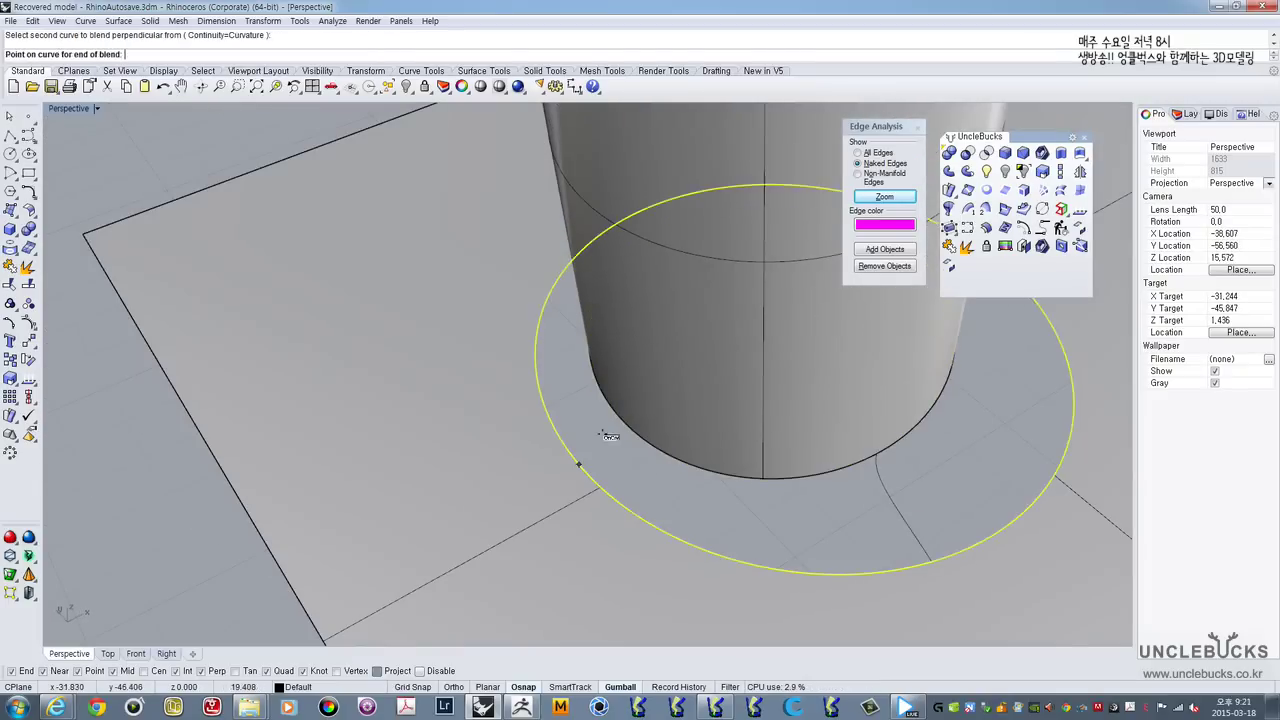
click(620, 422)
Step: Add a perpendicular blend curve from the cylinder's lower edge to the hole edge on the +Y side
right_drag(620, 422, 668, 404)
click(562, 324)
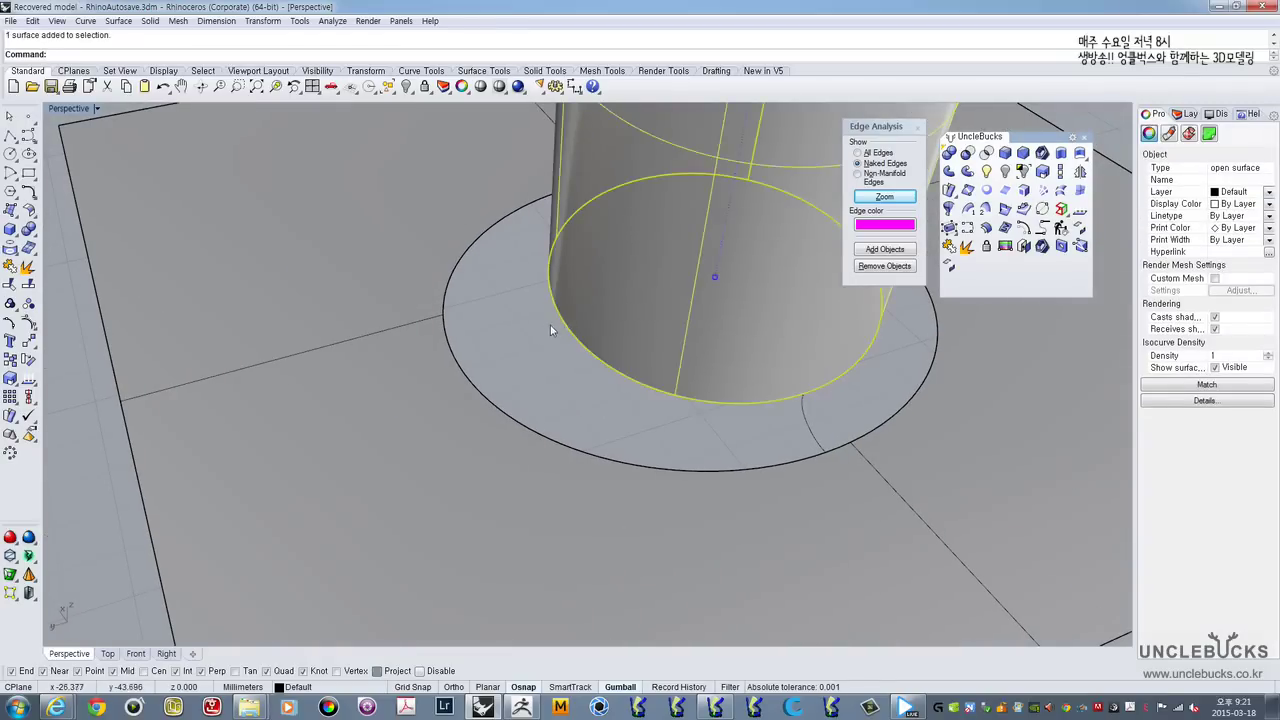
right_click(552, 323)
click(552, 323)
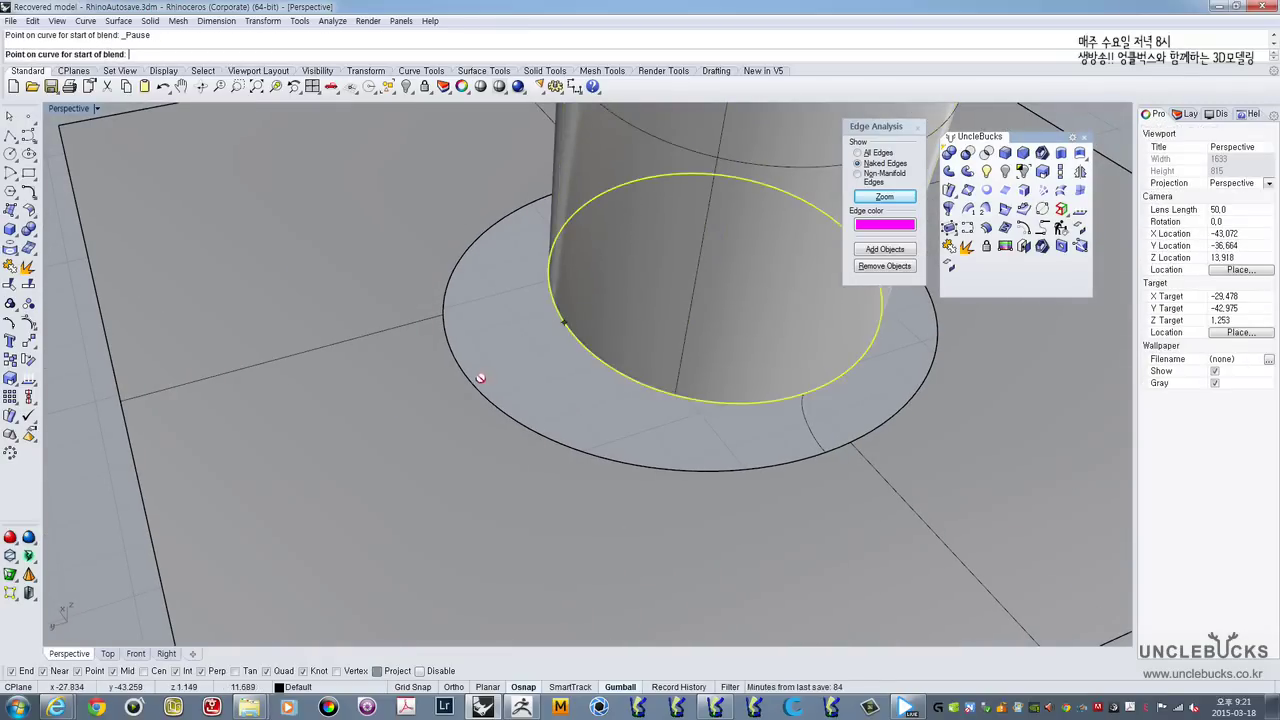
click(563, 324)
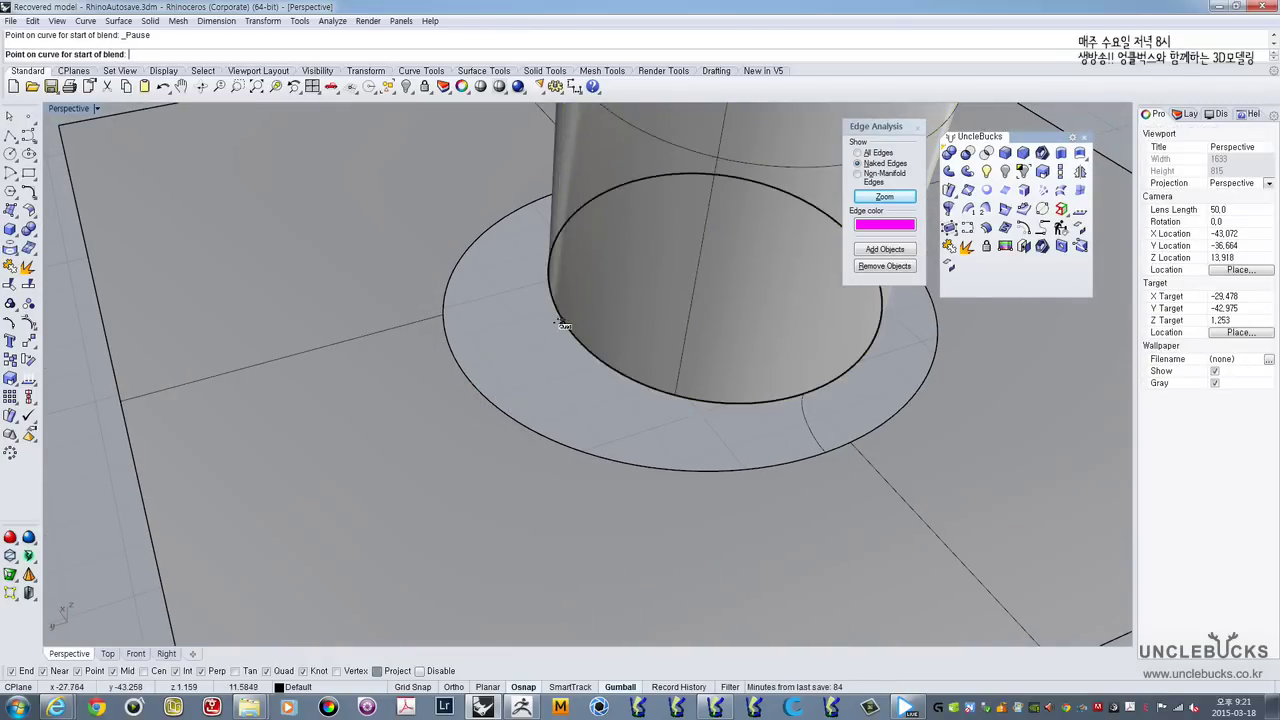
click(558, 326)
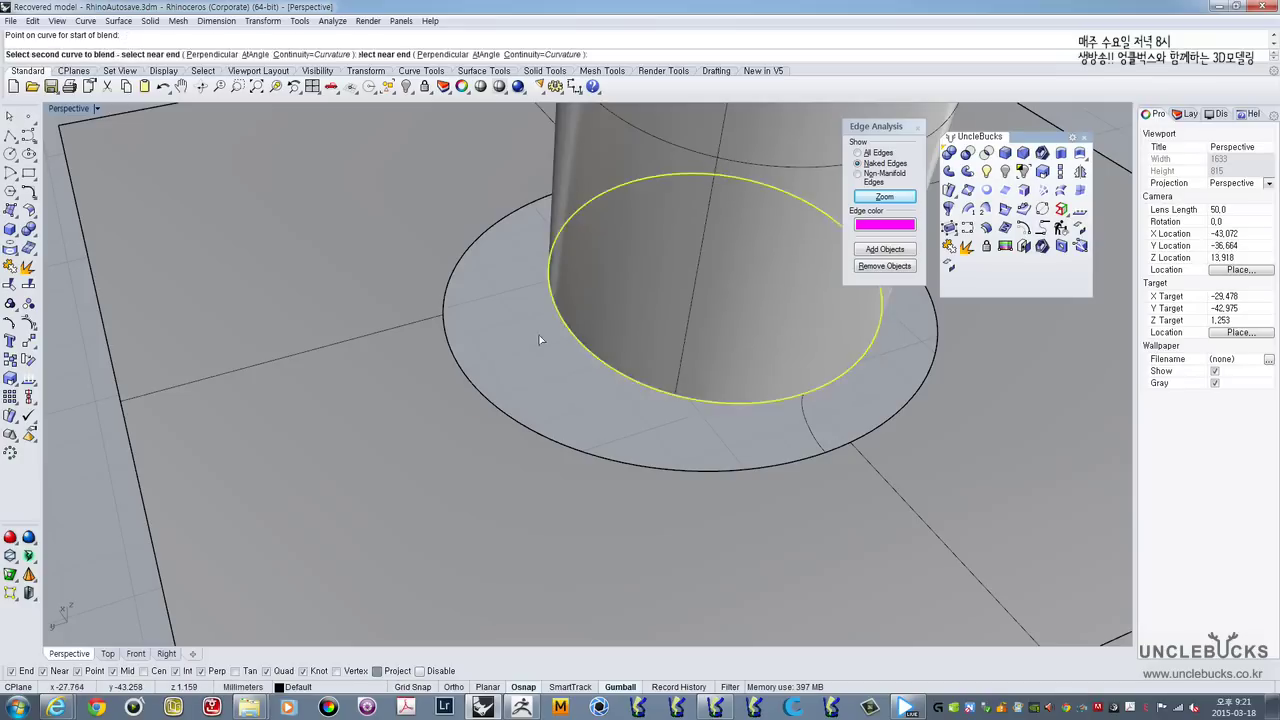
click(479, 396)
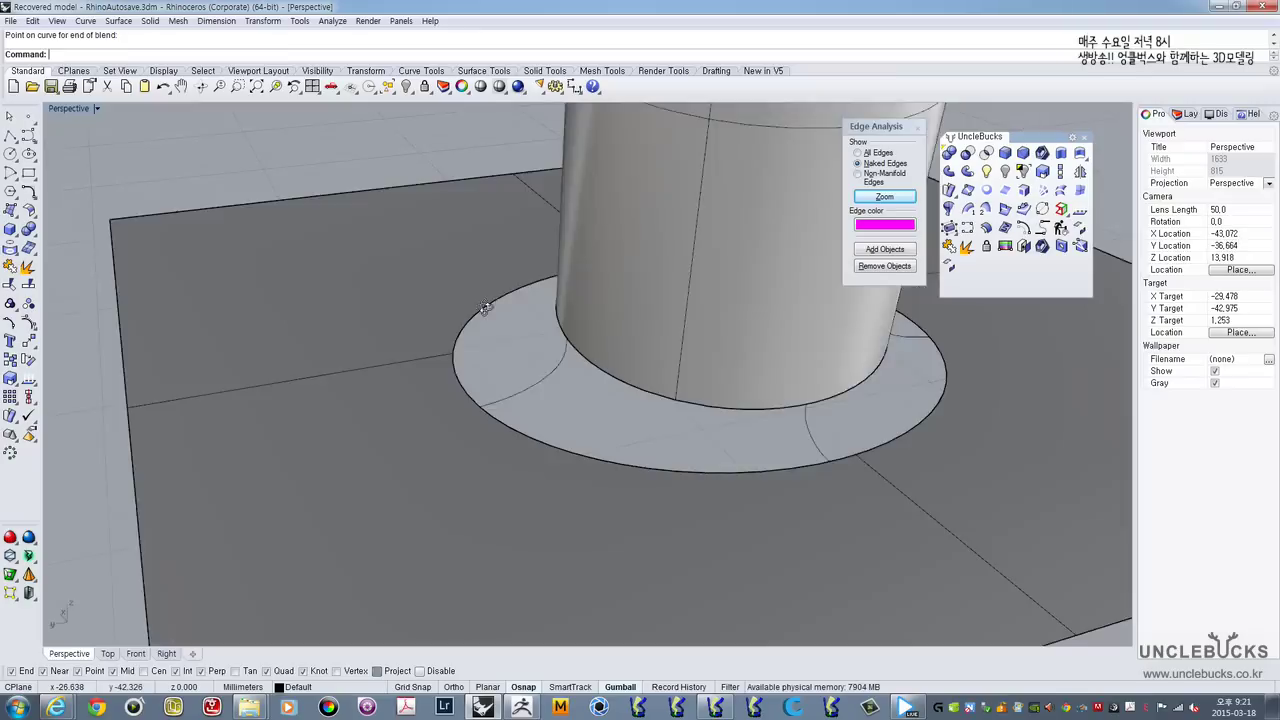
Step: Add a perpendicular blend curve between cylinder and hole edges in the gap between the +Y and +X blend curves
right_drag(484, 307, 466, 437)
scroll(466, 437, up, 4)
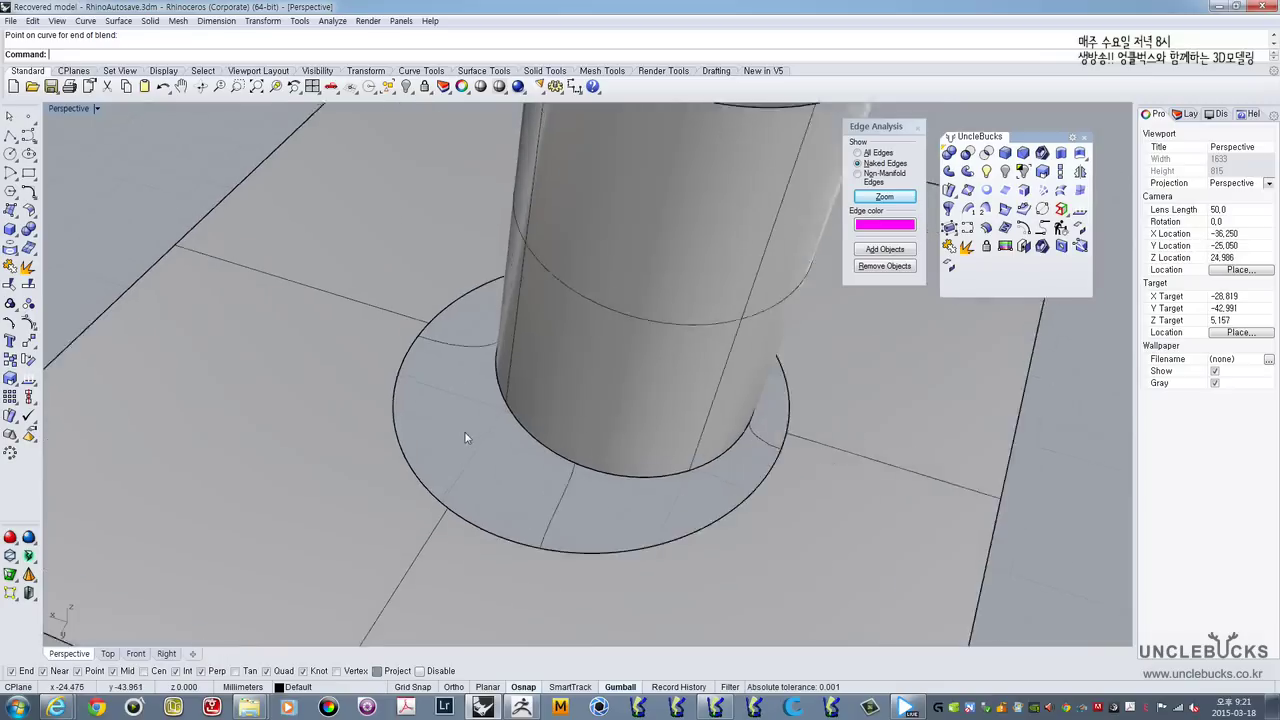
click(514, 401)
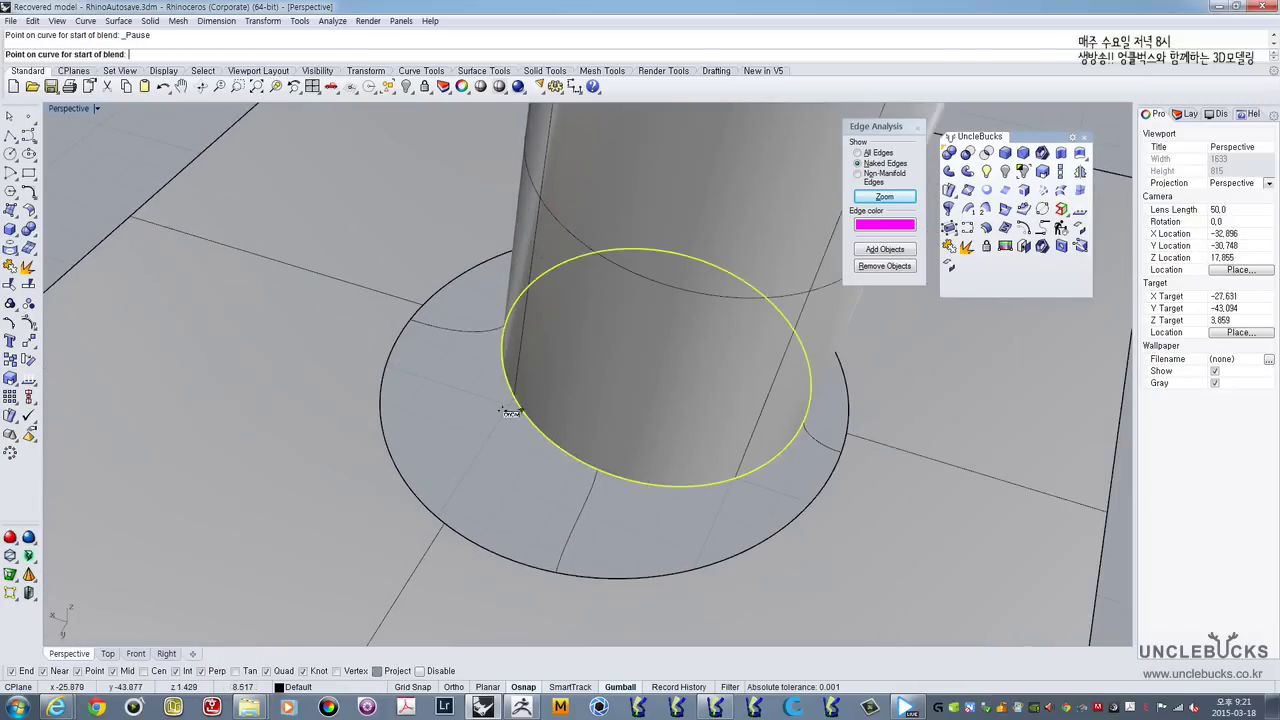
click(511, 408)
click(400, 468)
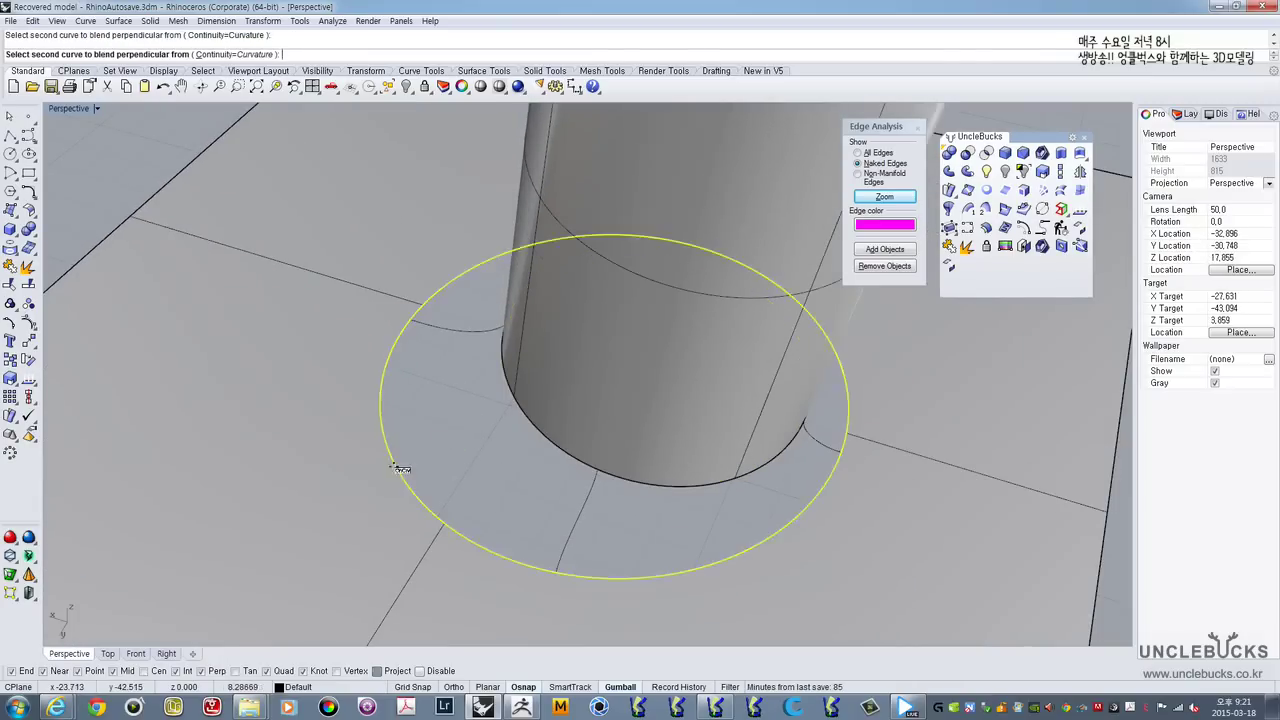
Step: Add a perpendicular blend curve between cylinder and hole edges in the gap between the +X and -Y blend curves
right_drag(447, 435, 488, 364)
right_click(488, 364)
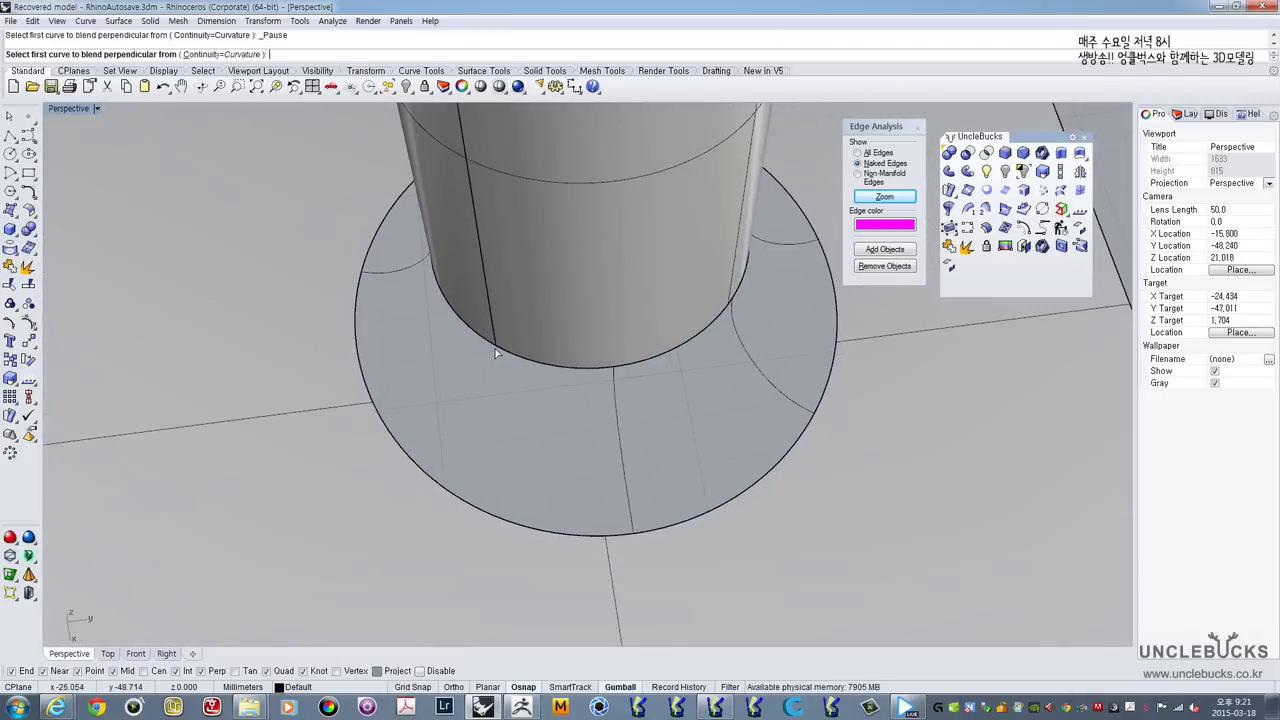
click(495, 352)
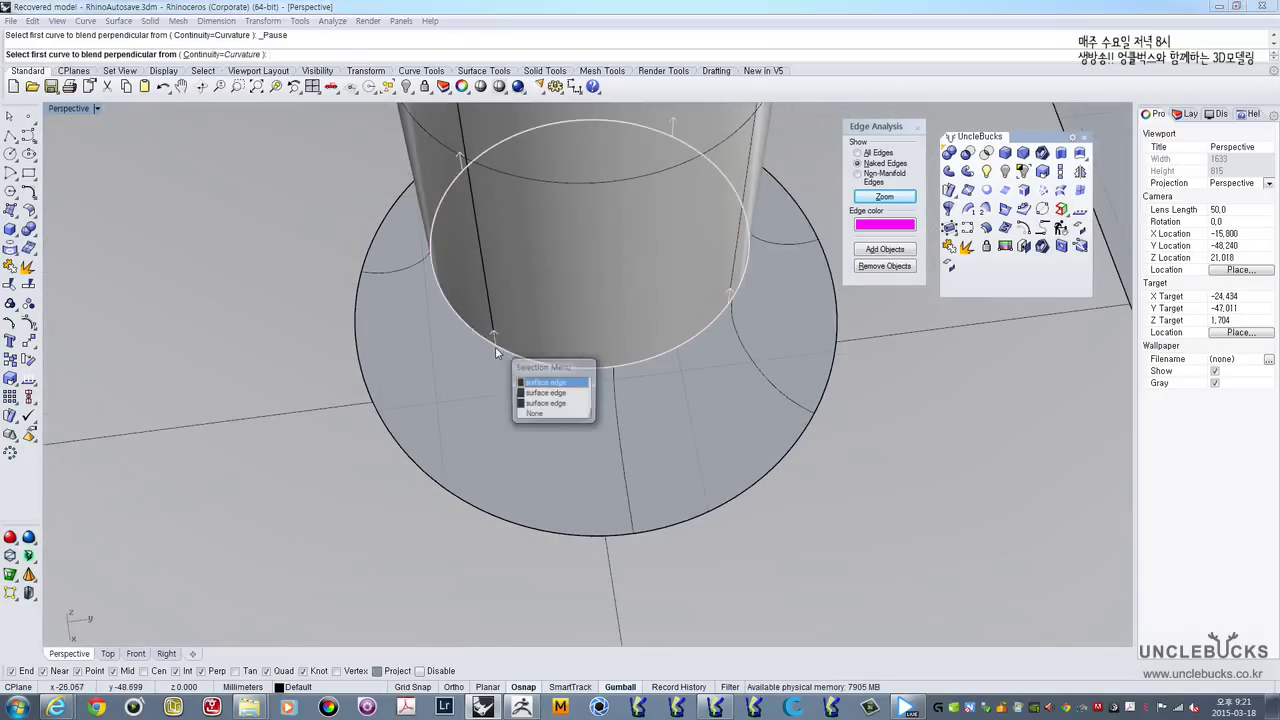
click(533, 386)
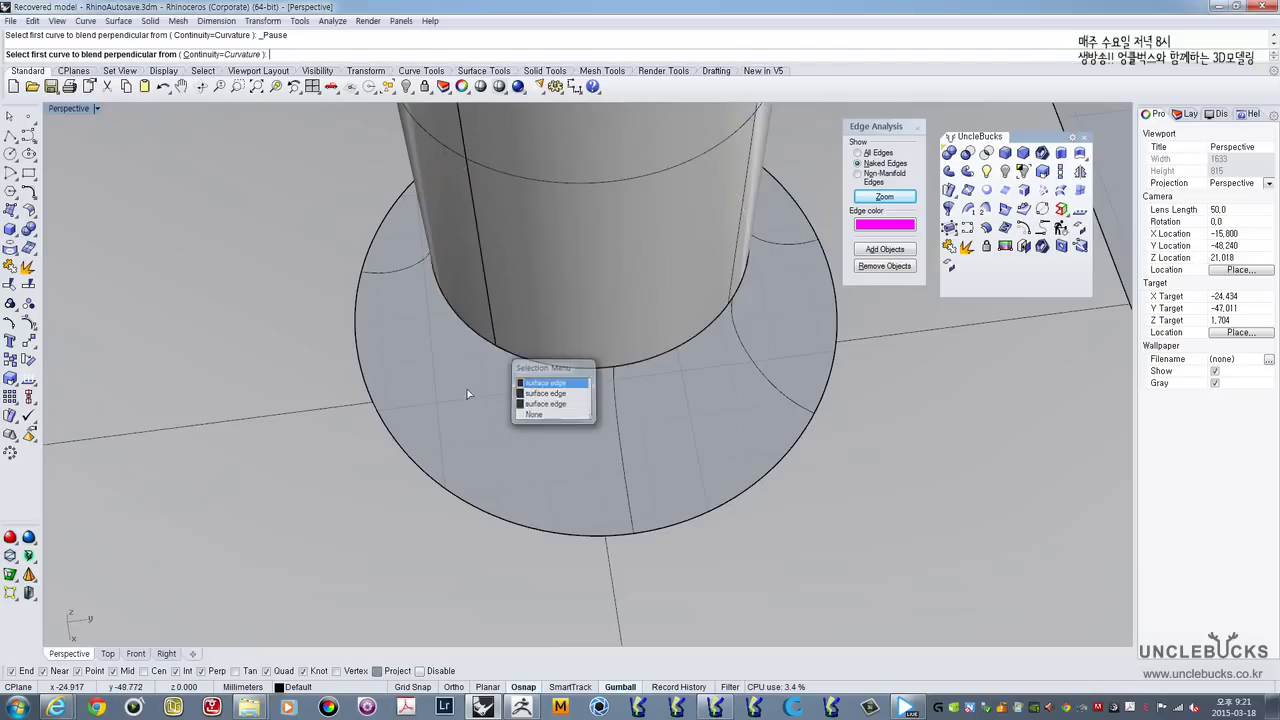
click(487, 342)
click(413, 463)
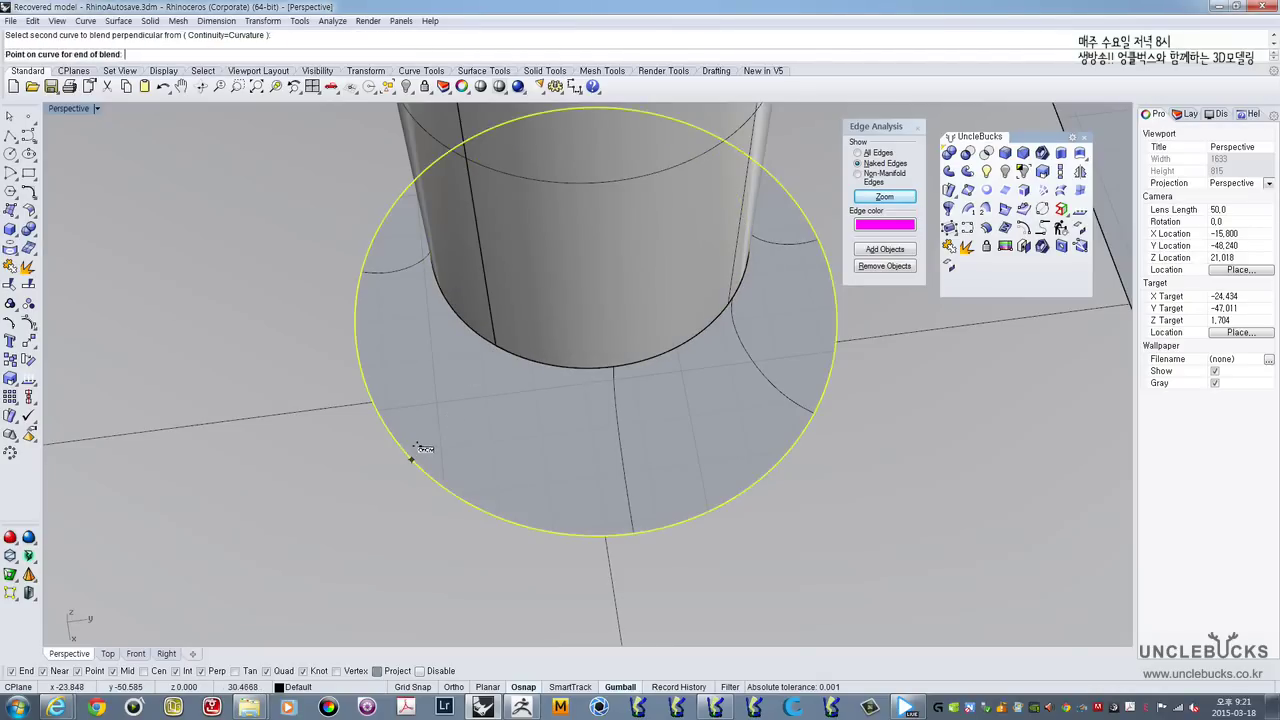
click(407, 455)
Step: Close the Edge Analysis window
right_drag(407, 455, 521, 411)
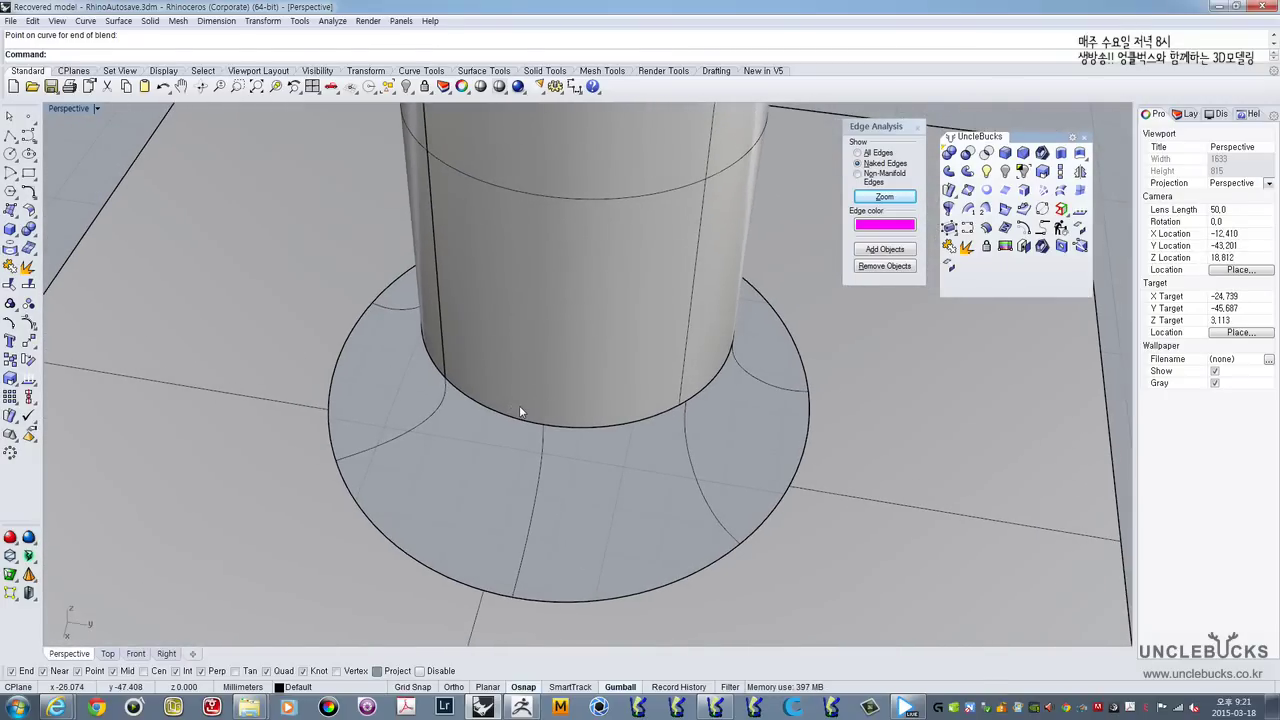
right_drag(519, 410, 530, 442)
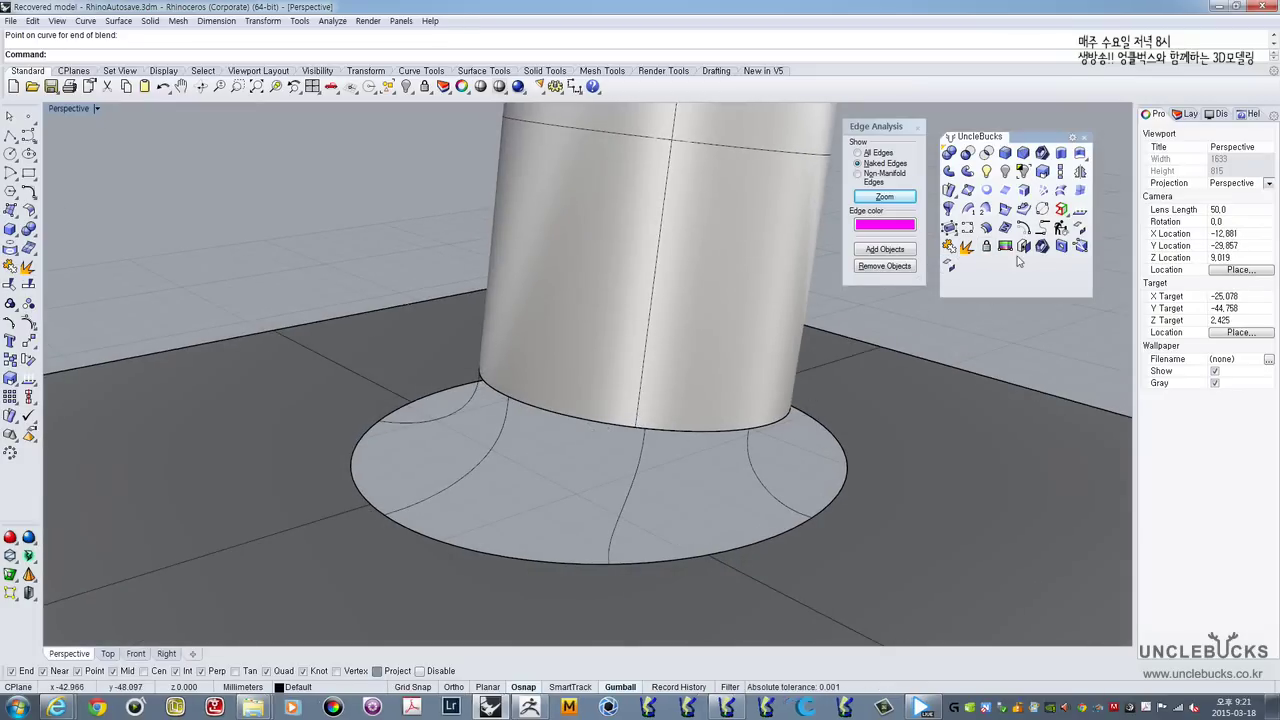
click(917, 126)
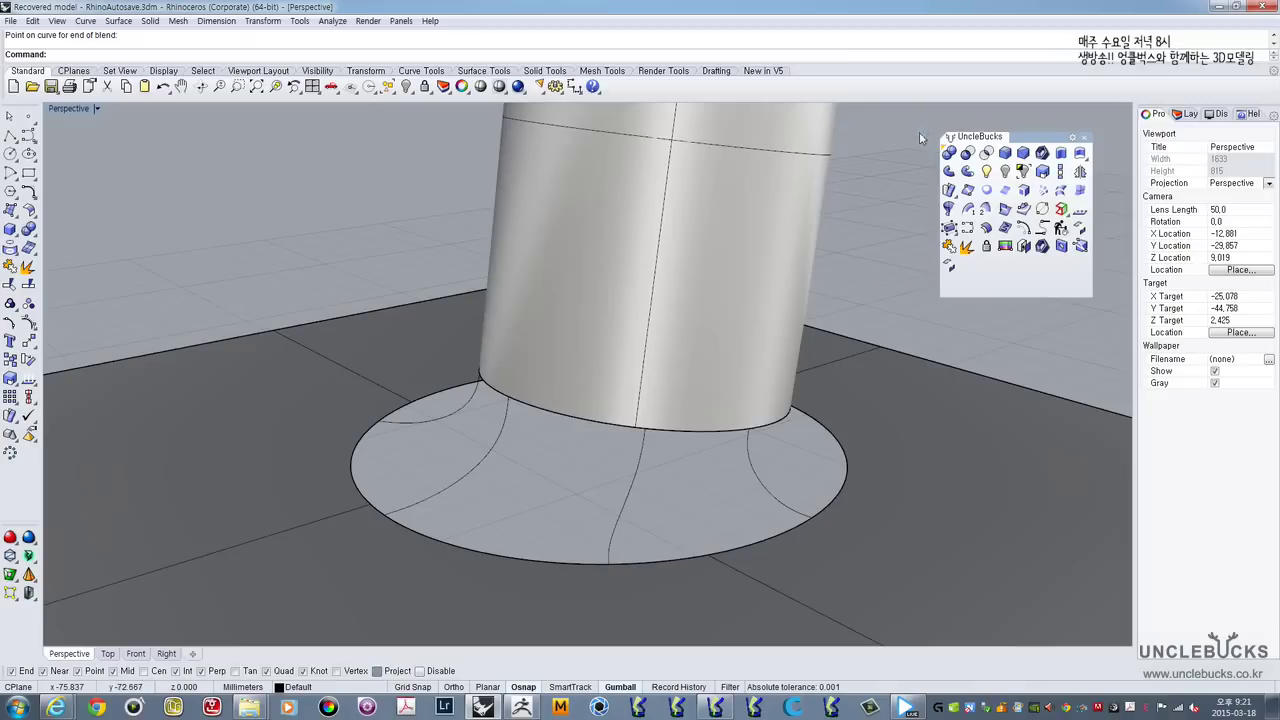
Step: Start a two-rail sweep with the cylinder's lower edge and the plane's hole edge as rails
click(986, 211)
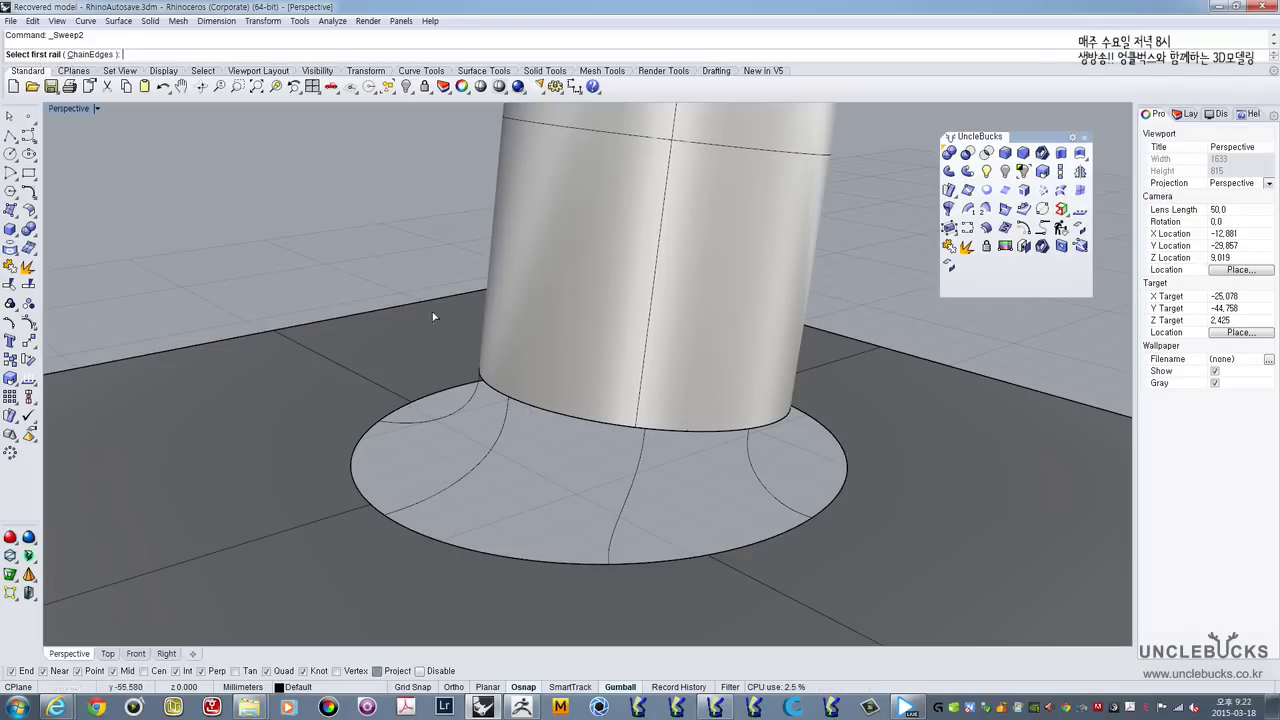
right_drag(577, 502, 581, 446)
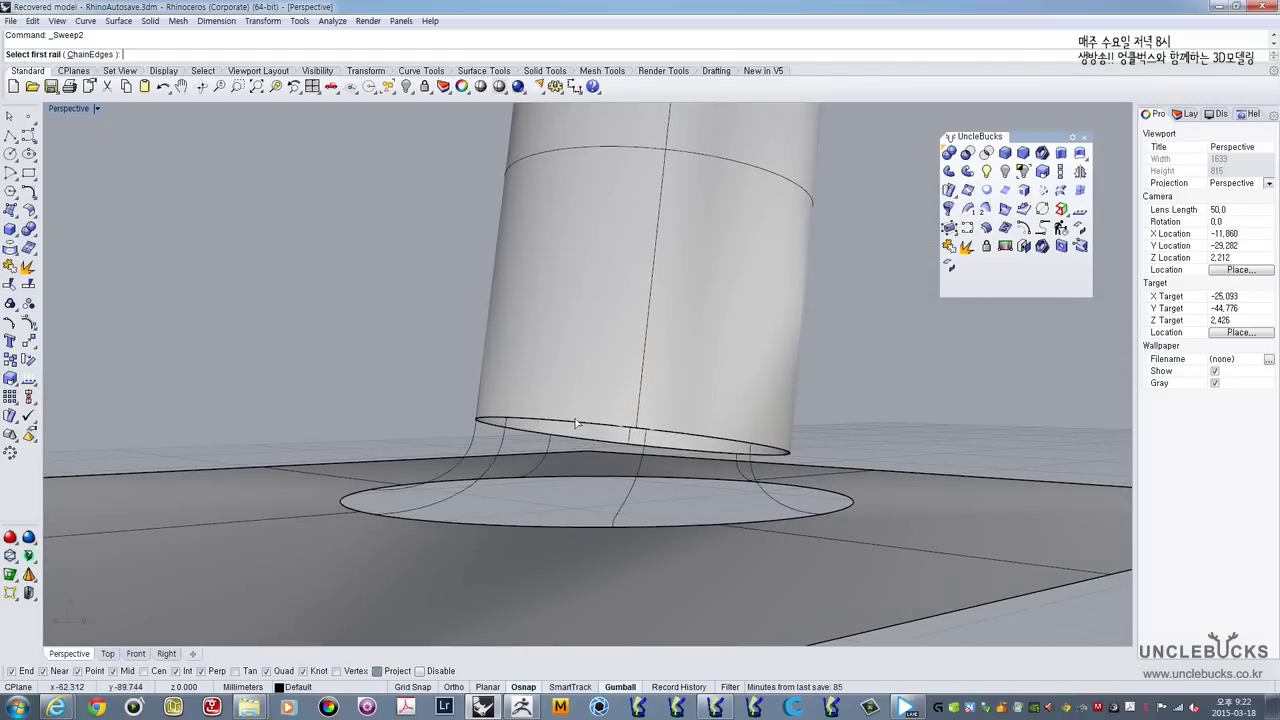
click(577, 422)
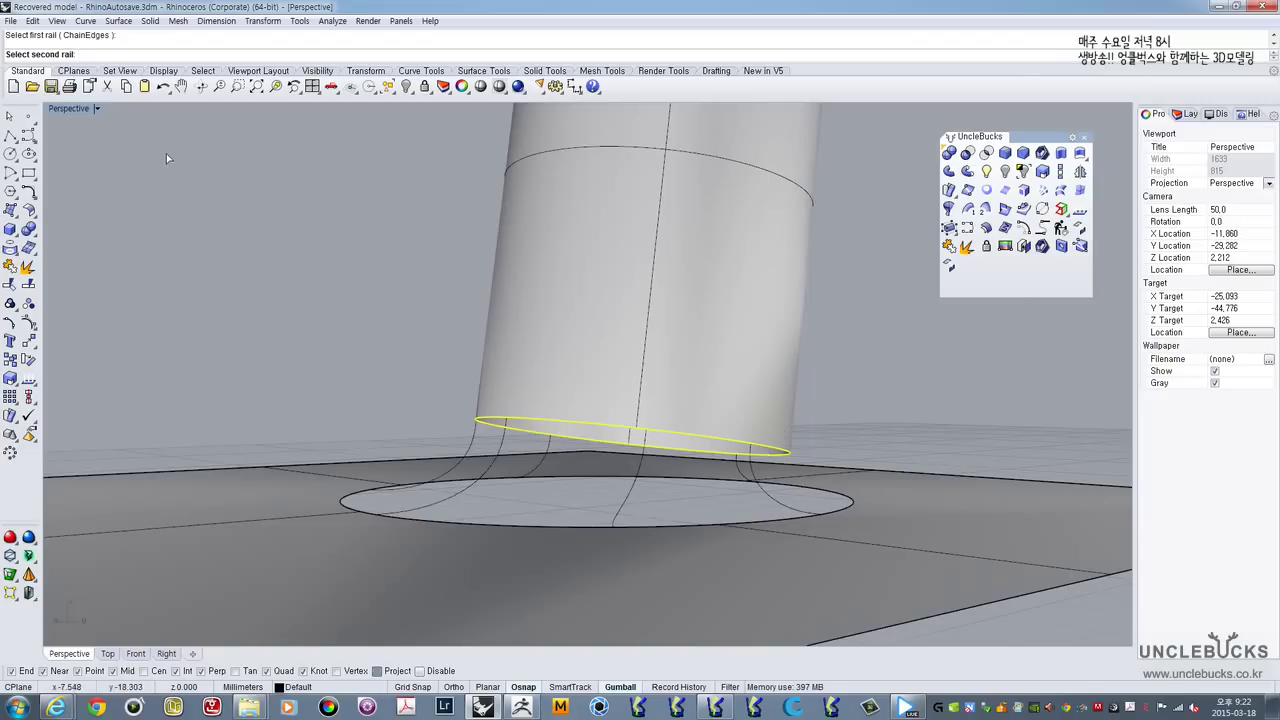
click(489, 526)
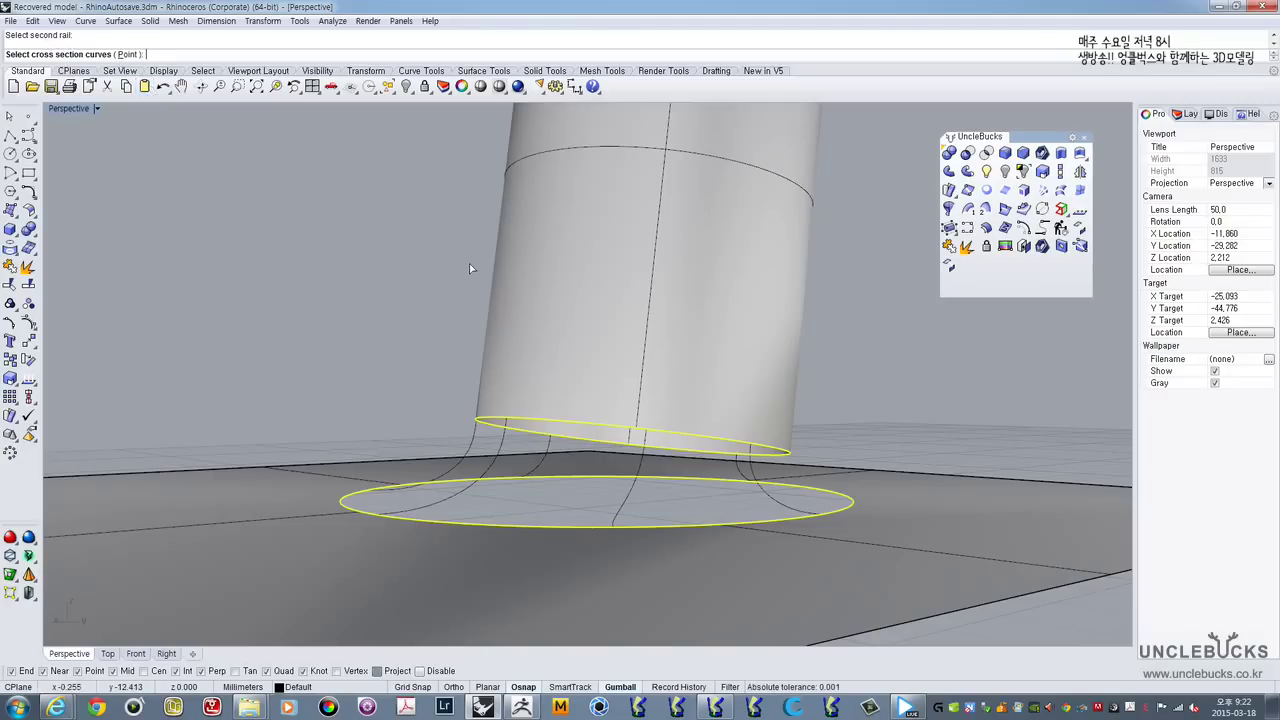
Step: Pick the blend curves around the joint as cross sections of the sweep and accept them
right_drag(436, 267, 409, 286)
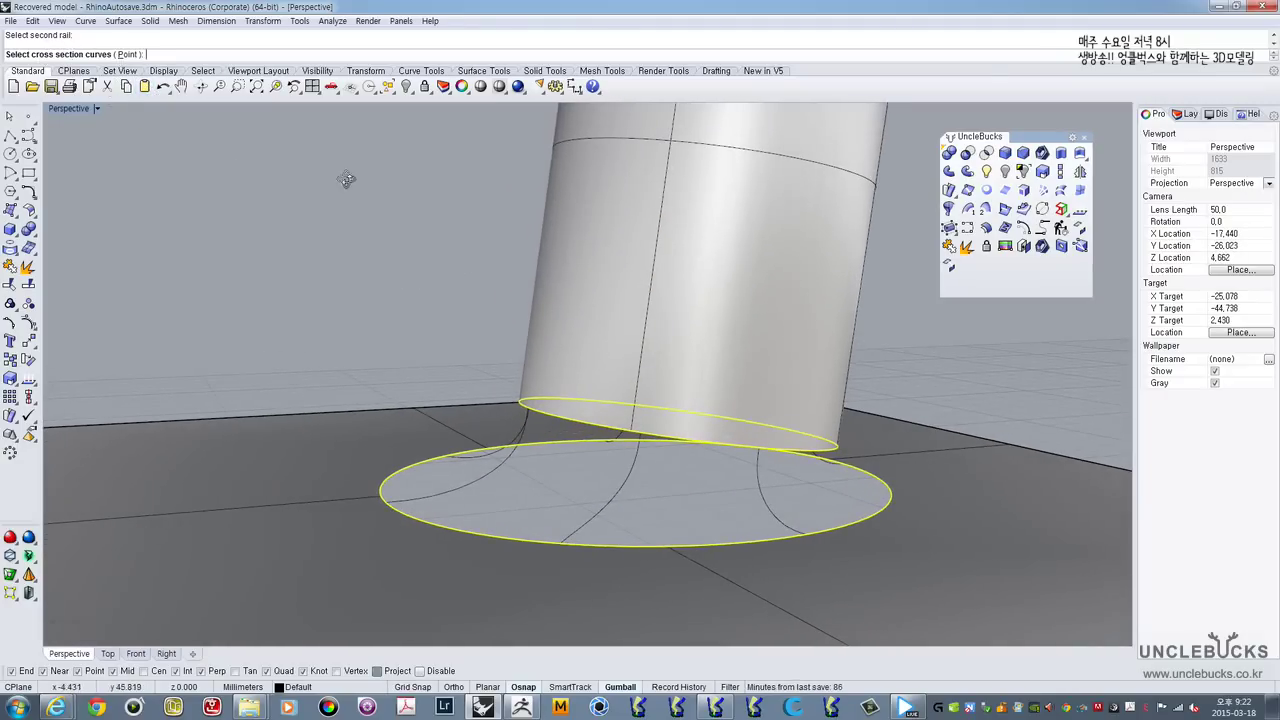
right_drag(343, 177, 400, 290)
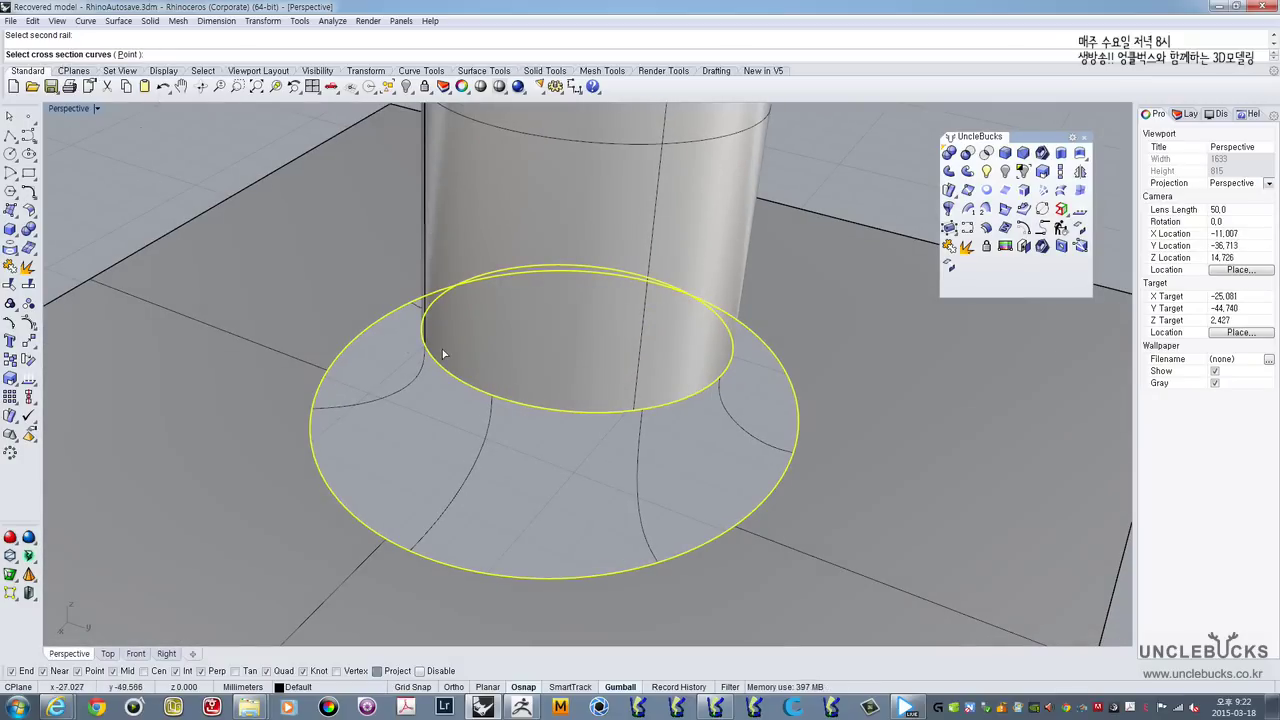
right_drag(390, 412, 508, 417)
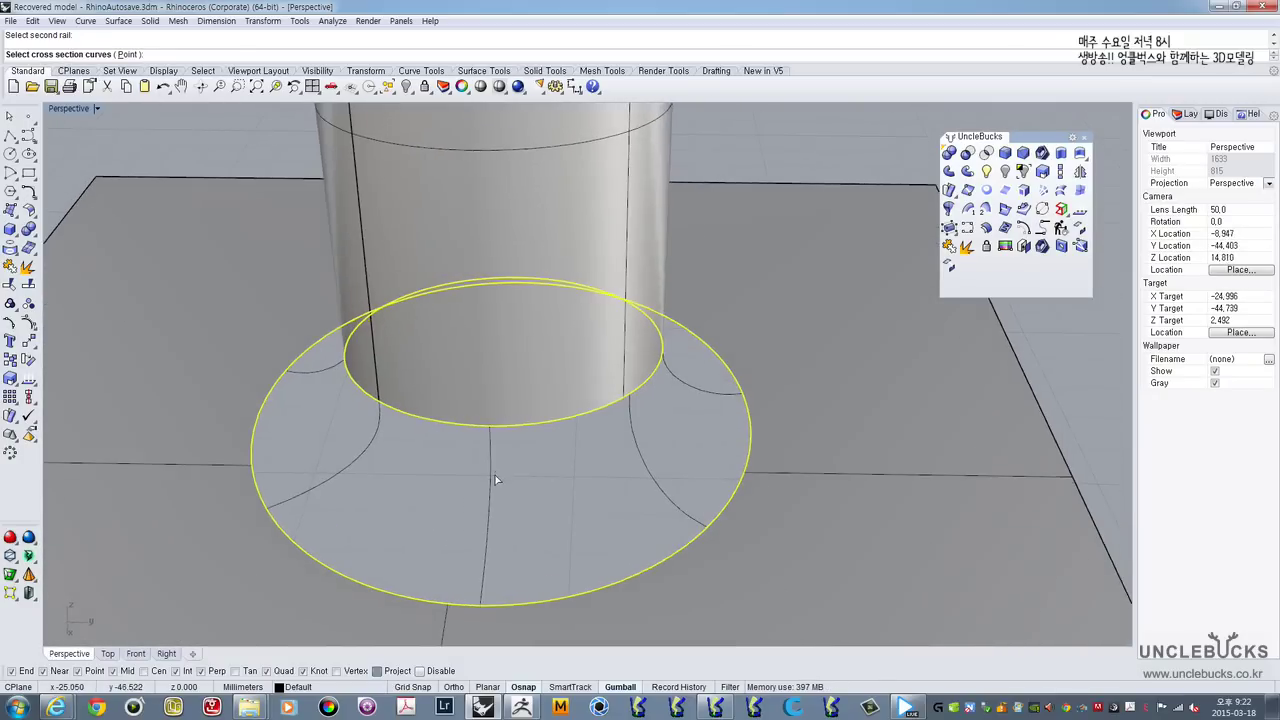
click(489, 464)
right_drag(366, 451, 340, 466)
key(Return)
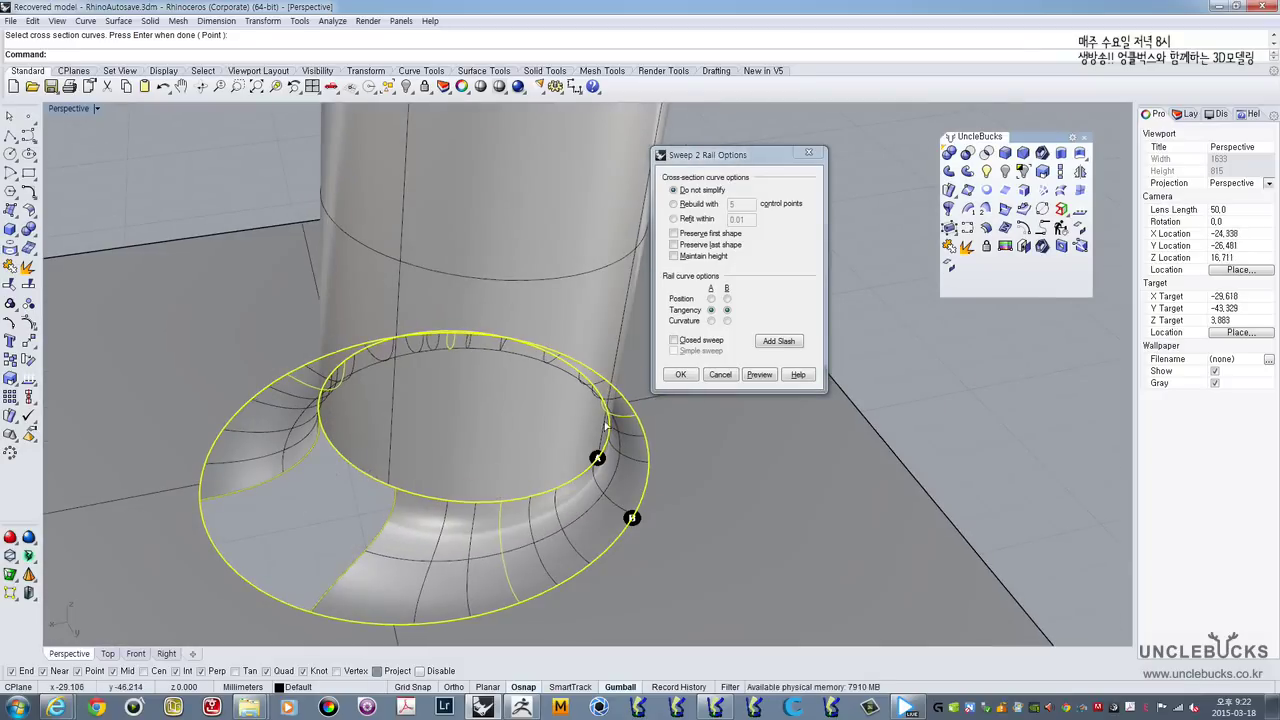
Step: Make the sweep closed and preview the surface all the way around the joint
click(674, 341)
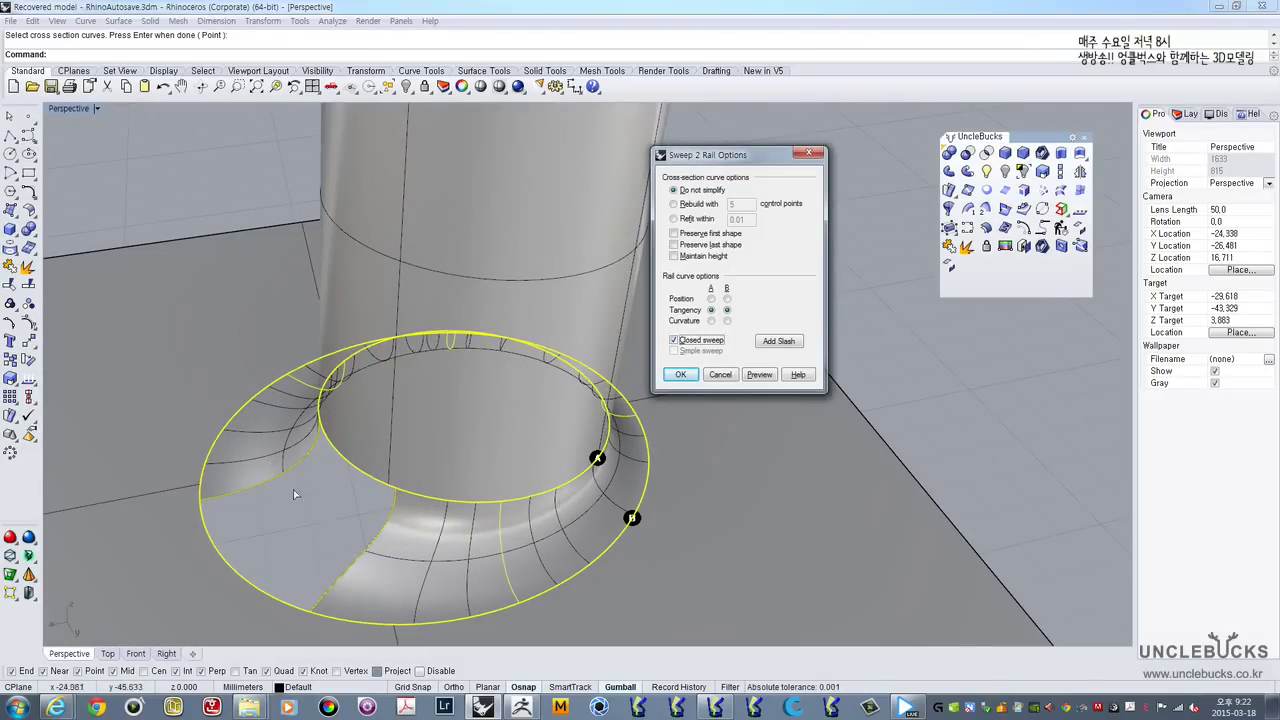
click(760, 375)
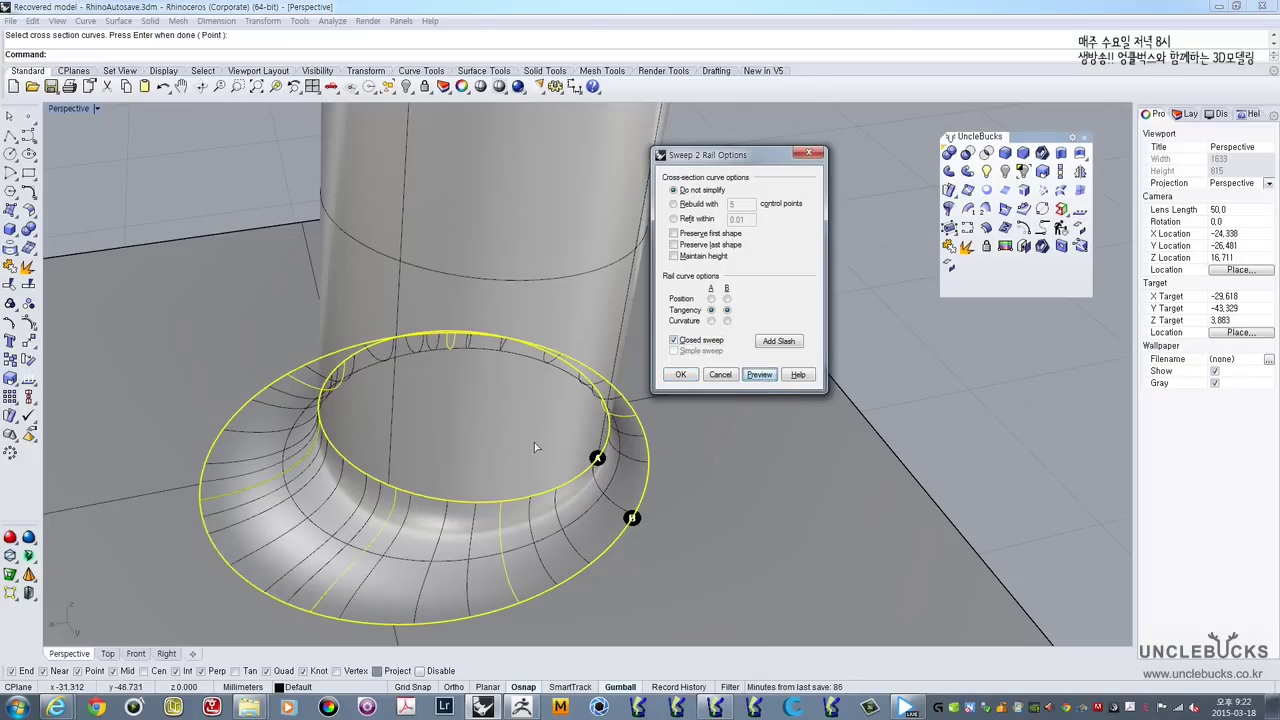
right_drag(469, 530, 303, 455)
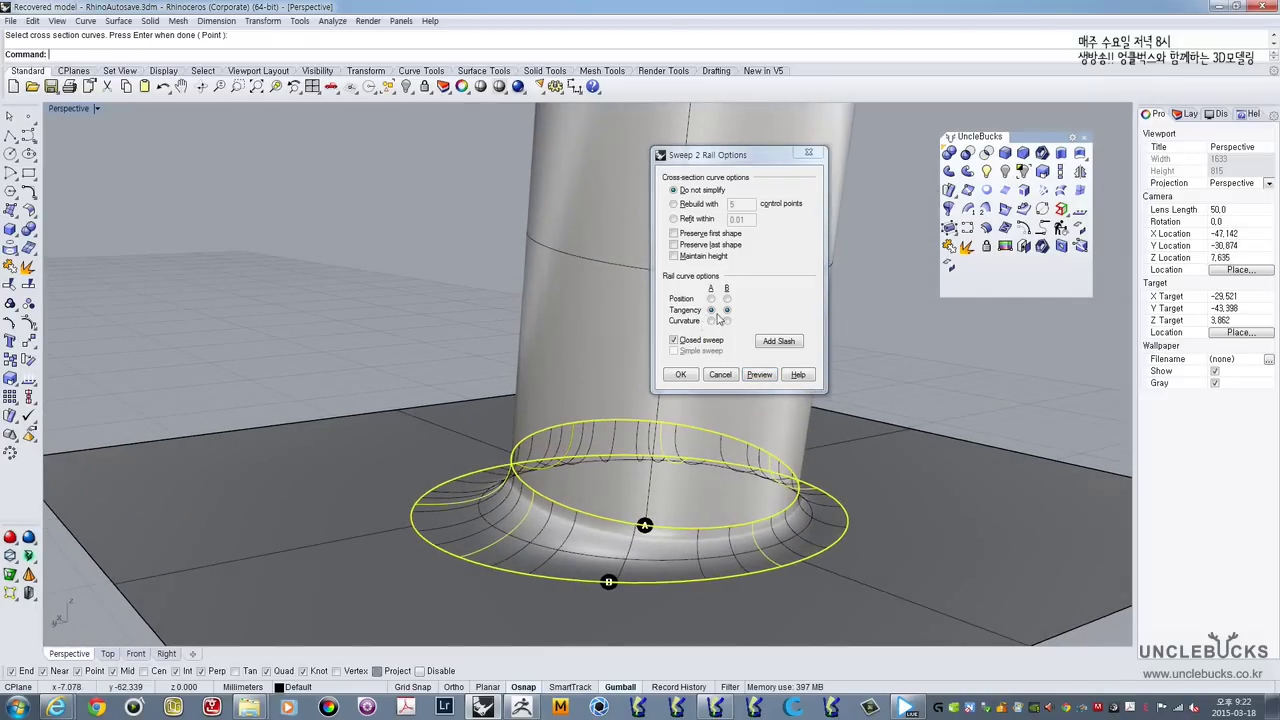
shift+right_drag(253, 483, 257, 434)
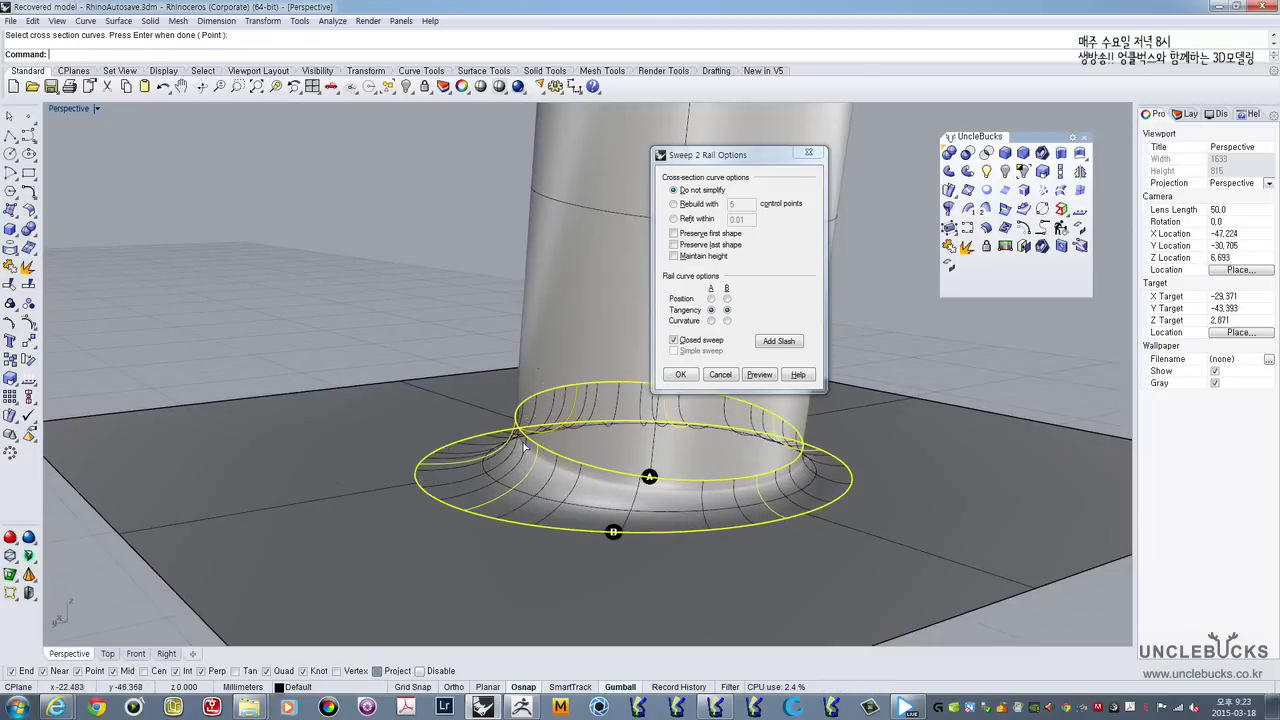
right_drag(655, 426, 703, 298)
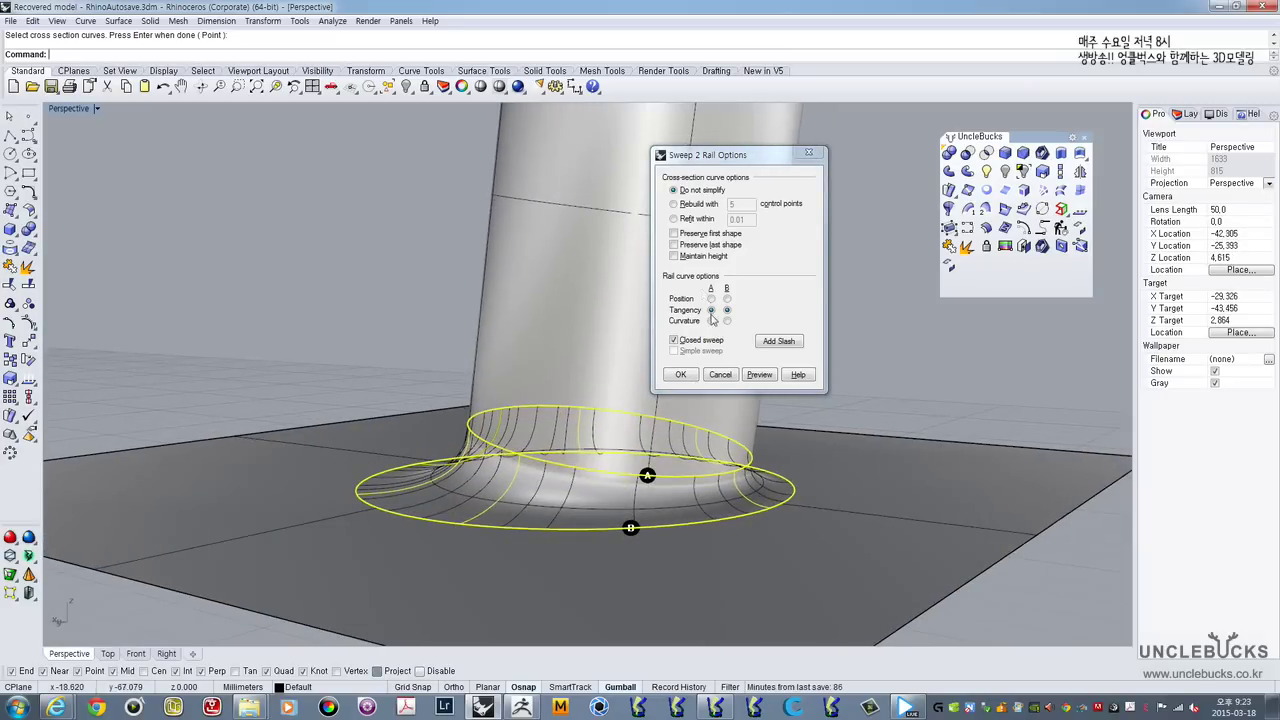
Step: Set curvature continuity on both rails A and B, preview the result, and create the two-rail sweep
click(711, 320)
click(727, 320)
click(757, 375)
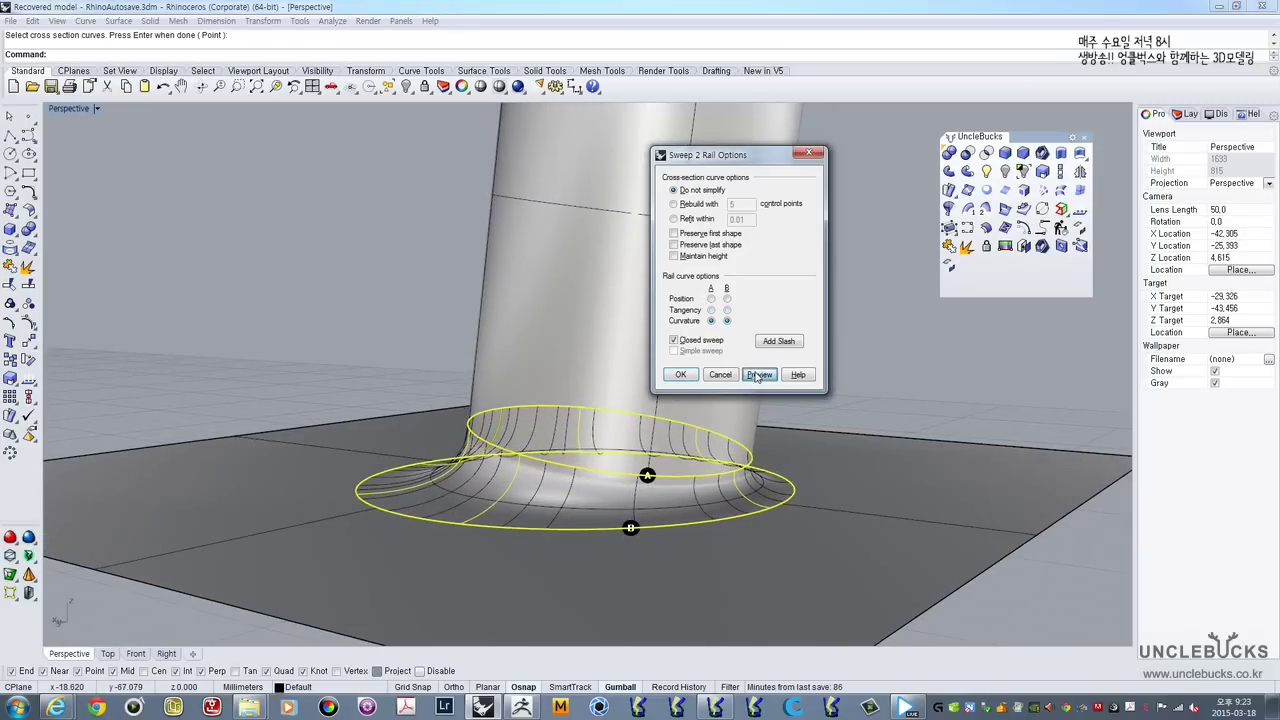
scroll(743, 502, up, 3)
scroll(743, 502, up, 5)
right_drag(743, 502, 664, 456)
shift+right_drag(862, 465, 543, 497)
right_drag(800, 480, 737, 477)
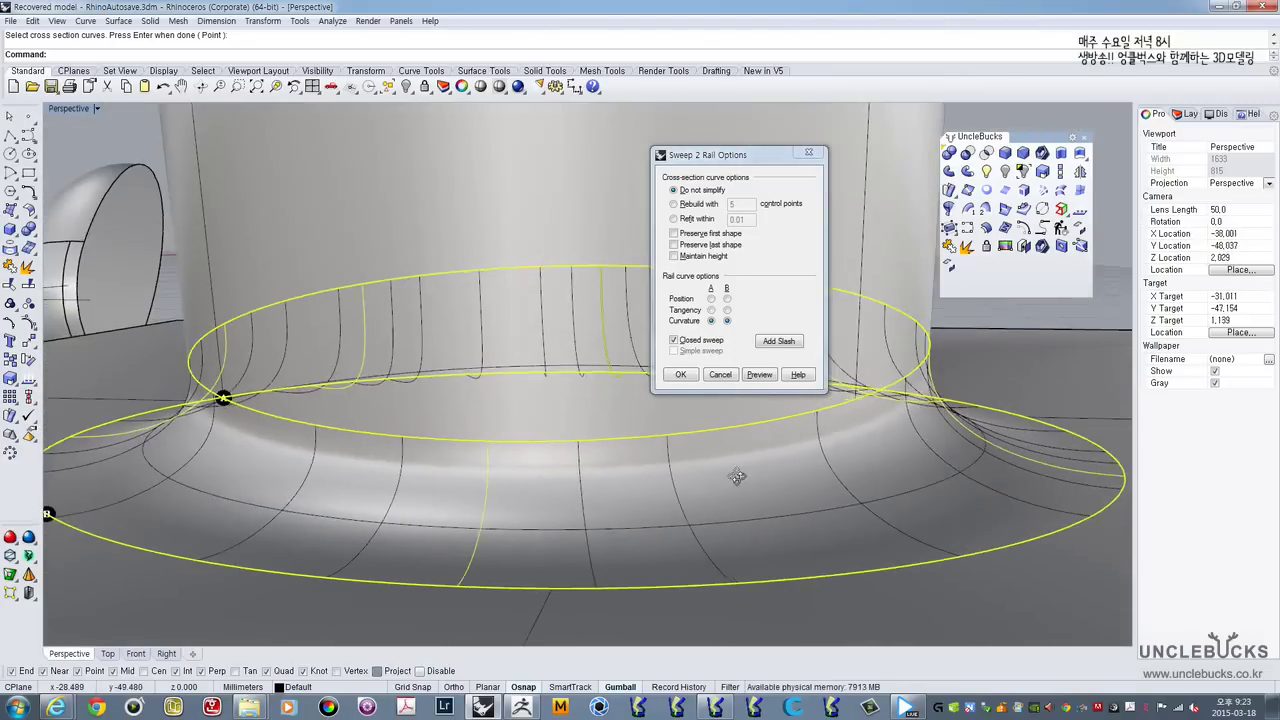
scroll(737, 477, down, 3)
right_drag(629, 477, 369, 420)
scroll(500, 460, up, 4)
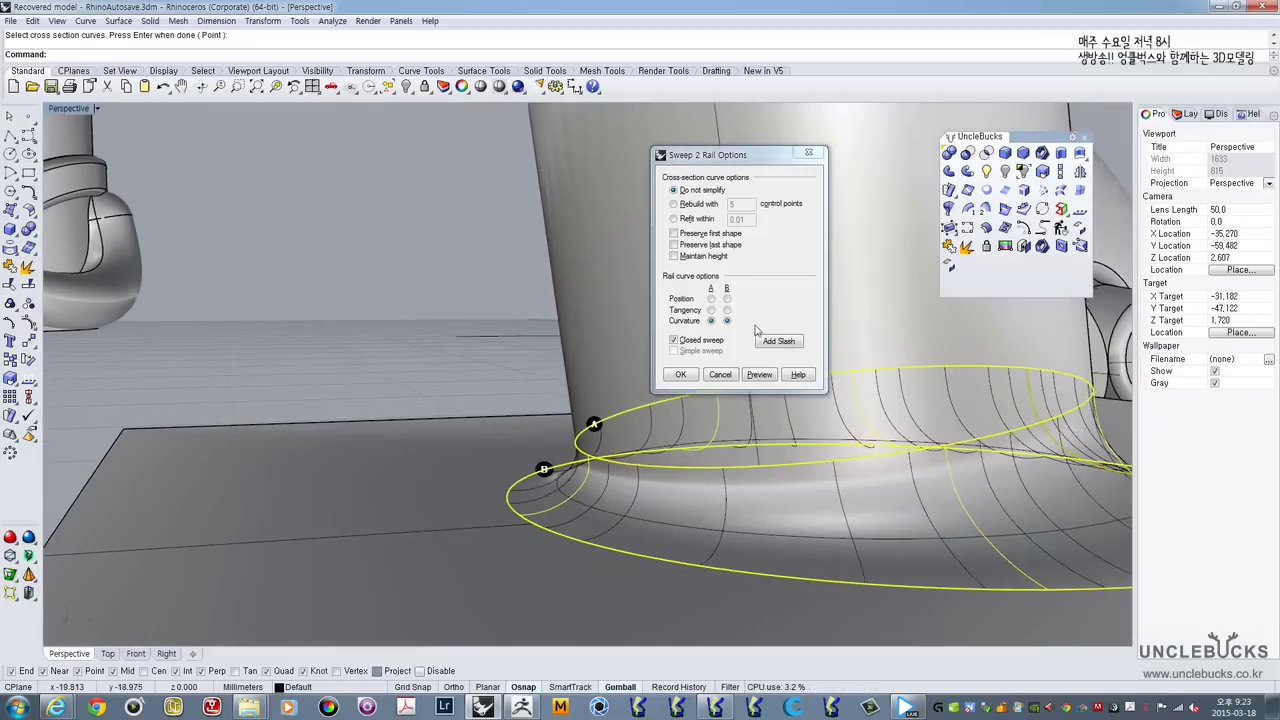
click(680, 374)
Step: Join the swept blend surface, the tilted cylinder and the holed plane into one polysurface
right_drag(682, 370, 597, 425)
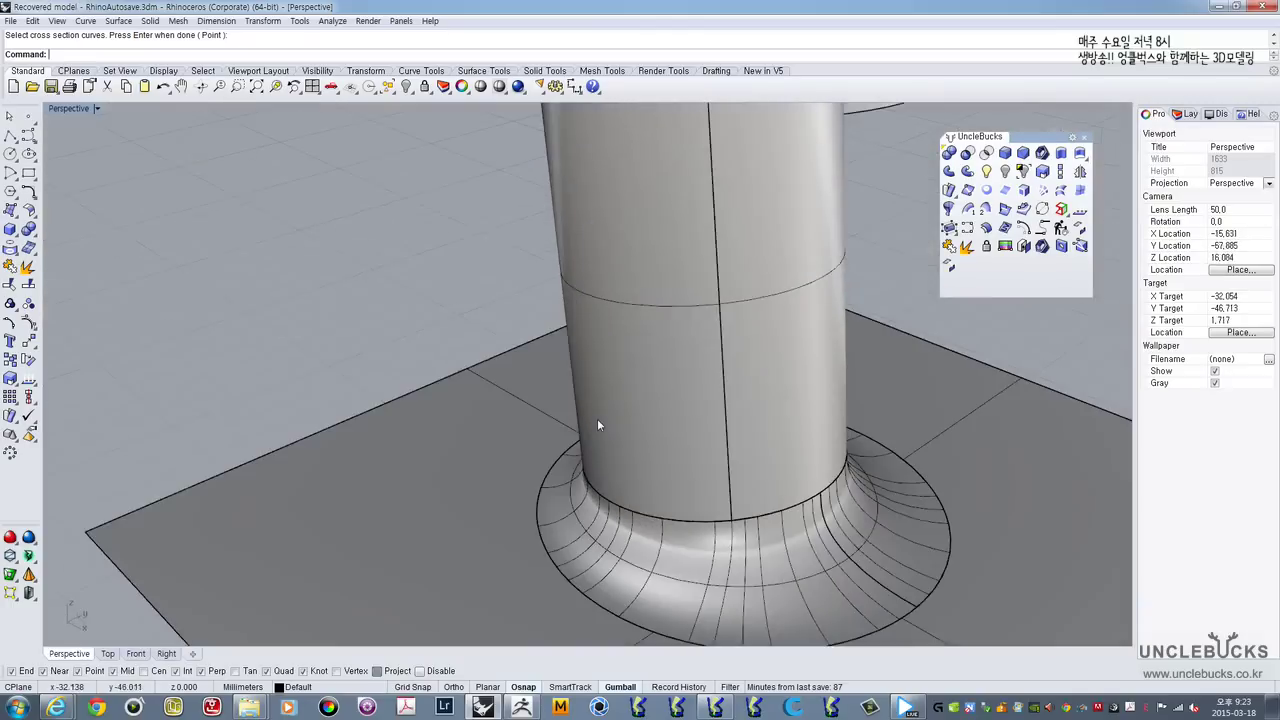
scroll(598, 420, down, 6)
right_drag(768, 444, 445, 371)
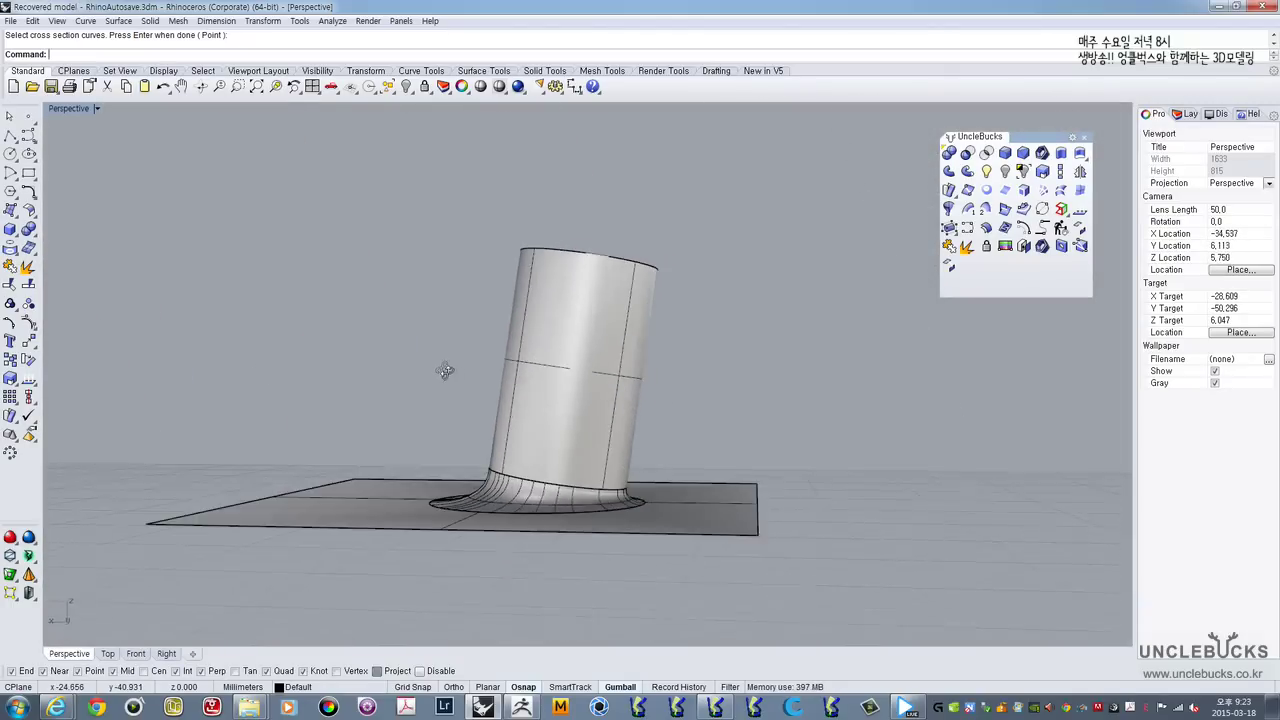
shift+right_drag(504, 494, 580, 380)
click(597, 320)
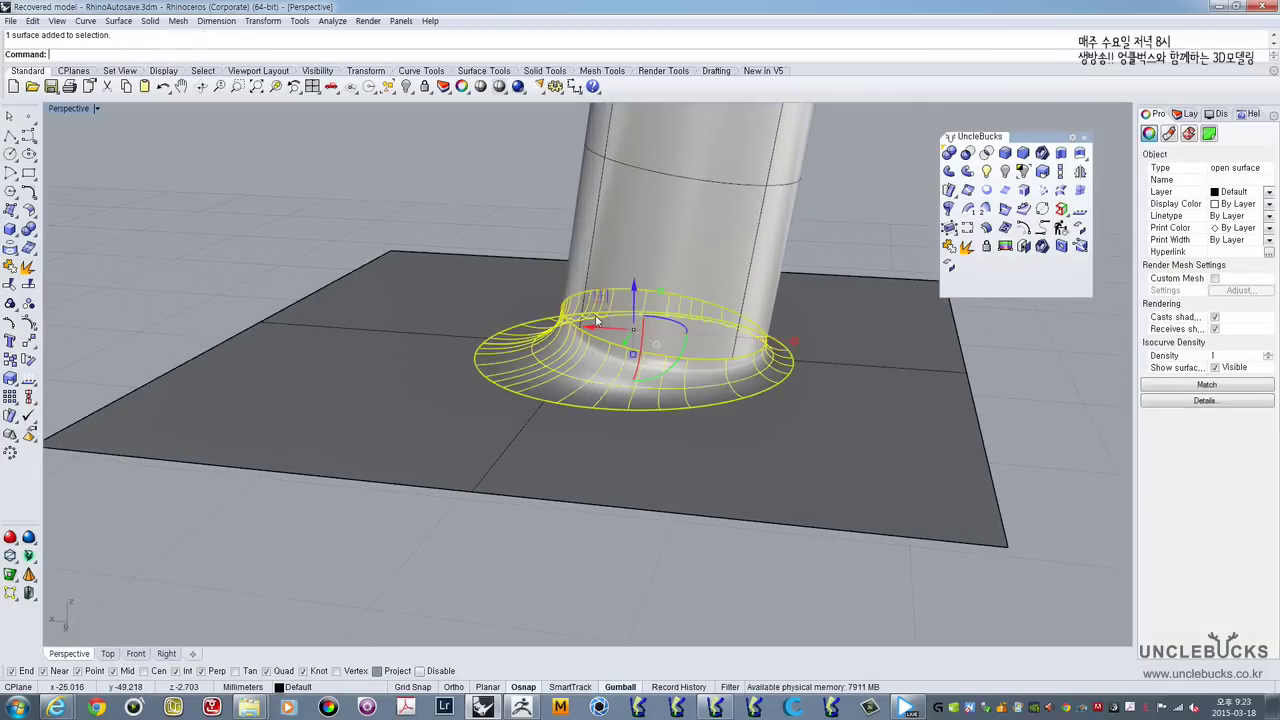
shift+click(592, 262)
shift+click(406, 373)
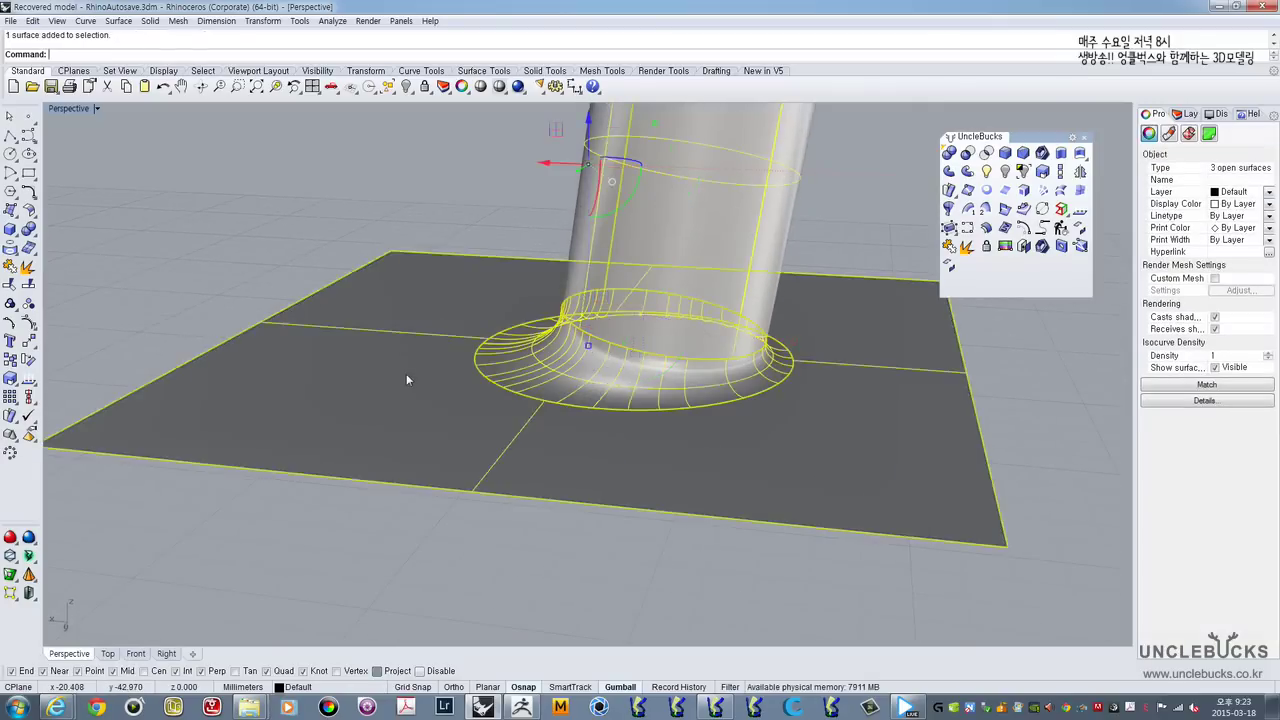
click(949, 248)
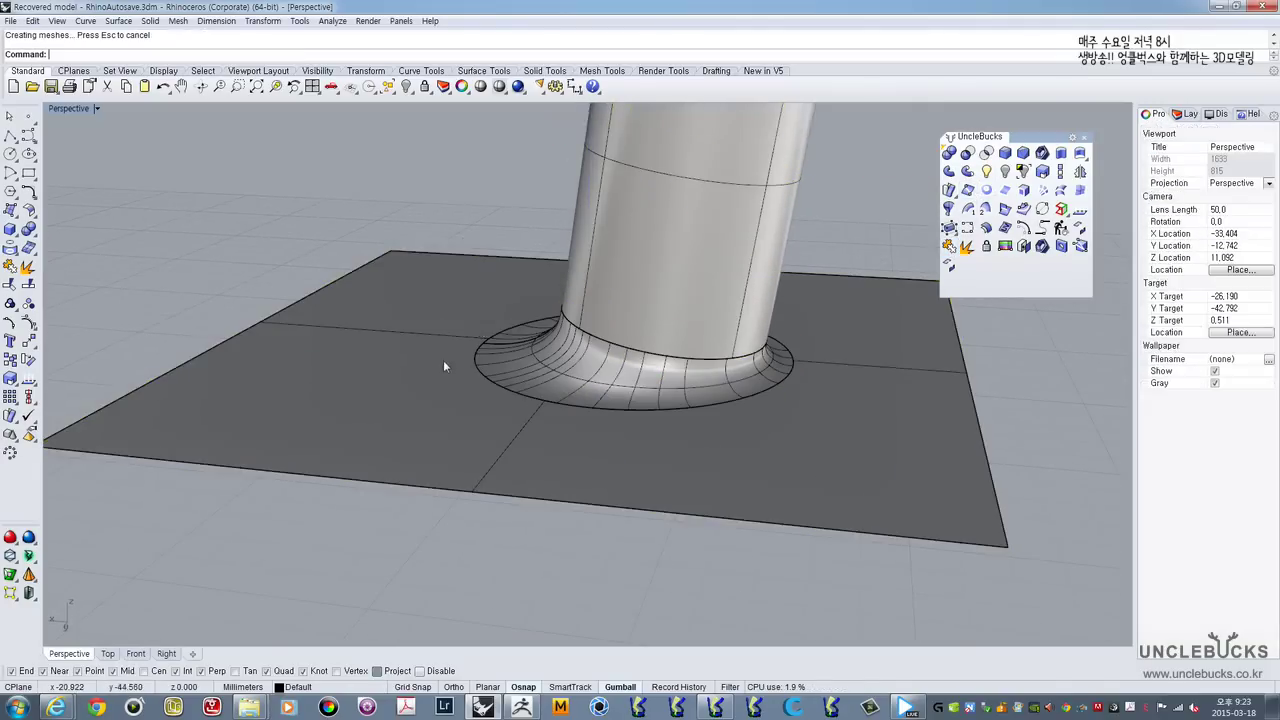
Step: Examine the joined cylinder-and-plane blend and compare it with the Minion's leg joints
right_drag(679, 272, 650, 300)
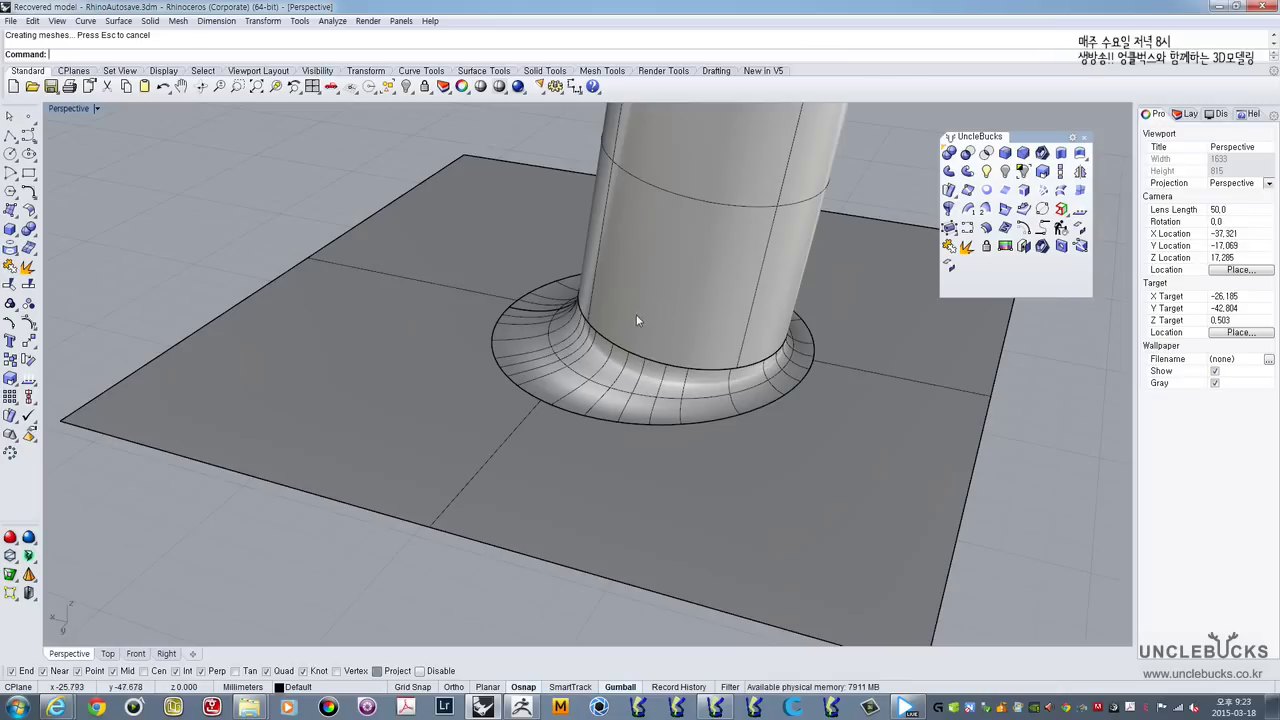
scroll(642, 314, down, 10)
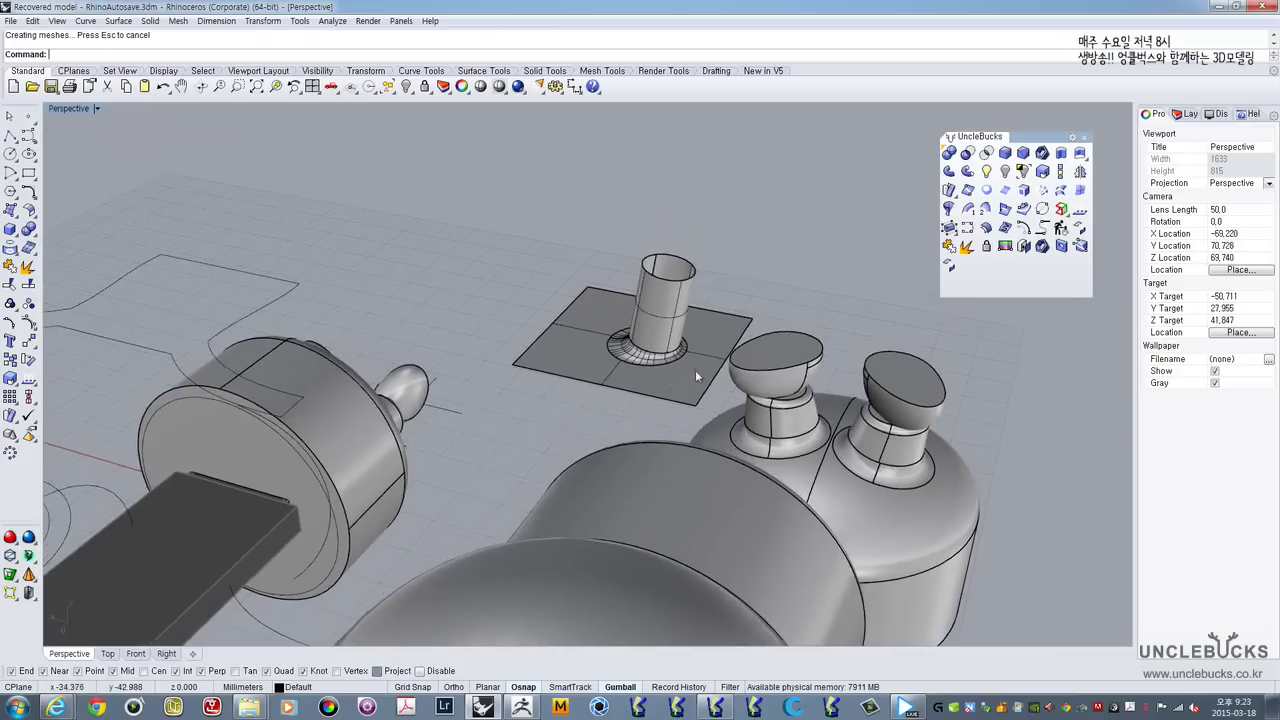
right_drag(695, 370, 482, 417)
scroll(527, 407, up, 5)
click(589, 428)
right_drag(608, 381, 582, 463)
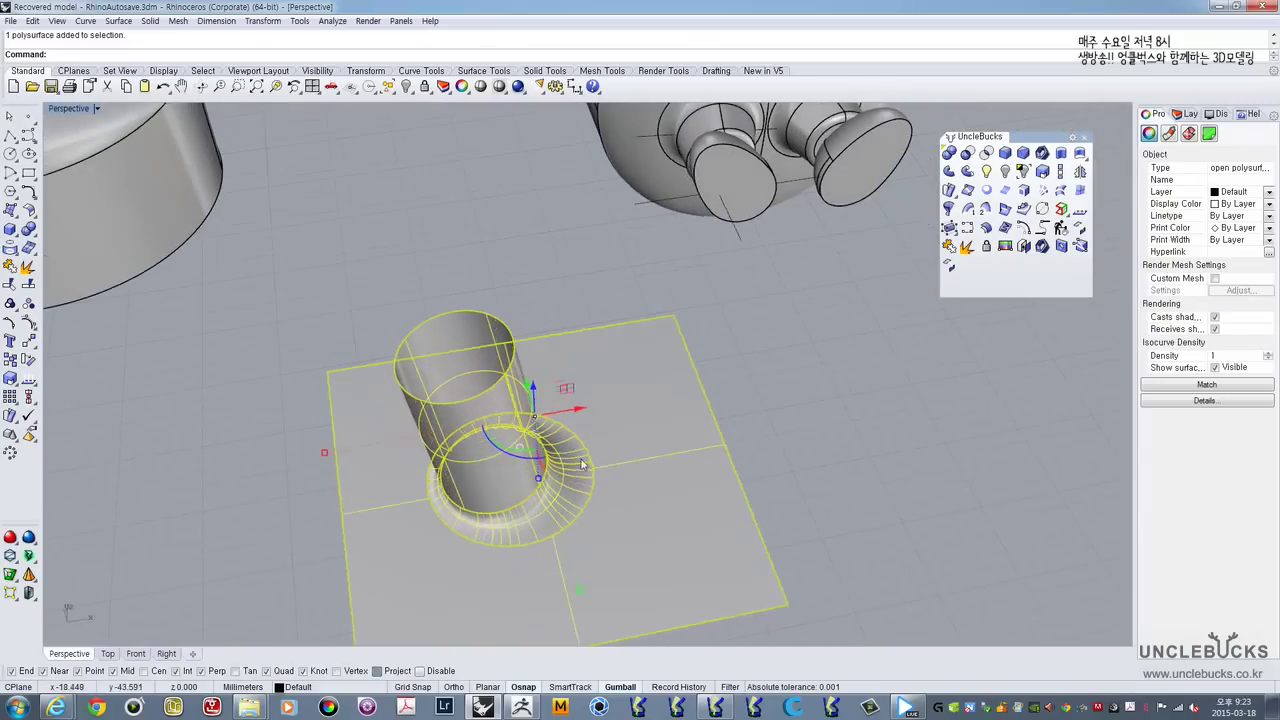
scroll(600, 404, down, 6)
shift+right_drag(523, 340, 632, 402)
scroll(595, 326, up, 4)
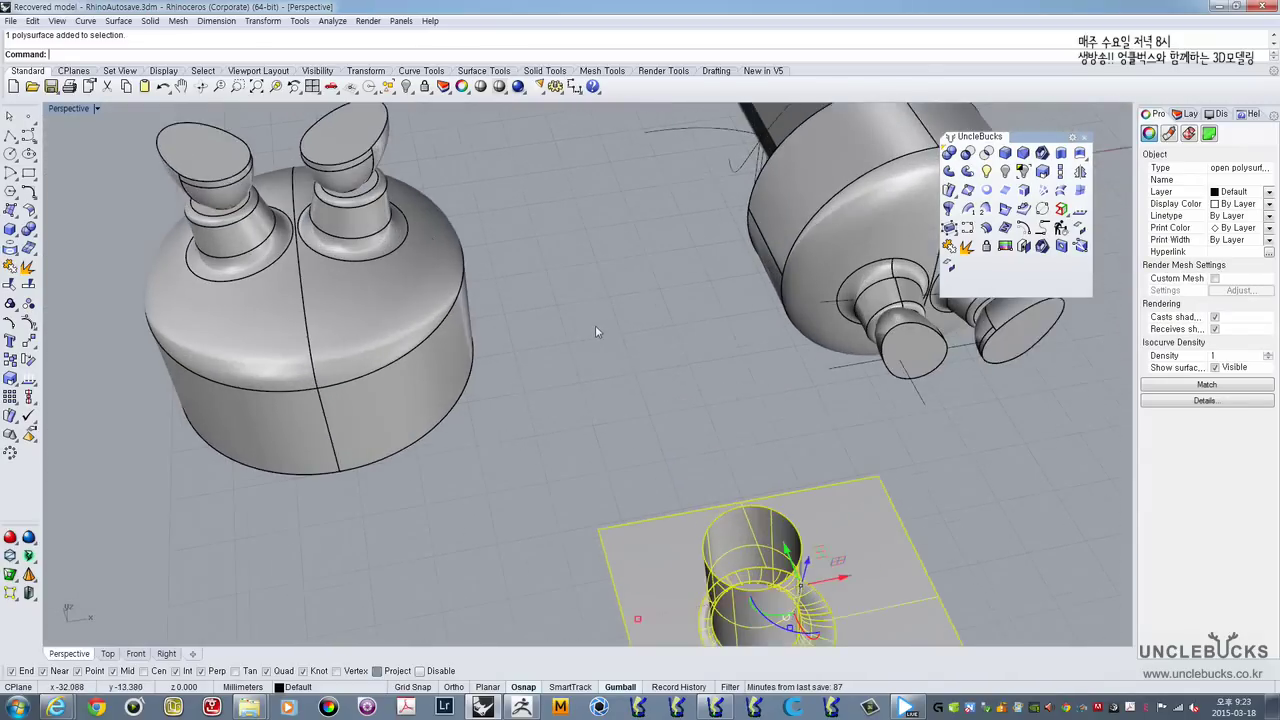
shift+right_drag(733, 426, 672, 366)
click(795, 420)
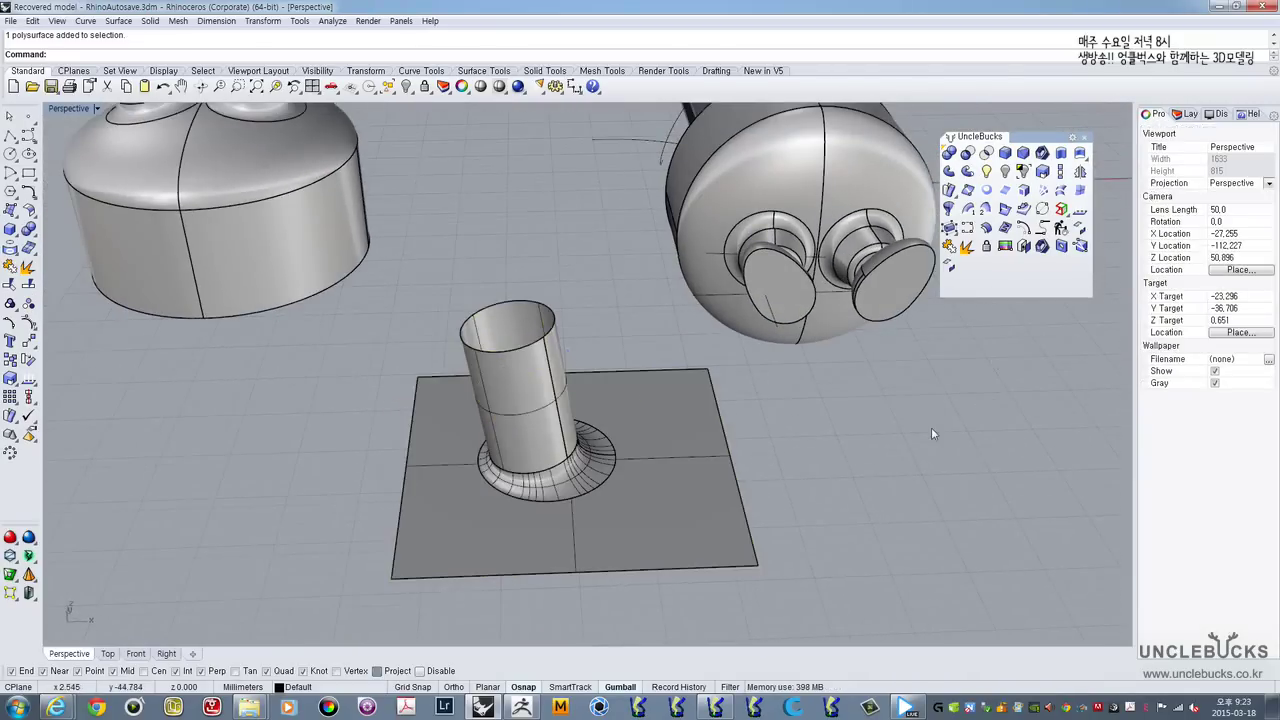
shift+right_drag(931, 433, 734, 280)
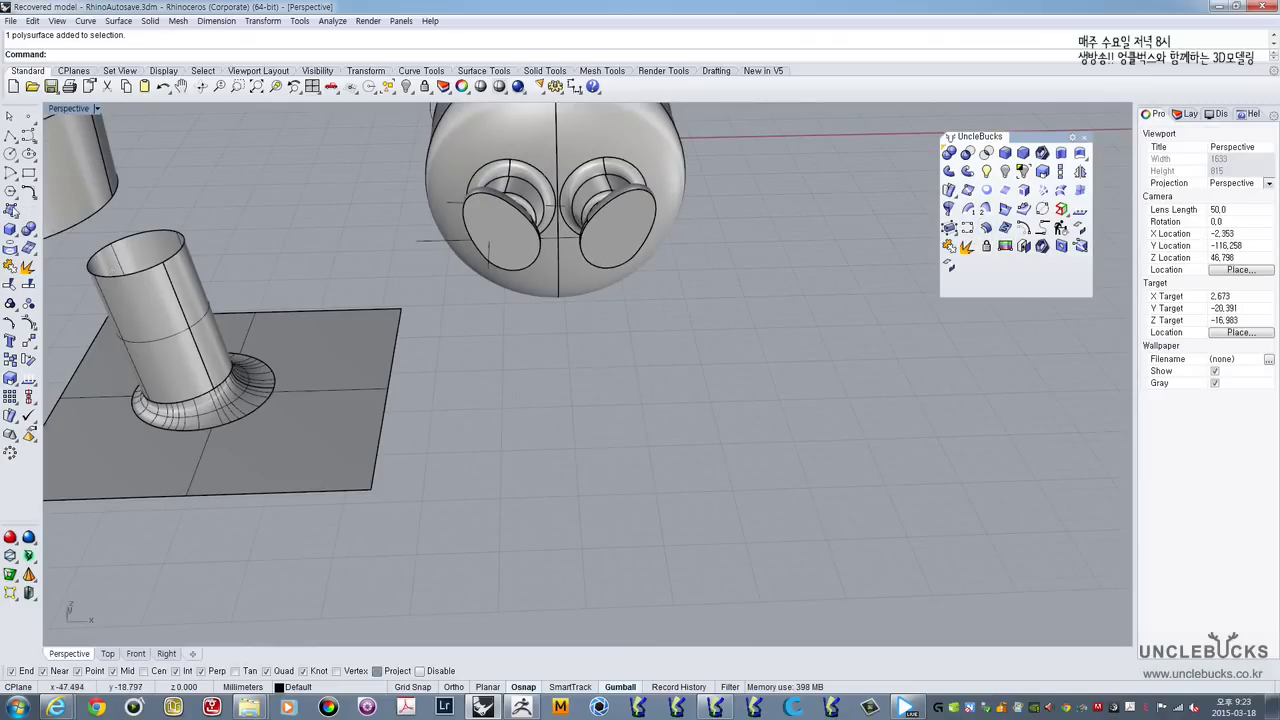
Step: Draw a freehand four-sided surface from corner points on the construction plane, on the +X side of the blend sample
click(12, 230)
right_drag(615, 225, 556, 259)
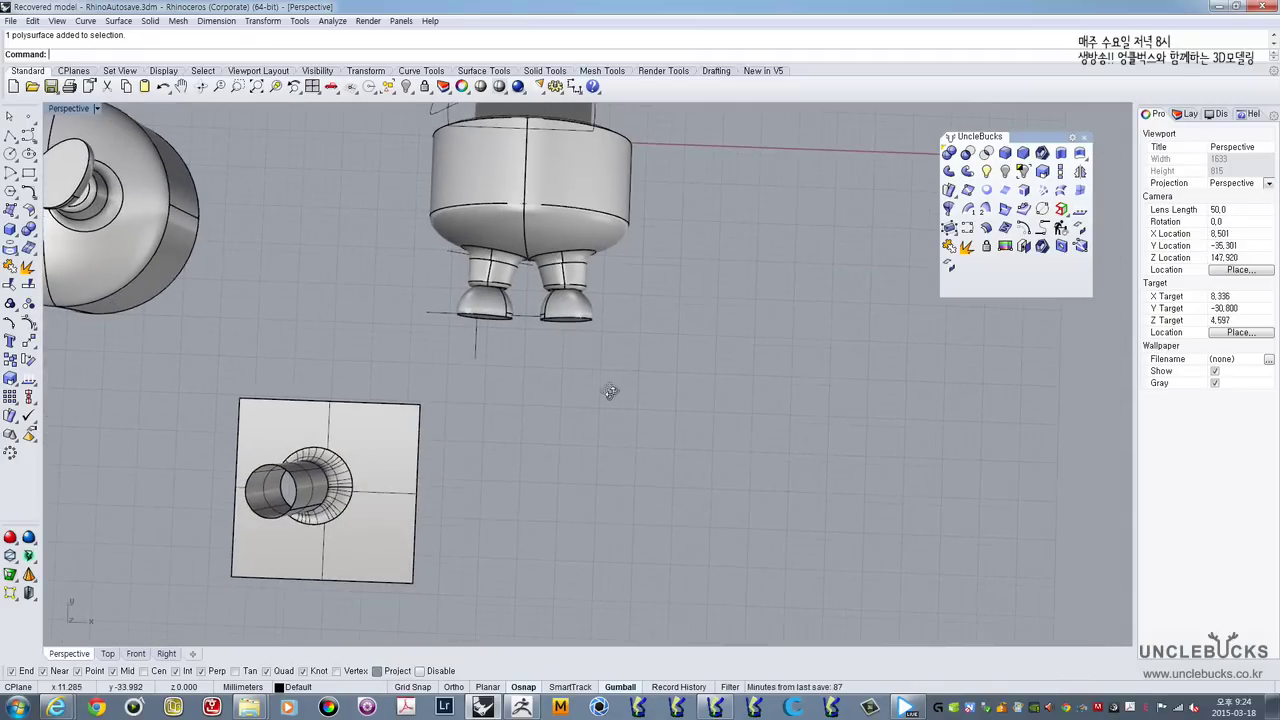
right_drag(609, 391, 594, 367)
click(10, 210)
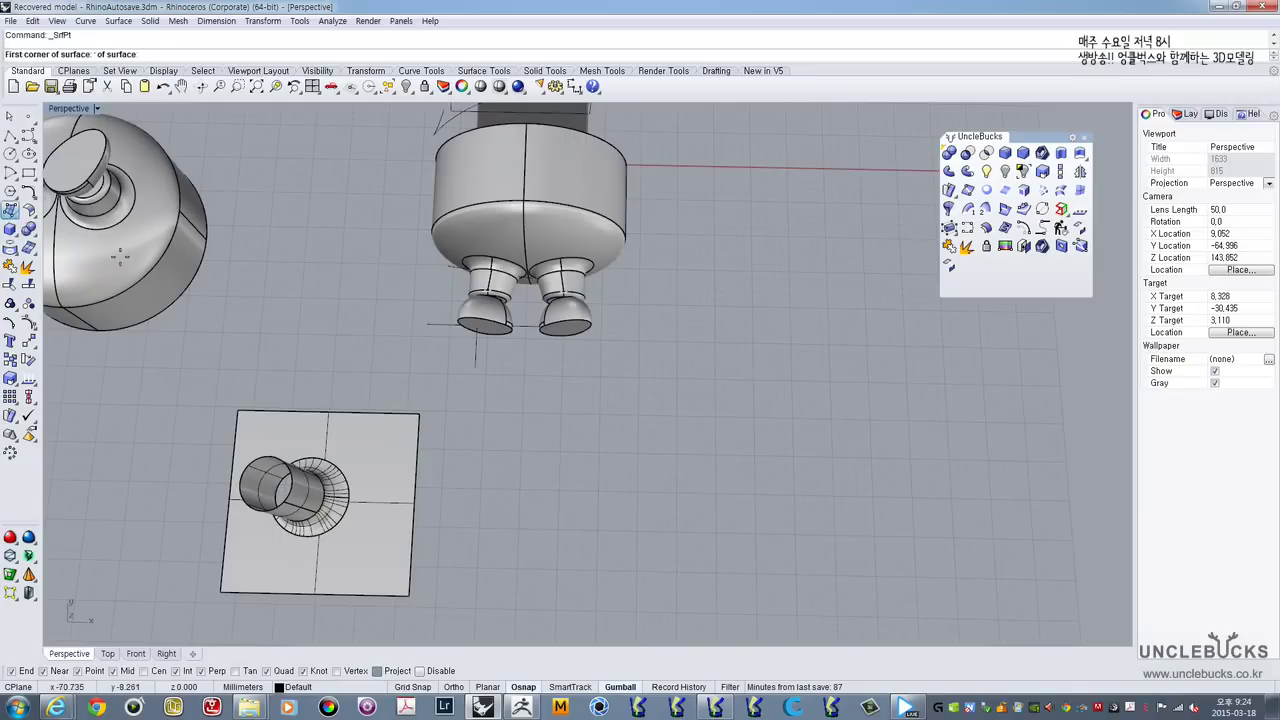
click(598, 436)
click(662, 575)
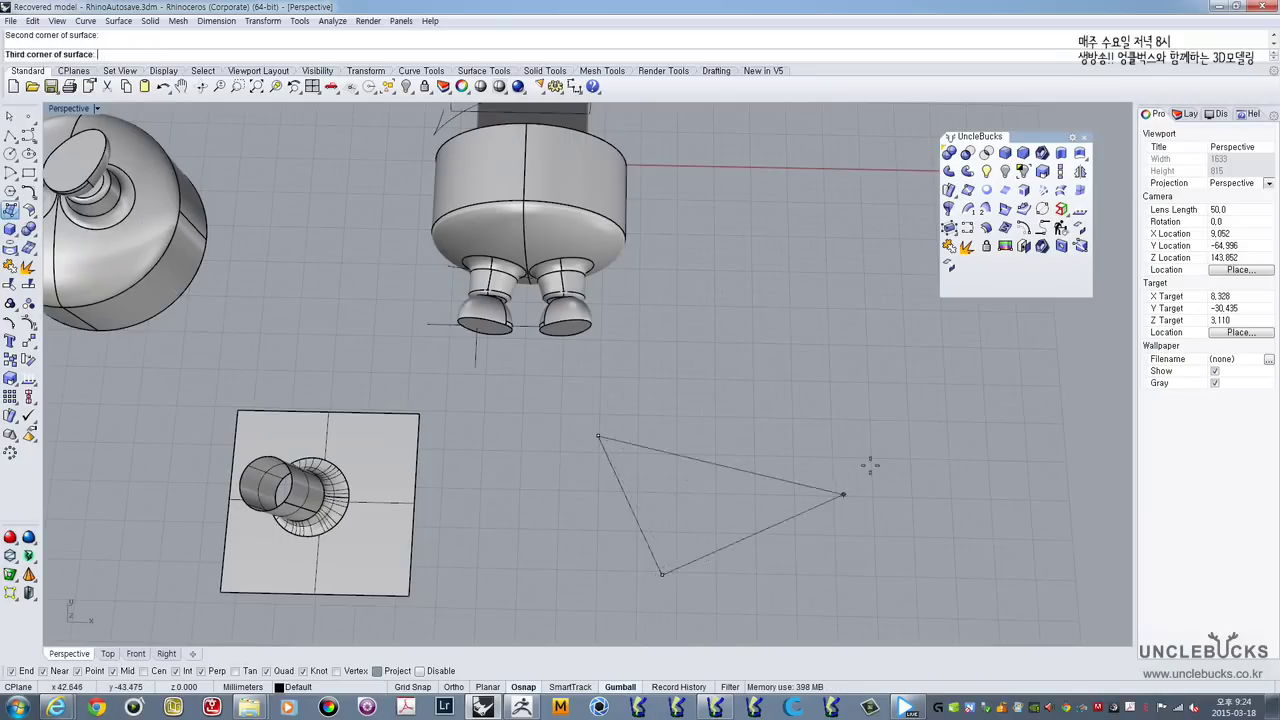
click(922, 418)
click(773, 262)
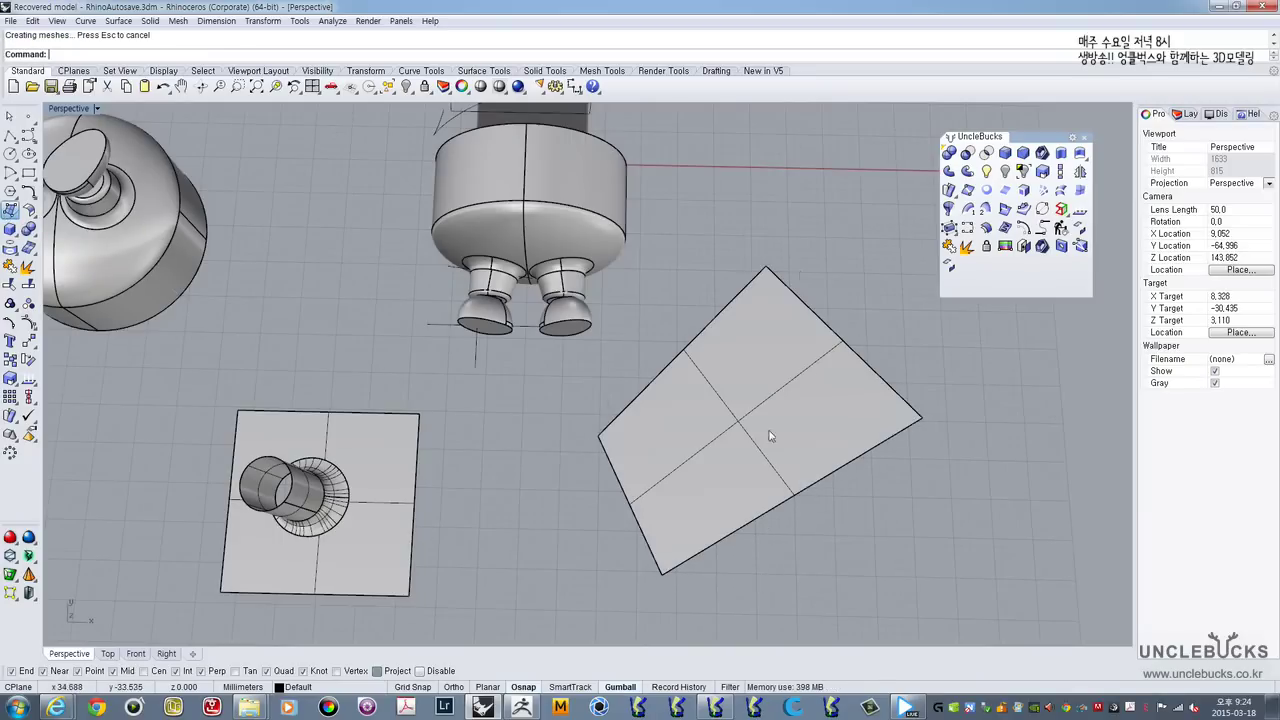
Step: Try a solid offset of the four-sided surface at distance 0.7 with all offset directions flipped to point downward
right_drag(766, 434, 773, 380)
click(773, 380)
scroll(773, 380, up, 3)
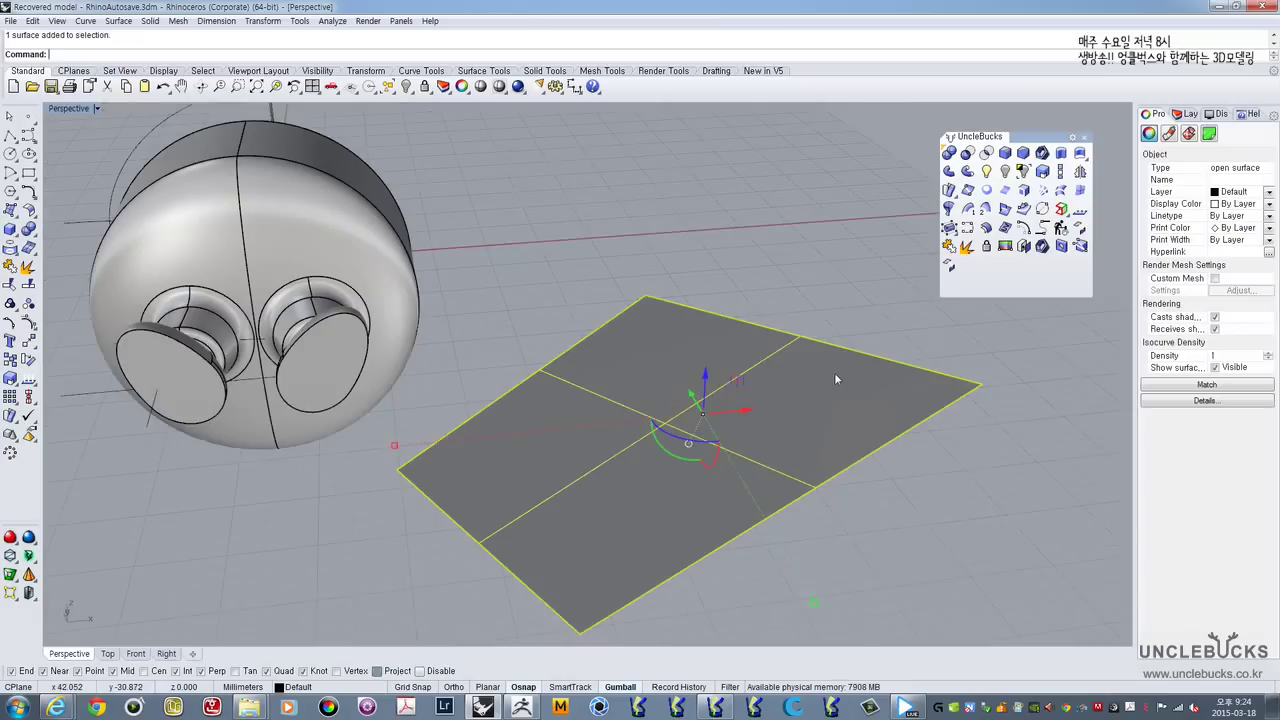
click(986, 227)
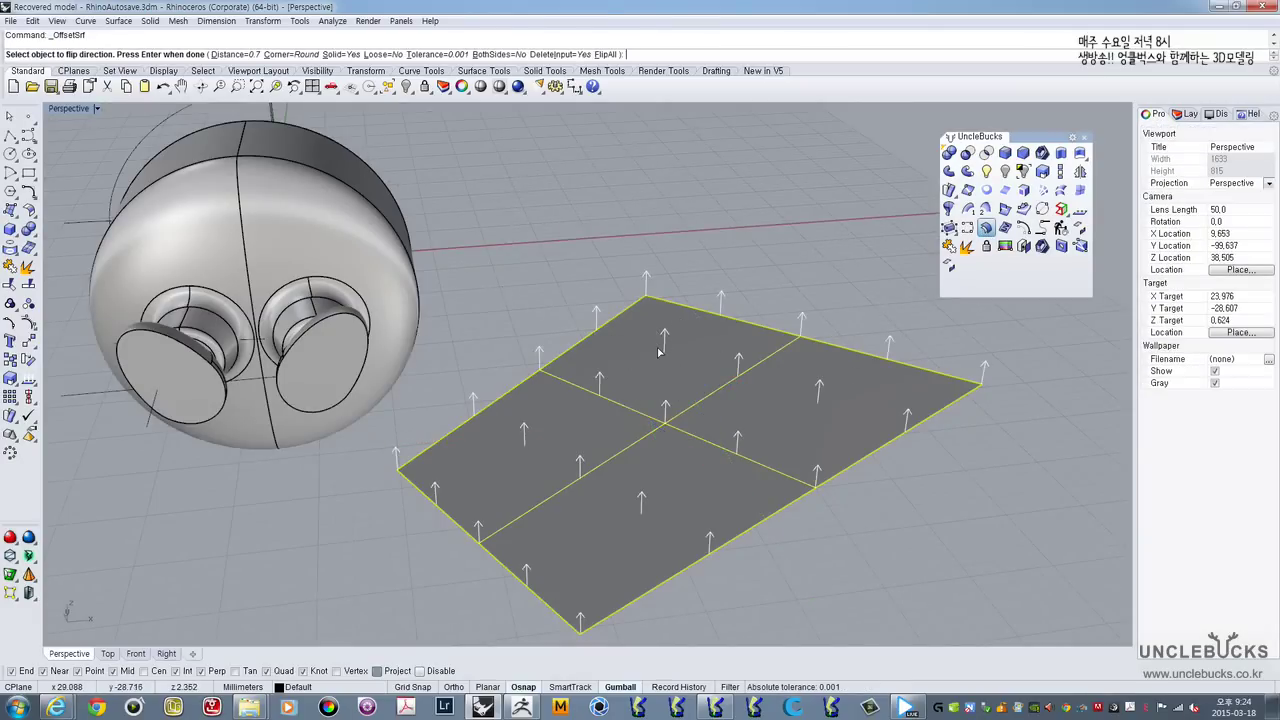
click(605, 55)
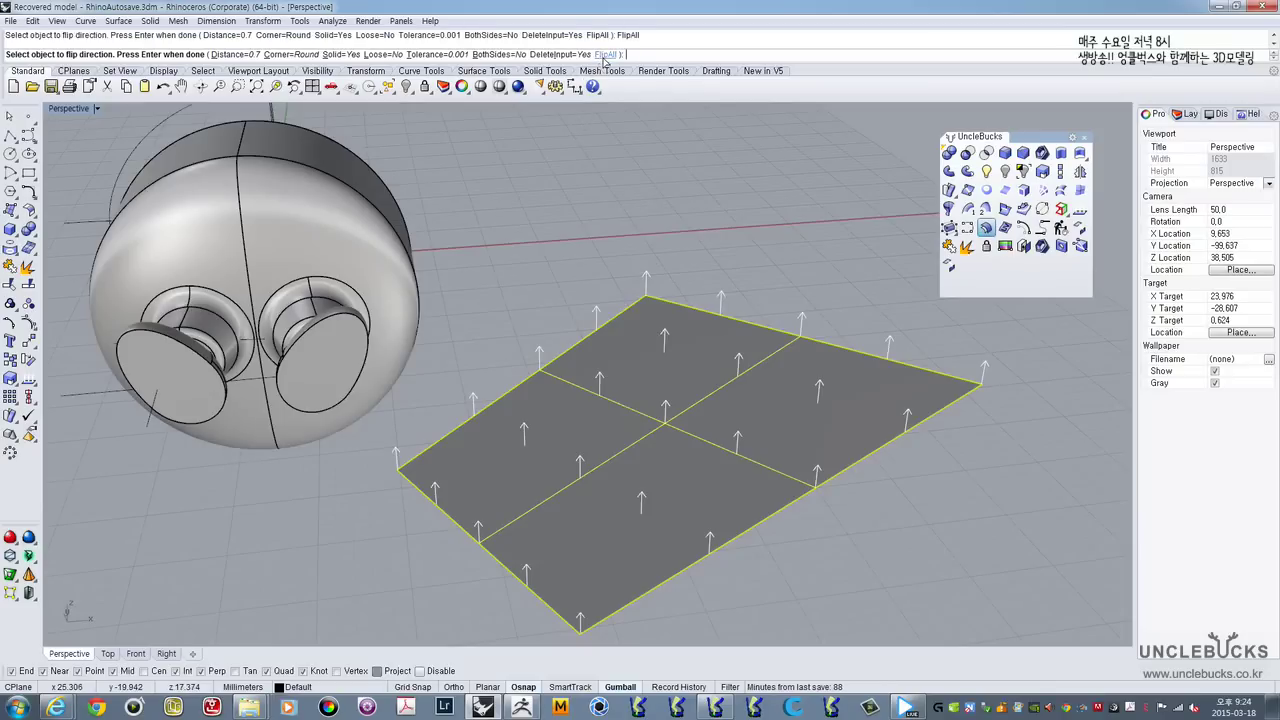
right_drag(668, 377, 670, 438)
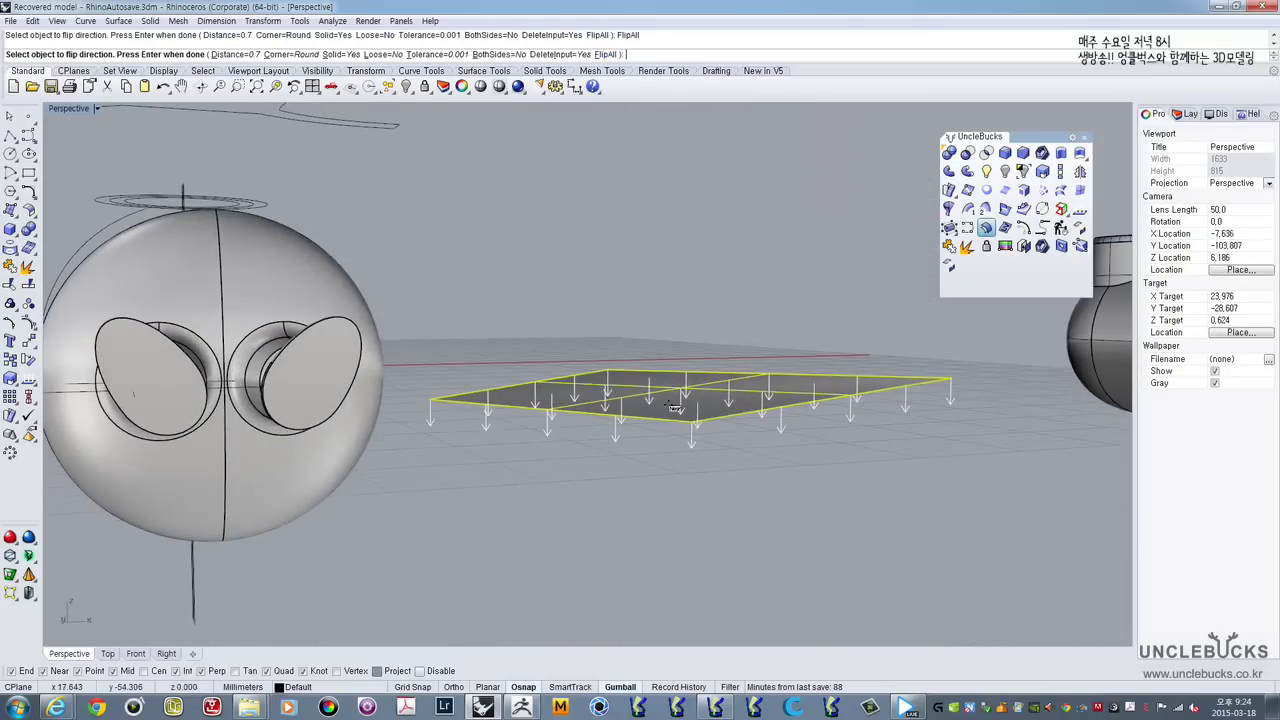
right_drag(668, 519, 835, 343)
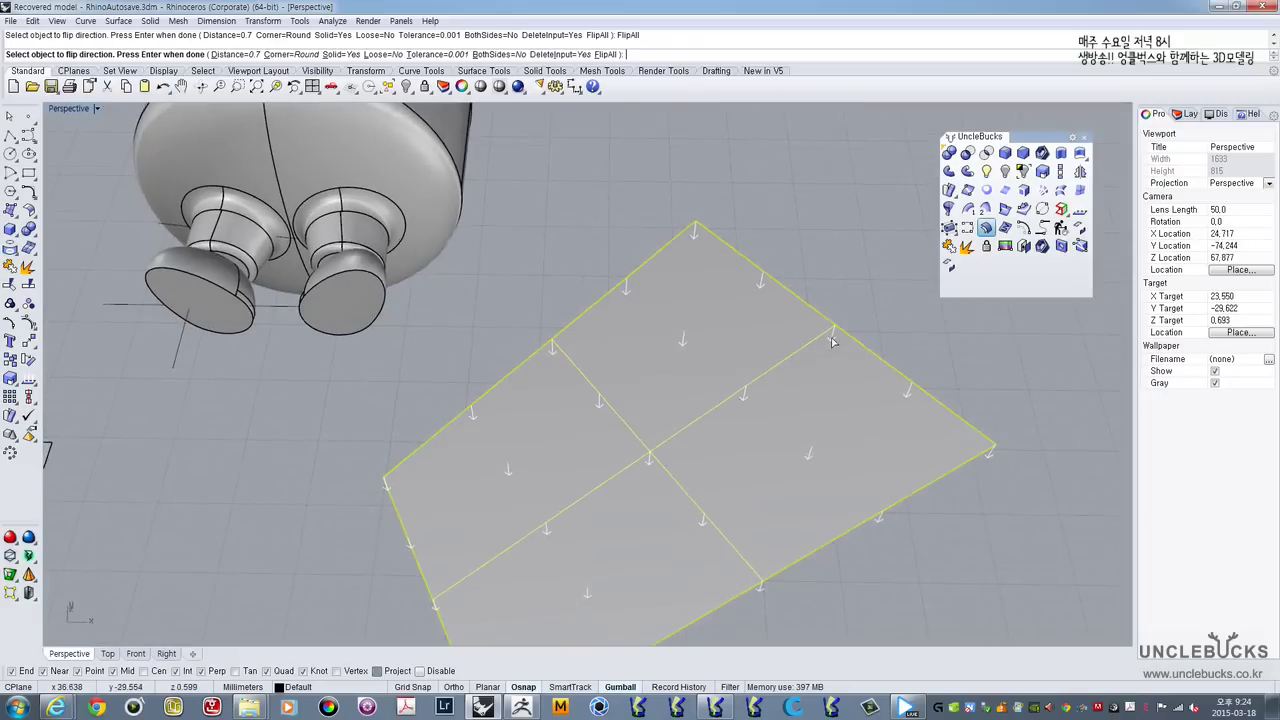
key(Return)
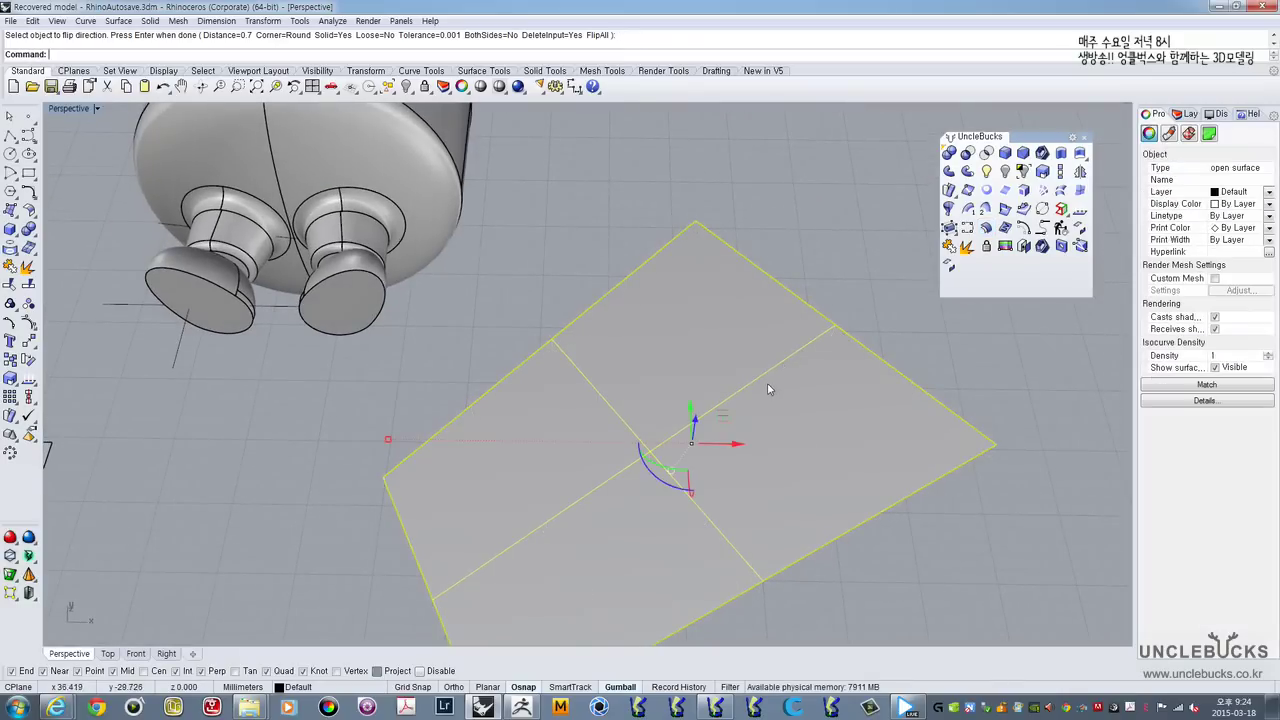
Step: Delete the four-sided surface and draw a tall box from two base corners and a height beside the leg model
key(Delete)
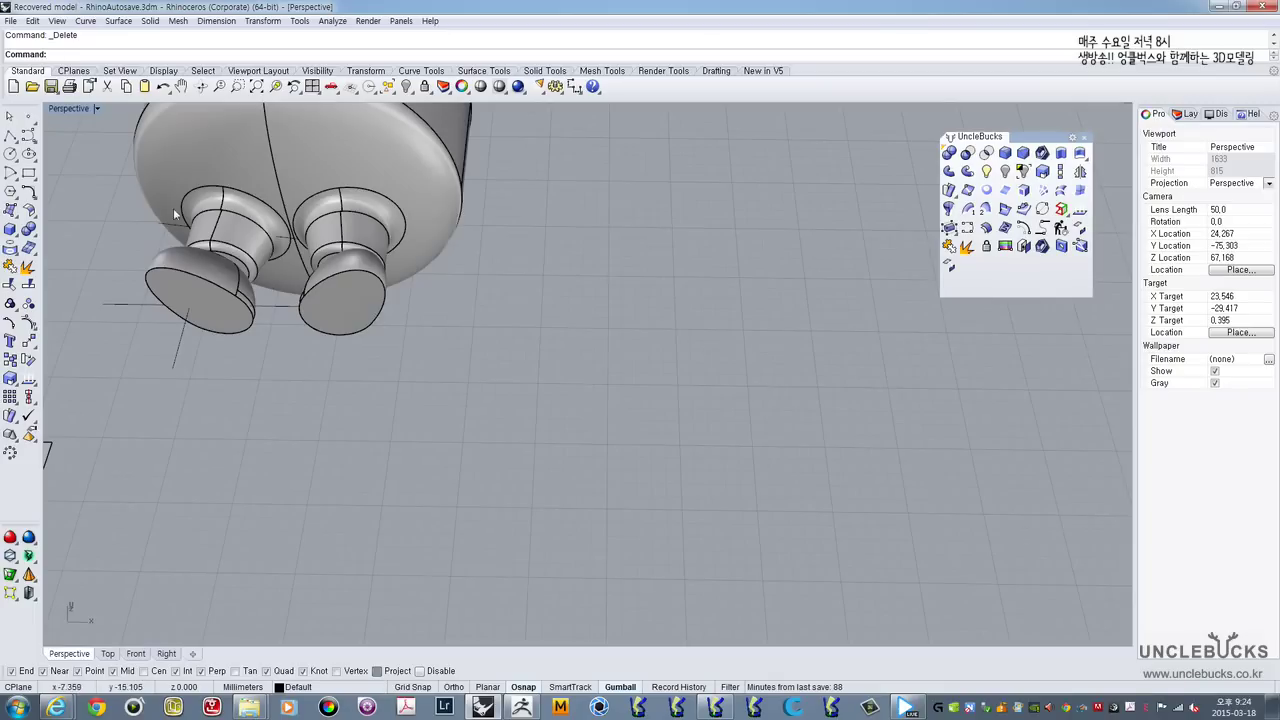
click(29, 172)
click(9, 229)
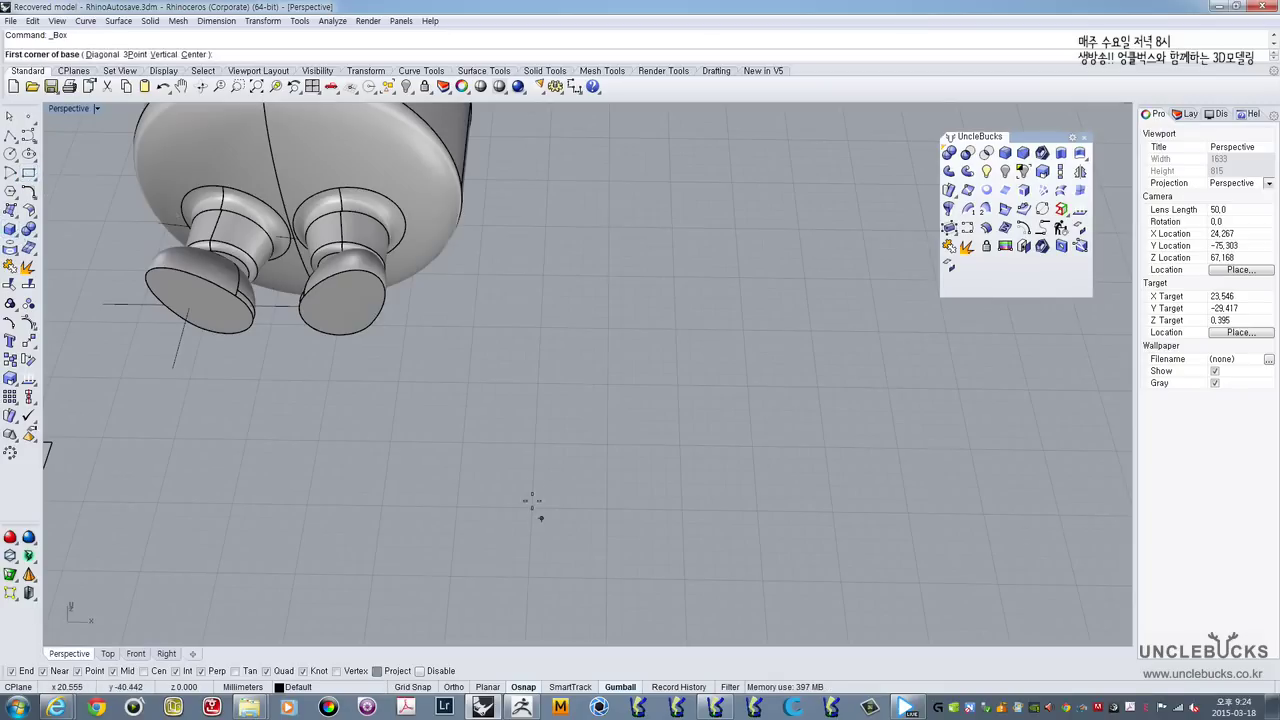
click(540, 476)
click(678, 593)
click(697, 427)
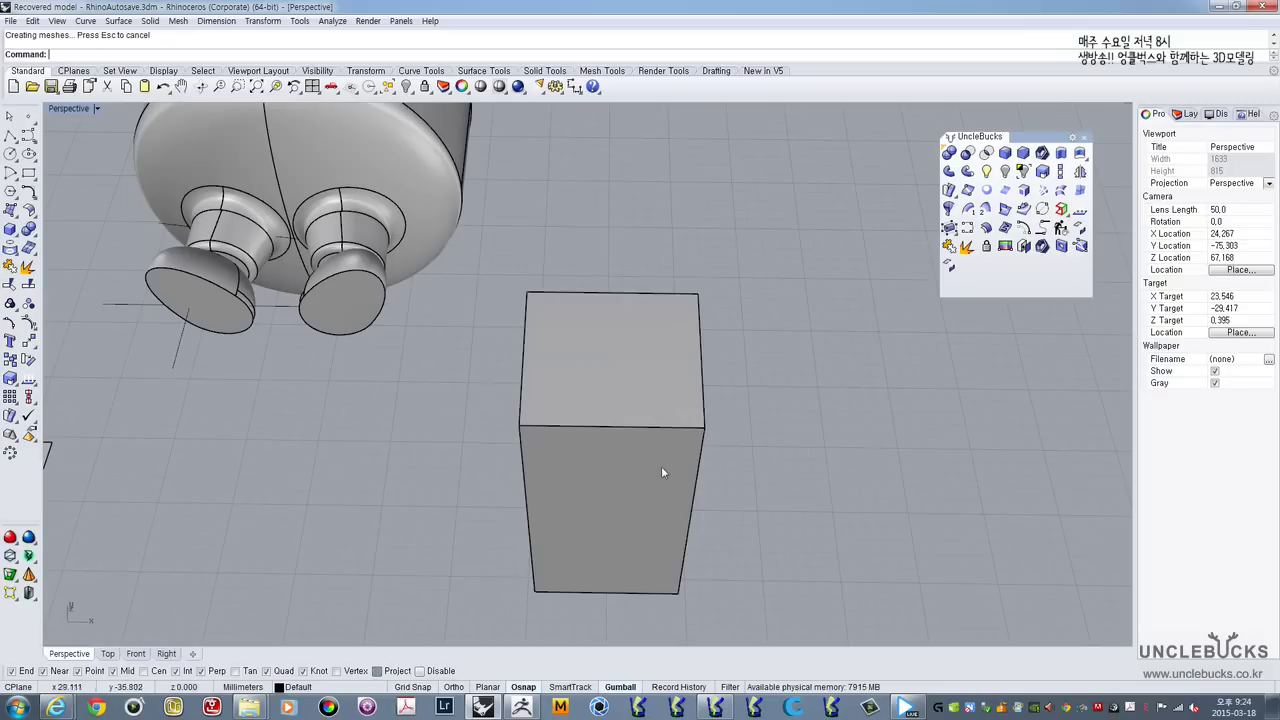
middle_click(771, 429)
right_drag(711, 548, 566, 448)
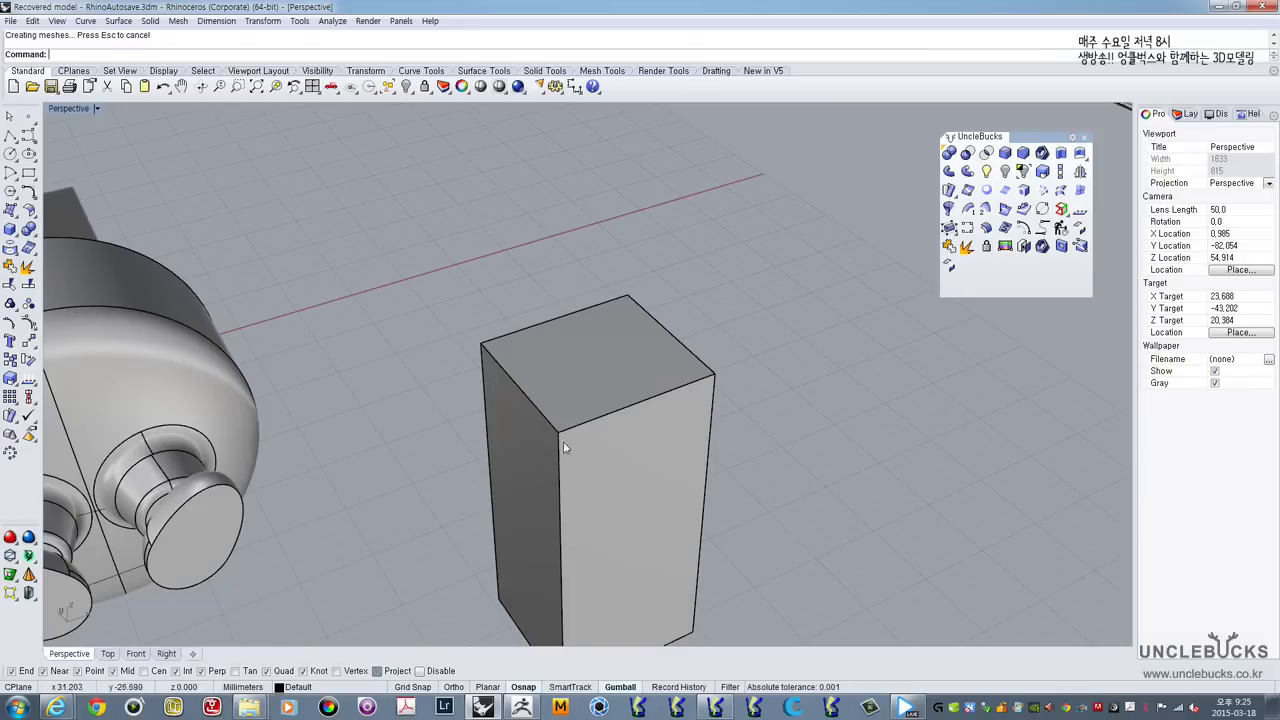
Step: Duplicate the face border of the box's top face as a closed curve
click(561, 451)
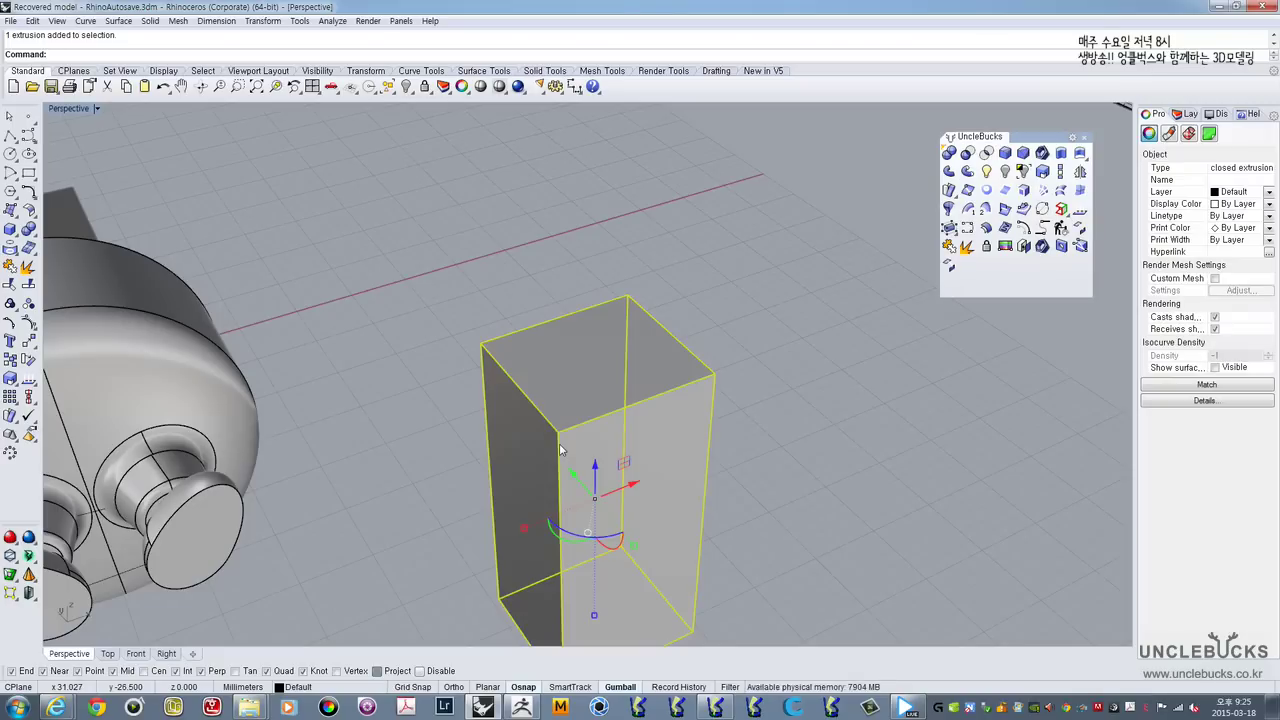
scroll(560, 450, down, 6)
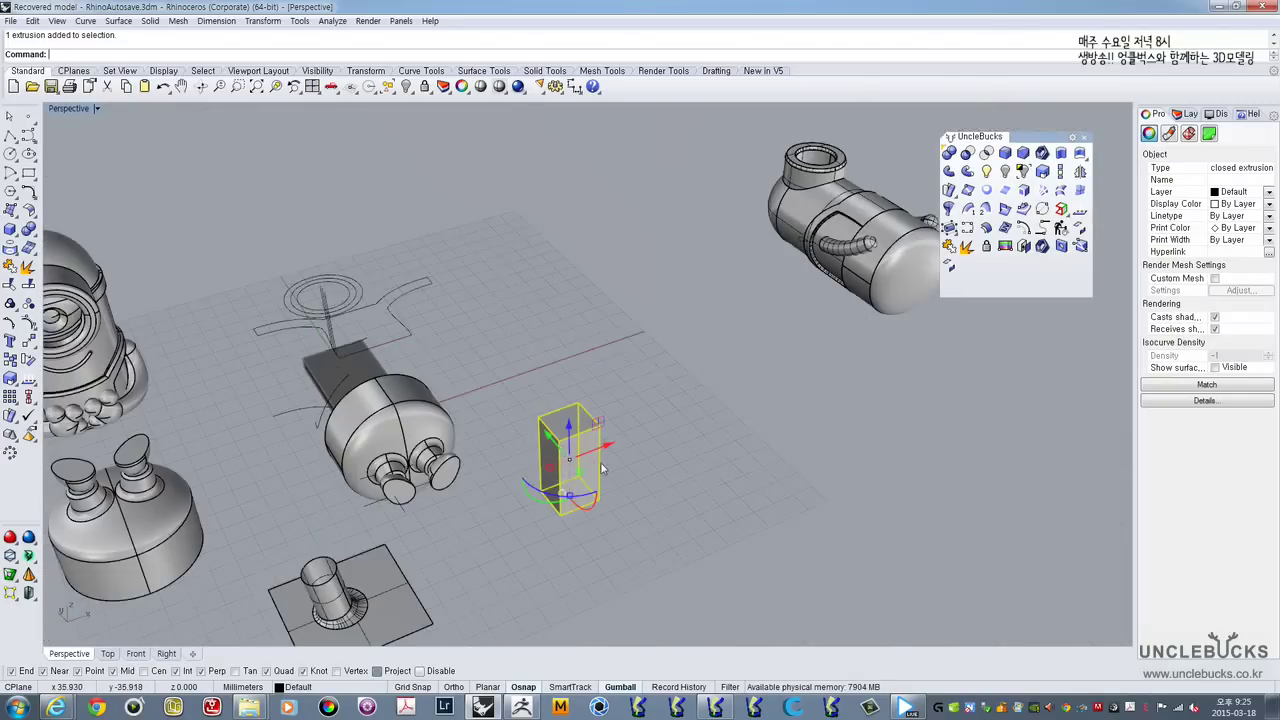
right_drag(560, 450, 545, 507)
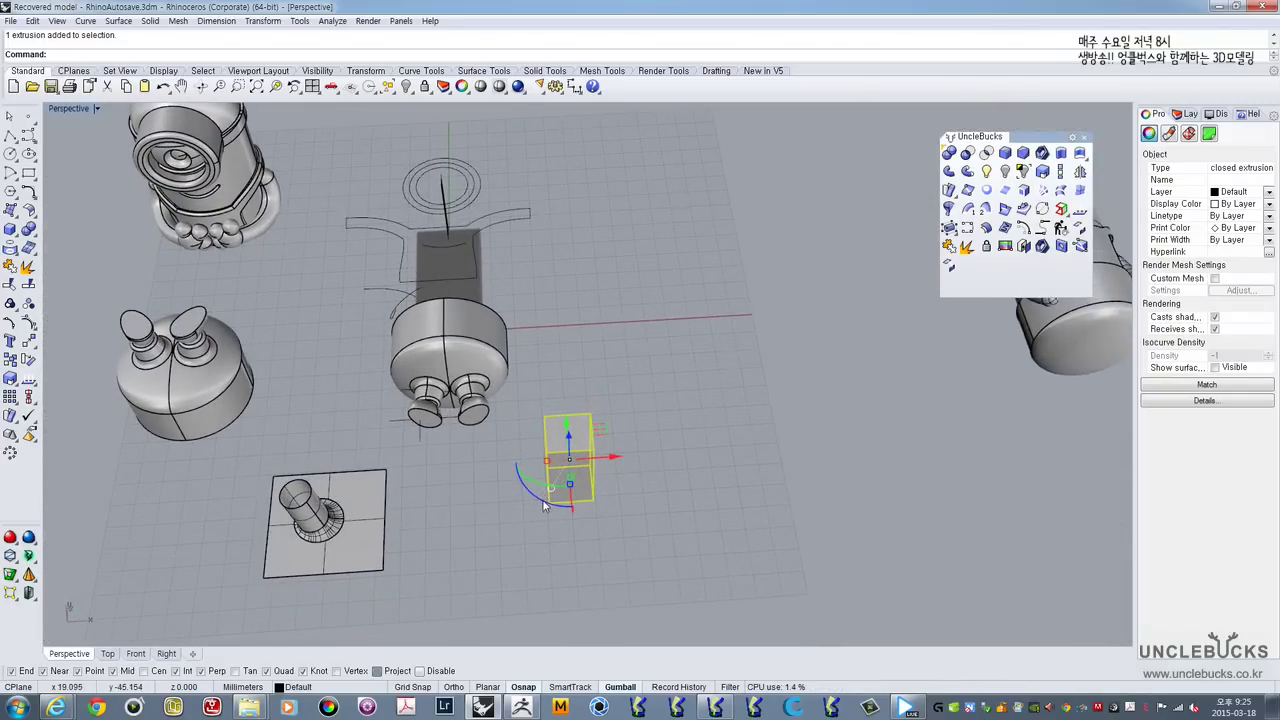
scroll(545, 507, up, 5)
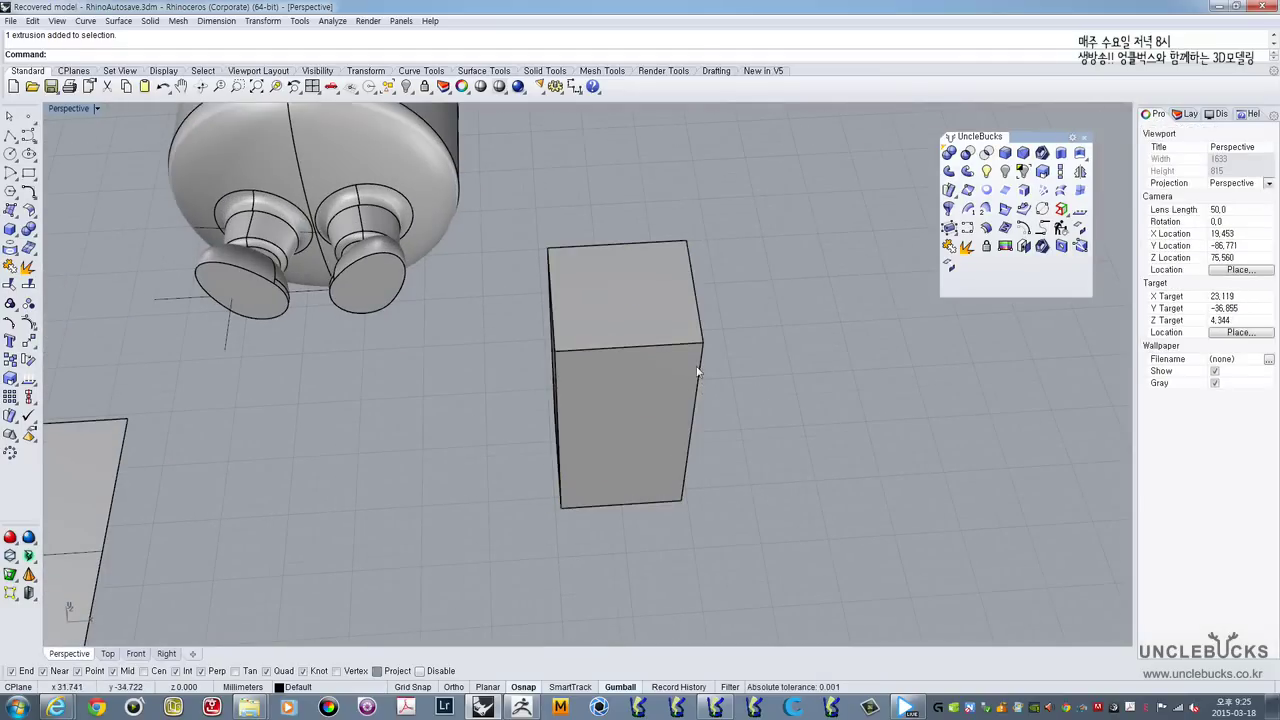
right_drag(623, 347, 677, 297)
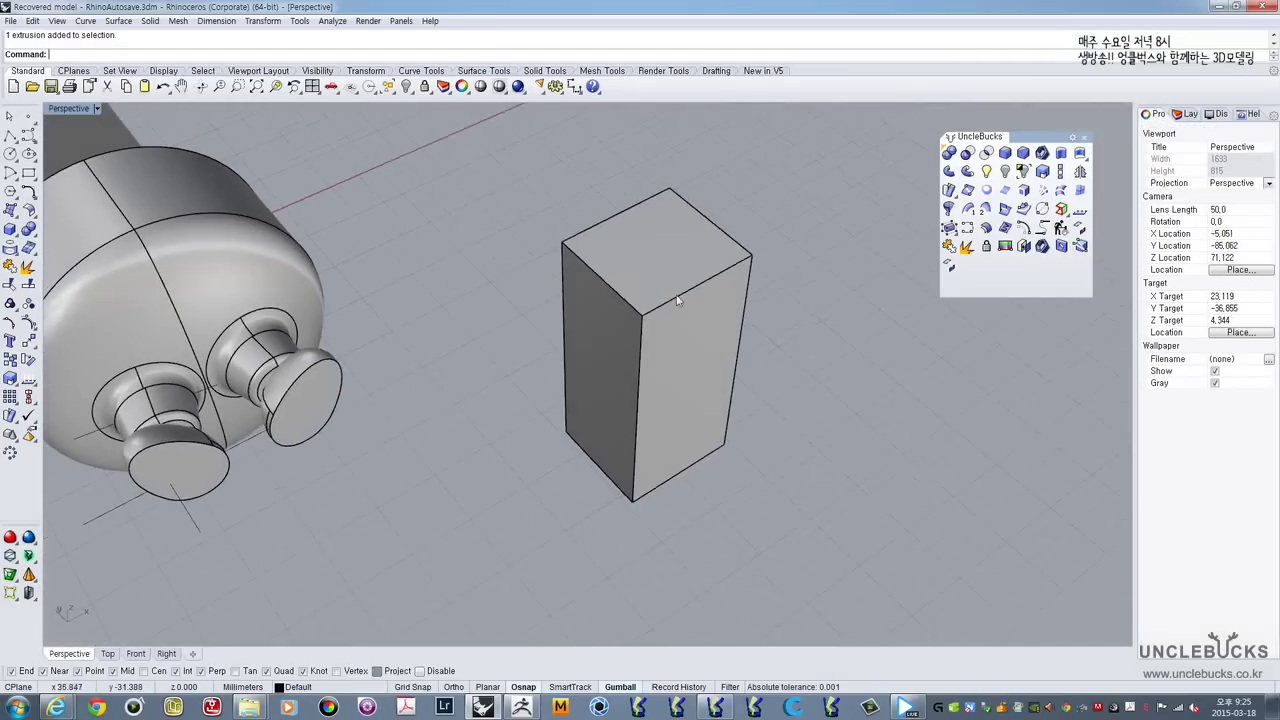
scroll(738, 287, up, 5)
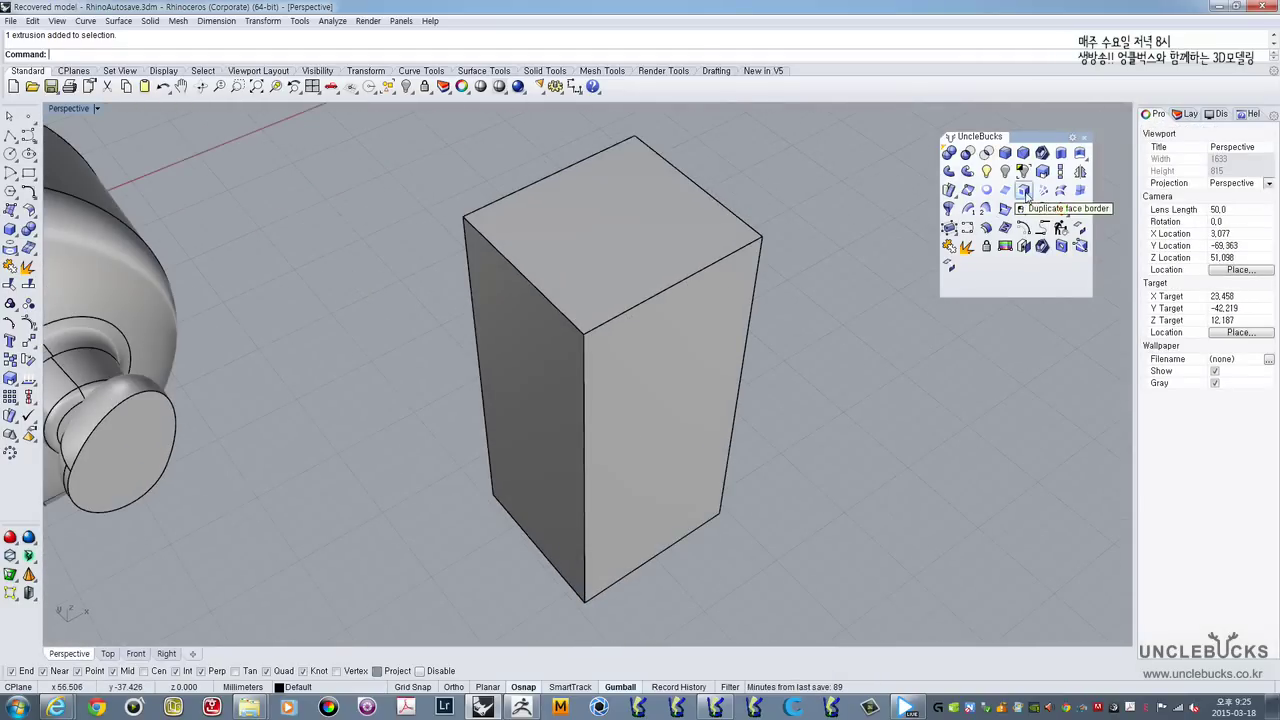
click(1025, 193)
key(Return)
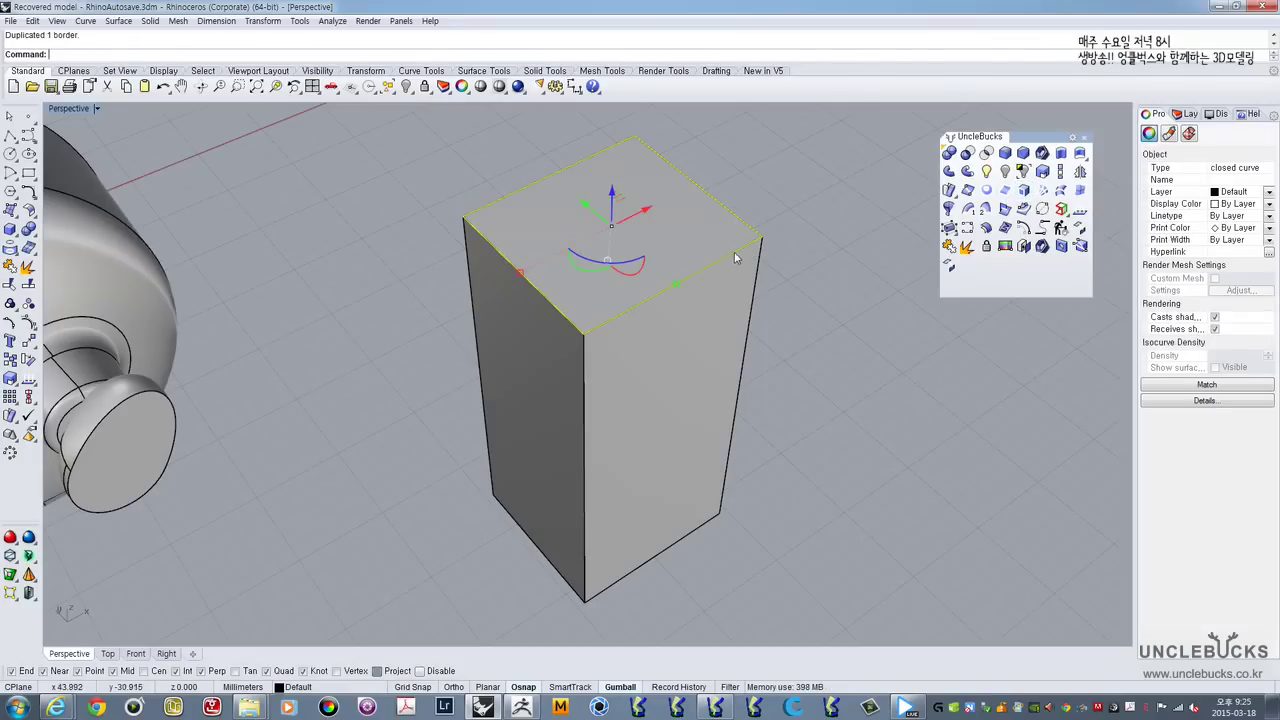
Step: Raise the duplicated border curve about 1.7 mm above the box's top face and delete it
click(738, 256)
click(790, 287)
drag(612, 208, 612, 179)
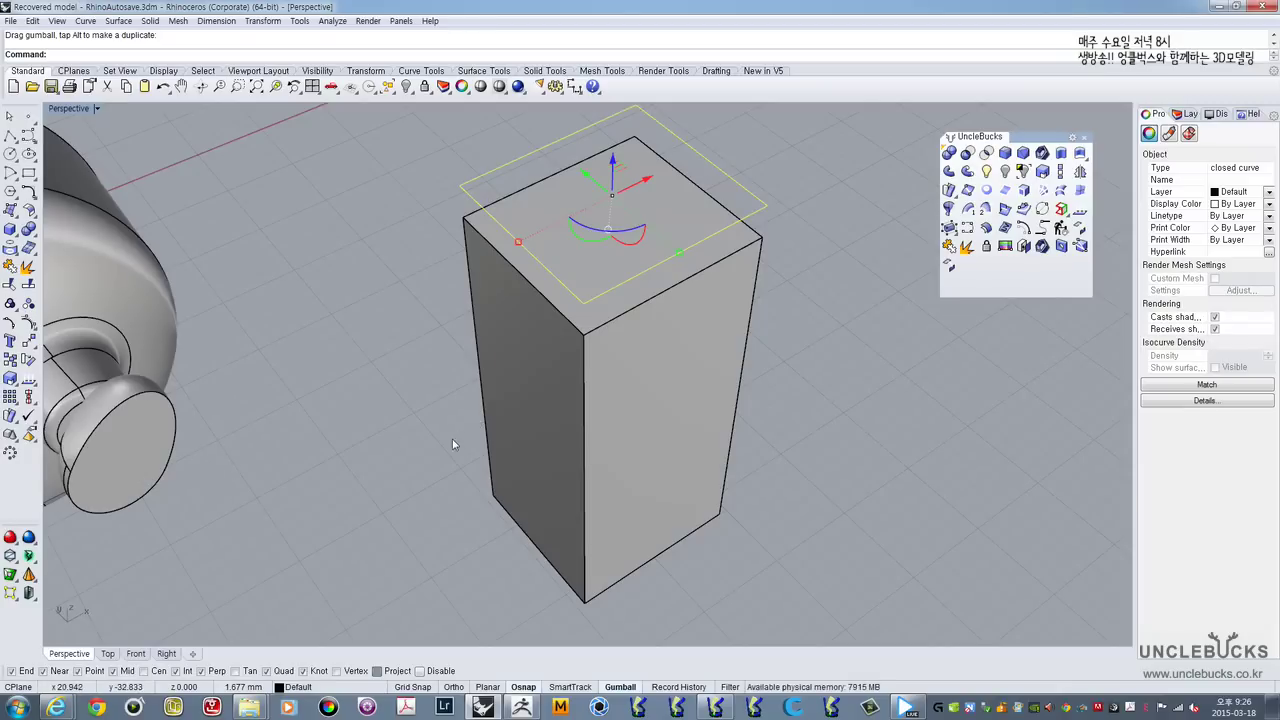
right_drag(603, 372, 674, 334)
key(Delete)
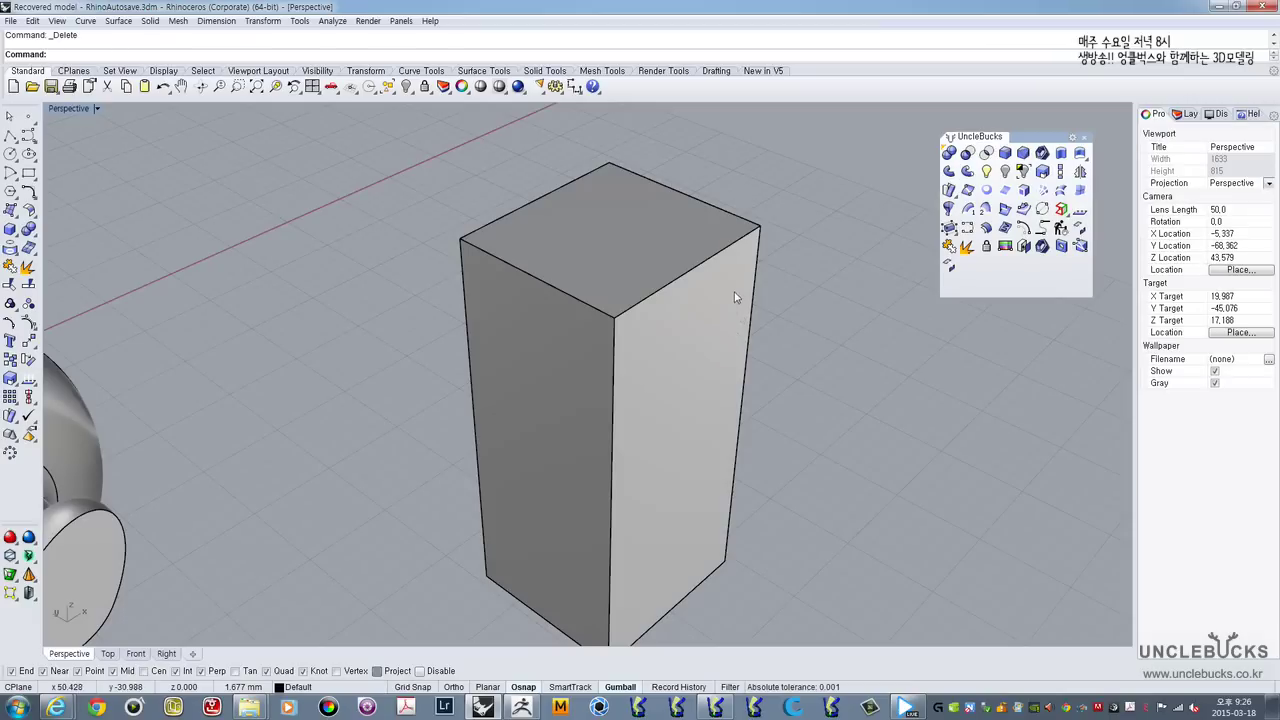
Step: Try exploding the box and shifting its separated top face, and undo both changes
click(735, 304)
click(810, 309)
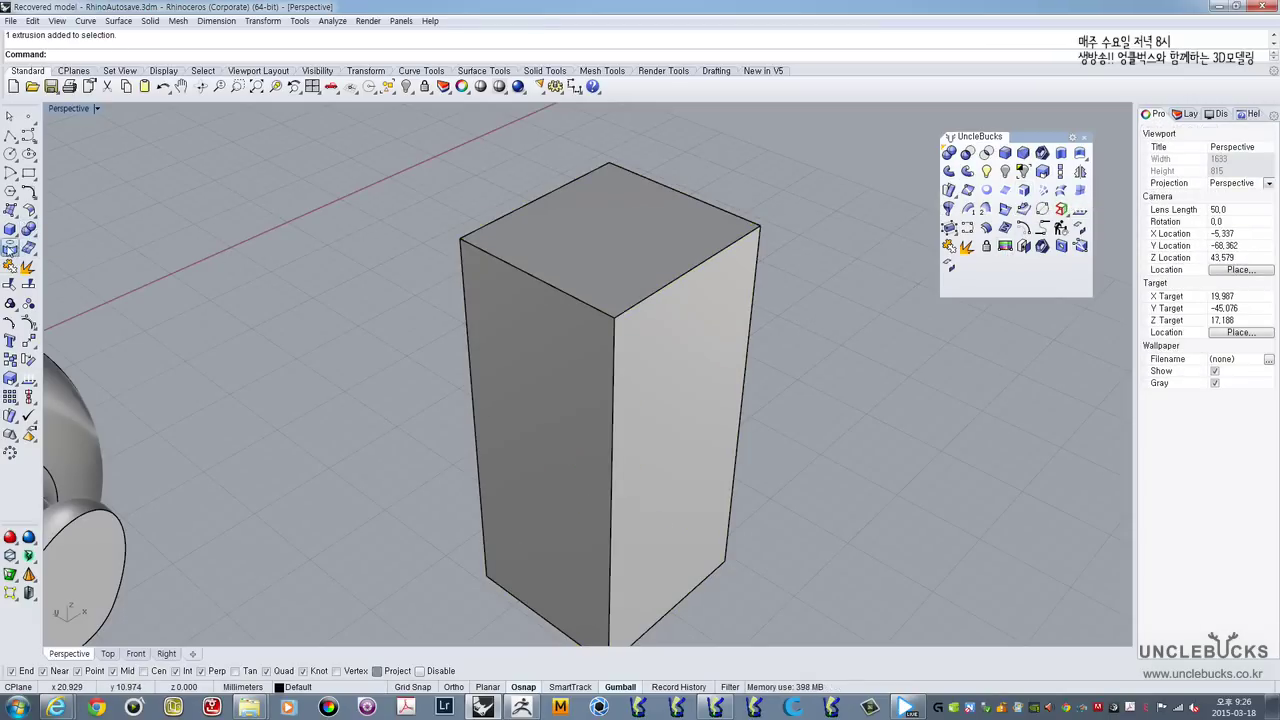
click(10, 247)
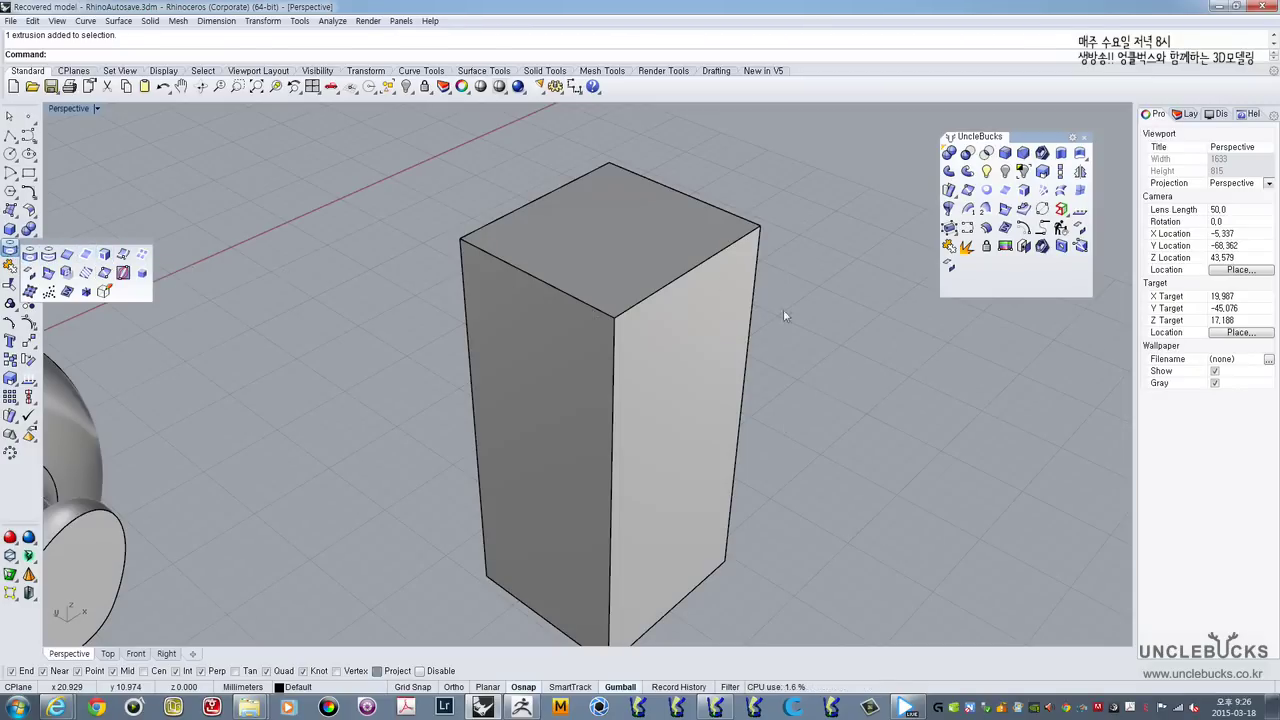
click(648, 234)
click(965, 248)
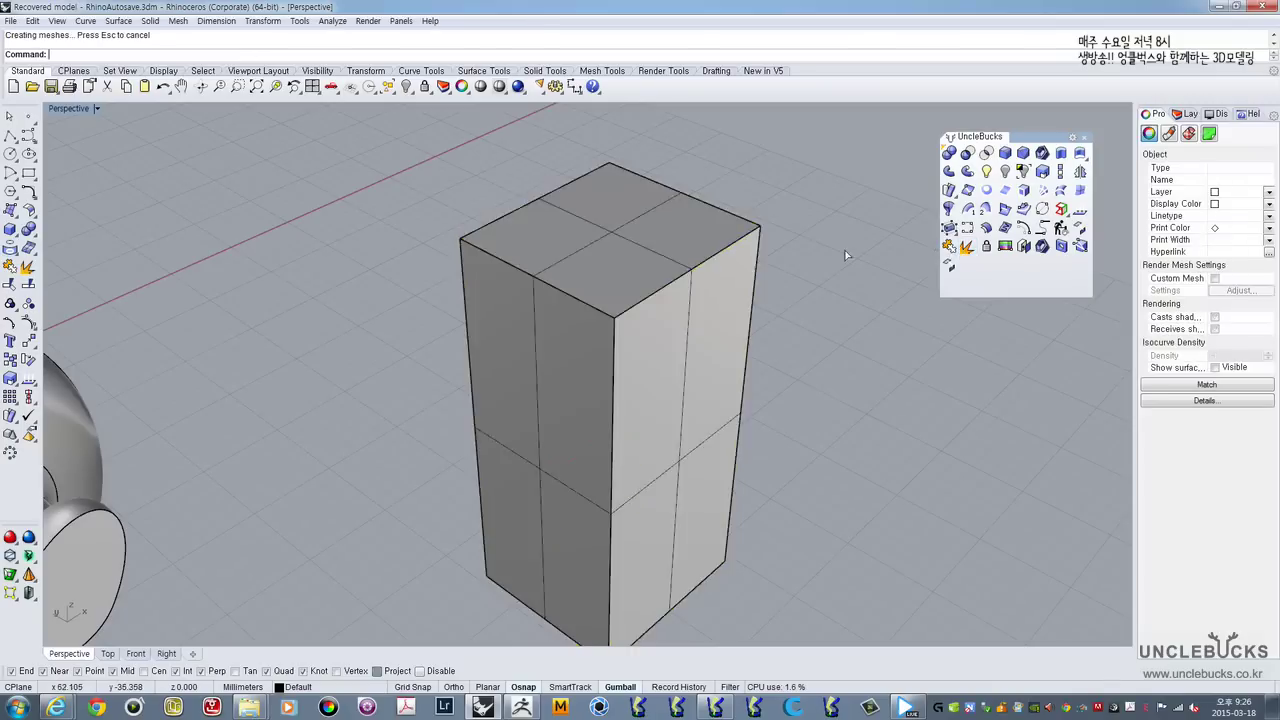
click(602, 250)
key(ctrl+z)
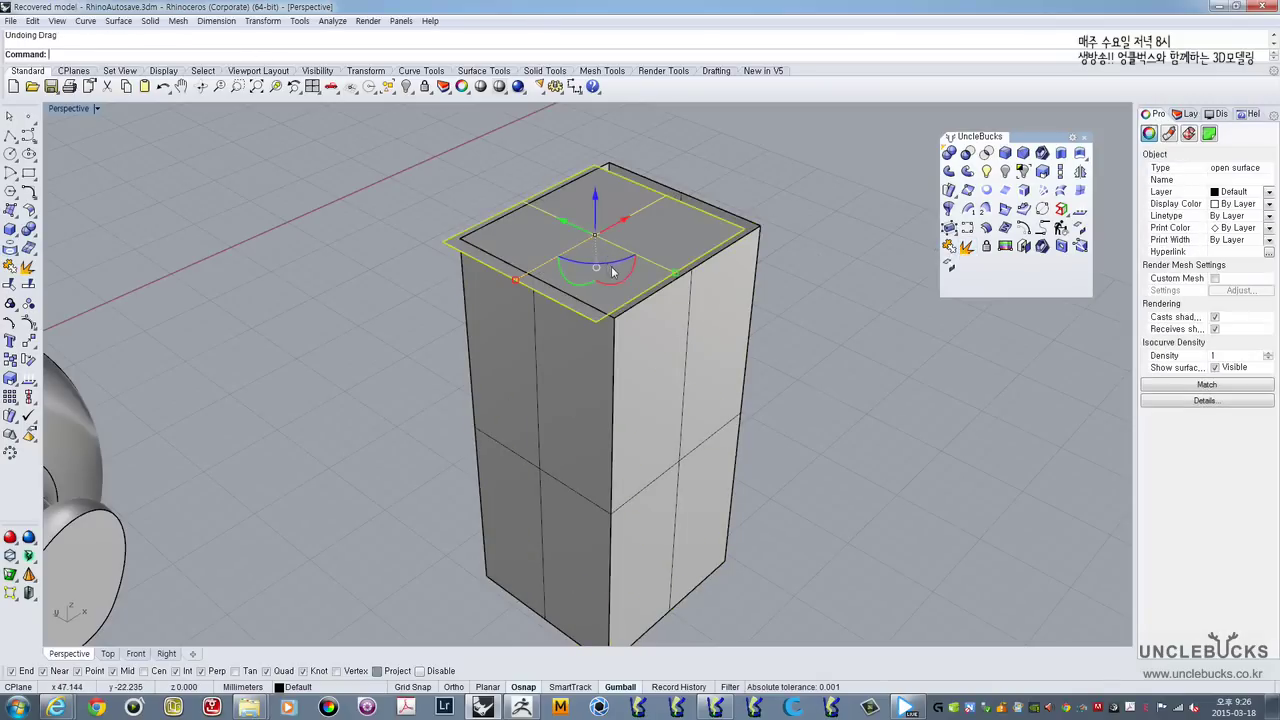
Step: Explode the box into separate surfaces and duplicate the border of the top surface
click(670, 332)
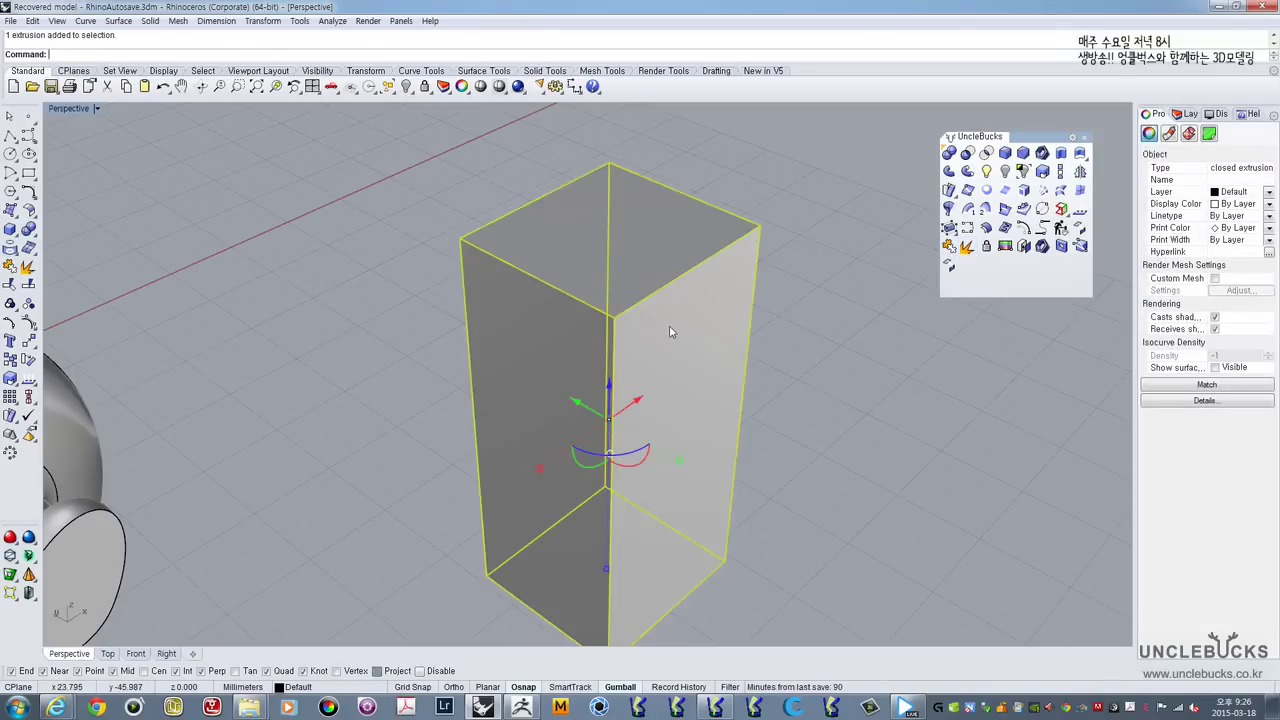
click(960, 250)
click(700, 228)
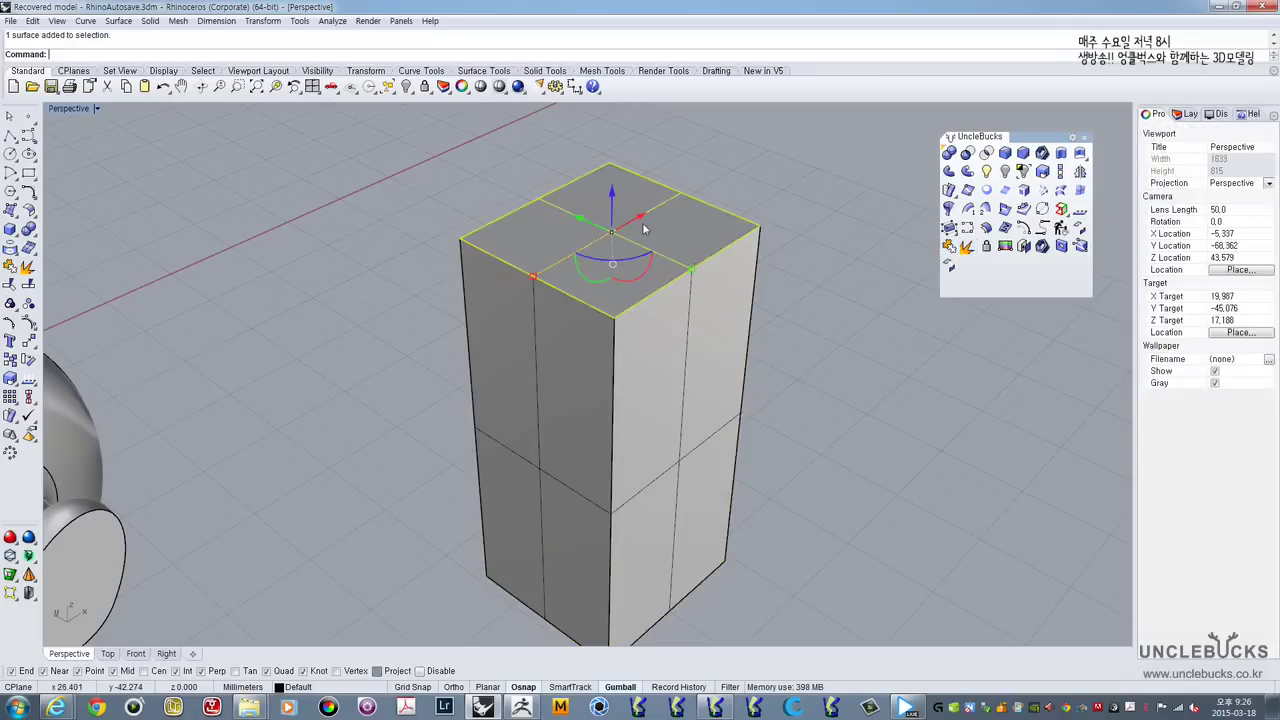
click(1002, 192)
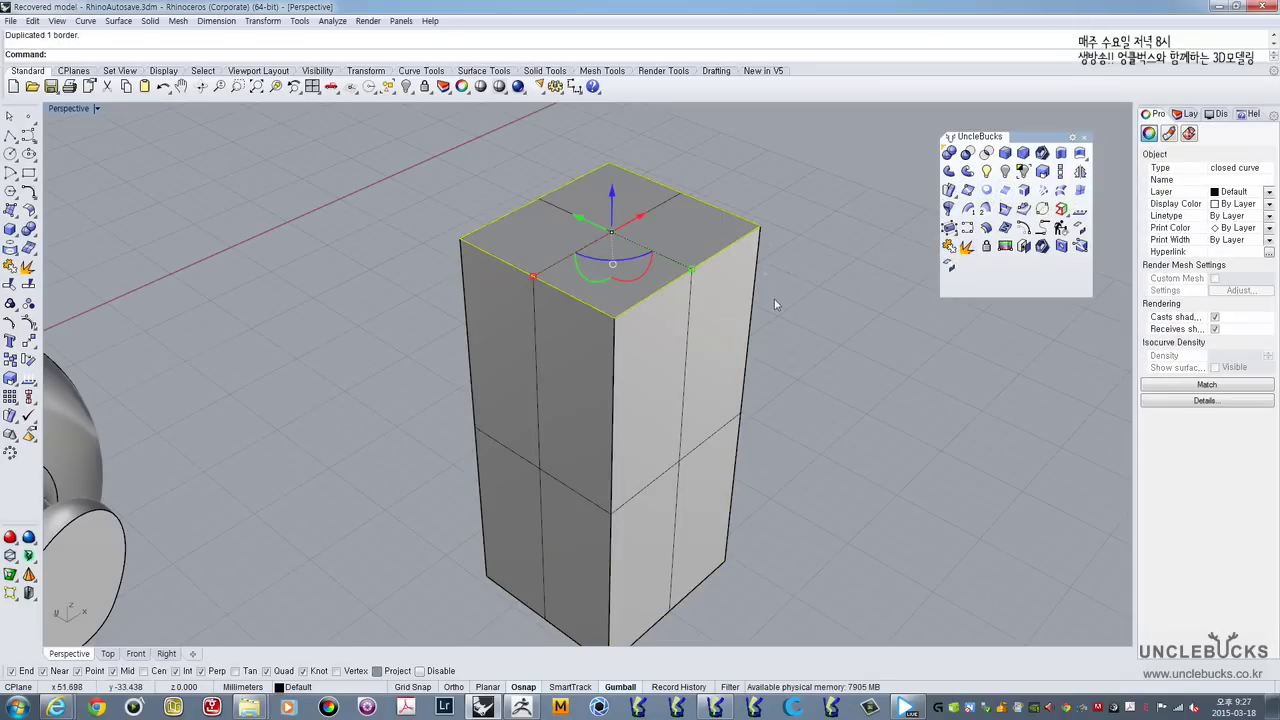
Step: Delete the duplicated top border curve and join all six box surfaces into one closed polysurface
scroll(767, 299, down, 5)
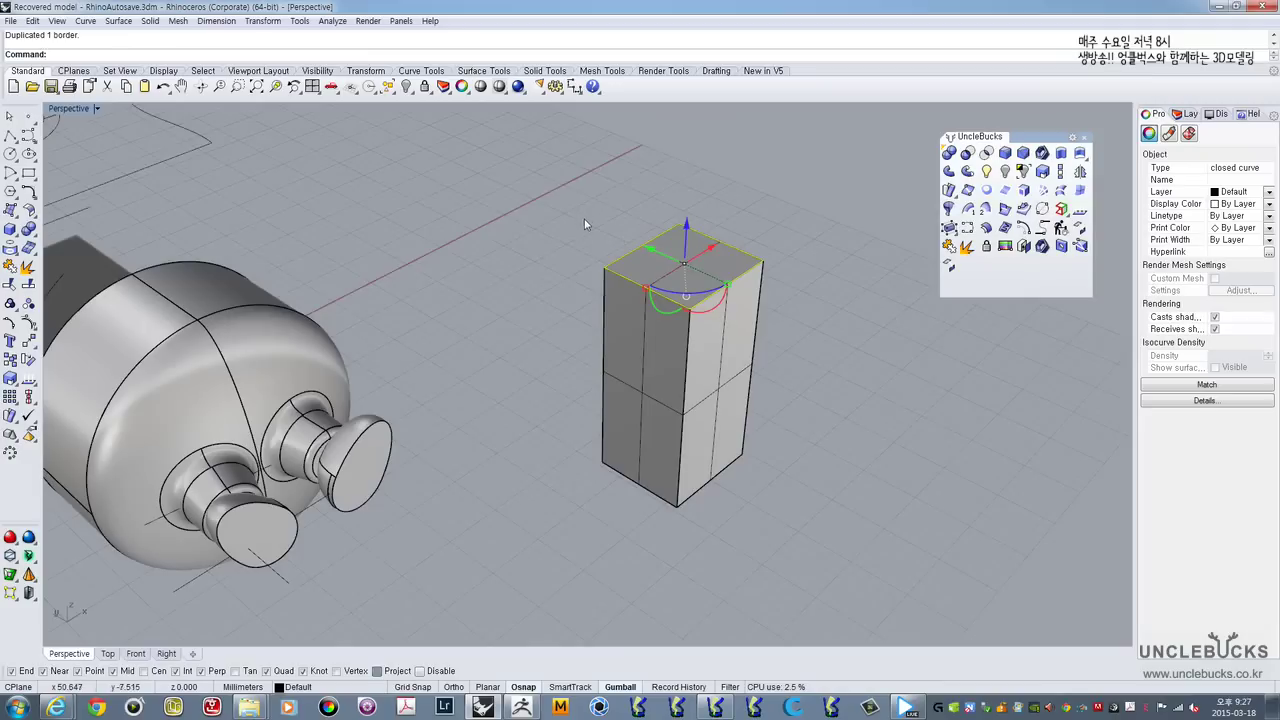
key(Delete)
drag(566, 211, 830, 552)
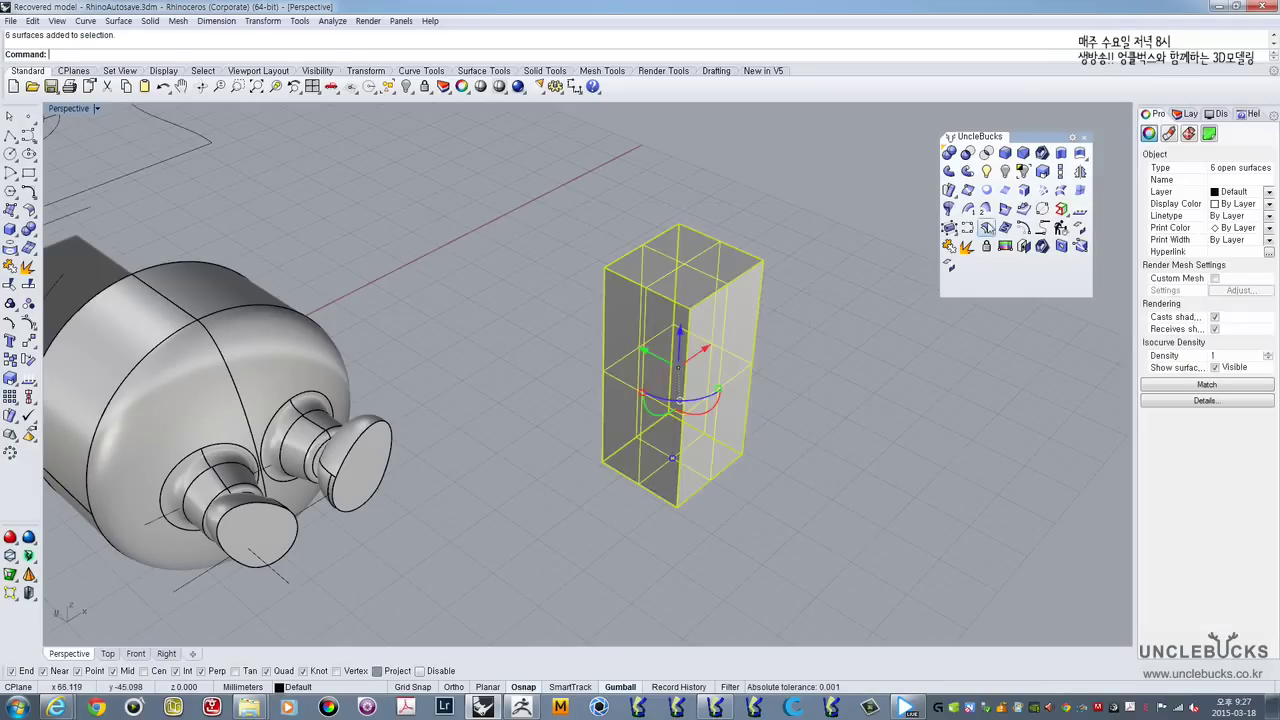
click(985, 208)
scroll(773, 309, up, 3)
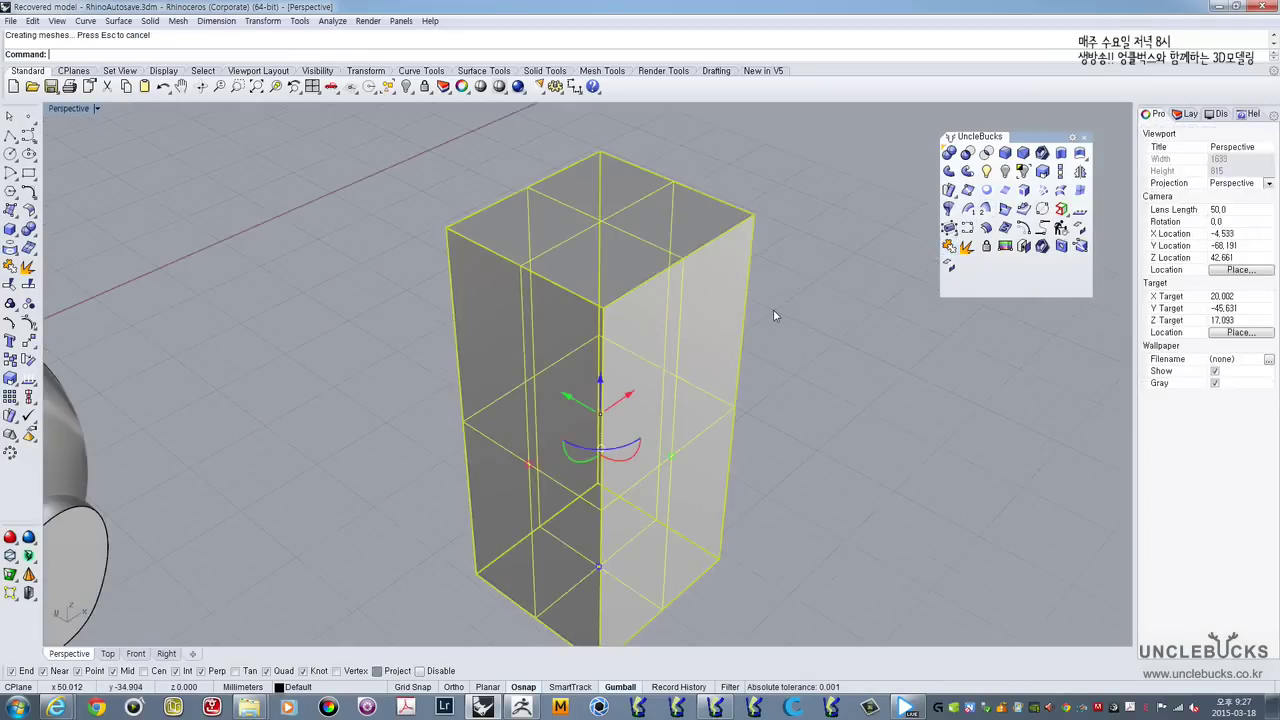
key(Escape)
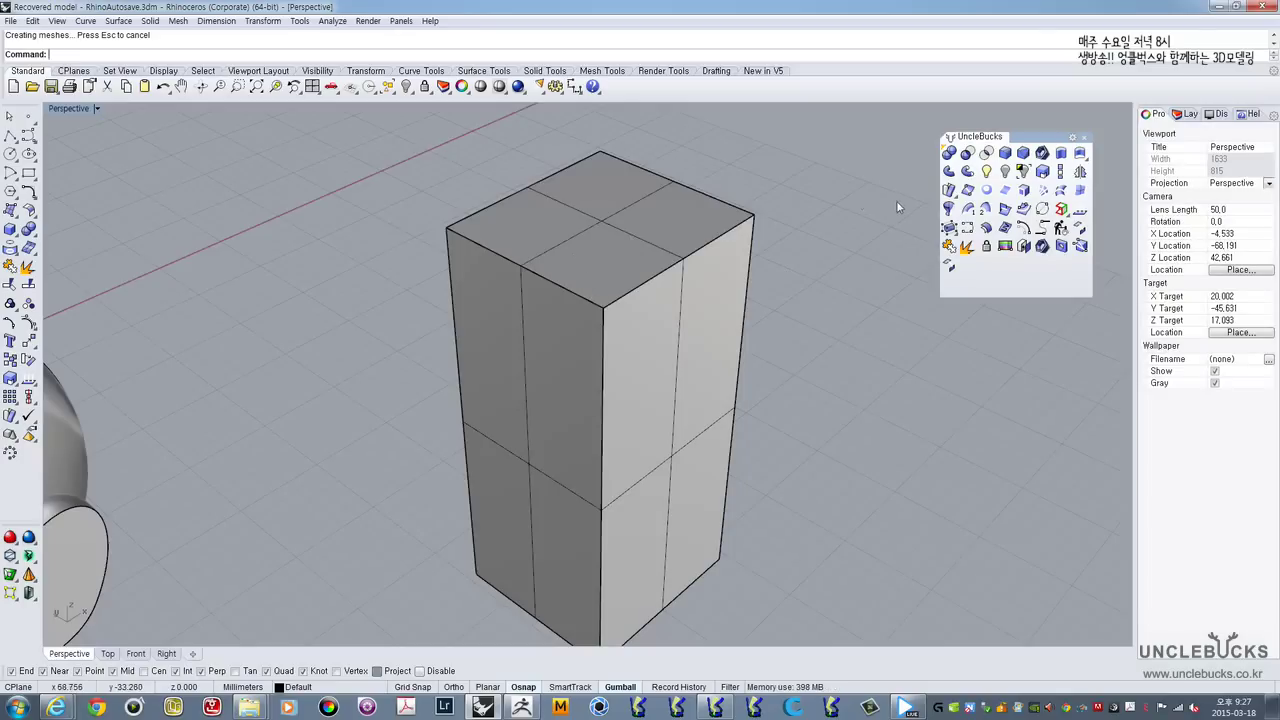
Step: Duplicate the face border of one tall side face directly from the joined box
click(704, 241)
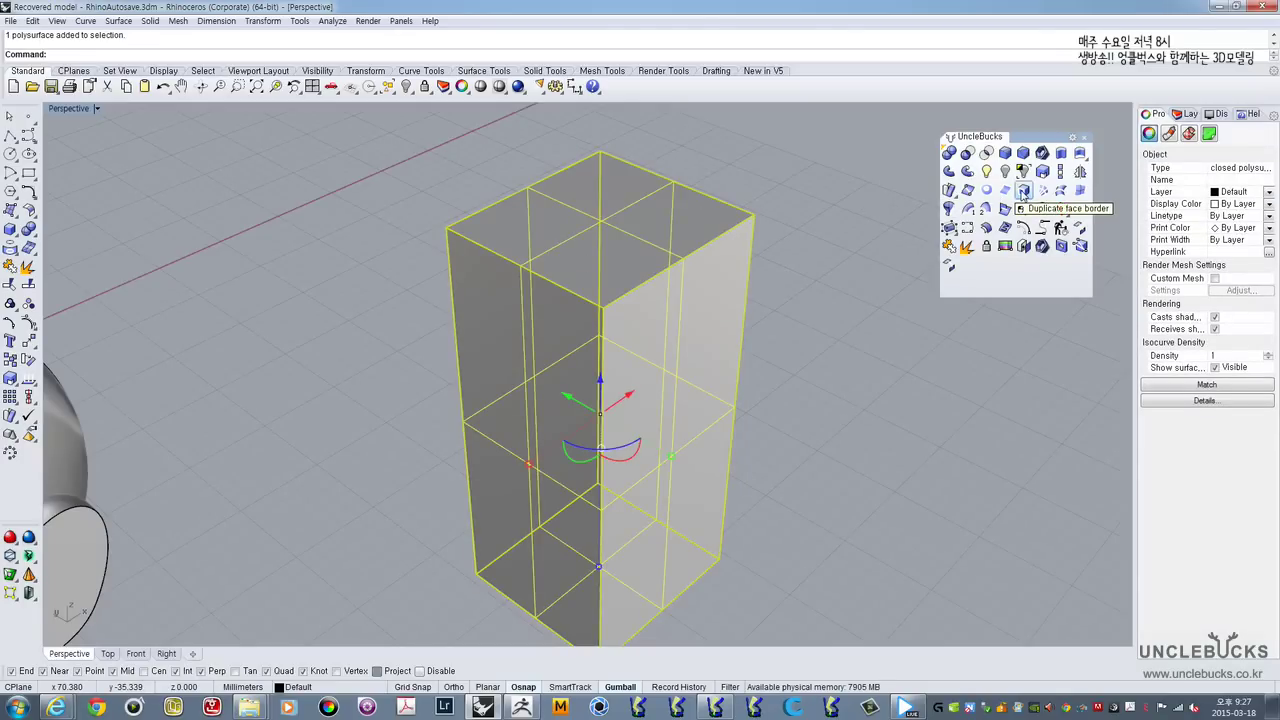
click(1022, 190)
click(681, 336)
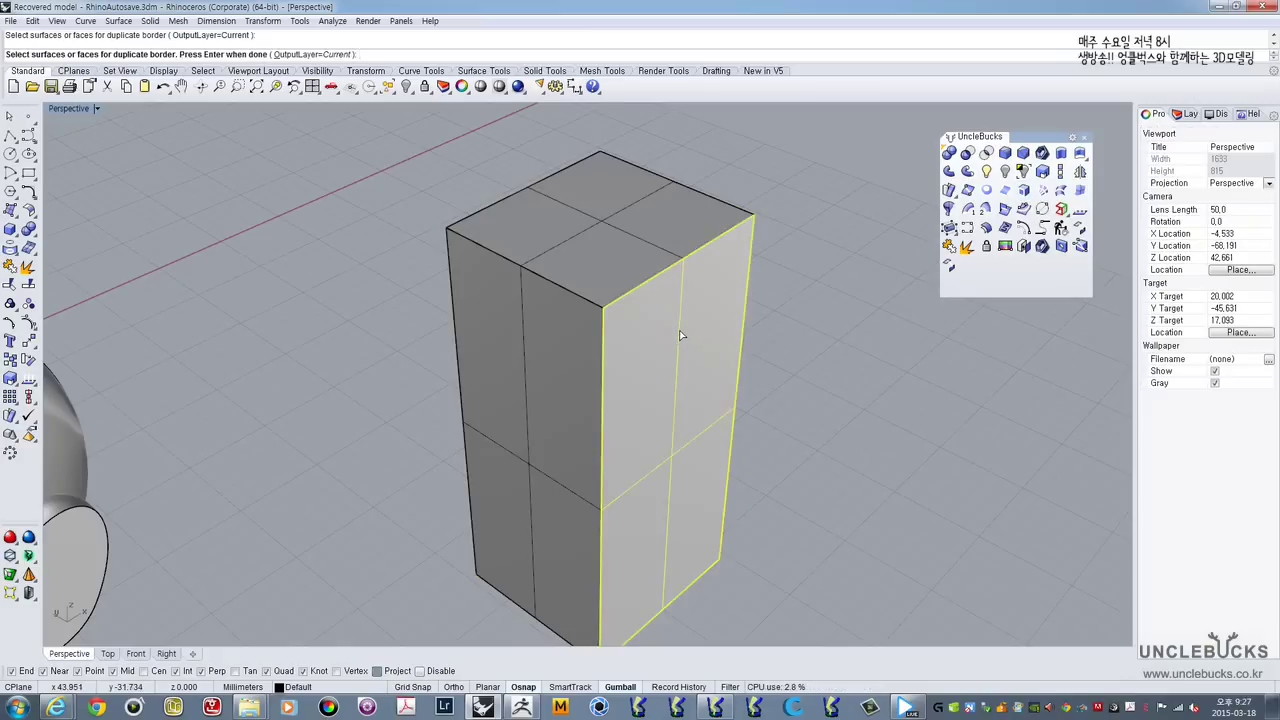
text(v)
key(Return)
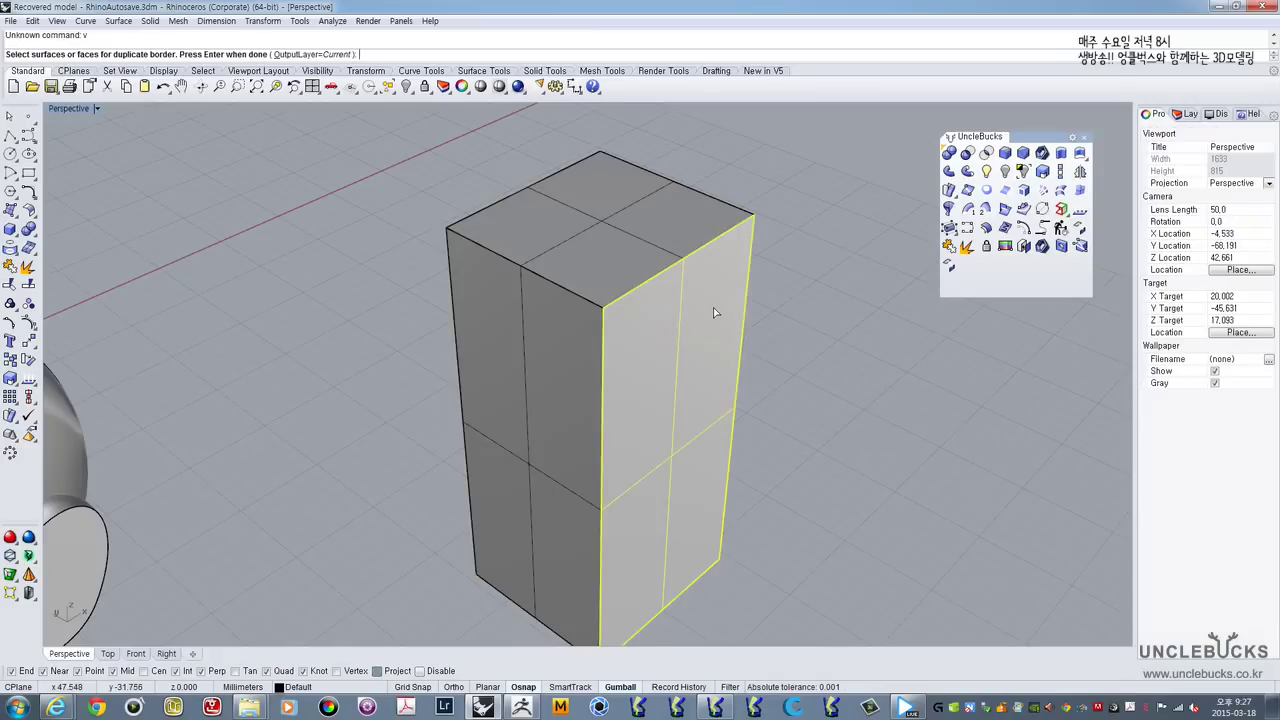
key(Return)
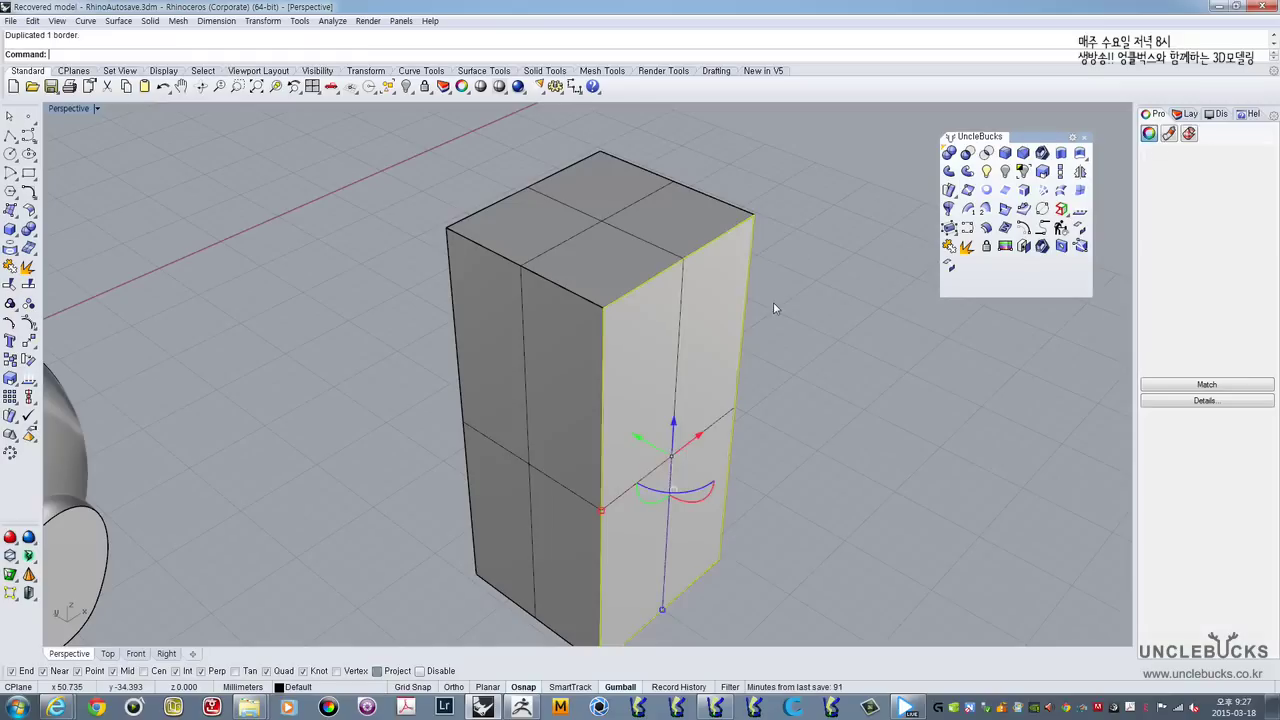
Step: Try moving the duplicated side-face border away from the box and undo the move
right_drag(681, 384, 669, 460)
drag(652, 446, 746, 505)
shift+right_drag(851, 474, 722, 369)
key(ctrl+z)
key(Escape)
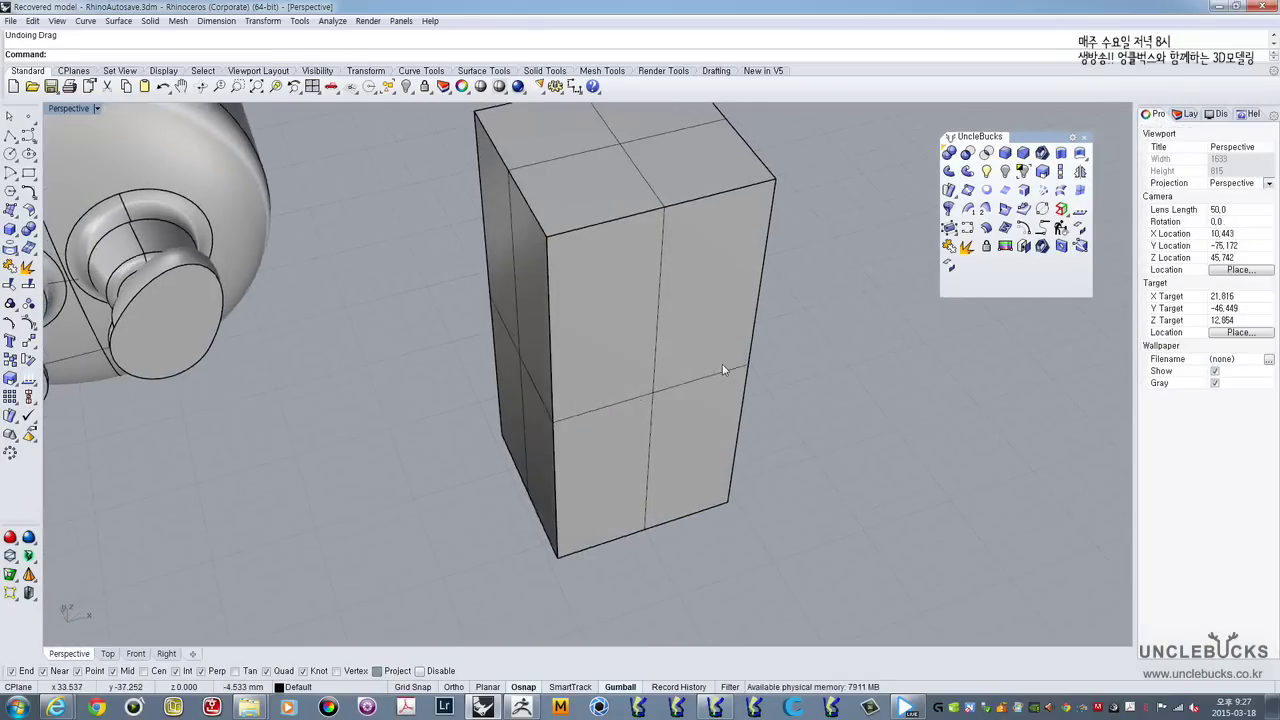
Step: Delete the joined box together with its duplicated side-face border curve
scroll(723, 366, down, 5)
drag(804, 477, 579, 178)
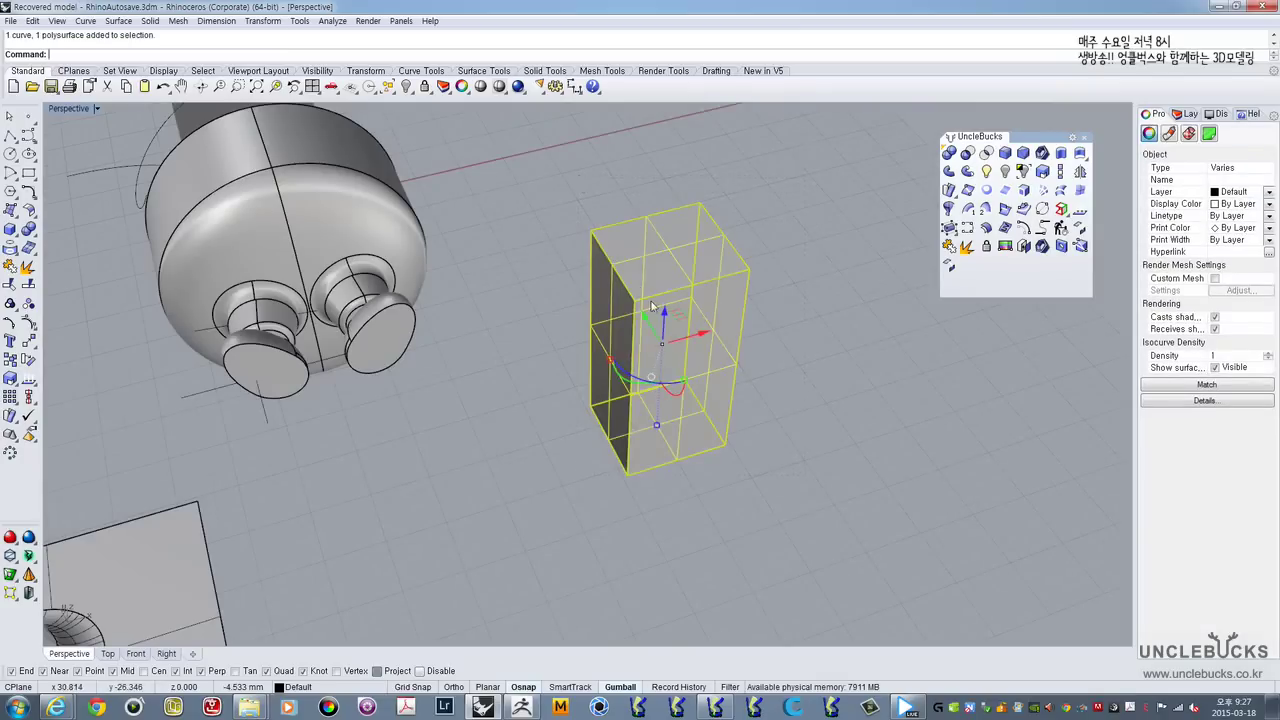
key(Delete)
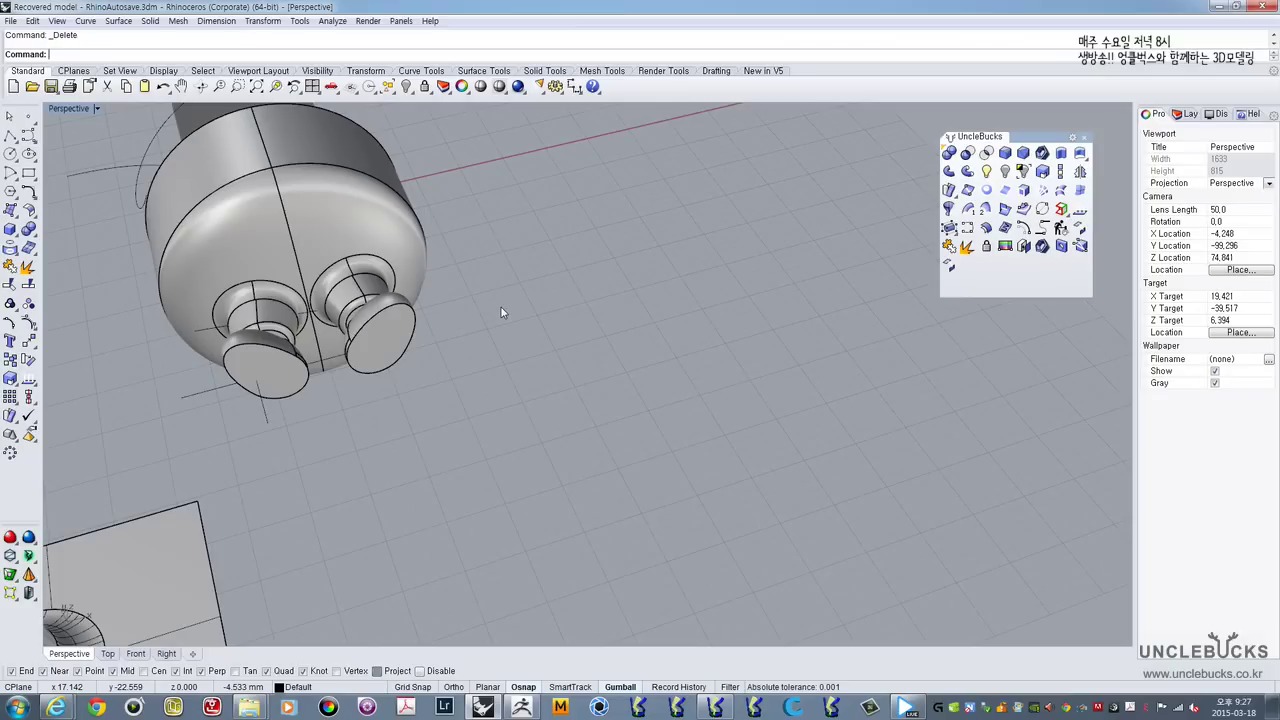
Step: Delete the practice plane with the blended cylinder in front of the character parts
scroll(501, 312, down, 4)
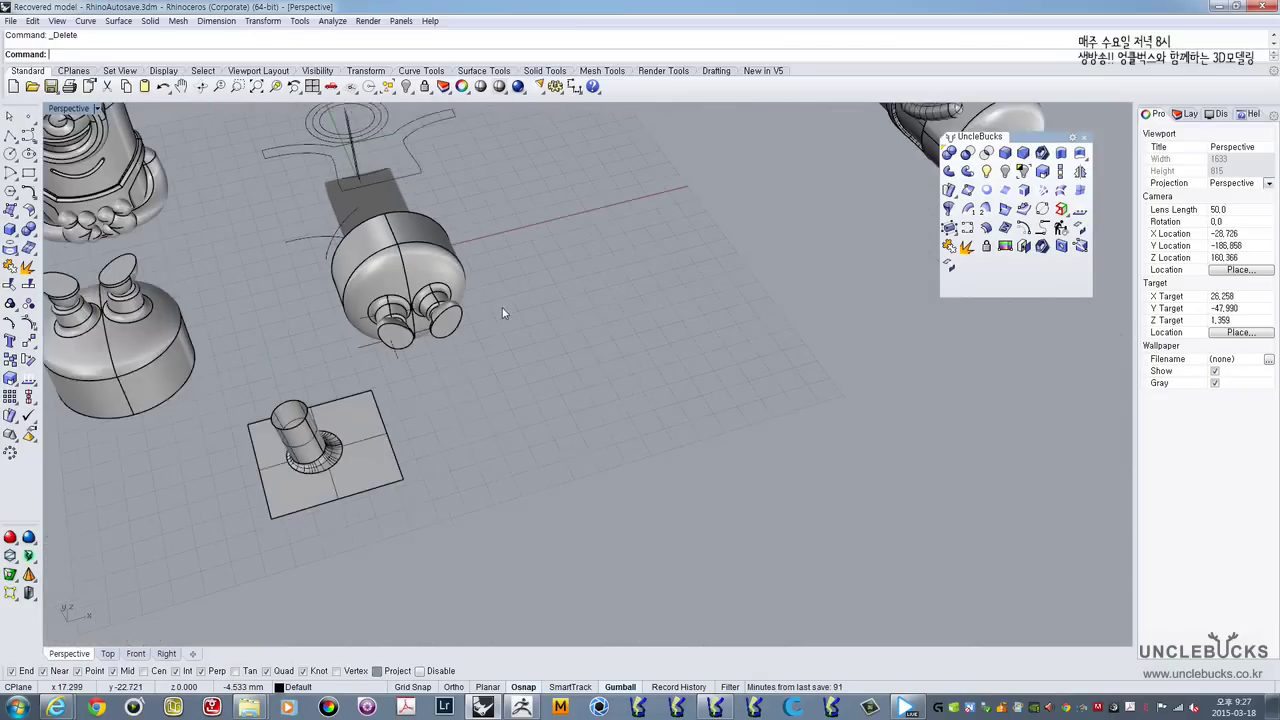
scroll(503, 312, down, 4)
shift+right_drag(436, 324, 563, 412)
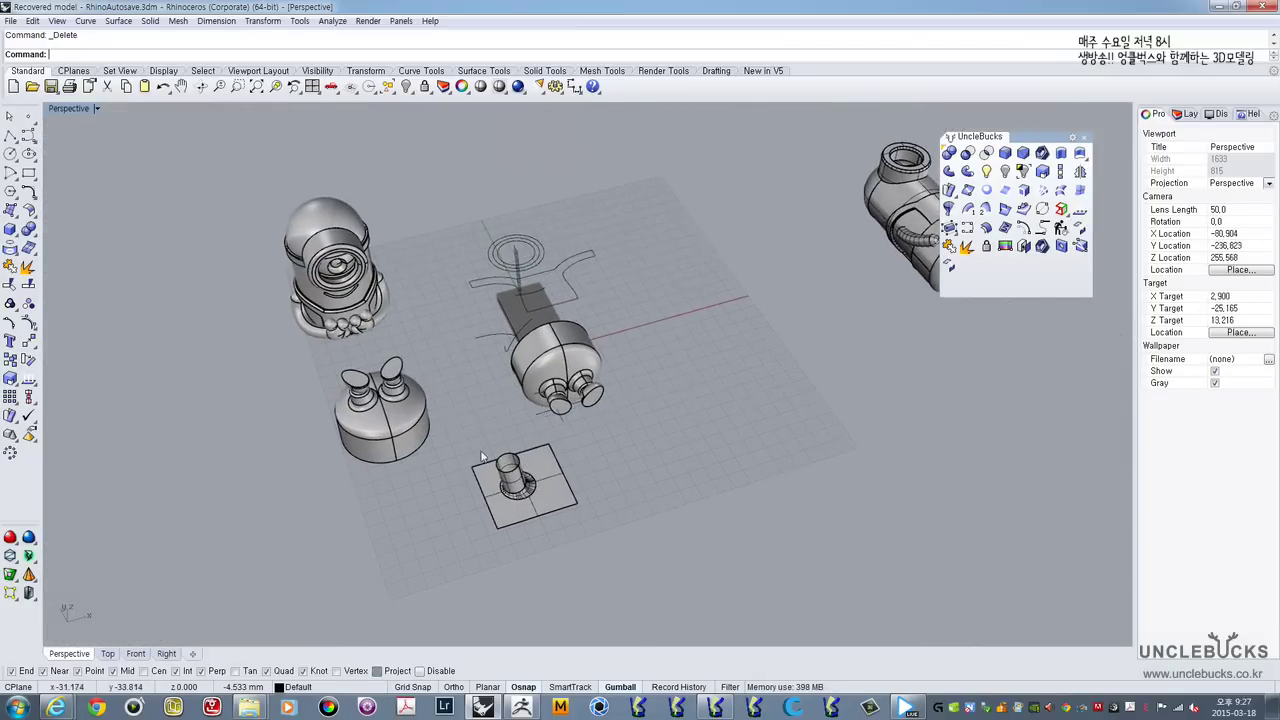
click(520, 486)
key(Delete)
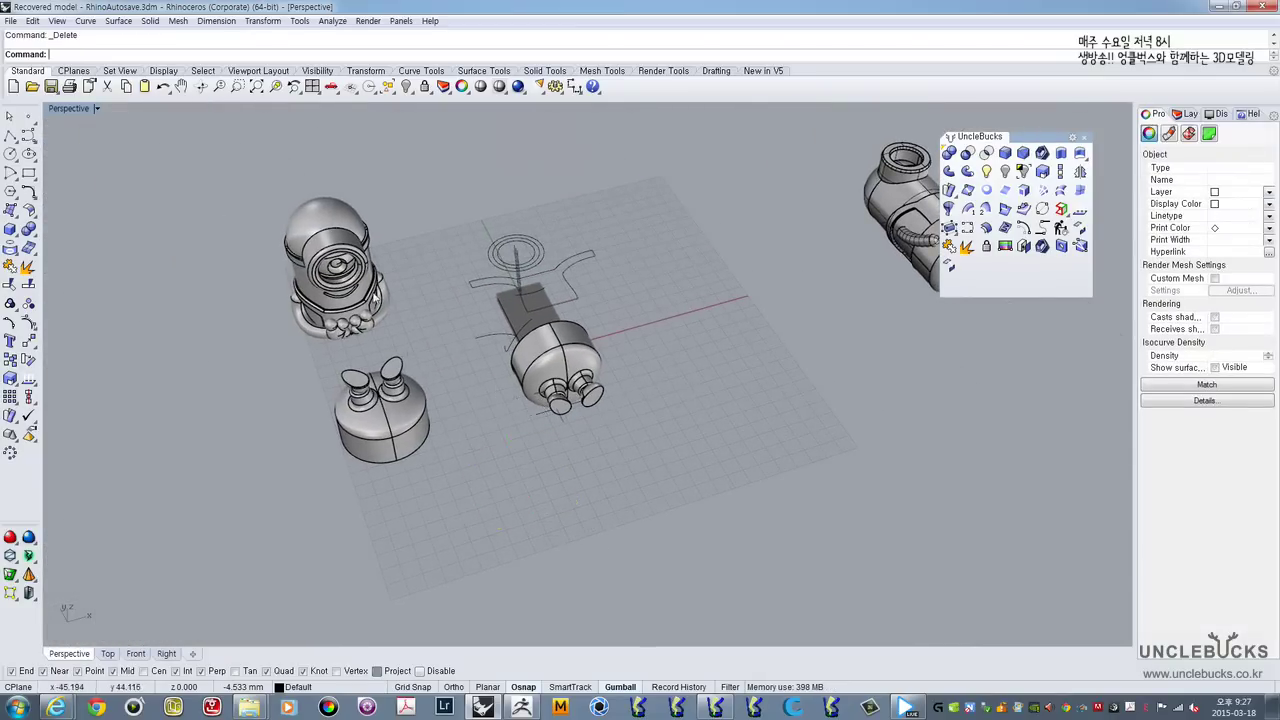
Step: Examine the finished Minion's hands and waist up close, along with the separate lower-body parts around it
scroll(376, 299, up, 5)
shift+right_drag(382, 328, 468, 385)
scroll(468, 385, up, 8)
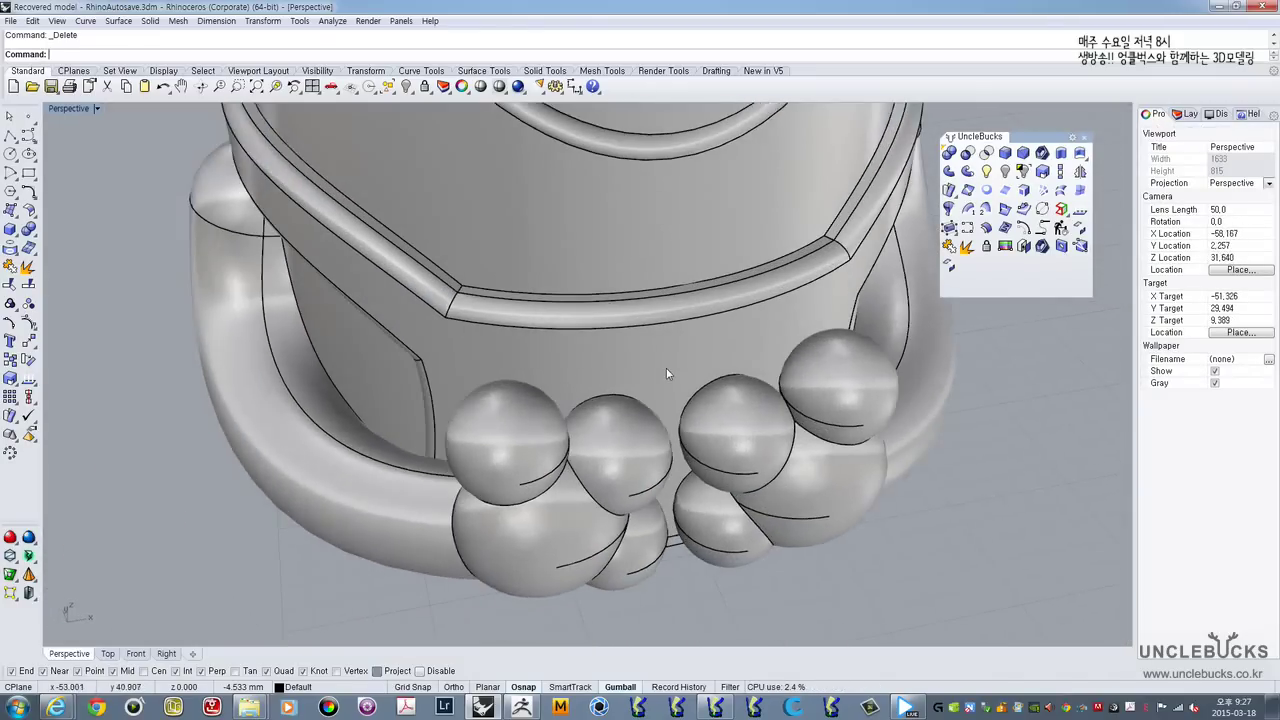
right_drag(572, 378, 535, 399)
scroll(497, 449, down, 14)
scroll(535, 399, down, 6)
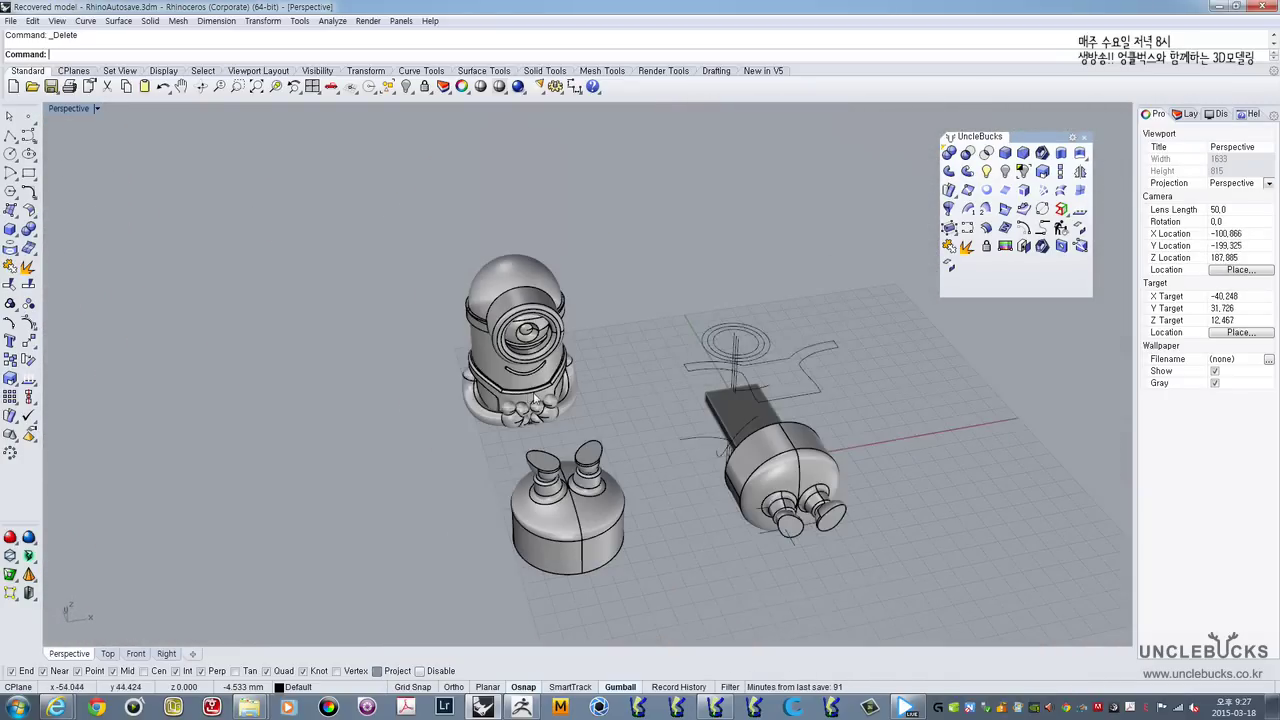
shift+right_drag(640, 376, 586, 364)
scroll(485, 374, up, 2)
scroll(487, 370, up, 4)
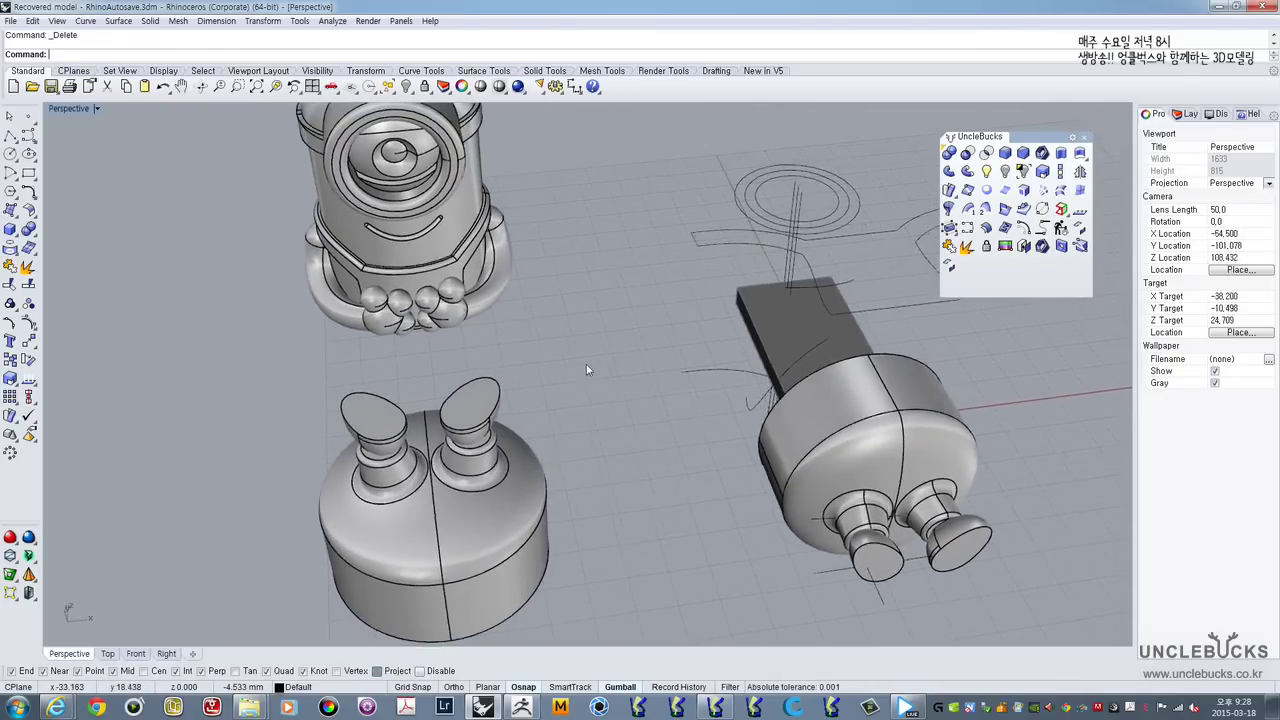
scroll(586, 370, down, 3)
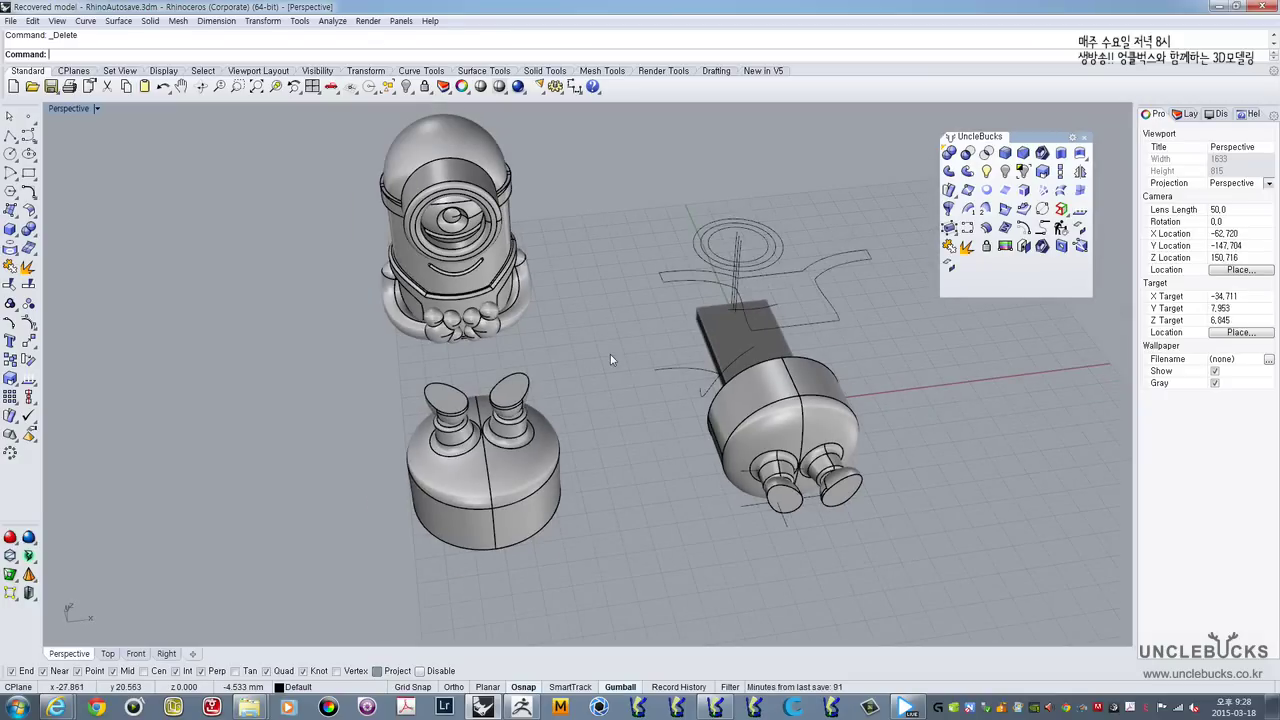
Step: Inspect the Minion's goggle, eye and body surfaces up close, highlighting its body polysurface and clearing the selection
right_drag(489, 260, 438, 236)
scroll(437, 237, up, 10)
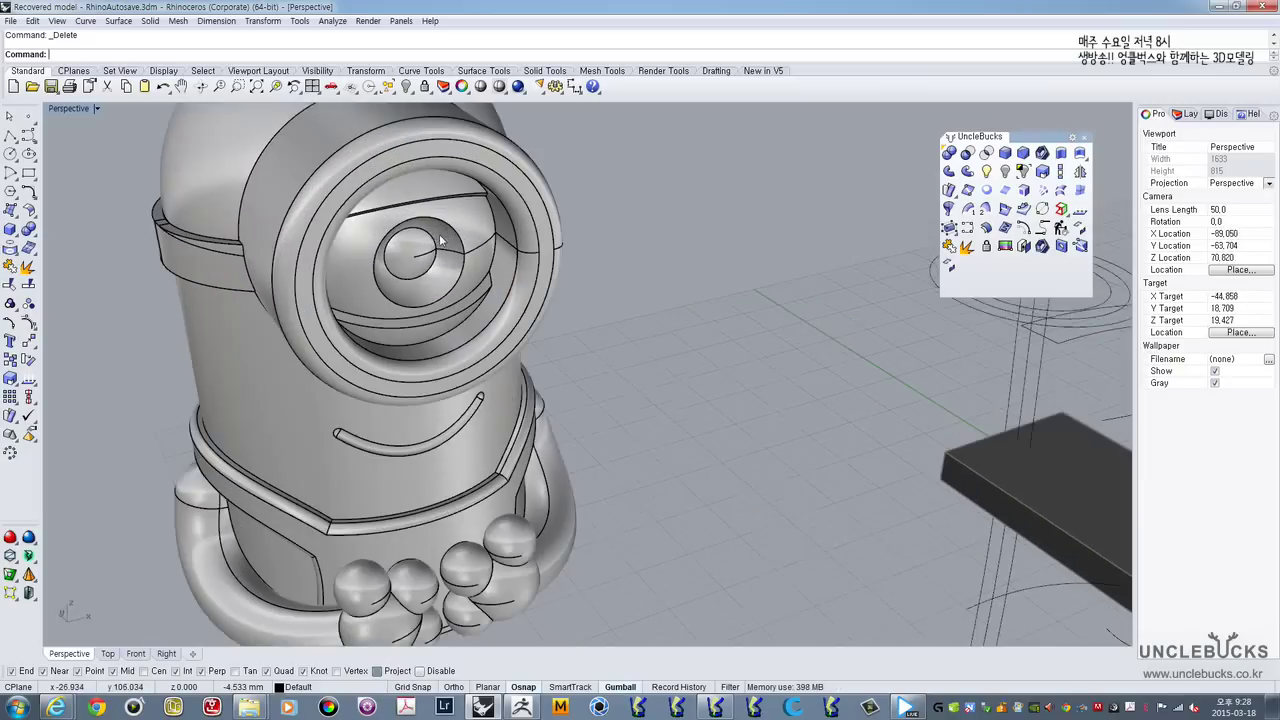
right_drag(381, 206, 446, 260)
click(446, 260)
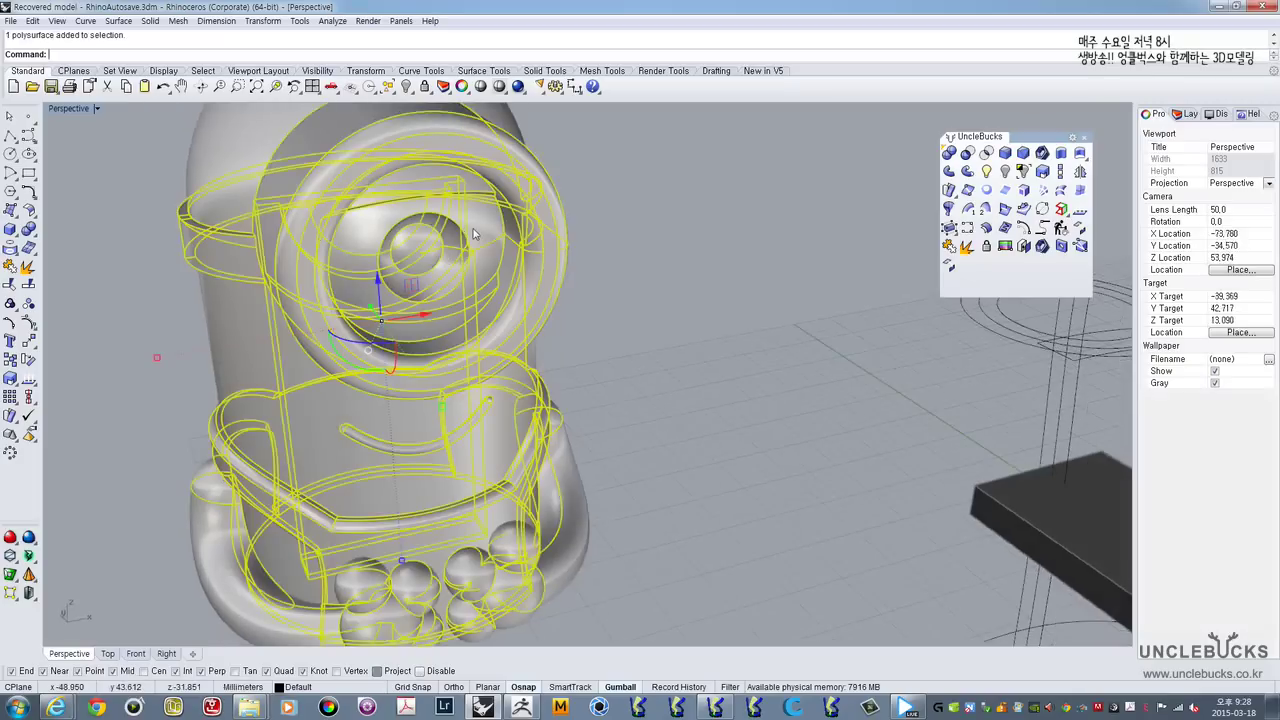
scroll(519, 241, down, 5)
right_drag(519, 241, 535, 361)
click(617, 300)
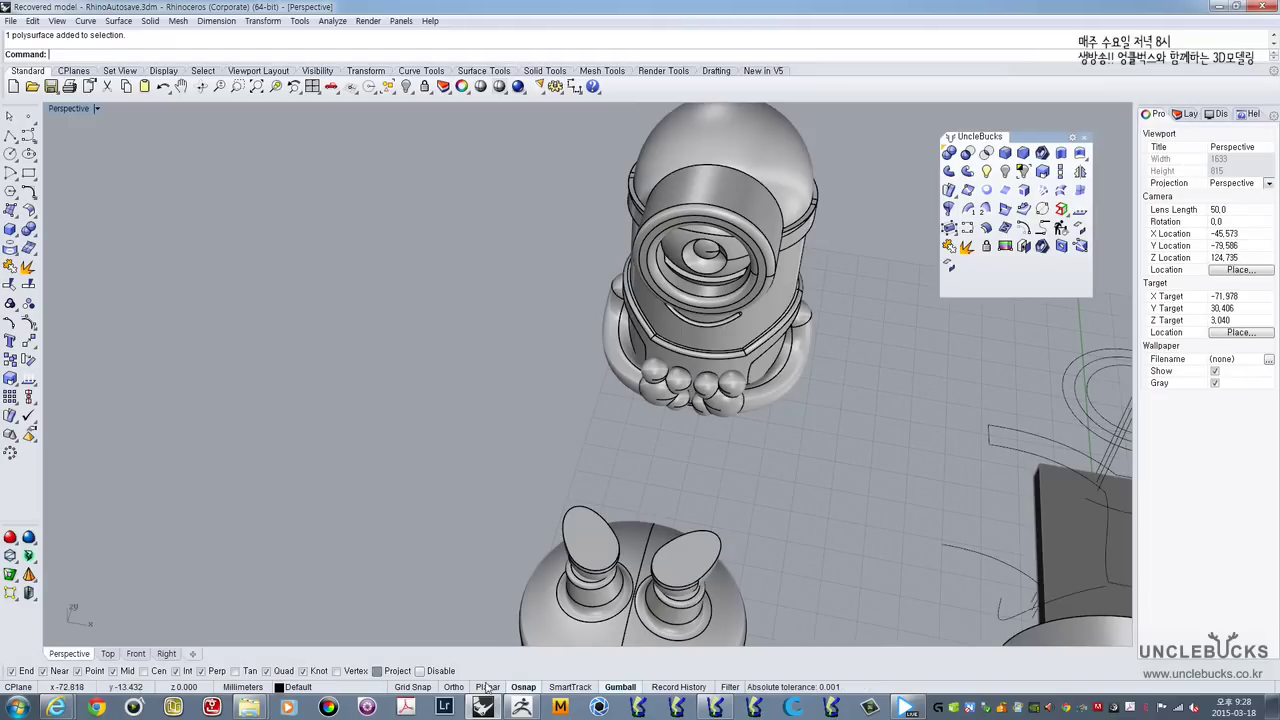
Step: Switch to ZBrush and examine the sculpted male torso from several angles and distances
click(521, 707)
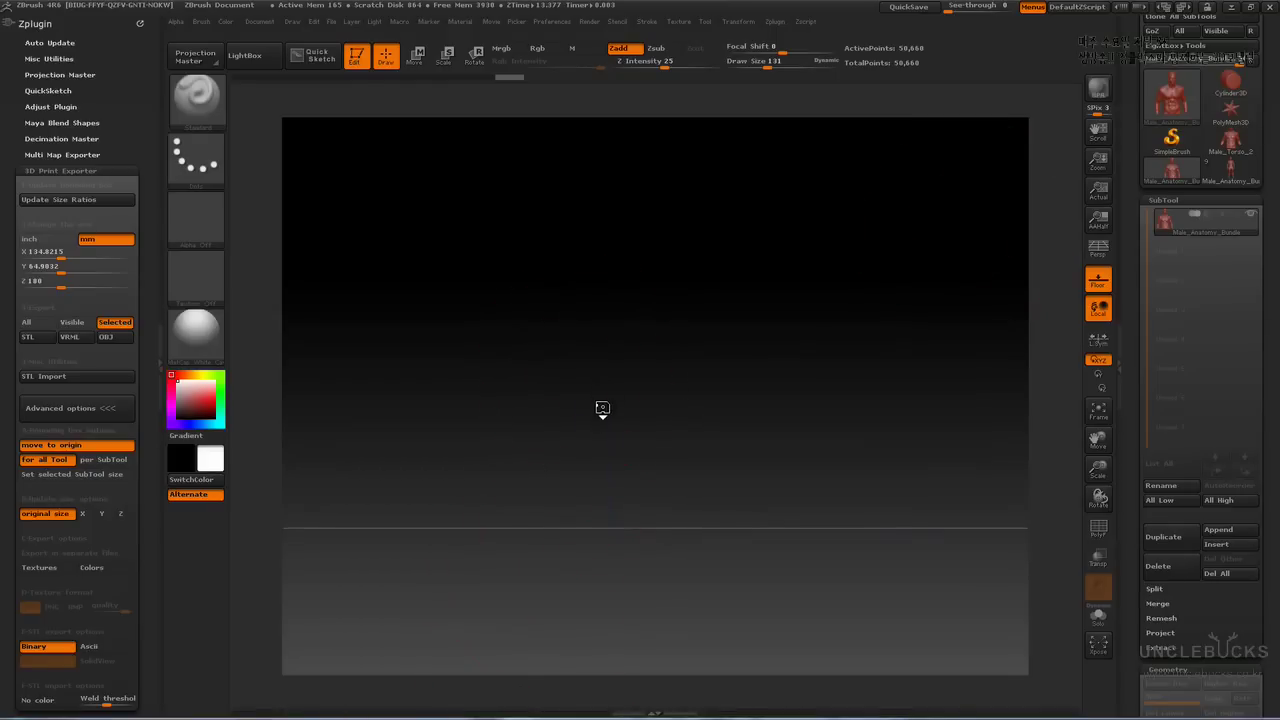
drag(584, 426, 527, 415)
drag(561, 410, 612, 404)
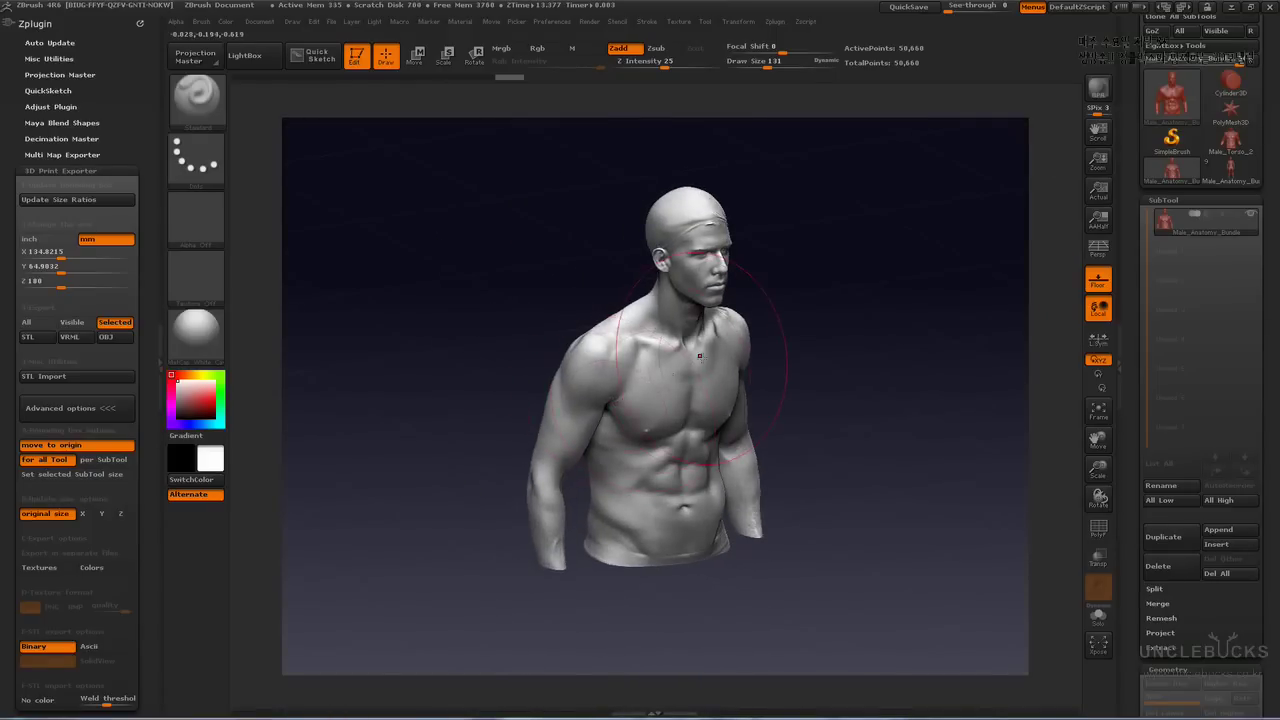
mouse_move(818, 342)
mouse_down()
mouse_move(804, 359)
mouse_move(814, 346)
mouse_up()
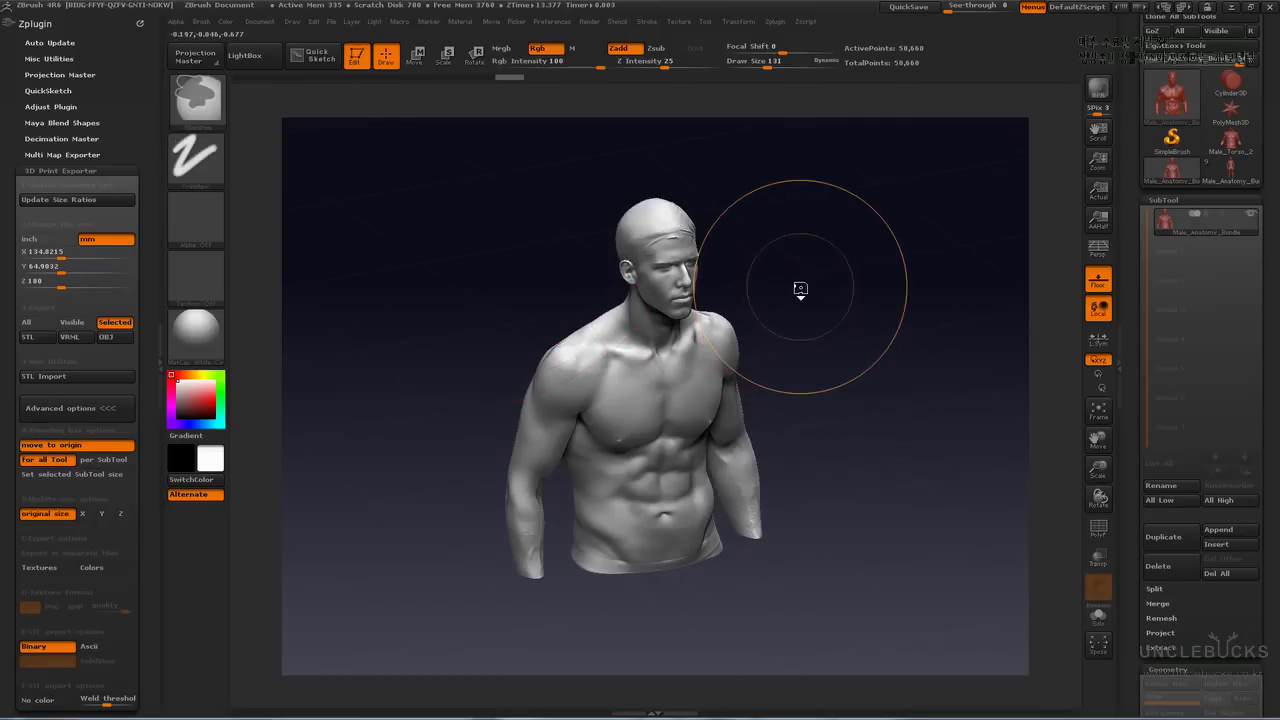
ctrl+right_drag(800, 287, 807, 294)
drag(806, 293, 834, 336)
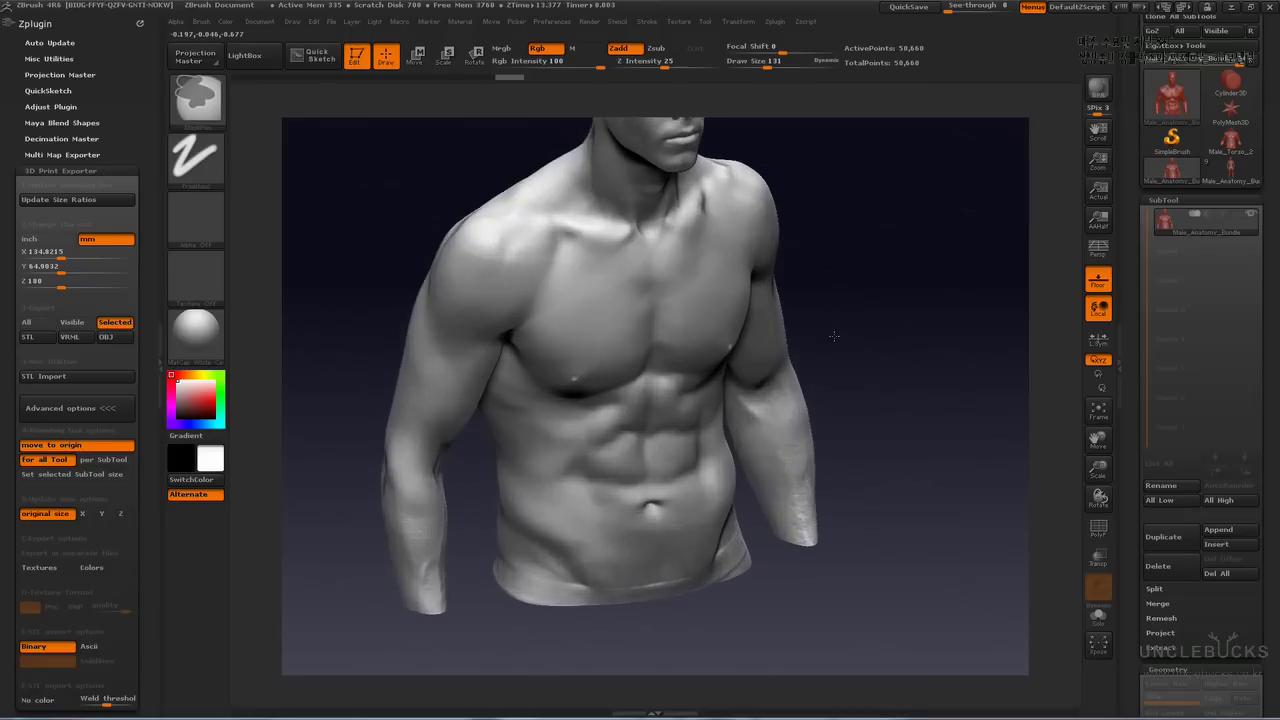
mouse_move(842, 328)
ctrl+right_down()
mouse_move(851, 289)
mouse_move(855, 321)
mouse_move(834, 317)
mouse_move(810, 274)
mouse_move(811, 288)
ctrl+right_up()
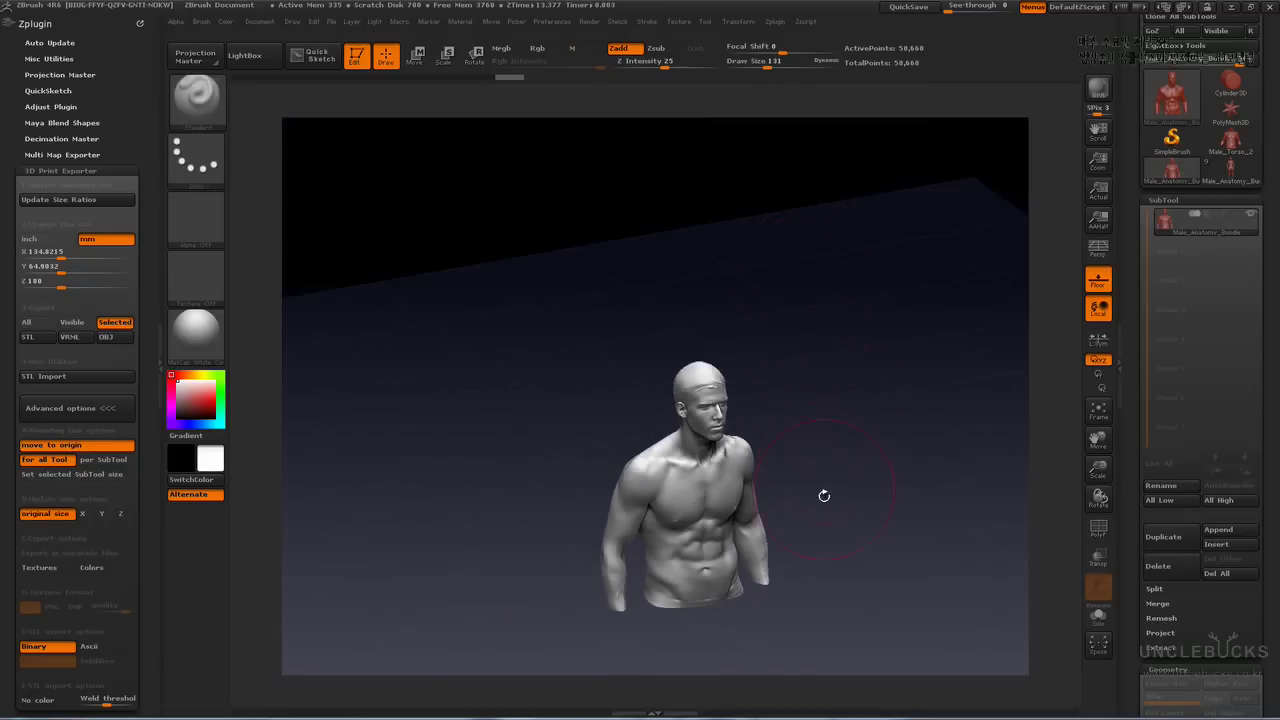
ctrl+right_drag(827, 520, 958, 510)
drag(957, 510, 1059, 480)
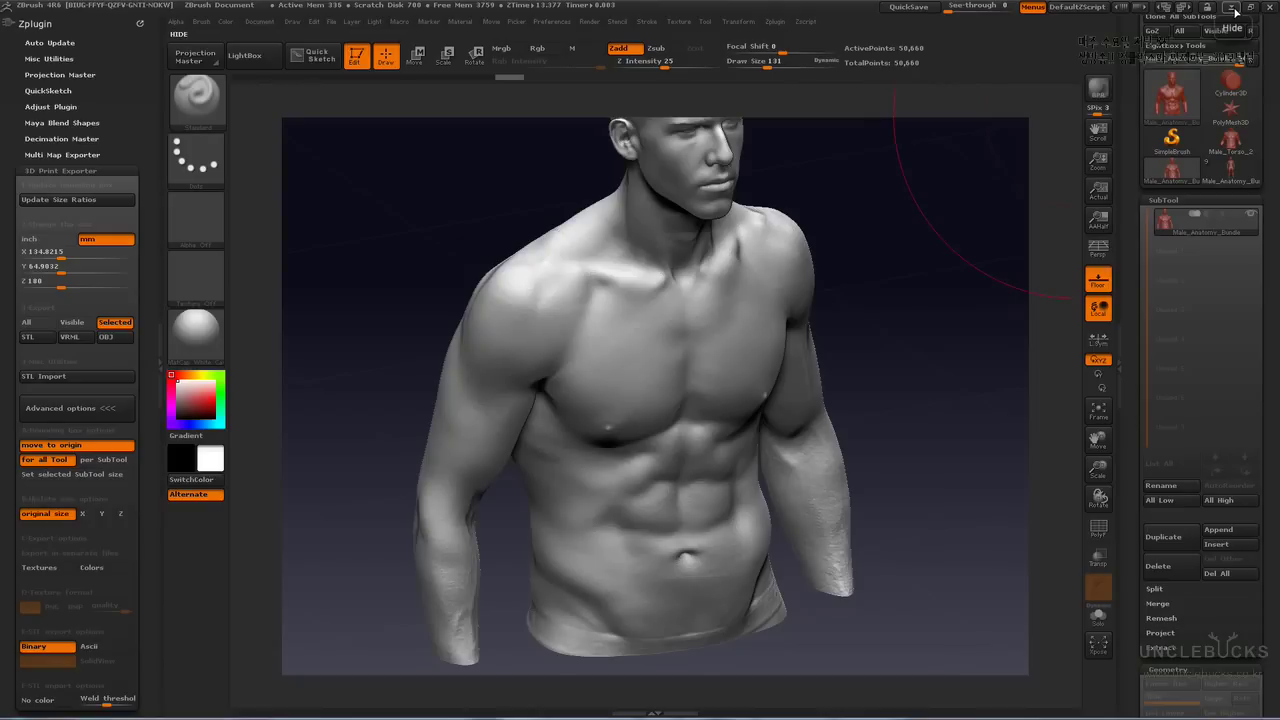
Step: Return to Rhino and examine the upturned lower body's legs and feet next to the finished Minion
click(1236, 10)
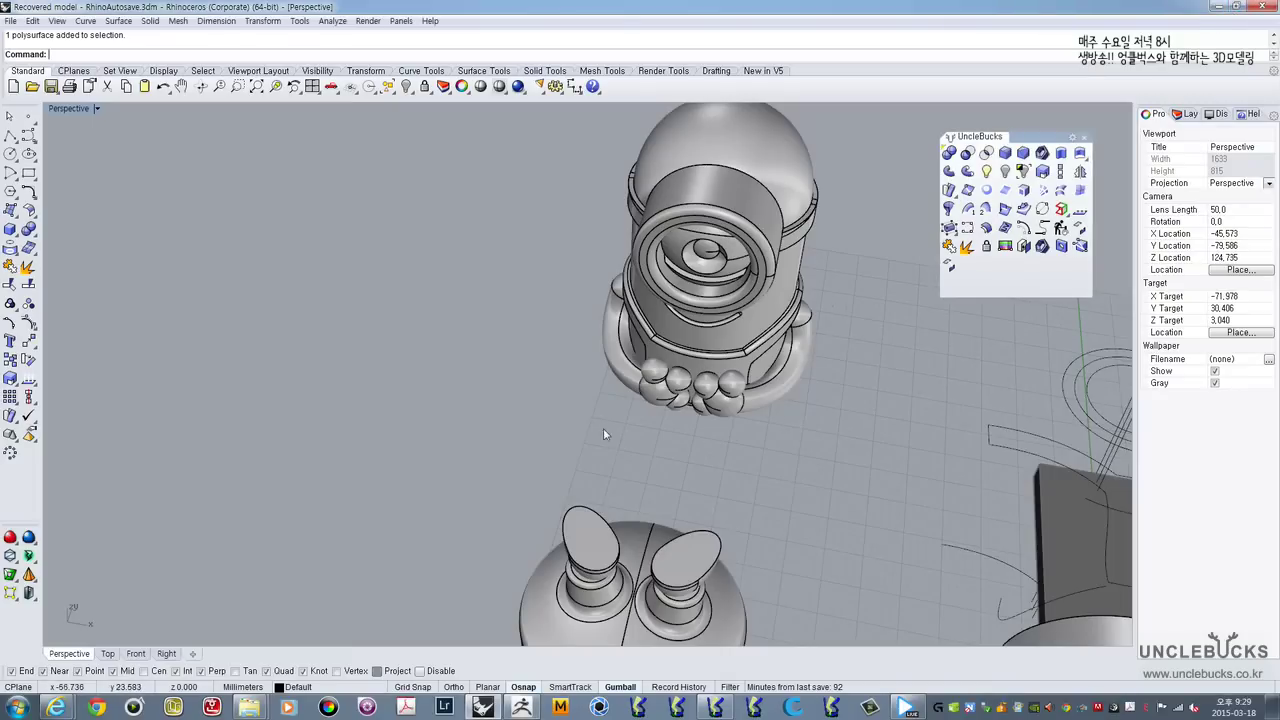
shift+right_drag(622, 414, 552, 366)
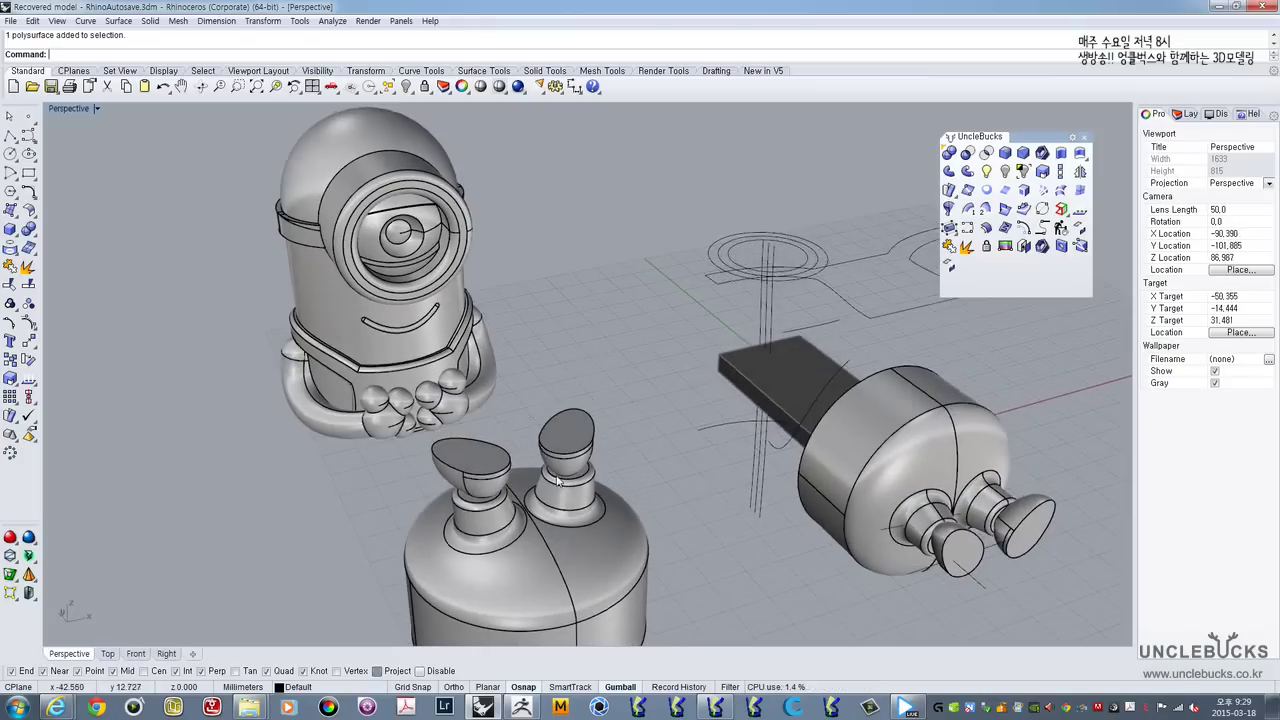
scroll(557, 482, up, 3)
scroll(557, 482, up, 4)
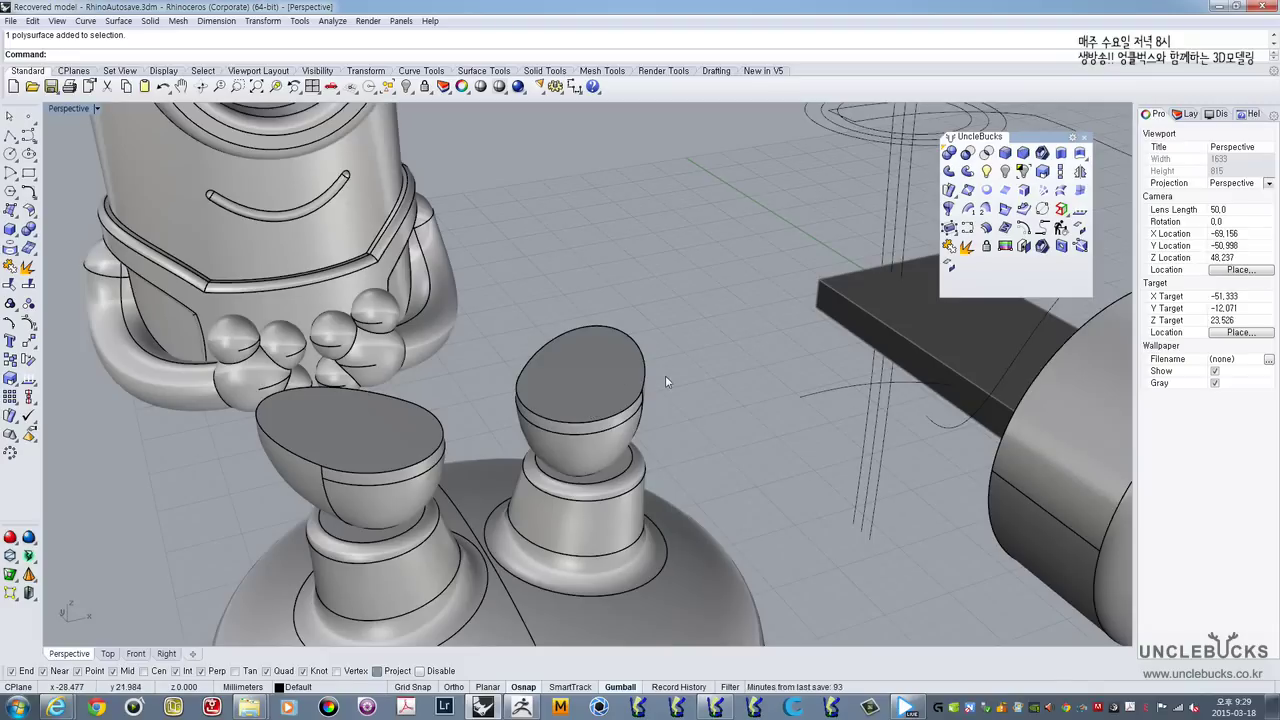
right_drag(665, 375, 665, 384)
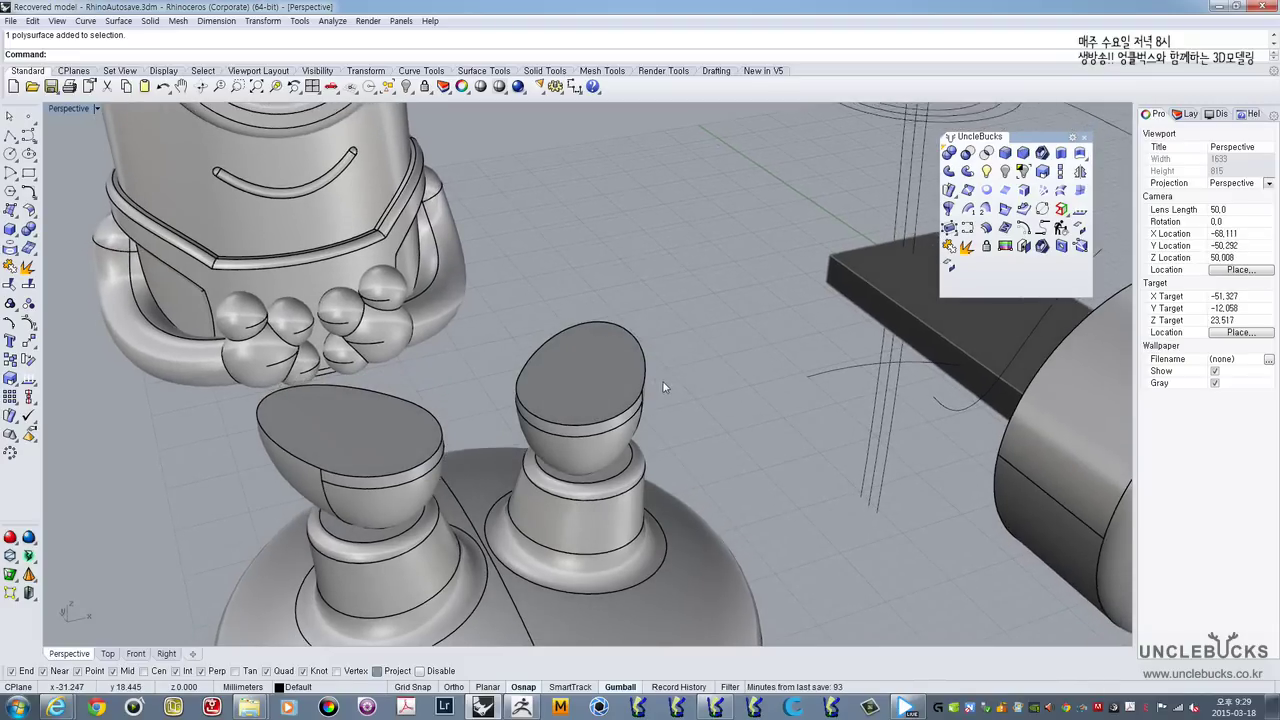
scroll(664, 384, down, 6)
scroll(659, 387, down, 2)
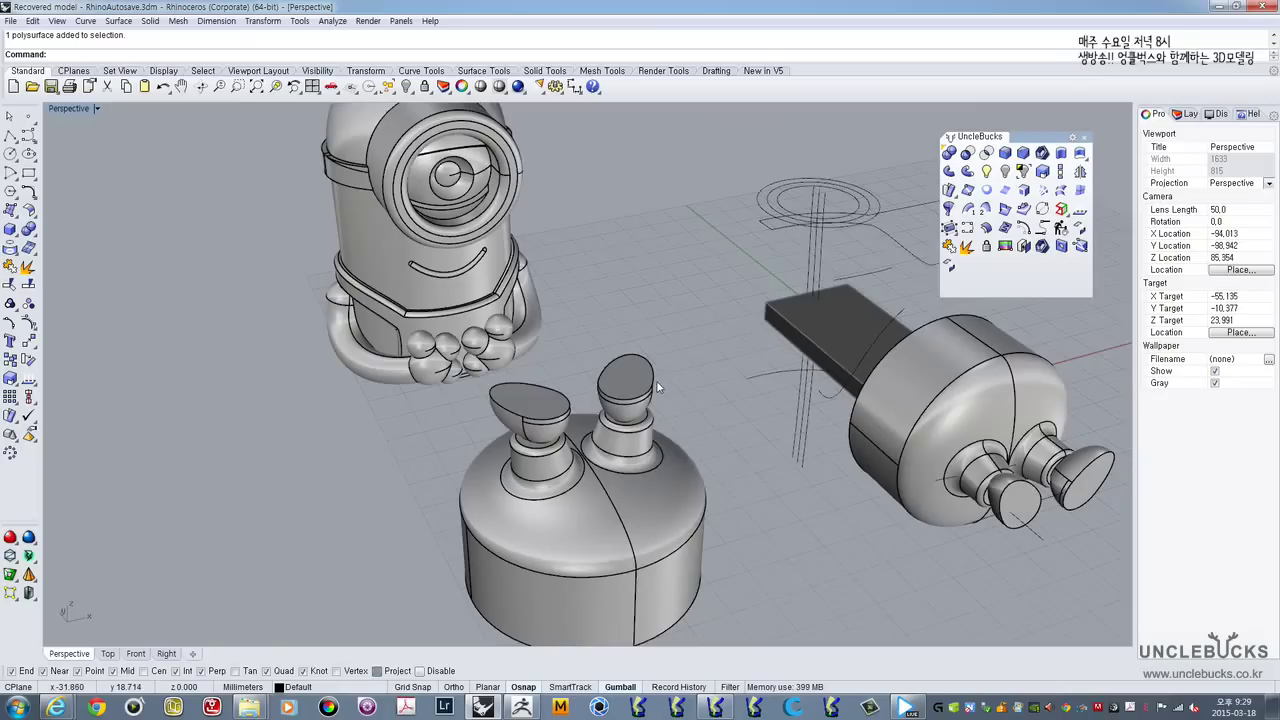